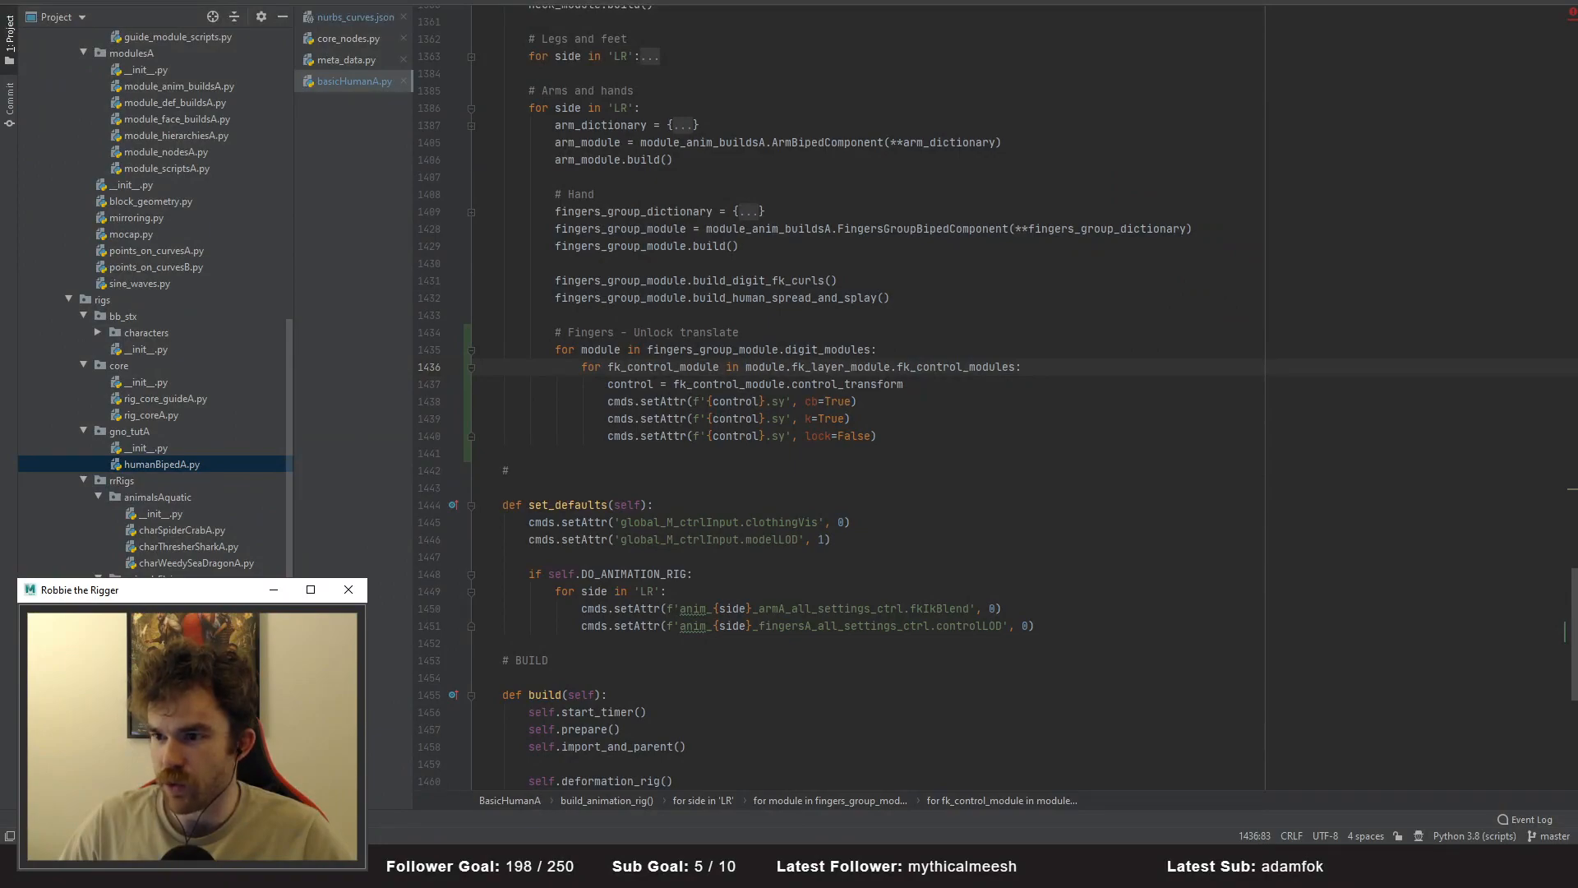
pyautogui.click(1227, 420)
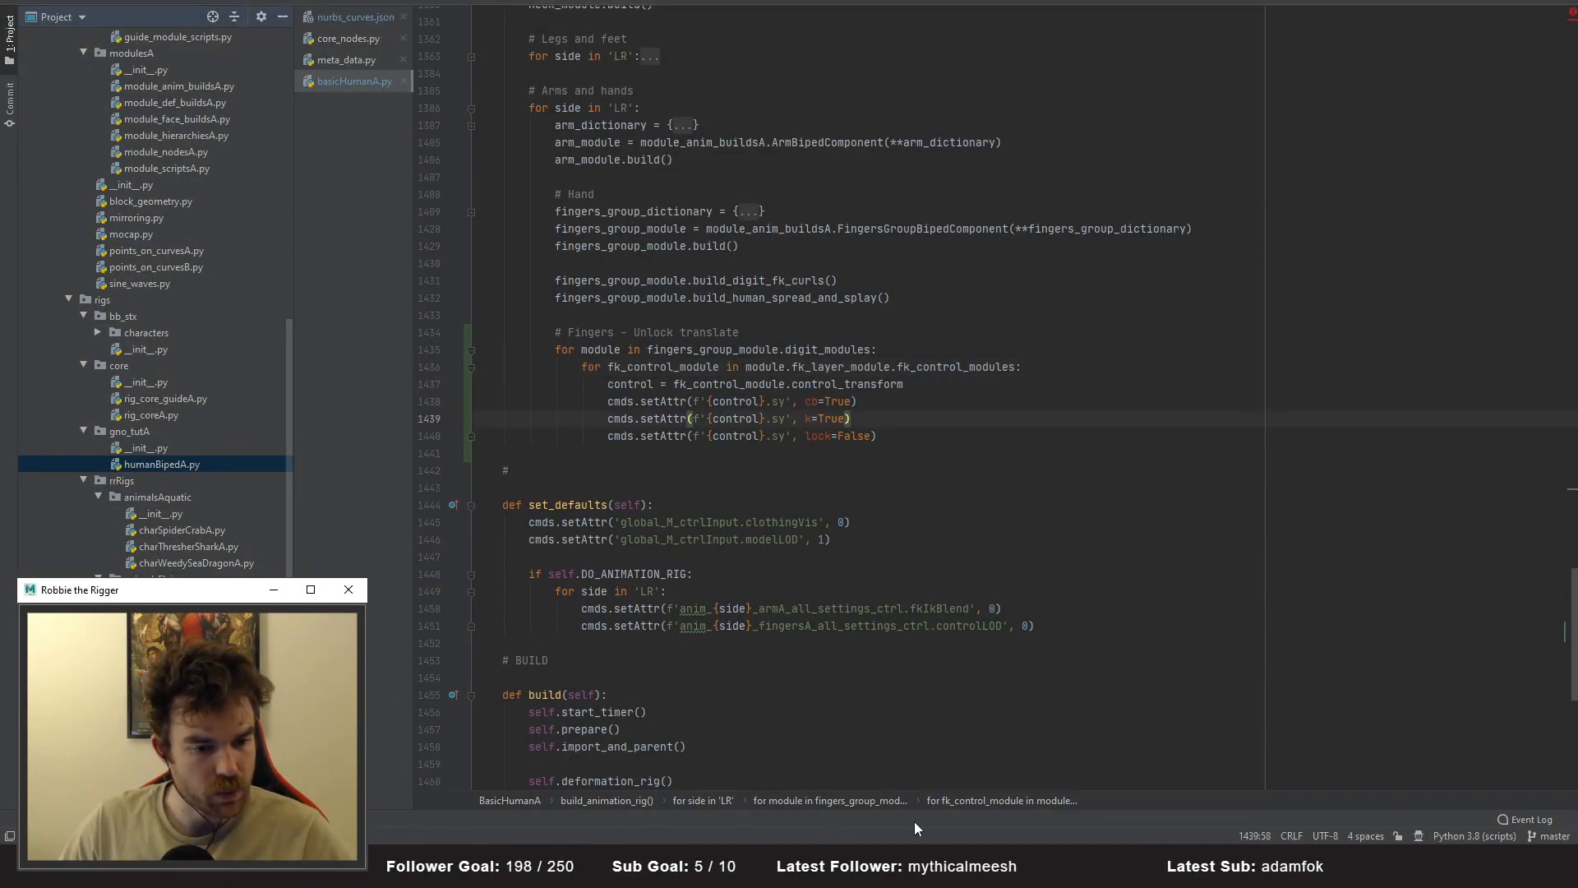
pyautogui.hotkey('alt', 'Tab')
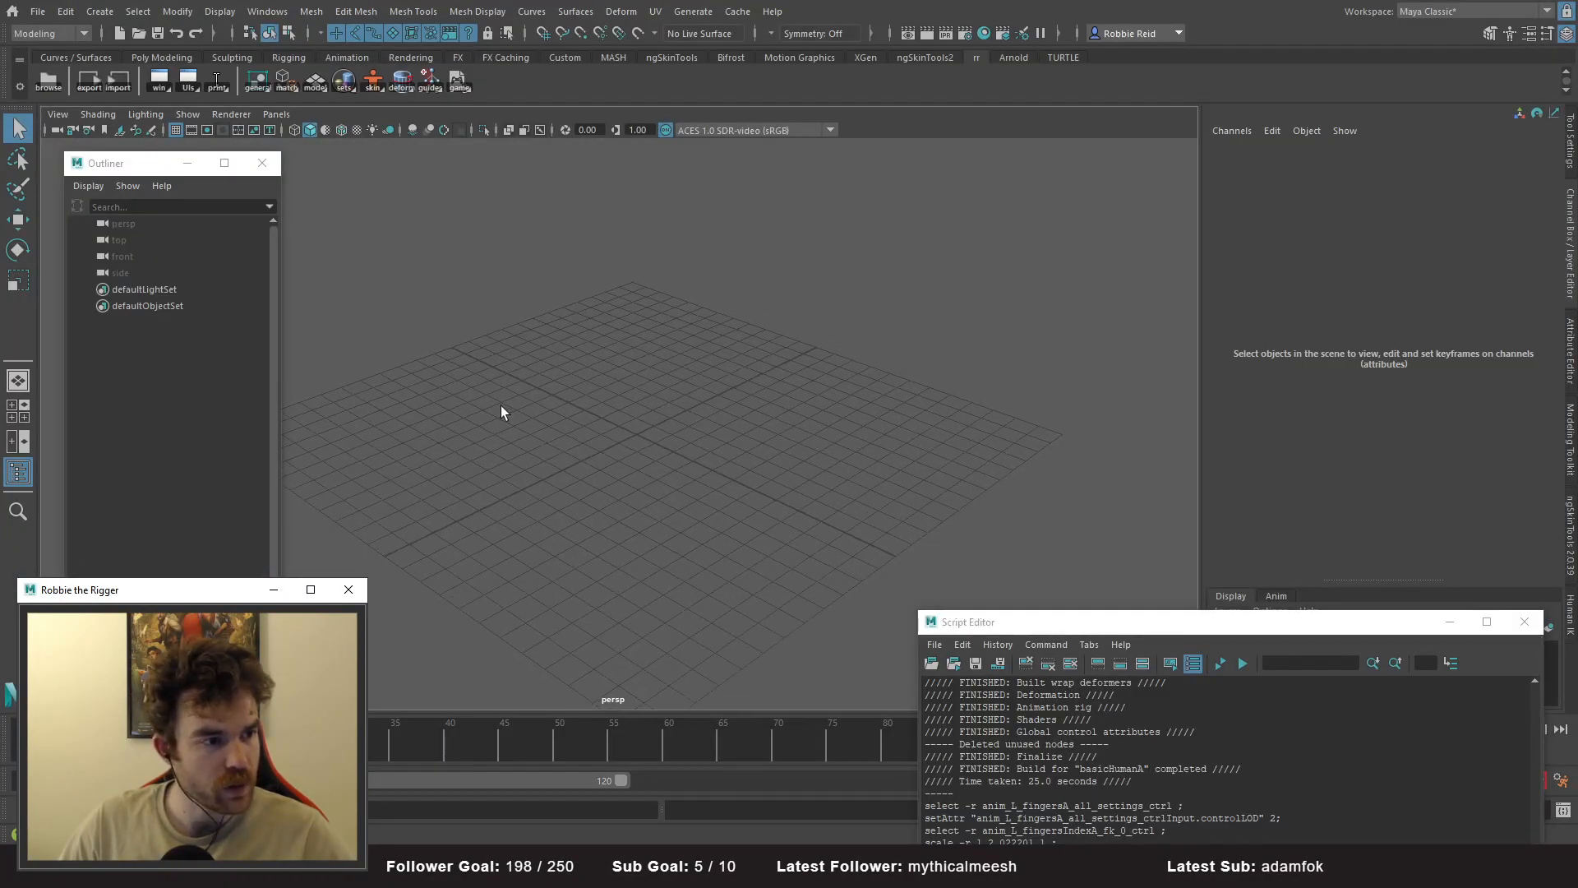
pyautogui.moveTo(119, 172); pyautogui.dragTo(134, 194)
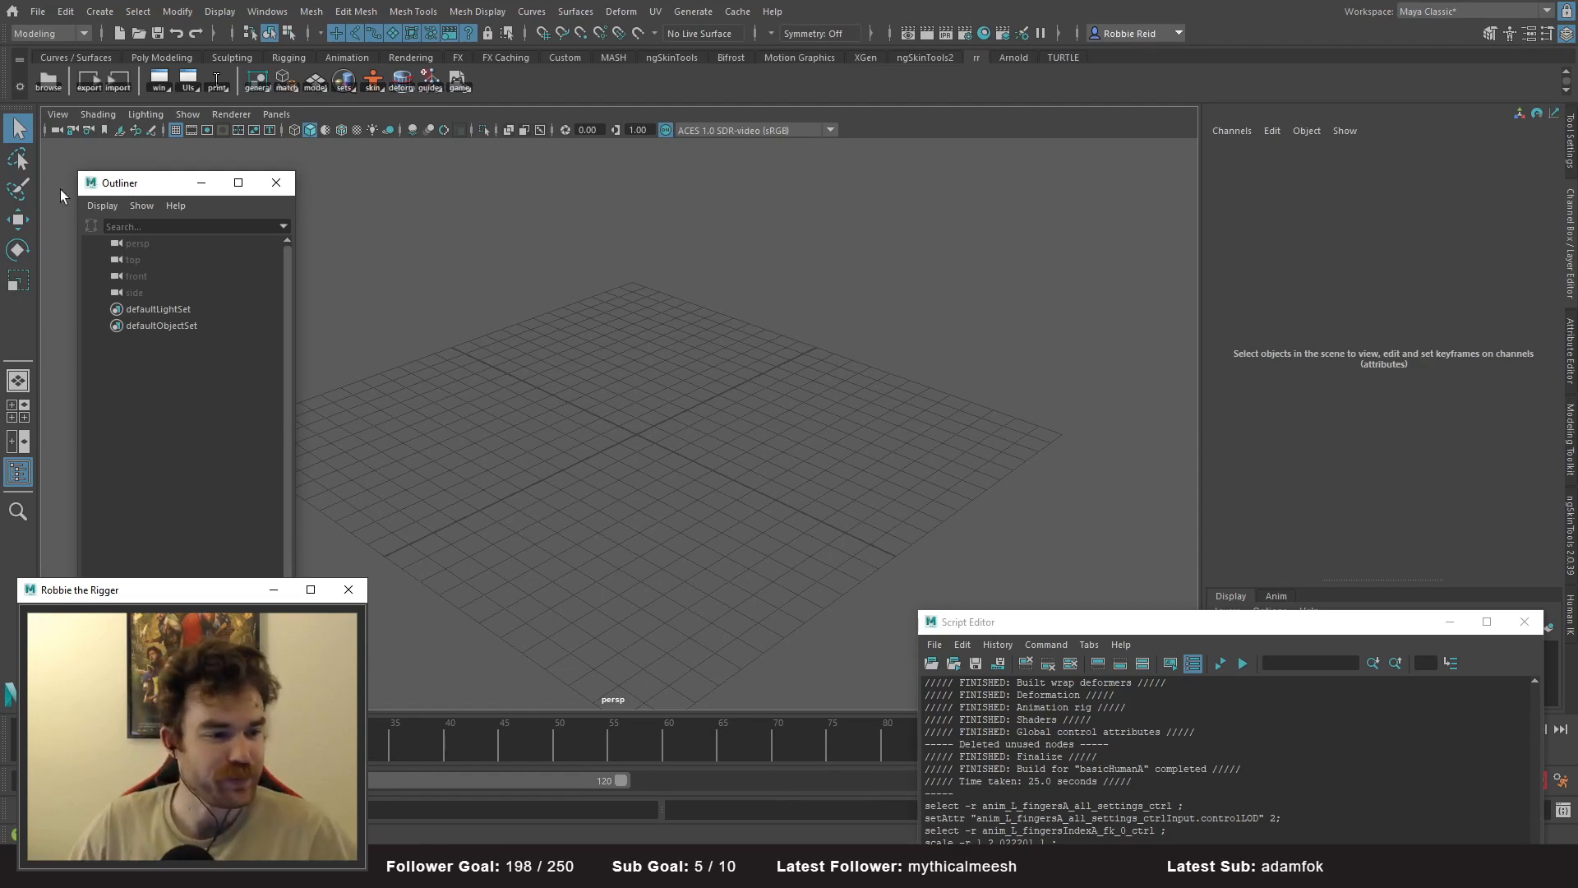
pyautogui.moveTo(156, 185); pyautogui.dragTo(149, 183)
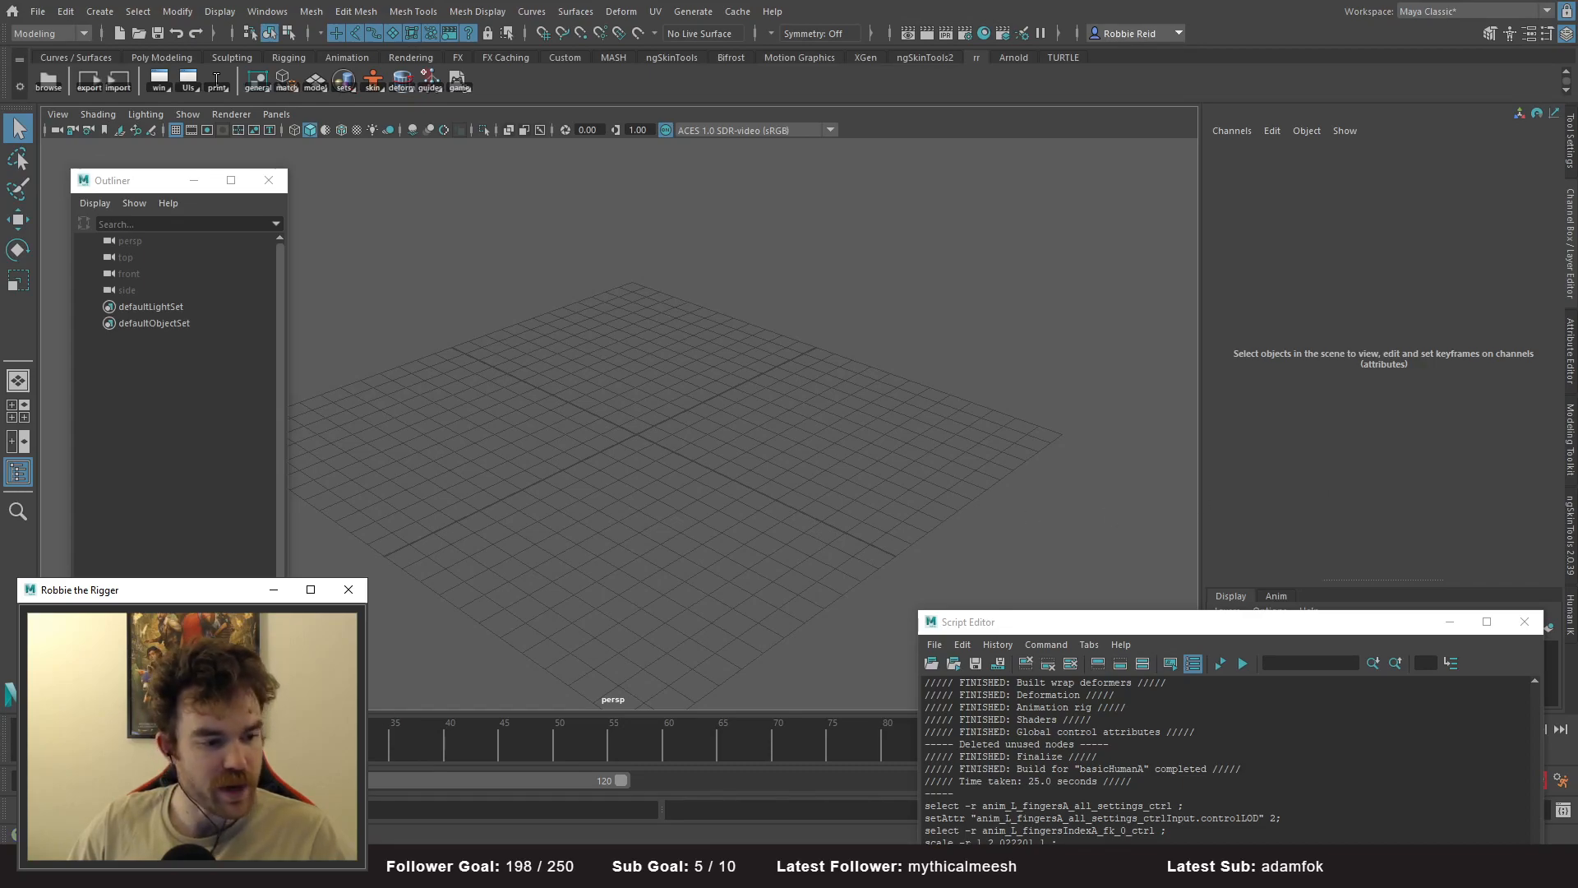
# - Switch back to PyCharm, locate module_anim_buildsA.py in the modulesA folder, and collapse all code in basicHumanA.py
pyautogui.hotkey('alt', 'Tab')
pyautogui.scroll(4, 210, 337)
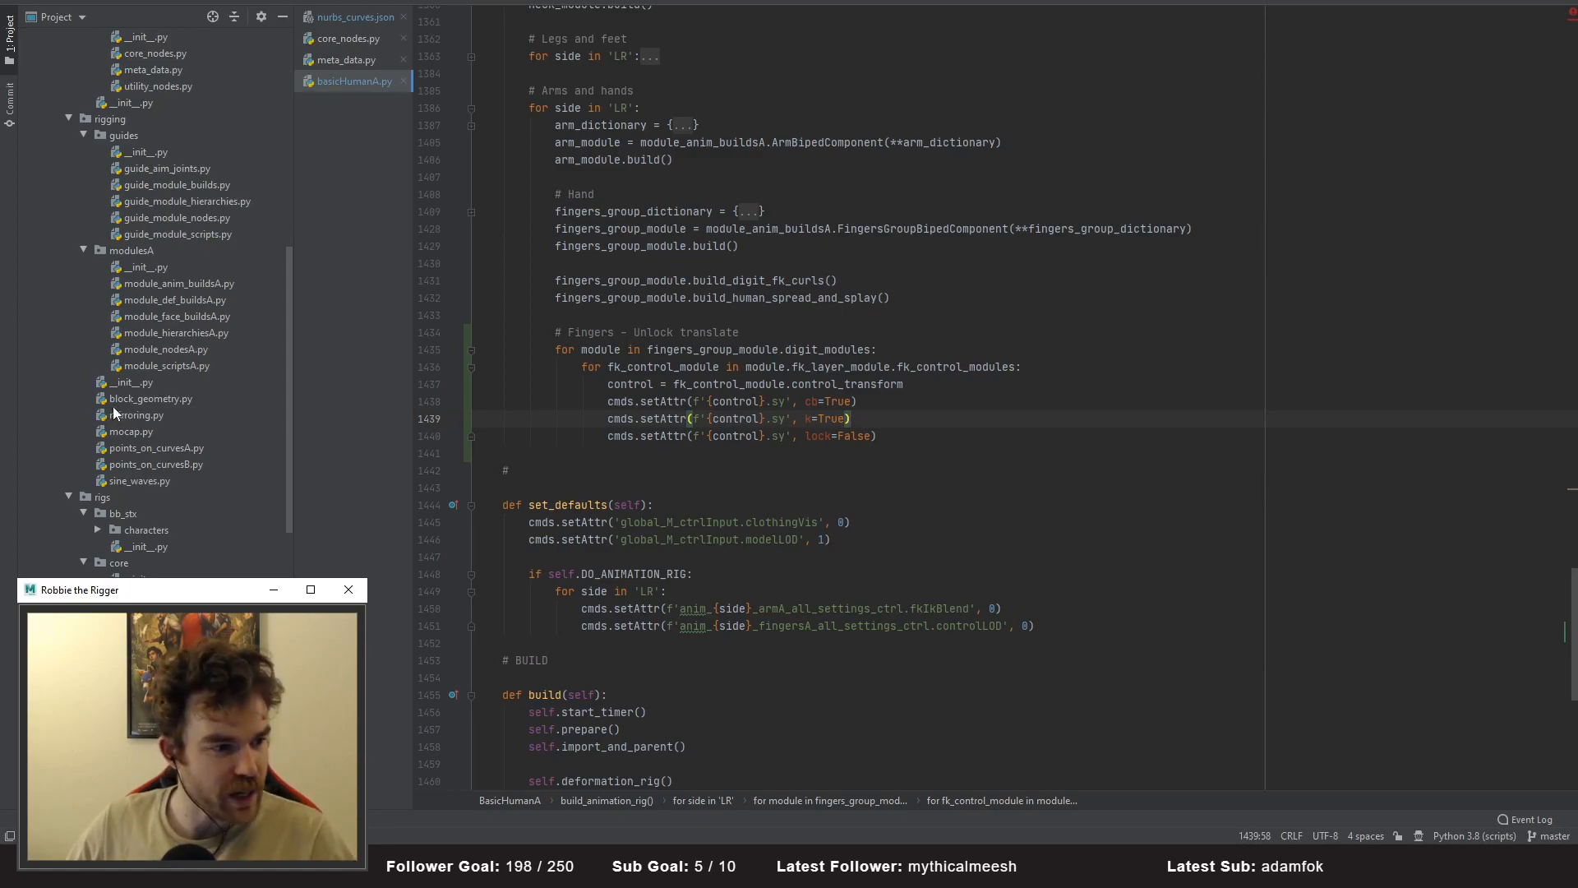
pyautogui.scroll(1, 229, 455)
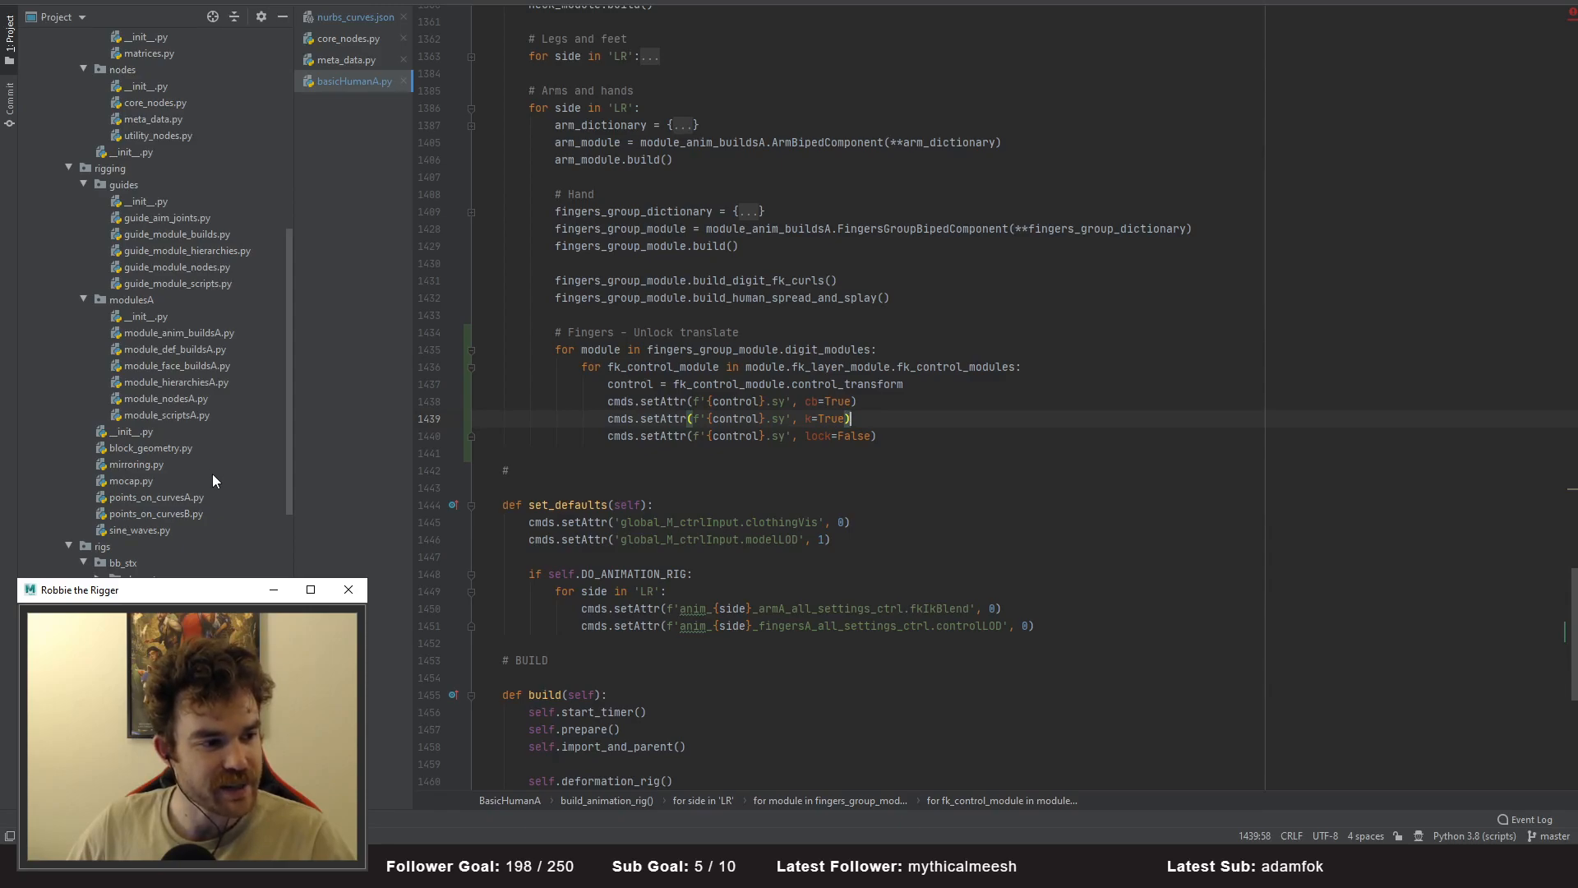
pyautogui.scroll(1, 209, 484)
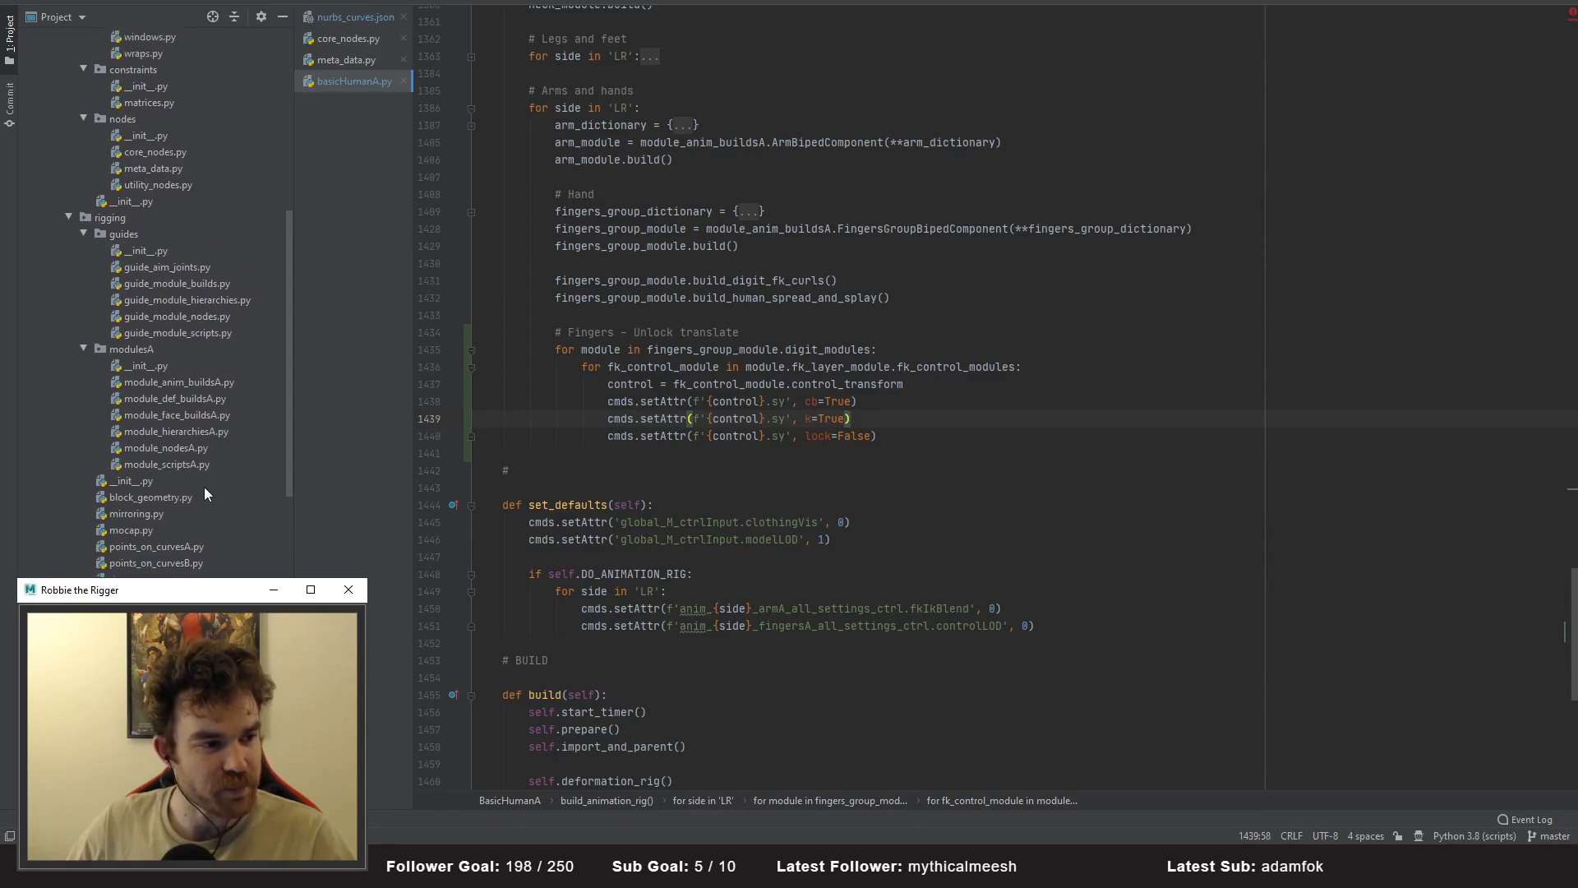
pyautogui.click(186, 383)
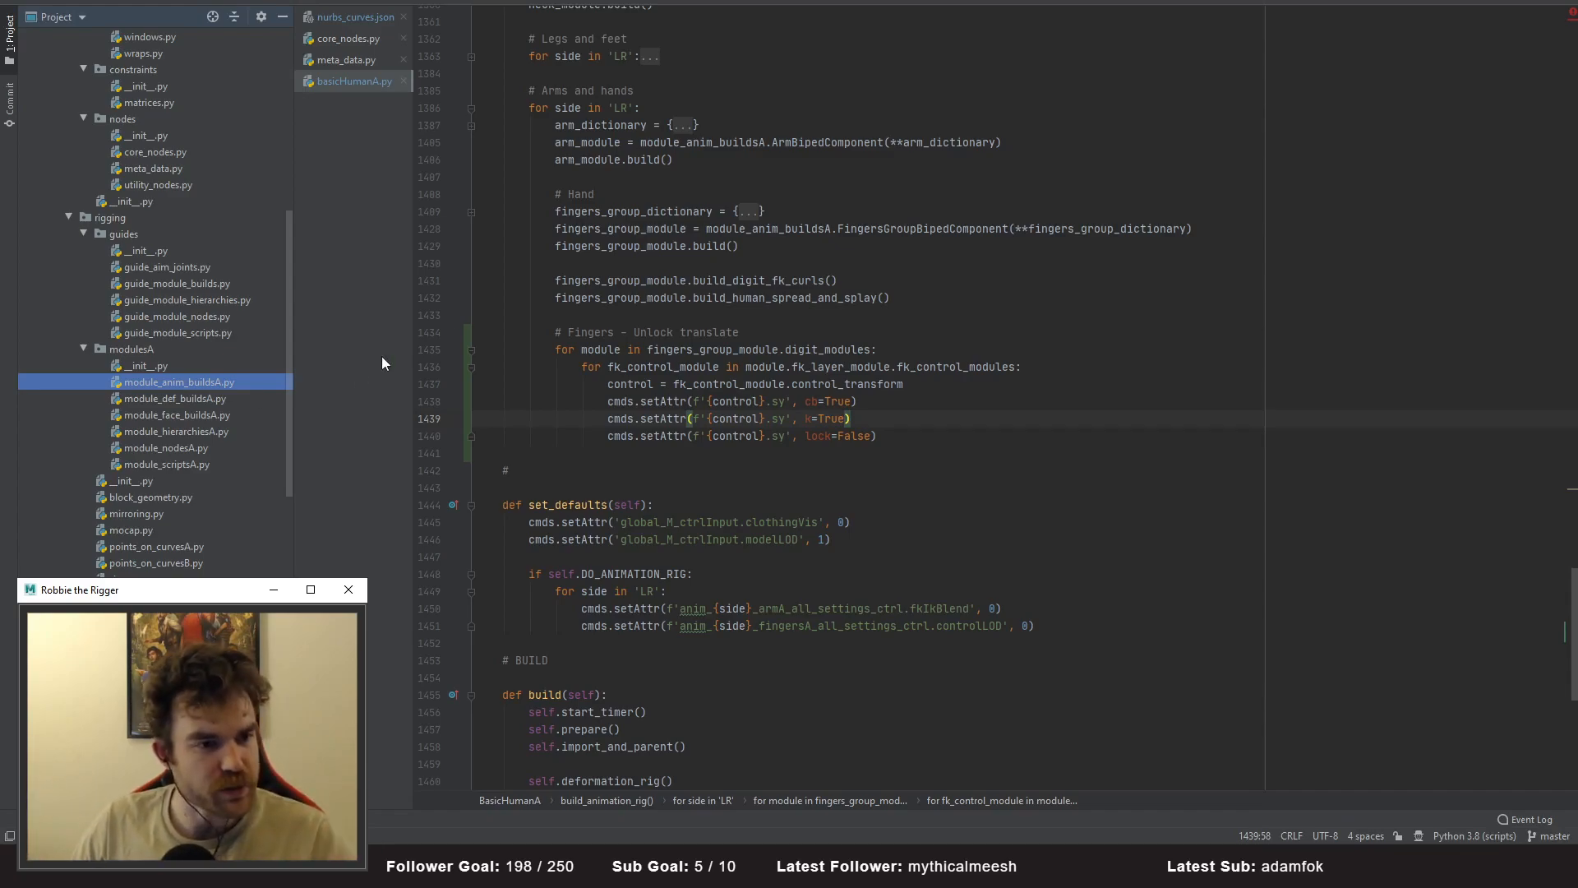
pyautogui.click(926, 478)
pyautogui.hotkey('ctrl', 'shift', '-')
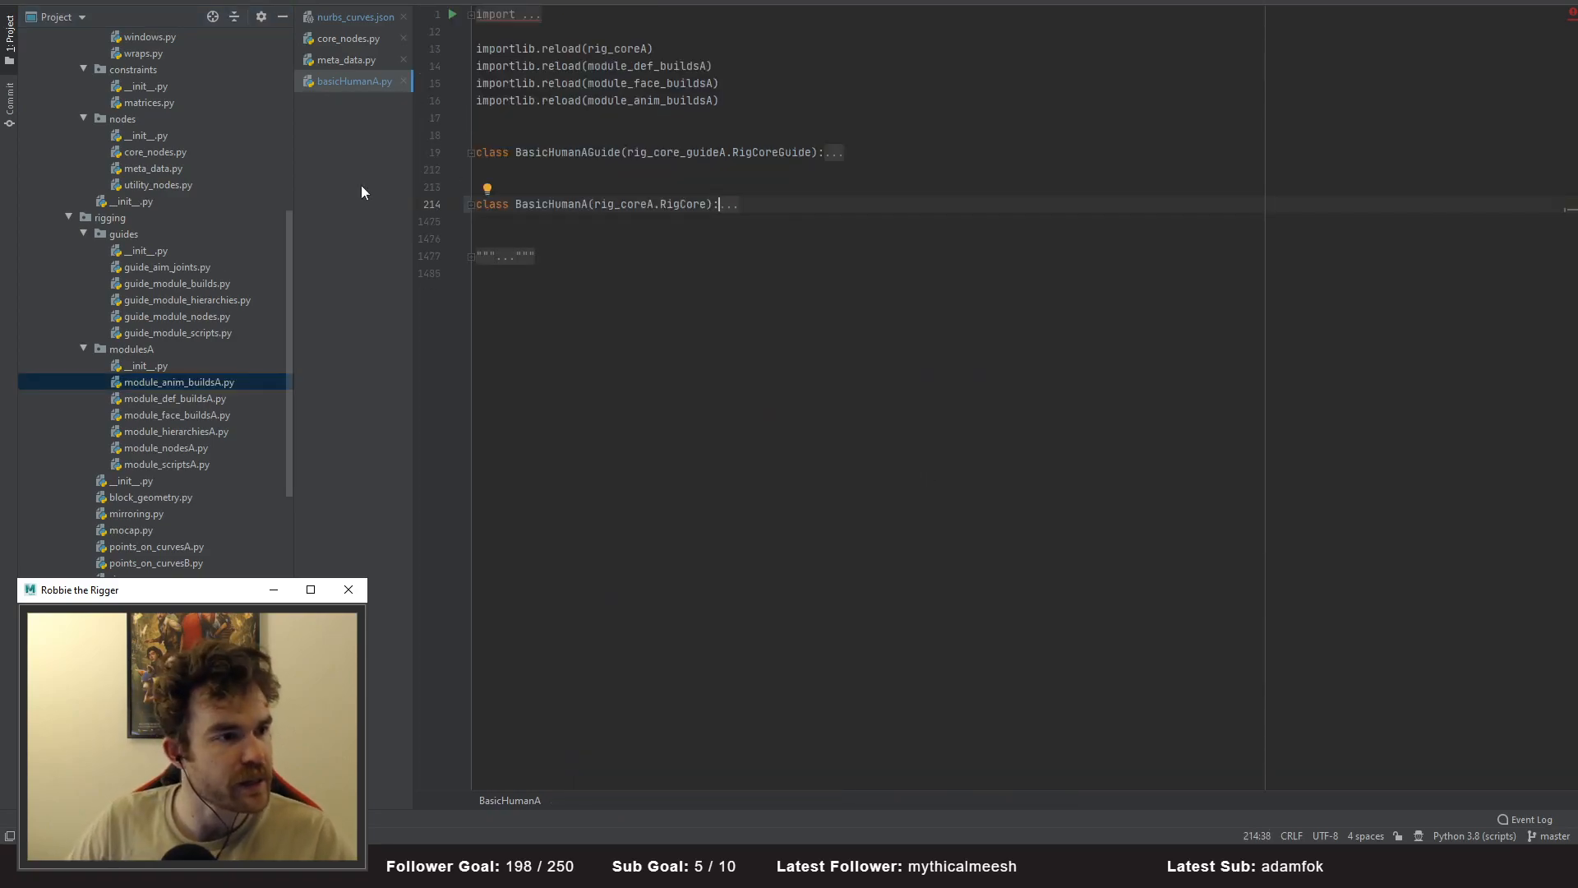
# - Open module_anim_buildsA.py from the modulesA folder and collapse all of its code
pyautogui.doubleClick(175, 383)
pyautogui.click(940, 423)
pyautogui.hotkey('ctrl', 'shift', '-')
# - Find the FKChainLayer class in the FK layers section and expand it to show its __init__ parameters
pyautogui.scroll(-2, 904, 395)
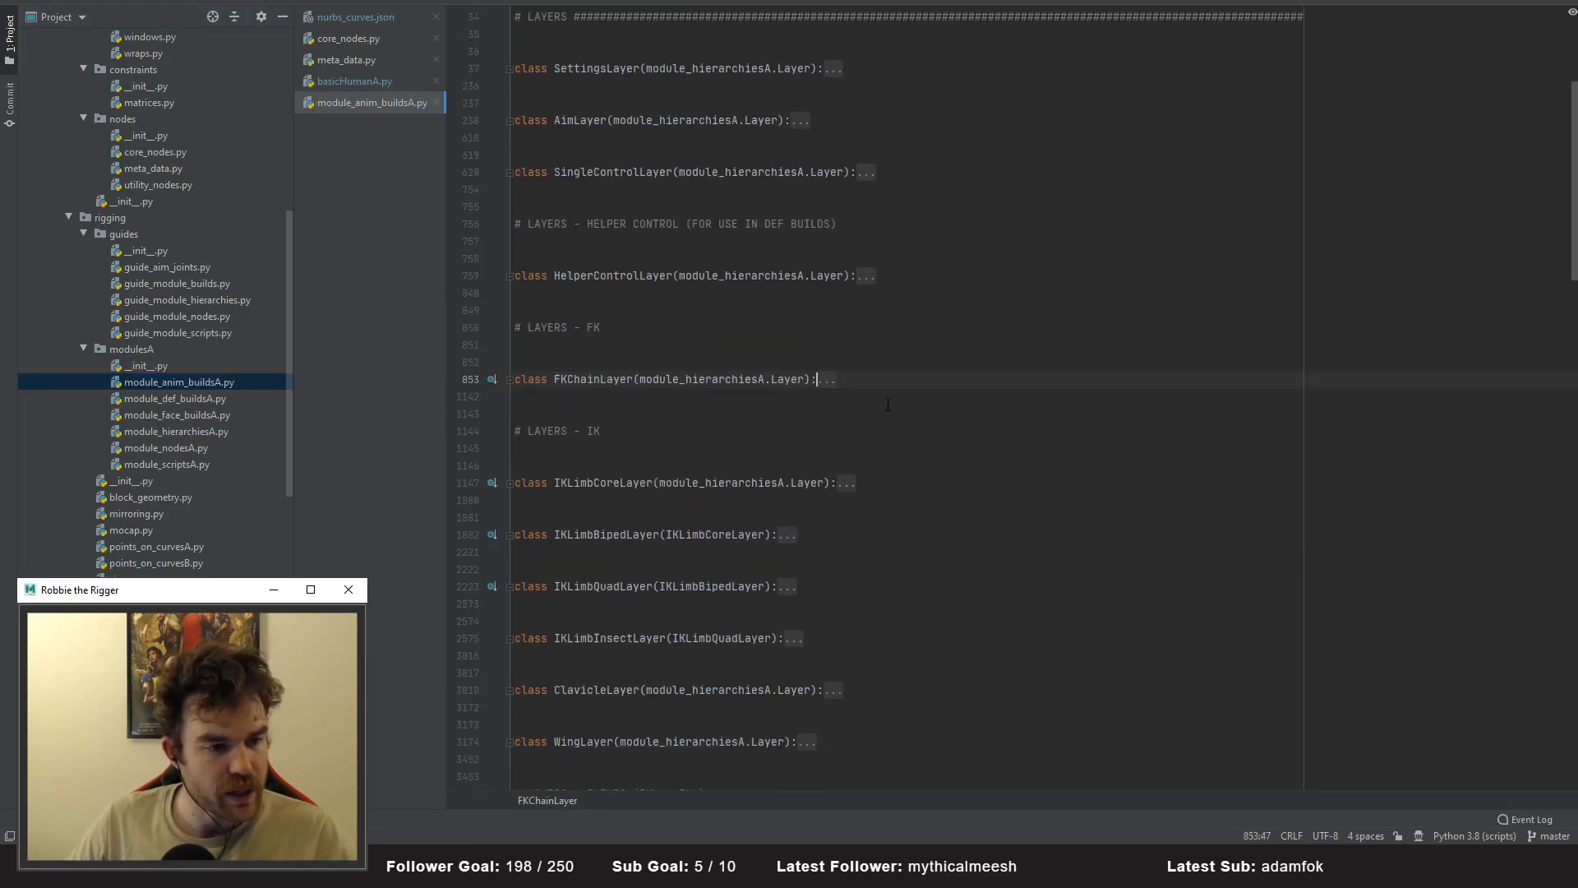
pyautogui.doubleClick(582, 319)
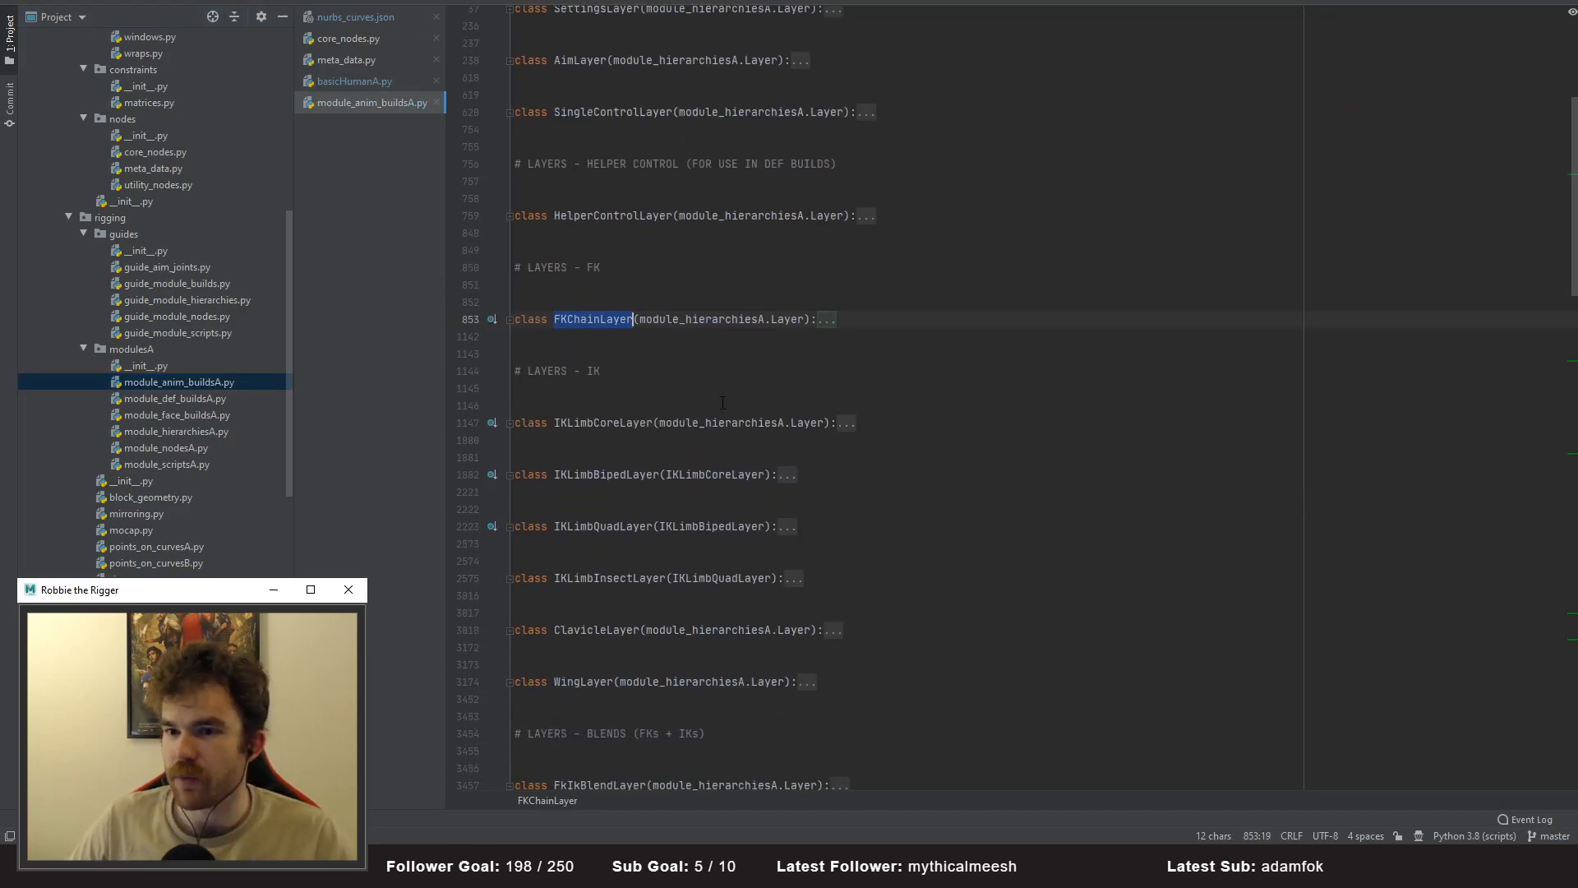
pyautogui.scroll(-2, 723, 403)
pyautogui.scroll(2, 781, 345)
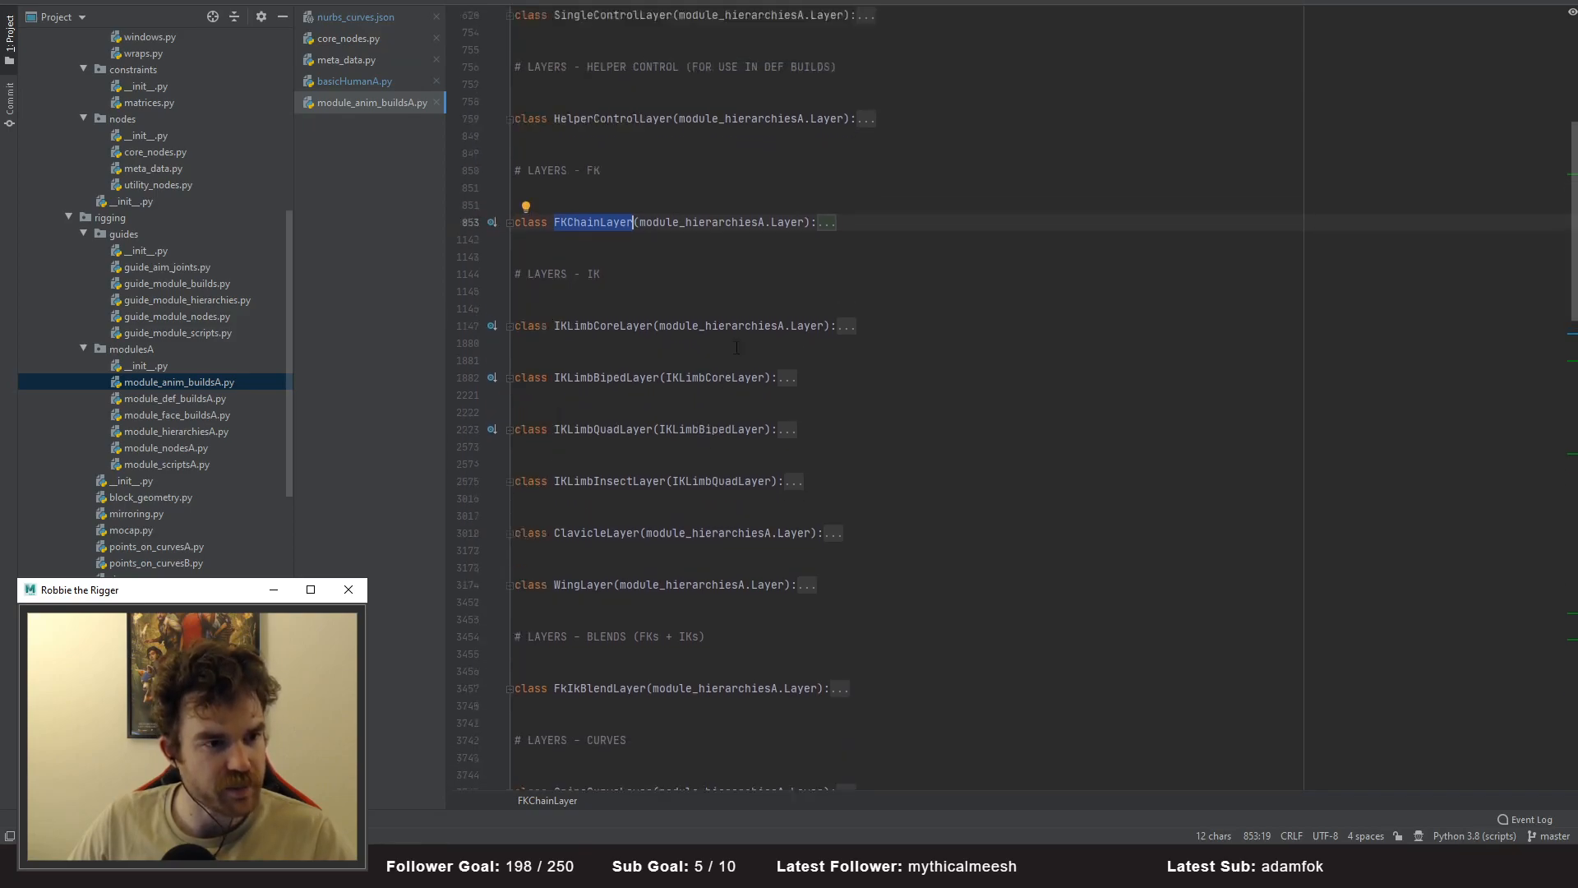
pyautogui.click(825, 269)
pyautogui.scroll(-3, 830, 312)
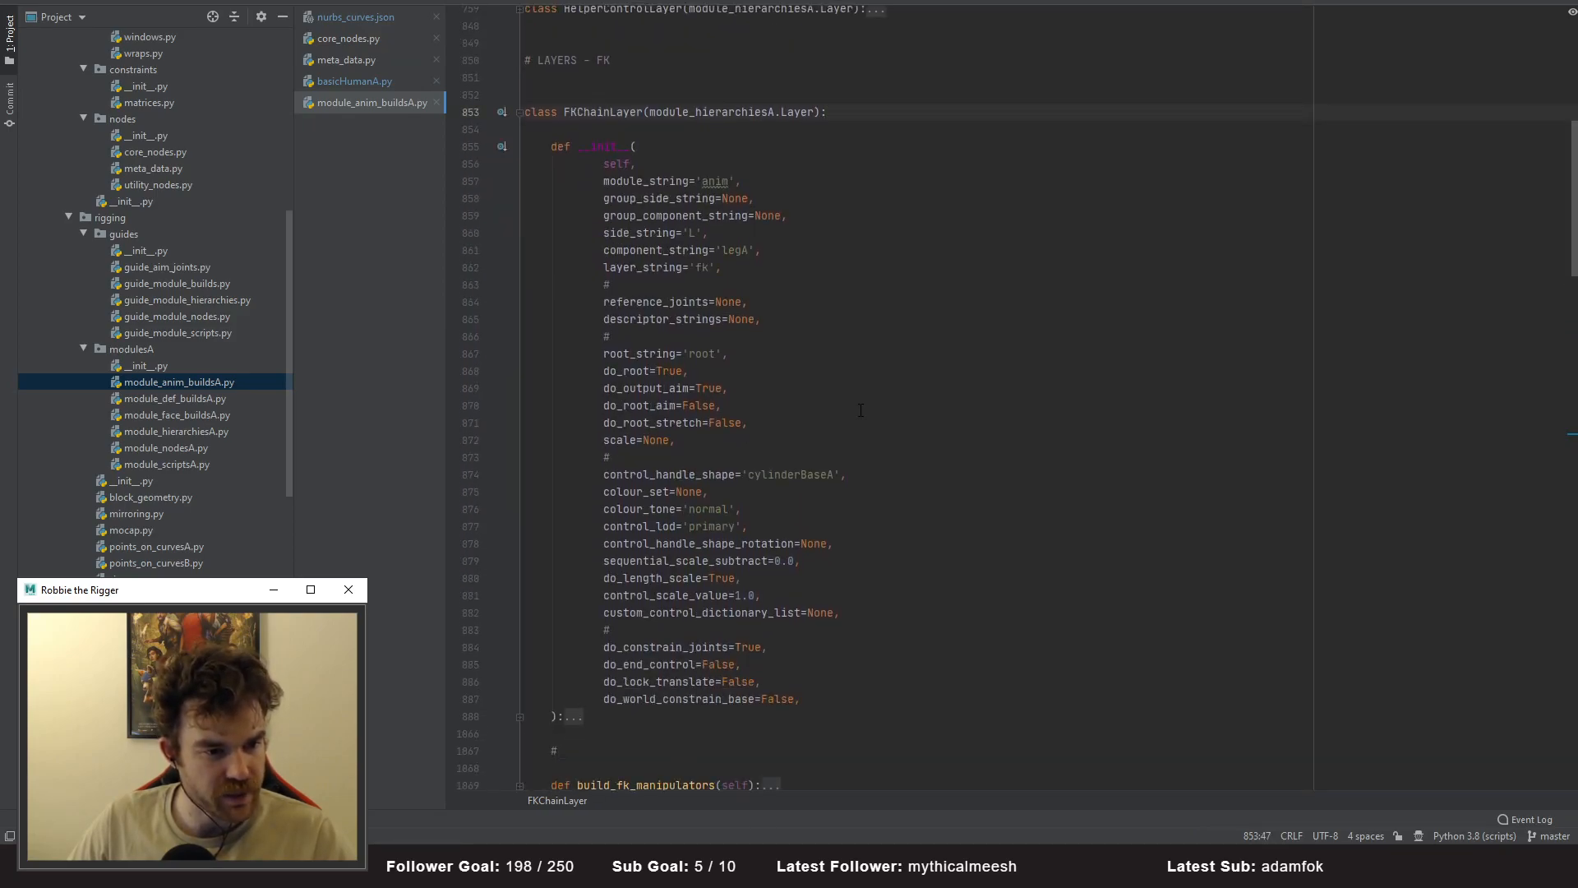
# - Review the FKChainLayer constructor parameters, including do_root, do_output_aim, do_root_aim and do_root_stretch, and the build methods below
pyautogui.click(650, 371)
pyautogui.click(648, 389)
pyautogui.click(660, 406)
pyautogui.click(669, 423)
pyautogui.click(655, 405)
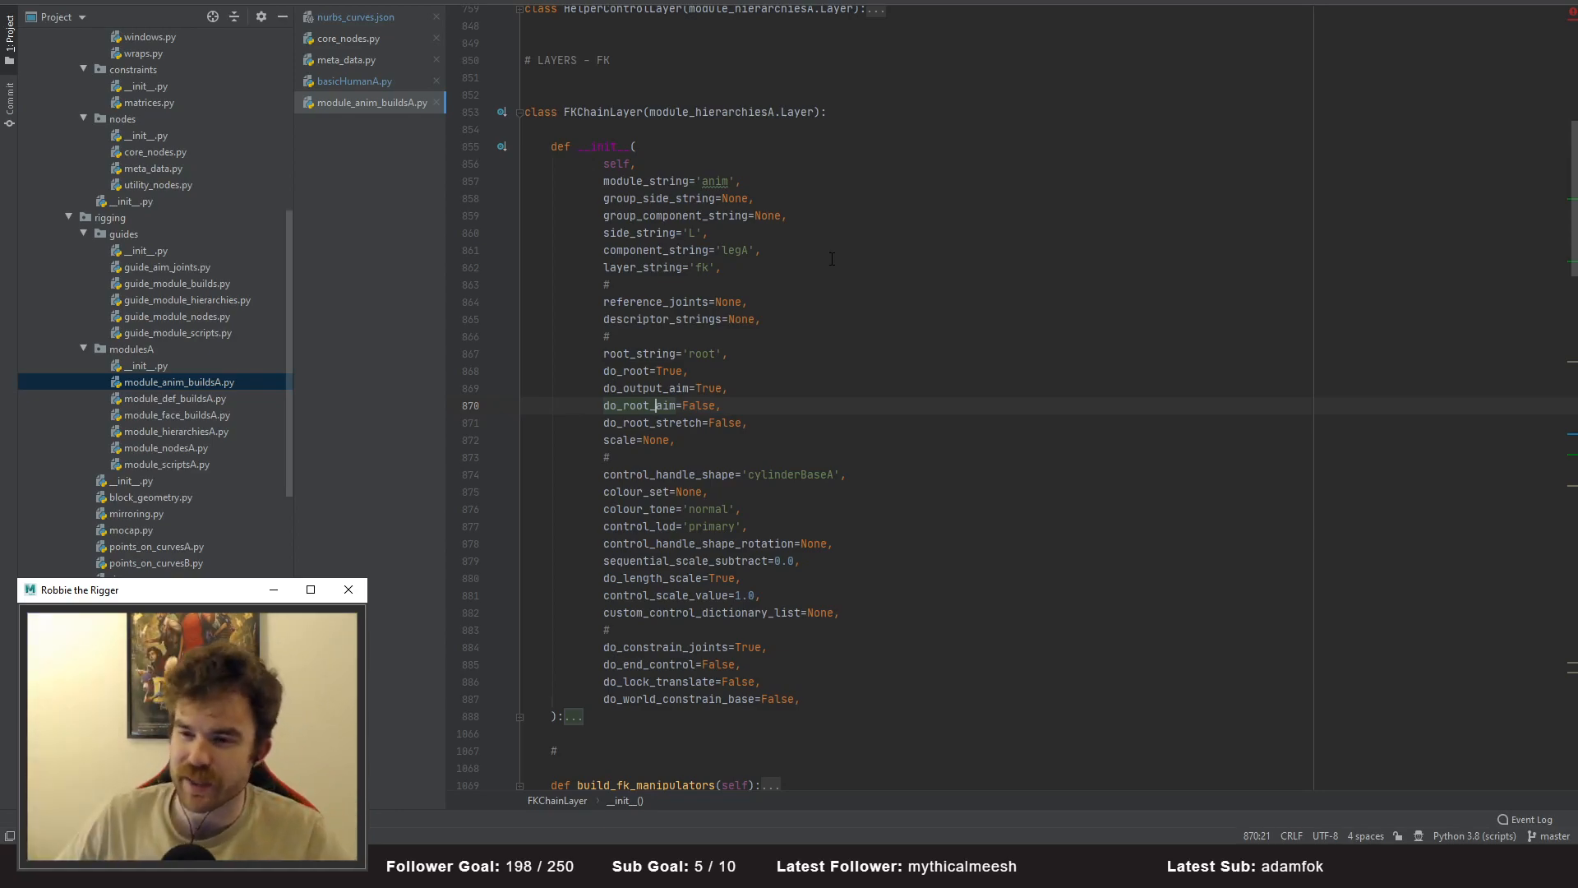
pyautogui.click(878, 375)
pyautogui.scroll(-4, 878, 379)
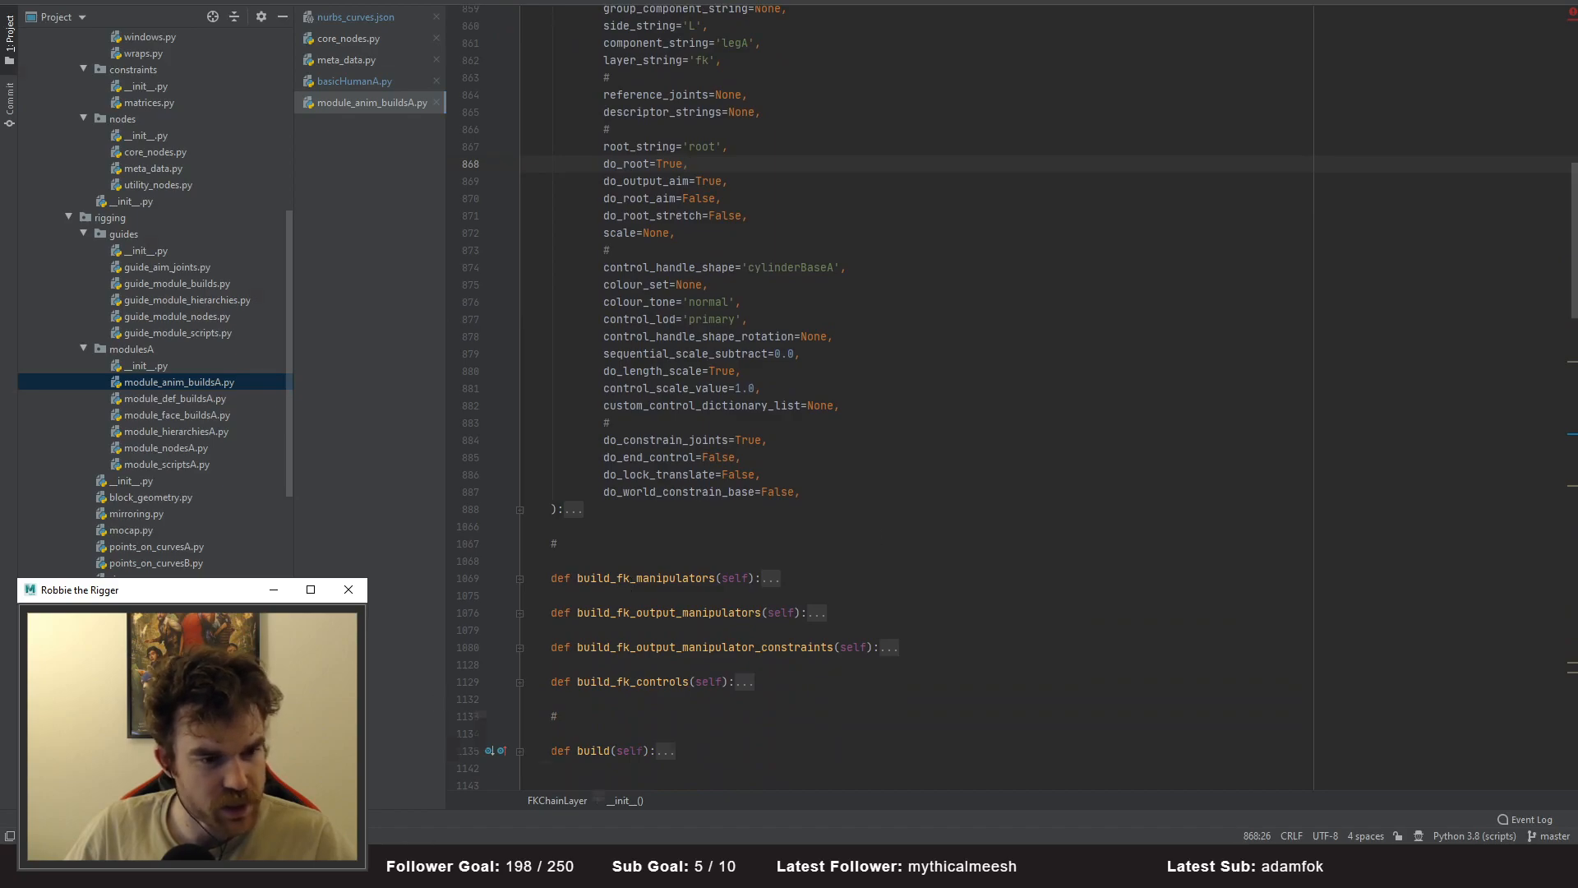
# - Switch to Maya and run the selected Python lines that reload basicHumanA and build the BasicHumanA rig
pyautogui.hotkey('alt', 'Tab')
pyautogui.moveTo(1026, 627); pyautogui.dragTo(1002, 284)
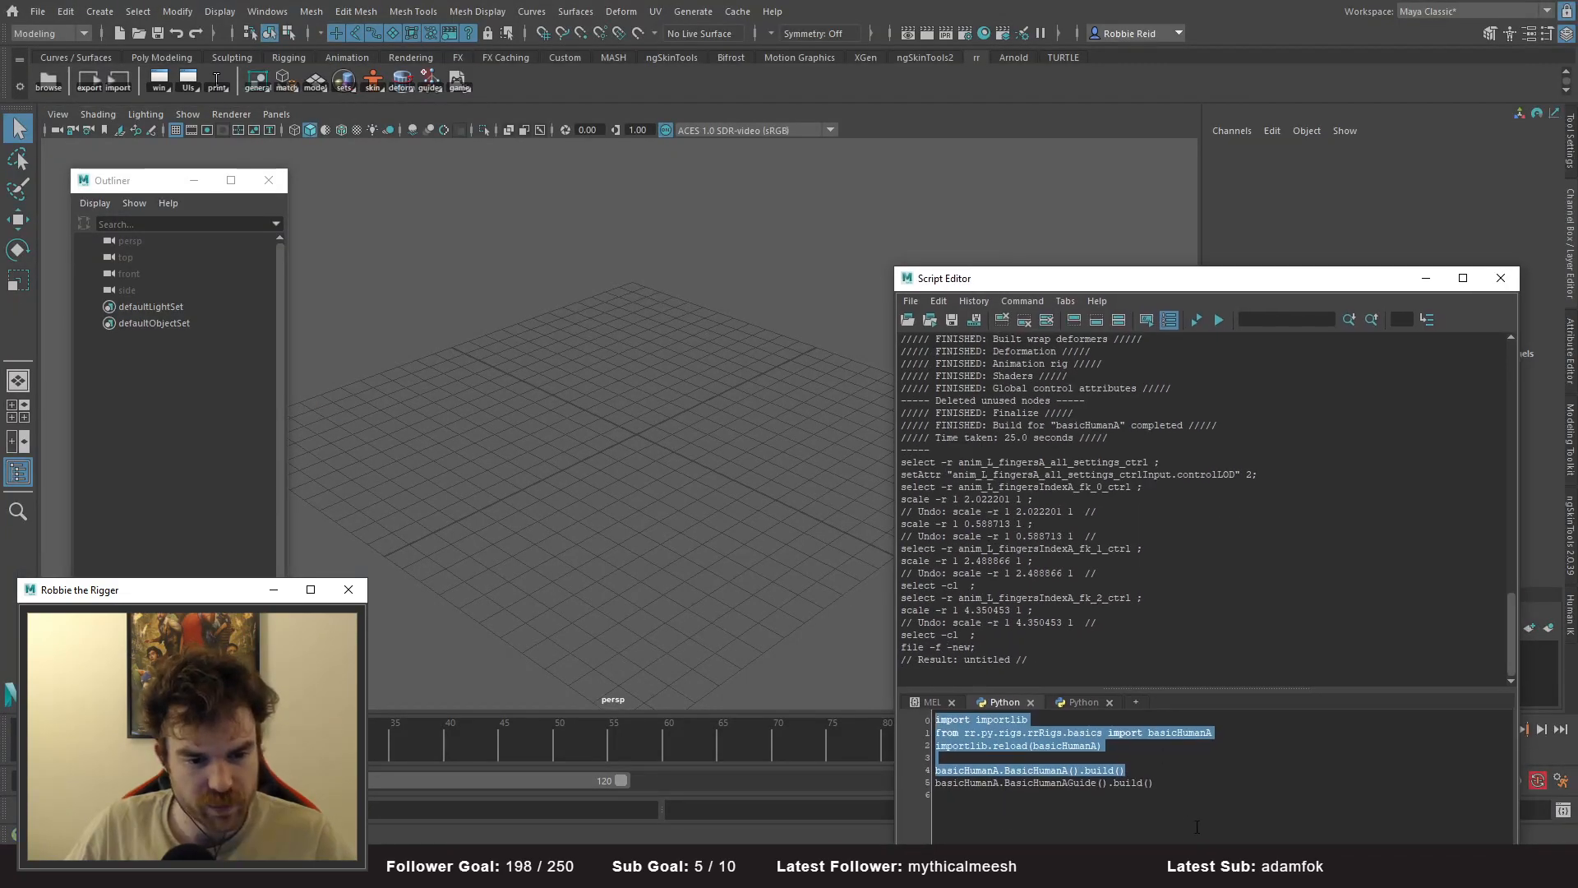
pyautogui.hotkey('ctrl', 'Return')
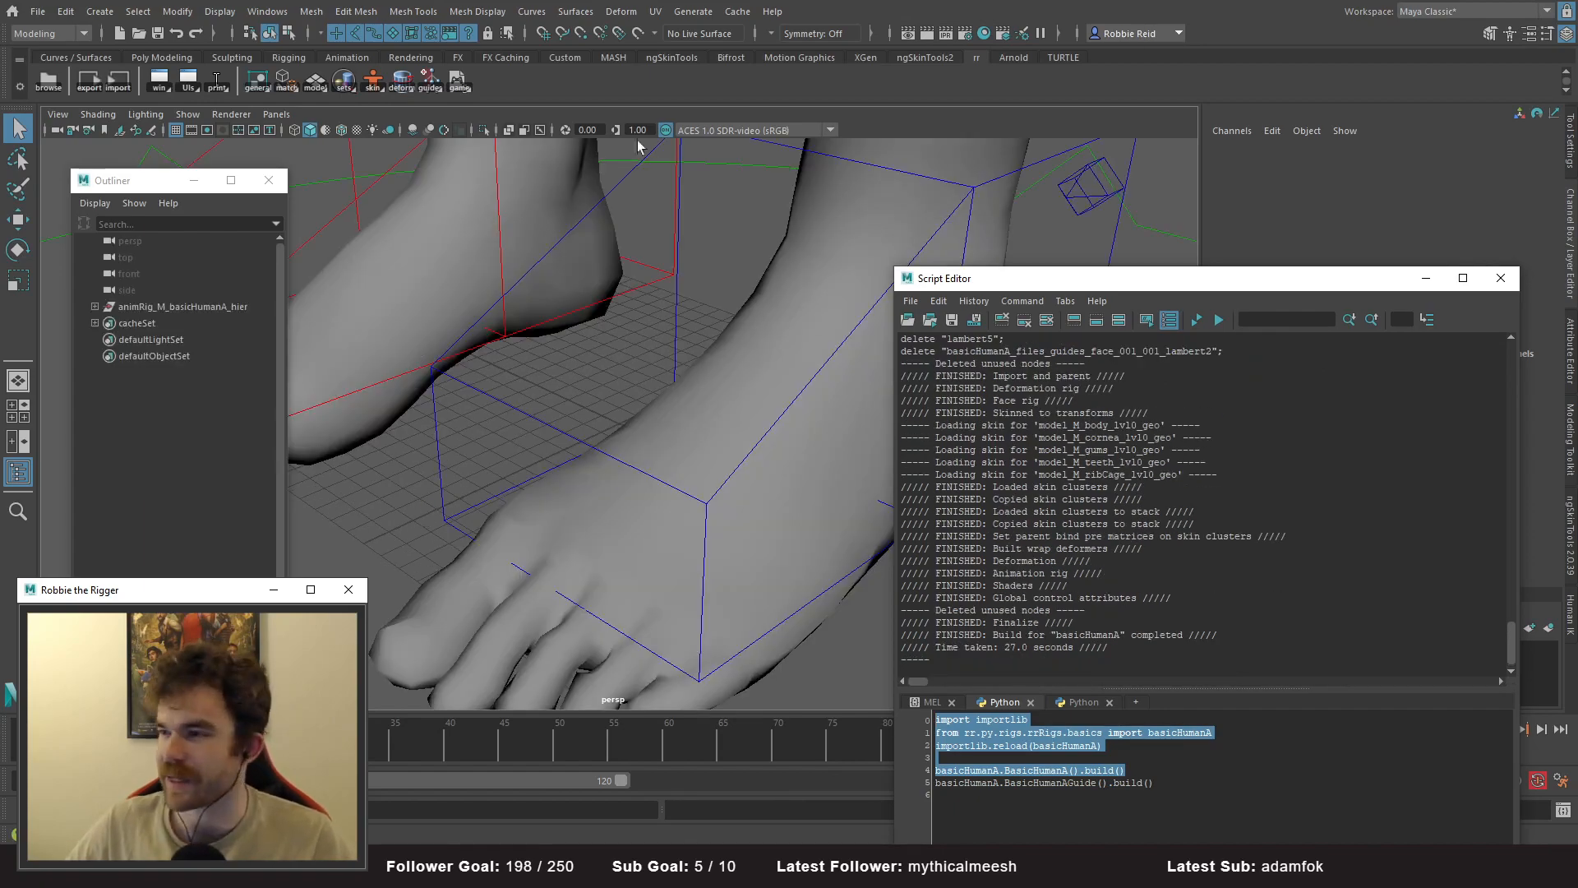
pyautogui.moveTo(1085, 283); pyautogui.dragTo(1103, 694)
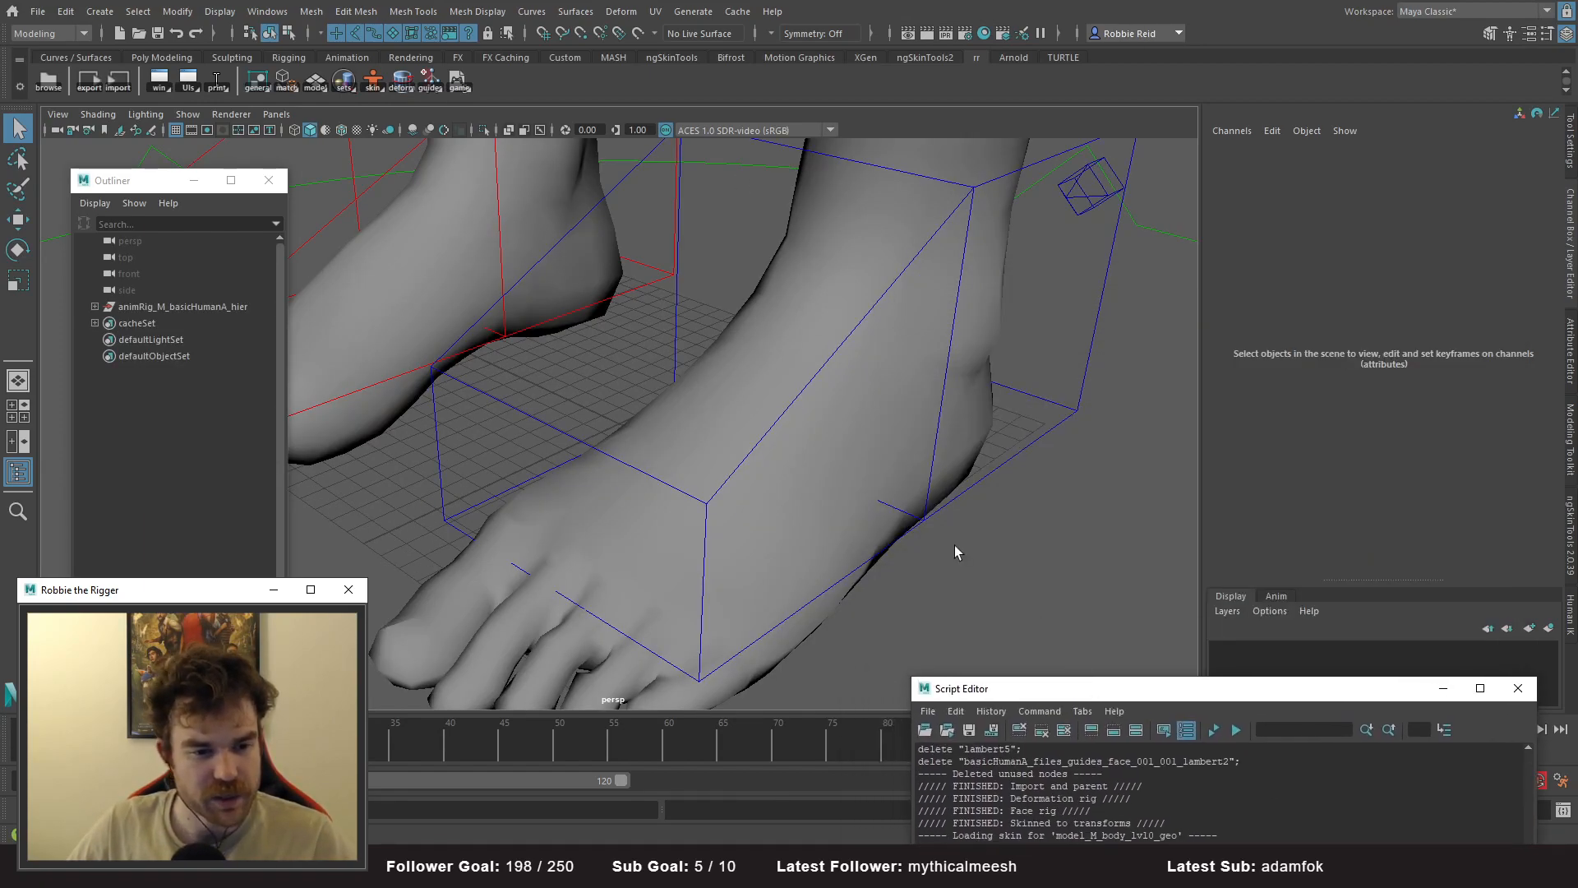
# - Select the left hand's finger settings control and set its Control LOD to secondary
pyautogui.keyDown('alt'); pyautogui.moveTo(954, 547); pyautogui.dragTo(645, 370, button='right'); pyautogui.keyUp('alt')
pyautogui.keyDown('alt'); pyautogui.moveTo(645, 370); pyautogui.dragTo(773, 247); pyautogui.keyUp('alt')
pyautogui.keyDown('alt'); pyautogui.moveTo(773, 247); pyautogui.dragTo(851, 576, button='middle'); pyautogui.keyUp('alt')
pyautogui.keyDown('alt'); pyautogui.moveTo(851, 576); pyautogui.dragTo(887, 527); pyautogui.keyUp('alt')
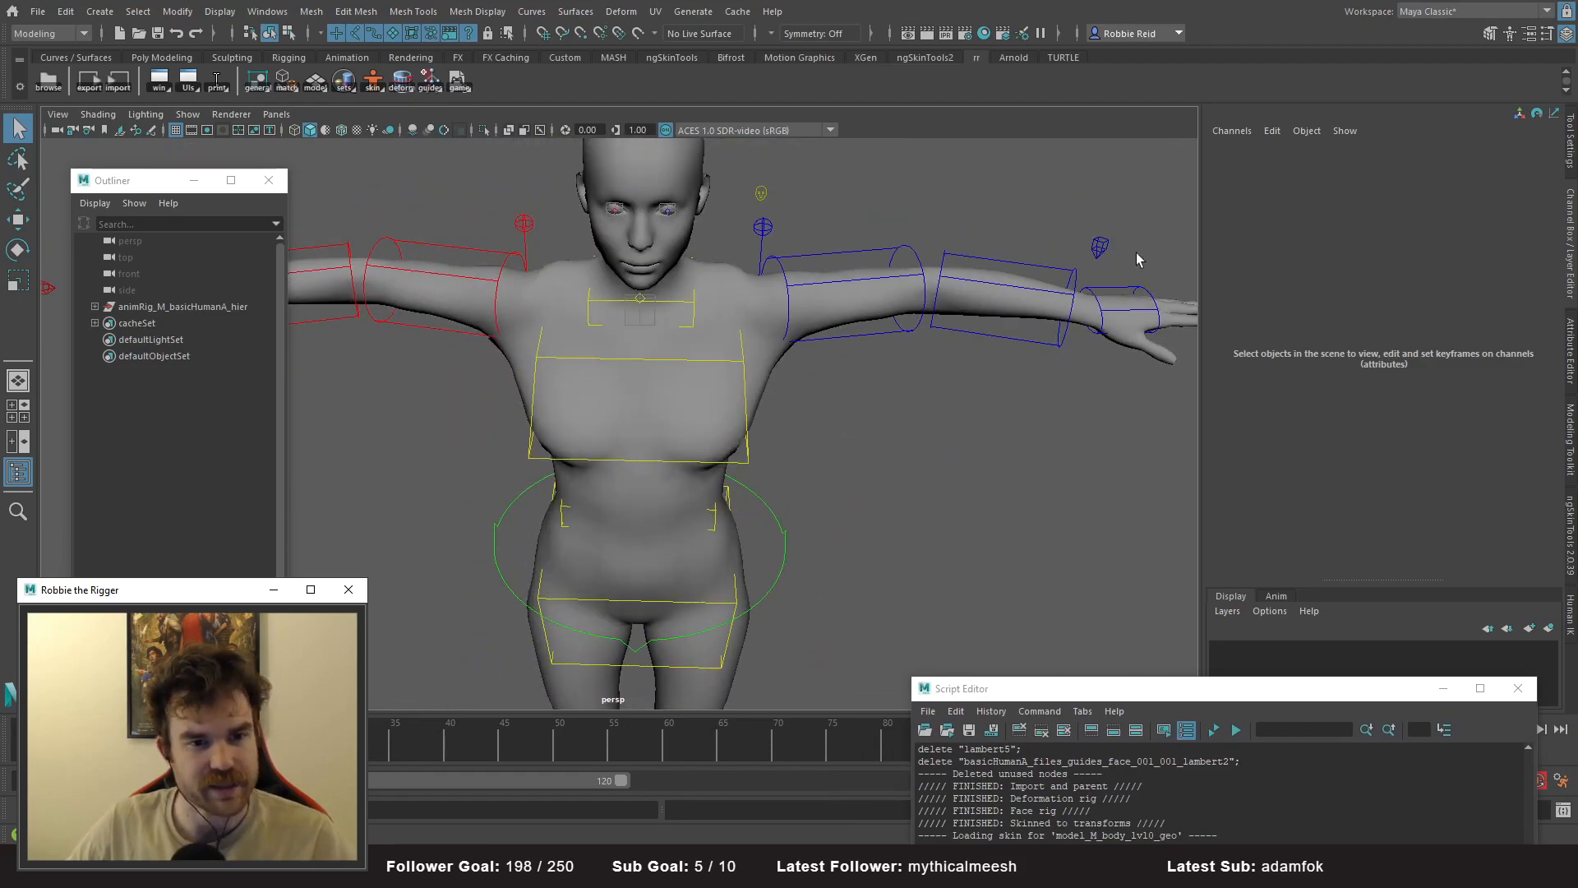
pyautogui.click(1133, 289)
pyautogui.press('f')
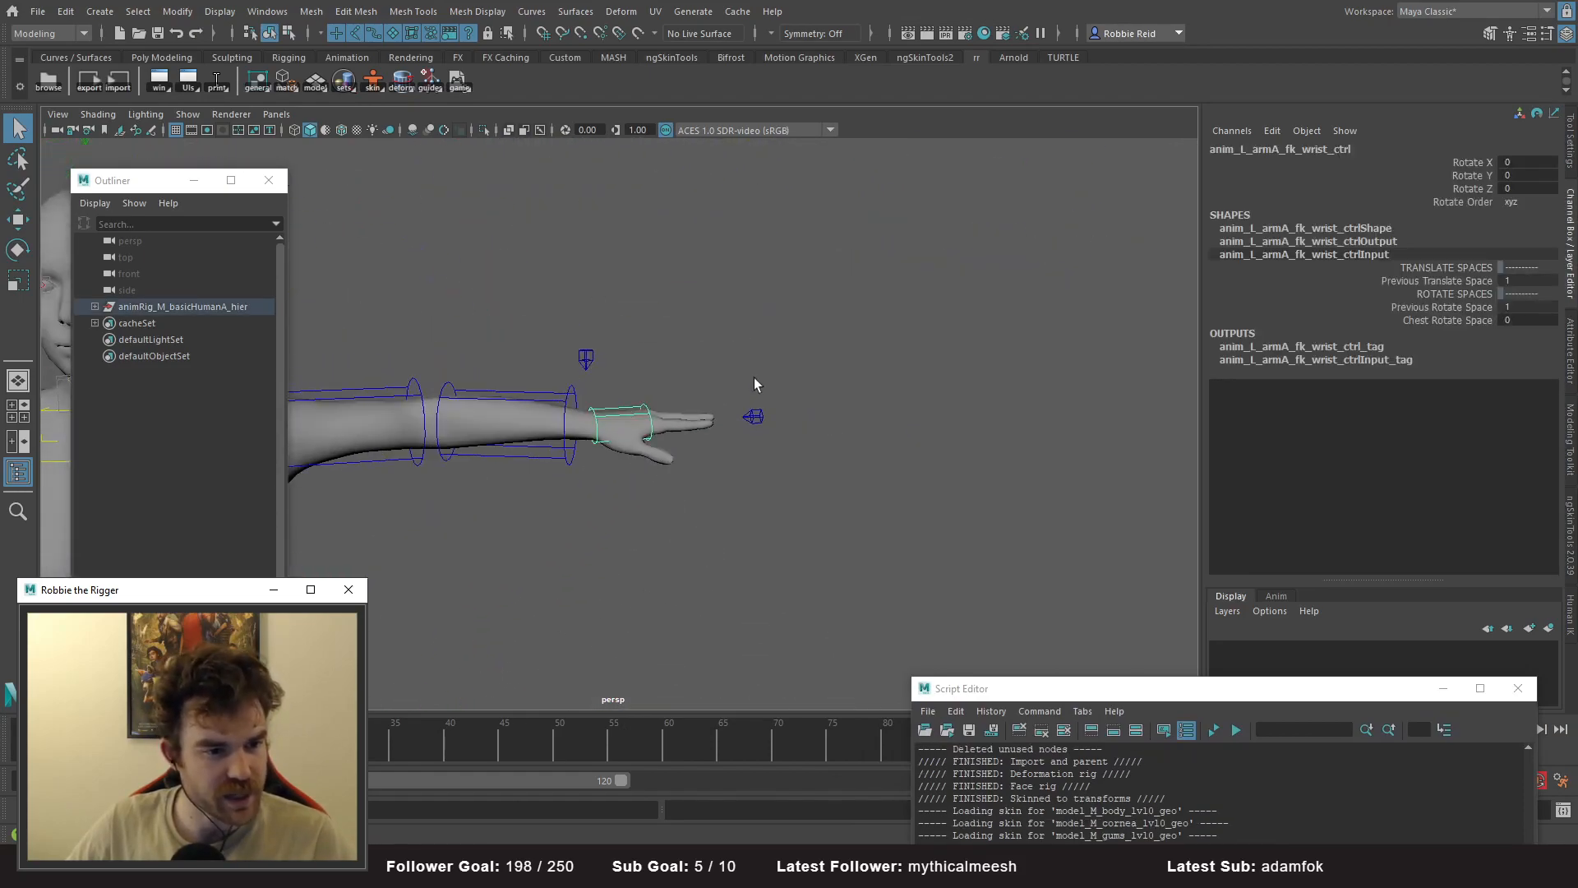
pyautogui.click(881, 415)
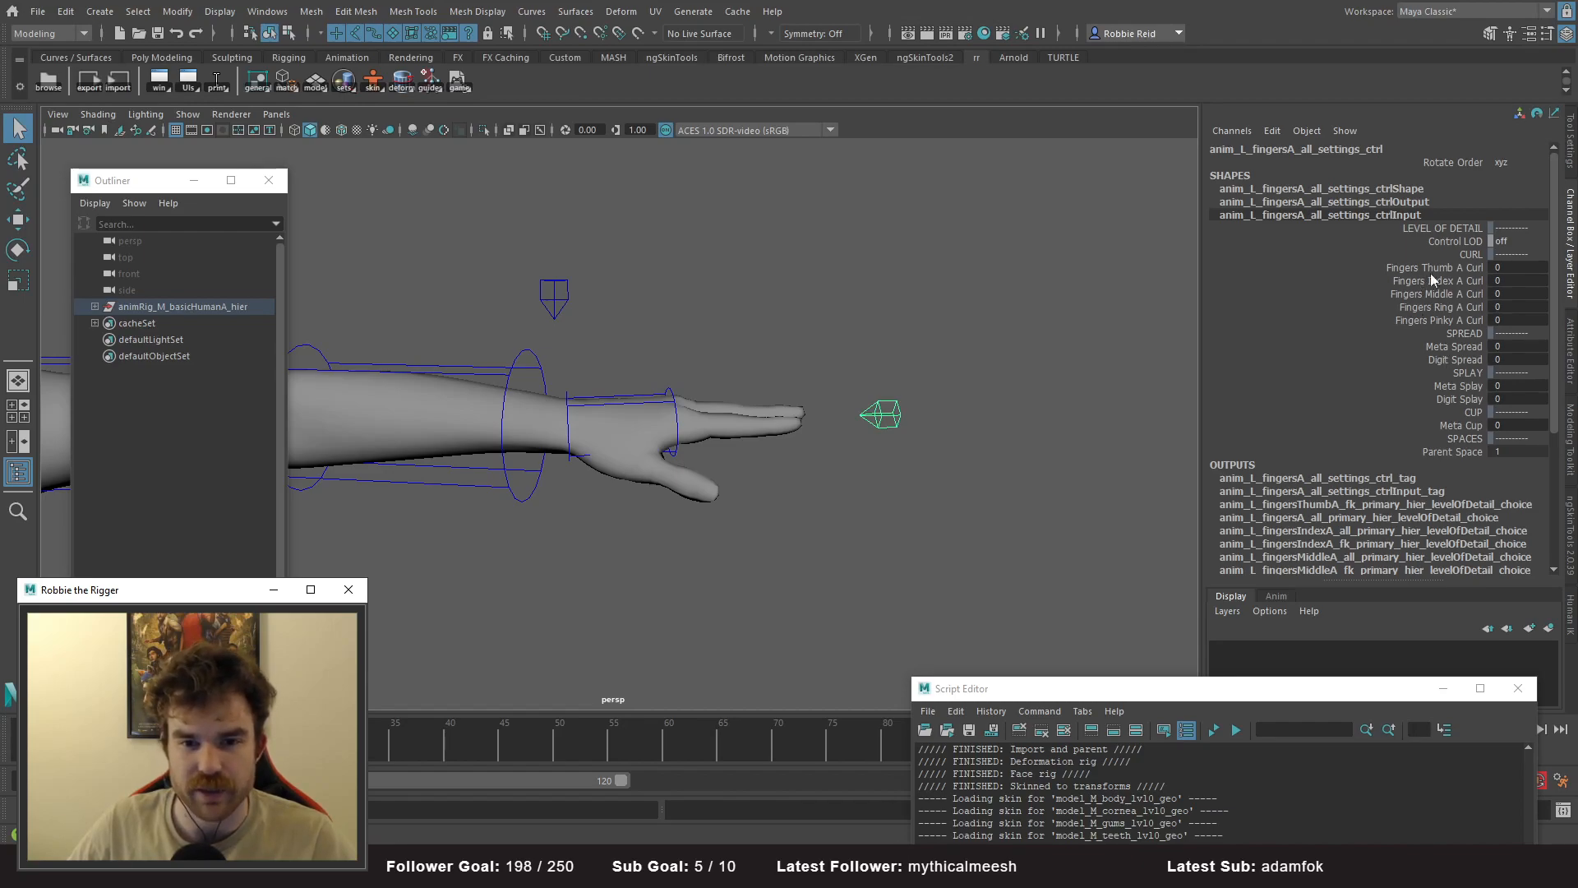
pyautogui.click(1518, 241)
pyautogui.click(1521, 291)
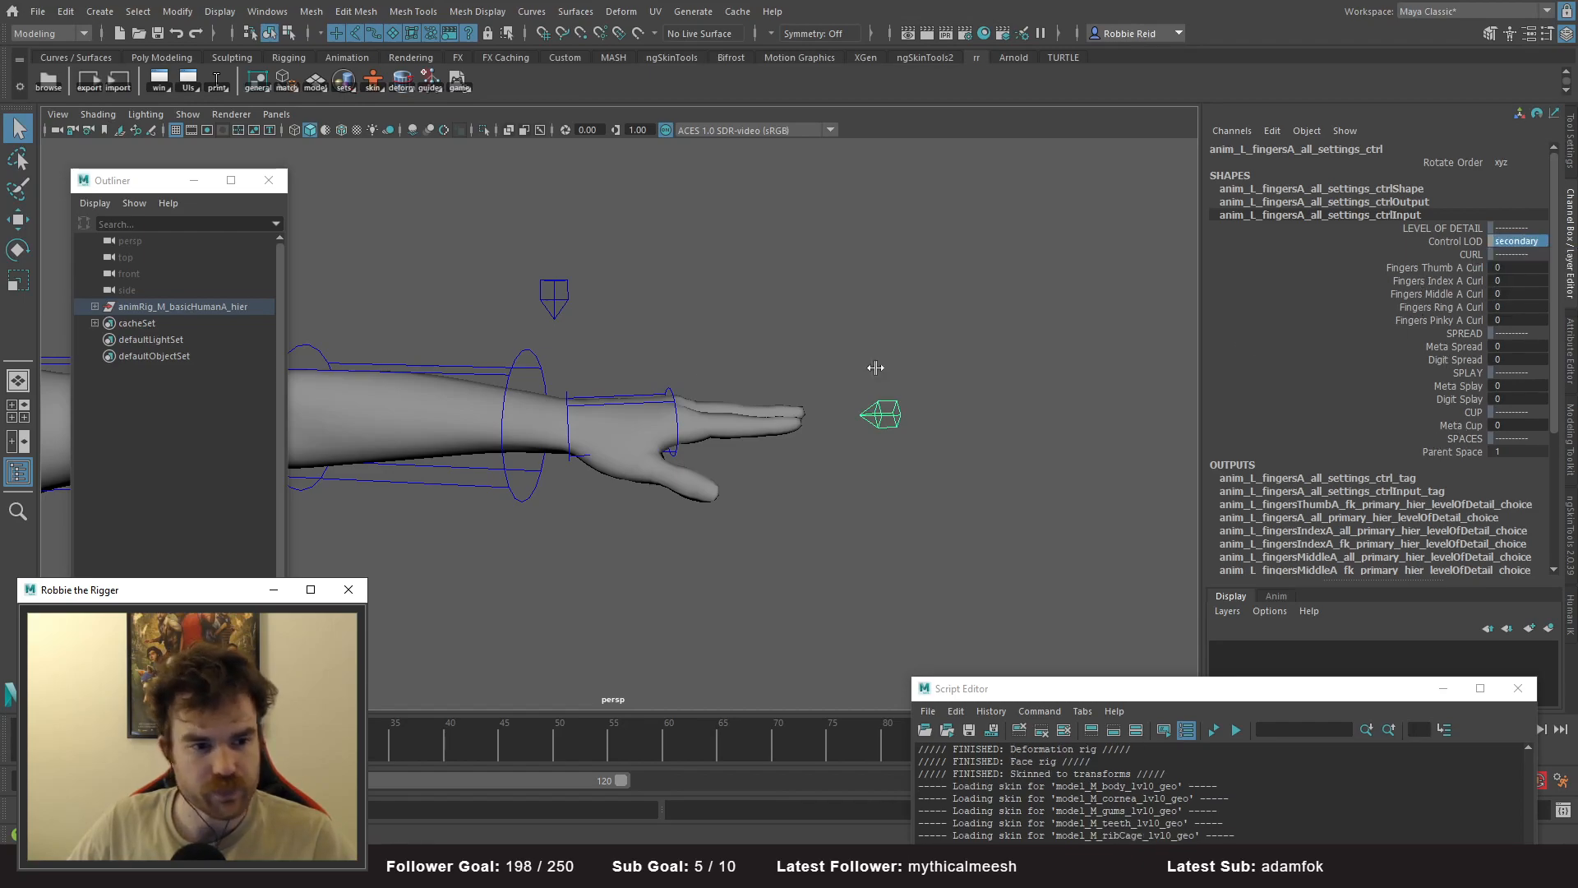
# - Display the wireframe over the shaded model with the left hand in close view
pyautogui.scroll(3, 806, 466)
pyautogui.keyDown('alt'); pyautogui.moveTo(805, 466); pyautogui.dragTo(870, 639); pyautogui.keyUp('alt')
pyautogui.scroll(3, 633, 343)
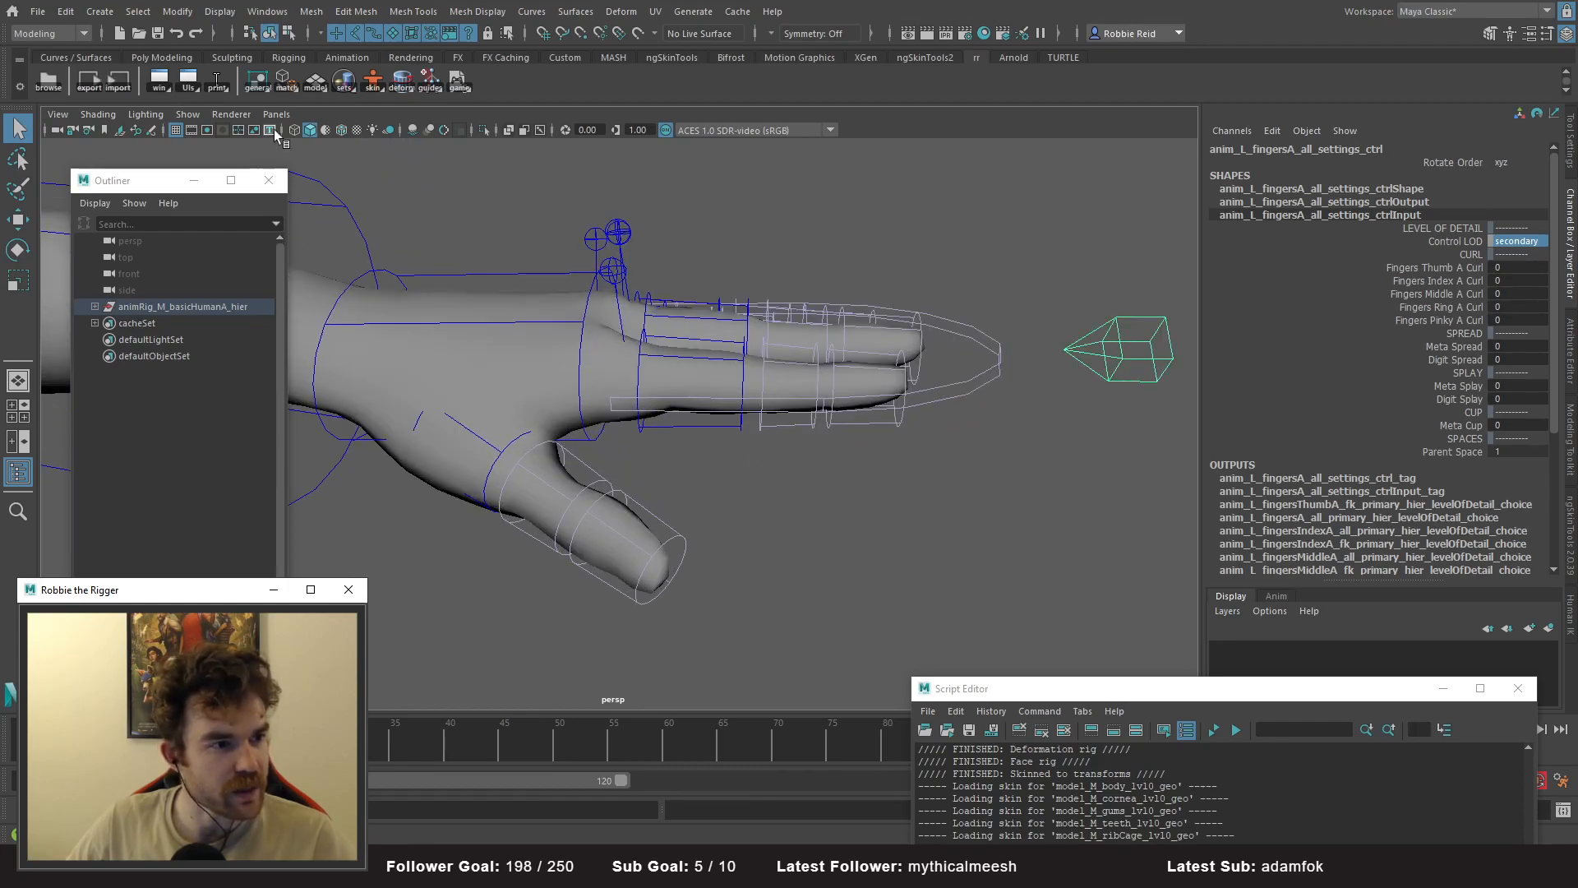
pyautogui.click(338, 130)
# - Scale the left index finger's three FK controls together to about 1.356 in Y and undo the scaling
pyautogui.moveTo(727, 387)
pyautogui.keyDown('alt'); pyautogui.mouseDown()
pyautogui.moveTo(705, 416)
pyautogui.moveTo(730, 465)
pyautogui.moveTo(744, 448)
pyautogui.mouseUp(); pyautogui.keyUp('alt')
pyautogui.scroll(3, 703, 461)
pyautogui.click(705, 452)
pyautogui.press('w')
pyautogui.click(1476, 202)
pyautogui.press('r')
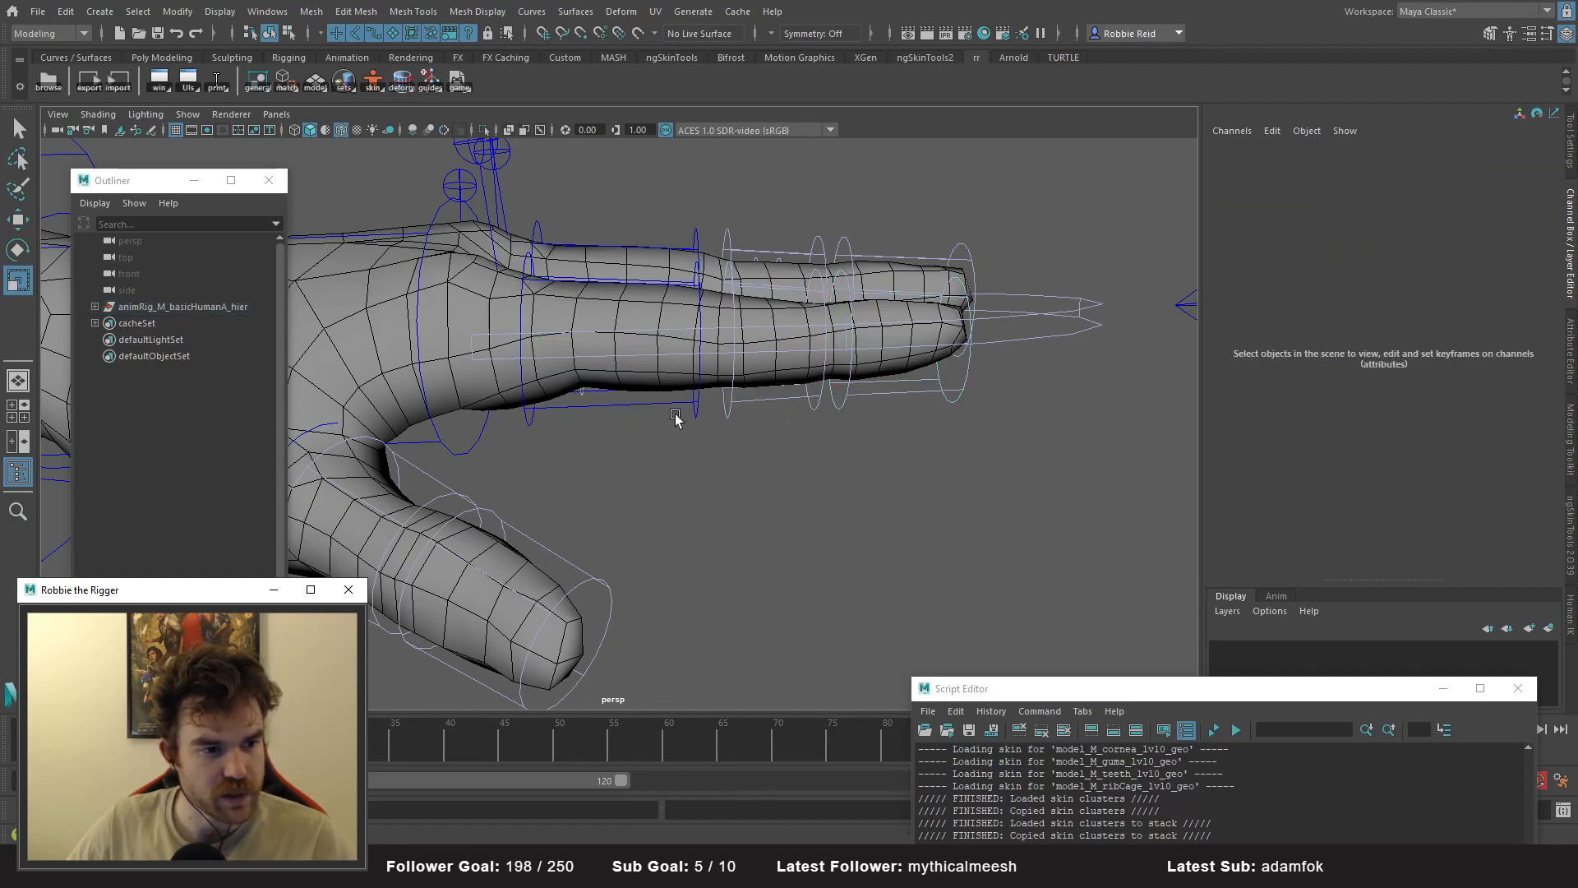
pyautogui.keyDown('shift'); pyautogui.moveTo(770, 395); pyautogui.dragTo(869, 398); pyautogui.keyUp('shift')
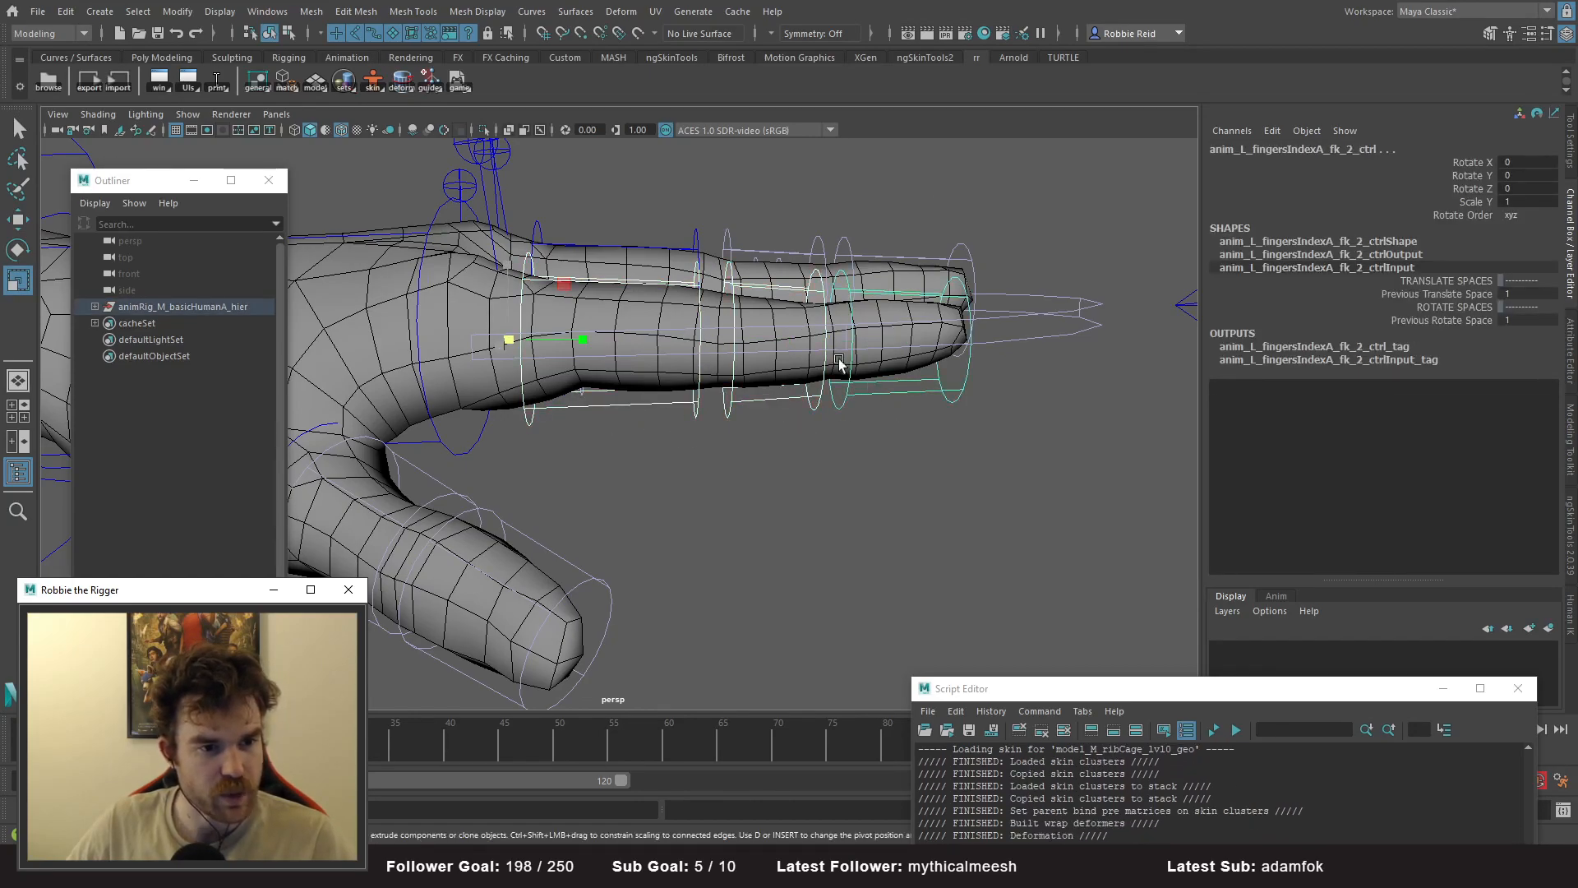
pyautogui.moveTo(585, 337); pyautogui.dragTo(613, 377)
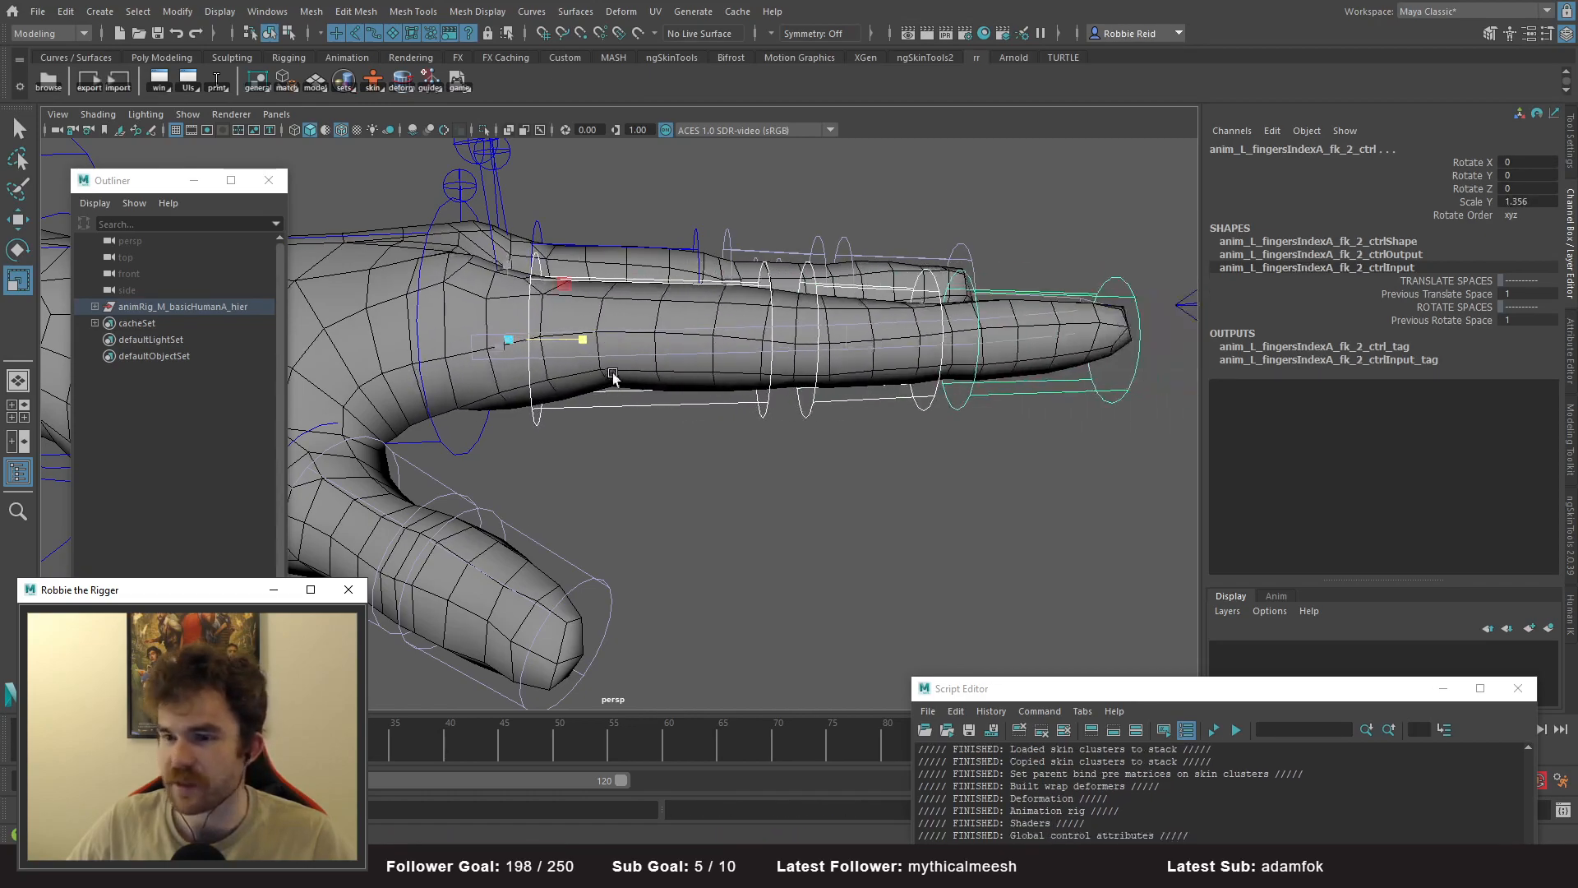
pyautogui.hotkey('ctrl', 'z')
# - Try rotating only the left index finger's base FK control and undo the rotation
pyautogui.keyDown('alt'); pyautogui.moveTo(708, 402); pyautogui.dragTo(628, 440, button='middle'); pyautogui.keyUp('alt')
pyautogui.click(524, 428)
pyautogui.keyDown('shift'); pyautogui.moveTo(524, 428); pyautogui.dragTo(549, 452); pyautogui.keyUp('shift')
pyautogui.keyDown('alt'); pyautogui.moveTo(566, 441); pyautogui.dragTo(605, 439, button='middle'); pyautogui.keyUp('alt')
pyautogui.press('e')
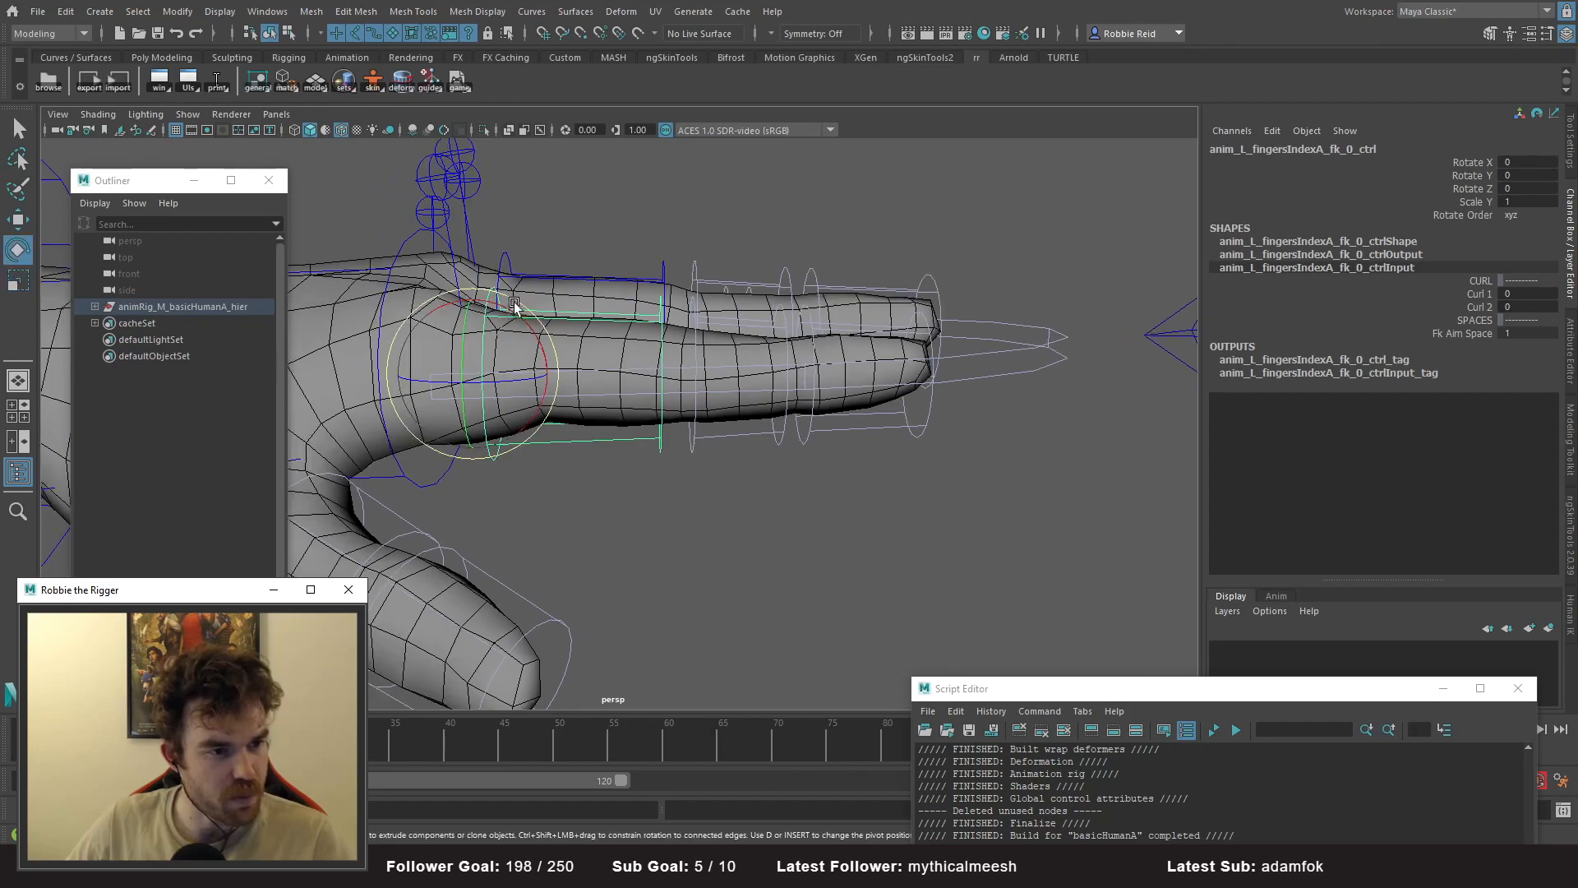
pyautogui.moveTo(514, 303); pyautogui.dragTo(550, 374)
pyautogui.keyDown('alt'); pyautogui.moveTo(687, 511); pyautogui.dragTo(689, 461, button='middle'); pyautogui.keyUp('alt')
pyautogui.hotkey('ctrl', 'z')
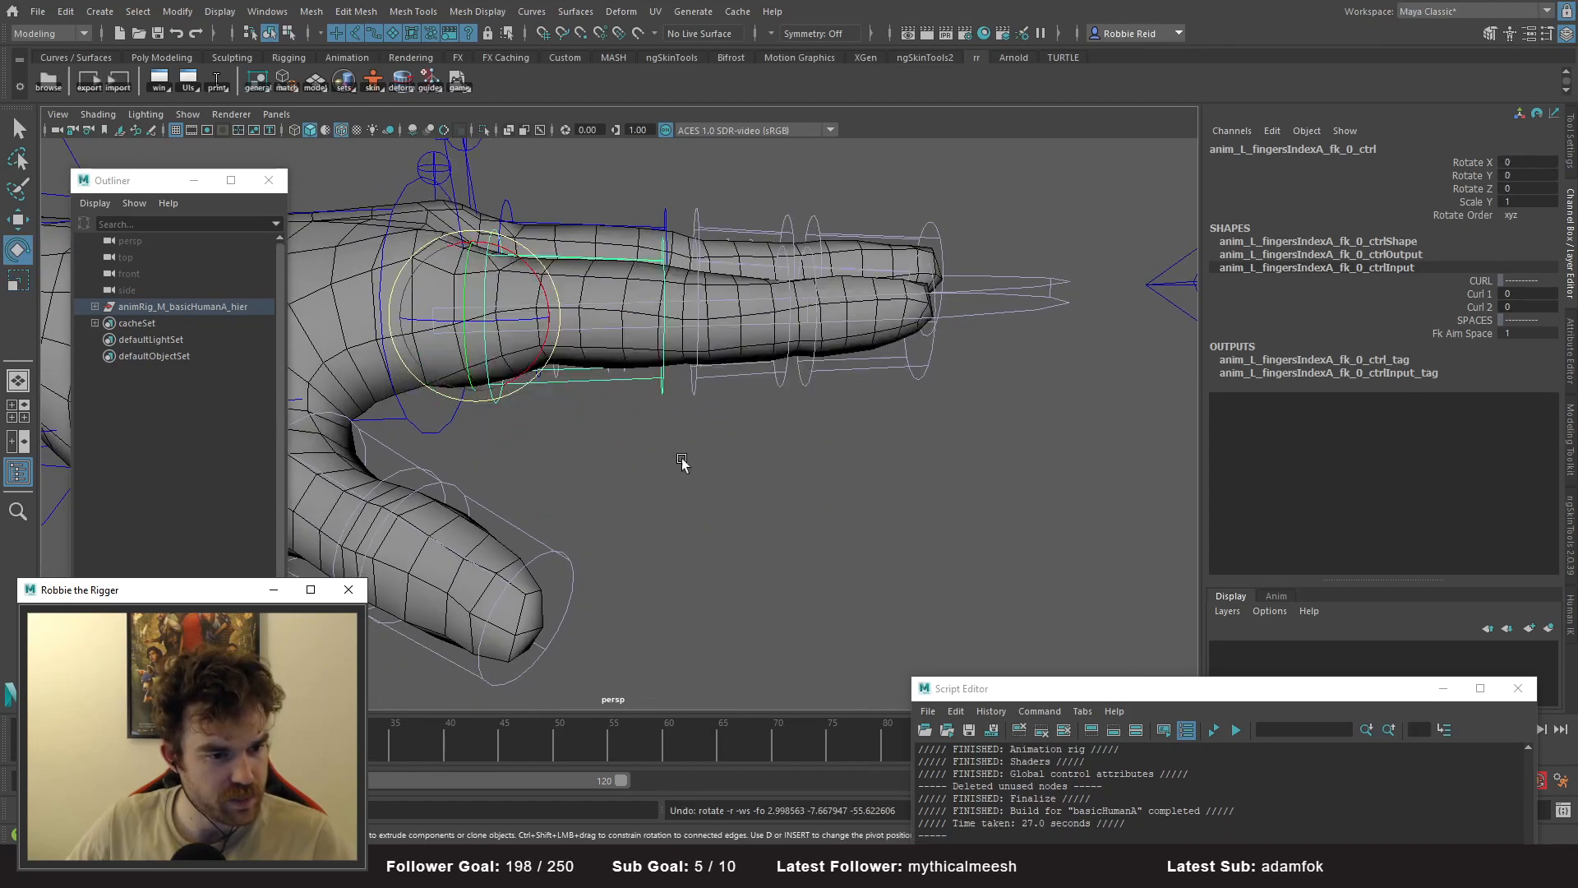
# - Curl the left index finger by rotating its three FK controls together to about -69.744 in X
pyautogui.keyDown('shift'); pyautogui.click(742, 378); pyautogui.keyUp('shift')
pyautogui.click(824, 368)
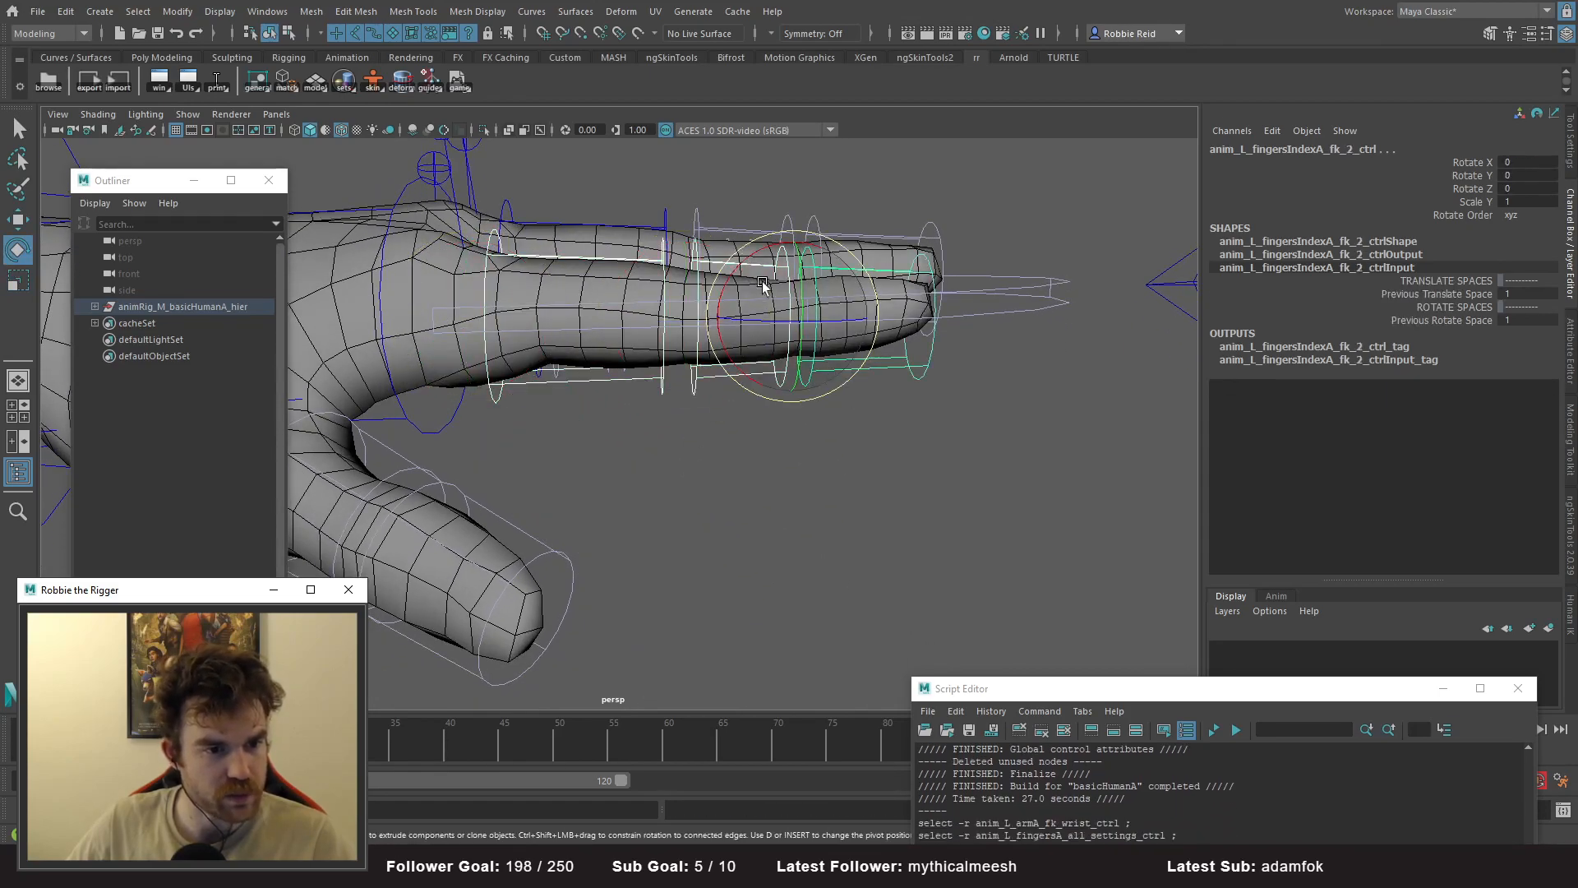
pyautogui.moveTo(764, 249); pyautogui.dragTo(838, 284)
pyautogui.keyDown('alt'); pyautogui.moveTo(606, 427); pyautogui.dragTo(415, 378); pyautogui.keyUp('alt')
# - Rotate the left thumb's base FK control away from the curled index finger
pyautogui.click(403, 408)
pyautogui.press('r')
pyautogui.hotkey('ctrl', 'z')
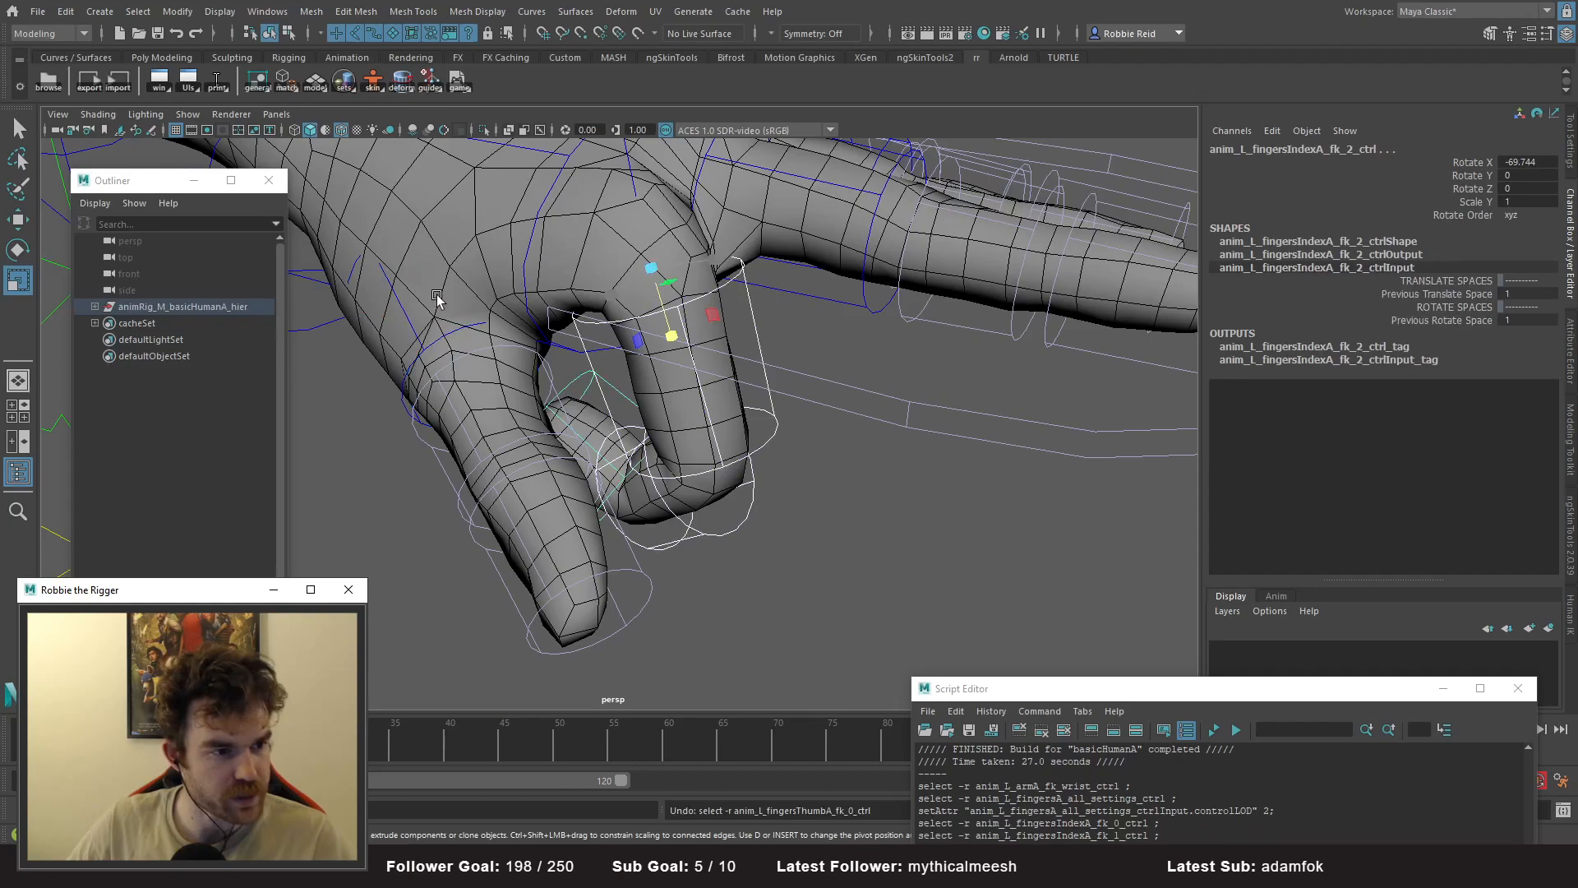
pyautogui.press('e')
pyautogui.click(456, 338)
pyautogui.click(457, 332)
pyautogui.moveTo(447, 299); pyautogui.dragTo(380, 279)
# - Select the curled left index finger's three FK controls and scale them together to about 2.425 in Y
pyautogui.keyDown('alt'); pyautogui.moveTo(579, 416); pyautogui.dragTo(668, 403); pyautogui.keyUp('alt')
pyautogui.click(771, 445)
pyautogui.click(804, 410)
pyautogui.keyDown('shift'); pyautogui.click(769, 503); pyautogui.keyUp('shift')
pyautogui.keyDown('shift'); pyautogui.click(610, 519); pyautogui.keyUp('shift')
pyautogui.press('r')
pyautogui.keyDown('alt'); pyautogui.moveTo(613, 525); pyautogui.dragTo(676, 471); pyautogui.keyUp('alt')
pyautogui.moveTo(719, 270); pyautogui.dragTo(832, 348)
pyautogui.keyDown('alt'); pyautogui.moveTo(828, 353); pyautogui.dragTo(731, 281, button='middle'); pyautogui.keyUp('alt')
pyautogui.keyDown('alt'); pyautogui.moveTo(731, 281); pyautogui.dragTo(731, 257); pyautogui.keyUp('alt')
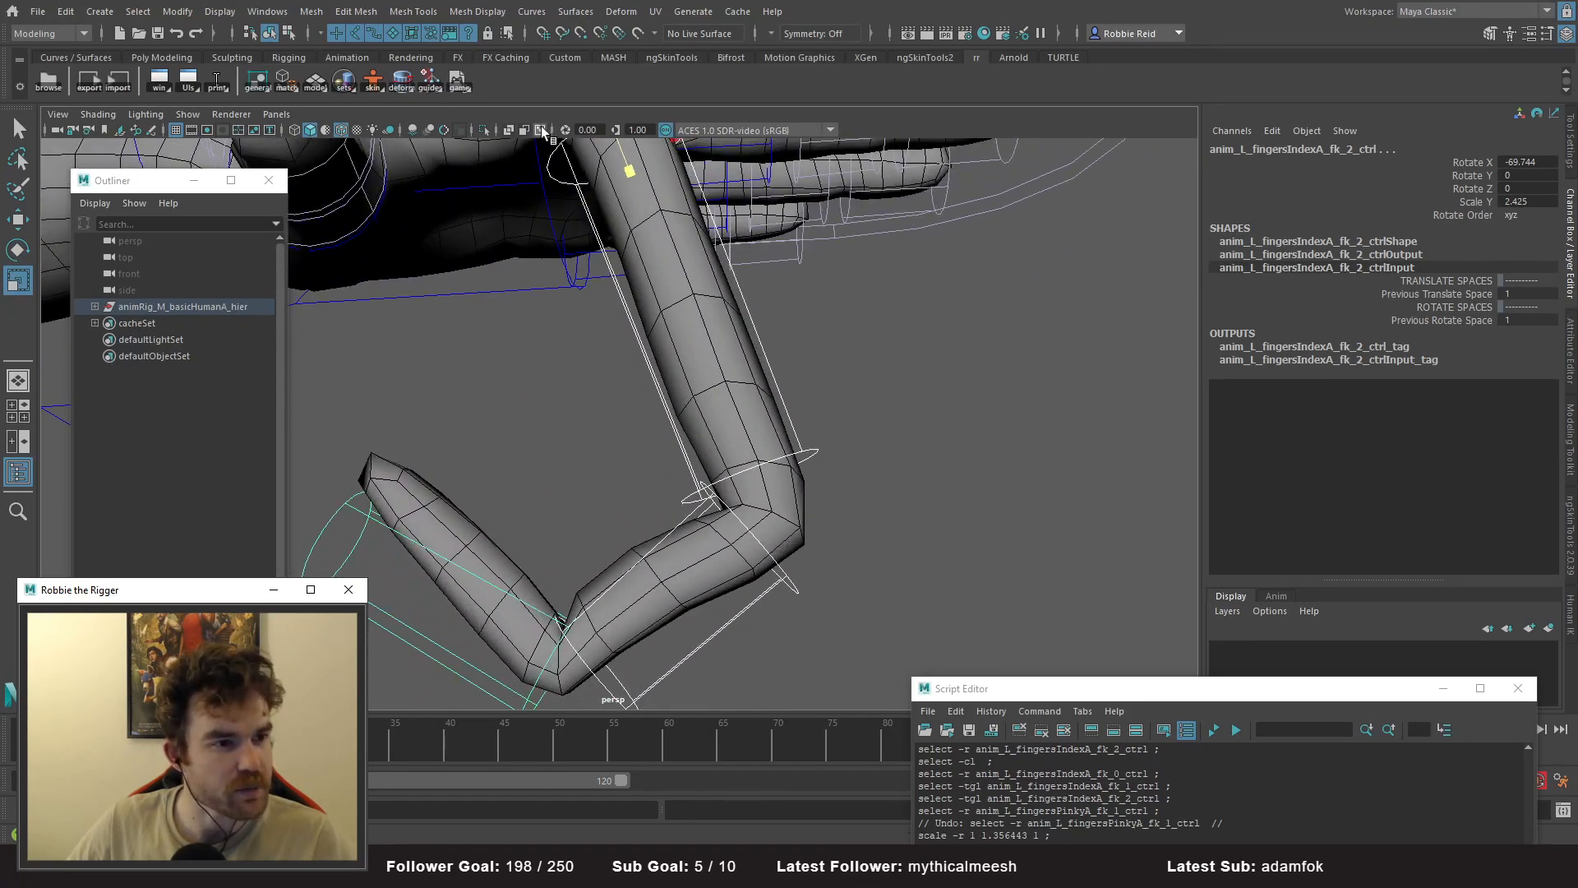
# - Turn on joint display for the rig through the global control's Joints attribute
pyautogui.press('f')
pyautogui.hotkey('ctrl', 'z')
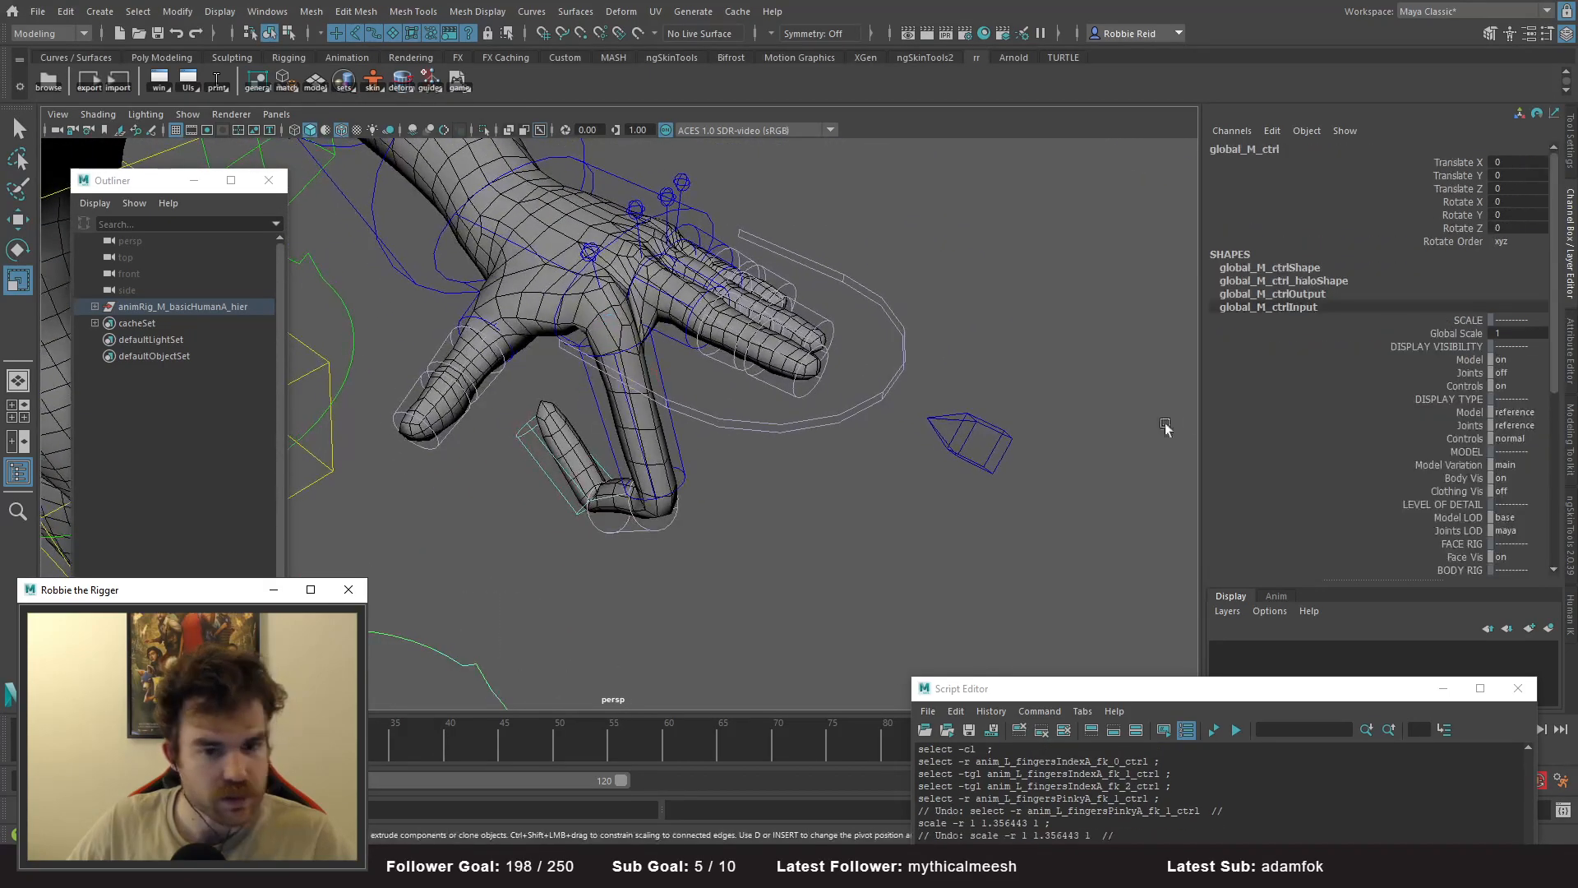
pyautogui.click(1501, 373)
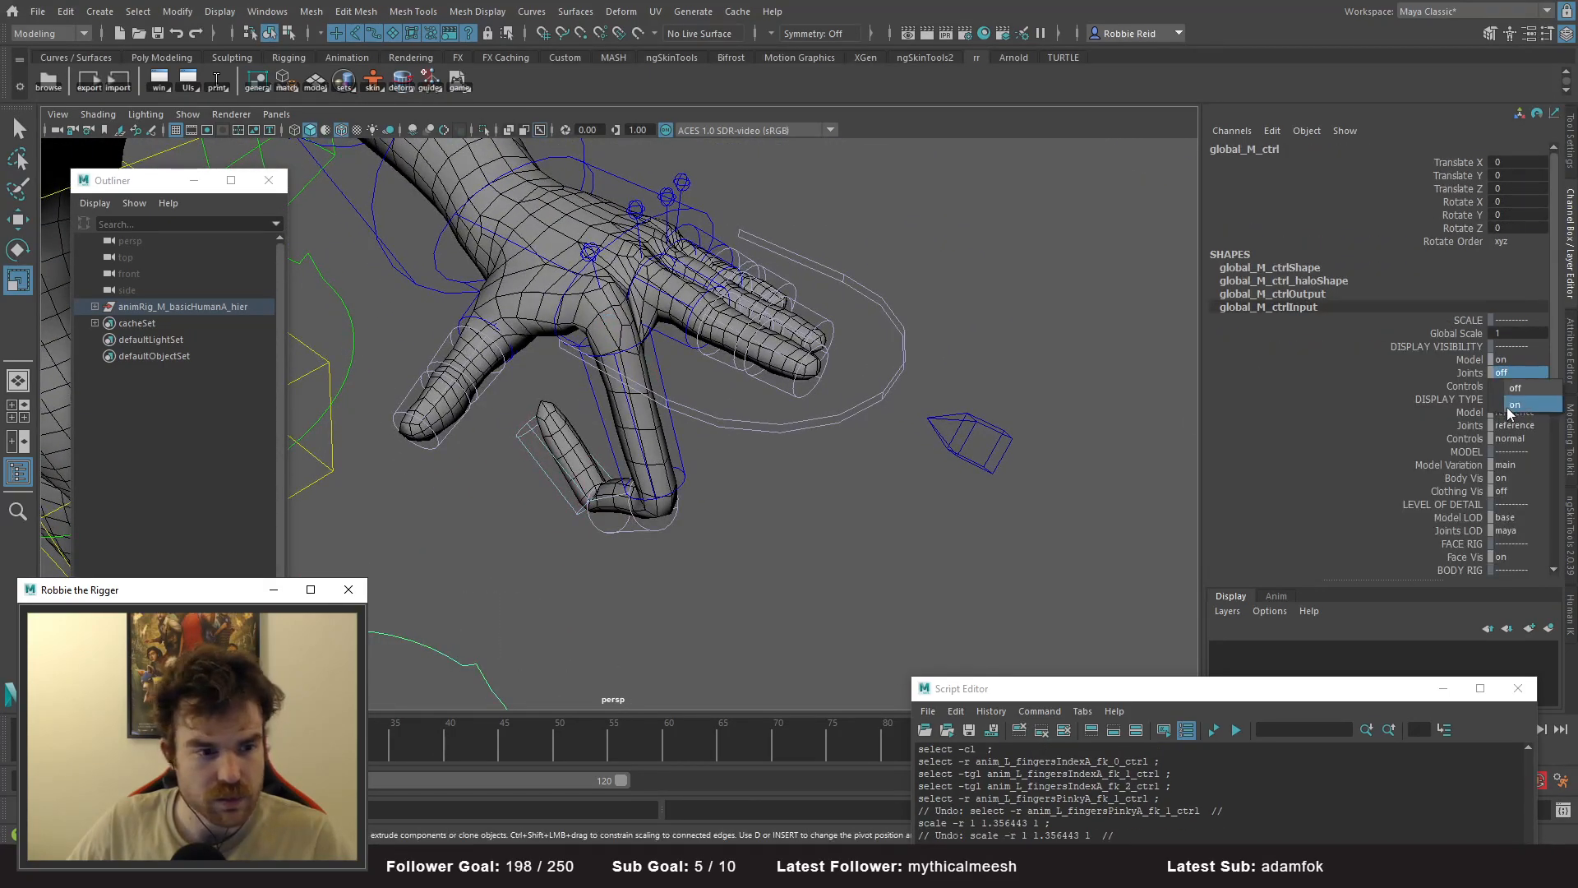
pyautogui.click(1505, 407)
# - Select the left index finger's middle FK control with the Move tool and examine the joints at the bent knuckles
pyautogui.keyDown('alt'); pyautogui.moveTo(857, 449); pyautogui.dragTo(814, 479); pyautogui.keyUp('alt')
pyautogui.keyDown('alt'); pyautogui.moveTo(794, 477); pyautogui.dragTo(759, 392, button='middle'); pyautogui.keyUp('alt')
pyautogui.keyDown('alt'); pyautogui.moveTo(760, 391); pyautogui.dragTo(891, 494, button='right'); pyautogui.keyUp('alt')
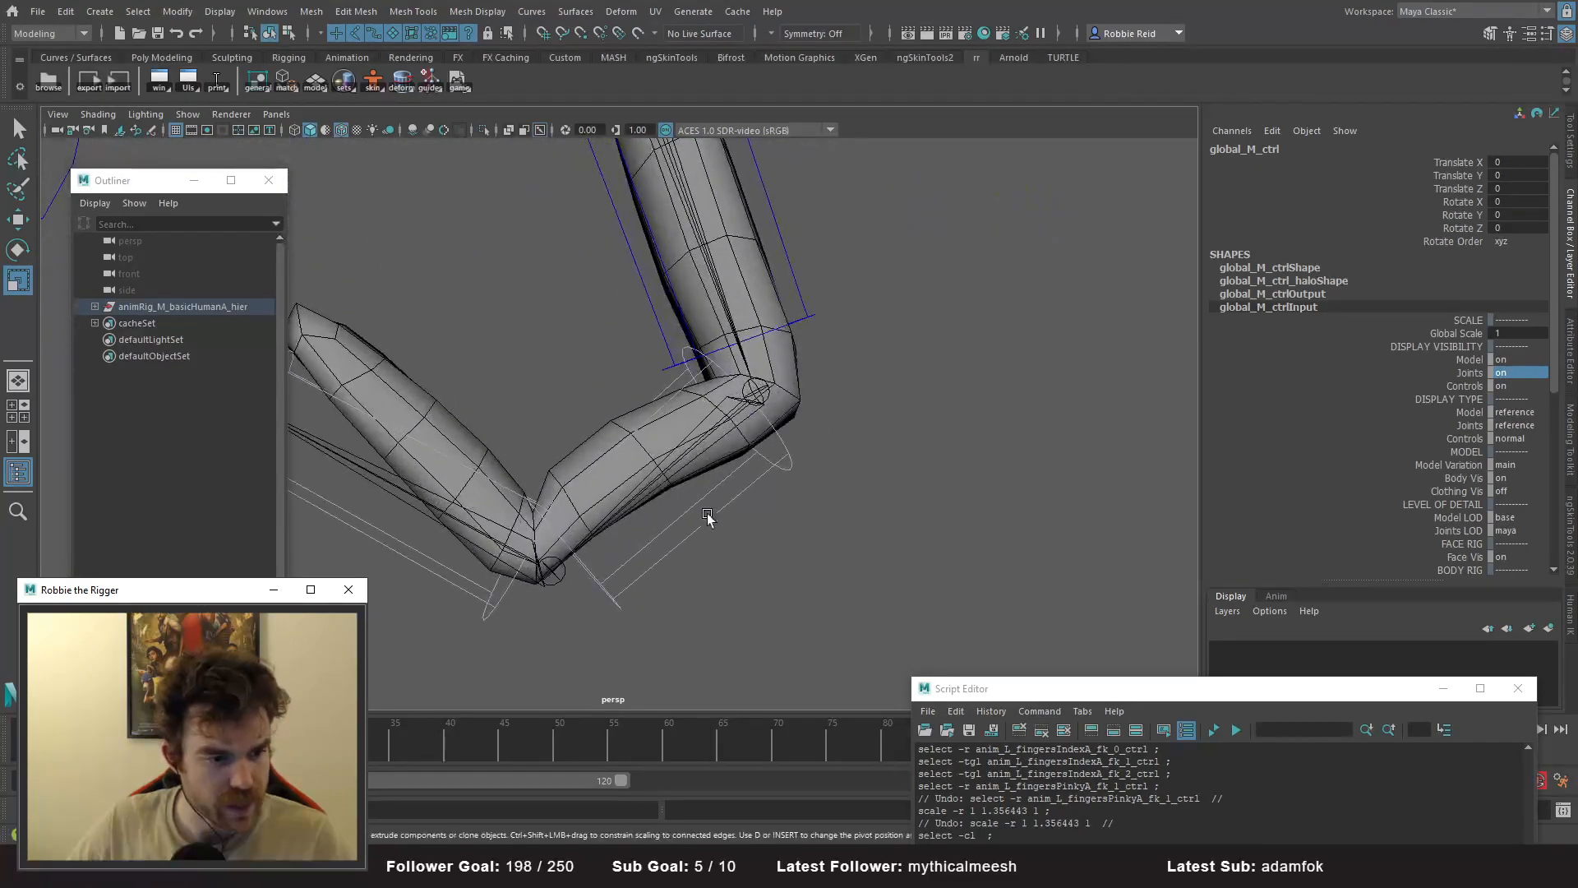
pyautogui.click(708, 513)
pyautogui.press('w')
pyautogui.keyDown('alt'); pyautogui.moveTo(755, 441); pyautogui.dragTo(707, 444); pyautogui.keyUp('alt')
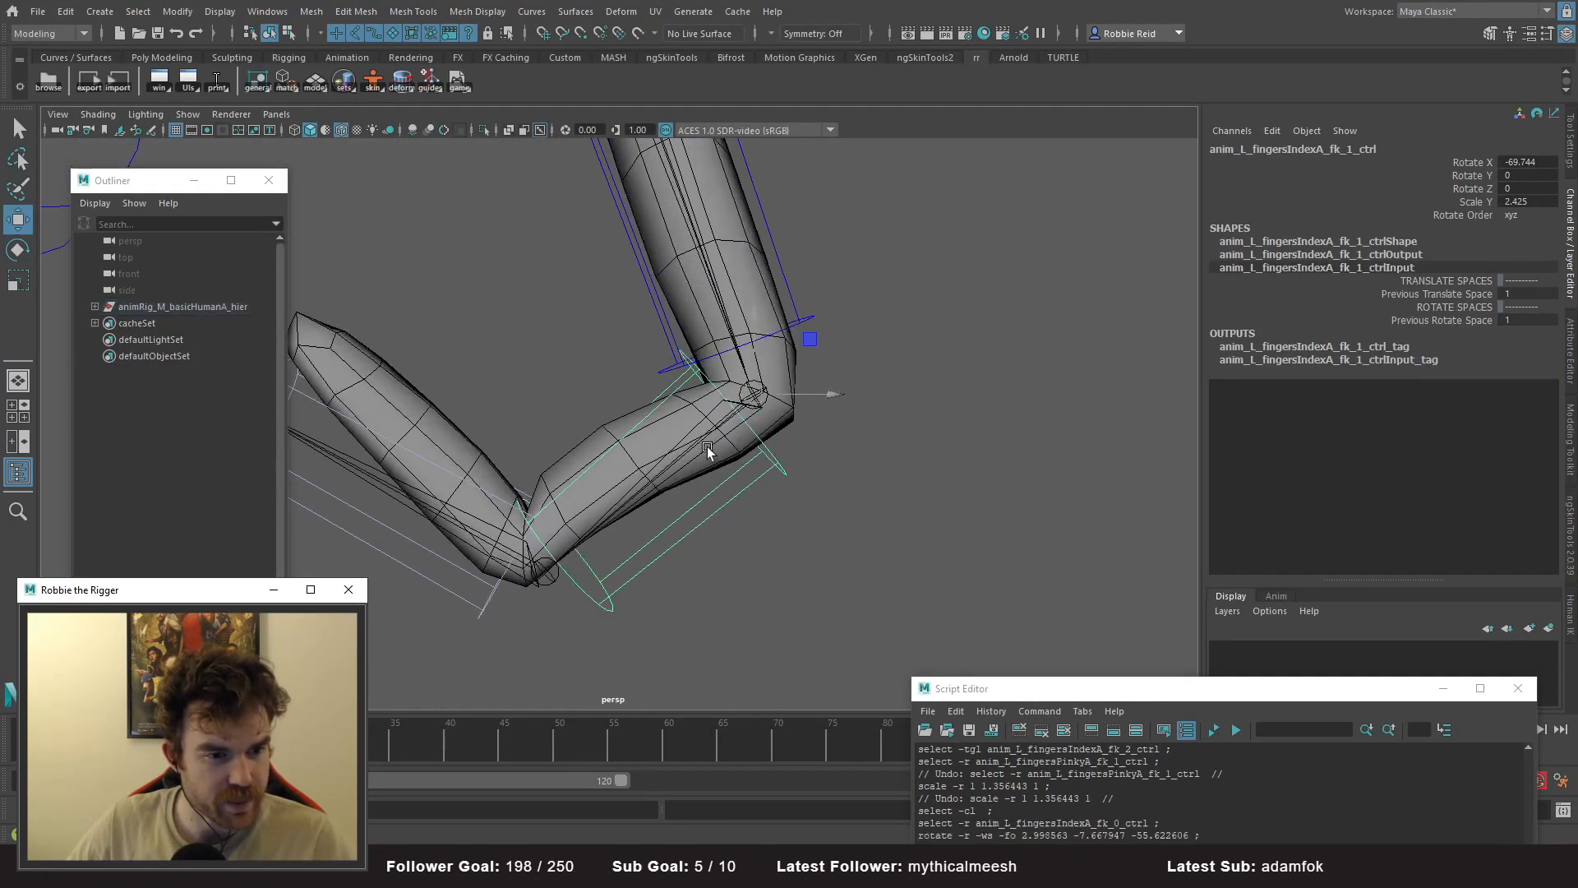
# - Set the Joints display type on the rig's global control to normal so the joints can be selected
pyautogui.click(707, 439)
pyautogui.keyDown('alt'); pyautogui.moveTo(708, 436); pyautogui.dragTo(713, 404, button='right'); pyautogui.keyUp('alt')
pyautogui.keyDown('alt'); pyautogui.moveTo(714, 404); pyautogui.dragTo(521, 552); pyautogui.keyUp('alt')
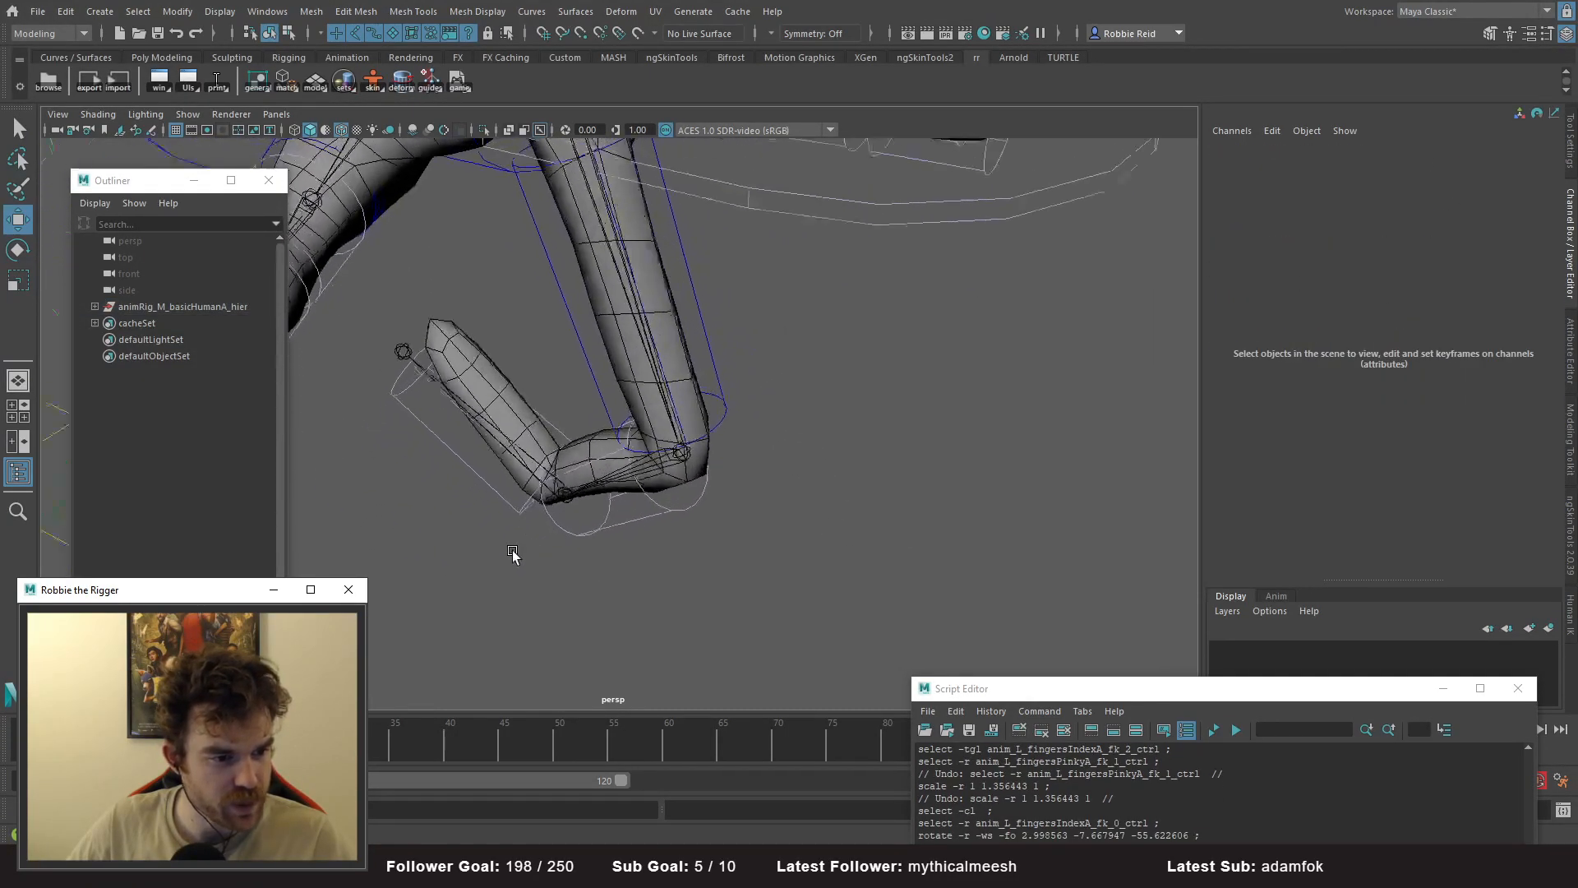
pyautogui.keyDown('alt'); pyautogui.moveTo(521, 552); pyautogui.dragTo(595, 538, button='middle'); pyautogui.keyUp('alt')
pyautogui.moveTo(489, 587); pyautogui.dragTo(382, 684)
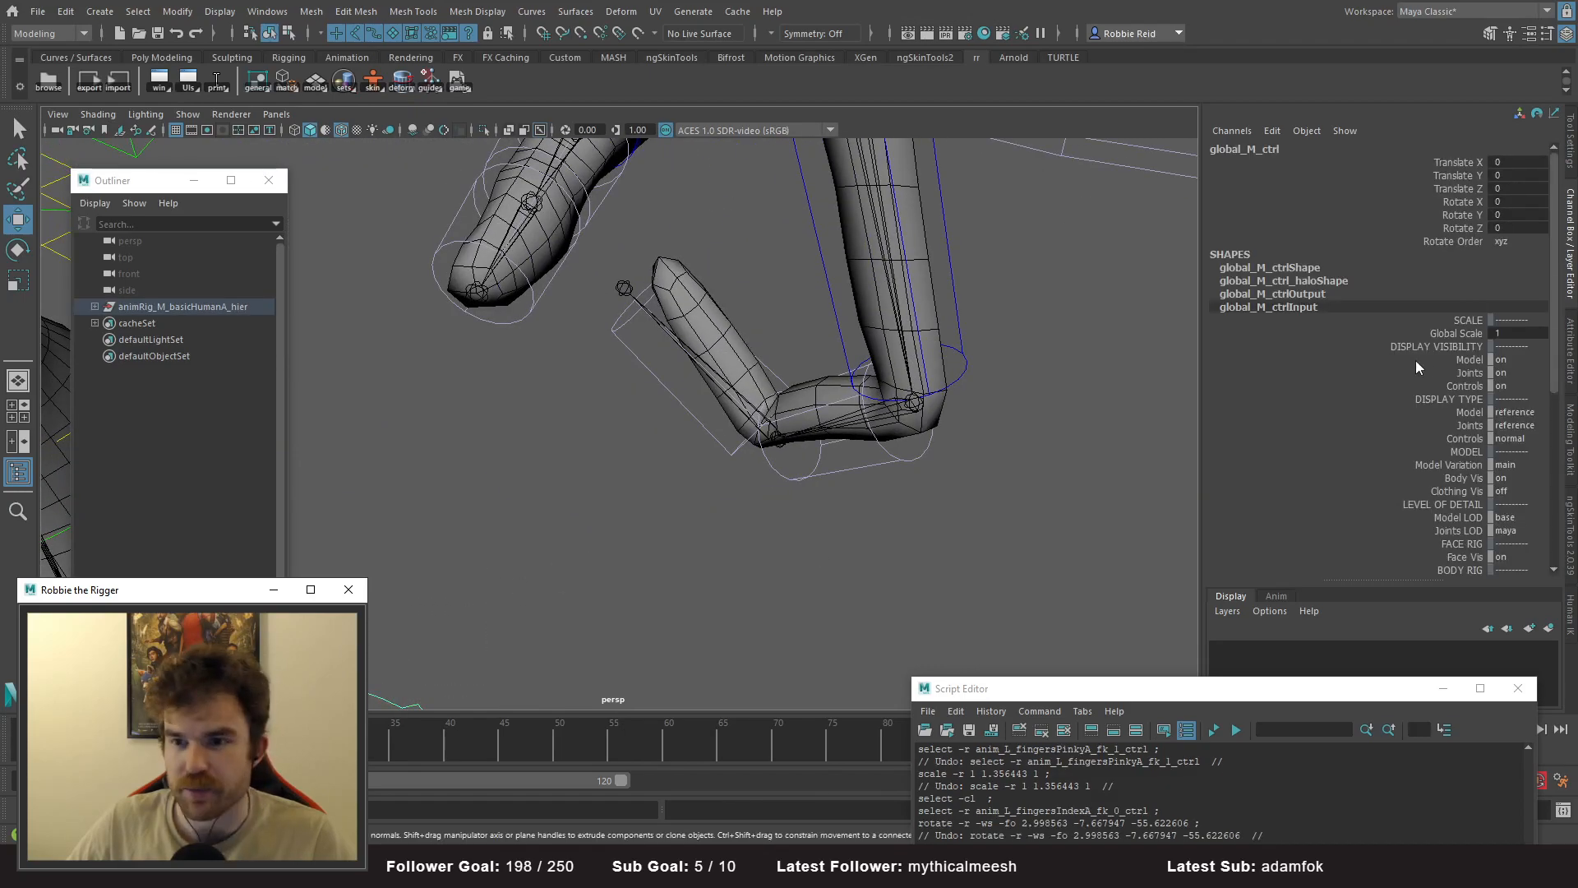
pyautogui.click(1526, 427)
pyautogui.click(1524, 440)
# - Select the joint at the left index finger's bent knuckle and set the Move tool's axis orientation to Object
pyautogui.keyDown('alt'); pyautogui.moveTo(842, 480); pyautogui.dragTo(649, 521); pyautogui.keyUp('alt')
pyautogui.keyDown('alt'); pyautogui.moveTo(648, 521); pyautogui.dragTo(728, 462, button='right'); pyautogui.keyUp('alt')
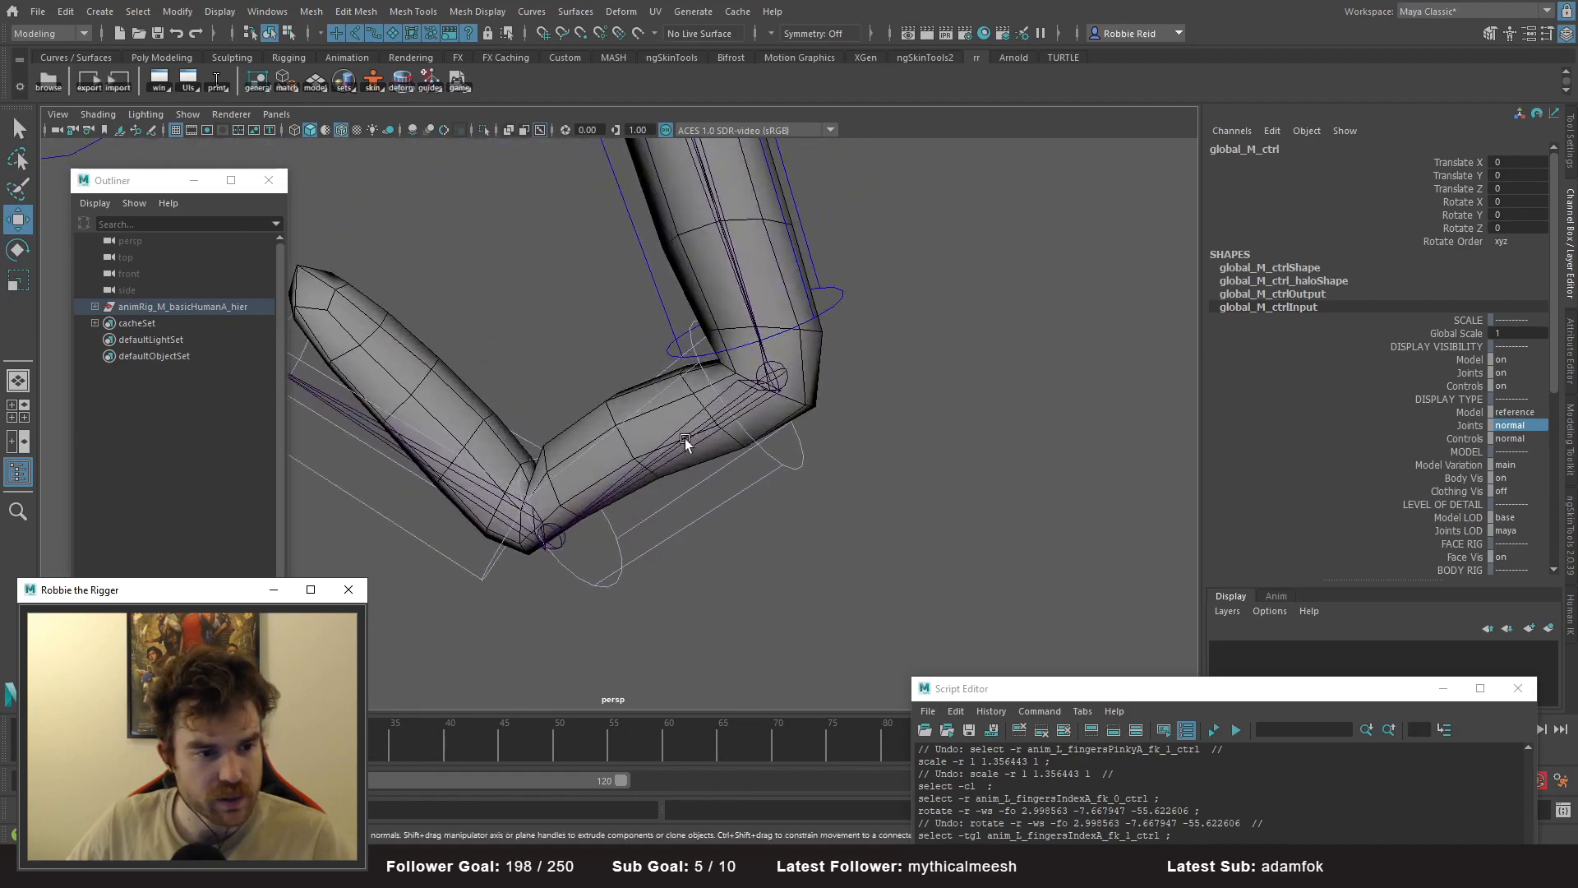
pyautogui.click(686, 440)
pyautogui.keyDown('alt'); pyautogui.moveTo(686, 439); pyautogui.dragTo(724, 433); pyautogui.keyUp('alt')
pyautogui.click(1572, 134)
pyautogui.click(1348, 163)
pyautogui.click(1344, 168)
pyautogui.keyDown('alt'); pyautogui.moveTo(846, 462); pyautogui.dragTo(867, 465); pyautogui.keyUp('alt')
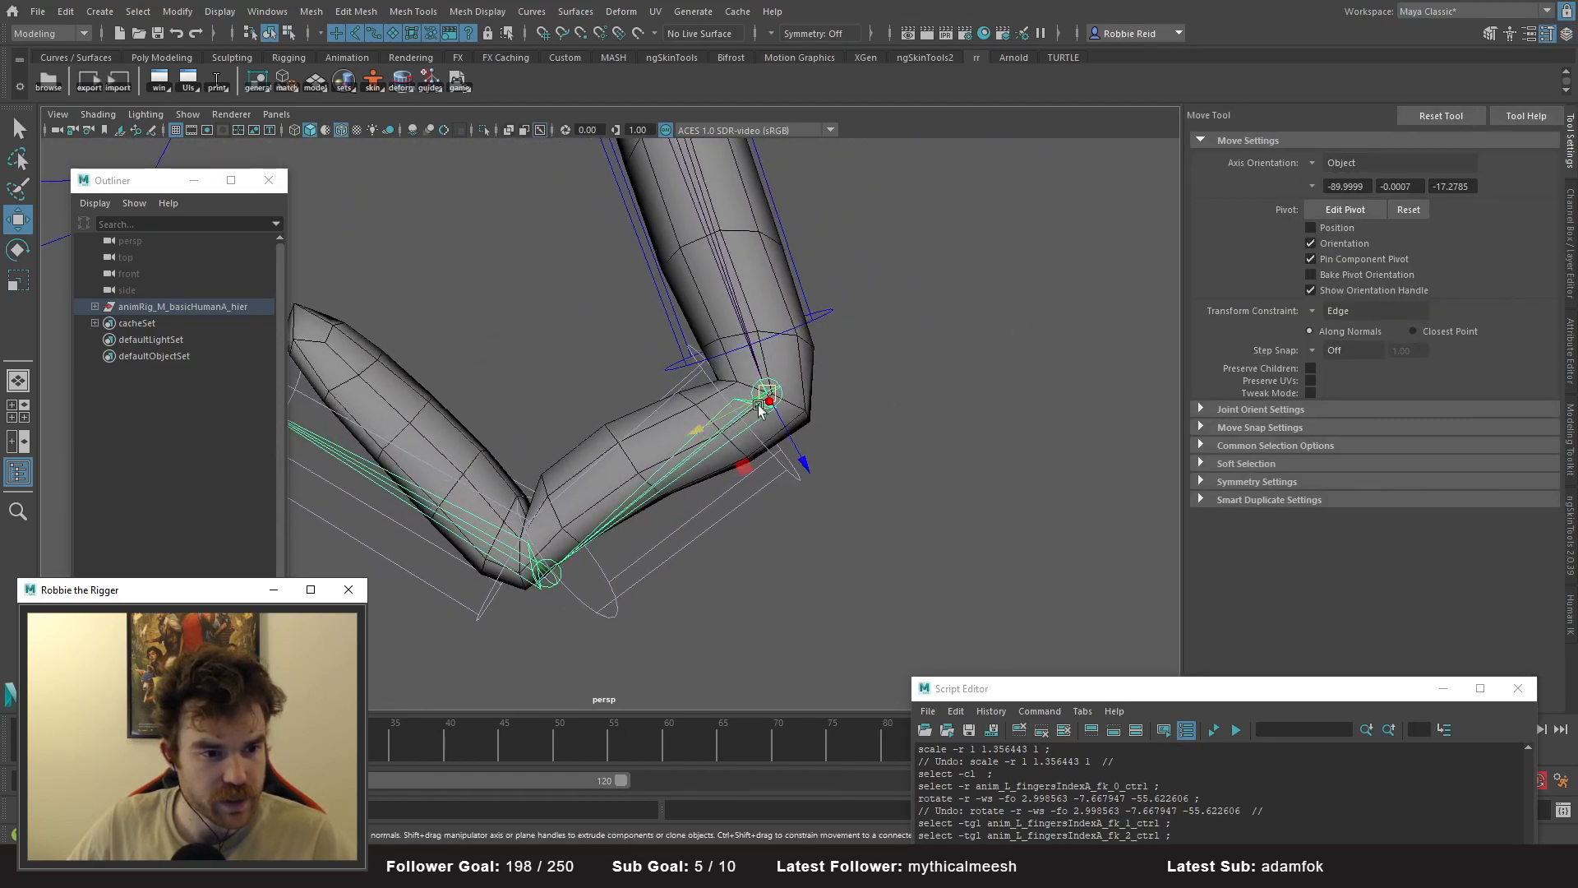
# - Examine the index finger joint's axes with the Rotate and Move tools and clear the joint selection
pyautogui.click(684, 554)
pyautogui.keyDown('alt'); pyautogui.moveTo(721, 499); pyautogui.dragTo(795, 372); pyautogui.keyUp('alt')
pyautogui.press('e')
pyautogui.press('w')
pyautogui.click(694, 498)
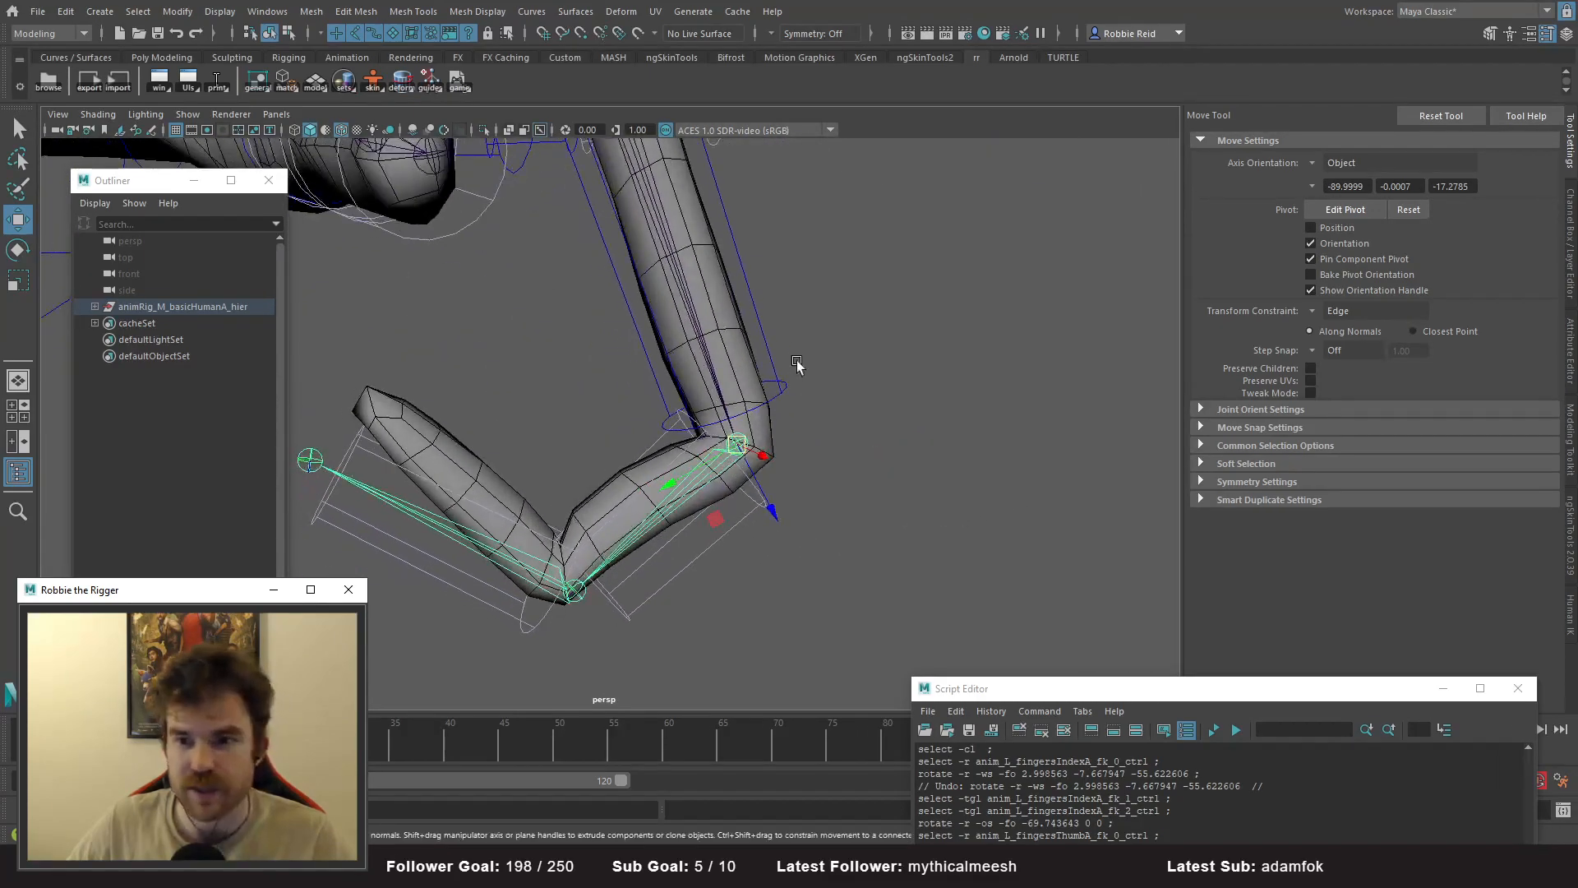
pyautogui.hotkey('ctrl', 'z')
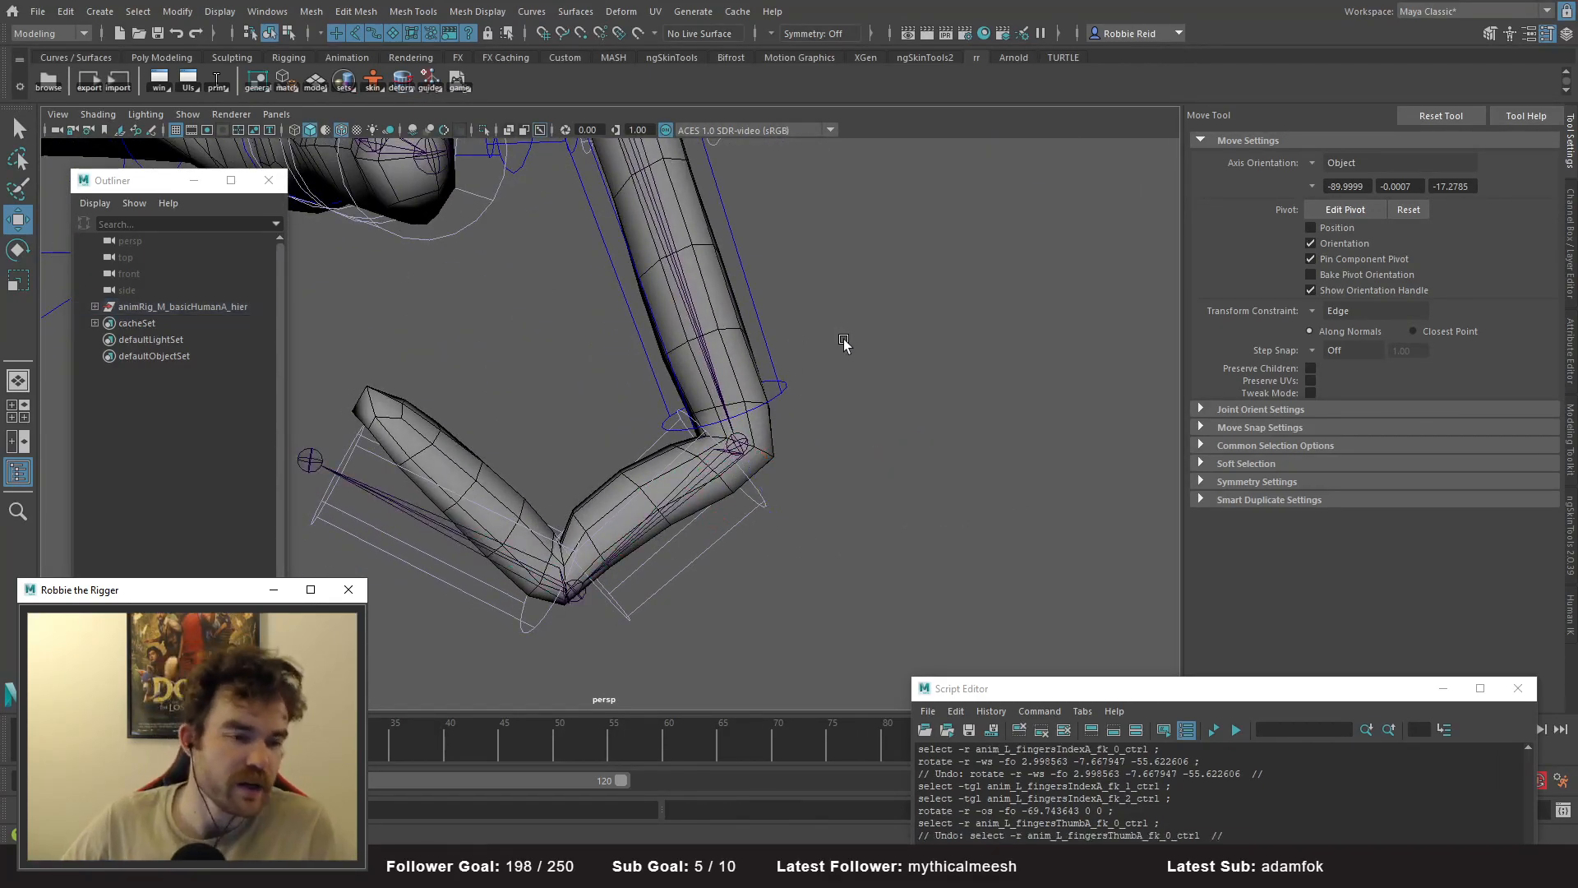
pyautogui.keyDown('alt'); pyautogui.moveTo(841, 342); pyautogui.dragTo(660, 337, button='right'); pyautogui.keyUp('alt')
pyautogui.keyDown('alt'); pyautogui.moveTo(660, 337); pyautogui.dragTo(793, 493); pyautogui.keyUp('alt')
# - Switch to the PyCharm code editor, fold the FKChainLayer class and unfold DigitComponent in module_anim_buildsA.py
pyautogui.hotkey('alt', 'Tab')
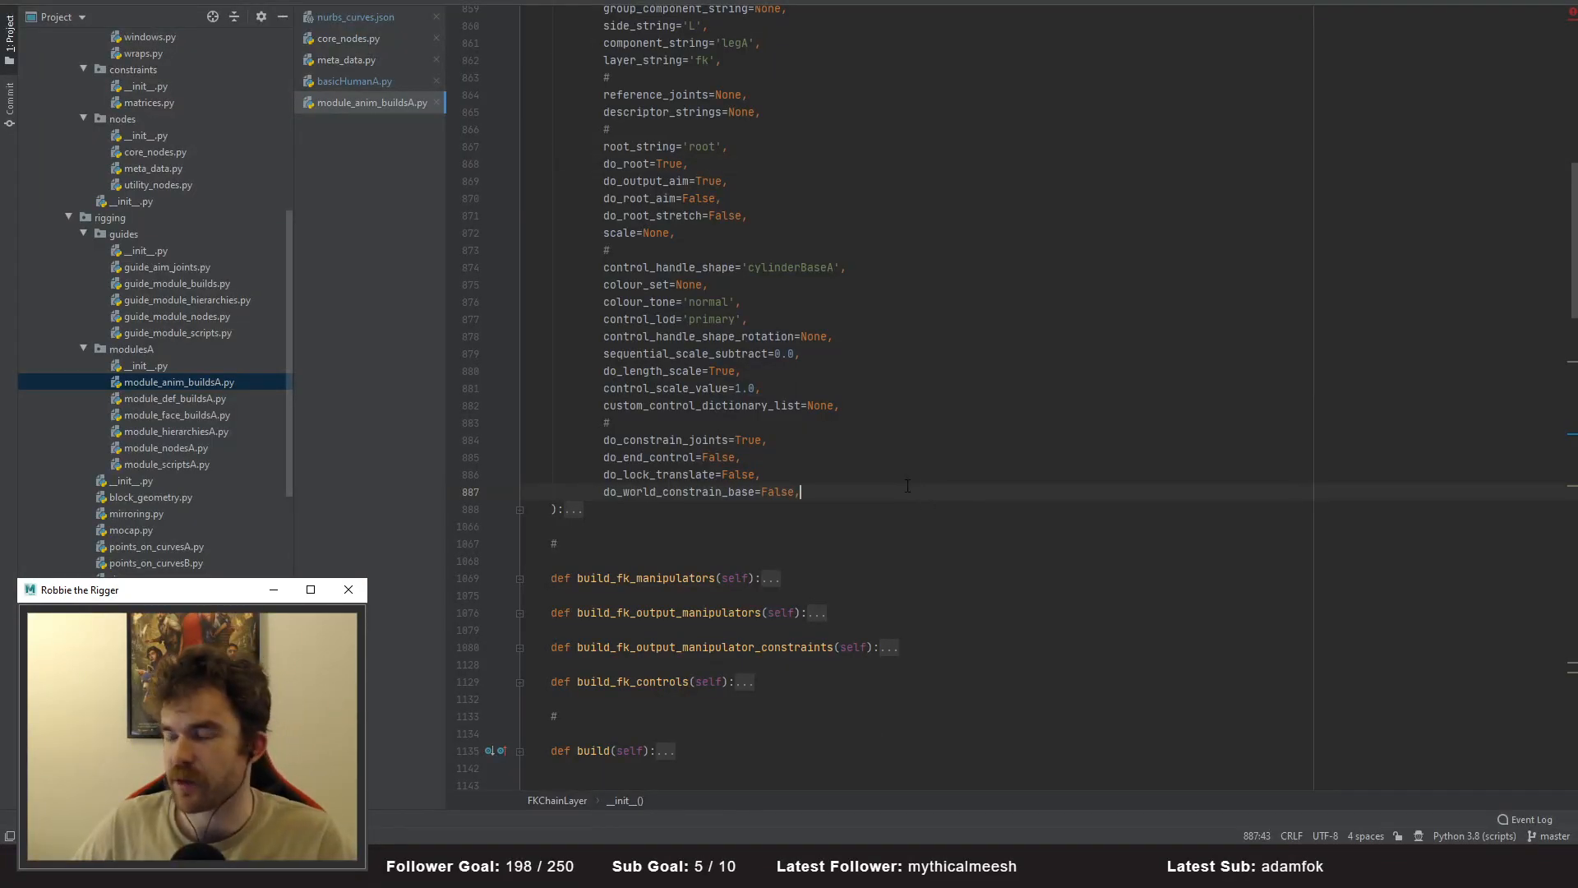
pyautogui.hotkey('ctrl', '-')
pyautogui.hotkey('ctrl', '-')
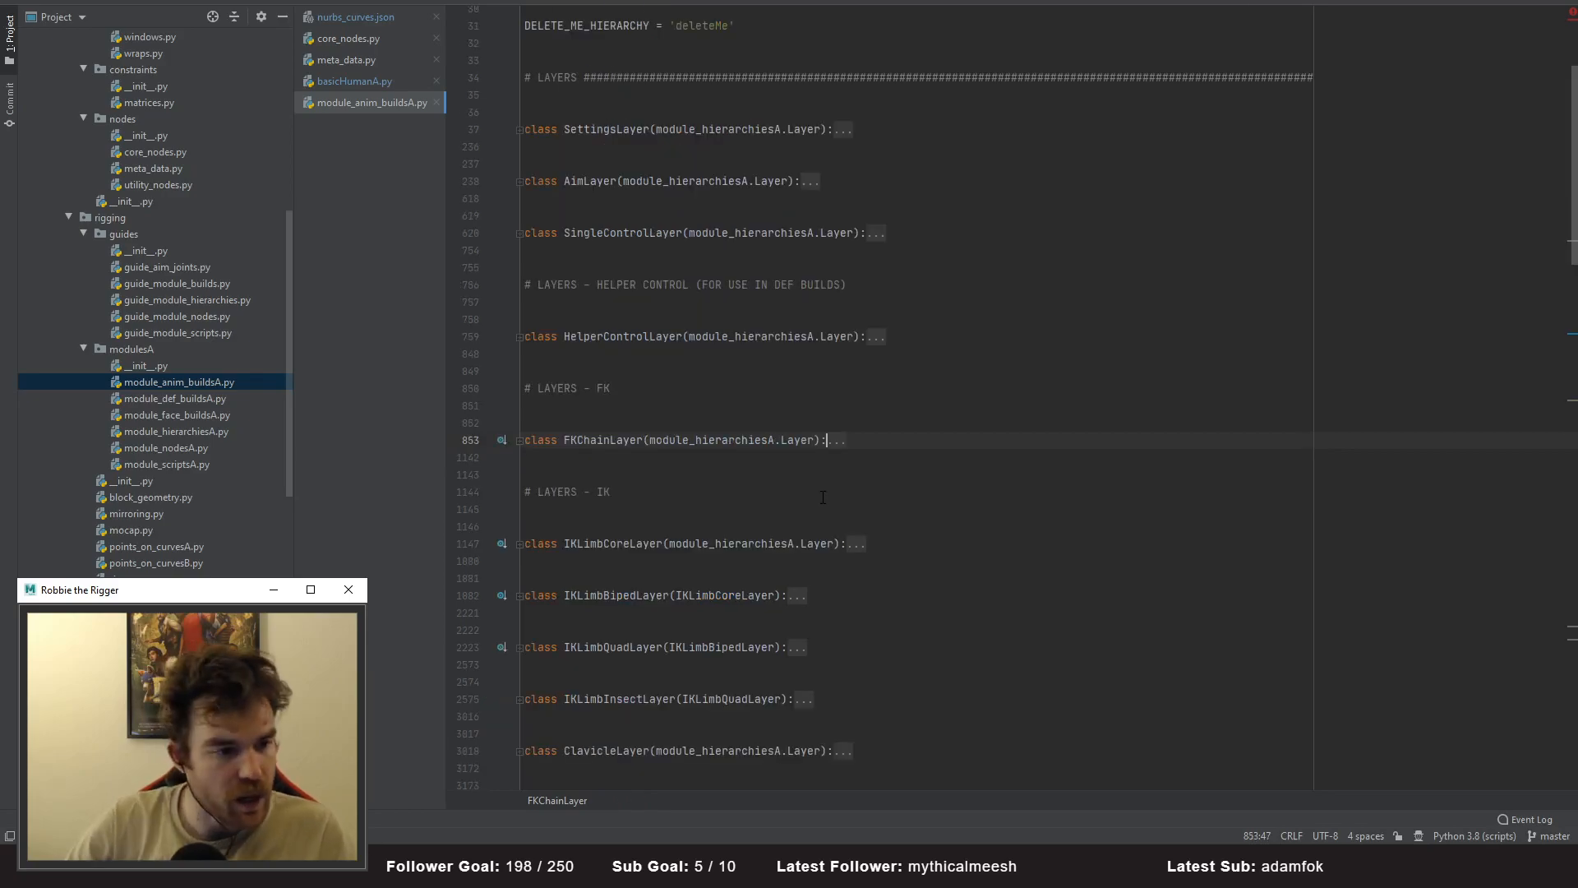
pyautogui.scroll(-10, 823, 498)
pyautogui.scroll(-13, 681, 590)
pyautogui.scroll(-9, 681, 590)
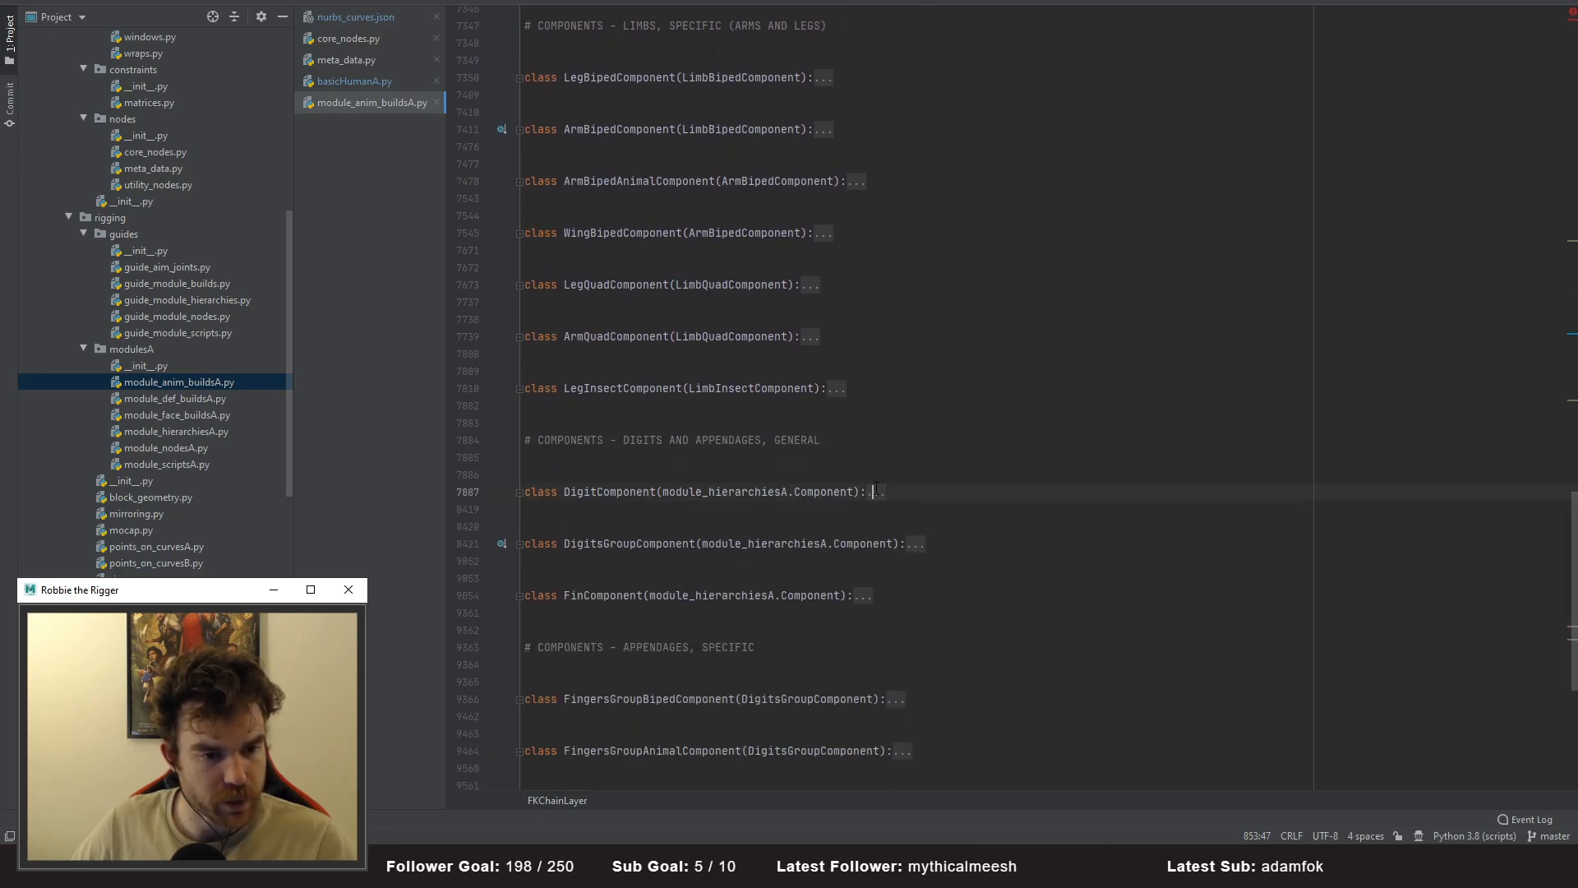
pyautogui.click(876, 491)
pyautogui.scroll(-9, 571, 365)
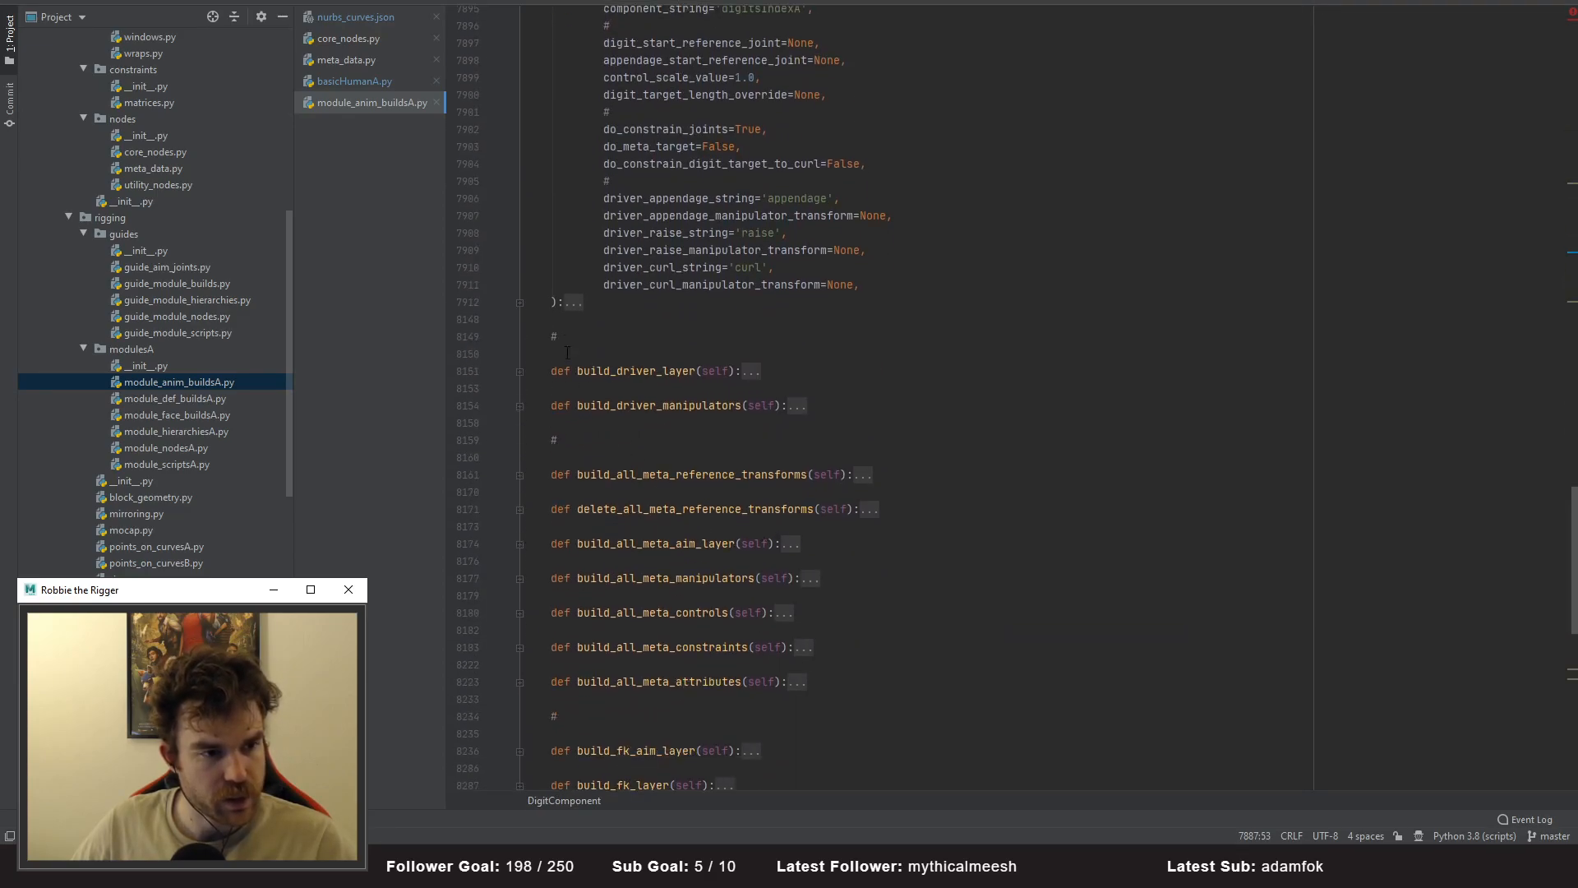
# - Unfold DigitComponent's __init__ body and the loop that builds the FK custom control dictionary list
pyautogui.click(573, 302)
pyautogui.scroll(-15, 754, 503)
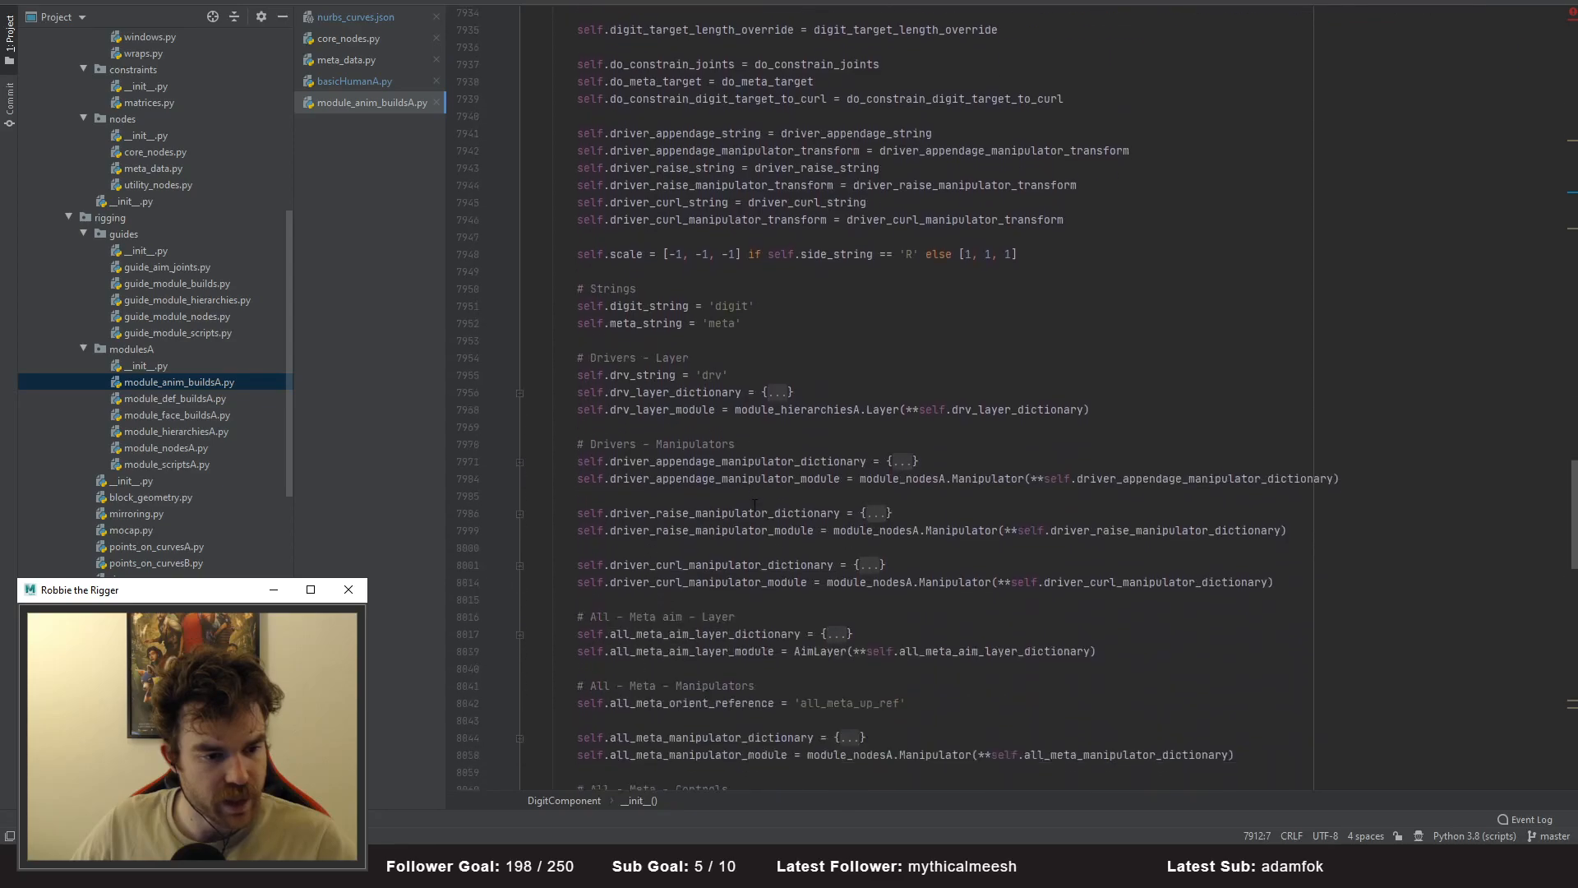
pyautogui.scroll(-4, 755, 504)
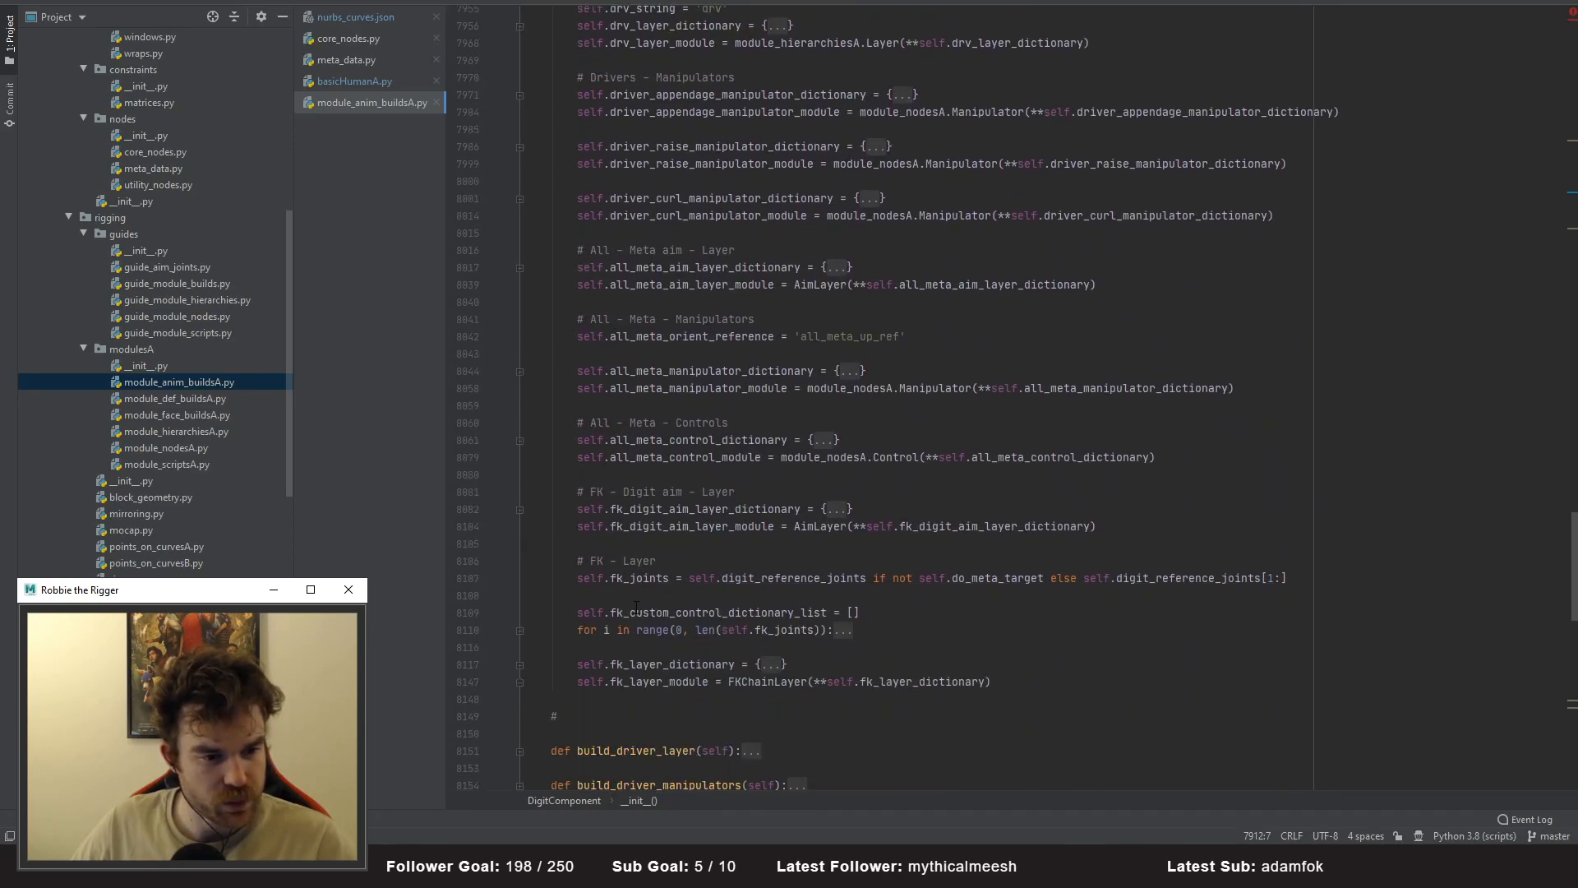
pyautogui.click(842, 630)
pyautogui.scroll(-2, 738, 547)
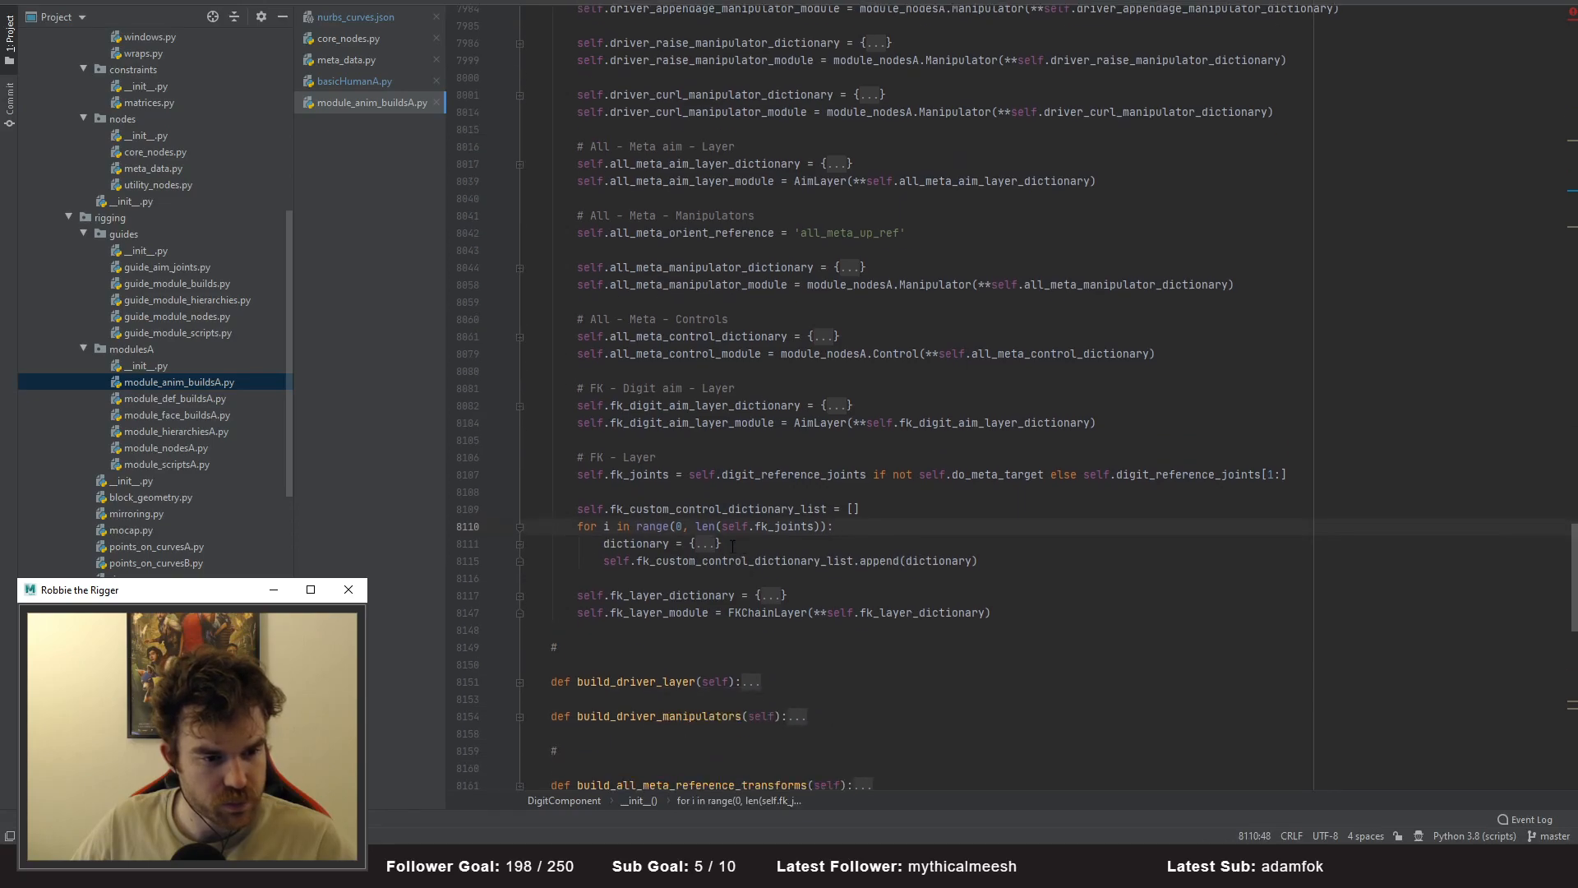
pyautogui.click(704, 543)
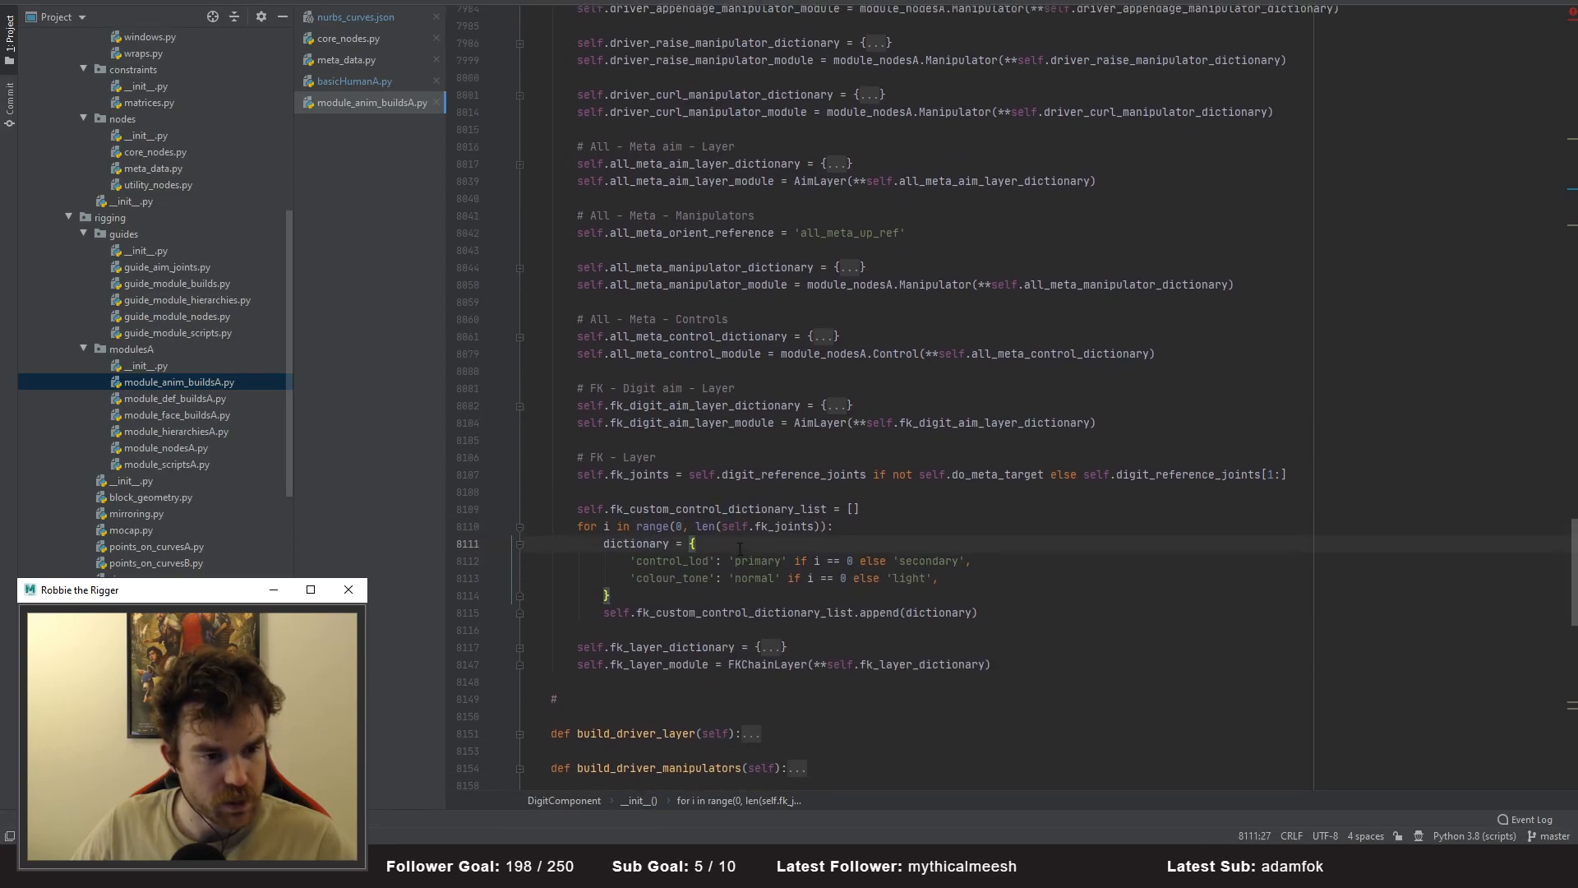
# - Unfold DigitComponent's fk_layer_dictionary and review the options passed to FKChainLayer
pyautogui.click(769, 647)
pyautogui.scroll(-5, 764, 698)
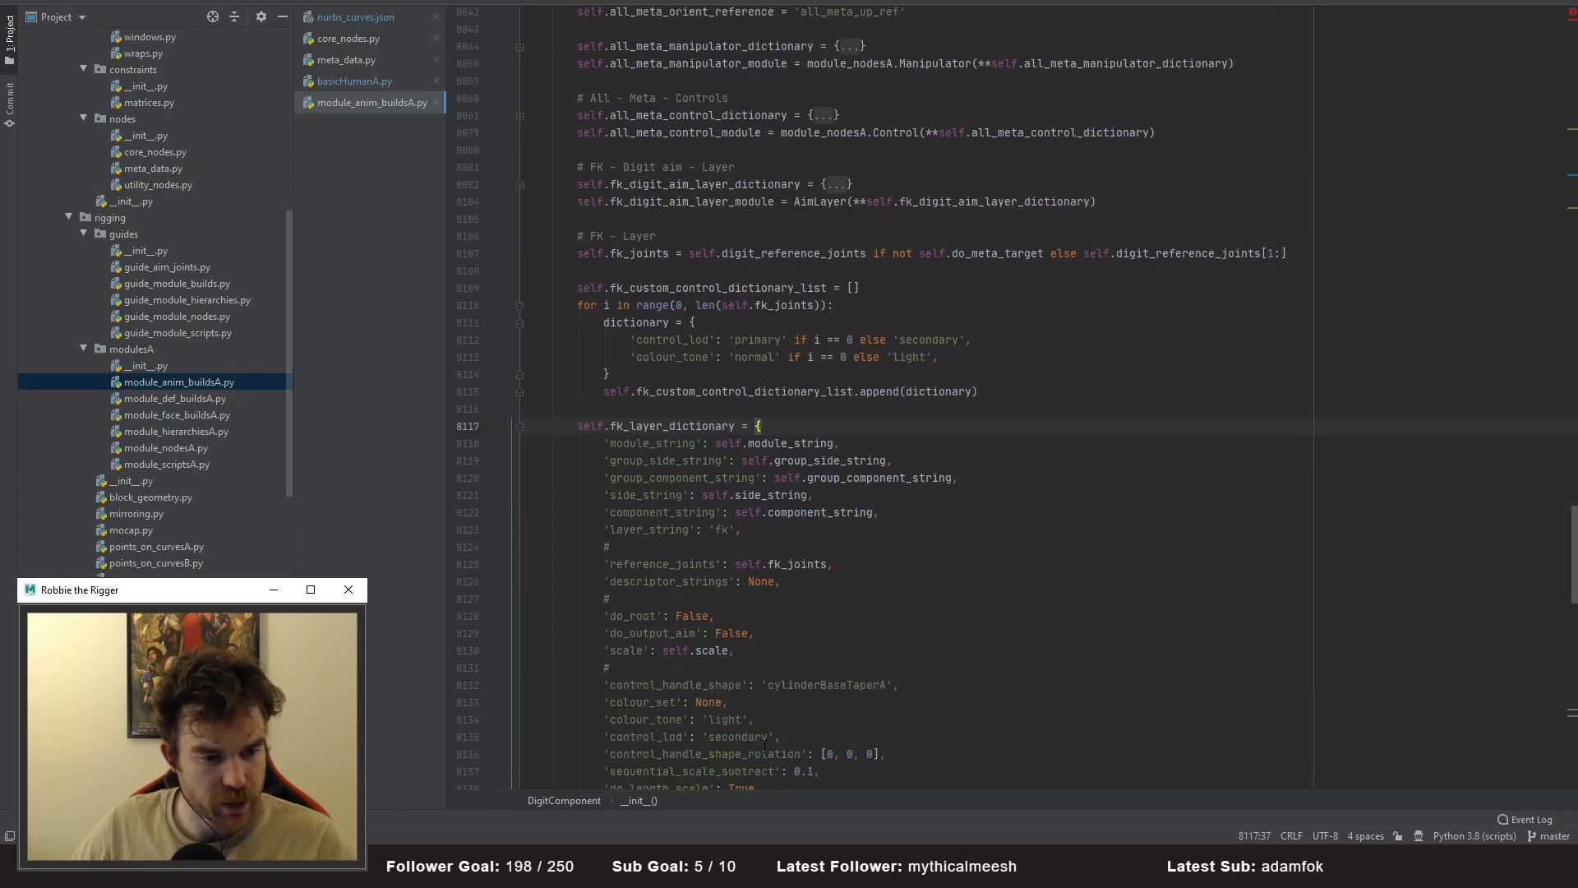
pyautogui.scroll(-6, 766, 737)
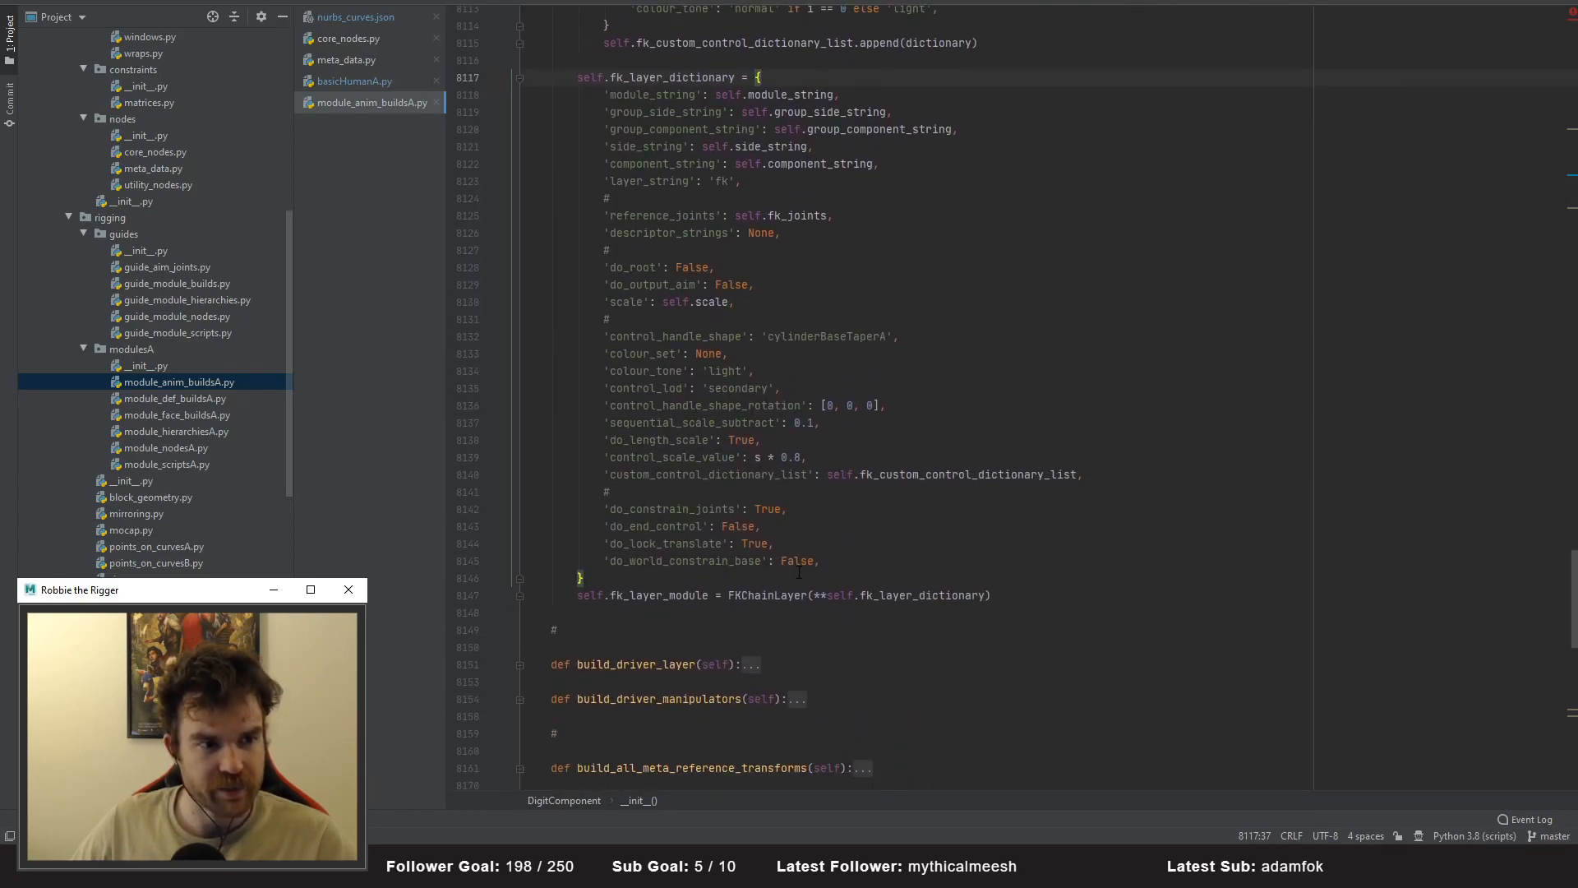
pyautogui.scroll(3, 910, 264)
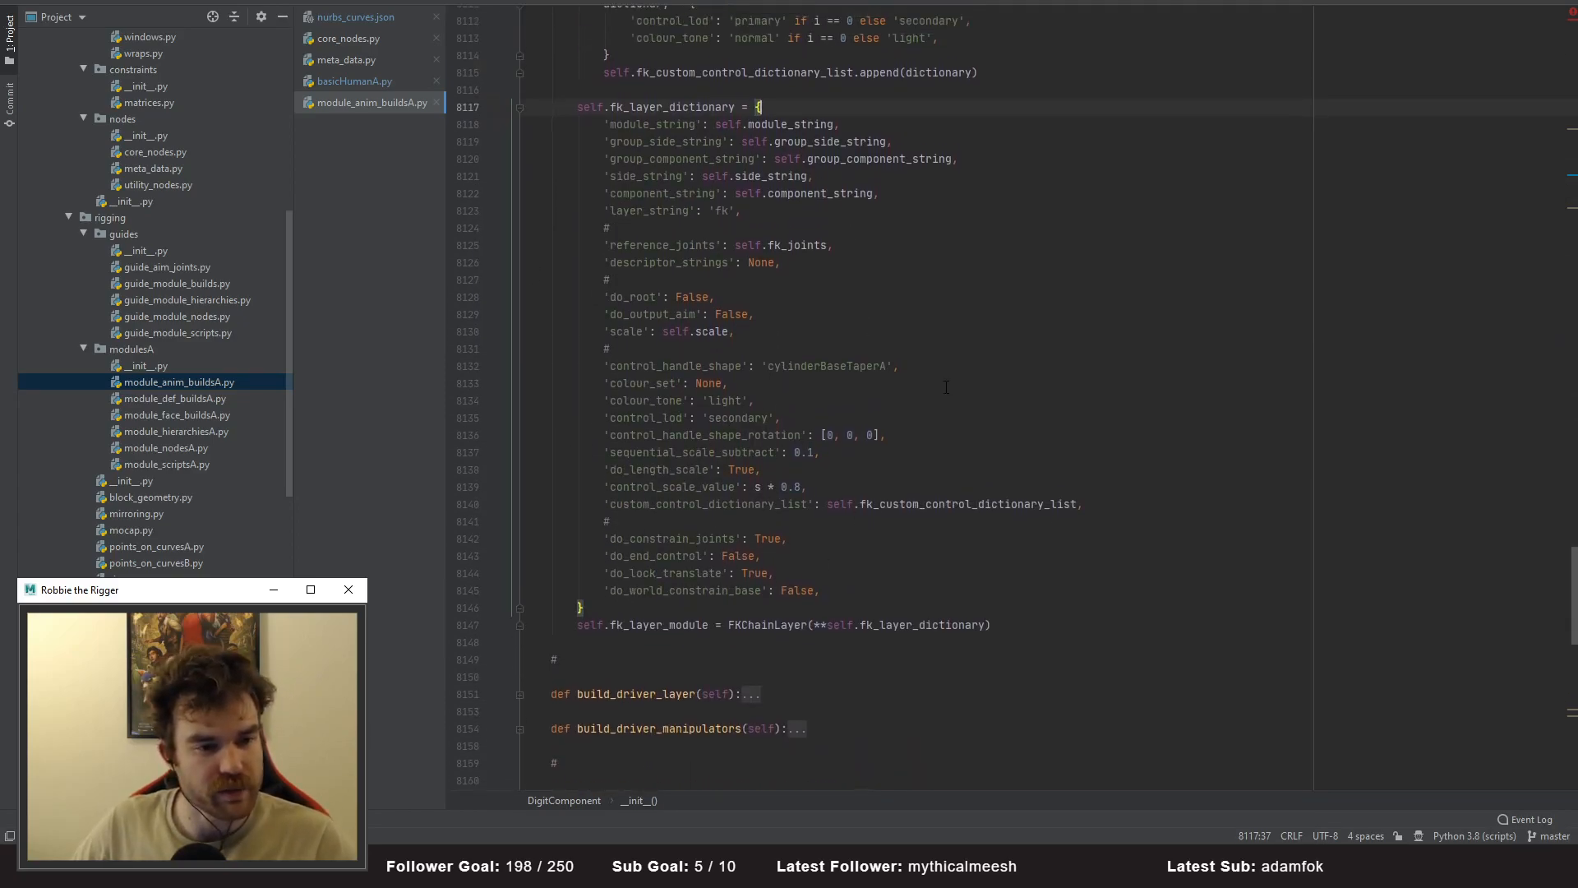
# - Return to the FK layers section and insert three blank lines below the folded FKChainLayer class
pyautogui.scroll(20, 1535, 232)
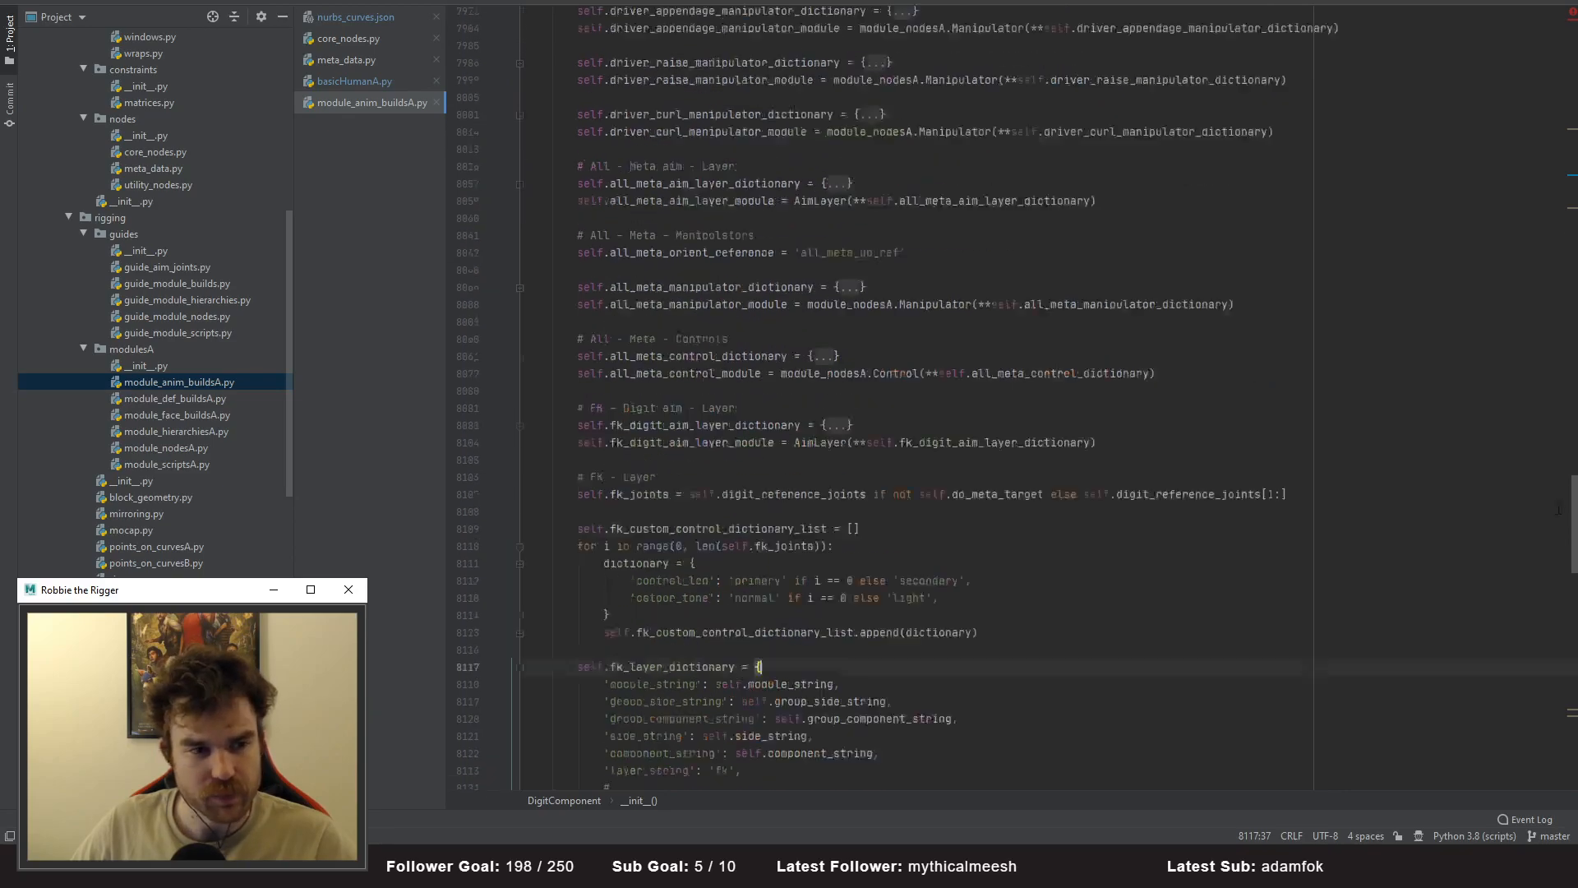
pyautogui.scroll(13, 1535, 233)
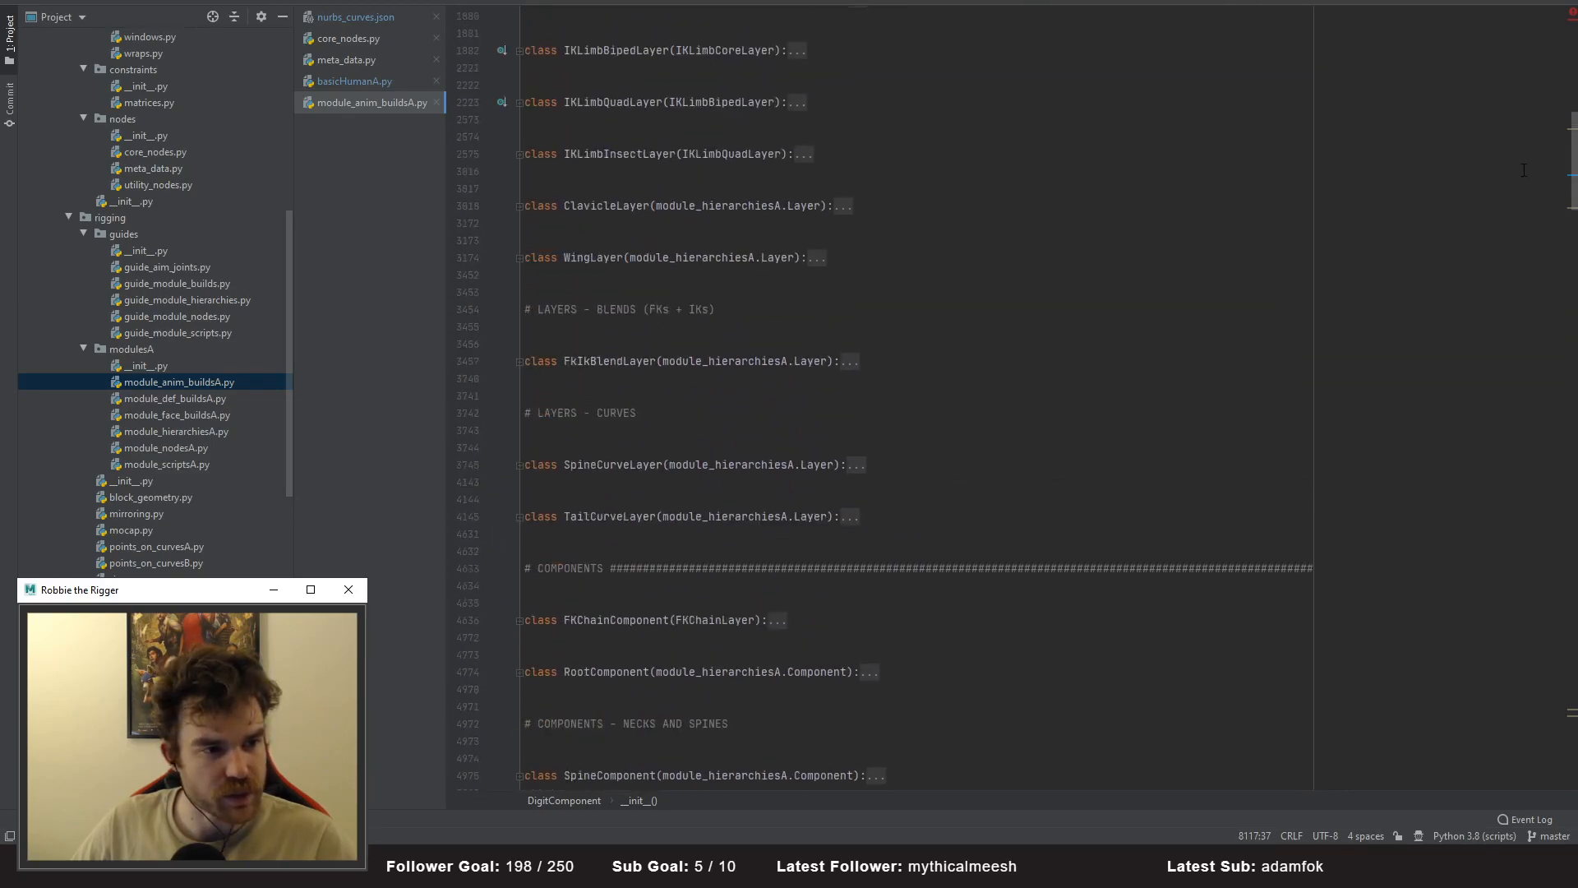
pyautogui.scroll(5, 1197, 333)
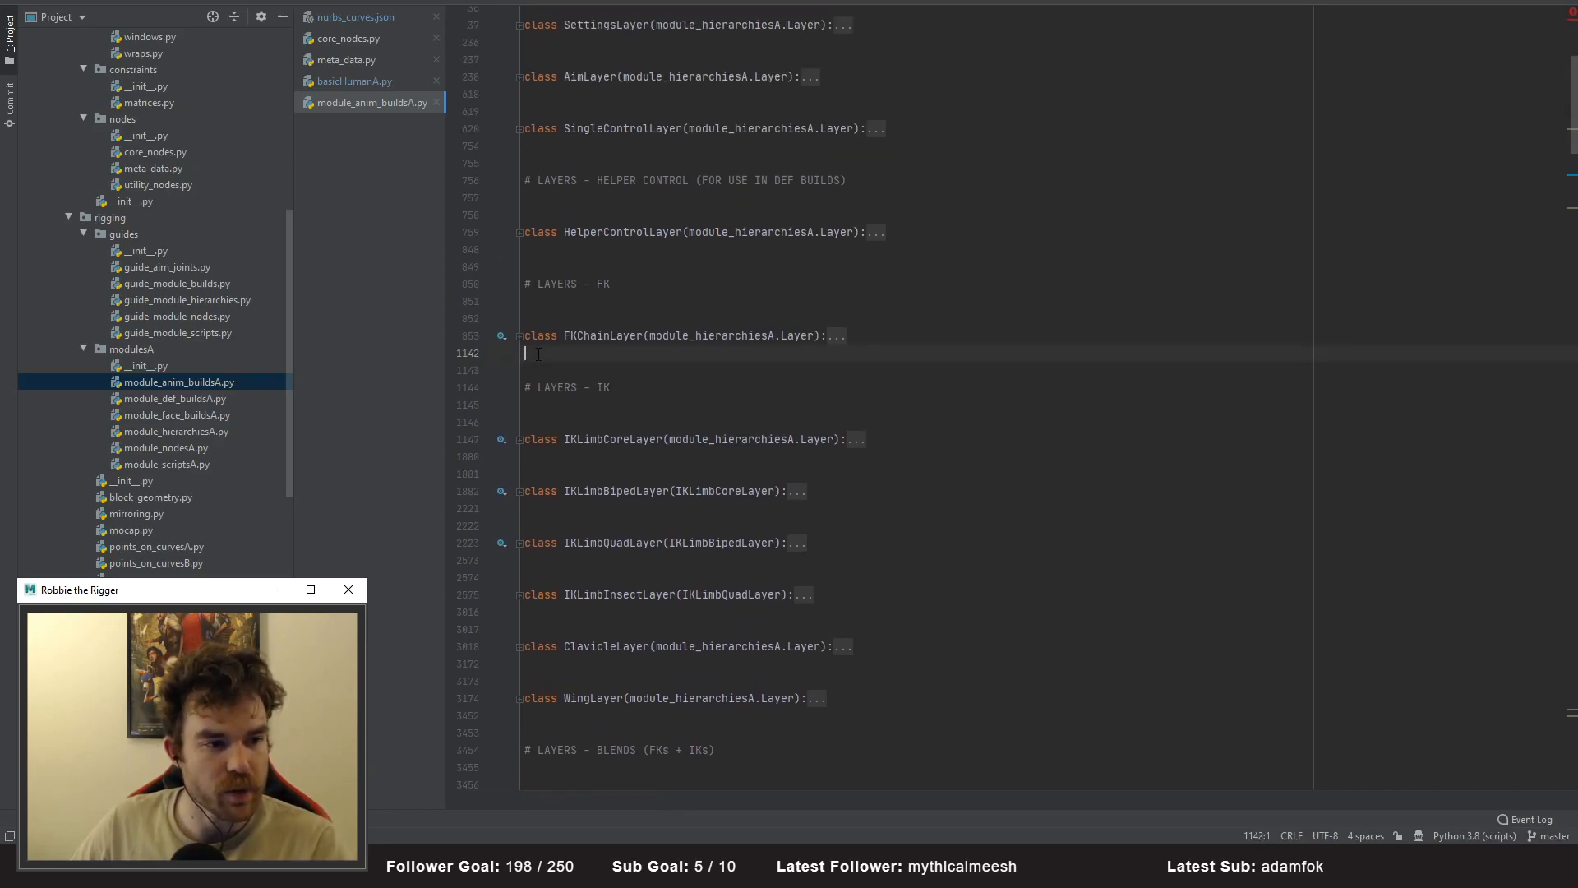
pyautogui.press('Return')
pyautogui.press('Return')
pyautogui.press('Return')
pyautogui.click(558, 389)
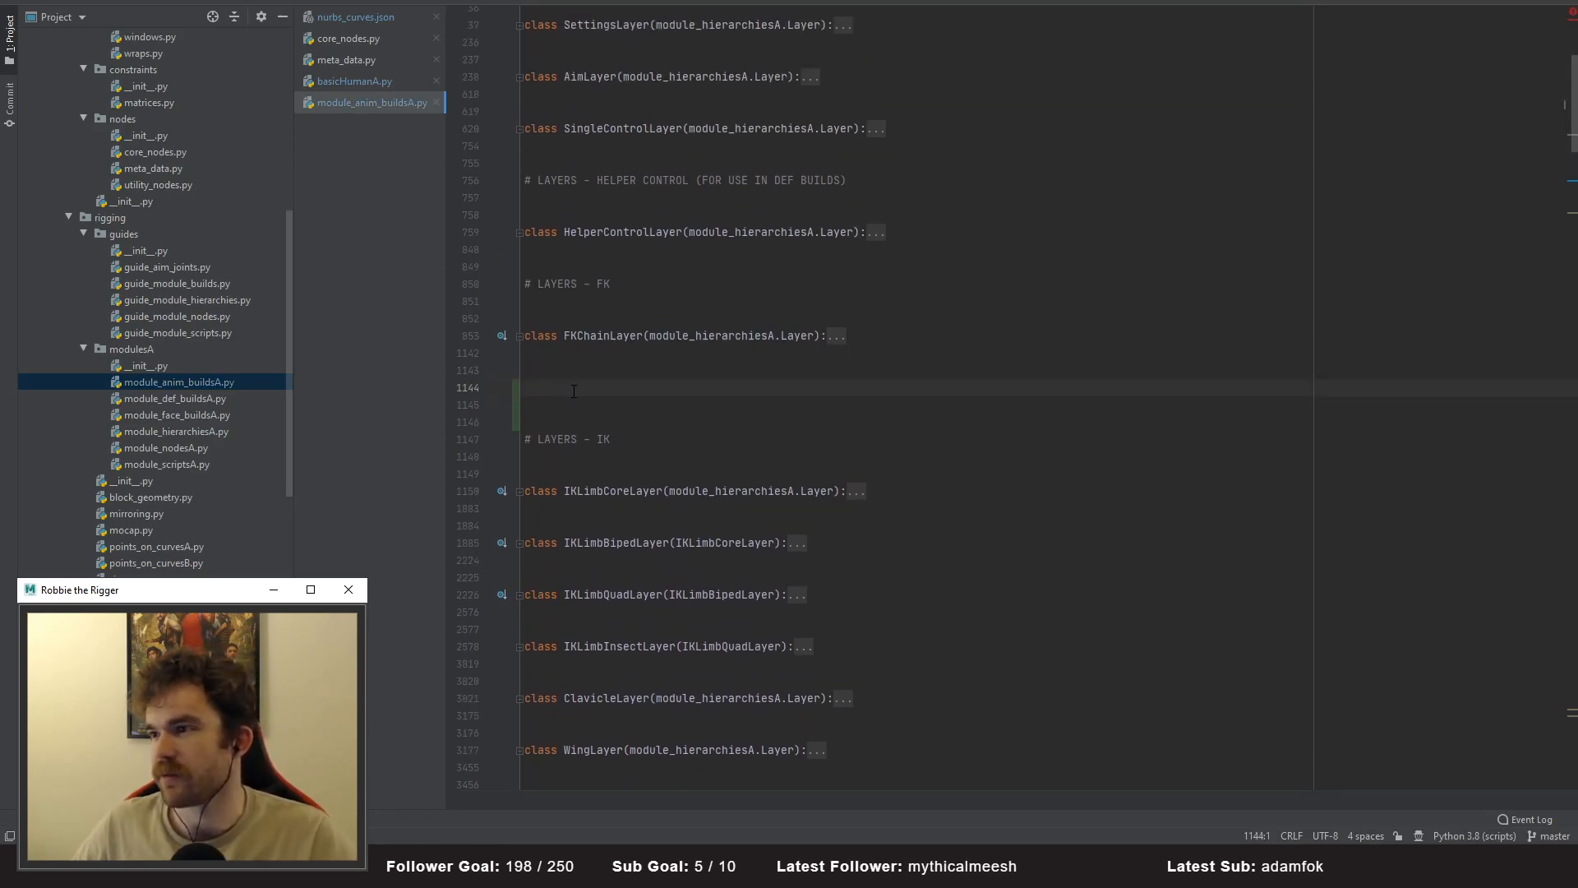
pyautogui.doubleClick(604, 337)
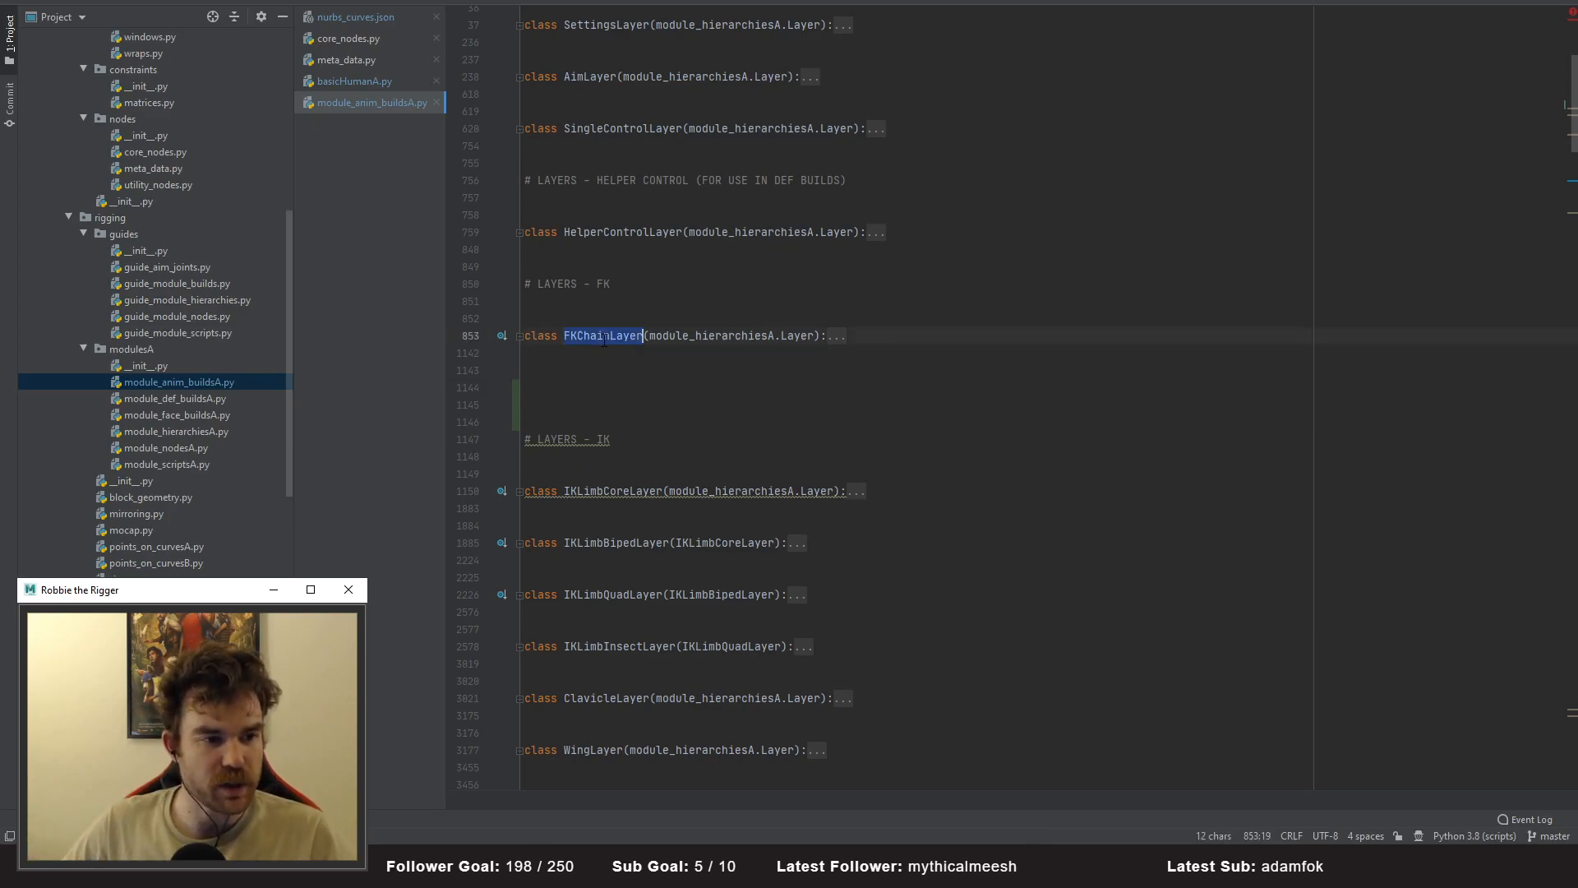
pyautogui.click(648, 407)
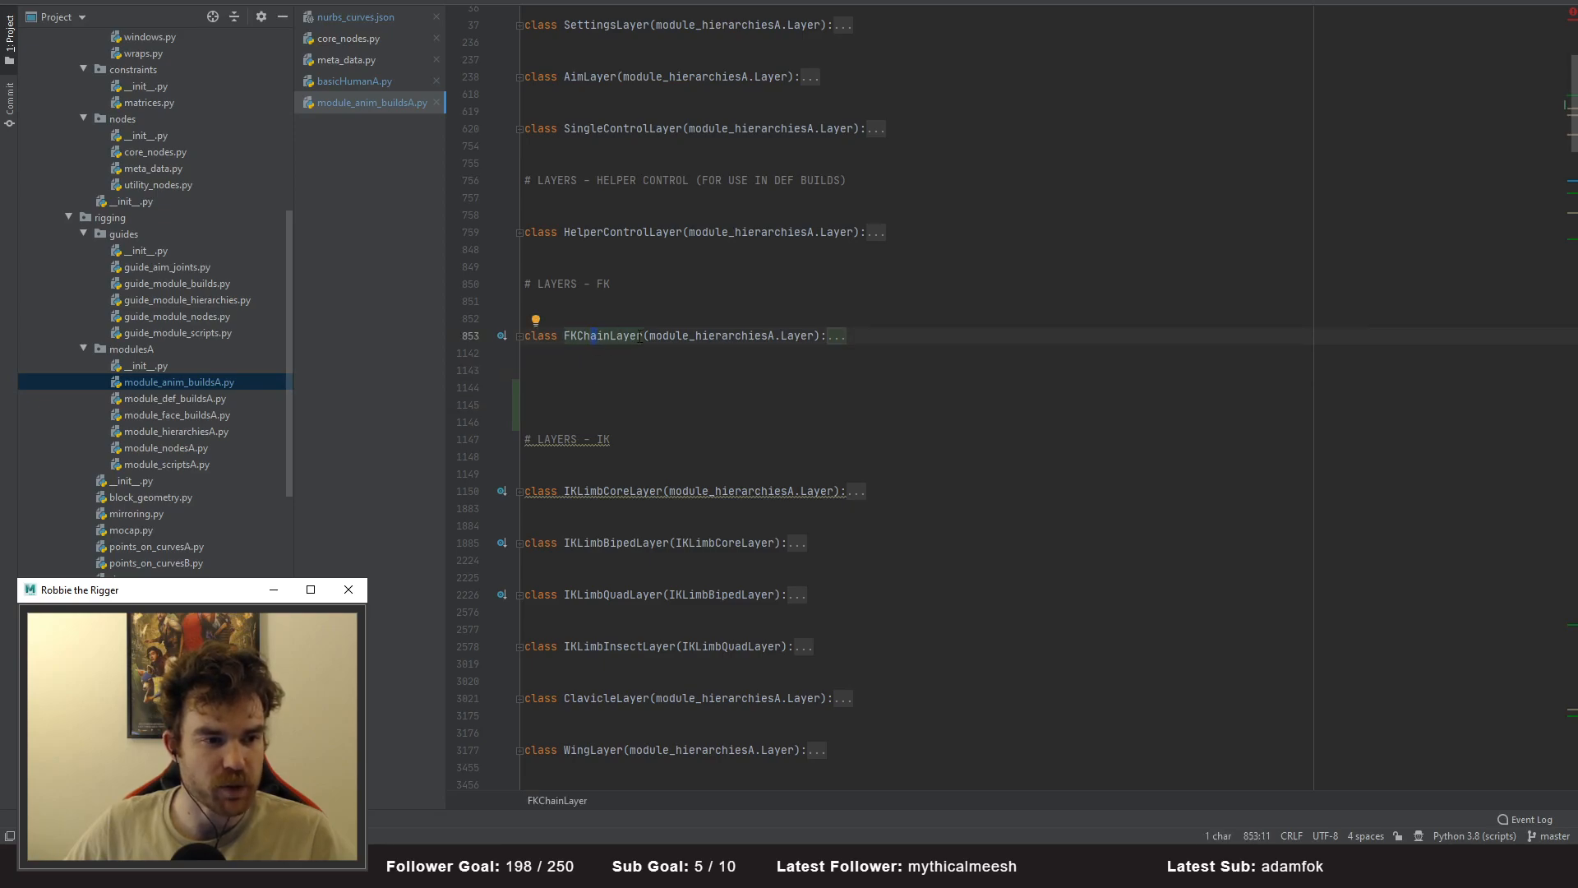
pyautogui.moveTo(601, 340)
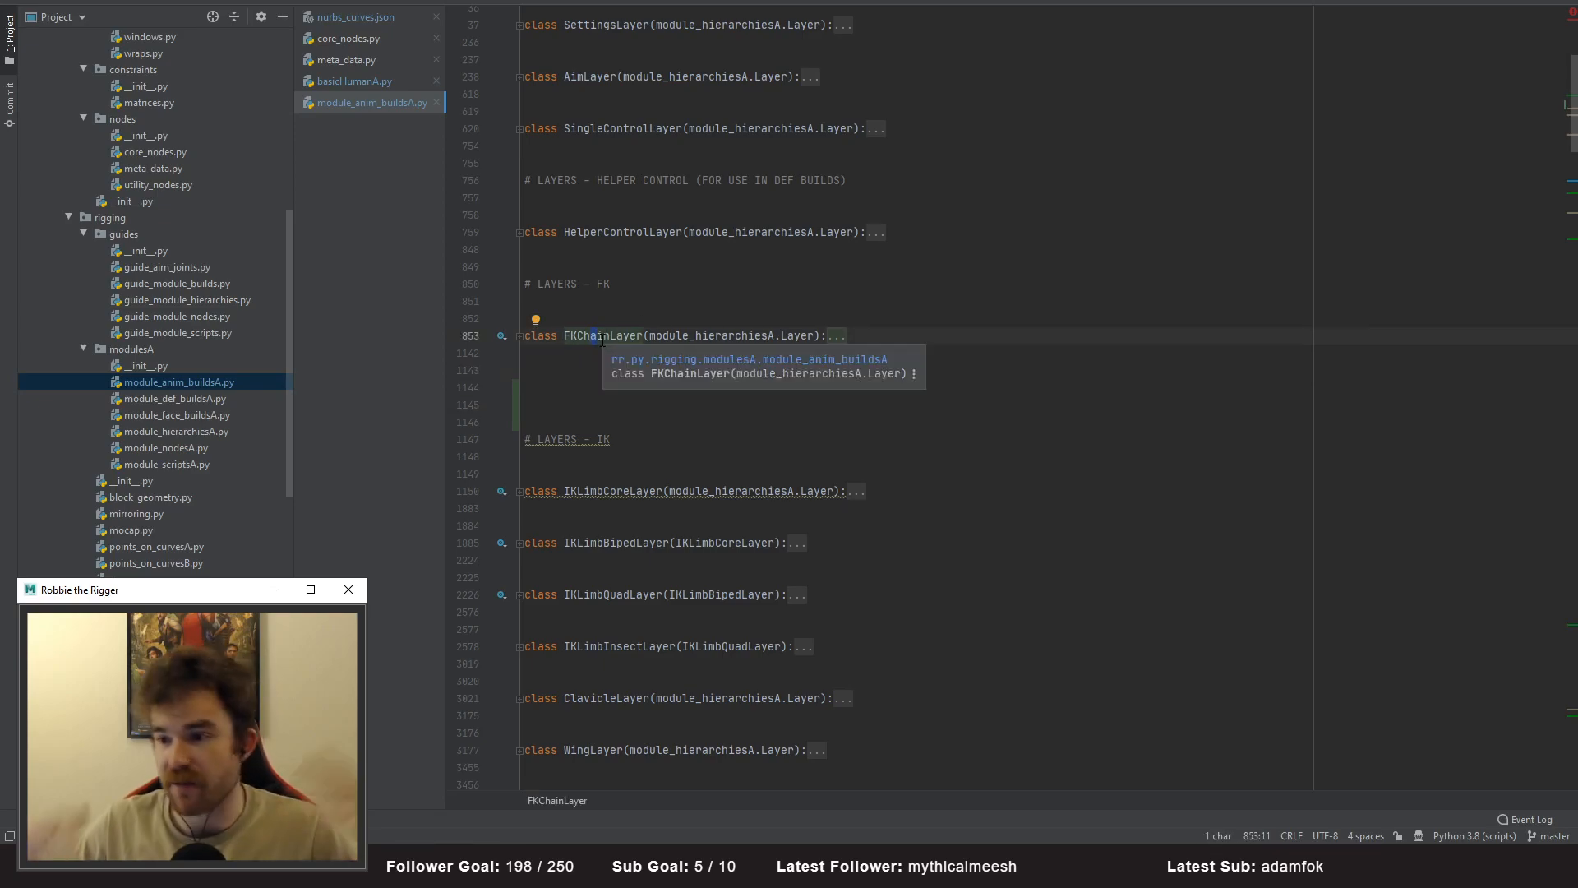
pyautogui.click(627, 371)
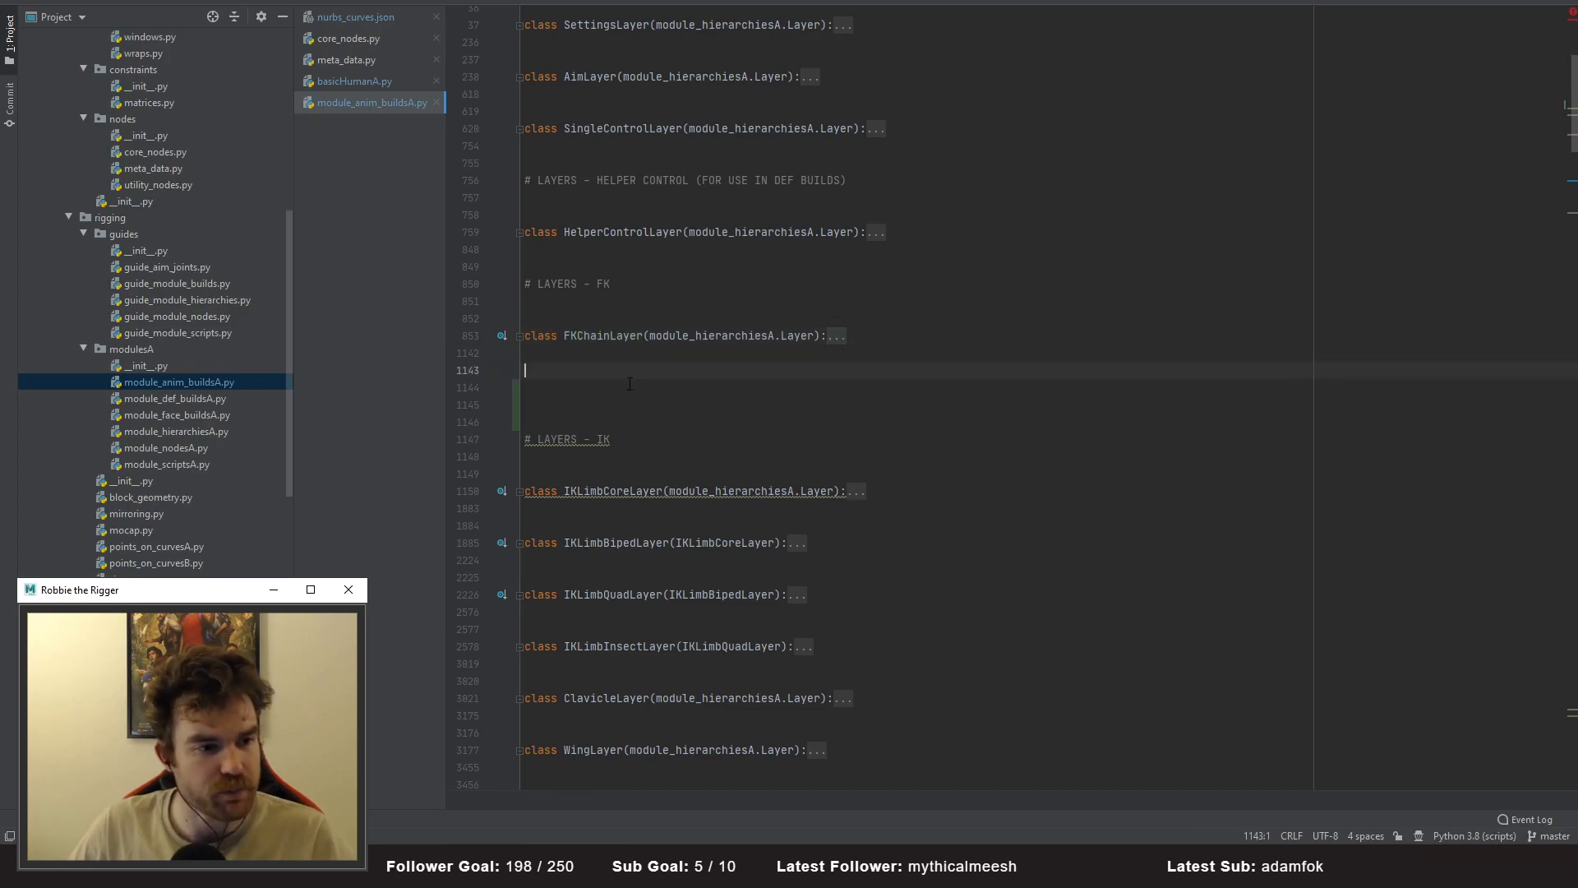
# - Copy FKChainLayer's code from the class header through the end of its super().__init__ call, and fold the class again
pyautogui.click(830, 335)
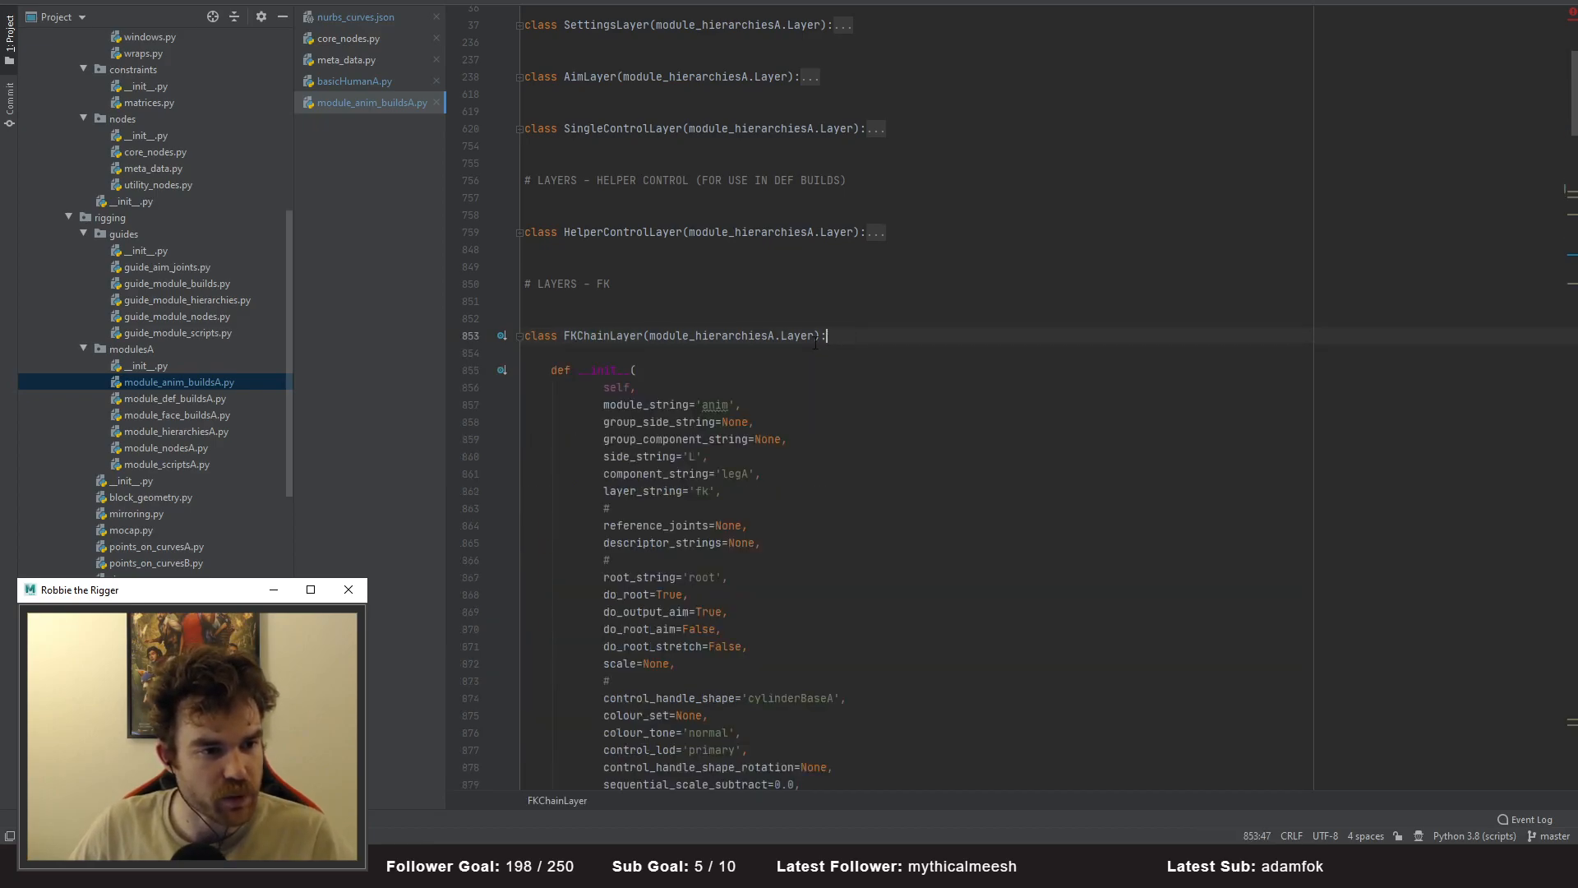
pyautogui.scroll(-5, 655, 430)
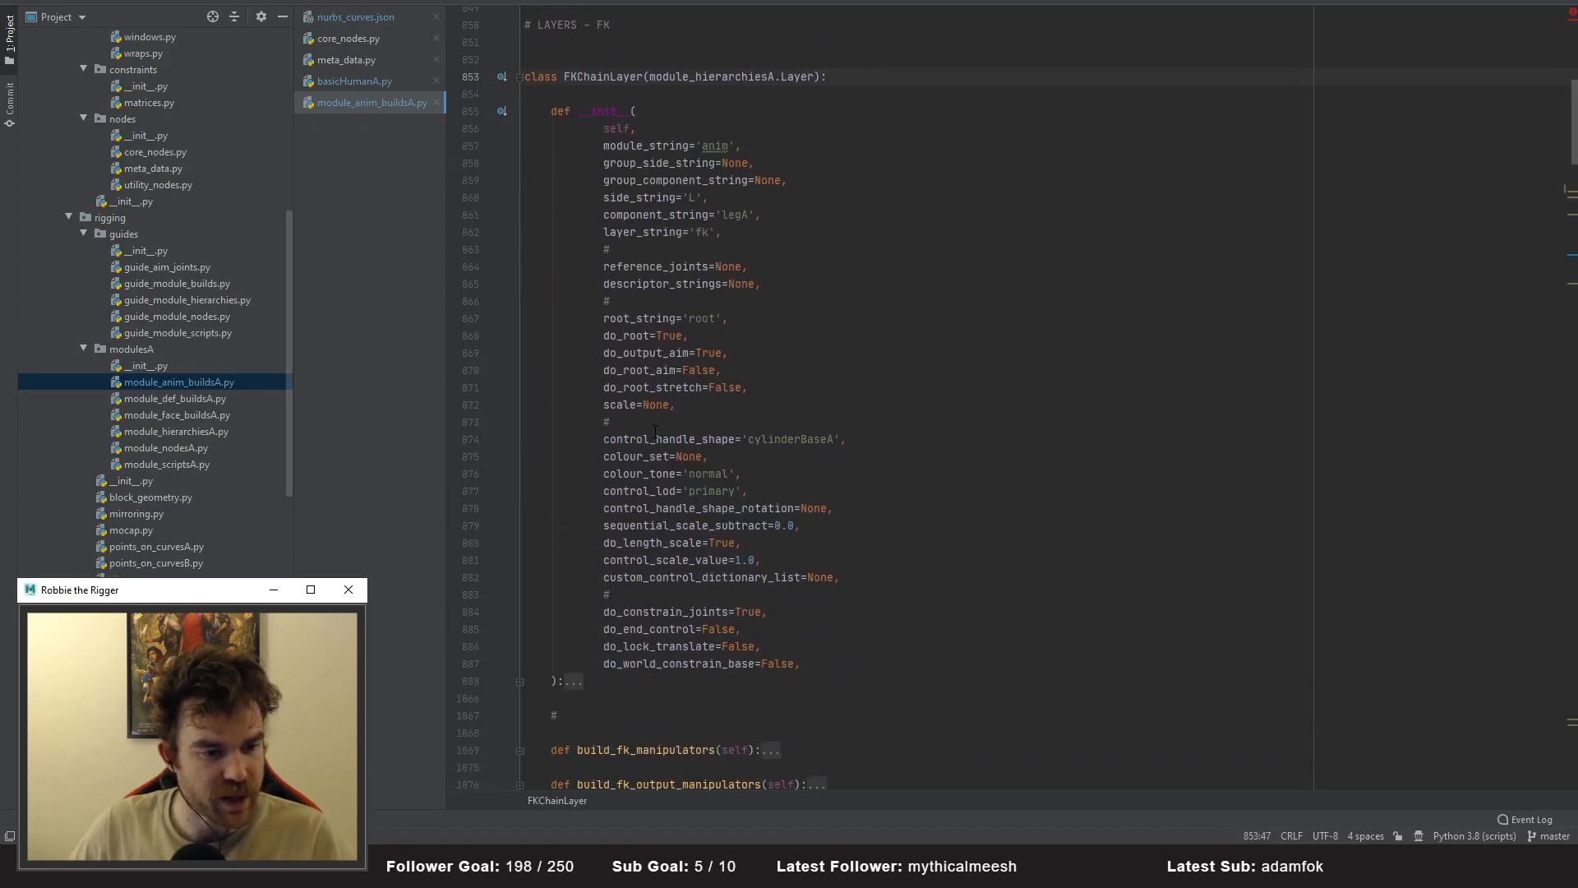
pyautogui.click(573, 681)
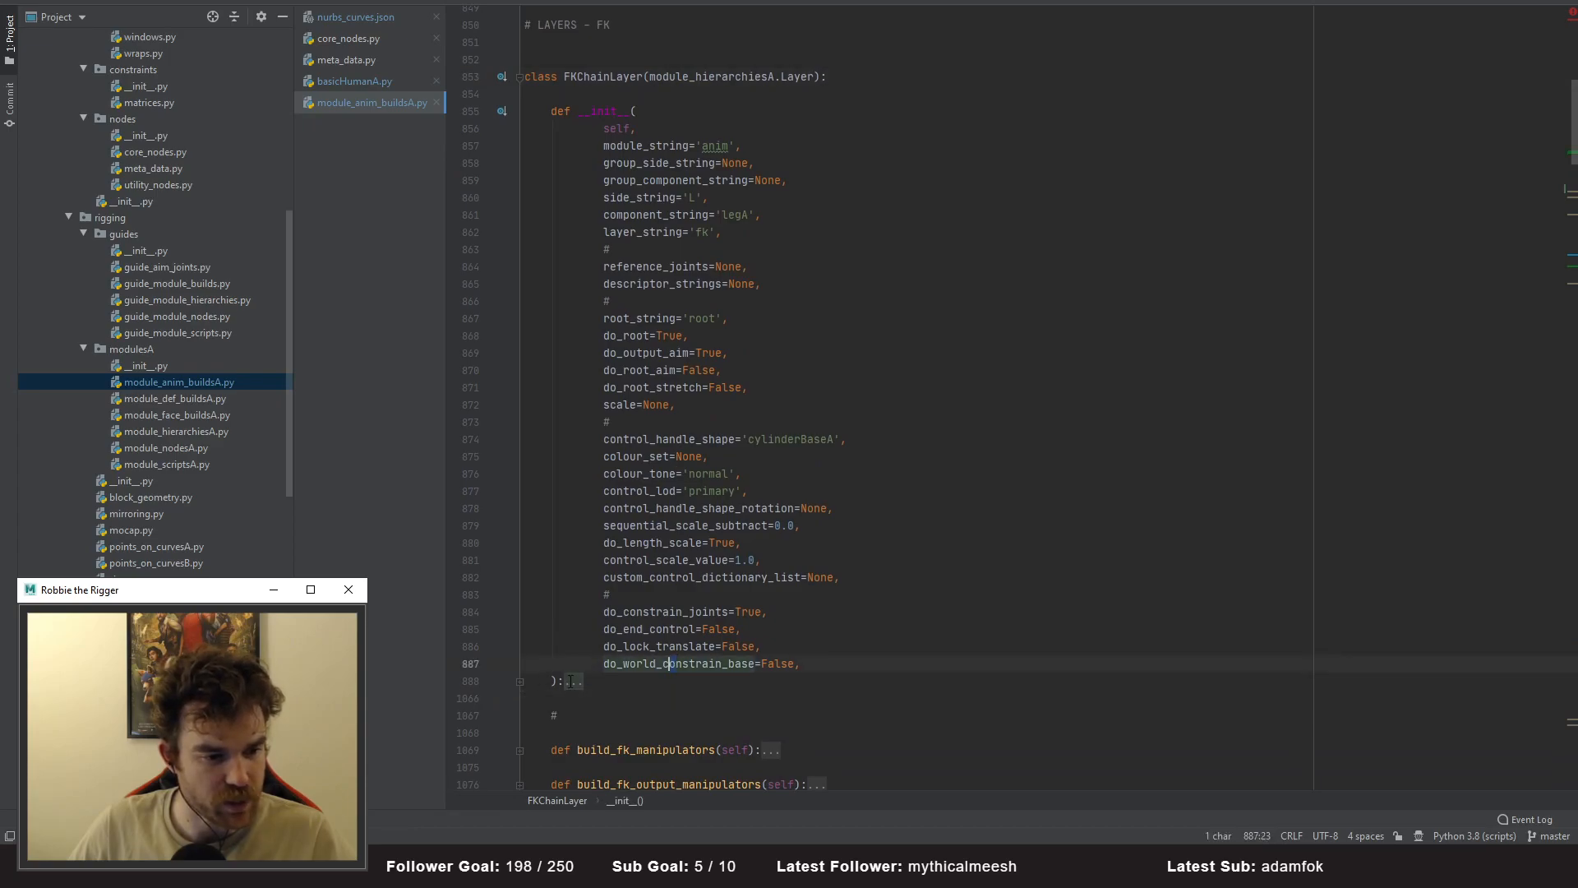
pyautogui.scroll(-10, 824, 590)
pyautogui.scroll(4, 824, 590)
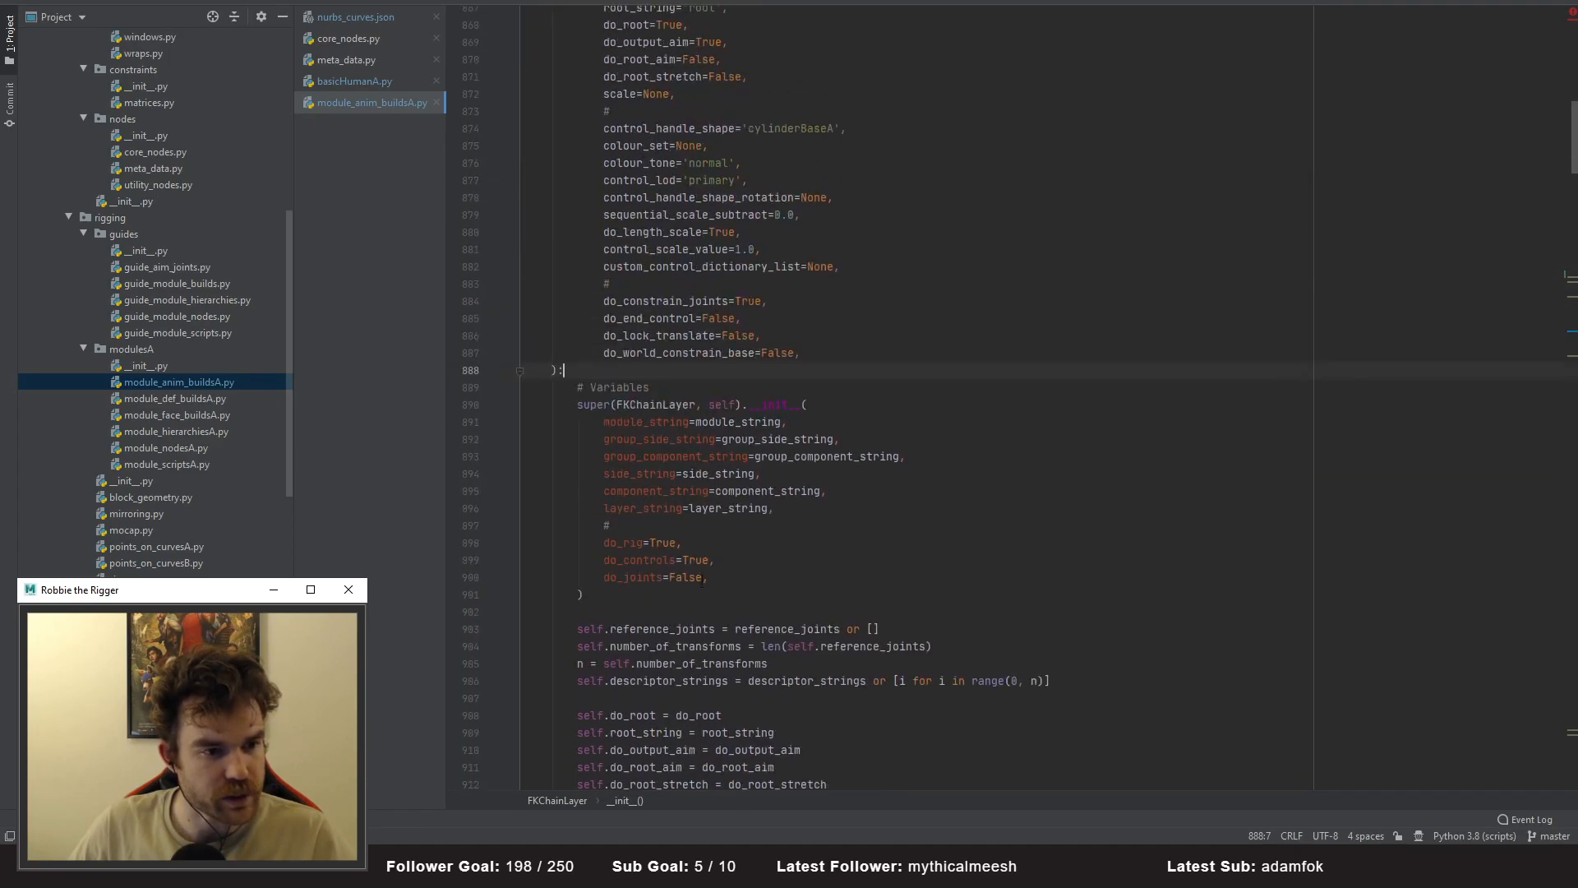
pyautogui.moveTo(611, 586); pyautogui.dragTo(530, 67)
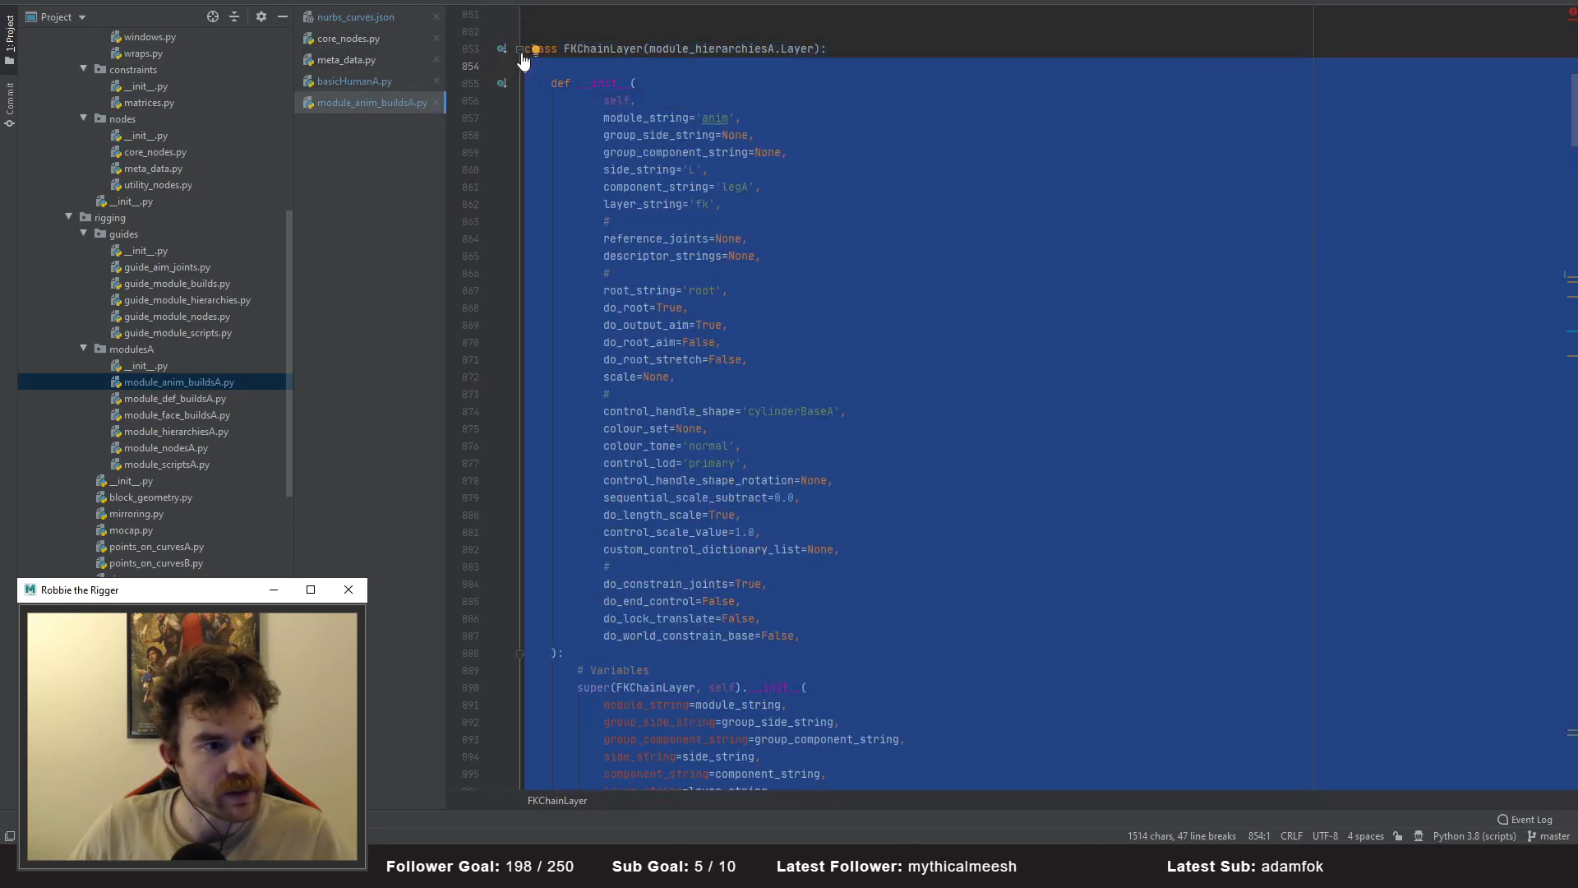
pyautogui.moveTo(650, 64); pyautogui.dragTo(519, 54)
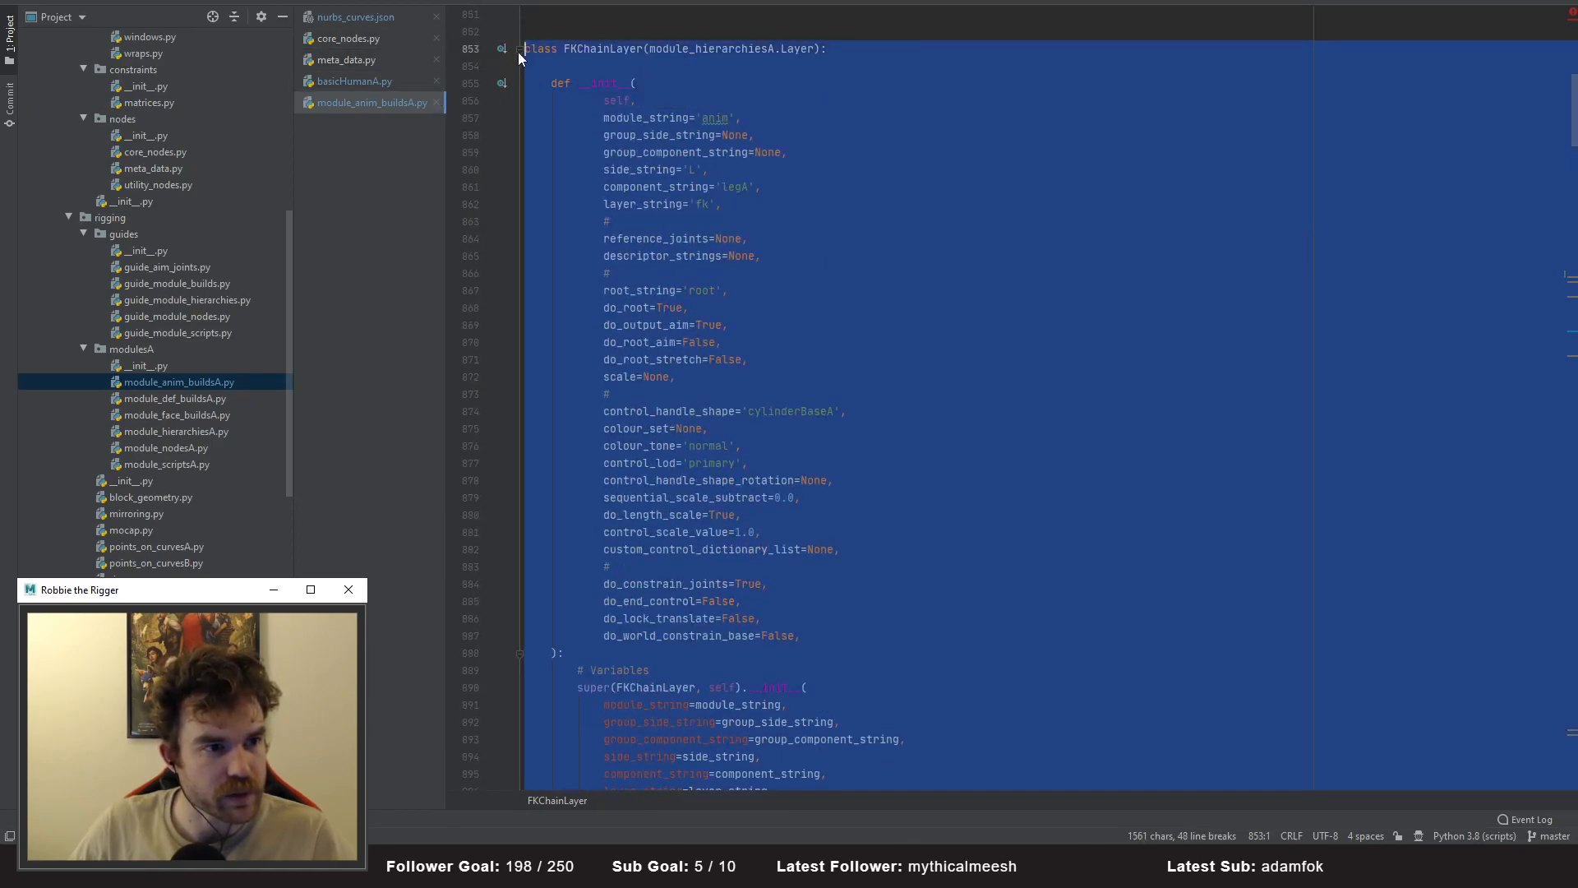
pyautogui.click(520, 49)
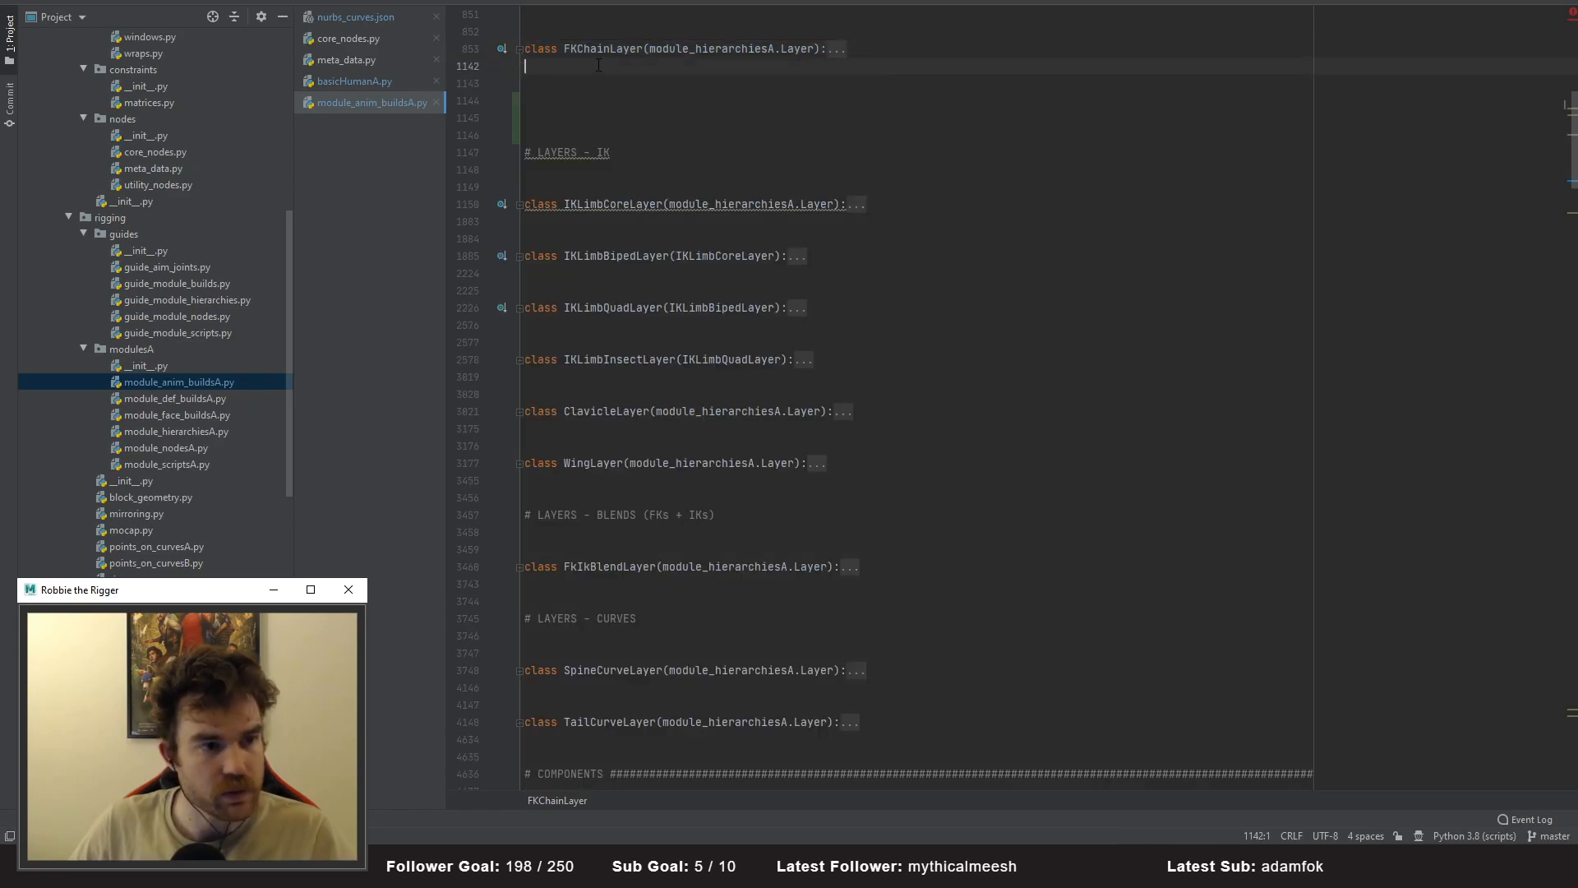
# - Paste the copied class code below FKChainLayer, separated from it by blank lines
pyautogui.press('Return')
pyautogui.press('Return')
pyautogui.hotkey('ctrl', 'v')
pyautogui.scroll(5, 689, 272)
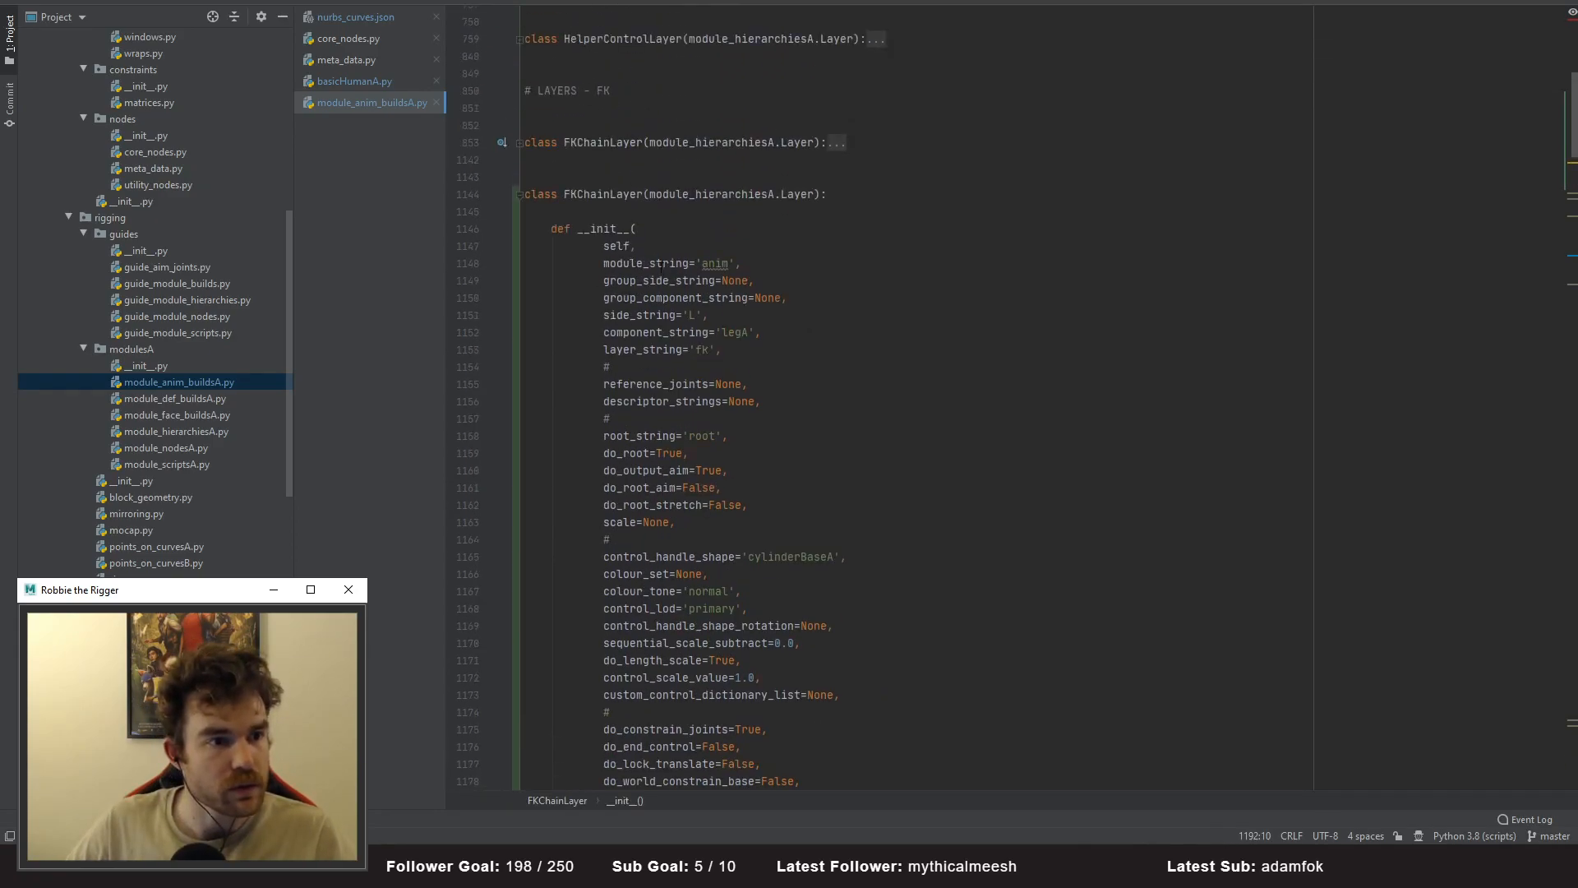
# - Rename the pasted class FKChainSimpleLayer
pyautogui.click(646, 194)
pyautogui.click(610, 194)
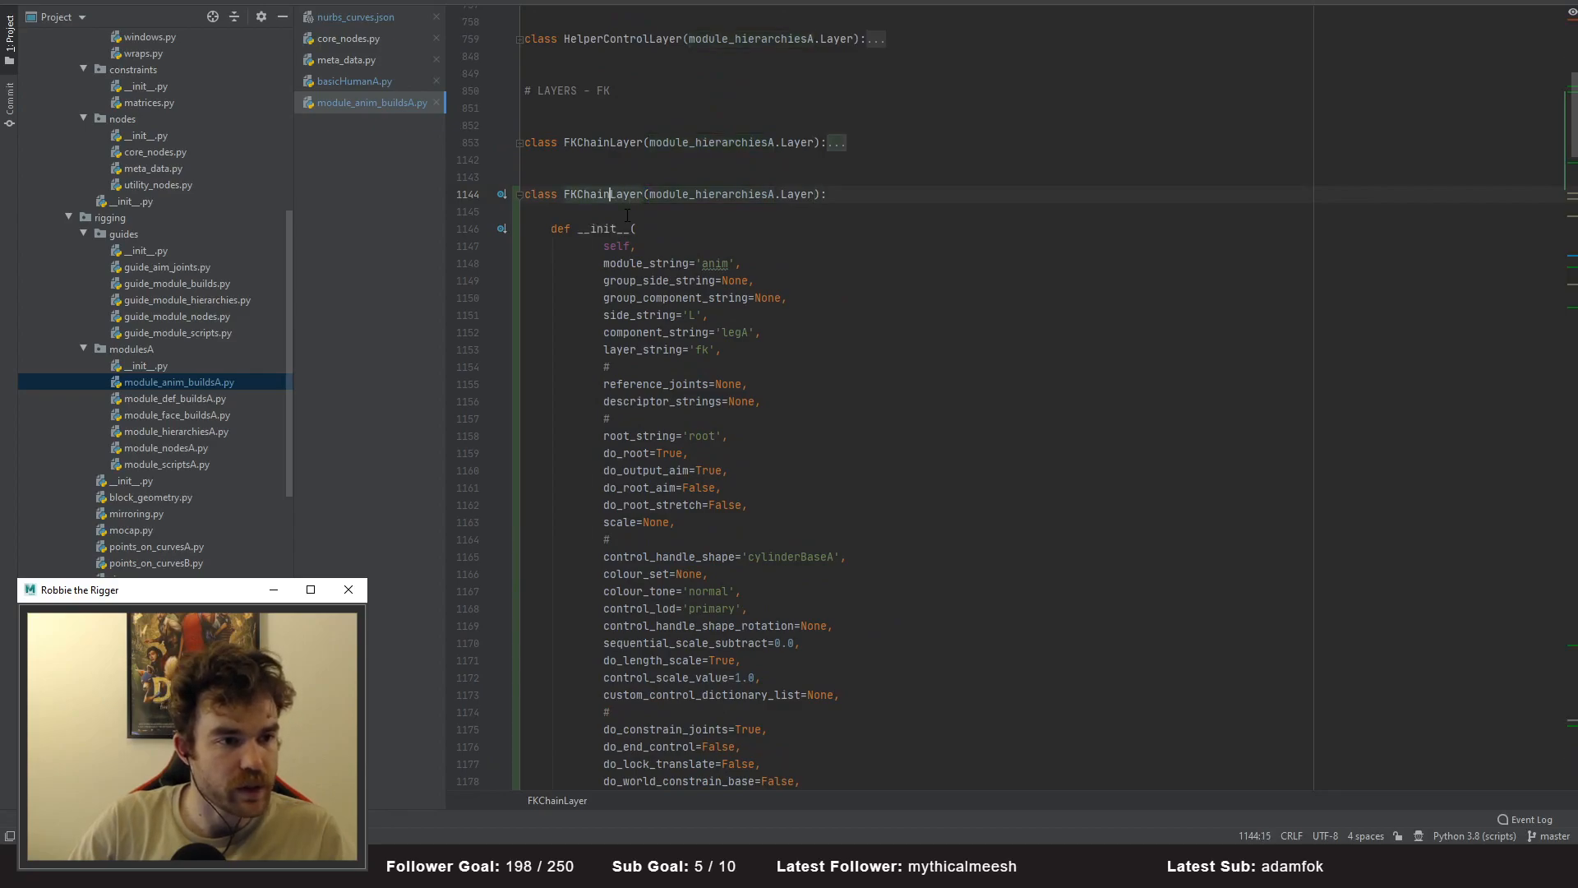
pyautogui.write('Simple')
pyautogui.click(834, 384)
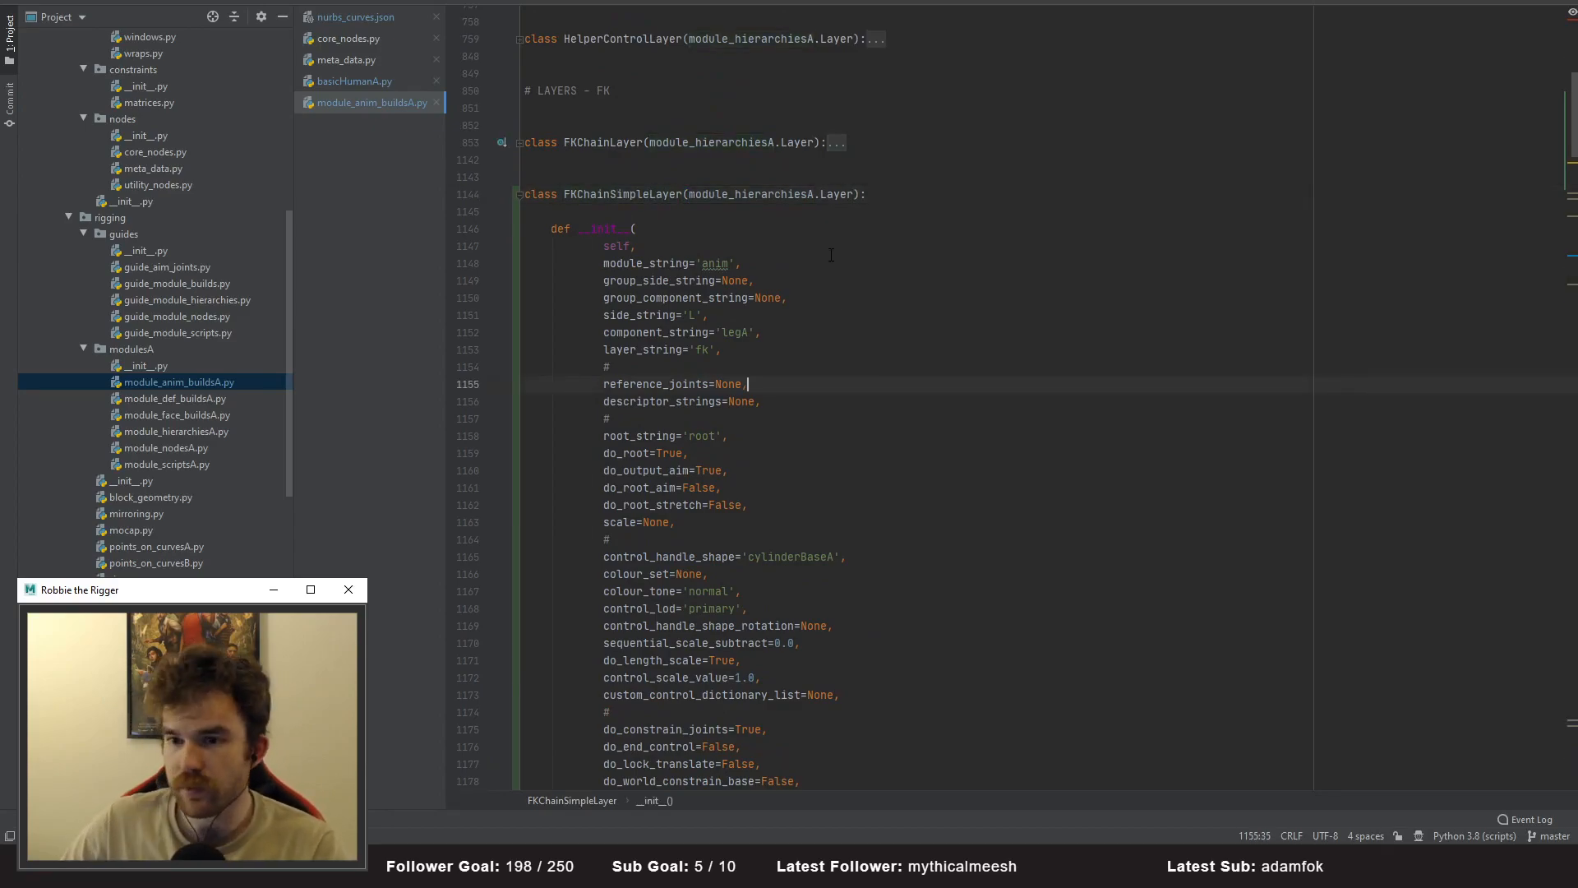
# - Delete the root_string, do_root, do_output_aim, do_root_aim and do_root_stretch parameters and their comment separator from FKChainSimpleLayer's __init__ signature
pyautogui.scroll(-1, 670, 402)
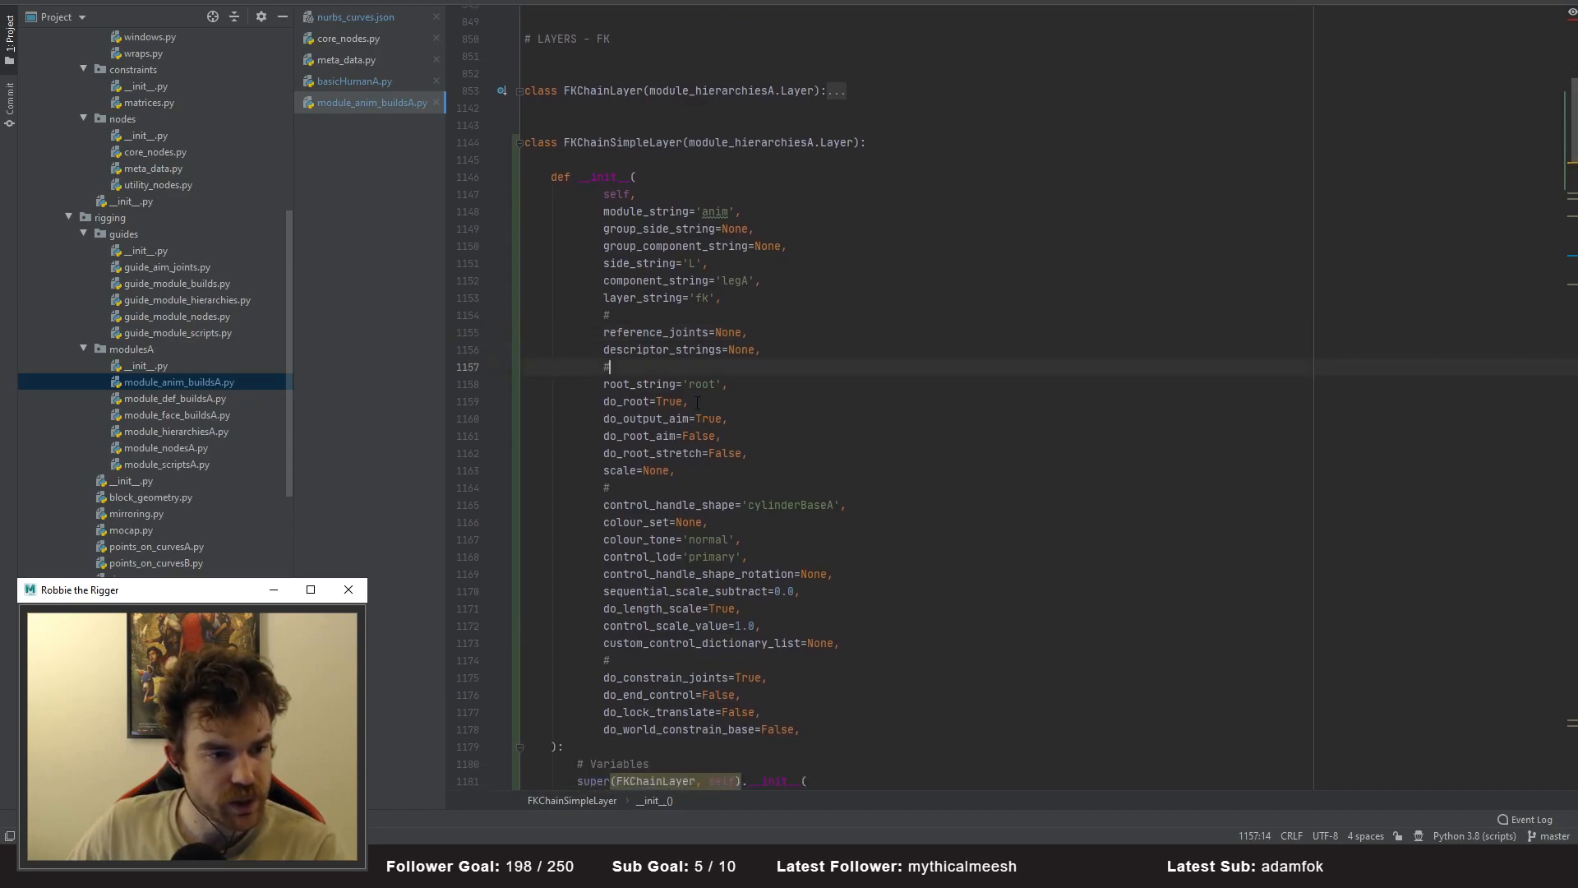
pyautogui.keyDown('shift'); pyautogui.click(499, 401); pyautogui.keyUp('shift')
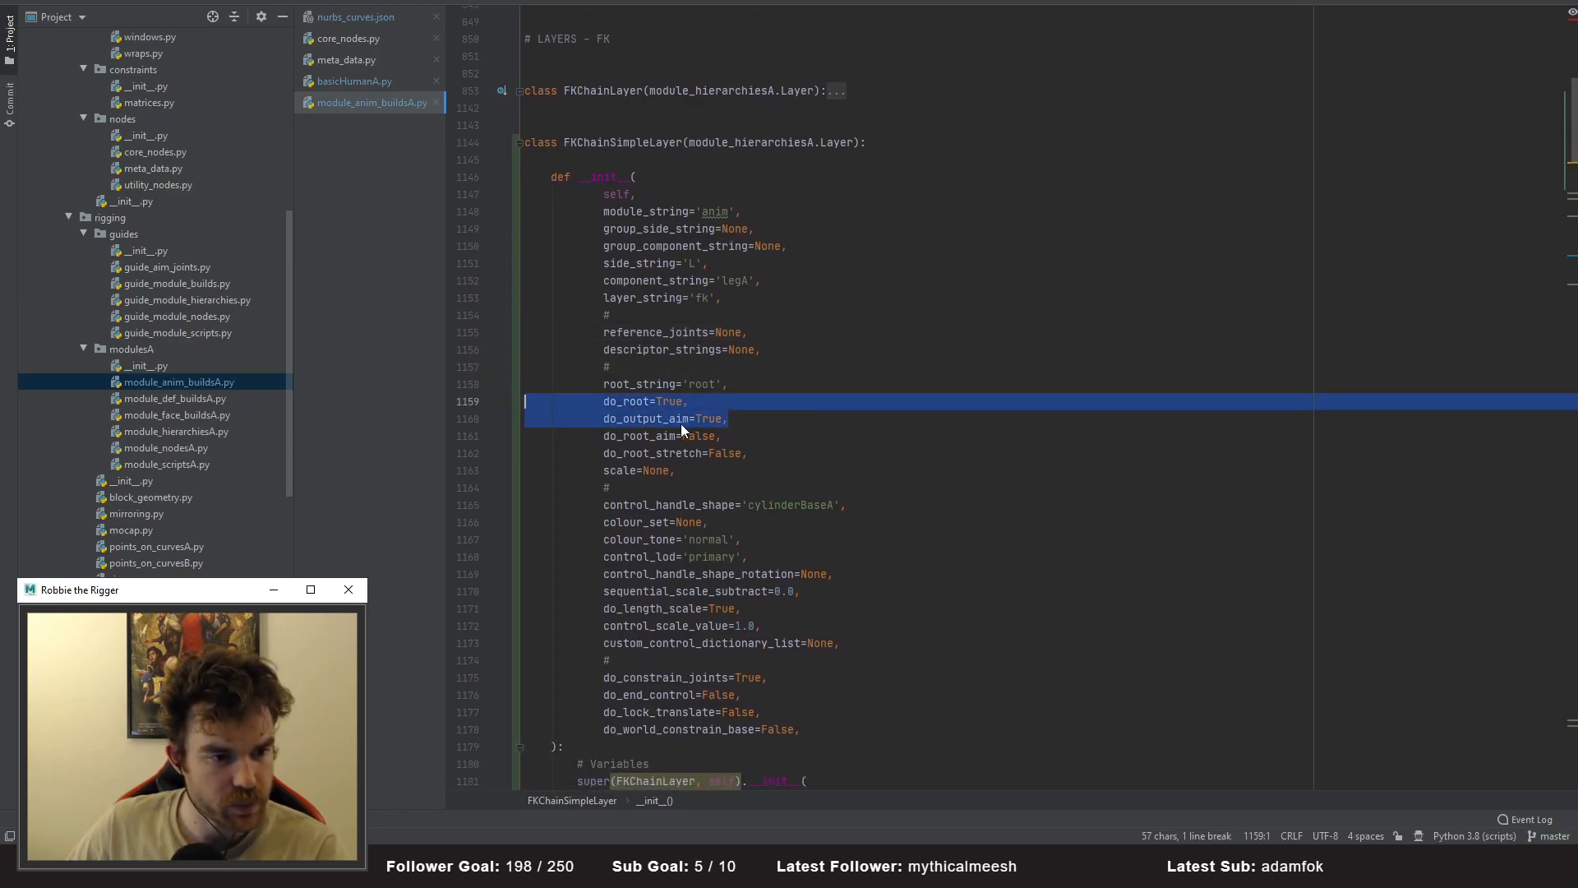
pyautogui.click(665, 437)
pyautogui.moveTo(664, 438); pyautogui.dragTo(364, 386)
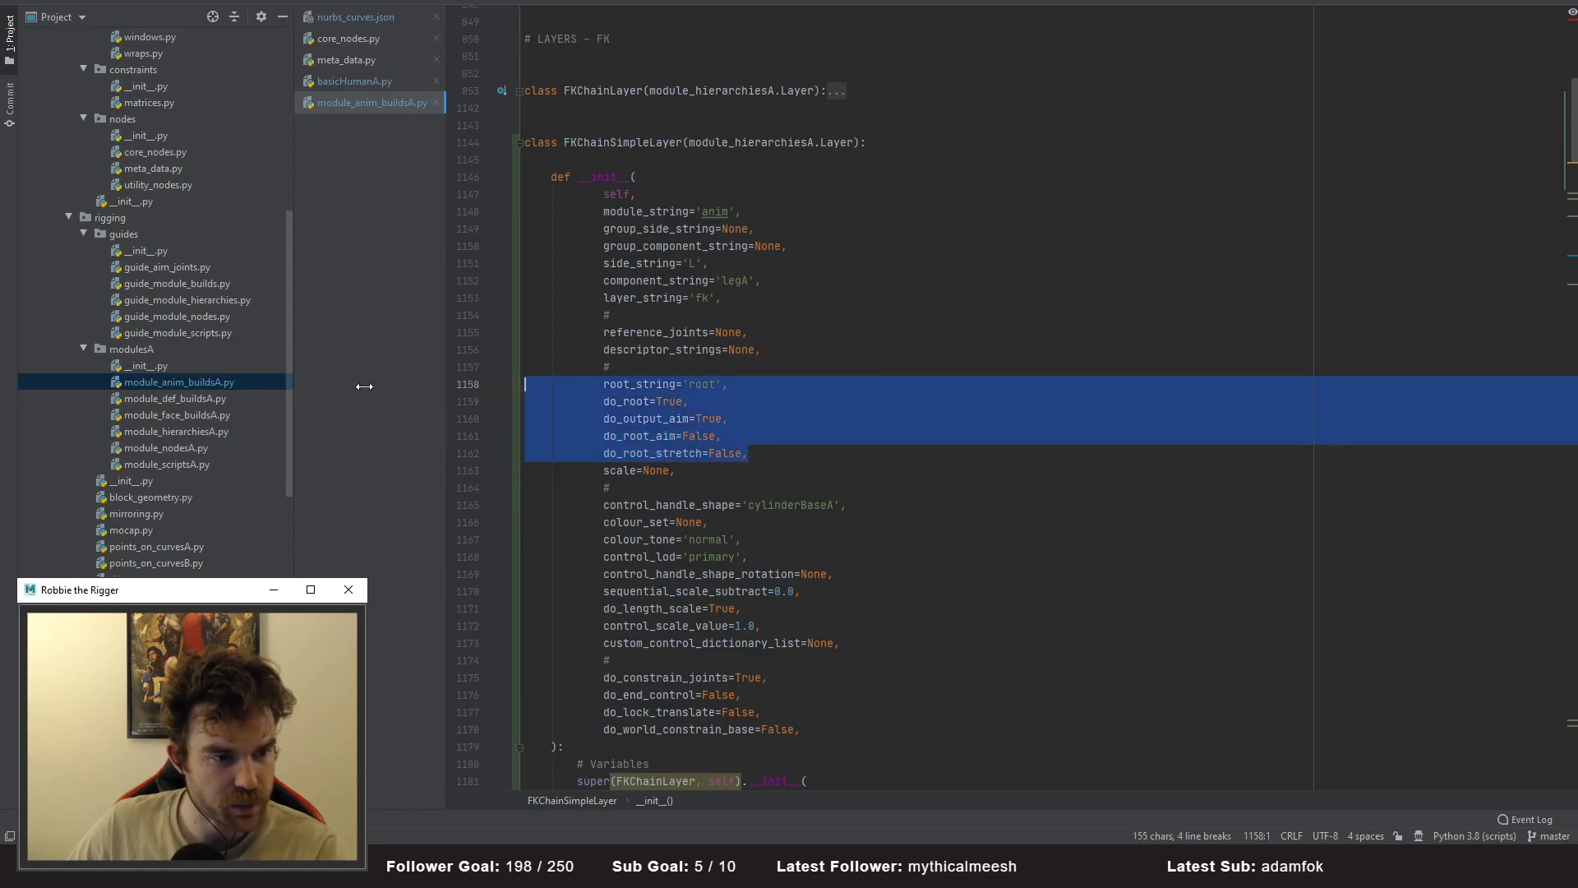
pyautogui.hotkey('ctrl', 'y')
pyautogui.press('Up')
pyautogui.hotkey('ctrl', 'y')
# - Review FKChainSimpleLayer's remaining __init__ parameters, from the control handle shape and scale options through do_world_constrain_base
pyautogui.scroll(-1, 647, 419)
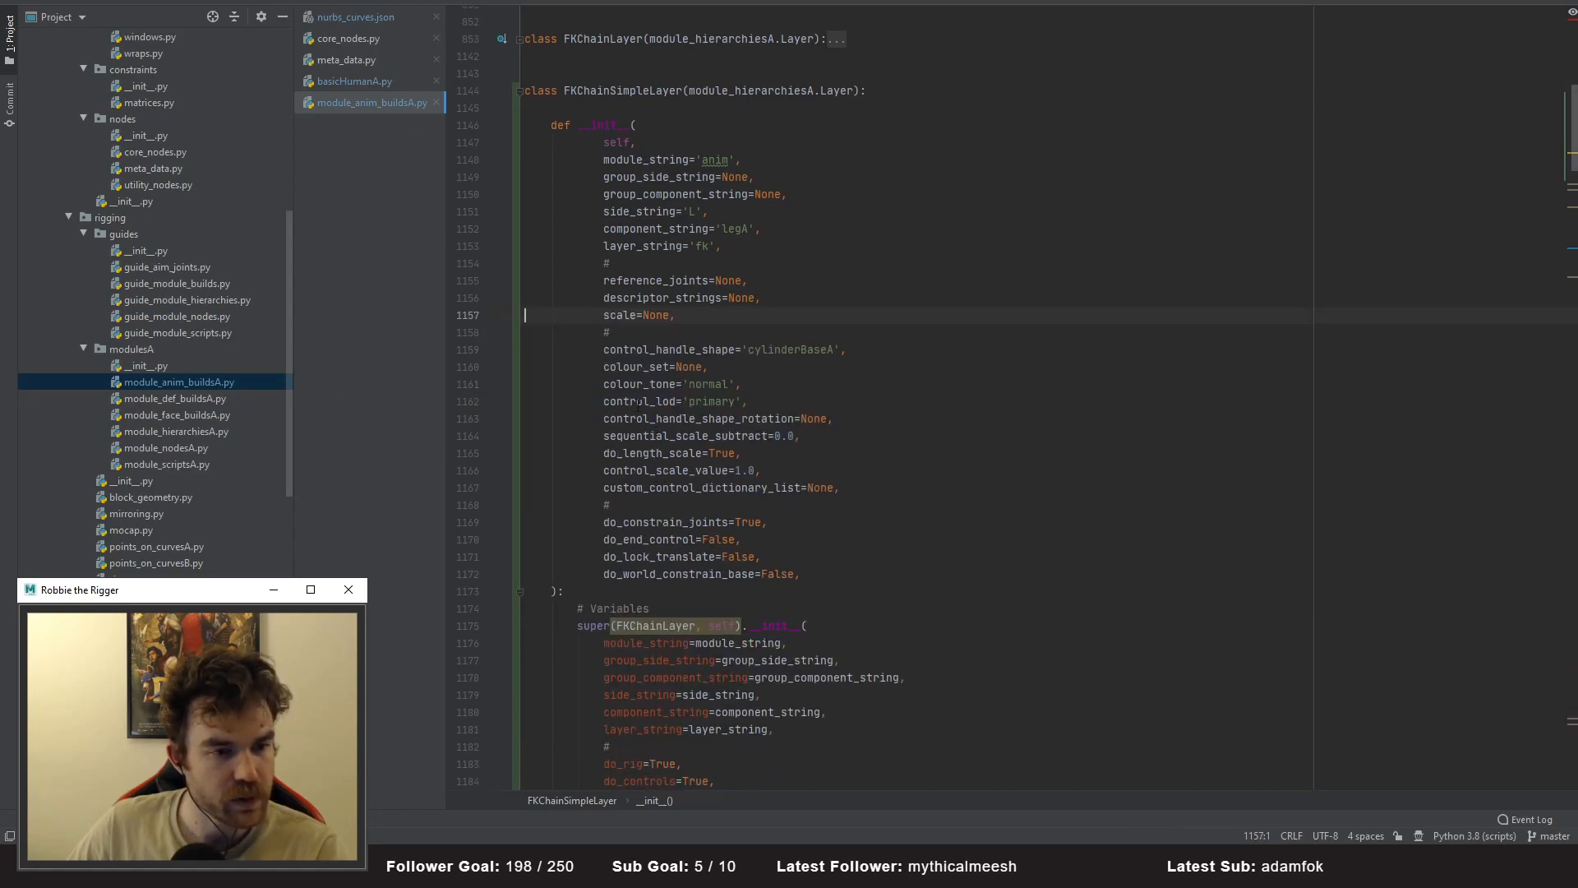
pyautogui.doubleClick(651, 351)
pyautogui.click(657, 368)
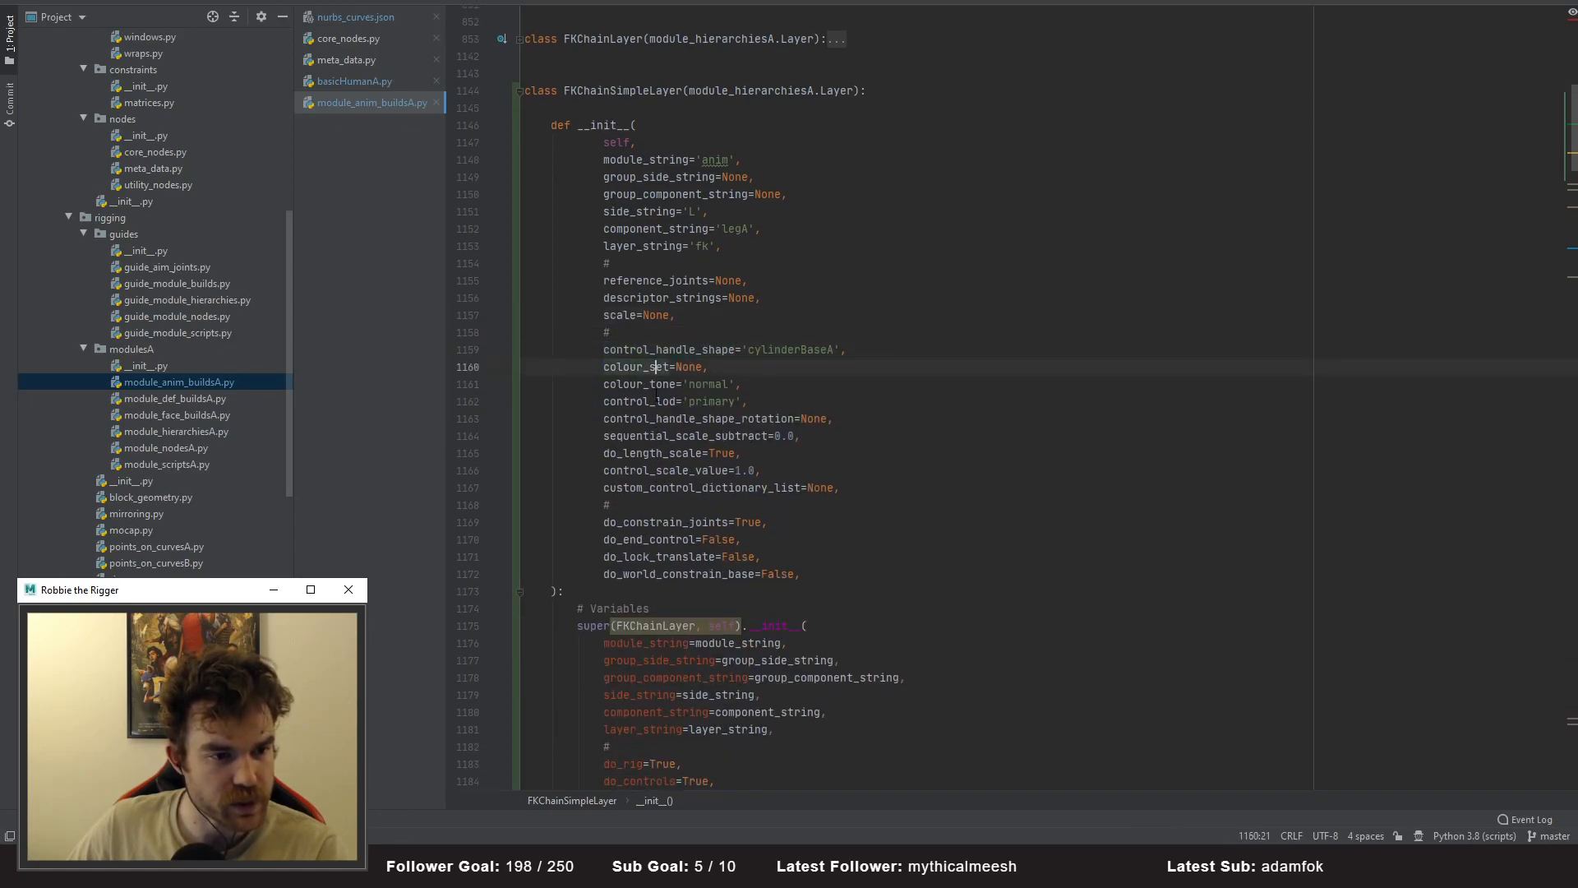
pyautogui.doubleClick(707, 436)
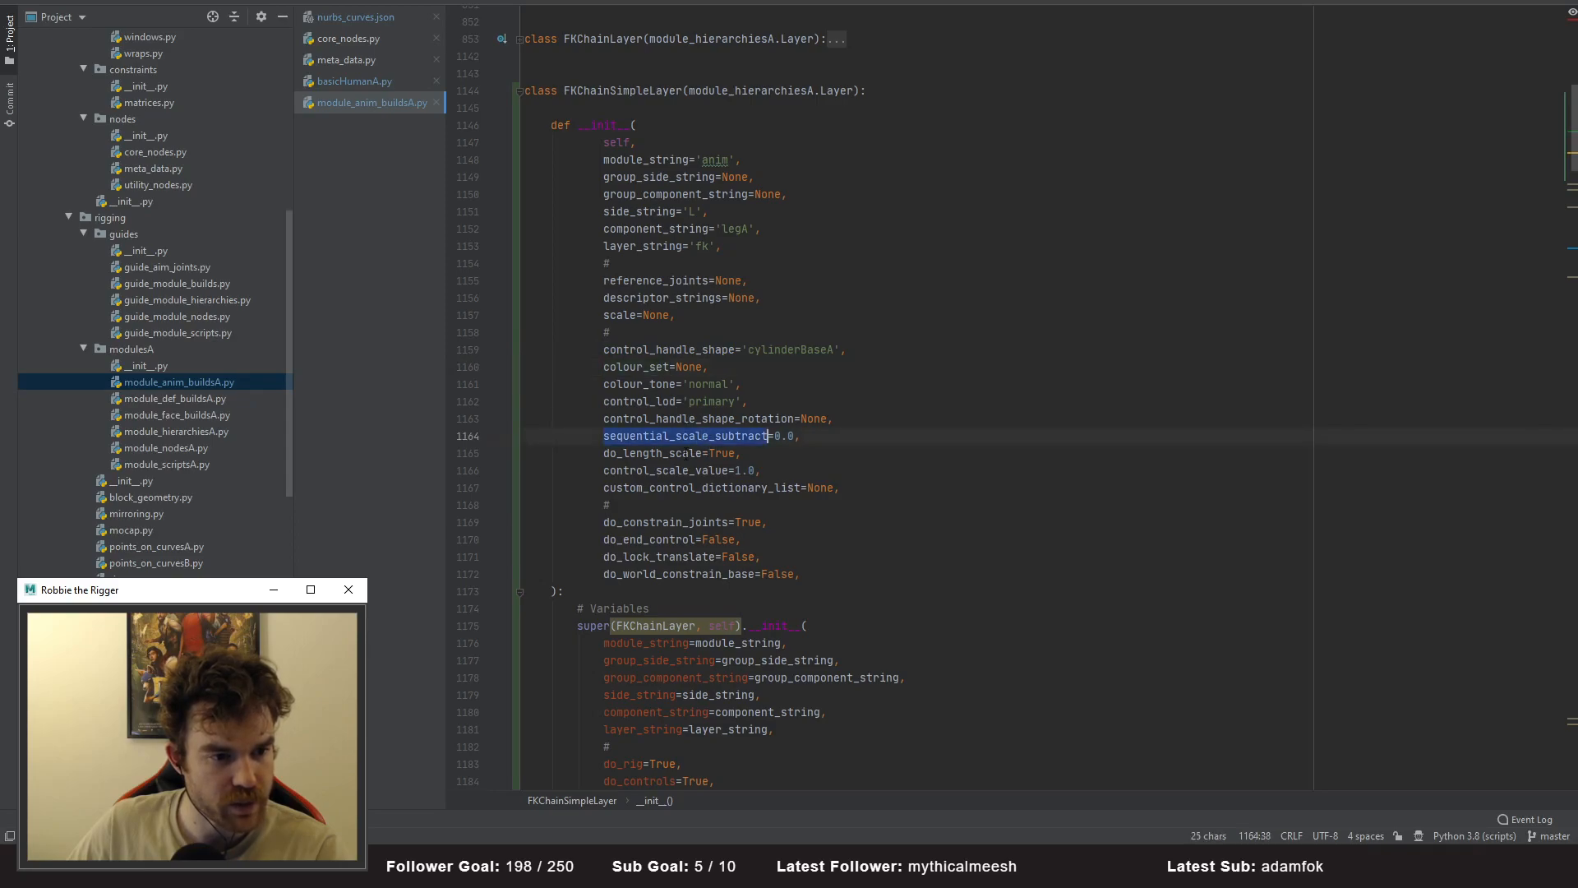
pyautogui.doubleClick(686, 453)
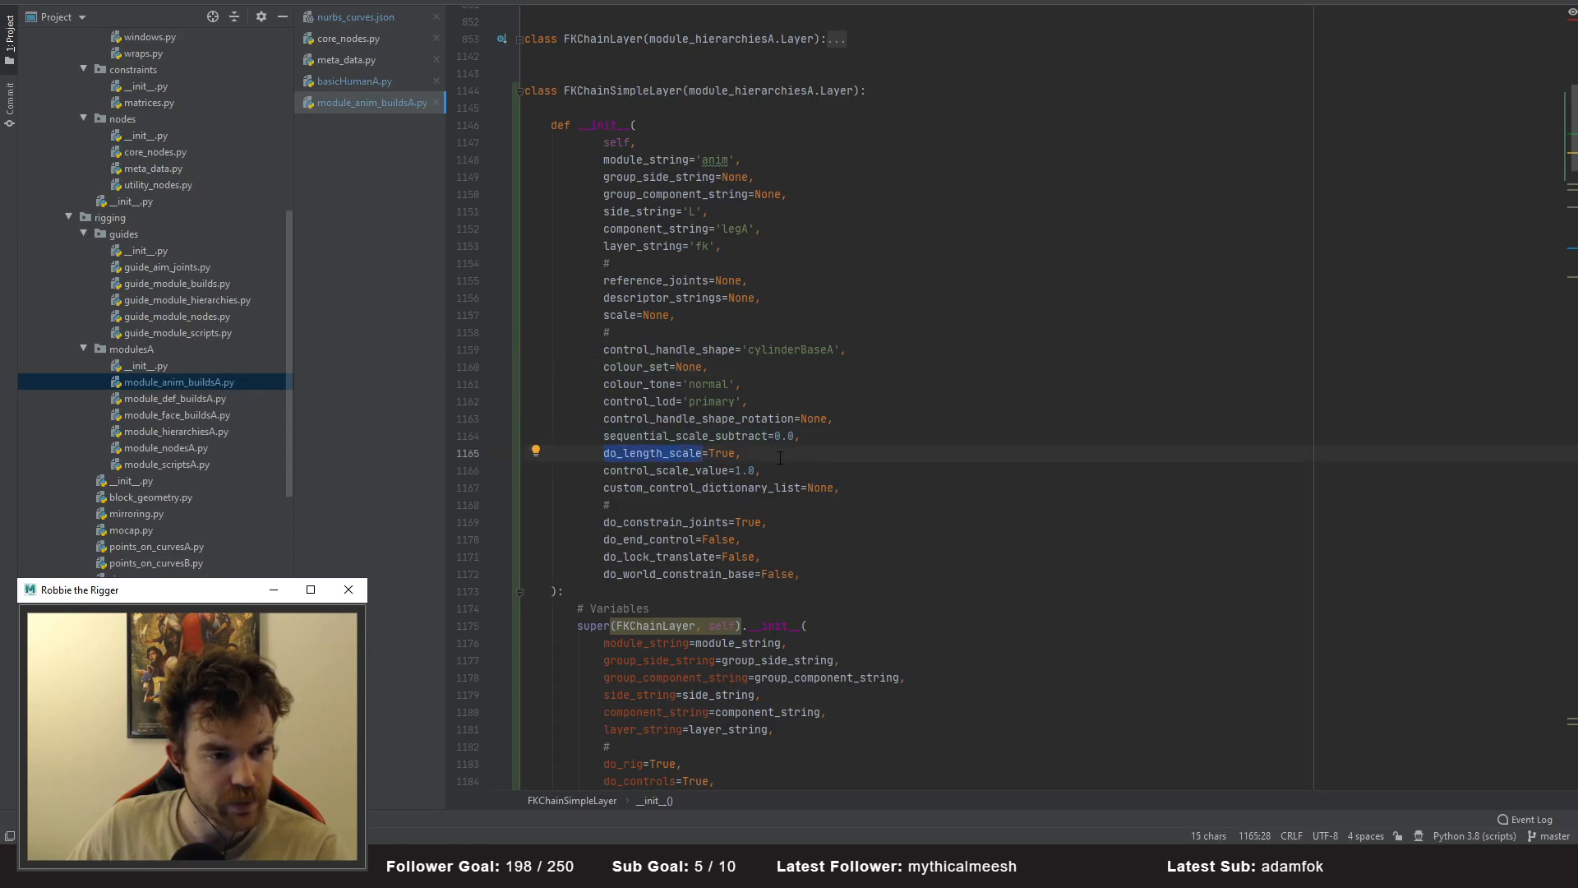
pyautogui.doubleClick(670, 489)
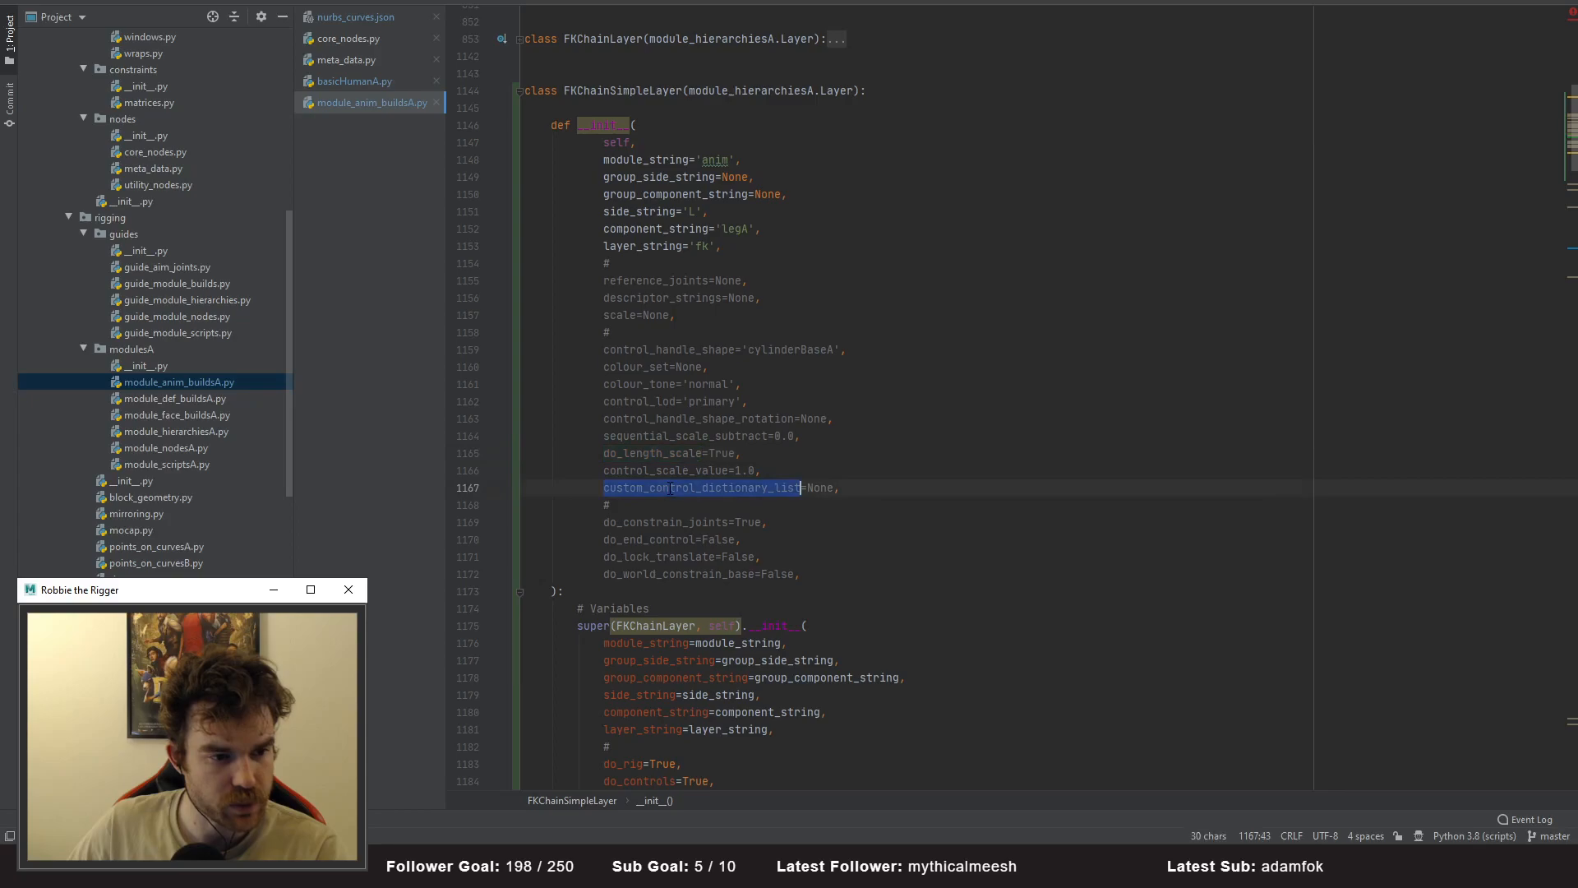
pyautogui.scroll(-1, 887, 468)
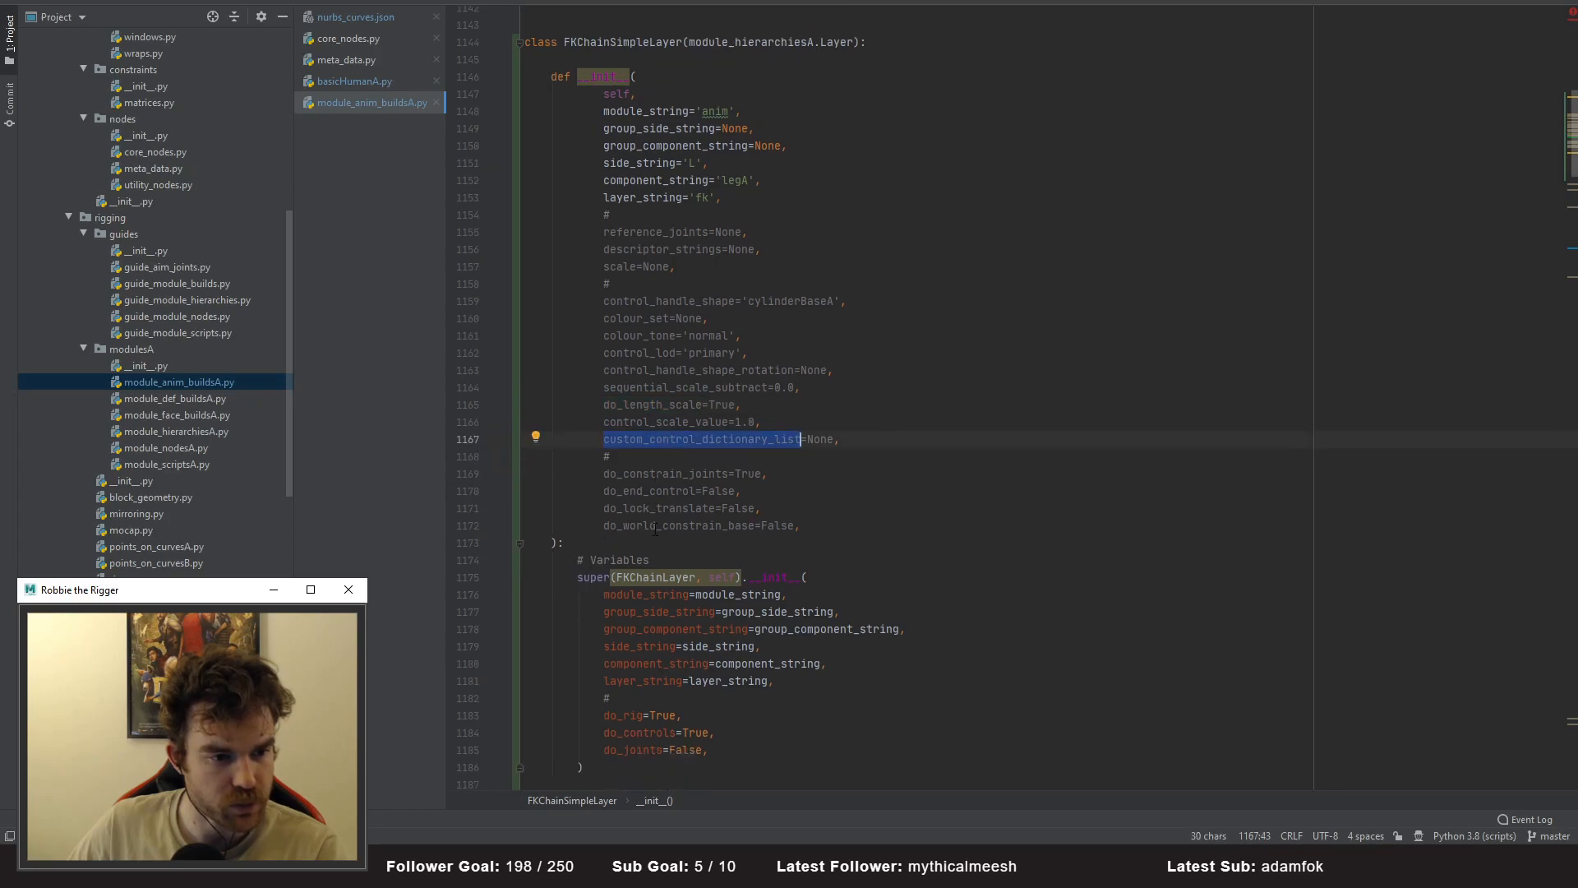
pyautogui.doubleClick(659, 487)
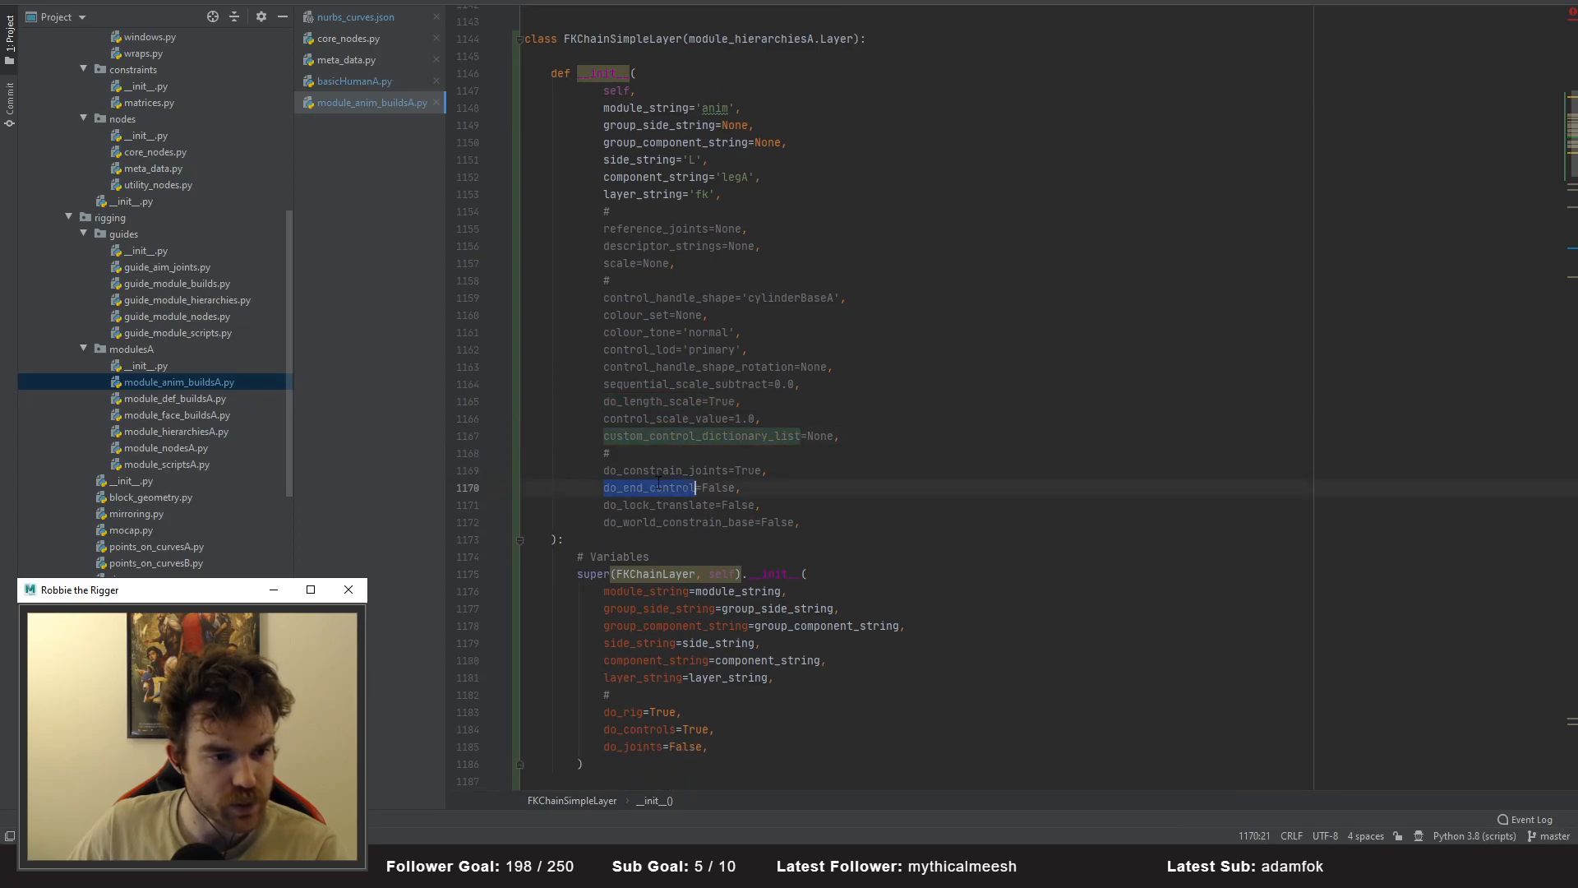
pyautogui.moveTo(670, 509); pyautogui.dragTo(688, 525)
pyautogui.doubleClick(689, 525)
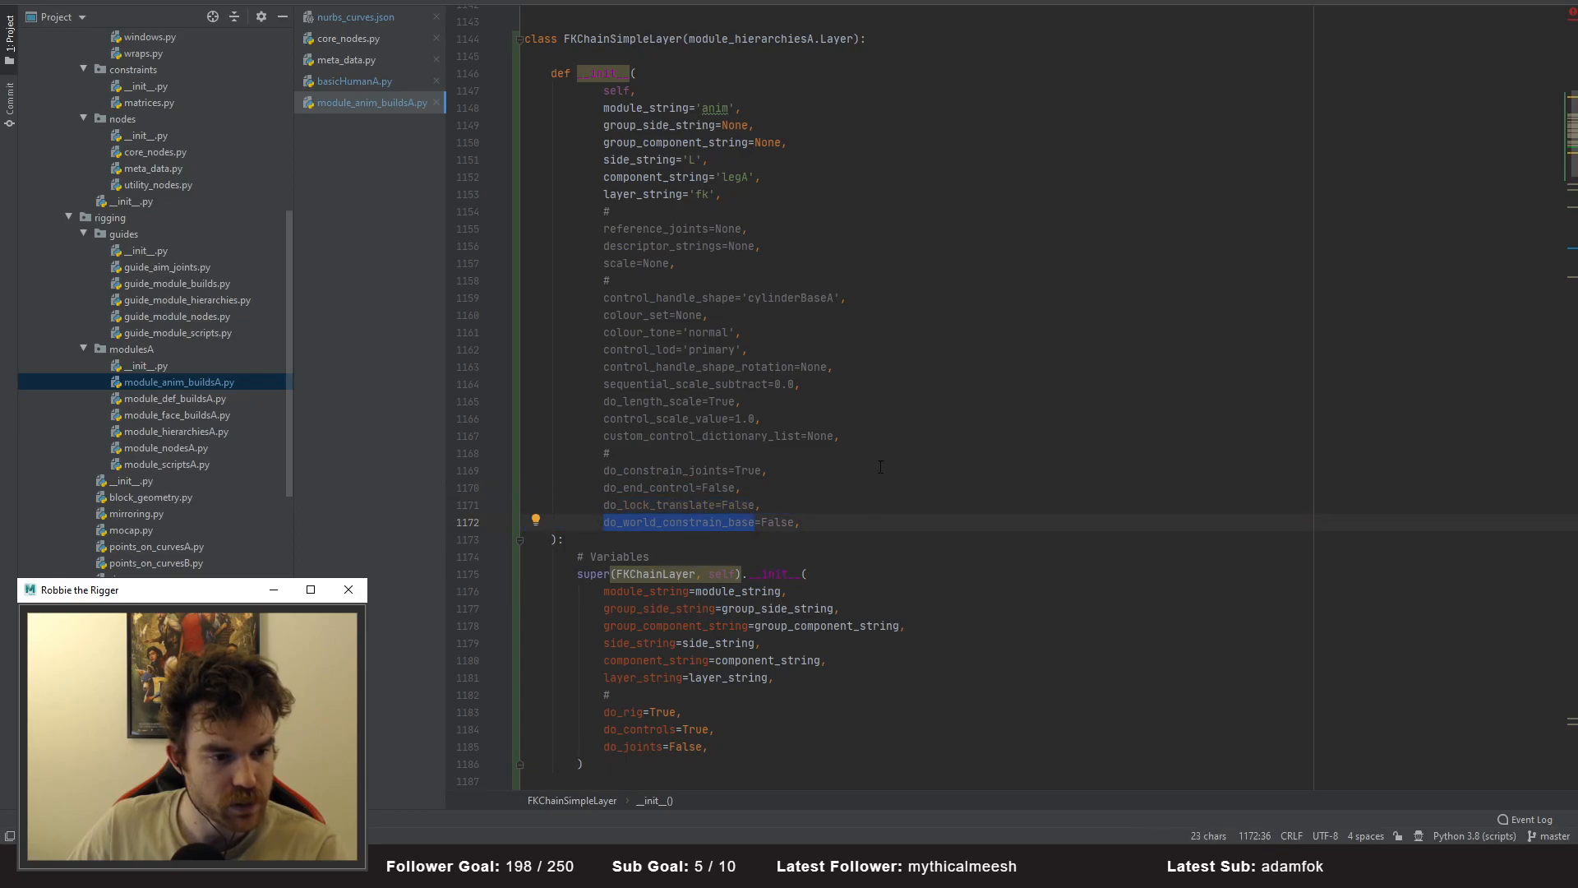
pyautogui.scroll(-1, 868, 496)
pyautogui.scroll(1, 576, 65)
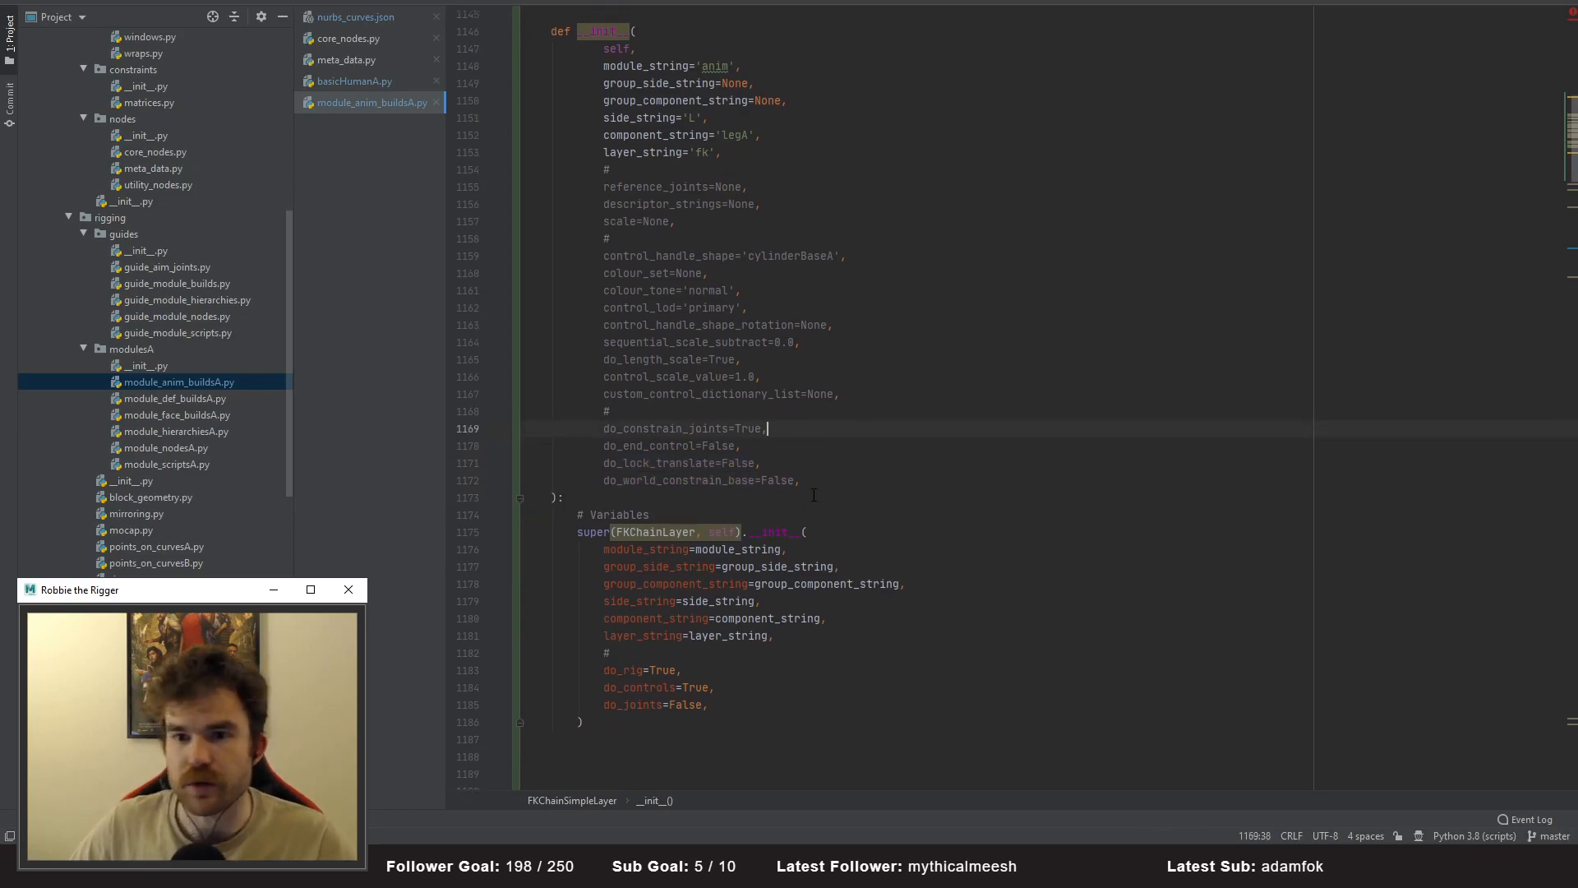
# - Replace the class name in the copied super() call with FKChainSimpleLayer
pyautogui.doubleClick(601, 38)
pyautogui.hotkey('ctrl', 'c')
pyautogui.doubleClick(670, 573)
pyautogui.hotkey('ctrl', 'v')
# - Copy FKChainLayer's __init__ body from the self.reference_joints assignment through the folded controls loop, and fold the class again
pyautogui.scroll(2, 657, 407)
pyautogui.scroll(3, 658, 407)
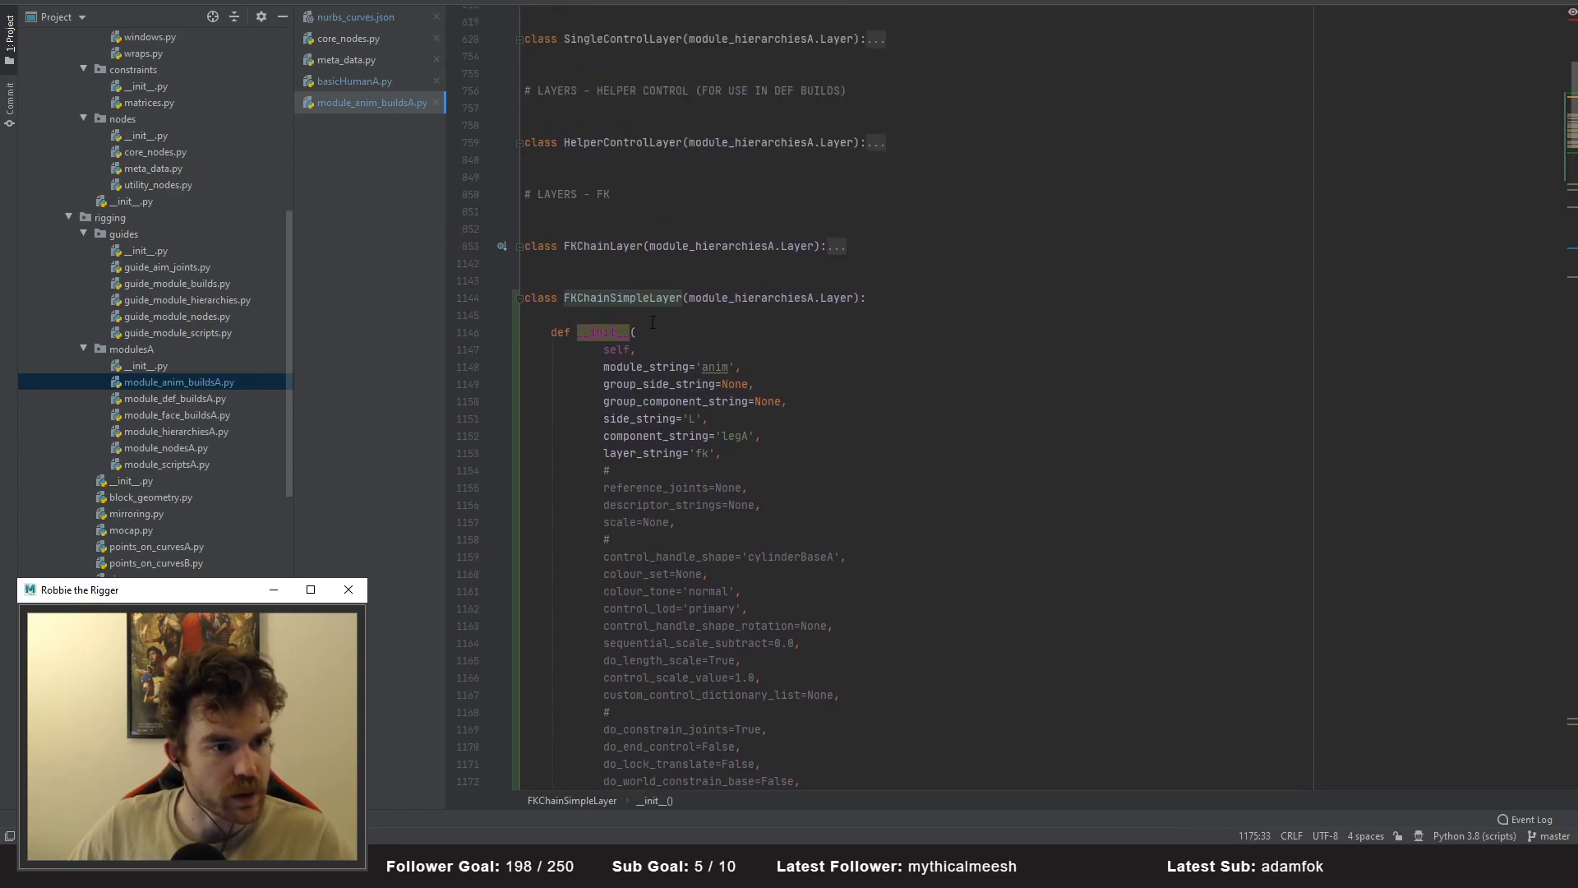
pyautogui.click(832, 246)
pyautogui.scroll(-15, 796, 541)
pyautogui.scroll(-11, 797, 544)
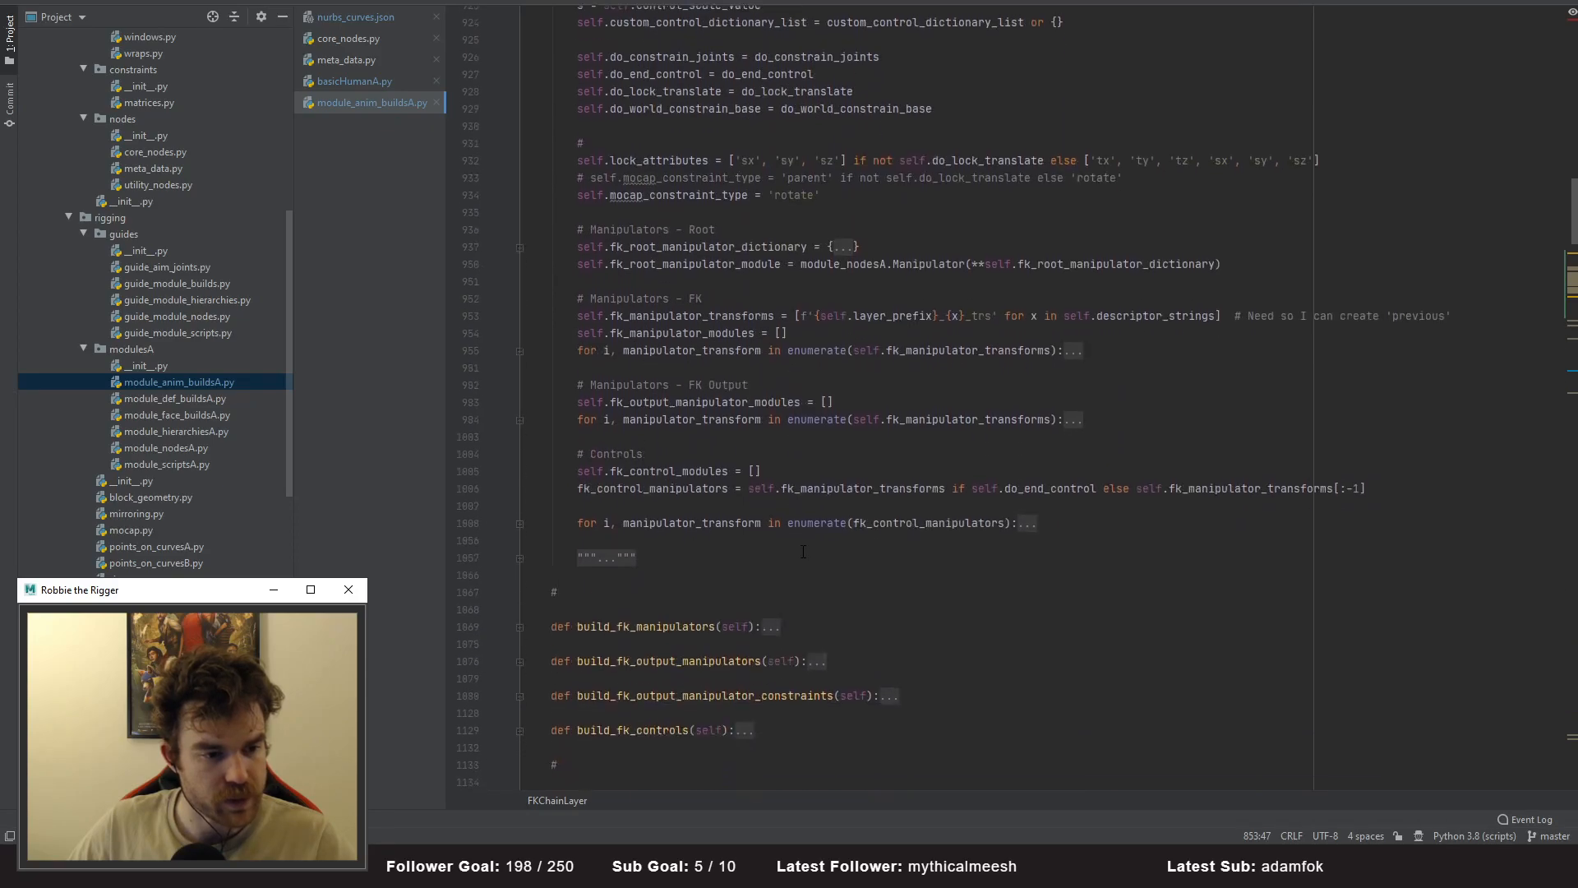
pyautogui.scroll(2, 802, 550)
pyautogui.moveTo(1060, 628); pyautogui.dragTo(419, 148)
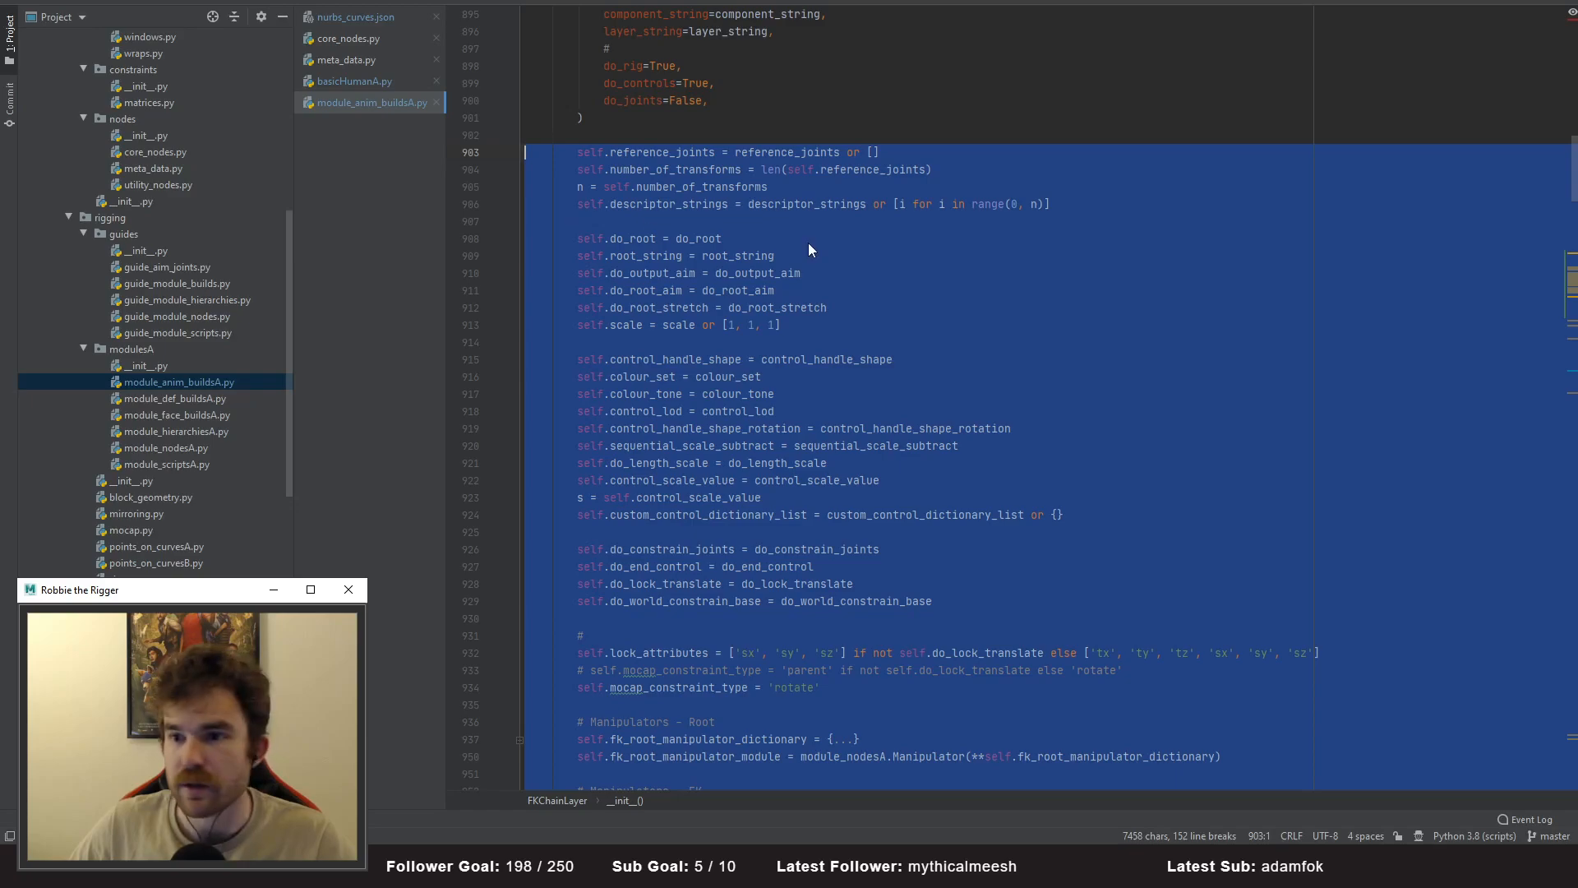
pyautogui.scroll(15, 801, 243)
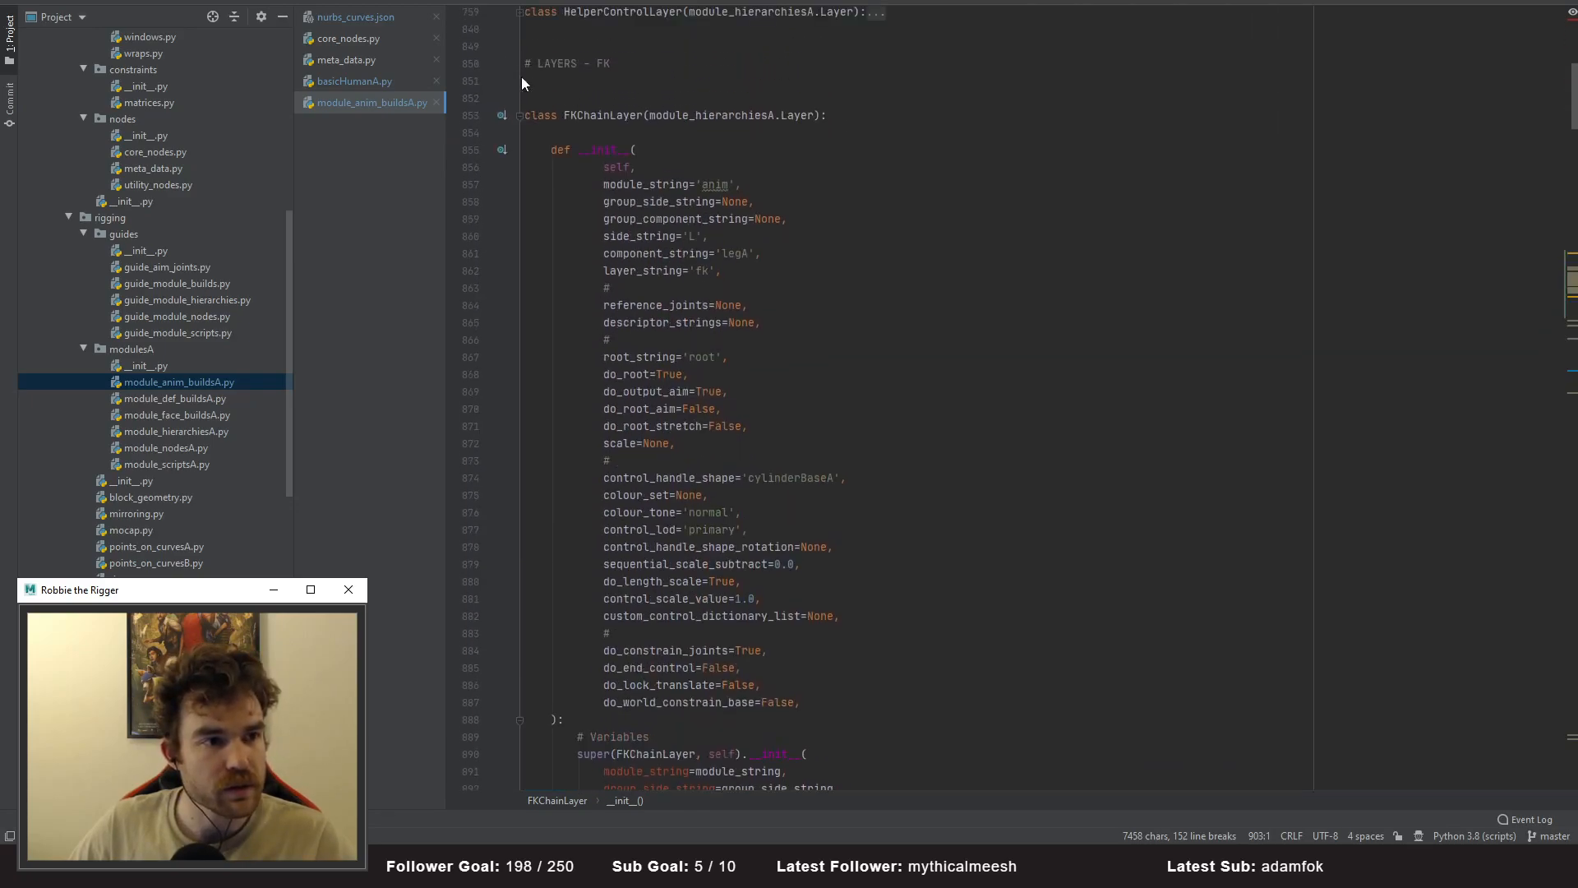
pyautogui.scroll(1, 529, 72)
pyautogui.click(521, 170)
# - Paste the copied __init__ body below FKChainSimpleLayer's super() call
pyautogui.scroll(-5, 522, 176)
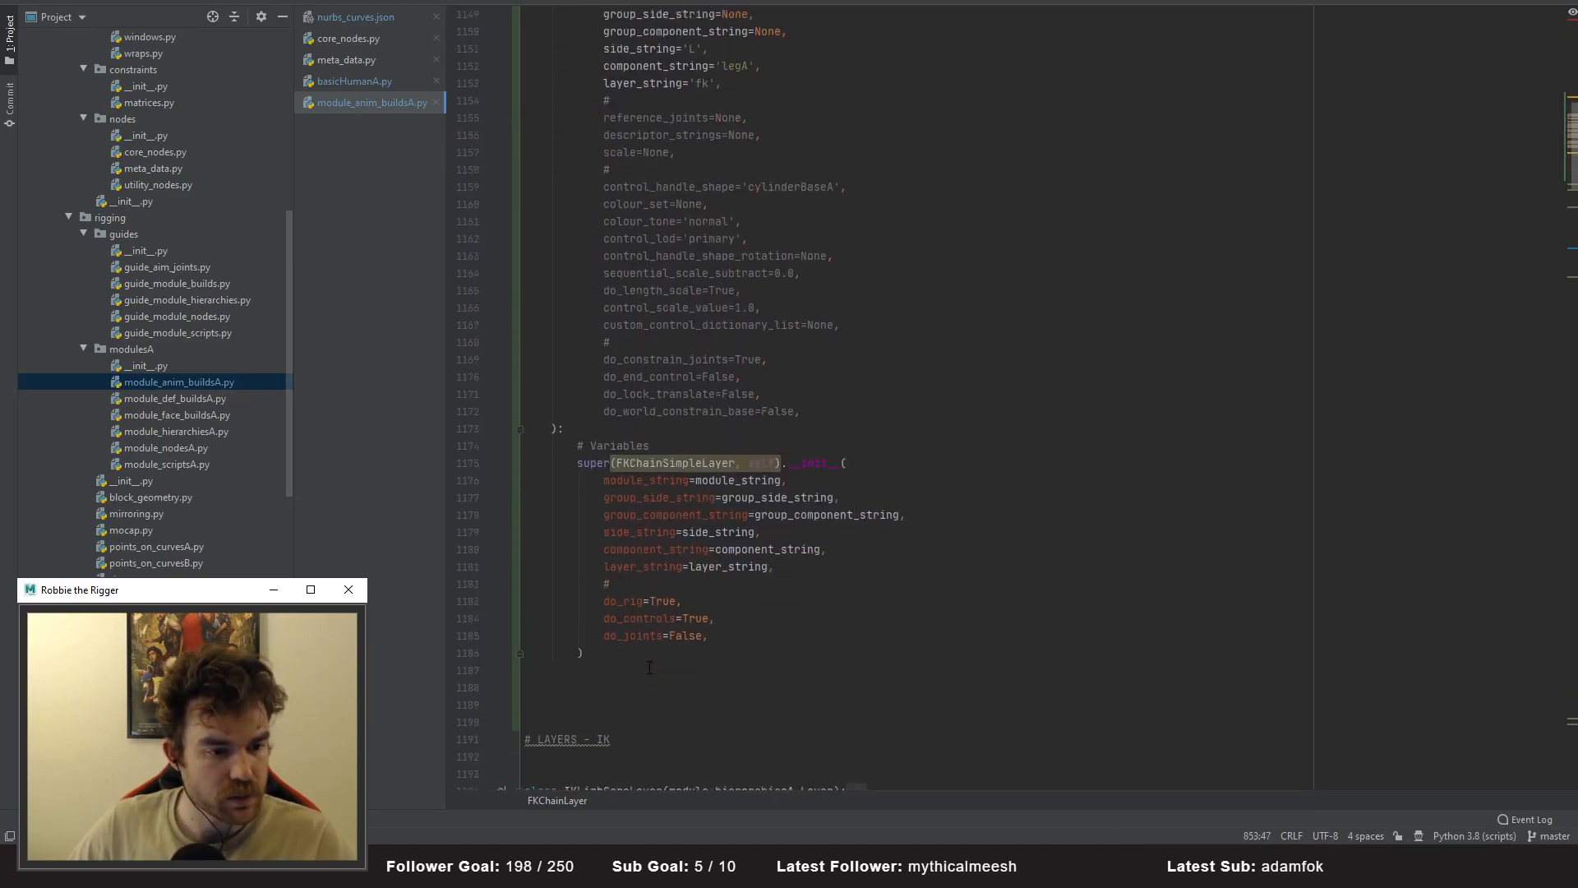
pyautogui.scroll(-4, 591, 528)
pyautogui.hotkey('ctrl', 'v')
pyautogui.scroll(20, 796, 418)
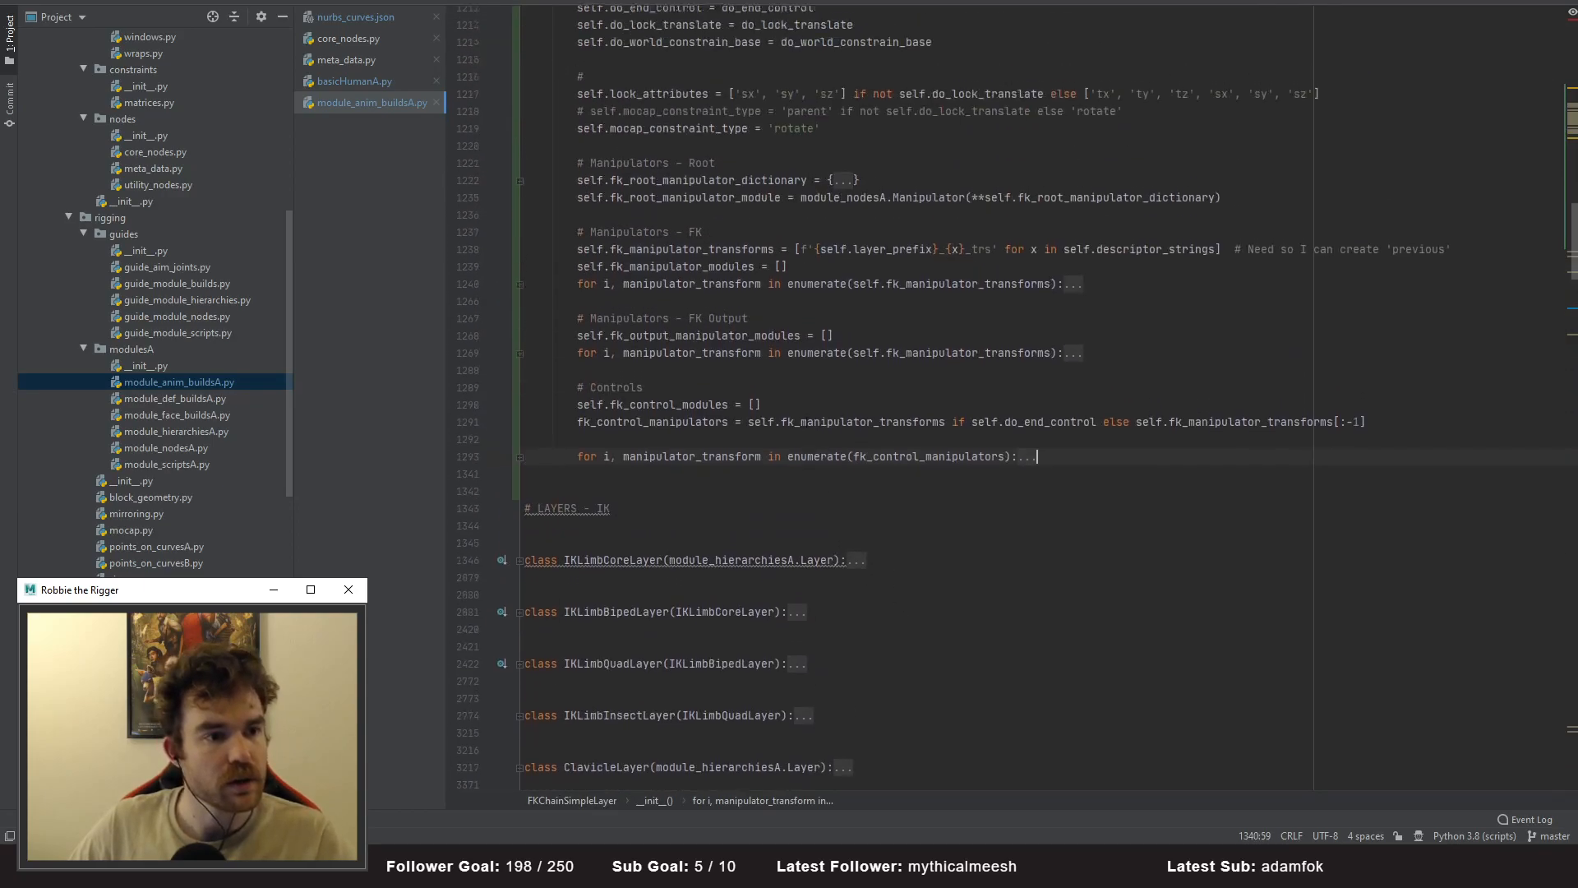
pyautogui.scroll(9, 796, 417)
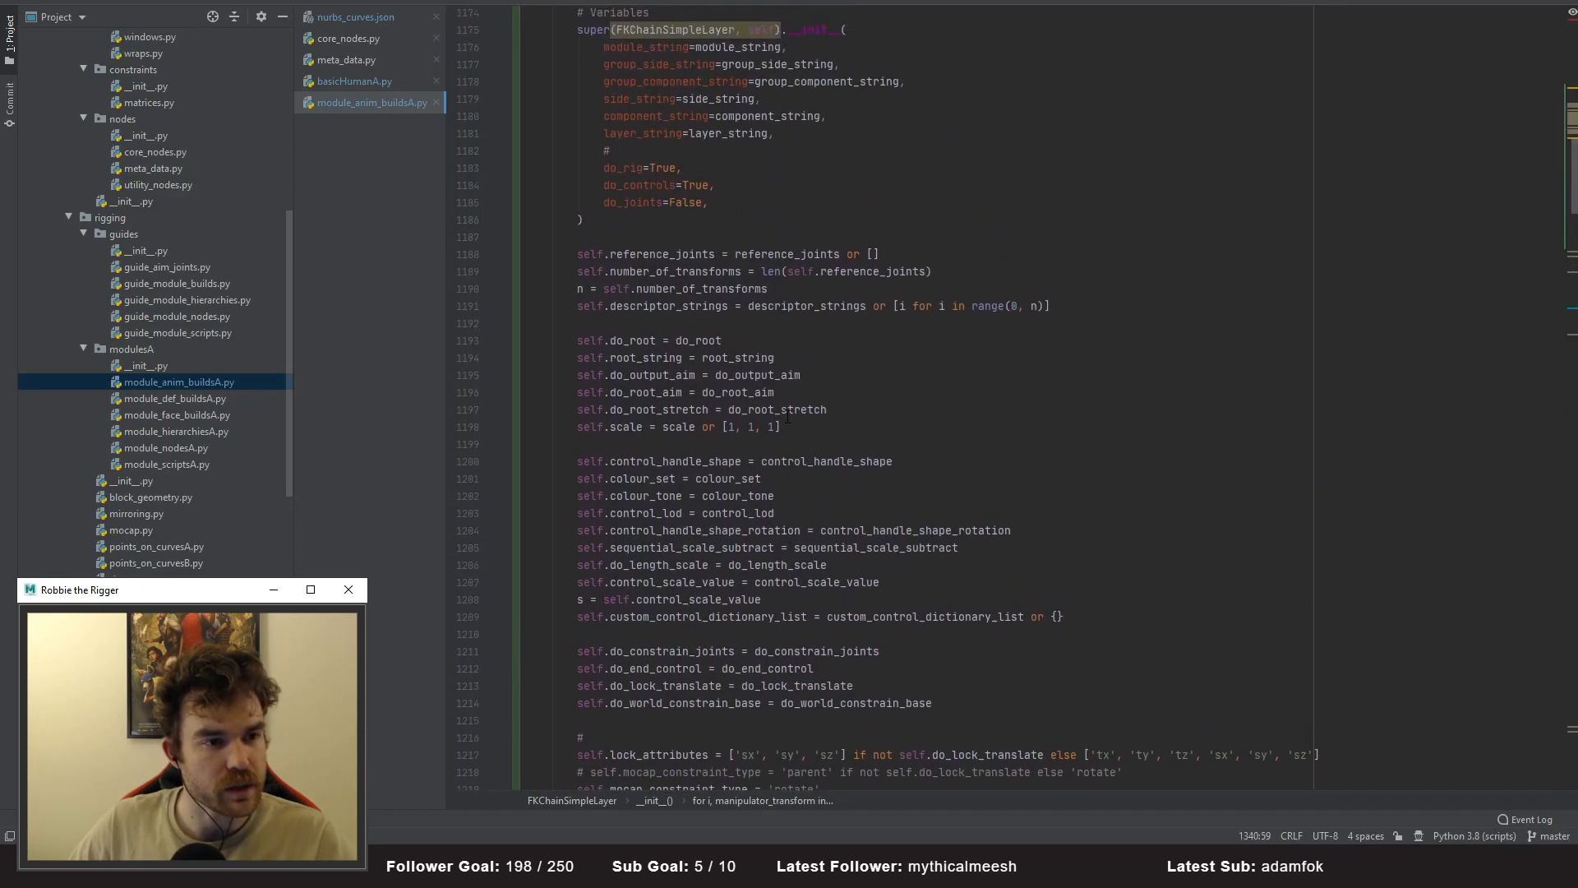
# - Delete the self.do_root, root_string, do_output_aim, do_root_aim and do_root_stretch assignments from FKChainSimpleLayer
pyautogui.click(709, 388)
pyautogui.scroll(6, 726, 320)
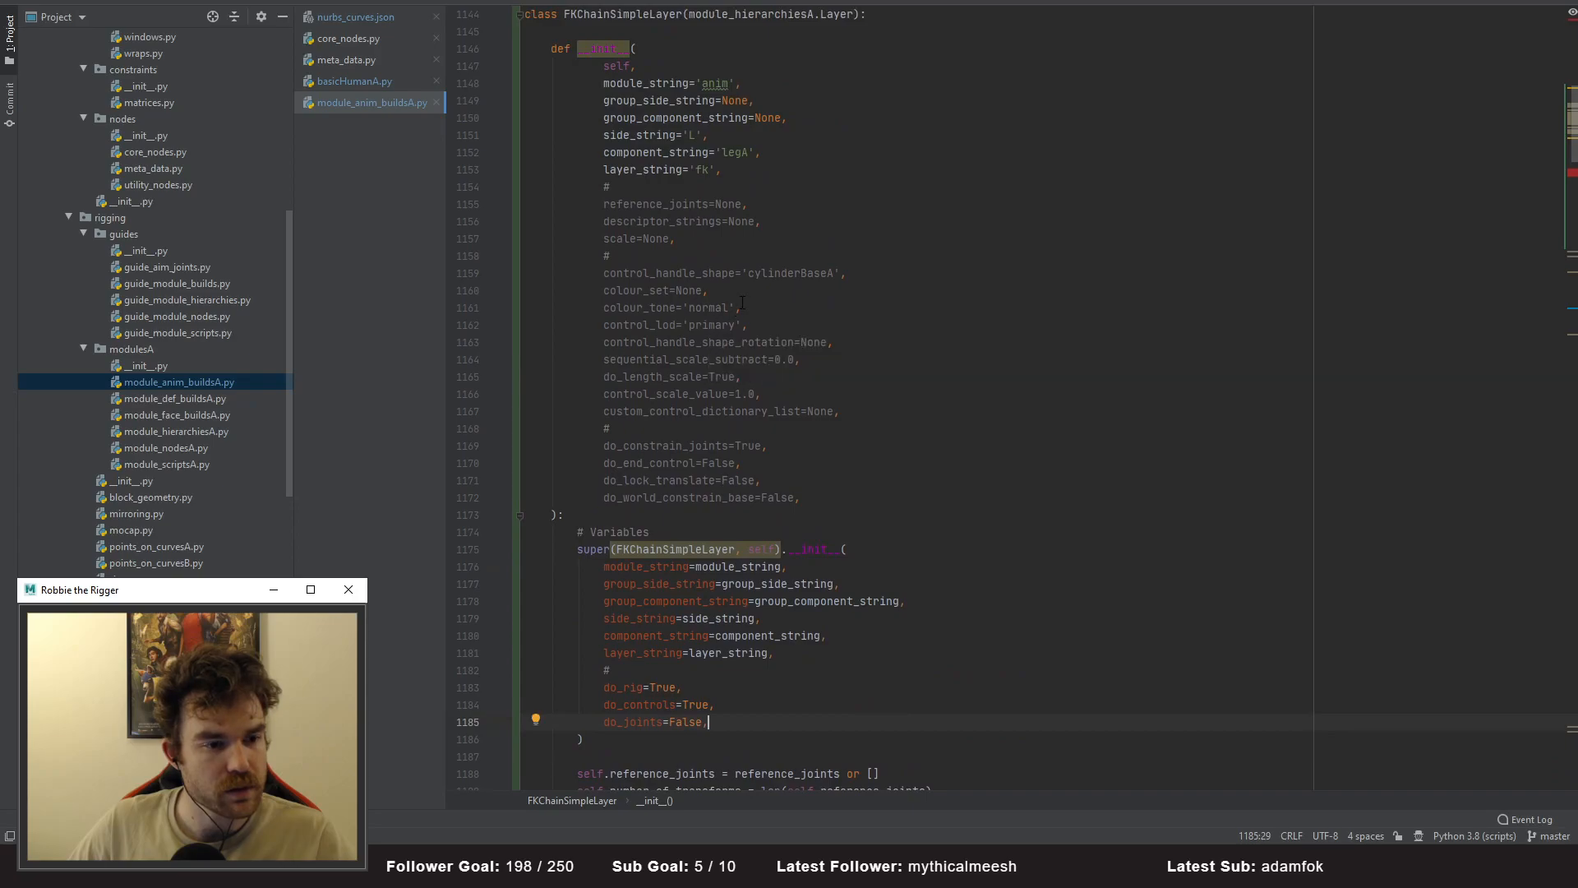
pyautogui.doubleClick(640, 202)
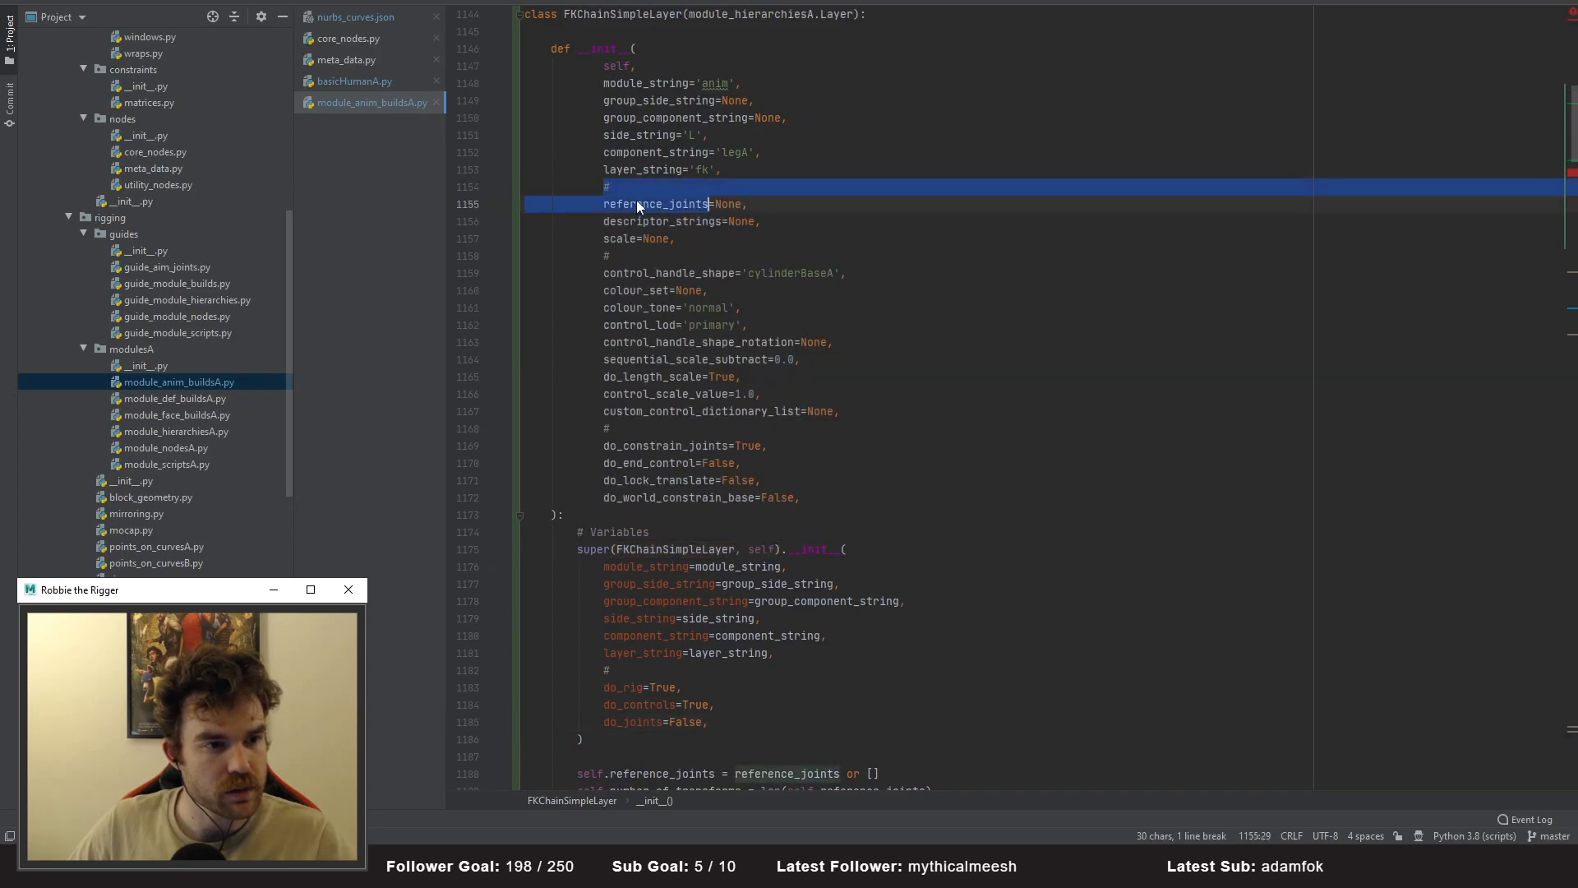
pyautogui.scroll(-8, 980, 453)
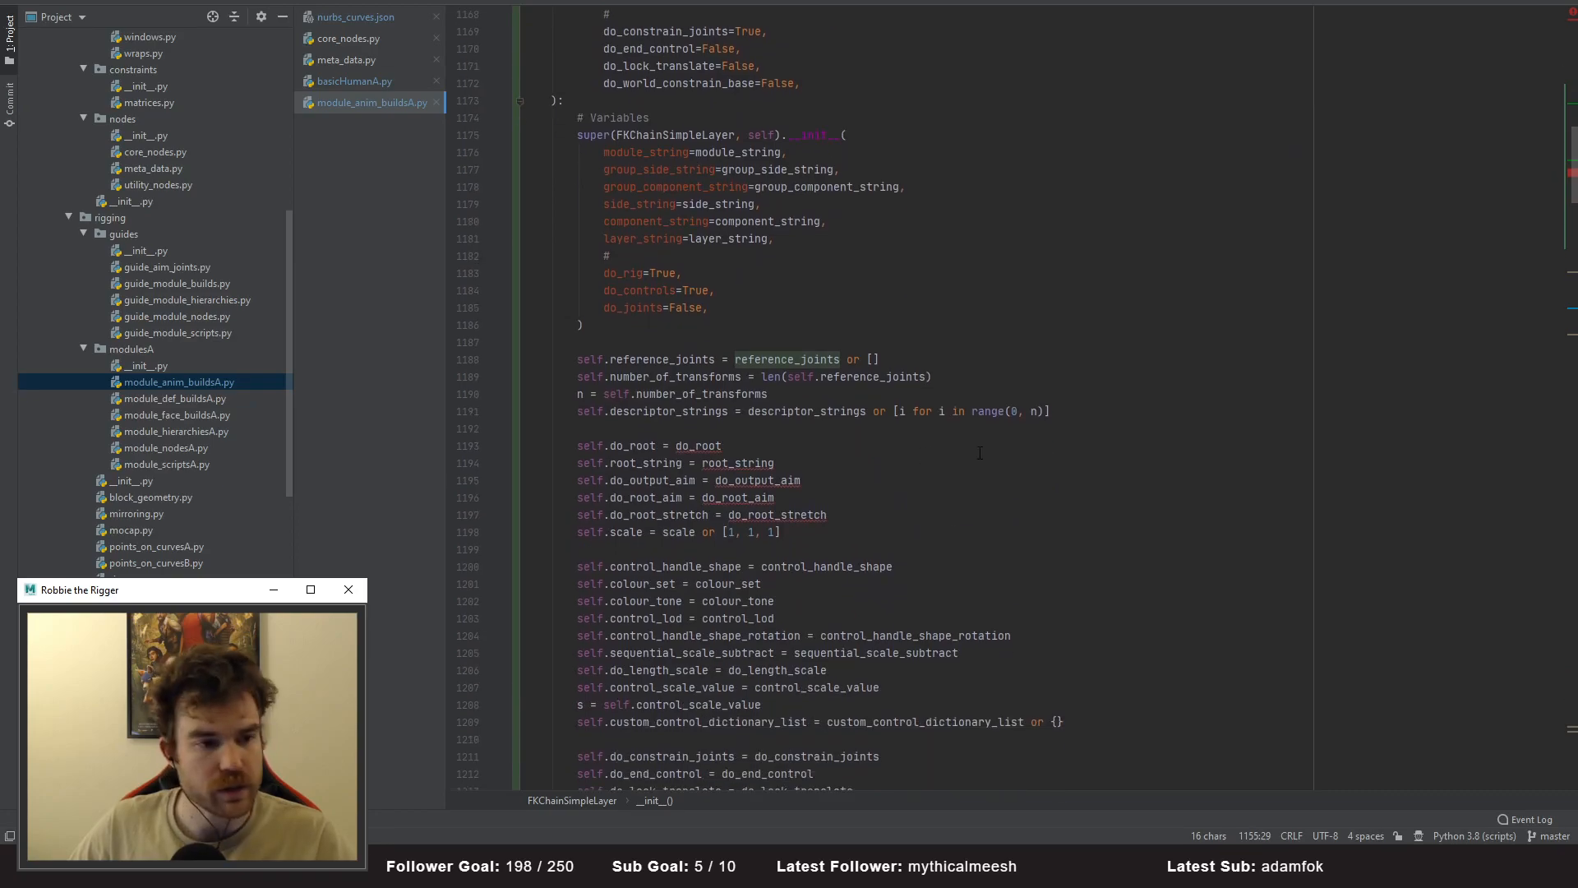
pyautogui.moveTo(858, 523); pyautogui.dragTo(454, 456)
pyautogui.press('Delete')
pyautogui.press('BackSpace')
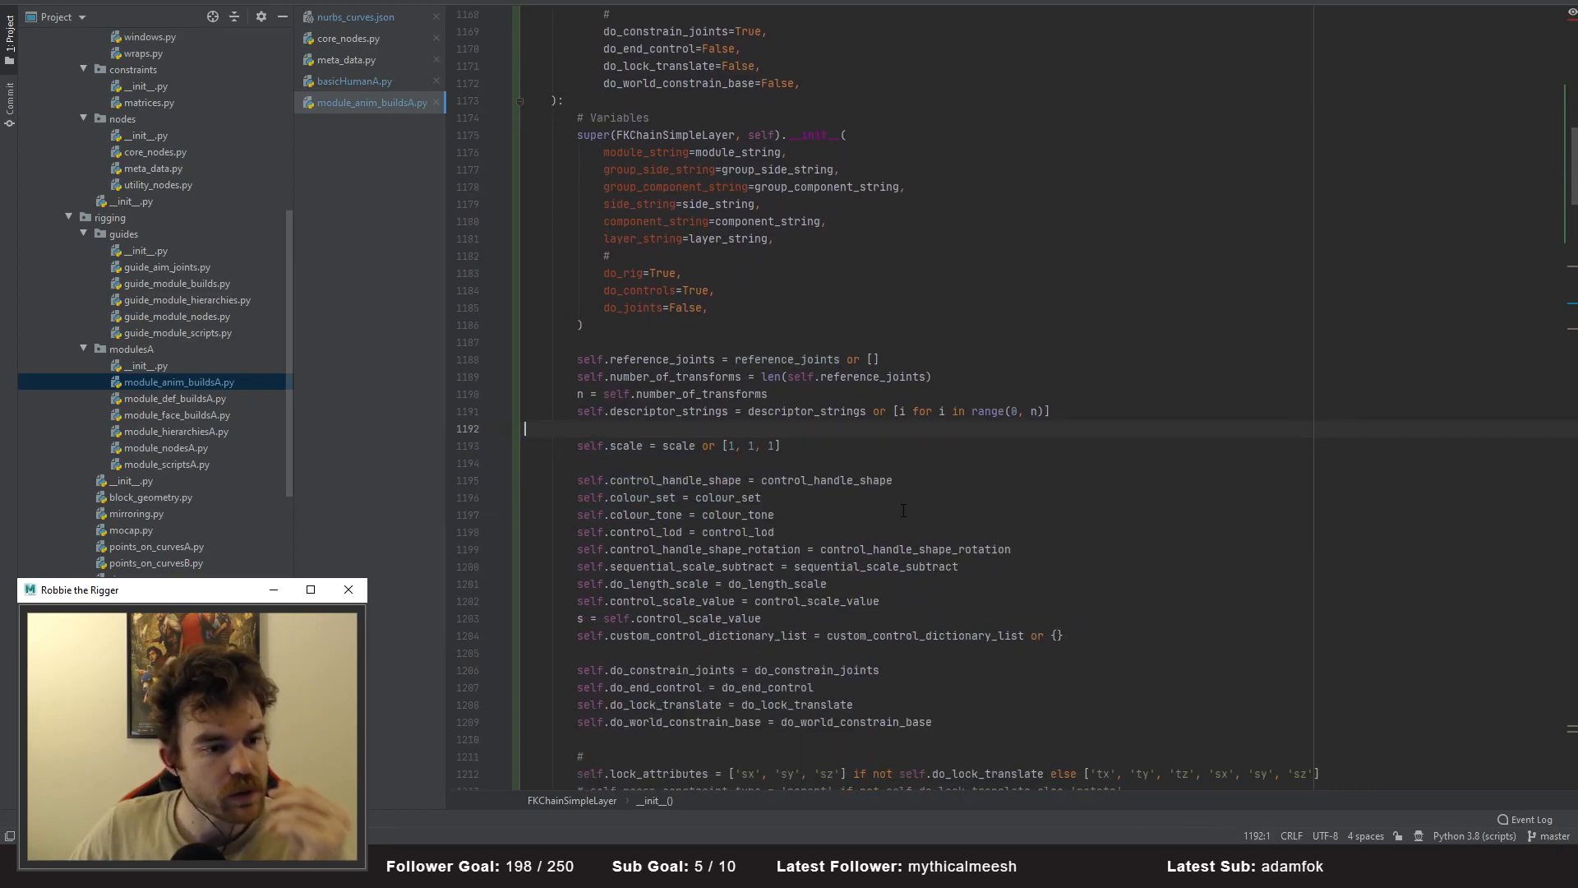
# - Delete the "Manipulators - Root" and "Manipulators - FK Output" sections from FKChainSimpleLayer's __init__
pyautogui.scroll(-7, 904, 510)
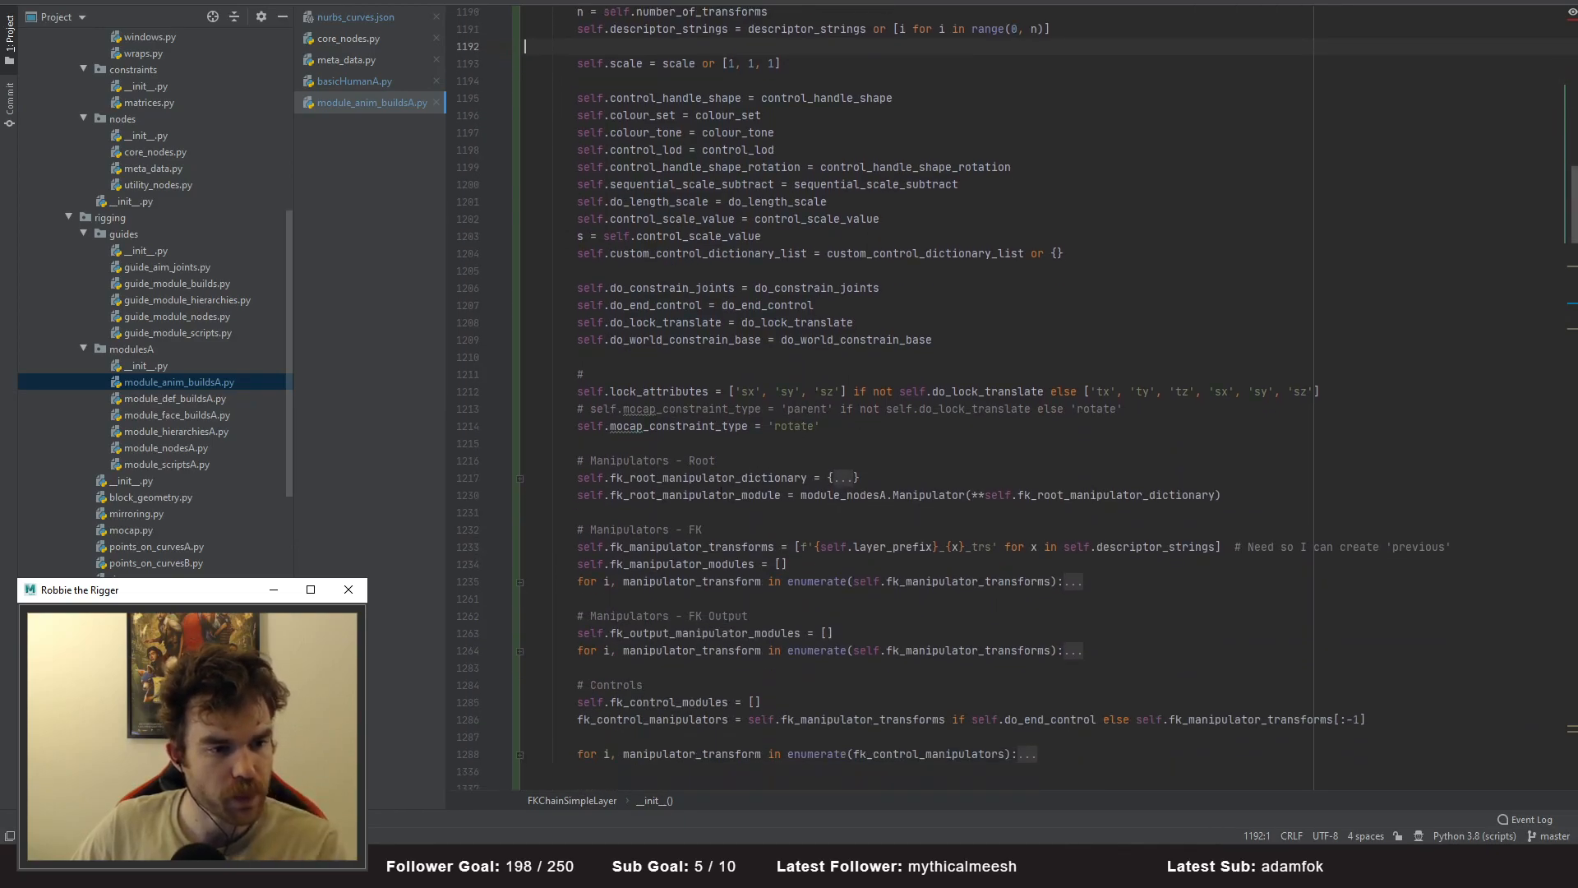
pyautogui.scroll(-1, 675, 493)
pyautogui.moveTo(640, 477); pyautogui.dragTo(493, 428)
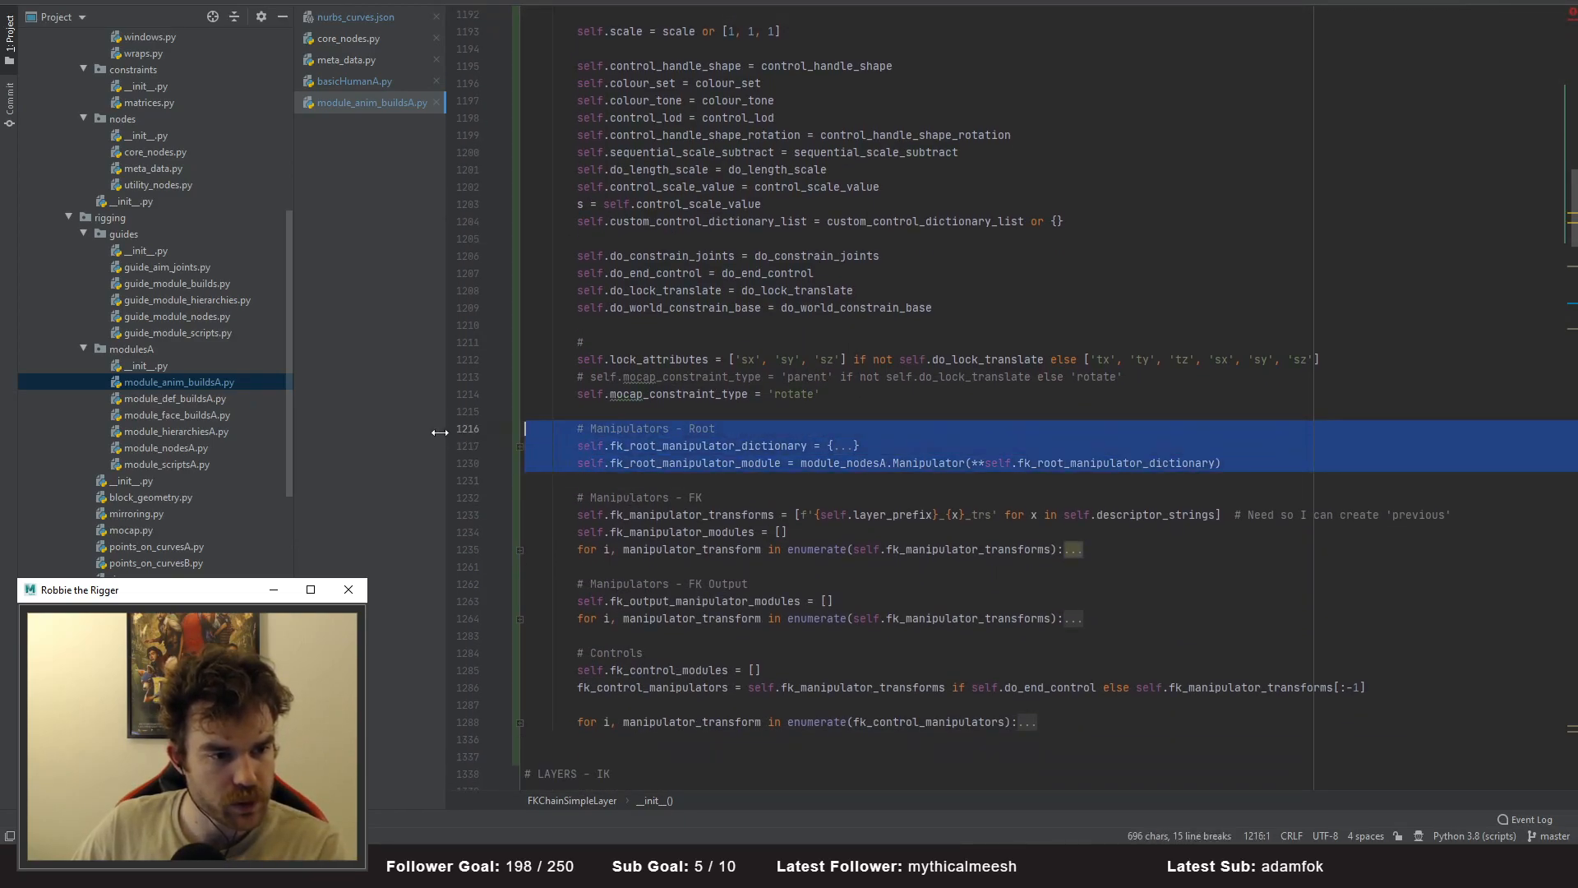
pyautogui.press('Delete')
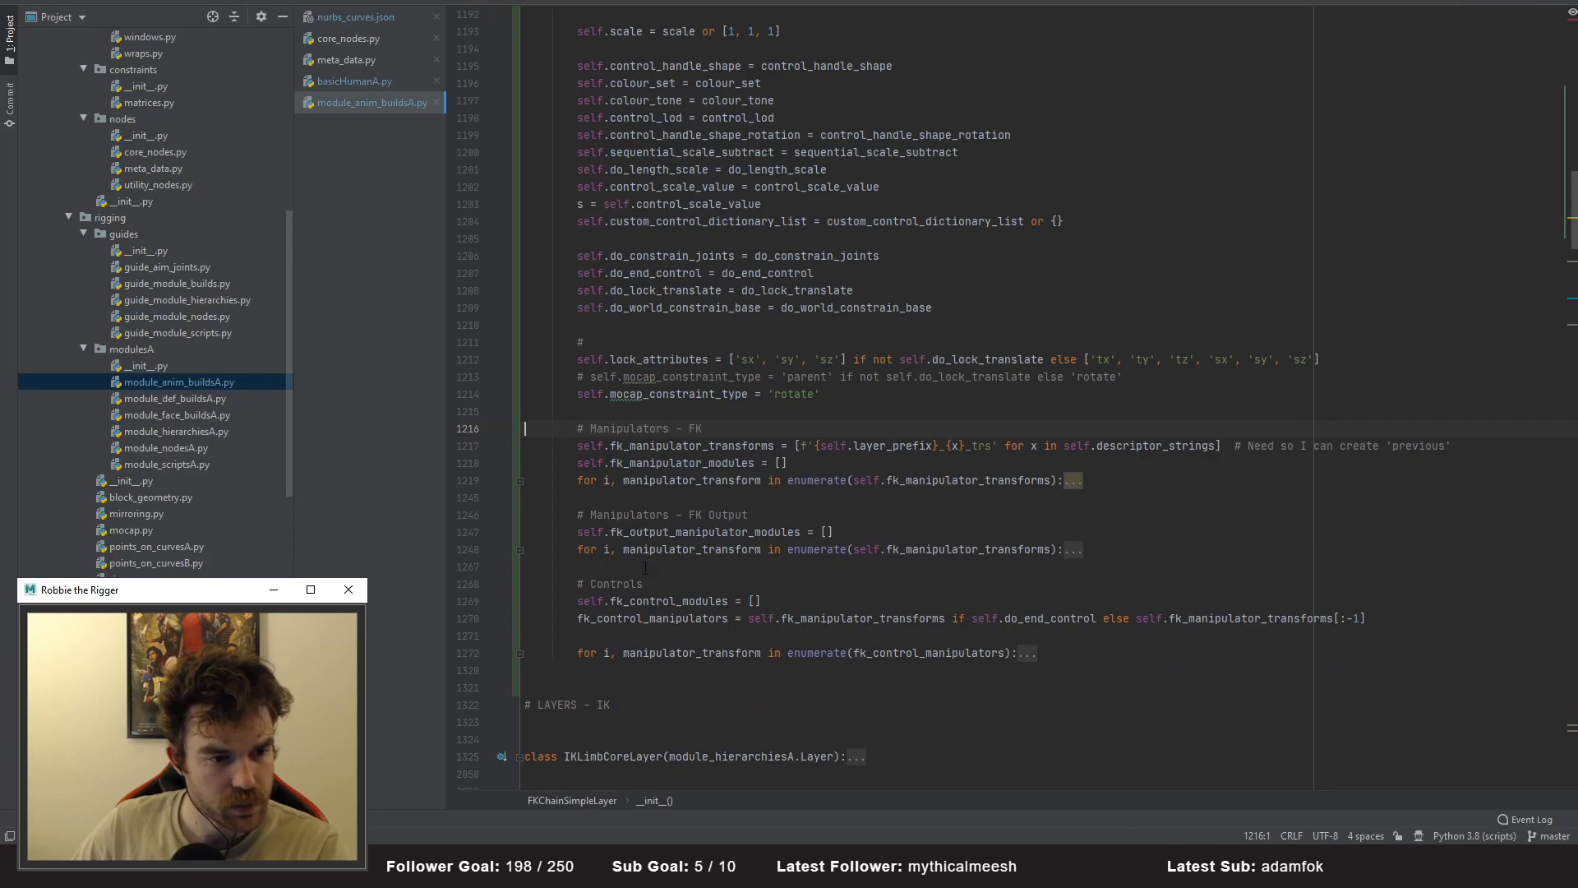
pyautogui.moveTo(568, 558); pyautogui.dragTo(456, 520)
pyautogui.press('Delete')
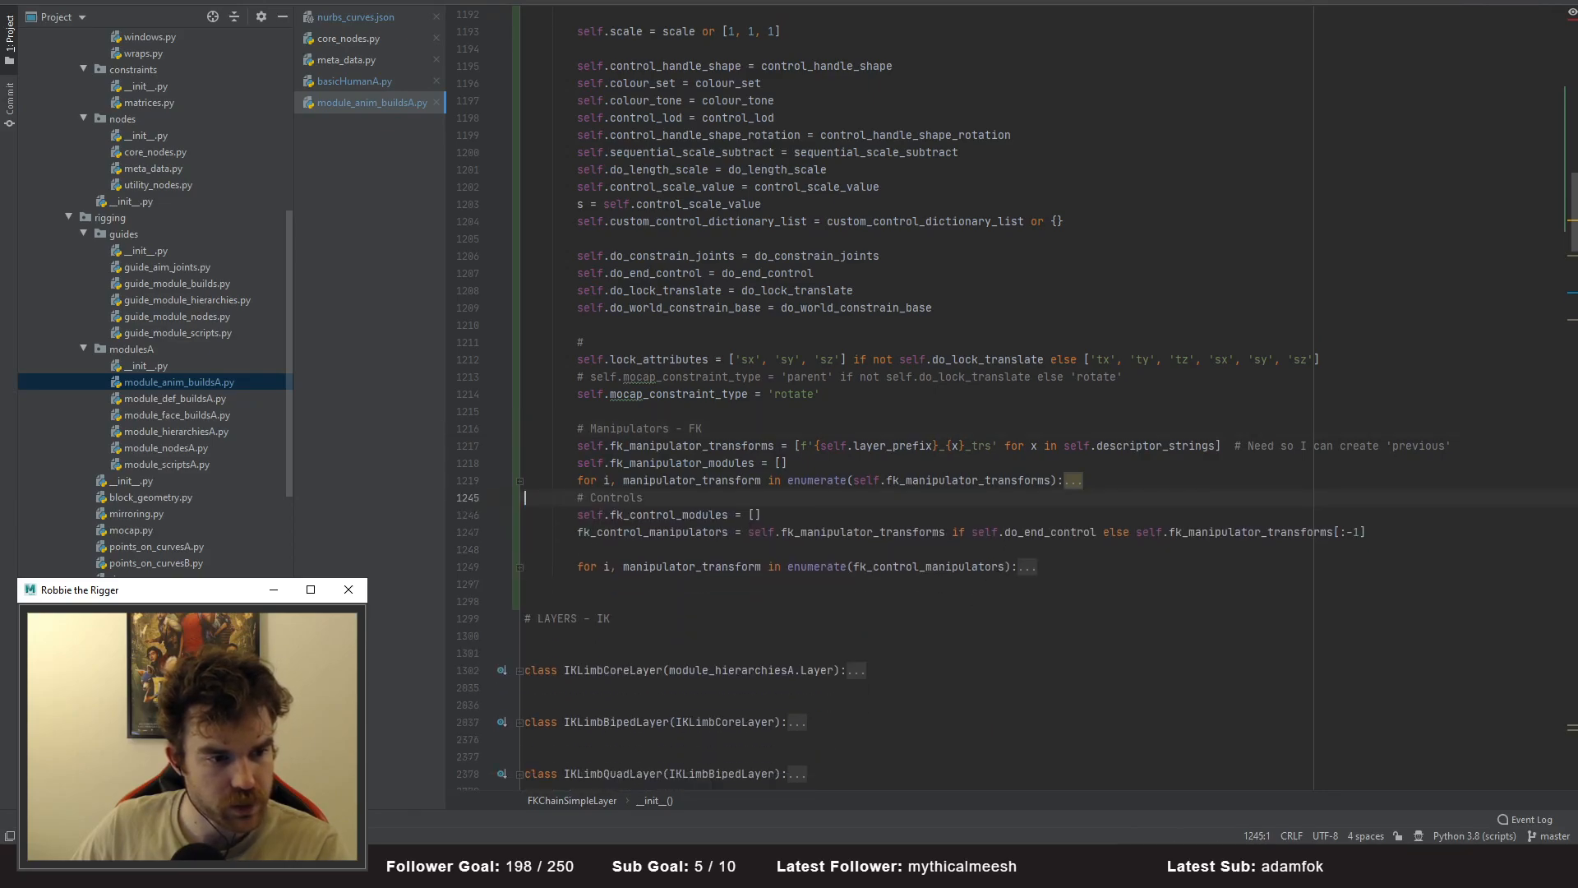
# - Unfold the FK manipulators loop and delete the commented-out self.mocap_constraint_type line above it
pyautogui.click(1071, 481)
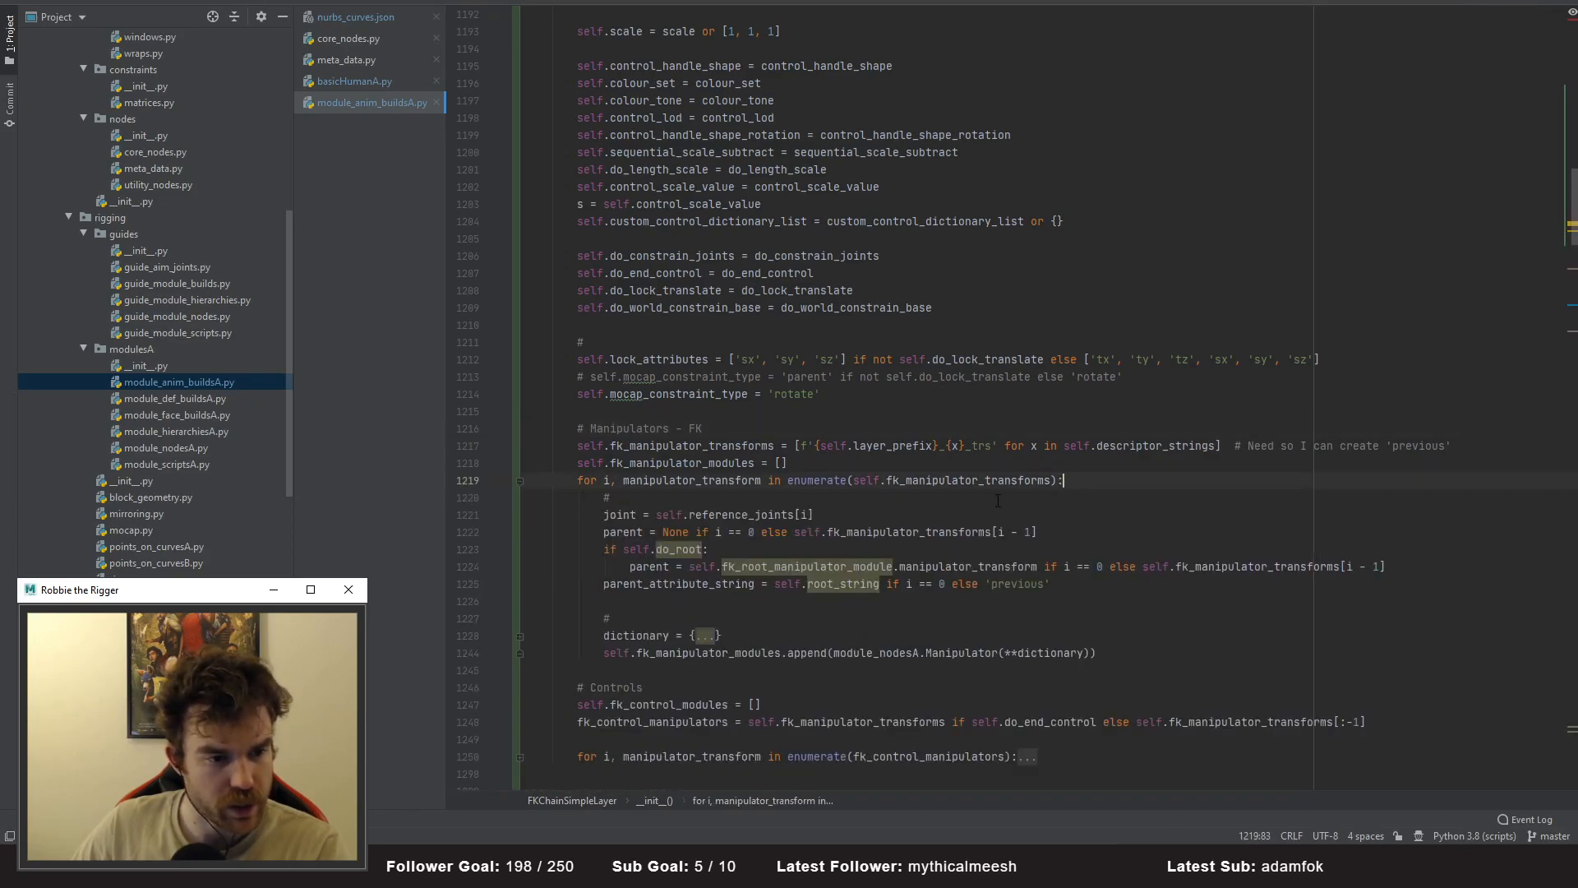
pyautogui.scroll(-1, 712, 447)
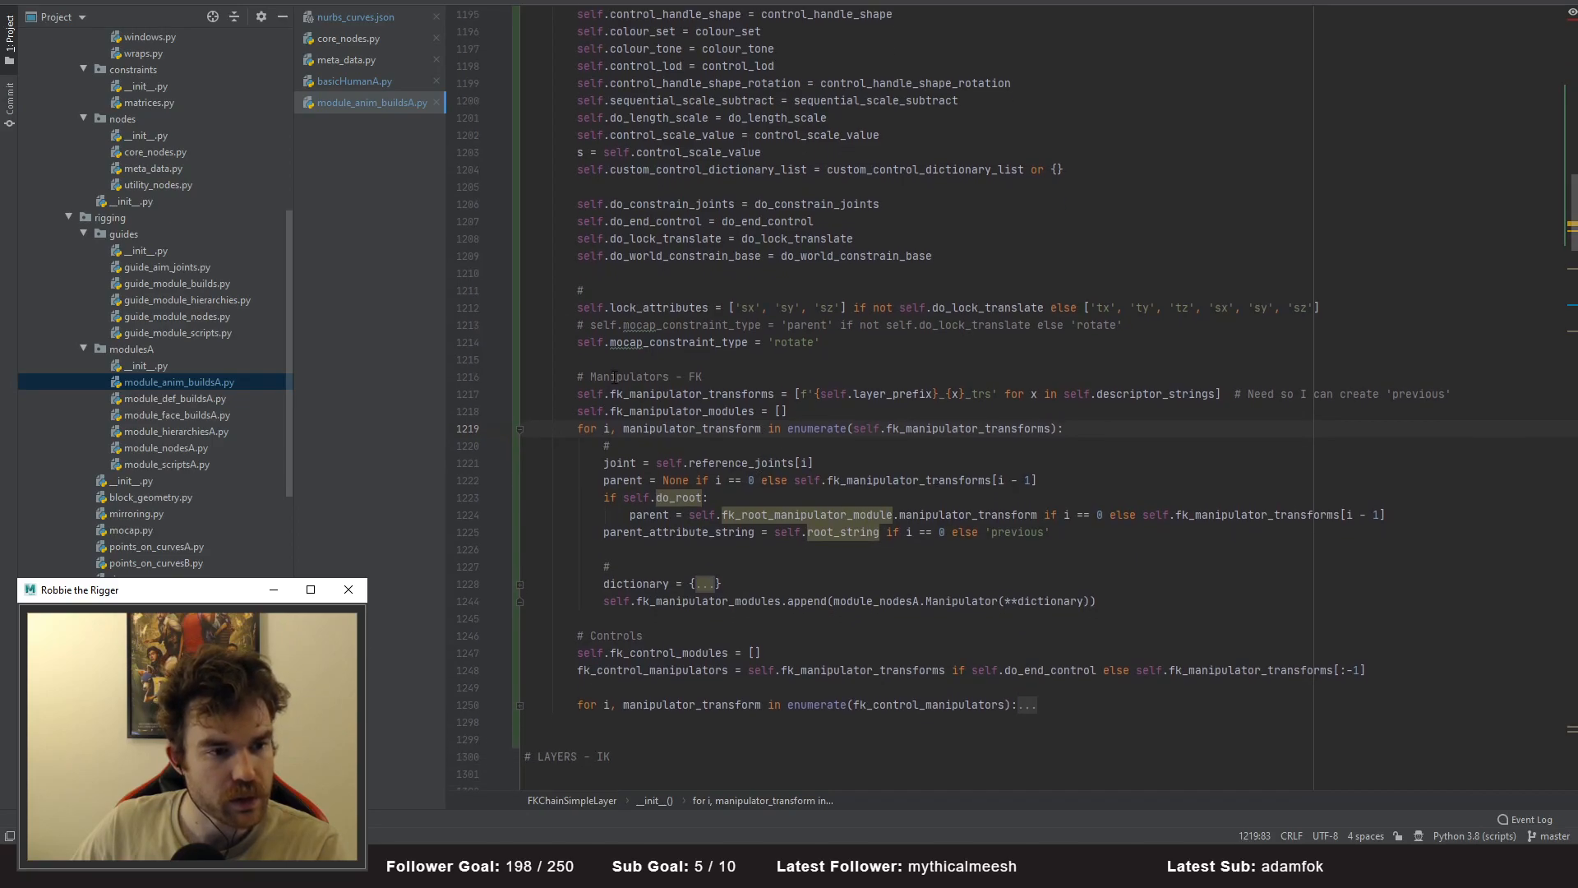
pyautogui.scroll(1, 852, 395)
pyautogui.moveTo(1136, 383); pyautogui.dragTo(338, 377)
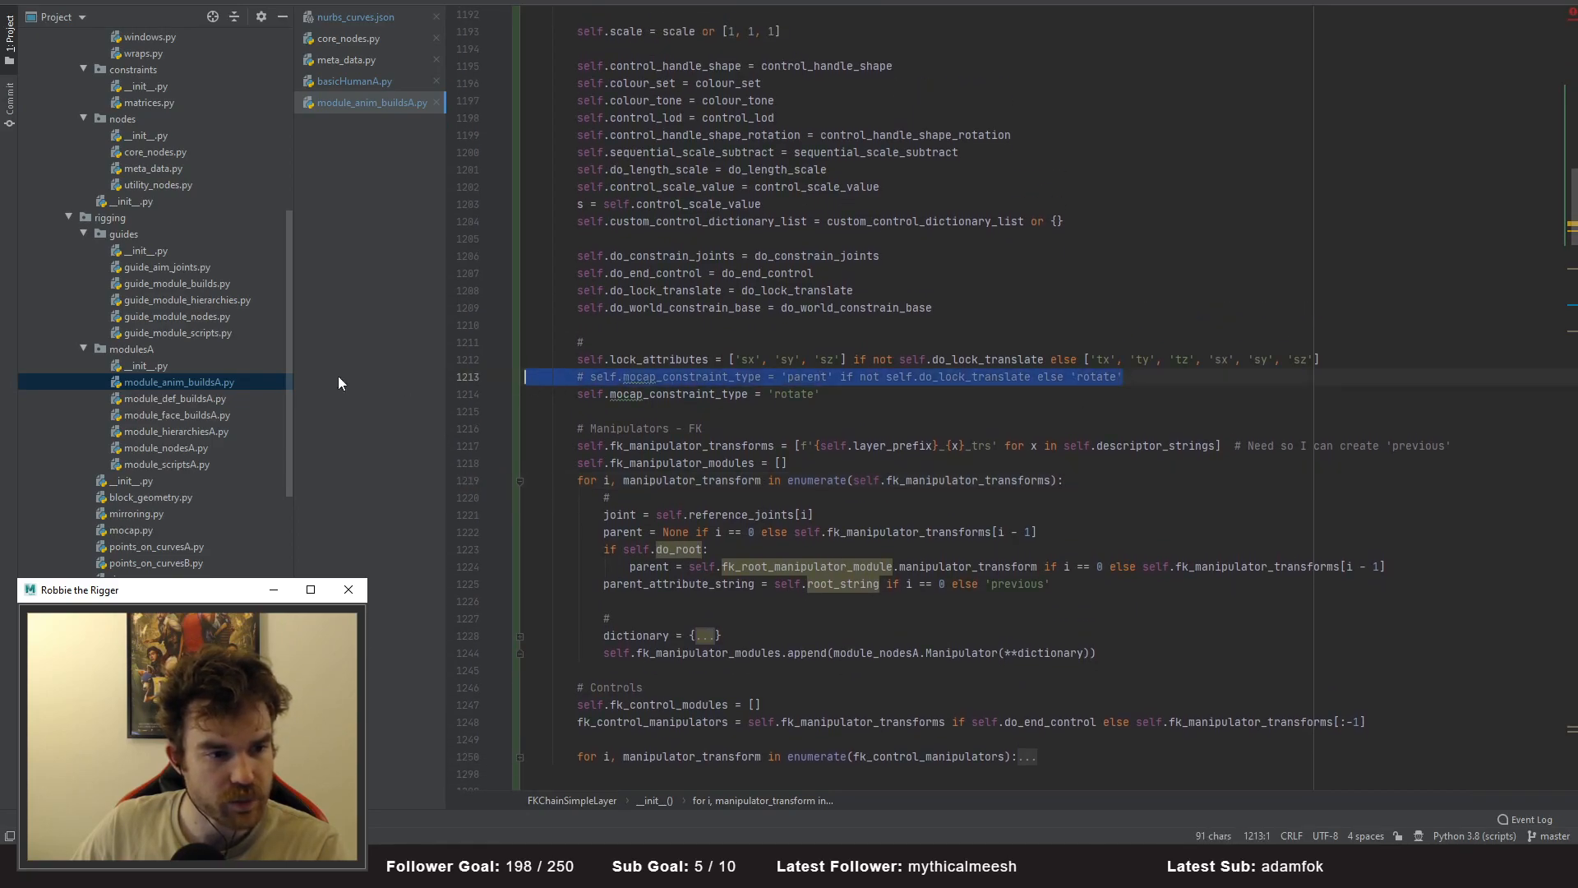
pyautogui.press('BackSpace')
pyautogui.press('BackSpace')
# - Examine the lock_attributes condition, the FK manipulator loop's parent logic and the do_lock_translate parameter in FKChainSimpleLayer
pyautogui.scroll(1, 826, 378)
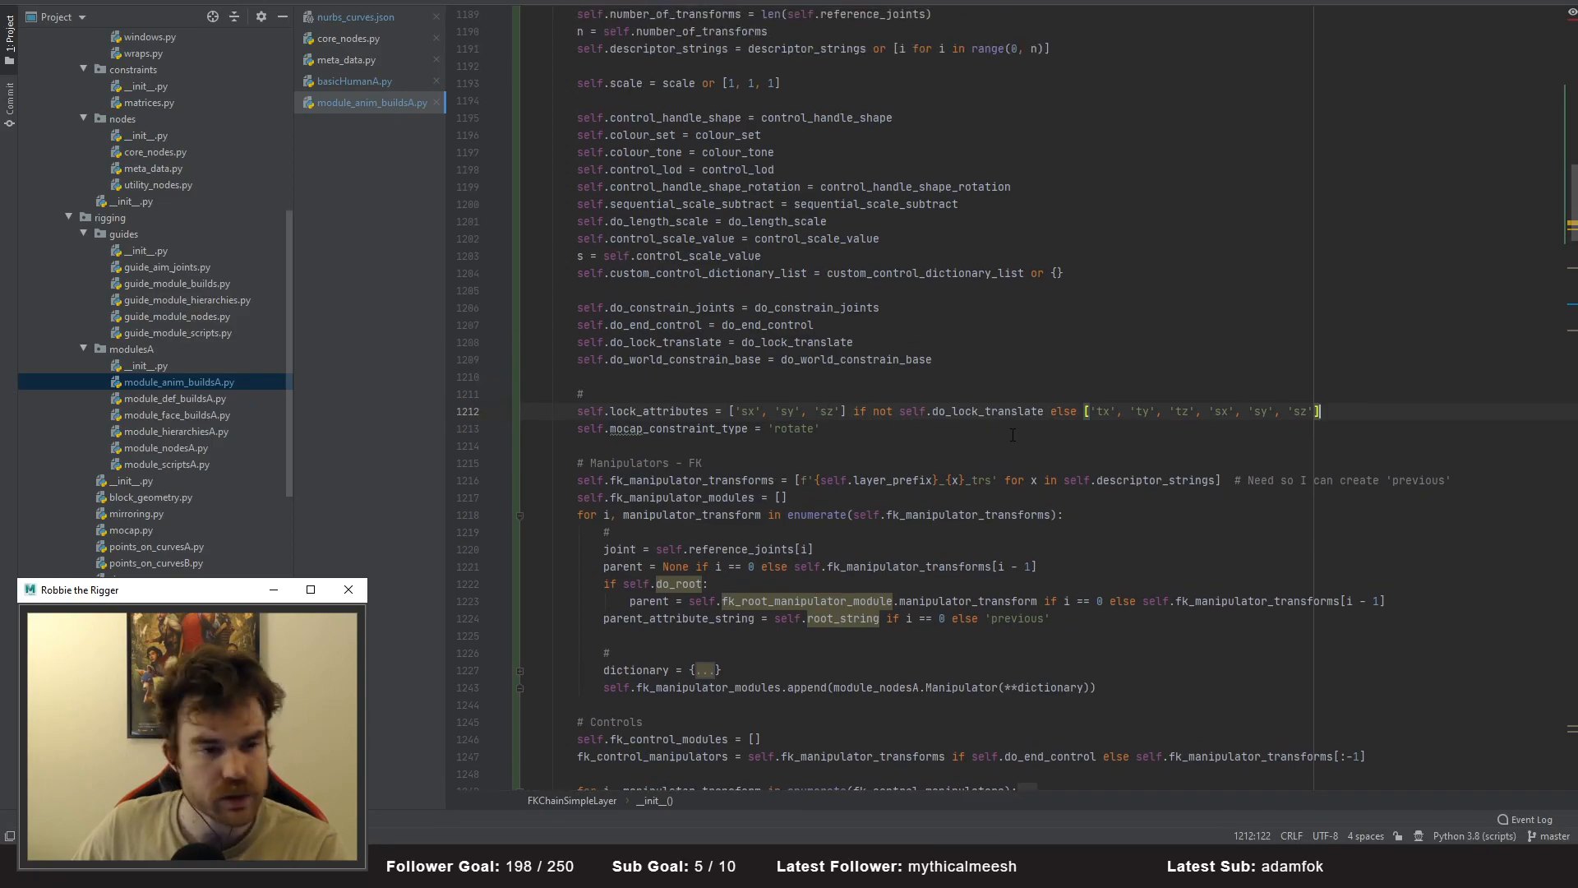
pyautogui.click(1117, 411)
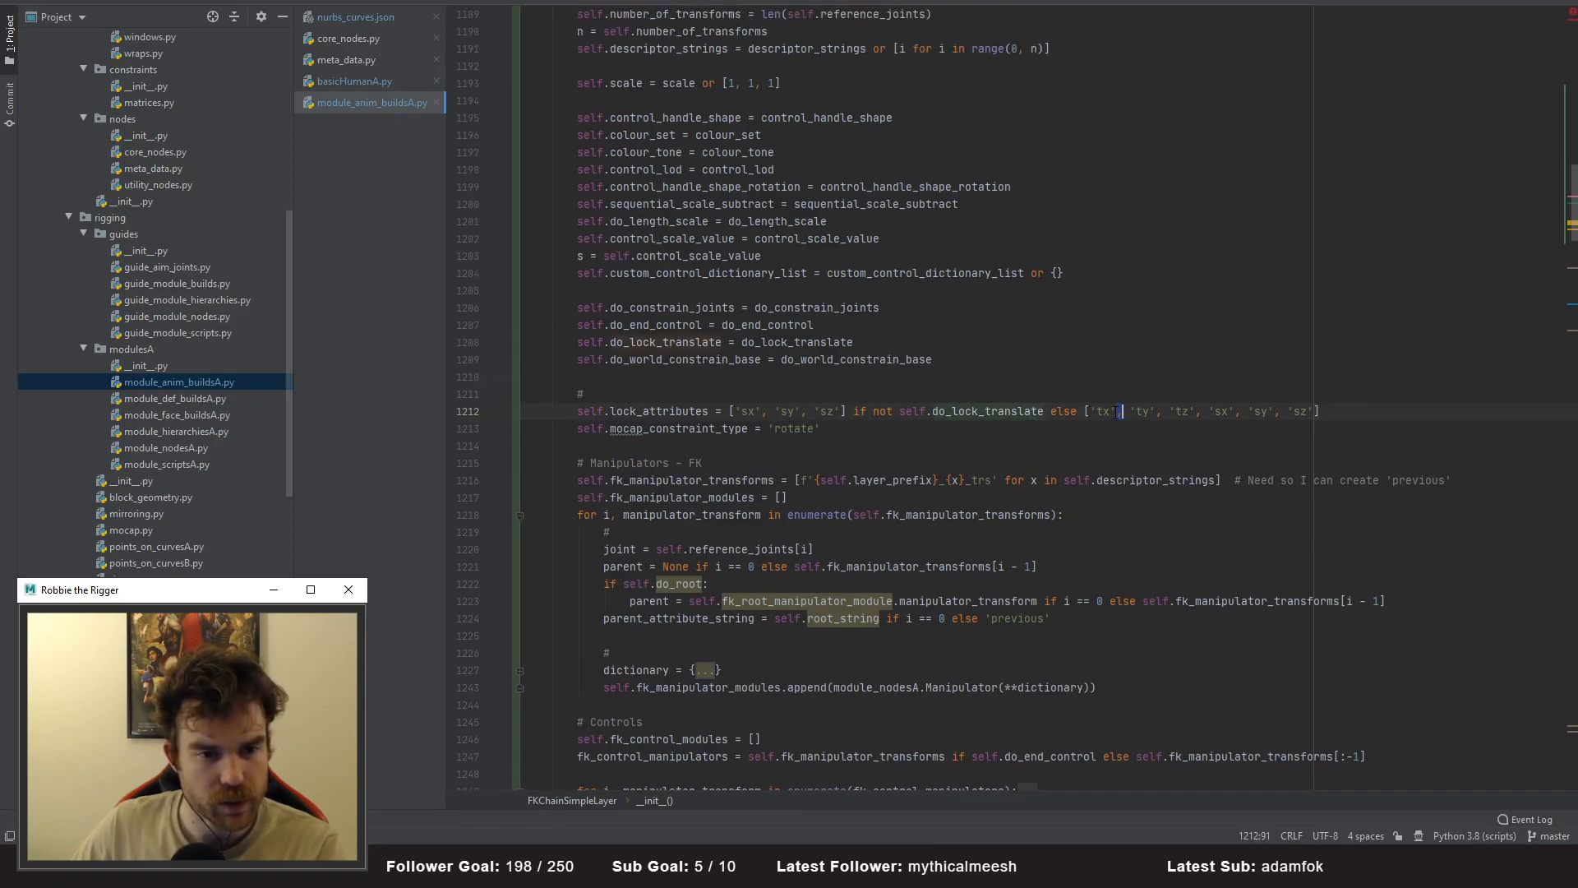
pyautogui.scroll(-1, 1208, 400)
pyautogui.click(1010, 462)
pyautogui.scroll(-1, 872, 530)
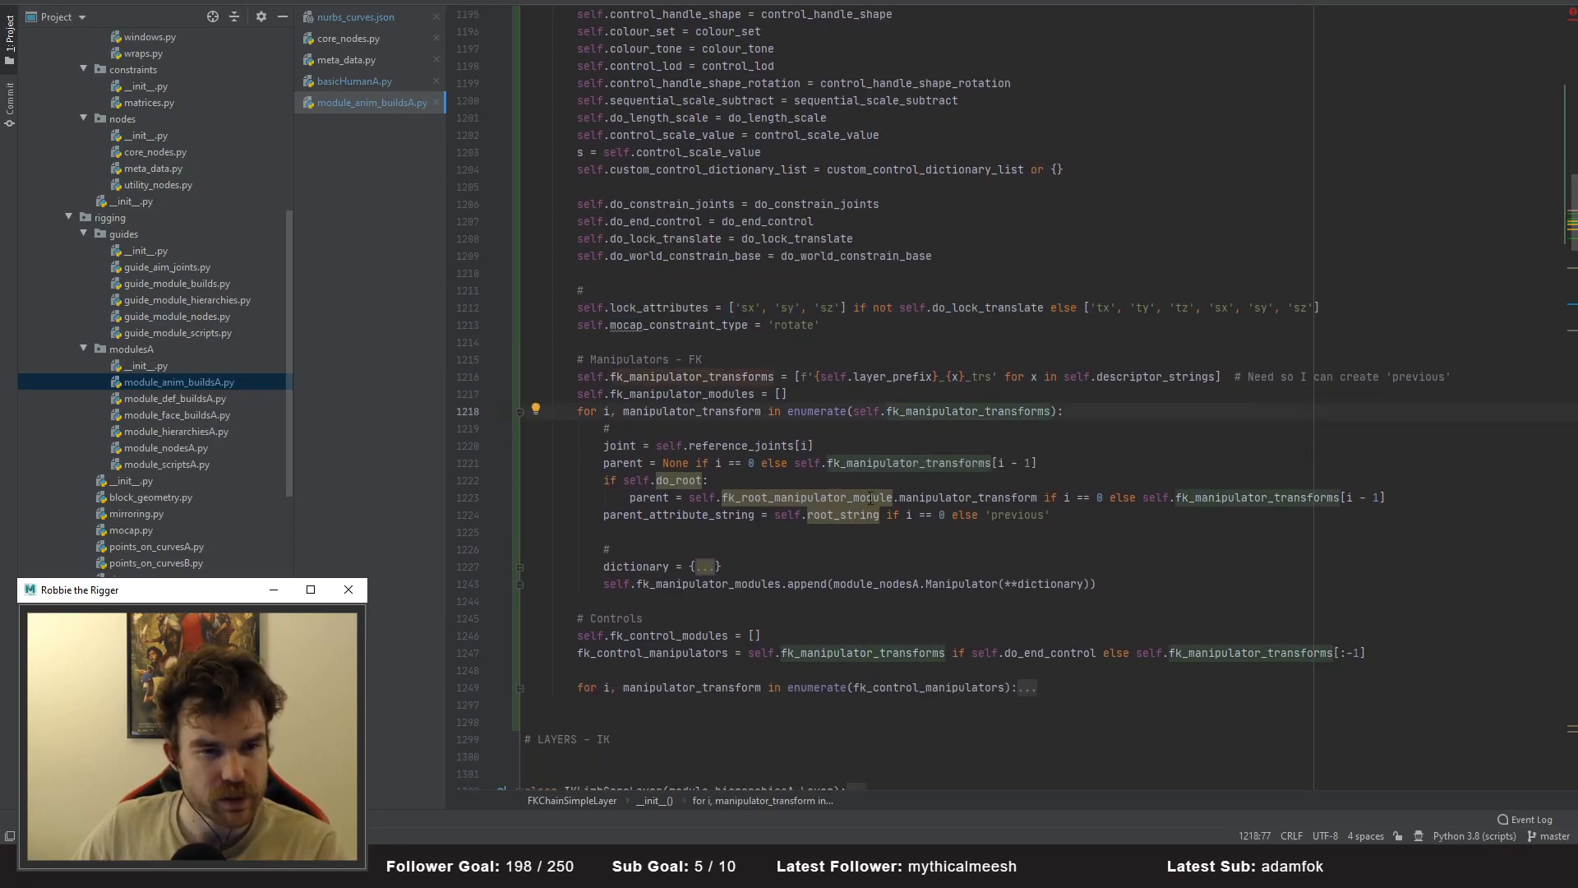
pyautogui.scroll(11, 867, 506)
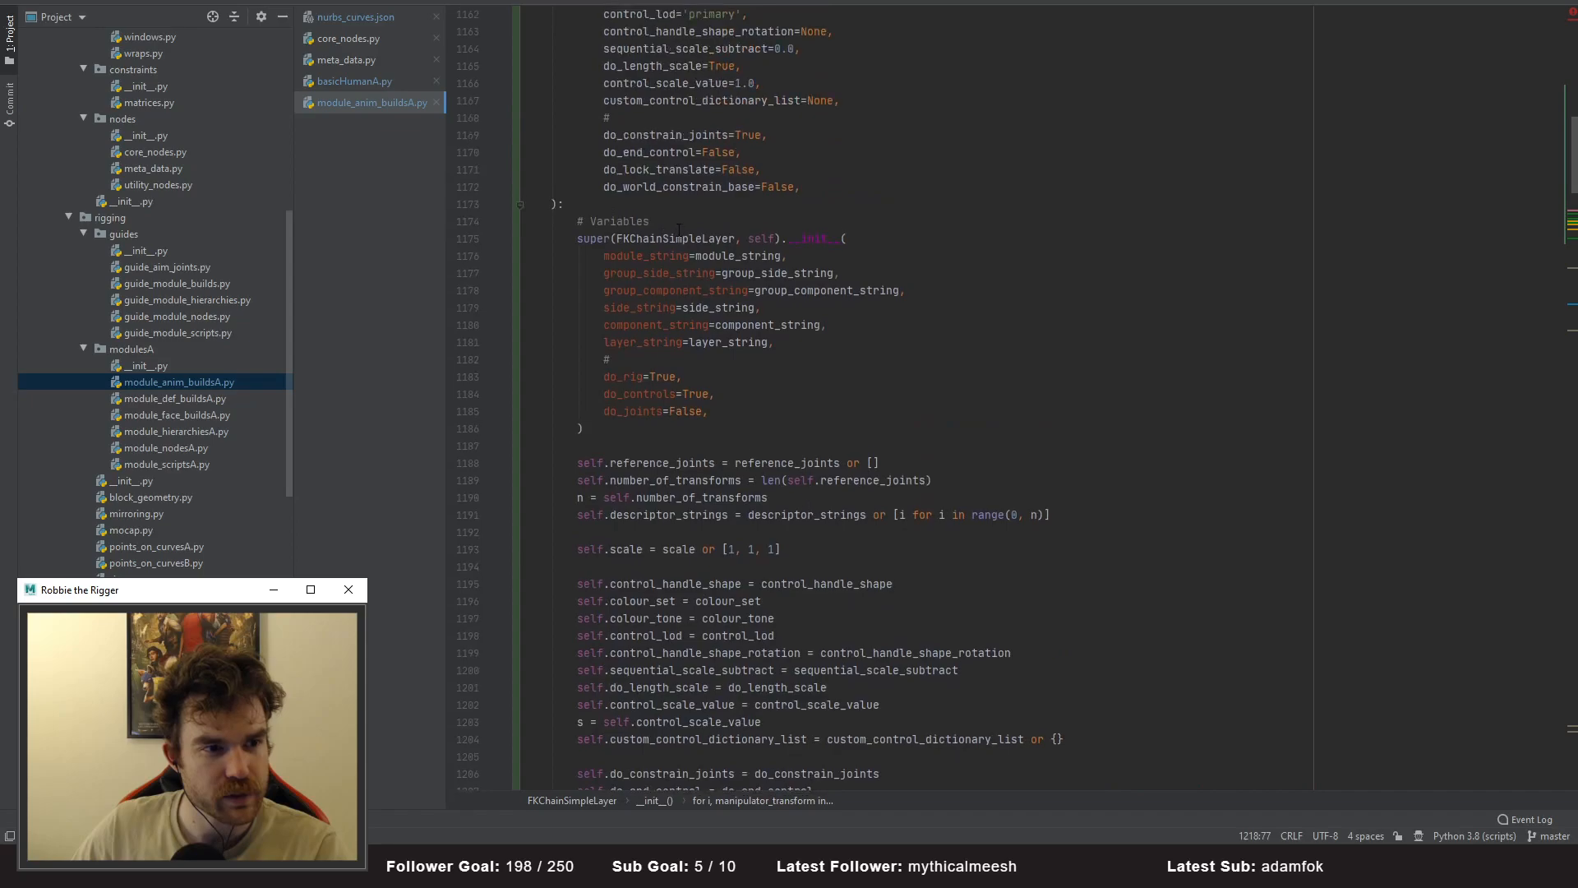
pyautogui.doubleClick(635, 170)
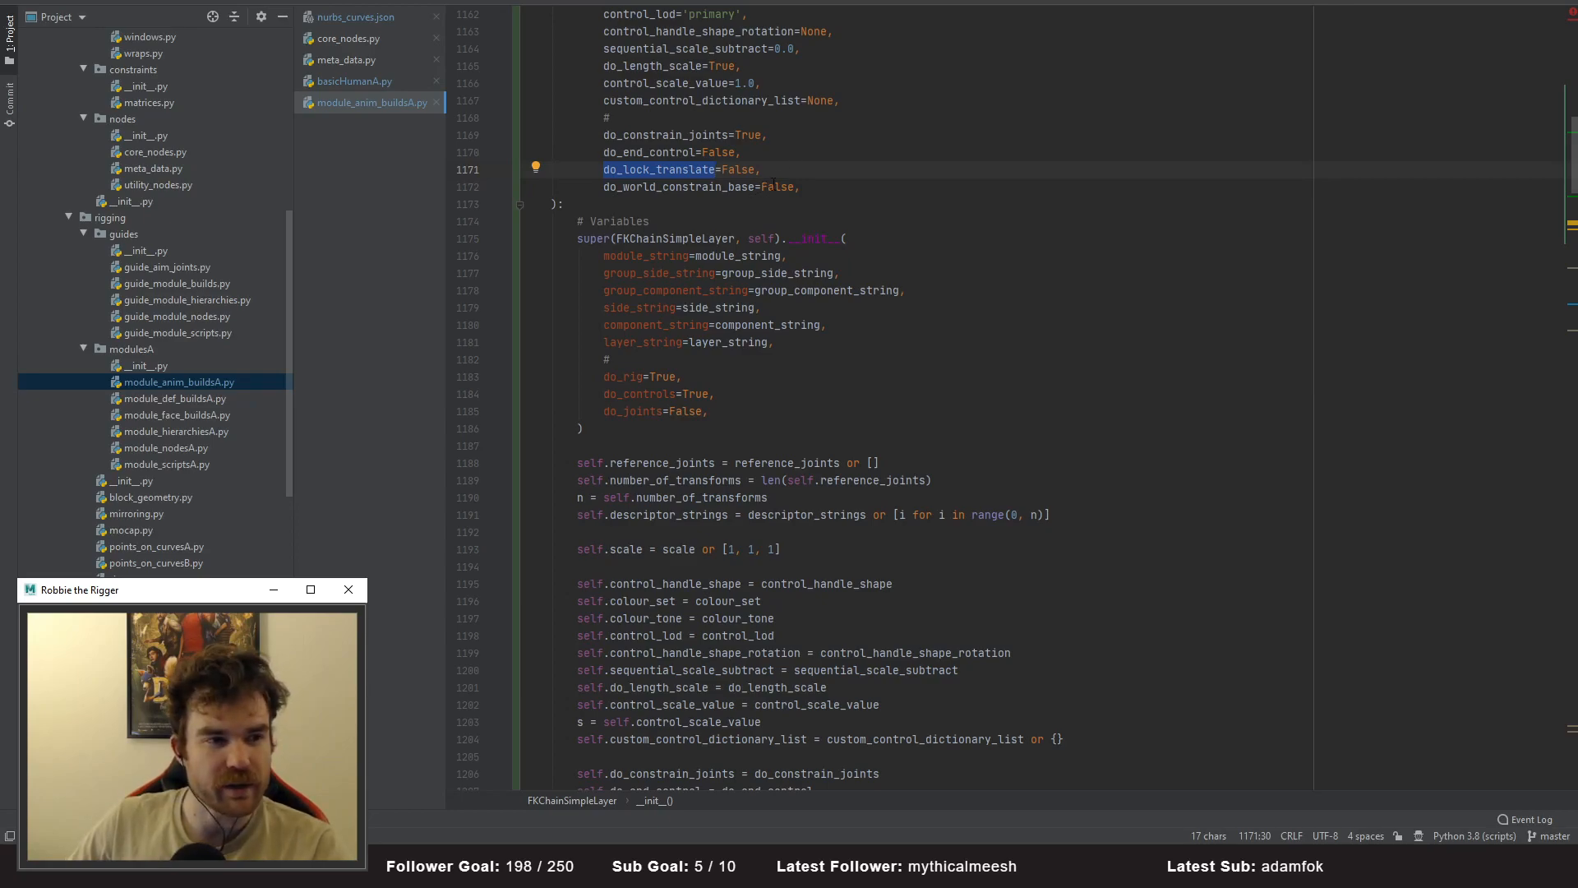
# - Delete the do_lock_translate=False parameter and the self.do_lock_translate assignment from FKChainSimpleLayer's __init__
pyautogui.moveTo(769, 173); pyautogui.dragTo(506, 180)
pyautogui.moveTo(746, 154); pyautogui.dragTo(523, 172)
pyautogui.press('BackSpace')
pyautogui.press('BackSpace')
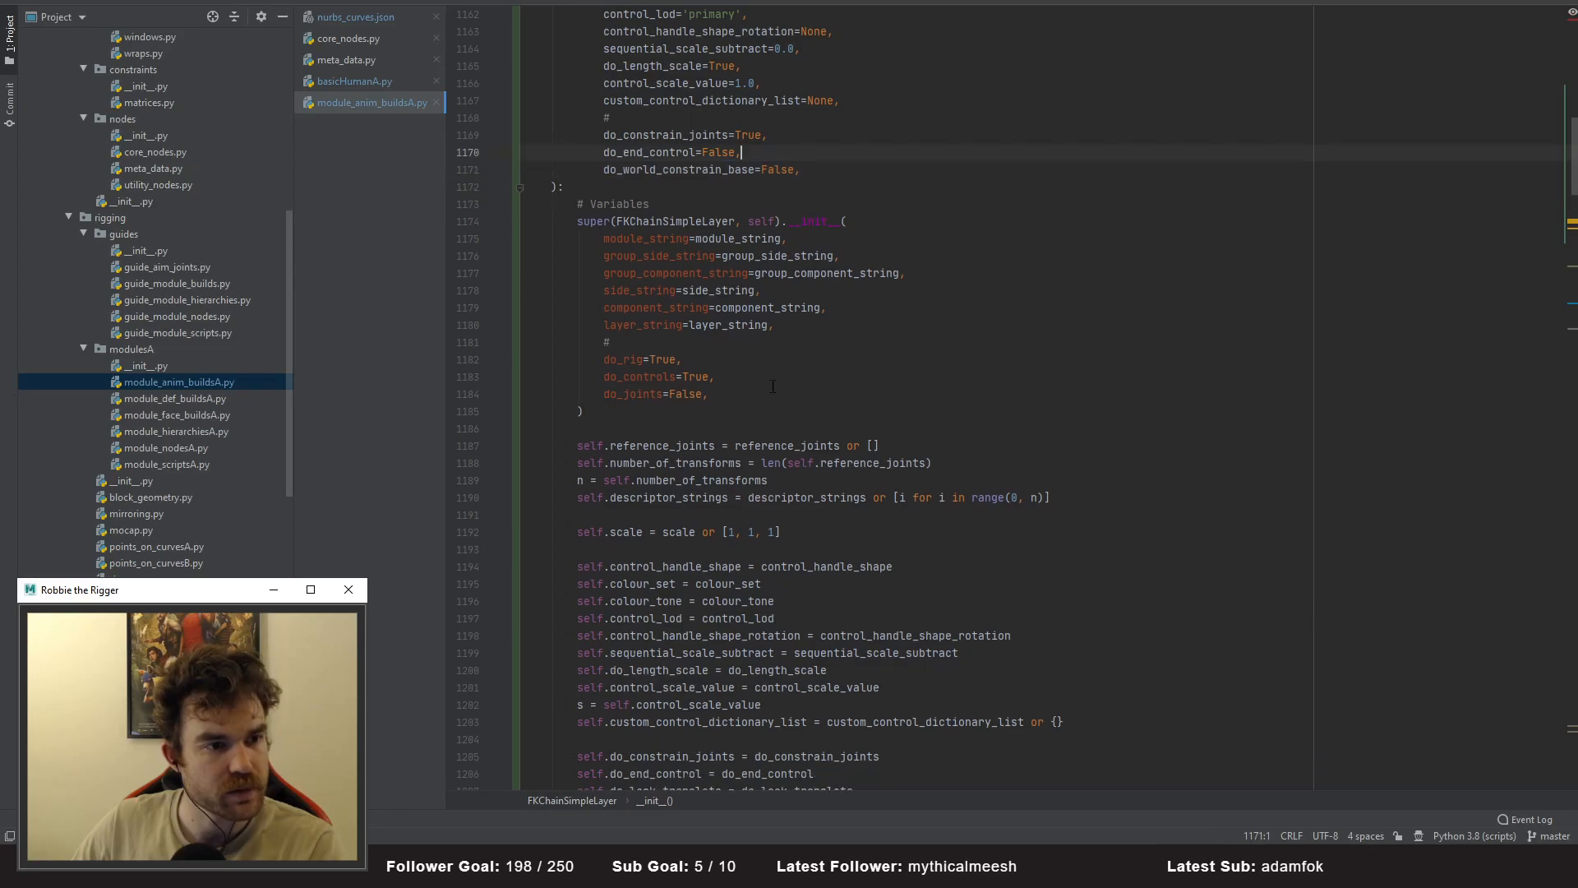
pyautogui.scroll(-6, 872, 527)
pyautogui.scroll(-2, 872, 537)
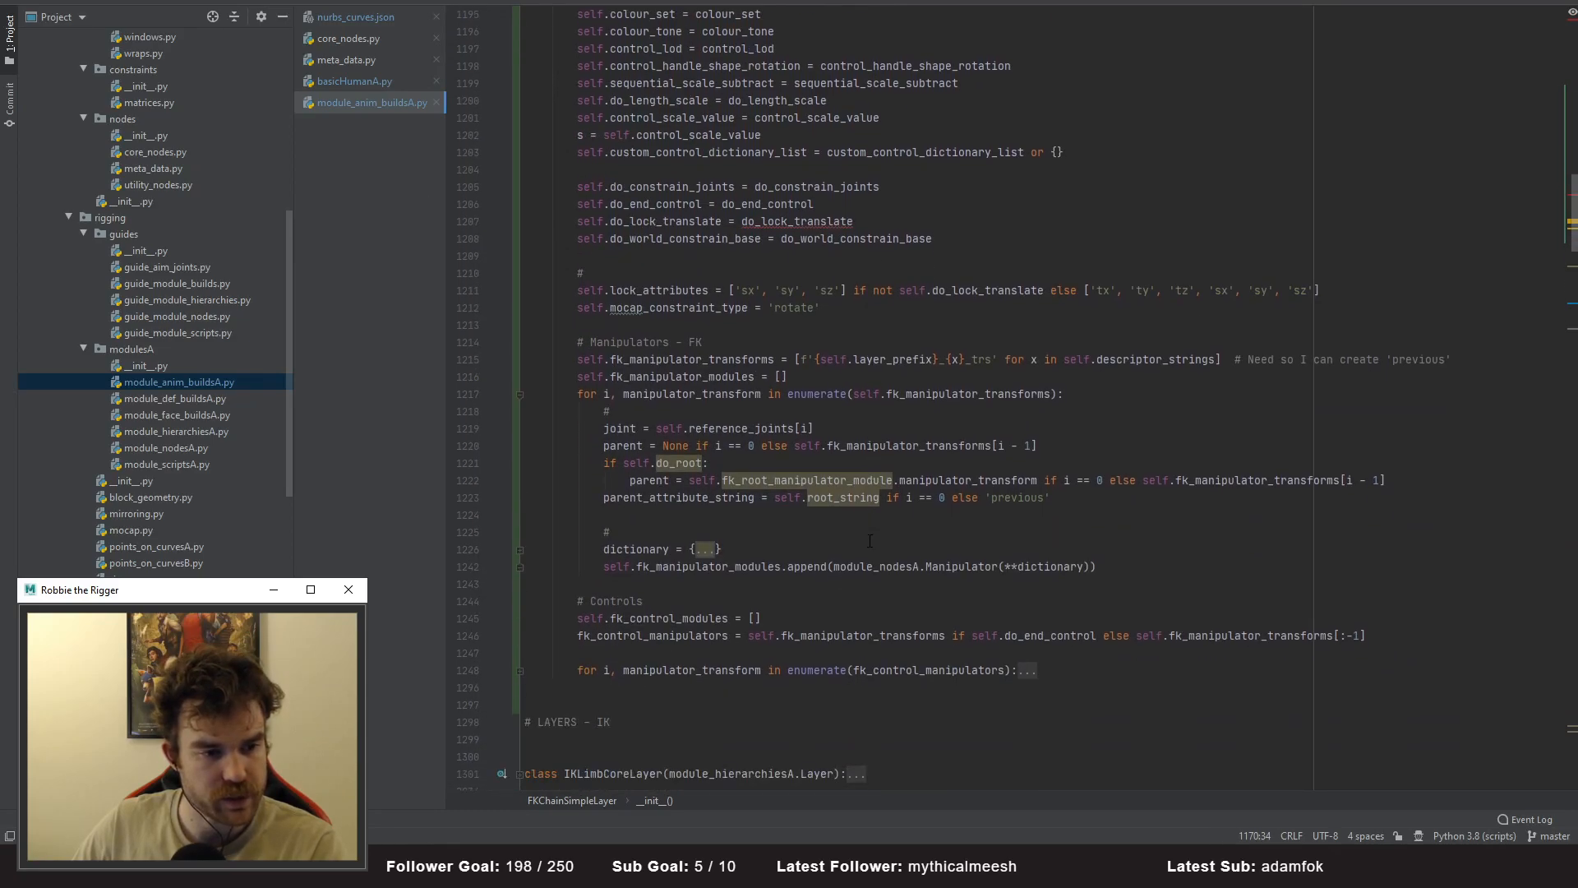
pyautogui.scroll(1, 1012, 431)
pyautogui.moveTo(855, 273); pyautogui.dragTo(363, 268)
pyautogui.press('BackSpace')
pyautogui.press('BackSpace')
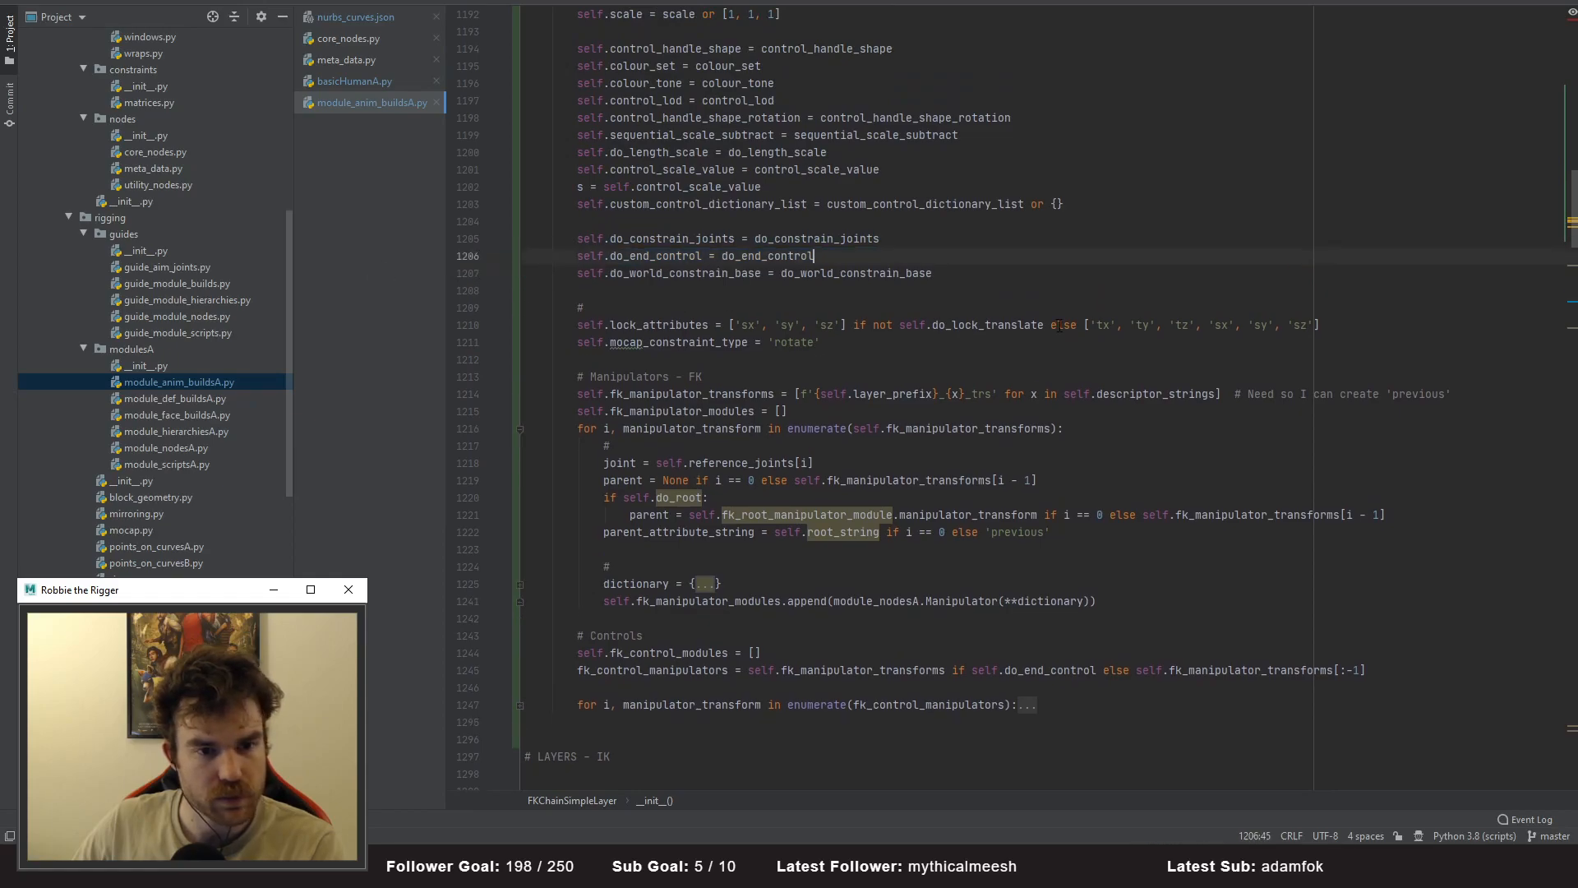
# - Remove the do_lock_translate condition so self.lock_attributes is always ['tx', 'ty', 'tz', 'sx', 'sy', 'sz']
pyautogui.doubleClick(1022, 330)
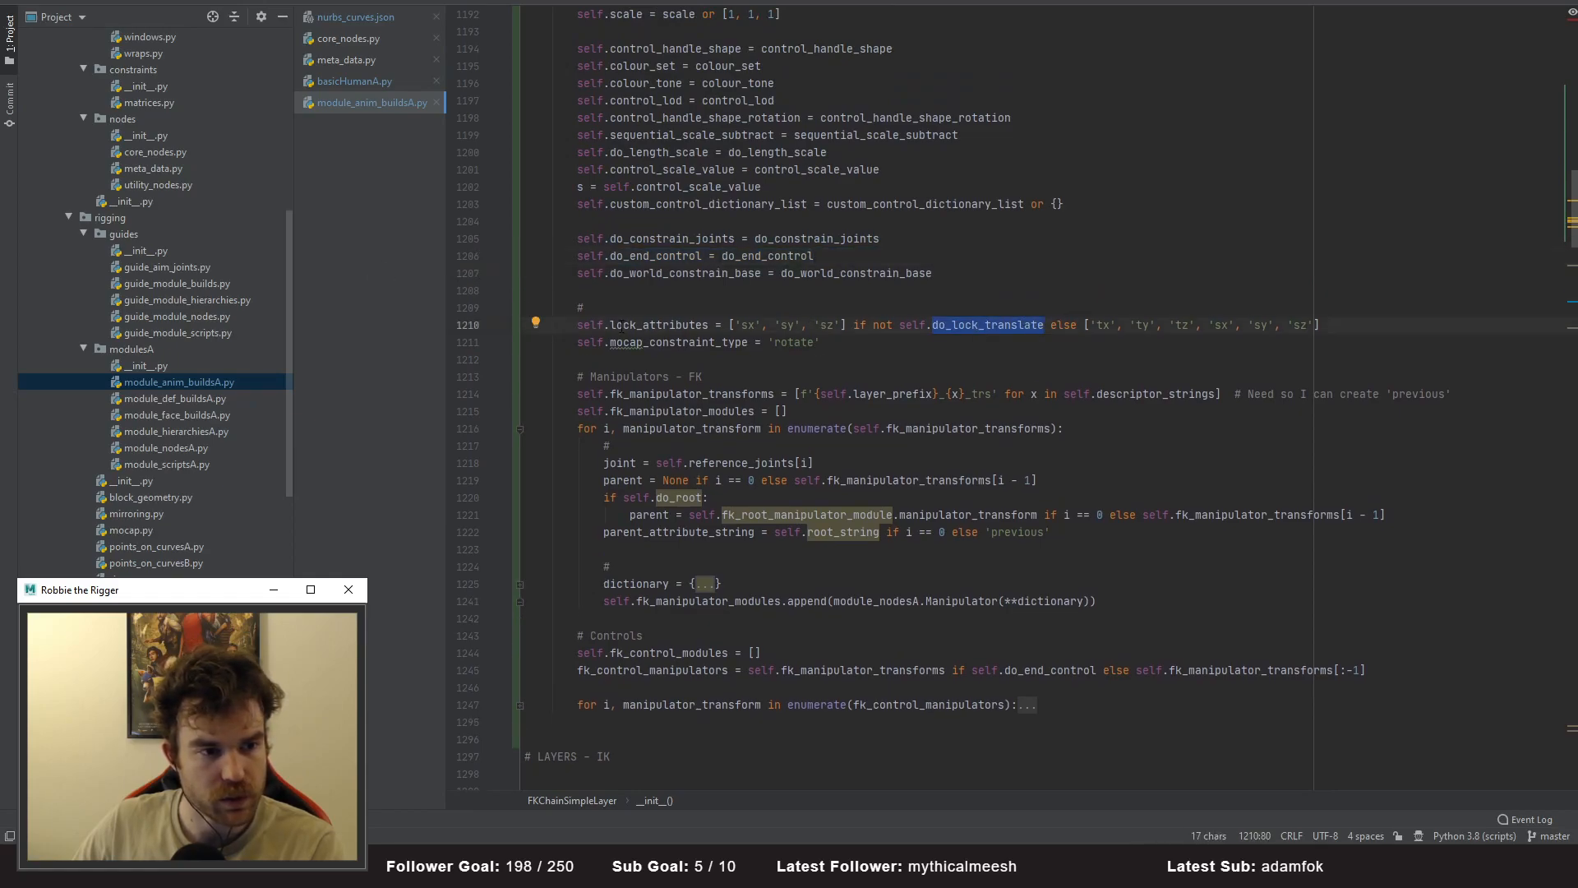
pyautogui.moveTo(1078, 331); pyautogui.dragTo(741, 329)
pyautogui.press('BackSpace')
pyautogui.press('BackSpace')
pyautogui.press('BackSpace')
pyautogui.press('Delete')
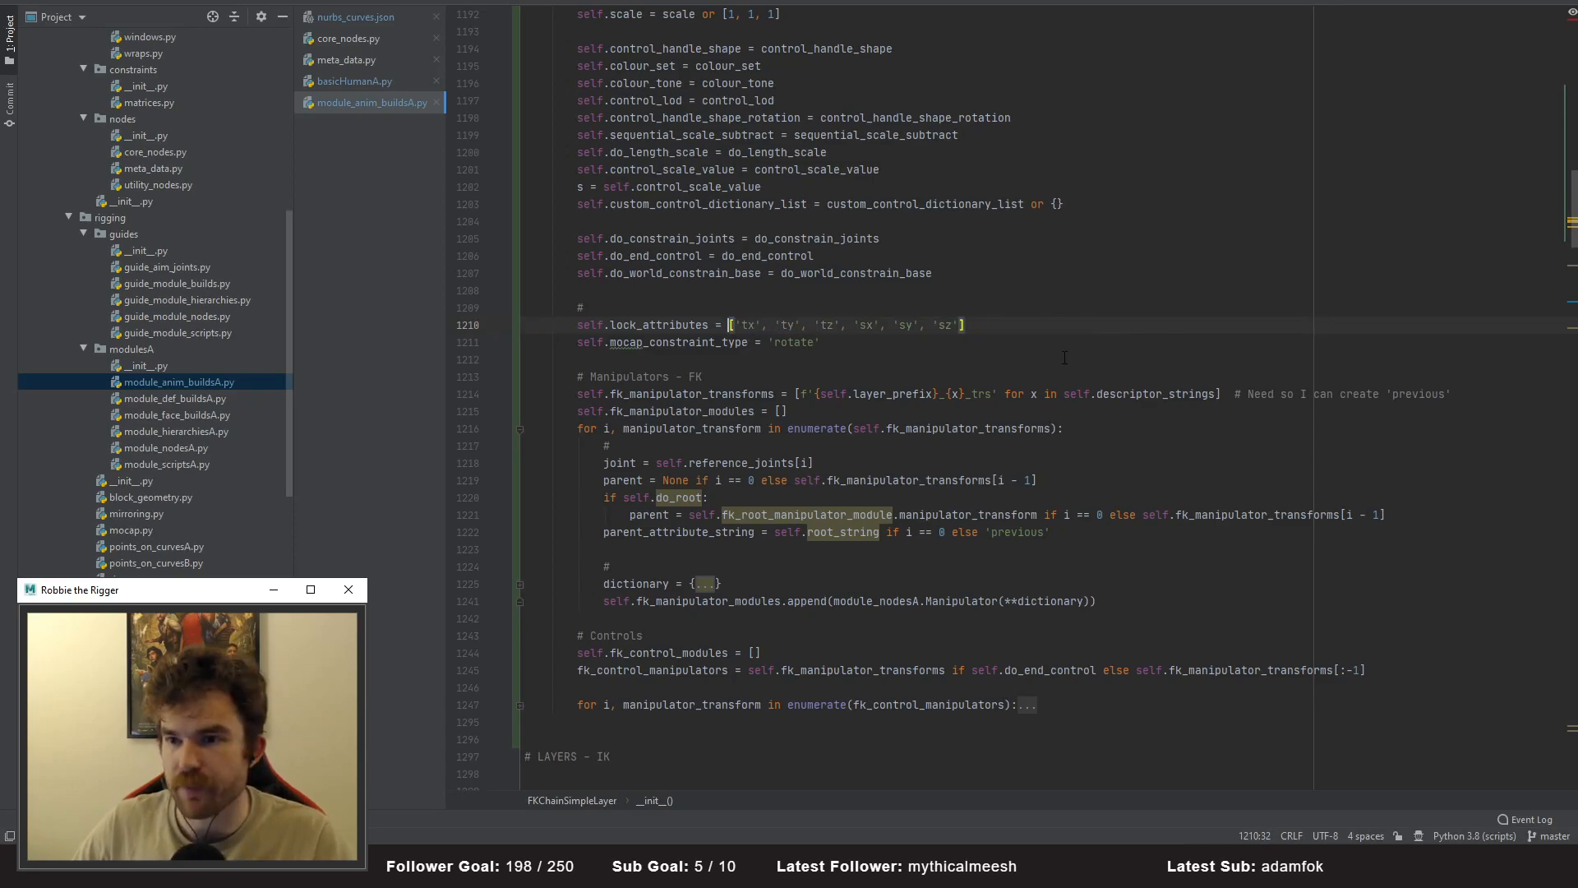
pyautogui.click(855, 366)
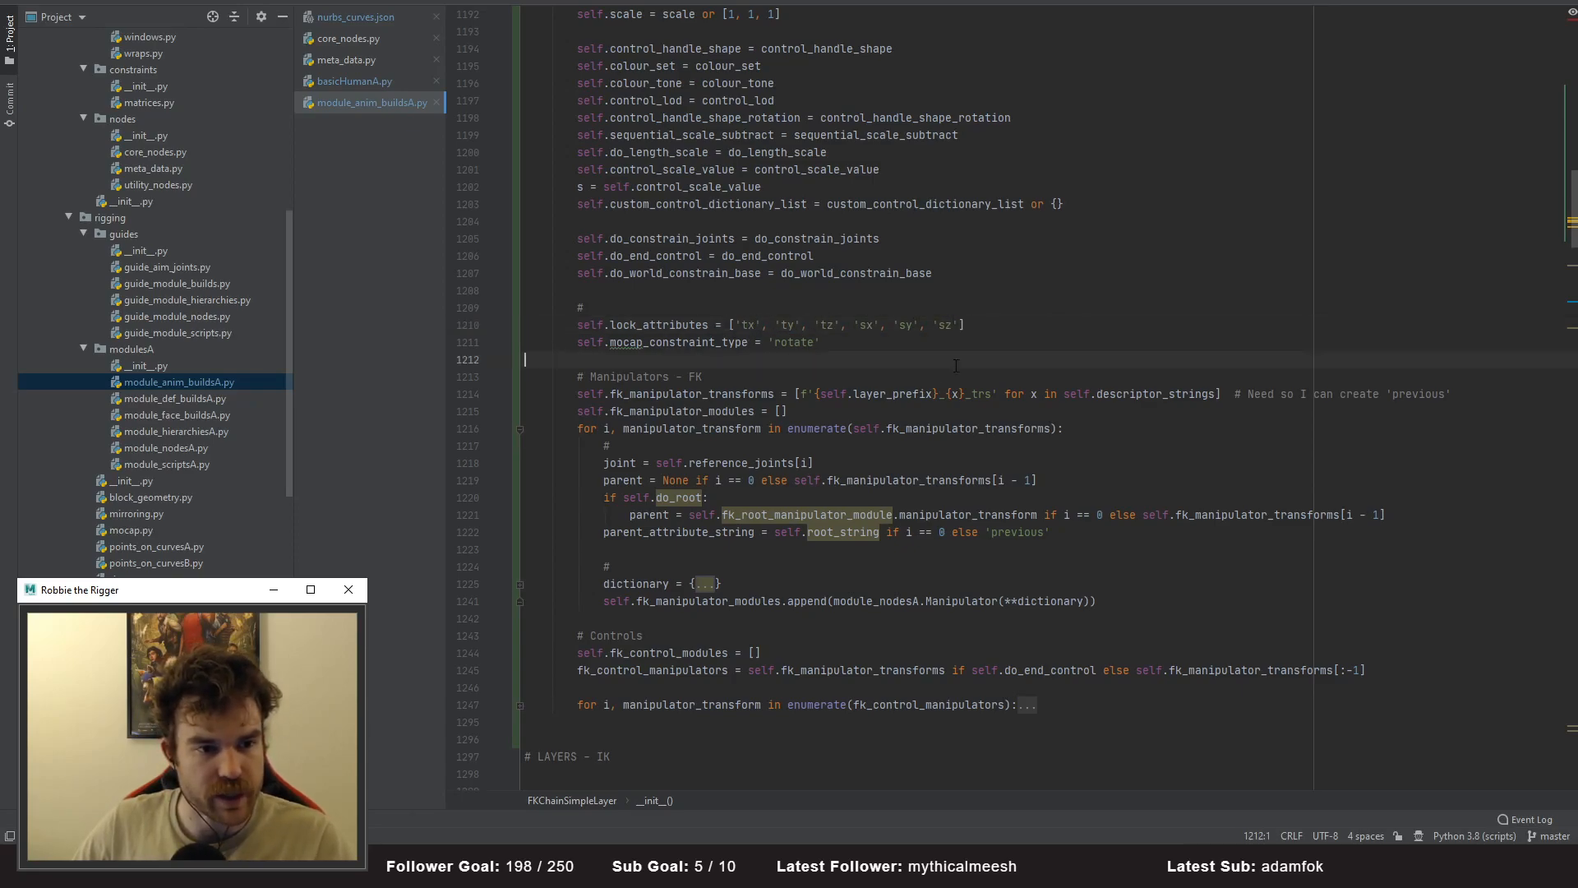
pyautogui.click(870, 375)
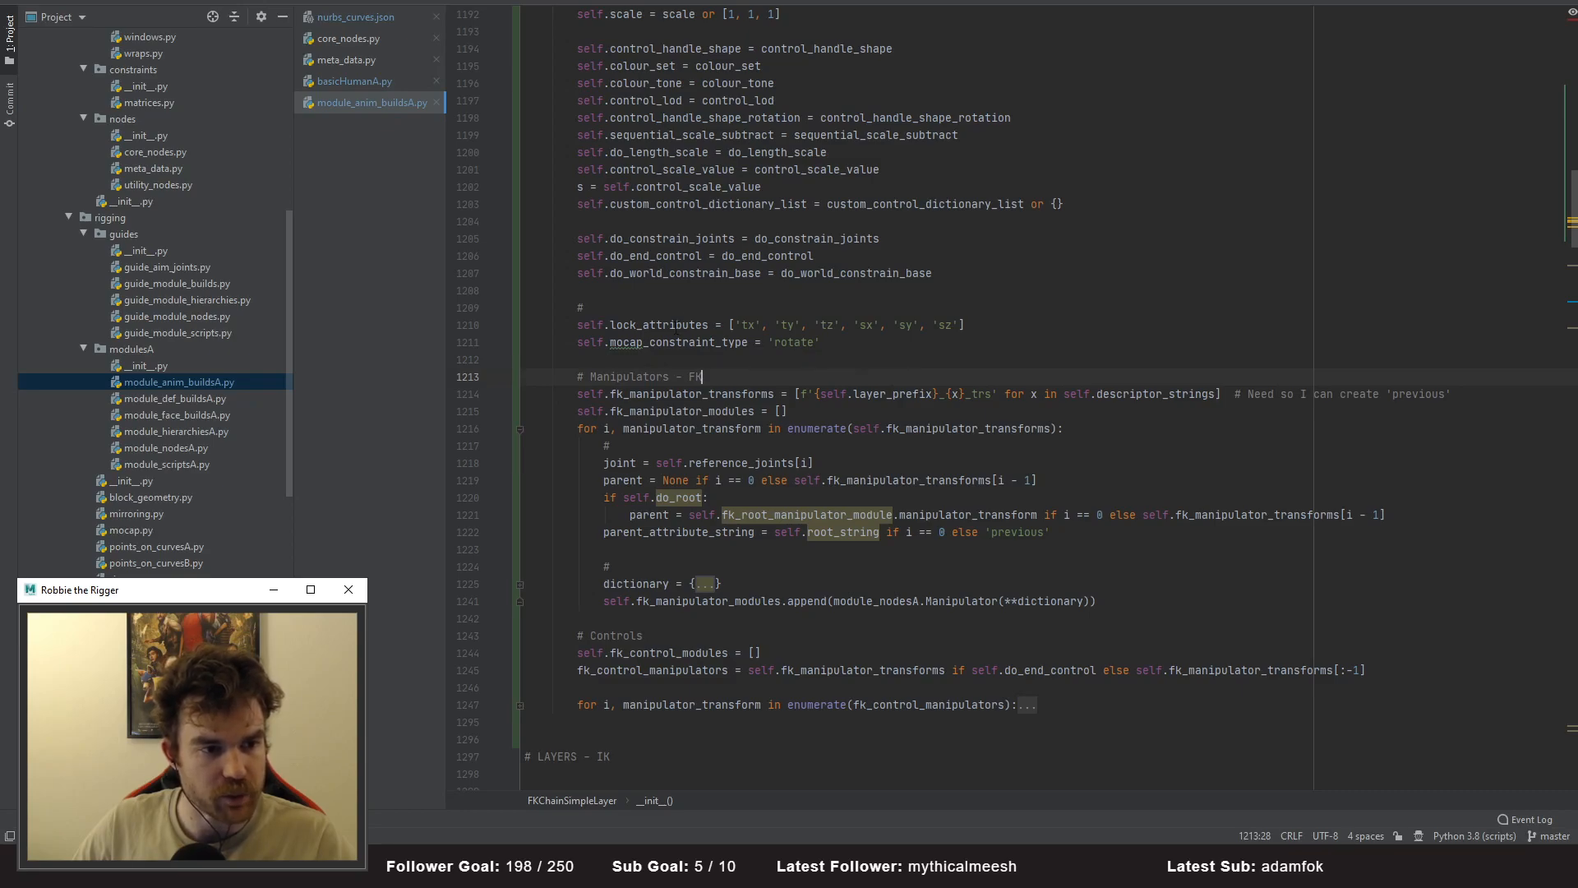
# - Unfold the manipulator dictionary inside the FK manipulators loop
pyautogui.scroll(-1, 647, 183)
pyautogui.moveTo(647, 183)
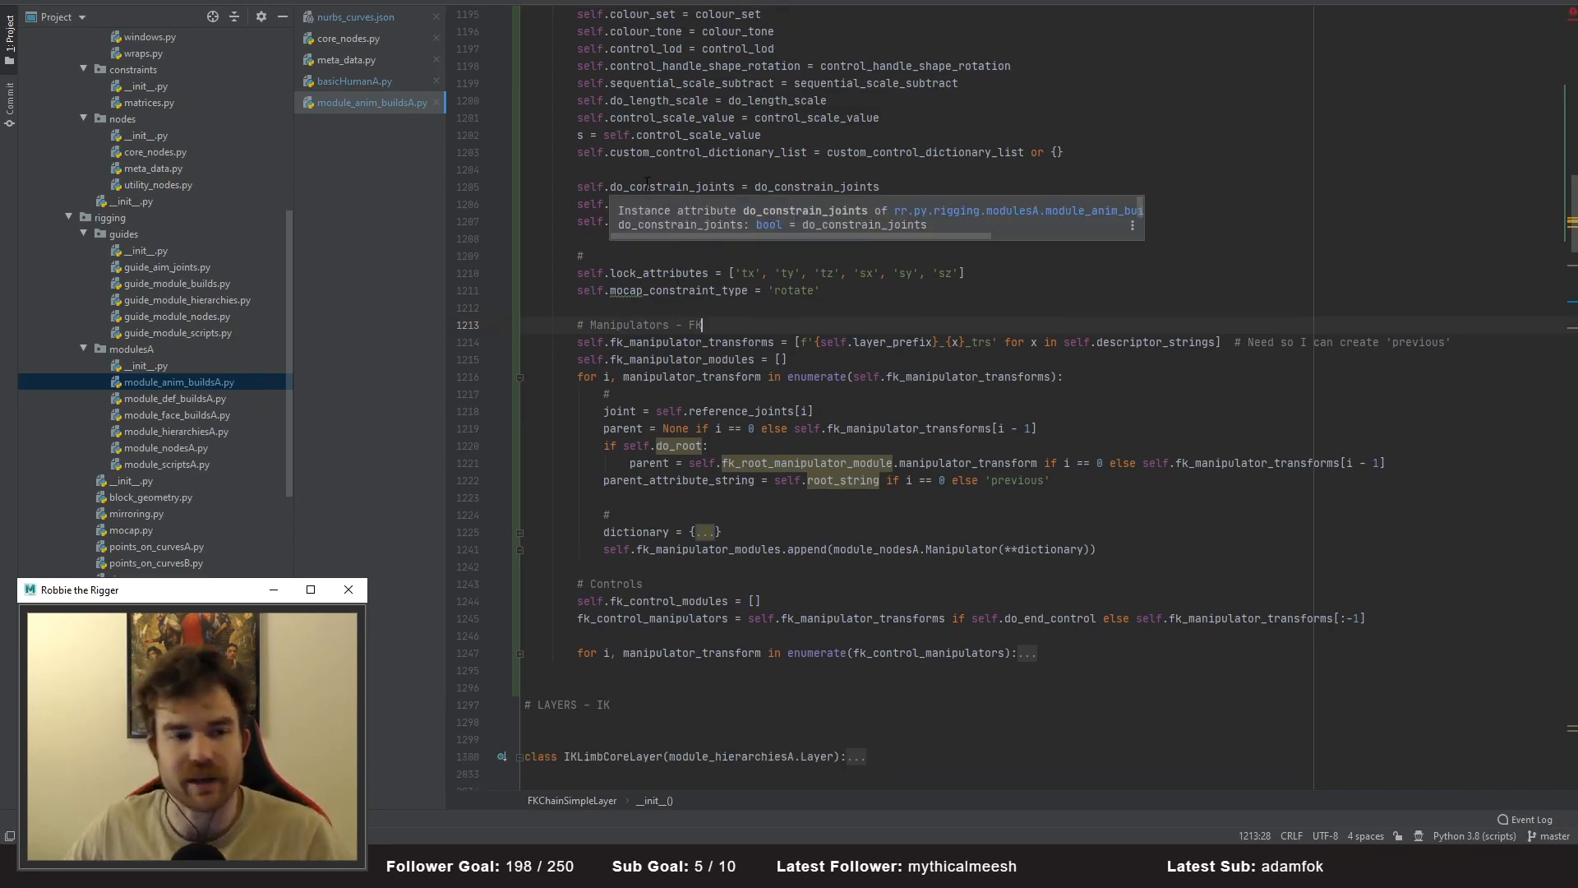
pyautogui.scroll(1, 845, 338)
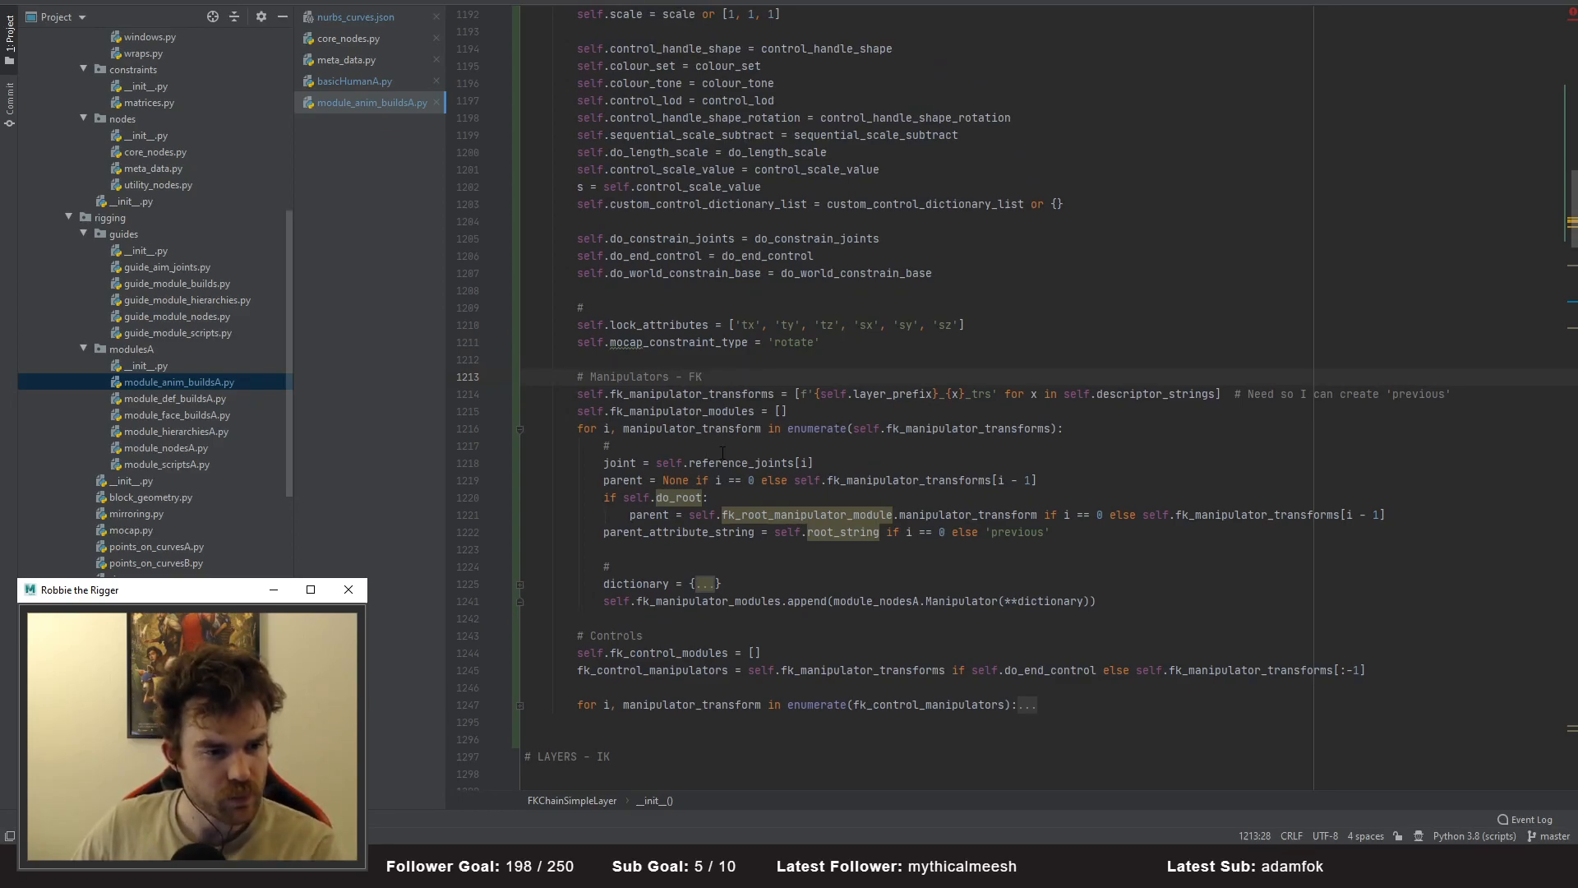
pyautogui.scroll(-1, 799, 461)
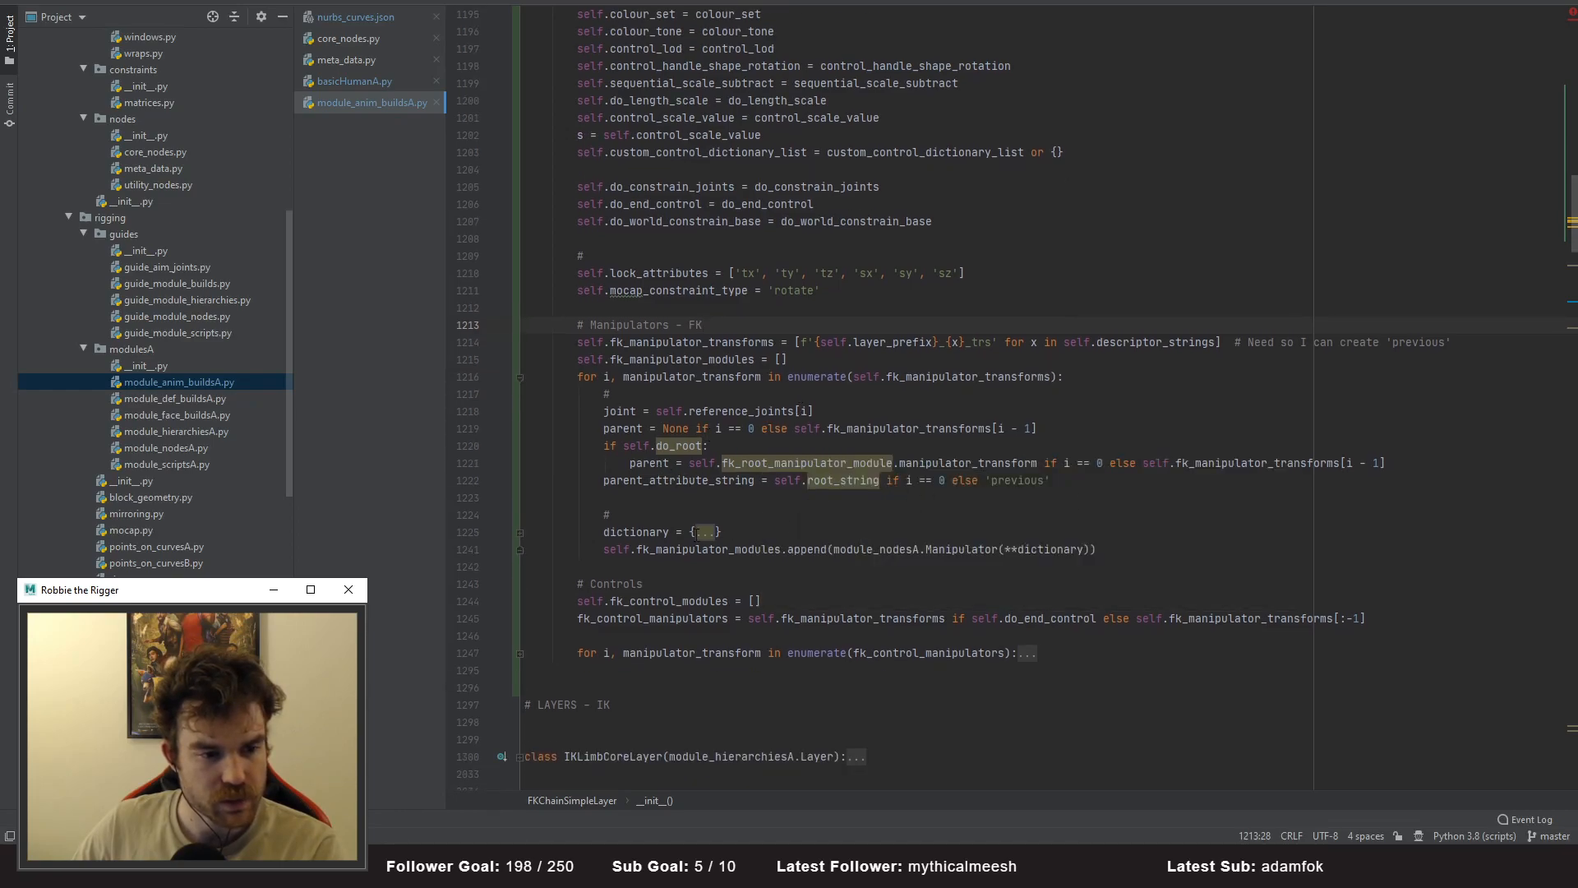
pyautogui.click(701, 532)
pyautogui.scroll(-3, 960, 526)
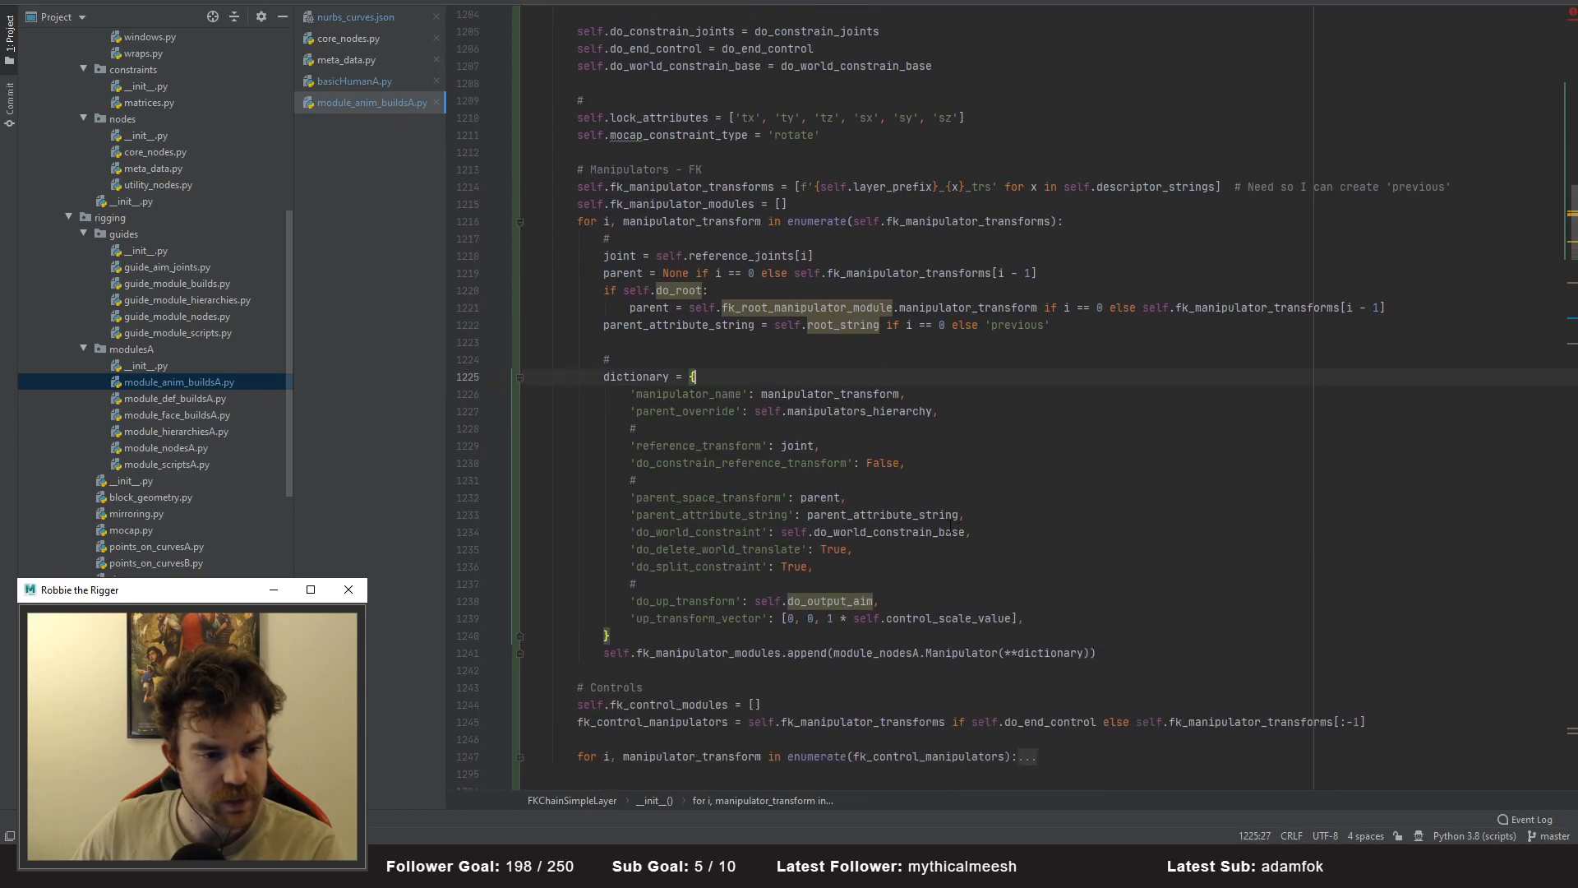
pyautogui.scroll(-1, 953, 525)
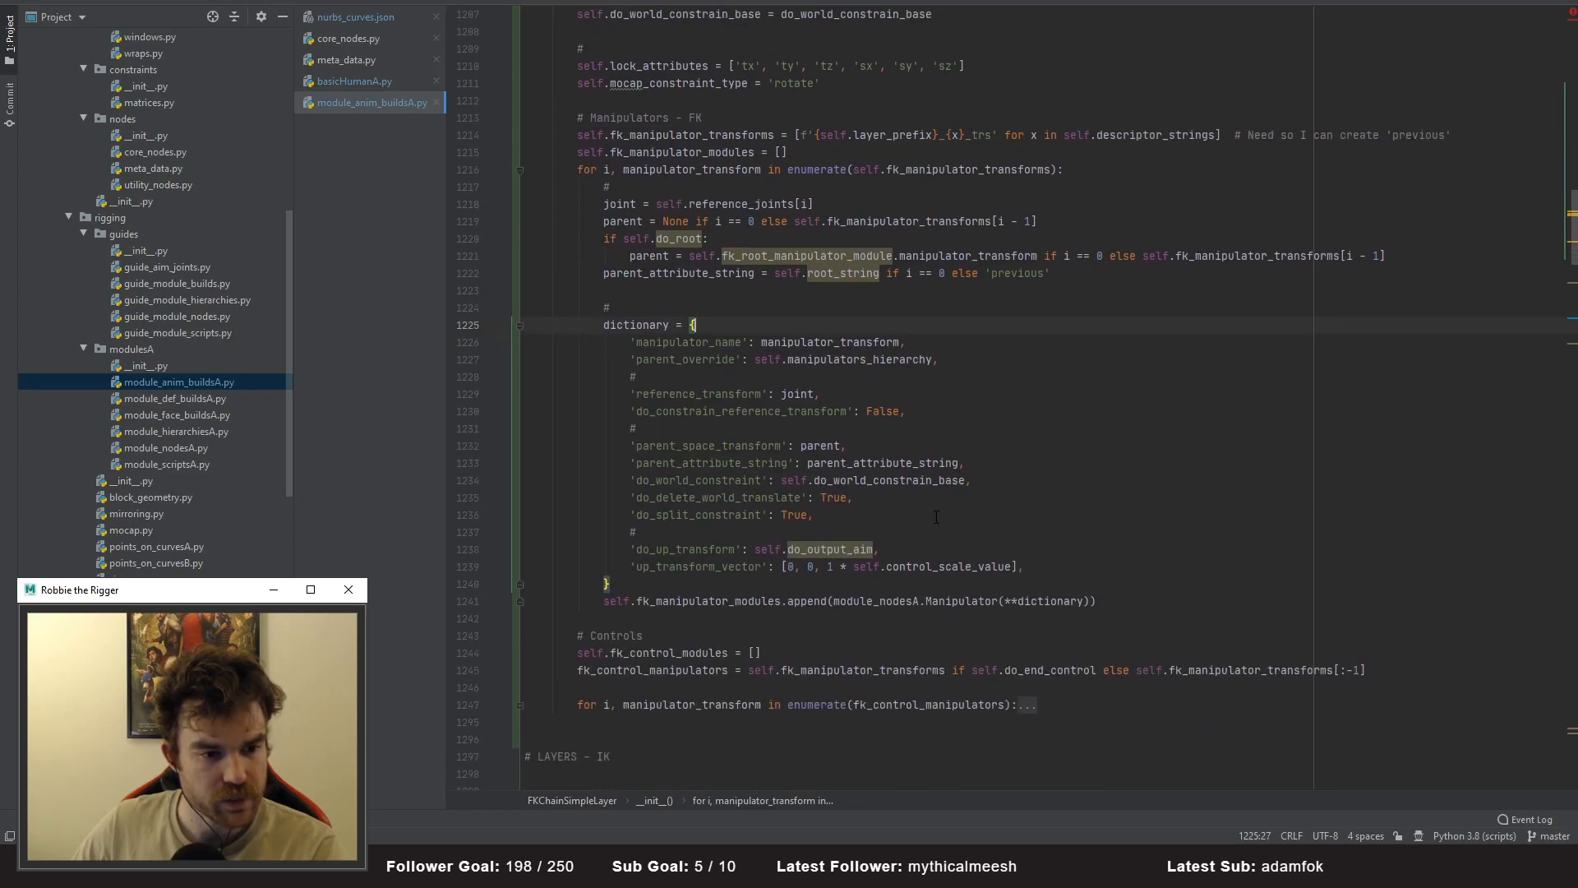
# - Set 'do_up_transform' to False in the FK manipulator dictionary
pyautogui.moveTo(915, 550); pyautogui.dragTo(543, 550)
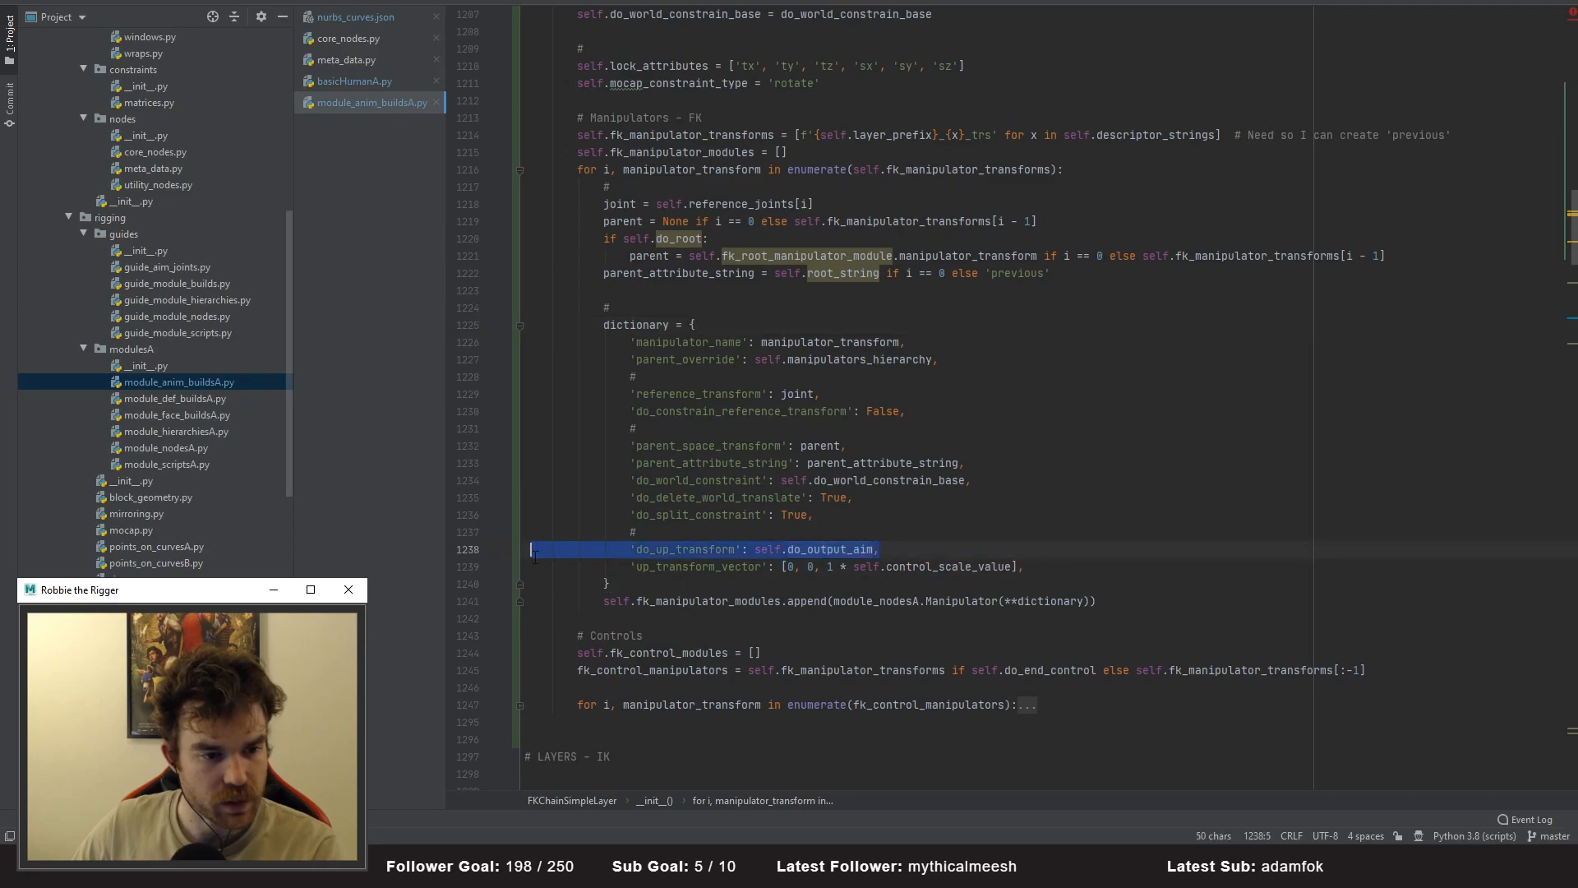
pyautogui.moveTo(855, 515); pyautogui.dragTo(868, 564)
pyautogui.click(866, 555)
pyautogui.hotkey('ctrl', 'w')
pyautogui.hotkey('ctrl', 'w')
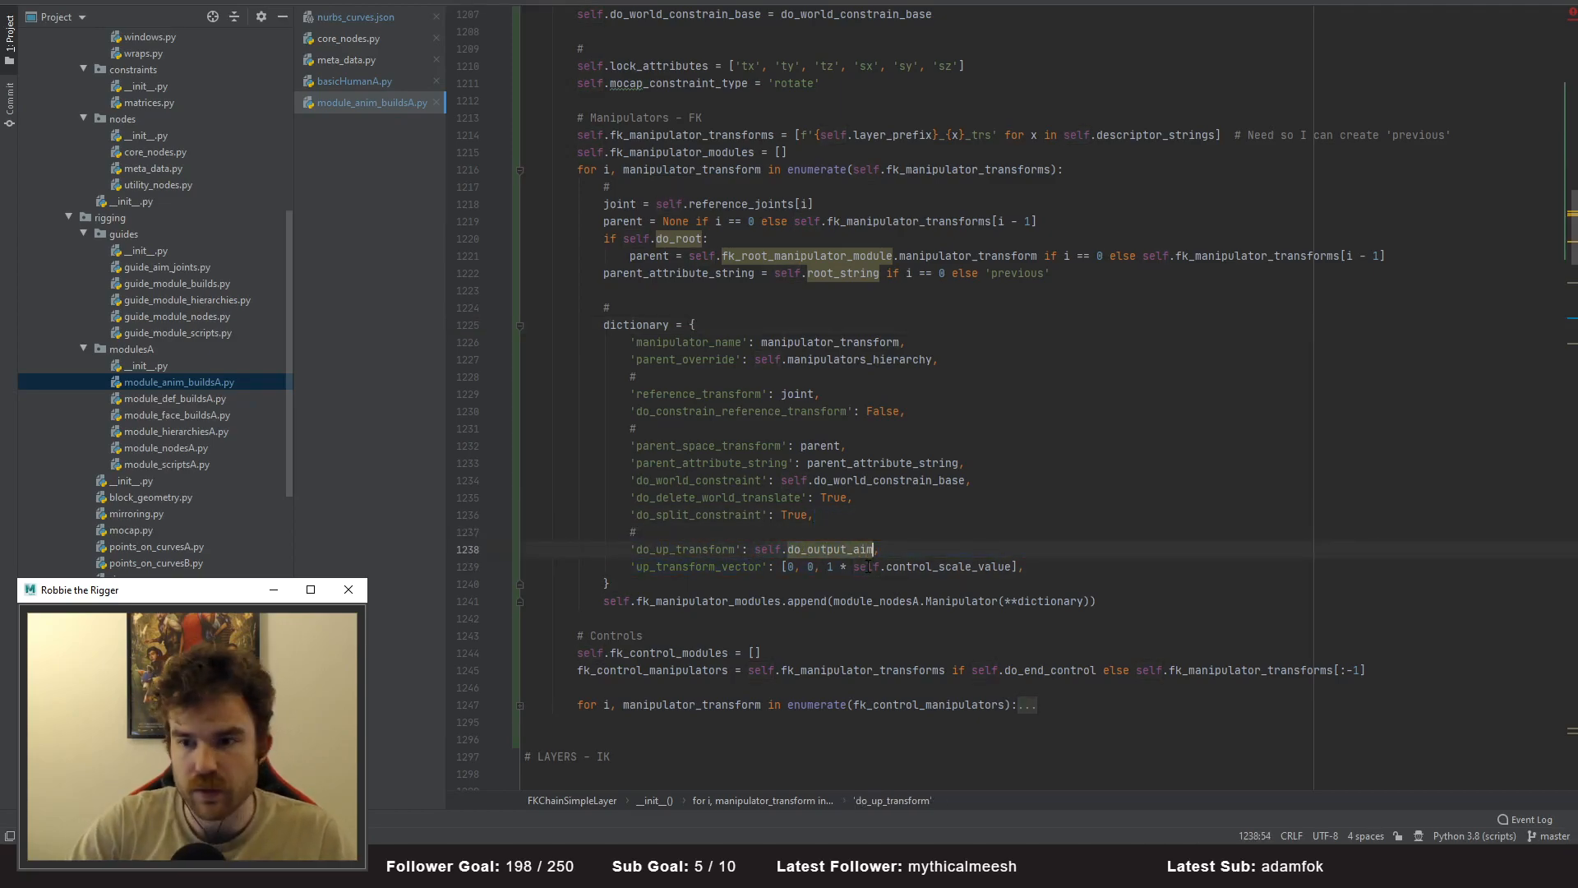
pyautogui.write('False')
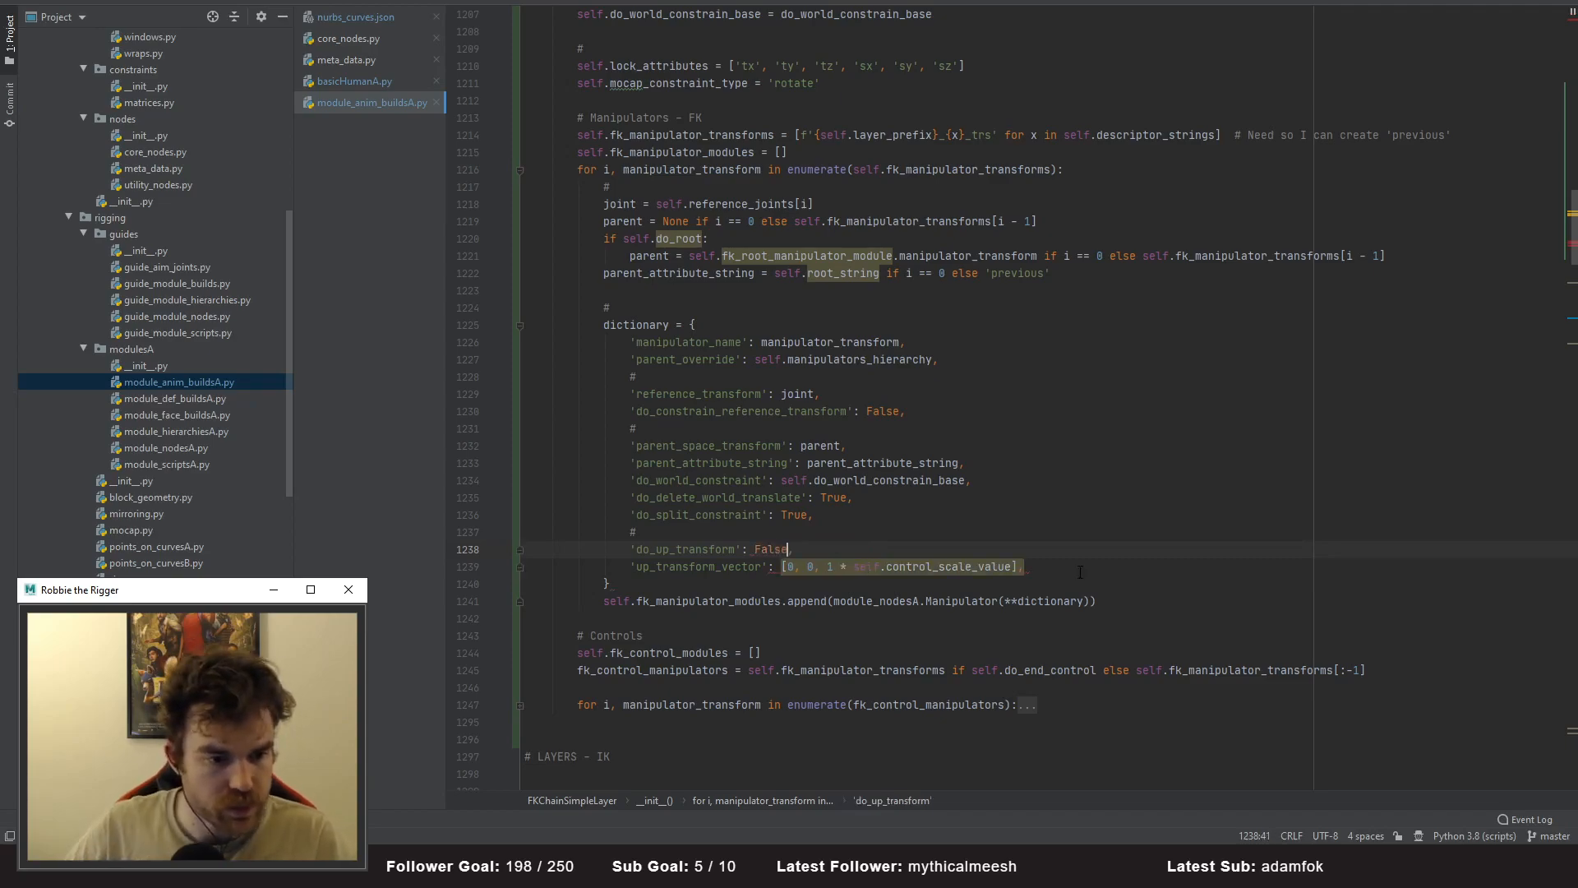
# - Delete the 'do_up_transform' and 'up_transform_vector' entries, with the comment line above them, from the FK manipulator dictionary
pyautogui.click(824, 516)
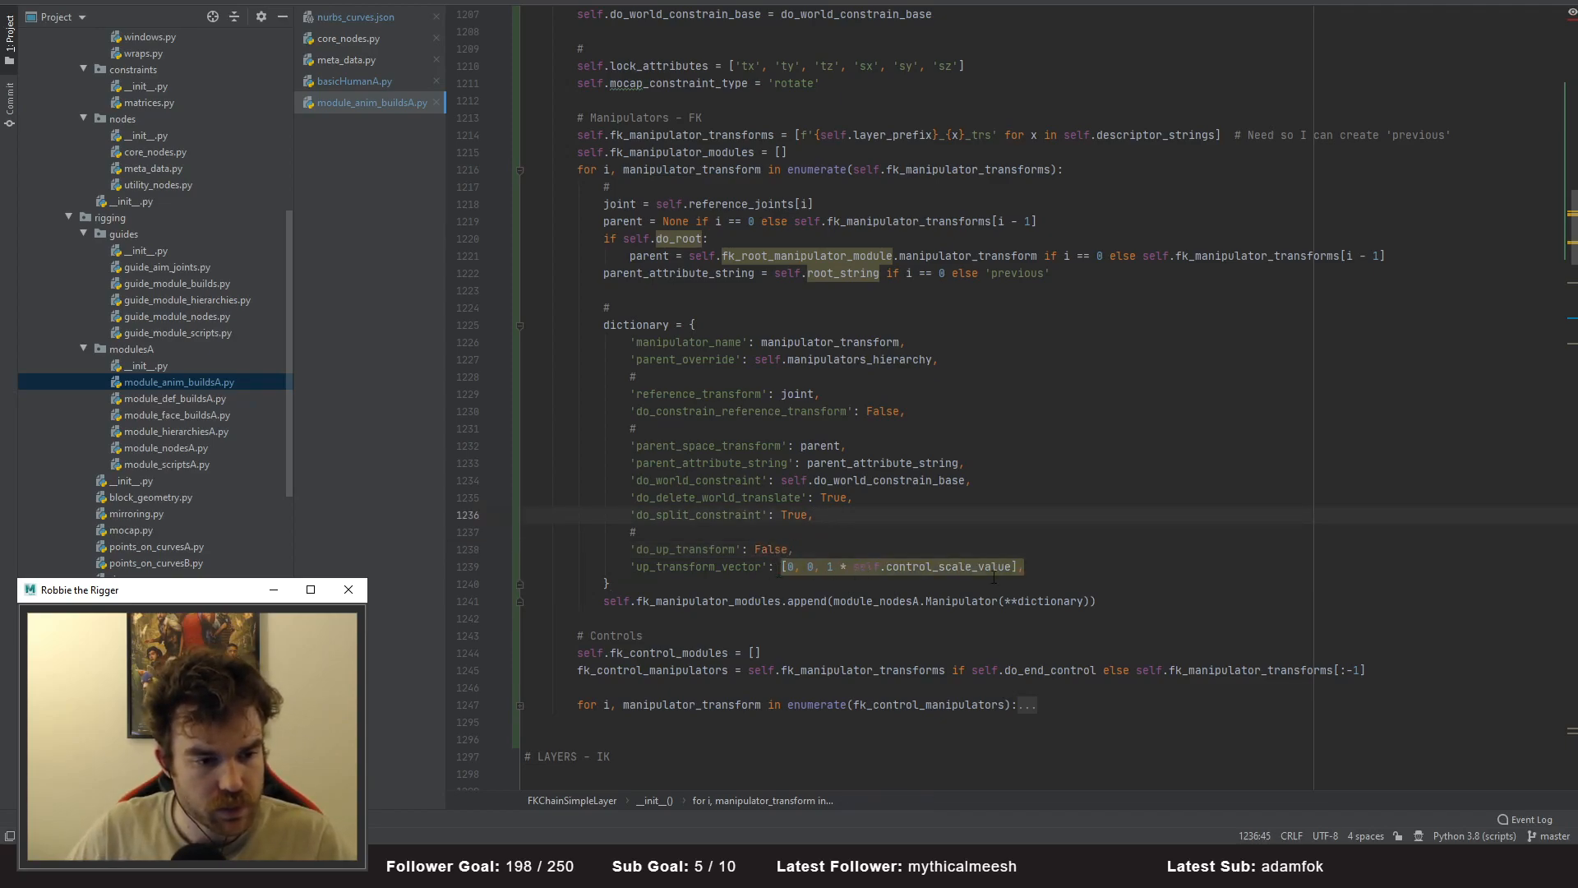
pyautogui.moveTo(1026, 568); pyautogui.dragTo(441, 540)
pyautogui.press('BackSpace')
pyautogui.press('BackSpace')
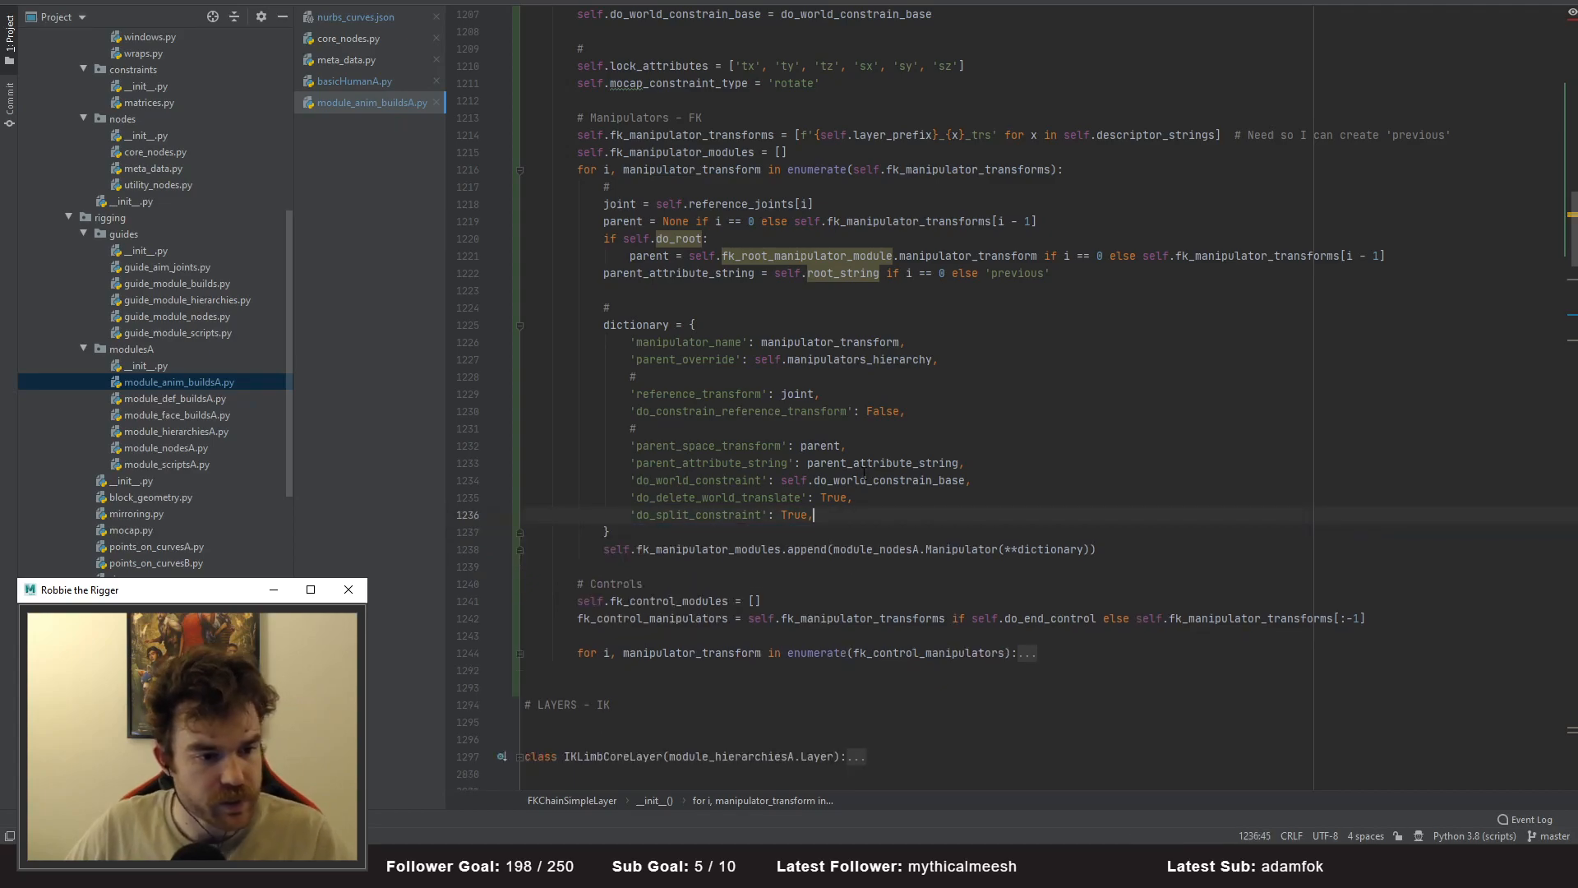
# - Delete the if self.do_root block that reassigns parent to the root manipulator in the FK manipulators loop
pyautogui.scroll(3, 797, 429)
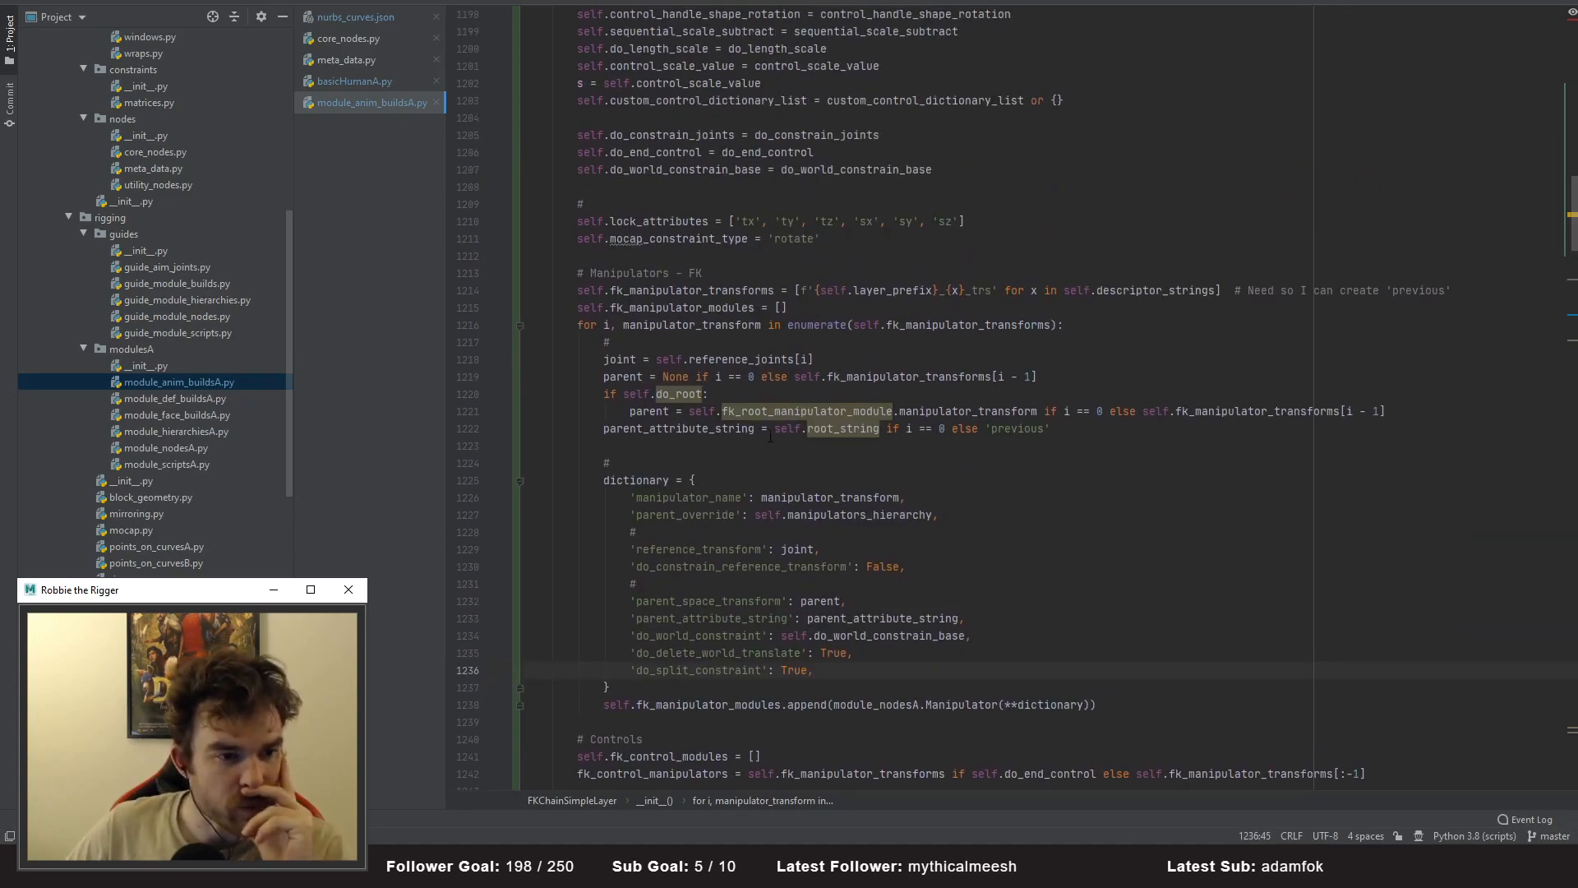
pyautogui.doubleClick(612, 359)
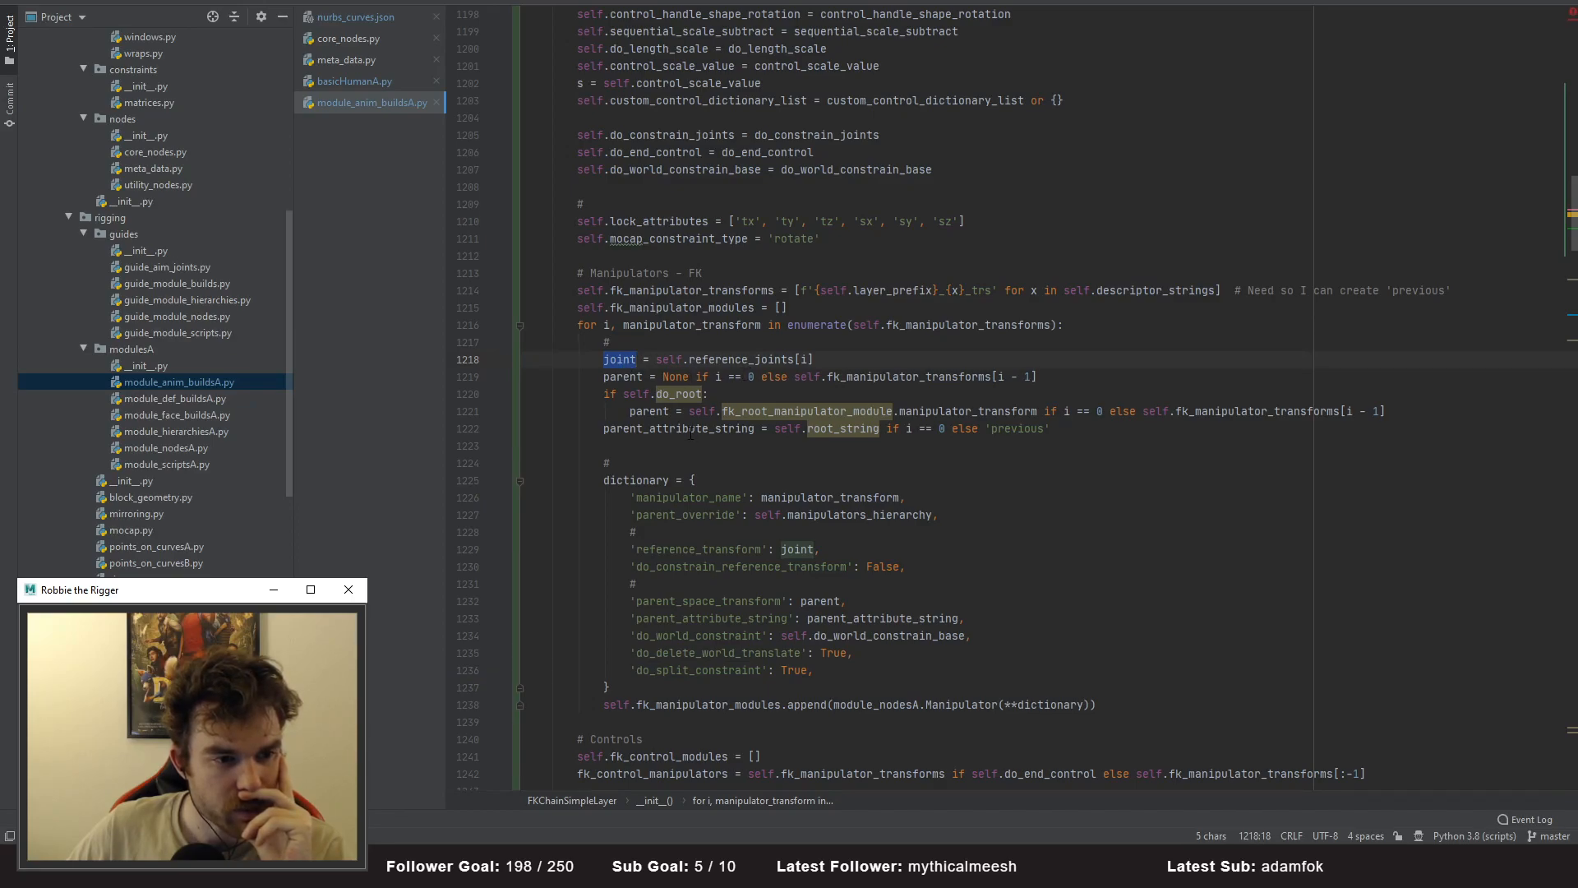
pyautogui.click(827, 598)
pyautogui.click(865, 363)
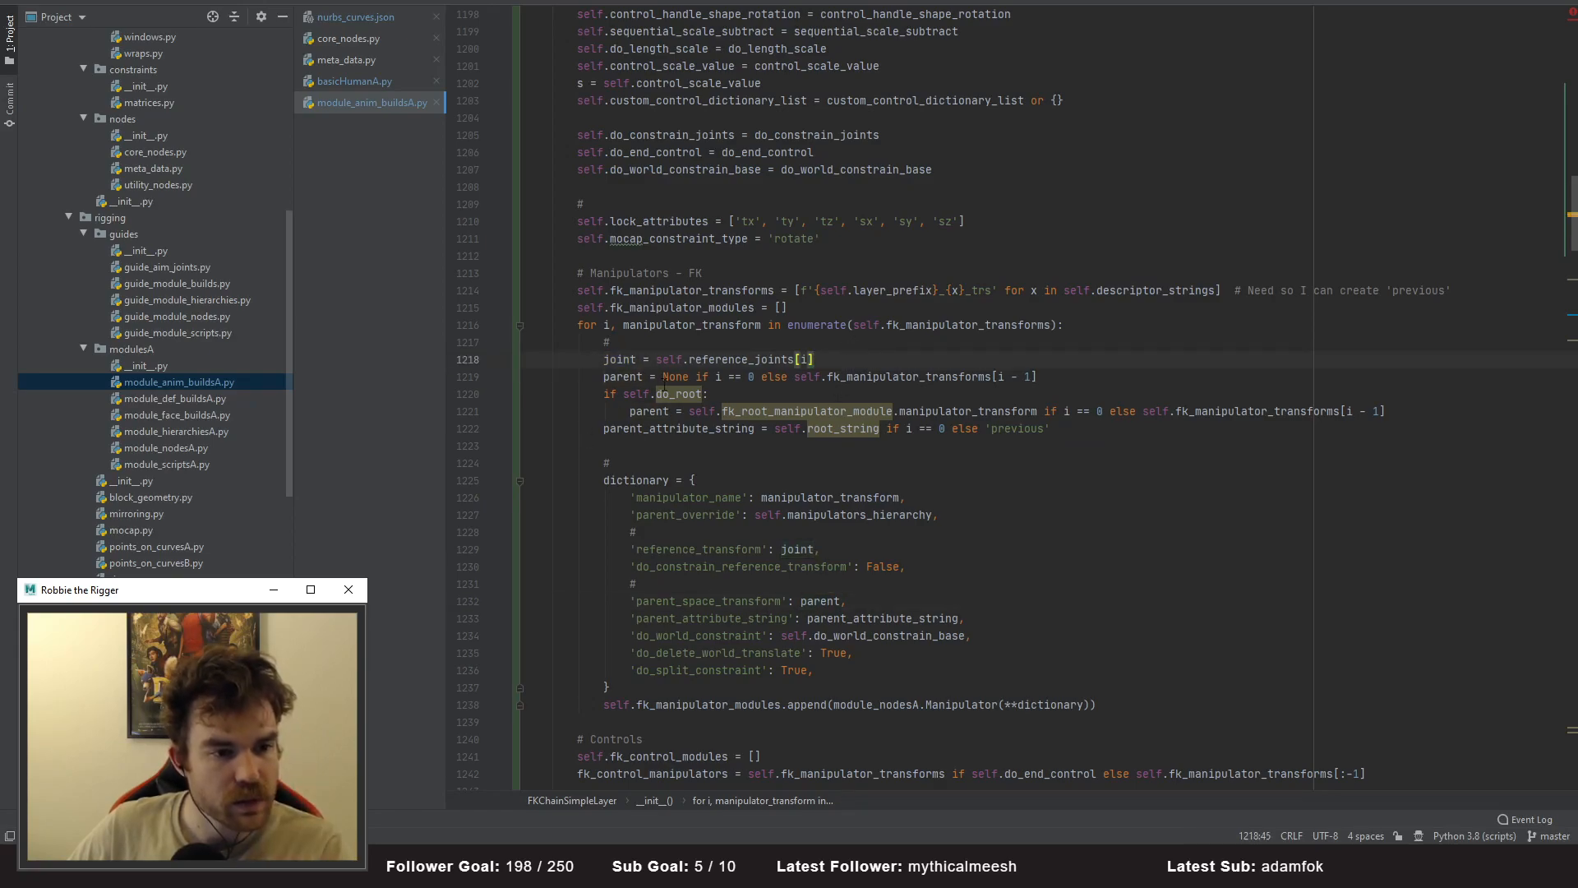
pyautogui.doubleClick(810, 411)
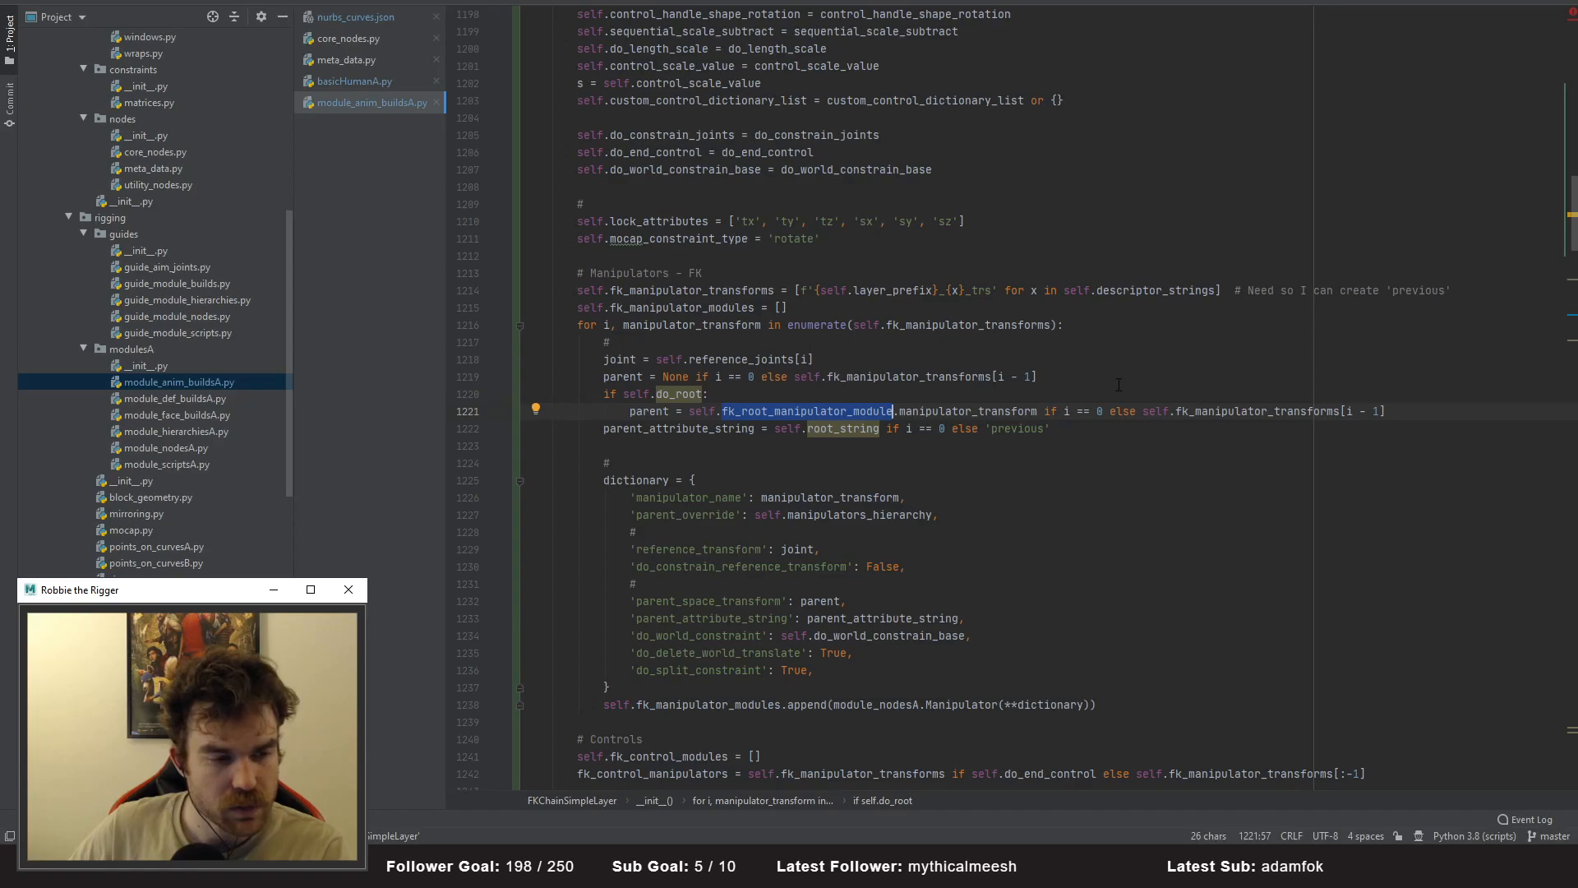
pyautogui.moveTo(1386, 411); pyautogui.dragTo(445, 398)
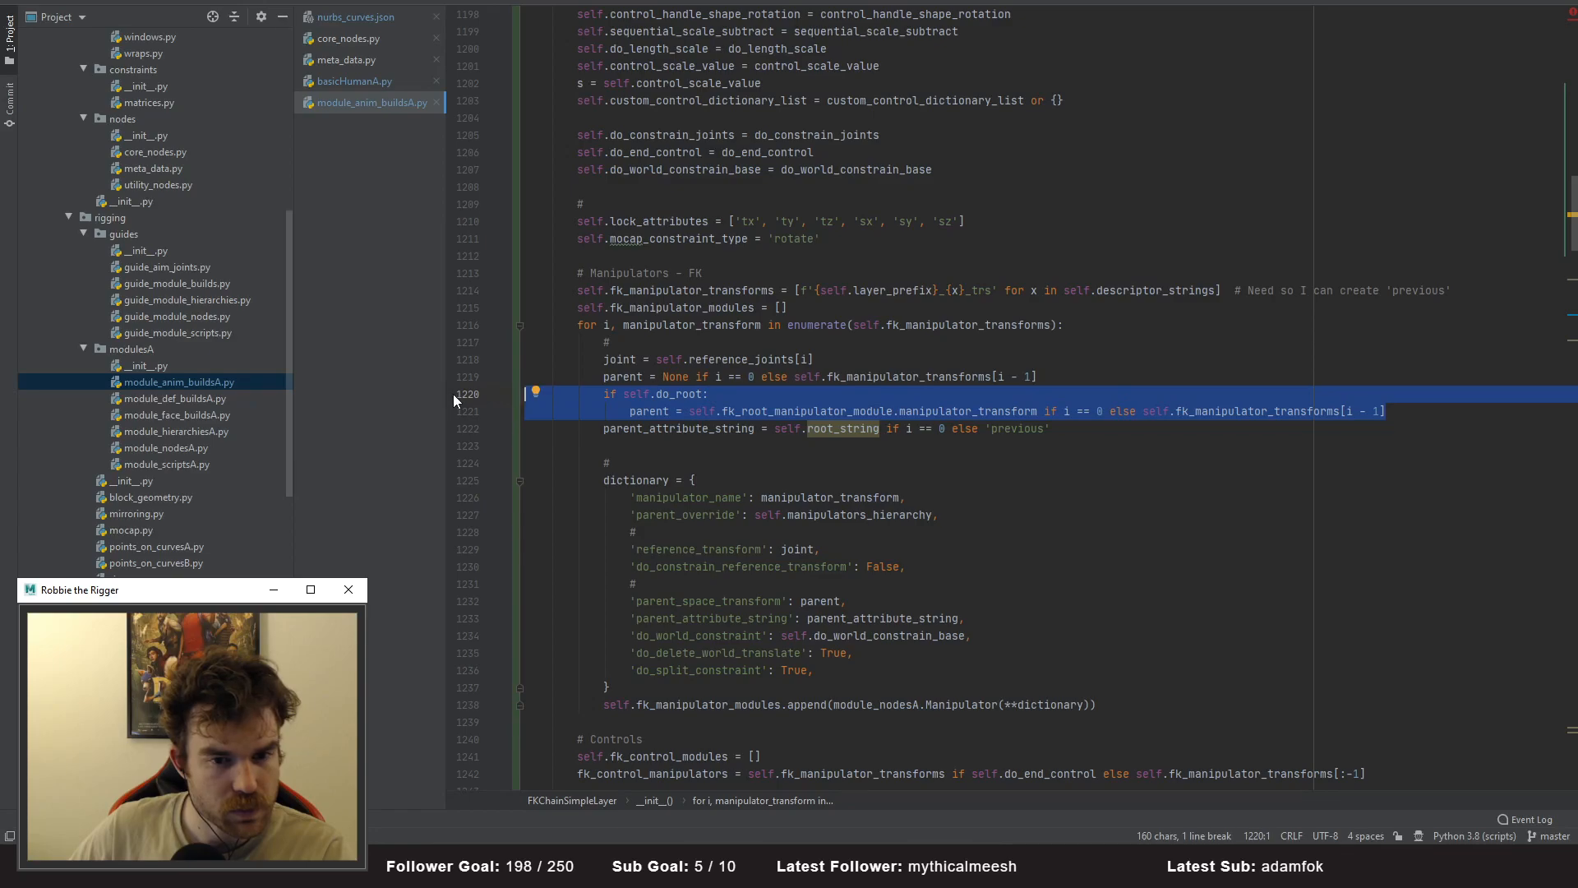
pyautogui.press('BackSpace')
pyautogui.press('BackSpace')
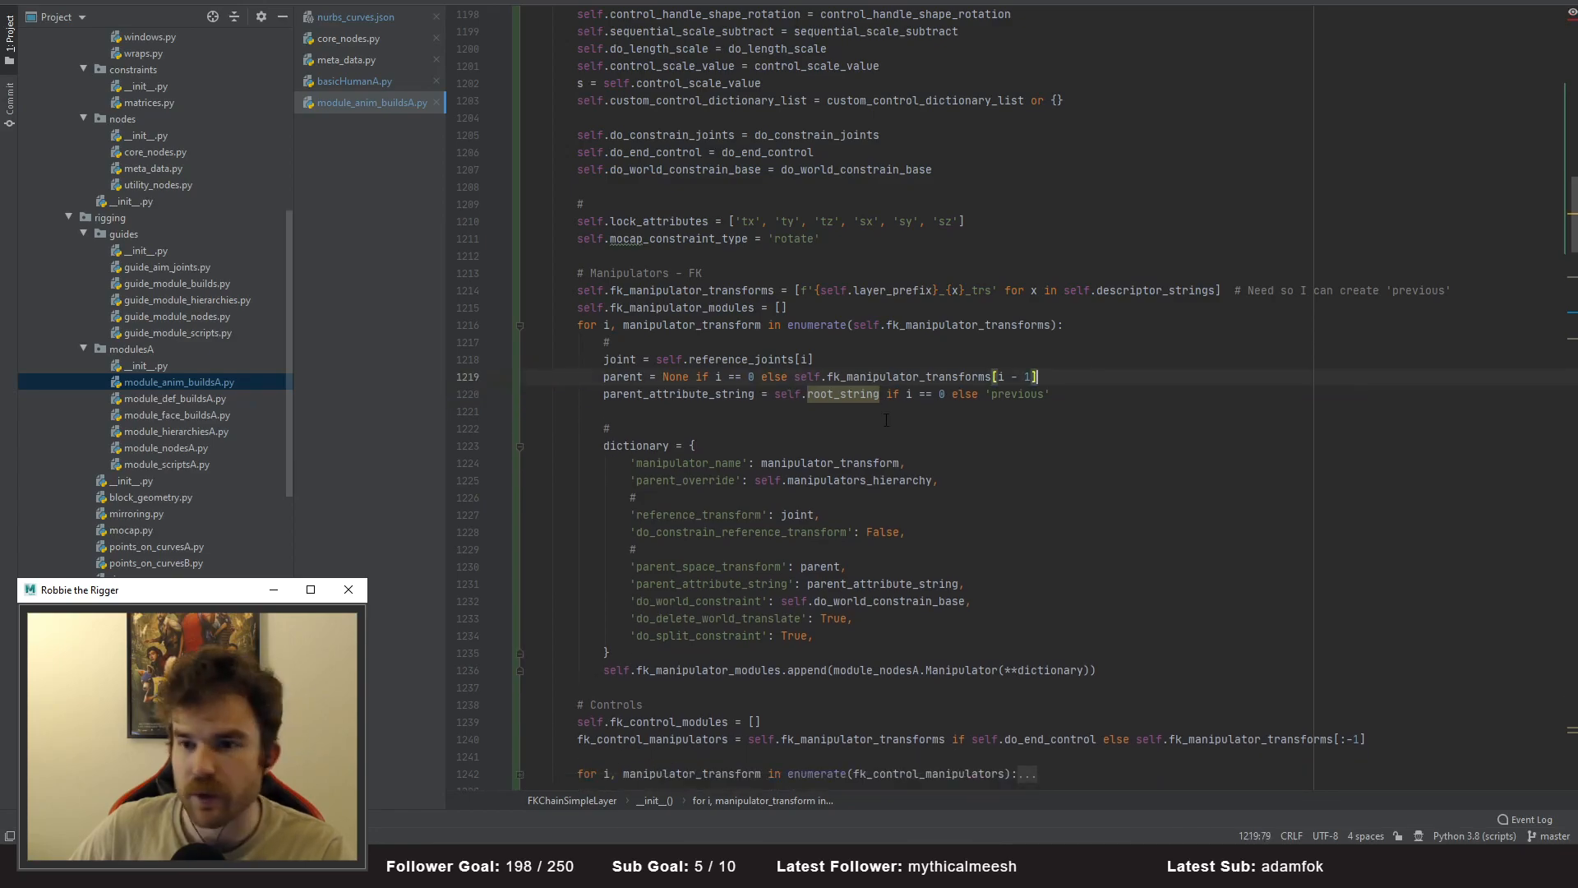
# - Reduce parent_attribute_string to just 'previous' in the FK manipulators loop, and fold the manipulator dictionary
pyautogui.press('Down')
pyautogui.press('Down')
pyautogui.press('Down')
pyautogui.press('Down')
pyautogui.press('Down')
pyautogui.press('Down')
pyautogui.press('Down')
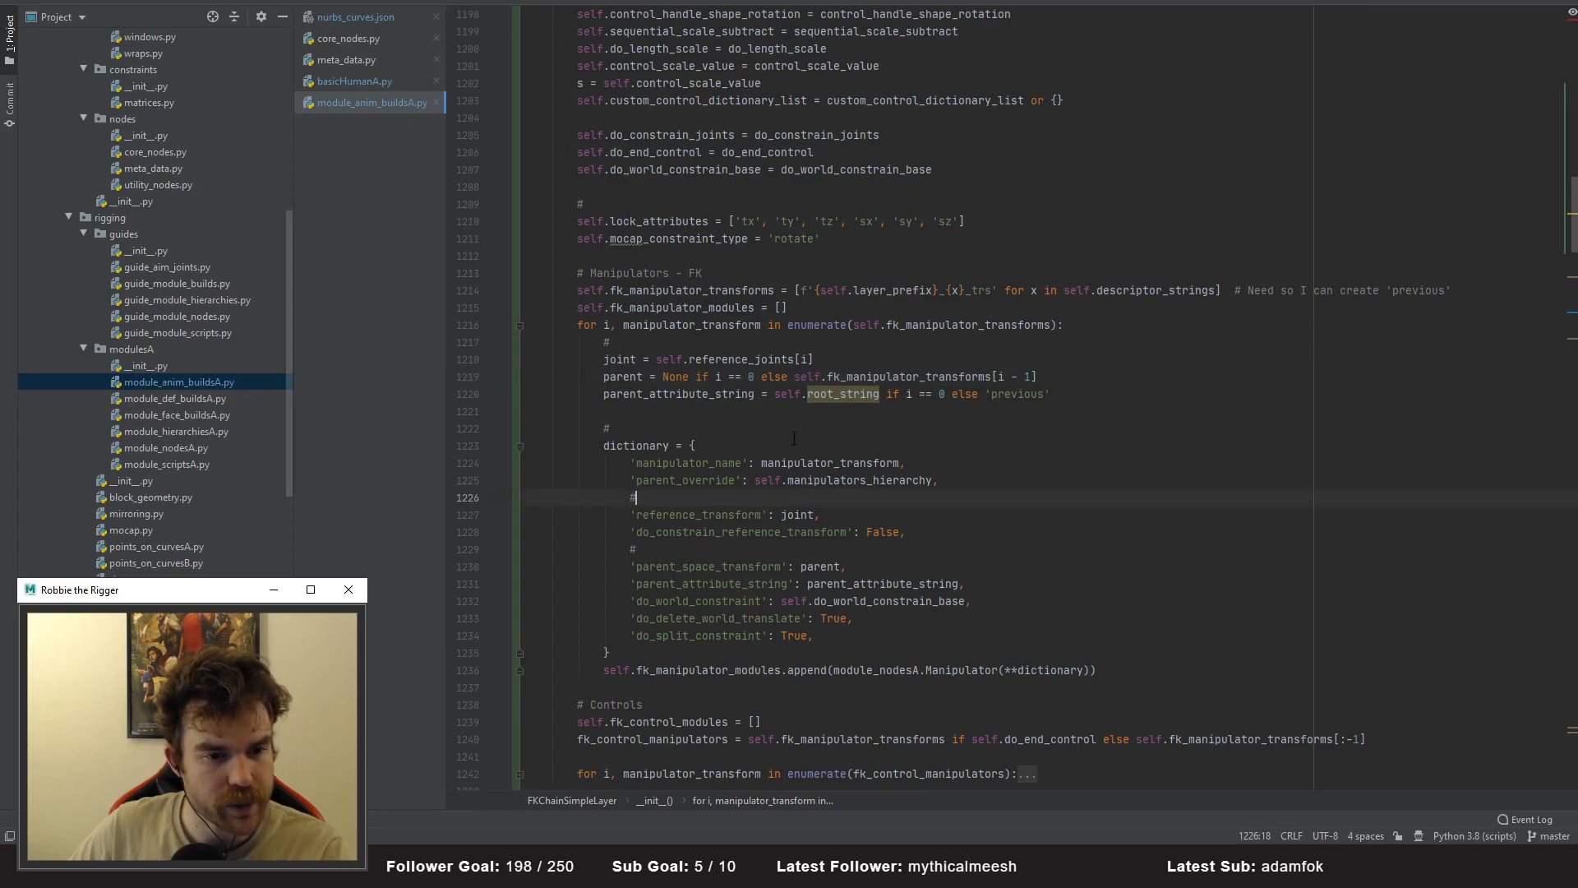
pyautogui.doubleClick(675, 394)
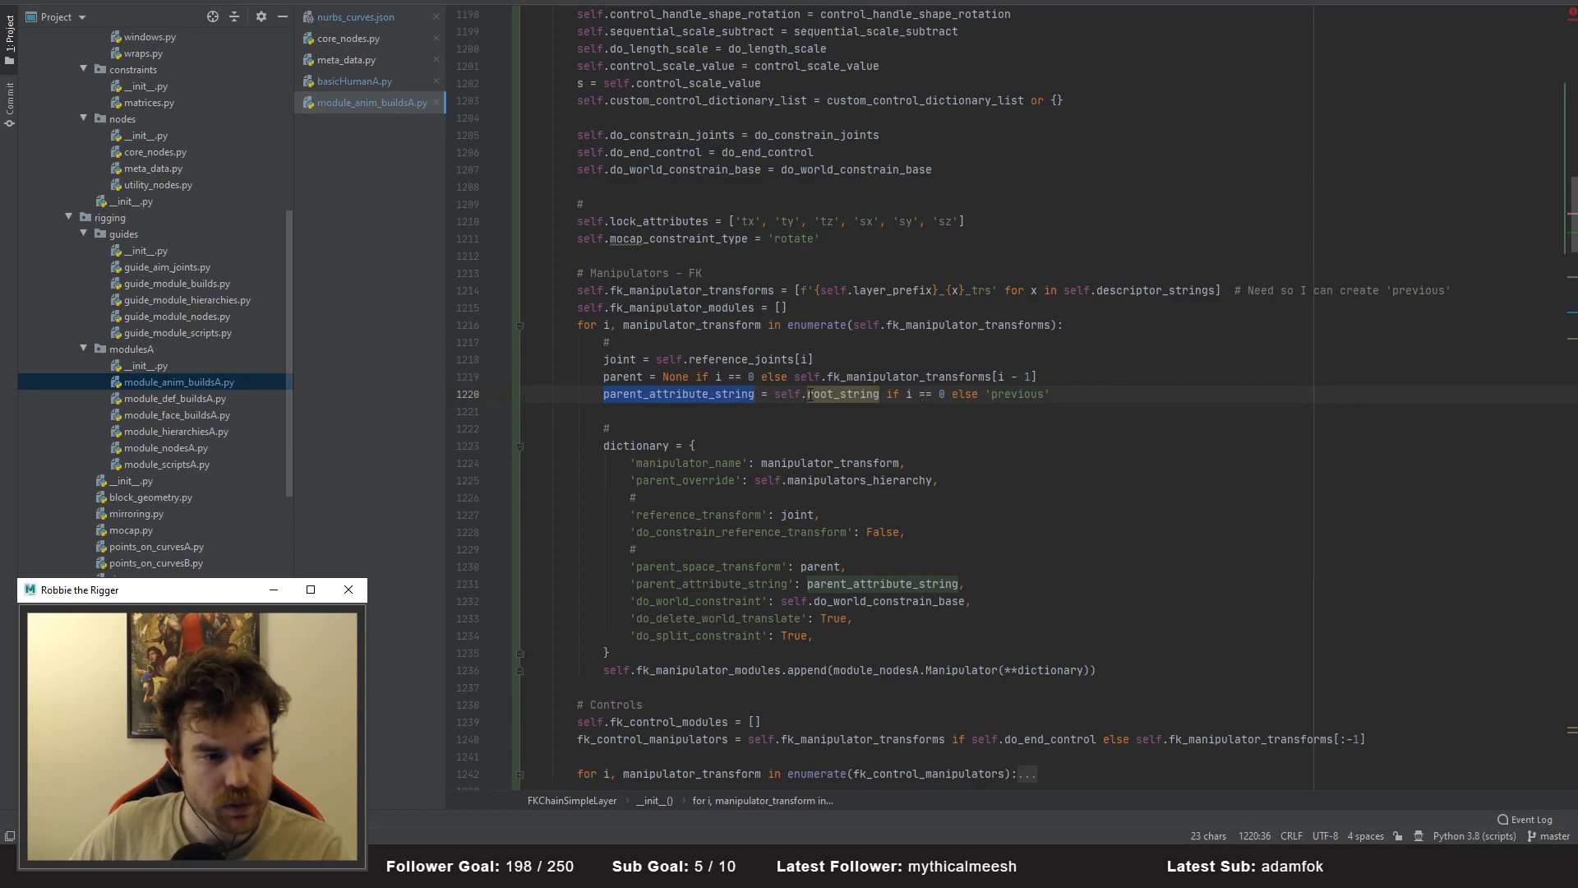
pyautogui.moveTo(775, 394); pyautogui.dragTo(985, 396)
pyautogui.press('BackSpace')
pyautogui.click(974, 424)
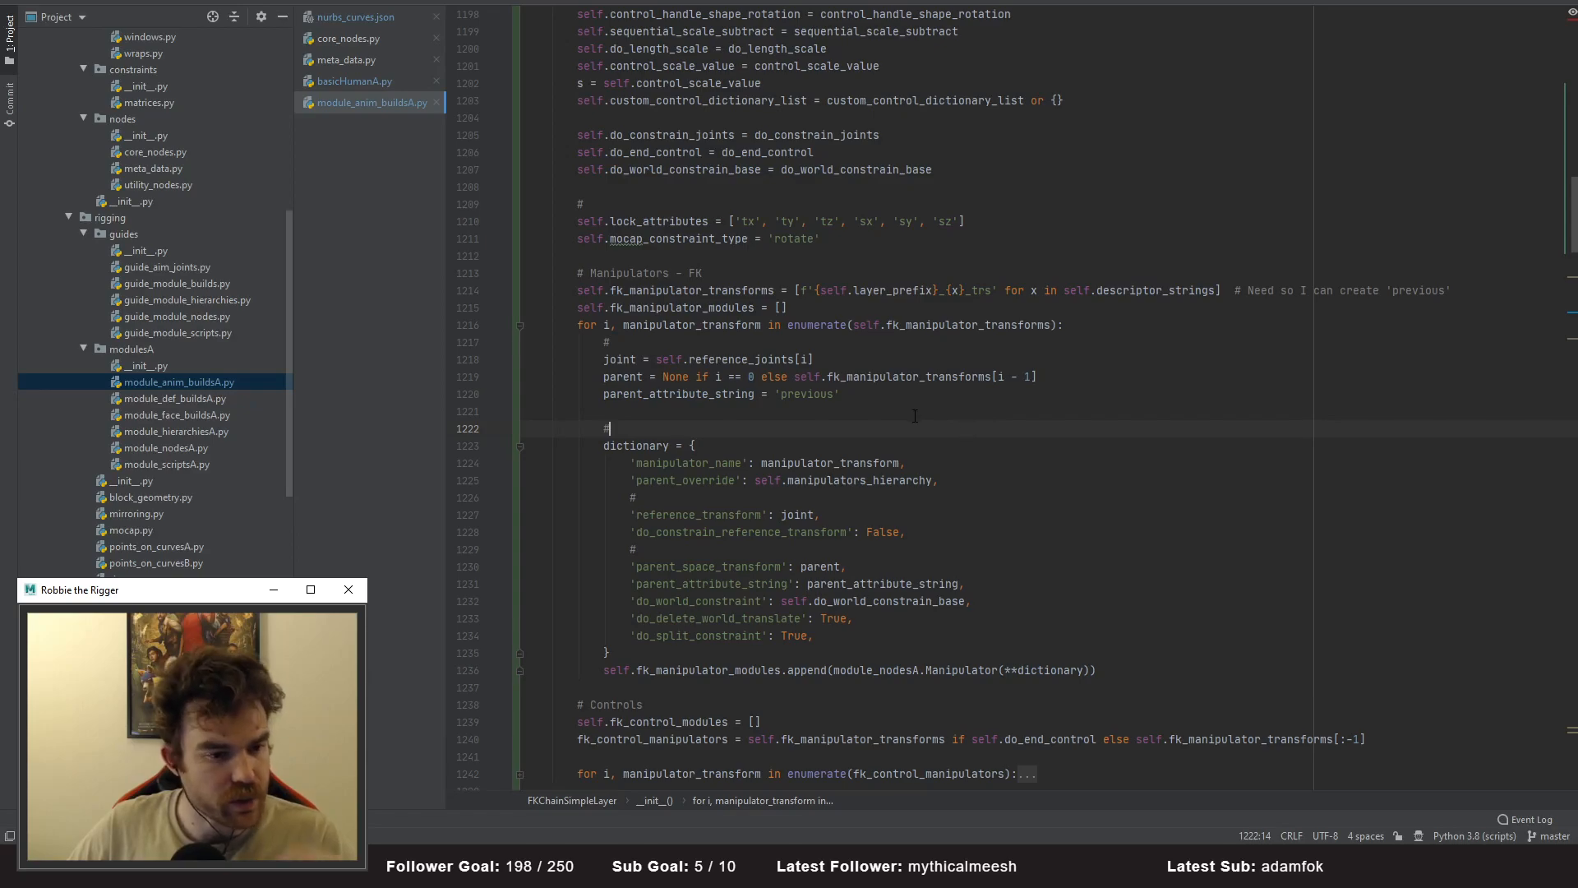
pyautogui.scroll(-2, 789, 392)
pyautogui.scroll(1, 786, 391)
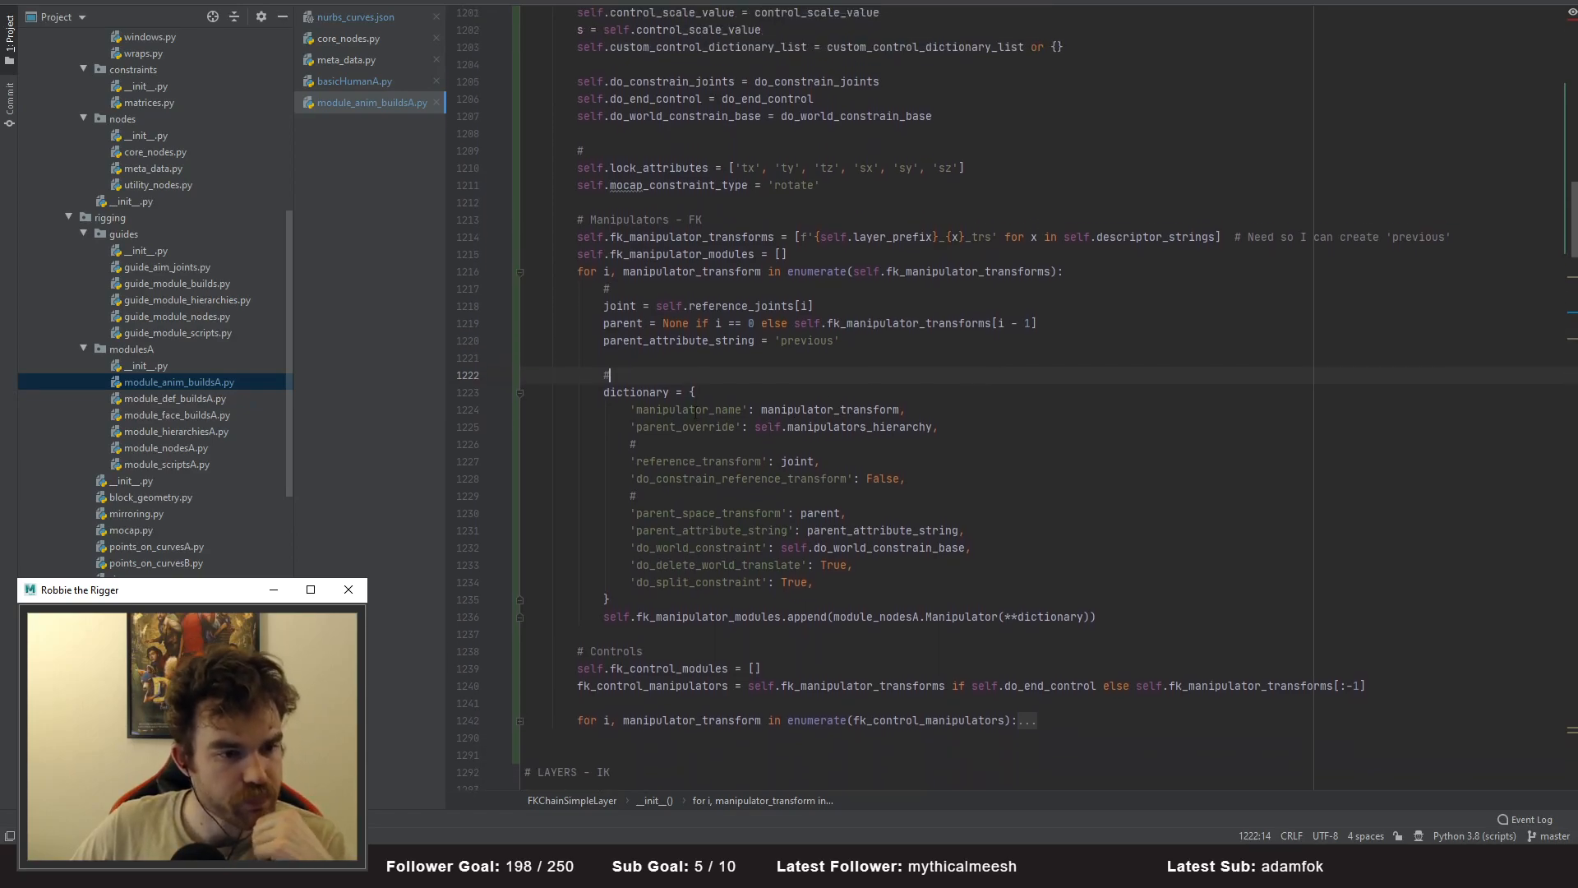
pyautogui.click(520, 394)
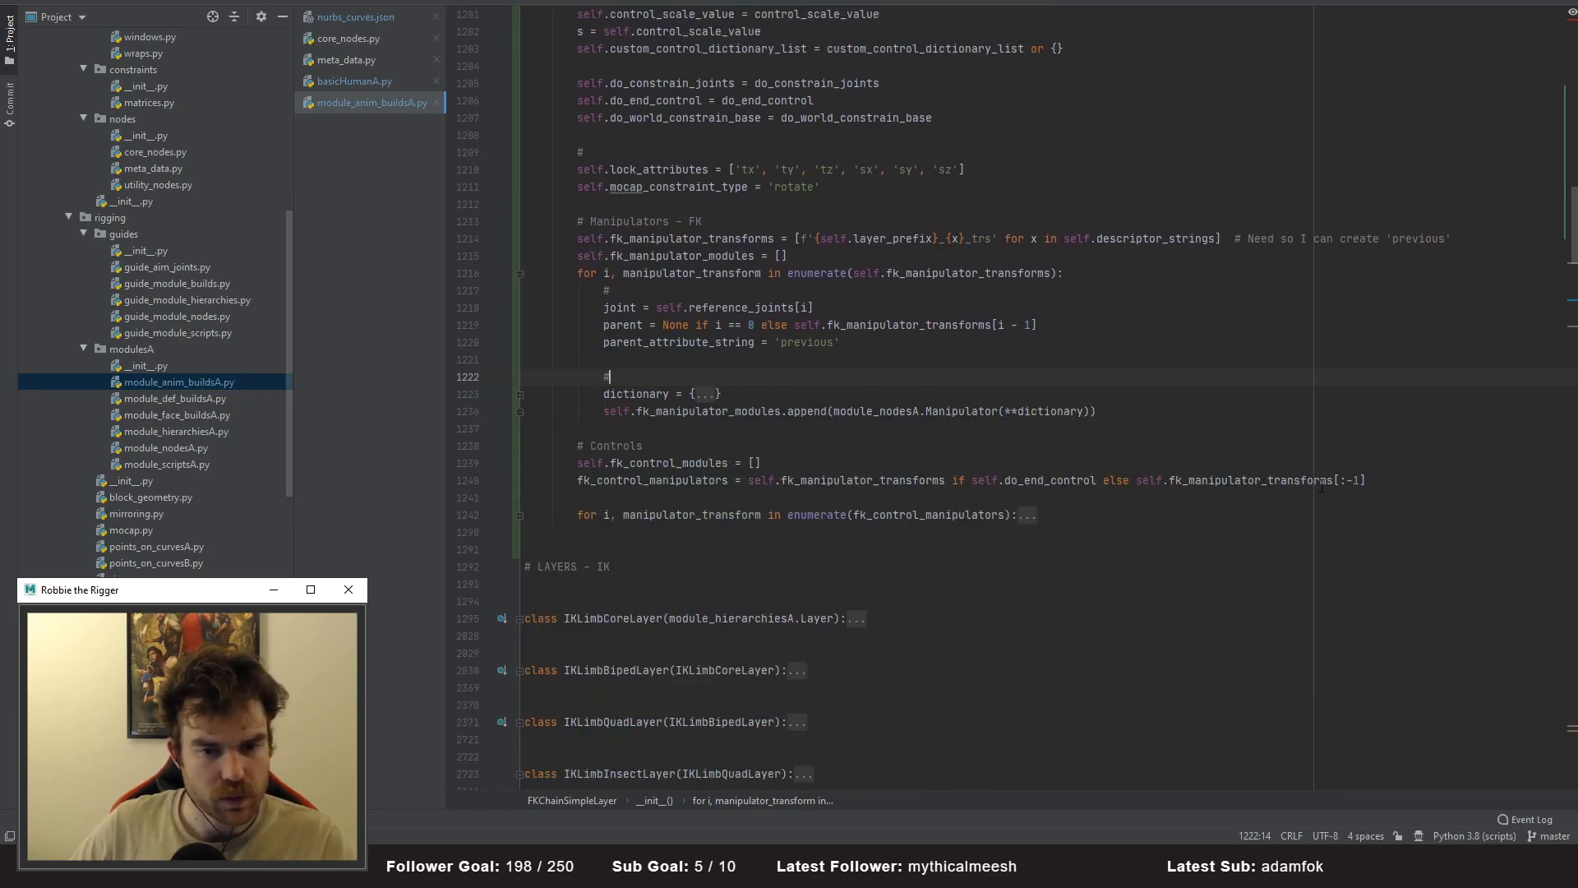
pyautogui.click(805, 445)
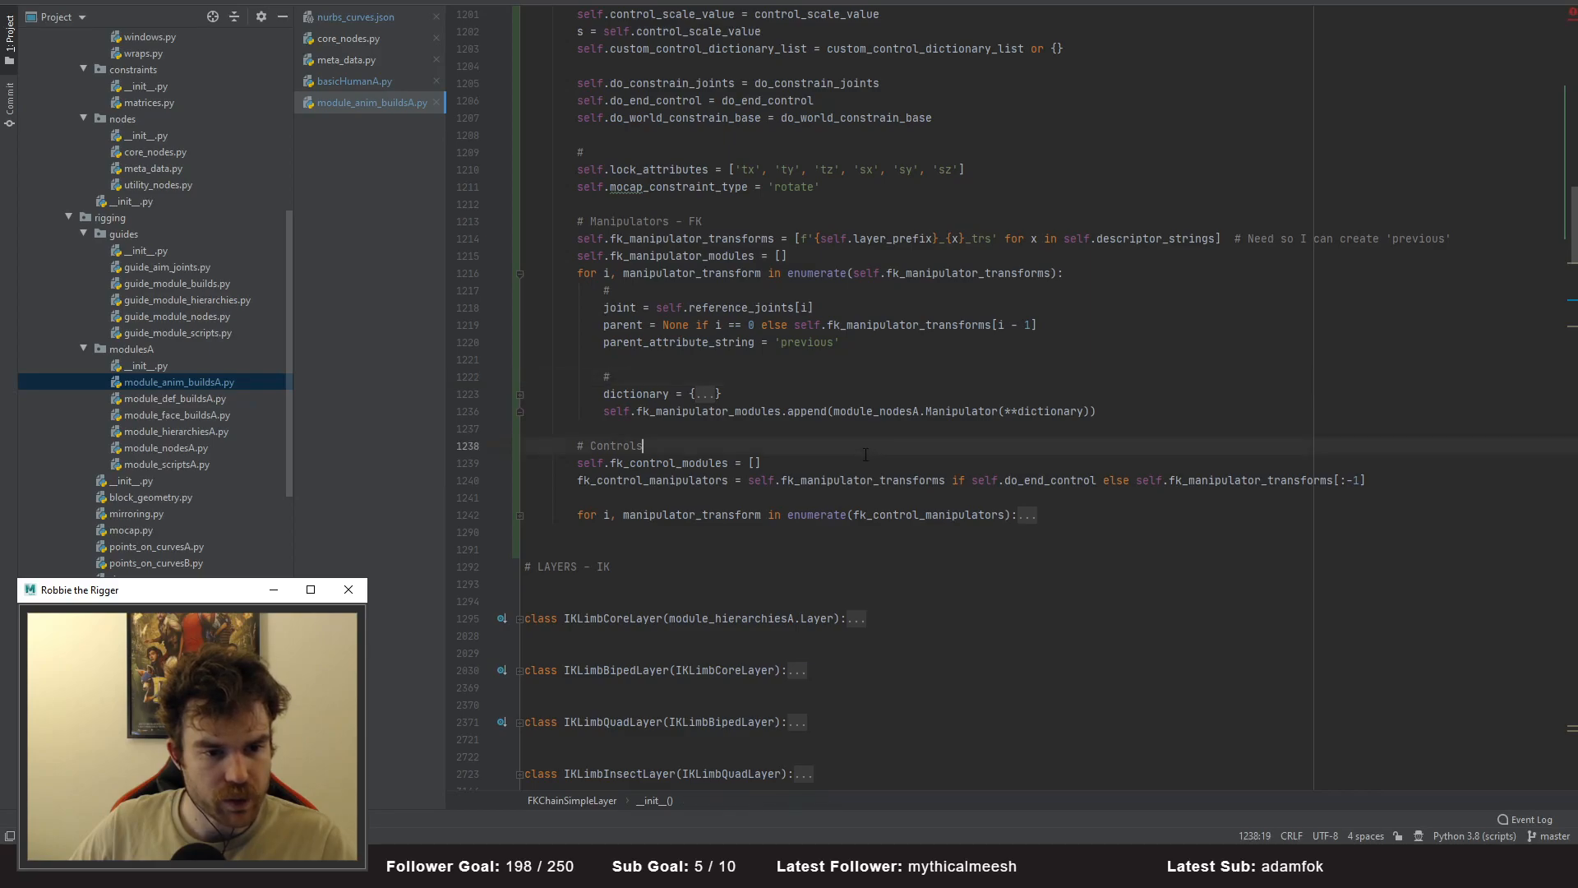
# - Examine the FK controls loop and its control_dictionary in FKChainSimpleLayer, folding both again when done
pyautogui.scroll(-1, 863, 463)
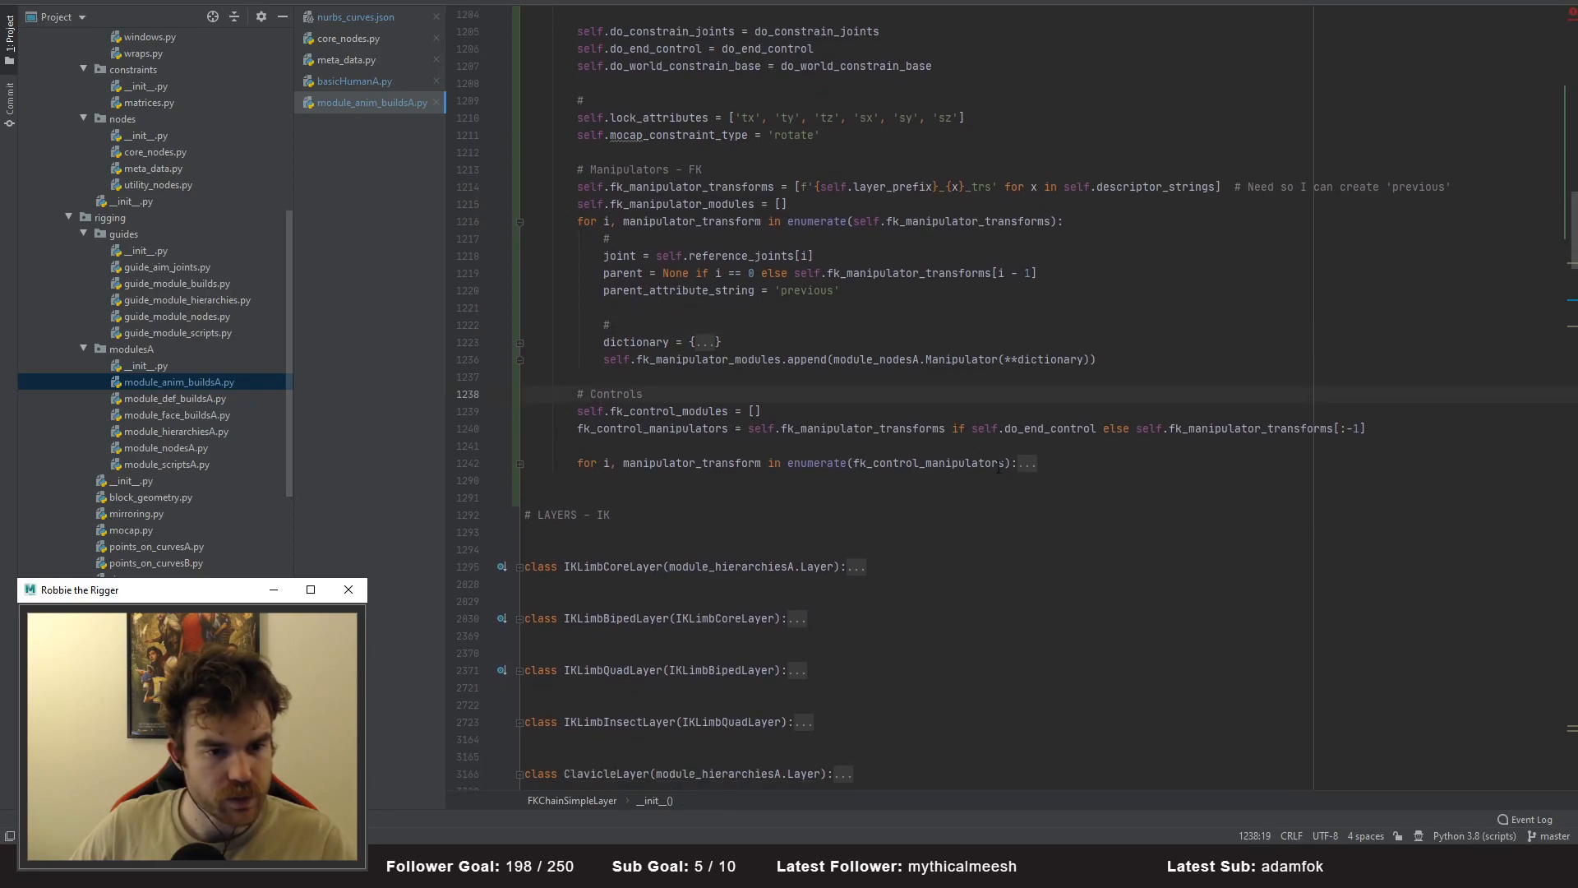
pyautogui.click(1026, 463)
pyautogui.scroll(-3, 820, 503)
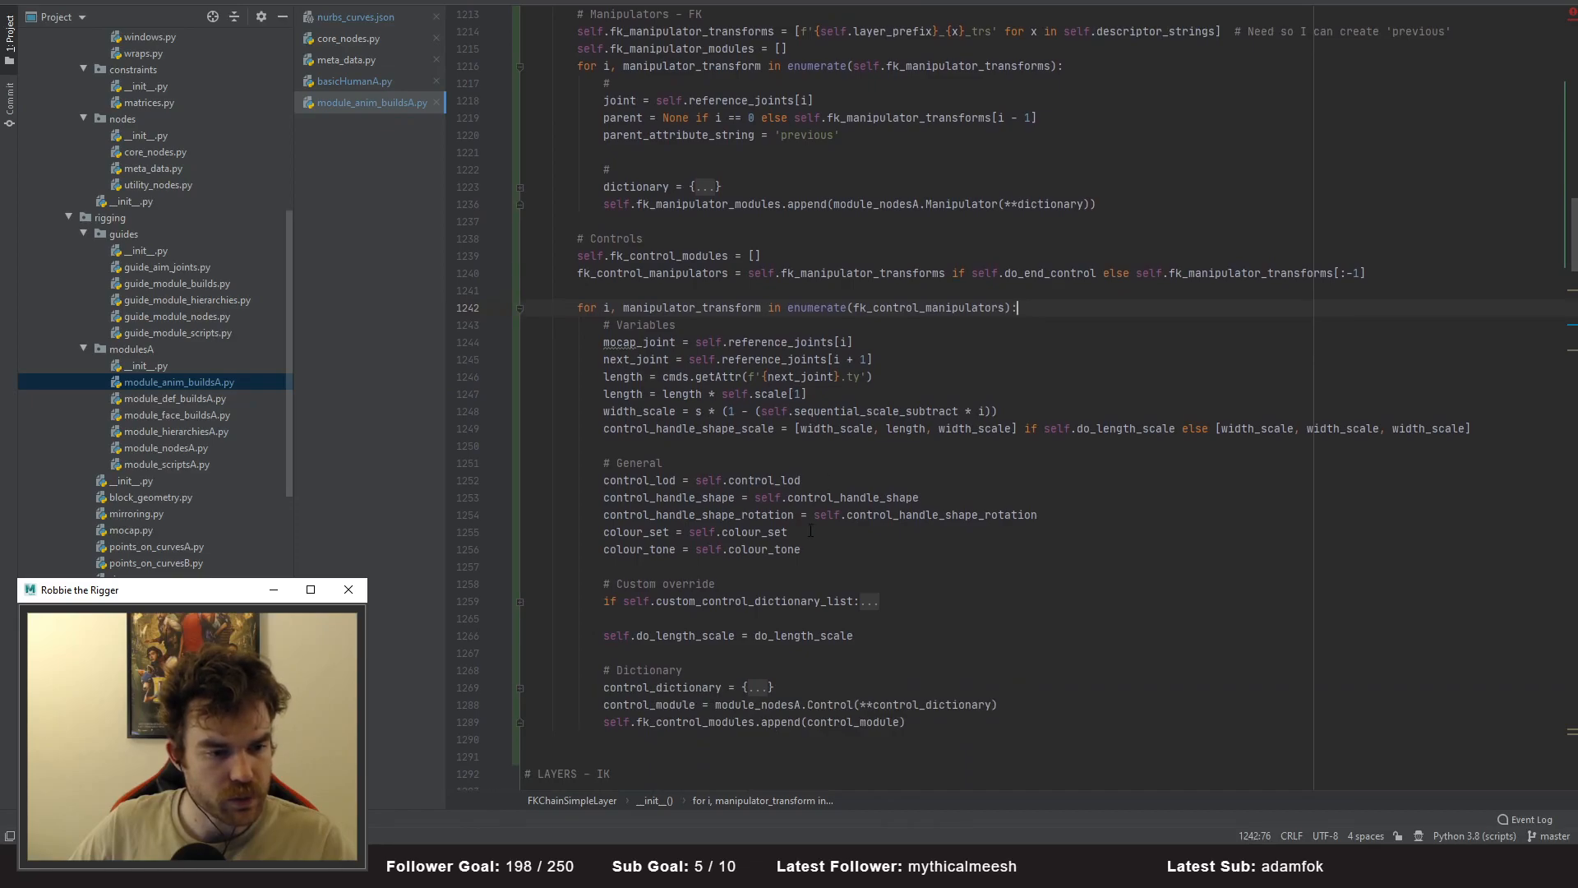
pyautogui.scroll(-3, 836, 466)
pyautogui.click(758, 532)
pyautogui.scroll(-2, 920, 482)
pyautogui.scroll(-1, 919, 482)
pyautogui.scroll(5, 740, 534)
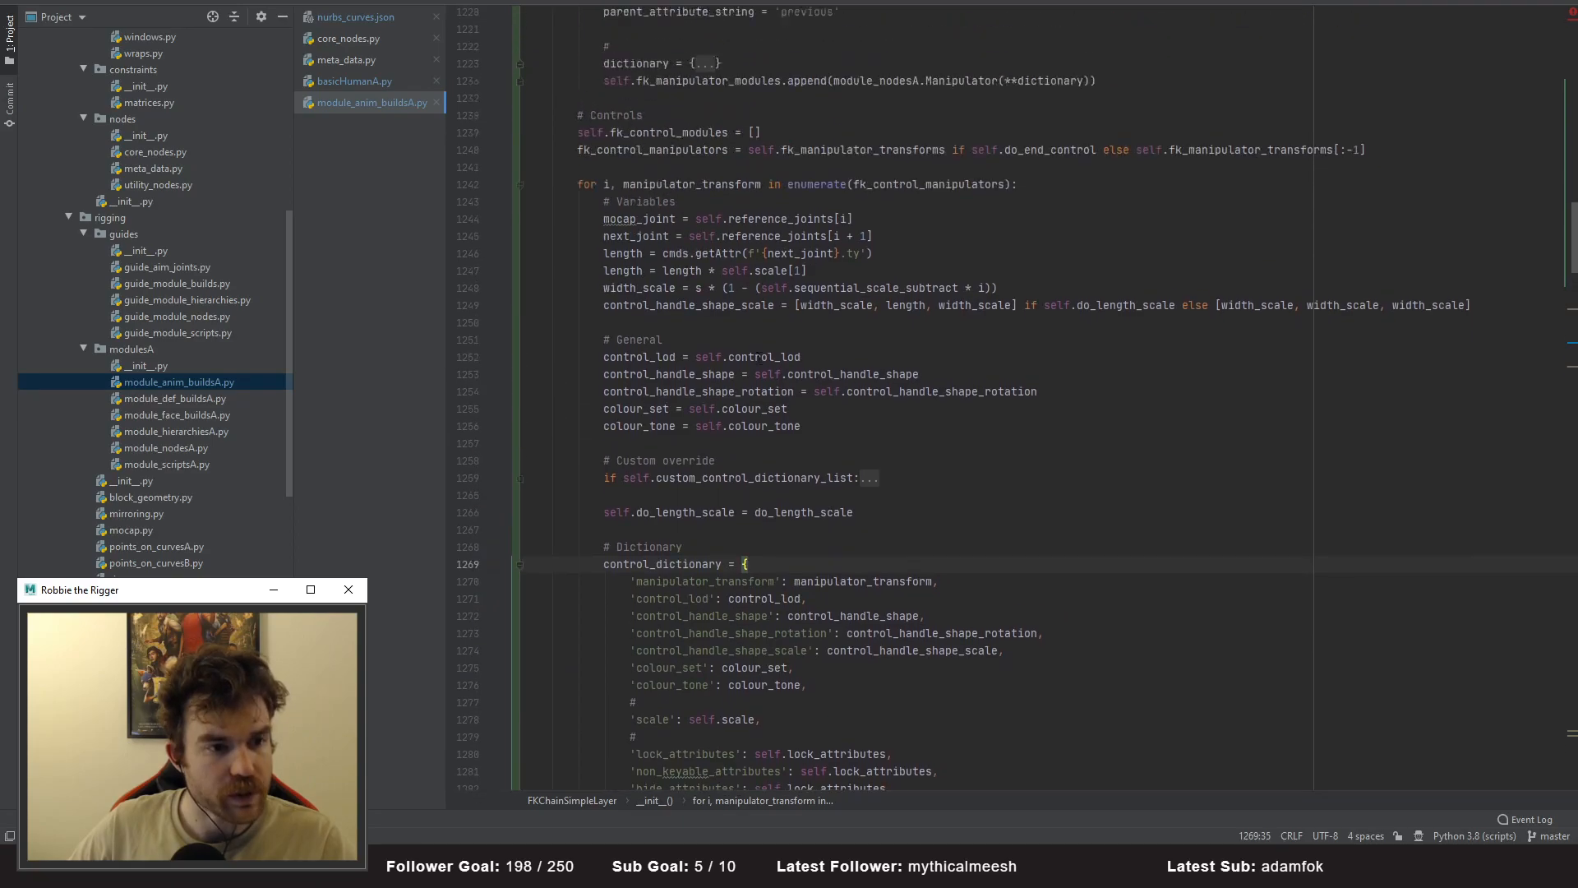
pyautogui.click(519, 635)
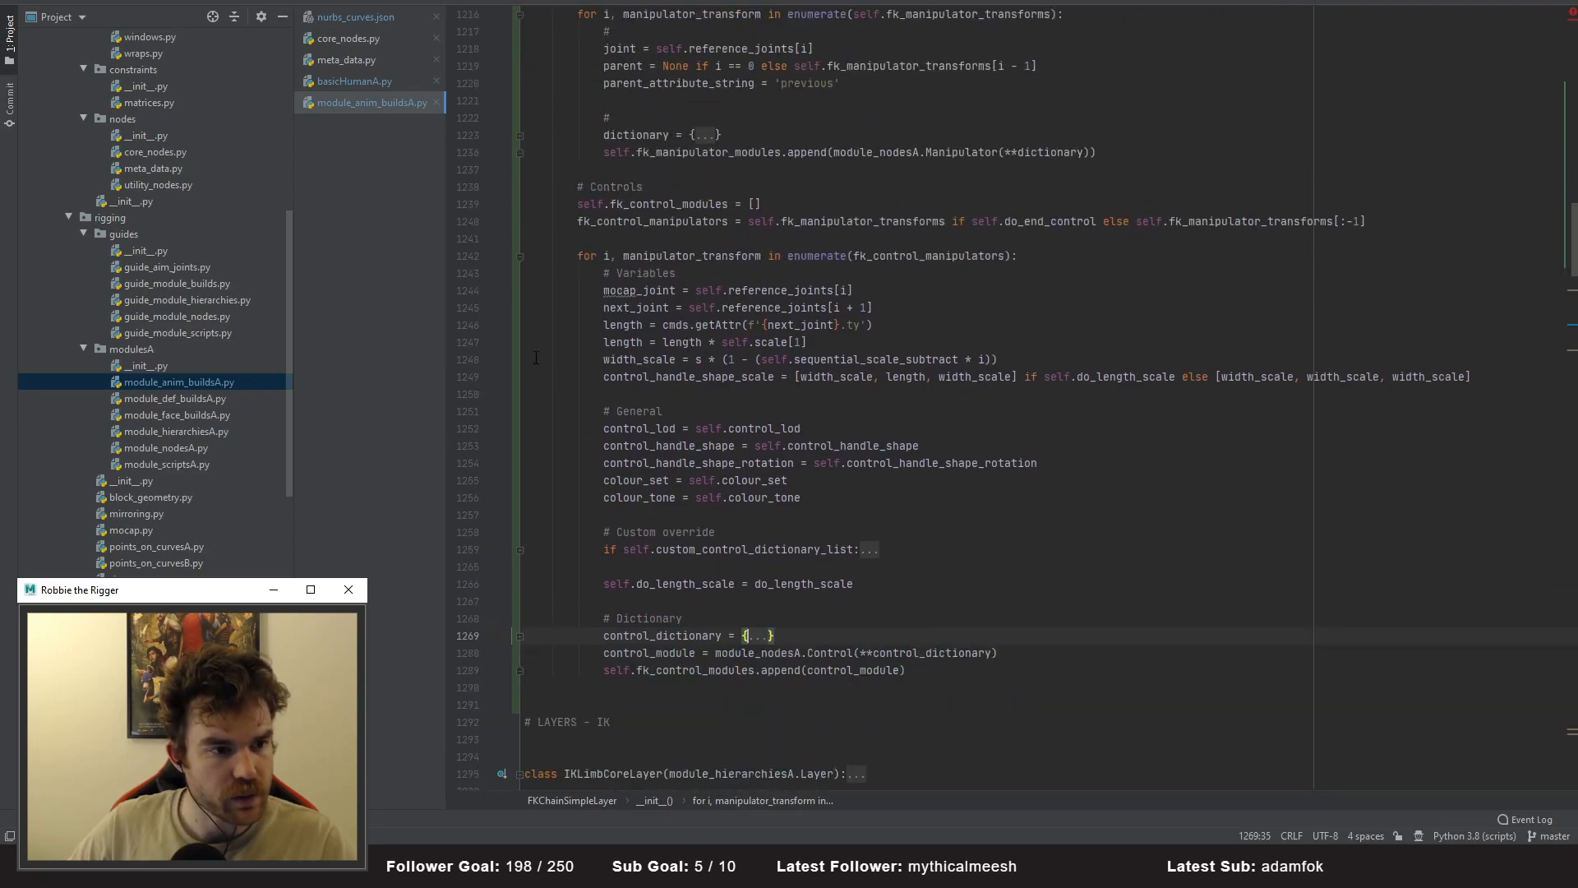
pyautogui.click(520, 256)
pyautogui.scroll(2, 720, 390)
pyautogui.scroll(2, 720, 390)
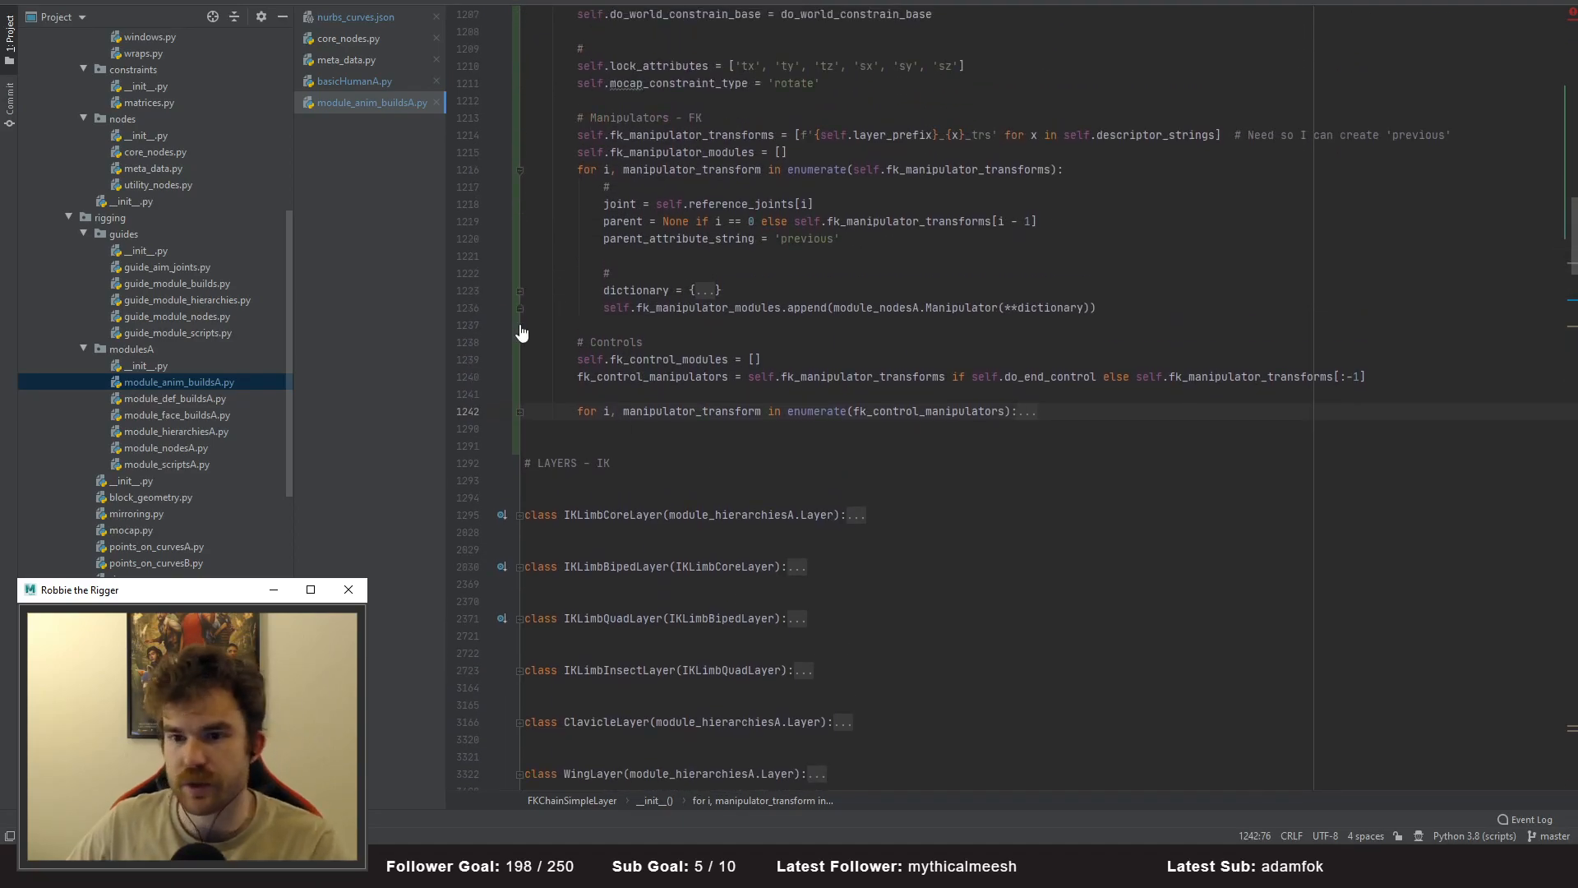
pyautogui.click(612, 425)
pyautogui.scroll(19, 611, 425)
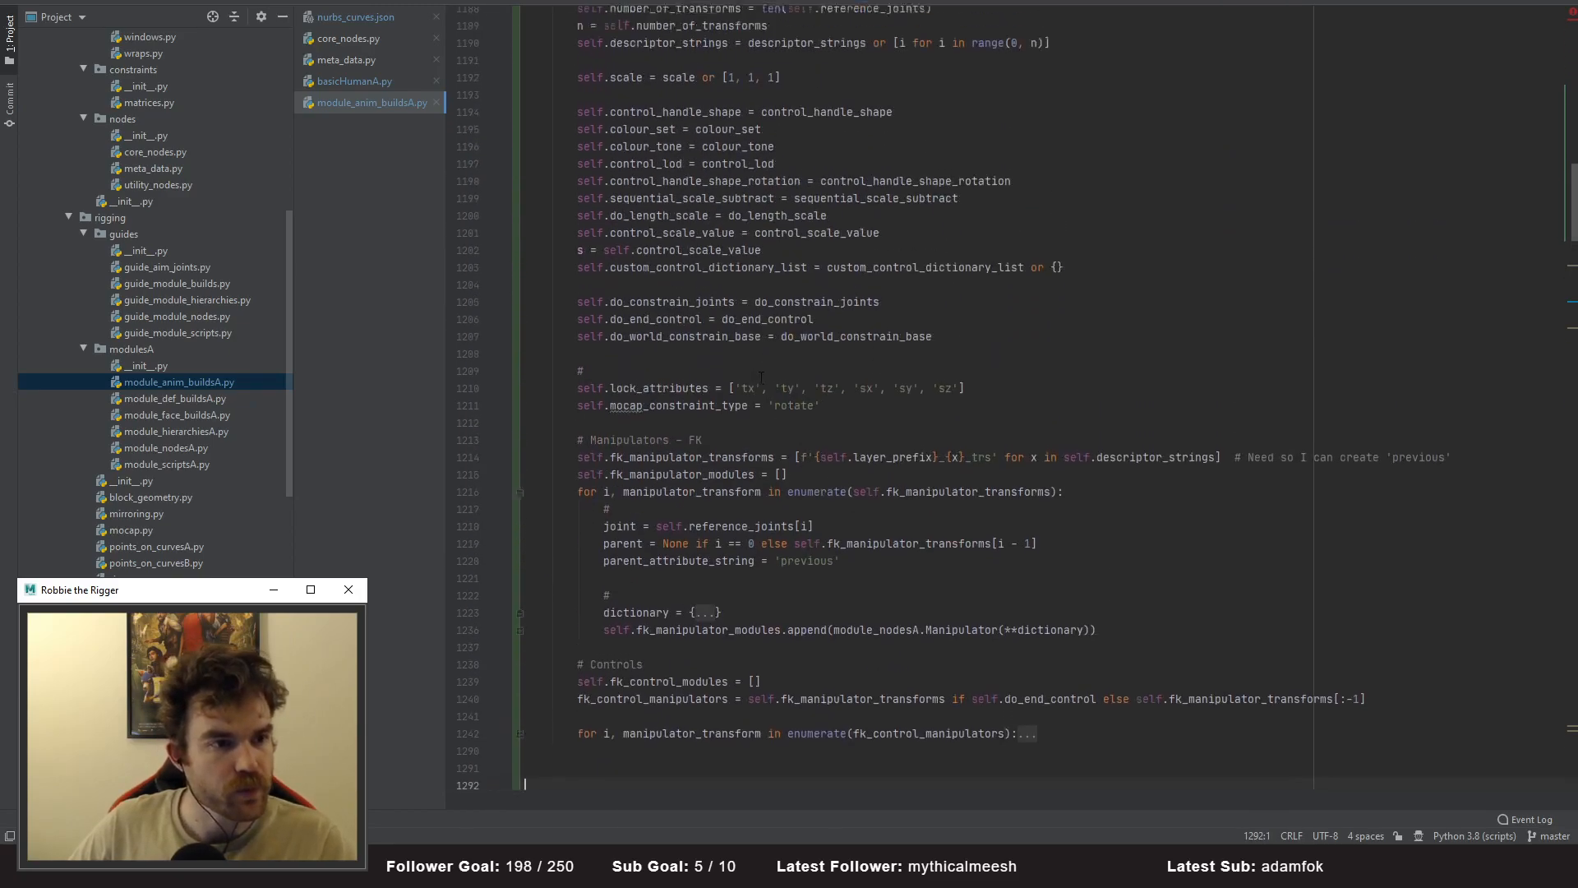
# - Copy FKChainLayer's methods from build_fk_manipulators through build, and paste them at the end of FKChainSimpleLayer
pyautogui.scroll(8, 604, 306)
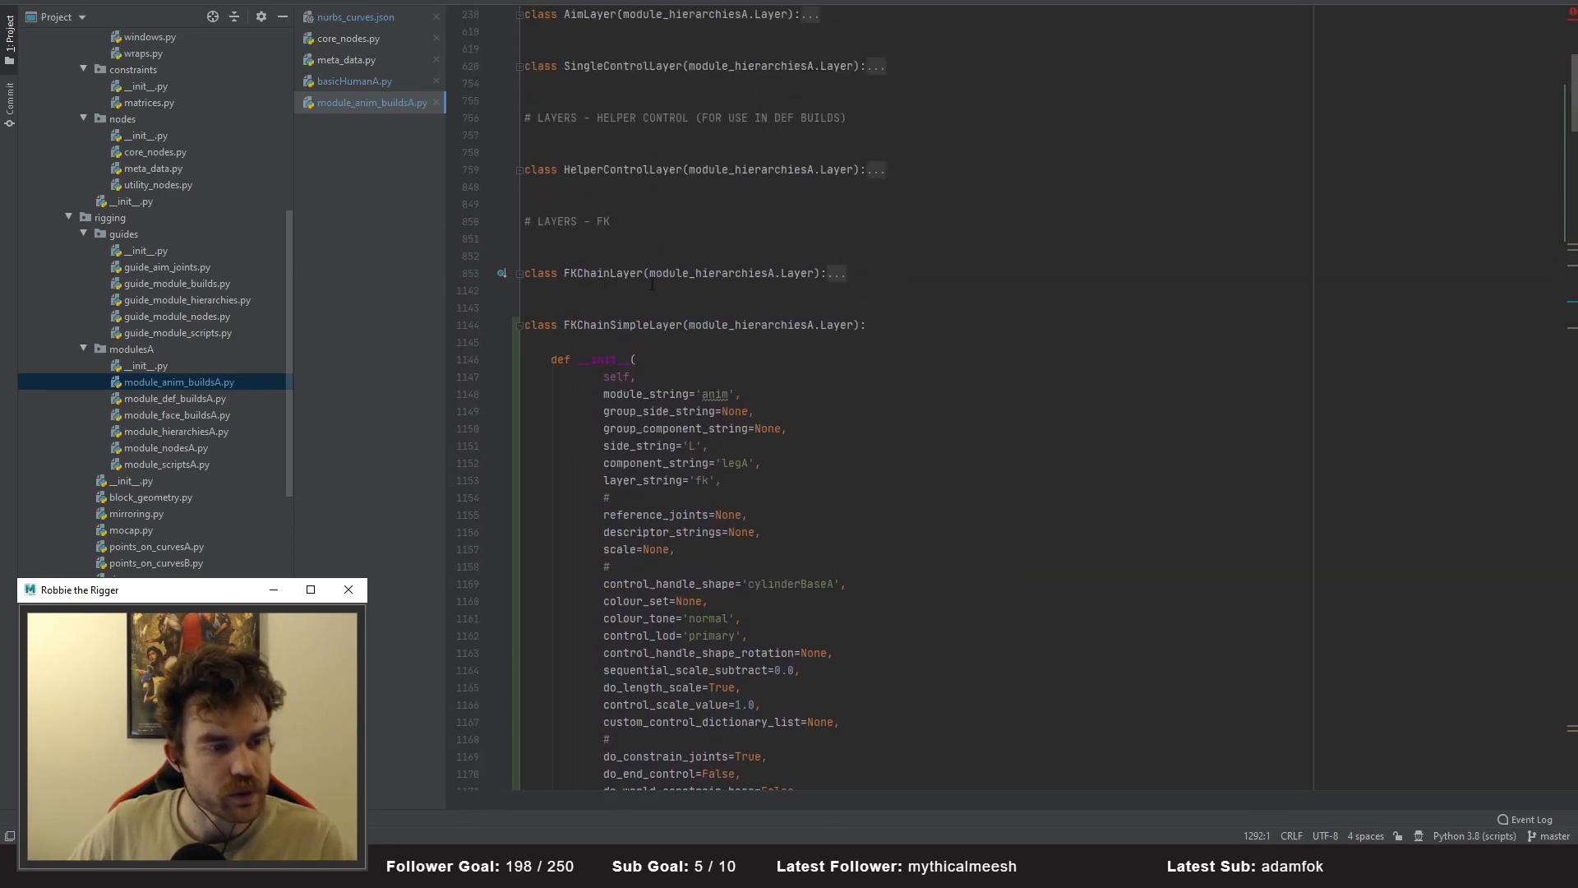
pyautogui.click(835, 272)
pyautogui.scroll(-17, 835, 262)
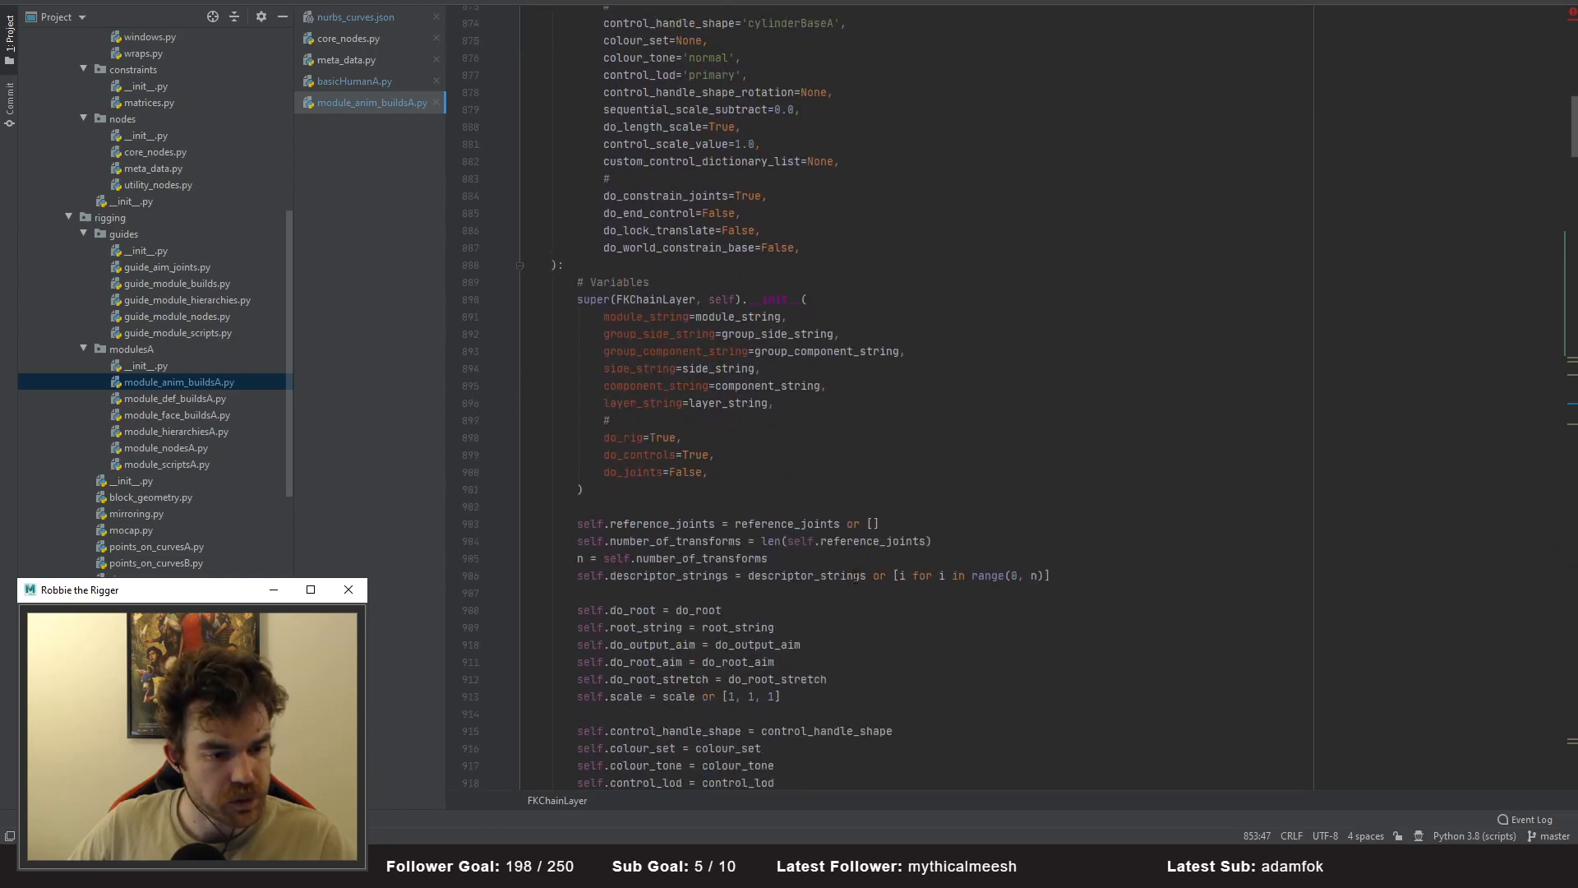
pyautogui.scroll(-2, 753, 397)
pyautogui.moveTo(1573, 159); pyautogui.dragTo(1567, 231)
pyautogui.scroll(1, 865, 372)
pyautogui.moveTo(822, 456); pyautogui.dragTo(350, 245)
pyautogui.scroll(-20, 926, 596)
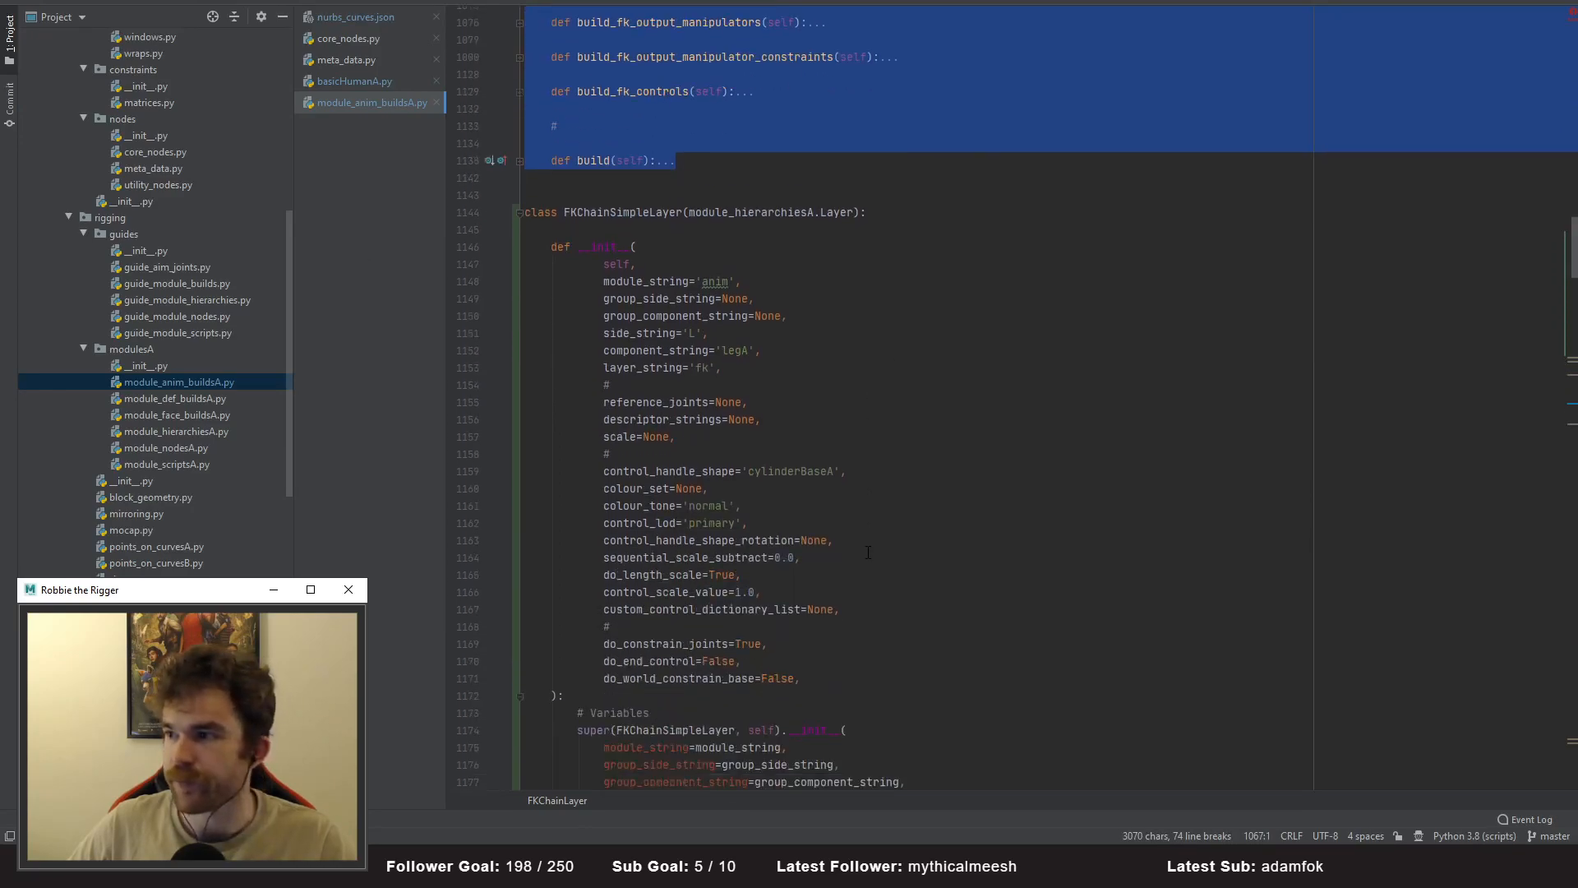
pyautogui.scroll(-6, 681, 673)
pyautogui.click(645, 577)
pyautogui.hotkey('ctrl', 'v')
pyautogui.scroll(5, 843, 520)
pyautogui.scroll(4, 843, 521)
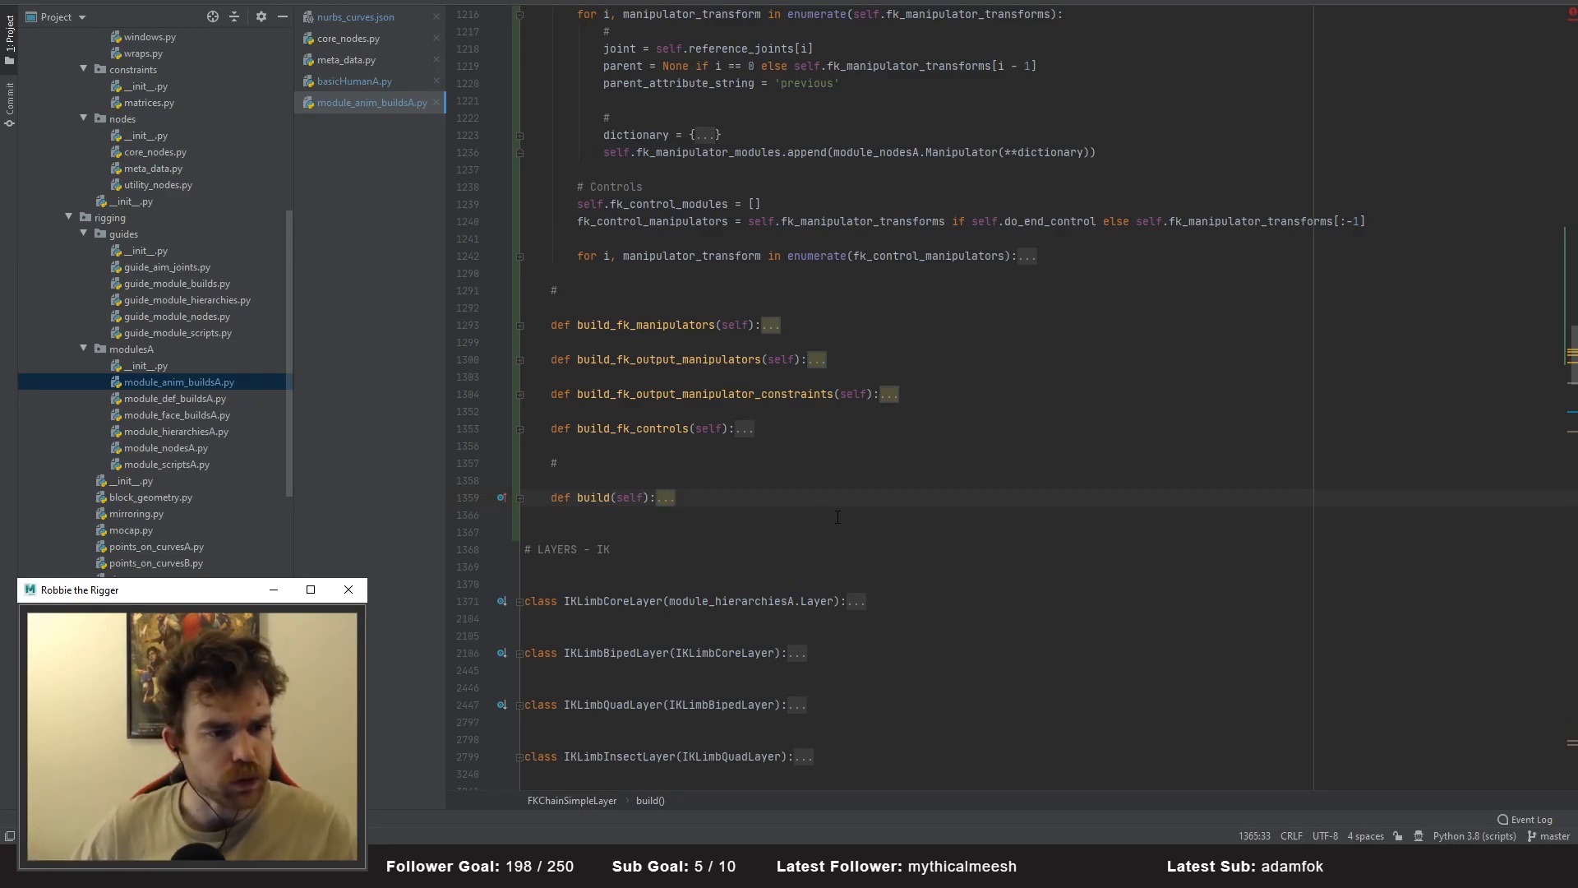
pyautogui.scroll(1, 800, 504)
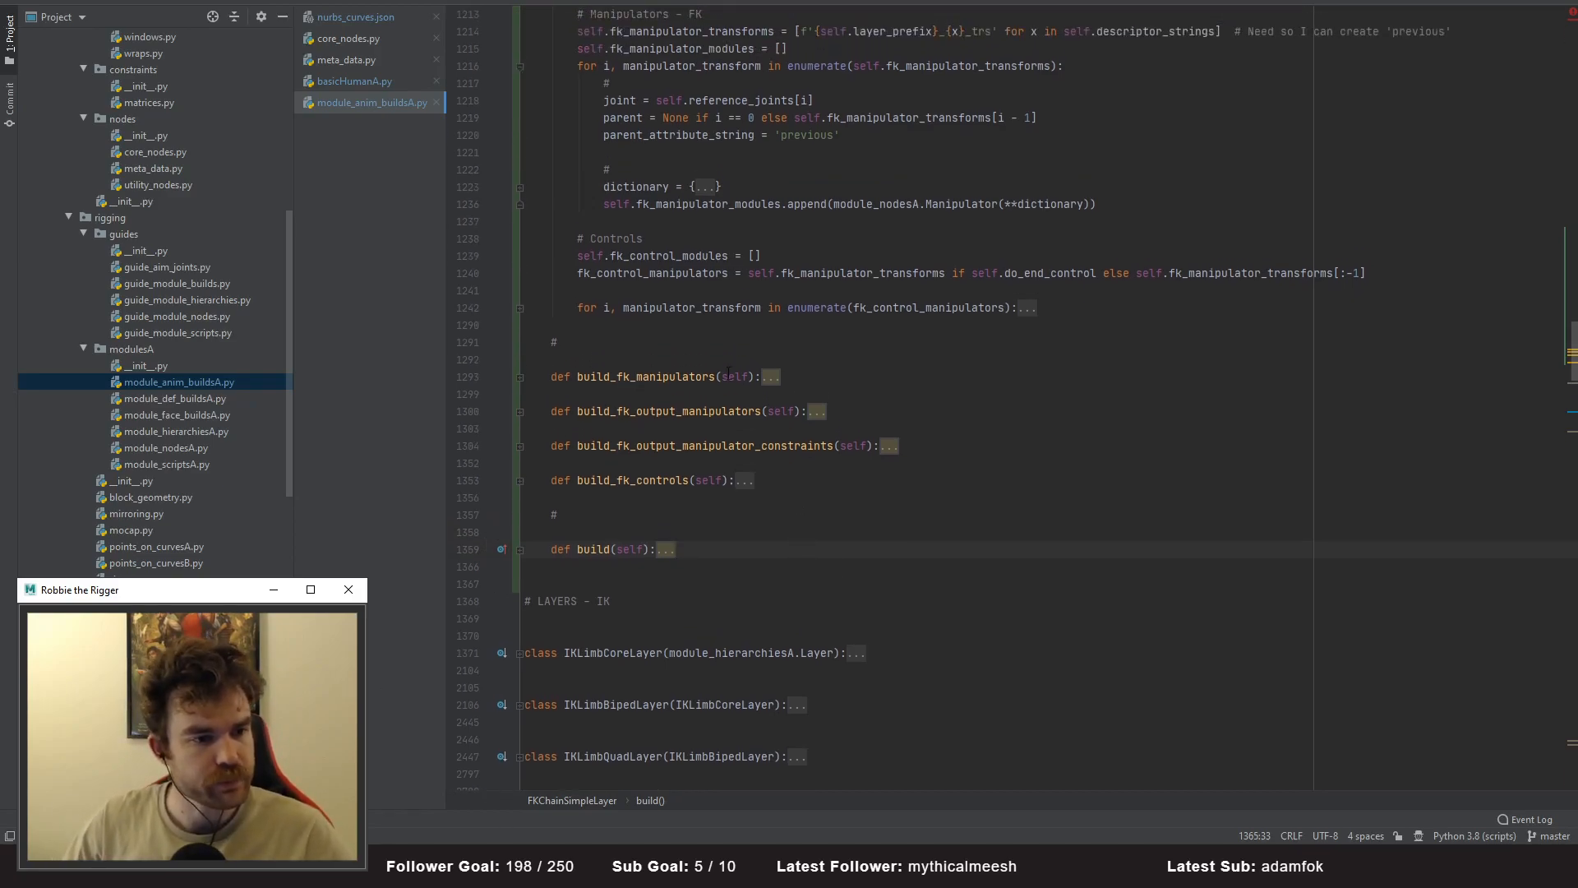
# - Delete the if self.do_root block that builds the root manipulator from build_fk_manipulators in FKChainSimpleLayer
pyautogui.click(771, 378)
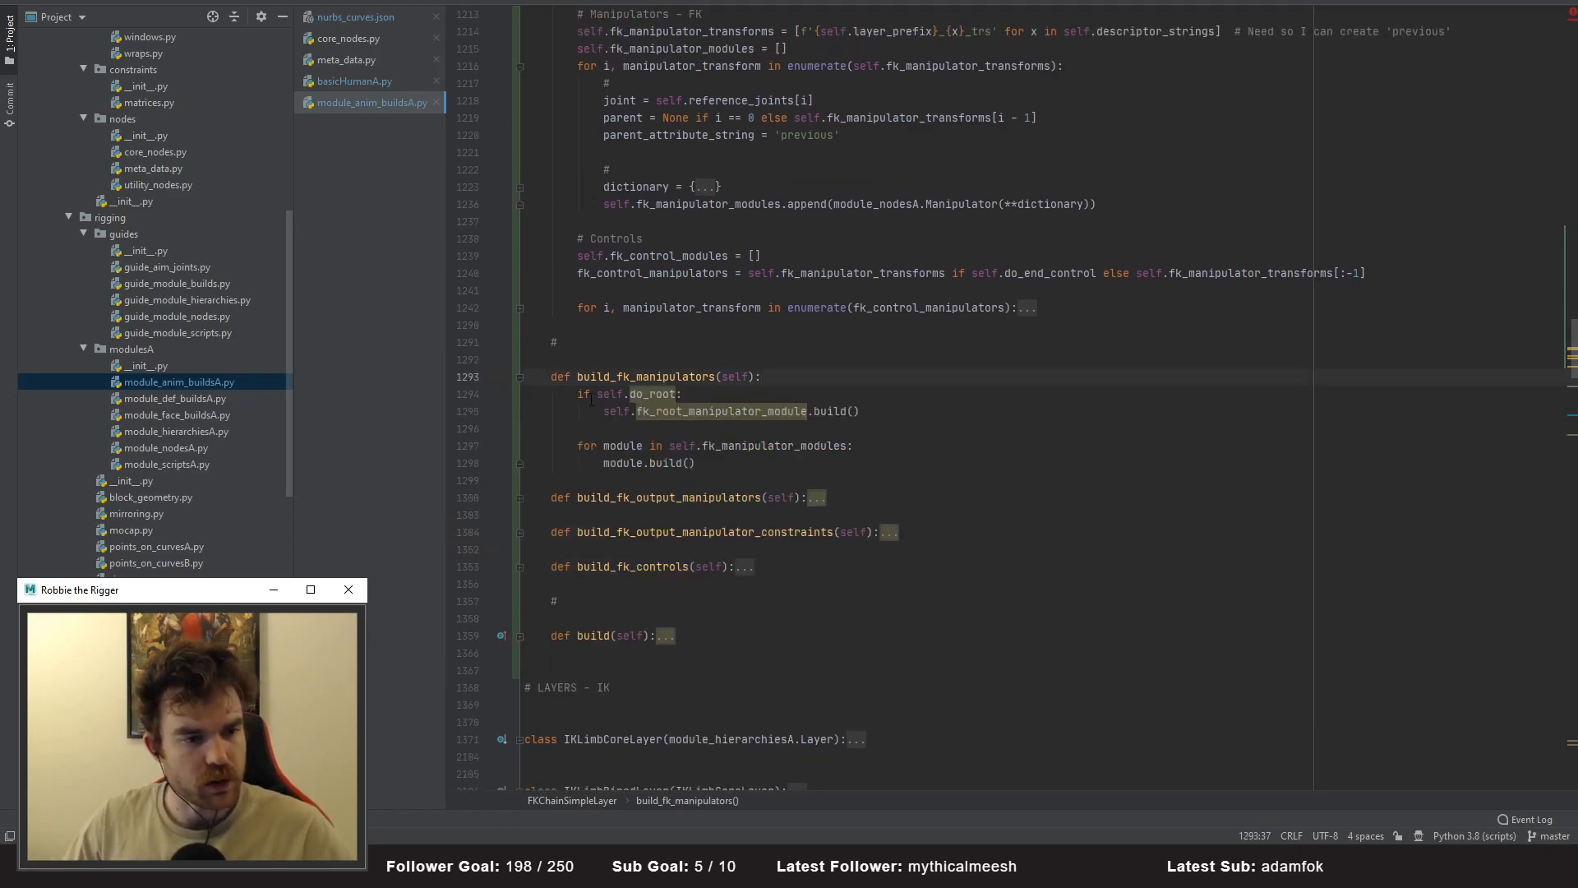
pyautogui.moveTo(535, 428); pyautogui.dragTo(469, 402)
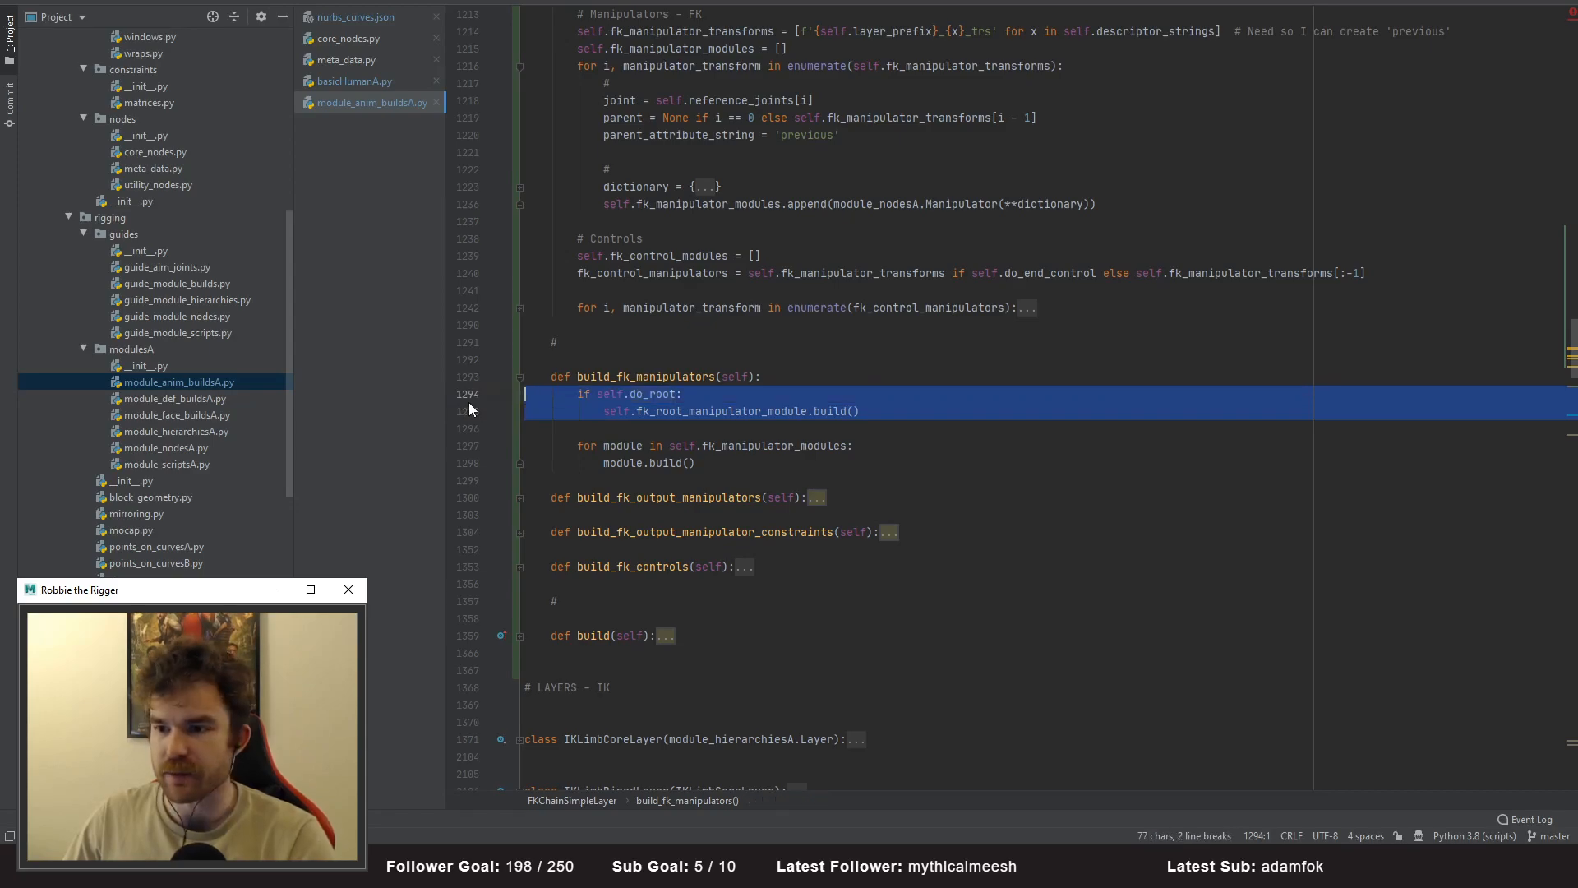
pyautogui.press('Delete')
pyautogui.press('Delete')
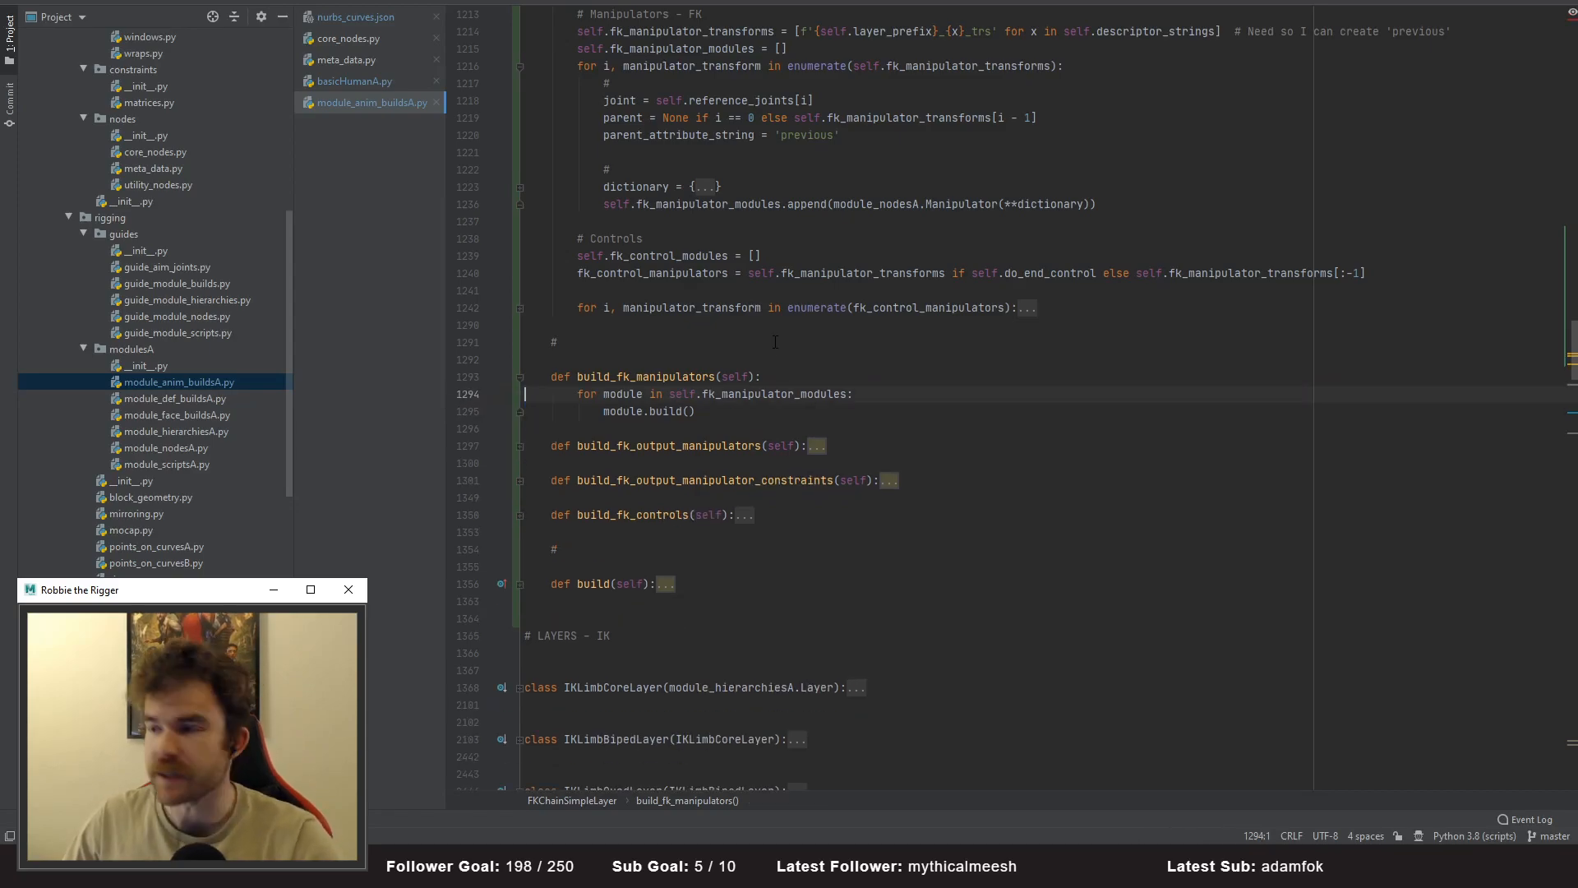
pyautogui.click(932, 515)
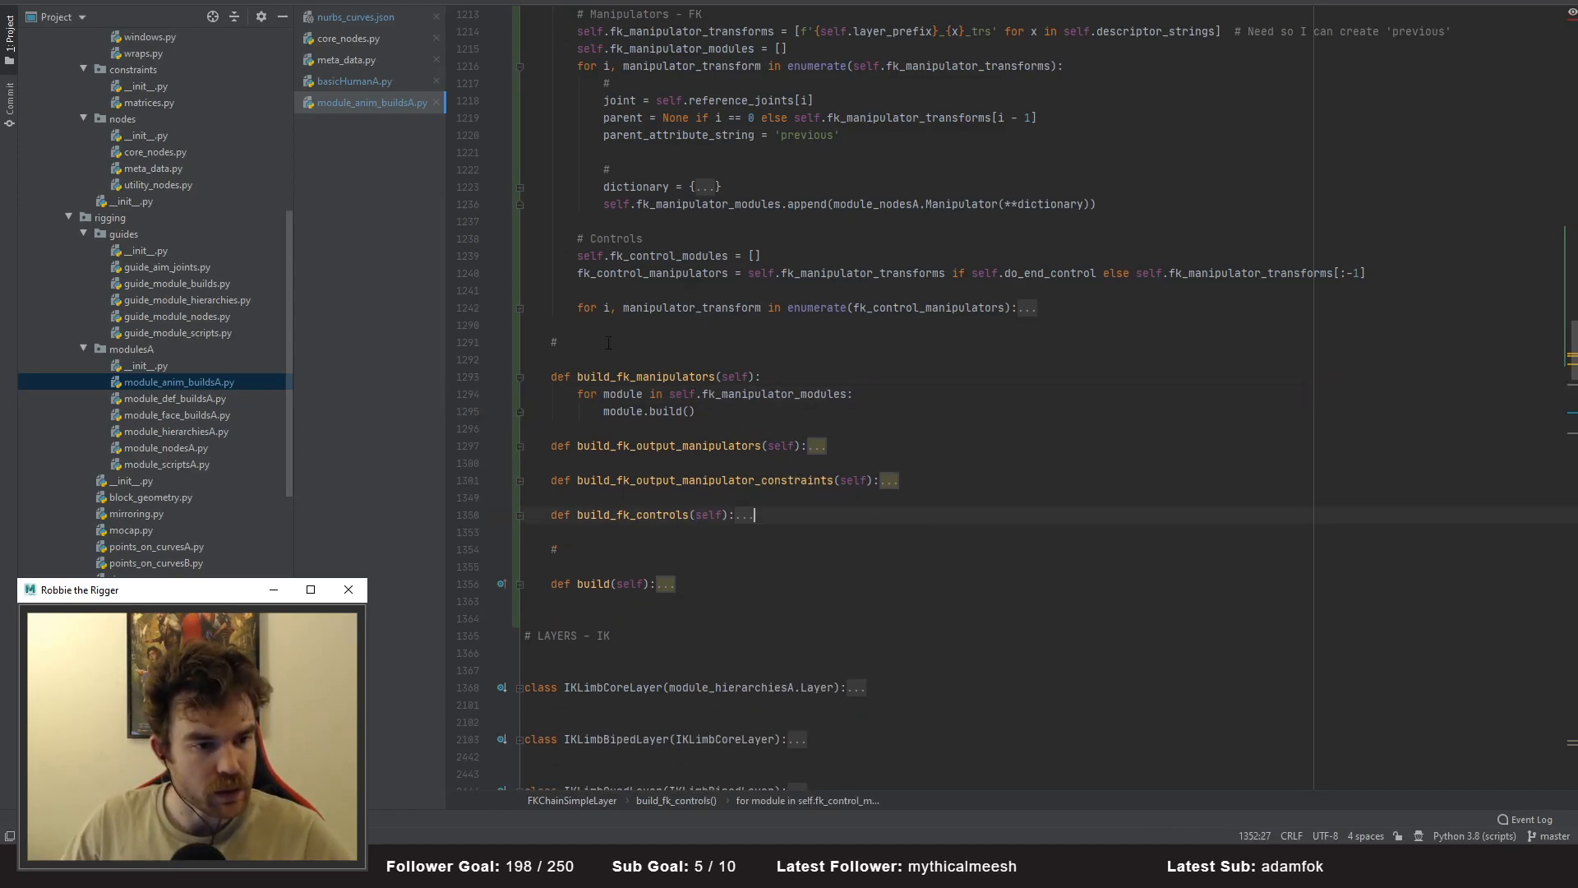
# - Delete the build_fk_output_manipulators and build_fk_output_manipulator_constraints methods from FKChainSimpleLayer
pyautogui.click(816, 445)
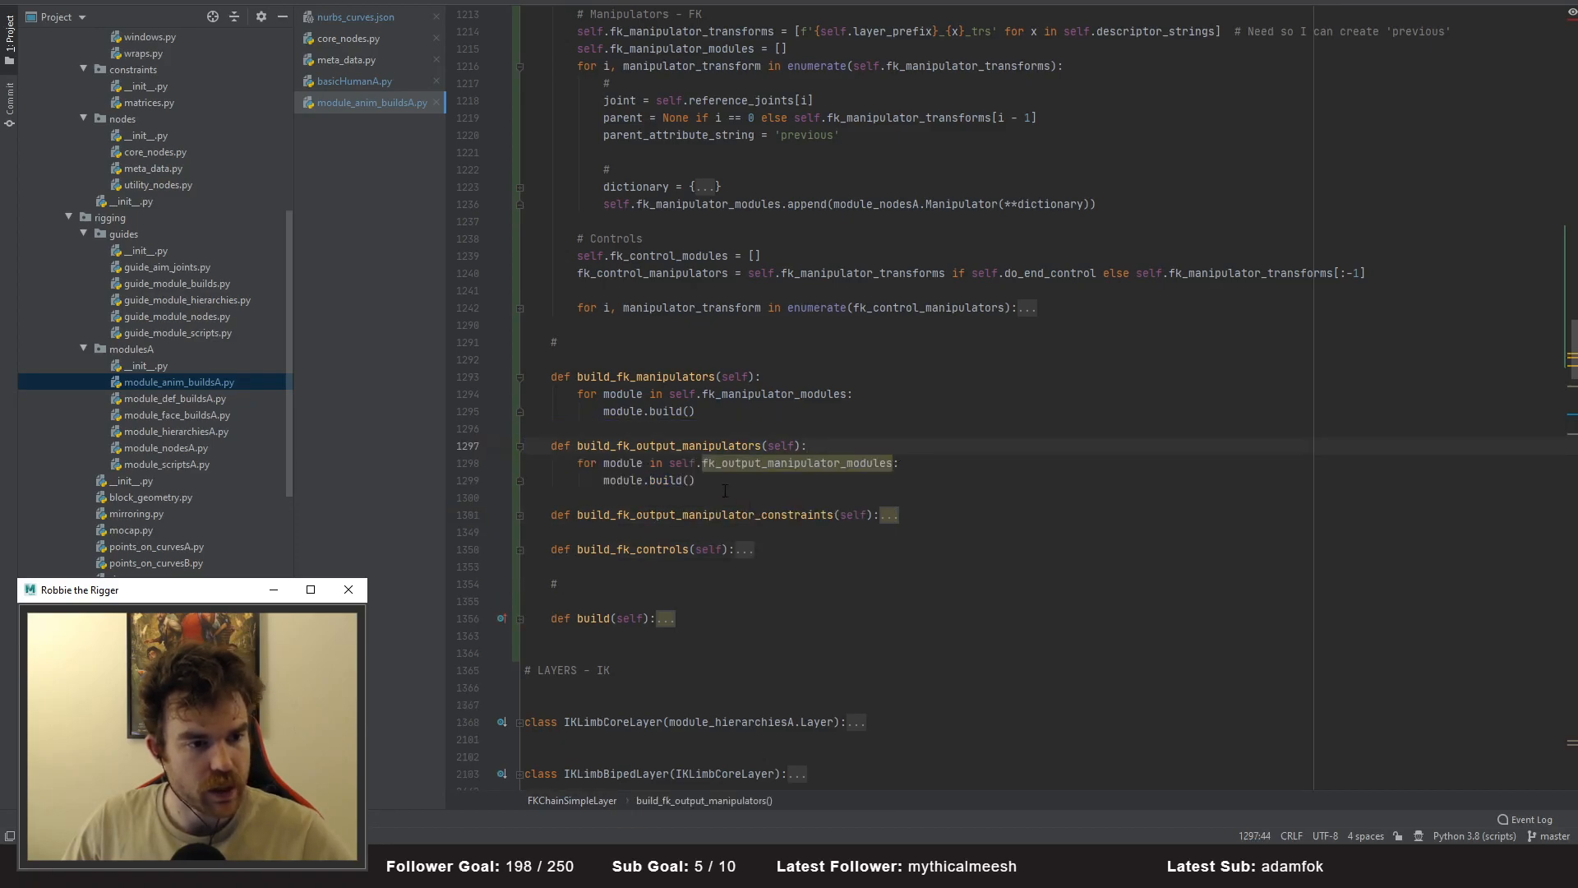
pyautogui.moveTo(725, 490); pyautogui.dragTo(430, 448)
pyautogui.press('BackSpace')
pyautogui.press('BackSpace')
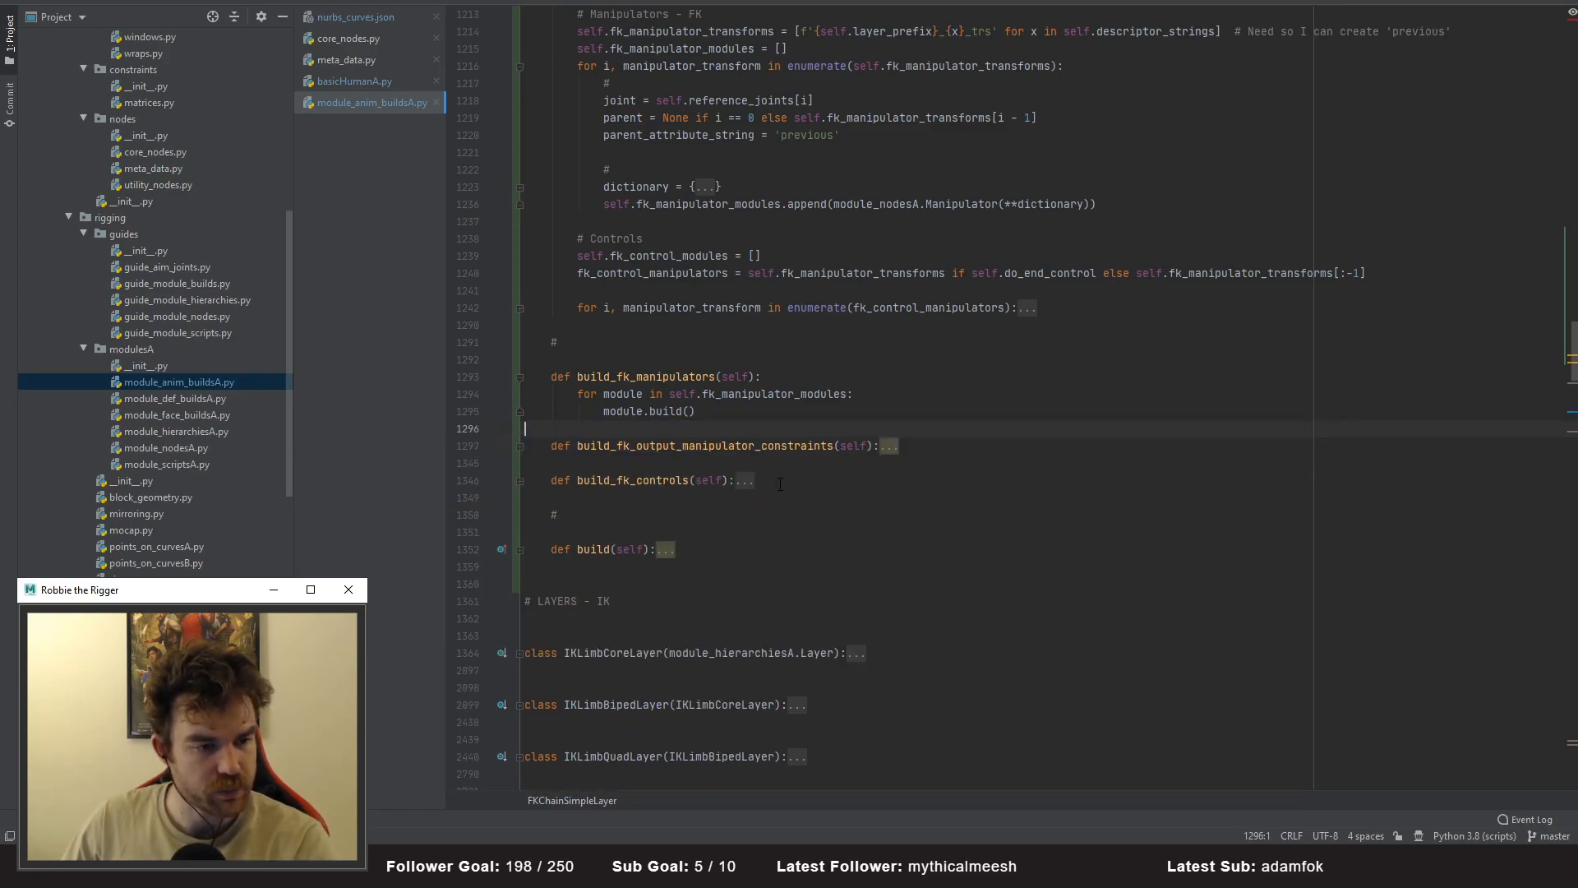
pyautogui.moveTo(663, 462); pyautogui.dragTo(397, 452)
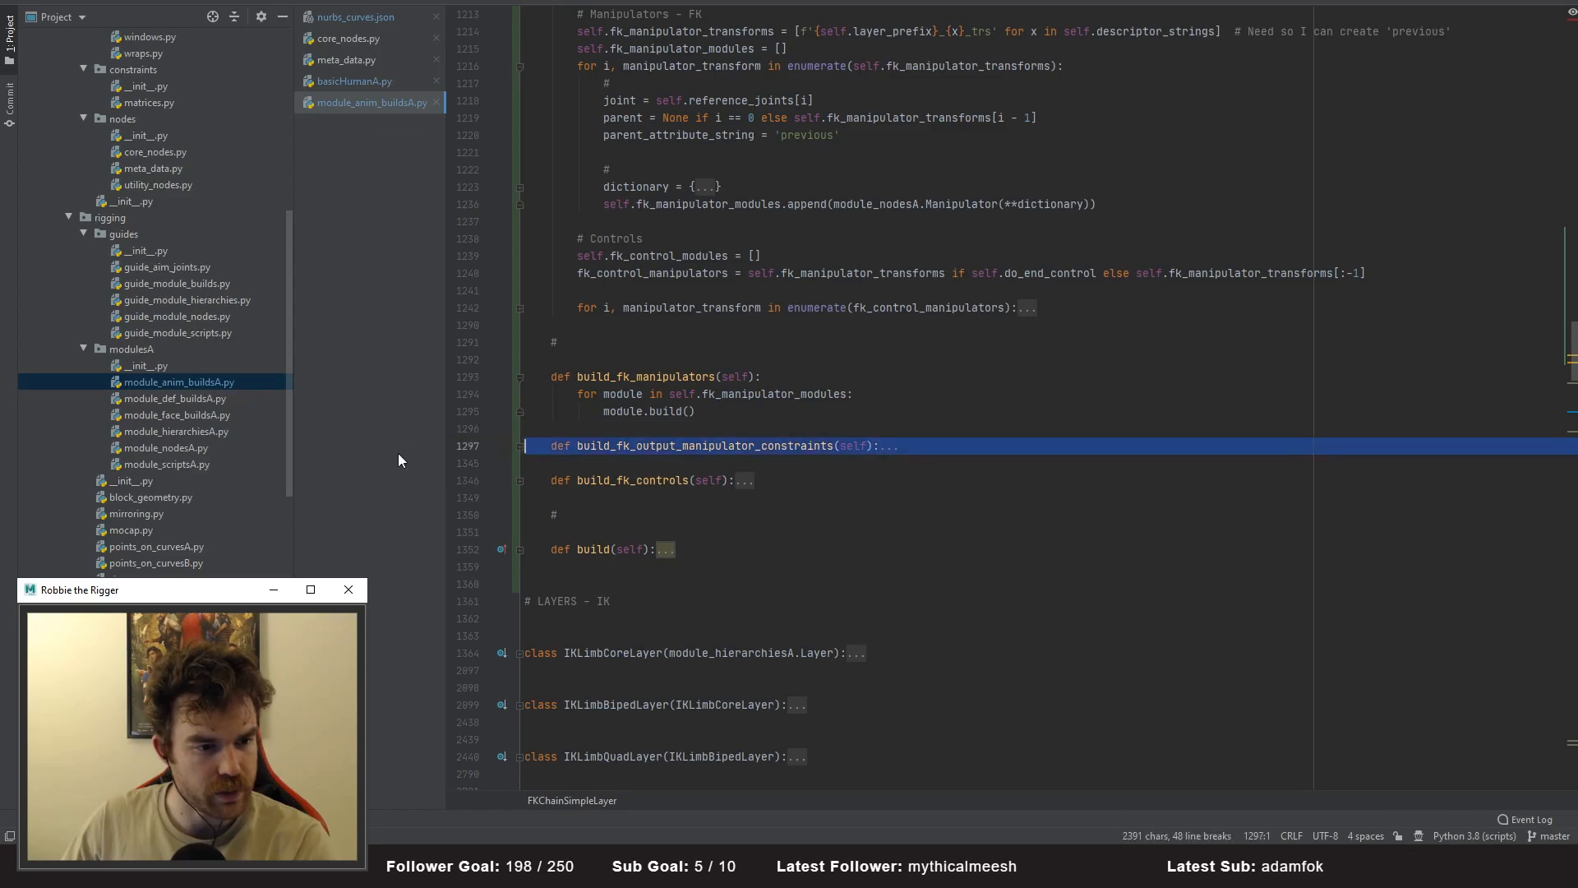
pyautogui.press('BackSpace')
pyautogui.press('BackSpace')
# - Change the class name in the super call of FKChainSimpleLayer's build method to FKChainSimpleLayer
pyautogui.click(666, 517)
pyautogui.press('Down')
pyautogui.hotkey('ctrl', 'Right')
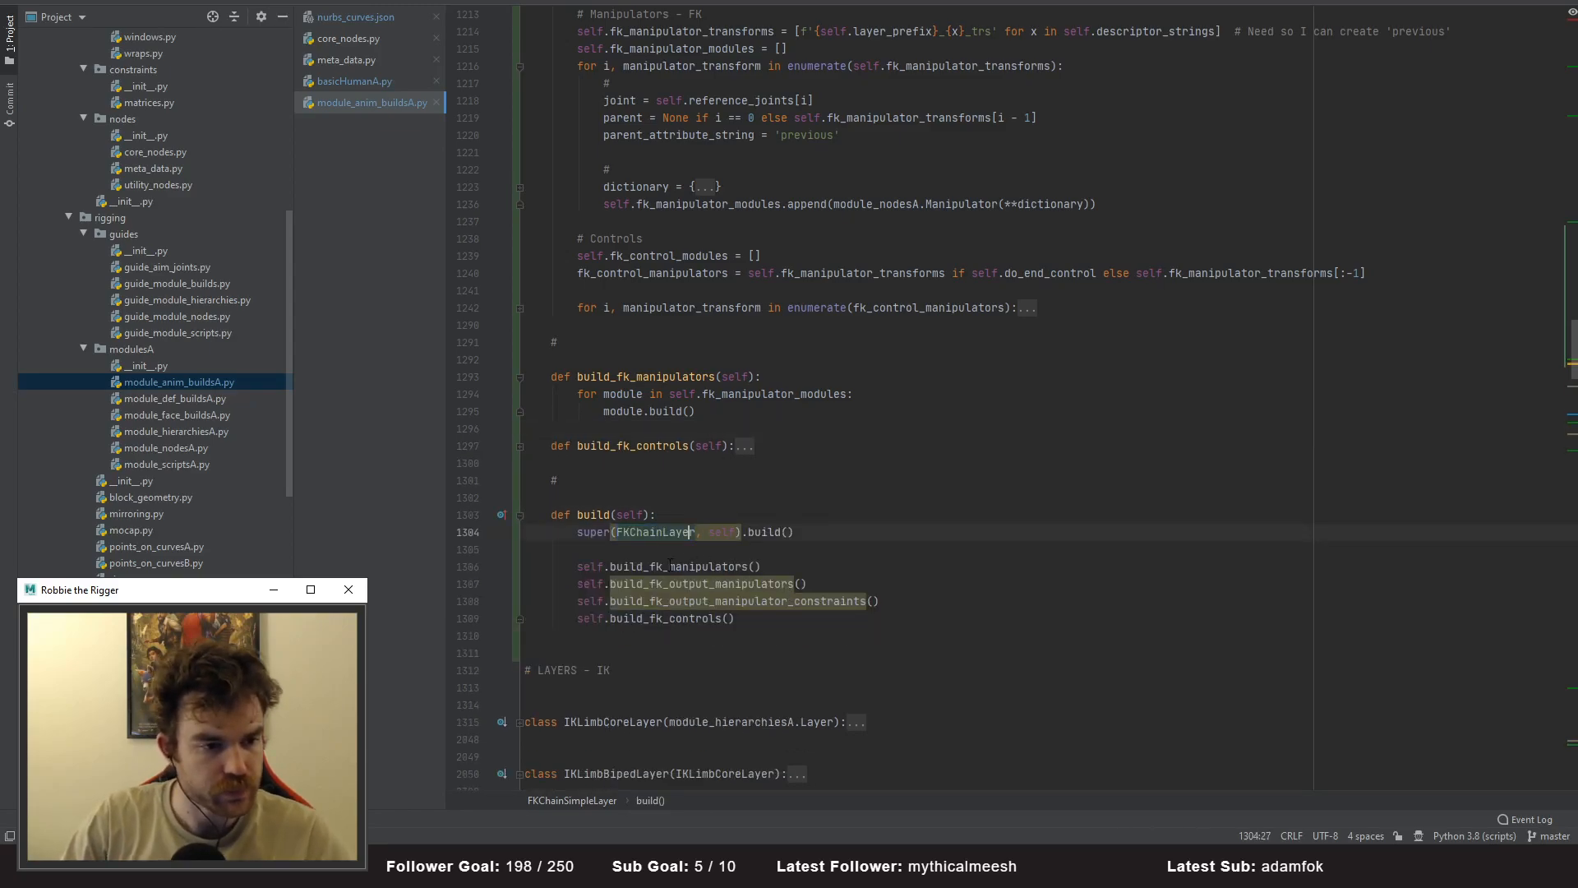
pyautogui.press('Left')
pyautogui.press('Left')
pyautogui.press('Left')
pyautogui.press('Left')
pyautogui.press('Left')
pyautogui.write('Simple')
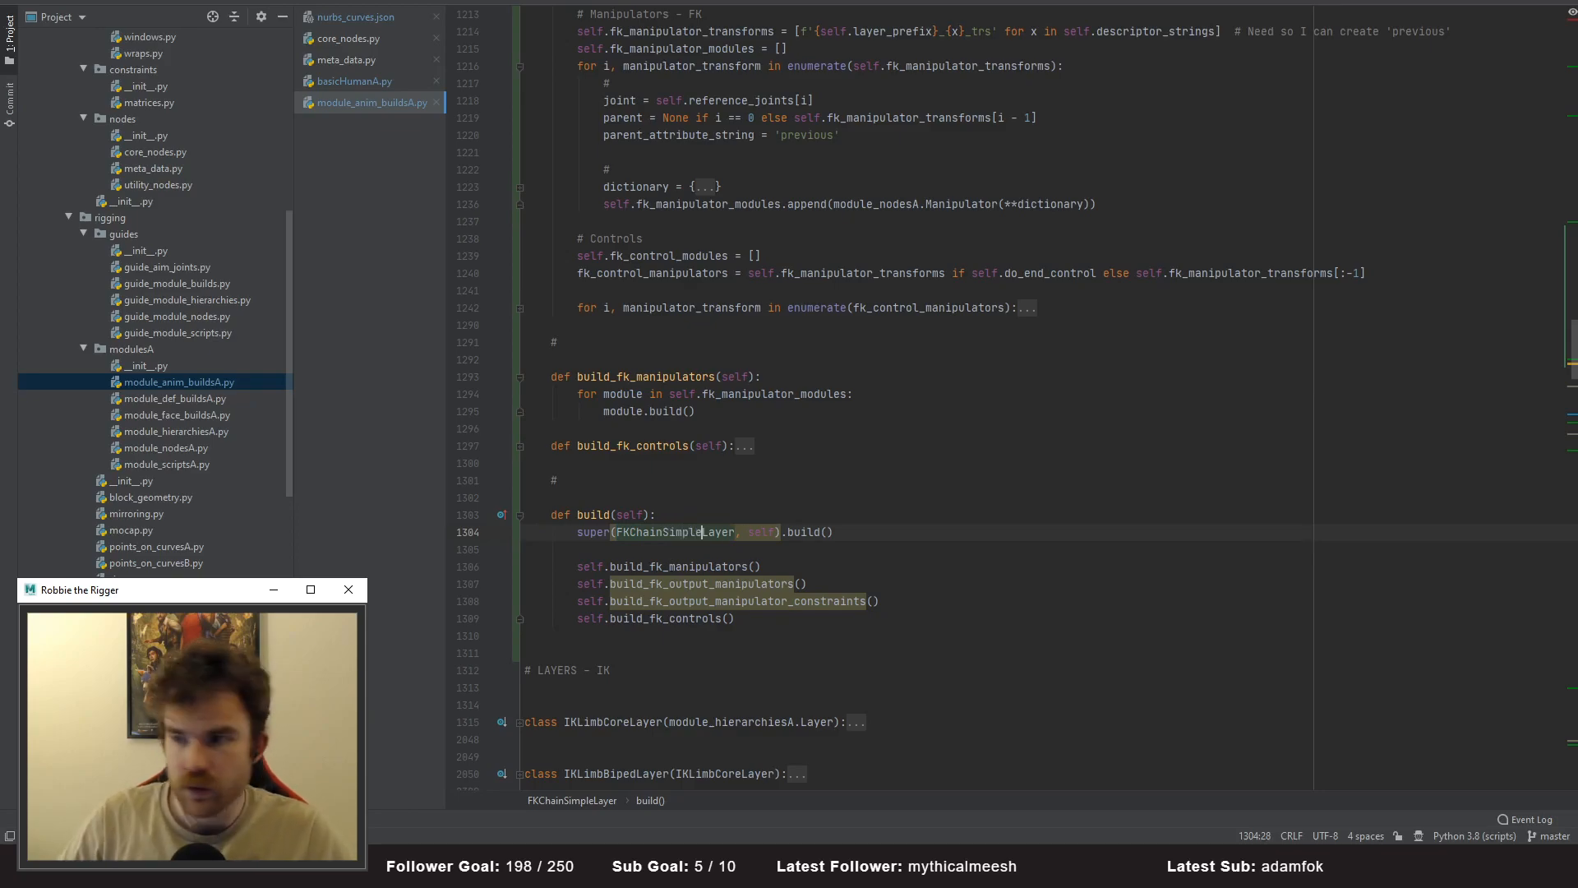
pyautogui.click(771, 463)
# - Delete the build_fk_output_manipulators and build_fk_output_manipulator_constraints calls from FKChainSimpleLayer's build method, and unfold build_fk_controls
pyautogui.scroll(-1, 771, 475)
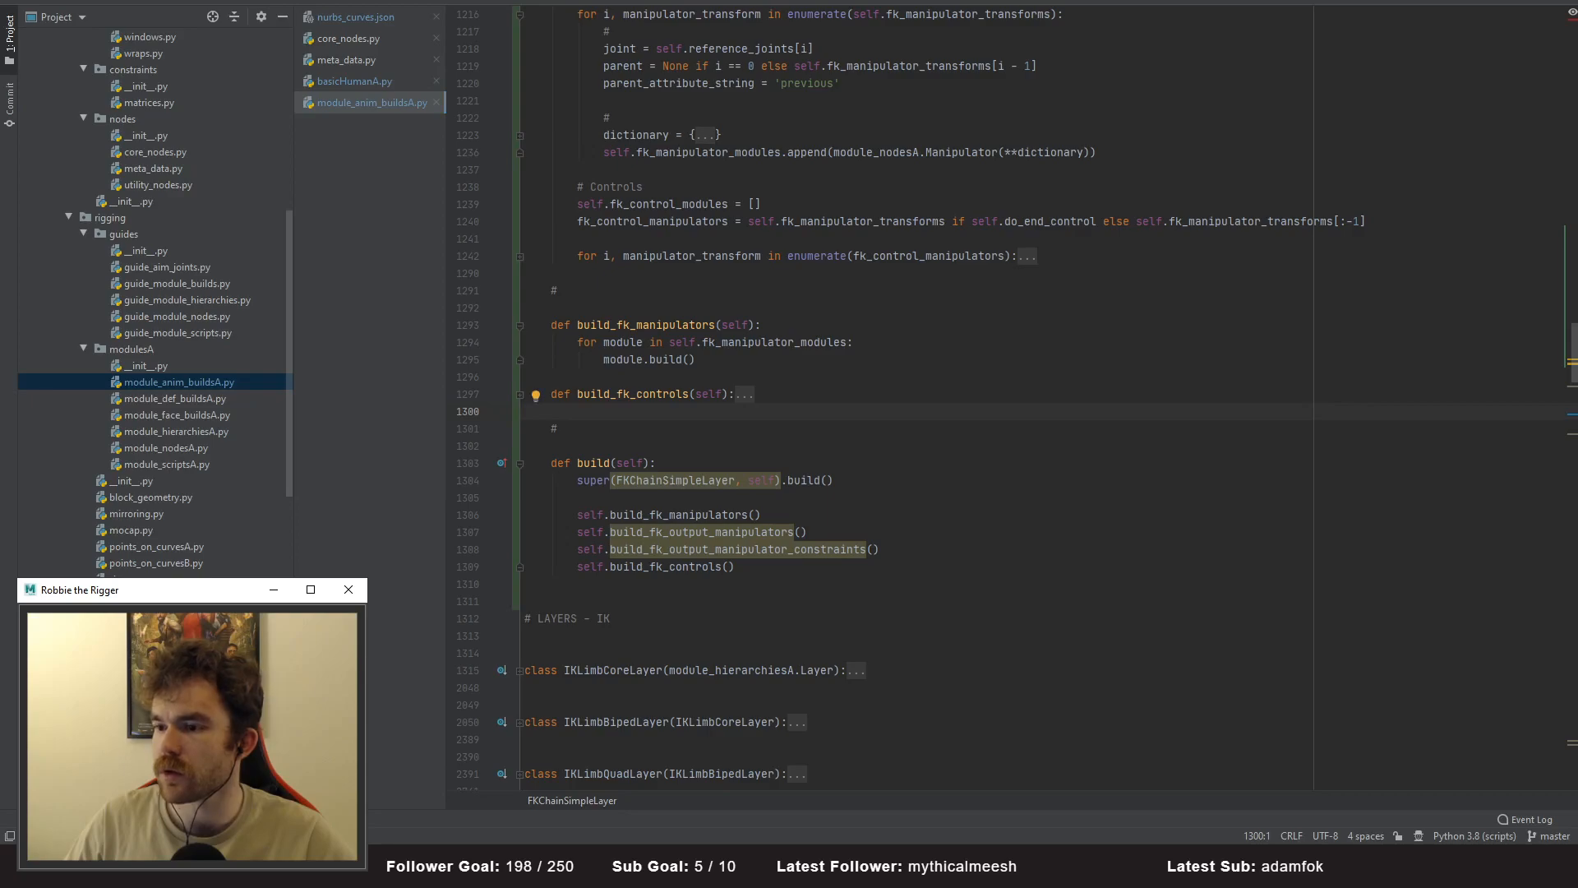
pyautogui.click(925, 520)
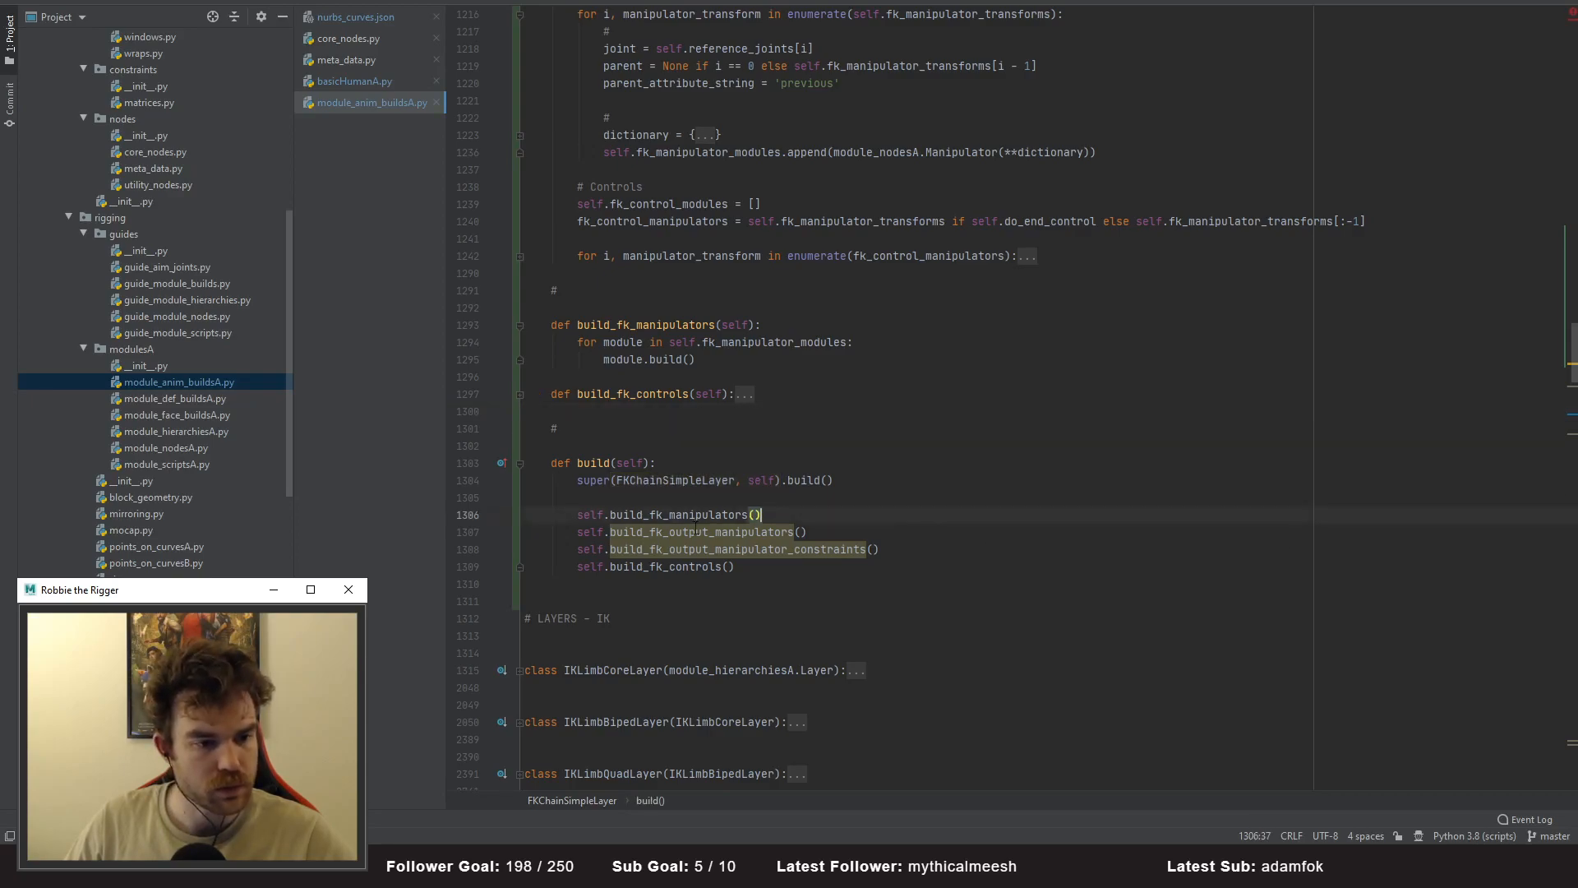
pyautogui.moveTo(900, 555); pyautogui.dragTo(335, 526)
pyautogui.press('BackSpace')
pyautogui.press('BackSpace')
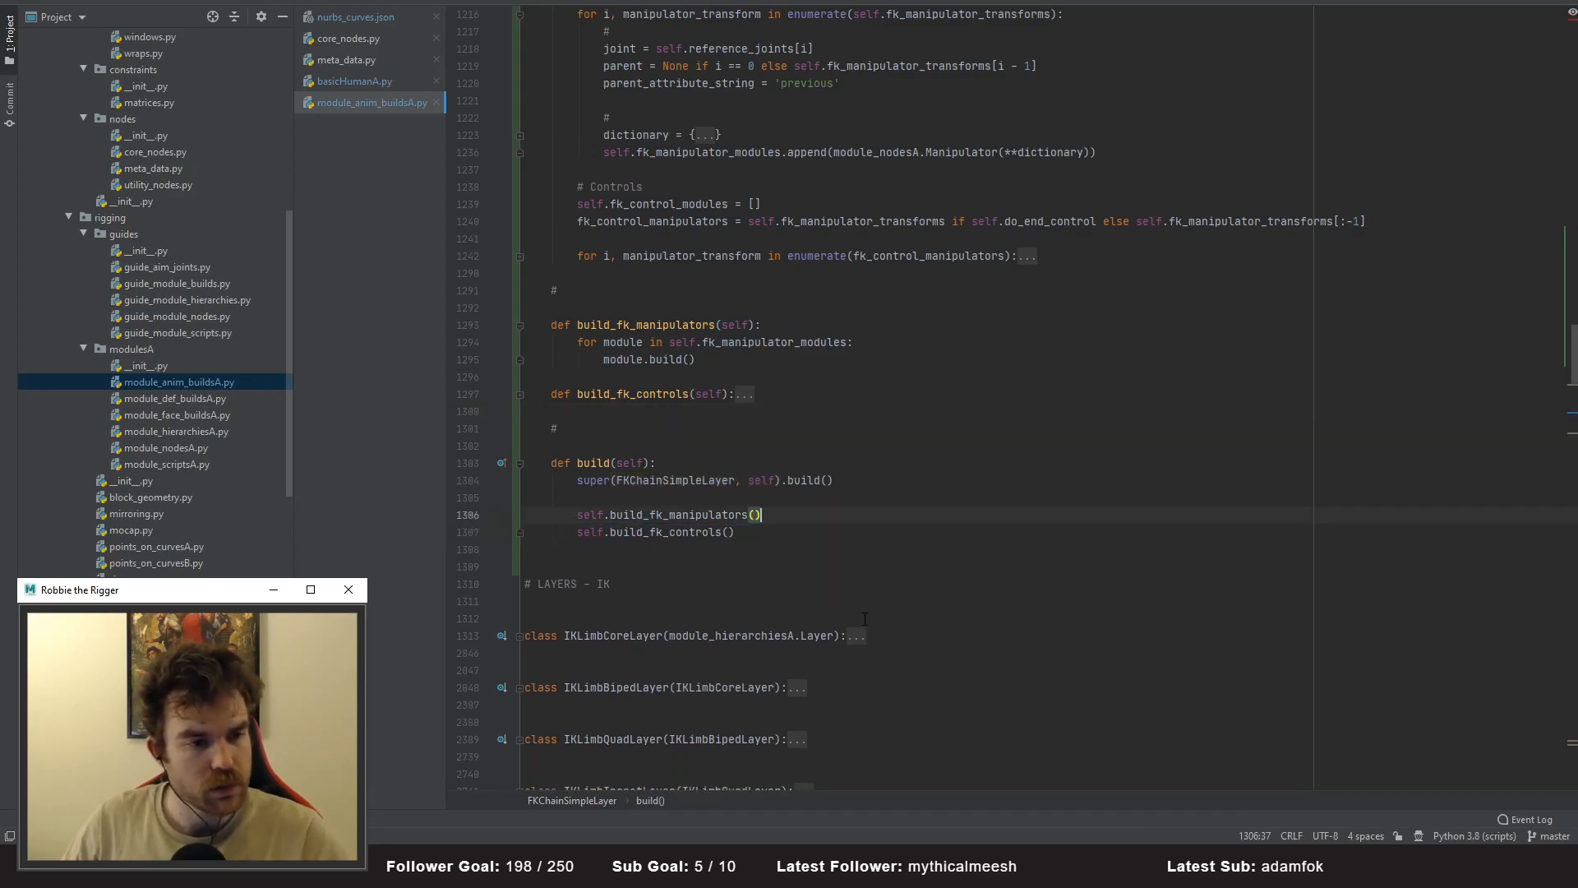
pyautogui.click(742, 394)
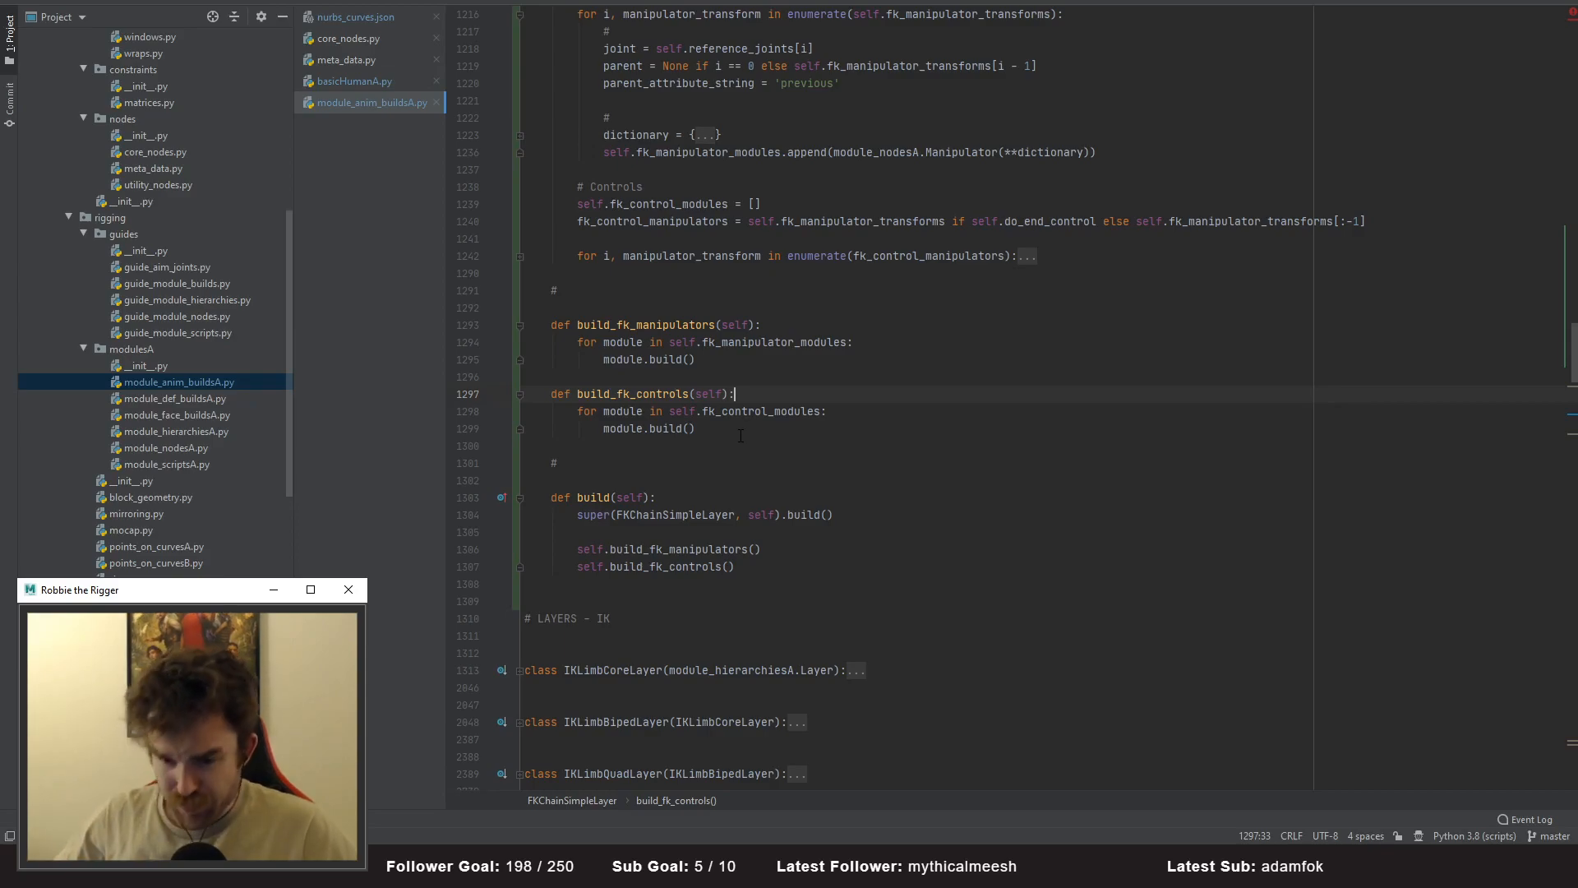
pyautogui.click(777, 445)
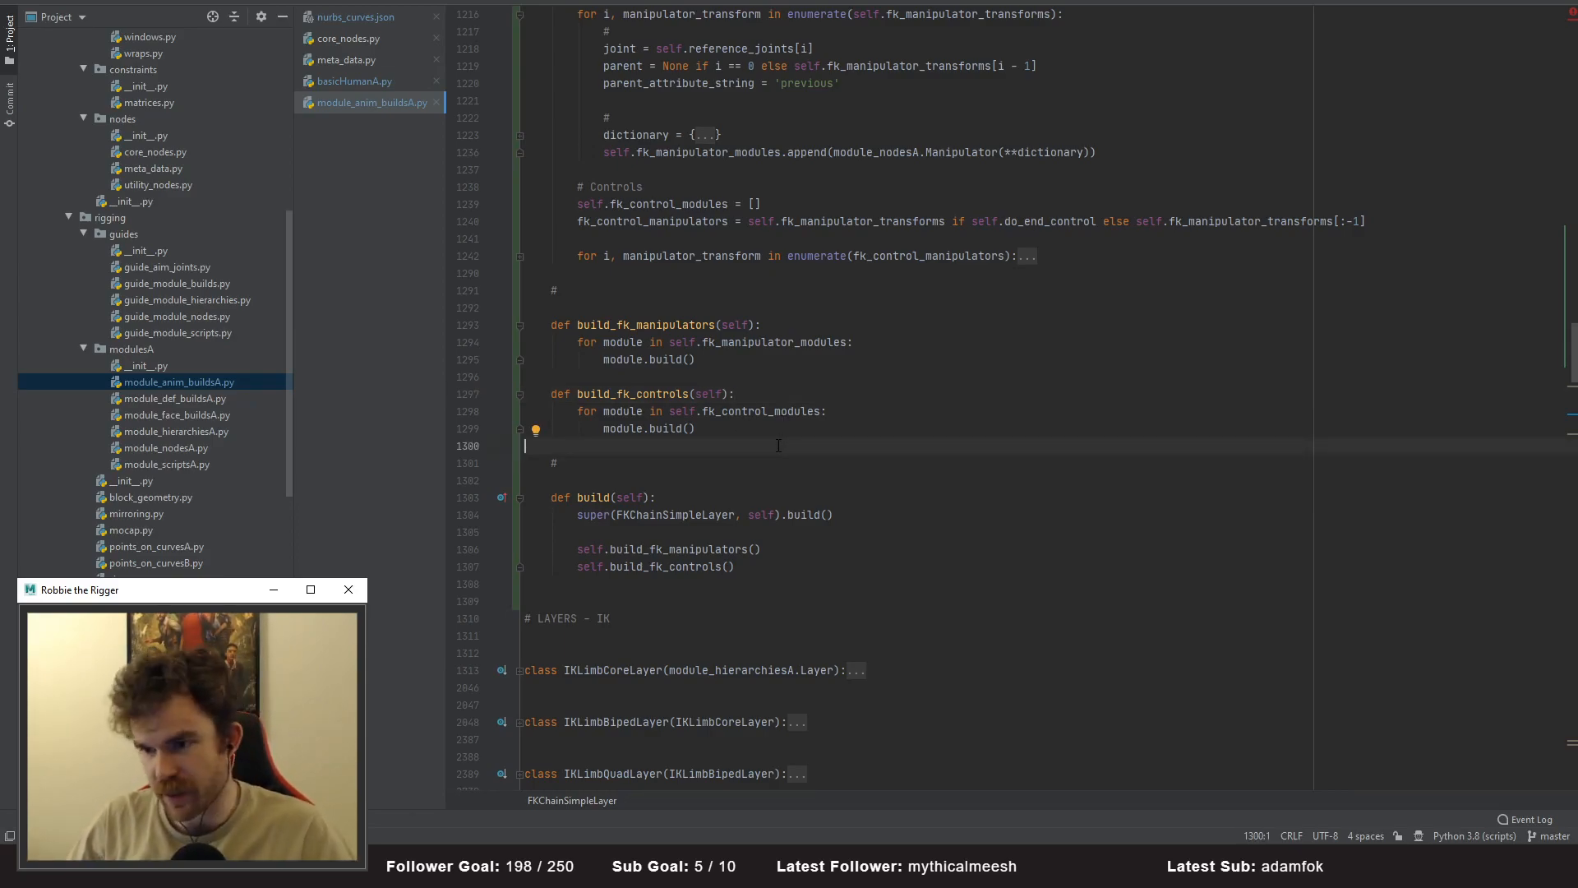
pyautogui.scroll(-1, 780, 444)
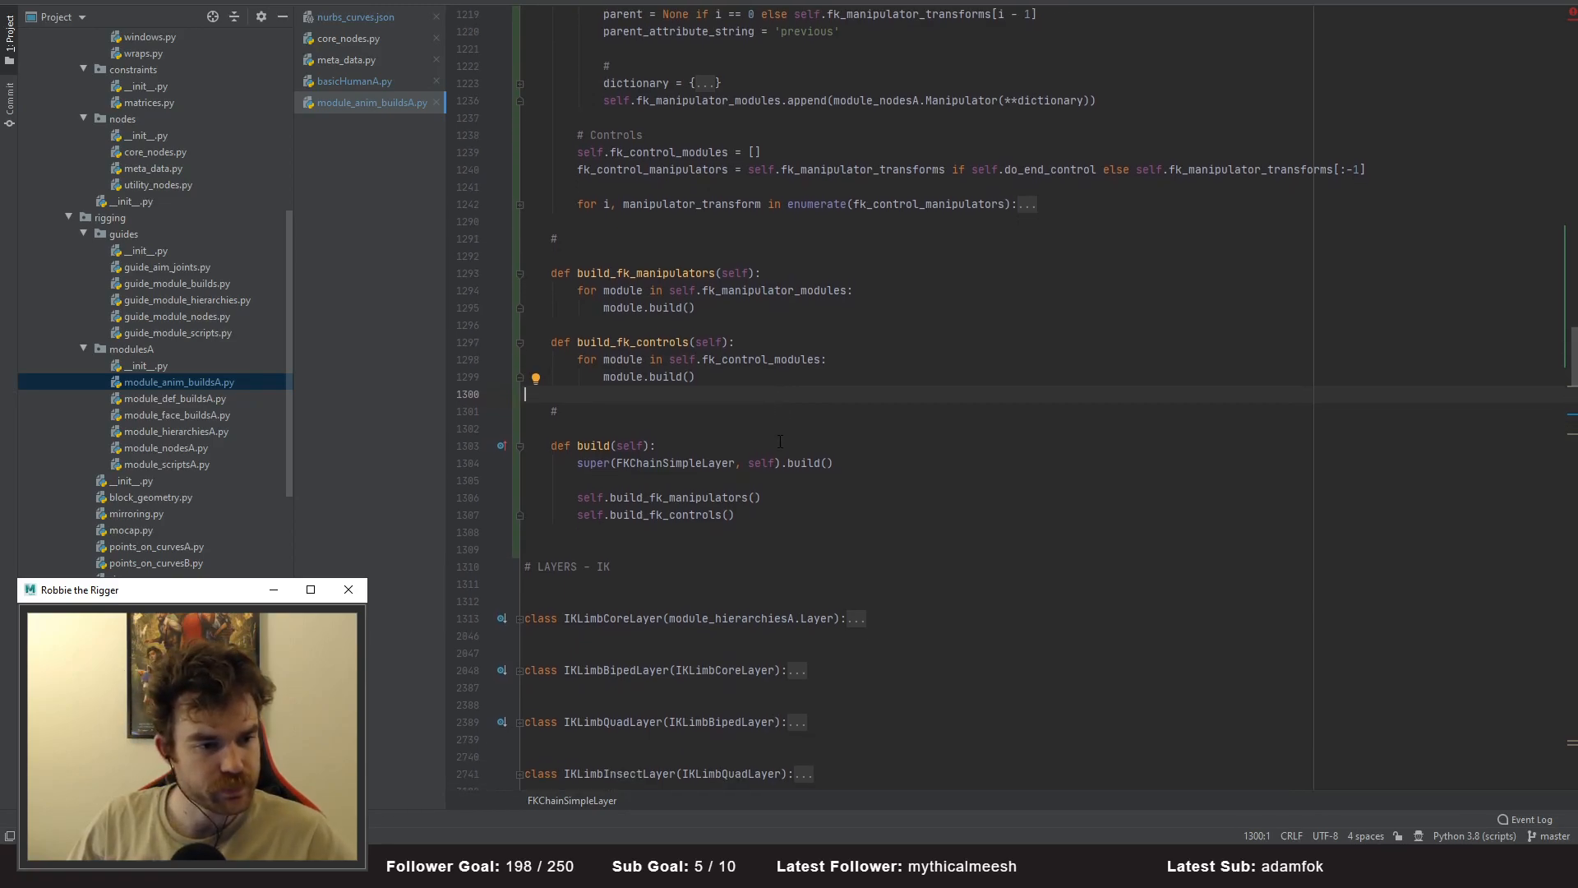
pyautogui.scroll(3, 780, 438)
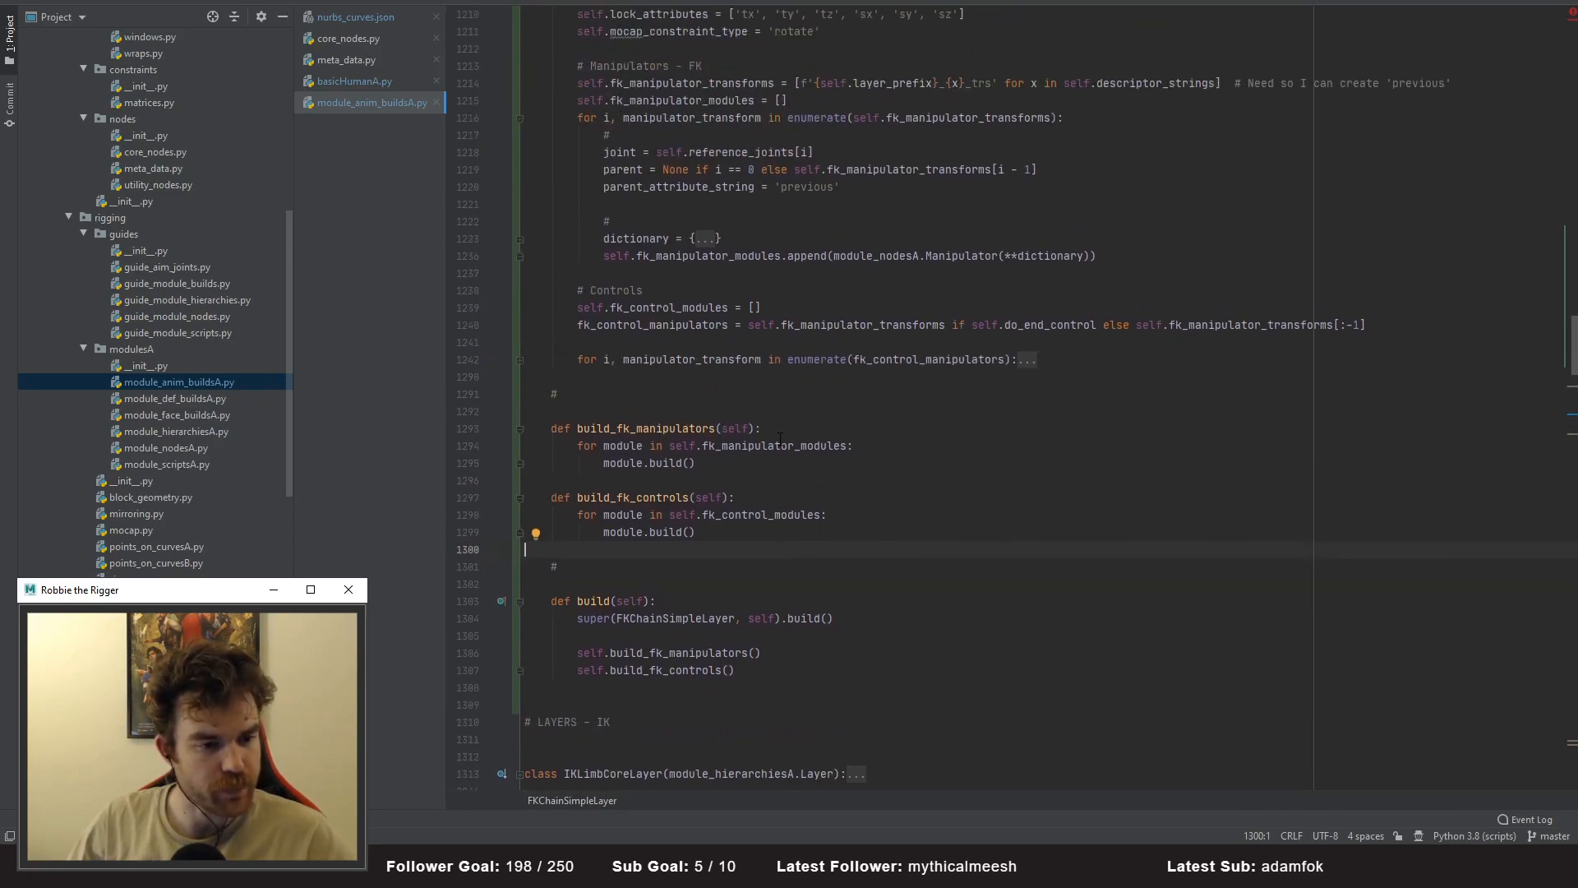
# - Copy the FKChainSimpleLayer class line and its __init__ arguments through do_world_constrain_base
pyautogui.scroll(20, 786, 440)
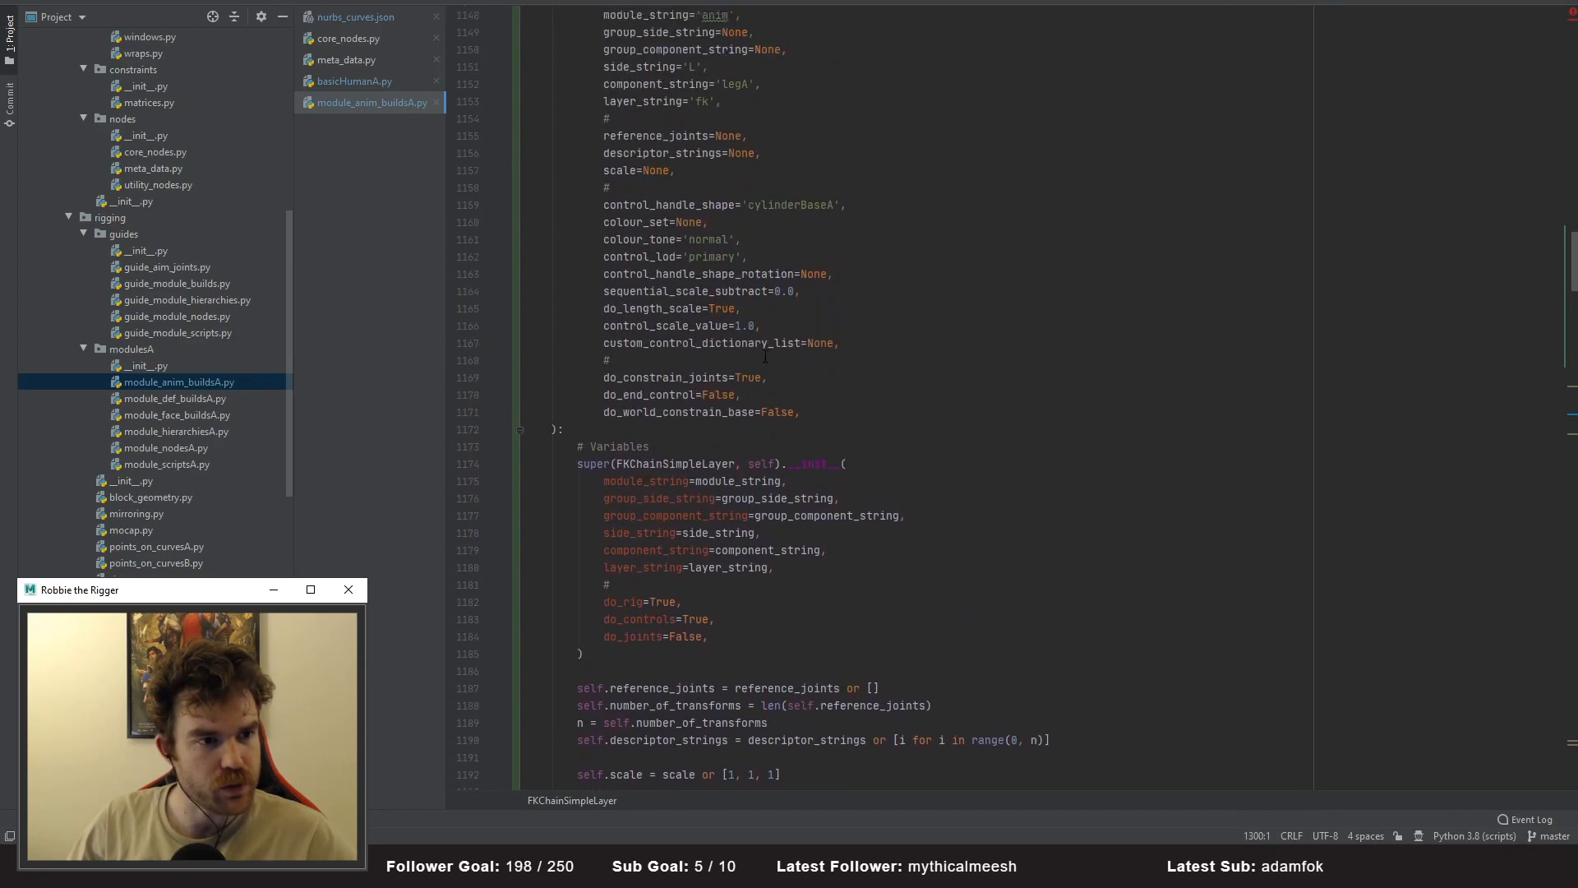
pyautogui.moveTo(848, 535); pyautogui.dragTo(321, 67)
pyautogui.hotkey('ctrl', 'c')
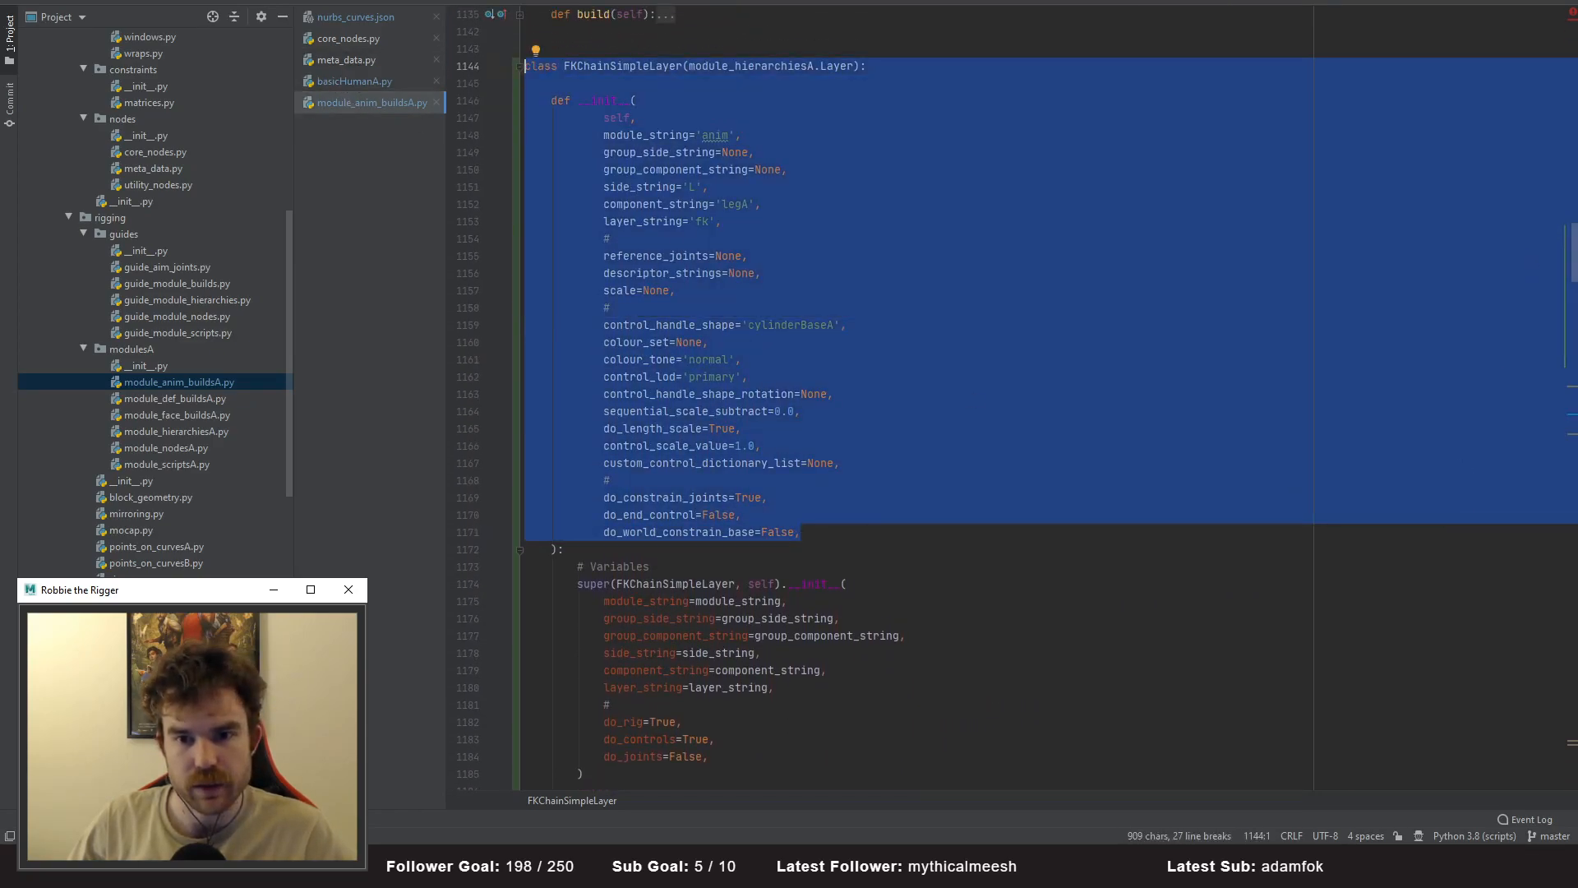
# - Add blank lines above self.fk_layer_dictionary in DigitComponent's __init__, and paste the copied FKChainSimpleLayer class line and arguments there
pyautogui.moveTo(1576, 246); pyautogui.dragTo(1550, 662)
pyautogui.scroll(-3, 1438, 653)
pyautogui.scroll(2, 1430, 645)
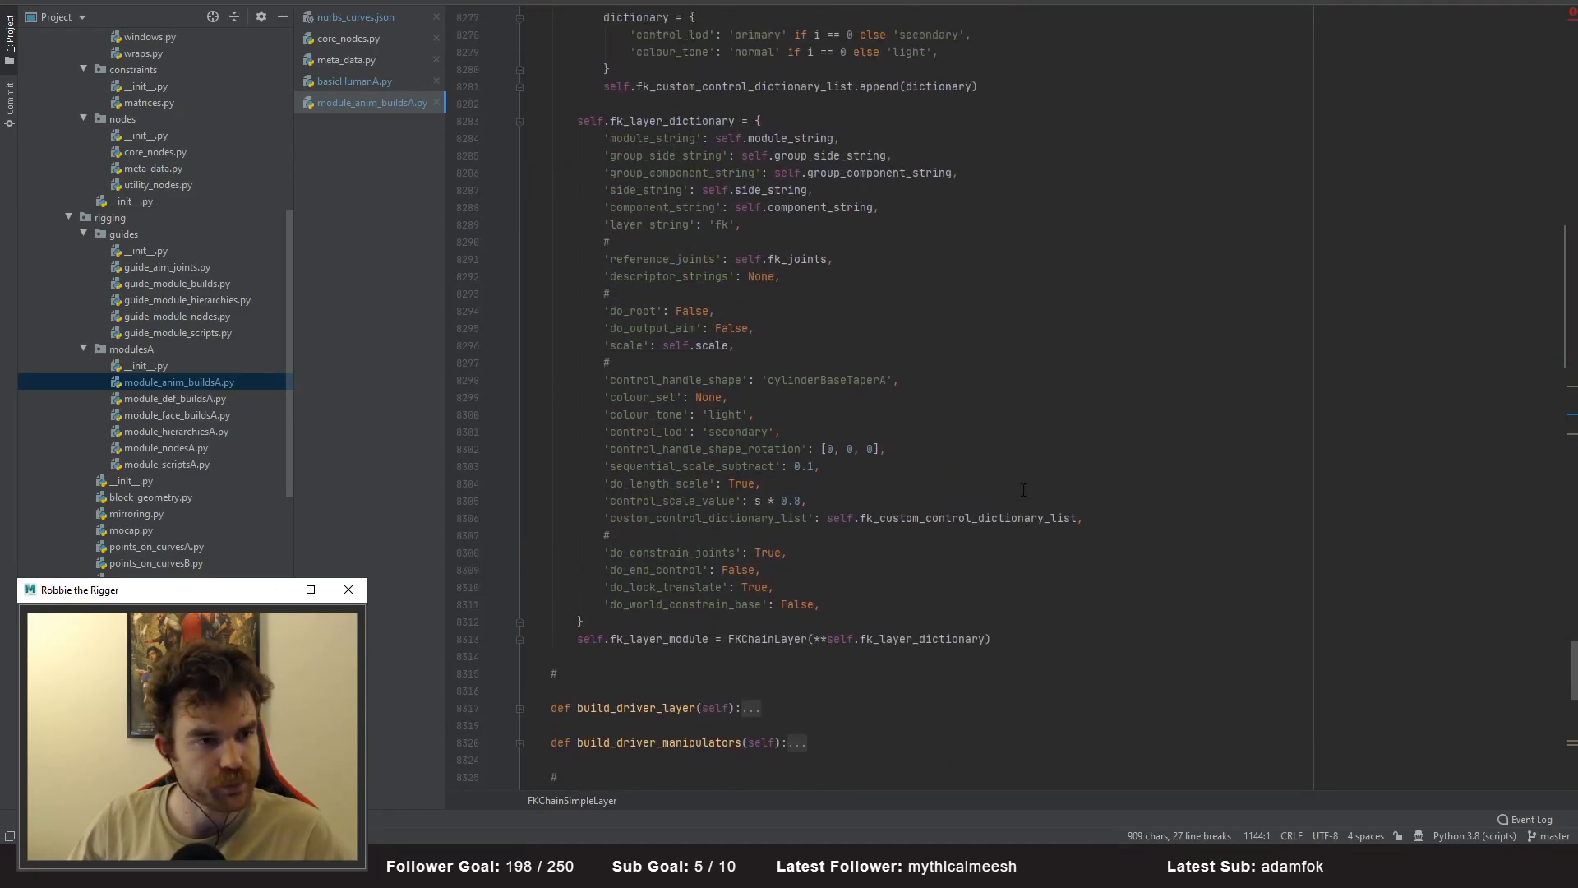
pyautogui.scroll(-13, 805, 531)
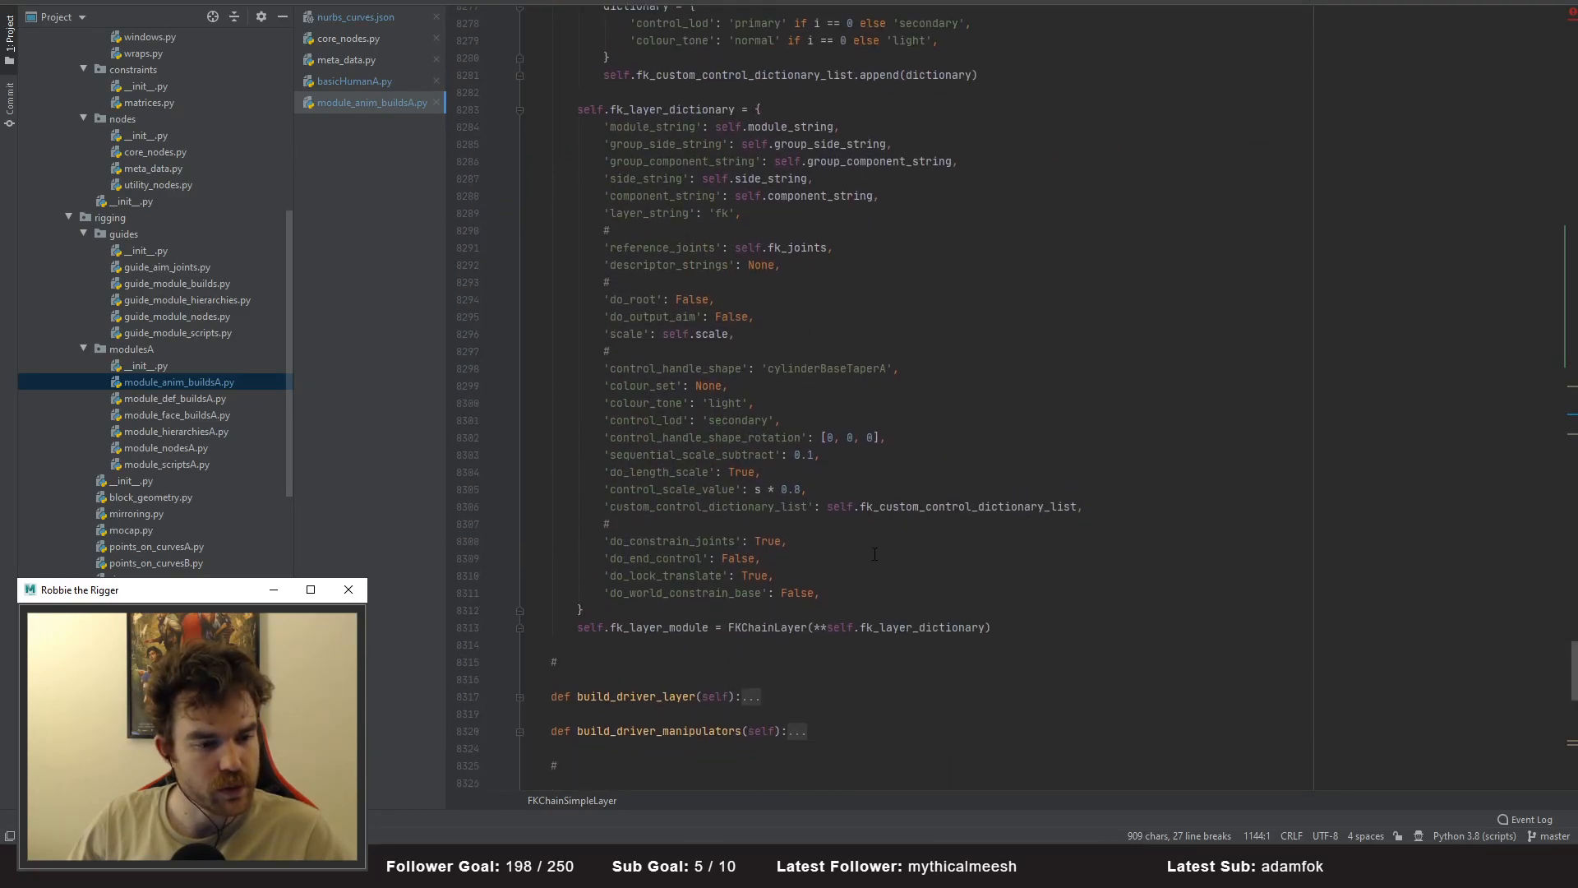
pyautogui.scroll(-8, 805, 531)
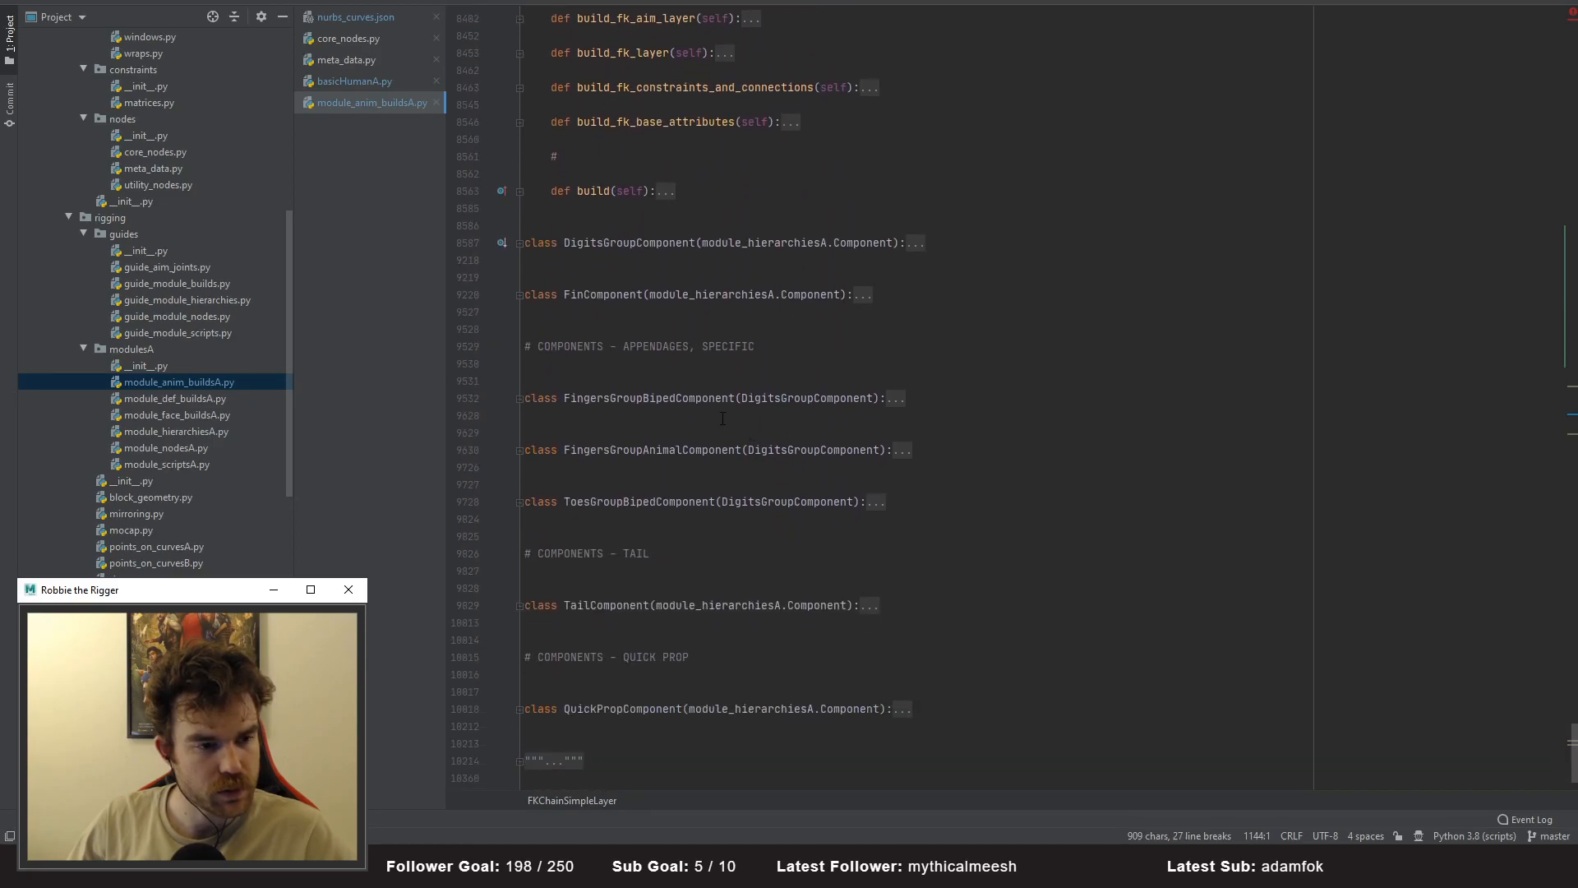
pyautogui.scroll(15, 858, 294)
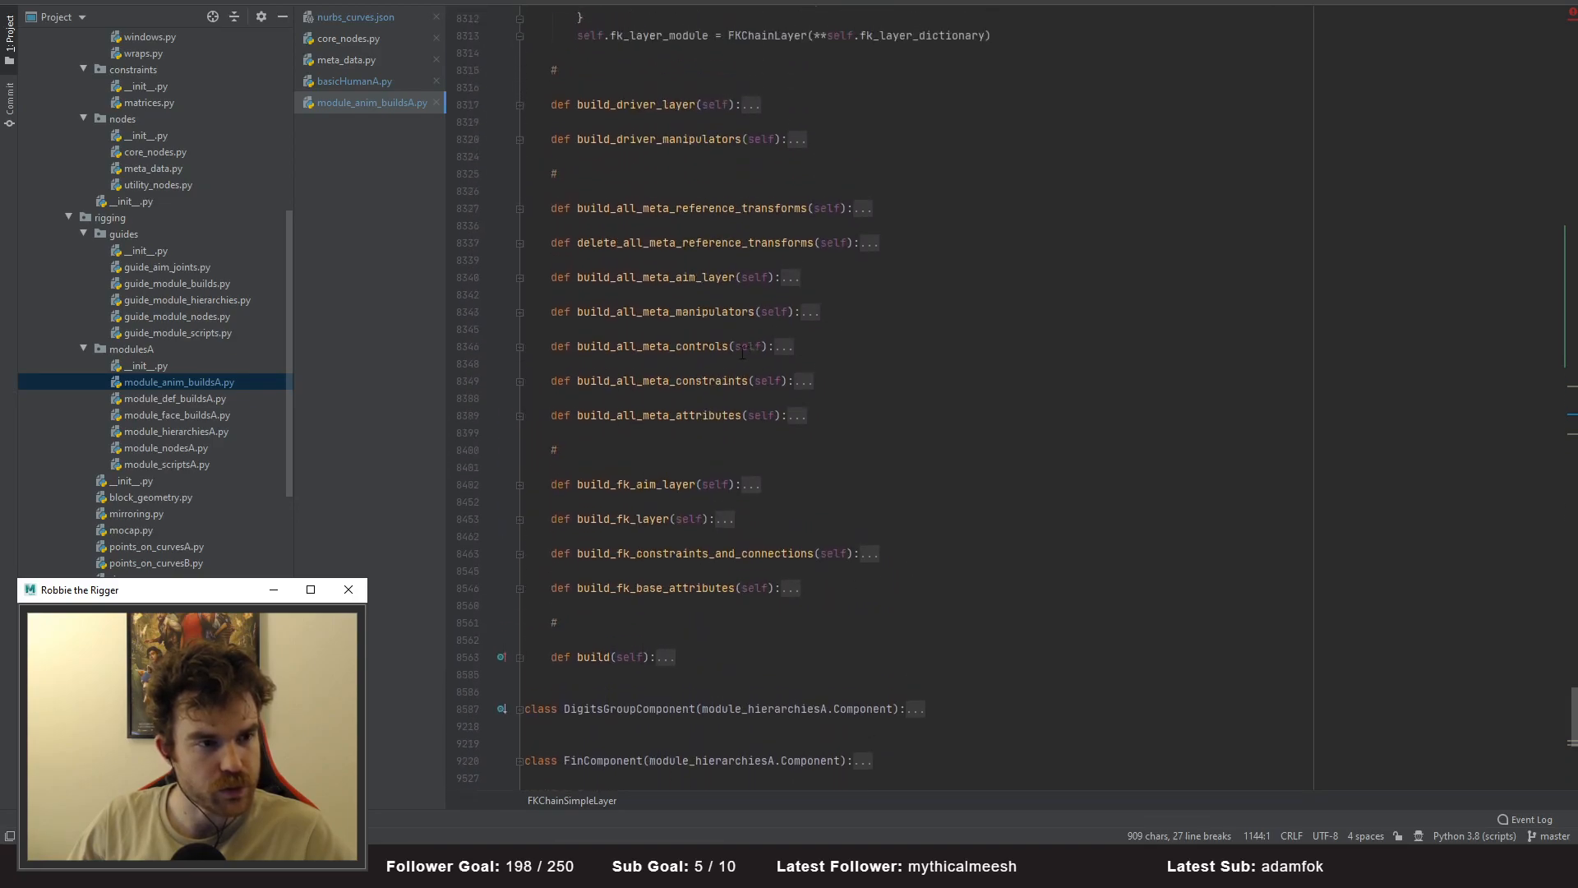
pyautogui.scroll(5, 674, 304)
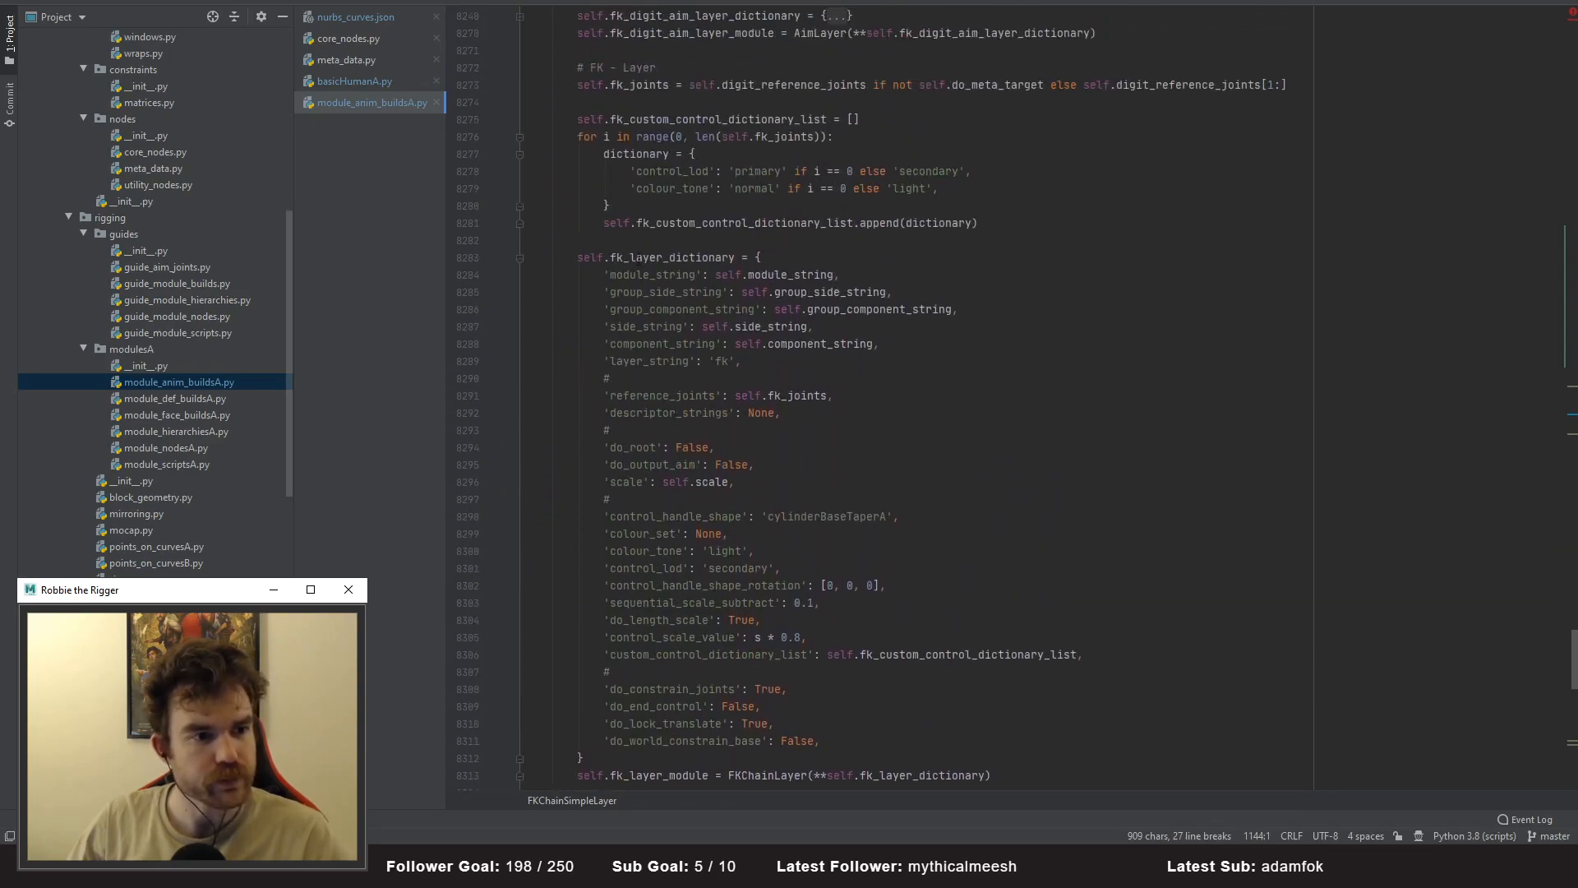
pyautogui.press('Return')
pyautogui.press('Return')
pyautogui.press('Return')
pyautogui.press('Return')
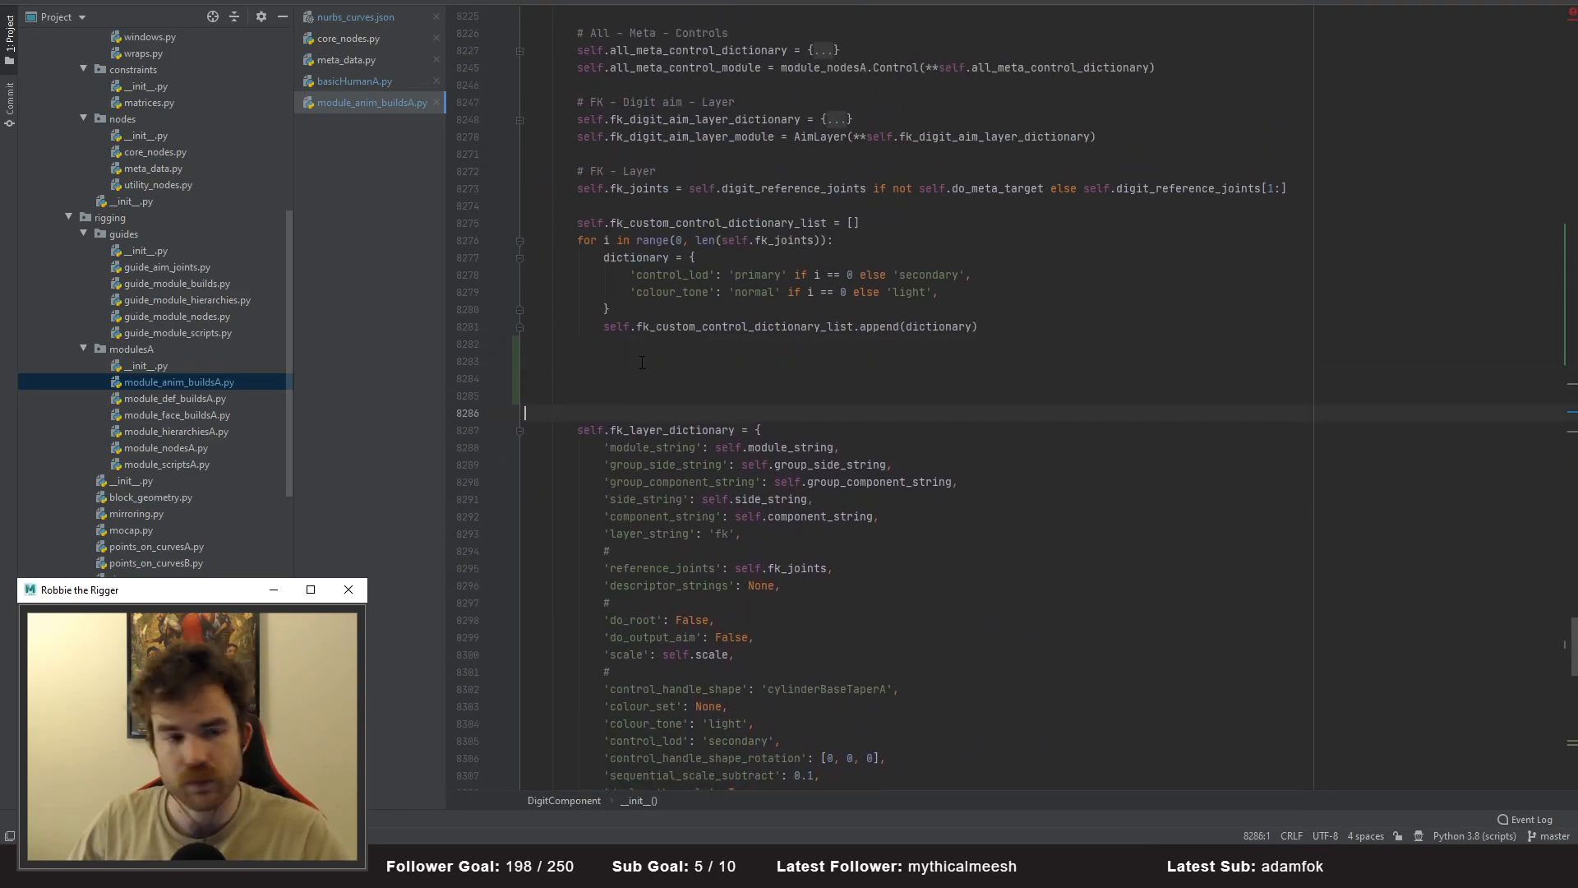
pyautogui.press('Up')
pyautogui.press('Up')
pyautogui.press('Up')
pyautogui.hotkey('ctrl', 'v')
pyautogui.scroll(2, 931, 408)
pyautogui.scroll(-6, 847, 423)
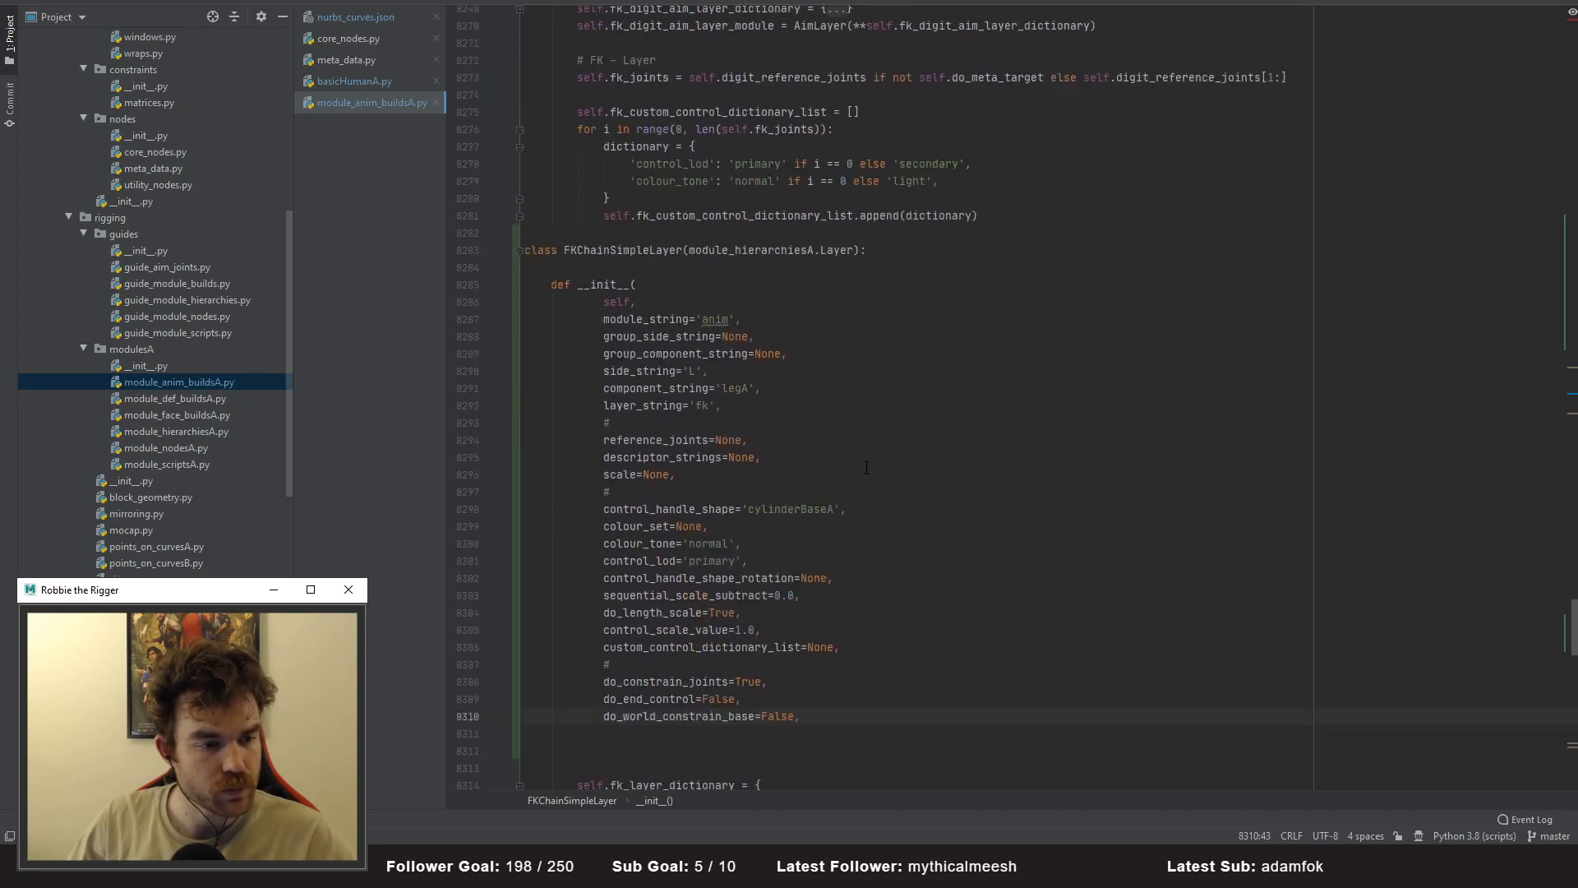
# - Remove the class line, the def __init__ line and the self argument from the pasted block, keeping the remaining arguments above fk_layer_dictionary
pyautogui.doubleClick(620, 87)
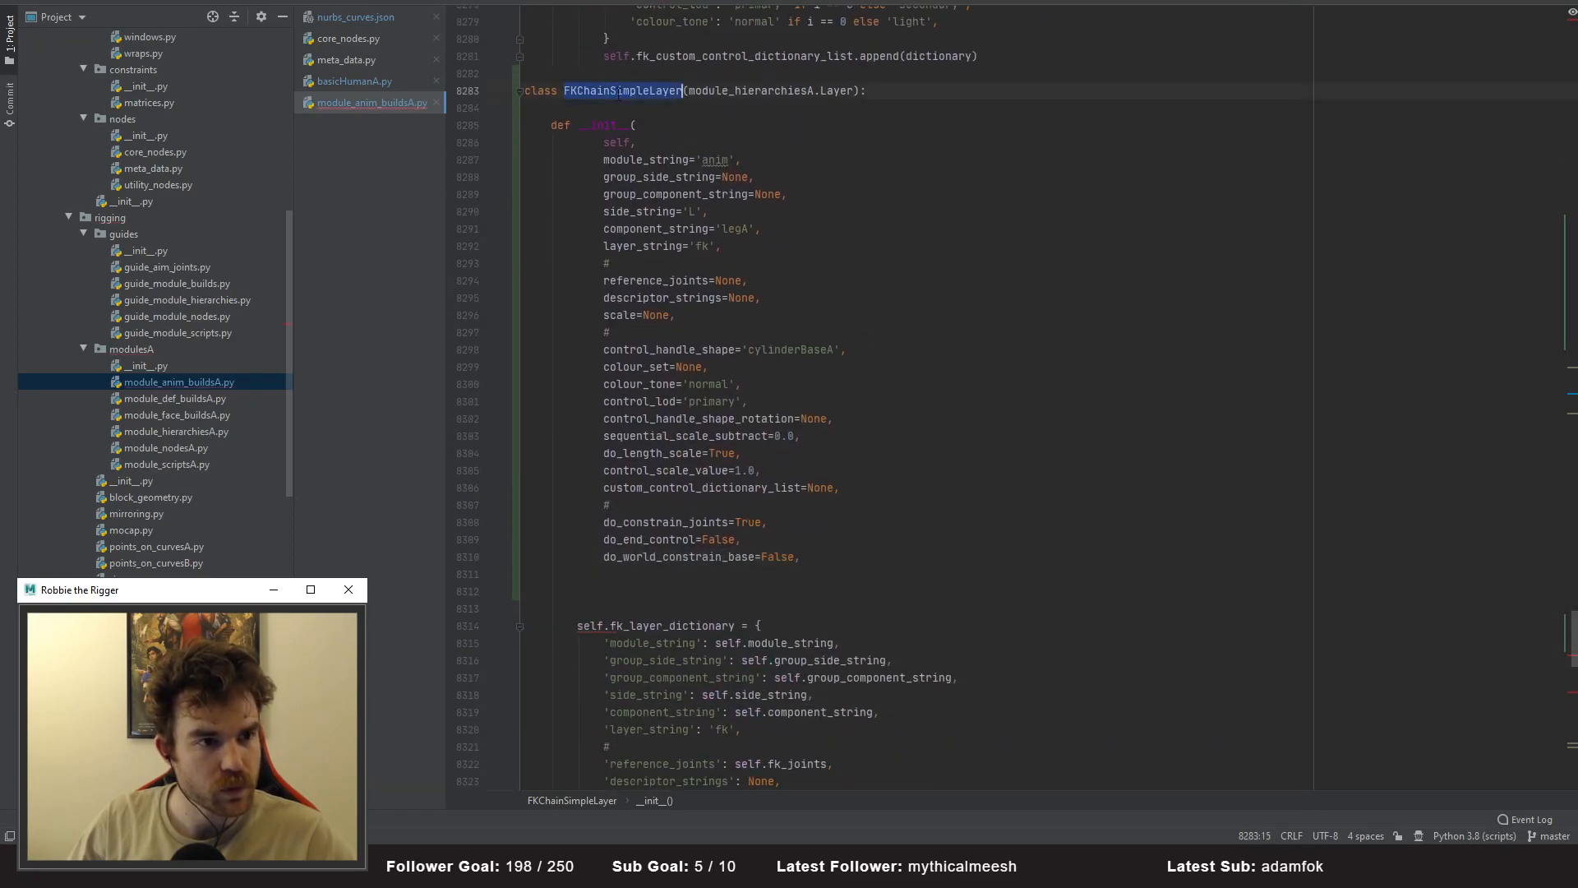
pyautogui.press('BackSpace')
pyautogui.scroll(-7, 880, 510)
pyautogui.scroll(-2, 726, 676)
pyautogui.doubleClick(756, 676)
pyautogui.scroll(10, 723, 575)
pyautogui.scroll(4, 666, 338)
pyautogui.moveTo(631, 384); pyautogui.dragTo(473, 349)
pyautogui.press('BackSpace')
pyautogui.moveTo(638, 368); pyautogui.dragTo(449, 356)
pyautogui.press('BackSpace')
pyautogui.press('BackSpace')
pyautogui.scroll(-1, 856, 559)
pyautogui.scroll(-3, 857, 533)
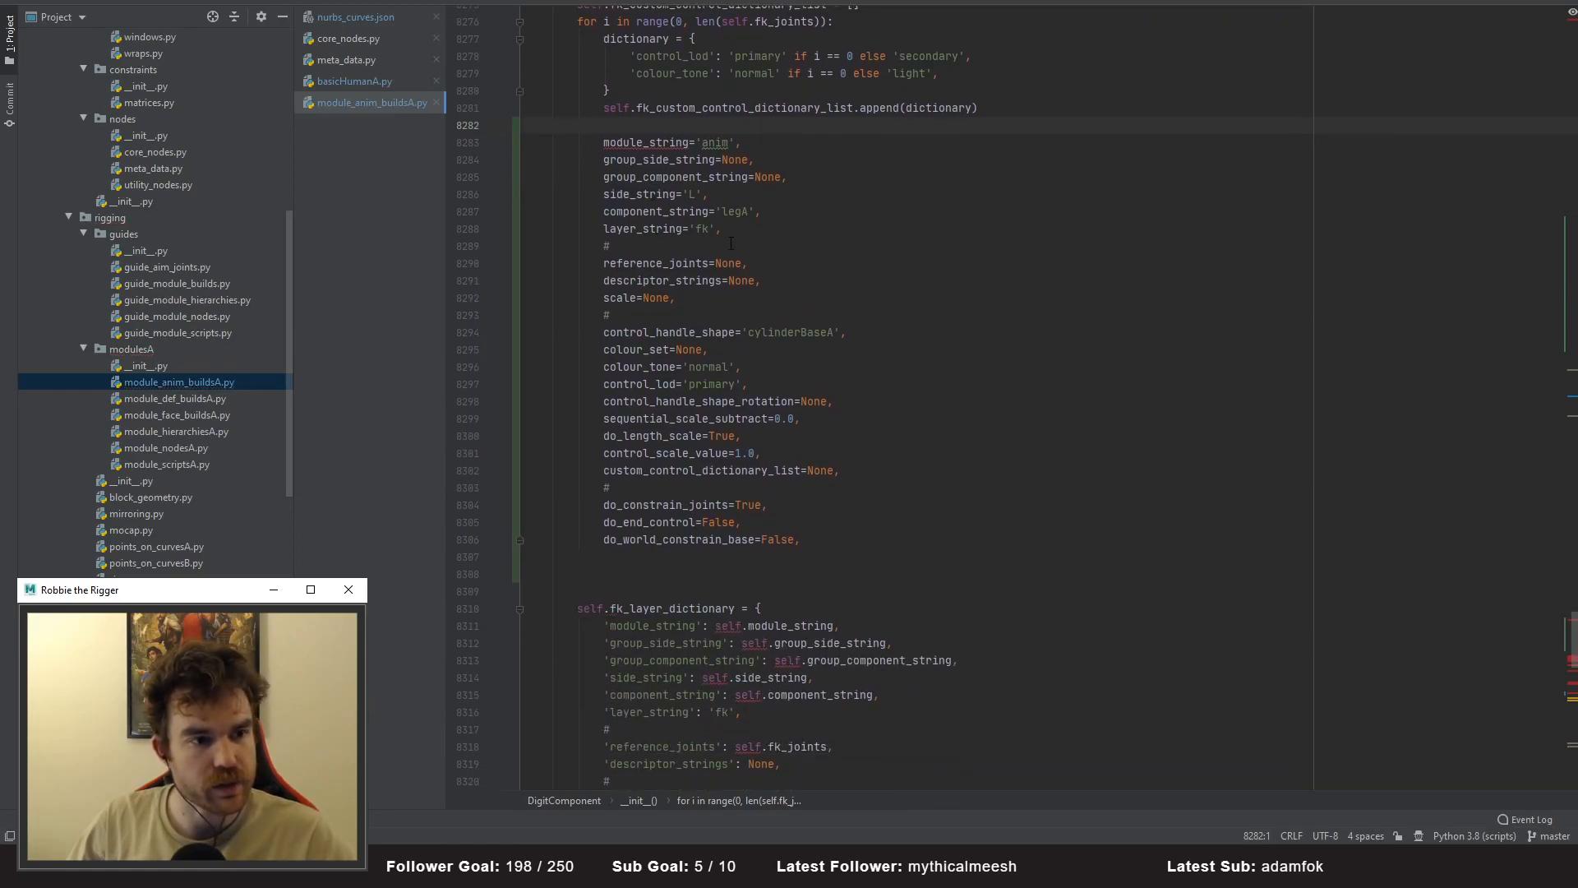
# - Delete the module_string through layer_string arguments from the pasted block above fk_layer_dictionary
pyautogui.moveTo(722, 231); pyautogui.dragTo(389, 141)
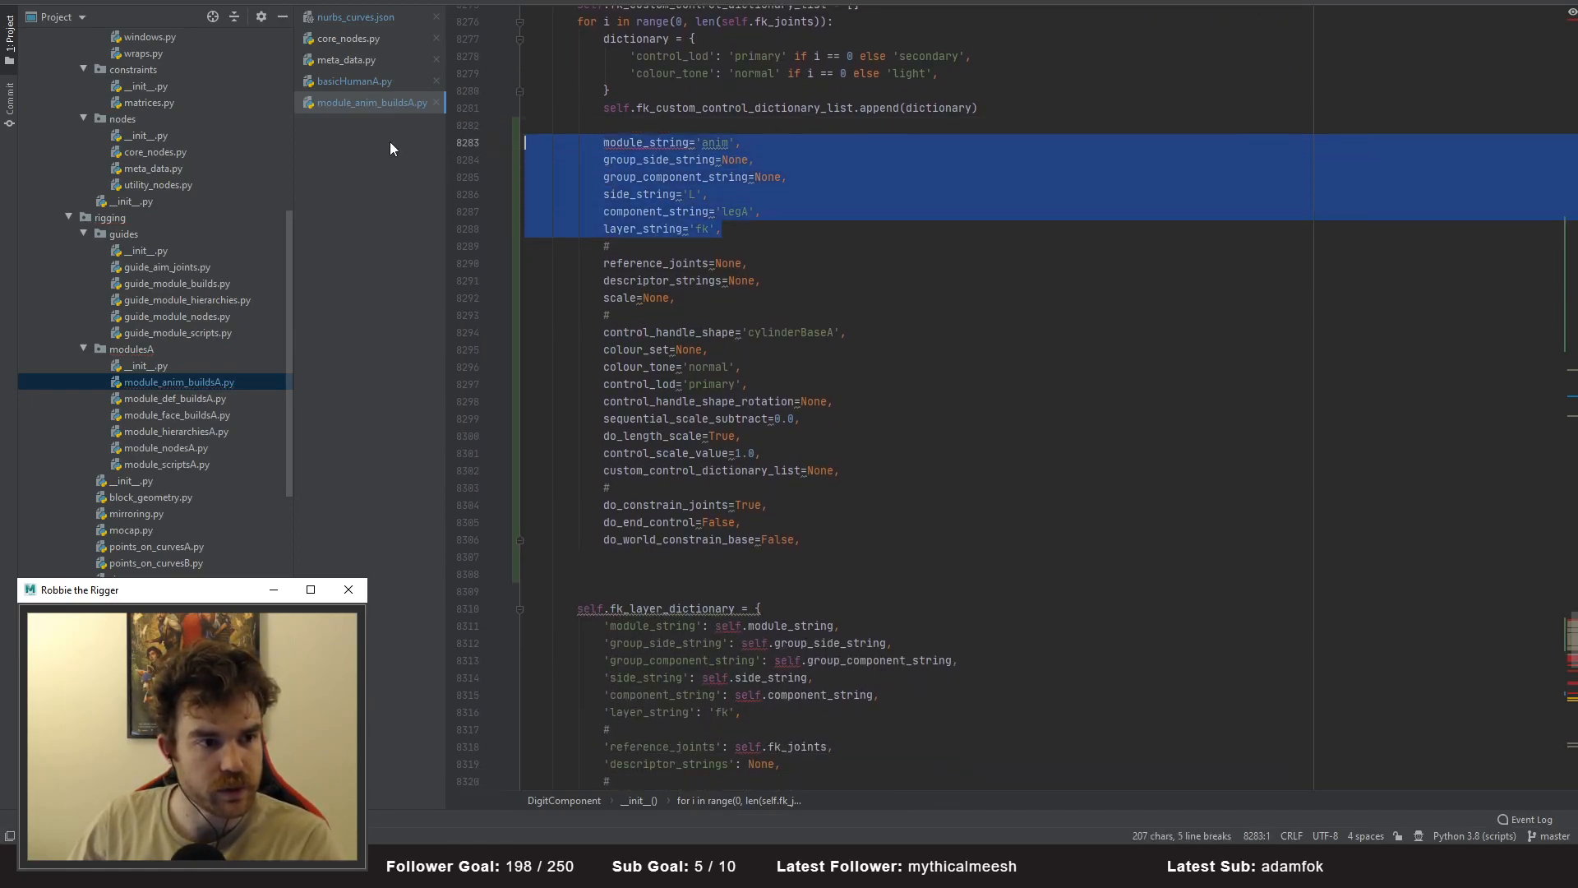
pyautogui.press('Delete')
pyautogui.press('Delete')
pyautogui.scroll(-1, 662, 567)
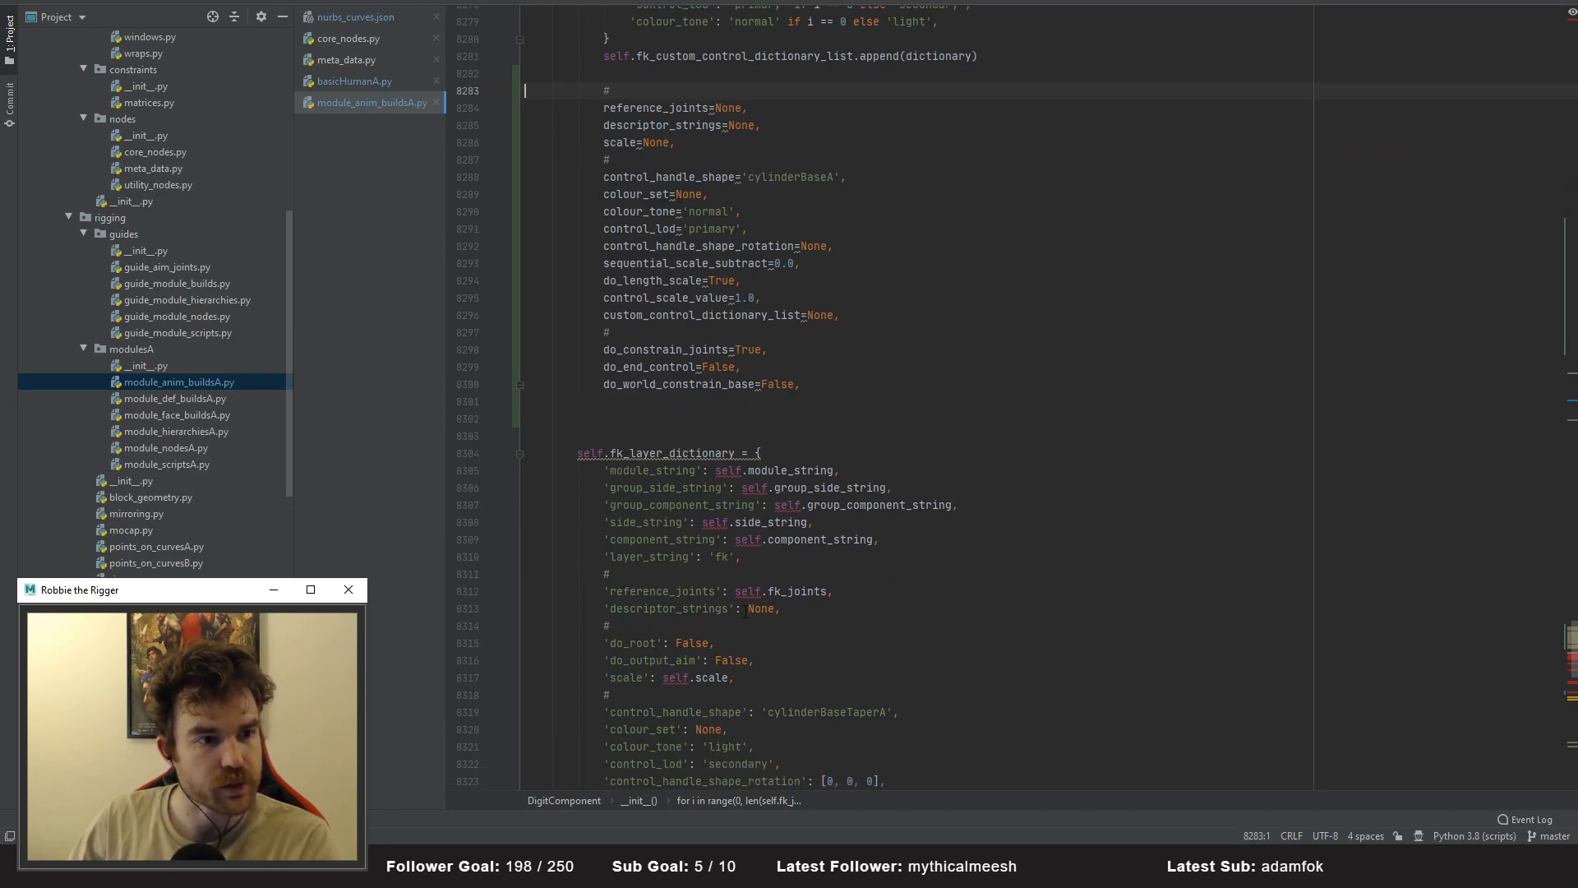
pyautogui.scroll(-1, 708, 639)
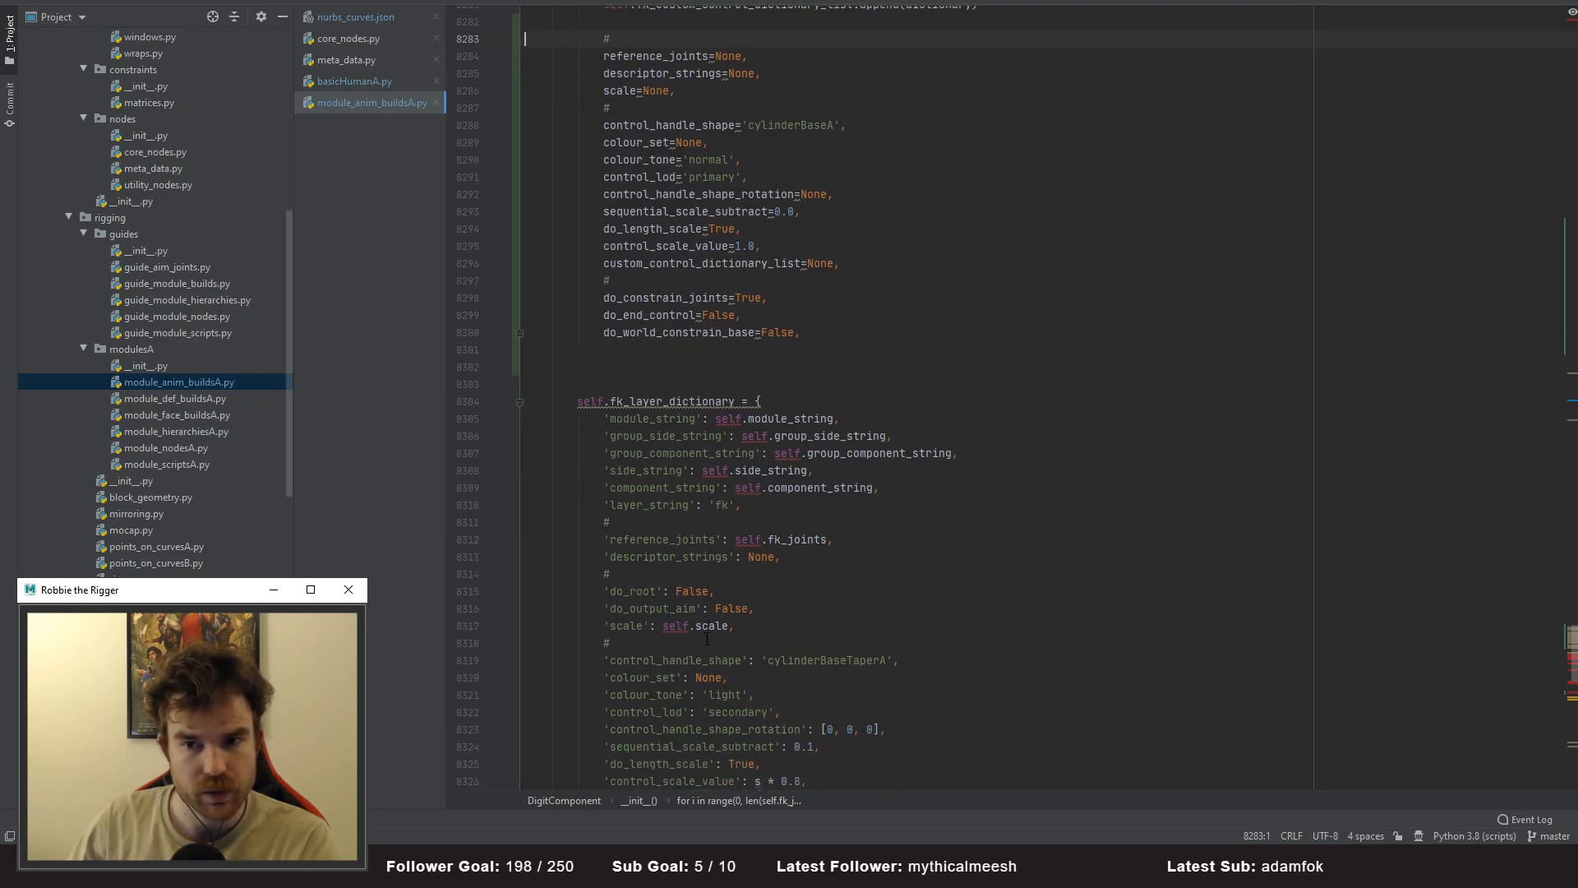
# - Remove the 'do_root', 'do_output_aim' and 'do_lock_translate' entries and the extra comment marker from fk_layer_dictionary
pyautogui.moveTo(783, 610); pyautogui.dragTo(781, 557)
pyautogui.press('Delete')
pyautogui.scroll(1, 837, 532)
pyautogui.scroll(-1, 837, 534)
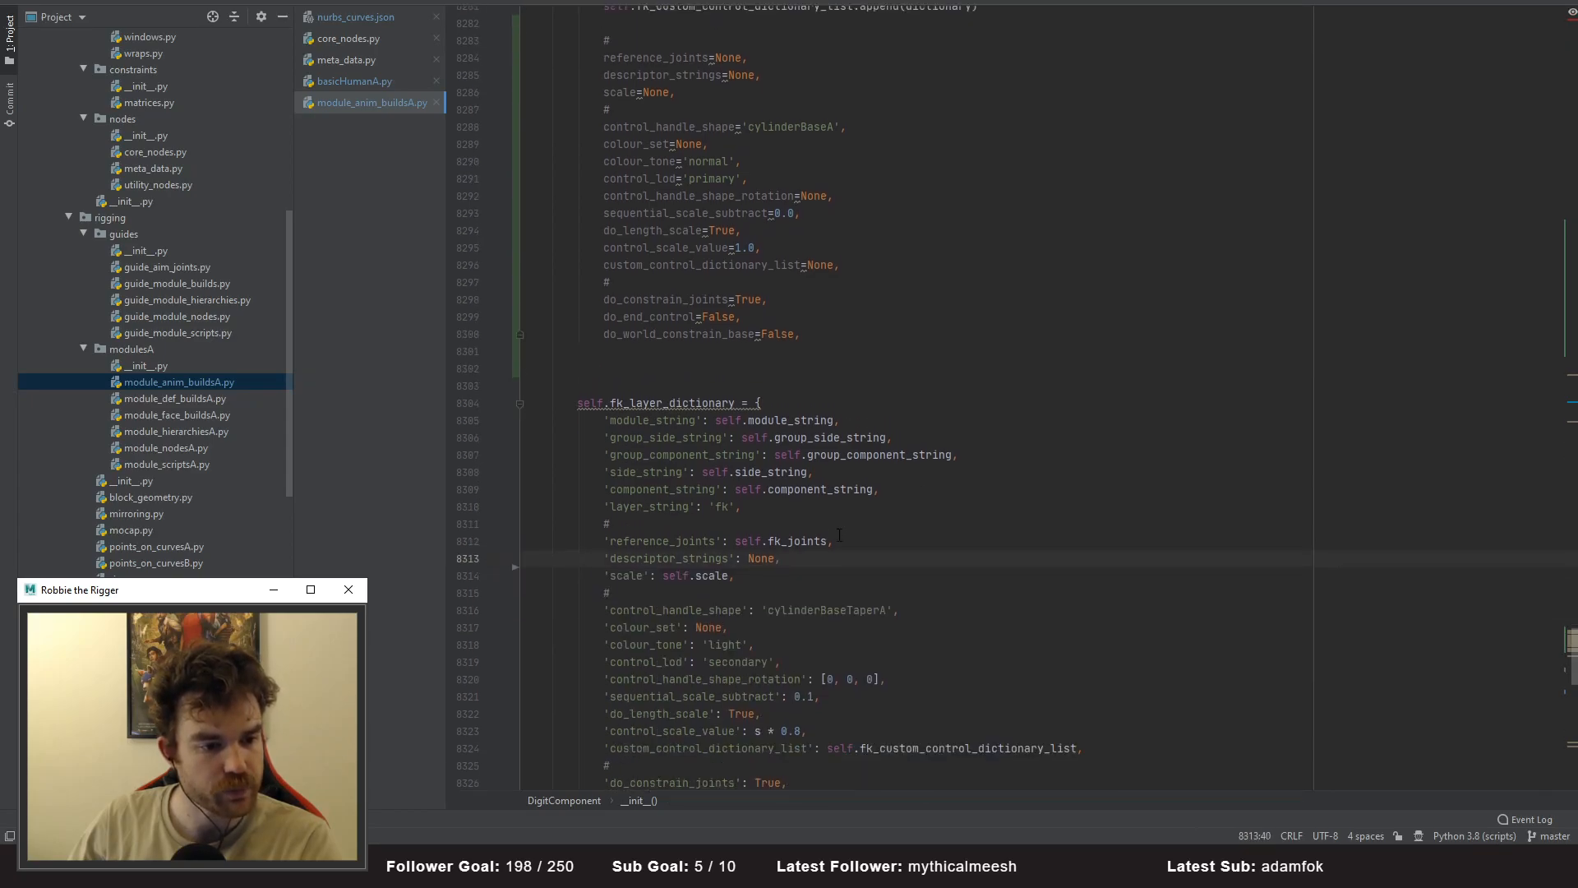
pyautogui.scroll(-2, 775, 582)
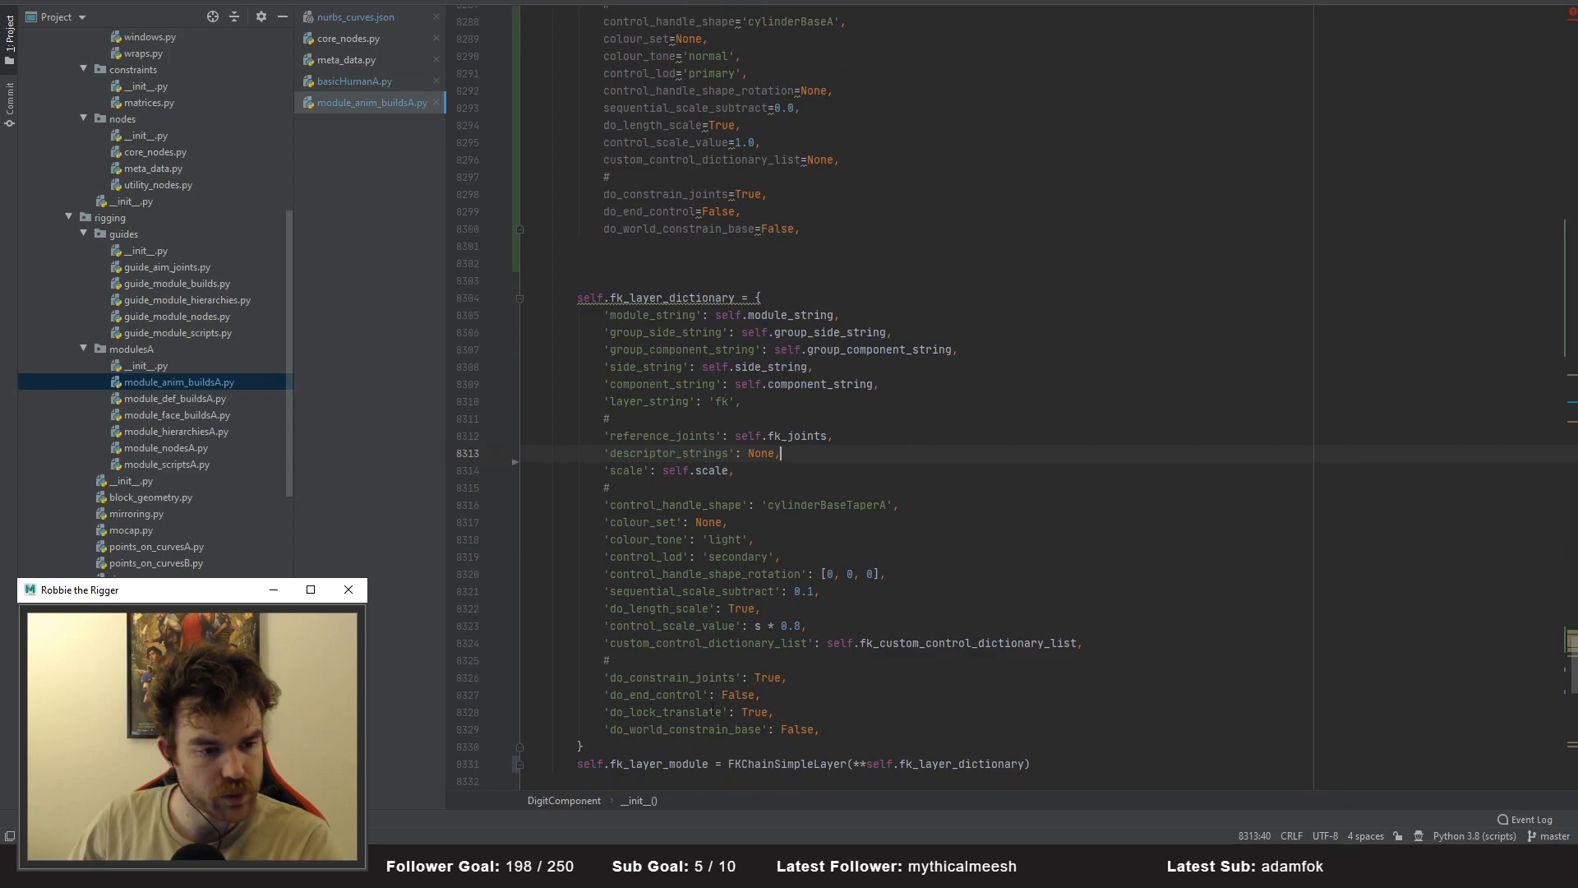
pyautogui.moveTo(816, 711); pyautogui.dragTo(466, 717)
pyautogui.press('BackSpace')
pyautogui.press('BackSpace')
# - Delete the pasted reference arguments and extra blank line above self.fk_layer_dictionary
pyautogui.scroll(1, 875, 563)
pyautogui.scroll(2, 875, 563)
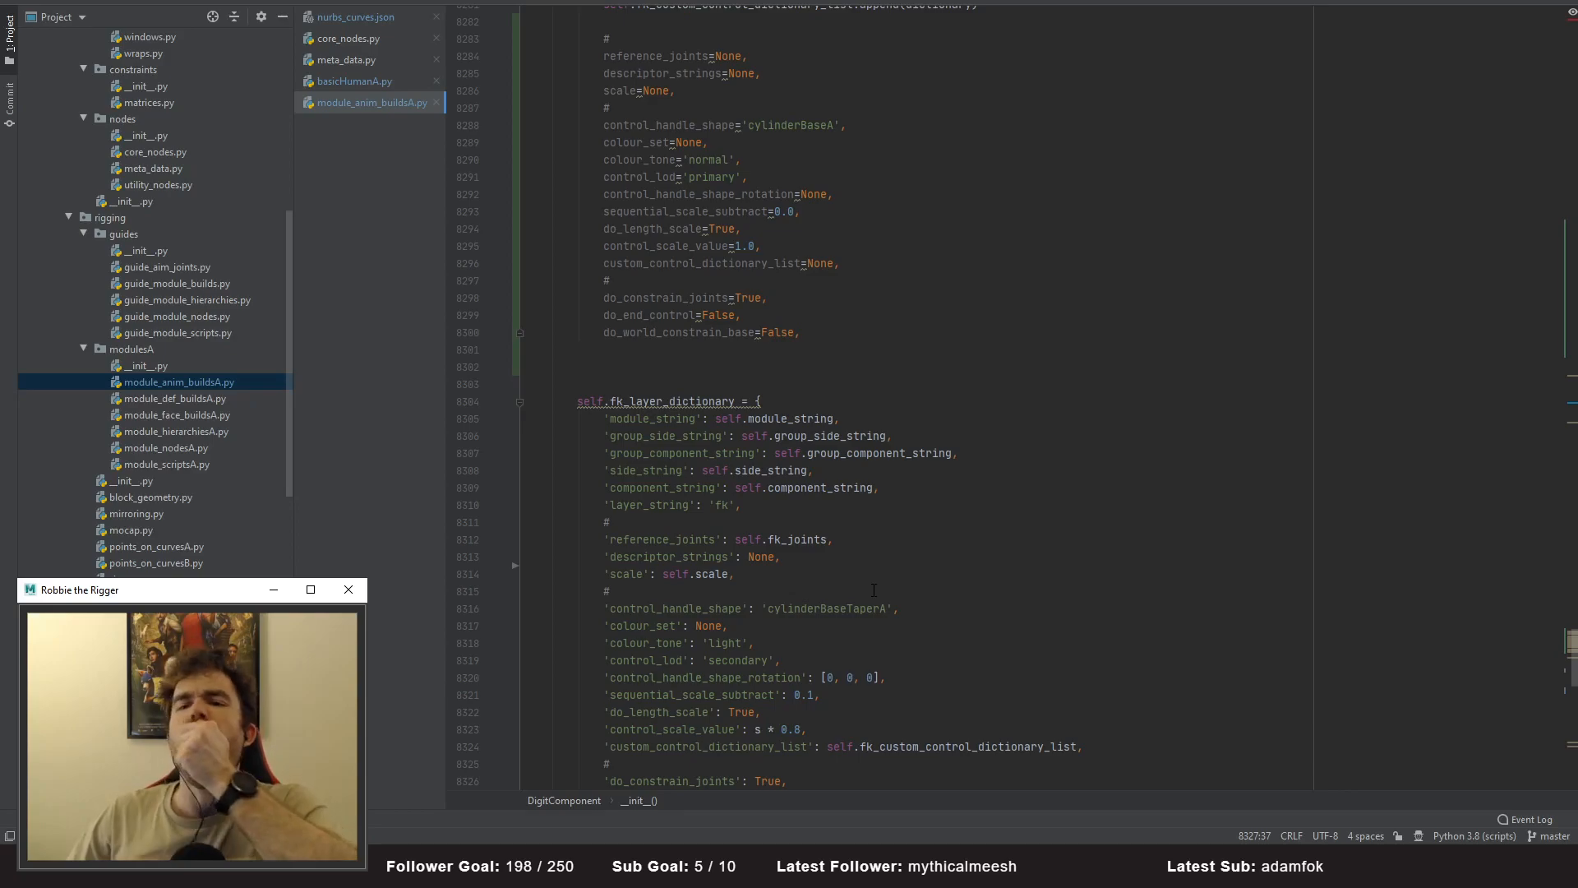
pyautogui.scroll(3, 650, 514)
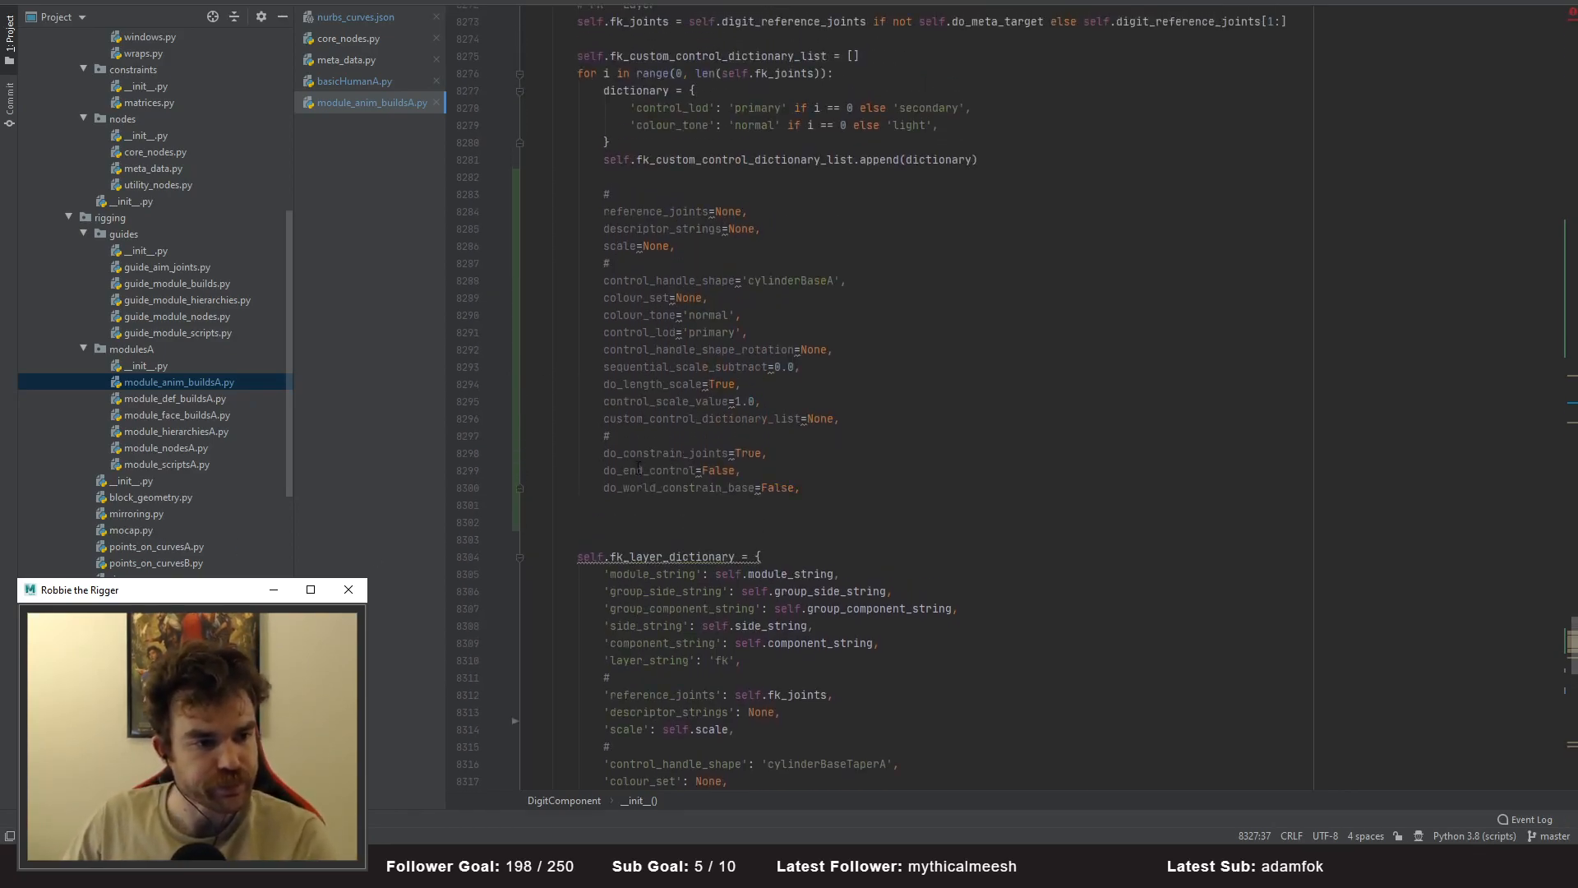
pyautogui.scroll(1, 649, 514)
pyautogui.moveTo(501, 588); pyautogui.dragTo(467, 250)
pyautogui.press('Delete')
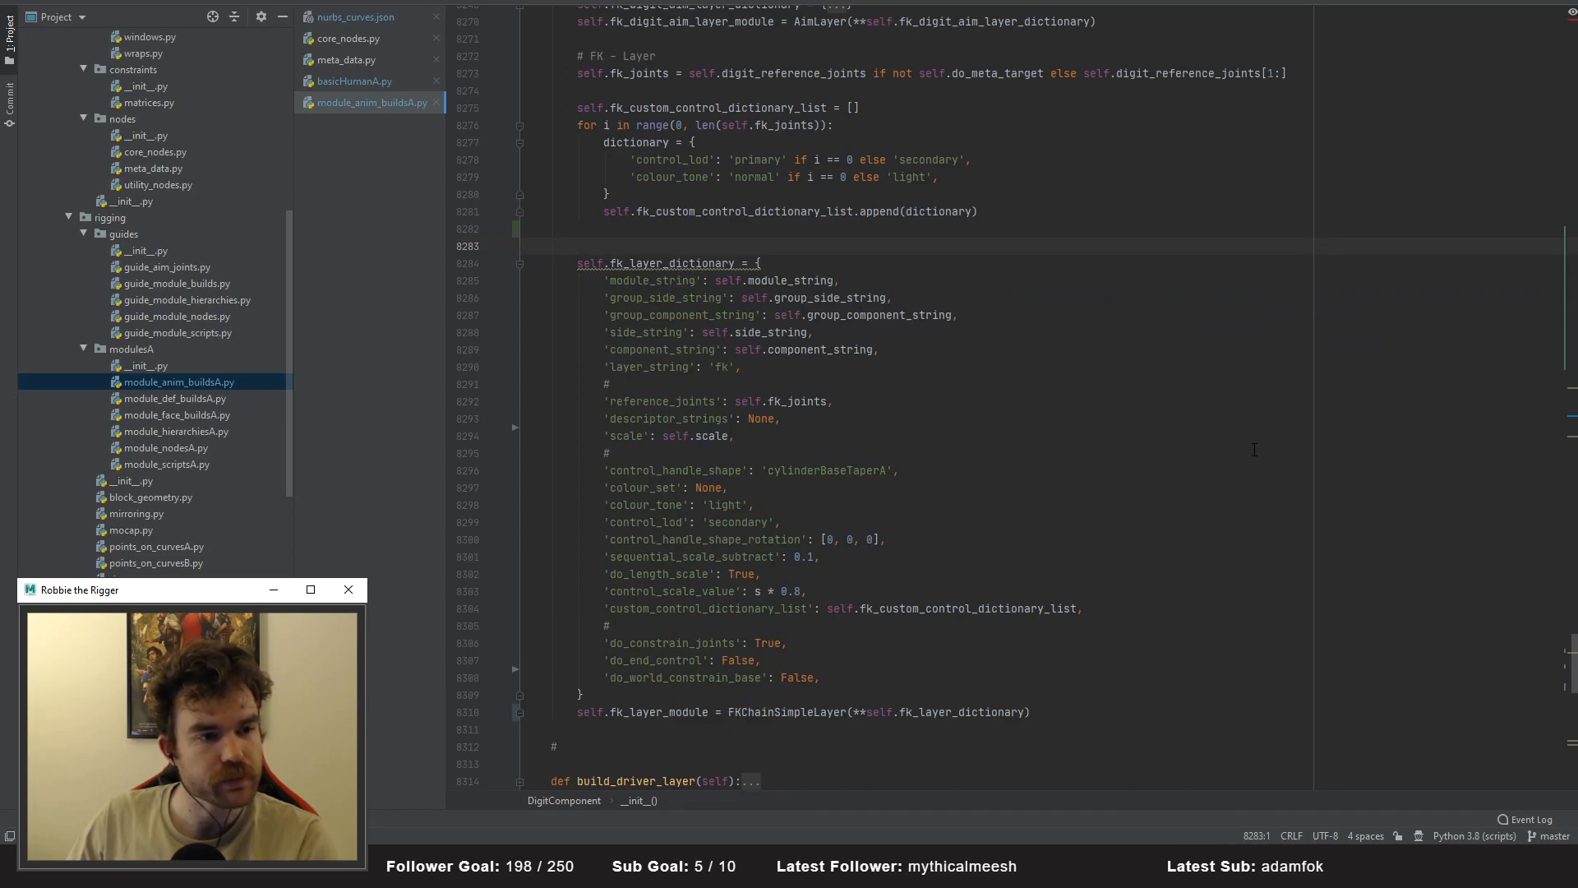
pyautogui.scroll(-1, 1227, 453)
pyautogui.scroll(1, 1226, 452)
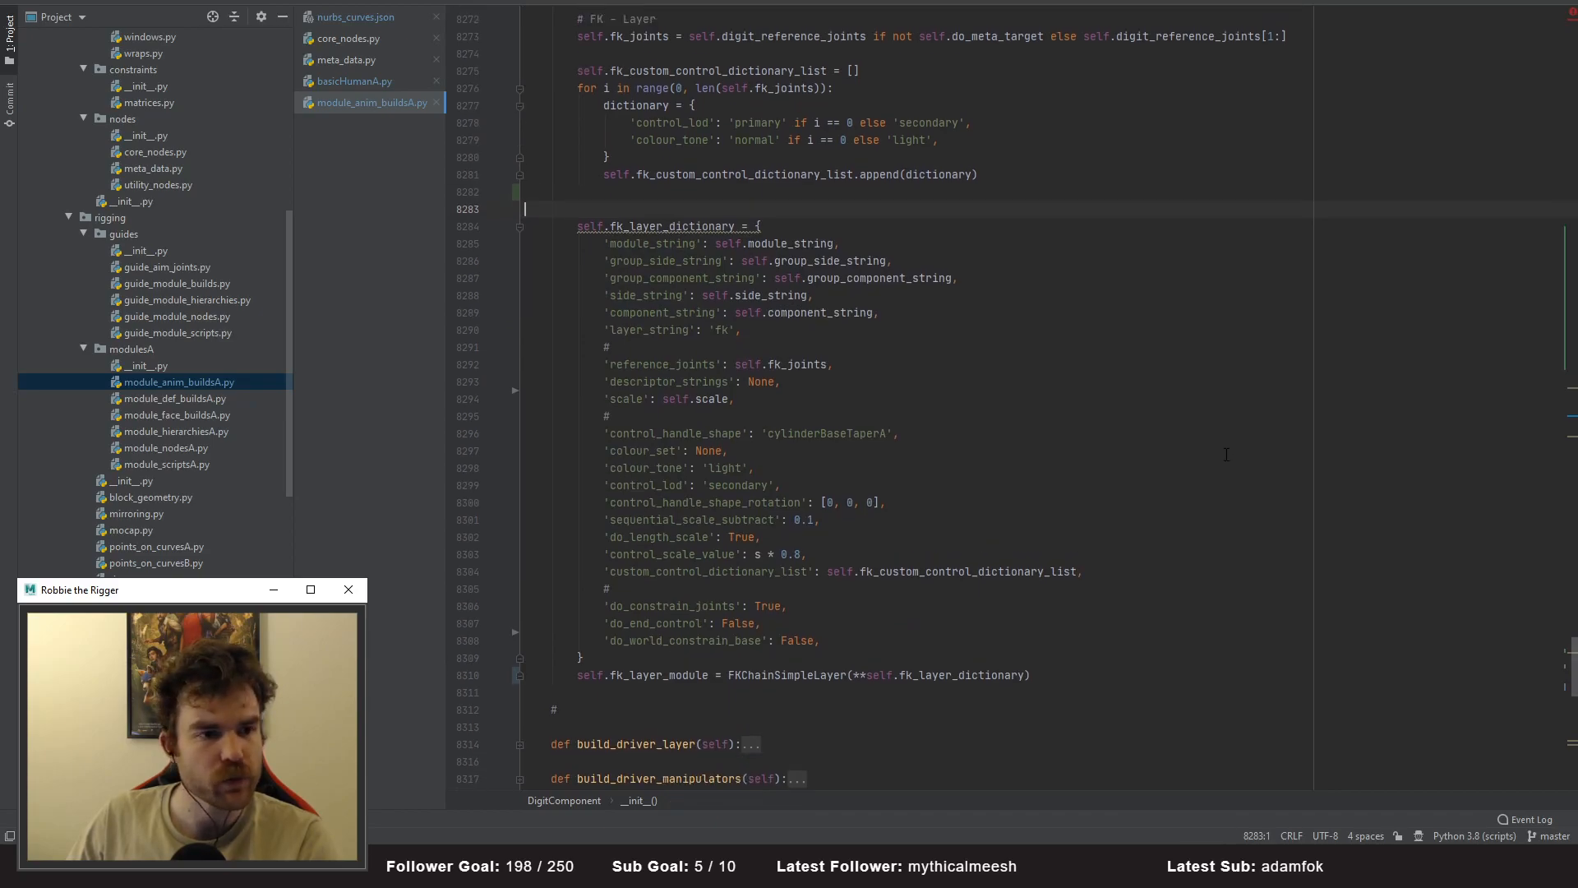
pyautogui.press('BackSpace')
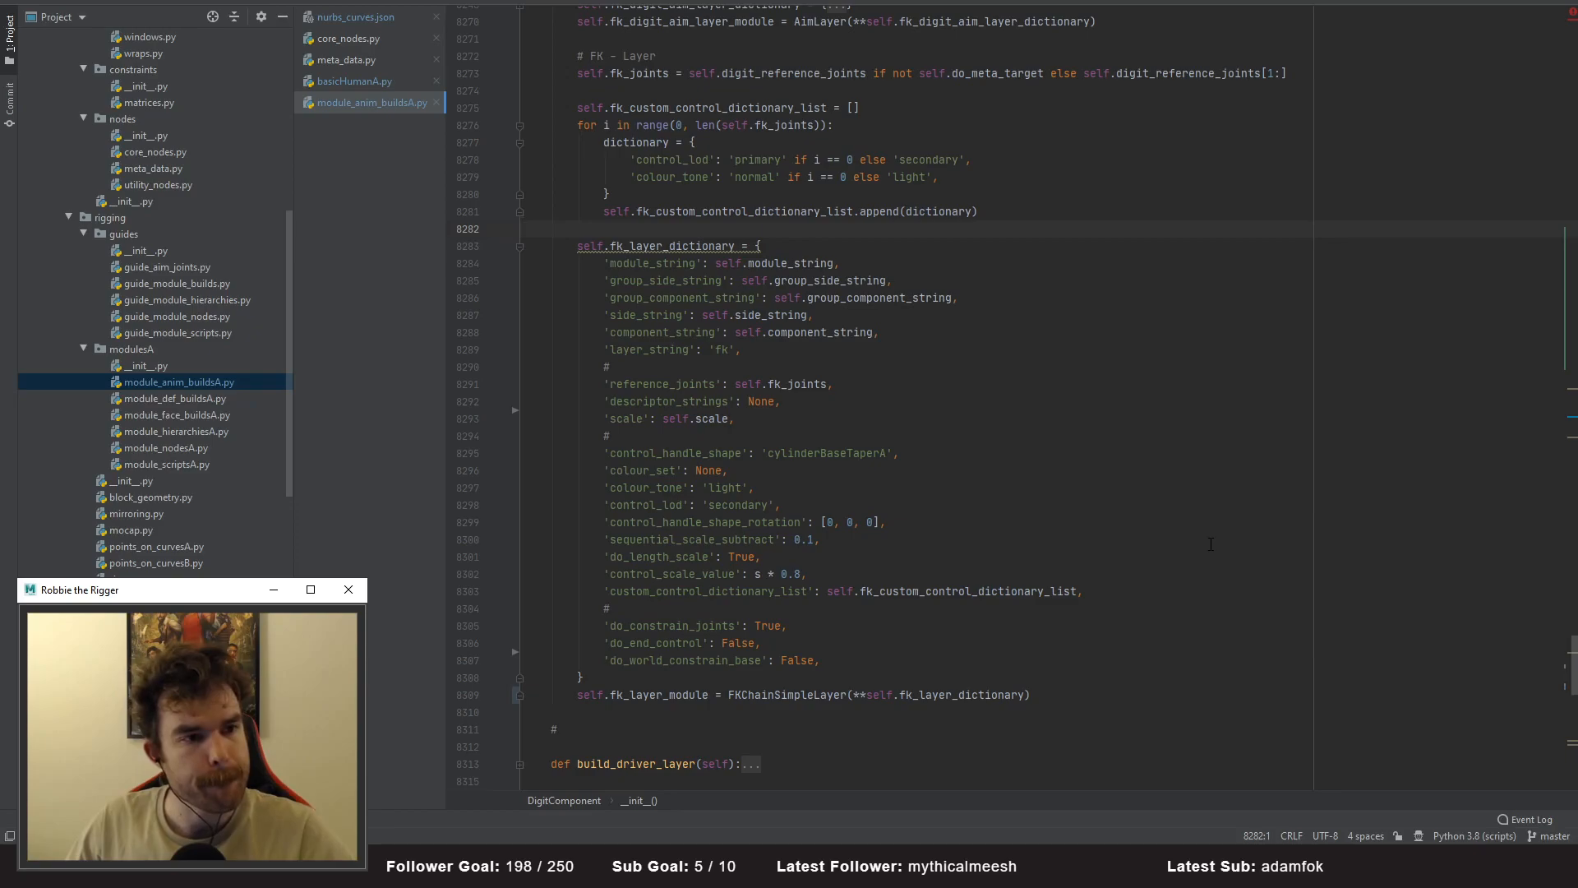
# - Collapse the fk_joints for loop and the fk_layer_dictionary in DigitComponent's __init__
pyautogui.scroll(1, 899, 469)
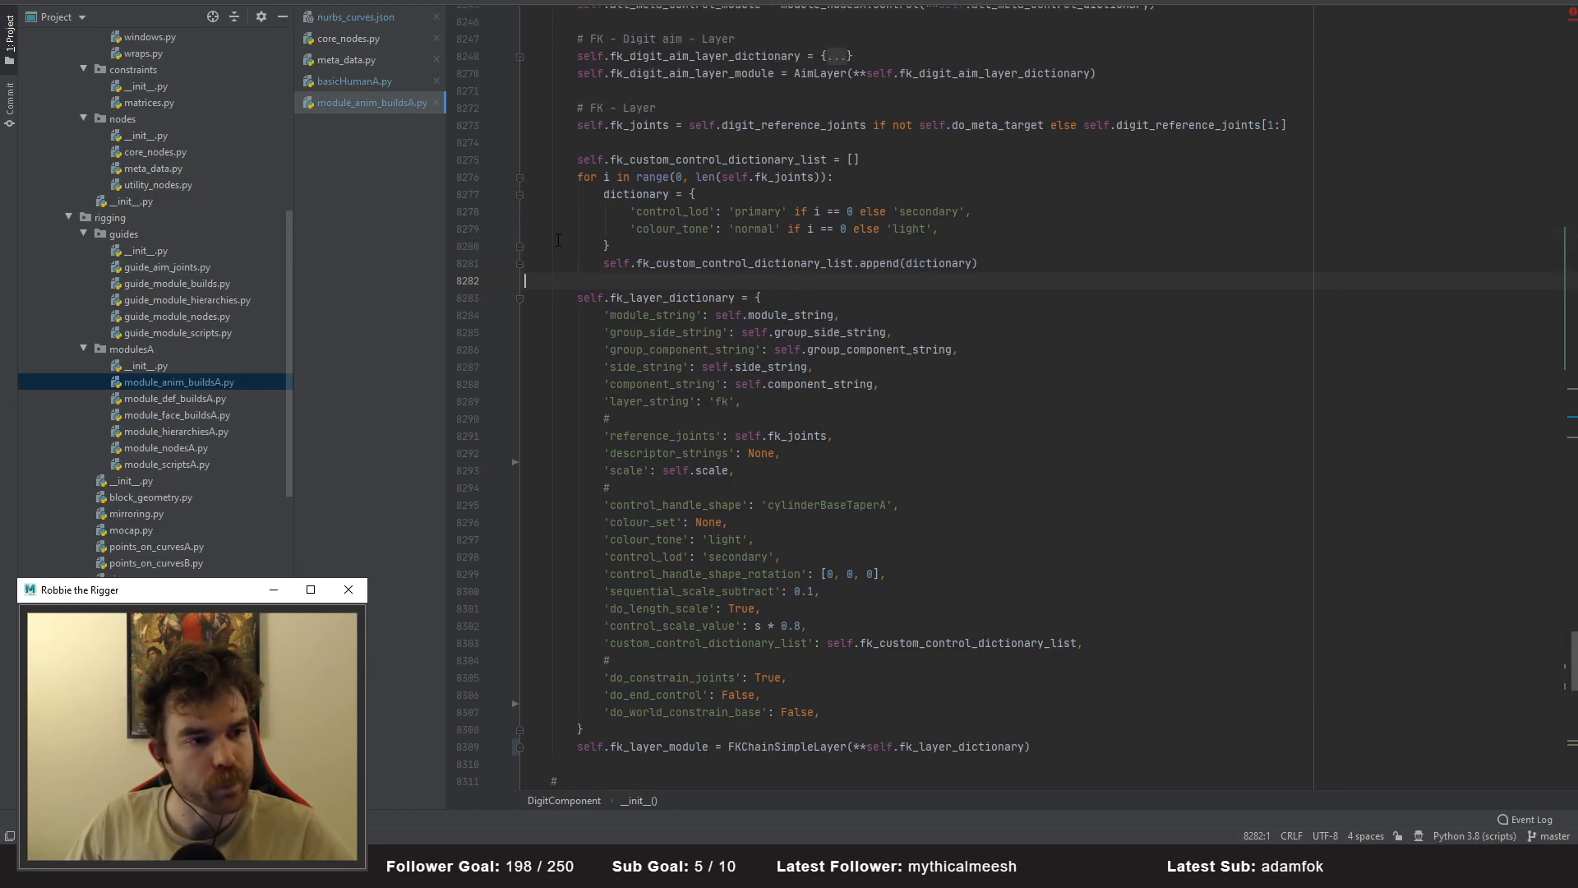
pyautogui.click(519, 178)
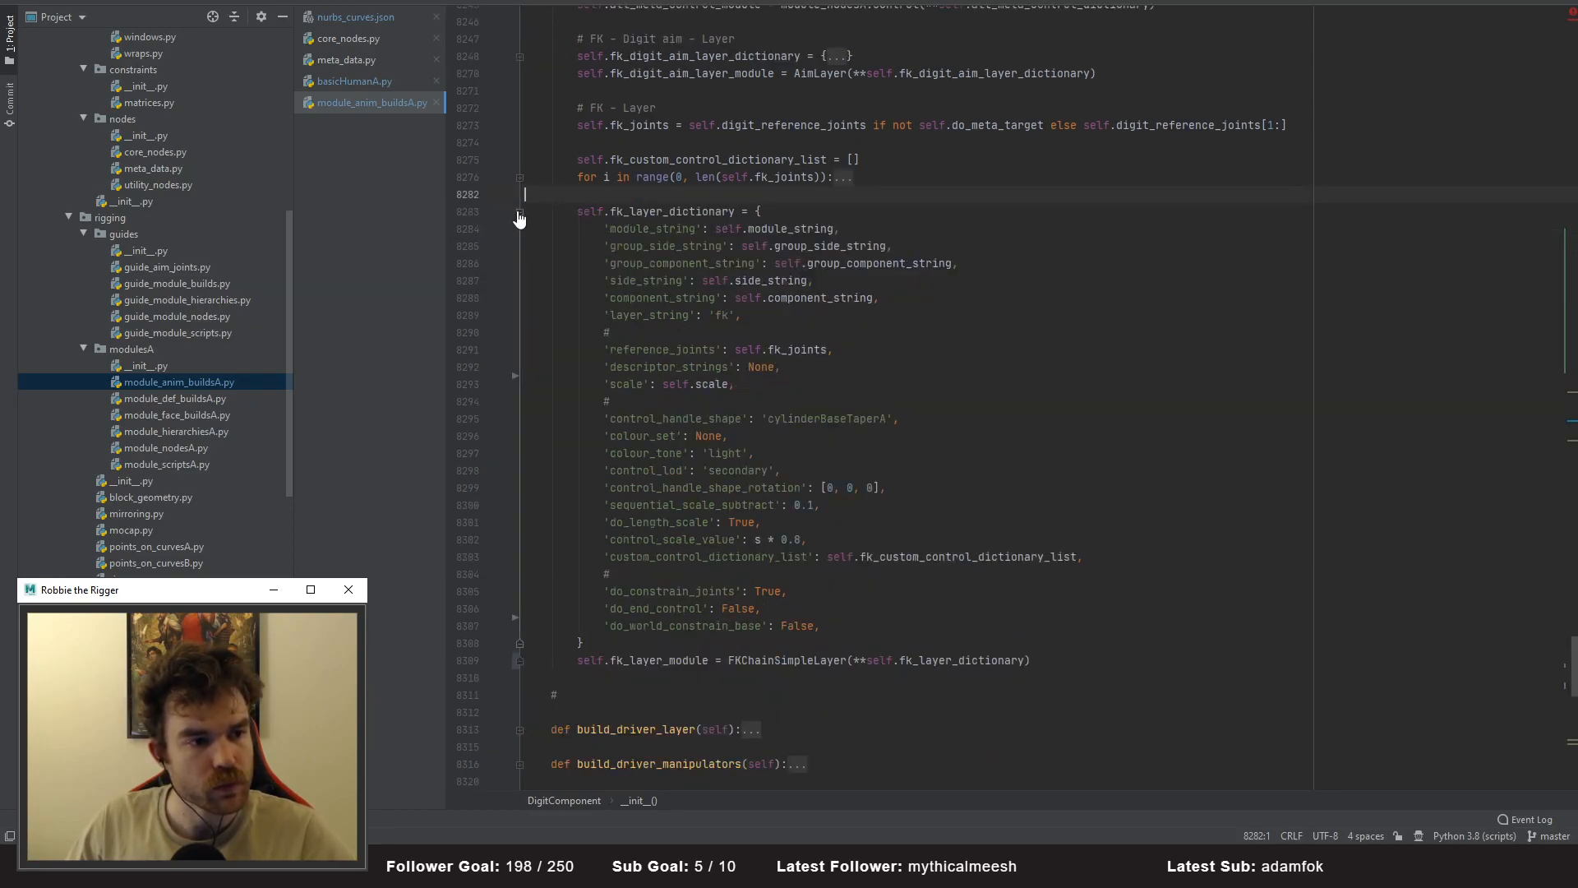
pyautogui.click(520, 212)
pyautogui.scroll(-1, 786, 491)
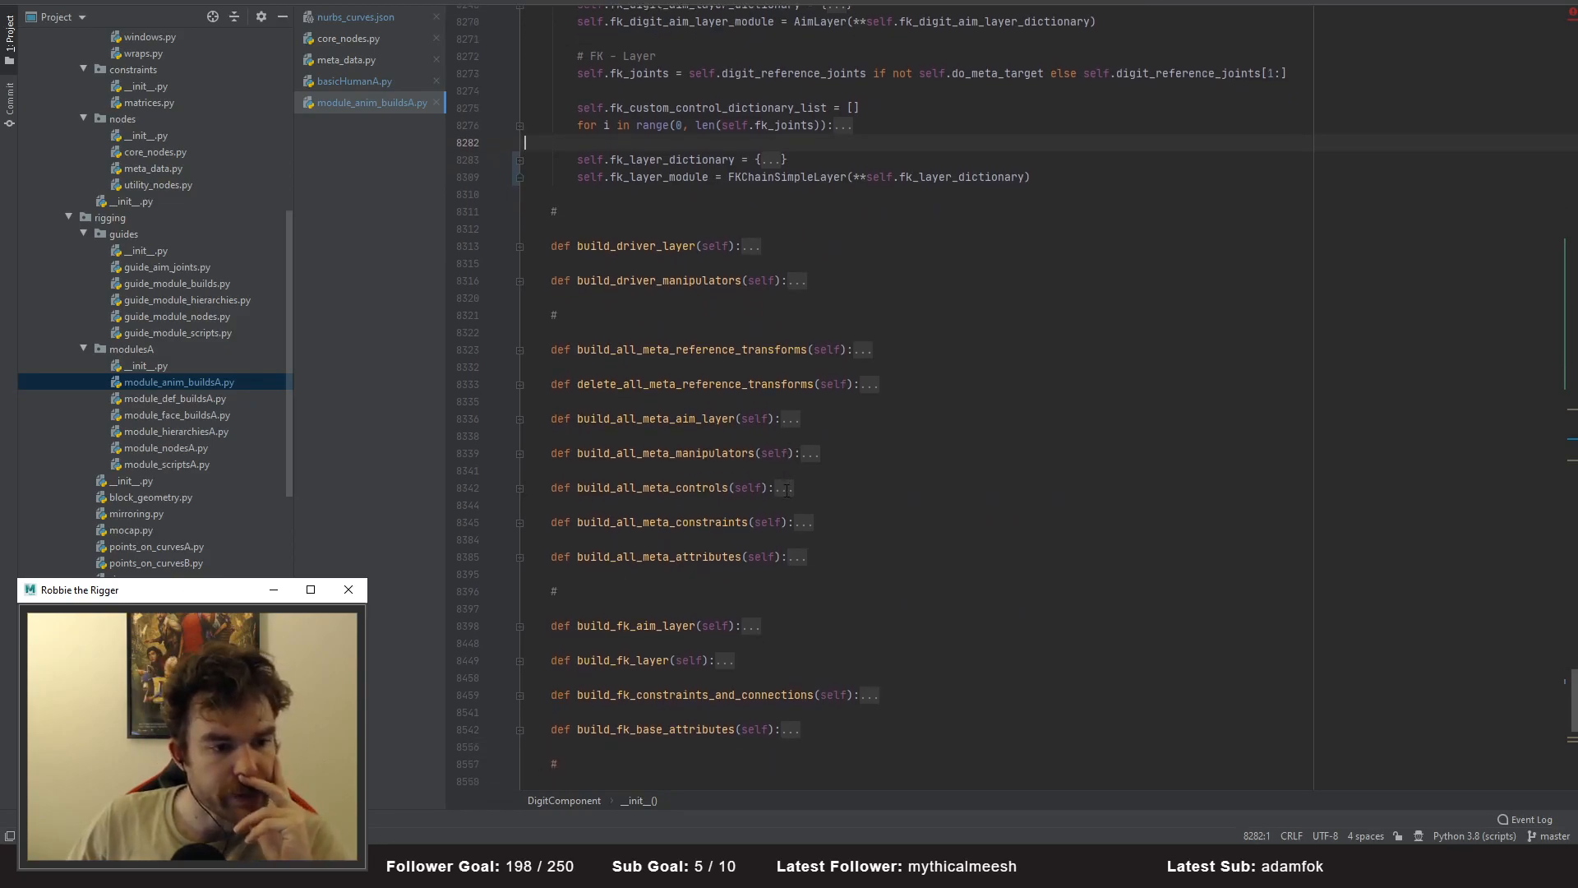
pyautogui.scroll(-3, 745, 463)
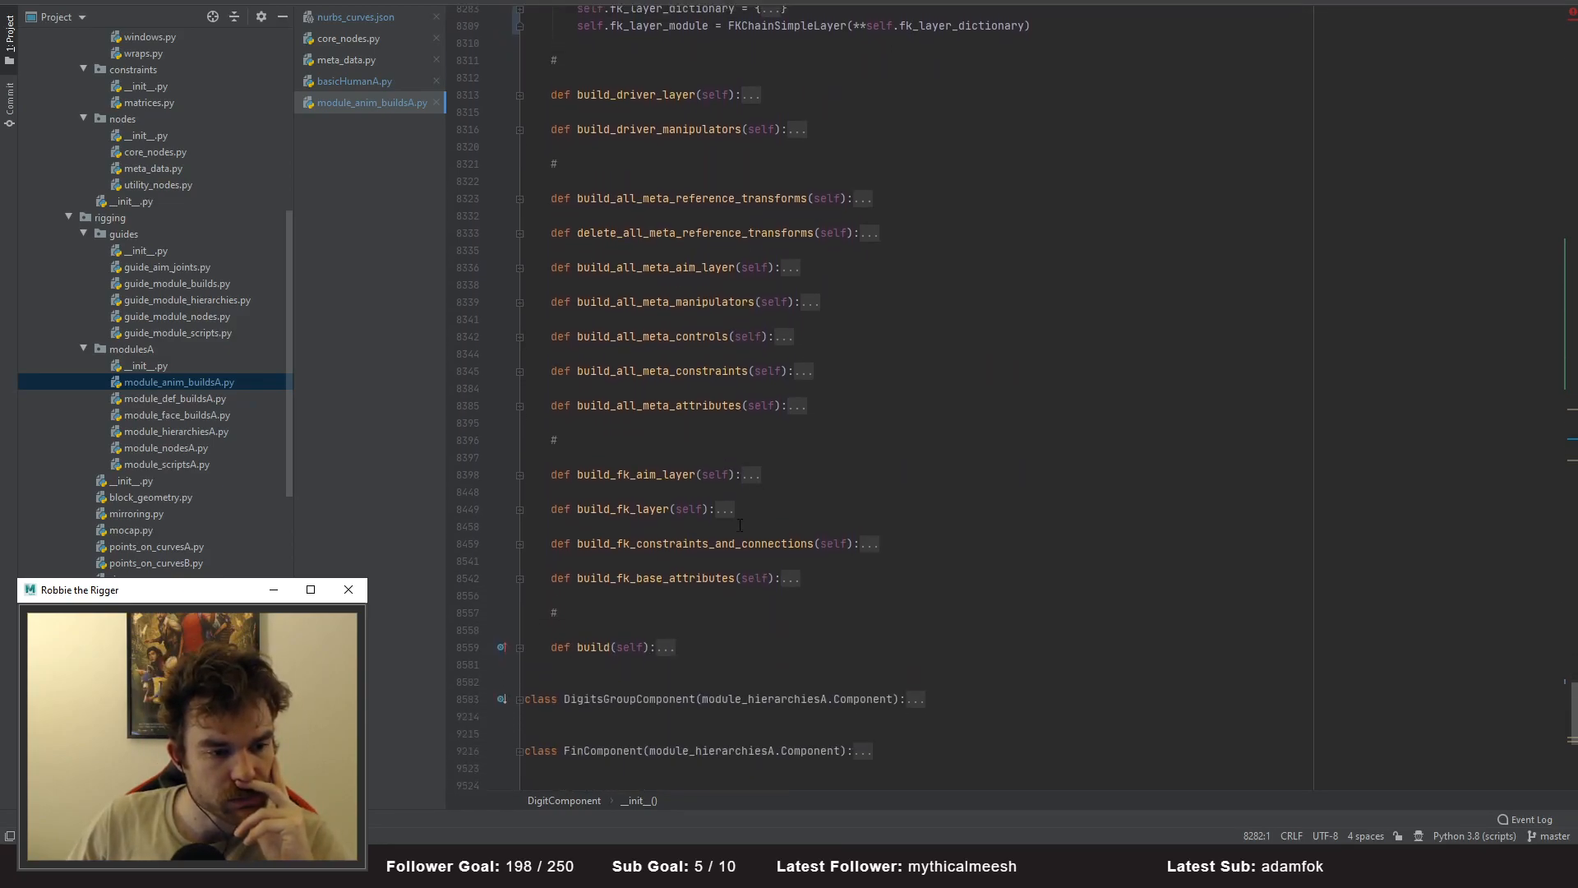
# - Expand build_fk_layer and its xyz loop, and comment out the loop that locks the first FK control's translates
pyautogui.click(723, 505)
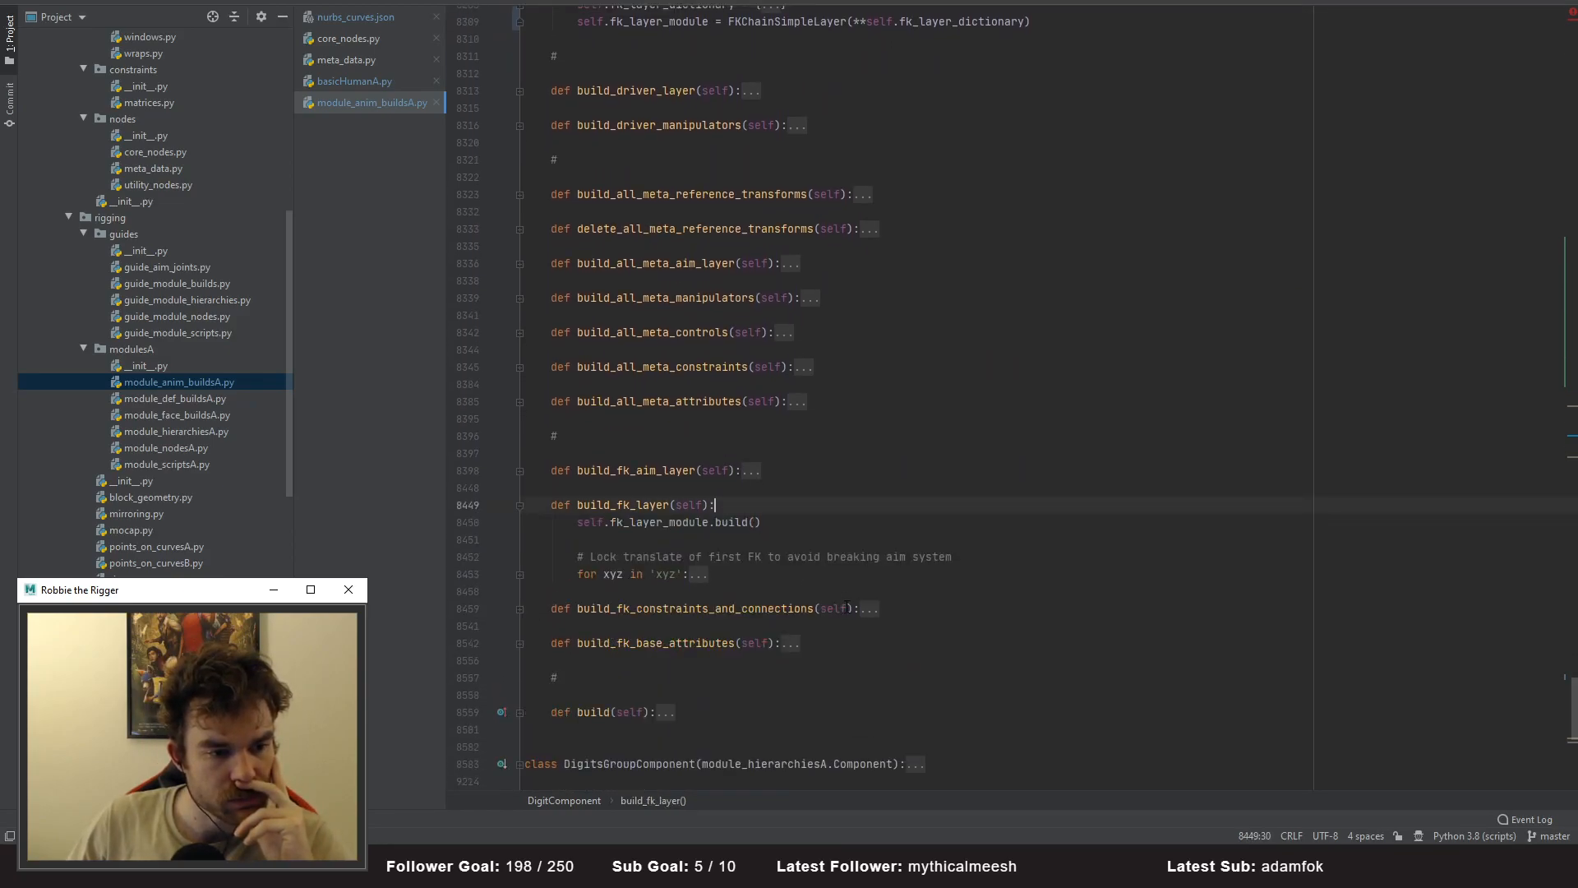
pyautogui.click(693, 574)
pyautogui.scroll(-2, 707, 543)
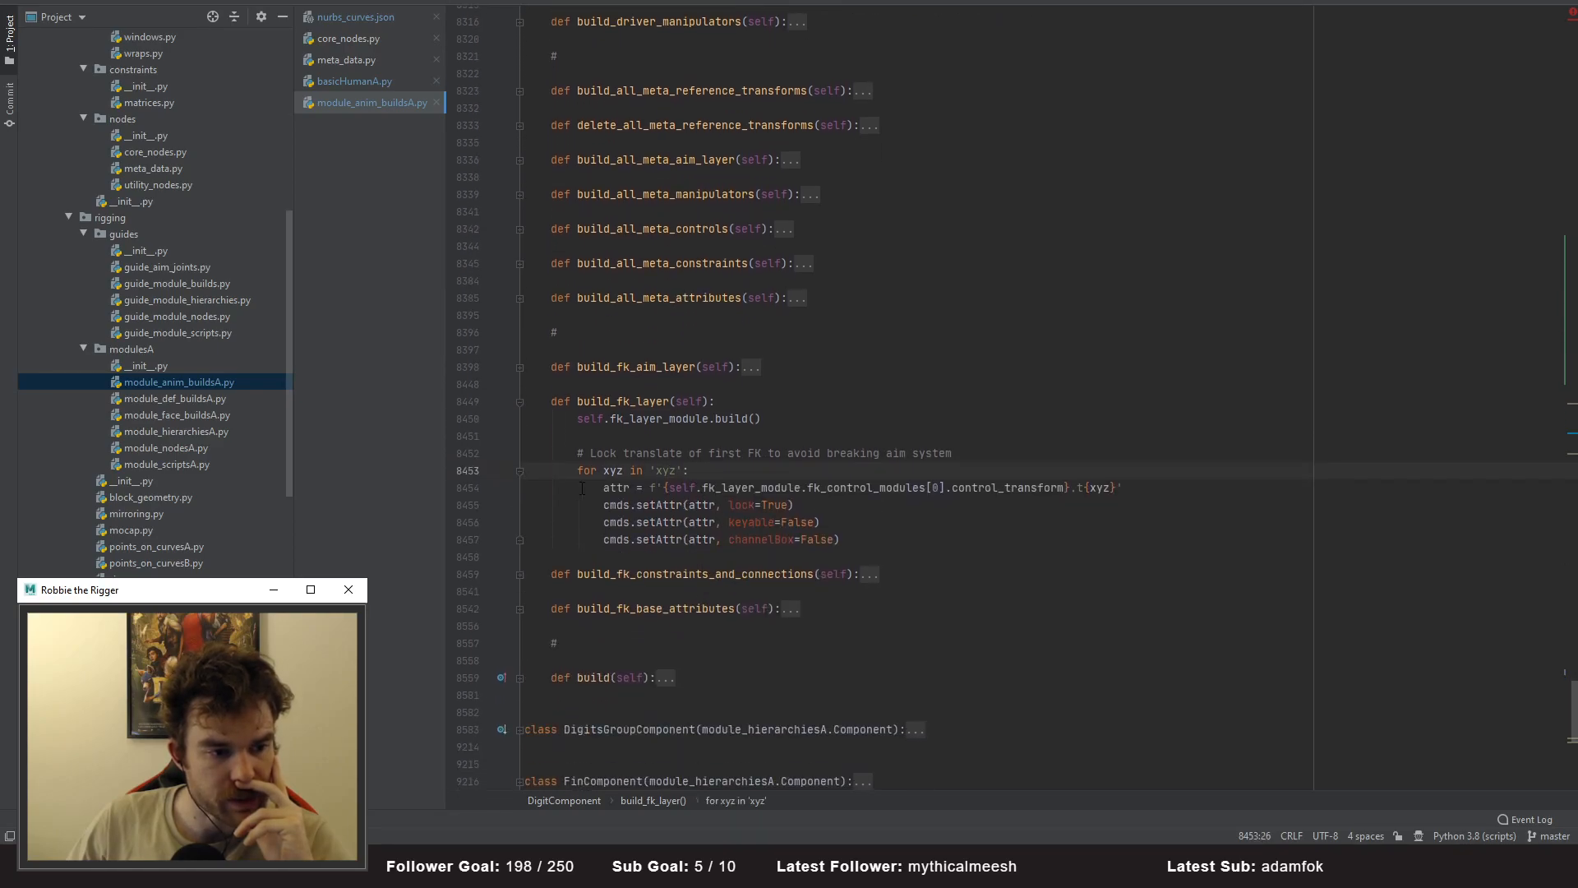
pyautogui.click(736, 485)
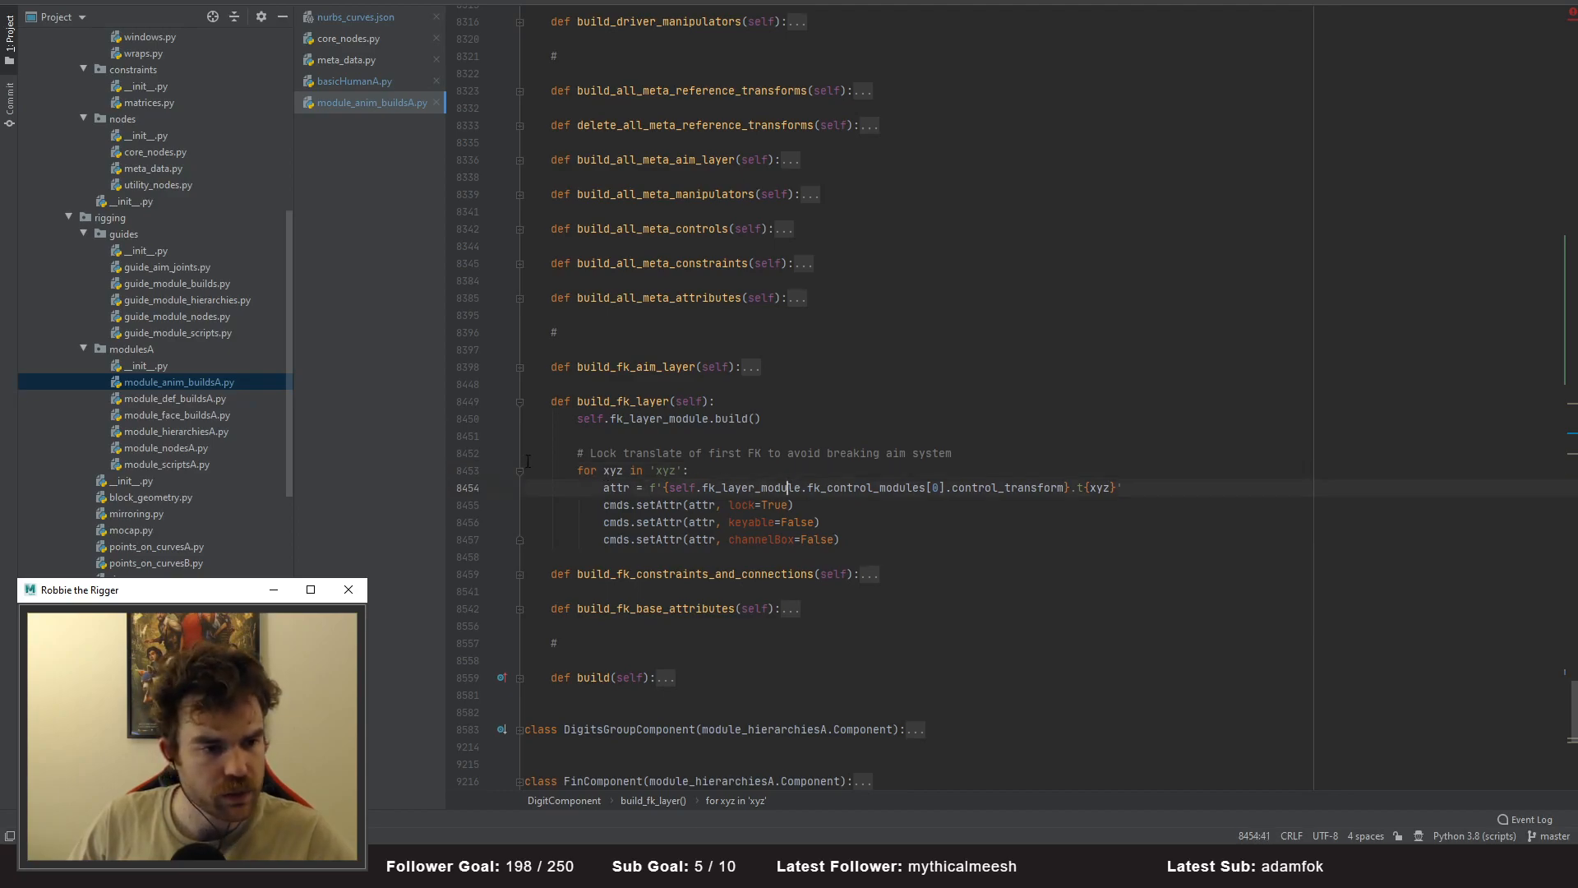
pyautogui.keyDown('alt'); pyautogui.moveTo(579, 470); pyautogui.dragTo(586, 534); pyautogui.keyUp('alt')
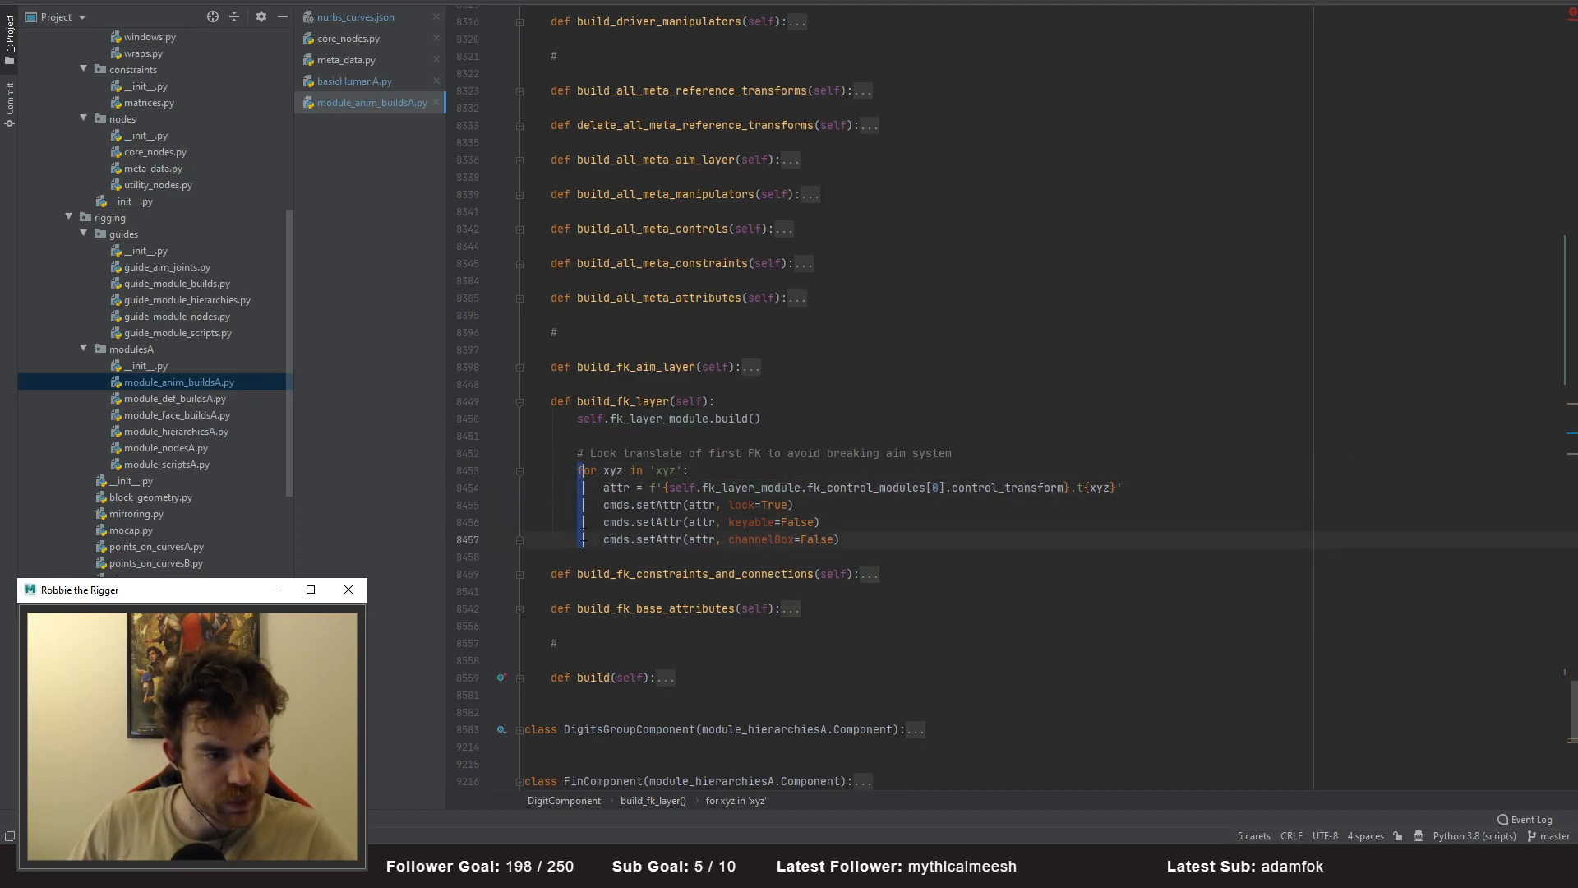
pyautogui.write('#')
pyautogui.click(763, 418)
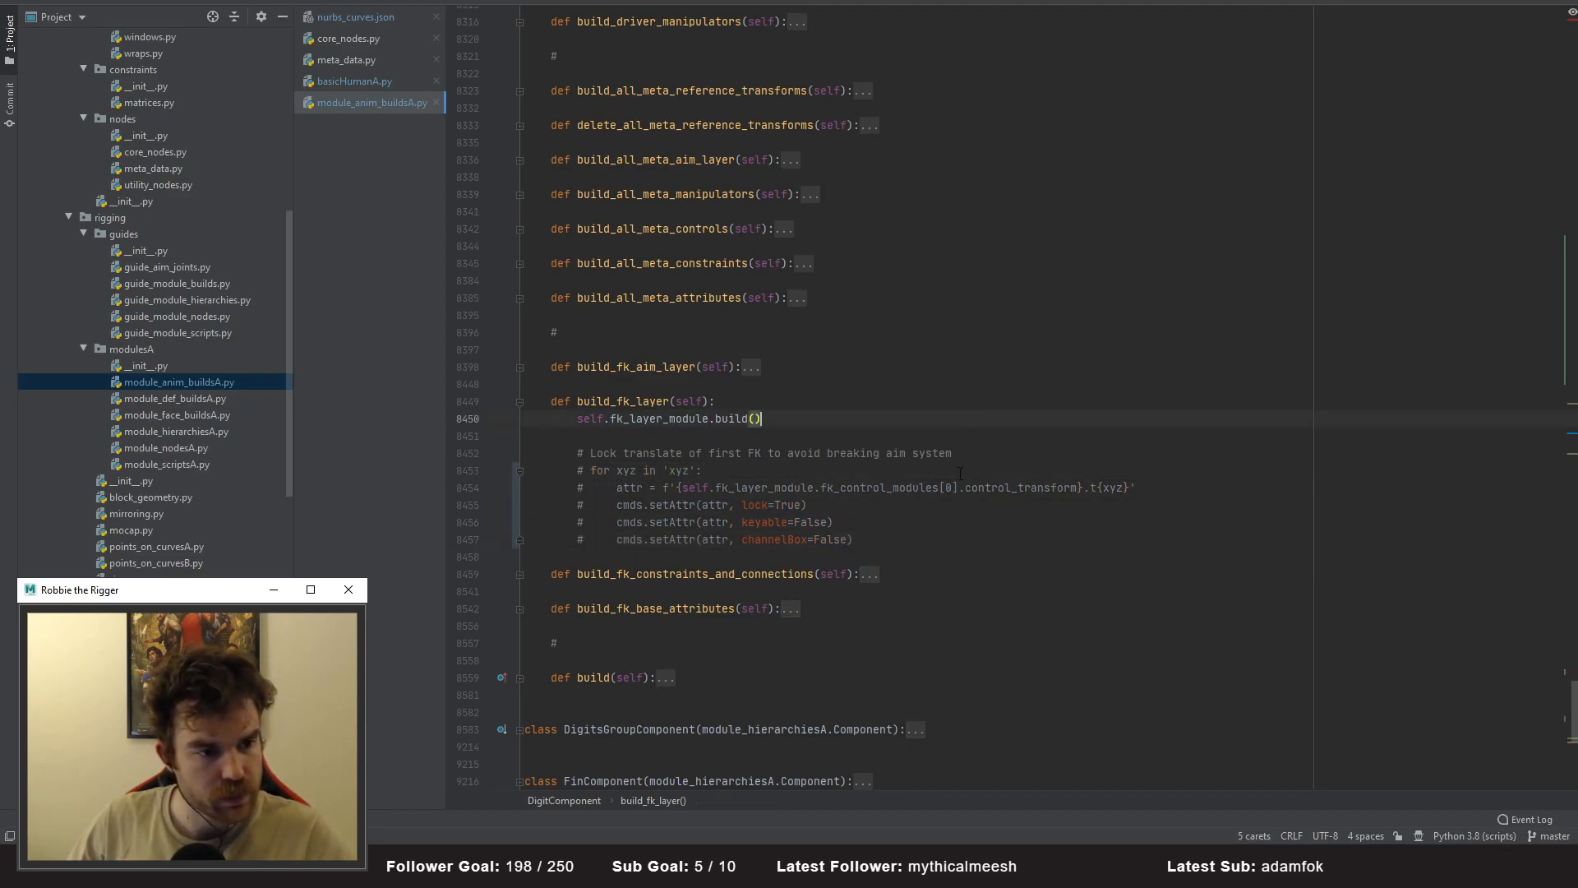
# - Examine the do_meta_target branch in build_fk_constraints_and_connections
pyautogui.scroll(-2, 907, 576)
pyautogui.click(870, 472)
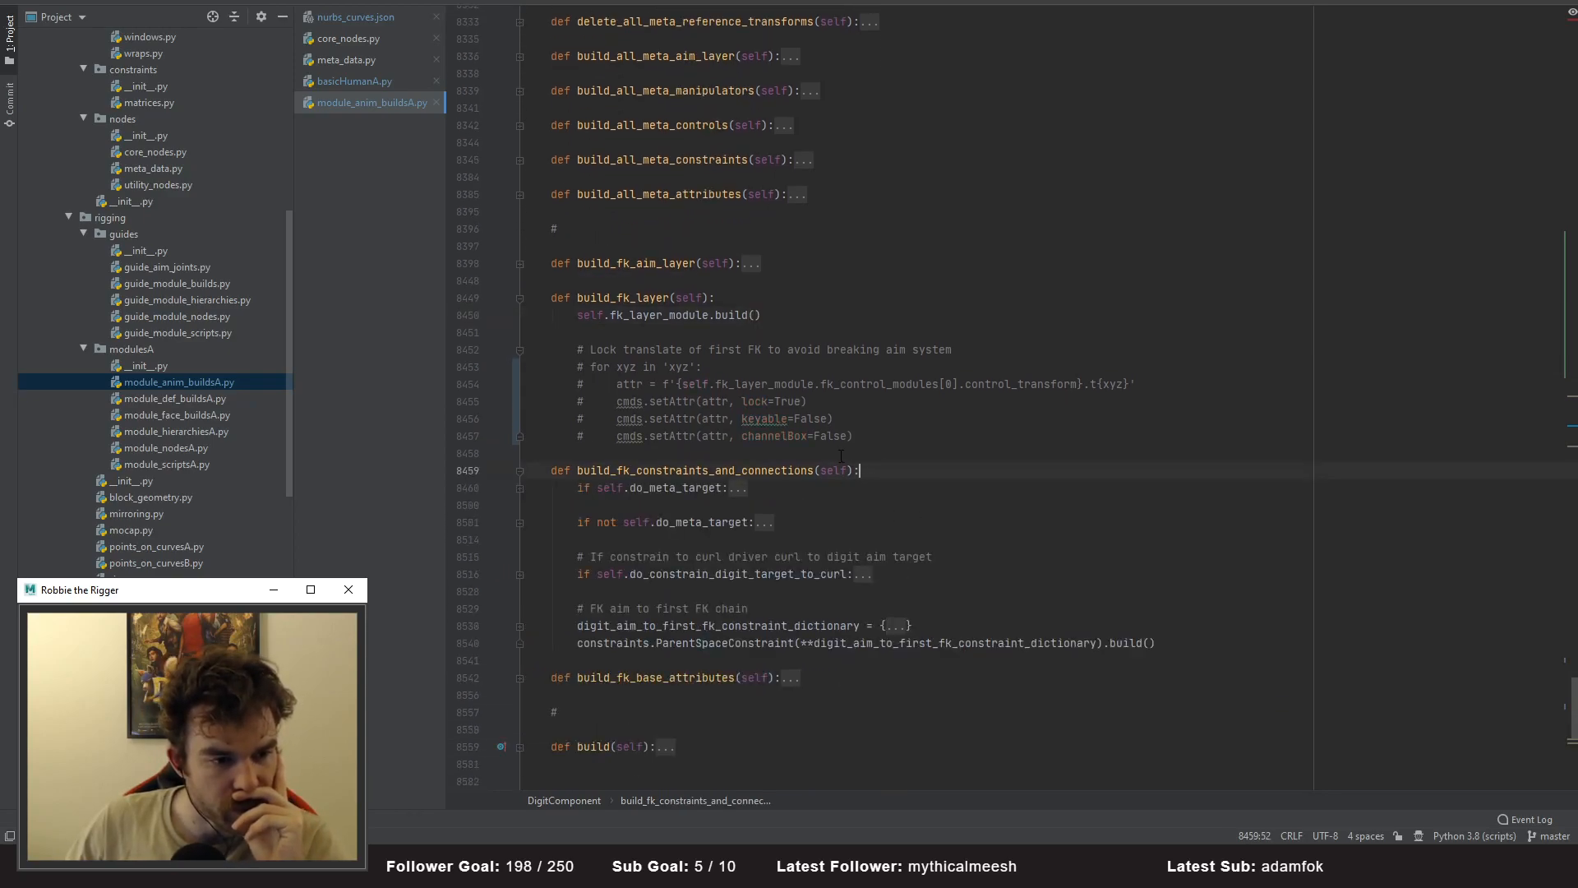
pyautogui.scroll(-1, 841, 455)
pyautogui.click(740, 437)
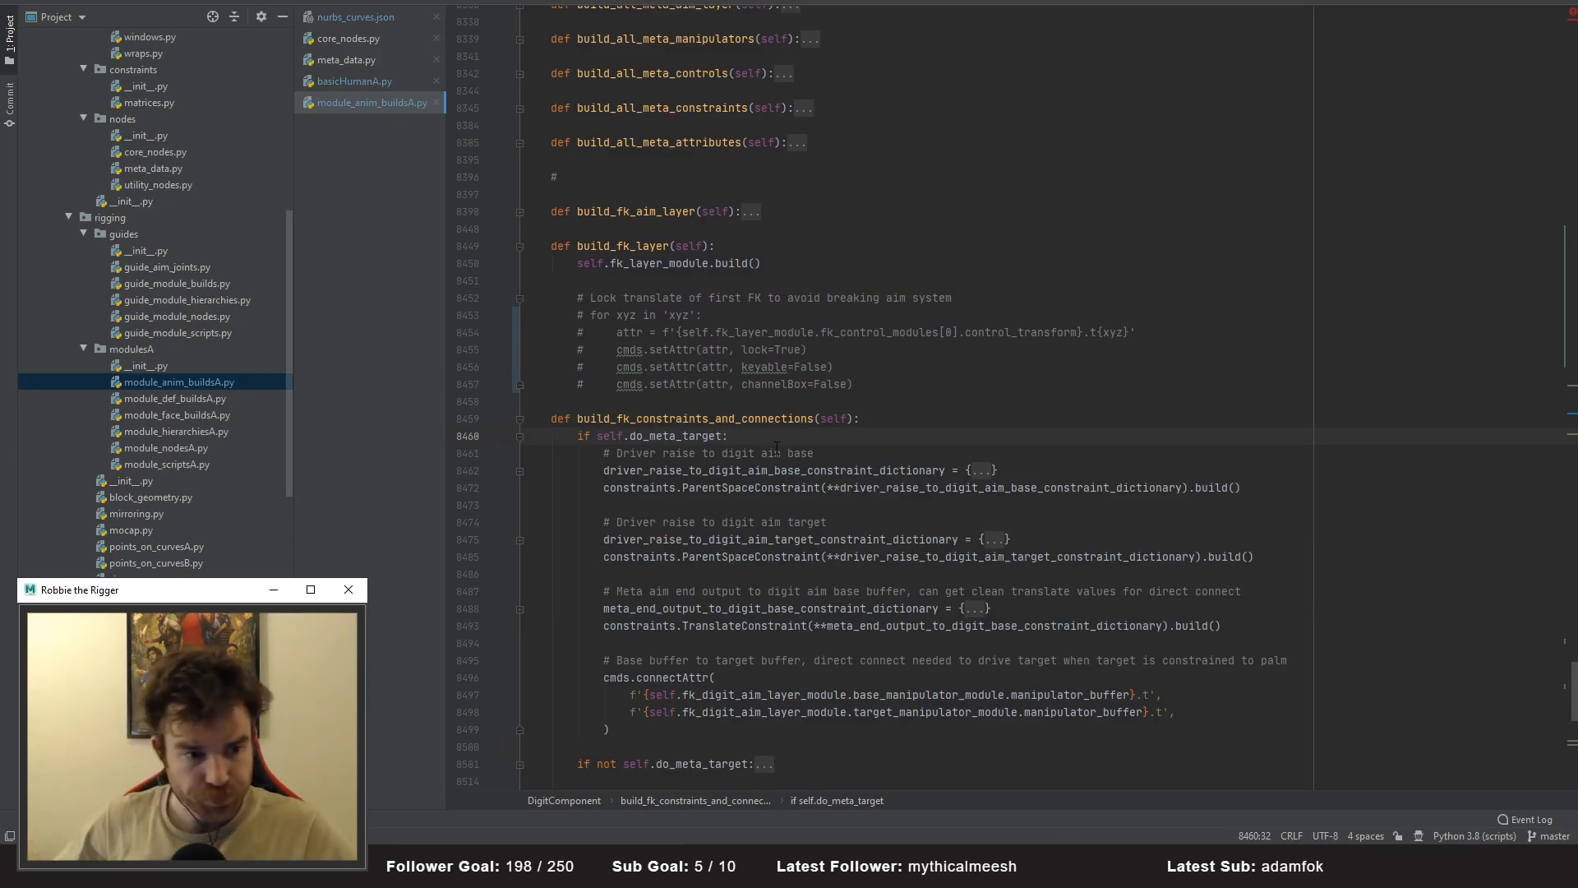
pyautogui.scroll(-1, 885, 544)
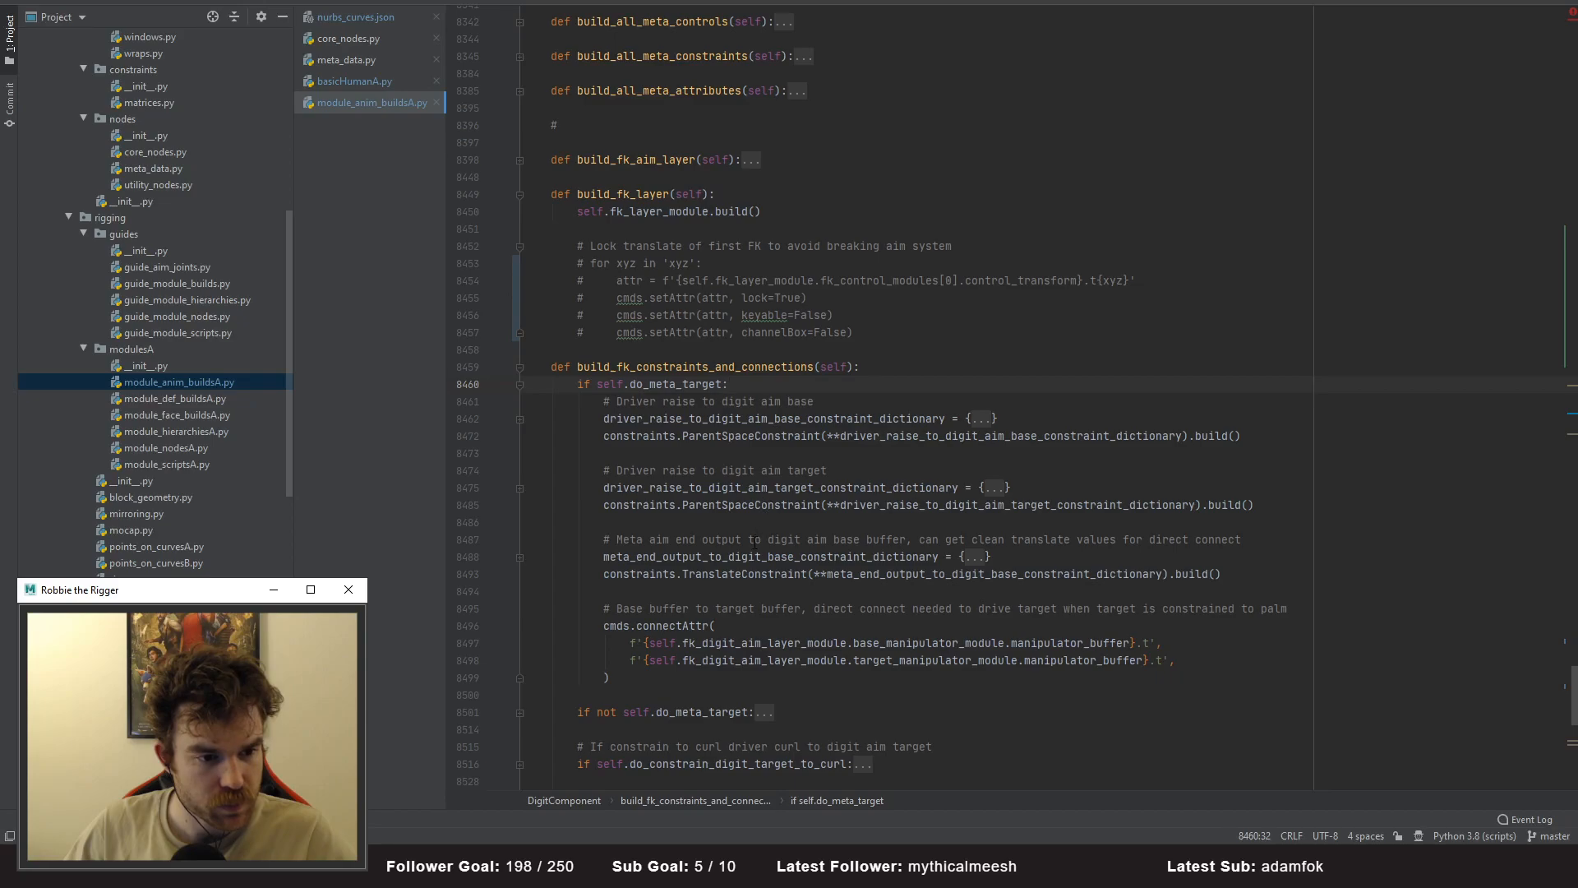
pyautogui.scroll(-3, 901, 633)
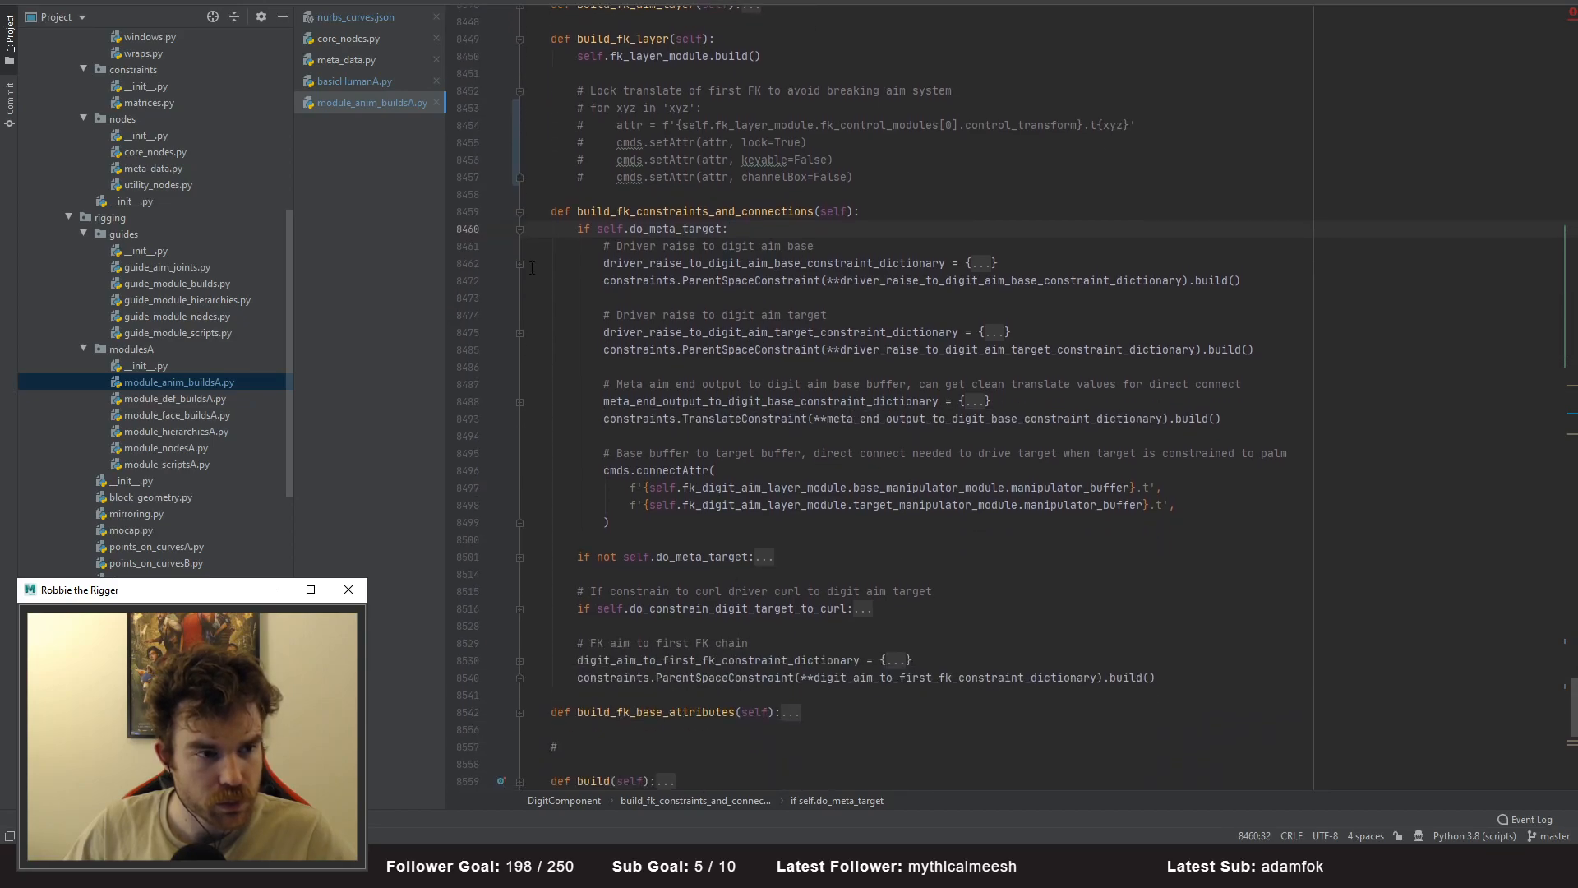
pyautogui.click(519, 230)
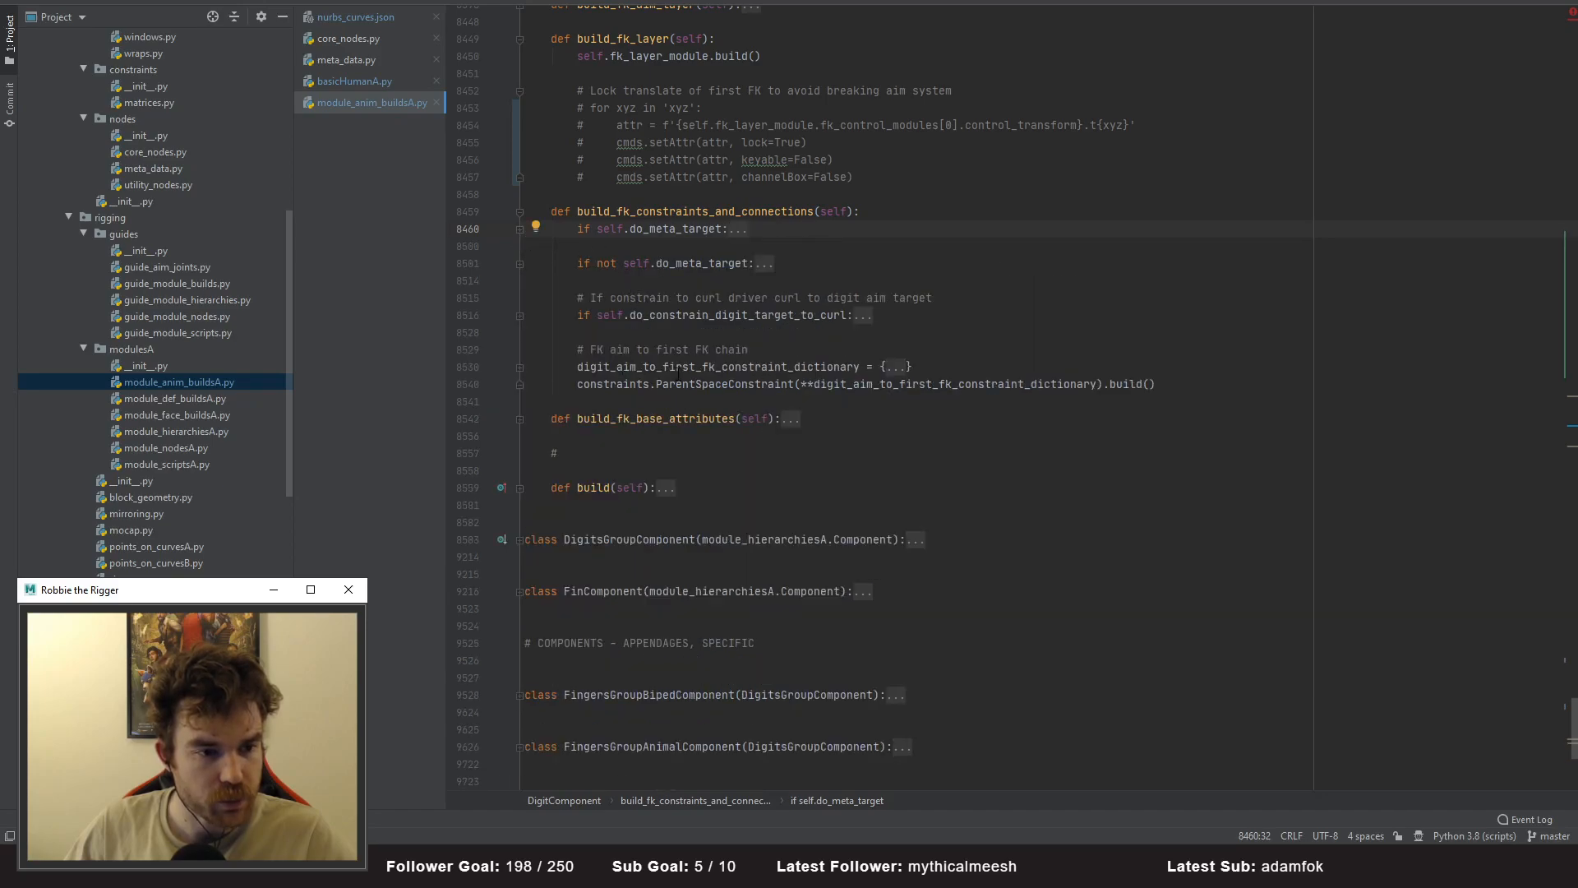
# - Examine digit_aim_to_first_fk_constraint_dictionary and its references to the FK layer's manipulator modules, and look back over the FK layer setup
pyautogui.scroll(1, 911, 417)
pyautogui.click(904, 420)
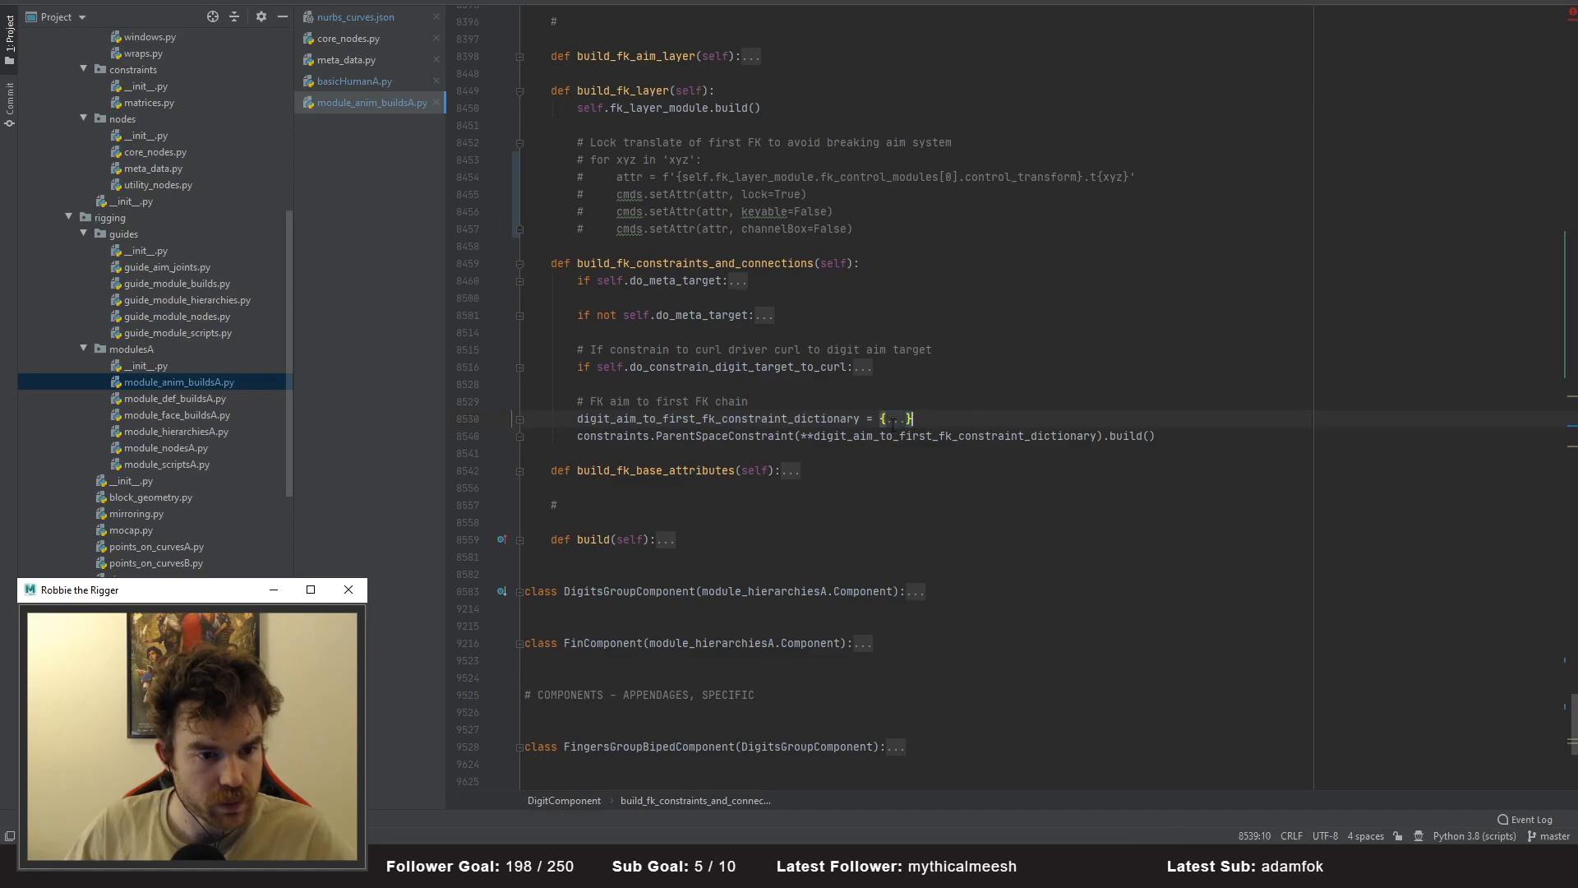
pyautogui.click(892, 425)
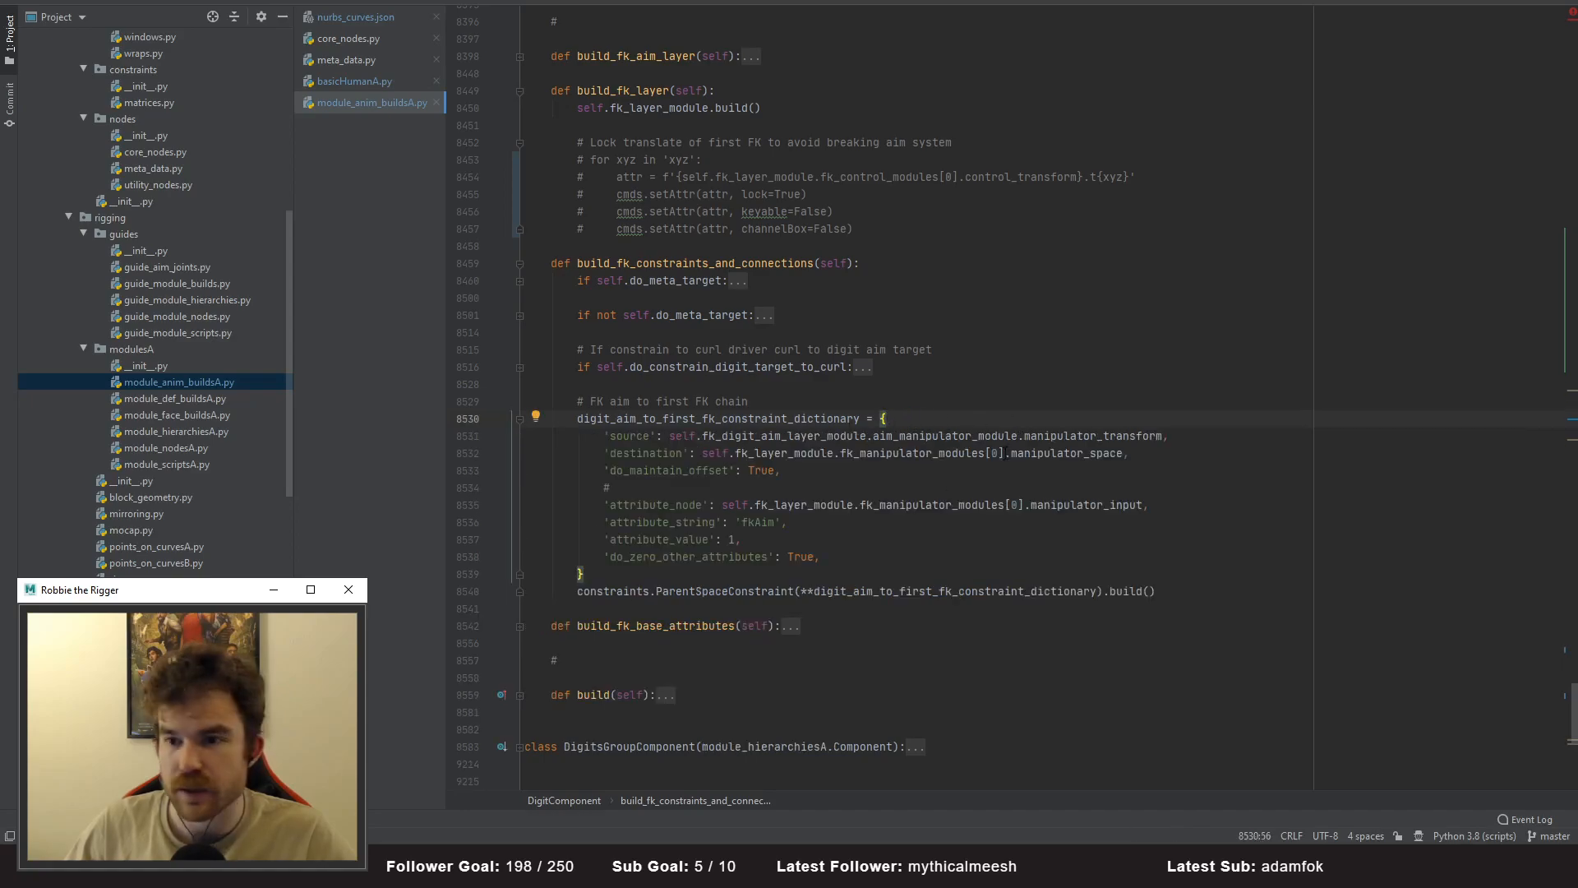
pyautogui.scroll(1, 943, 422)
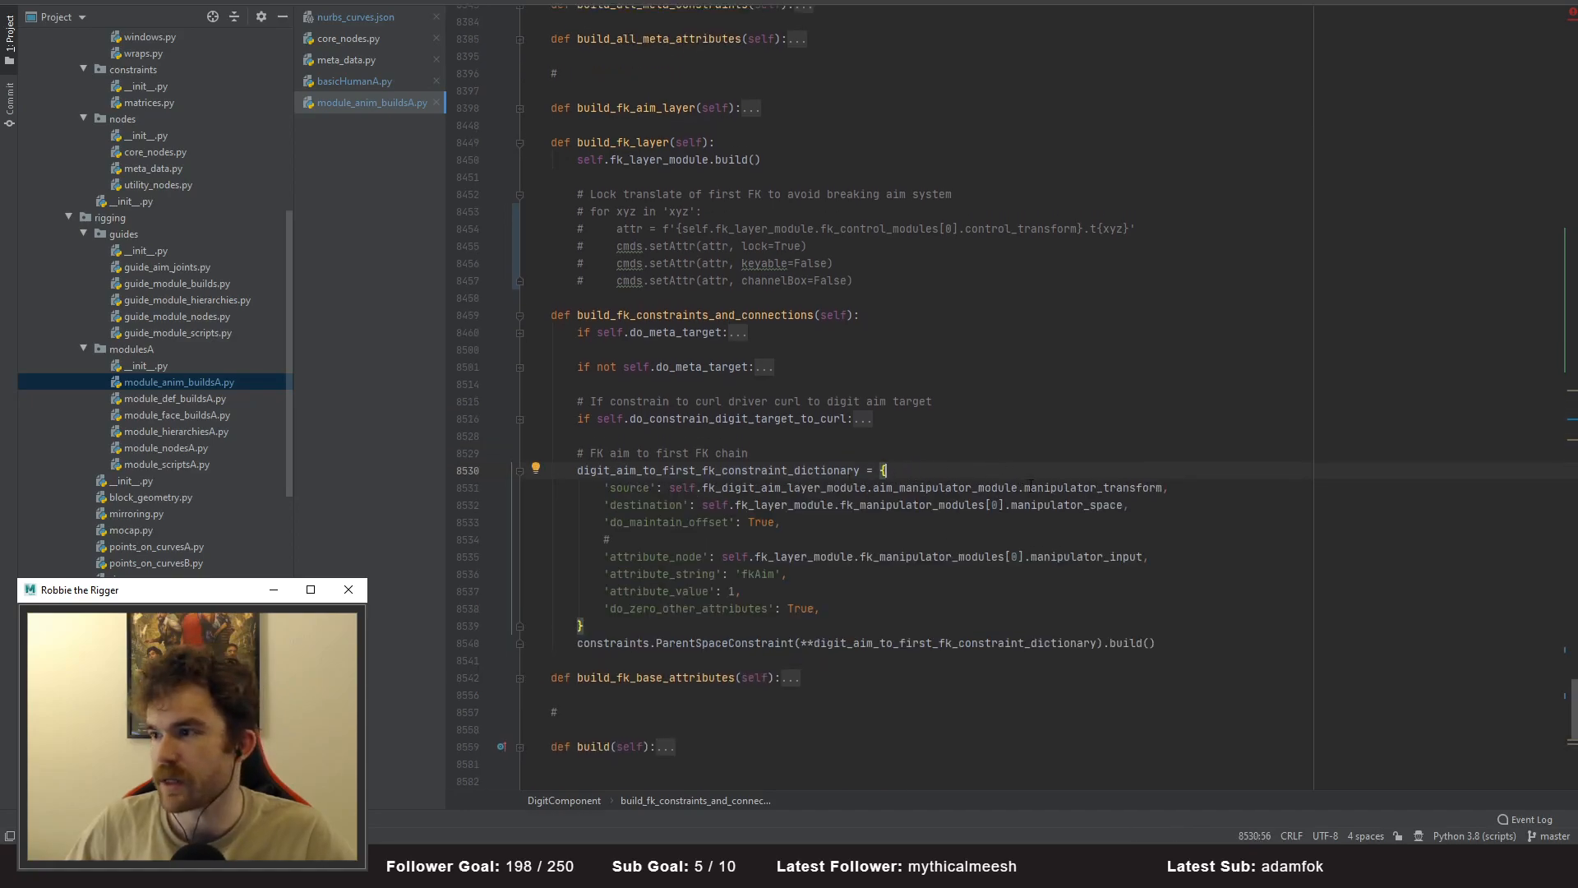
pyautogui.click(520, 470)
pyautogui.scroll(14, 908, 457)
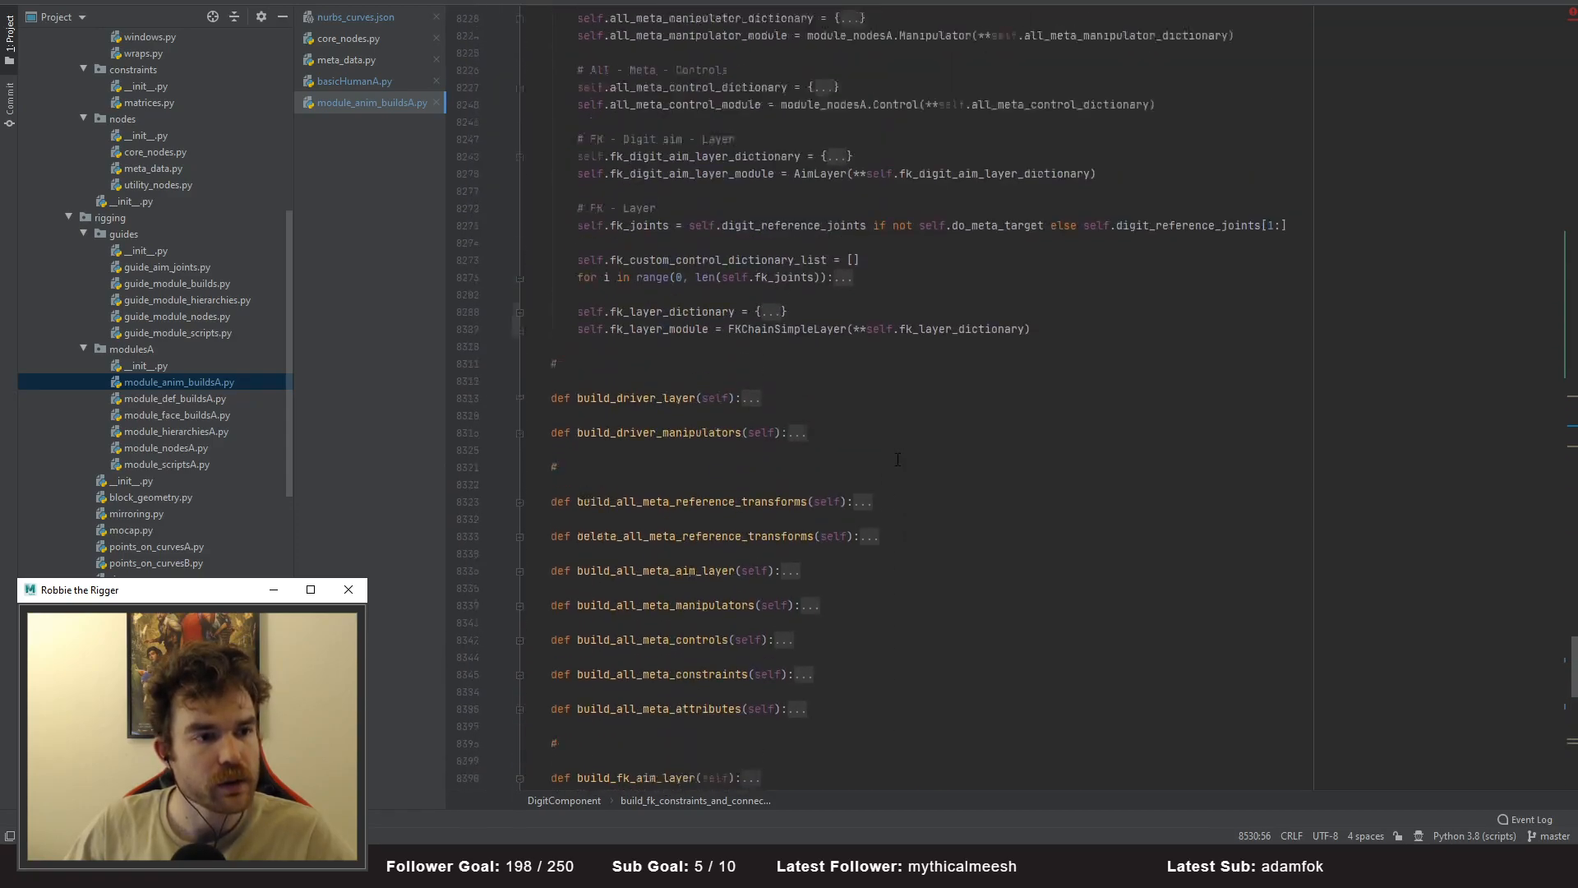
pyautogui.scroll(3, 899, 458)
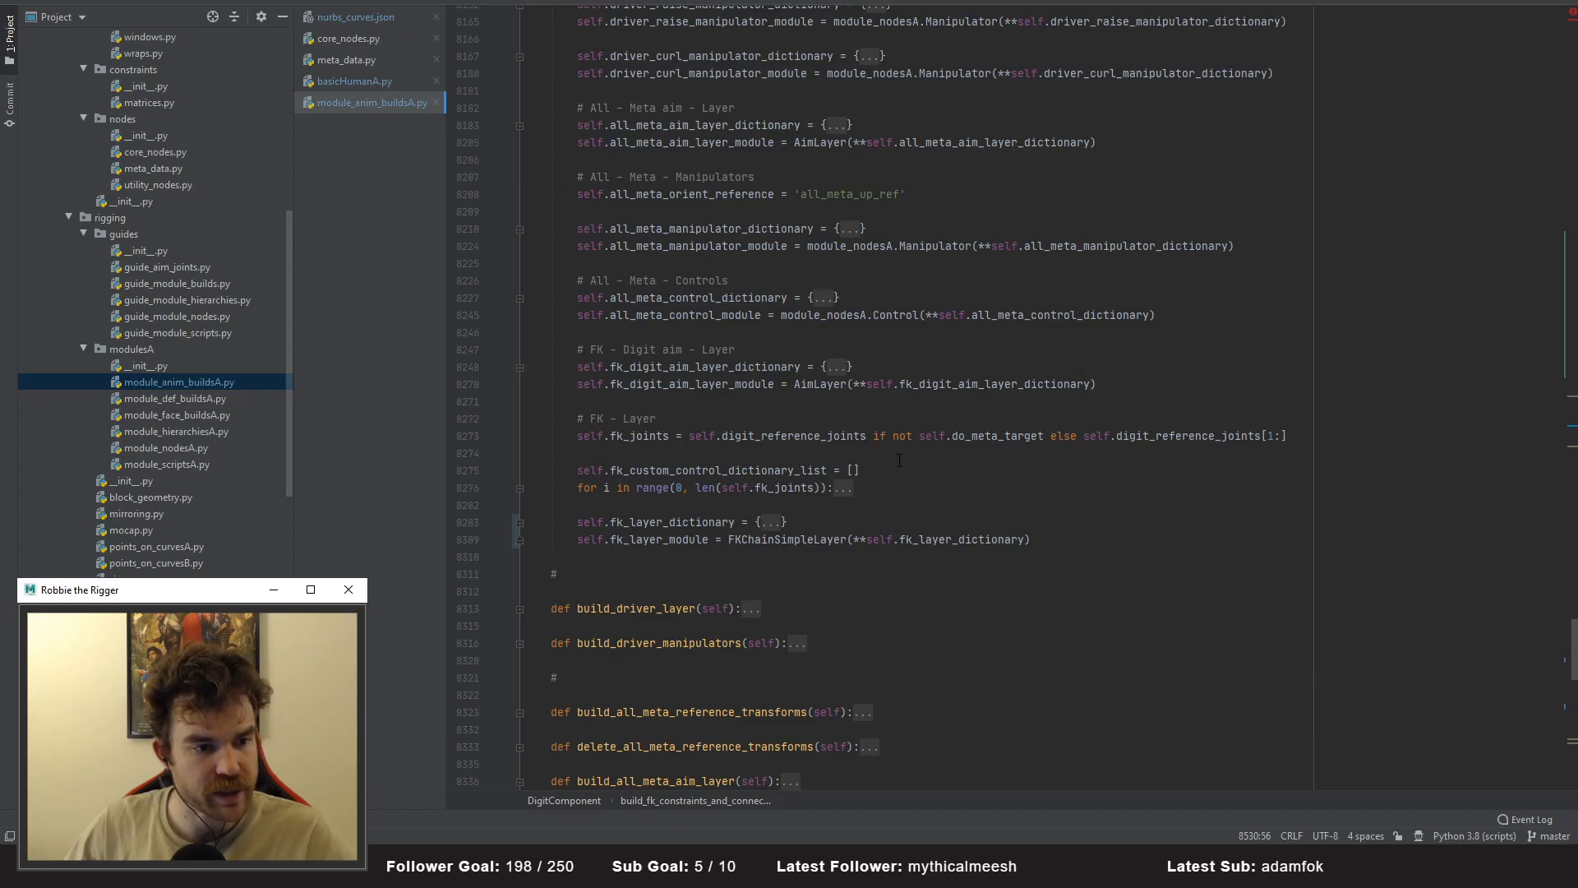
pyautogui.scroll(-2, 900, 458)
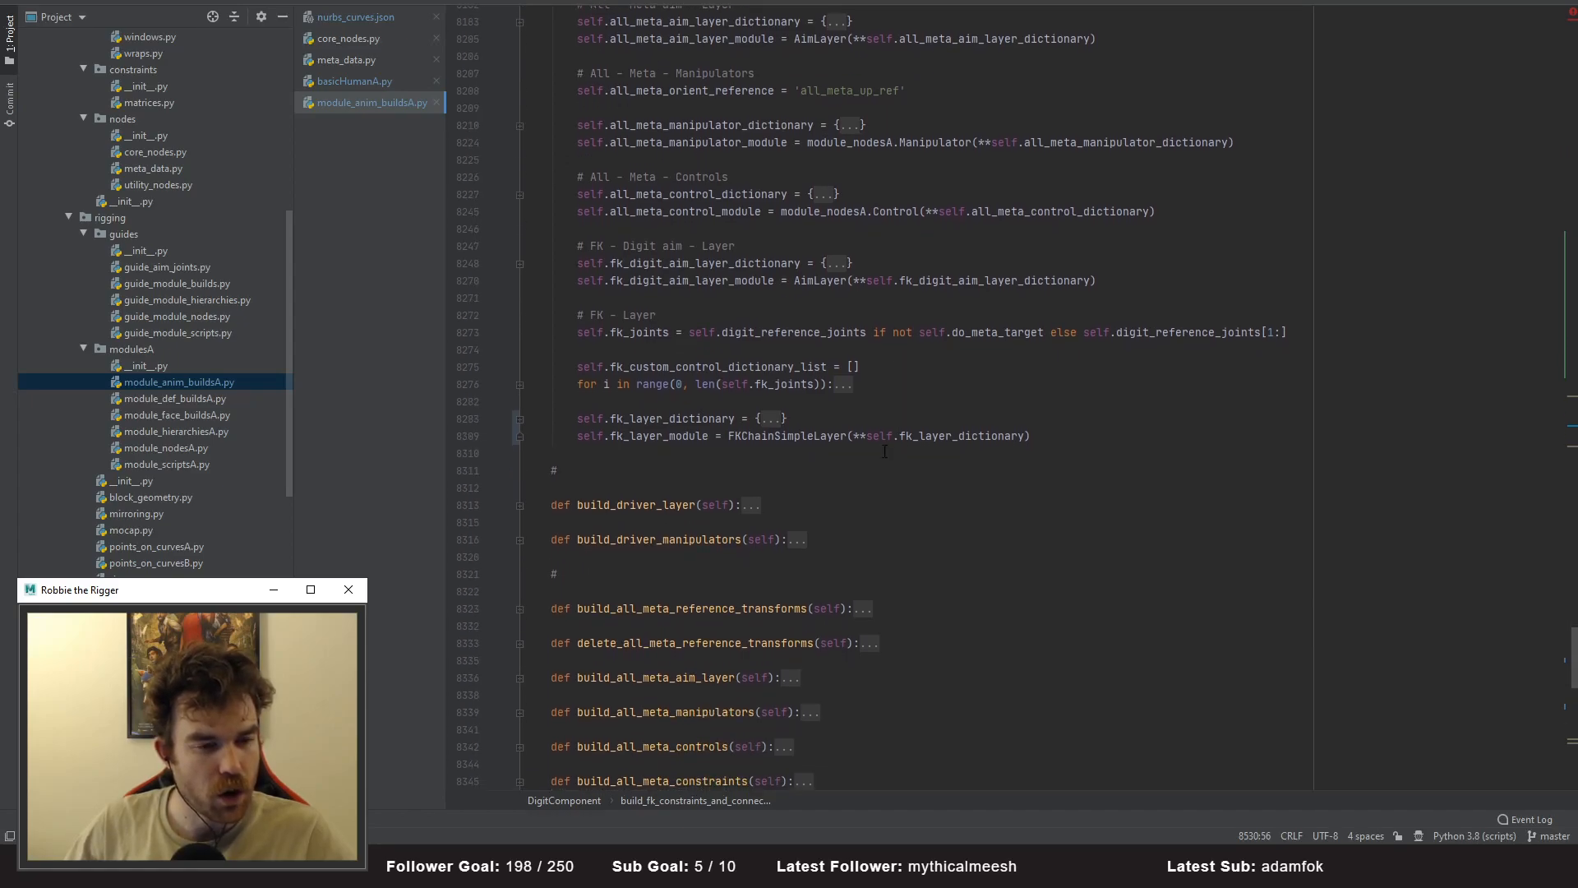
pyautogui.scroll(-6, 885, 450)
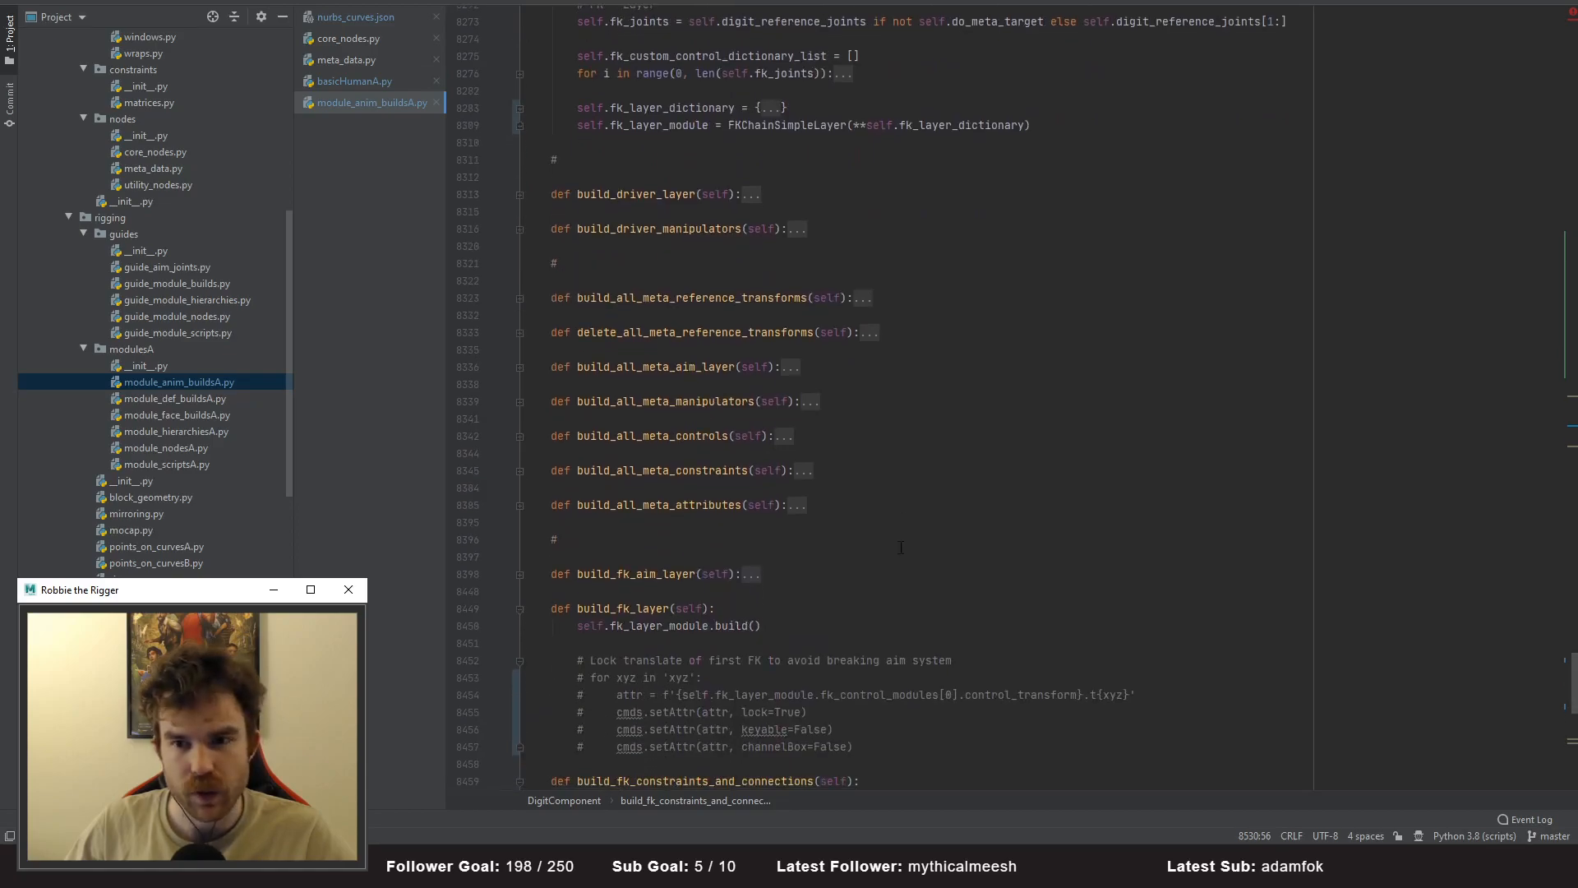
# - Switch to Maya and run the Script Editor lines that reload basicHumanA and build BasicHumanA
pyautogui.hotkey('alt', 'Tab')
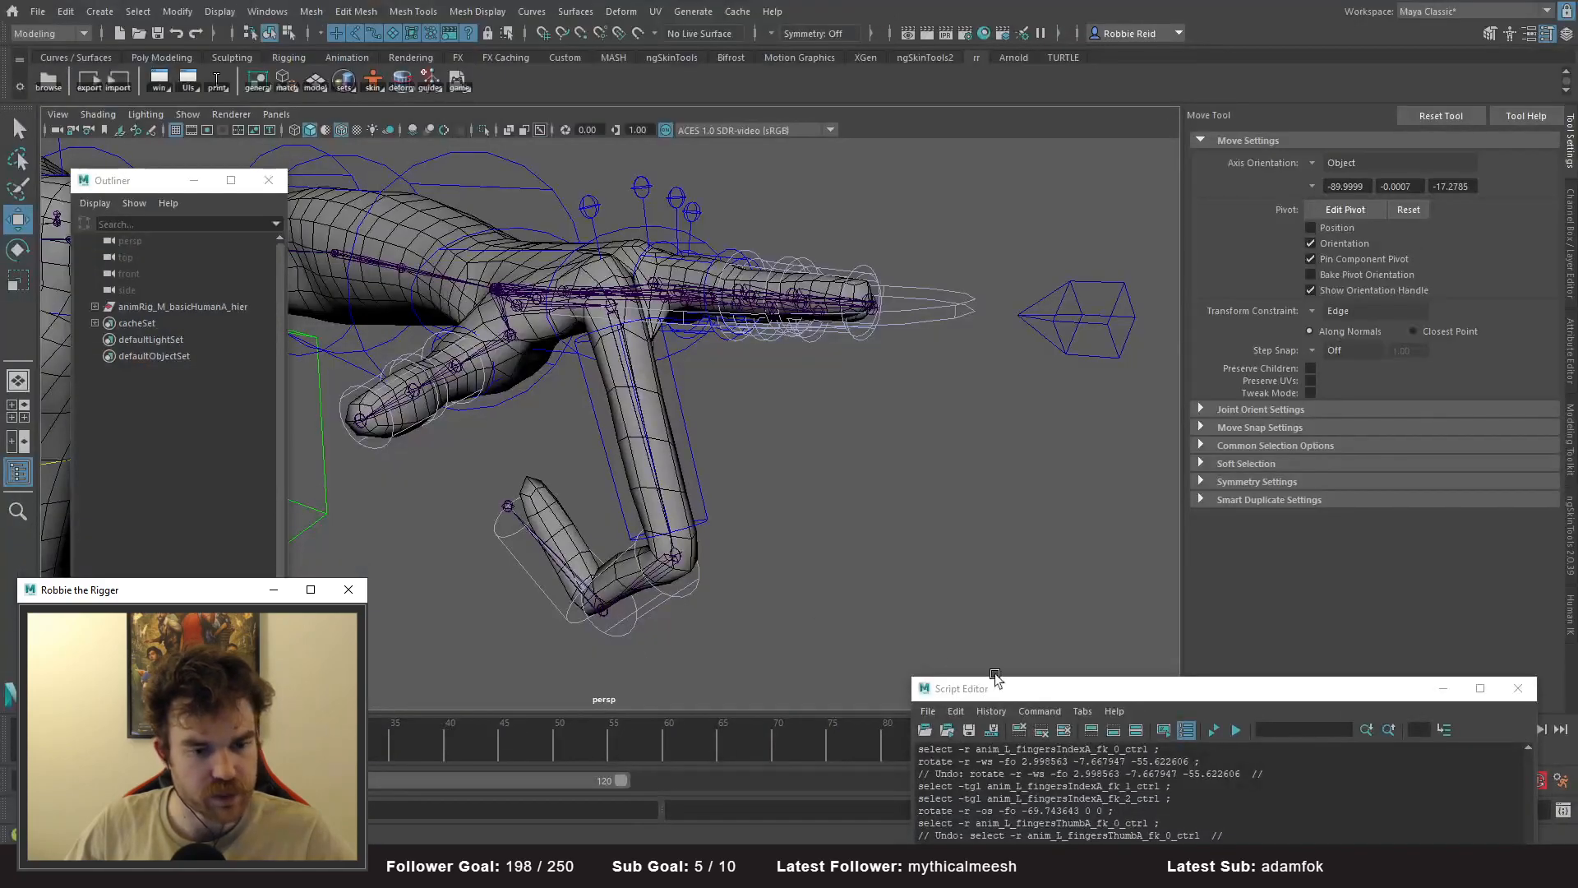
pyautogui.moveTo(995, 674); pyautogui.dragTo(1002, 215)
pyautogui.moveTo(1155, 715); pyautogui.dragTo(674, 603)
pyautogui.hotkey('ctrl', 'Return')
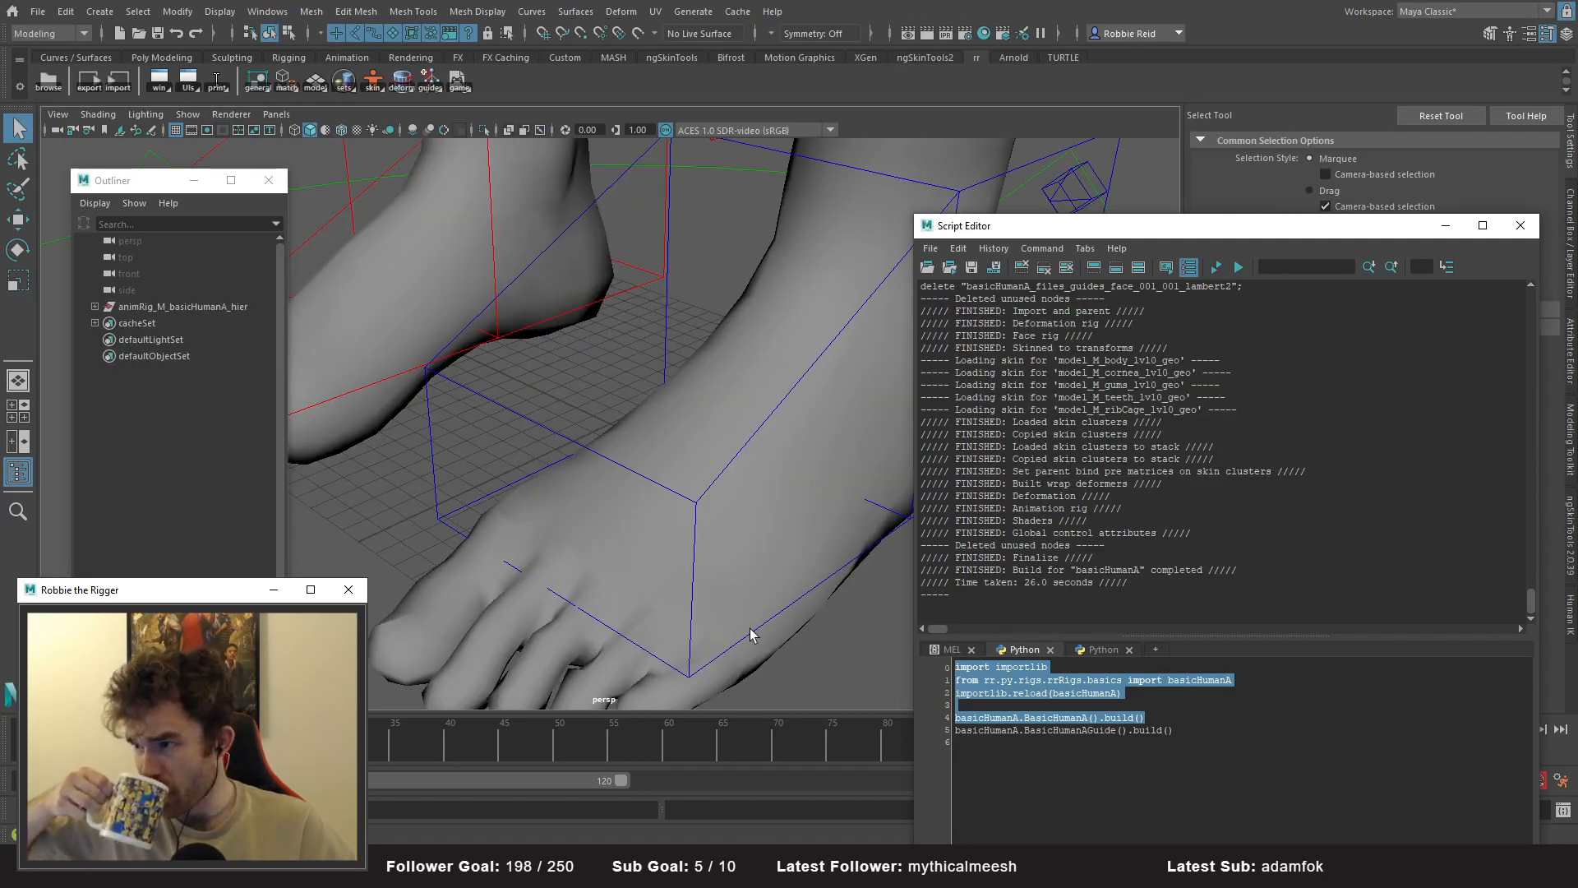
# - Select the left hand's fingers settings control and change its Control LOD so the finger FK controls are shown
pyautogui.moveTo(1201, 232); pyautogui.dragTo(1225, 639)
pyautogui.keyDown('alt'); pyautogui.moveTo(978, 461); pyautogui.dragTo(551, 328, button='right'); pyautogui.keyUp('alt')
pyautogui.keyDown('alt'); pyautogui.moveTo(551, 329); pyautogui.dragTo(514, 501, button='middle'); pyautogui.keyUp('alt')
pyautogui.keyDown('alt'); pyautogui.moveTo(514, 501); pyautogui.dragTo(625, 460); pyautogui.keyUp('alt')
pyautogui.click(737, 353)
pyautogui.press('f')
pyautogui.keyDown('alt'); pyautogui.moveTo(781, 370); pyautogui.dragTo(532, 458, button='right'); pyautogui.keyUp('alt')
pyautogui.keyDown('alt'); pyautogui.moveTo(532, 458); pyautogui.dragTo(518, 391); pyautogui.keyUp('alt')
pyautogui.keyDown('alt'); pyautogui.moveTo(518, 390); pyautogui.dragTo(958, 408, button='middle'); pyautogui.keyUp('alt')
pyautogui.click(1569, 221)
pyautogui.click(1516, 240)
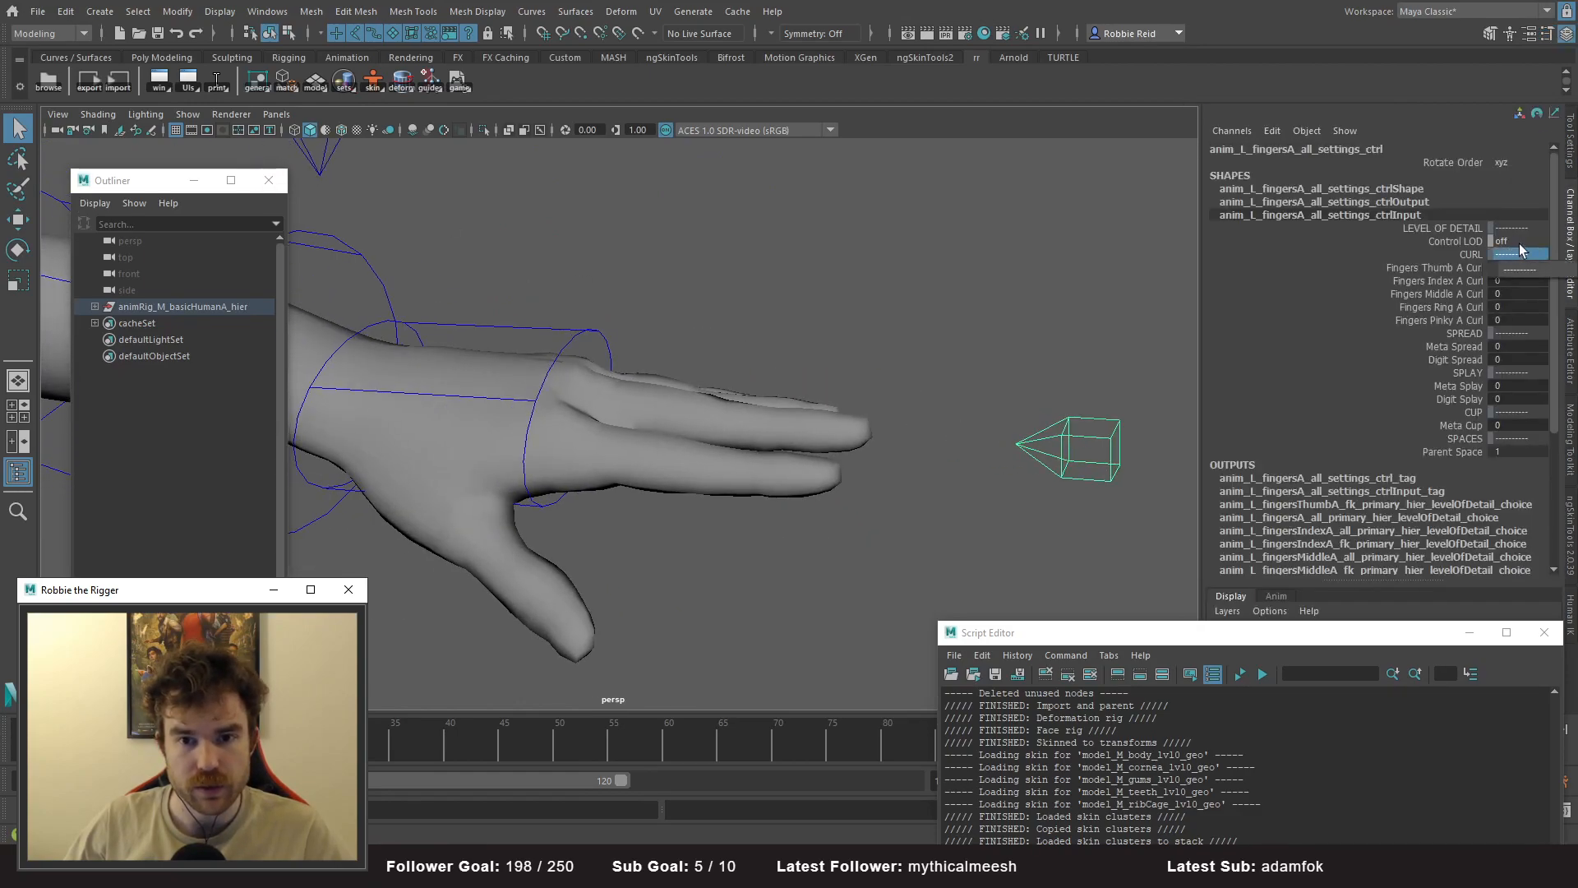
pyautogui.click(1516, 282)
# - Inspect the channels available on the left index finger's FK controls, selecting fk_1, fk_2 and fk_0
pyautogui.keyDown('alt'); pyautogui.moveTo(778, 410); pyautogui.dragTo(746, 461); pyautogui.keyUp('alt')
pyautogui.click(666, 448)
pyautogui.keyDown('alt'); pyautogui.moveTo(747, 461); pyautogui.dragTo(904, 559, button='right'); pyautogui.keyUp('alt')
pyautogui.keyDown('alt'); pyautogui.moveTo(905, 559); pyautogui.dragTo(716, 470, button='middle'); pyautogui.keyUp('alt')
pyautogui.click(620, 354)
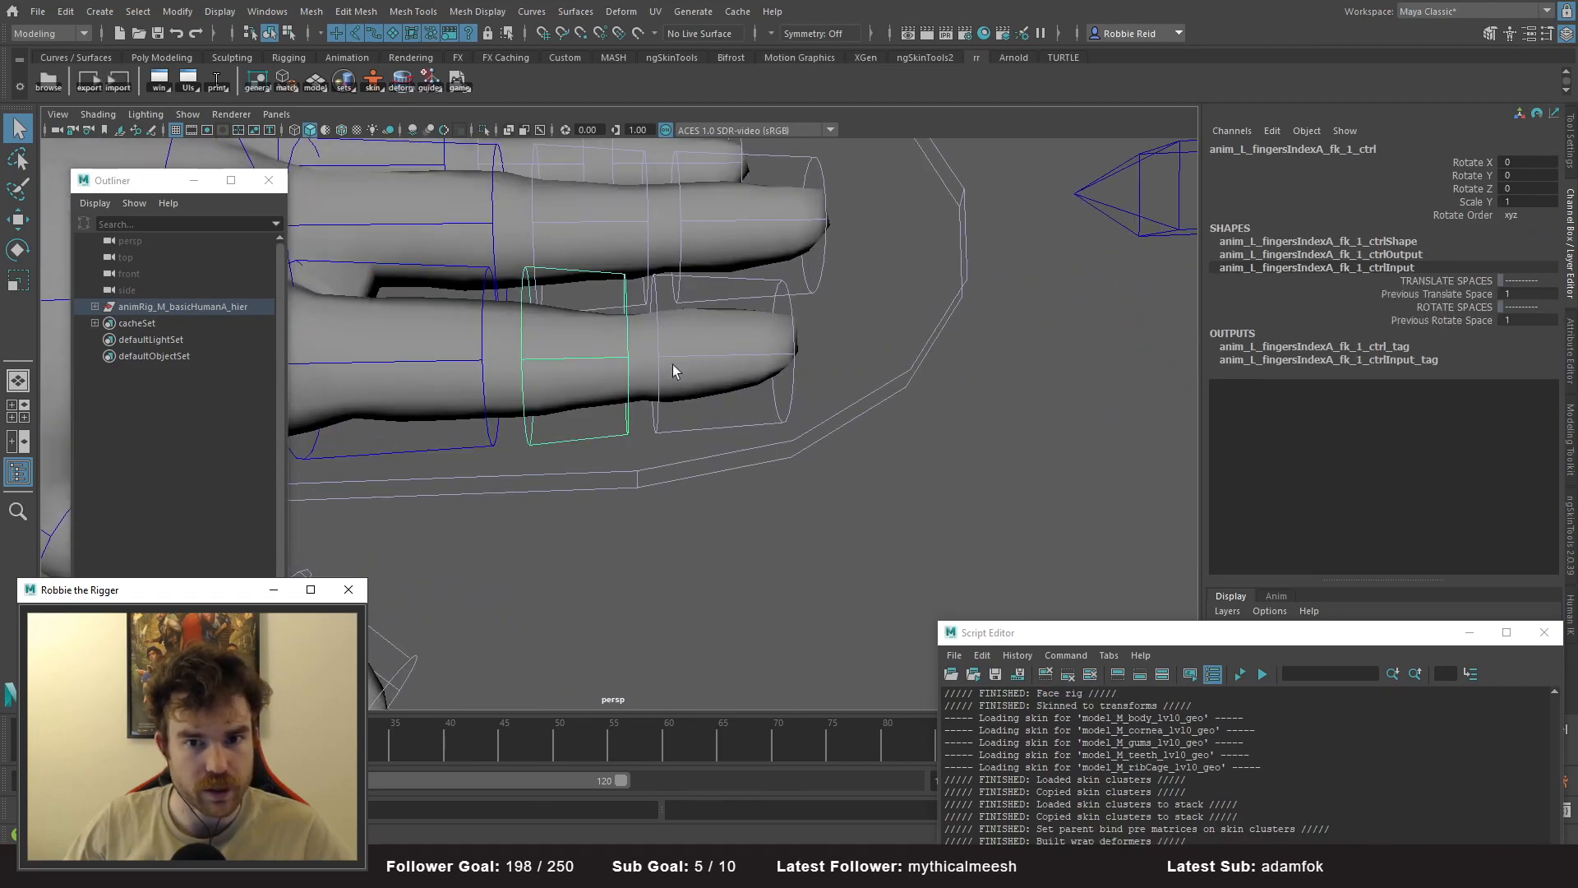
pyautogui.keyDown('alt'); pyautogui.moveTo(772, 427); pyautogui.dragTo(539, 437); pyautogui.keyUp('alt')
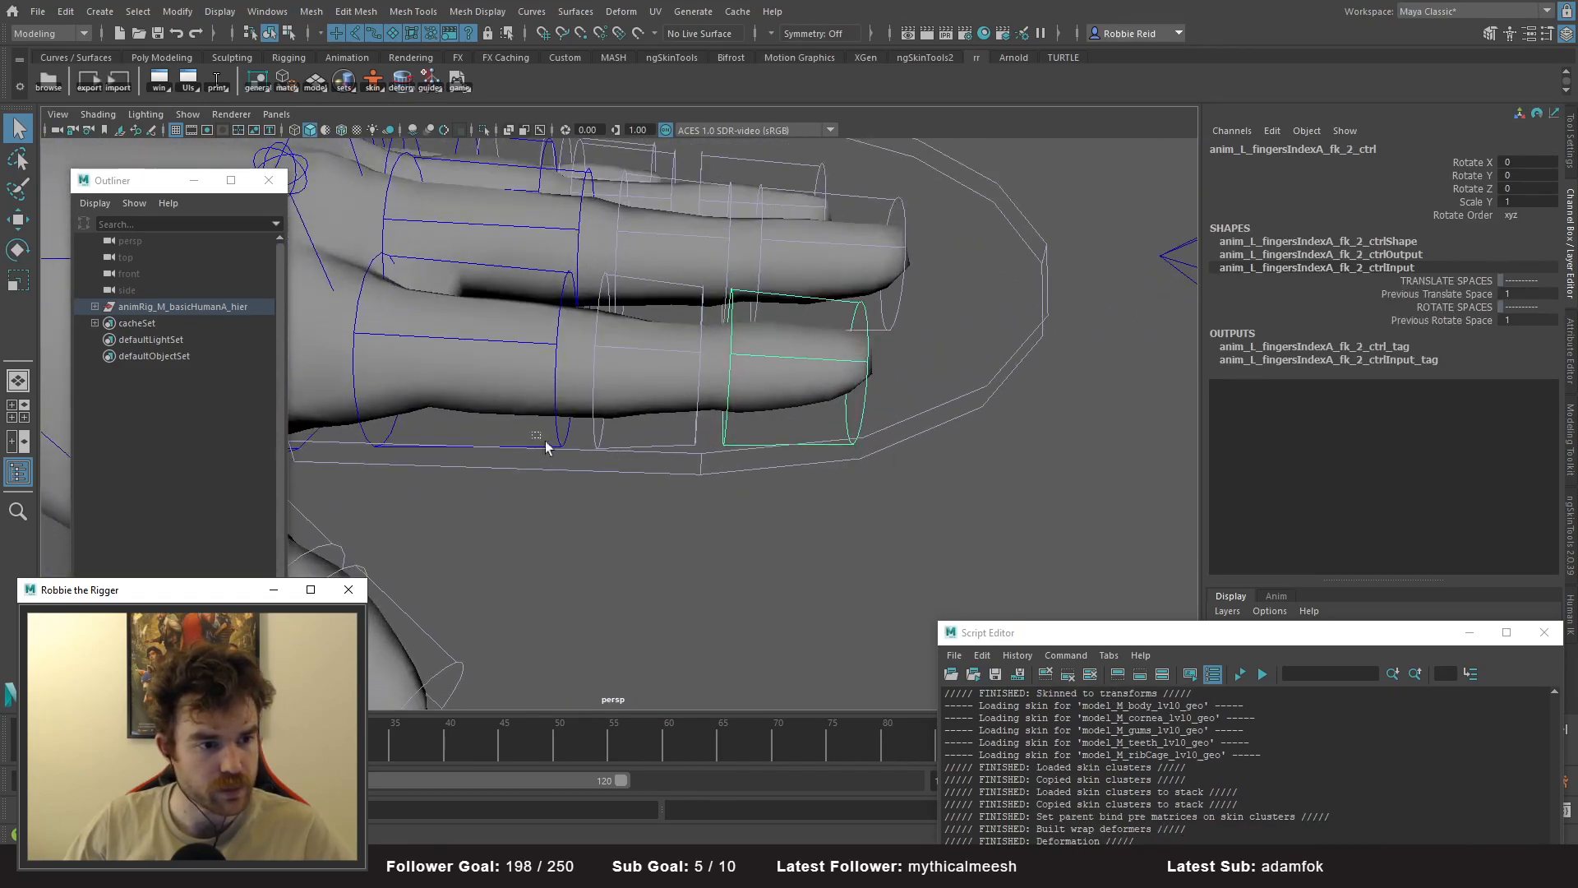
pyautogui.keyDown('shift'); pyautogui.click(542, 436); pyautogui.keyUp('shift')
pyautogui.keyDown('alt'); pyautogui.moveTo(601, 426); pyautogui.dragTo(705, 465, button='middle'); pyautogui.keyUp('alt')
# - Turn on X-ray joints, and on the global control set the joints' visibility on and their display type to normal
pyautogui.click(540, 131)
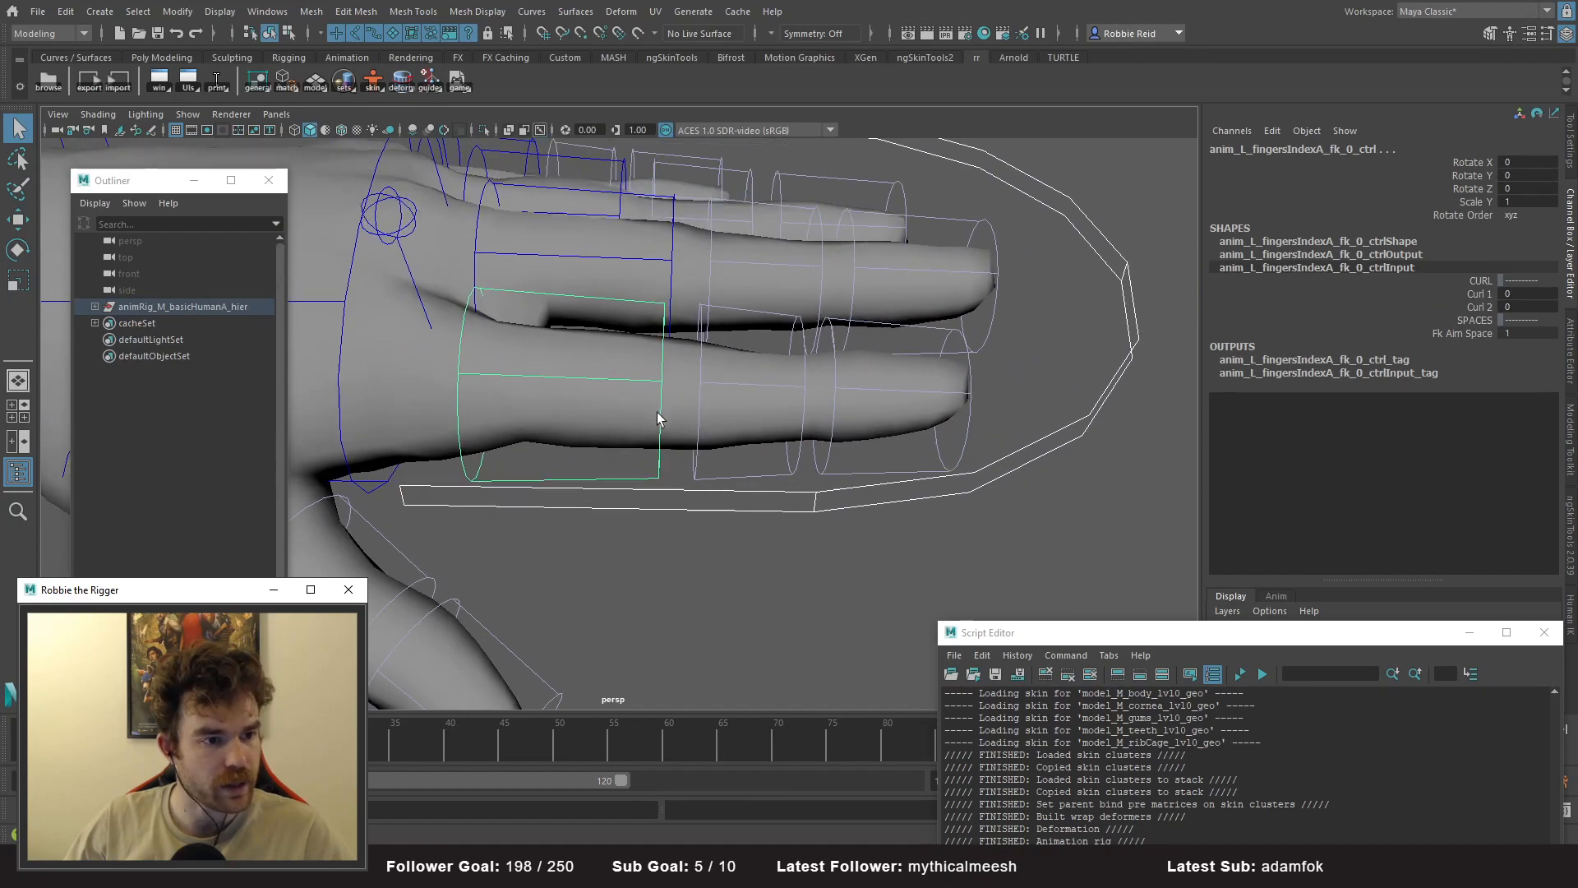
pyautogui.keyDown('alt'); pyautogui.moveTo(694, 523); pyautogui.dragTo(504, 599, button='right'); pyautogui.keyUp('alt')
pyautogui.click(454, 638)
pyautogui.click(388, 621)
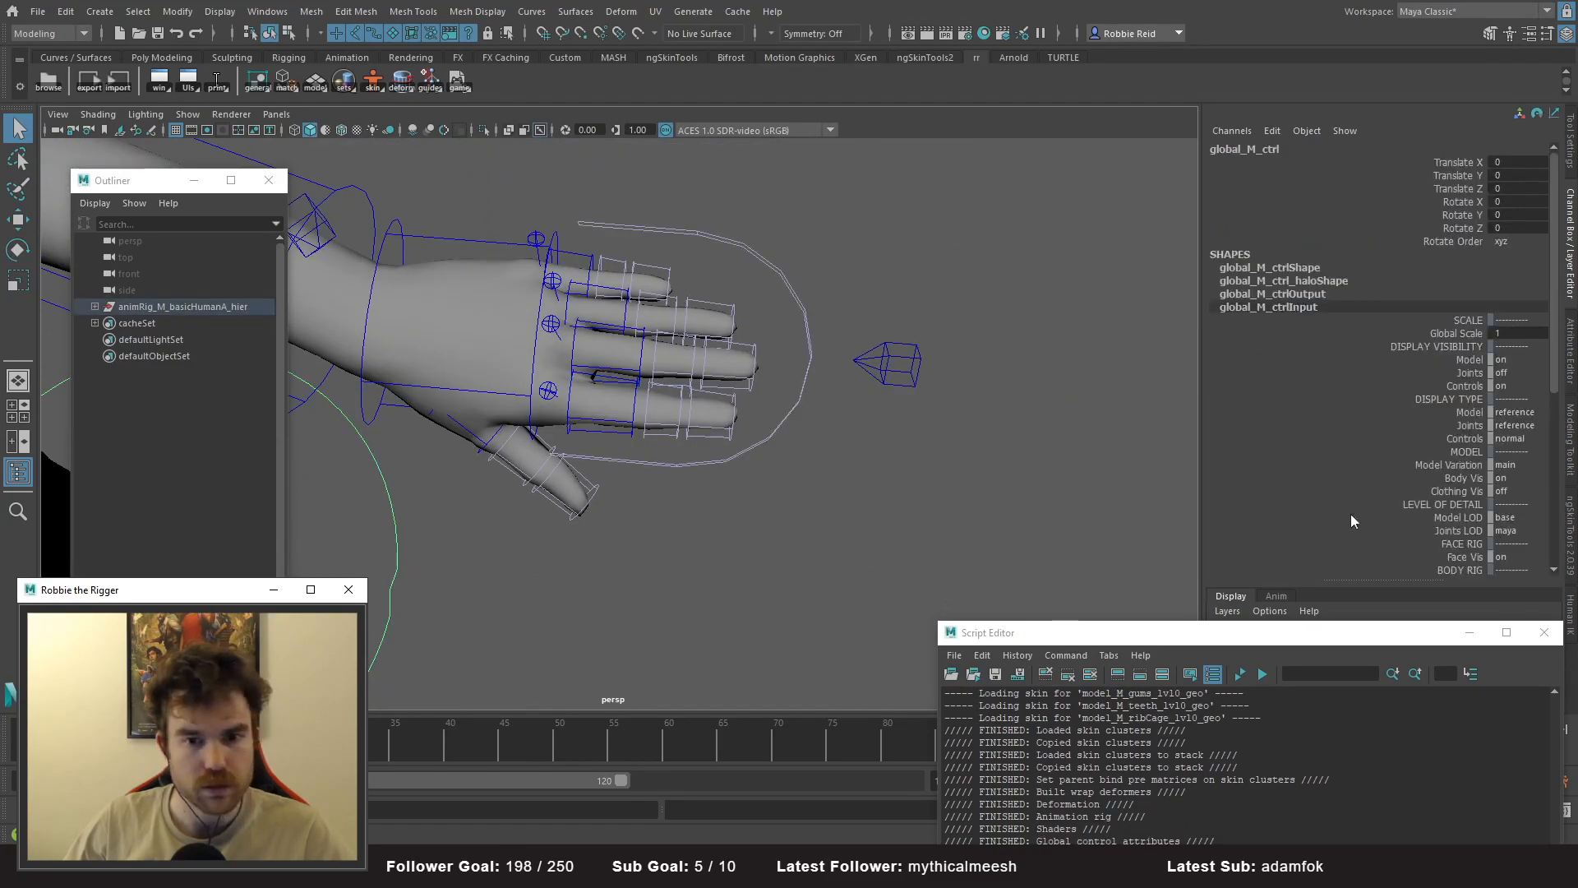
pyautogui.click(1525, 372)
pyautogui.click(1517, 405)
pyautogui.click(1515, 425)
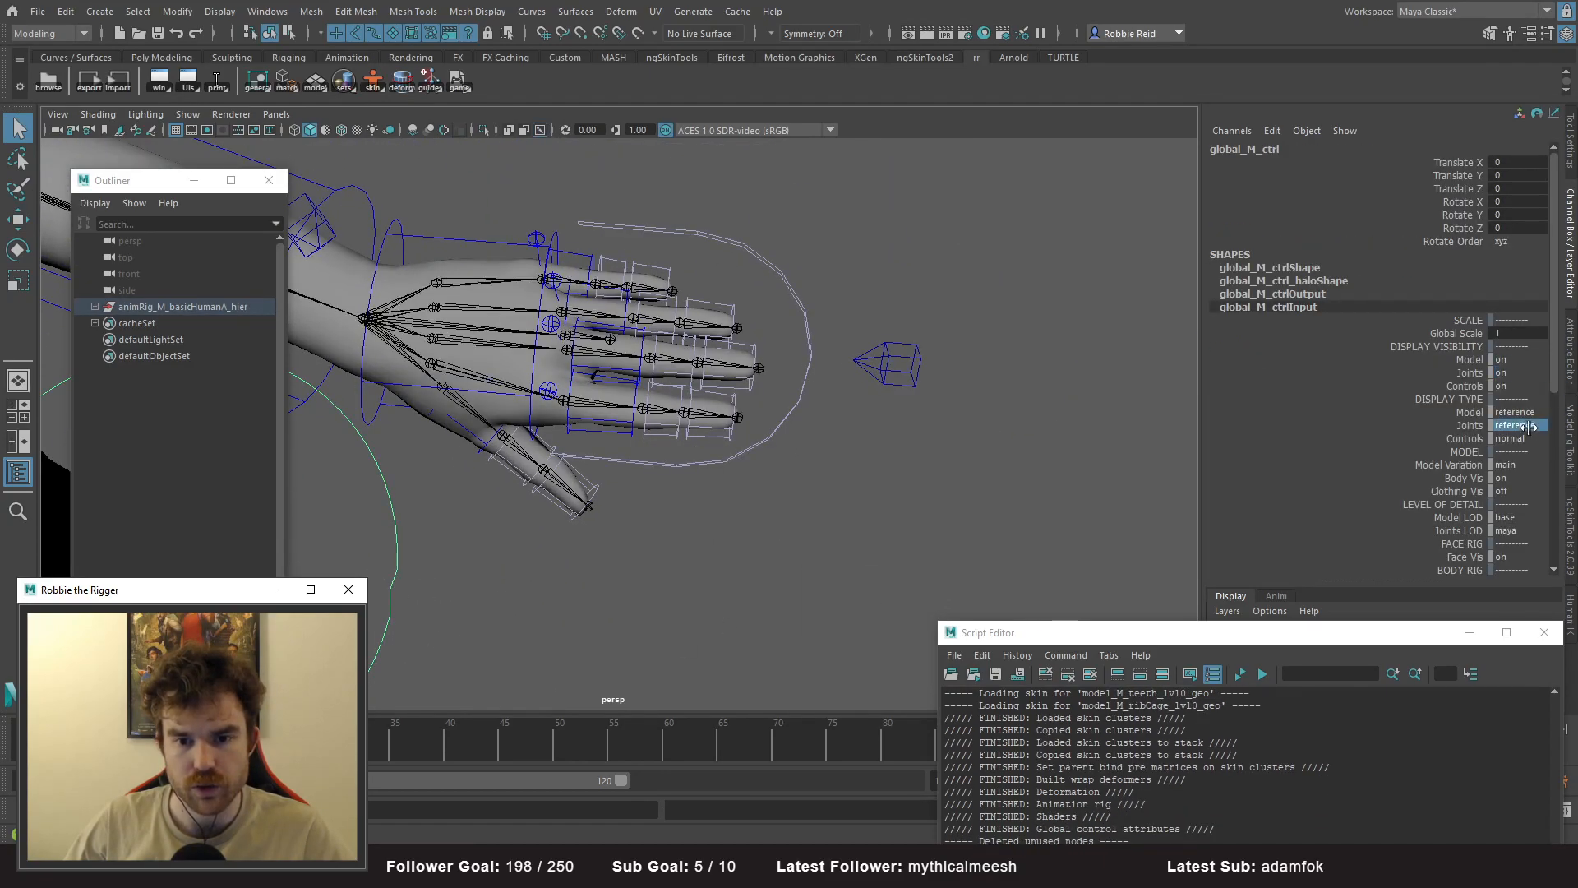
pyautogui.click(1510, 444)
# - Inspect the channels of the left index finger's phal_0 and phal_1 joints
pyautogui.keyDown('alt'); pyautogui.moveTo(773, 396); pyautogui.dragTo(955, 553, button='right'); pyautogui.keyUp('alt')
pyautogui.click(611, 385)
pyautogui.keyDown('alt'); pyautogui.moveTo(611, 385); pyautogui.dragTo(731, 344); pyautogui.keyUp('alt')
pyautogui.press('w')
pyautogui.scroll(2, 731, 343)
pyautogui.click(744, 414)
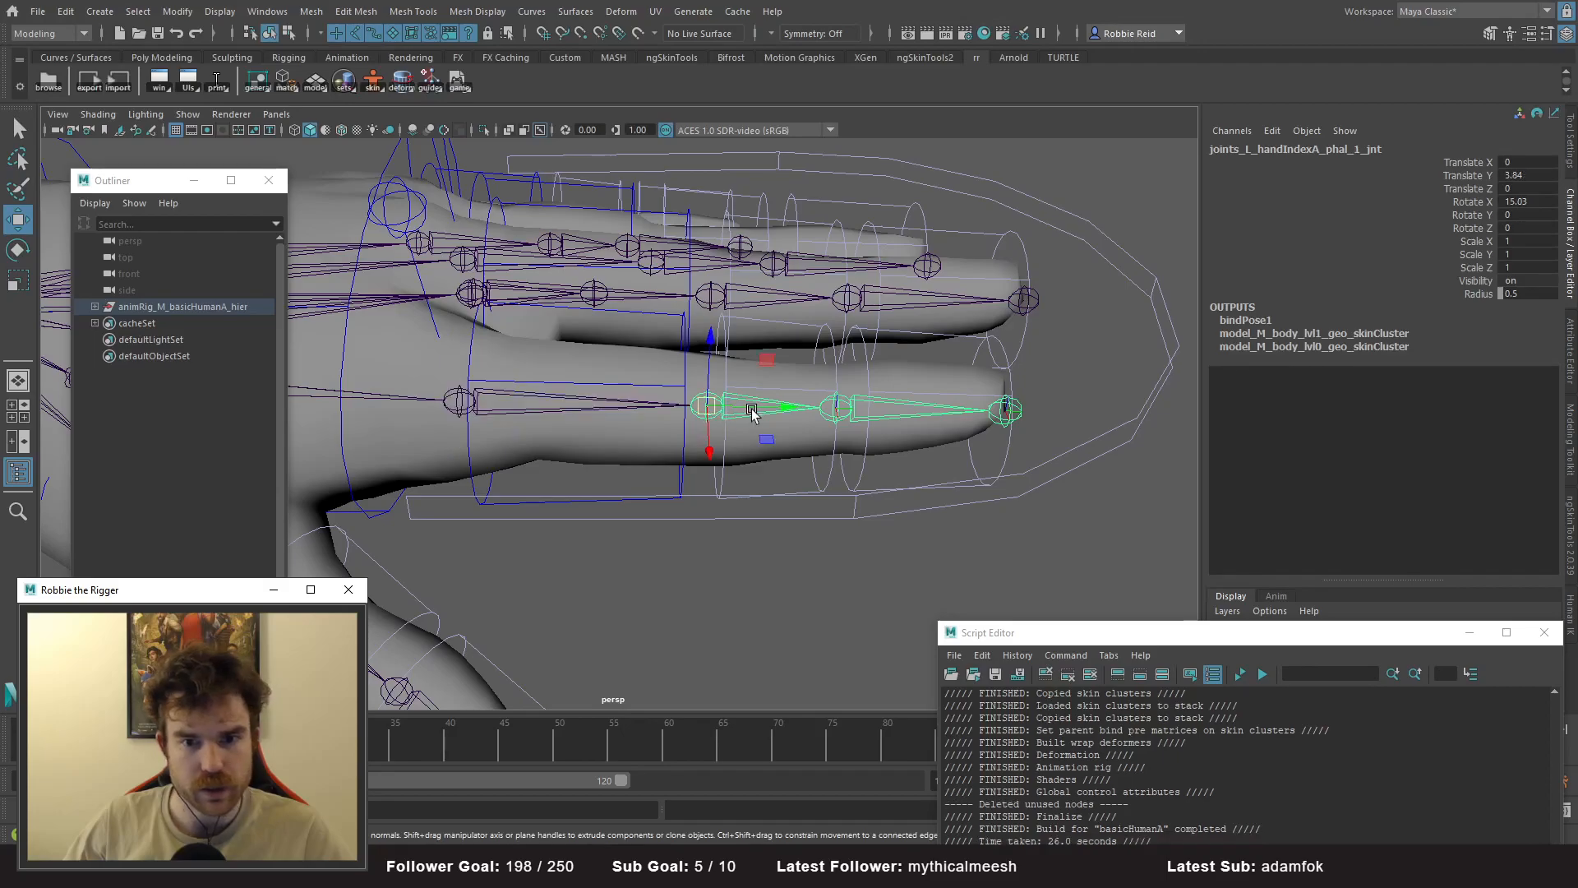
# - Test-rotate the left index finger's fk_0 control and the all-fingers control, undoing each rotation
pyautogui.click(678, 470)
pyautogui.press('e')
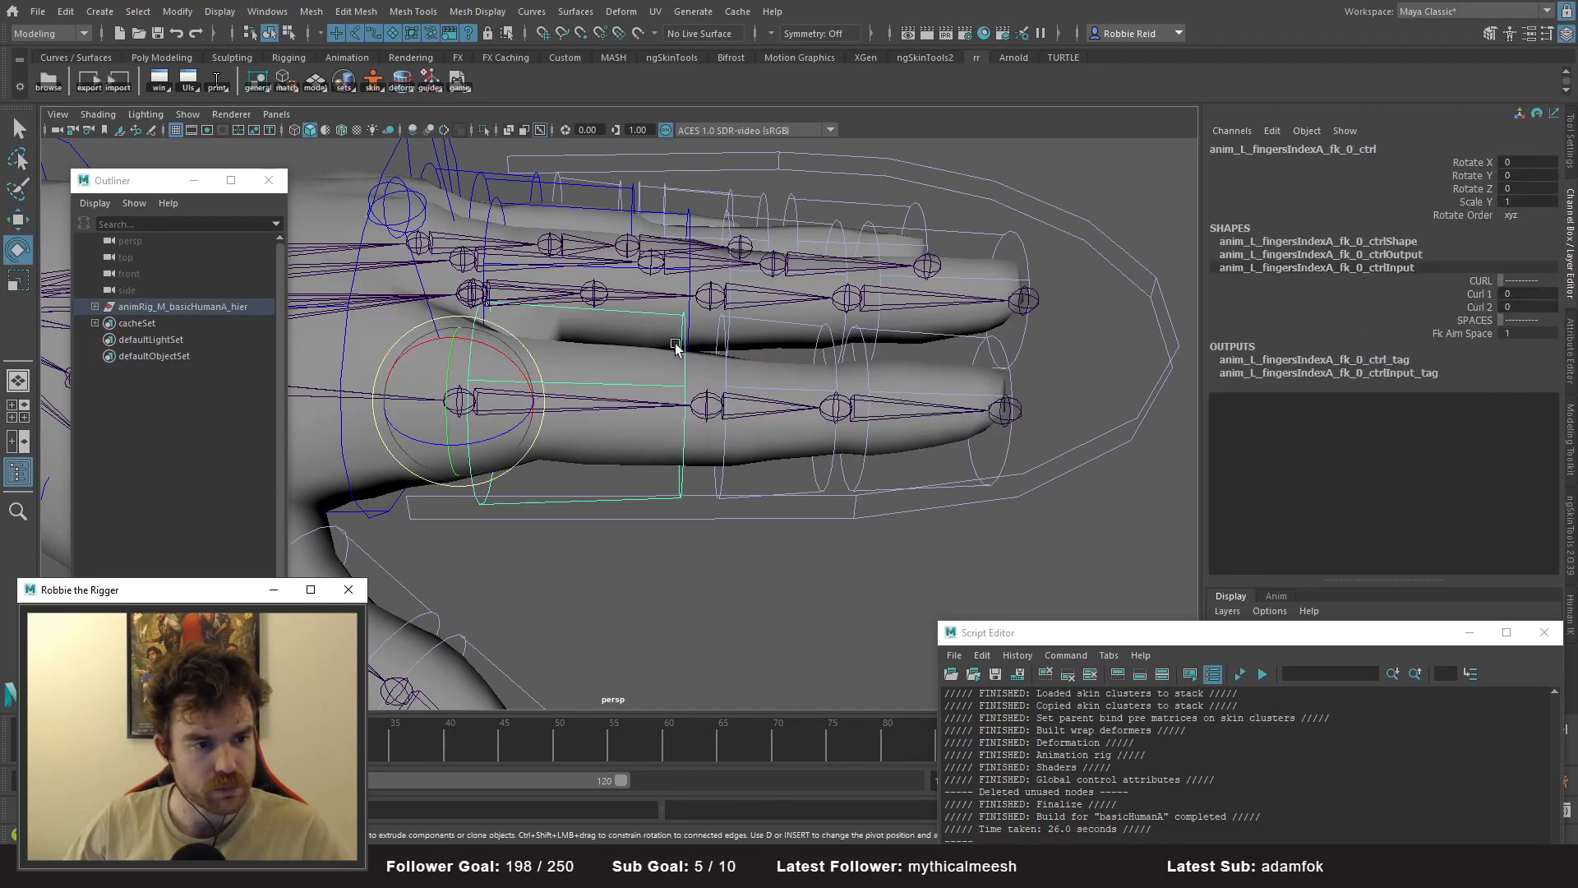
pyautogui.moveTo(480, 342); pyautogui.dragTo(503, 363)
pyautogui.hotkey('ctrl', 'z')
pyautogui.press('w')
pyautogui.keyDown('alt'); pyautogui.moveTo(832, 405); pyautogui.dragTo(674, 407); pyautogui.keyUp('alt')
pyautogui.click(1108, 413)
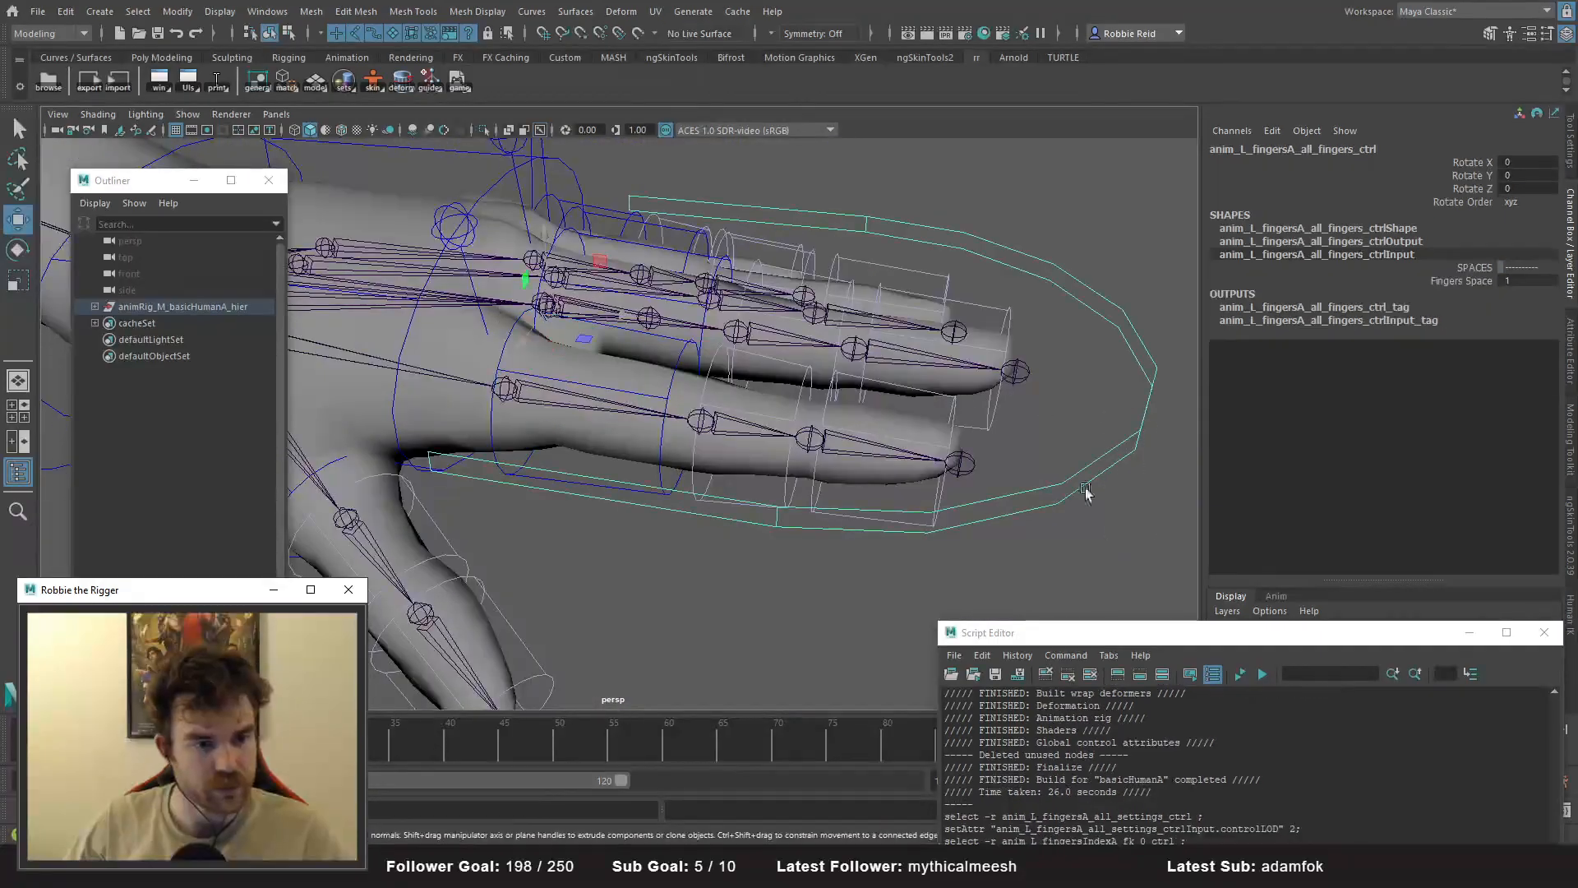
pyautogui.press('e')
pyautogui.moveTo(552, 310); pyautogui.dragTo(556, 327)
pyautogui.hotkey('ctrl', 'z')
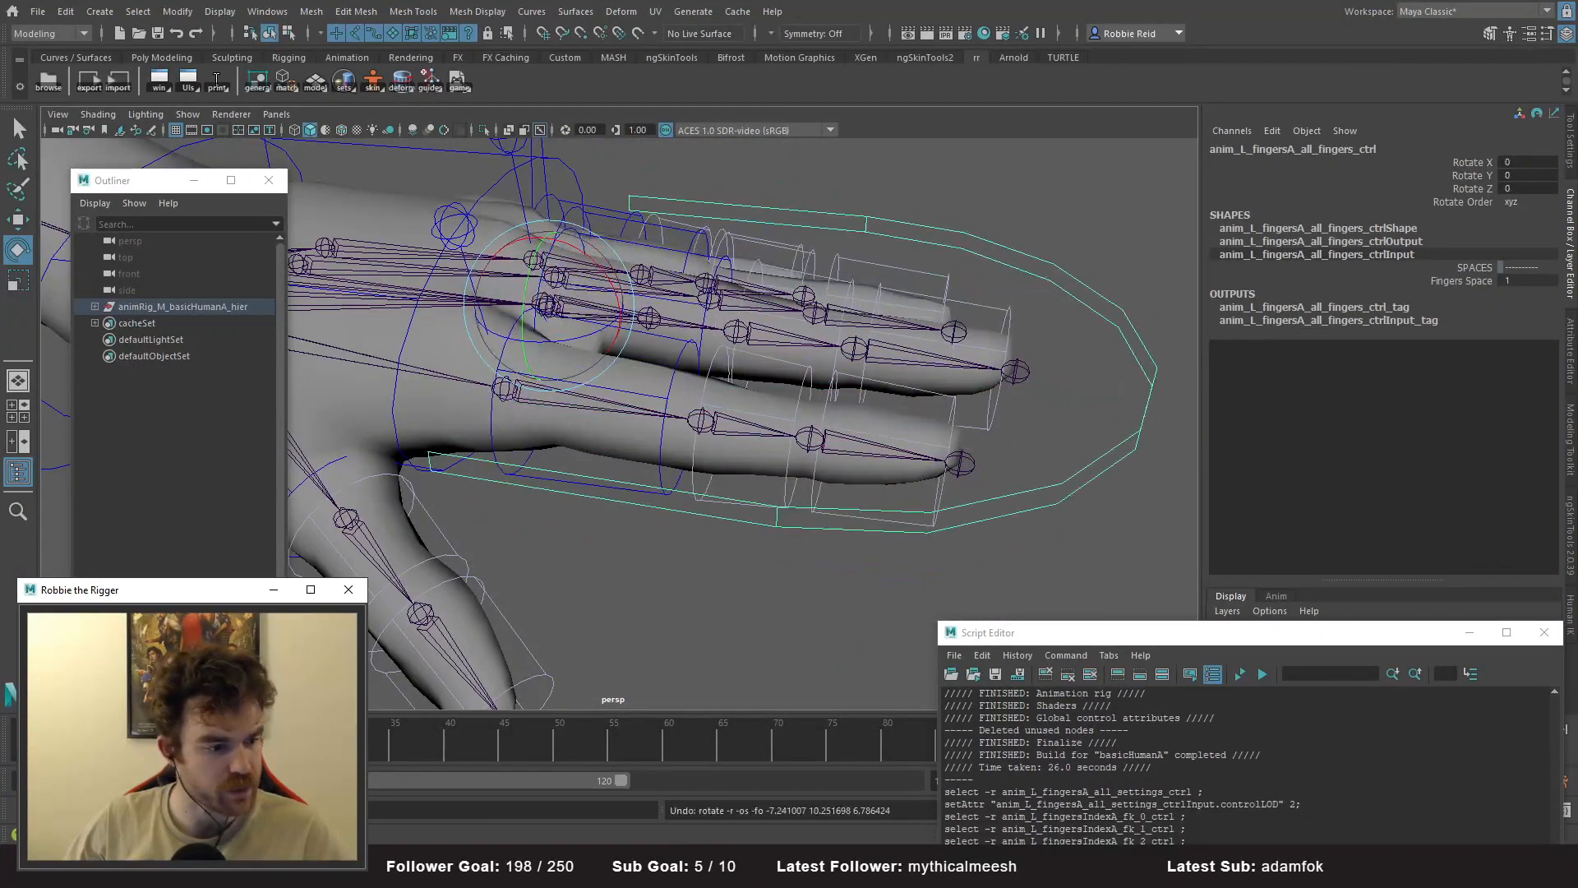
# - Switch to PyCharm and examine fk_layer_dictionary in DigitComponent, including its do_constrain_joints option
pyautogui.hotkey('alt', 'Tab')
pyautogui.click(989, 542)
pyautogui.scroll(-4, 989, 542)
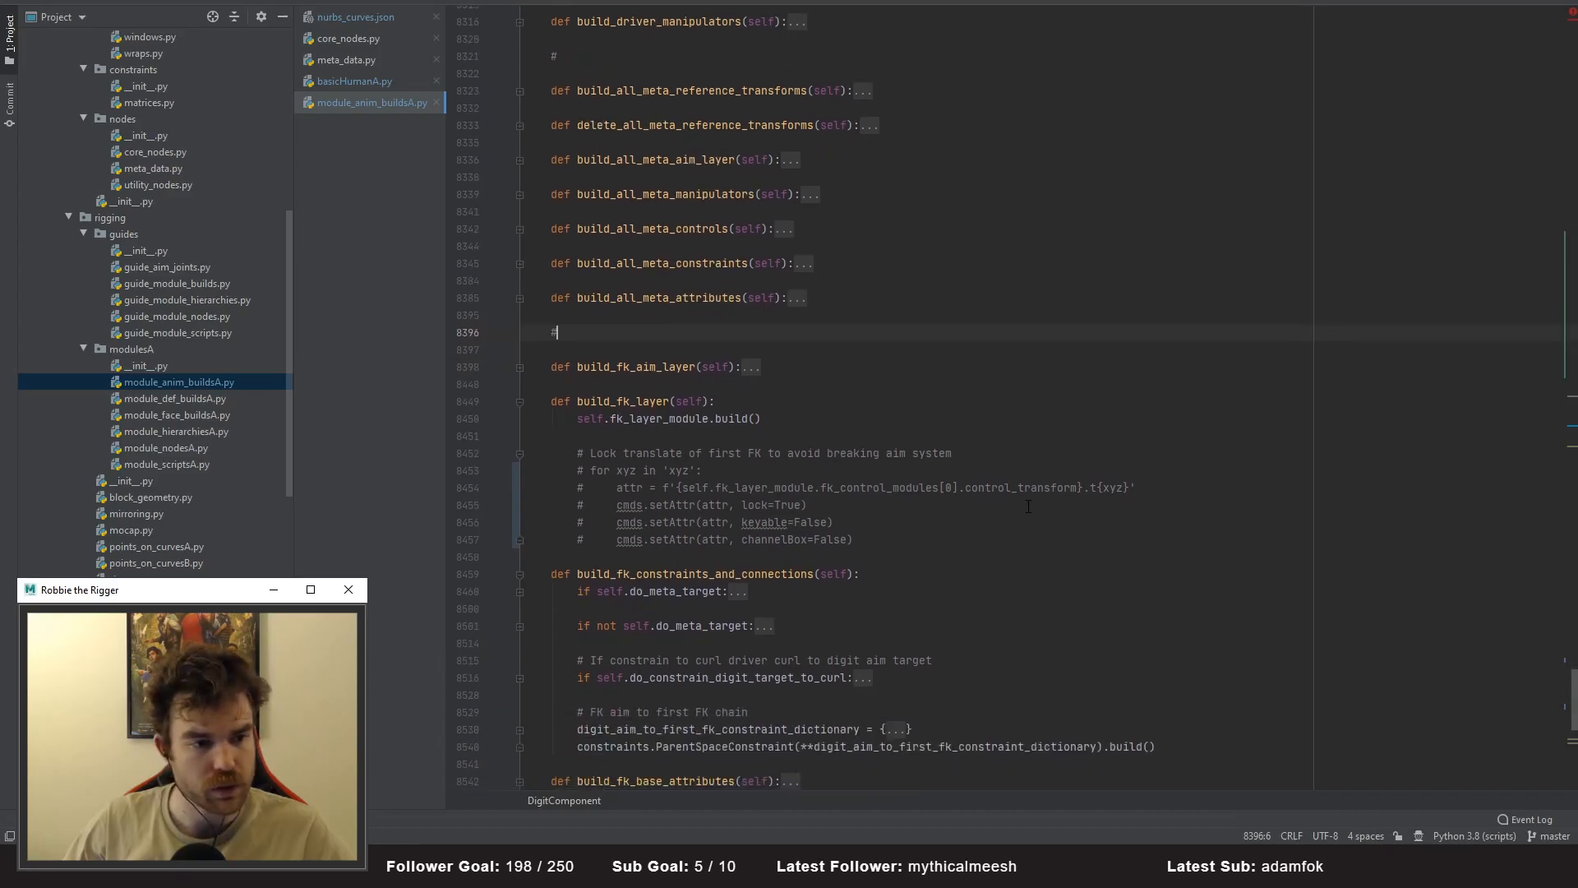
pyautogui.moveTo(1577, 688); pyautogui.dragTo(1535, 703)
pyautogui.scroll(15, 1181, 532)
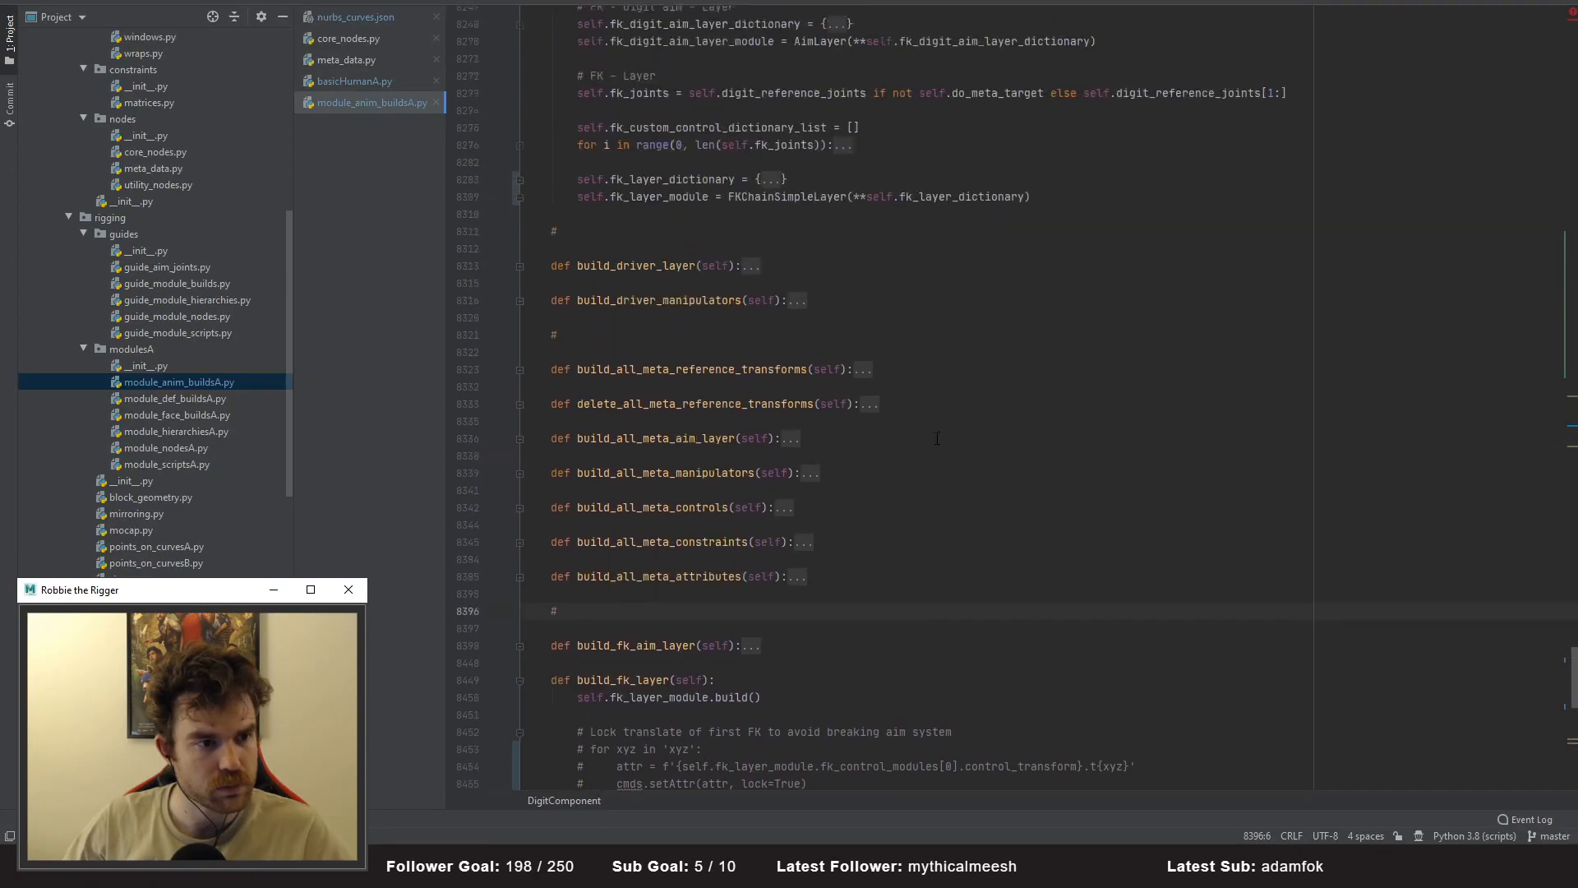
pyautogui.click(777, 520)
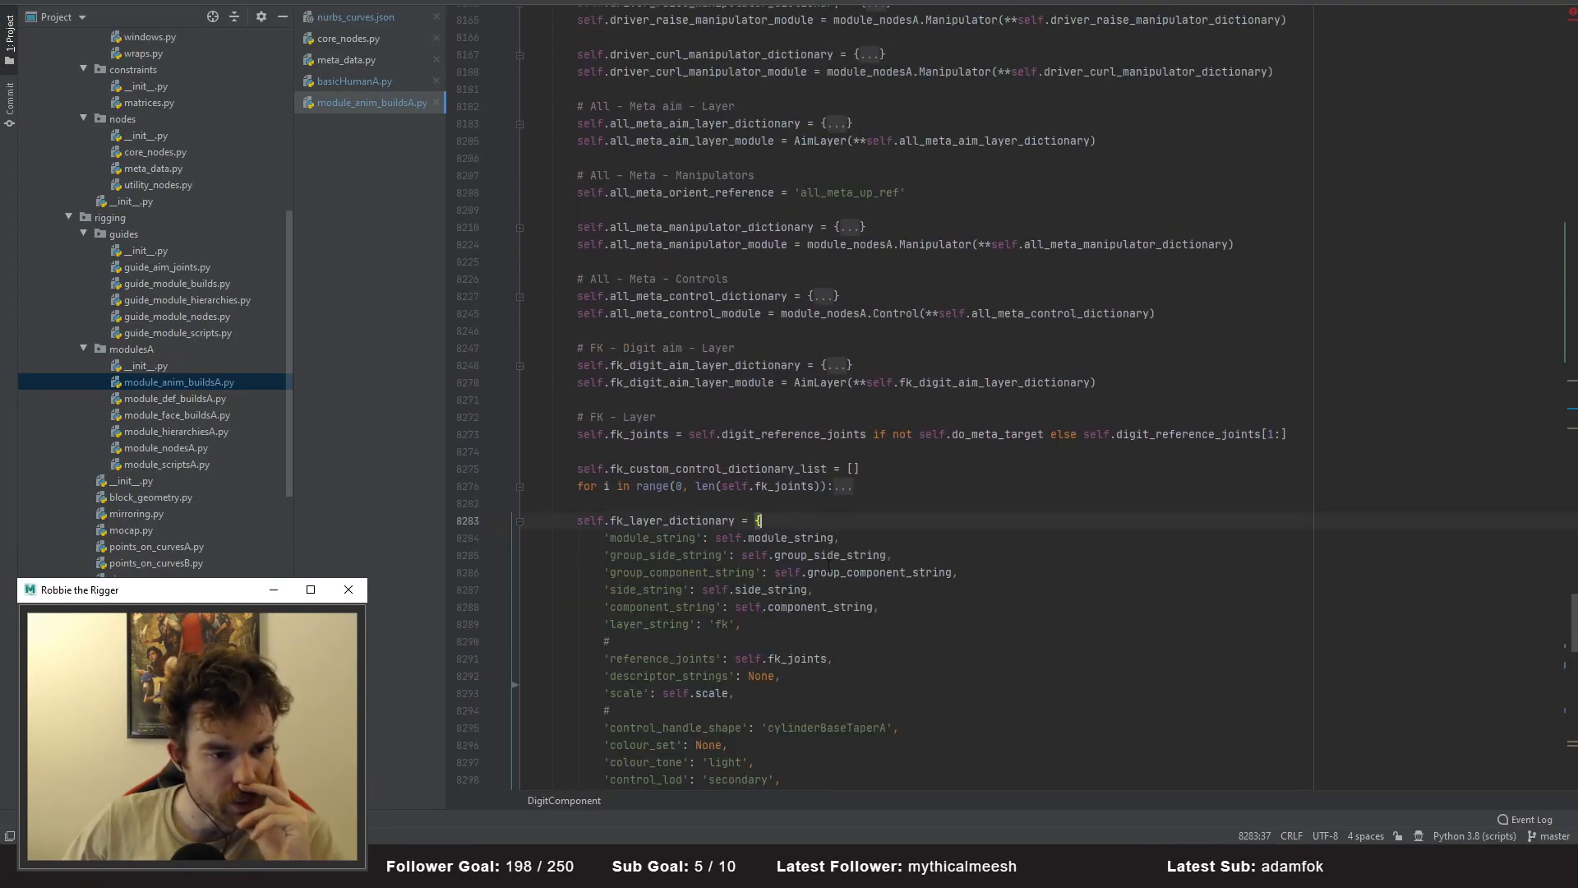
pyautogui.scroll(-4, 884, 607)
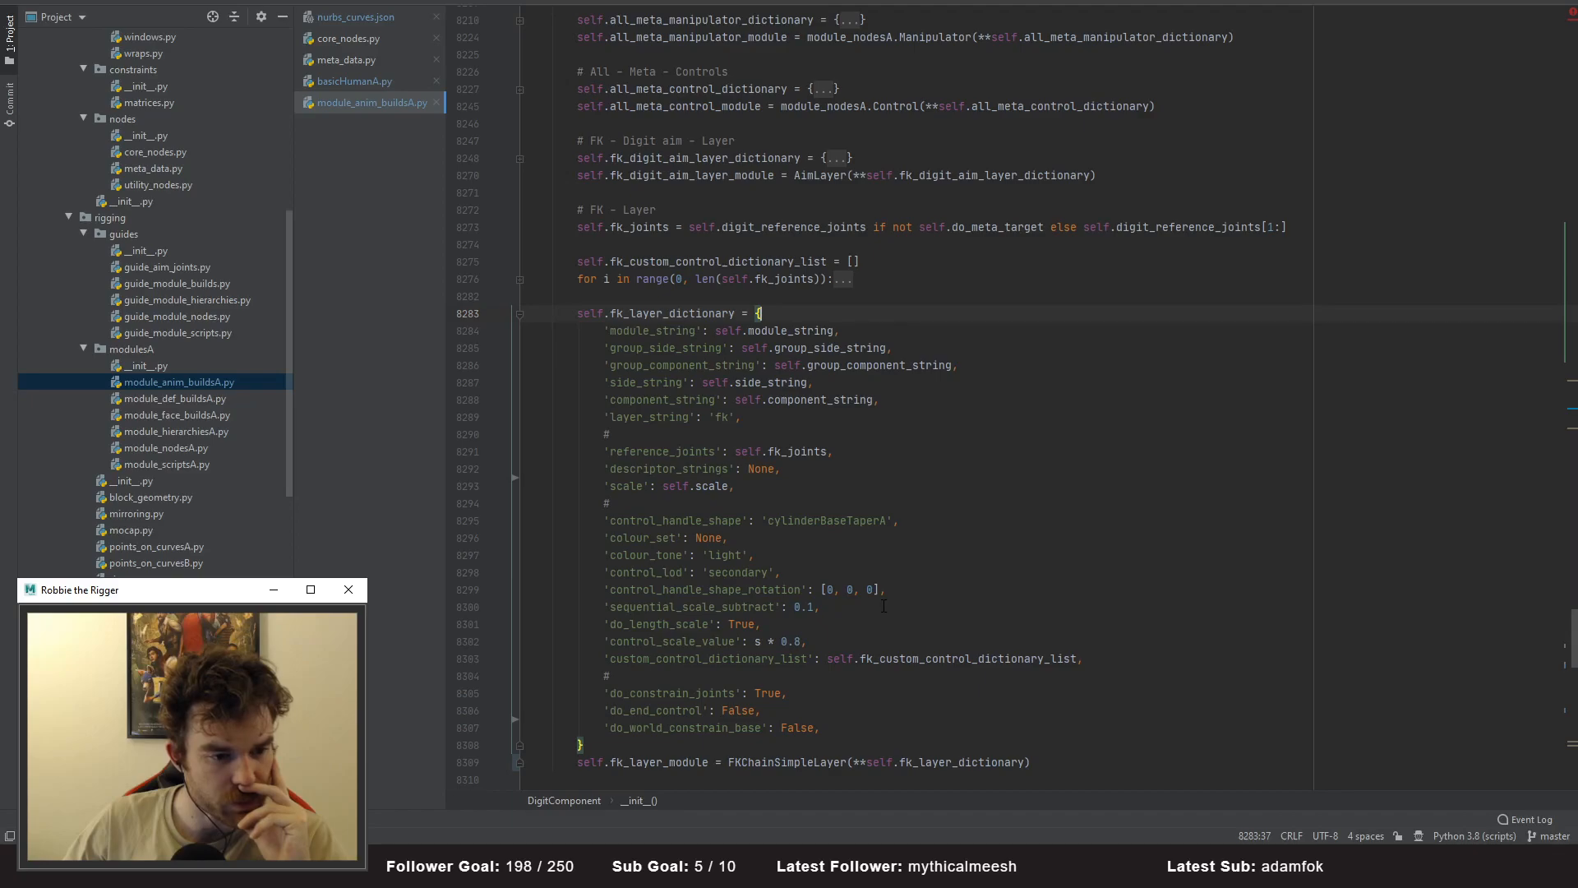
pyautogui.doubleClick(637, 693)
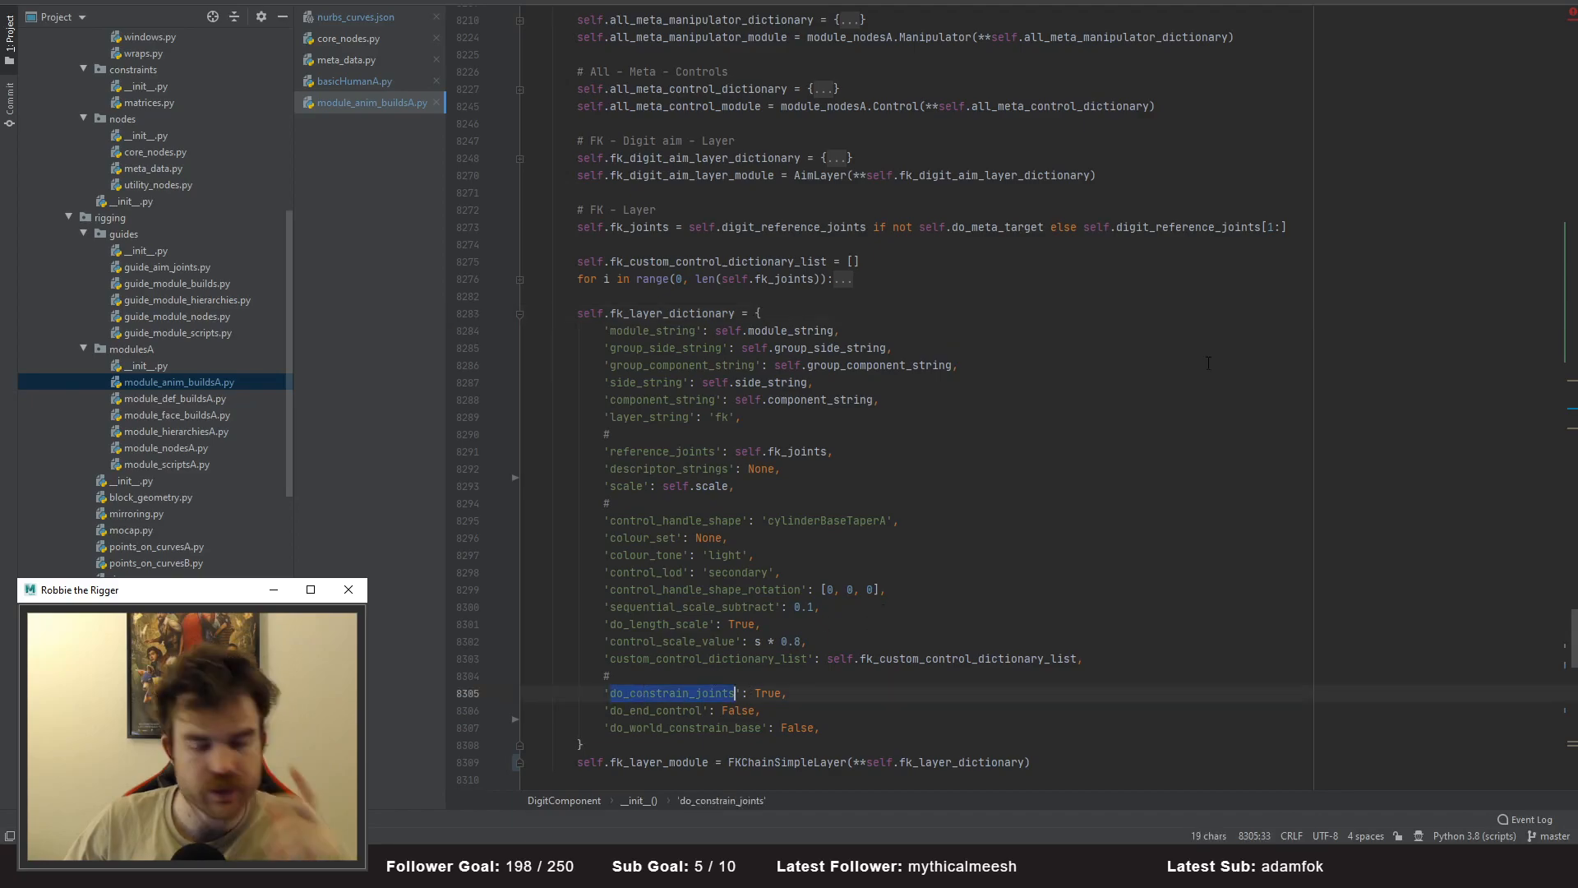
# - In FKChainSimpleLayer's FK manipulator dictionary, set do_constrain_reference_transform to True
pyautogui.moveTo(1572, 626); pyautogui.dragTo(1550, 333)
pyautogui.scroll(5, 703, 316)
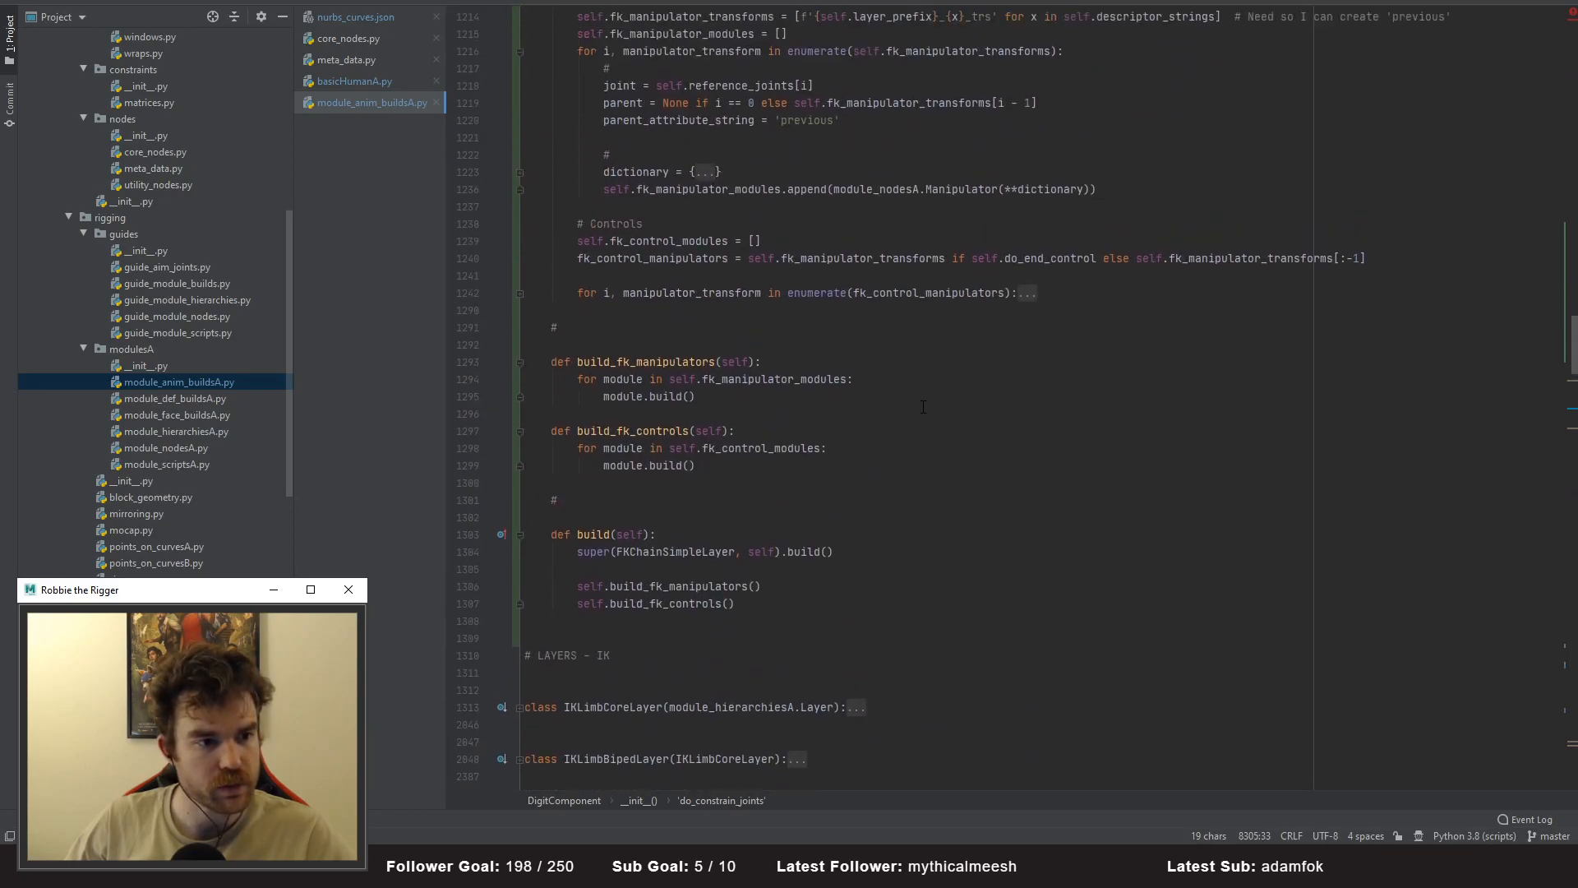
pyautogui.click(705, 327)
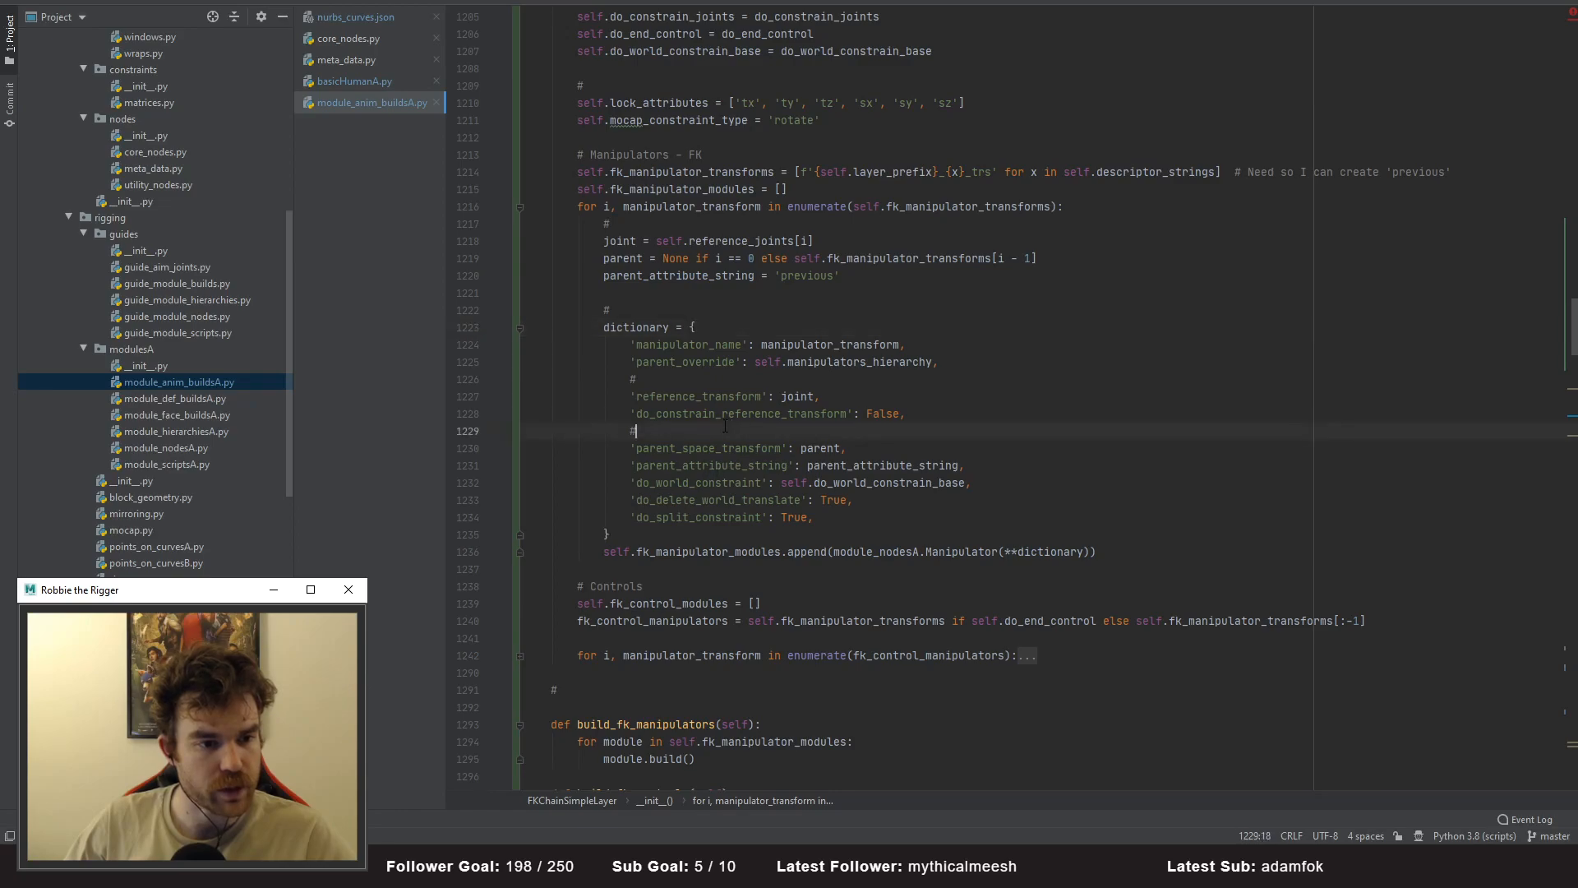
pyautogui.moveTo(725, 426); pyautogui.dragTo(722, 415)
pyautogui.doubleClick(893, 413)
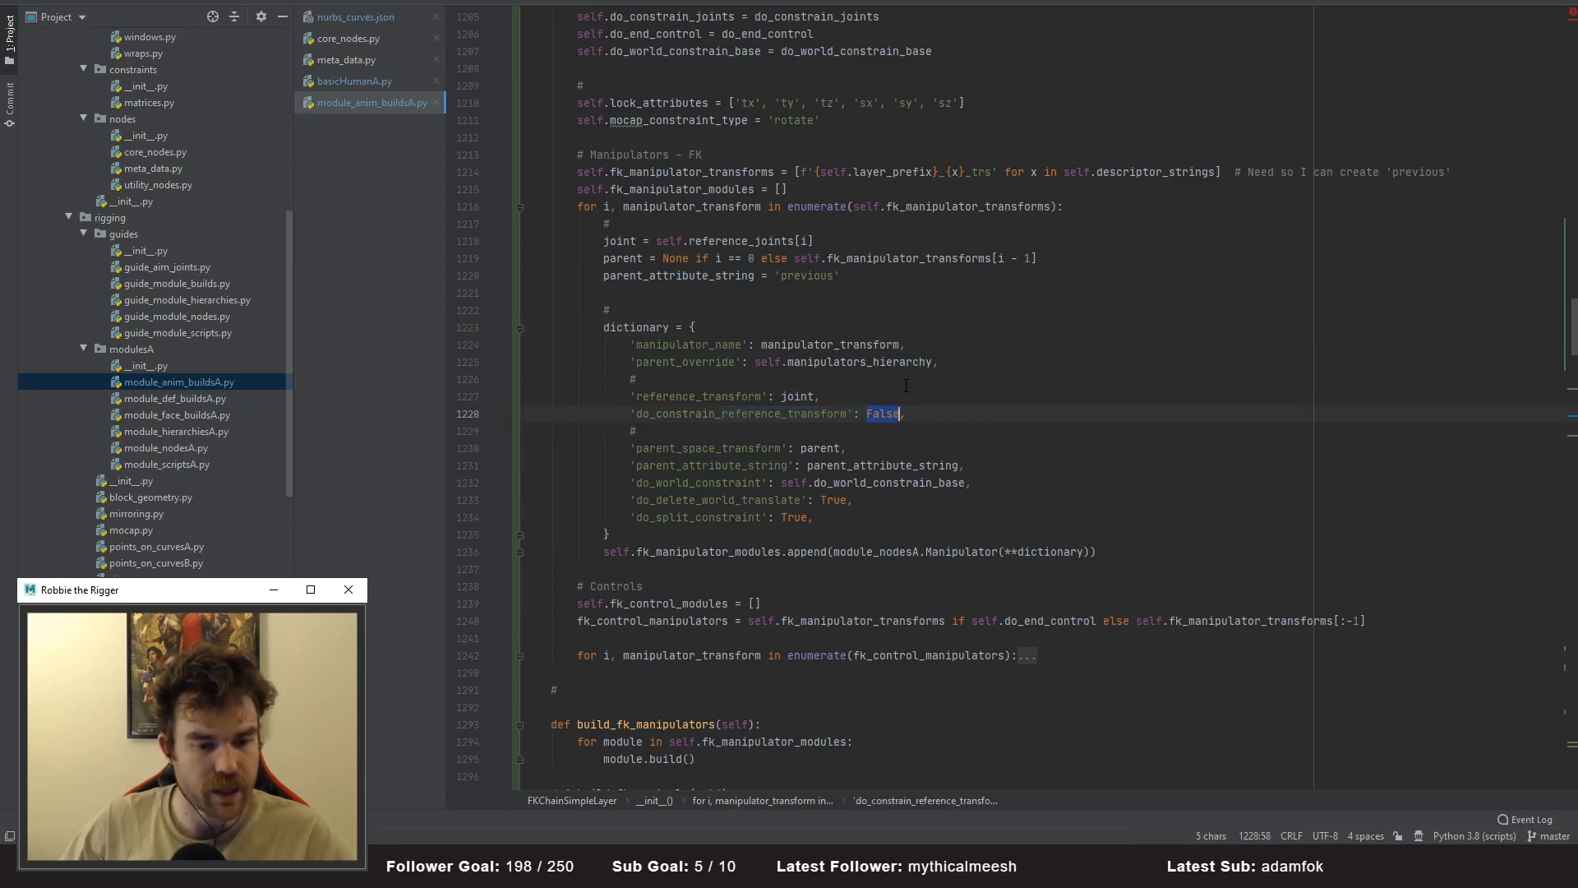
pyautogui.write('True')
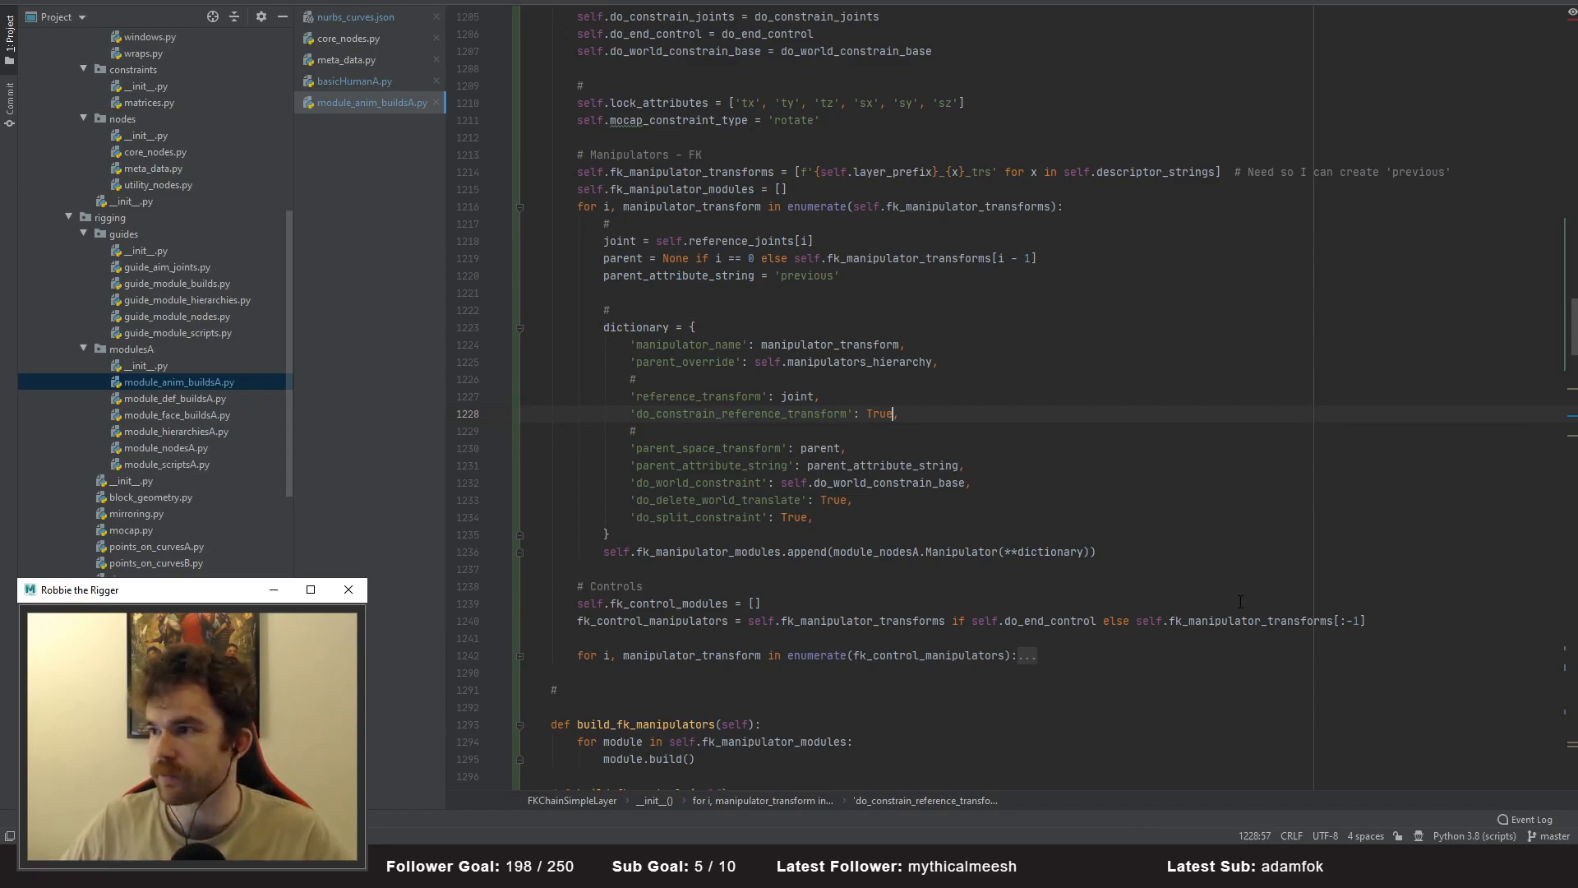
# - Switch to Maya and rerun the Script Editor lines that reload basicHumanA and build the BasicHumanA rig
pyautogui.hotkey('alt', 'Tab')
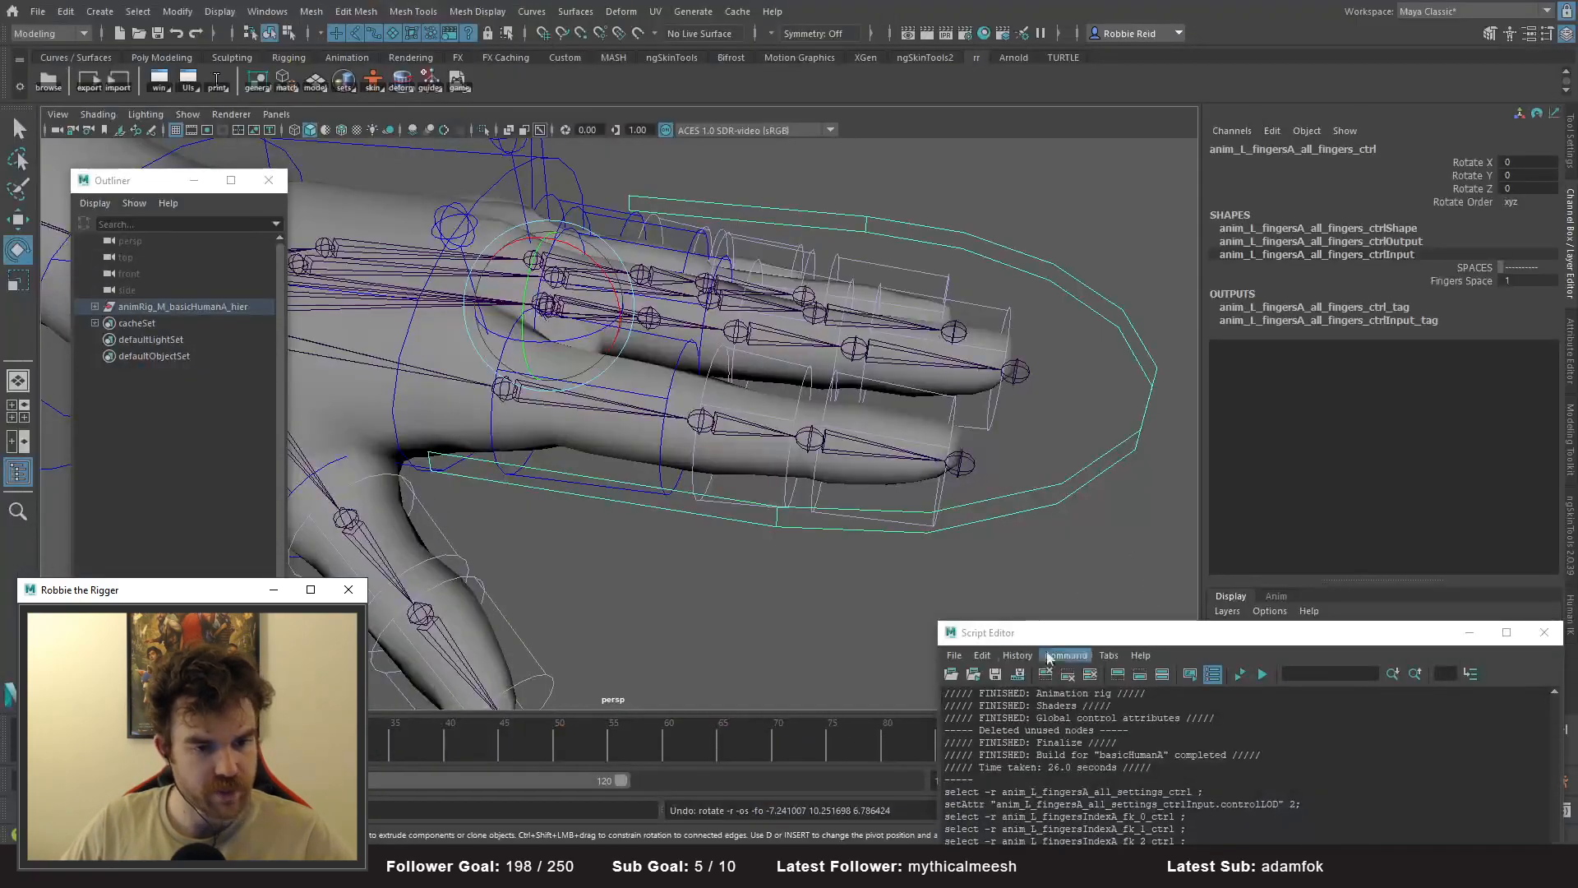
pyautogui.keyDown('alt'); pyautogui.moveTo(757, 507); pyautogui.dragTo(573, 419); pyautogui.keyUp('alt')
pyautogui.moveTo(1172, 643); pyautogui.dragTo(1047, 314)
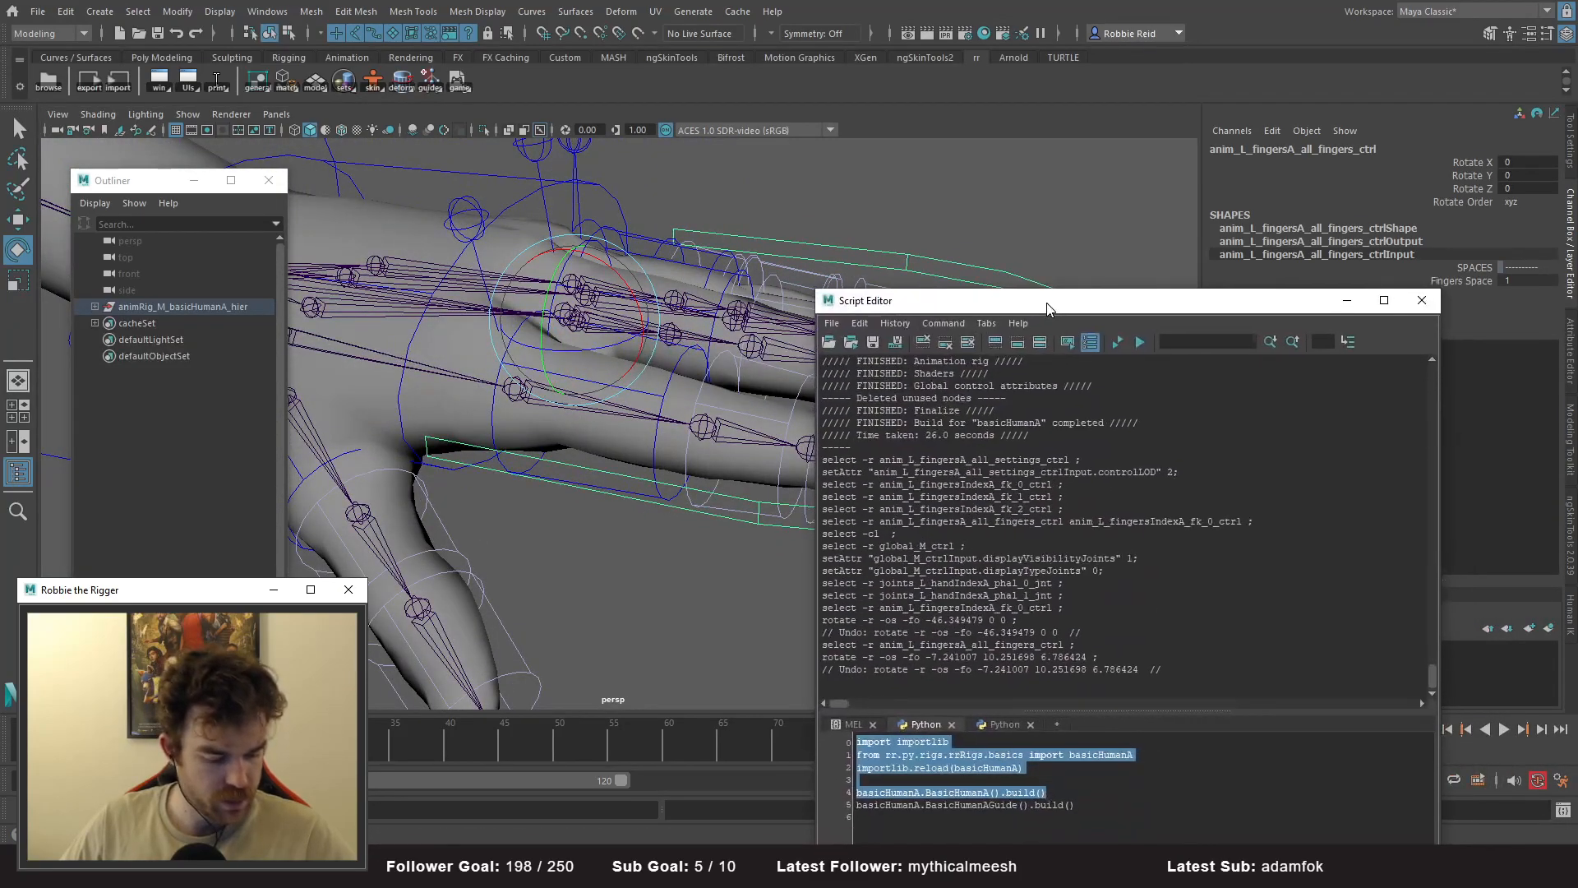
pyautogui.click(1076, 798)
pyautogui.moveTo(1076, 797); pyautogui.dragTo(855, 744)
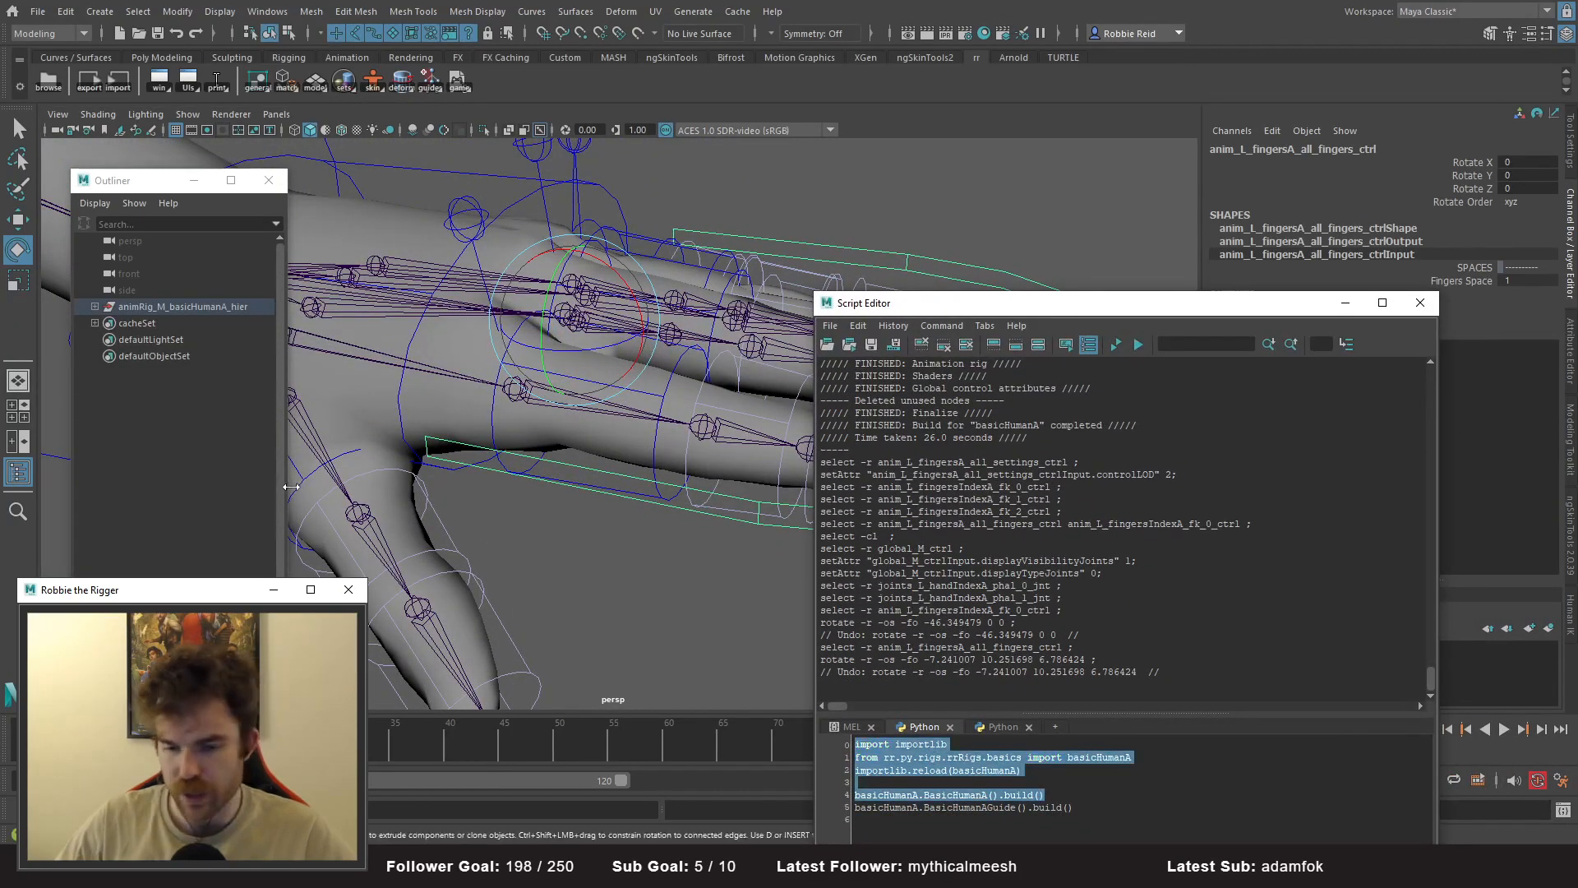
pyautogui.hotkey('ctrl', 'Return')
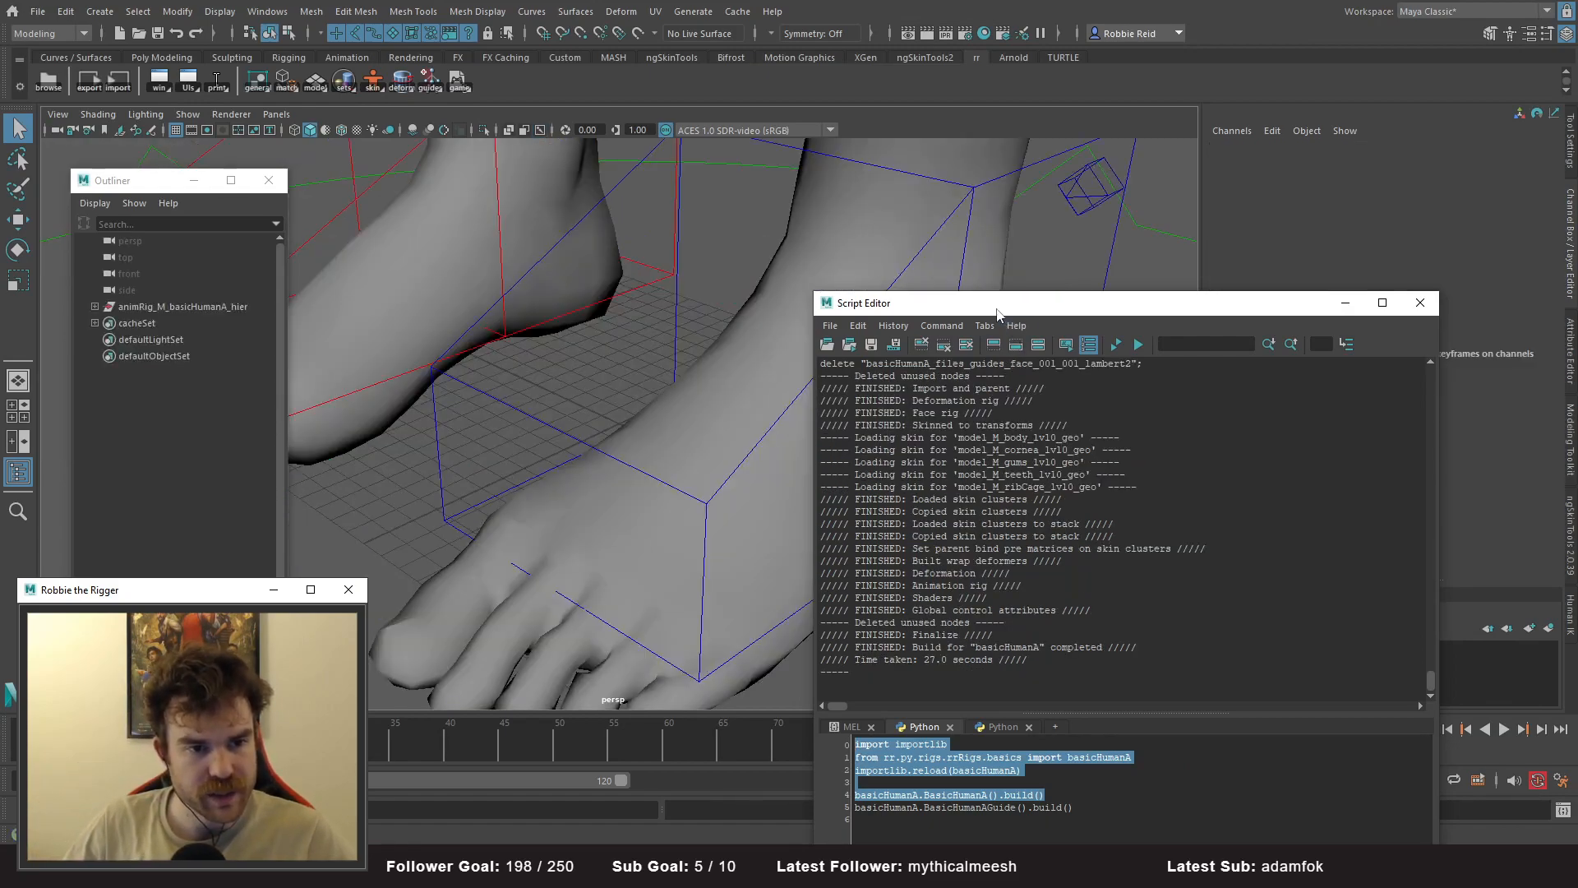
# - Frame the left hand on the rebuilt rig and set its fingers settings control's Control LOD to 2, showing the finger FK controls
pyautogui.moveTo(999, 313); pyautogui.dragTo(1020, 641)
pyautogui.press('a')
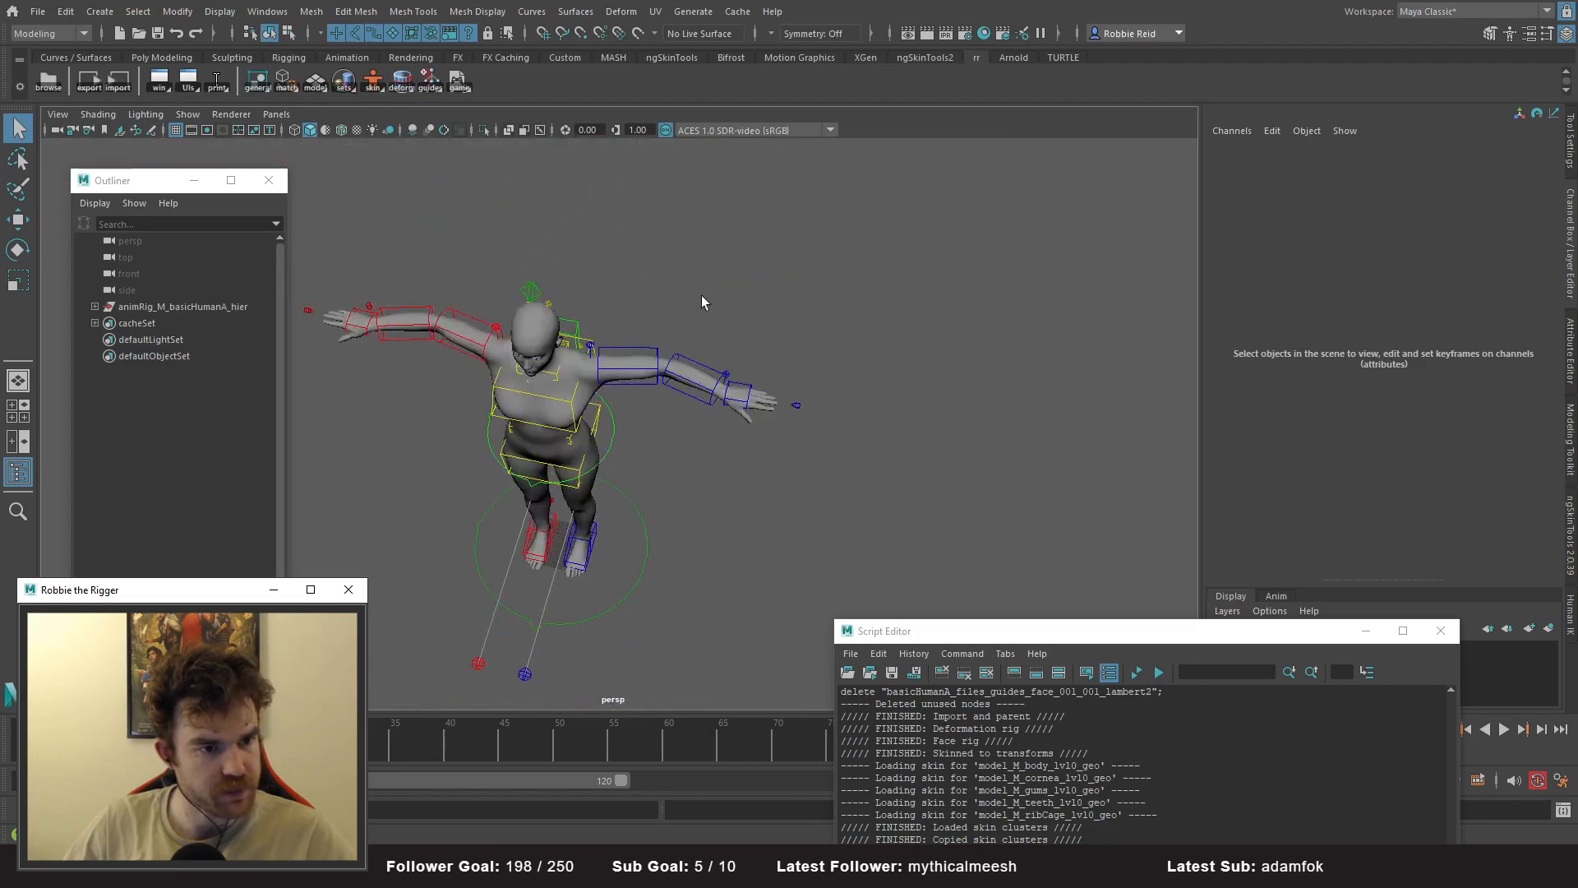
pyautogui.keyDown('alt'); pyautogui.moveTo(704, 294); pyautogui.dragTo(734, 255); pyautogui.keyUp('alt')
pyautogui.keyDown('alt'); pyautogui.moveTo(733, 255); pyautogui.dragTo(753, 367, button='right'); pyautogui.keyUp('alt')
pyautogui.moveTo(863, 307); pyautogui.dragTo(901, 405)
pyautogui.press('f')
pyautogui.keyDown('alt'); pyautogui.moveTo(776, 429); pyautogui.dragTo(1138, 309, button='middle'); pyautogui.keyUp('alt')
pyautogui.keyDown('alt'); pyautogui.moveTo(1139, 309); pyautogui.dragTo(624, 378, button='right'); pyautogui.keyUp('alt')
pyautogui.click(1517, 241)
pyautogui.click(1533, 291)
# - Select the global control, then turn joint visibility on and set the joint display type to normal
pyautogui.keyDown('alt'); pyautogui.moveTo(625, 378); pyautogui.dragTo(774, 347); pyautogui.keyUp('alt')
pyautogui.moveTo(445, 495); pyautogui.dragTo(355, 588)
pyautogui.click(1521, 376)
pyautogui.click(1522, 395)
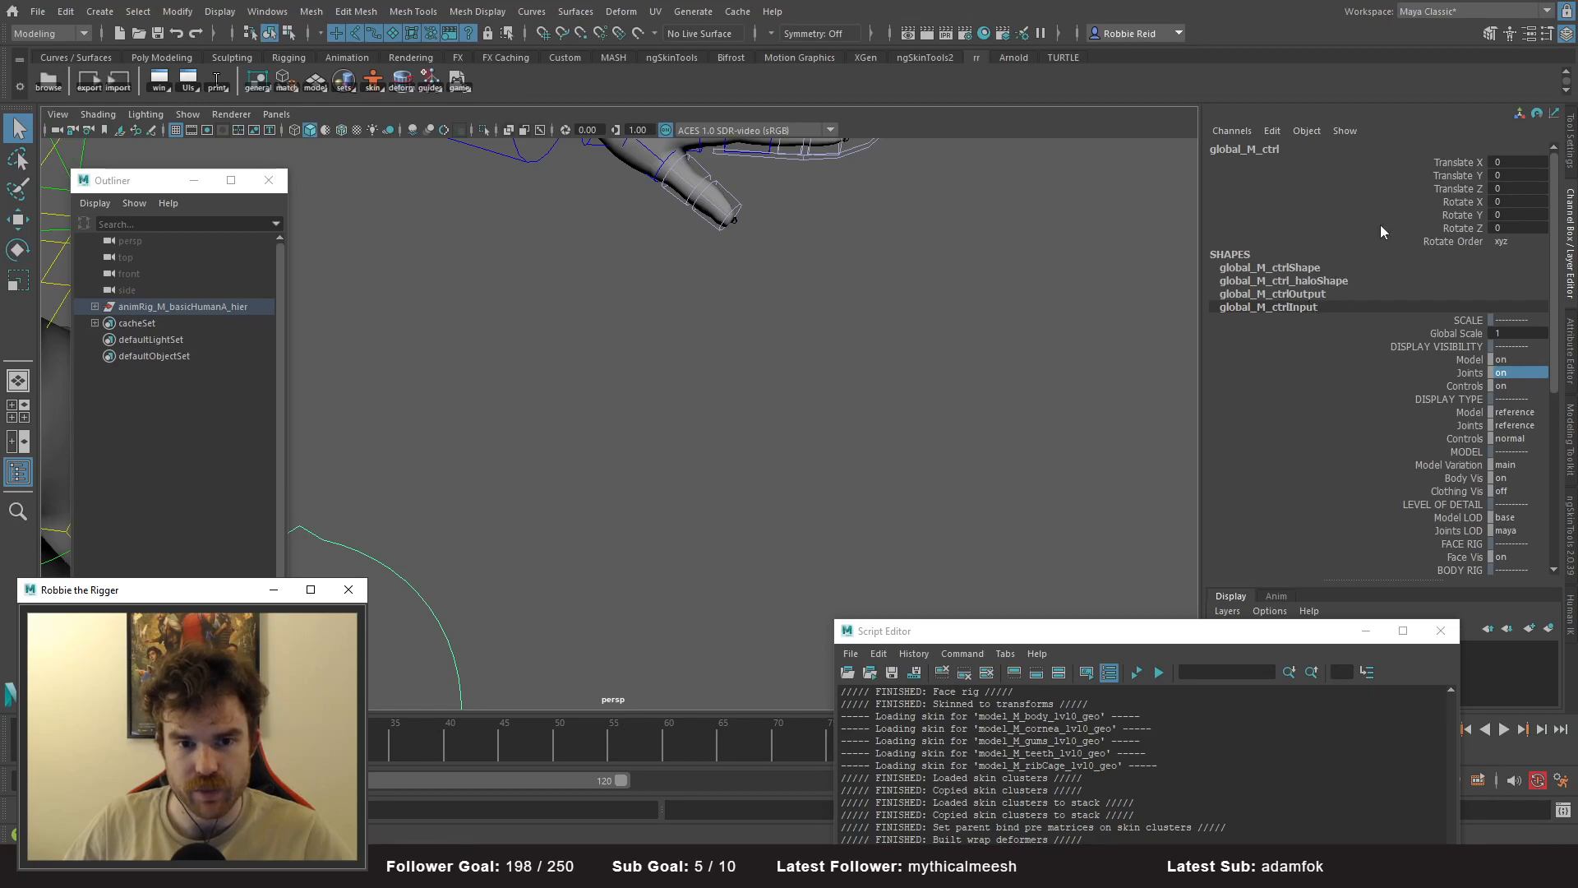
pyautogui.click(1522, 425)
pyautogui.click(1520, 492)
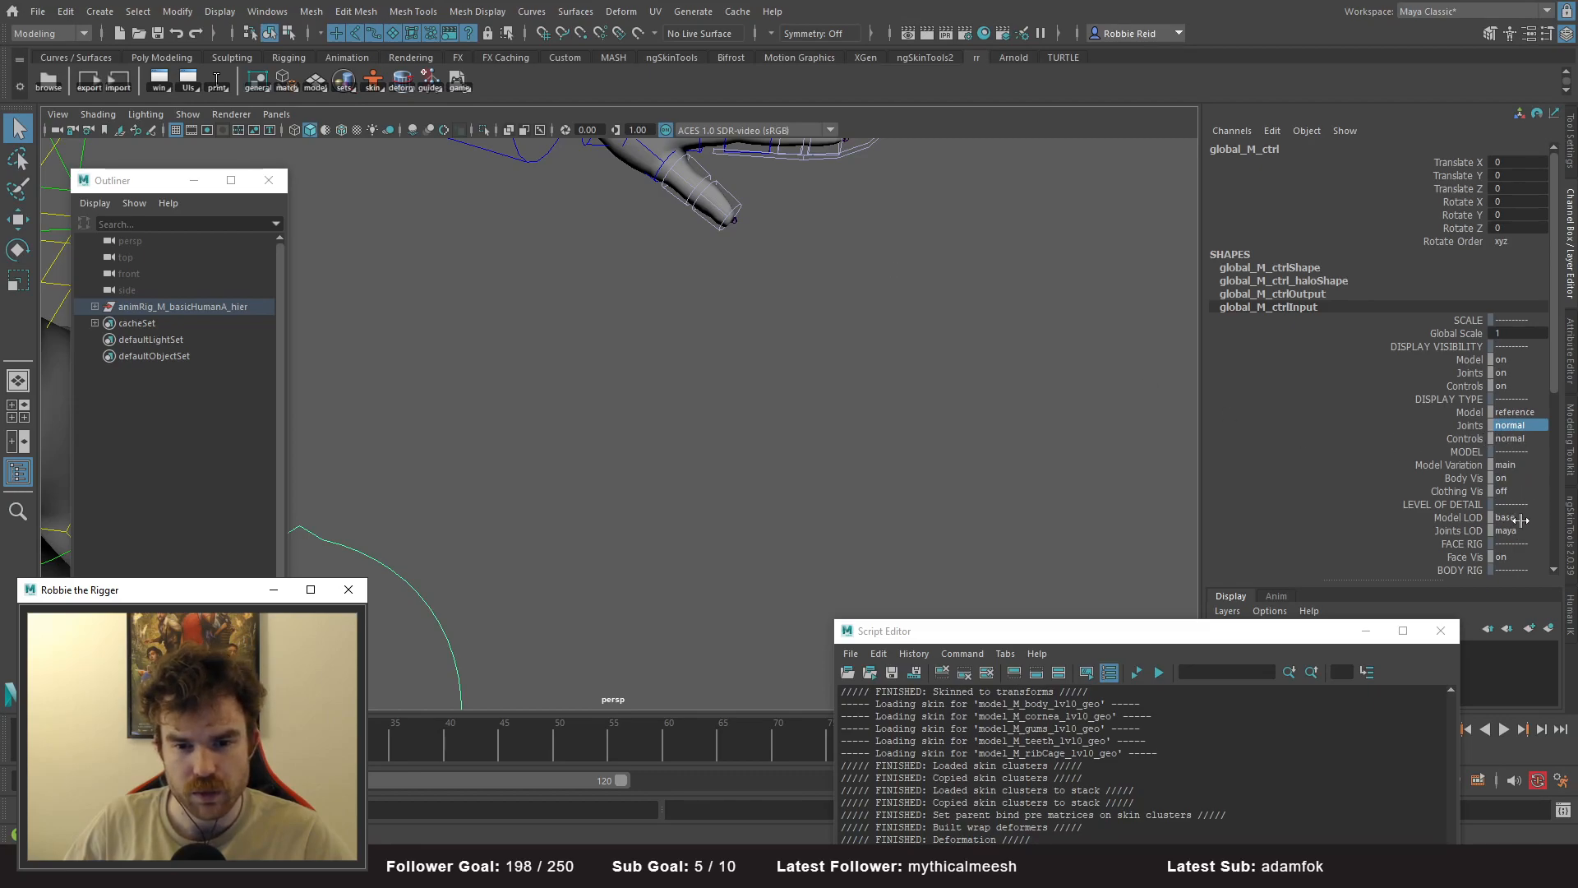
# - Enable X-ray joints and examine the constraint and channels on the left index finger's phal_0 joint
pyautogui.keyDown('alt'); pyautogui.moveTo(1003, 377); pyautogui.dragTo(906, 403, button='middle'); pyautogui.keyUp('alt')
pyautogui.scroll(3, 906, 403)
pyautogui.keyDown('alt'); pyautogui.moveTo(896, 329); pyautogui.dragTo(830, 501, button='middle'); pyautogui.keyUp('alt')
pyautogui.scroll(5, 823, 485)
pyautogui.click(540, 132)
pyautogui.keyDown('alt'); pyautogui.moveTo(954, 311); pyautogui.dragTo(740, 418, button='middle'); pyautogui.keyUp('alt')
pyautogui.click(872, 368)
pyautogui.scroll(3, 905, 375)
pyautogui.click(733, 398)
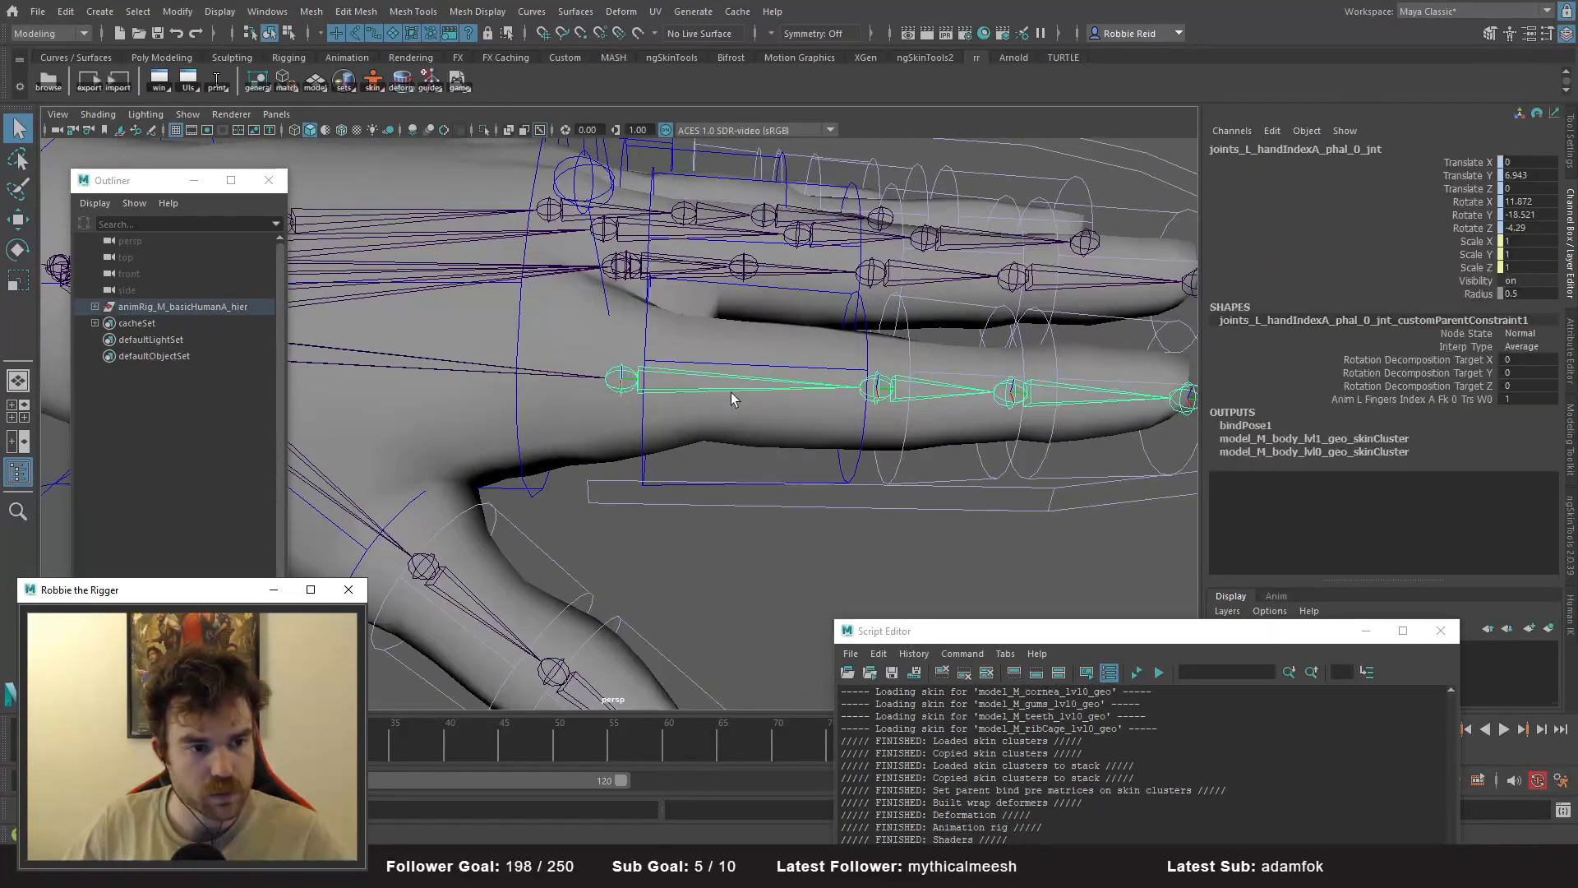
# - Rotate the left index finger's fk_0, fk_1 and fk_2 controls together to about -66 degrees in X
pyautogui.scroll(-5, 822, 460)
pyautogui.click(706, 465)
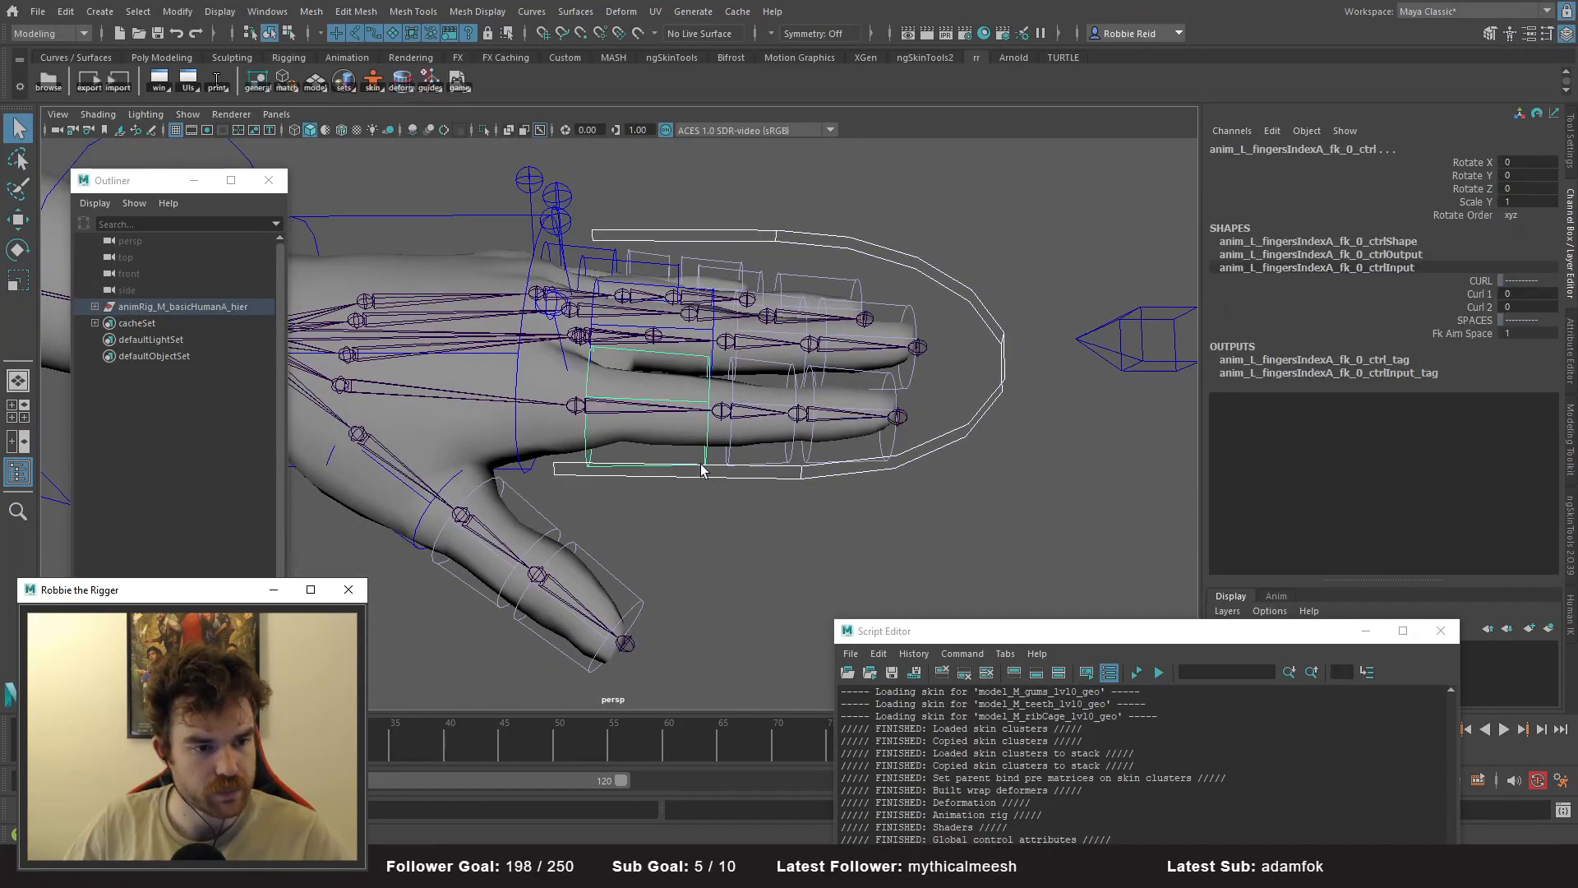
pyautogui.scroll(3, 790, 468)
pyautogui.keyDown('shift'); pyautogui.click(863, 487); pyautogui.keyUp('shift')
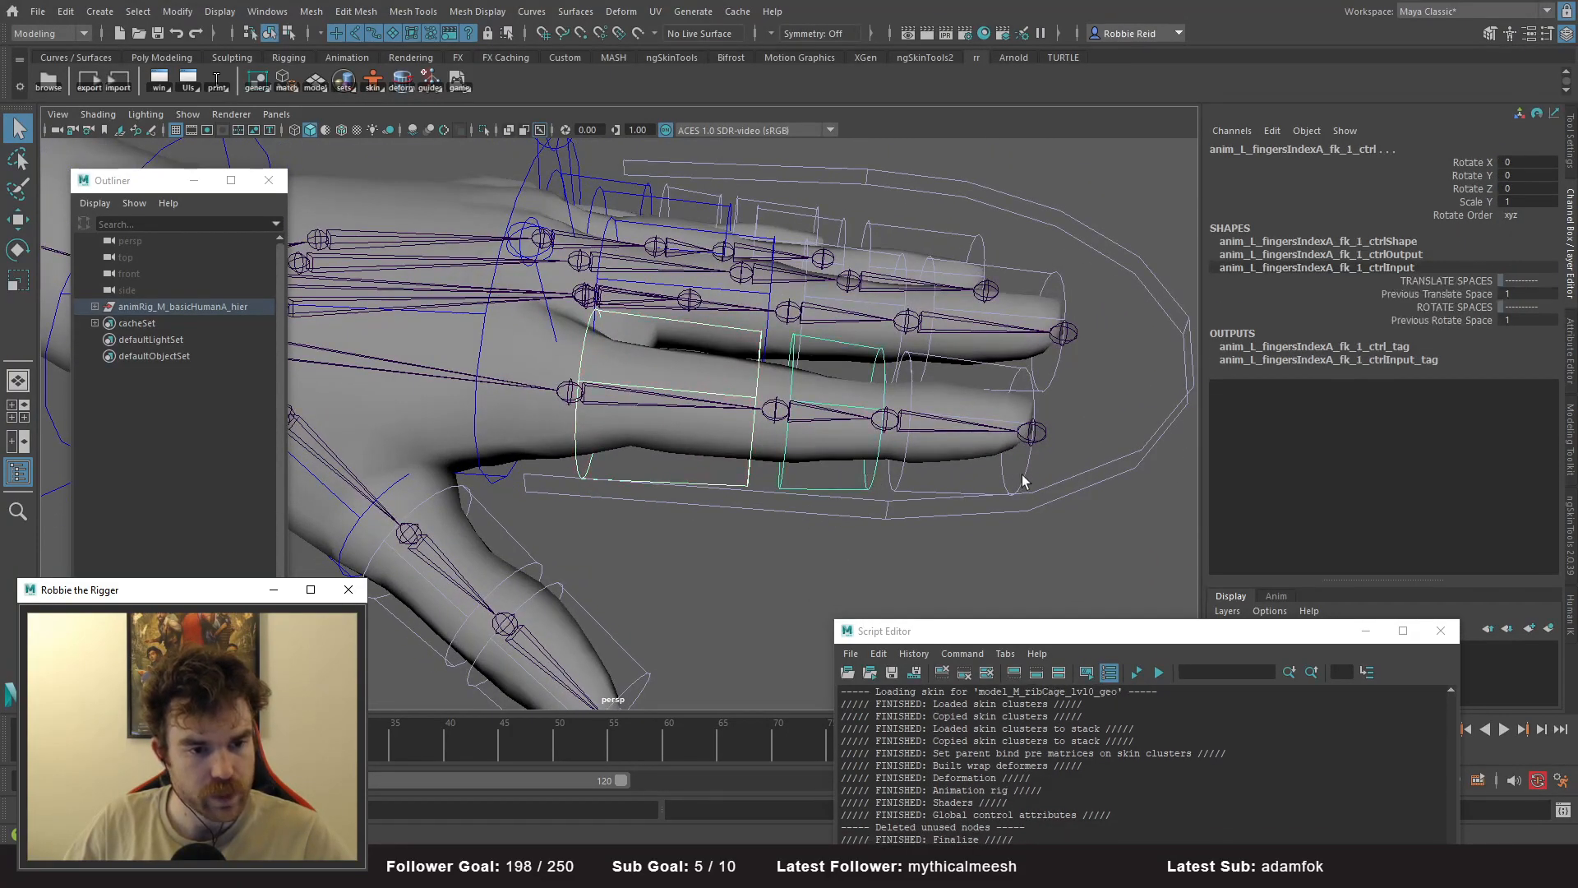
pyautogui.keyDown('shift'); pyautogui.click(1023, 469); pyautogui.keyUp('shift')
pyautogui.press('e')
pyautogui.moveTo(855, 366); pyautogui.dragTo(936, 384)
# - Rotate the left thumb's fk_0 control by about 54, 13 and 47 degrees in X, Y and Z
pyautogui.keyDown('alt'); pyautogui.moveTo(855, 428); pyautogui.dragTo(626, 510); pyautogui.keyUp('alt')
pyautogui.click(441, 431)
pyautogui.moveTo(430, 320)
pyautogui.mouseDown()
pyautogui.moveTo(359, 321)
pyautogui.moveTo(448, 333)
pyautogui.mouseUp()
pyautogui.keyDown('alt'); pyautogui.moveTo(493, 362); pyautogui.dragTo(712, 421); pyautogui.keyUp('alt')
# - Scale the left index finger's fk_0, fk_1 and fk_2 controls together along Y to about 2.18
pyautogui.click(785, 368)
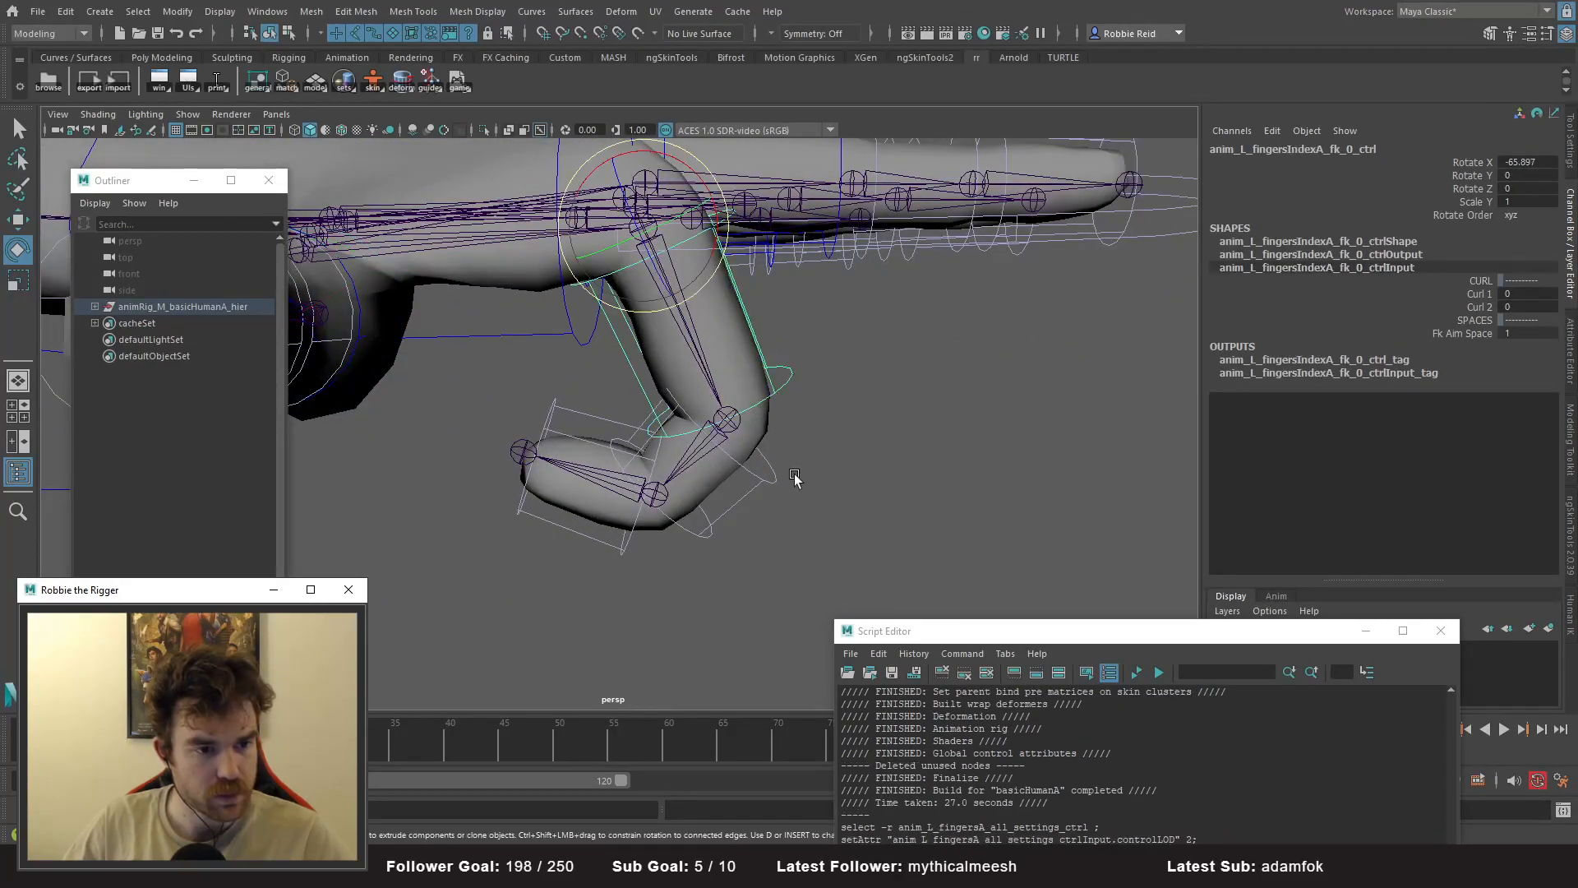
pyautogui.keyDown('shift'); pyautogui.click(764, 482); pyautogui.keyUp('shift')
pyautogui.click(652, 505)
pyautogui.press('r')
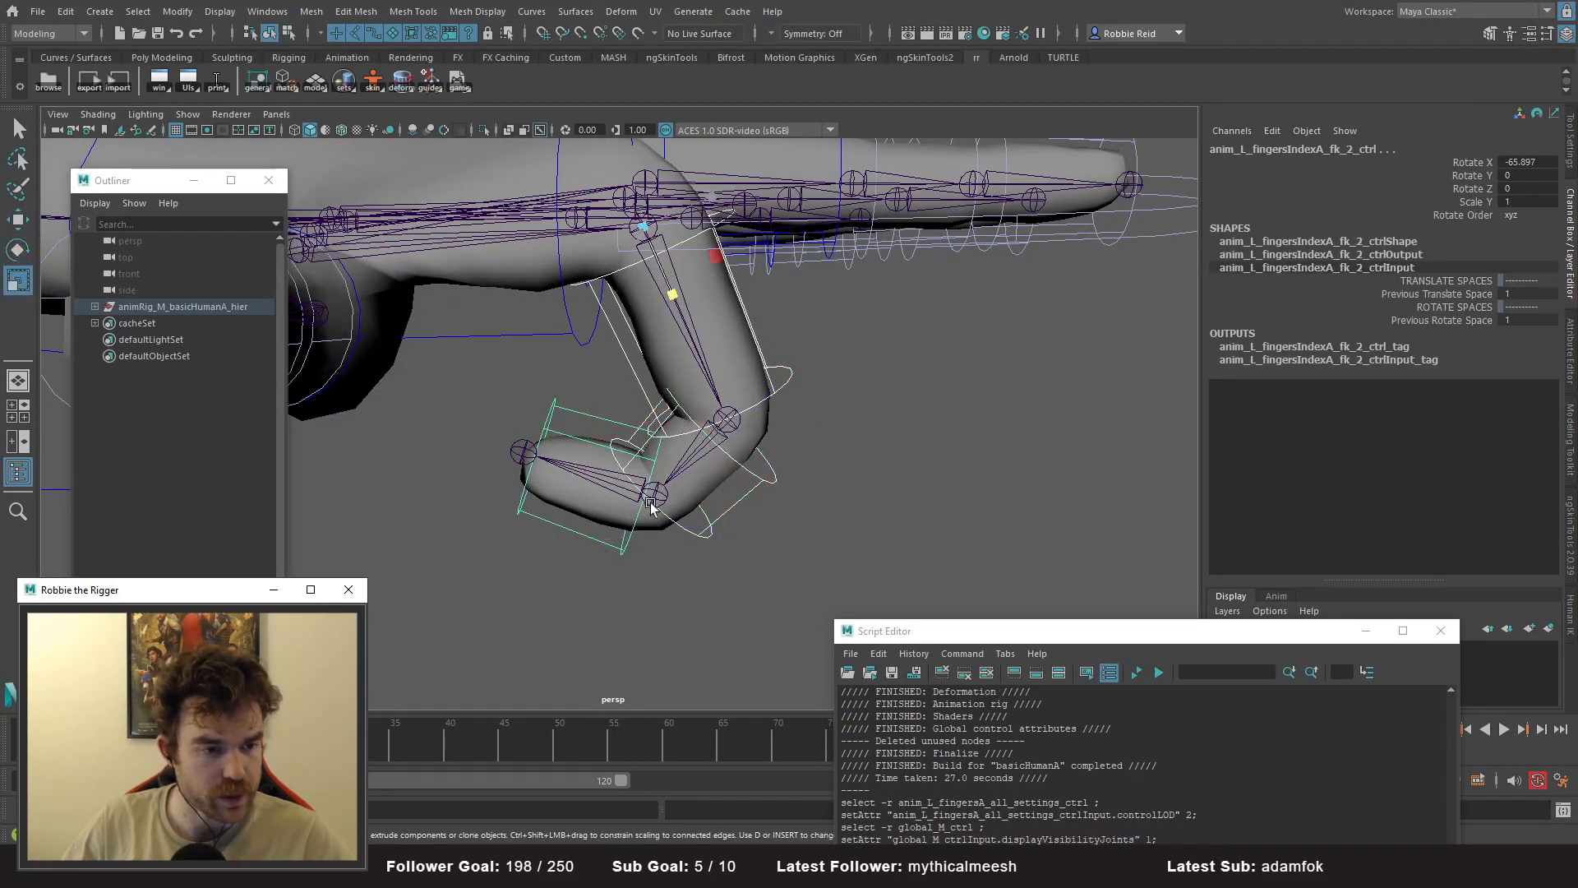
pyautogui.moveTo(684, 332); pyautogui.dragTo(679, 477)
# - Examine the left index finger's phal_1 joint channels and how the scaled finger deforms from several angles
pyautogui.click(703, 459)
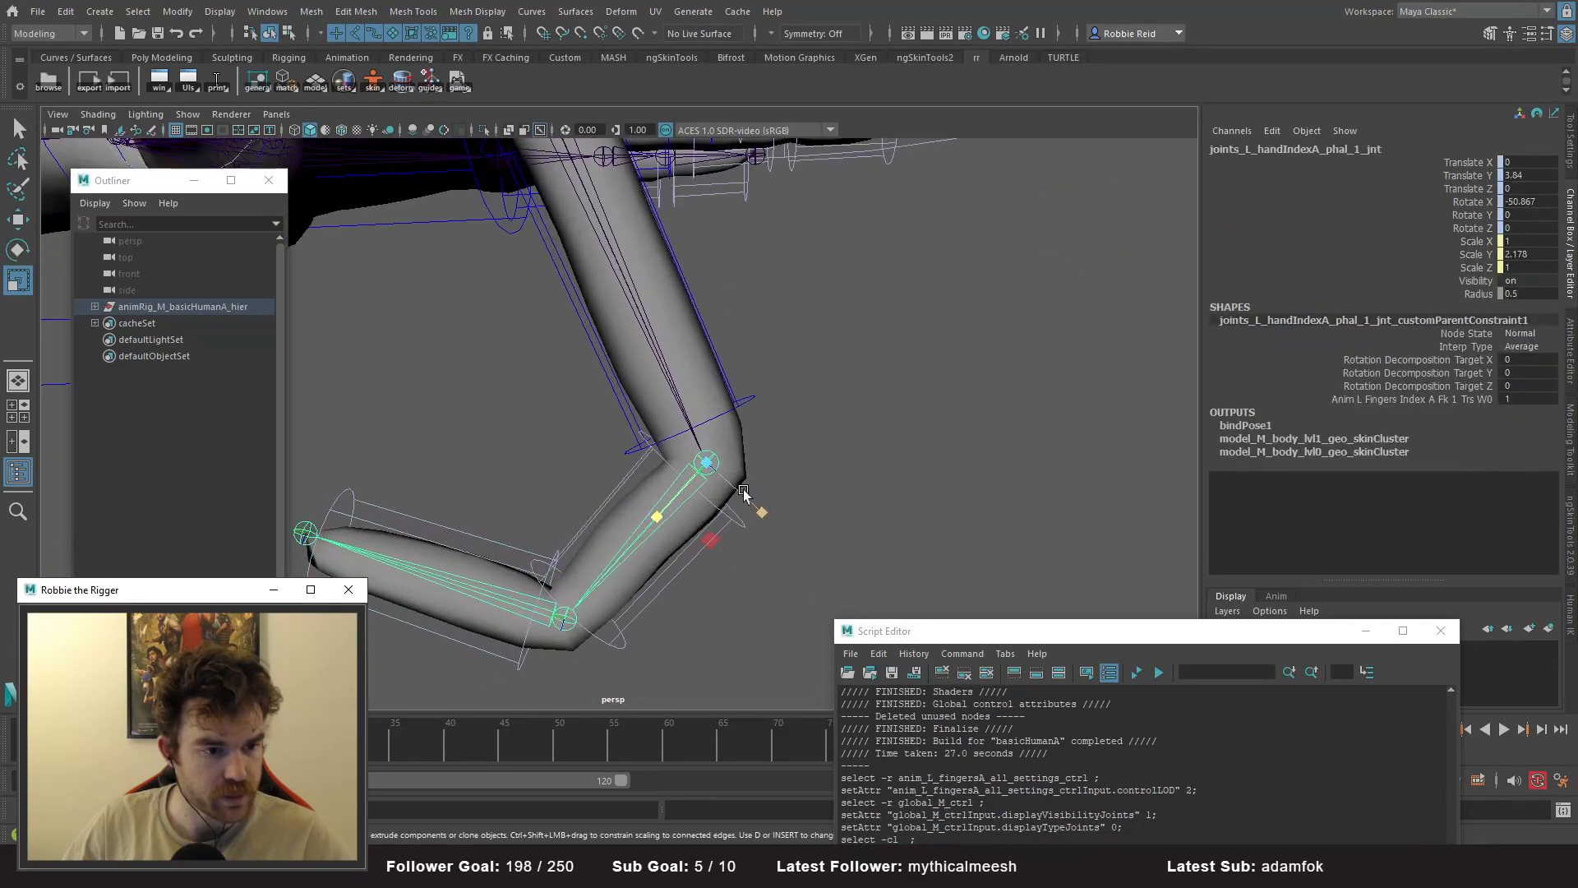
pyautogui.press('w')
pyautogui.keyDown('alt'); pyautogui.moveTo(765, 405); pyautogui.dragTo(810, 405, button='middle'); pyautogui.keyUp('alt')
pyautogui.keyDown('alt'); pyautogui.moveTo(684, 429); pyautogui.dragTo(691, 419); pyautogui.keyUp('alt')
pyautogui.keyDown('alt'); pyautogui.moveTo(691, 419); pyautogui.dragTo(547, 385, button='right'); pyautogui.keyUp('alt')
pyautogui.keyDown('alt'); pyautogui.moveTo(547, 385); pyautogui.dragTo(563, 387); pyautogui.keyUp('alt')
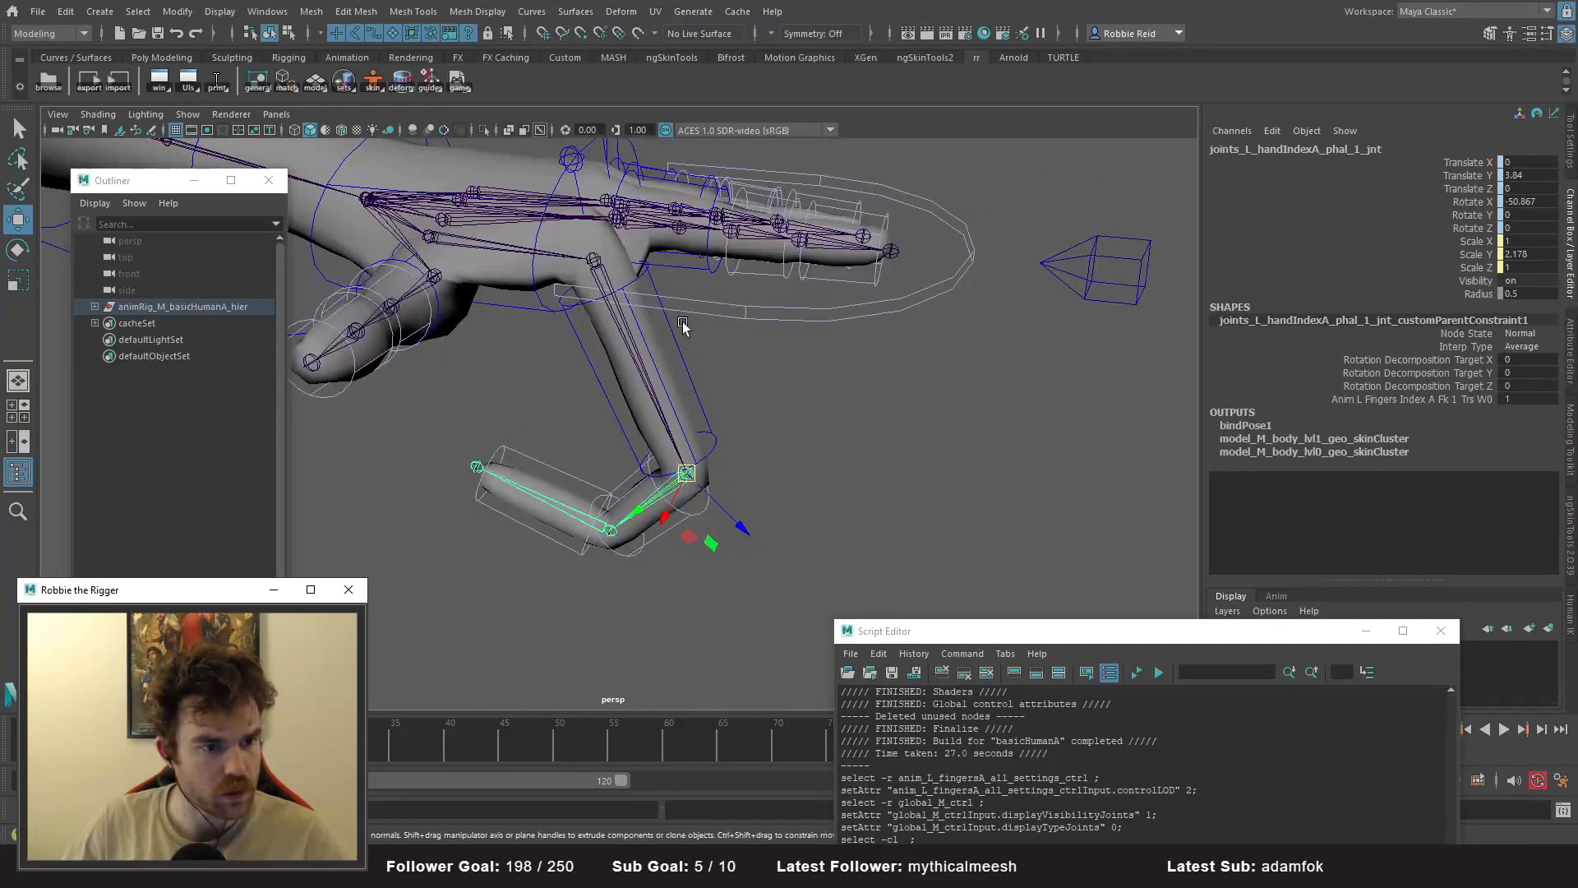
pyautogui.keyDown('alt'); pyautogui.moveTo(634, 283); pyautogui.dragTo(611, 372, button='middle'); pyautogui.keyUp('alt')
pyautogui.keyDown('alt'); pyautogui.moveTo(611, 372); pyautogui.dragTo(607, 339); pyautogui.keyUp('alt')
# - Try scaling only the left index finger's fk_0 control down along Y, and undo the scale
pyautogui.click(693, 421)
pyautogui.press('r')
pyautogui.keyDown('alt'); pyautogui.moveTo(606, 339); pyautogui.dragTo(694, 406, button='right'); pyautogui.keyUp('alt')
pyautogui.keyDown('alt'); pyautogui.moveTo(694, 405); pyautogui.dragTo(650, 362); pyautogui.keyUp('alt')
pyautogui.hotkey('ctrl', 'z')
pyautogui.keyDown('alt'); pyautogui.moveTo(638, 349); pyautogui.dragTo(682, 431, button='right'); pyautogui.keyUp('alt')
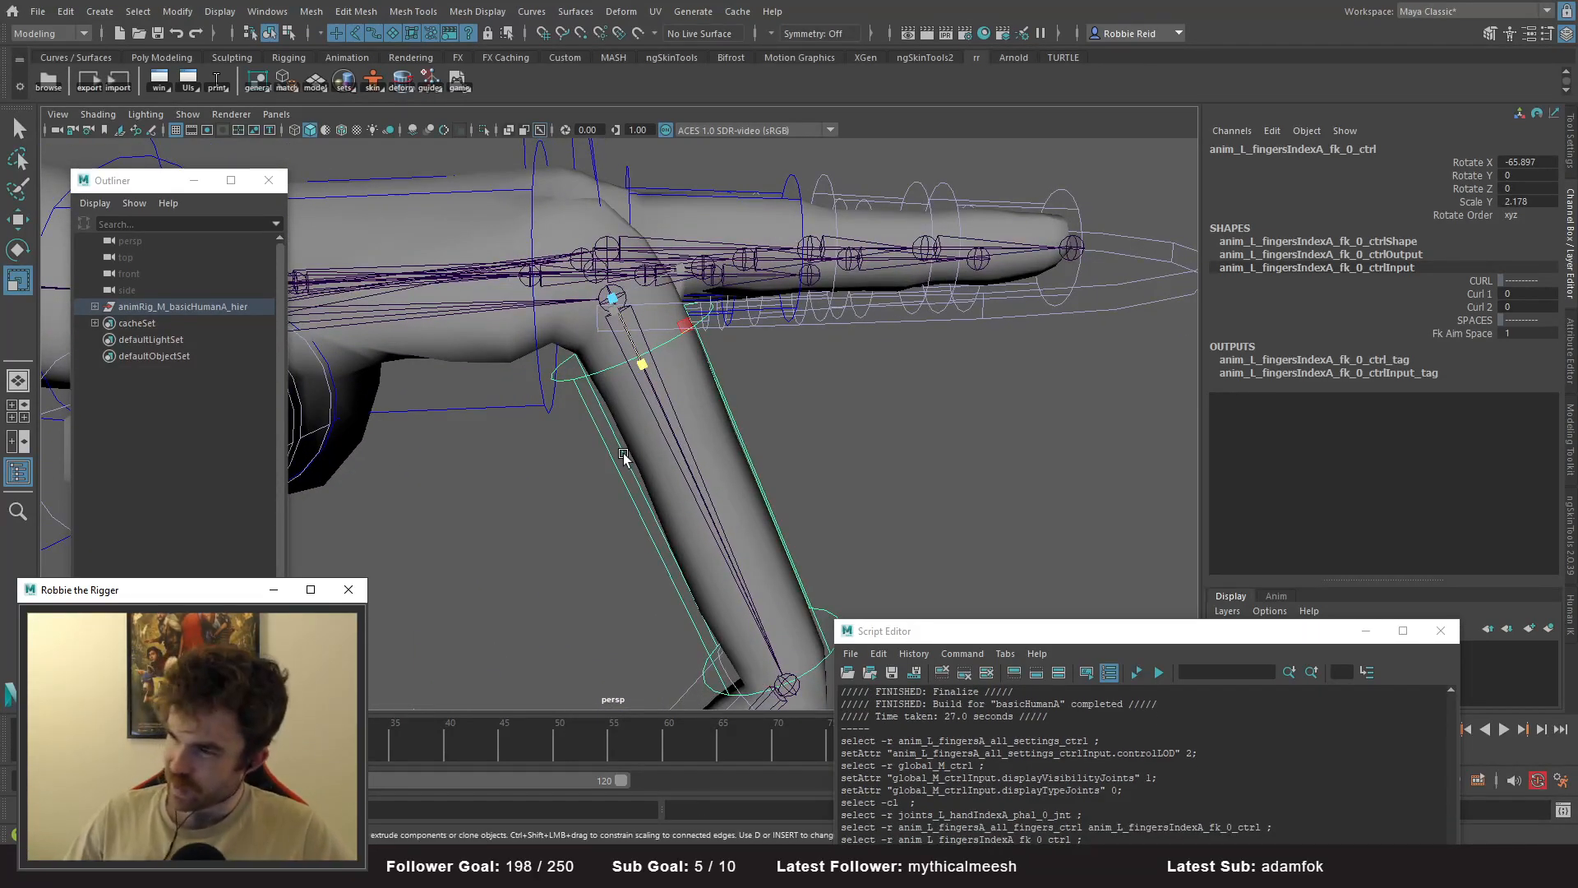
pyautogui.hotkey('ctrl', 'z')
pyautogui.hotkey('ctrl', 'z')
# - Turn on wireframe over the shaded model and scale the left index finger's fk_0 control along Y to about 1.92
pyautogui.click(659, 351)
pyautogui.moveTo(659, 351)
pyautogui.keyDown('alt'); pyautogui.mouseDown()
pyautogui.moveTo(610, 362)
pyautogui.moveTo(627, 263)
pyautogui.moveTo(608, 270)
pyautogui.moveTo(617, 284)
pyautogui.mouseUp(); pyautogui.keyUp('alt')
pyautogui.click(342, 130)
pyautogui.keyDown('alt'); pyautogui.moveTo(610, 346); pyautogui.dragTo(733, 390); pyautogui.keyUp('alt')
pyautogui.scroll(-3, 630, 403)
pyautogui.moveTo(637, 357); pyautogui.dragTo(625, 316)
pyautogui.keyDown('alt'); pyautogui.moveTo(585, 251); pyautogui.dragTo(640, 444); pyautogui.keyUp('alt')
pyautogui.hotkey('ctrl', 'z')
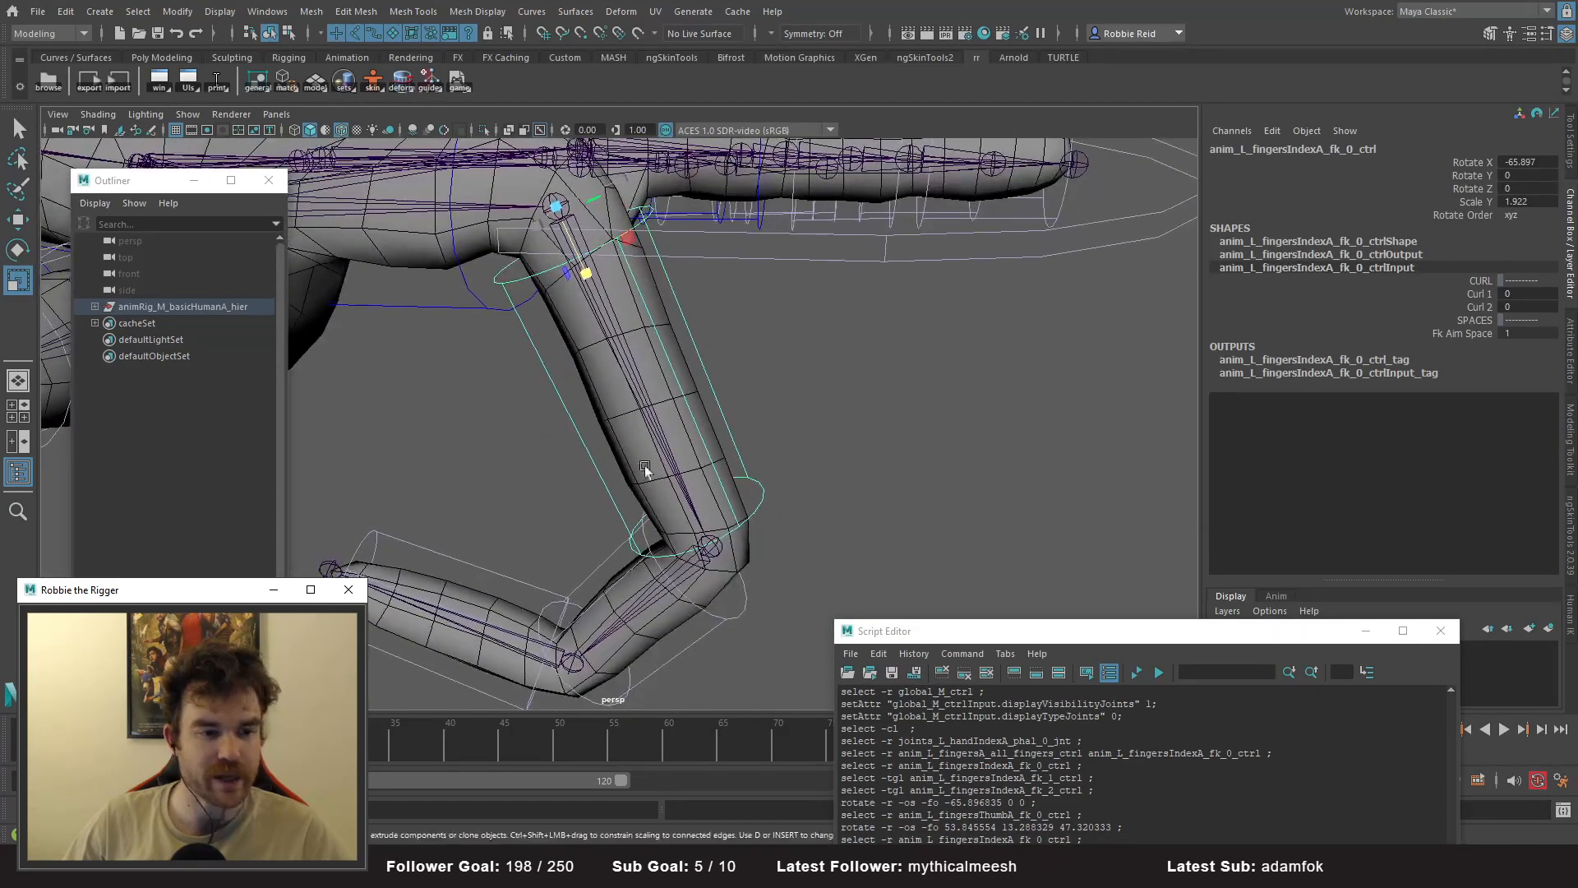
# - Scale the left index finger's fk_1 and fk_2 controls individually along Y, bringing fk_2 to about 0.9
pyautogui.keyDown('alt'); pyautogui.moveTo(719, 486); pyautogui.dragTo(569, 262); pyautogui.keyUp('alt')
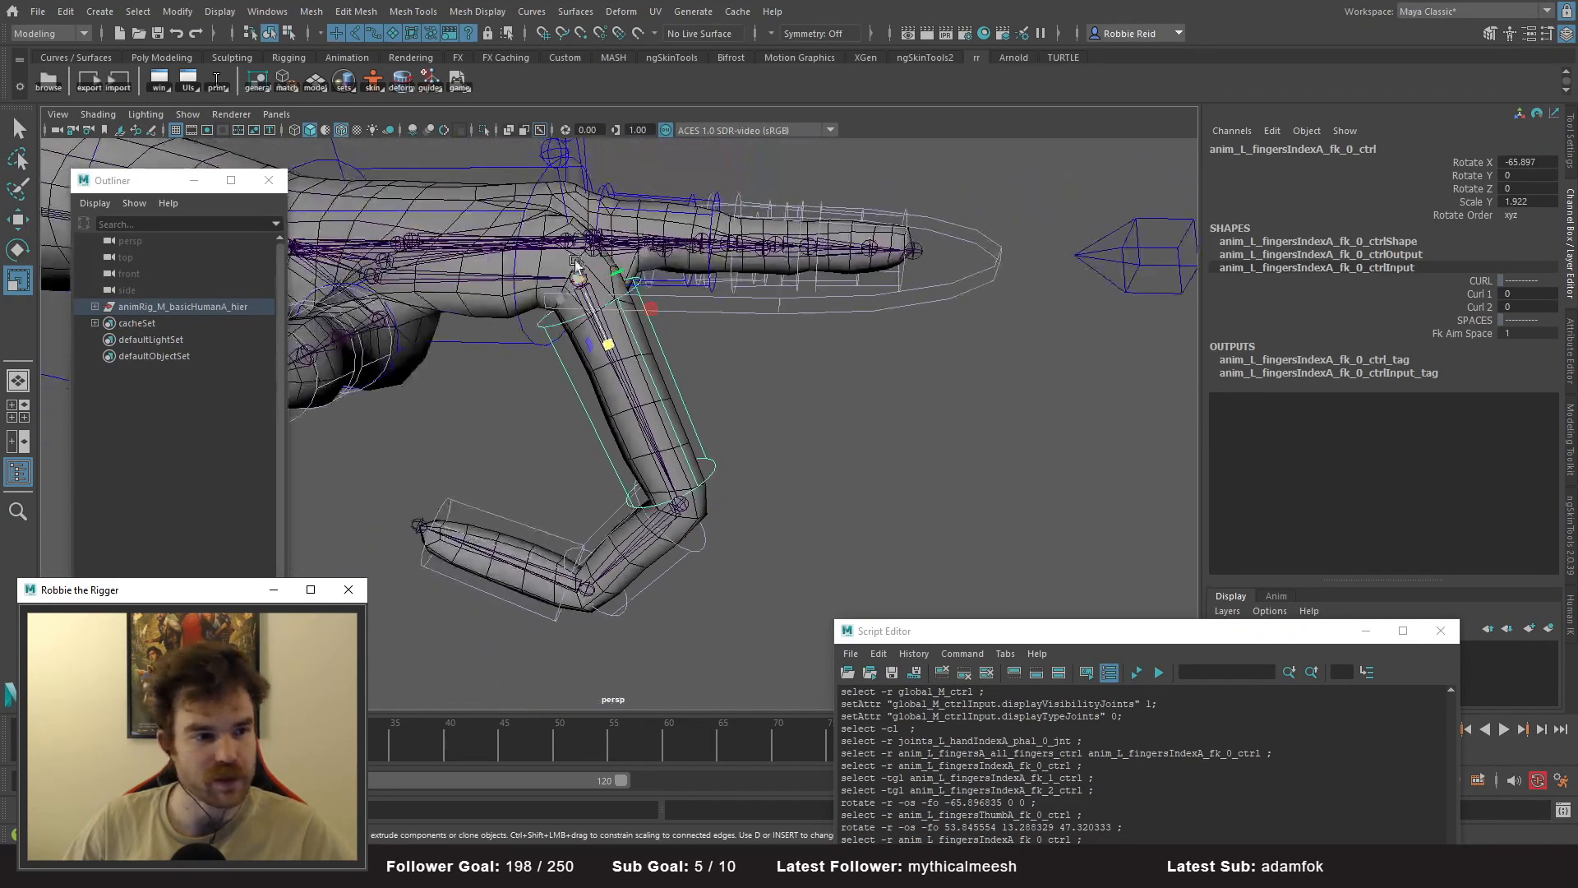
pyautogui.keyDown('alt'); pyautogui.moveTo(697, 525); pyautogui.dragTo(614, 404); pyautogui.keyUp('alt')
pyautogui.keyDown('alt'); pyautogui.moveTo(622, 476); pyautogui.dragTo(691, 461); pyautogui.keyUp('alt')
pyautogui.keyDown('alt'); pyautogui.moveTo(691, 462); pyautogui.dragTo(722, 440, button='right'); pyautogui.keyUp('alt')
pyautogui.keyDown('alt'); pyautogui.moveTo(722, 441); pyautogui.dragTo(757, 581); pyautogui.keyUp('alt')
pyautogui.click(754, 565)
pyautogui.moveTo(682, 532); pyautogui.dragTo(587, 526)
pyautogui.click(532, 540)
pyautogui.moveTo(539, 595); pyautogui.dragTo(587, 604)
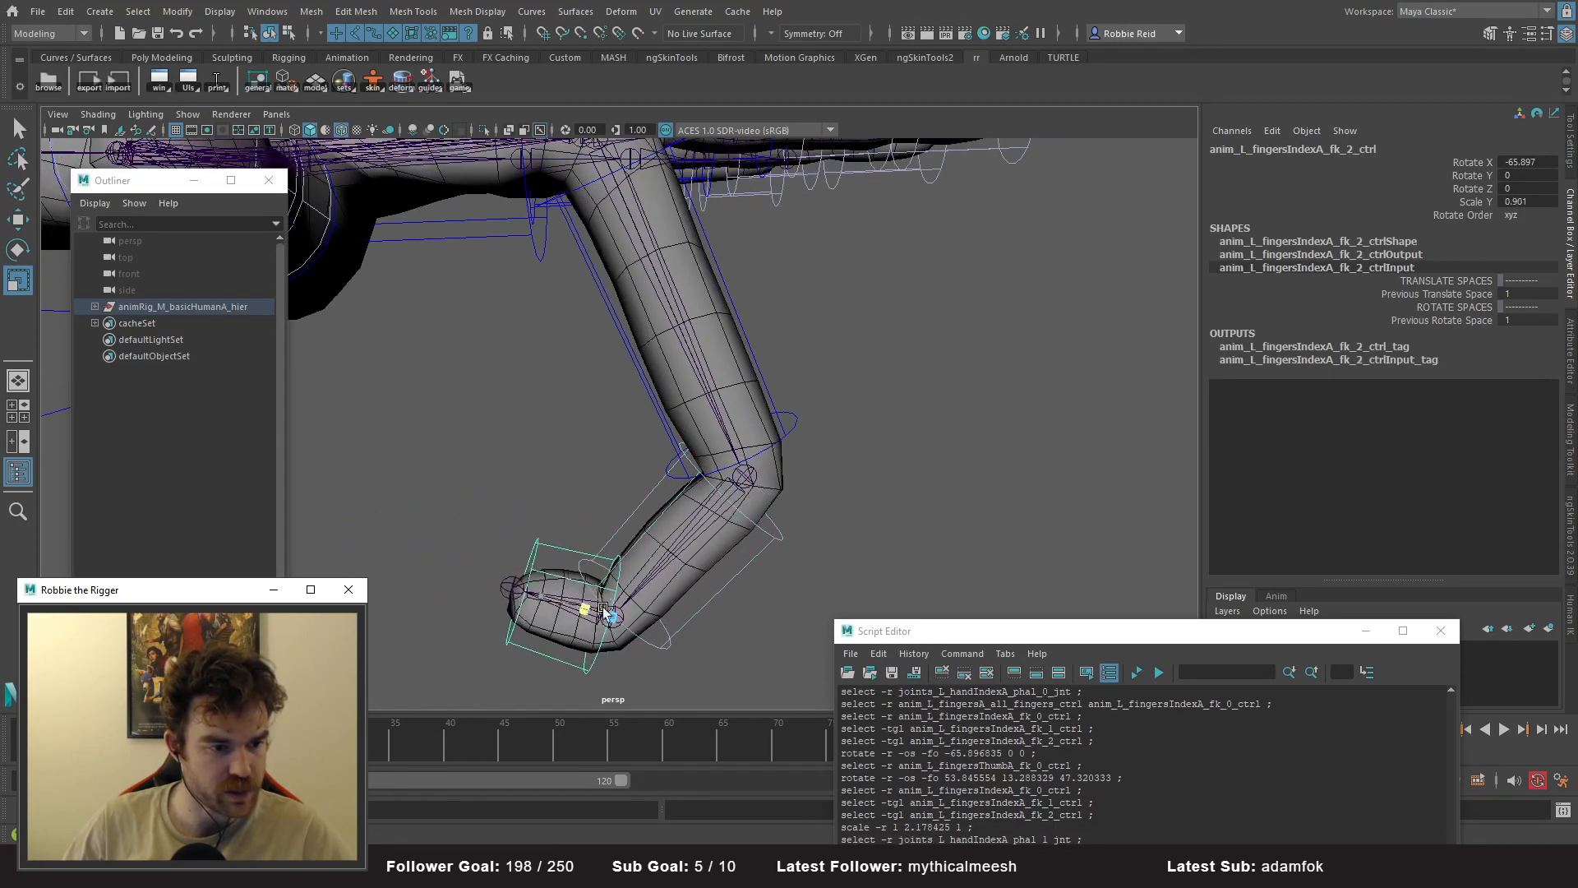
pyautogui.click(714, 590)
pyautogui.hotkey('ctrl', 'z')
pyautogui.hotkey('ctrl', 'z')
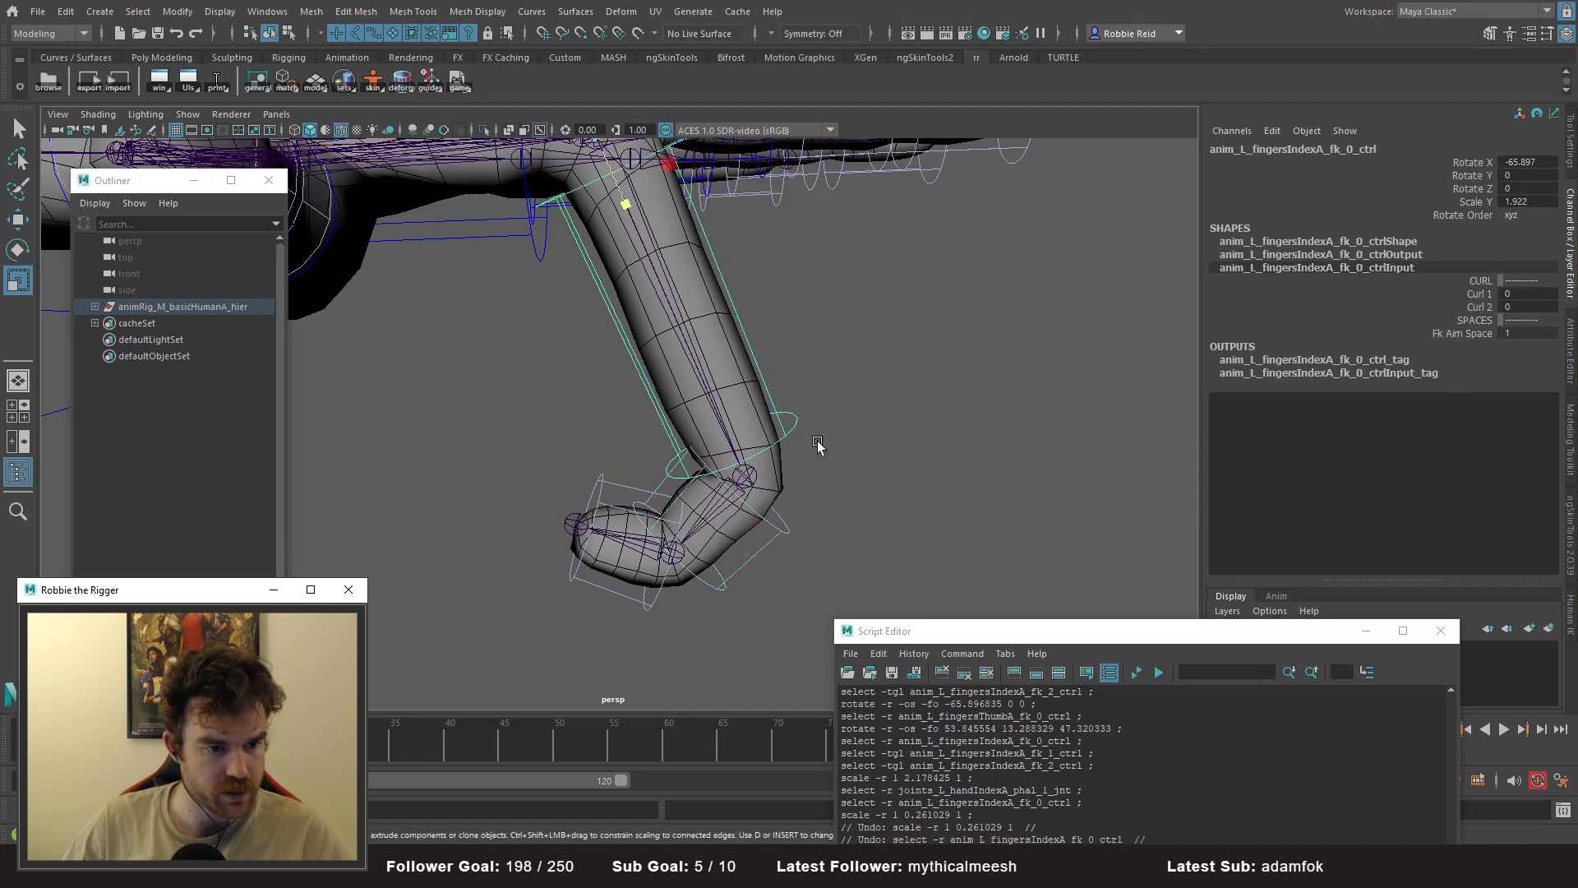
# - Rotate the left index finger's fk_0 control to about -101 in X, and rotate and lengthen the fk_1 control along Y
pyautogui.press('e')
pyautogui.moveTo(651, 182); pyautogui.dragTo(613, 202)
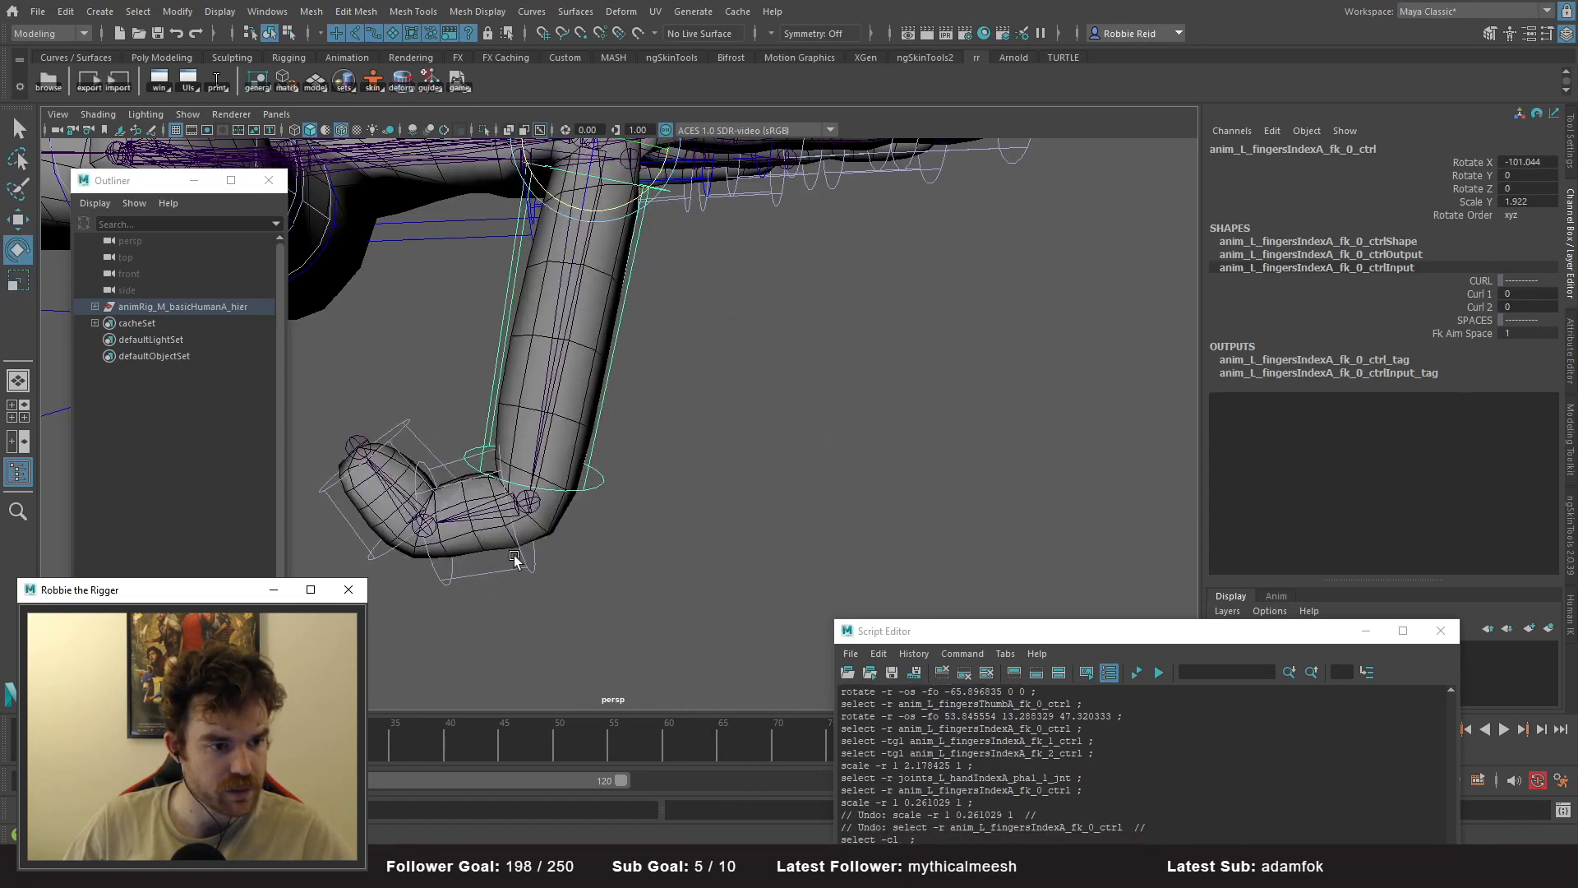
pyautogui.click(517, 557)
pyautogui.keyDown('alt'); pyautogui.moveTo(518, 557); pyautogui.dragTo(607, 564, button='middle'); pyautogui.keyUp('alt')
pyautogui.moveTo(615, 428); pyautogui.dragTo(687, 458)
pyautogui.press('r')
pyautogui.moveTo(555, 472); pyautogui.dragTo(457, 413)
pyautogui.keyDown('alt'); pyautogui.moveTo(509, 460); pyautogui.dragTo(571, 478); pyautogui.keyUp('alt')
# - Examine the left index finger's phalanx joints and FK controls one by one, checking their channels and the finger's deformation
pyautogui.click(575, 466)
pyautogui.press('w')
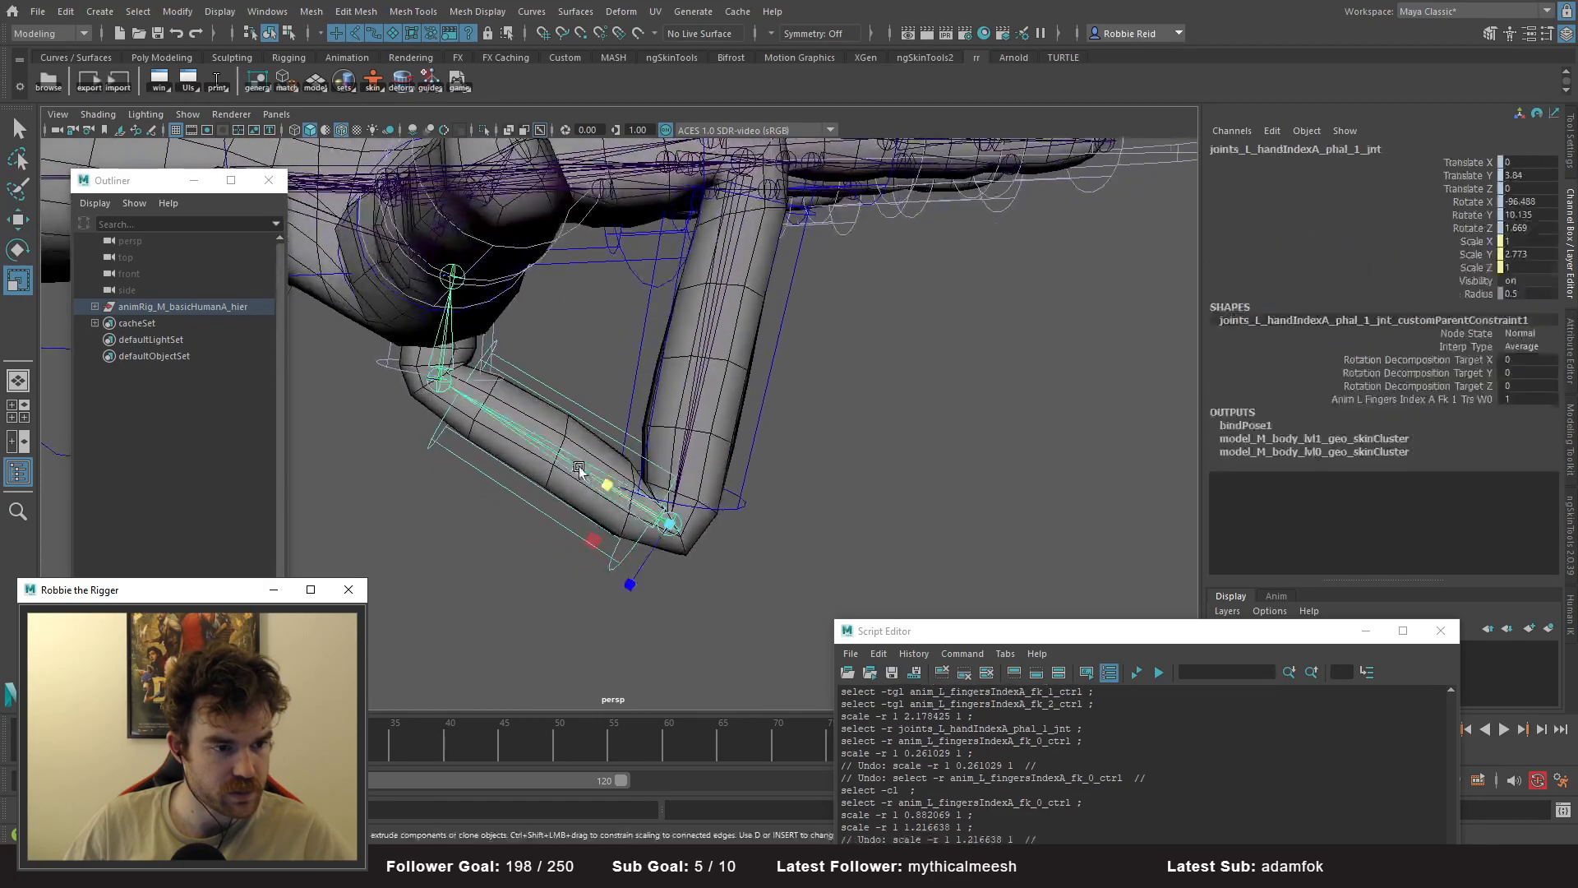
pyautogui.click(576, 542)
pyautogui.click(752, 444)
pyautogui.keyDown('alt'); pyautogui.moveTo(748, 485); pyautogui.dragTo(709, 454); pyautogui.keyUp('alt')
pyautogui.click(674, 390)
pyautogui.keyDown('alt'); pyautogui.moveTo(677, 388); pyautogui.dragTo(698, 529); pyautogui.keyUp('alt')
pyautogui.click(423, 336)
pyautogui.keyDown('alt'); pyautogui.moveTo(424, 335); pyautogui.dragTo(565, 374); pyautogui.keyUp('alt')
pyautogui.click(479, 336)
pyautogui.scroll(-5, 565, 373)
# - Undo all test rotations and scales on the left index finger and thumb controls, back to the unposed hand
pyautogui.hotkey('ctrl', 'z')
pyautogui.hotkey('ctrl', 'z')
pyautogui.hotkey('ctrl', 'z')
pyautogui.hotkey('ctrl', 'z')
pyautogui.hotkey('ctrl', 'z')
pyautogui.hotkey('ctrl', 'z')
pyautogui.hotkey('ctrl', 'z')
pyautogui.hotkey('ctrl', 'z')
pyautogui.hotkey('ctrl', 'z')
pyautogui.hotkey('ctrl', 'z')
pyautogui.hotkey('ctrl', 'z')
pyautogui.keyDown('alt'); pyautogui.moveTo(981, 430); pyautogui.dragTo(934, 476); pyautogui.keyUp('alt')
pyautogui.hotkey('ctrl', 'z')
pyautogui.hotkey('ctrl', 'z')
pyautogui.hotkey('ctrl', 'z')
pyautogui.hotkey('ctrl', 'z')
pyautogui.hotkey('ctrl', 'z')
pyautogui.hotkey('ctrl', 'z')
pyautogui.hotkey('ctrl', 'z')
pyautogui.hotkey('ctrl', 'z')
pyautogui.hotkey('ctrl', 'z')
pyautogui.hotkey('ctrl', 'z')
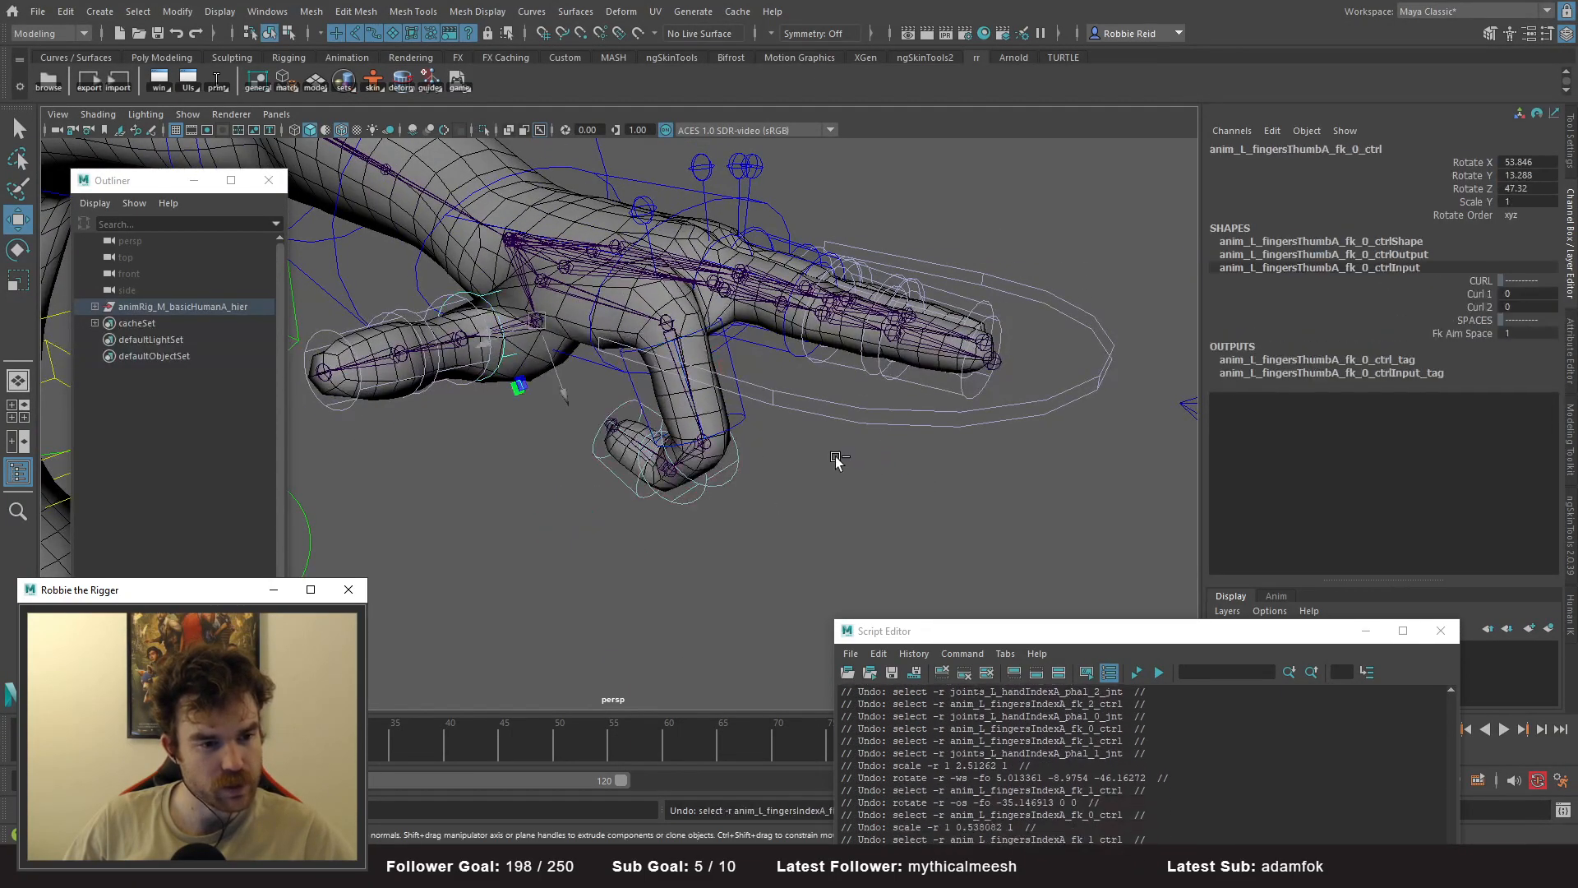
pyautogui.hotkey('ctrl', 'z')
pyautogui.hotkey('ctrl', 'z')
pyautogui.hotkey('ctrl', 'z')
pyautogui.hotkey('ctrl', 'z')
pyautogui.hotkey('ctrl', 'z')
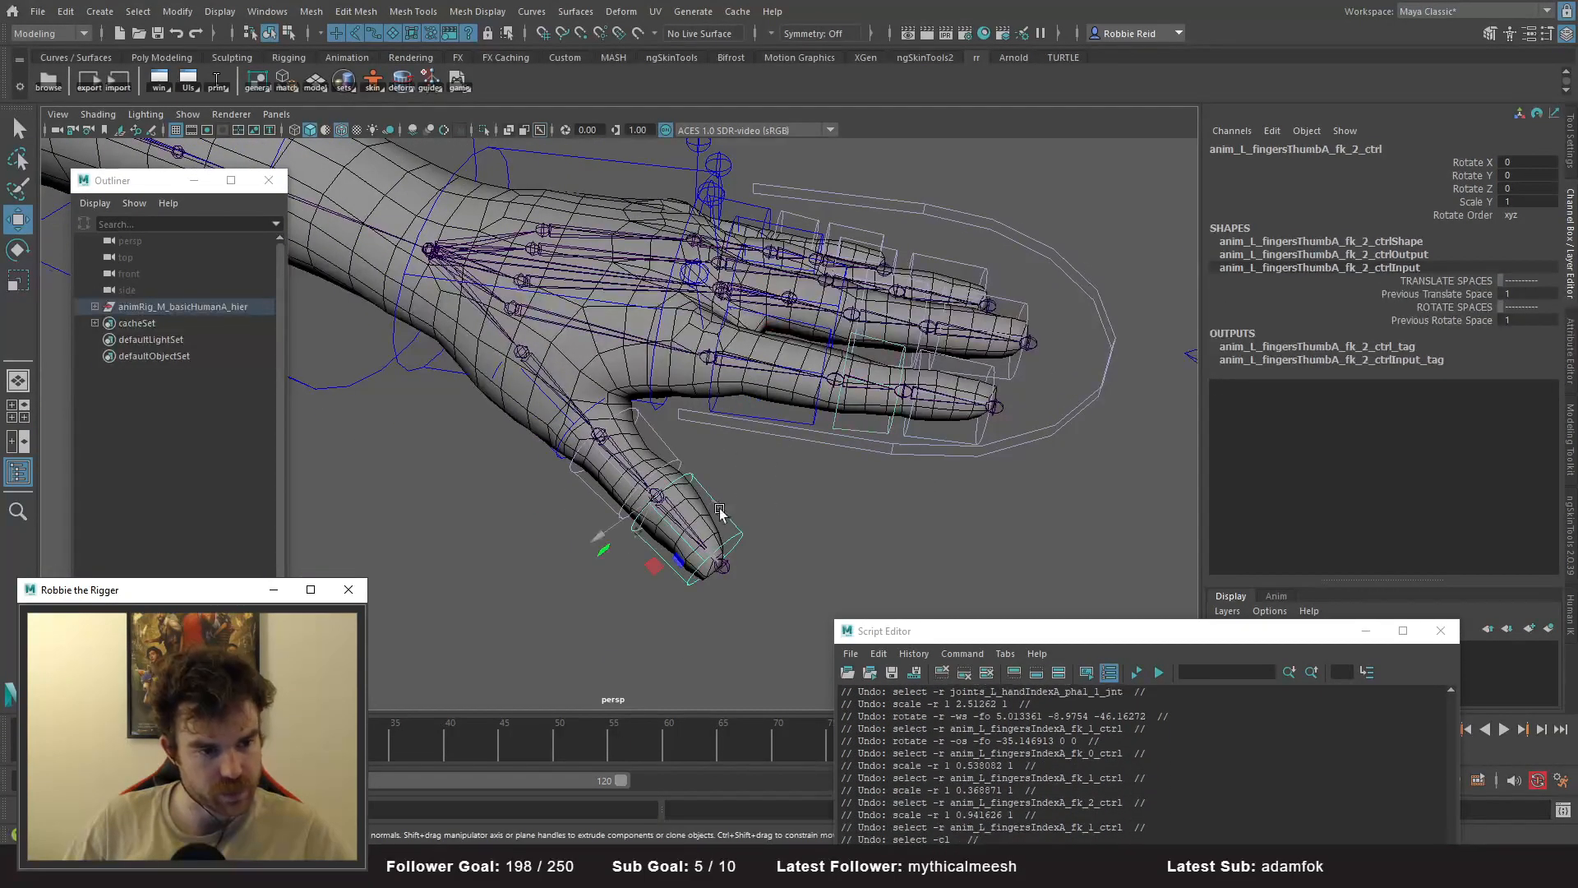
# - Try scaling the left thumb's fk_2 control along Y, undo the scale and clear the selection
pyautogui.press('r')
pyautogui.hotkey('ctrl', 'z')
pyautogui.hotkey('ctrl', 'z')
pyautogui.hotkey('ctrl', 'z')
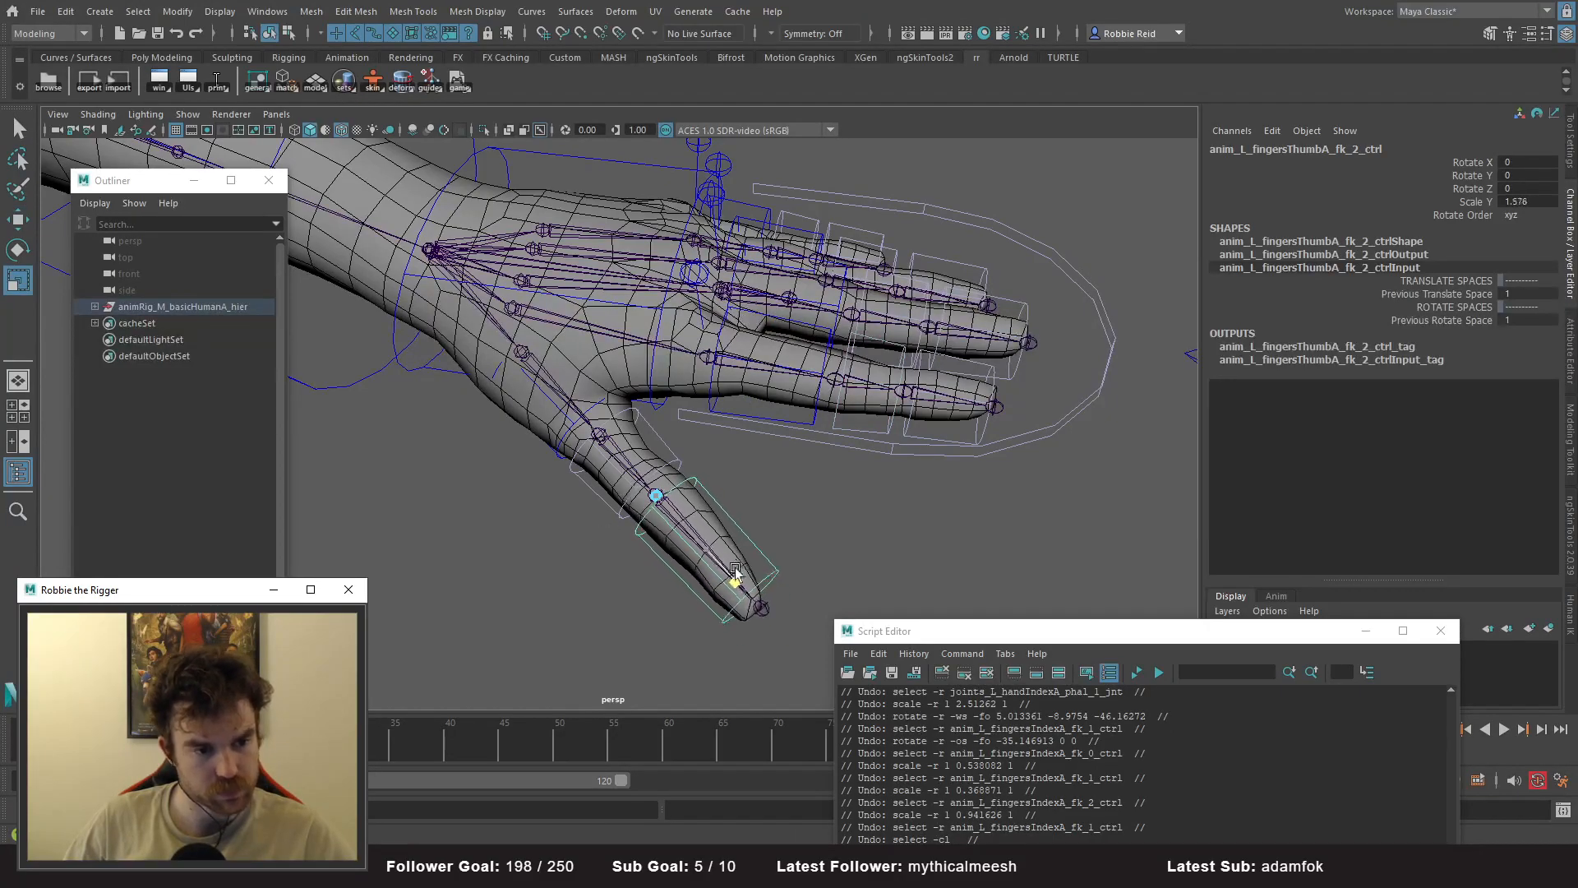
pyautogui.hotkey('ctrl', 'z')
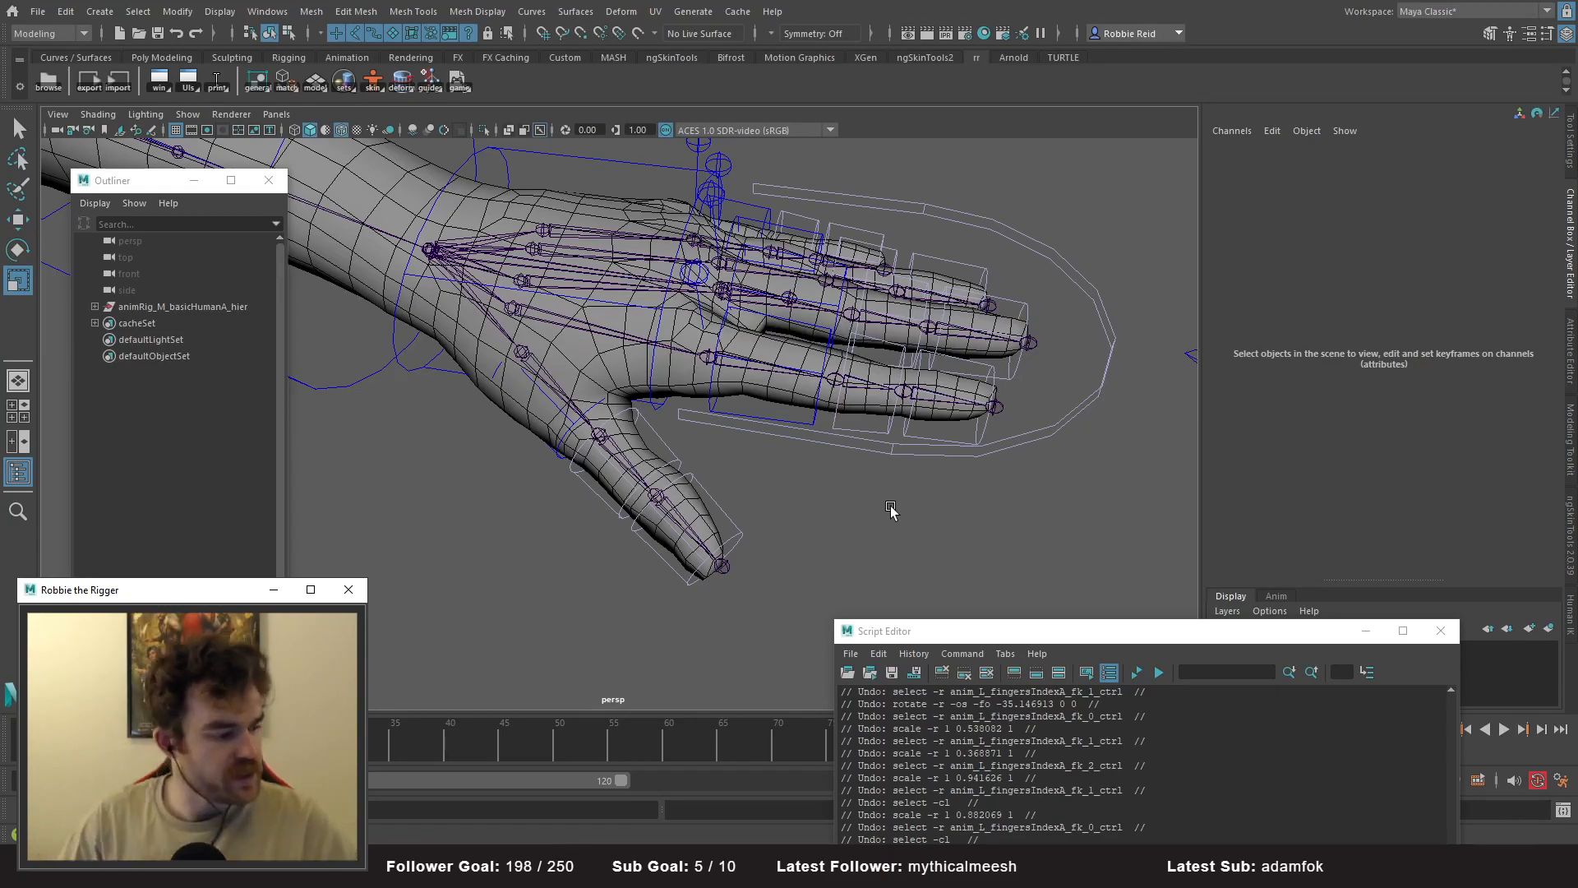
# - Switch to PyCharm, collapse all code in module_anim_buildsA.py and look over its layer classes
pyautogui.hotkey('alt', 'Tab')
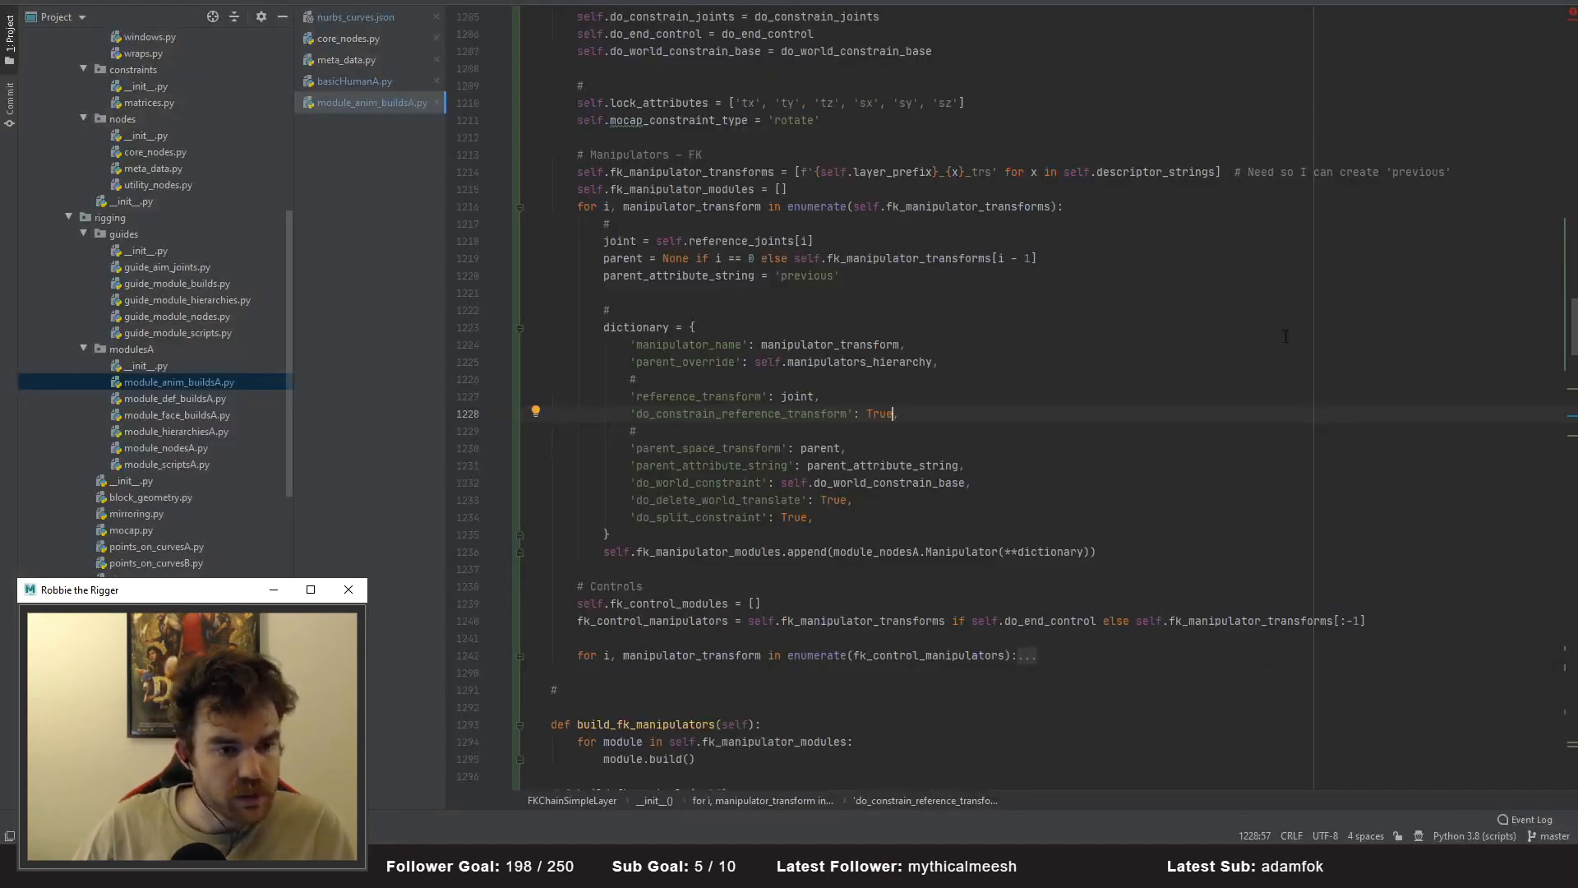
pyautogui.hotkey('ctrl', 'shift', '-')
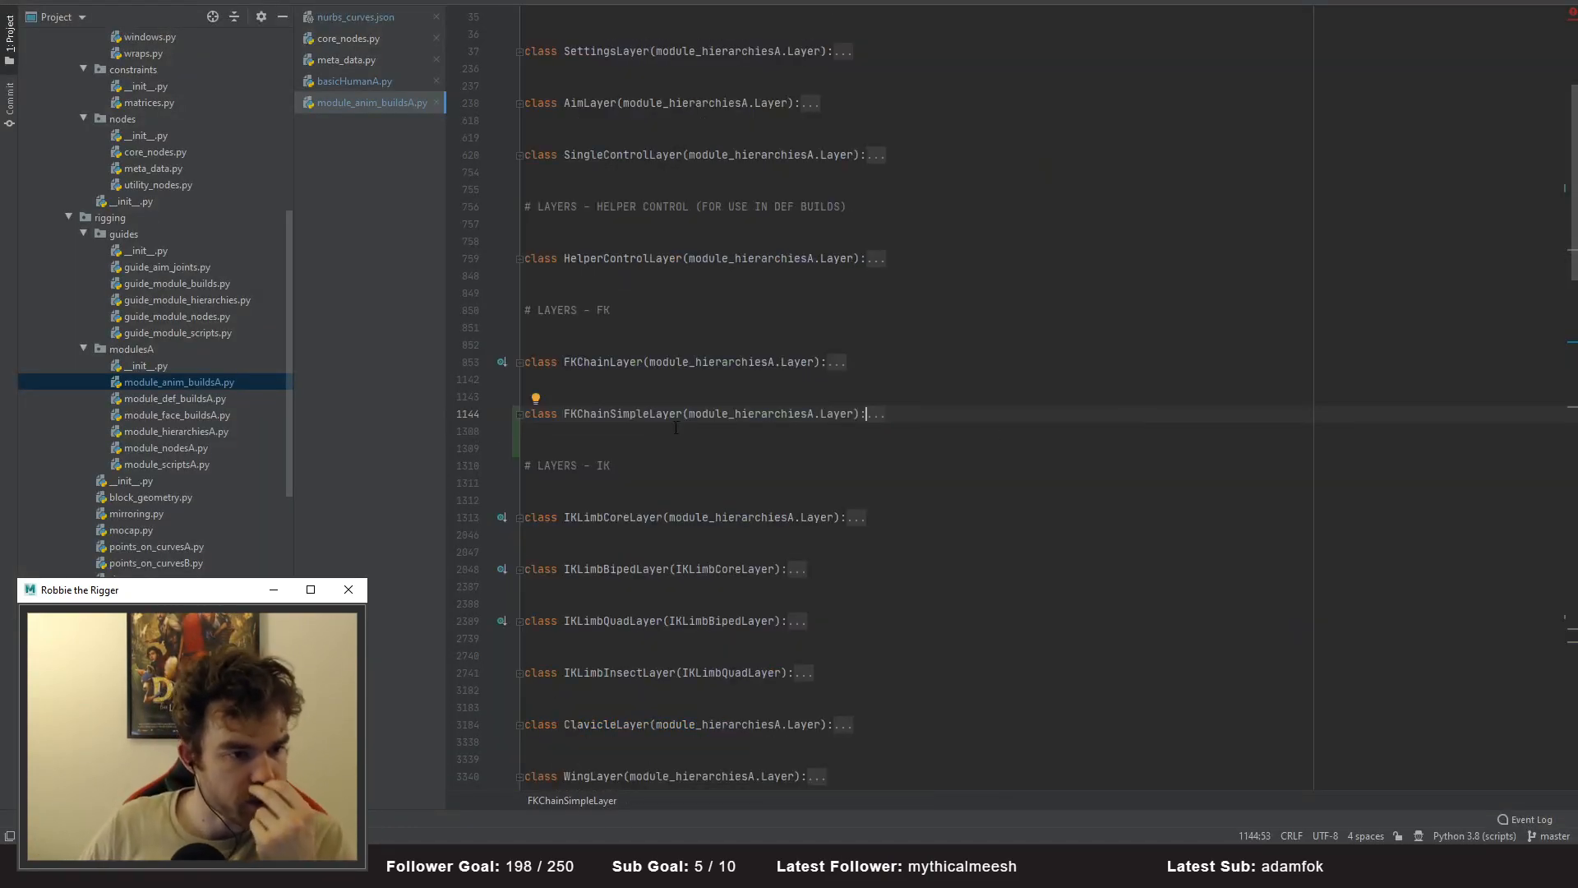
pyautogui.scroll(3, 841, 429)
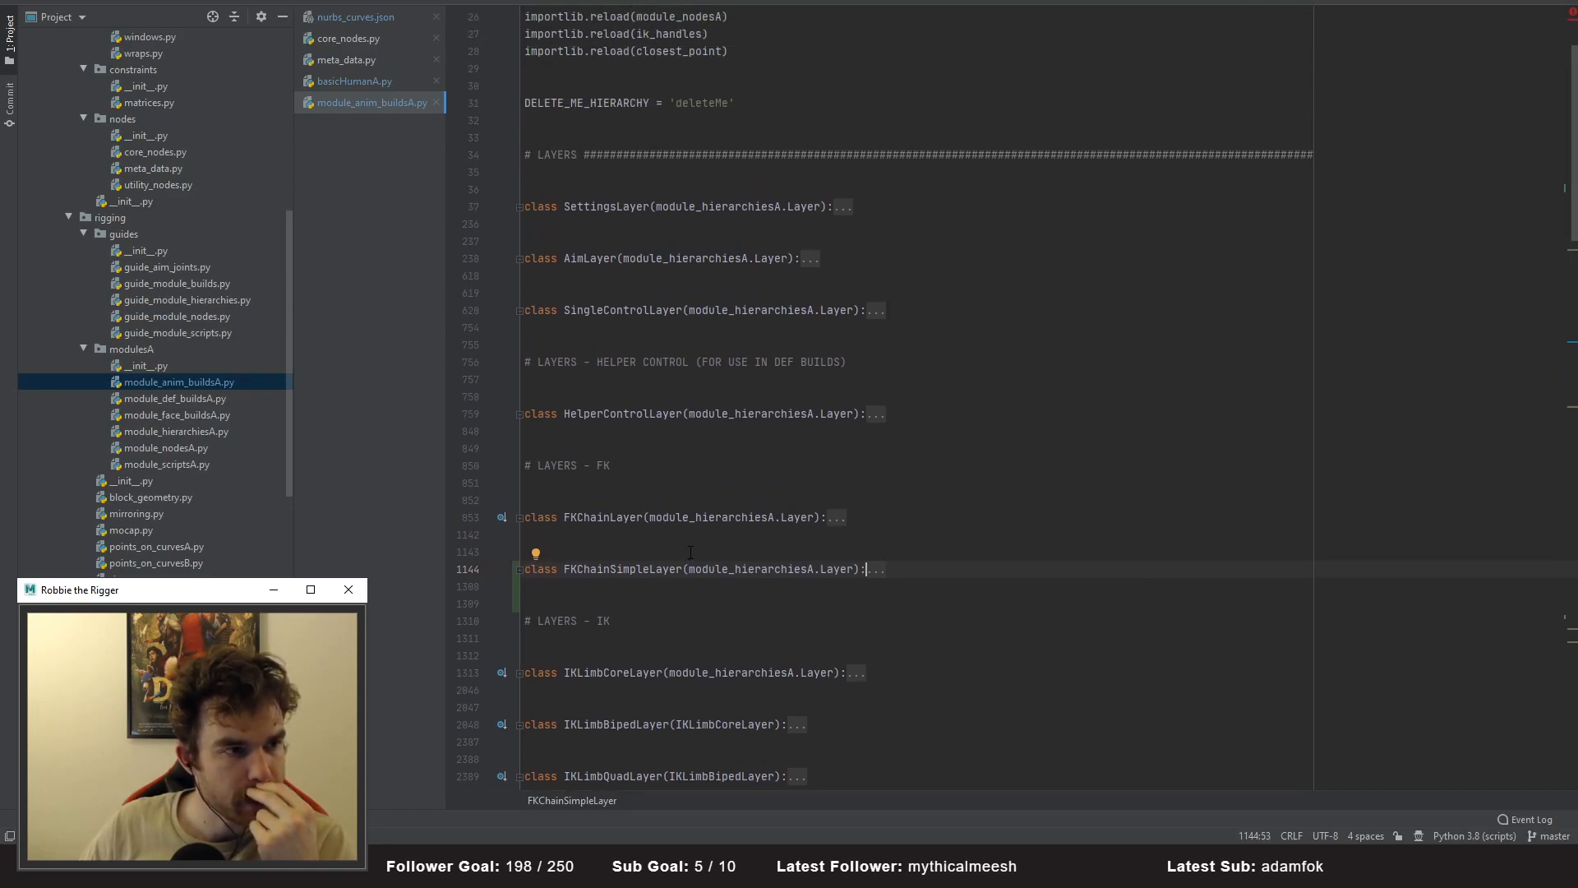
pyautogui.scroll(2, 690, 552)
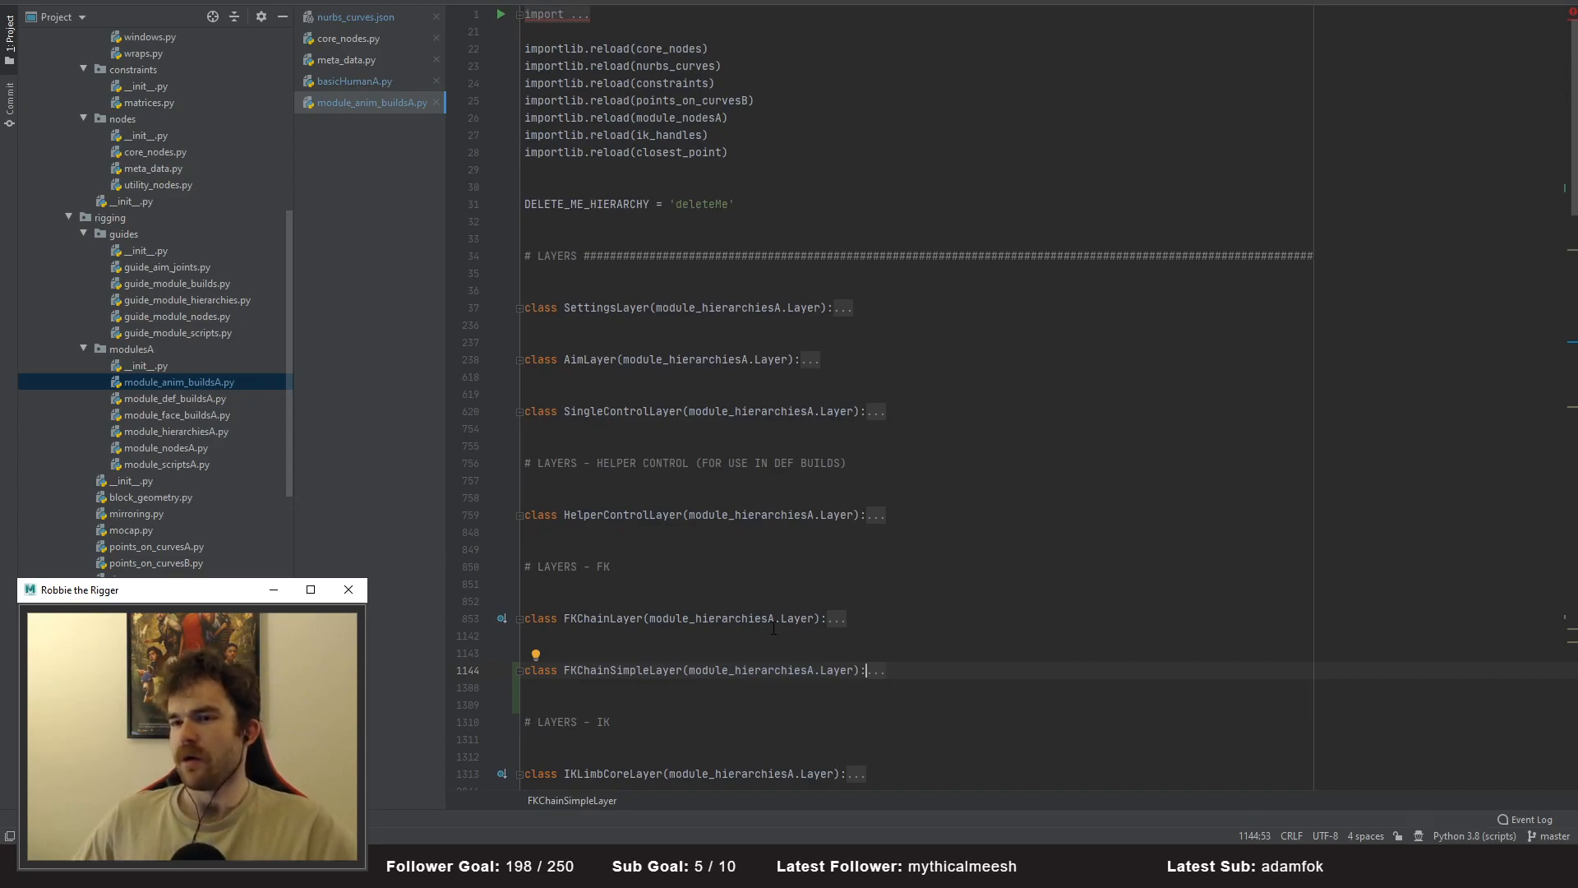
# - Open charHorseA.py from the project, collapse its code and copy the build snippet from the docstring at its end
pyautogui.scroll(-7, 206, 370)
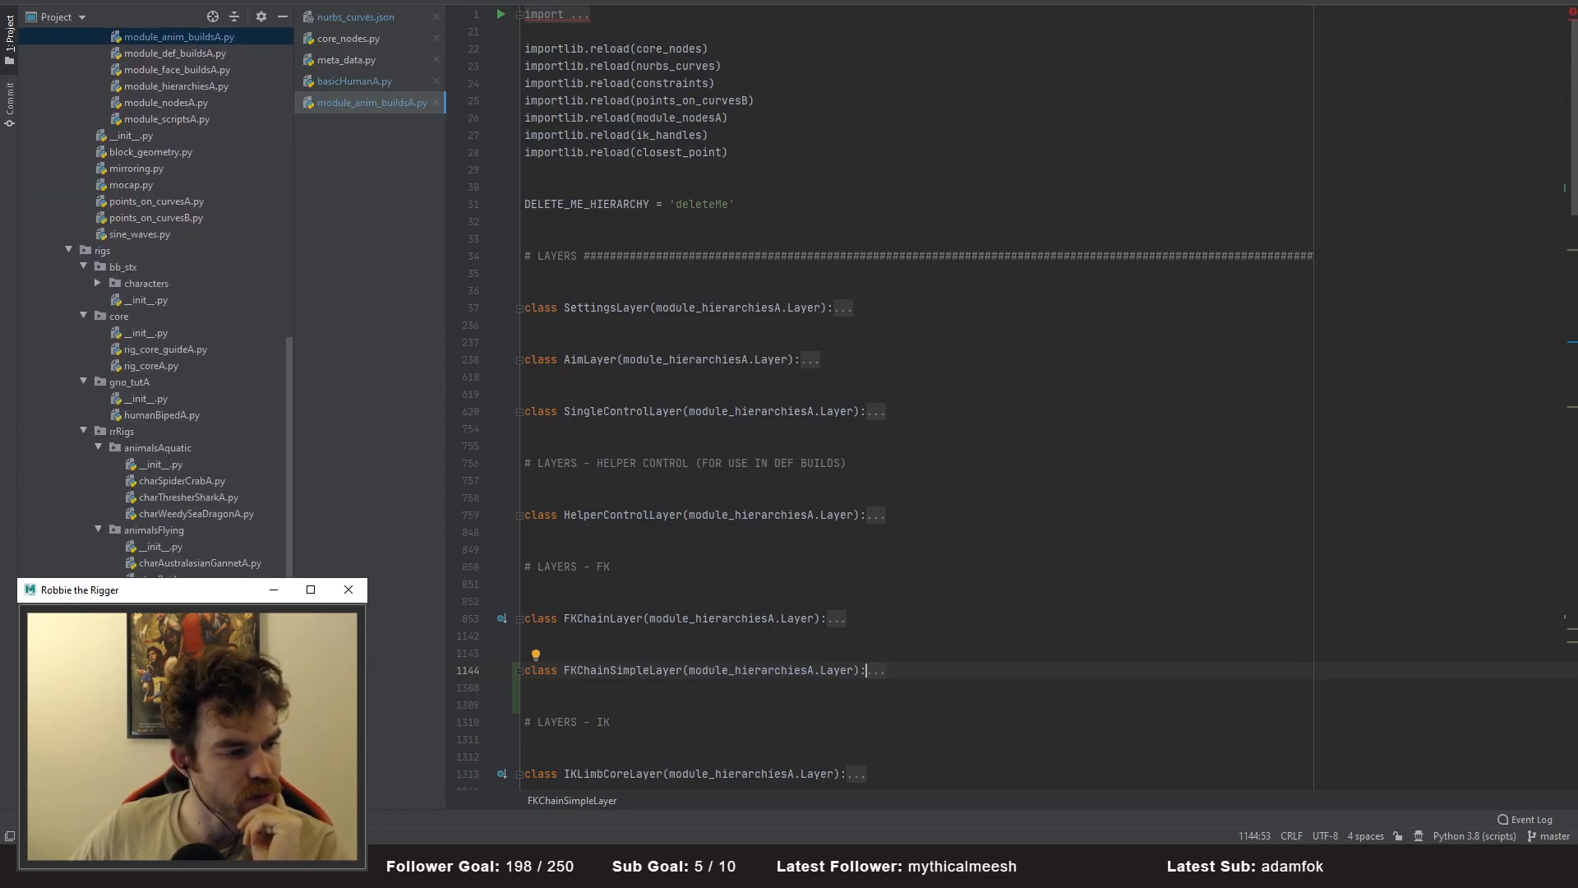
pyautogui.doubleClick(177, 707)
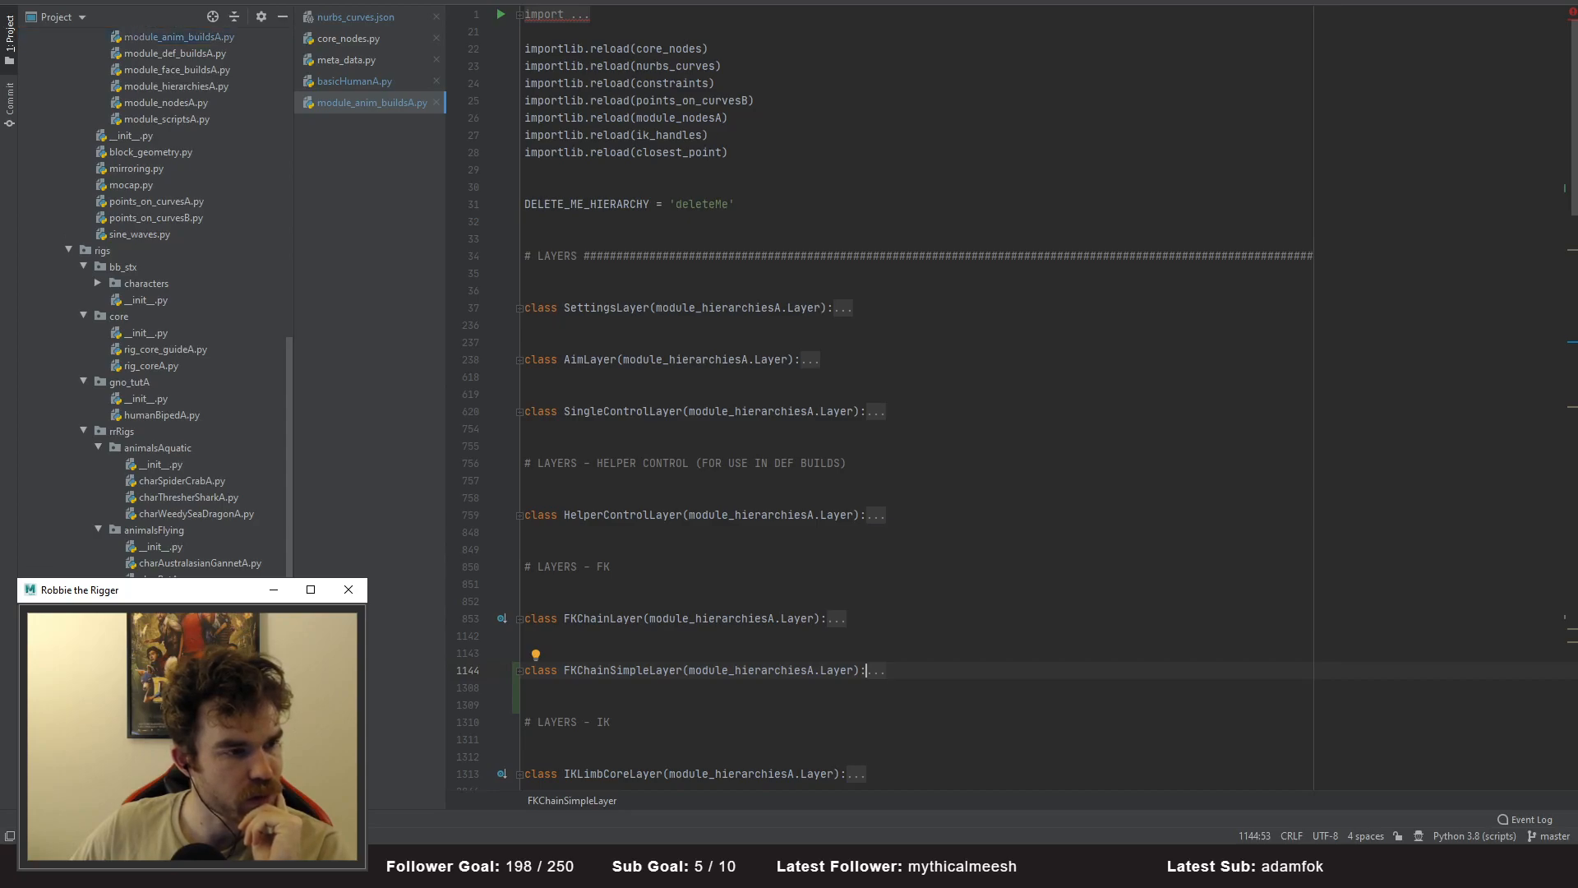
pyautogui.click(859, 329)
pyautogui.hotkey('ctrl', 'shift', '-')
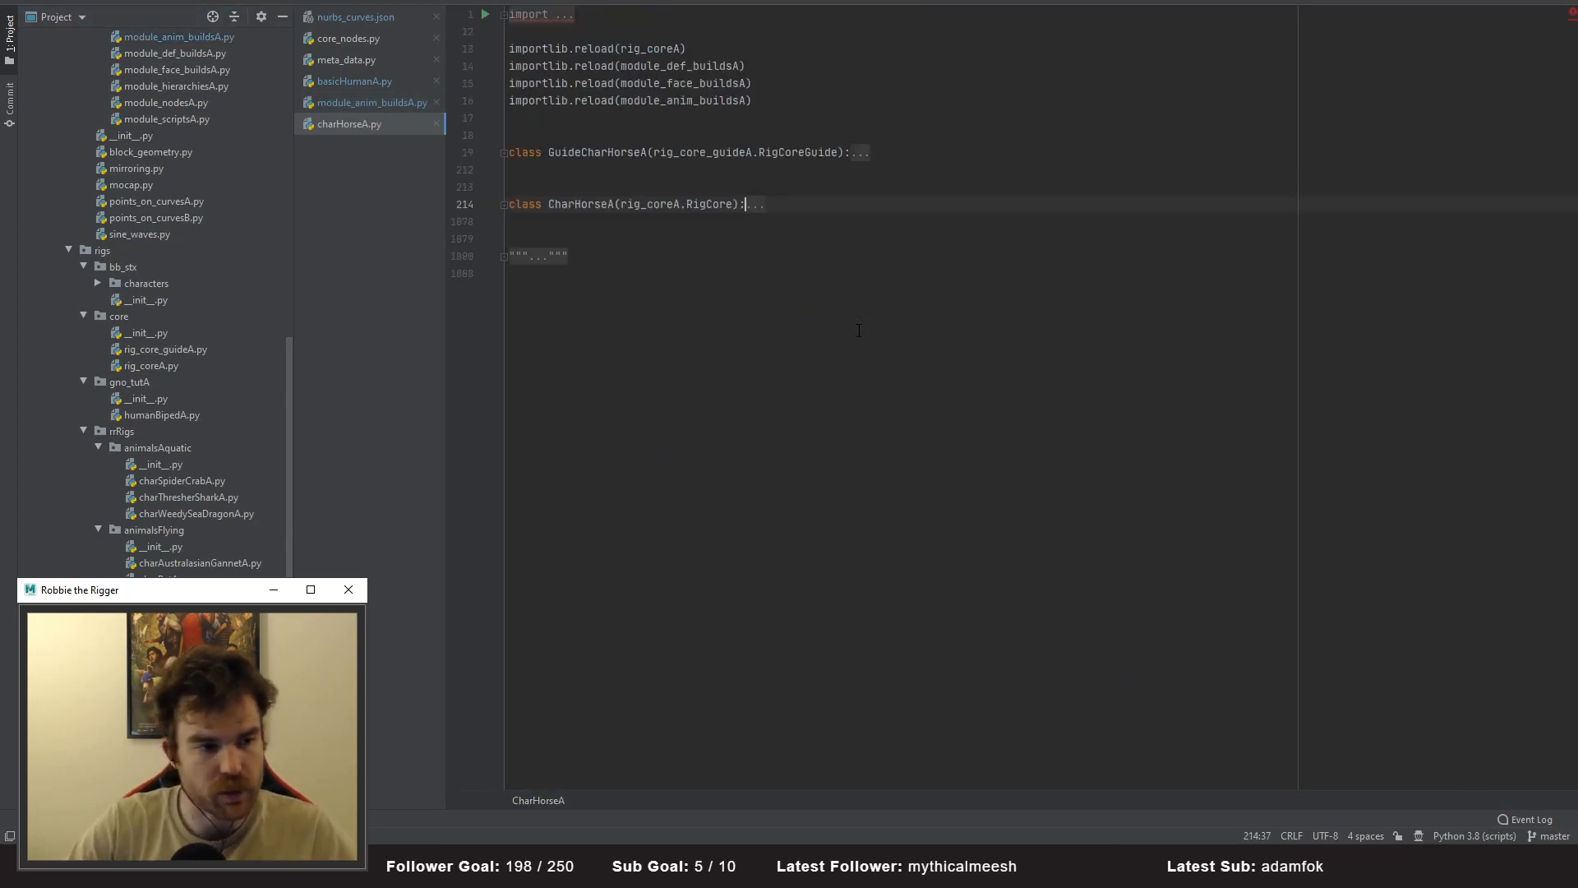
pyautogui.click(536, 255)
pyautogui.moveTo(709, 351); pyautogui.dragTo(485, 279)
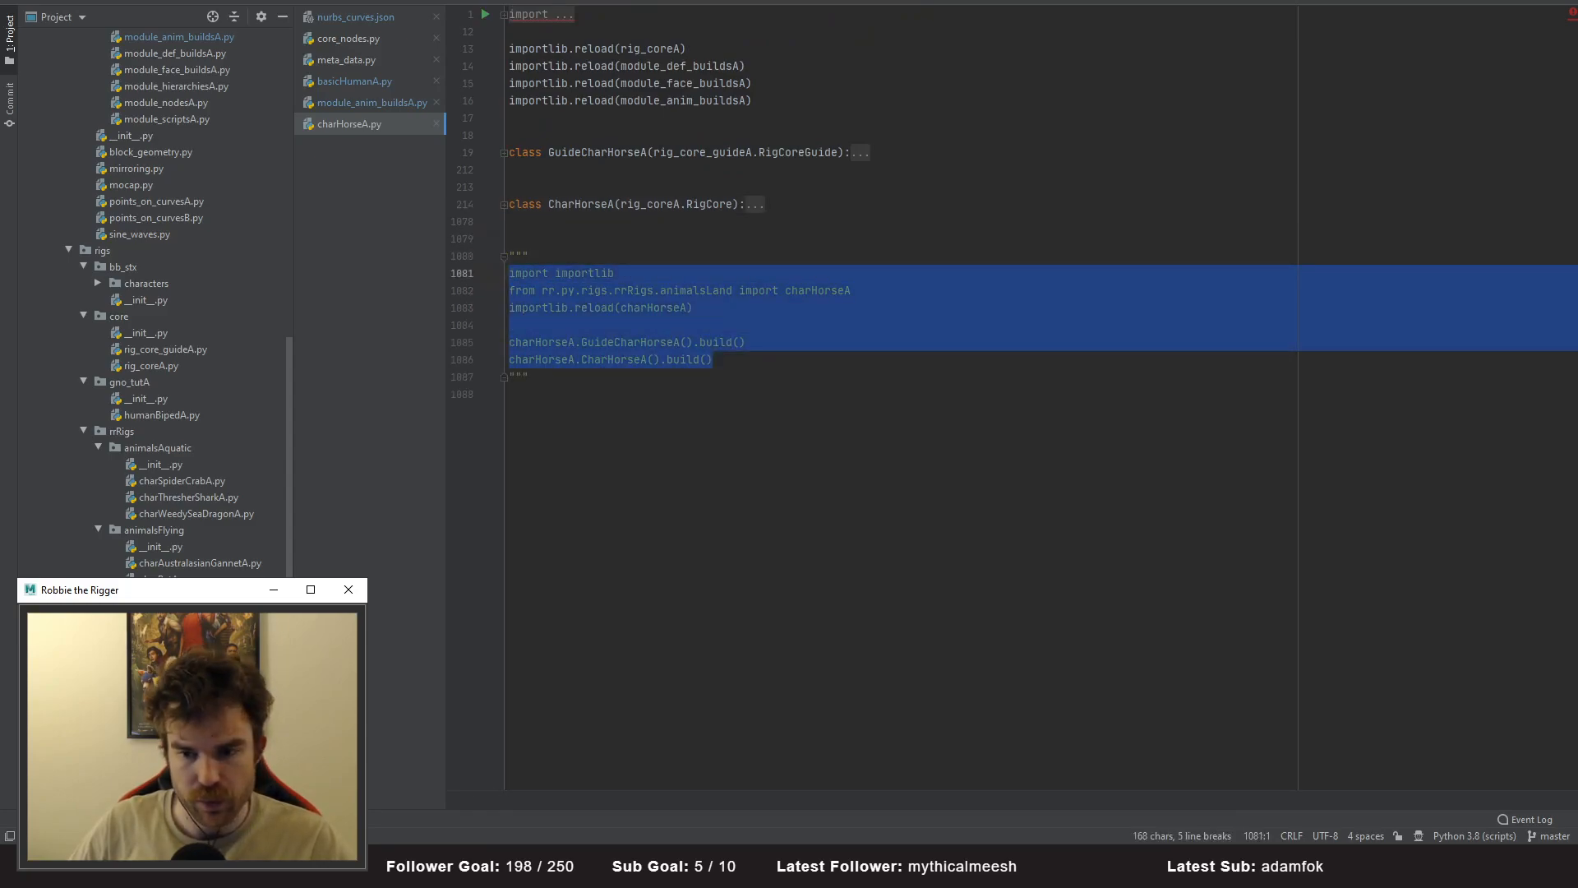
# - Switch to Maya, paste the charHorseA snippet into an empty Python script and run its import and reload lines
pyautogui.hotkey('alt', 'Tab')
pyautogui.moveTo(1102, 638); pyautogui.dragTo(1064, 171)
pyautogui.click(1154, 710)
pyautogui.click(978, 588)
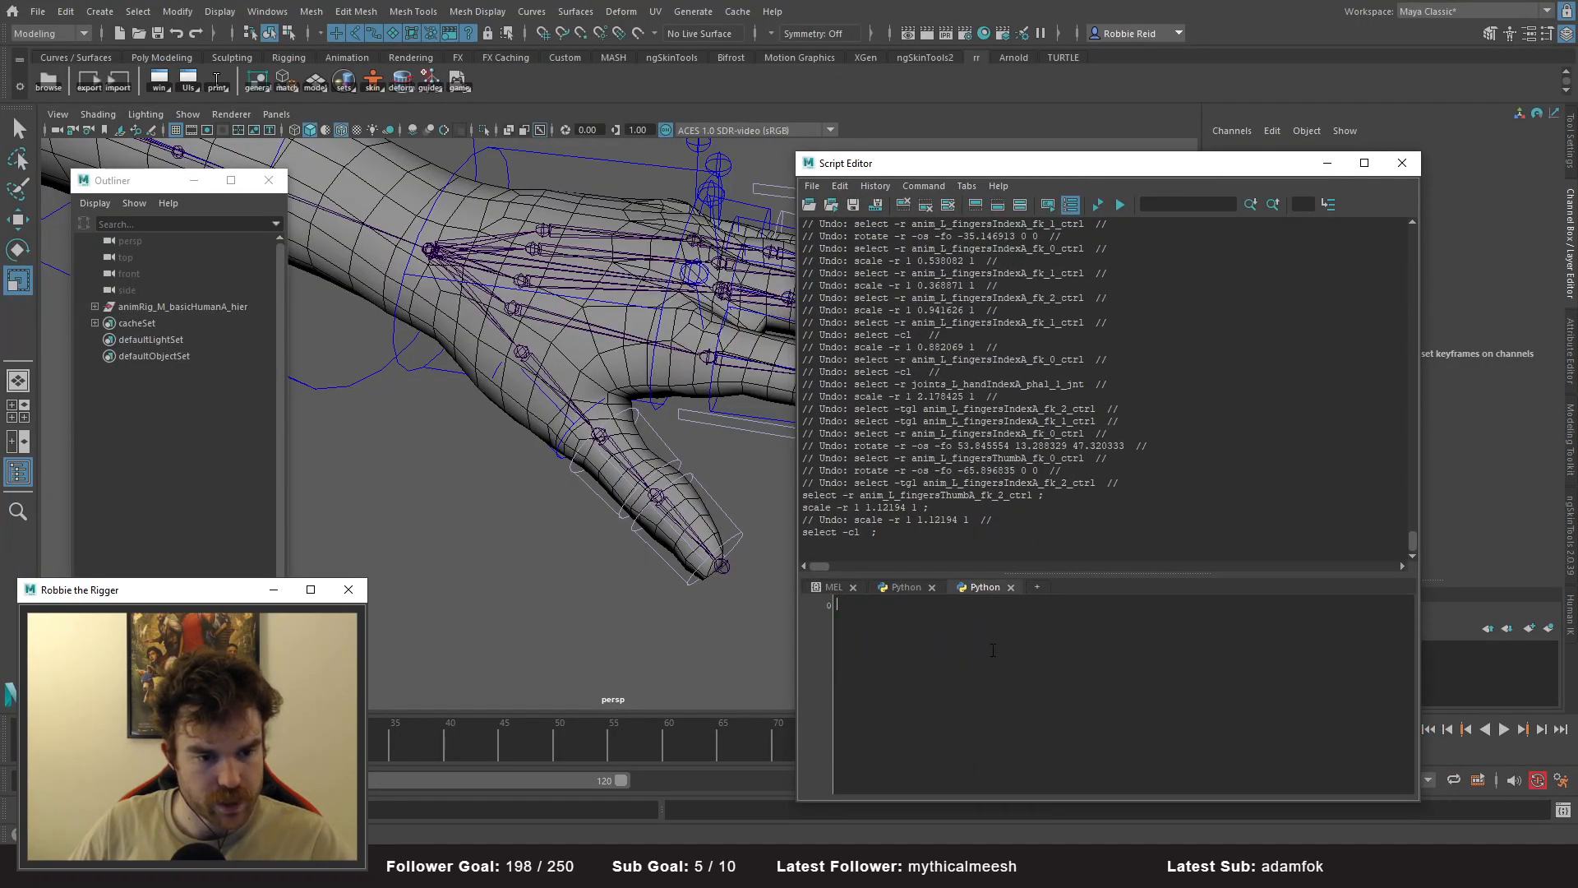
pyautogui.moveTo(1040, 661); pyautogui.dragTo(320, 445)
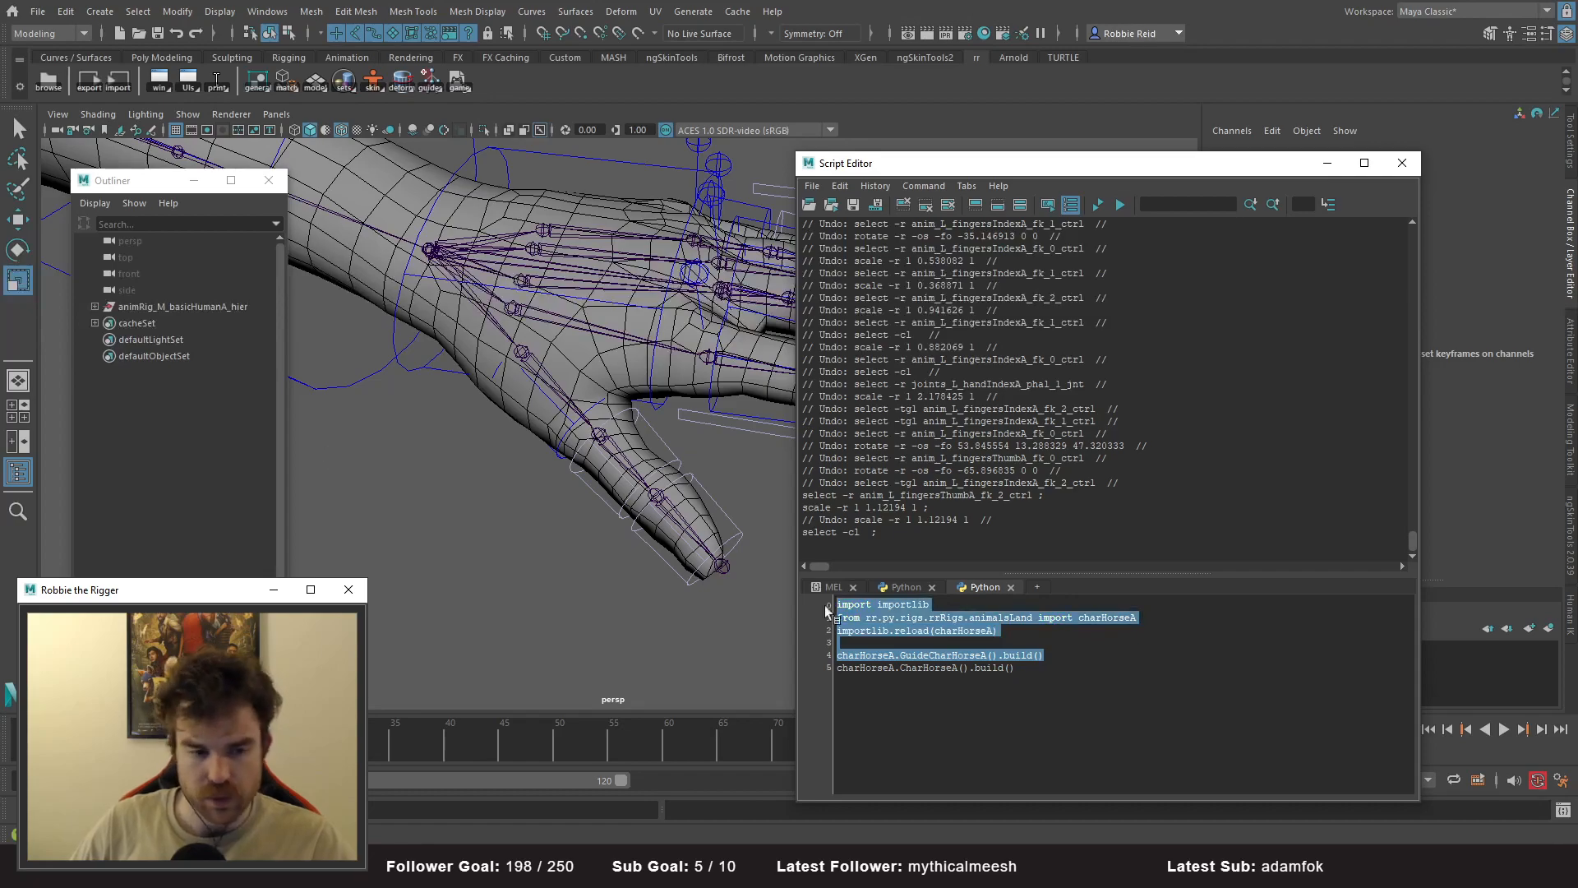
pyautogui.moveTo(1069, 669); pyautogui.dragTo(822, 668)
pyautogui.moveTo(1019, 642); pyautogui.dragTo(422, 441)
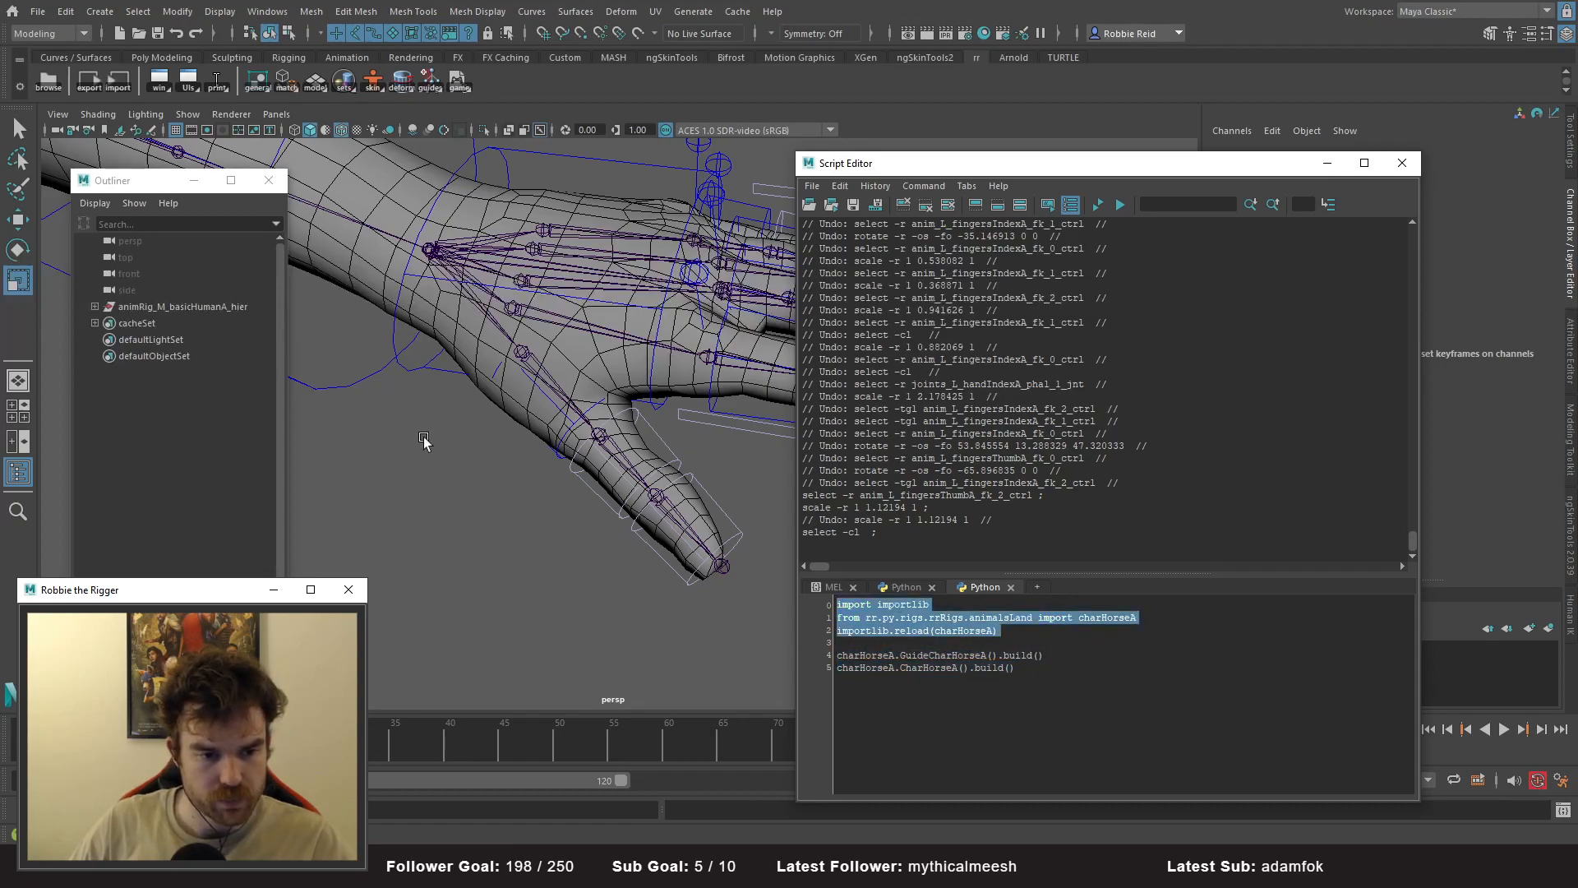
pyautogui.hotkey('ctrl', 'Return')
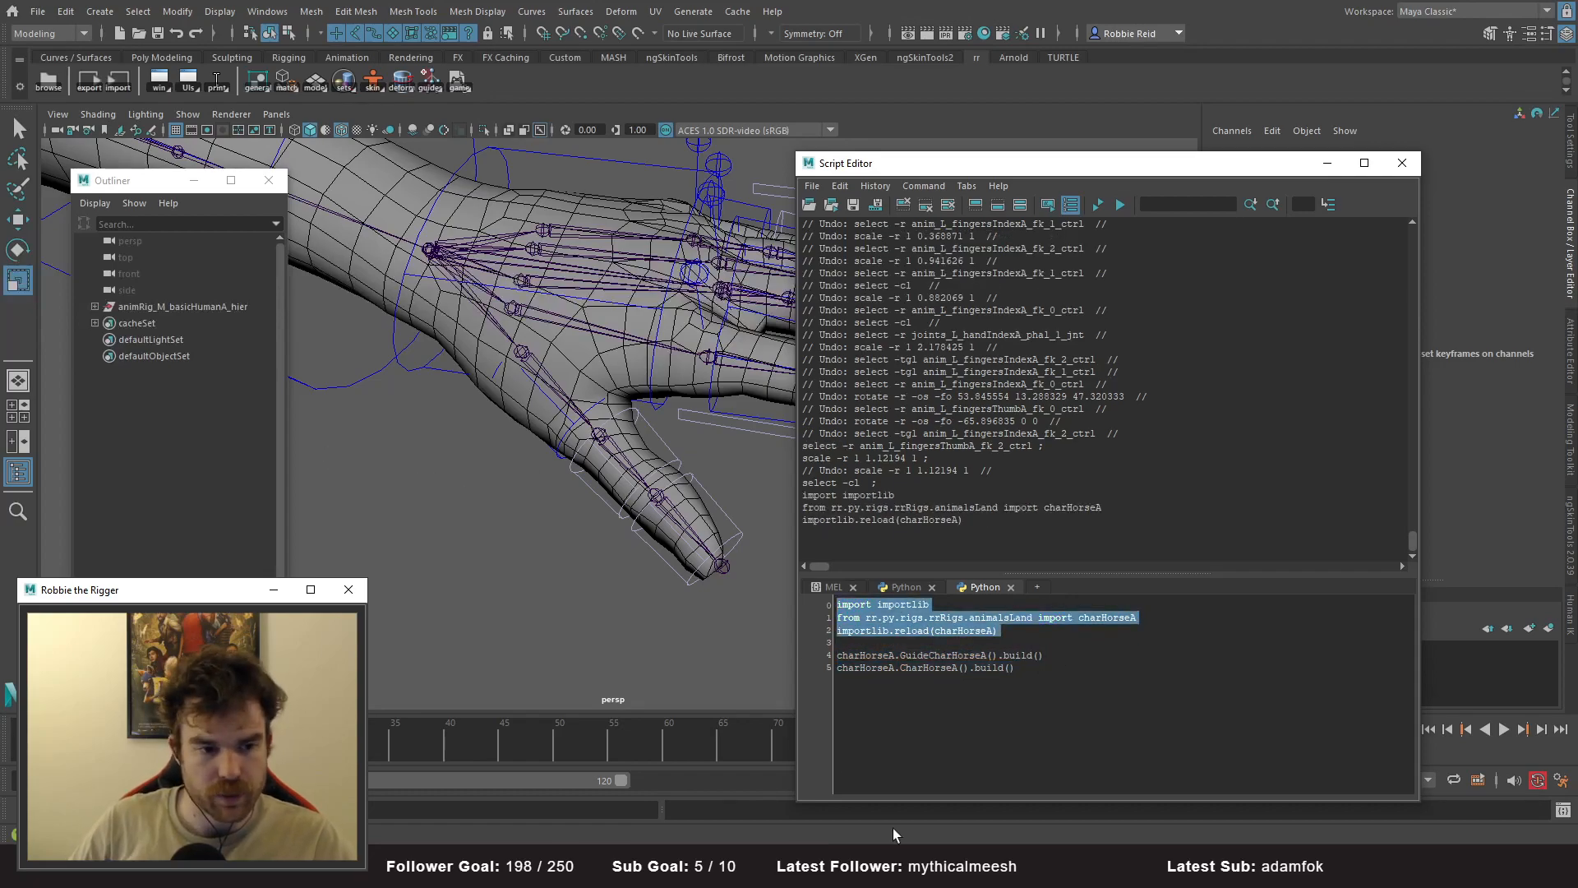
# - Run charHorseA.CharHorseA().build() to build the horse rig
pyautogui.click(904, 206)
pyautogui.moveTo(1016, 667); pyautogui.dragTo(828, 668)
pyautogui.hotkey('ctrl', 'Return')
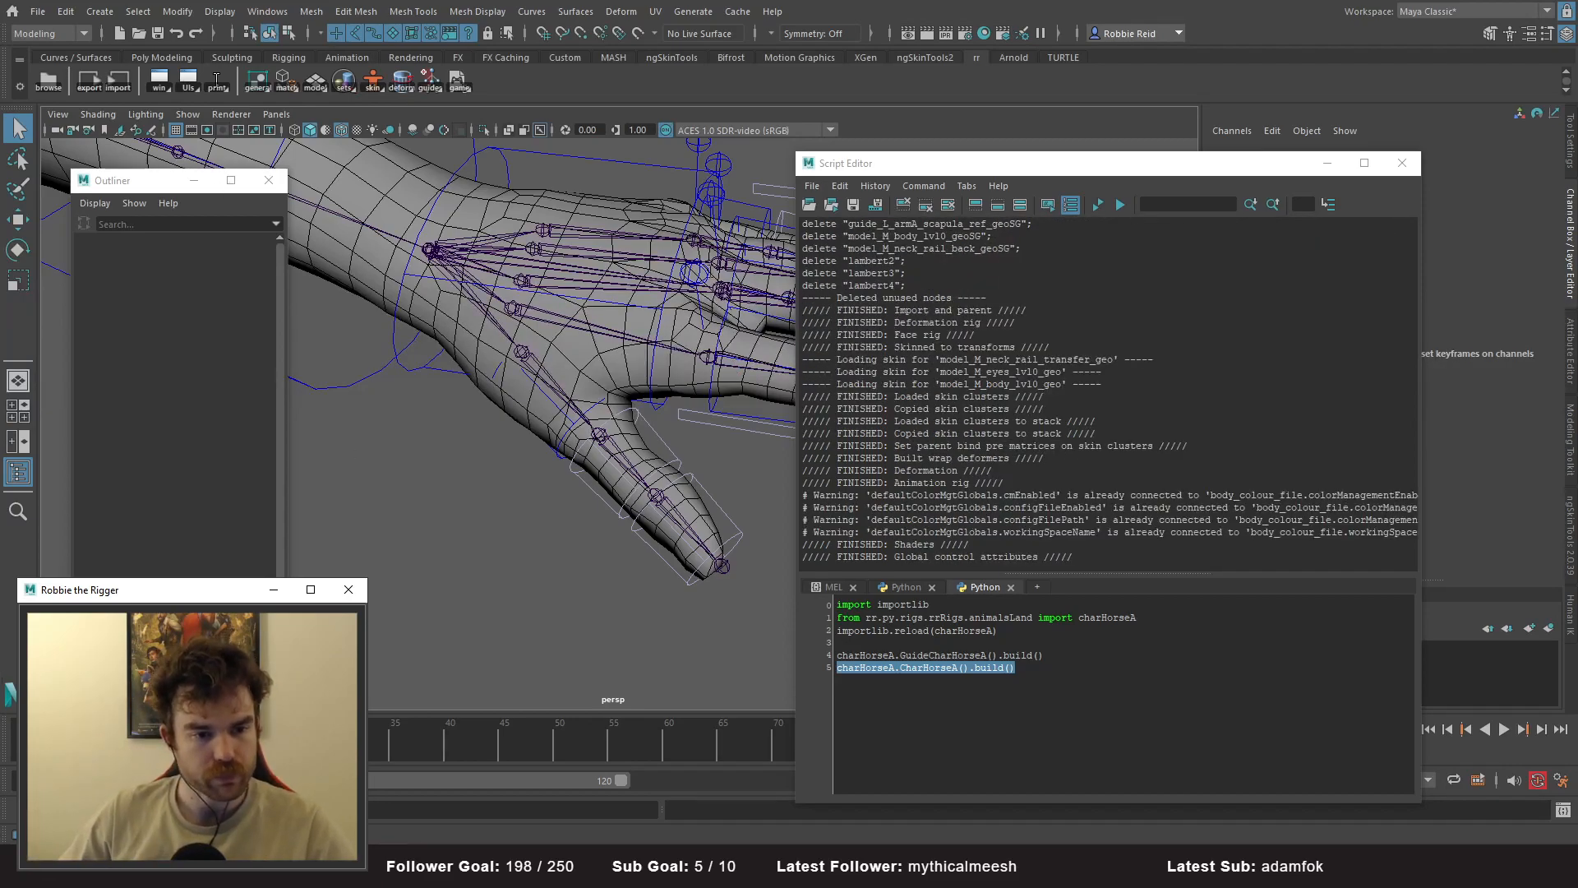
# - Turn on joint visibility on the horse's global_M_ctrl and set the joints' display type to normal
pyautogui.moveTo(883, 163); pyautogui.dragTo(956, 171)
pyautogui.keyDown('alt'); pyautogui.moveTo(750, 331); pyautogui.dragTo(183, 223, button='right'); pyautogui.keyUp('alt')
pyautogui.keyDown('alt'); pyautogui.moveTo(182, 223); pyautogui.dragTo(534, 440); pyautogui.keyUp('alt')
pyautogui.moveTo(692, 553); pyautogui.dragTo(781, 640)
pyautogui.moveTo(1255, 165); pyautogui.dragTo(1106, 359)
pyautogui.click(1509, 307)
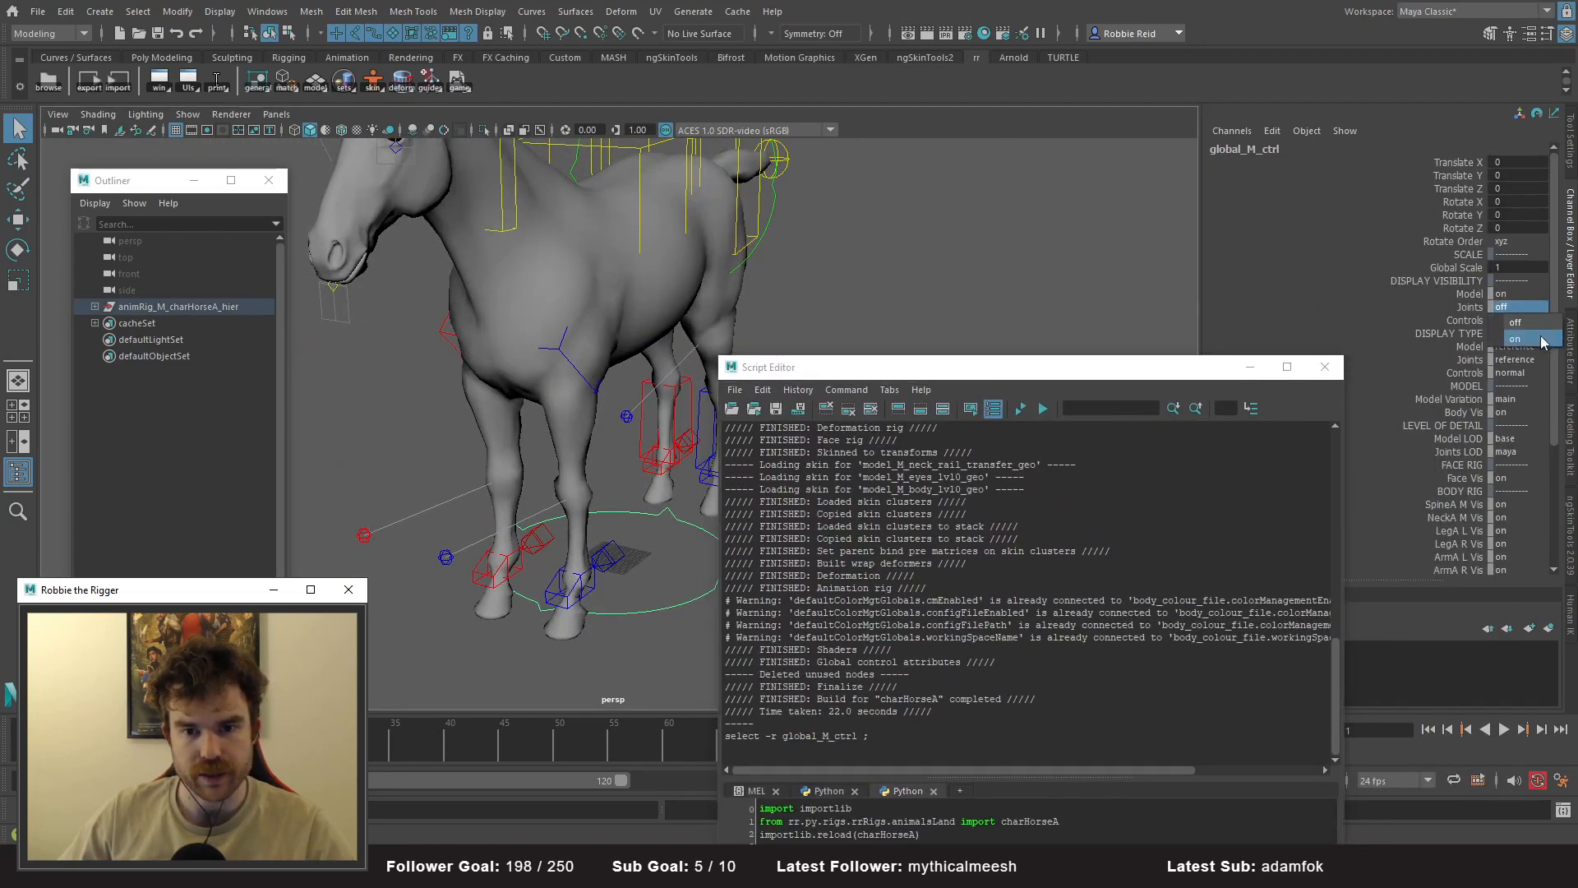
pyautogui.click(1513, 337)
pyautogui.click(1517, 360)
pyautogui.click(1517, 375)
# - Show the horse's joints through the mesh in the perspective view and examine the front and hind leg chains
pyautogui.keyDown('alt'); pyautogui.moveTo(714, 316); pyautogui.dragTo(563, 319); pyautogui.keyUp('alt')
pyautogui.click(543, 373)
pyautogui.moveTo(543, 373)
pyautogui.keyDown('alt'); pyautogui.mouseDown()
pyautogui.moveTo(670, 378)
pyautogui.moveTo(527, 396)
pyautogui.mouseUp(); pyautogui.keyUp('alt')
pyautogui.moveTo(857, 372); pyautogui.dragTo(975, 341)
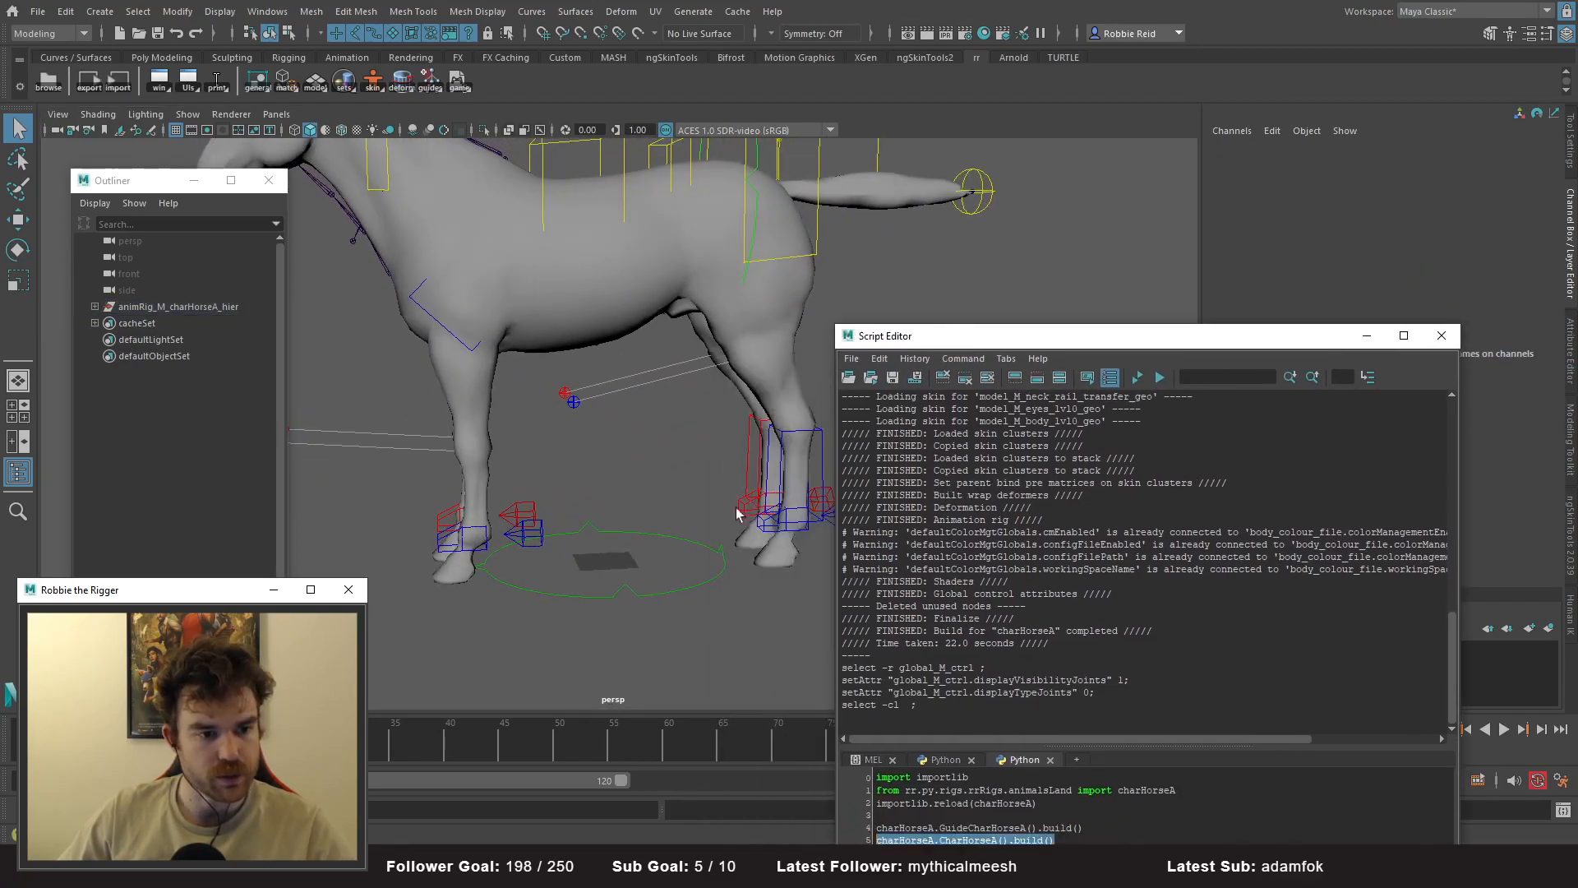
pyautogui.click(722, 552)
pyautogui.moveTo(1323, 348); pyautogui.dragTo(1144, 263)
pyautogui.click(1521, 360)
pyautogui.click(1523, 376)
pyautogui.click(541, 131)
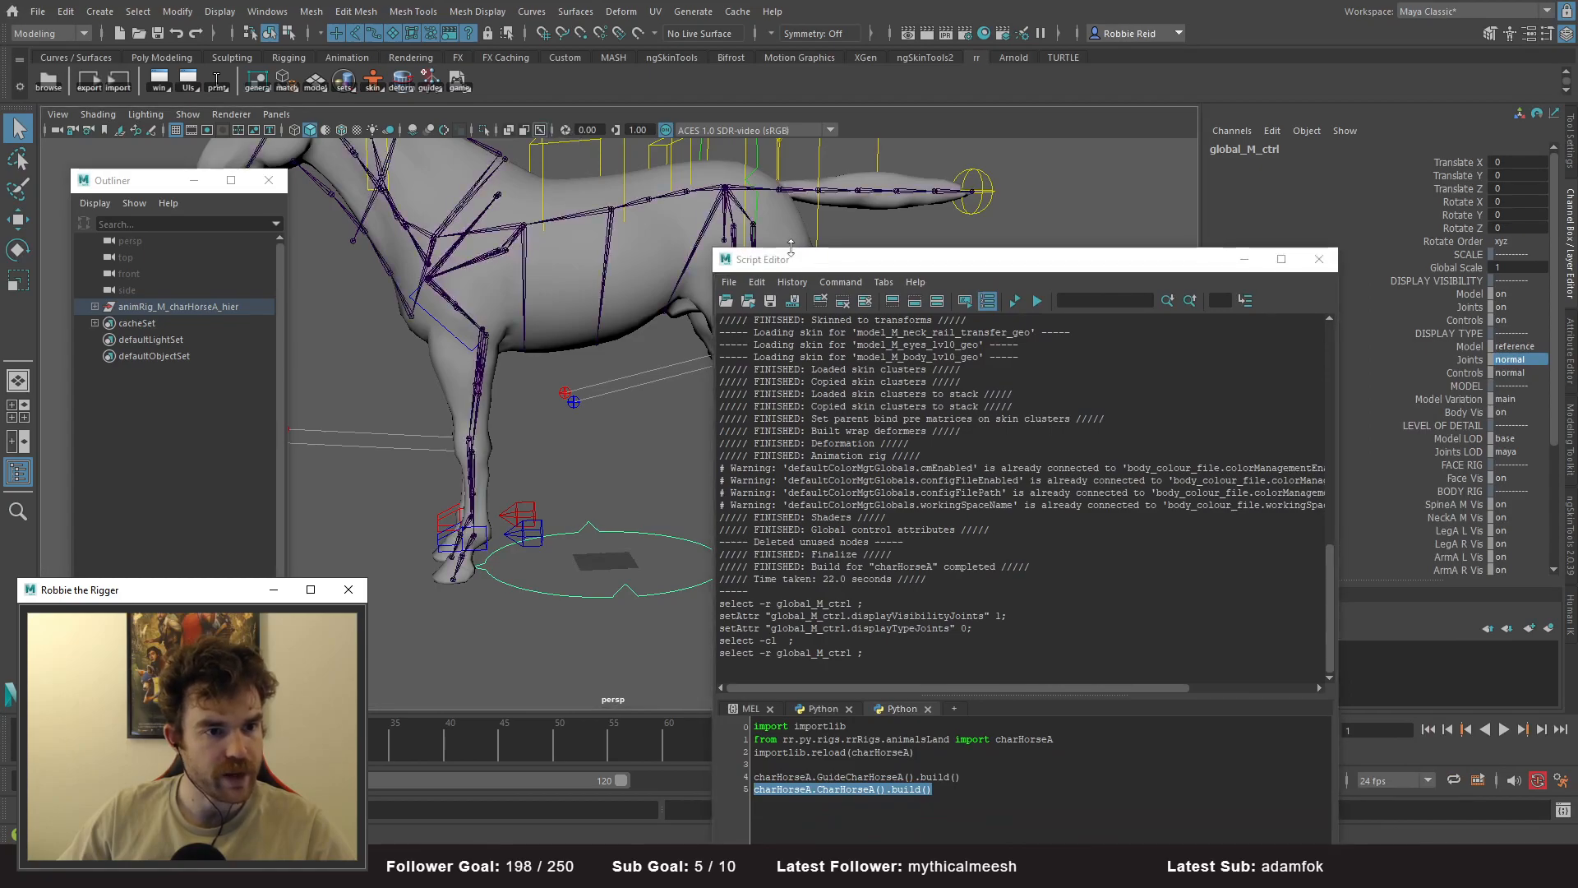
pyautogui.moveTo(785, 258); pyautogui.dragTo(962, 252)
pyautogui.keyDown('alt'); pyautogui.moveTo(437, 309); pyautogui.dragTo(417, 298); pyautogui.keyUp('alt')
pyautogui.keyDown('alt'); pyautogui.moveTo(472, 438); pyautogui.dragTo(466, 311); pyautogui.keyUp('alt')
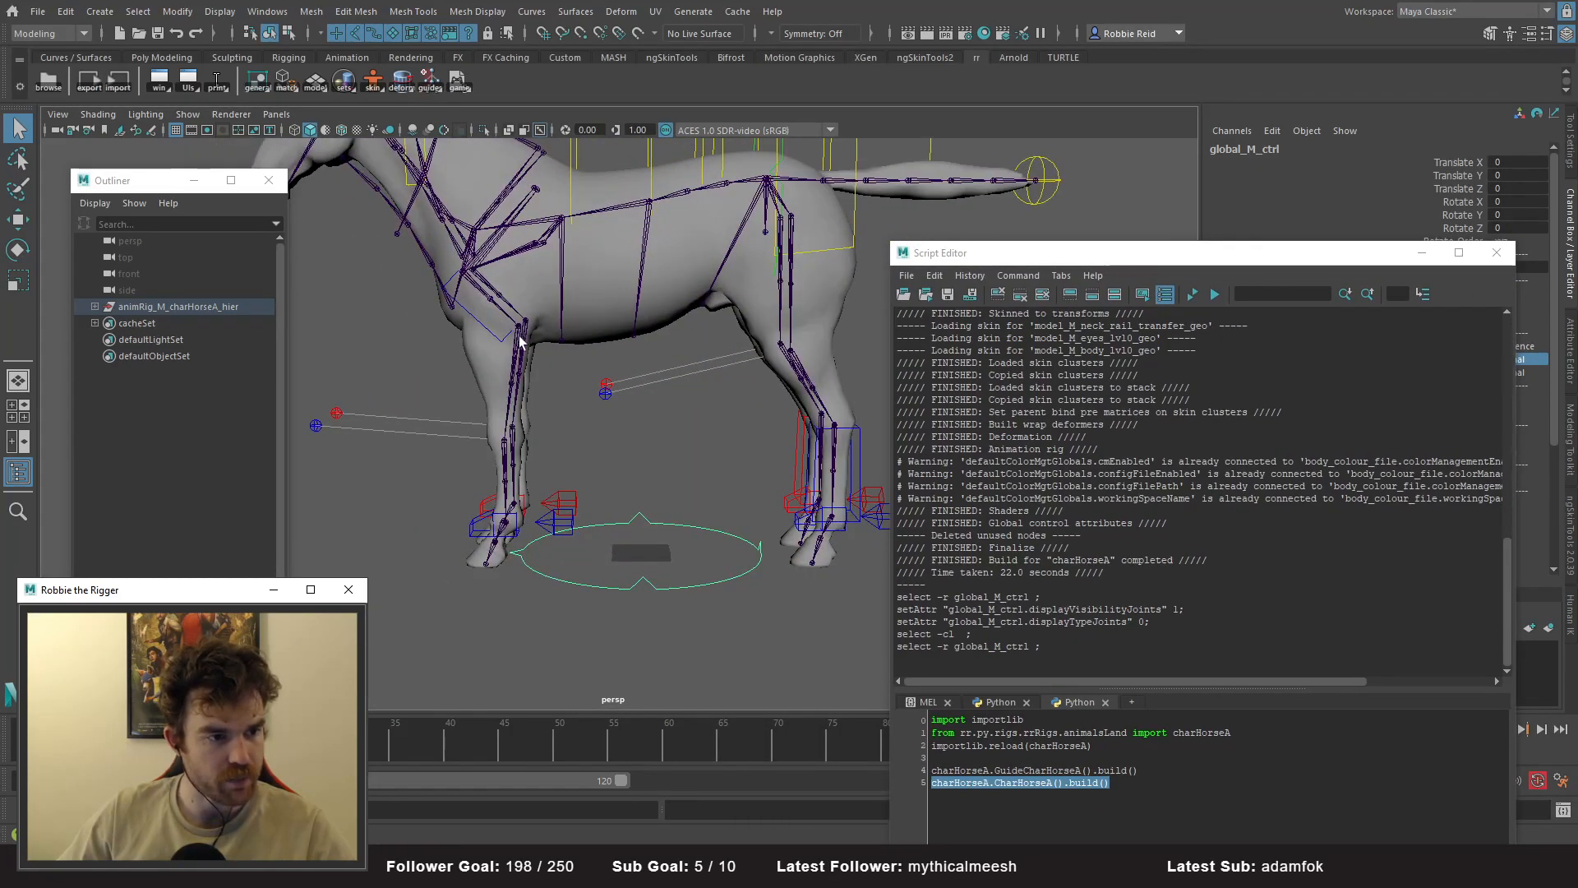
pyautogui.keyDown('alt'); pyautogui.moveTo(520, 514); pyautogui.dragTo(551, 396); pyautogui.keyUp('alt')
pyautogui.keyDown('alt'); pyautogui.moveTo(551, 396); pyautogui.dragTo(652, 453, button='right'); pyautogui.keyUp('alt')
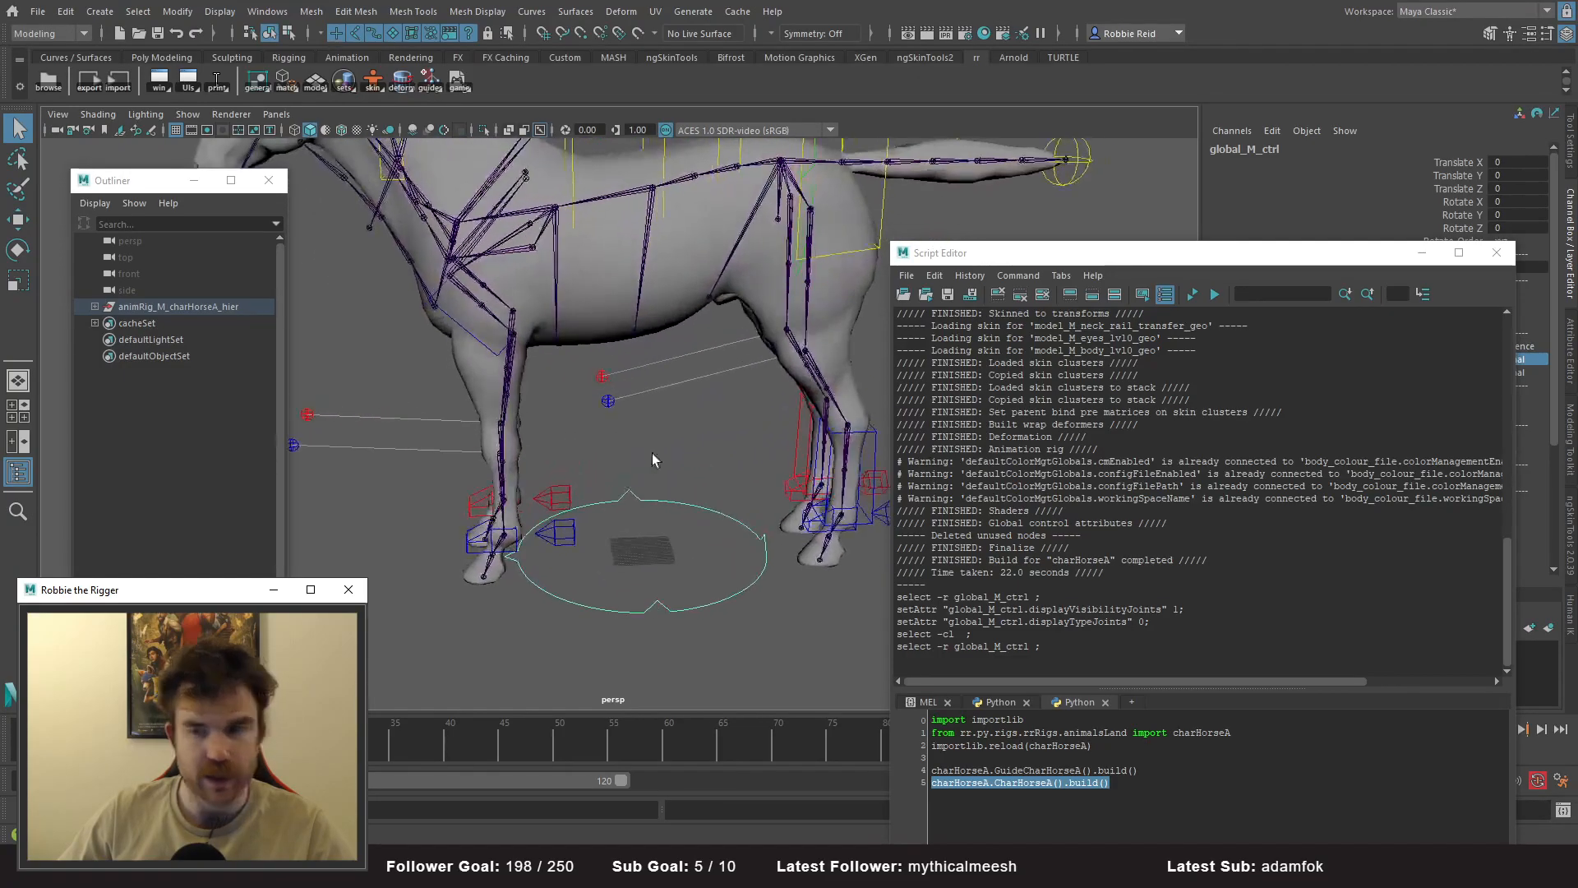
# - Frame the whole horse in the side view and show its joints through the mesh there
pyautogui.press('space')
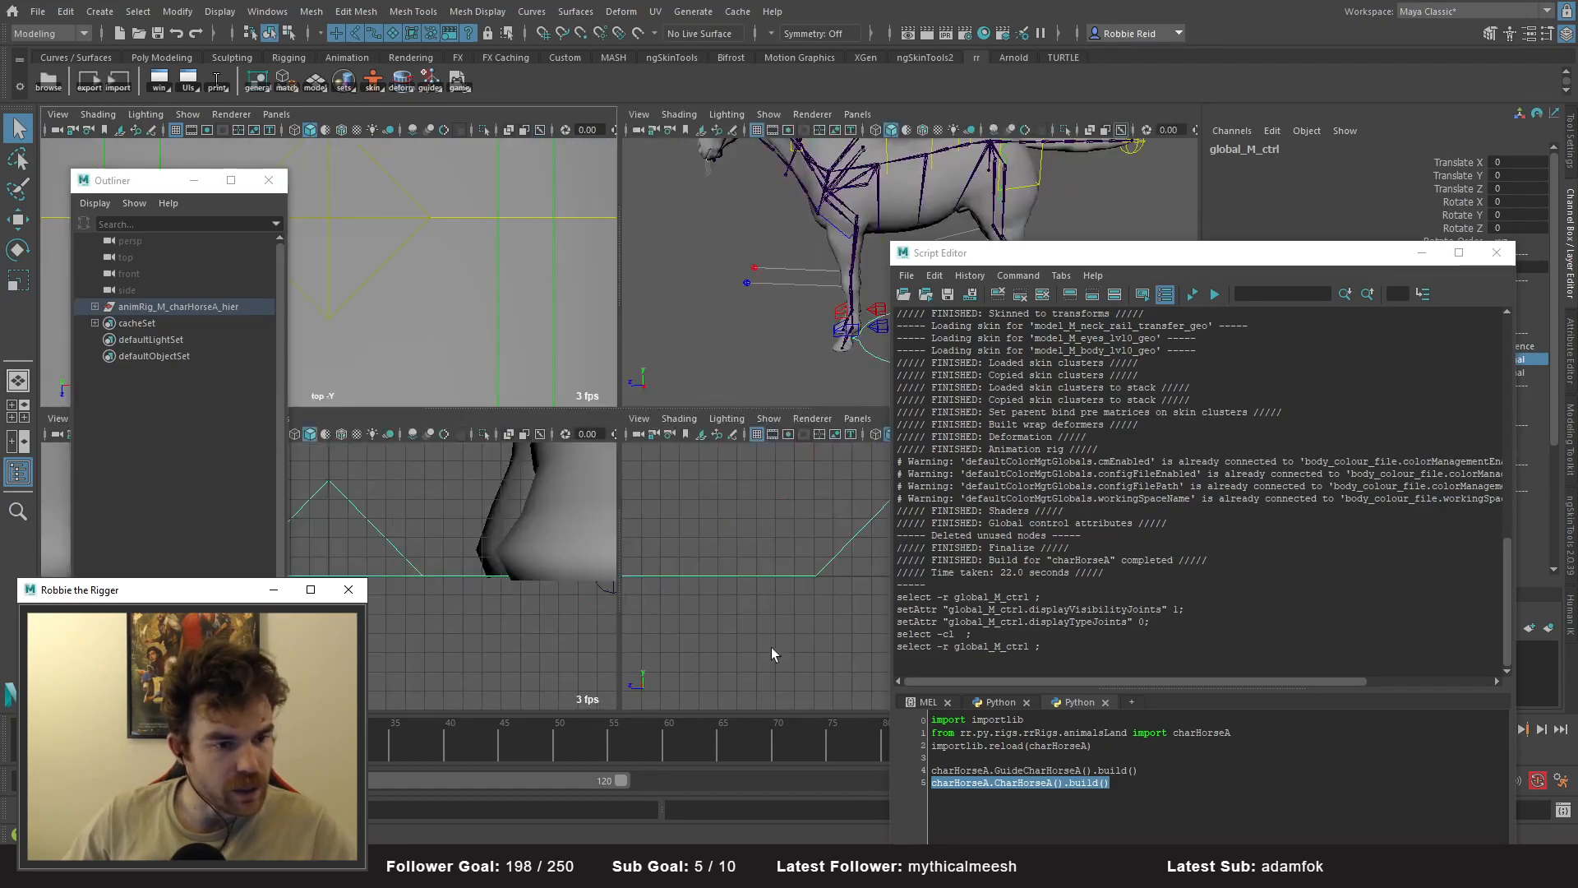
pyautogui.press('space')
pyautogui.keyDown('alt'); pyautogui.moveTo(771, 536); pyautogui.dragTo(596, 459, button='right'); pyautogui.keyUp('alt')
pyautogui.keyDown('alt'); pyautogui.moveTo(806, 460); pyautogui.dragTo(568, 354, button='right'); pyautogui.keyUp('alt')
pyautogui.keyDown('alt'); pyautogui.moveTo(406, 330); pyautogui.dragTo(481, 499, button='middle'); pyautogui.keyUp('alt')
pyautogui.keyDown('alt'); pyautogui.moveTo(555, 529); pyautogui.dragTo(523, 518, button='right'); pyautogui.keyUp('alt')
pyautogui.keyDown('alt'); pyautogui.moveTo(527, 380); pyautogui.dragTo(531, 451, button='middle'); pyautogui.keyUp('alt')
pyautogui.keyDown('alt'); pyautogui.moveTo(531, 450); pyautogui.dragTo(442, 330, button='right'); pyautogui.keyUp('alt')
pyautogui.keyDown('alt'); pyautogui.moveTo(442, 330); pyautogui.dragTo(416, 176); pyautogui.keyUp('alt')
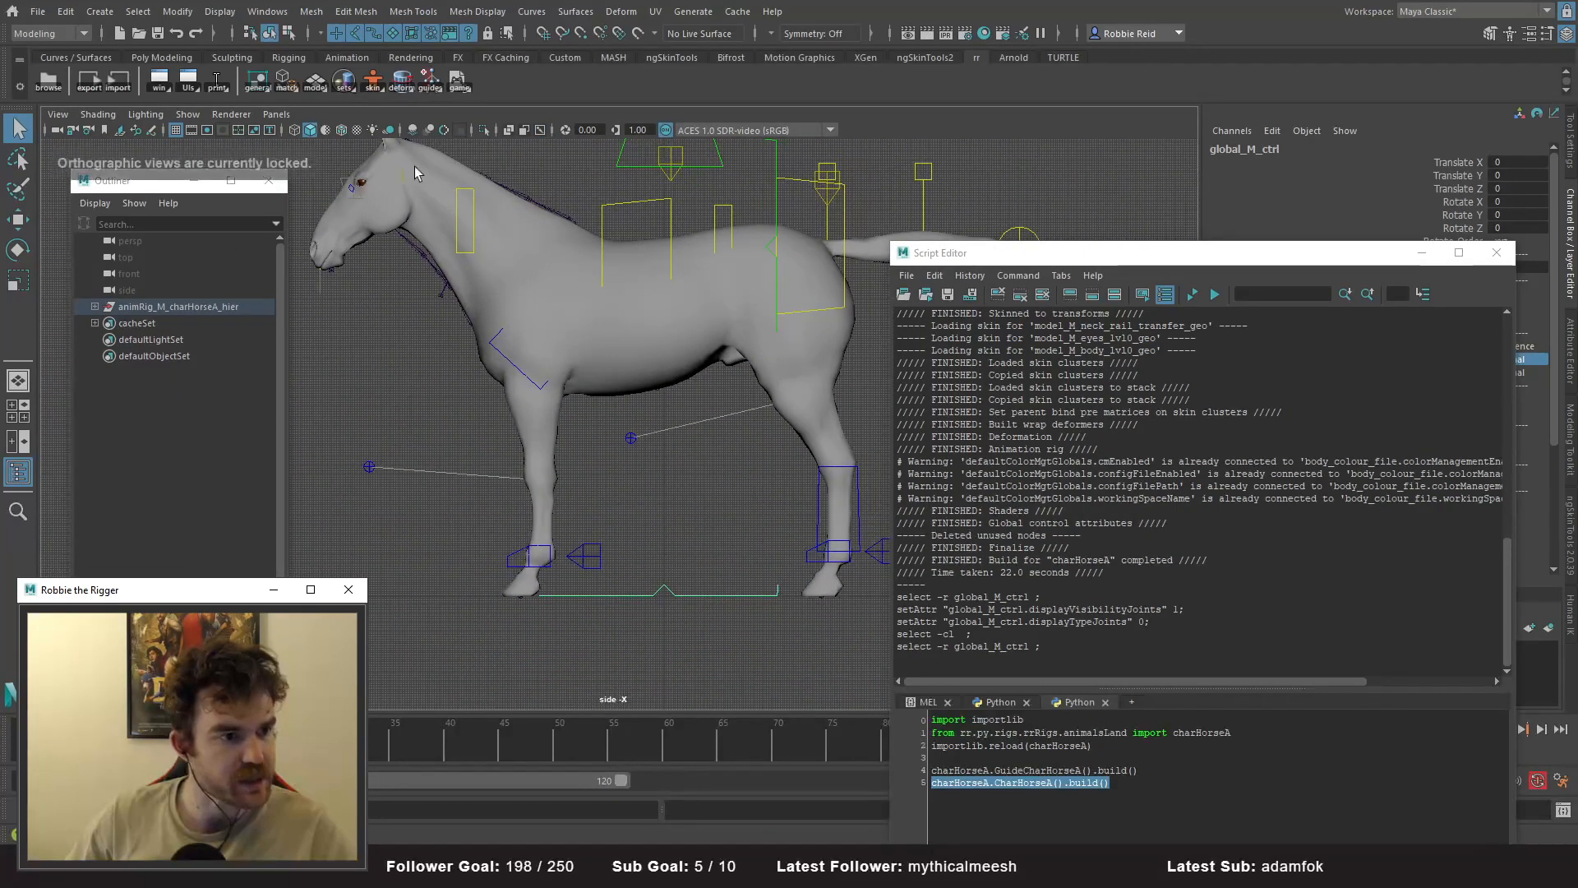
pyautogui.click(537, 130)
pyautogui.keyDown('alt'); pyautogui.moveTo(530, 362); pyautogui.dragTo(367, 211, button='right'); pyautogui.keyUp('alt')
# - Frame the horse's legs in the front view and show the joints through the mesh there
pyautogui.press('space')
pyautogui.press('space')
pyautogui.keyDown('alt'); pyautogui.moveTo(575, 250); pyautogui.dragTo(539, 517, button='middle'); pyautogui.keyUp('alt')
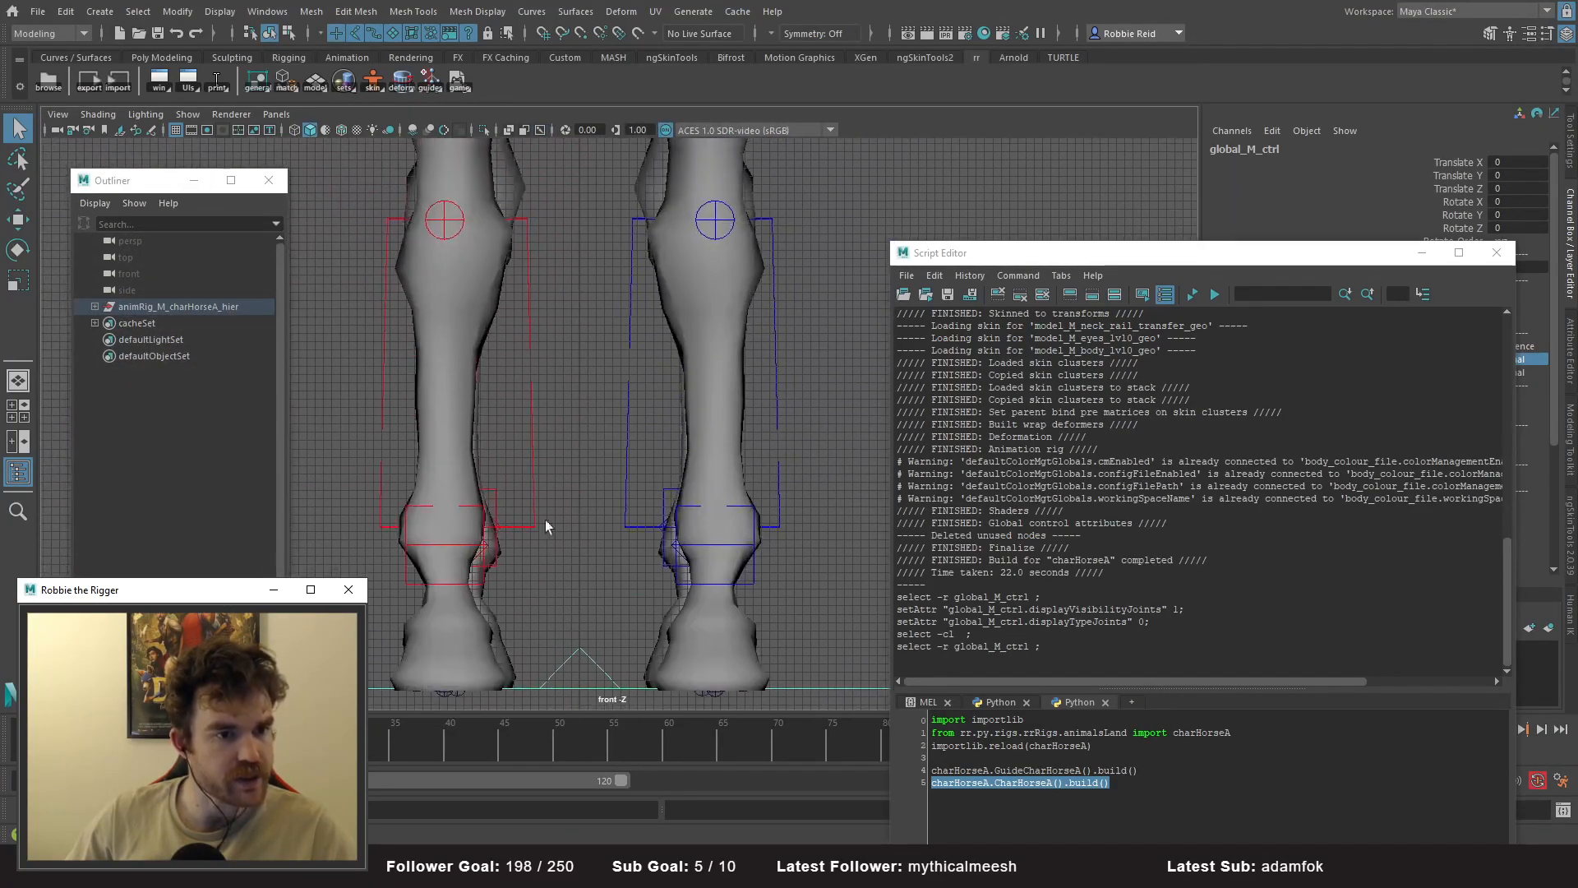
pyautogui.keyDown('alt'); pyautogui.moveTo(539, 518); pyautogui.dragTo(485, 436, button='right'); pyautogui.keyUp('alt')
pyautogui.click(539, 130)
pyautogui.keyDown('alt'); pyautogui.moveTo(731, 334); pyautogui.dragTo(682, 361, button='right'); pyautogui.keyUp('alt')
pyautogui.keyDown('alt'); pyautogui.moveTo(682, 362); pyautogui.dragTo(629, 467, button='middle'); pyautogui.keyUp('alt')
# - Select the left front leg's shoulder_0 joint and examine how straight its chain runs in the front view
pyautogui.click(601, 265)
pyautogui.keyDown('alt'); pyautogui.moveTo(640, 283); pyautogui.dragTo(647, 289); pyautogui.keyUp('alt')
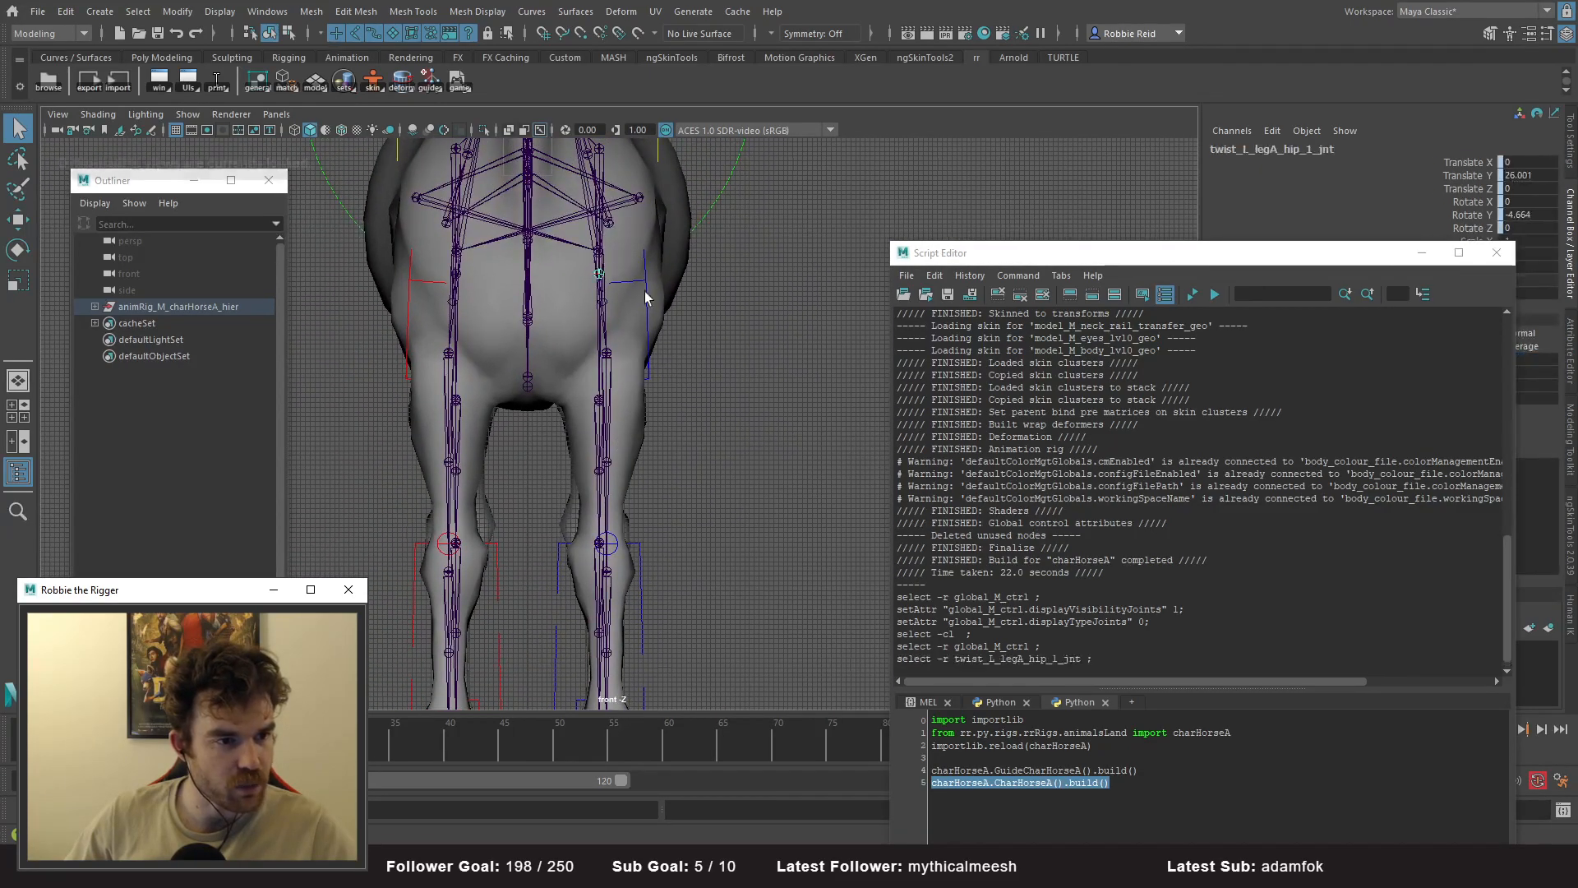
pyautogui.keyDown('alt'); pyautogui.moveTo(647, 289); pyautogui.dragTo(613, 338, button='right'); pyautogui.keyUp('alt')
pyautogui.click(605, 334)
pyautogui.scroll(-3, 608, 326)
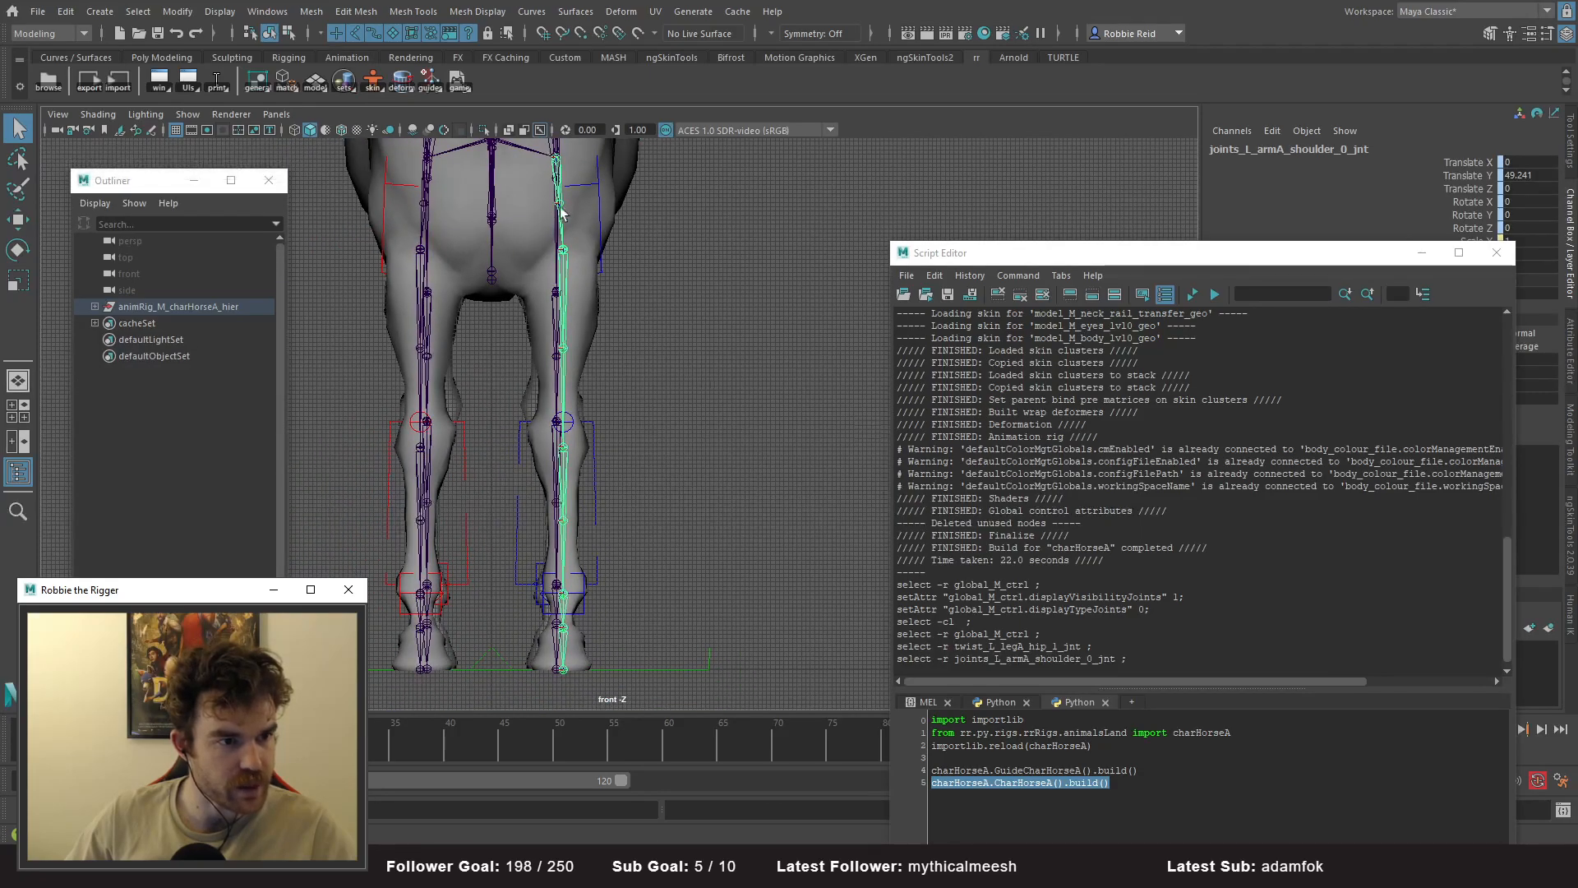
pyautogui.scroll(2, 620, 495)
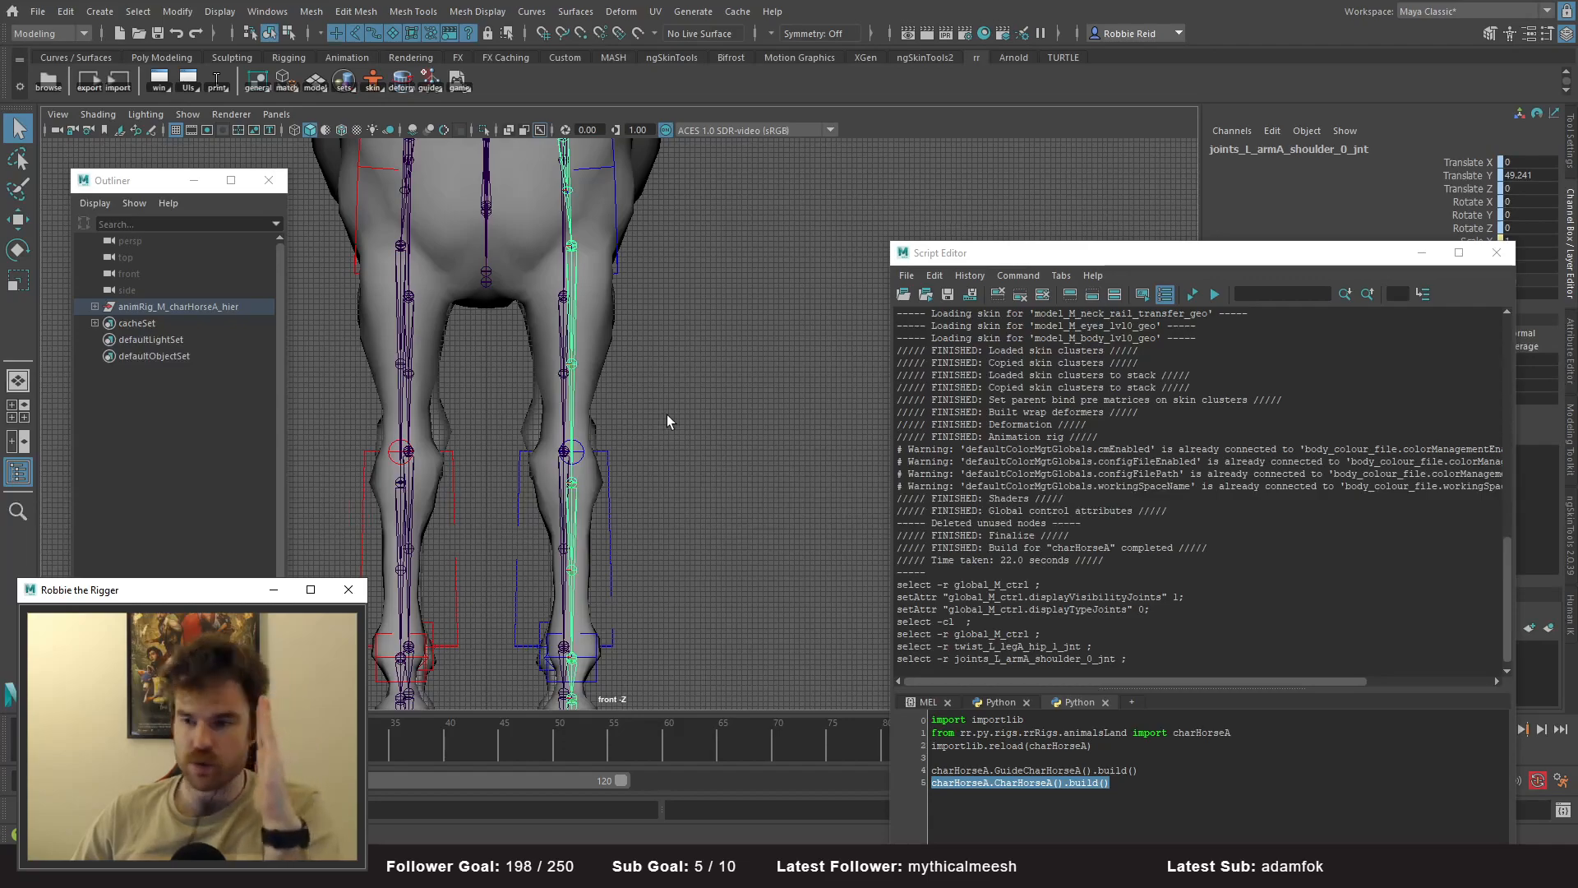
pyautogui.keyDown('alt'); pyautogui.moveTo(551, 273); pyautogui.dragTo(529, 382, button='middle'); pyautogui.keyUp('alt')
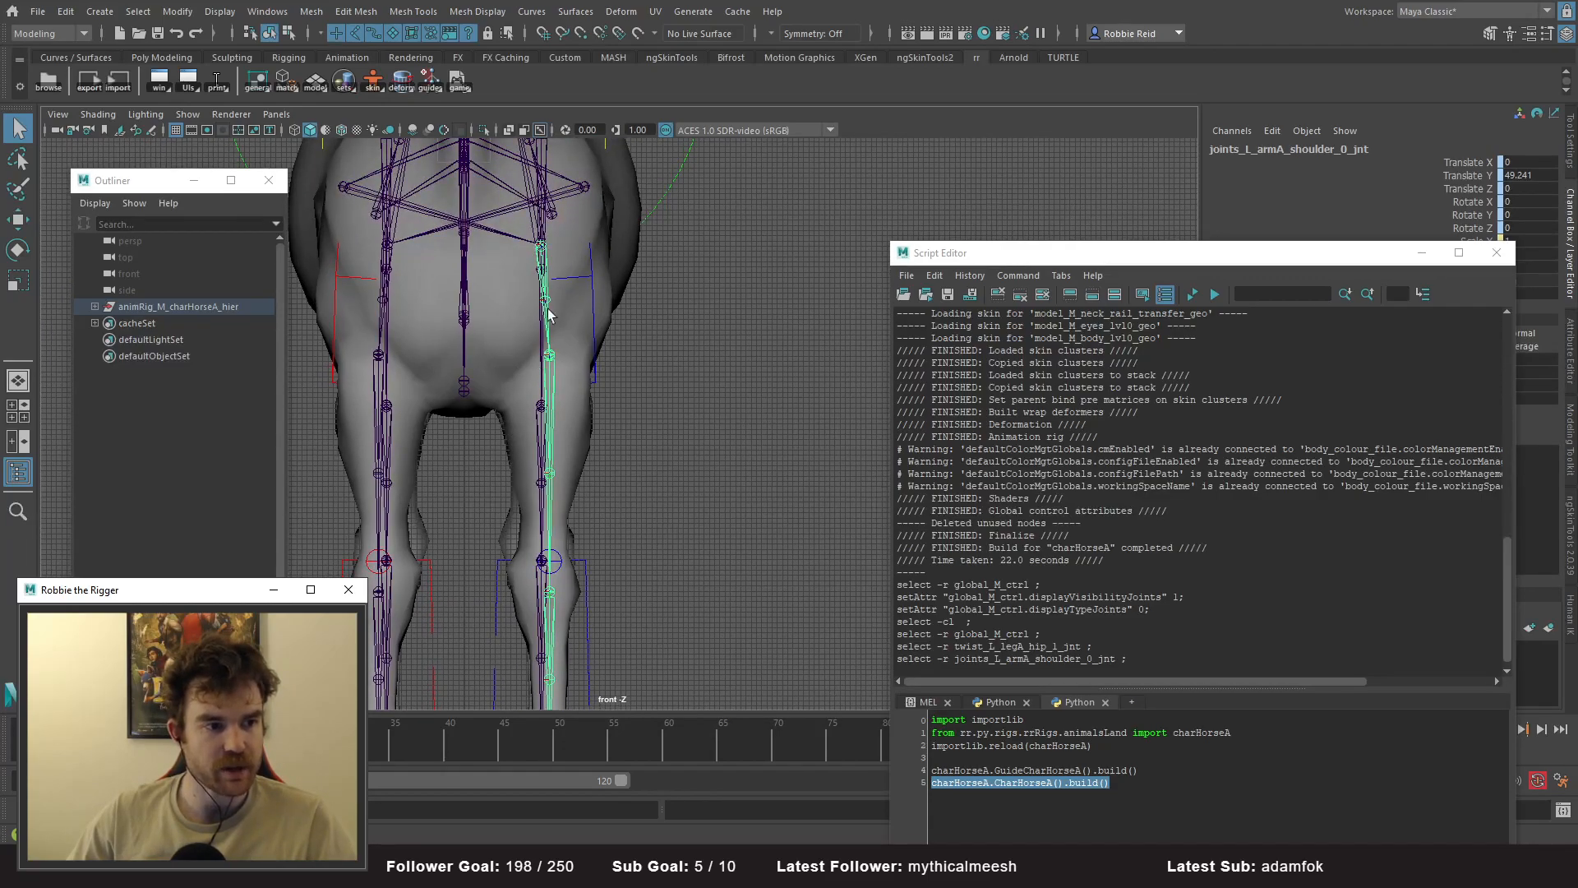
pyautogui.scroll(-1, 573, 357)
pyautogui.keyDown('alt'); pyautogui.moveTo(573, 357); pyautogui.dragTo(535, 212, button='middle'); pyautogui.keyUp('alt')
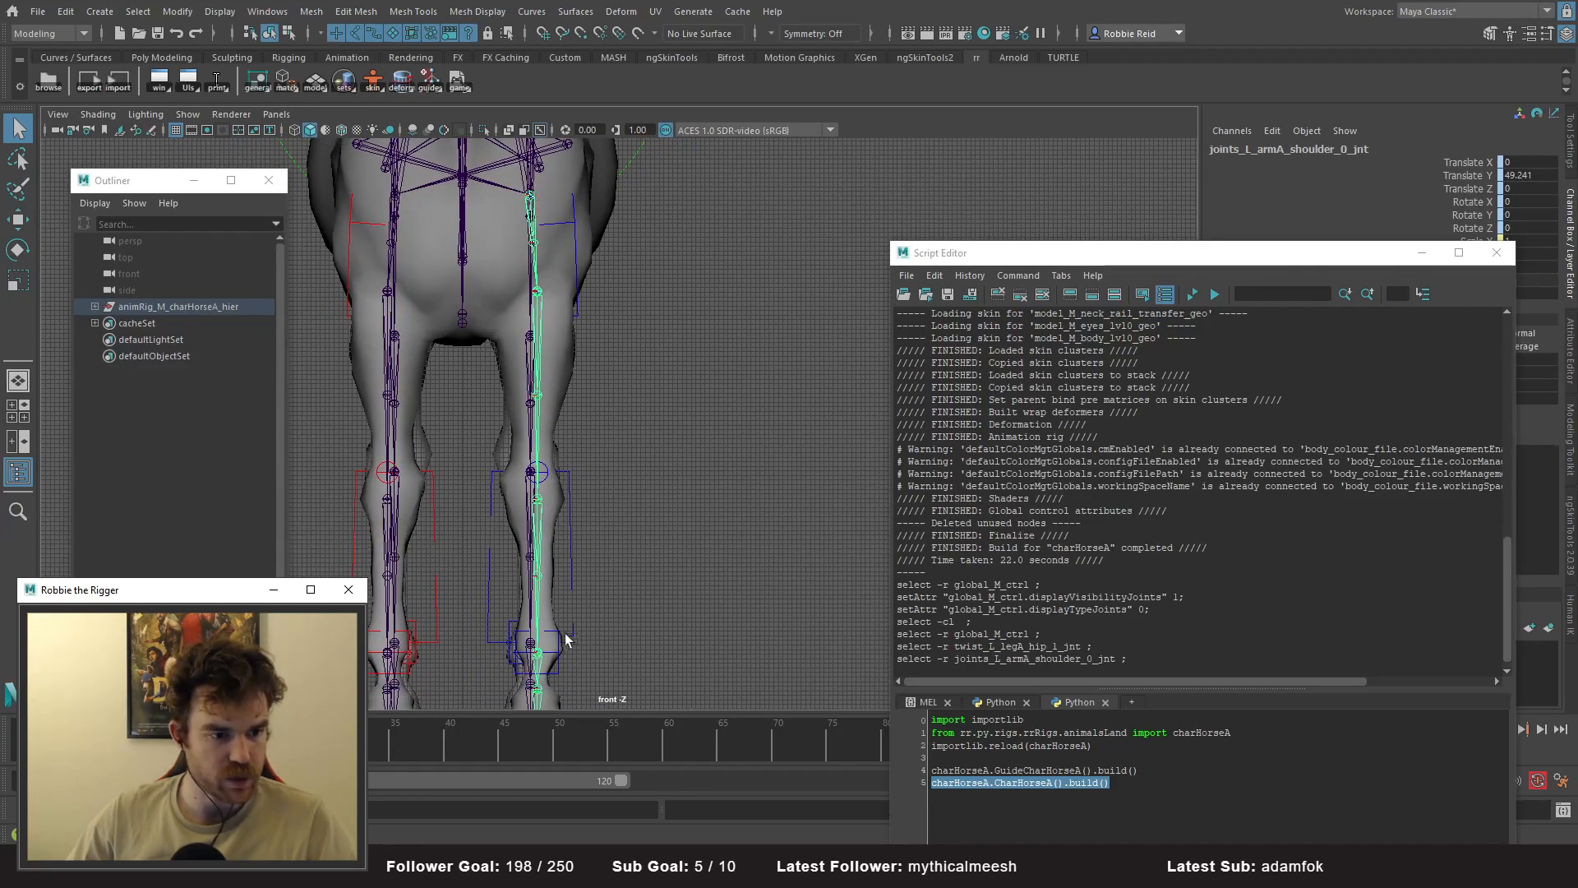
# - Select the left hind leg's hip_0 joint in the perspective view and examine its chain's alignment in the front view
pyautogui.click(673, 431)
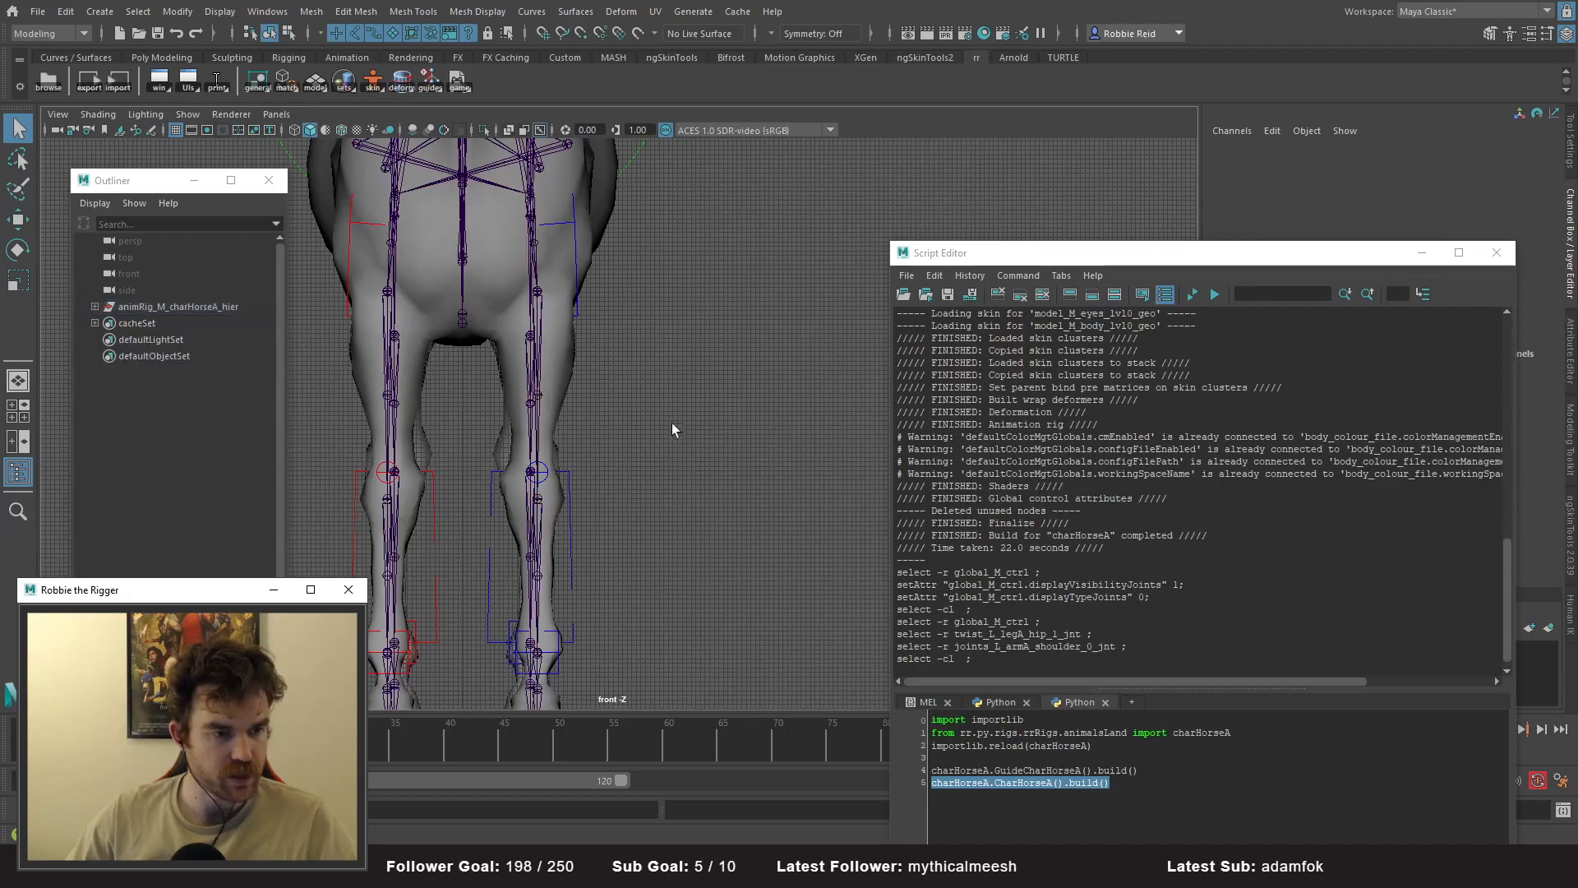
pyautogui.press('space')
pyautogui.press('space')
pyautogui.keyDown('alt'); pyautogui.moveTo(722, 362); pyautogui.dragTo(656, 347); pyautogui.keyUp('alt')
pyautogui.click(628, 320)
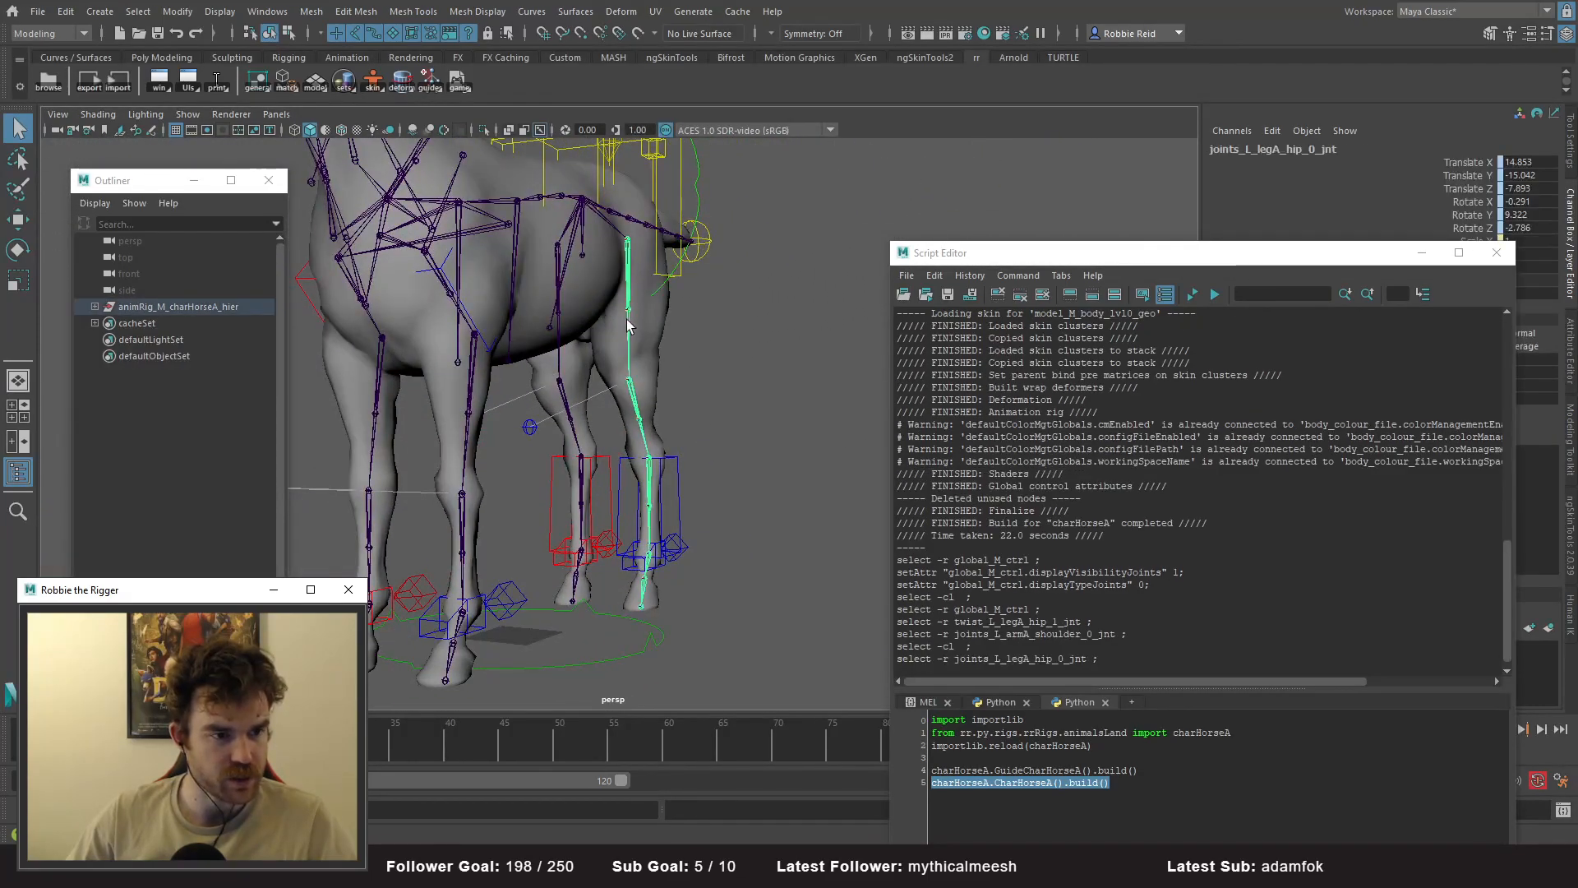
pyautogui.press('space')
pyautogui.press('space')
pyautogui.keyDown('alt'); pyautogui.moveTo(550, 481); pyautogui.dragTo(491, 319, button='middle'); pyautogui.keyUp('alt')
pyautogui.keyDown('alt'); pyautogui.moveTo(491, 319); pyautogui.dragTo(559, 229, button='right'); pyautogui.keyUp('alt')
pyautogui.keyDown('alt'); pyautogui.moveTo(559, 229); pyautogui.dragTo(581, 239, button='middle'); pyautogui.keyUp('alt')
pyautogui.keyDown('alt'); pyautogui.moveTo(605, 179); pyautogui.dragTo(607, 212, button='middle'); pyautogui.keyUp('alt')
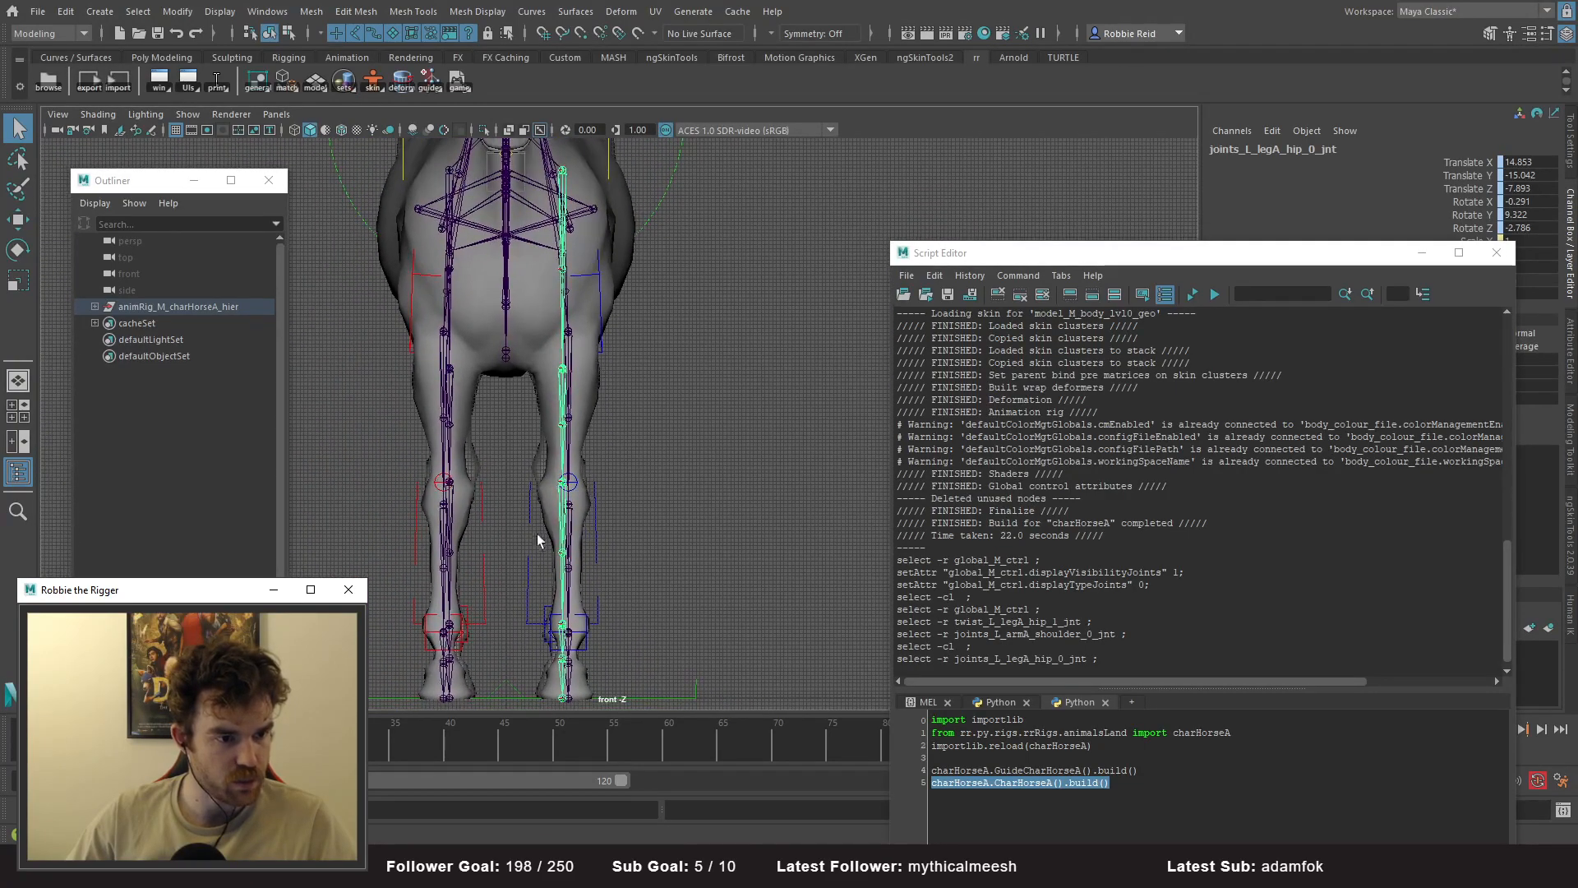
# - Switch to PyCharm, open charTyrannosaurusA.py and copy the import and build lines from its closing docstring
pyautogui.click(750, 381)
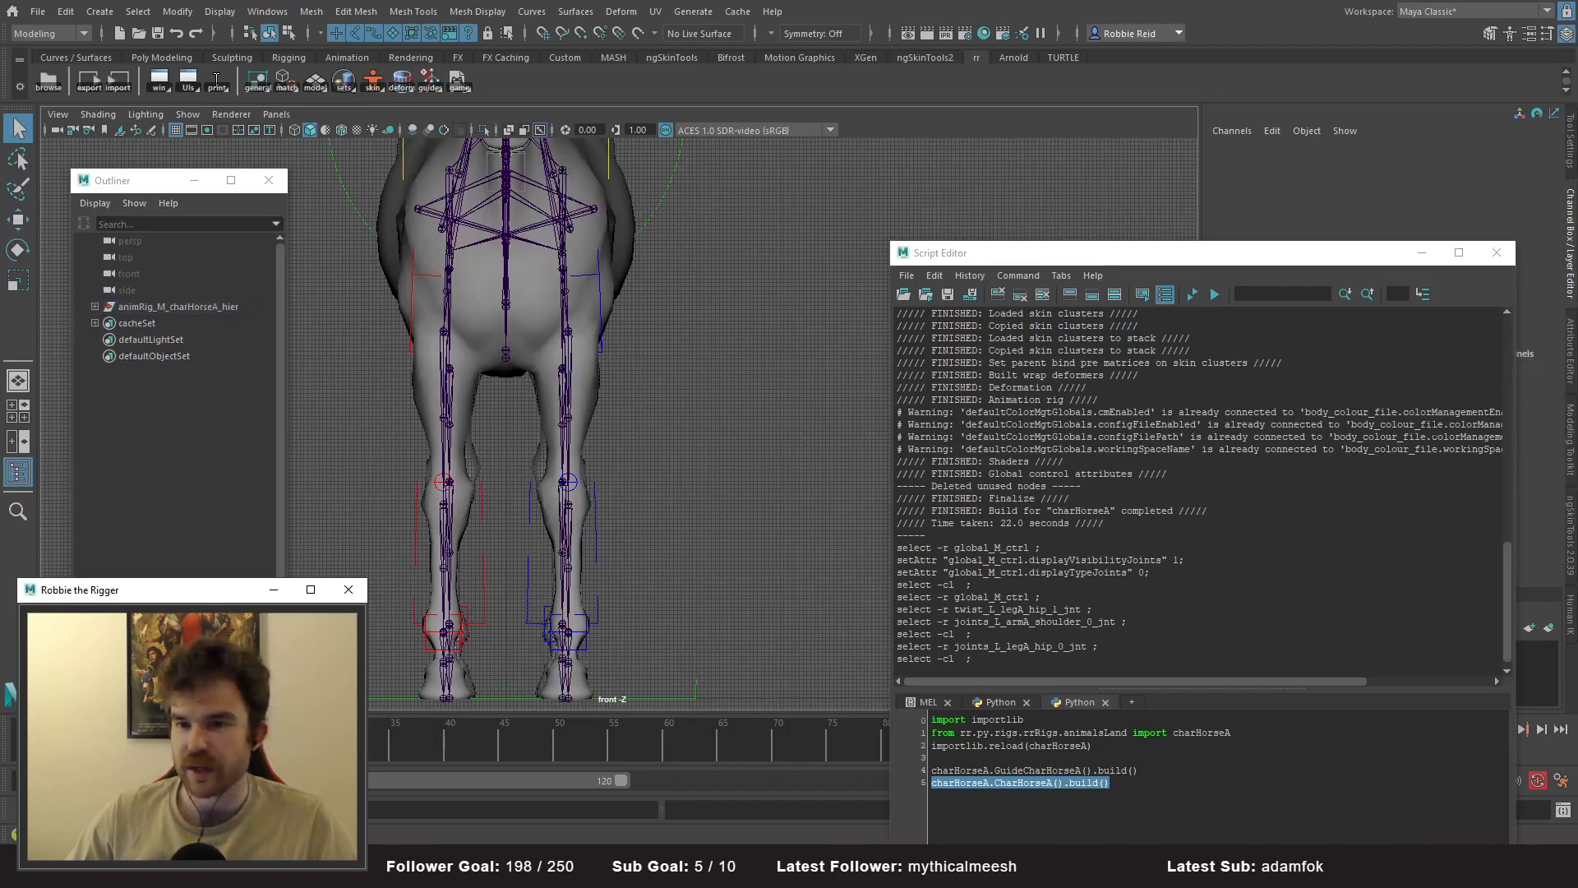
pyautogui.hotkey('alt', 'Tab')
pyautogui.click(740, 462)
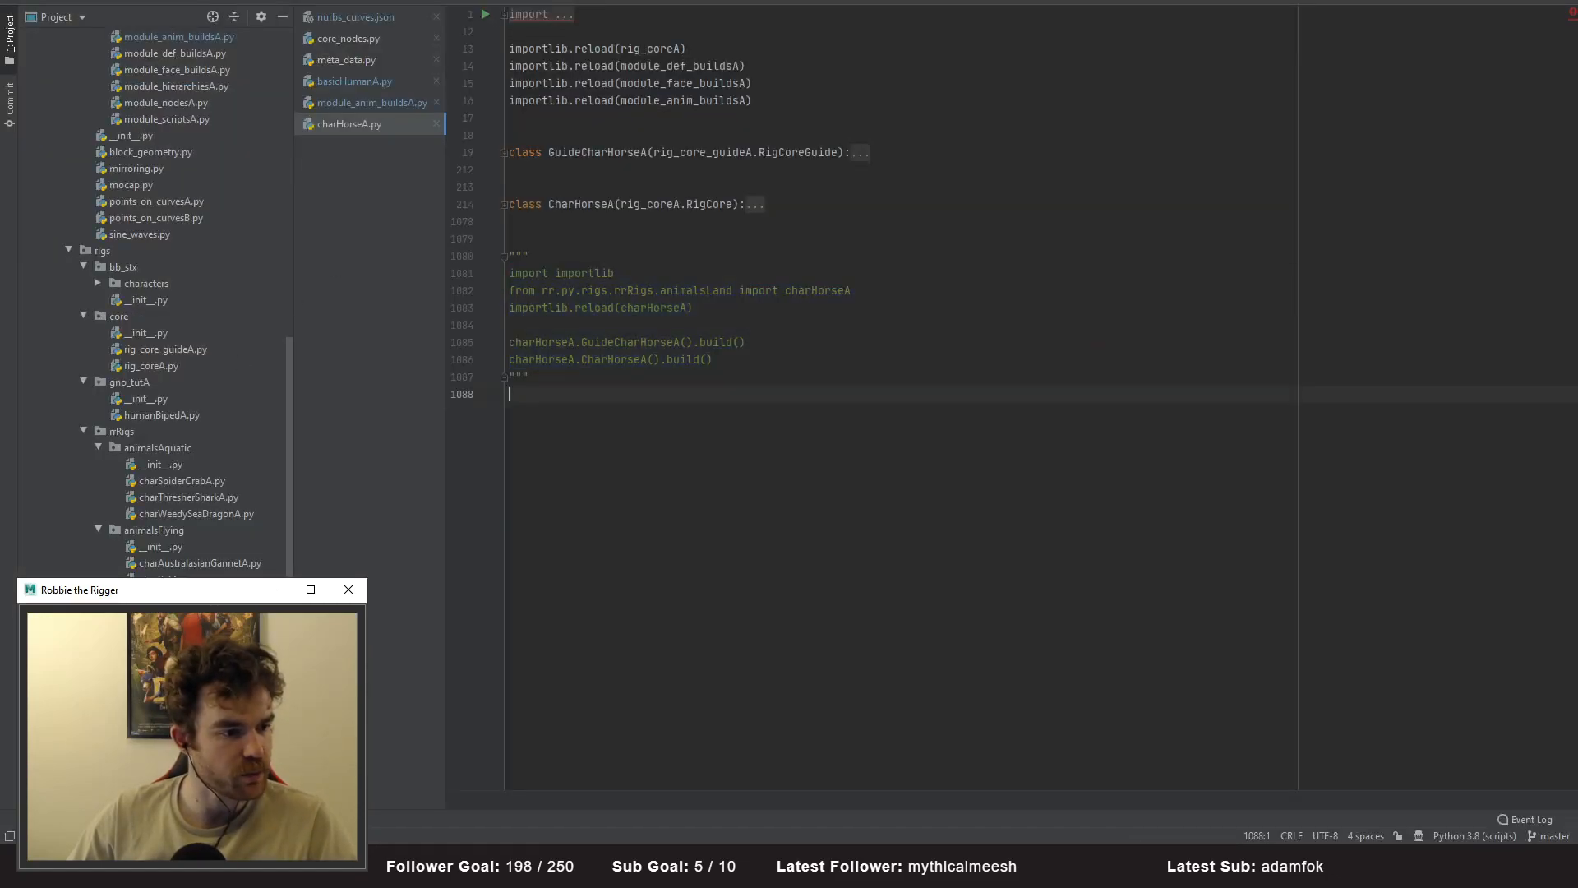
pyautogui.doubleClick(197, 711)
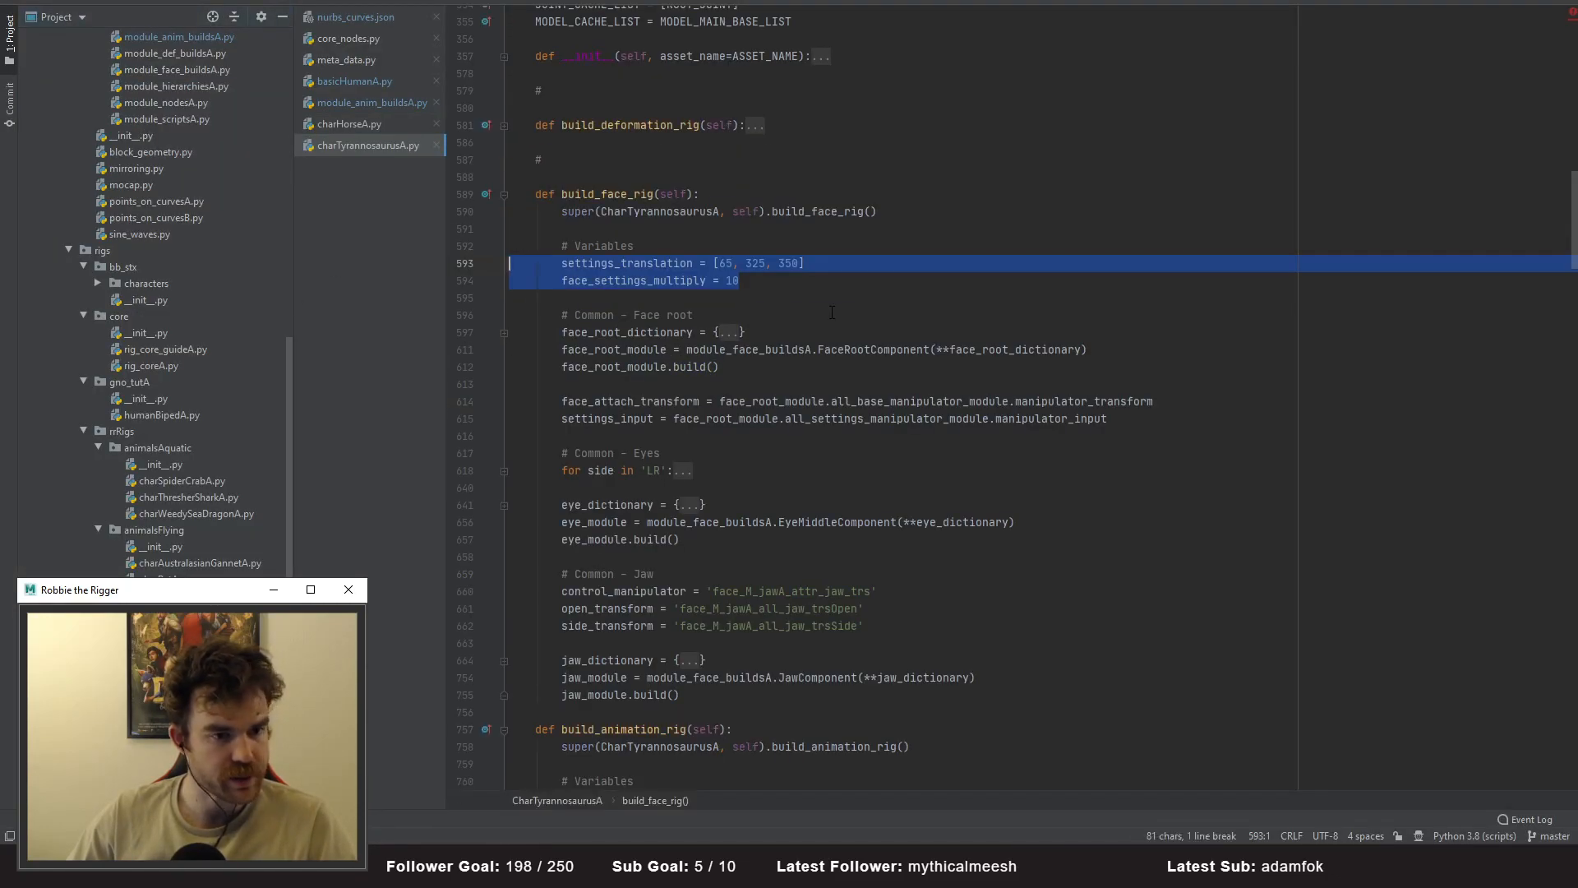
pyautogui.click(859, 318)
pyautogui.hotkey('ctrl', 'shift', '-')
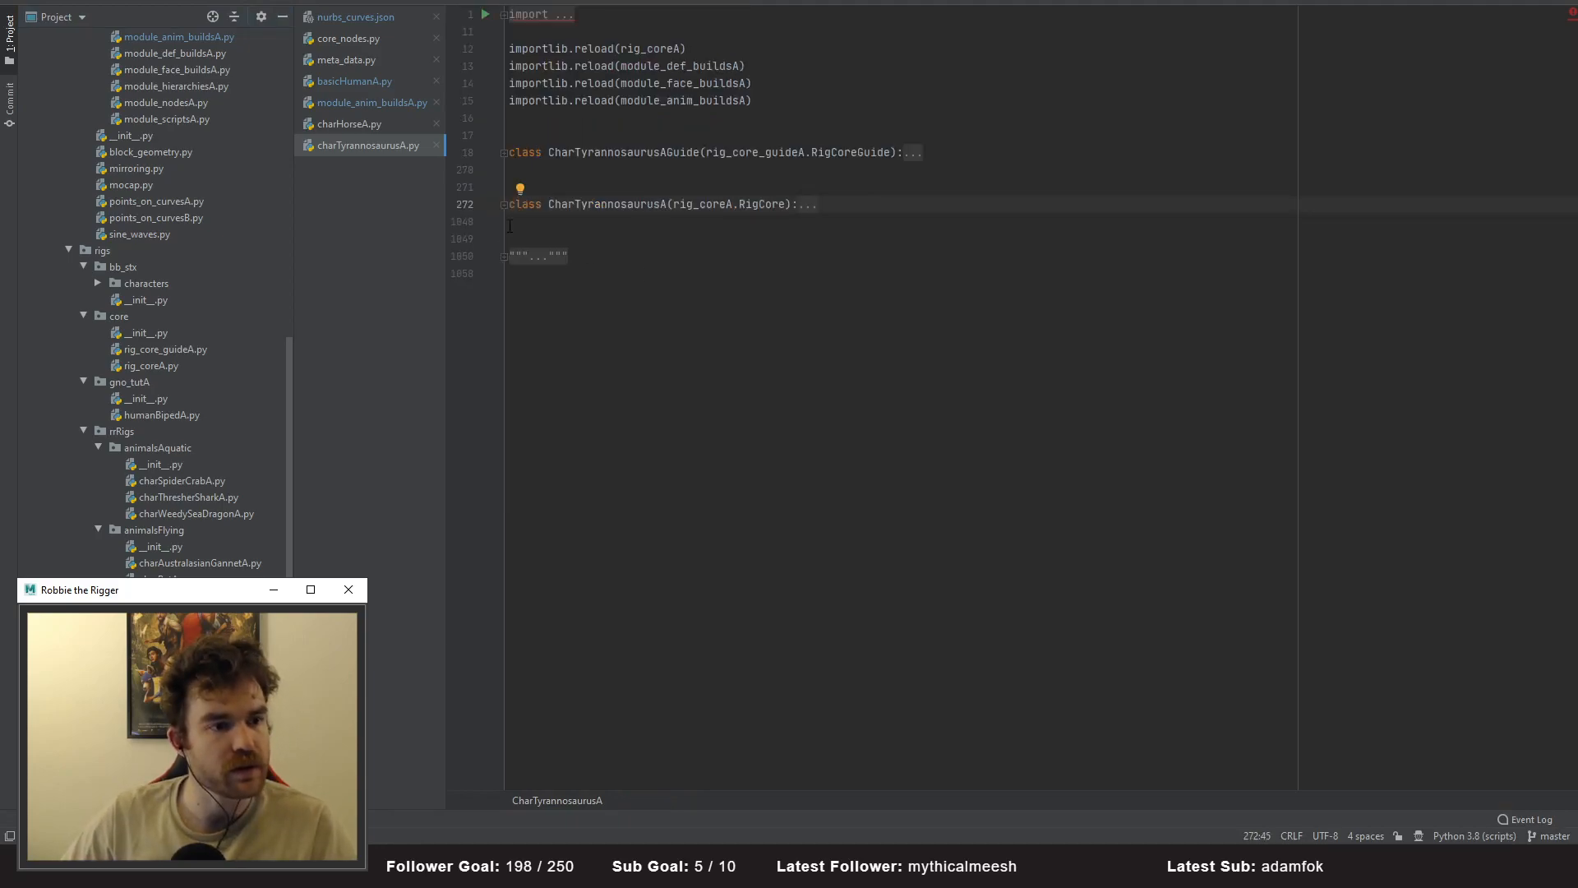
pyautogui.click(535, 256)
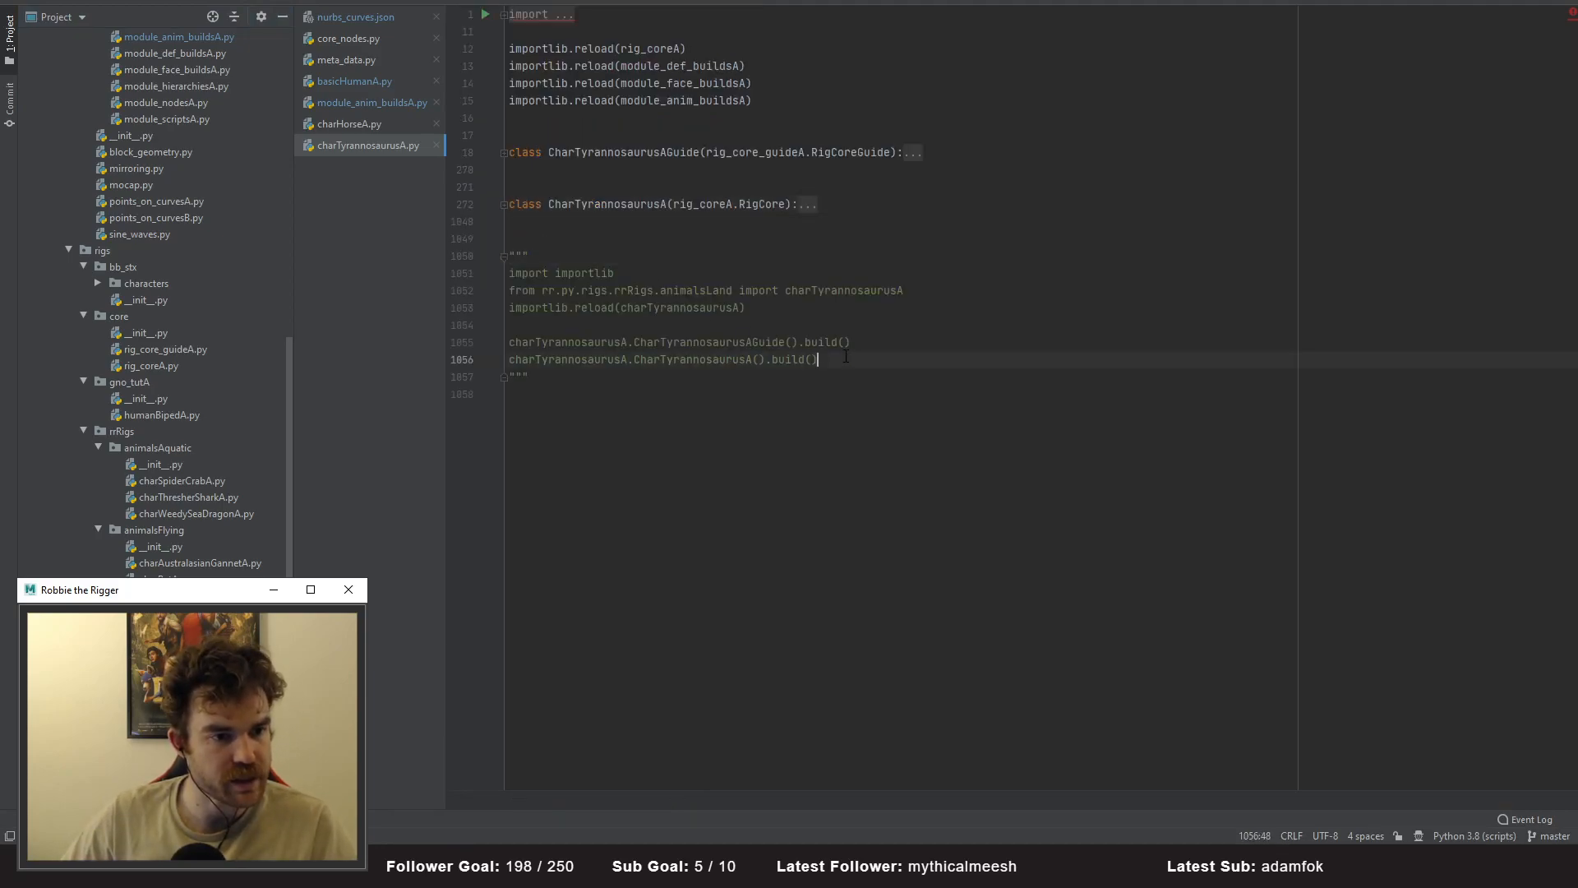
pyautogui.moveTo(848, 357); pyautogui.dragTo(467, 275)
pyautogui.hotkey('ctrl', 'c')
# - Paste the charTyrannosaurusA lines above the horse code in Maya's Script Editor and run them through the CharTyrannosaurusAGuide build
pyautogui.hotkey('alt', 'Tab')
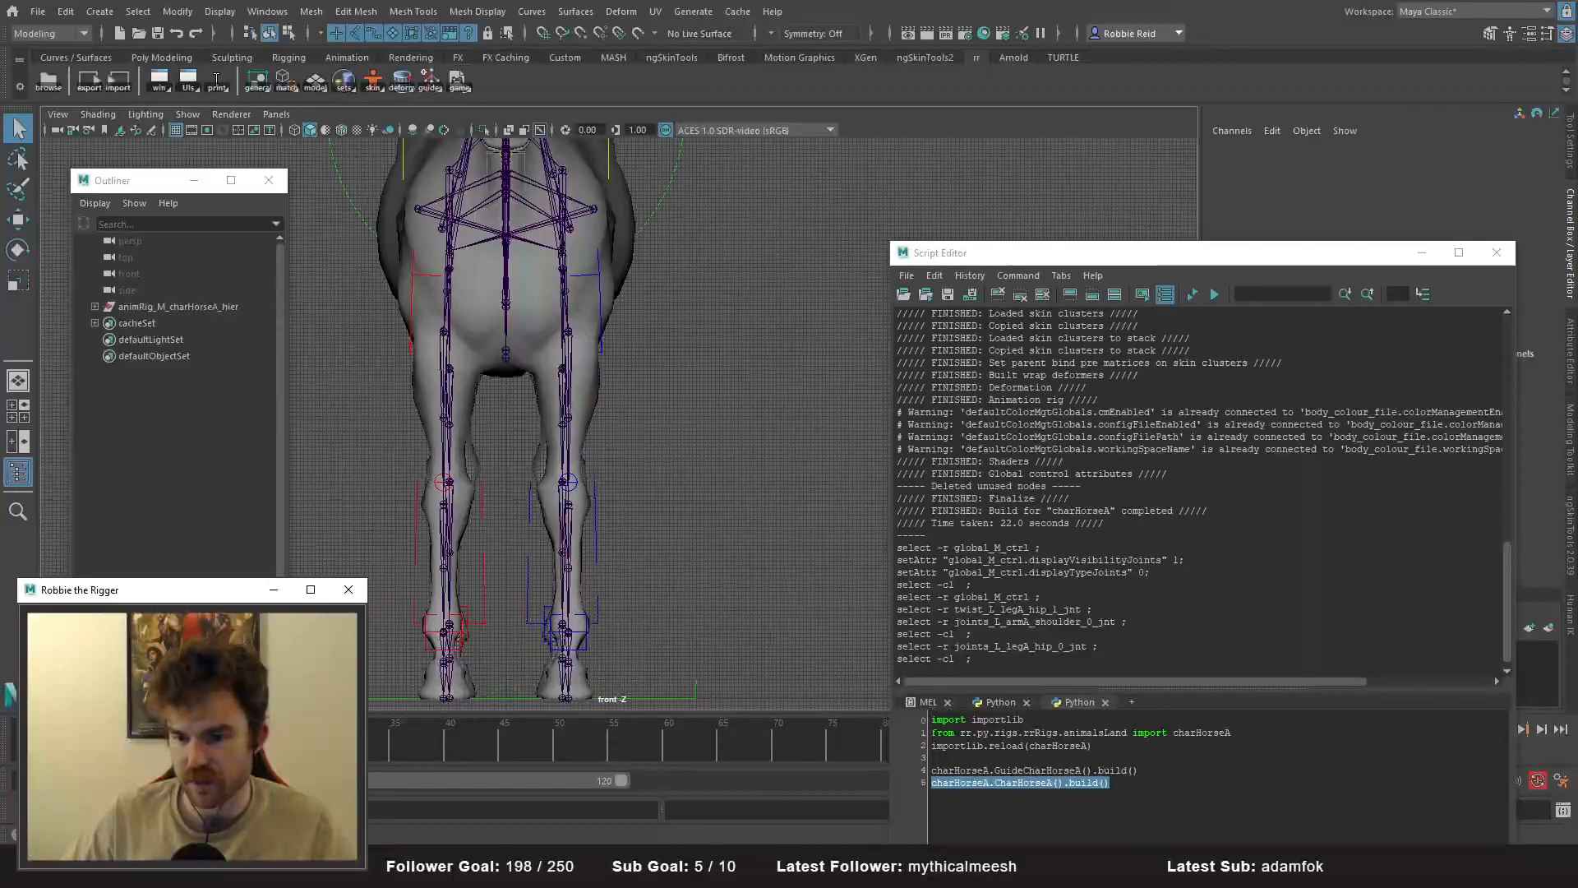
pyautogui.click(1000, 749)
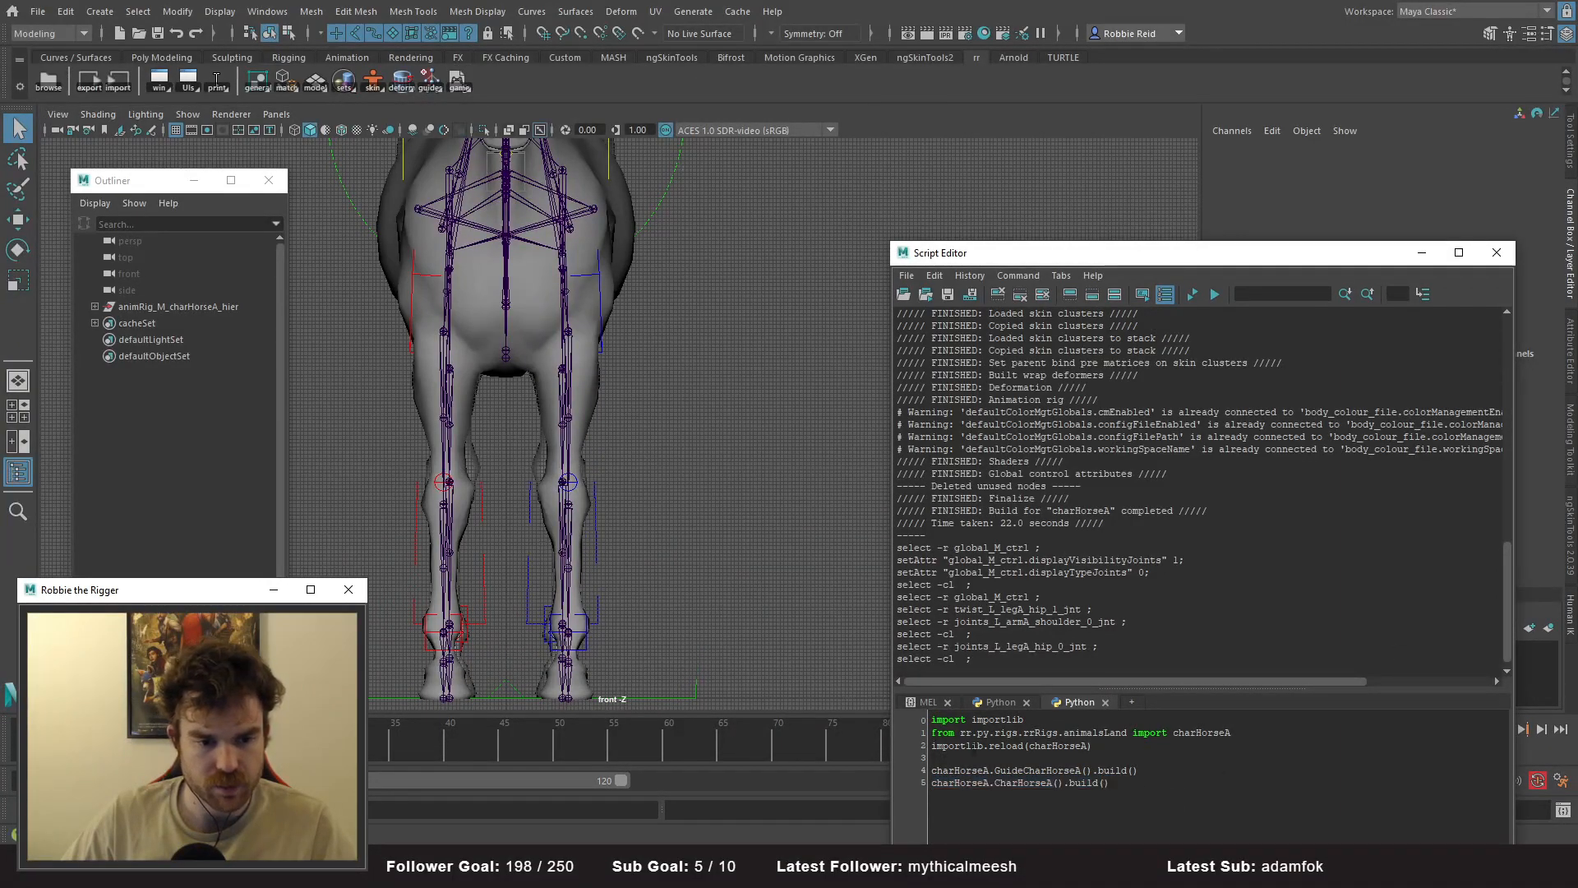
pyautogui.click(934, 720)
pyautogui.press('Return')
pyautogui.press('Return')
pyautogui.press('Return')
pyautogui.press('Return')
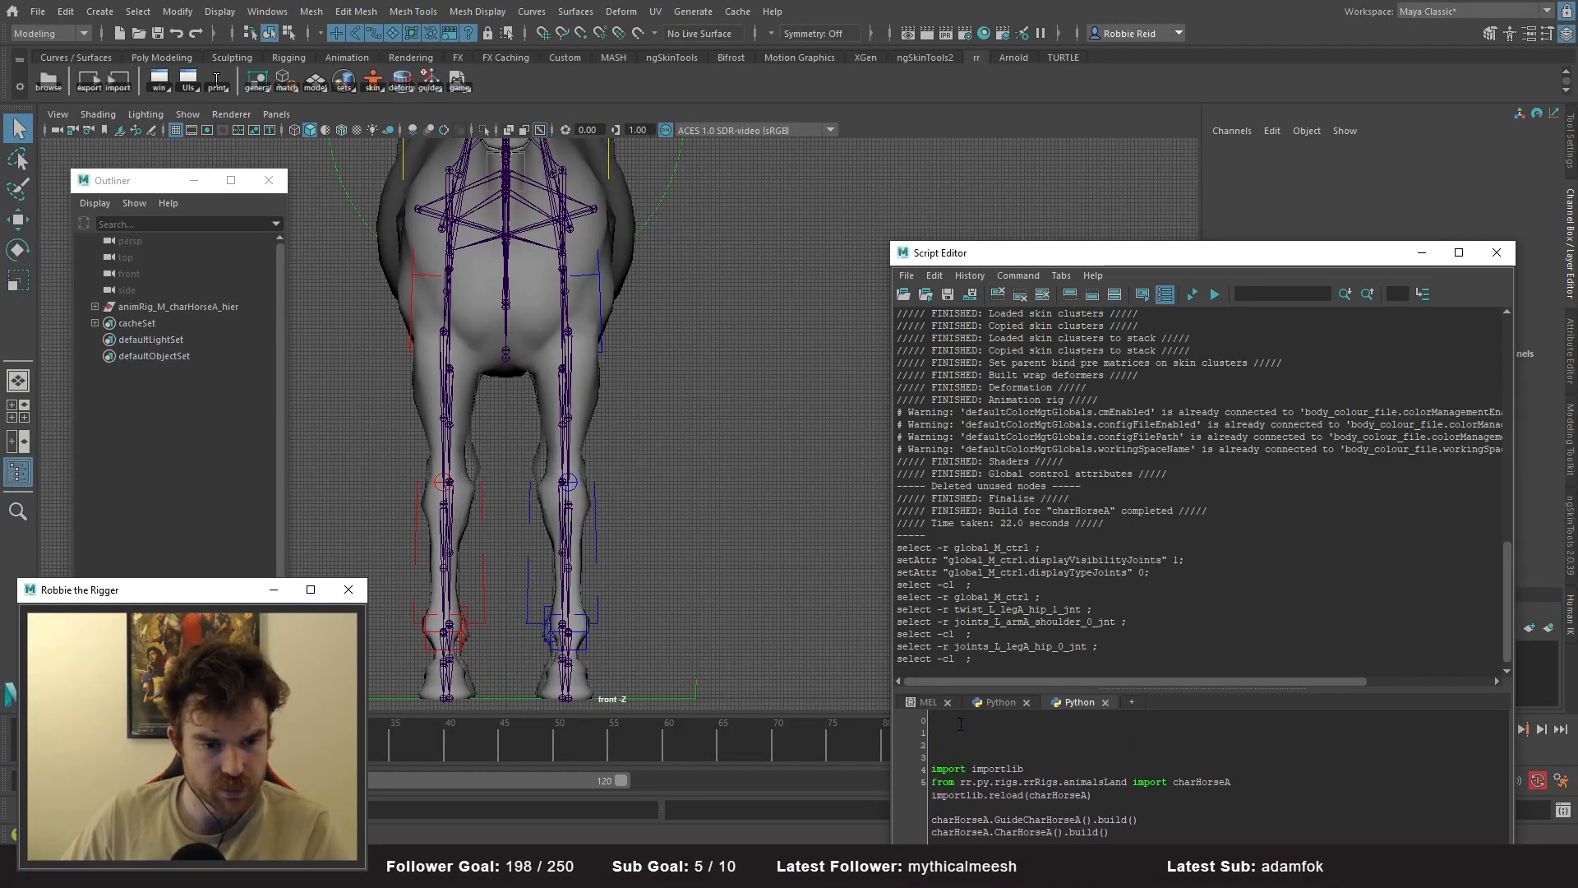
pyautogui.hotkey('ctrl', 'v')
pyautogui.moveTo(1252, 767); pyautogui.dragTo(868, 611)
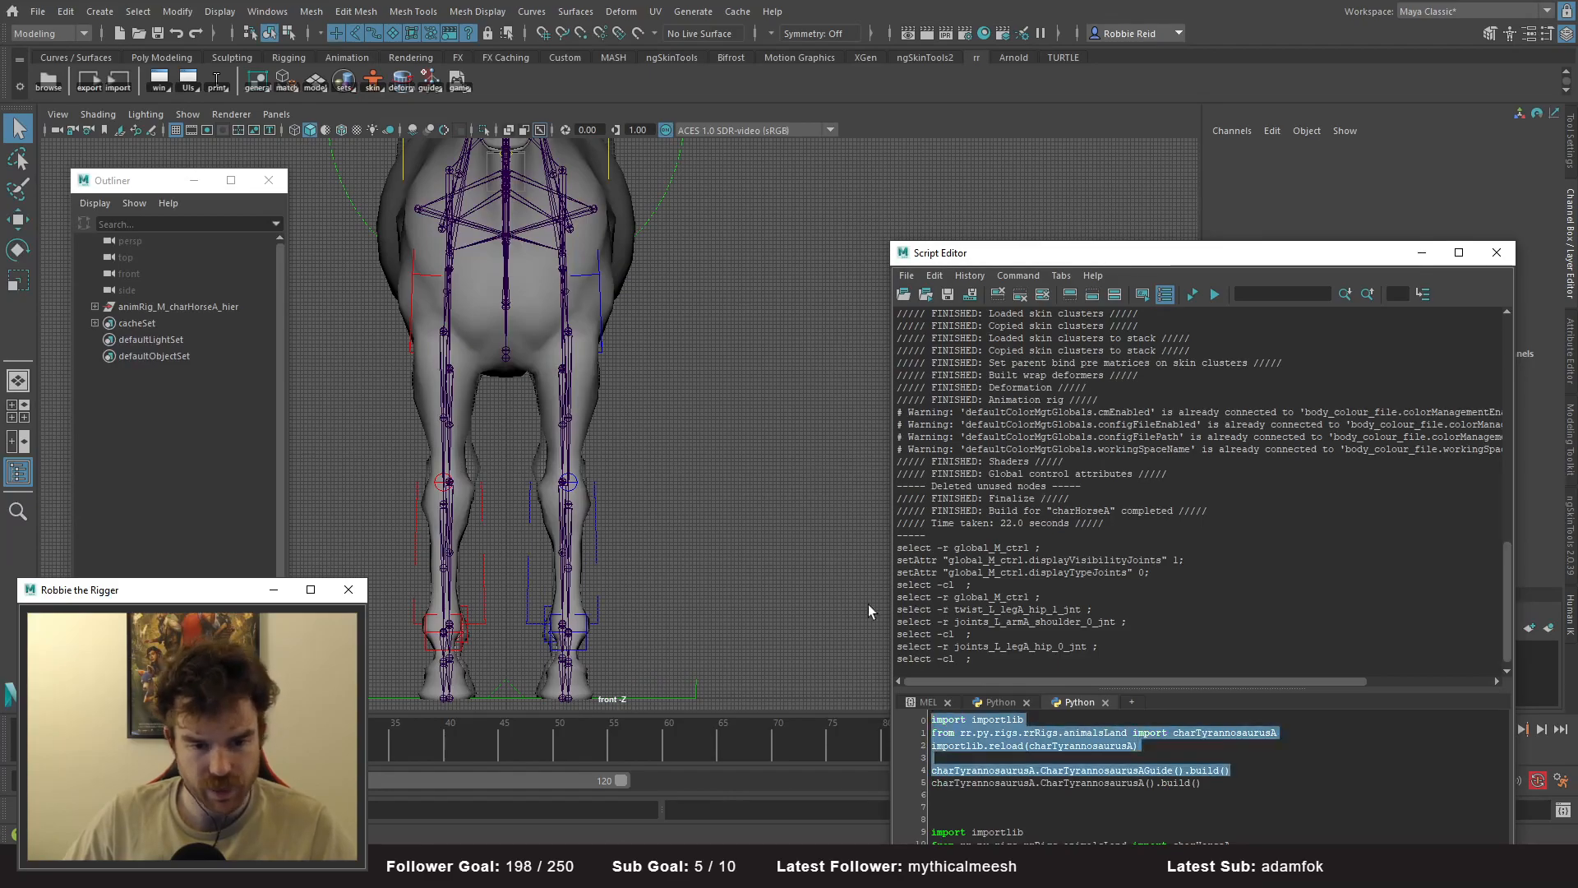
pyautogui.hotkey('ctrl', 'Return')
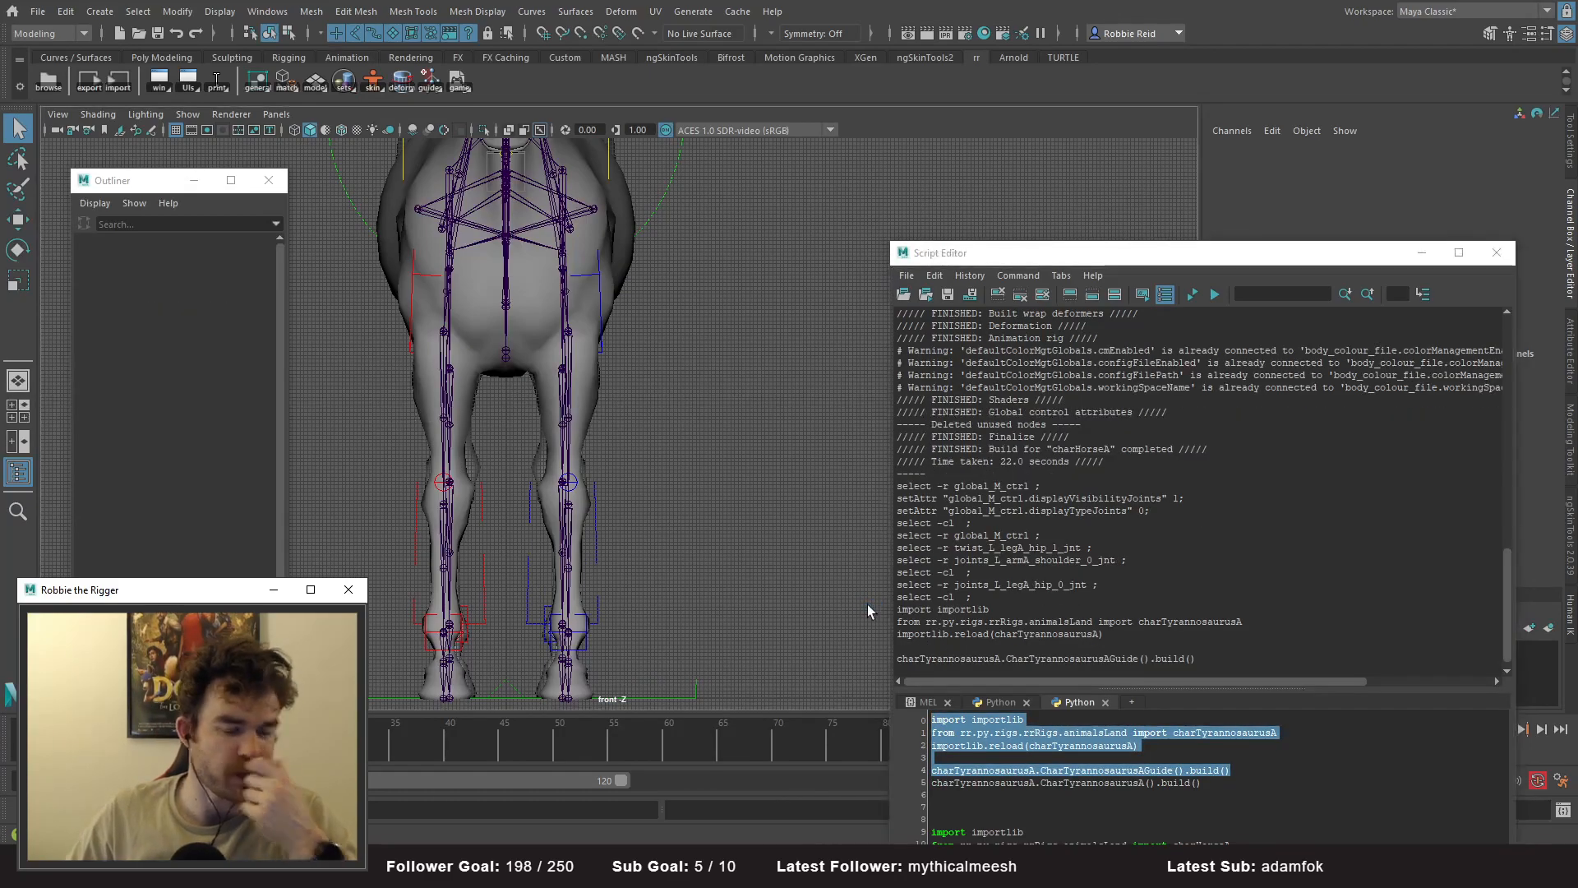
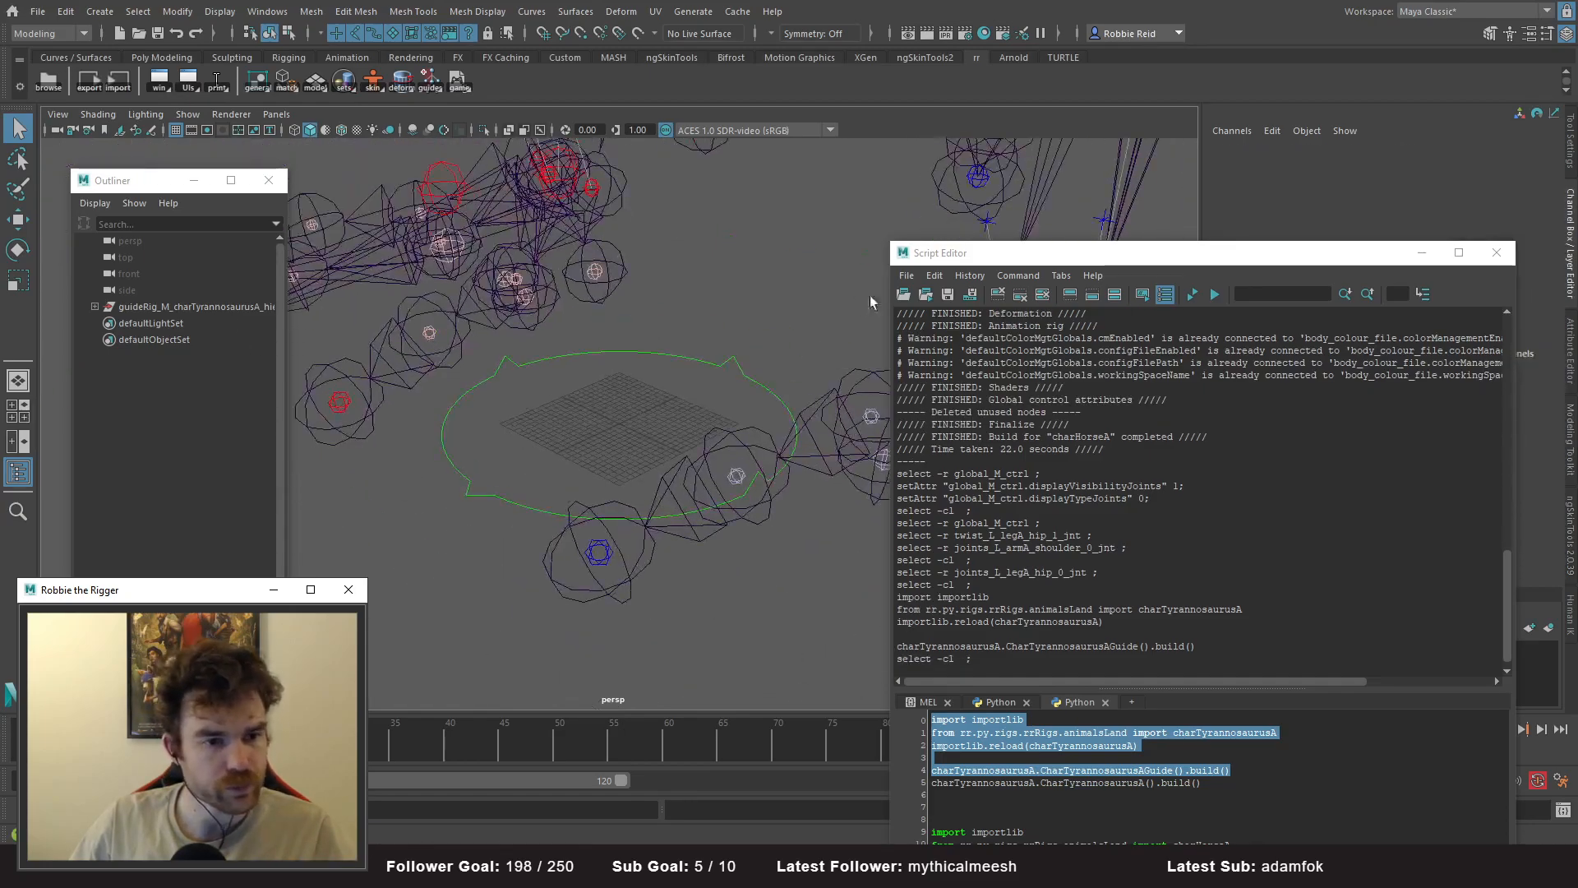
# - Move the Script Editor clear of the tyrannosaurus guide and frame its left knee joint in the perspective view
pyautogui.moveTo(1056, 264); pyautogui.dragTo(1112, 691)
pyautogui.scroll(-10, 1054, 567)
pyautogui.keyDown('alt'); pyautogui.moveTo(765, 448); pyautogui.dragTo(646, 282); pyautogui.keyUp('alt')
pyautogui.keyDown('alt'); pyautogui.moveTo(699, 493); pyautogui.dragTo(818, 506); pyautogui.keyUp('alt')
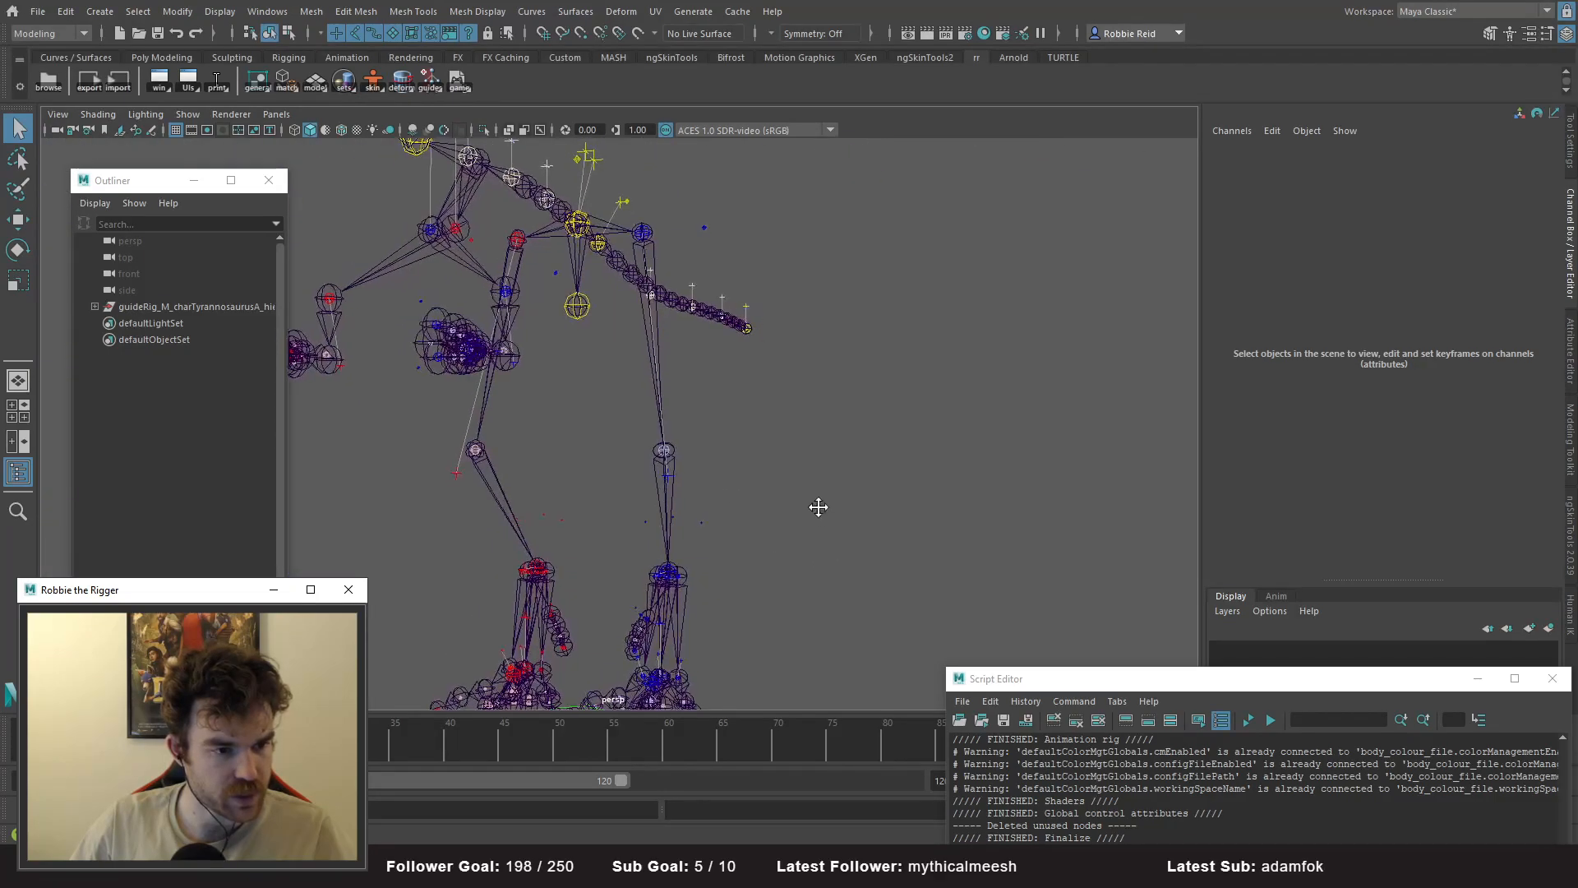
pyautogui.click(670, 482)
pyautogui.press('f')
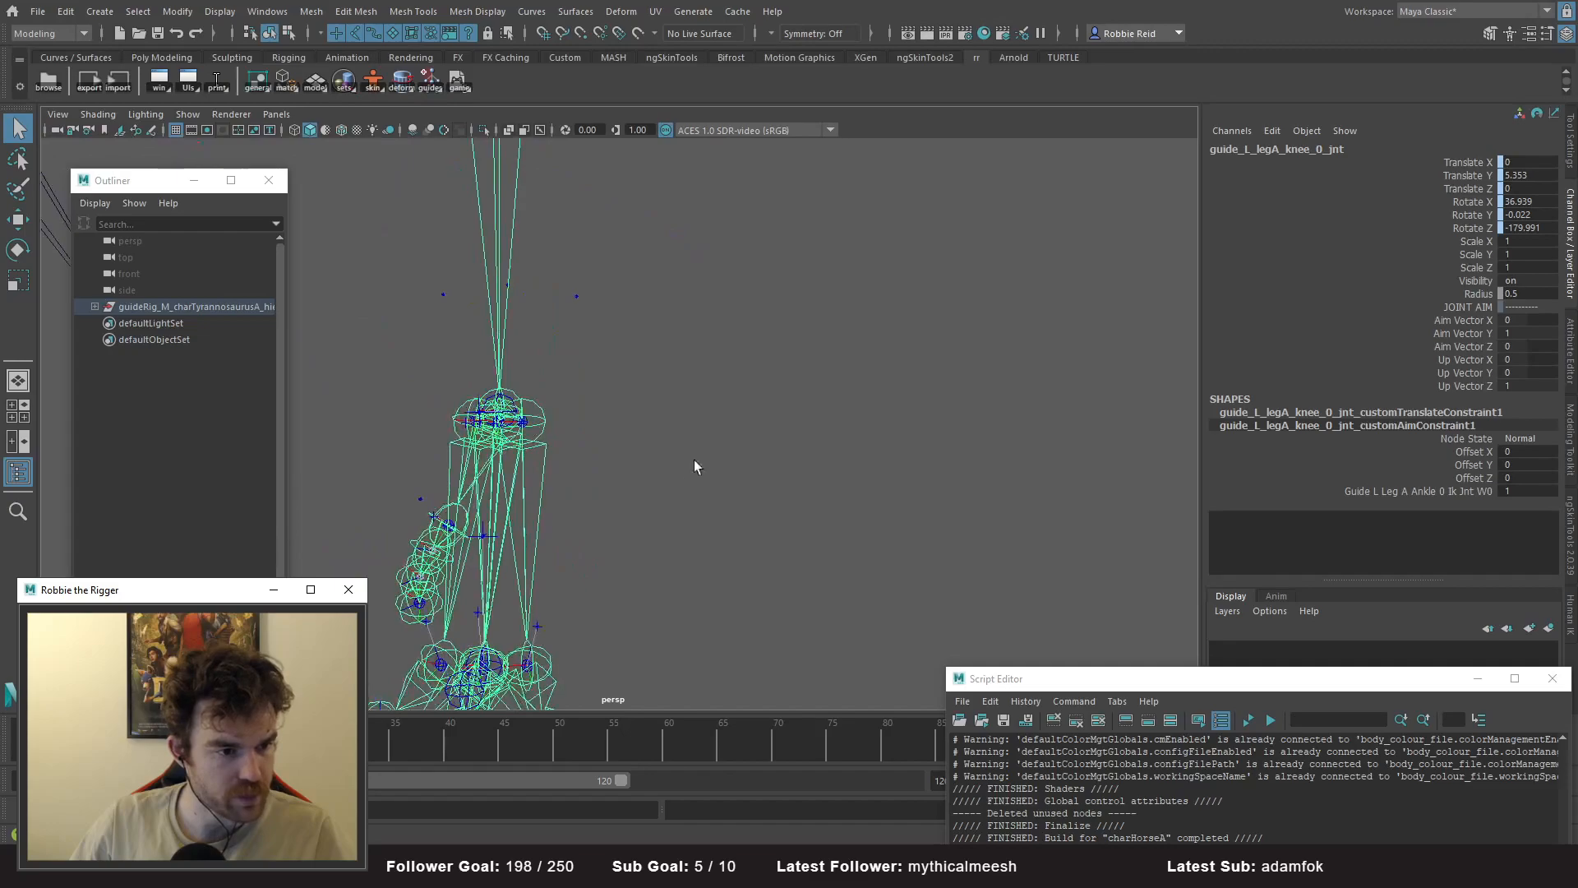
# - Try moving the left leg's ankle base control sideways along X, then undo the move
pyautogui.click(828, 565)
pyautogui.click(540, 372)
pyautogui.keyDown('alt'); pyautogui.moveTo(638, 398); pyautogui.dragTo(680, 486, button='right'); pyautogui.keyUp('alt')
pyautogui.press('w')
pyautogui.keyDown('alt'); pyautogui.moveTo(680, 486); pyautogui.dragTo(680, 454); pyautogui.keyUp('alt')
pyautogui.keyDown('alt'); pyautogui.moveTo(680, 454); pyautogui.dragTo(744, 461, button='middle'); pyautogui.keyUp('alt')
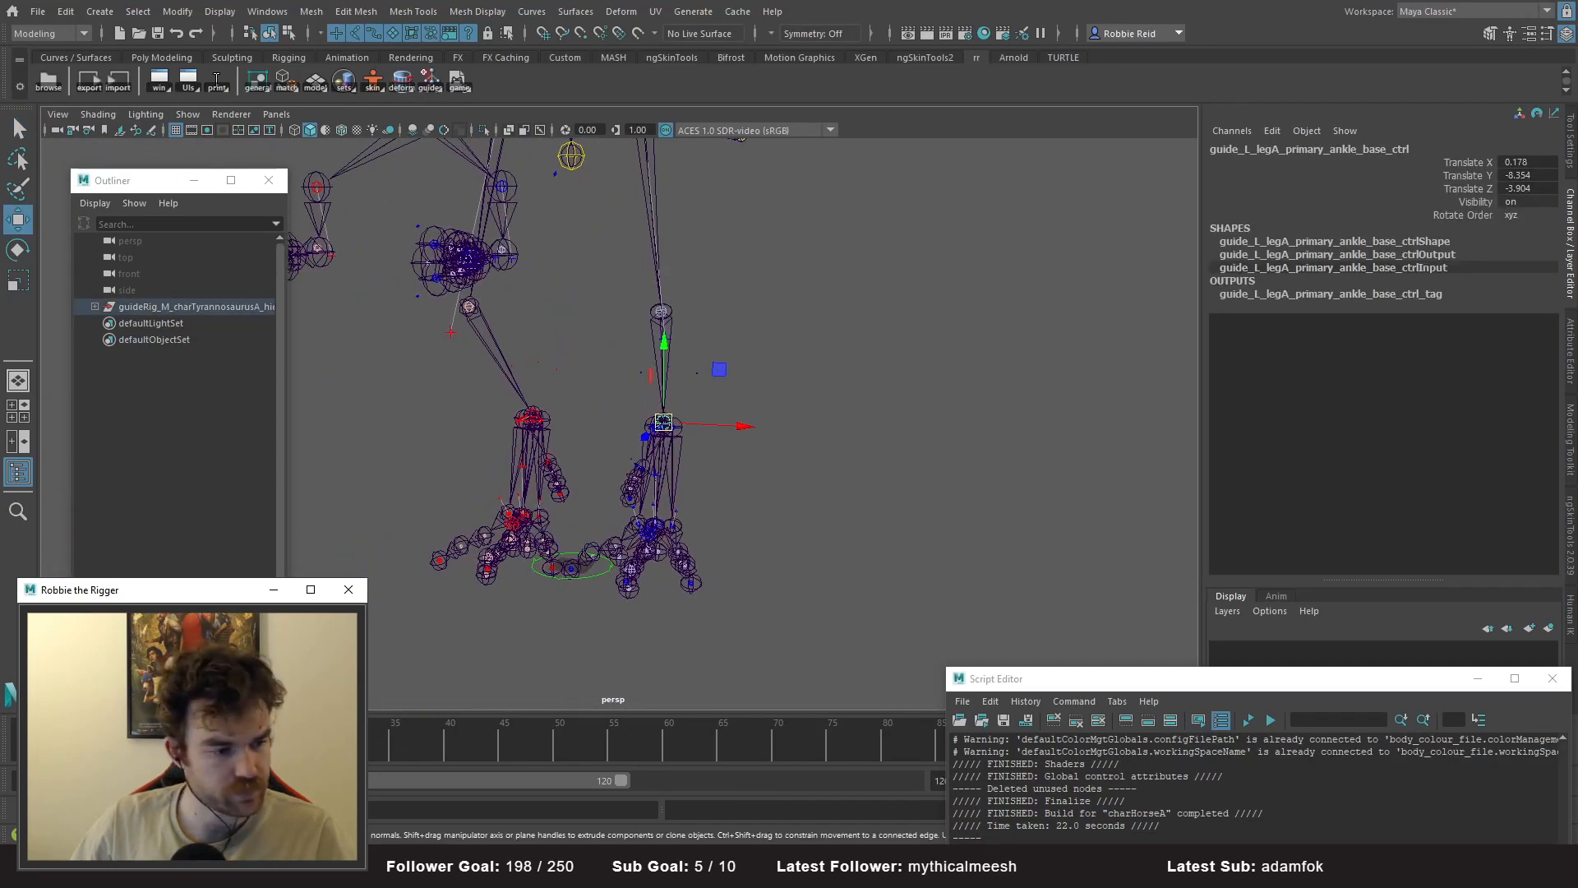
pyautogui.scroll(3, 752, 452)
pyautogui.moveTo(743, 429); pyautogui.dragTo(636, 386)
pyautogui.hotkey('ctrl', 'z')
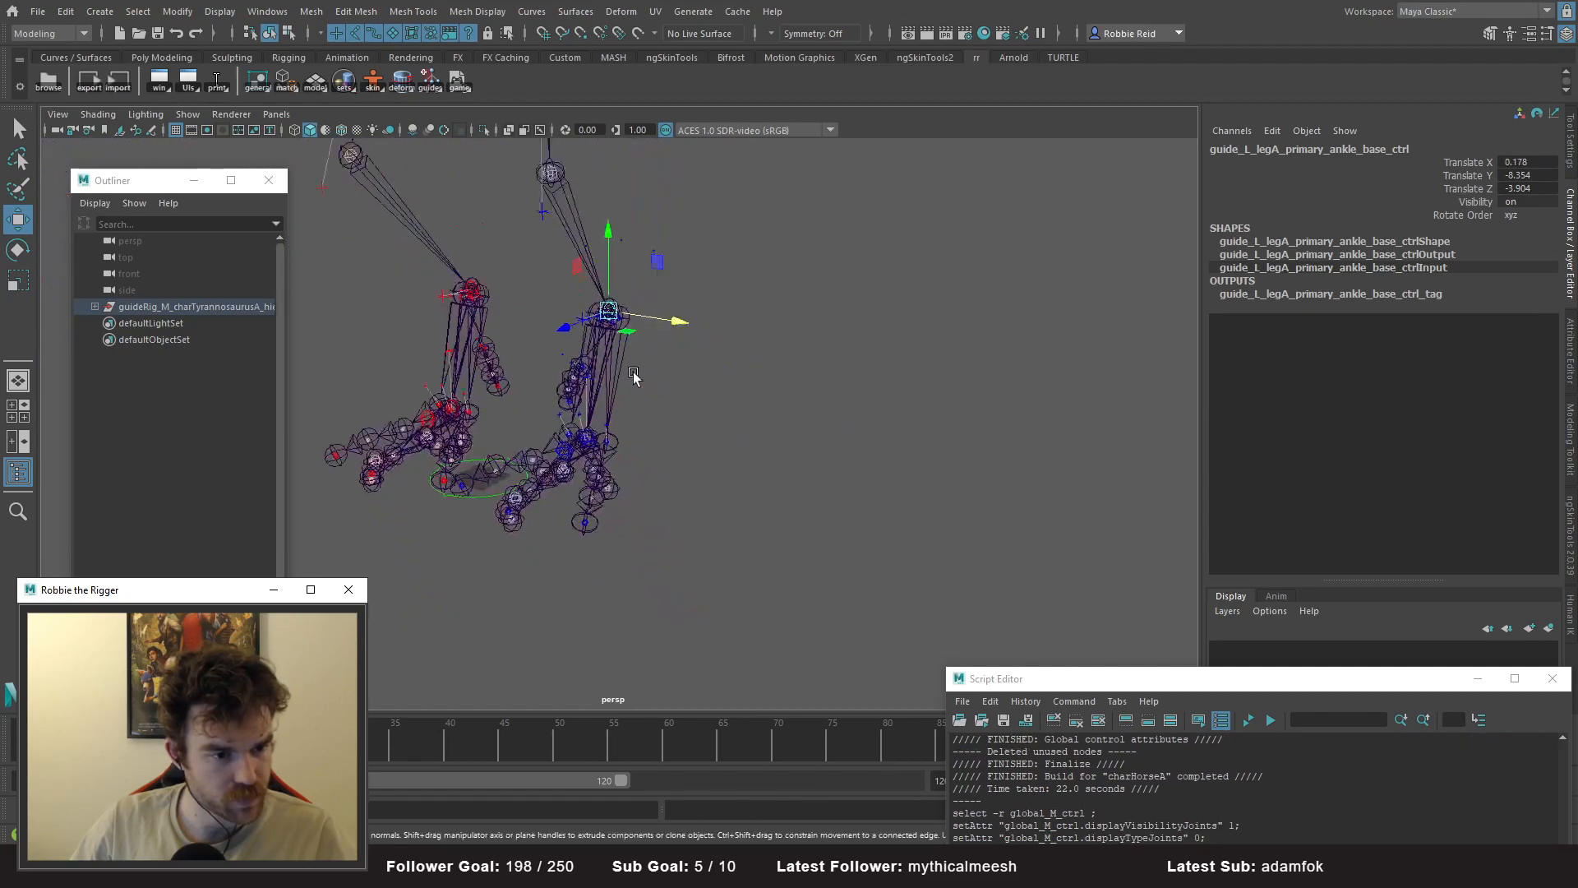
# - Select the left leg's ball base control, try moving it sideways along X, and undo the move
pyautogui.keyDown('alt'); pyautogui.moveTo(636, 386); pyautogui.dragTo(722, 485, button='right'); pyautogui.keyUp('alt')
pyautogui.keyDown('alt'); pyautogui.moveTo(723, 485); pyautogui.dragTo(793, 474, button='middle'); pyautogui.keyUp('alt')
pyautogui.click(581, 430)
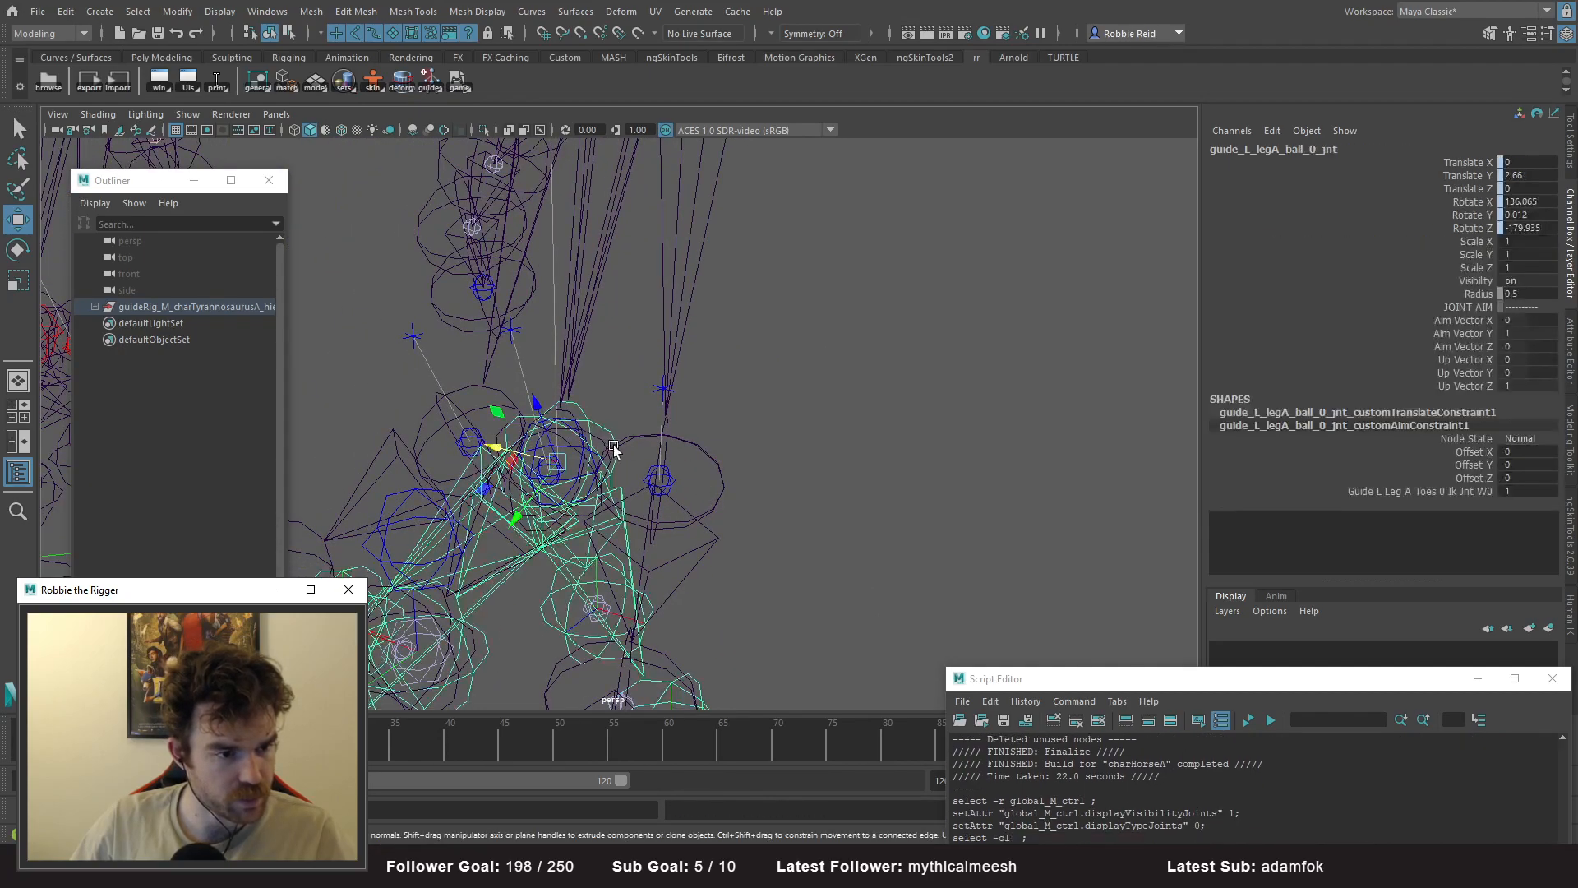
pyautogui.keyDown('alt'); pyautogui.moveTo(617, 451); pyautogui.dragTo(573, 536, button='right'); pyautogui.keyUp('alt')
pyautogui.click(561, 496)
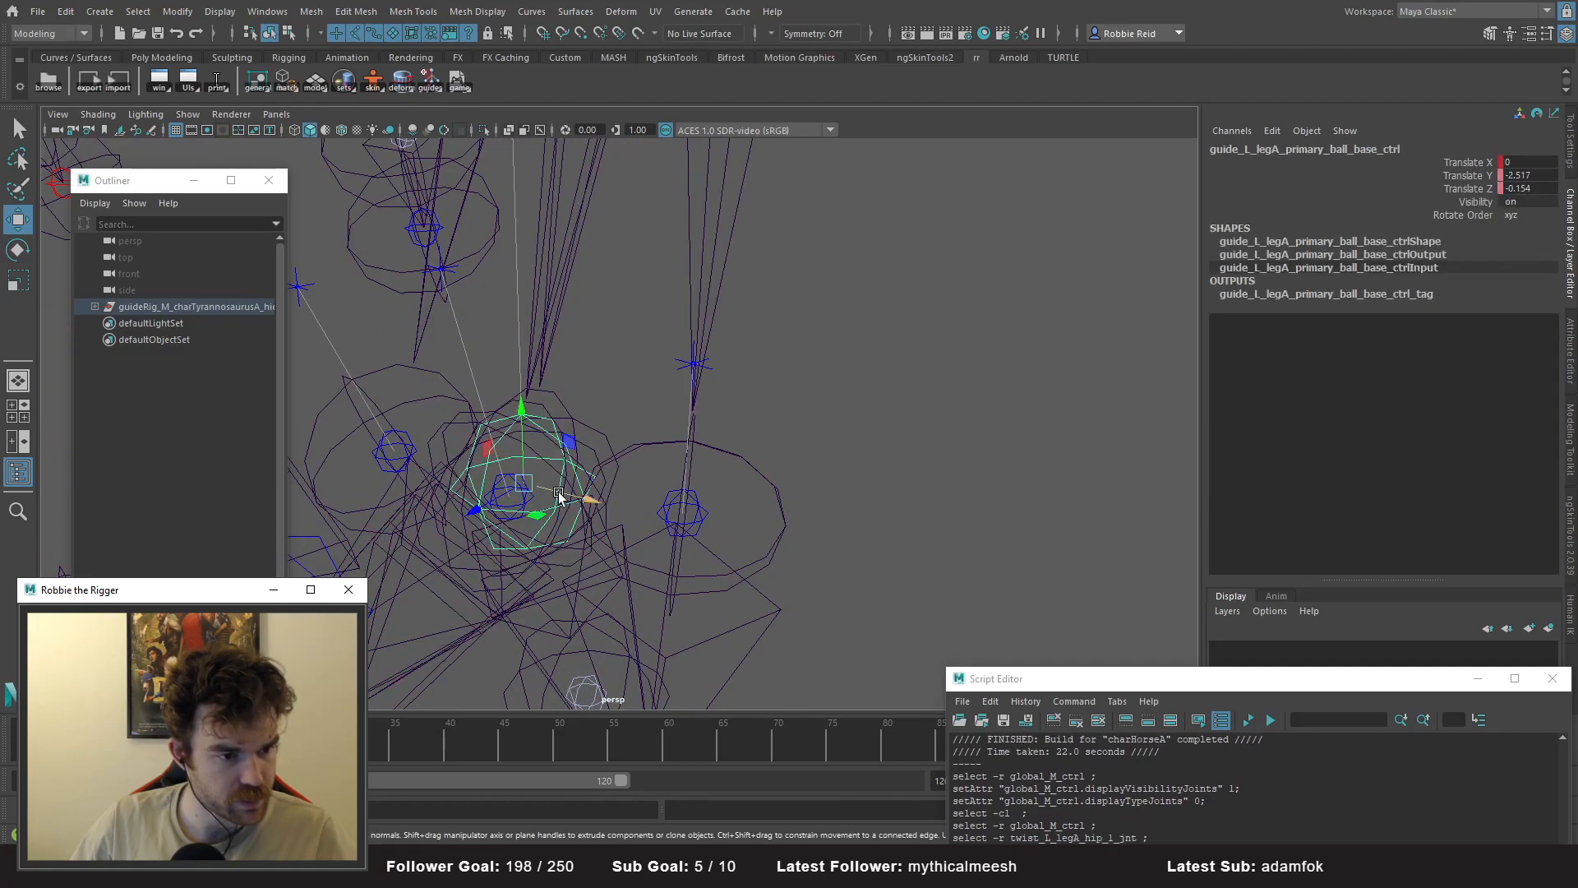
pyautogui.scroll(-5, 625, 469)
pyautogui.moveTo(682, 451); pyautogui.dragTo(547, 433)
pyautogui.hotkey('ctrl', 'z')
# - Test how the left foot responds to moving the ball base control up and back in the YZ plane
pyautogui.keyDown('alt'); pyautogui.moveTo(549, 433); pyautogui.dragTo(695, 395); pyautogui.keyUp('alt')
pyautogui.moveTo(770, 411); pyautogui.dragTo(769, 412, button='middle')
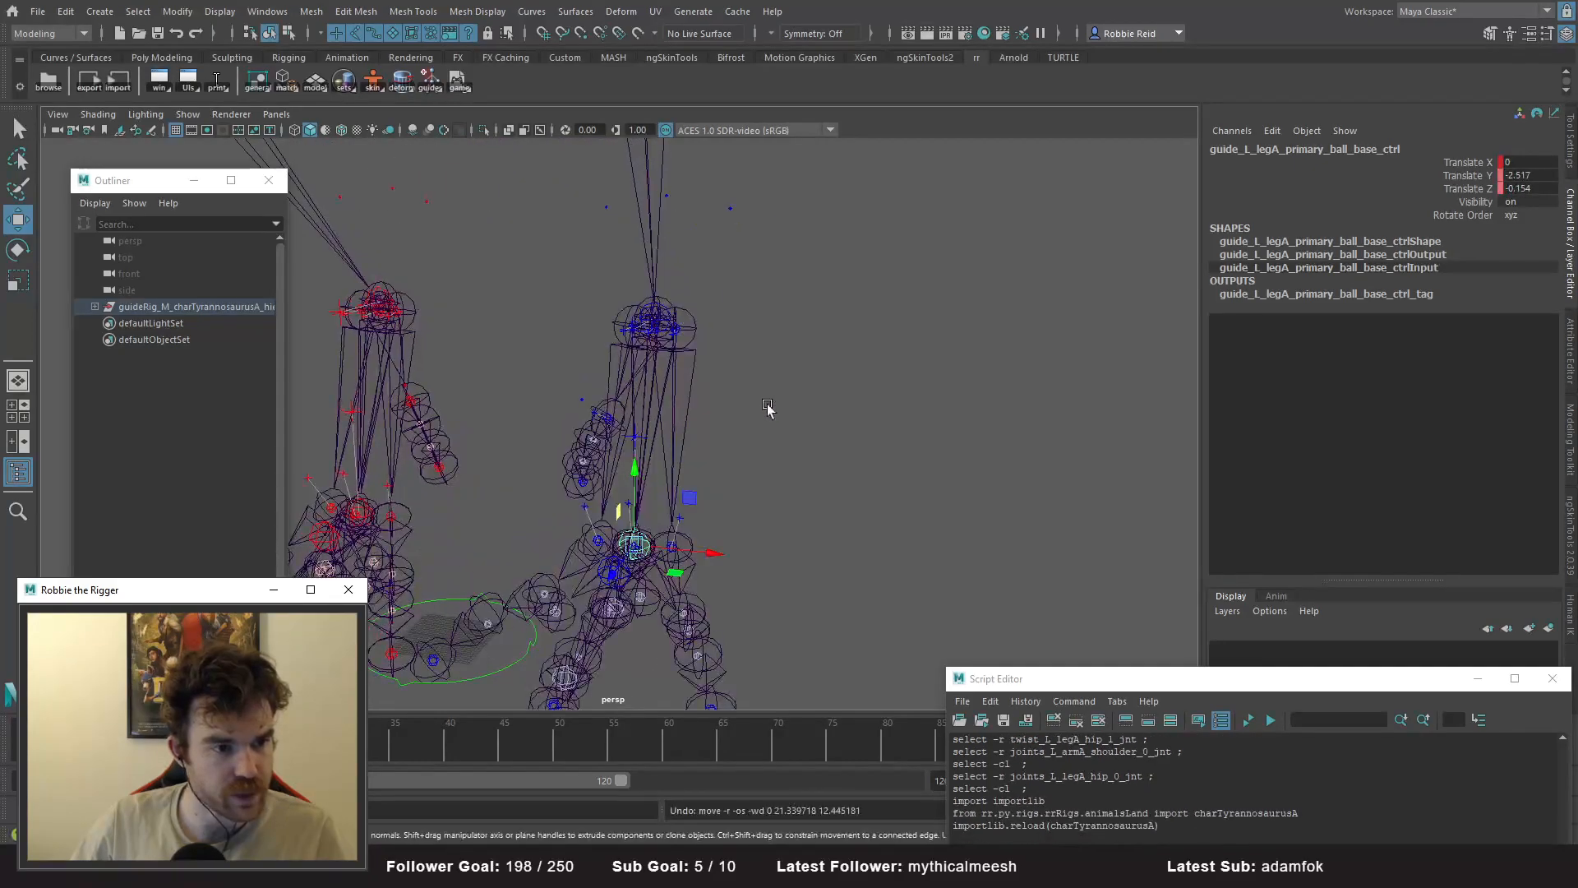
pyautogui.keyDown('alt'); pyautogui.moveTo(769, 413); pyautogui.dragTo(649, 402); pyautogui.keyUp('alt')
pyautogui.keyDown('alt'); pyautogui.moveTo(648, 402); pyautogui.dragTo(699, 461, button='right'); pyautogui.keyUp('alt')
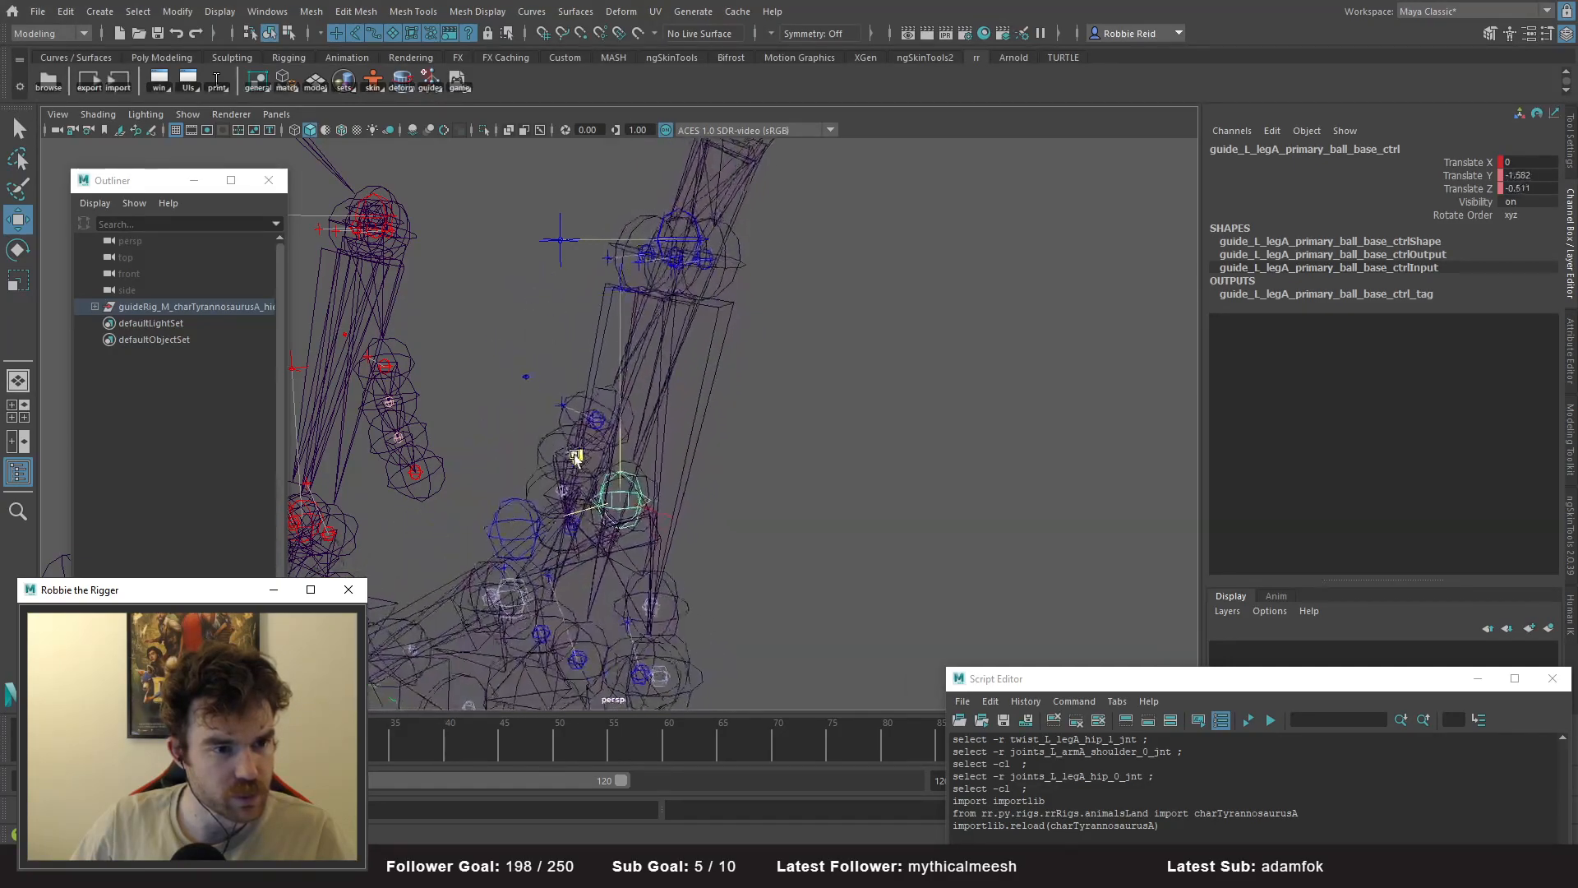
pyautogui.moveTo(606, 496); pyautogui.dragTo(676, 454)
# - Select the left leg's settings control and set its Tertiary Vis to 1
pyautogui.keyDown('alt'); pyautogui.moveTo(676, 454); pyautogui.dragTo(596, 344); pyautogui.keyUp('alt')
pyautogui.keyDown('alt'); pyautogui.moveTo(596, 338); pyautogui.dragTo(591, 210, button='right'); pyautogui.keyUp('alt')
pyautogui.keyDown('alt'); pyautogui.moveTo(591, 210); pyautogui.dragTo(691, 332); pyautogui.keyUp('alt')
pyautogui.keyDown('alt'); pyautogui.moveTo(691, 332); pyautogui.dragTo(731, 460, button='middle'); pyautogui.keyUp('alt')
pyautogui.keyDown('alt'); pyautogui.moveTo(731, 461); pyautogui.dragTo(753, 461); pyautogui.keyUp('alt')
pyautogui.moveTo(723, 238); pyautogui.dragTo(773, 276)
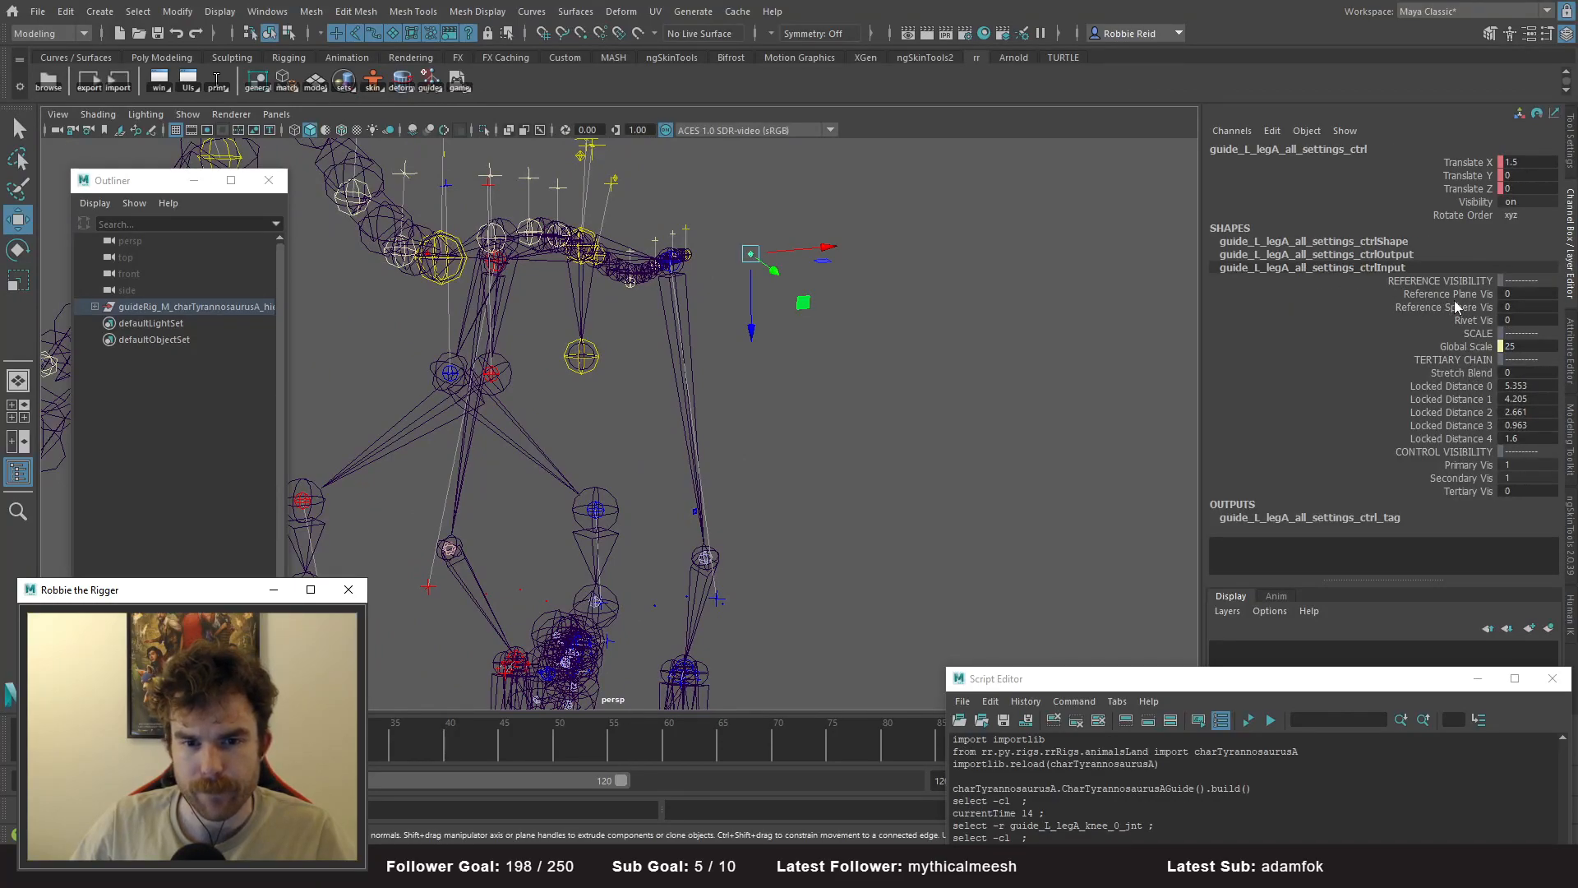
pyautogui.click(1468, 492)
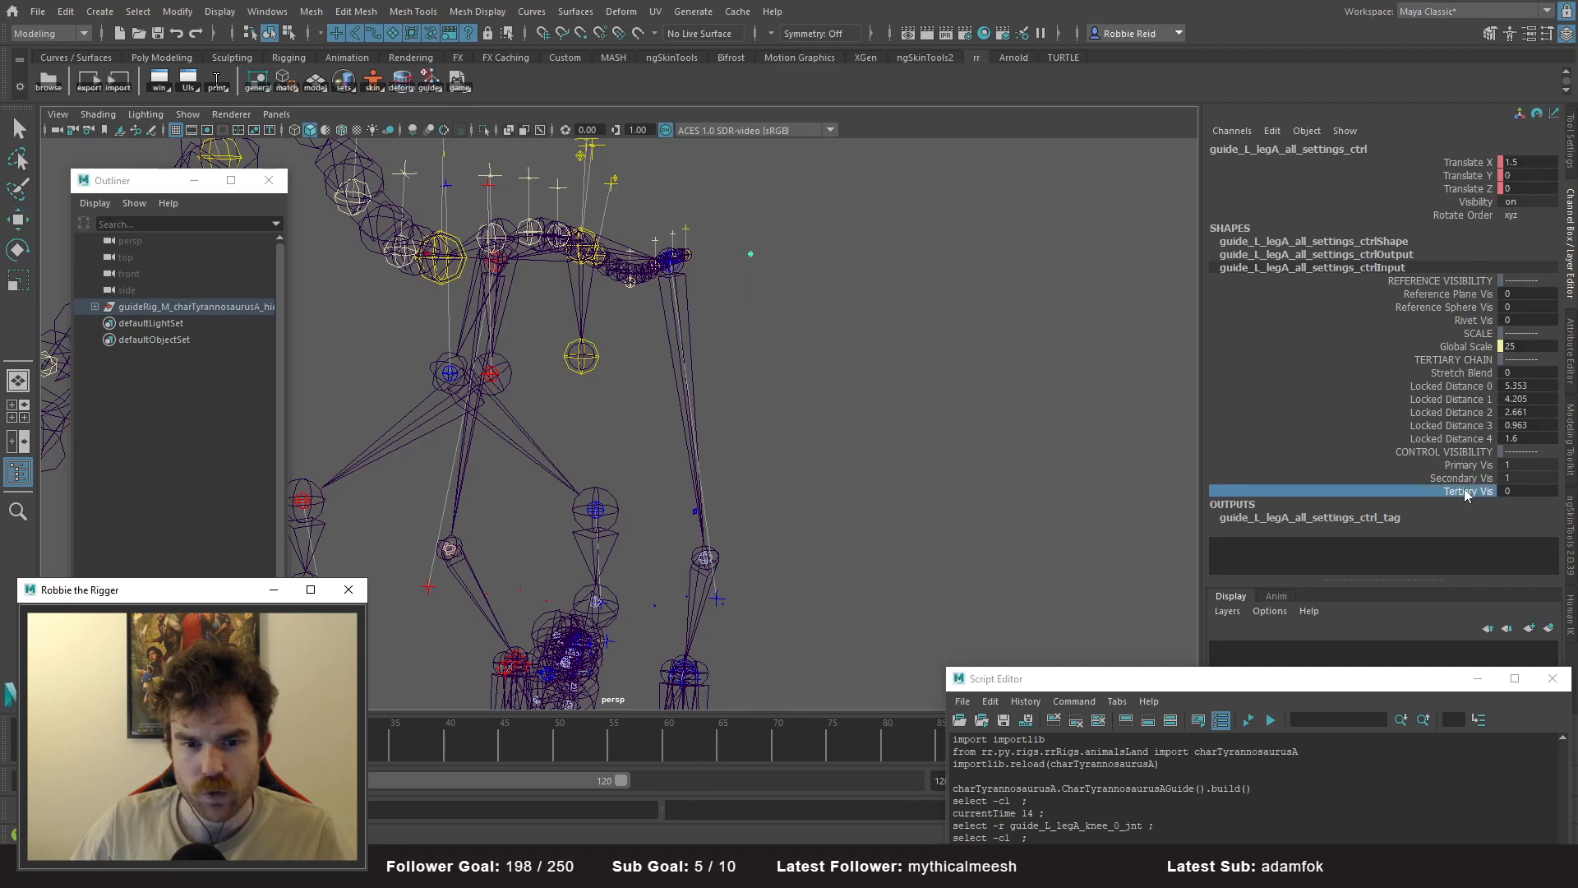
pyautogui.moveTo(613, 352); pyautogui.dragTo(652, 353, button='middle')
# - Examine the controls around the left ankle and foot, and select the left ball joint
pyautogui.keyDown('alt'); pyautogui.moveTo(652, 353); pyautogui.dragTo(654, 395); pyautogui.keyUp('alt')
pyautogui.keyDown('alt'); pyautogui.moveTo(654, 394); pyautogui.dragTo(837, 476, button='right'); pyautogui.keyUp('alt')
pyautogui.keyDown('alt'); pyautogui.moveTo(837, 473); pyautogui.dragTo(751, 448); pyautogui.keyUp('alt')
pyautogui.keyDown('alt'); pyautogui.moveTo(750, 447); pyautogui.dragTo(599, 200, button='middle'); pyautogui.keyUp('alt')
pyautogui.keyDown('alt'); pyautogui.moveTo(599, 200); pyautogui.dragTo(673, 349); pyautogui.keyUp('alt')
pyautogui.keyDown('alt'); pyautogui.moveTo(674, 349); pyautogui.dragTo(692, 222, button='middle'); pyautogui.keyUp('alt')
pyautogui.keyDown('alt'); pyautogui.moveTo(692, 222); pyautogui.dragTo(777, 452, button='right'); pyautogui.keyUp('alt')
pyautogui.keyDown('alt'); pyautogui.moveTo(777, 452); pyautogui.dragTo(698, 324); pyautogui.keyUp('alt')
pyautogui.keyDown('alt'); pyautogui.moveTo(698, 324); pyautogui.dragTo(805, 185, button='middle'); pyautogui.keyUp('alt')
pyautogui.keyDown('alt'); pyautogui.moveTo(805, 184); pyautogui.dragTo(700, 545); pyautogui.keyUp('alt')
pyautogui.click(652, 595)
pyautogui.press('w')
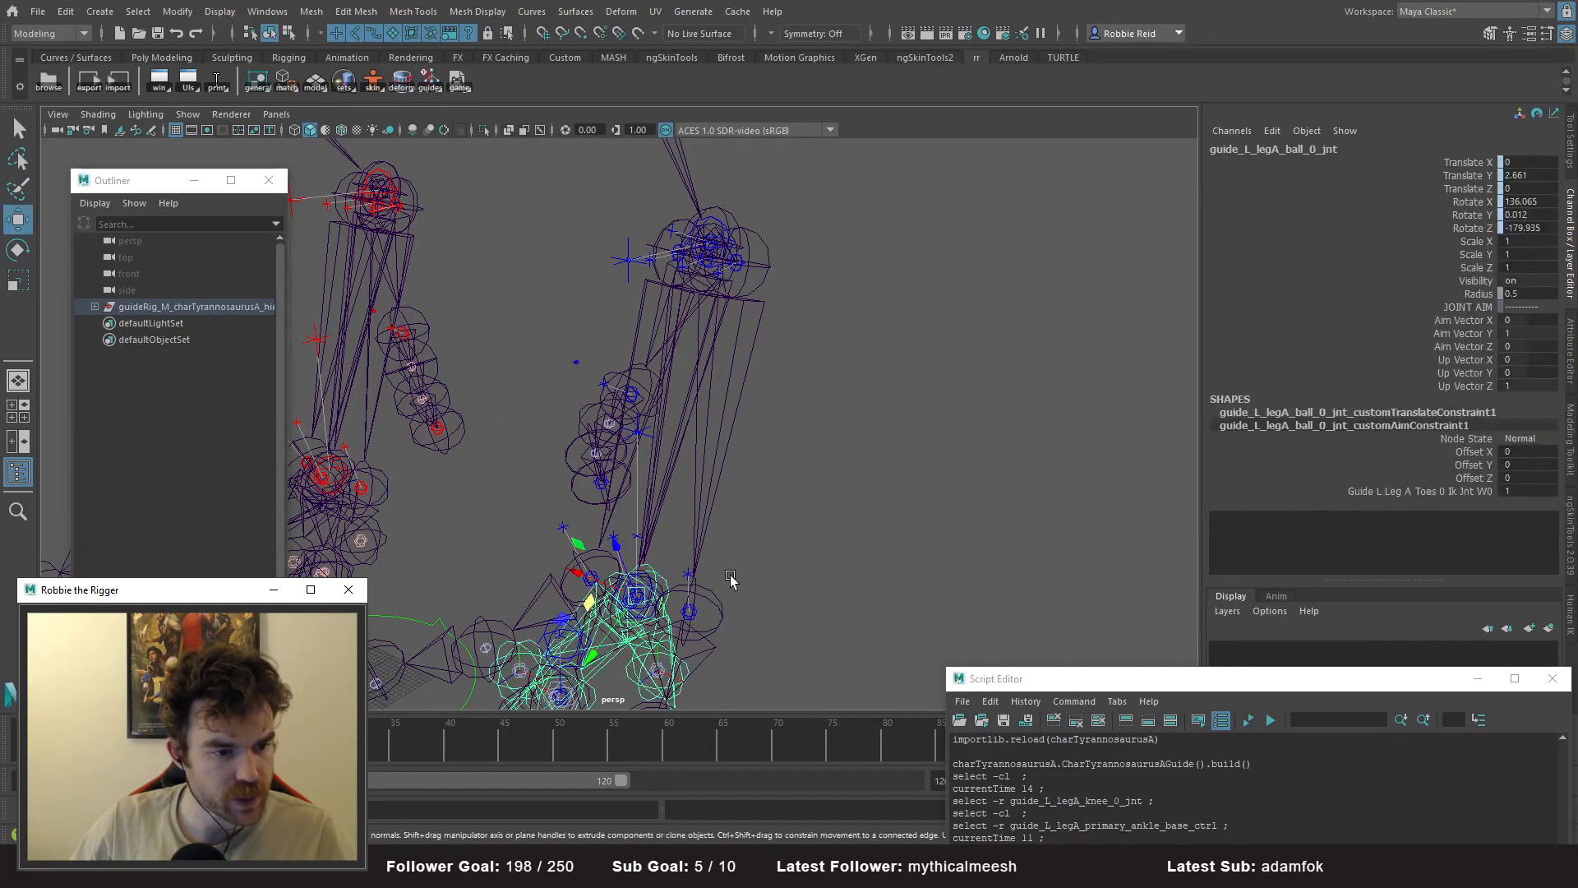
# - Select the left leg's ball base control, try moving it freely in all axes, and undo the move
pyautogui.keyDown('alt'); pyautogui.moveTo(731, 580); pyautogui.dragTo(804, 356, button='middle'); pyautogui.keyUp('alt')
pyautogui.keyDown('alt'); pyautogui.moveTo(804, 356); pyautogui.dragTo(997, 414, button='right'); pyautogui.keyUp('alt')
pyautogui.click(808, 303)
pyautogui.click(835, 298)
pyautogui.keyDown('alt'); pyautogui.moveTo(835, 298); pyautogui.dragTo(559, 352, button='right'); pyautogui.keyUp('alt')
pyautogui.keyDown('alt'); pyautogui.moveTo(559, 352); pyautogui.dragTo(550, 458, button='middle'); pyautogui.keyUp('alt')
pyautogui.moveTo(671, 501); pyautogui.dragTo(712, 457)
pyautogui.keyDown('alt'); pyautogui.moveTo(756, 420); pyautogui.dragTo(630, 380); pyautogui.keyUp('alt')
pyautogui.hotkey('ctrl', 'z')
# - Set the guide's joint radius to 0.01 with the Joint Radius UI and clear the selection
pyautogui.keyDown('alt'); pyautogui.moveTo(740, 316); pyautogui.dragTo(701, 363, button='middle'); pyautogui.keyUp('alt')
pyautogui.keyDown('alt'); pyautogui.moveTo(701, 362); pyautogui.dragTo(756, 337); pyautogui.keyUp('alt')
pyautogui.keyDown('alt'); pyautogui.moveTo(756, 337); pyautogui.dragTo(630, 285, button='right'); pyautogui.keyUp('alt')
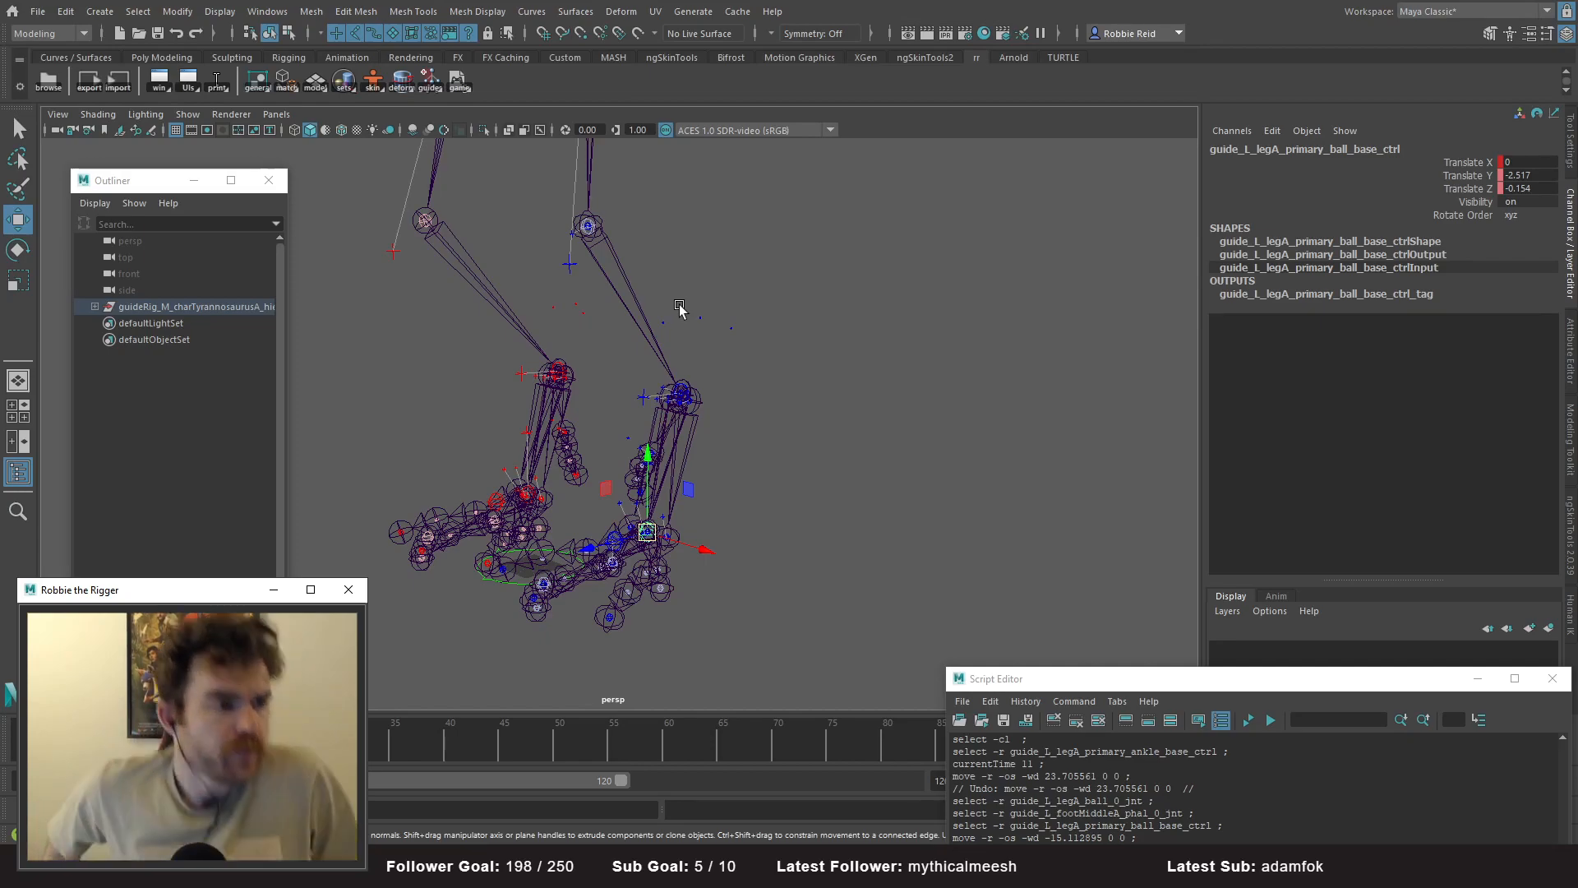
pyautogui.keyDown('alt'); pyautogui.moveTo(919, 384); pyautogui.dragTo(648, 418); pyautogui.keyUp('alt')
pyautogui.rightClick(189, 79)
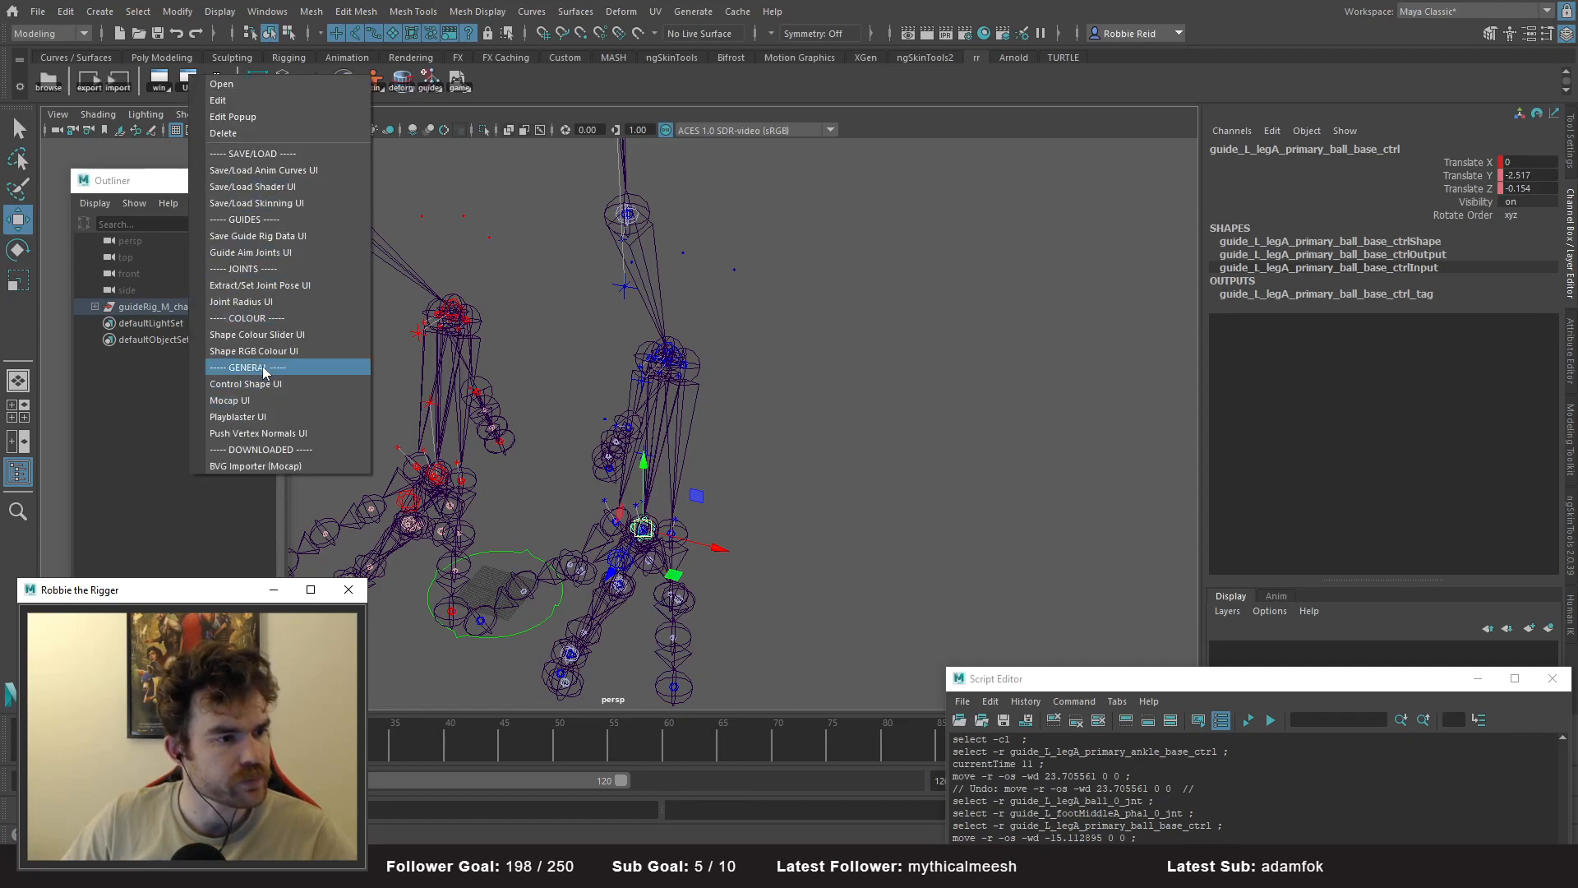
pyautogui.click(255, 303)
pyautogui.moveTo(736, 391); pyautogui.dragTo(1000, 244)
pyautogui.click(996, 287)
pyautogui.click(806, 403)
# - Select the left leg's hip up control and examine how the hip, knee and ankle line up
pyautogui.keyDown('alt'); pyautogui.moveTo(806, 403); pyautogui.dragTo(437, 445); pyautogui.keyUp('alt')
pyautogui.click(681, 406)
pyautogui.moveTo(131, 744); pyautogui.dragTo(49, 744)
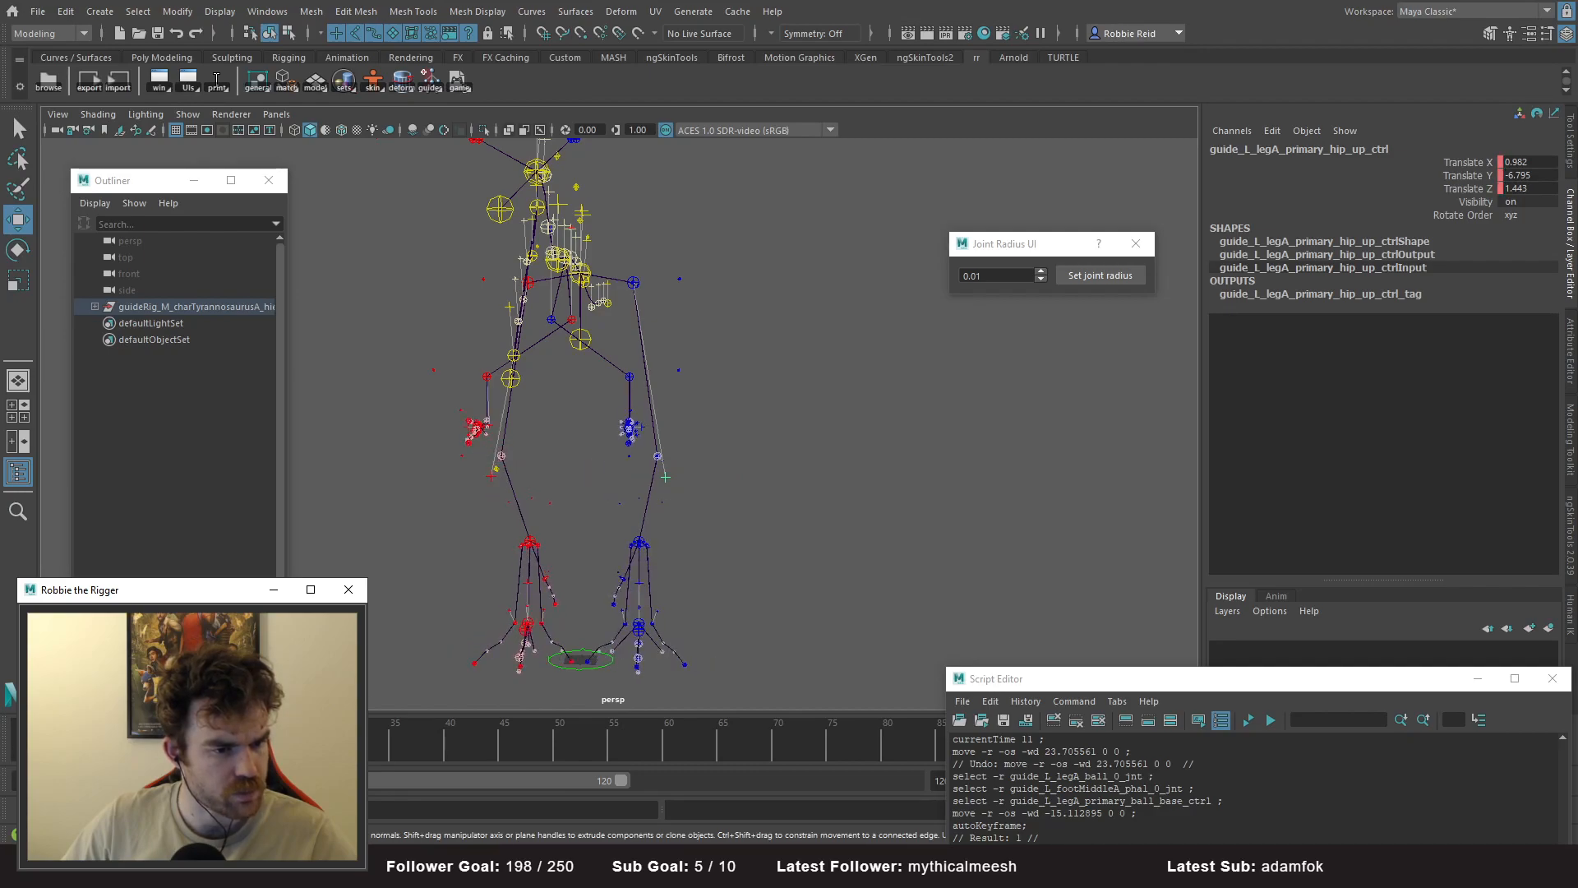
pyautogui.keyDown('alt'); pyautogui.moveTo(567, 520); pyautogui.dragTo(649, 500); pyautogui.keyUp('alt')
pyautogui.keyDown('alt'); pyautogui.moveTo(607, 364); pyautogui.dragTo(583, 326, button='middle'); pyautogui.keyUp('alt')
pyautogui.keyDown('alt'); pyautogui.moveTo(583, 327); pyautogui.dragTo(705, 346); pyautogui.keyUp('alt')
pyautogui.keyDown('alt'); pyautogui.moveTo(705, 347); pyautogui.dragTo(757, 448, button='right'); pyautogui.keyUp('alt')
pyautogui.keyDown('alt'); pyautogui.moveTo(757, 448); pyautogui.dragTo(733, 486); pyautogui.keyUp('alt')
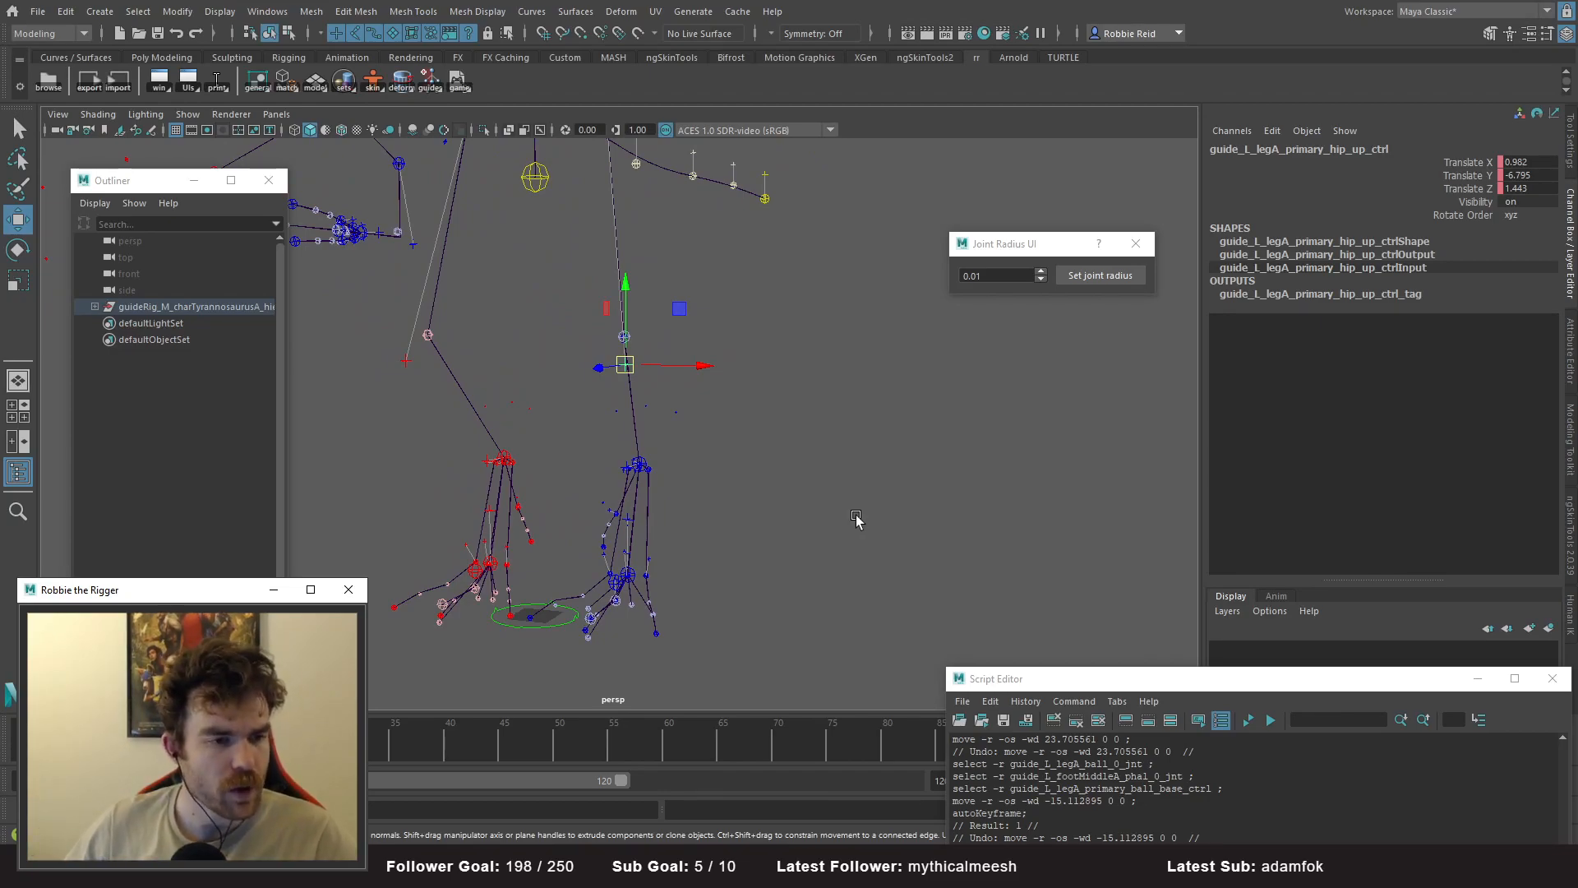
pyautogui.keyDown('alt'); pyautogui.moveTo(621, 325); pyautogui.dragTo(662, 477, button='middle'); pyautogui.keyUp('alt')
pyautogui.keyDown('alt'); pyautogui.moveTo(663, 477); pyautogui.dragTo(674, 476); pyautogui.keyUp('alt')
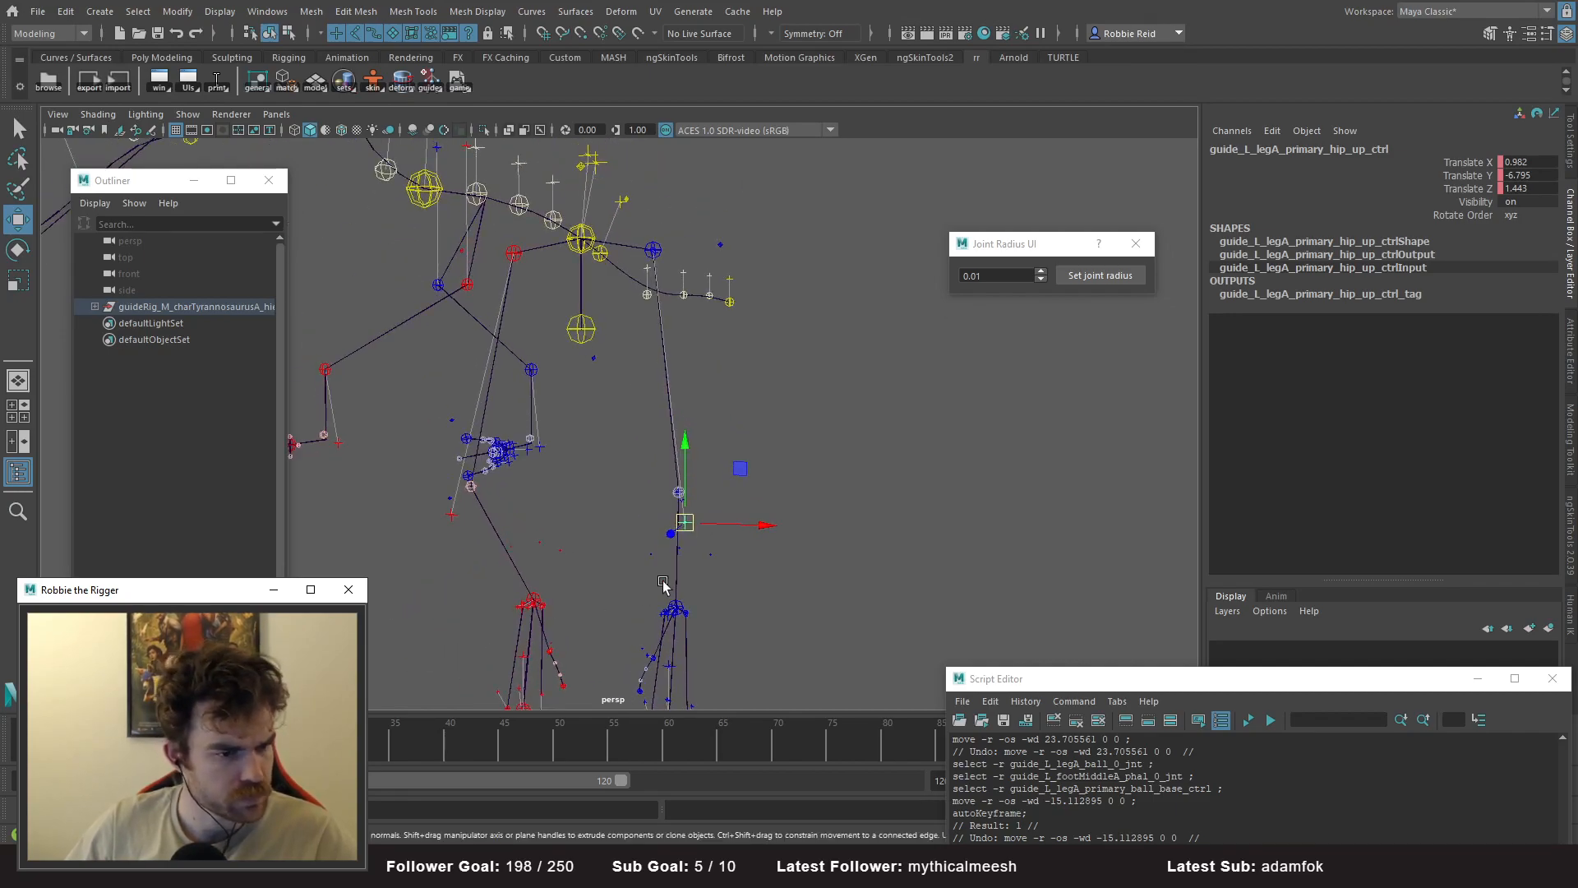
# - Try snapping the hip up control along X to the left hip joint in the perspective view, undoing each attempt
pyautogui.keyDown('alt'); pyautogui.moveTo(666, 584); pyautogui.dragTo(748, 556); pyautogui.keyUp('alt')
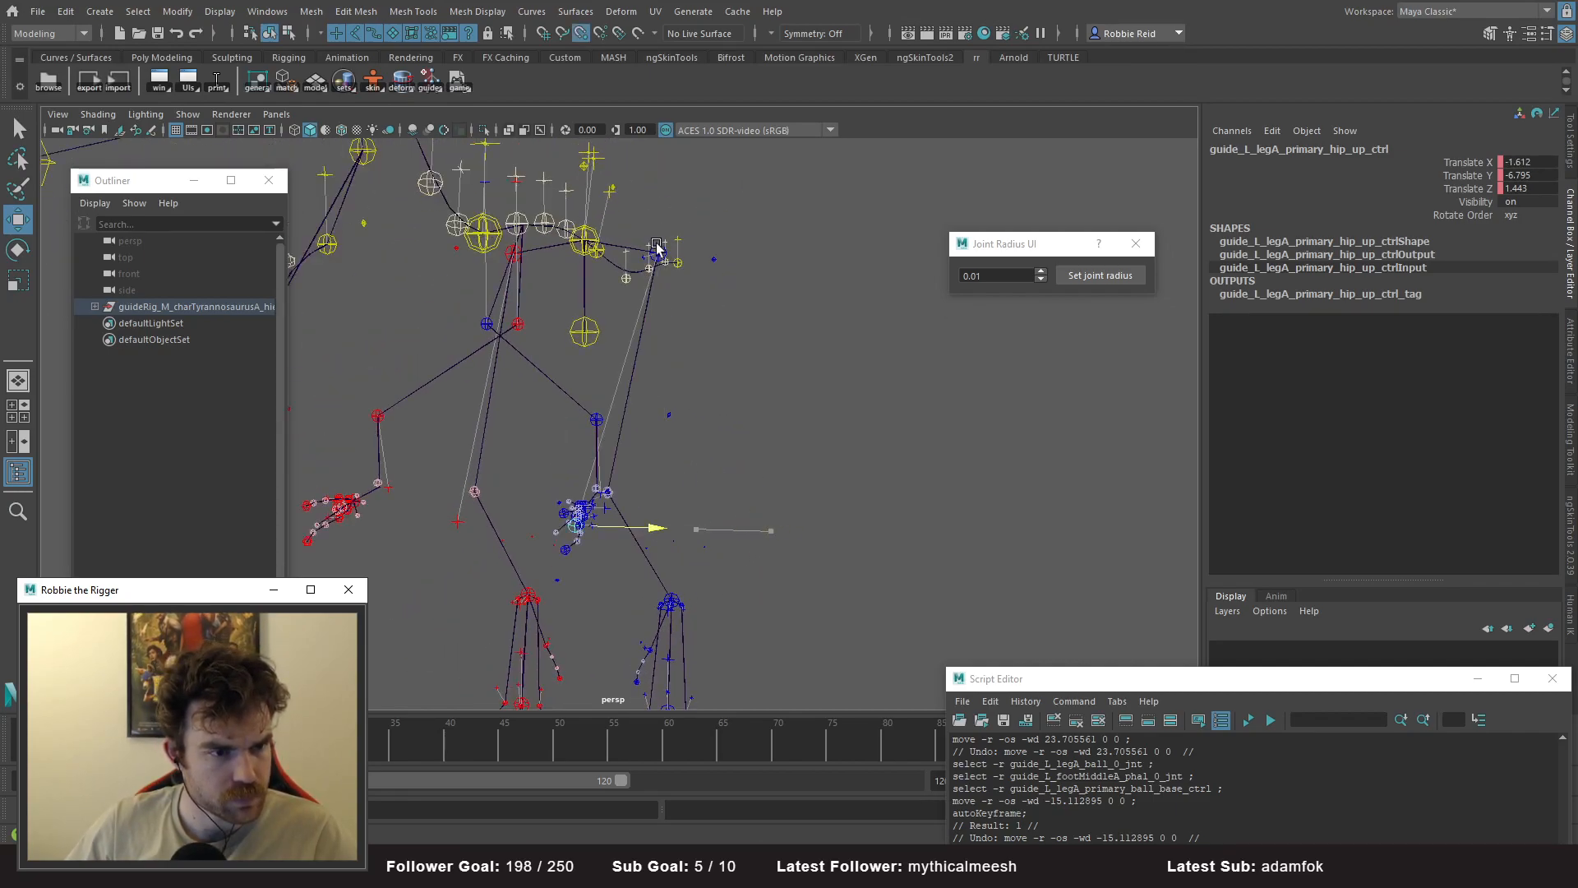
pyautogui.moveTo(651, 248); pyautogui.dragTo(661, 259)
pyautogui.hotkey('ctrl', 'z')
pyautogui.keyDown('alt'); pyautogui.moveTo(671, 534); pyautogui.dragTo(714, 527); pyautogui.keyUp('alt')
pyautogui.moveTo(625, 282); pyautogui.dragTo(658, 321)
pyautogui.hotkey('ctrl', 'z')
# - In the front view, snap the left leg's ankle base control along X to line up under the knee, at Translate X -0.024
pyautogui.keyDown('alt'); pyautogui.moveTo(659, 320); pyautogui.dragTo(796, 468, button='right'); pyautogui.keyUp('alt')
pyautogui.keyDown('alt'); pyautogui.moveTo(689, 427); pyautogui.dragTo(709, 396, button='middle'); pyautogui.keyUp('alt')
pyautogui.keyDown('alt'); pyautogui.moveTo(743, 369); pyautogui.dragTo(781, 461, button='right'); pyautogui.keyUp('alt')
pyautogui.click(763, 301)
pyautogui.press('space')
pyautogui.press('space')
pyautogui.press('f')
pyautogui.keyDown('alt'); pyautogui.moveTo(621, 574); pyautogui.dragTo(300, 210, button='right'); pyautogui.keyUp('alt')
pyautogui.keyDown('alt'); pyautogui.moveTo(562, 291); pyautogui.dragTo(588, 442, button='middle'); pyautogui.keyUp('alt')
pyautogui.keyDown('alt'); pyautogui.moveTo(580, 436); pyautogui.dragTo(411, 288, button='right'); pyautogui.keyUp('alt')
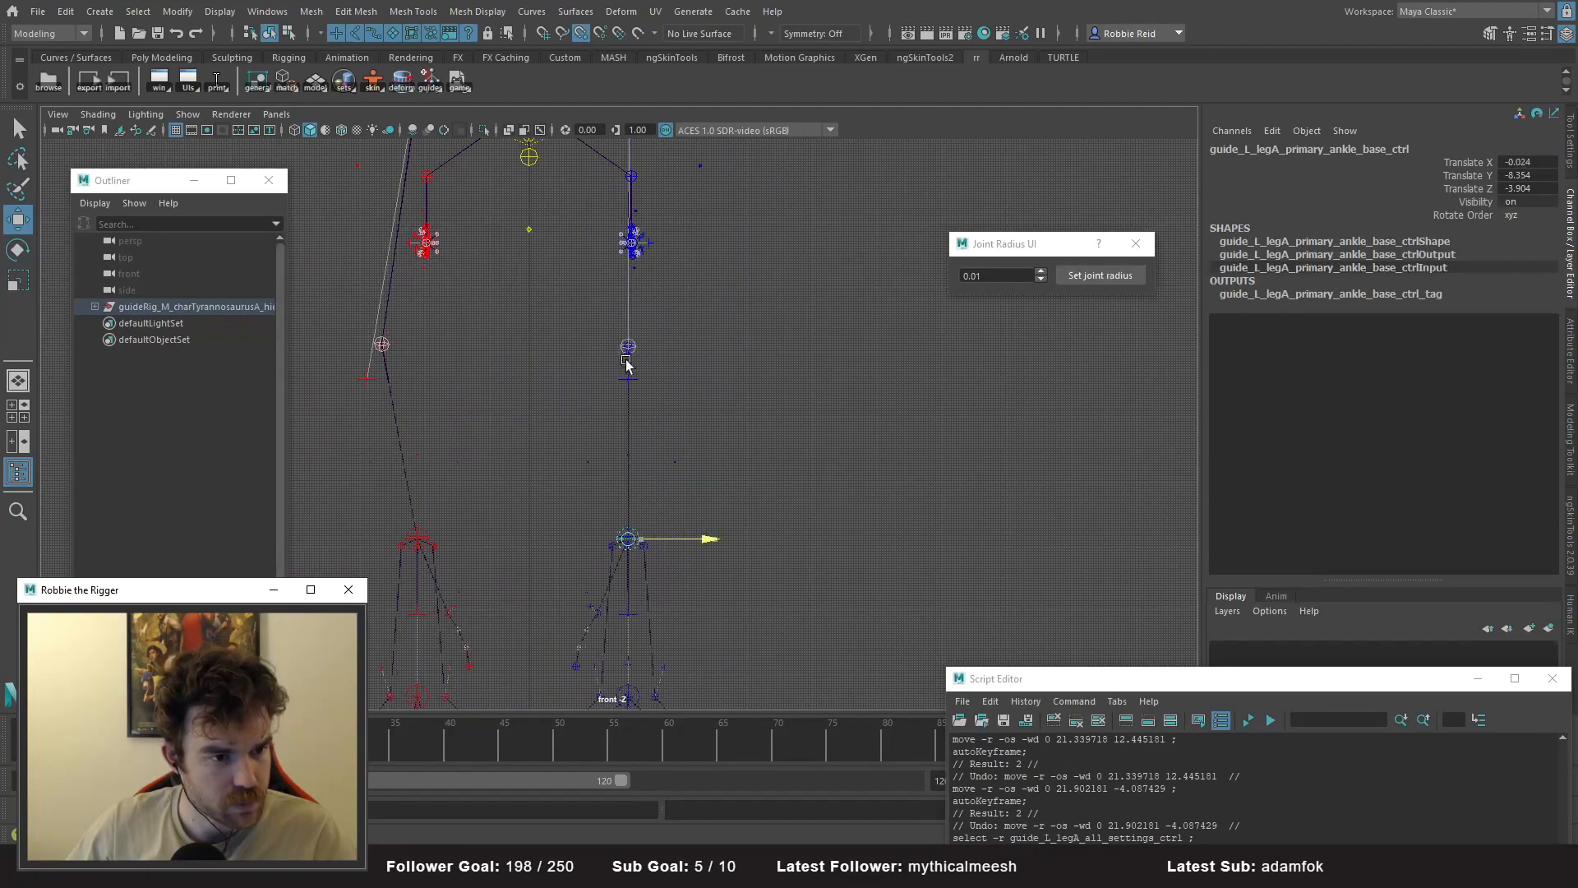
pyautogui.moveTo(626, 355); pyautogui.dragTo(623, 354)
pyautogui.keyDown('alt'); pyautogui.moveTo(609, 342); pyautogui.dragTo(614, 356, button='middle'); pyautogui.keyUp('alt')
pyautogui.keyDown('alt'); pyautogui.moveTo(614, 356); pyautogui.dragTo(1184, 797, button='right'); pyautogui.keyUp('alt')
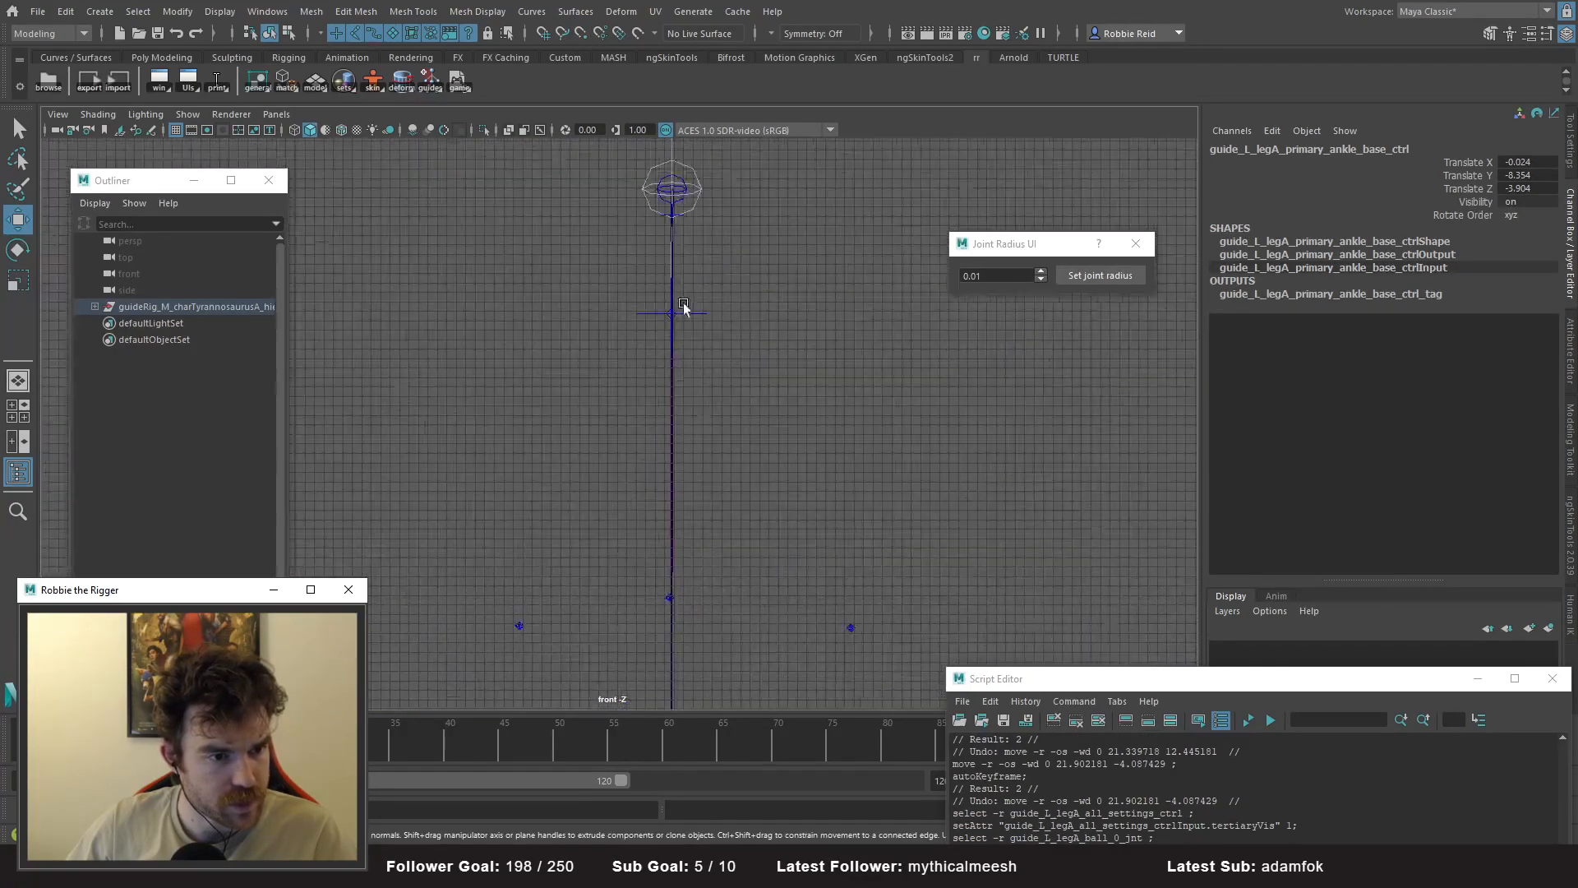
# - Select the left leg's hip up control and move it along X onto the leg line, at Translate X -0.025
pyautogui.moveTo(655, 288); pyautogui.dragTo(711, 344)
pyautogui.keyDown('alt'); pyautogui.moveTo(718, 307); pyautogui.dragTo(690, 462, button='middle'); pyautogui.keyUp('alt')
pyautogui.moveTo(678, 410); pyautogui.dragTo(636, 344)
# - Snap the hip up control along X to the left elbow joint, at Translate X 0.026
pyautogui.keyDown('alt'); pyautogui.moveTo(714, 418); pyautogui.dragTo(486, 249, button='right'); pyautogui.keyUp('alt')
pyautogui.keyDown('alt'); pyautogui.moveTo(615, 329); pyautogui.dragTo(617, 469, button='middle'); pyautogui.keyUp('alt')
pyautogui.keyDown('alt'); pyautogui.moveTo(633, 415); pyautogui.dragTo(629, 575, button='middle'); pyautogui.keyUp('alt')
pyautogui.keyDown('alt'); pyautogui.moveTo(629, 578); pyautogui.dragTo(575, 484, button='right'); pyautogui.keyUp('alt')
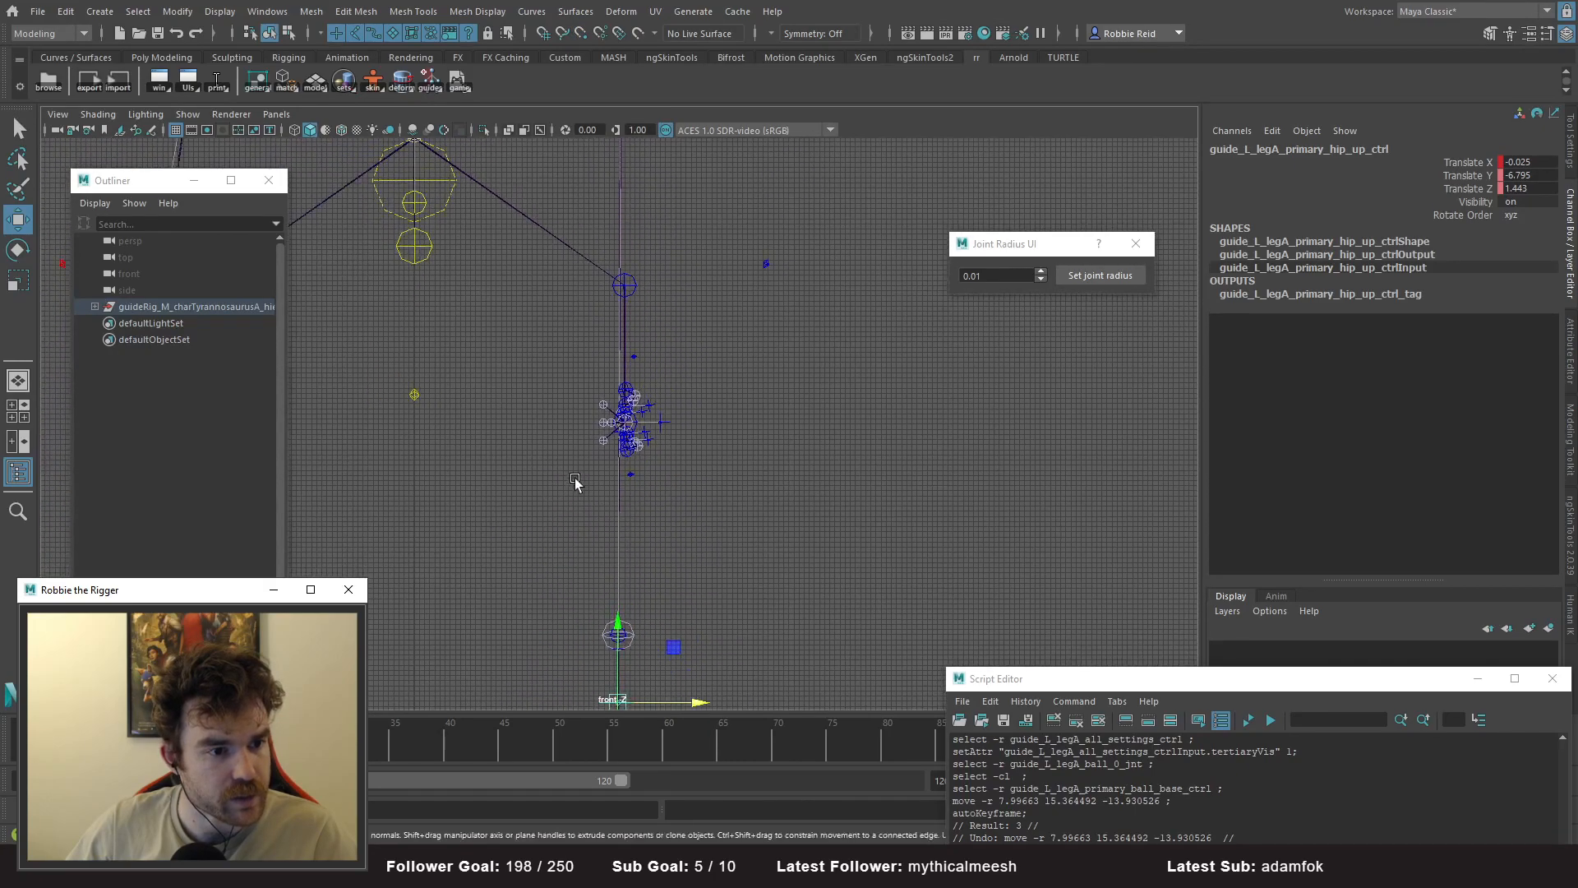
pyautogui.keyDown('alt'); pyautogui.moveTo(734, 543); pyautogui.dragTo(743, 506, button='middle'); pyautogui.keyUp('alt')
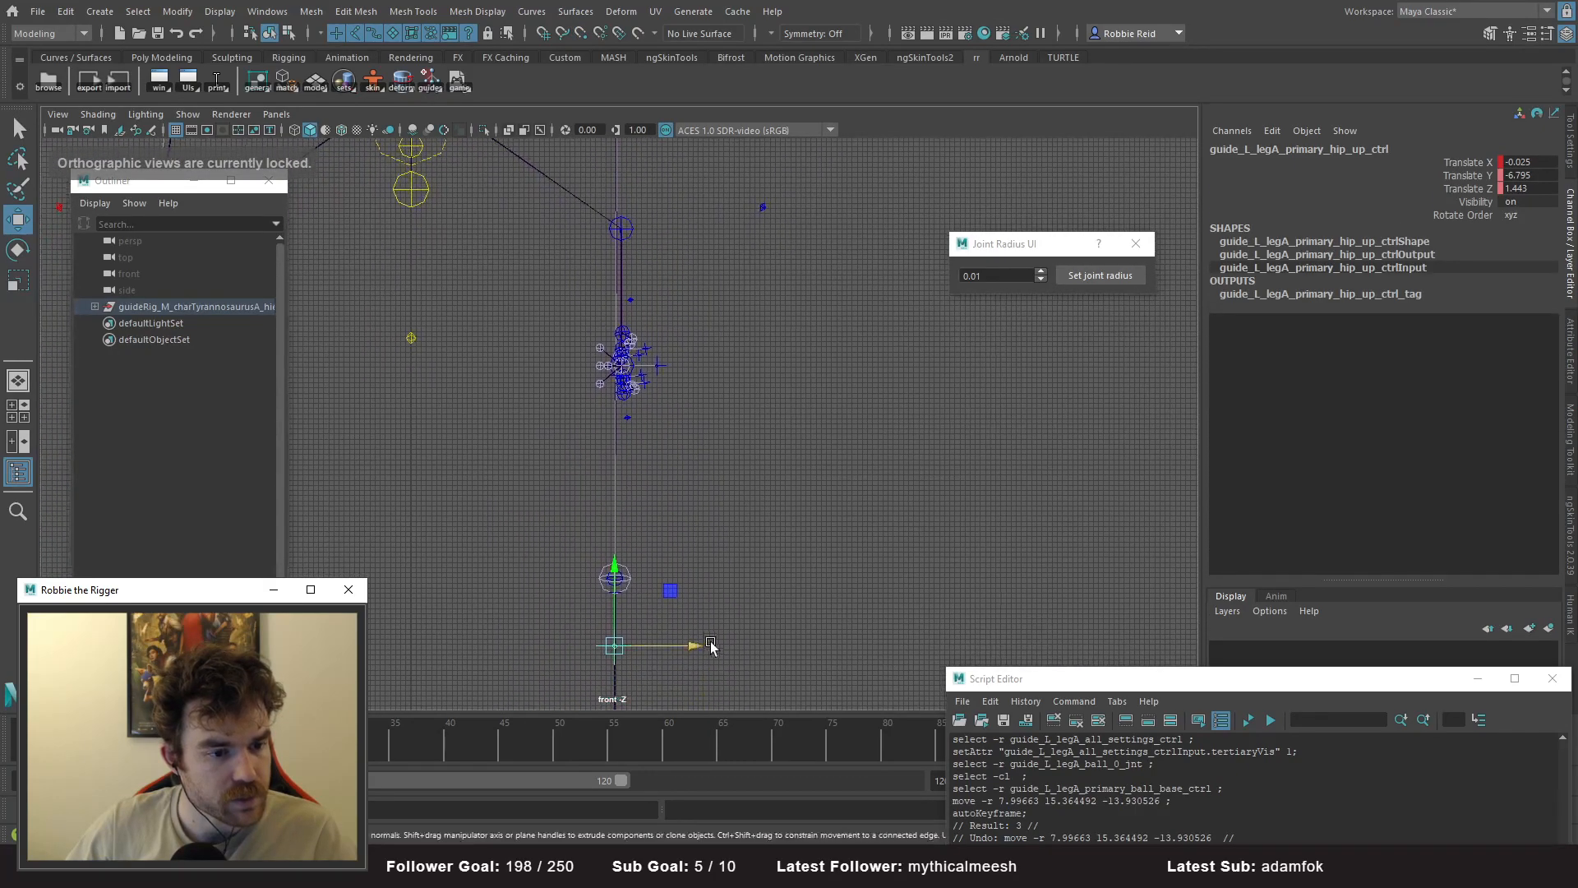
pyautogui.moveTo(776, 411); pyautogui.dragTo(774, 416)
pyautogui.hotkey('ctrl', 'z')
pyautogui.moveTo(699, 647); pyautogui.dragTo(644, 470)
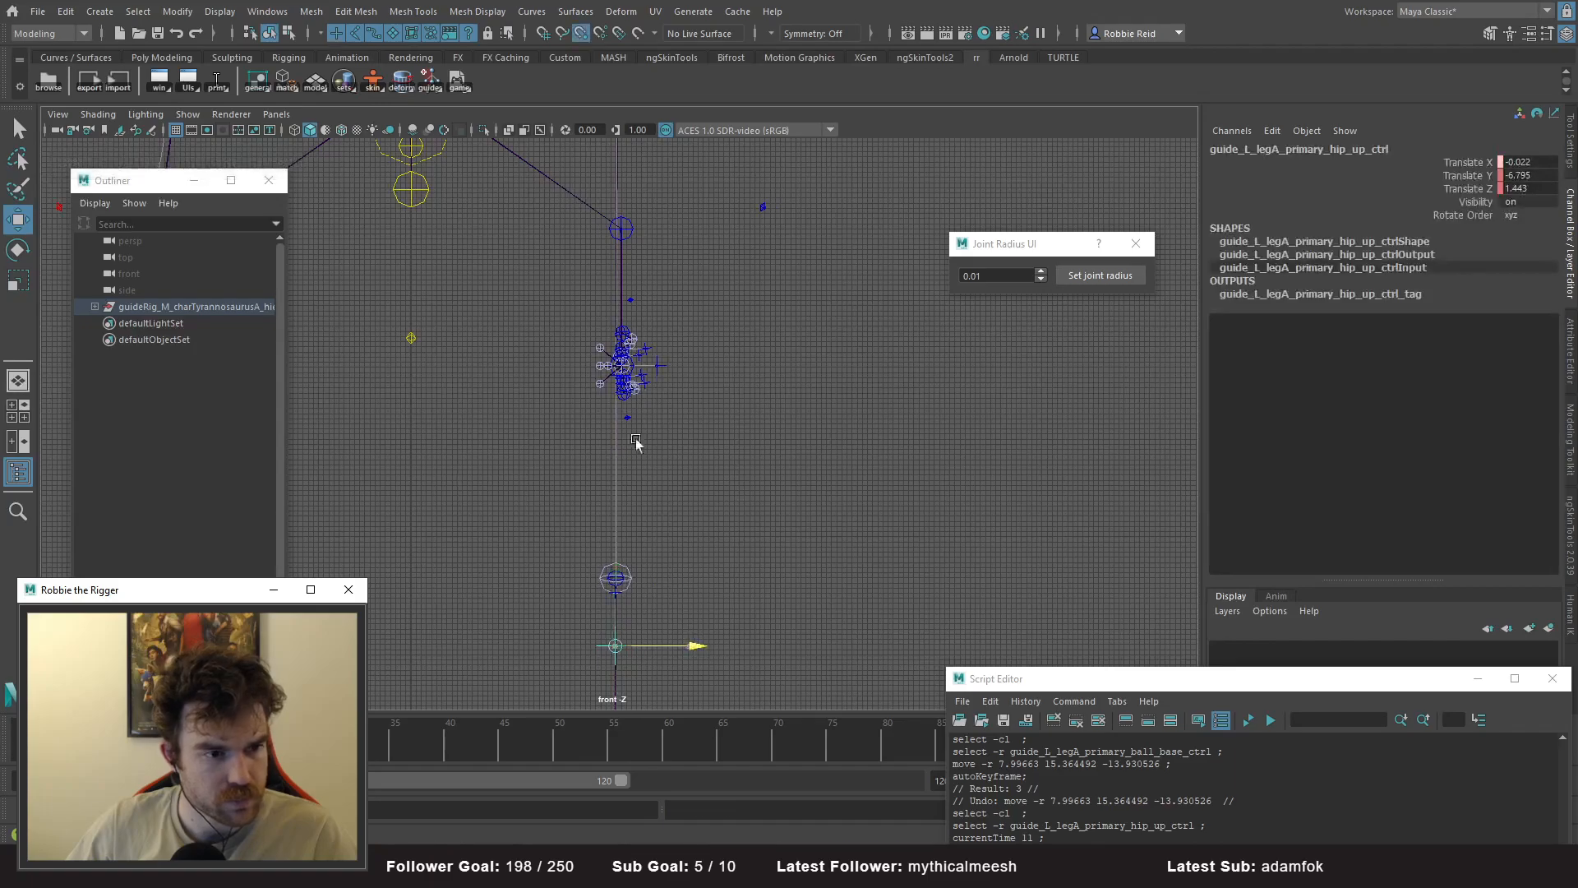
pyautogui.moveTo(622, 230); pyautogui.dragTo(623, 232)
# - Snap the left leg's hip up control along X to the left hip joint in the front view, at Translate X 0.003
pyautogui.keyDown('alt'); pyautogui.moveTo(697, 310); pyautogui.dragTo(722, 611, button='middle'); pyautogui.keyUp('alt')
pyautogui.keyDown('alt'); pyautogui.moveTo(722, 611); pyautogui.dragTo(583, 435, button='right'); pyautogui.keyUp('alt')
pyautogui.keyDown('alt'); pyautogui.moveTo(583, 434); pyautogui.dragTo(570, 328, button='middle'); pyautogui.keyUp('alt')
pyautogui.keyDown('alt'); pyautogui.moveTo(571, 328); pyautogui.dragTo(501, 255, button='right'); pyautogui.keyUp('alt')
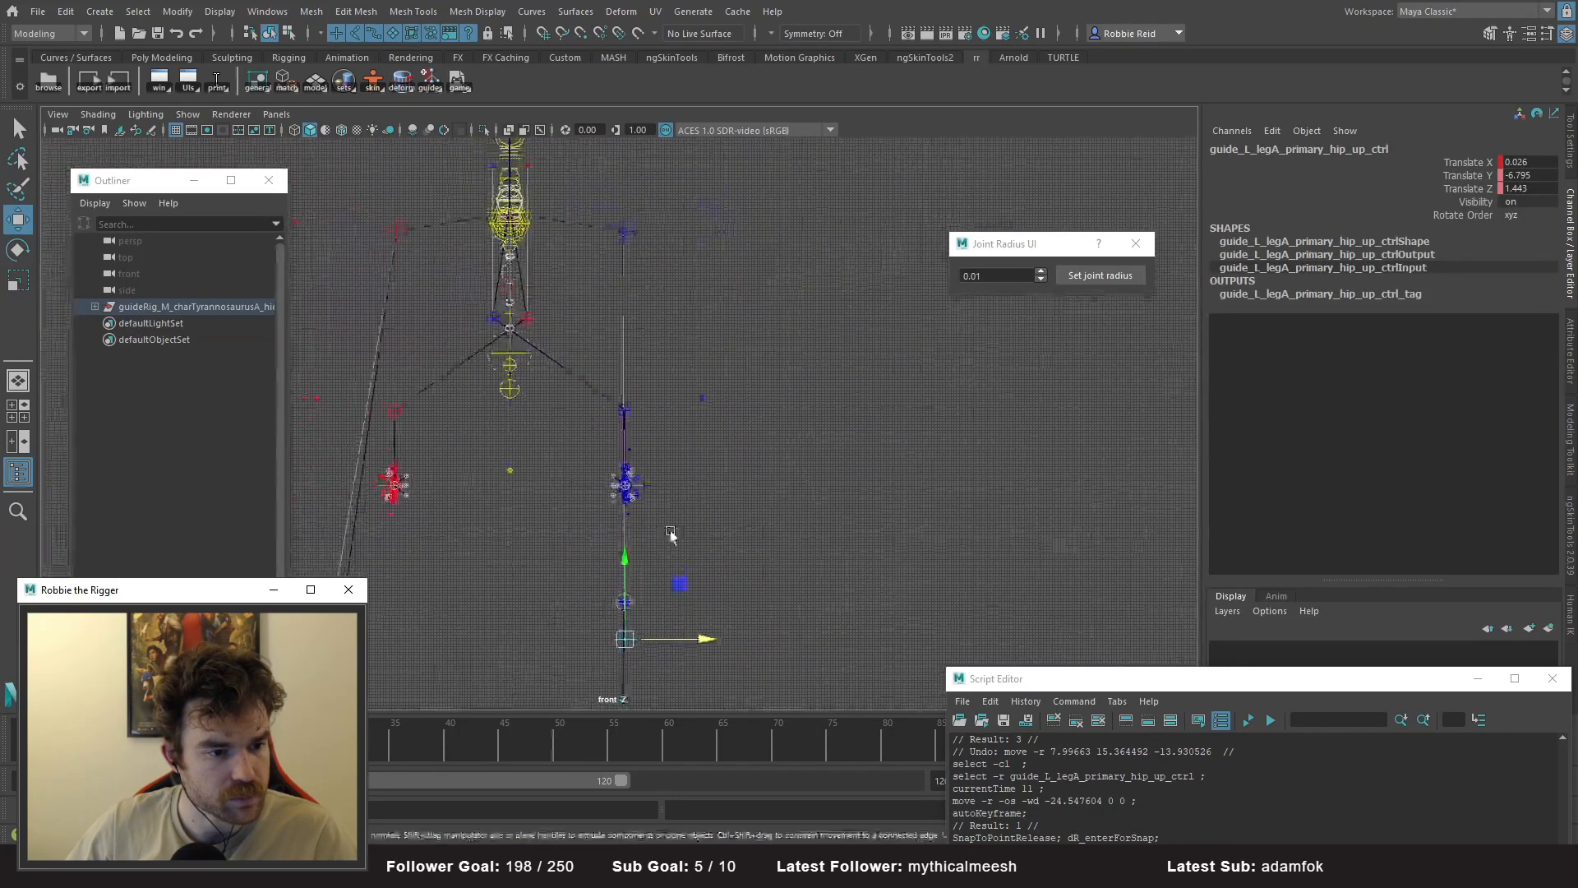
pyautogui.keyDown('alt'); pyautogui.moveTo(674, 536); pyautogui.dragTo(707, 579, button='middle'); pyautogui.keyUp('alt')
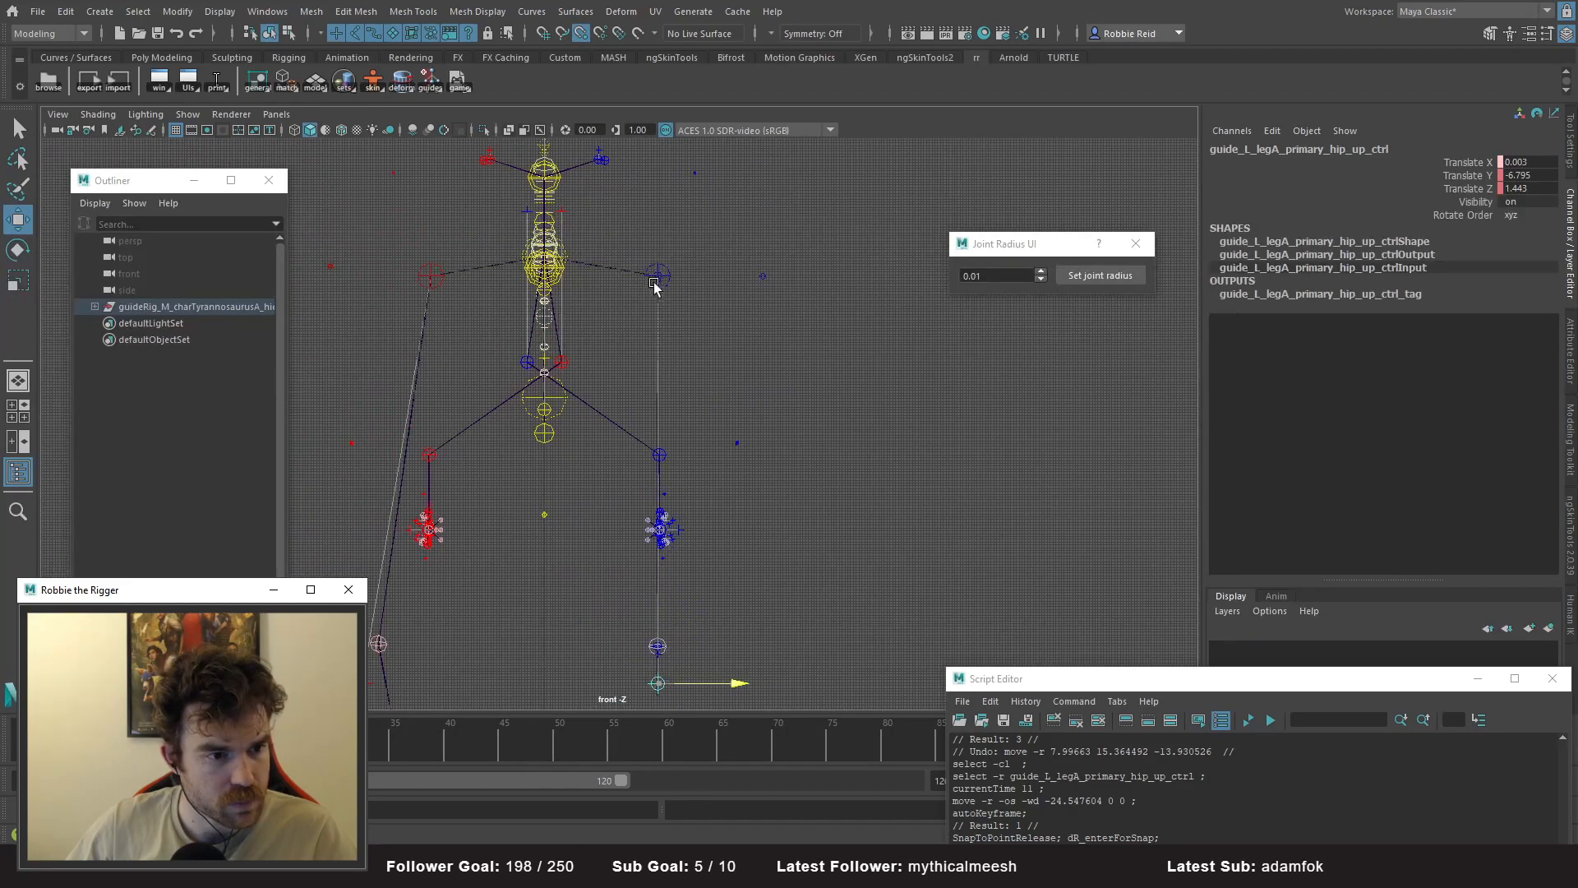
# - Examine in the perspective and front views how the hip up control lines up with the left hip, knee and ankle joints
pyautogui.press('space')
pyautogui.press('space')
pyautogui.keyDown('alt'); pyautogui.moveTo(712, 373); pyautogui.dragTo(760, 514); pyautogui.keyUp('alt')
pyautogui.keyDown('alt'); pyautogui.moveTo(816, 411); pyautogui.dragTo(777, 450, button='middle'); pyautogui.keyUp('alt')
pyautogui.keyDown('alt'); pyautogui.moveTo(777, 450); pyautogui.dragTo(839, 574, button='right'); pyautogui.keyUp('alt')
pyautogui.keyDown('alt'); pyautogui.moveTo(839, 575); pyautogui.dragTo(773, 530); pyautogui.keyUp('alt')
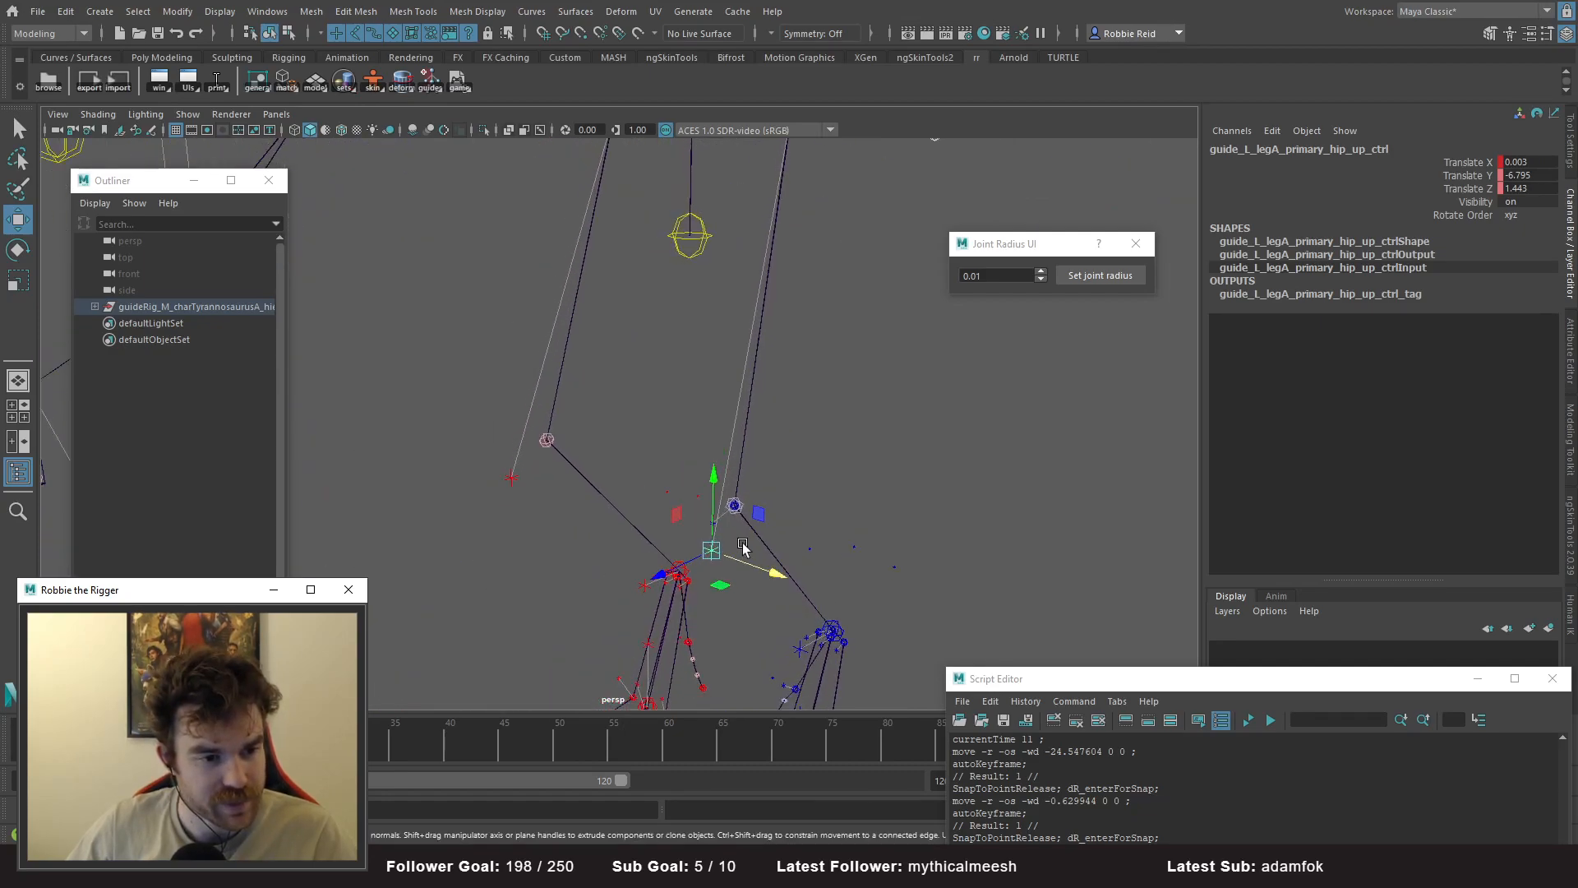
pyautogui.press('space')
pyautogui.press('space')
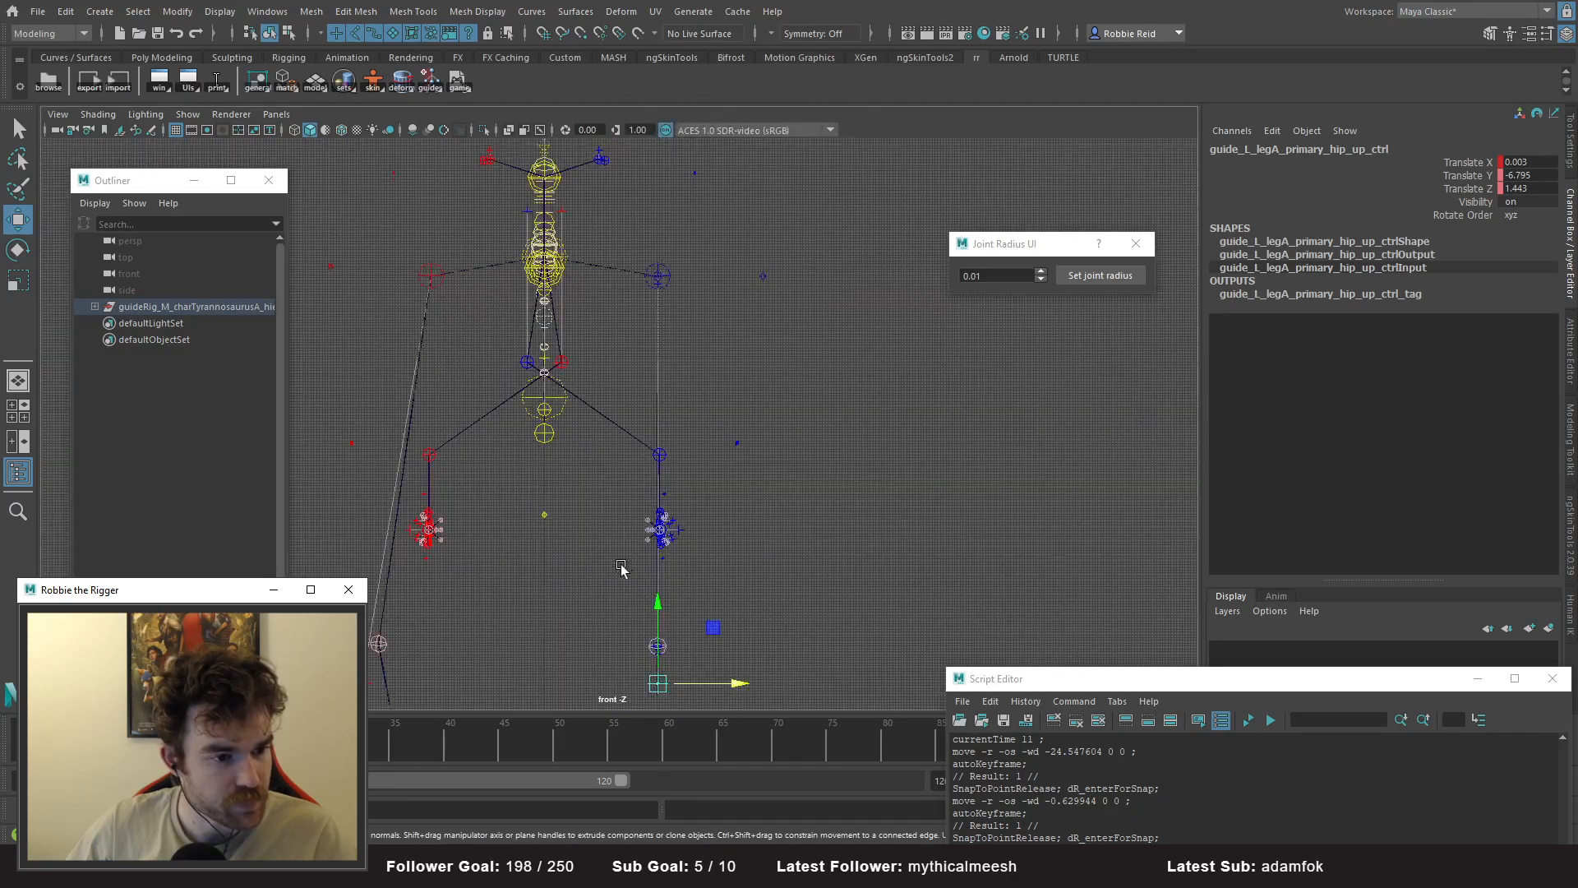
pyautogui.keyDown('alt'); pyautogui.moveTo(778, 551); pyautogui.dragTo(758, 333, button='middle'); pyautogui.keyUp('alt')
pyautogui.keyDown('alt'); pyautogui.moveTo(758, 333); pyautogui.dragTo(936, 577, button='right'); pyautogui.keyUp('alt')
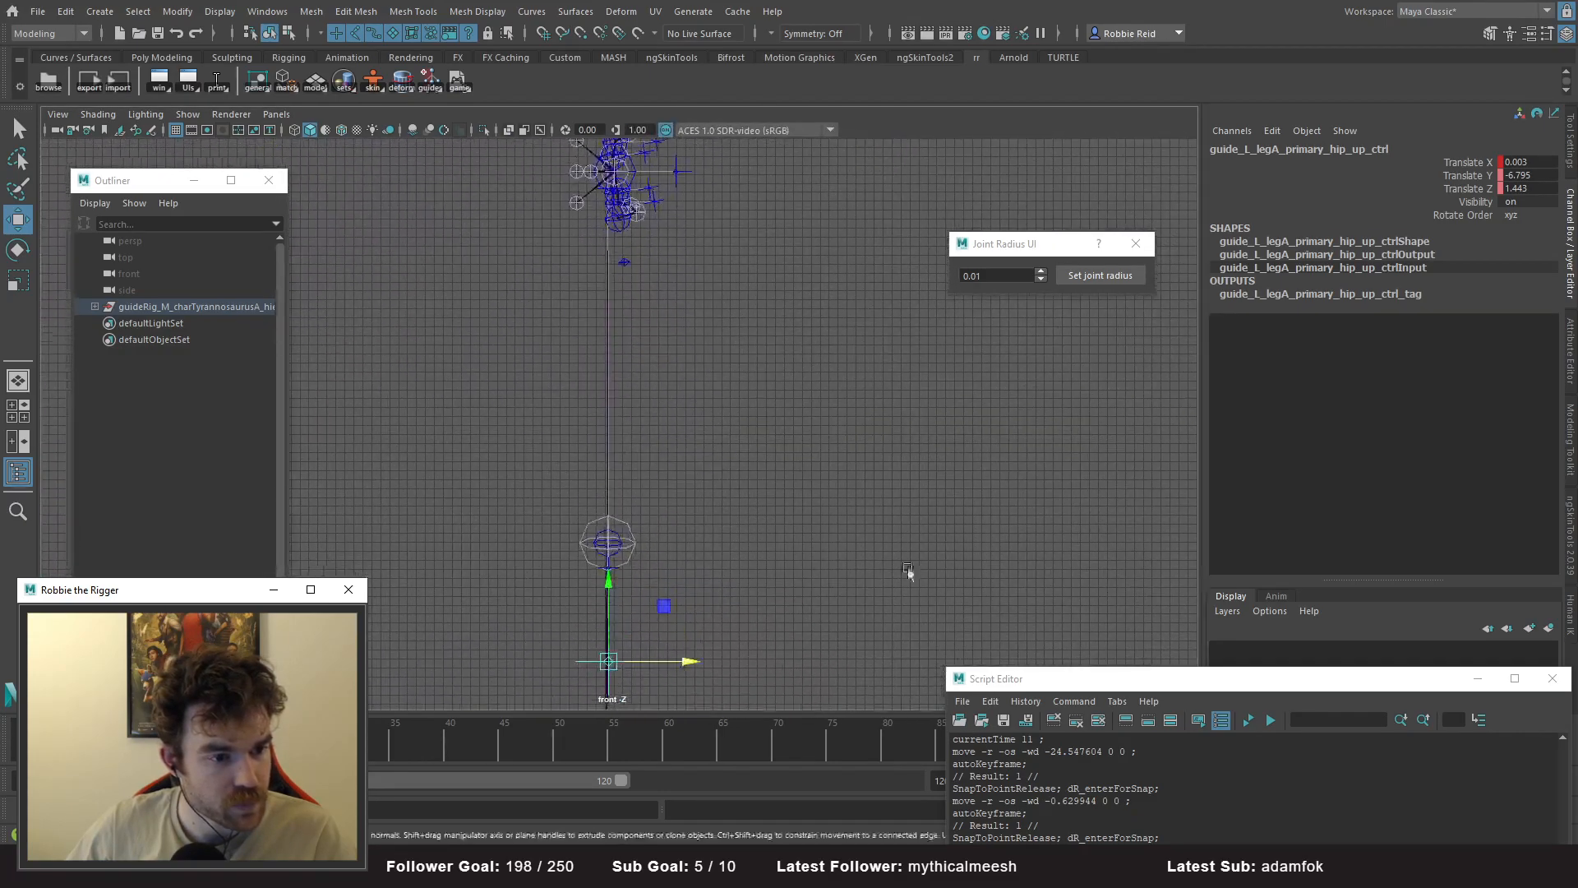
pyautogui.keyDown('alt'); pyautogui.moveTo(725, 527); pyautogui.dragTo(740, 362, button='middle'); pyautogui.keyUp('alt')
pyautogui.keyDown('alt'); pyautogui.moveTo(622, 570); pyautogui.dragTo(699, 364, button='middle'); pyautogui.keyUp('alt')
pyautogui.keyDown('alt'); pyautogui.moveTo(860, 514); pyautogui.dragTo(745, 522, button='right'); pyautogui.keyUp('alt')
pyautogui.keyDown('alt'); pyautogui.moveTo(745, 522); pyautogui.dragTo(726, 486, button='middle'); pyautogui.keyUp('alt')
pyautogui.keyDown('alt'); pyautogui.moveTo(684, 332); pyautogui.dragTo(653, 585, button='middle'); pyautogui.keyUp('alt')
pyautogui.keyDown('alt'); pyautogui.moveTo(653, 585); pyautogui.dragTo(987, 761, button='right'); pyautogui.keyUp('alt')
# - Select the left leg's tertiary knee up control and snap it along X to the left hip joint in the front view
pyautogui.click(697, 480)
pyautogui.click(698, 471)
pyautogui.keyDown('alt'); pyautogui.moveTo(875, 527); pyautogui.dragTo(583, 347, button='right'); pyautogui.keyUp('alt')
pyautogui.keyDown('alt'); pyautogui.moveTo(704, 432); pyautogui.dragTo(493, 333, button='right'); pyautogui.keyUp('alt')
pyautogui.click(733, 551)
pyautogui.keyDown('alt'); pyautogui.moveTo(740, 511); pyautogui.dragTo(740, 683, button='middle'); pyautogui.keyUp('alt')
pyautogui.keyDown('alt'); pyautogui.moveTo(740, 683); pyautogui.dragTo(709, 637, button='right'); pyautogui.keyUp('alt')
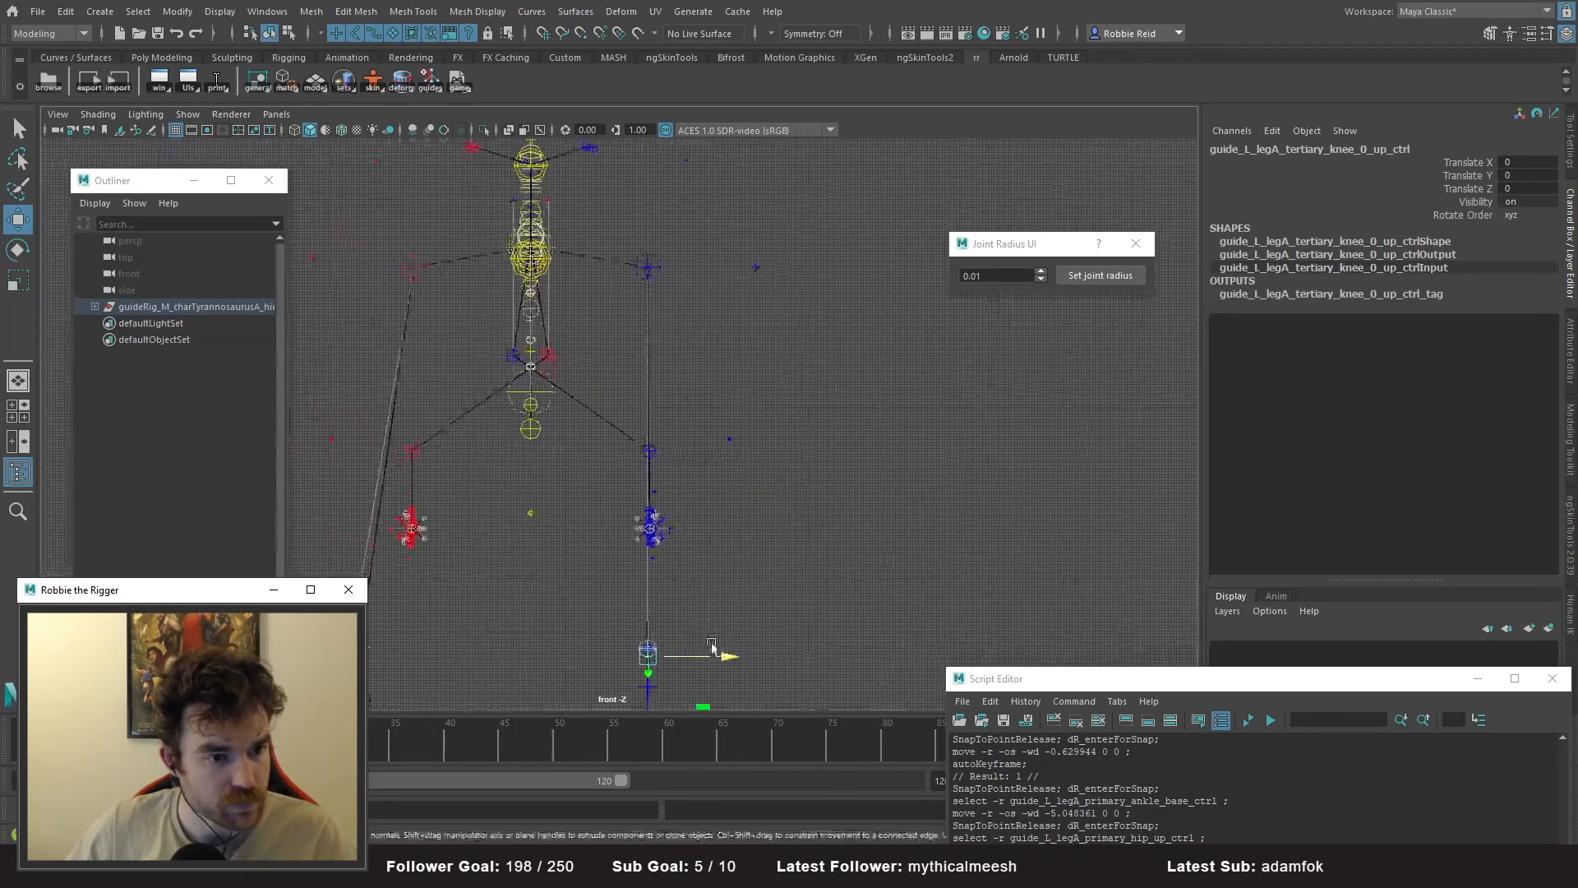
pyautogui.middleClick(649, 265)
pyautogui.keyDown('alt'); pyautogui.moveTo(892, 699); pyautogui.dragTo(820, 412, button='middle'); pyautogui.keyUp('alt')
pyautogui.keyDown('alt'); pyautogui.moveTo(863, 470); pyautogui.dragTo(1060, 576, button='right'); pyautogui.keyUp('alt')
pyautogui.keyDown('alt'); pyautogui.moveTo(676, 507); pyautogui.dragTo(722, 532, button='middle'); pyautogui.keyUp('alt')
pyautogui.click(715, 529)
# - Select the left leg's ankle base control and hide the viewport grid in the front view
pyautogui.keyDown('alt'); pyautogui.moveTo(527, 261); pyautogui.dragTo(616, 359, button='middle'); pyautogui.keyUp('alt')
pyautogui.keyDown('alt'); pyautogui.moveTo(617, 378); pyautogui.dragTo(653, 459, button='right'); pyautogui.keyUp('alt')
pyautogui.keyDown('alt'); pyautogui.moveTo(731, 567); pyautogui.dragTo(714, 282, button='middle'); pyautogui.keyUp('alt')
pyautogui.keyDown('alt'); pyautogui.moveTo(807, 559); pyautogui.dragTo(820, 293, button='middle'); pyautogui.keyUp('alt')
pyautogui.keyDown('alt'); pyautogui.moveTo(709, 650); pyautogui.dragTo(717, 481, button='middle'); pyautogui.keyUp('alt')
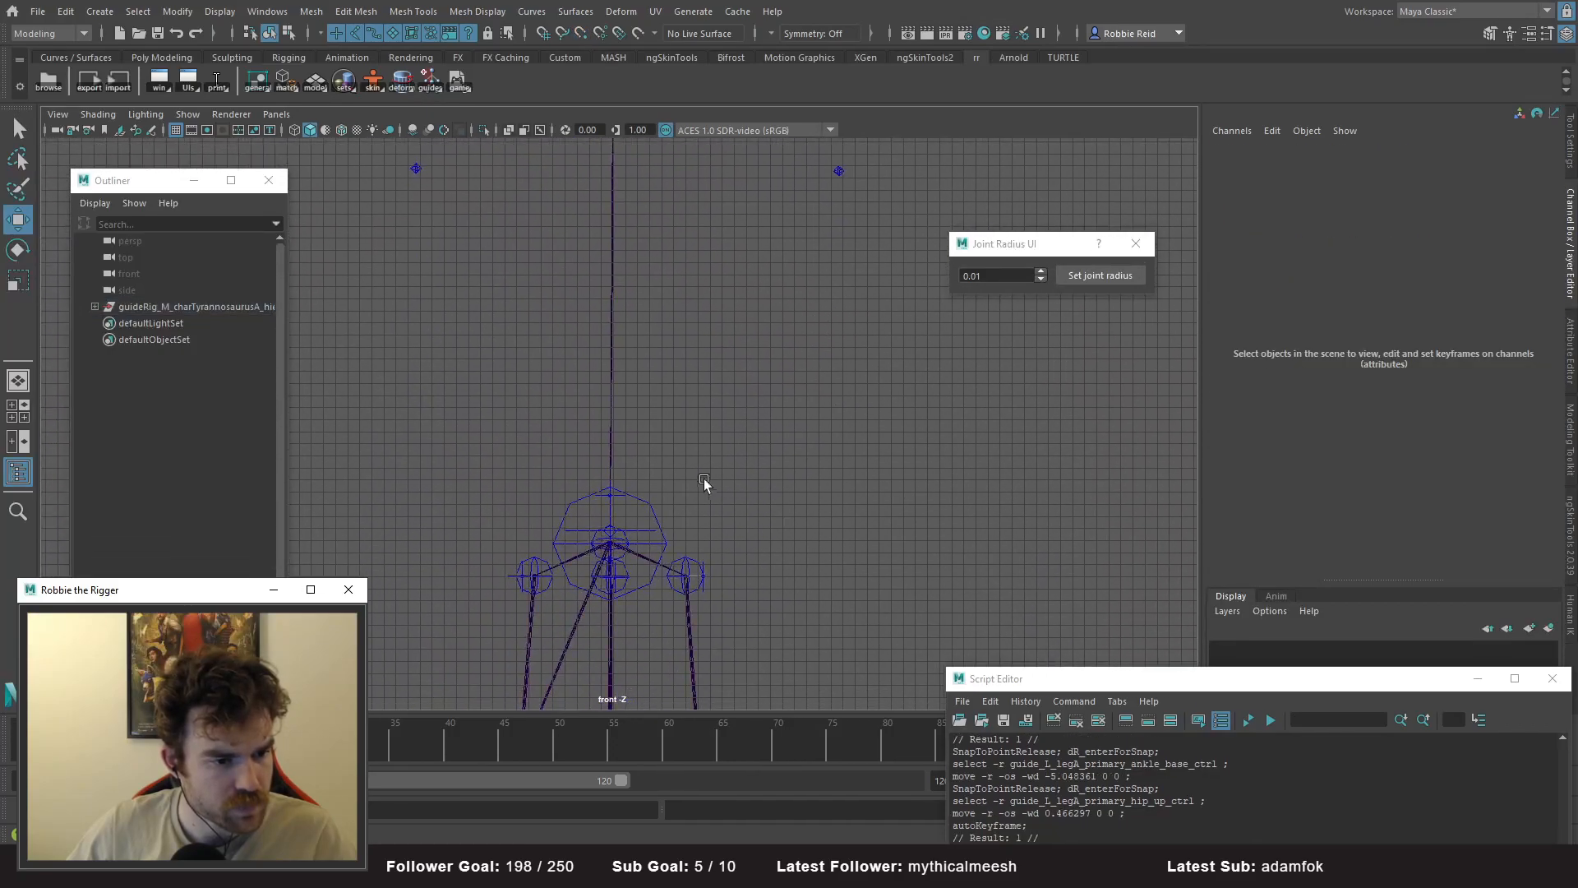
pyautogui.click(633, 498)
pyautogui.keyDown('alt'); pyautogui.moveTo(697, 527); pyautogui.dragTo(238, 131, button='right'); pyautogui.keyUp('alt')
pyautogui.keyDown('alt'); pyautogui.moveTo(752, 285); pyautogui.dragTo(816, 451, button='middle'); pyautogui.keyUp('alt')
pyautogui.click(181, 131)
# - Snap the ankle base control along X to the left hip joint, at Translate X 0.001
pyautogui.keyDown('alt'); pyautogui.moveTo(669, 455); pyautogui.dragTo(664, 527, button='middle'); pyautogui.keyUp('alt')
pyautogui.keyDown('alt'); pyautogui.moveTo(664, 527); pyautogui.dragTo(650, 560, button='right'); pyautogui.keyUp('alt')
pyautogui.press('v')
pyautogui.moveTo(744, 650); pyautogui.dragTo(715, 510)
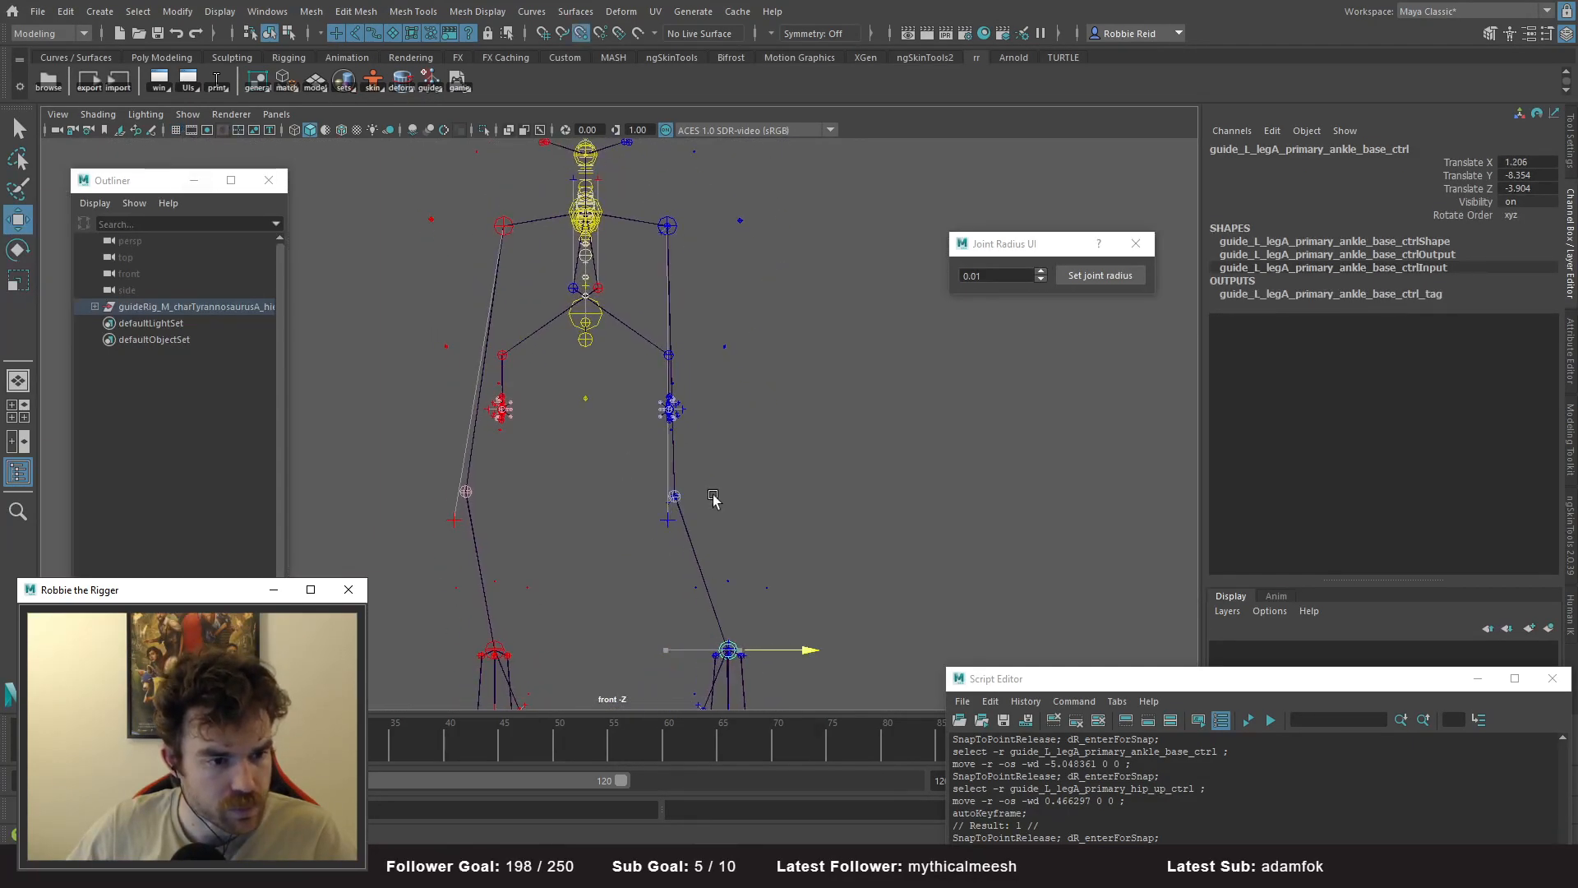
pyautogui.moveTo(667, 231); pyautogui.dragTo(669, 233)
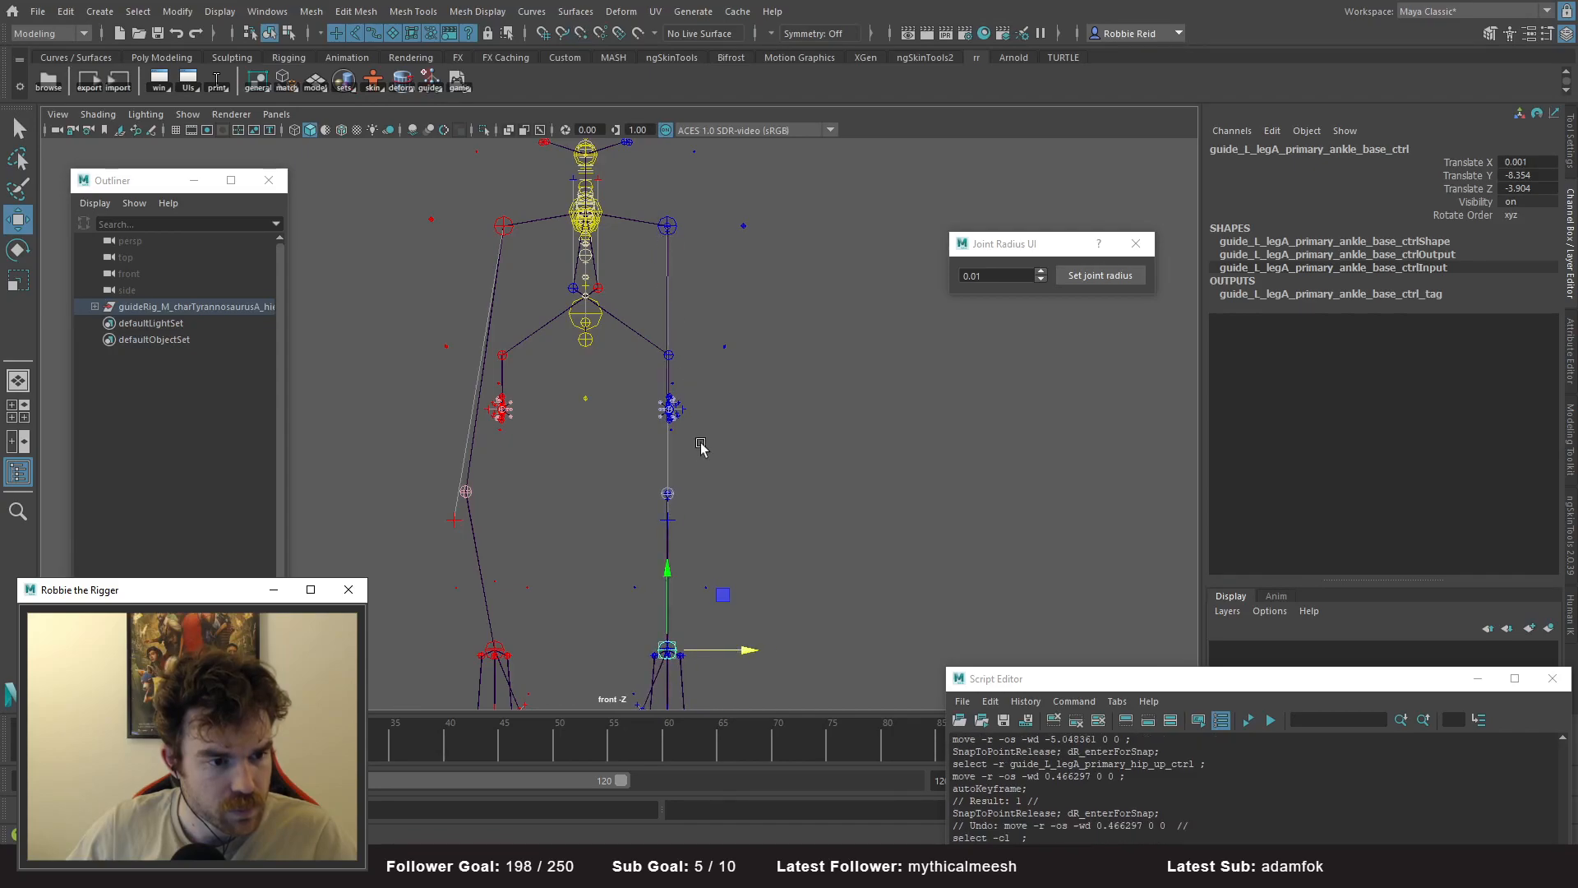
# - Select the left leg's hip up control and set its Translate X to 0
pyautogui.keyDown('alt'); pyautogui.moveTo(702, 436); pyautogui.dragTo(673, 302, button='middle'); pyautogui.keyUp('alt')
pyautogui.keyDown('alt'); pyautogui.moveTo(673, 303); pyautogui.dragTo(888, 510, button='right'); pyautogui.keyUp('alt')
pyautogui.keyDown('alt'); pyautogui.moveTo(646, 439); pyautogui.dragTo(940, 678, button='right'); pyautogui.keyUp('alt')
pyautogui.keyDown('alt'); pyautogui.moveTo(793, 411); pyautogui.dragTo(727, 489, button='middle'); pyautogui.keyUp('alt')
pyautogui.keyDown('alt'); pyautogui.moveTo(727, 489); pyautogui.dragTo(904, 625, button='right'); pyautogui.keyUp('alt')
pyautogui.keyDown('alt'); pyautogui.moveTo(788, 428); pyautogui.dragTo(753, 615, button='middle'); pyautogui.keyUp('alt')
pyautogui.keyDown('alt'); pyautogui.moveTo(753, 615); pyautogui.dragTo(978, 830, button='right'); pyautogui.keyUp('alt')
pyautogui.keyDown('alt'); pyautogui.moveTo(792, 363); pyautogui.dragTo(737, 452, button='middle'); pyautogui.keyUp('alt')
pyautogui.keyDown('alt'); pyautogui.moveTo(735, 453); pyautogui.dragTo(951, 655, button='right'); pyautogui.keyUp('alt')
pyautogui.moveTo(777, 340); pyautogui.dragTo(854, 521)
pyautogui.keyDown('alt'); pyautogui.moveTo(740, 407); pyautogui.dragTo(501, 165, button='right'); pyautogui.keyUp('alt')
pyautogui.keyDown('alt'); pyautogui.moveTo(802, 546); pyautogui.dragTo(681, 457, button='right'); pyautogui.keyUp('alt')
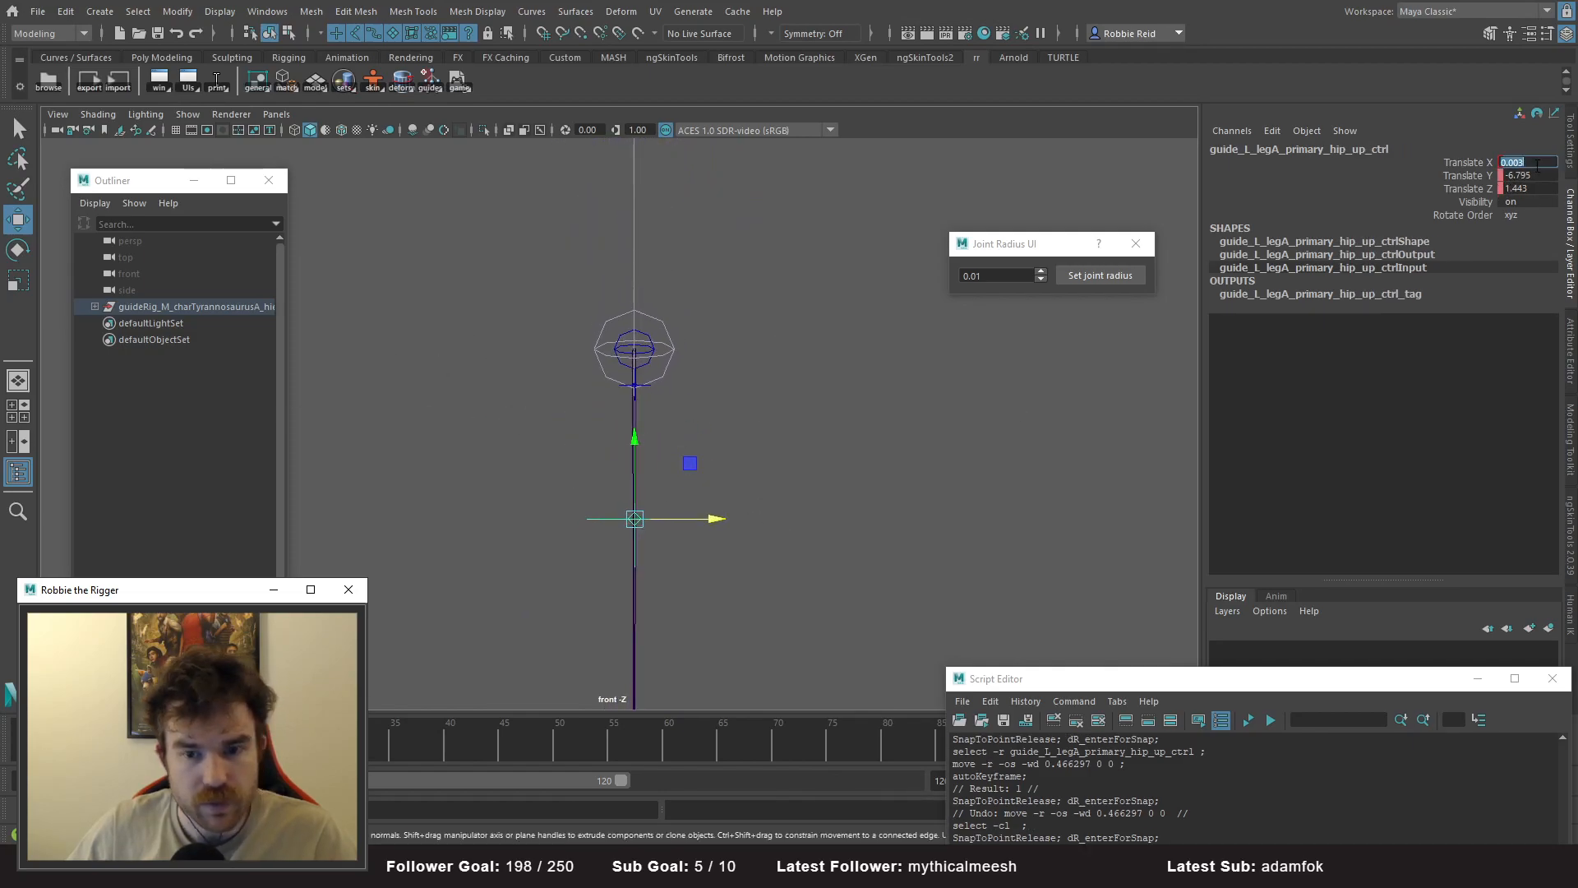
pyautogui.write('0')
pyautogui.press('Return')
# - Select the tertiary hip up control at the left hip joint and examine its placement in the front and perspective views
pyautogui.keyDown('alt'); pyautogui.moveTo(855, 603); pyautogui.dragTo(649, 400, button='right'); pyautogui.keyUp('alt')
pyautogui.keyDown('alt'); pyautogui.moveTo(649, 400); pyautogui.dragTo(683, 617, button='middle'); pyautogui.keyUp('alt')
pyautogui.keyDown('alt'); pyautogui.moveTo(684, 617); pyautogui.dragTo(573, 277, button='right'); pyautogui.keyUp('alt')
pyautogui.keyDown('alt'); pyautogui.moveTo(573, 278); pyautogui.dragTo(606, 311, button='middle'); pyautogui.keyUp('alt')
pyautogui.keyDown('alt'); pyautogui.moveTo(637, 247); pyautogui.dragTo(612, 676, button='middle'); pyautogui.keyUp('alt')
pyautogui.keyDown('alt'); pyautogui.moveTo(616, 335); pyautogui.dragTo(638, 616, button='middle'); pyautogui.keyUp('alt')
pyautogui.keyDown('alt'); pyautogui.moveTo(605, 352); pyautogui.dragTo(878, 555, button='right'); pyautogui.keyUp('alt')
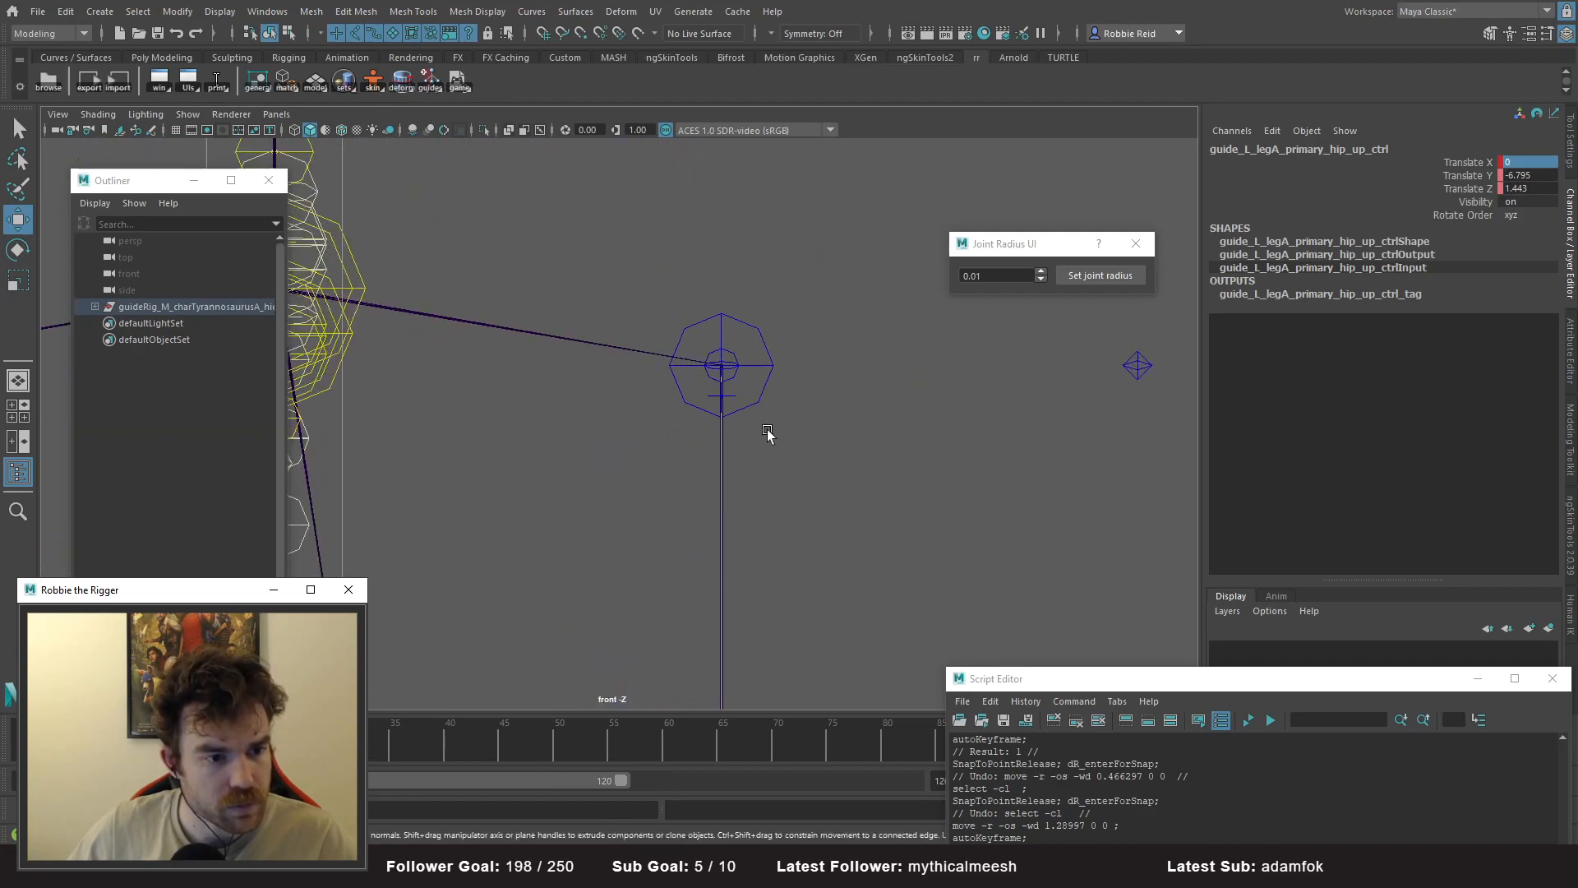
pyautogui.click(732, 400)
pyautogui.keyDown('alt'); pyautogui.moveTo(732, 401); pyautogui.dragTo(691, 430, button='middle'); pyautogui.keyUp('alt')
pyautogui.keyDown('alt'); pyautogui.moveTo(690, 430); pyautogui.dragTo(781, 414, button='right'); pyautogui.keyUp('alt')
pyautogui.moveTo(740, 438); pyautogui.dragTo(740, 439)
pyautogui.click(725, 409)
pyautogui.click(722, 410)
pyautogui.press('space')
pyautogui.press('space')
pyautogui.keyDown('alt'); pyautogui.moveTo(814, 299); pyautogui.dragTo(595, 378, button='right'); pyautogui.keyUp('alt')
pyautogui.keyDown('alt'); pyautogui.moveTo(595, 378); pyautogui.dragTo(723, 415); pyautogui.keyUp('alt')
pyautogui.keyDown('alt'); pyautogui.moveTo(724, 415); pyautogui.dragTo(890, 452, button='right'); pyautogui.keyUp('alt')
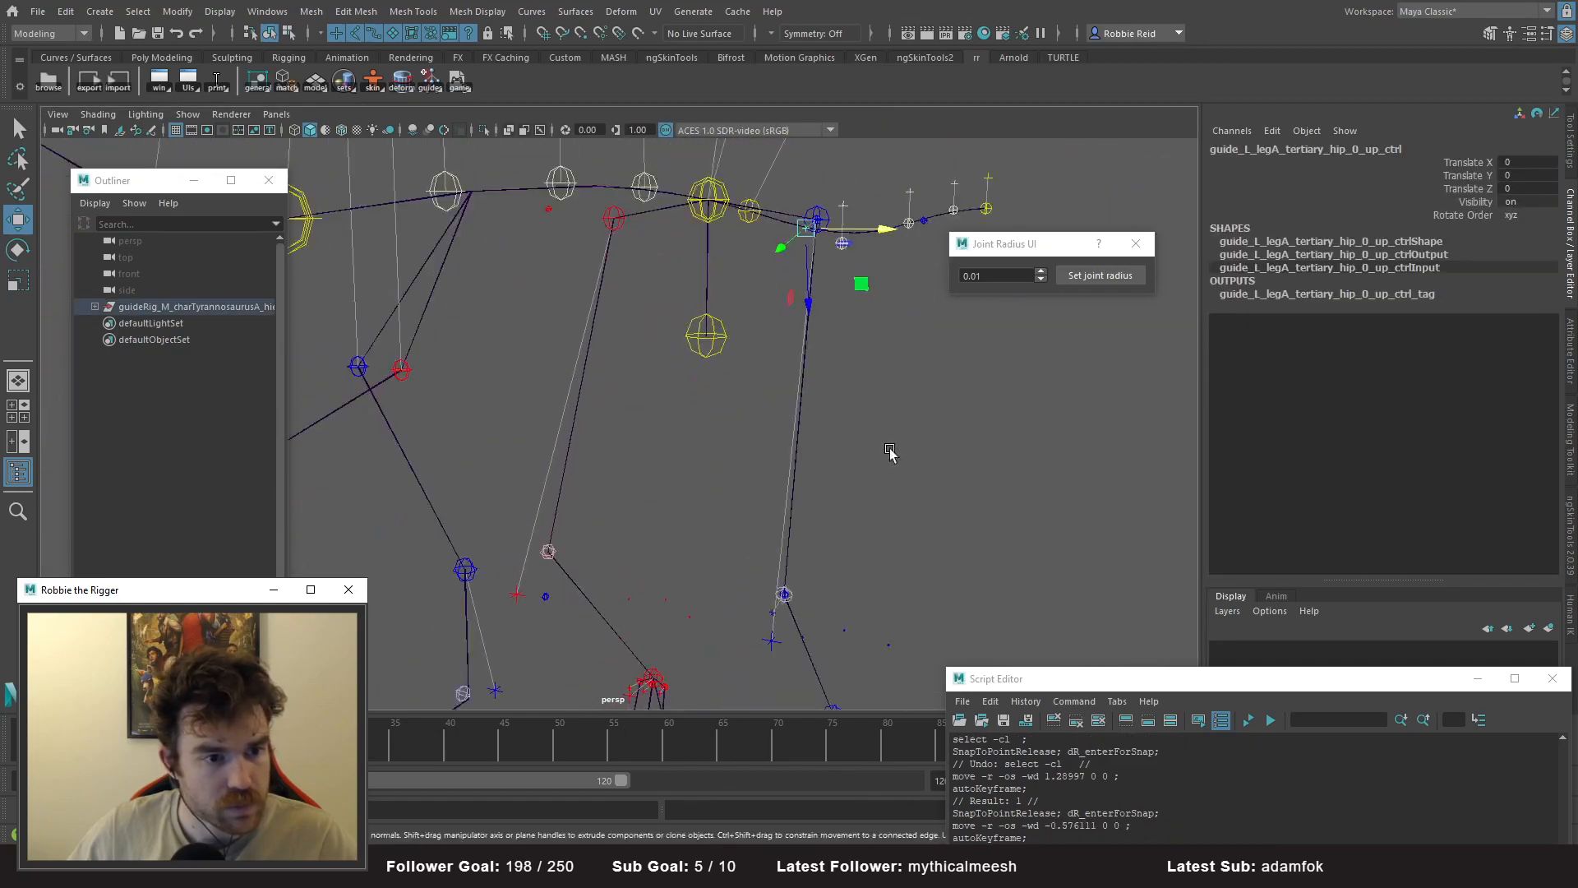
pyautogui.click(889, 449)
# - Select the left leg's settings control and set its Tertiary Vis to 0
pyautogui.keyDown('alt'); pyautogui.moveTo(886, 399); pyautogui.dragTo(807, 480, button='middle'); pyautogui.keyUp('alt')
pyautogui.keyDown('alt'); pyautogui.moveTo(806, 480); pyautogui.dragTo(832, 526); pyautogui.keyUp('alt')
pyautogui.moveTo(823, 281); pyautogui.dragTo(888, 444)
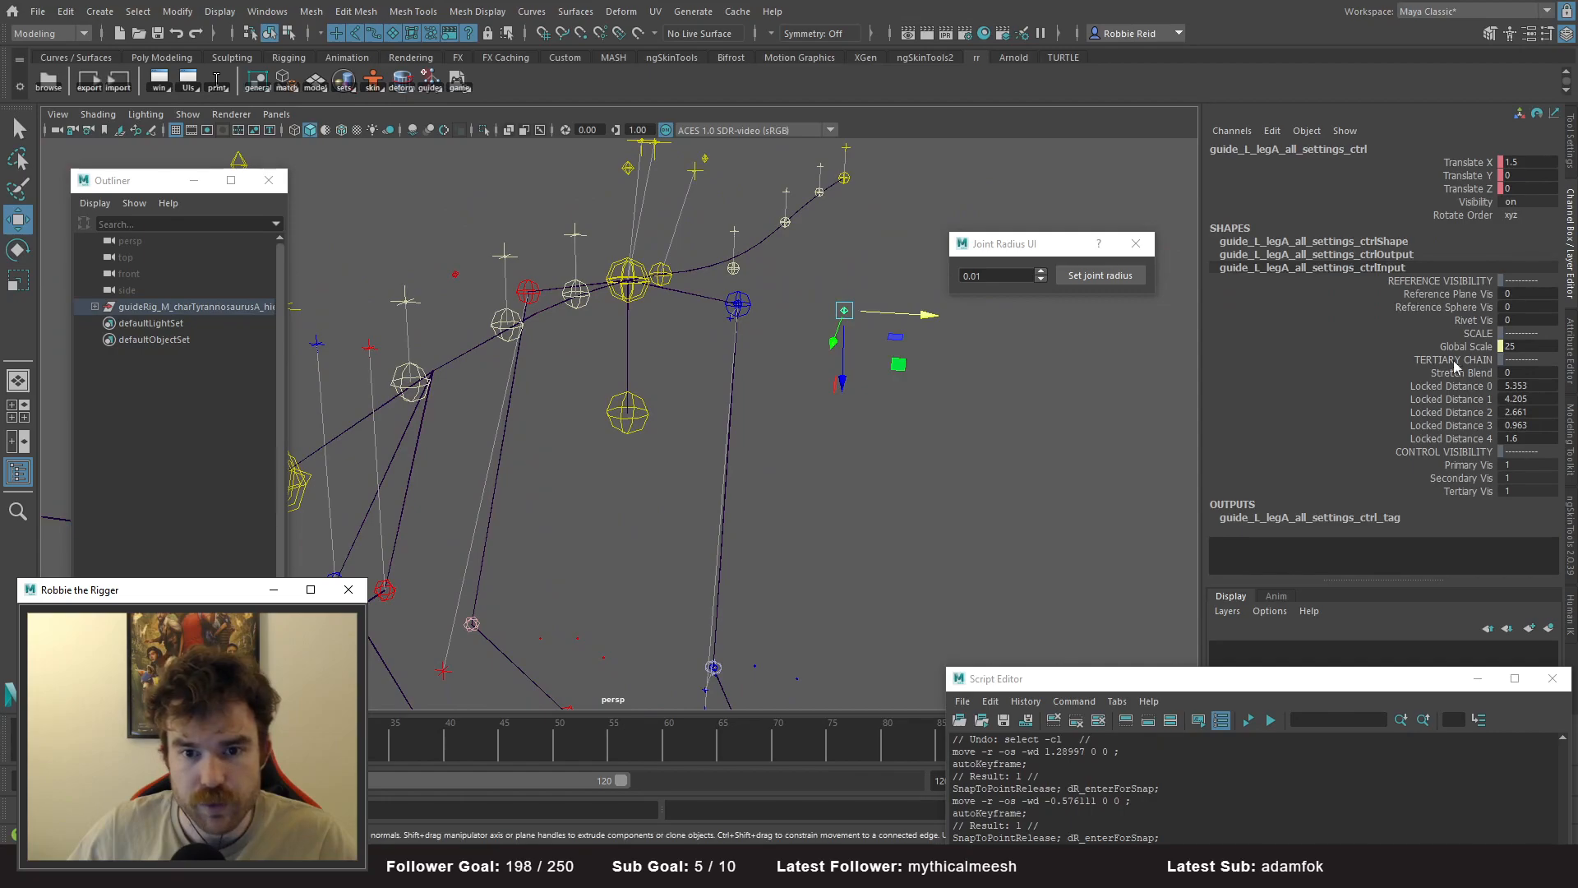
pyautogui.click(1448, 492)
pyautogui.moveTo(990, 448); pyautogui.dragTo(855, 446, button='middle')
pyautogui.click(698, 446)
# - Examine the left leg's joint alignment from the side and from the front in the perspective view
pyautogui.keyDown('alt'); pyautogui.moveTo(644, 412); pyautogui.dragTo(650, 493); pyautogui.keyUp('alt')
pyautogui.keyDown('alt'); pyautogui.moveTo(650, 493); pyautogui.dragTo(641, 438, button='middle'); pyautogui.keyUp('alt')
pyautogui.keyDown('alt'); pyautogui.moveTo(642, 438); pyautogui.dragTo(735, 458); pyautogui.keyUp('alt')
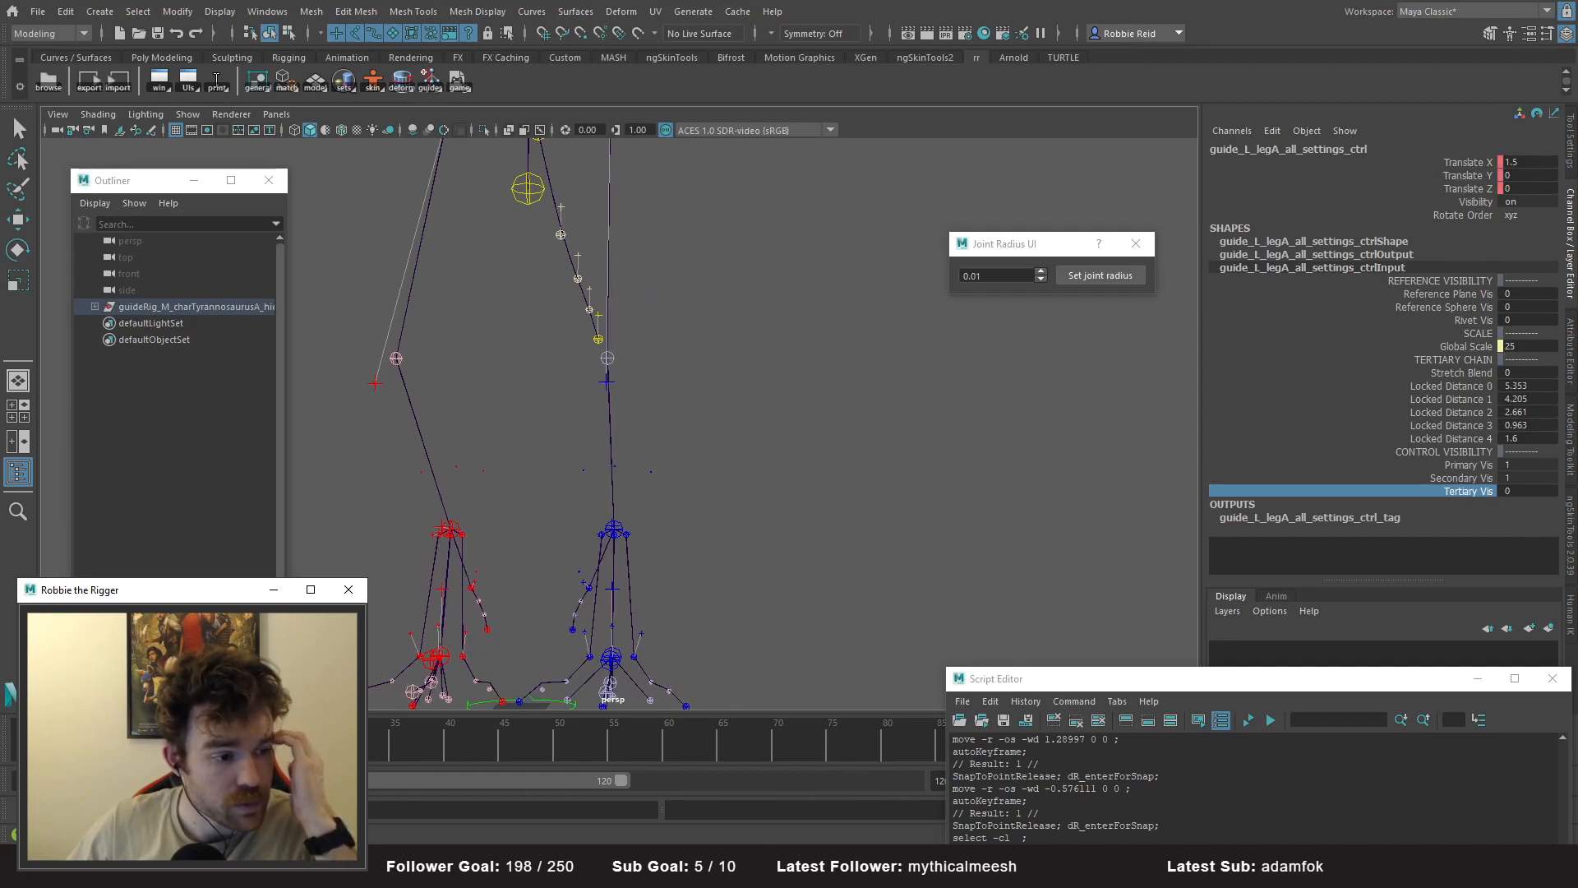
pyautogui.click(493, 545)
pyautogui.keyDown('alt'); pyautogui.moveTo(493, 544); pyautogui.dragTo(624, 208); pyautogui.keyUp('alt')
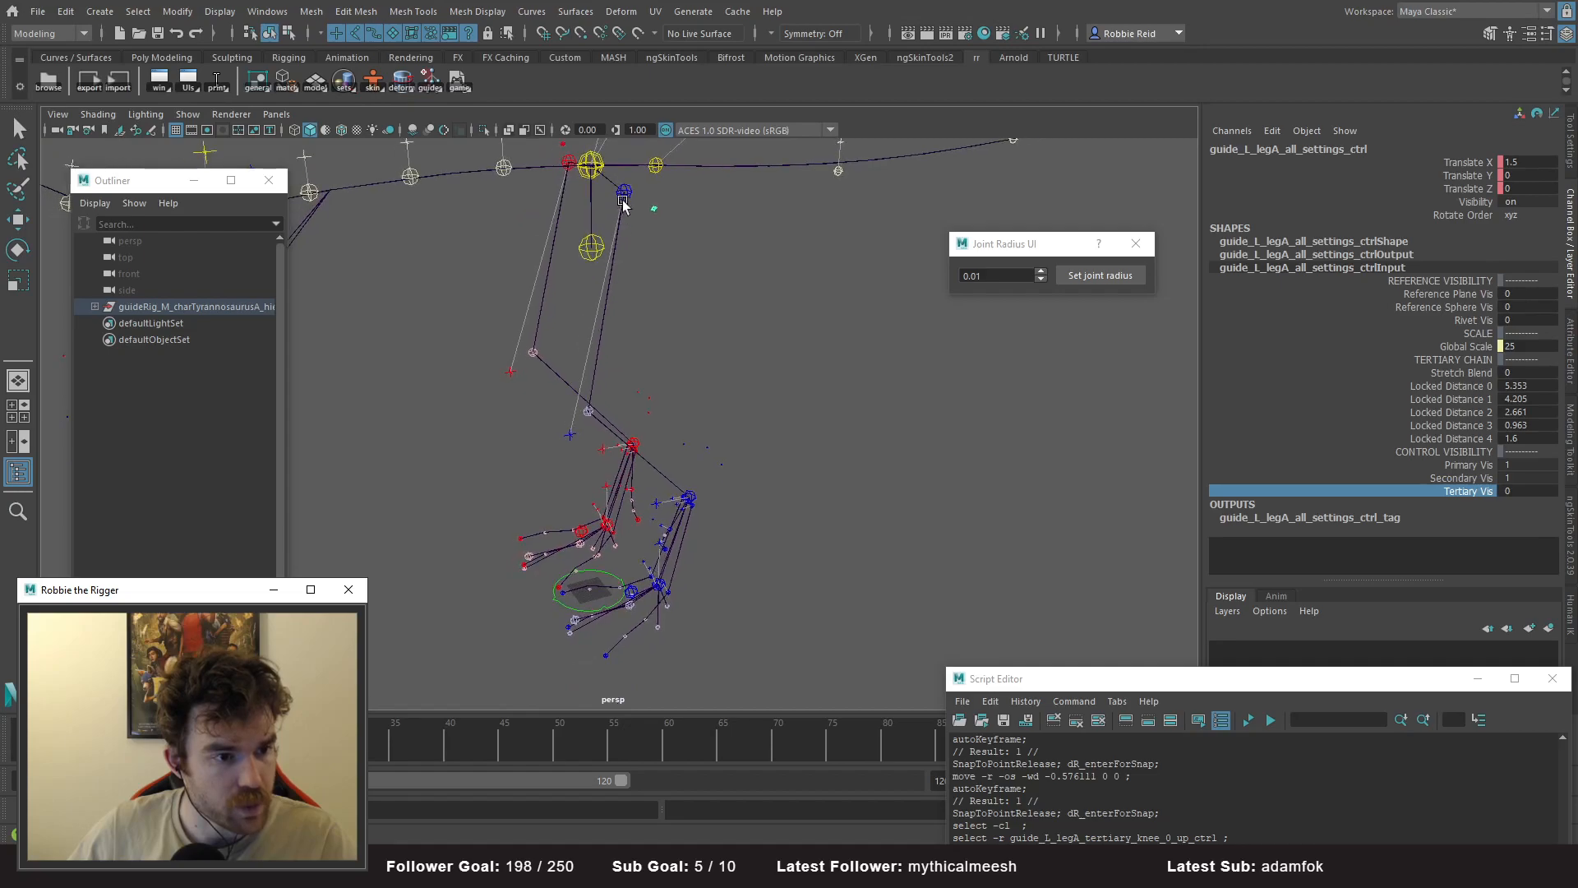
pyautogui.keyDown('alt'); pyautogui.moveTo(590, 428); pyautogui.dragTo(623, 523); pyautogui.keyUp('alt')
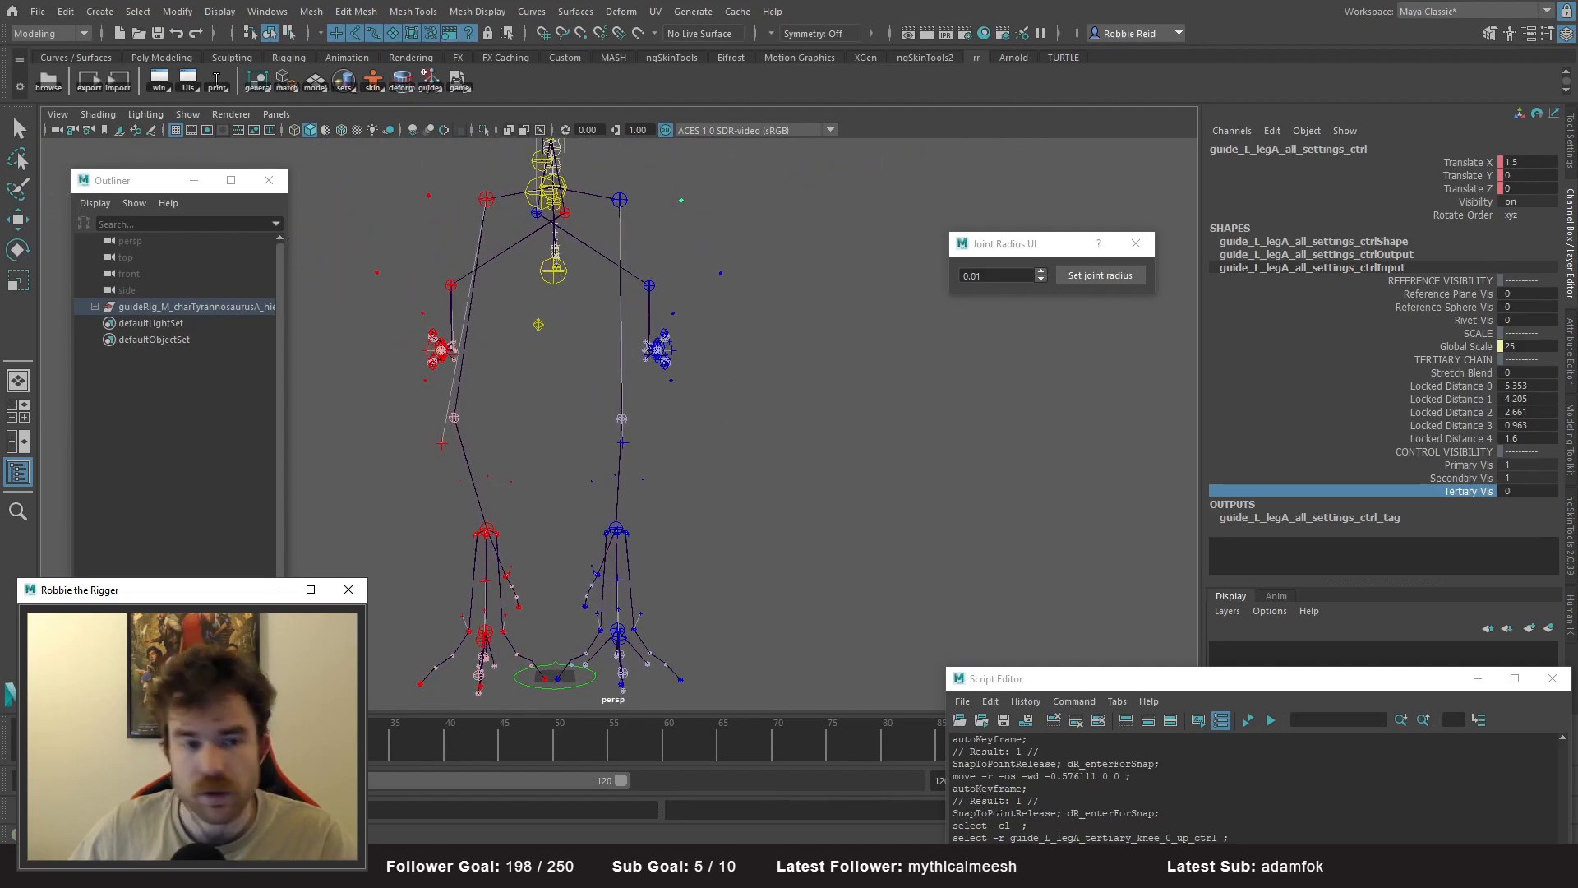
pyautogui.moveTo(1046, 752); pyautogui.dragTo(1019, 776)
# - Try moving the left leg's ball base control along X, undoing the move
pyautogui.click(892, 559)
pyautogui.keyDown('alt'); pyautogui.moveTo(892, 559); pyautogui.dragTo(732, 550); pyautogui.keyUp('alt')
pyautogui.keyDown('alt'); pyautogui.moveTo(732, 550); pyautogui.dragTo(781, 555, button='right'); pyautogui.keyUp('alt')
pyautogui.keyDown('alt'); pyautogui.moveTo(680, 592); pyautogui.dragTo(641, 403, button='middle'); pyautogui.keyUp('alt')
pyautogui.keyDown('alt'); pyautogui.moveTo(723, 509); pyautogui.dragTo(871, 550, button='right'); pyautogui.keyUp('alt')
pyautogui.keyDown('alt'); pyautogui.moveTo(772, 514); pyautogui.dragTo(786, 549); pyautogui.keyUp('alt')
pyautogui.click(689, 522)
pyautogui.hotkey('ctrl', 'z')
pyautogui.keyDown('alt'); pyautogui.moveTo(809, 559); pyautogui.dragTo(755, 520, button='right'); pyautogui.keyUp('alt')
pyautogui.keyDown('alt'); pyautogui.moveTo(756, 519); pyautogui.dragTo(772, 617, button='middle'); pyautogui.keyUp('alt')
pyautogui.keyDown('alt'); pyautogui.moveTo(772, 617); pyautogui.dragTo(633, 534); pyautogui.keyUp('alt')
pyautogui.hotkey('ctrl', 'z')
pyautogui.keyDown('alt'); pyautogui.moveTo(633, 534); pyautogui.dragTo(621, 593, button='middle'); pyautogui.keyUp('alt')
pyautogui.keyDown('alt'); pyautogui.moveTo(620, 594); pyautogui.dragTo(581, 483); pyautogui.keyUp('alt')
pyautogui.keyDown('alt'); pyautogui.moveTo(581, 482); pyautogui.dragTo(615, 508, button='middle'); pyautogui.keyUp('alt')
pyautogui.click(749, 353)
pyautogui.keyDown('alt'); pyautogui.moveTo(749, 353); pyautogui.dragTo(689, 496, button='middle'); pyautogui.keyUp('alt')
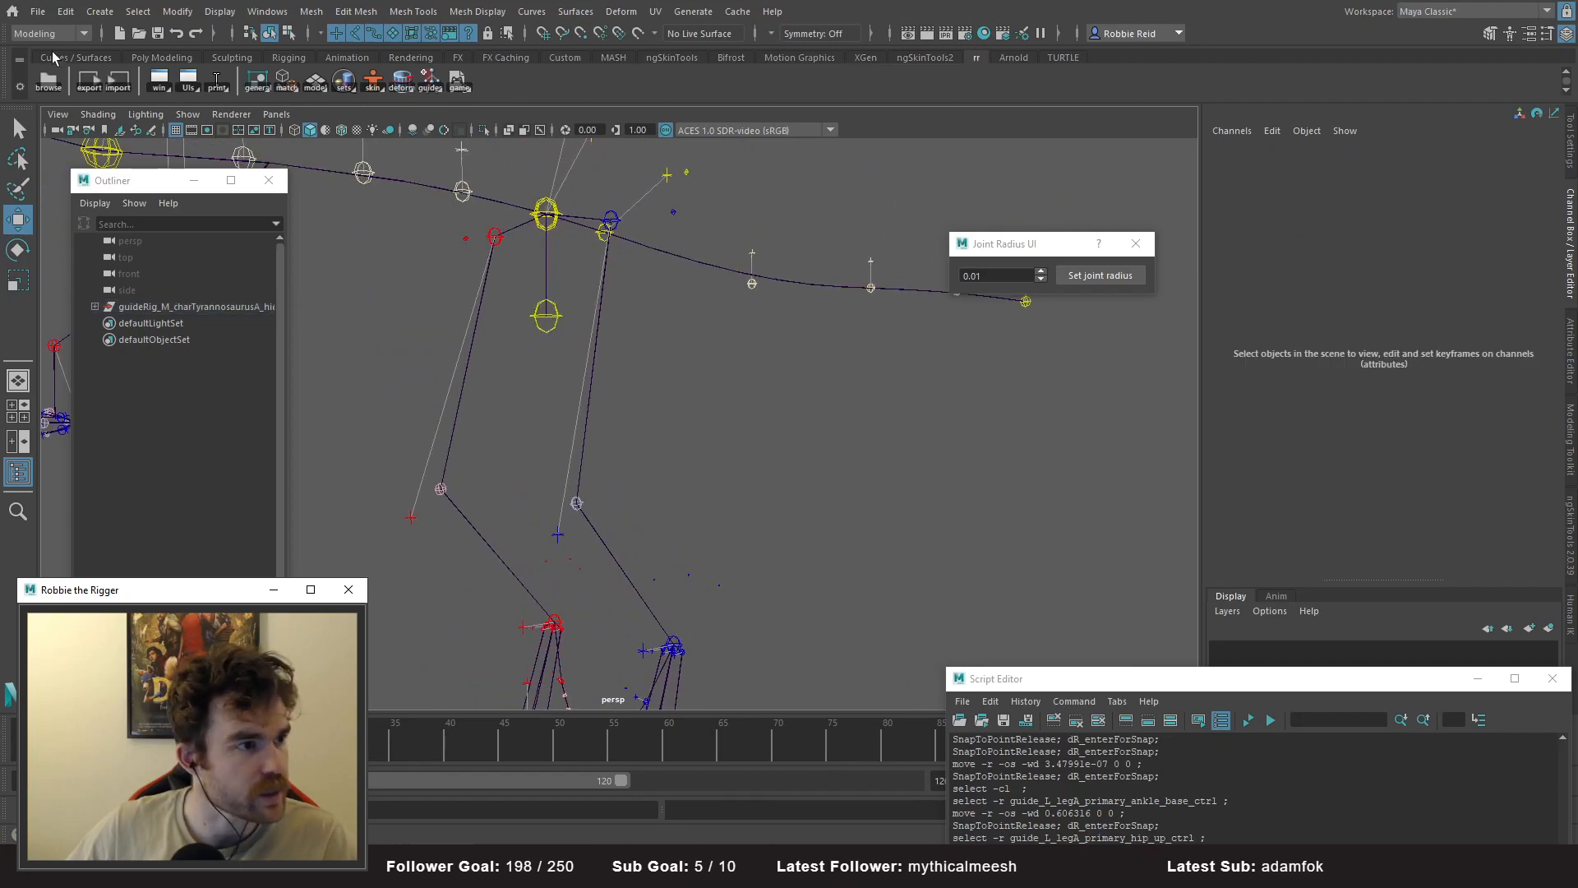
# - Create a locator and snap it to the left hip joint, at Translate 40.298, 291.589, -7.504
pyautogui.click(99, 12)
pyautogui.click(131, 291)
pyautogui.scroll(-4, 635, 494)
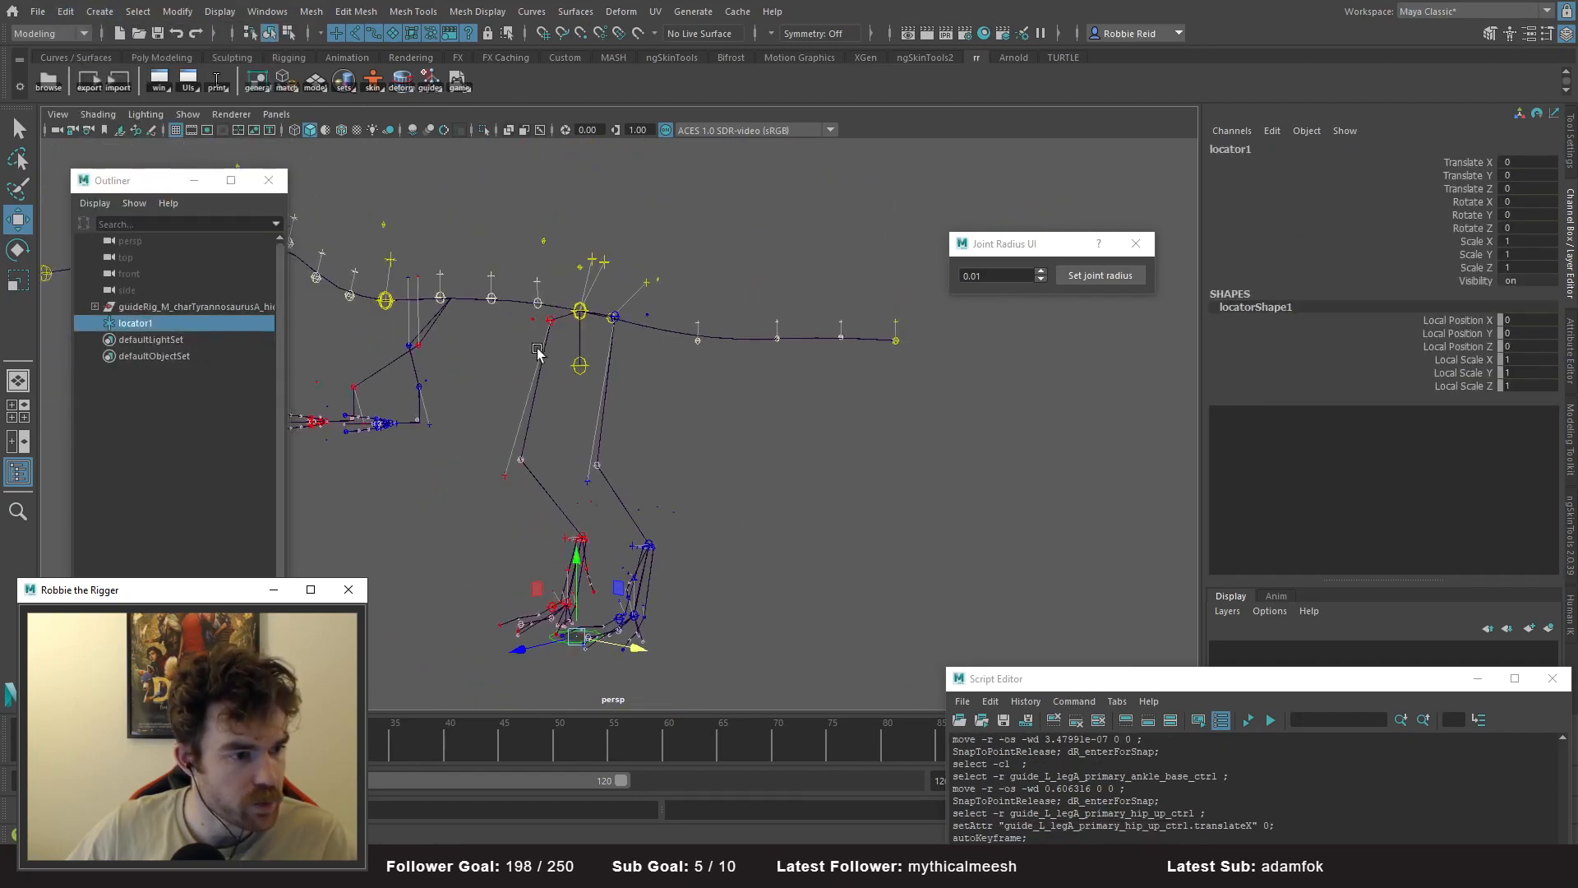
pyautogui.moveTo(610, 253); pyautogui.dragTo(601, 224)
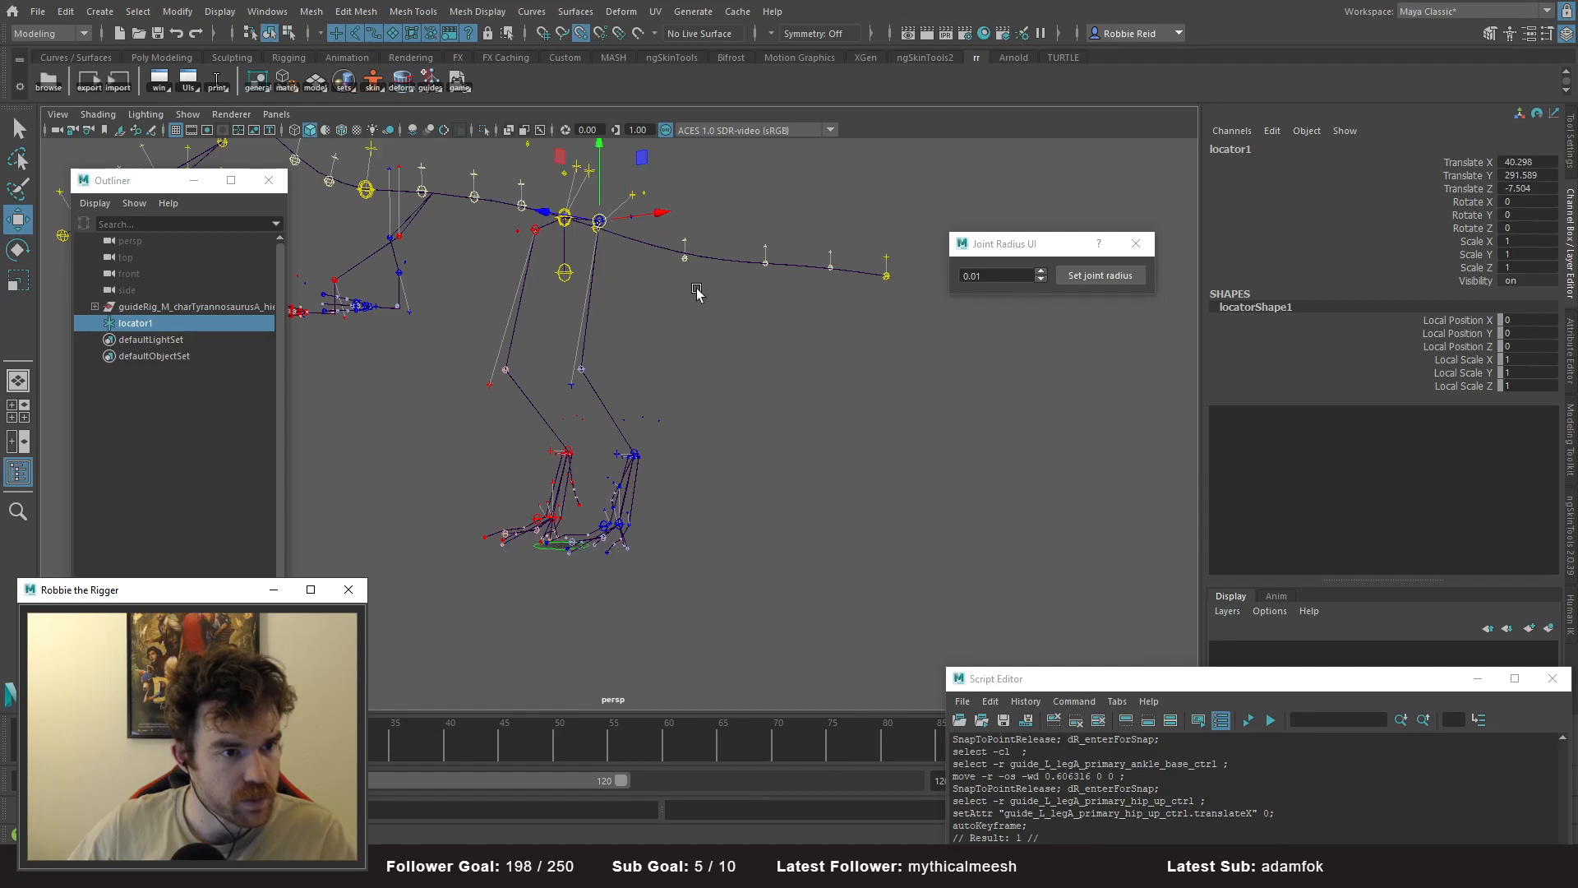
# - Set the hip locator's Local Scale X, Y and Z to 10, keeping the locator selected
pyautogui.keyDown('alt'); pyautogui.moveTo(690, 288); pyautogui.dragTo(656, 423); pyautogui.keyUp('alt')
pyautogui.keyDown('alt'); pyautogui.moveTo(655, 423); pyautogui.dragTo(872, 527, button='right'); pyautogui.keyUp('alt')
pyautogui.press('v')
pyautogui.moveTo(738, 412); pyautogui.dragTo(749, 411)
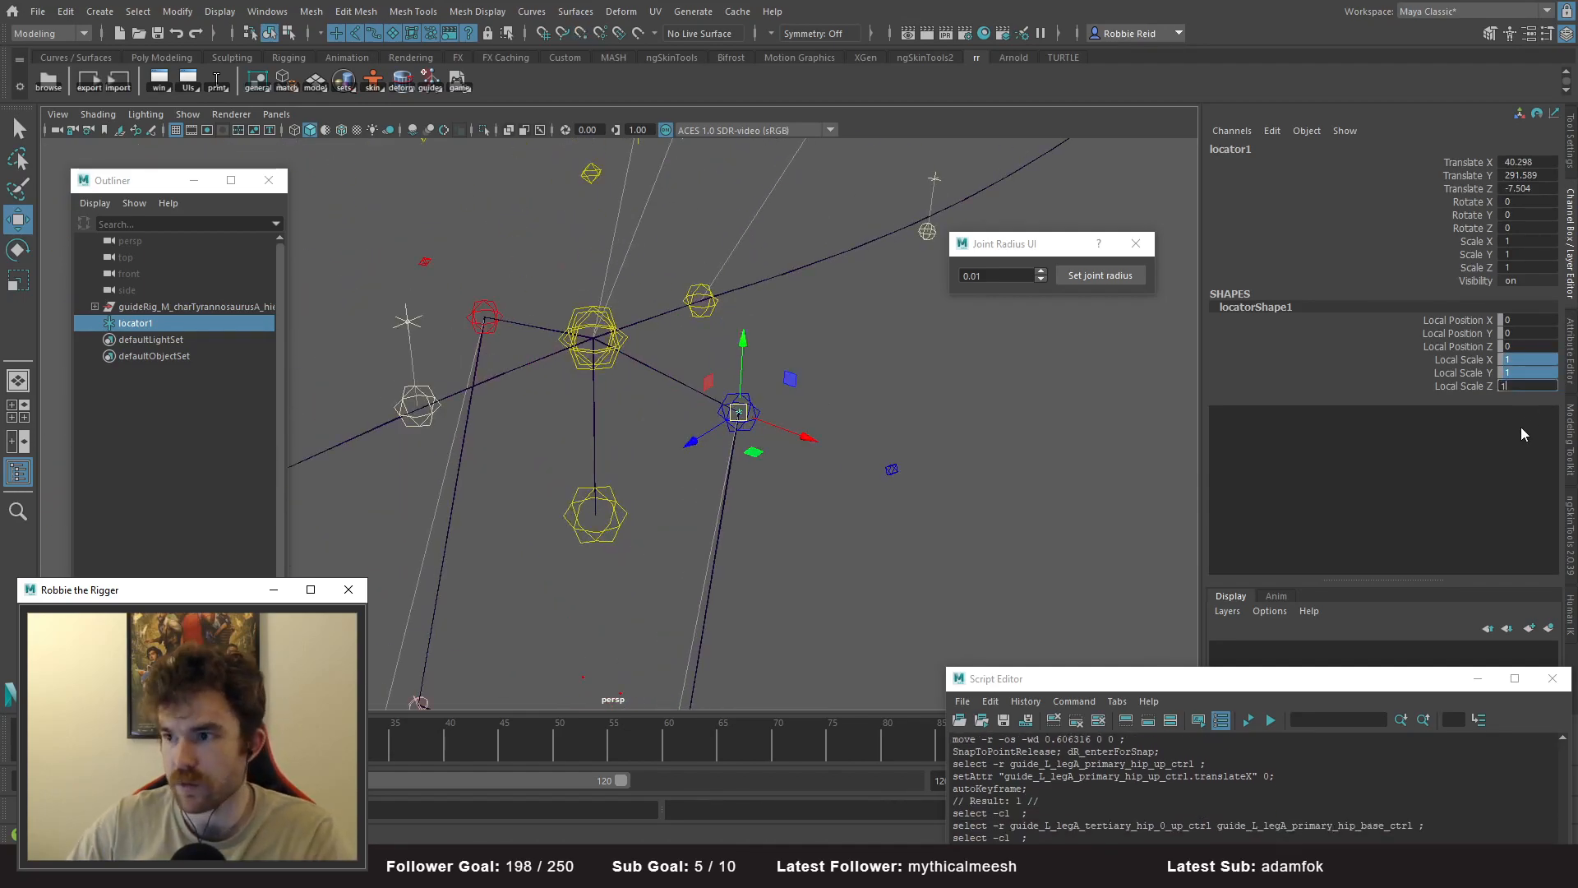
pyautogui.press('Return')
pyautogui.click(810, 606)
pyautogui.keyDown('alt'); pyautogui.moveTo(811, 606); pyautogui.dragTo(752, 562); pyautogui.keyUp('alt')
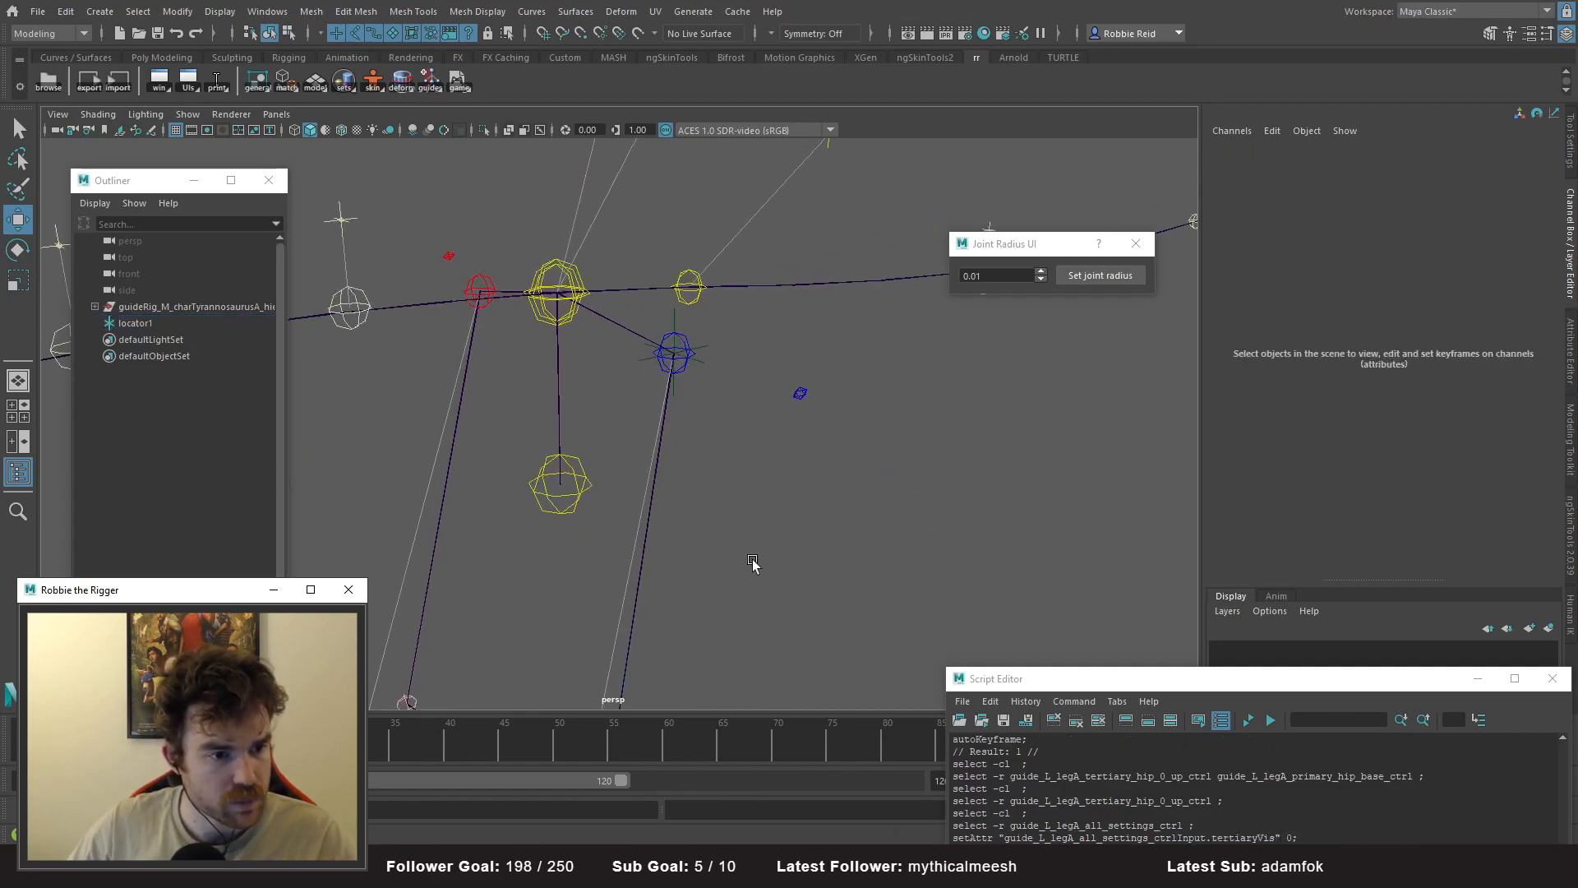
pyautogui.hotkey('ctrl', 'z')
# - Duplicate the hip locator and snap the copy to the left knee joint, at Translate 40.299, 159.914, 16.234
pyautogui.keyDown('alt'); pyautogui.moveTo(752, 562); pyautogui.dragTo(623, 561, button='right'); pyautogui.keyUp('alt')
pyautogui.keyDown('alt'); pyautogui.moveTo(622, 560); pyautogui.dragTo(621, 449, button='middle'); pyautogui.keyUp('alt')
pyautogui.hotkey('ctrl', 'd')
pyautogui.press('v')
pyautogui.moveTo(643, 268); pyautogui.dragTo(607, 568)
pyautogui.keyDown('alt'); pyautogui.moveTo(666, 574); pyautogui.dragTo(722, 349, button='middle'); pyautogui.keyUp('alt')
pyautogui.keyDown('alt'); pyautogui.moveTo(722, 349); pyautogui.dragTo(846, 384, button='right'); pyautogui.keyUp('alt')
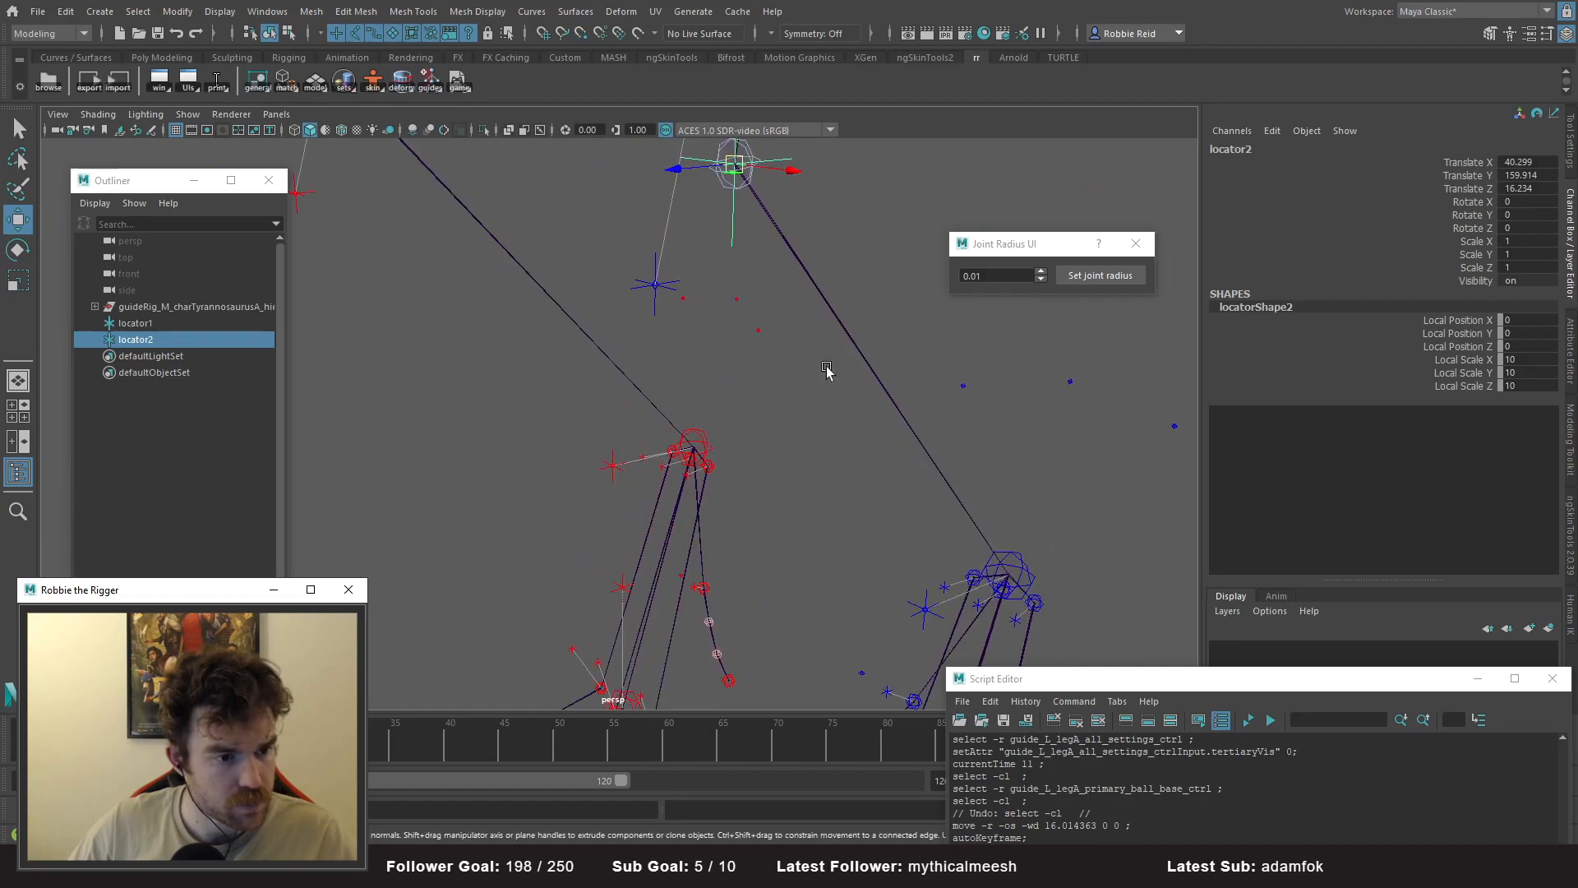
# - Duplicate the knee locator and snap the copy to the left hip up control, at Translate 40.298, 146.717, 28.578
pyautogui.keyDown('alt'); pyautogui.moveTo(846, 384); pyautogui.dragTo(827, 460, button='middle'); pyautogui.keyUp('alt')
pyautogui.hotkey('ctrl', 'd')
pyautogui.moveTo(703, 314); pyautogui.dragTo(623, 438)
pyautogui.keyDown('alt'); pyautogui.moveTo(775, 510); pyautogui.dragTo(666, 485, button='right'); pyautogui.keyUp('alt')
pyautogui.keyDown('alt'); pyautogui.moveTo(666, 485); pyautogui.dragTo(616, 439, button='middle'); pyautogui.keyUp('alt')
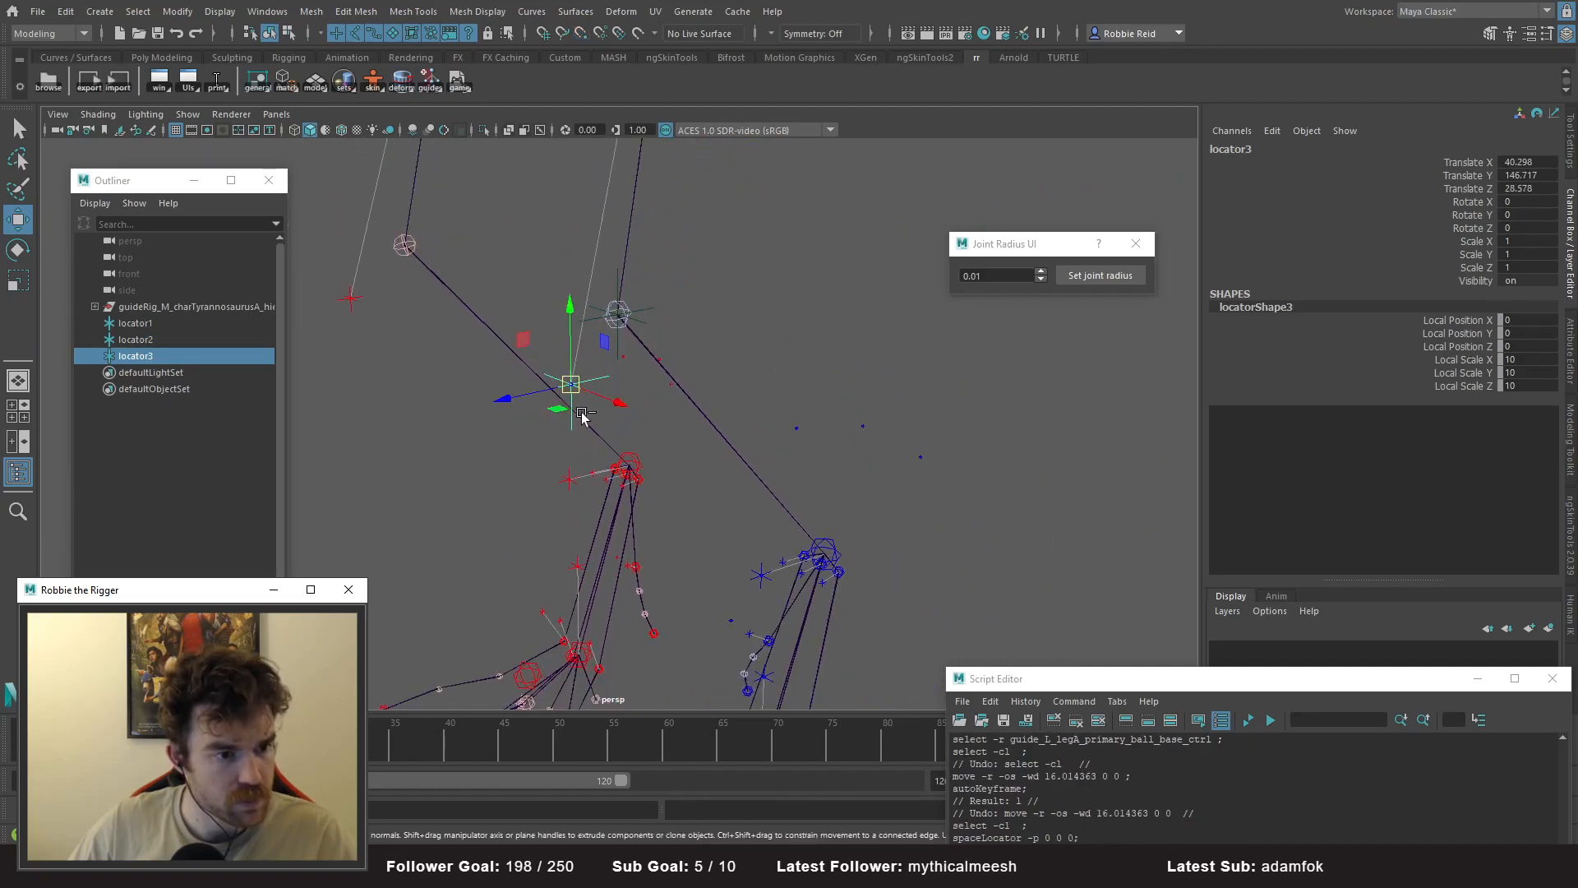
# - Duplicate the hip up locator and snap the copy to the left ankle joint, at Translate 40.312, 82.85, -55.284
pyautogui.hotkey('ctrl', 'd')
pyautogui.moveTo(572, 384); pyautogui.dragTo(583, 393)
pyautogui.moveTo(840, 549); pyautogui.dragTo(839, 549)
pyautogui.keyDown('alt'); pyautogui.moveTo(839, 548); pyautogui.dragTo(700, 358, button='middle'); pyautogui.keyUp('alt')
pyautogui.keyDown('alt'); pyautogui.moveTo(700, 358); pyautogui.dragTo(1069, 632, button='right'); pyautogui.keyUp('alt')
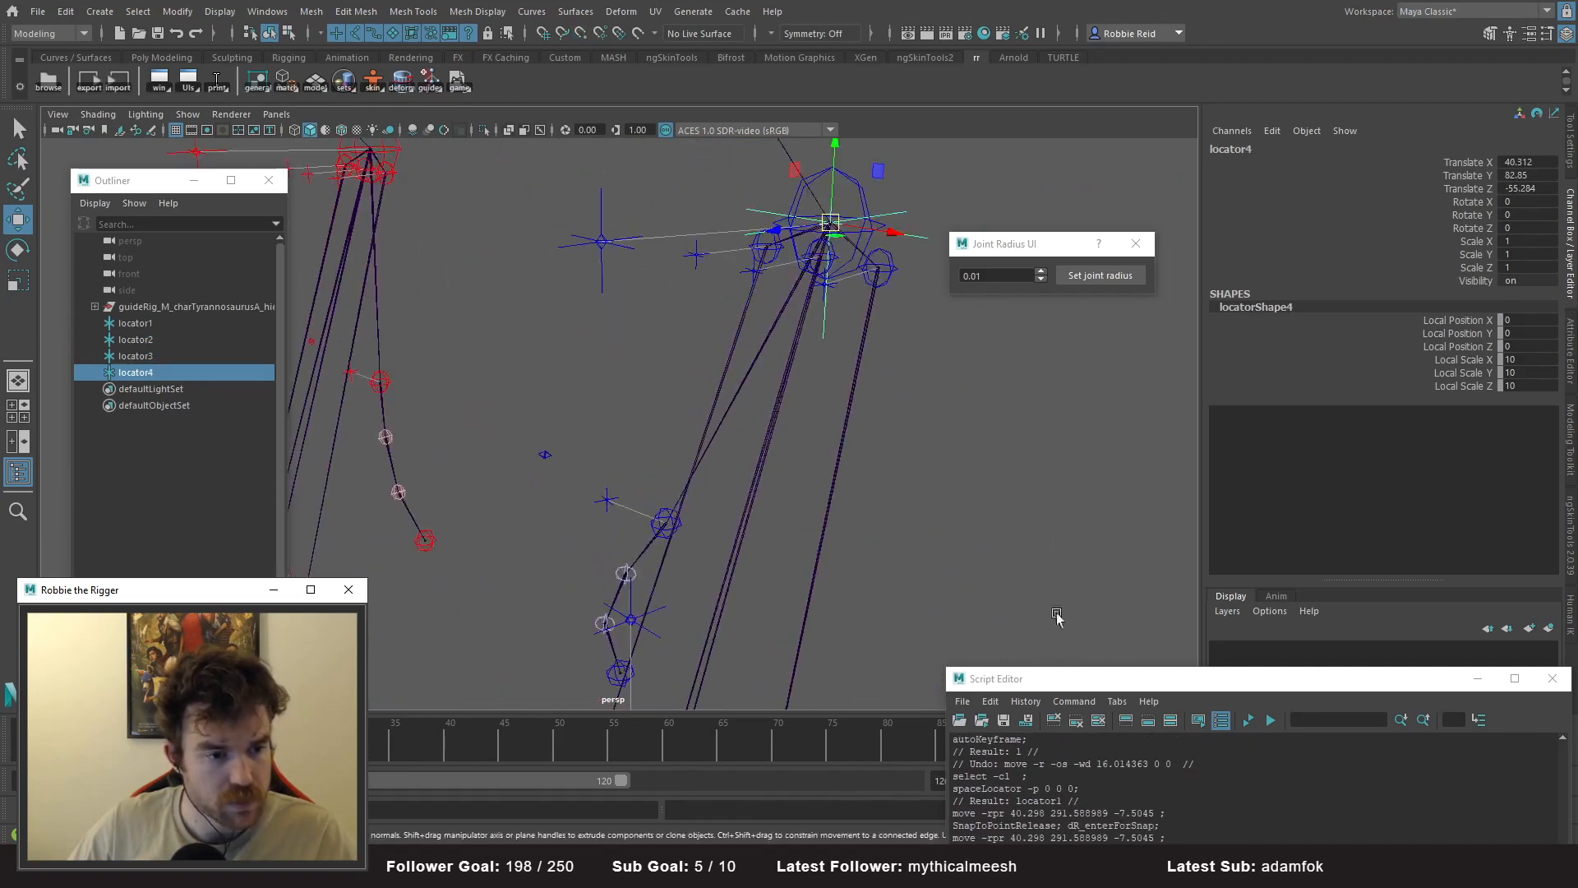
# - Duplicate the ankle locator twice, snapping the copies to the remaining guide controls of the left lower leg
pyautogui.keyDown('alt'); pyautogui.moveTo(826, 364); pyautogui.dragTo(775, 434, button='middle'); pyautogui.keyUp('alt')
pyautogui.keyDown('alt'); pyautogui.moveTo(776, 434); pyautogui.dragTo(658, 476); pyautogui.keyUp('alt')
pyautogui.keyDown('alt'); pyautogui.moveTo(659, 476); pyautogui.dragTo(534, 503, button='middle'); pyautogui.keyUp('alt')
pyautogui.keyDown('alt'); pyautogui.moveTo(534, 503); pyautogui.dragTo(699, 370, button='right'); pyautogui.keyUp('alt')
pyautogui.keyDown('alt'); pyautogui.moveTo(699, 370); pyautogui.dragTo(645, 405); pyautogui.keyUp('alt')
pyautogui.keyDown('alt'); pyautogui.moveTo(644, 405); pyautogui.dragTo(645, 296, button='middle'); pyautogui.keyUp('alt')
pyautogui.keyDown('alt'); pyautogui.moveTo(645, 296); pyautogui.dragTo(659, 314); pyautogui.keyUp('alt')
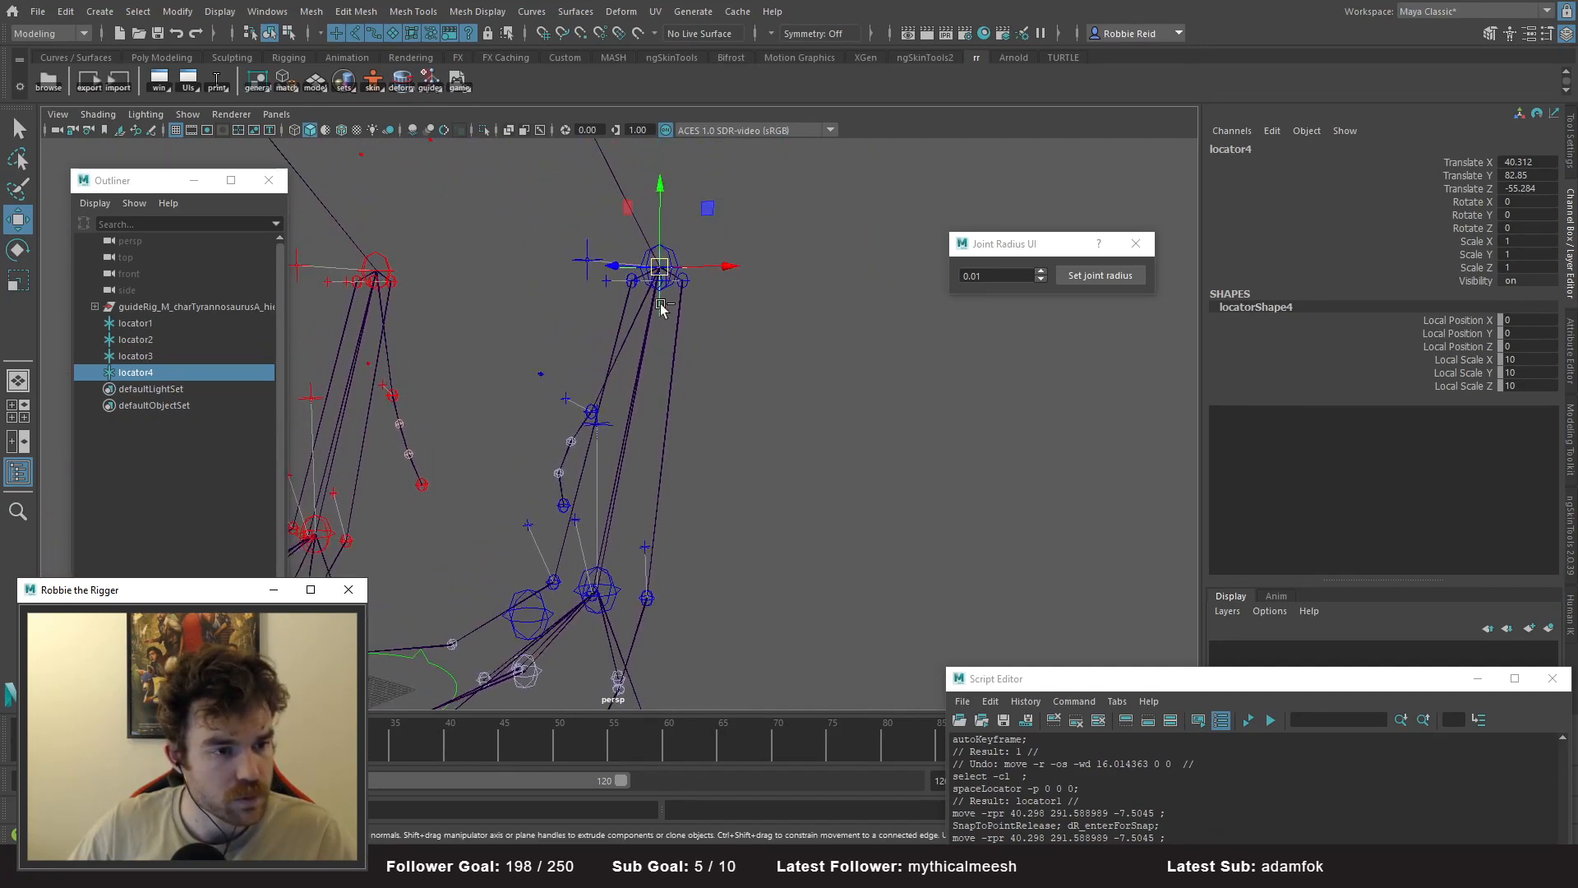
pyautogui.hotkey('ctrl', 'd')
pyautogui.press('v')
pyautogui.moveTo(758, 537)
pyautogui.keyDown('alt'); pyautogui.mouseDown()
pyautogui.moveTo(683, 546)
pyautogui.moveTo(729, 539)
pyautogui.mouseUp(); pyautogui.keyUp('alt')
pyautogui.keyDown('alt'); pyautogui.moveTo(729, 539); pyautogui.dragTo(724, 588, button='middle'); pyautogui.keyUp('alt')
pyautogui.hotkey('ctrl', 'd')
pyautogui.press('v')
pyautogui.moveTo(560, 324); pyautogui.dragTo(562, 324)
pyautogui.keyDown('alt'); pyautogui.moveTo(699, 337); pyautogui.dragTo(645, 353, button='right'); pyautogui.keyUp('alt')
pyautogui.keyDown('alt'); pyautogui.moveTo(645, 354); pyautogui.dragTo(670, 363); pyautogui.keyUp('alt')
pyautogui.keyDown('alt'); pyautogui.moveTo(670, 364); pyautogui.dragTo(670, 448, button='middle'); pyautogui.keyUp('alt')
pyautogui.keyDown('alt'); pyautogui.moveTo(670, 448); pyautogui.dragTo(518, 374, button='right'); pyautogui.keyUp('alt')
# - Parent locator2 through locator6 under locator1, the left hip locator
pyautogui.moveTo(147, 391); pyautogui.dragTo(149, 363)
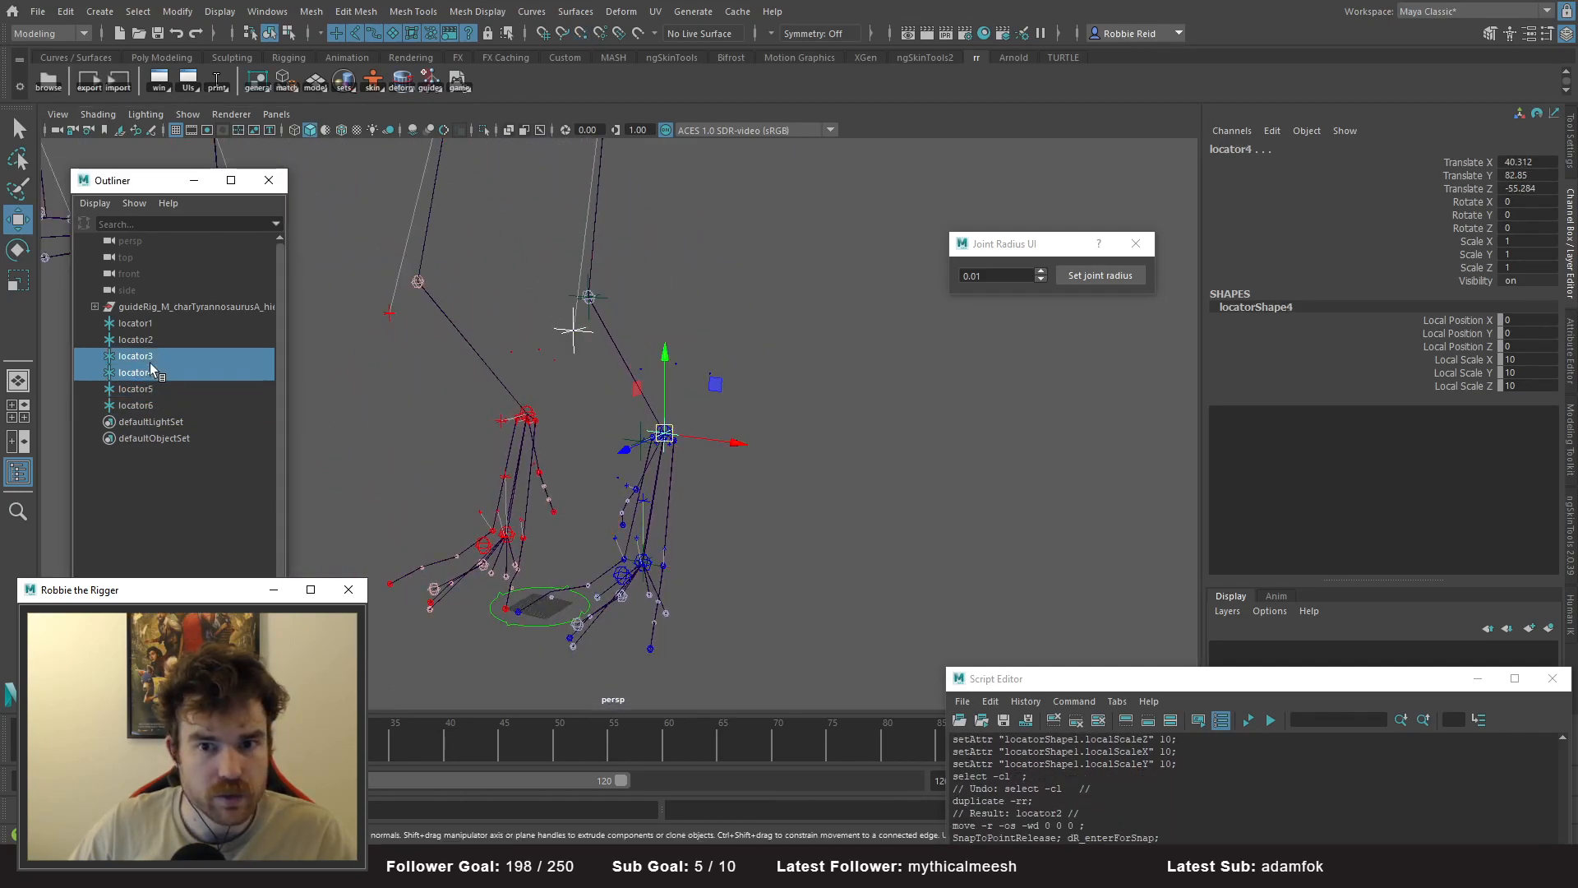
pyautogui.click(147, 350)
pyautogui.click(152, 324)
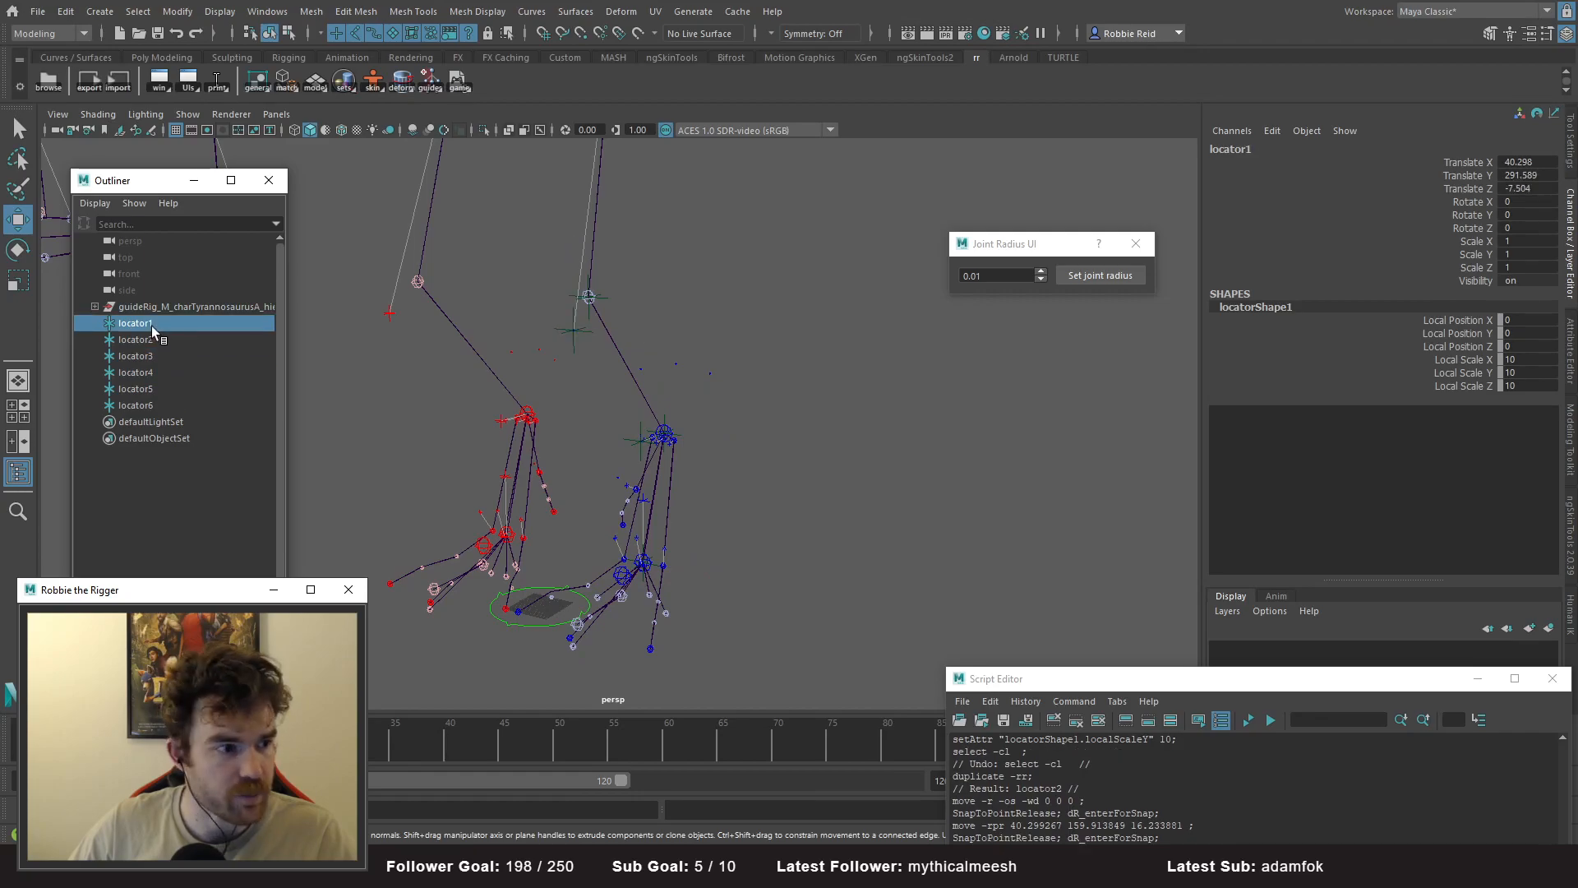
pyautogui.keyDown('alt'); pyautogui.moveTo(793, 295); pyautogui.dragTo(757, 441, button='middle'); pyautogui.keyUp('alt')
pyautogui.keyDown('alt'); pyautogui.moveTo(757, 441); pyautogui.dragTo(644, 411); pyautogui.keyUp('alt')
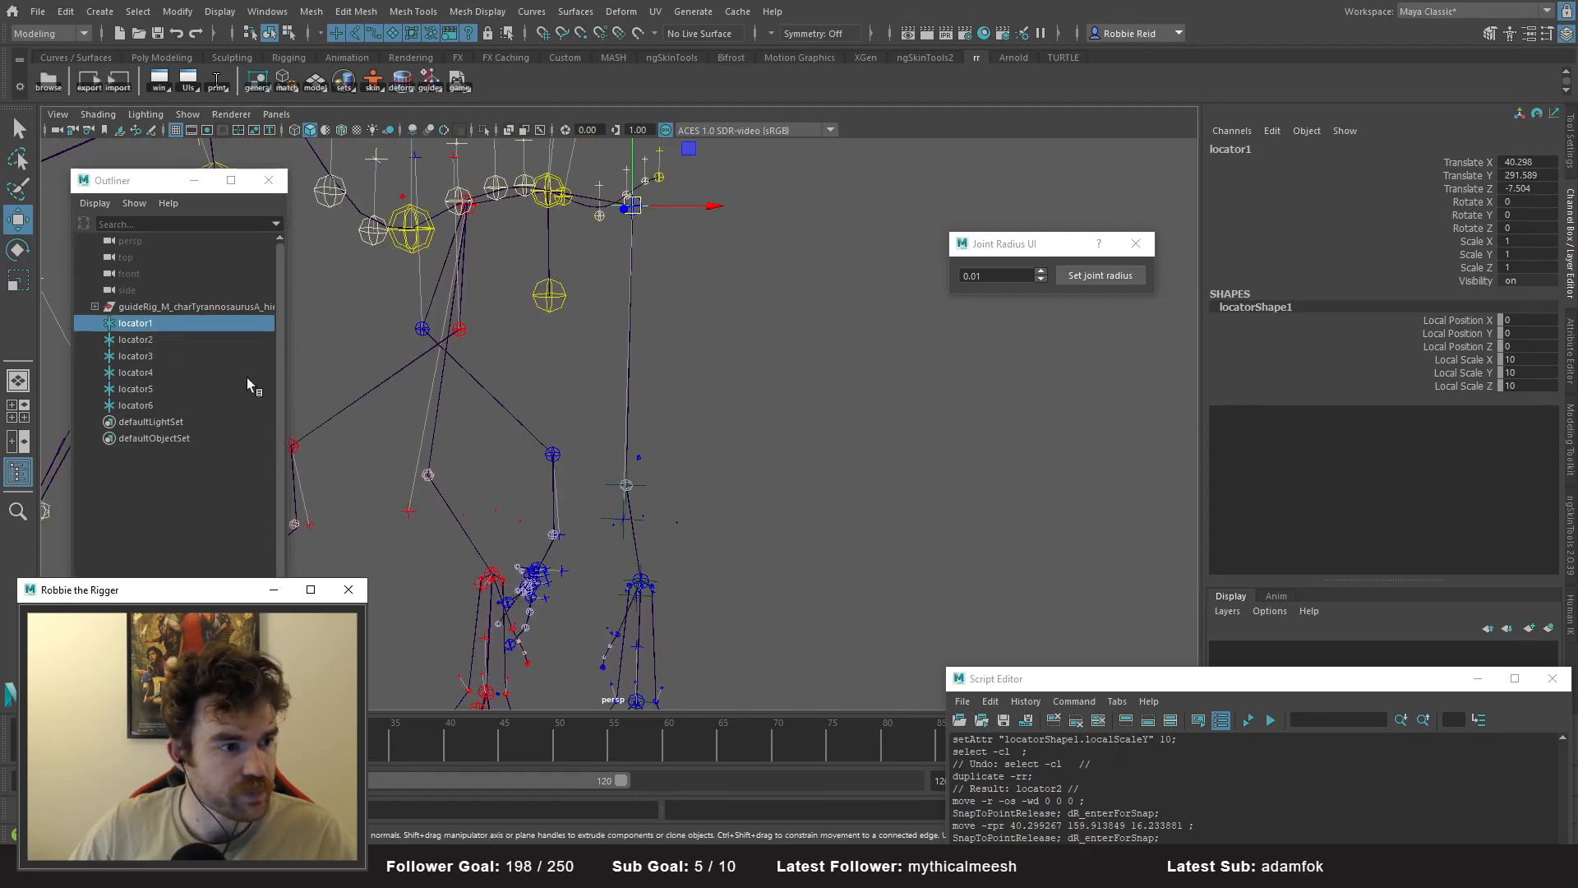
pyautogui.click(175, 337)
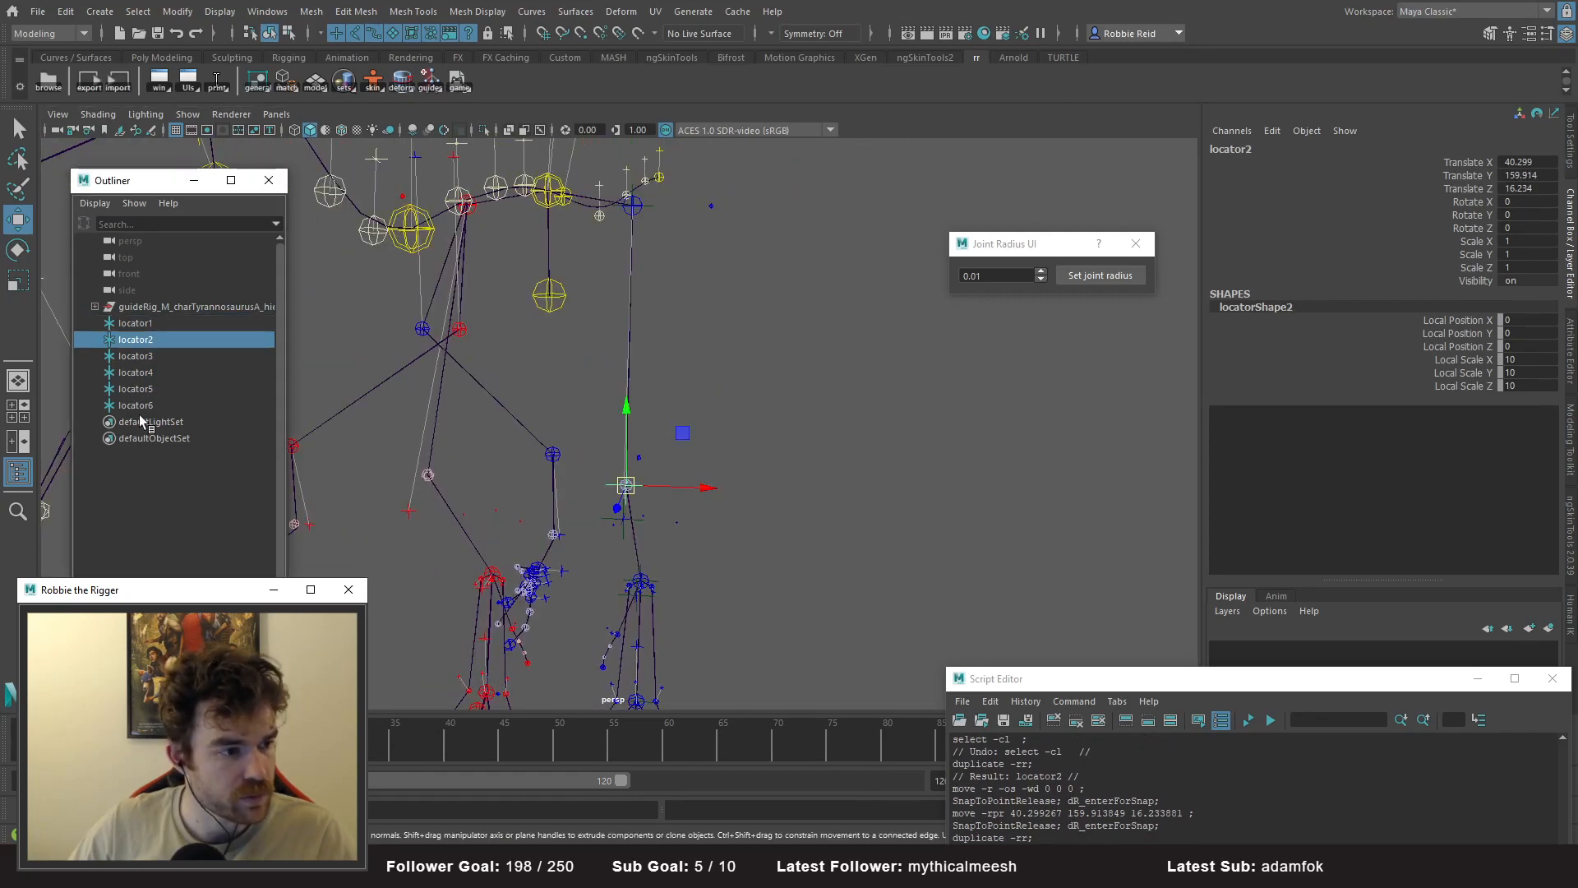
pyautogui.keyDown('shift'); pyautogui.click(140, 407); pyautogui.keyUp('shift')
pyautogui.moveTo(135, 320); pyautogui.dragTo(147, 328, button='middle')
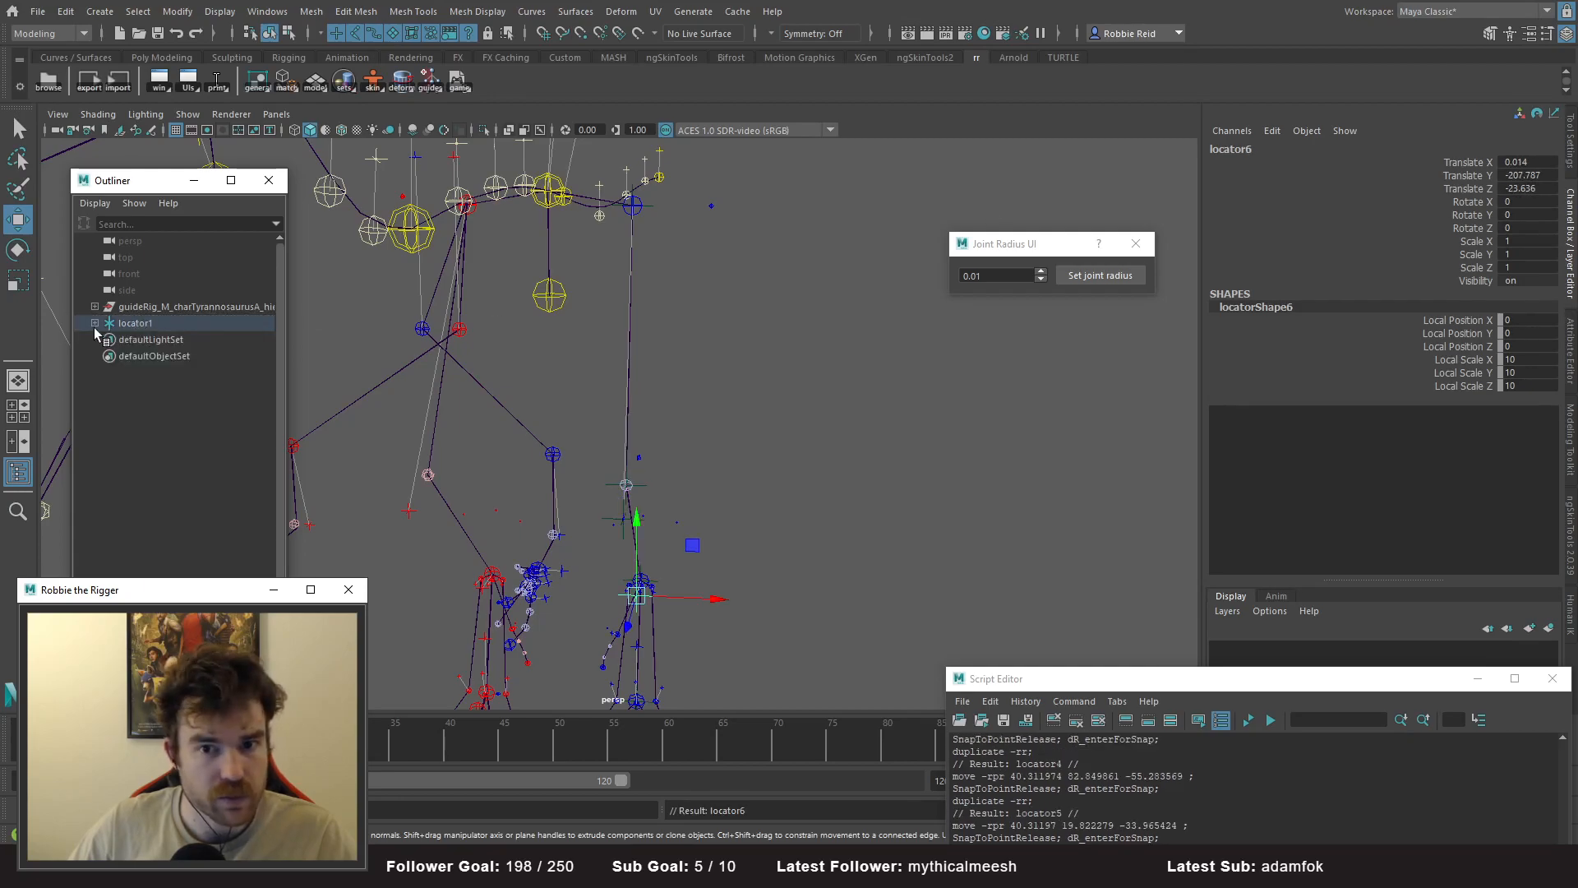
# - Set Translate X to 0 on the five child locators, locator2 through locator6, to line them up with the hip locator
pyautogui.click(238, 339)
pyautogui.keyDown('shift'); pyautogui.click(240, 407); pyautogui.keyUp('shift')
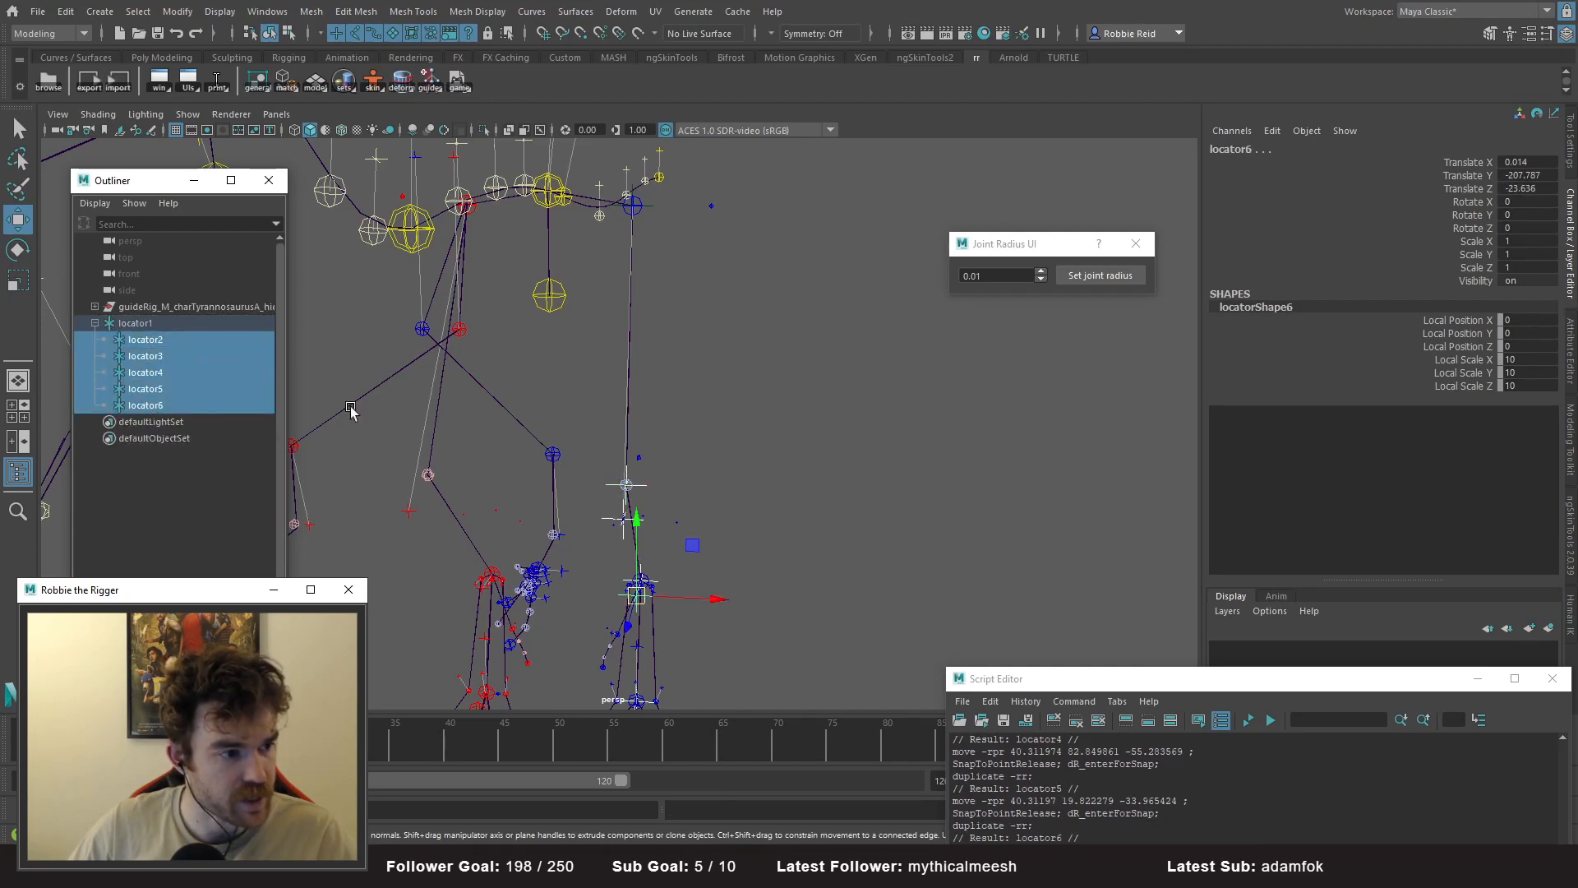
pyautogui.click(1522, 163)
pyautogui.write('0')
pyautogui.press('Return')
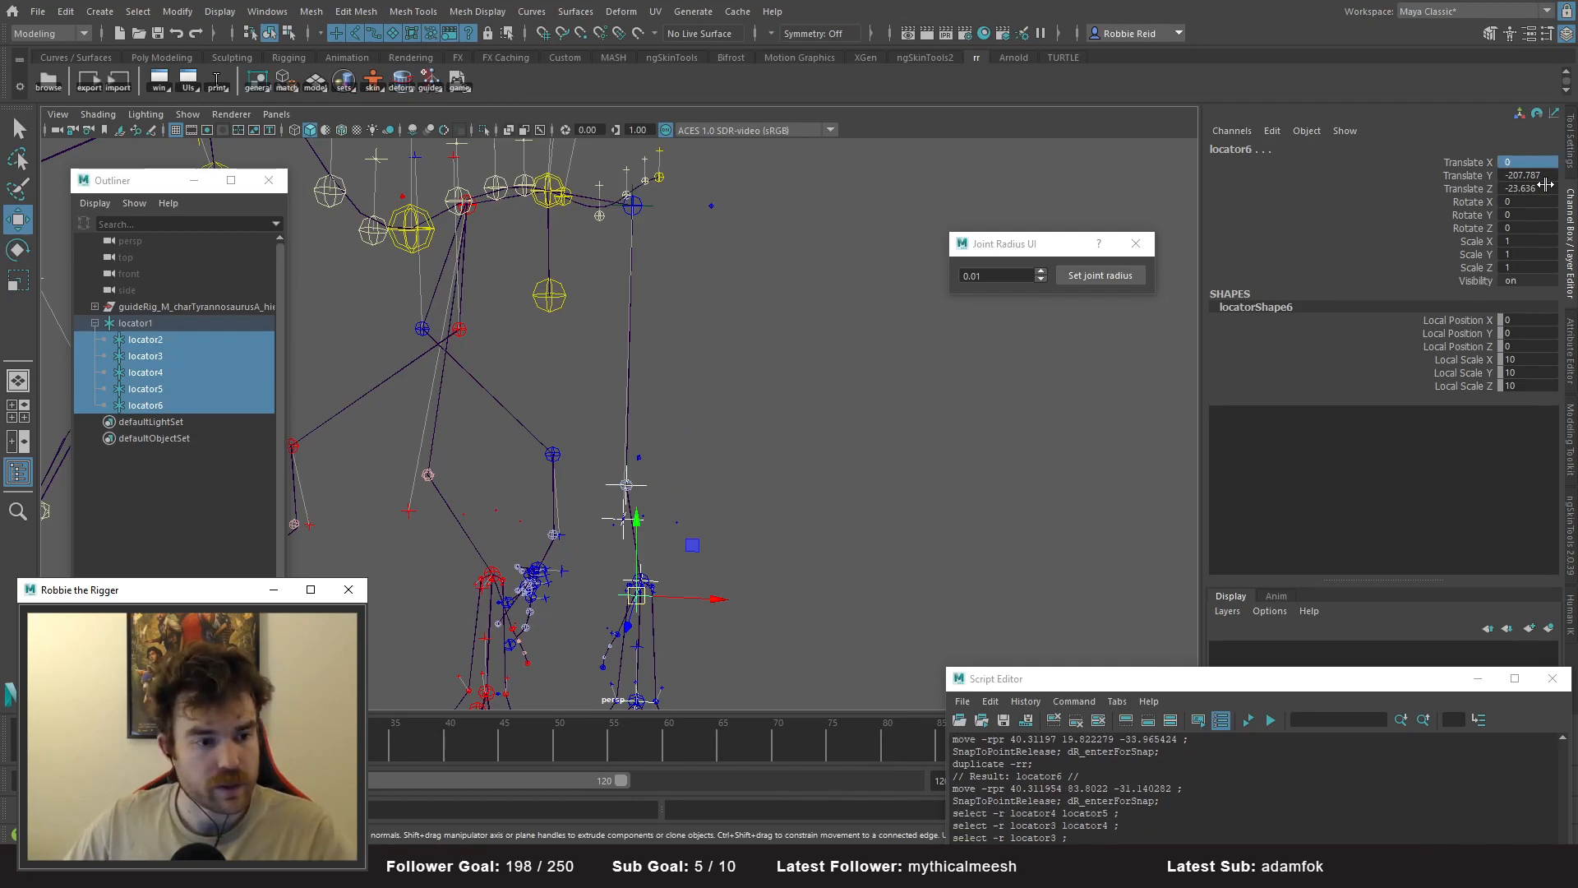
pyautogui.keyDown('alt'); pyautogui.moveTo(601, 345); pyautogui.dragTo(680, 376); pyautogui.keyUp('alt')
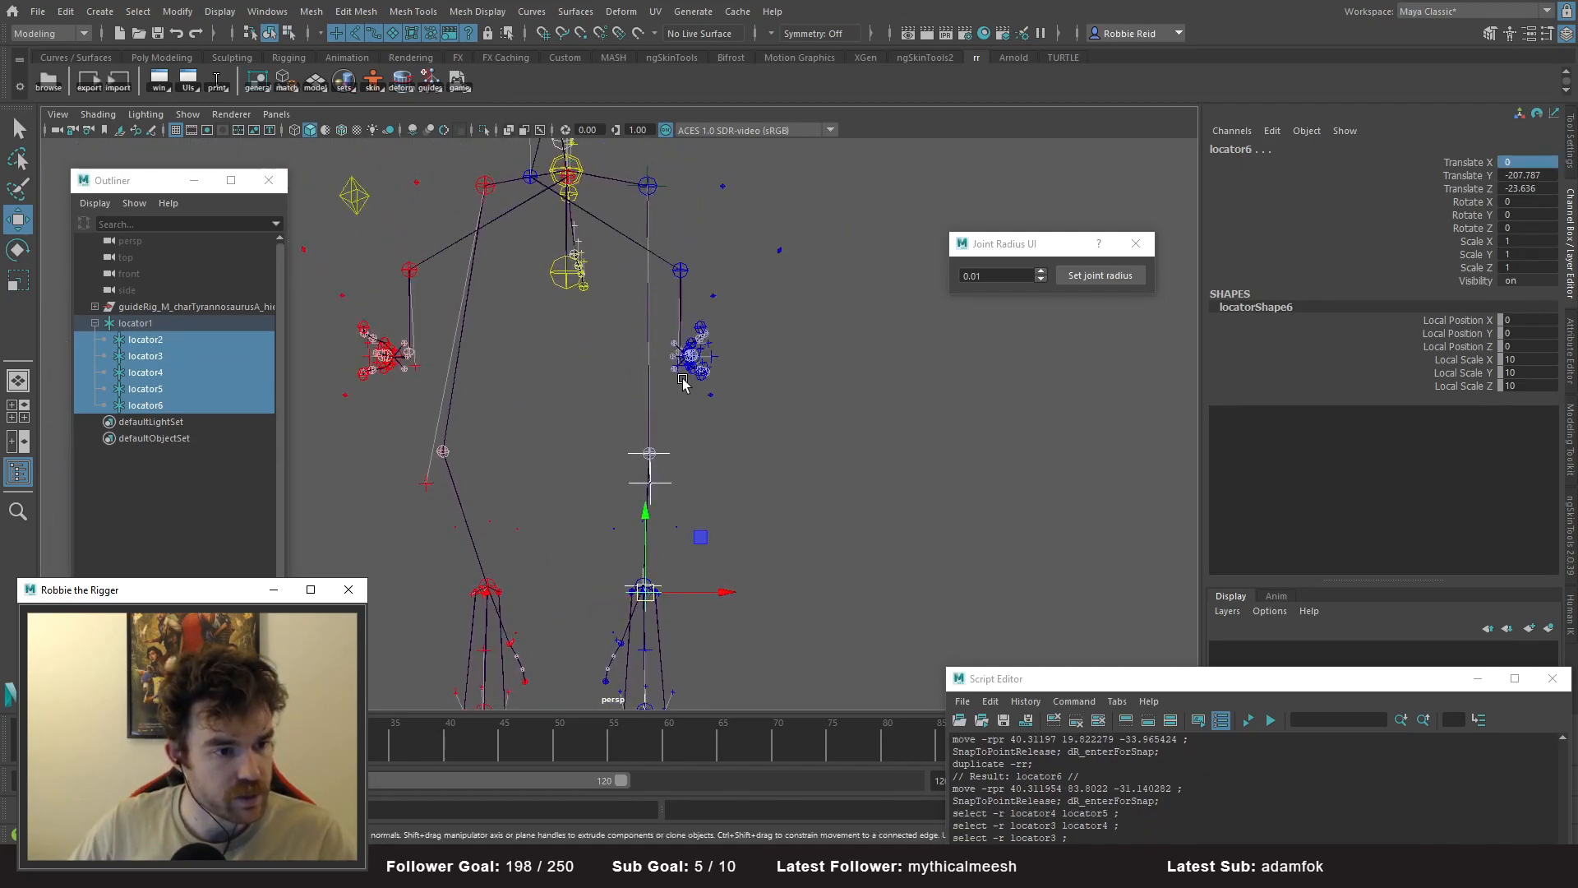
pyautogui.click(596, 405)
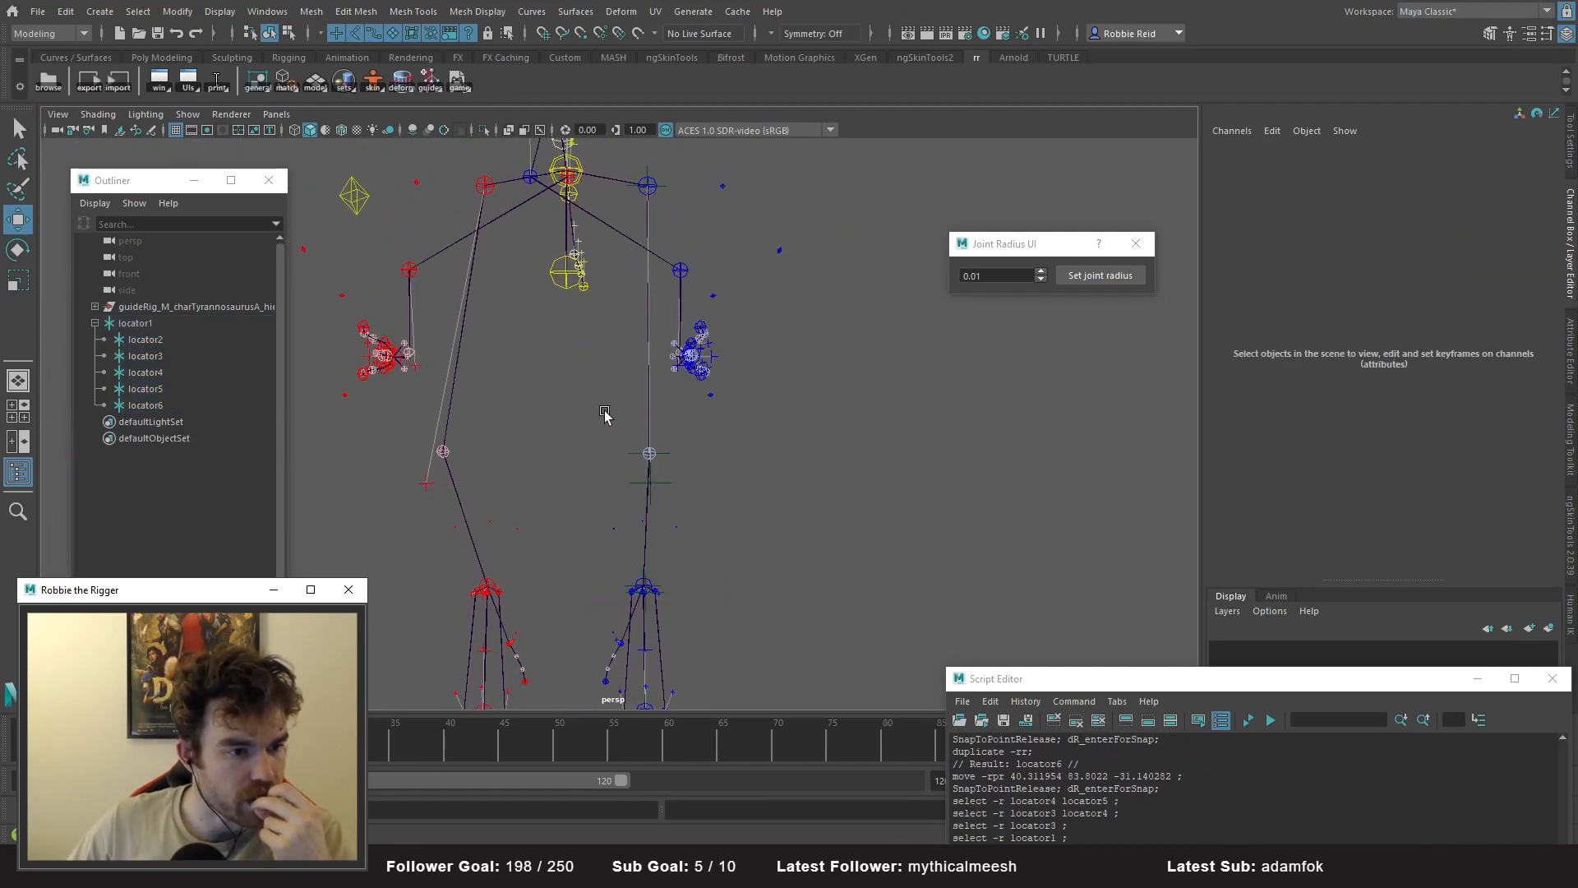
# - Create a new locator and match all its transforms to the right hip joint, guide_R_legA_hip_0_jnt
pyautogui.click(449, 409)
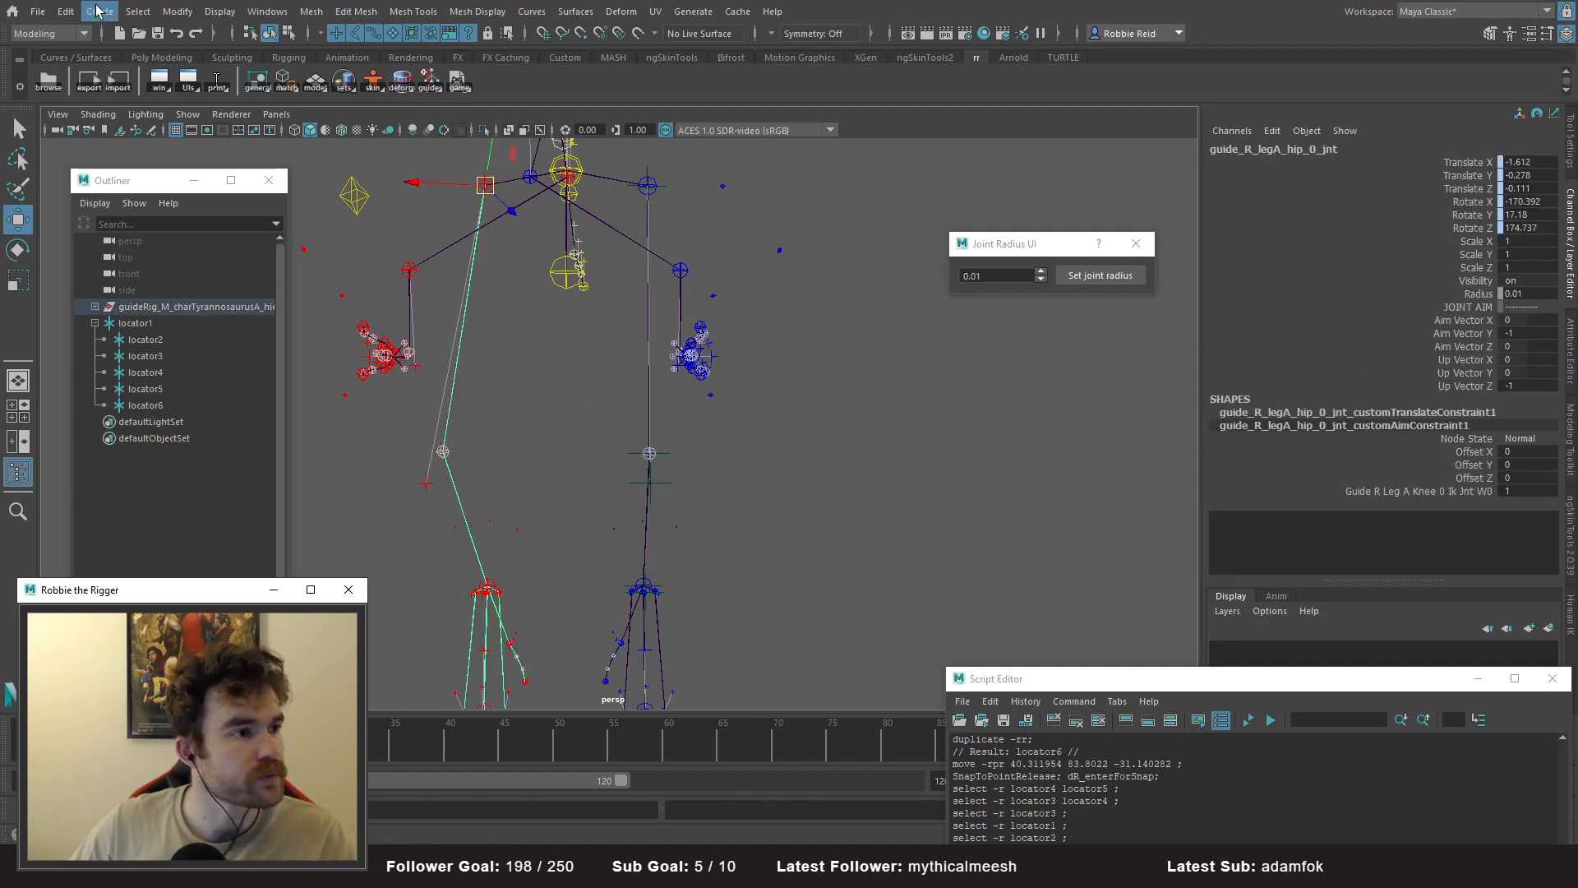
pyautogui.click(97, 11)
pyautogui.click(164, 294)
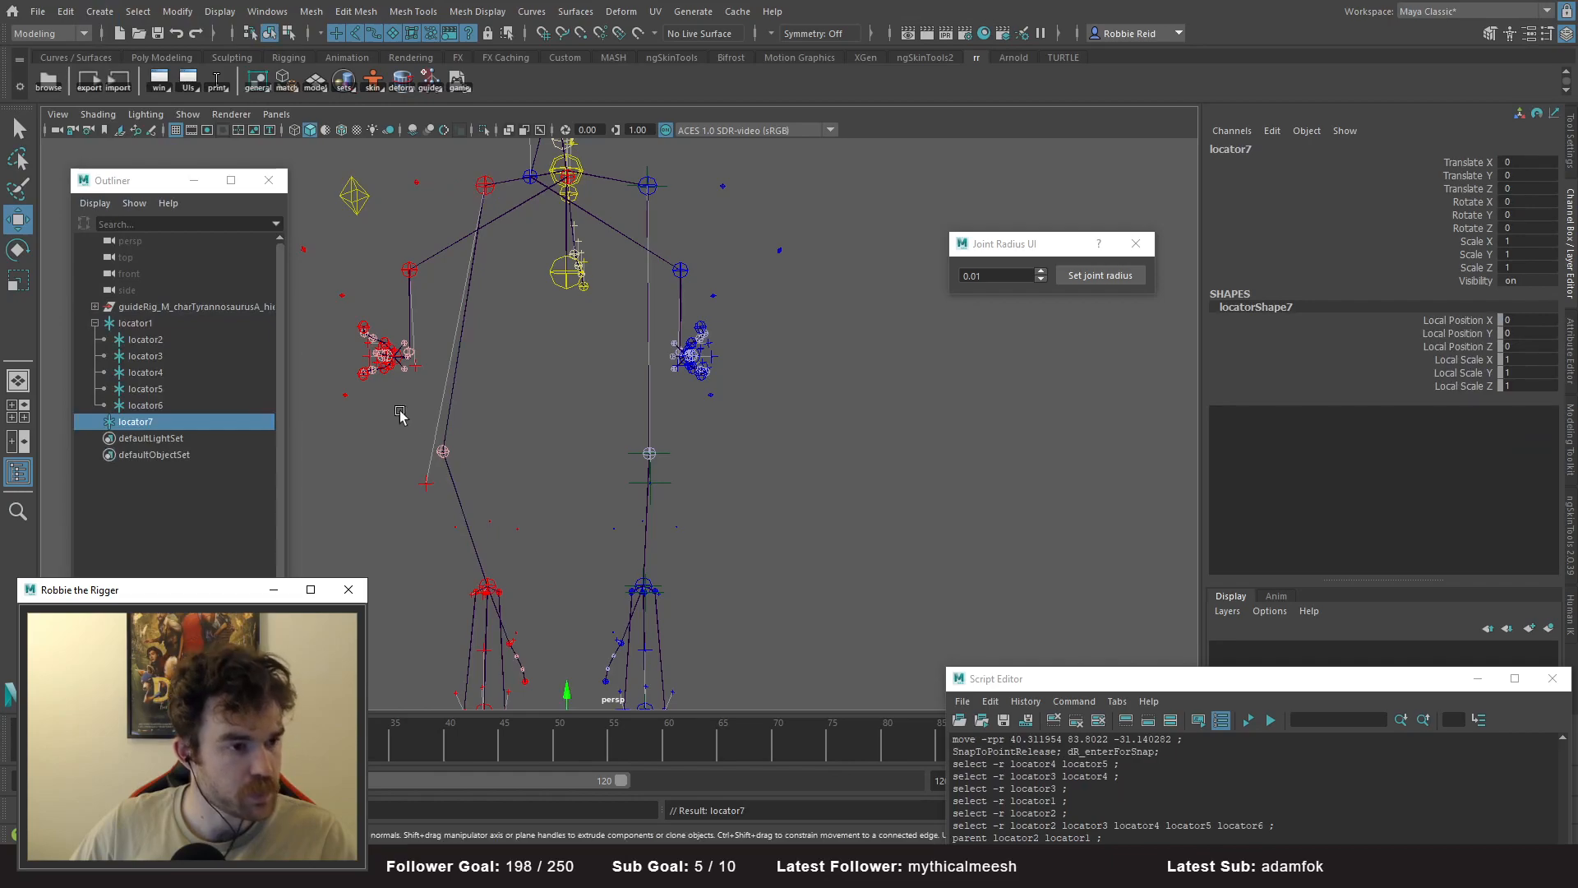
pyautogui.click(462, 362)
pyautogui.click(458, 363)
pyautogui.click(163, 422)
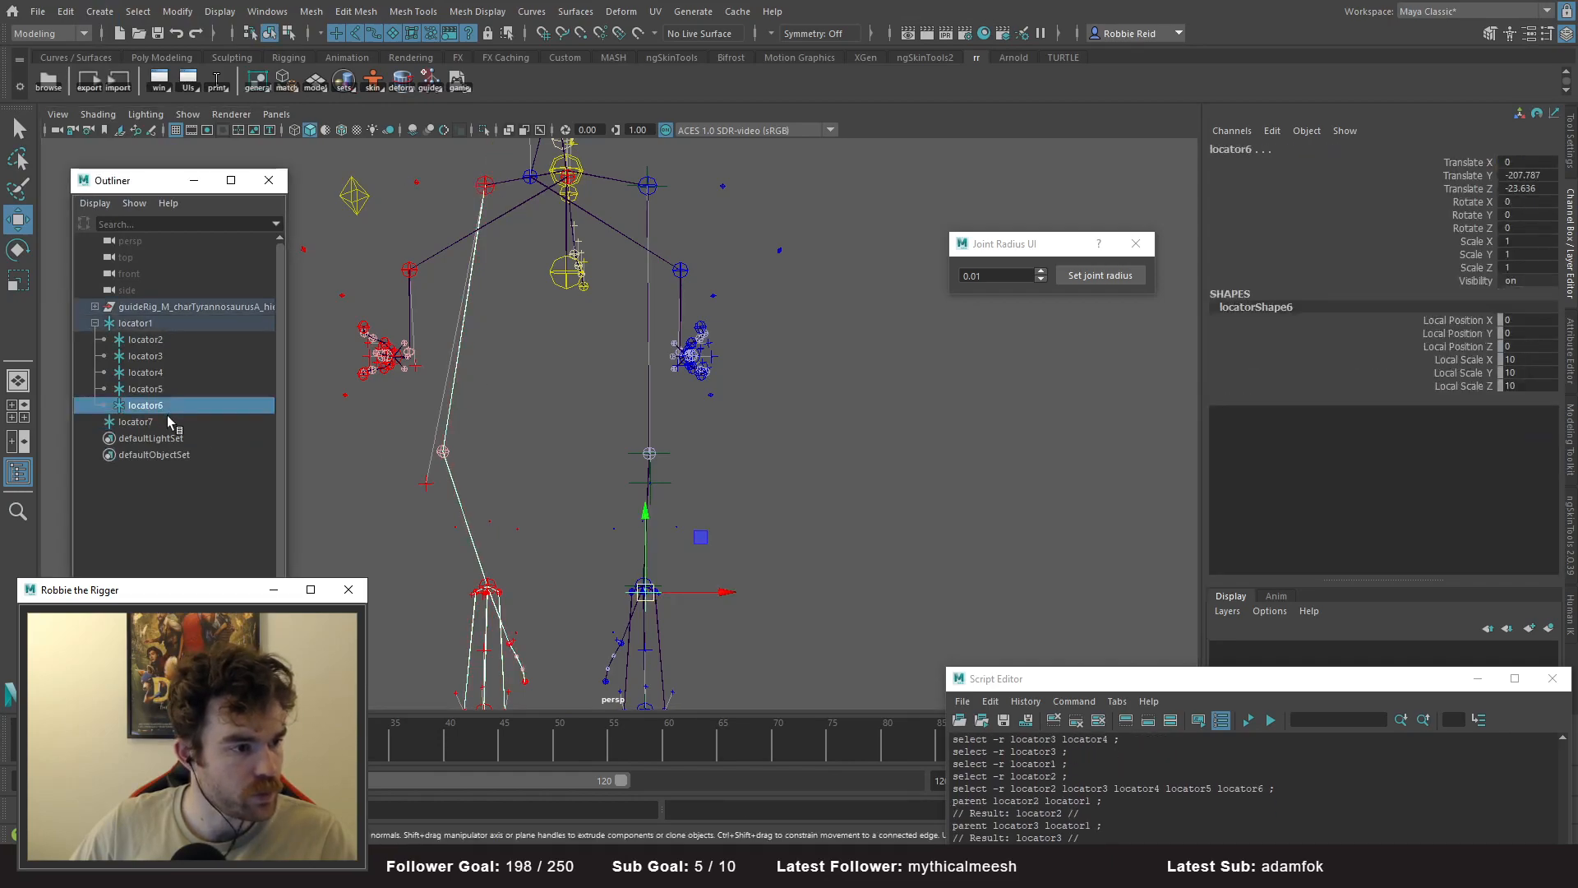
pyautogui.rightClick(290, 93)
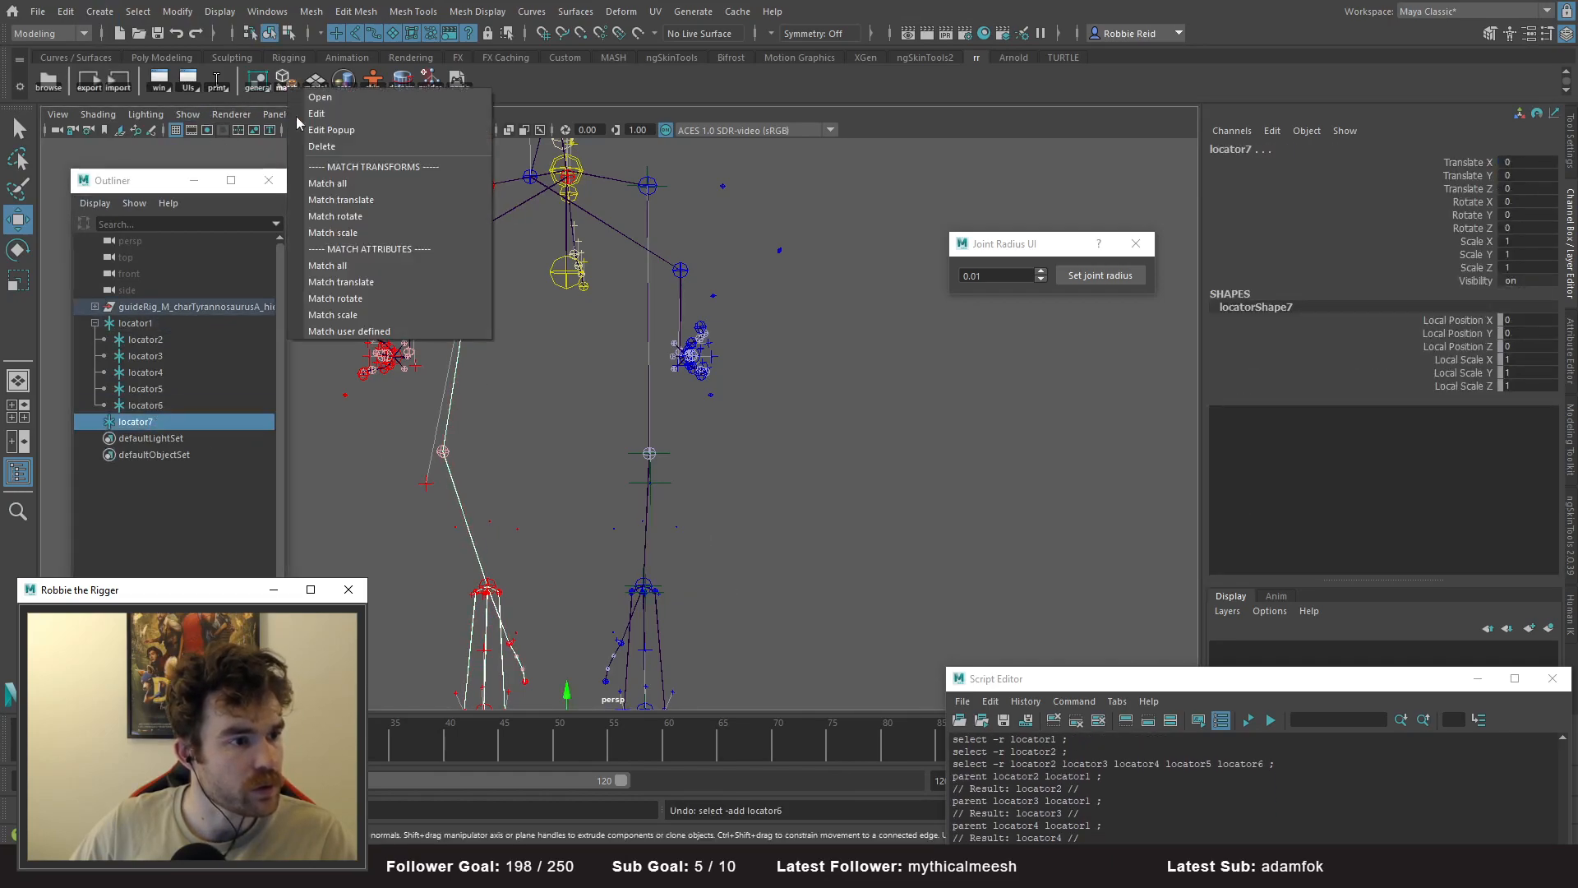
pyautogui.click(357, 183)
pyautogui.keyDown('alt'); pyautogui.moveTo(545, 412); pyautogui.dragTo(539, 443); pyautogui.keyUp('alt')
# - Group the right hip locator and set the group's Scale X to -1, mirroring the locator to the left hip
pyautogui.click(140, 422)
pyautogui.hotkey('ctrl', 'g')
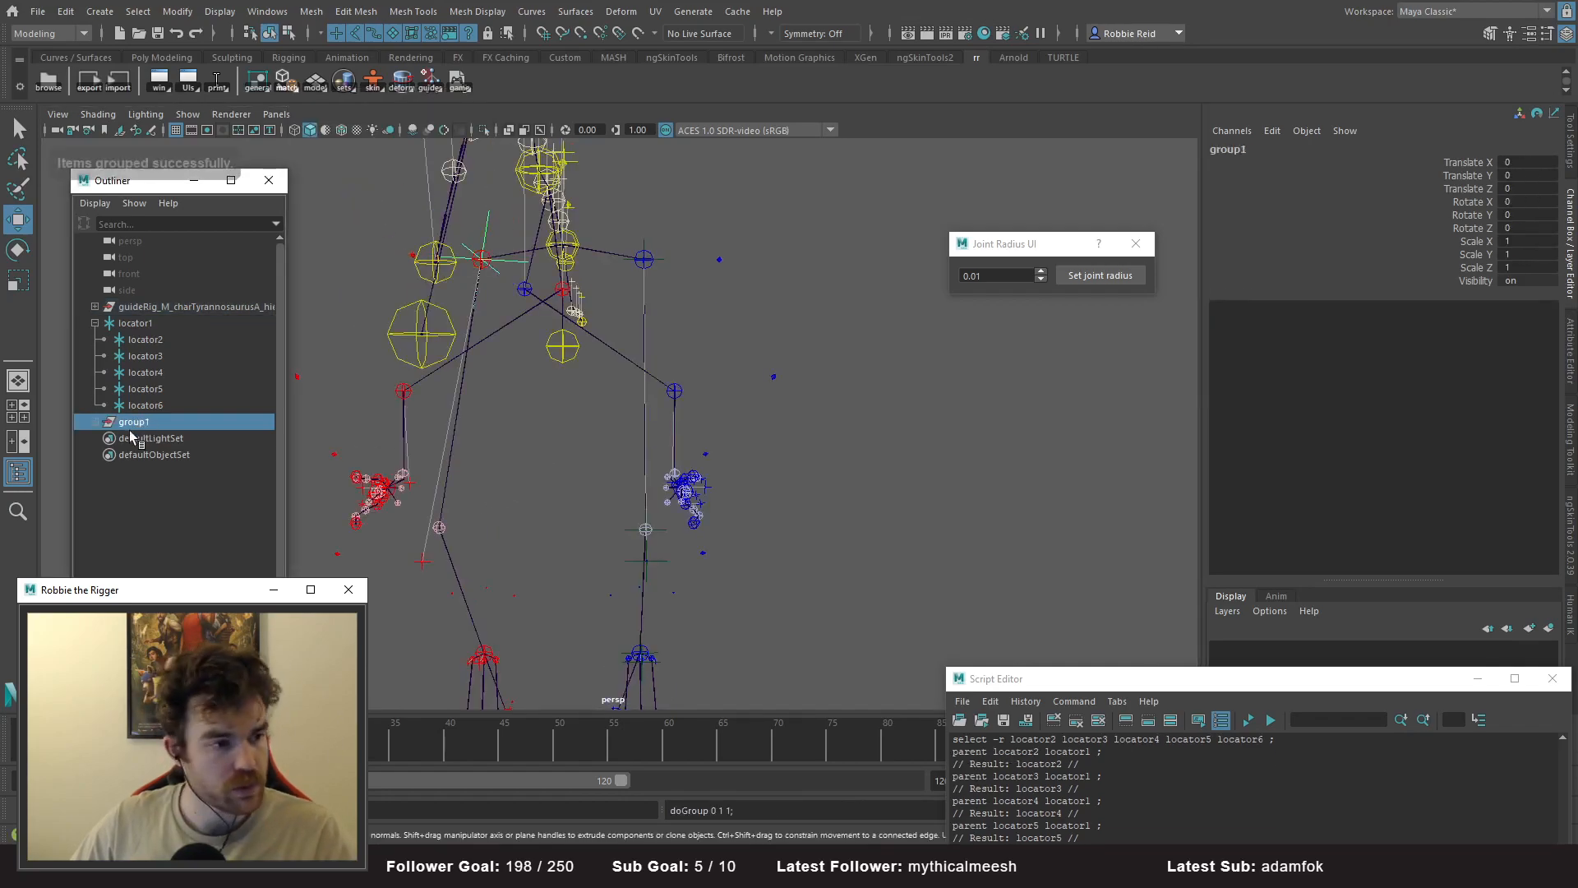
pyautogui.doubleClick(1527, 241)
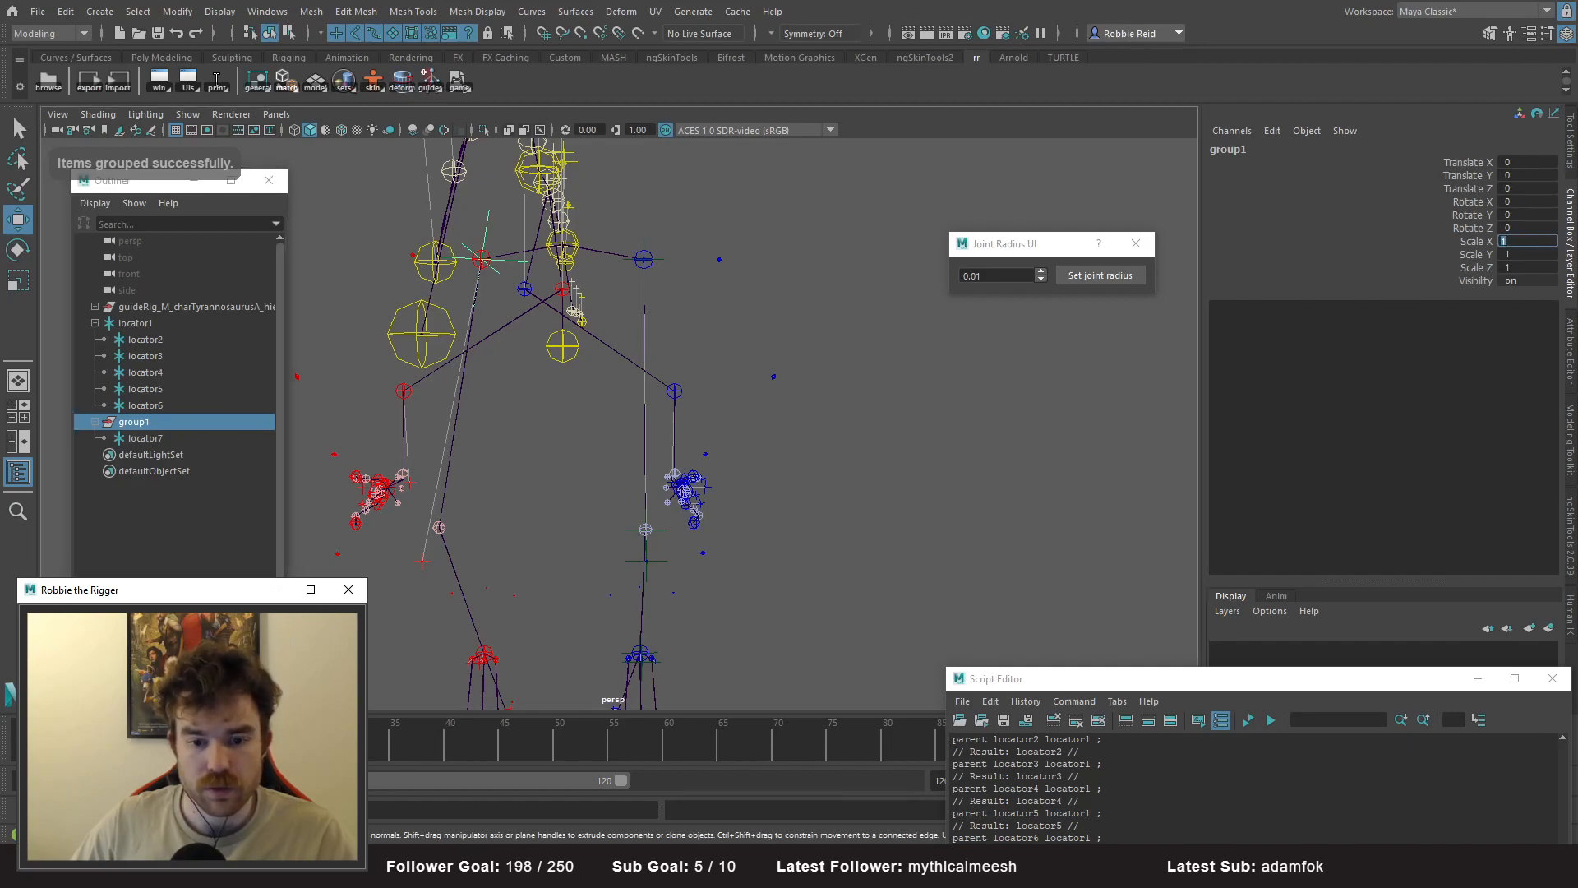
pyautogui.write('-1')
pyautogui.press('Return')
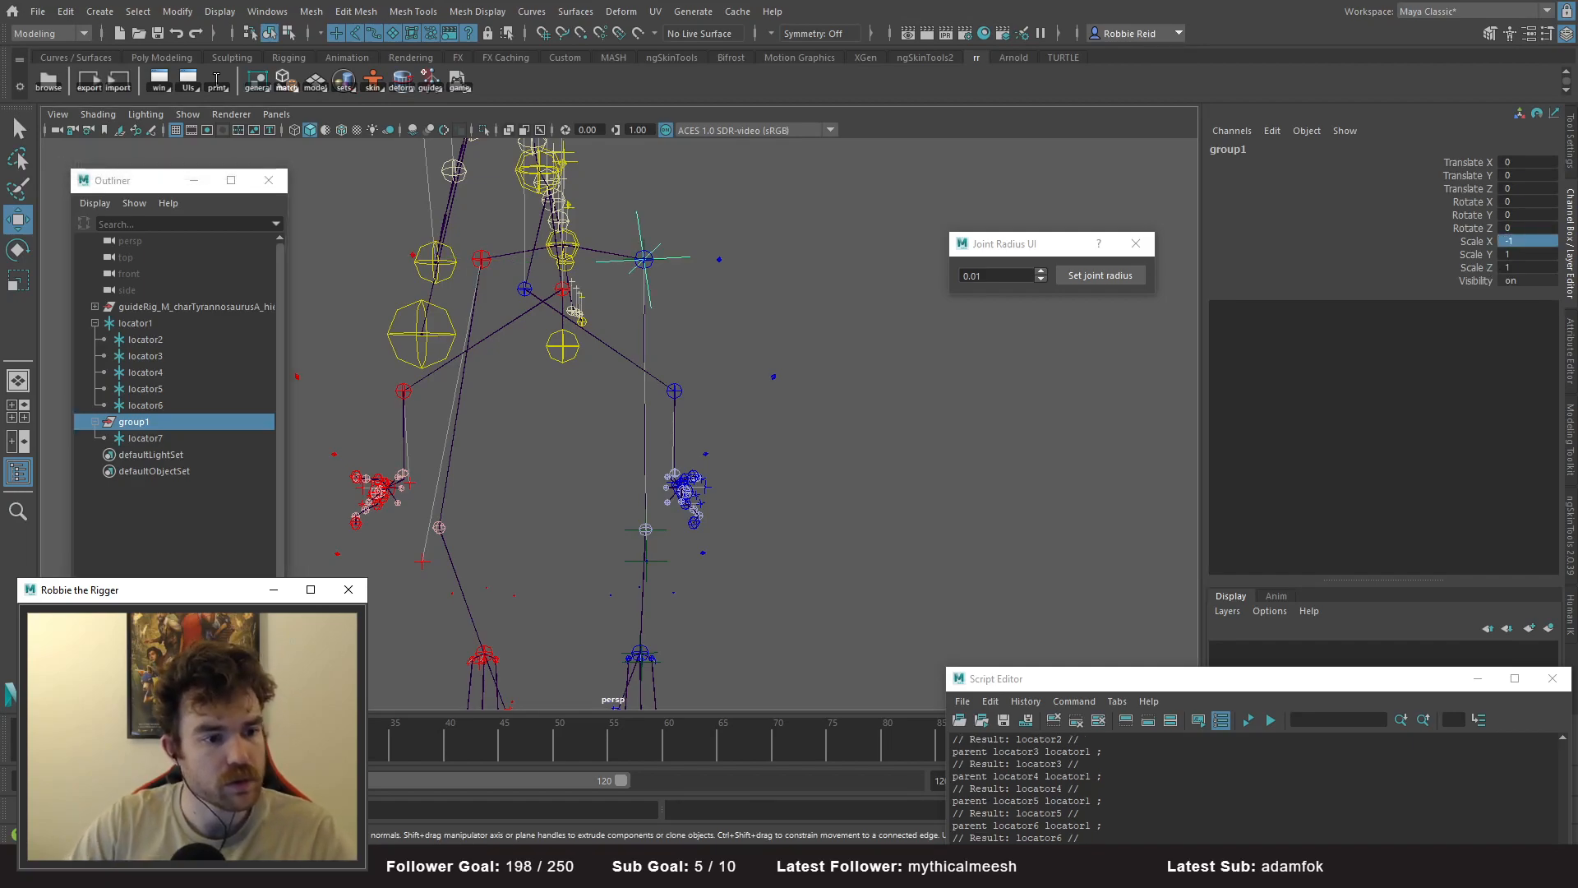
# - Rotate locator1 at the left hip to about 7 degrees in Z, towards the mirrored locator's orientation
pyautogui.click(161, 334)
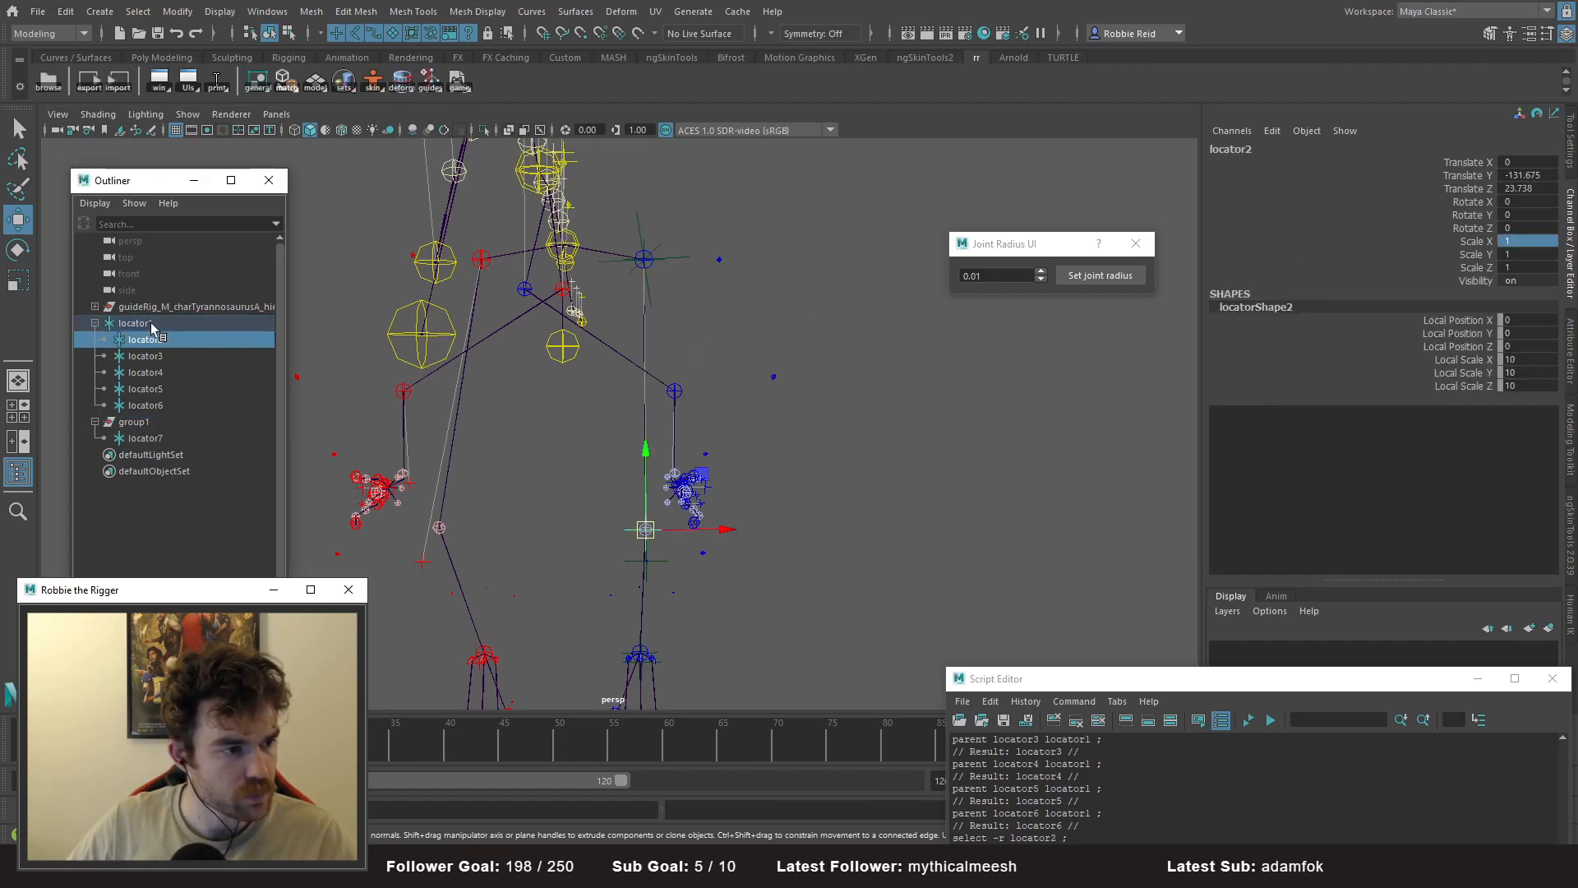
pyautogui.click(151, 322)
pyautogui.press('f')
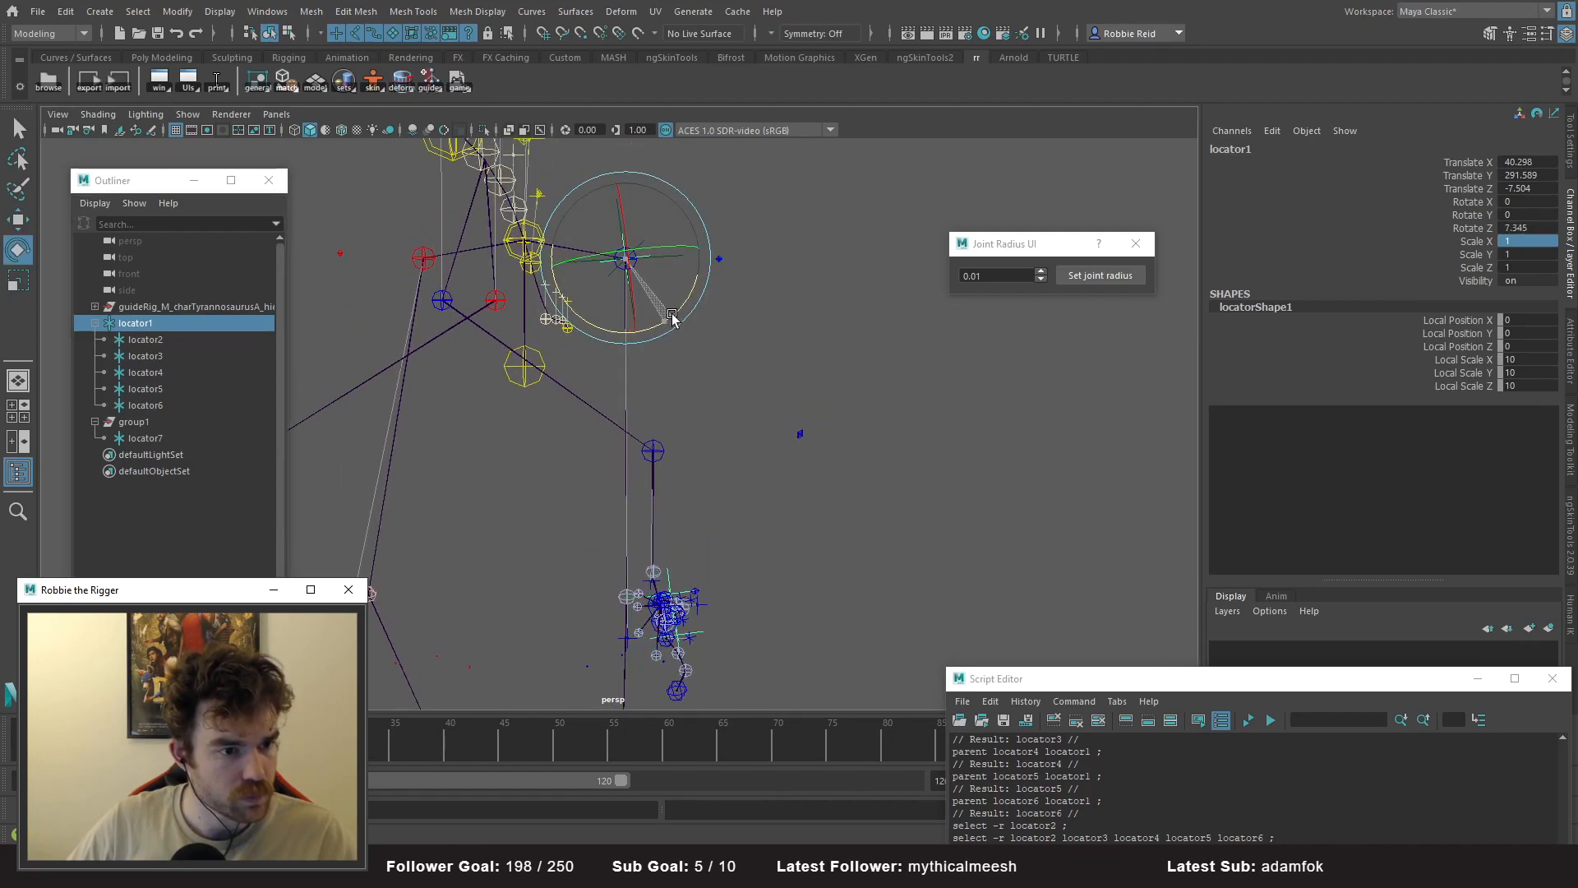
pyautogui.keyDown('alt'); pyautogui.moveTo(679, 318); pyautogui.dragTo(591, 323); pyautogui.keyUp('alt')
pyautogui.keyDown('alt'); pyautogui.moveTo(591, 323); pyautogui.dragTo(714, 397, button='right'); pyautogui.keyUp('alt')
pyautogui.keyDown('alt'); pyautogui.moveTo(713, 398); pyautogui.dragTo(642, 311); pyautogui.keyUp('alt')
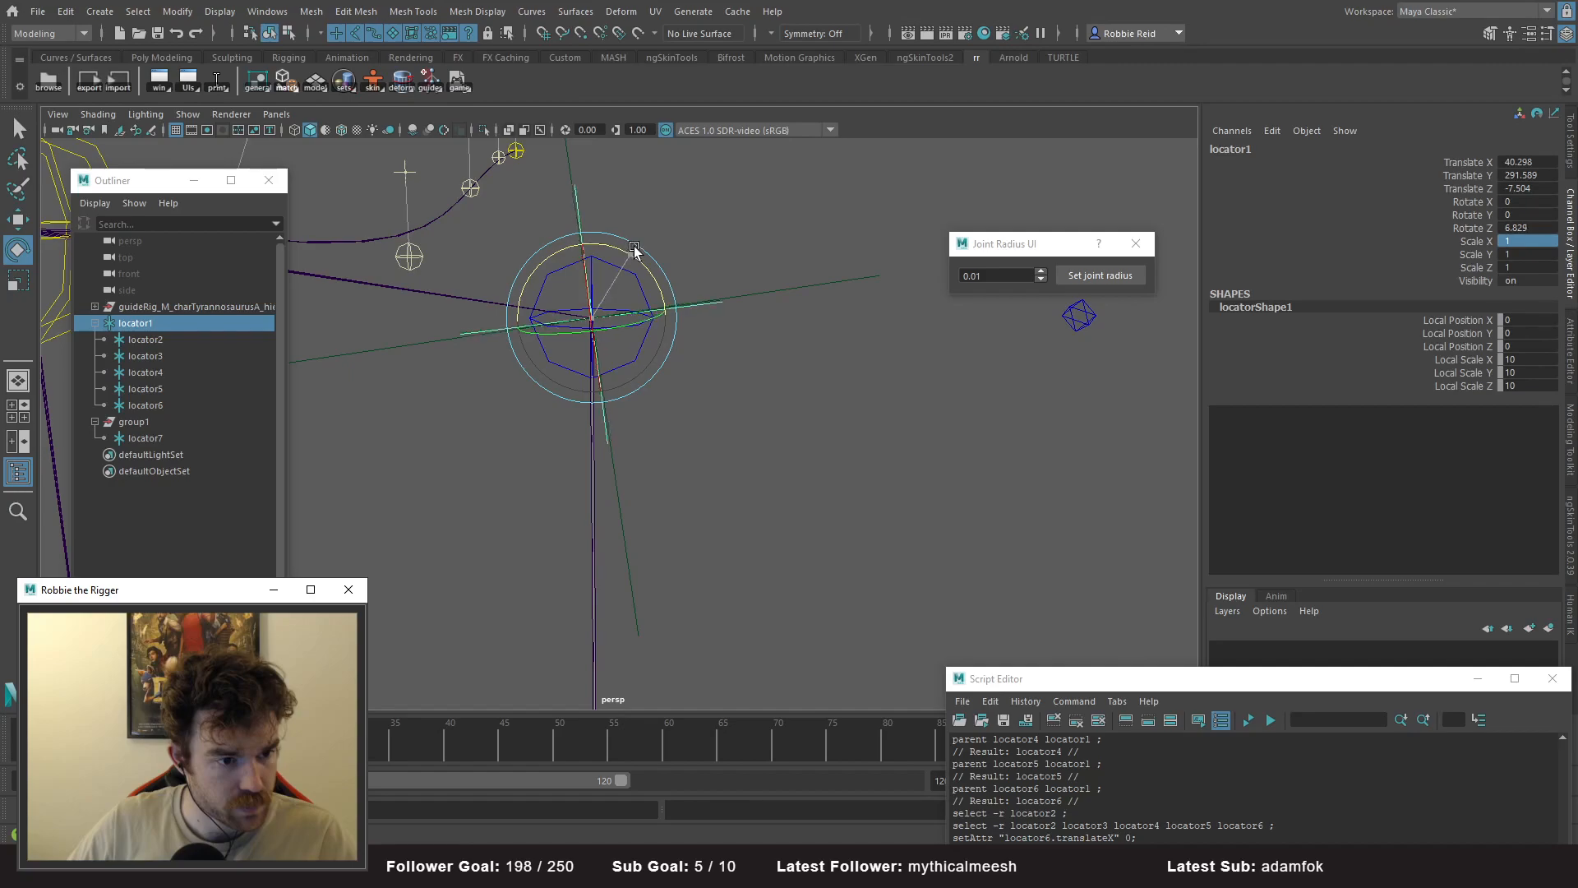
pyautogui.moveTo(632, 248); pyautogui.dragTo(633, 249)
# - Rotate locator1 about X and Y to match the mirrored hip locator's orientation, and deselect it
pyautogui.keyDown('alt'); pyautogui.moveTo(700, 251); pyautogui.dragTo(490, 319); pyautogui.keyUp('alt')
pyautogui.press('f')
pyautogui.scroll(-2, 586, 424)
pyautogui.keyDown('alt'); pyautogui.moveTo(586, 423); pyautogui.dragTo(670, 357); pyautogui.keyUp('alt')
pyautogui.moveTo(674, 360)
pyautogui.keyDown('alt'); pyautogui.mouseDown()
pyautogui.moveTo(729, 367)
pyautogui.moveTo(687, 364)
pyautogui.moveTo(635, 395)
pyautogui.moveTo(574, 345)
pyautogui.moveTo(522, 345)
pyautogui.moveTo(624, 345)
pyautogui.moveTo(543, 409)
pyautogui.moveTo(732, 398)
pyautogui.moveTo(735, 285)
pyautogui.moveTo(701, 472)
pyautogui.moveTo(849, 289)
pyautogui.moveTo(749, 500)
pyautogui.moveTo(539, 345)
pyautogui.moveTo(669, 338)
pyautogui.moveTo(663, 468)
pyautogui.moveTo(586, 527)
pyautogui.moveTo(705, 493)
pyautogui.moveTo(740, 493)
pyautogui.moveTo(692, 513)
pyautogui.moveTo(782, 501)
pyautogui.moveTo(575, 409)
pyautogui.moveTo(458, 427)
pyautogui.moveTo(671, 374)
pyautogui.mouseUp(); pyautogui.keyUp('alt')
pyautogui.keyDown('alt'); pyautogui.moveTo(719, 302); pyautogui.dragTo(627, 302); pyautogui.keyUp('alt')
pyautogui.keyDown('alt'); pyautogui.moveTo(627, 303); pyautogui.dragTo(637, 498, button='middle'); pyautogui.keyUp('alt')
pyautogui.keyDown('alt'); pyautogui.moveTo(637, 498); pyautogui.dragTo(764, 539, button='right'); pyautogui.keyUp('alt')
pyautogui.click(764, 539)
# - Snap guide_L_legA_primary_hip_up_ctrl to its locator below the left knee, at Translate 1.09, -6.438, 2.215
pyautogui.keyDown('alt'); pyautogui.moveTo(765, 539); pyautogui.dragTo(758, 411, button='middle'); pyautogui.keyUp('alt')
pyautogui.keyDown('alt'); pyautogui.moveTo(758, 411); pyautogui.dragTo(973, 567, button='right'); pyautogui.keyUp('alt')
pyautogui.keyDown('alt'); pyautogui.moveTo(709, 567); pyautogui.dragTo(685, 390, button='middle'); pyautogui.keyUp('alt')
pyautogui.keyDown('alt'); pyautogui.moveTo(708, 546); pyautogui.dragTo(658, 483); pyautogui.keyUp('alt')
pyautogui.keyDown('alt'); pyautogui.moveTo(658, 483); pyautogui.dragTo(701, 395, button='middle'); pyautogui.keyUp('alt')
pyautogui.keyDown('alt'); pyautogui.moveTo(645, 552); pyautogui.dragTo(698, 562, button='right'); pyautogui.keyUp('alt')
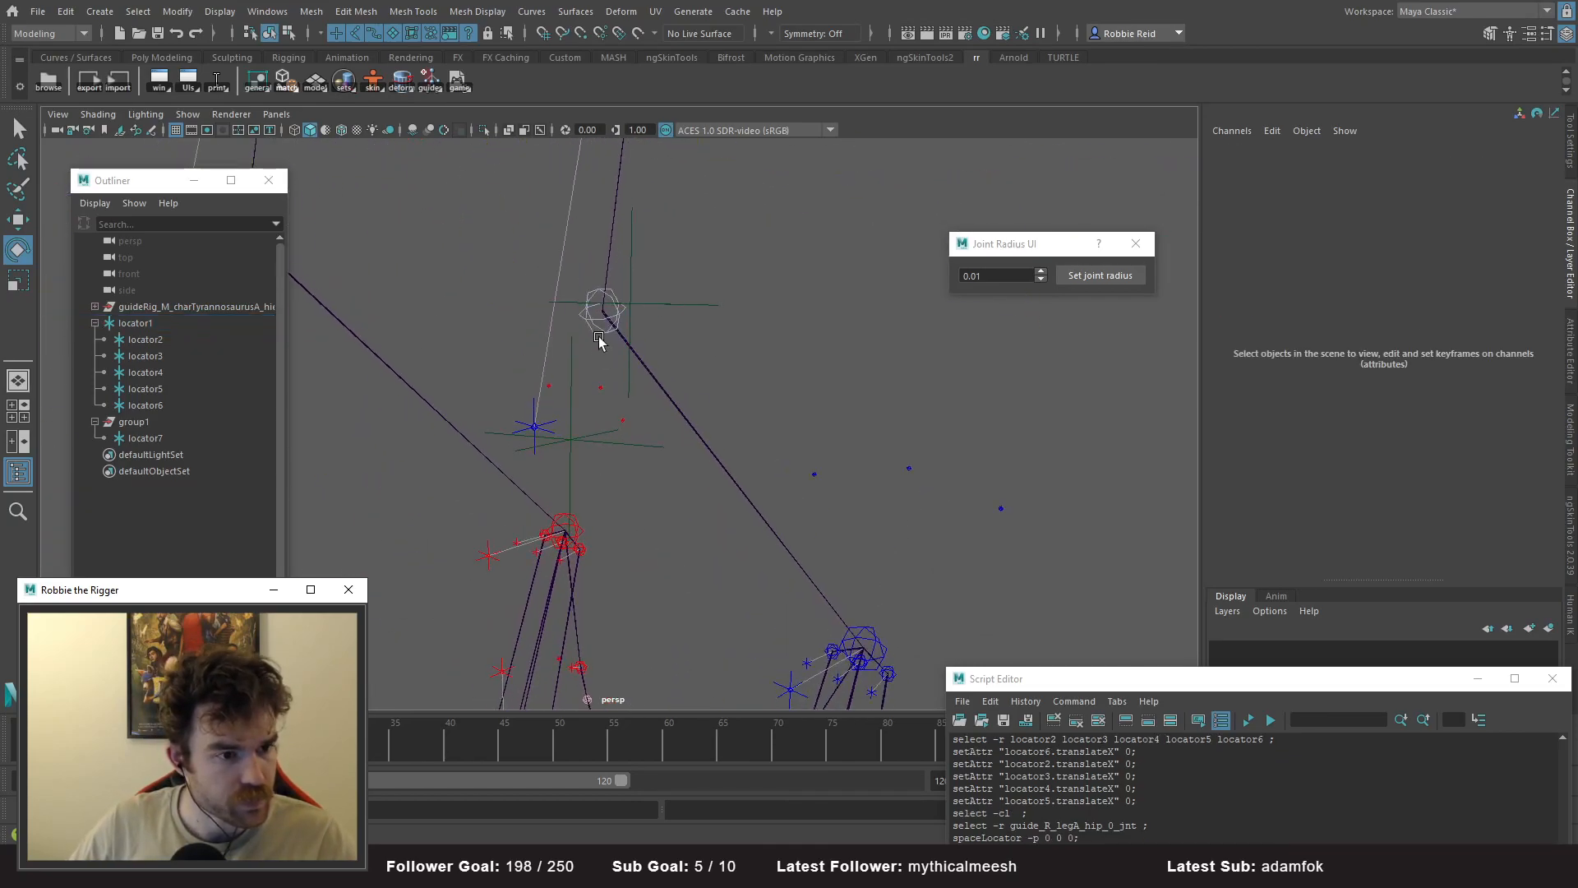
pyautogui.click(599, 328)
pyautogui.keyDown('alt'); pyautogui.moveTo(627, 375); pyautogui.dragTo(763, 429); pyautogui.keyUp('alt')
pyautogui.keyDown('alt'); pyautogui.moveTo(595, 515); pyautogui.dragTo(669, 493); pyautogui.keyUp('alt')
pyautogui.keyDown('alt'); pyautogui.moveTo(669, 493); pyautogui.dragTo(706, 306, button='middle'); pyautogui.keyUp('alt')
pyautogui.click(601, 405)
pyautogui.click(584, 396)
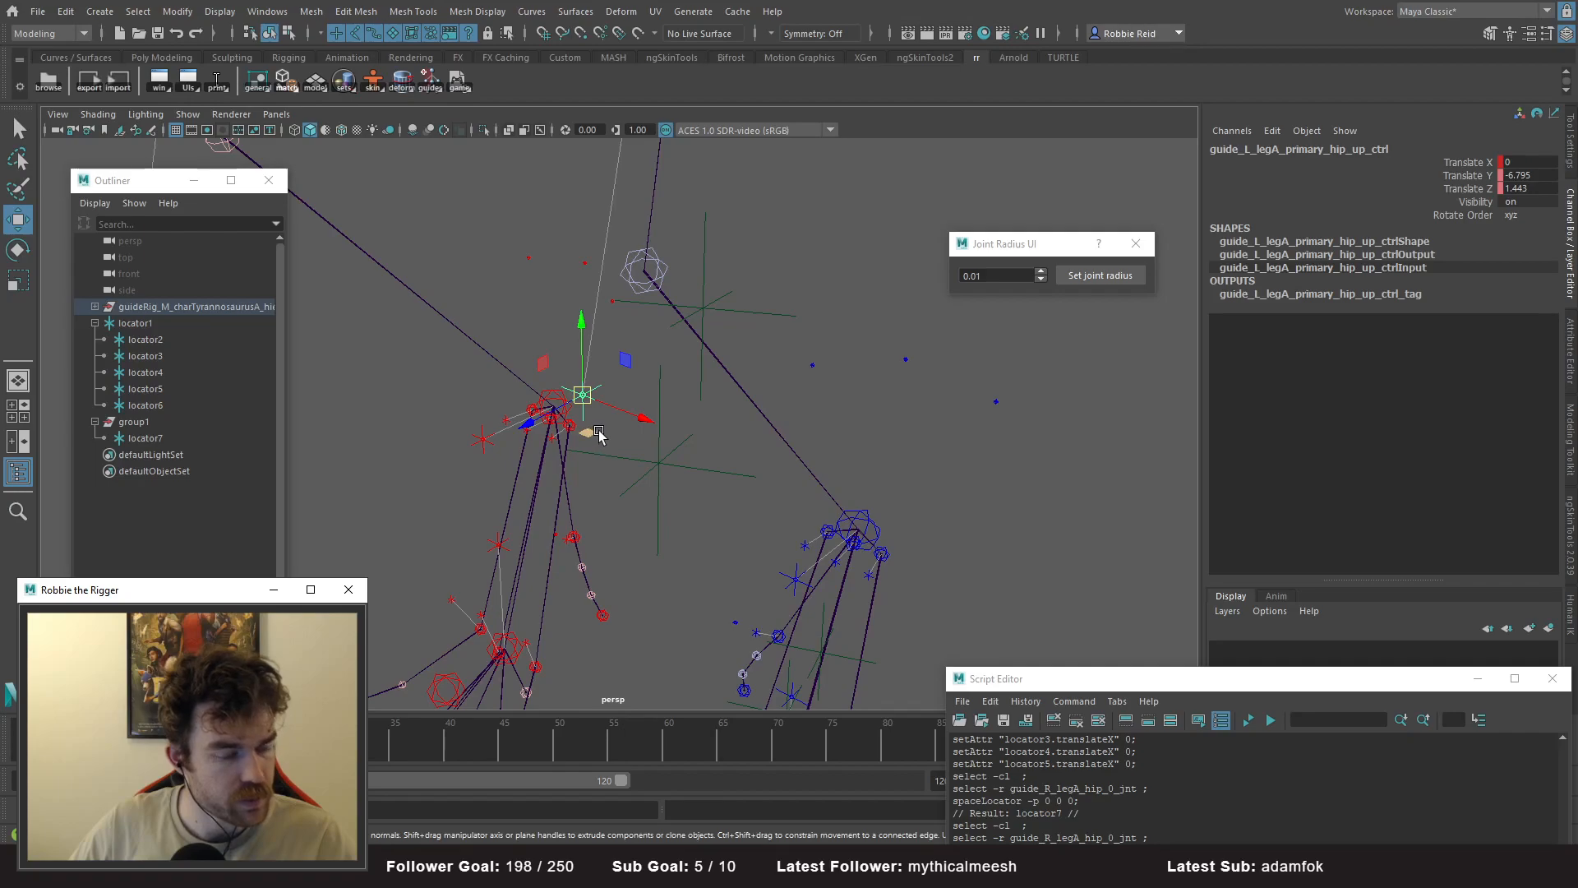
pyautogui.moveTo(588, 407); pyautogui.dragTo(671, 457)
# - Snap guide_L_legA_primary_ankle_base_ctrl to the ankle locator, at Translate 0.464, -8.533, -2.578
pyautogui.keyDown('alt'); pyautogui.moveTo(867, 487); pyautogui.dragTo(587, 435); pyautogui.keyUp('alt')
pyautogui.keyDown('alt'); pyautogui.moveTo(587, 435); pyautogui.dragTo(611, 363, button='right'); pyautogui.keyUp('alt')
pyautogui.keyDown('alt'); pyautogui.moveTo(611, 362); pyautogui.dragTo(659, 353); pyautogui.keyUp('alt')
pyautogui.keyDown('alt'); pyautogui.moveTo(659, 353); pyautogui.dragTo(663, 317, button='middle'); pyautogui.keyUp('alt')
pyautogui.keyDown('alt'); pyautogui.moveTo(663, 317); pyautogui.dragTo(863, 555, button='right'); pyautogui.keyUp('alt')
pyautogui.keyDown('alt'); pyautogui.moveTo(863, 555); pyautogui.dragTo(802, 451, button='middle'); pyautogui.keyUp('alt')
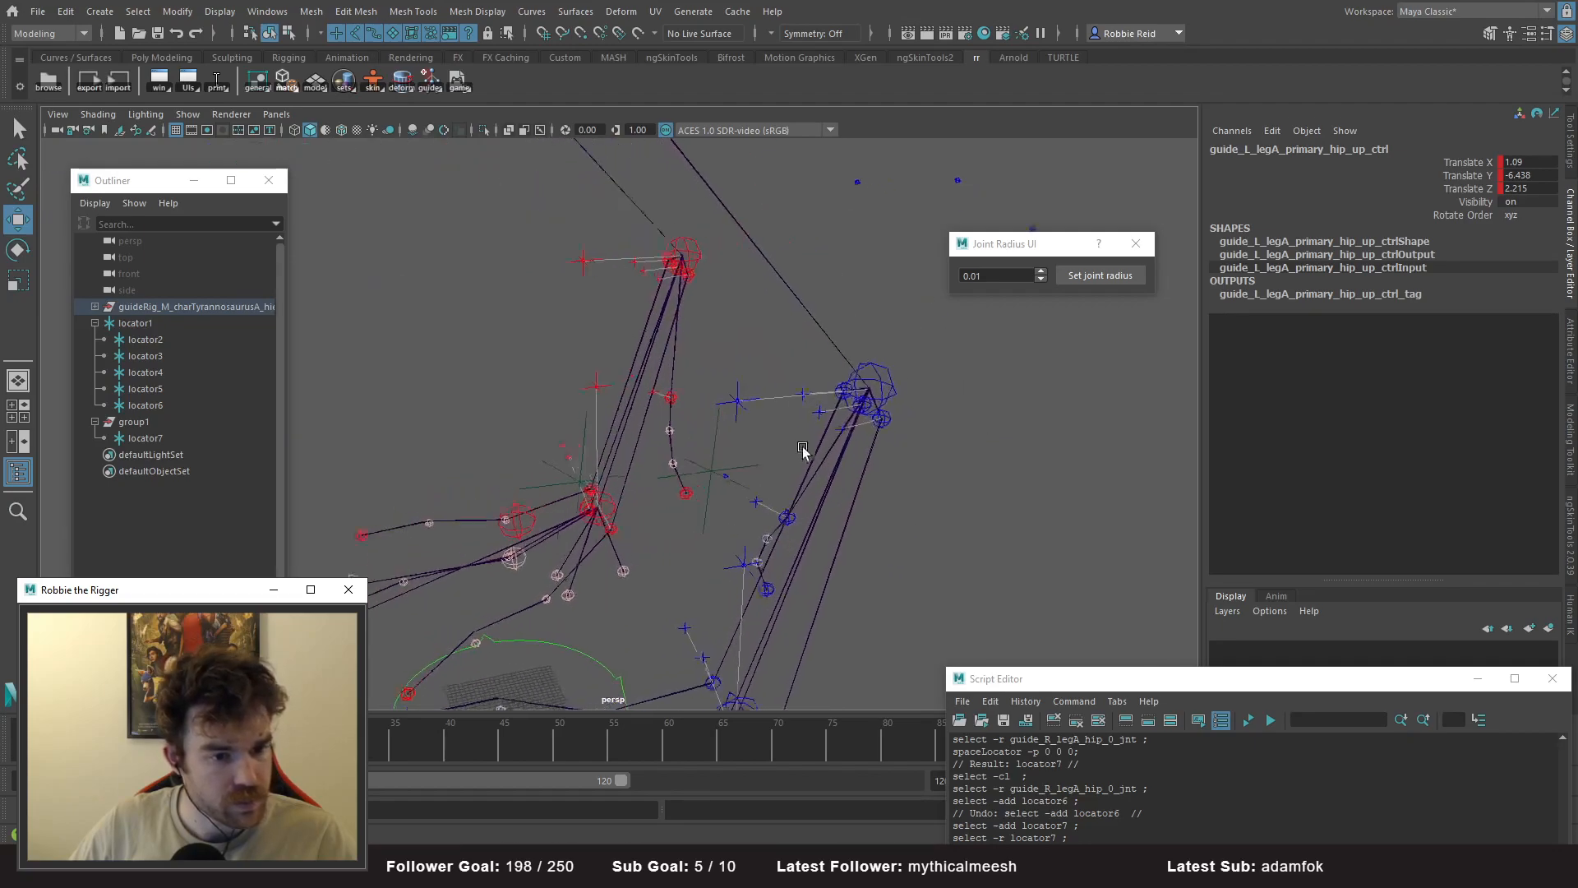
pyautogui.keyDown('alt'); pyautogui.moveTo(802, 452); pyautogui.dragTo(848, 404); pyautogui.keyUp('alt')
pyautogui.click(821, 330)
pyautogui.moveTo(791, 322); pyautogui.dragTo(627, 395)
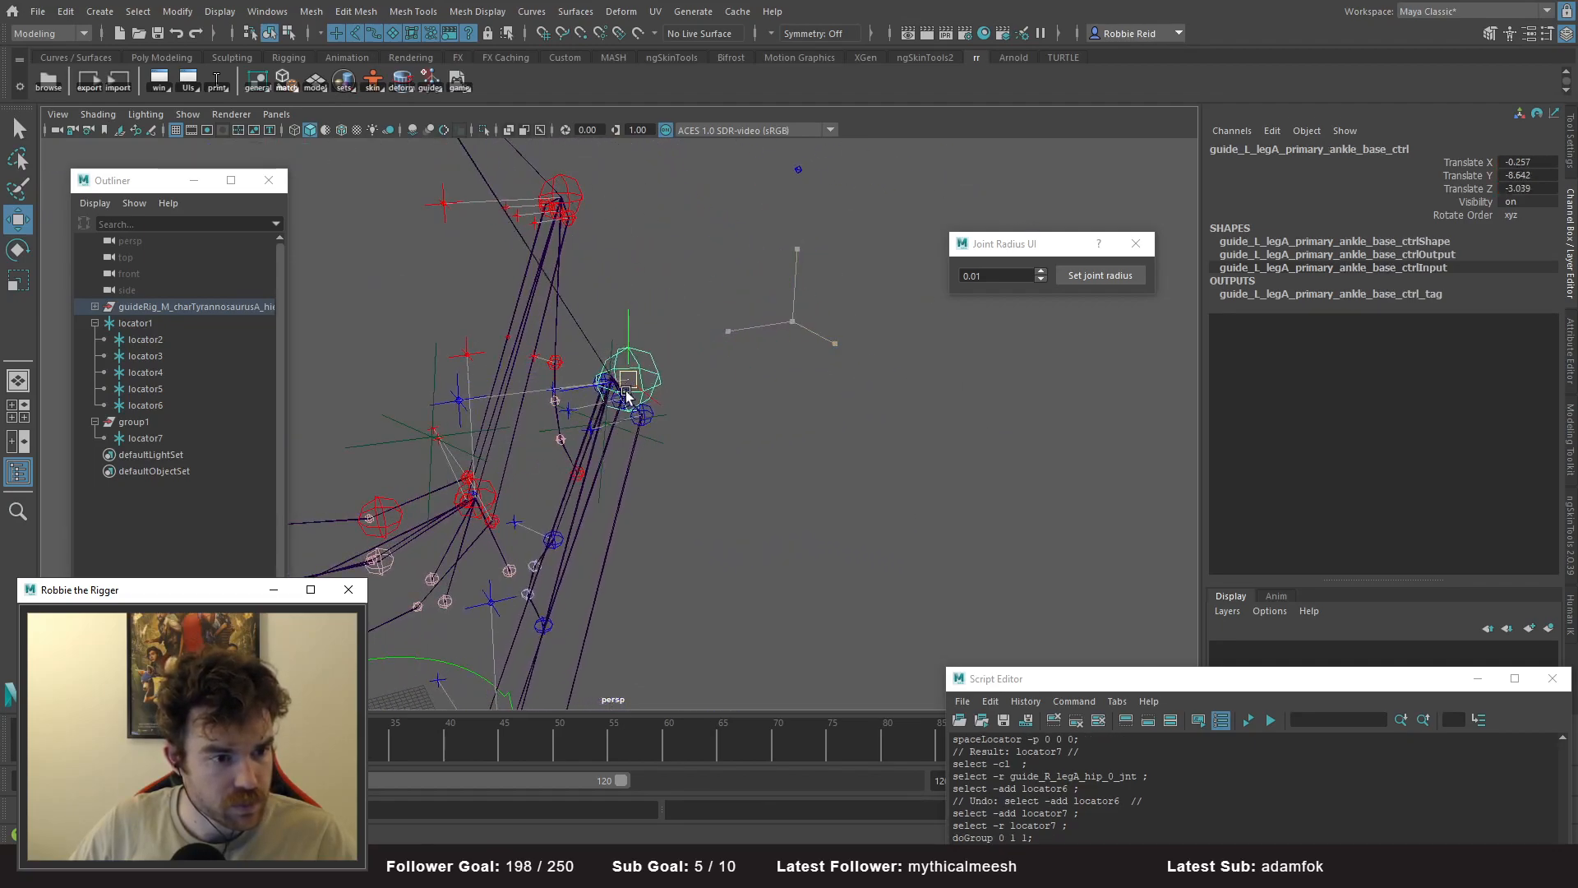
pyautogui.press('f')
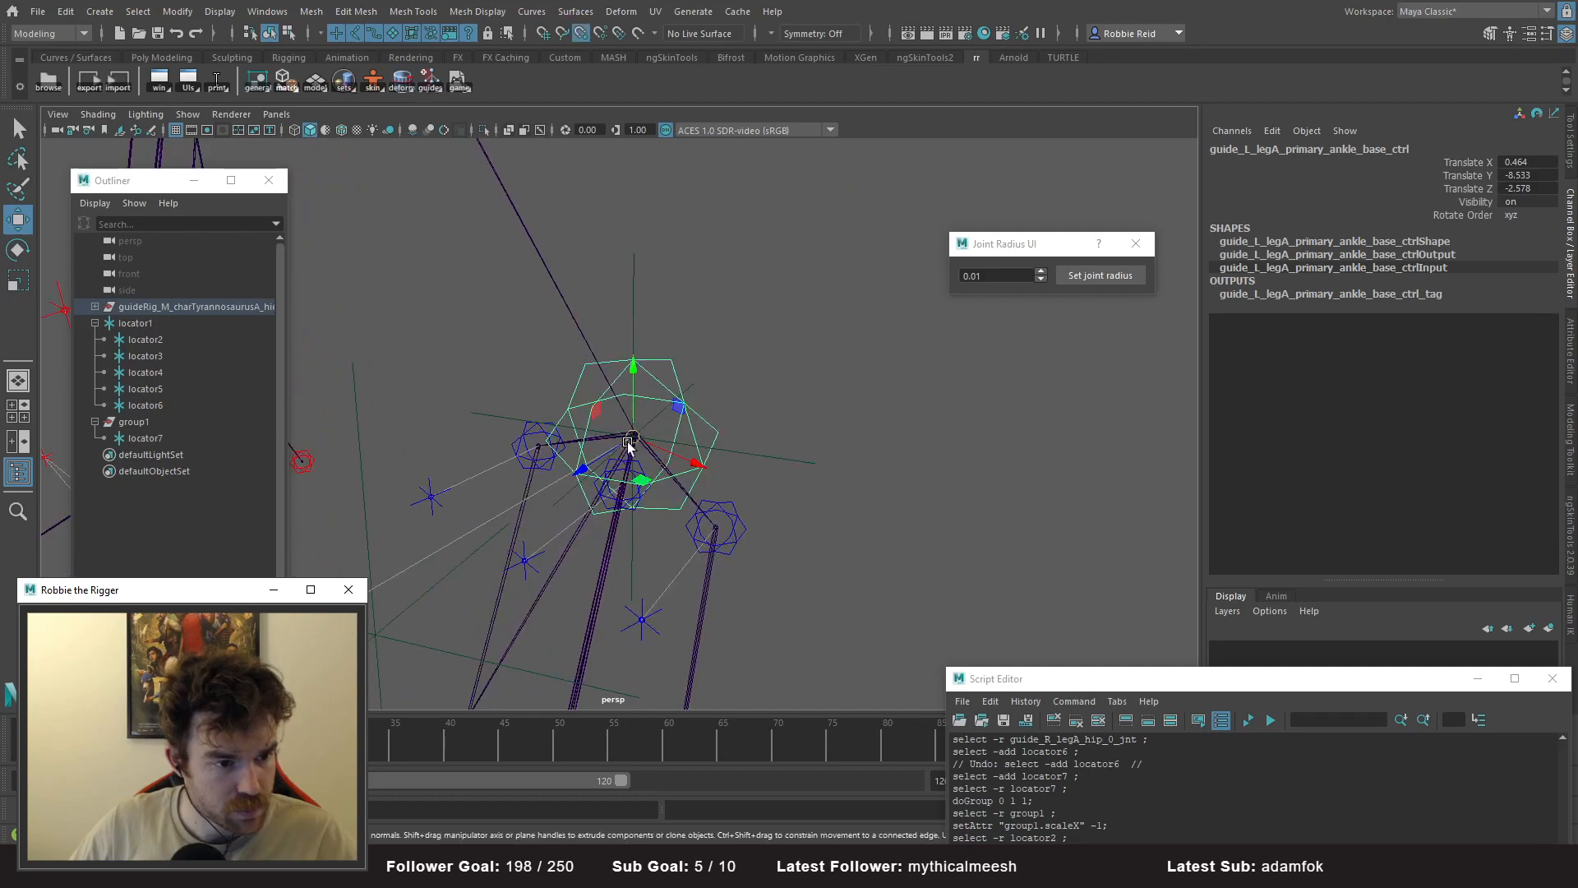
# - Snap guide_L_legA_primary_ball_base_ctrl to the ball locator, at Translate 0.537, -2.326, 0.176
pyautogui.keyDown('alt'); pyautogui.moveTo(707, 436); pyautogui.dragTo(775, 494); pyautogui.keyUp('alt')
pyautogui.keyDown('alt'); pyautogui.moveTo(775, 494); pyautogui.dragTo(687, 320, button='middle'); pyautogui.keyUp('alt')
pyautogui.keyDown('alt'); pyautogui.moveTo(688, 321); pyautogui.dragTo(603, 504); pyautogui.keyUp('alt')
pyautogui.keyDown('alt'); pyautogui.moveTo(602, 504); pyautogui.dragTo(641, 383, button='middle'); pyautogui.keyUp('alt')
pyautogui.keyDown('alt'); pyautogui.moveTo(642, 382); pyautogui.dragTo(718, 462); pyautogui.keyUp('alt')
pyautogui.click(670, 449)
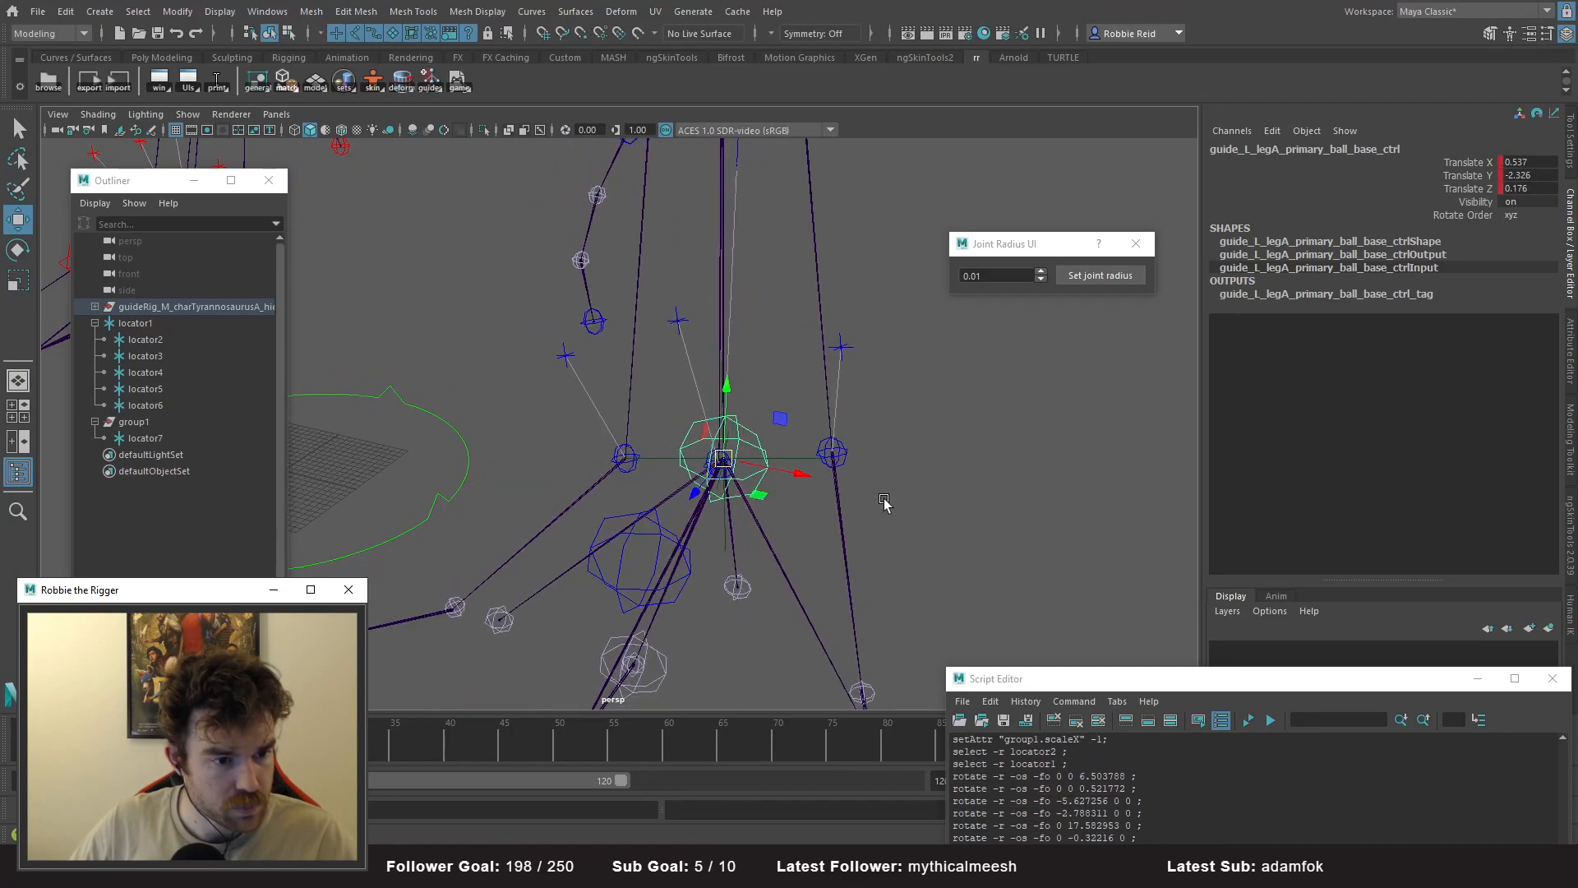
# - Snap guide_L_legA_primary_ankle_up_ctrl to its locator near the left ankle, at Translate 0.263, -0.794, 0.907
pyautogui.keyDown('alt'); pyautogui.moveTo(885, 502); pyautogui.dragTo(654, 393, button='right'); pyautogui.keyUp('alt')
pyautogui.keyDown('alt'); pyautogui.moveTo(653, 393); pyautogui.dragTo(712, 367); pyautogui.keyUp('alt')
pyautogui.keyDown('alt'); pyautogui.moveTo(712, 367); pyautogui.dragTo(703, 475, button='middle'); pyautogui.keyUp('alt')
pyautogui.keyDown('alt'); pyautogui.moveTo(689, 474); pyautogui.dragTo(734, 399); pyautogui.keyUp('alt')
pyautogui.keyDown('alt'); pyautogui.moveTo(655, 288); pyautogui.dragTo(734, 398); pyautogui.keyUp('alt')
pyautogui.keyDown('alt'); pyautogui.moveTo(734, 399); pyautogui.dragTo(688, 355, button='right'); pyautogui.keyUp('alt')
pyautogui.keyDown('alt'); pyautogui.moveTo(688, 354); pyautogui.dragTo(697, 409); pyautogui.keyUp('alt')
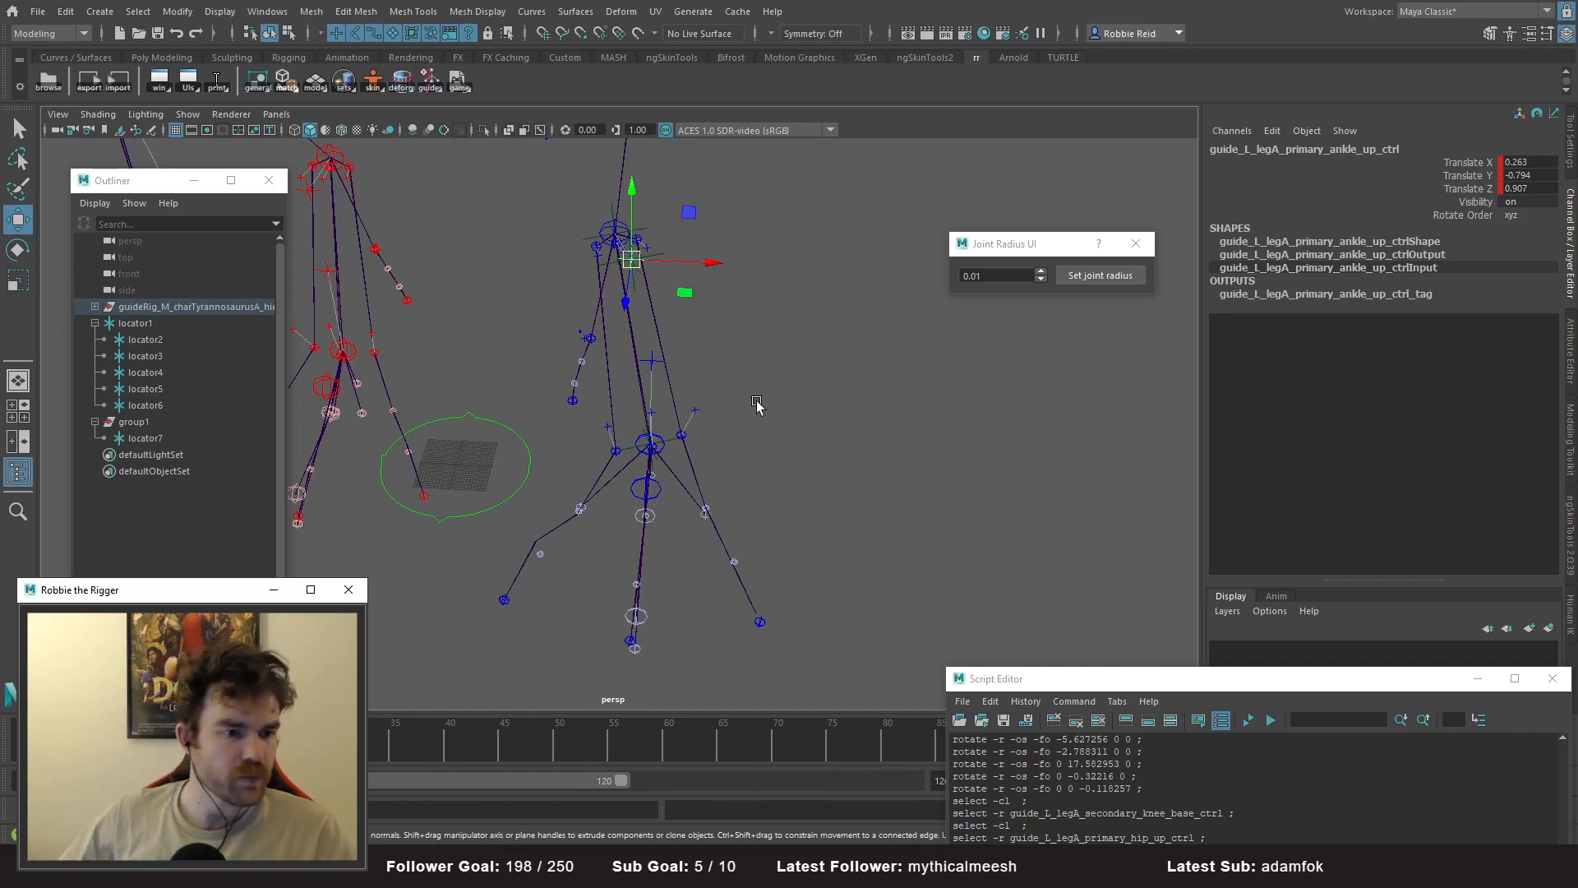
# - Examine the left leg and foot guide from several angles, checking the controls against their locators
pyautogui.keyDown('alt'); pyautogui.moveTo(543, 304); pyautogui.dragTo(727, 477); pyautogui.keyUp('alt')
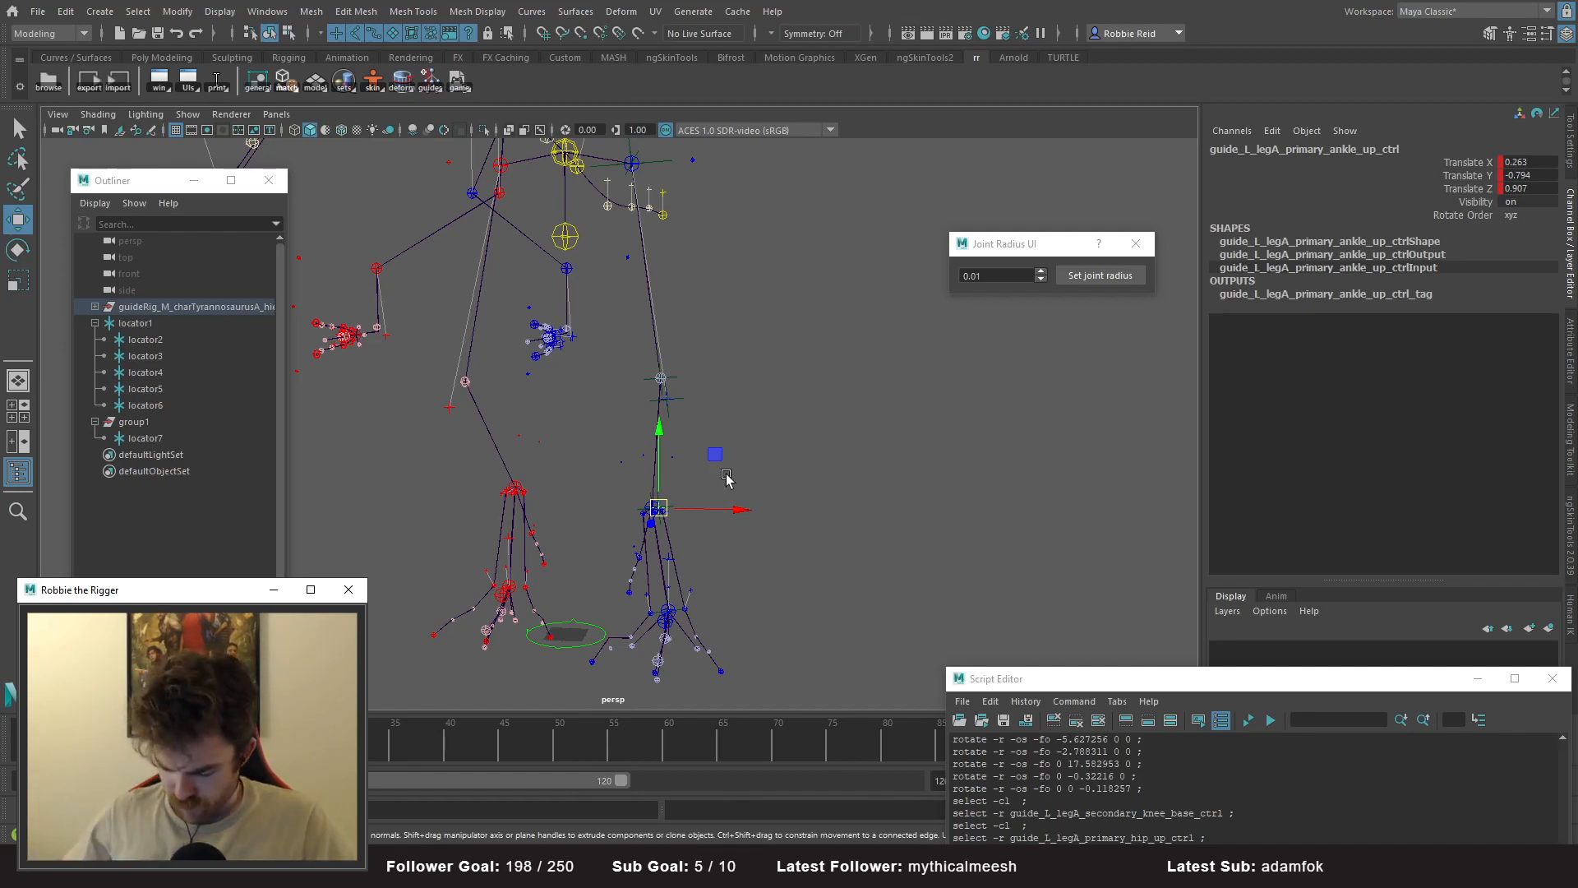
pyautogui.keyDown('alt'); pyautogui.moveTo(603, 665); pyautogui.dragTo(663, 365); pyautogui.keyUp('alt')
pyautogui.keyDown('alt'); pyautogui.moveTo(663, 365); pyautogui.dragTo(600, 258, button='middle'); pyautogui.keyUp('alt')
pyautogui.keyDown('alt'); pyautogui.moveTo(599, 257); pyautogui.dragTo(780, 344, button='right'); pyautogui.keyUp('alt')
pyautogui.keyDown('alt'); pyautogui.moveTo(781, 344); pyautogui.dragTo(848, 458); pyautogui.keyUp('alt')
pyautogui.keyDown('alt'); pyautogui.moveTo(707, 431); pyautogui.dragTo(666, 423); pyautogui.keyUp('alt')
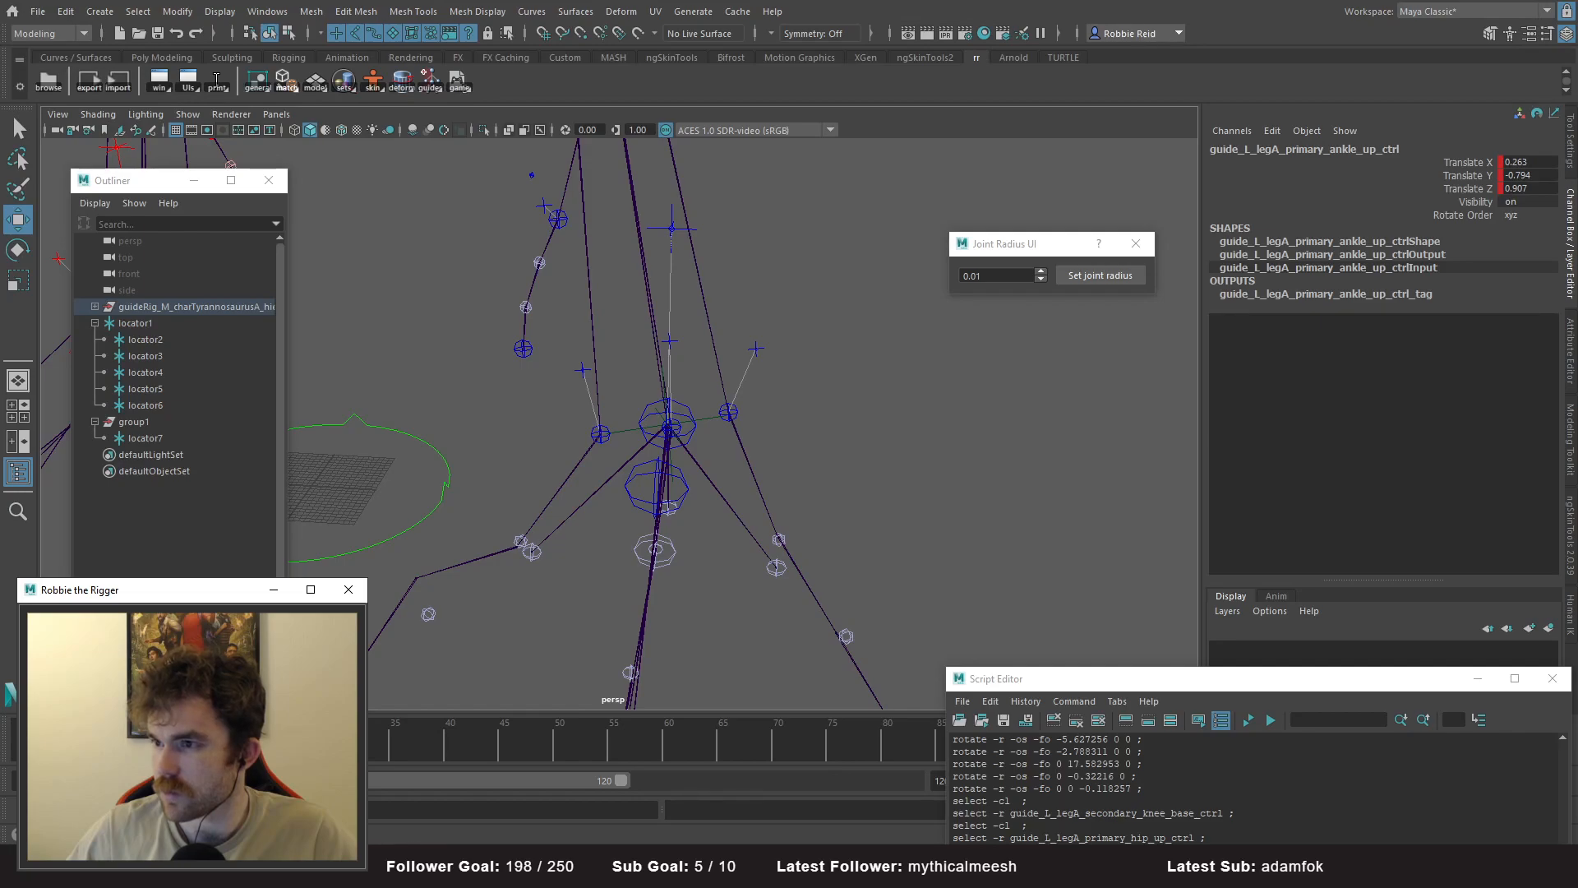
pyautogui.click(758, 511)
pyautogui.keyDown('alt'); pyautogui.moveTo(758, 511); pyautogui.dragTo(579, 428, button='right'); pyautogui.keyUp('alt')
pyautogui.keyDown('alt'); pyautogui.moveTo(579, 427); pyautogui.dragTo(589, 575, button='middle'); pyautogui.keyUp('alt')
pyautogui.keyDown('alt'); pyautogui.moveTo(588, 574); pyautogui.dragTo(681, 535); pyautogui.keyUp('alt')
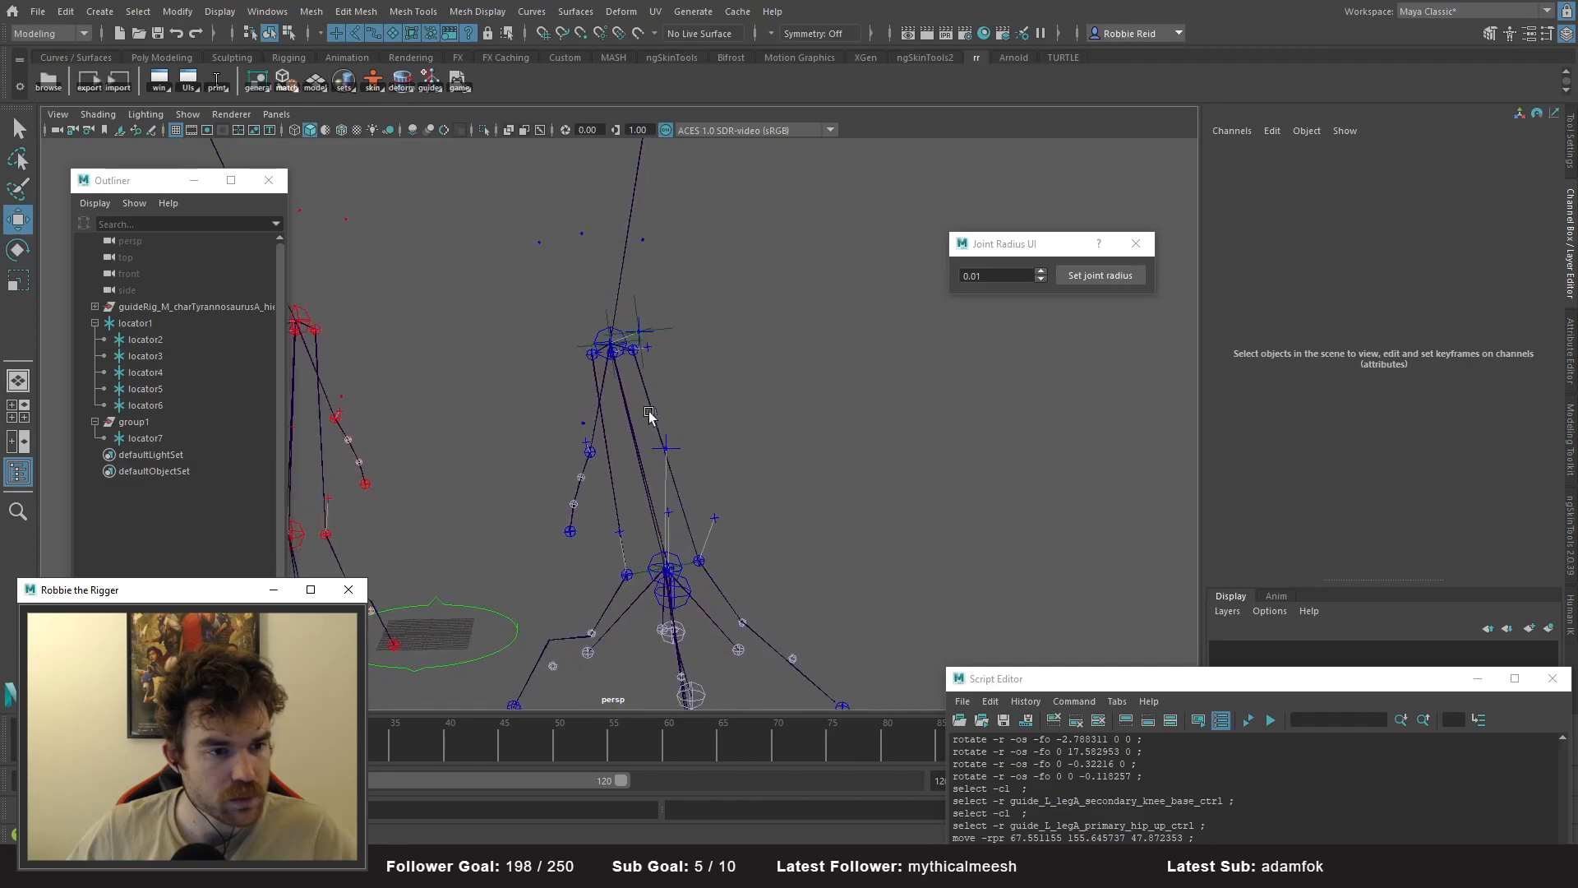
pyautogui.click(638, 335)
pyautogui.keyDown('alt'); pyautogui.moveTo(715, 353); pyautogui.dragTo(715, 462); pyautogui.keyUp('alt')
pyautogui.keyDown('alt'); pyautogui.moveTo(716, 462); pyautogui.dragTo(734, 564, button='middle'); pyautogui.keyUp('alt')
pyautogui.keyDown('alt'); pyautogui.moveTo(735, 564); pyautogui.dragTo(798, 498); pyautogui.keyUp('alt')
pyautogui.click(802, 500)
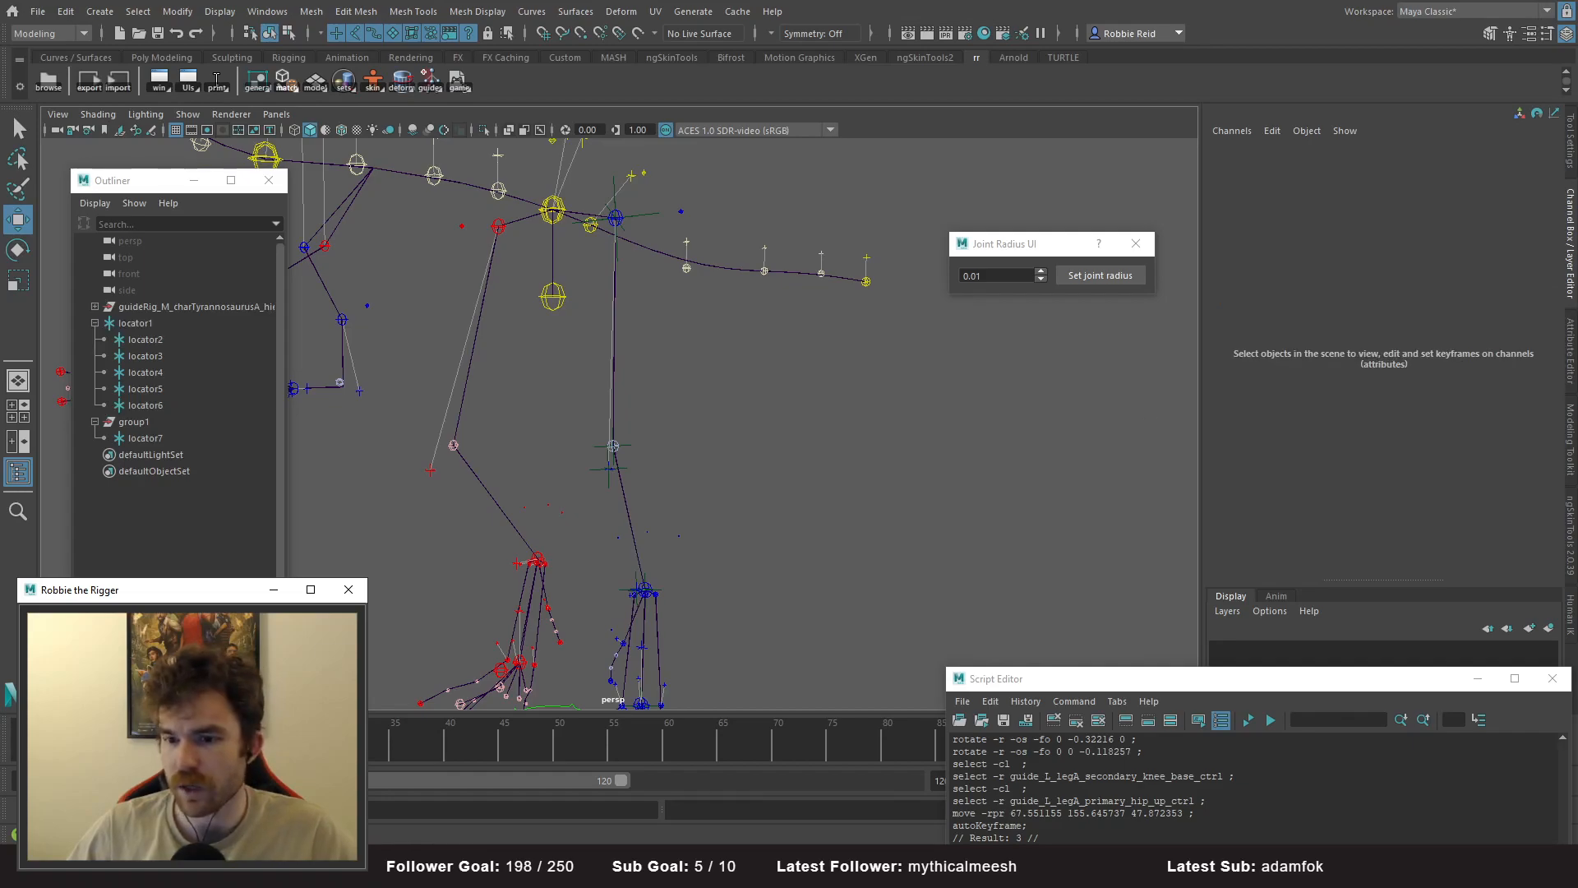
# - Bring the Script Editor's code into view and run the import and reload lines for the charTyrannosaurusA module
pyautogui.moveTo(1129, 685); pyautogui.dragTo(1035, 221)
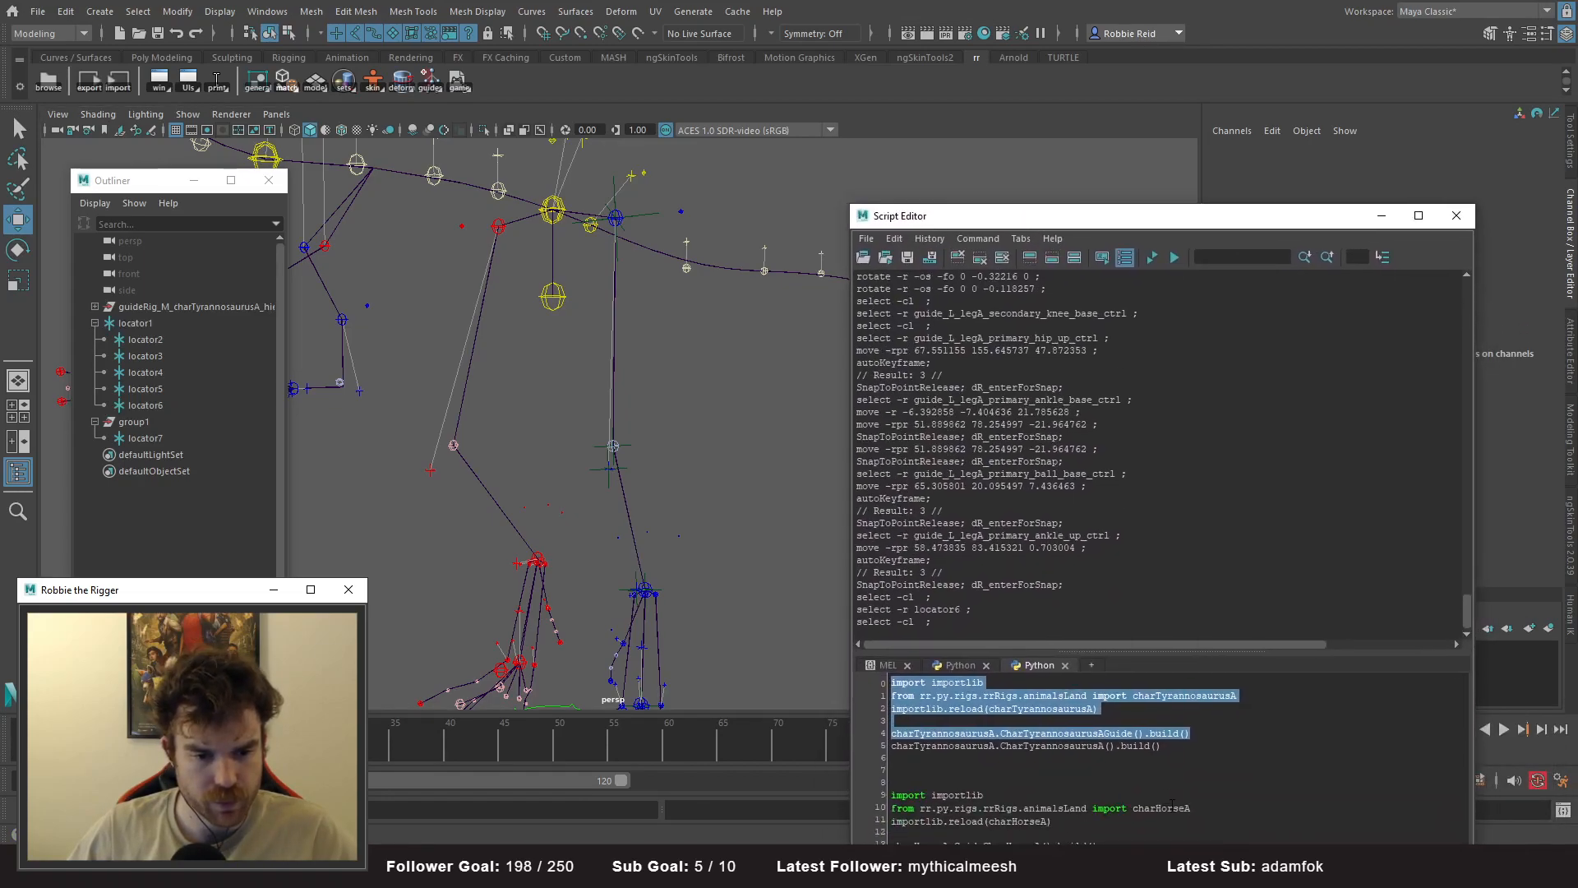
pyautogui.moveTo(1105, 709); pyautogui.dragTo(892, 681)
pyautogui.hotkey('ctrl', 'Return')
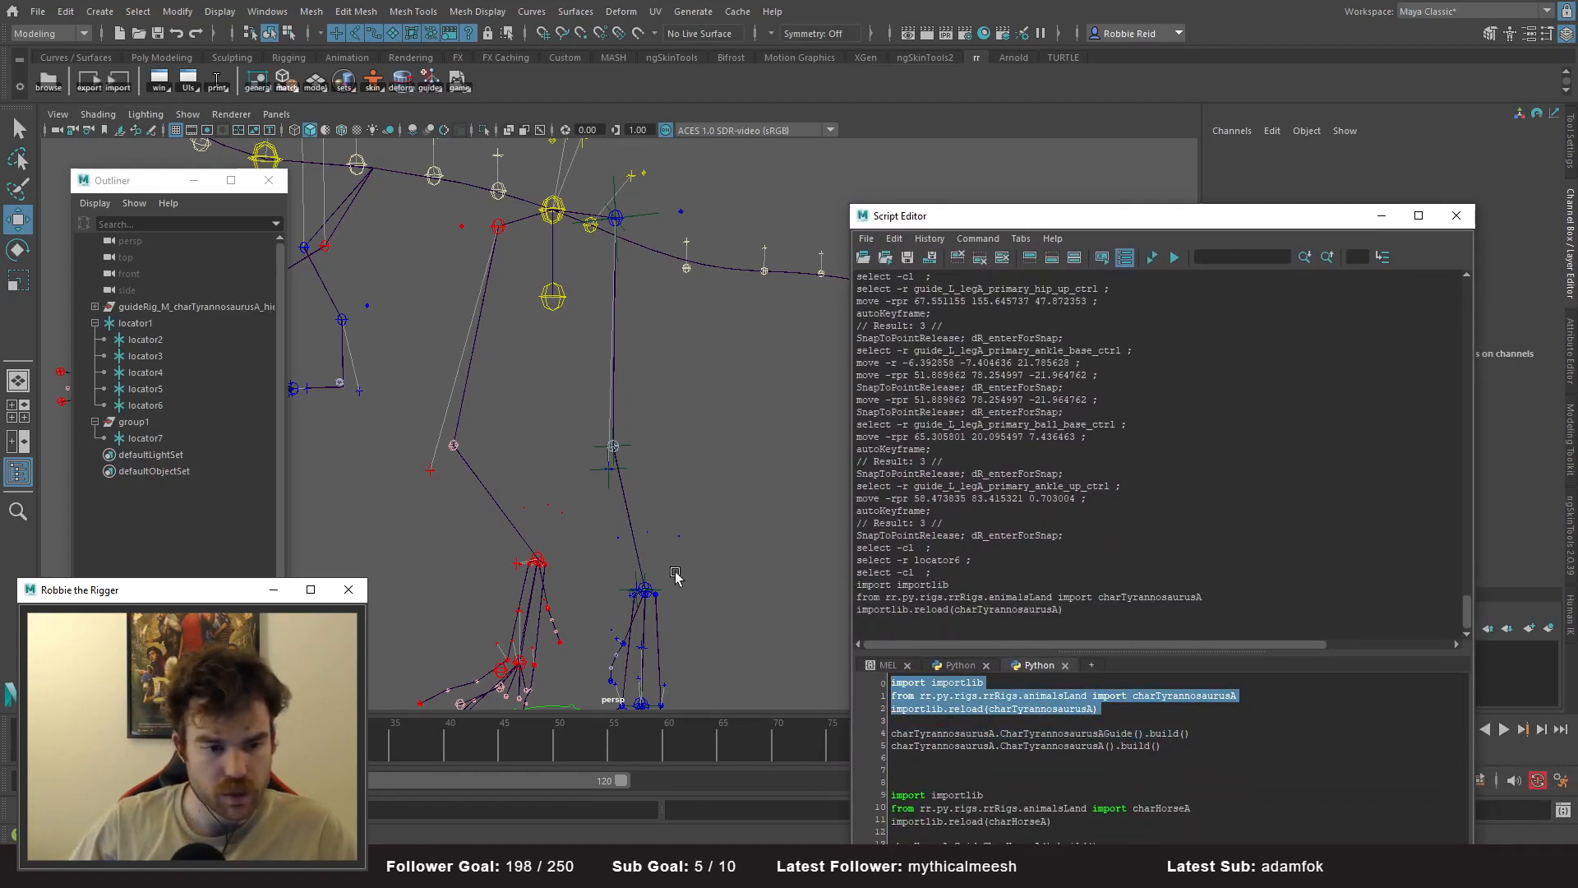
# - Build the animation rig by running only the line charTyrannosaurusA.CharTyrannosaurusA().build()
pyautogui.click(914, 759)
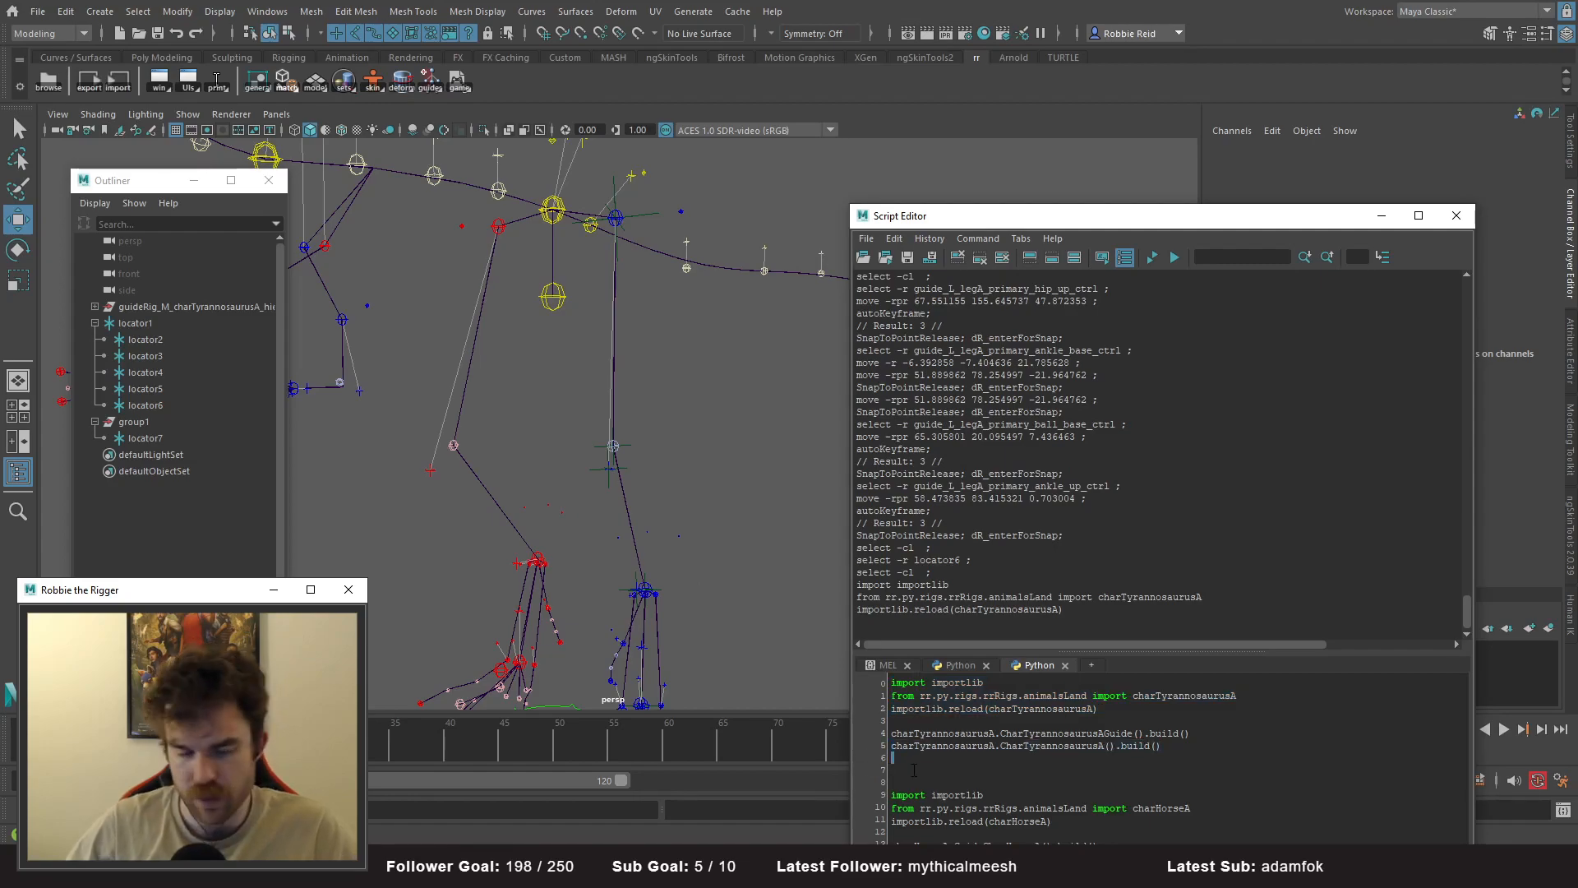
pyautogui.moveTo(1164, 746); pyautogui.dragTo(813, 751)
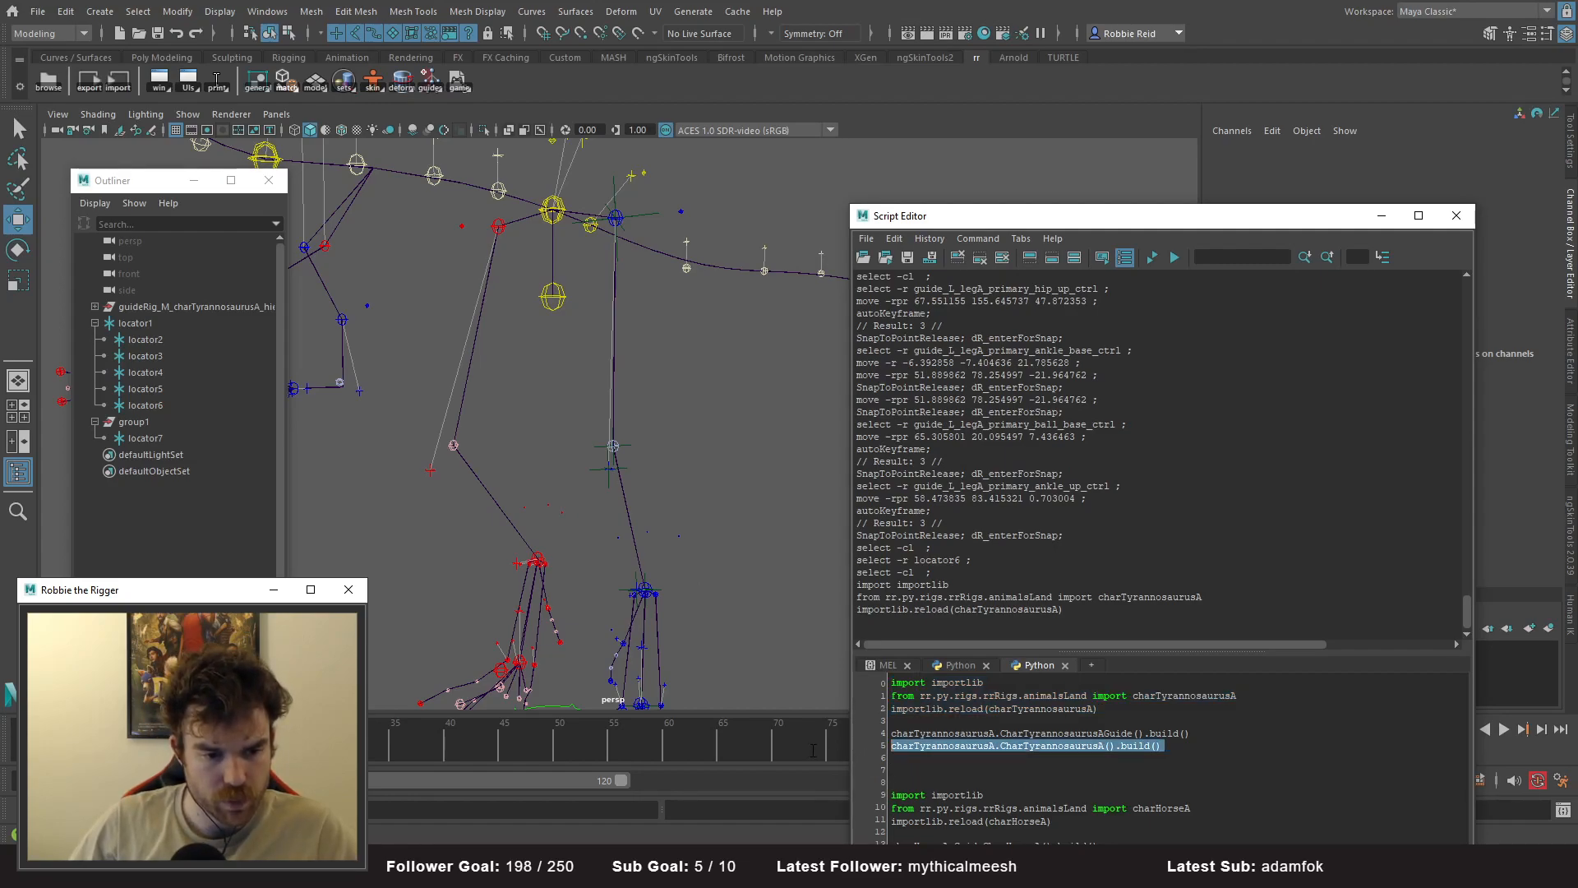
pyautogui.hotkey('ctrl', 'Return')
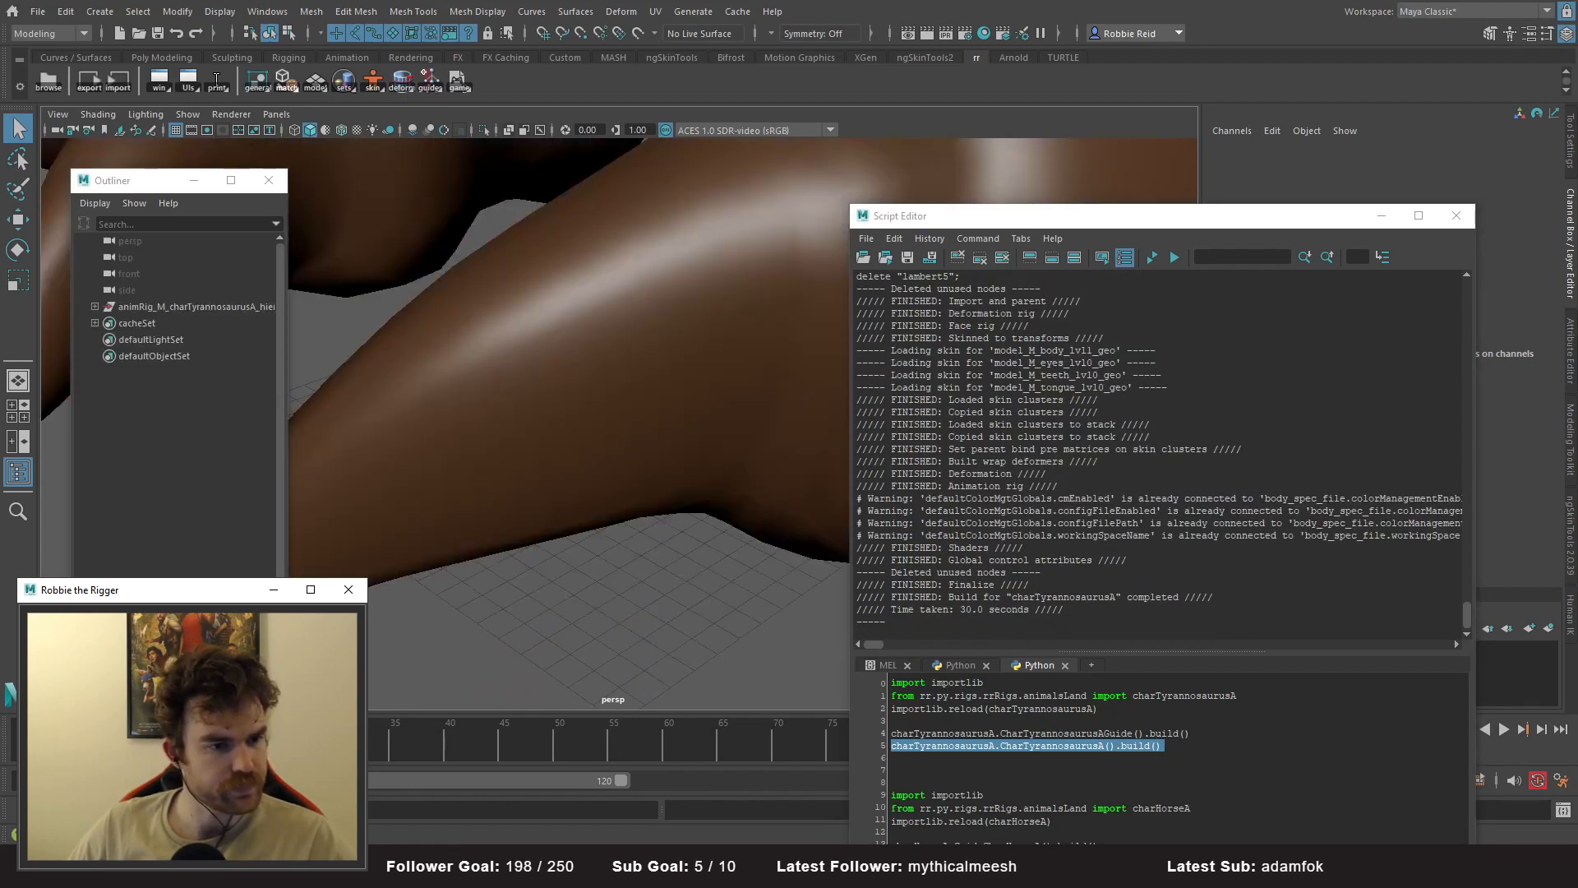
# - Move the Script Editor clear of the viewport and close the Joint Radius UI window
pyautogui.moveTo(1135, 222); pyautogui.dragTo(1188, 584)
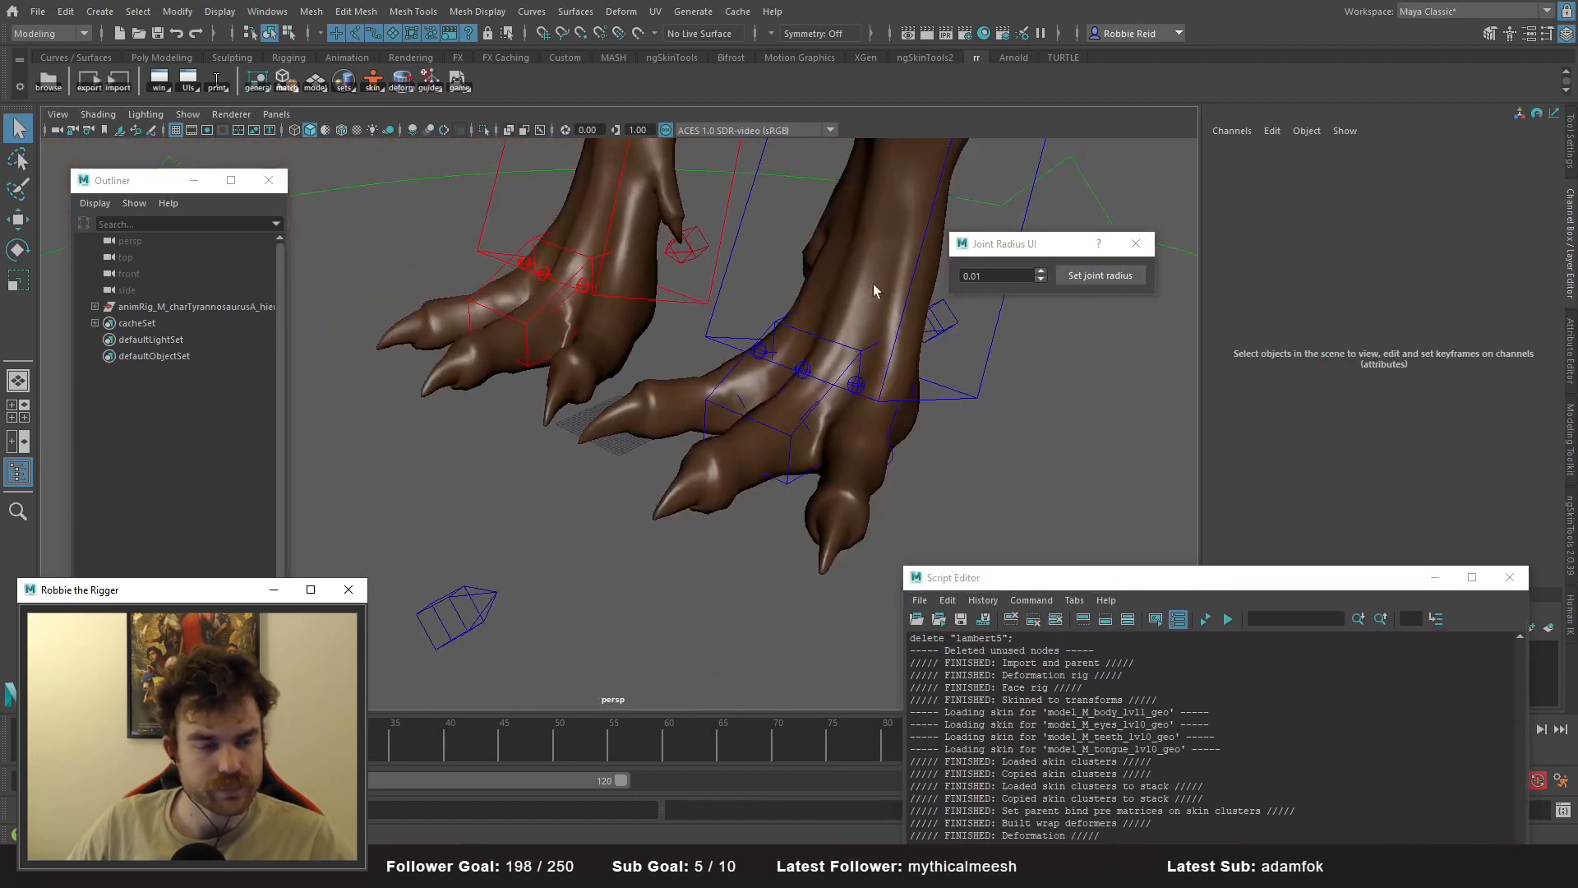
pyautogui.click(1137, 243)
pyautogui.keyDown('alt'); pyautogui.moveTo(969, 399); pyautogui.dragTo(395, 361); pyautogui.keyUp('alt')
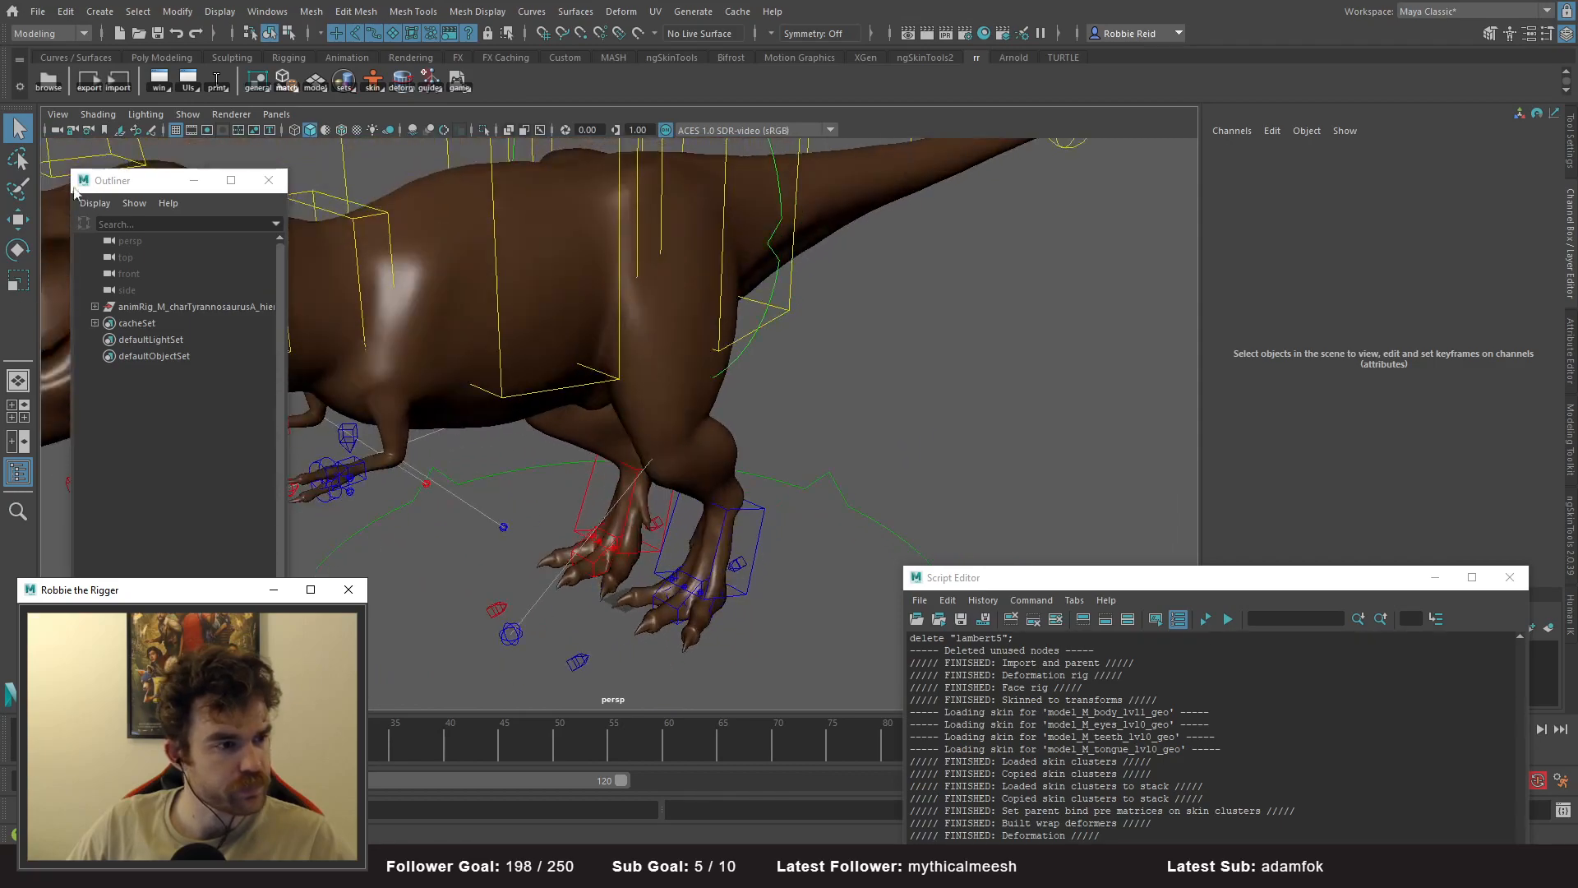
# - Hide the polygon meshes in the perspective view so only the rig's controls are drawn
pyautogui.click(187, 115)
pyautogui.click(247, 278)
pyautogui.keyDown('alt'); pyautogui.moveTo(768, 405); pyautogui.dragTo(664, 392); pyautogui.keyUp('alt')
pyautogui.keyDown('alt'); pyautogui.moveTo(663, 392); pyautogui.dragTo(750, 430, button='right'); pyautogui.keyUp('alt')
pyautogui.keyDown('alt'); pyautogui.moveTo(750, 430); pyautogui.dragTo(788, 393); pyautogui.keyUp('alt')
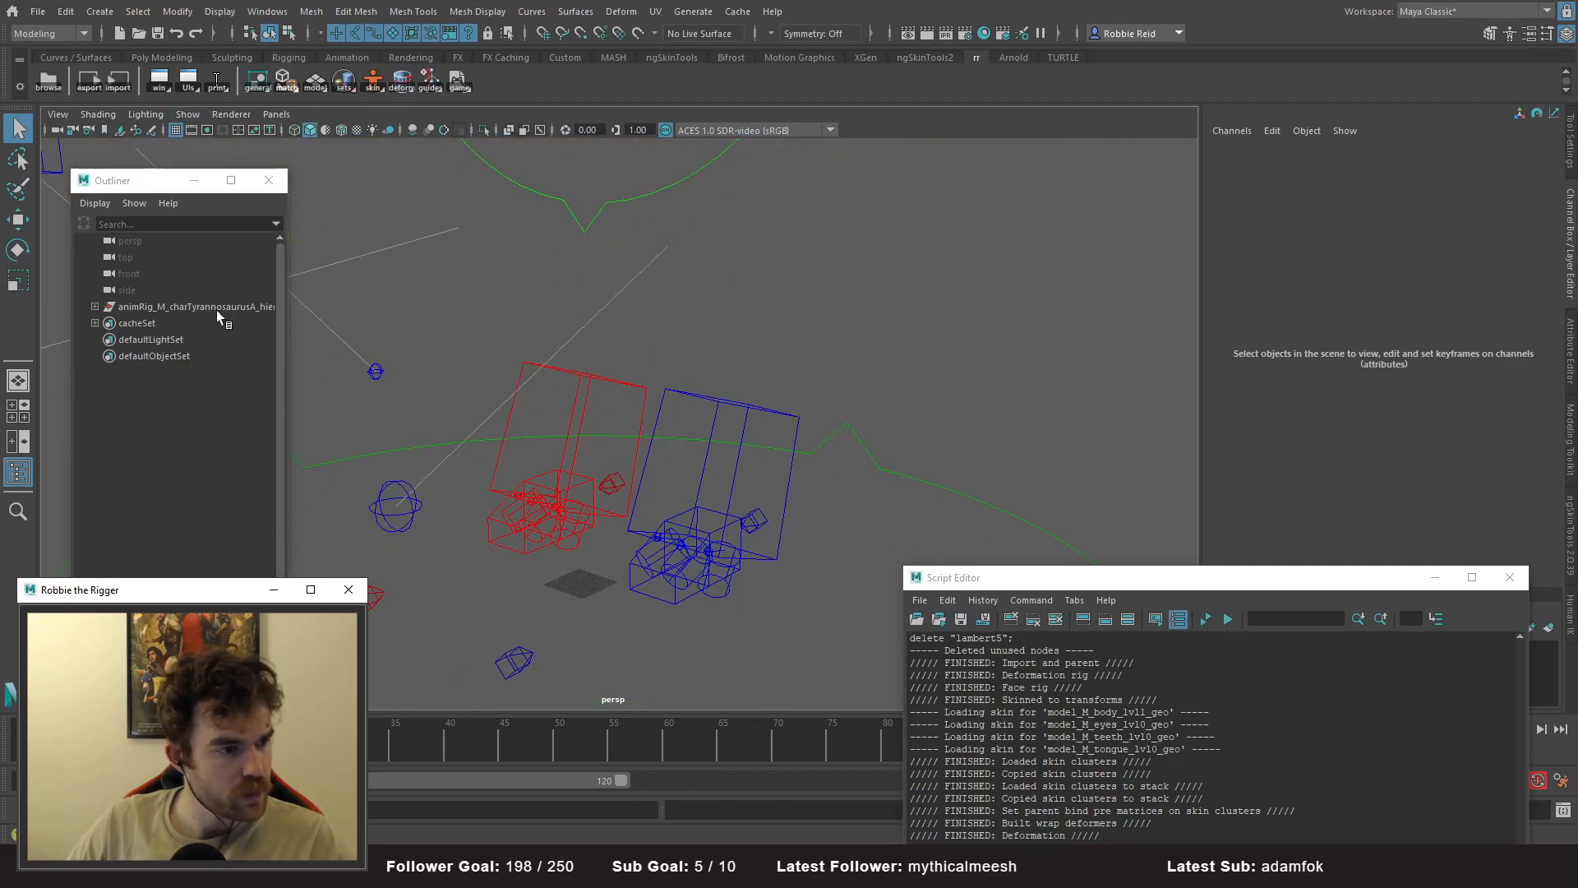
# - Unhide the private_M_hier group inside the animRig_M_charTyrannosaurusA hierarchy
pyautogui.click(95, 307)
pyautogui.click(157, 356)
pyautogui.hotkey('shift', 'h')
# - Select the joint joints_L_legA_knee_0_main_jnt in the left leg and show its full attributes
pyautogui.keyDown('alt'); pyautogui.moveTo(728, 456); pyautogui.dragTo(658, 386); pyautogui.keyUp('alt')
pyautogui.click(784, 348)
pyautogui.keyDown('alt'); pyautogui.moveTo(707, 321); pyautogui.dragTo(727, 370); pyautogui.keyUp('alt')
pyautogui.click(689, 338)
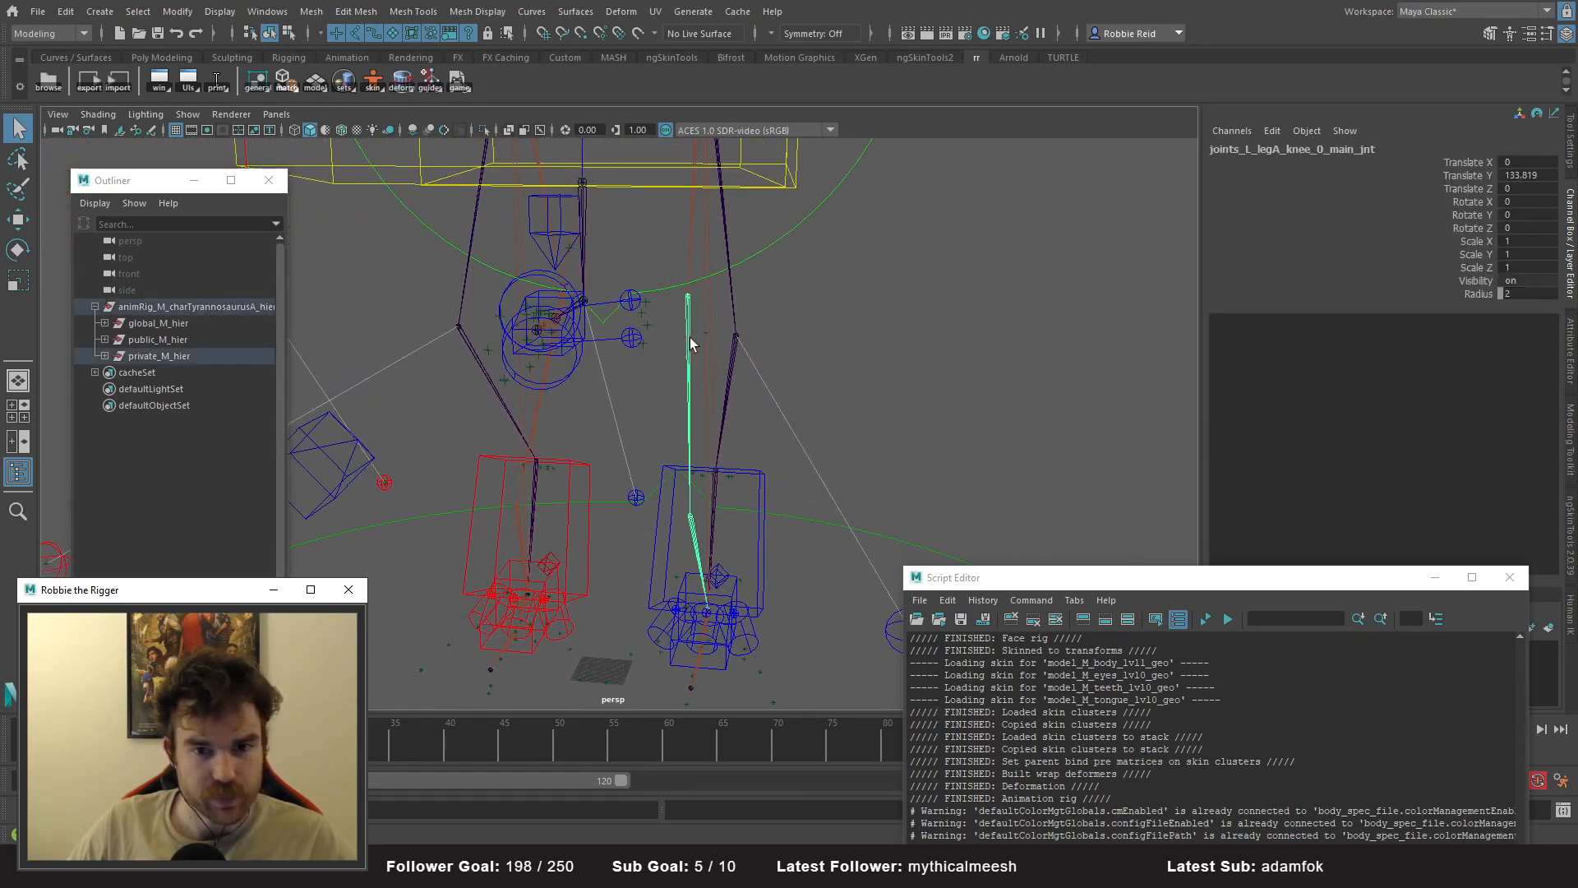
pyautogui.click(1568, 349)
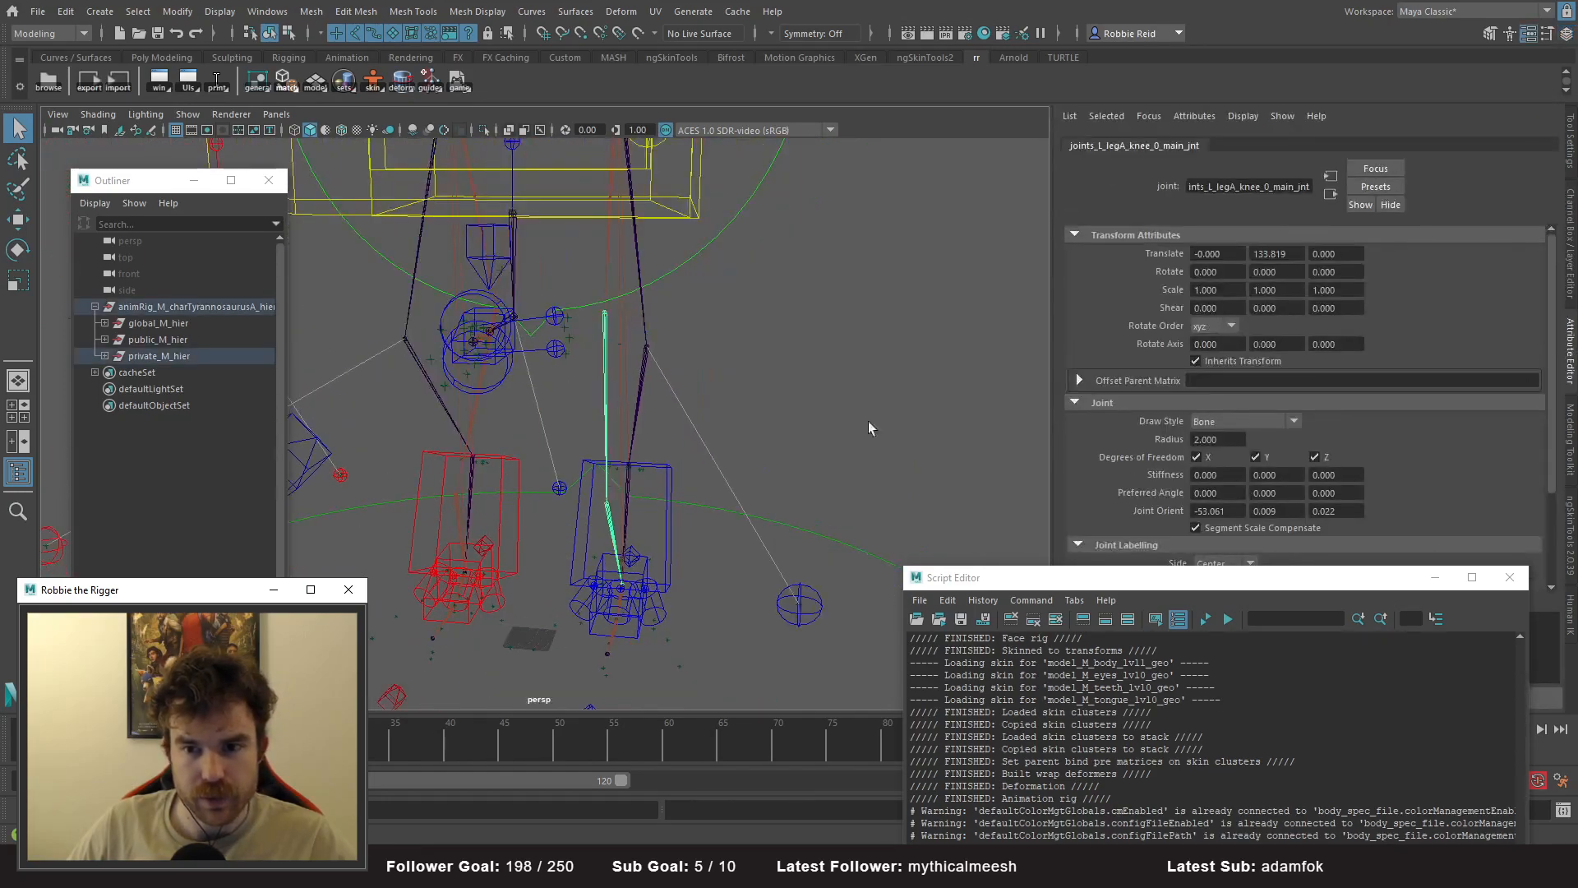
# - Reveal the selected knee joint in the Outliner hierarchy, widen the Outliner, and select a joint in that left leg chain
pyautogui.press('f')
pyautogui.moveTo(287, 562); pyautogui.dragTo(448, 562)
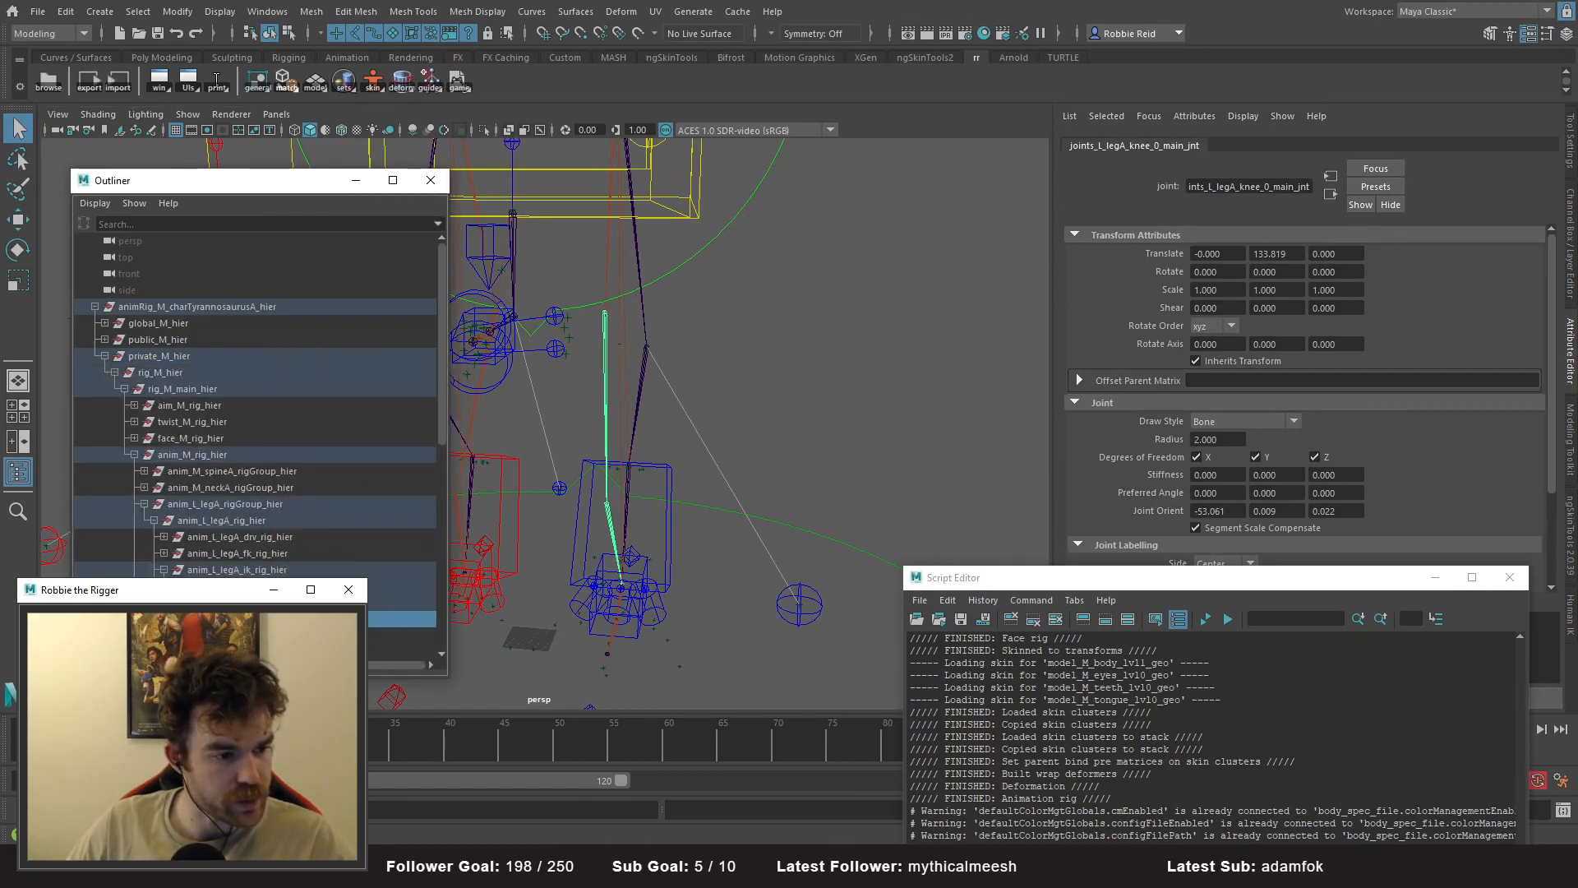
pyautogui.scroll(-4, 313, 494)
pyautogui.click(315, 505)
# - Compare the left leg's joint chains from several angles, inspecting individual joints up to joints_L_legA_hip_0_main_jnt
pyautogui.keyDown('alt'); pyautogui.moveTo(725, 464); pyautogui.dragTo(914, 422); pyautogui.keyUp('alt')
pyautogui.press('w')
pyautogui.keyDown('alt'); pyautogui.moveTo(779, 419); pyautogui.dragTo(747, 424); pyautogui.keyUp('alt')
pyautogui.click(605, 383)
pyautogui.moveTo(607, 383)
pyautogui.keyDown('alt'); pyautogui.mouseDown()
pyautogui.moveTo(644, 377)
pyautogui.moveTo(625, 363)
pyautogui.mouseUp(); pyautogui.keyUp('alt')
pyautogui.click(612, 270)
pyautogui.keyDown('alt'); pyautogui.moveTo(611, 263); pyautogui.dragTo(903, 357); pyautogui.keyUp('alt')
pyautogui.click(599, 247)
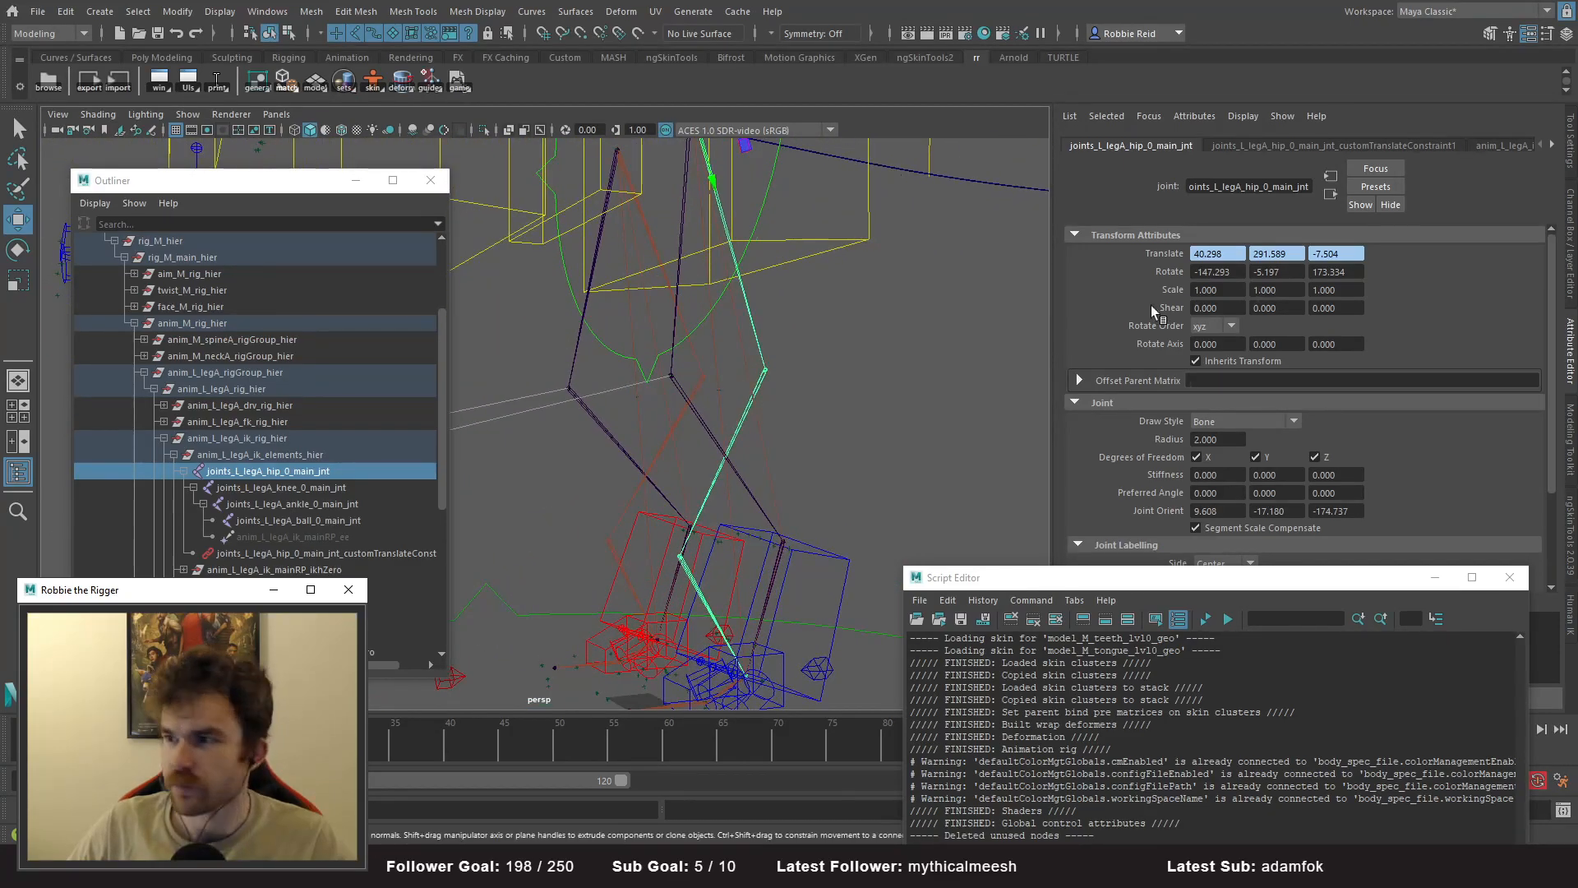
# - Switch to PyCharm and unfold the CharTyrannosaurusA class and its build_animation_rig method in charTyrannosaurusA.py
pyautogui.hotkey('alt', 'Tab')
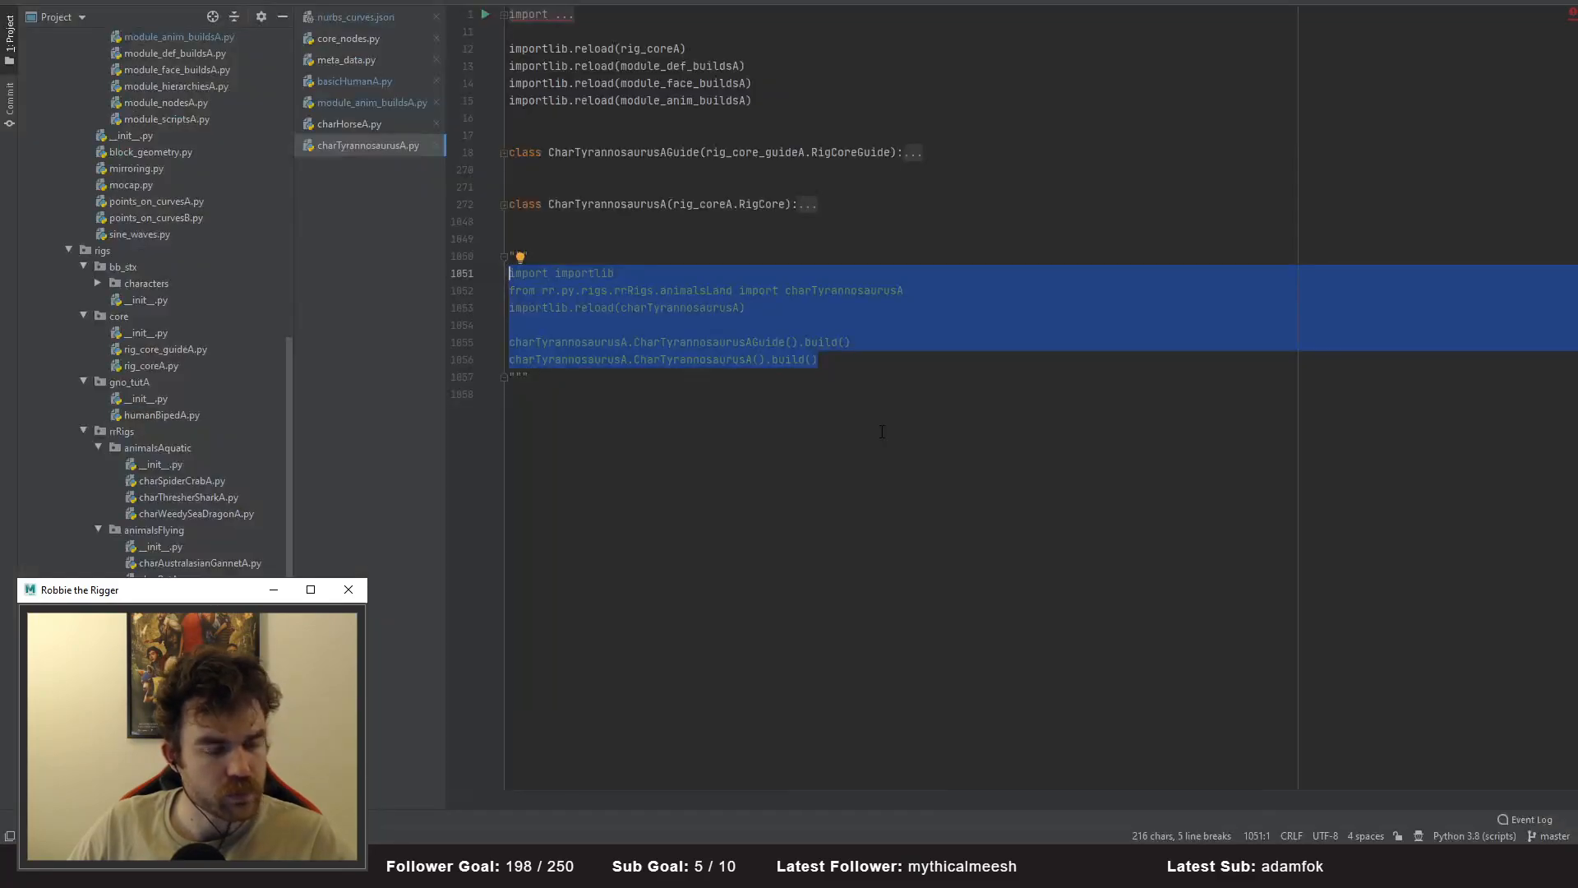
pyautogui.click(794, 215)
pyautogui.click(796, 205)
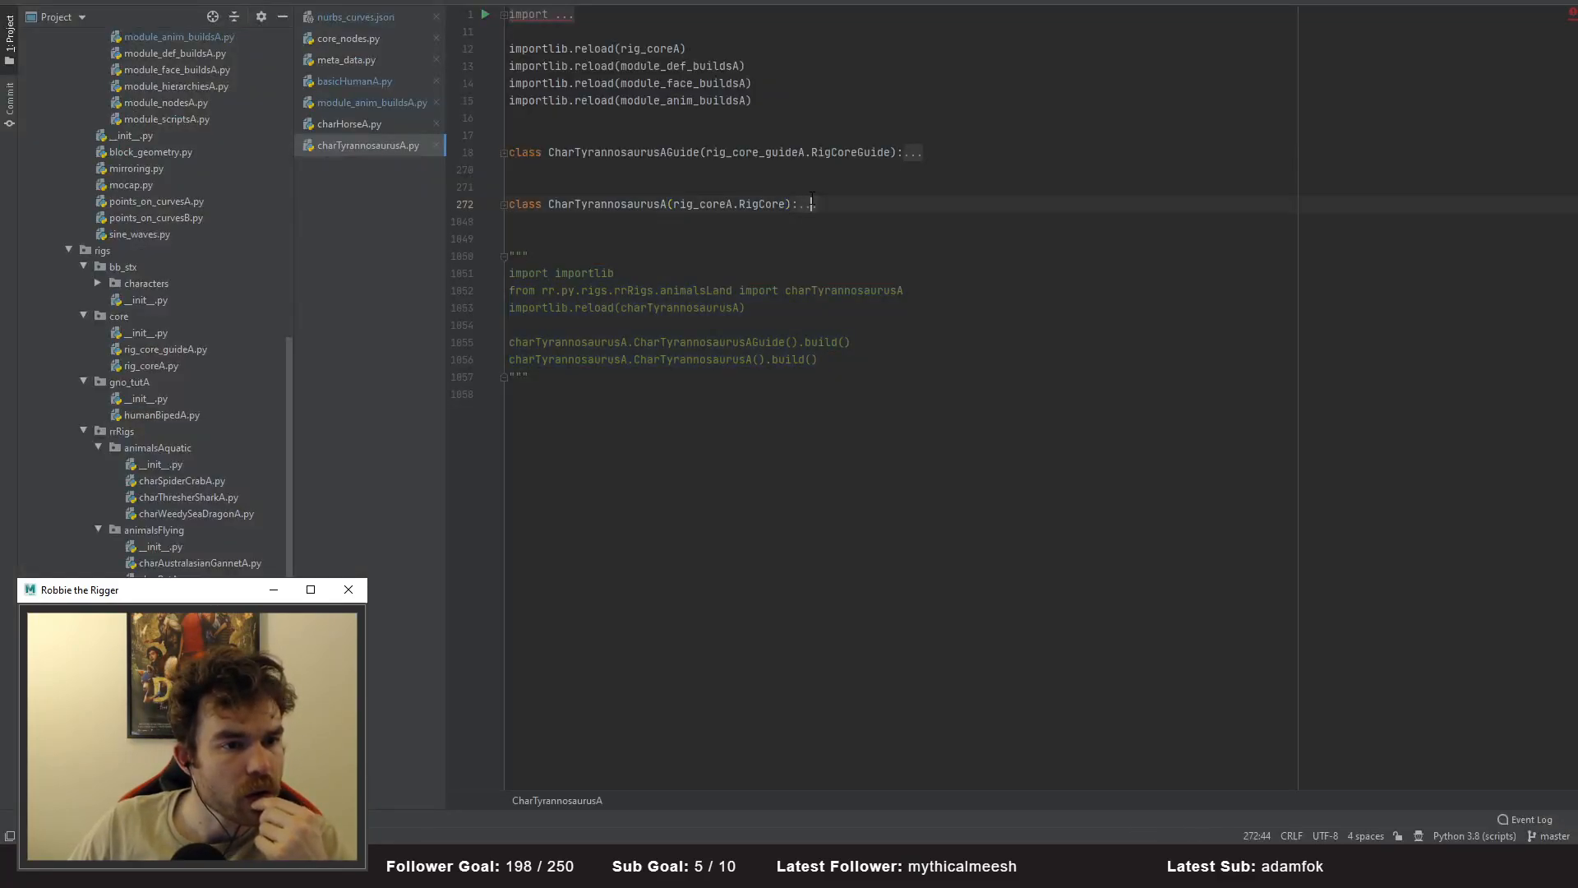
pyautogui.scroll(-5, 875, 572)
pyautogui.scroll(-2, 876, 572)
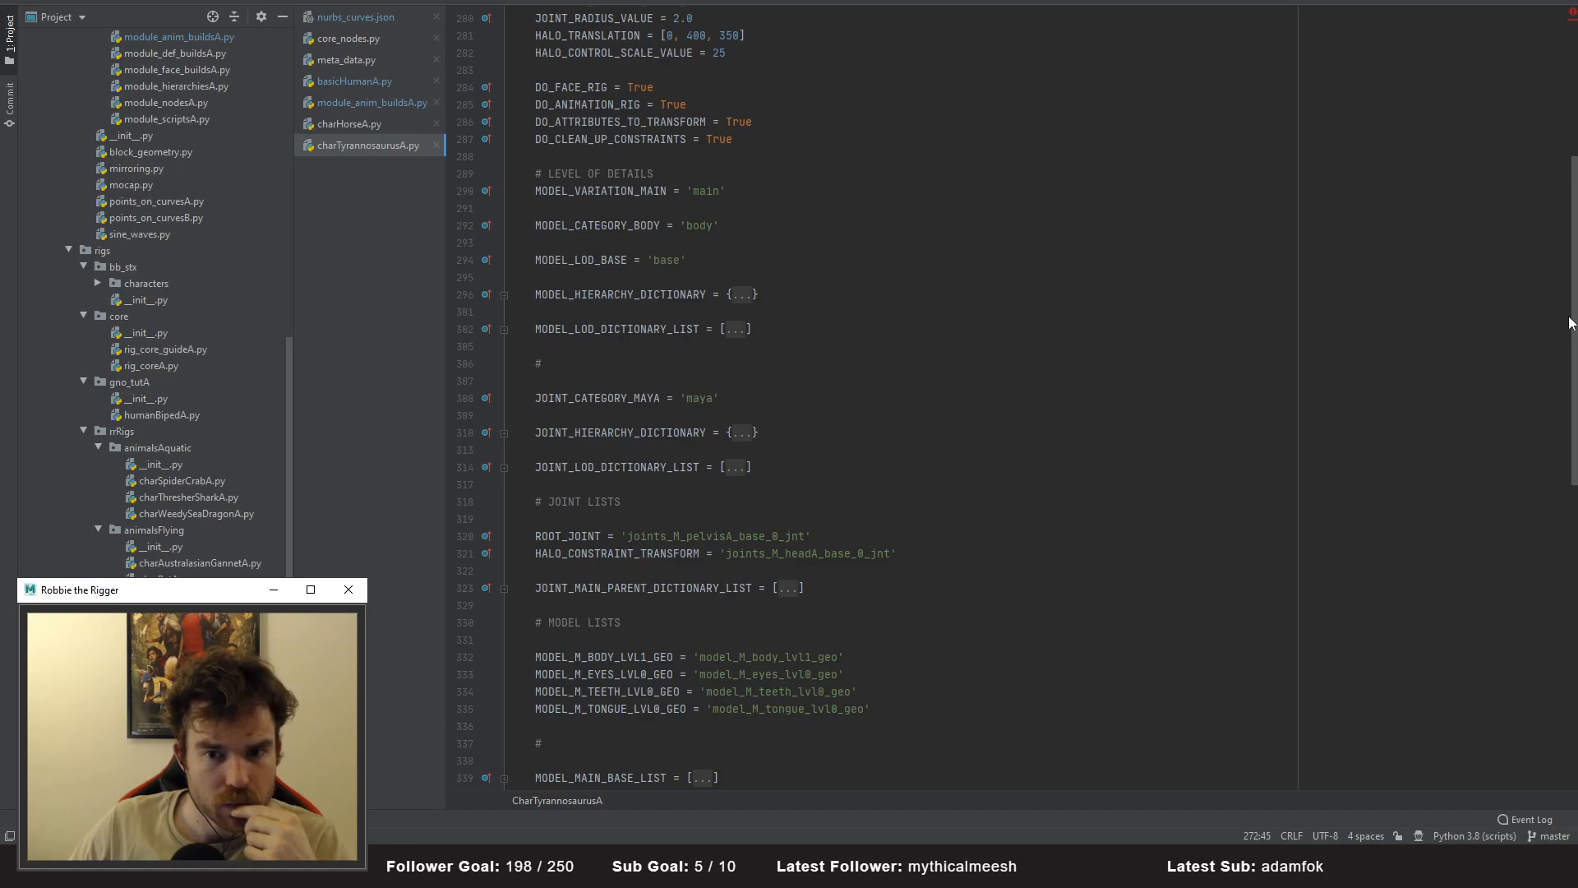
pyautogui.moveTo(1572, 325); pyautogui.dragTo(1566, 674)
pyautogui.click(739, 367)
pyautogui.scroll(-10, 682, 407)
pyautogui.scroll(1, 682, 411)
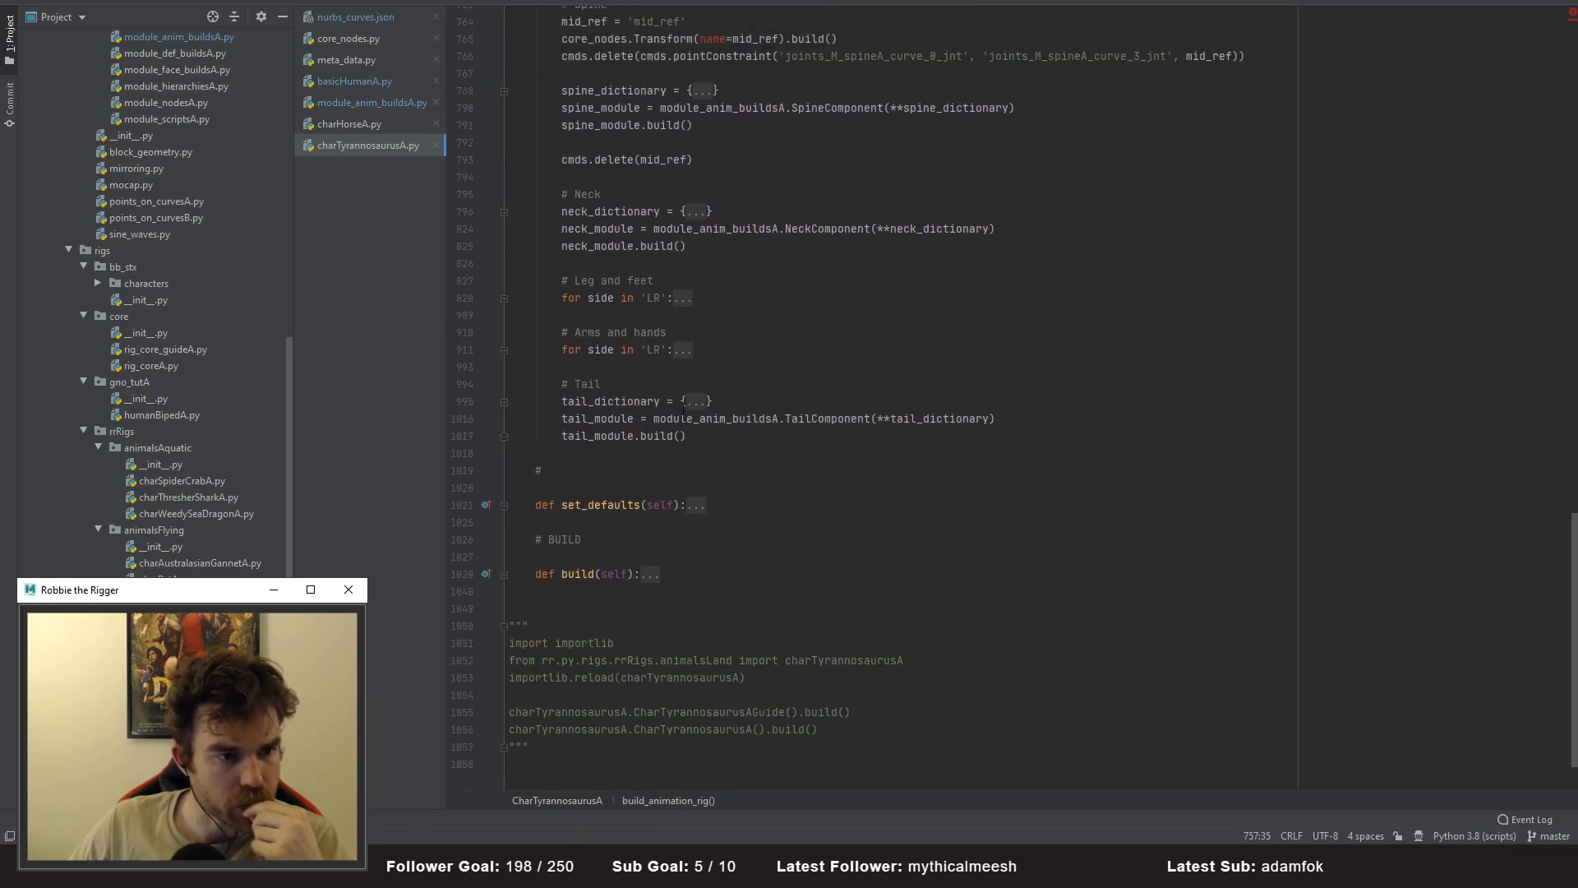
# - Unfold the arm and leg side loops in build_animation_rig, and expand leg_dictionary
pyautogui.click(682, 350)
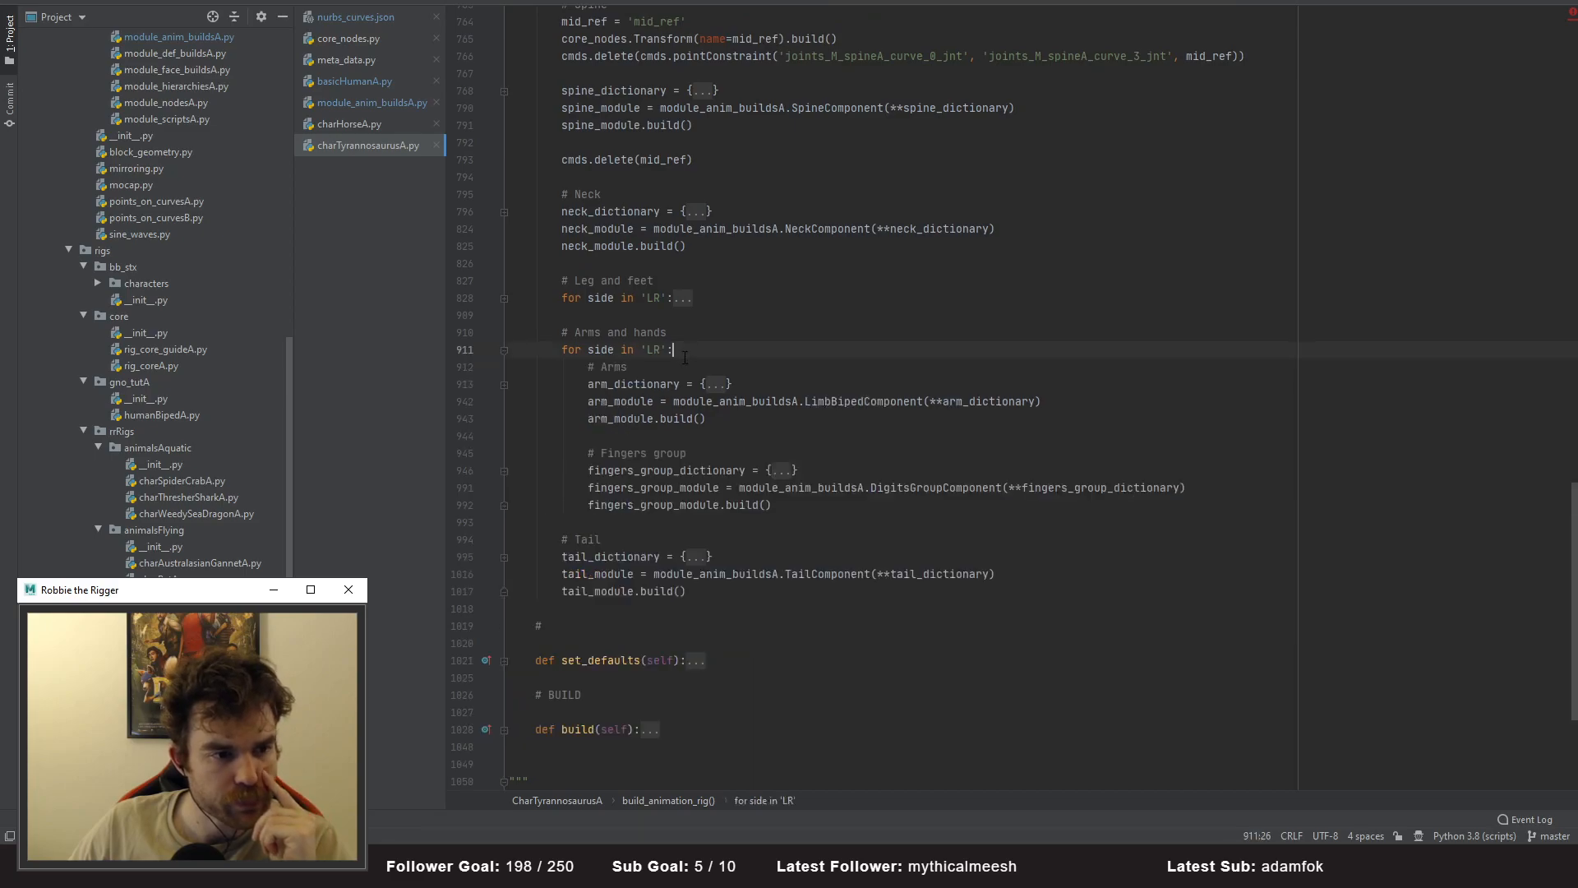
pyautogui.click(682, 299)
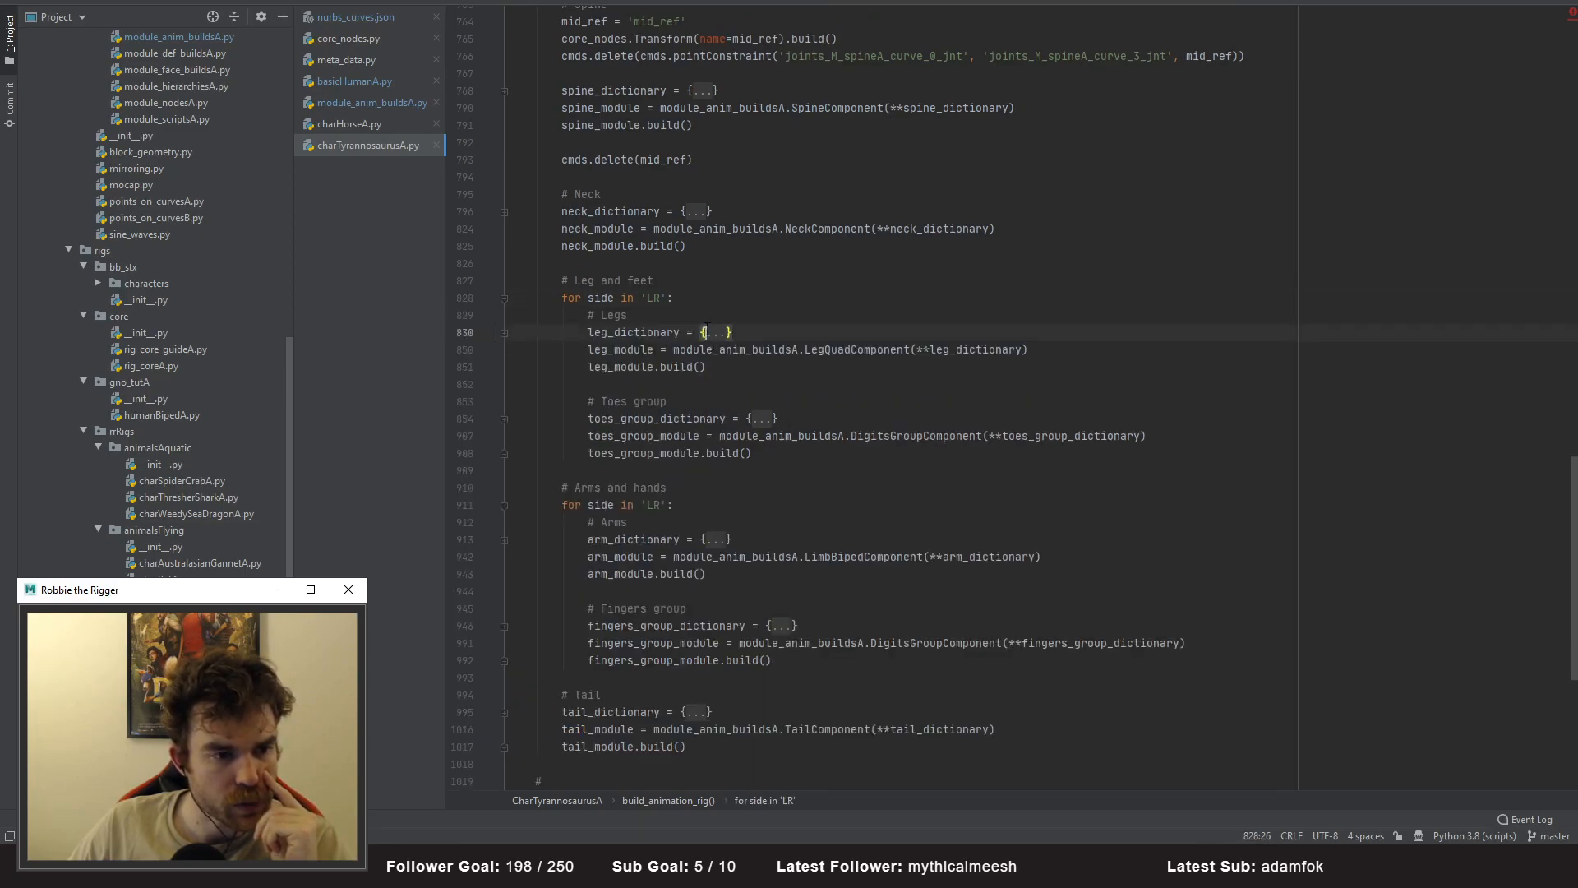
pyautogui.click(714, 332)
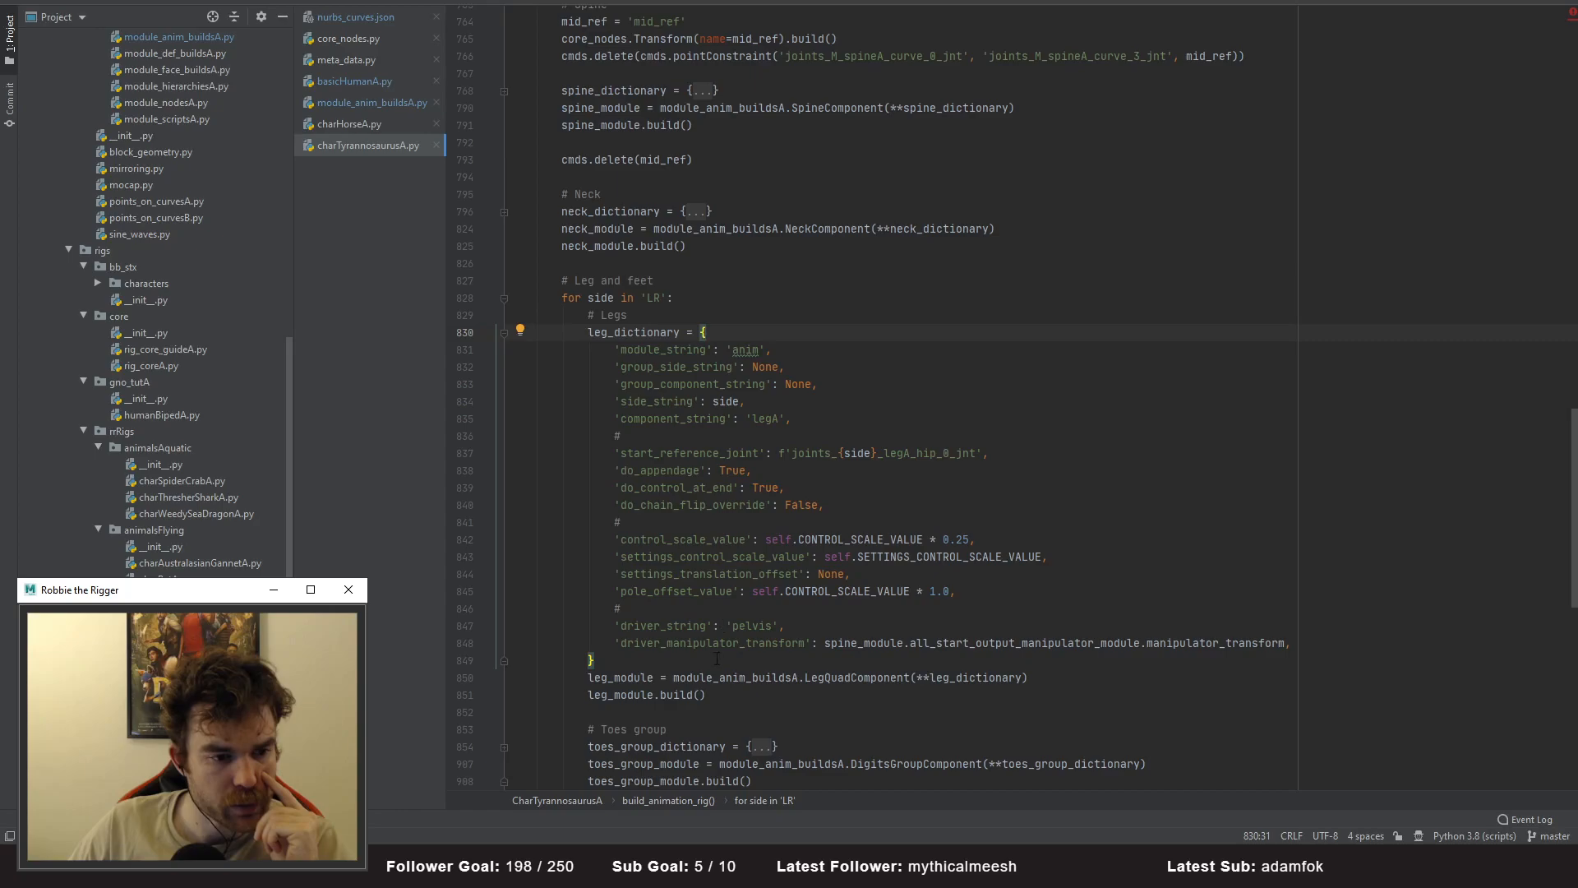
# - Set 'do_chain_flip_override' to True in leg_dictionary and return to Maya
pyautogui.doubleClick(801, 505)
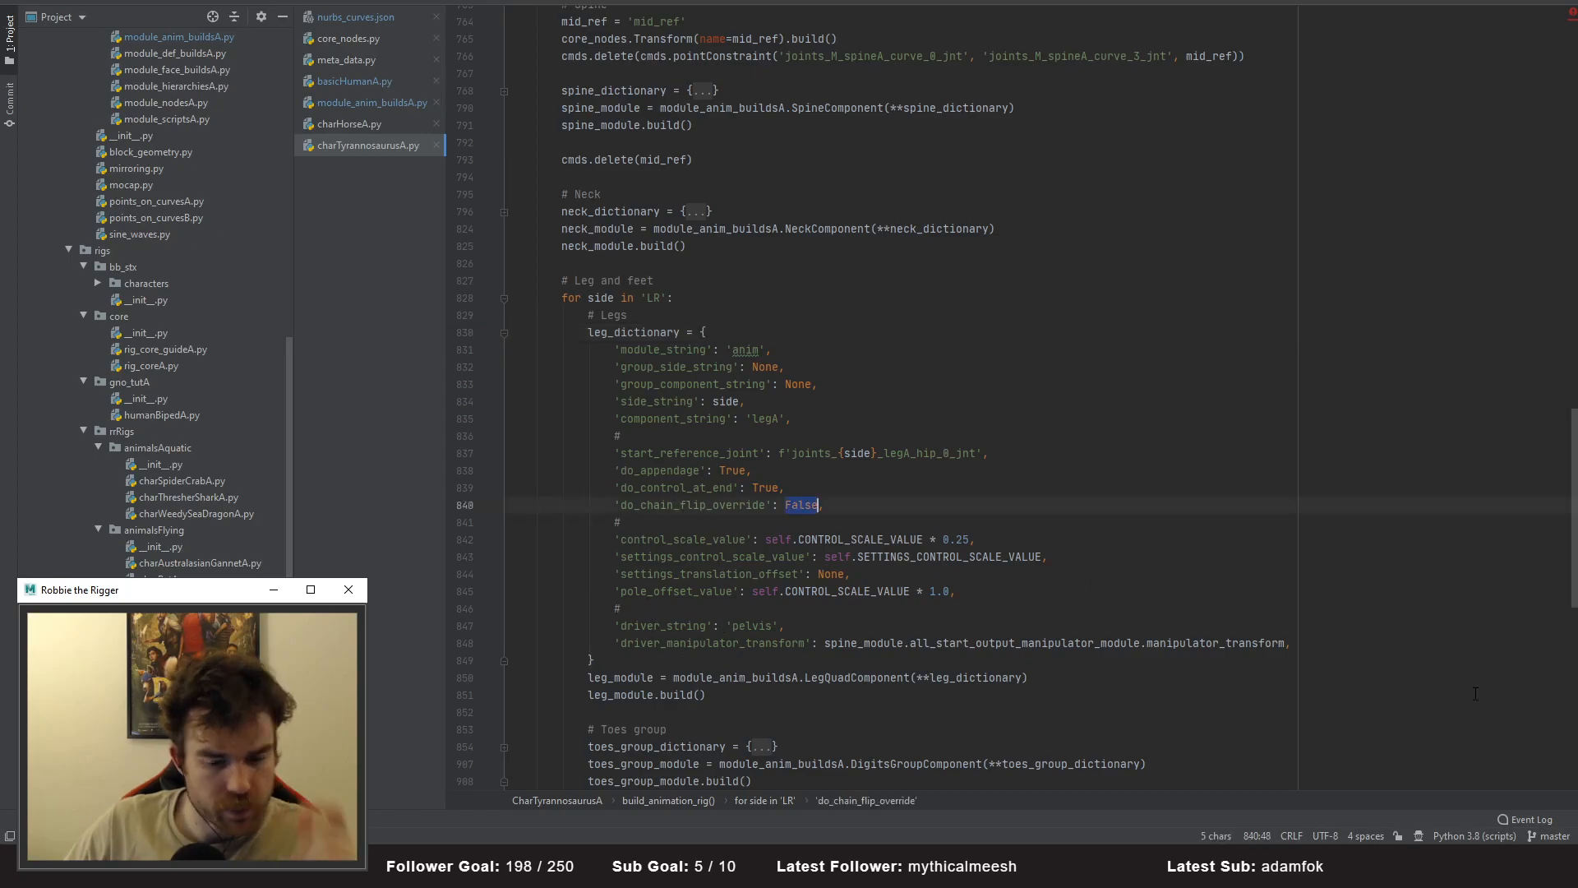
pyautogui.write('True')
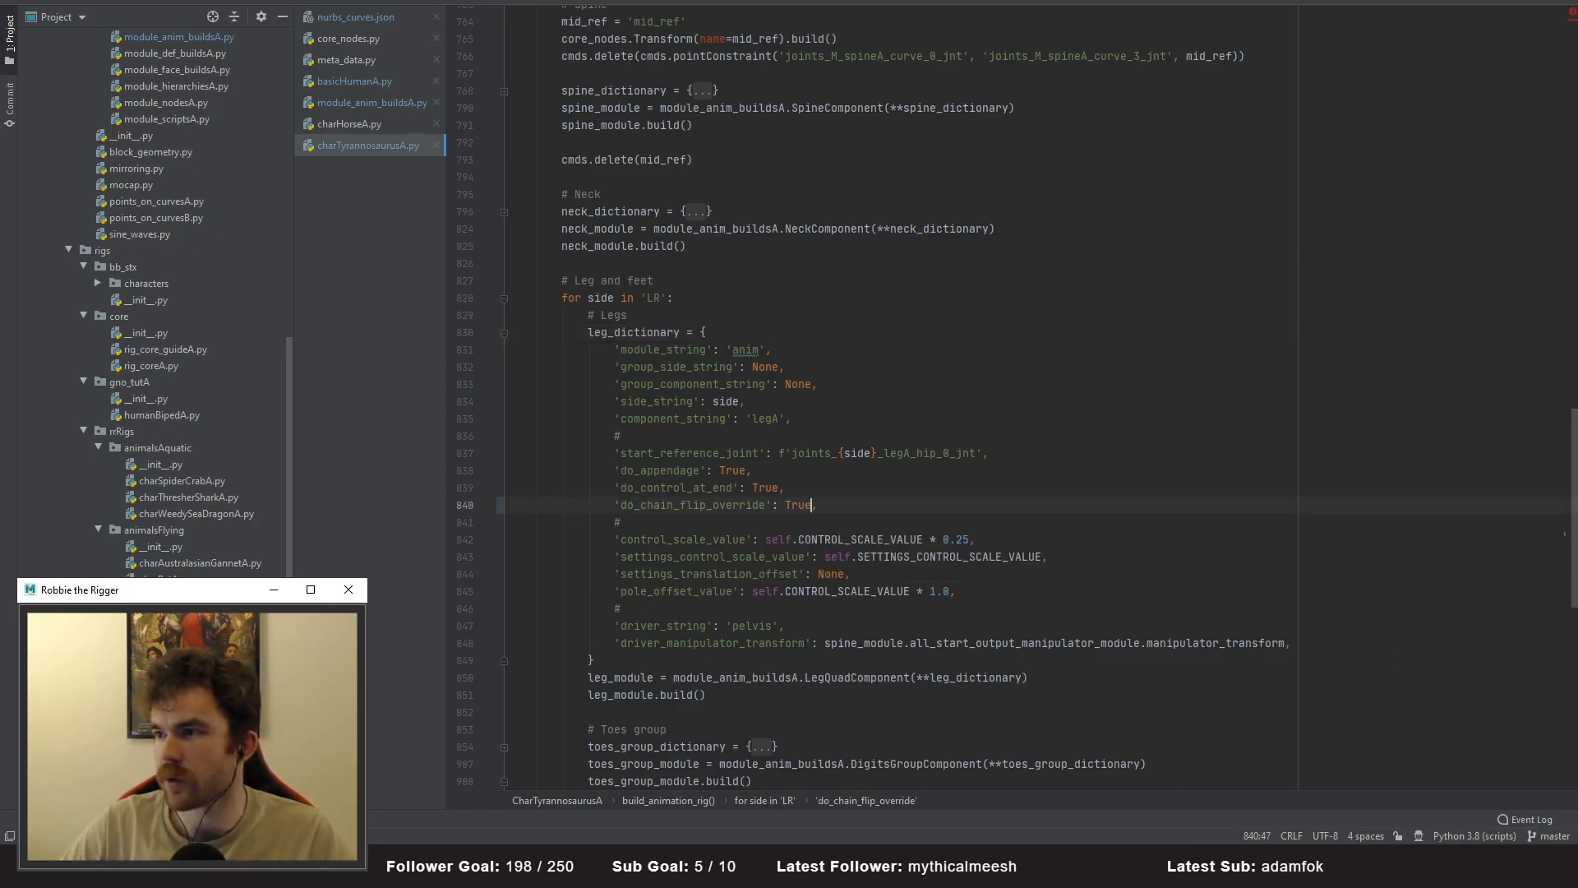
pyautogui.hotkey('alt', 'Tab')
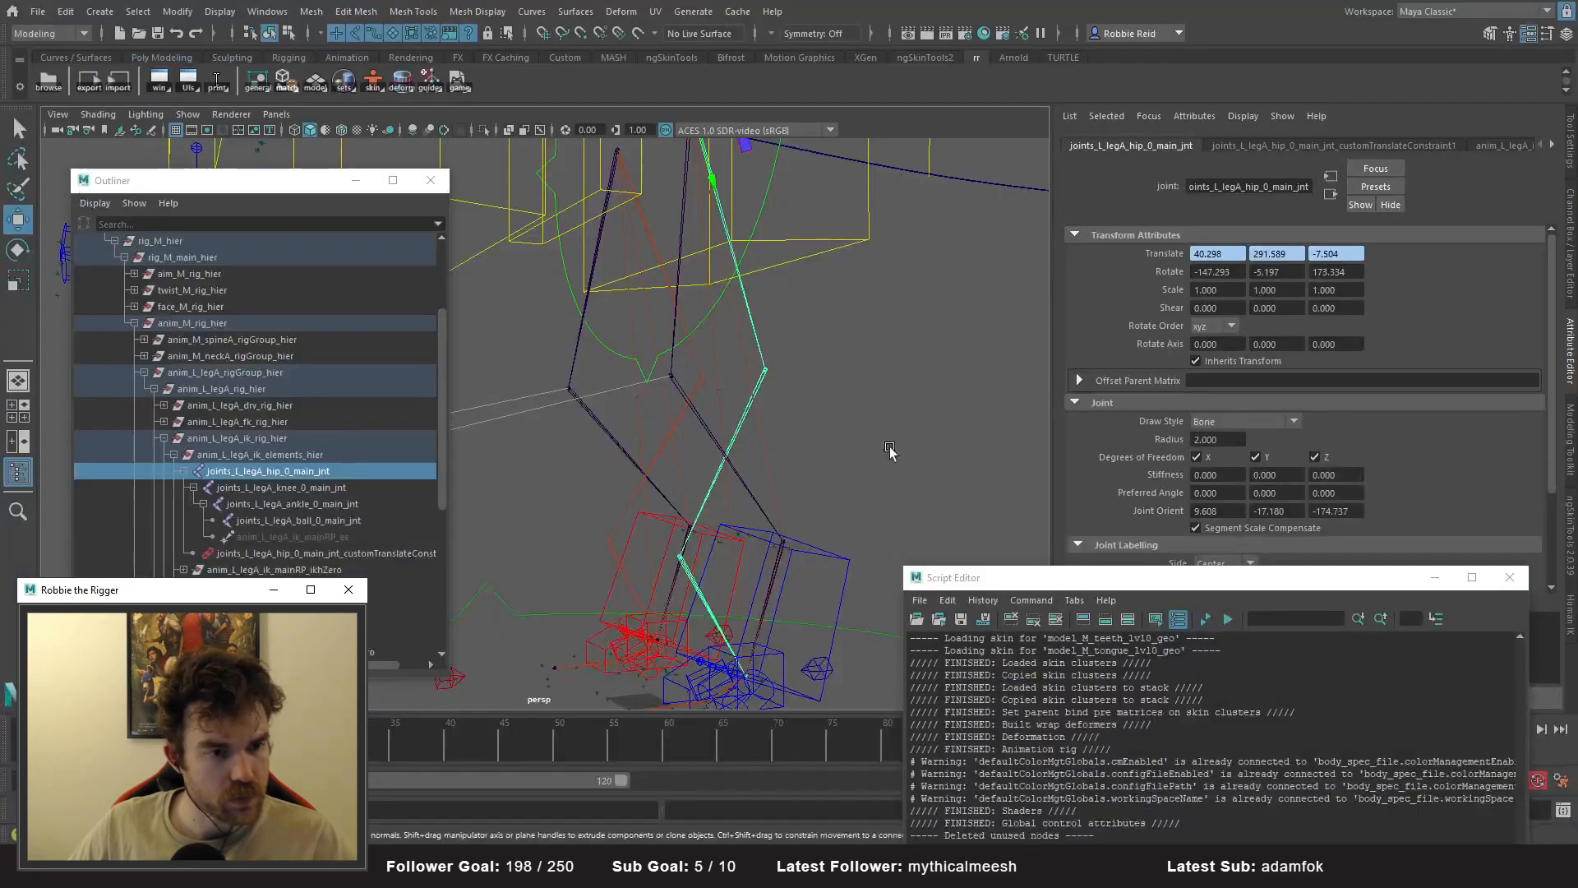
# - Run the three lines that import importlib and charTyrannosaurusA and reload the charTyrannosaurusA module
pyautogui.click(891, 452)
pyautogui.moveTo(1030, 576); pyautogui.dragTo(1005, 308)
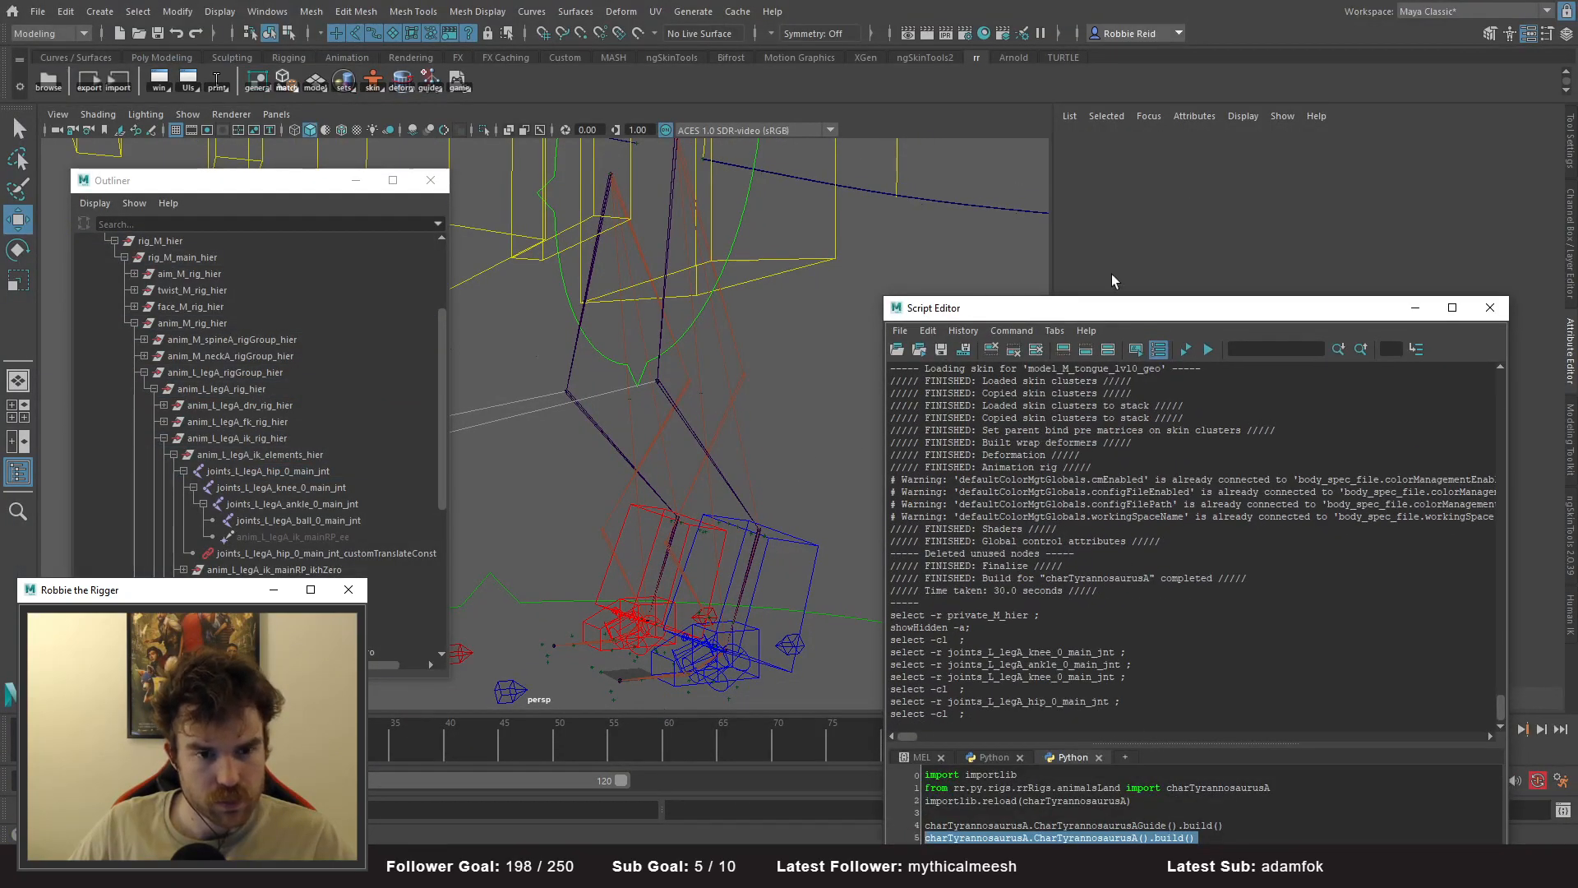
pyautogui.moveTo(1106, 298); pyautogui.dragTo(1092, 254)
pyautogui.moveTo(1153, 784); pyautogui.dragTo(925, 757)
pyautogui.hotkey('ctrl', 'Return')
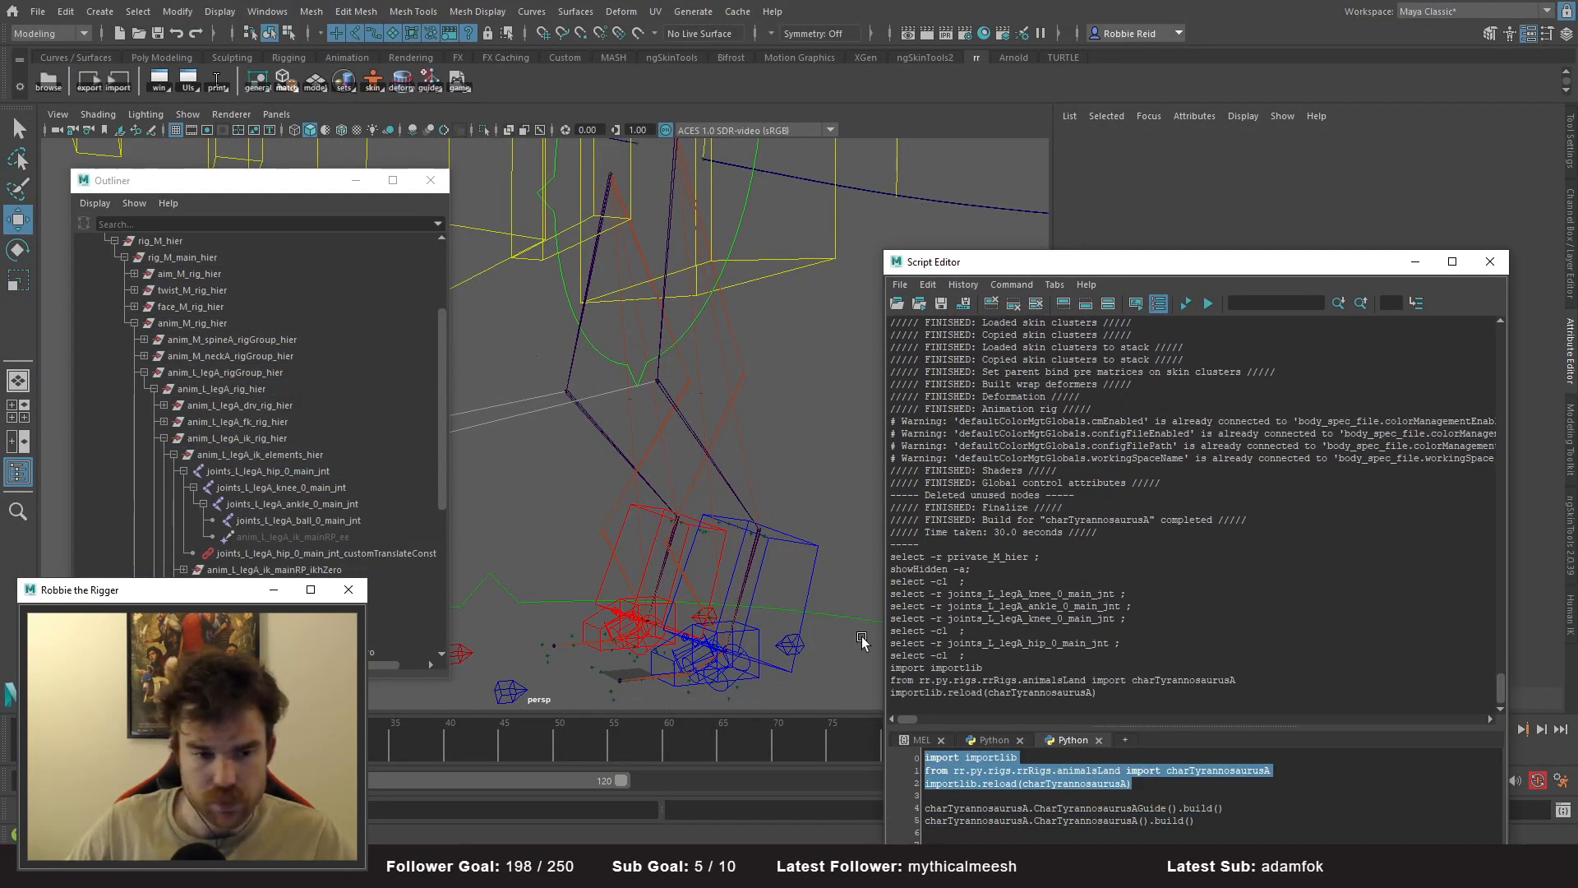
# - Clear the script history and run charTyrannosaurusA.CharTyrannosaurusA().build() to rebuild the animation rig
pyautogui.click(992, 302)
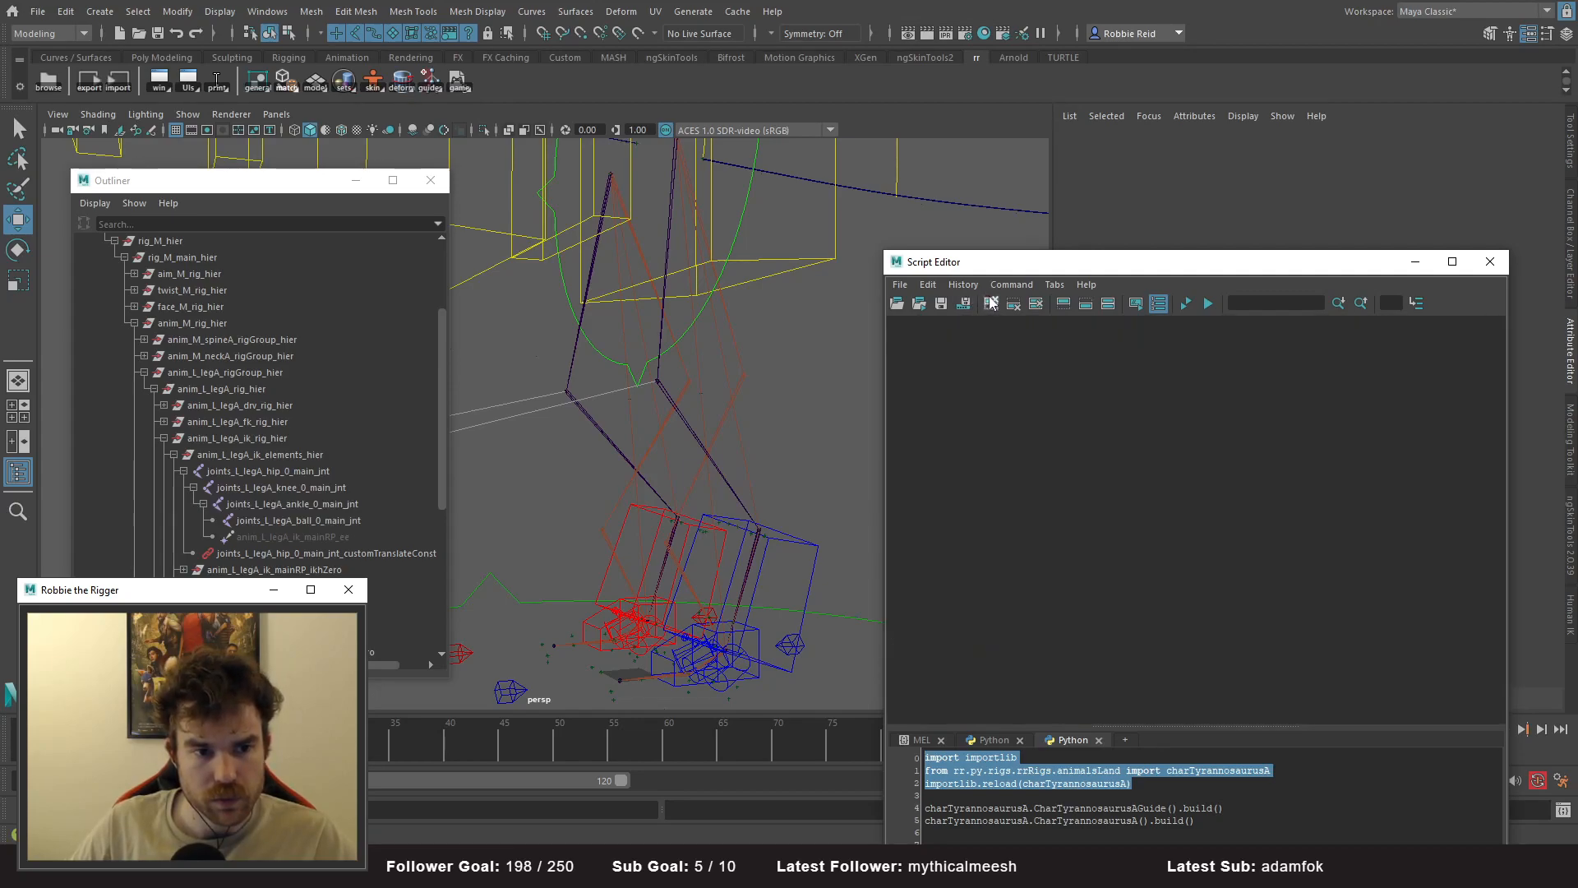
pyautogui.moveTo(1225, 822); pyautogui.dragTo(919, 822)
pyautogui.hotkey('ctrl', 'Return')
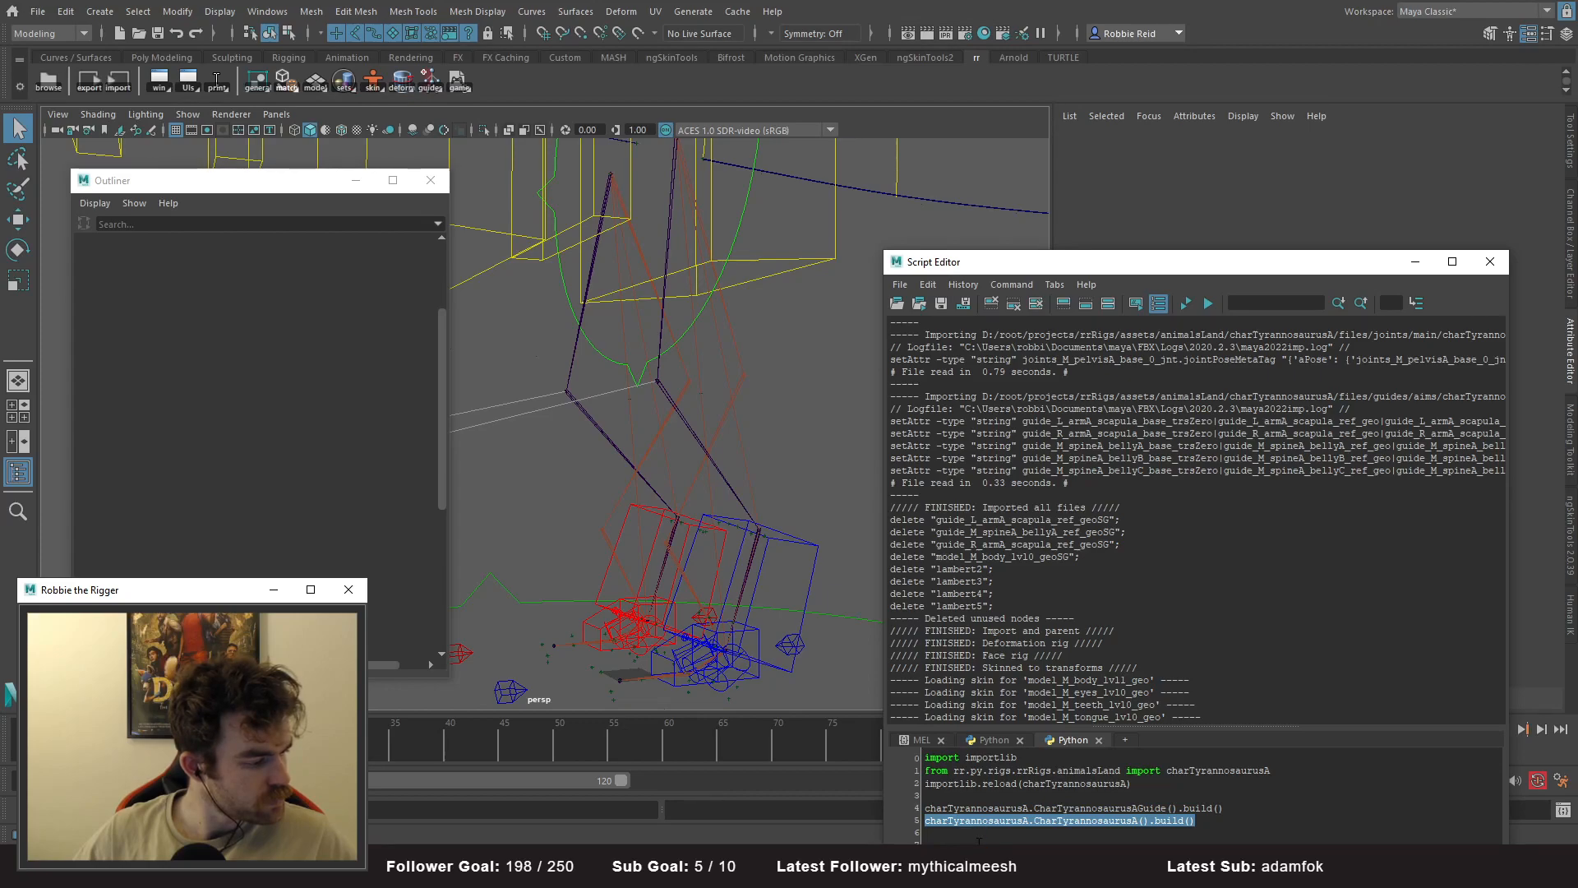
pyautogui.hotkey('ctrl', 'Return')
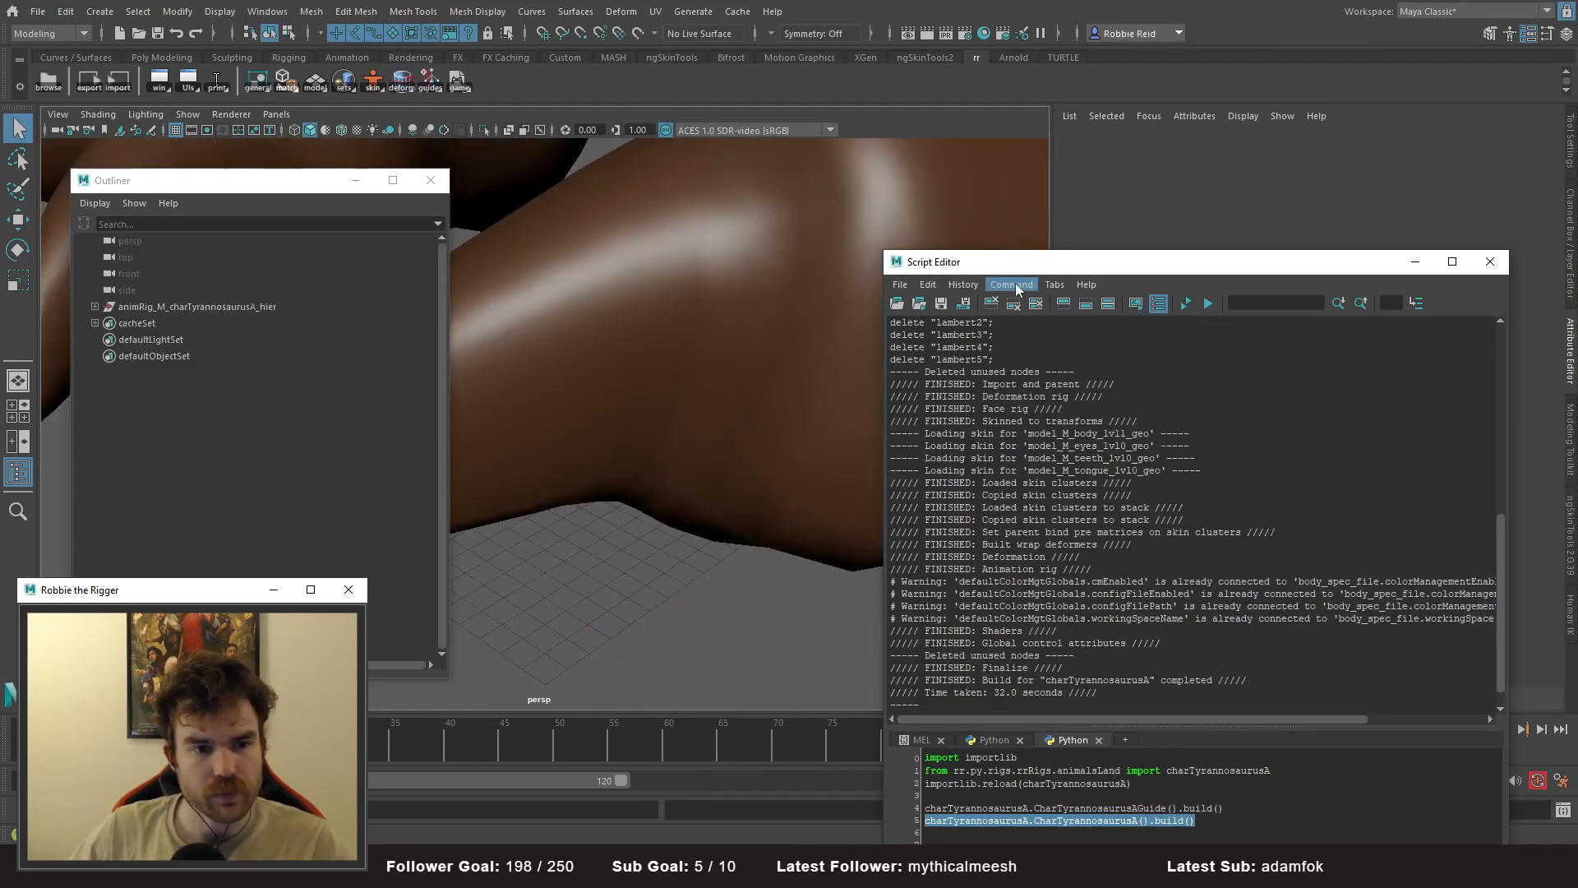
pyautogui.moveTo(1015, 262); pyautogui.dragTo(1043, 703)
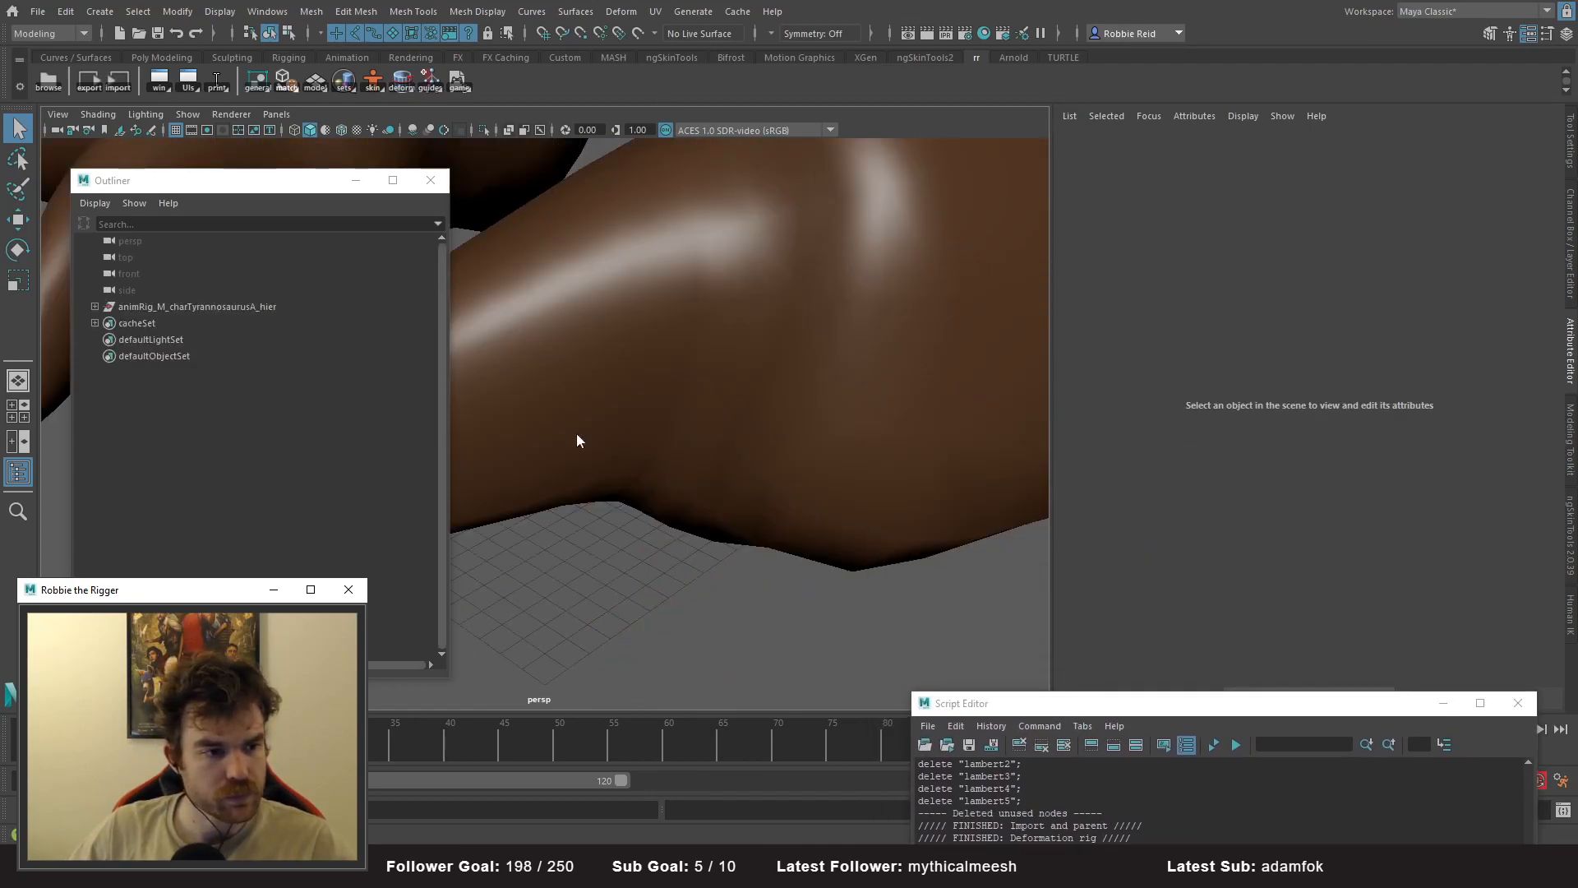
# - Hide the polygon meshes in the viewport and unhide the rig's private_M_hier group to reveal its joints
pyautogui.keyDown('alt'); pyautogui.moveTo(826, 479); pyautogui.dragTo(585, 427); pyautogui.keyUp('alt')
pyautogui.keyDown('alt'); pyautogui.moveTo(586, 427); pyautogui.dragTo(493, 387, button='right'); pyautogui.keyUp('alt')
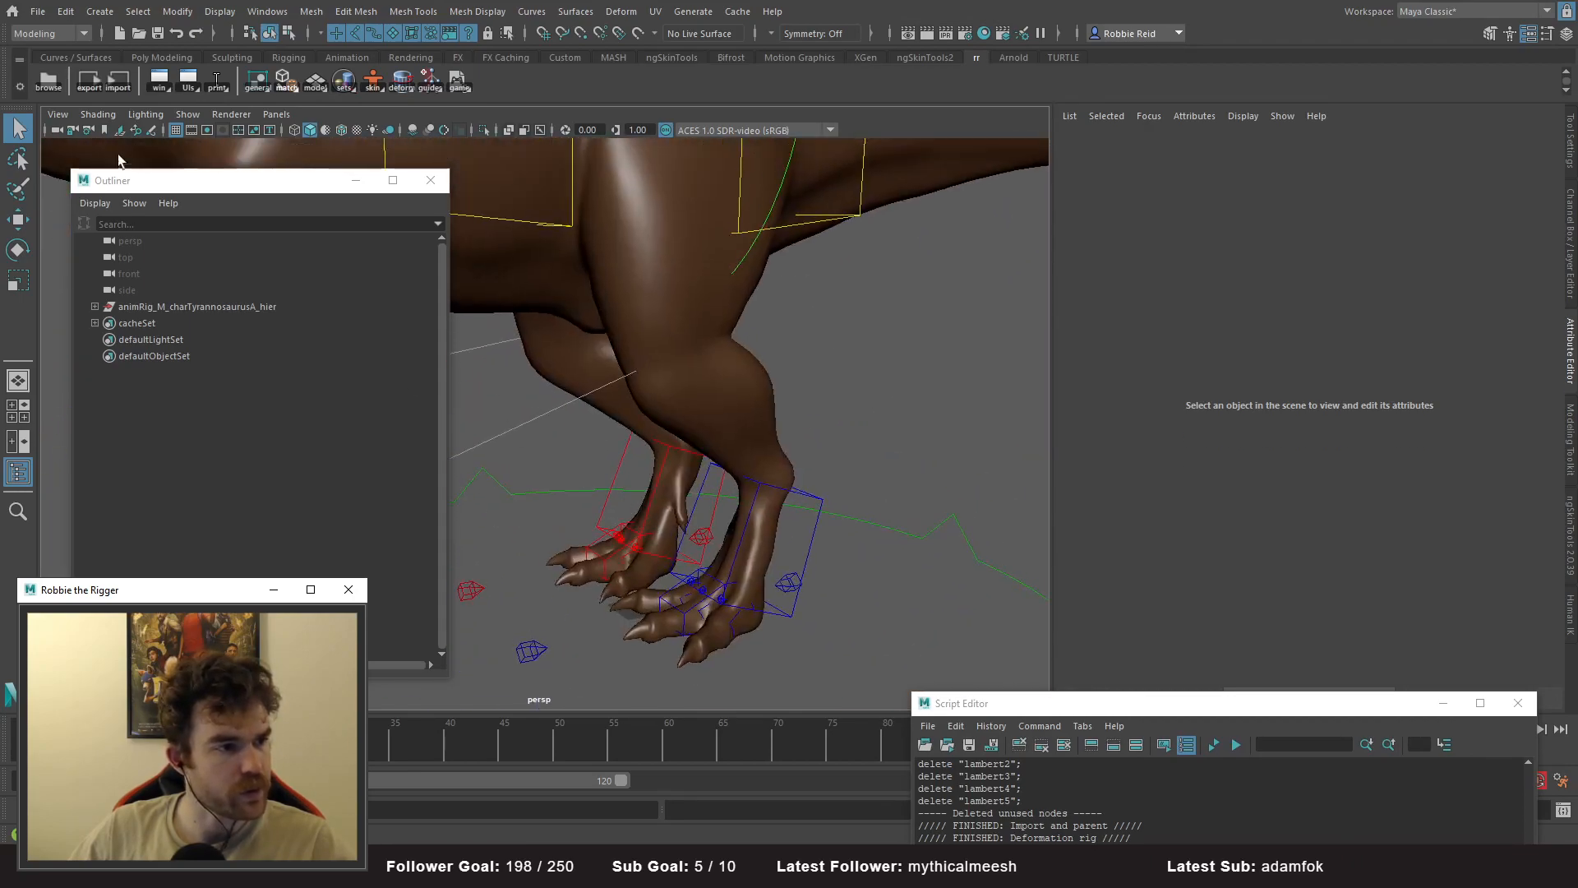
pyautogui.click(172, 115)
pyautogui.click(215, 286)
pyautogui.click(94, 307)
pyautogui.click(166, 357)
# - Locate the left leg's main knee joint in the Outliner, expand its chain and select the IK handle anim_L_legA_ik_mainRP_ikh
pyautogui.click(930, 403)
pyautogui.keyDown('alt'); pyautogui.moveTo(930, 403); pyautogui.dragTo(739, 441); pyautogui.keyUp('alt')
pyautogui.click(626, 380)
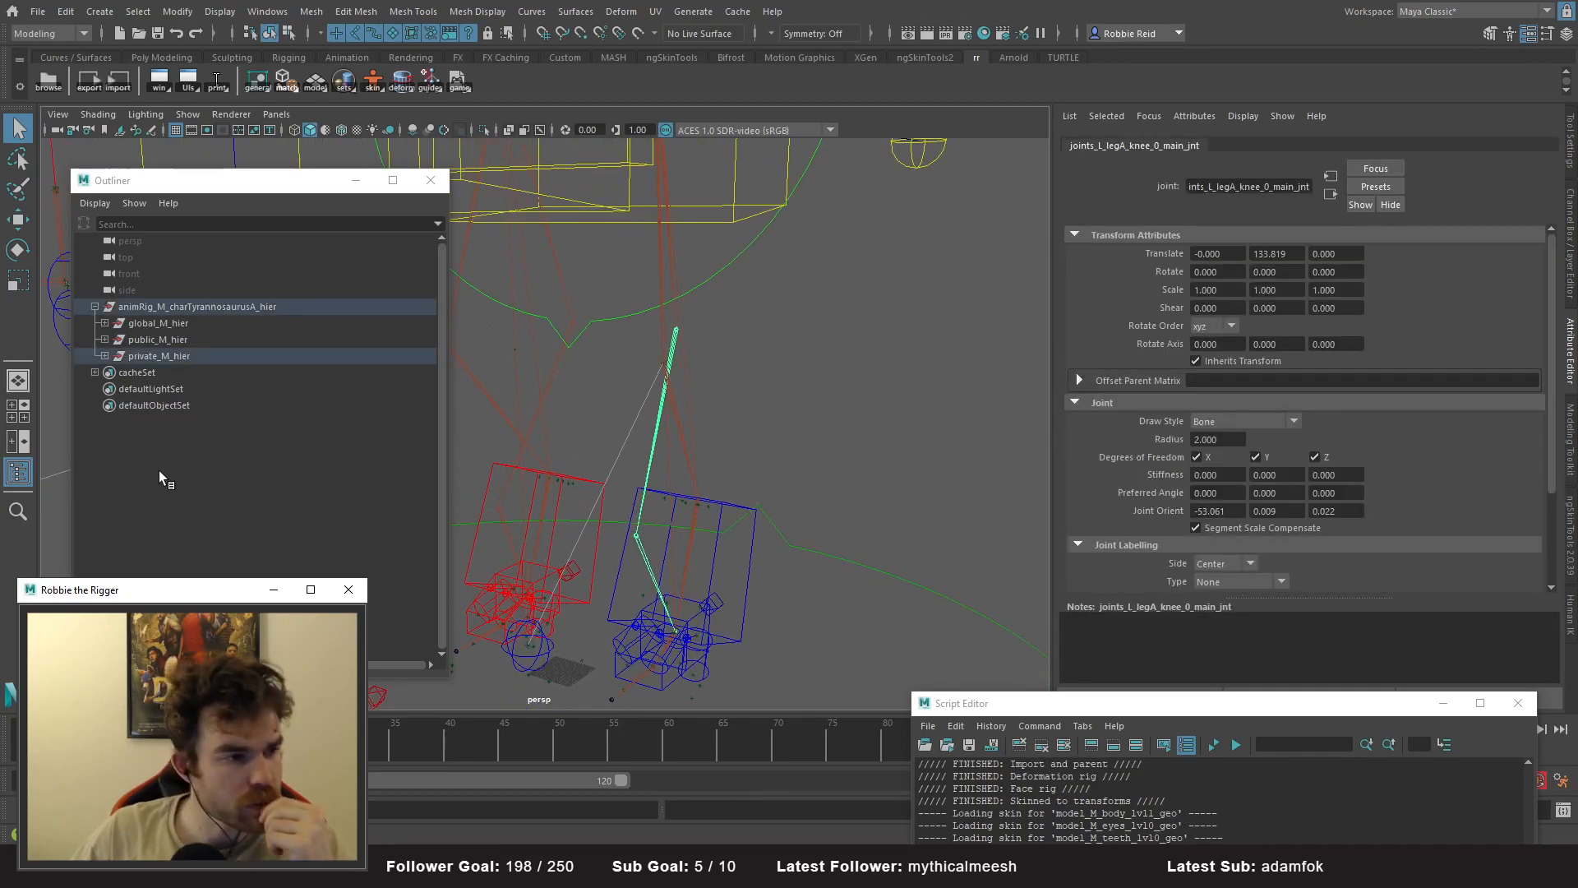
pyautogui.press('f')
pyautogui.scroll(-2, 321, 530)
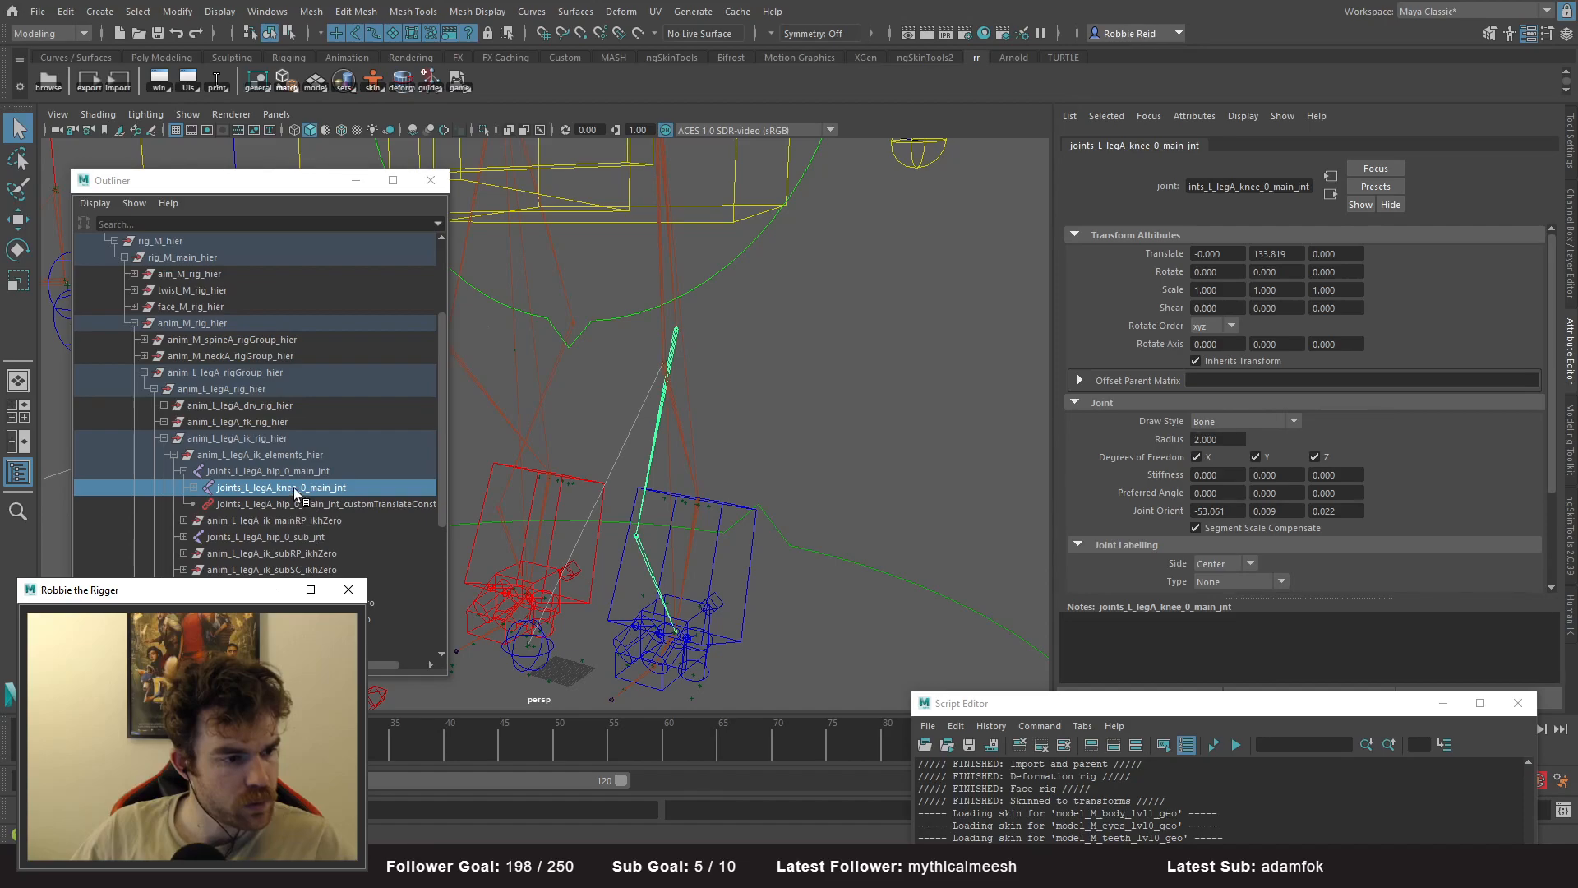
pyautogui.keyDown('shift'); pyautogui.click(193, 487); pyautogui.keyUp('shift')
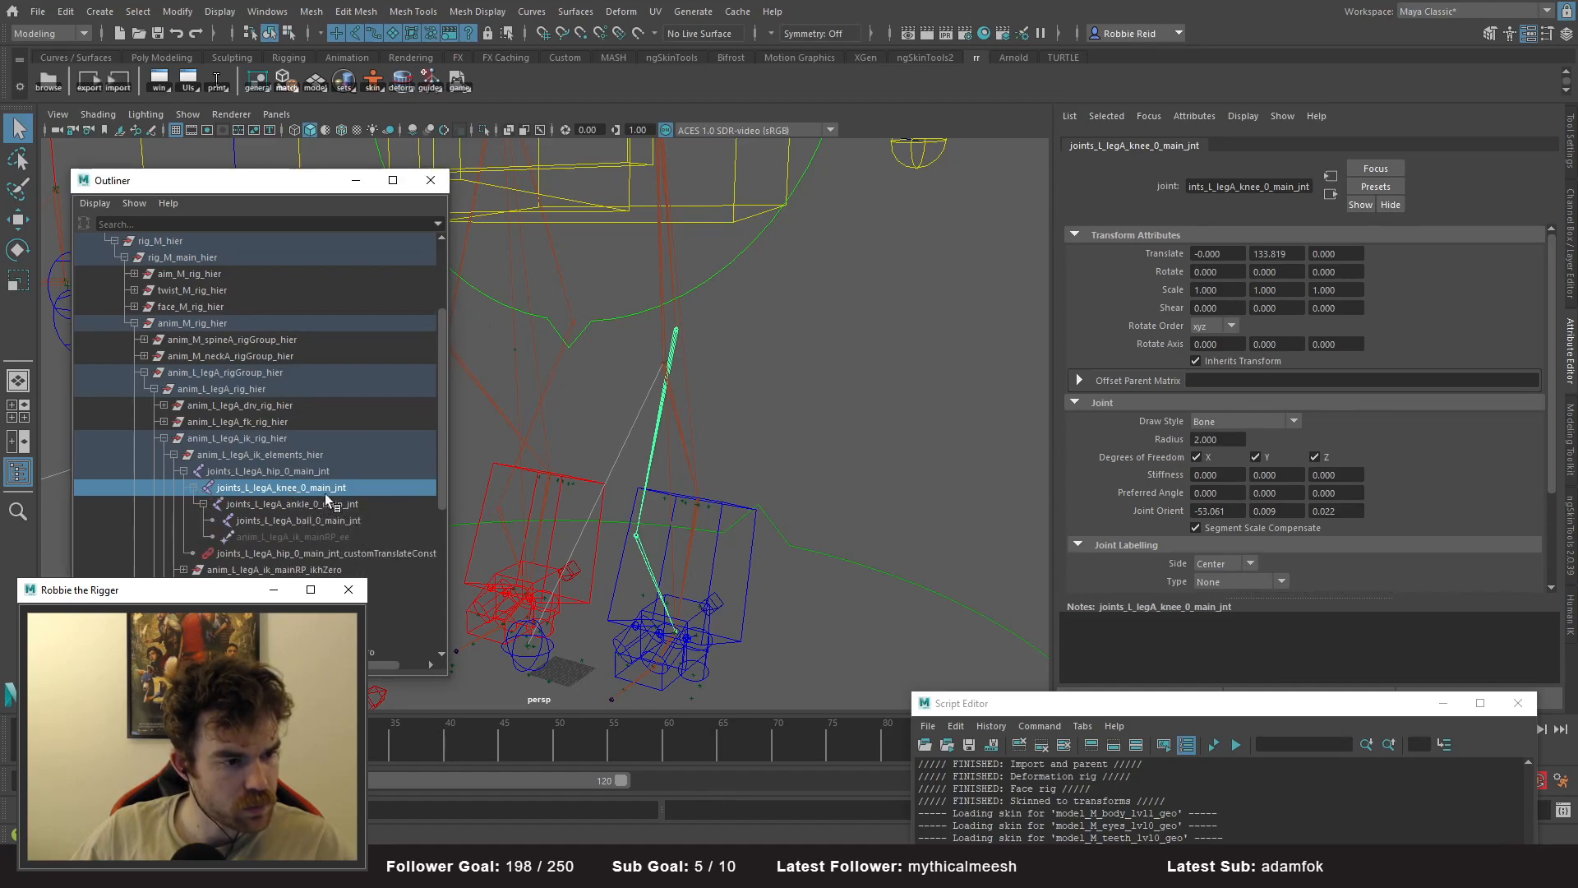
pyautogui.click(184, 570)
pyautogui.click(263, 586)
# - Break the incoming connection on the Twist attribute of anim_L_legA_ik_mainRP_ikh
pyautogui.keyDown('alt'); pyautogui.moveTo(846, 469); pyautogui.dragTo(797, 458); pyautogui.keyUp('alt')
pyautogui.press('w')
pyautogui.keyDown('alt'); pyautogui.moveTo(789, 453); pyautogui.dragTo(606, 422, button='right'); pyautogui.keyUp('alt')
pyautogui.keyDown('alt'); pyautogui.moveTo(606, 423); pyautogui.dragTo(660, 408, button='middle'); pyautogui.keyUp('alt')
pyautogui.scroll(3, 660, 408)
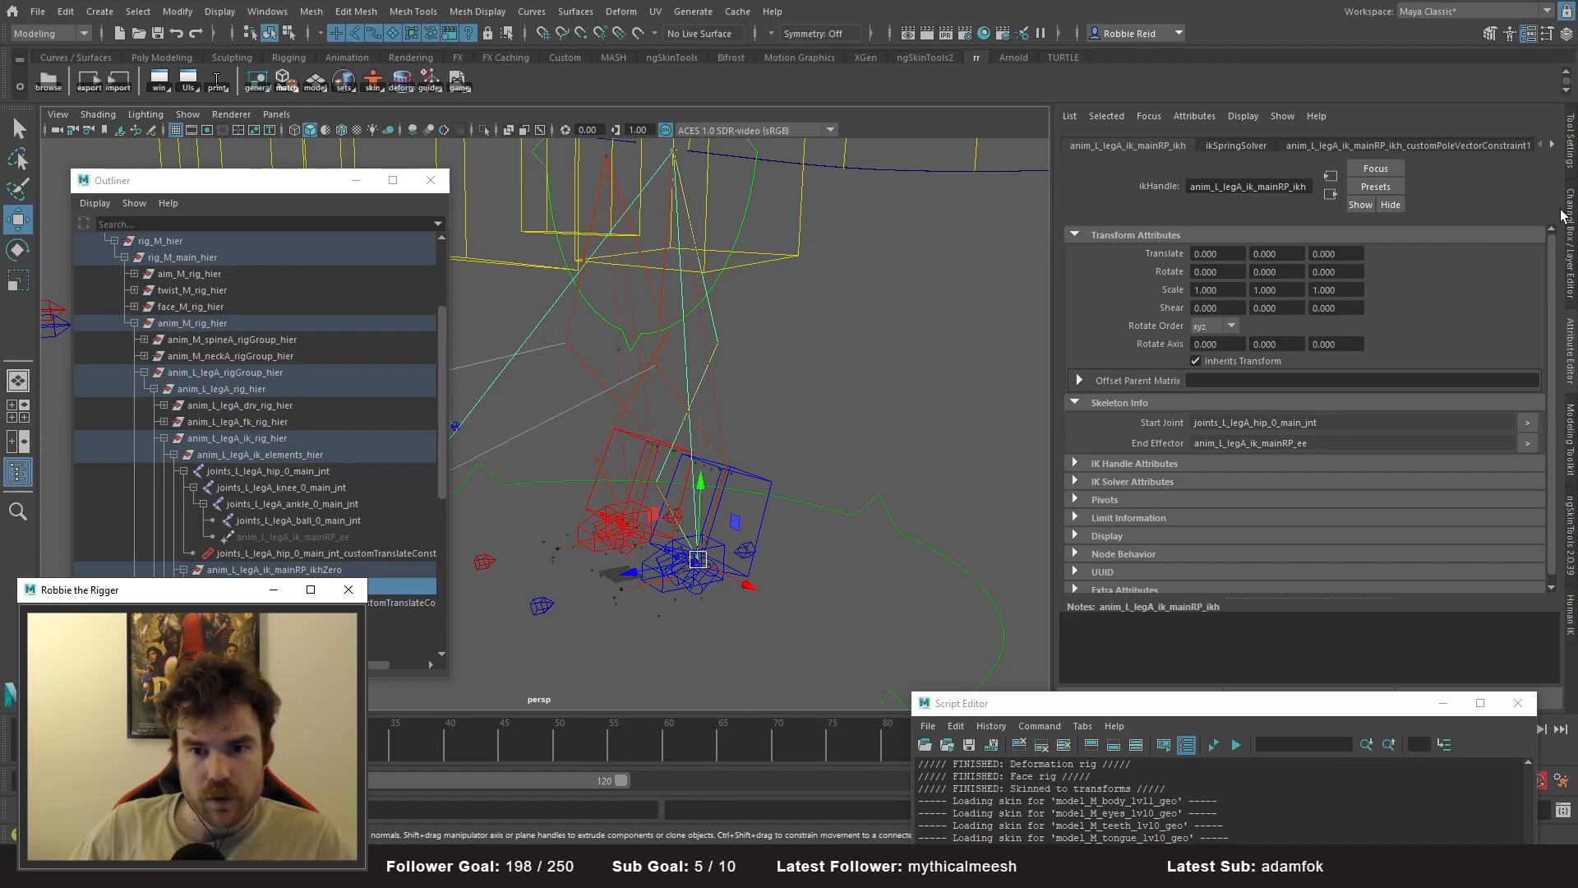
pyautogui.click(1566, 220)
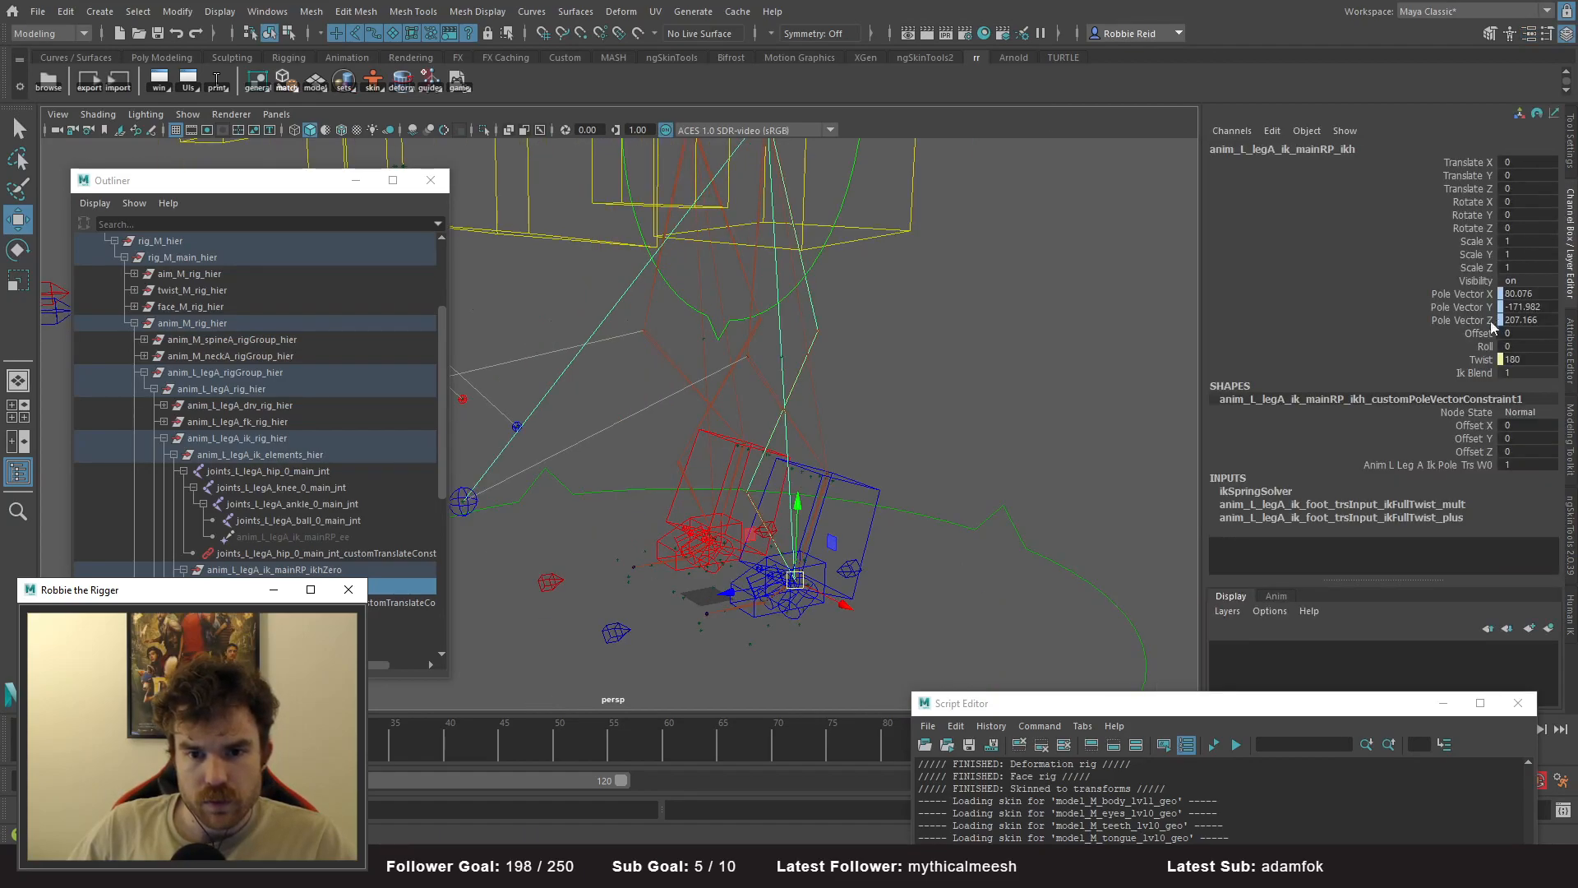
pyautogui.rightClick(1480, 365)
pyautogui.click(1439, 688)
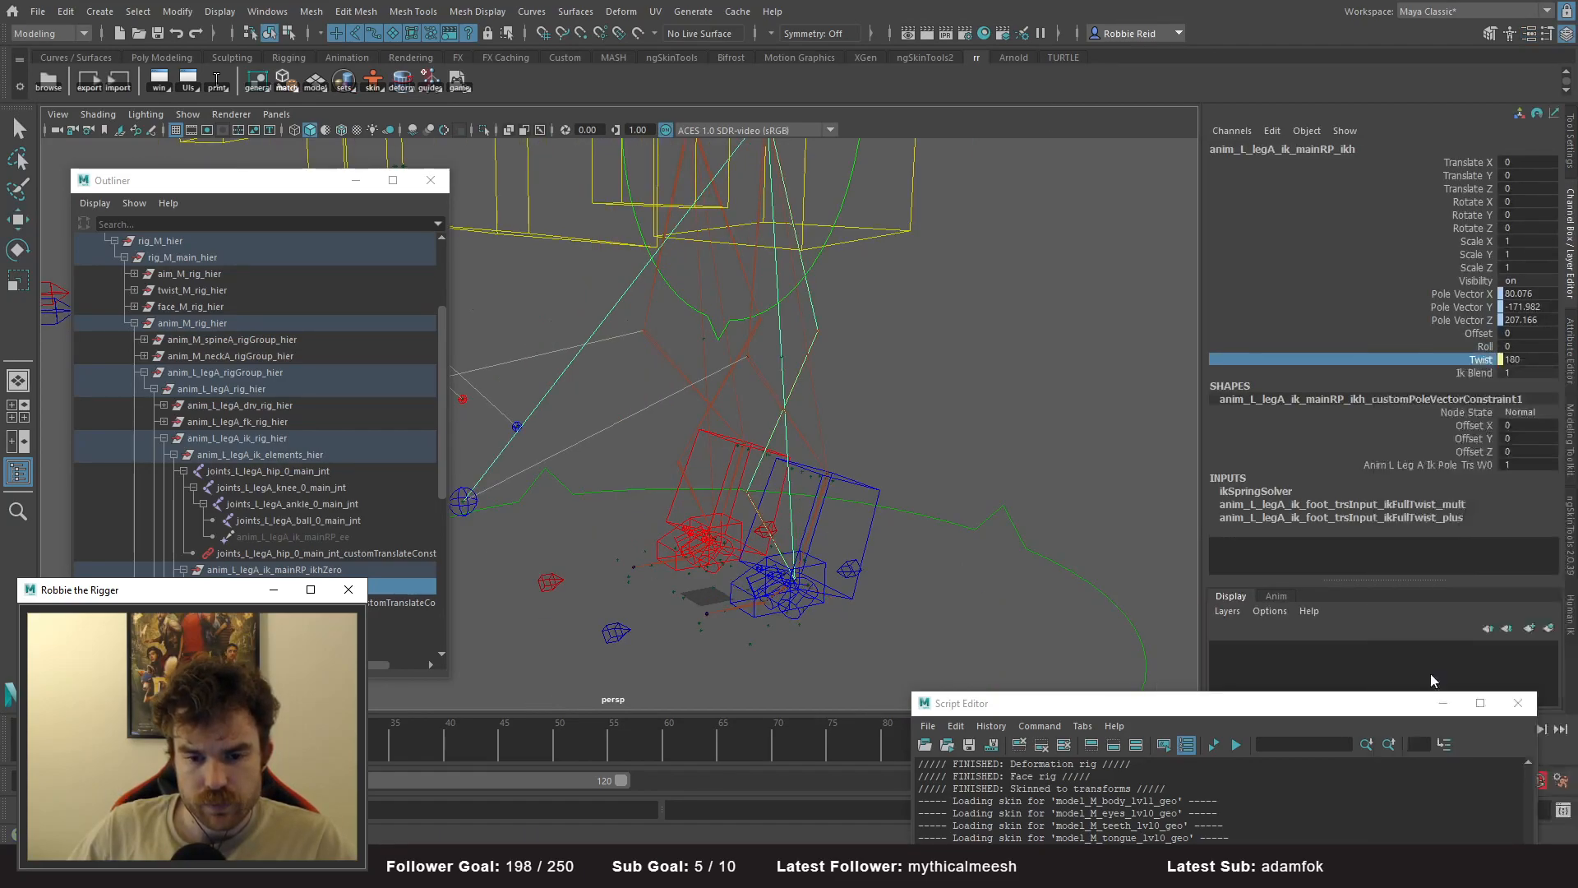
# - Try a Twist value of 0 on the left leg's main IK handle, then undo it
pyautogui.doubleClick(1533, 361)
pyautogui.write('0')
pyautogui.press('Return')
pyautogui.keyDown('alt'); pyautogui.moveTo(960, 287); pyautogui.dragTo(866, 450); pyautogui.keyUp('alt')
pyautogui.hotkey('ctrl', 'z')
pyautogui.hotkey('shift', 'z')
pyautogui.hotkey('ctrl', 'z')
pyautogui.hotkey('ctrl', 'z')
pyautogui.hotkey('ctrl', 'z')
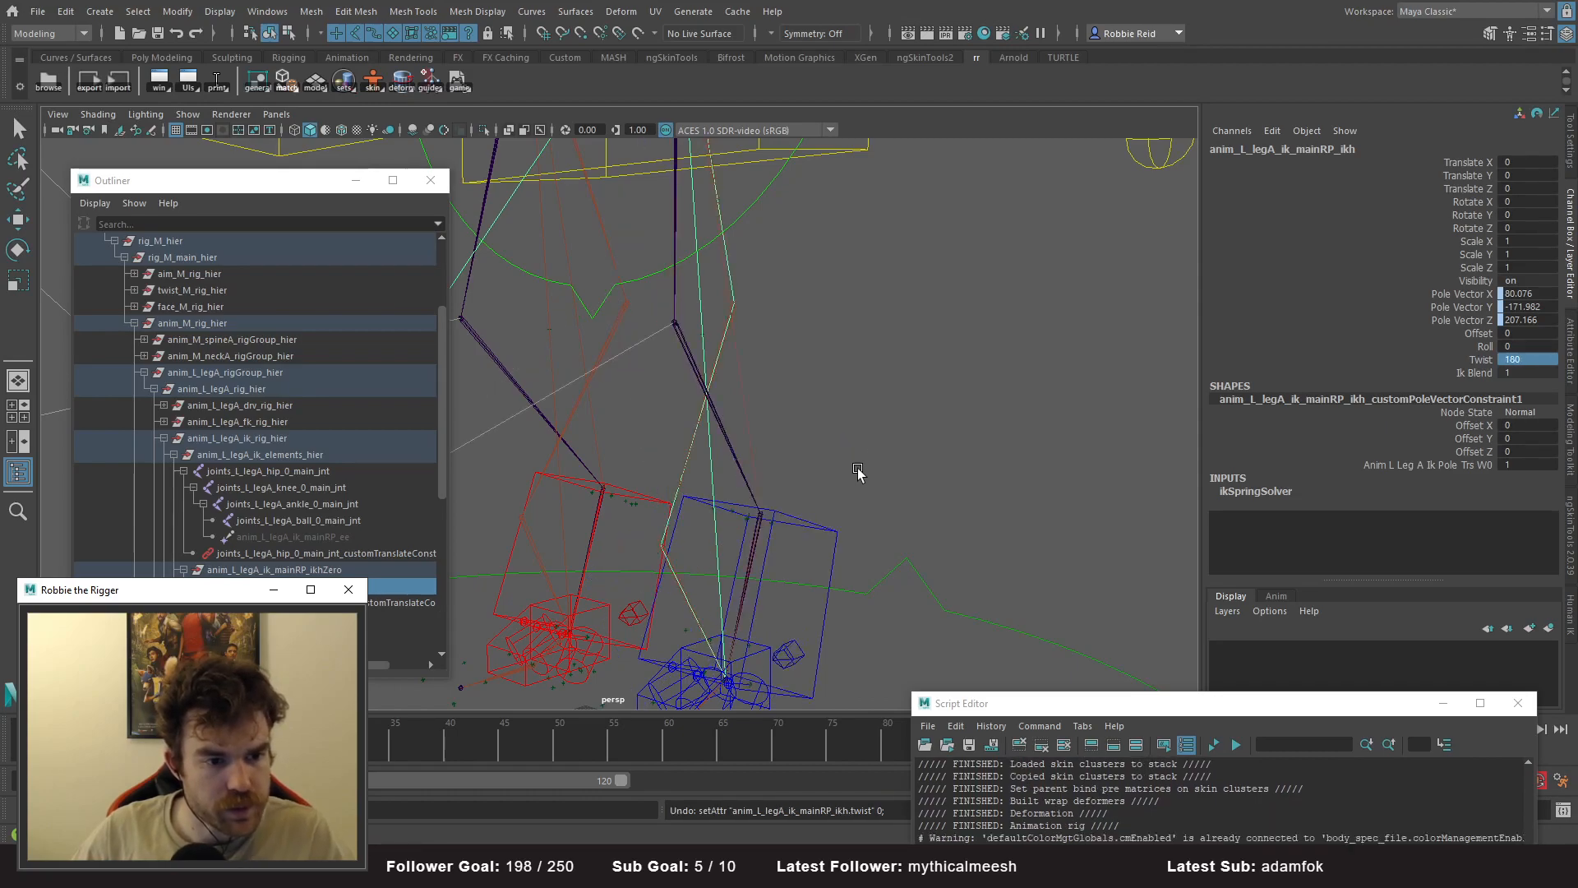
pyautogui.keyDown('alt'); pyautogui.moveTo(897, 462); pyautogui.dragTo(856, 490); pyautogui.keyUp('alt')
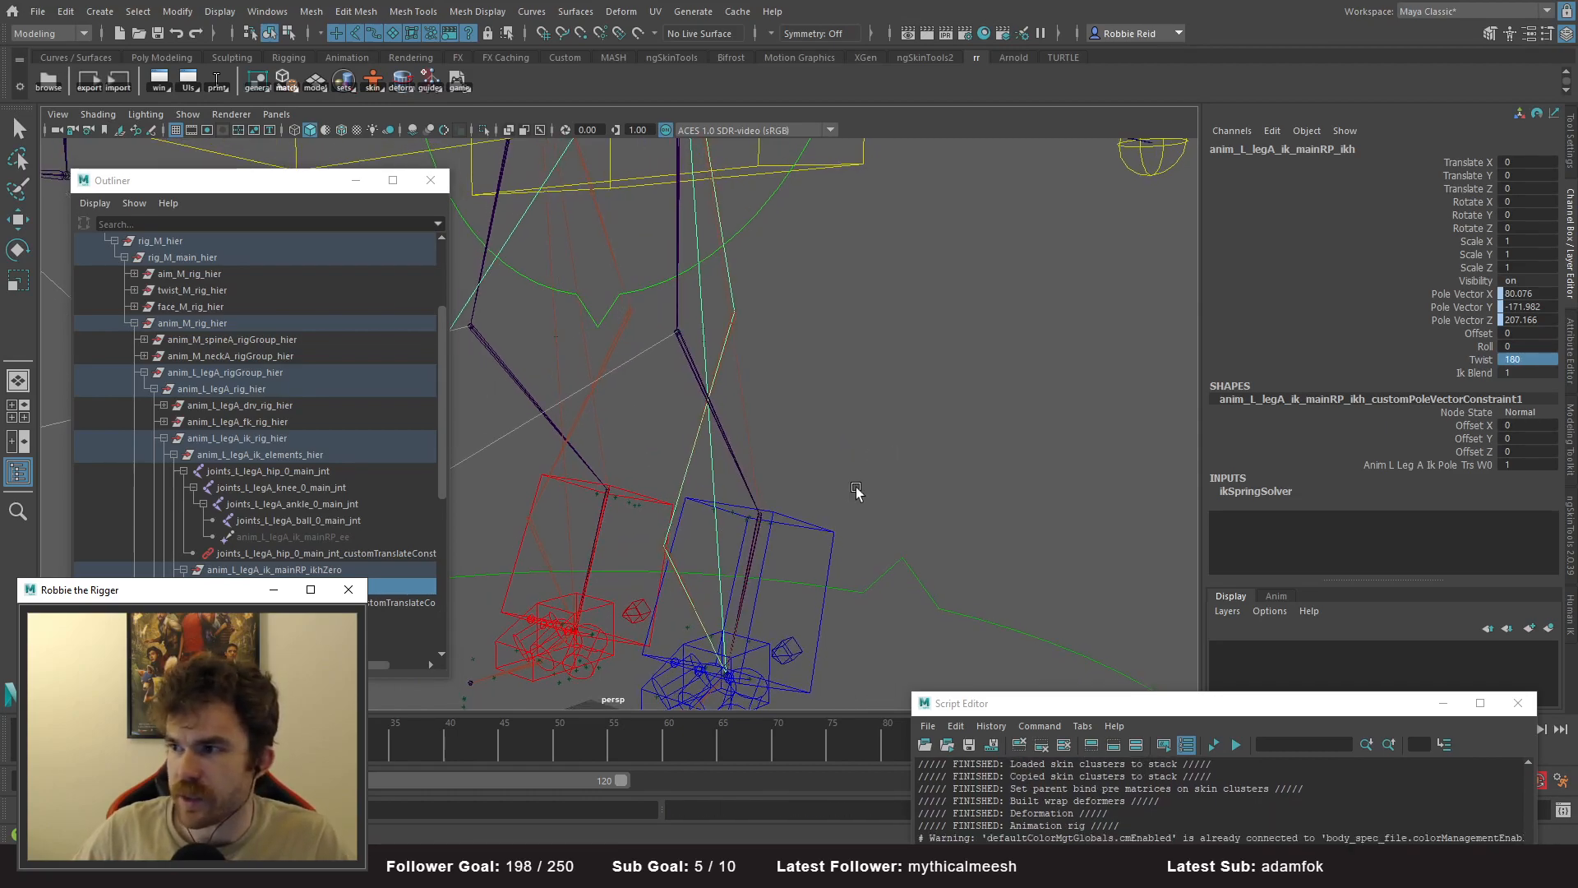
# - Duplicate the joint chain under joints_L_legA_hip_0_sub_jnt and unparent the copy to the world
pyautogui.click(682, 293)
pyautogui.press('w')
pyautogui.keyDown('alt'); pyautogui.moveTo(793, 338); pyautogui.dragTo(761, 317, button='right'); pyautogui.keyUp('alt')
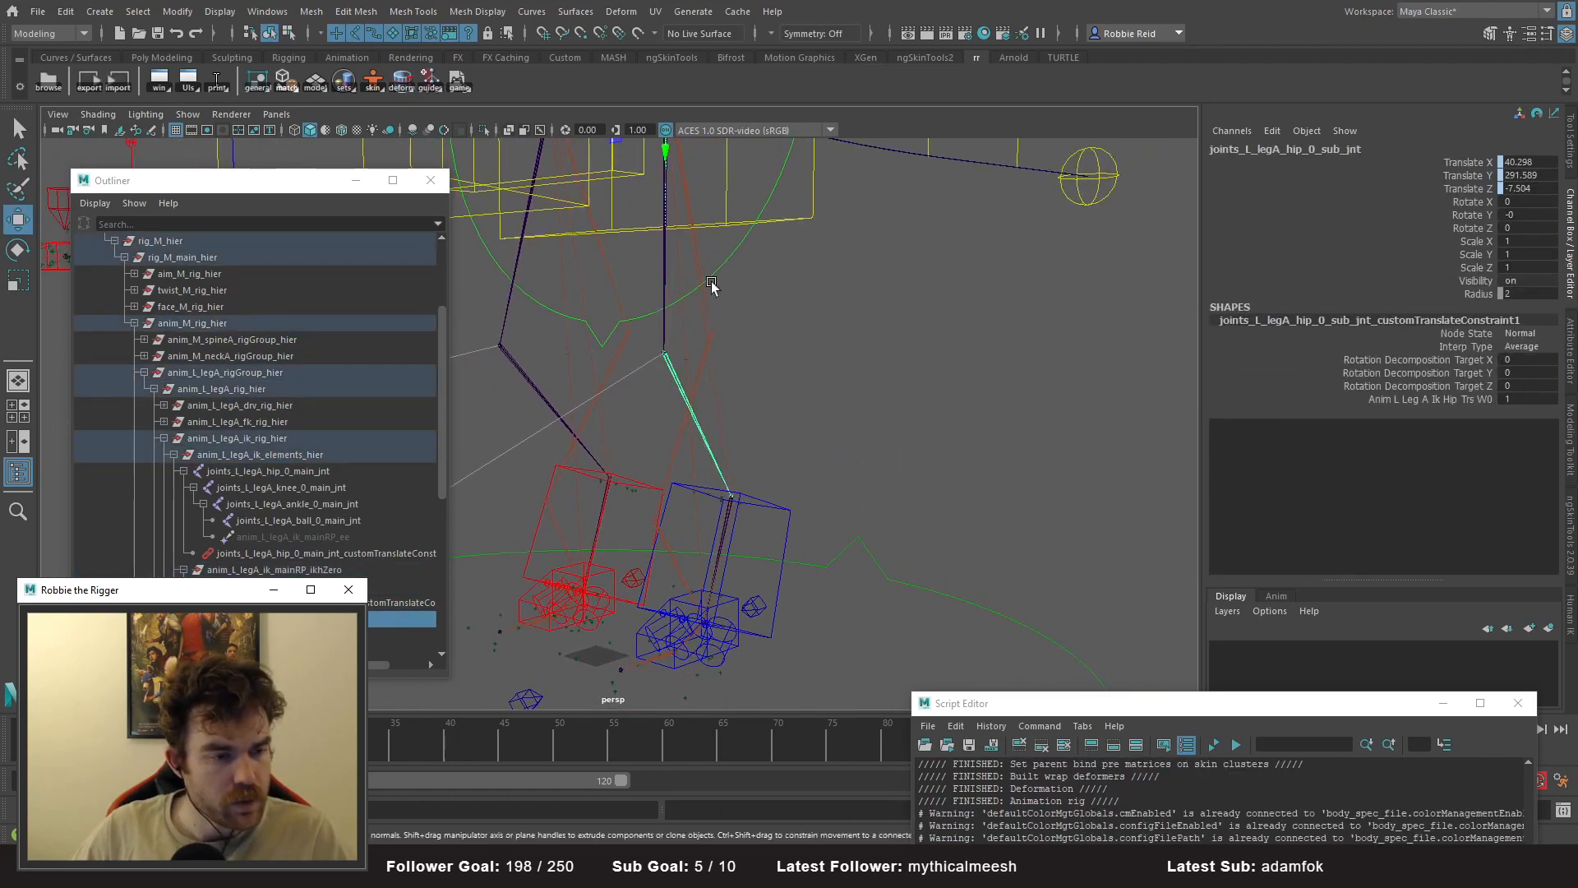
pyautogui.scroll(-3, 338, 566)
pyautogui.click(338, 567)
pyautogui.click(312, 488)
pyautogui.hotkey('ctrl', 'd')
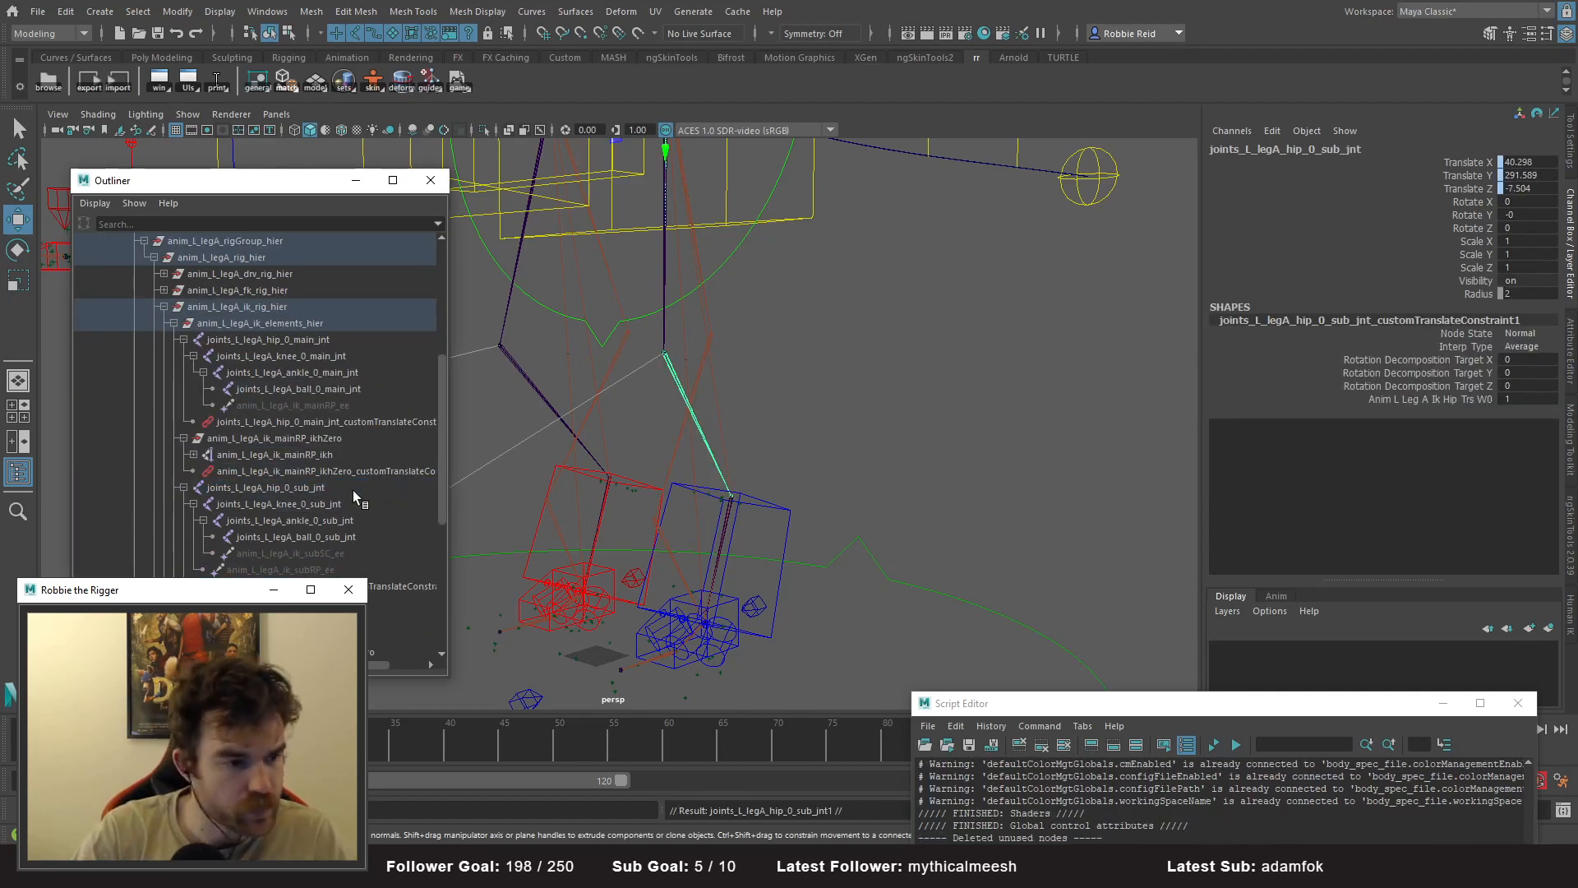
# - Isolate the duplicated leg chain and inspect the rotation and joint orient values of its knee and ankle joints
pyautogui.keyDown('alt'); pyautogui.moveTo(594, 425); pyautogui.dragTo(667, 284); pyautogui.keyUp('alt')
pyautogui.click(483, 130)
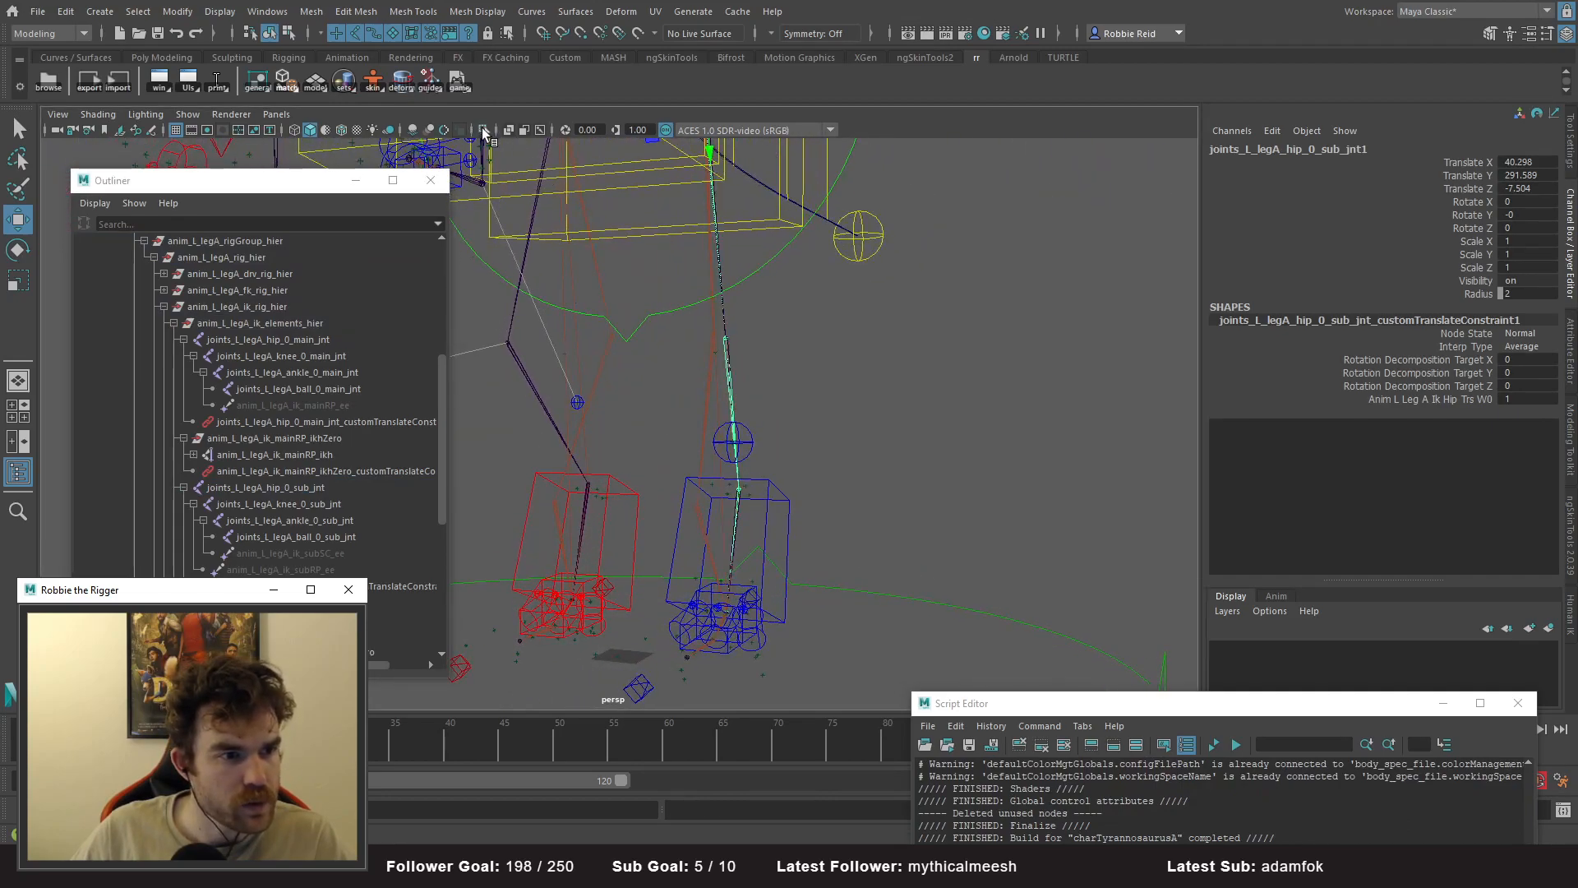
pyautogui.click(681, 250)
pyautogui.moveTo(681, 251); pyautogui.dragTo(723, 284)
pyautogui.keyDown('alt'); pyautogui.moveTo(707, 290); pyautogui.dragTo(650, 342, button='middle'); pyautogui.keyUp('alt')
pyautogui.keyDown('alt'); pyautogui.moveTo(647, 360); pyautogui.dragTo(676, 365); pyautogui.keyUp('alt')
pyautogui.scroll(-1, 674, 372)
pyautogui.moveTo(651, 417); pyautogui.dragTo(704, 471)
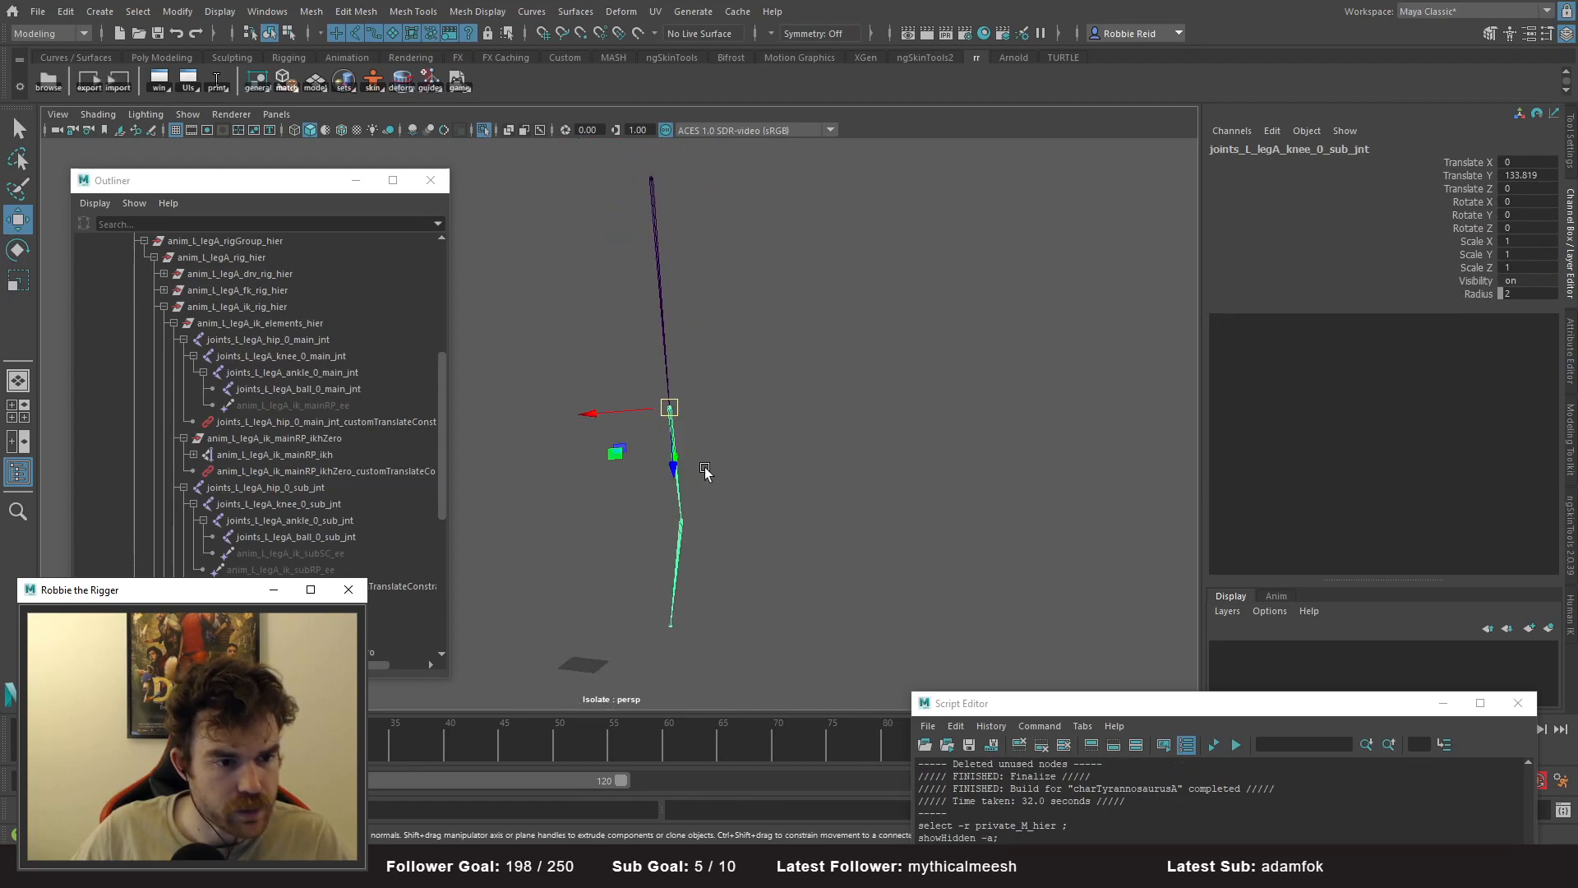
pyautogui.click(1571, 349)
pyautogui.scroll(3, 722, 488)
pyautogui.moveTo(594, 575); pyautogui.dragTo(666, 589)
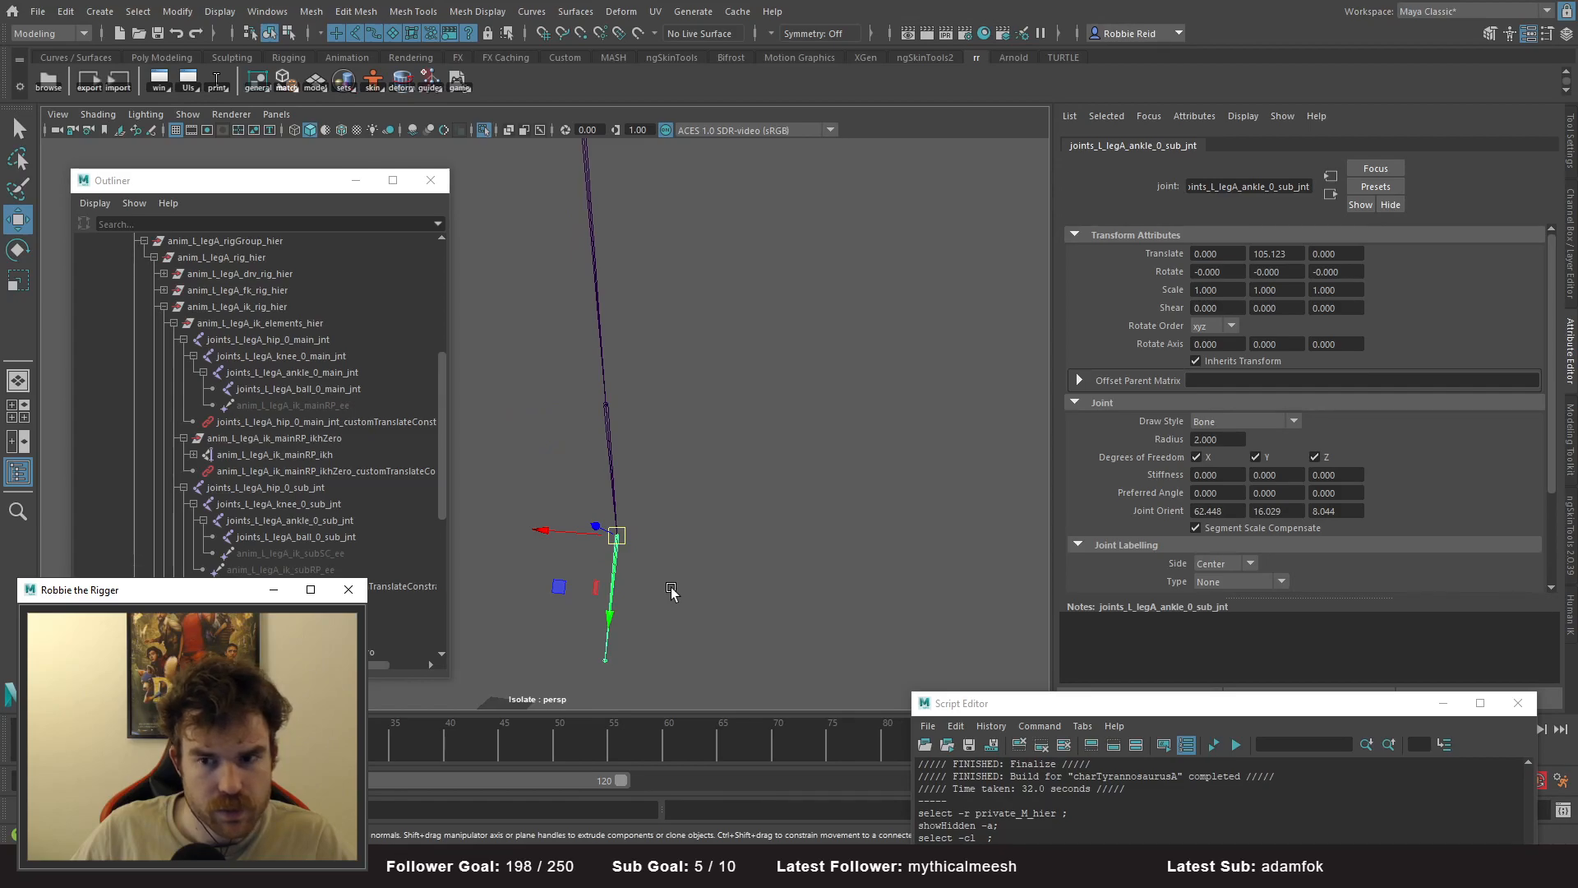
pyautogui.click(592, 283)
pyautogui.moveTo(579, 441); pyautogui.dragTo(641, 451)
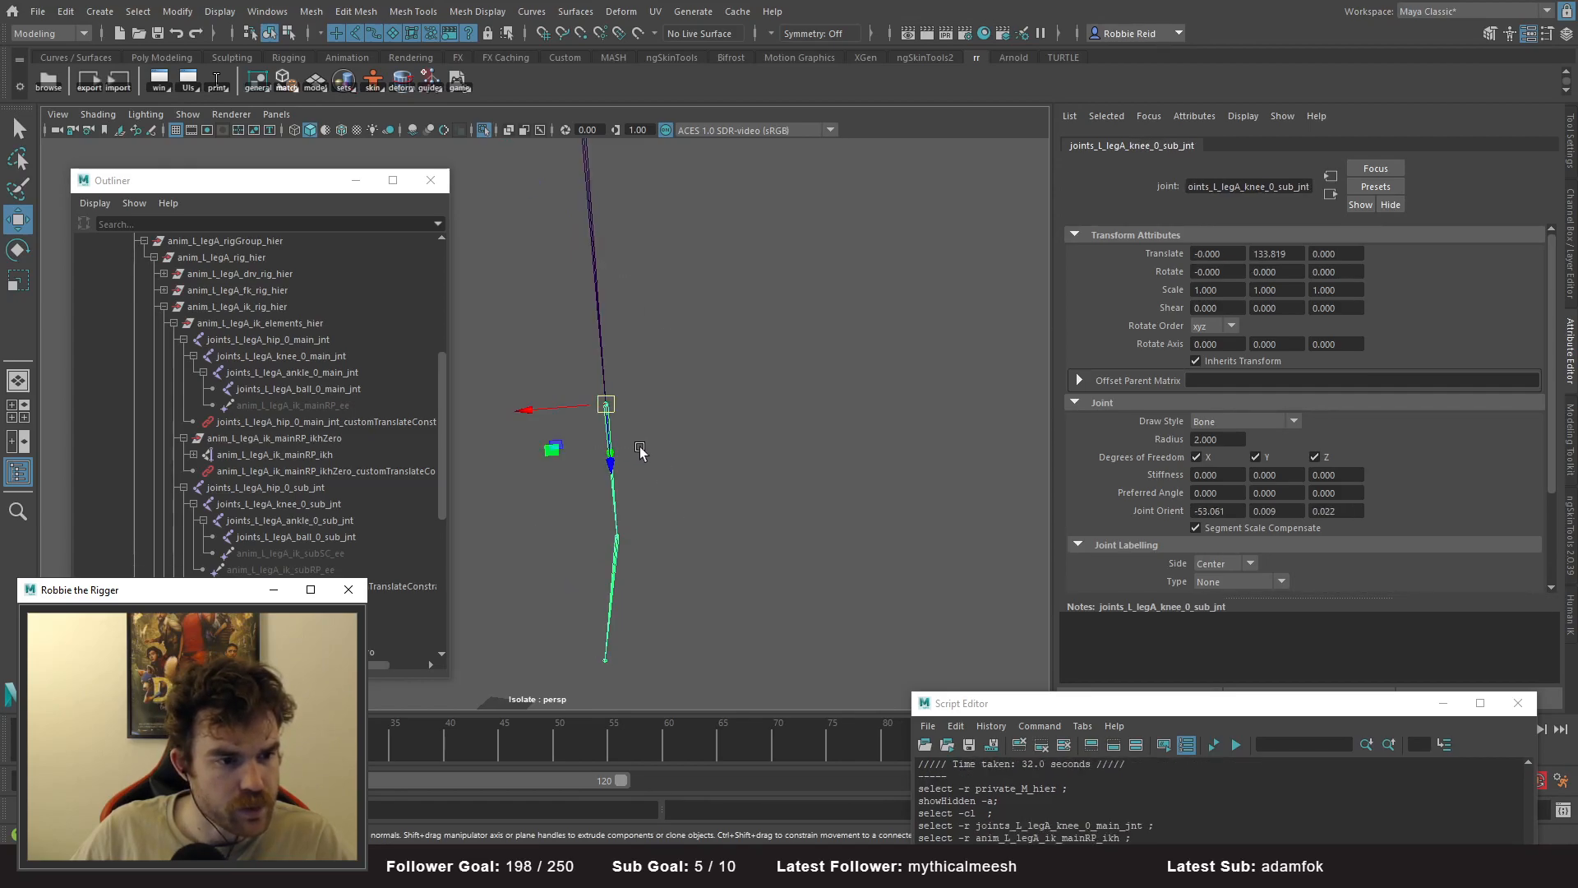
# - Try rotating the joints of the duplicated leg chain, then undo the rotations
pyautogui.press('e')
pyautogui.moveTo(600, 367); pyautogui.dragTo(553, 386)
pyautogui.hotkey('ctrl', 'z')
pyautogui.moveTo(656, 167); pyautogui.dragTo(681, 245)
pyautogui.moveTo(681, 247)
pyautogui.keyDown('alt'); pyautogui.mouseDown()
pyautogui.moveTo(729, 298)
pyautogui.moveTo(655, 233)
pyautogui.mouseUp(); pyautogui.keyUp('alt')
pyautogui.hotkey('ctrl', 'z')
pyautogui.hotkey('ctrl', 'z')
pyautogui.hotkey('ctrl', 'z')
pyautogui.hotkey('ctrl', 'z')
pyautogui.hotkey('ctrl', 'z')
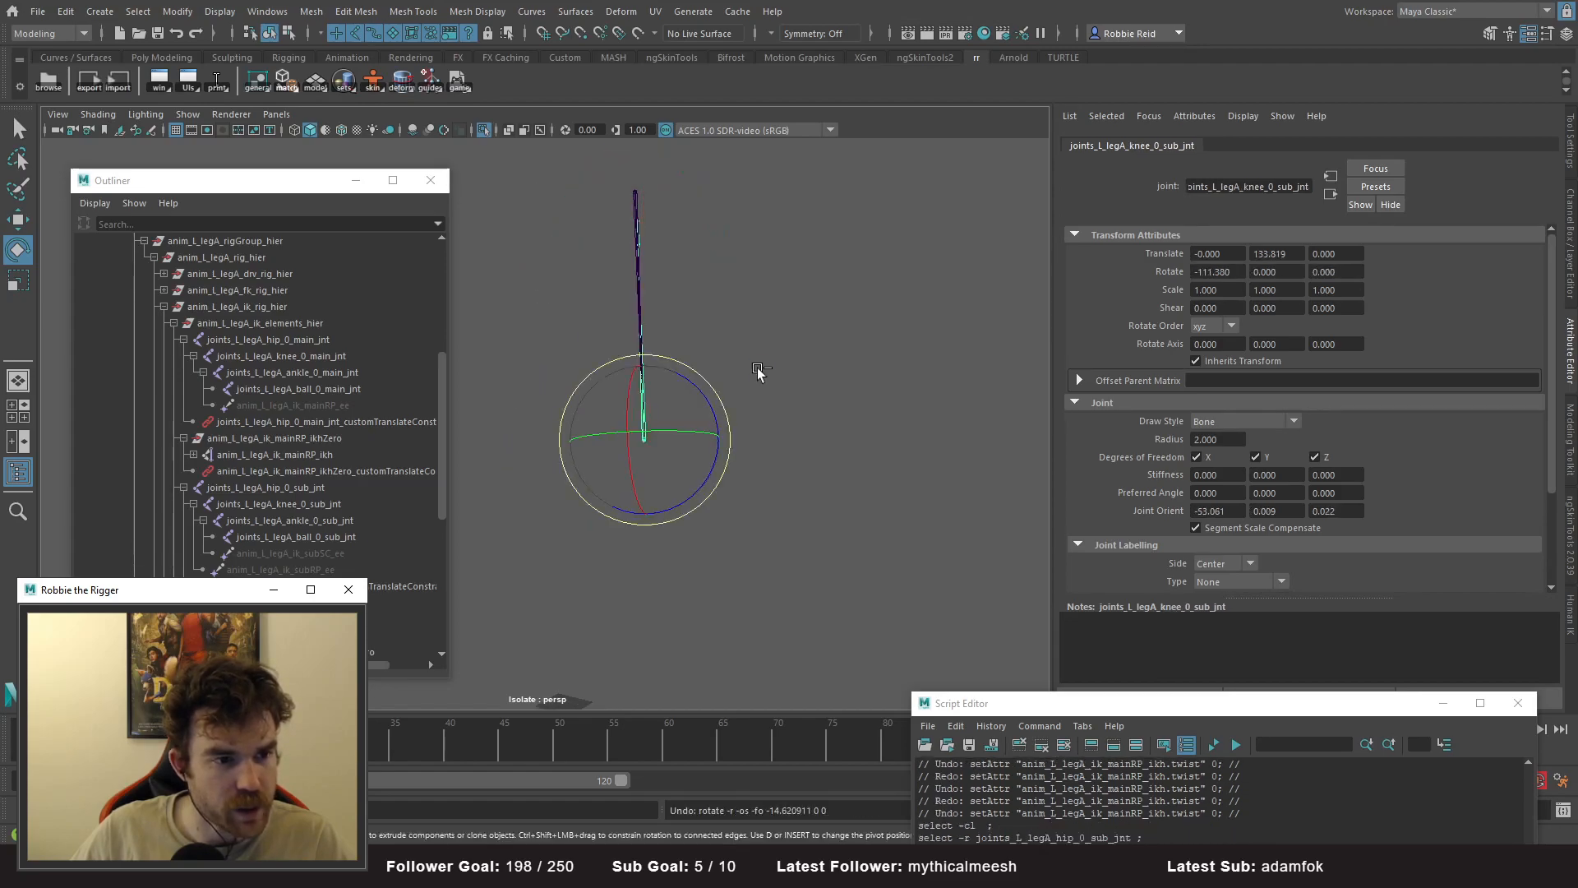
pyautogui.keyDown('alt'); pyautogui.moveTo(763, 367); pyautogui.dragTo(699, 307); pyautogui.keyUp('alt')
pyautogui.click(744, 366)
# - Switch to the Rigging menu set and create an IK handle from the duplicated chain's hip to its end joint
pyautogui.click(50, 33)
pyautogui.click(37, 66)
pyautogui.click(317, 12)
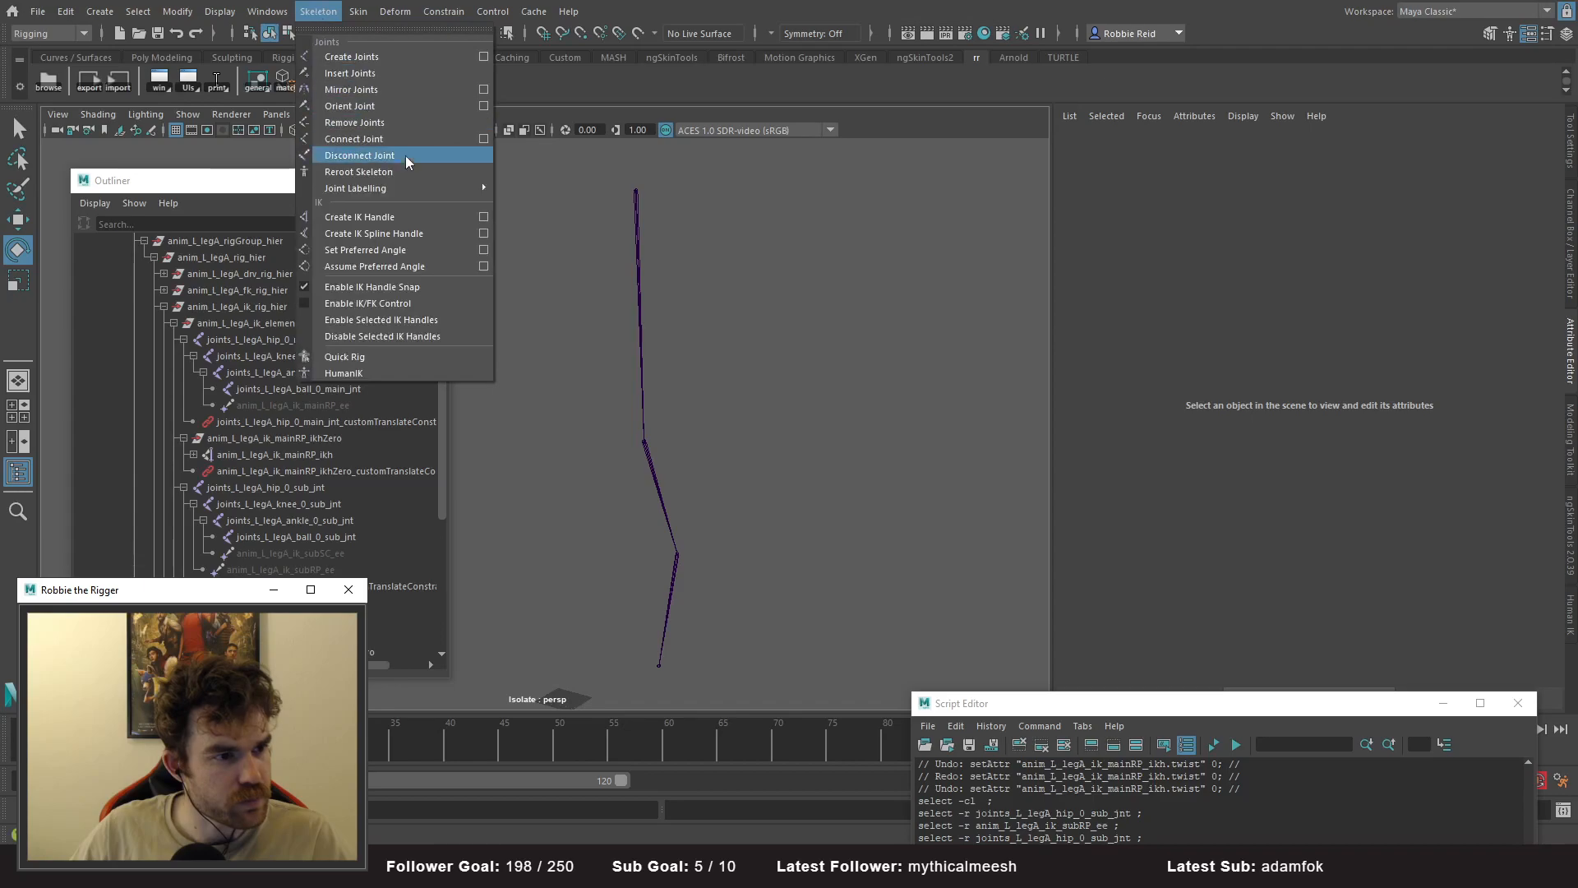
pyautogui.click(476, 220)
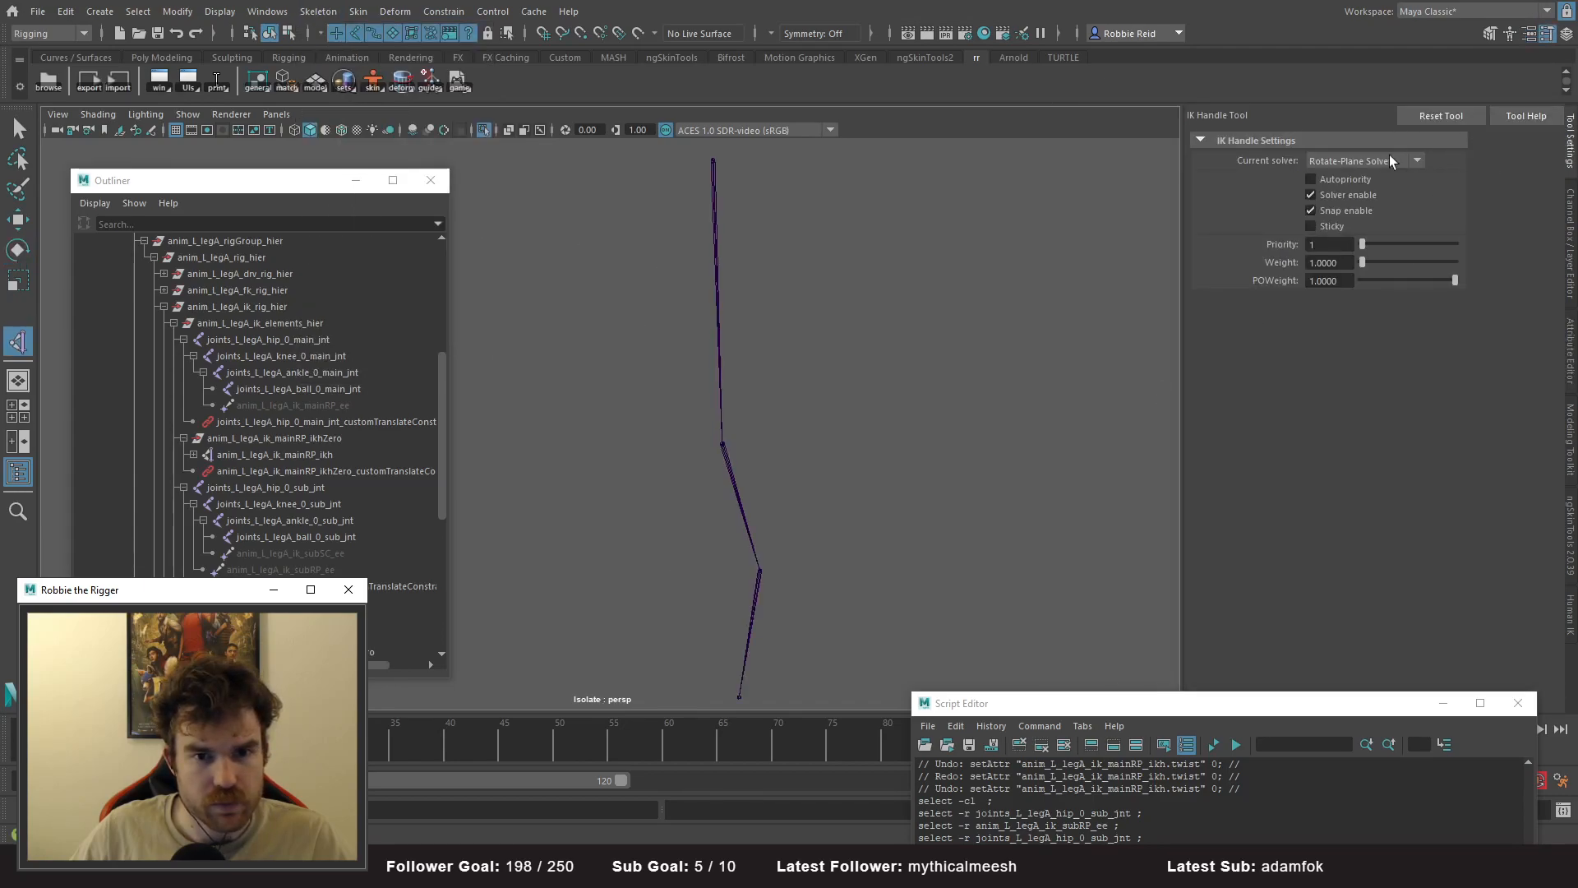
pyautogui.click(713, 160)
pyautogui.keyDown('alt'); pyautogui.moveTo(723, 494); pyautogui.dragTo(693, 394, button='middle'); pyautogui.keyUp('alt')
pyautogui.click(712, 610)
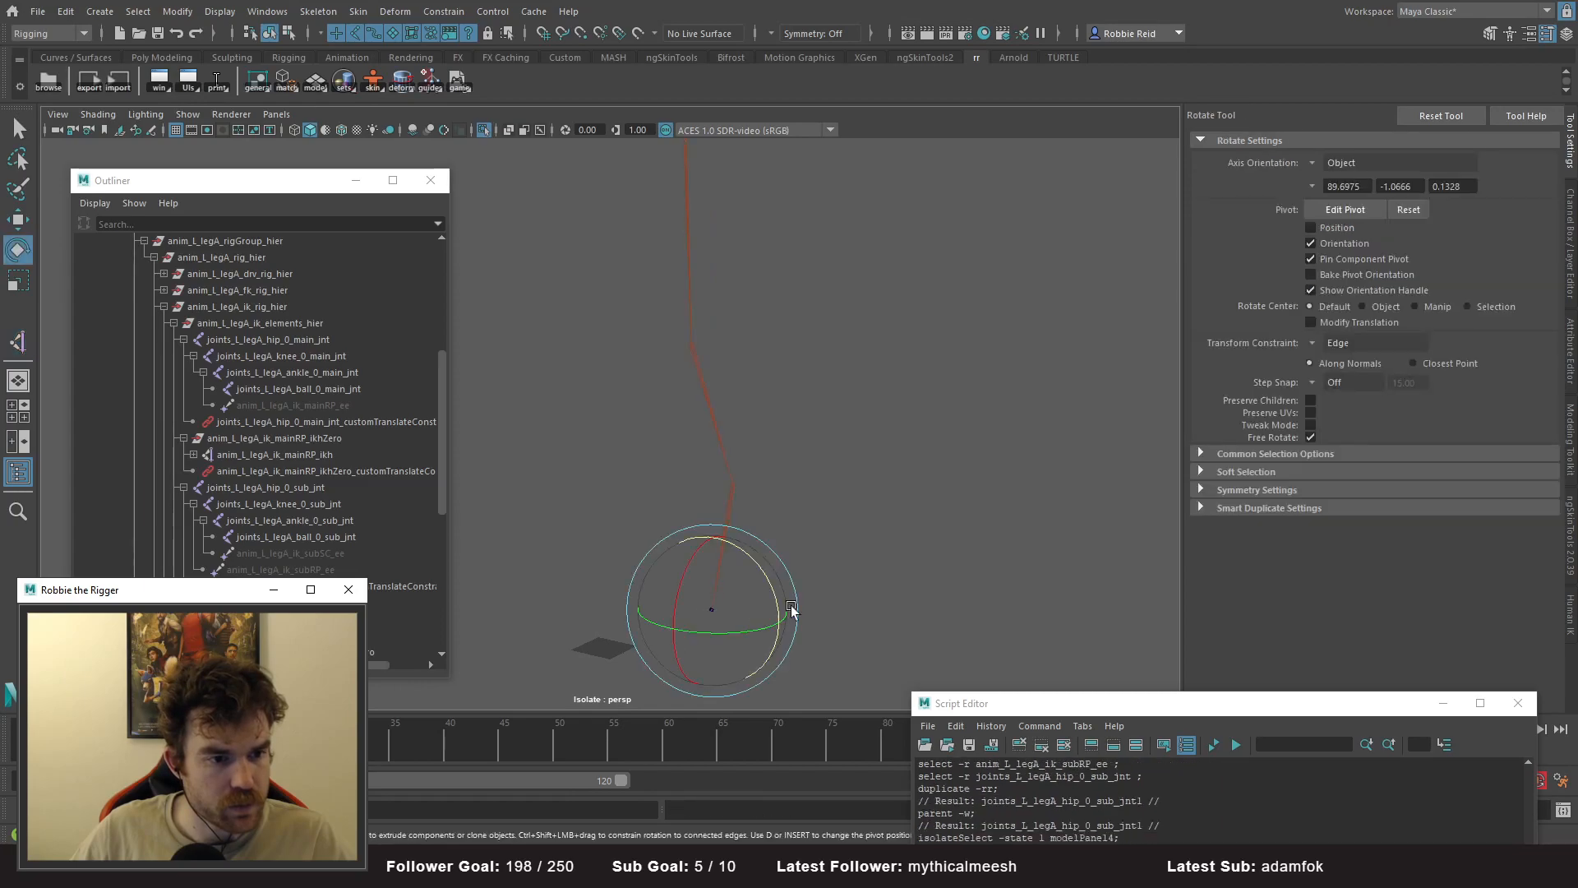
# - Try moving the new IK handle to test how the isolated leg chain bends, then undo the move
pyautogui.keyDown('alt'); pyautogui.moveTo(831, 482); pyautogui.dragTo(782, 482); pyautogui.keyUp('alt')
pyautogui.press('w')
pyautogui.keyDown('alt'); pyautogui.moveTo(663, 616); pyautogui.dragTo(691, 622); pyautogui.keyUp('alt')
pyautogui.moveTo(721, 615); pyautogui.dragTo(611, 487)
pyautogui.hotkey('ctrl', 'z')
pyautogui.keyDown('alt'); pyautogui.moveTo(728, 421); pyautogui.dragTo(694, 427); pyautogui.keyUp('alt')
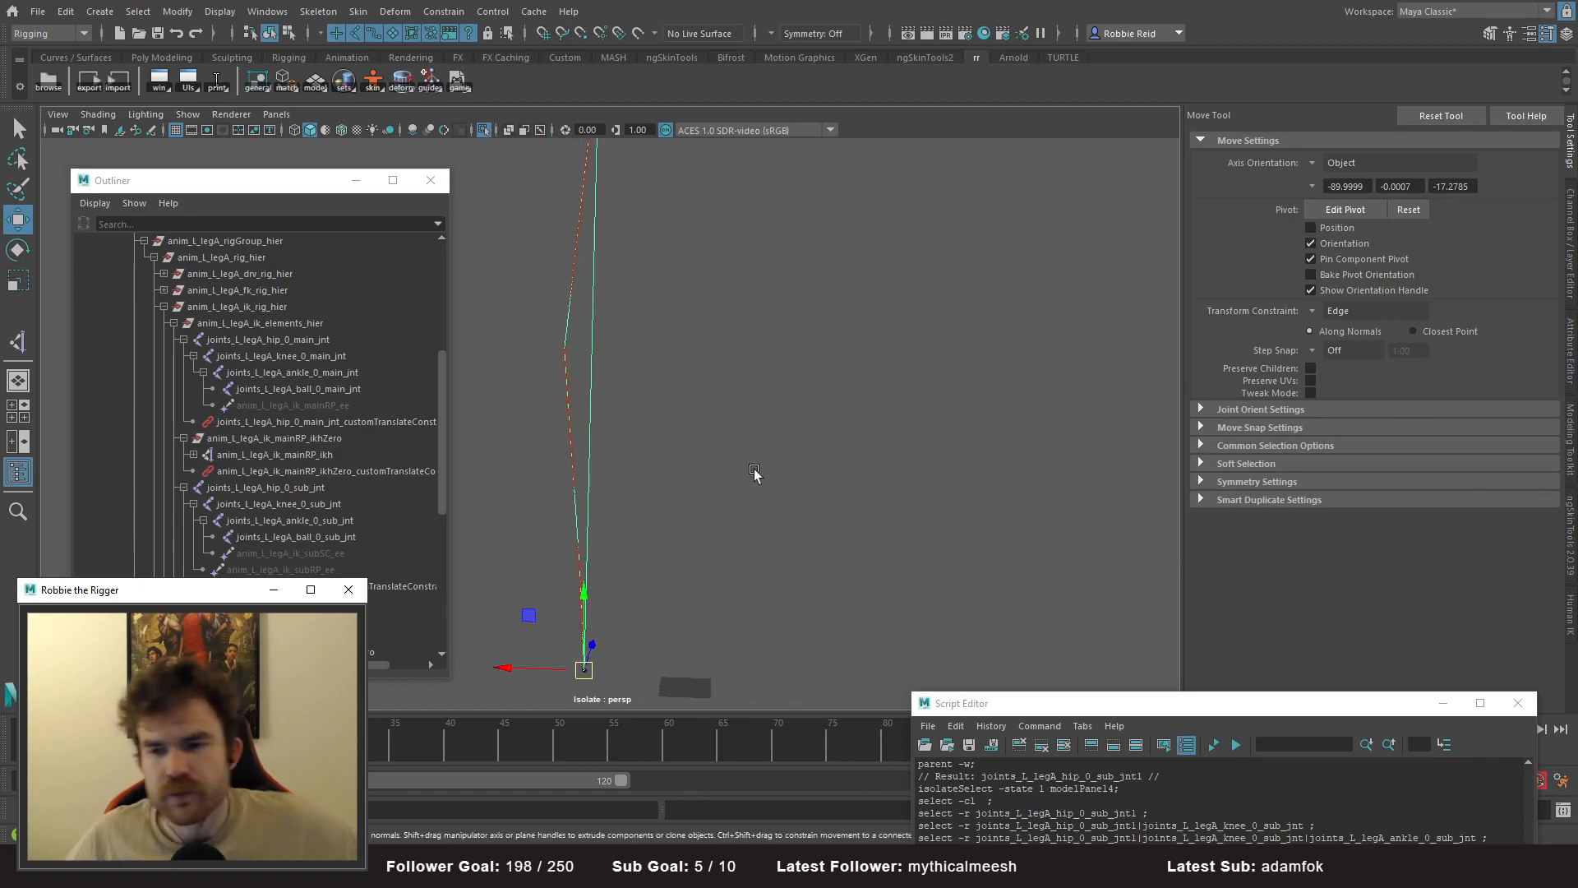
# - Turn off isolation to show the full rig and test-move the duplicated chain's IK handle, undoing the move
pyautogui.click(484, 131)
pyautogui.keyDown('alt'); pyautogui.moveTo(757, 476); pyautogui.dragTo(850, 453); pyautogui.keyUp('alt')
pyautogui.keyDown('alt'); pyautogui.moveTo(791, 504); pyautogui.dragTo(782, 530); pyautogui.keyUp('alt')
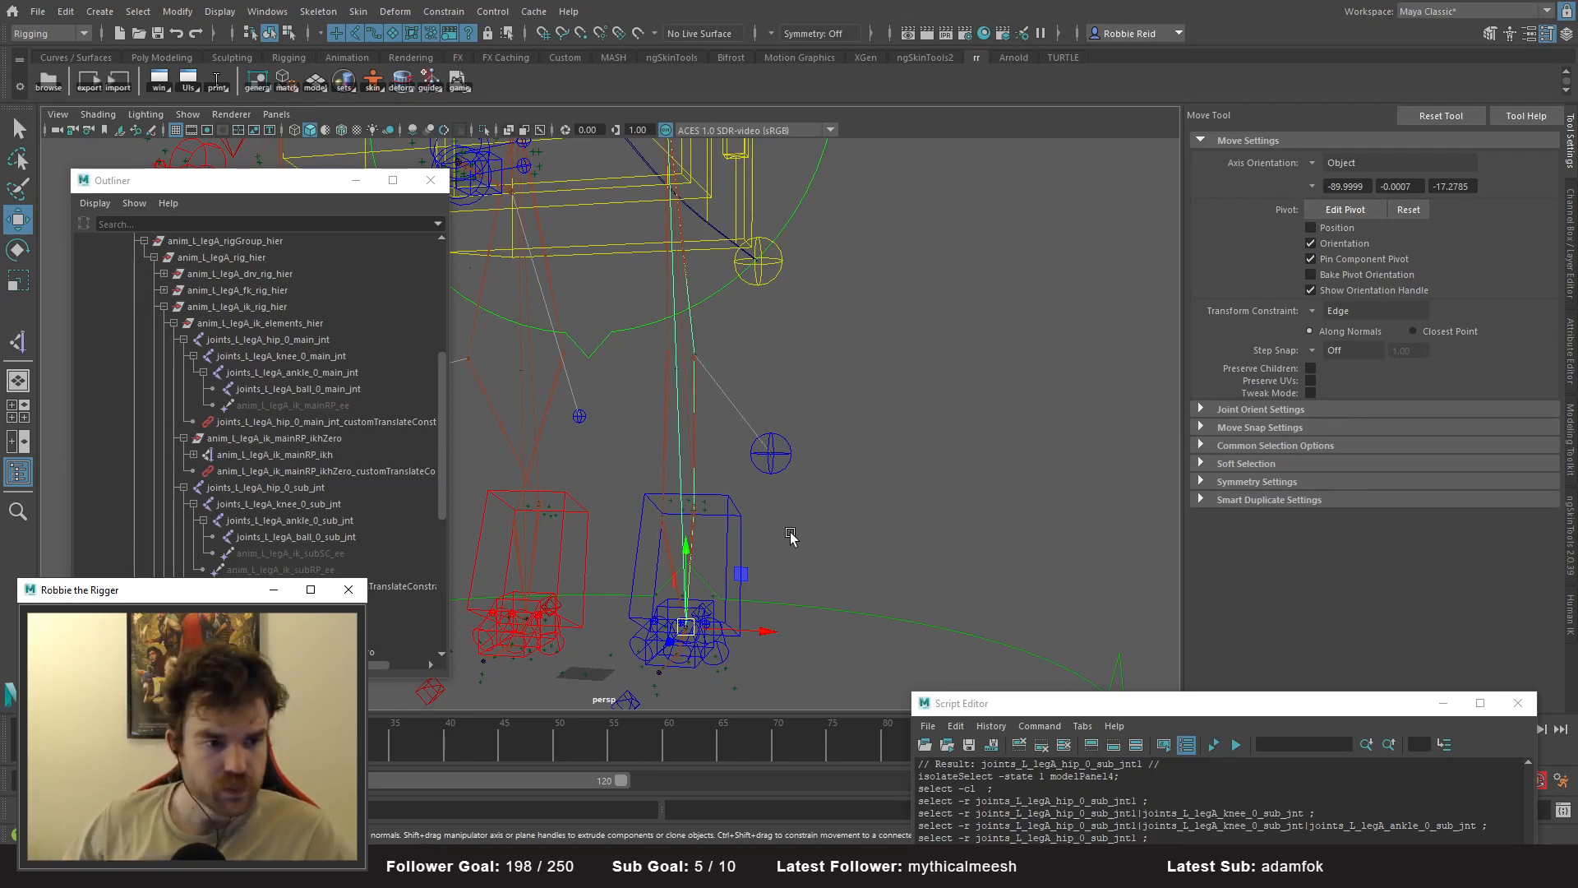
pyautogui.keyDown('alt'); pyautogui.moveTo(792, 440); pyautogui.dragTo(671, 527); pyautogui.keyUp('alt')
pyautogui.moveTo(727, 618); pyautogui.dragTo(490, 641)
pyautogui.hotkey('ctrl', 'z')
pyautogui.keyDown('alt'); pyautogui.moveTo(672, 457); pyautogui.dragTo(728, 436); pyautogui.keyUp('alt')
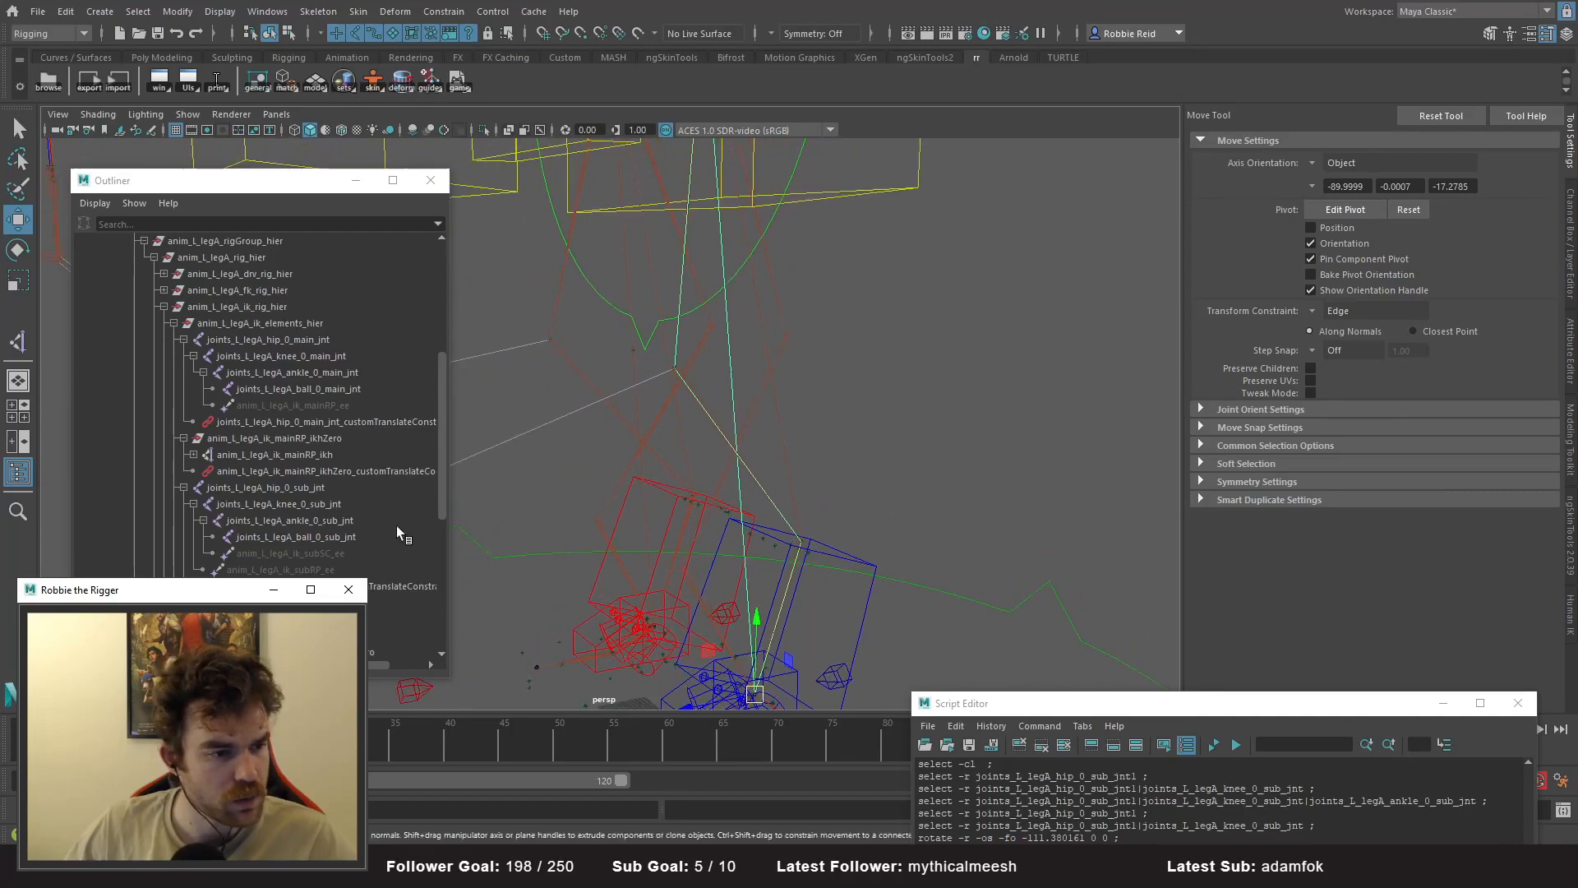
# - Set the Twist of anim_L_legA_ik_mainRP_ikh to 0 and compare the main leg chain with the duplicate
pyautogui.click(299, 460)
pyautogui.click(1571, 262)
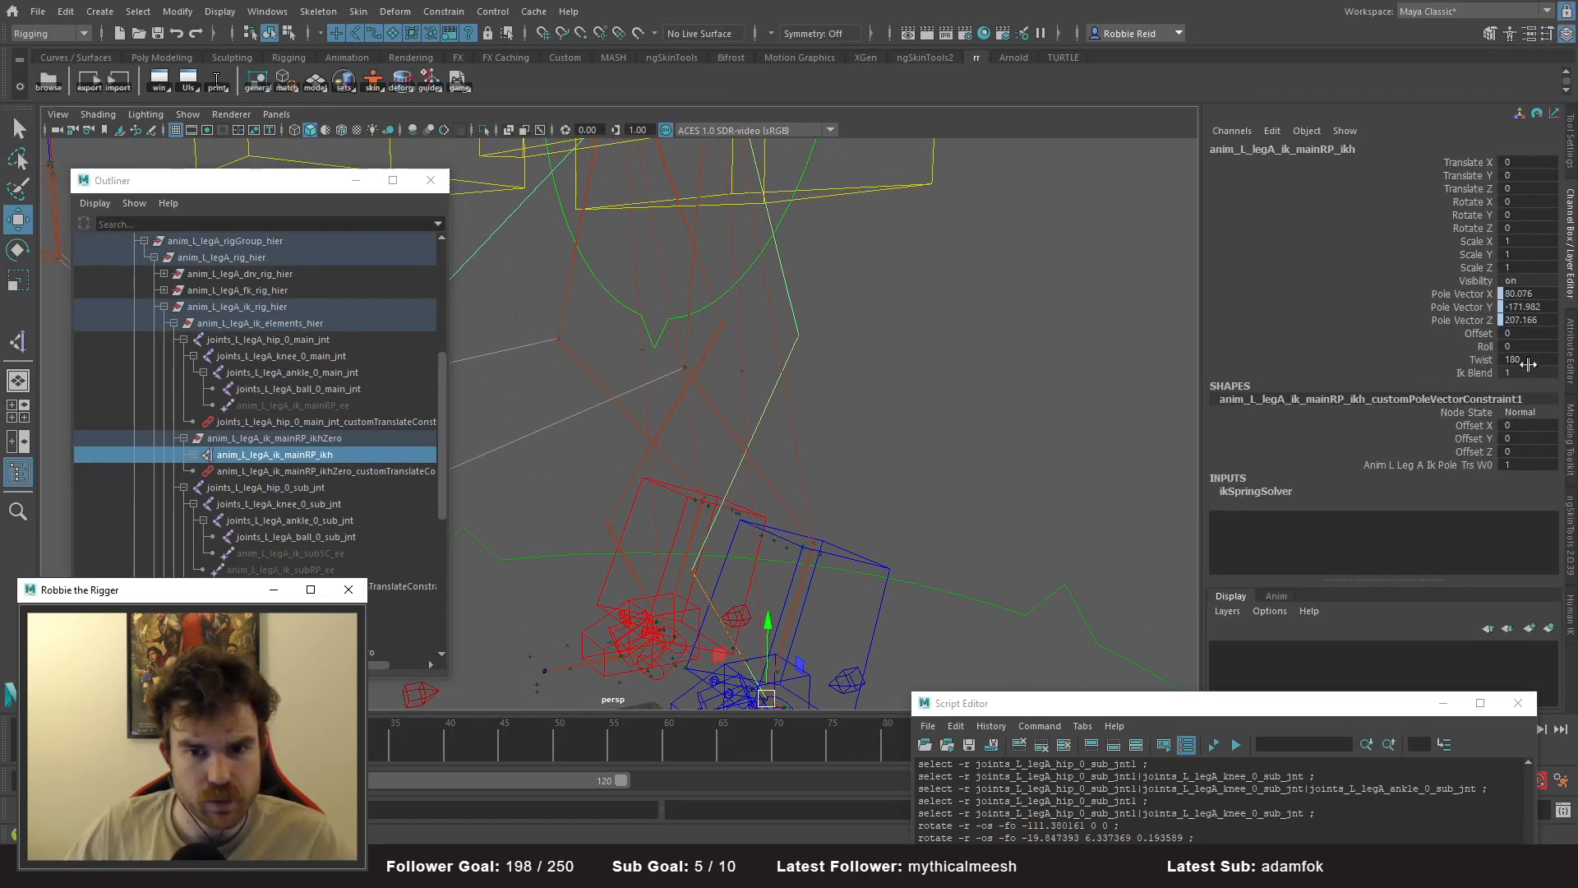
pyautogui.click(1525, 358)
pyautogui.write('0')
pyautogui.press('Return')
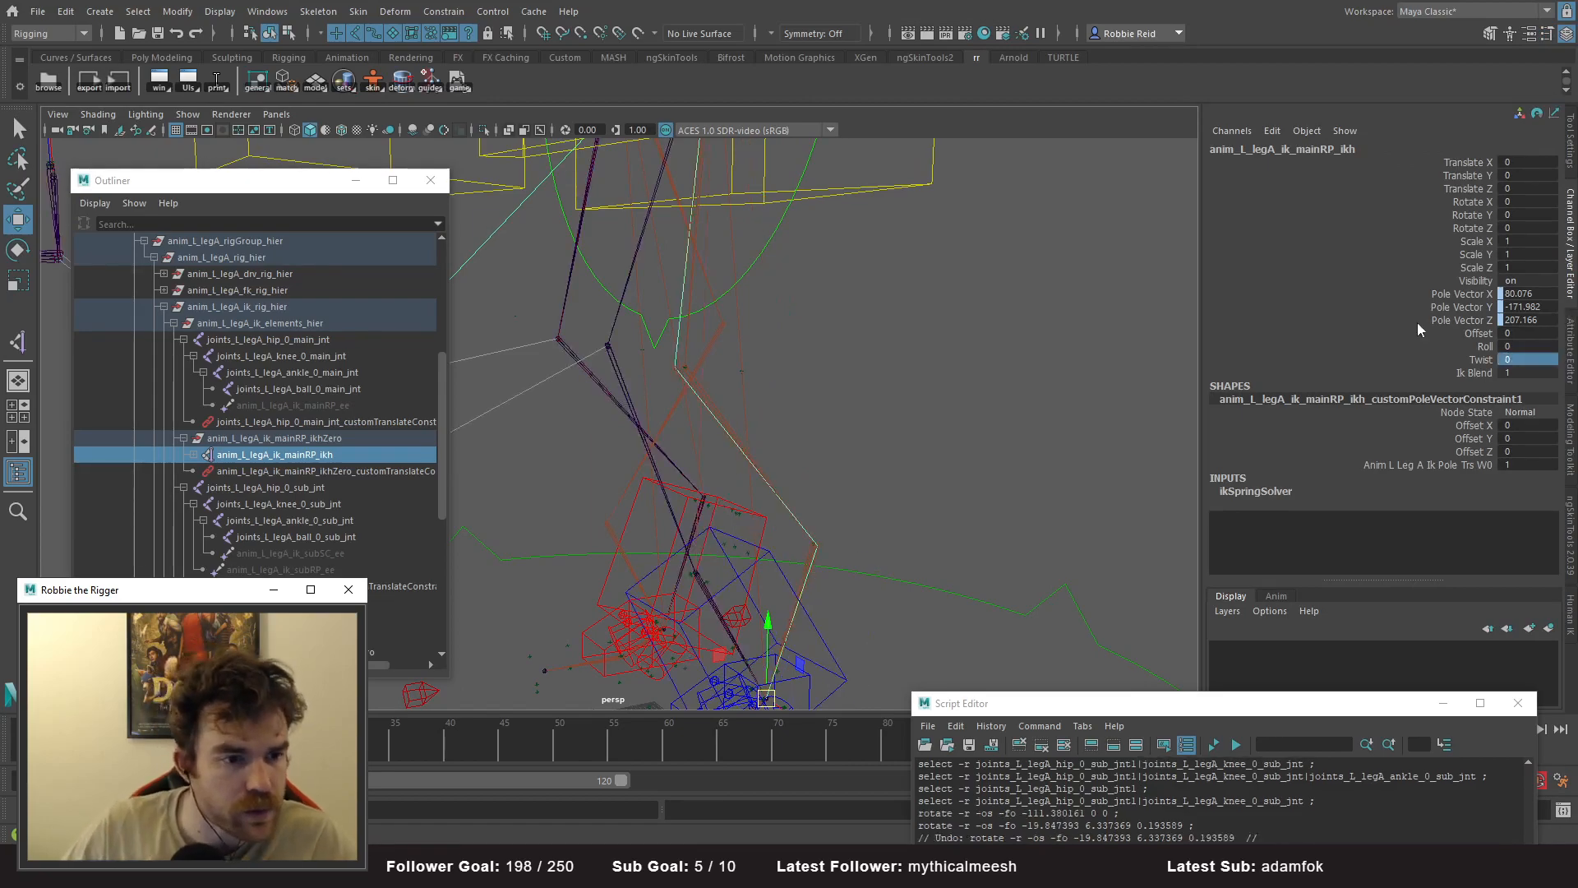
pyautogui.keyDown('alt'); pyautogui.moveTo(662, 346); pyautogui.dragTo(746, 315); pyautogui.keyUp('alt')
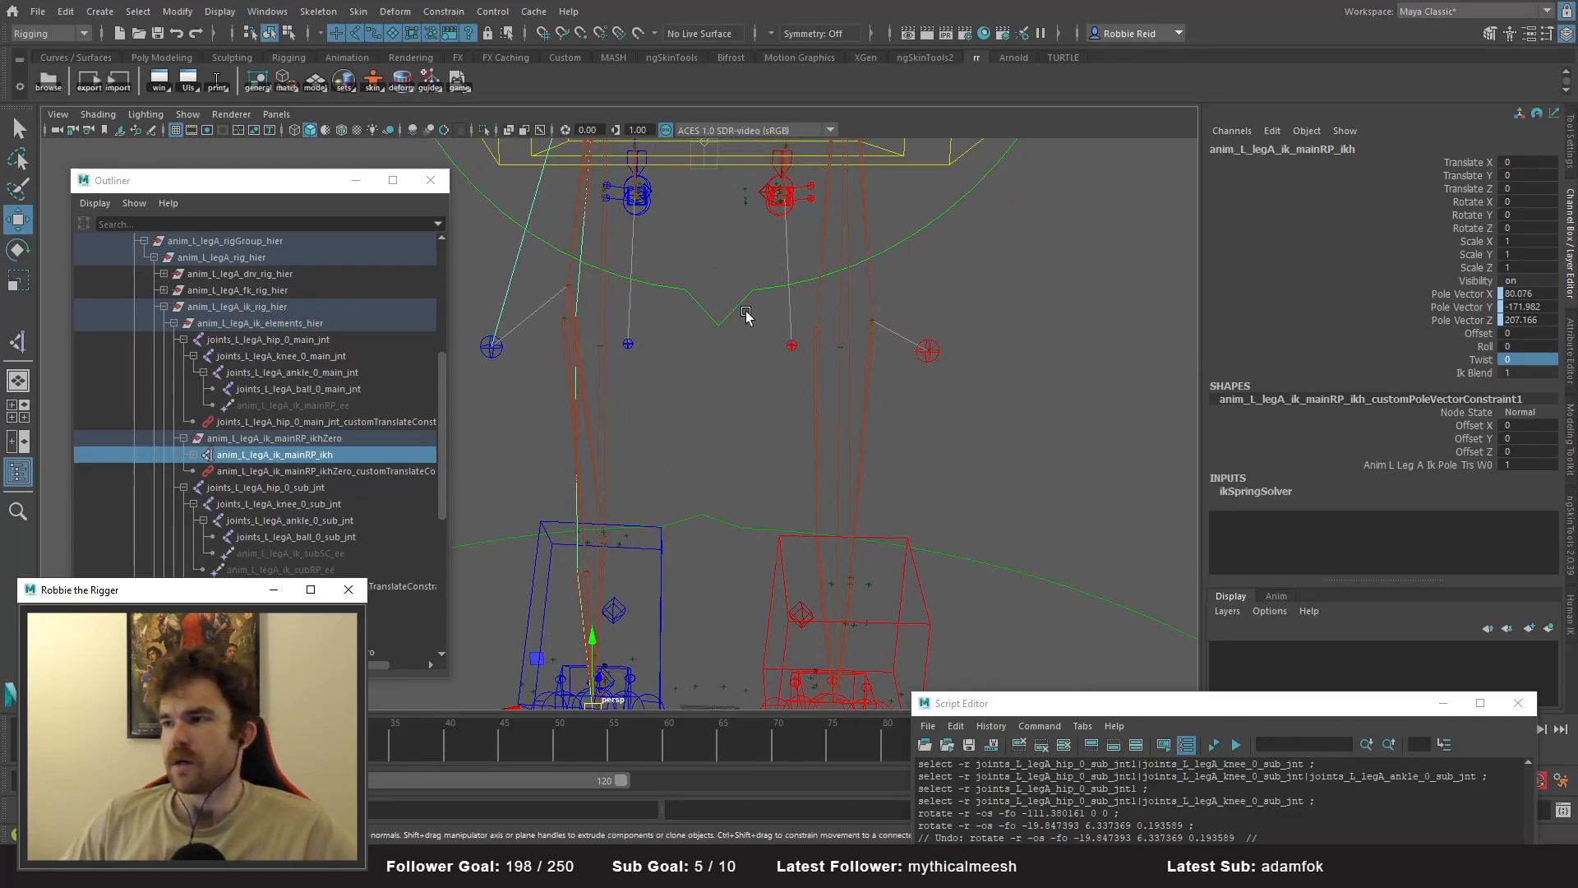
pyautogui.keyDown('alt'); pyautogui.moveTo(682, 417); pyautogui.dragTo(755, 467); pyautogui.keyUp('alt')
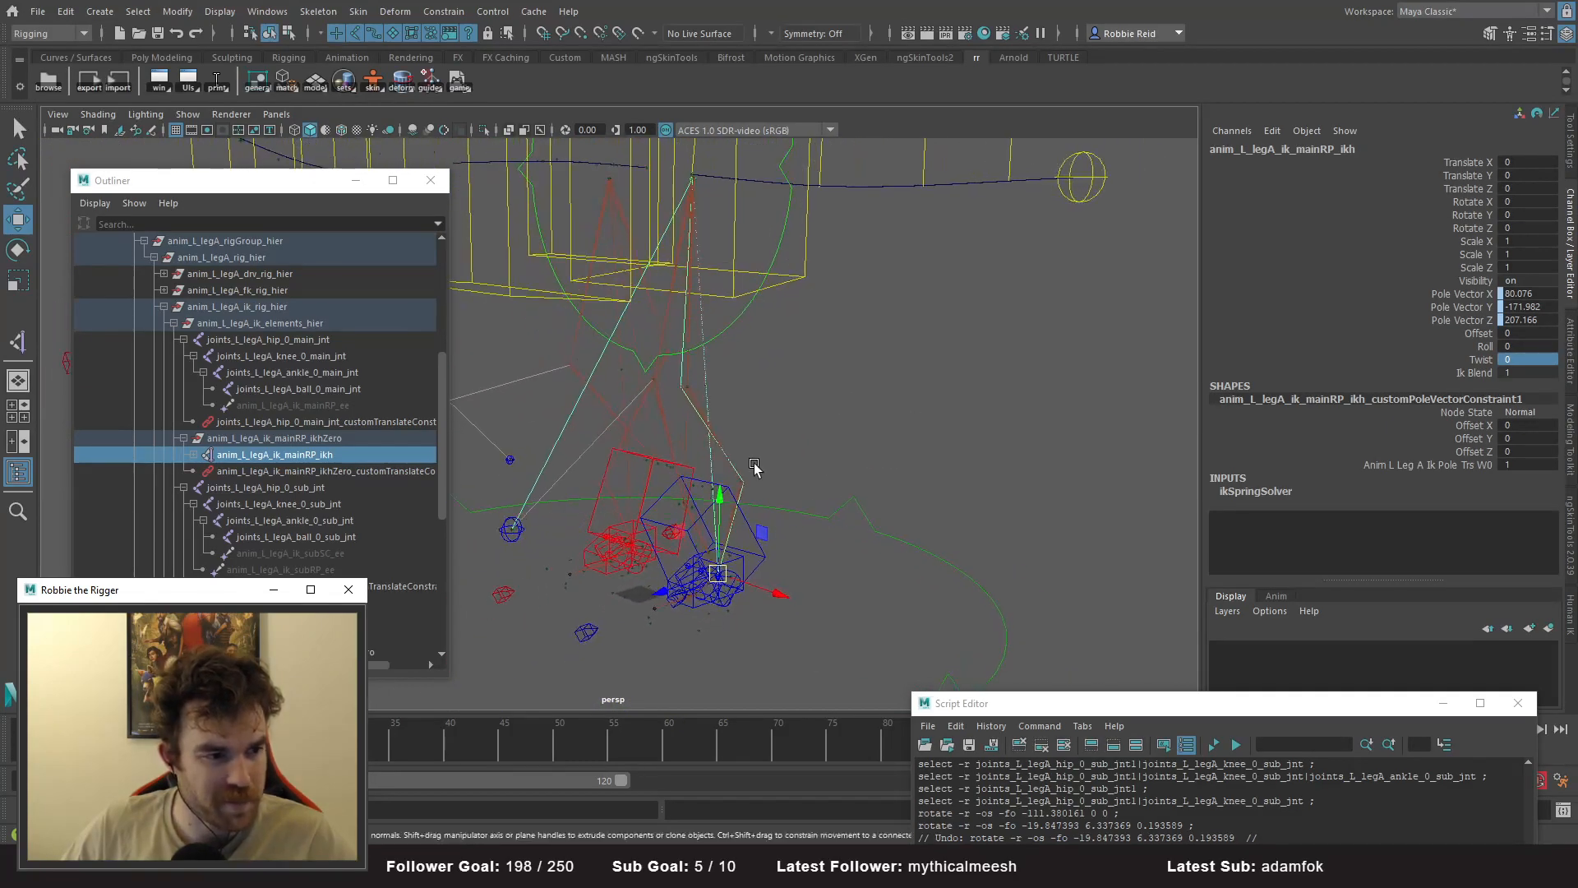
# - Locate the duplicated chain joints_L_legA_hip_0_sub_jnt1 in the Outliner and select it to view it against the rig
pyautogui.scroll(-7, 322, 544)
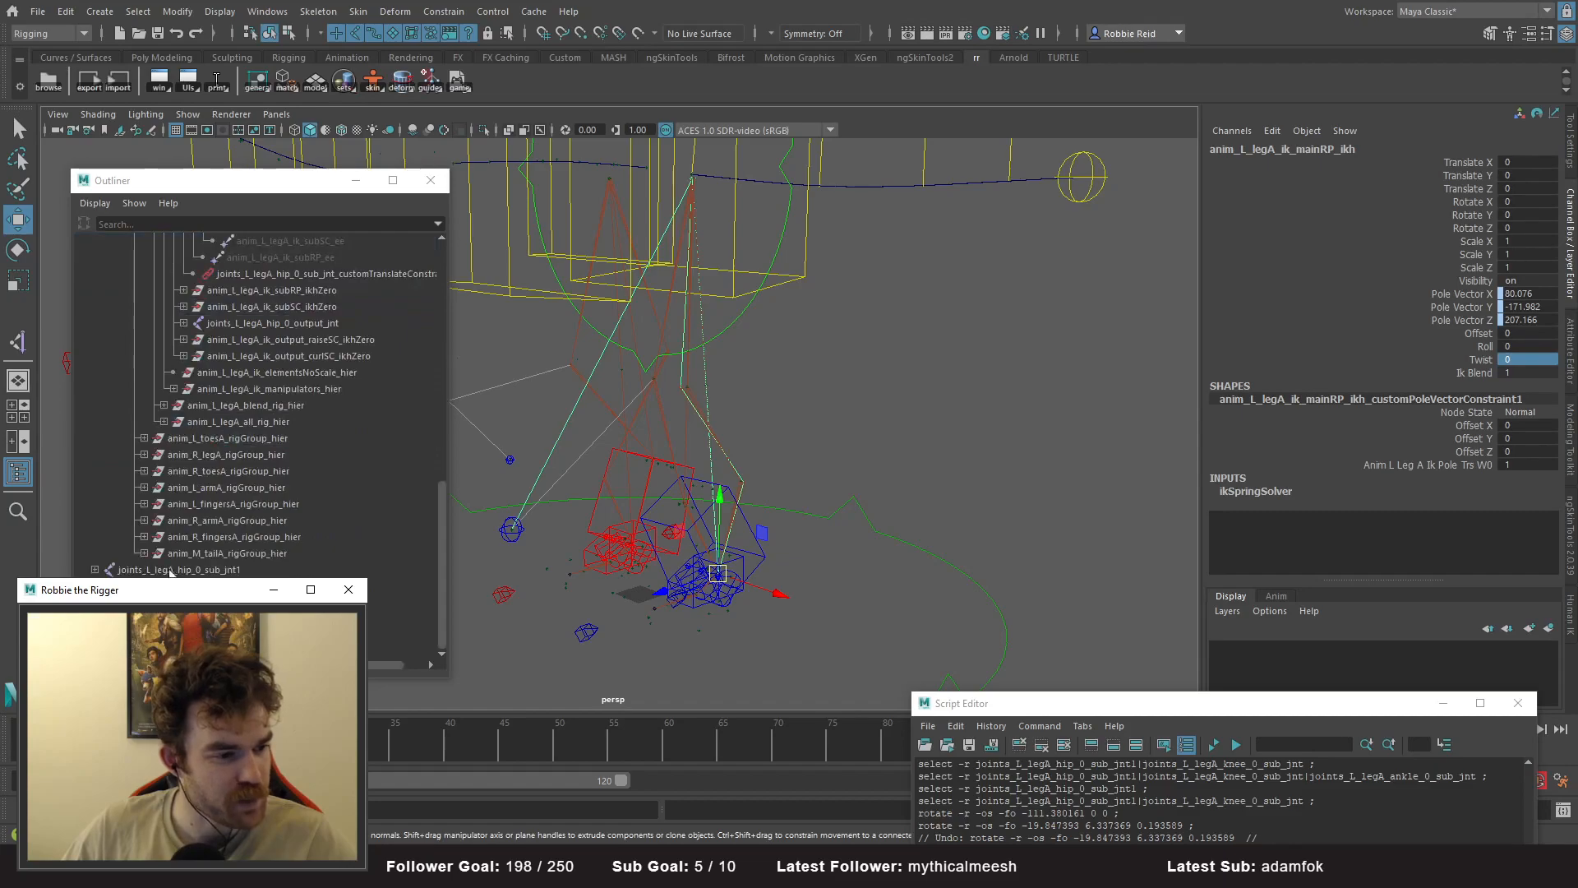
pyautogui.click(166, 570)
pyautogui.moveTo(561, 515)
pyautogui.keyDown('alt'); pyautogui.mouseDown()
pyautogui.moveTo(497, 523)
pyautogui.moveTo(554, 514)
pyautogui.mouseUp(); pyautogui.keyUp('alt')
pyautogui.click(717, 546)
pyautogui.click(173, 570)
pyautogui.keyDown('alt'); pyautogui.moveTo(730, 462); pyautogui.dragTo(695, 450); pyautogui.keyUp('alt')
# - Collapse and hide the animRig_M_charTyrannosaurusA_hier hierarchy, leaving only the duplicated leg chain and its IK handle
pyautogui.scroll(10, 237, 436)
pyautogui.click(96, 307)
pyautogui.click(167, 296)
pyautogui.click(170, 300)
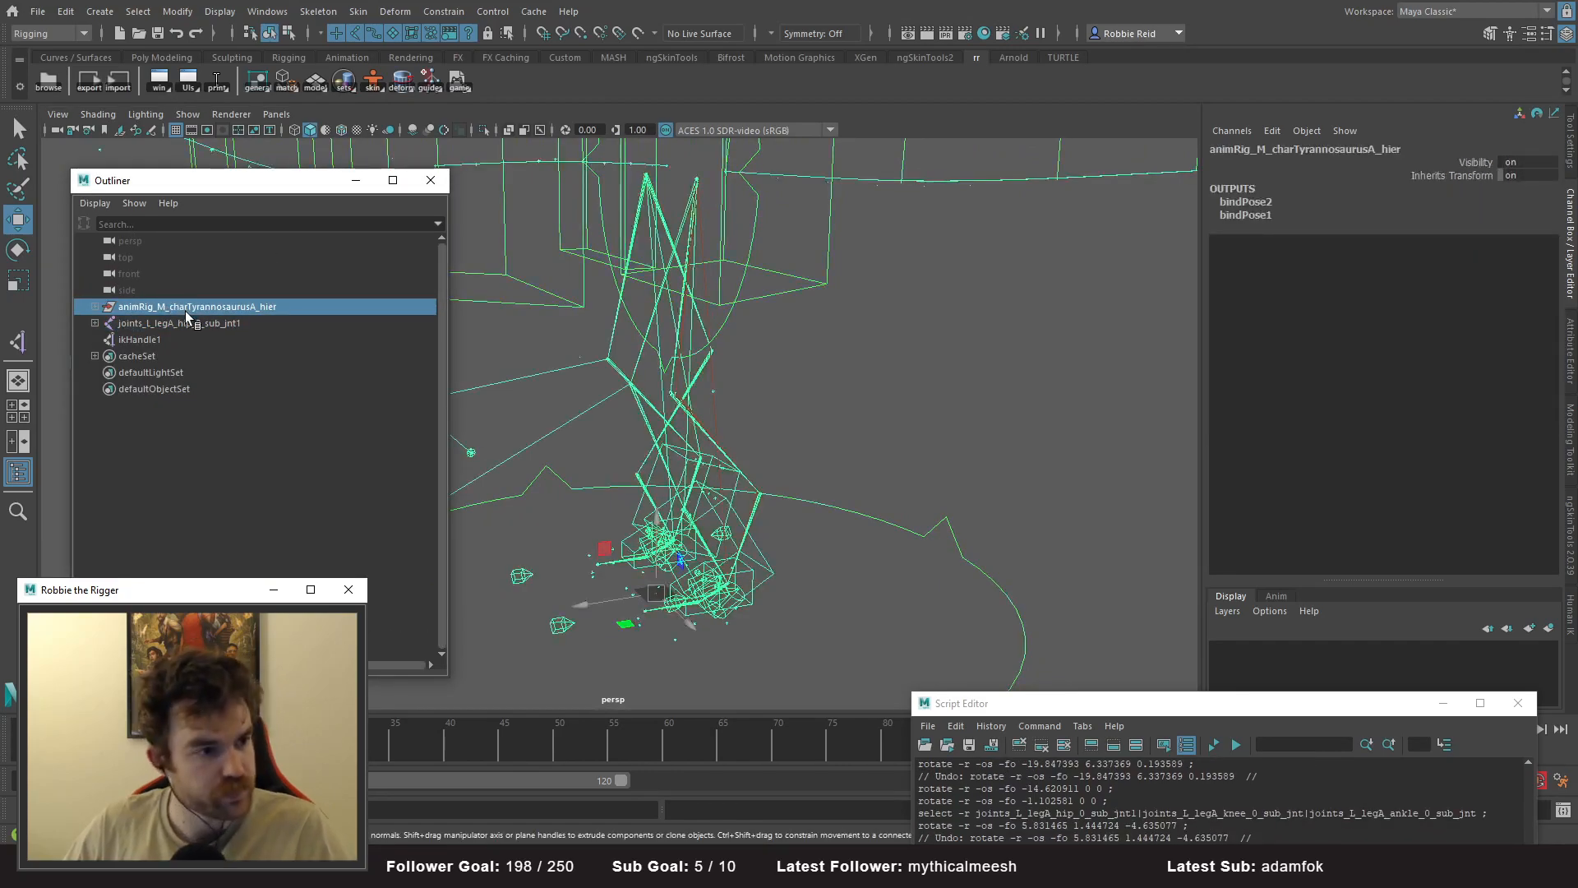
pyautogui.hotkey('ctrl', 'h')
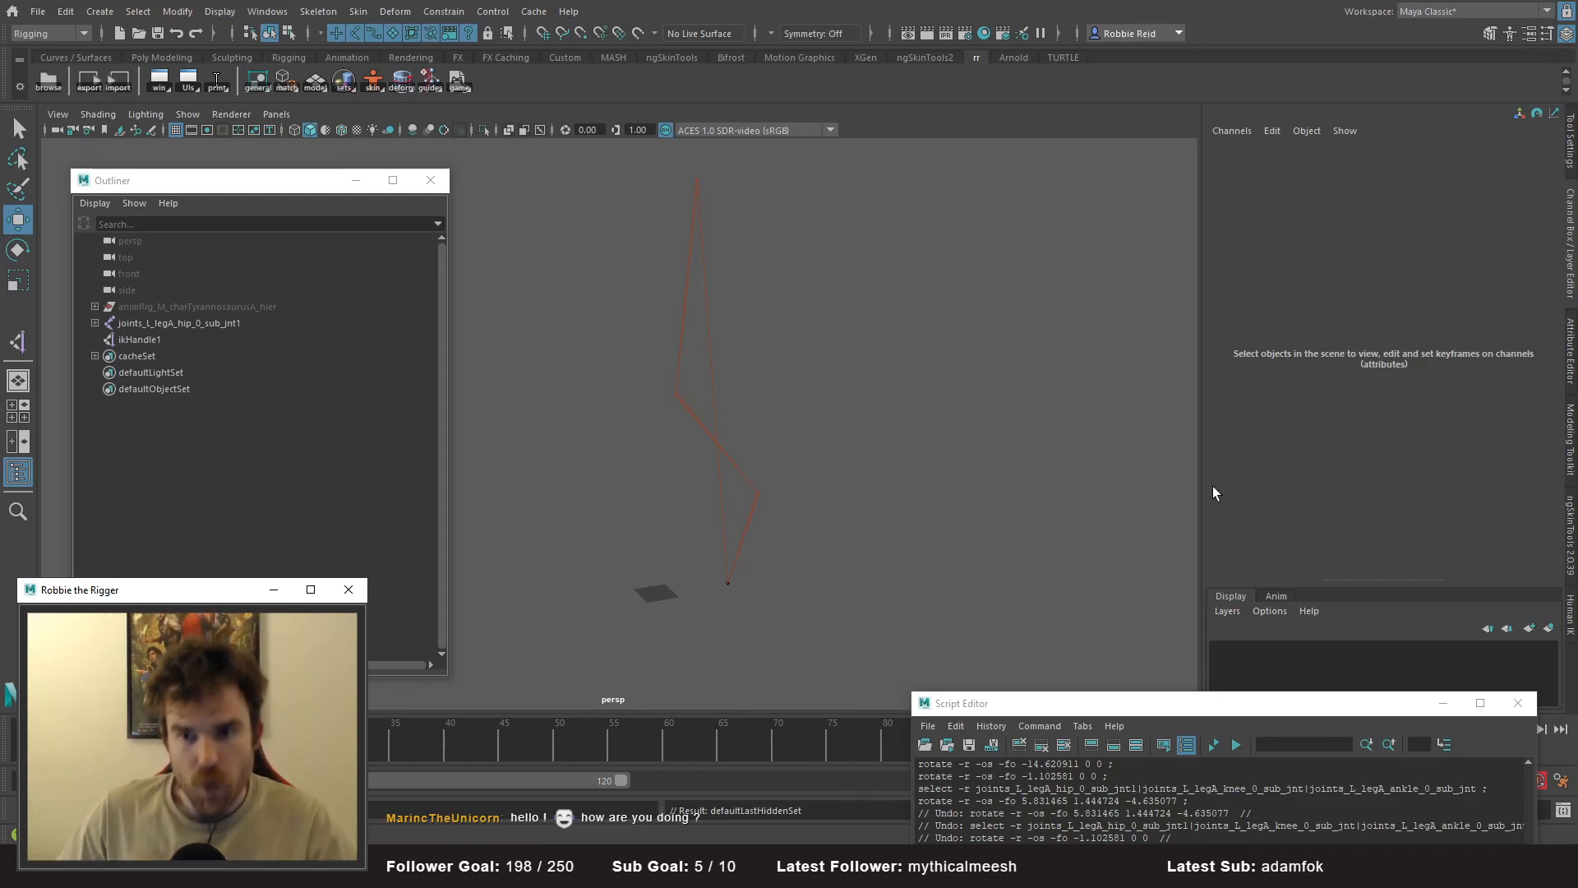
# - Duplicate the joints_L_legA_hip_0_sub_jnt1 chain and expand the new copy's full hierarchy in the Outliner
pyautogui.keyDown('alt'); pyautogui.moveTo(720, 603); pyautogui.dragTo(719, 607, button='middle'); pyautogui.keyUp('alt')
pyautogui.moveTo(451, 349); pyautogui.dragTo(341, 348)
pyautogui.keyDown('alt'); pyautogui.moveTo(600, 391); pyautogui.dragTo(582, 407); pyautogui.keyUp('alt')
pyautogui.click(180, 322)
pyautogui.moveTo(695, 428)
pyautogui.keyDown('alt'); pyautogui.mouseDown()
pyautogui.moveTo(726, 437)
pyautogui.moveTo(529, 437)
pyautogui.moveTo(713, 422)
pyautogui.mouseUp(); pyautogui.keyUp('alt')
pyautogui.hotkey('ctrl', 'd')
pyautogui.keyDown('shift'); pyautogui.click(96, 356); pyautogui.keyUp('shift')
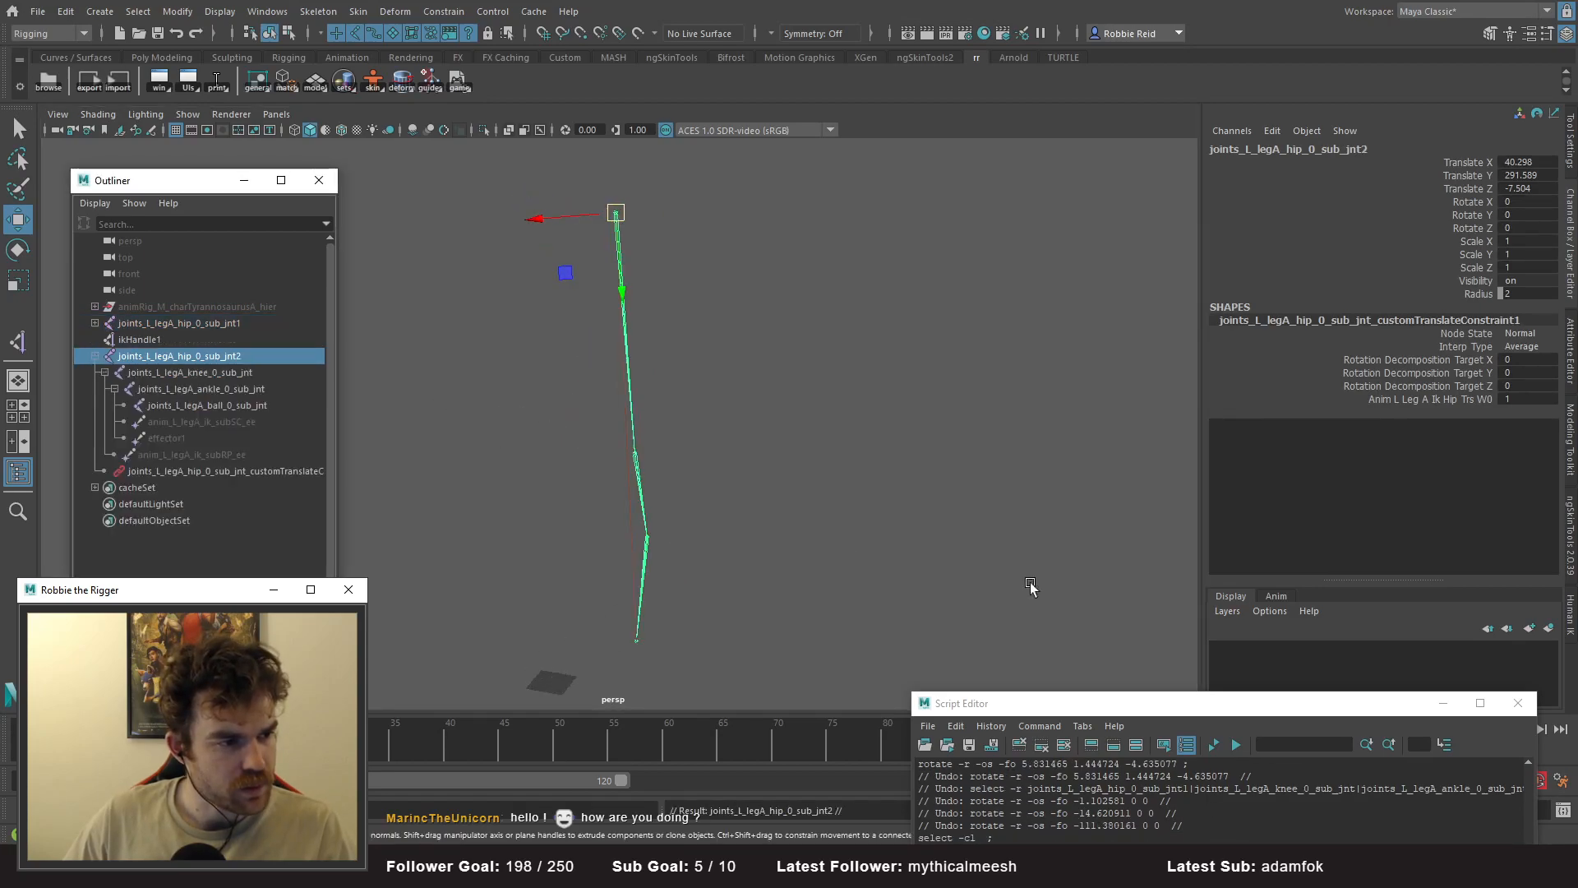
# - Create a Python script tab, clear the history, import cmds from maya and begin a cmds.ikHandle call with empty sj and ee arguments
pyautogui.click(1119, 697)
pyautogui.moveTo(1078, 713); pyautogui.dragTo(1052, 207)
pyautogui.moveTo(1168, 661); pyautogui.dragTo(1145, 525)
pyautogui.hotkey('ctrl', 'z')
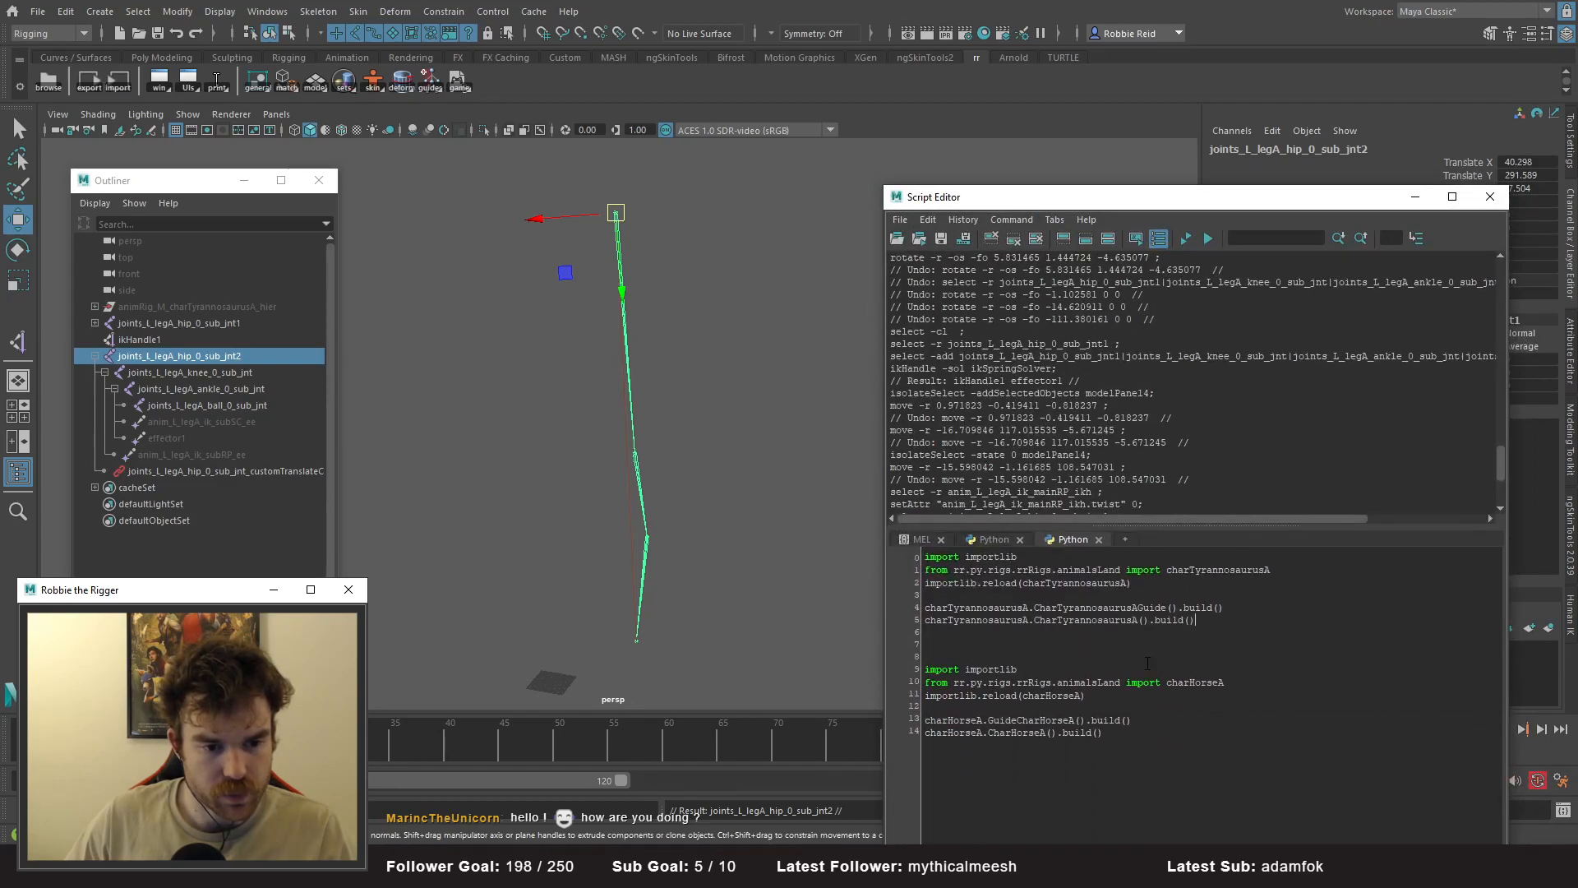
pyautogui.moveTo(1048, 579); pyautogui.dragTo(1054, 486, button='right')
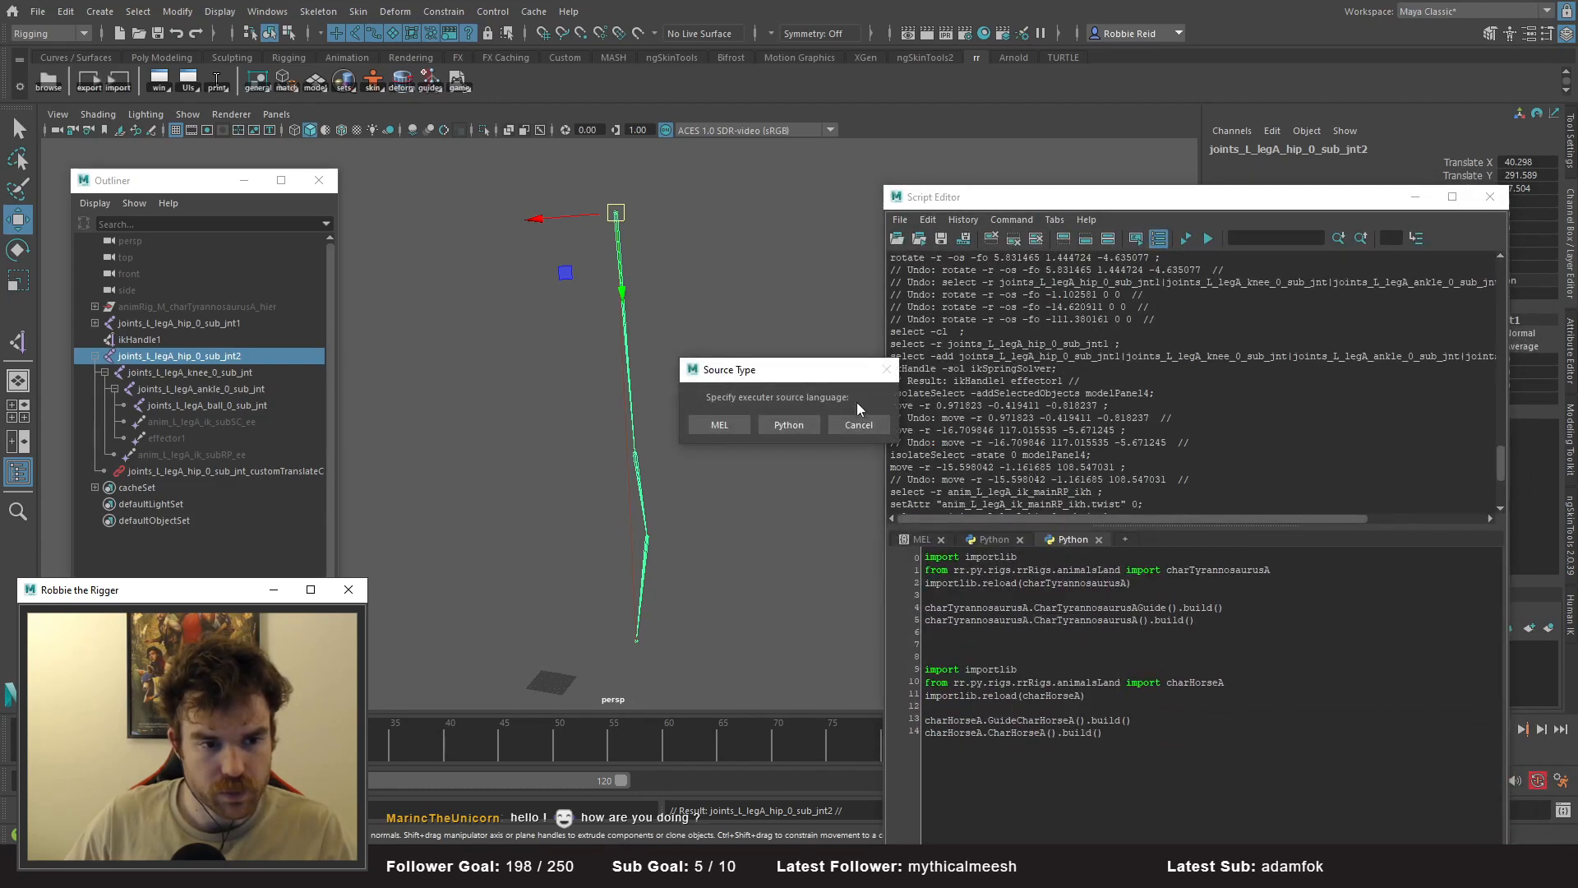
pyautogui.click(787, 425)
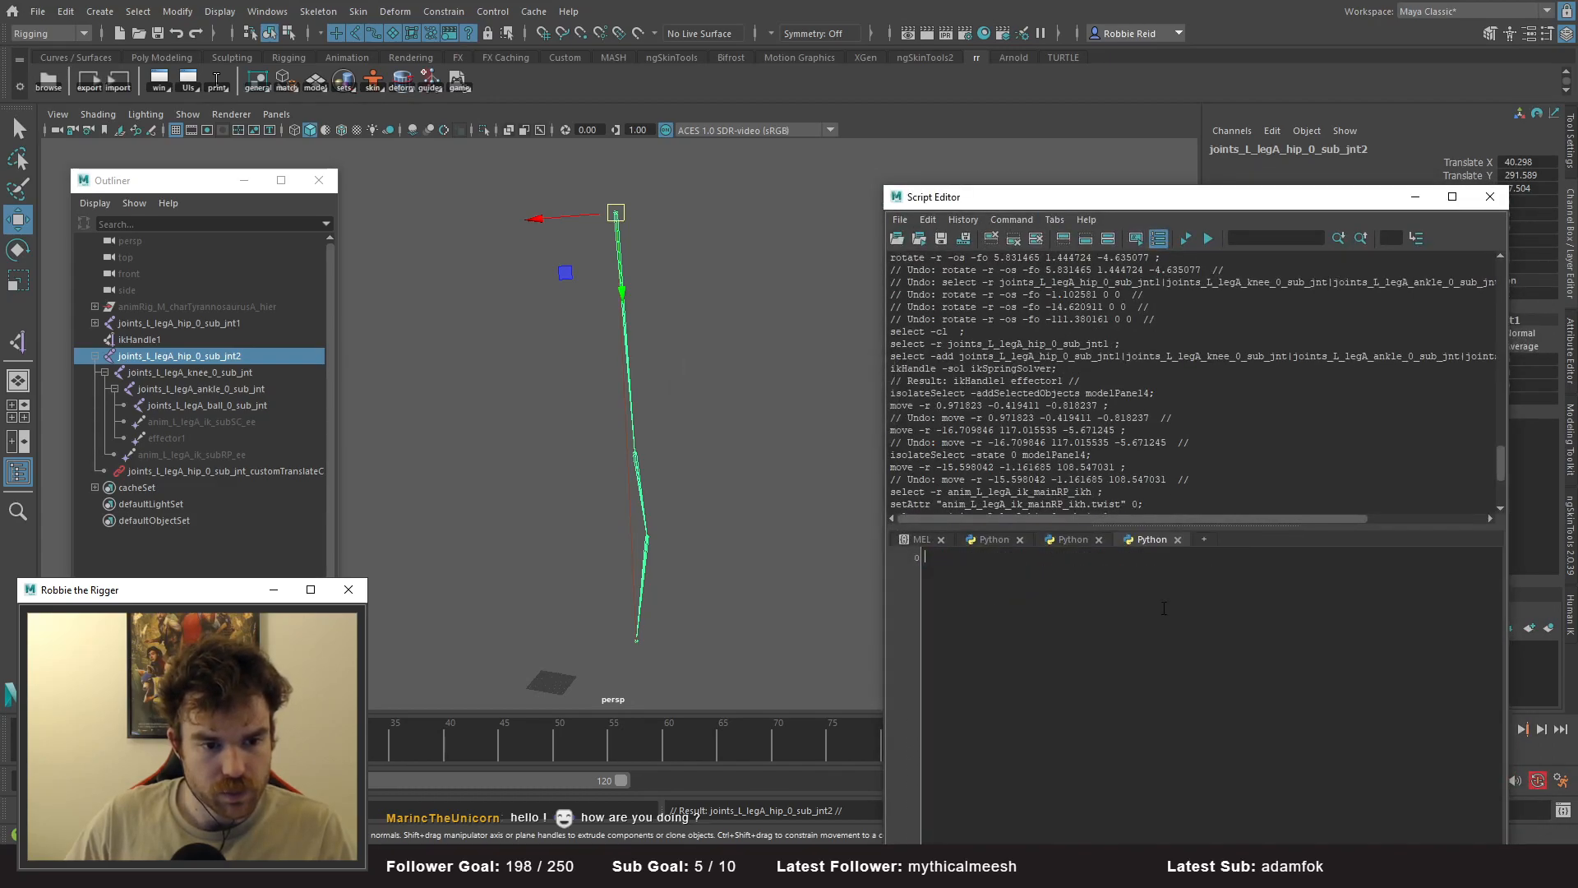
pyautogui.click(1014, 239)
pyautogui.write('from maya import cmds')
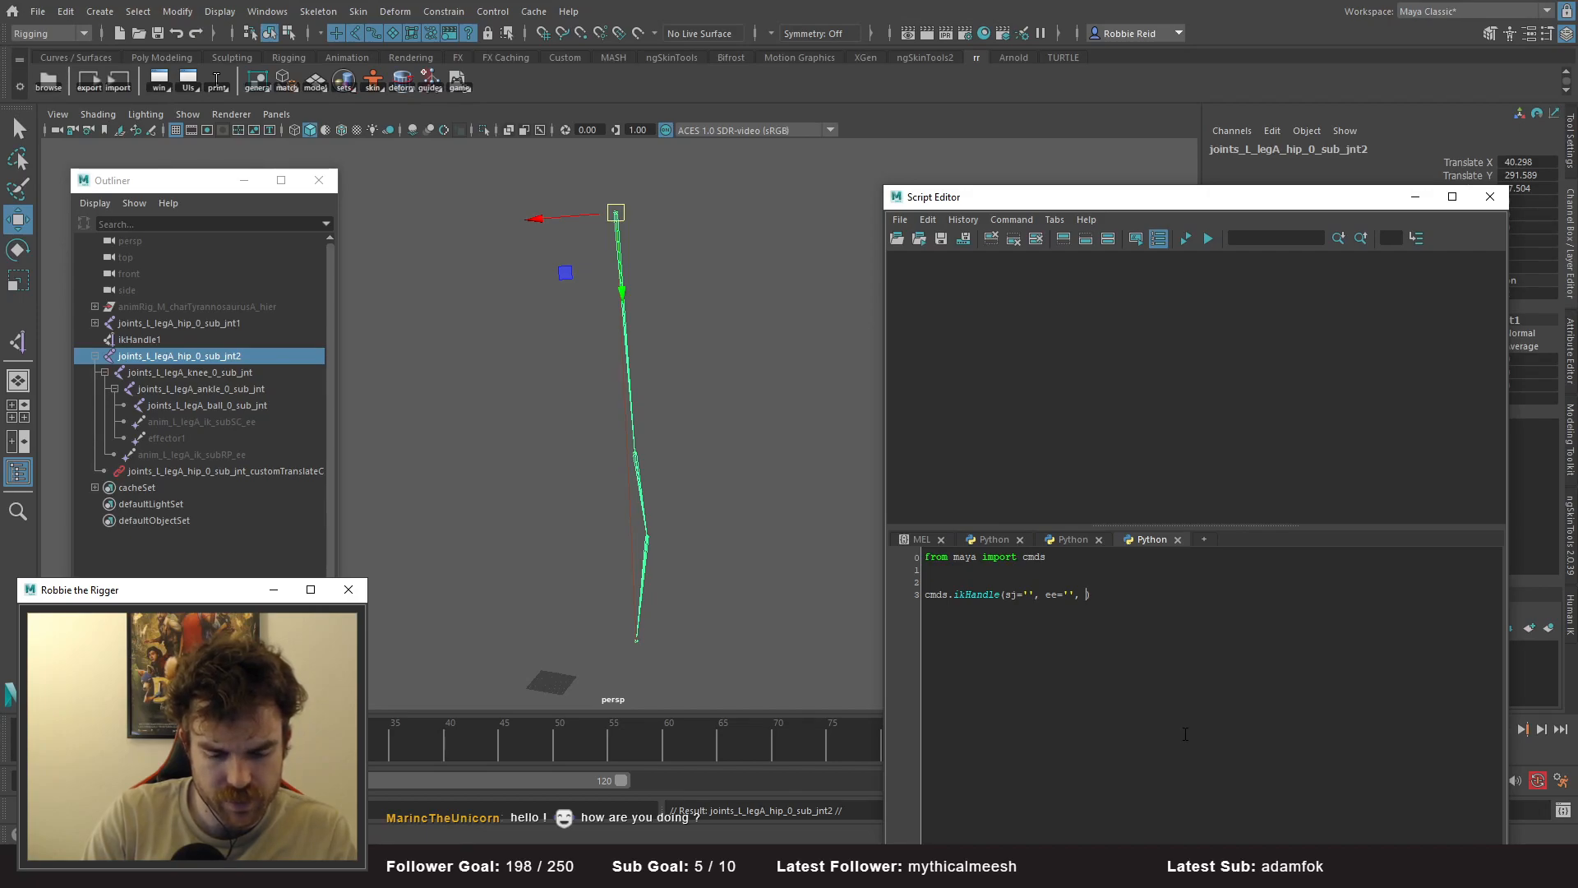
# - Switch to PyCharm to check the solver name in ik_handles.py, then return to Maya and add sol='ikSpringSolver' to the ikHandle call
pyautogui.hotkey('alt', 'Tab')
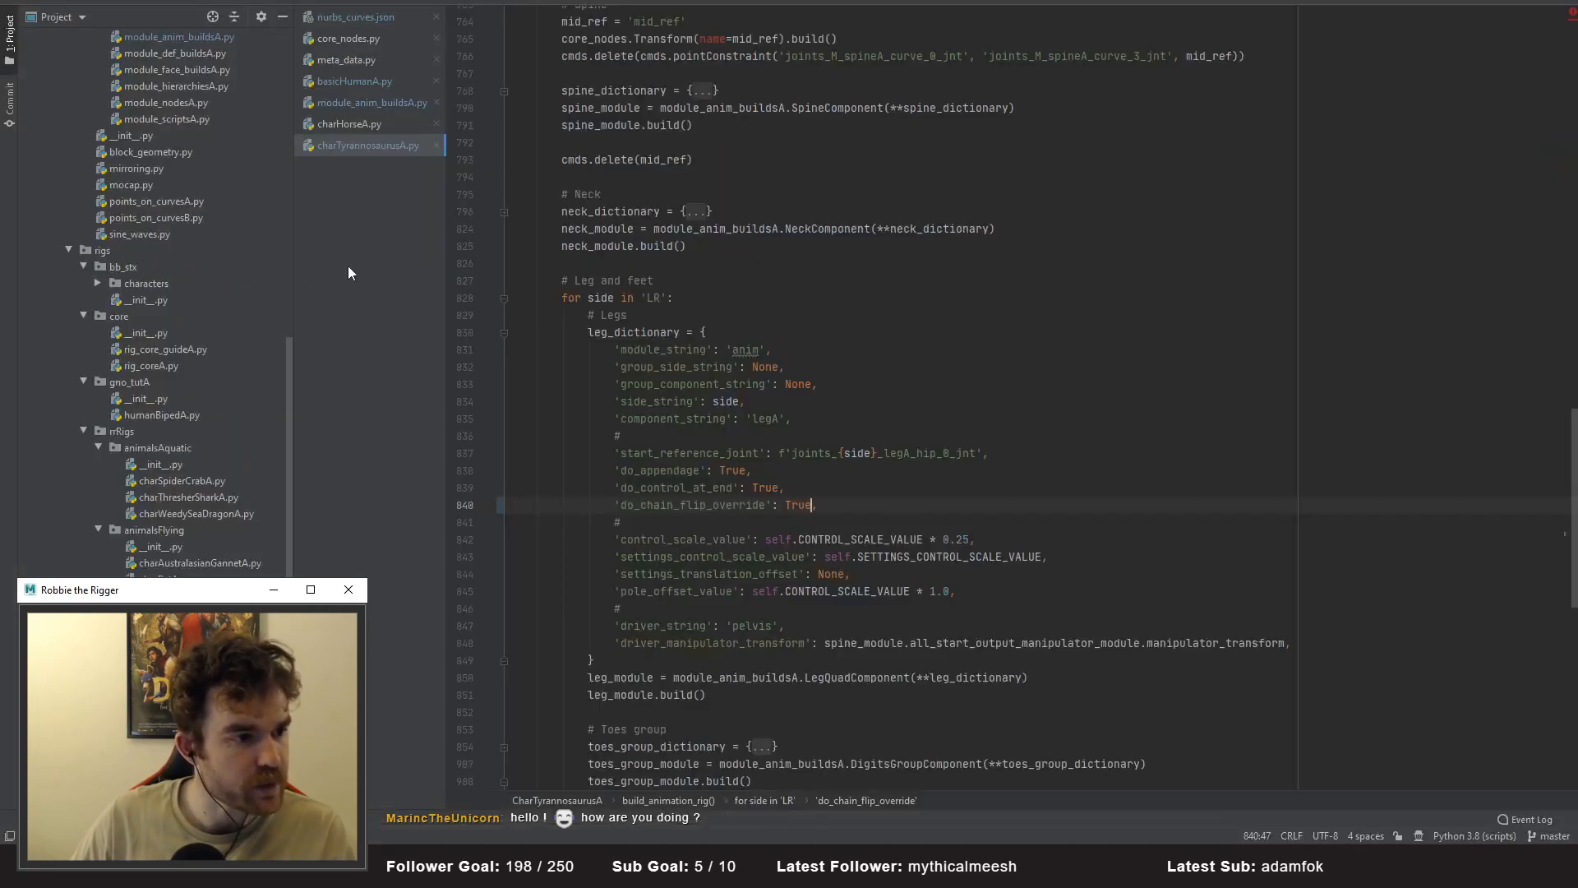
pyautogui.scroll(10, 151, 374)
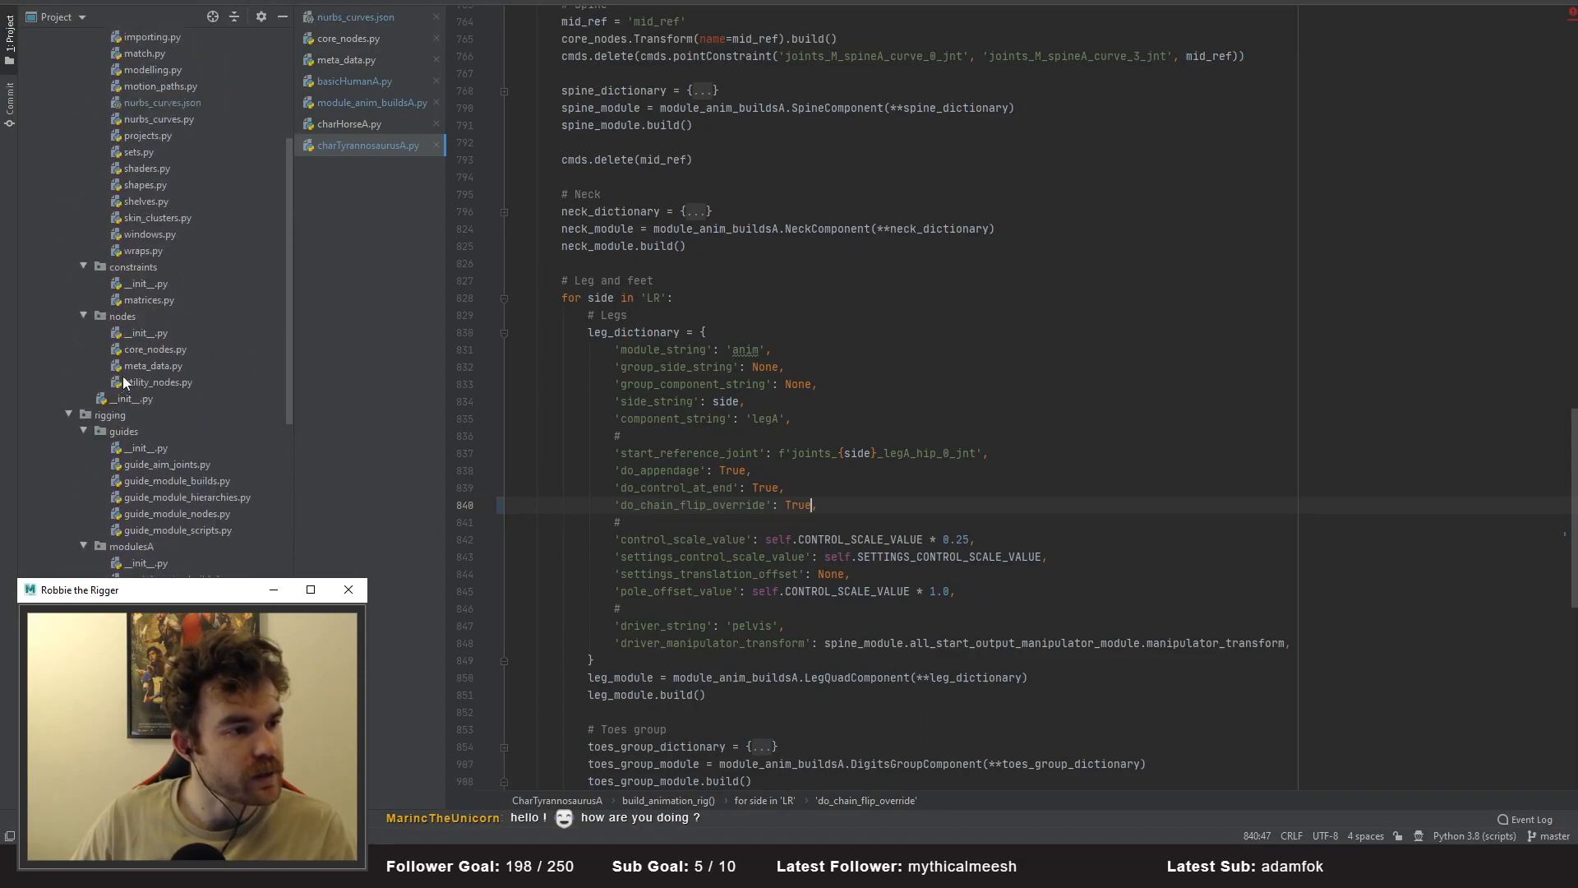
pyautogui.scroll(3, 130, 367)
pyautogui.doubleClick(154, 265)
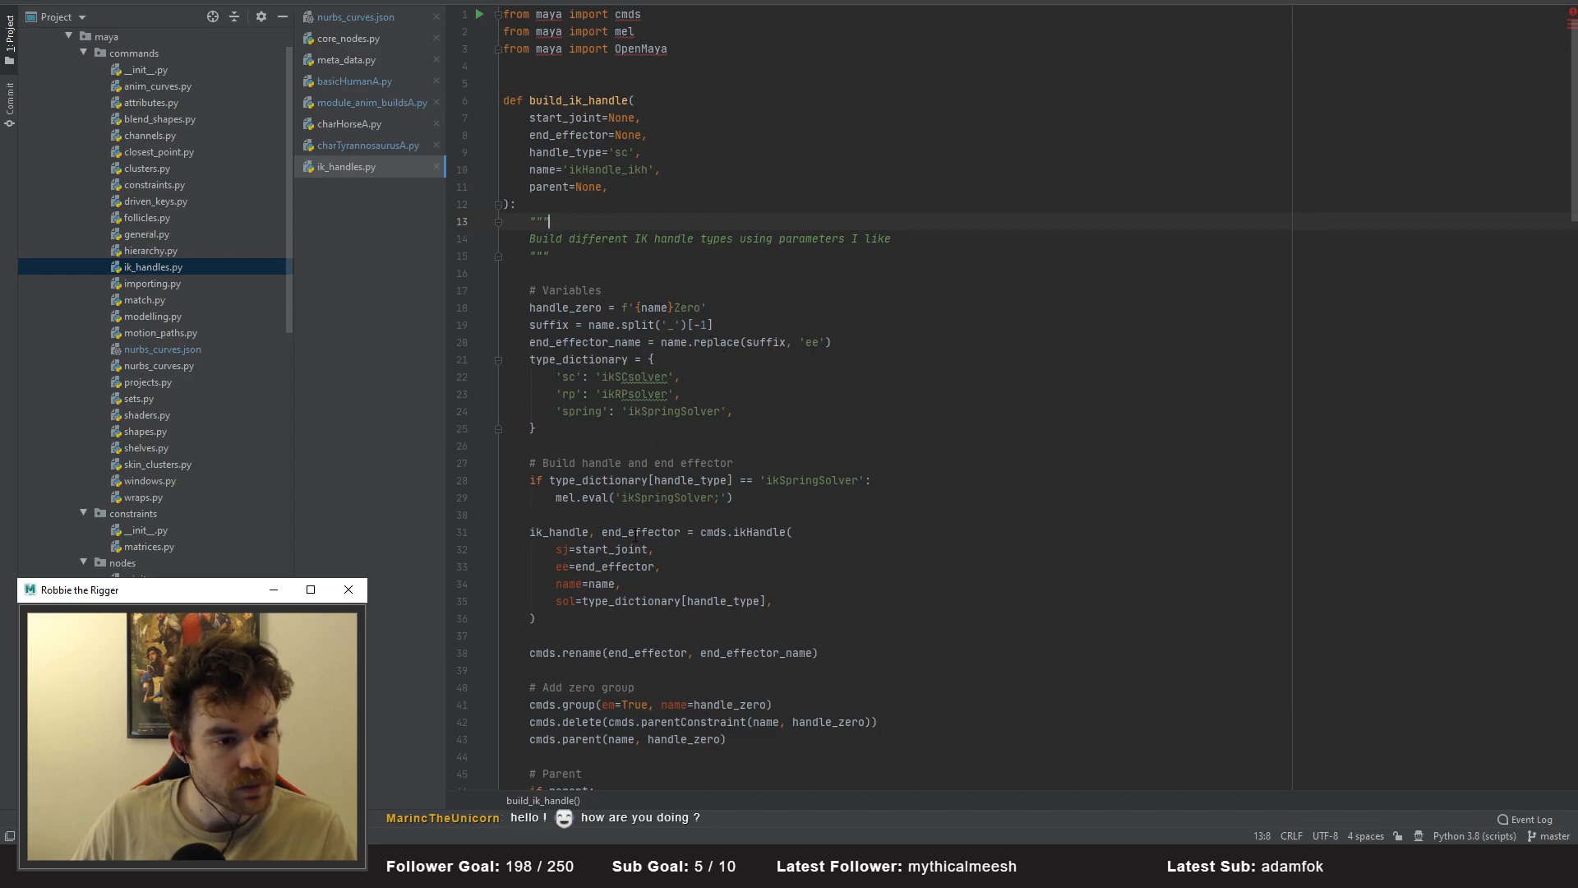
pyautogui.scroll(-1, 633, 536)
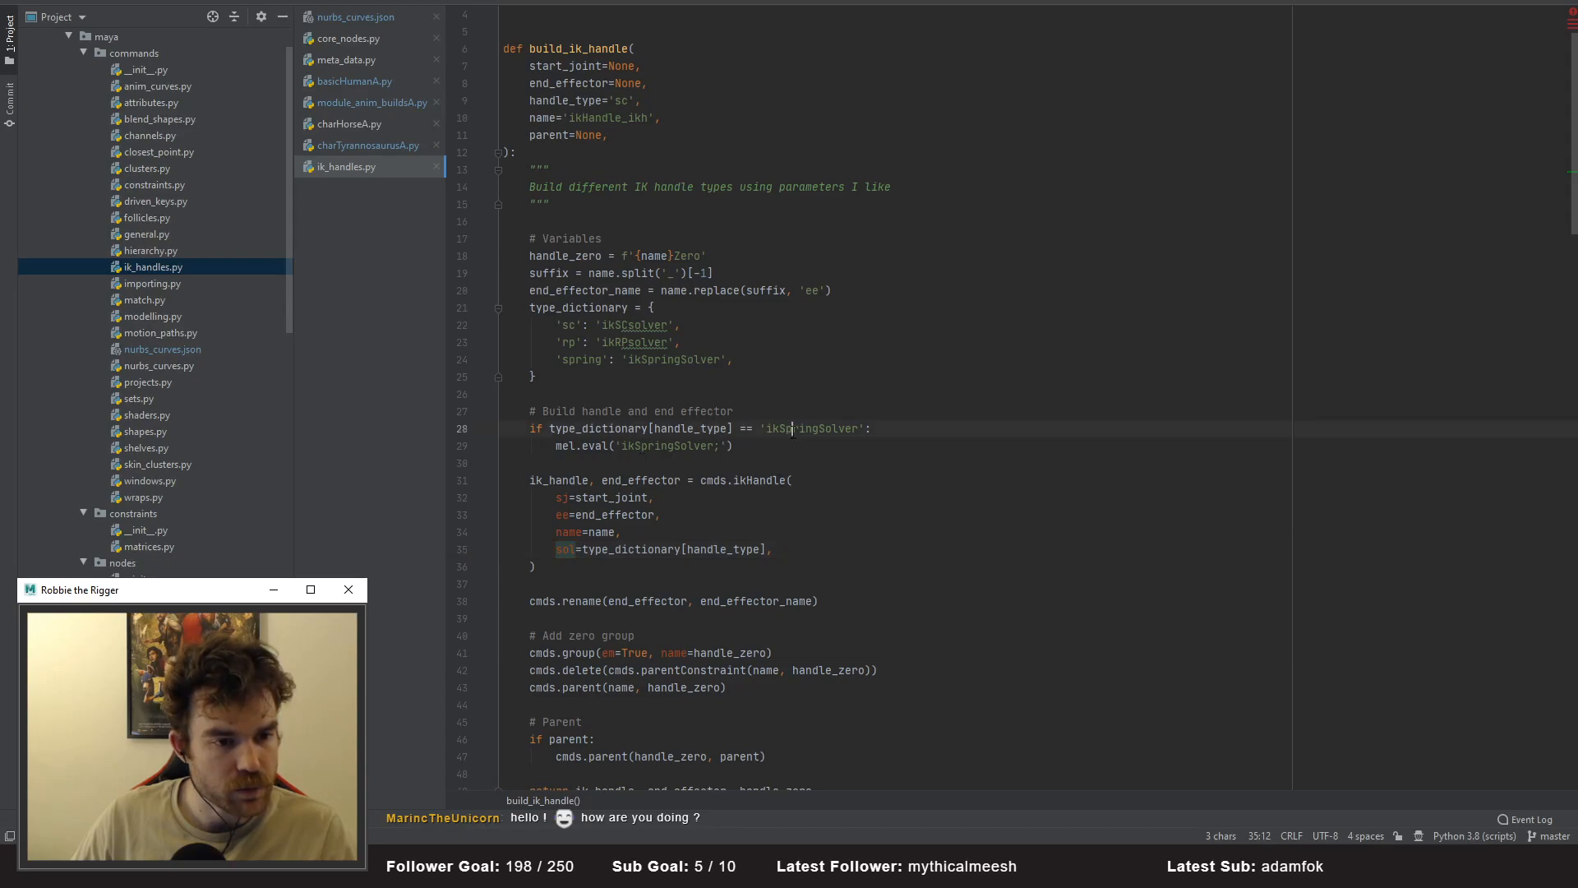
pyautogui.hotkey('alt', 'Tab')
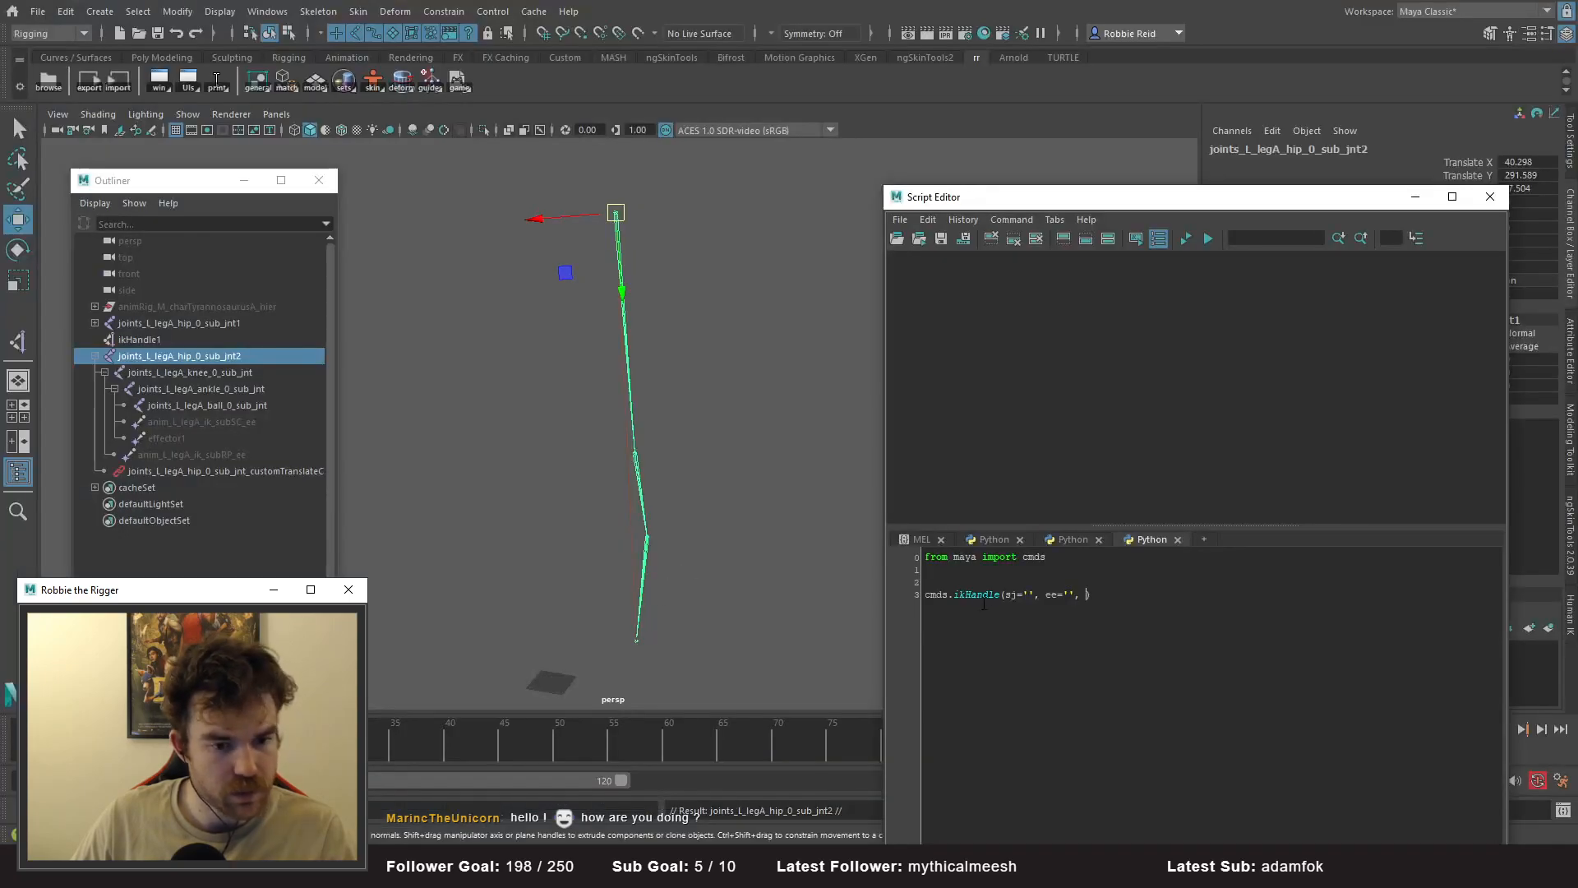
pyautogui.write("sol='ikSpringSolver")
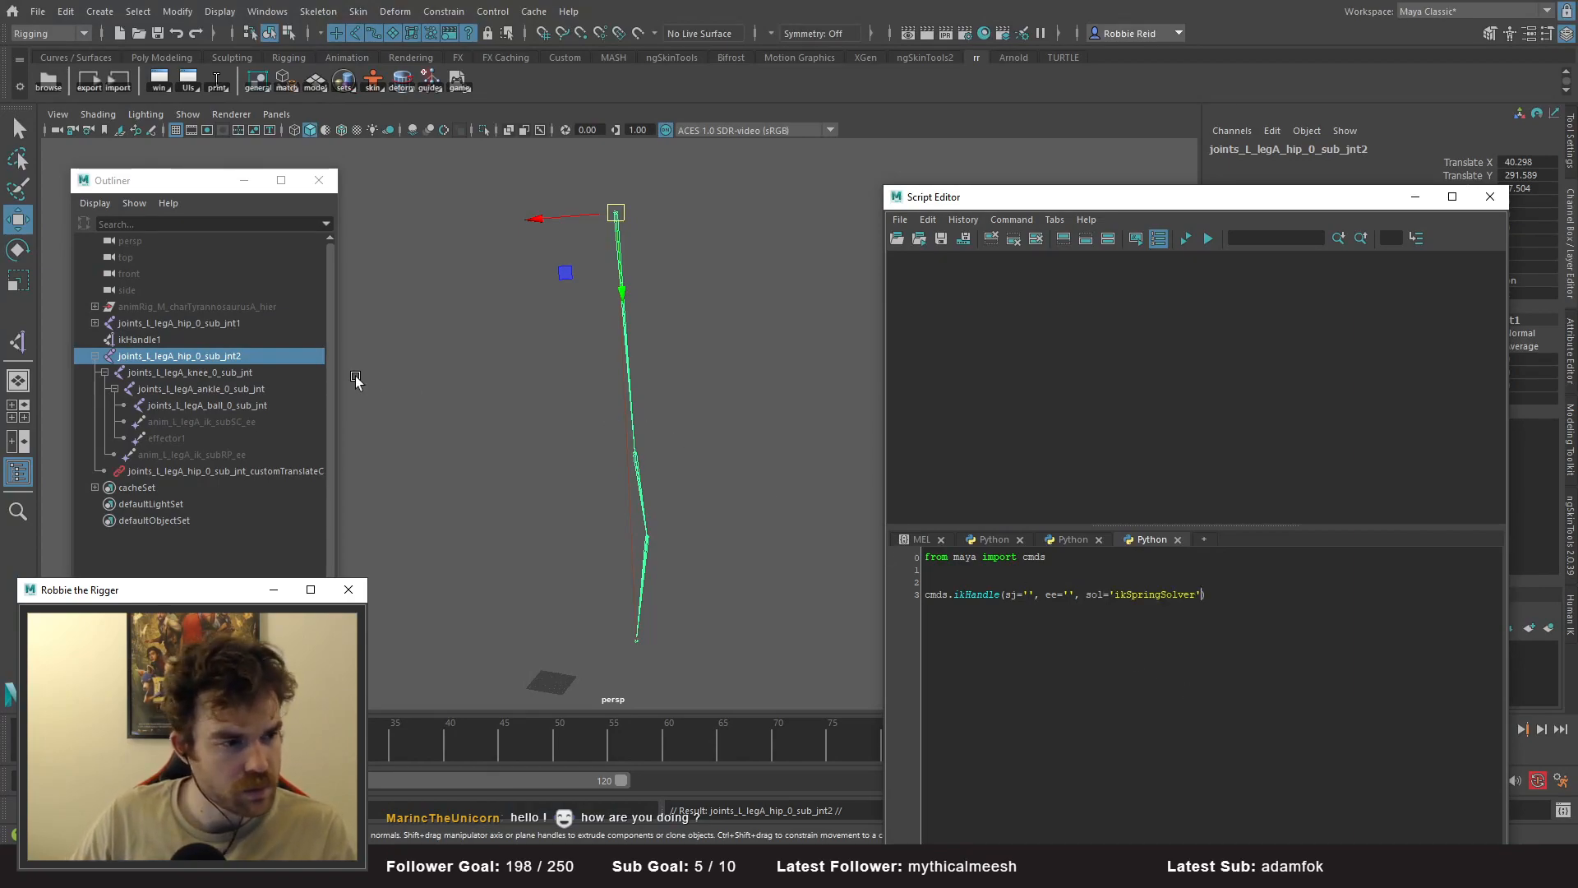
# - Delete the three leftover effectors and the custom translate constraint from the joints_L_legA_hip_0_sub_jnt2 chain
pyautogui.doubleClick(218, 359)
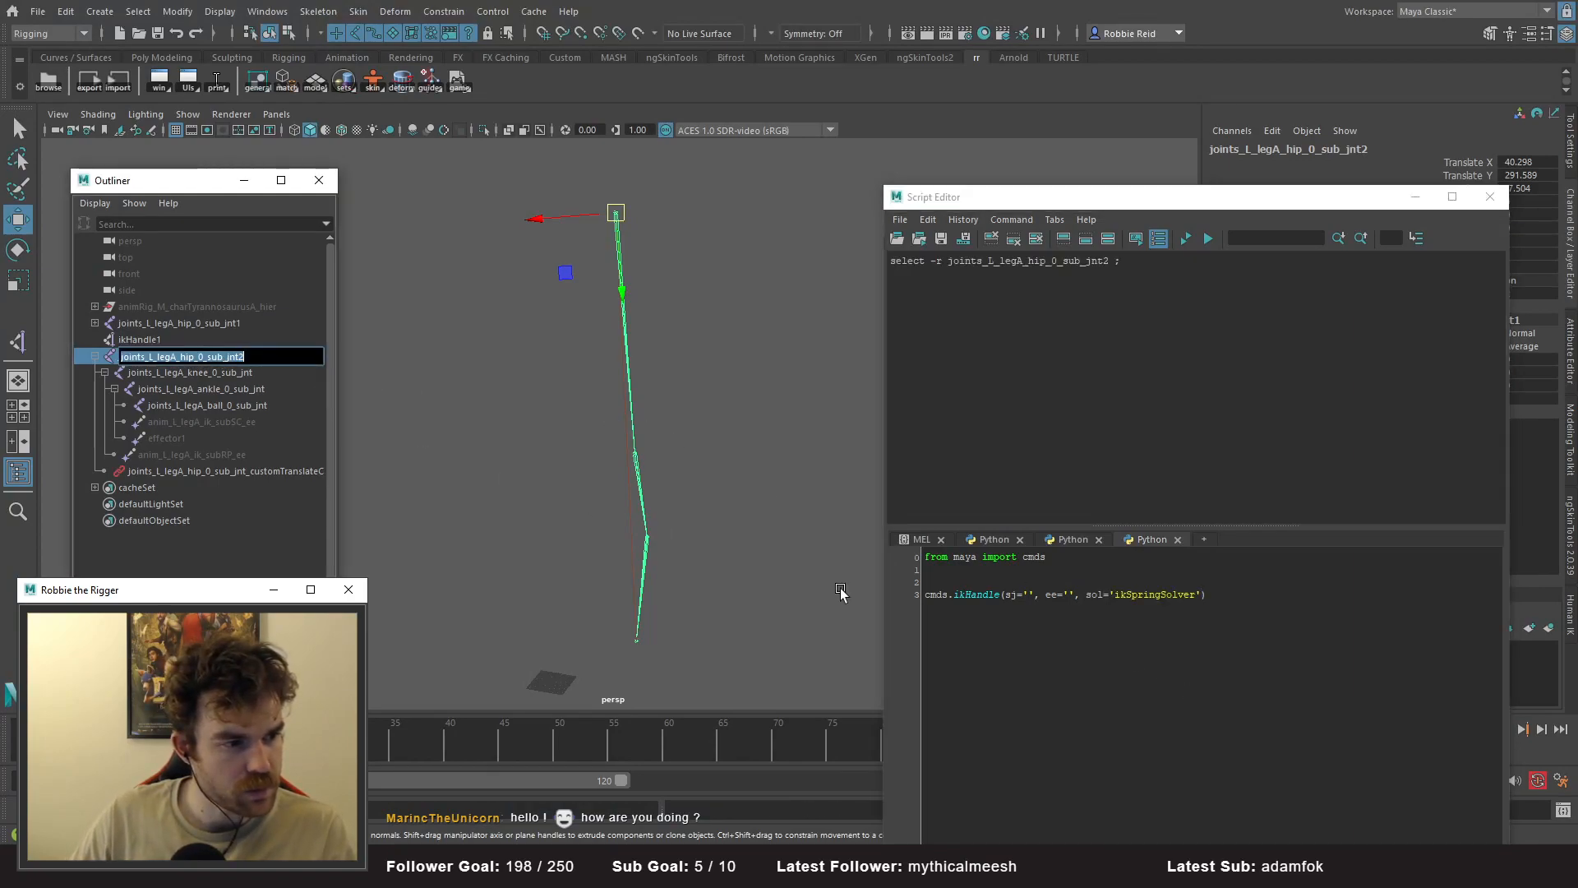
pyautogui.click(191, 424)
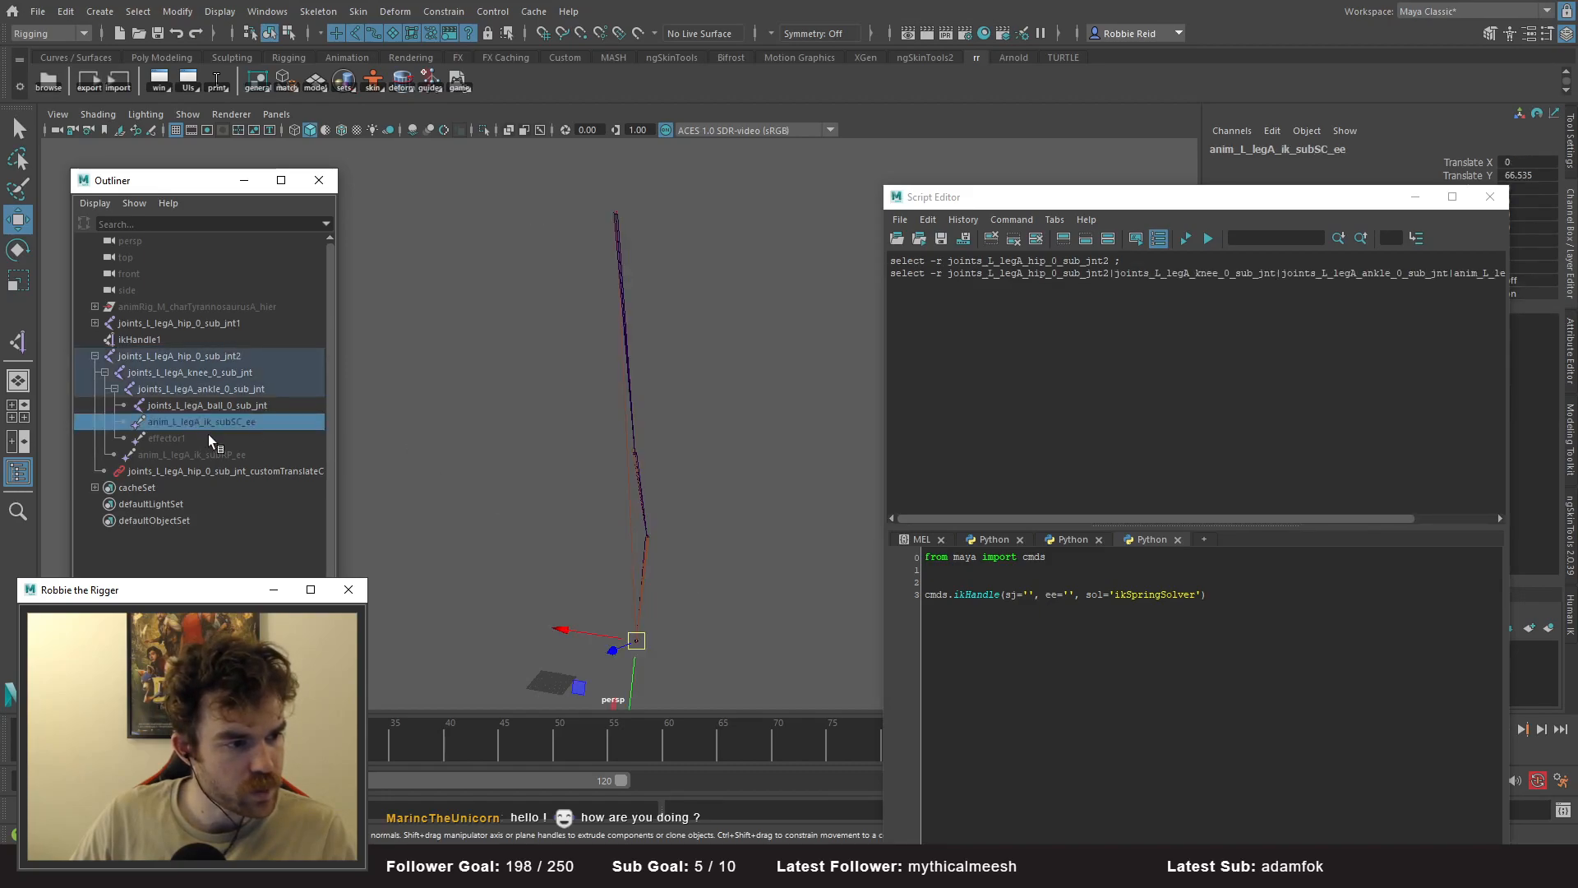
pyautogui.keyDown('ctrl'); pyautogui.click(204, 439); pyautogui.keyUp('ctrl')
pyautogui.keyDown('ctrl'); pyautogui.click(192, 454); pyautogui.keyUp('ctrl')
pyautogui.keyDown('ctrl'); pyautogui.click(202, 471); pyautogui.keyUp('ctrl')
pyautogui.press('Delete')
# - Add the prefix test_ to the names of all four joints in the joints_L_legA_hip_0_sub_jnt2 hierarchy
pyautogui.doubleClick(218, 355)
pyautogui.keyDown('shift'); pyautogui.click(212, 405); pyautogui.keyUp('shift')
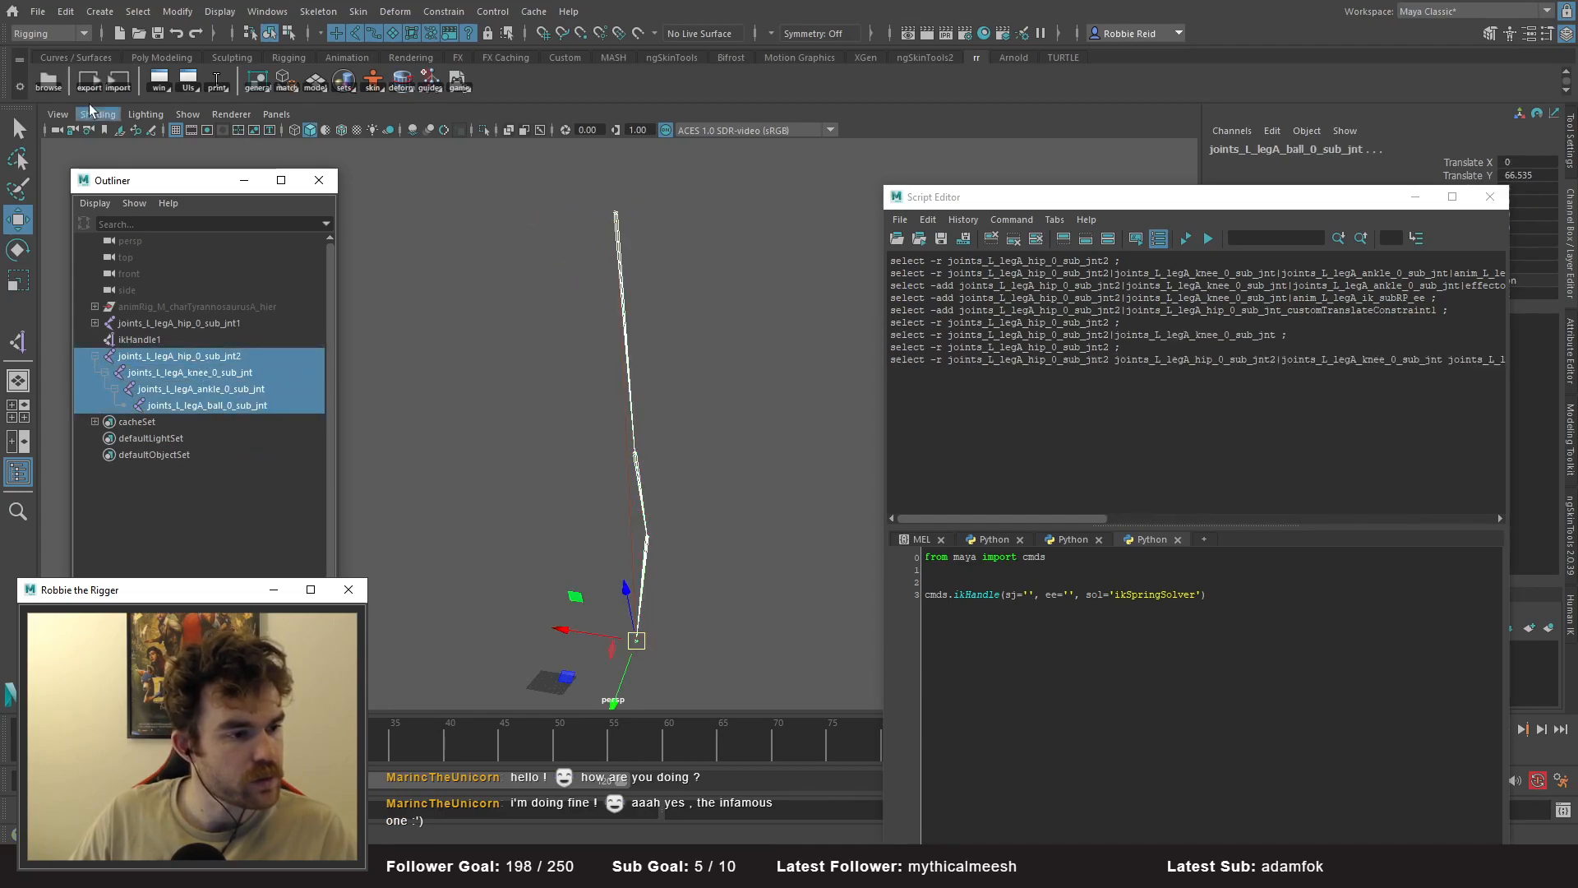
pyautogui.click(177, 11)
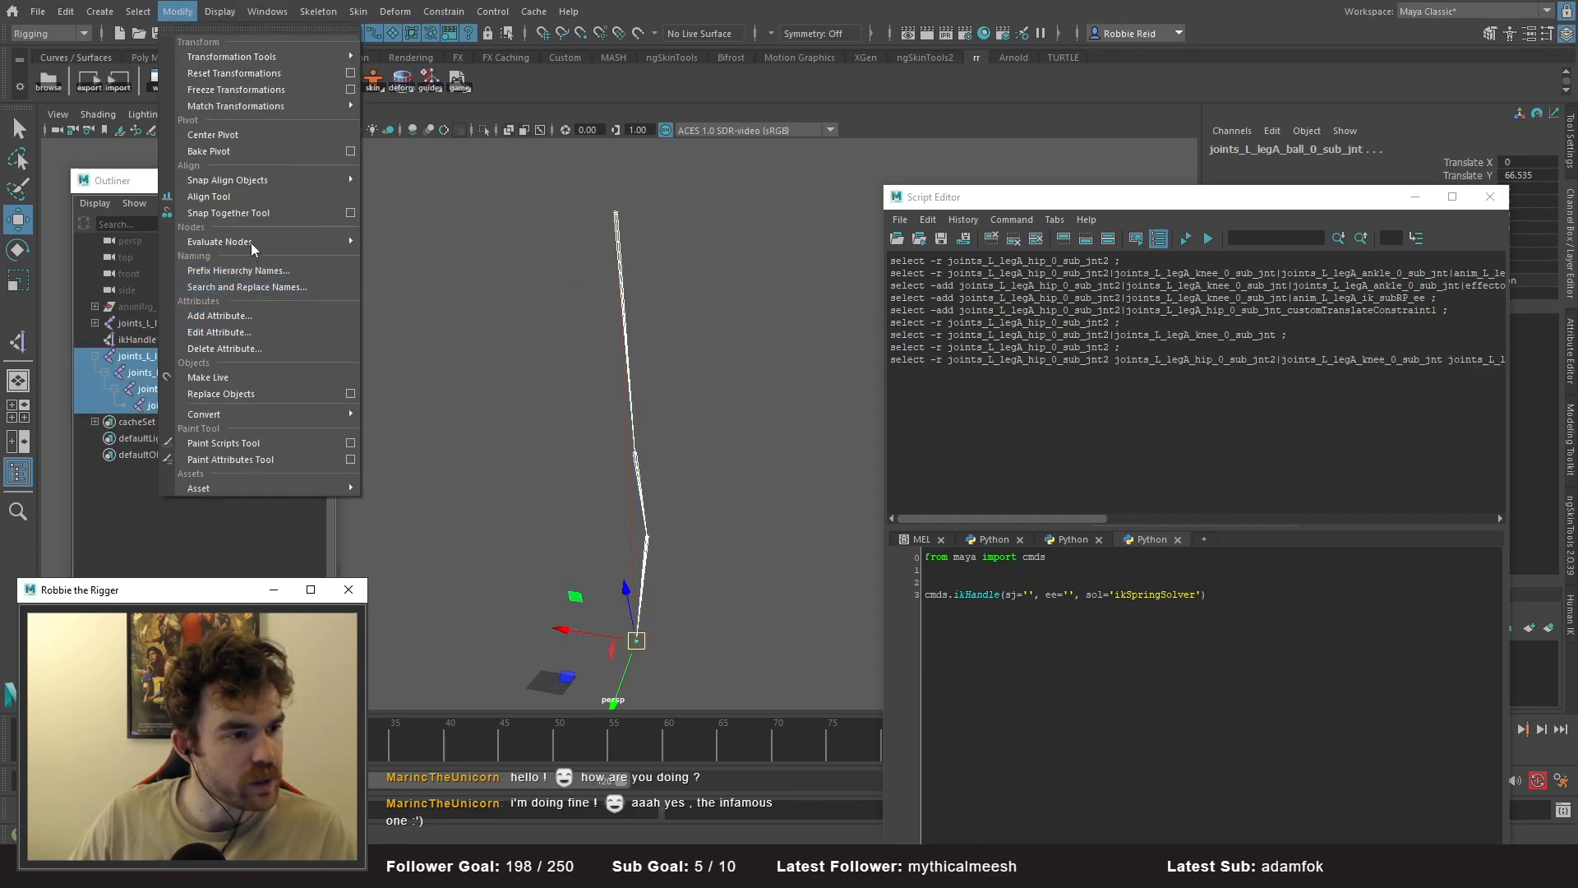
pyautogui.click(100, 13)
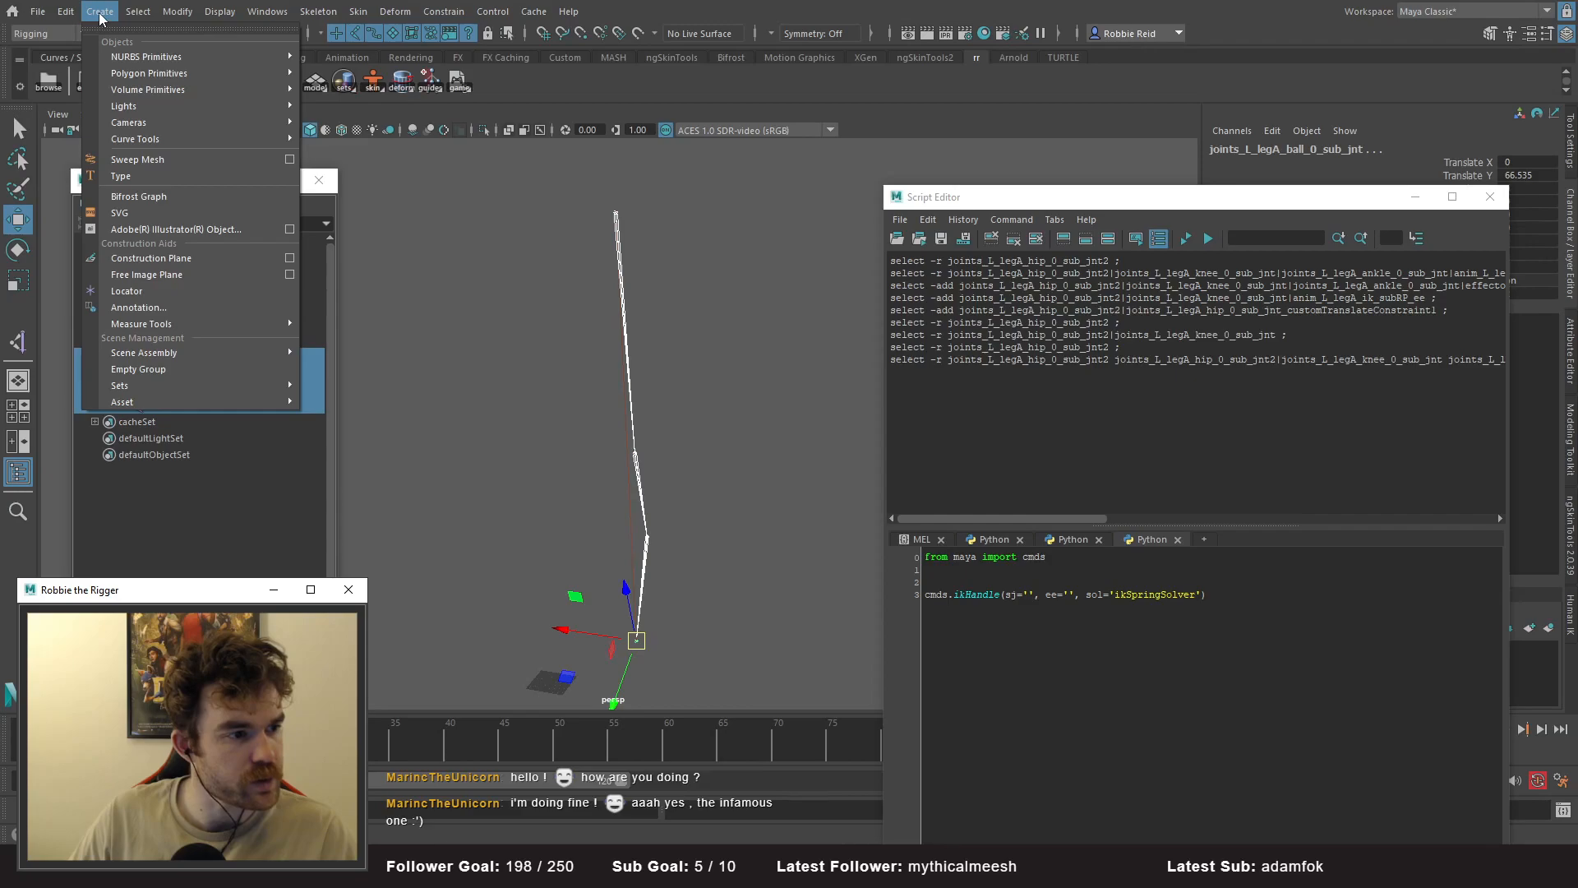
pyautogui.moveTo(71, 14)
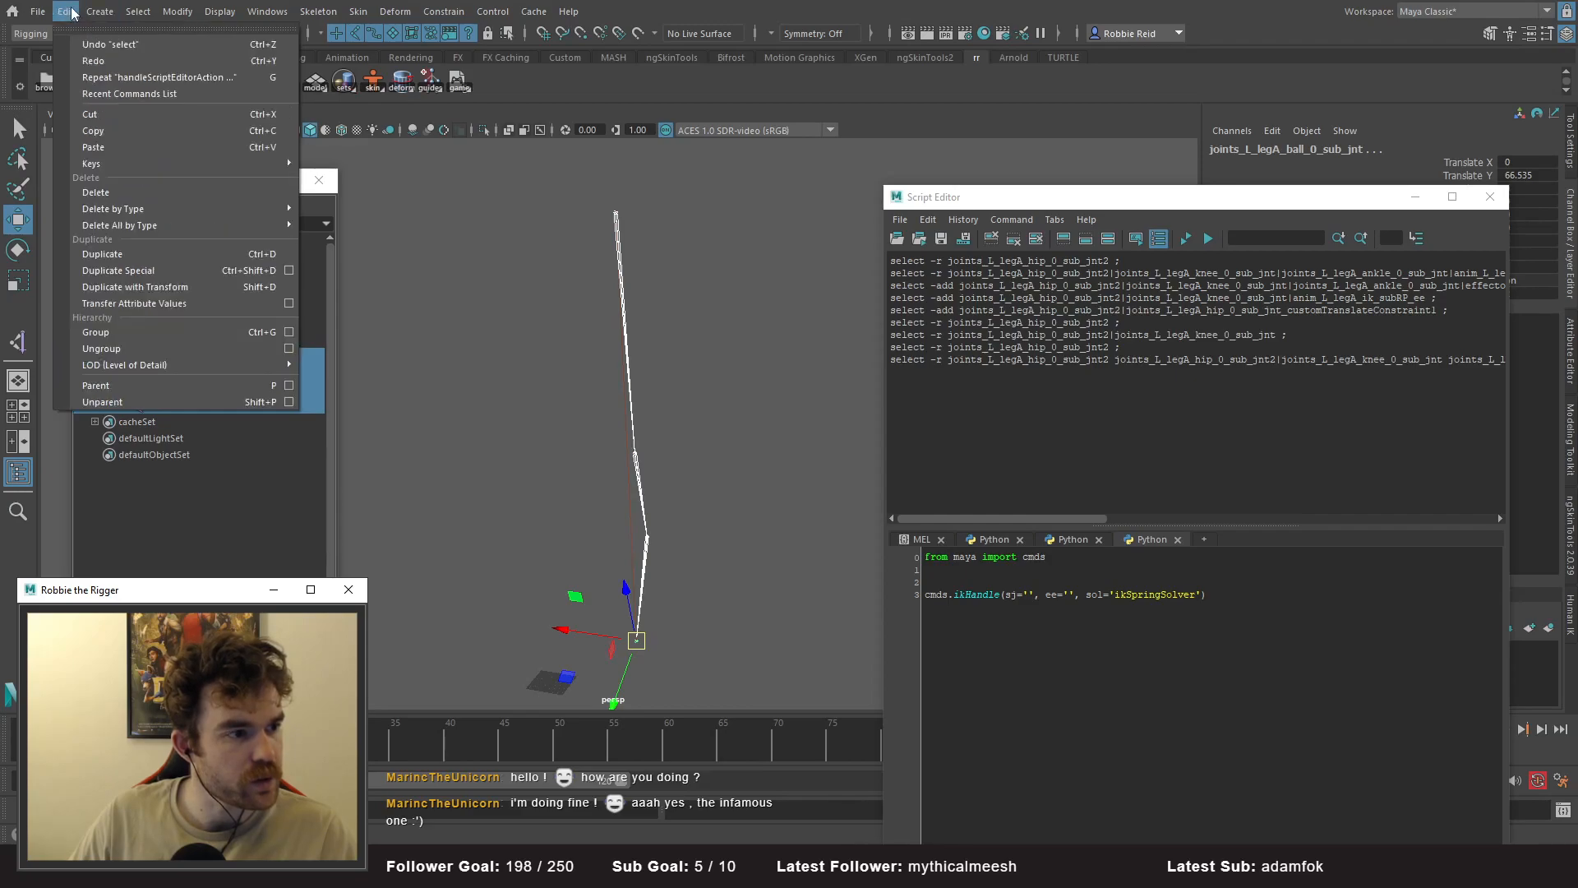
pyautogui.moveTo(177, 16)
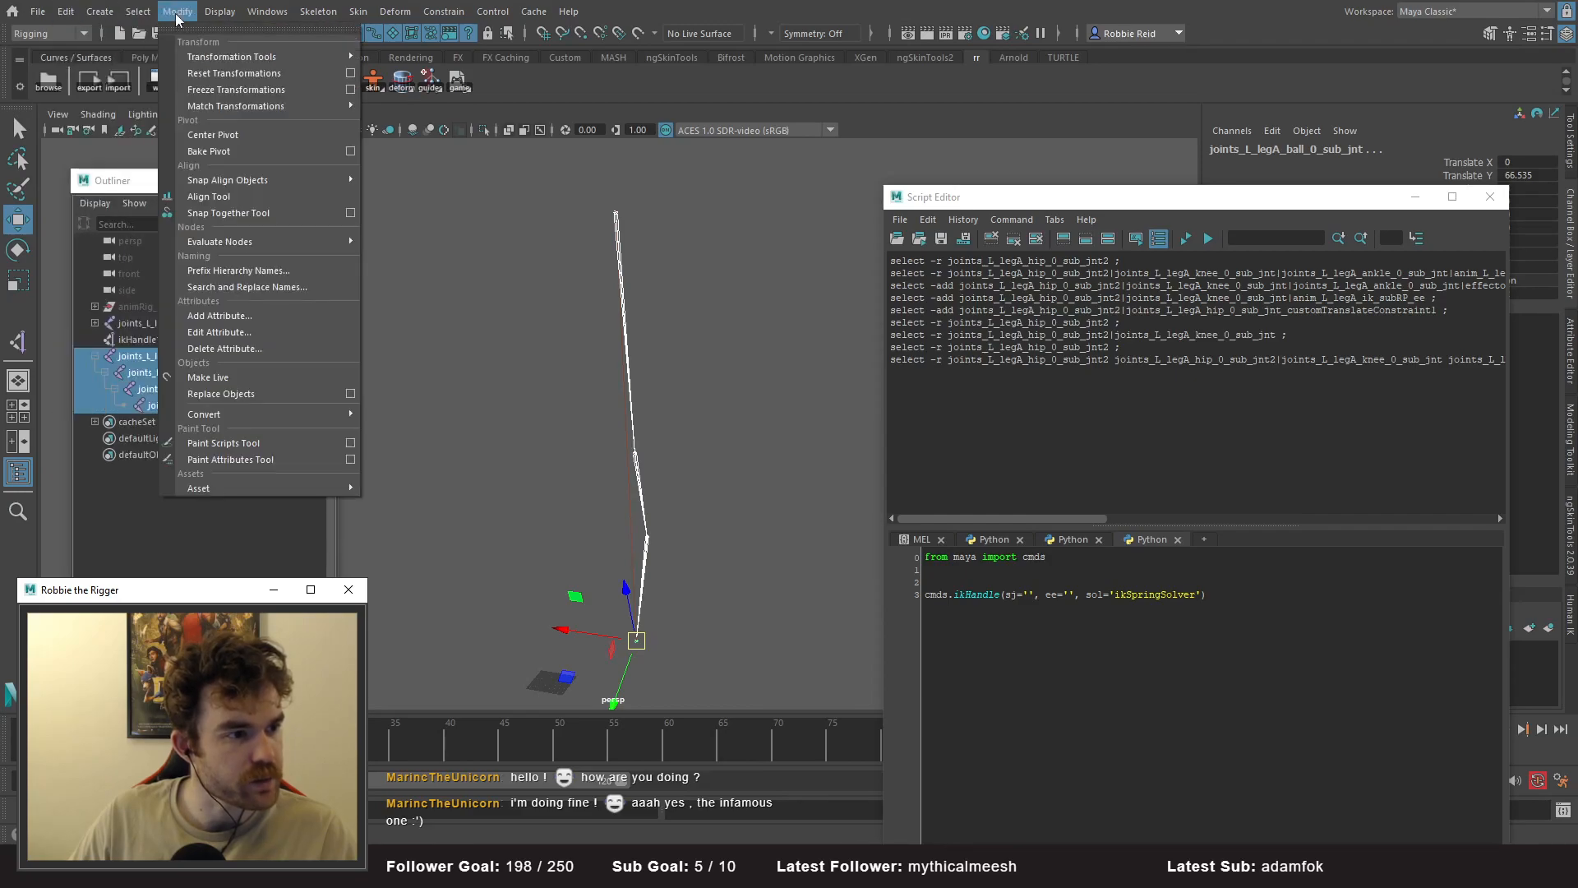
pyautogui.click(219, 271)
pyautogui.press('BackSpace')
pyautogui.write('test_')
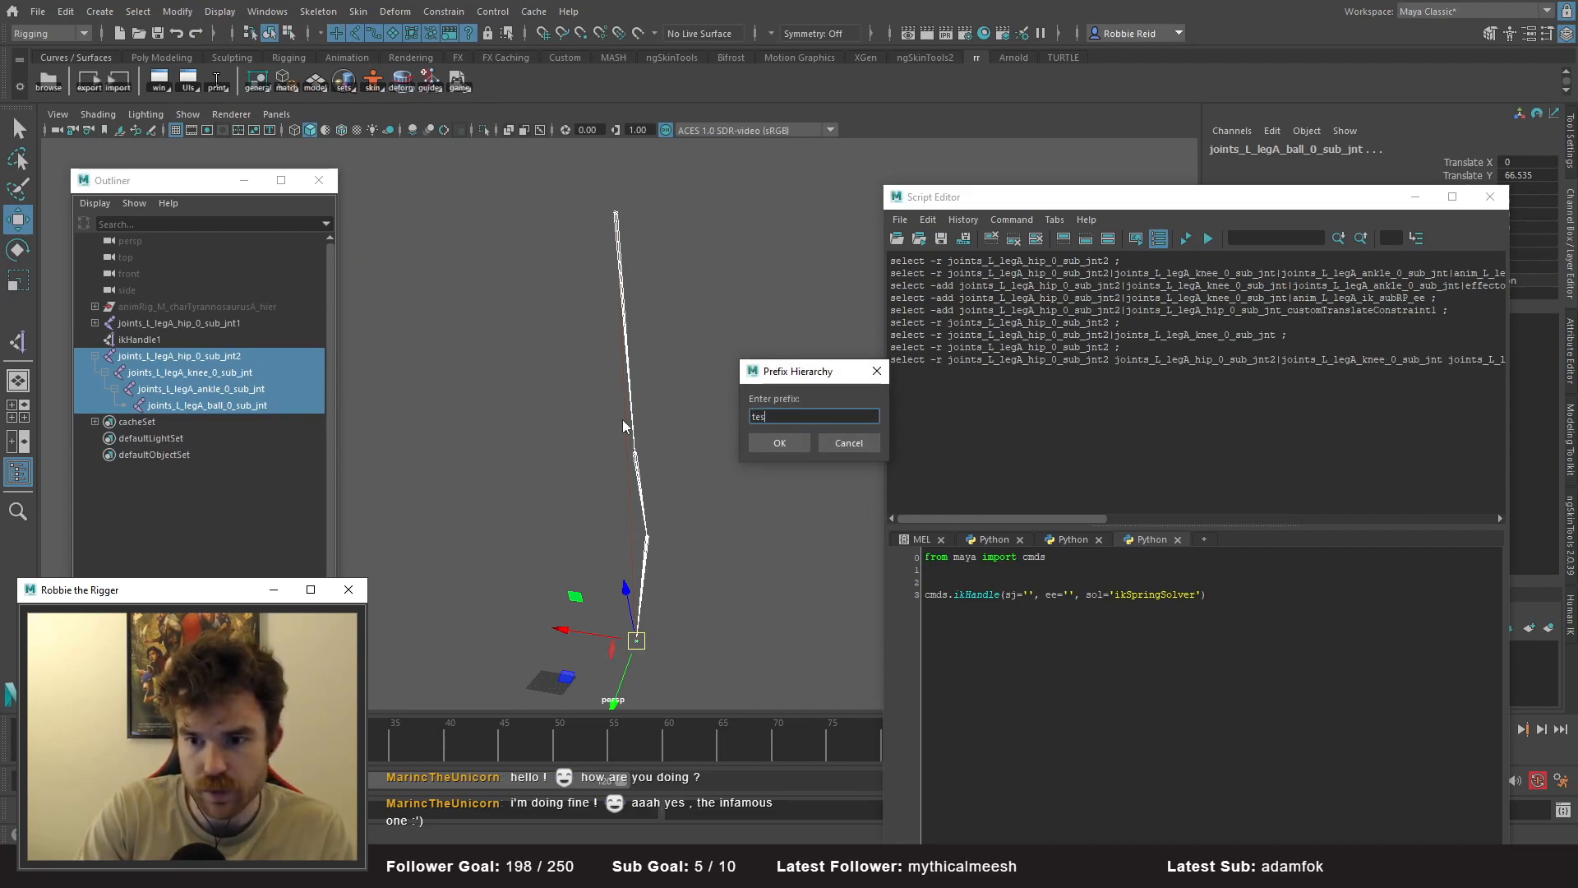
pyautogui.click(790, 452)
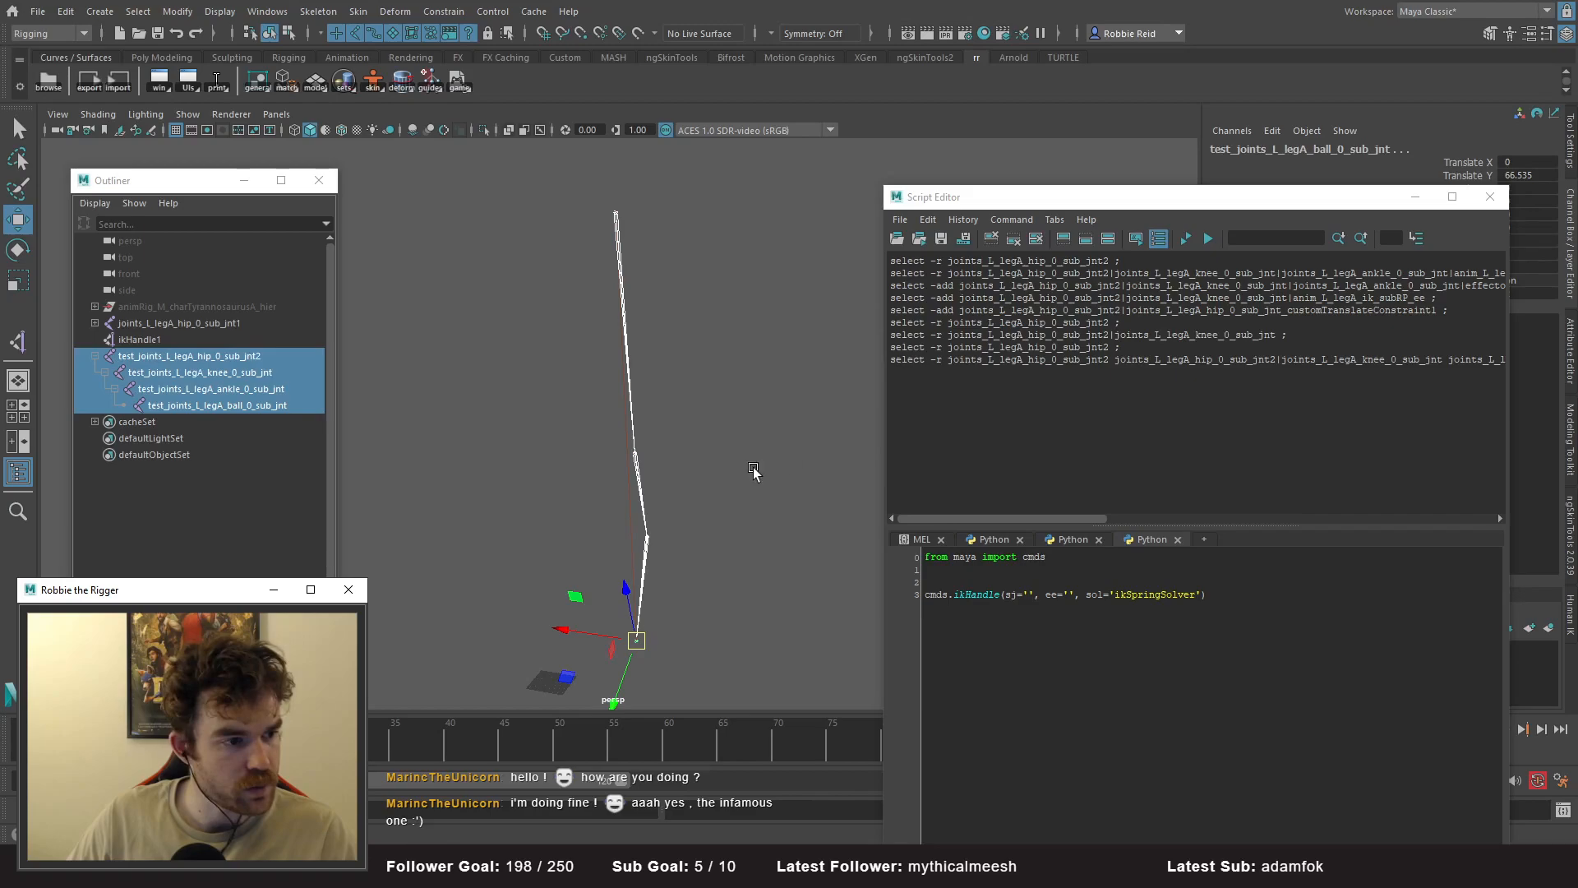
# - Rename the test chain's hip joint to test_joints_L_legA_hip_0_sub_jnt
pyautogui.doubleClick(285, 366)
pyautogui.doubleClick(275, 361)
pyautogui.press('BackSpace')
pyautogui.press('Return')
# - Fill in the ikHandle call with test_joints_L_legA_hip_0_sub_jnt as sj and test_joints_L_legA_ball_0_sub_jnt as ee
pyautogui.doubleClick(173, 359)
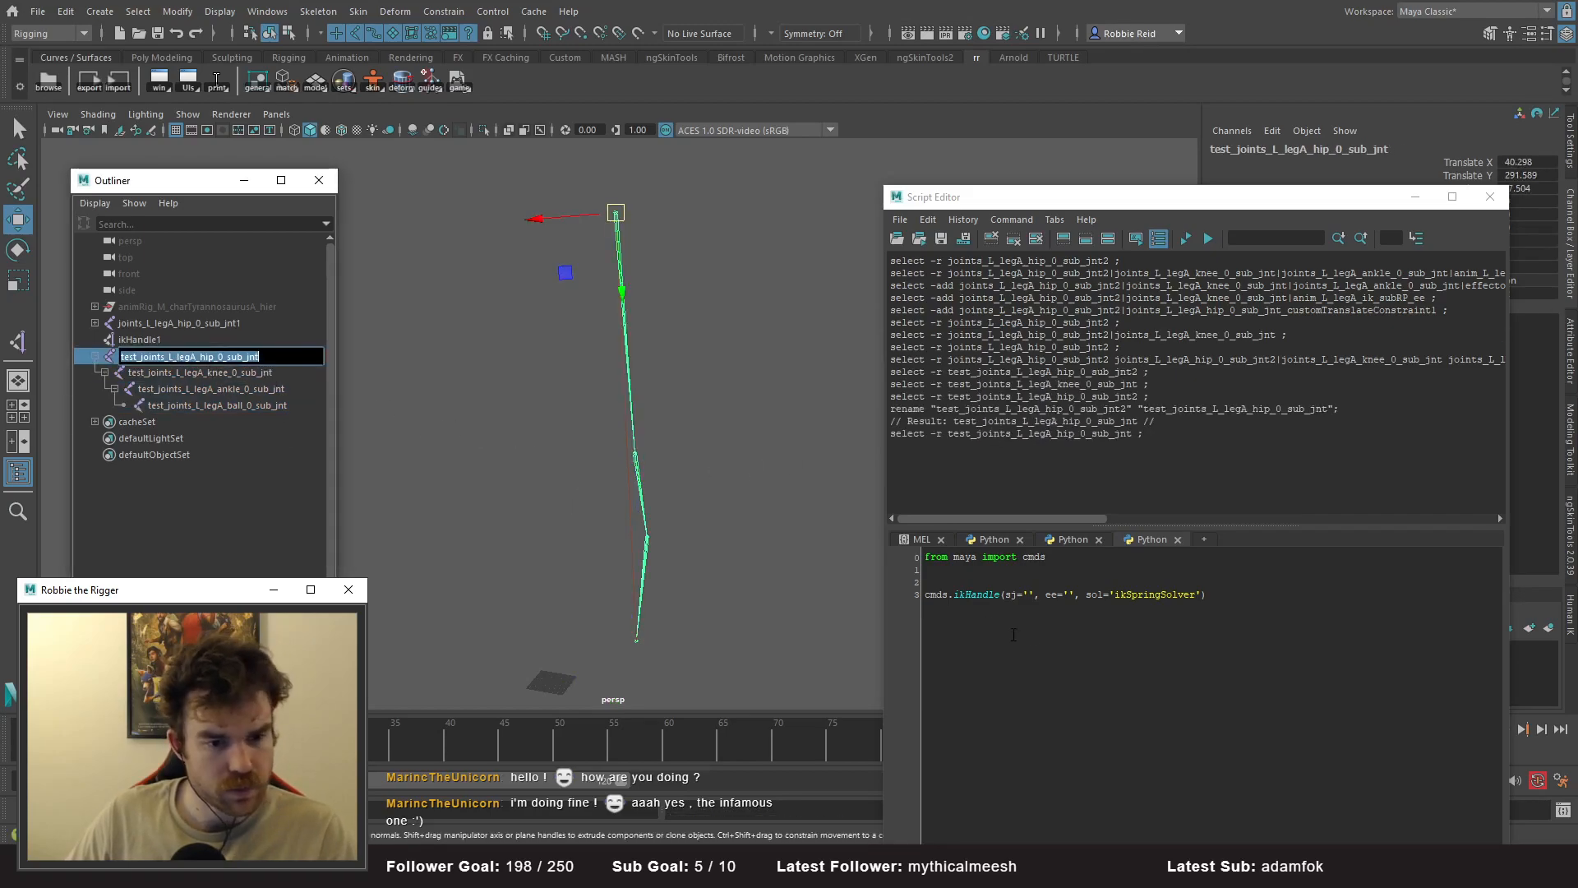
pyautogui.hotkey('ctrl', 'c')
pyautogui.click(1037, 593)
pyautogui.hotkey('ctrl', 'v')
pyautogui.doubleClick(215, 406)
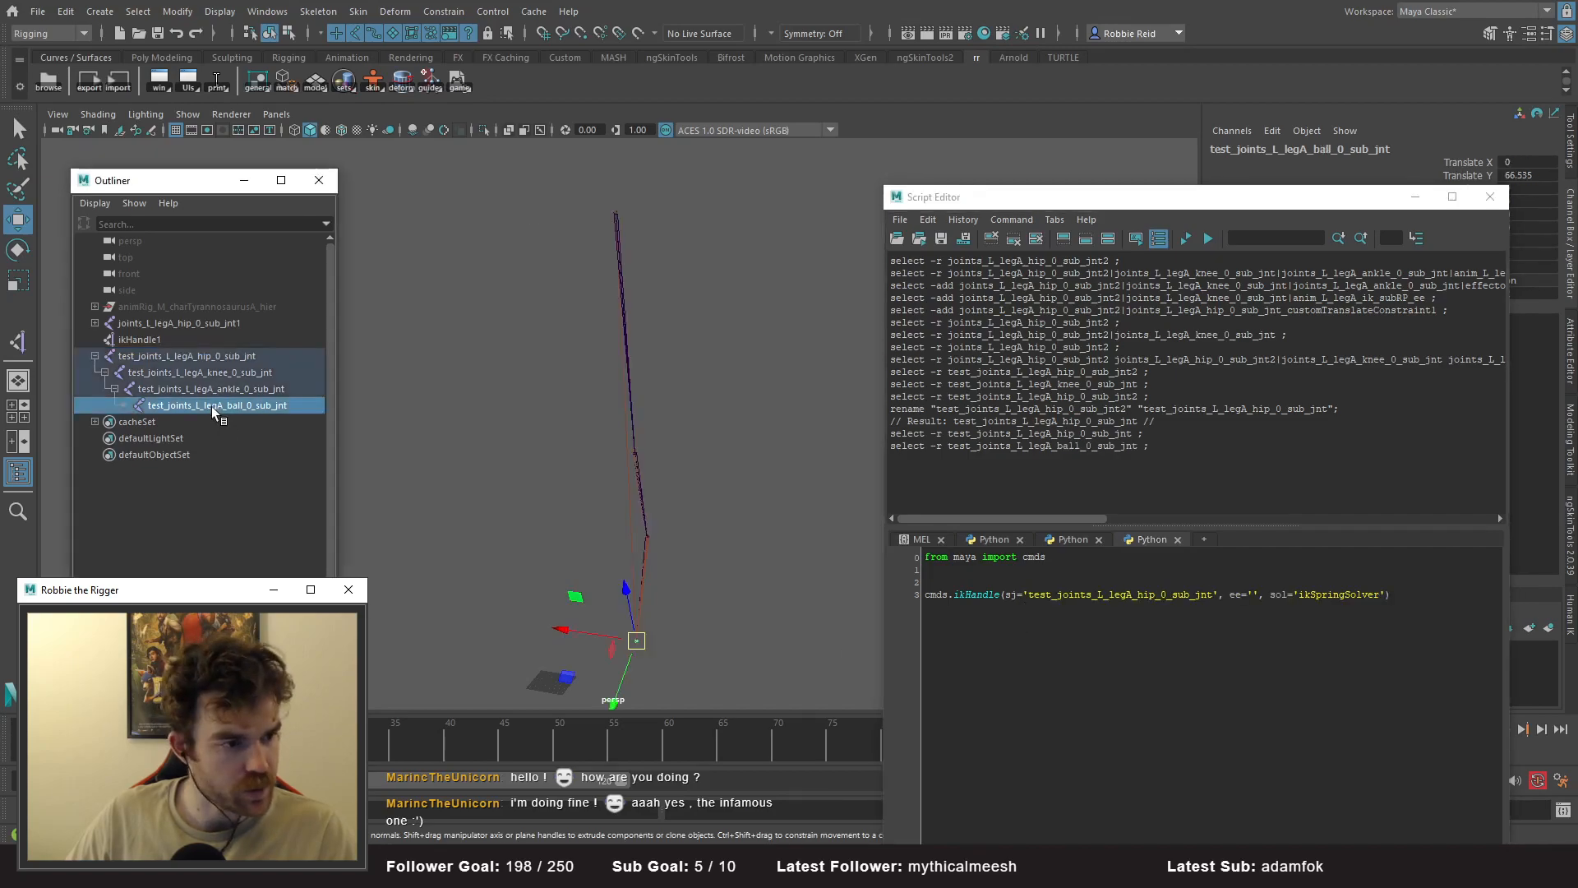
pyautogui.hotkey('ctrl', 'c')
pyautogui.click(1250, 594)
pyautogui.hotkey('ctrl', 'v')
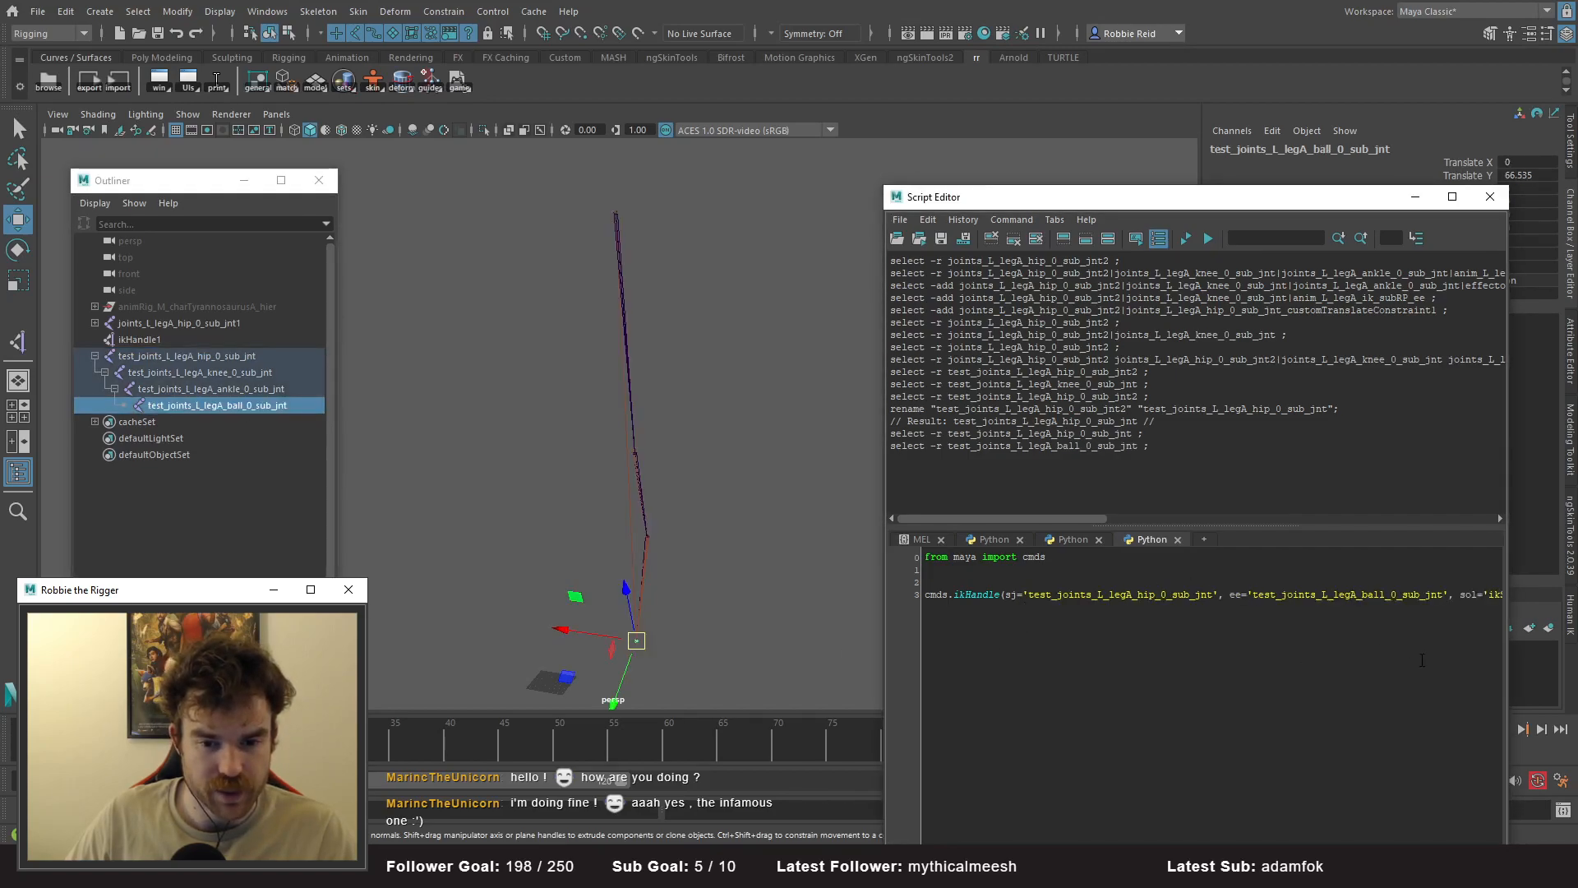
# - Run the whole script to build the spring IK handle on the test chain and inspect how the leg bends
pyautogui.hotkey('ctrl', 'a')
pyautogui.hotkey('ctrl', 'Return')
pyautogui.keyDown('alt'); pyautogui.moveTo(621, 409); pyautogui.dragTo(729, 469); pyautogui.keyUp('alt')
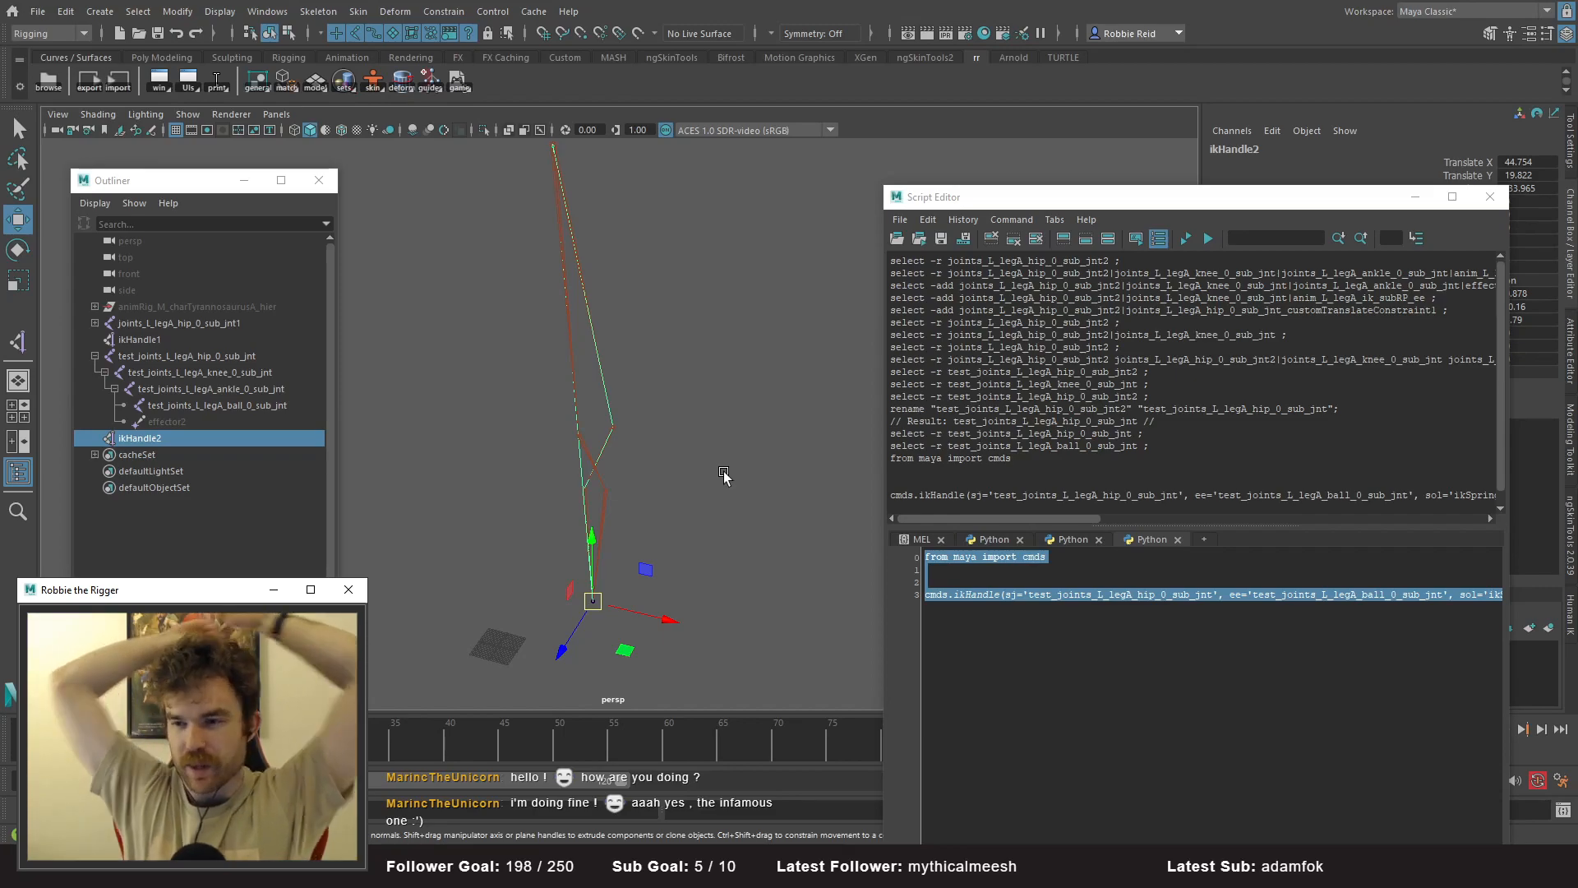
pyautogui.moveTo(1022, 190); pyautogui.dragTo(1011, 514)
pyautogui.keyDown('alt'); pyautogui.moveTo(802, 423); pyautogui.dragTo(755, 455); pyautogui.keyUp('alt')
# - Compare the attributes and chain poses of ikHandle2 and ikHandle1 by alternating the selection between them
pyautogui.click(140, 438)
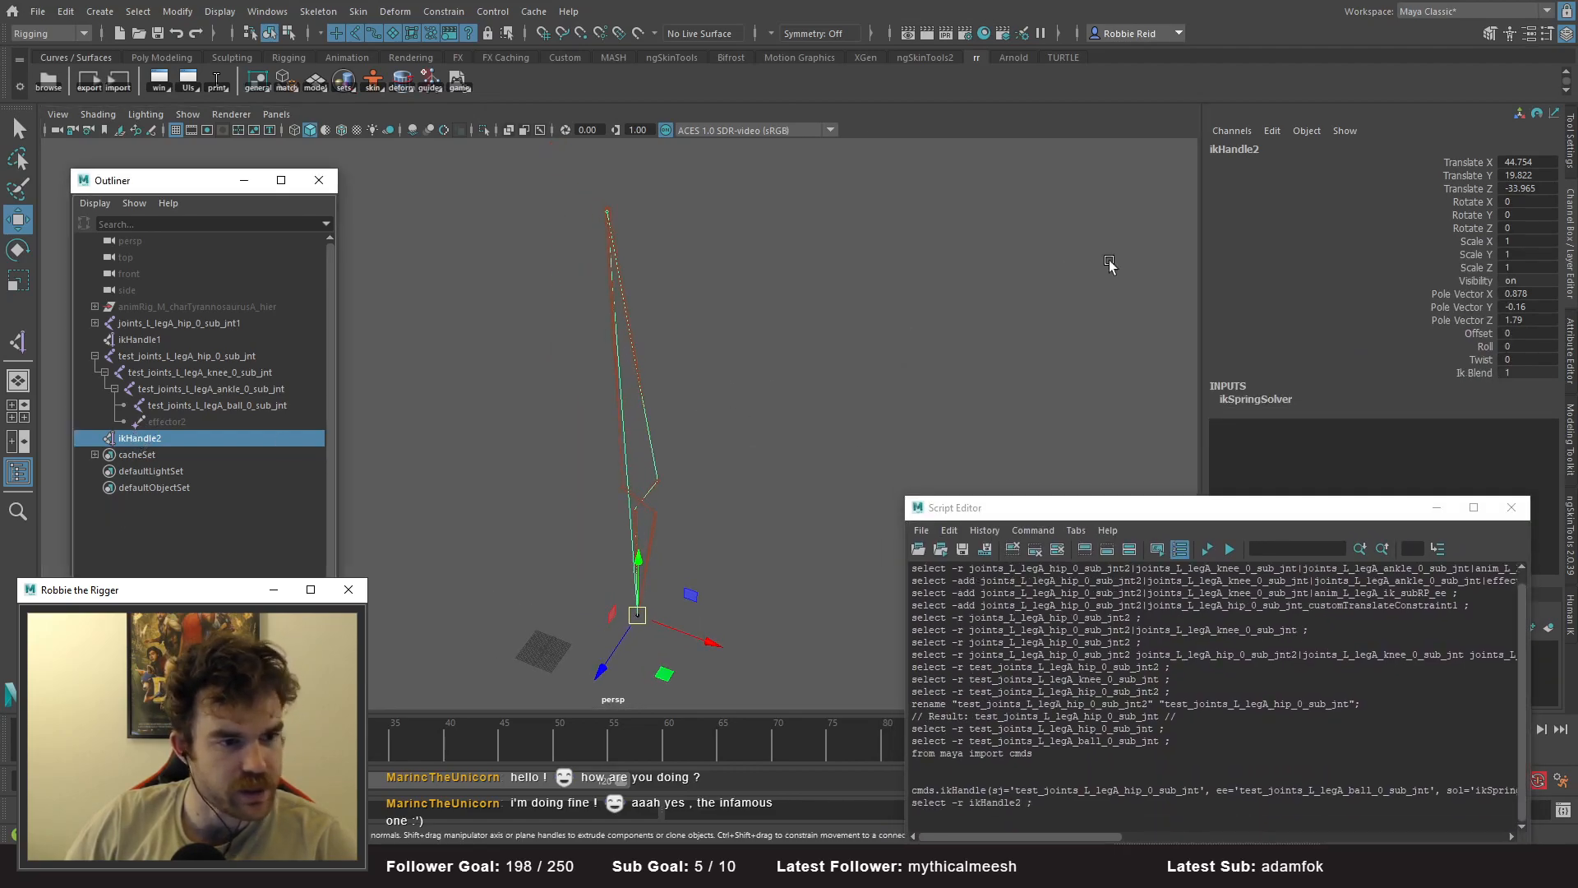
pyautogui.click(1571, 366)
pyautogui.moveTo(650, 370)
pyautogui.keyDown('alt'); pyautogui.mouseDown()
pyautogui.moveTo(779, 461)
pyautogui.moveTo(729, 452)
pyautogui.moveTo(650, 396)
pyautogui.mouseUp(); pyautogui.keyUp('alt')
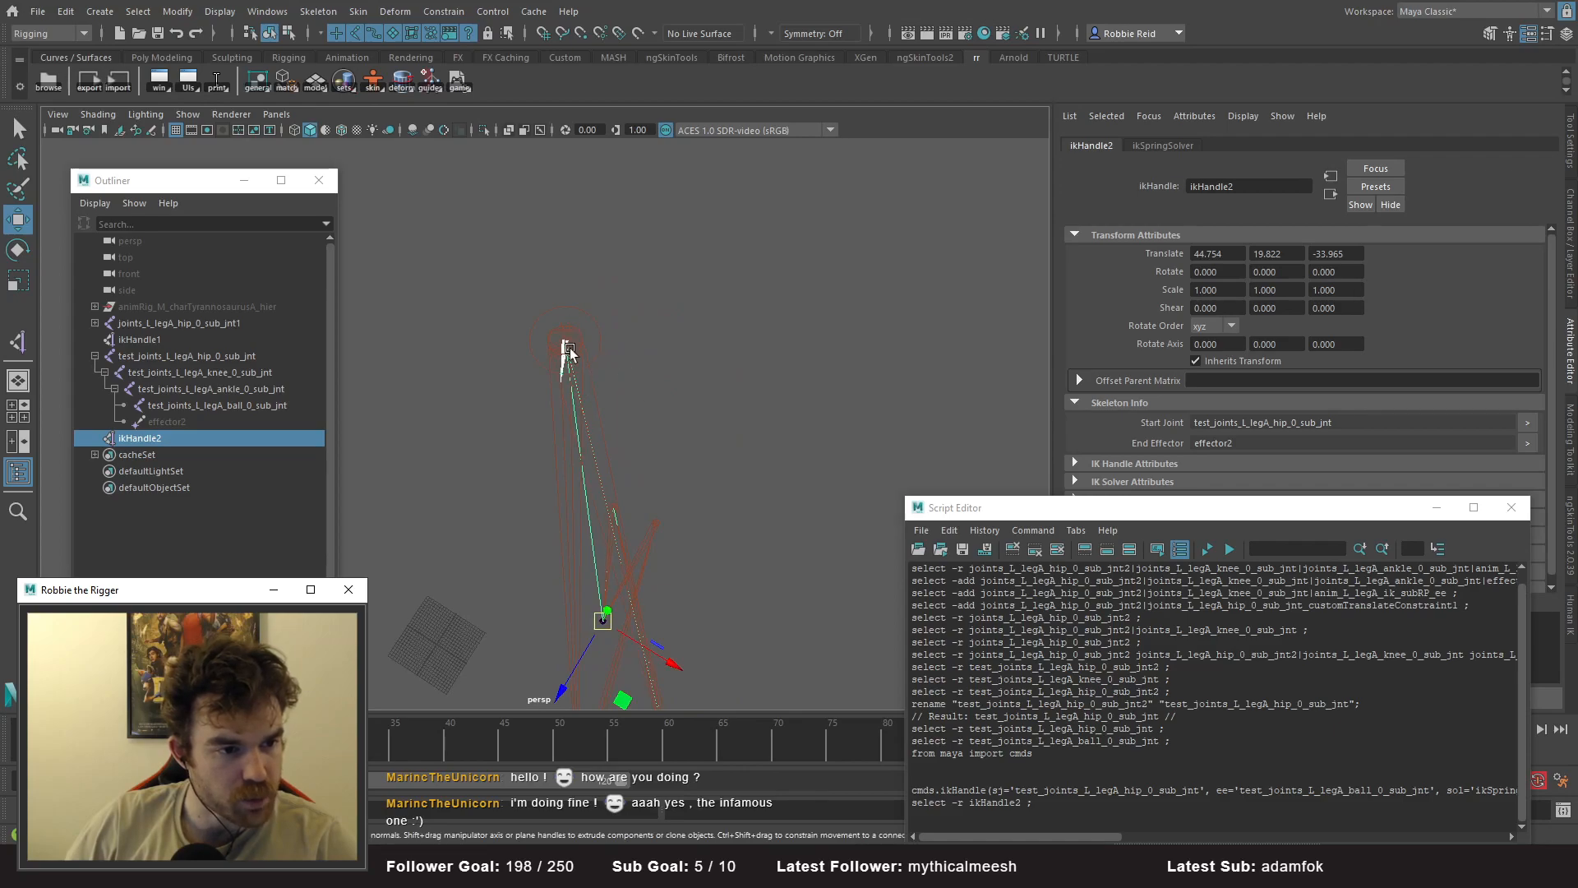
pyautogui.keyDown('alt'); pyautogui.moveTo(589, 442); pyautogui.dragTo(639, 424); pyautogui.keyUp('alt')
pyautogui.click(151, 340)
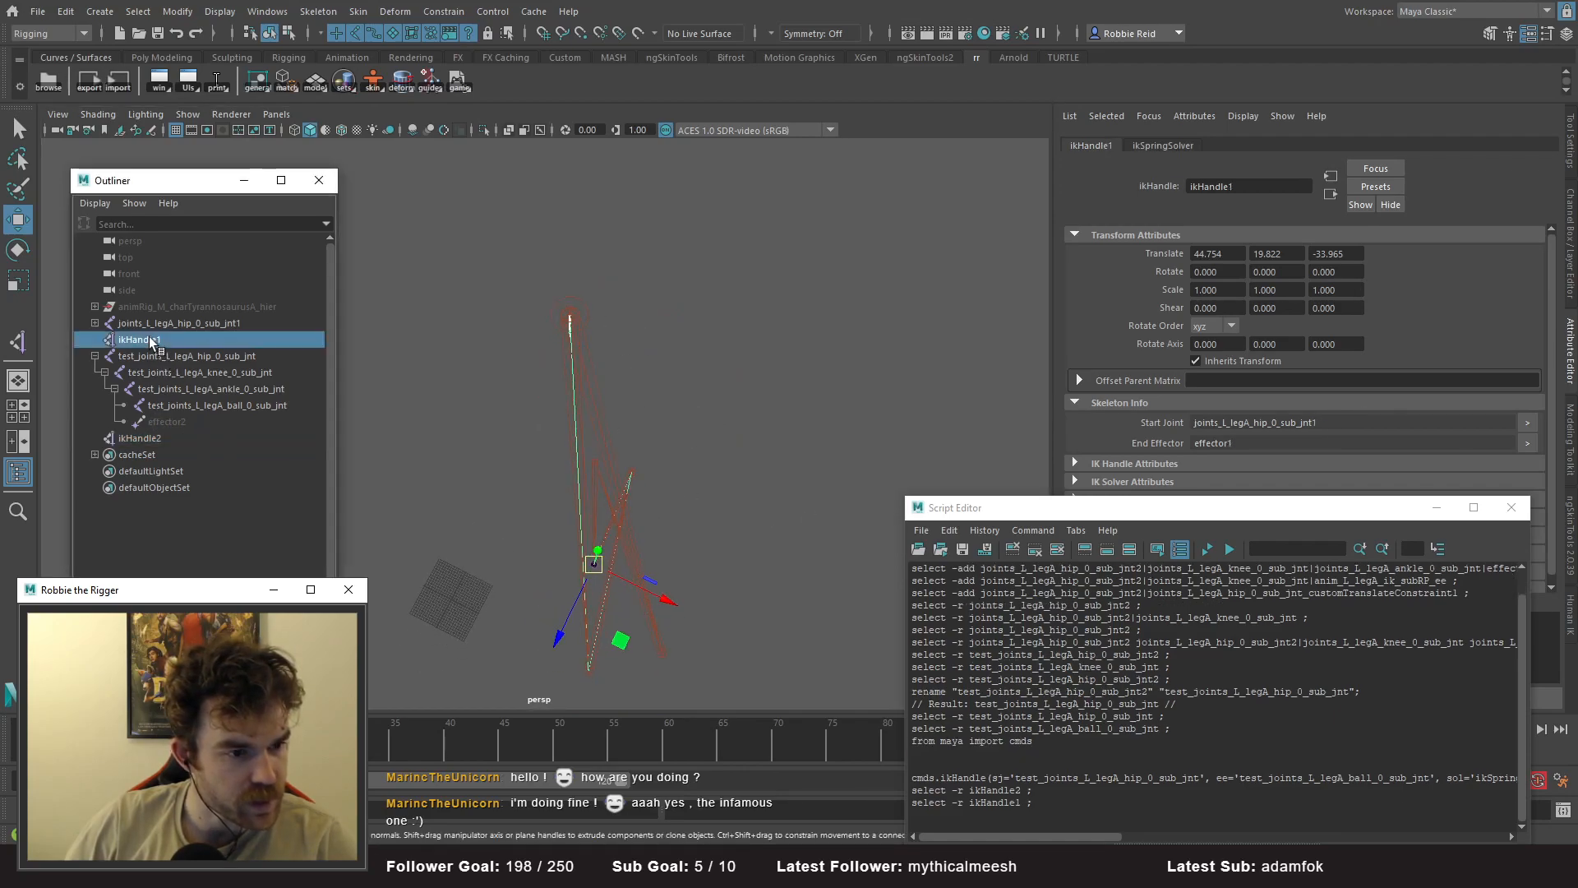
pyautogui.hotkey('ctrl', 'z')
pyautogui.click(150, 341)
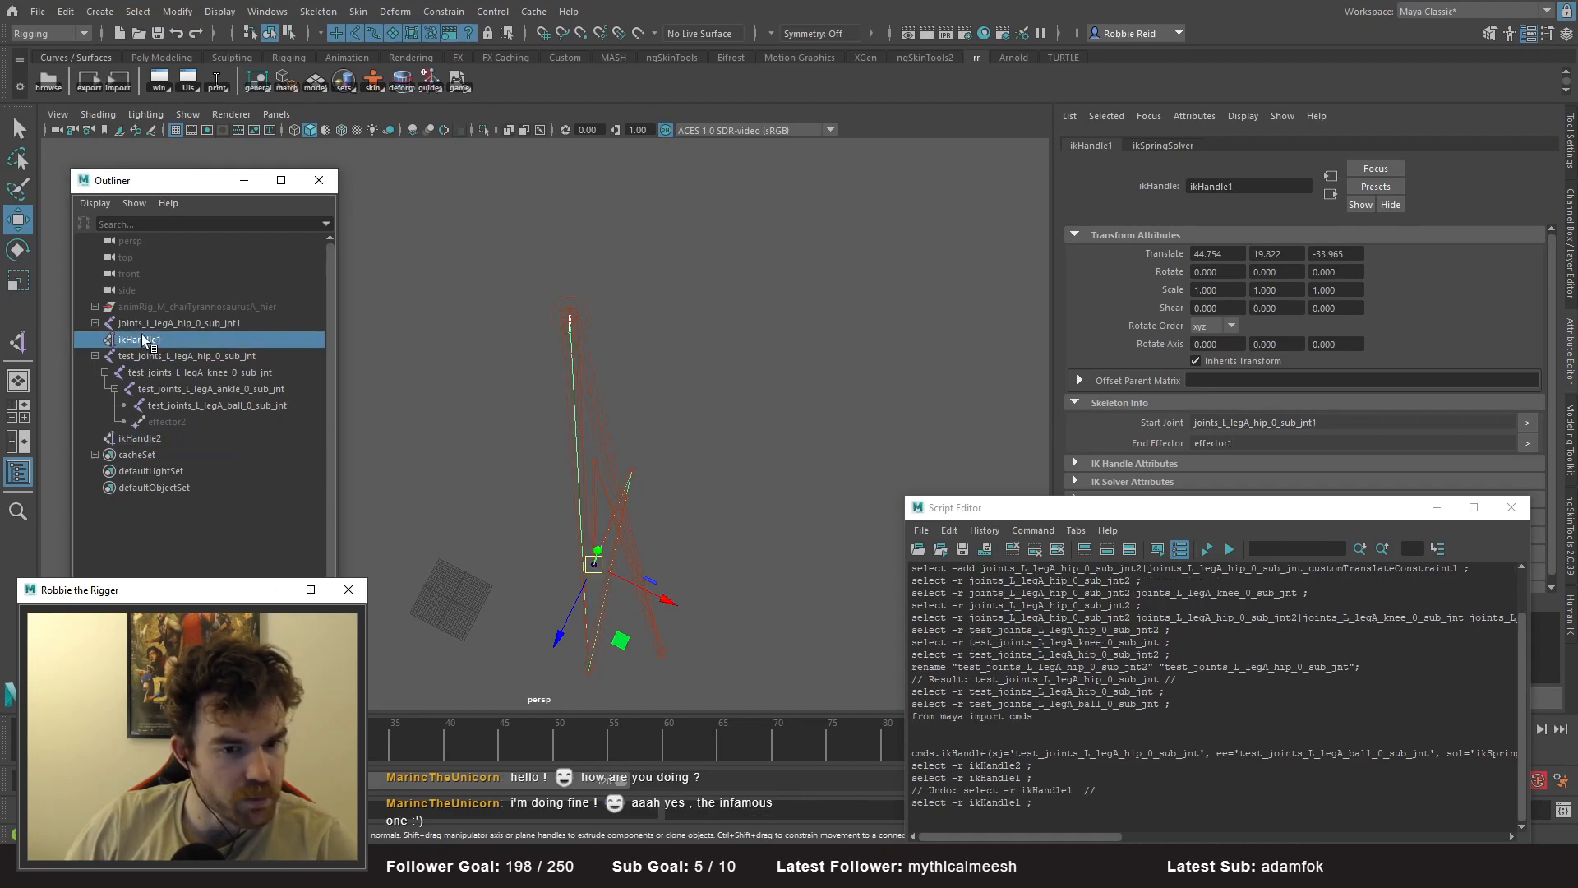
pyautogui.hotkey('ctrl', 'z')
pyautogui.click(140, 340)
pyautogui.hotkey('ctrl', 'z')
pyautogui.click(134, 340)
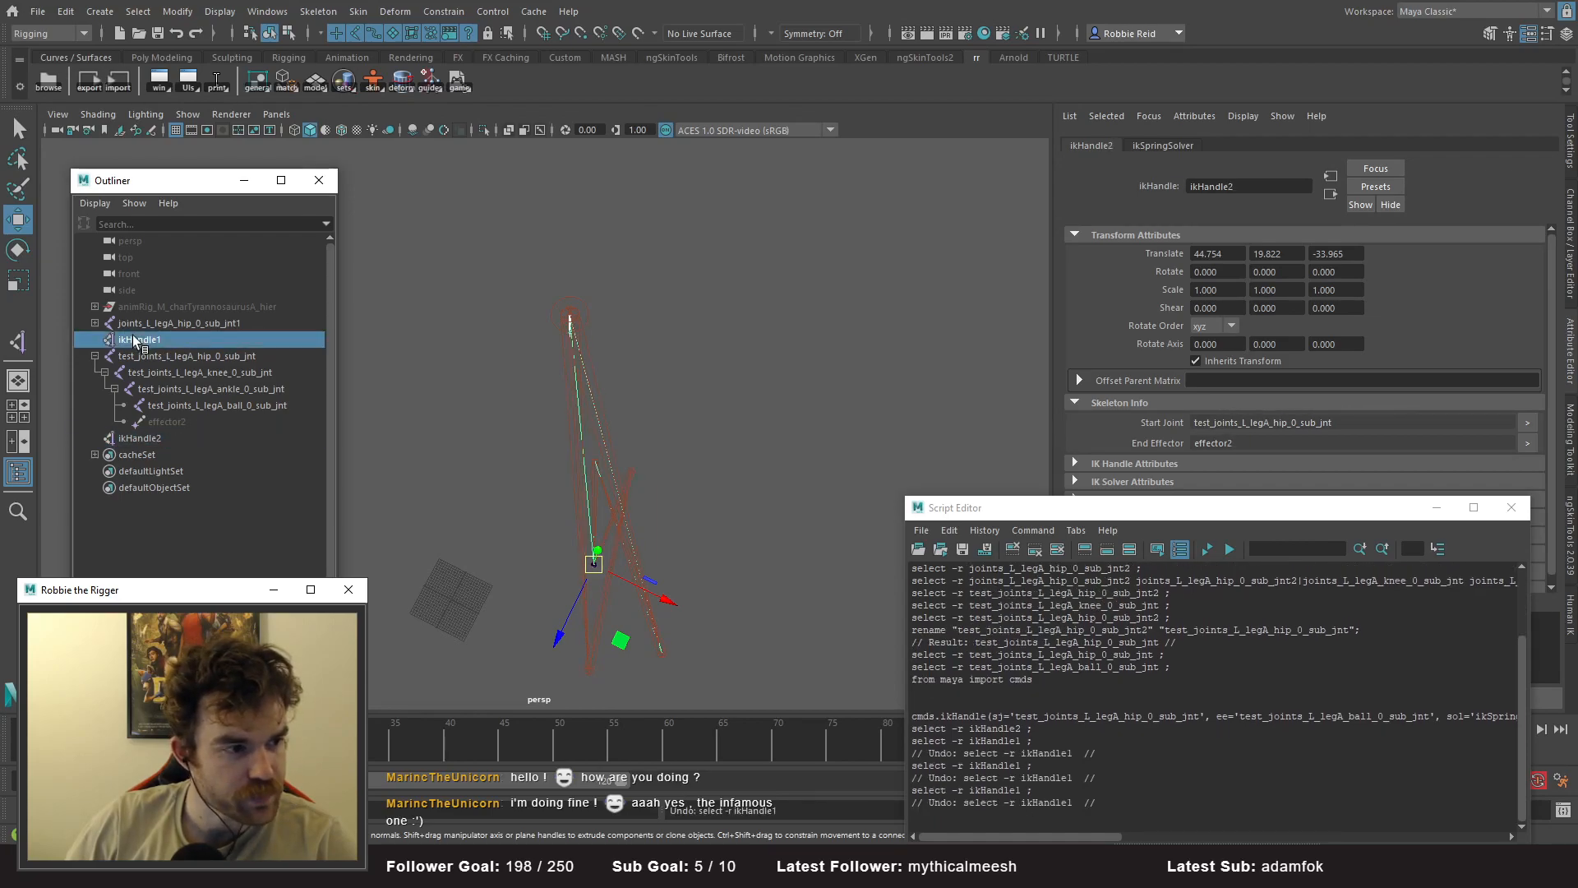
# - Expand the joints_L_legA_hip_0_sub_jnt1 chain and try range-selecting its leftover nodes, ending with only ikHandle1 selected
pyautogui.click(95, 323)
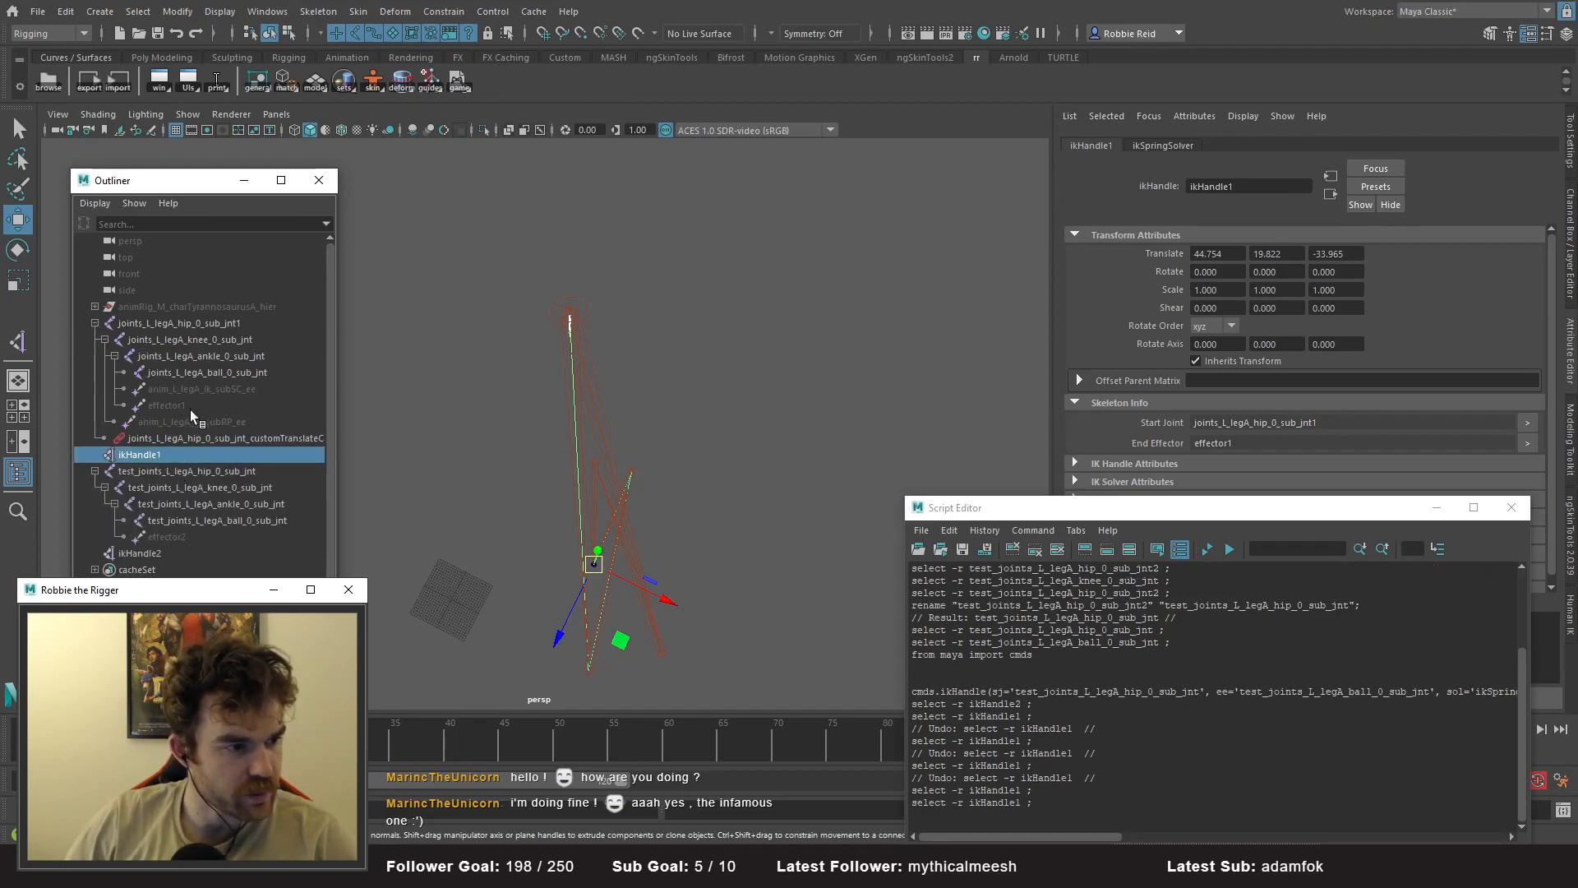
pyautogui.keyDown('shift'); pyautogui.click(191, 385); pyautogui.keyUp('shift')
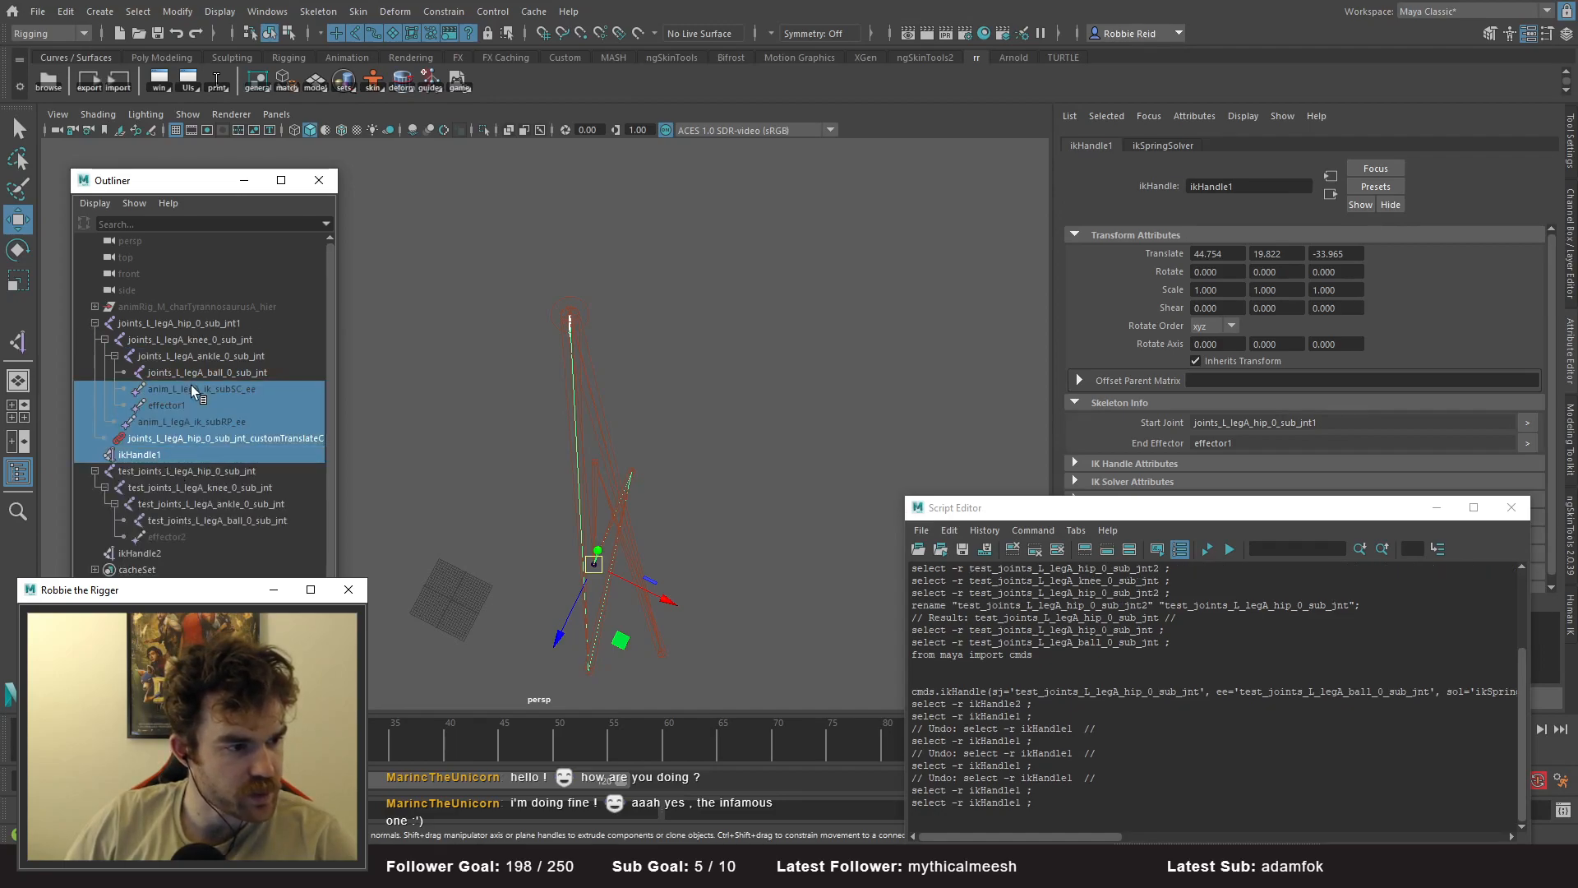
pyautogui.keyDown('shift'); pyautogui.click(160, 549); pyautogui.keyUp('shift')
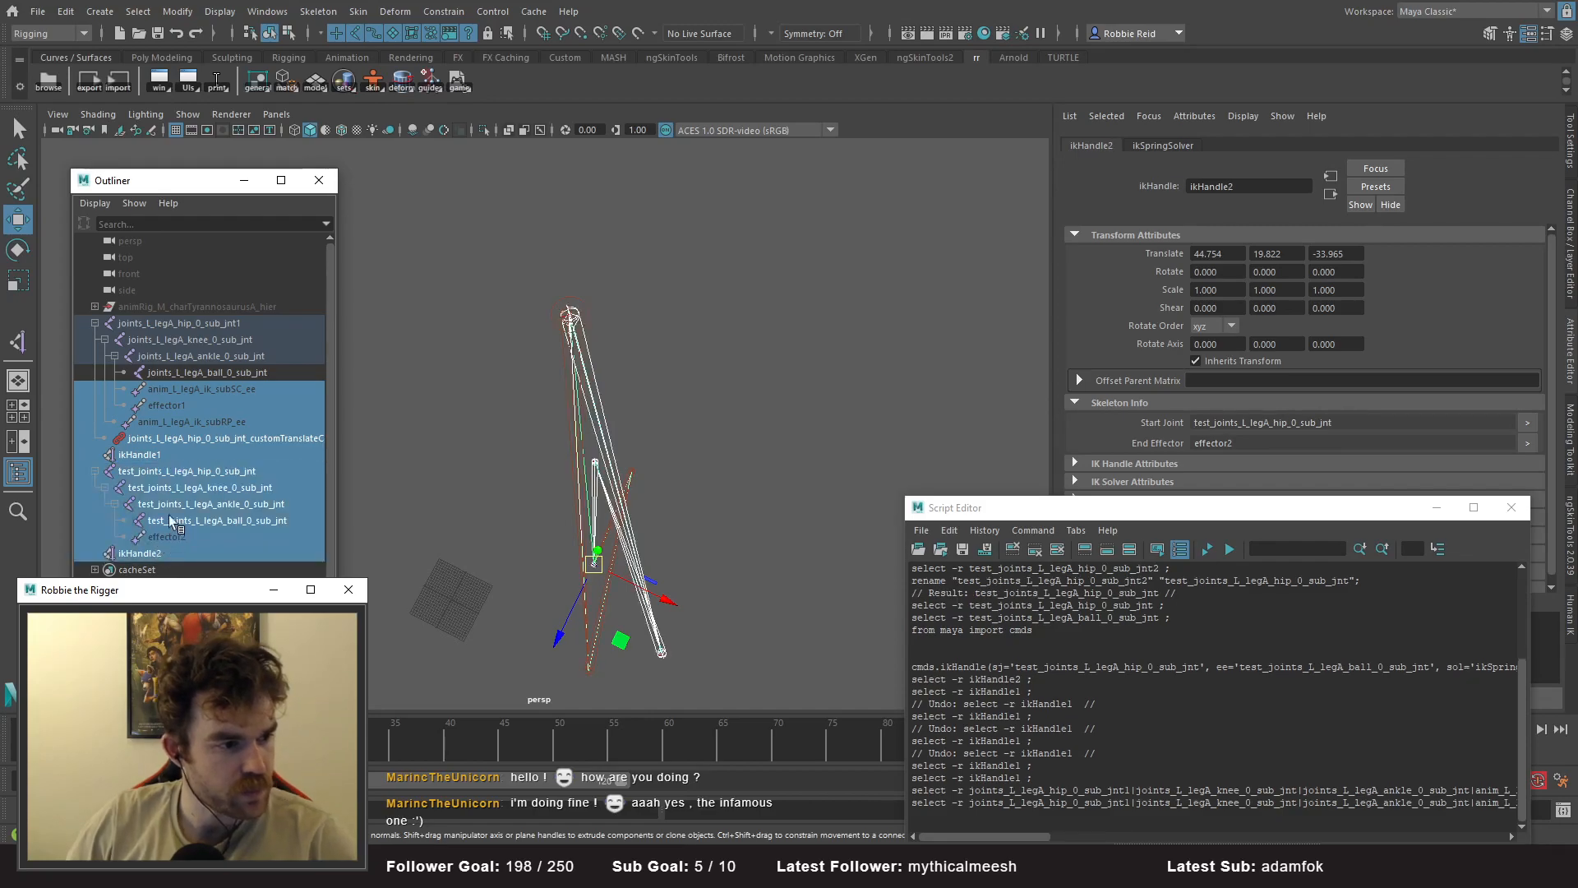
pyautogui.click(161, 456)
# - Undo the recent selections and the scripted creation of the test chain's spring IK handle
pyautogui.hotkey('ctrl', 'z')
pyautogui.hotkey('ctrl', 'z')
pyautogui.hotkey('ctrl', 'z')
pyautogui.hotkey('ctrl', 'z')
pyautogui.hotkey('ctrl', 'z')
pyautogui.hotkey('ctrl', 'z')
pyautogui.hotkey('ctrl', 'z')
pyautogui.hotkey('ctrl', 'z')
pyautogui.hotkey('ctrl', 'z')
pyautogui.hotkey('ctrl', 'z')
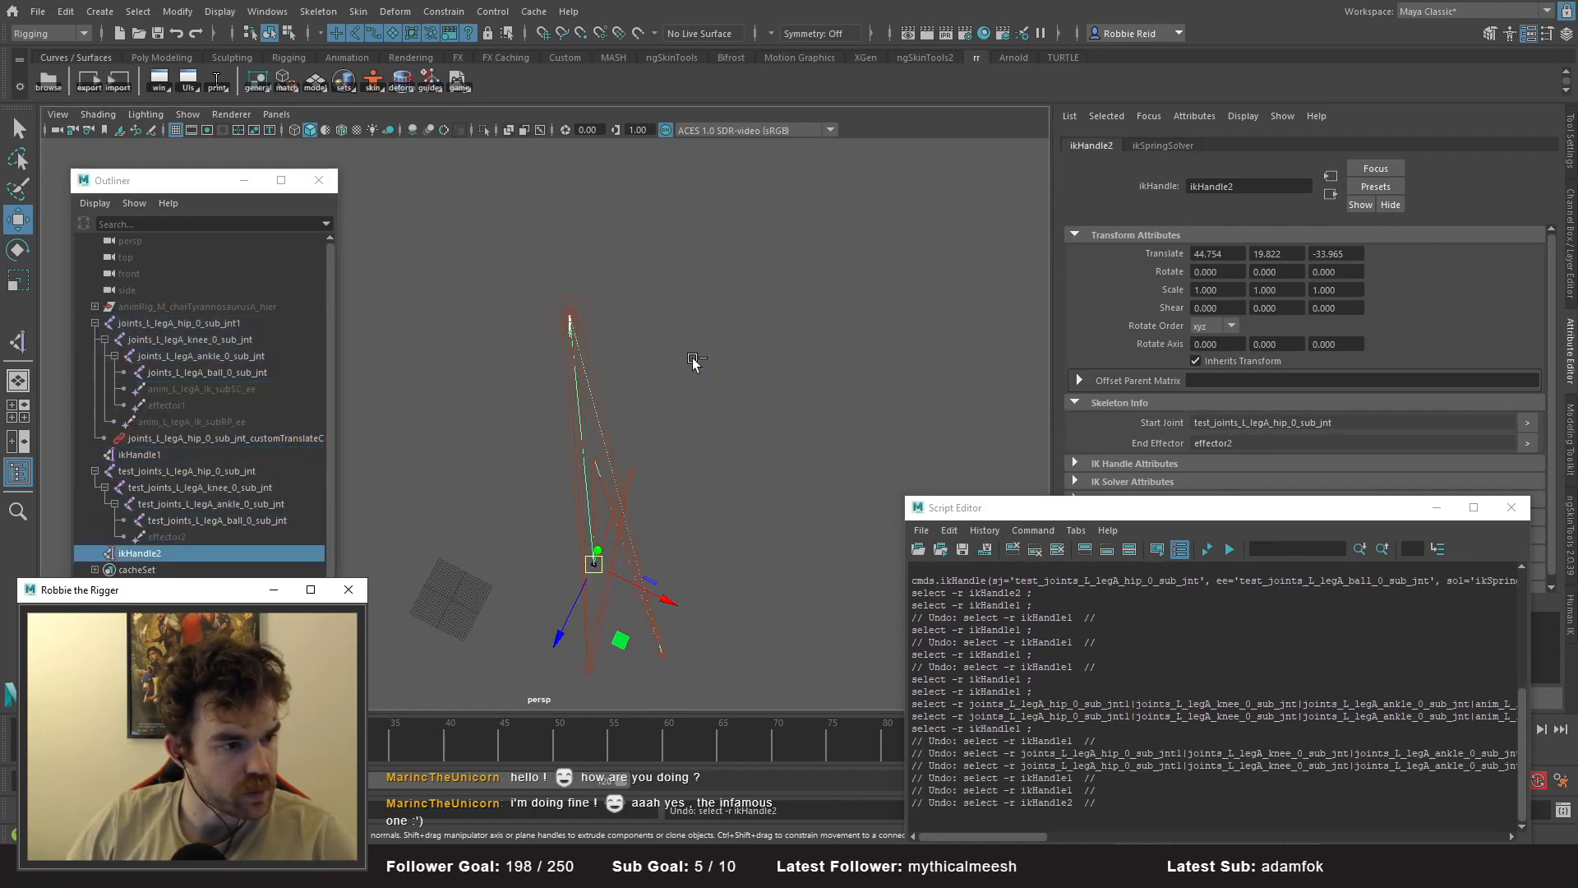
# - Delete ikHandle1 together with the leftover end effectors and custom translate constraint under the joints_L_legA_hip_0_sub_jnt1 chain
pyautogui.click(162, 469)
pyautogui.click(157, 456)
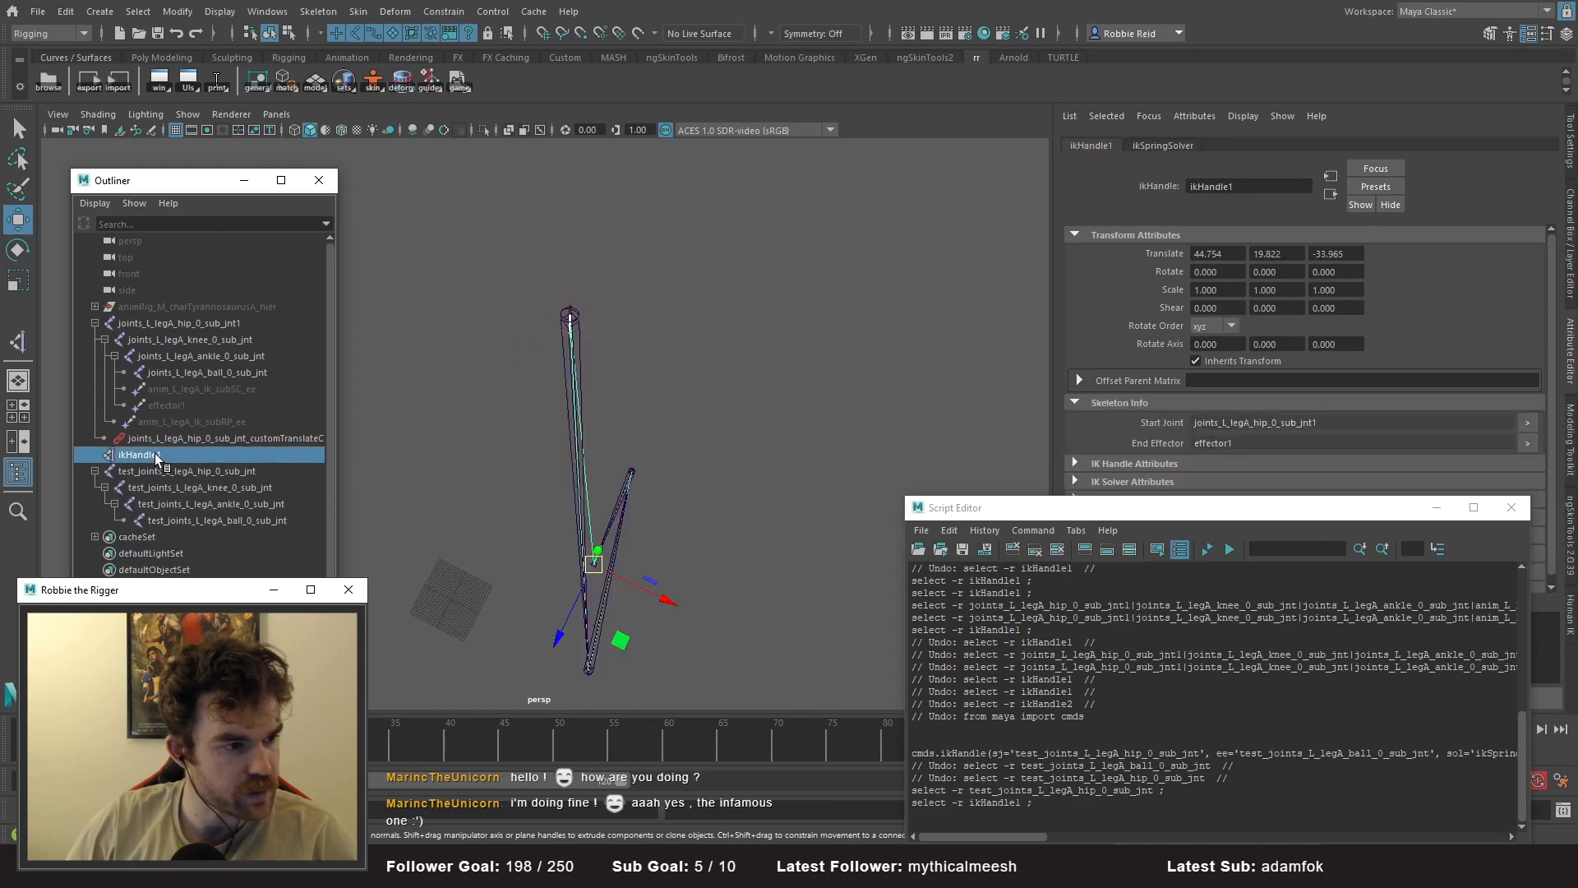
pyautogui.keyDown('shift'); pyautogui.click(194, 391); pyautogui.keyUp('shift')
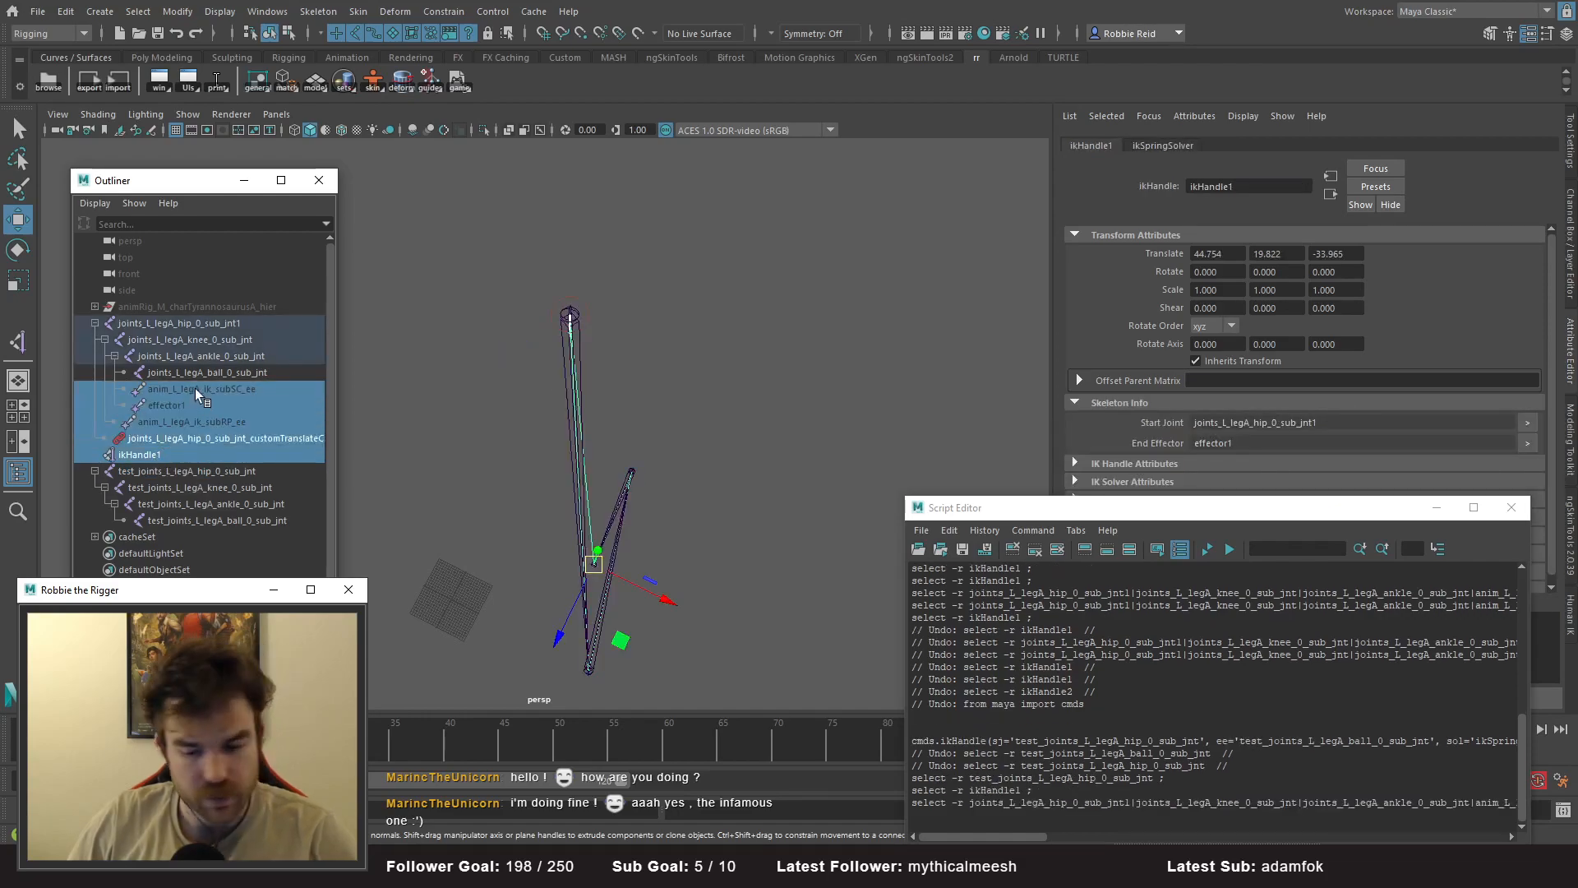
pyautogui.press('Delete')
pyautogui.keyDown('alt'); pyautogui.moveTo(608, 435); pyautogui.dragTo(427, 366); pyautogui.keyUp('alt')
# - Add the prefix "prefix_" to every joint in the joints_L_legA_hip_0_sub_jnt1 hierarchy
pyautogui.moveTo(164, 331); pyautogui.dragTo(166, 335)
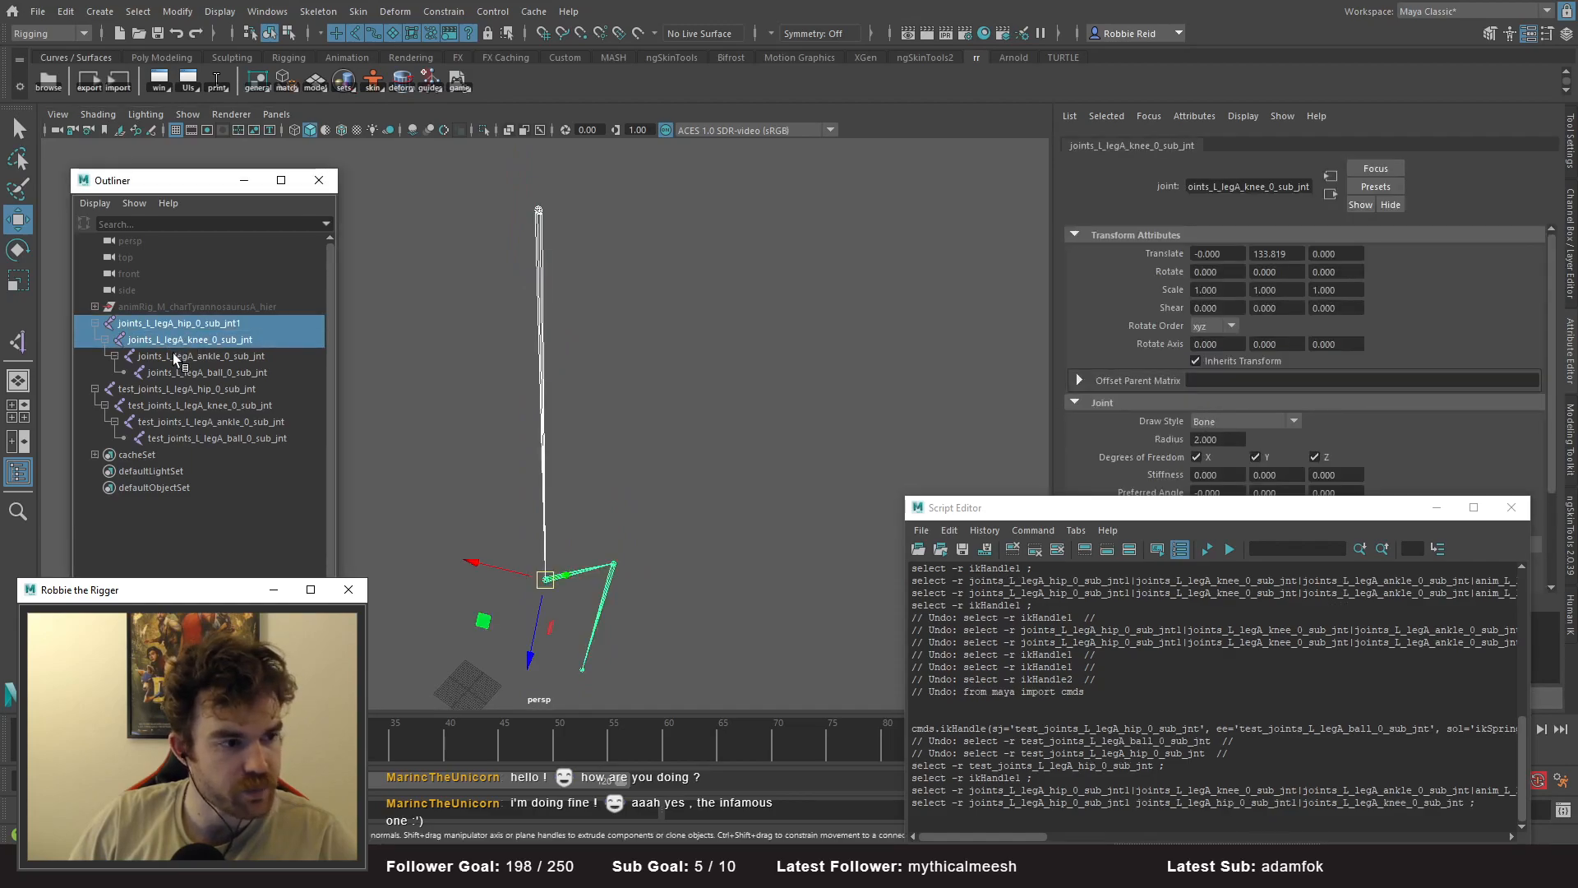
pyautogui.click(178, 337)
pyautogui.click(179, 328)
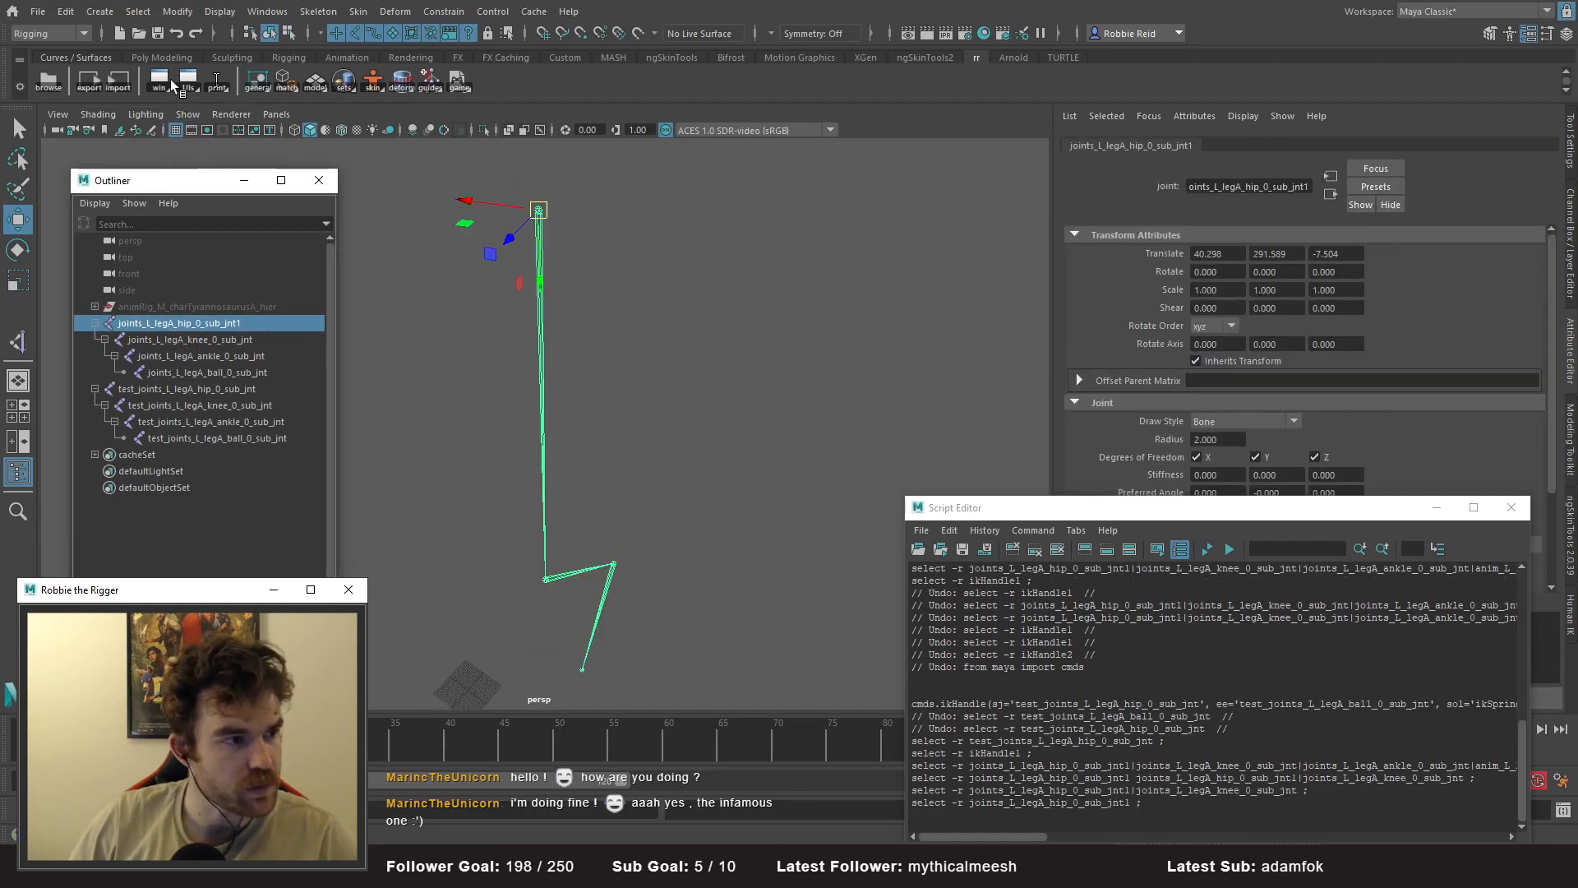
pyautogui.click(66, 11)
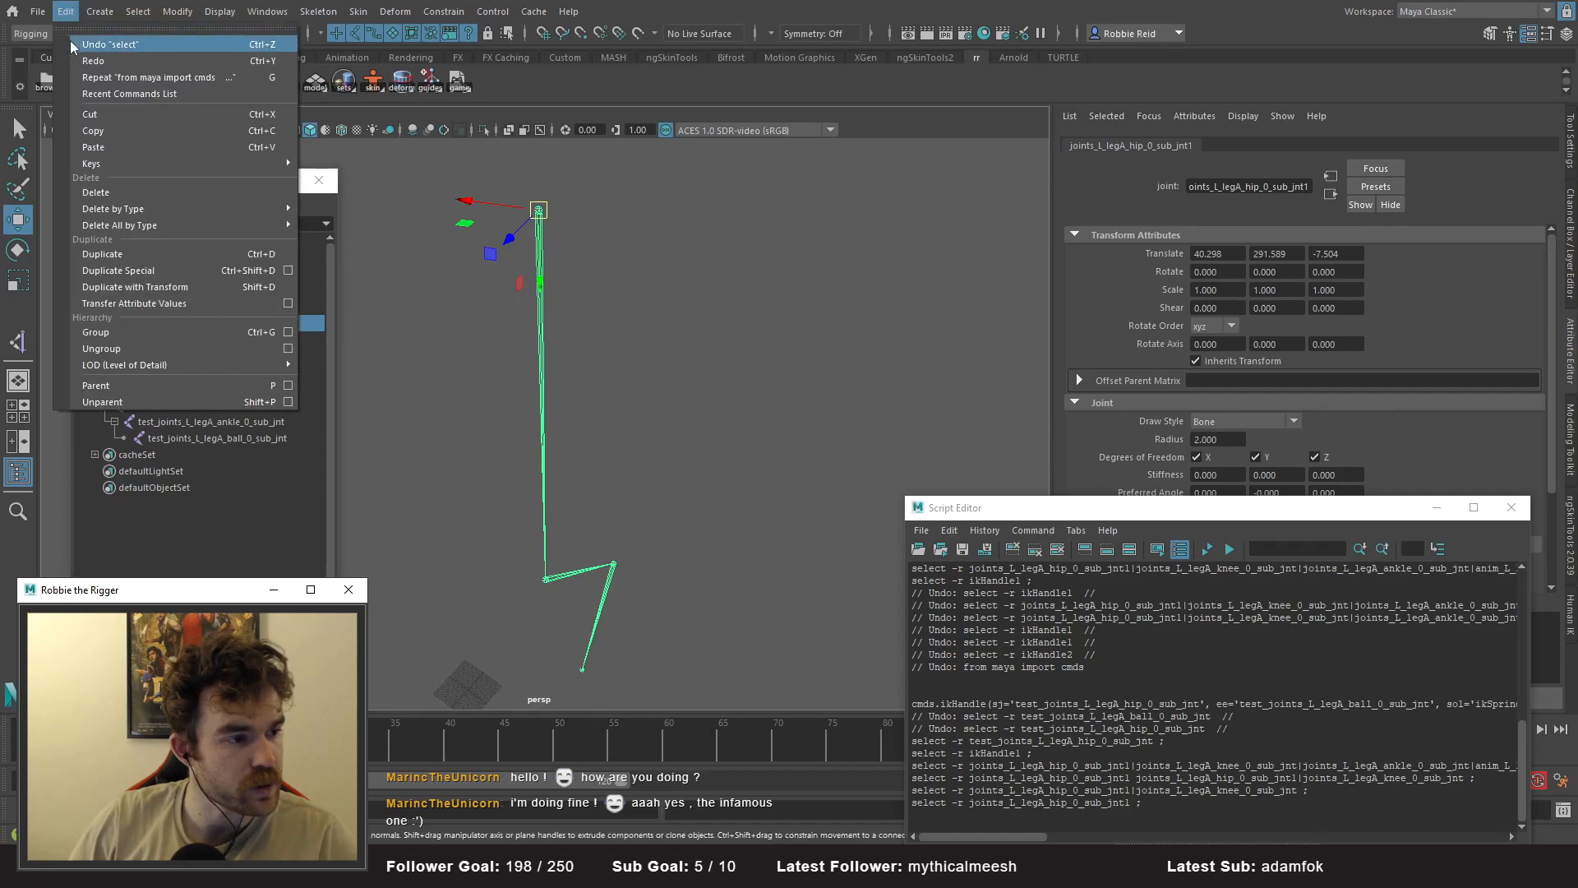
pyautogui.moveTo(116, 9)
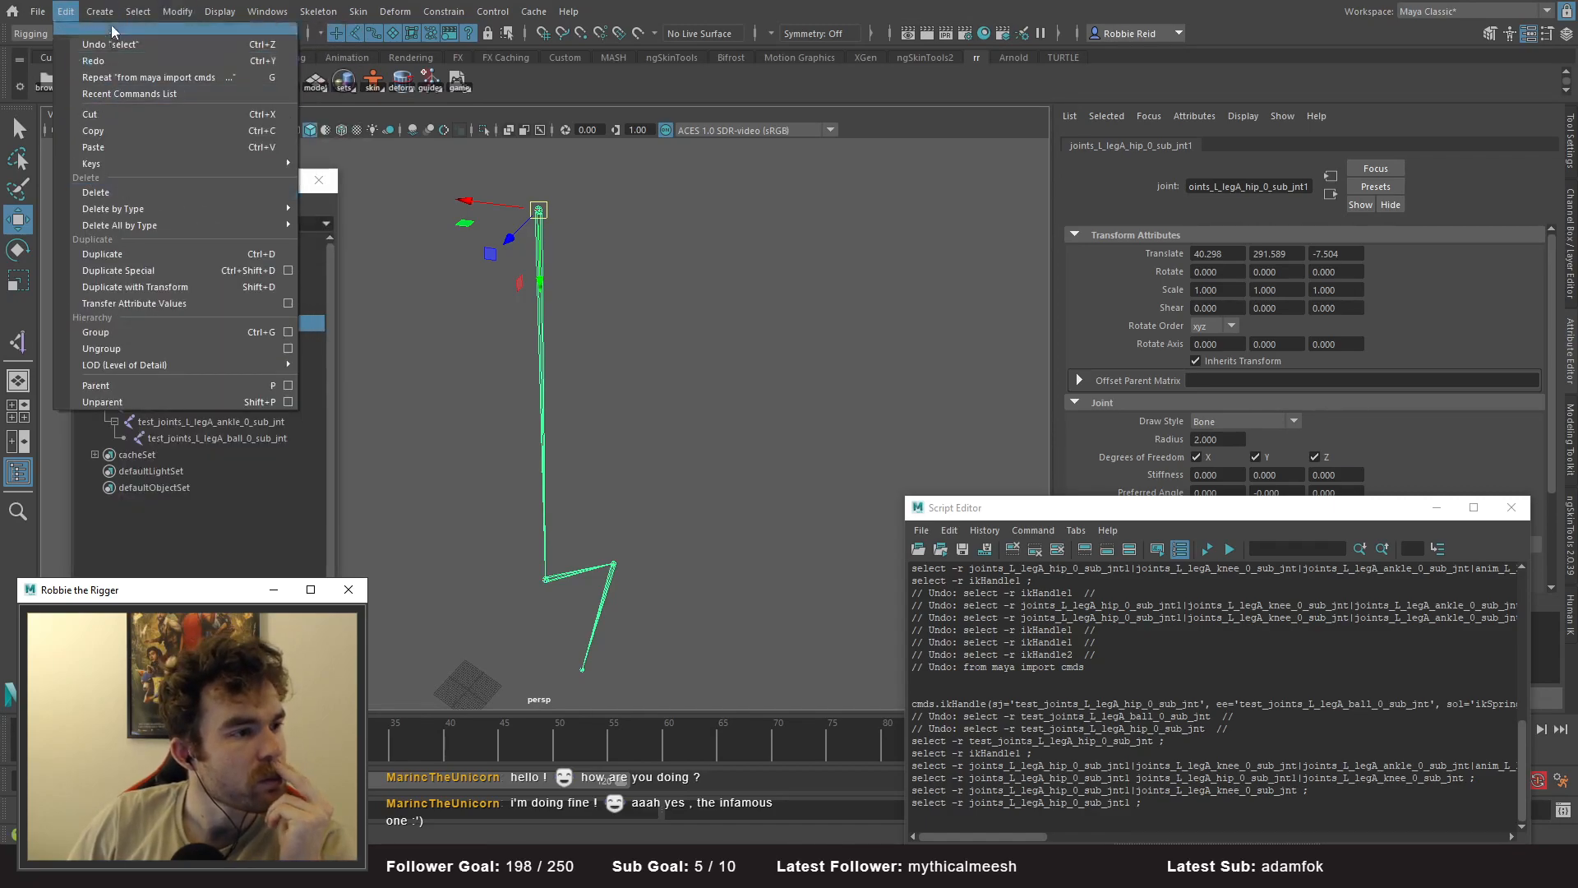
pyautogui.moveTo(178, 12)
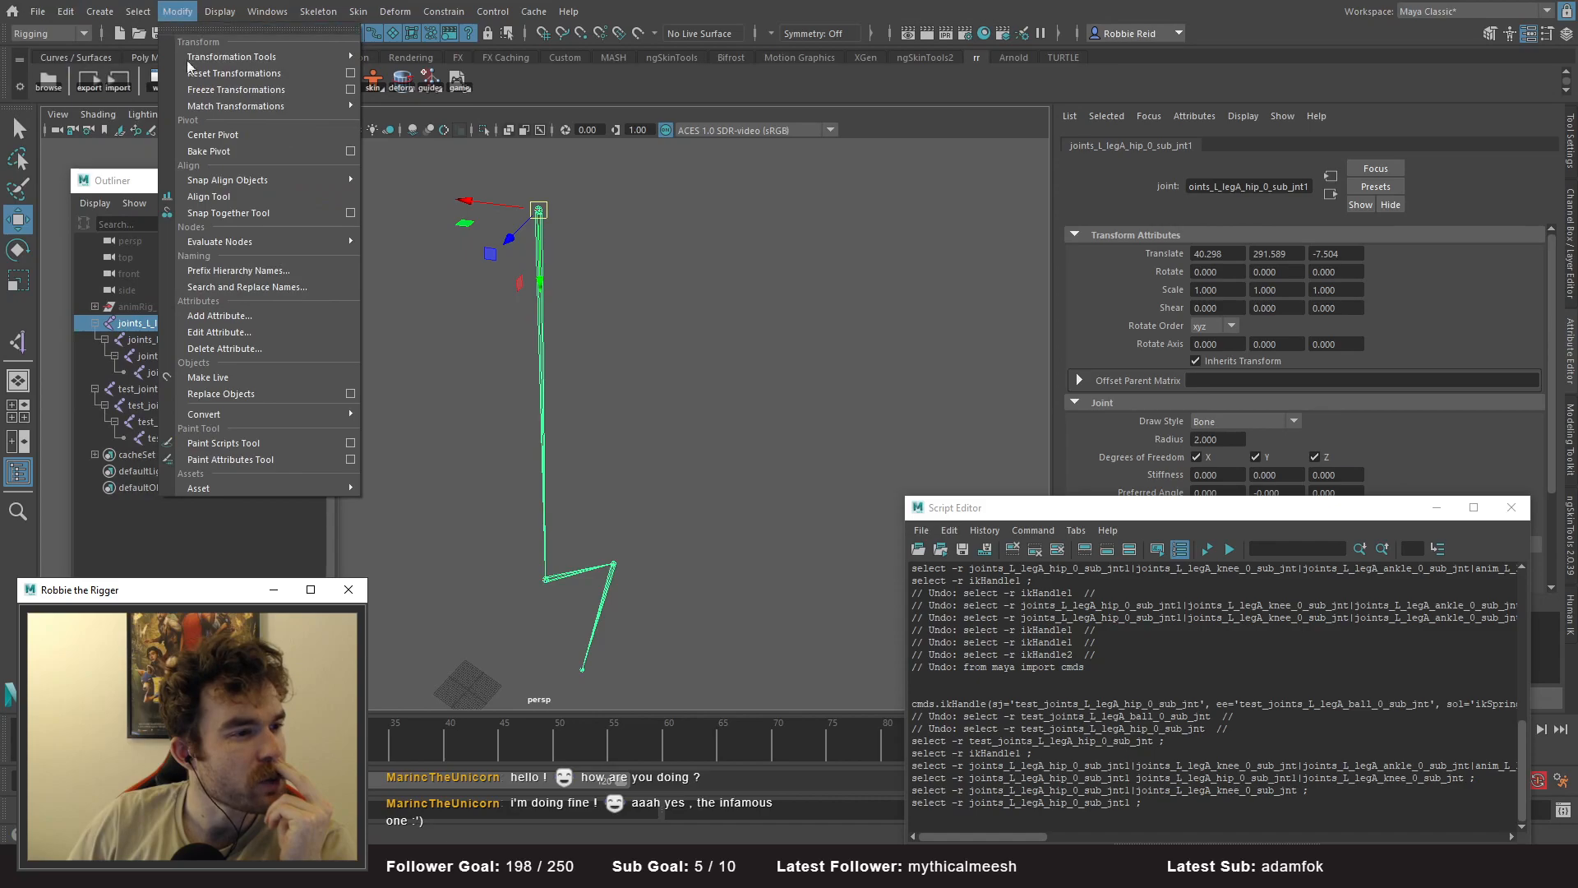
pyautogui.click(239, 270)
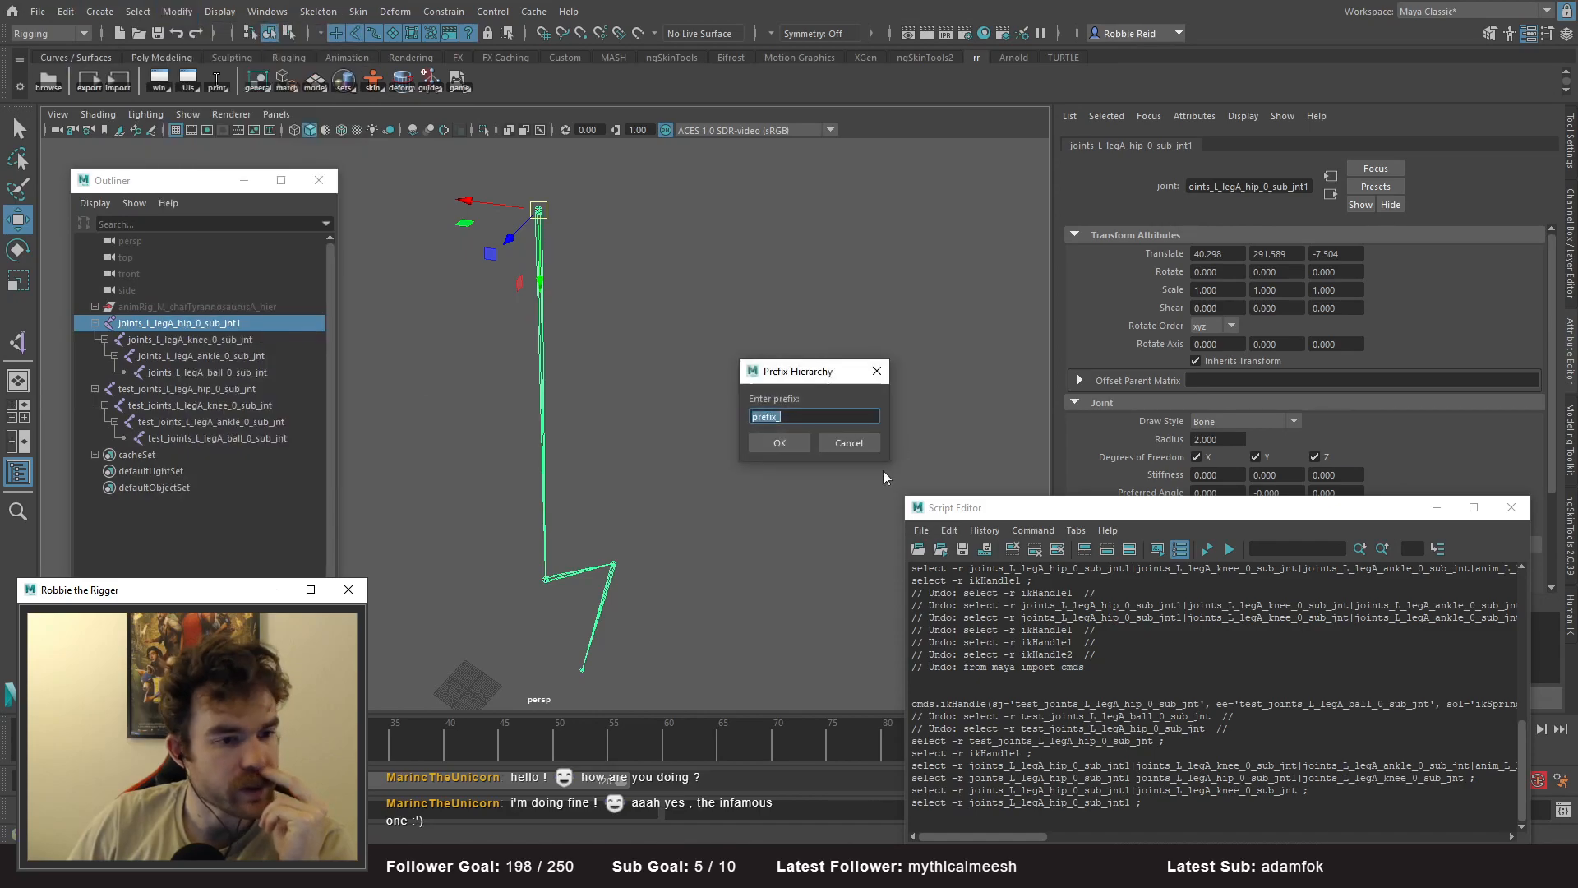
pyautogui.click(782, 445)
# - Rename the prefixed chain's root joint as prefix_joints_L_legA_hip_0_sub_jnt
pyautogui.doubleClick(276, 324)
pyautogui.click(276, 324)
pyautogui.press('BackSpace')
pyautogui.press('Return')
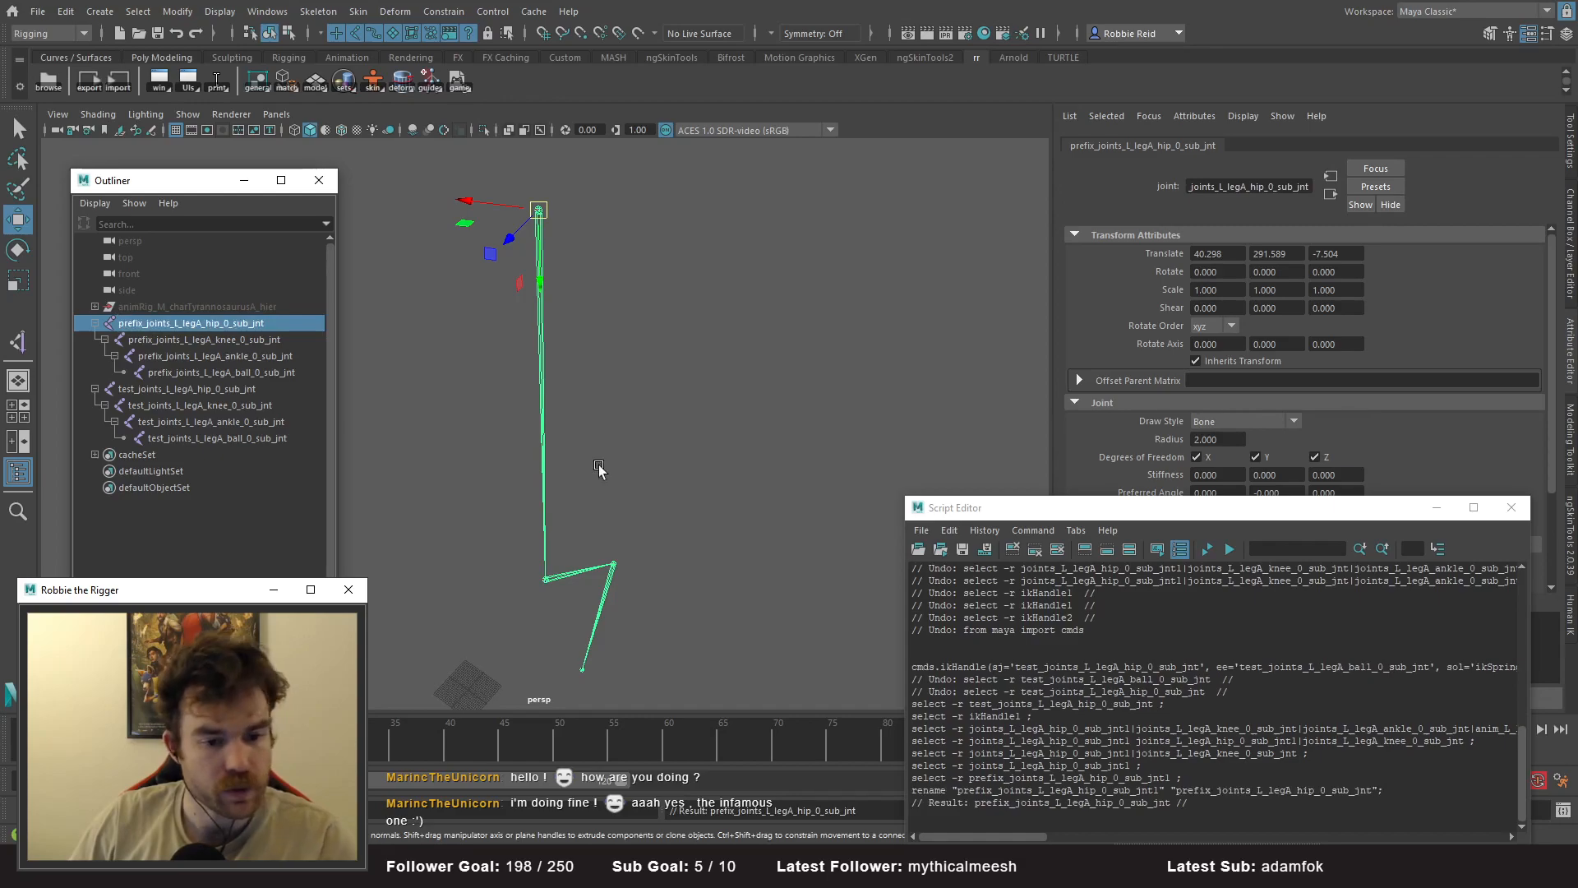
pyautogui.click(599, 468)
# - Create an IK handle with the Spring Solver from prefix_joints_L_legA_hip_0_sub_jnt to prefix_joints_L_legA_ball_0_sub_jnt
pyautogui.click(137, 325)
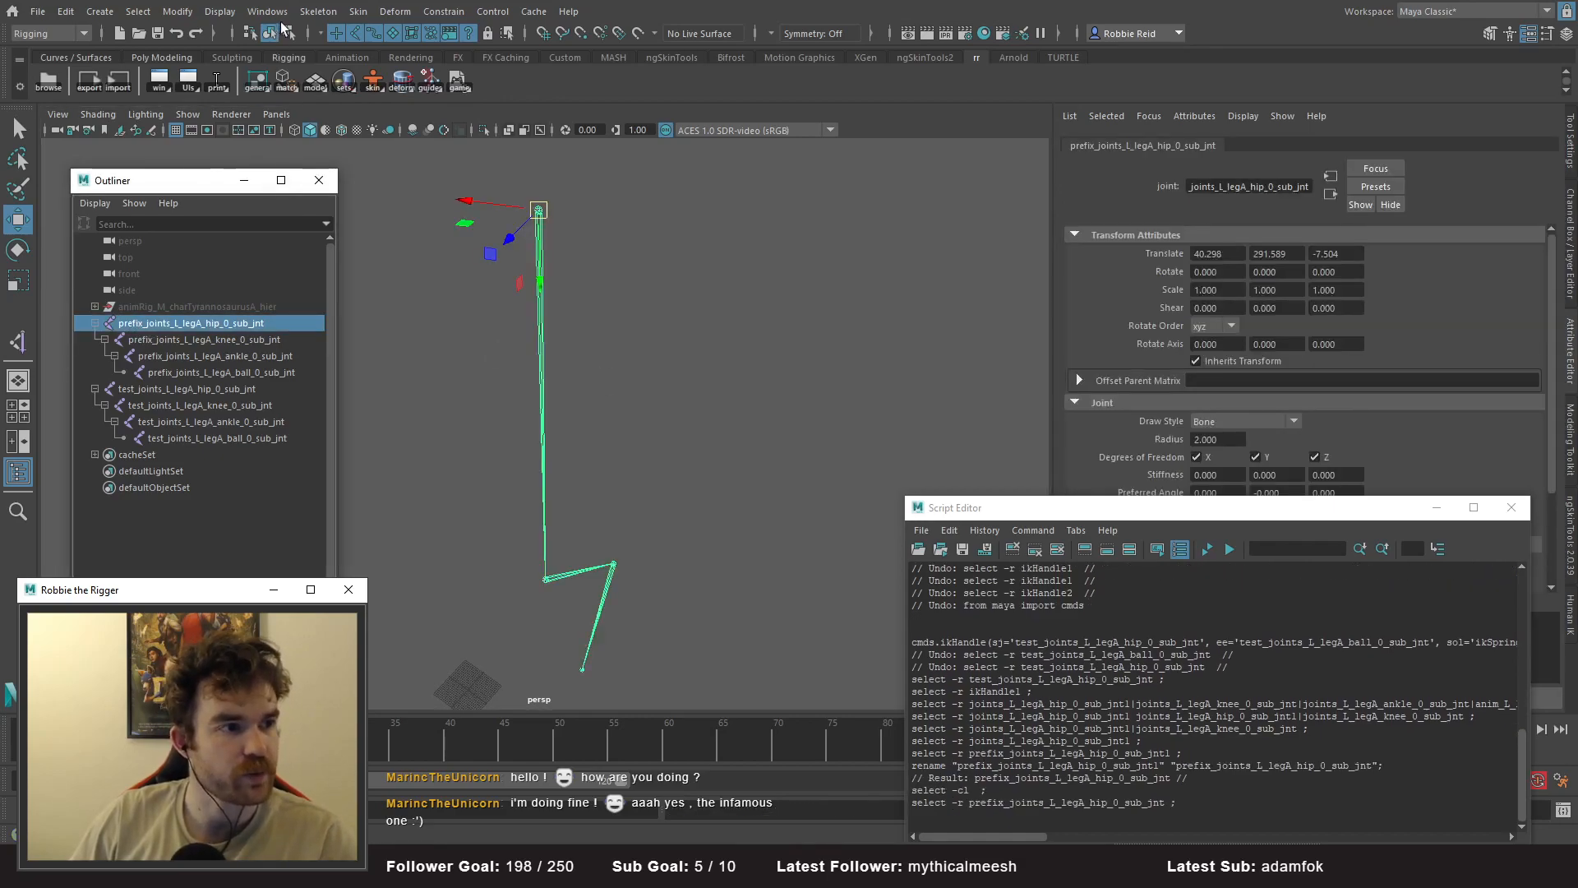
pyautogui.click(319, 11)
pyautogui.click(428, 218)
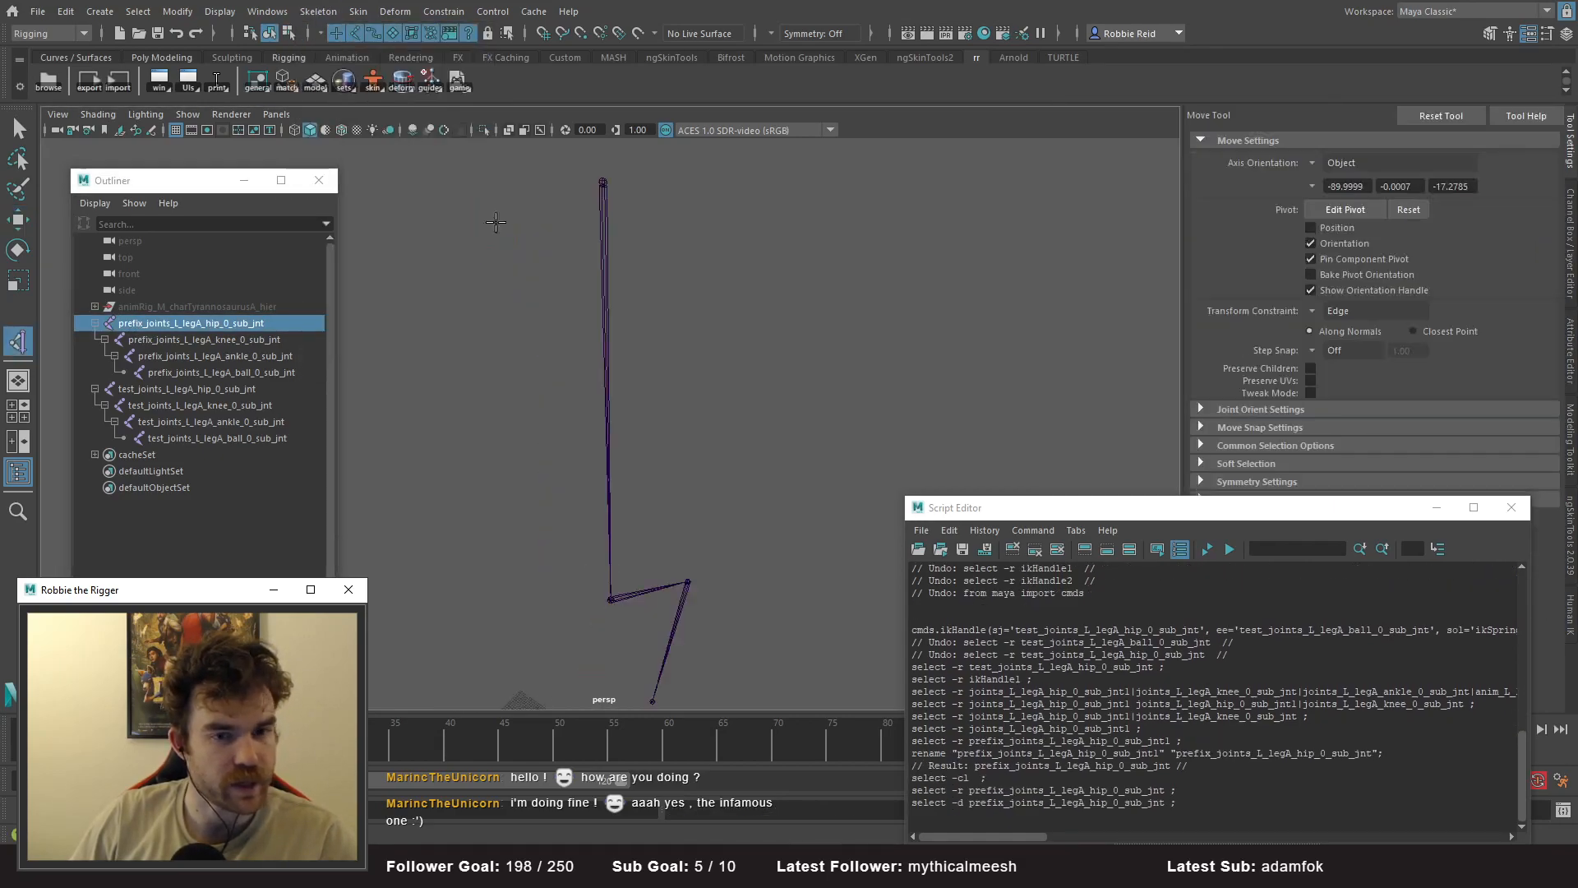
pyautogui.click(1345, 163)
pyautogui.click(1338, 192)
pyautogui.click(1336, 164)
pyautogui.click(1335, 180)
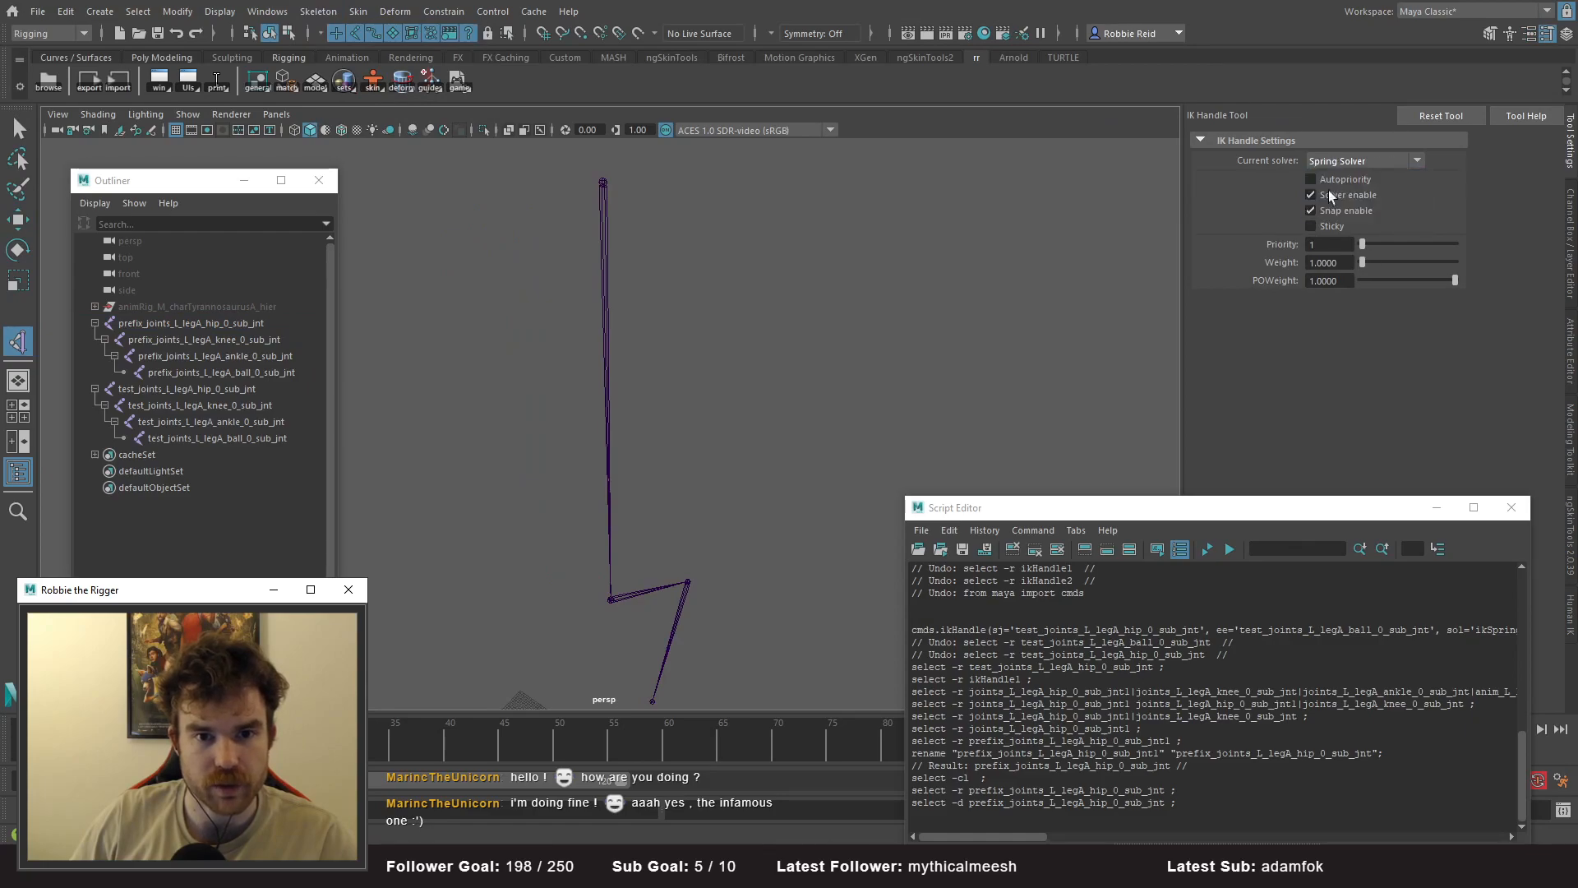
pyautogui.click(209, 325)
pyautogui.click(238, 374)
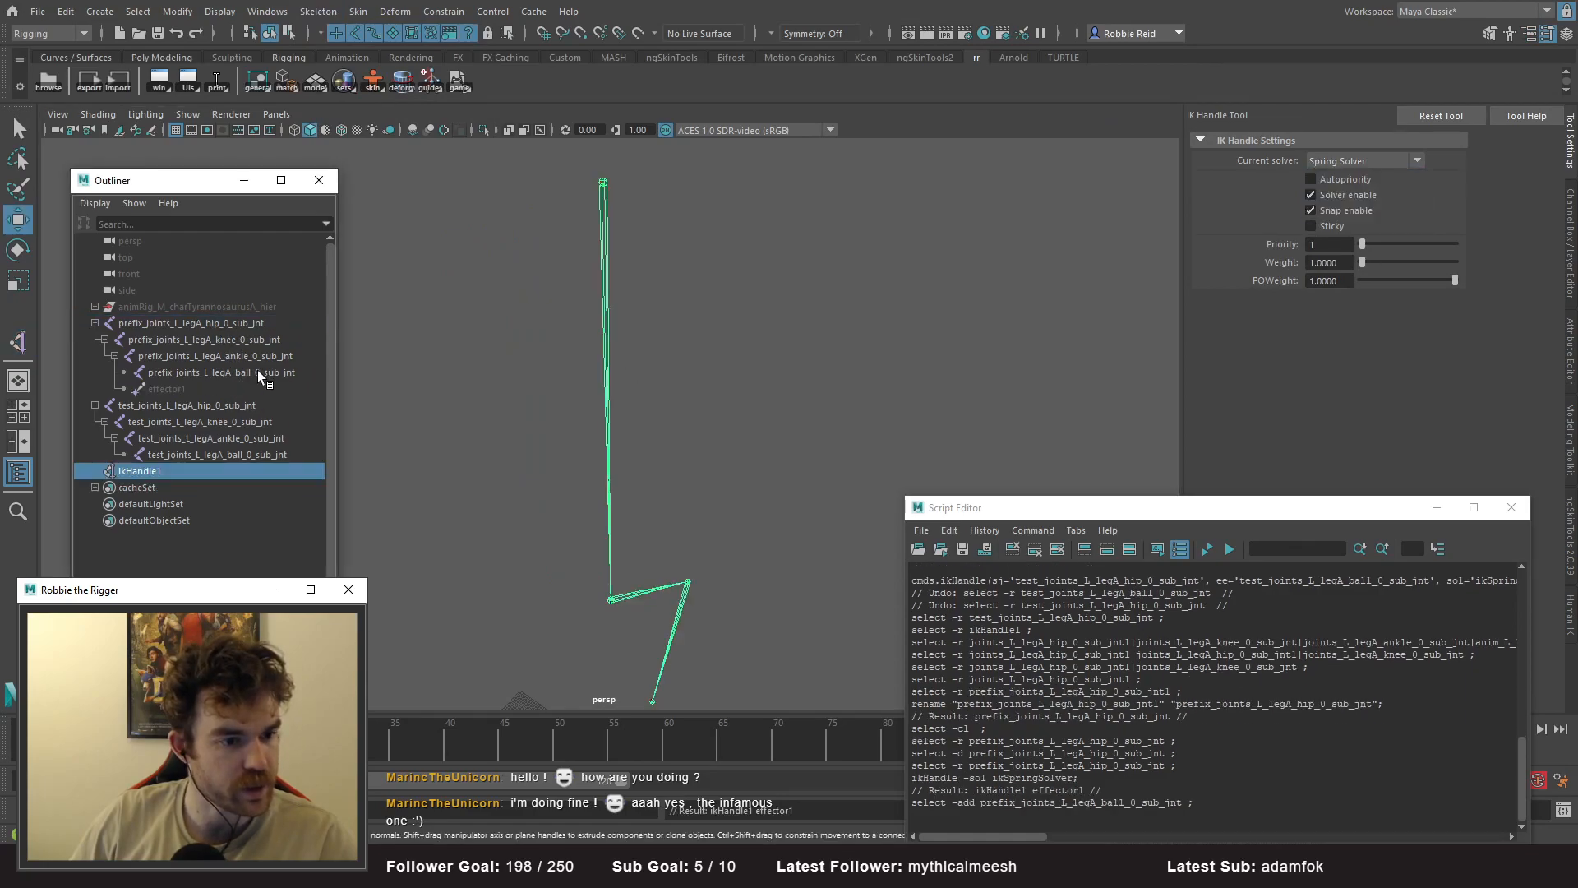
# - Inspect the prefix chain's bend and the channel values of ikHandle1, including its pole vector
pyautogui.press('w')
pyautogui.keyDown('alt'); pyautogui.moveTo(661, 428); pyautogui.dragTo(631, 338); pyautogui.keyUp('alt')
pyautogui.keyDown('alt'); pyautogui.moveTo(631, 338); pyautogui.dragTo(760, 449, button='right'); pyautogui.keyUp('alt')
pyautogui.keyDown('alt'); pyautogui.moveTo(759, 449); pyautogui.dragTo(728, 495); pyautogui.keyUp('alt')
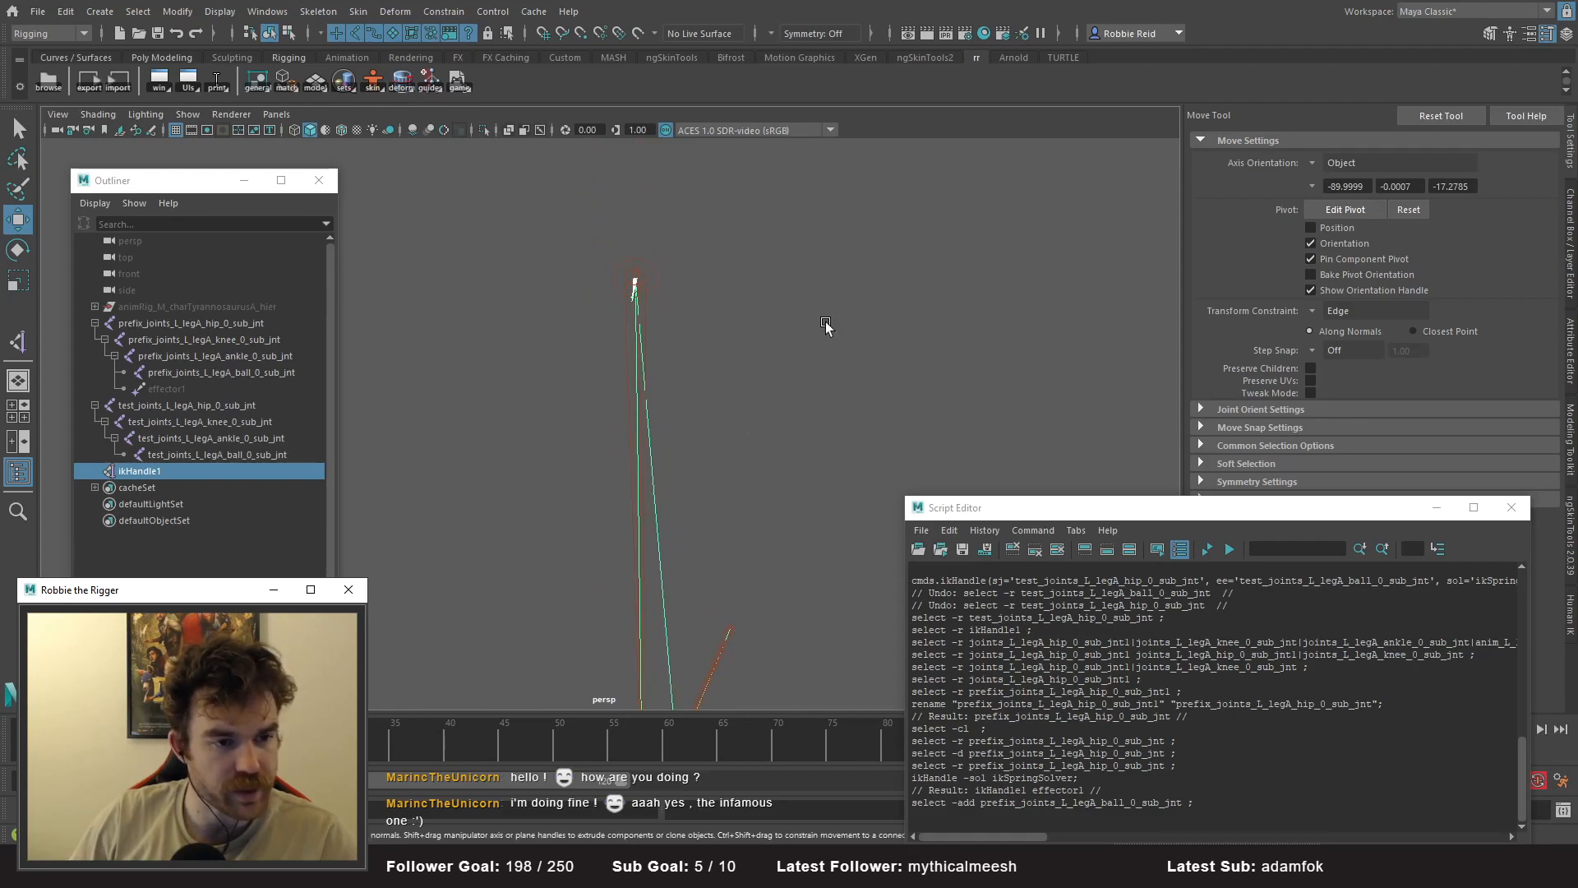
pyautogui.click(234, 472)
pyautogui.click(1570, 247)
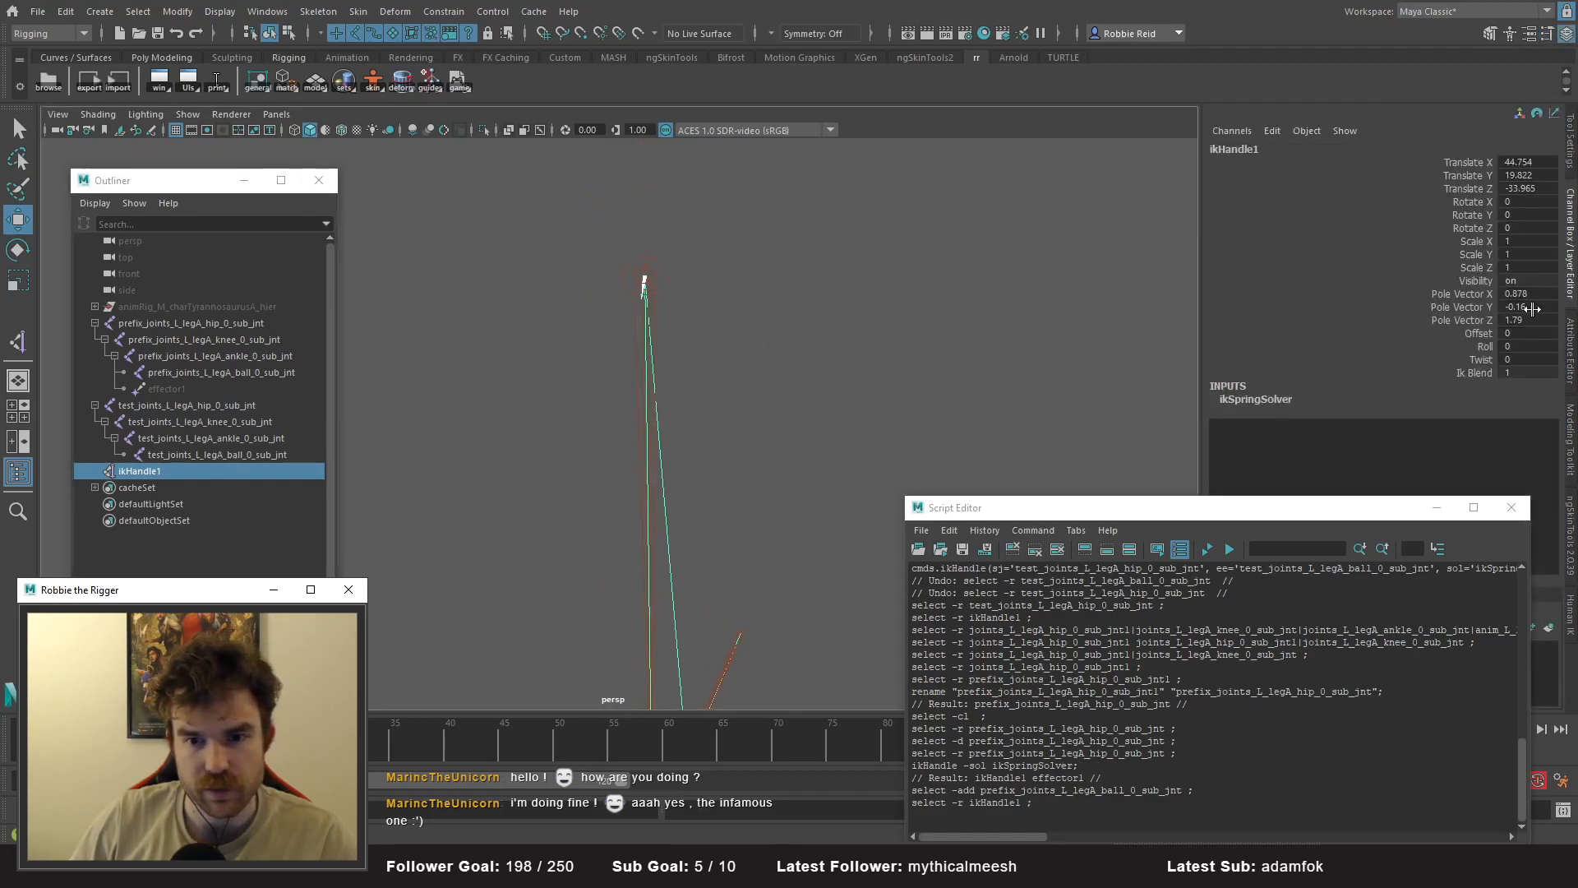
pyautogui.keyDown('alt'); pyautogui.moveTo(930, 335); pyautogui.dragTo(841, 326, button='right'); pyautogui.keyUp('alt')
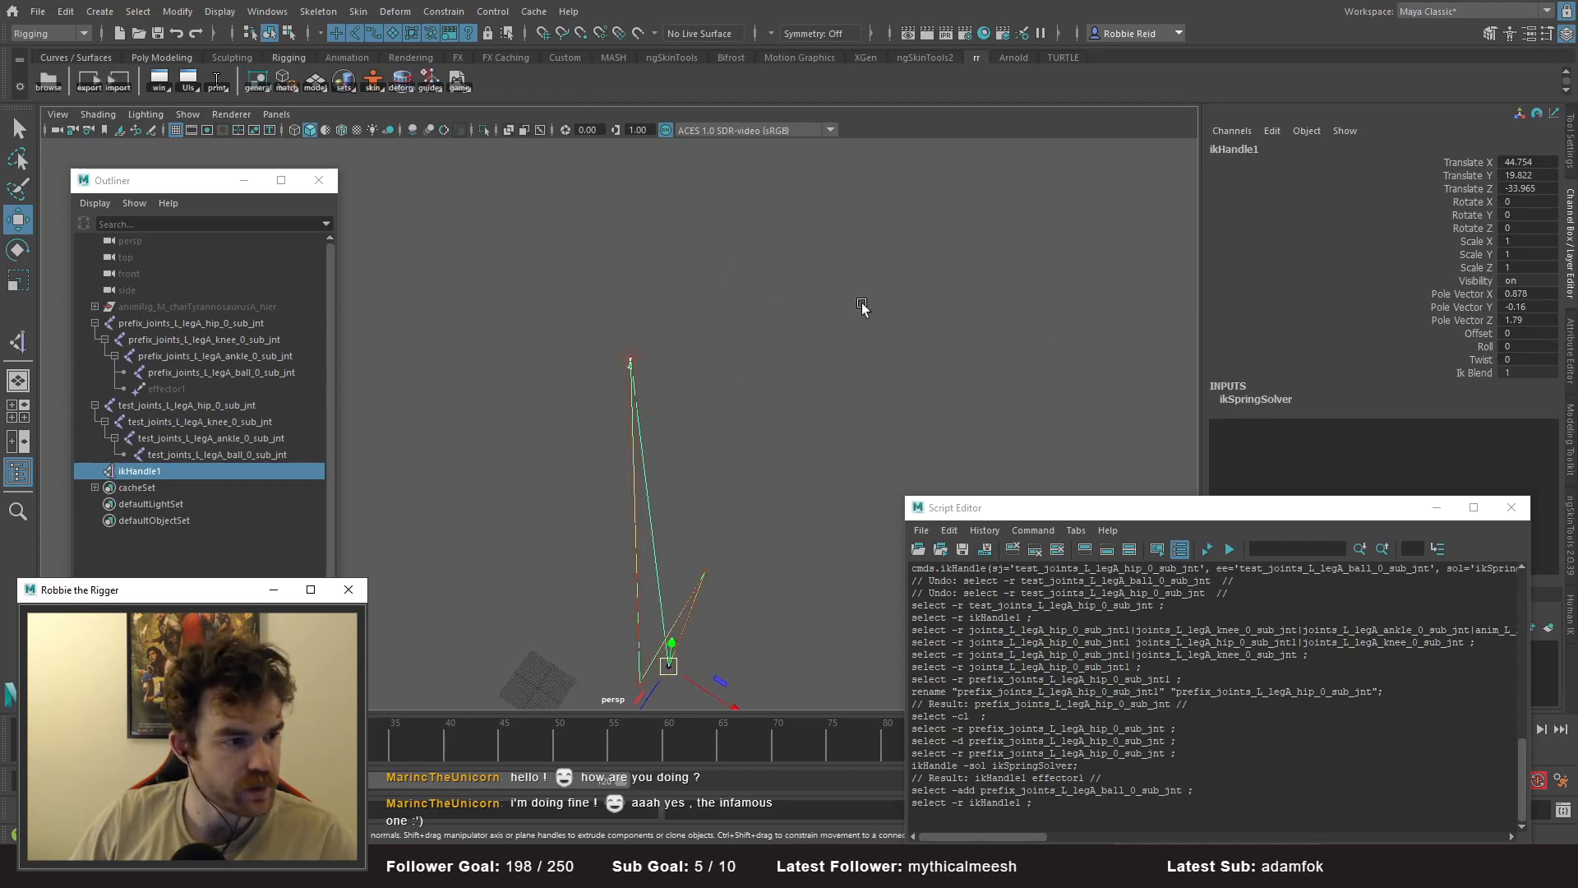
# - Bring the Python code in the Script Editor into view, widen the window and remove the extra blank line above the ikHandle command
pyautogui.moveTo(1036, 500); pyautogui.dragTo(1003, 229)
pyautogui.click(1041, 667)
pyautogui.press('Delete')
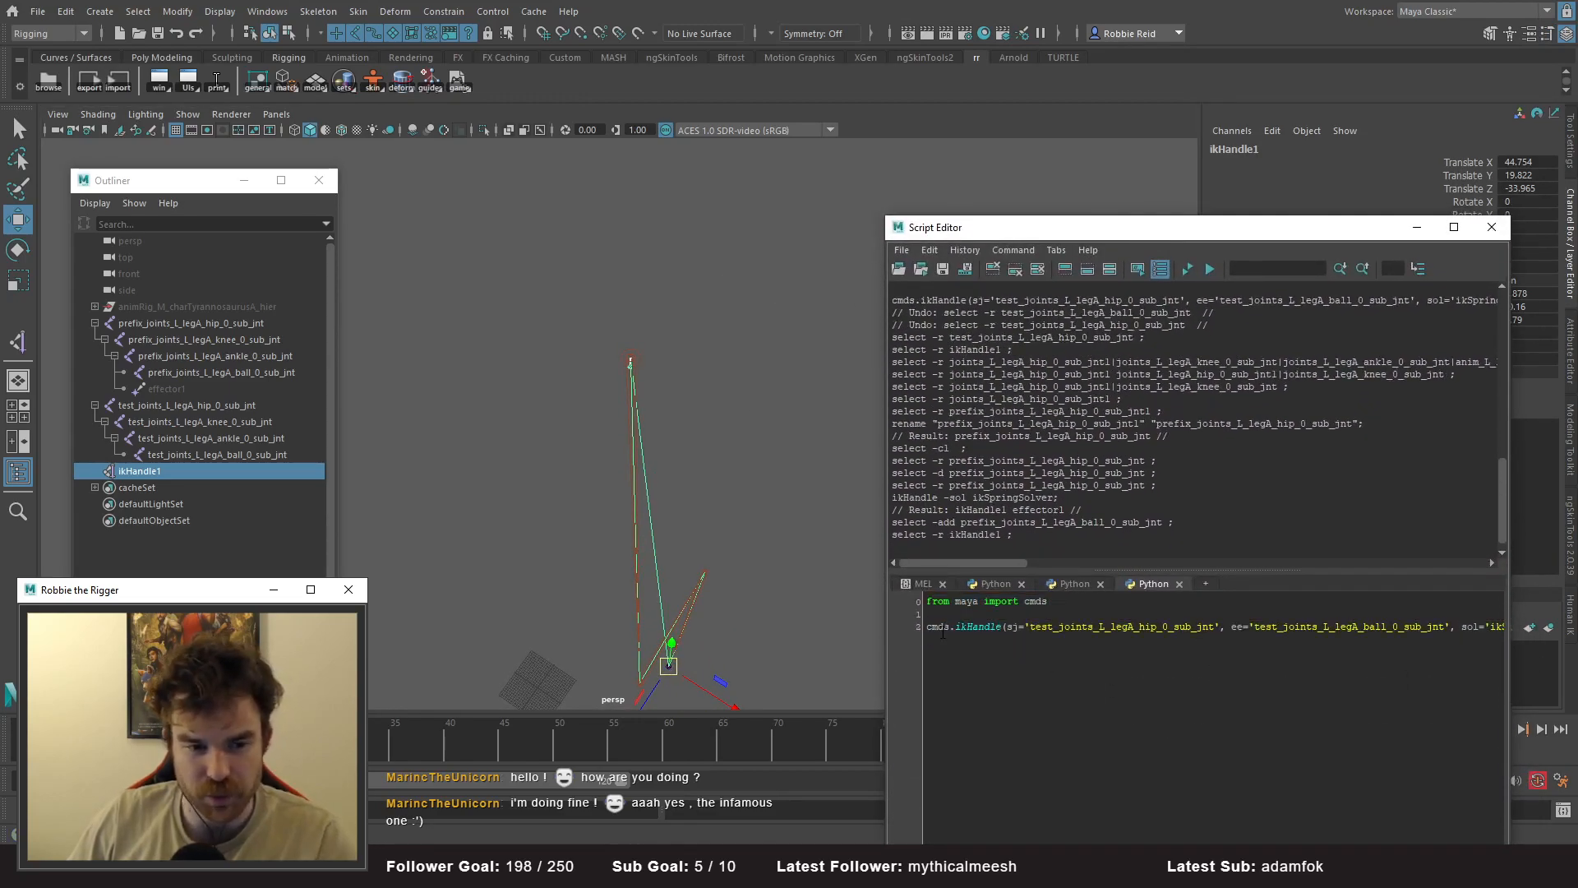
pyautogui.moveTo(886, 634); pyautogui.dragTo(820, 632)
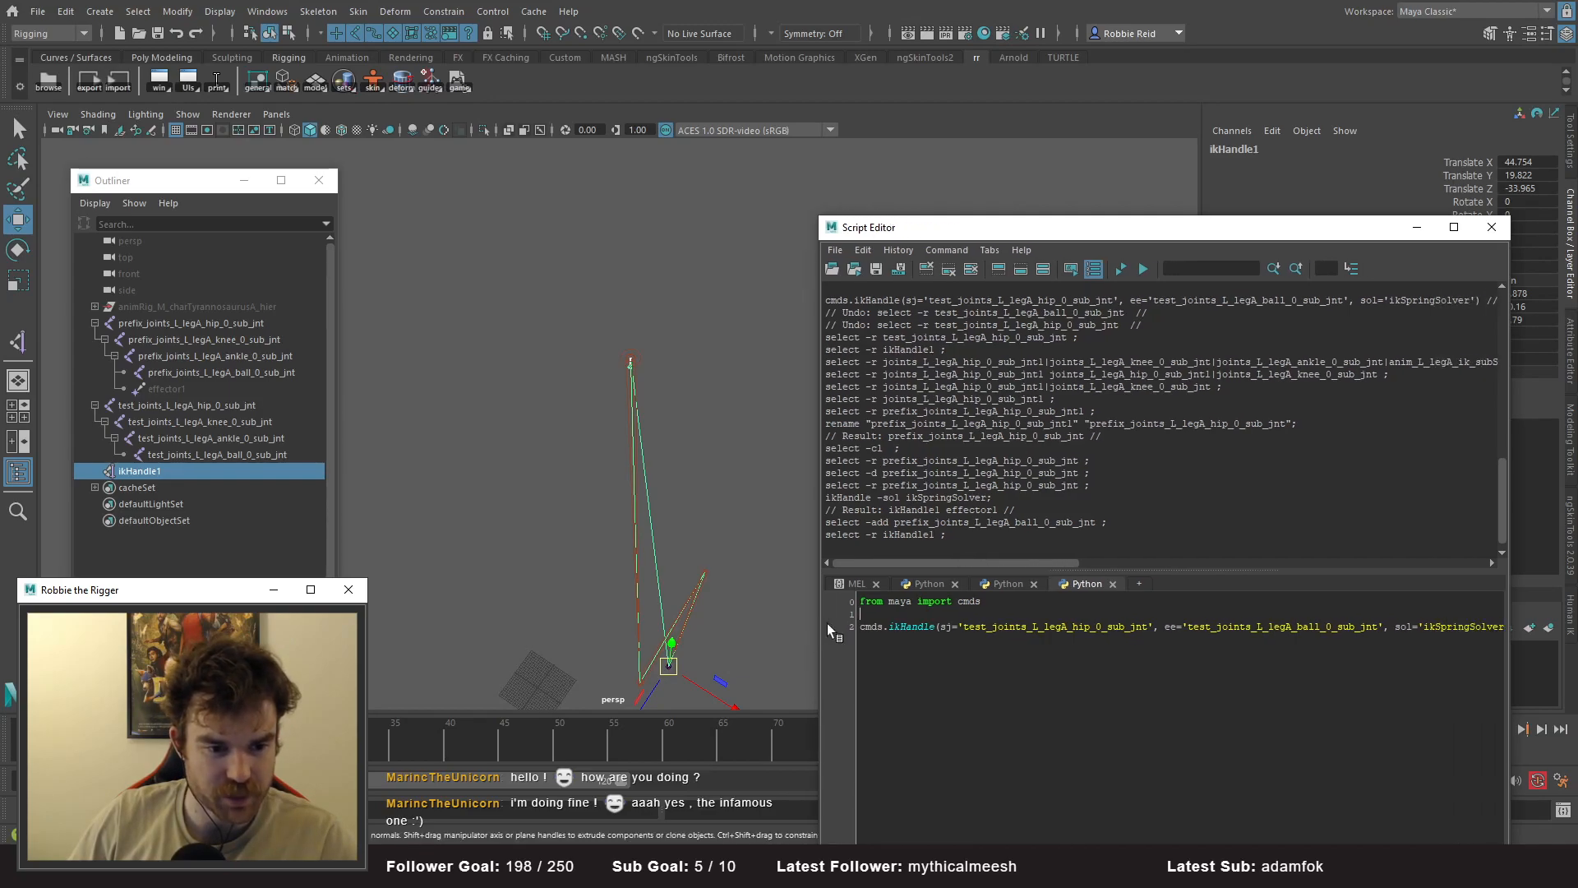
# - Run the whole script to build an ikSpringSolver handle from test_joints_L_legA_hip_0_sub_jnt to test_joints_L_legA_ball_0_sub_jnt
pyautogui.click(189, 405)
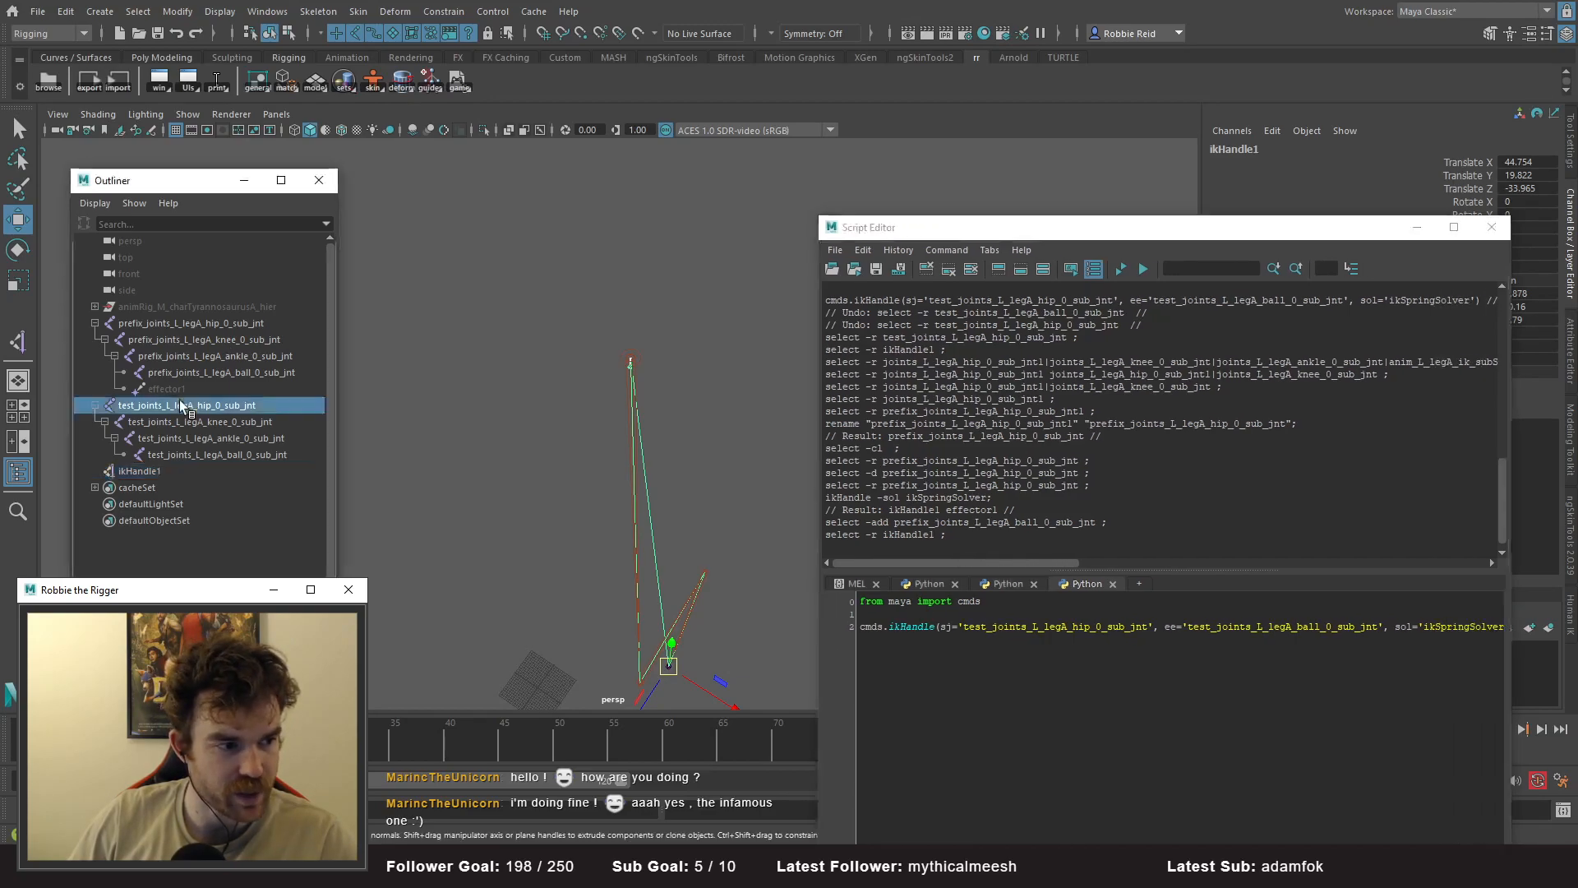
pyautogui.click(218, 455)
pyautogui.click(1279, 646)
pyautogui.hotkey('ctrl', 'a')
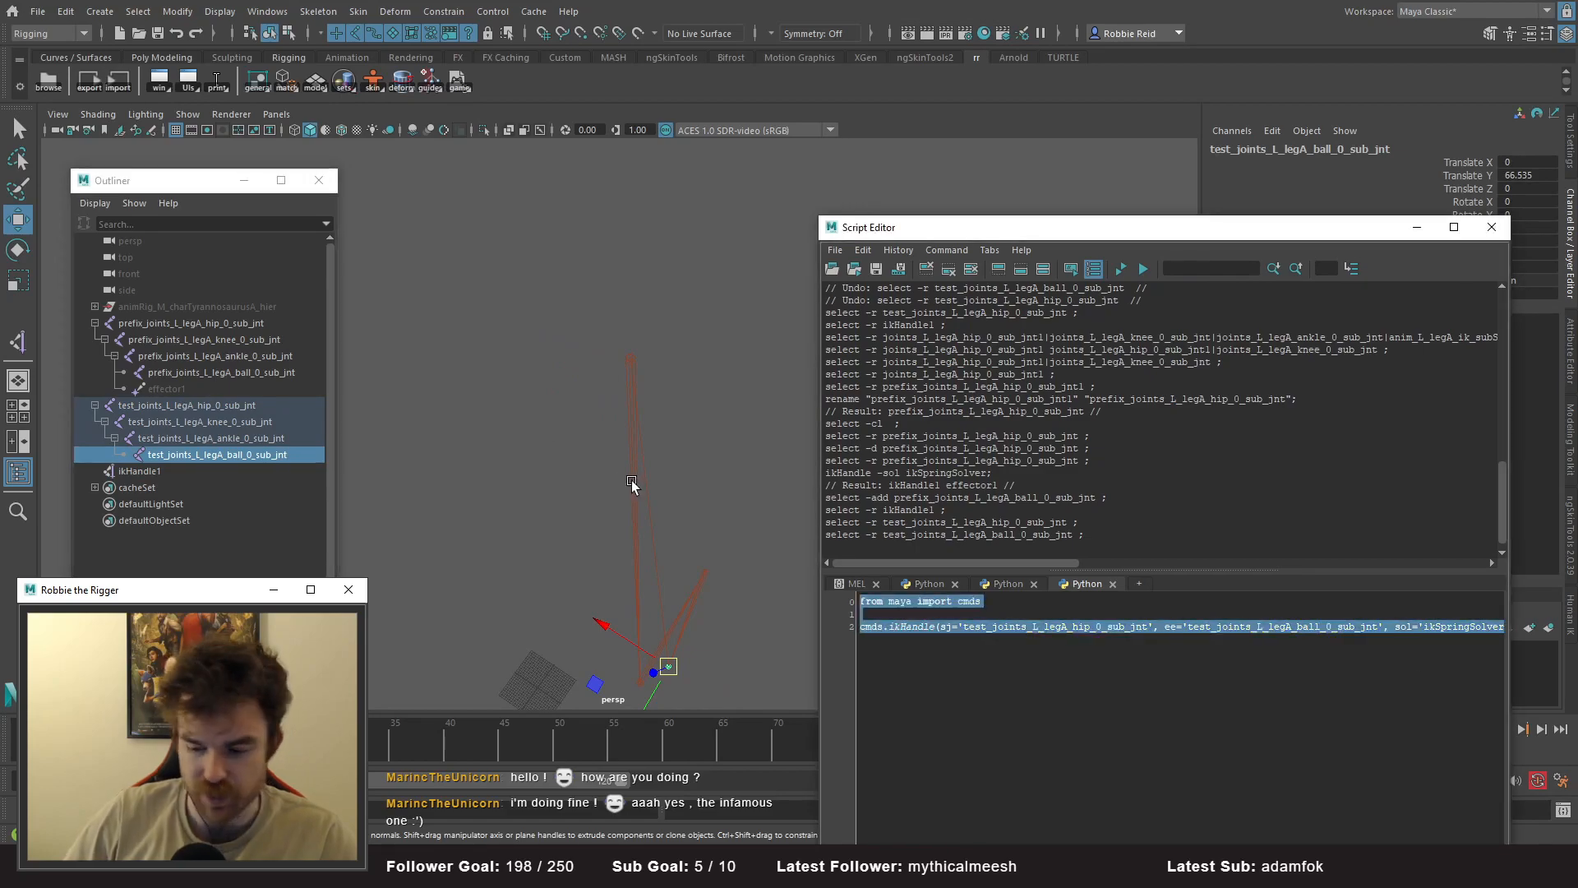
pyautogui.hotkey('ctrl', 'Return')
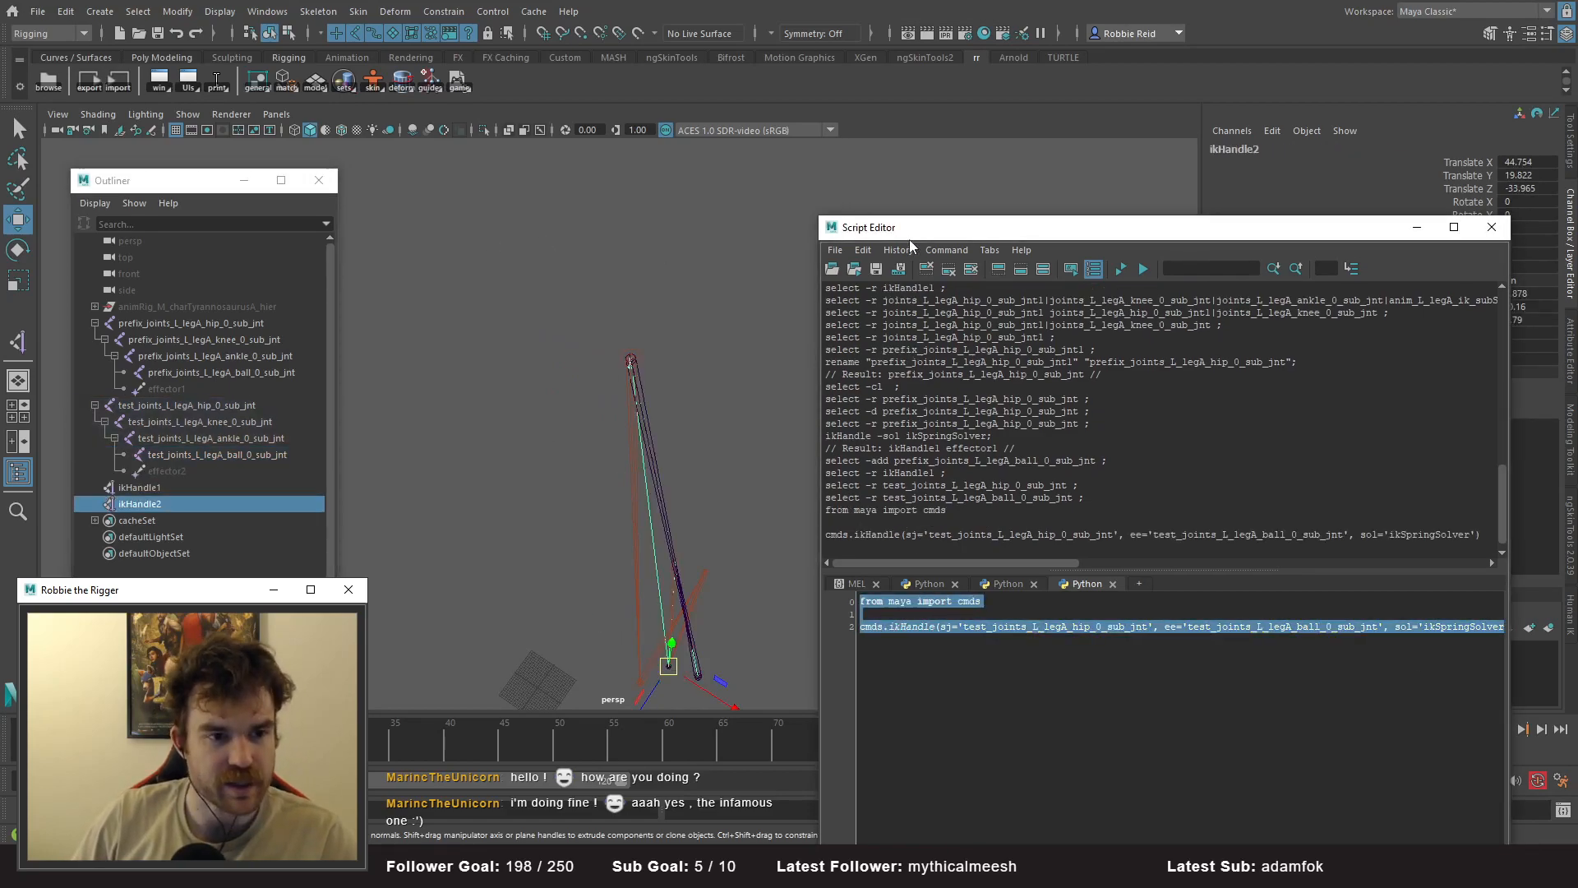
pyautogui.moveTo(855, 229); pyautogui.dragTo(860, 609)
# - Compare the channel values of ikHandle1 and ikHandle2, especially their translation and pole vector, by alternating the selection
pyautogui.click(169, 487)
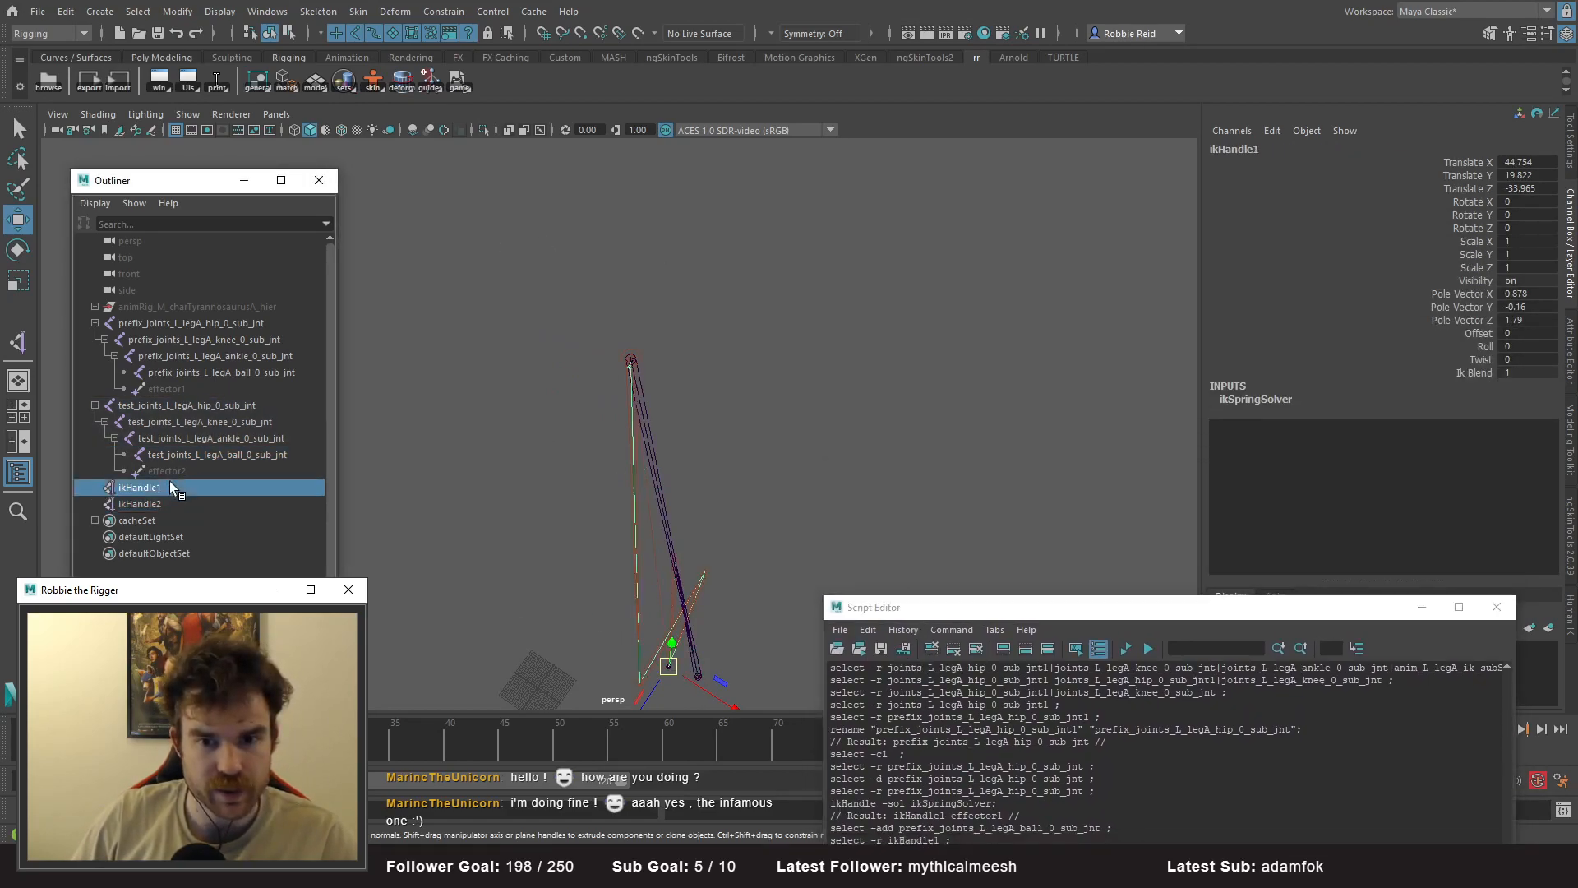
pyautogui.click(168, 504)
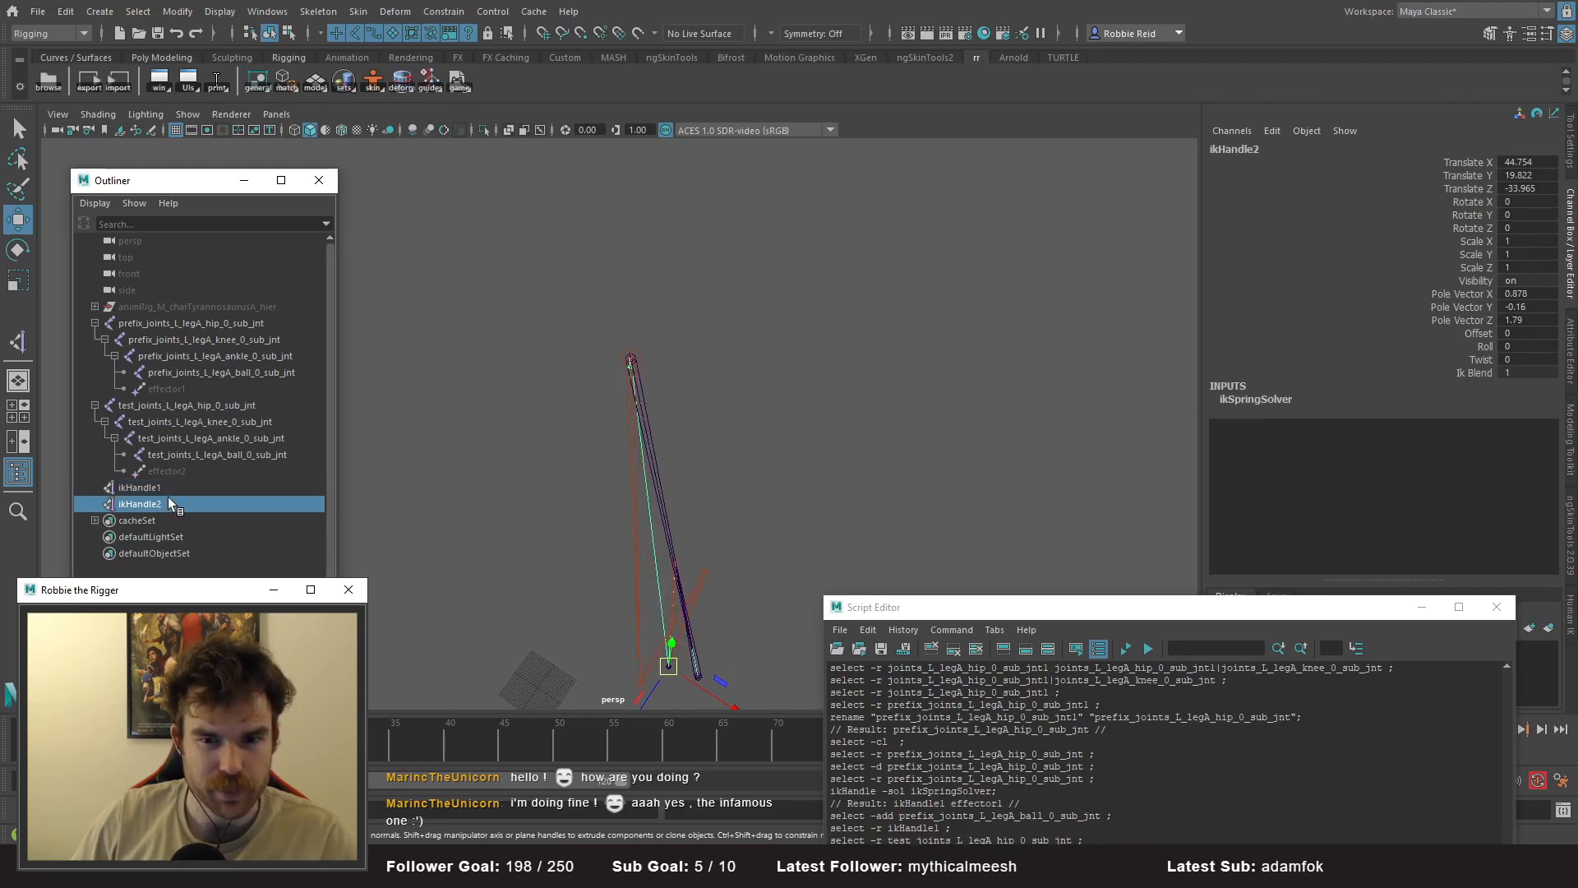
pyautogui.click(168, 498)
pyautogui.click(171, 521)
pyautogui.click(166, 492)
pyautogui.click(165, 498)
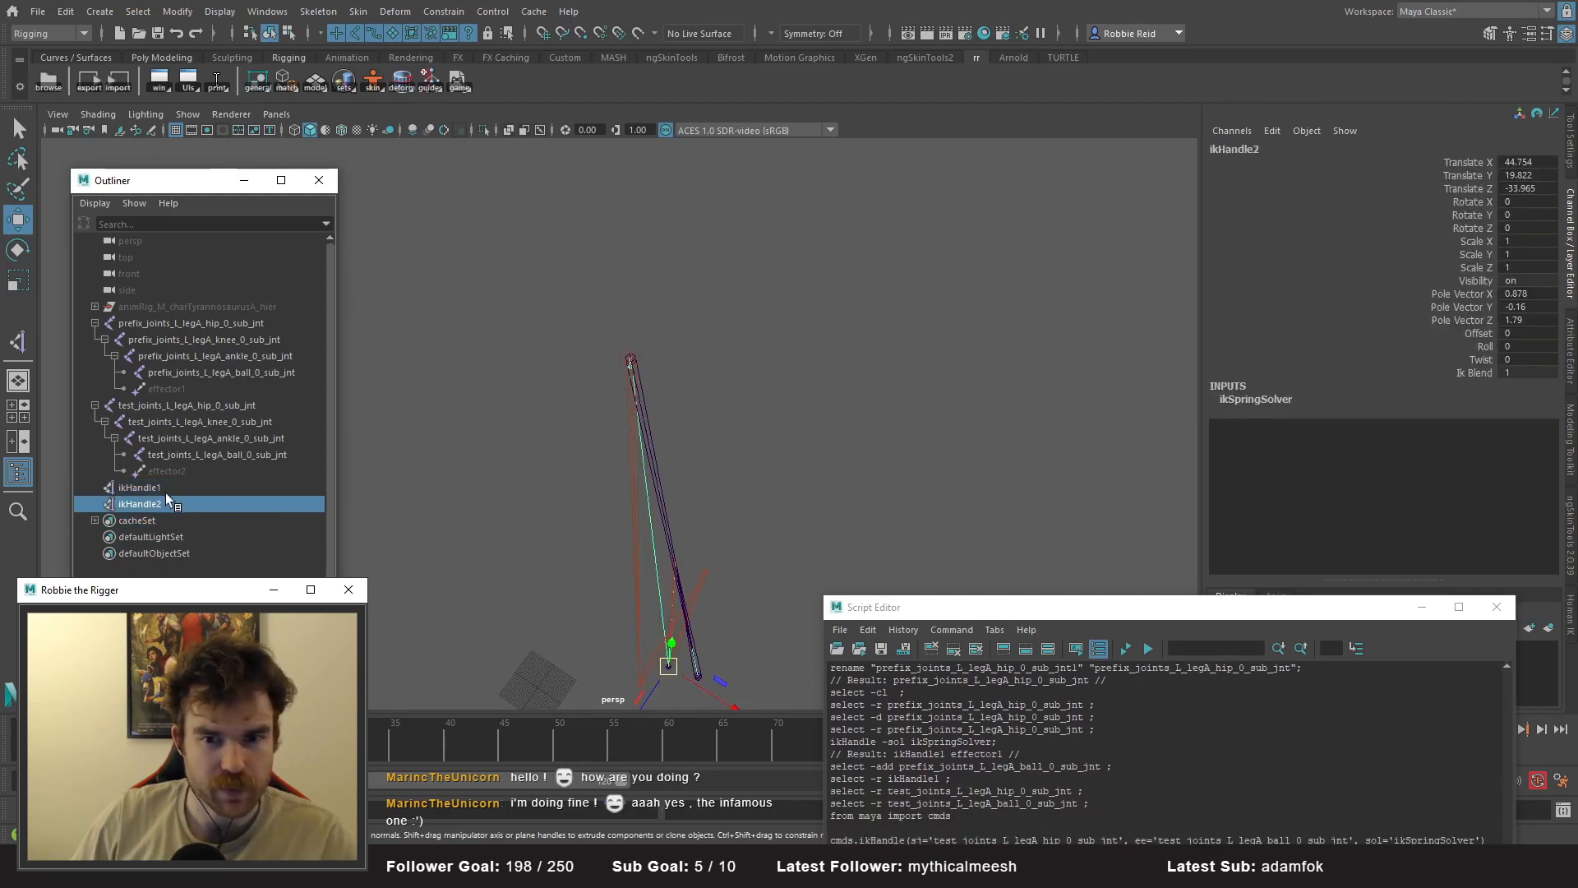
pyautogui.click(163, 492)
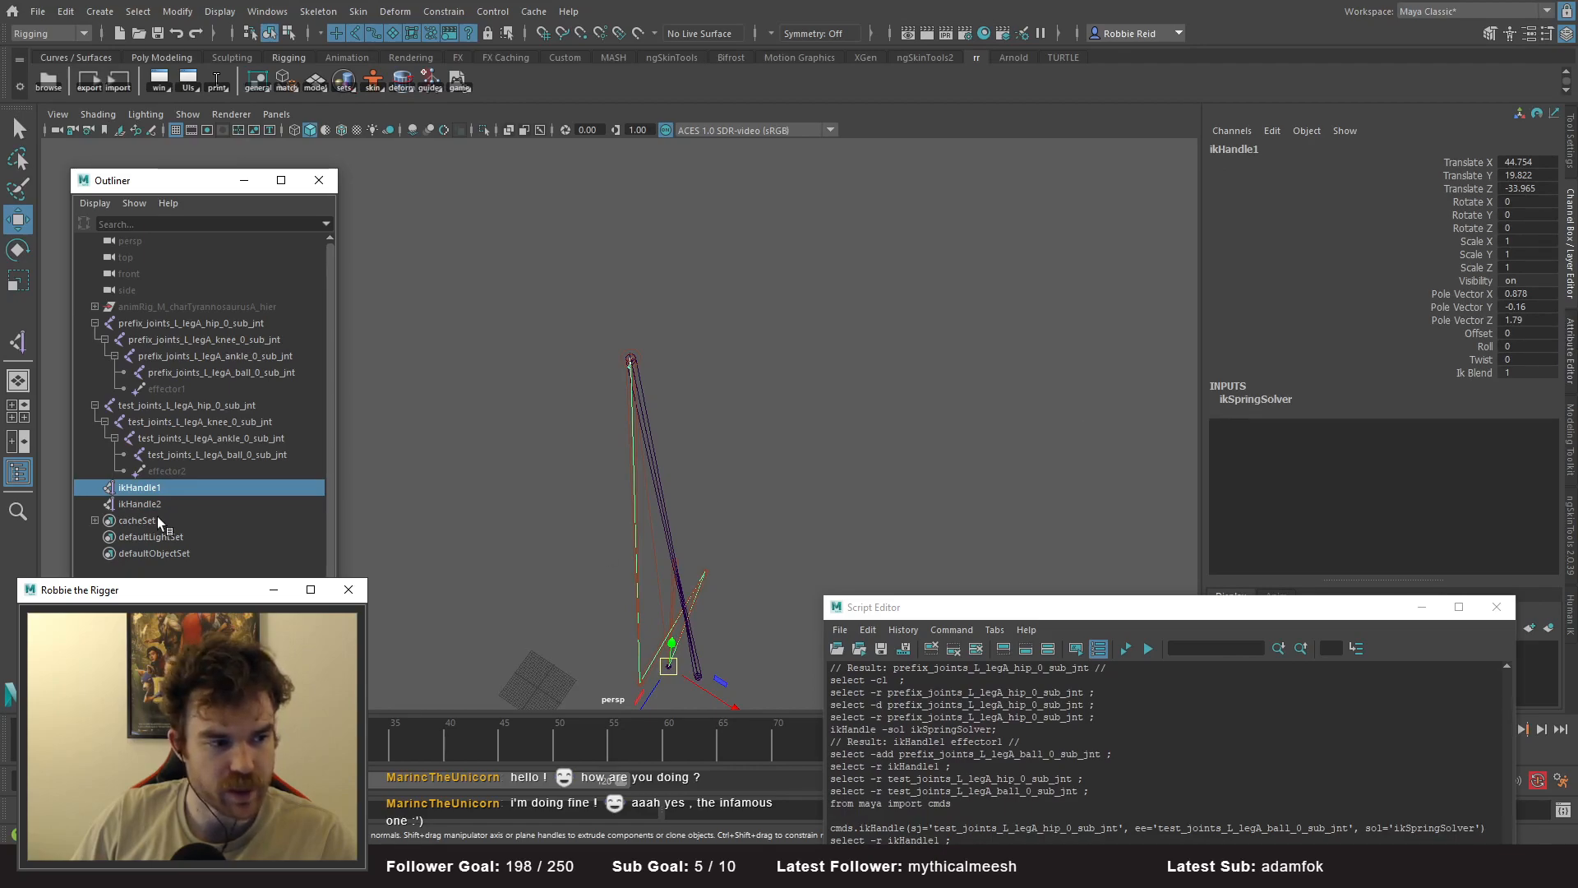
pyautogui.click(149, 508)
pyautogui.click(148, 488)
# - Compare how the two chains bend at the knee and ankle while alternating between ikHandle1 and ikHandle2
pyautogui.keyDown('alt'); pyautogui.moveTo(775, 462); pyautogui.dragTo(755, 444); pyautogui.keyUp('alt')
pyautogui.keyDown('alt'); pyautogui.moveTo(755, 444); pyautogui.dragTo(751, 214, button='middle'); pyautogui.keyUp('alt')
pyautogui.keyDown('alt'); pyautogui.moveTo(727, 382); pyautogui.dragTo(765, 364); pyautogui.keyUp('alt')
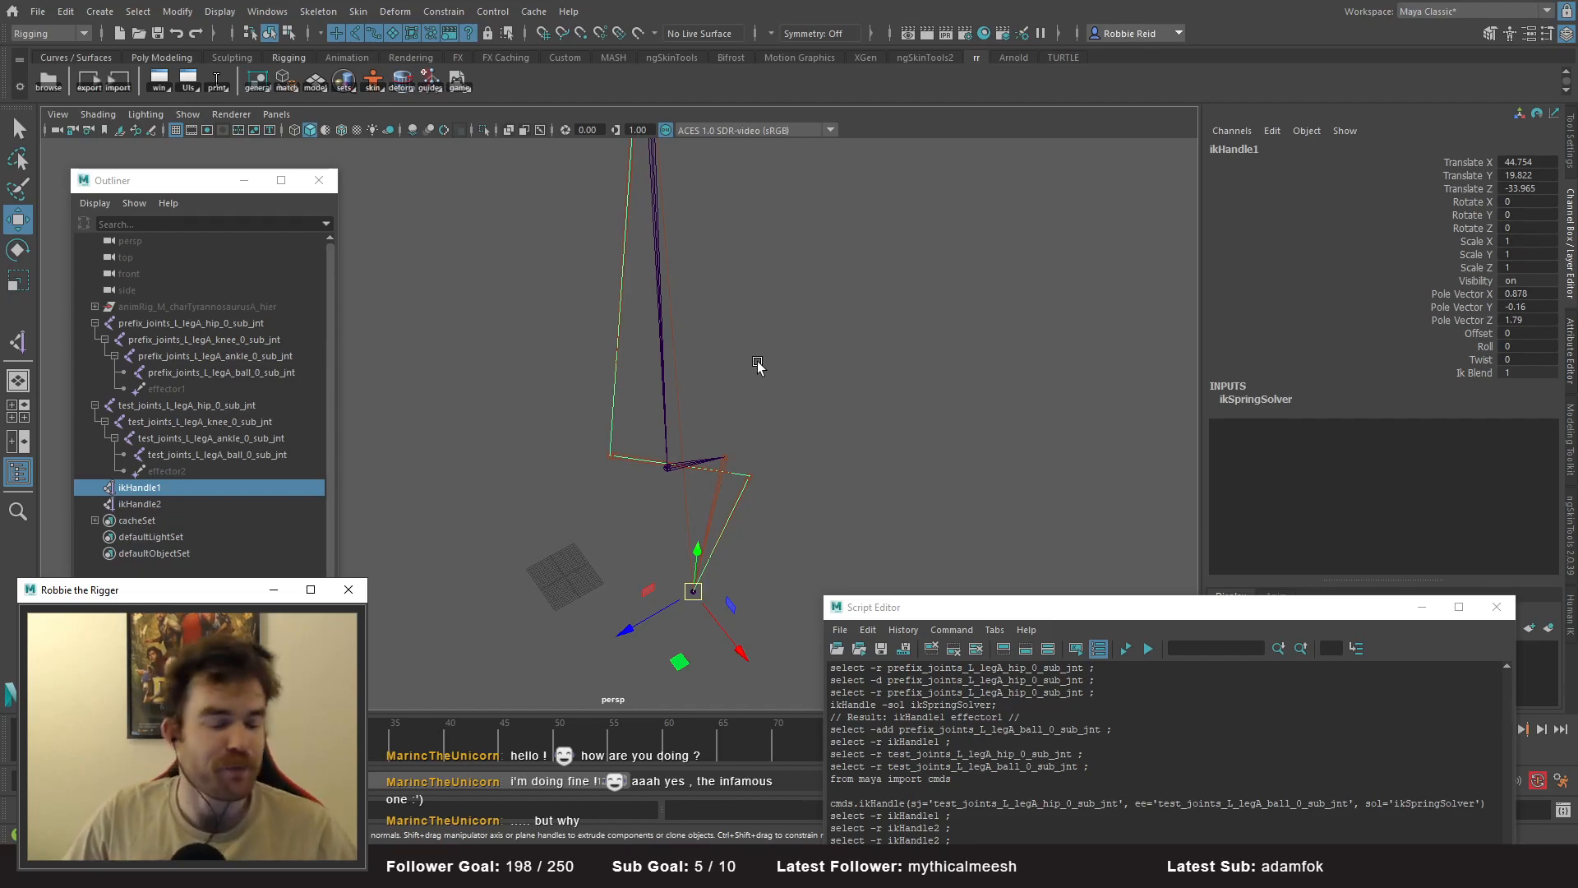
pyautogui.click(140, 520)
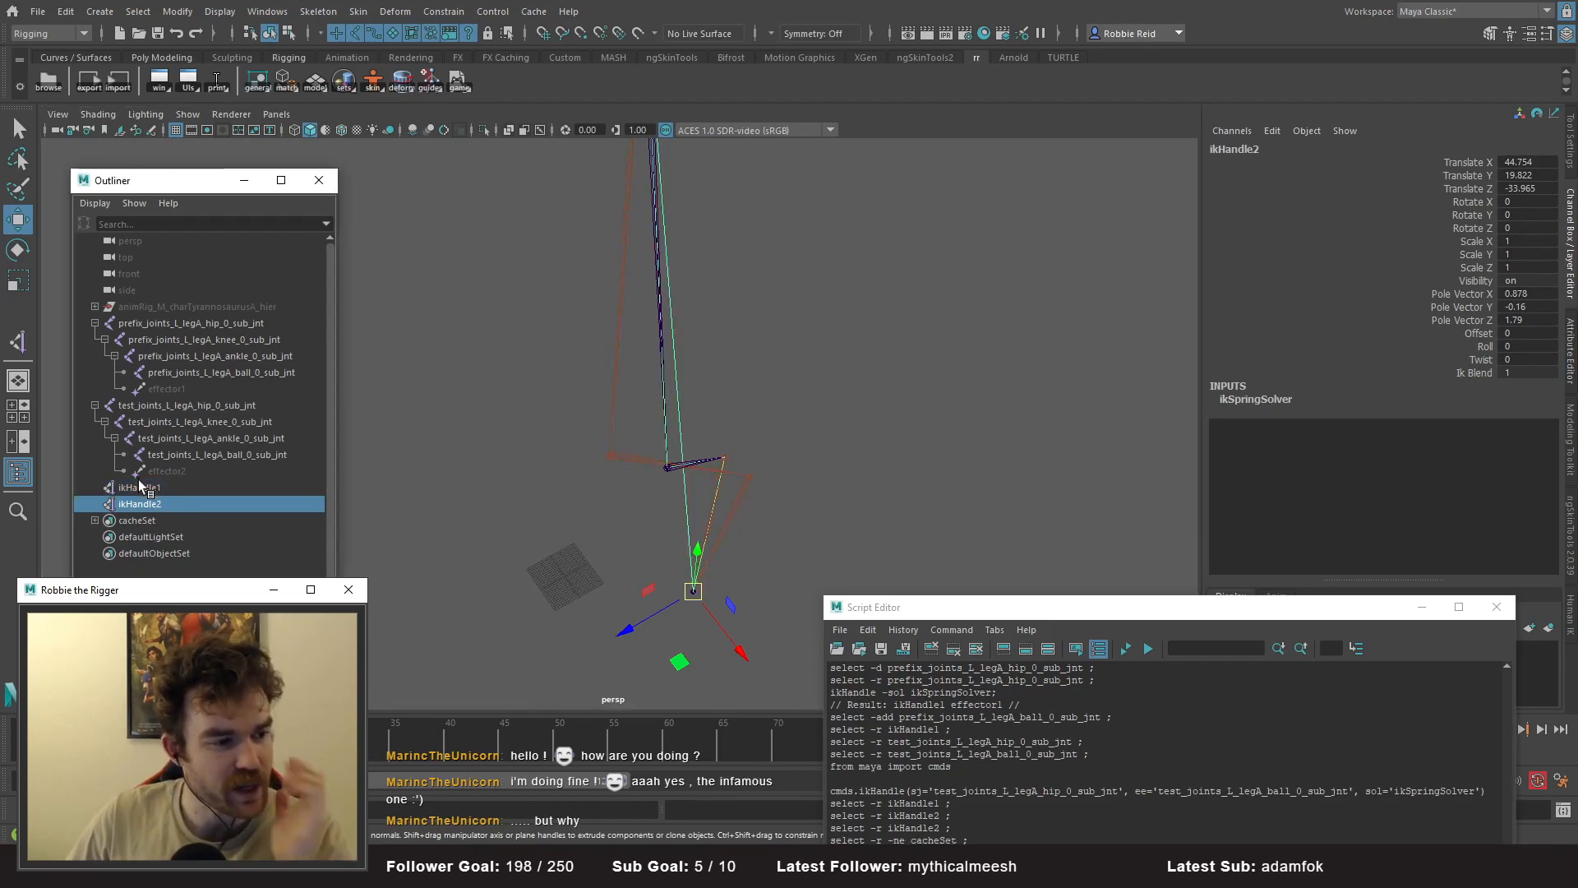
pyautogui.click(150, 486)
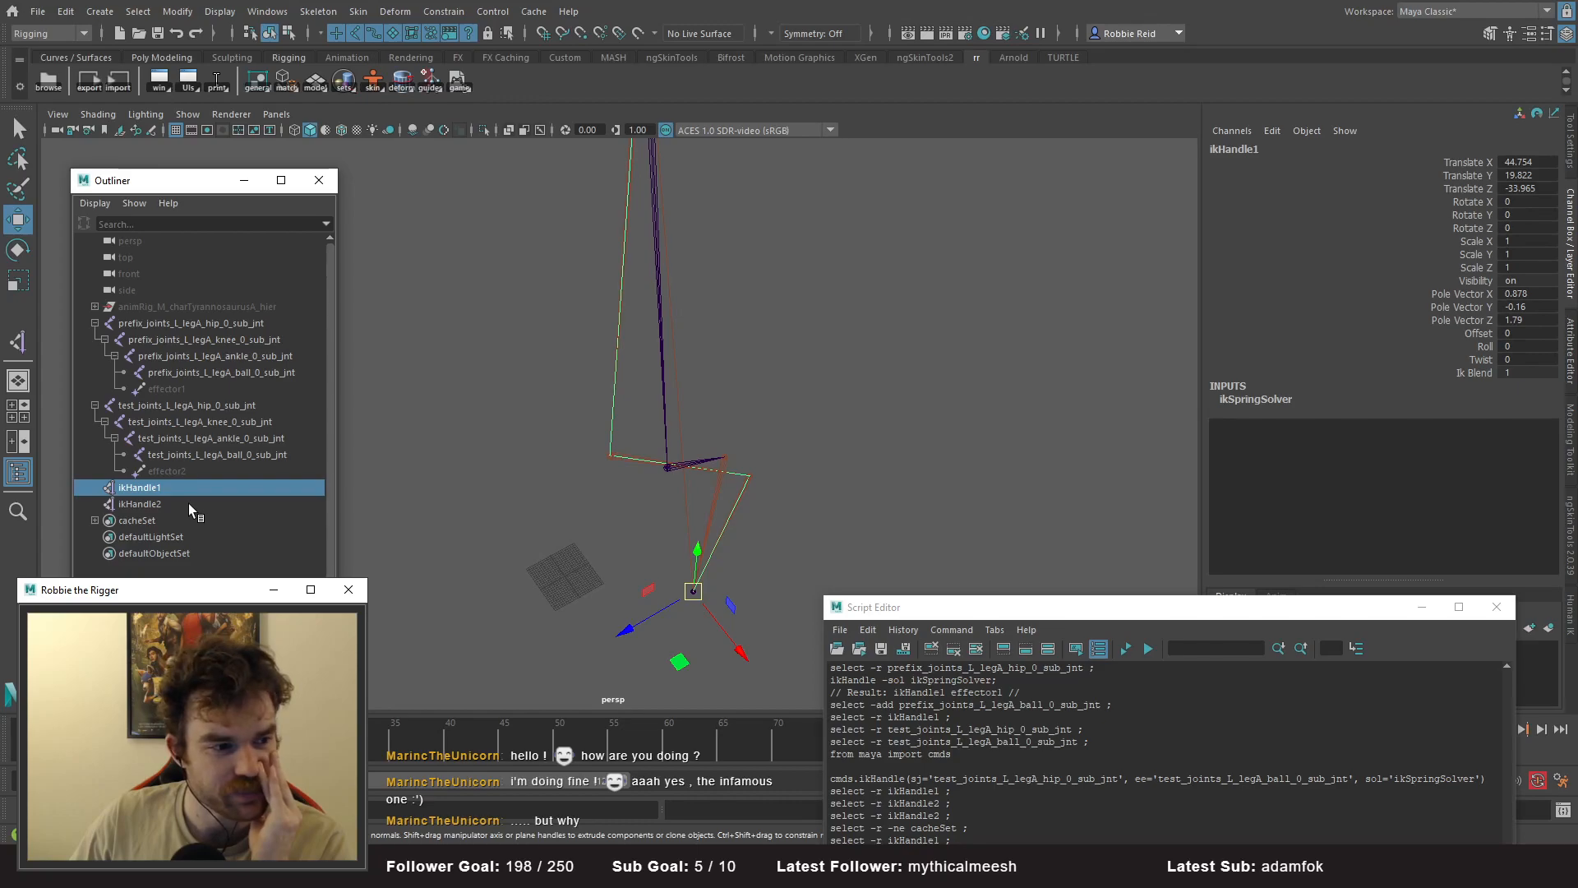
pyautogui.click(189, 502)
# - Examine the hip end and overall direction of both chains up close while switching between ikHandle1 and ikHandle2
pyautogui.keyDown('alt'); pyautogui.moveTo(781, 403); pyautogui.dragTo(830, 549); pyautogui.keyUp('alt')
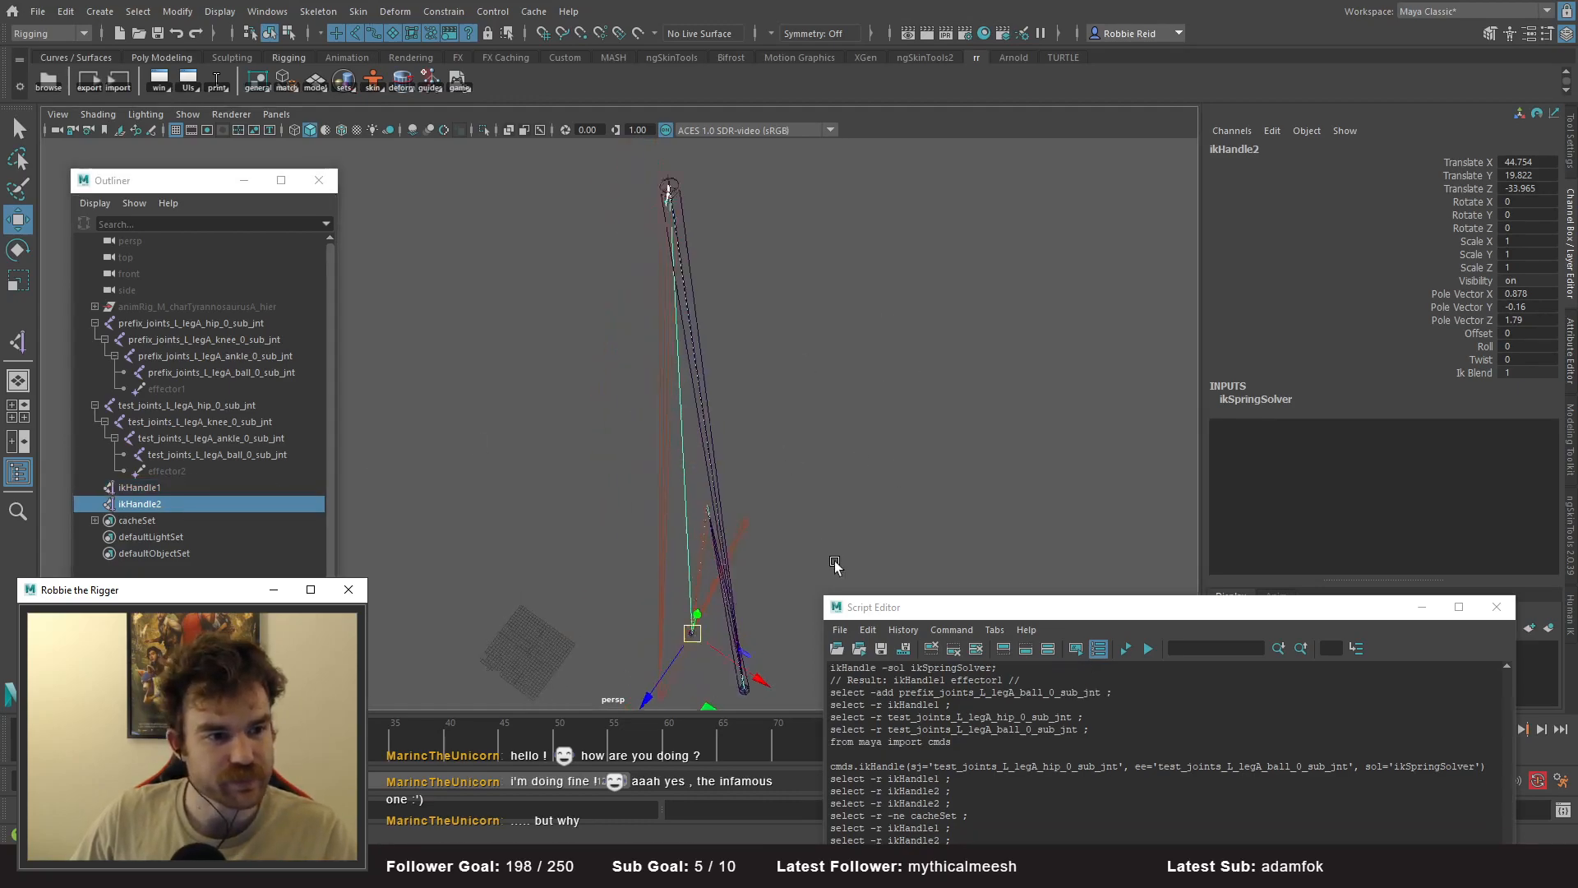
pyautogui.scroll(2, 831, 549)
pyautogui.keyDown('alt'); pyautogui.moveTo(730, 452); pyautogui.dragTo(698, 553, button='middle'); pyautogui.keyUp('alt')
pyautogui.scroll(5, 670, 518)
pyautogui.click(162, 494)
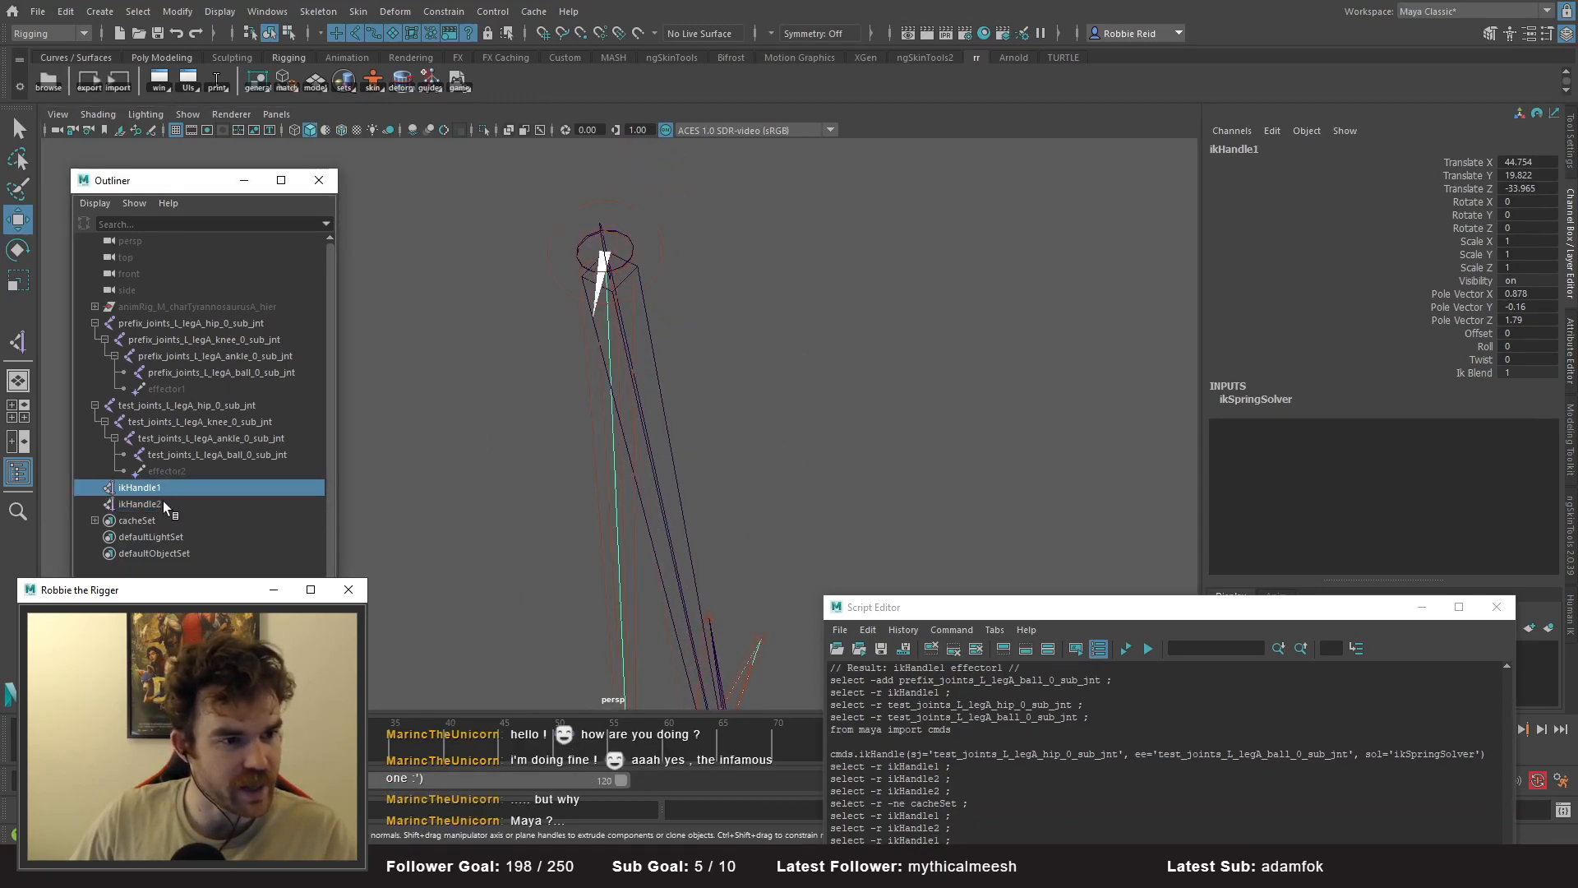
pyautogui.click(164, 504)
pyautogui.scroll(-4, 571, 476)
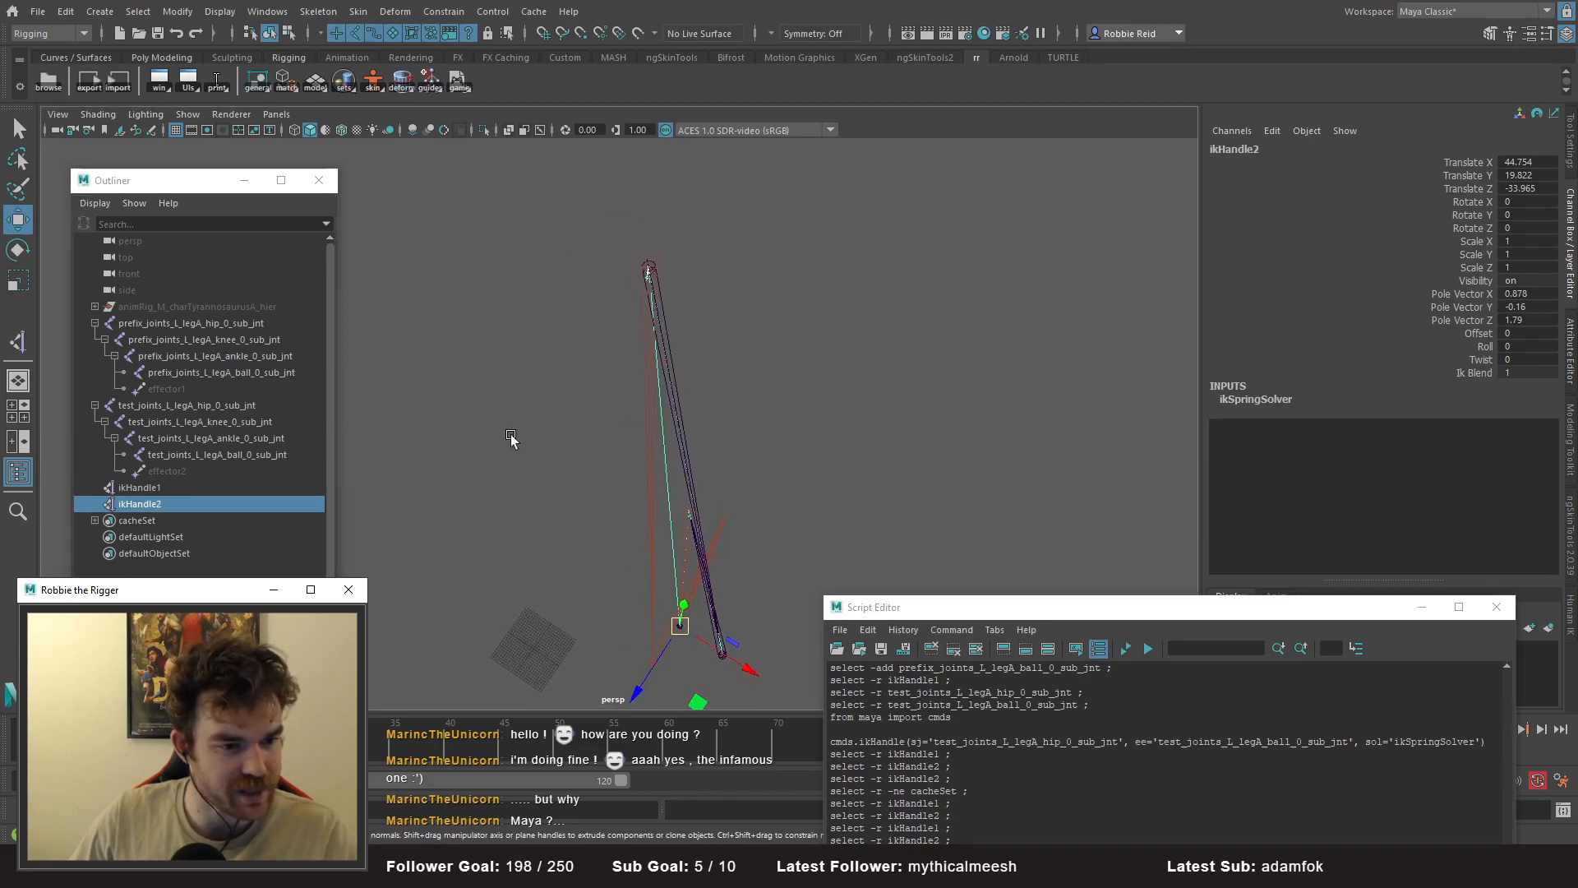
pyautogui.click(150, 489)
pyautogui.click(145, 504)
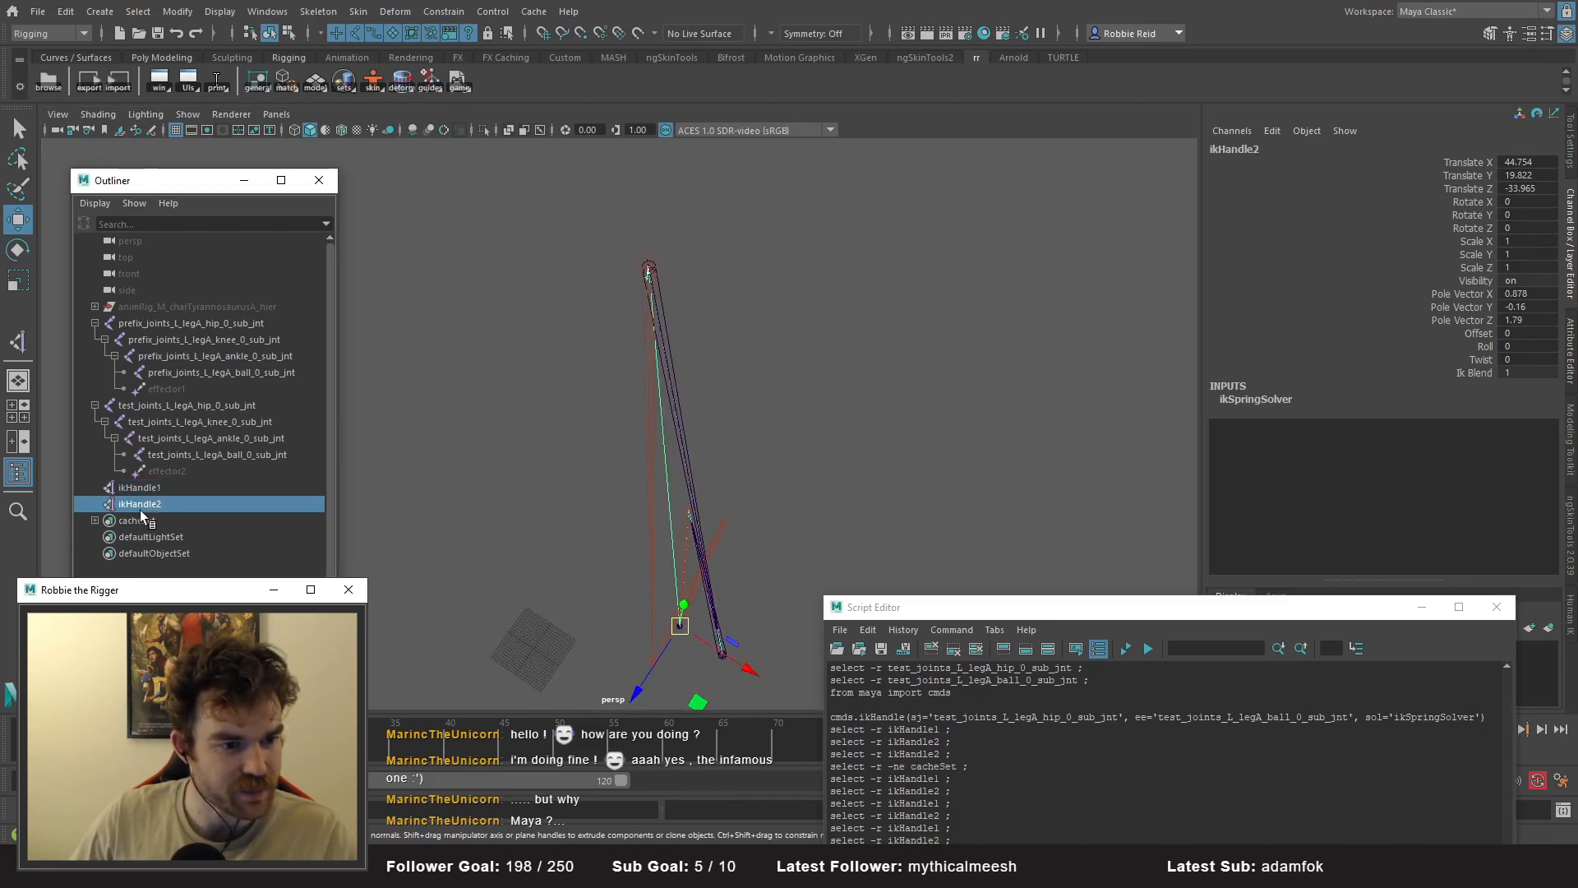
pyautogui.scroll(6, 564, 433)
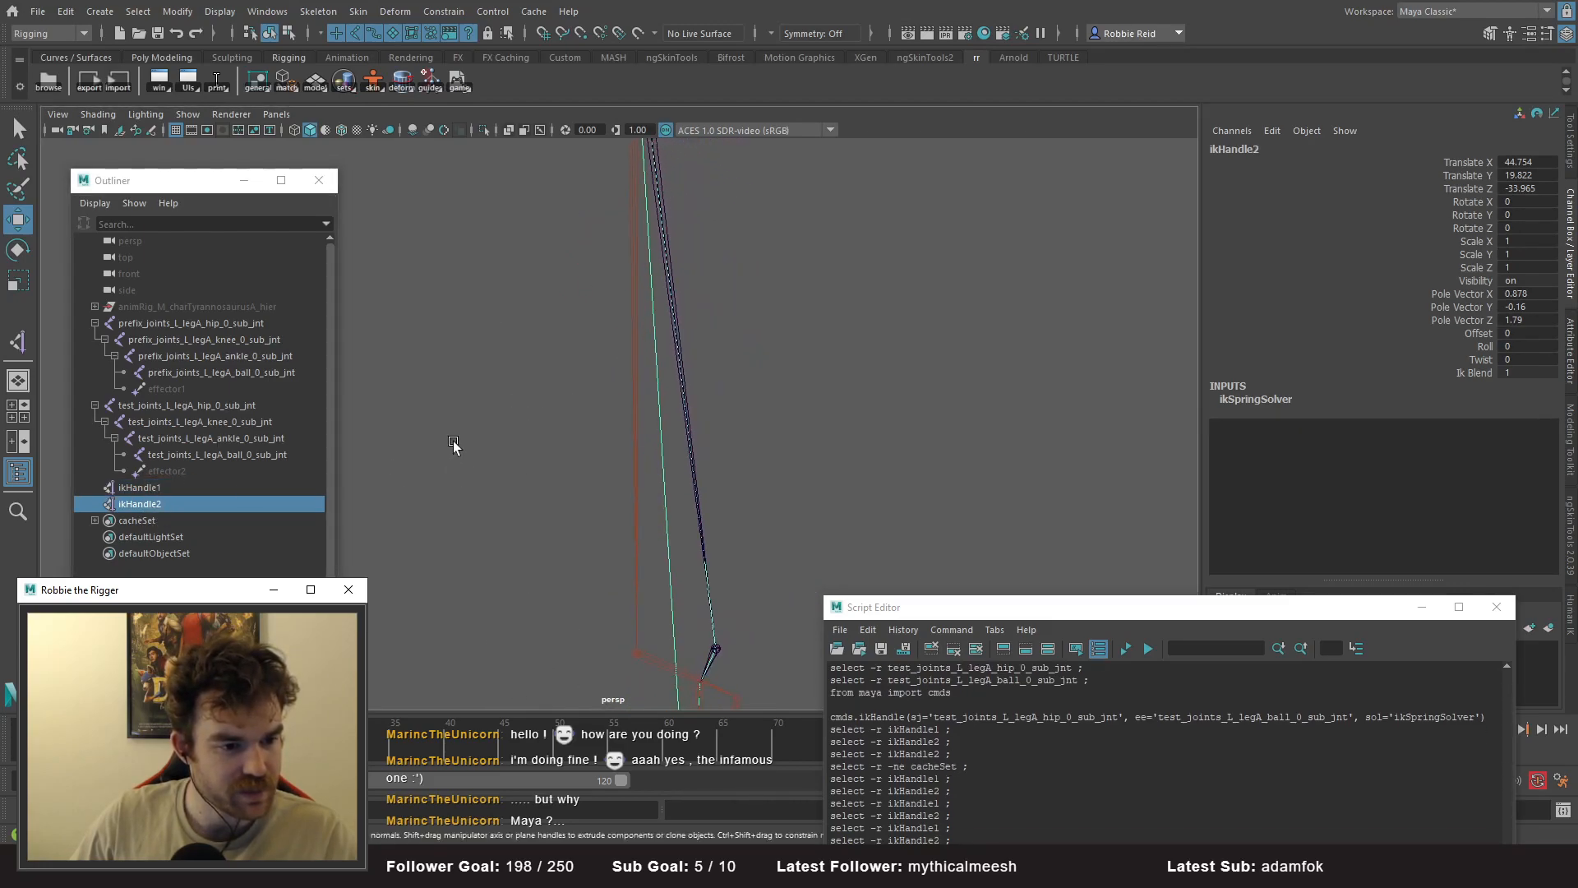
pyautogui.click(146, 493)
pyautogui.keyDown('alt'); pyautogui.moveTo(686, 349); pyautogui.dragTo(778, 416); pyautogui.keyUp('alt')
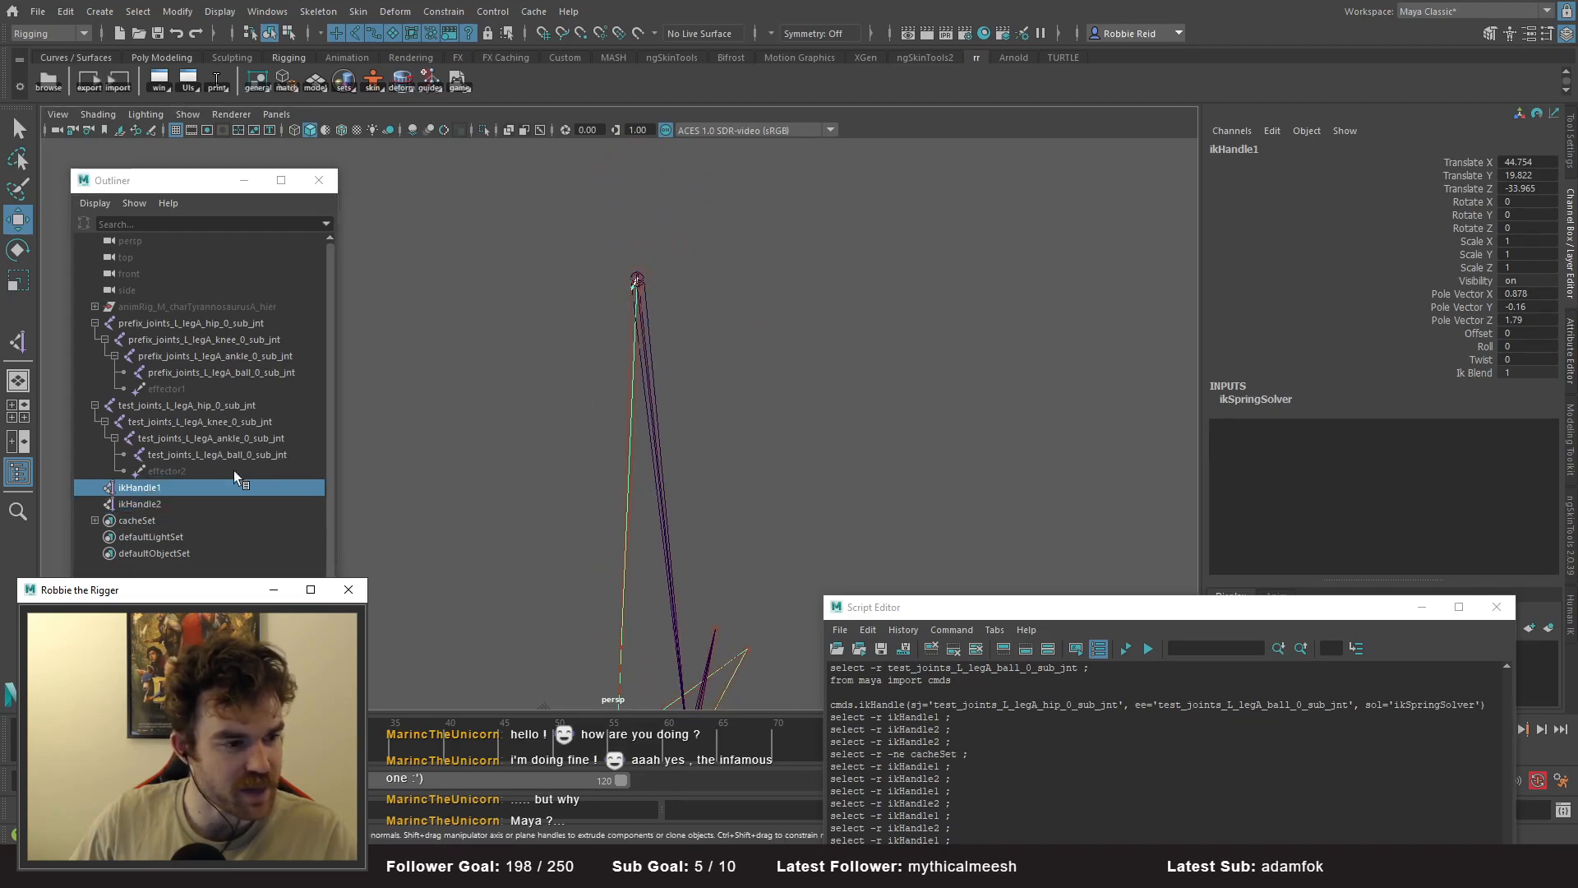
# - Compare the channel values of the matching hip, knee and ankle joints in the prefix and test leg chains
pyautogui.click(158, 409)
pyautogui.click(231, 323)
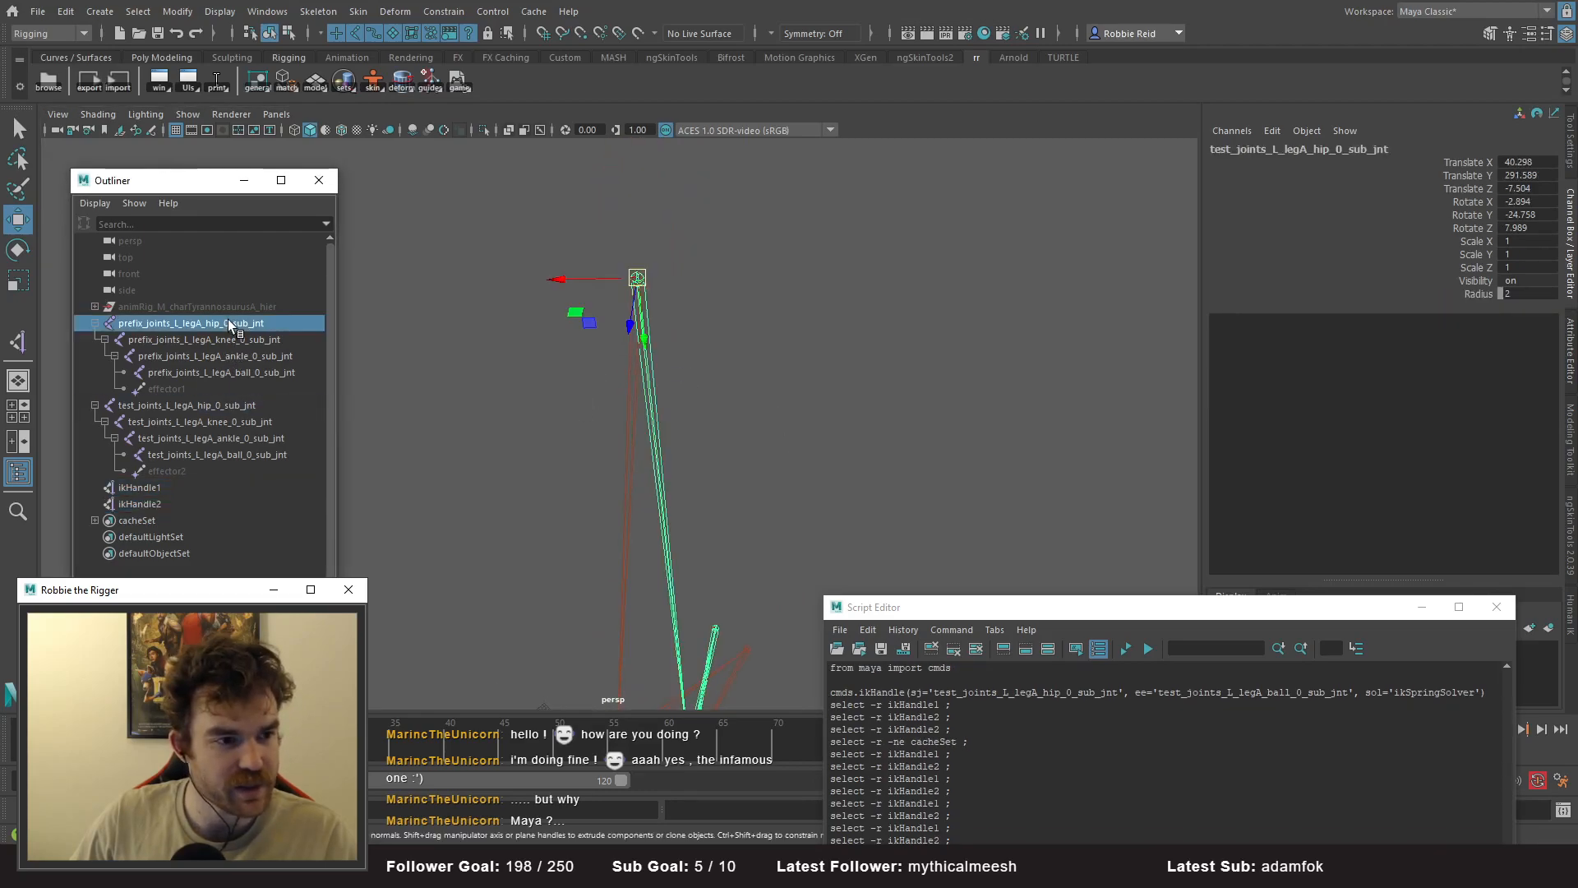
pyautogui.keyDown('alt'); pyautogui.moveTo(839, 412); pyautogui.dragTo(787, 322); pyautogui.keyUp('alt')
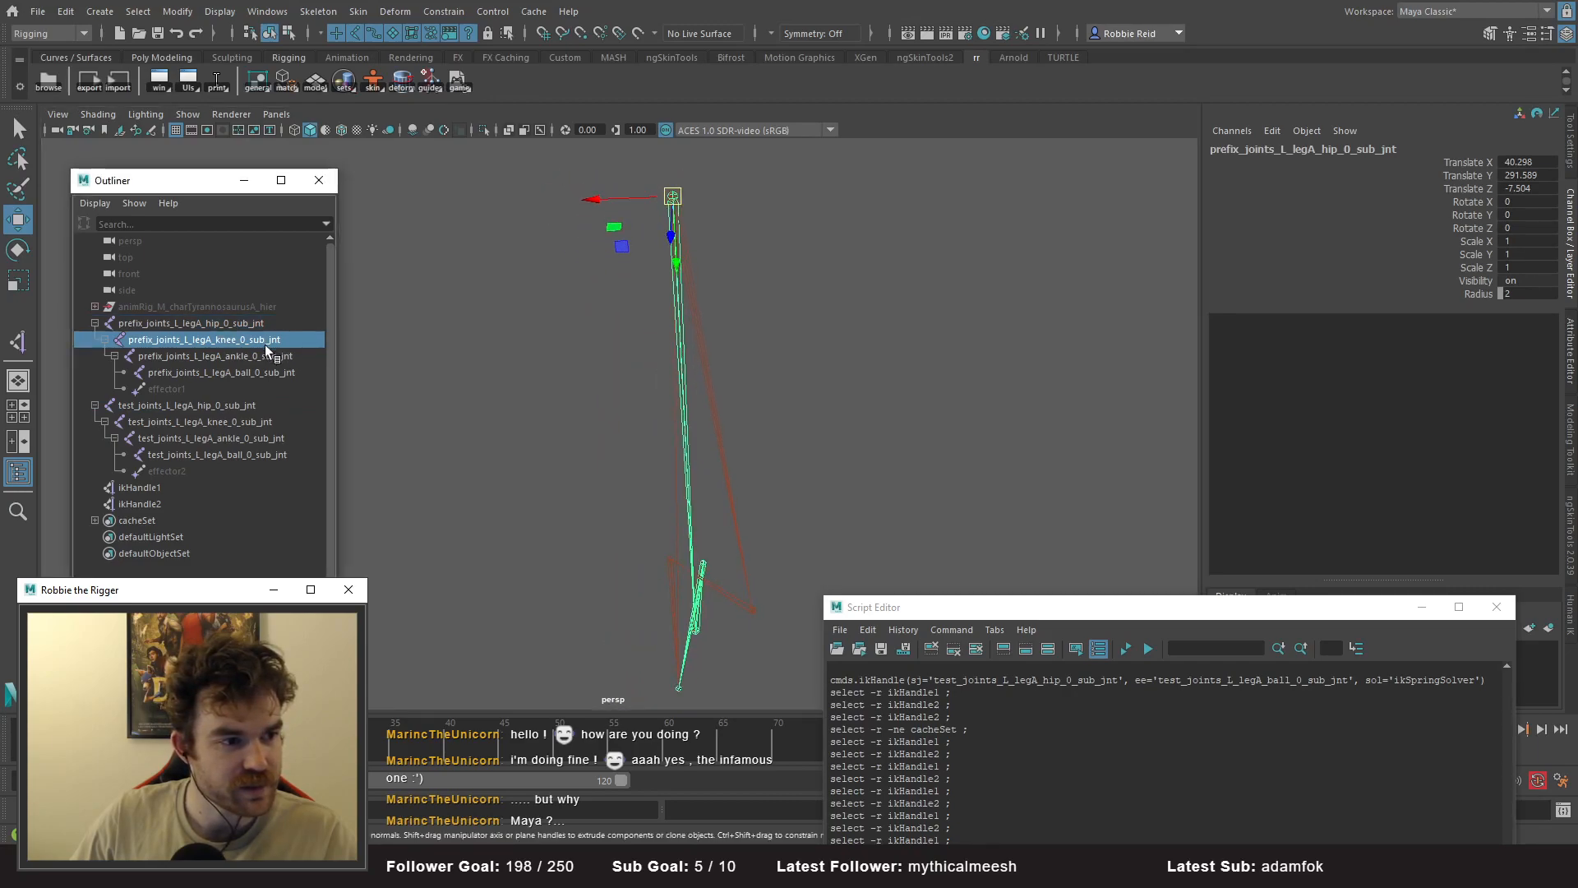
pyautogui.press('Down')
pyautogui.keyDown('alt'); pyautogui.moveTo(587, 408); pyautogui.dragTo(584, 335, button='middle'); pyautogui.keyUp('alt')
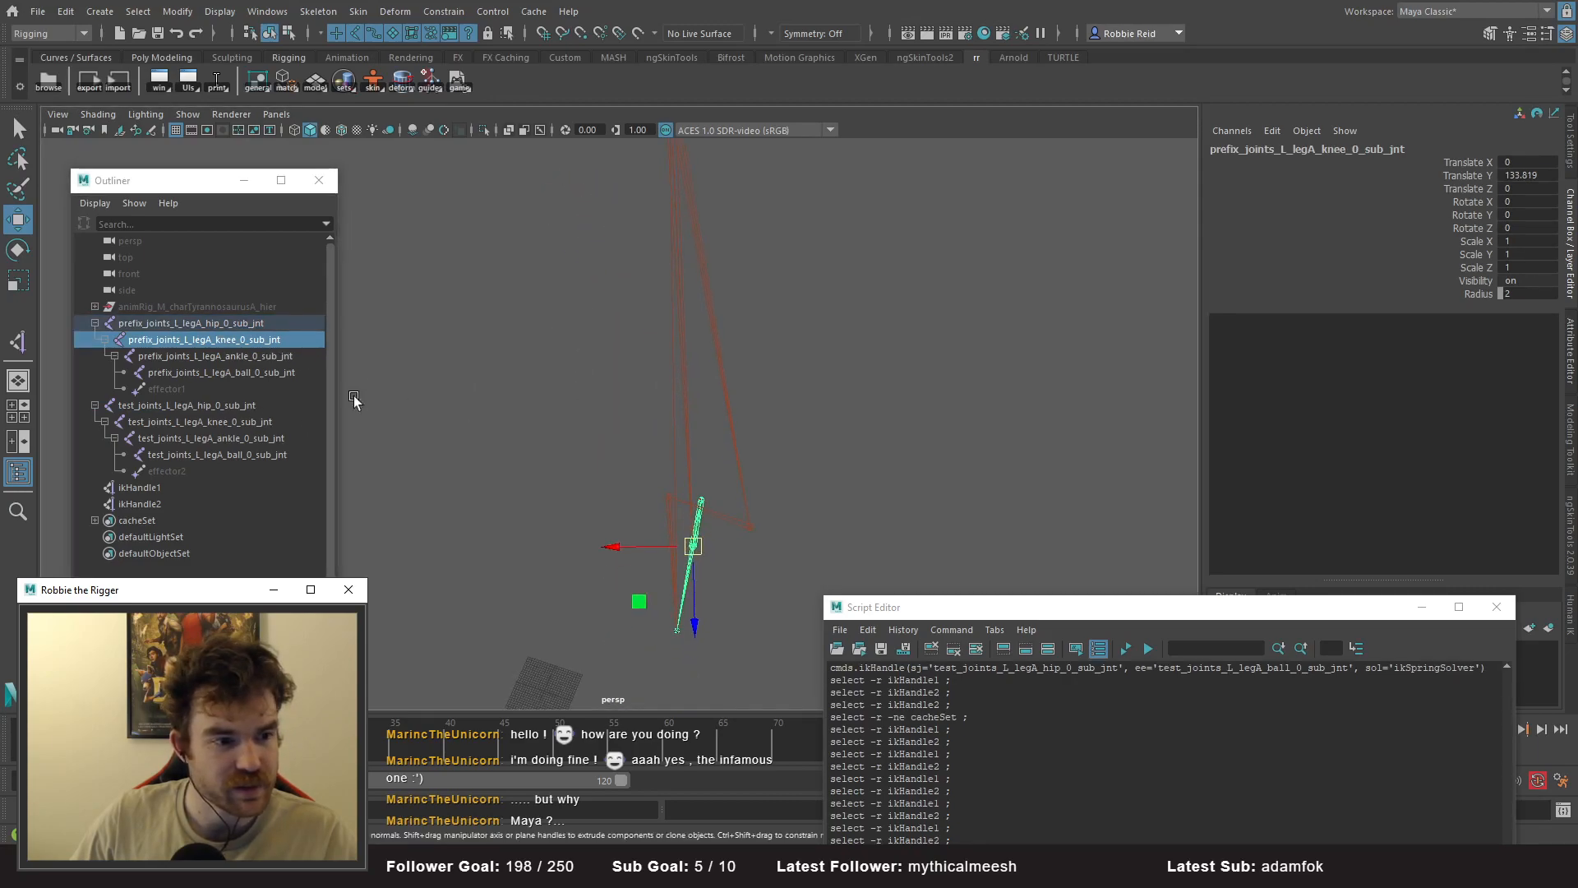
pyautogui.click(185, 356)
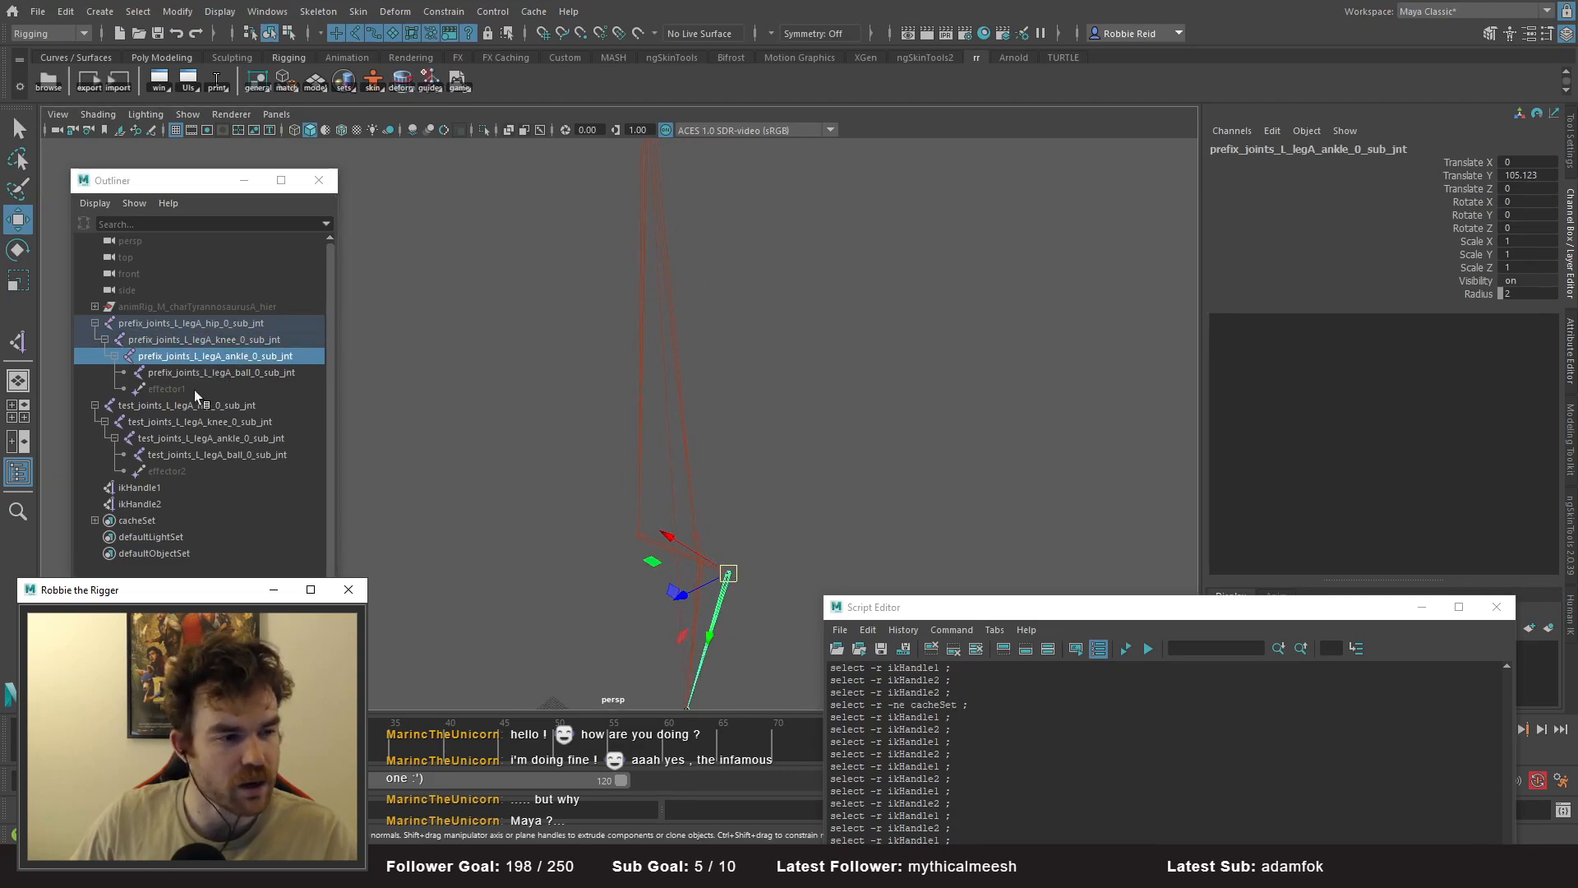
pyautogui.click(175, 404)
pyautogui.click(194, 422)
pyautogui.click(218, 438)
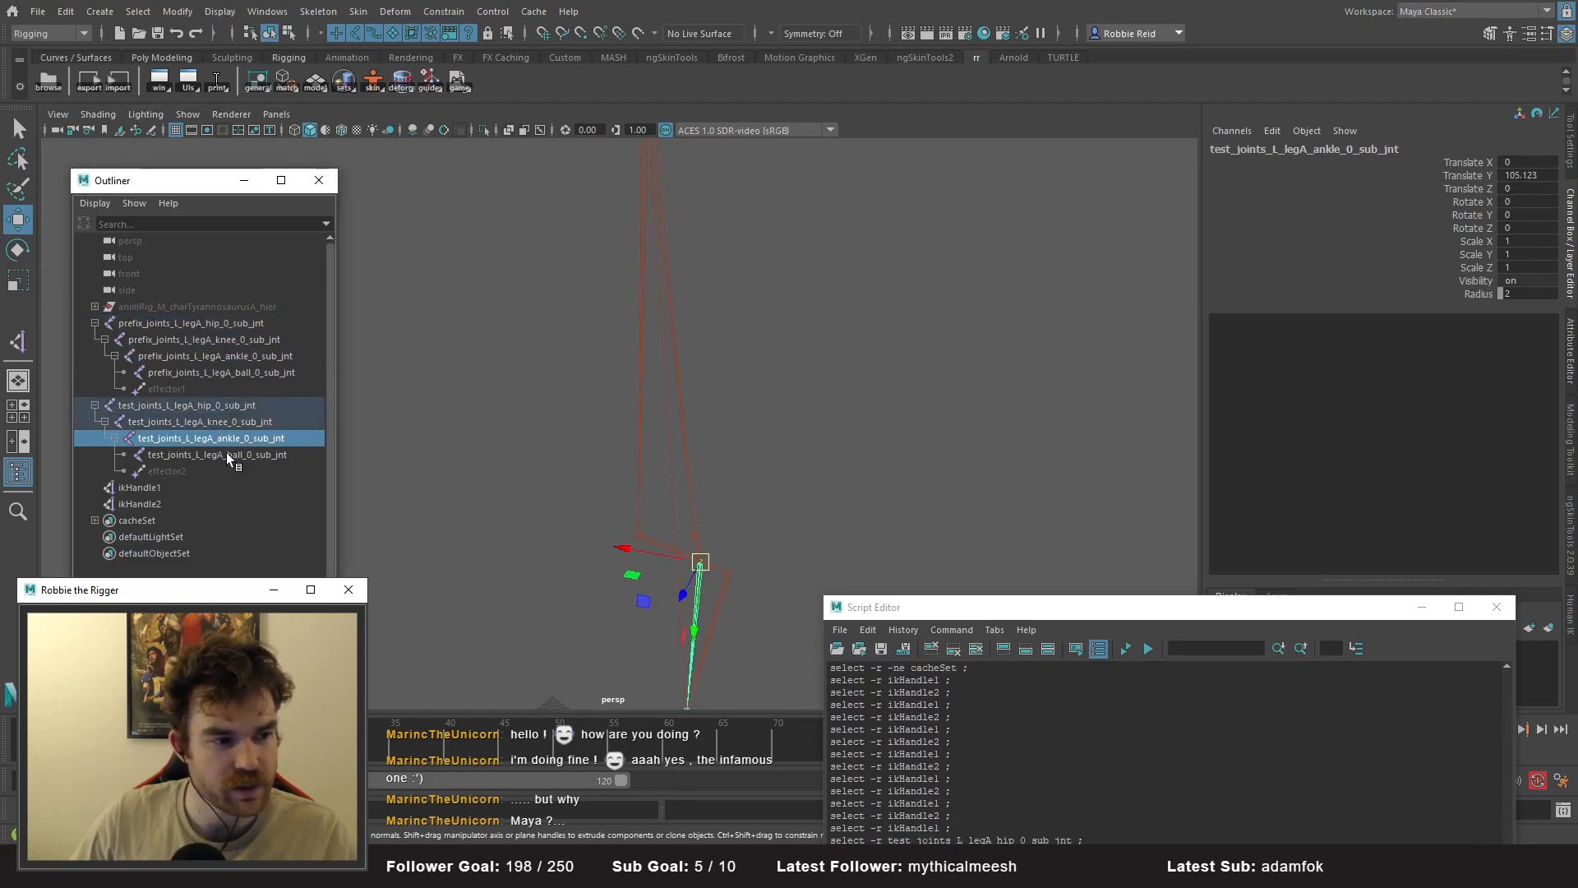
pyautogui.click(228, 455)
# - Set all three rotation values of test_joints_L_legA_hip_0_sub_jnt to 0 and check the resulting chain pose
pyautogui.click(231, 407)
pyautogui.moveTo(1525, 189); pyautogui.dragTo(1526, 228)
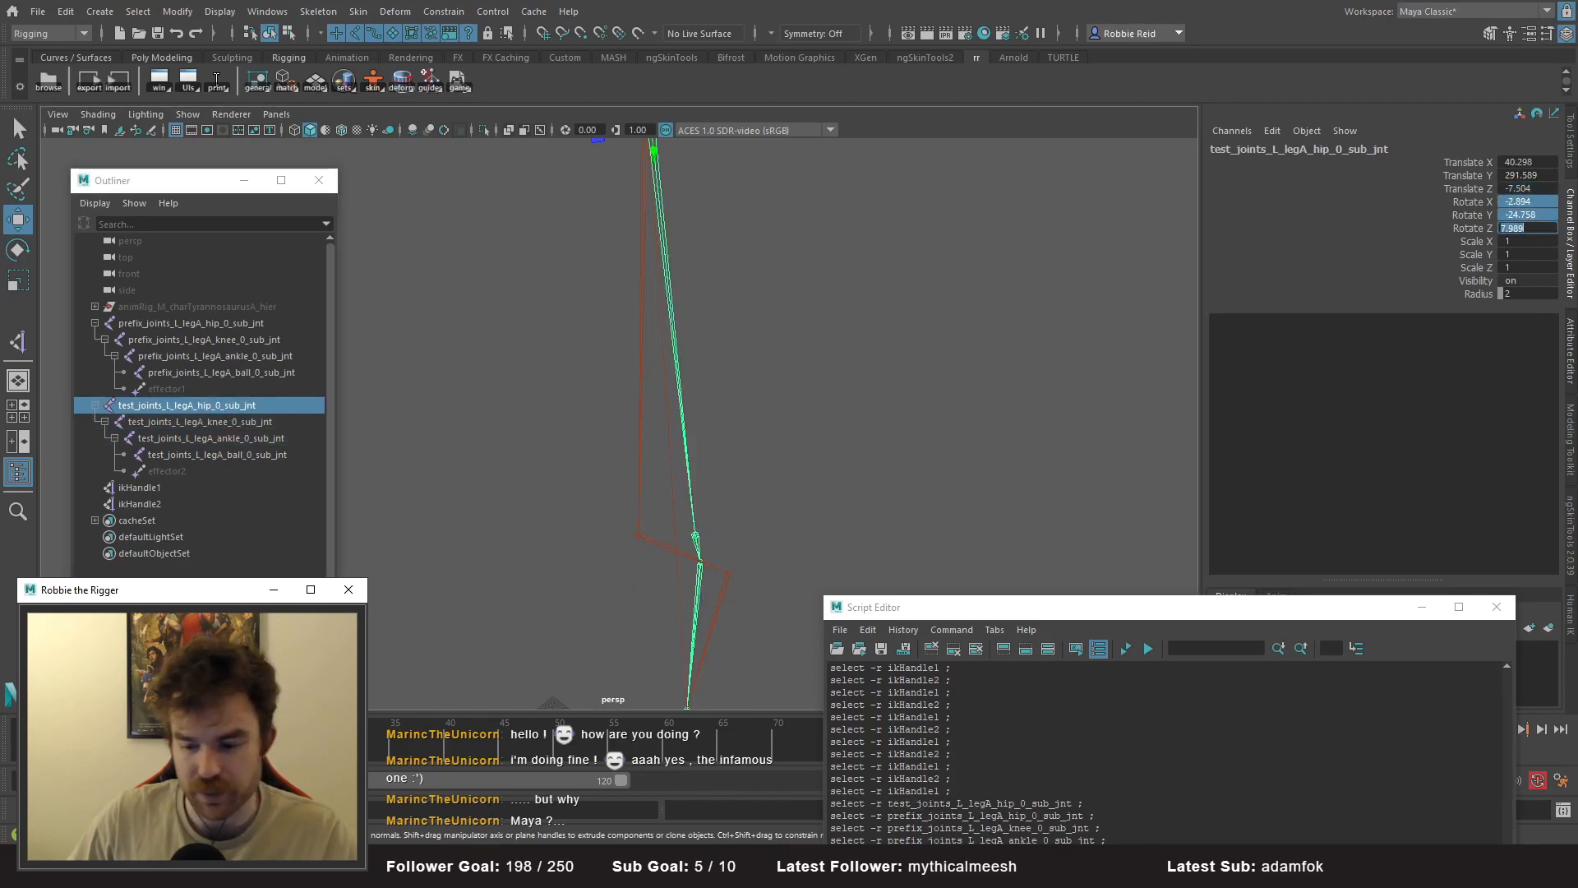
pyautogui.write('0')
pyautogui.press('Return')
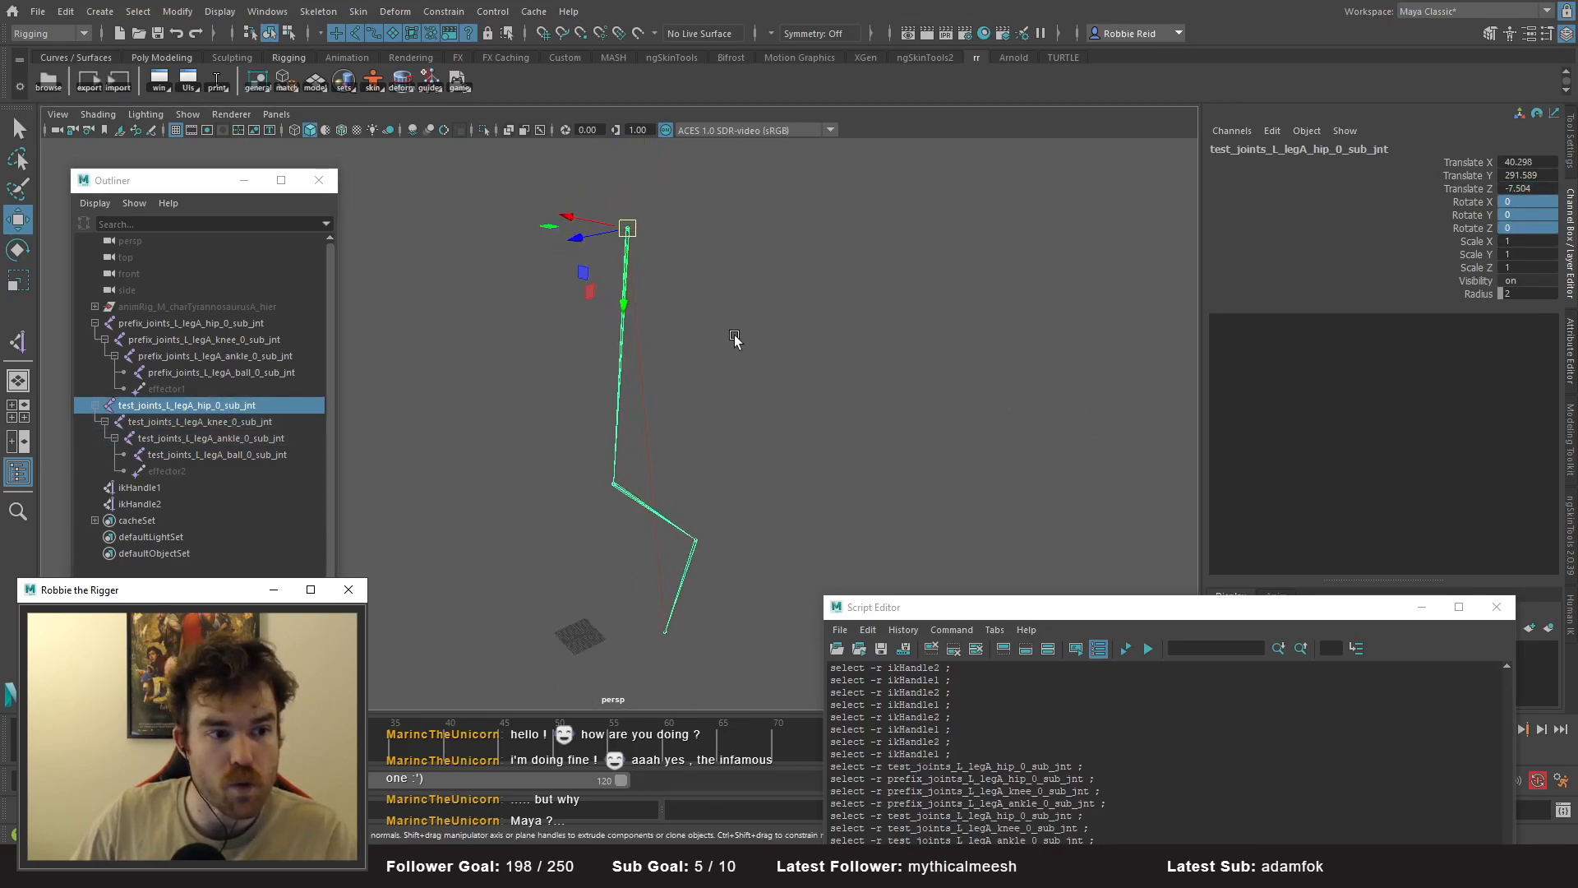
pyautogui.click(801, 370)
pyautogui.click(187, 406)
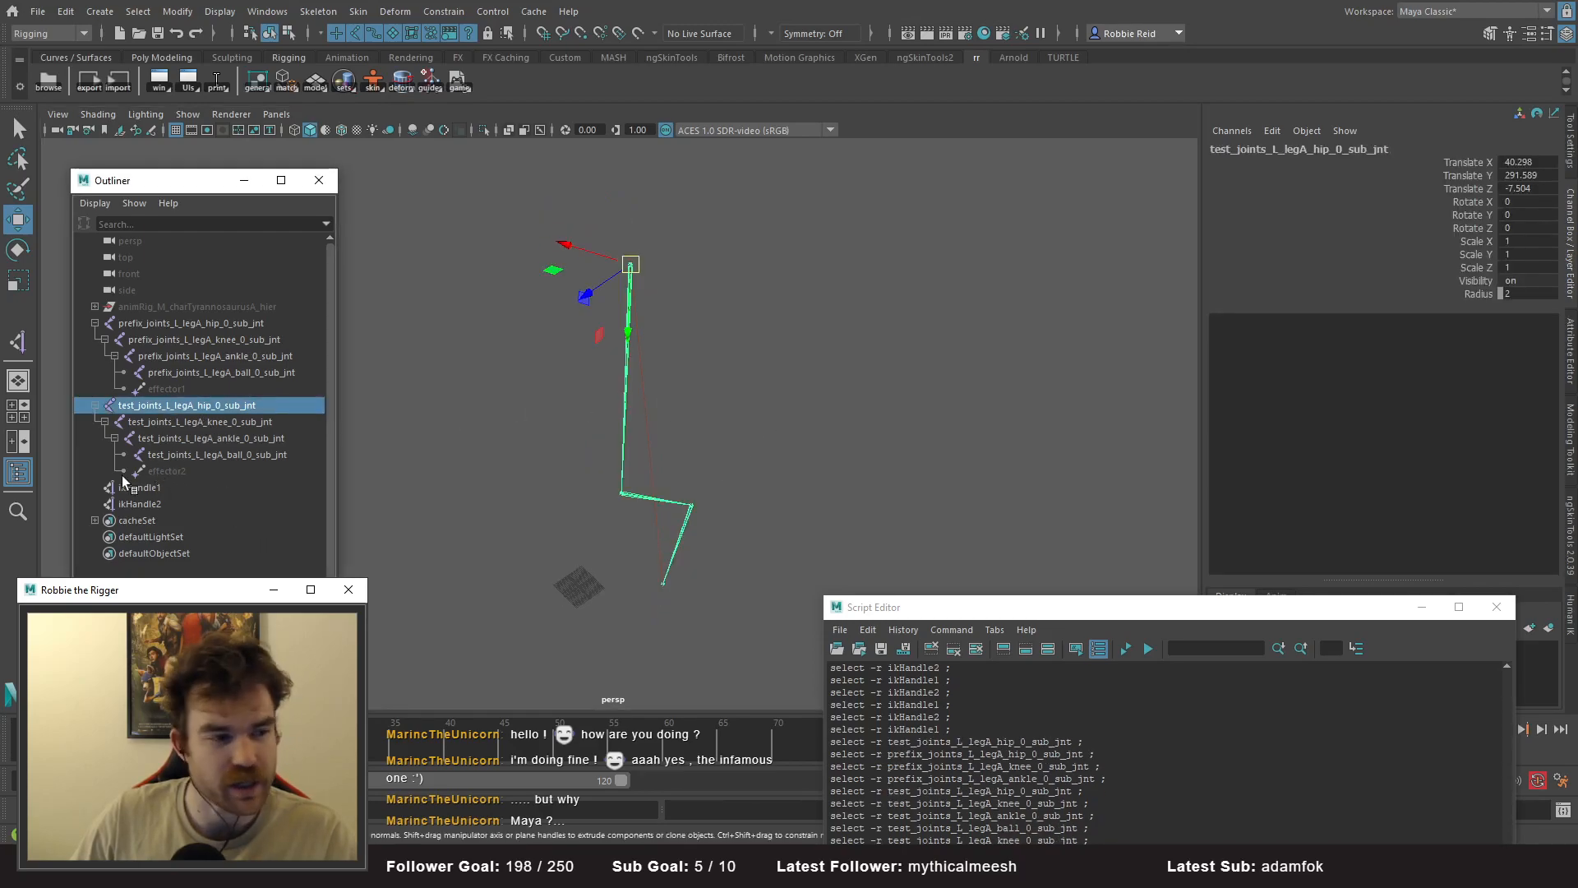
# - Try moving ikHandle2 by about 87 in Y and 4.9 in Z, then undo the move
pyautogui.click(157, 504)
pyautogui.moveTo(629, 604); pyautogui.dragTo(616, 475)
pyautogui.hotkey('ctrl', 'z')
pyautogui.hotkey('ctrl', 'z')
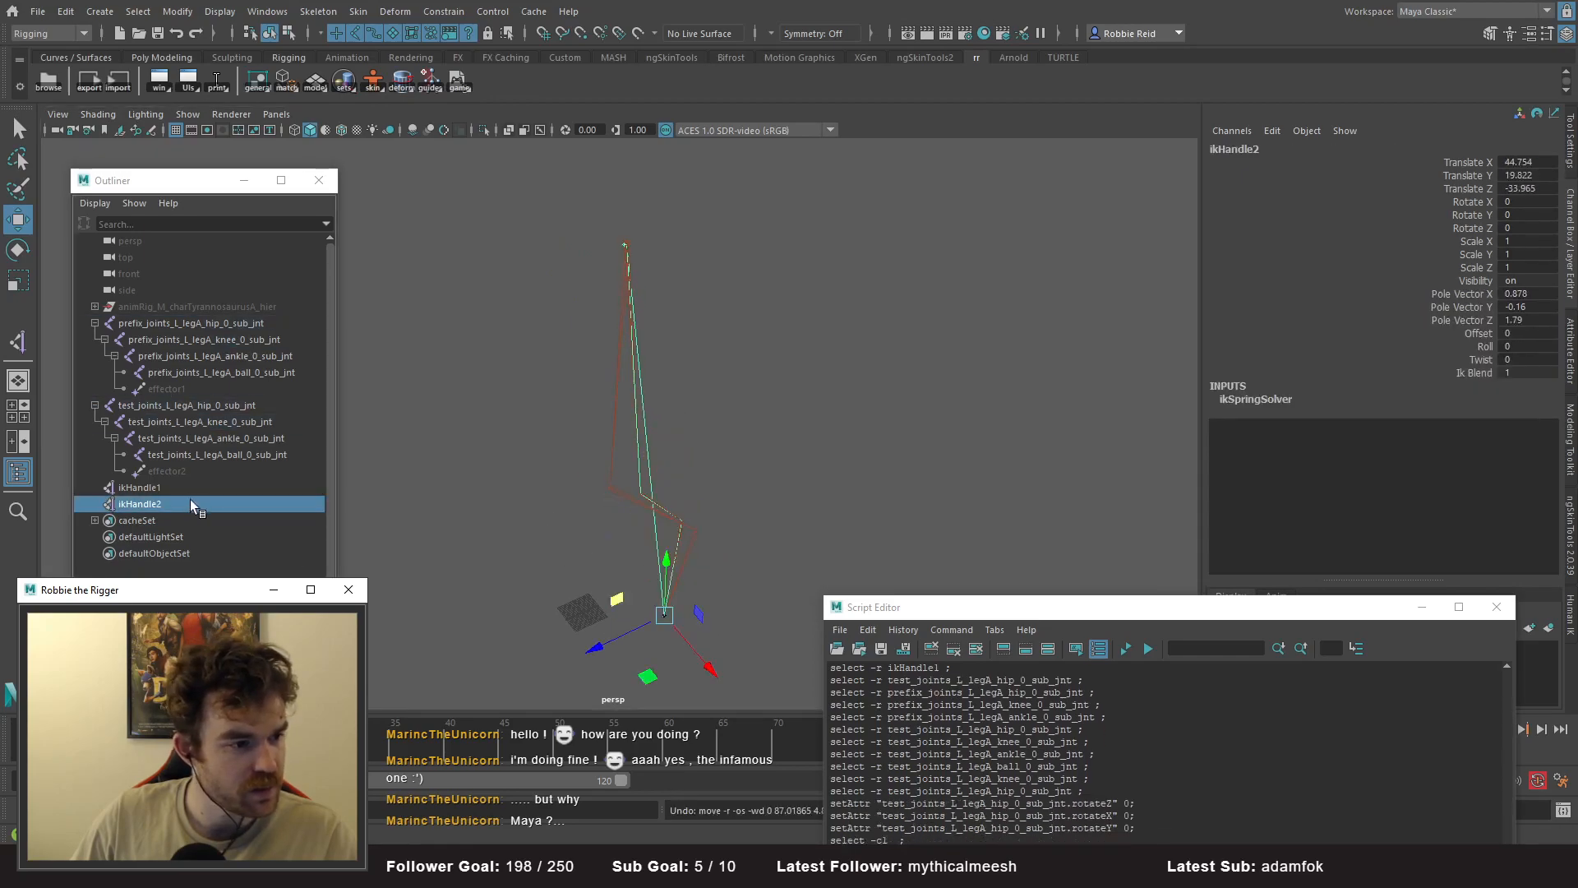
# - Check both IK handles together, then zero the test chain hip joint's rotation on X, Y and Z again
pyautogui.click(148, 488)
pyautogui.keyDown('ctrl'); pyautogui.click(148, 504); pyautogui.keyUp('ctrl')
pyautogui.keyDown('alt'); pyautogui.moveTo(646, 578); pyautogui.dragTo(693, 530); pyautogui.keyUp('alt')
pyautogui.keyDown('alt'); pyautogui.moveTo(693, 529); pyautogui.dragTo(738, 587, button='right'); pyautogui.keyUp('alt')
pyautogui.click(175, 405)
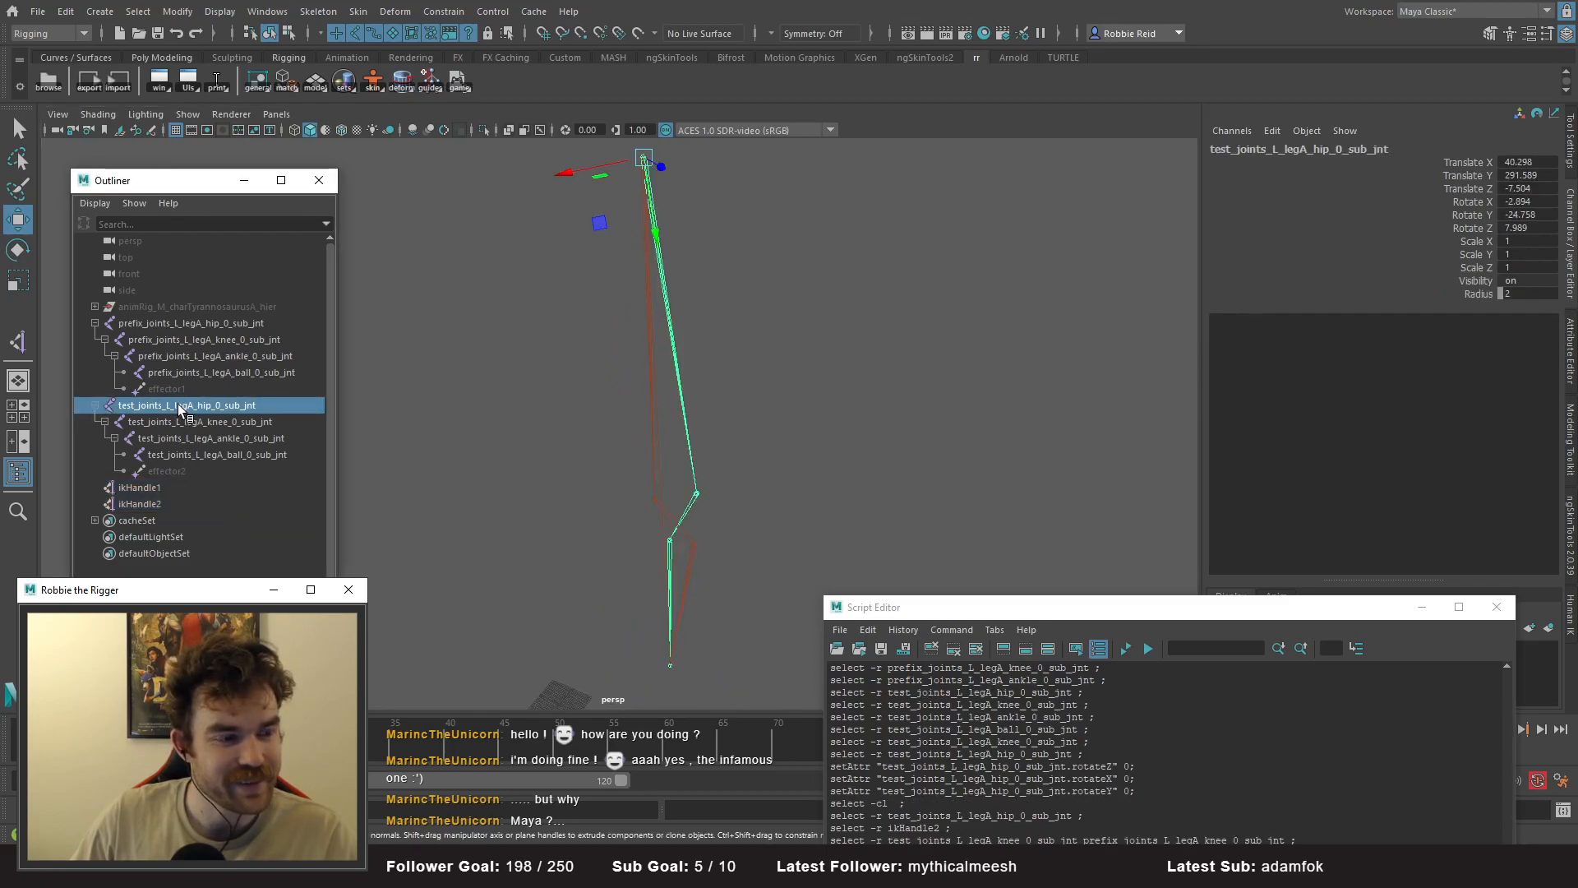
pyautogui.moveTo(1536, 202)
pyautogui.mouseDown()
pyautogui.moveTo(1533, 228)
pyautogui.moveTo(1529, 203)
pyautogui.mouseUp()
pyautogui.write('0')
pyautogui.press('Return')
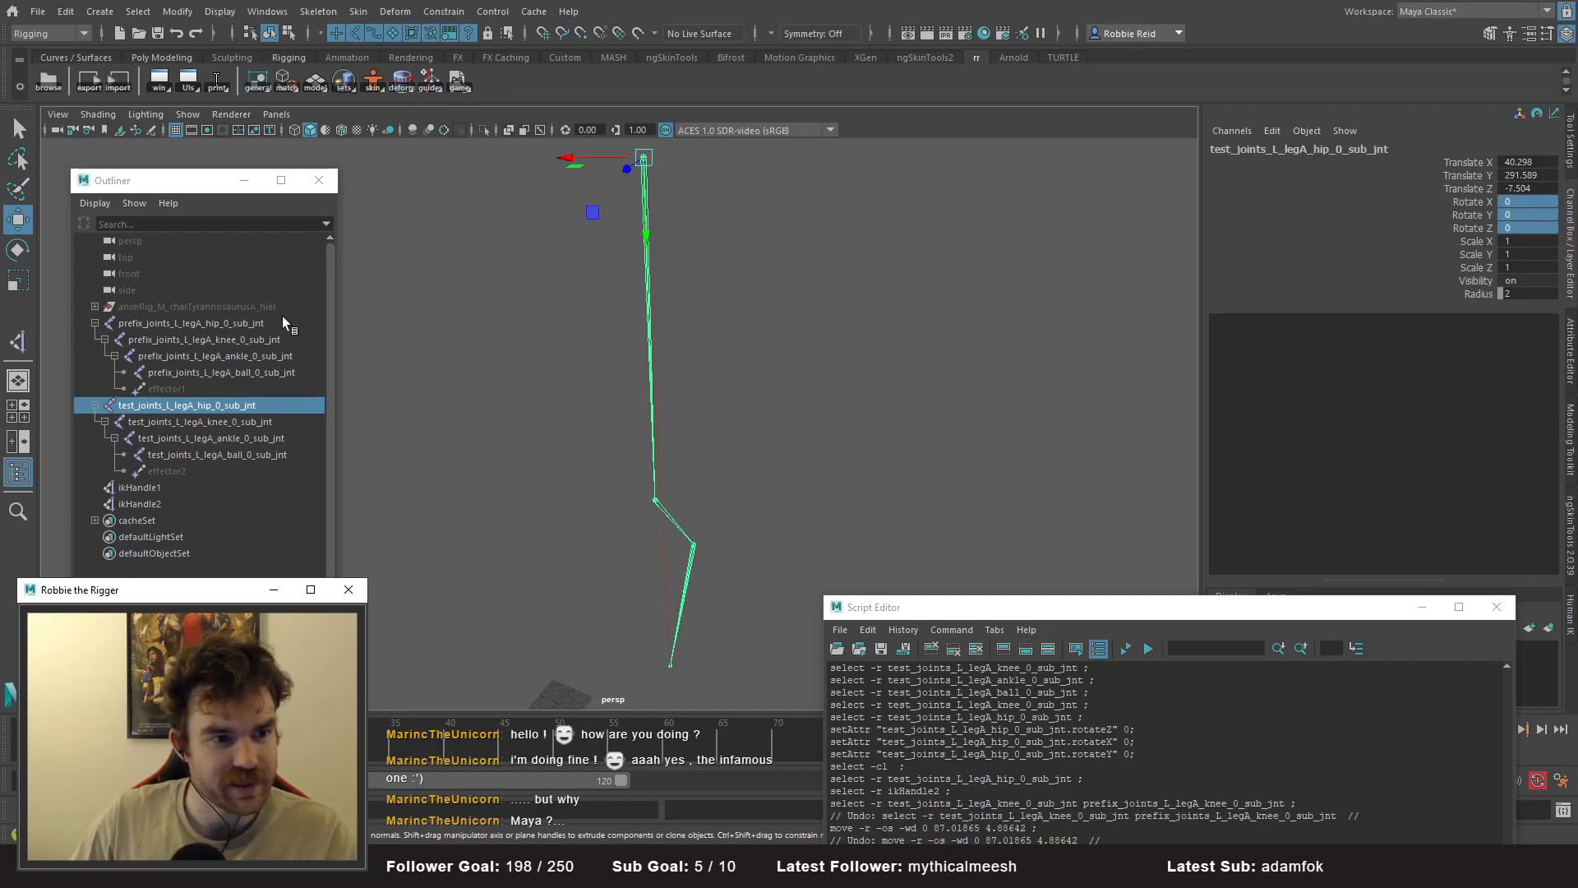
# - Try nudging ikHandle2 by about 5.5 in Y and -1.5 in Z, then undo the nudge
pyautogui.click(177, 505)
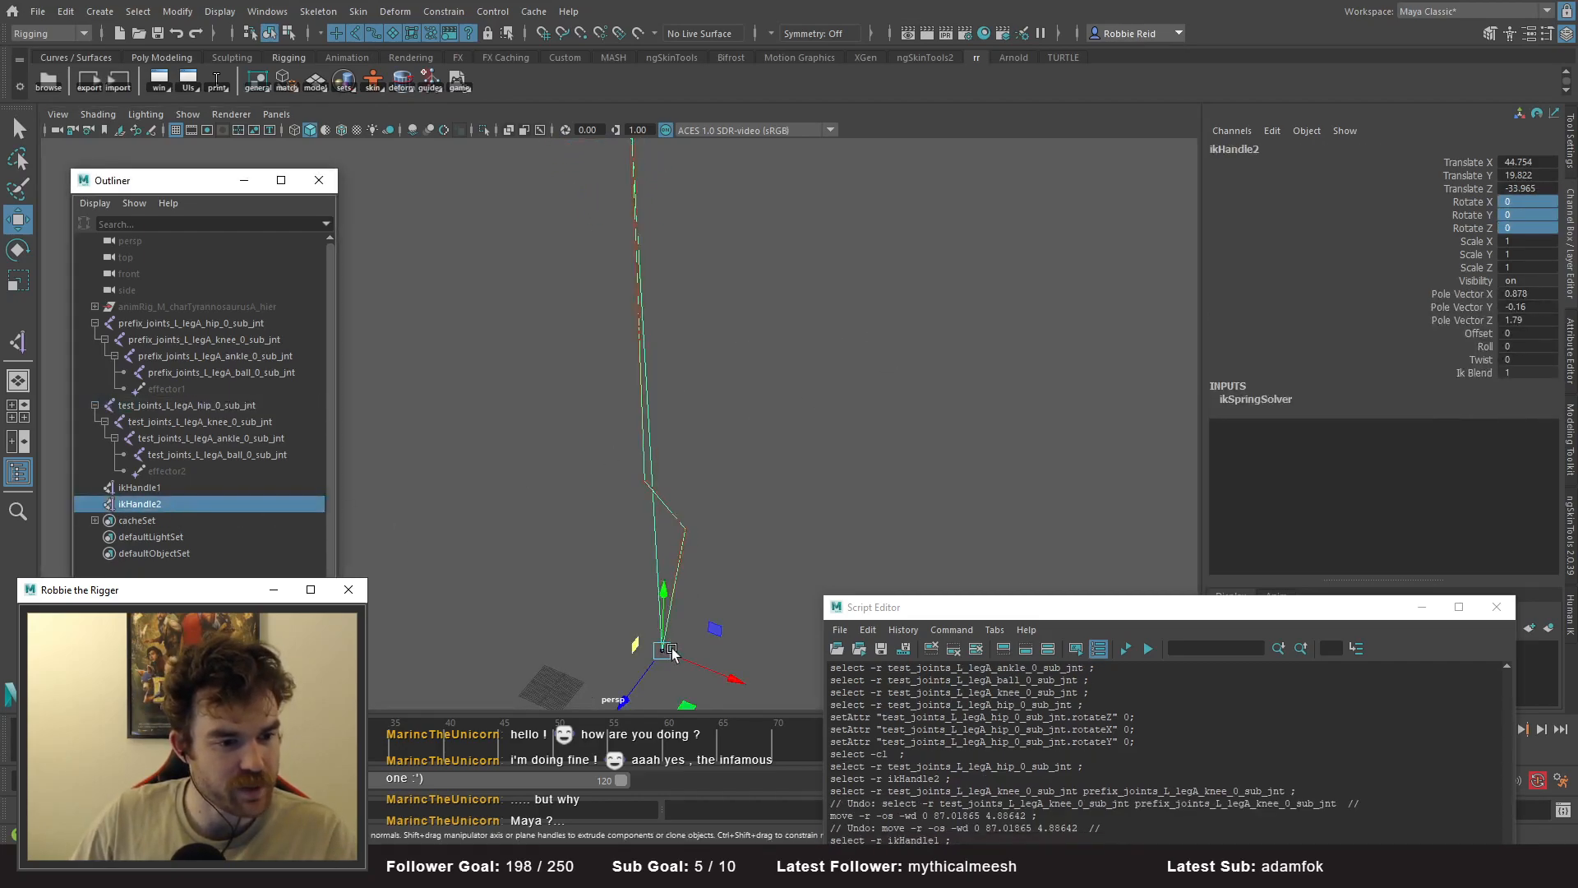
pyautogui.moveTo(630, 646); pyautogui.dragTo(630, 642)
pyautogui.hotkey('ctrl', 'z')
pyautogui.hotkey('ctrl', 'z')
pyautogui.keyDown('alt'); pyautogui.moveTo(861, 435); pyautogui.dragTo(763, 409); pyautogui.keyUp('alt')
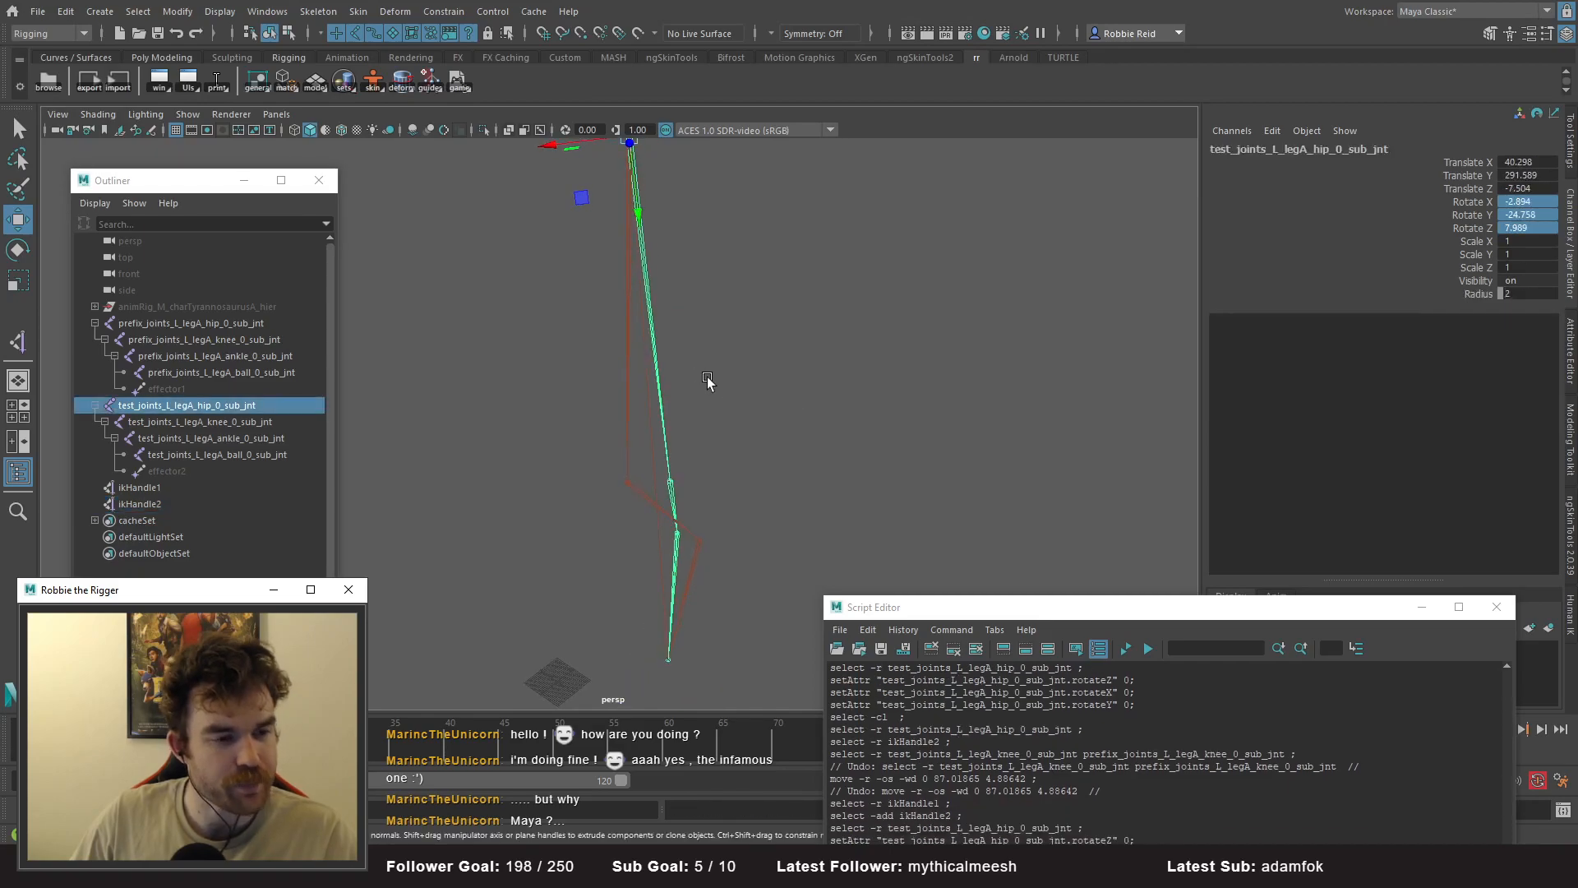
# - Compare the rotation, preferred angle and joint orient attributes of the prefix and test hip joints by alternating between them
pyautogui.click(177, 424)
pyautogui.click(201, 404)
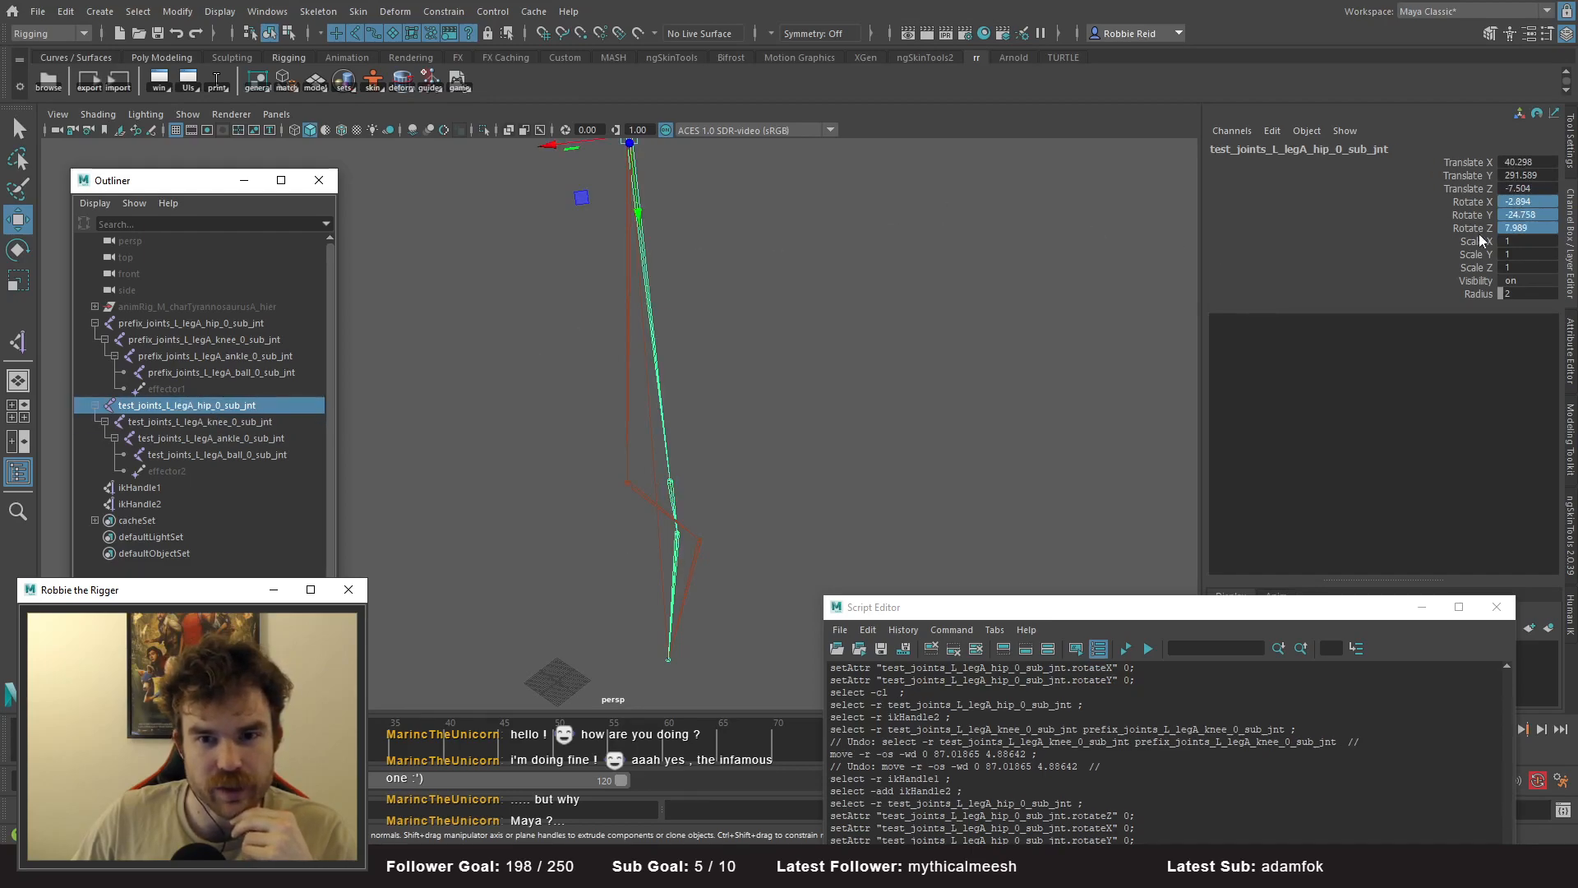
pyautogui.click(1571, 344)
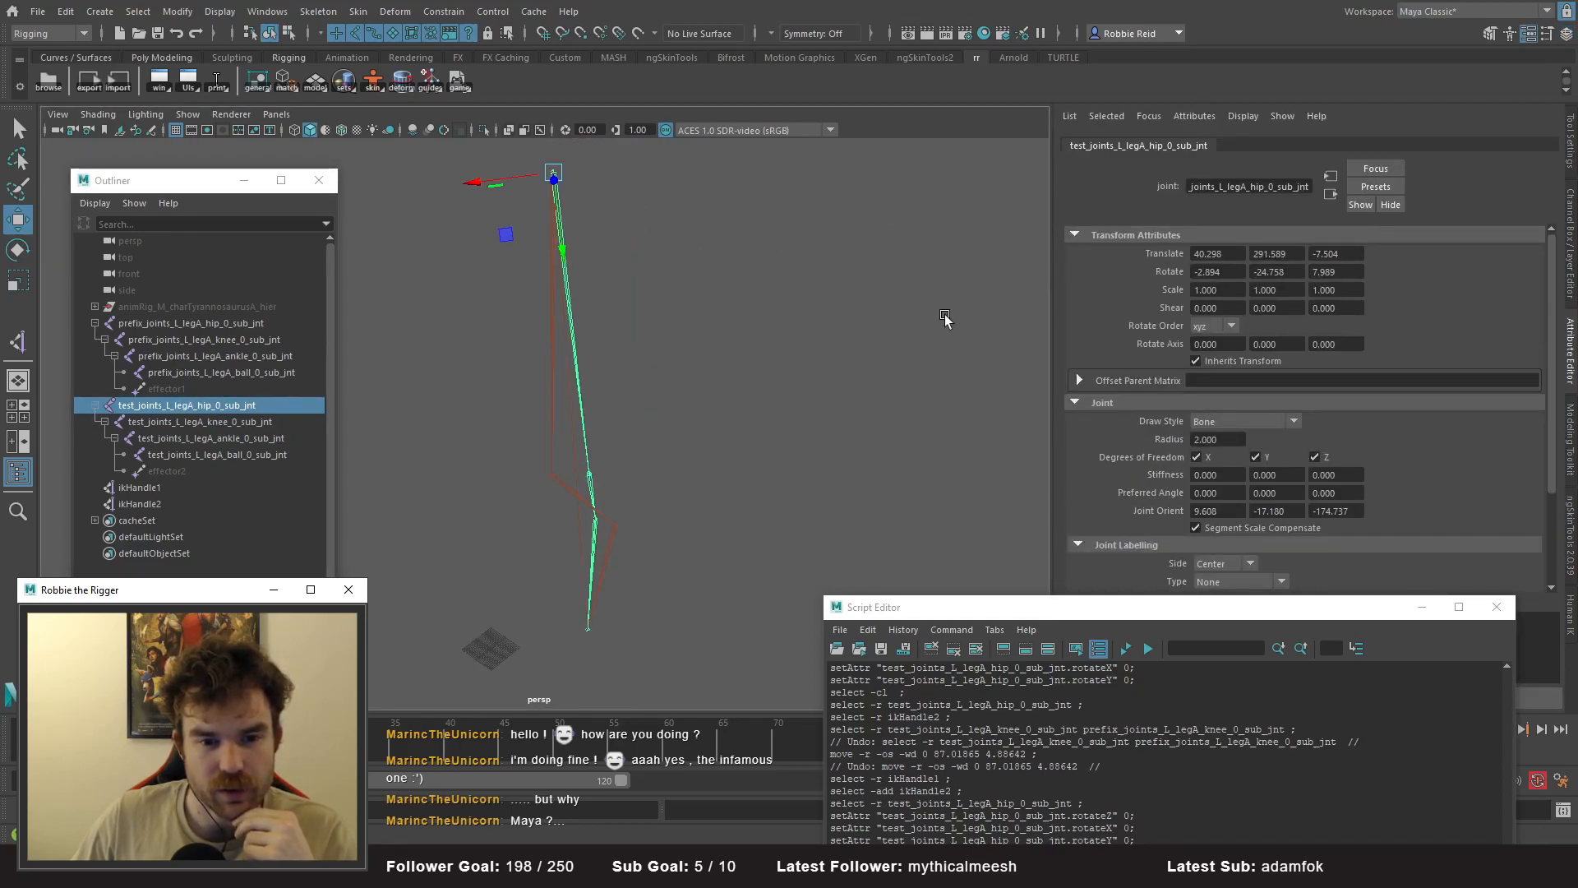
pyautogui.click(216, 324)
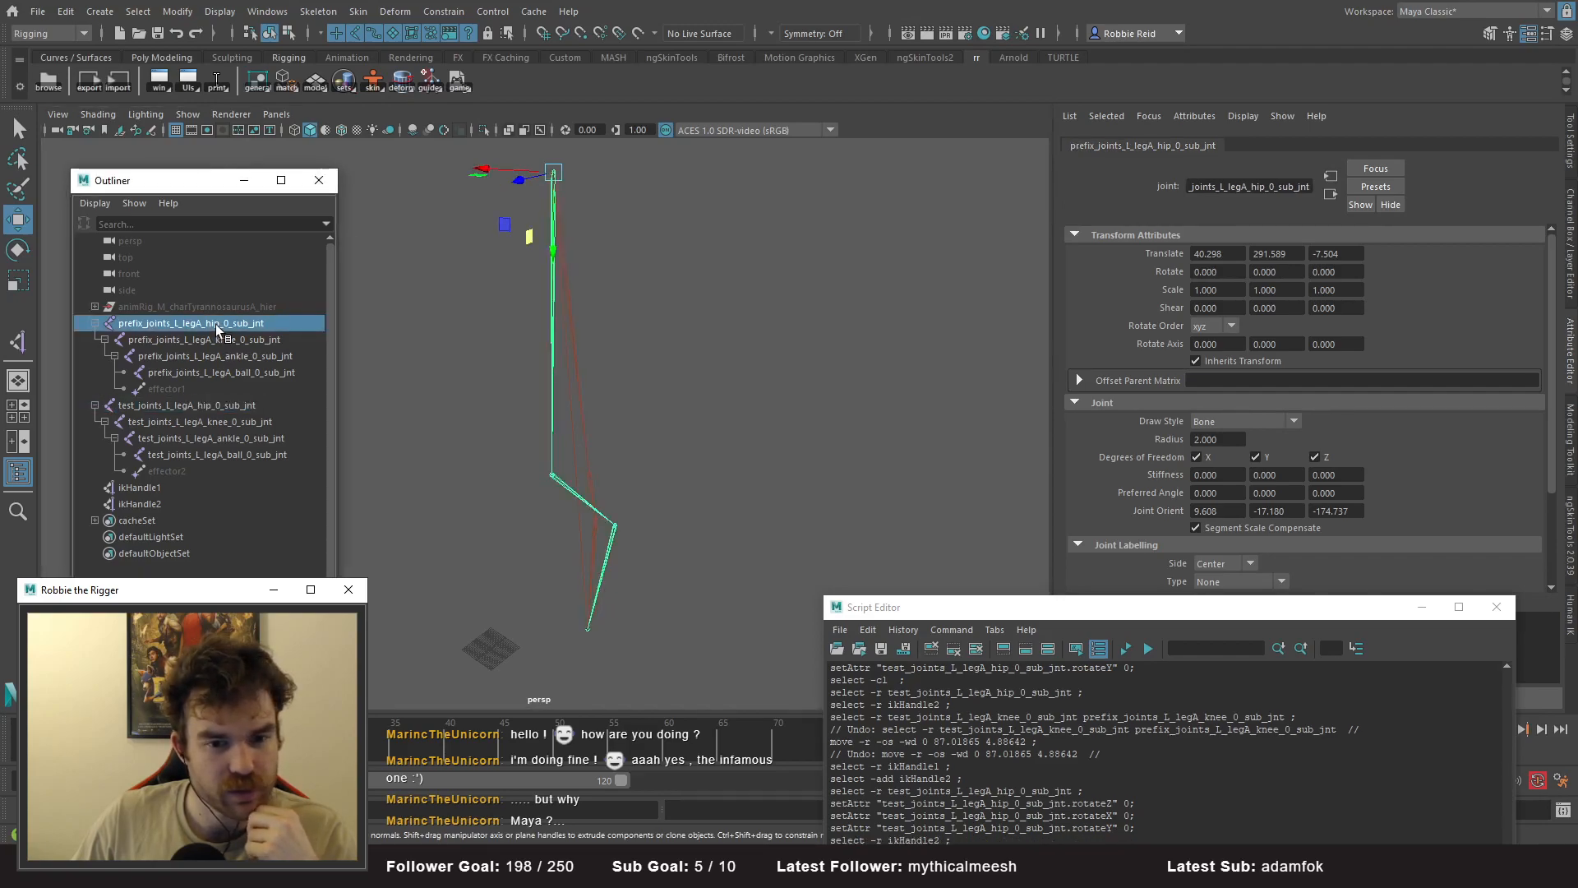
pyautogui.click(195, 404)
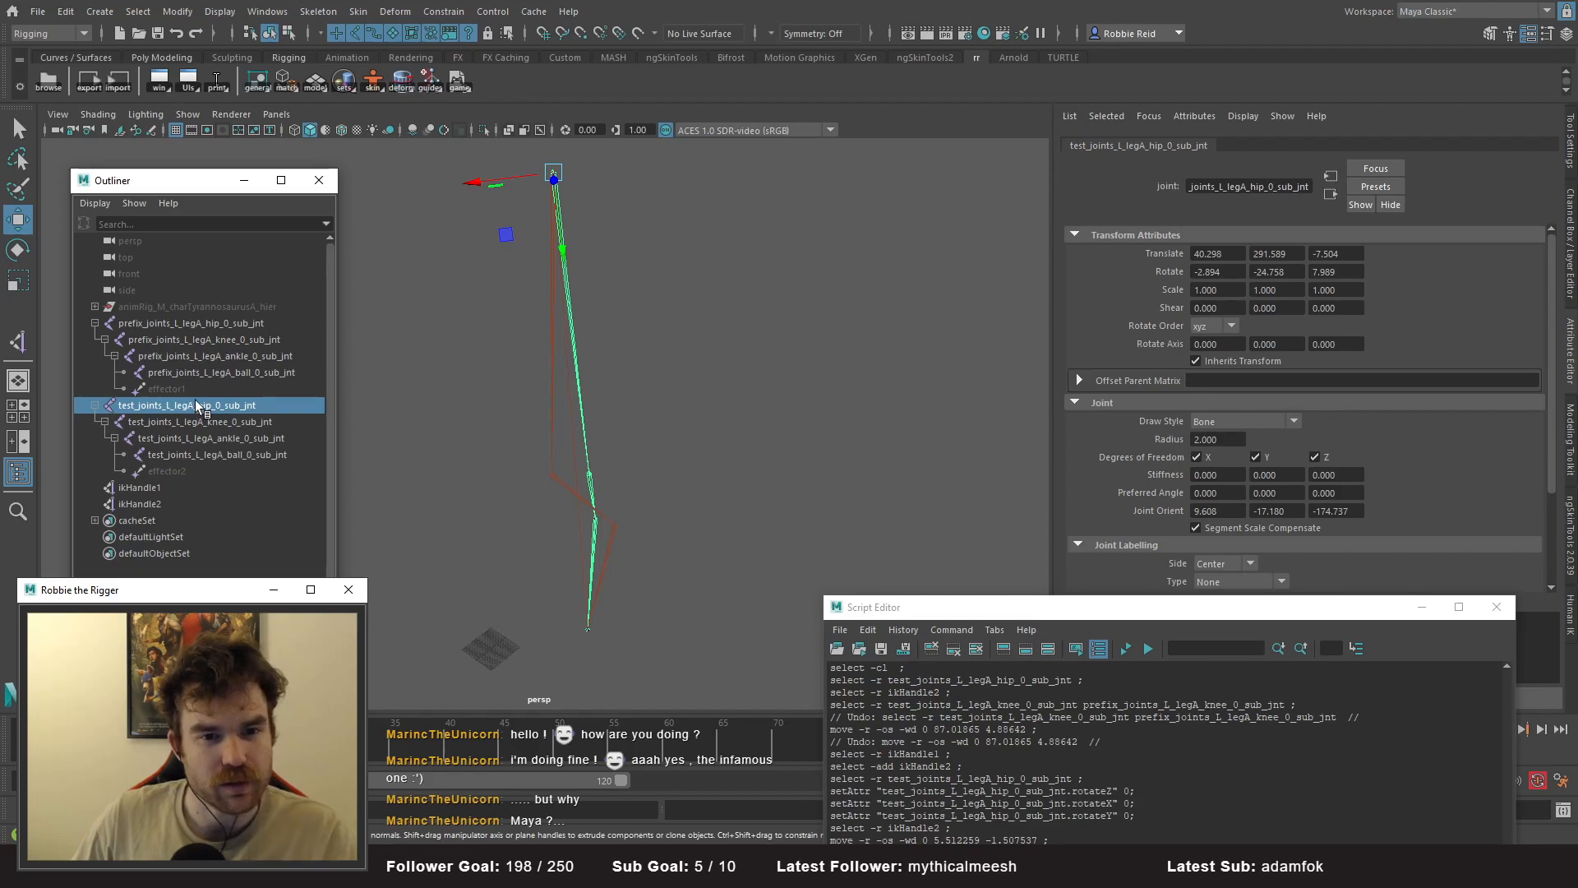
pyautogui.hotkey('ctrl', 'z')
pyautogui.hotkey('ctrl', 'z')
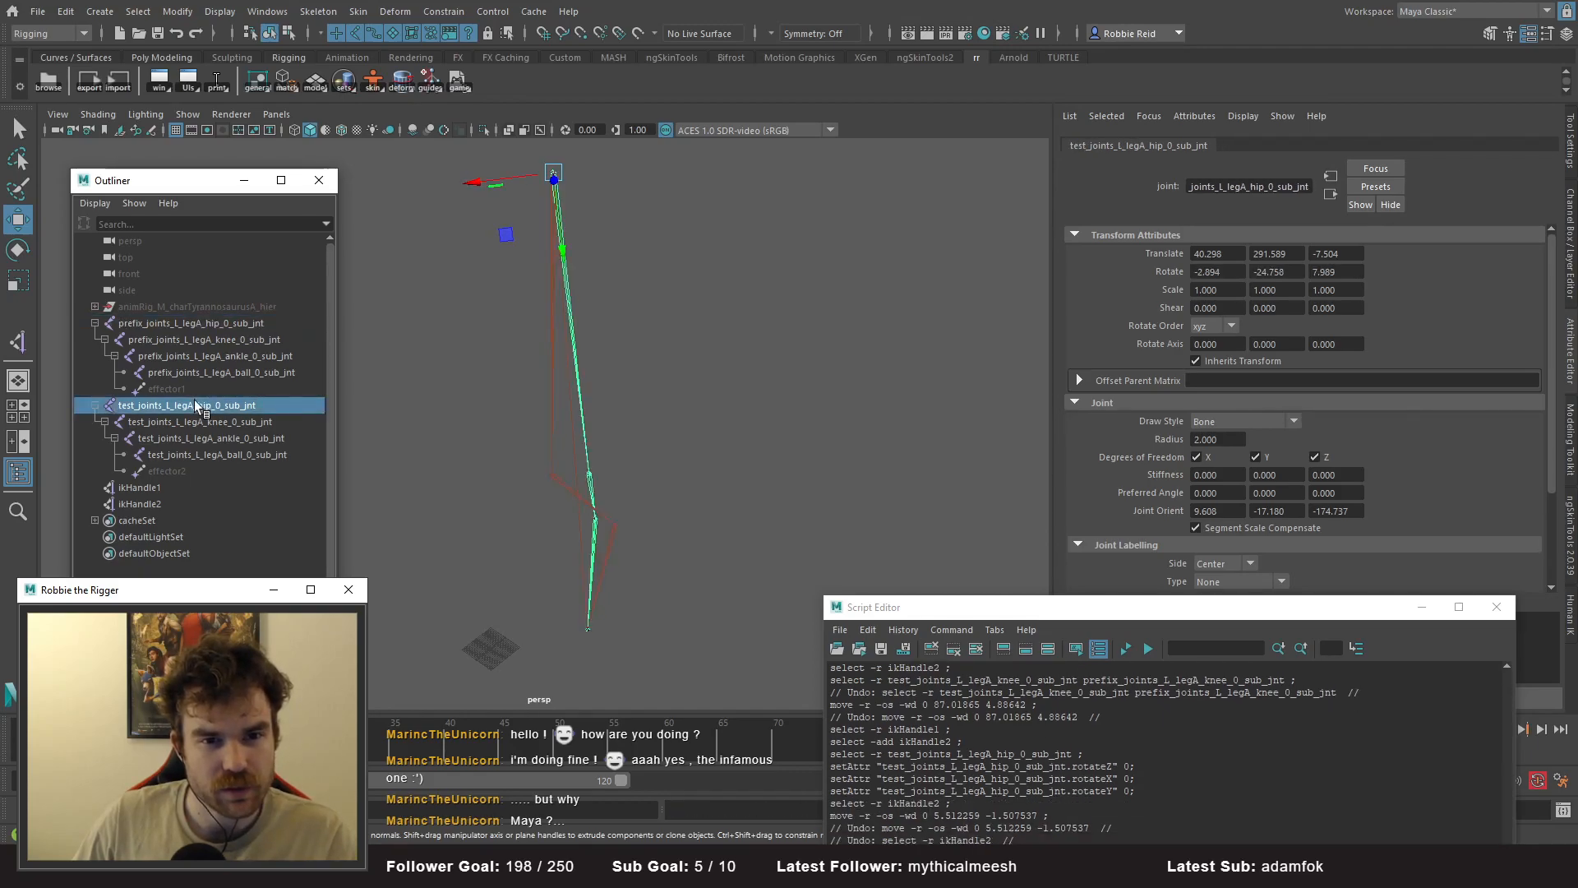
pyautogui.hotkey('ctrl', 'z')
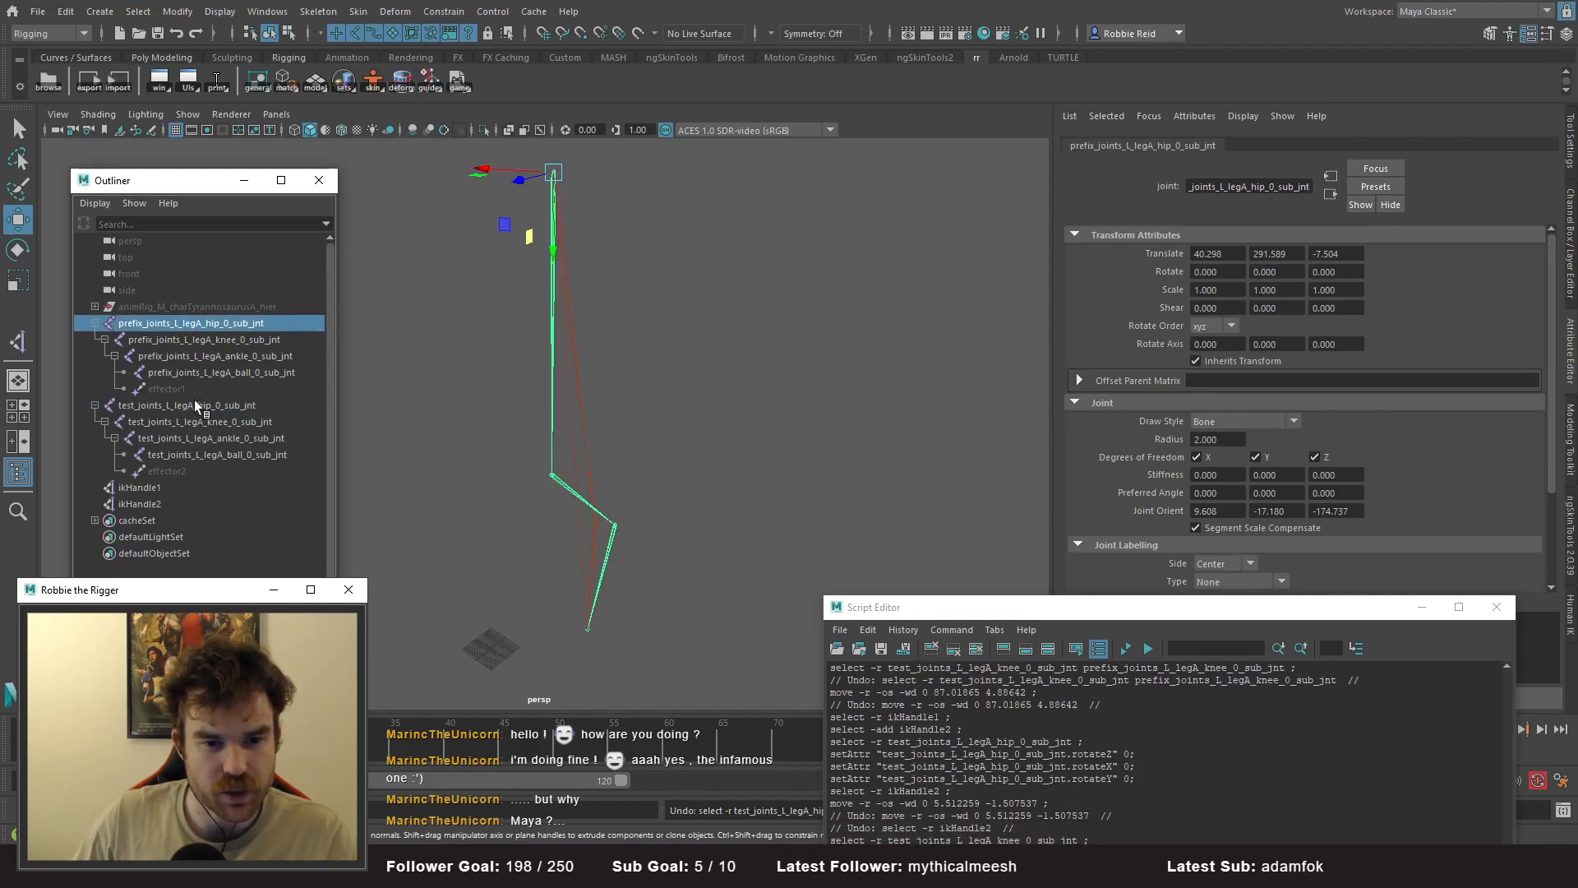
pyautogui.click(195, 404)
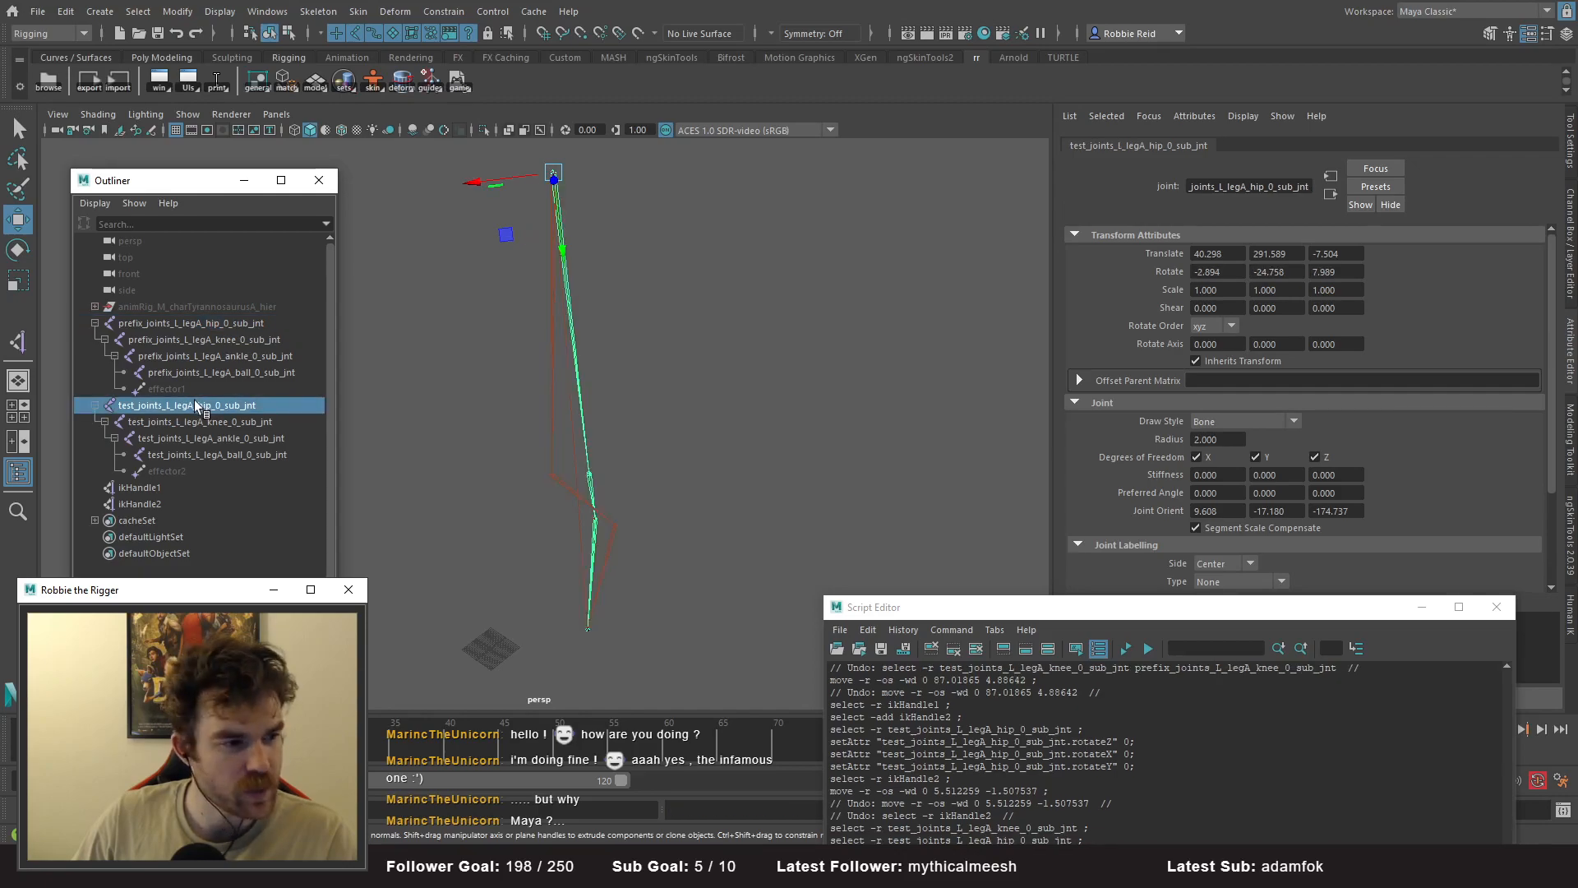
pyautogui.hotkey('ctrl', 'z')
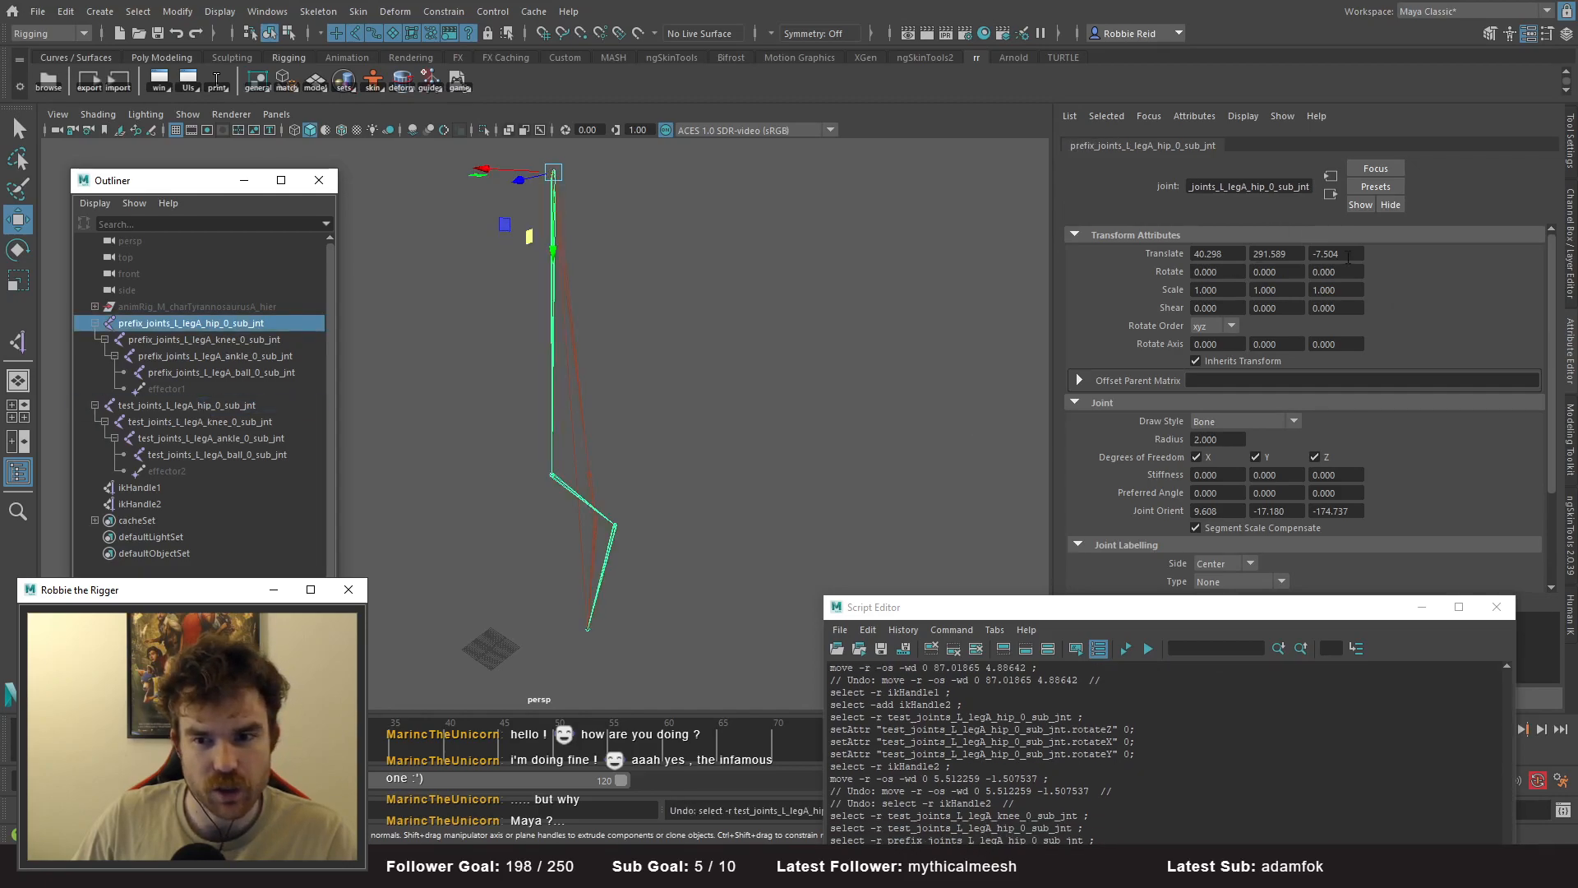
pyautogui.click(228, 406)
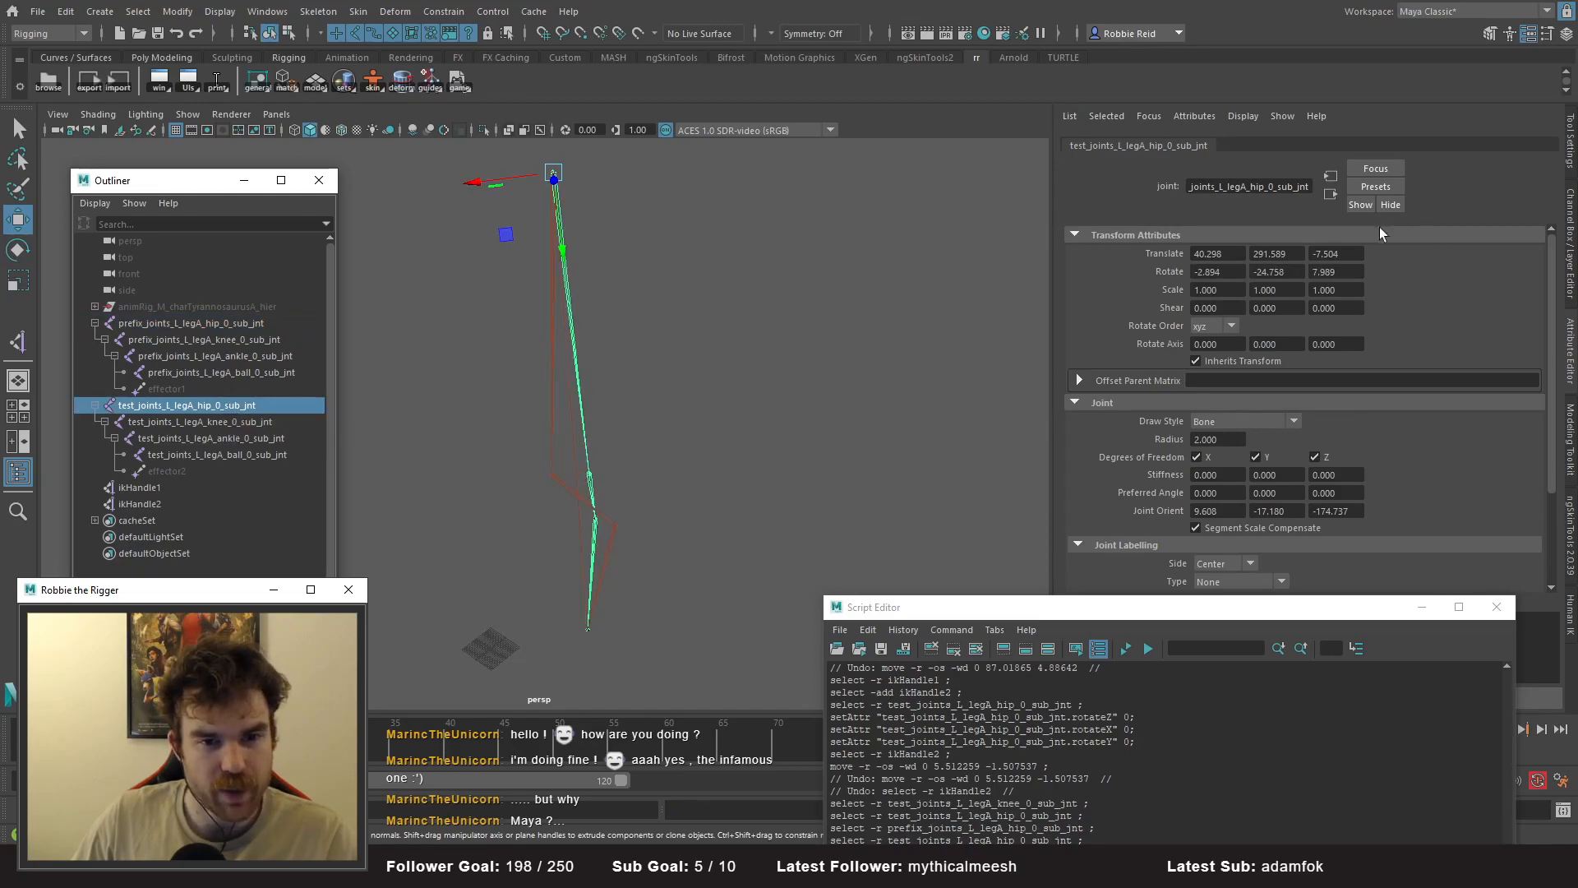
# - Try moving ikHandle2 by about 22.8 in Y and 3.7 in Z, then undo it
pyautogui.hotkey('ctrl', 'z')
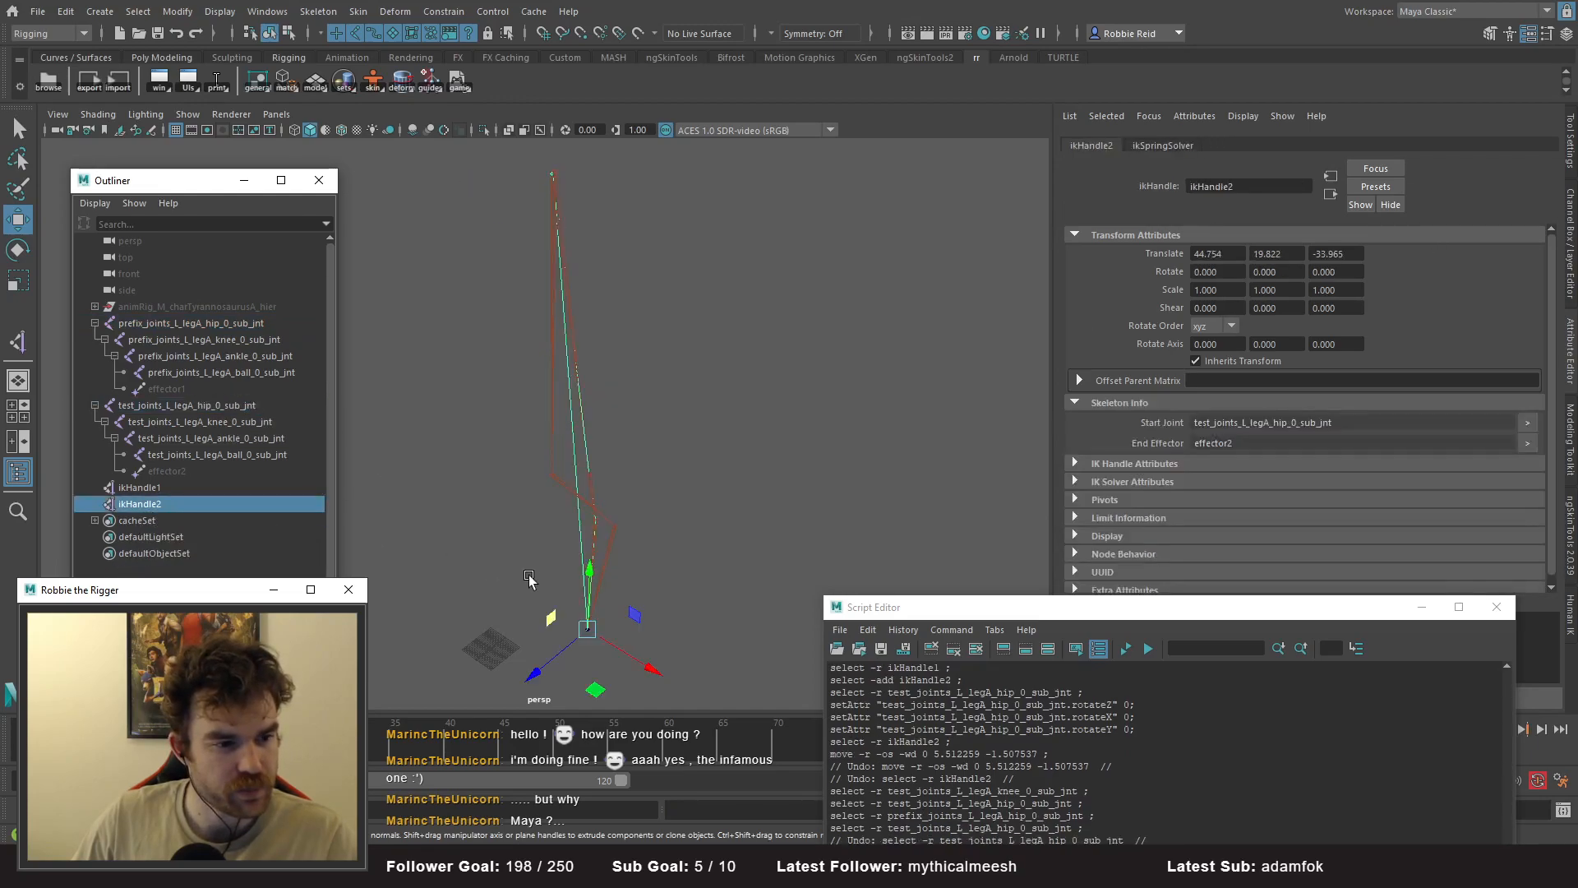
pyautogui.moveTo(562, 618); pyautogui.dragTo(559, 585)
pyautogui.hotkey('ctrl', 'z')
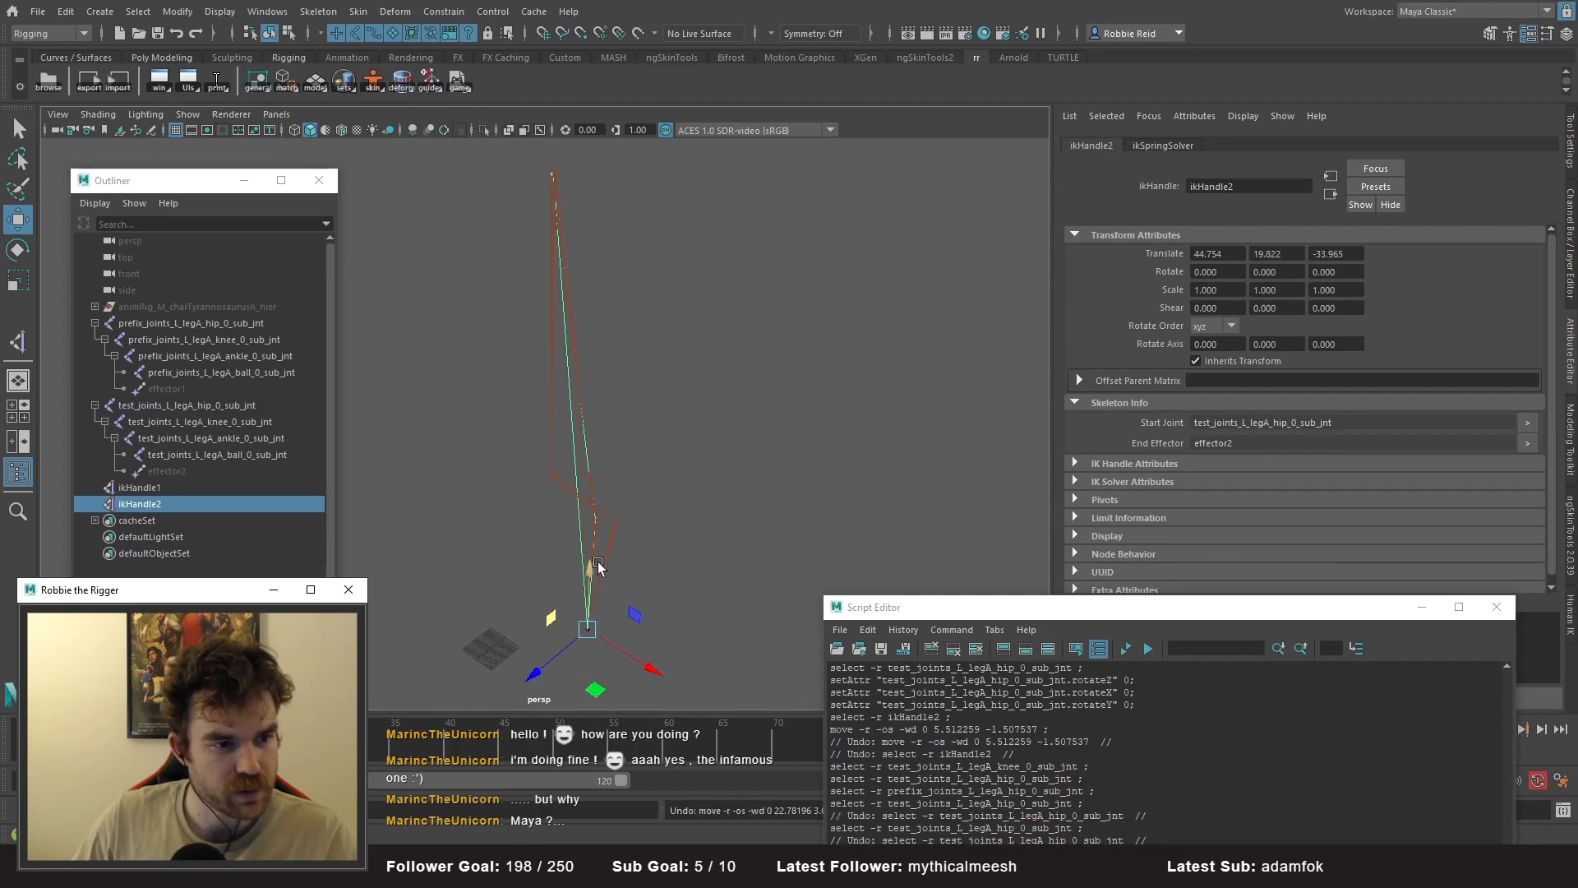
pyautogui.keyDown('alt'); pyautogui.moveTo(623, 540); pyautogui.dragTo(599, 553); pyautogui.keyUp('alt')
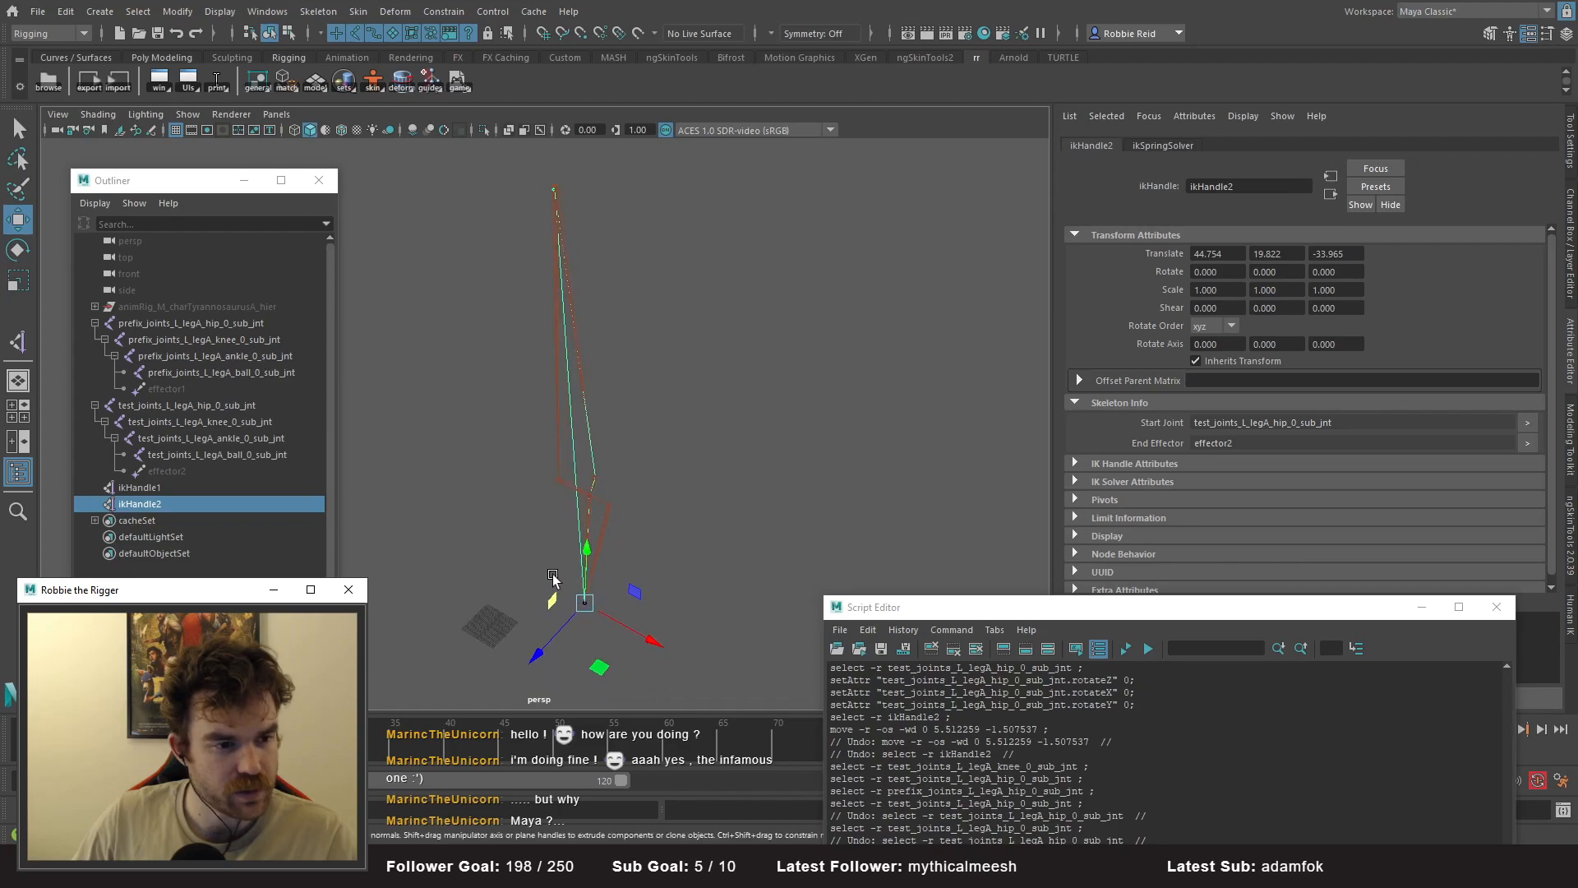
# - Try raising Roll and Twist of ikHandle2 together to about 26, then undo the adjustment
pyautogui.click(1572, 271)
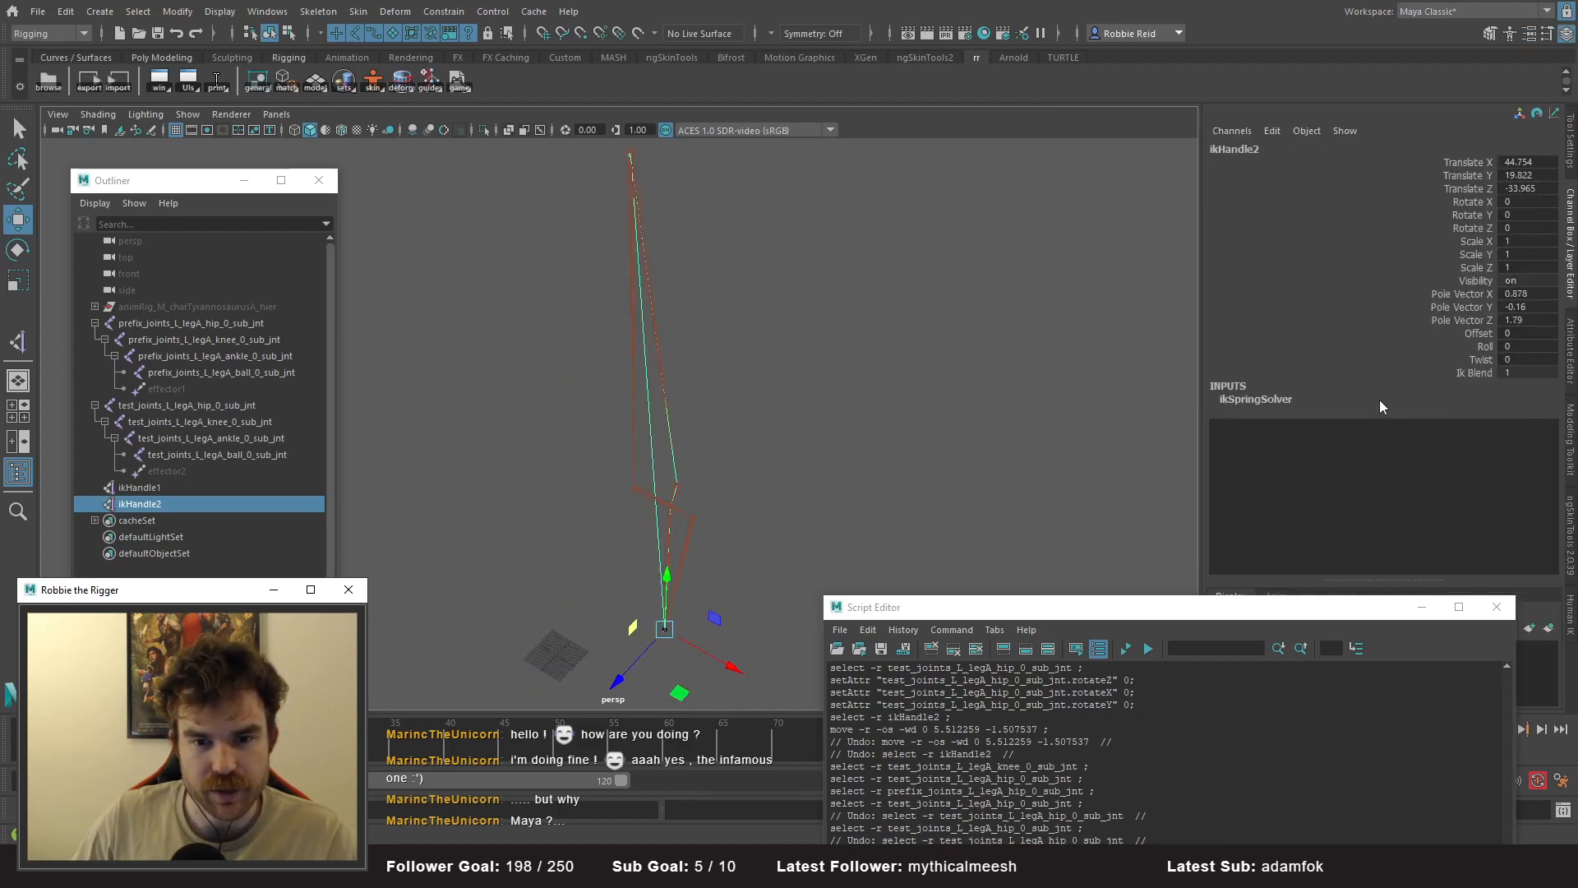
pyautogui.click(1466, 359)
pyautogui.keyDown('shift'); pyautogui.click(1470, 343); pyautogui.keyUp('shift')
pyautogui.moveTo(922, 392); pyautogui.dragTo(873, 393, button='middle')
pyautogui.moveTo(873, 394)
pyautogui.keyDown('alt'); pyautogui.mouseDown()
pyautogui.moveTo(927, 518)
pyautogui.moveTo(861, 393)
pyautogui.mouseUp(); pyautogui.keyUp('alt')
pyautogui.moveTo(861, 393); pyautogui.dragTo(1039, 422, button='middle')
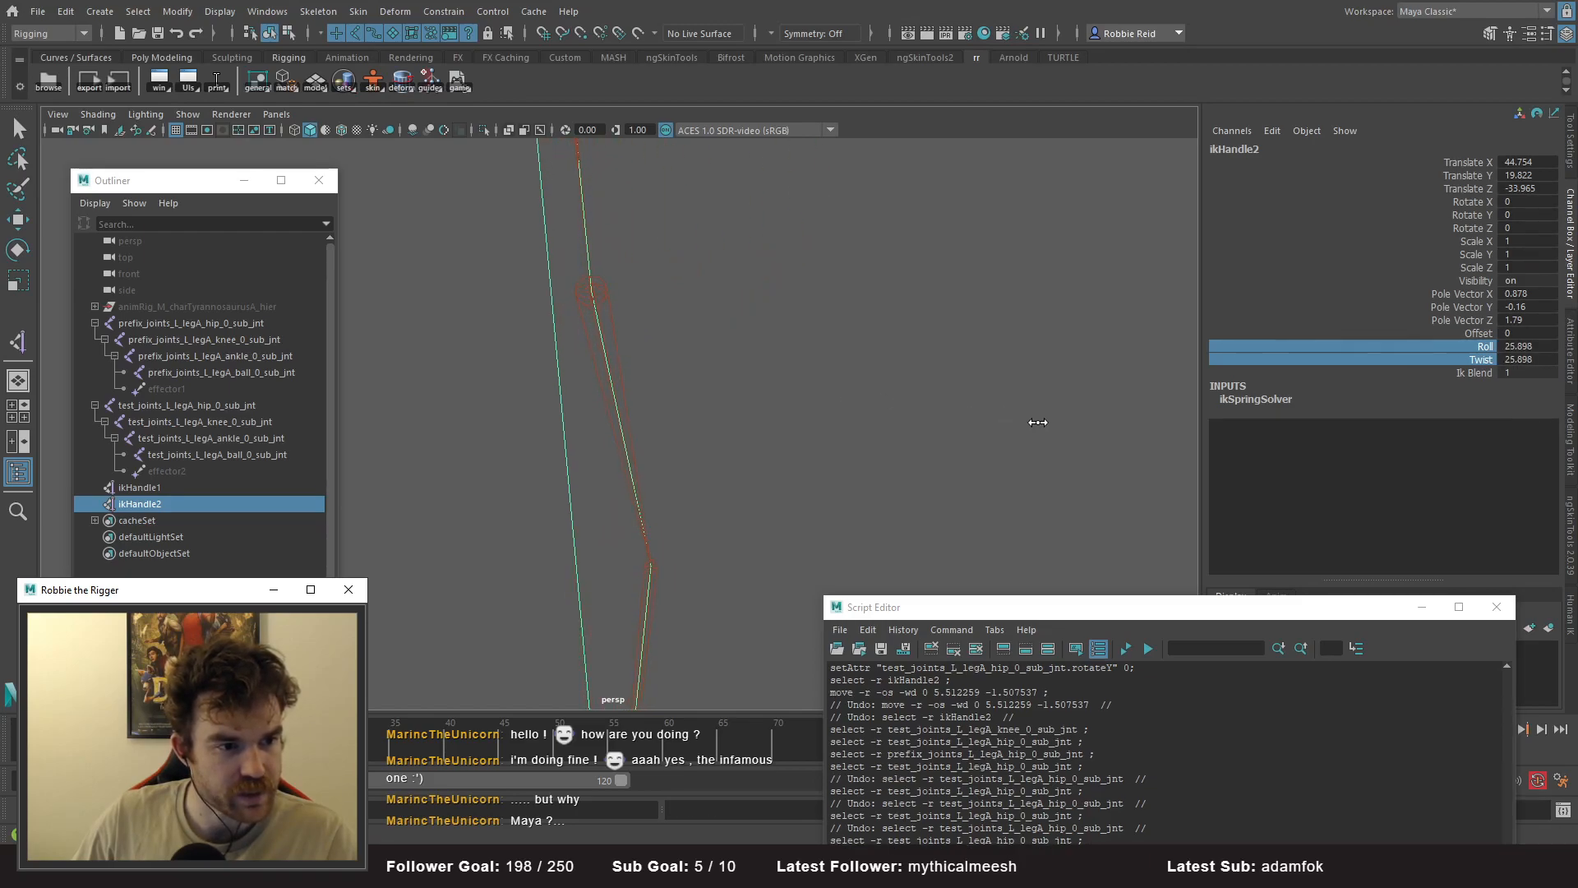
pyautogui.hotkey('ctrl', 'z')
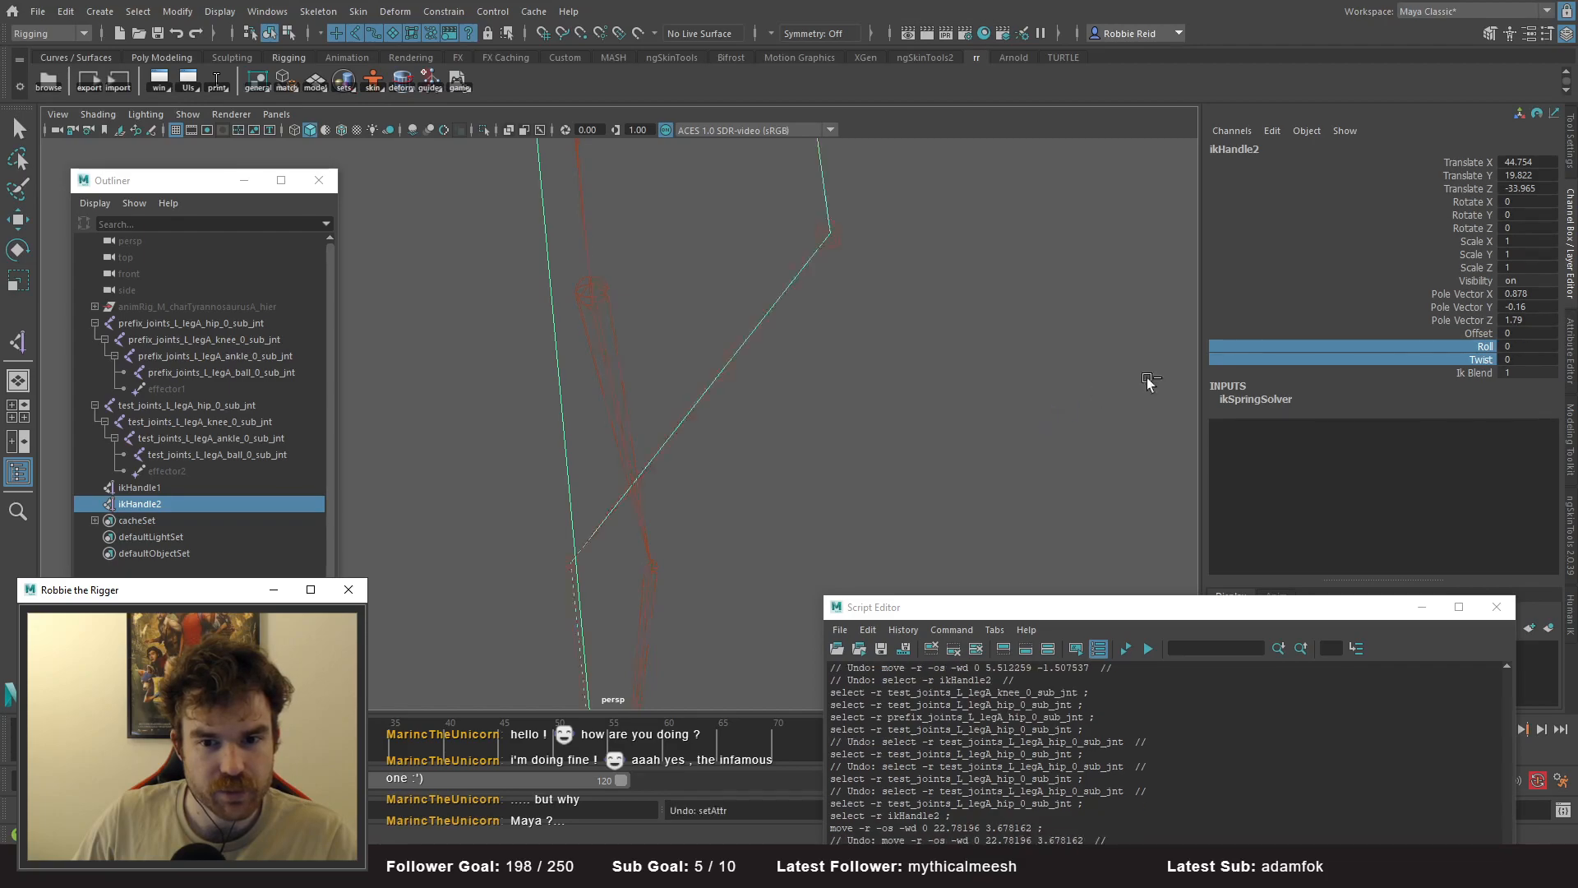
# - Test Roll and Twist of ikHandle2 separately, undoing trial values and raising Twist alone to about 26 to align the chains
pyautogui.keyDown('ctrl'); pyautogui.click(1475, 359); pyautogui.keyUp('ctrl')
pyautogui.moveTo(1239, 415); pyautogui.dragTo(1069, 369, button='middle')
pyautogui.hotkey('ctrl', 'z')
pyautogui.moveTo(936, 374); pyautogui.dragTo(934, 376, button='middle')
pyautogui.hotkey('ctrl', 'z')
pyautogui.moveTo(1478, 360); pyautogui.dragTo(1478, 370)
pyautogui.moveTo(881, 378); pyautogui.dragTo(1022, 401, button='middle')
pyautogui.hotkey('ctrl', 'z')
pyautogui.click(1476, 362)
pyautogui.click(1474, 350)
pyautogui.click(1472, 362)
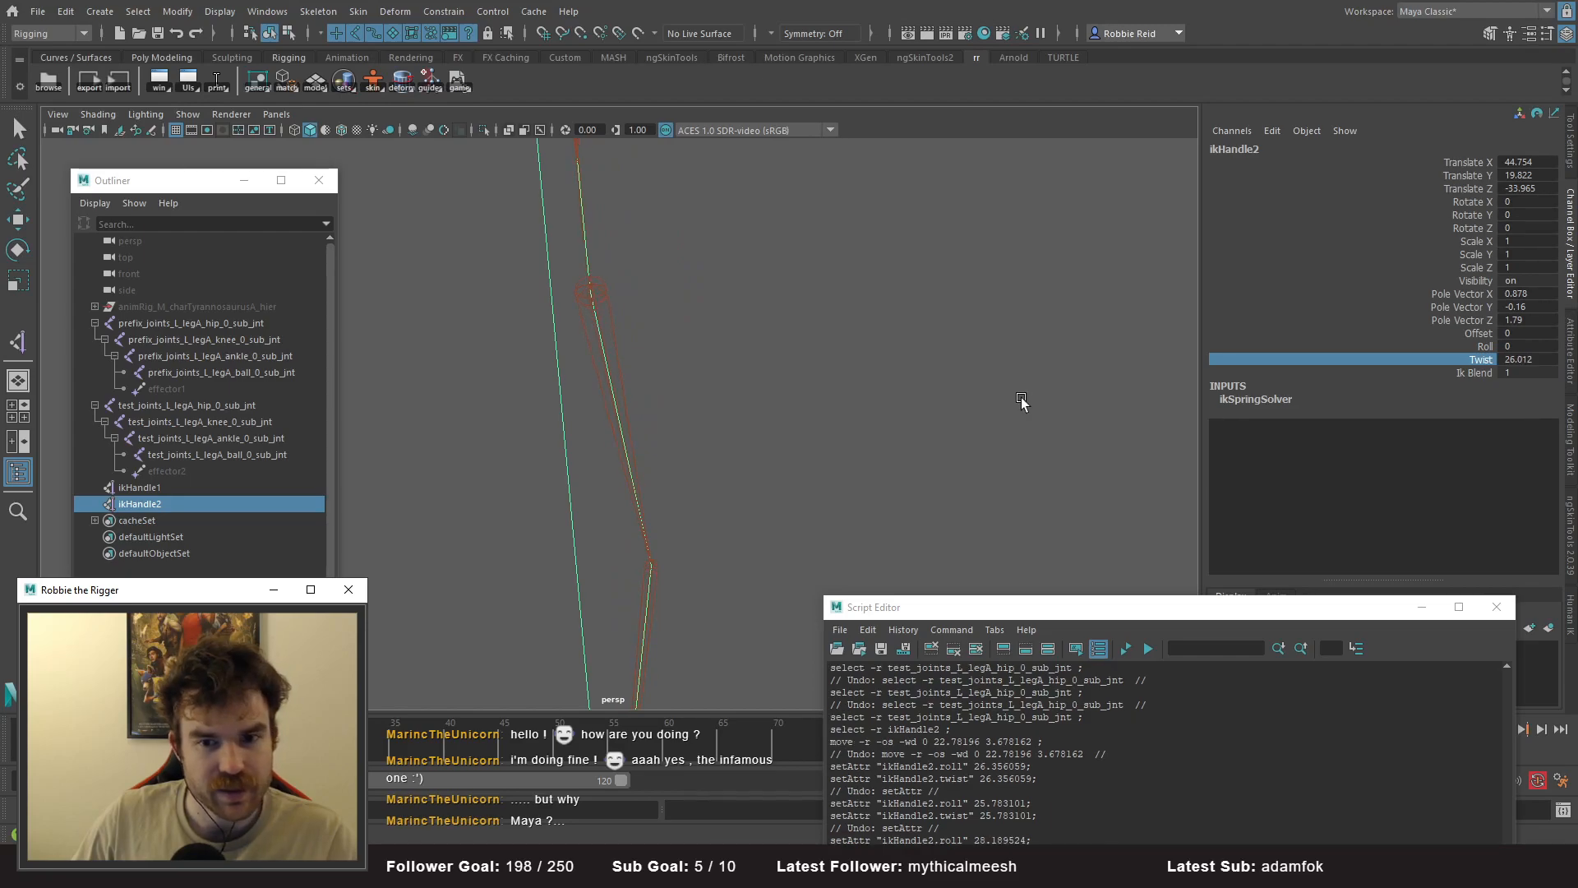
# - Inspect the test hip joint's rotation and the aligned chain, then undo the Twist adjustment on ikHandle2
pyautogui.click(251, 407)
pyautogui.press('w')
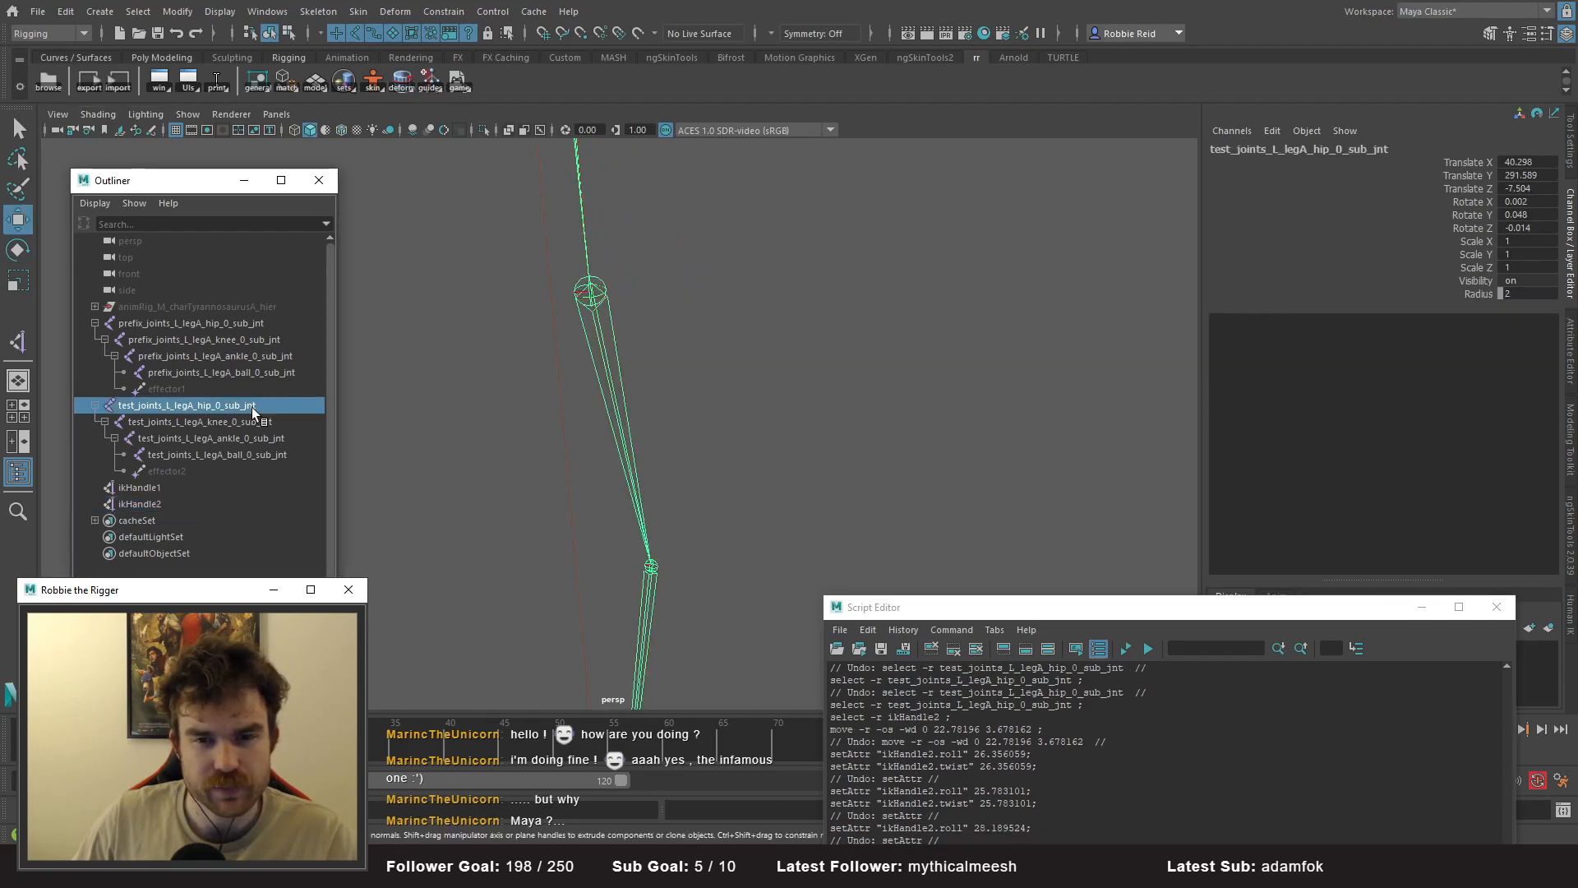
pyautogui.keyDown('alt'); pyautogui.moveTo(905, 304); pyautogui.dragTo(802, 356); pyautogui.keyUp('alt')
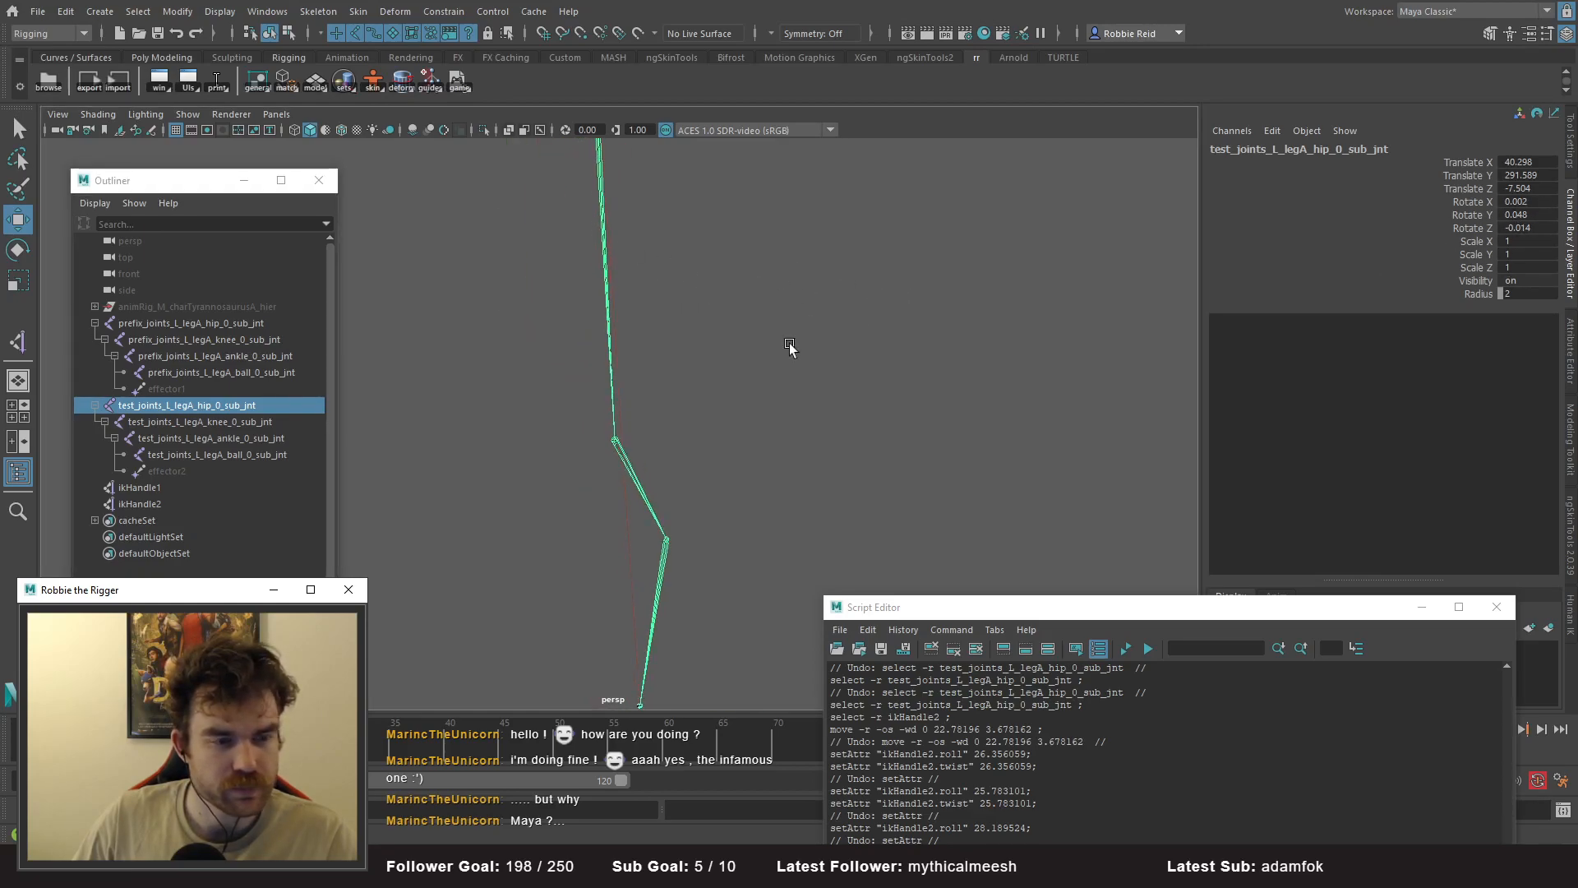
pyautogui.hotkey('ctrl', 'z')
pyautogui.hotkey('ctrl', 'z')
pyautogui.hotkey('ctrl', 'z')
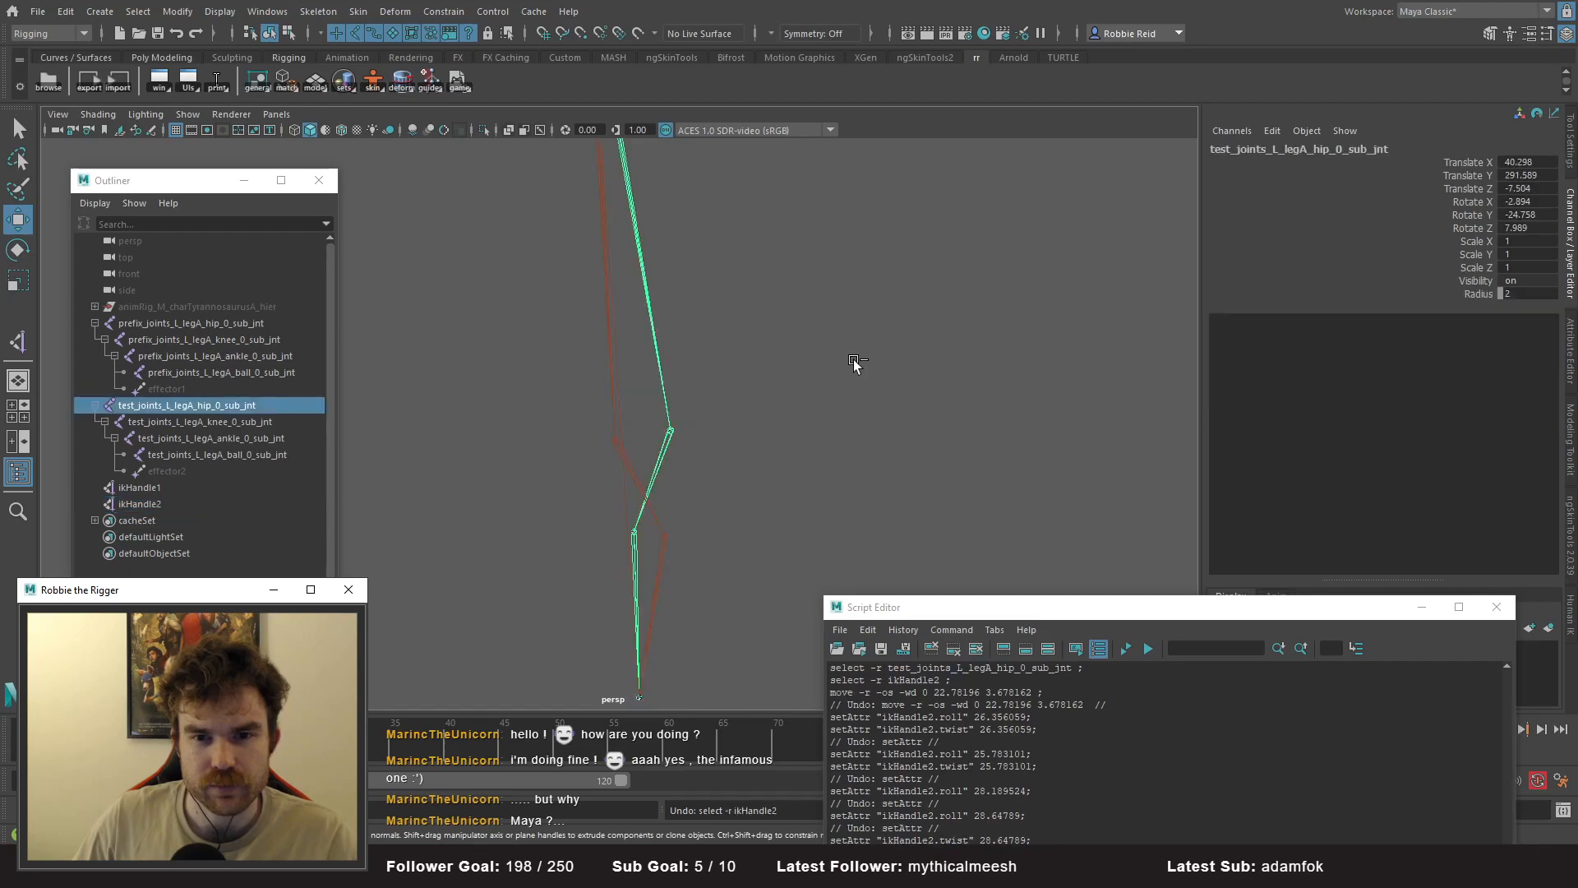
# - Try the test hip joint's Rotate Y value as ikHandle2's Twist, testing -24.758 and 24.758, then undo the positive value
pyautogui.click(1534, 214)
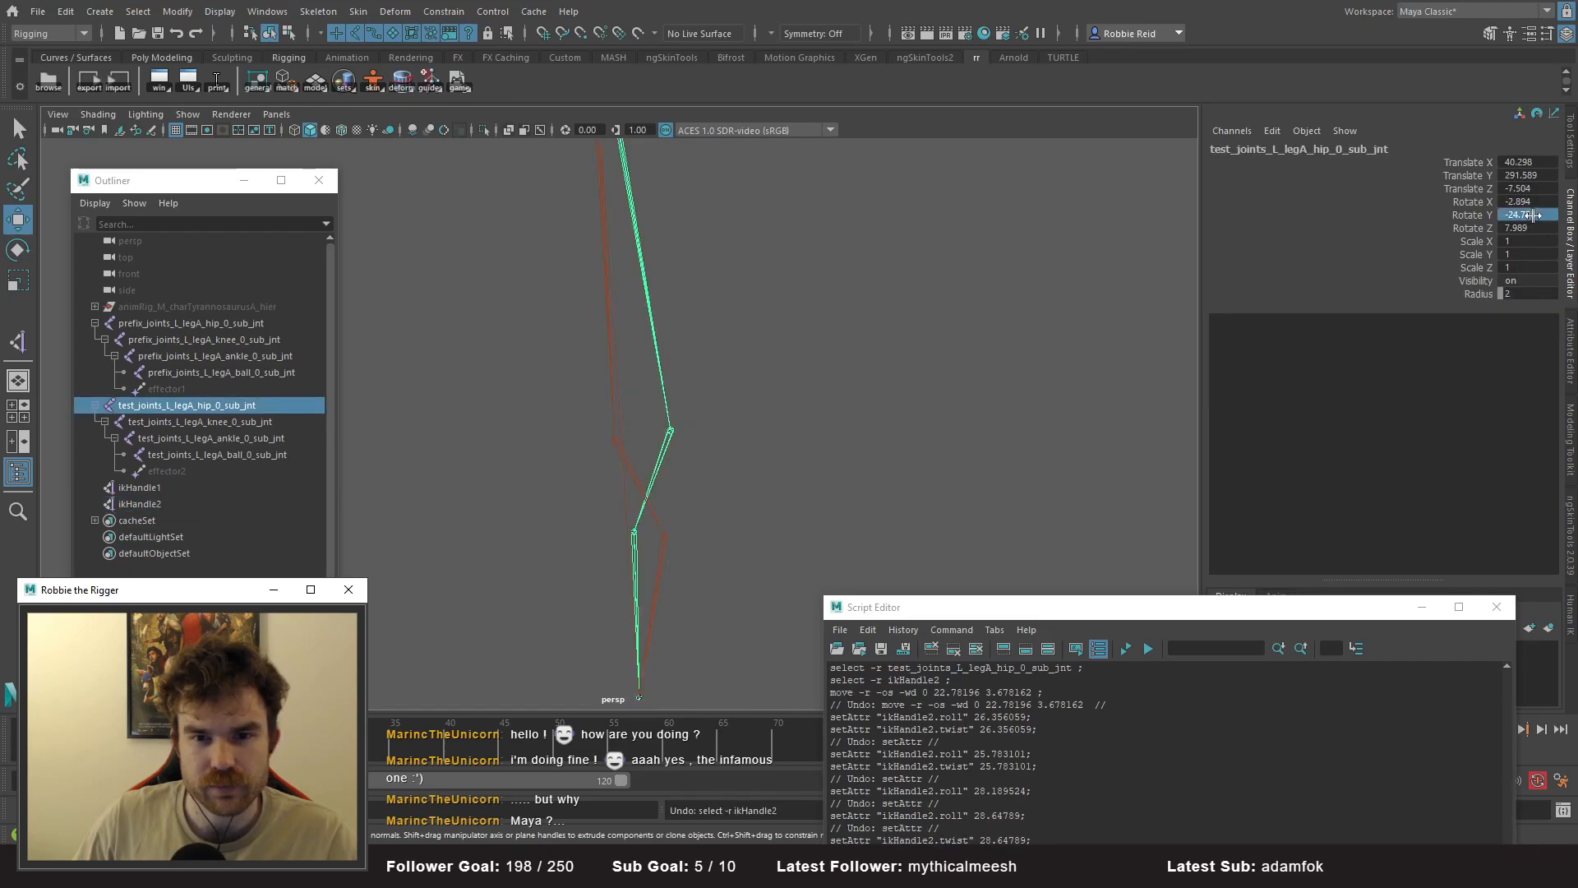
pyautogui.click(139, 504)
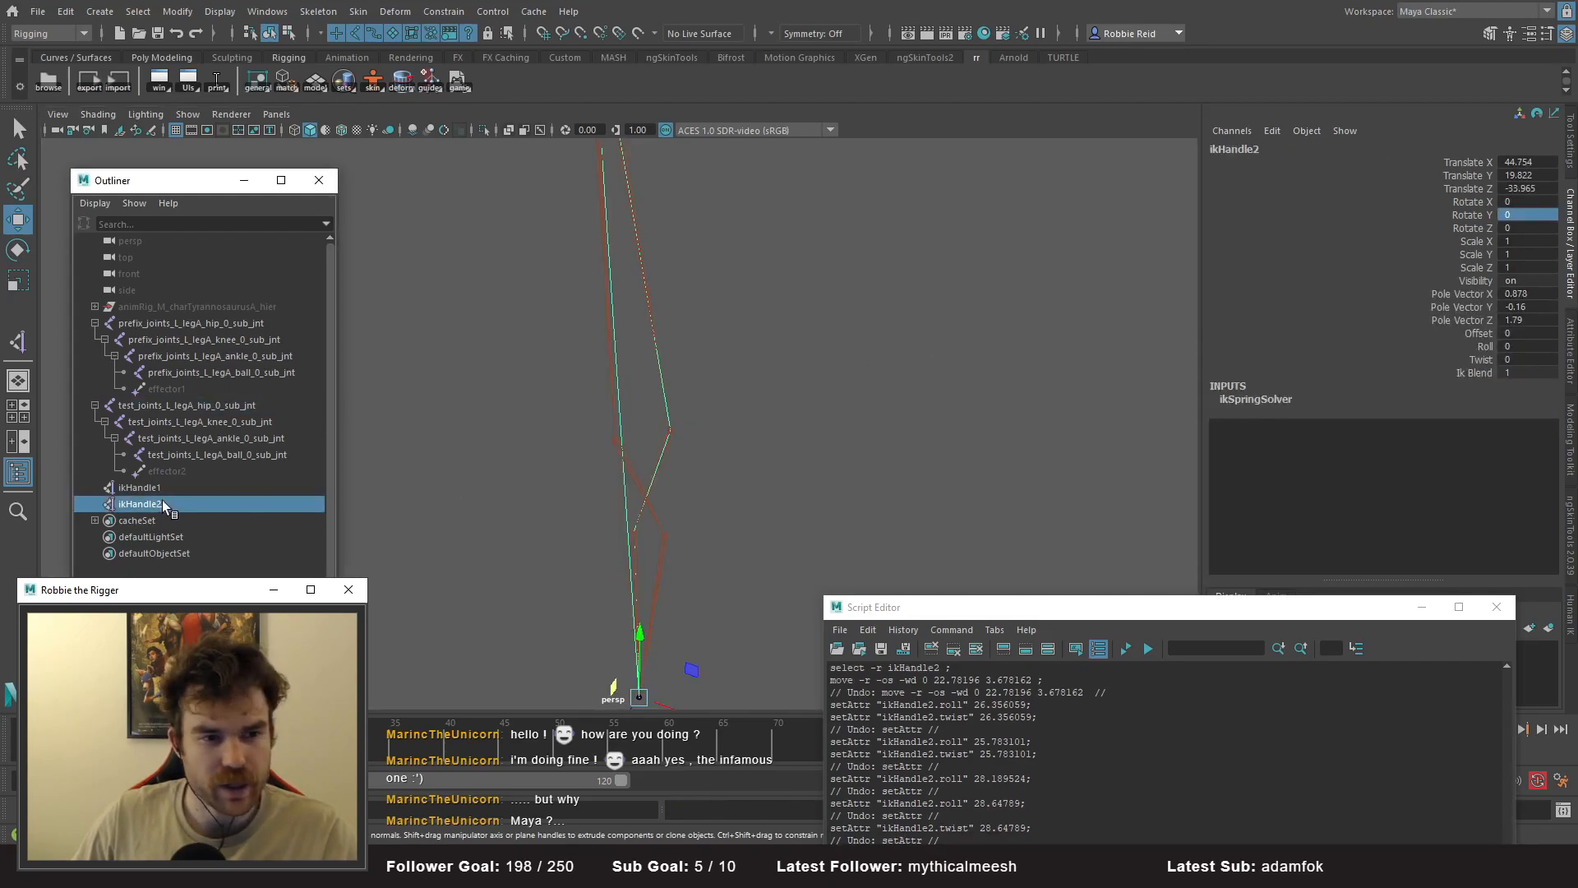
pyautogui.click(1531, 350)
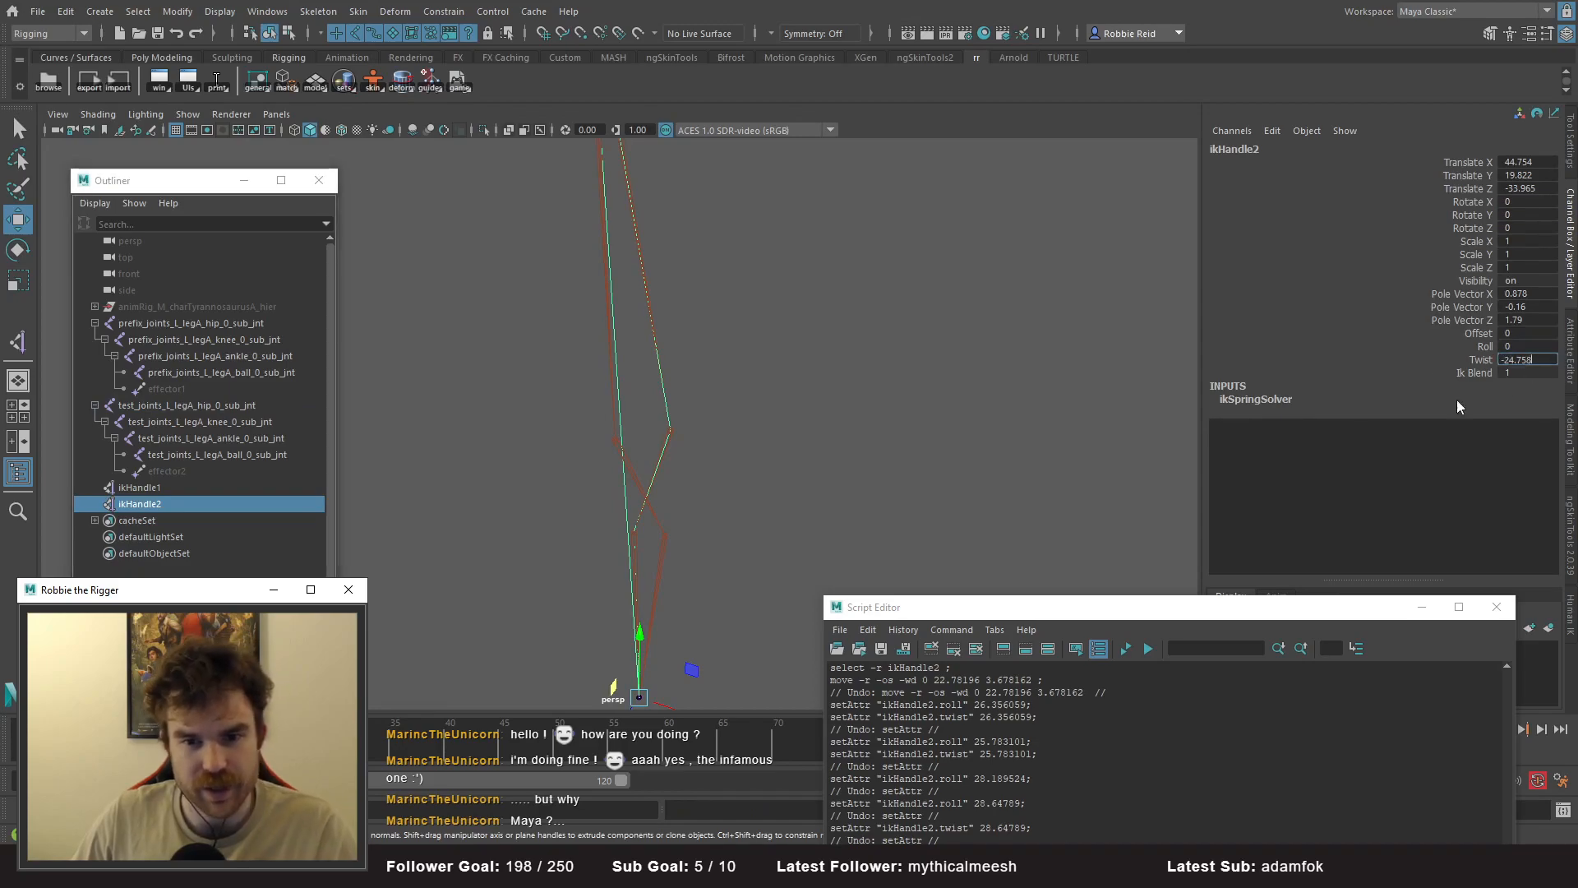
pyautogui.press('Return')
pyautogui.click(1529, 358)
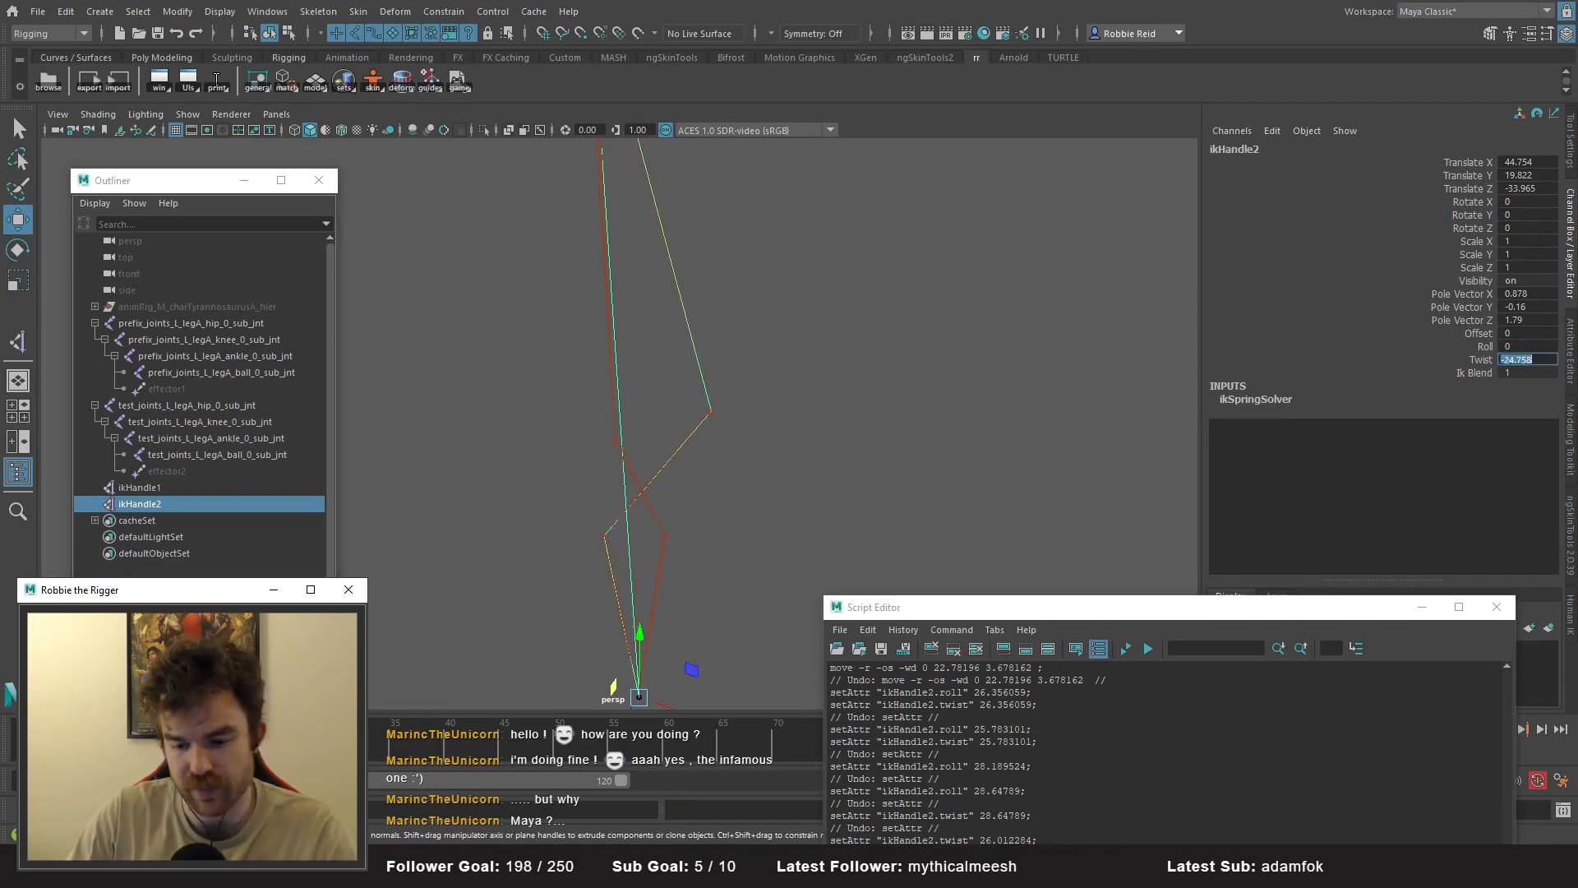
pyautogui.press('BackSpace')
pyautogui.press('Return')
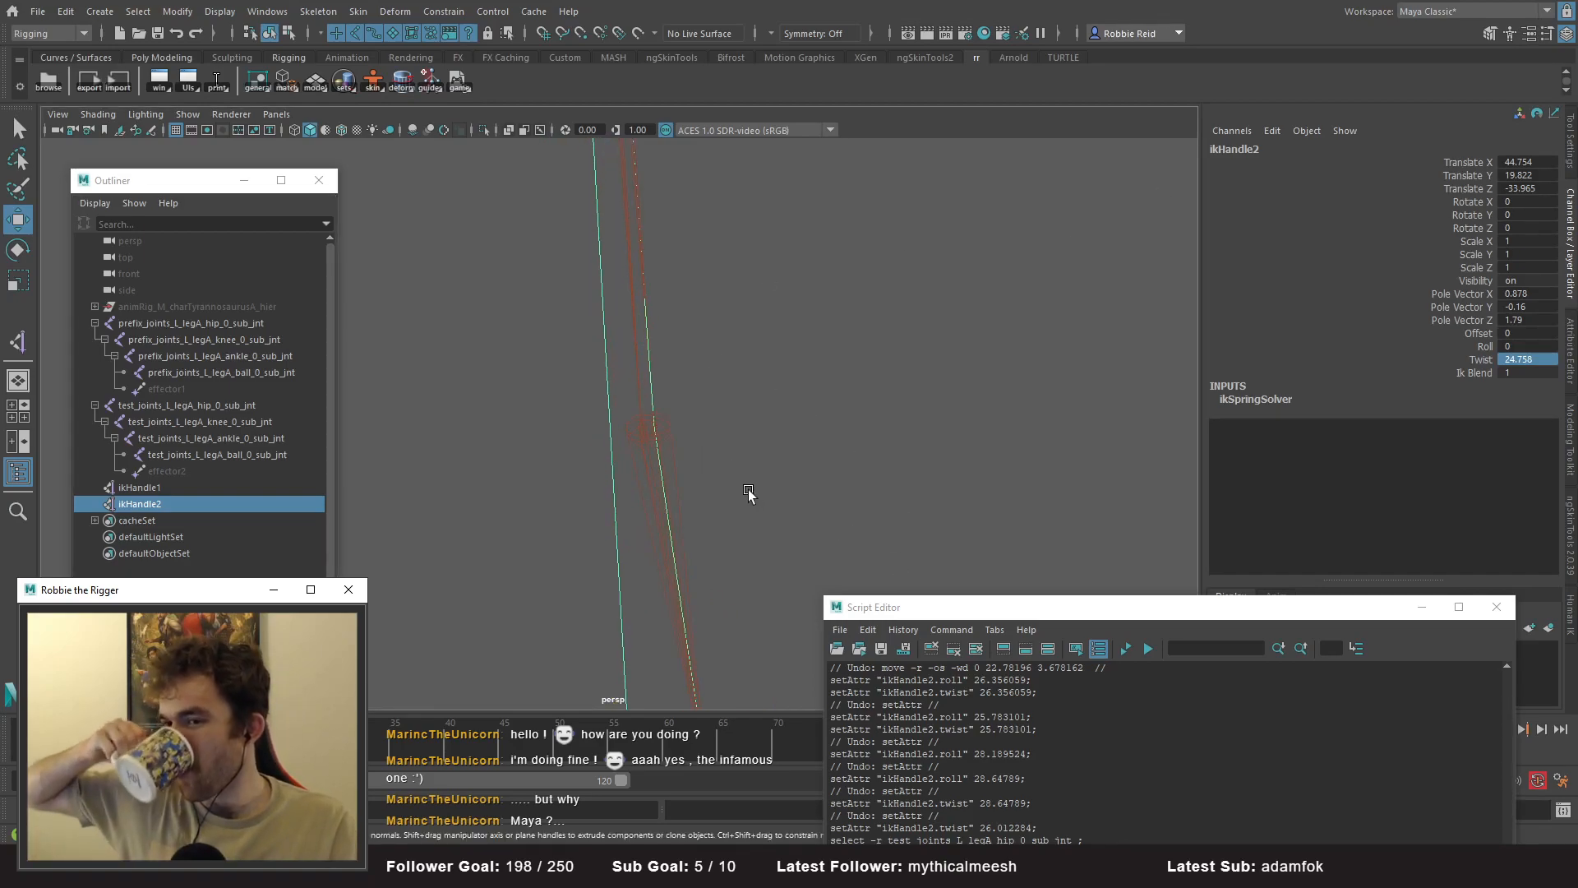
pyautogui.hotkey('ctrl', 'z')
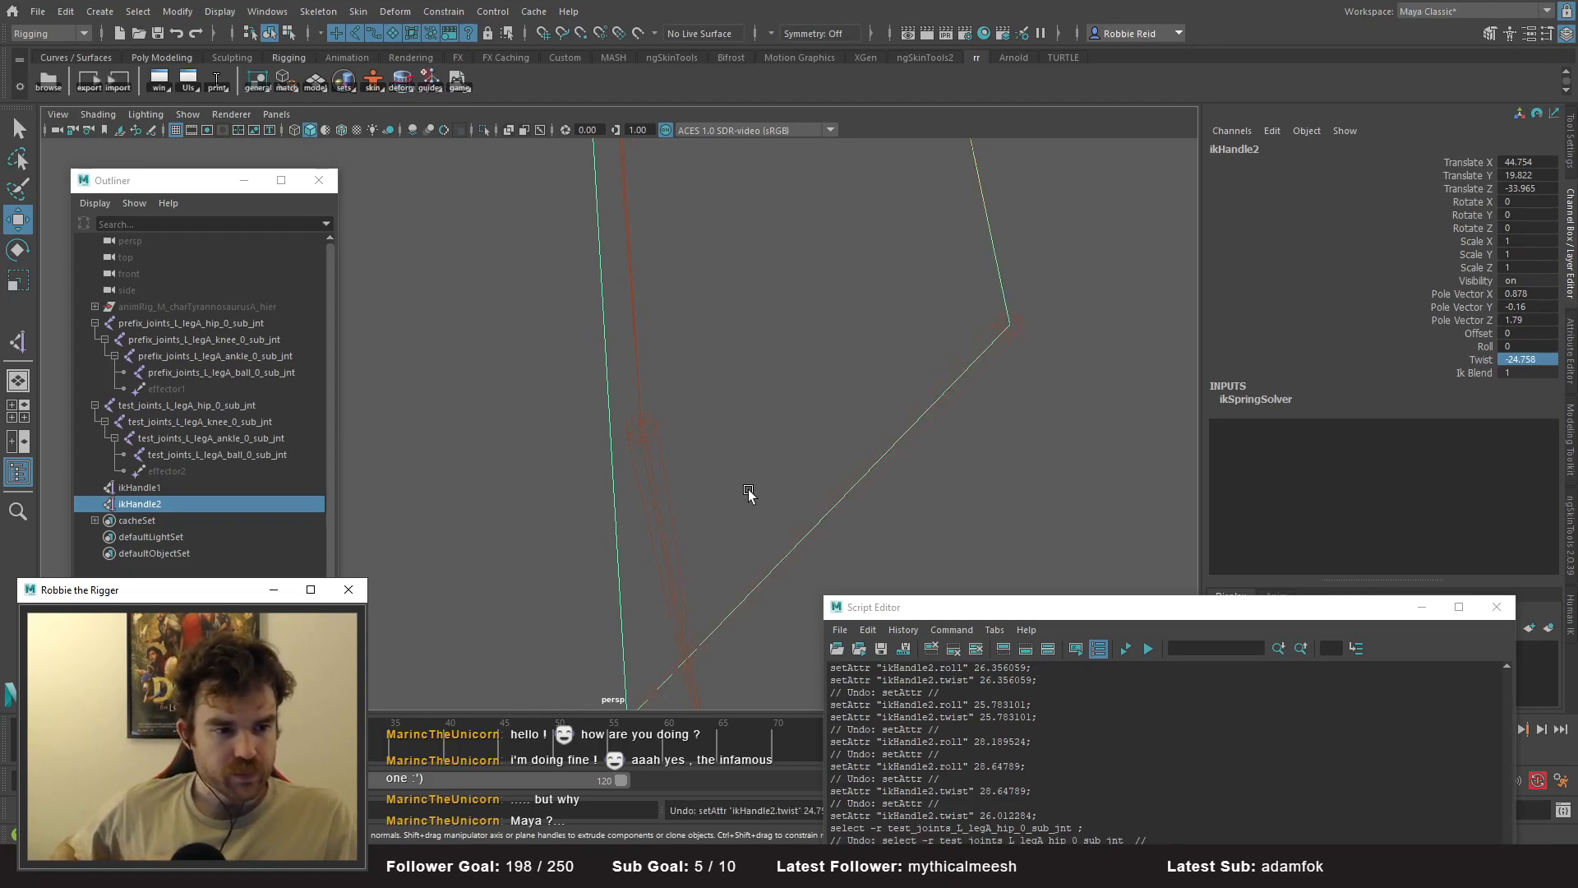
# - Compare the rotations and axis orientations of the test and prefix hip joints from several angles
pyautogui.keyDown('alt'); pyautogui.moveTo(892, 376); pyautogui.dragTo(620, 492); pyautogui.keyUp('alt')
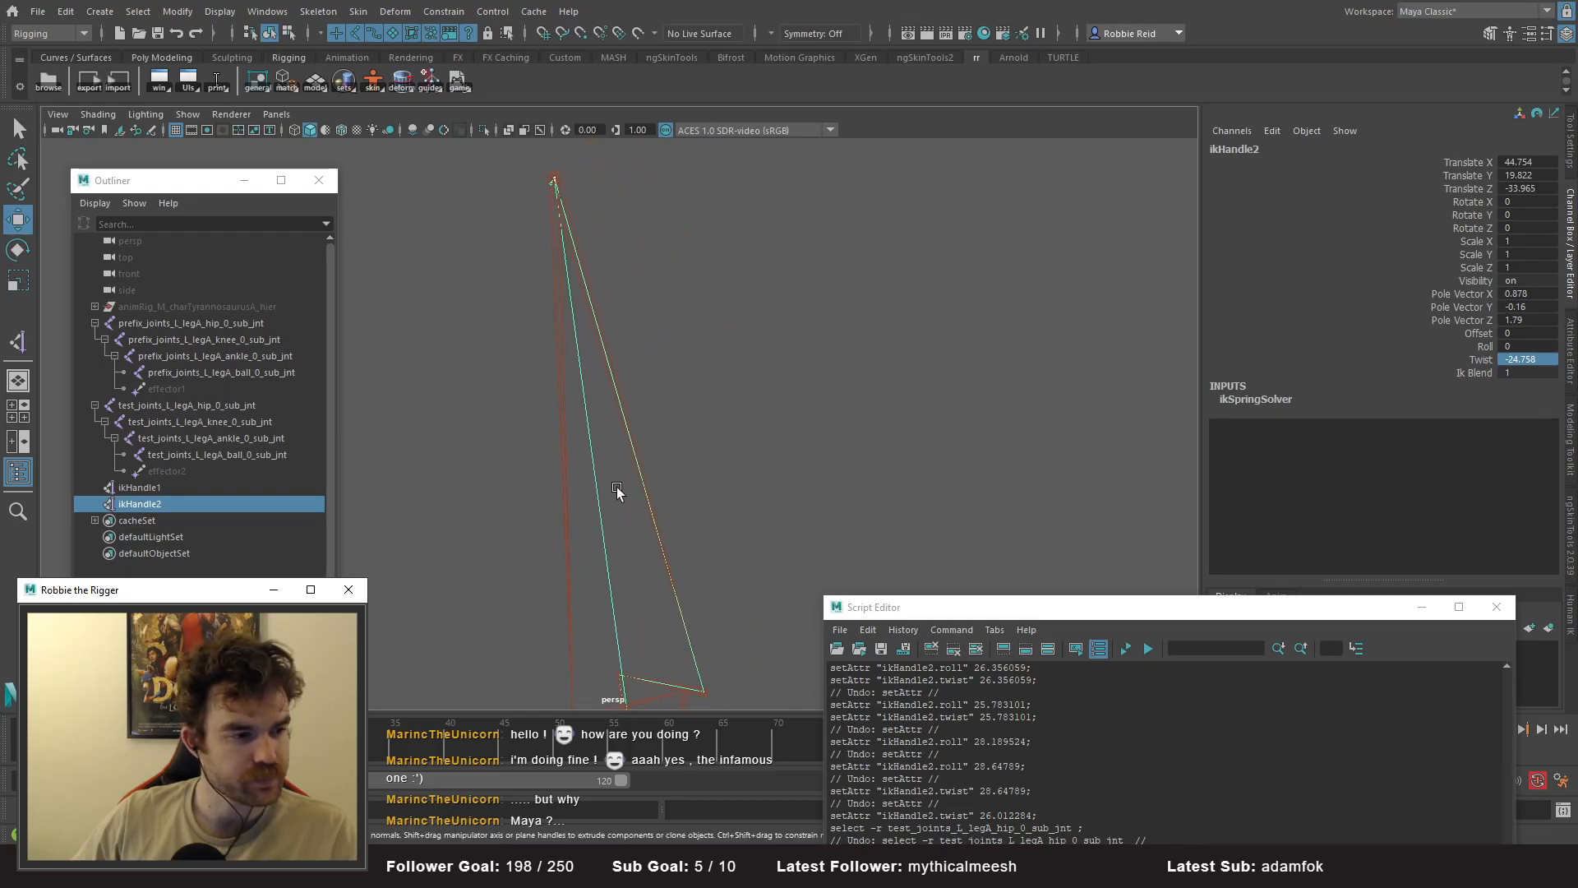
pyautogui.click(182, 406)
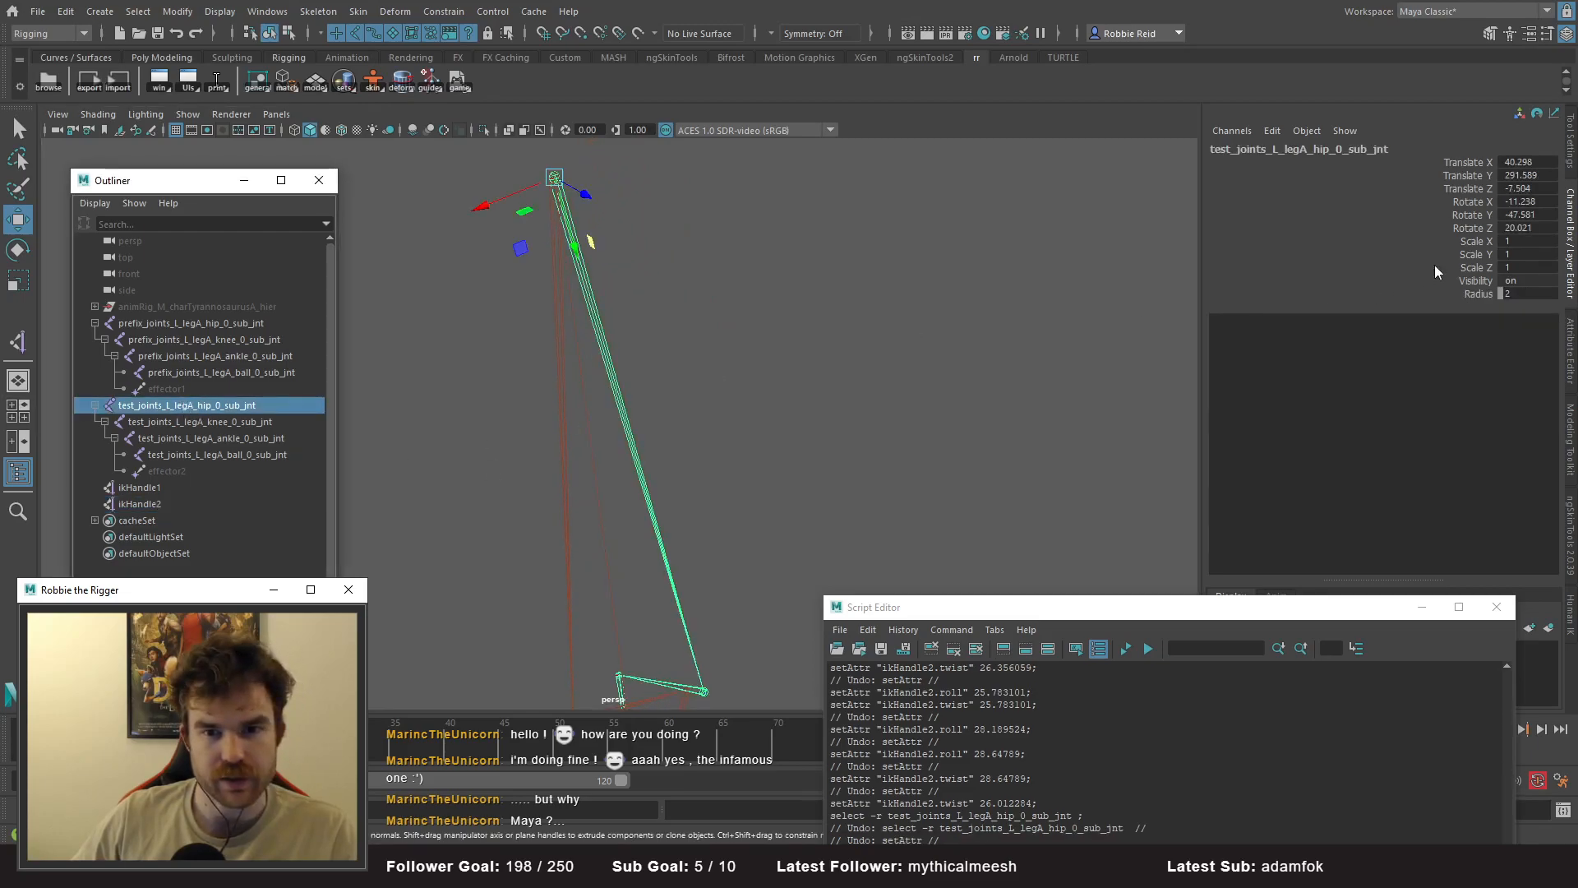
pyautogui.keyDown('alt'); pyautogui.moveTo(708, 220); pyautogui.dragTo(747, 273, button='middle'); pyautogui.keyUp('alt')
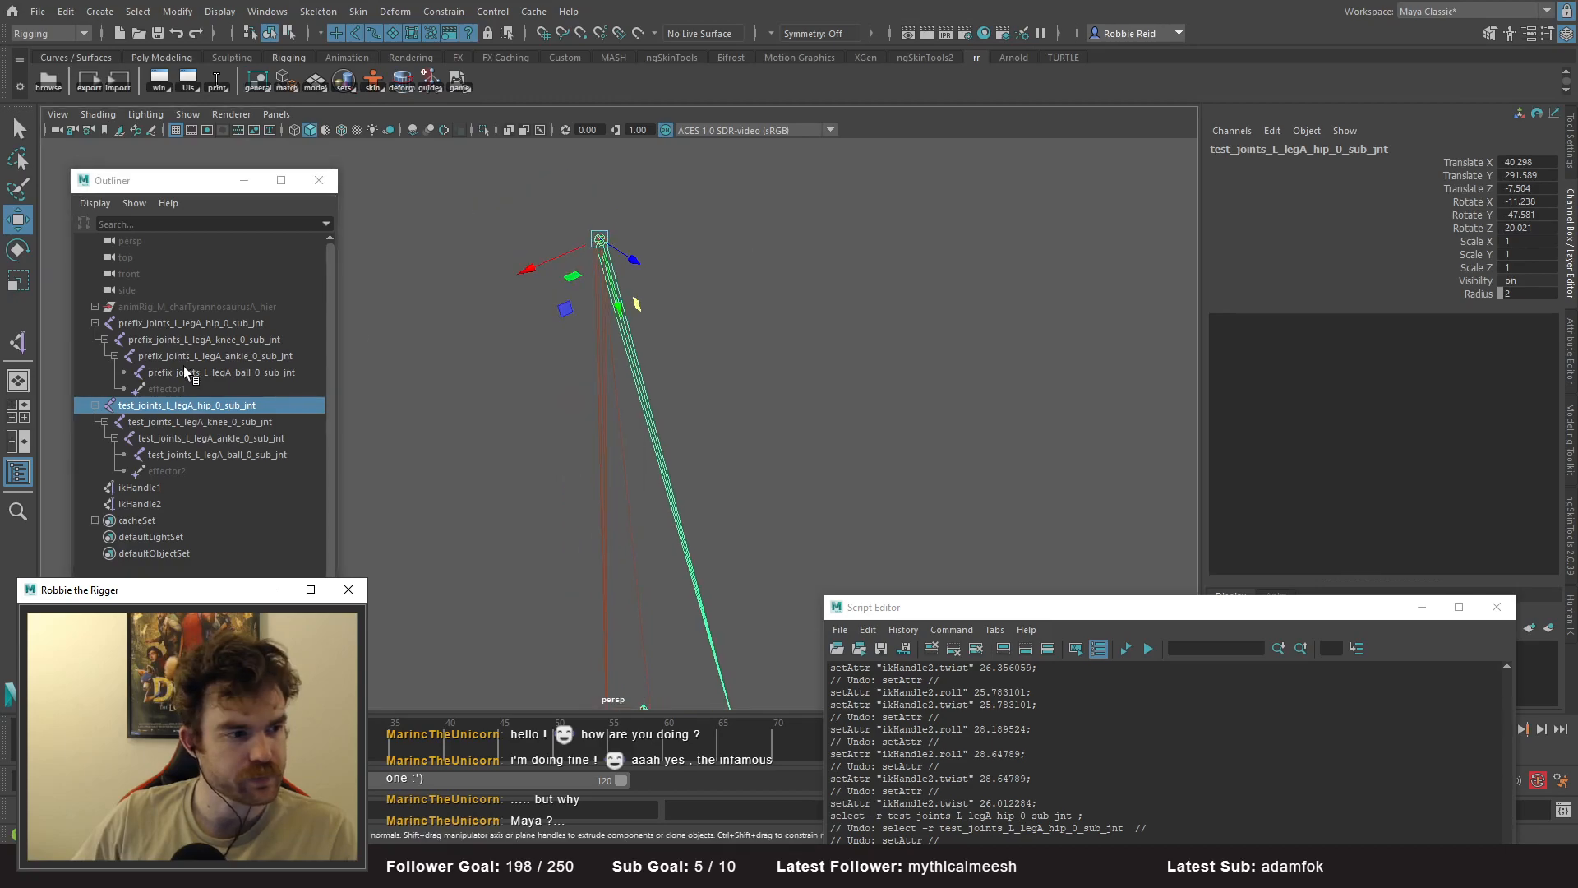
pyautogui.click(184, 324)
pyautogui.keyDown('alt'); pyautogui.moveTo(461, 309); pyautogui.dragTo(510, 341); pyautogui.keyUp('alt')
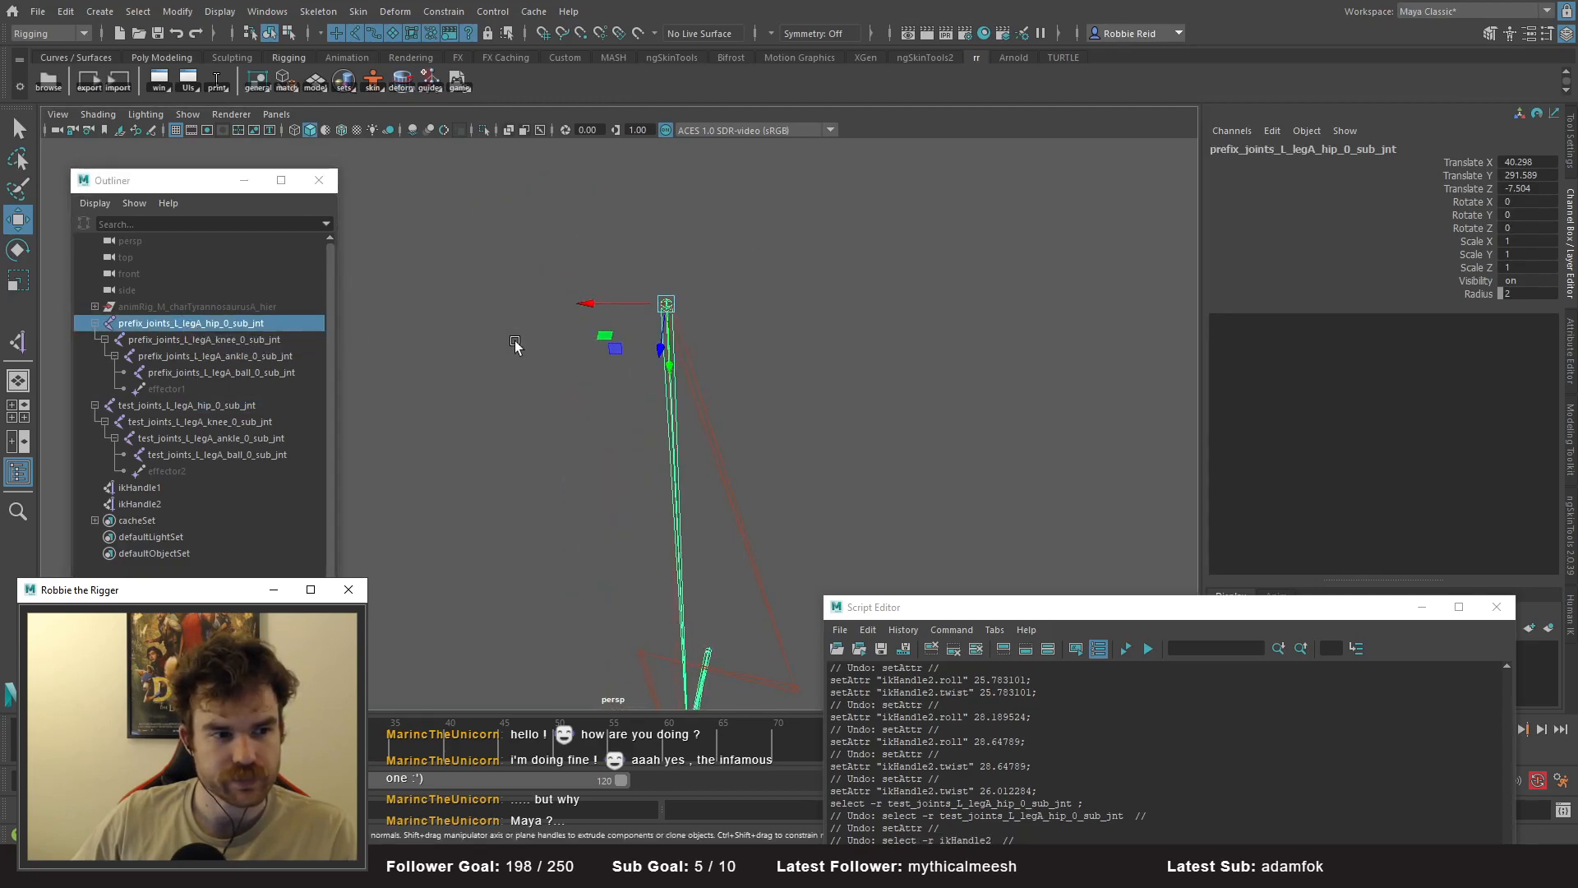
pyautogui.hotkey('ctrl', 'z')
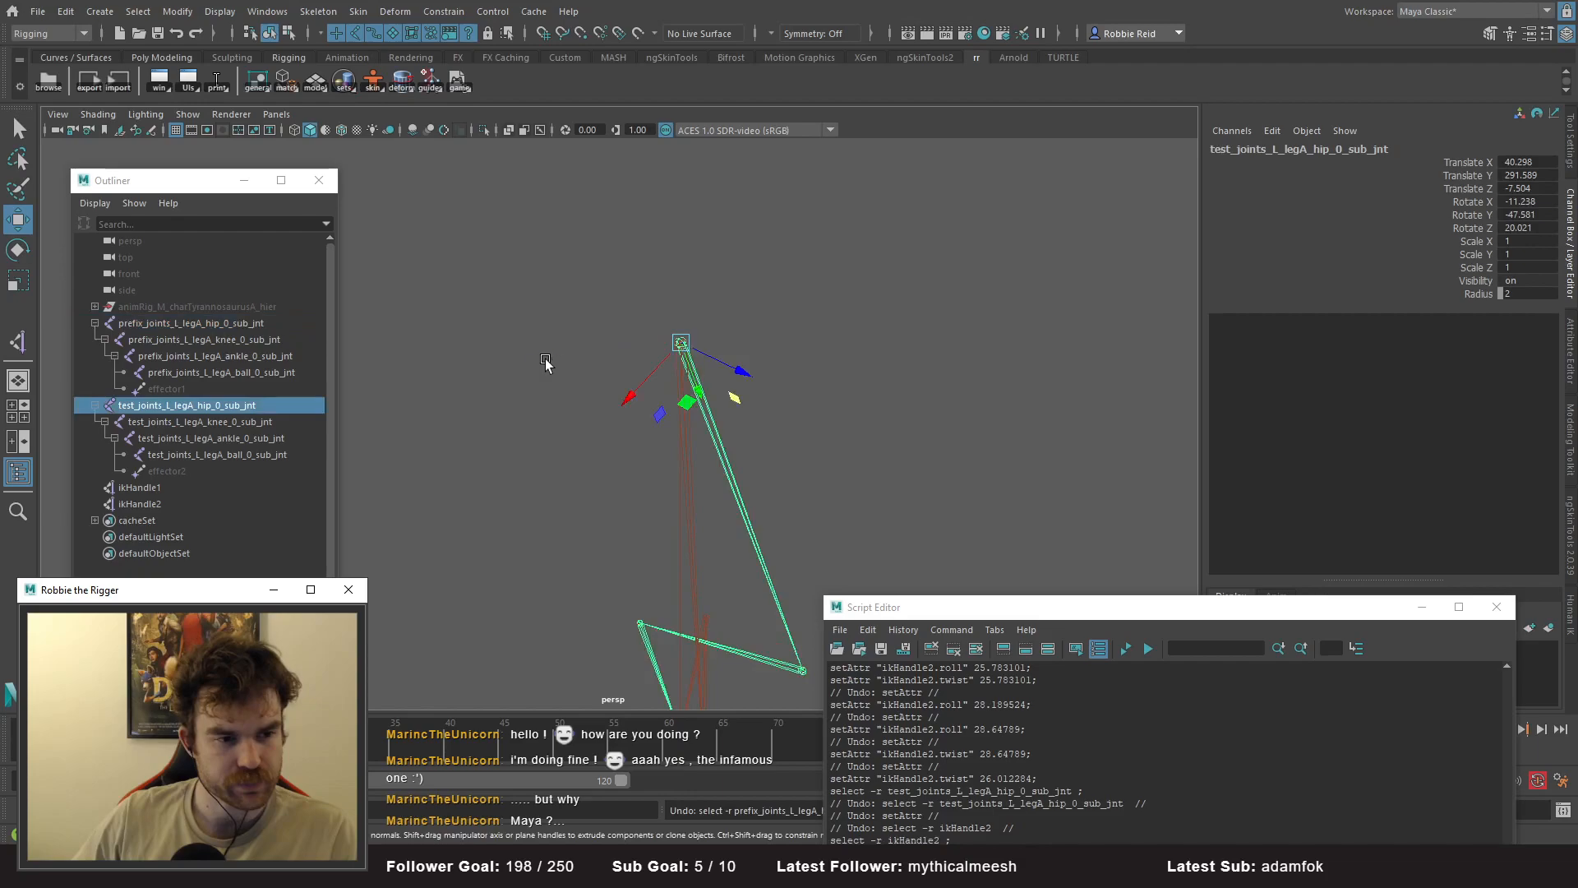
pyautogui.keyDown('alt'); pyautogui.moveTo(806, 342); pyautogui.dragTo(690, 317); pyautogui.keyUp('alt')
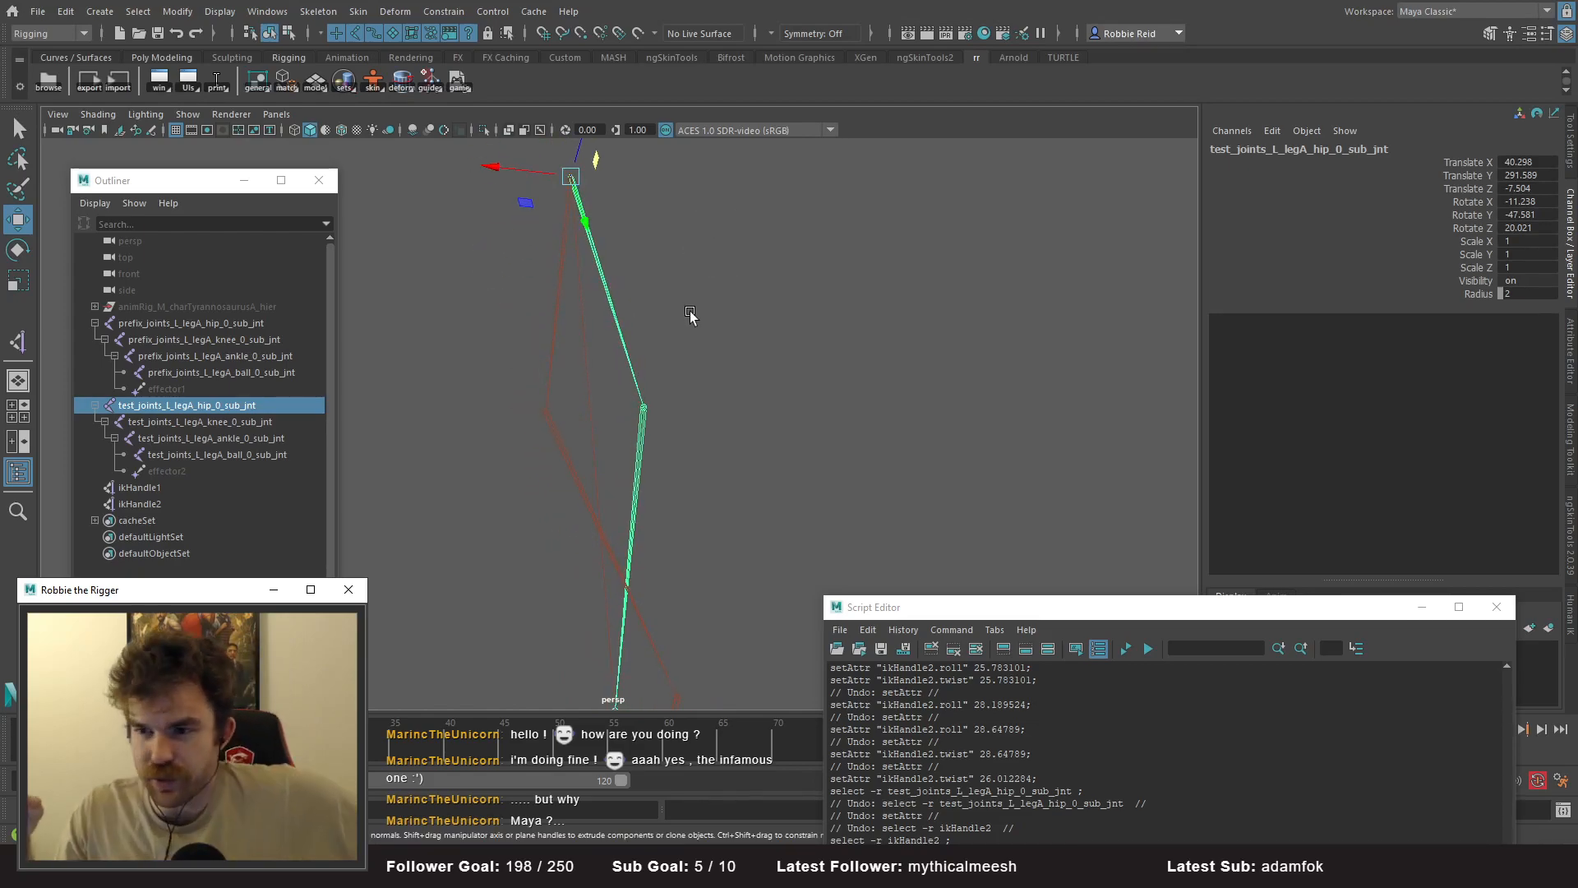
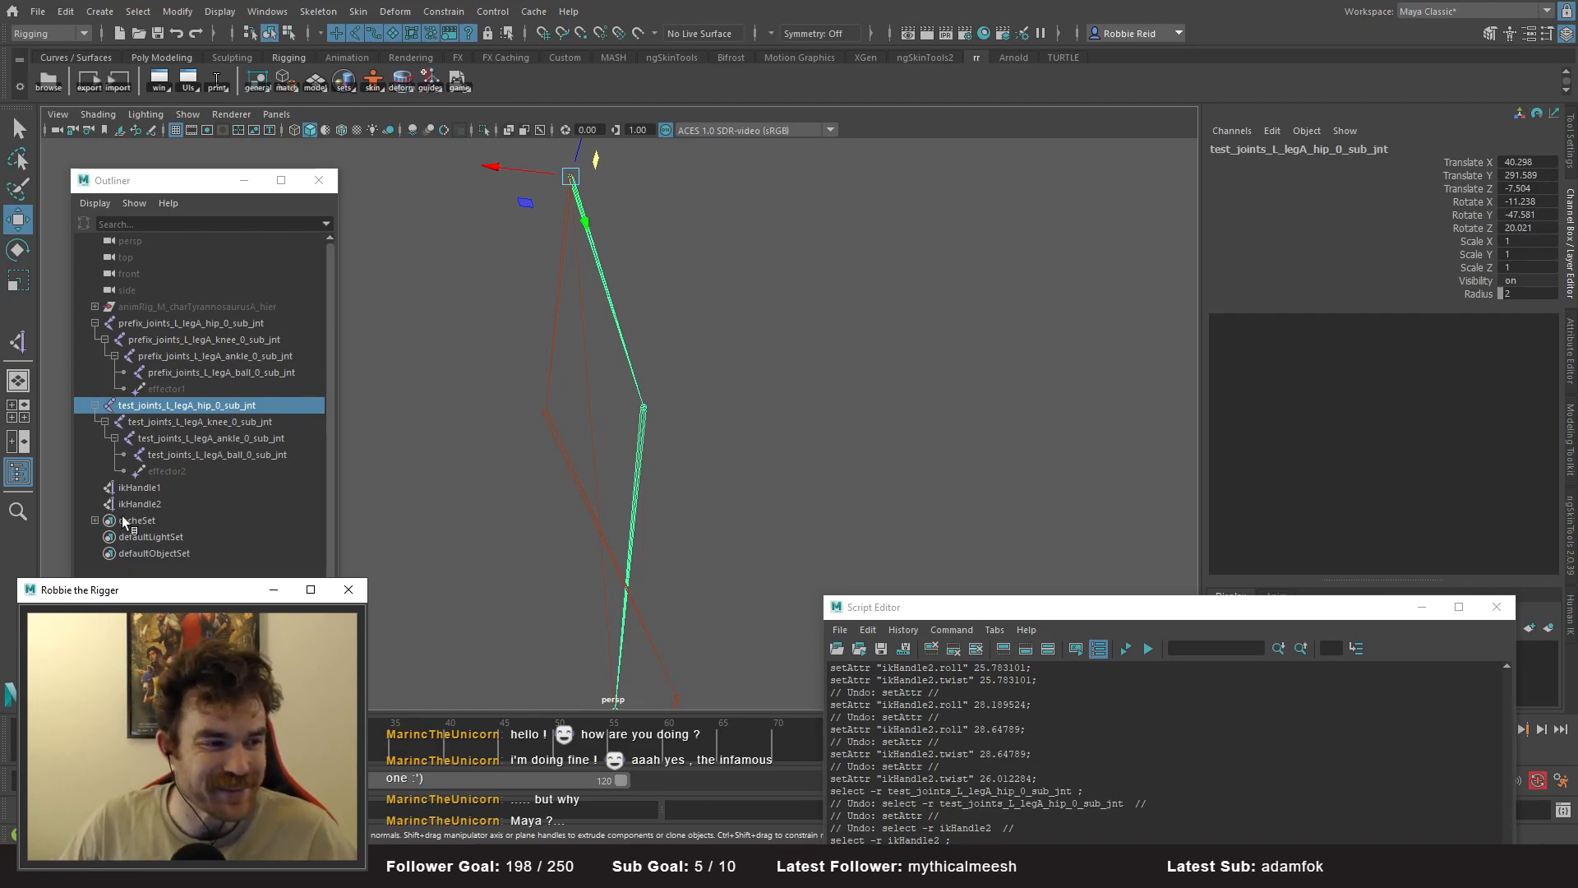
# - Compare the channel values of ikHandle2 and ikHandle1
pyautogui.hotkey('shift', 'z')
pyautogui.moveTo(1215, 607); pyautogui.dragTo(1190, 518)
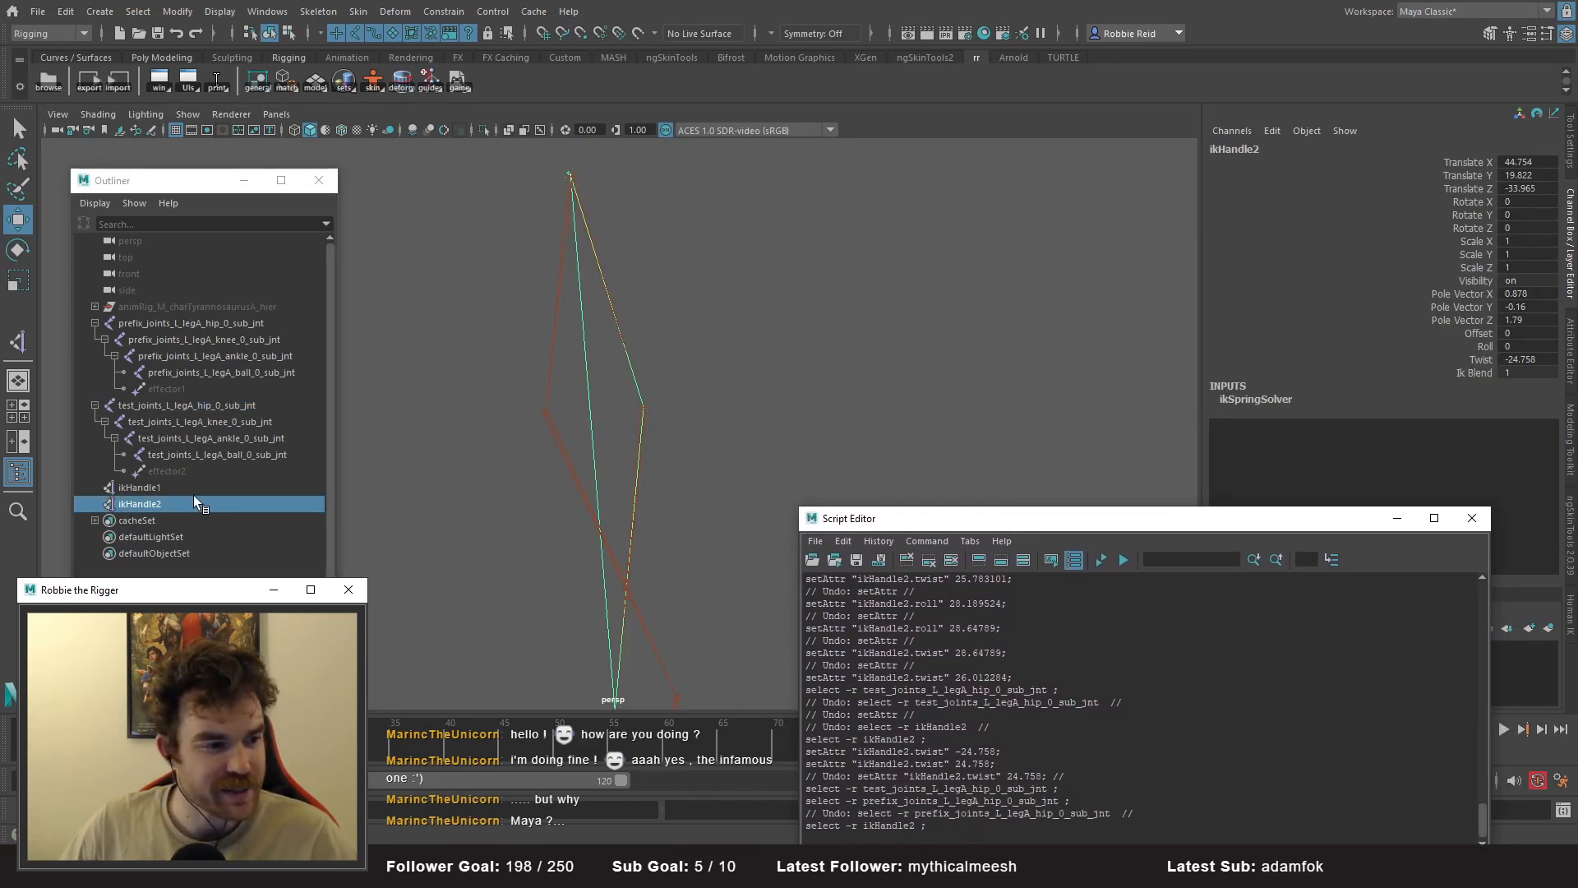
pyautogui.click(185, 488)
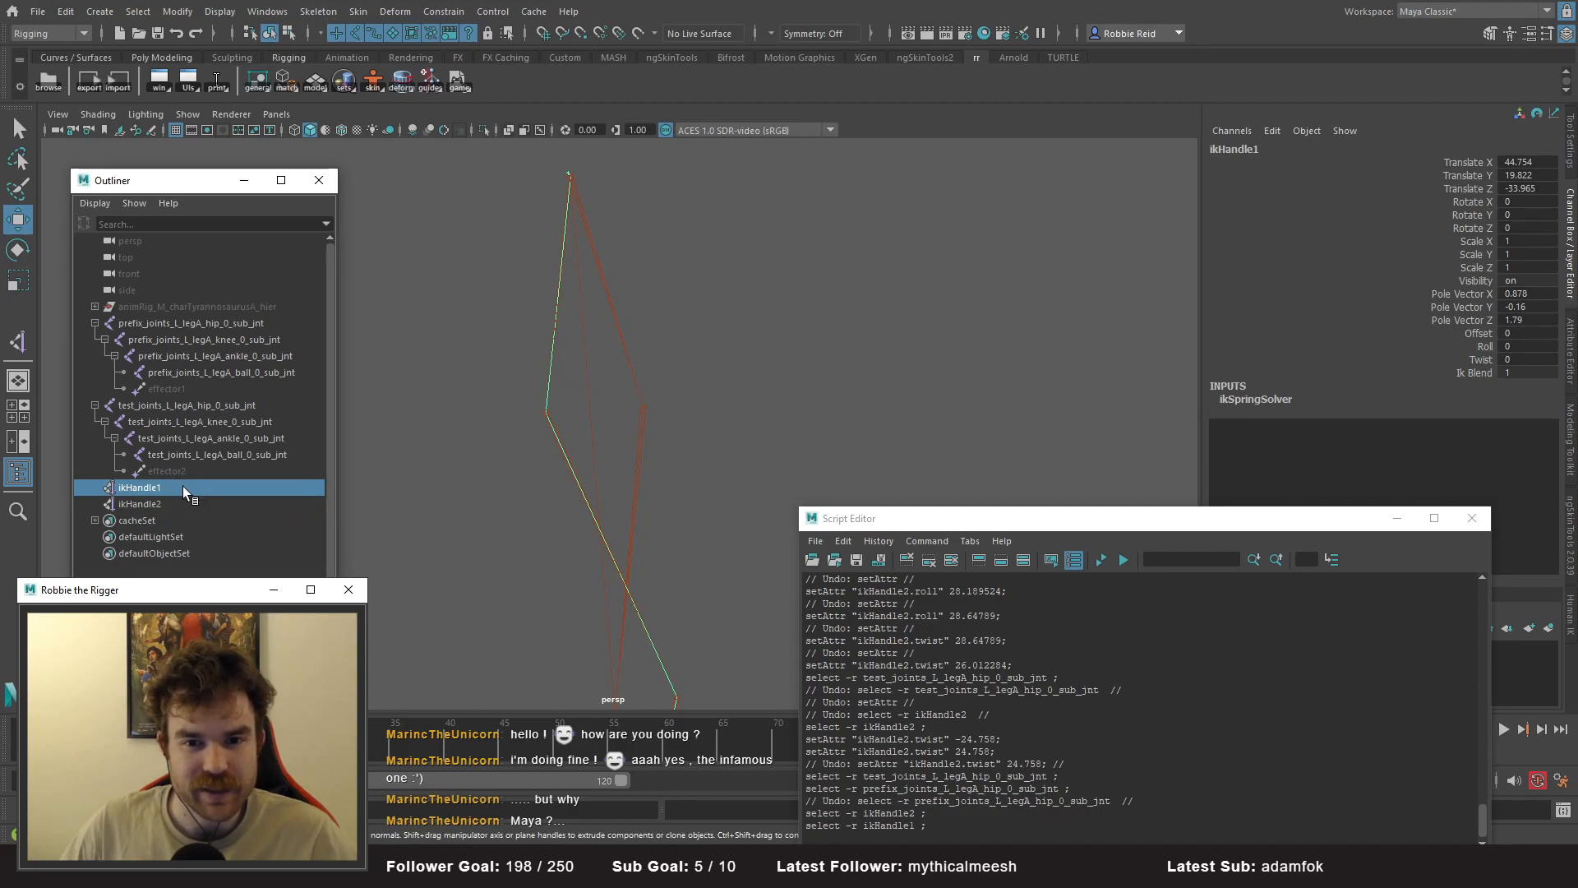
pyautogui.click(183, 490)
# - Open the Node Editor and graph the connections of ikHandle1 and ikHandle2 together
pyautogui.rightClick(159, 86)
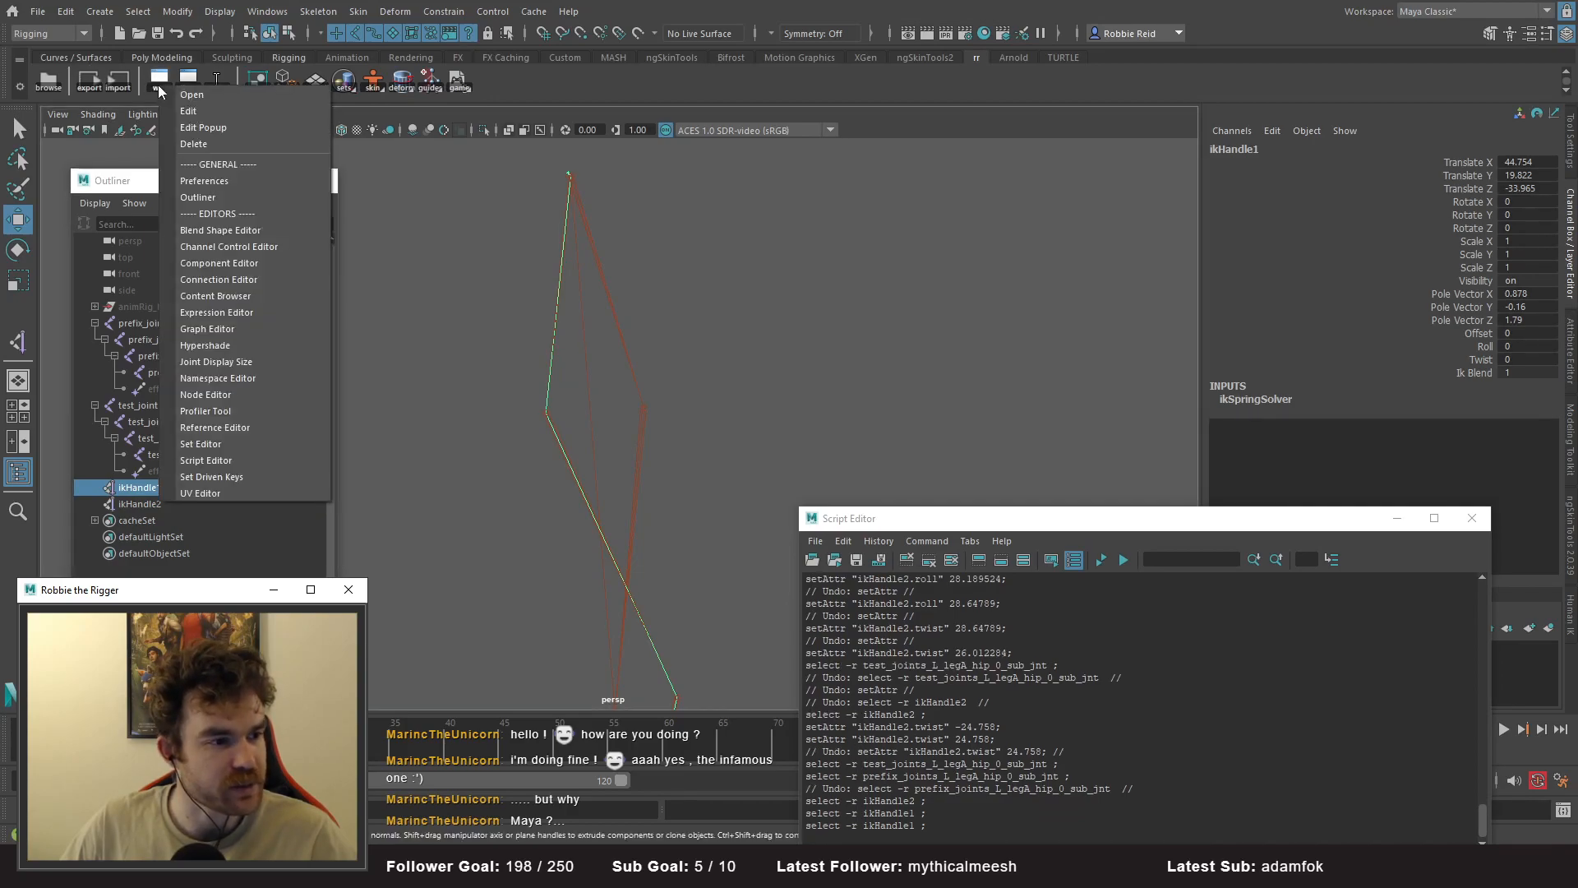
pyautogui.click(177, 11)
pyautogui.click(178, 11)
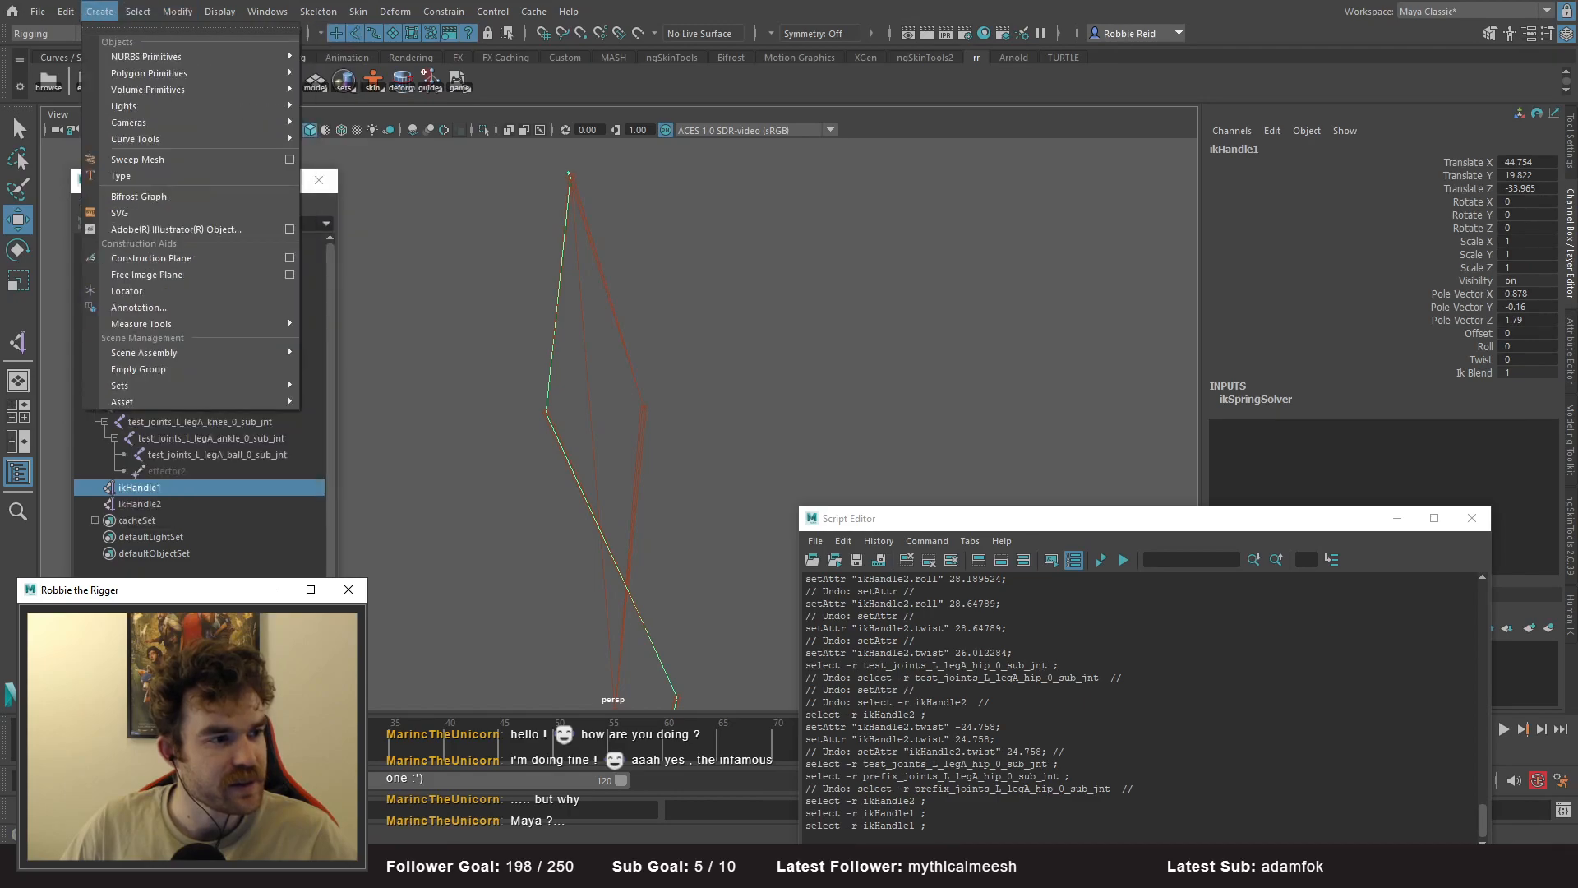
pyautogui.click(99, 12)
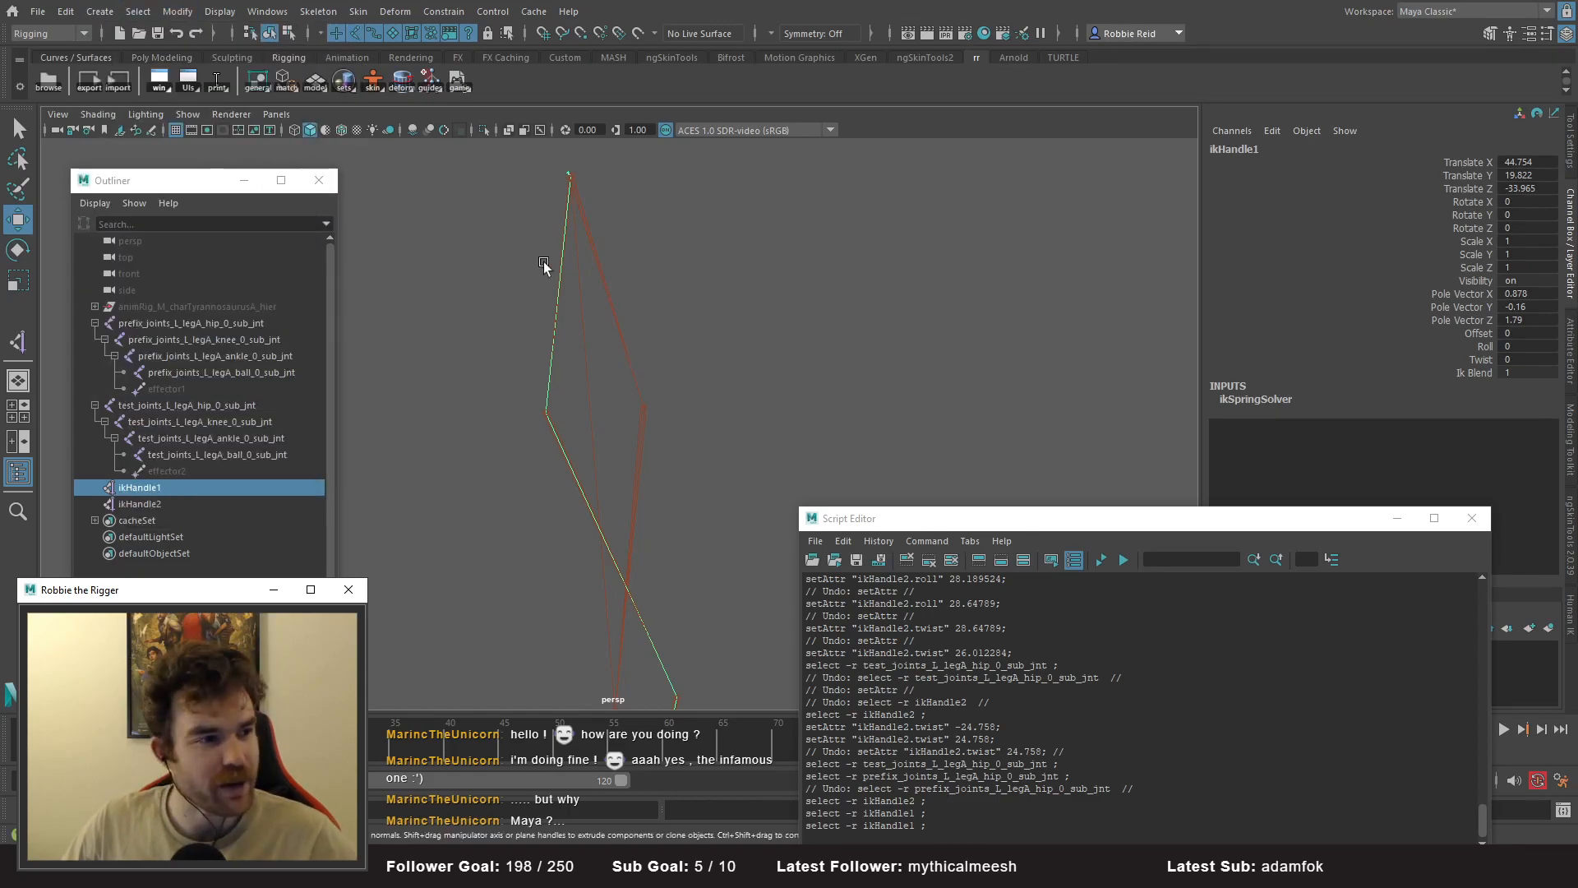
pyautogui.rightClick(171, 86)
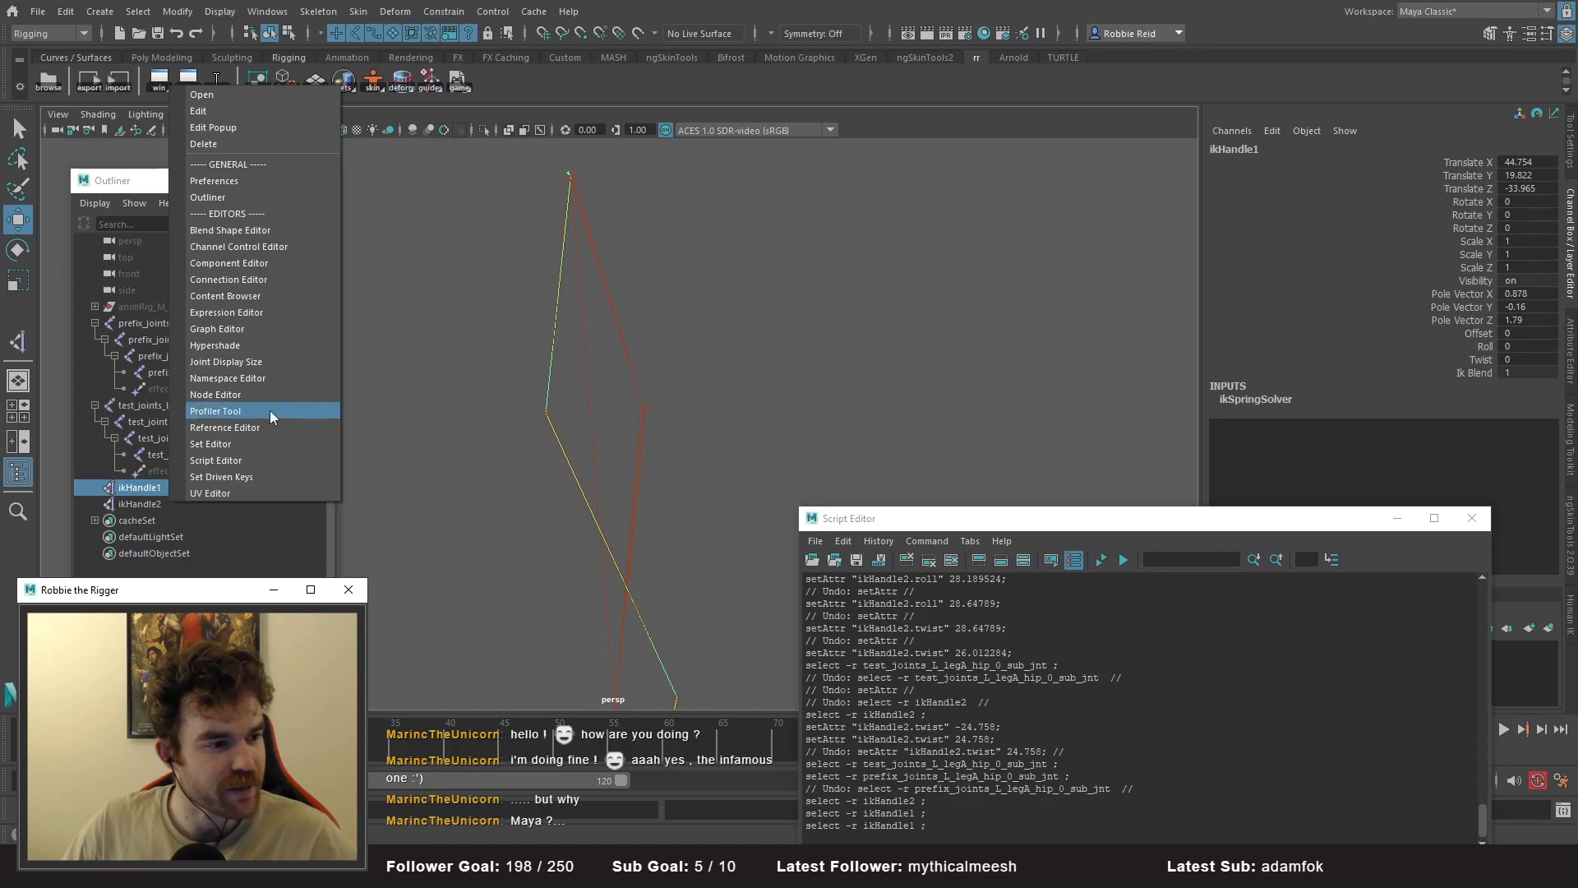
pyautogui.click(239, 396)
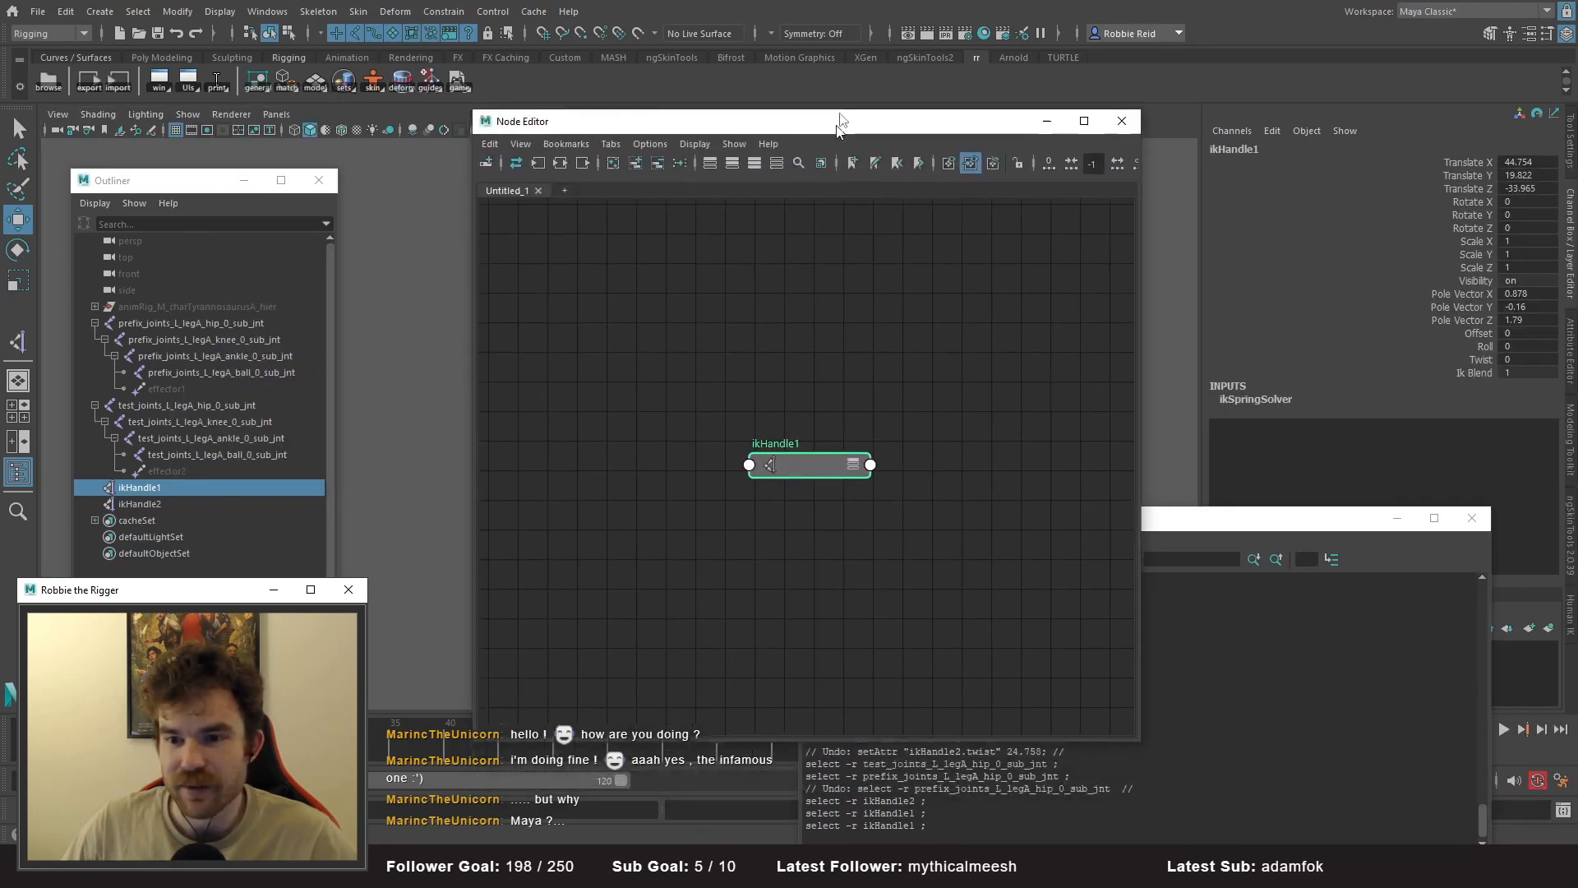
pyautogui.keyDown('shift'); pyautogui.click(146, 504); pyautogui.keyUp('shift')
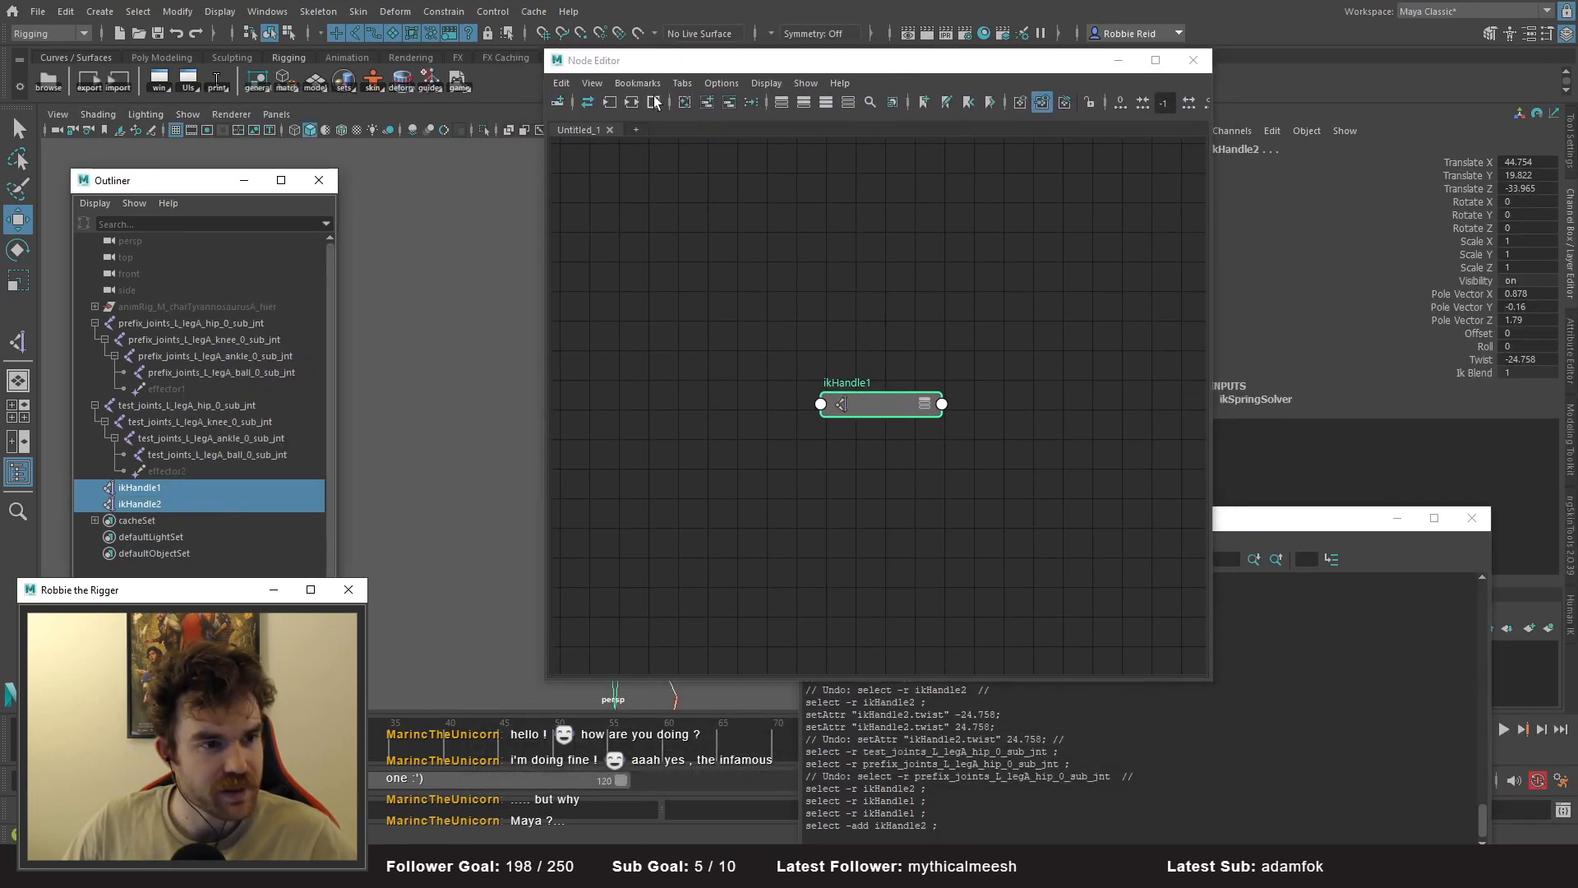
pyautogui.click(631, 102)
# - Move the ikHandle2 and ikHandle1 nodes away from their input nodes to separate the graph connections
pyautogui.keyDown('alt'); pyautogui.moveTo(946, 379); pyautogui.dragTo(956, 410, button='middle'); pyautogui.keyUp('alt')
pyautogui.click(952, 403)
pyautogui.click(987, 307)
pyautogui.moveTo(990, 312); pyautogui.dragTo(1037, 307)
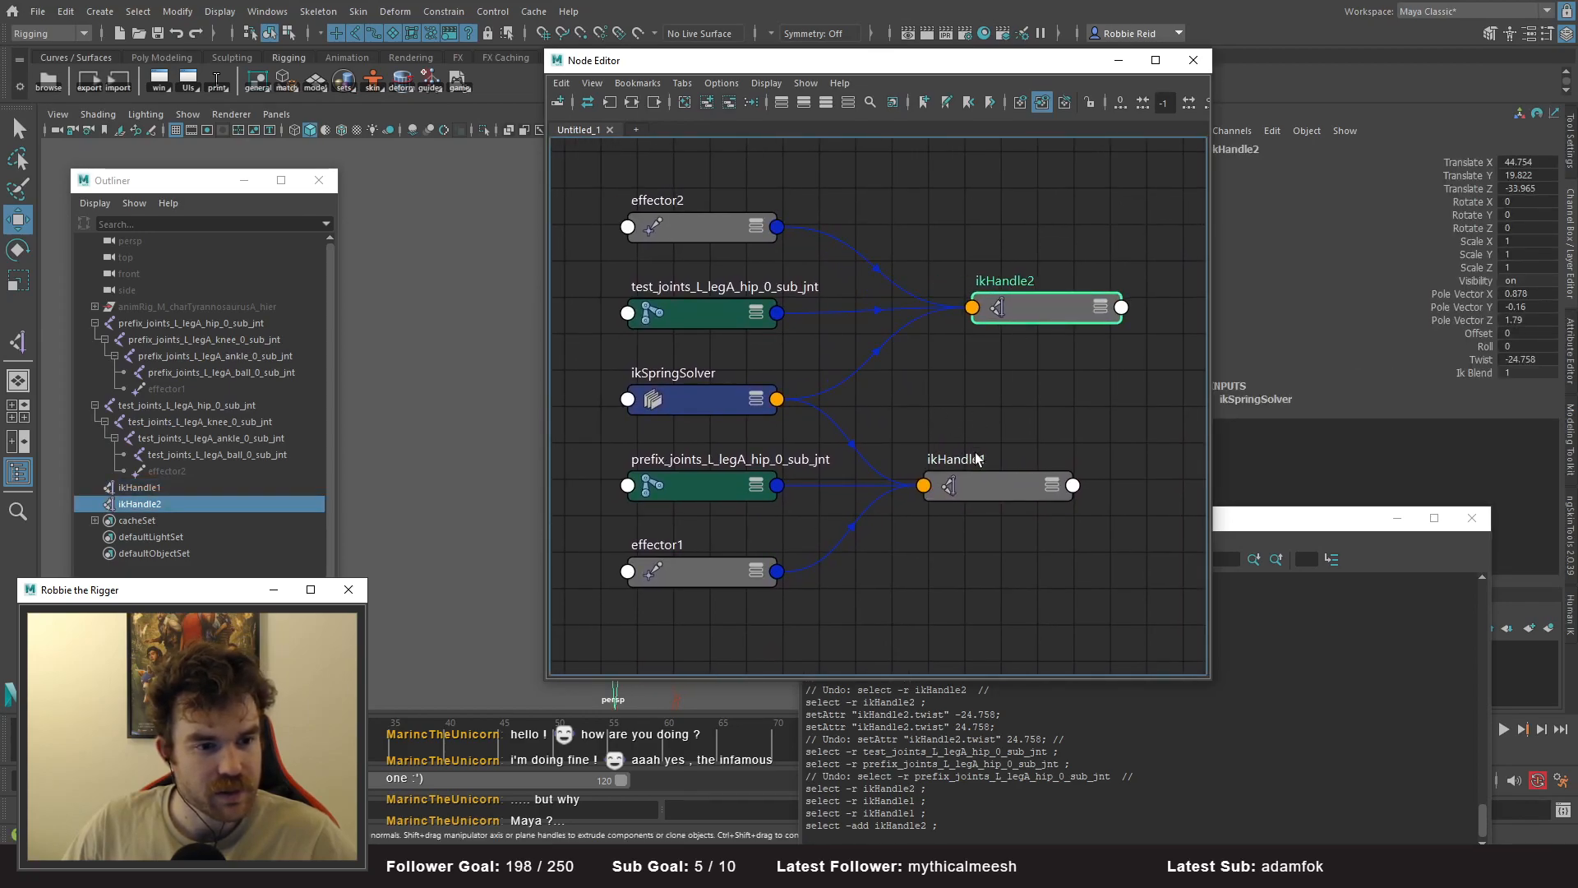
pyautogui.moveTo(1009, 488); pyautogui.dragTo(1055, 506)
pyautogui.click(735, 585)
pyautogui.moveTo(733, 580); pyautogui.dragTo(732, 582)
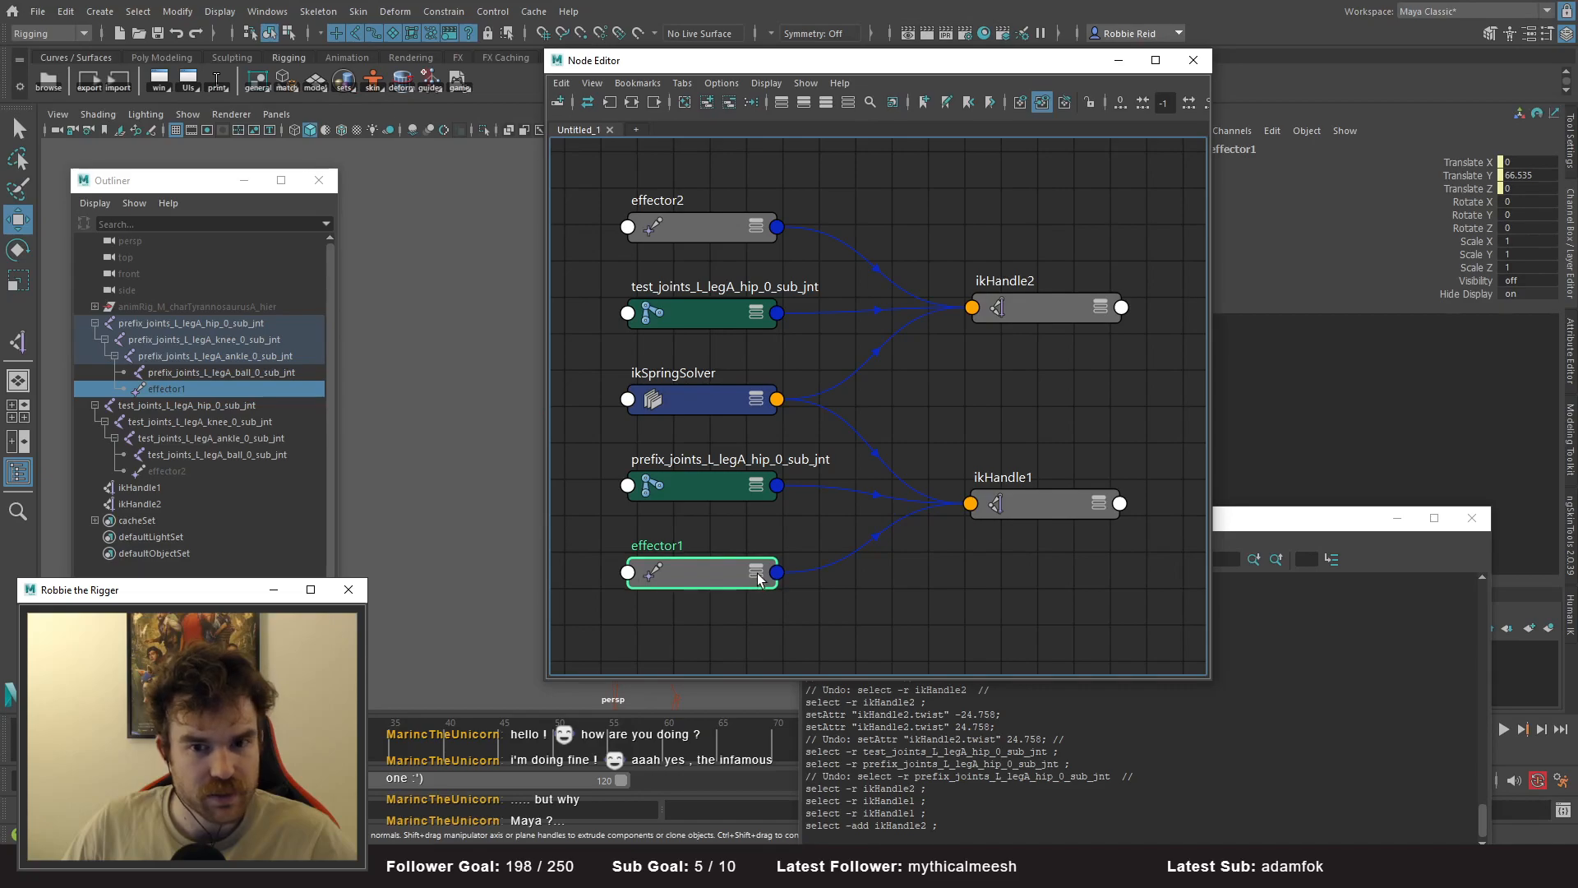
# - Inspect the effector2, test hip joint, prefix hip joint and ikSpringSolver nodes feeding the two handles
pyautogui.click(716, 230)
pyautogui.click(700, 313)
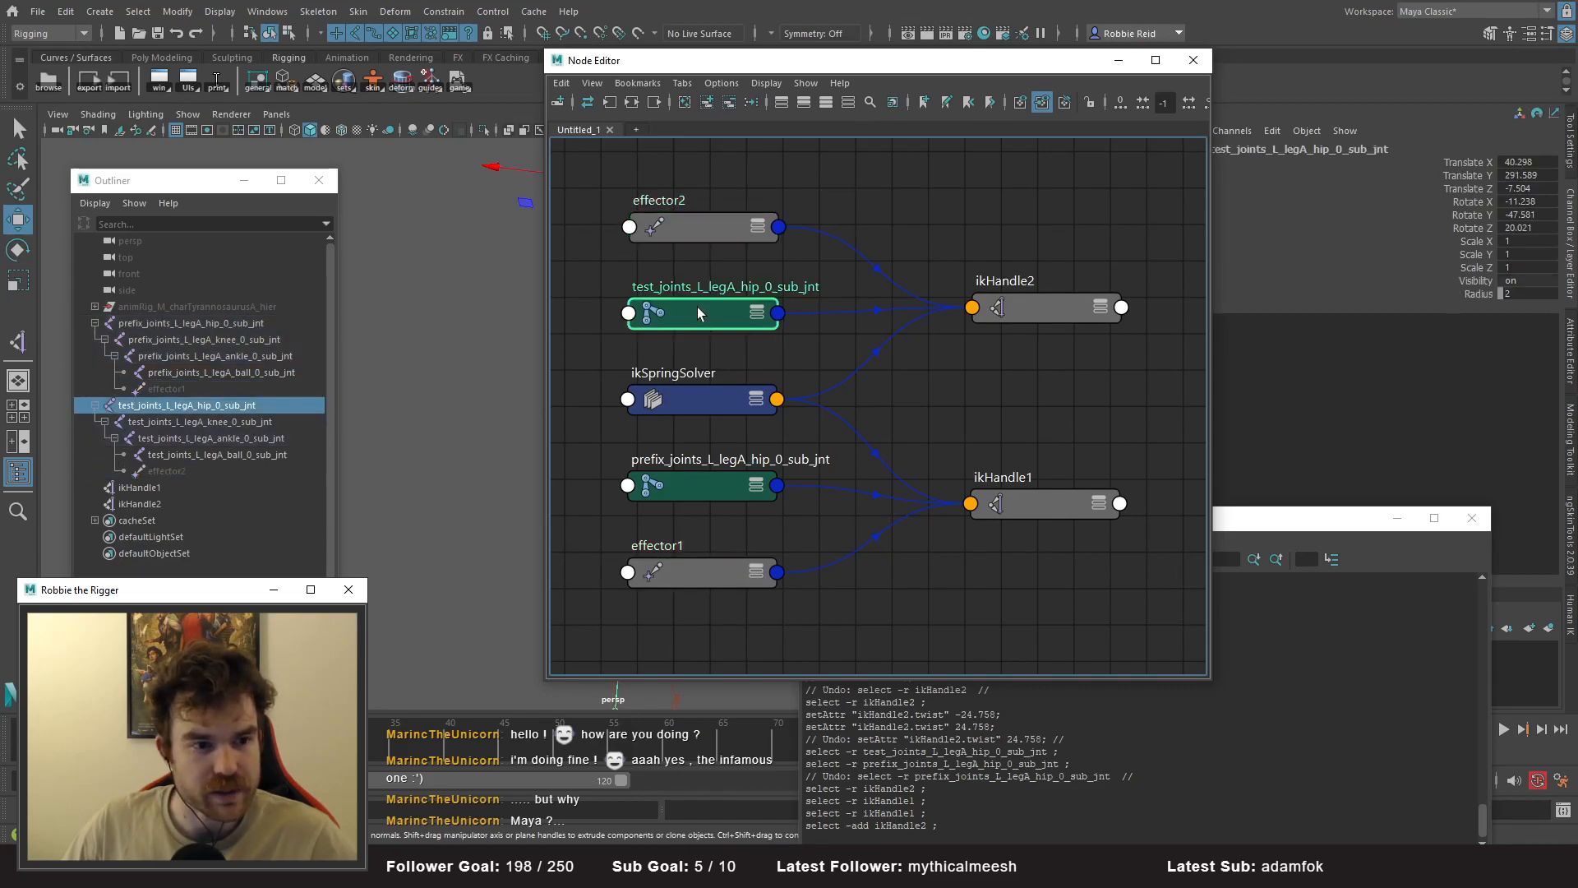
pyautogui.click(705, 491)
pyautogui.hotkey('ctrl', 'z')
pyautogui.click(703, 495)
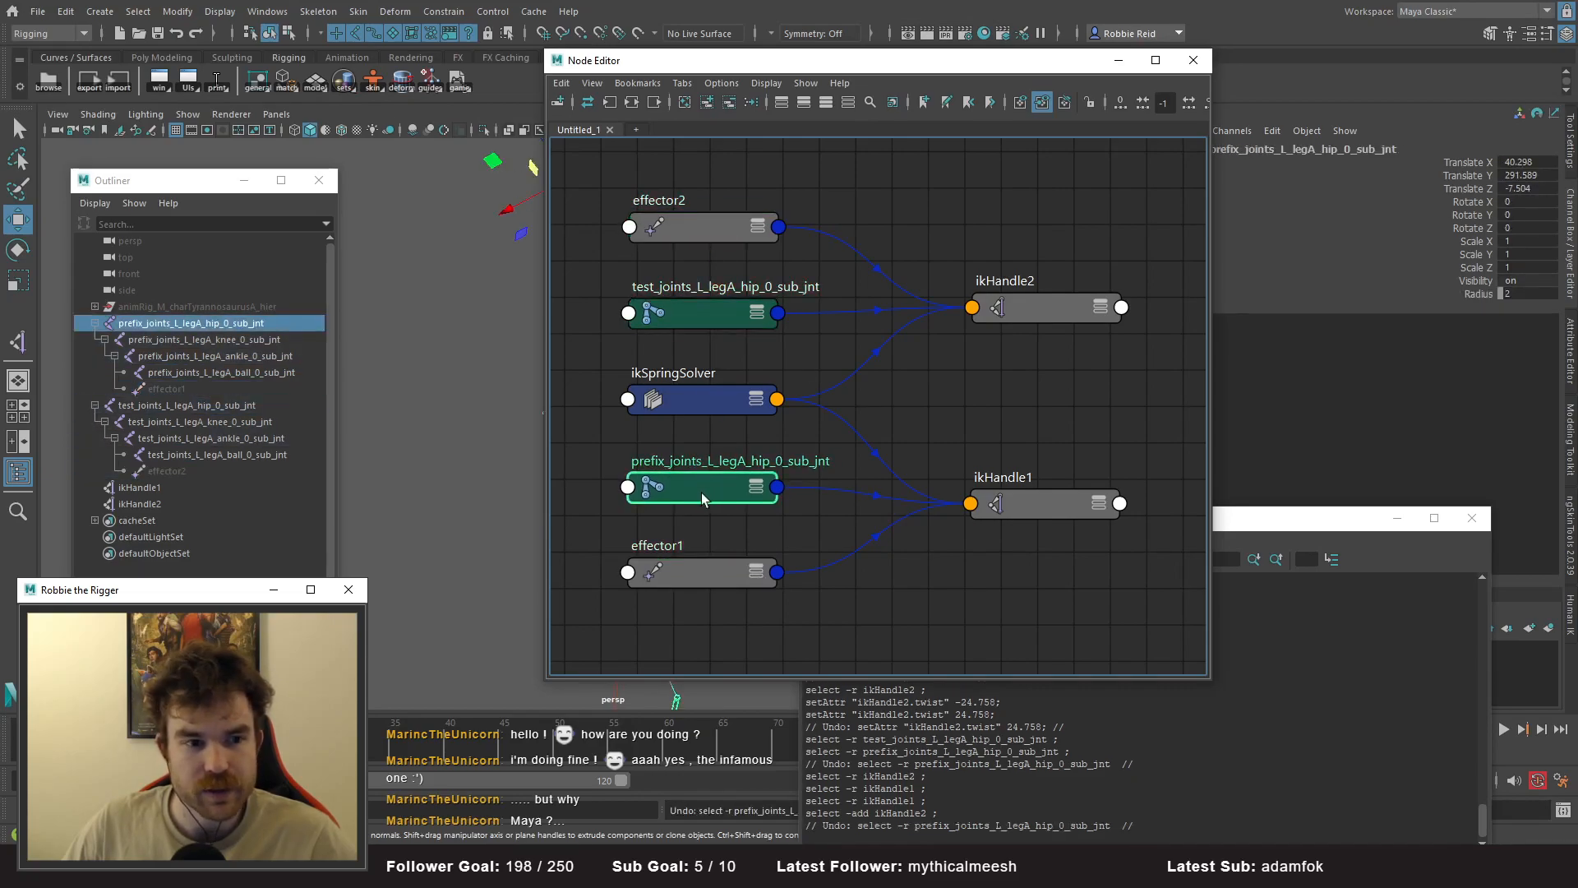
pyautogui.click(694, 416)
pyautogui.moveTo(694, 417); pyautogui.dragTo(649, 425, button='middle')
# - Expand the ikHandle2 and ikHandle1 nodes to compare their connected attributes, placing ikHandle1 below ikHandle2
pyautogui.click(1053, 321)
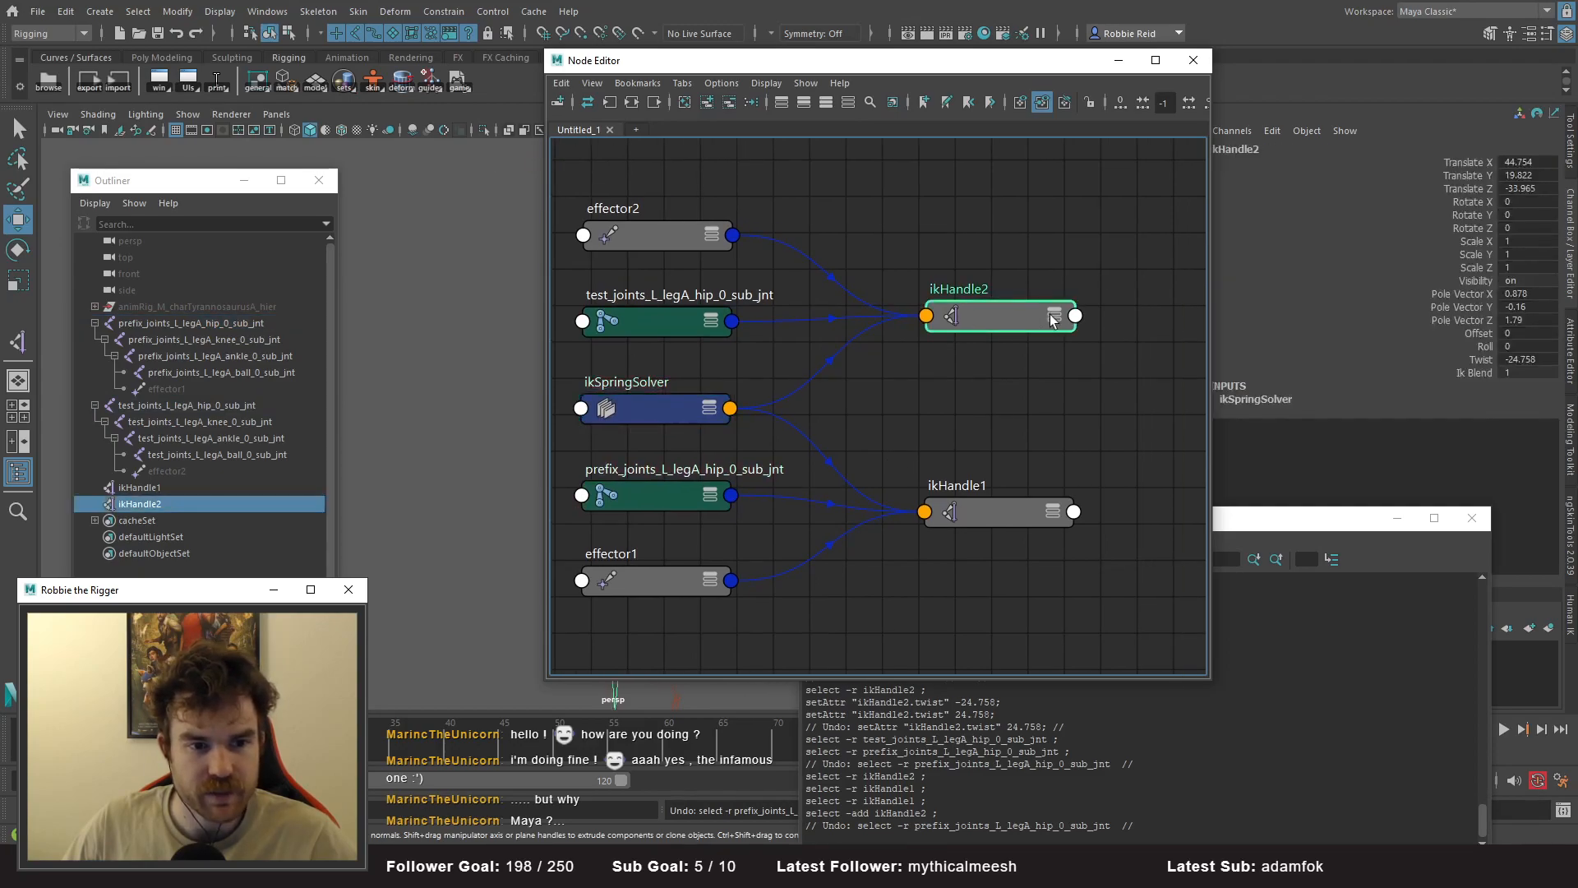
pyautogui.click(1053, 318)
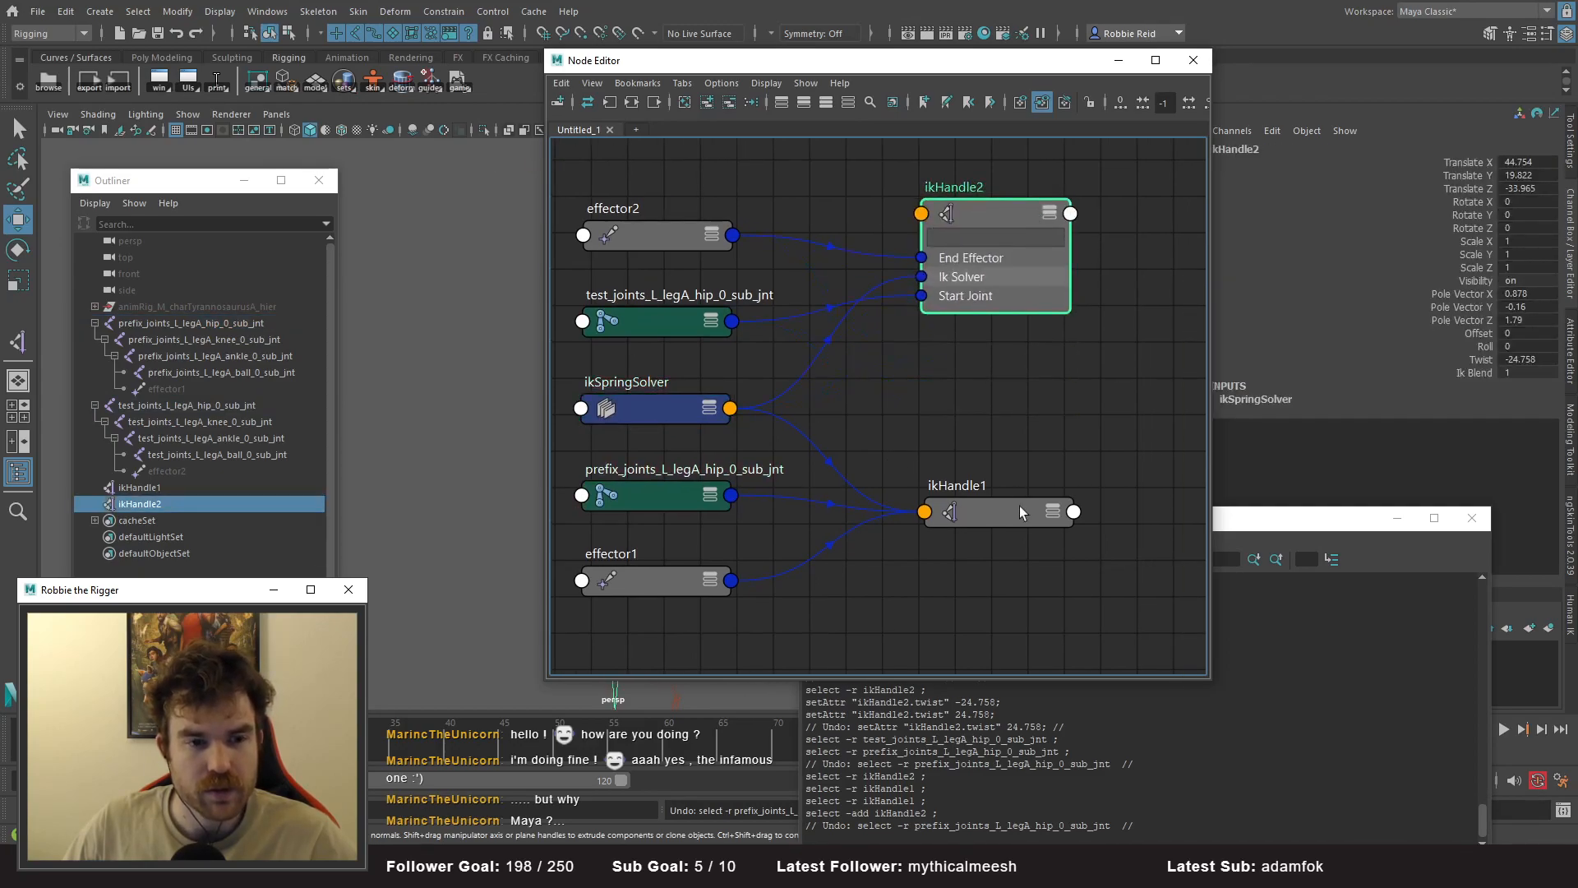
pyautogui.click(1053, 516)
pyautogui.click(1053, 514)
pyautogui.moveTo(1052, 514); pyautogui.dragTo(1045, 429)
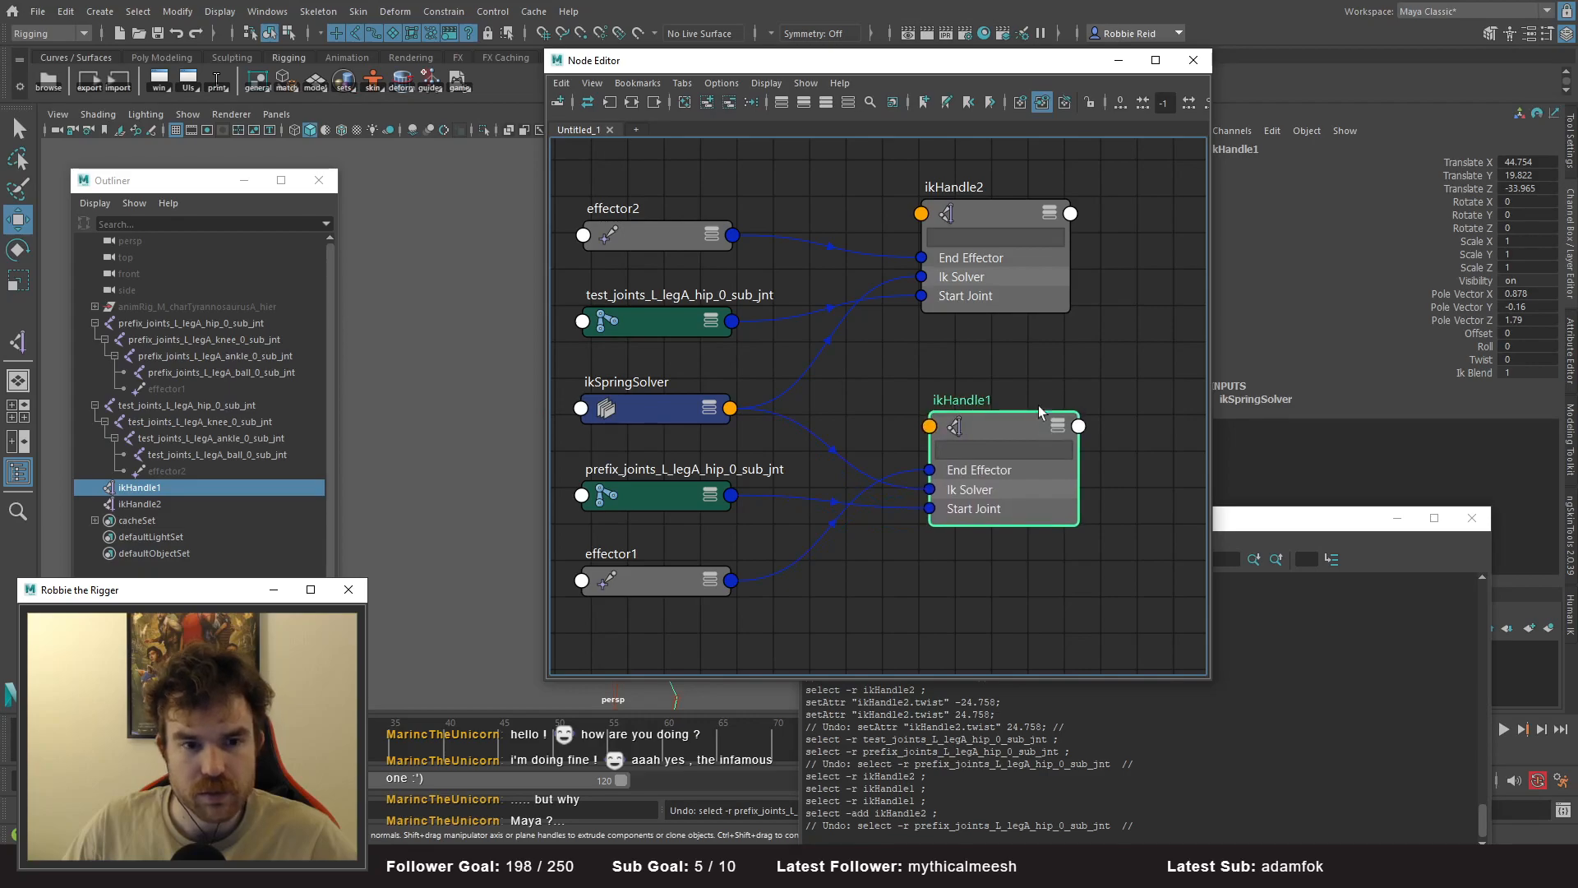
# - Show all attributes on the ikHandle2 node and rearrange both handle nodes to make room for the full list
pyautogui.rightClick(1051, 219)
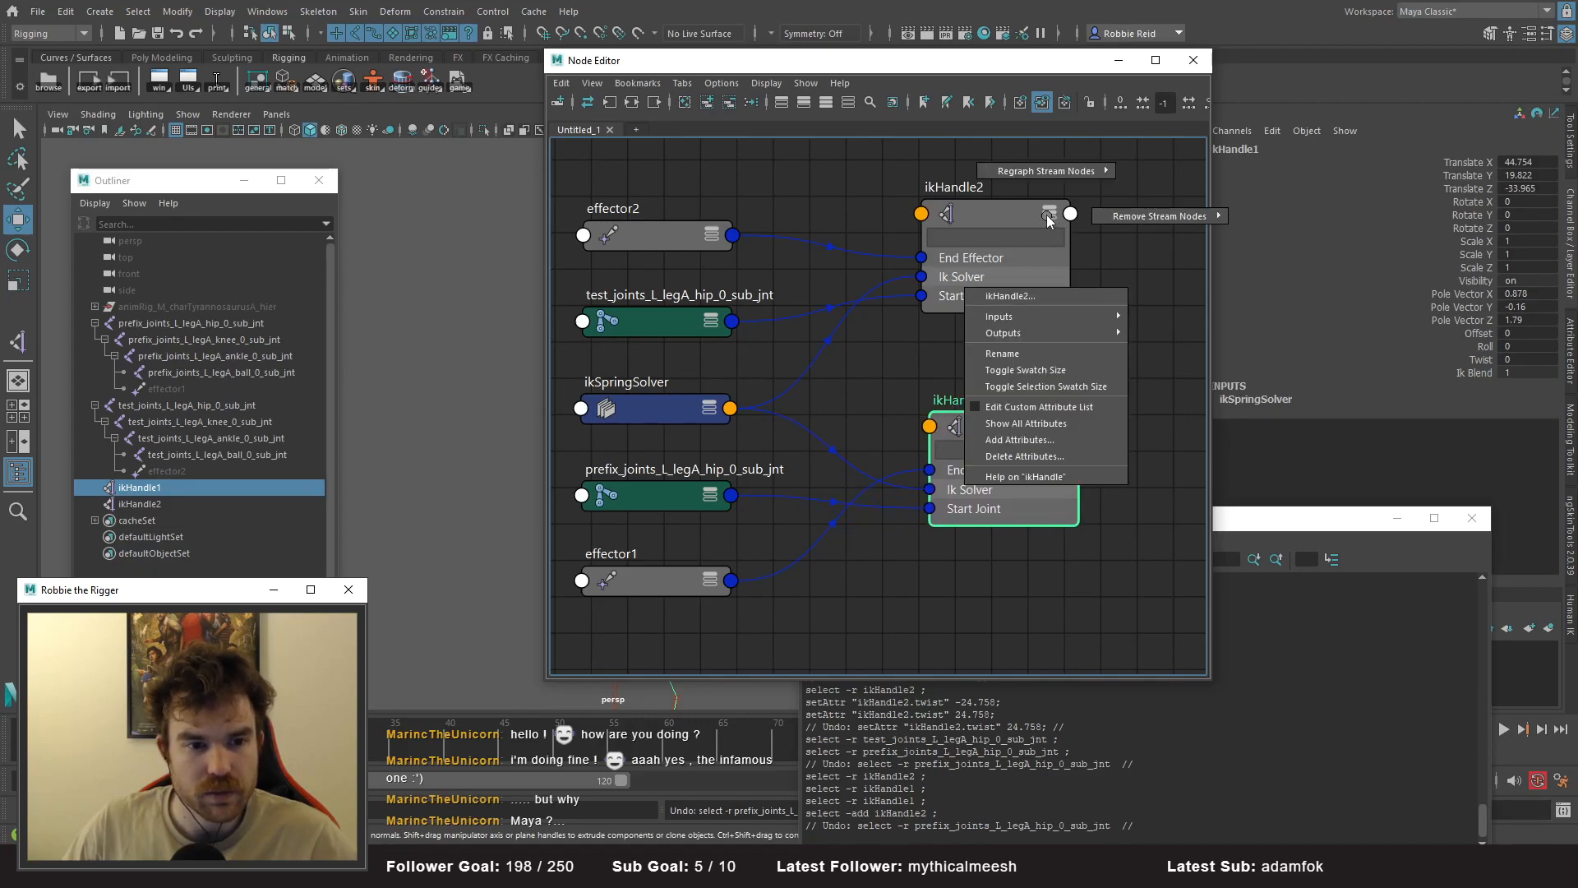
pyautogui.click(1042, 429)
pyautogui.keyDown('alt'); pyautogui.moveTo(1058, 255); pyautogui.dragTo(954, 260, button='middle'); pyautogui.keyUp('alt')
pyautogui.moveTo(907, 217); pyautogui.dragTo(1160, 107)
pyautogui.scroll(-2, 945, 309)
pyautogui.keyDown('alt'); pyautogui.moveTo(912, 366); pyautogui.dragTo(890, 401, button='middle'); pyautogui.keyUp('alt')
pyautogui.moveTo(1070, 193); pyautogui.dragTo(807, 156)
pyautogui.moveTo(912, 429); pyautogui.dragTo(1079, 453)
pyautogui.moveTo(823, 151); pyautogui.dragTo(838, 165)
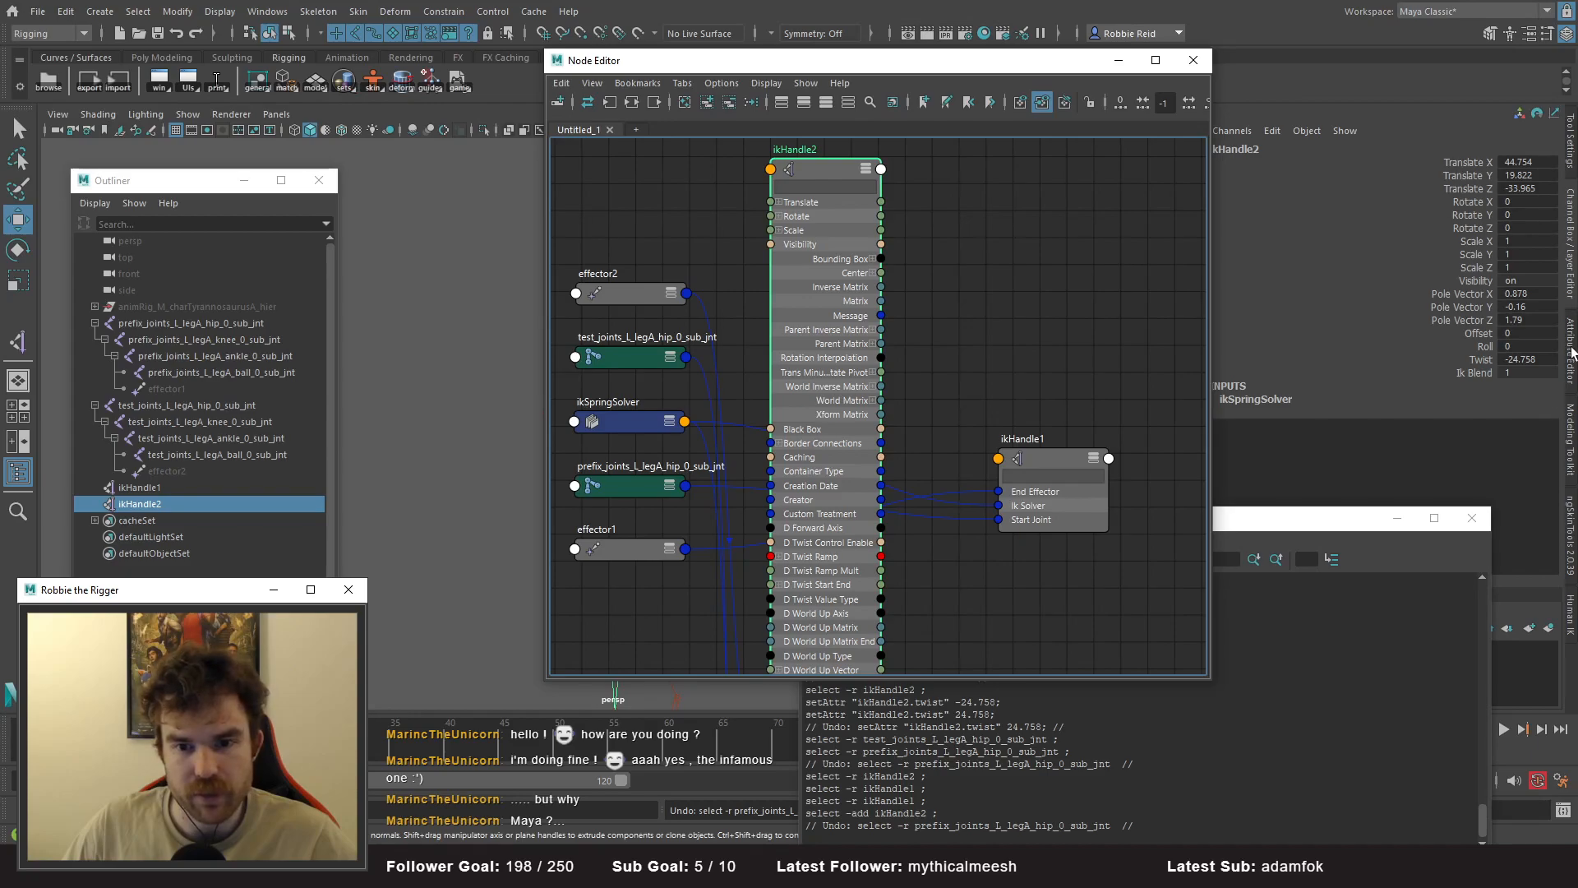
# - Reset ikHandle2's Twist to 0 and move the Node Editor clear of the viewport
pyautogui.click(1531, 359)
pyautogui.write('0')
pyautogui.press('Return')
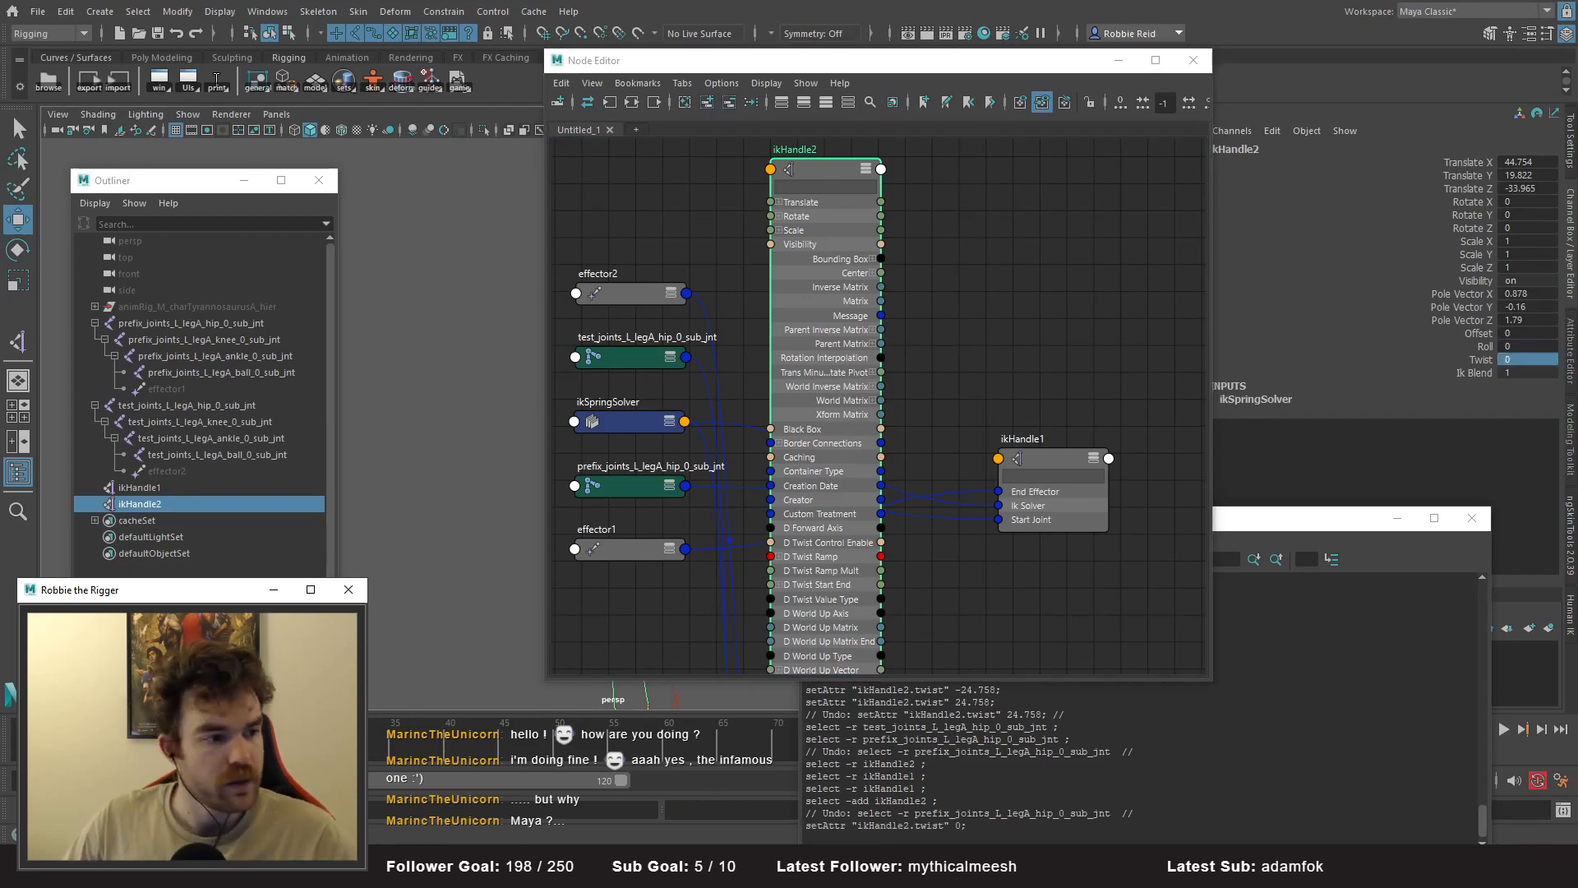
pyautogui.moveTo(834, 53); pyautogui.dragTo(754, 610)
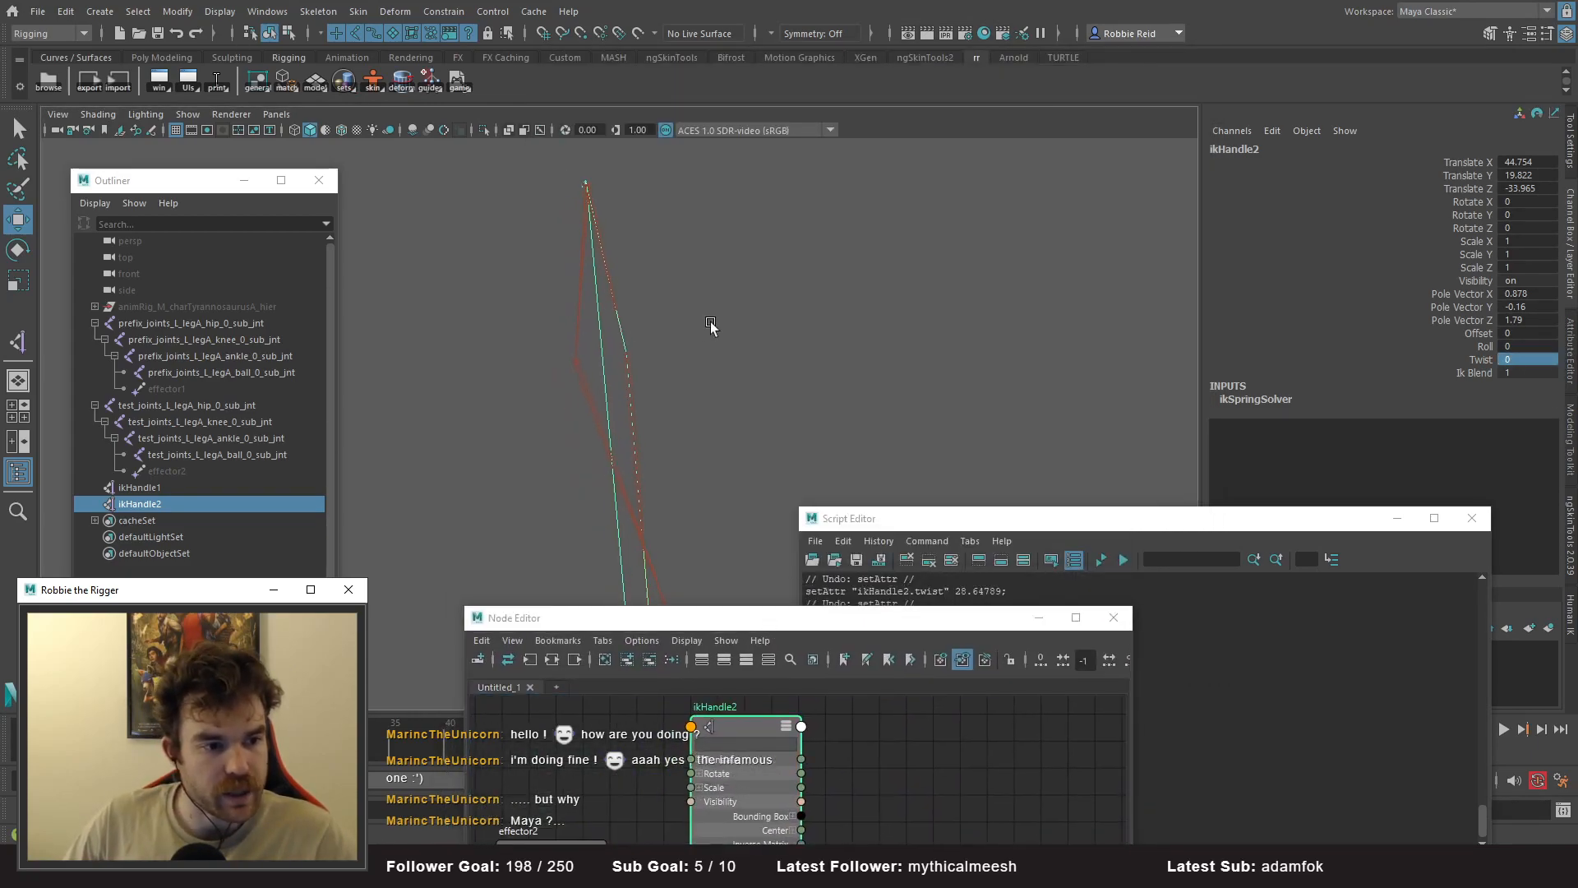
# - Close the Node Editor and inspect the ikHandle2 and ikSpringSolver settings in the Attribute Editor, then select ikHandle1 for comparison
pyautogui.click(1571, 362)
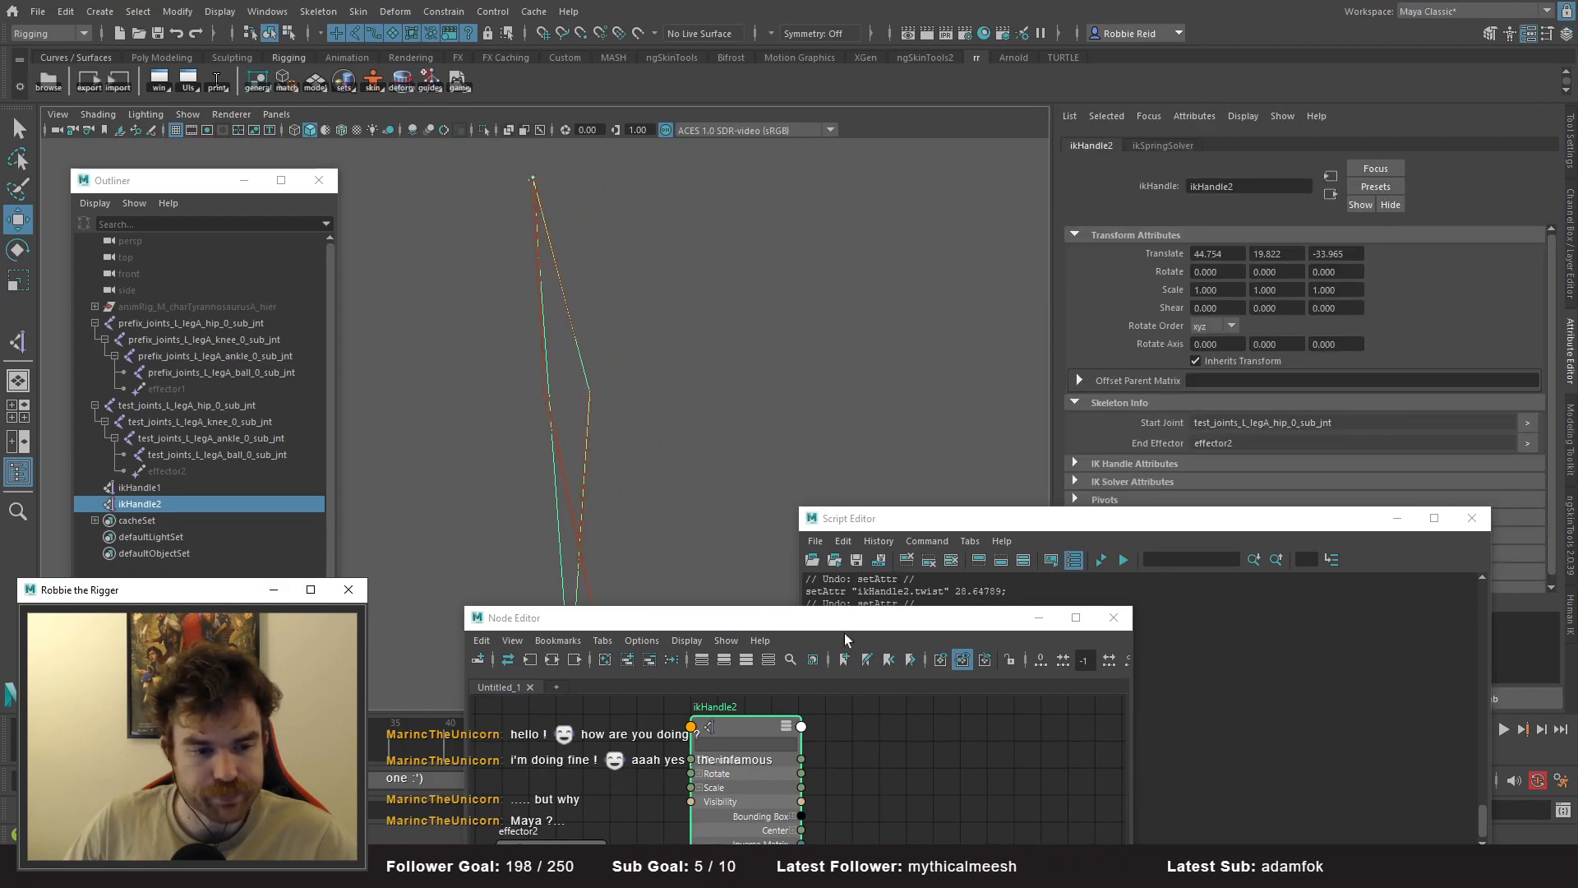
pyautogui.click(1113, 618)
pyautogui.moveTo(1084, 524); pyautogui.dragTo(1053, 712)
pyautogui.click(1159, 145)
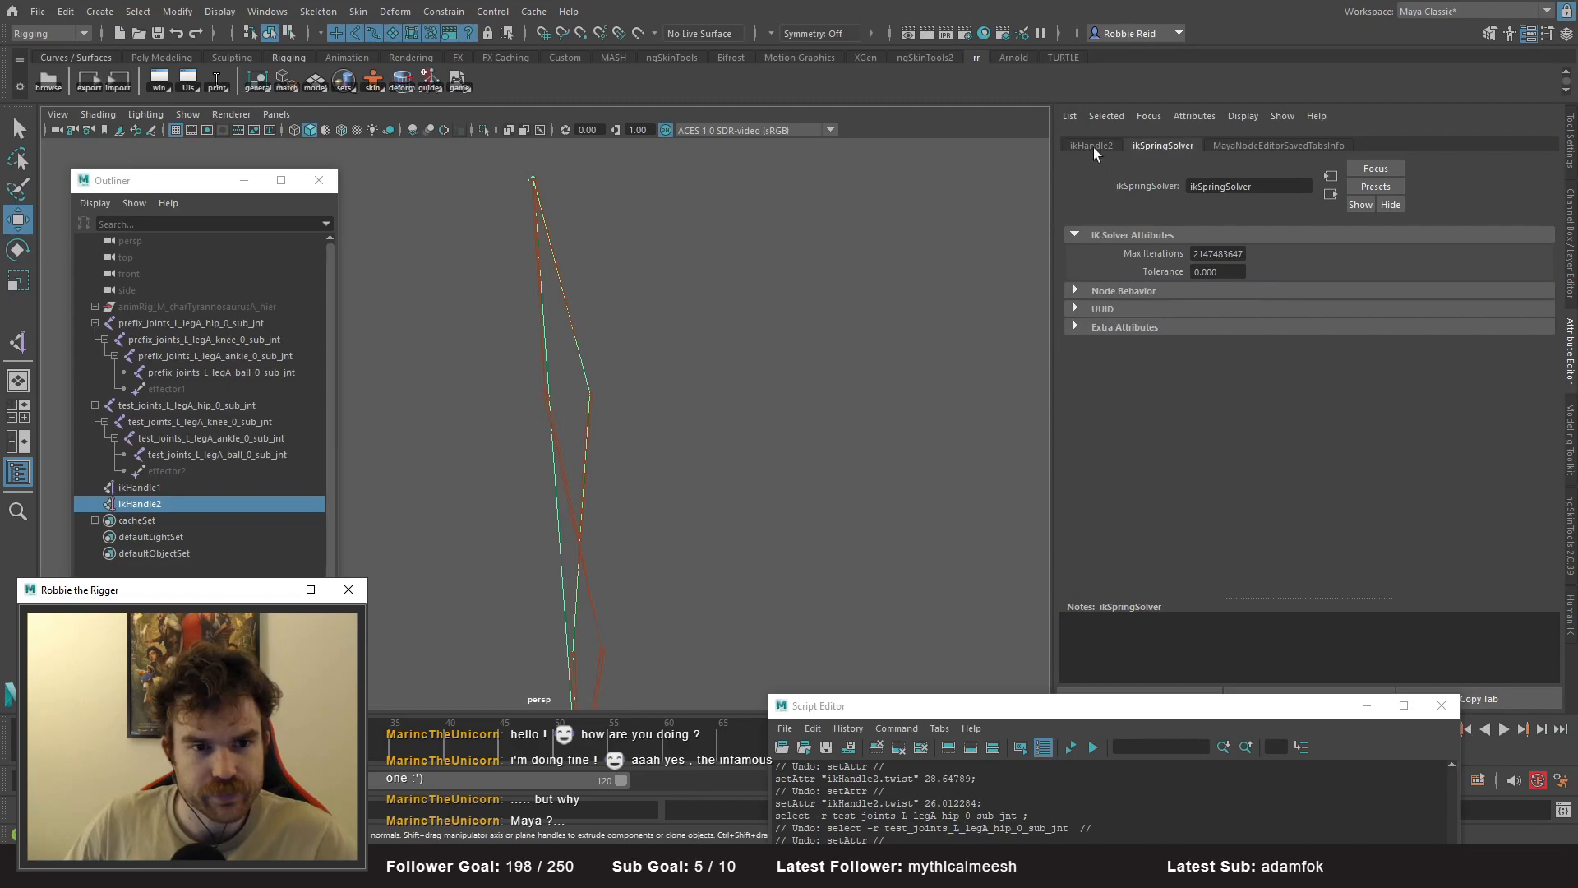
pyautogui.click(1094, 147)
pyautogui.click(1146, 145)
pyautogui.hotkey('ctrl', 'z')
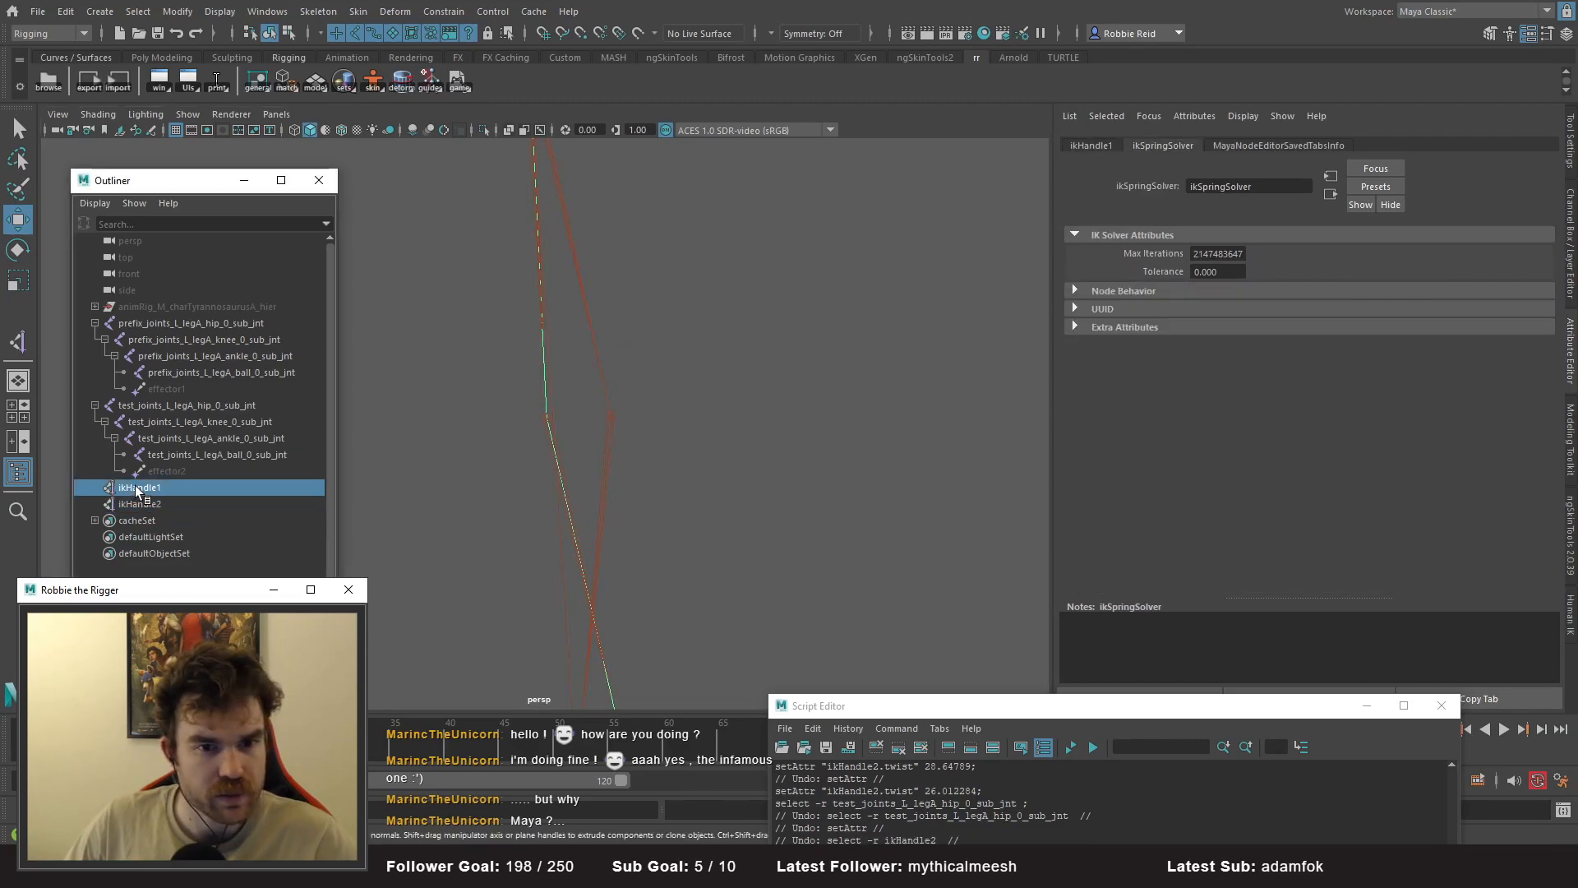
# - Compare the IK Handle Attributes of ikHandle1 and ikHandle2, including snap, stickiness, priority and weights
pyautogui.click(136, 503)
pyautogui.click(135, 486)
pyautogui.click(1089, 145)
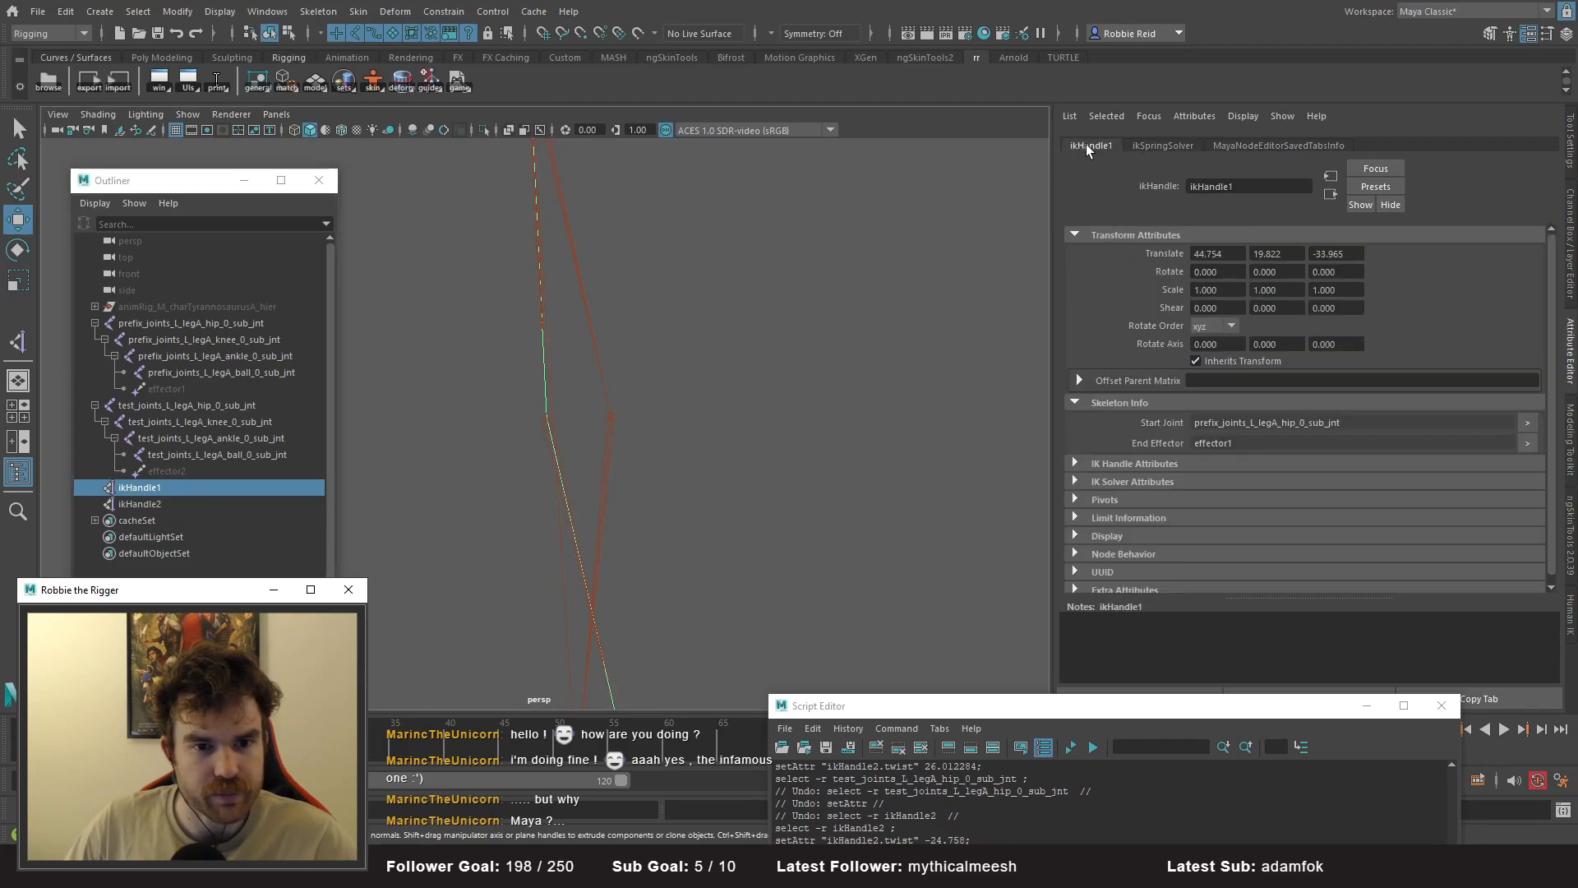
pyautogui.click(1114, 467)
pyautogui.click(1136, 466)
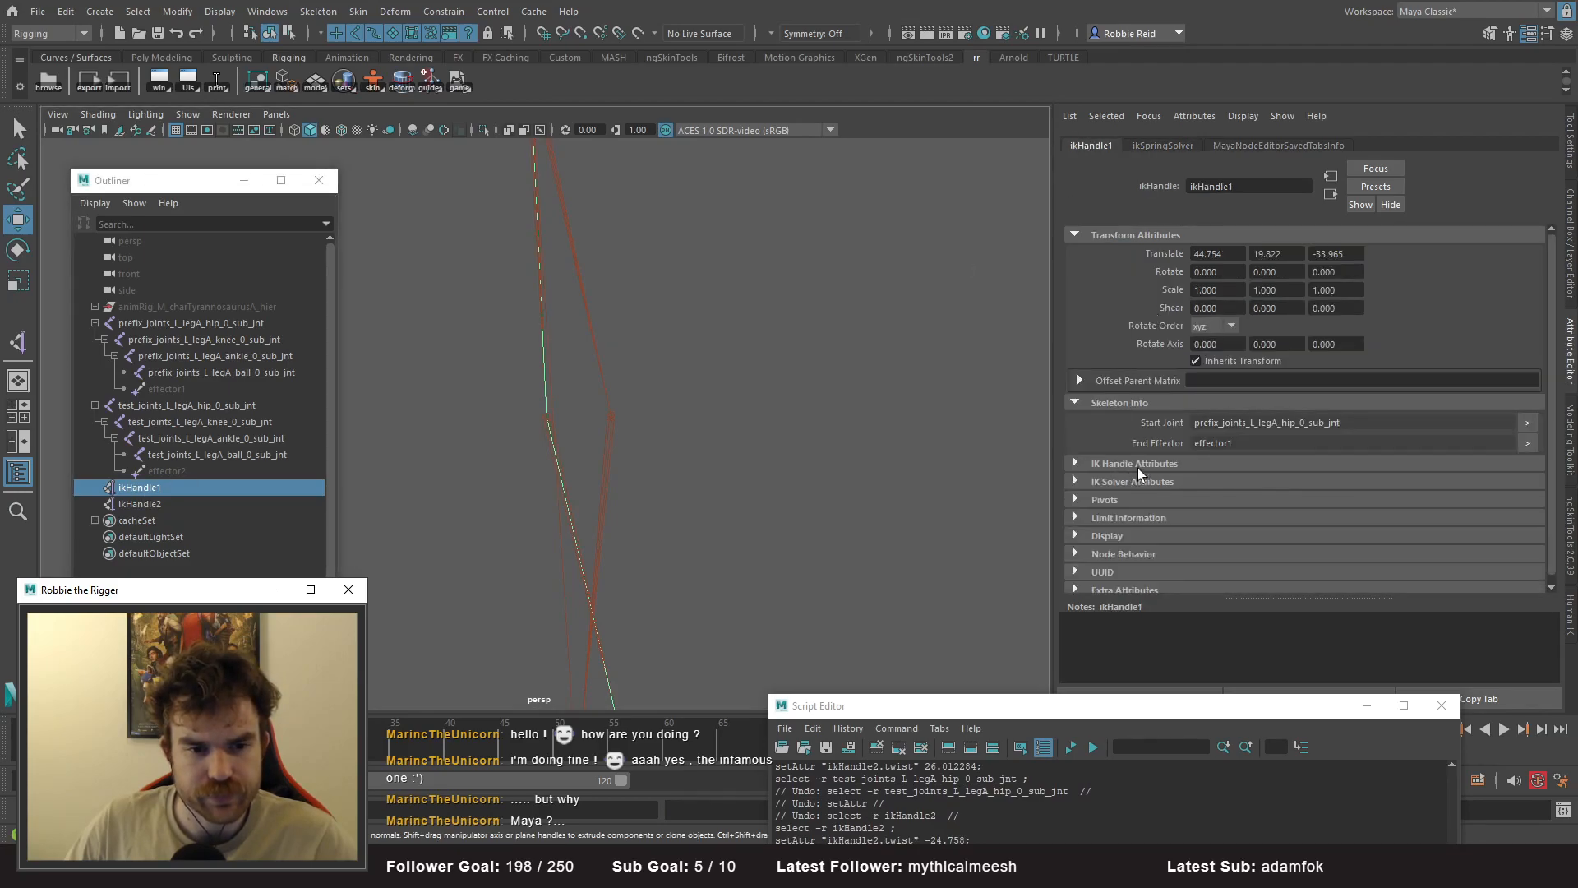
pyautogui.click(1137, 465)
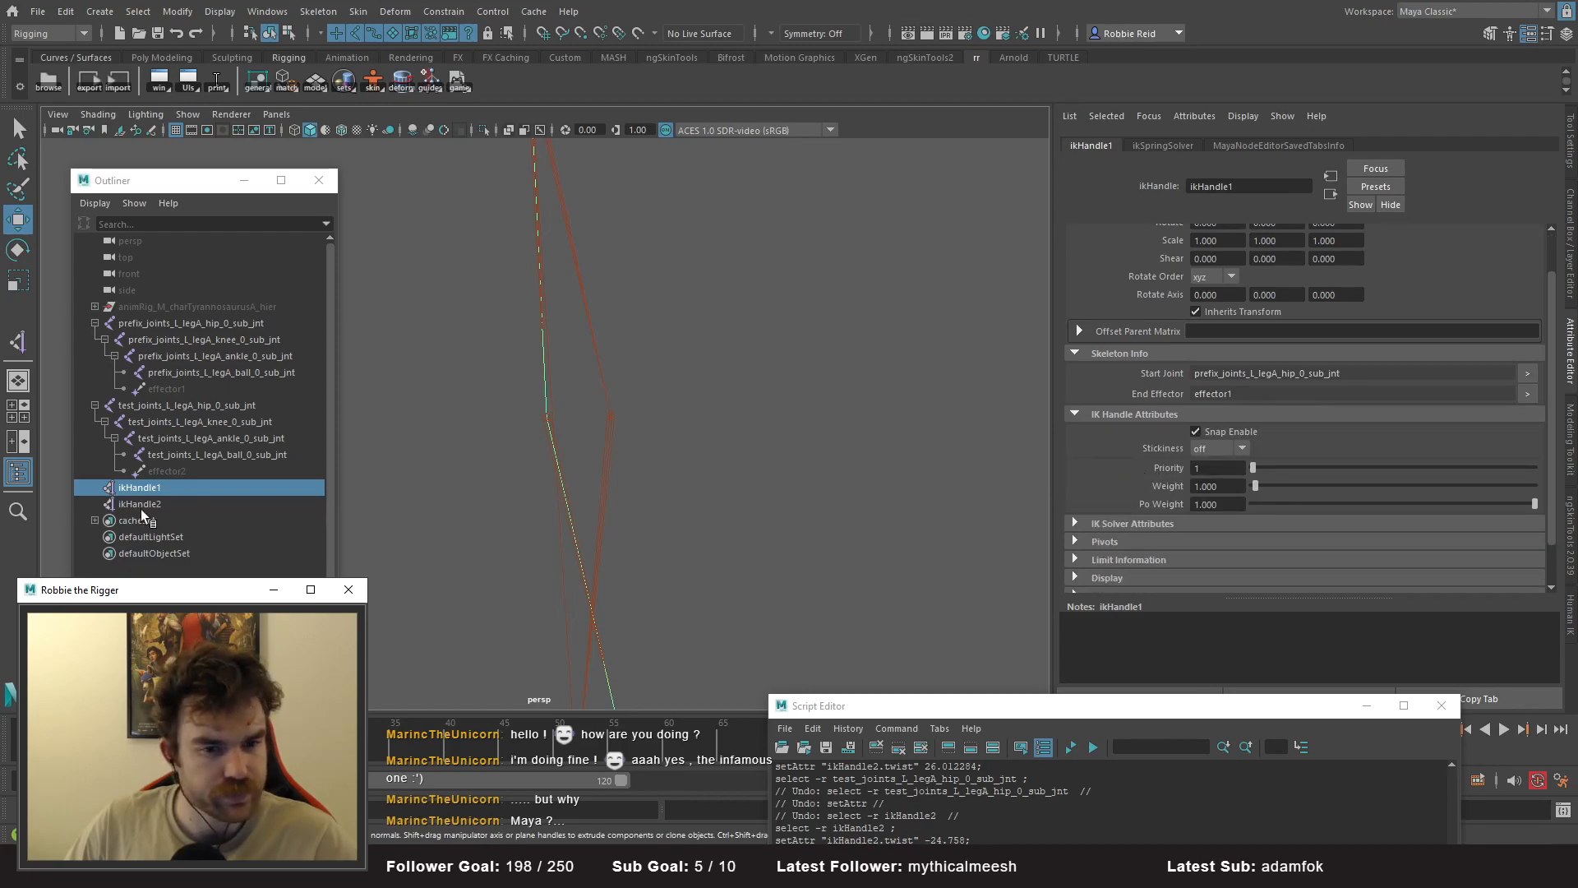
pyautogui.click(247, 504)
pyautogui.click(150, 485)
pyautogui.click(163, 501)
pyautogui.click(153, 489)
pyautogui.click(166, 507)
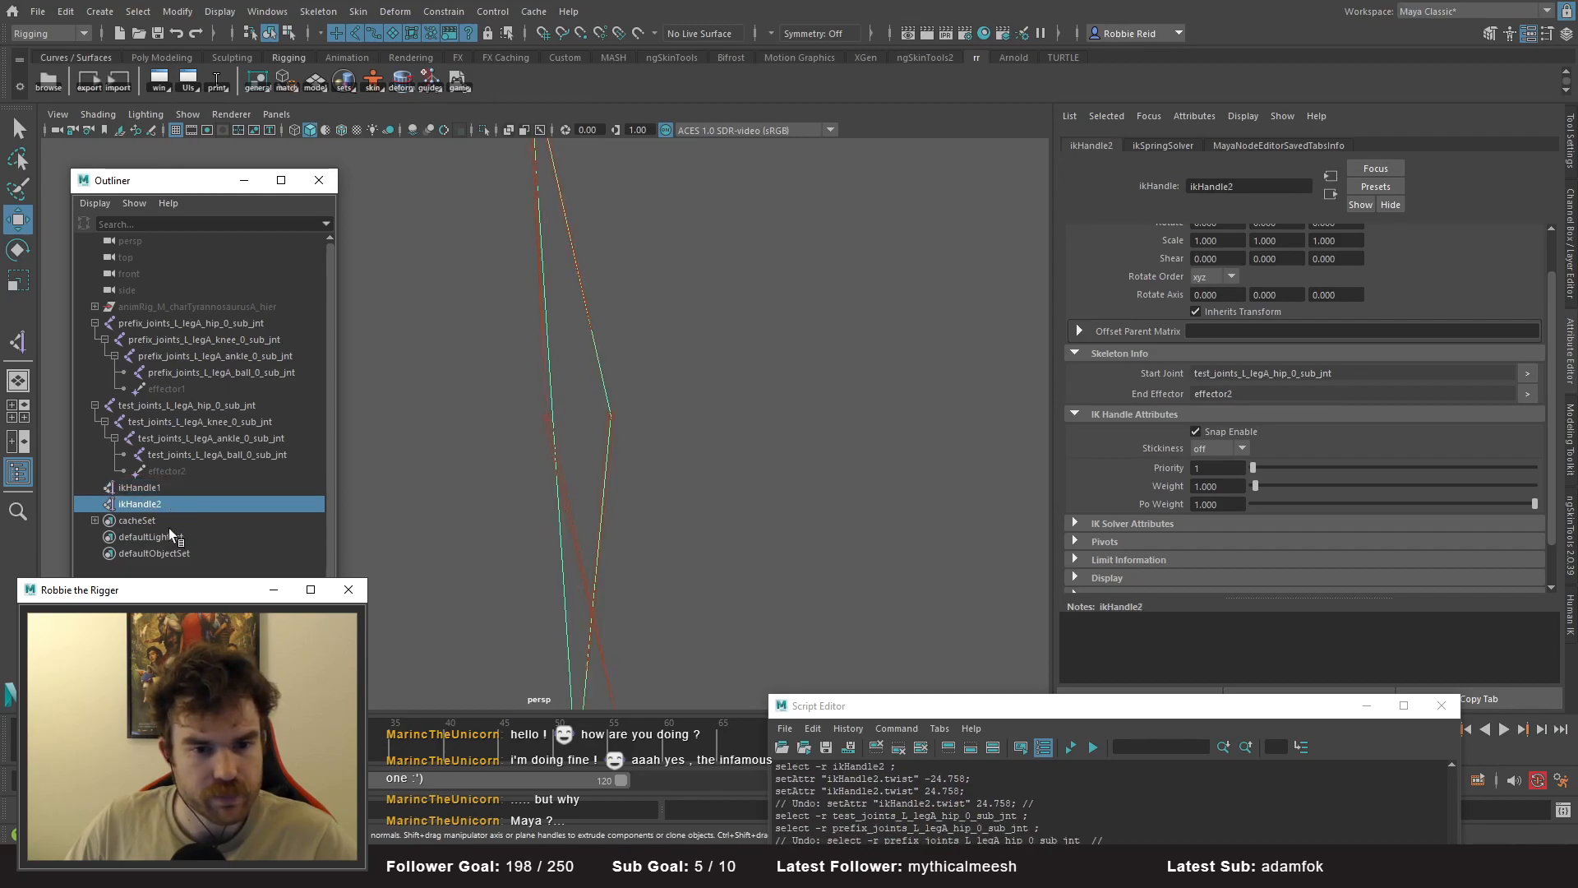
# - Compare the IK Solver Attributes of ikHandle1 and ikHandle2, including solver, pole vector, roll, twist and twist type
pyautogui.click(151, 473)
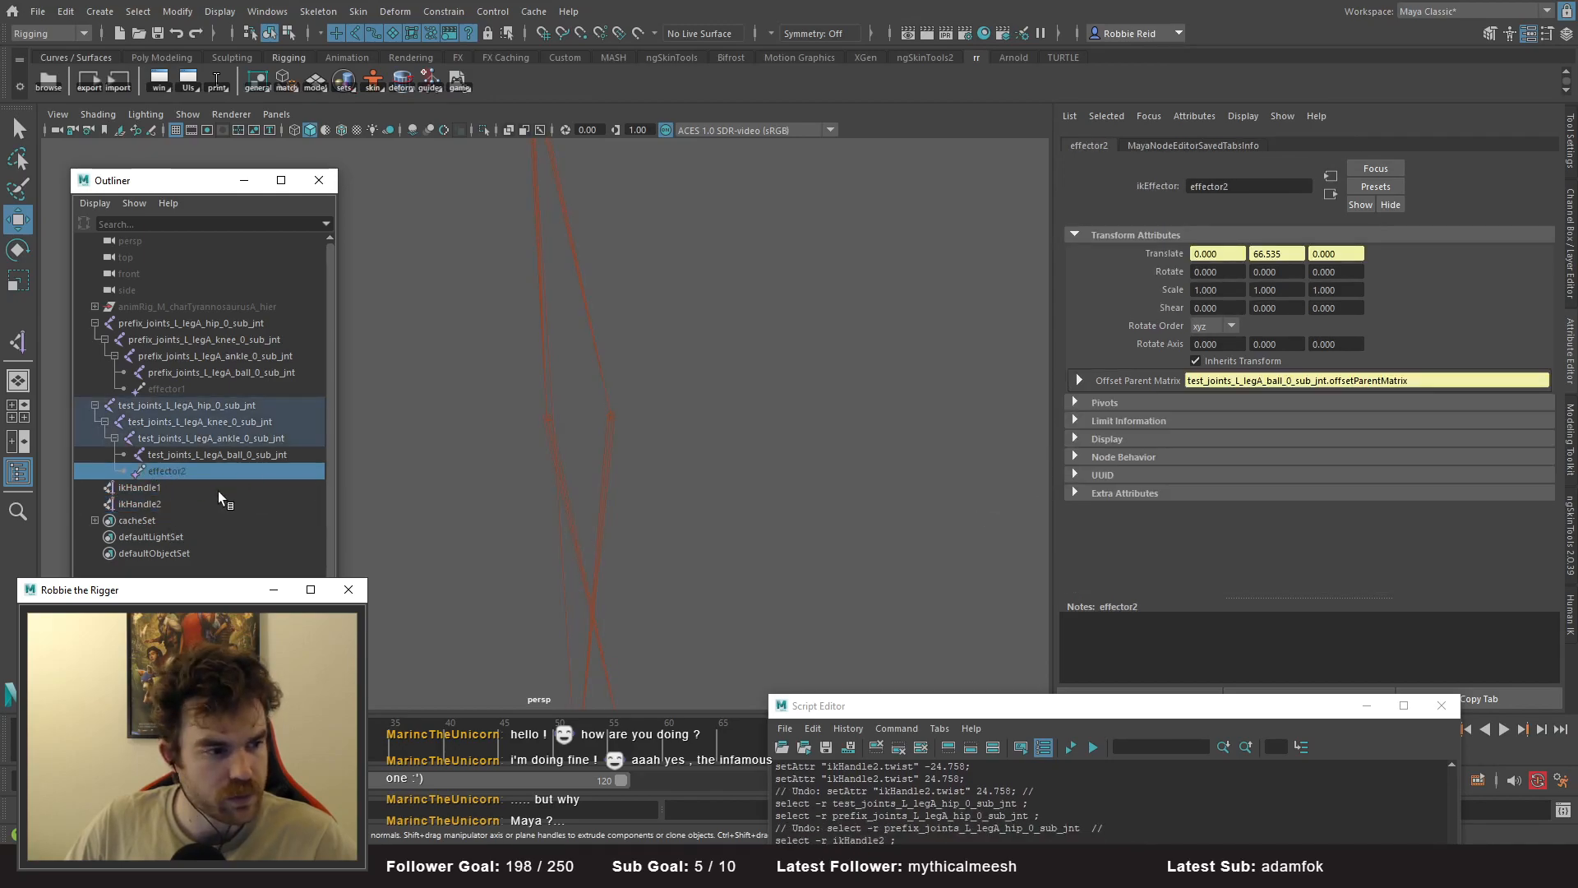
pyautogui.click(144, 487)
pyautogui.click(1139, 523)
pyautogui.scroll(-5, 1134, 493)
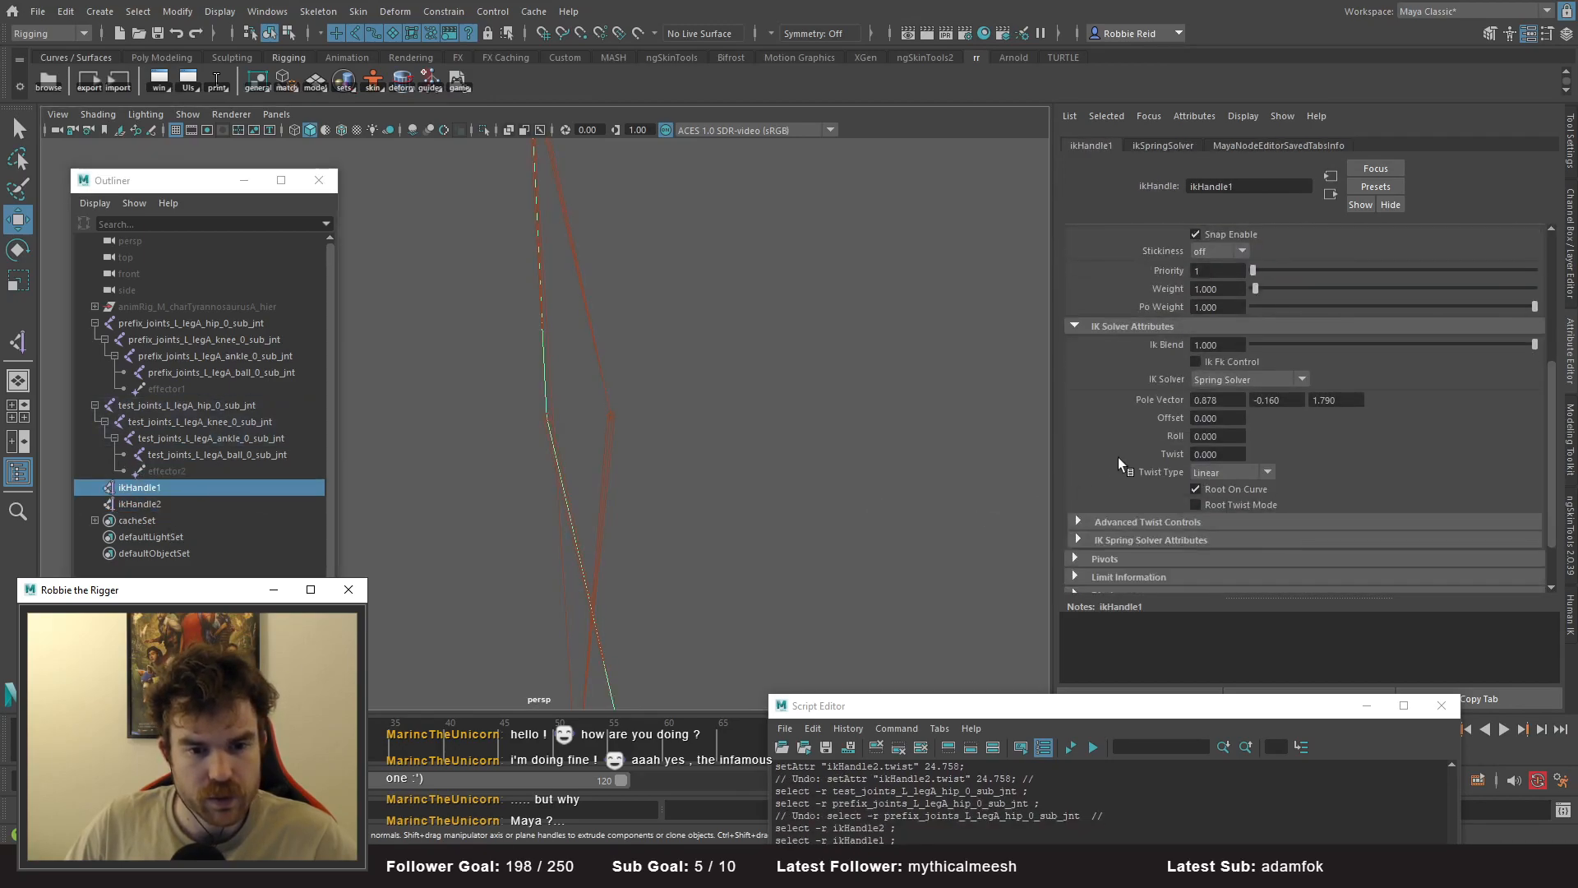
pyautogui.click(138, 504)
pyautogui.scroll(-2, 1483, 447)
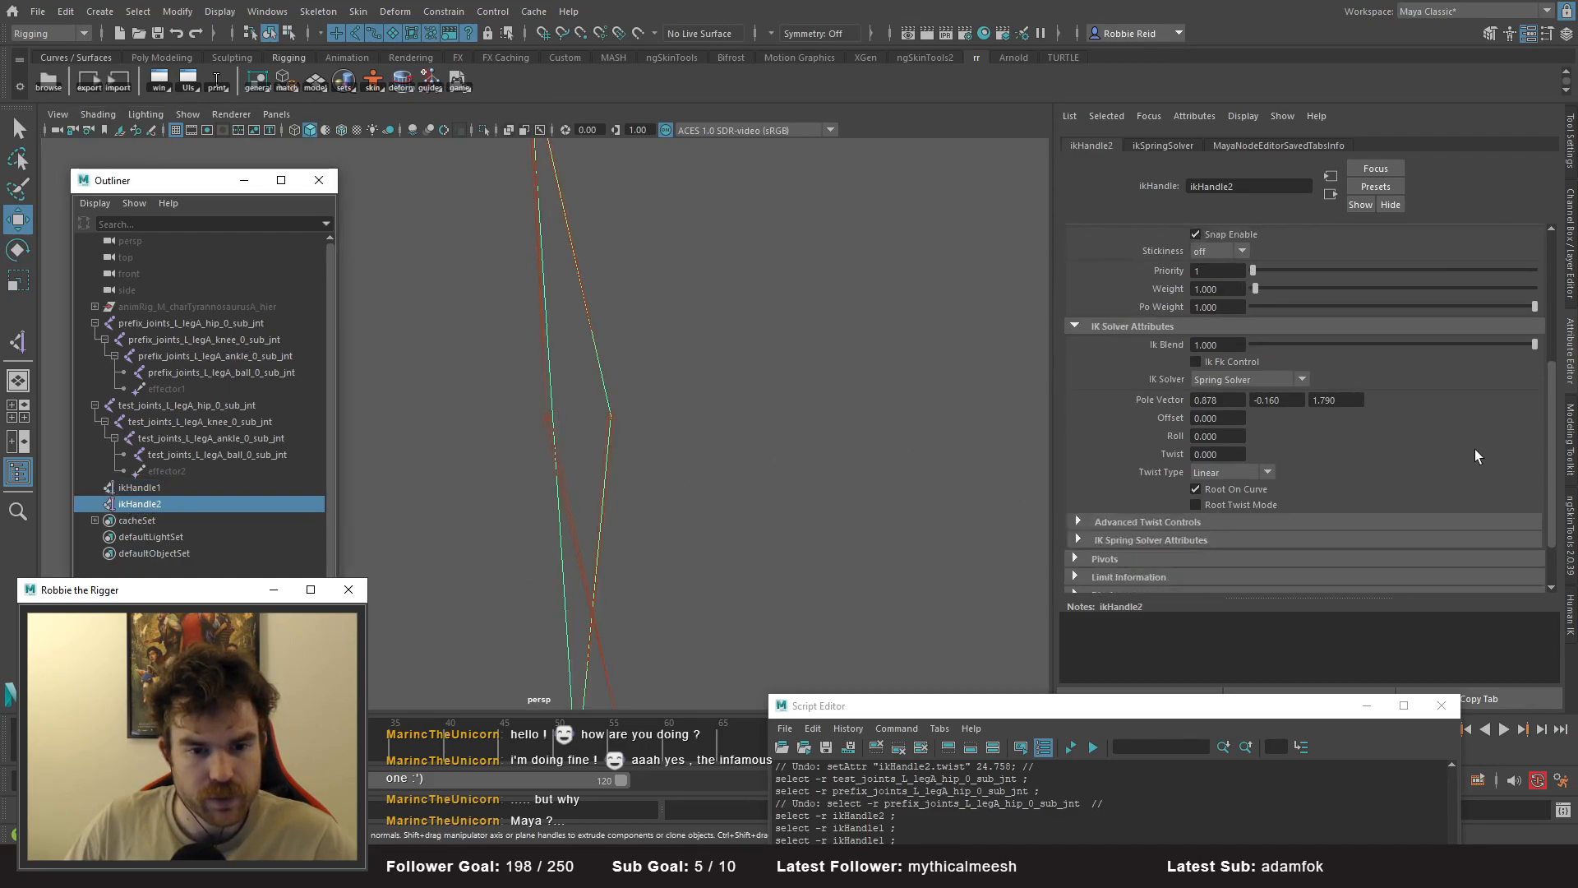
pyautogui.click(172, 488)
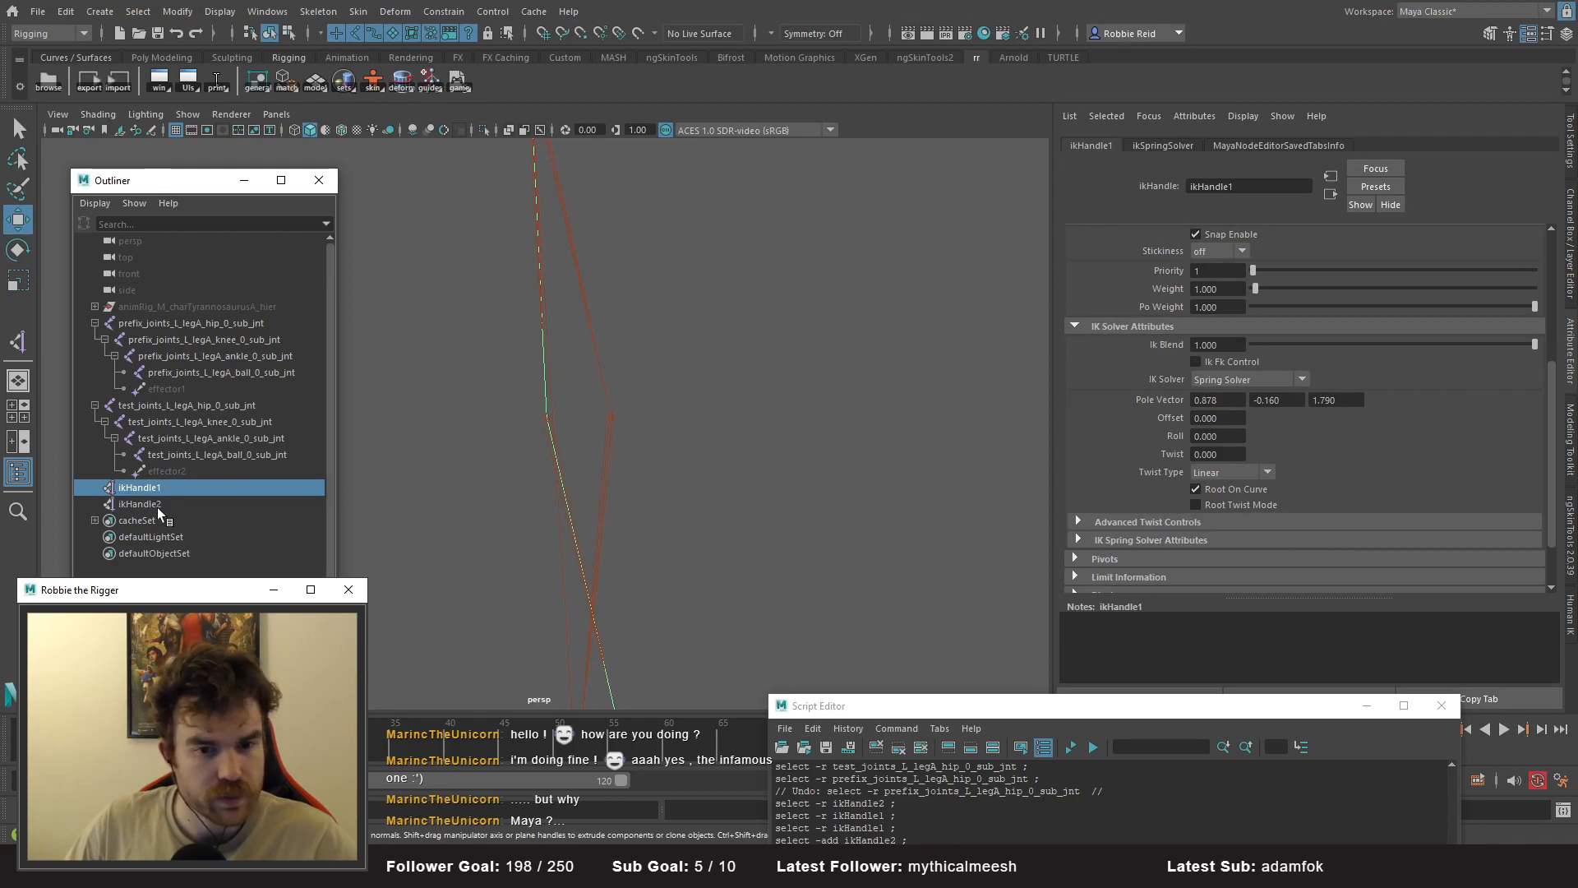
pyautogui.click(140, 504)
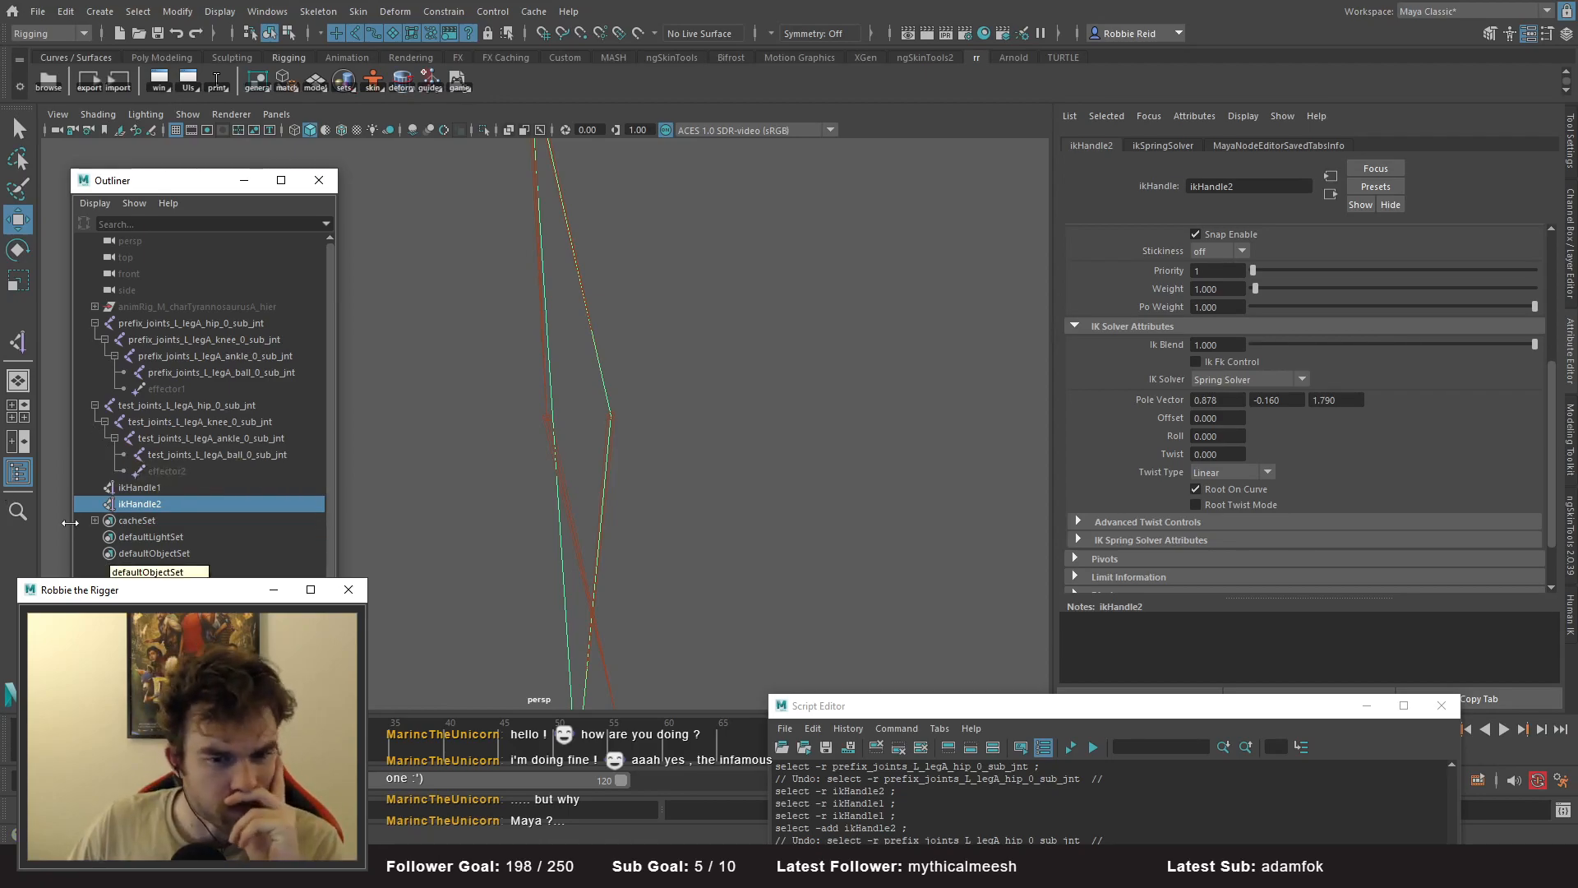
pyautogui.click(156, 490)
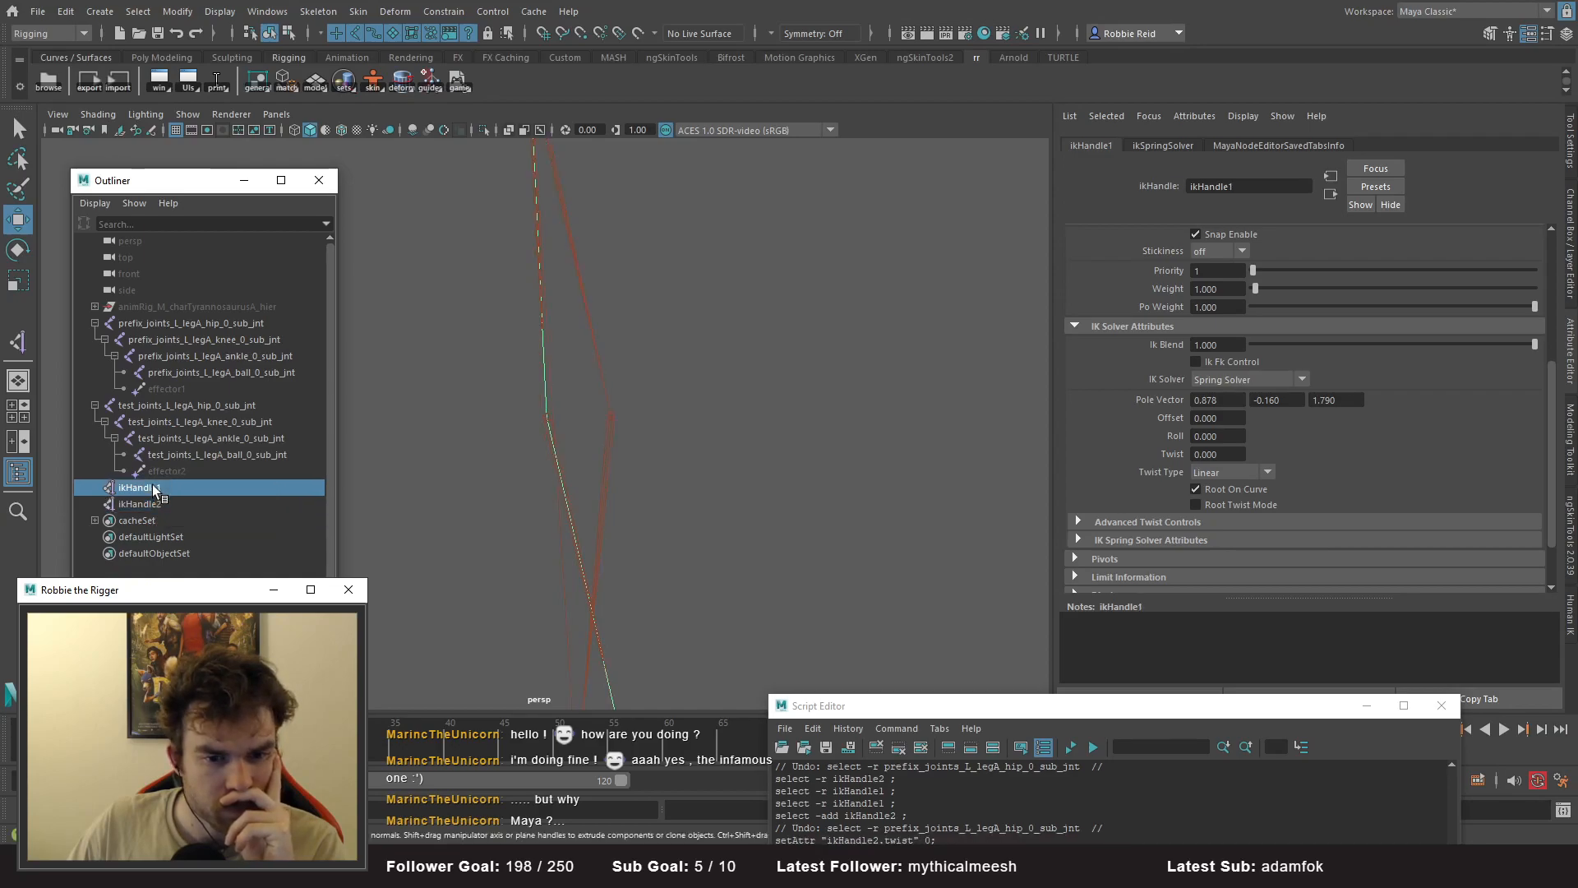
# - Expand the IK Spring Solver Attributes and compare the spring angle bias settings of both IK handles
pyautogui.click(1137, 539)
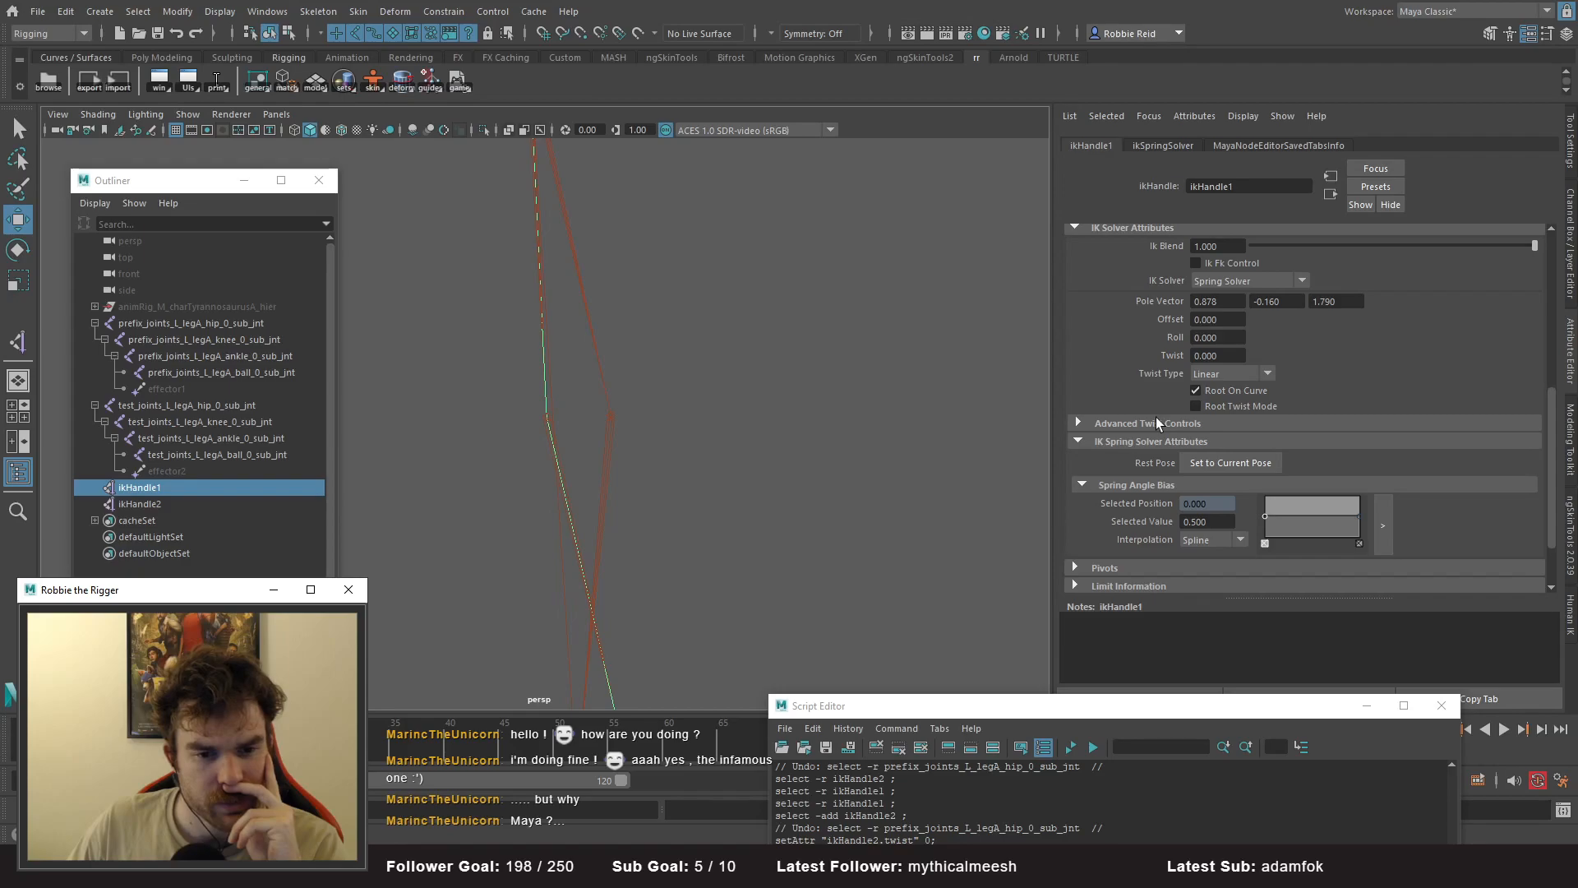
pyautogui.click(138, 504)
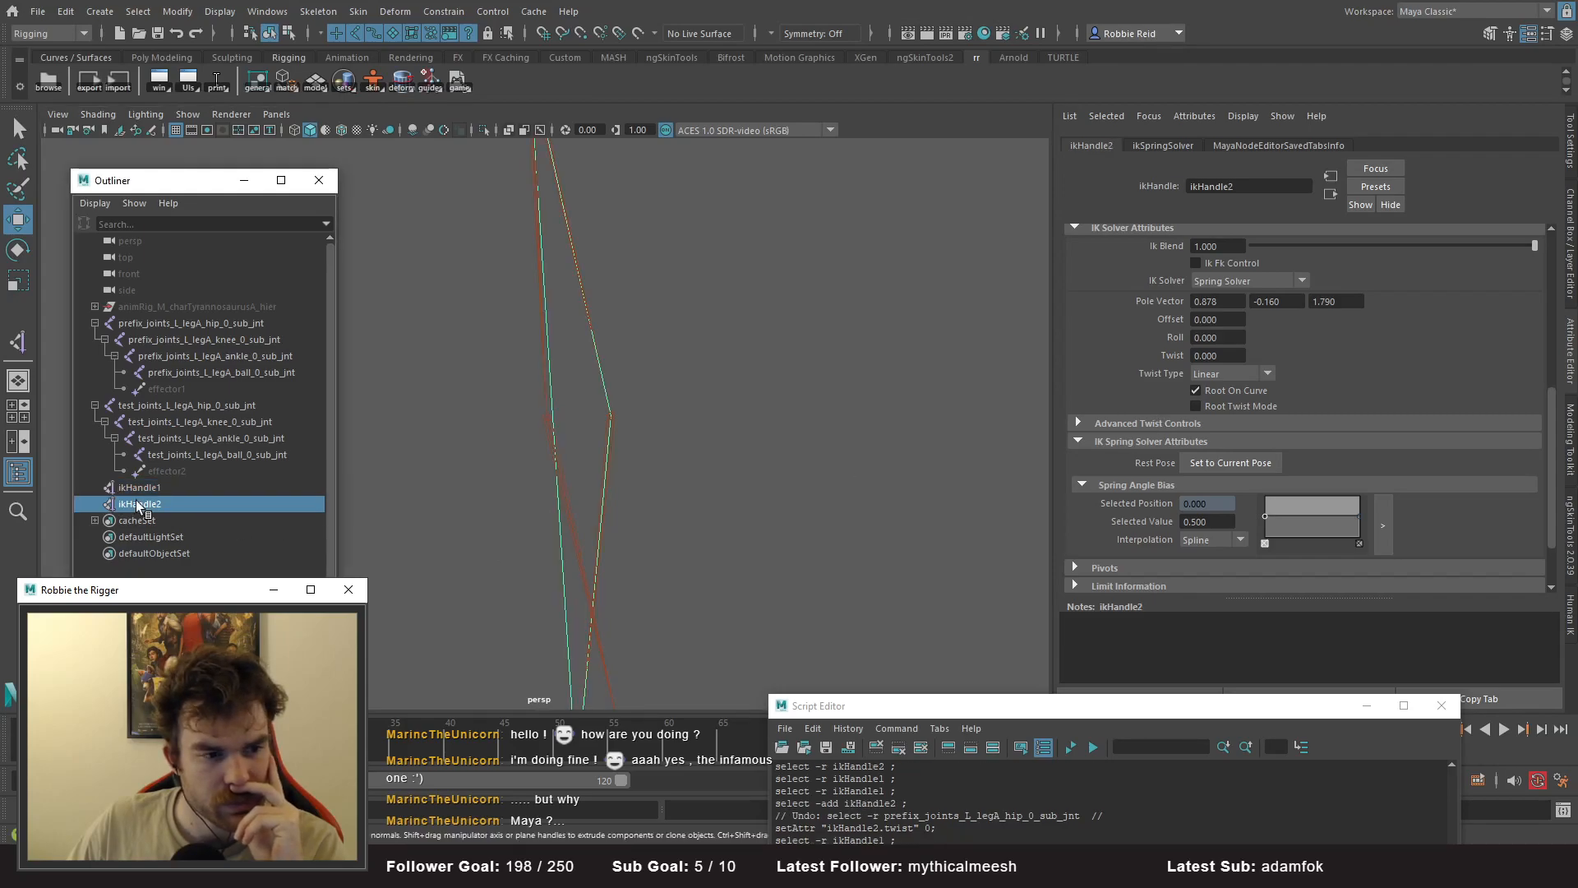
pyautogui.click(157, 489)
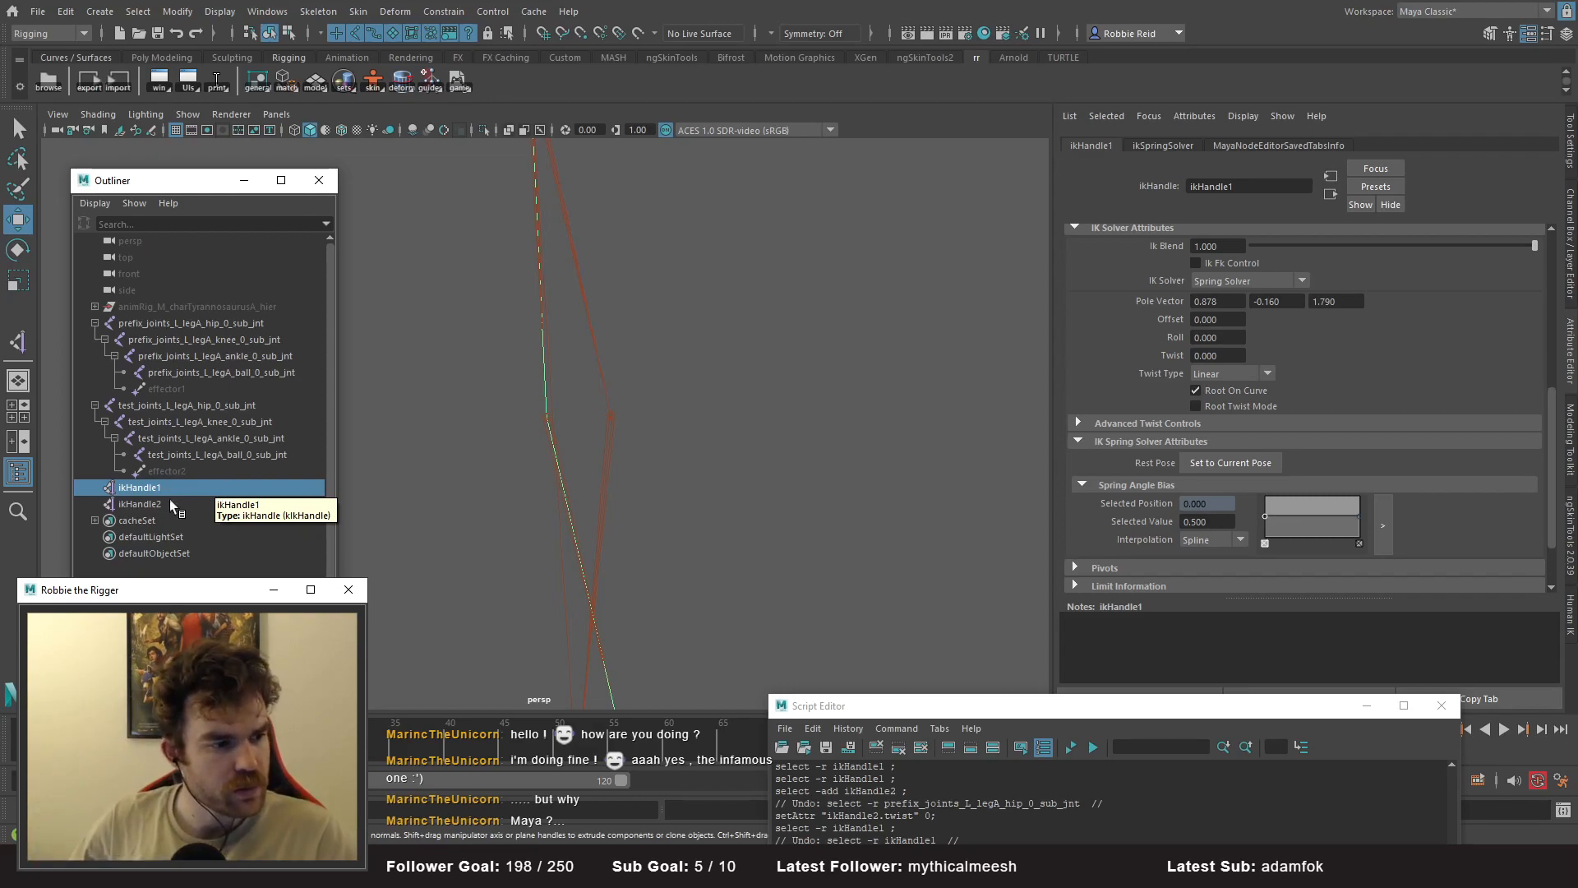
# - Set the X, Y and Z rotation of test_joints_L_legA_hip_0_sub_jnt to 0
pyautogui.click(194, 405)
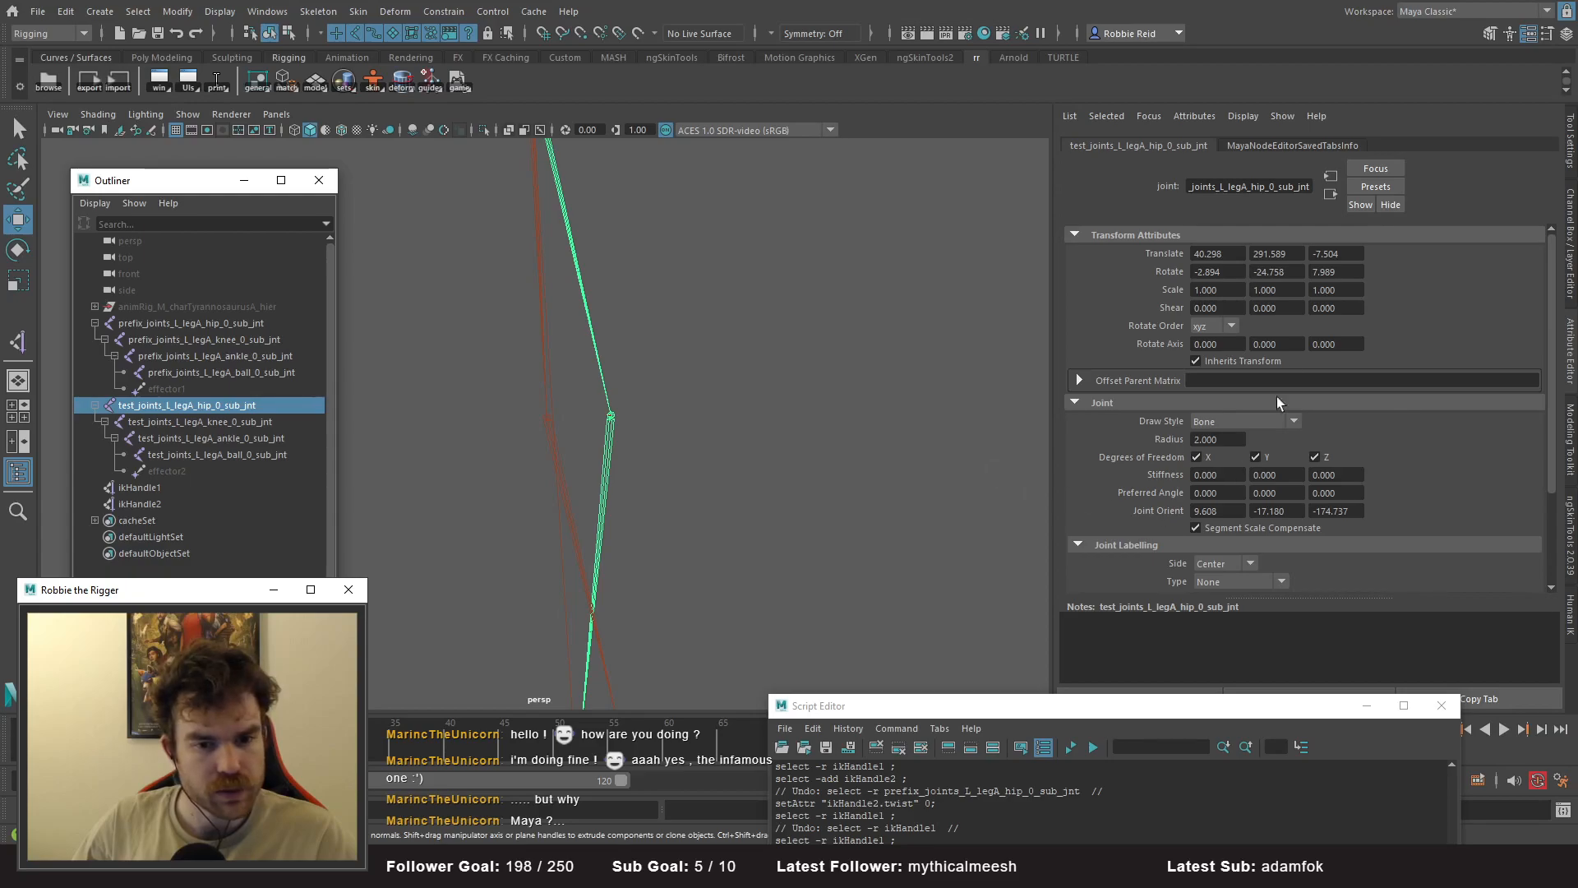
pyautogui.click(1216, 272)
pyautogui.write('0')
pyautogui.press('Return')
pyautogui.click(1279, 272)
pyautogui.write('0')
pyautogui.press('Tab')
pyautogui.write('0')
pyautogui.press('Return')
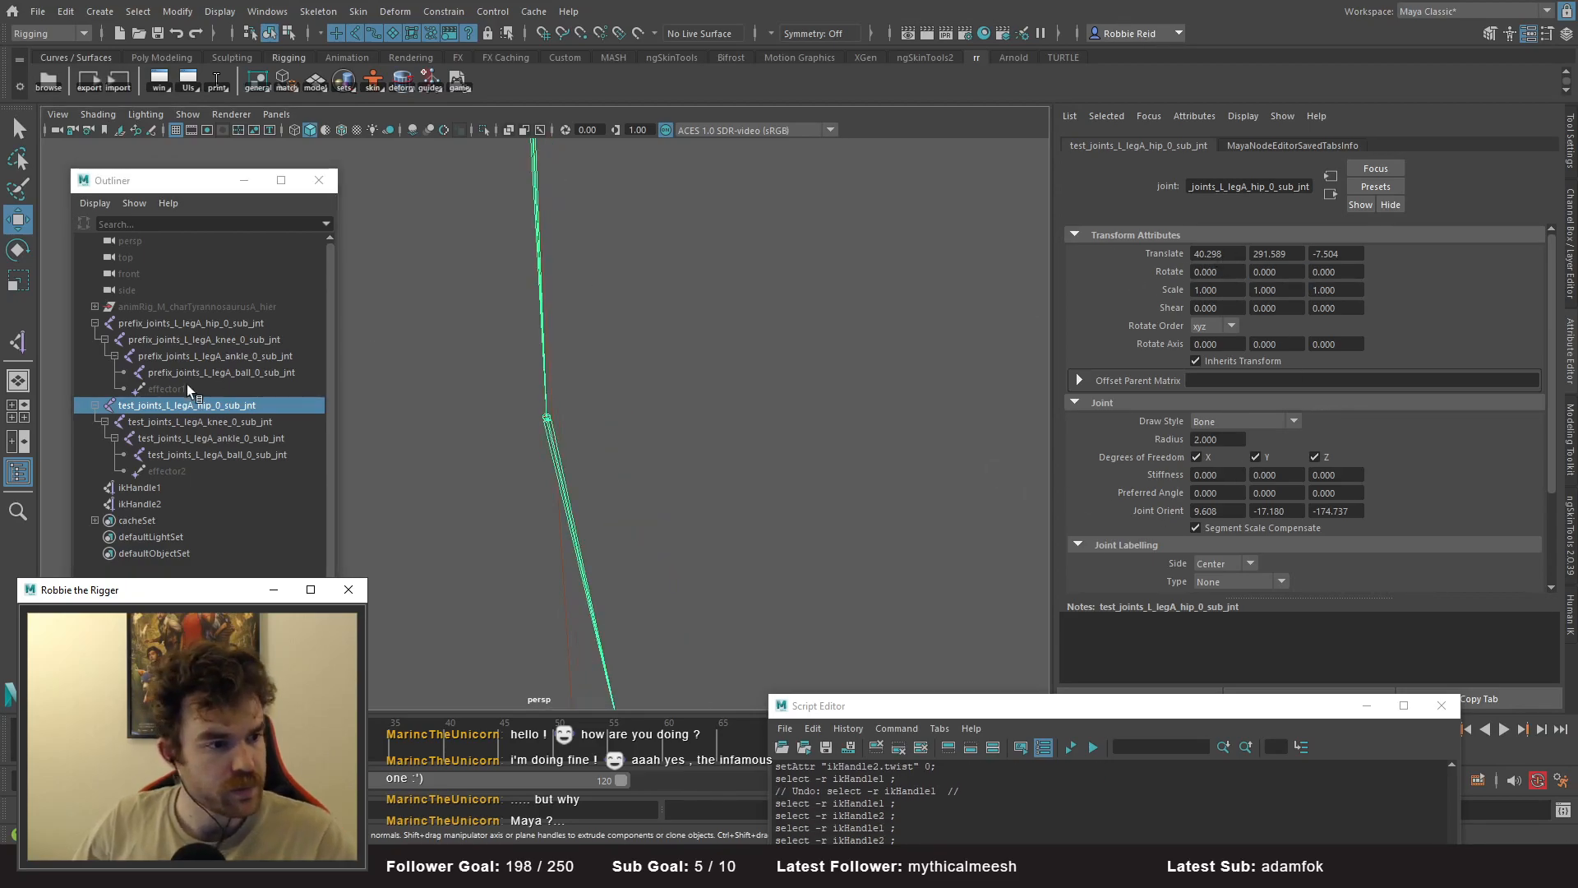
# - Set ikHandle2's spring rest pose to the current pose, test the leg by moving the handle, and undo the move
pyautogui.click(171, 504)
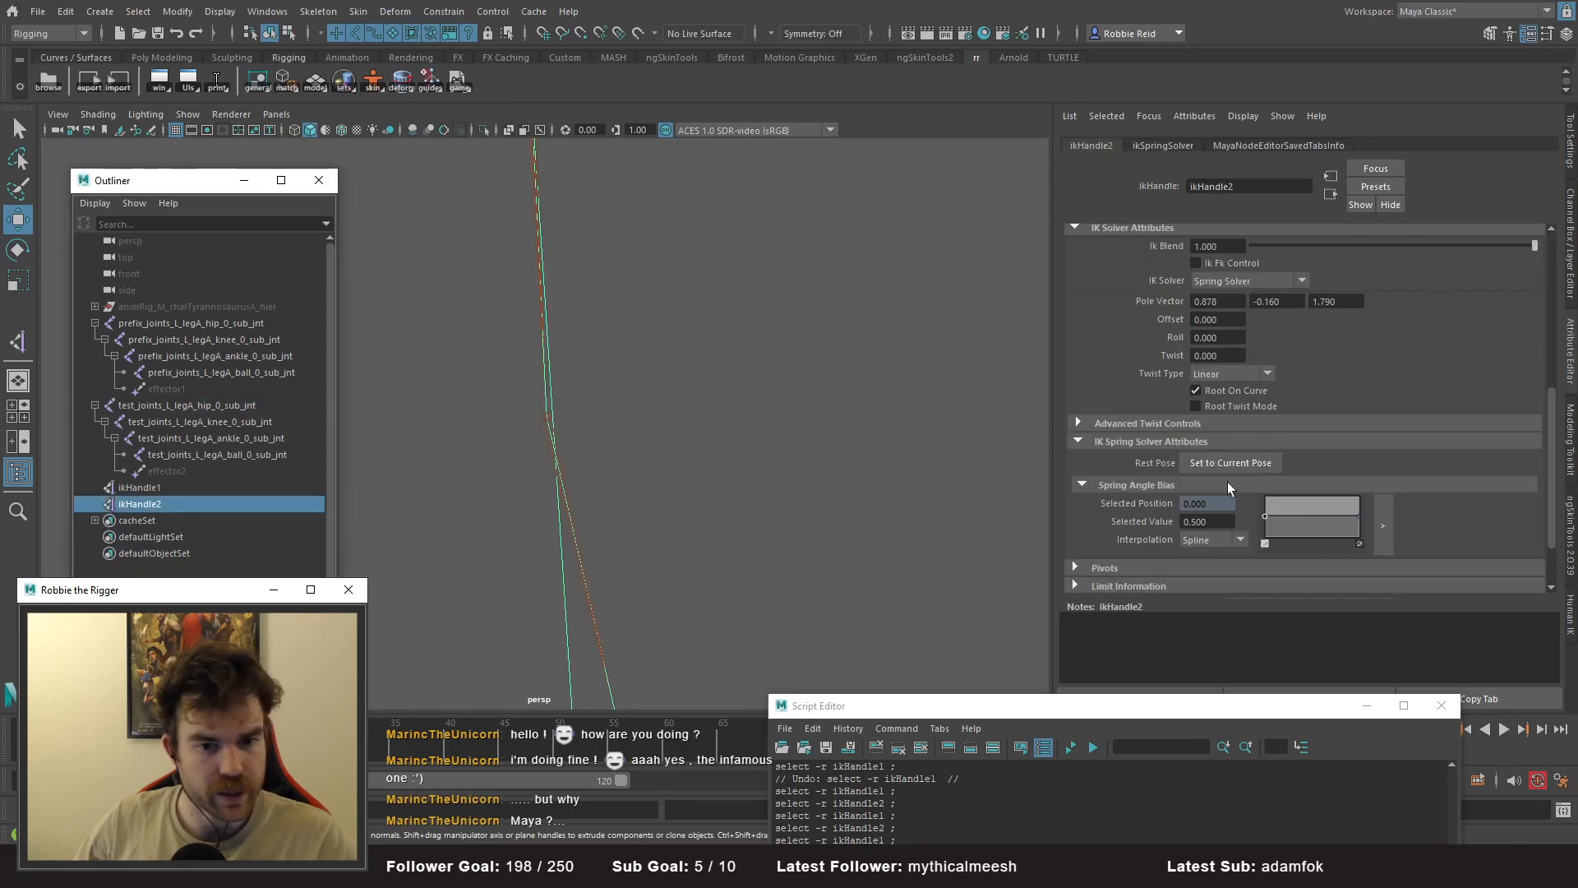
pyautogui.click(1221, 469)
pyautogui.keyDown('alt'); pyautogui.moveTo(701, 527); pyautogui.dragTo(597, 426); pyautogui.keyUp('alt')
pyautogui.keyDown('alt'); pyautogui.moveTo(567, 429); pyautogui.dragTo(576, 506, button='right'); pyautogui.keyUp('alt')
pyautogui.keyDown('alt'); pyautogui.moveTo(604, 645); pyautogui.dragTo(591, 618, button='middle'); pyautogui.keyUp('alt')
pyautogui.moveTo(570, 678); pyautogui.dragTo(568, 664)
pyautogui.hotkey('ctrl', 'z')
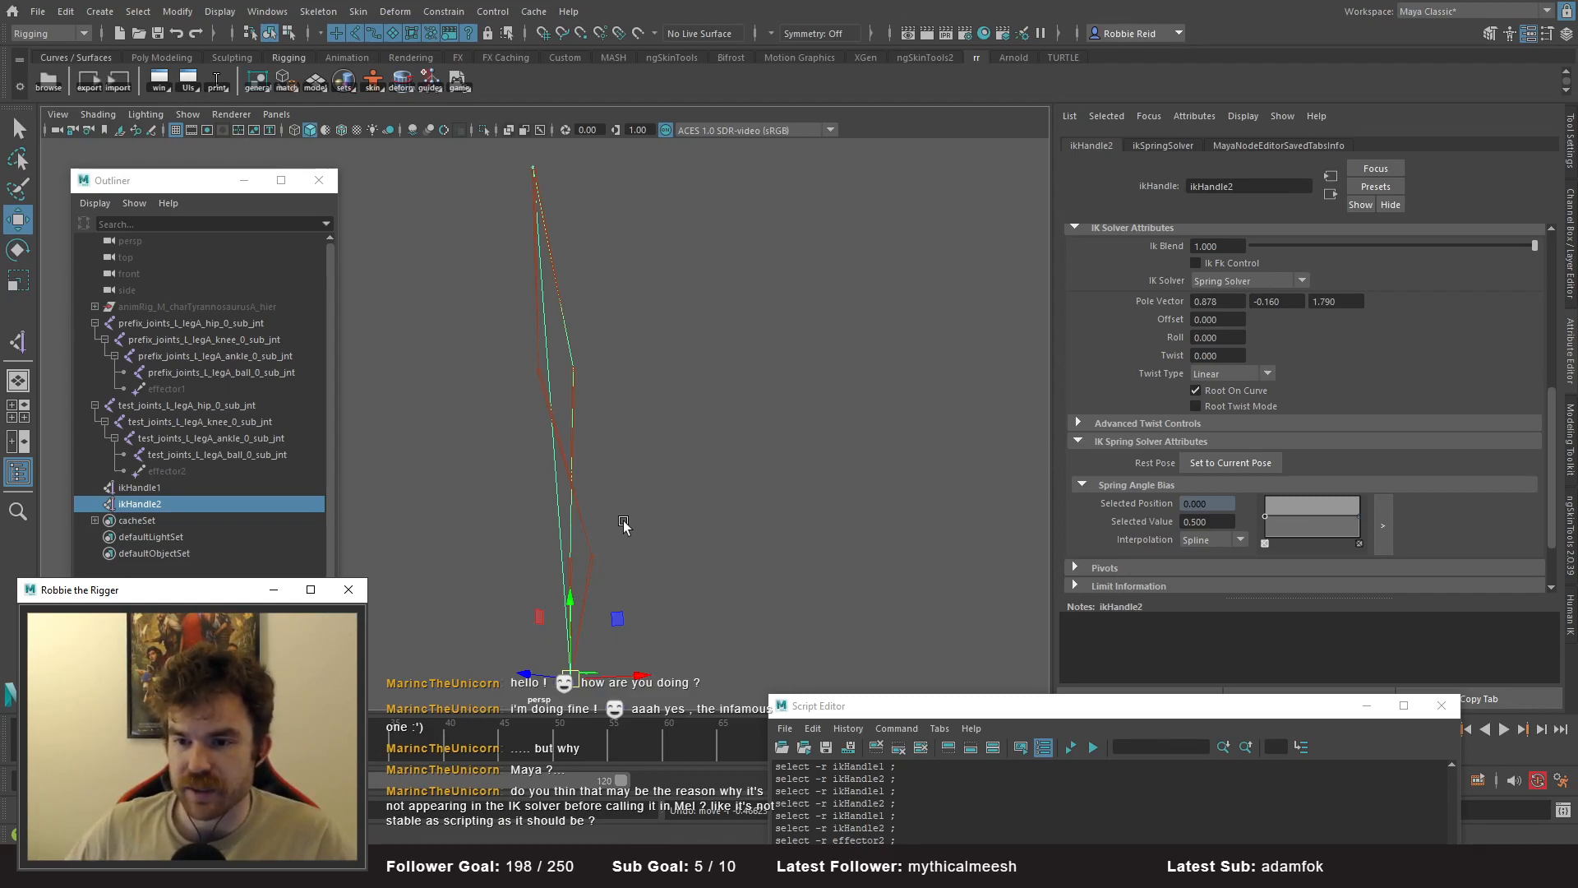
pyautogui.keyDown('alt'); pyautogui.moveTo(945, 321); pyautogui.dragTo(693, 430); pyautogui.keyUp('alt')
pyautogui.scroll(-2, 1093, 485)
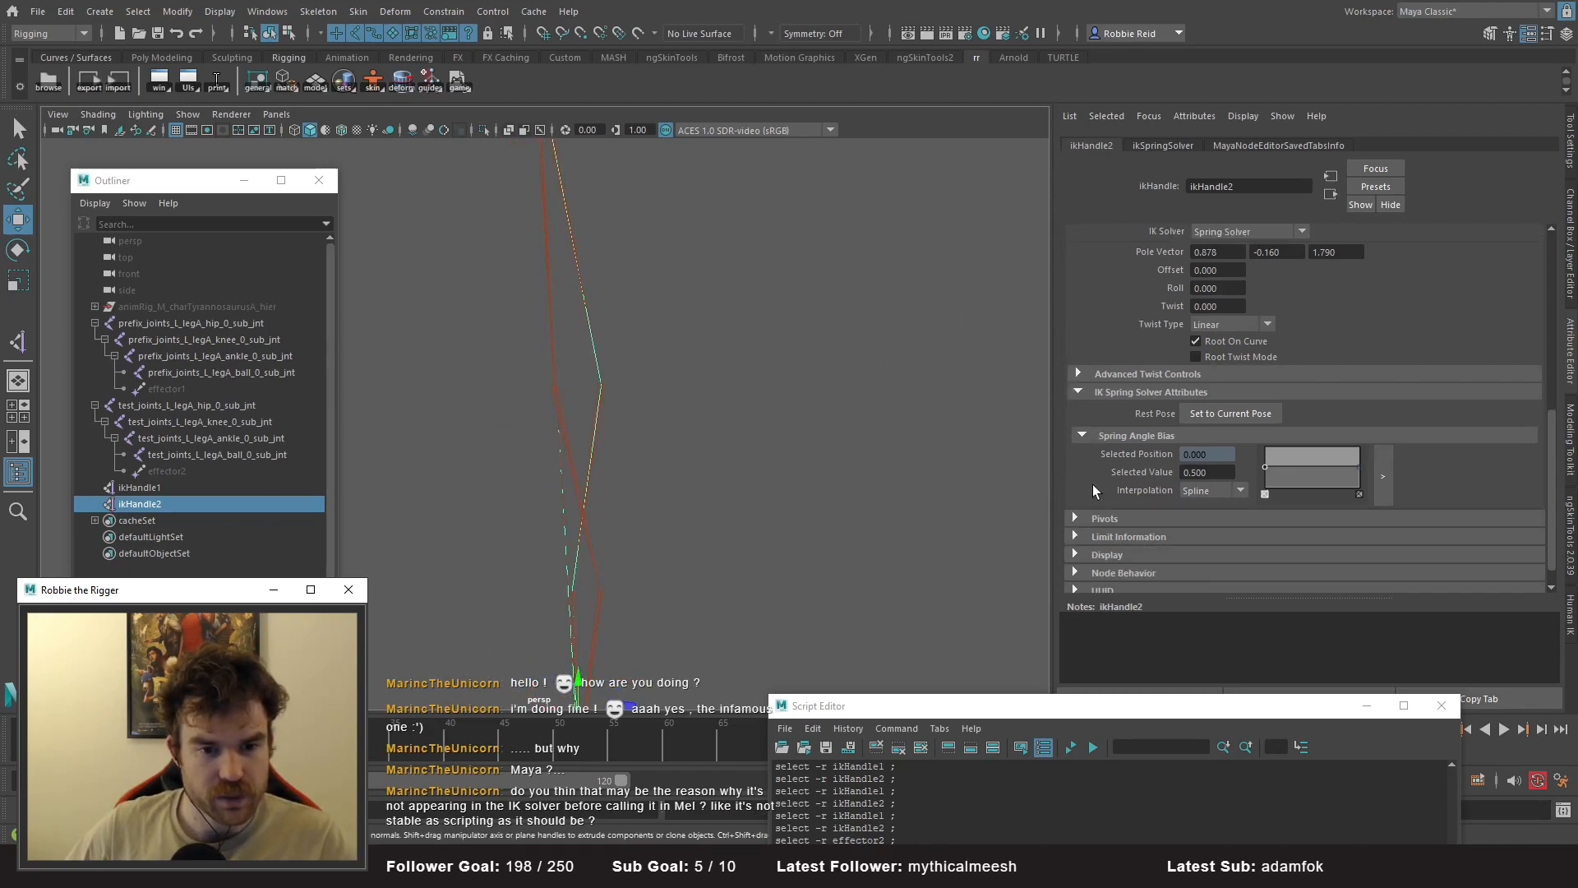
pyautogui.keyDown('alt'); pyautogui.moveTo(891, 475); pyautogui.dragTo(726, 501); pyautogui.keyUp('alt')
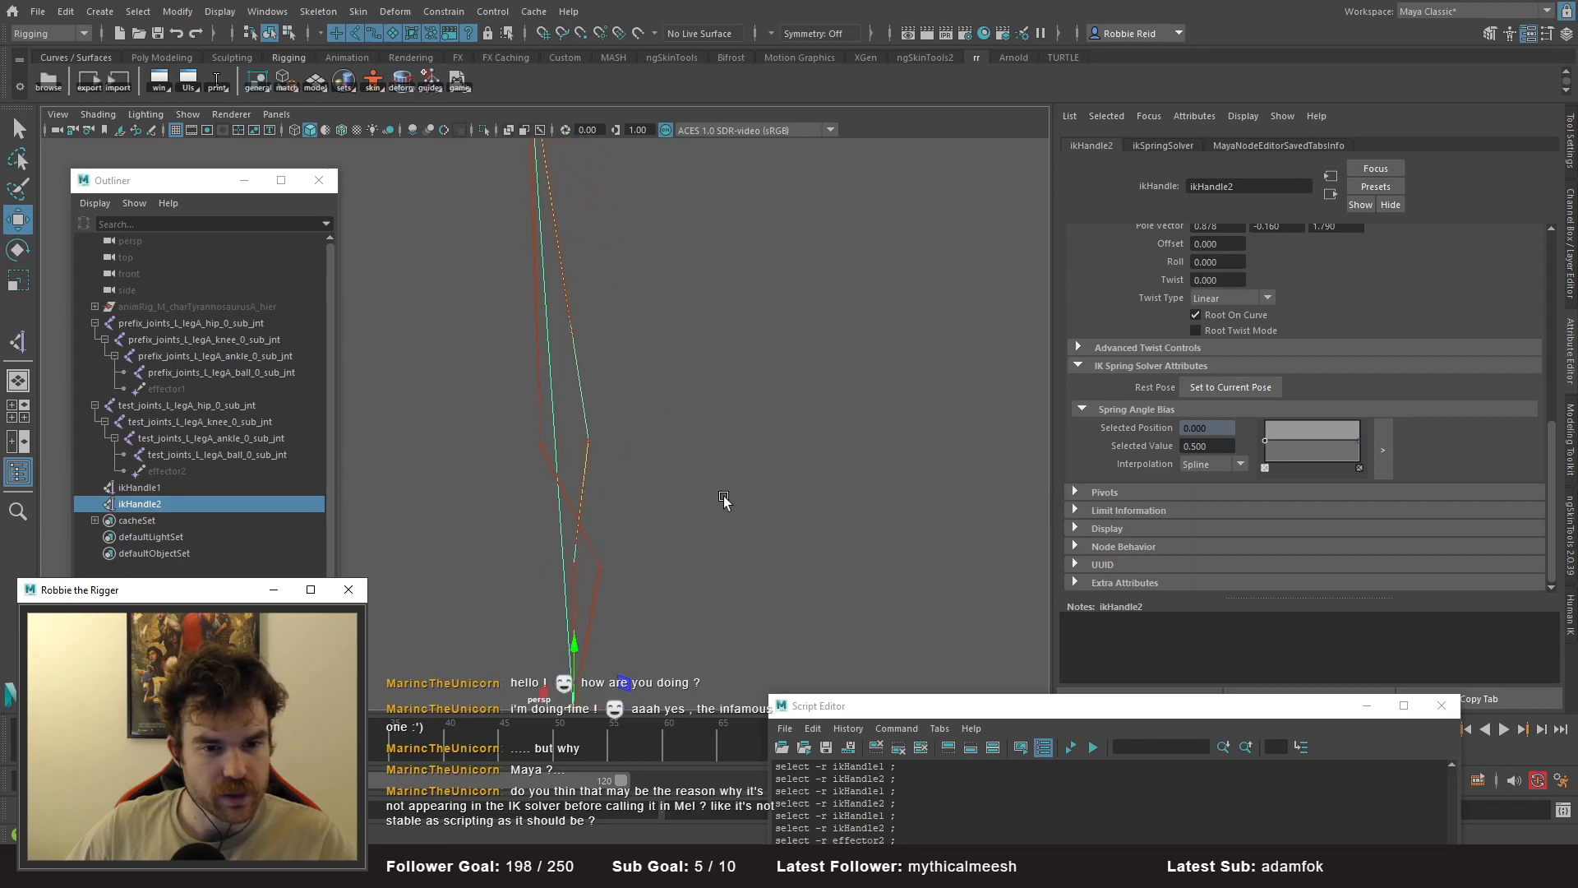
# - Delete ikHandle1, bring the Script Editor fully into view and clear its history
pyautogui.click(158, 489)
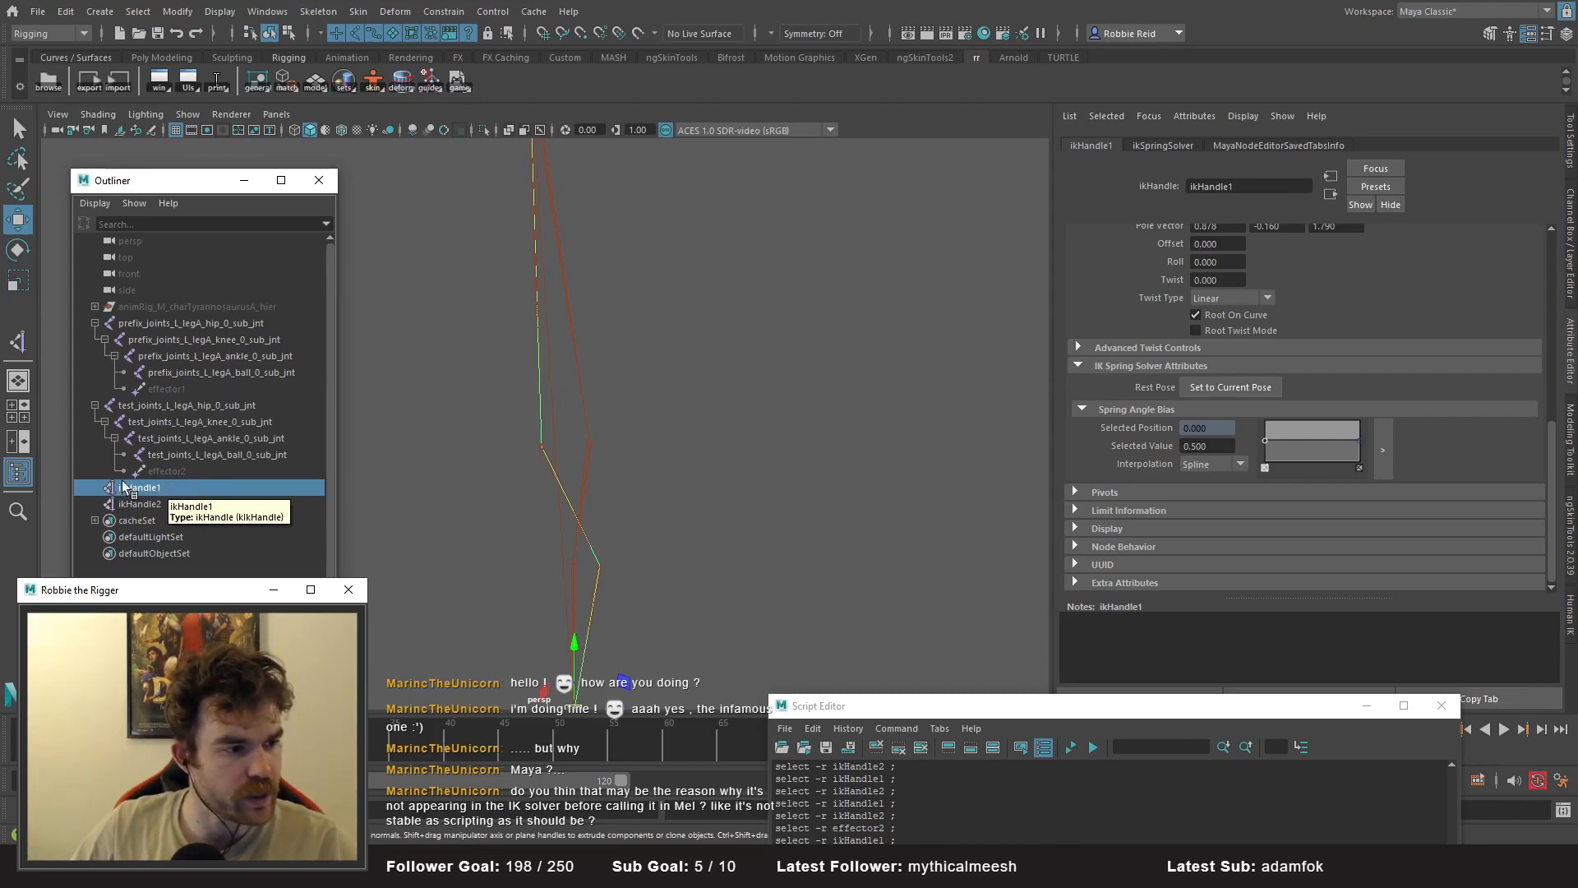
pyautogui.press('Delete')
pyautogui.moveTo(938, 717); pyautogui.dragTo(938, 245)
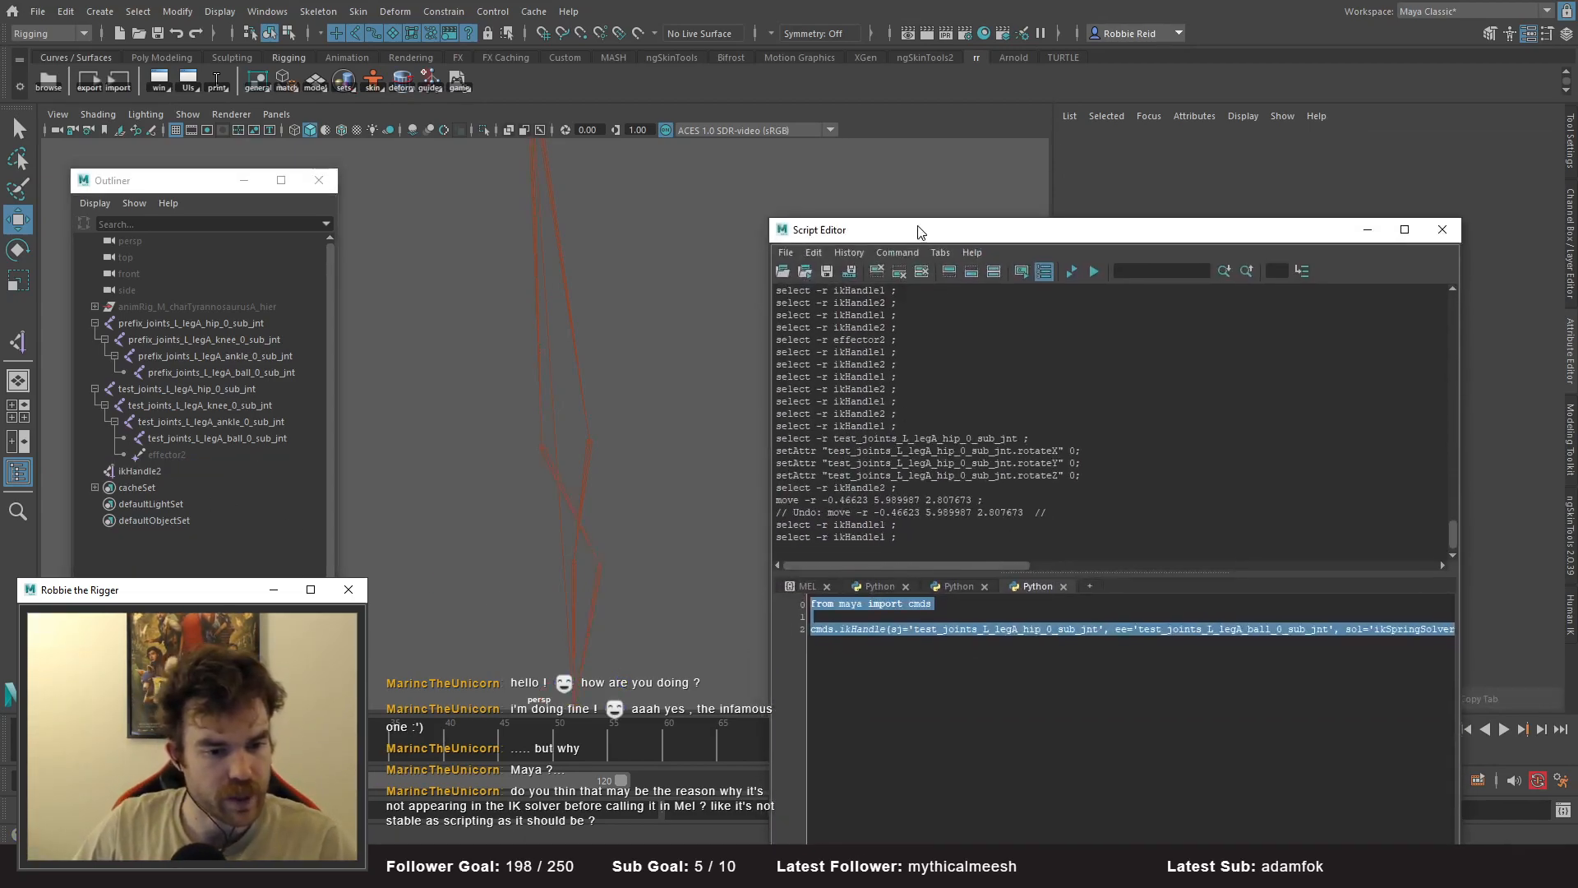
pyautogui.click(878, 275)
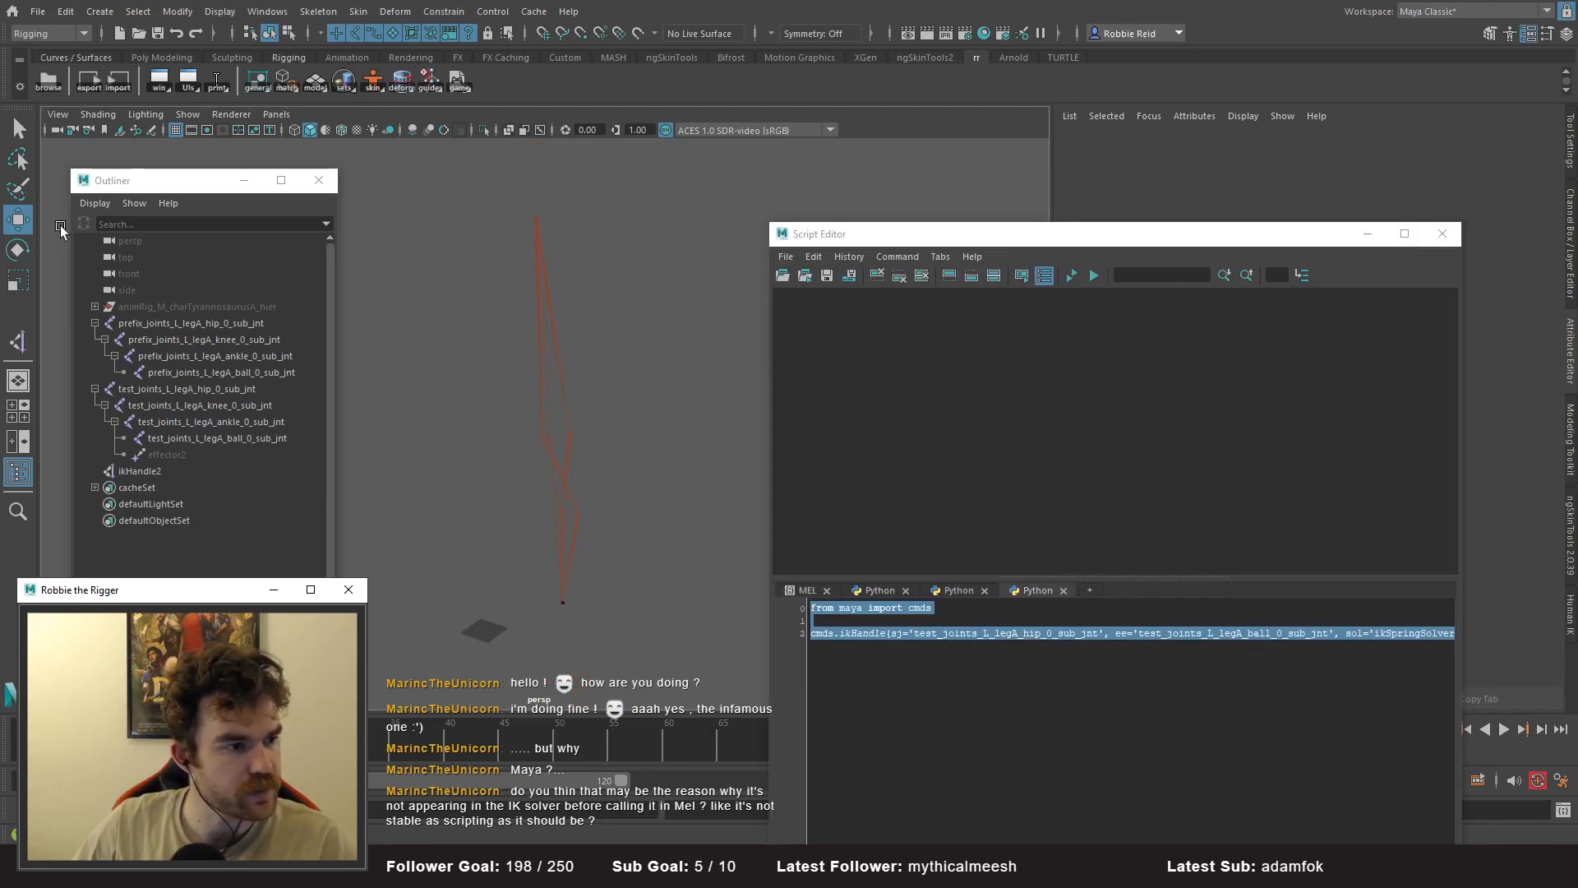
# - Create a Spring Solver IK handle from prefix_joints_L_legA_hip_0_sub_jnt to prefix_joints_L_legA_ball_0_sub_jnt
pyautogui.click(318, 10)
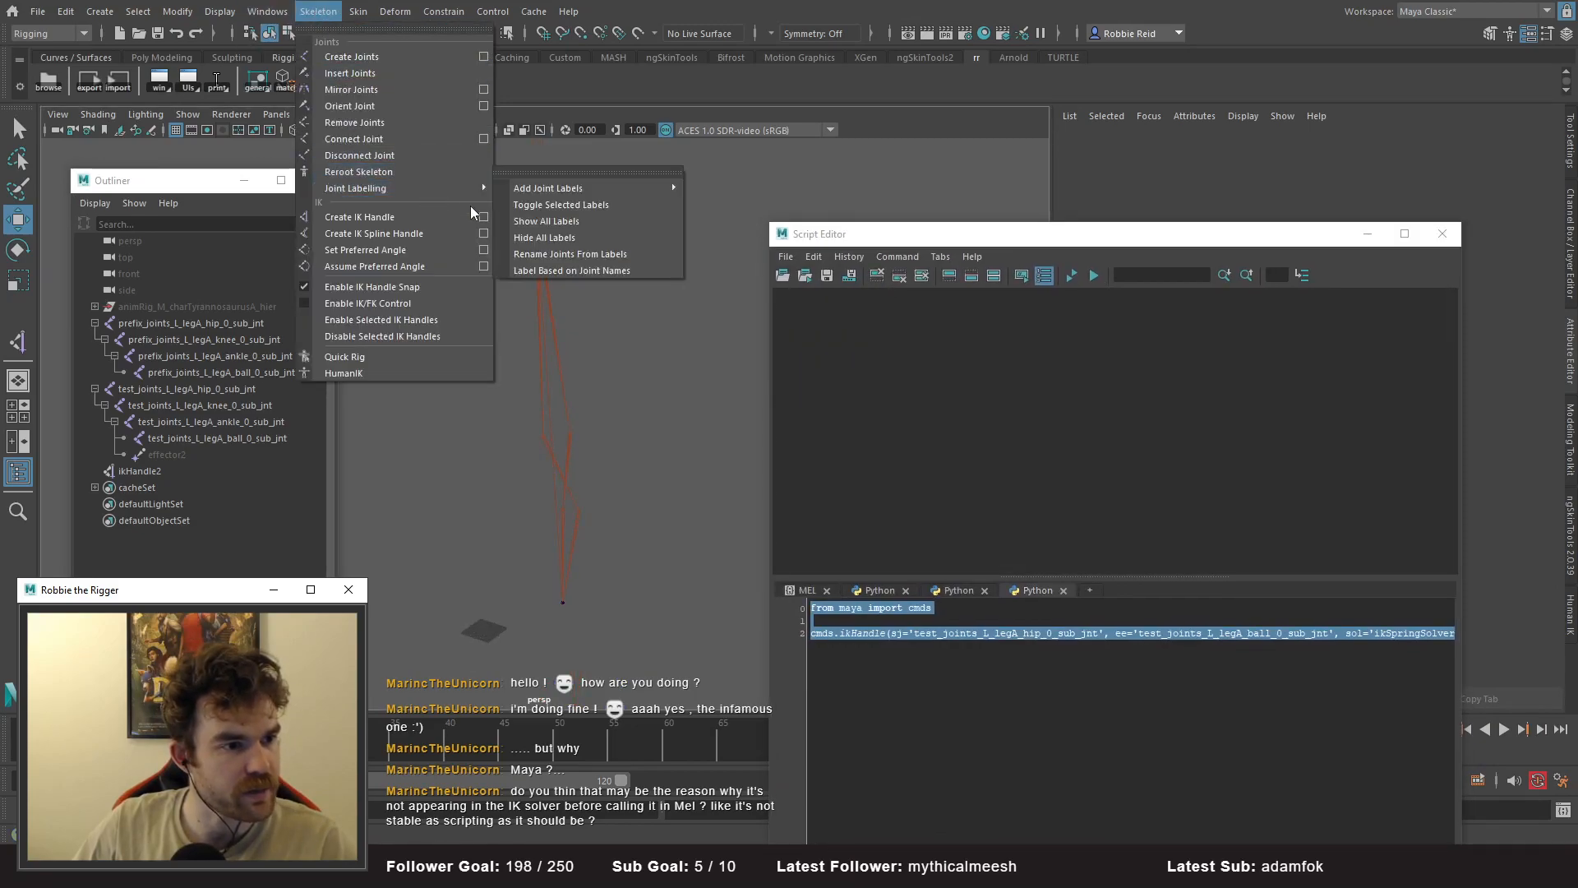
pyautogui.click(360, 217)
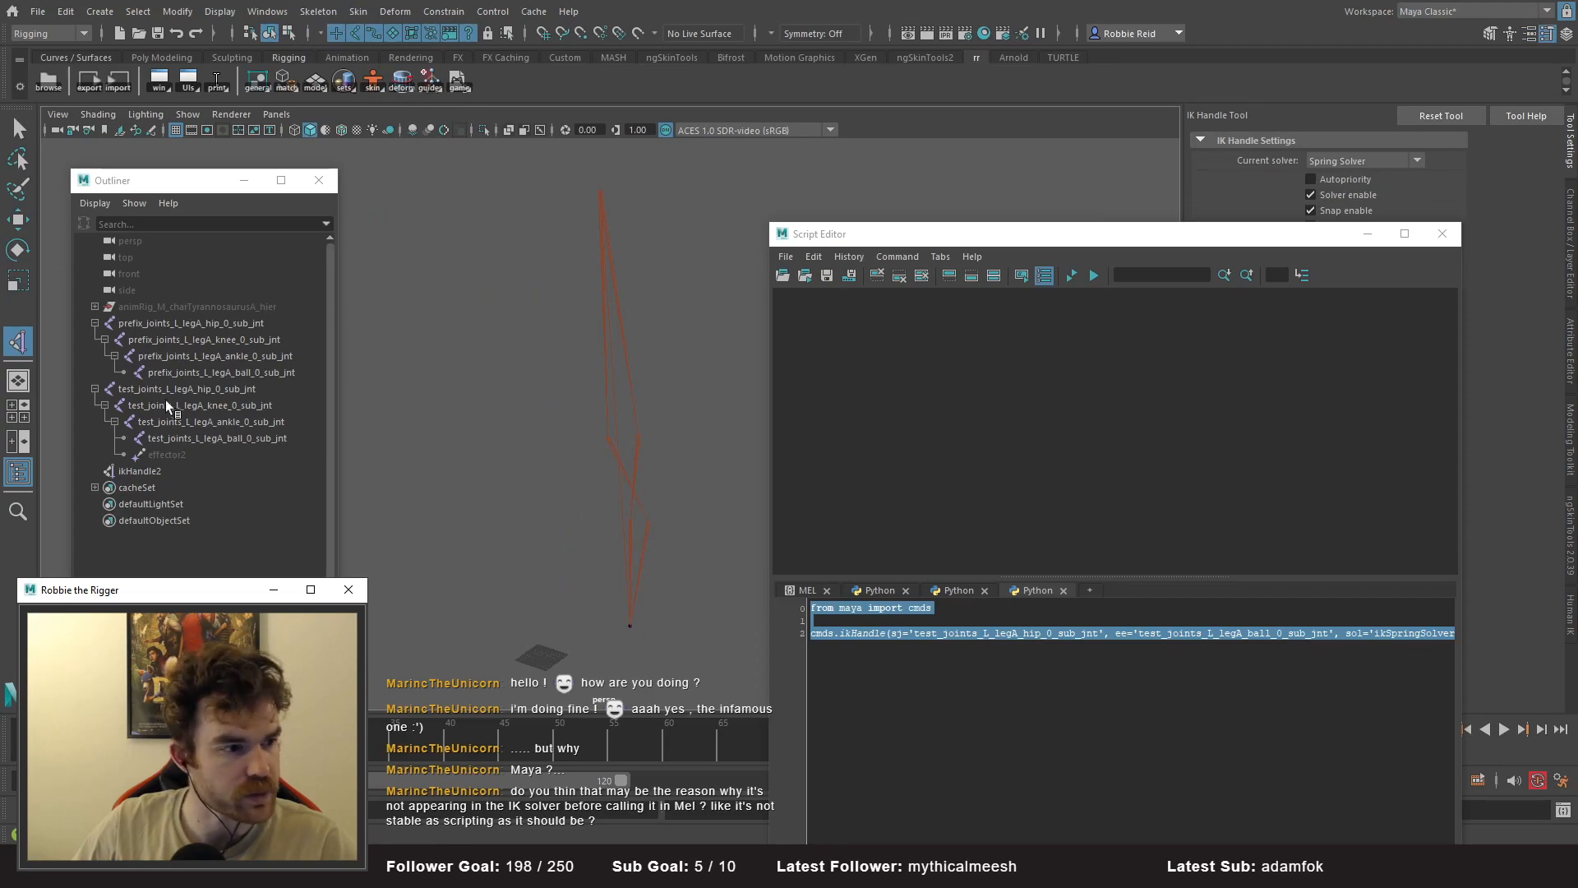
pyautogui.click(176, 327)
pyautogui.click(222, 372)
pyautogui.press('w')
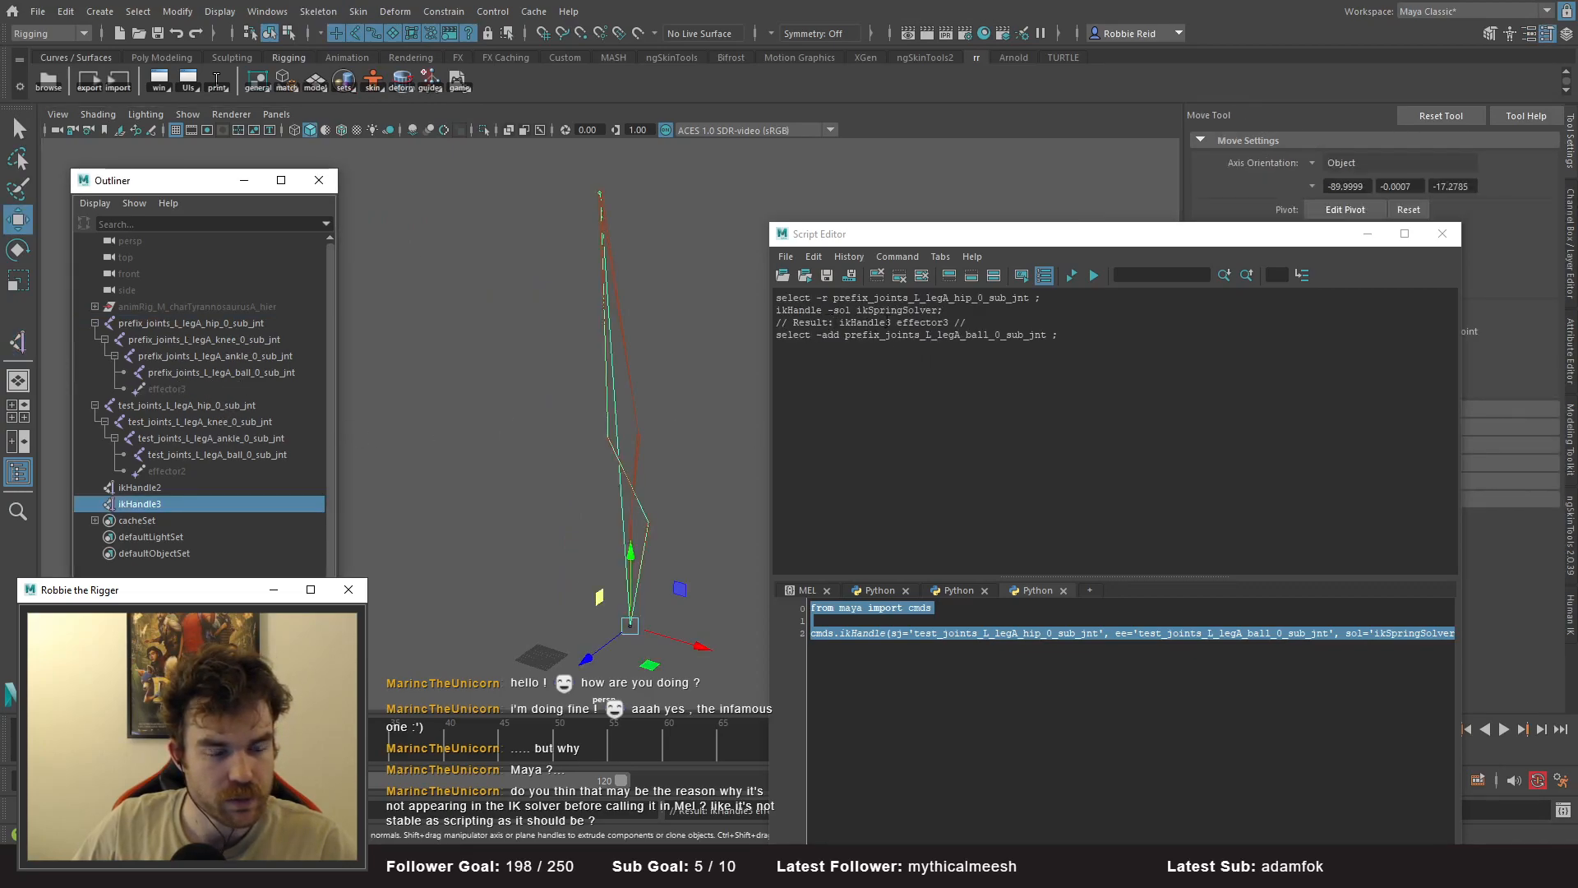
# - Compare the logged ikHandle command's ikSpringSolver option with the Python script, and examine the test leg joints
pyautogui.doubleClick(896, 310)
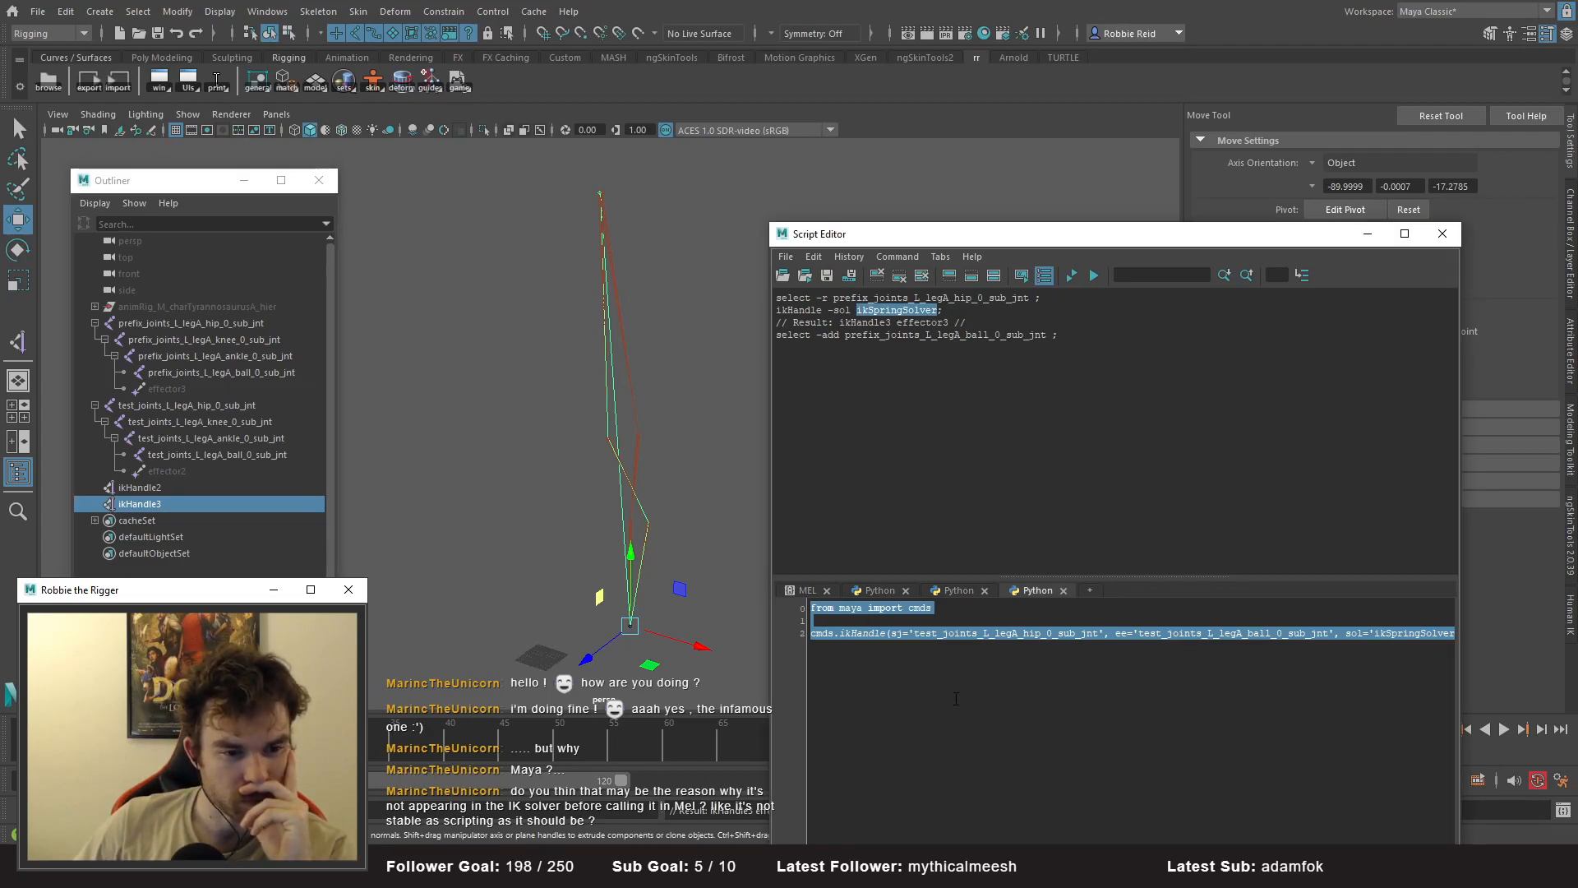
pyautogui.click(918, 659)
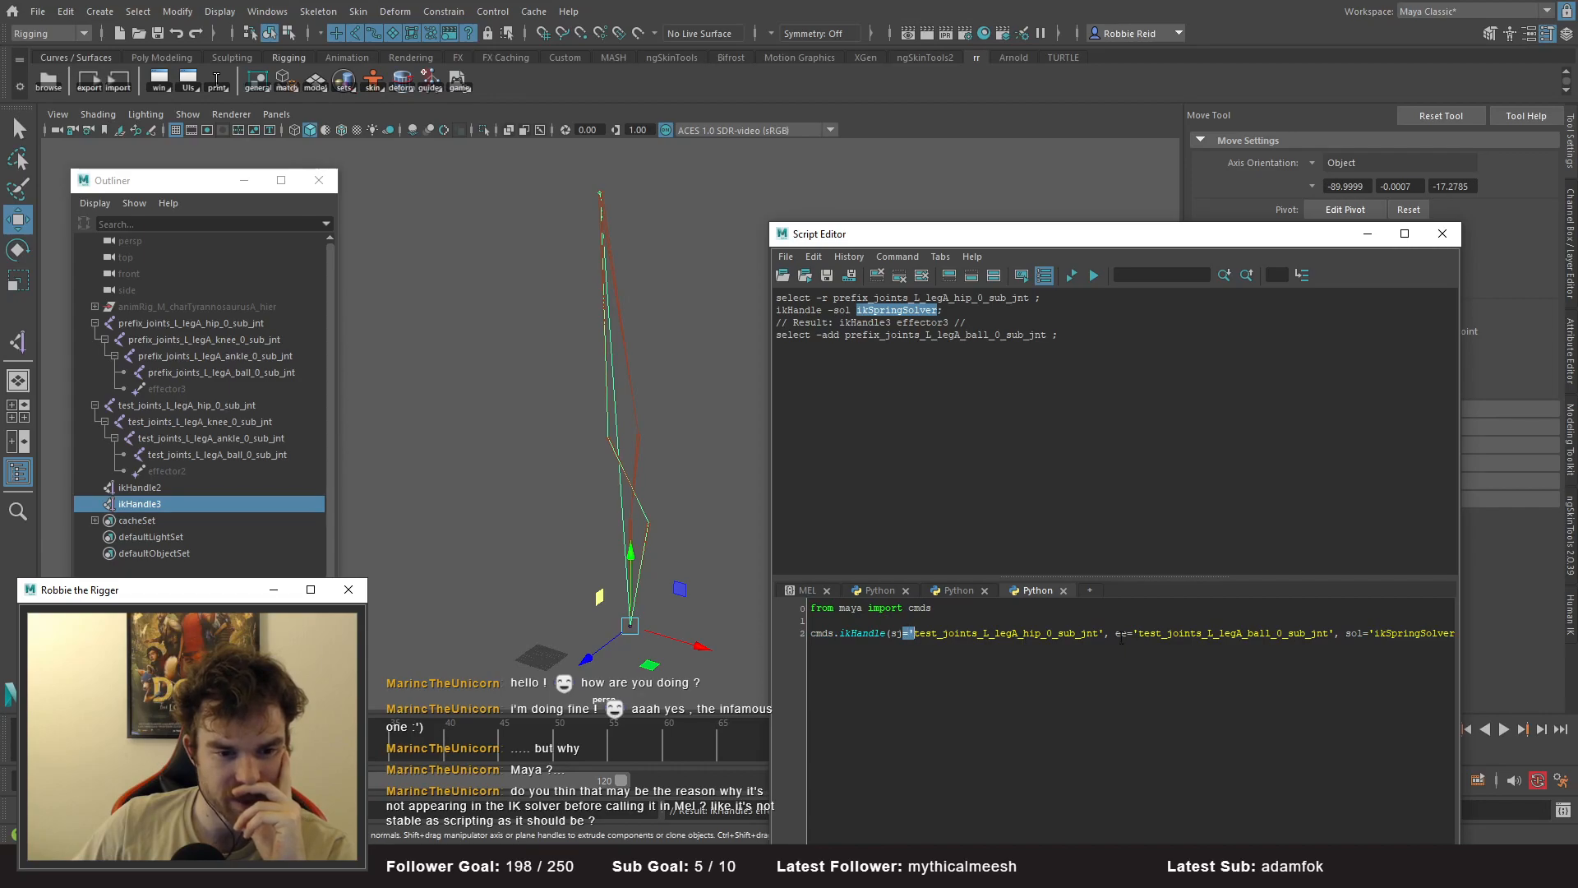
pyautogui.click(169, 415)
pyautogui.click(176, 400)
pyautogui.click(175, 411)
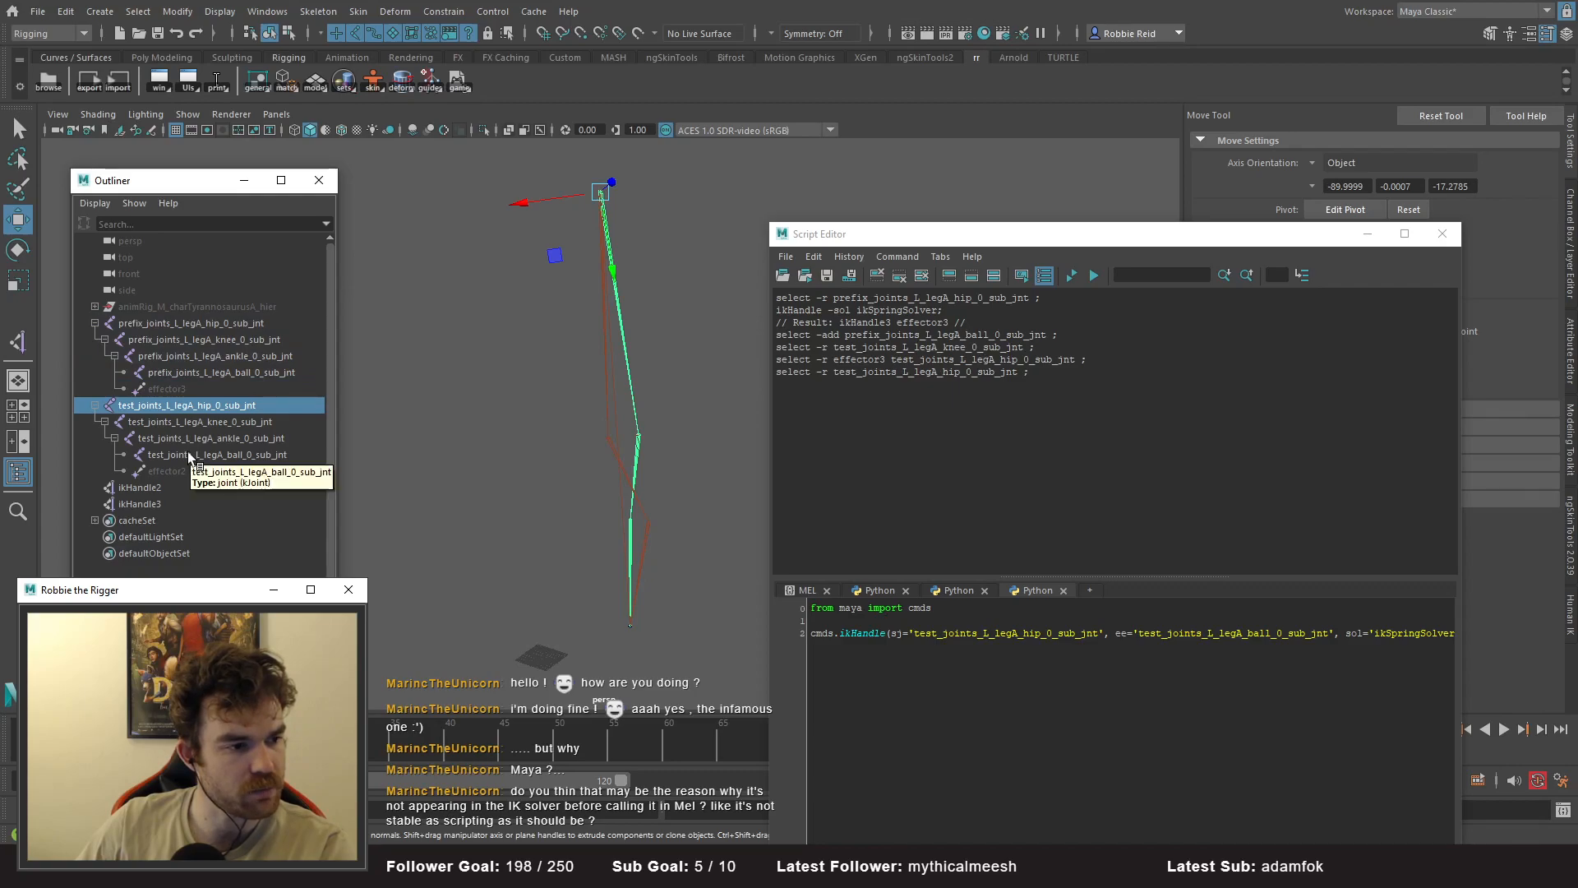
# - Undo the latest joint selections, the new IK handle and the deletion of ikHandle1
pyautogui.hotkey('ctrl', 'z')
pyautogui.hotkey('ctrl', 'z')
pyautogui.hotkey('ctrl', 'z')
pyautogui.hotkey('ctrl', 'z')
pyautogui.hotkey('ctrl', 'z')
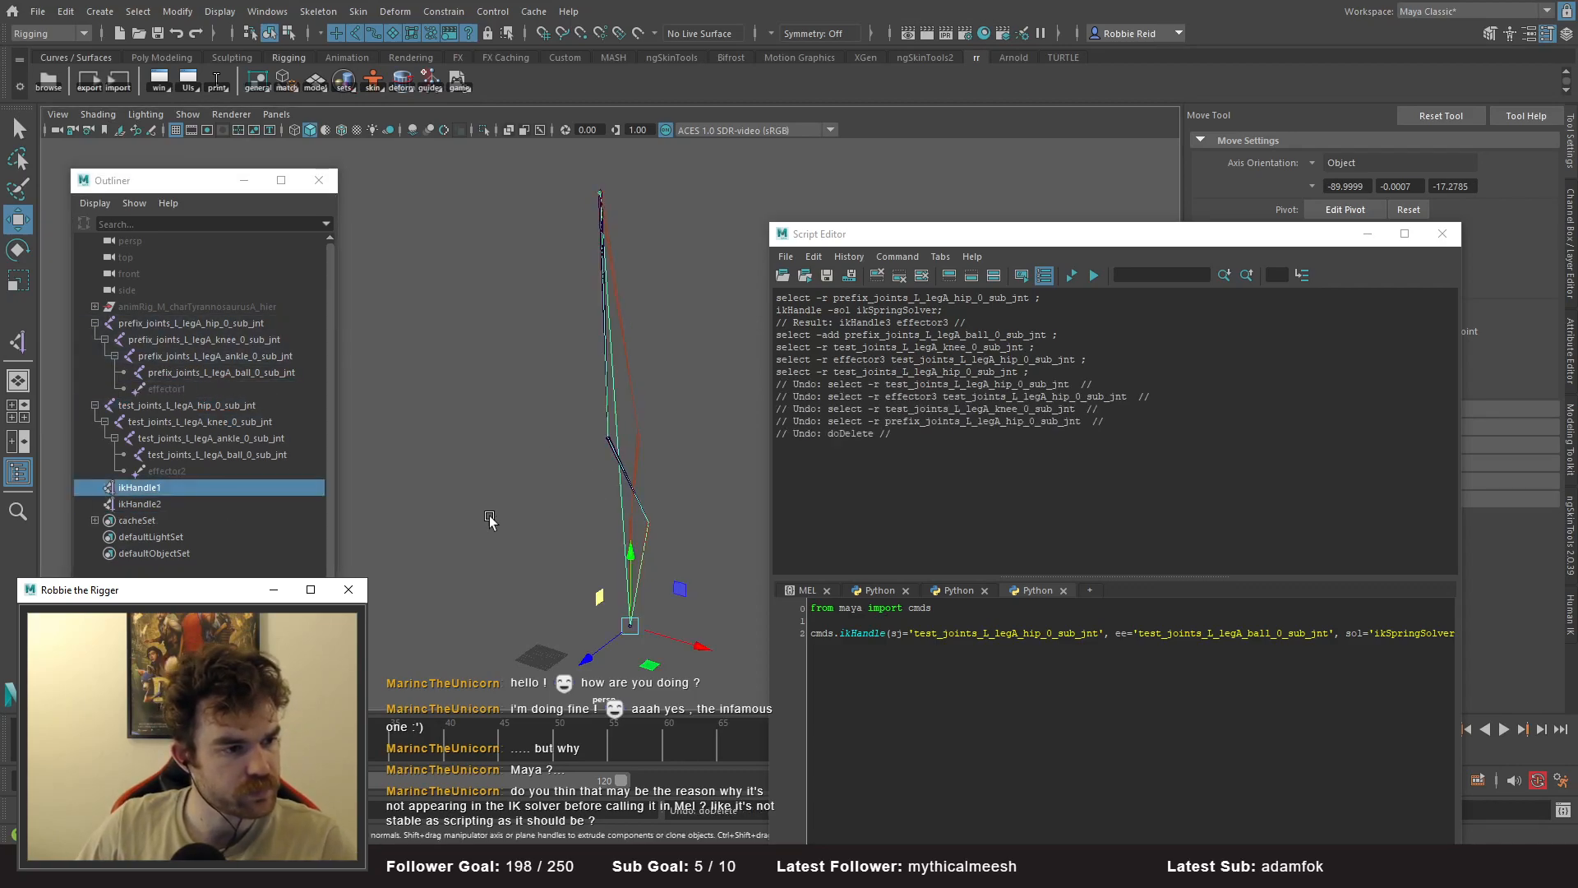
# - Delete ikHandle1, ikHandle2 and the whole test_joints_L_legA_hip_0_sub_jnt chain
pyautogui.click(164, 504)
pyautogui.keyDown('shift'); pyautogui.click(165, 488); pyautogui.keyUp('shift')
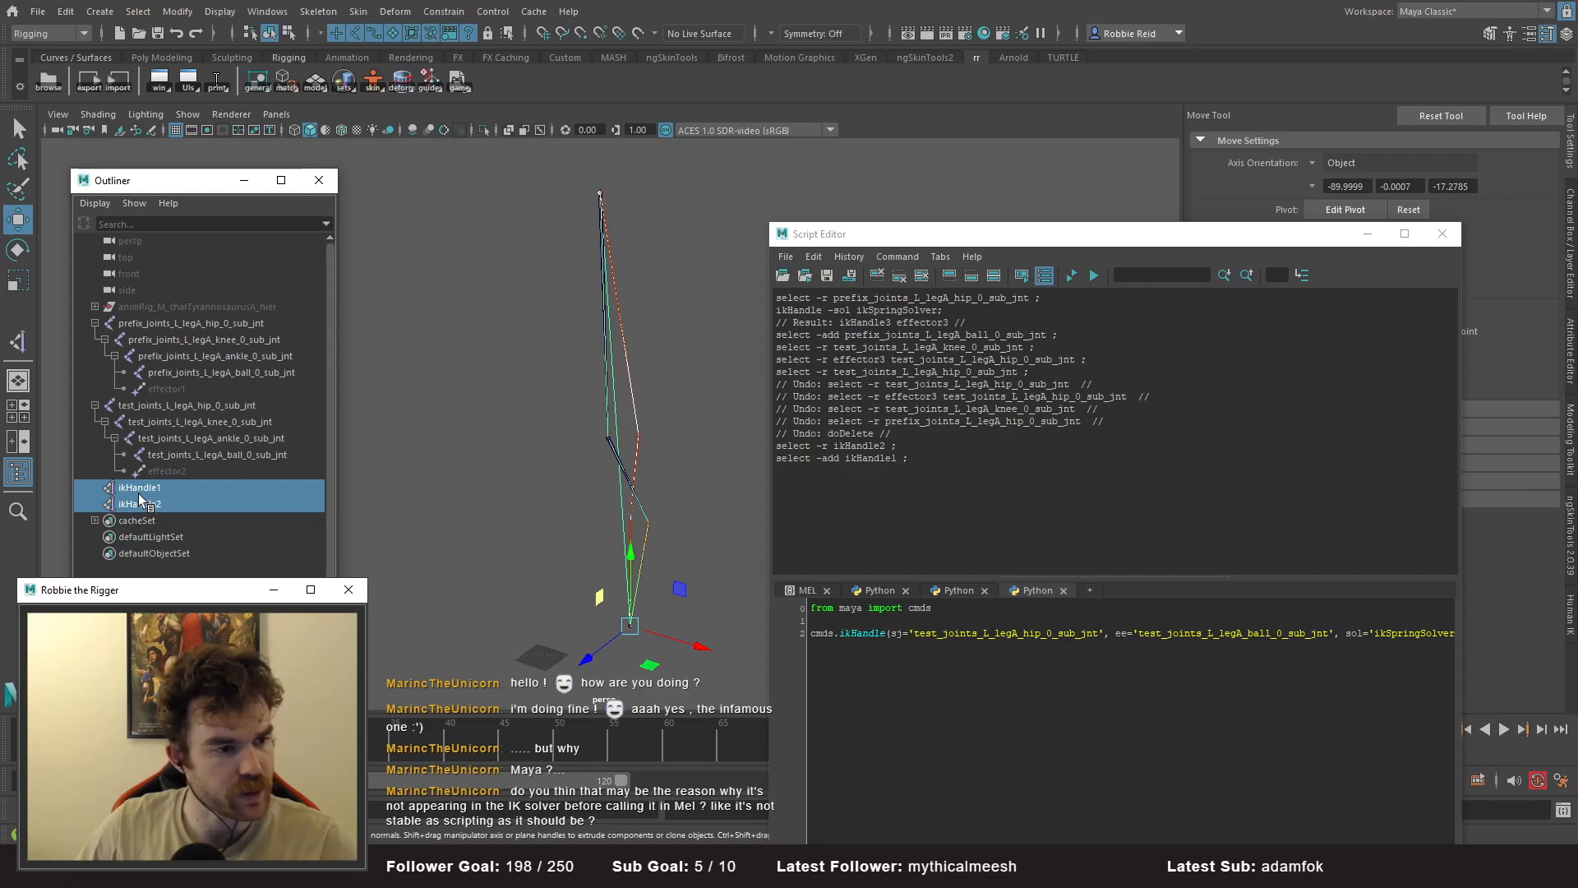
pyautogui.press('Delete')
pyautogui.click(185, 391)
pyautogui.press('Delete')
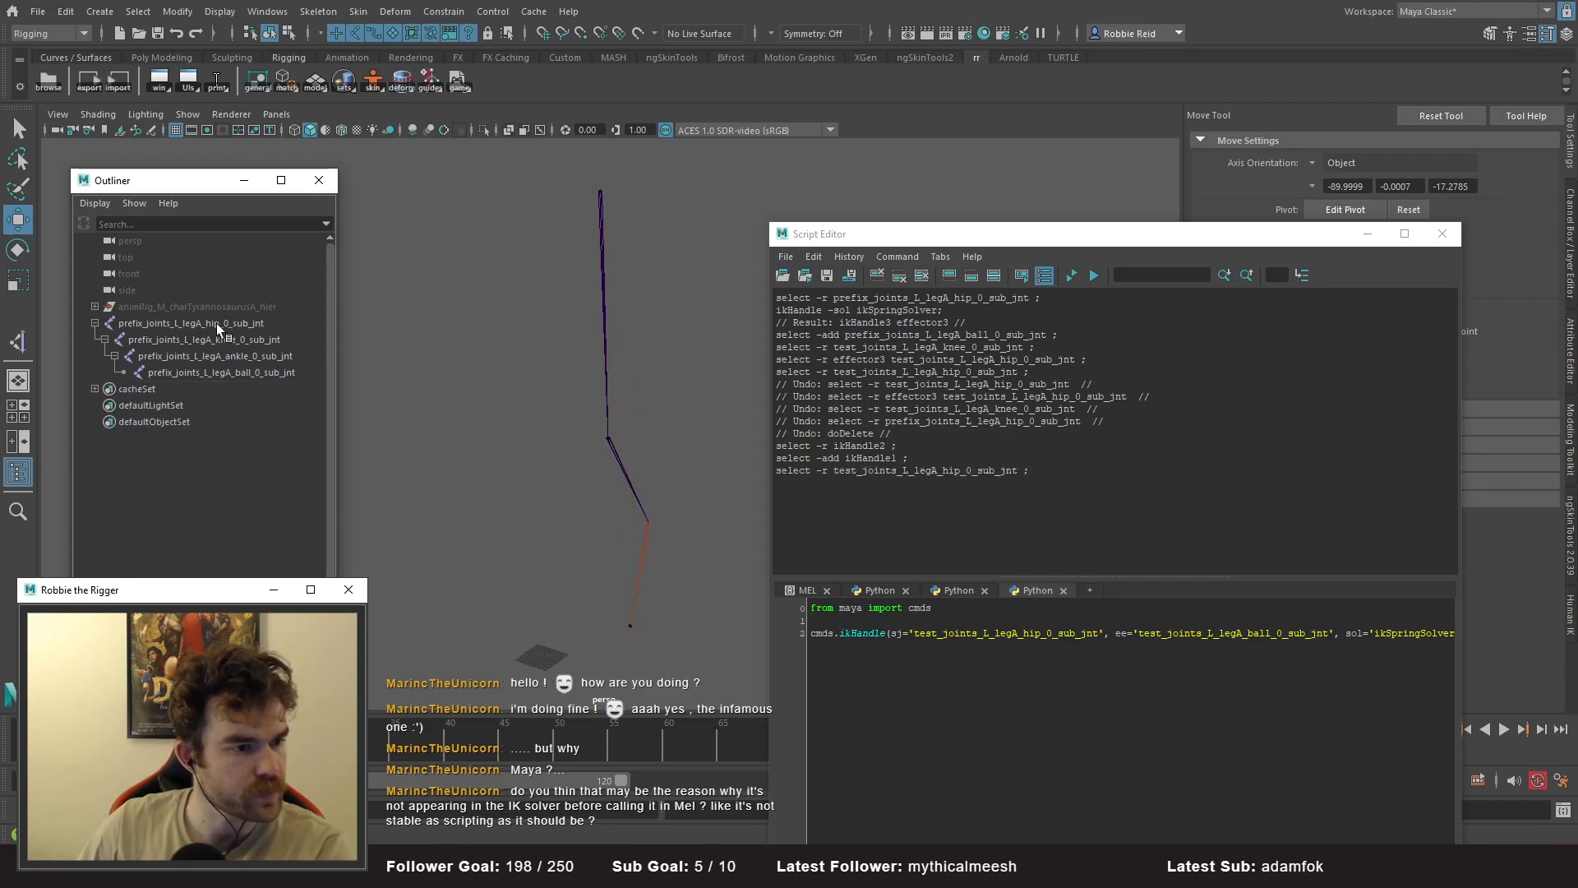
# - Duplicate the prefix_joints_L_legA_hip_0_sub_jnt chain and expand the copy's hierarchy
pyautogui.click(207, 306)
pyautogui.click(218, 321)
pyautogui.hotkey('ctrl', 'd')
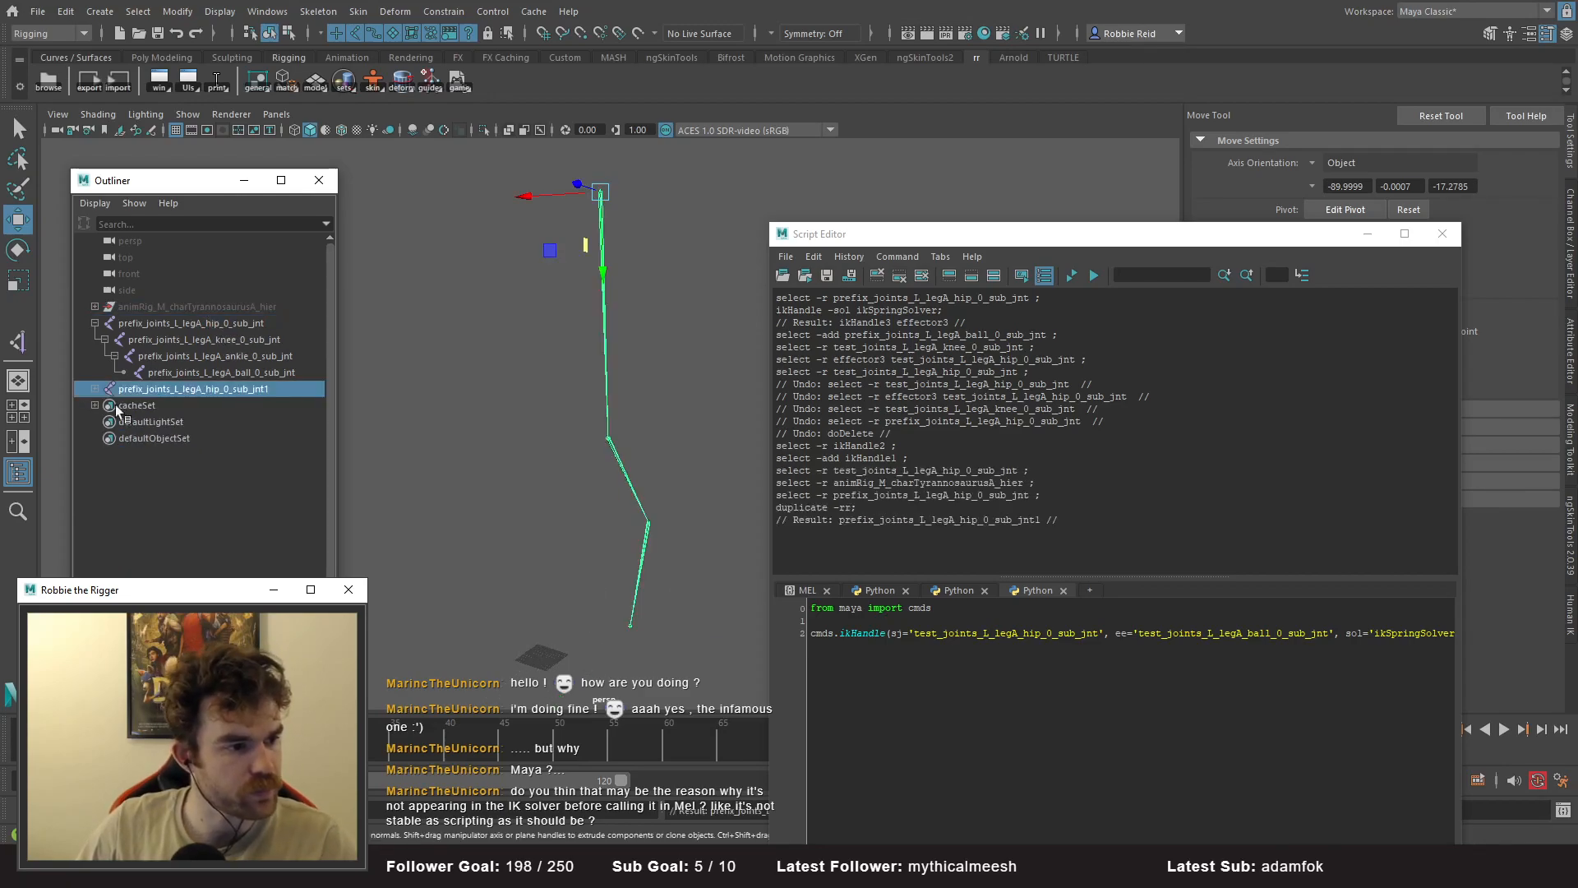
pyautogui.click(95, 389)
# - Replace "prefix_" with "prefix1_" in all joint names of the duplicated hip joint hierarchy
pyautogui.click(178, 11)
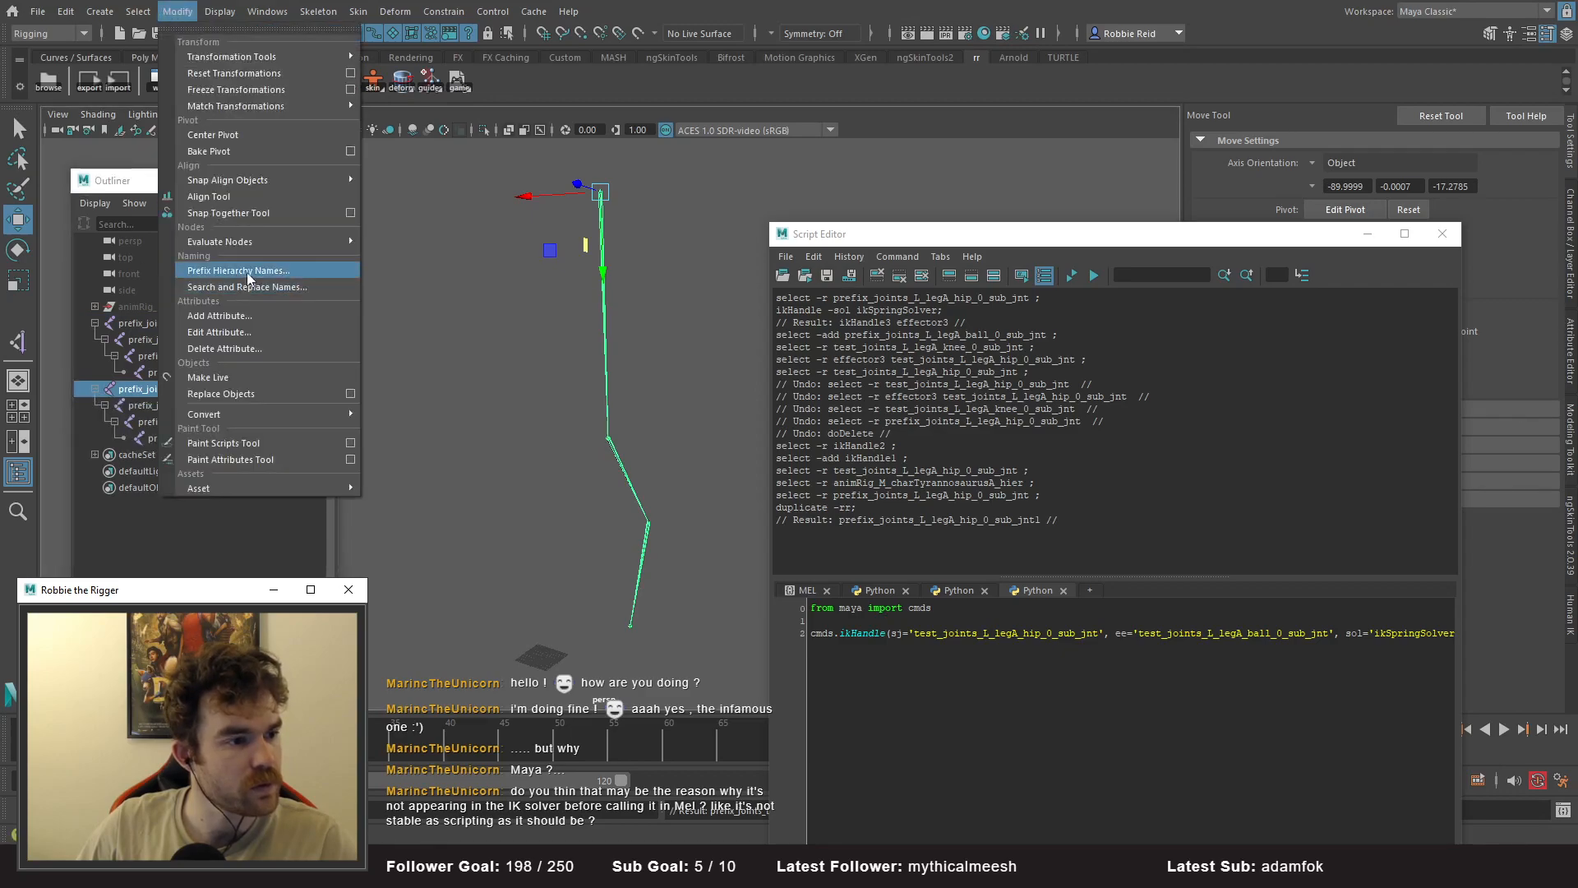
pyautogui.click(247, 287)
pyautogui.write('pre')
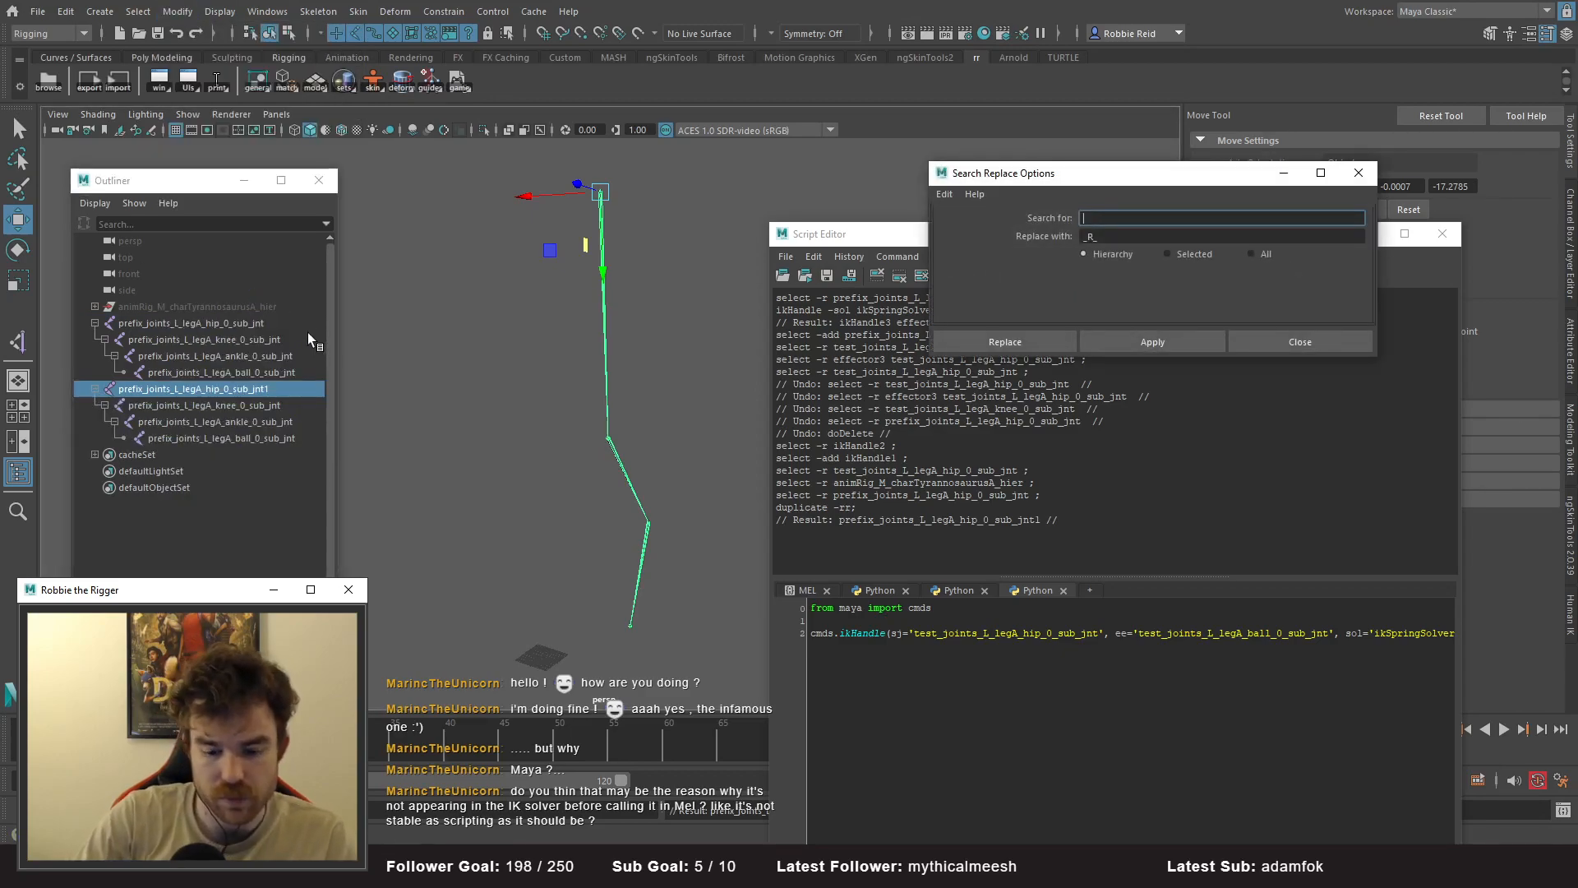
pyautogui.write('fix_')
pyautogui.press('Tab')
pyautogui.write('pre')
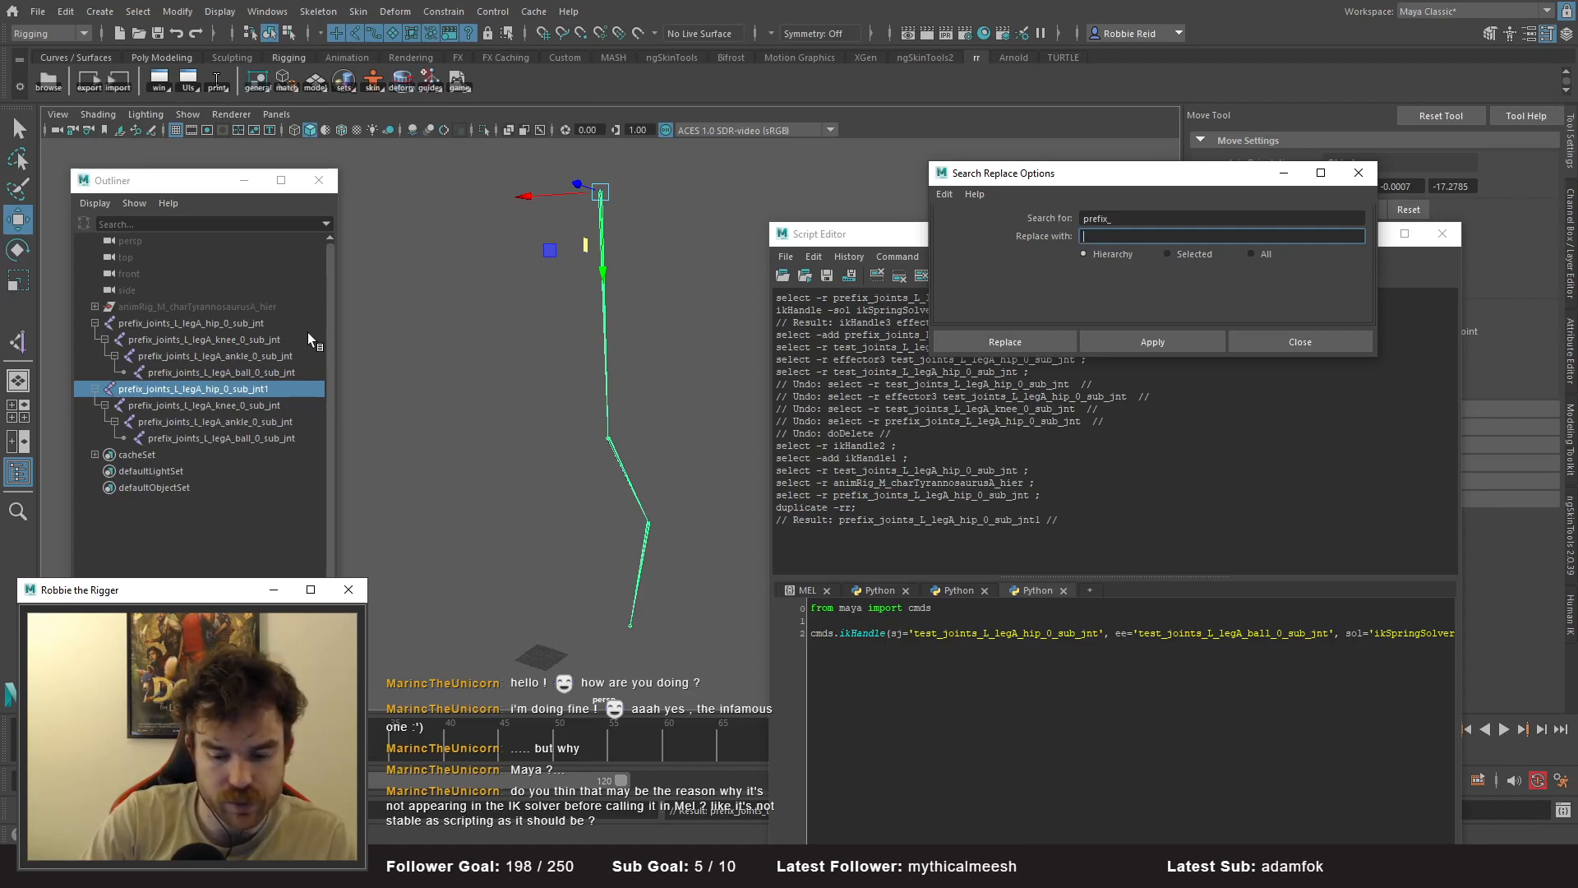
pyautogui.write('fix1_')
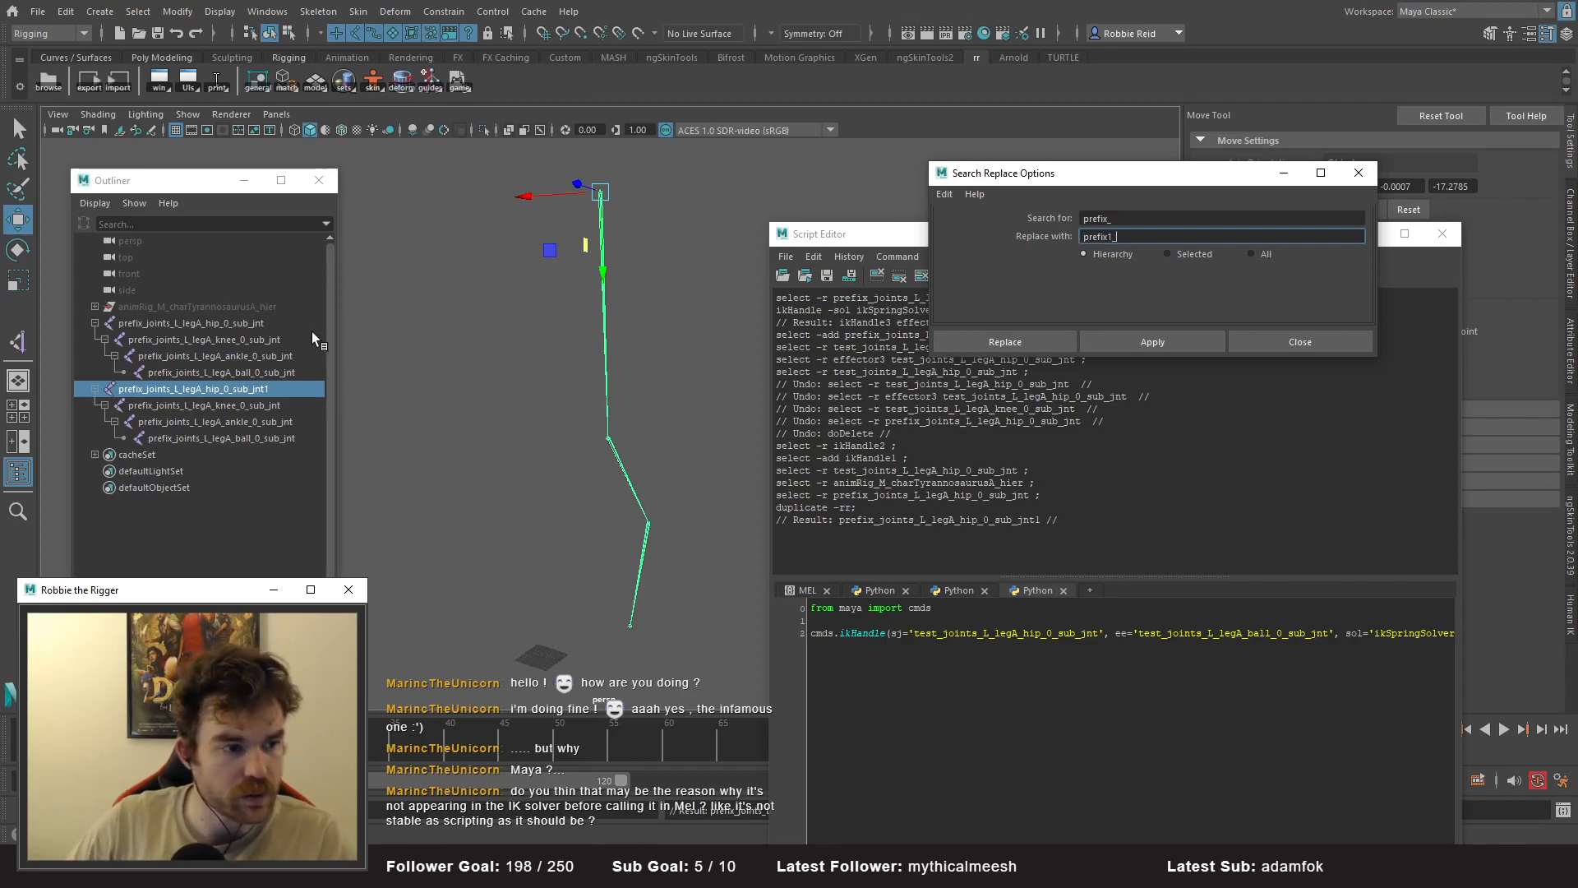
pyautogui.click(1127, 346)
pyautogui.click(469, 422)
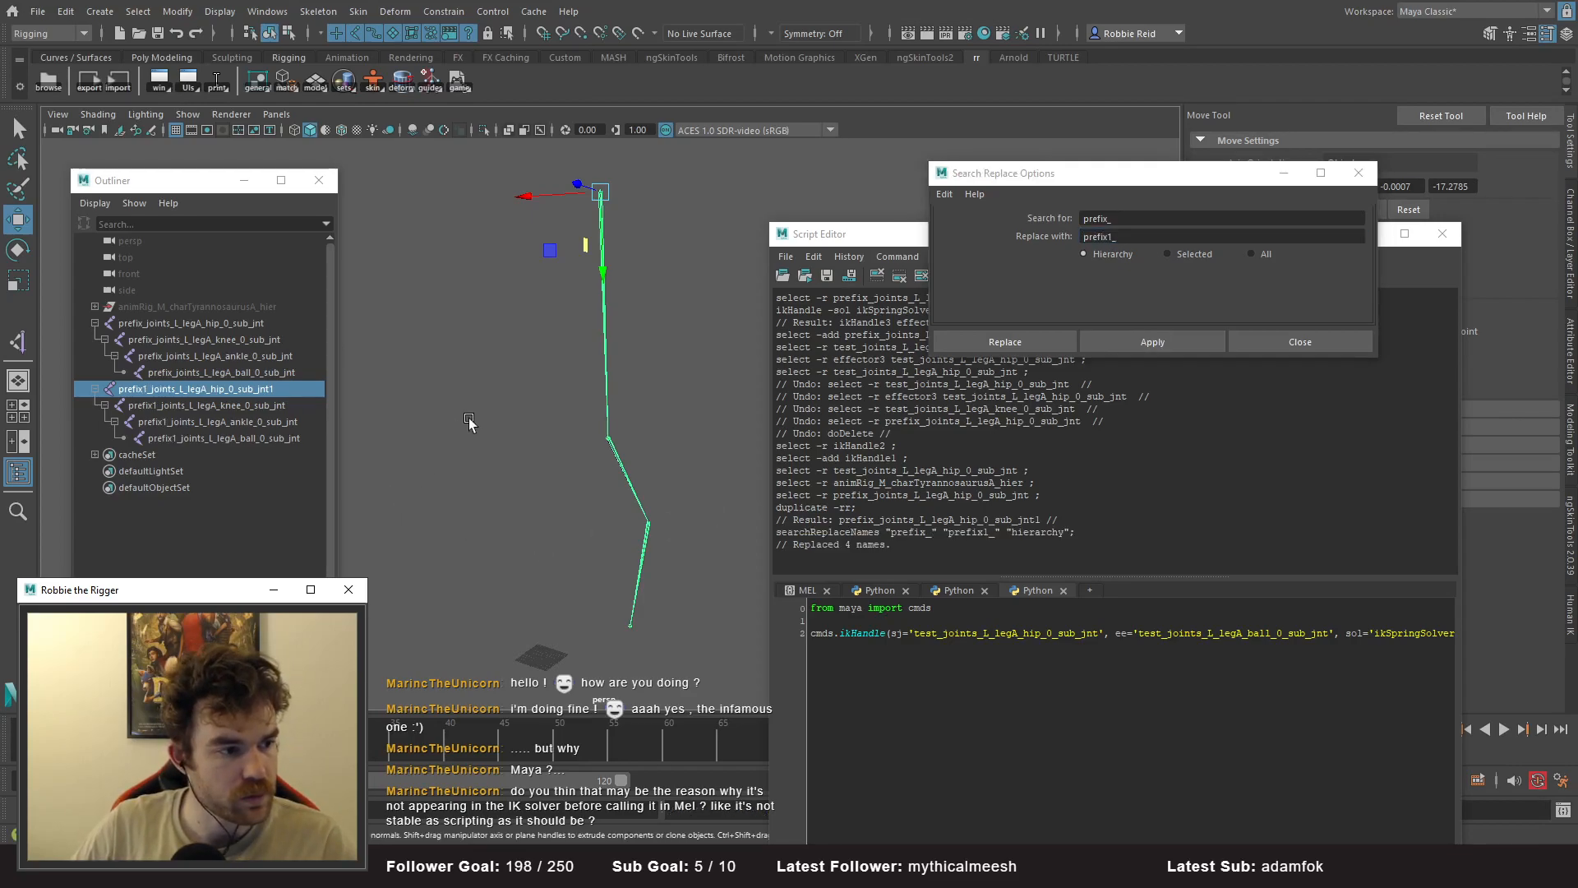
# - Add an empty cmds.select() call above the cmds.ikHandle line in the Python script
pyautogui.click(871, 623)
pyautogui.press('Return')
pyautogui.press('Return')
pyautogui.press('Up')
pyautogui.write('selec')
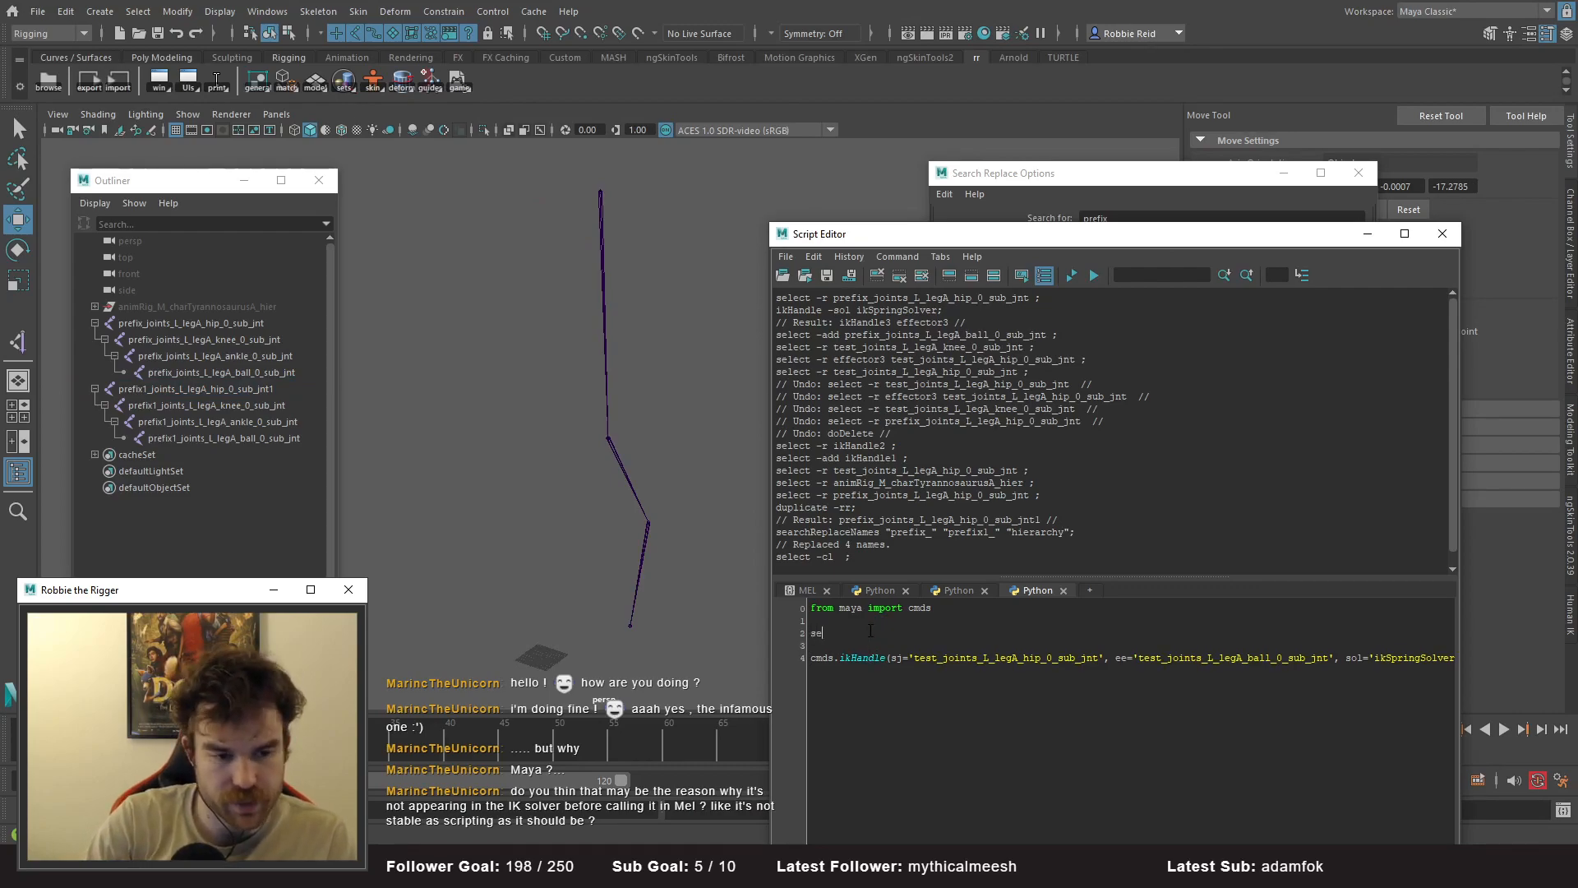
pyautogui.press('BackSpace')
pyautogui.write('cm')
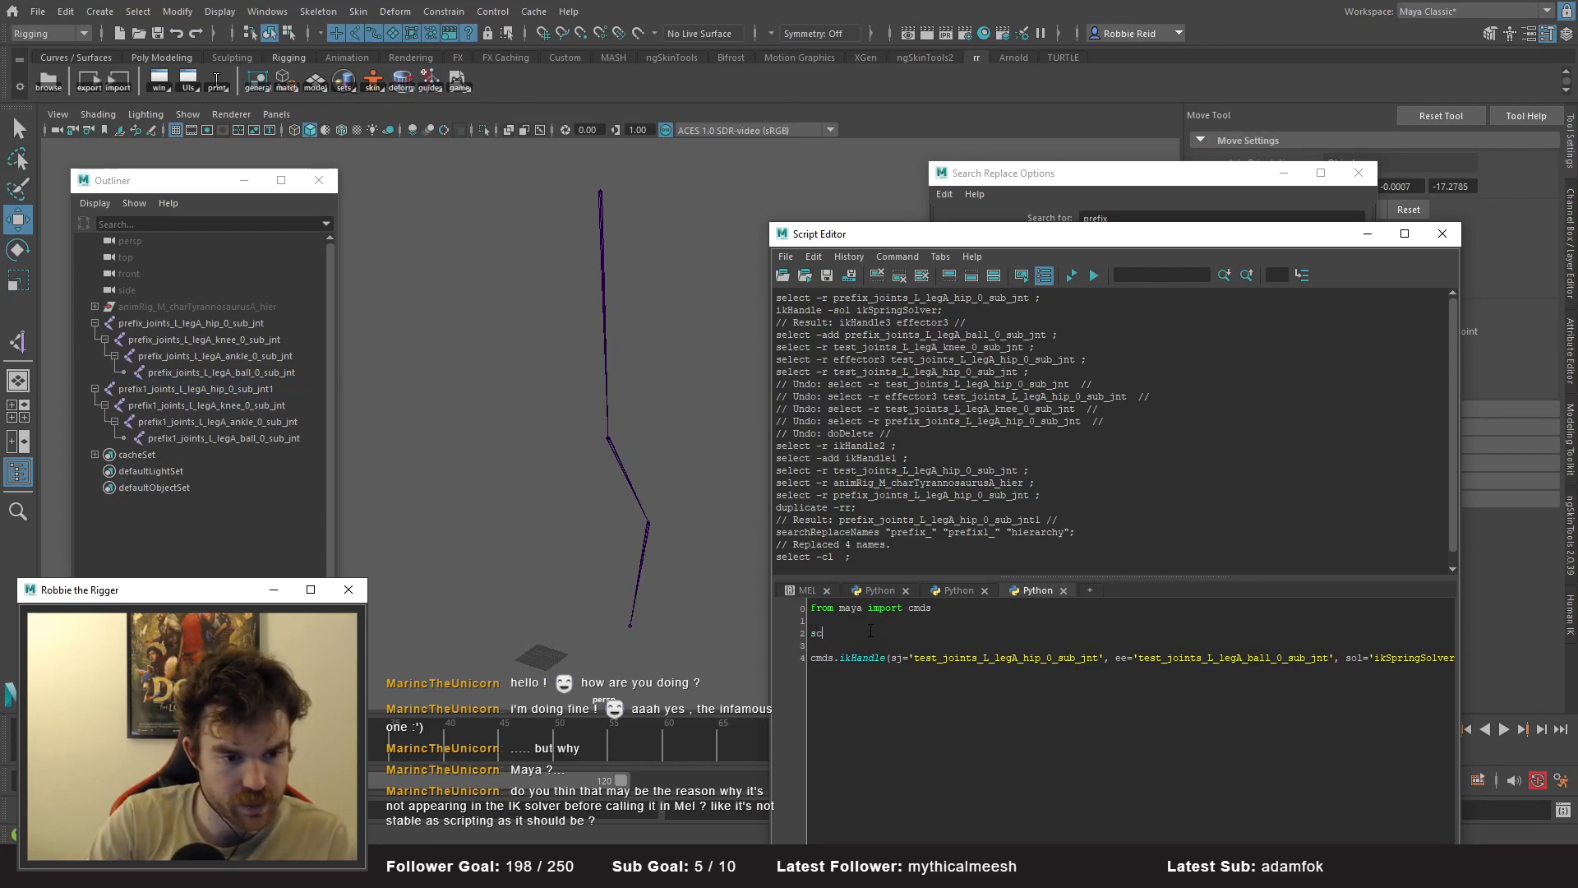
pyautogui.write('ds.select(')
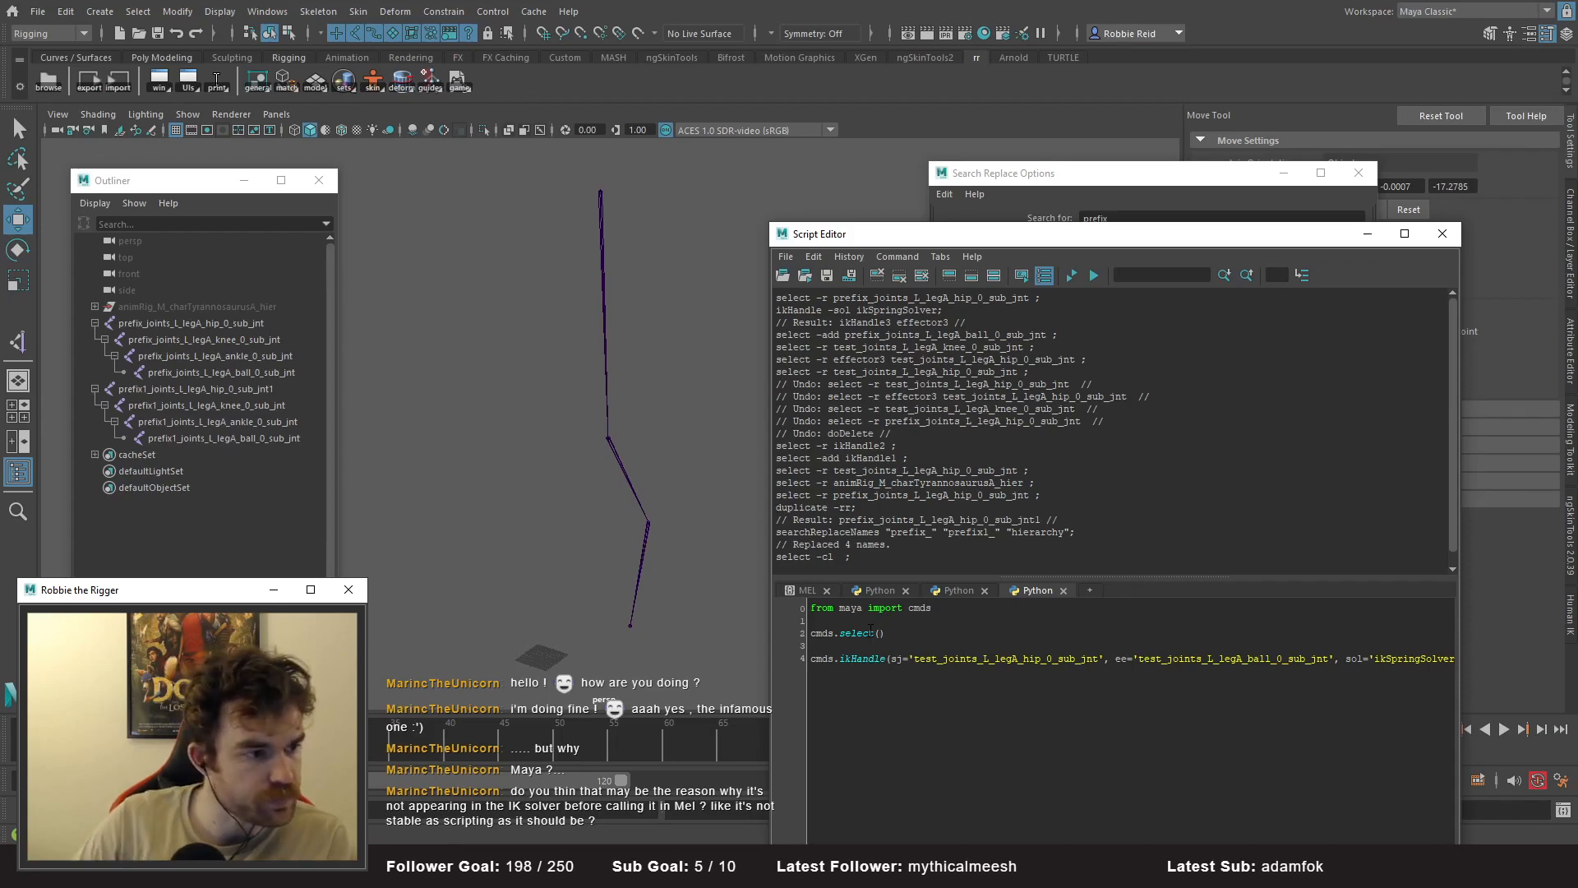
# - Rename the duplicated hip joint to prefix1_joints_L_legA_hip_0_sub_jnt
pyautogui.doubleClick(268, 389)
pyautogui.press('Right')
pyautogui.press('BackSpace')
pyautogui.press('Return')
# - Pass 'prefix1_joints_L_legA_hip_0_sub_jnt' and 'prefix1_joints_L_legA_ball_0_sub_jnt' as the arguments of the cmds.select call
pyautogui.click(239, 403)
pyautogui.doubleClick(225, 390)
pyautogui.hotkey('ctrl', 'c')
pyautogui.click(865, 634)
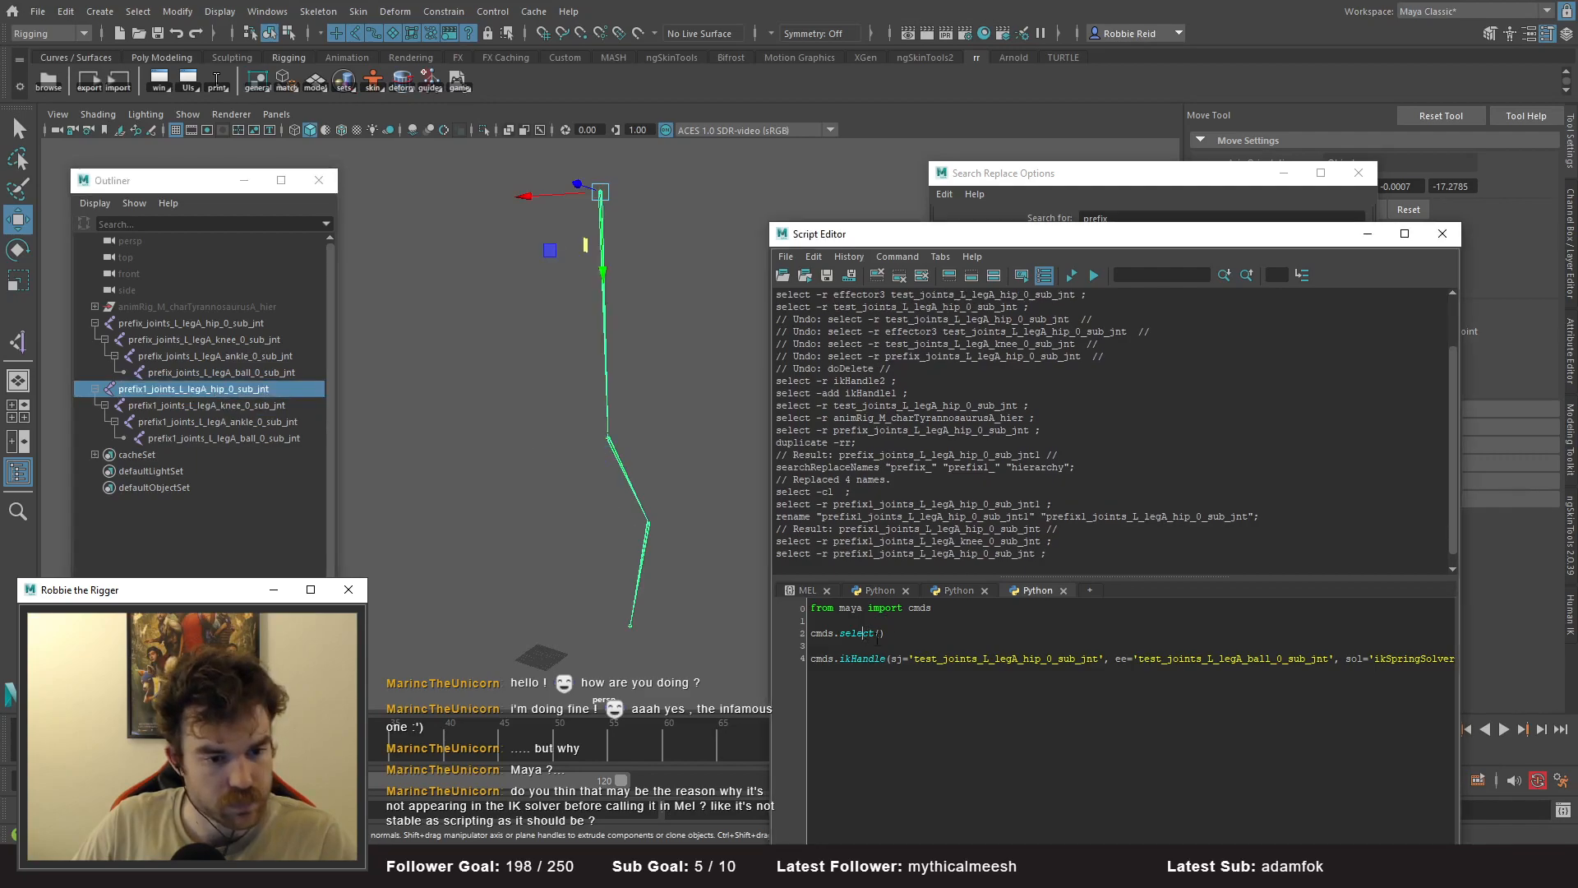
pyautogui.write("'")
pyautogui.hotkey('ctrl', 'v')
pyautogui.write("'")
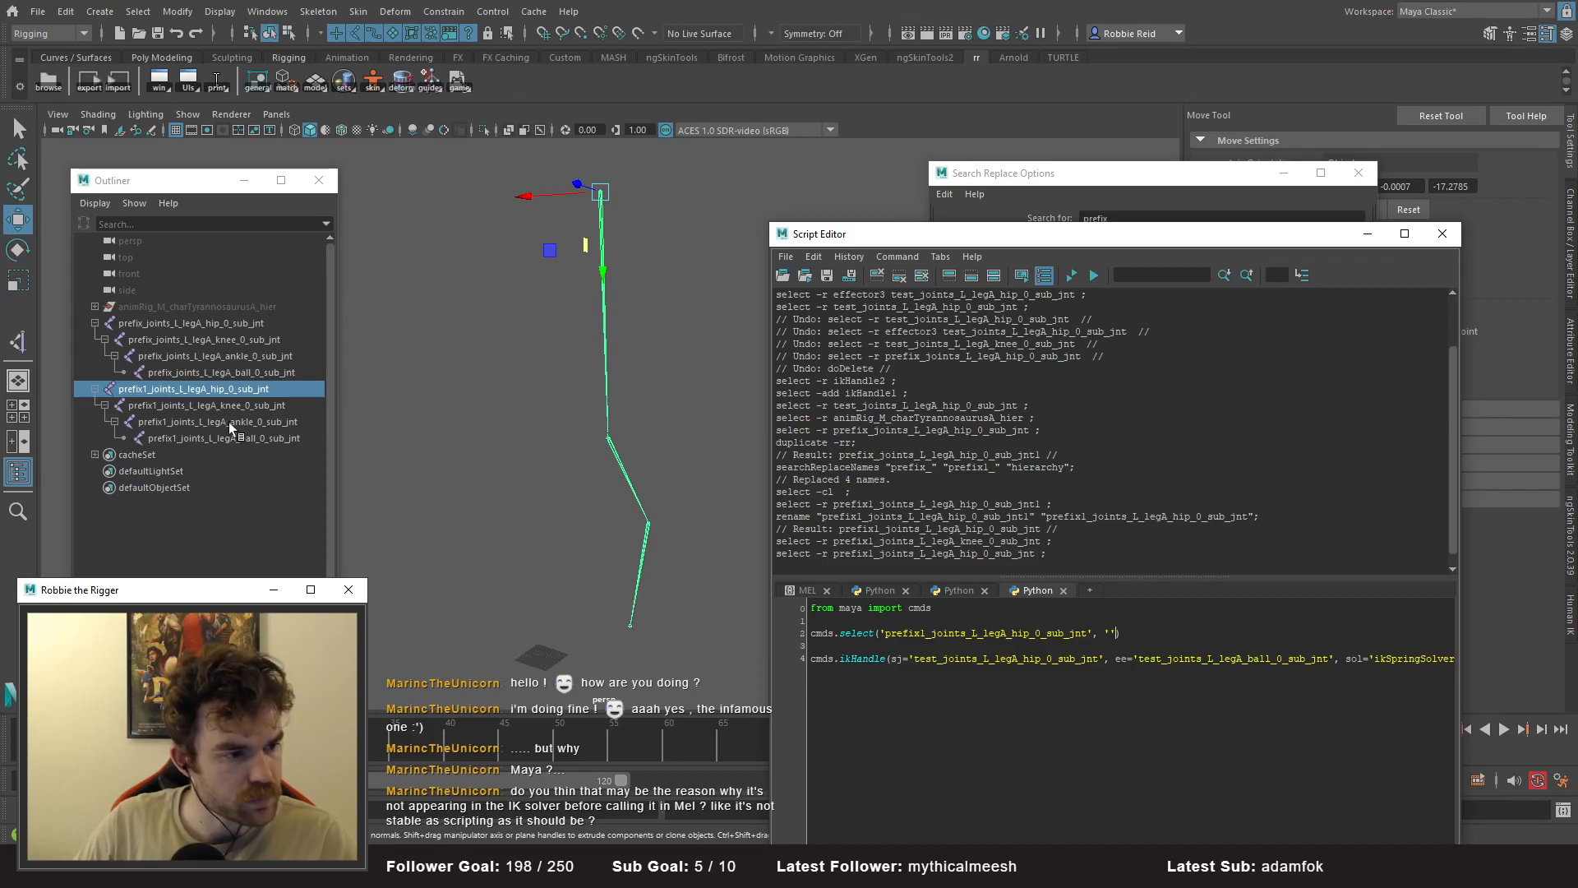
pyautogui.doubleClick(263, 442)
pyautogui.hotkey('ctrl', 'c')
pyautogui.click(1118, 644)
pyautogui.hotkey('ctrl', 'v')
# - Remove the sj and ee arguments from cmds.ikHandle, leaving sol='ikSpringSolver', and run the whole script
pyautogui.moveTo(903, 659); pyautogui.dragTo(1346, 658)
pyautogui.press('BackSpace')
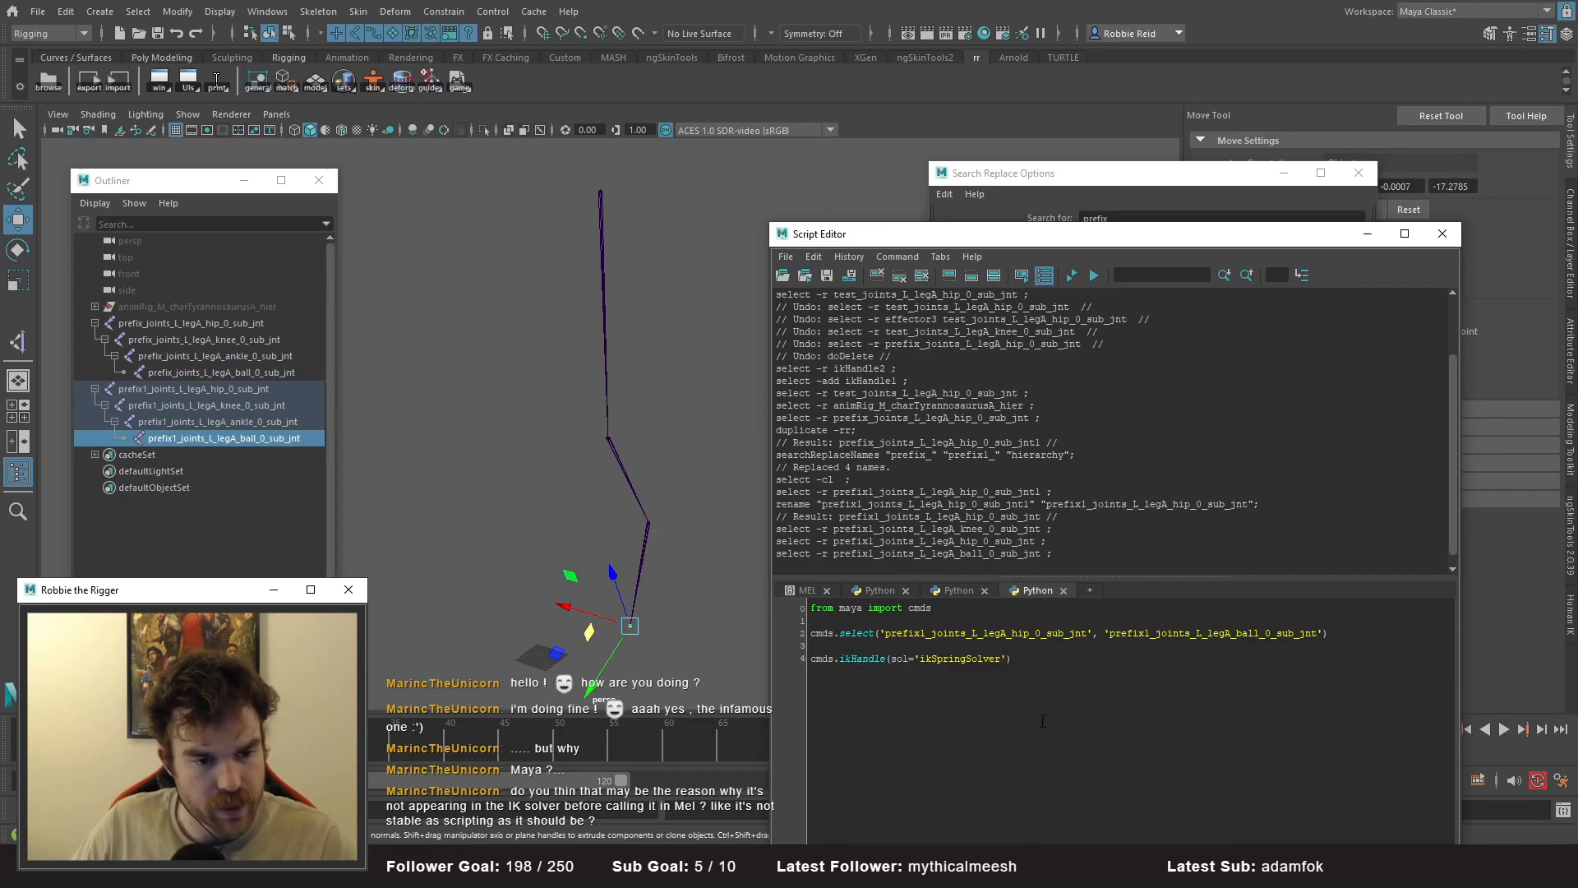
pyautogui.hotkey('ctrl', 'a')
pyautogui.hotkey('ctrl', 'Return')
pyautogui.keyDown('alt'); pyautogui.moveTo(523, 426); pyautogui.dragTo(391, 487); pyautogui.keyUp('alt')
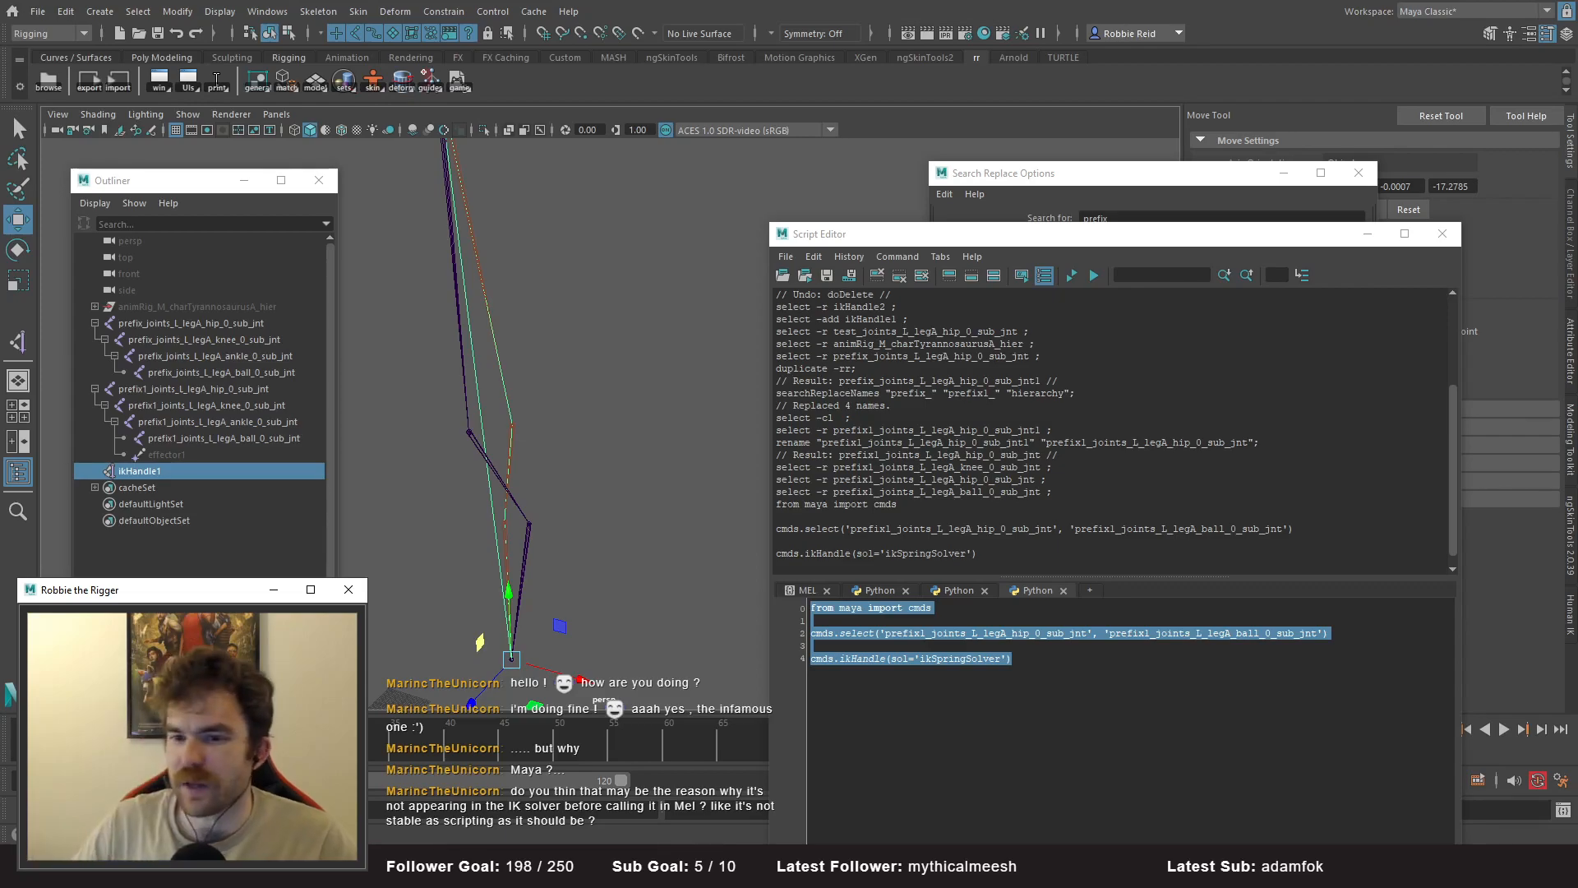
pyautogui.moveTo(952, 238); pyautogui.dragTo(989, 509)
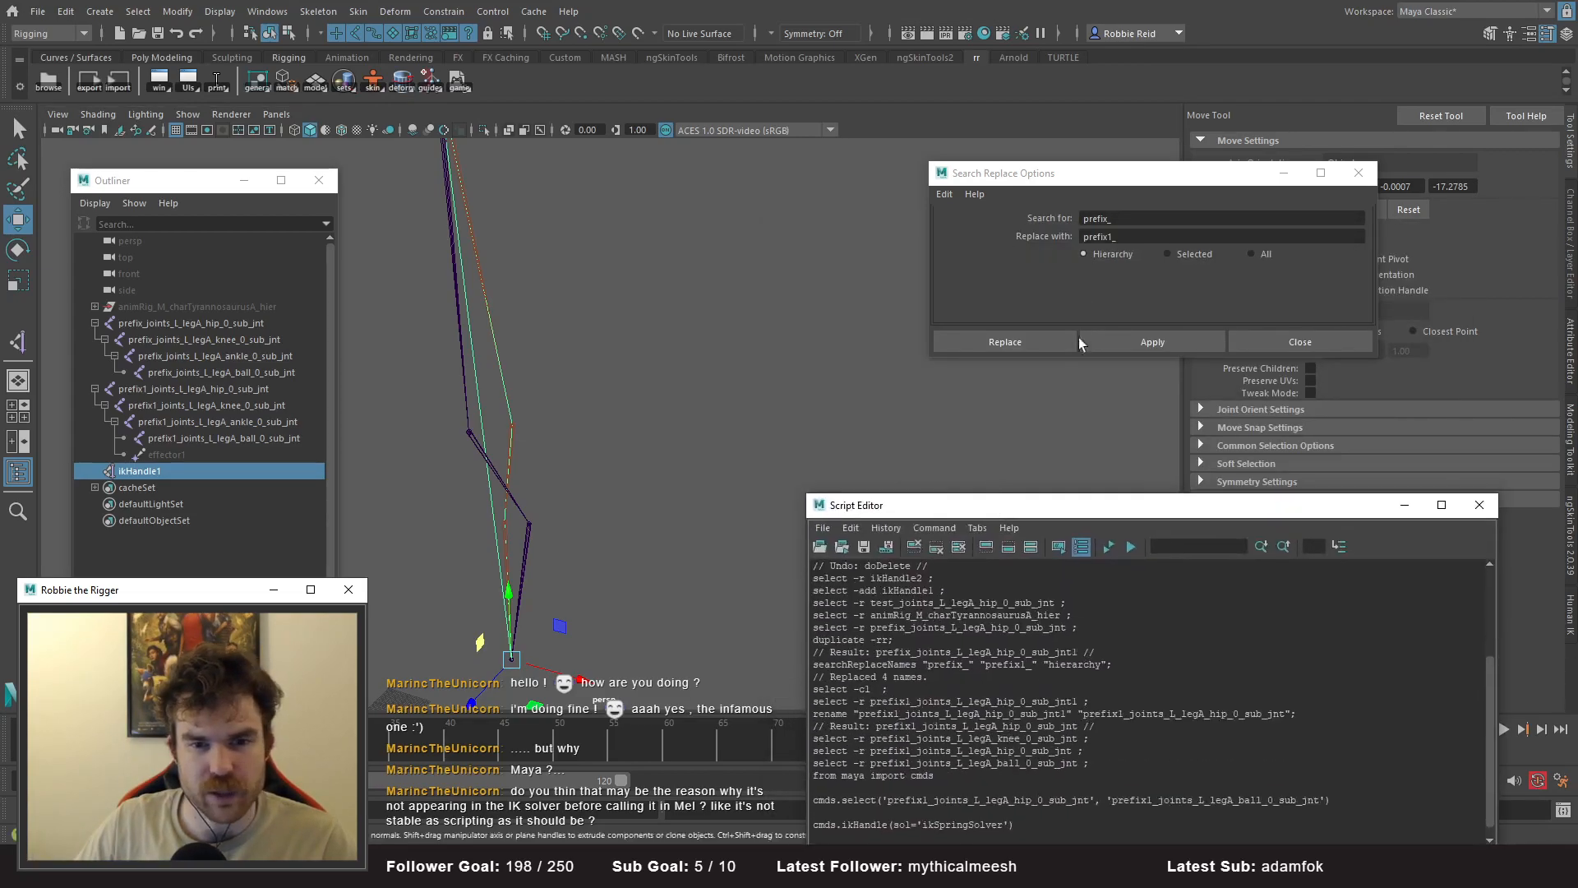
pyautogui.moveTo(1225, 184); pyautogui.dragTo(847, 172)
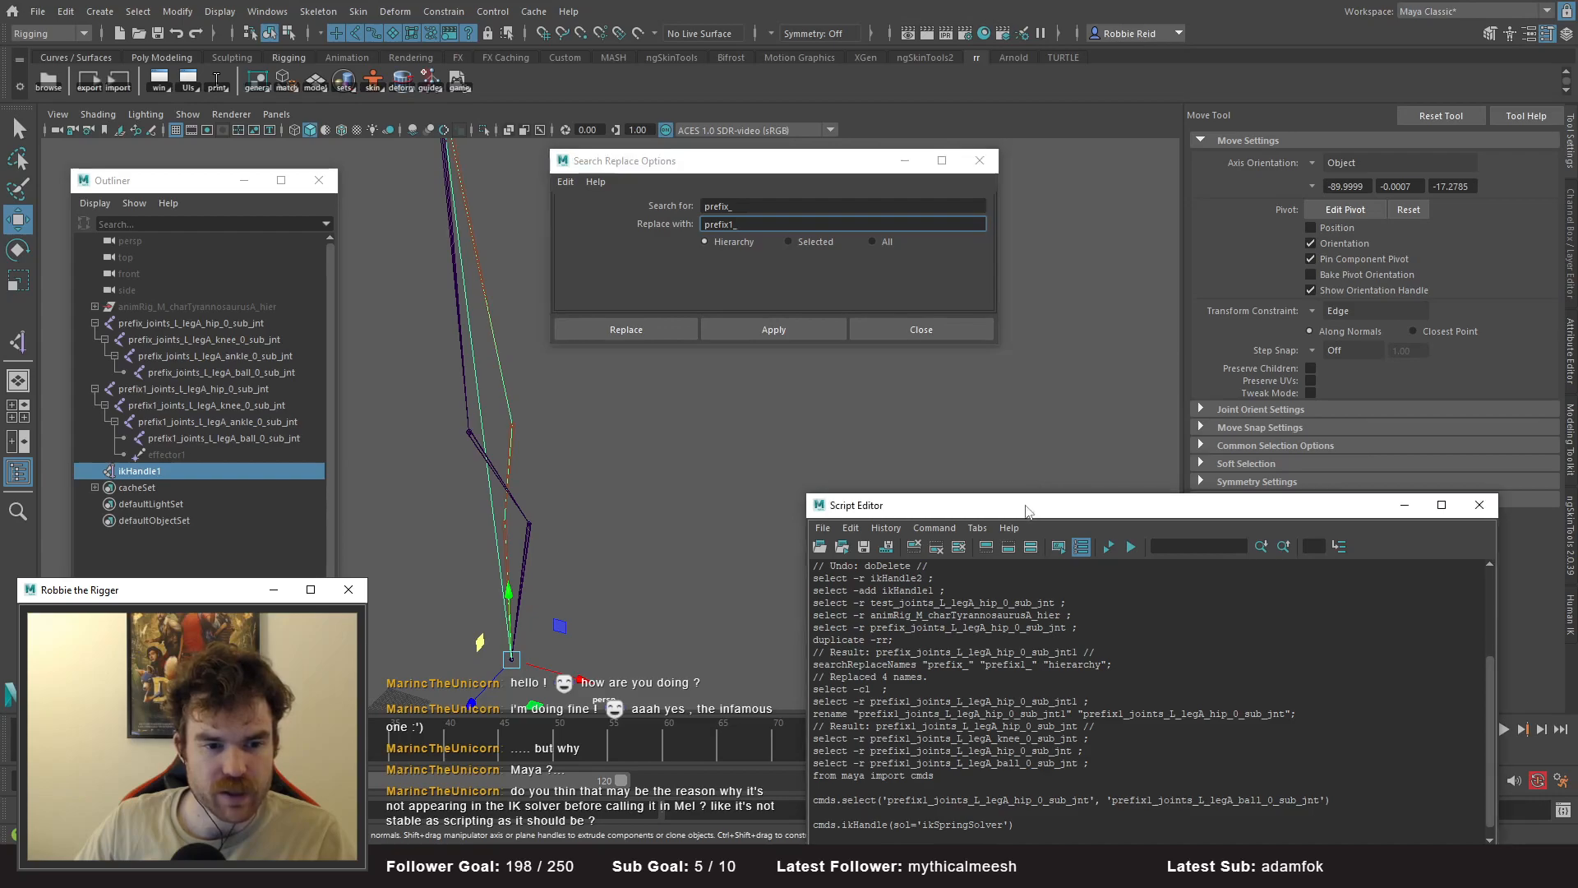
pyautogui.moveTo(1026, 504); pyautogui.dragTo(1009, 234)
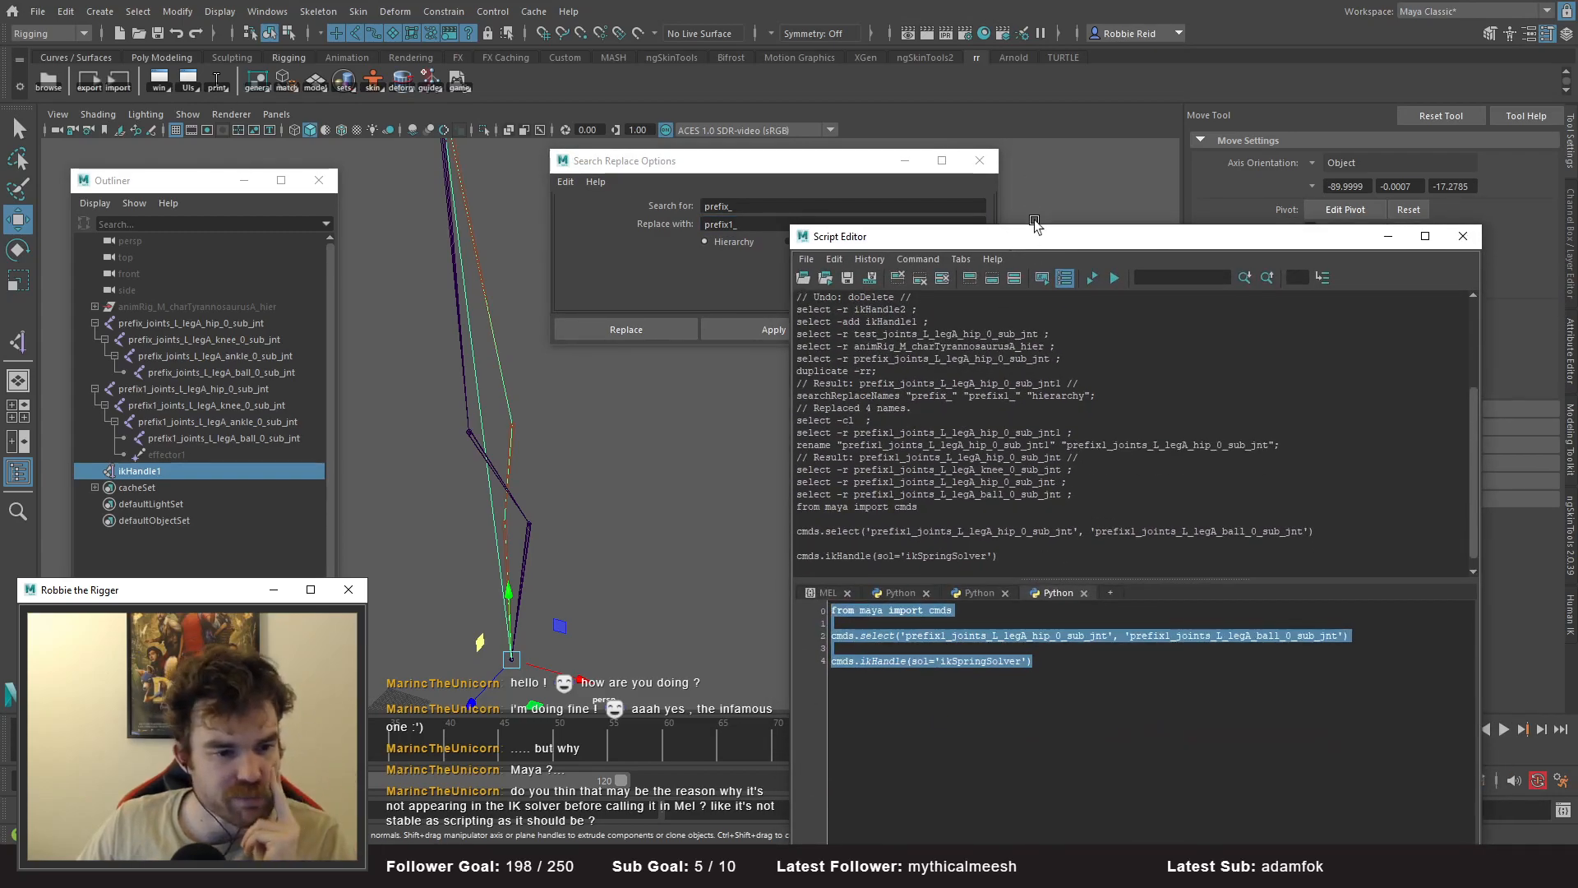
pyautogui.scroll(-1, 1031, 549)
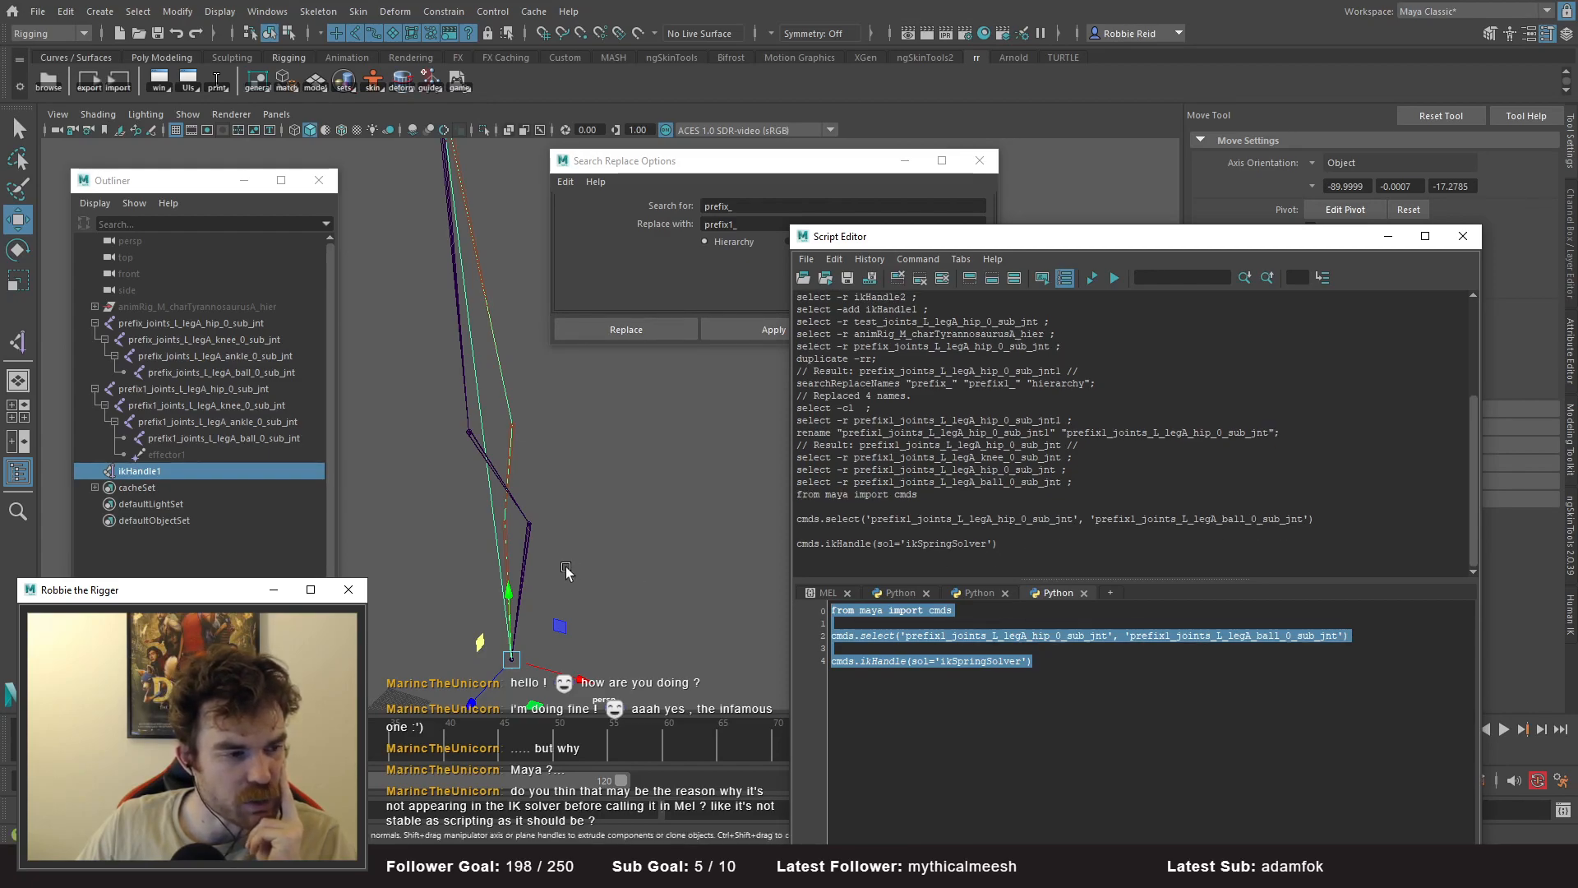
# - Examine ikHandle1's IK spring solver attributes and its channel values
pyautogui.click(175, 467)
pyautogui.click(1028, 660)
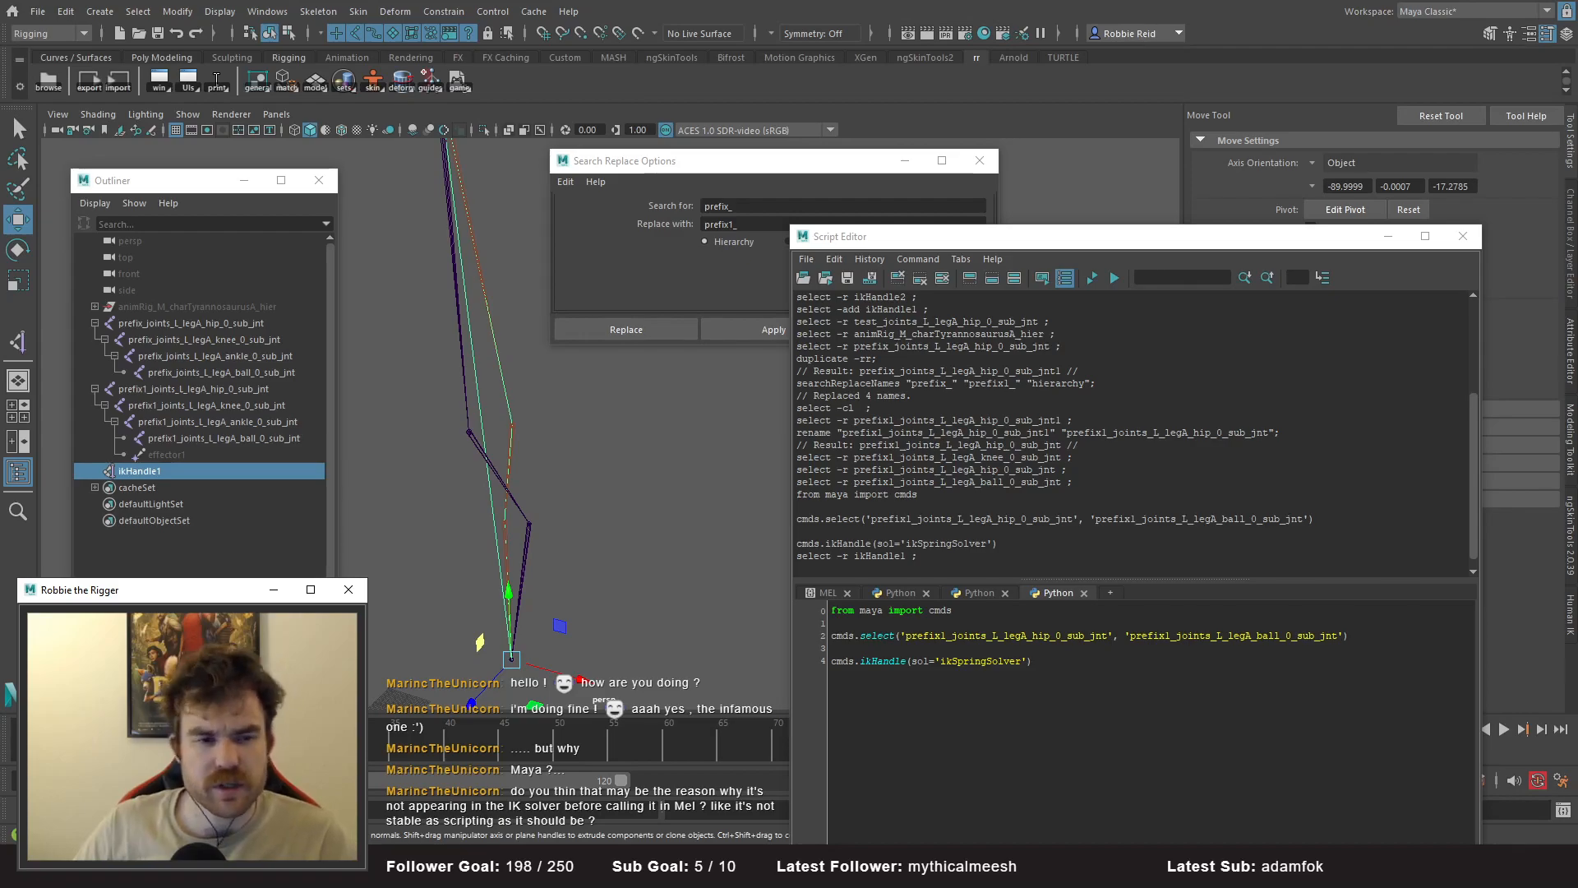
pyautogui.moveTo(902, 247); pyautogui.dragTo(902, 700)
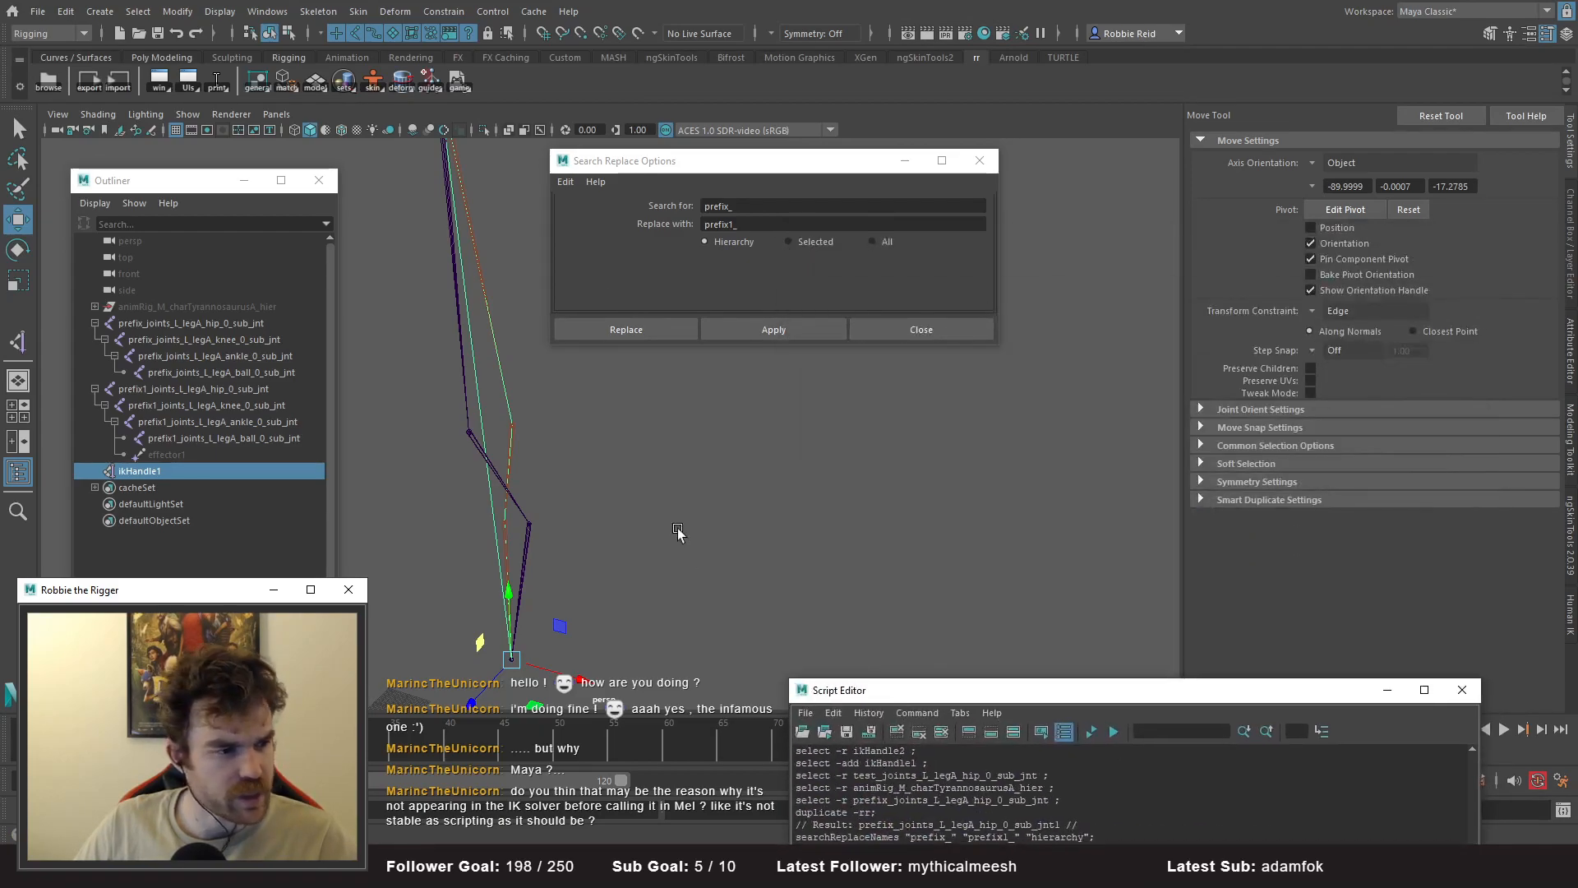
pyautogui.click(1570, 238)
pyautogui.moveTo(703, 172); pyautogui.dragTo(852, 177)
pyautogui.click(1570, 362)
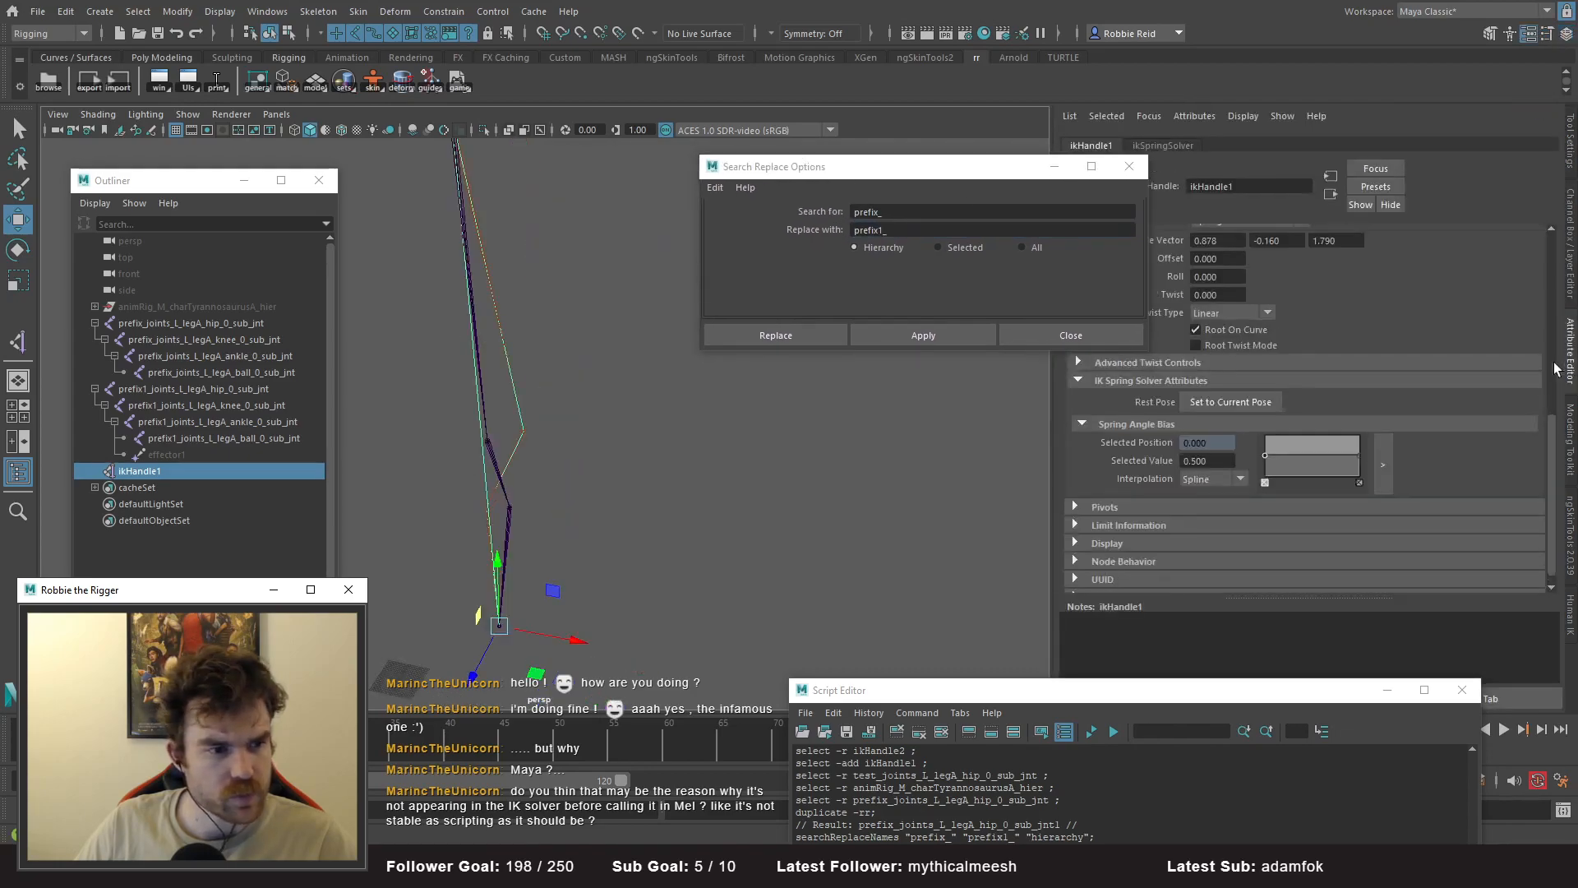
pyautogui.click(1566, 230)
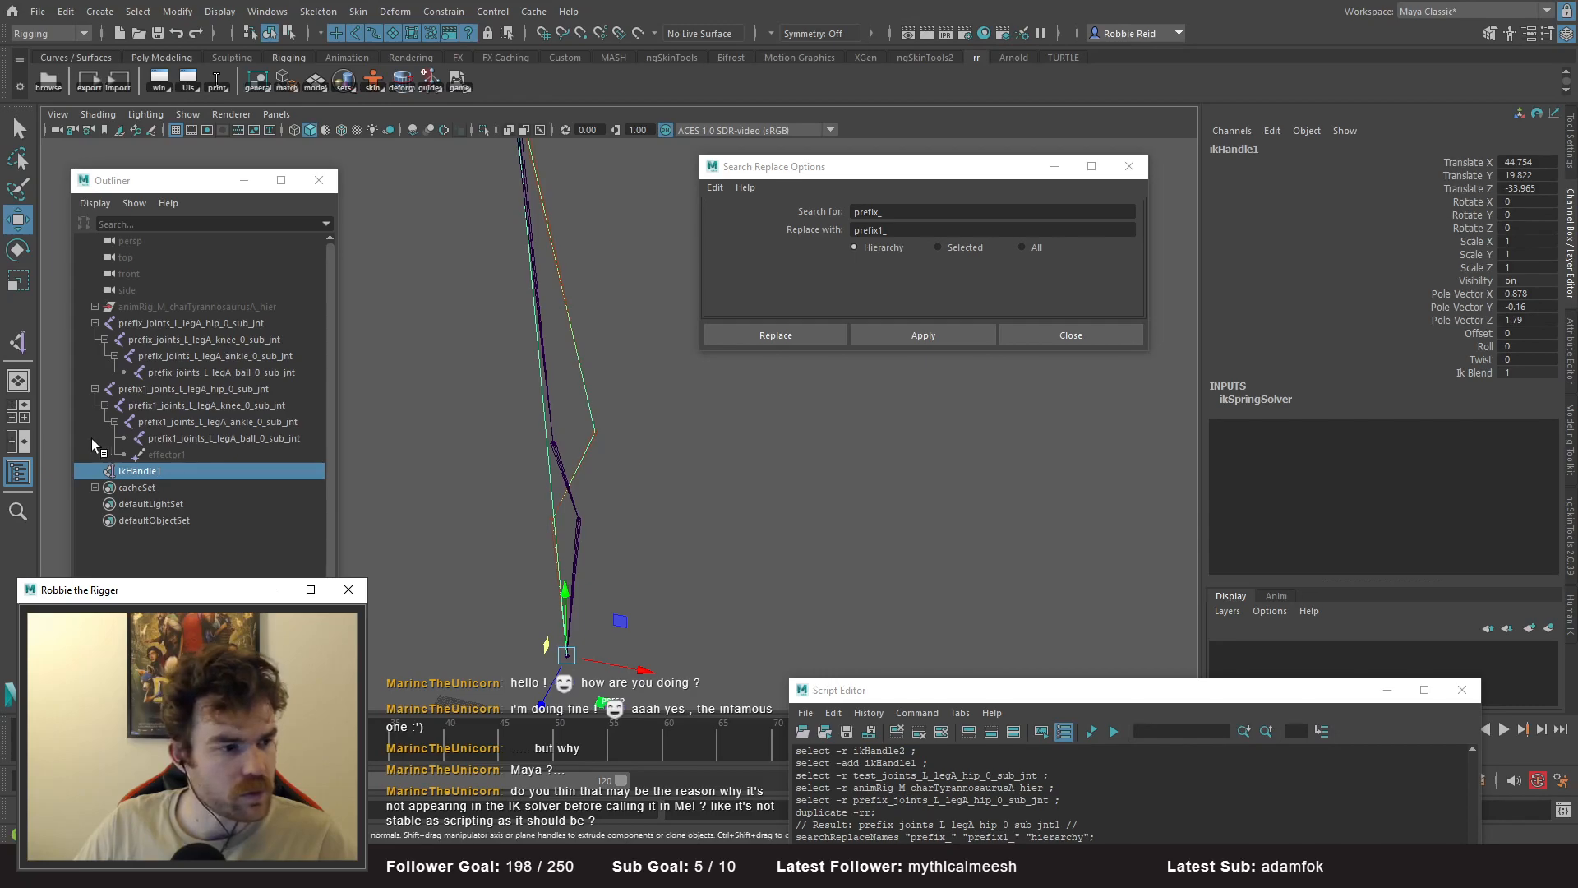
# - Set Rotate X, Y and Z of prefix1_joints_L_legA_hip_0_sub_jnt to 0
pyautogui.click(178, 389)
pyautogui.moveTo(1521, 202); pyautogui.dragTo(1523, 228)
pyautogui.write('0')
pyautogui.press('Return')
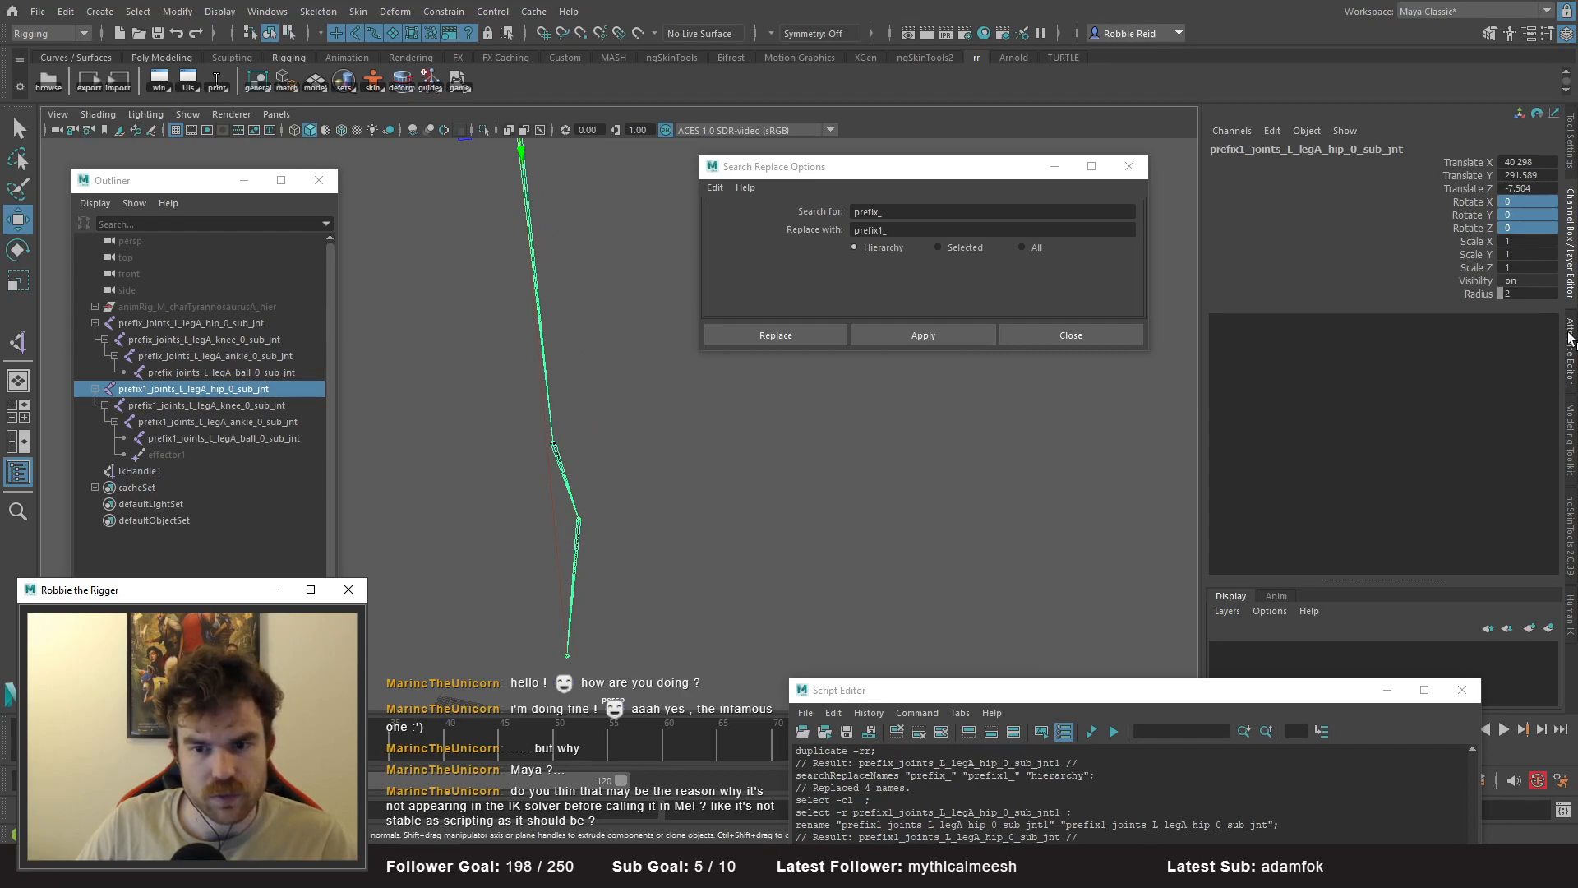
# - Examine the prefix1 hip joint's joint attributes and close the Search Replace Options dialog
pyautogui.click(1572, 337)
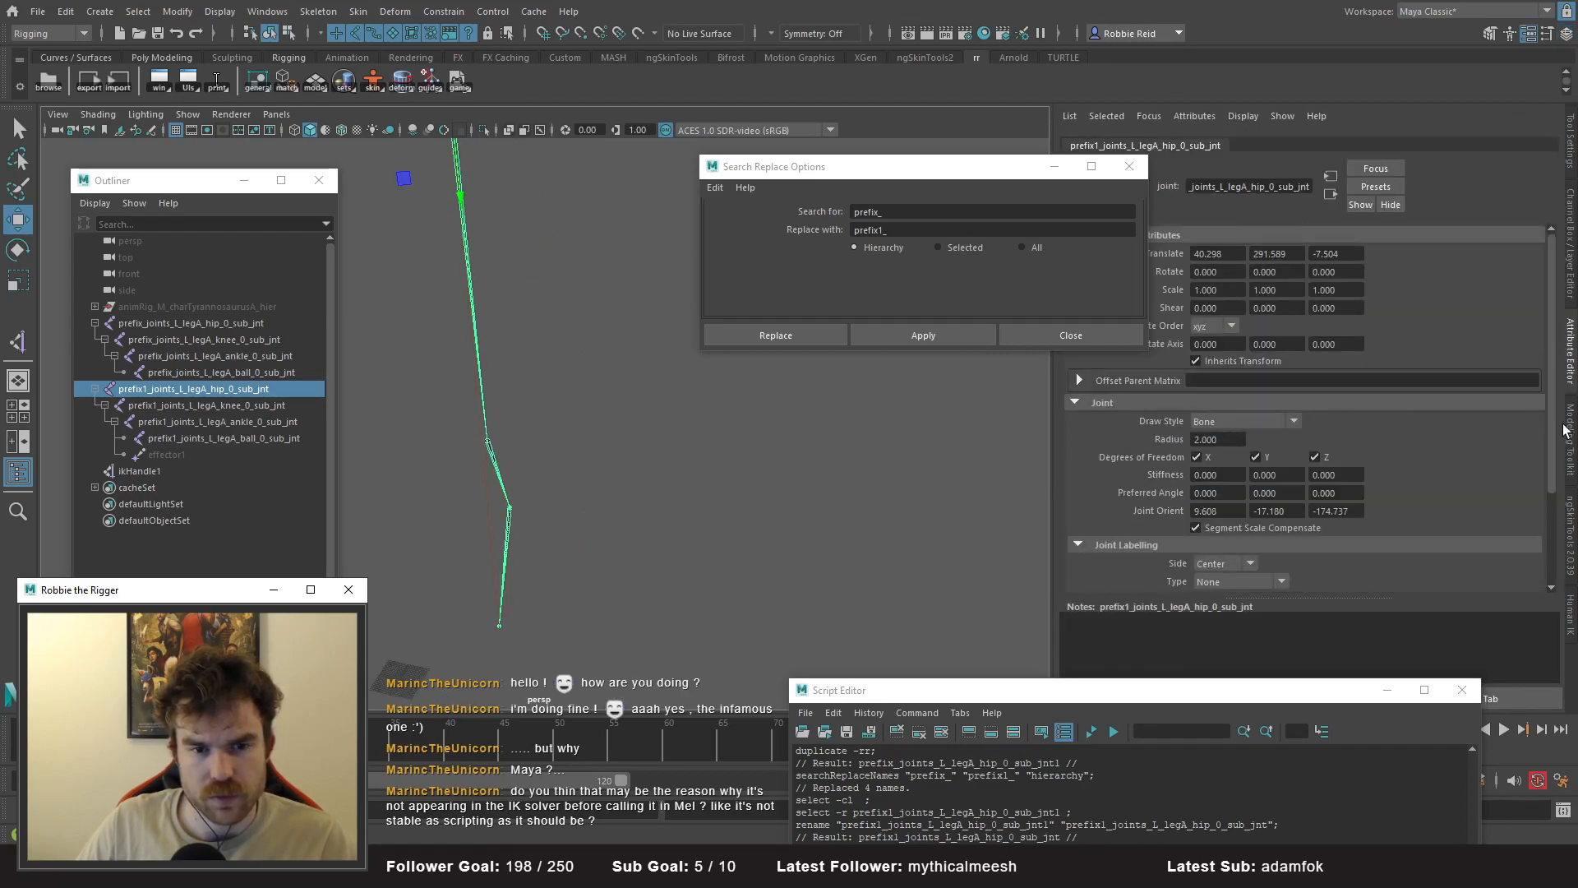
pyautogui.scroll(-3, 1369, 467)
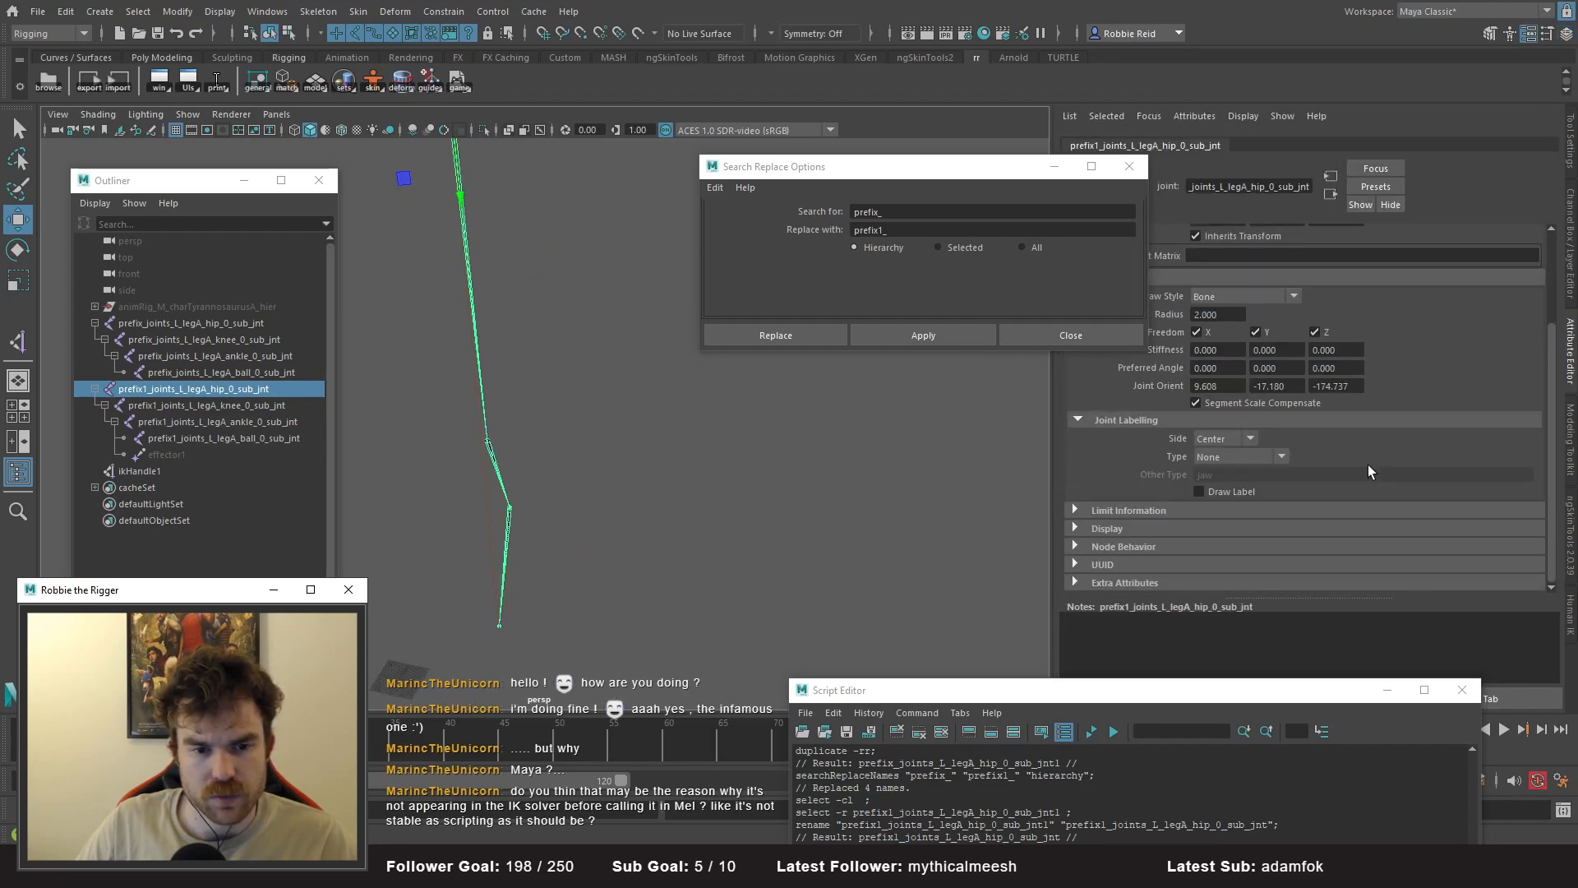
pyautogui.moveTo(959, 173); pyautogui.dragTo(807, 177)
pyautogui.click(977, 168)
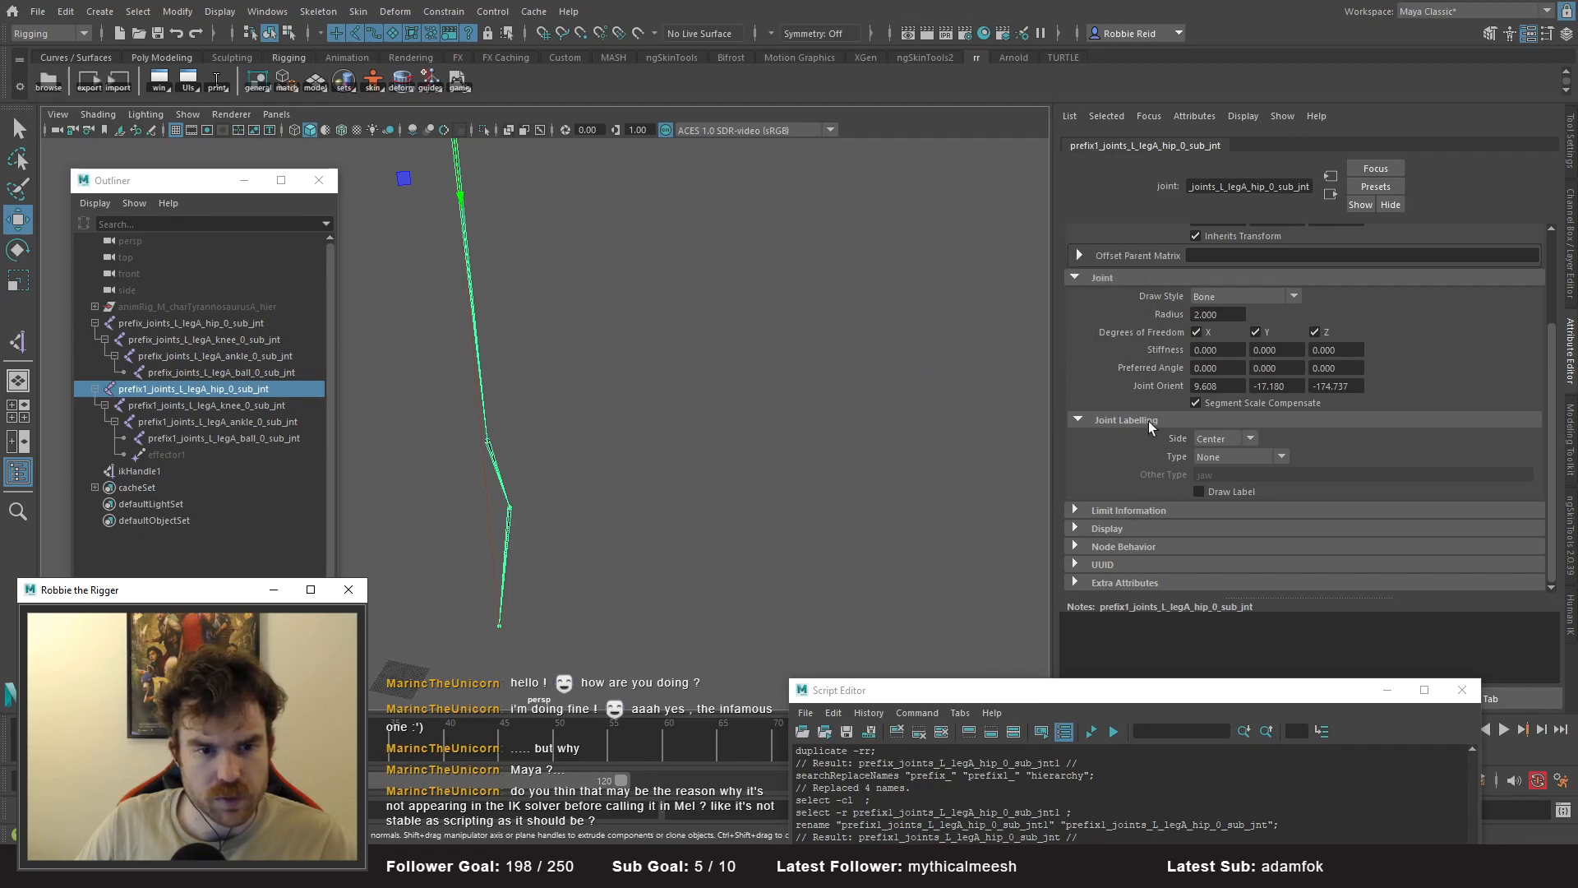
# - Set ikHandle1's spring solver rest pose to the current pose and test the handle by moving it
pyautogui.click(144, 472)
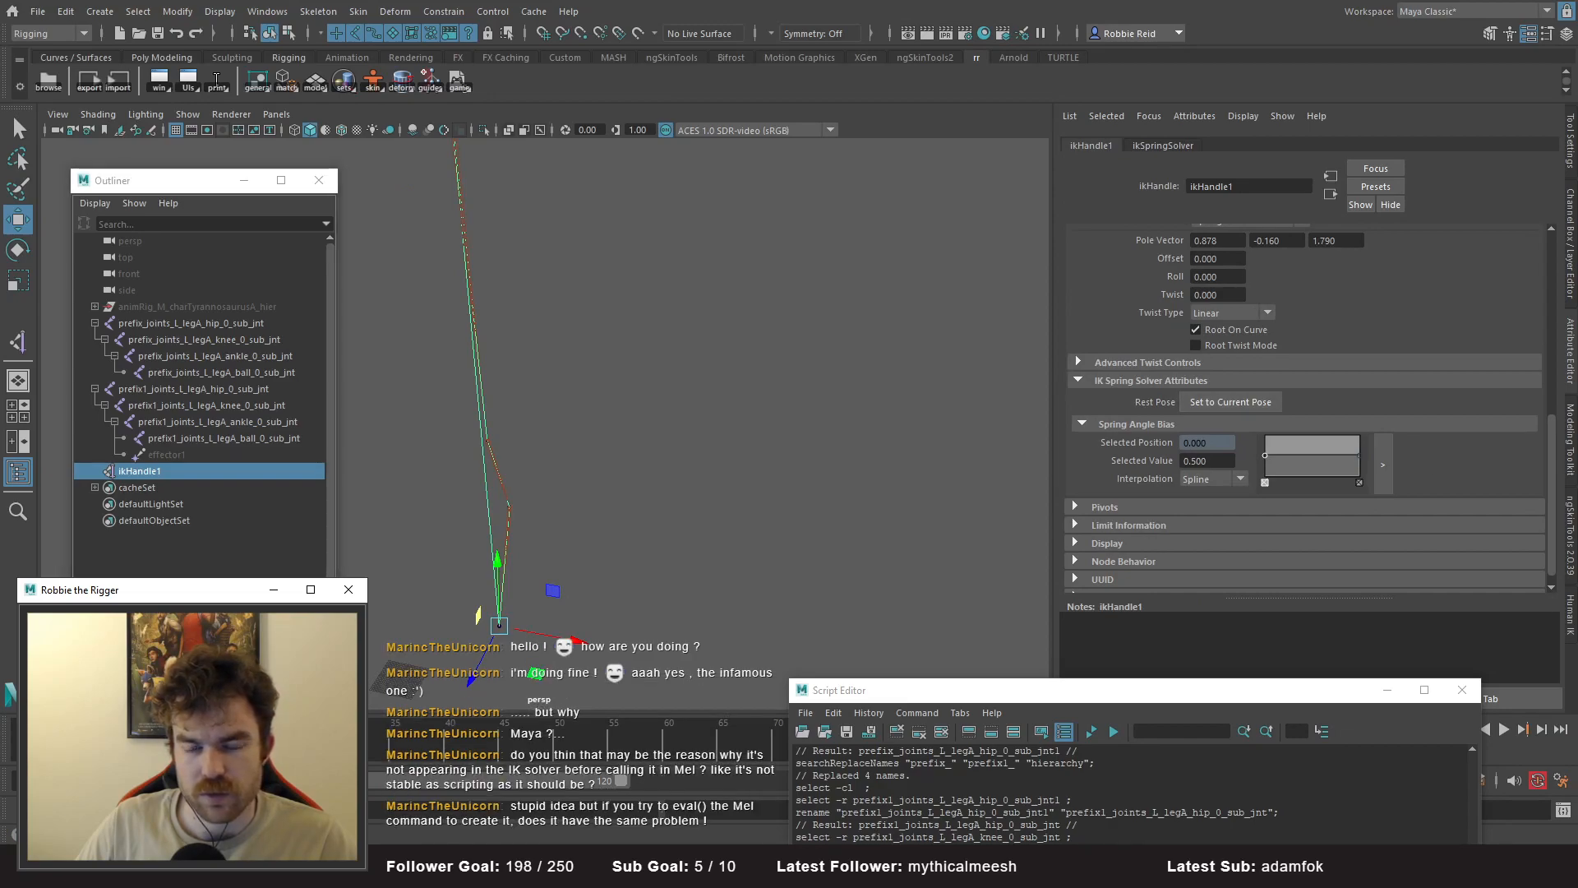
pyautogui.click(1231, 401)
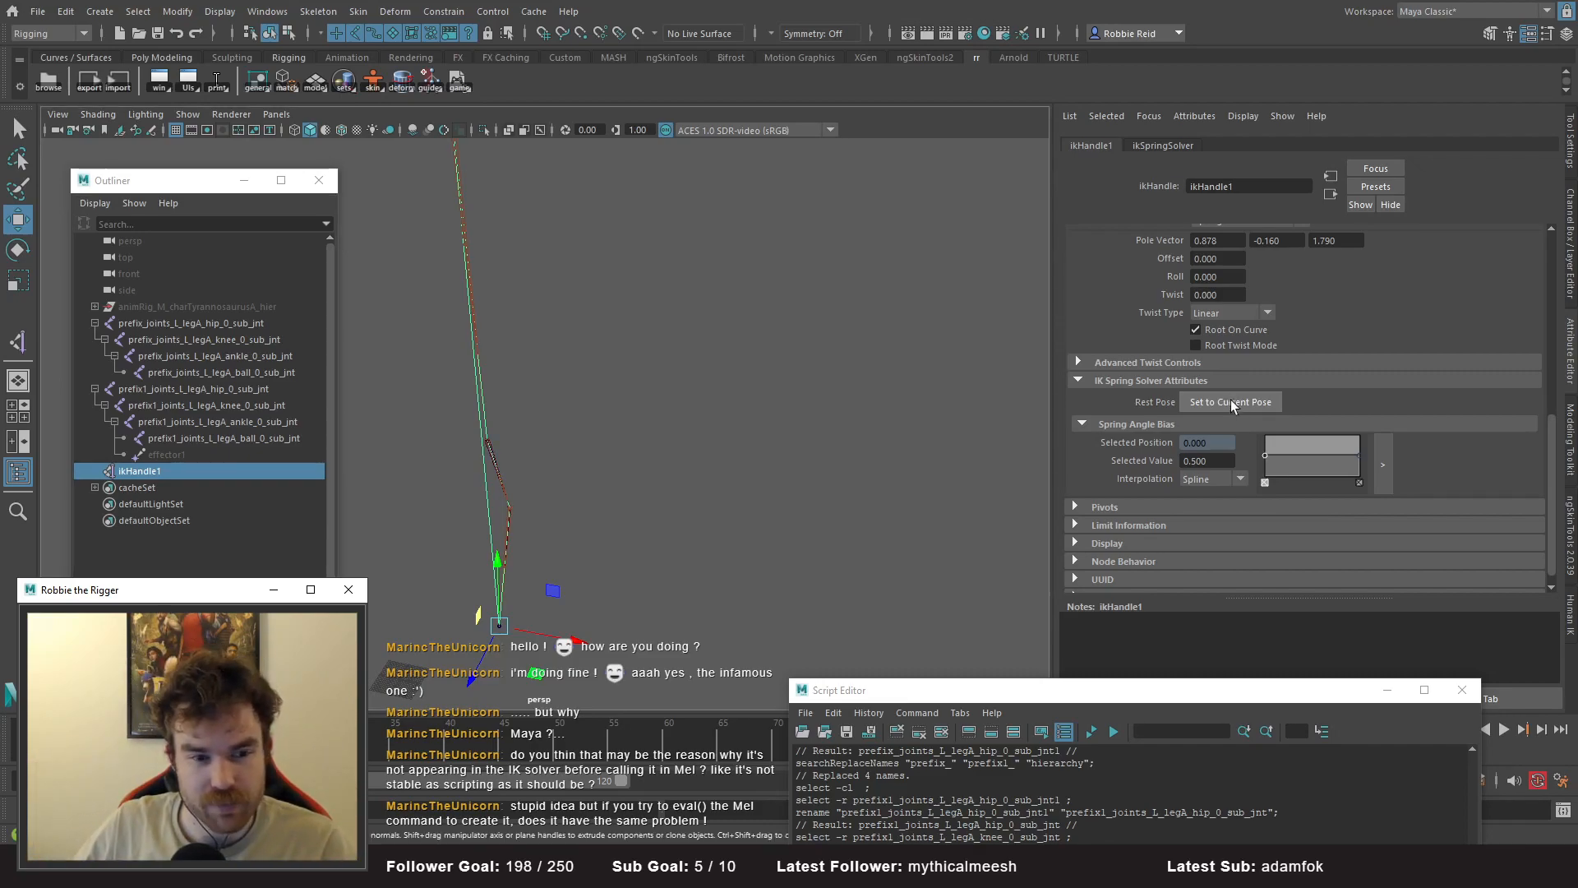
pyautogui.click(1232, 402)
pyautogui.click(617, 547)
pyautogui.click(141, 474)
pyautogui.moveTo(502, 629)
pyautogui.mouseDown()
pyautogui.moveTo(517, 628)
pyautogui.moveTo(486, 628)
pyautogui.mouseUp()
# - Undo the handle move, the rest pose changes, the hip rotation reset and the scripted creation of ikHandle1
pyautogui.hotkey('ctrl', 'z')
pyautogui.hotkey('ctrl', 'z')
pyautogui.hotkey('ctrl', 'z')
pyautogui.hotkey('ctrl', 'z')
pyautogui.hotkey('ctrl', 'z')
pyautogui.hotkey('ctrl', 'z')
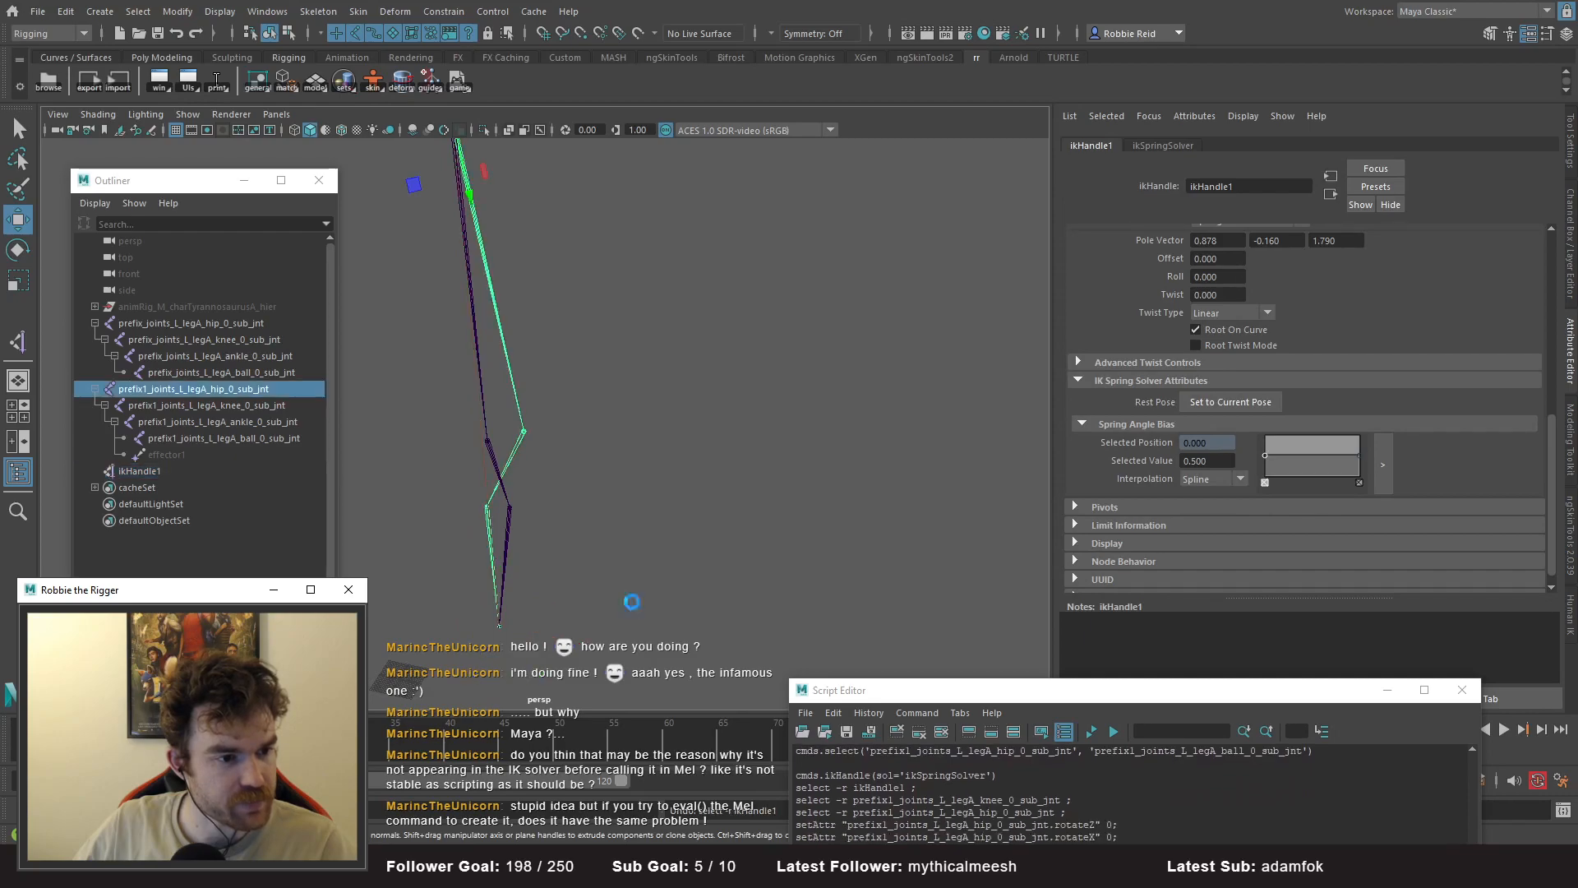
pyautogui.hotkey('ctrl', 'z')
pyautogui.hotkey('ctrl', 'z')
pyautogui.hotkey('ctrl', 'z')
pyautogui.hotkey('ctrl', 'z')
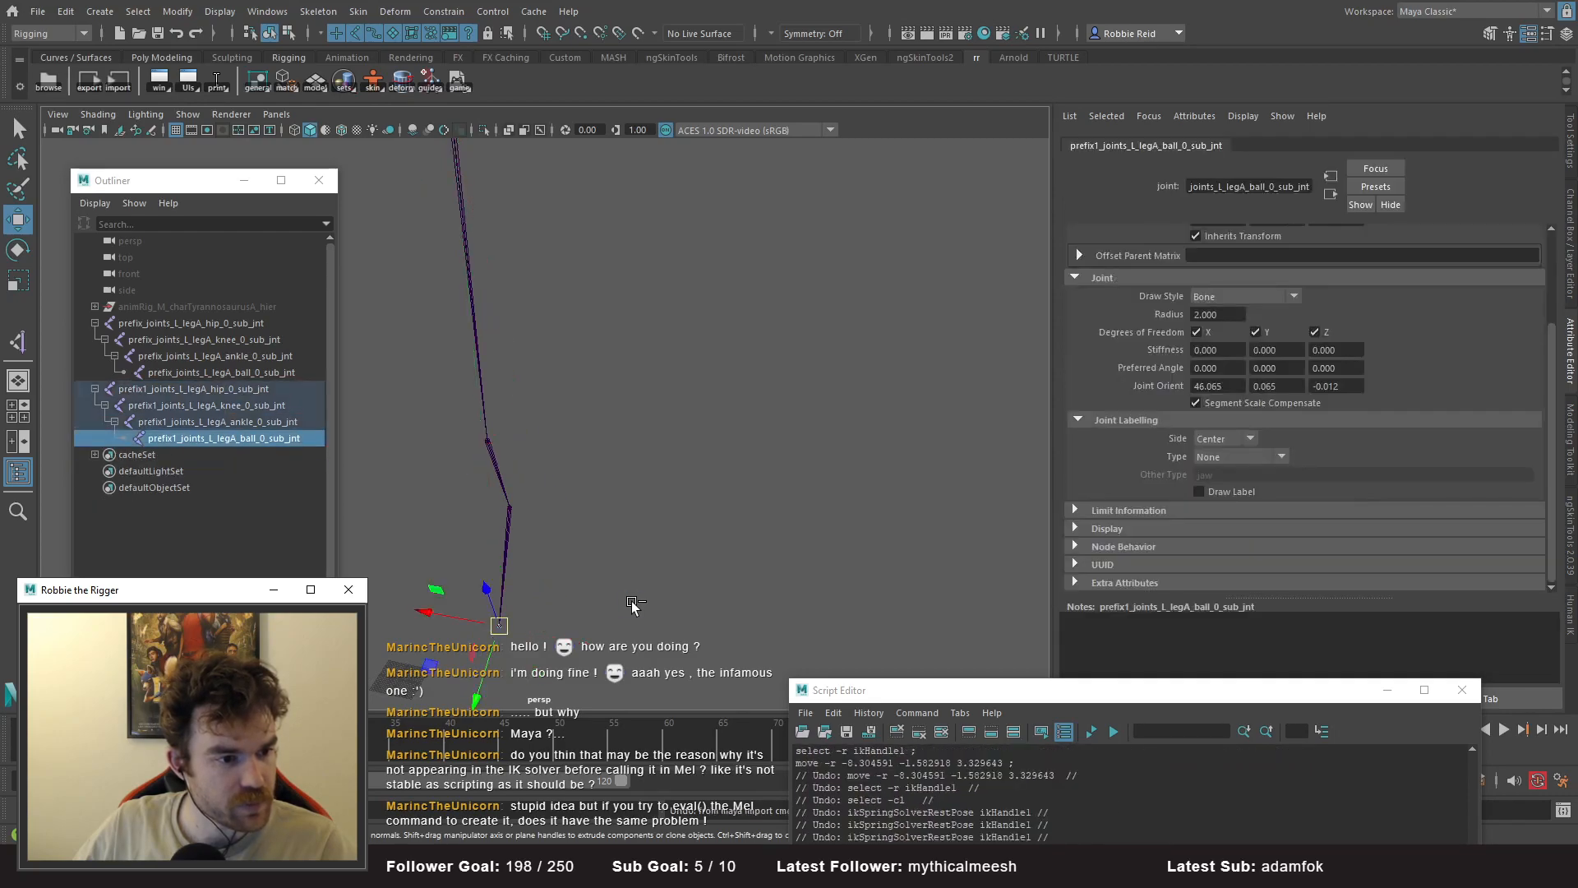
# - Select the prefix1 hip joint and insert blank lines before and after the cmds.select line in the Python script
pyautogui.click(255, 386)
pyautogui.moveTo(962, 698); pyautogui.dragTo(878, 147)
pyautogui.click(791, 526)
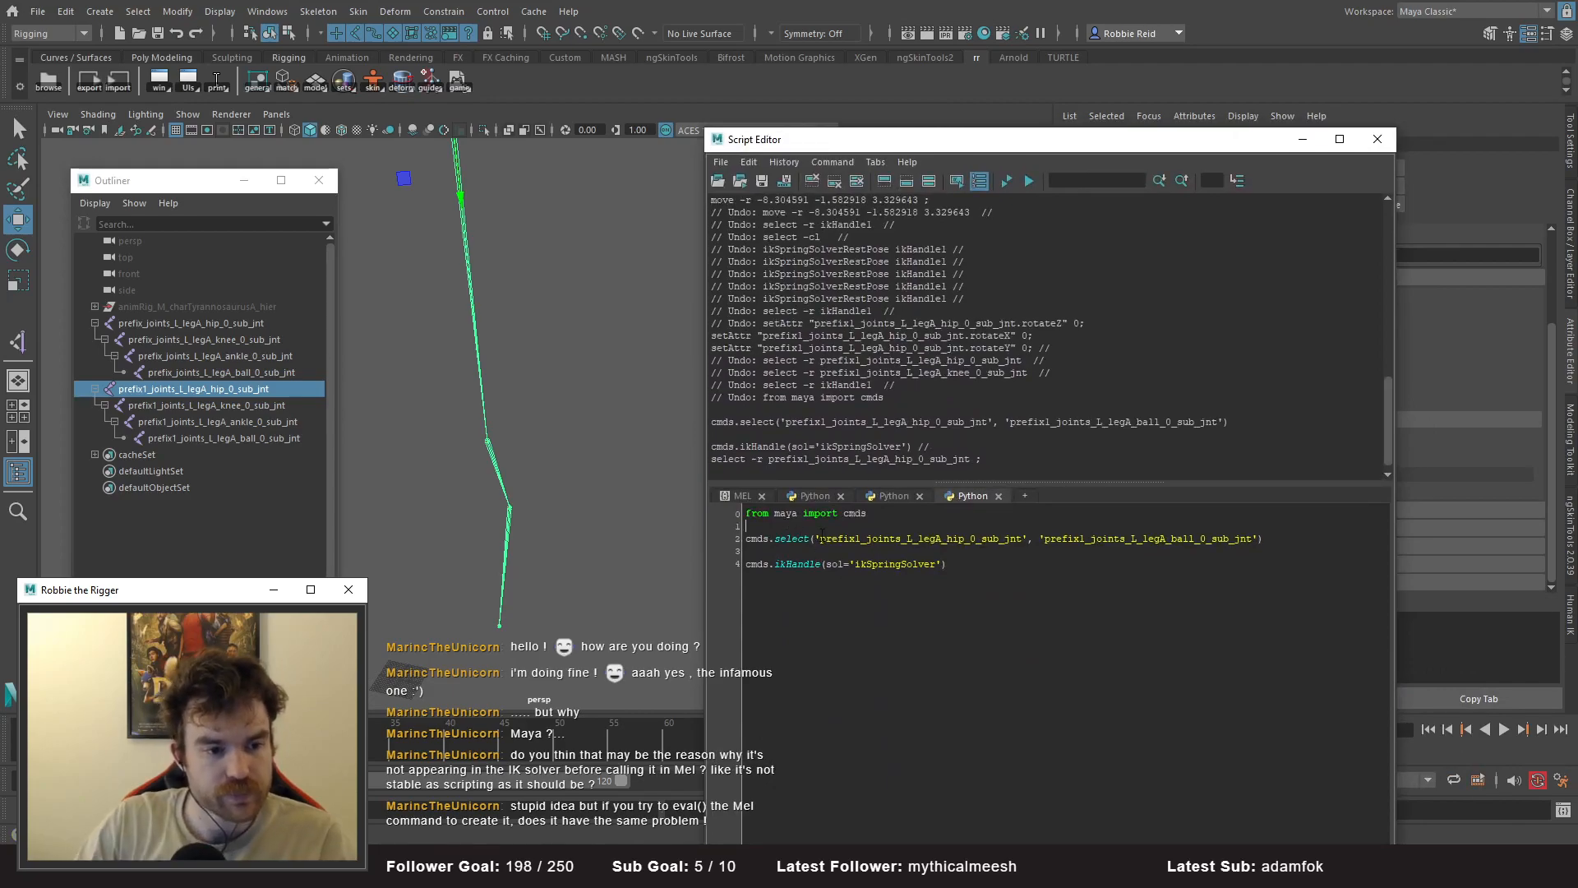
pyautogui.press('Return')
pyautogui.press('Return')
pyautogui.press('Return')
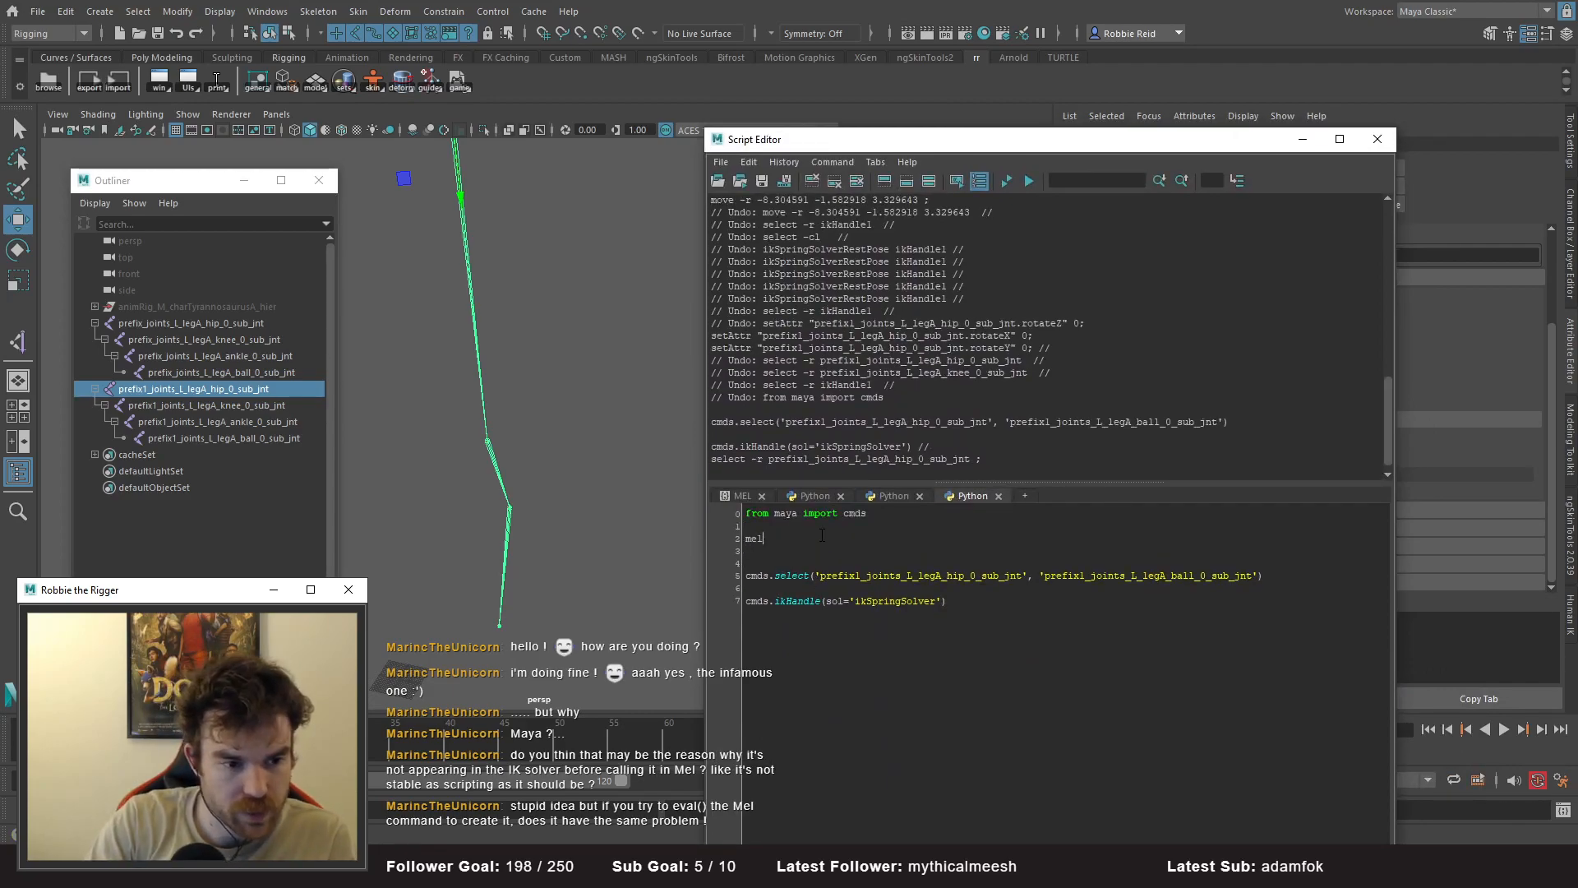
pyautogui.press('BackSpace')
pyautogui.press('BackSpace')
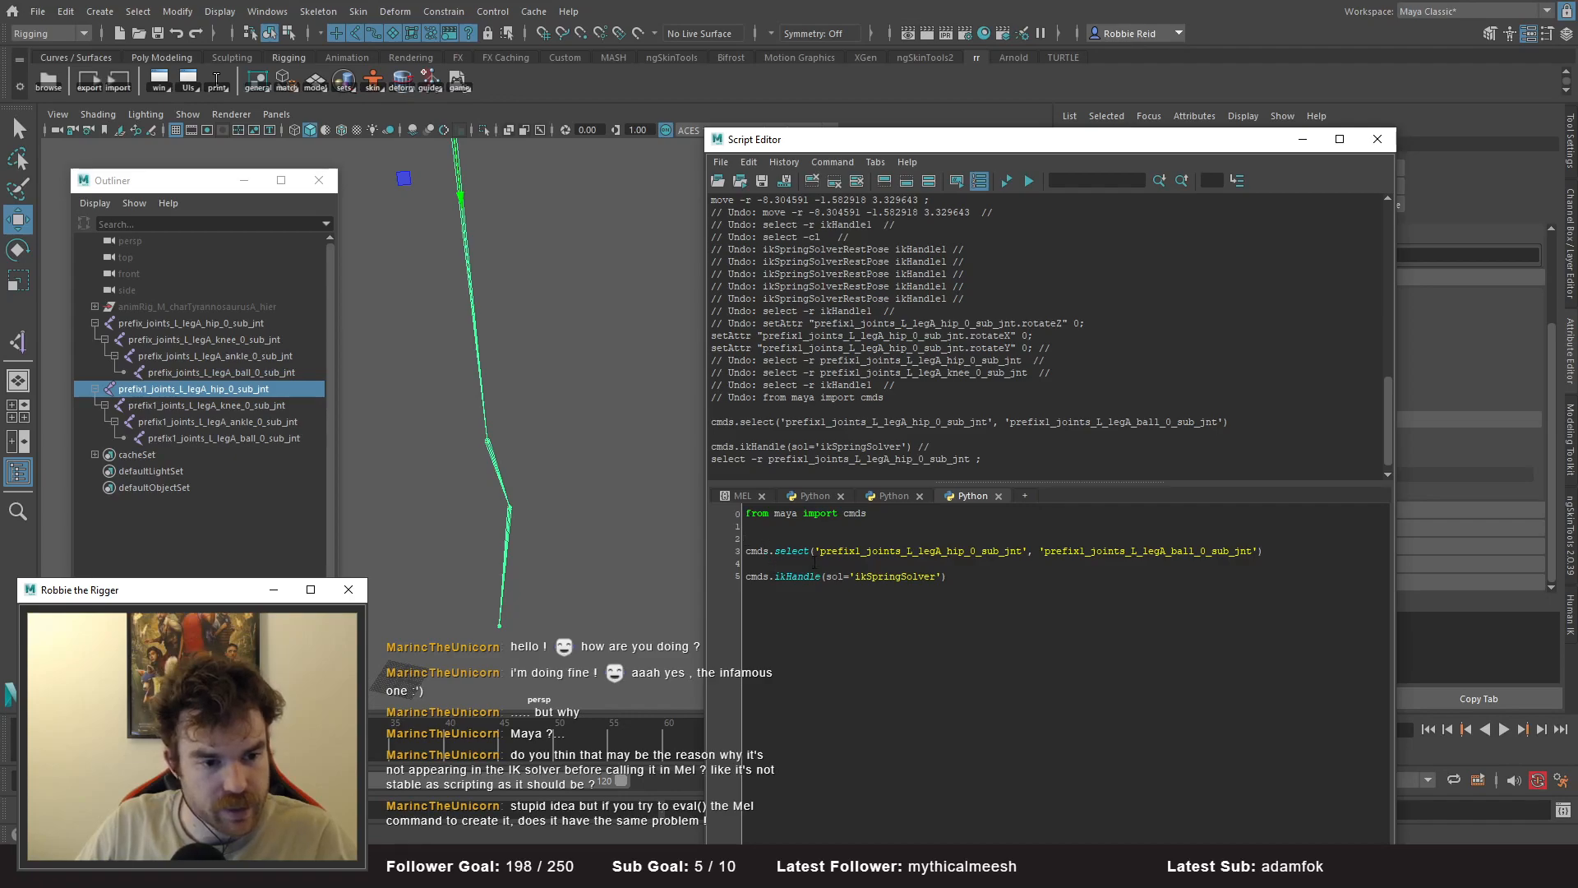
pyautogui.press('Return')
pyautogui.press('Return')
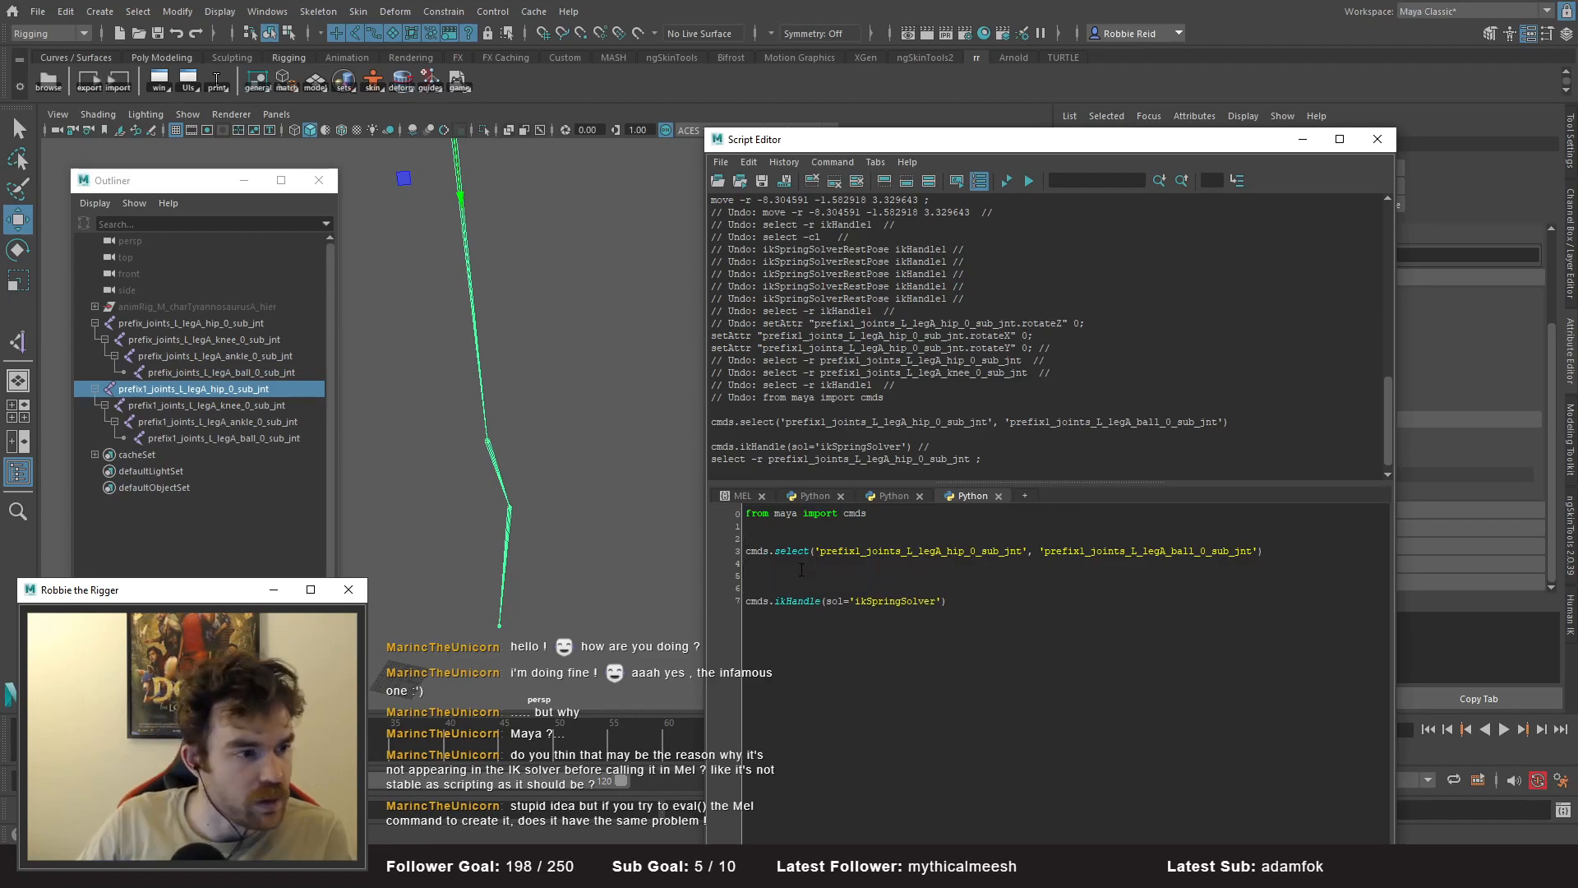
# - Create a Spring Solver IK handle with the IK Handle Tool from the prefix hip joint to the prefix ball joint
pyautogui.click(319, 11)
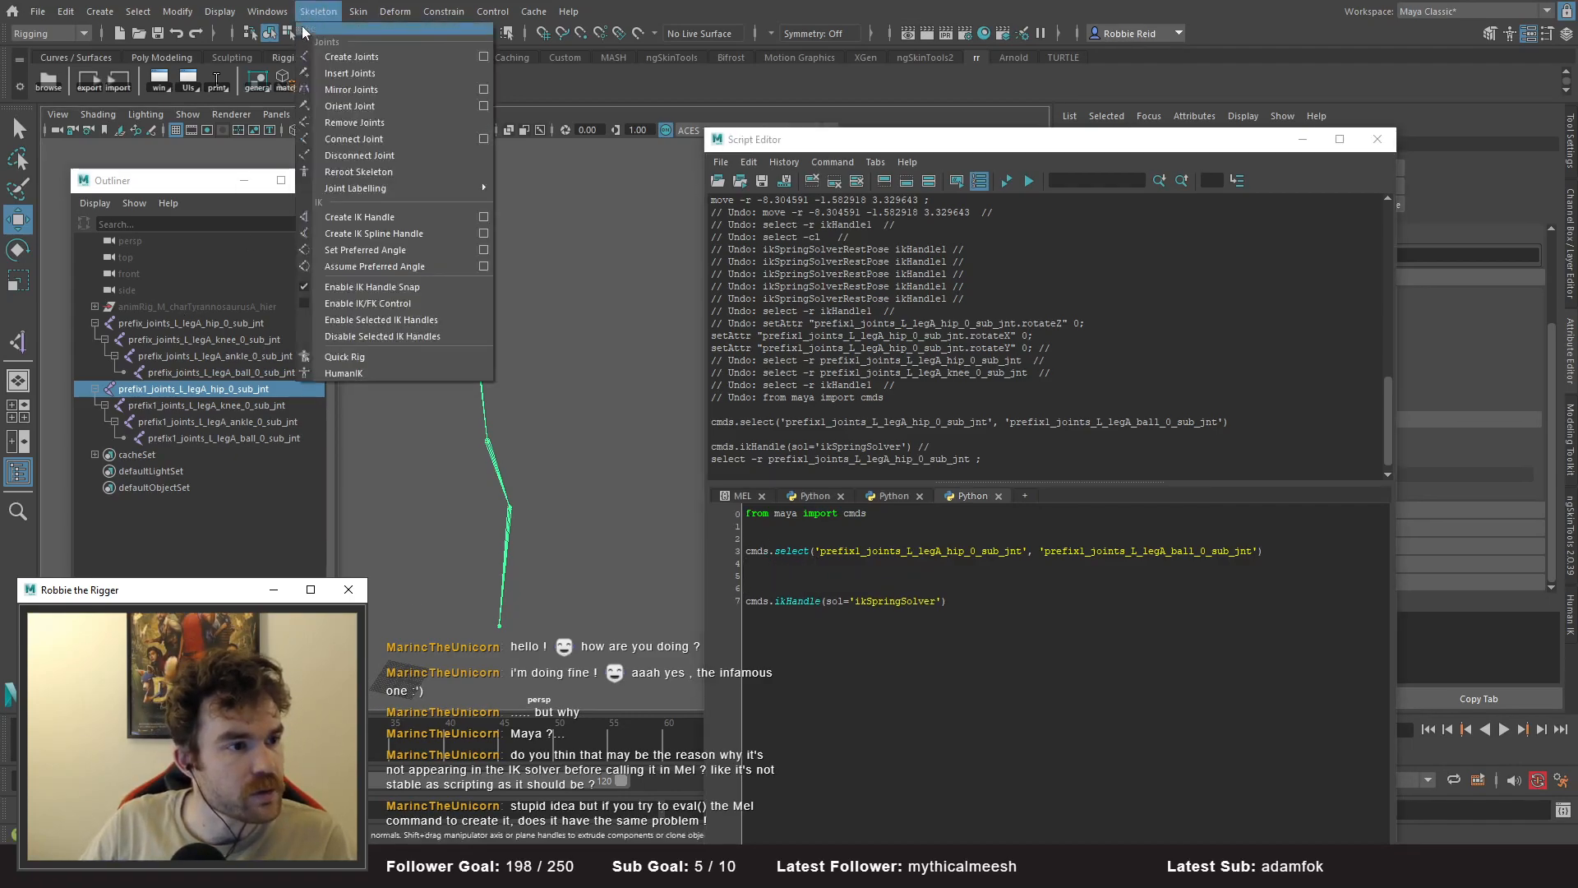
pyautogui.click(479, 218)
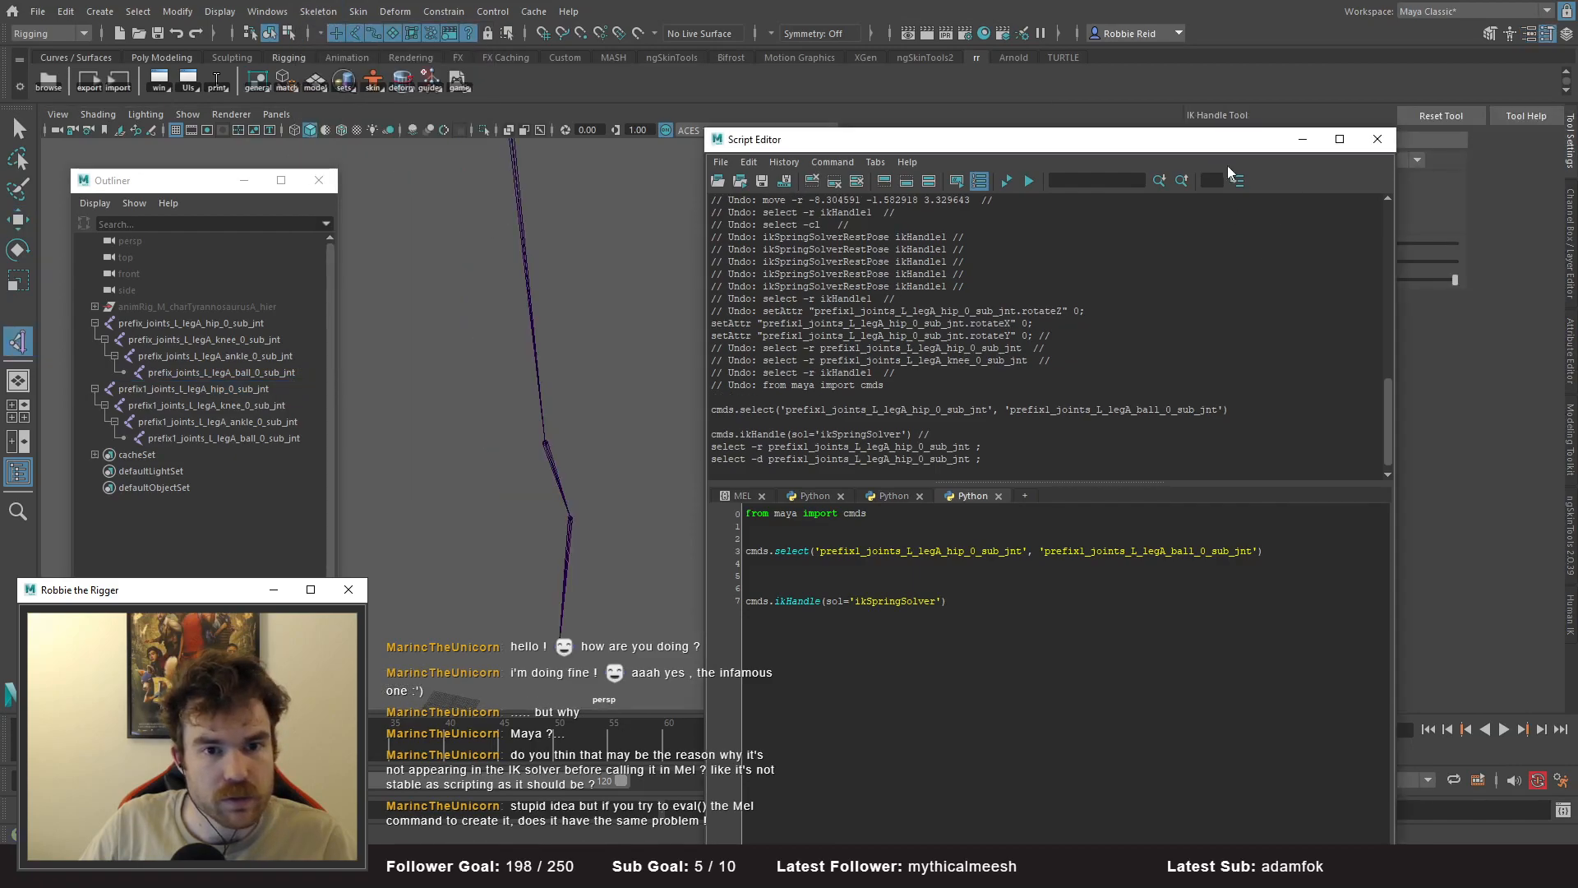
pyautogui.moveTo(1216, 141); pyautogui.dragTo(1291, 261)
pyautogui.click(226, 330)
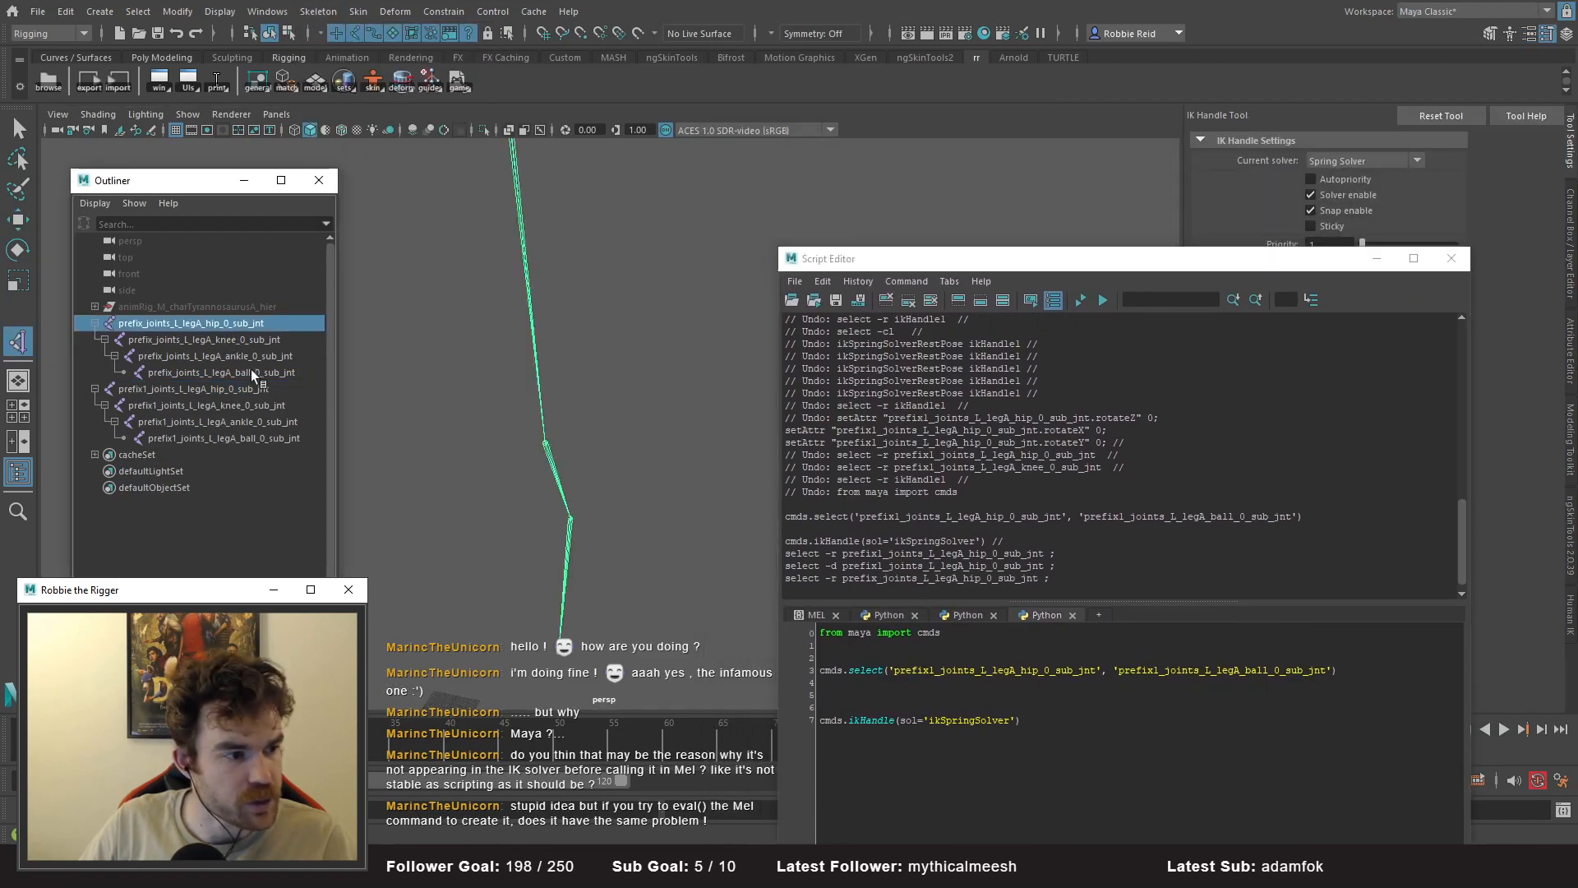
pyautogui.keyDown('ctrl'); pyautogui.click(253, 371); pyautogui.keyUp('ctrl')
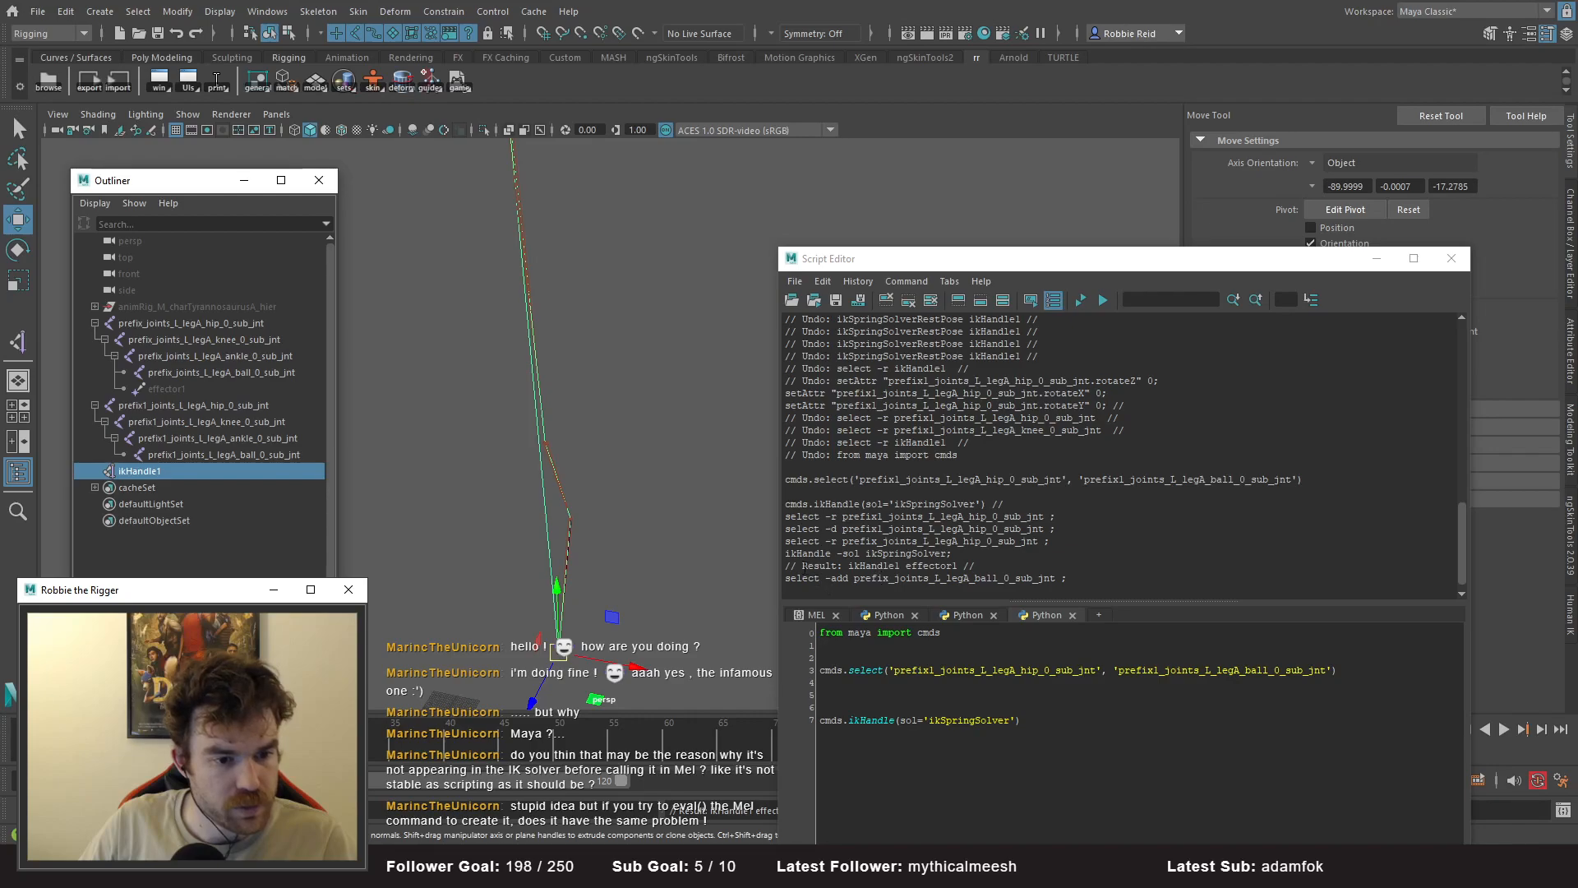
# - Copy the echoed MEL ikHandle command into the Python script as mel.eval('ikHandle -sol ikSpringSolver;')
pyautogui.moveTo(960, 554); pyautogui.dragTo(727, 556)
pyautogui.hotkey('ctrl', 'c')
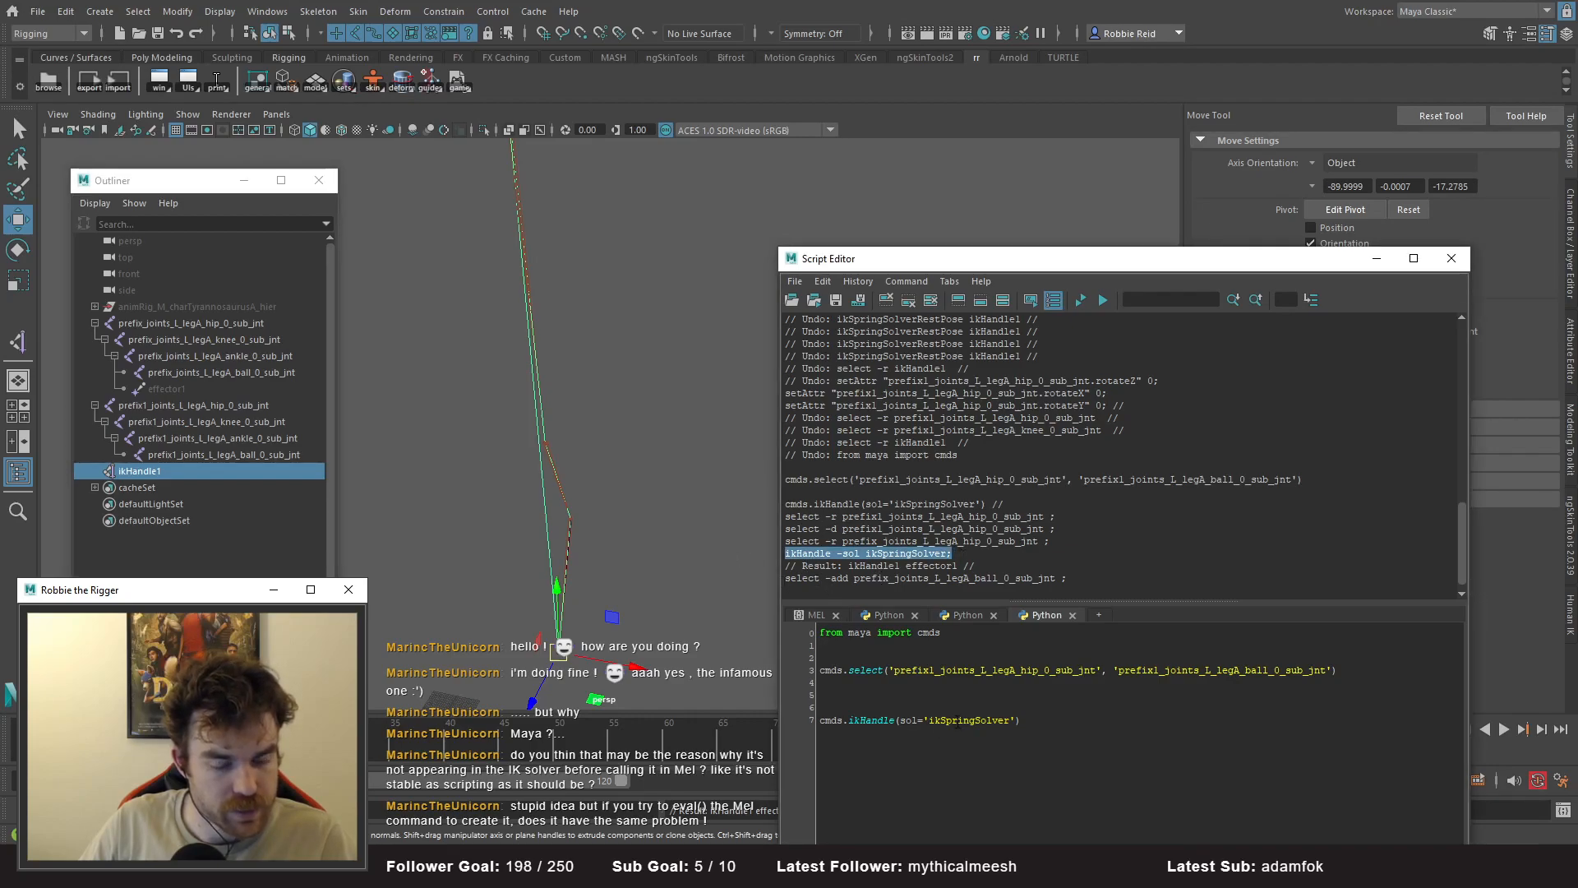
pyautogui.press('Up')
pyautogui.write('m')
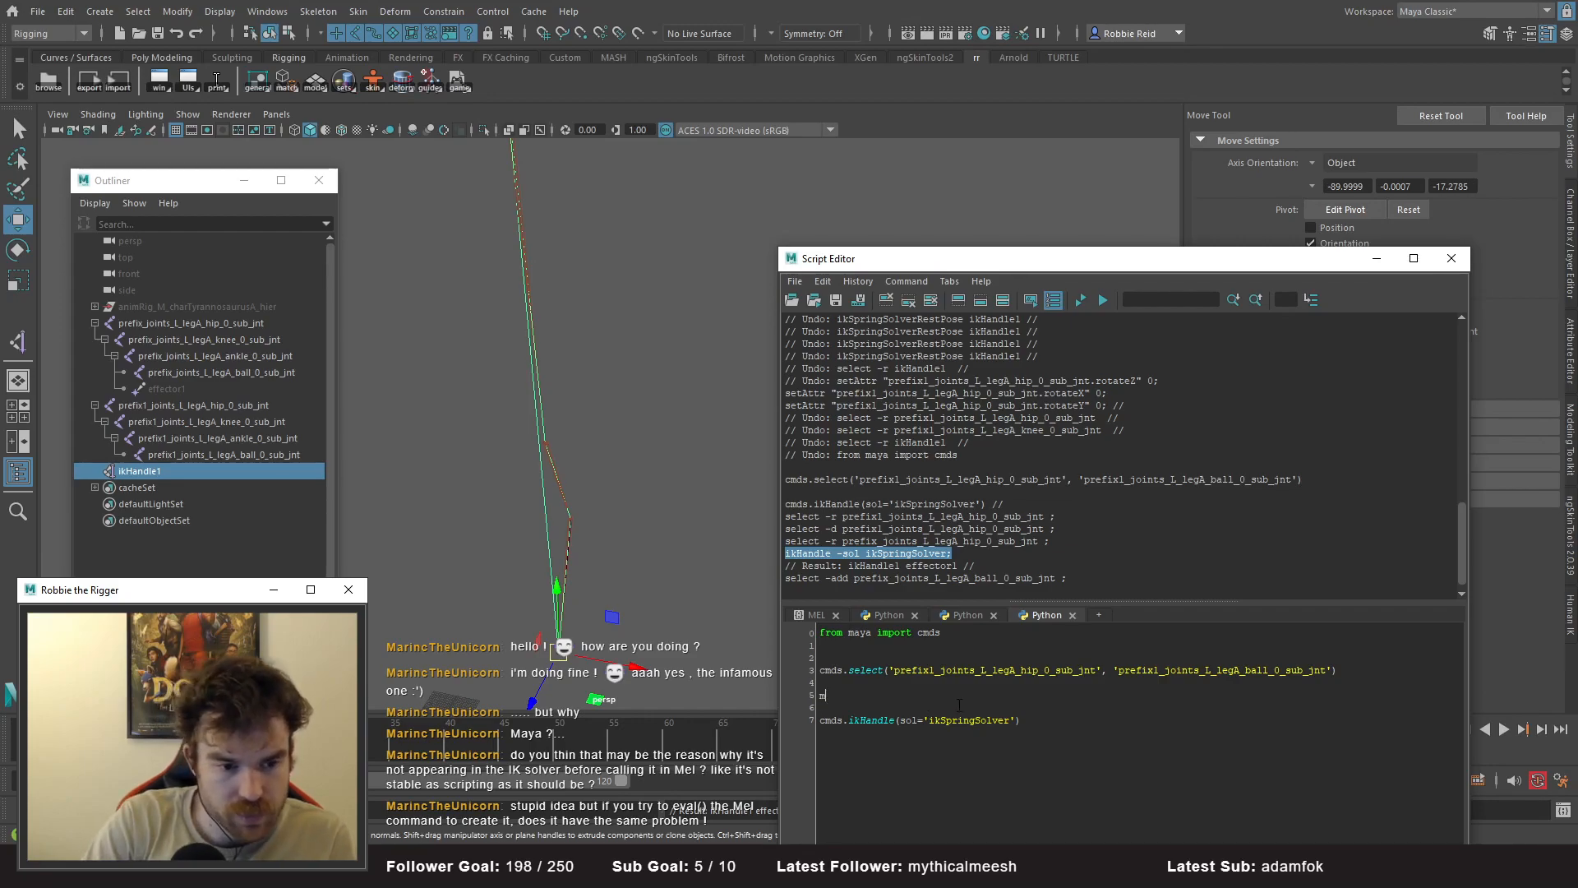
pyautogui.write("el.eval('")
pyautogui.hotkey('ctrl', 'v')
pyautogui.write("')")
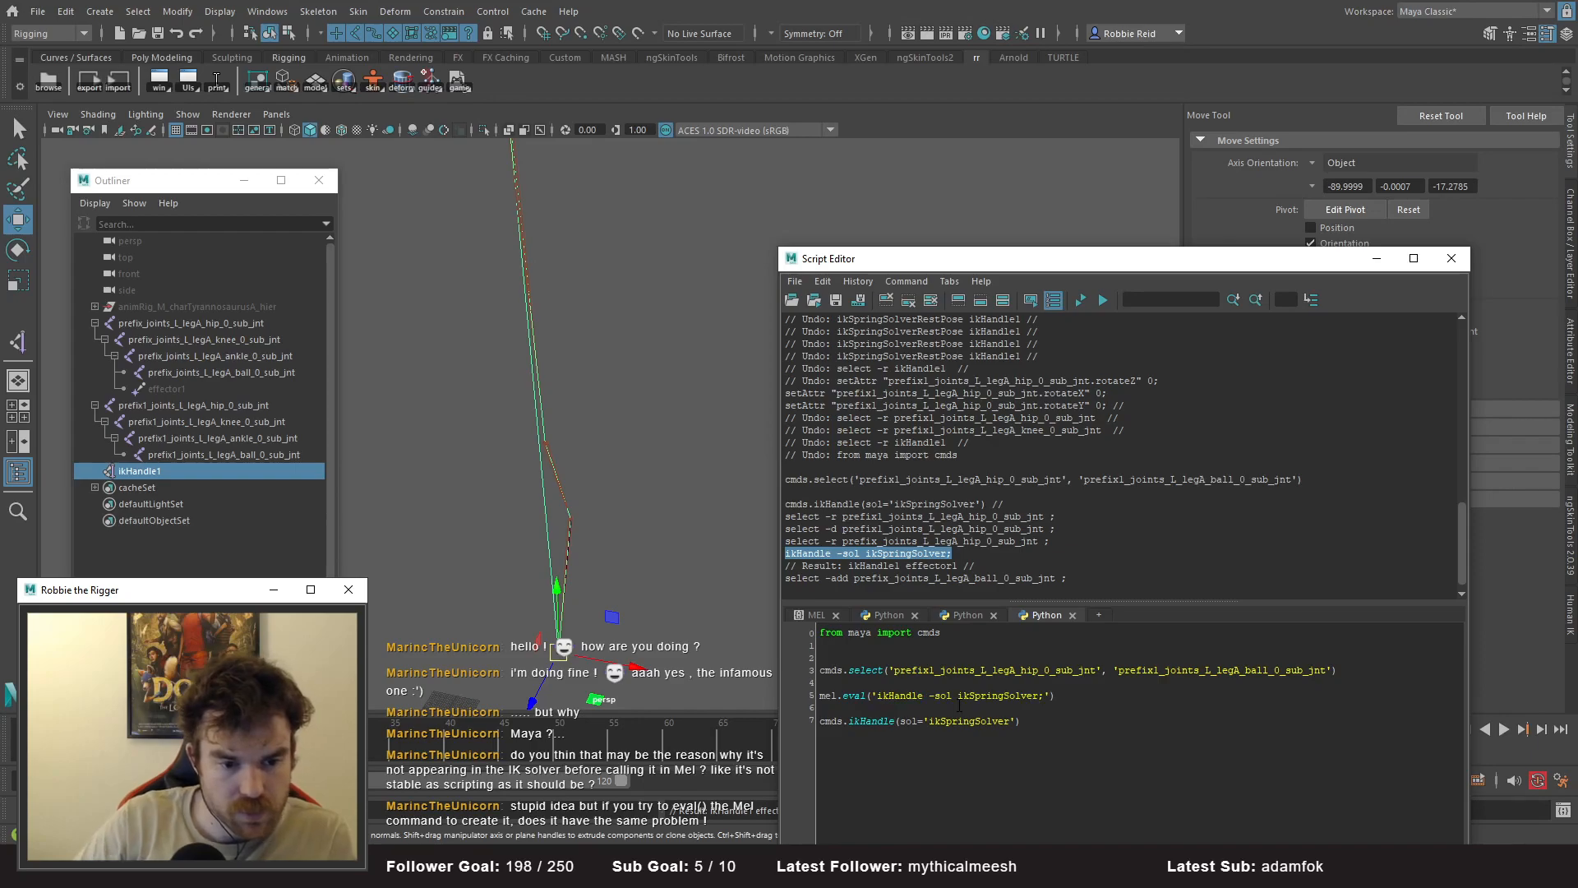
# - Add "from maya import mel" below the cmds import and delete the cmds.ikHandle line from the script
pyautogui.click(836, 646)
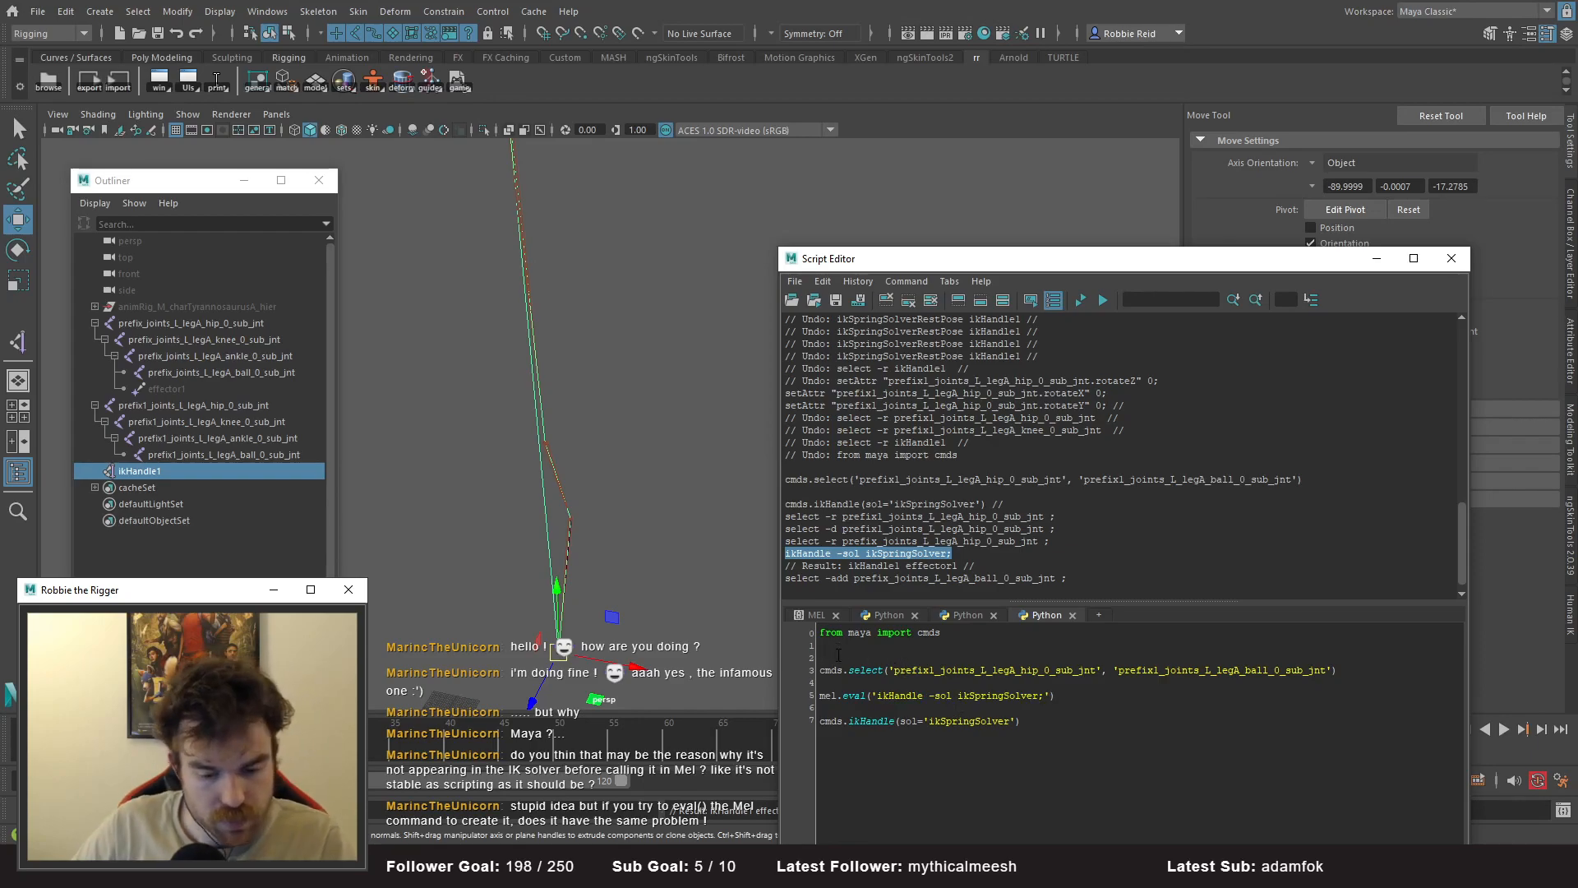
pyautogui.write('from maya import m')
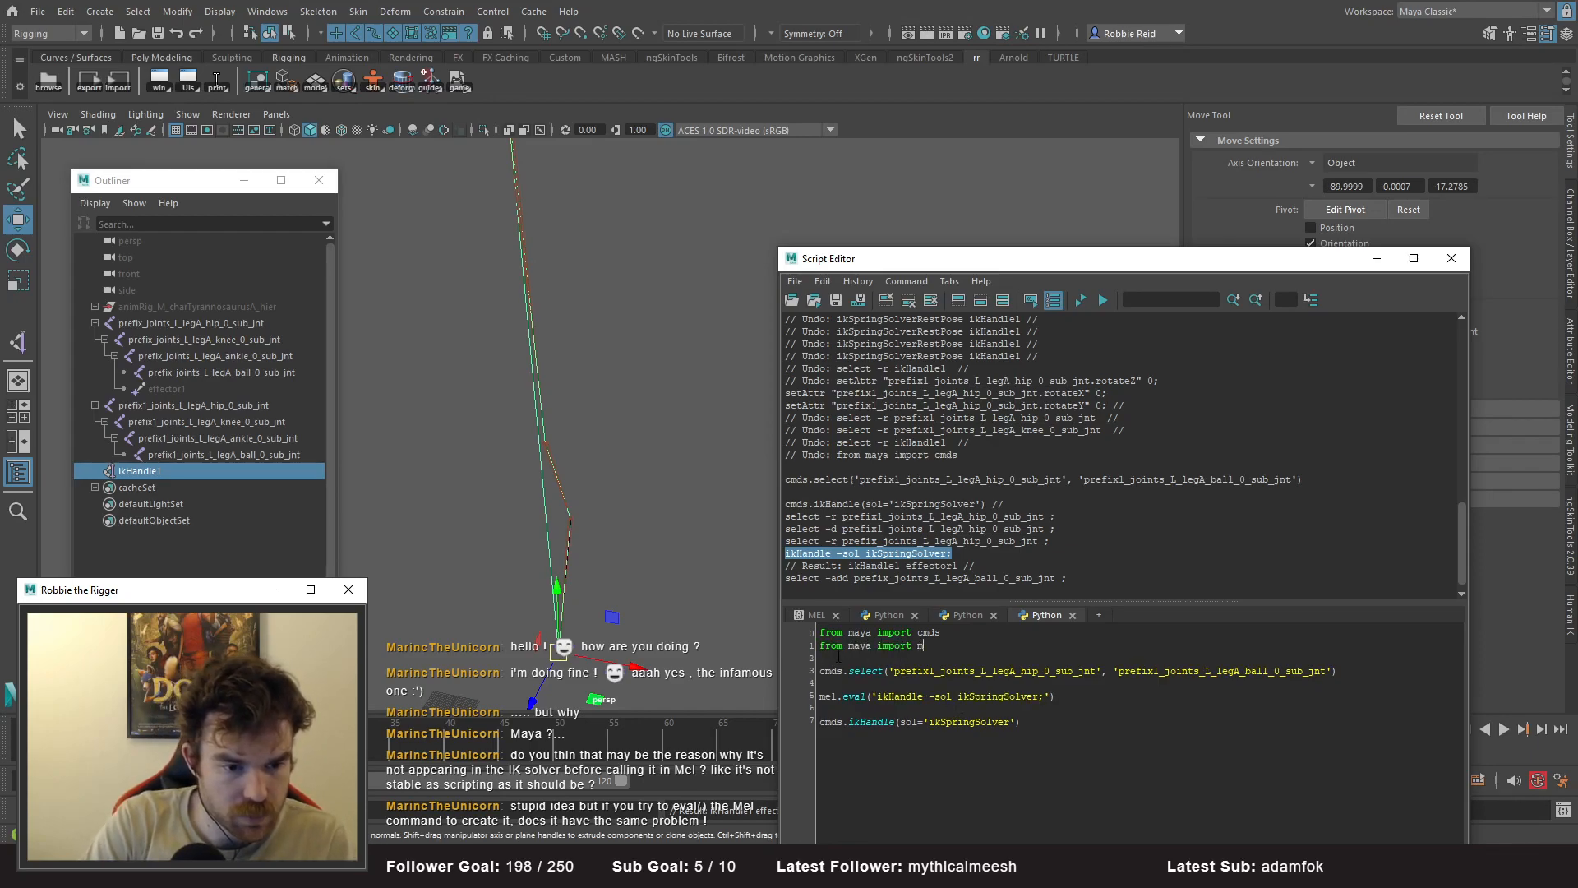
pyautogui.tripleClick(859, 729)
pyautogui.press('BackSpace')
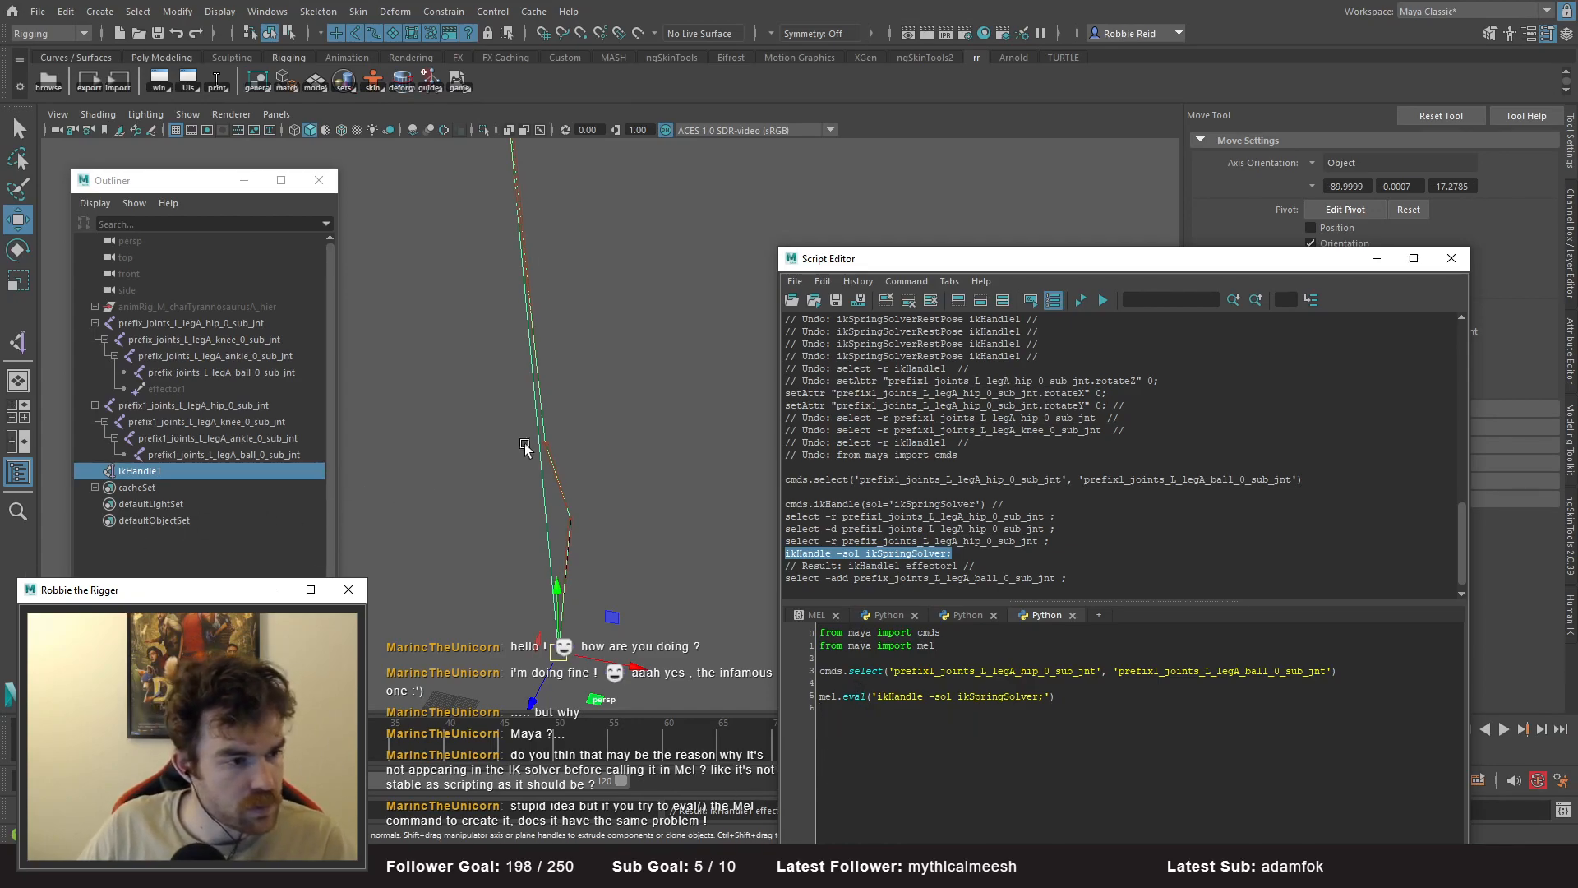
# - Undo the tool-made IK handle and run the whole script to create a spring handle on the prefix1 chain
pyautogui.click(562, 418)
pyautogui.hotkey('ctrl', 'z')
pyautogui.hotkey('ctrl', 'z')
pyautogui.moveTo(1086, 736); pyautogui.dragTo(592, 474)
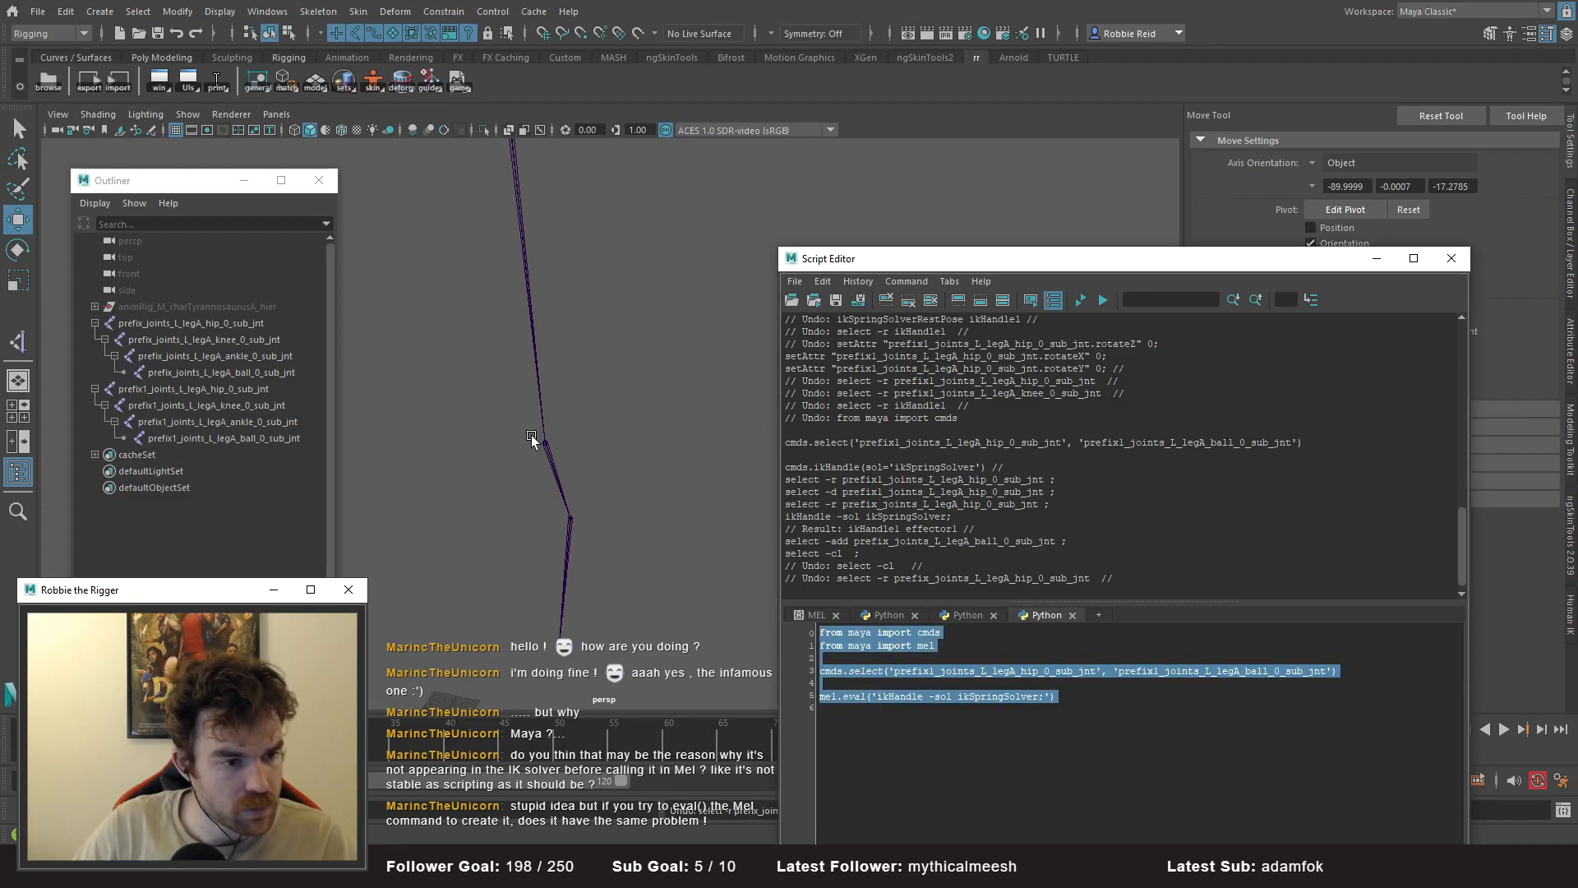
pyautogui.hotkey('ctrl', 'Return')
pyautogui.keyDown('alt'); pyautogui.moveTo(526, 435); pyautogui.dragTo(576, 503); pyautogui.keyUp('alt')
pyautogui.click(959, 741)
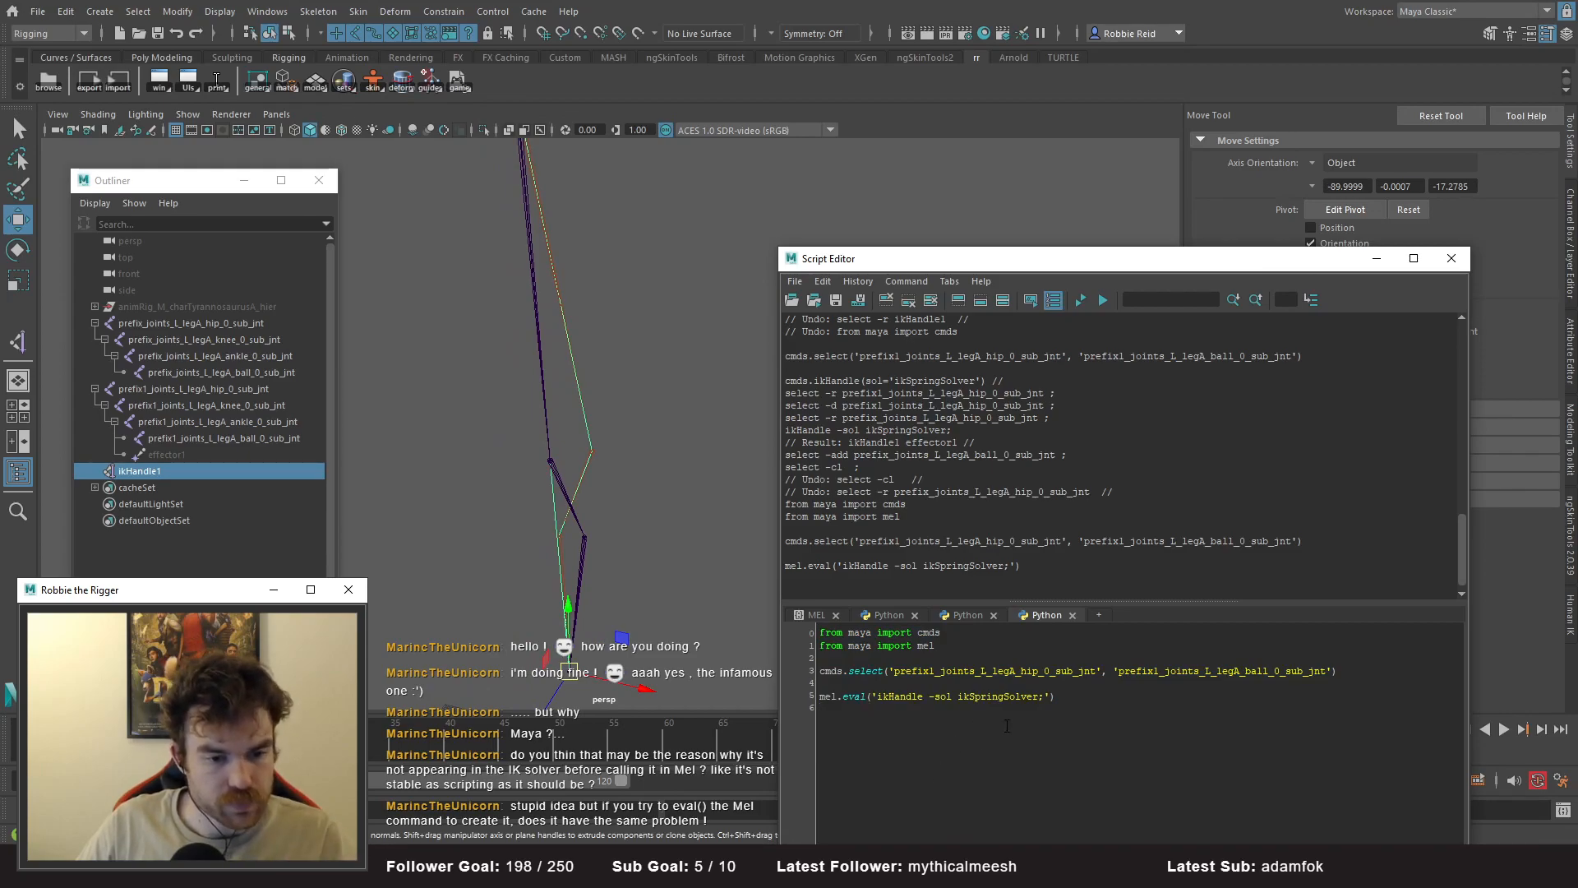
# - Duplicate the mel.eval line into three consecutive copies, with a blank line between them and the cmds.select line
pyautogui.moveTo(1007, 725); pyautogui.dragTo(758, 693)
pyautogui.hotkey('ctrl', 'c')
pyautogui.click(822, 686)
pyautogui.press('Return')
pyautogui.press('Up')
pyautogui.hotkey('ctrl', 'v')
pyautogui.press('Return')
pyautogui.press('Up')
pyautogui.hotkey('ctrl', 'v')
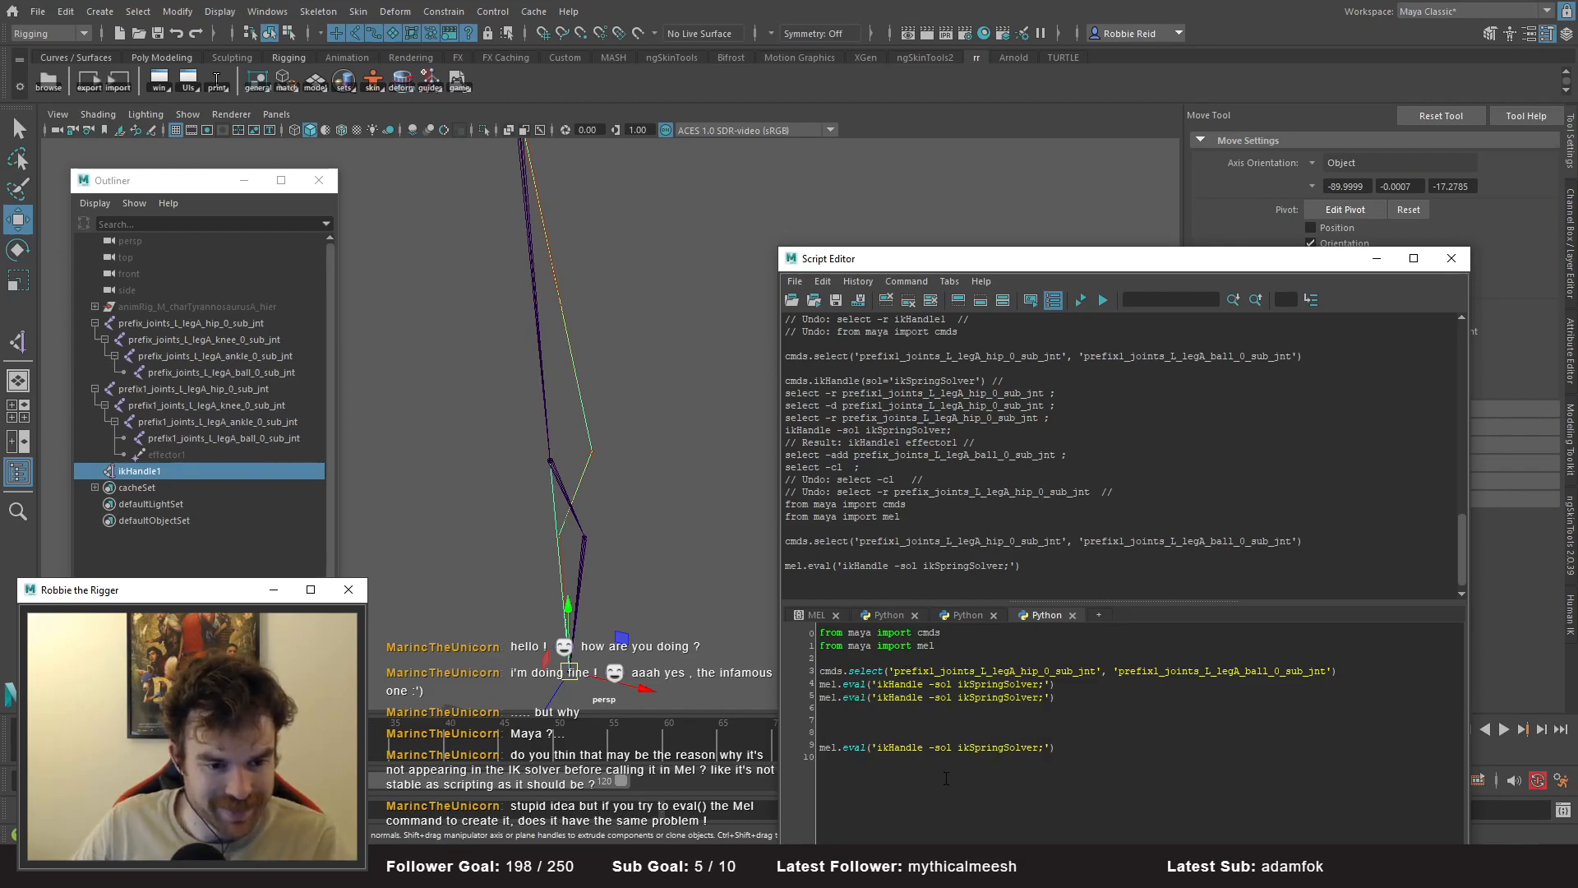
pyautogui.press('Delete')
pyautogui.press('Delete')
pyautogui.press('Delete')
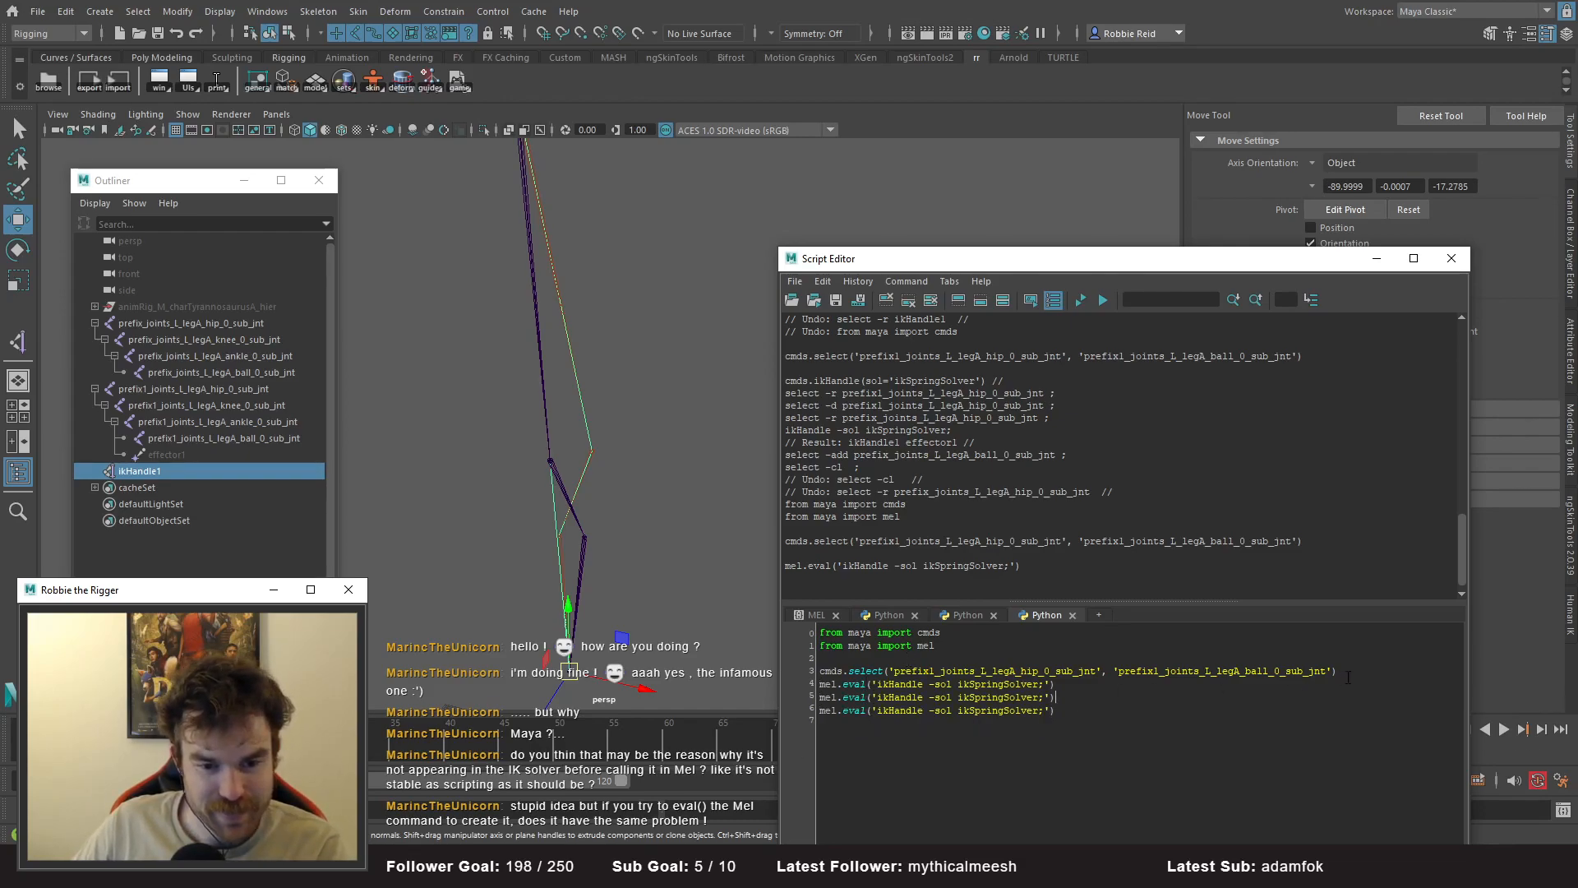
pyautogui.click(1348, 676)
pyautogui.press('Return')
pyautogui.hotkey('ctrl', 'v')
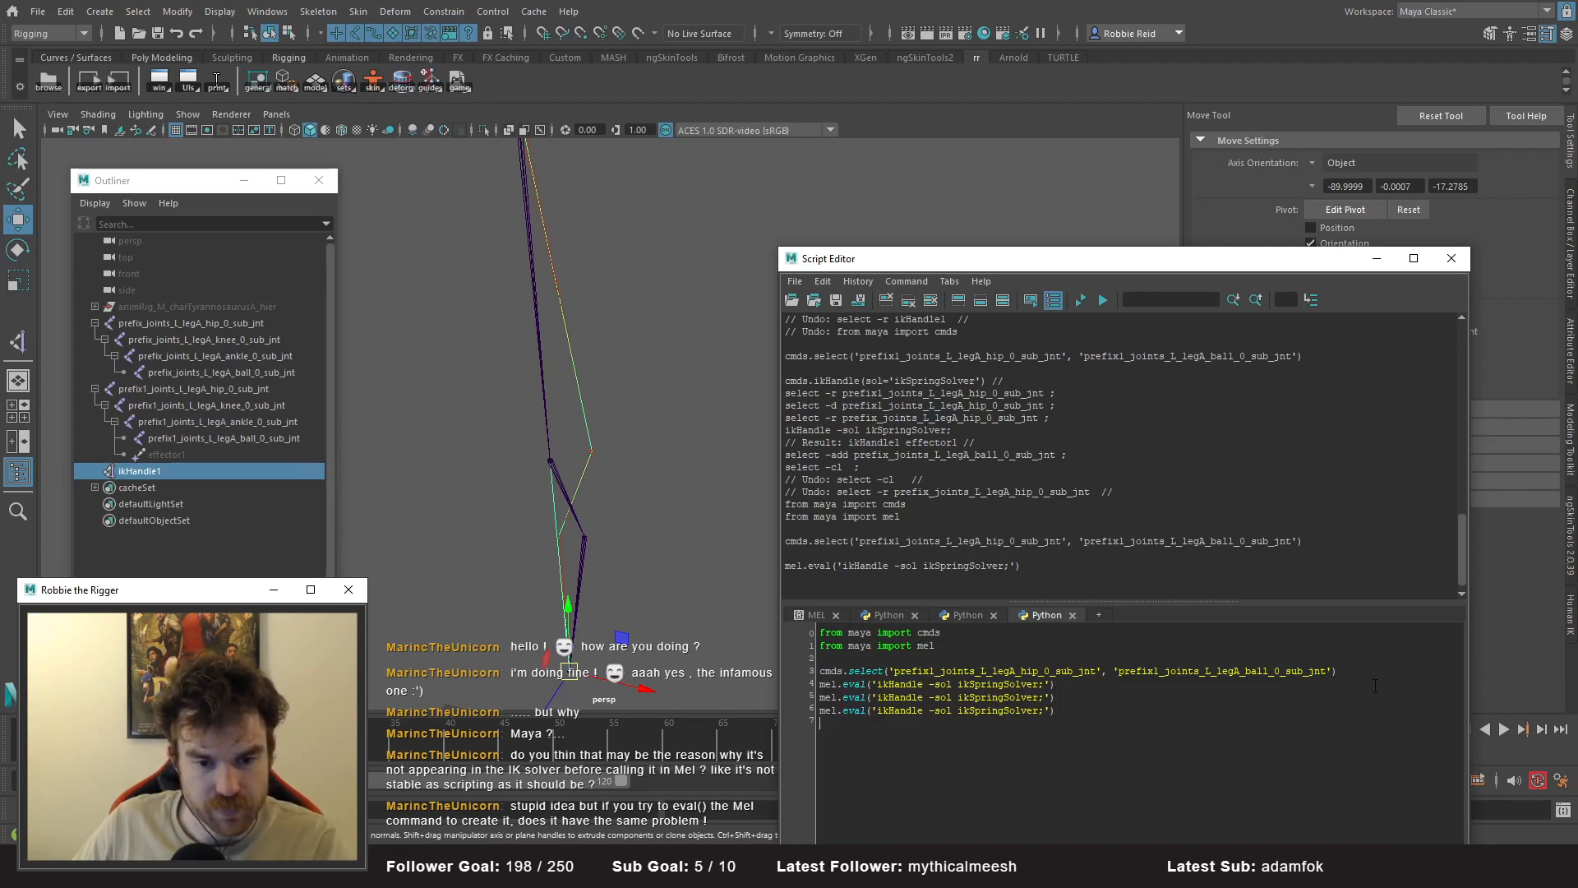
pyautogui.press('Return')
# - Rewrite the first mel.eval line's command as select -r prefix1_joints_L_legA_hip_0_sub_jnt
pyautogui.doubleClick(900, 696)
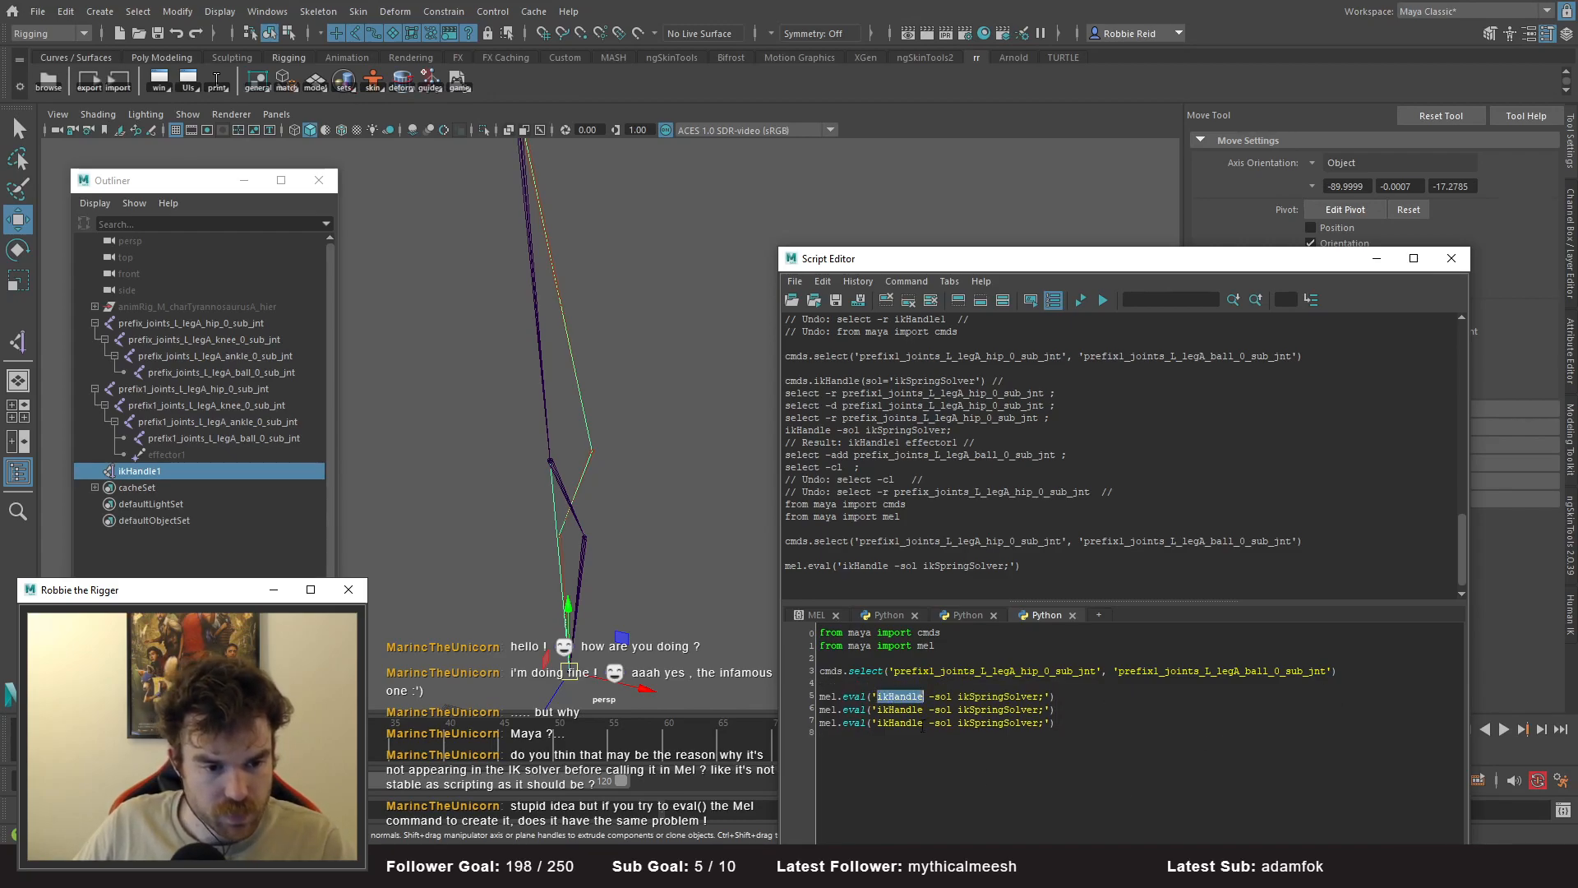
pyautogui.write('select -r')
pyautogui.press('Delete')
pyautogui.press('Delete')
pyautogui.press('Delete')
pyautogui.press('Delete')
pyautogui.press('Delete')
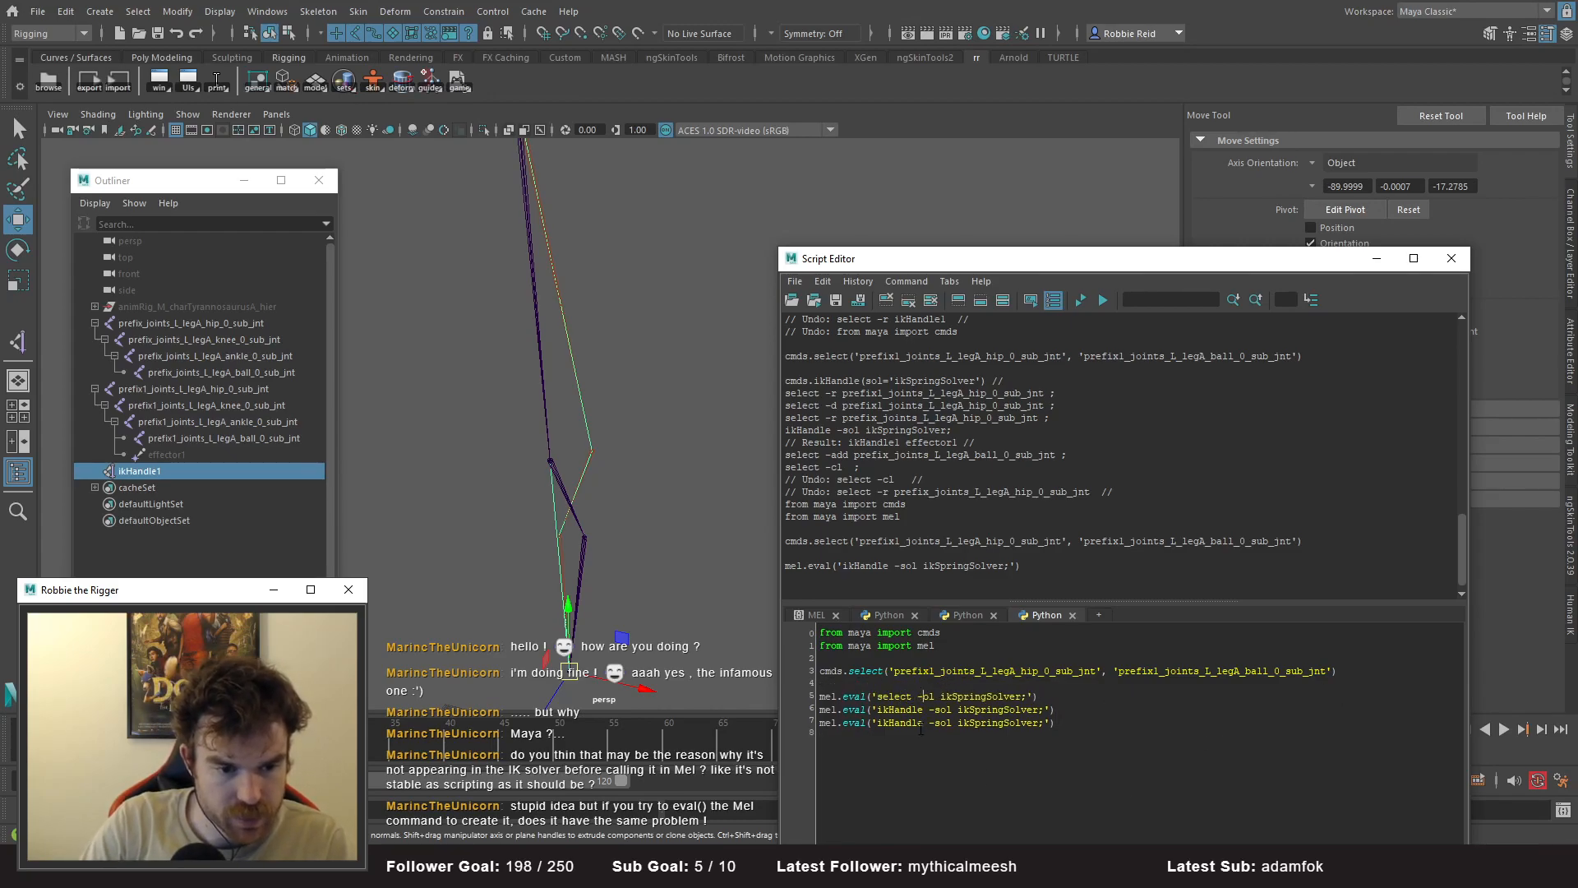
pyautogui.doubleClick(995, 671)
pyautogui.hotkey('ctrl', 'c')
pyautogui.doubleClick(962, 696)
pyautogui.hotkey('ctrl', 'v')
# - Rewrite the second mel.eval line's command as select -add prefix1_joints_L_legA_ball_0_sub_jnt
pyautogui.doubleClick(900, 709)
pyautogui.write('select')
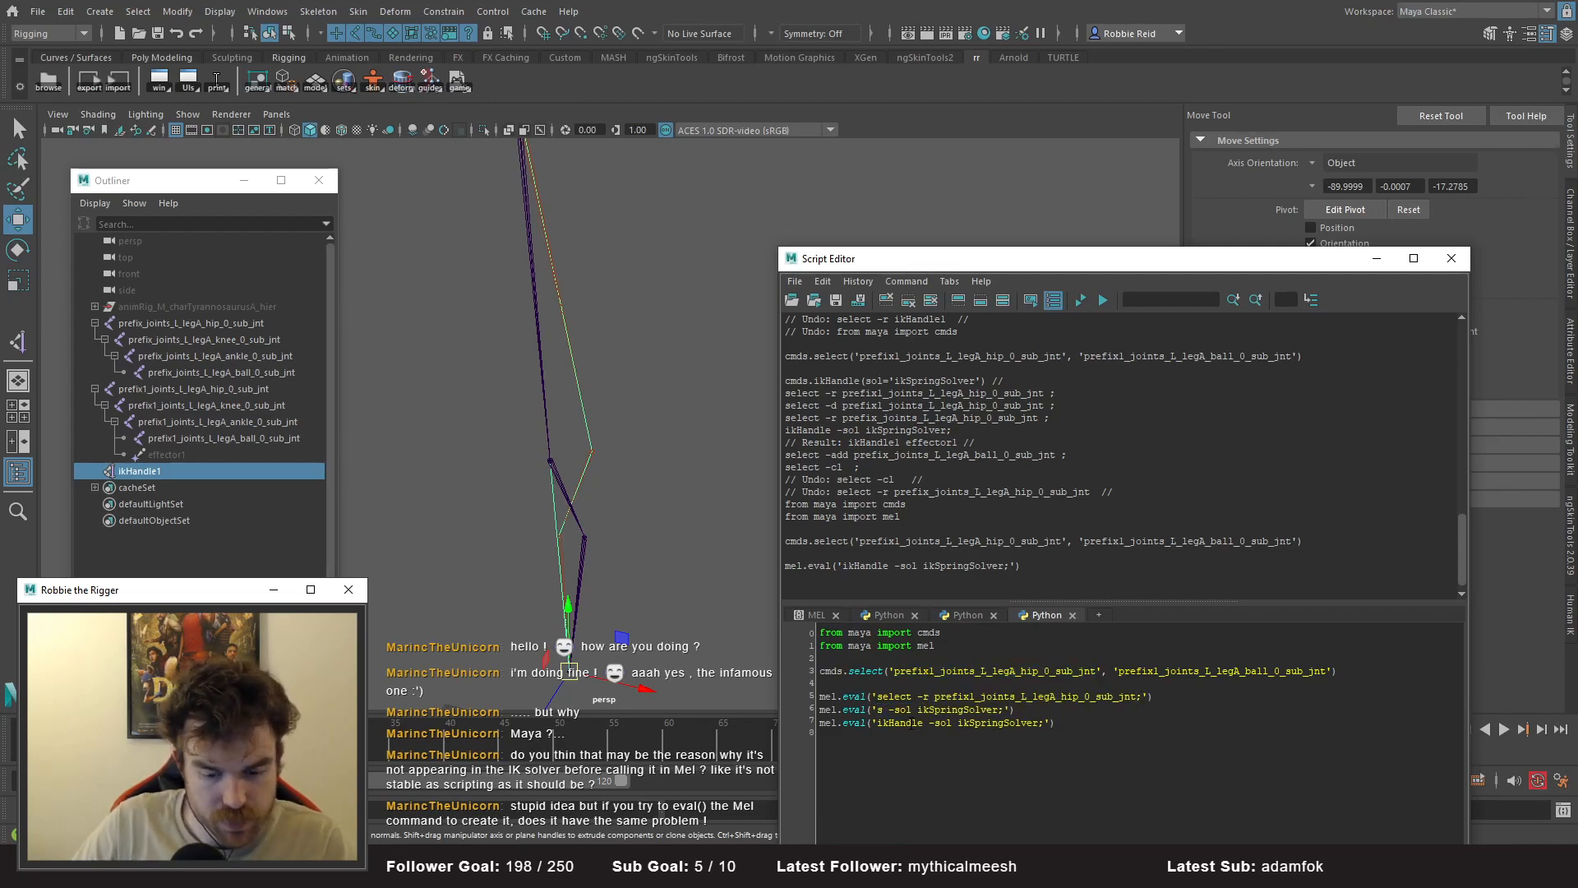
pyautogui.press('Delete')
pyautogui.press('Delete')
pyautogui.press('Delete')
pyautogui.press('Delete')
pyautogui.write('-add')
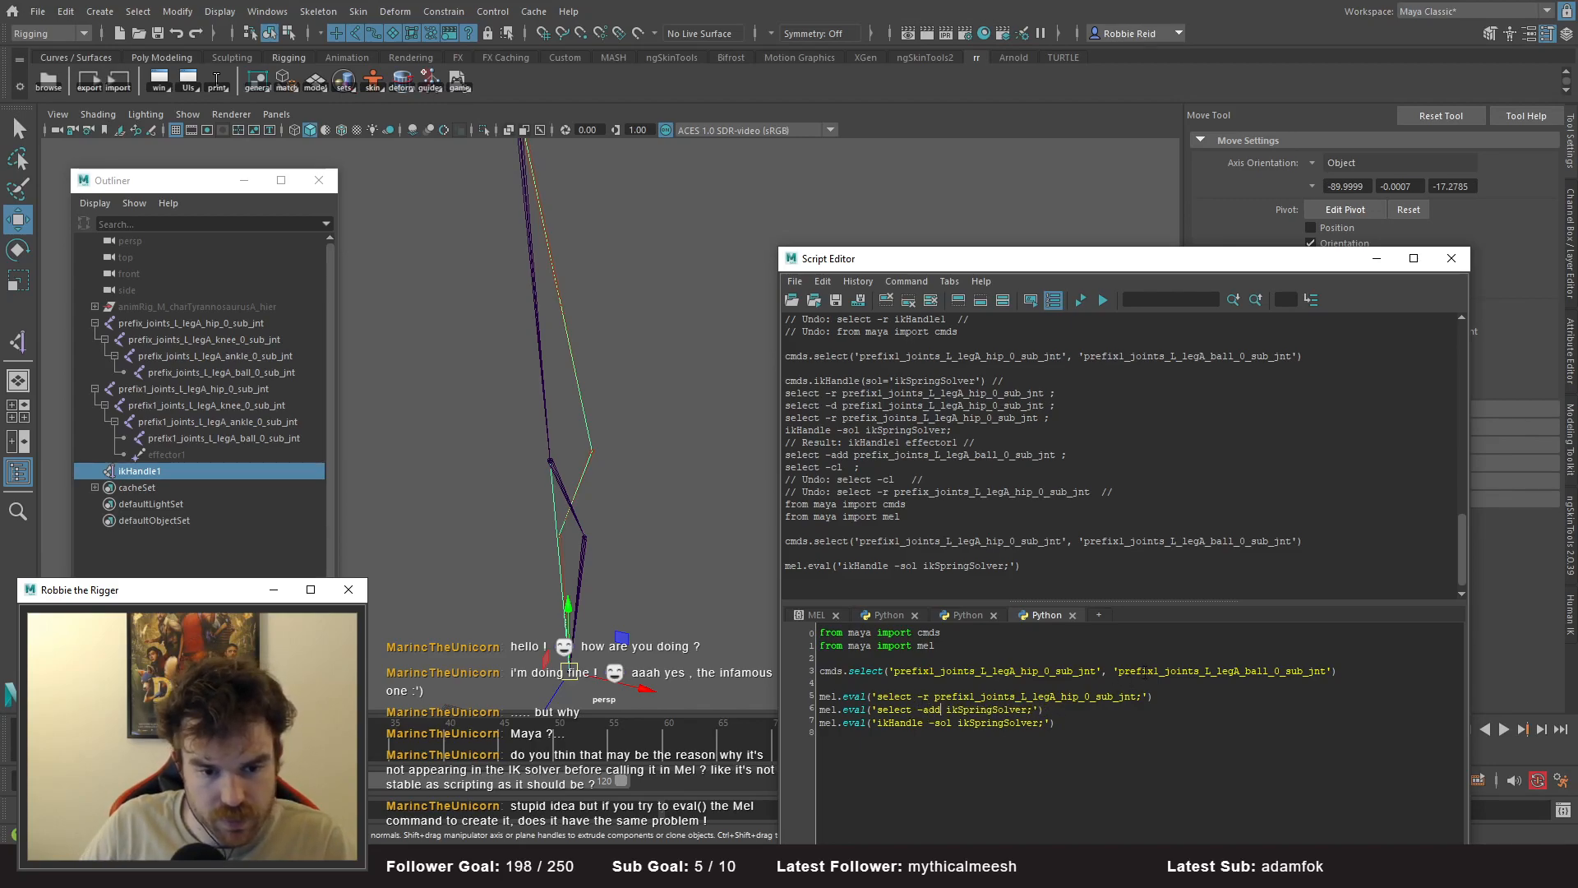
pyautogui.doubleClick(1144, 672)
pyautogui.hotkey('ctrl', 'c')
pyautogui.doubleClick(986, 709)
pyautogui.hotkey('ctrl', 'v')
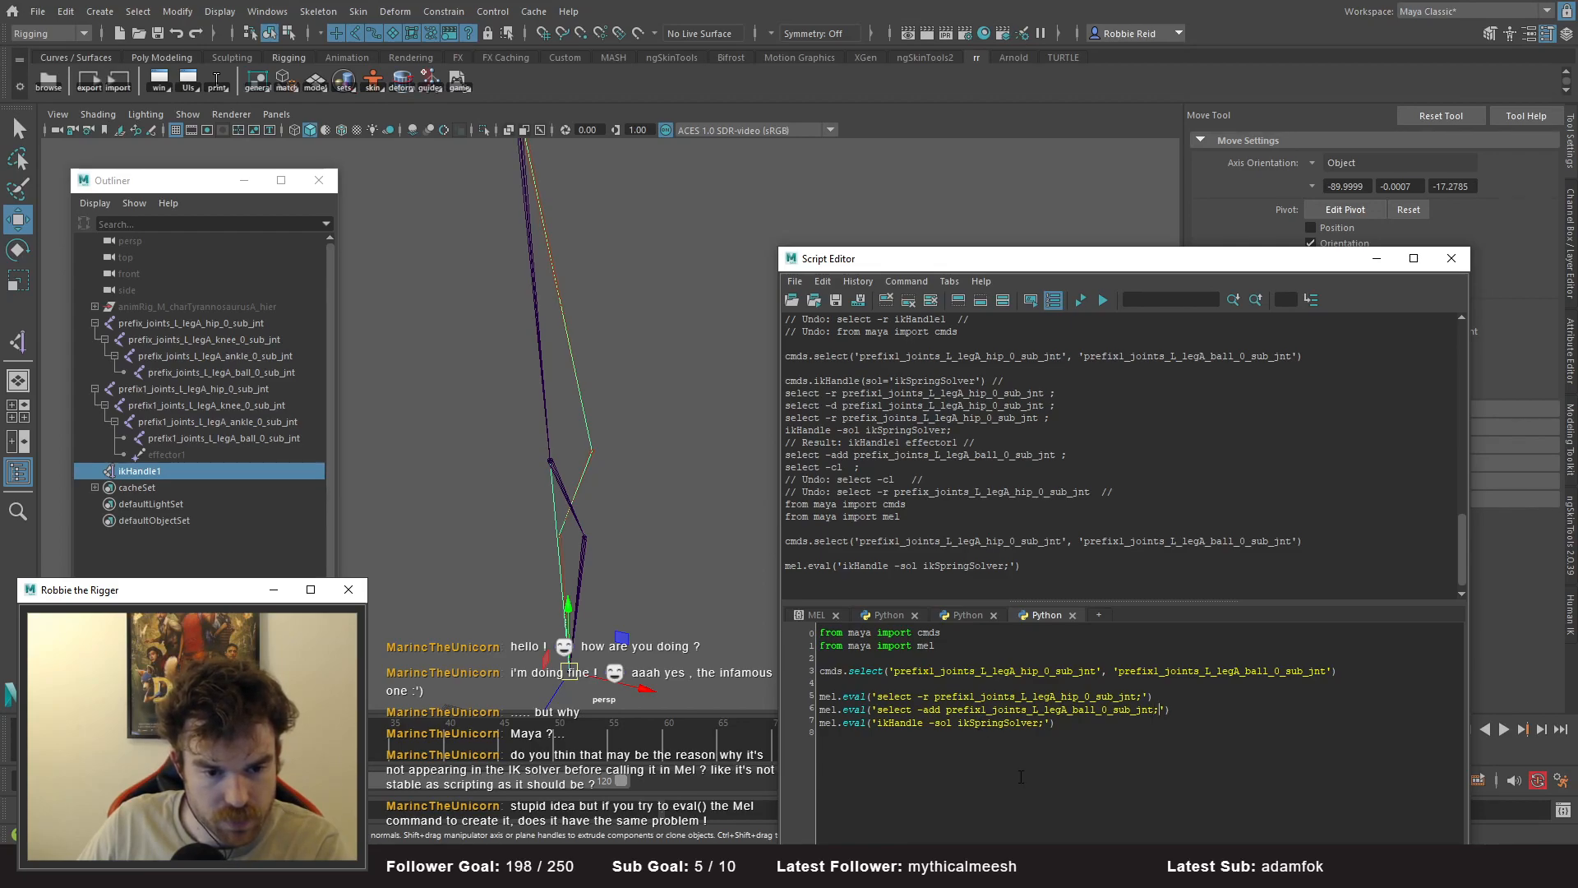
pyautogui.hotkey('ctrl', 'a')
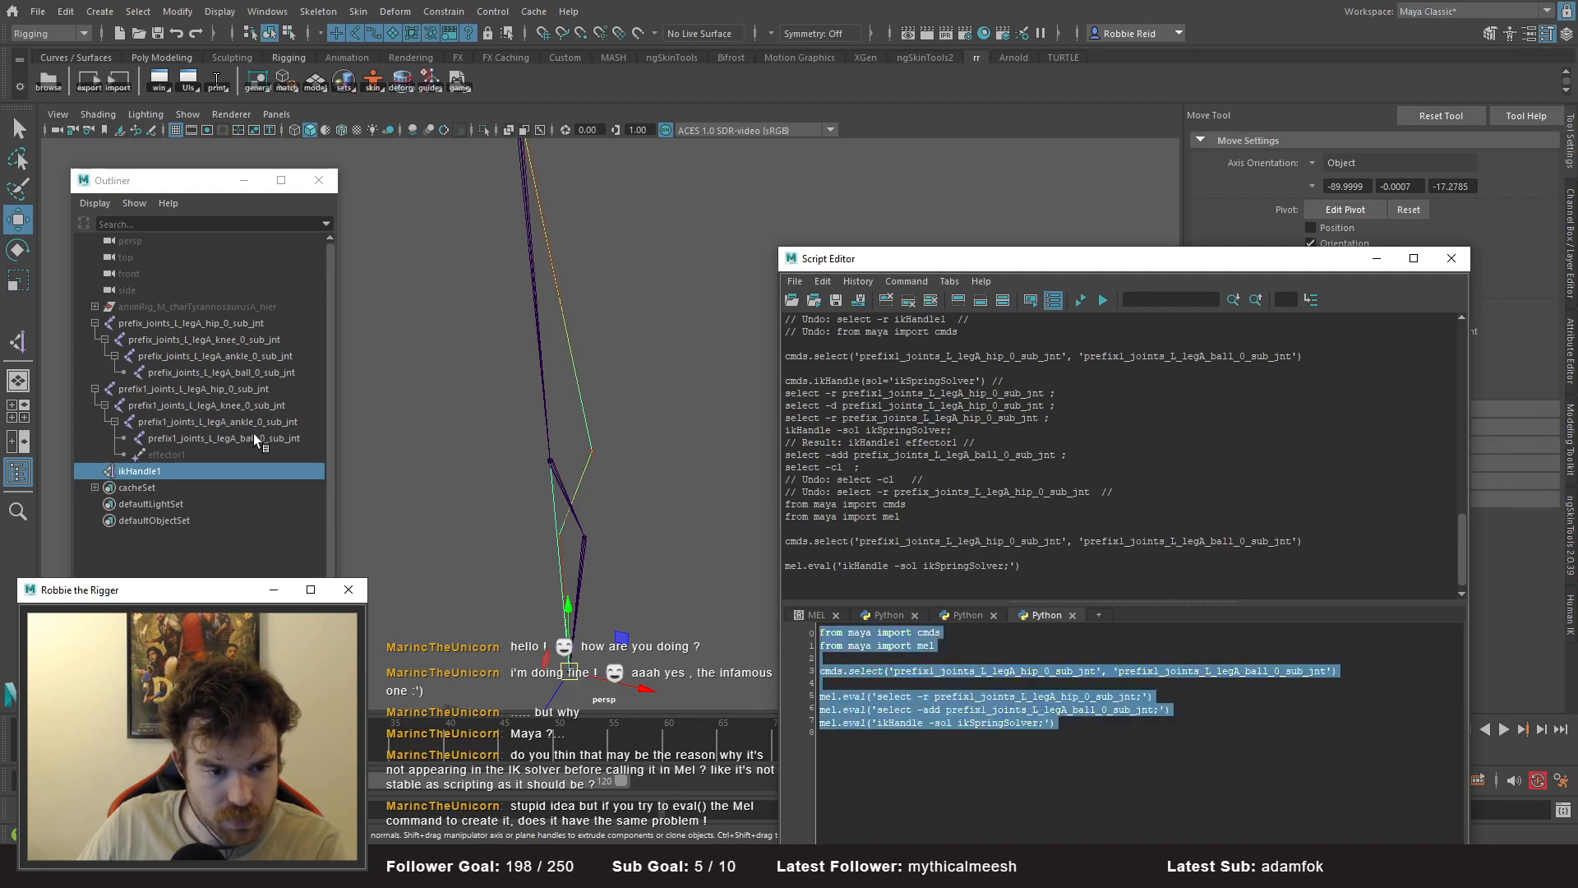
pyautogui.click(1035, 747)
pyautogui.click(807, 671)
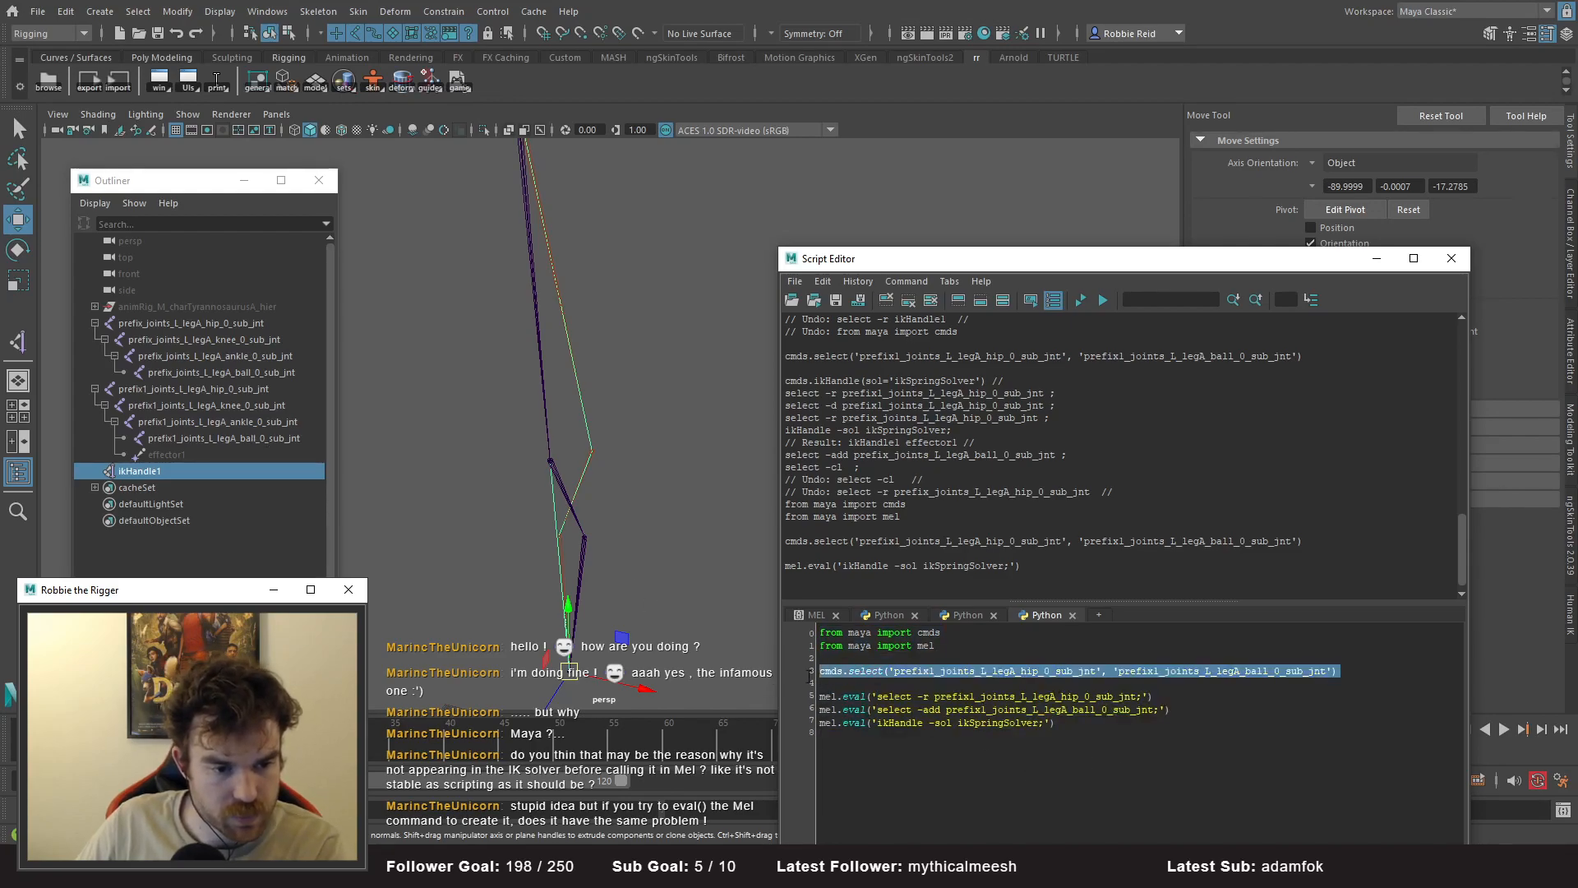
pyautogui.click(807, 684)
pyautogui.press('BackSpace')
pyautogui.hotkey('ctrl', 'z')
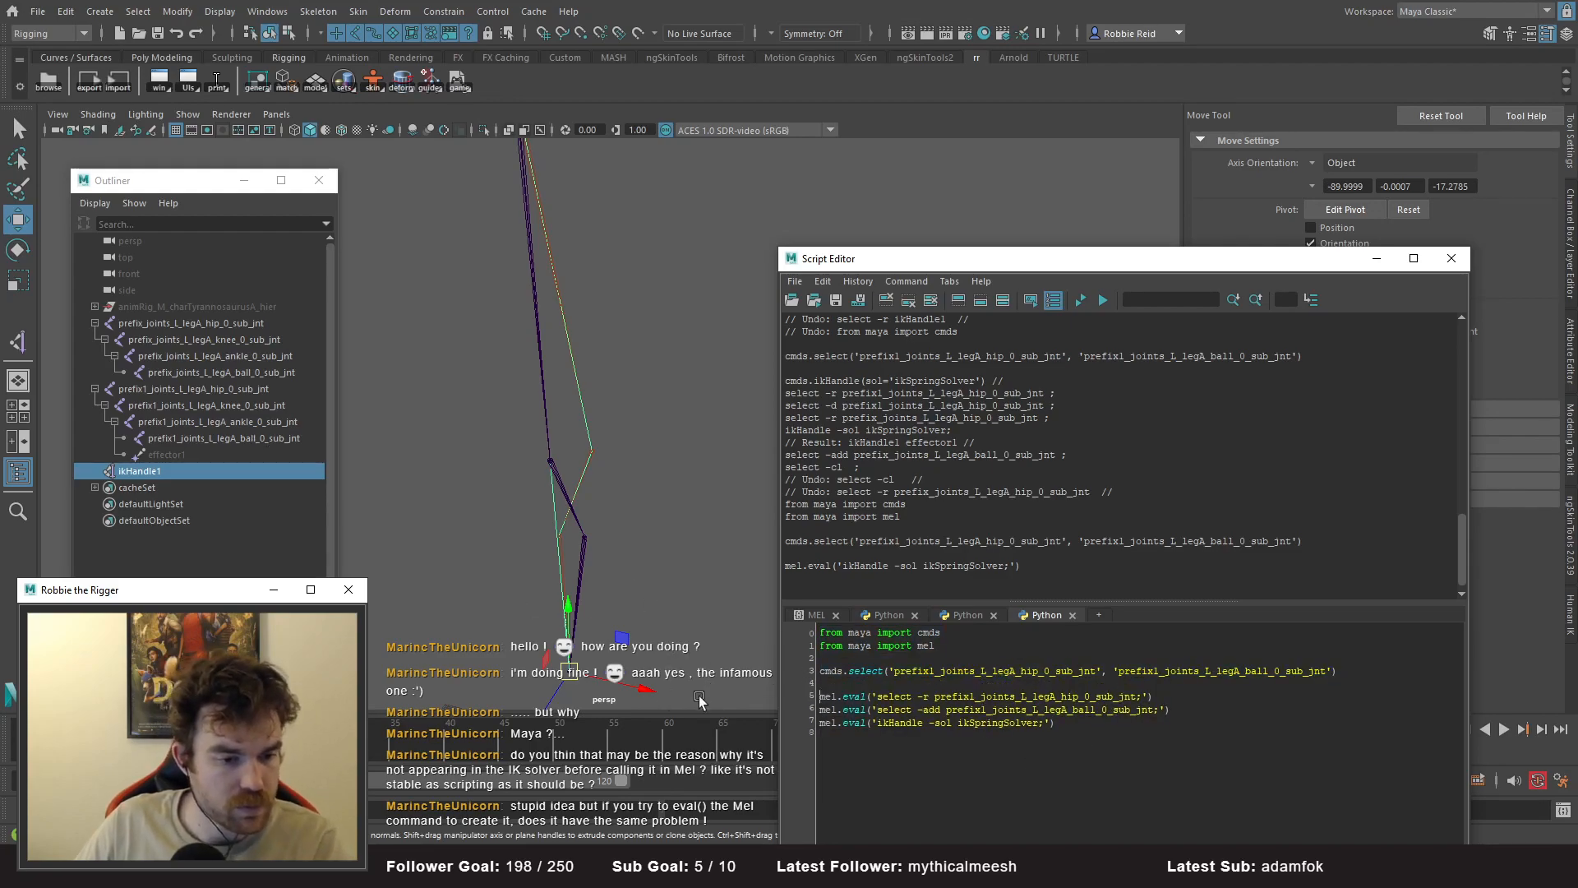
# - Undo the previous scripted handle, and run only the import lines and the three mel.eval lines
pyautogui.click(630, 561)
pyautogui.hotkey('ctrl', 'z')
pyautogui.hotkey('ctrl', 'z')
pyautogui.moveTo(1002, 661); pyautogui.dragTo(802, 632)
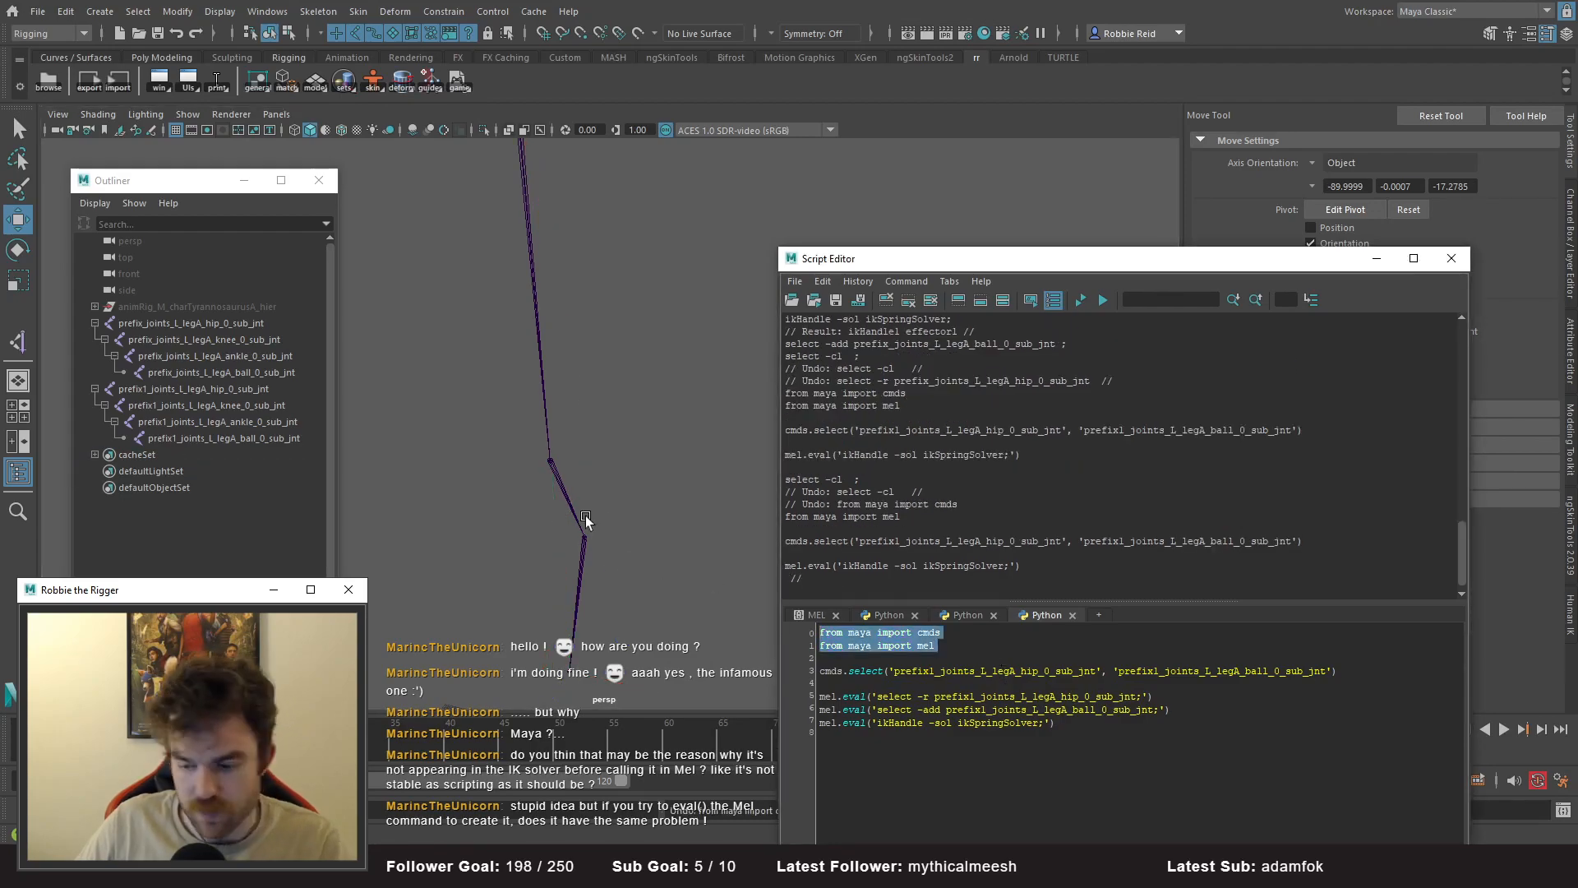
pyautogui.hotkey('ctrl', 'Return')
pyautogui.moveTo(971, 736); pyautogui.dragTo(744, 695)
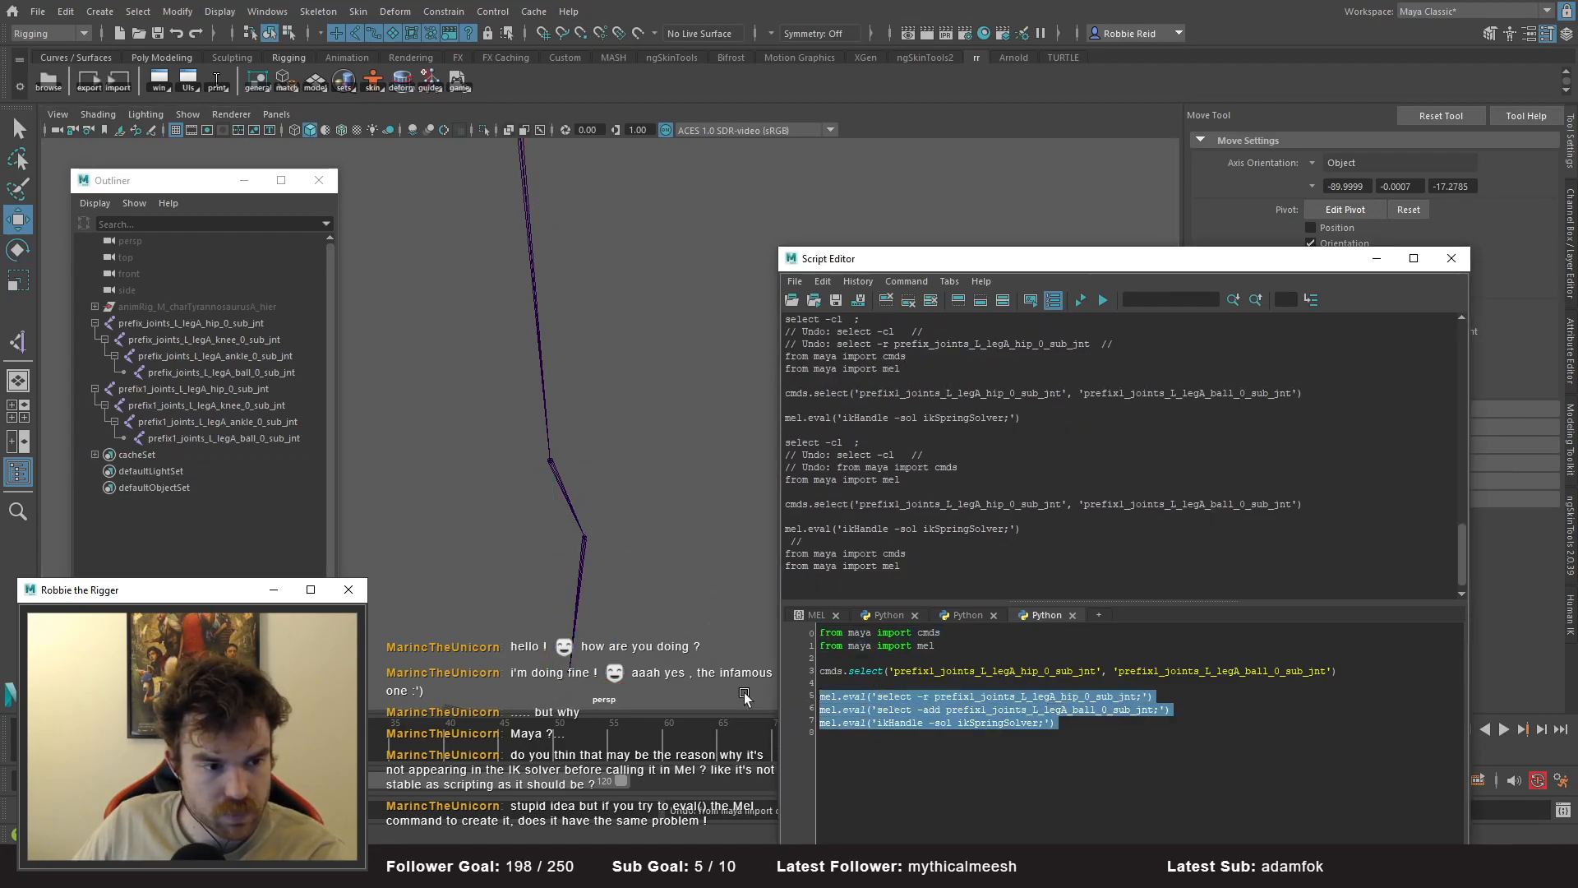
pyautogui.hotkey('ctrl', 'Return')
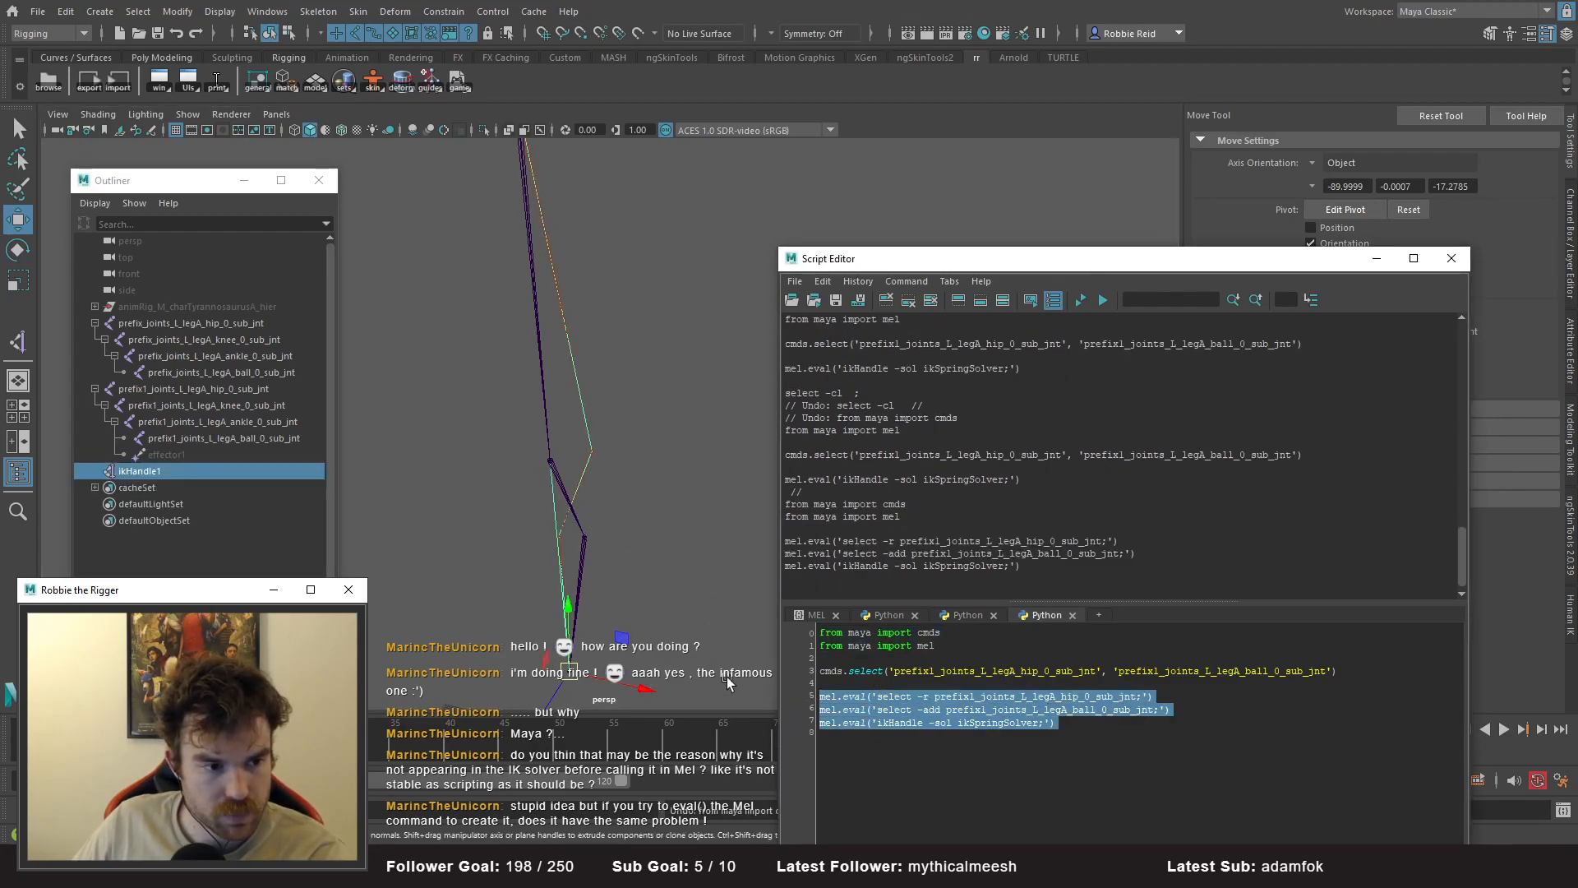
# - Undo the scripted handle creation and set the preferred angle on the prefix1 hip joint
pyautogui.click(523, 457)
pyautogui.hotkey('ctrl', 'z')
pyautogui.hotkey('ctrl', 'z')
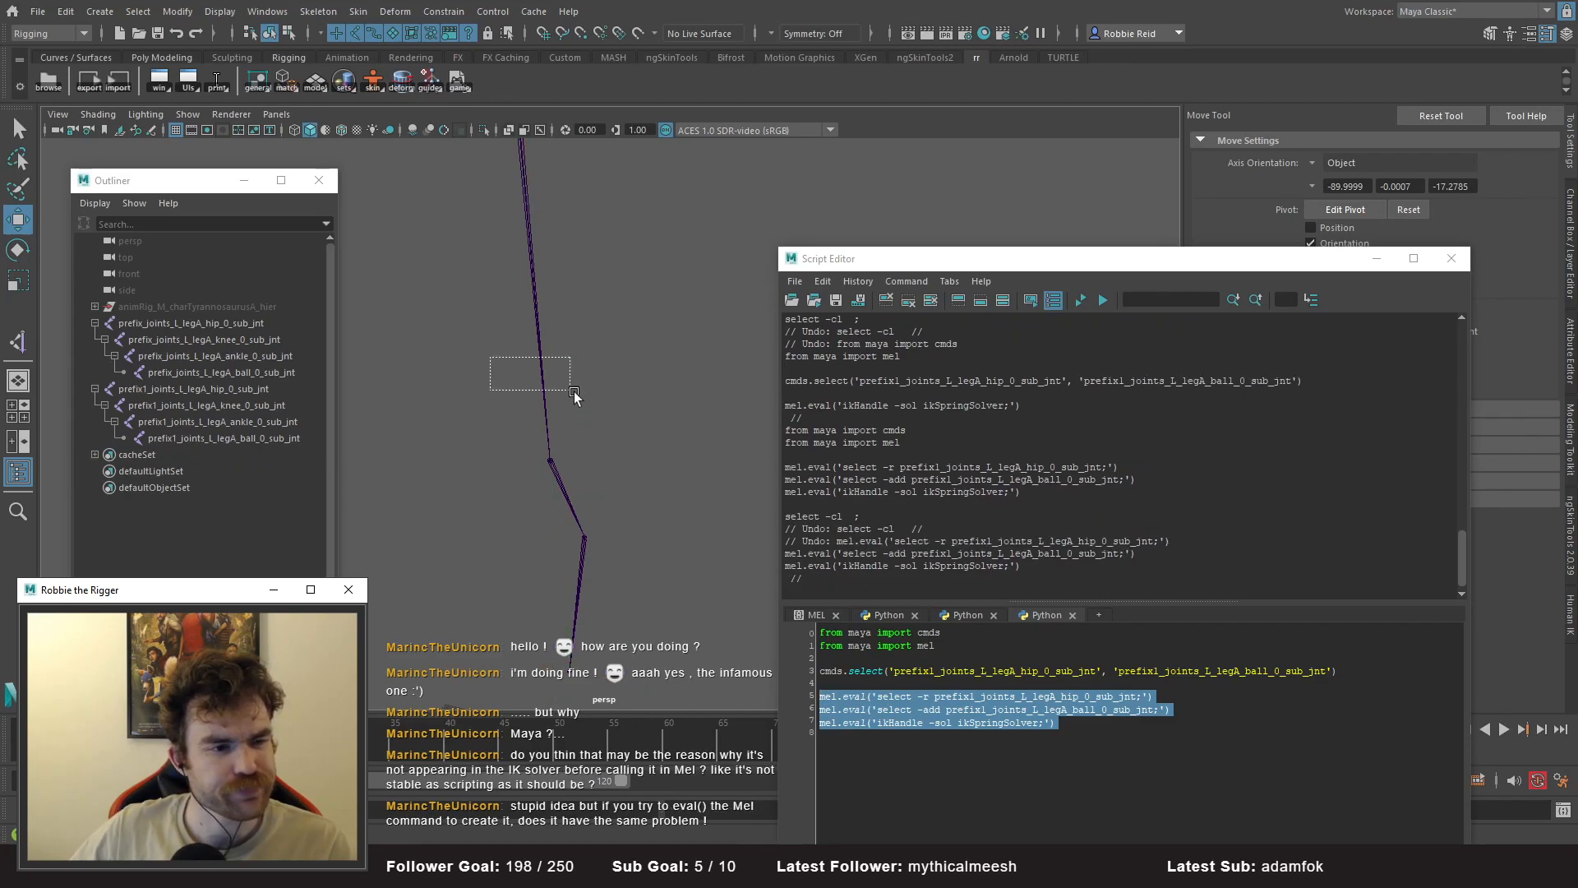
pyautogui.moveTo(574, 395); pyautogui.dragTo(523, 435)
pyautogui.keyDown('alt'); pyautogui.moveTo(575, 481); pyautogui.dragTo(579, 496); pyautogui.keyUp('alt')
pyautogui.click(298, 422)
pyautogui.click(279, 390)
pyautogui.rightClick(562, 280)
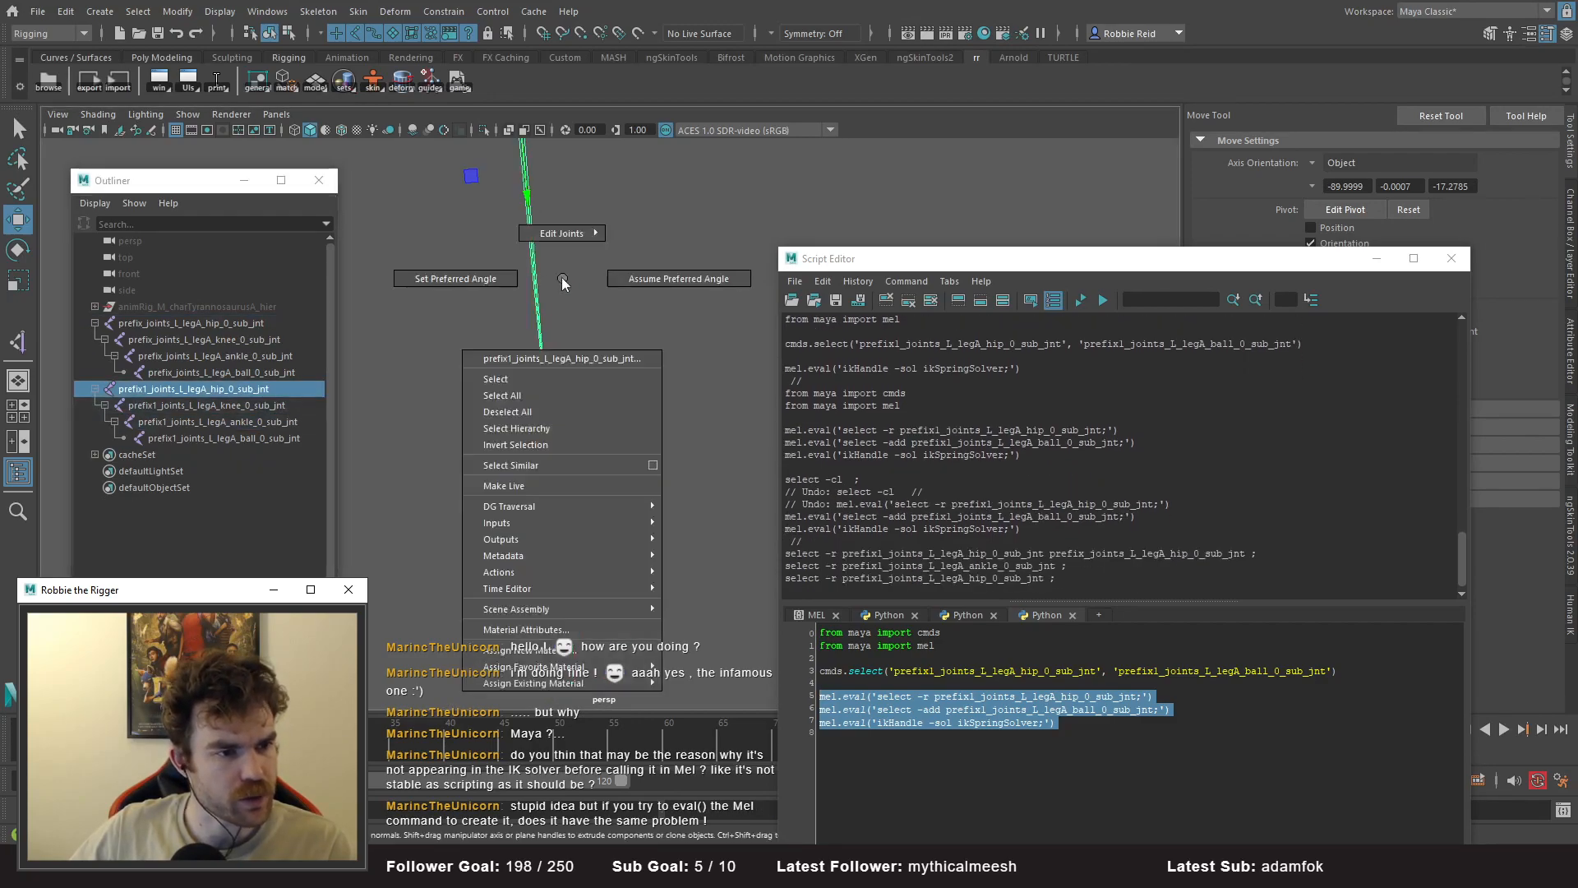
pyautogui.click(492, 279)
pyautogui.keyDown('alt'); pyautogui.moveTo(553, 323); pyautogui.dragTo(518, 346, button='middle'); pyautogui.keyUp('alt')
pyautogui.keyDown('alt'); pyautogui.moveTo(516, 345); pyautogui.dragTo(549, 401); pyautogui.keyUp('alt')
pyautogui.click(444, 530)
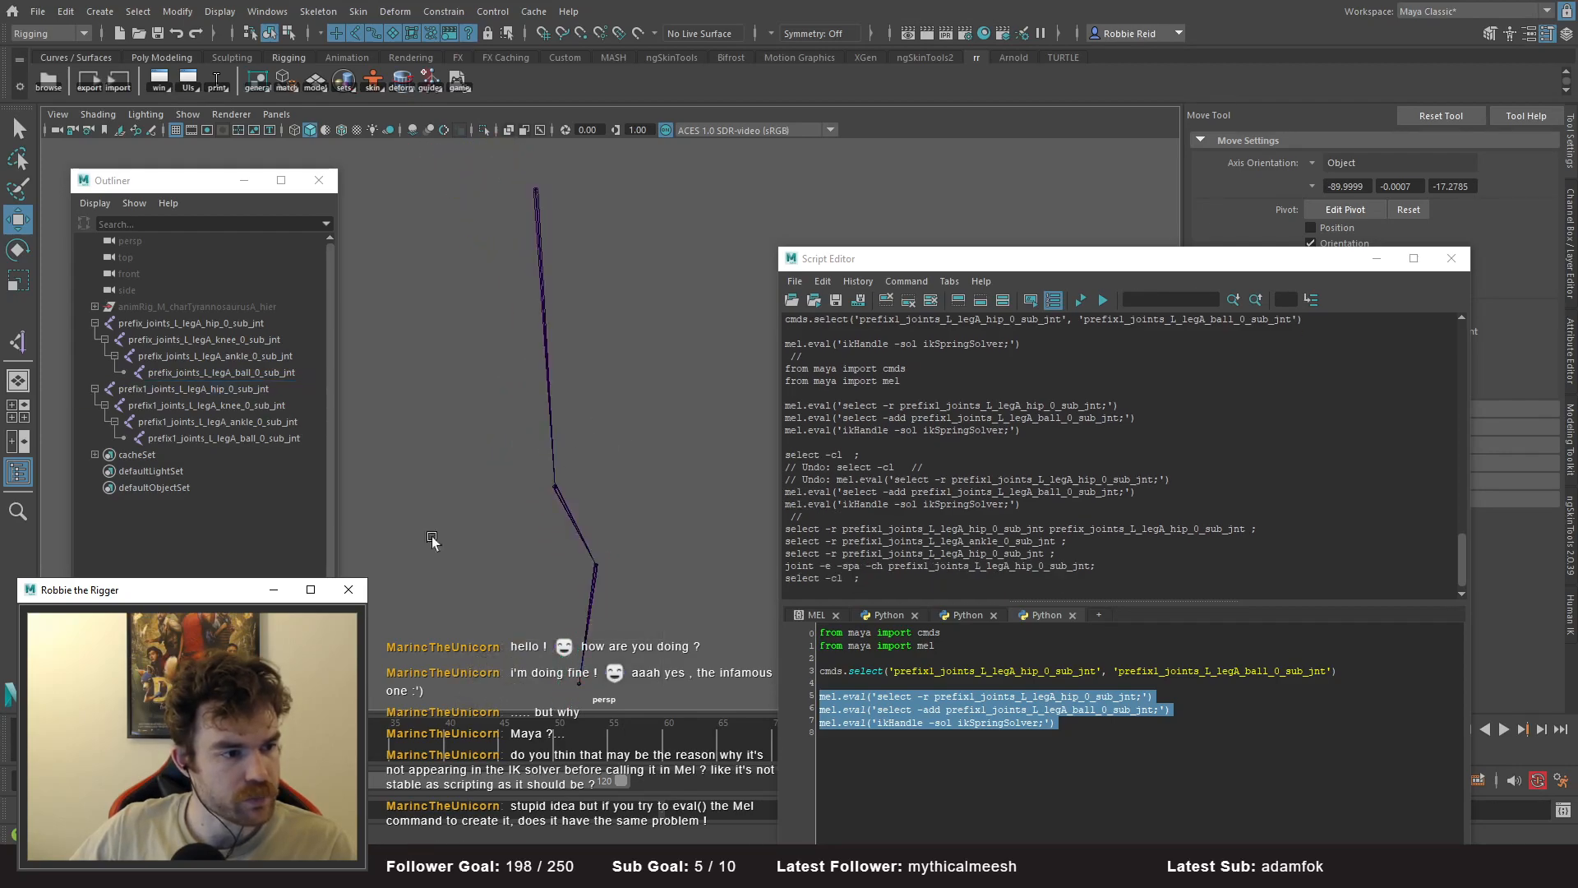
# - Rerun the three mel.eval lines to recreate the spring handle and select the prefix1 hip joint to inspect the leg
pyautogui.hotkey('ctrl', 'Return')
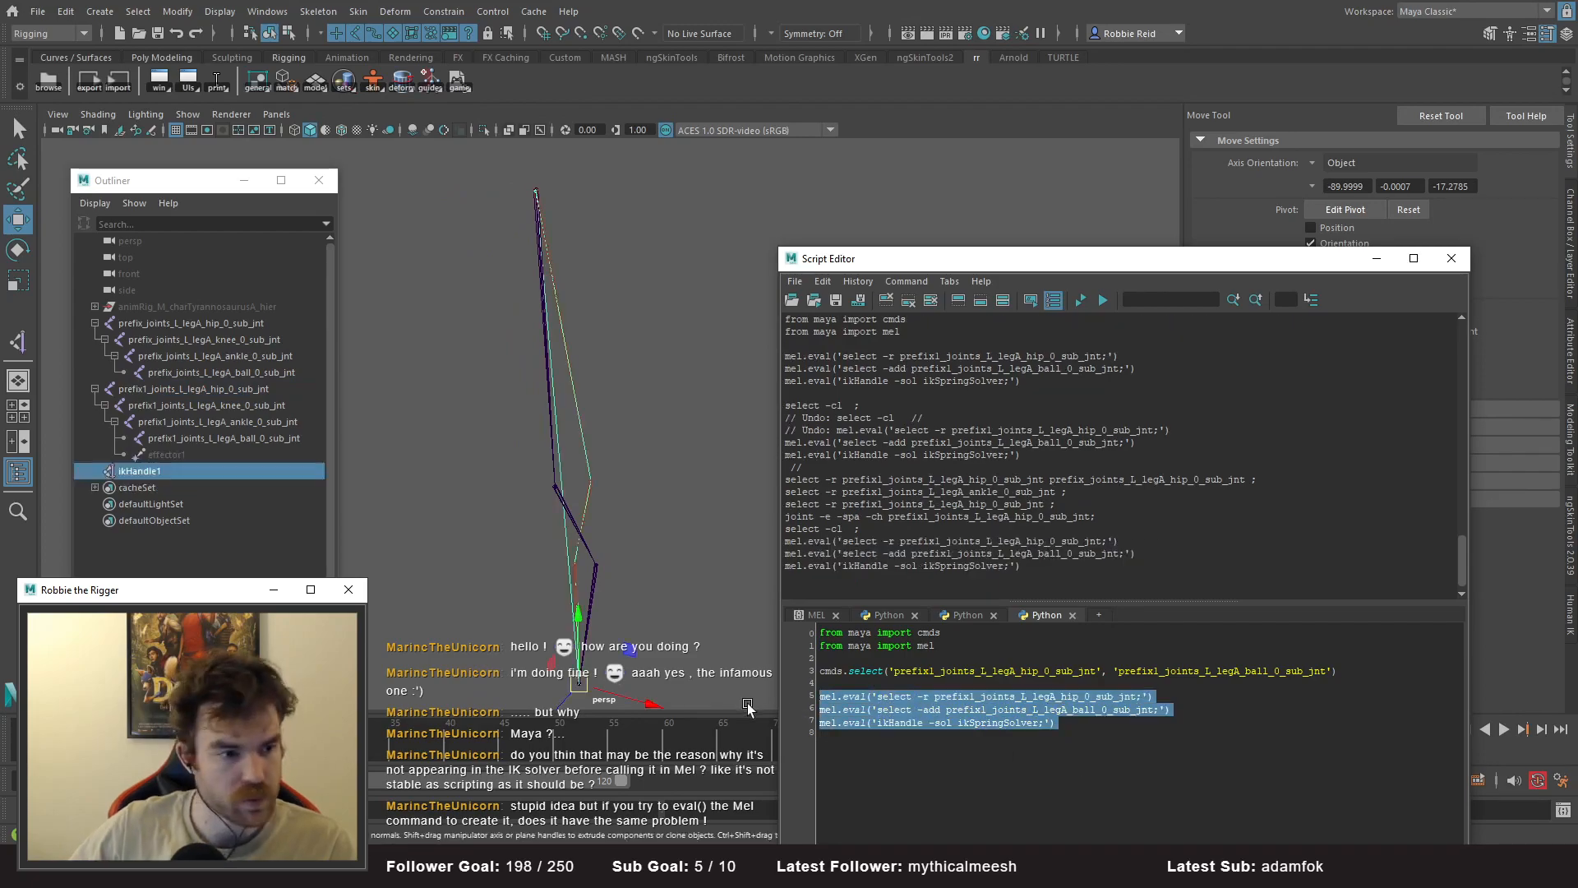
pyautogui.click(579, 374)
pyautogui.click(566, 366)
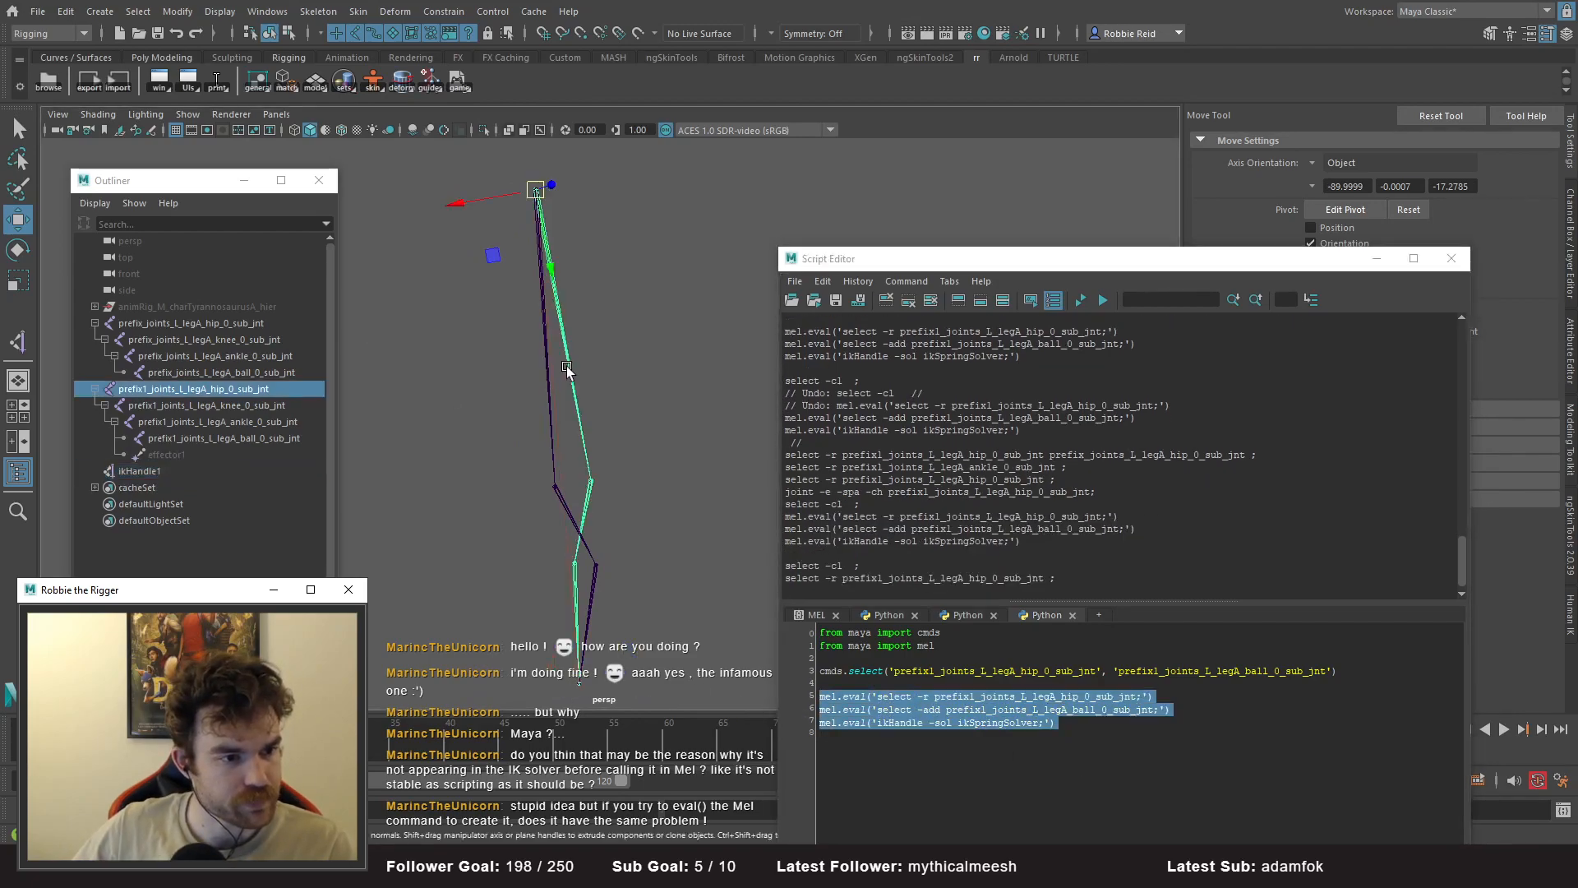
pyautogui.keyDown('alt'); pyautogui.moveTo(641, 398); pyautogui.dragTo(628, 412); pyautogui.keyUp('alt')
# - Set the prefix1 hip joint's Rotate X, Y and Z to 0 and set its preferred angle again
pyautogui.moveTo(1315, 258); pyautogui.dragTo(1313, 416)
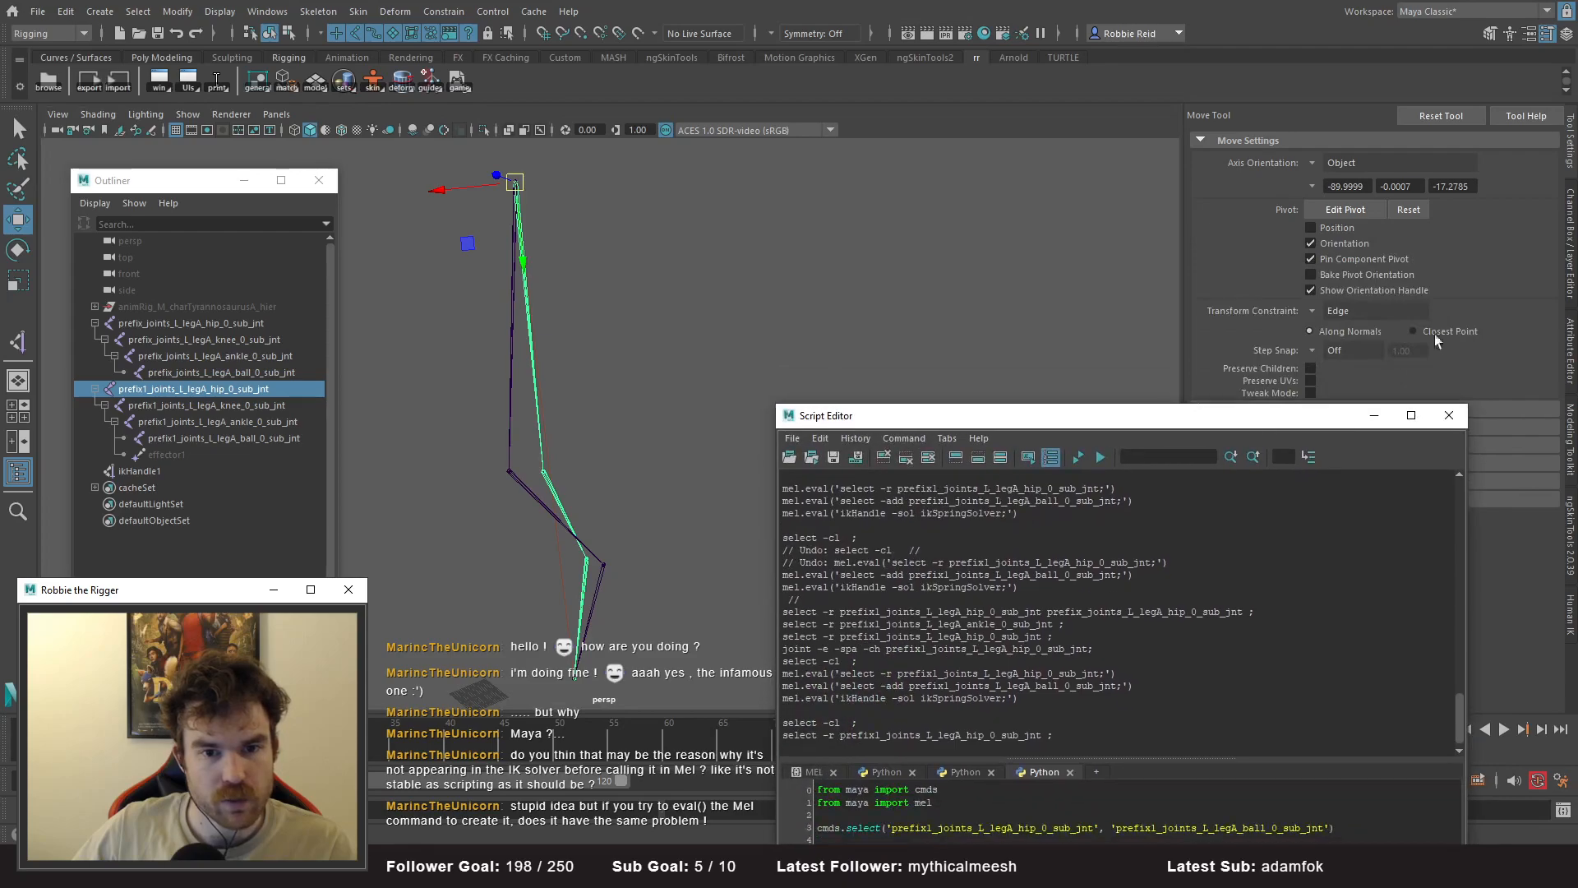
pyautogui.click(1572, 253)
pyautogui.moveTo(1517, 202); pyautogui.dragTo(1533, 224)
pyautogui.write('0')
pyautogui.press('Return')
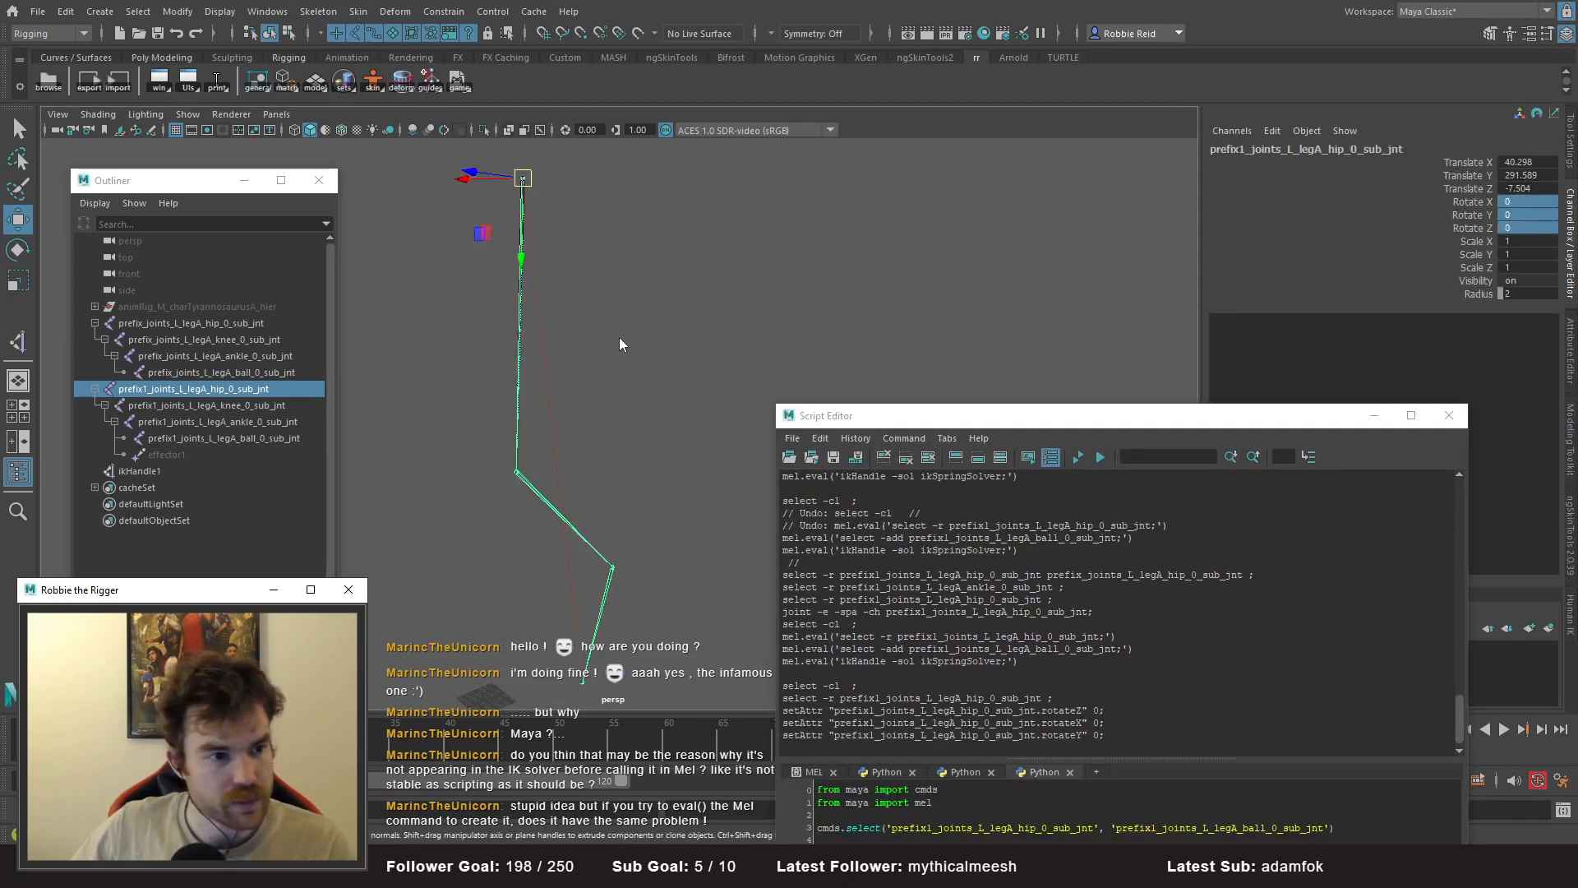
pyautogui.rightClick(621, 339)
pyautogui.click(510, 339)
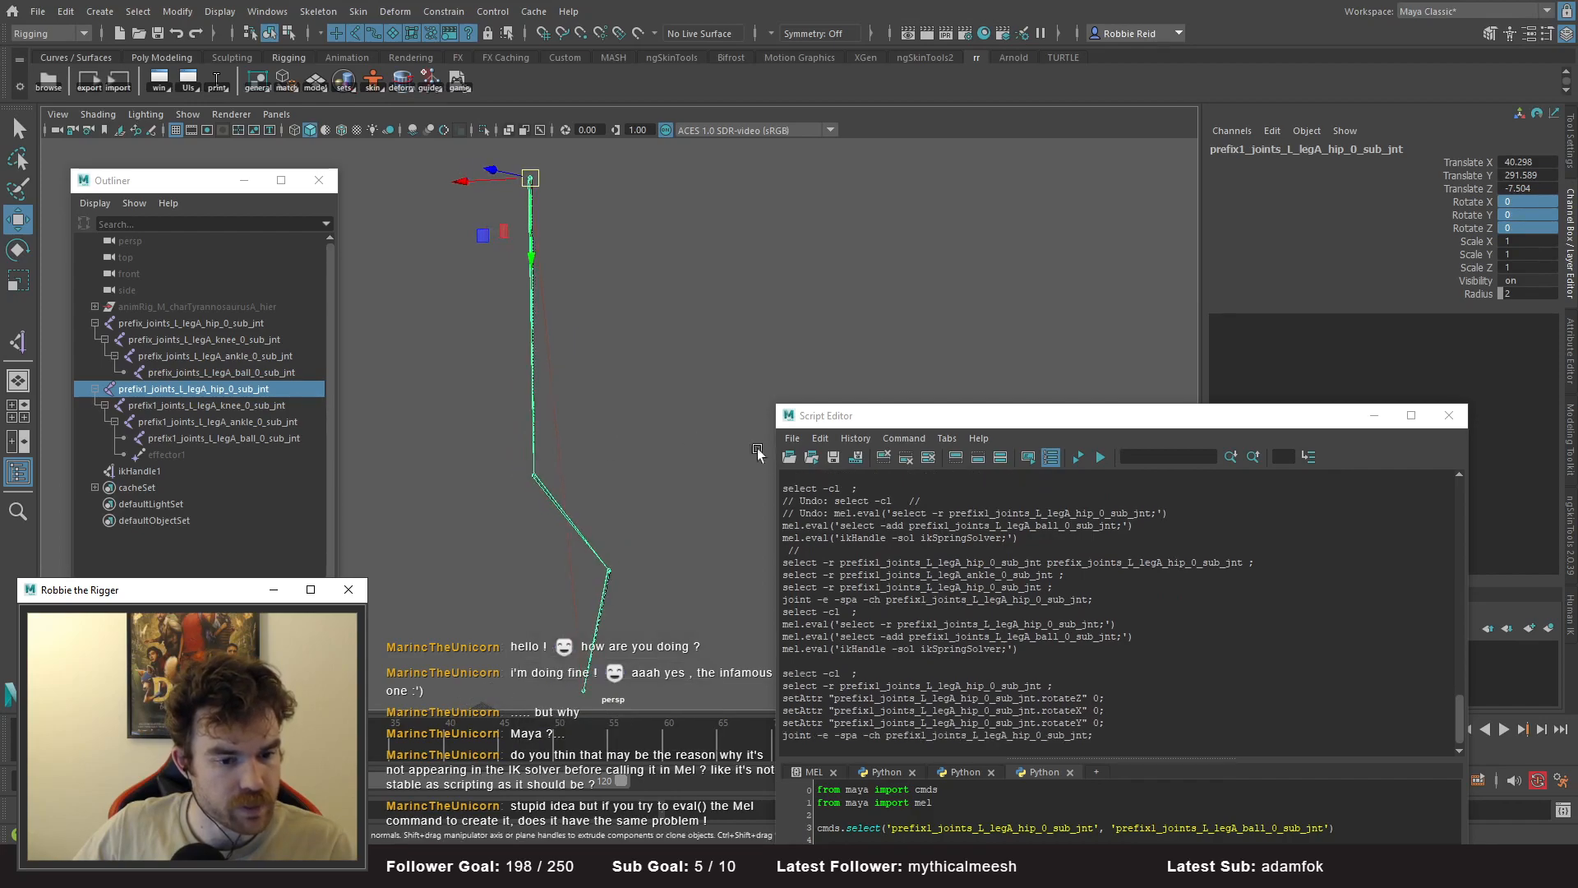
# - Try moving ikHandle1 by about 7.32 in Y and -15.45 in Z to test the leg, and undo the move
pyautogui.click(627, 442)
pyautogui.doubleClick(235, 487)
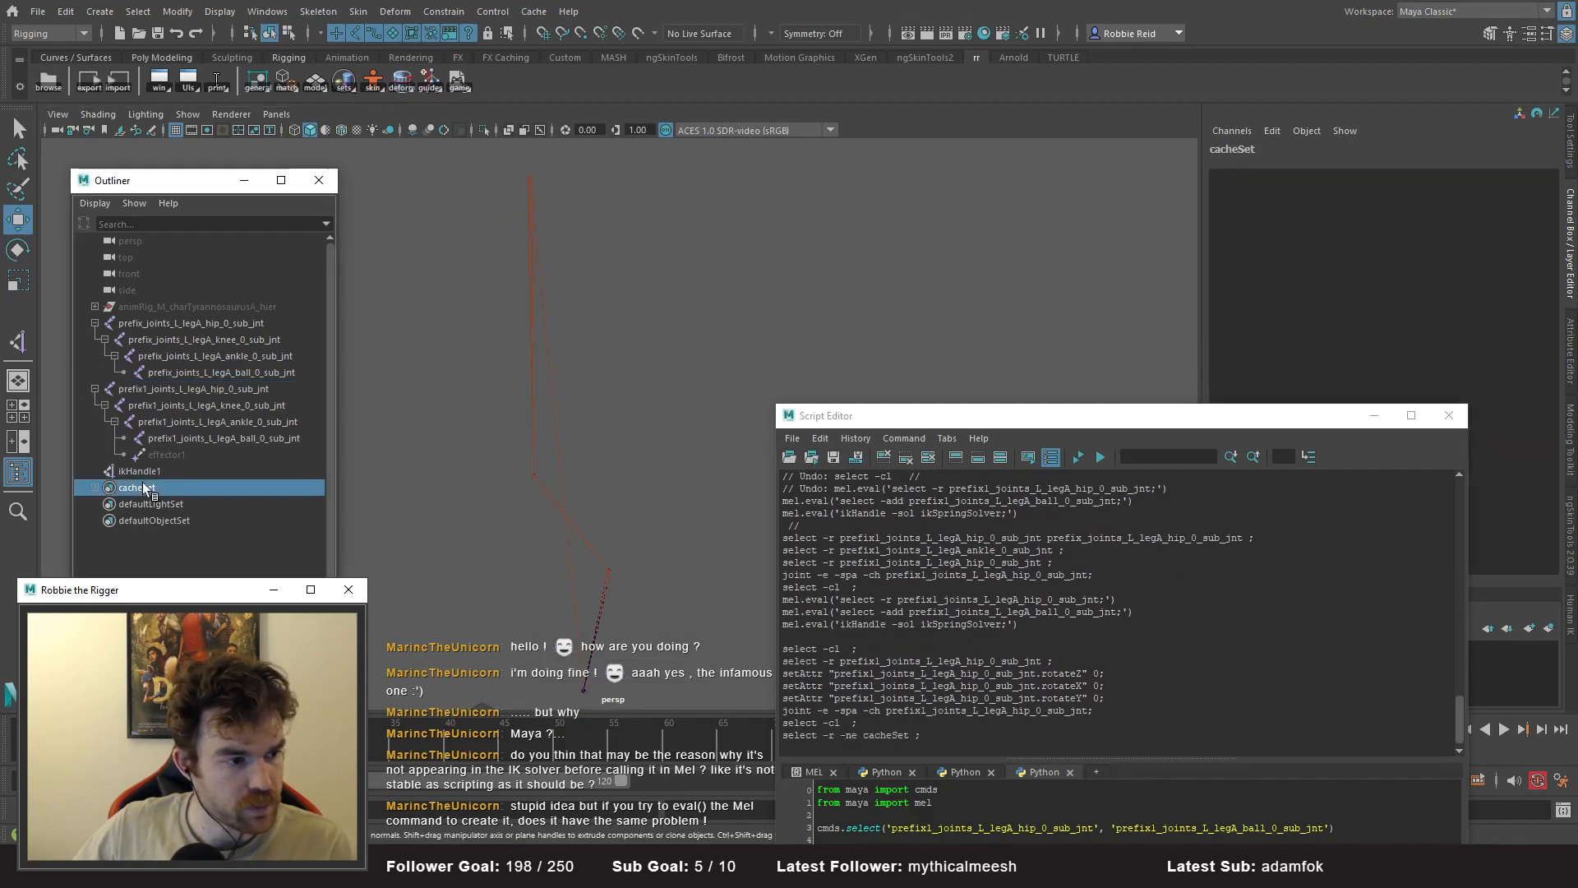
pyautogui.click(233, 472)
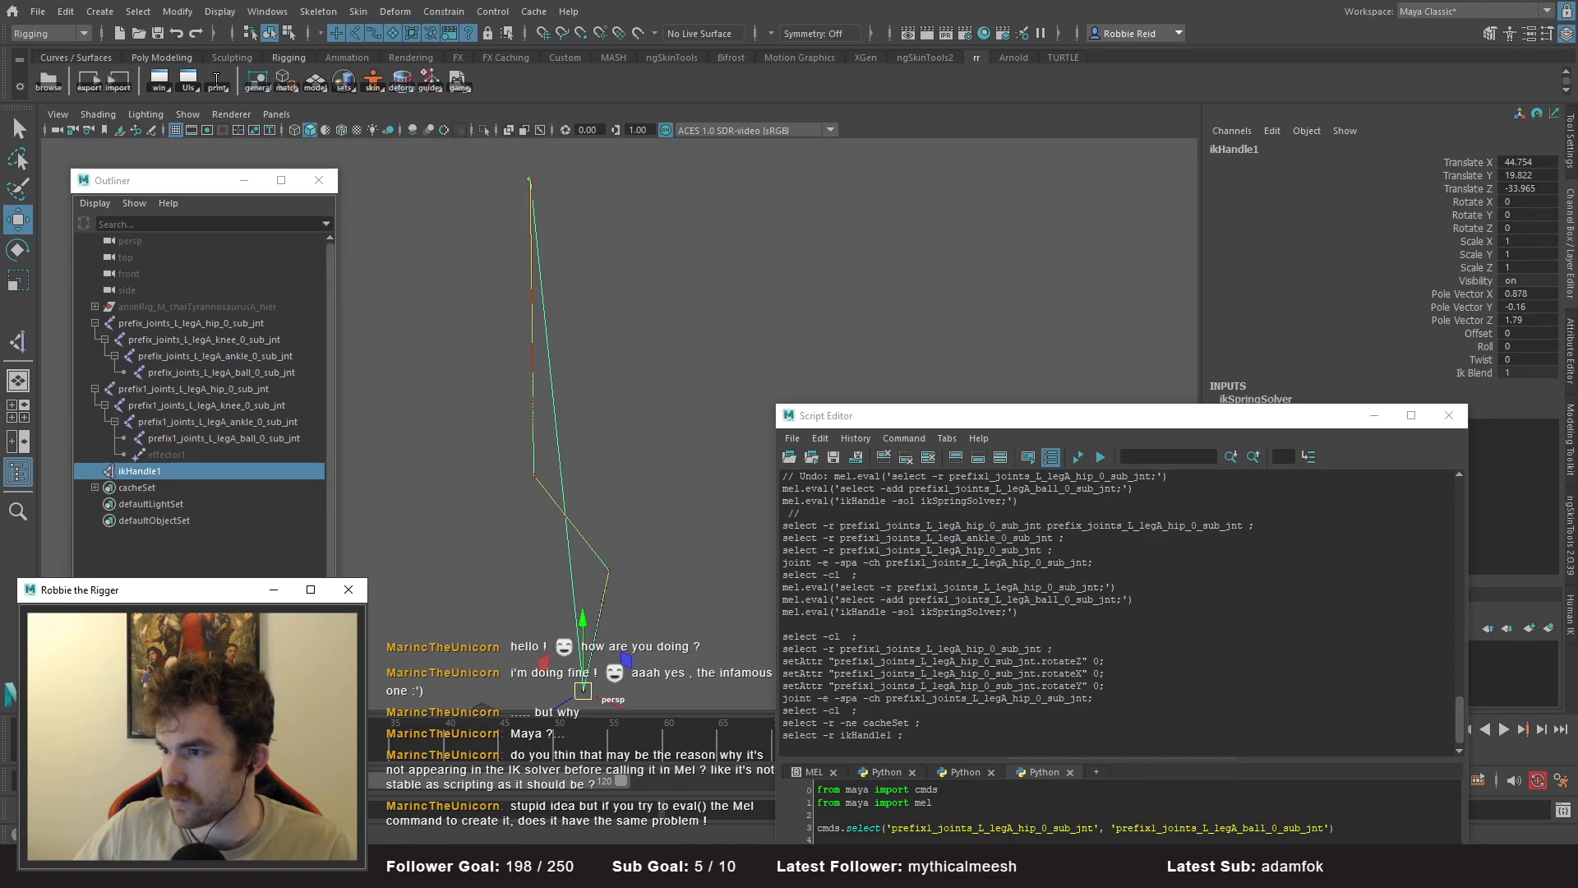
pyautogui.click(901, 227)
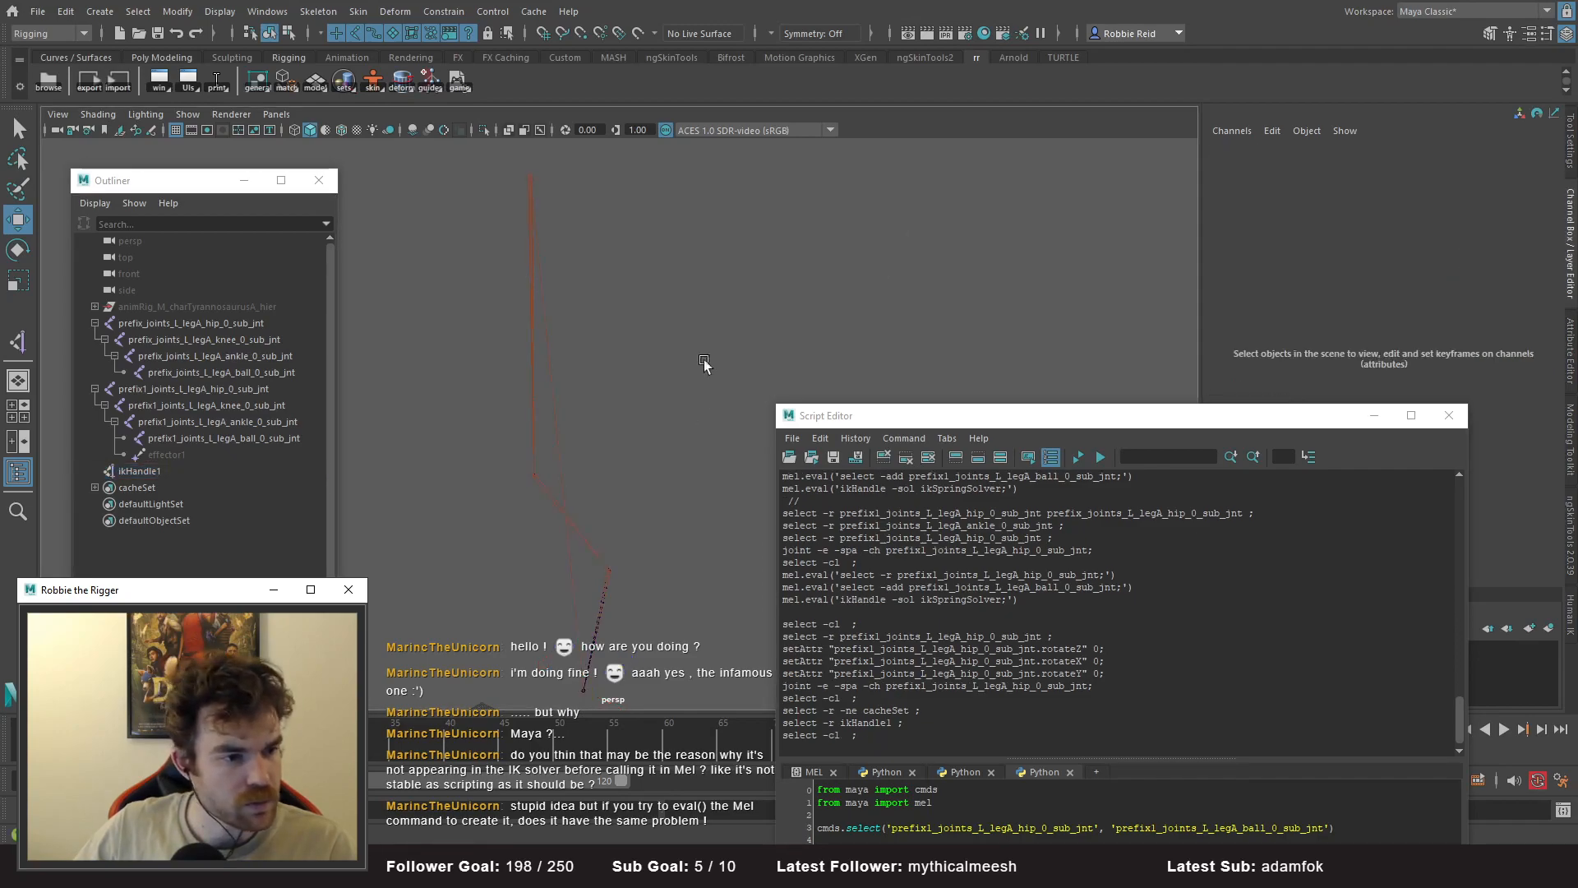
pyautogui.click(109, 466)
pyautogui.keyDown('alt'); pyautogui.moveTo(597, 606); pyautogui.dragTo(594, 516, button='middle'); pyautogui.keyUp('alt')
pyautogui.moveTo(540, 573)
pyautogui.mouseDown()
pyautogui.moveTo(539, 508)
pyautogui.moveTo(559, 547)
pyautogui.mouseUp()
pyautogui.hotkey('ctrl', 'z')
pyautogui.hotkey('ctrl', 'z')
pyautogui.hotkey('ctrl', 'z')
pyautogui.keyDown('alt'); pyautogui.moveTo(659, 427); pyautogui.dragTo(602, 434); pyautogui.keyUp('alt')
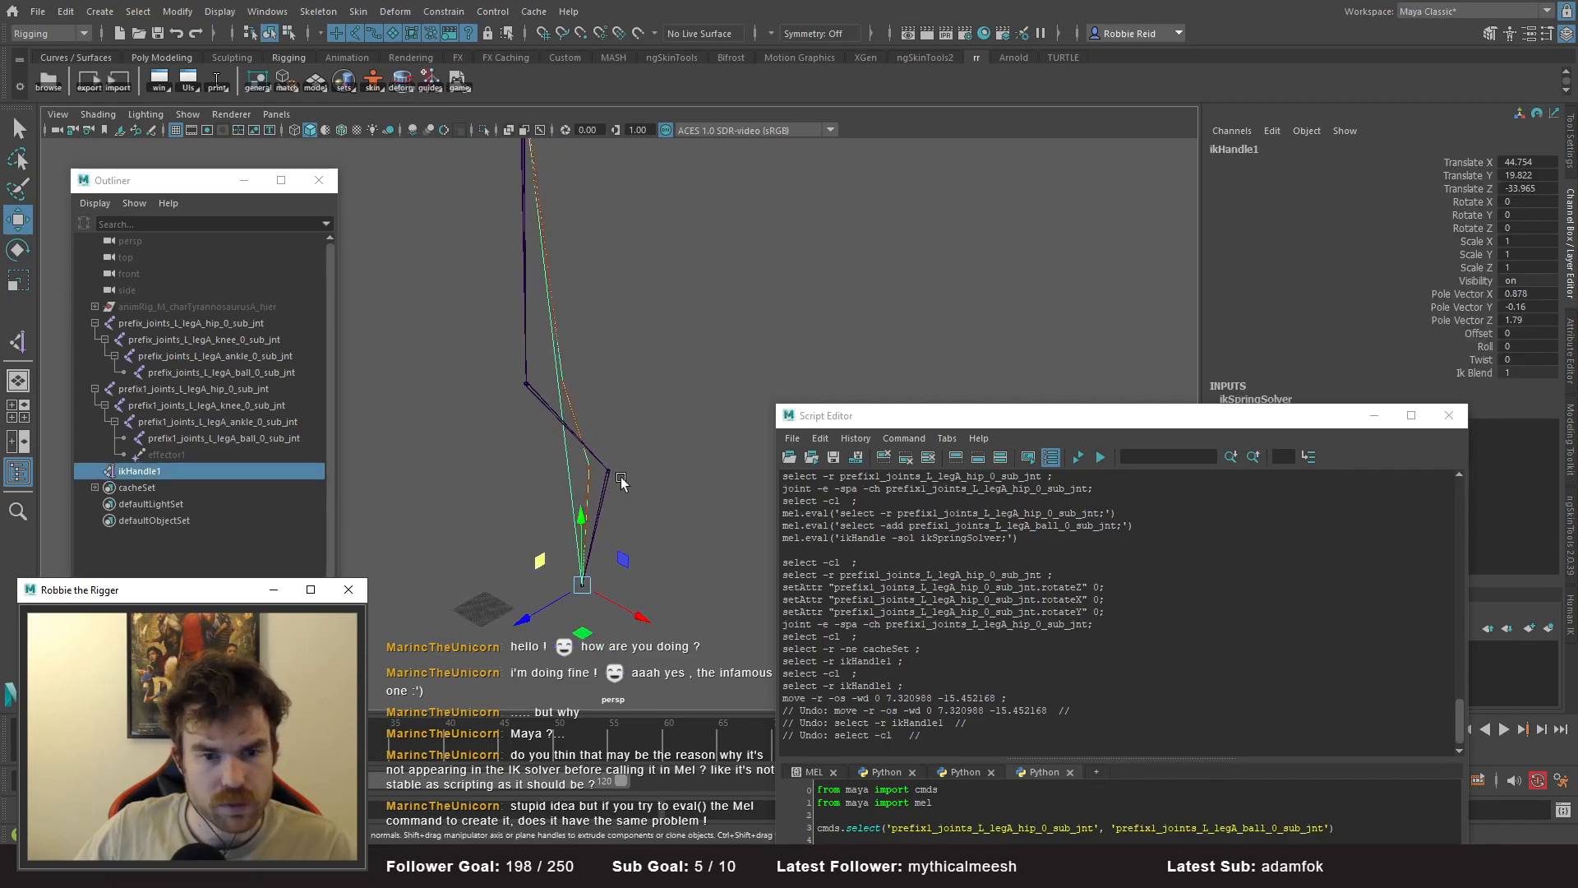
# - Try an Offset of 8.5 on ikHandle1 to see how the leg twists, and undo it
pyautogui.scroll(3, 624, 484)
pyautogui.moveTo(862, 424); pyautogui.dragTo(938, 622)
pyautogui.keyDown('alt'); pyautogui.moveTo(676, 491); pyautogui.dragTo(705, 506); pyautogui.keyUp('alt')
pyautogui.click(1457, 338)
pyautogui.moveTo(1457, 337); pyautogui.dragTo(952, 381, button='middle')
pyautogui.hotkey('ctrl', 'z')
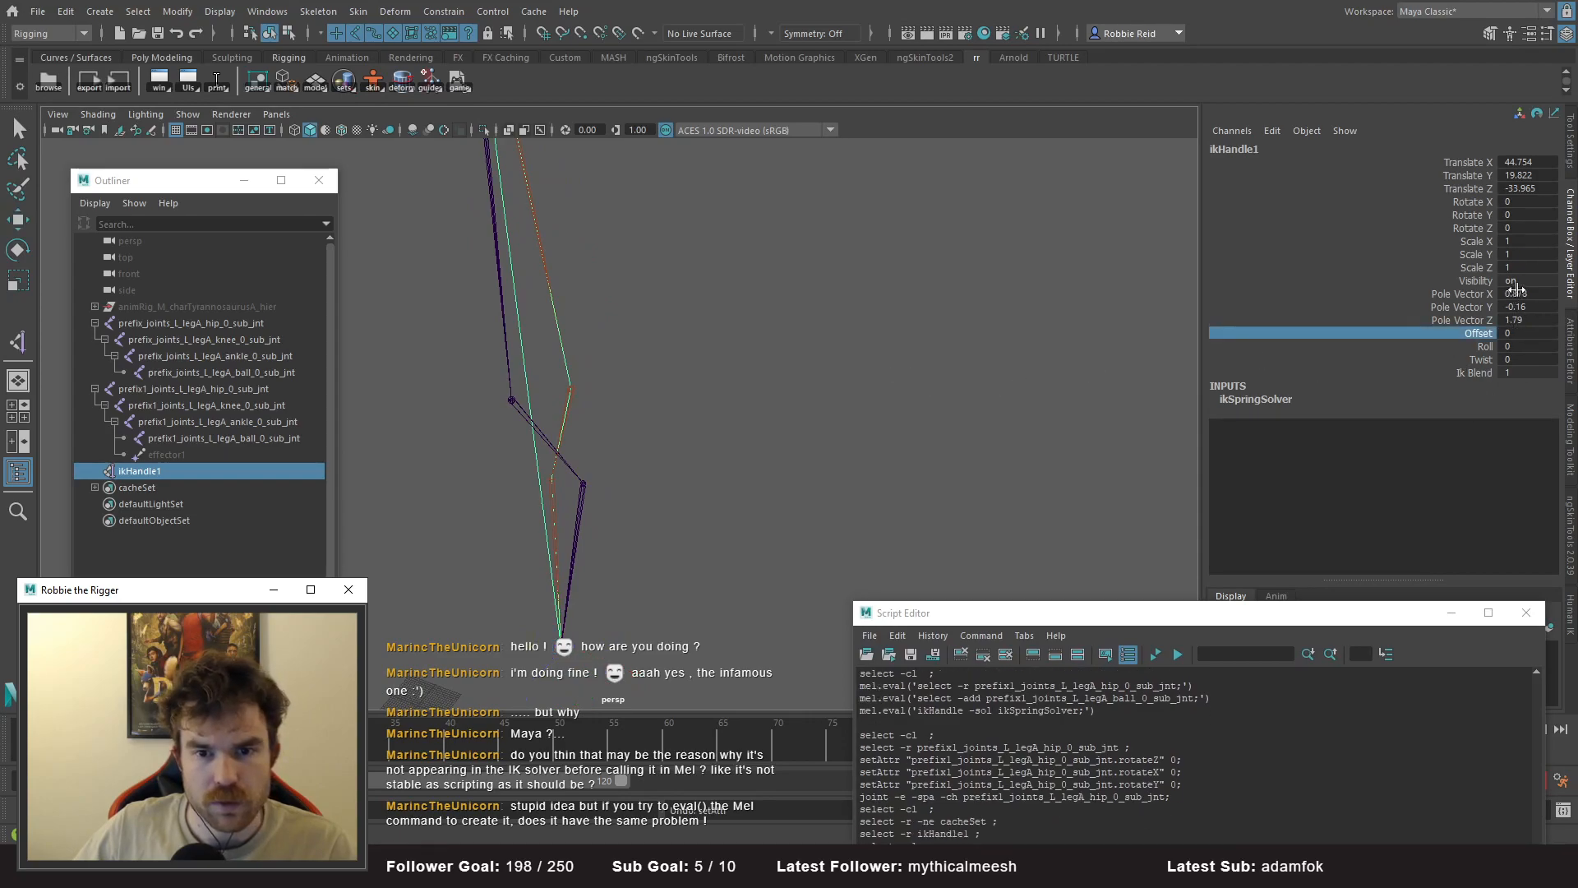
# - Try setting ikHandle1's Pole Vector X, Y and Z to 0, check the leg, and undo the values
pyautogui.moveTo(1516, 293); pyautogui.dragTo(1515, 321)
pyautogui.write('0')
pyautogui.press('Return')
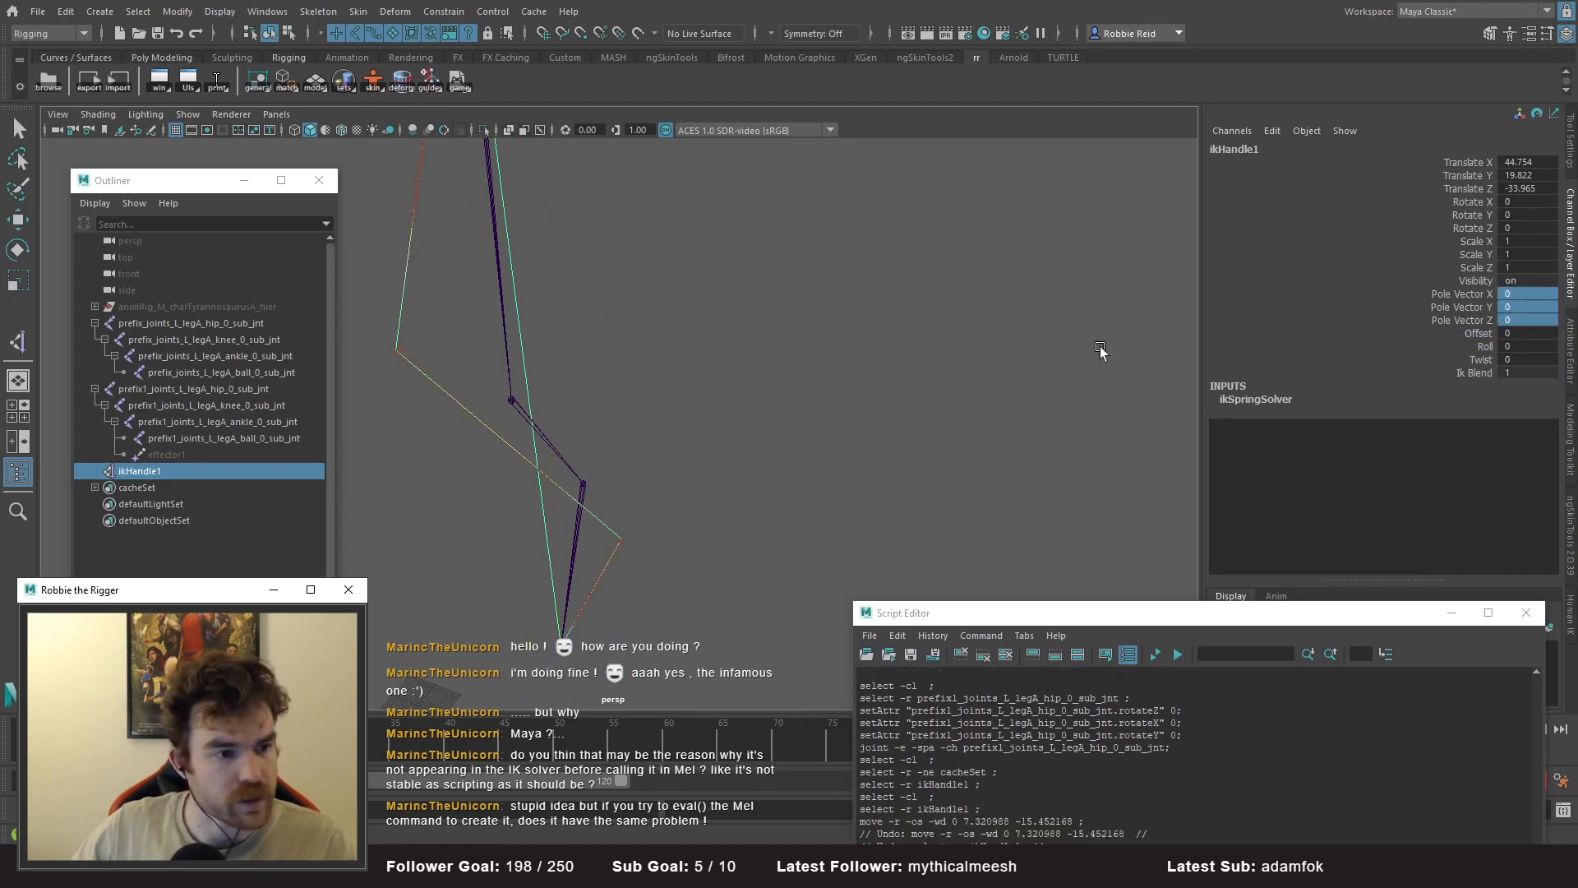
pyautogui.moveTo(818, 342); pyautogui.dragTo(746, 480, button='middle')
pyautogui.hotkey('ctrl', 'z')
pyautogui.hotkey('ctrl', 'z')
pyautogui.hotkey('ctrl', 'z')
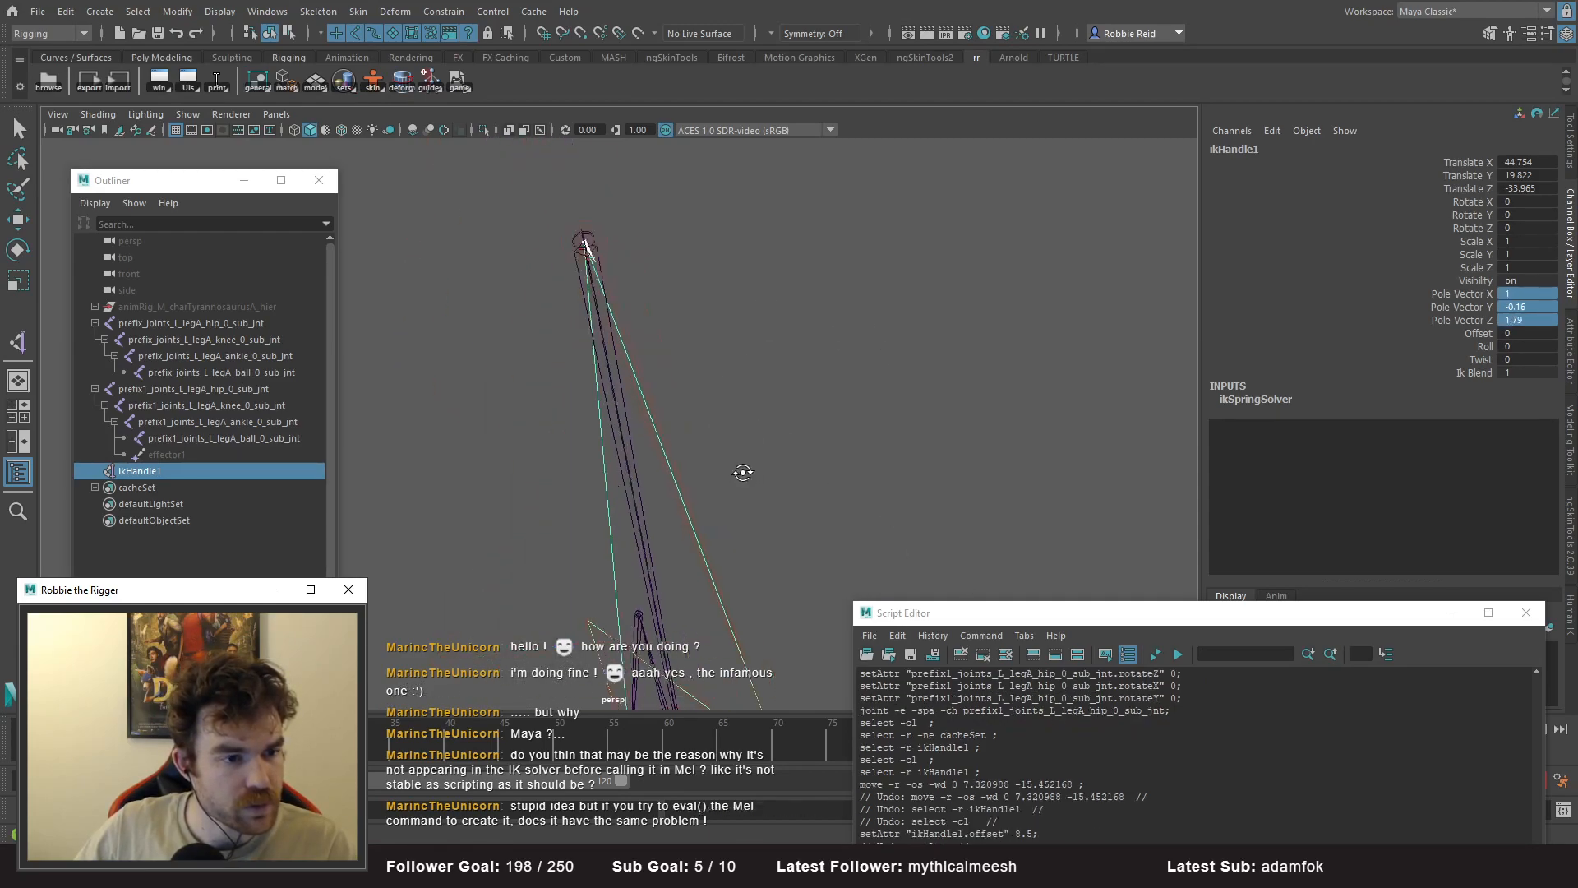
pyautogui.keyDown('alt'); pyautogui.moveTo(786, 475); pyautogui.dragTo(963, 417); pyautogui.keyUp('alt')
pyautogui.hotkey('ctrl', 'z')
# - Try setting only ikHandle1's Pole Vector Y to 0 and undo the change
pyautogui.click(210, 472)
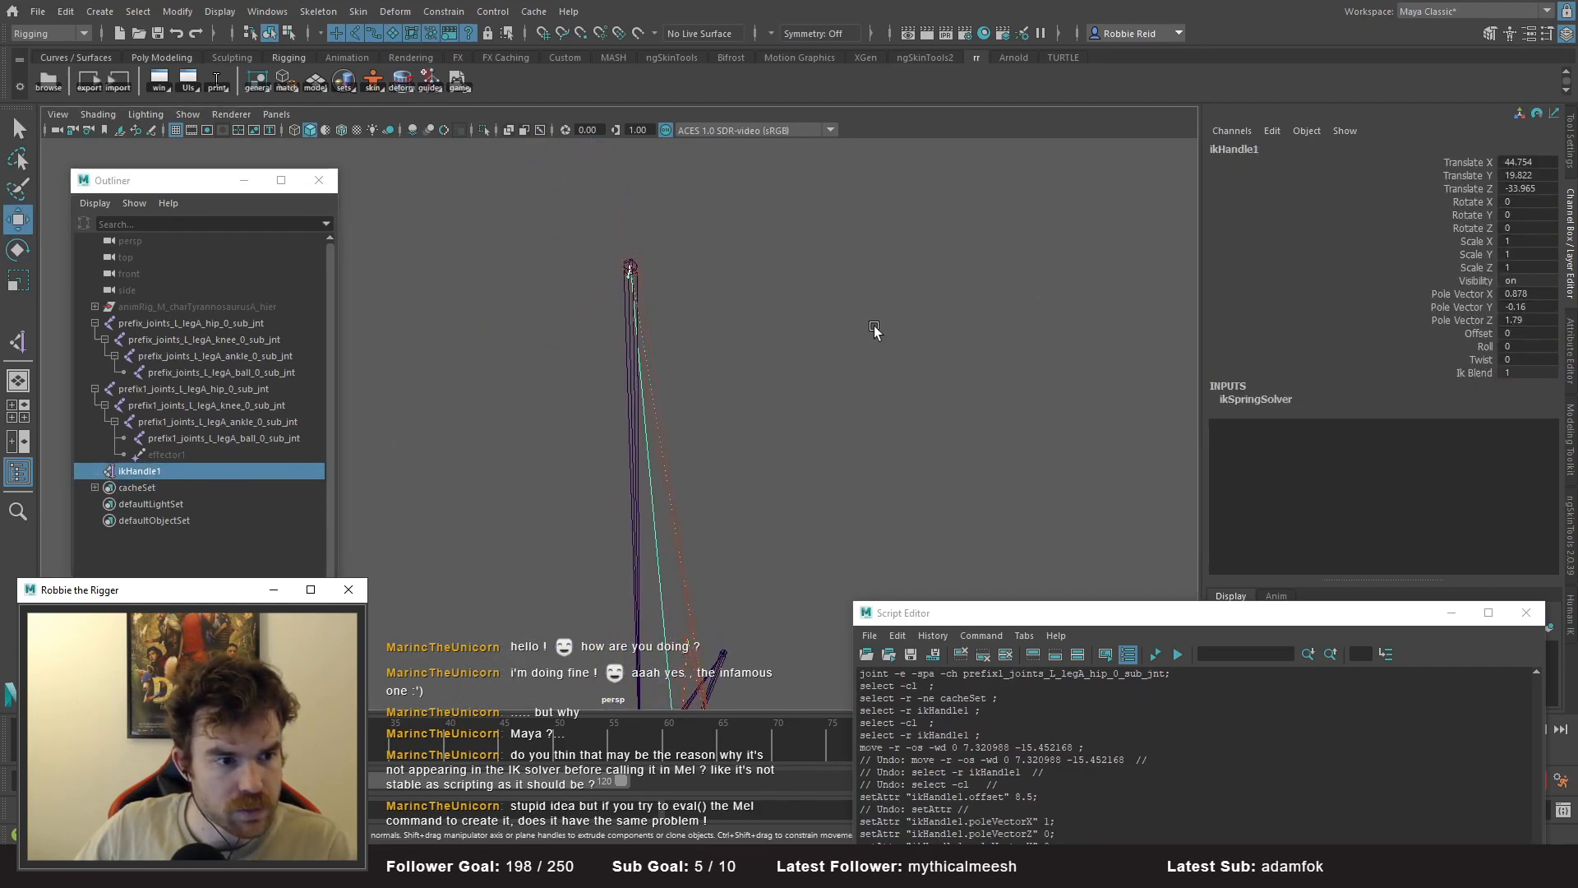
pyautogui.click(1526, 307)
pyautogui.write('0')
pyautogui.press('Return')
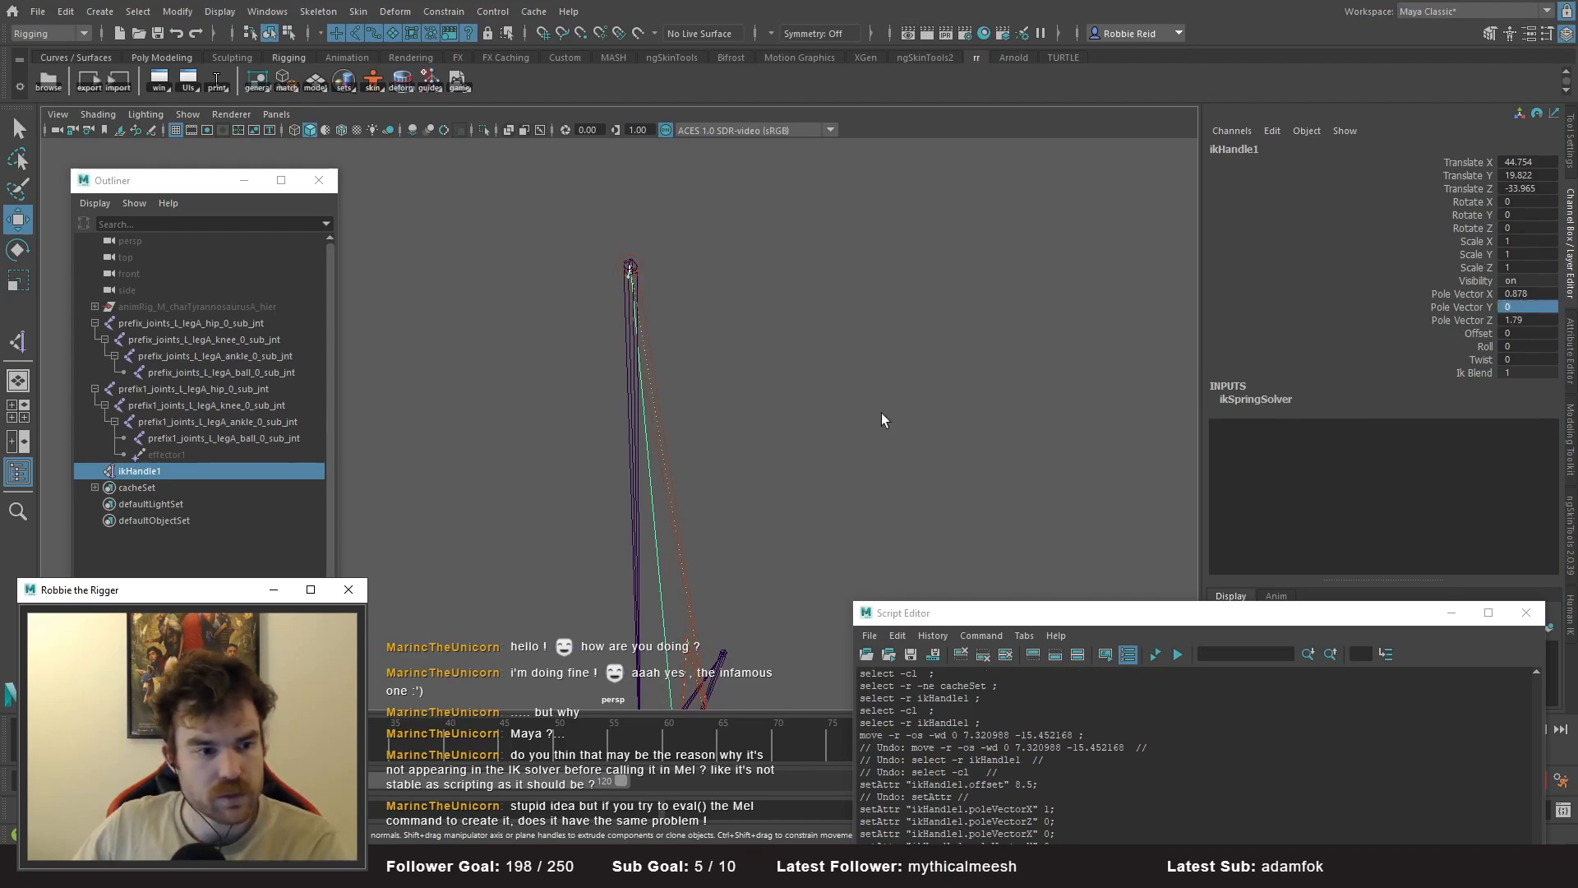
pyautogui.hotkey('ctrl', 'z')
pyautogui.keyDown('alt'); pyautogui.moveTo(699, 444); pyautogui.dragTo(620, 244); pyautogui.keyUp('alt')
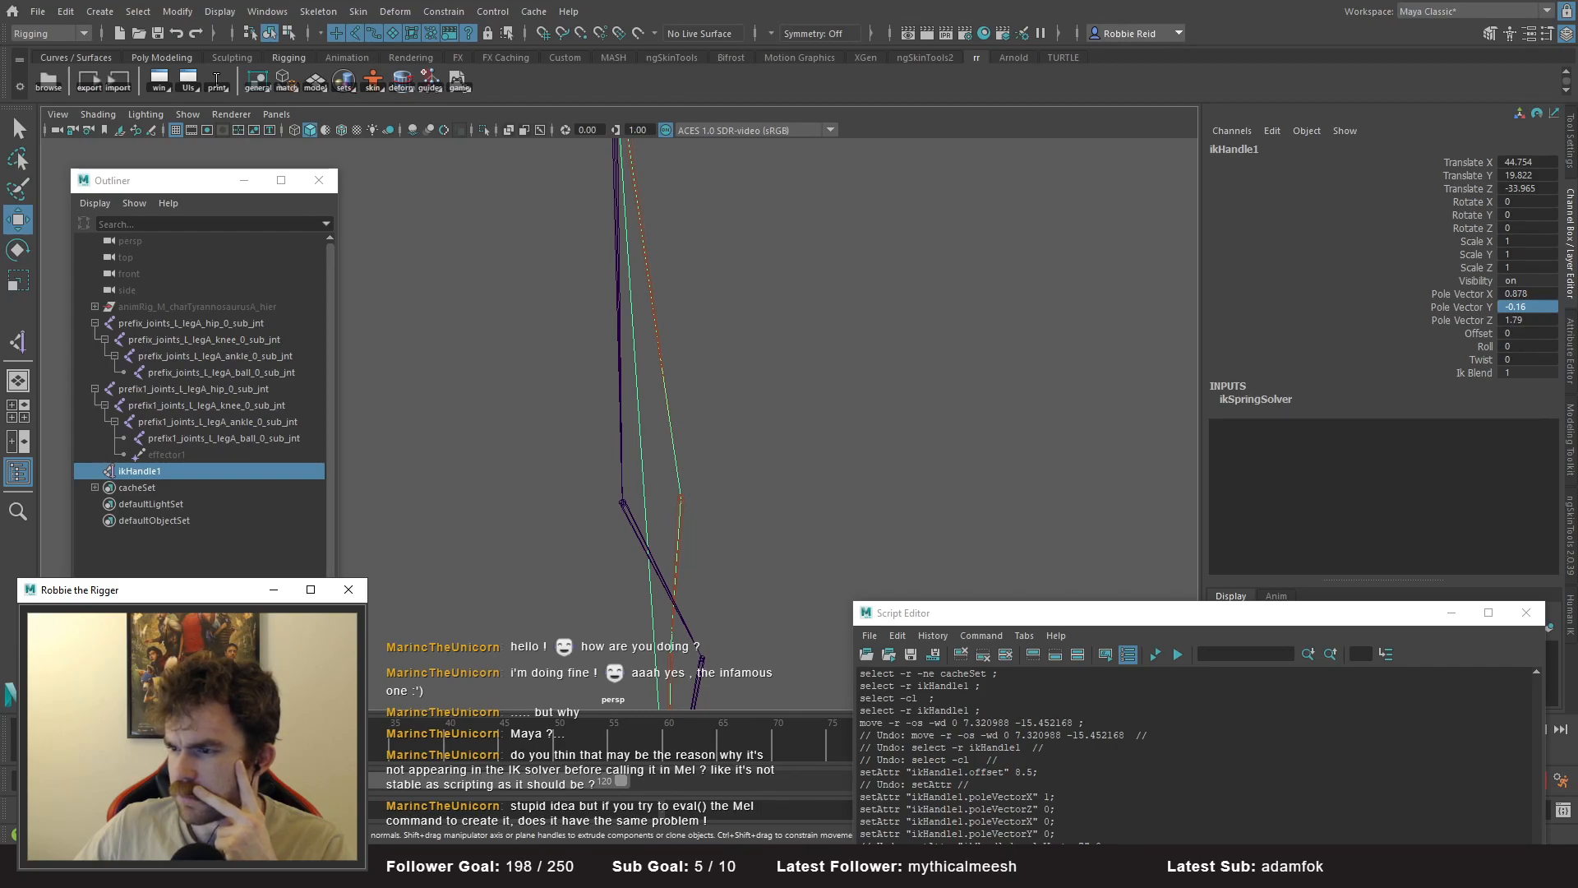
# - Undo the prefix1 hip's preferred angle and zeroed rotations, and the scripted spring handle creation
pyautogui.click(545, 388)
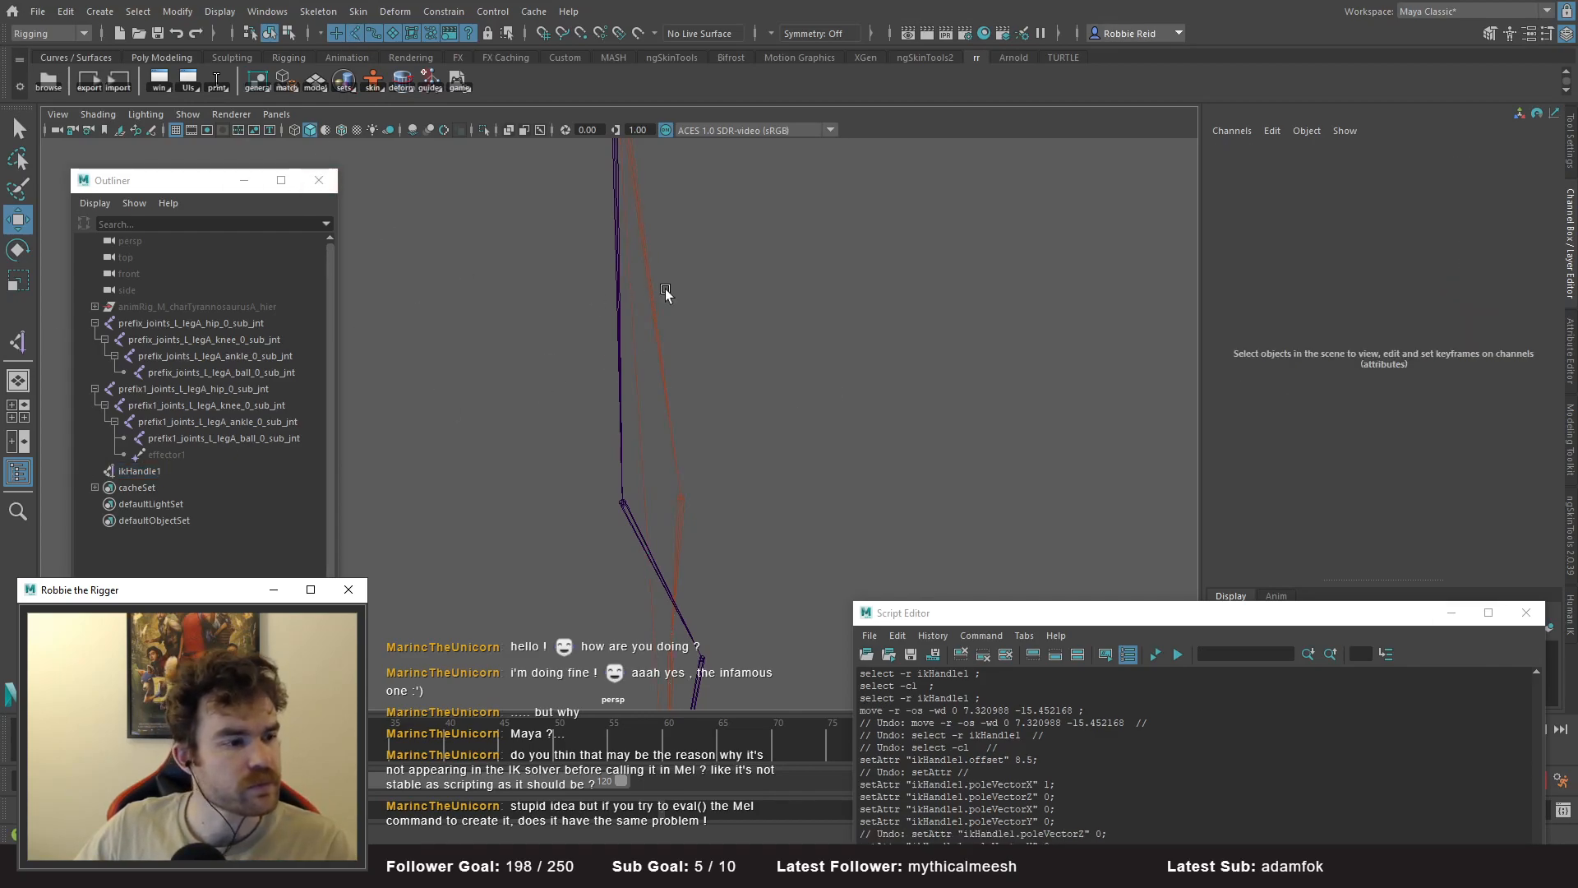
pyautogui.hotkey('ctrl', 'z')
pyautogui.hotkey('ctrl', 'z')
pyautogui.hotkey('ctrl', 'z')
pyautogui.hotkey('ctrl', 'z')
pyautogui.hotkey('ctrl', 'z')
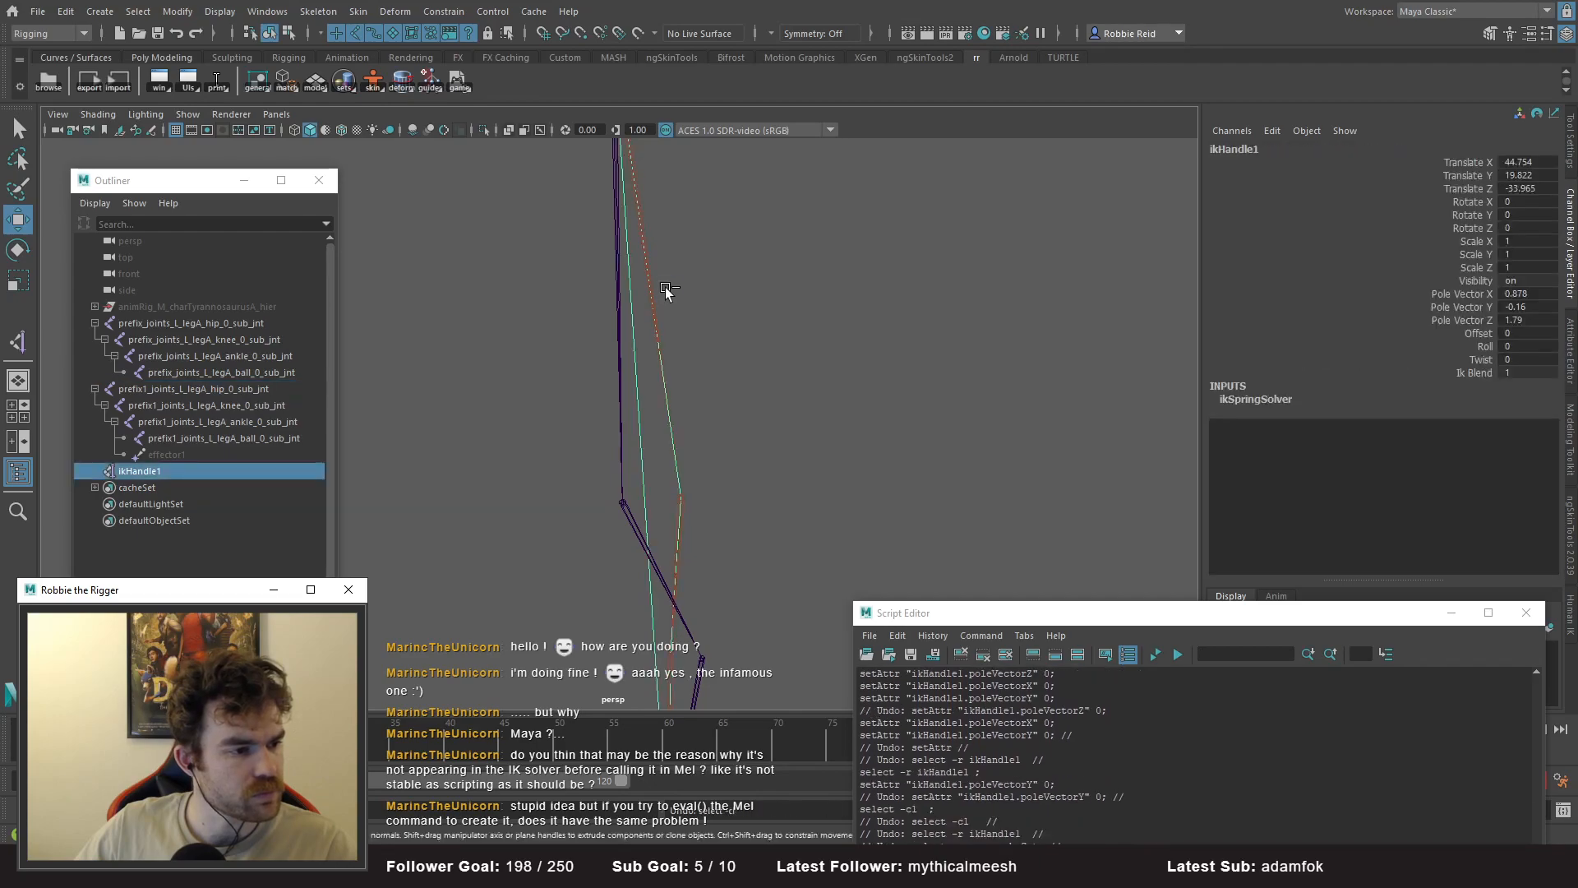
pyautogui.hotkey('ctrl', 'z')
pyautogui.hotkey('ctrl', 'z')
pyautogui.hotkey('ctrl', 'z')
pyautogui.hotkey('ctrl', 'z')
pyautogui.hotkey('ctrl', 'z')
# - Create a Spring Solver IK handle from the prefix hip joint to the prefix ball joint with the IK Handle Tool
pyautogui.click(38, 34)
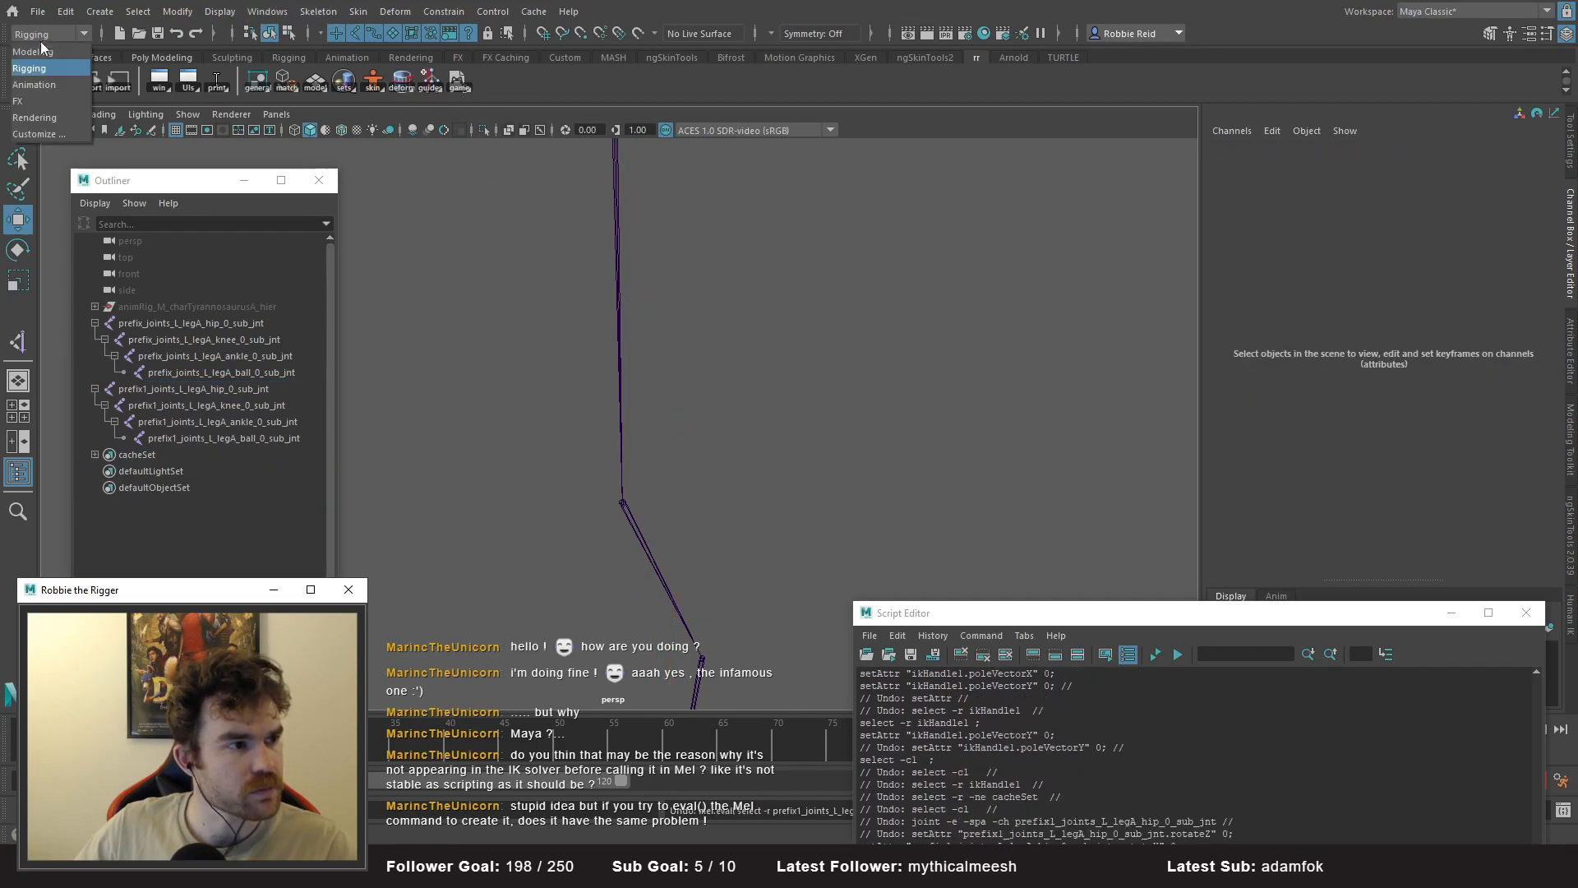
pyautogui.click(36, 71)
pyautogui.click(304, 13)
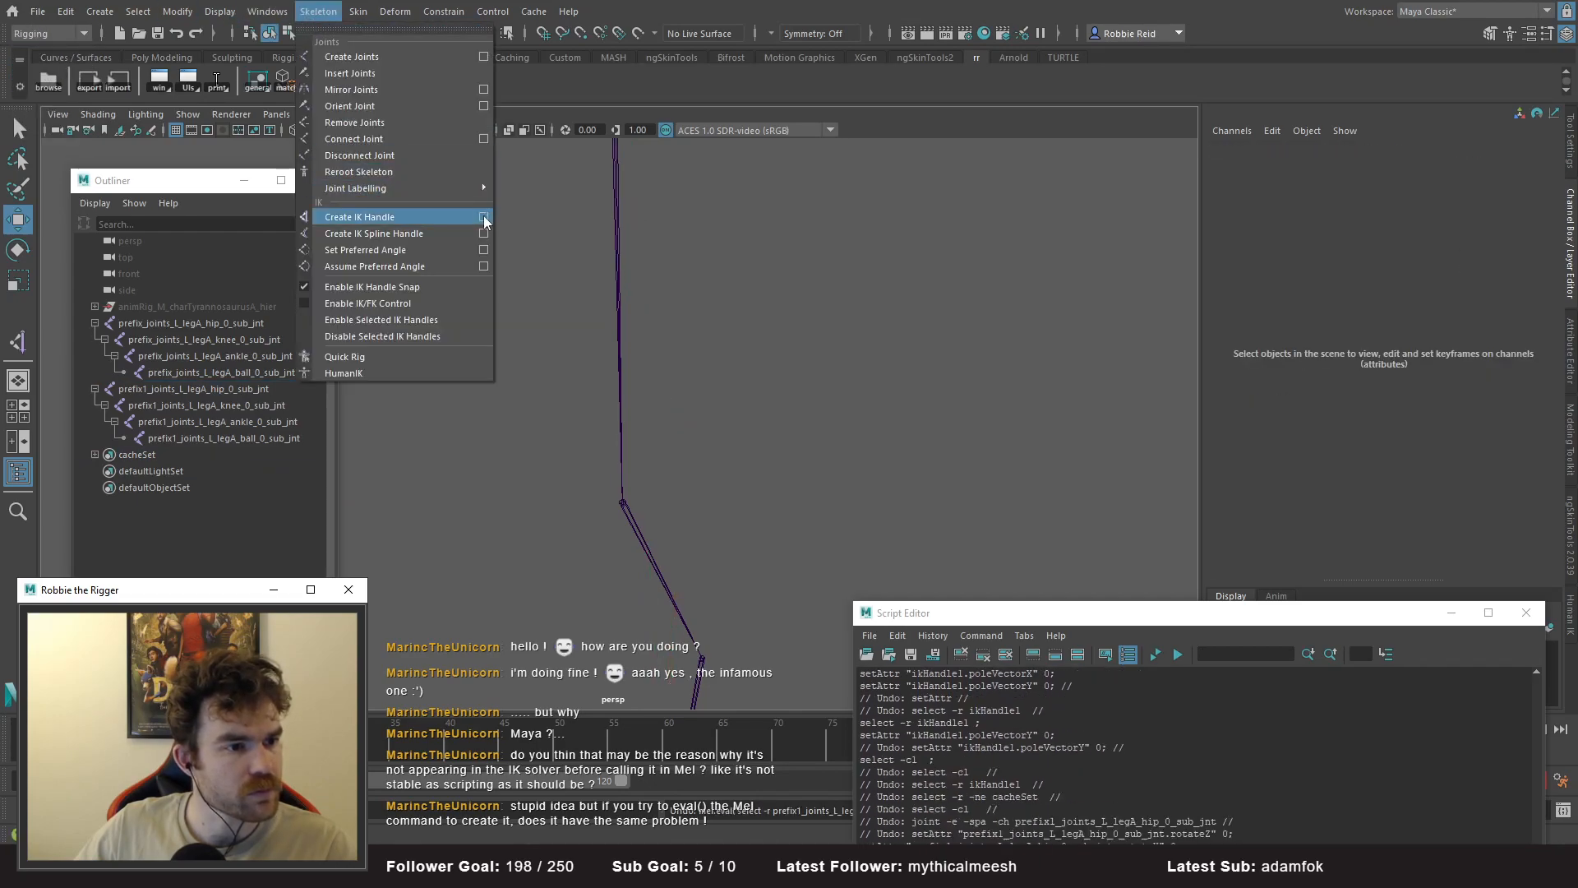
pyautogui.click(485, 215)
pyautogui.click(1396, 160)
pyautogui.click(1395, 157)
pyautogui.click(200, 323)
pyautogui.click(244, 371)
pyautogui.press('w')
pyautogui.press('f')
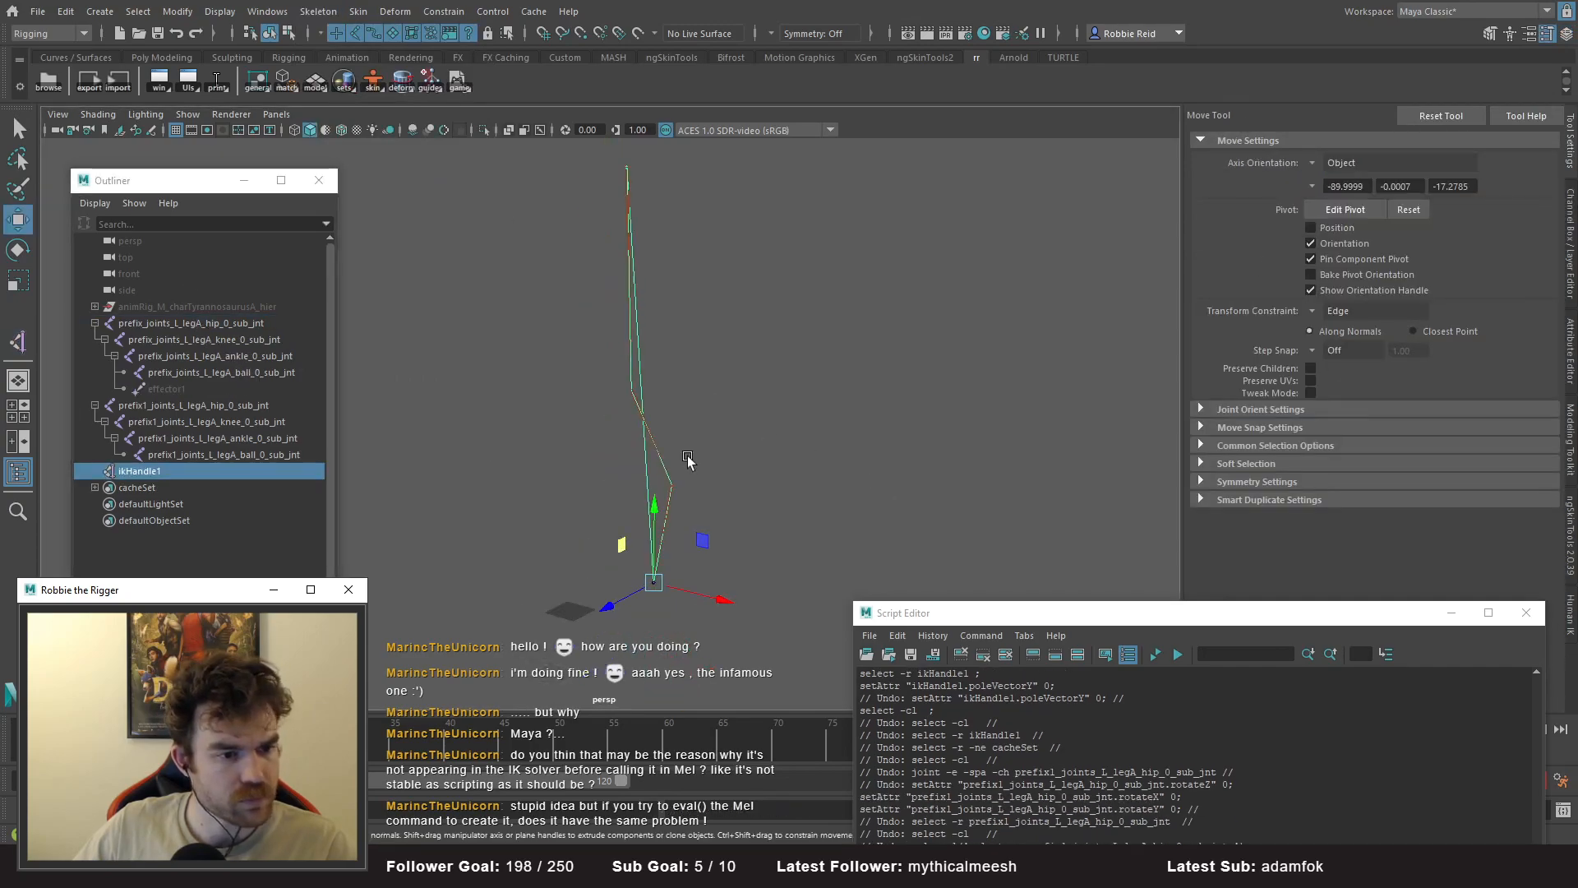
pyautogui.click(726, 362)
pyautogui.click(211, 406)
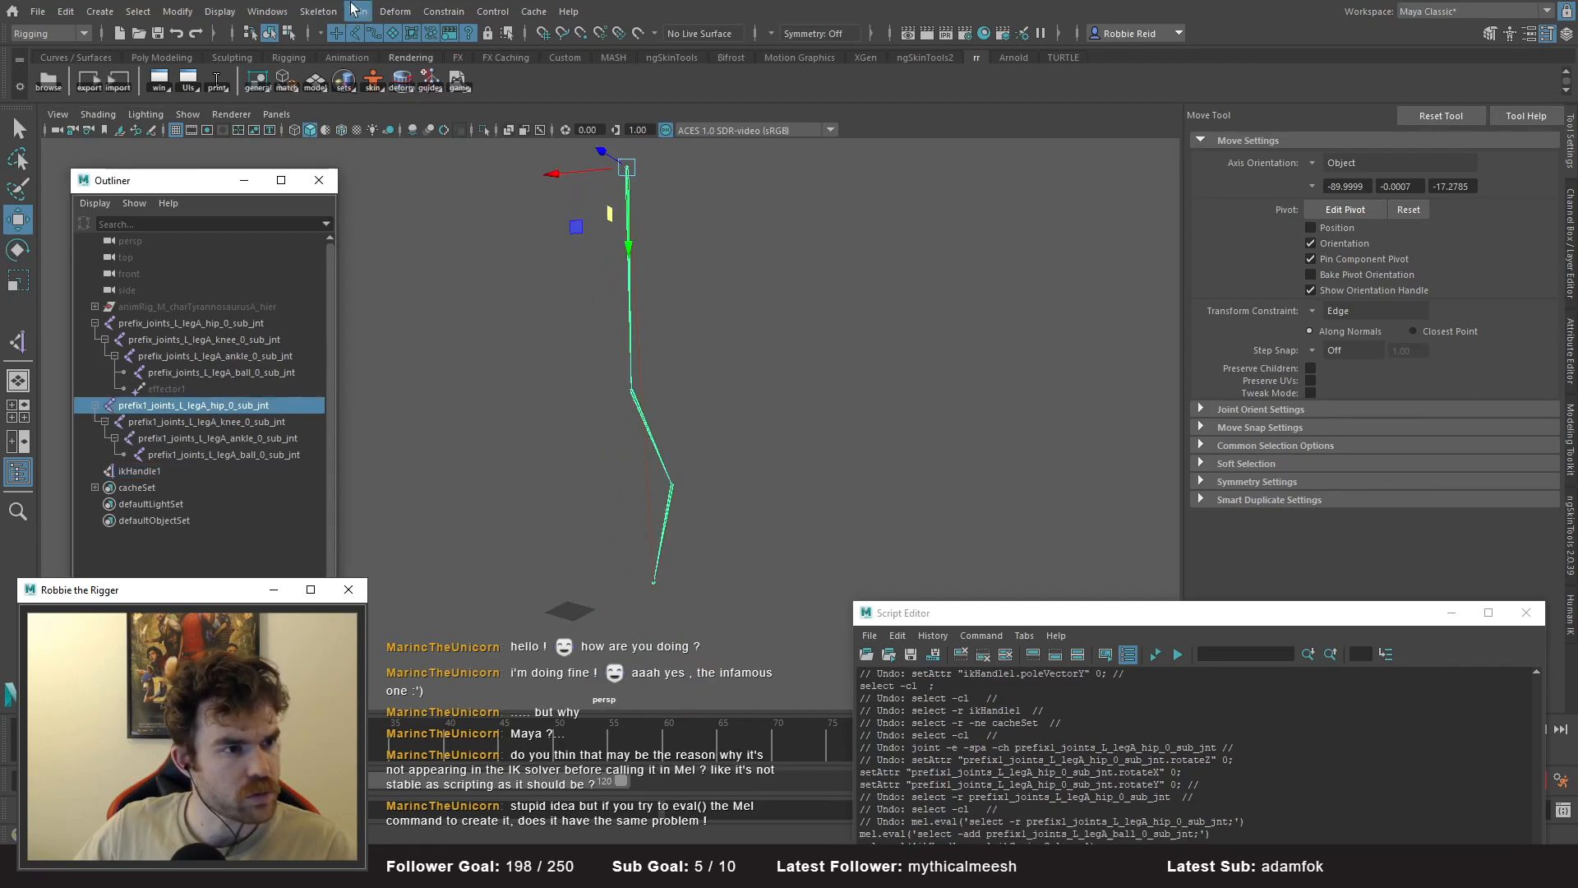
pyautogui.click(318, 11)
pyautogui.click(484, 217)
pyautogui.click(1399, 161)
pyautogui.click(1312, 385)
# - Run the entire Python script to create a spring handle on the prefix1 chain and inspect the leg
pyautogui.moveTo(1001, 602); pyautogui.dragTo(963, 195)
pyautogui.click(1102, 693)
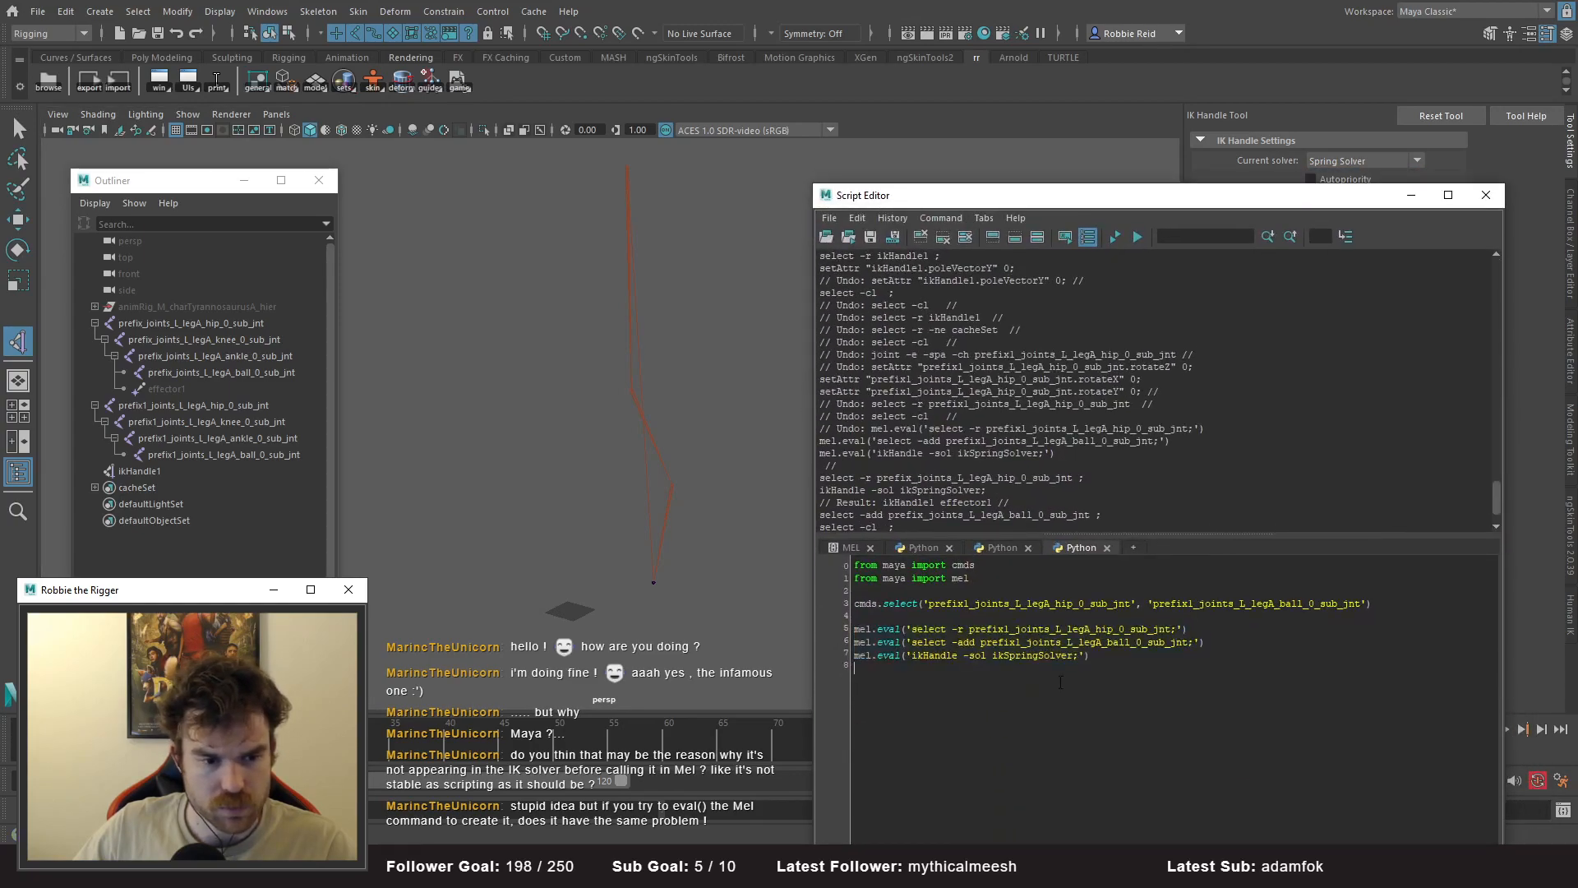
pyautogui.hotkey('ctrl', 'a')
pyautogui.hotkey('ctrl', 'Return')
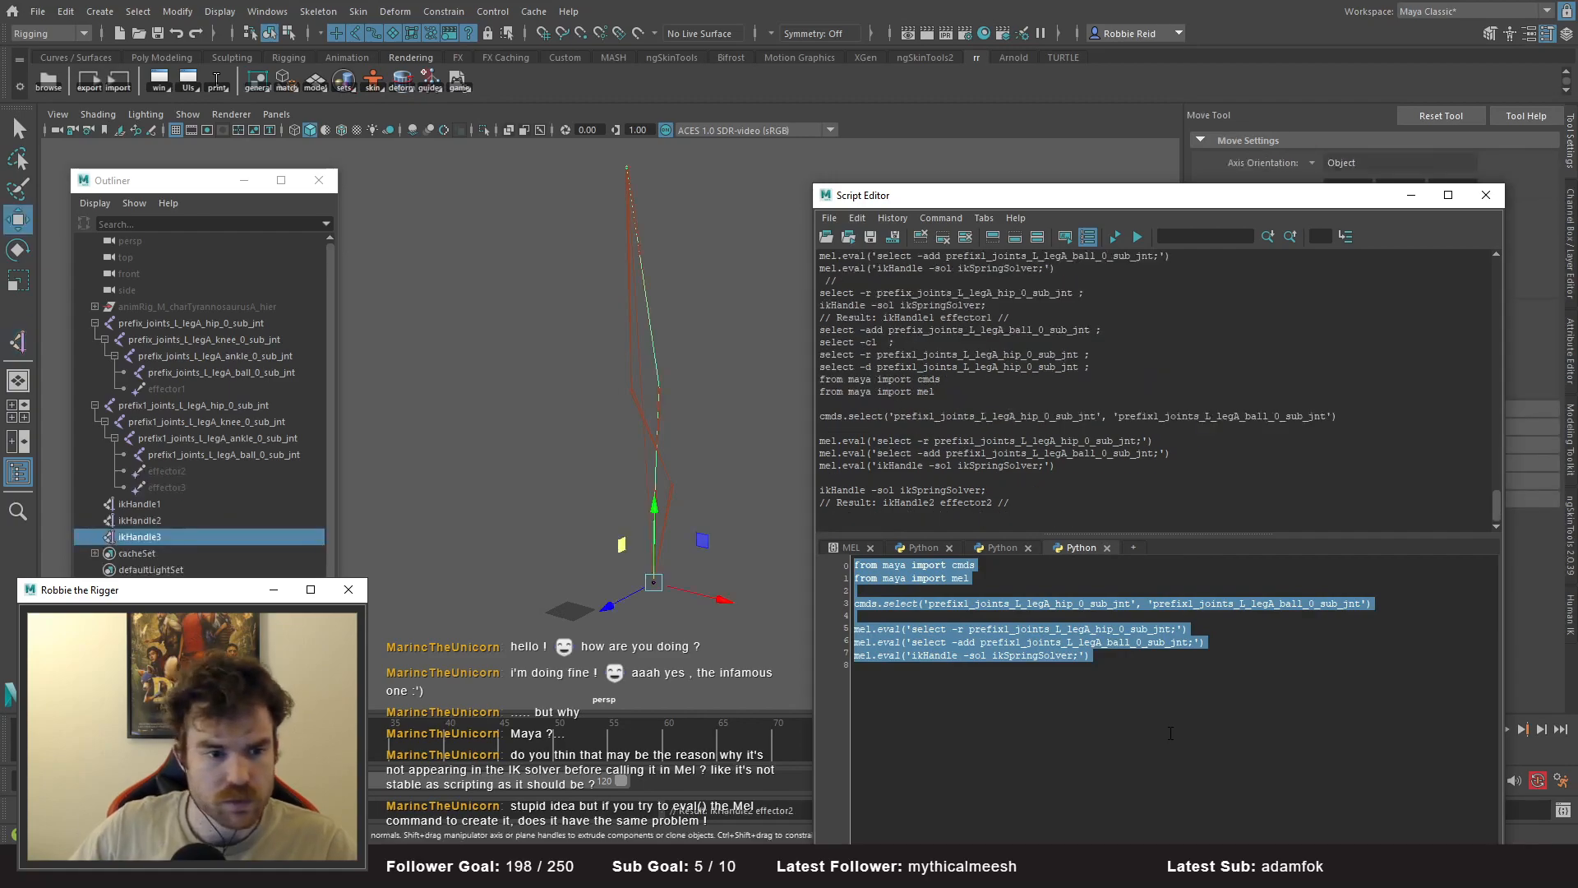
pyautogui.keyDown('alt'); pyautogui.moveTo(697, 512); pyautogui.dragTo(653, 516); pyautogui.keyUp('alt')
pyautogui.keyDown('alt'); pyautogui.moveTo(653, 516); pyautogui.dragTo(724, 510, button='right'); pyautogui.keyUp('alt')
pyautogui.keyDown('alt'); pyautogui.moveTo(723, 509); pyautogui.dragTo(760, 493); pyautogui.keyUp('alt')
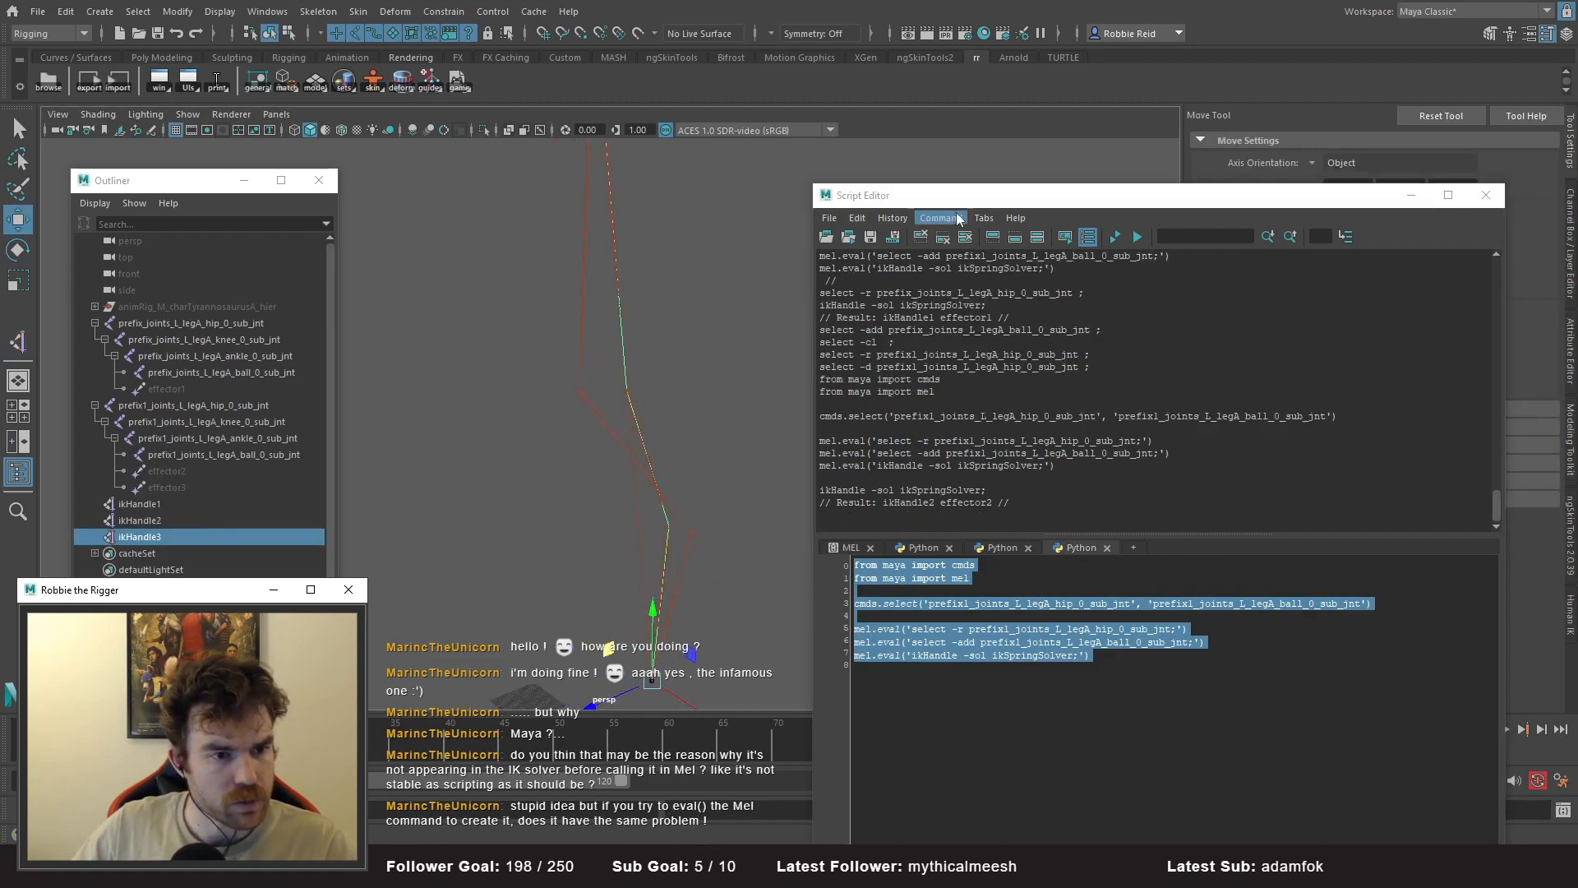
# - Undo the full script run on the prefix1 chain and clear the selection
pyautogui.moveTo(943, 203); pyautogui.dragTo(978, 639)
pyautogui.keyDown('alt'); pyautogui.moveTo(793, 553); pyautogui.dragTo(822, 465); pyautogui.keyUp('alt')
pyautogui.click(821, 466)
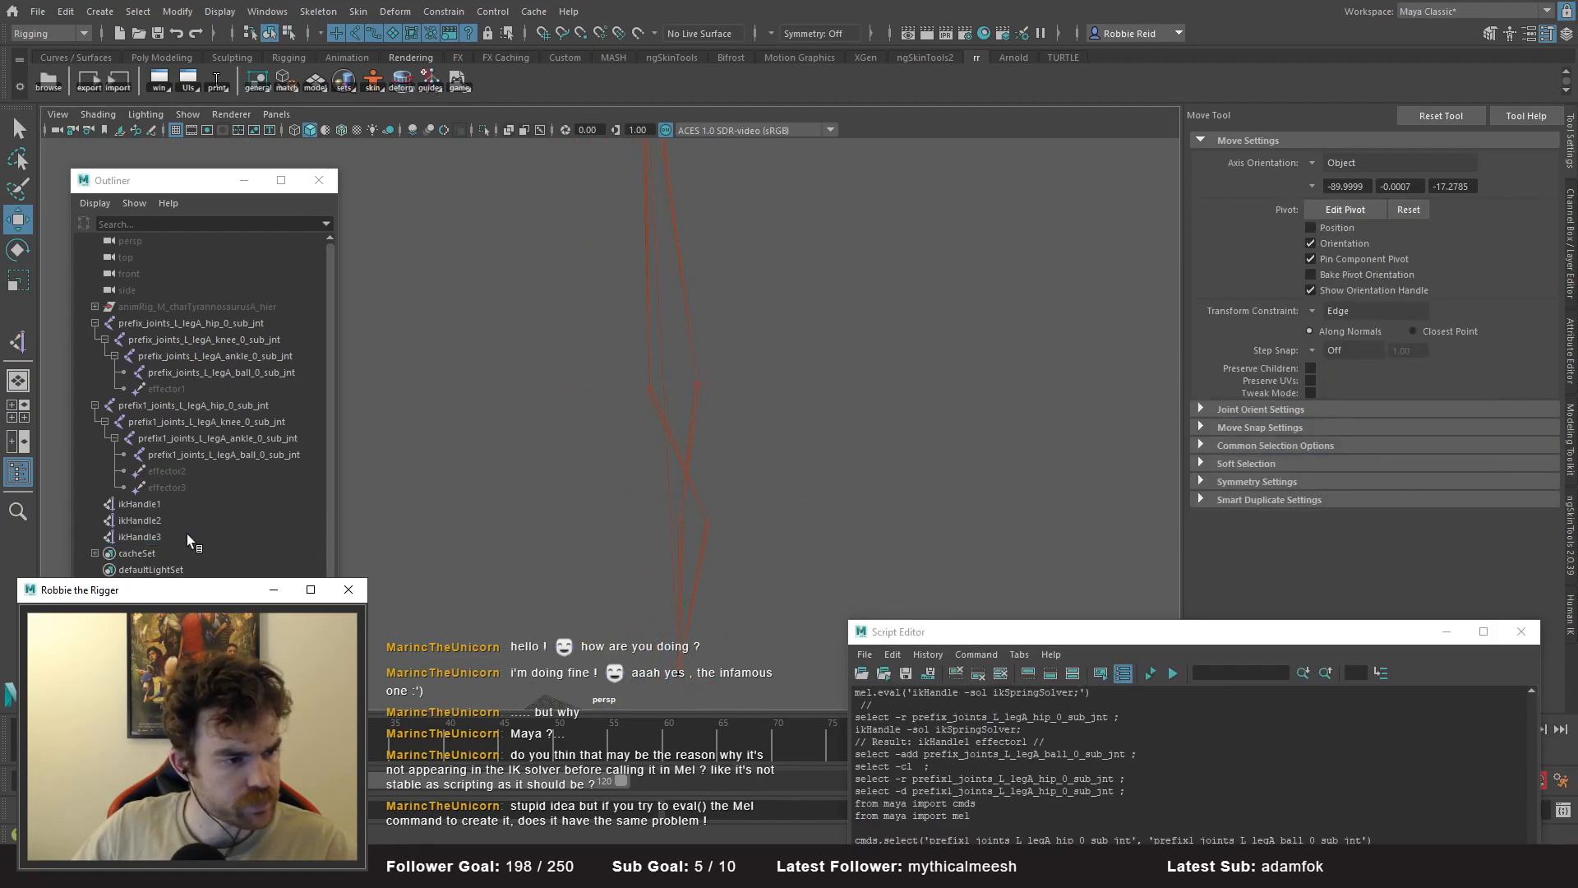
pyautogui.hotkey('ctrl', 'z')
pyautogui.hotkey('ctrl', 'z')
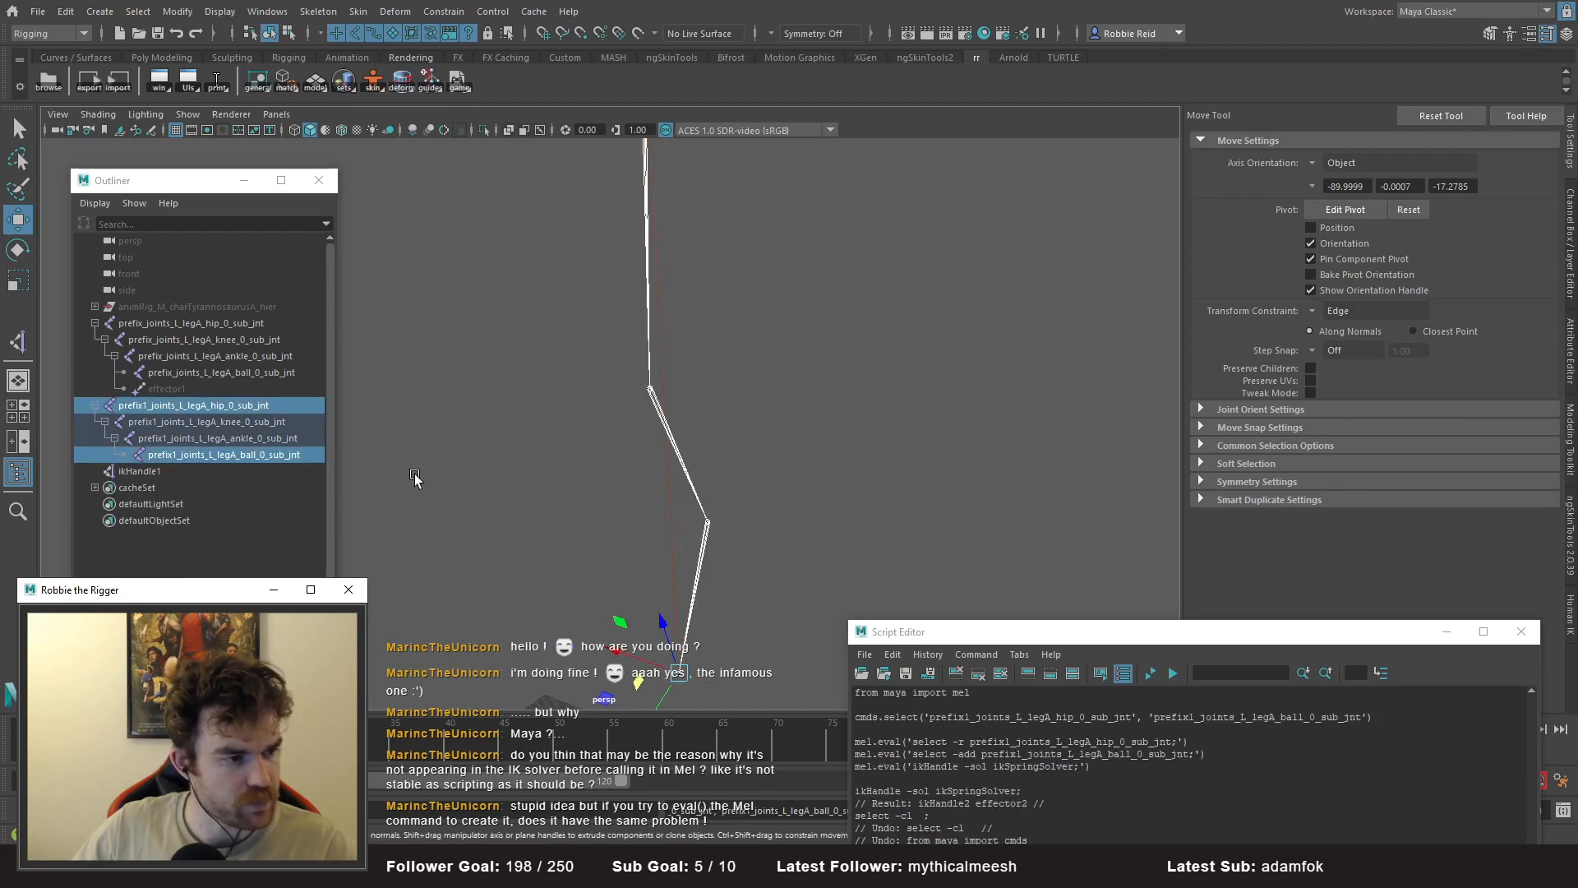
pyautogui.click(516, 444)
# - Run only the two import lines, followed by the three mel.eval lines that create the prefix1 spring handle
pyautogui.moveTo(1026, 638); pyautogui.dragTo(960, 305)
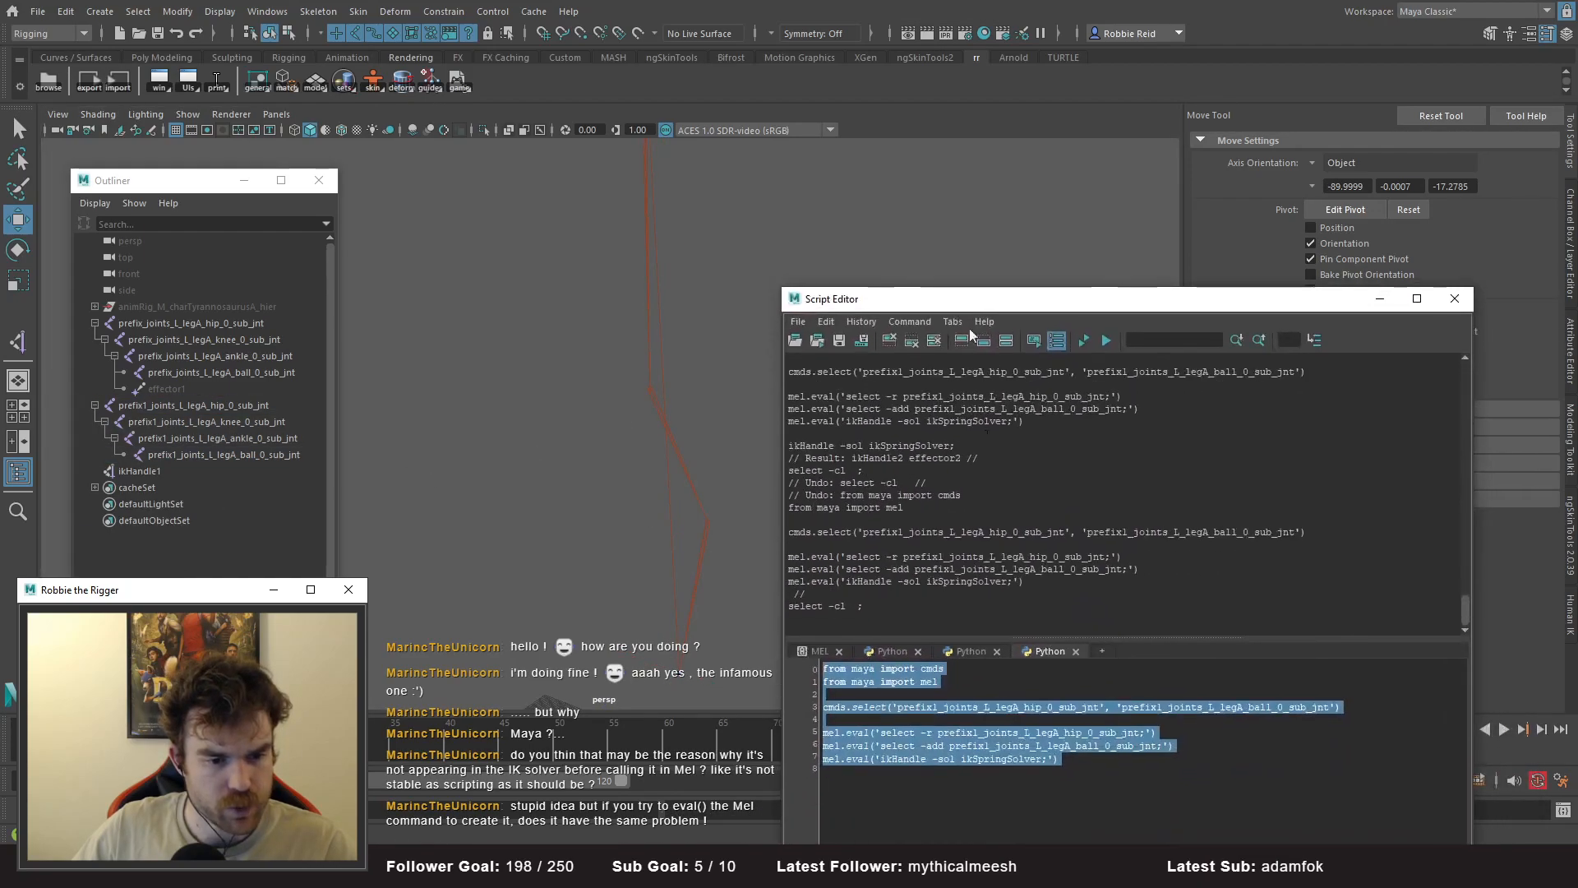
pyautogui.click(1097, 779)
pyautogui.moveTo(940, 683); pyautogui.dragTo(694, 561)
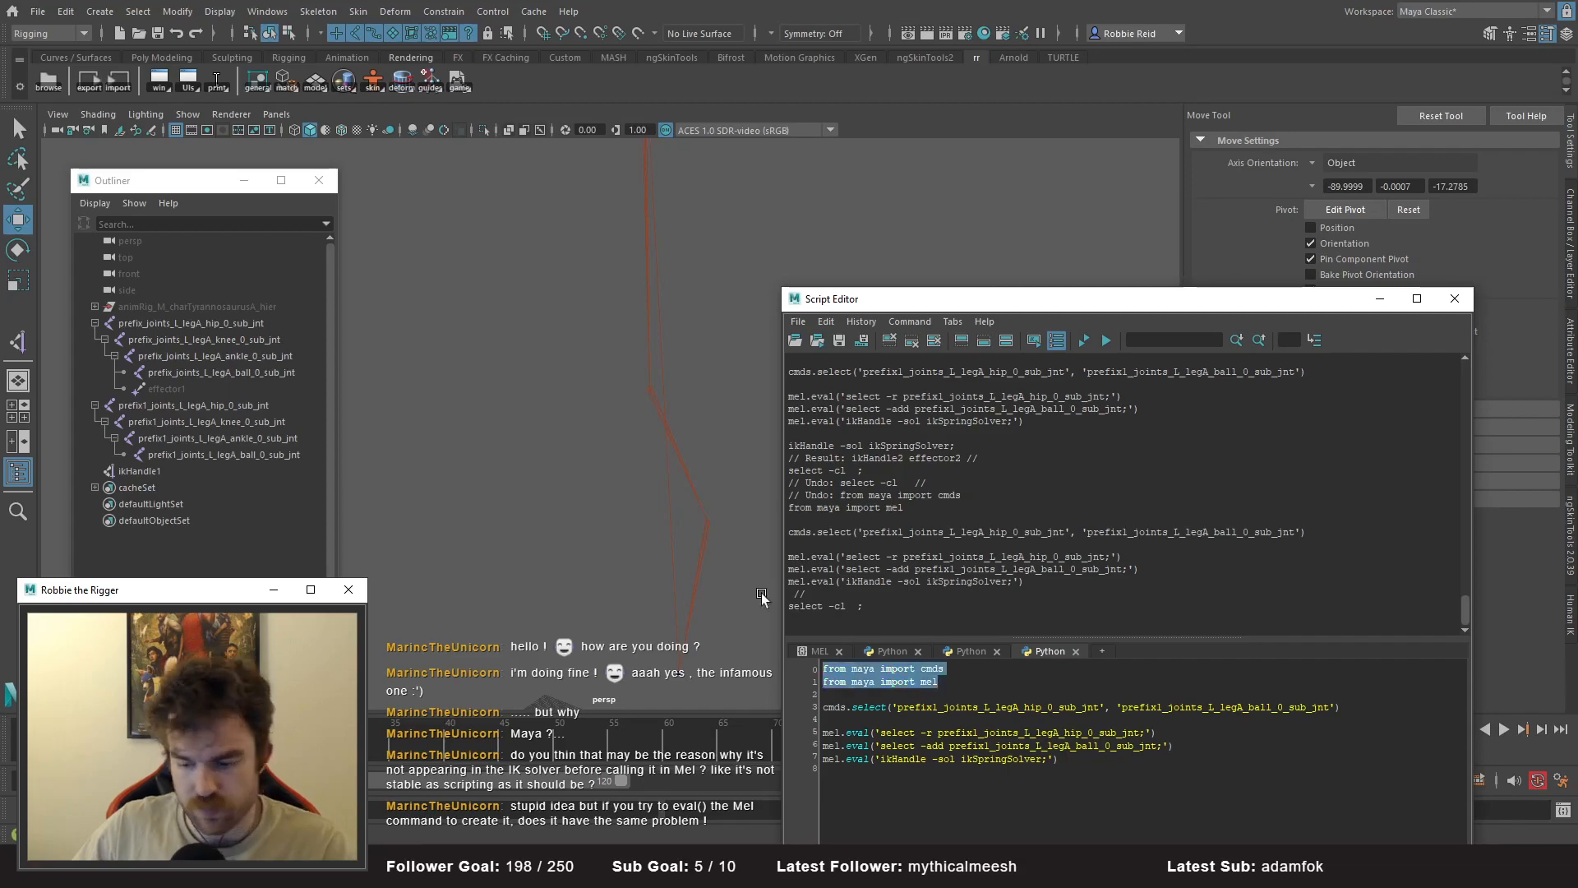
pyautogui.hotkey('ctrl', 'Return')
pyautogui.moveTo(1069, 771); pyautogui.dragTo(822, 731)
pyautogui.hotkey('ctrl', 'Return')
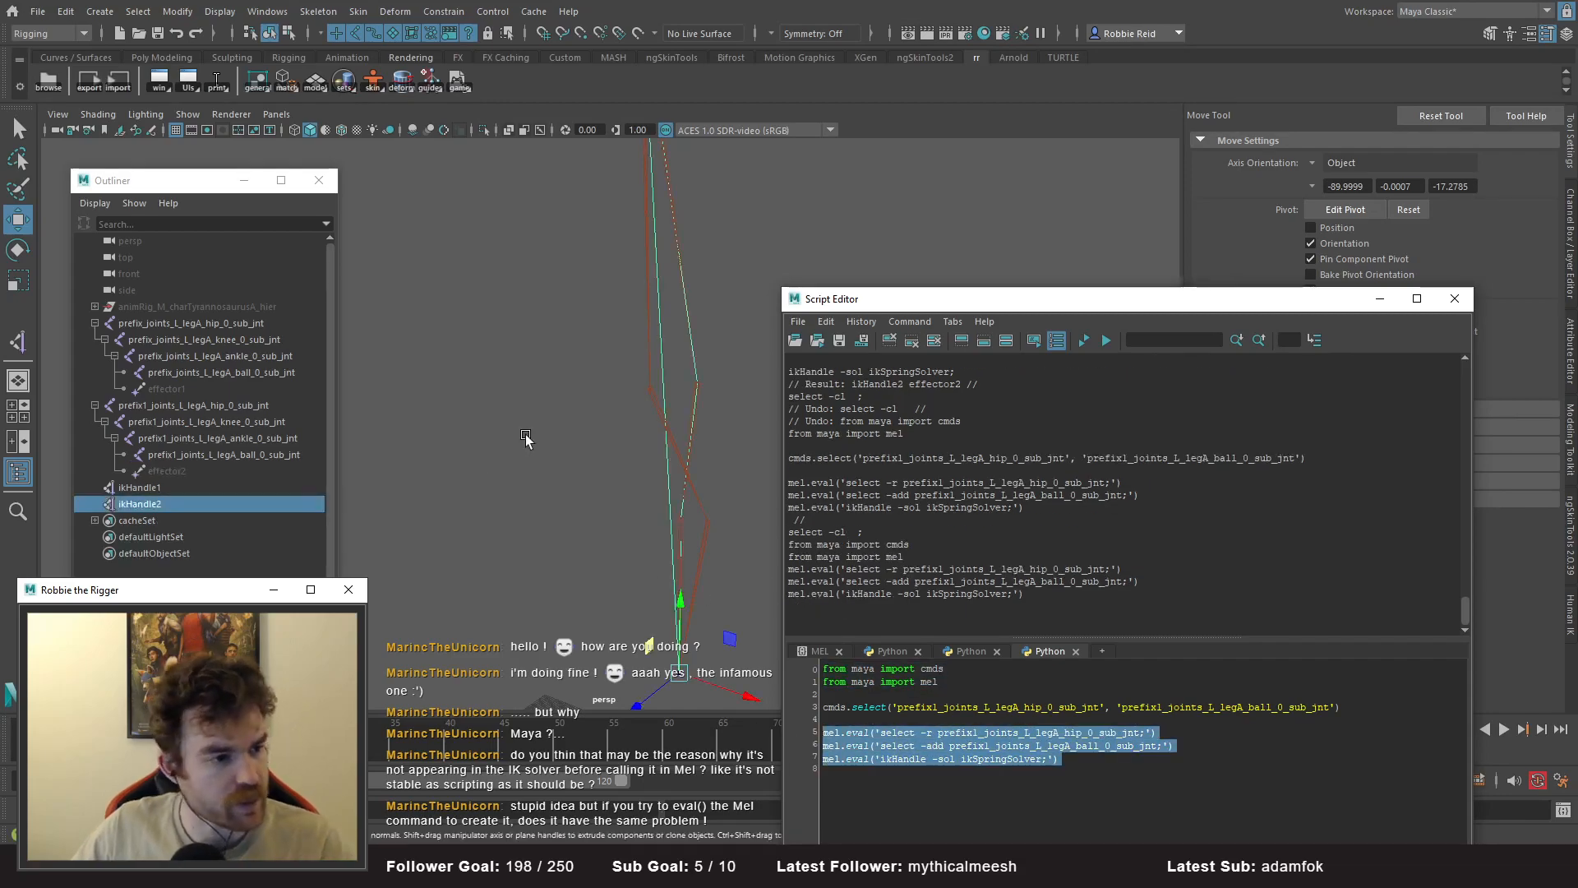
# - Compare the IK Spring Solver attributes and leg poses of ikHandle1 and ikHandle2 in the Attribute Editor
pyautogui.moveTo(885, 299); pyautogui.dragTo(902, 615)
pyautogui.click(861, 412)
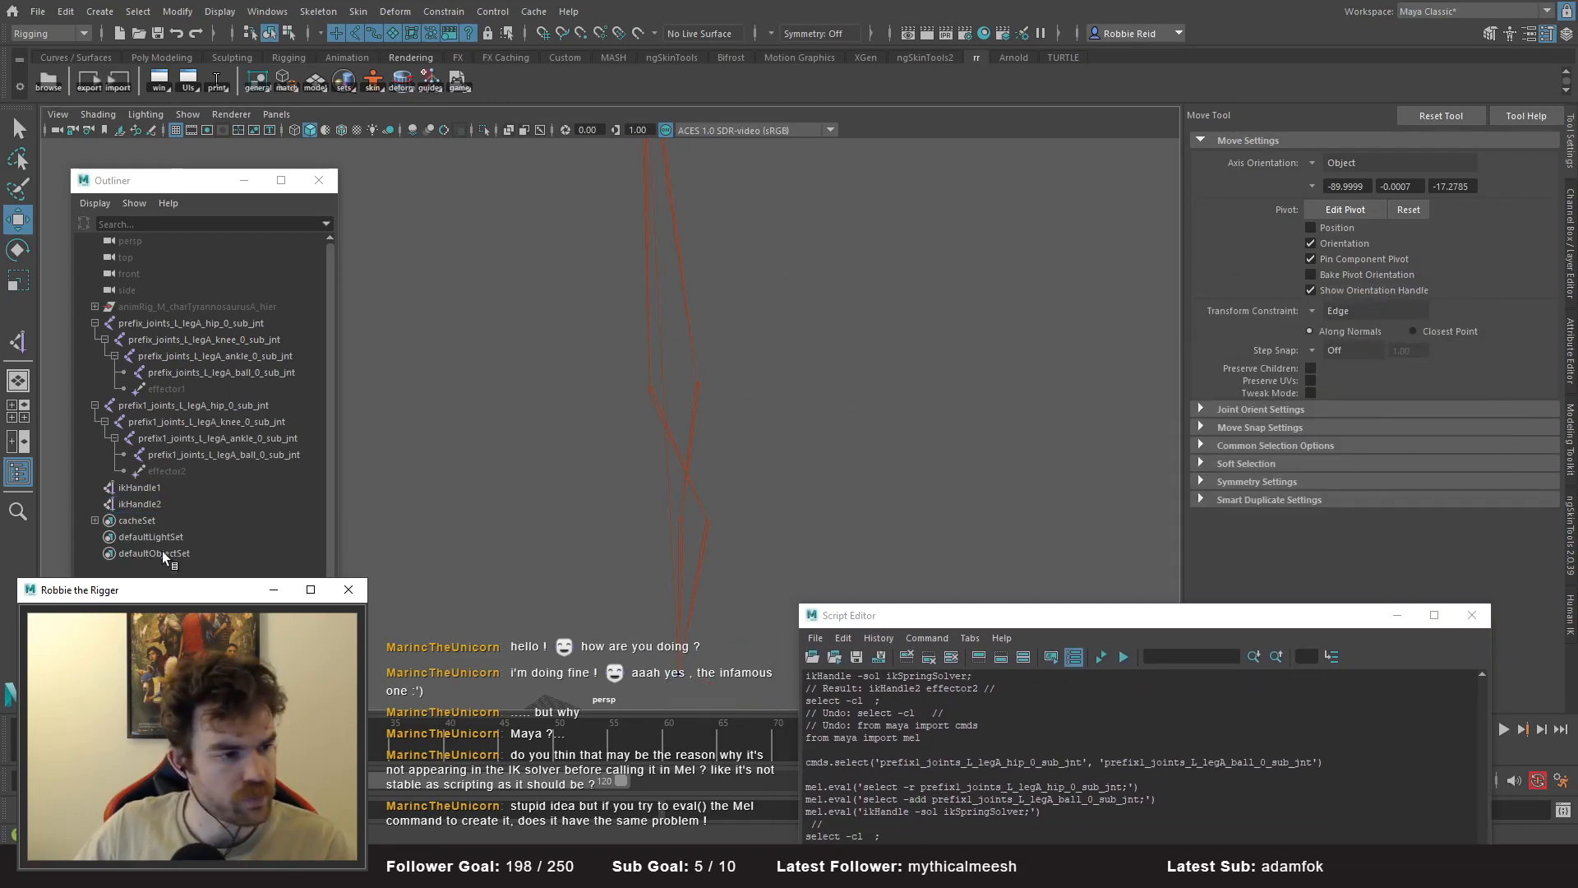
pyautogui.click(139, 488)
pyautogui.click(1569, 365)
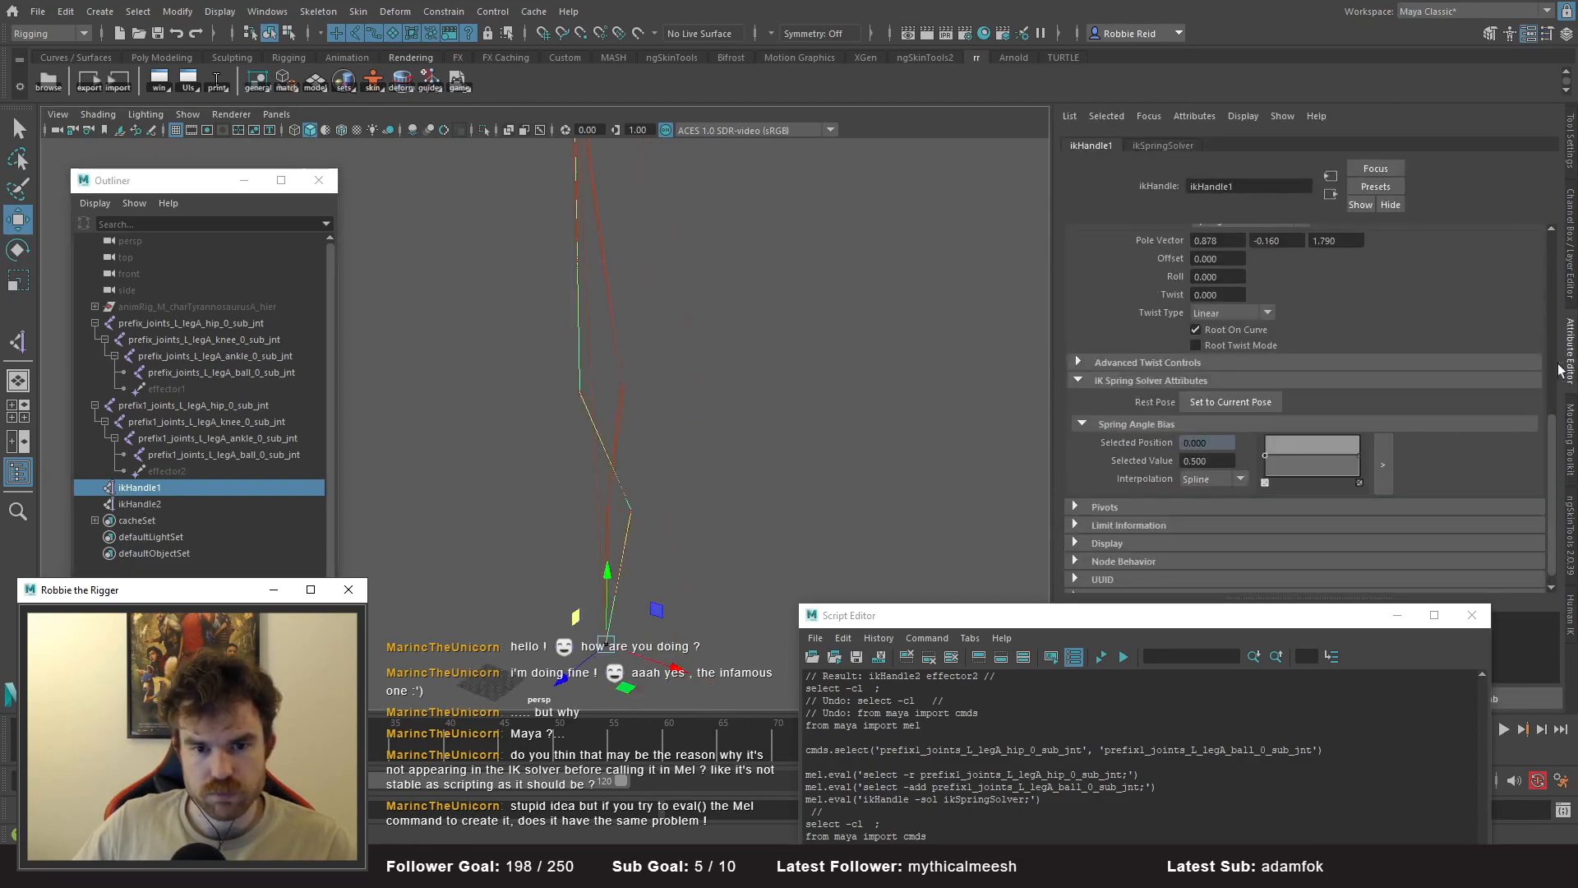
pyautogui.moveTo(1060, 618); pyautogui.dragTo(1052, 679)
pyautogui.scroll(-1, 1205, 510)
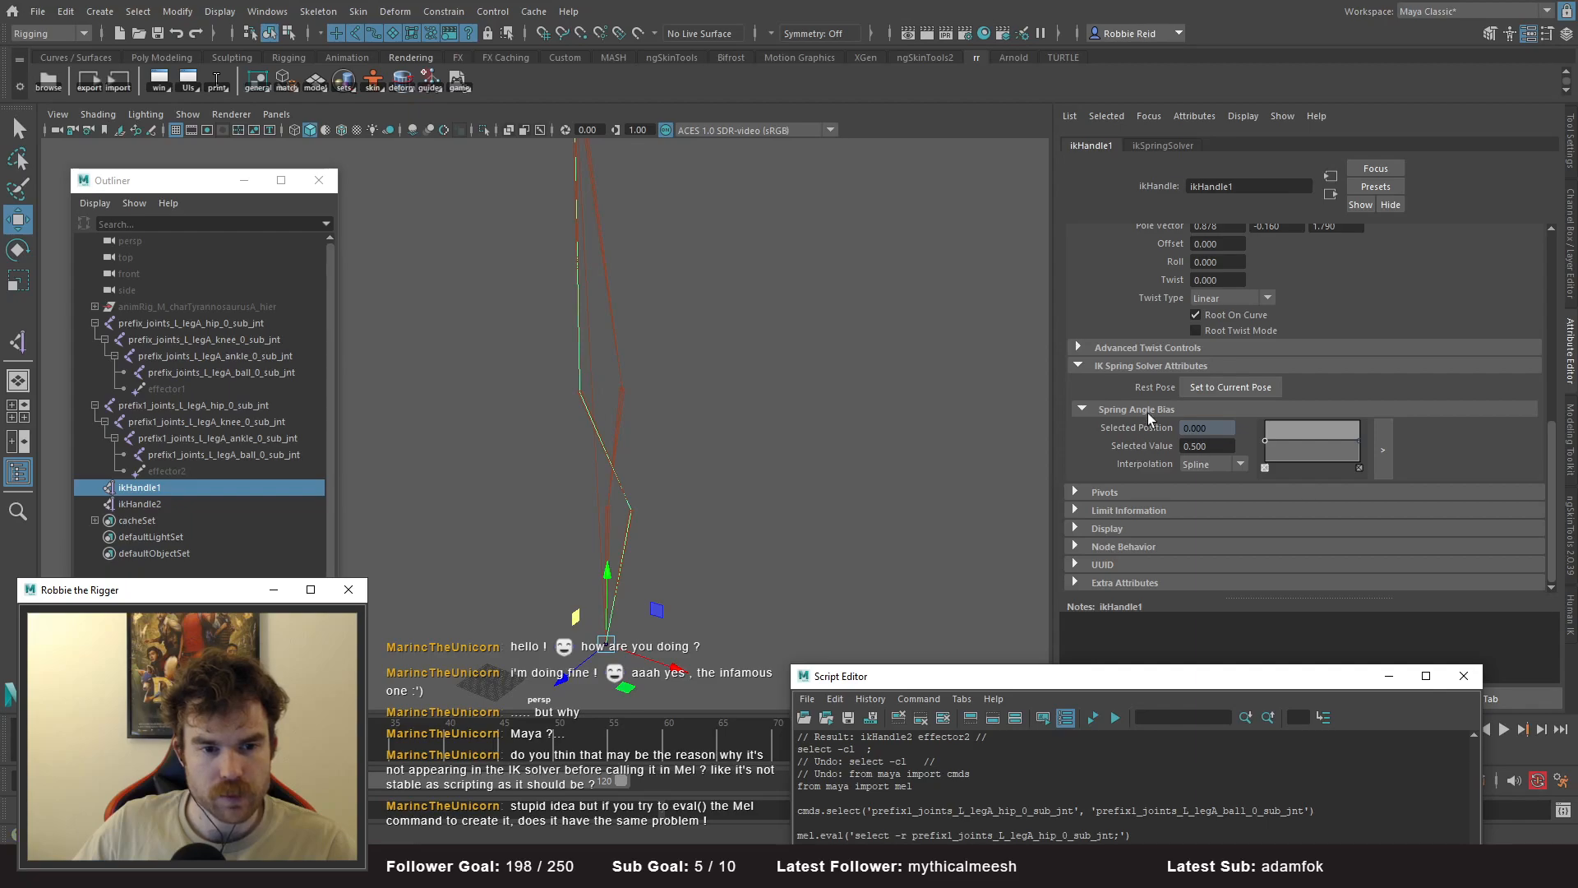
pyautogui.click(200, 503)
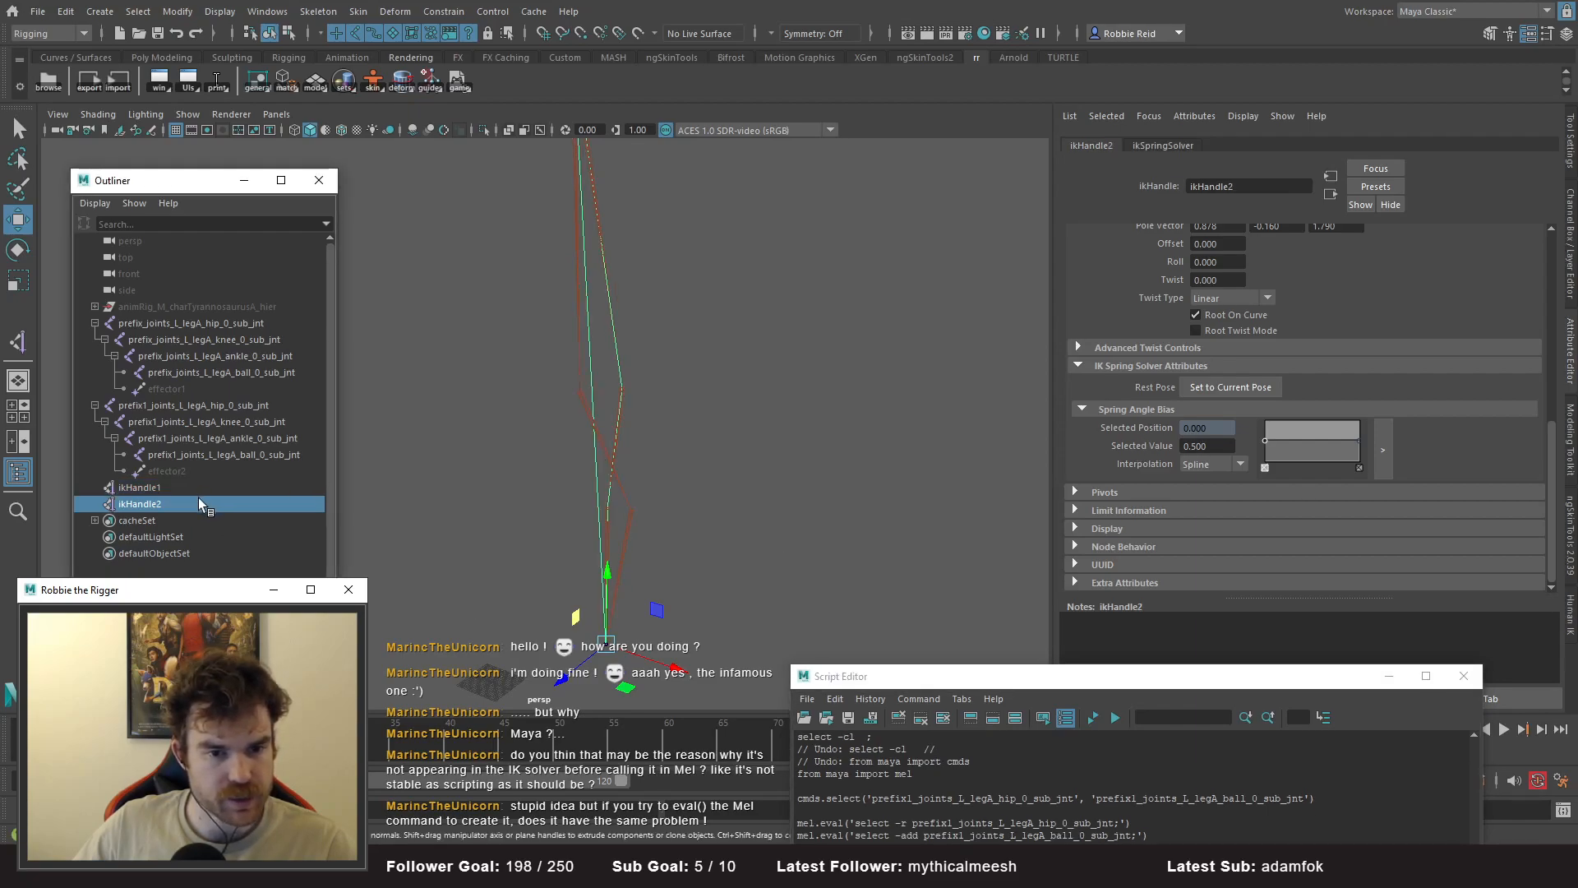
pyautogui.keyDown('alt'); pyautogui.moveTo(687, 416); pyautogui.dragTo(612, 407); pyautogui.keyUp('alt')
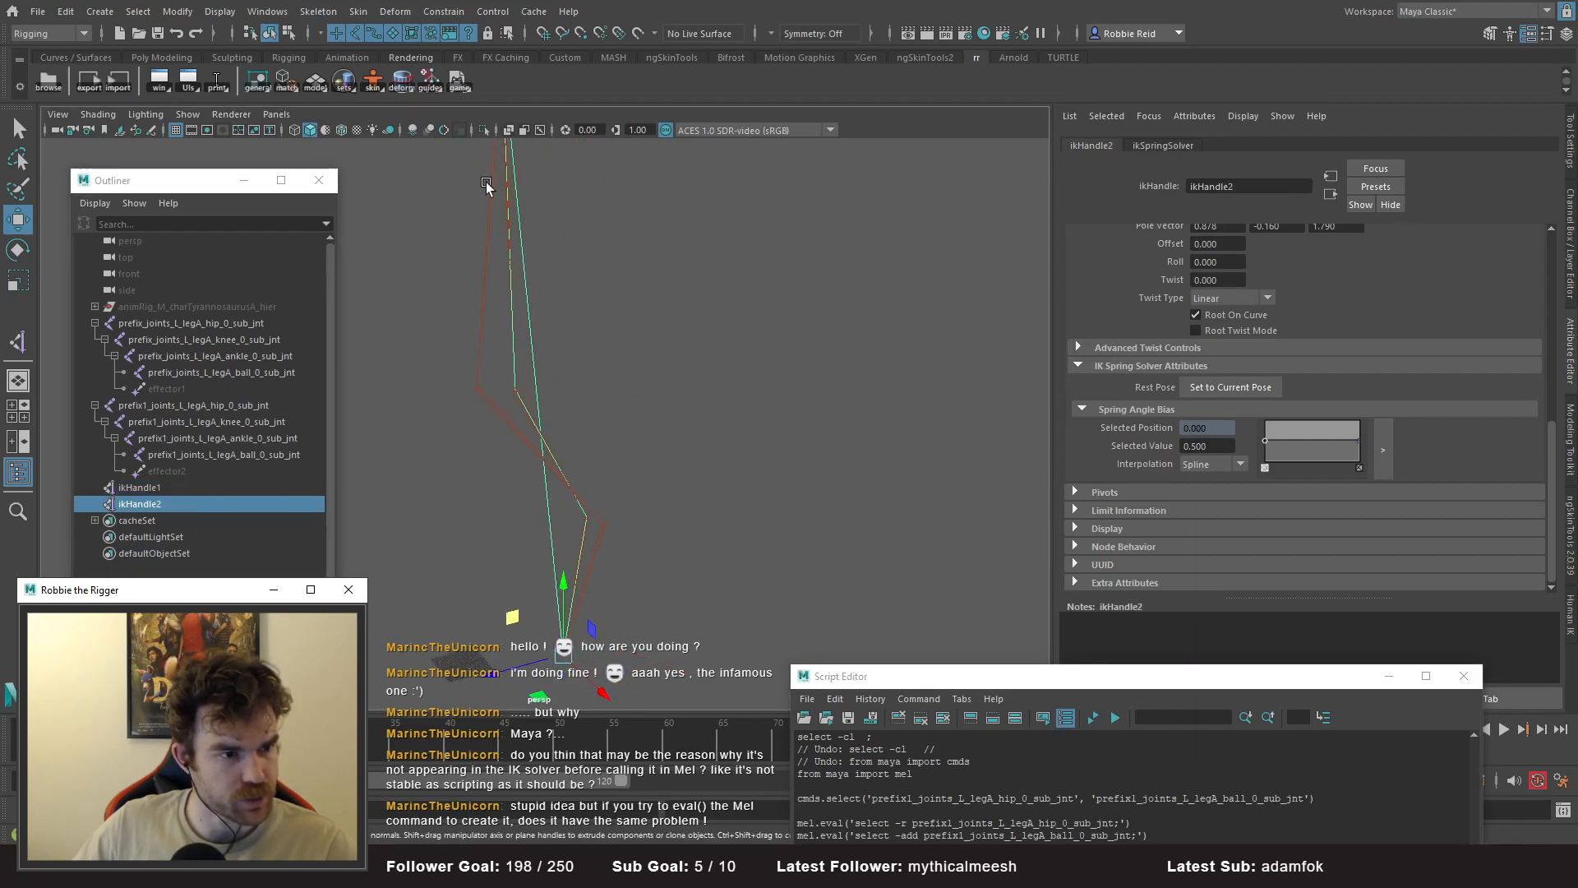
pyautogui.moveTo(626, 531)
pyautogui.keyDown('alt'); pyautogui.mouseDown()
pyautogui.moveTo(656, 533)
pyautogui.moveTo(731, 470)
pyautogui.mouseUp(); pyautogui.keyUp('alt')
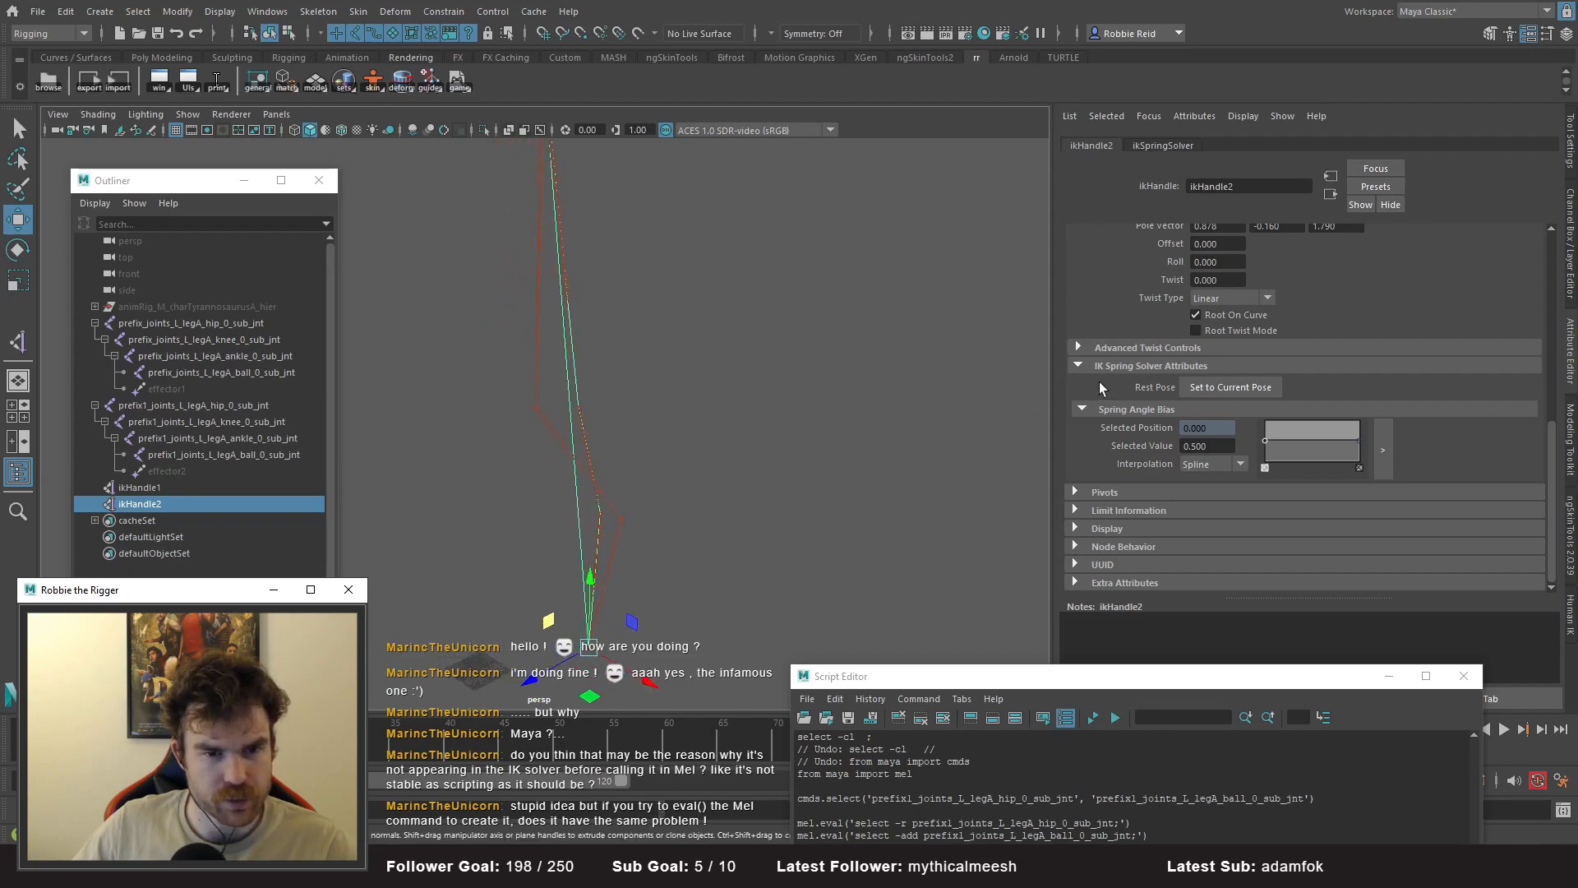
# - Expand Advanced Twist Controls and compare those settings between ikHandle1 and ikHandle2, also checking the prefix1 chain's effector
pyautogui.click(1121, 349)
pyautogui.click(232, 487)
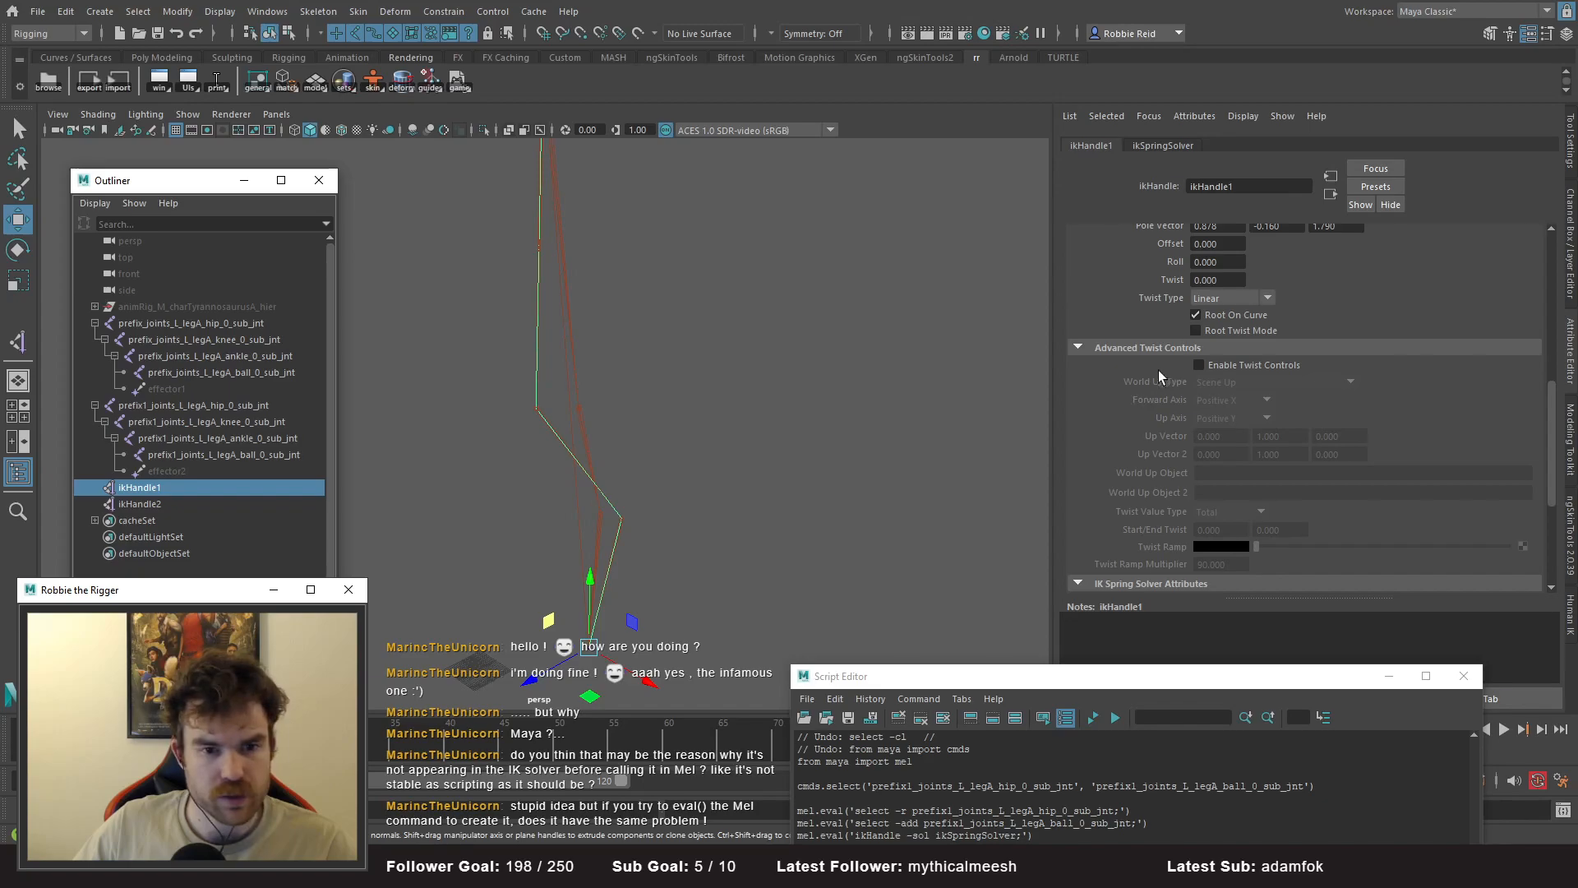
pyautogui.click(174, 504)
pyautogui.click(171, 475)
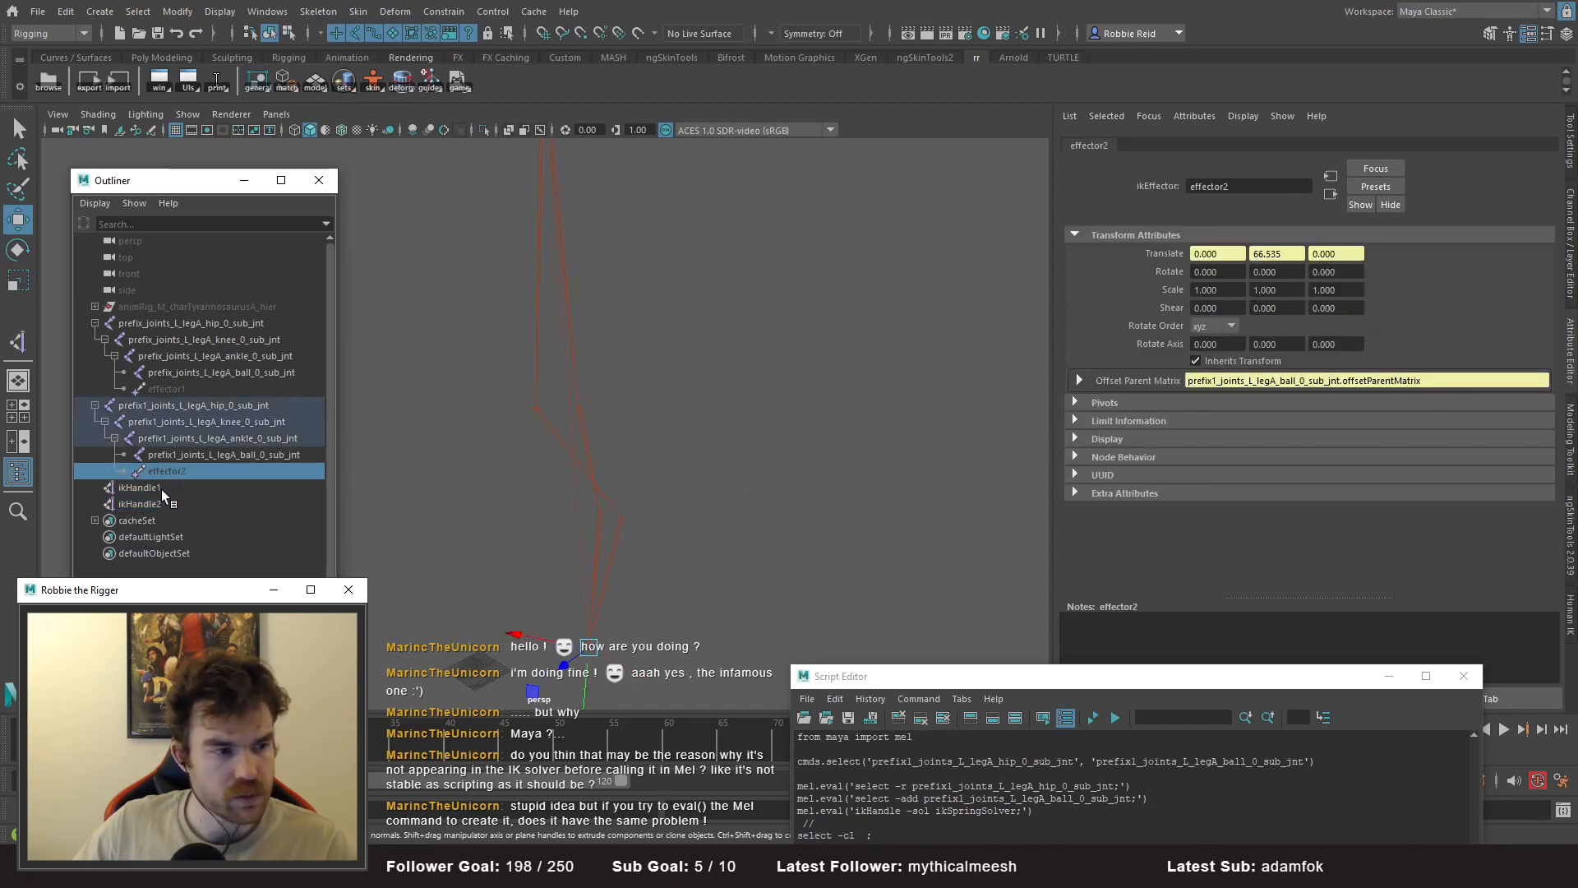
pyautogui.click(157, 487)
pyautogui.click(156, 501)
pyautogui.click(165, 485)
pyautogui.click(167, 503)
pyautogui.click(171, 488)
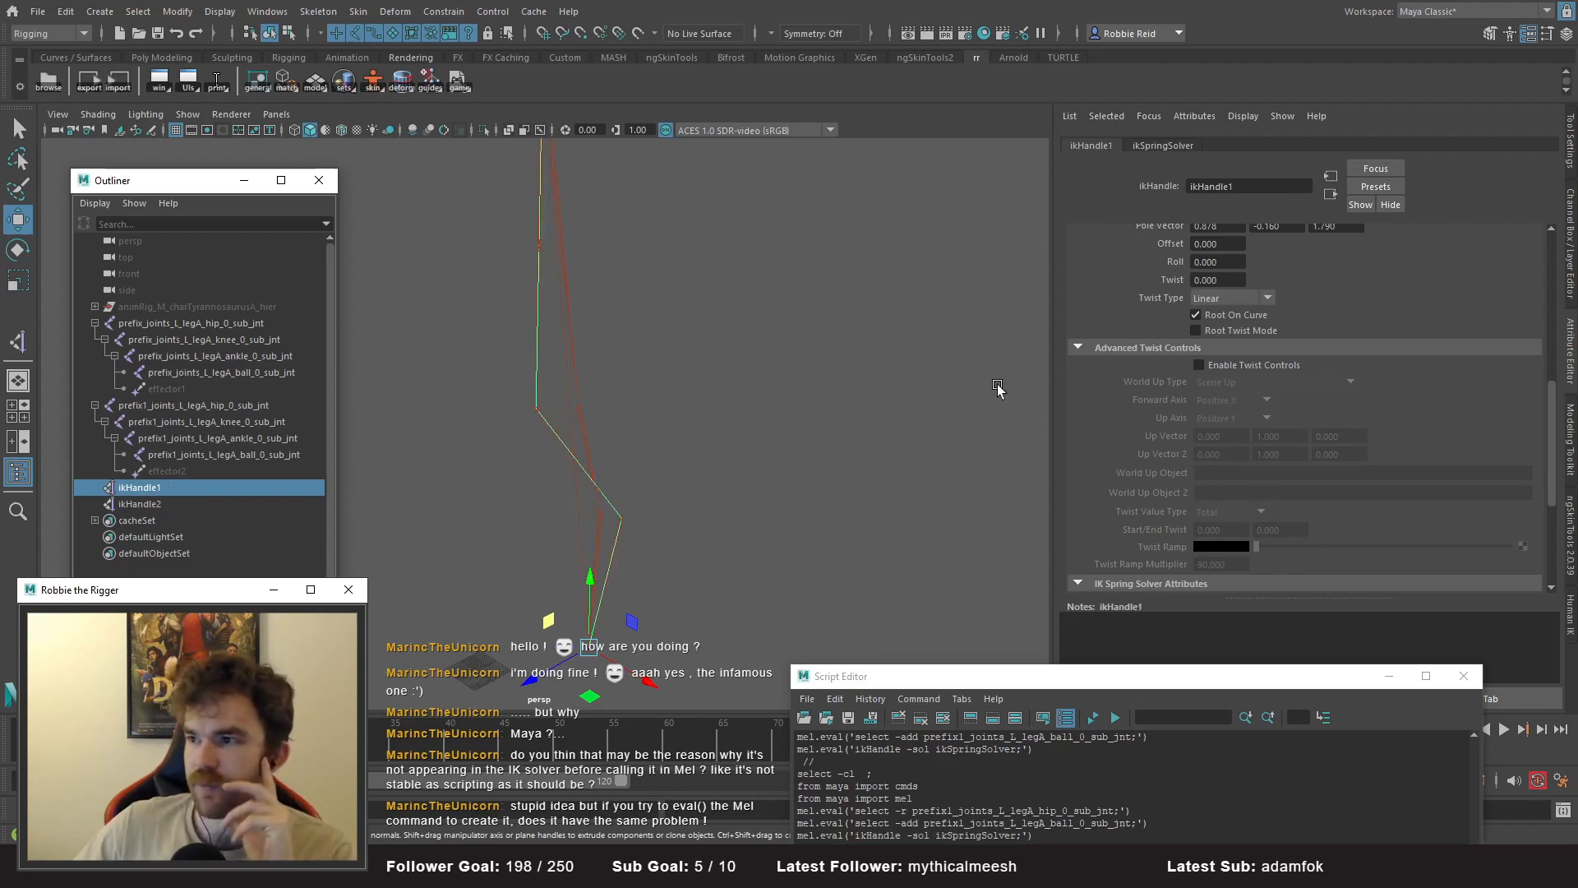
# - Compare the IK Solver Attributes, including pole vector and twist values, of ikHandle1 and ikHandle2
pyautogui.scroll(1, 1135, 419)
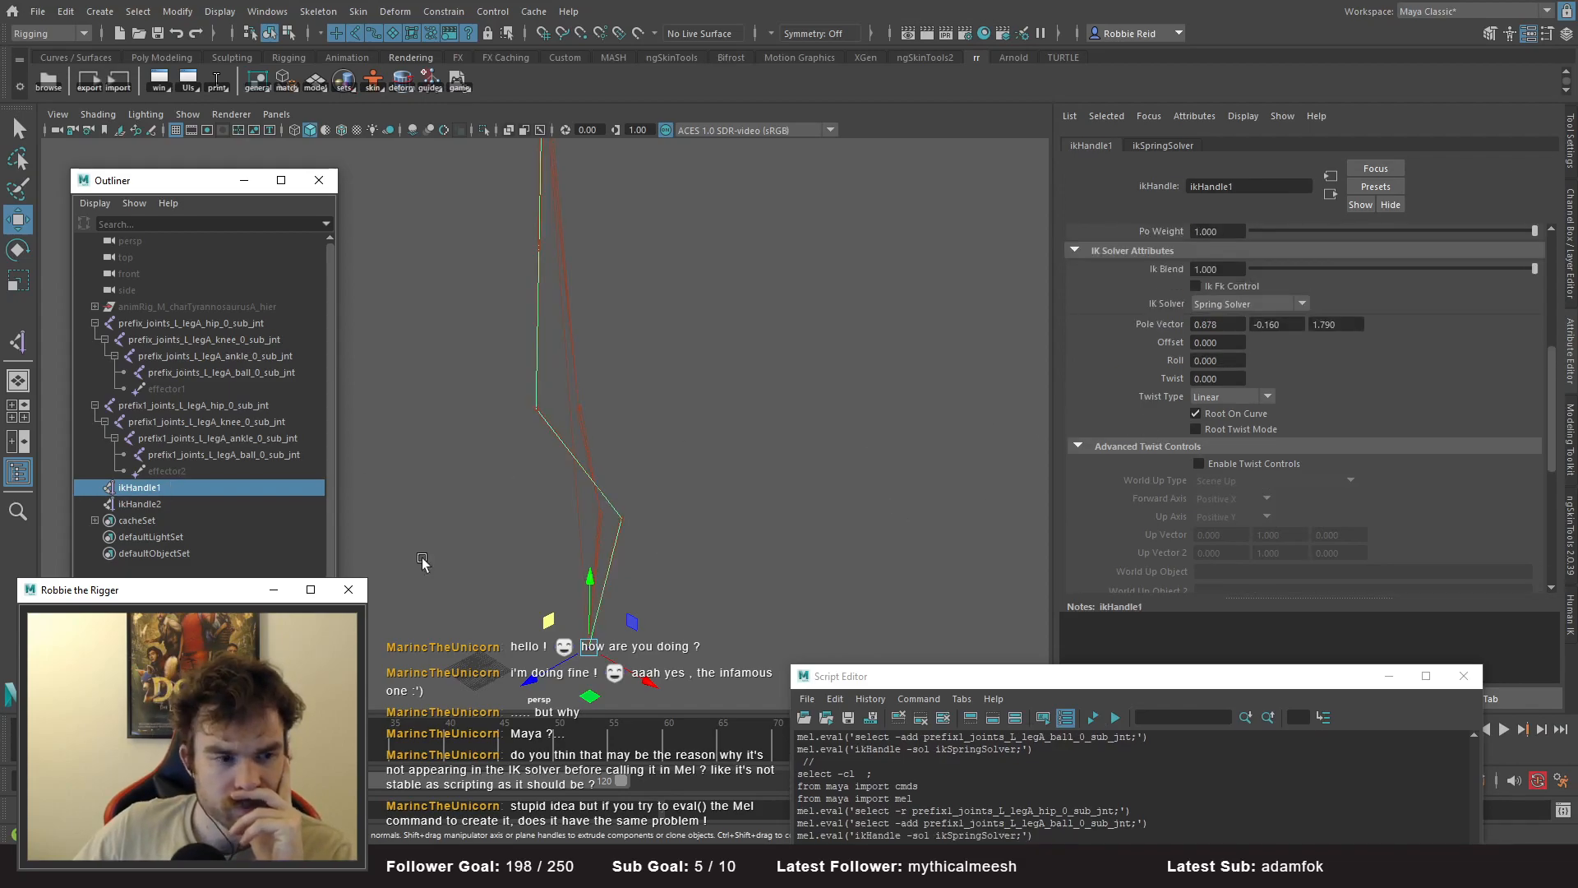
pyautogui.click(140, 504)
pyautogui.click(142, 487)
pyautogui.click(168, 502)
pyautogui.click(185, 470)
pyautogui.click(173, 492)
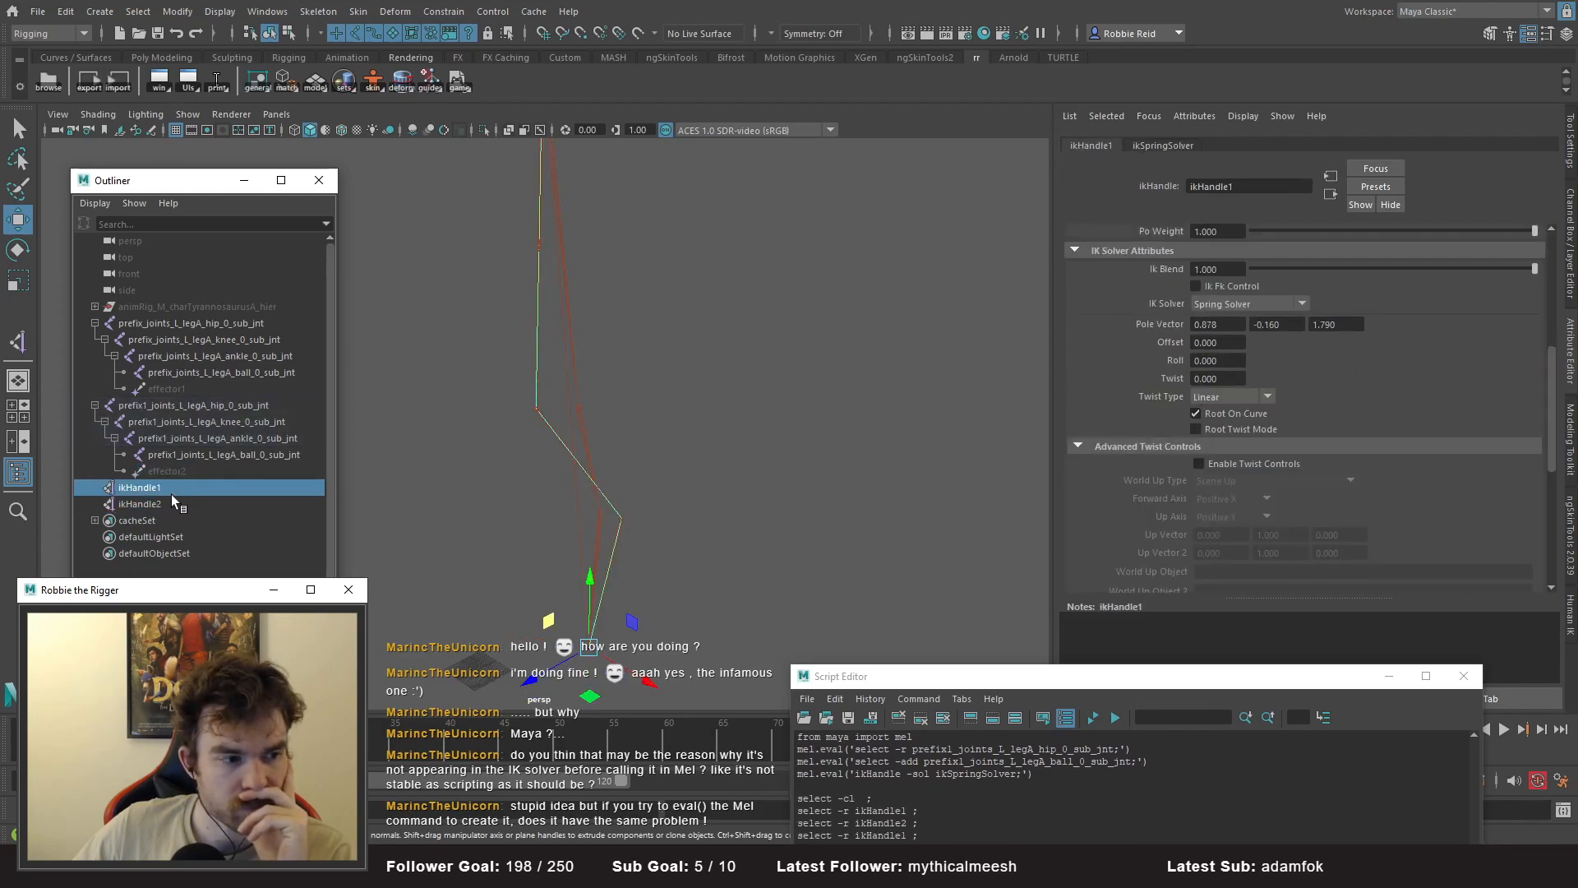
# - Examine ikHandle1's remaining attributes, including the IK Spring Solver settings and the rotation limit information
pyautogui.click(167, 498)
pyautogui.click(165, 485)
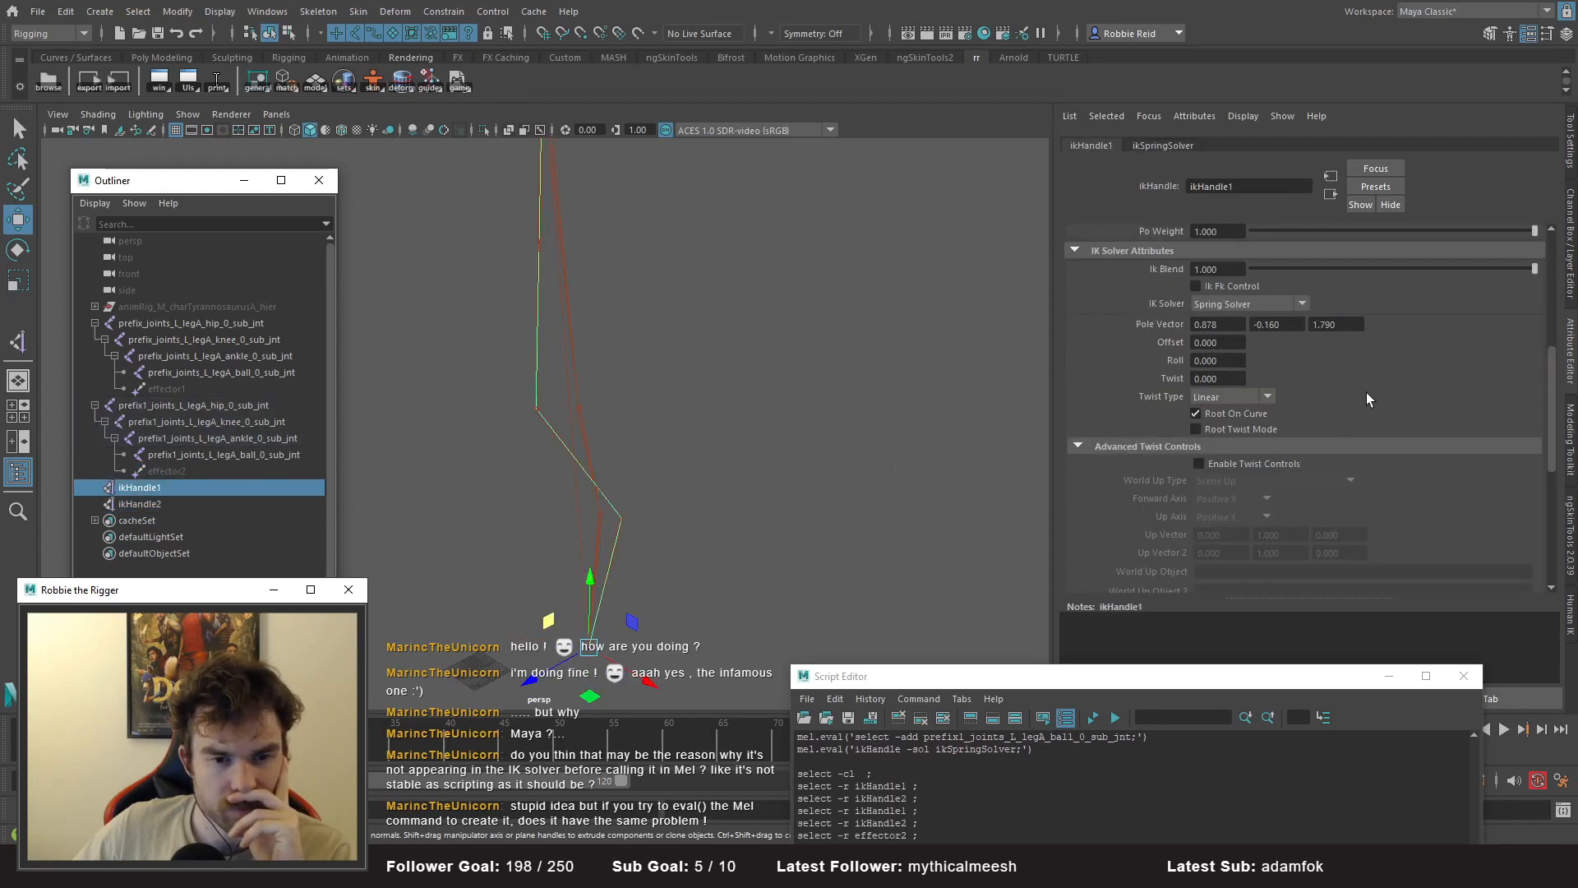
pyautogui.scroll(-8, 1365, 390)
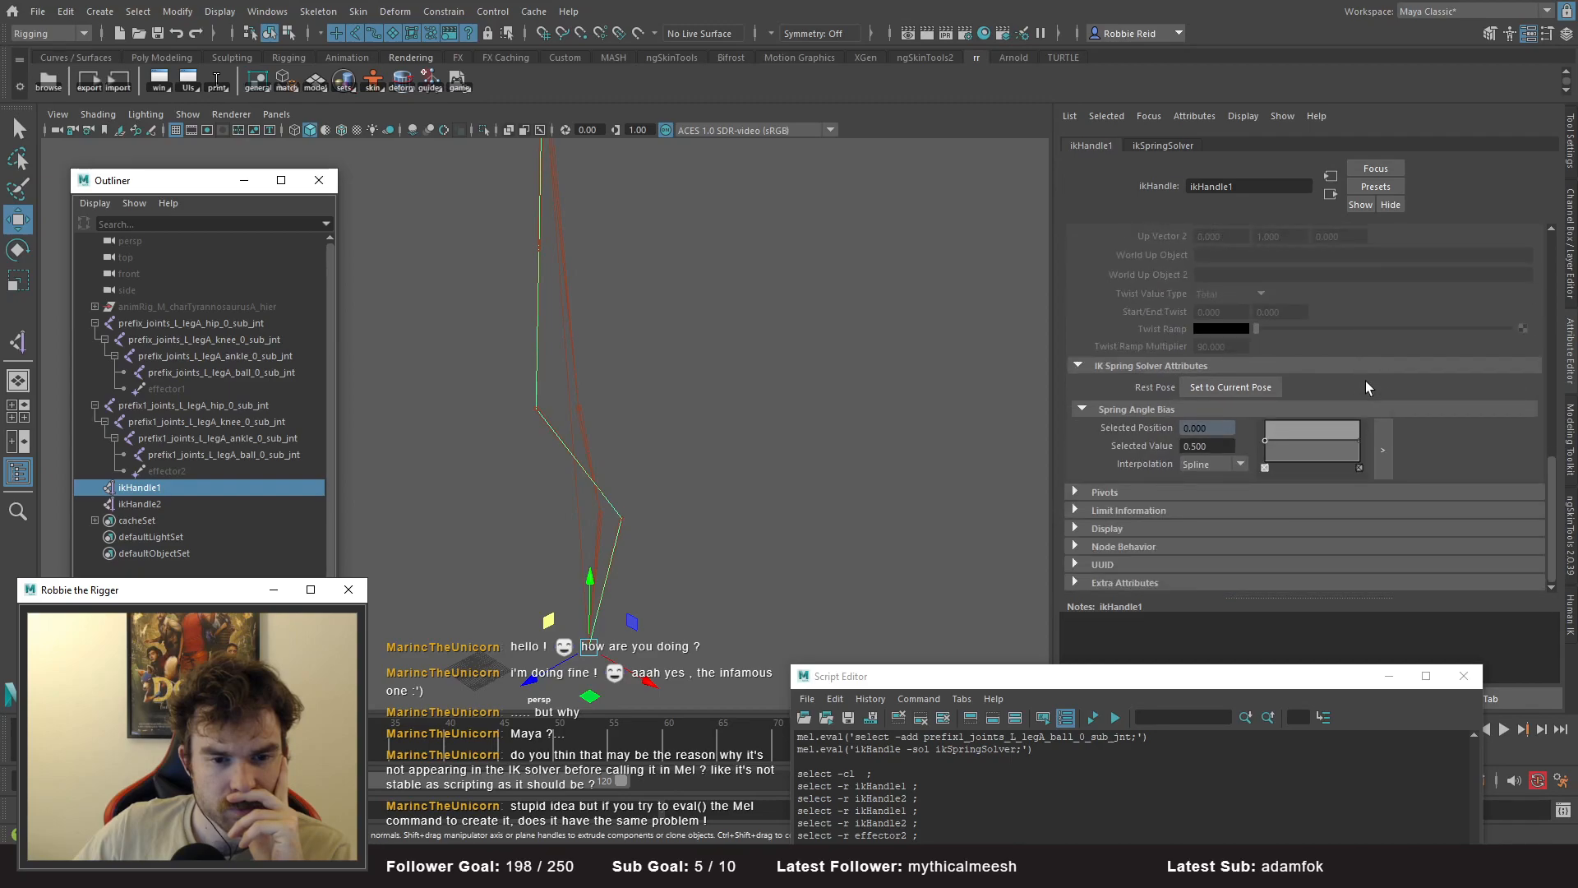
pyautogui.click(1104, 510)
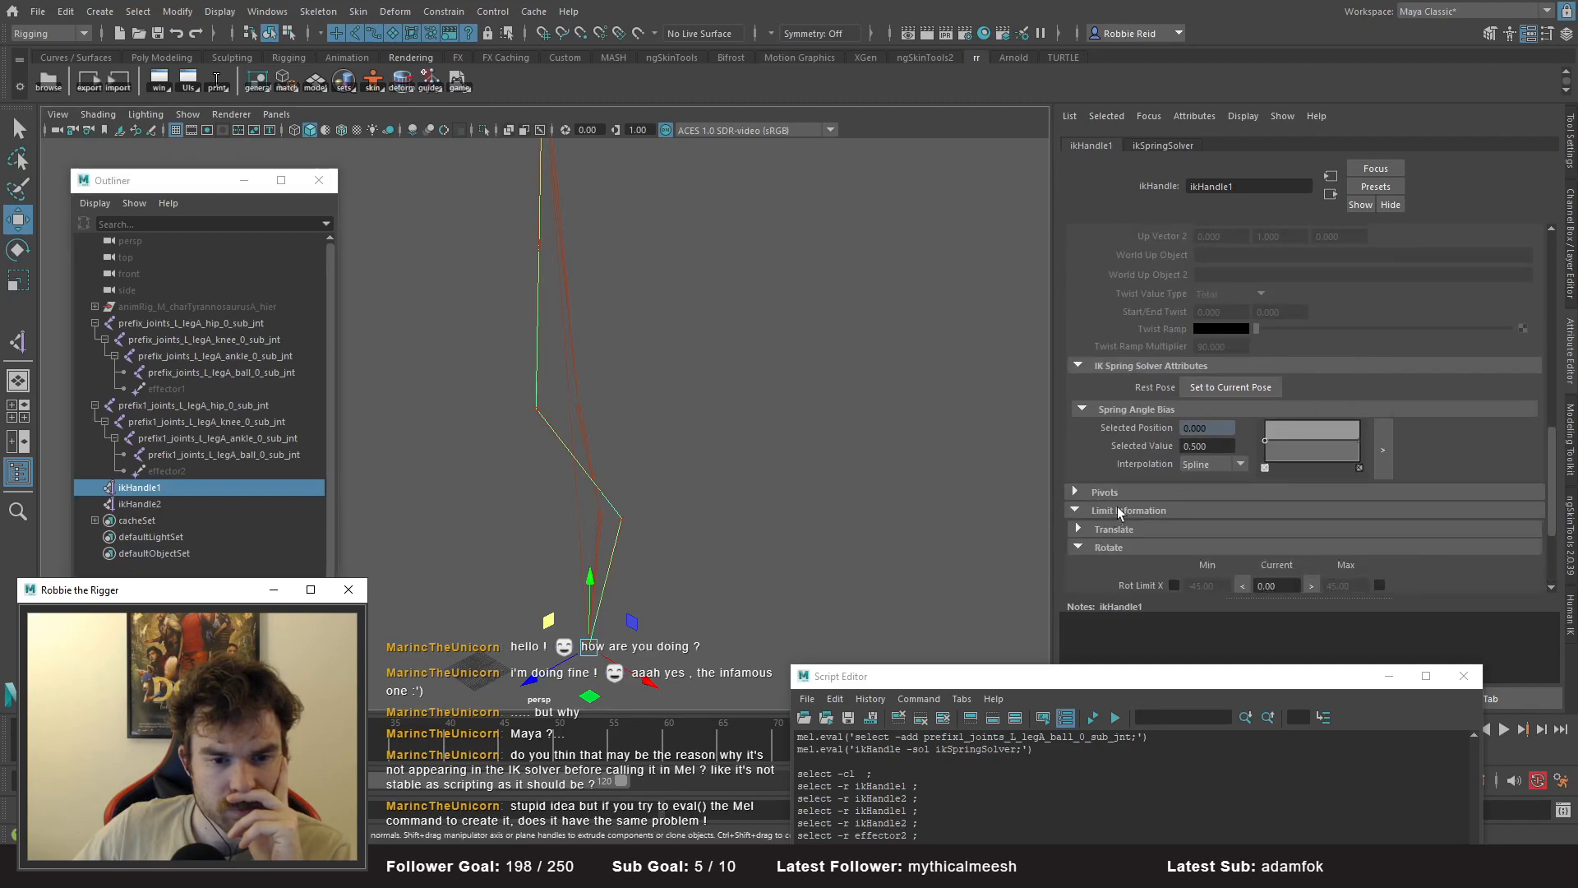
pyautogui.click(1186, 496)
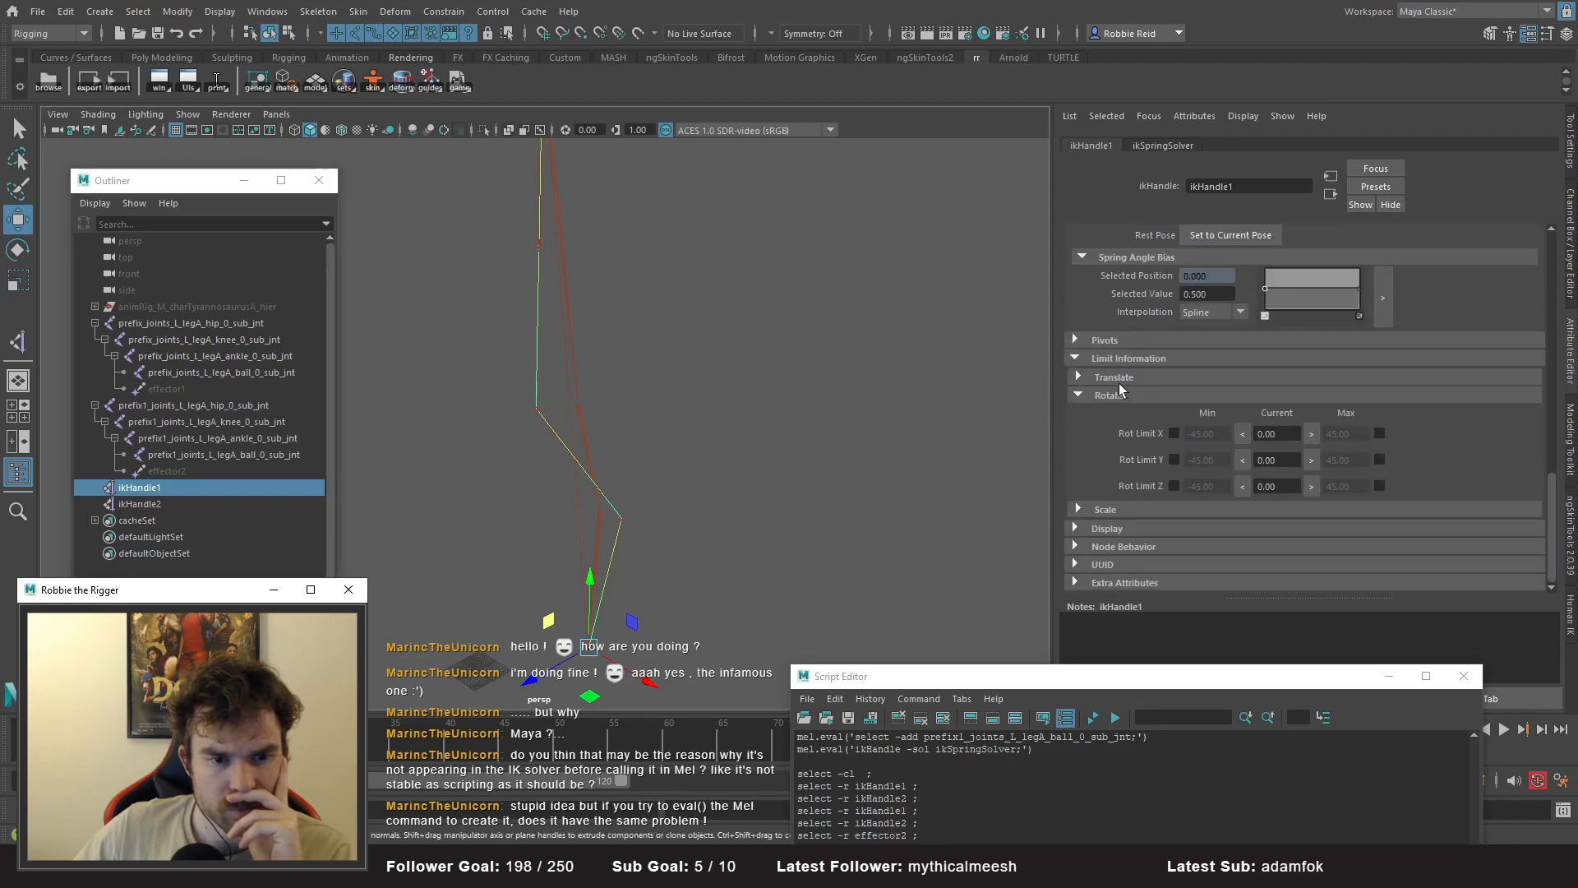
pyautogui.click(1120, 359)
pyautogui.scroll(1, 1114, 465)
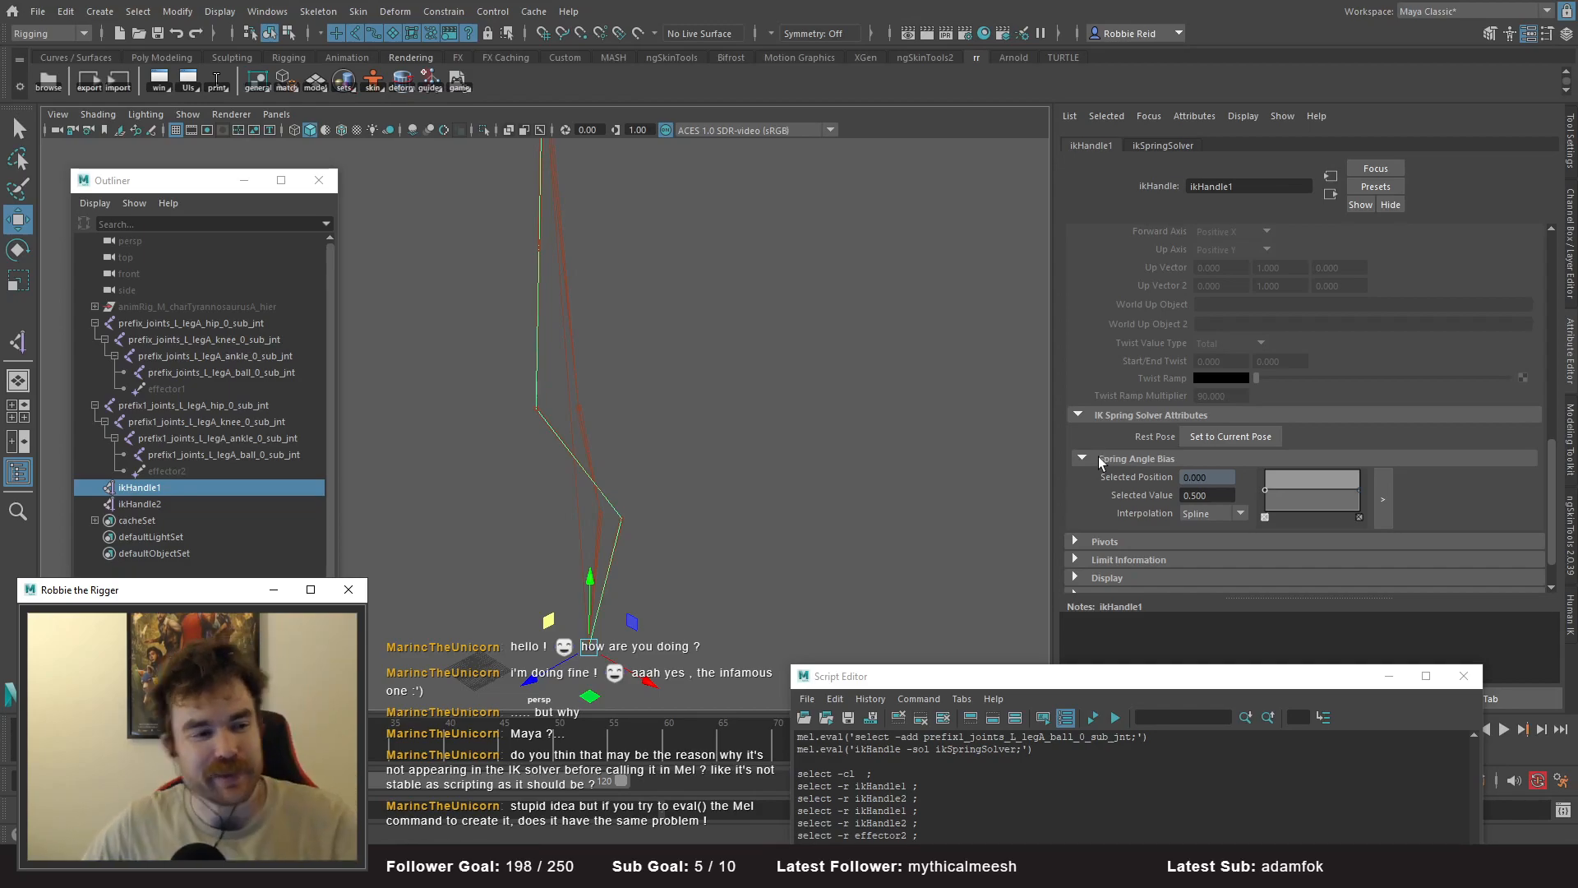
# - Compare the transform attributes and offset parent matrix connections of effector1 and effector2
pyautogui.click(185, 387)
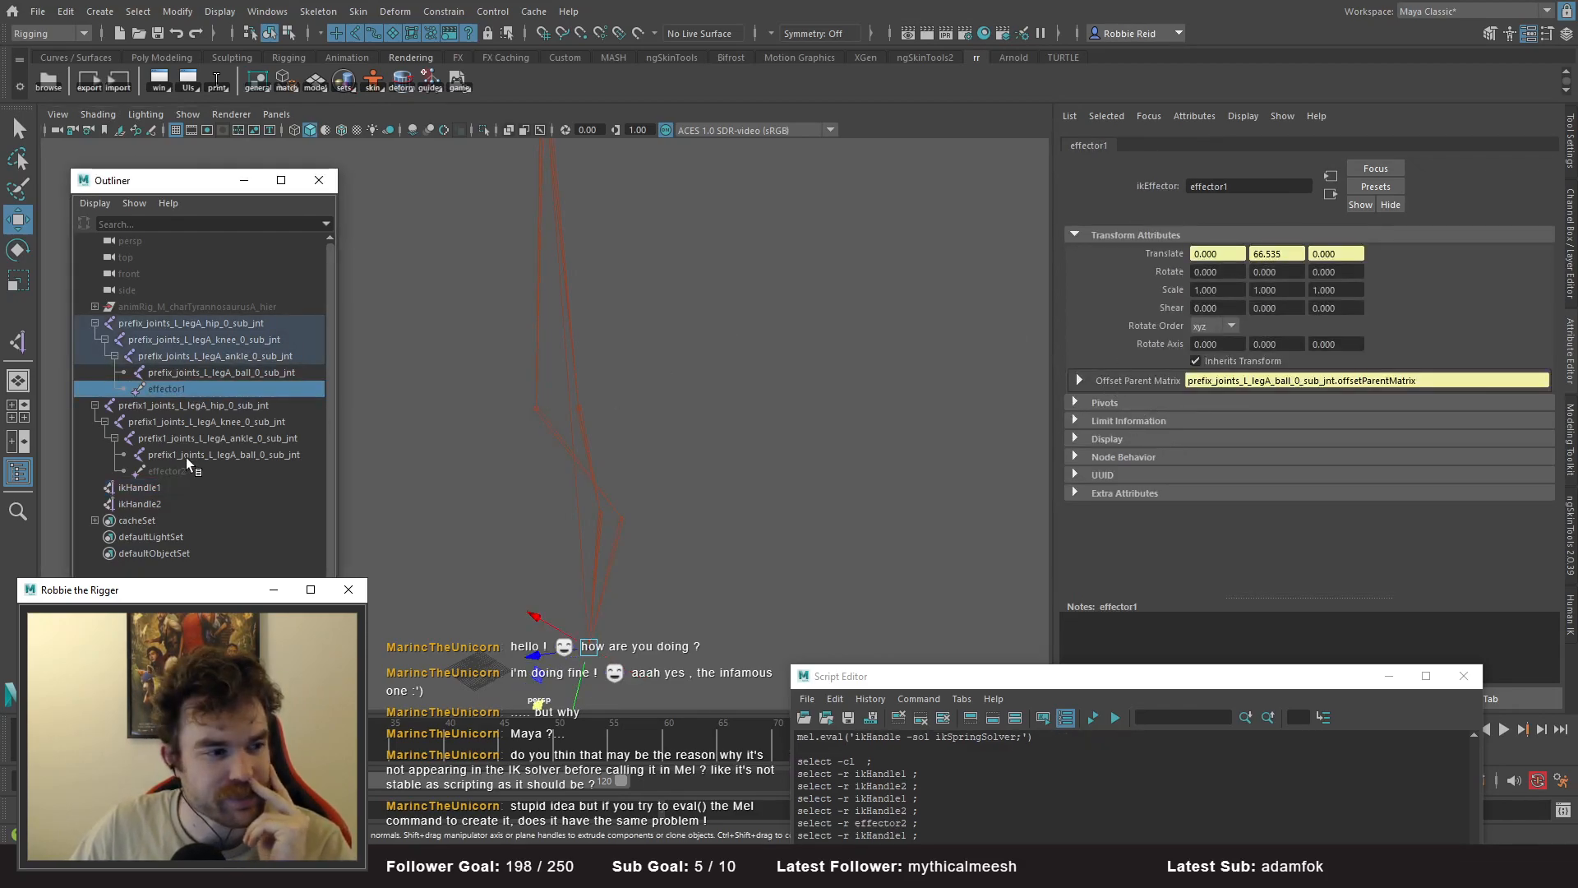
pyautogui.hotkey('ctrl', 'z')
pyautogui.hotkey('ctrl', 'z')
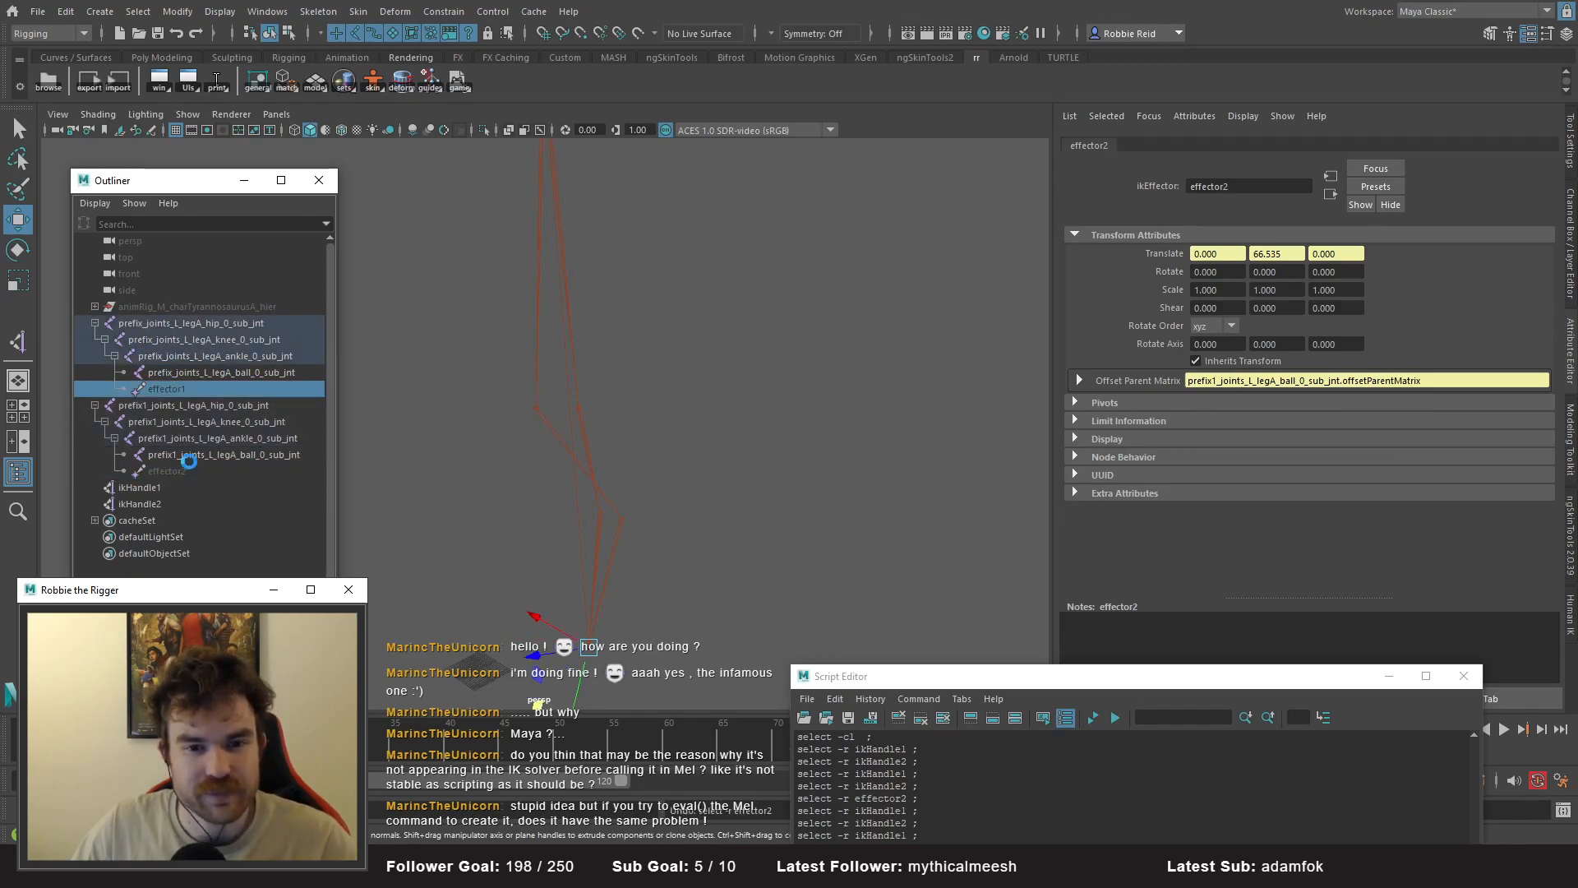
pyautogui.click(189, 458)
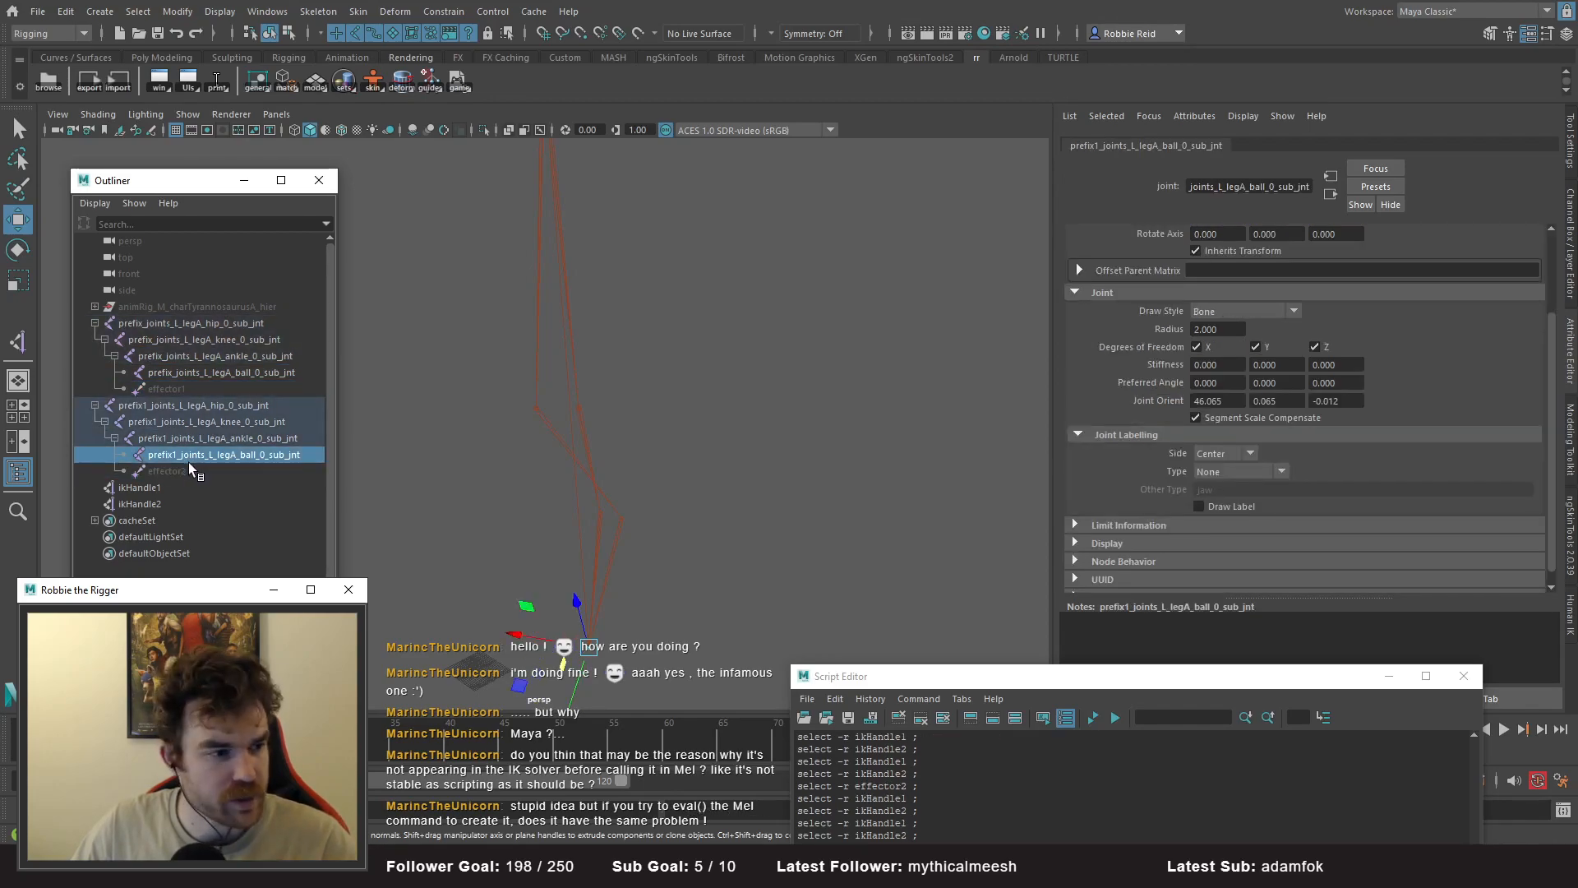
pyautogui.click(190, 472)
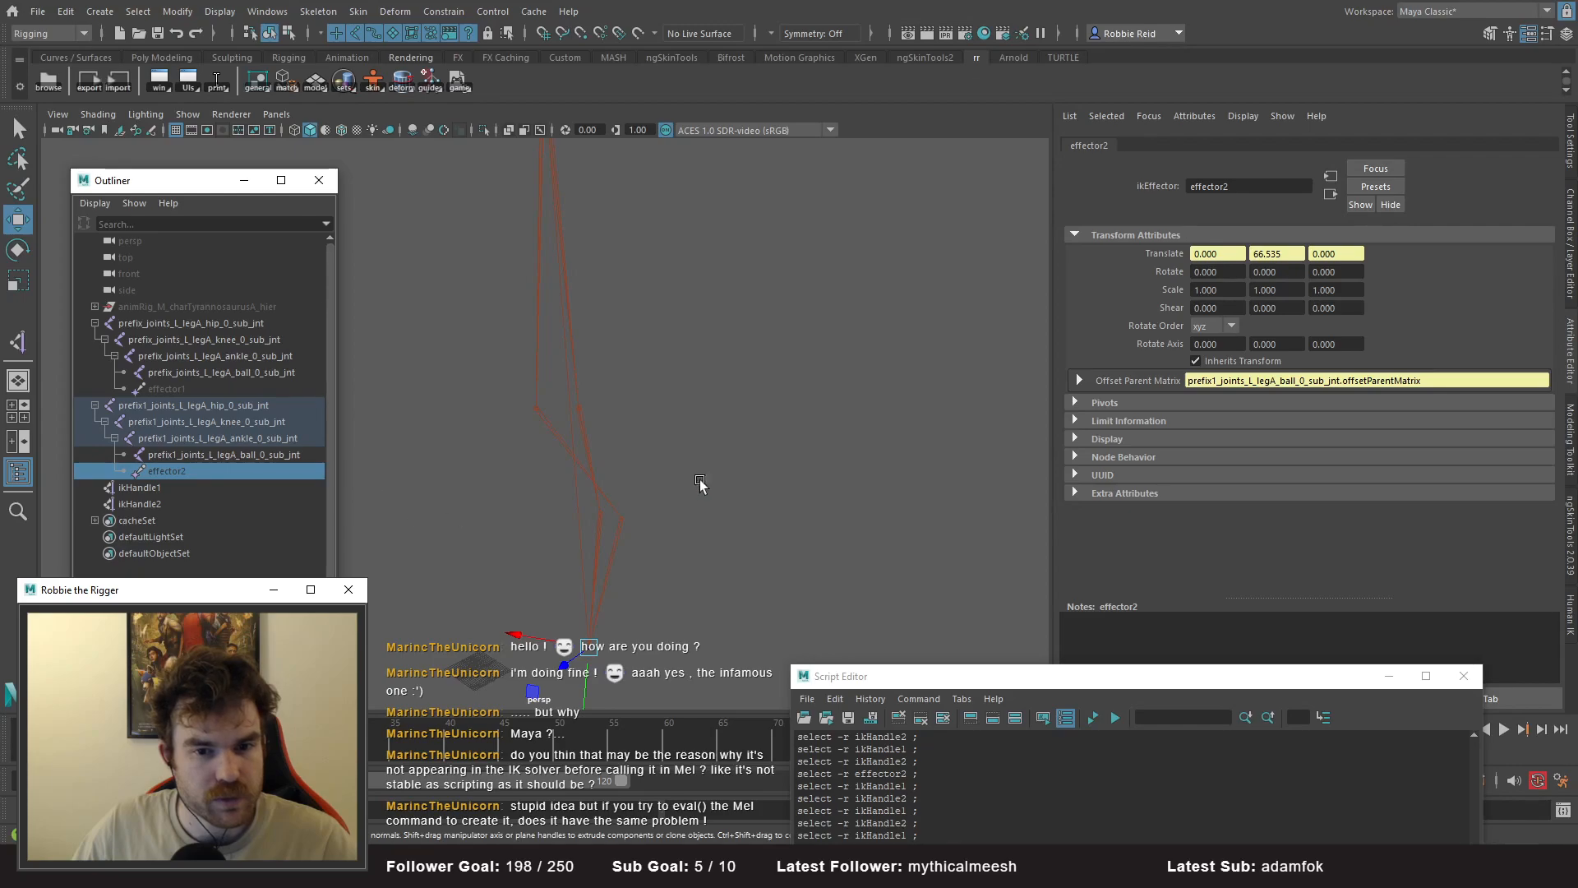
pyautogui.click(214, 386)
pyautogui.hotkey('ctrl', 'z')
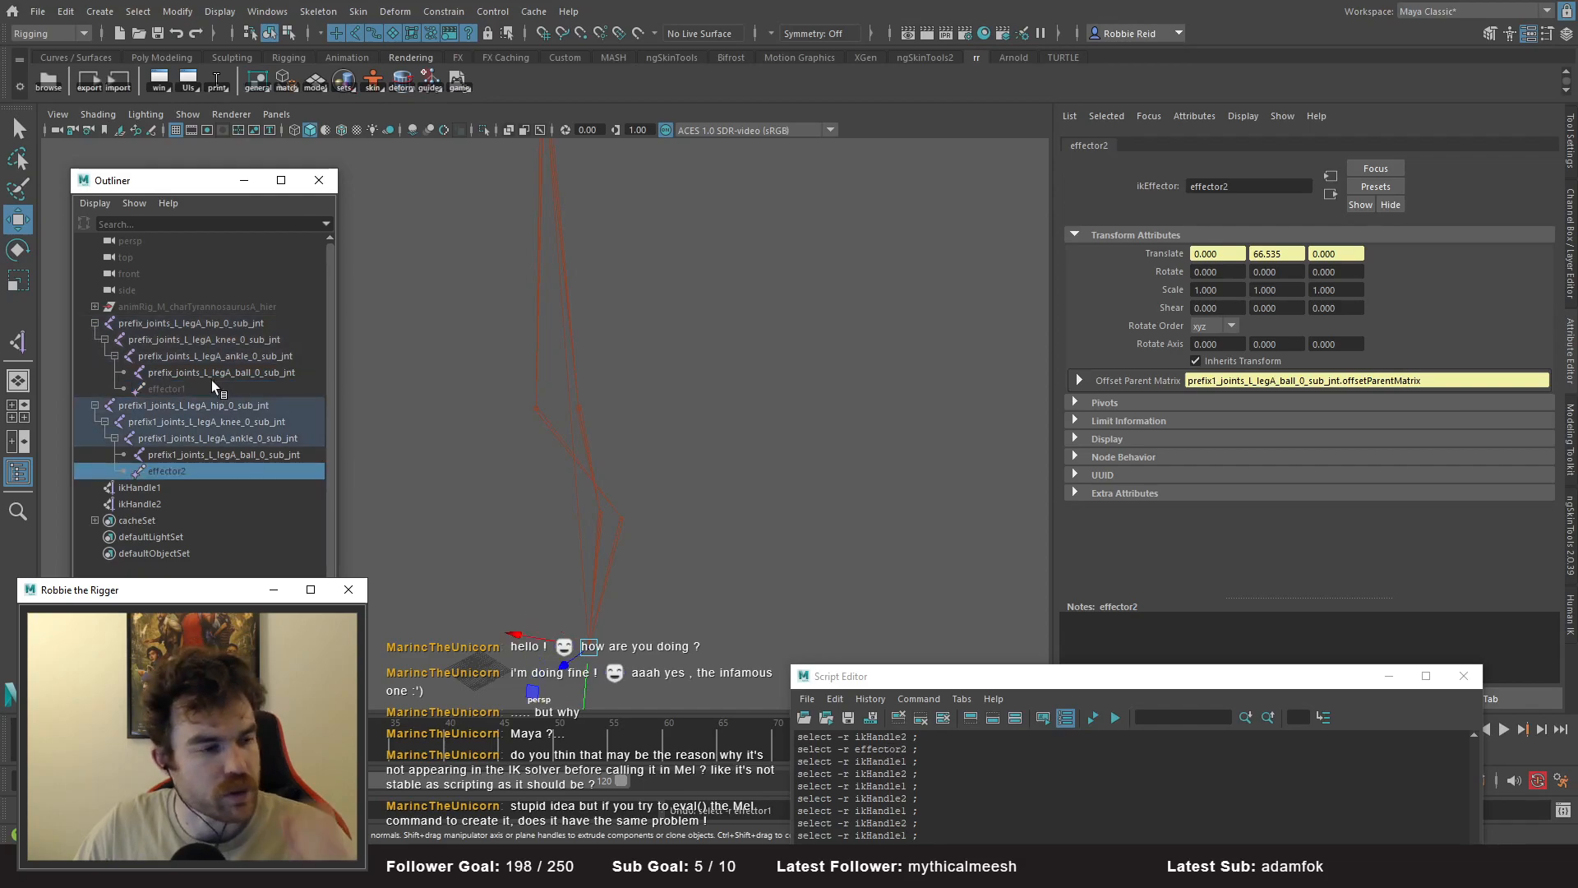
# - Compare the transform and joint attributes of the ball joints in the prefix and prefix1 chains
pyautogui.click(196, 378)
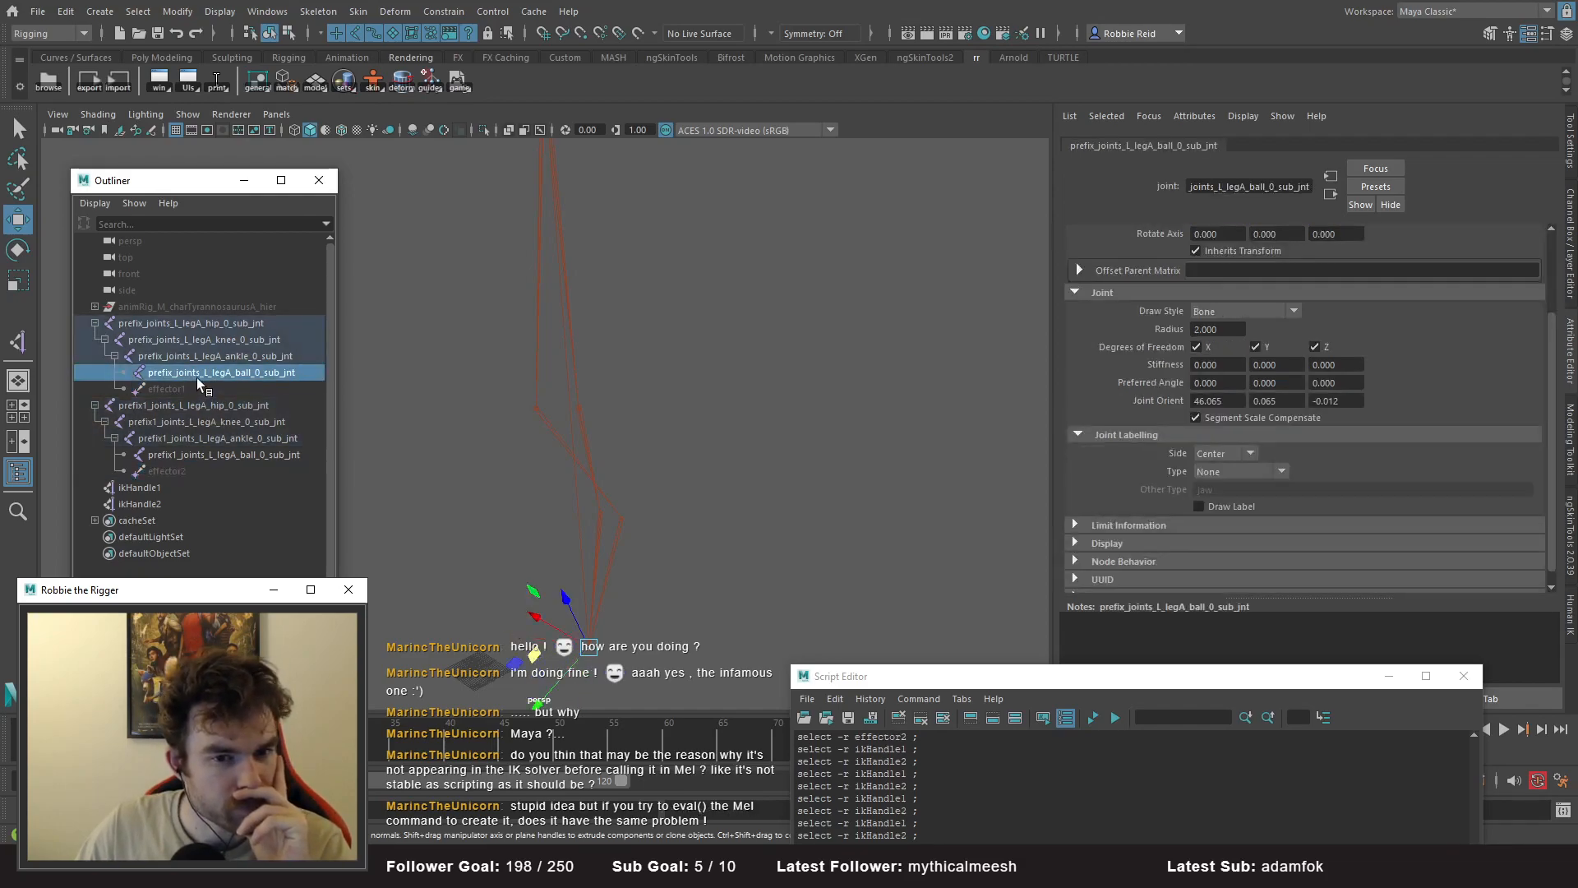
pyautogui.click(235, 453)
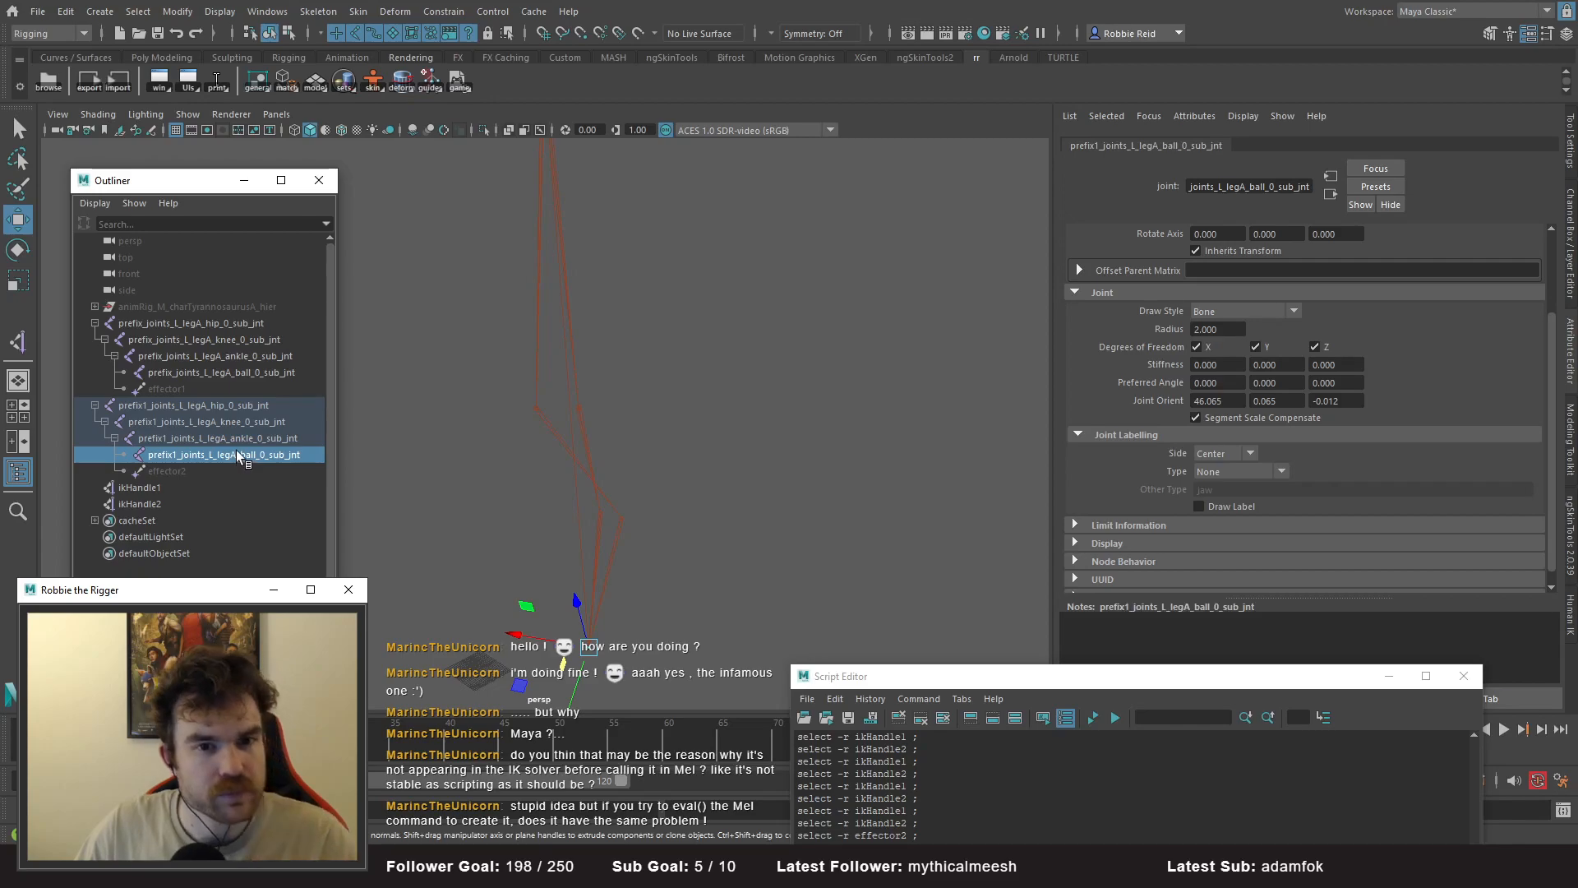
pyautogui.click(245, 375)
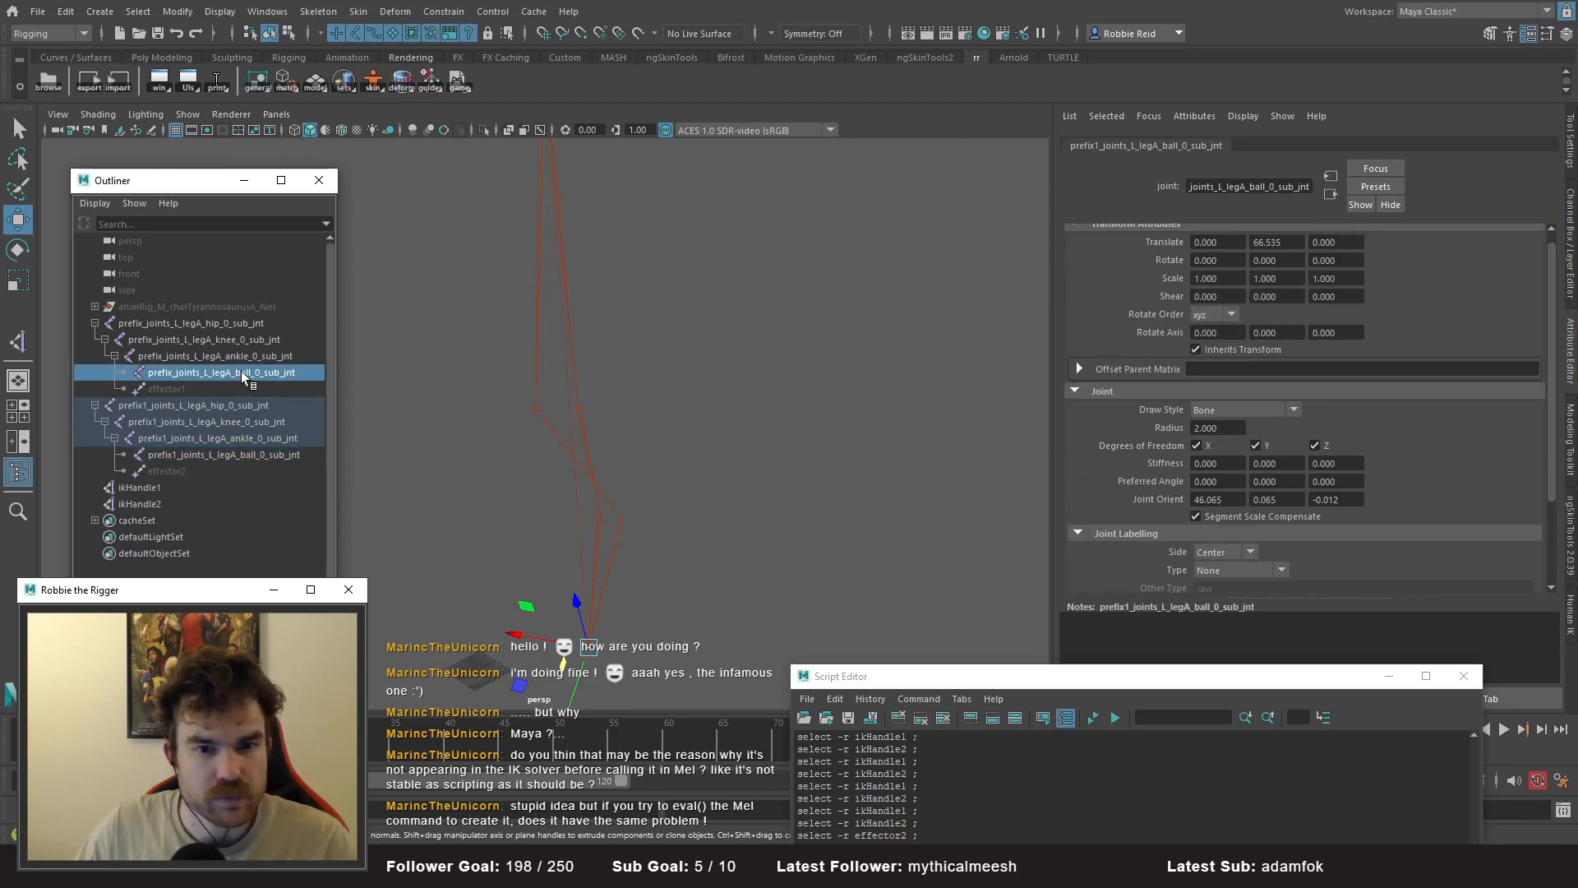
pyautogui.click(245, 454)
pyautogui.click(244, 374)
pyautogui.click(245, 454)
pyautogui.click(245, 374)
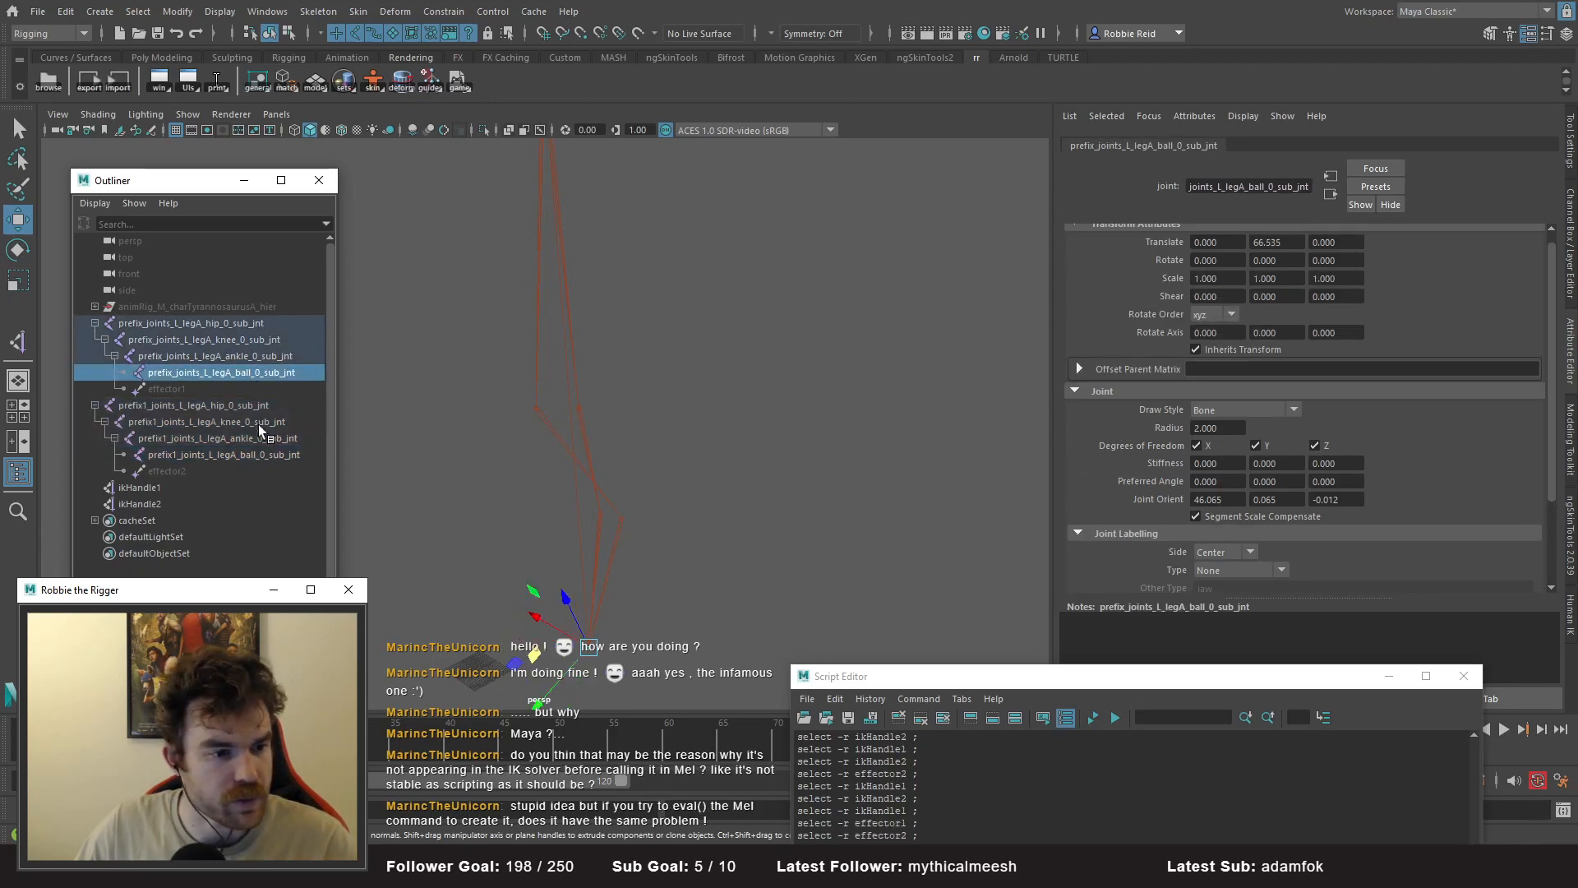
# - Set the prefix1 hip joint's Rotate X, Y and Z to 0 and lock those three channels
pyautogui.click(184, 407)
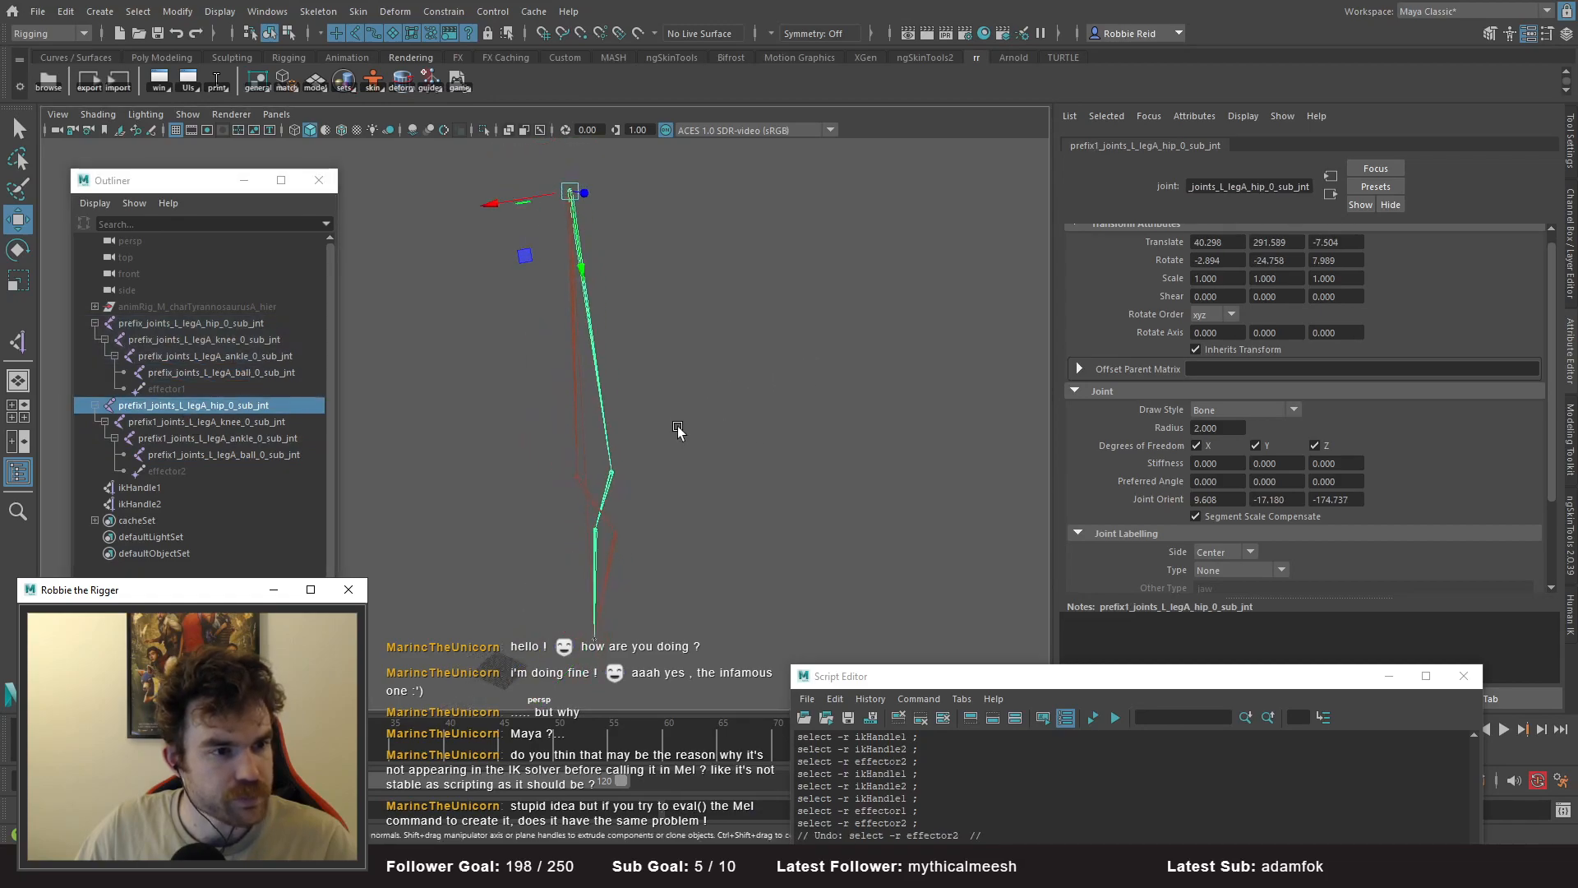
pyautogui.keyDown('alt'); pyautogui.moveTo(663, 404); pyautogui.dragTo(717, 423, button='middle'); pyautogui.keyUp('alt')
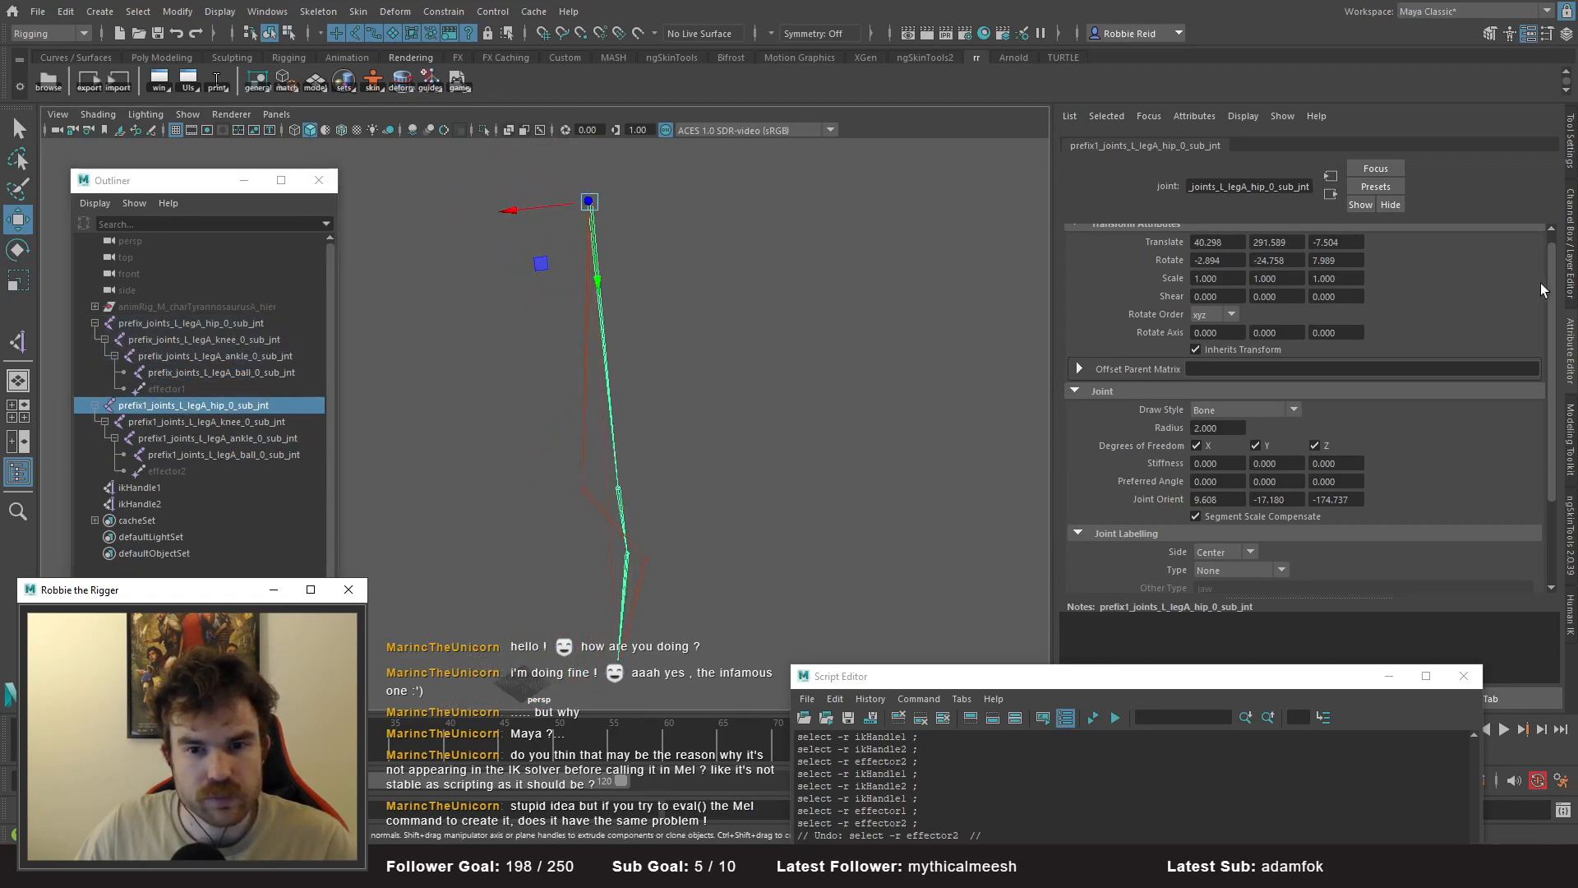
pyautogui.click(1569, 282)
pyautogui.moveTo(1508, 202); pyautogui.dragTo(1468, 228)
pyautogui.write('0')
pyautogui.press('Return')
pyautogui.rightClick(1467, 222)
pyautogui.click(1435, 565)
pyautogui.keyDown('alt'); pyautogui.moveTo(941, 487); pyautogui.dragTo(783, 424); pyautogui.keyUp('alt')
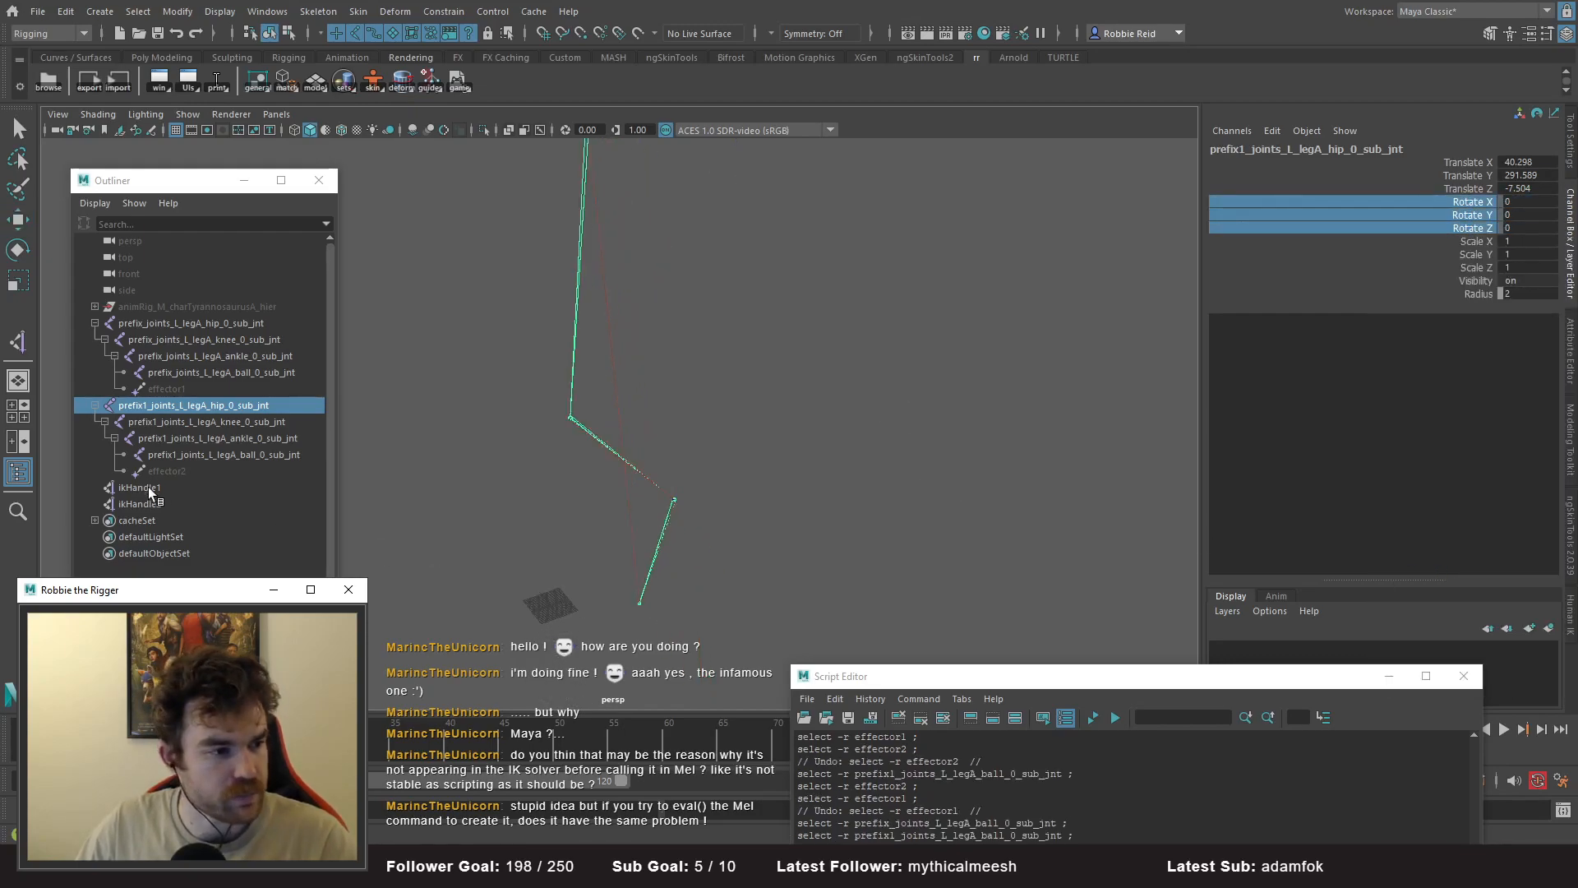
# - Try moving ikHandle2 to test how the prefix1 leg solves with its hip rotation locked
pyautogui.click(151, 500)
pyautogui.press('w')
pyautogui.moveTo(589, 577); pyautogui.dragTo(621, 450)
pyautogui.hotkey('ctrl', 'z')
pyautogui.hotkey('ctrl', 'z')
pyautogui.hotkey('ctrl', 'z')
pyautogui.hotkey('ctrl', 'z')
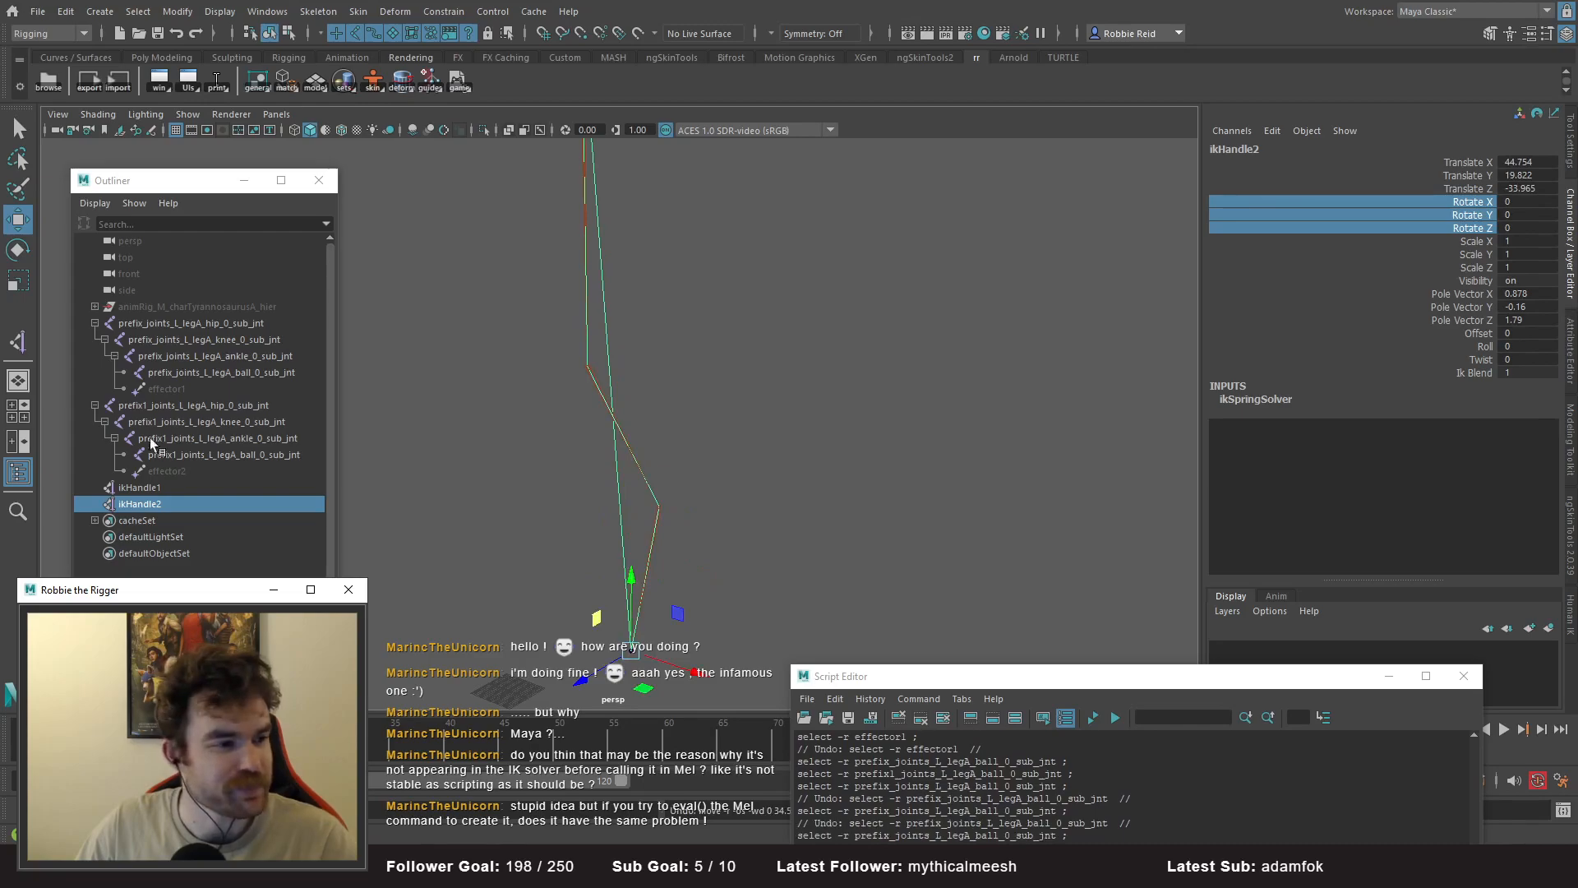
# - Unlock the Rotate X, Y and Z channels of the prefix1 hip joint
pyautogui.click(193, 405)
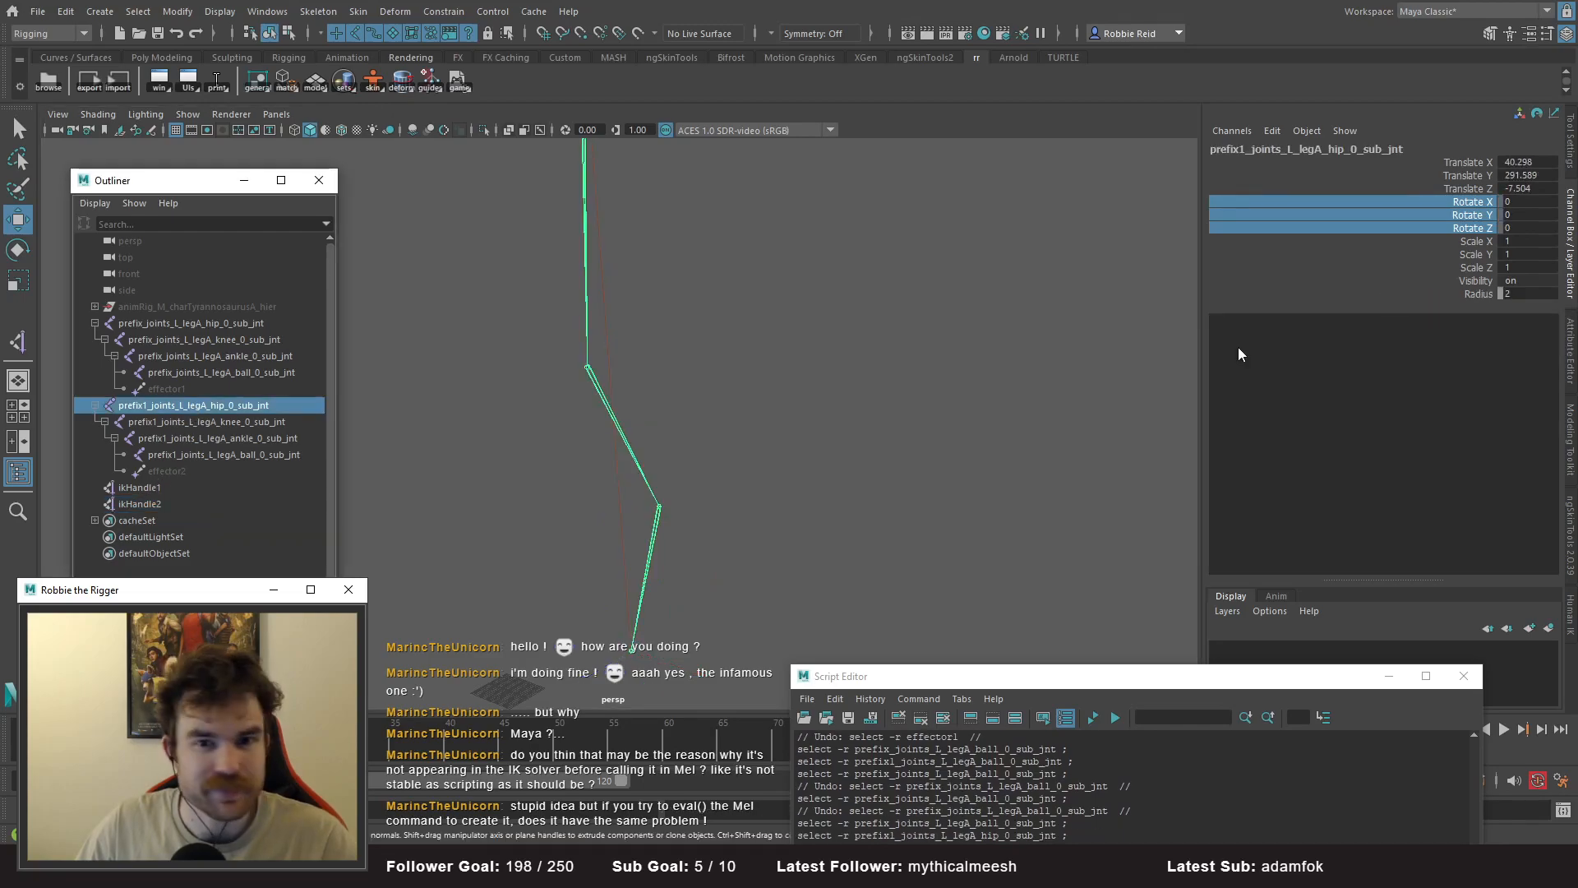
pyautogui.rightClick(1442, 199)
pyautogui.click(1468, 566)
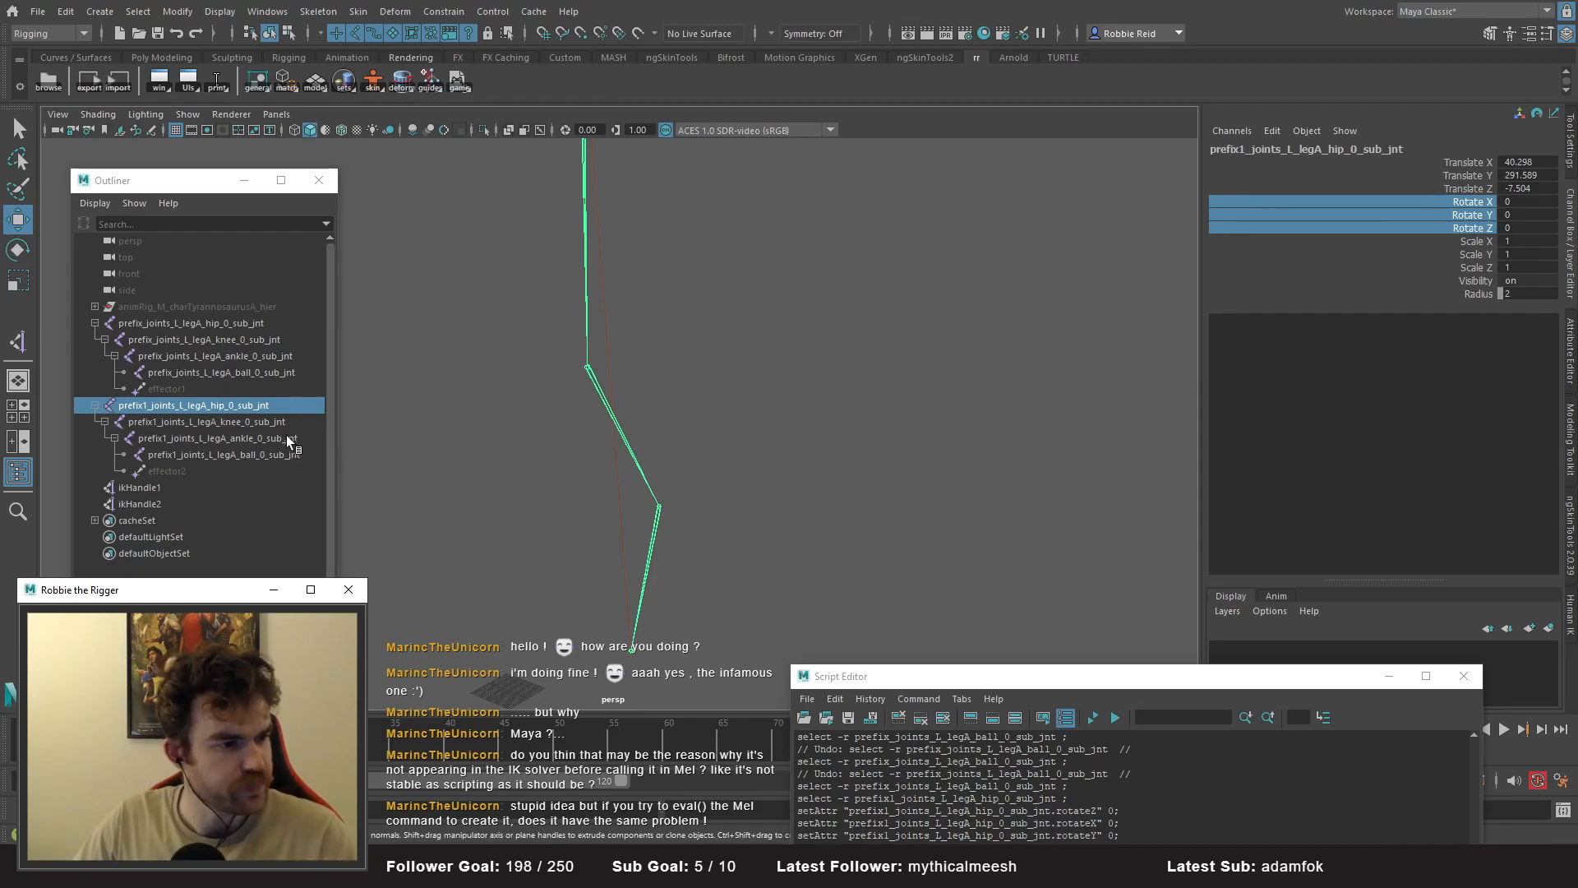
# - Compare the channel values of ikHandle1 and ikHandle2, and those of the two chains' hip joints
pyautogui.click(140, 503)
pyautogui.click(162, 486)
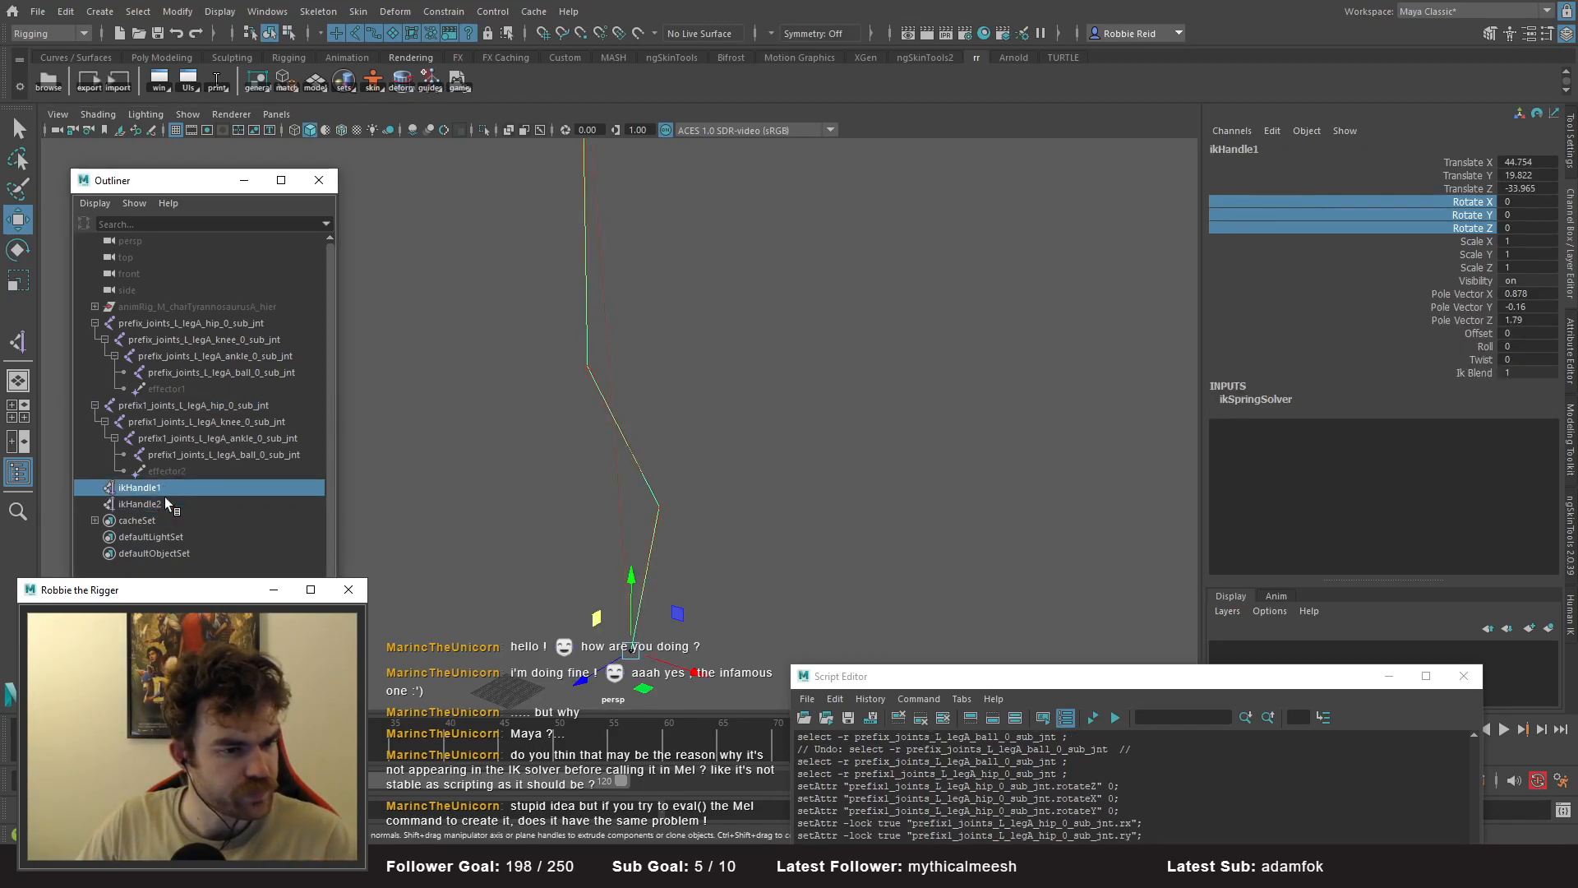
pyautogui.click(166, 508)
pyautogui.click(166, 486)
pyautogui.click(171, 503)
pyautogui.click(169, 489)
pyautogui.click(174, 514)
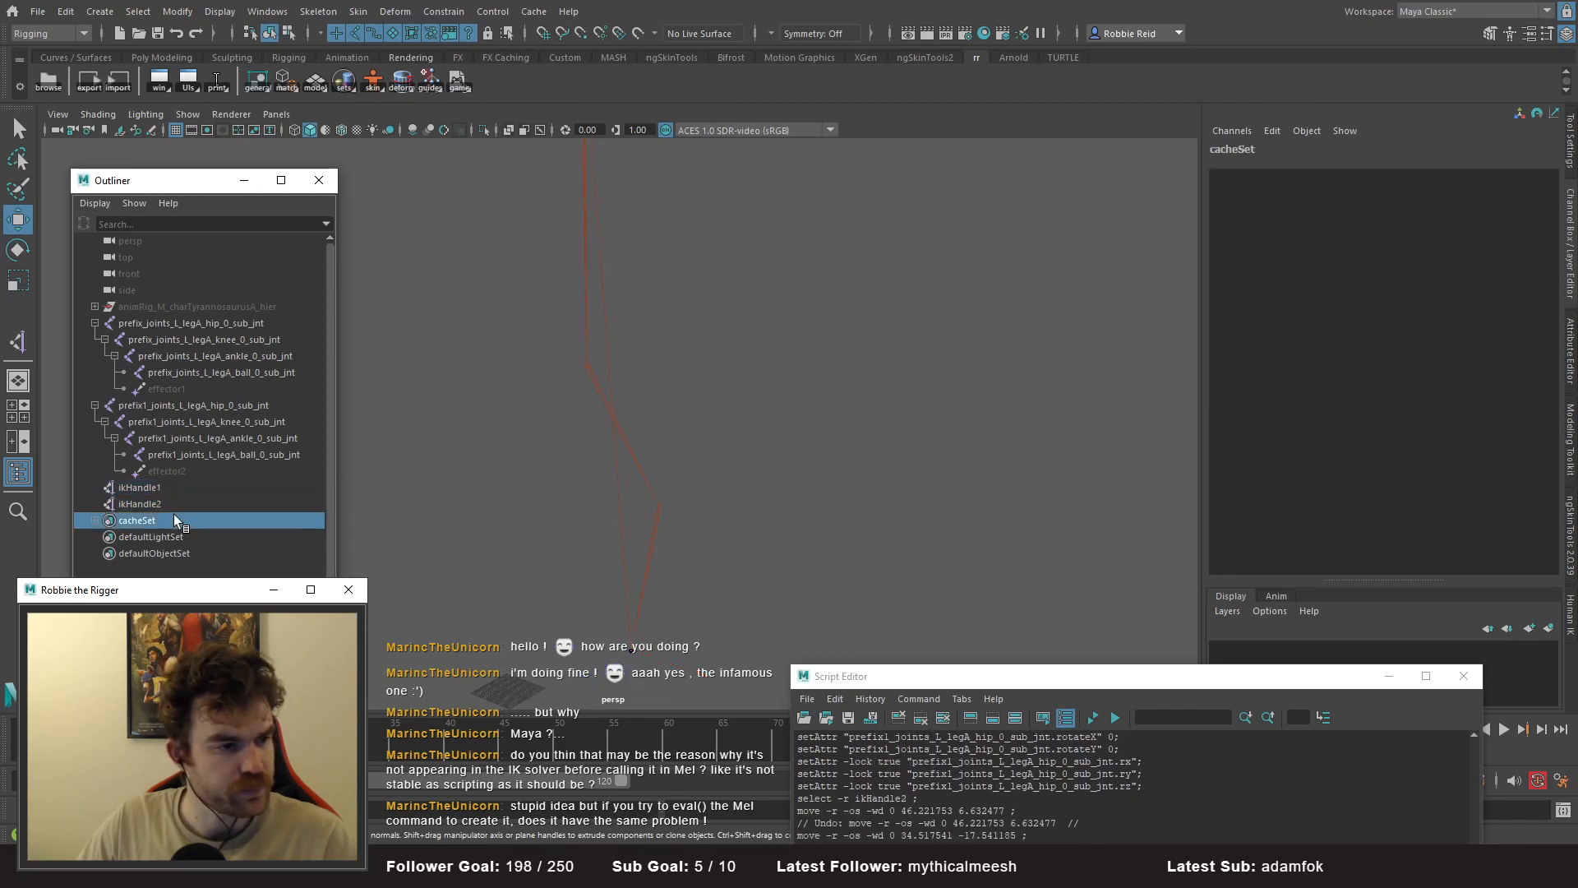
pyautogui.click(215, 408)
pyautogui.keyDown('alt'); pyautogui.moveTo(698, 378); pyautogui.dragTo(787, 386); pyautogui.keyUp('alt')
pyautogui.click(206, 323)
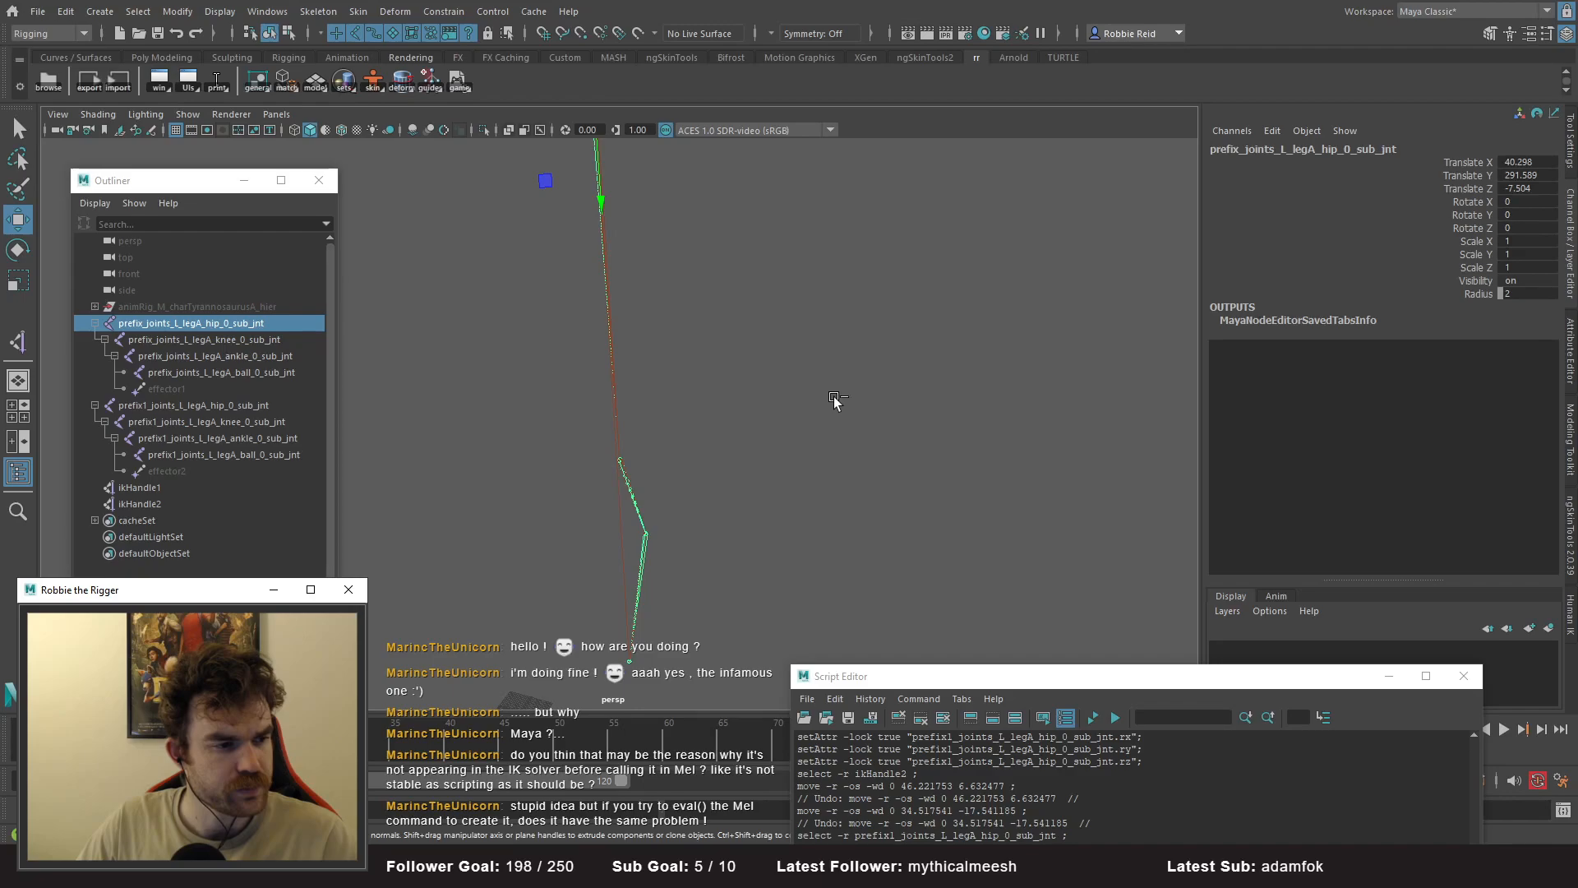
# - Undo back to before the MEL-evaluated spring handle was created on the prefix1 chain, with the prefix1 hip joint selected
pyautogui.hotkey('ctrl', 'z')
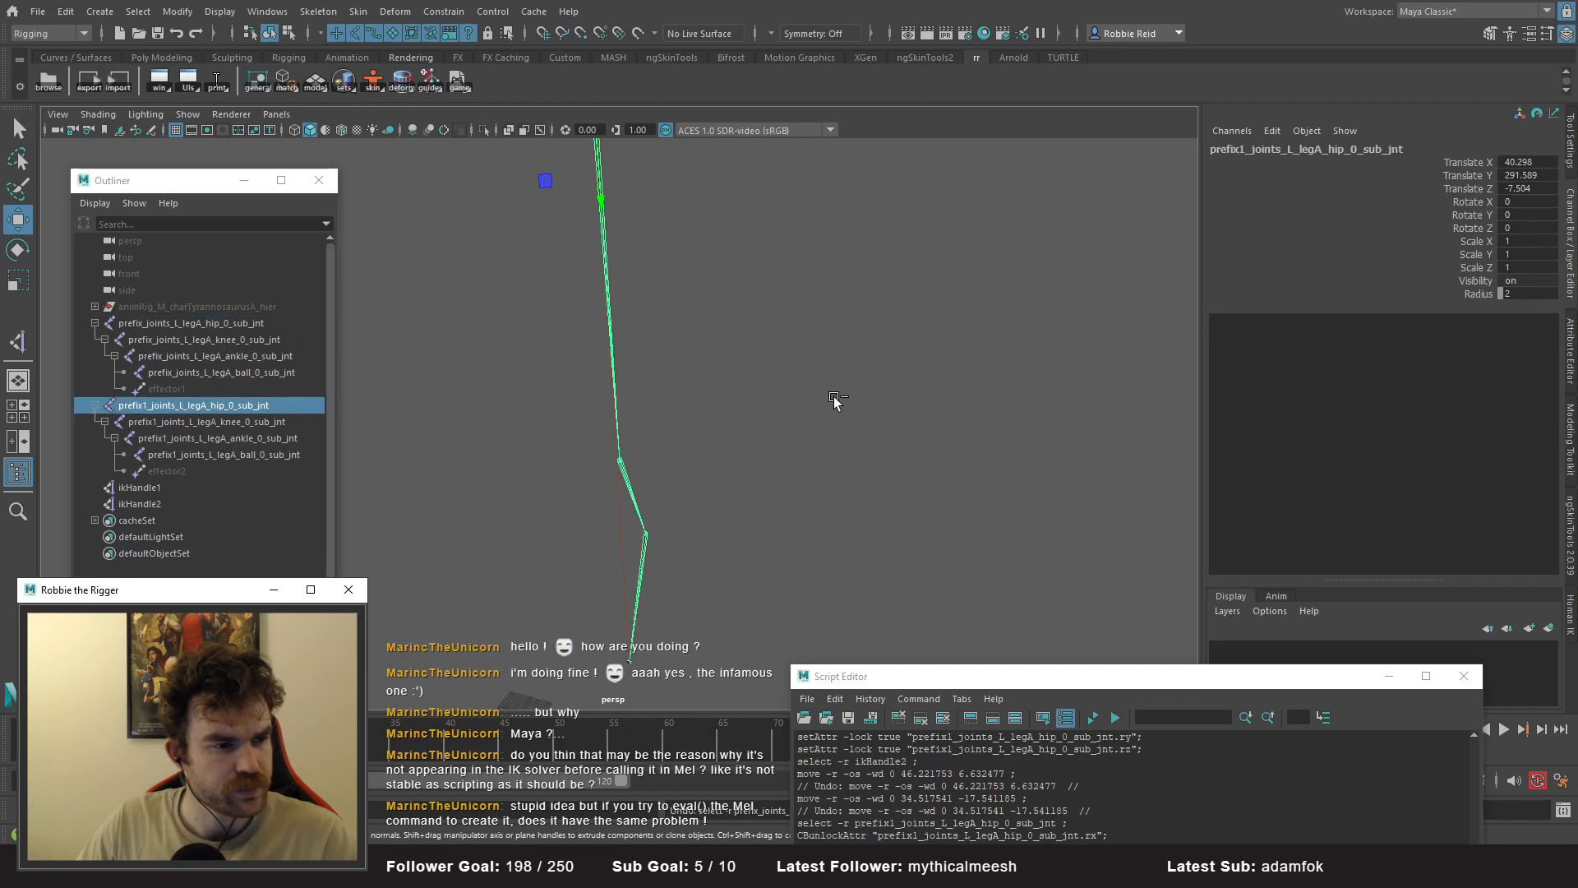
pyautogui.hotkey('ctrl', 'z')
pyautogui.hotkey('ctrl', 'z')
pyautogui.hotkey('ctrl', 'z')
pyautogui.hotkey('ctrl', 'z')
pyautogui.hotkey('ctrl', 'z')
pyautogui.hotkey('ctrl', 'z')
pyautogui.hotkey('ctrl', 'z')
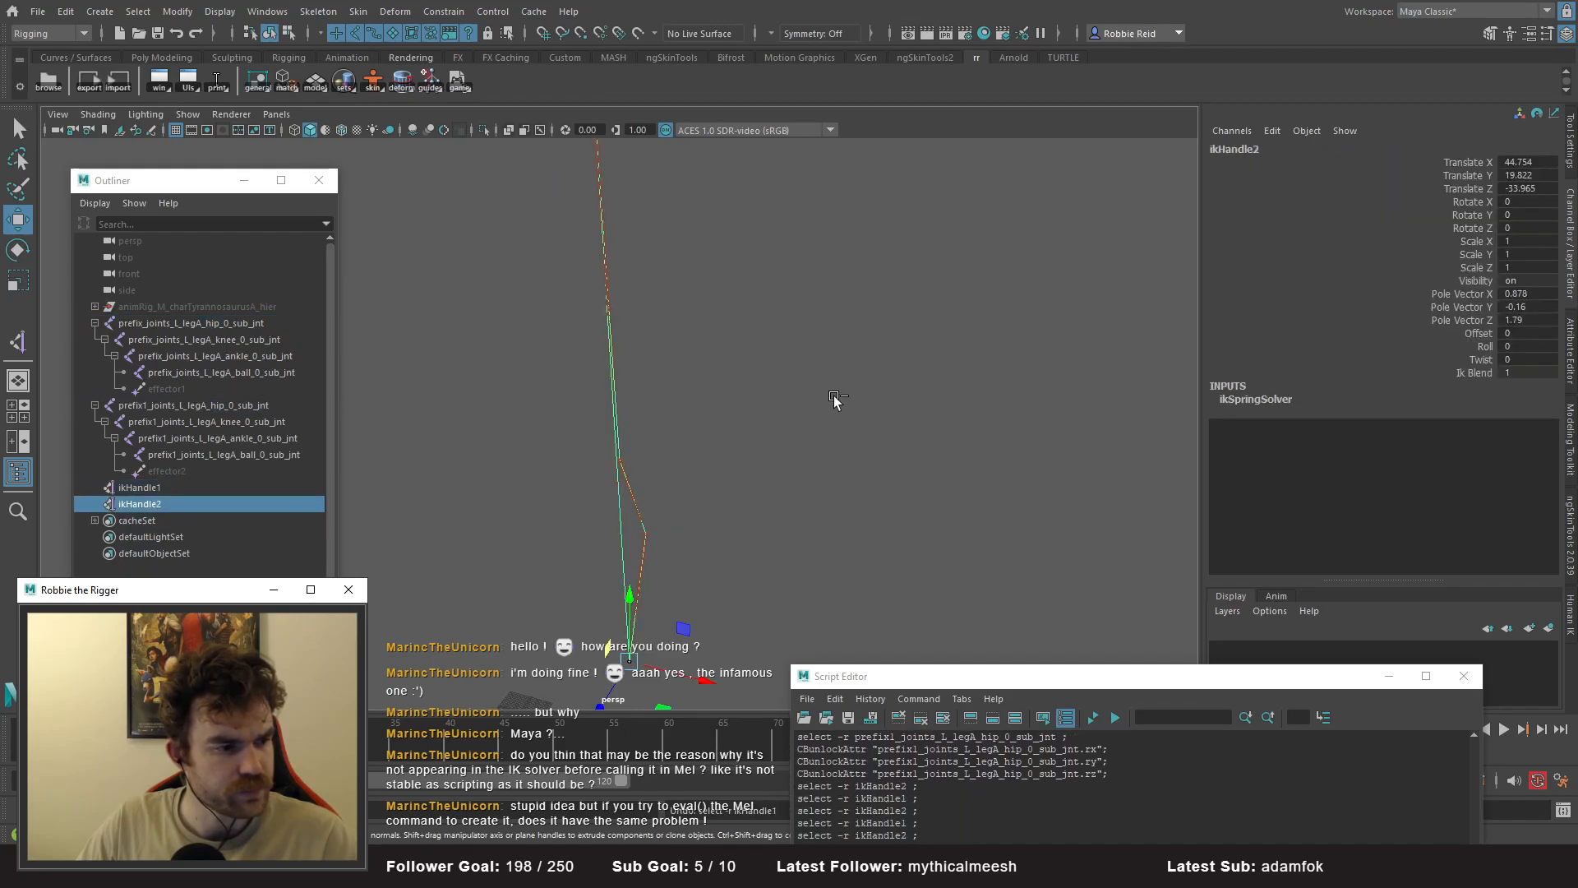
pyautogui.hotkey('ctrl', 'z')
pyautogui.hotkey('ctrl', 'z')
pyautogui.hotkey('ctrl', 'z')
pyautogui.hotkey('ctrl', 'z')
pyautogui.hotkey('ctrl', 'z')
pyautogui.hotkey('ctrl', 'z')
pyautogui.hotkey('ctrl', 'z')
pyautogui.hotkey('ctrl', 'z')
pyautogui.hotkey('ctrl', 'z')
pyautogui.hotkey('ctrl', 'z')
pyautogui.hotkey('ctrl', 'z')
pyautogui.hotkey('ctrl', 'z')
pyautogui.hotkey('ctrl', 'z')
pyautogui.hotkey('ctrl', 'z')
pyautogui.hotkey('ctrl', 'z')
pyautogui.hotkey('ctrl', 'z')
pyautogui.hotkey('ctrl', 'z')
pyautogui.hotkey('ctrl', 'z')
pyautogui.hotkey('ctrl', 'z')
pyautogui.hotkey('ctrl', 'z')
pyautogui.hotkey('ctrl', 'z')
pyautogui.hotkey('ctrl', 'z')
pyautogui.hotkey('ctrl', 'z')
pyautogui.hotkey('ctrl', 'z')
pyautogui.hotkey('ctrl', 'z')
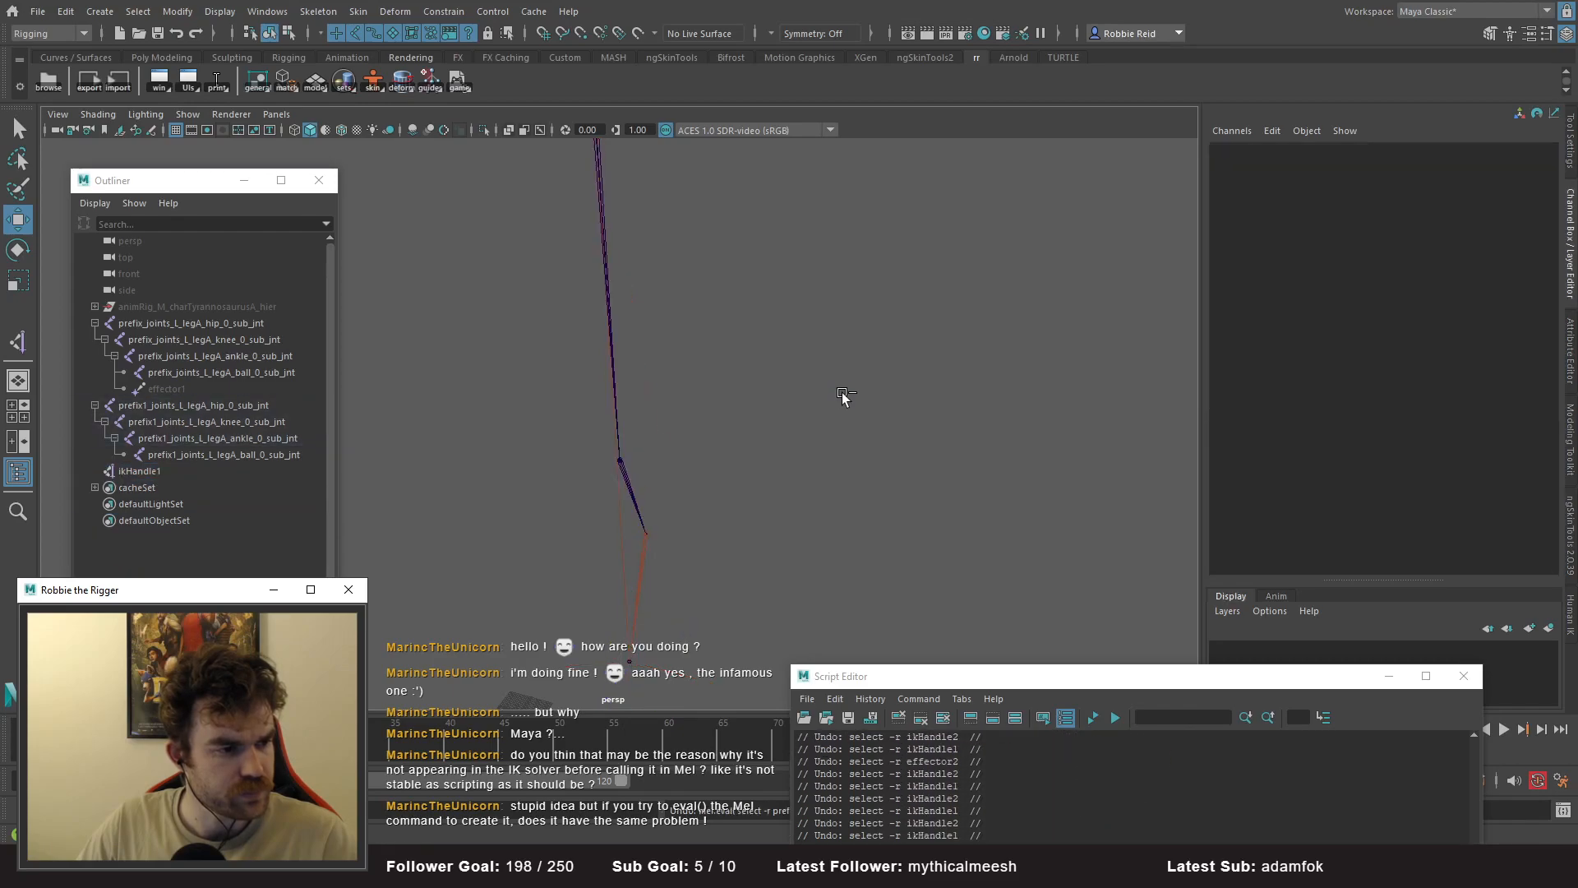
pyautogui.hotkey('ctrl', 'z')
pyautogui.hotkey('ctrl', 'z')
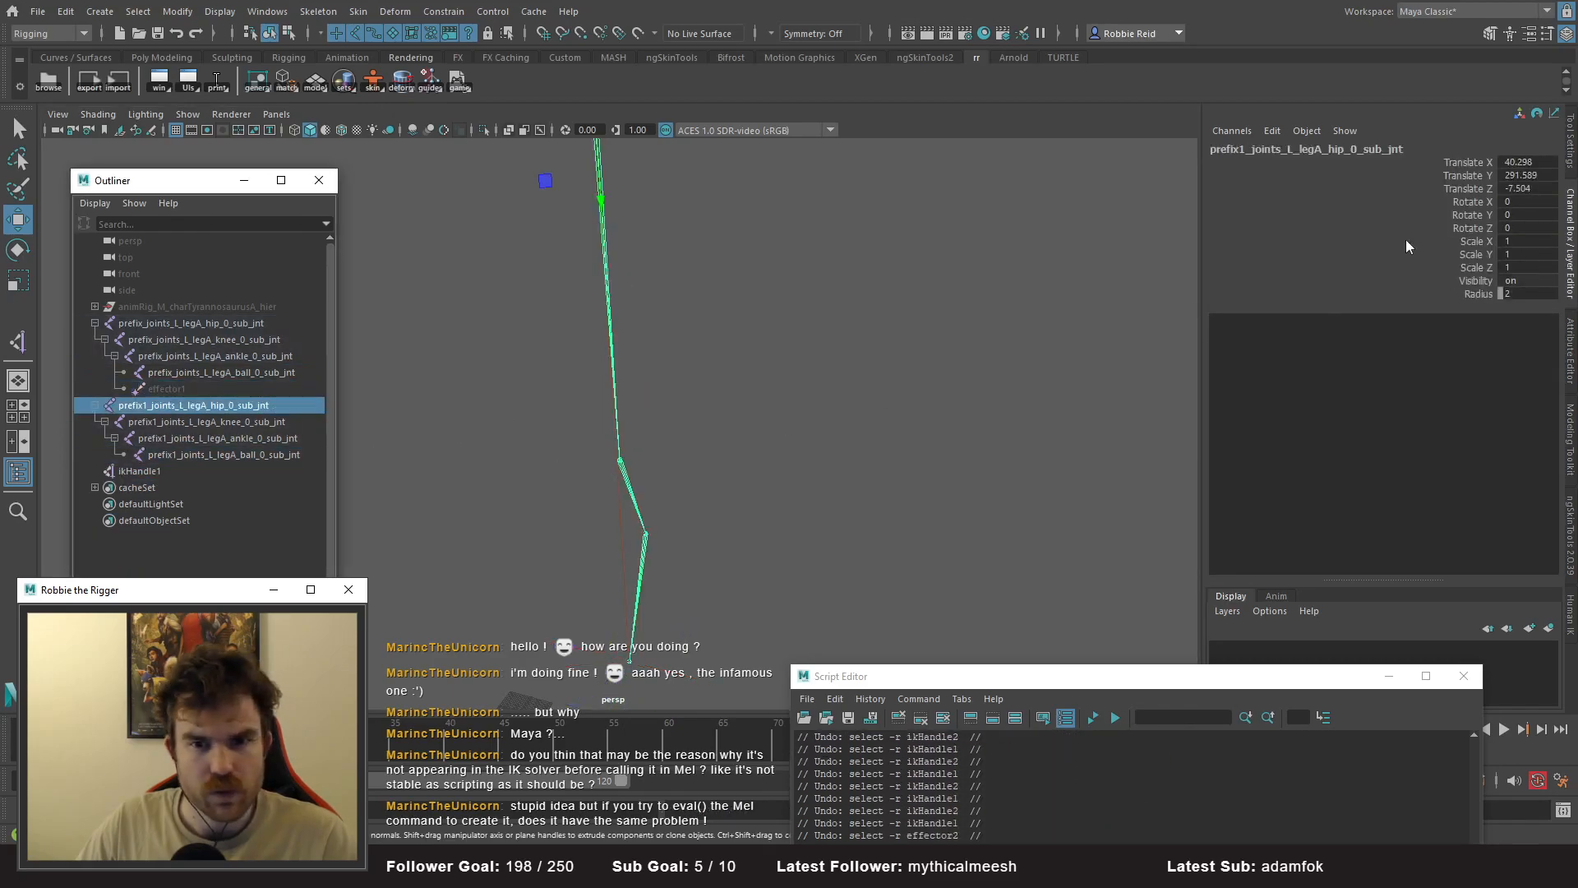
# - Freeze the rotation of the prefix1 hip joint
pyautogui.rightClick(1437, 211)
pyautogui.moveTo(1423, 504)
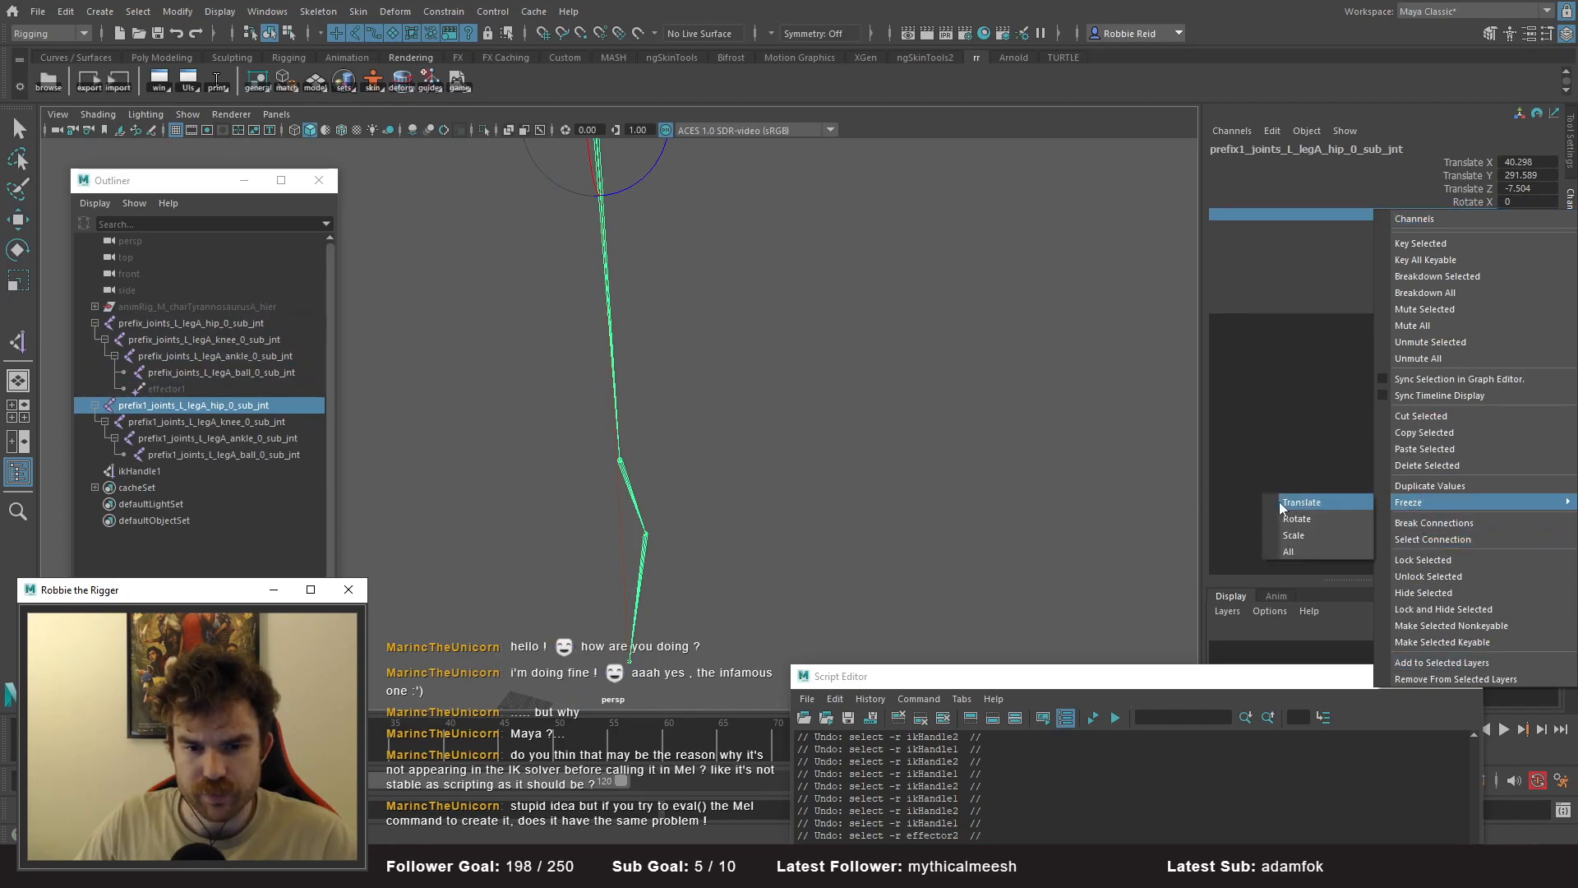
pyautogui.click(1314, 513)
pyautogui.press('w')
# - Try setting the prefix1 hip joint's Joint Orient values to 0 in the Attribute Editor
pyautogui.hotkey('ctrl', 'a')
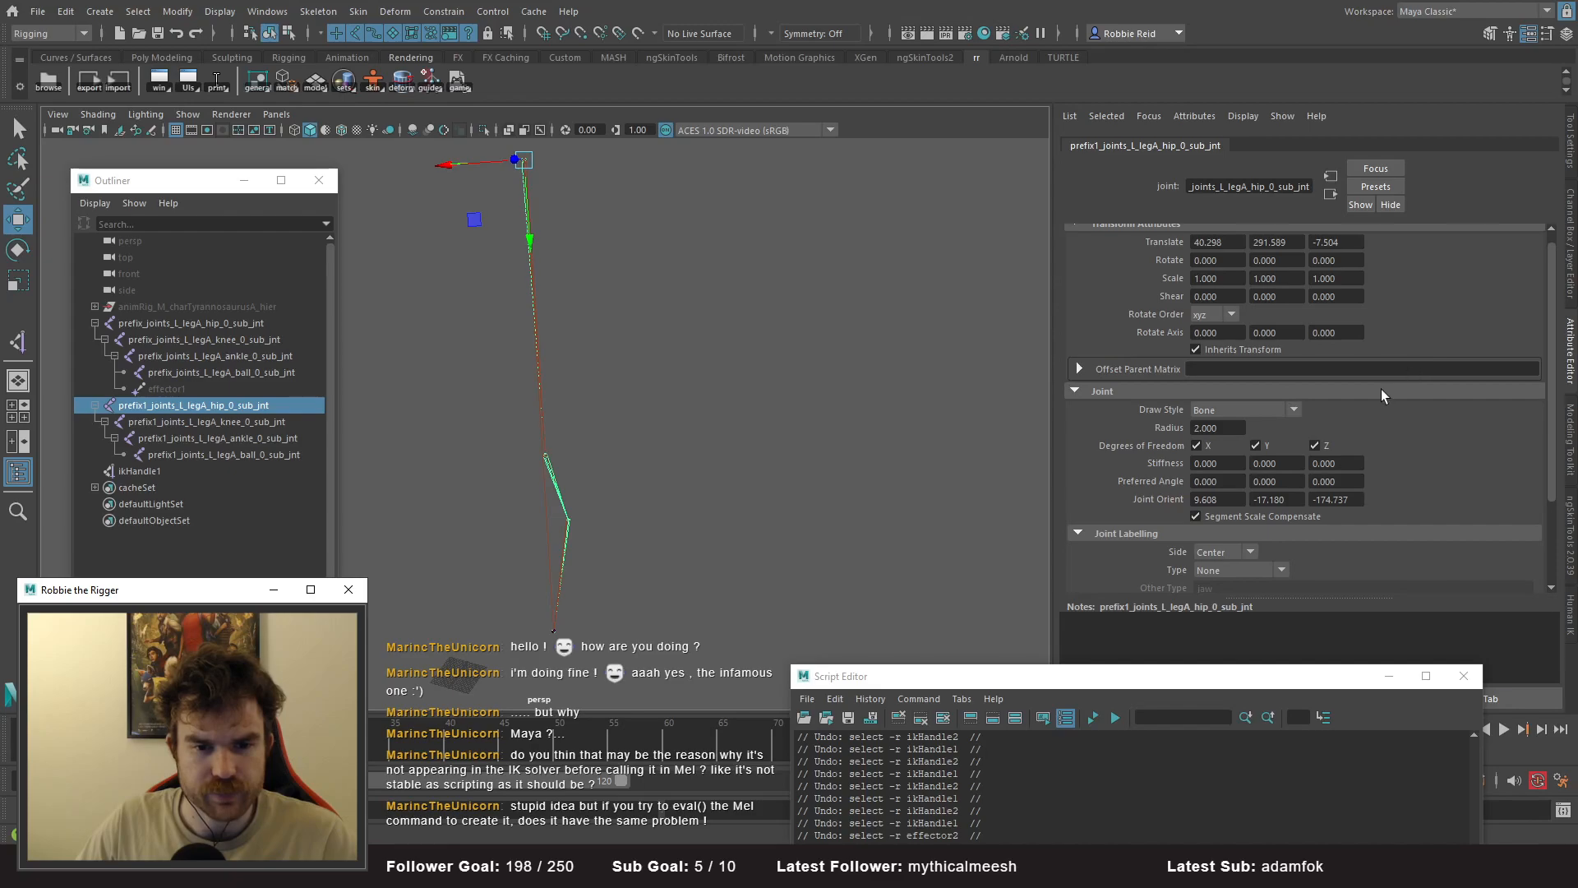
pyautogui.click(1217, 499)
pyautogui.write('0')
pyautogui.press('Return')
pyautogui.click(1287, 499)
pyautogui.write('0')
pyautogui.press('Return')
pyautogui.press('Return')
pyautogui.moveTo(1353, 500); pyautogui.dragTo(1184, 500)
pyautogui.write('0')
pyautogui.press('Return')
pyautogui.hotkey('ctrl', 'z')
pyautogui.hotkey('ctrl', 'z')
pyautogui.hotkey('ctrl', 'z')
pyautogui.hotkey('ctrl', 'z')
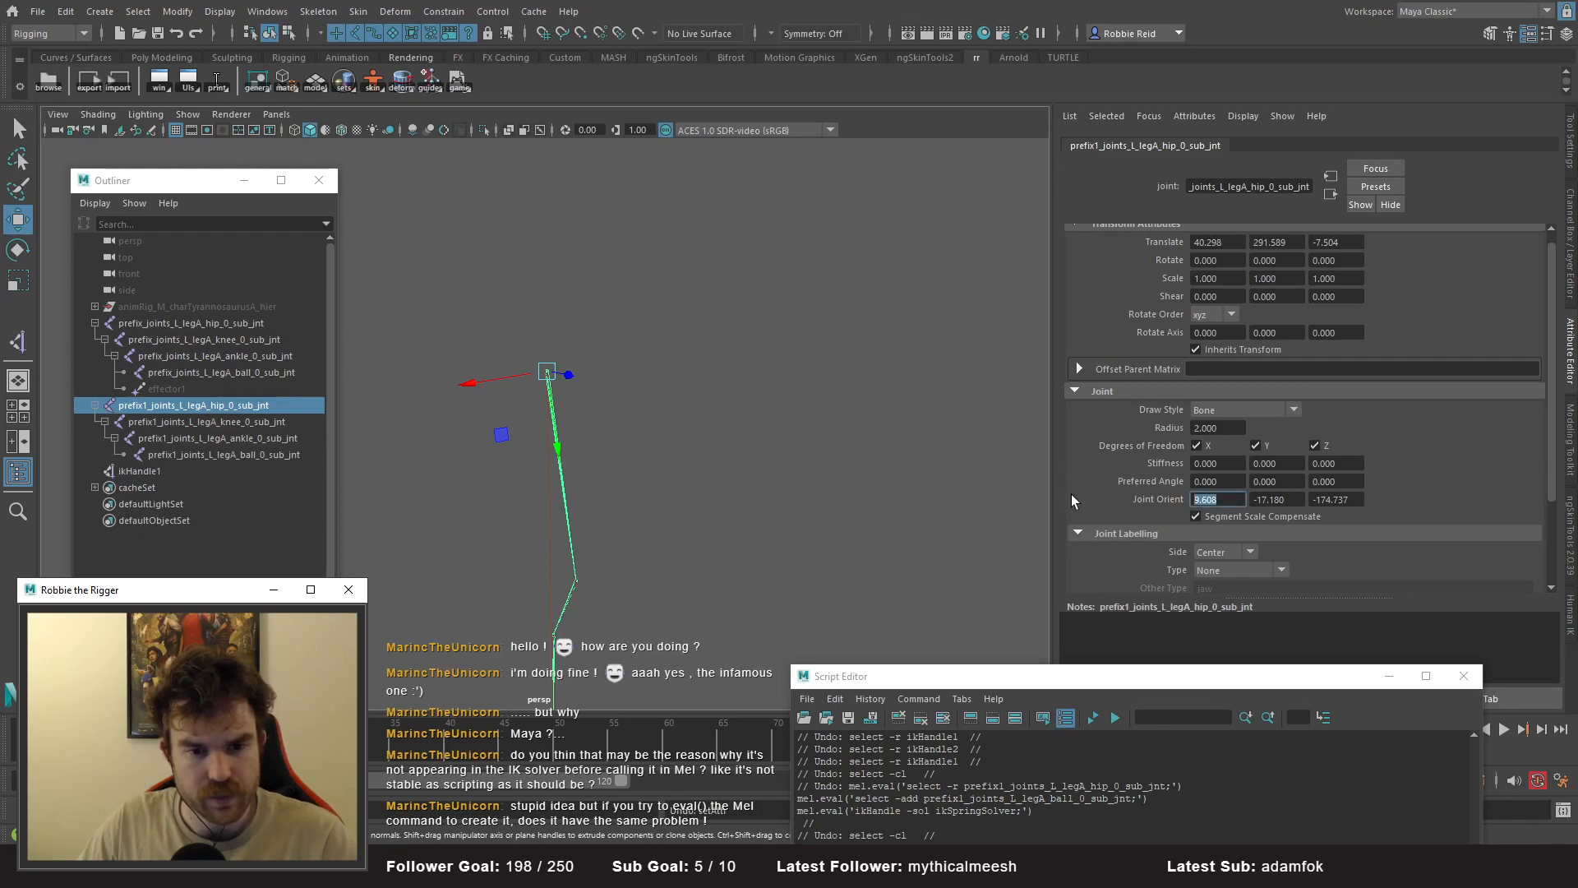
# - Copy the prefix1 hip's Joint Orient values into its Rotate fields as 9.608, -17.180 and -174.737
pyautogui.click(1223, 265)
pyautogui.write('9.608')
pyautogui.click(1282, 501)
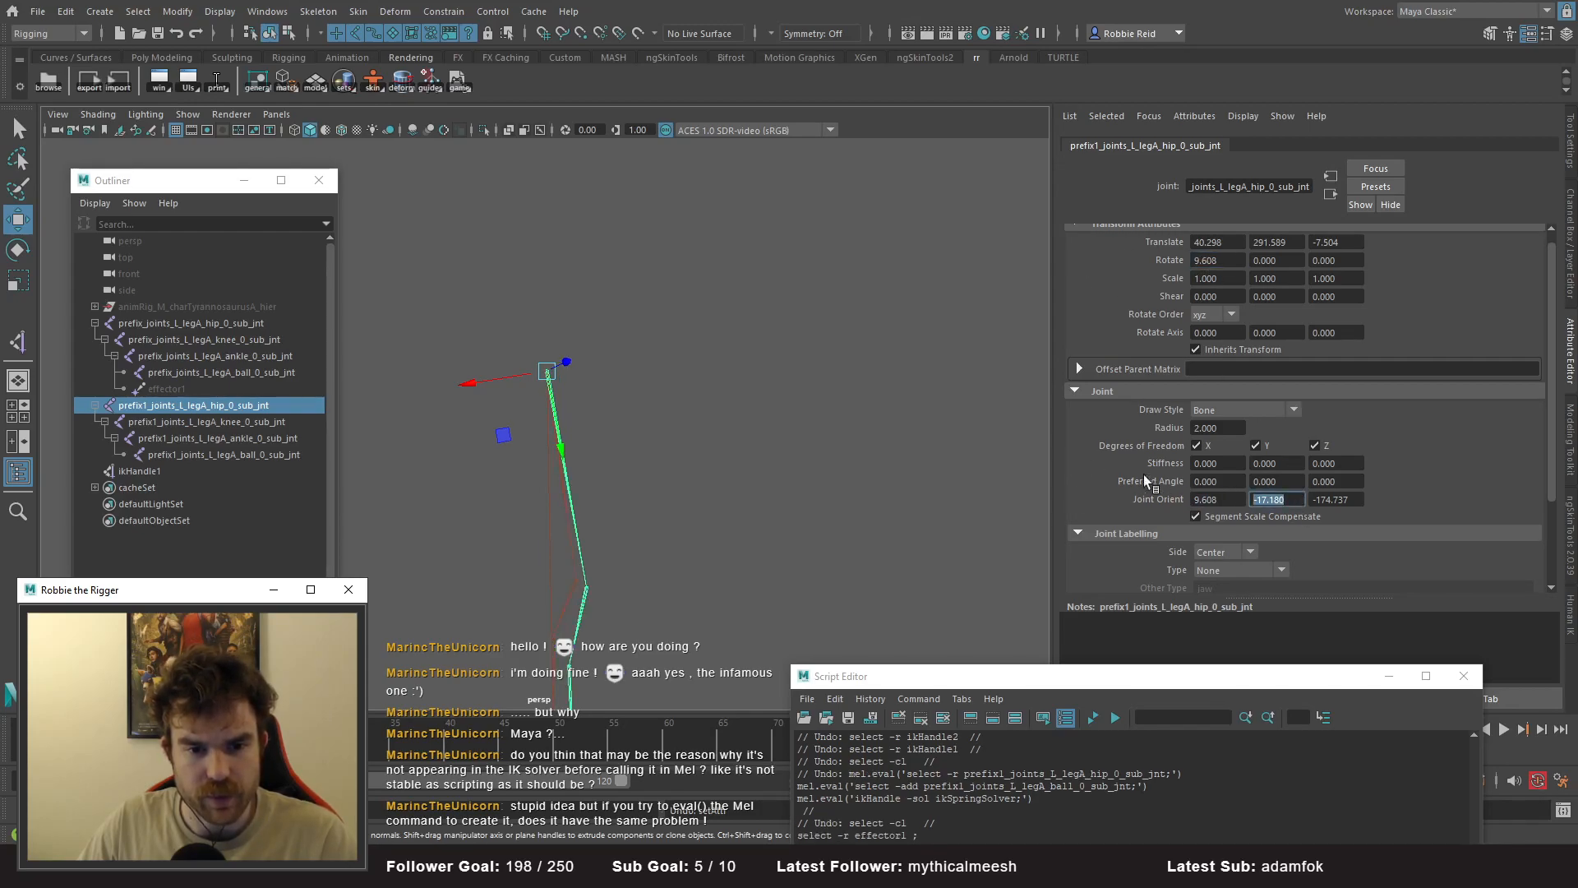
pyautogui.click(1276, 261)
pyautogui.write('-17.180')
pyautogui.click(1336, 500)
pyautogui.hotkey('ctrl', 'c')
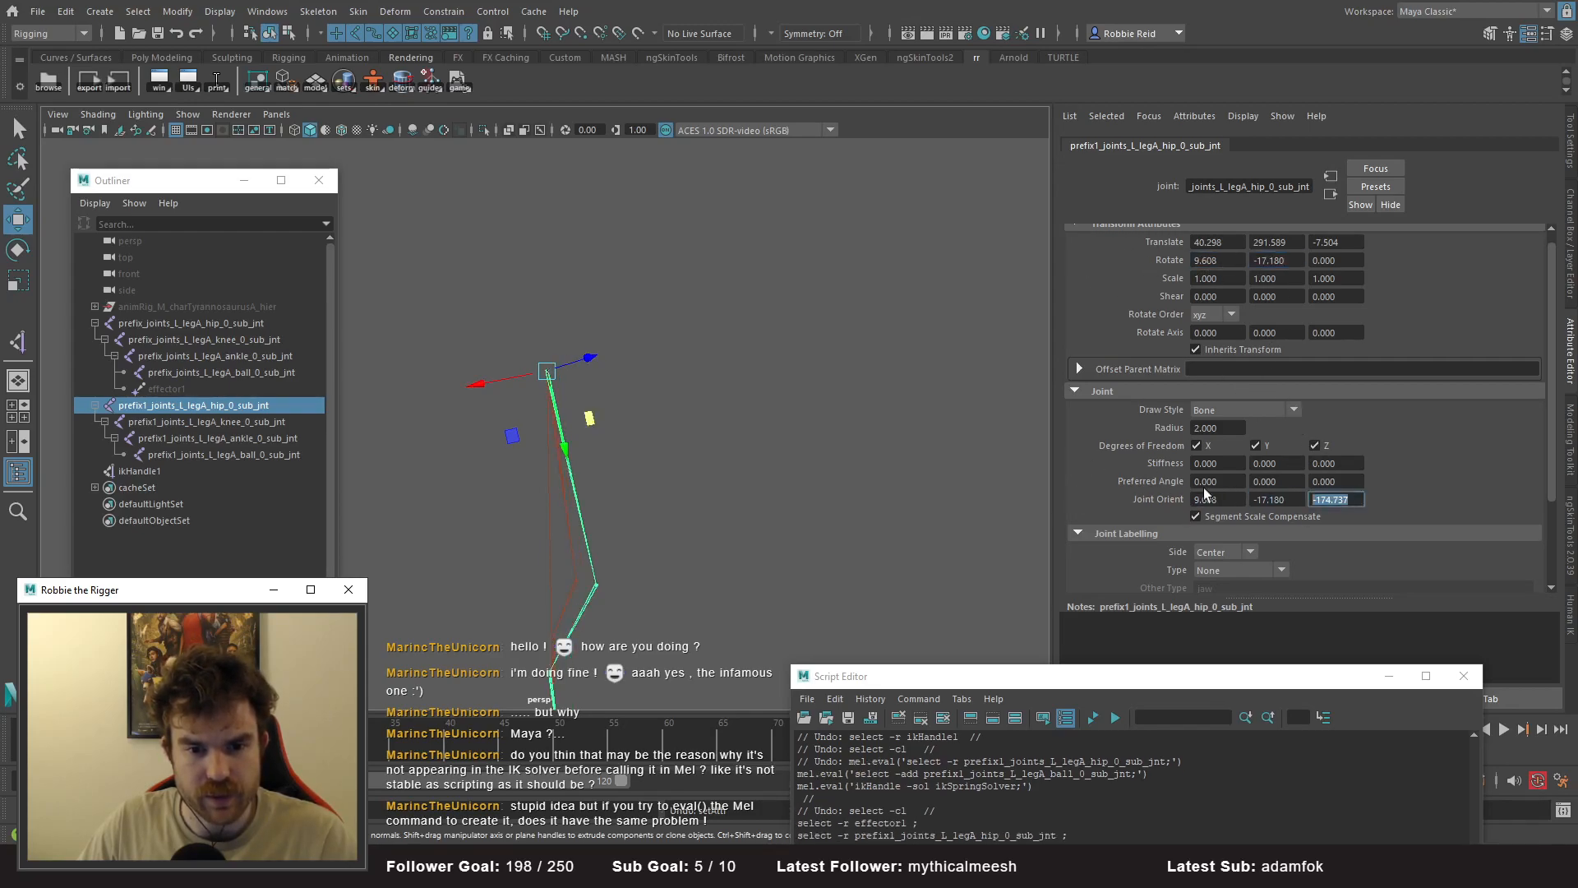
pyautogui.click(1348, 258)
pyautogui.hotkey('ctrl', 'v')
pyautogui.press('Return')
# - Set the prefix1 hip joint's Joint Orient X, Y and Z to 0, keeping the copied Rotate values
pyautogui.click(1225, 497)
pyautogui.write('0')
pyautogui.moveTo(1235, 501); pyautogui.dragTo(1037, 500)
pyautogui.write('0')
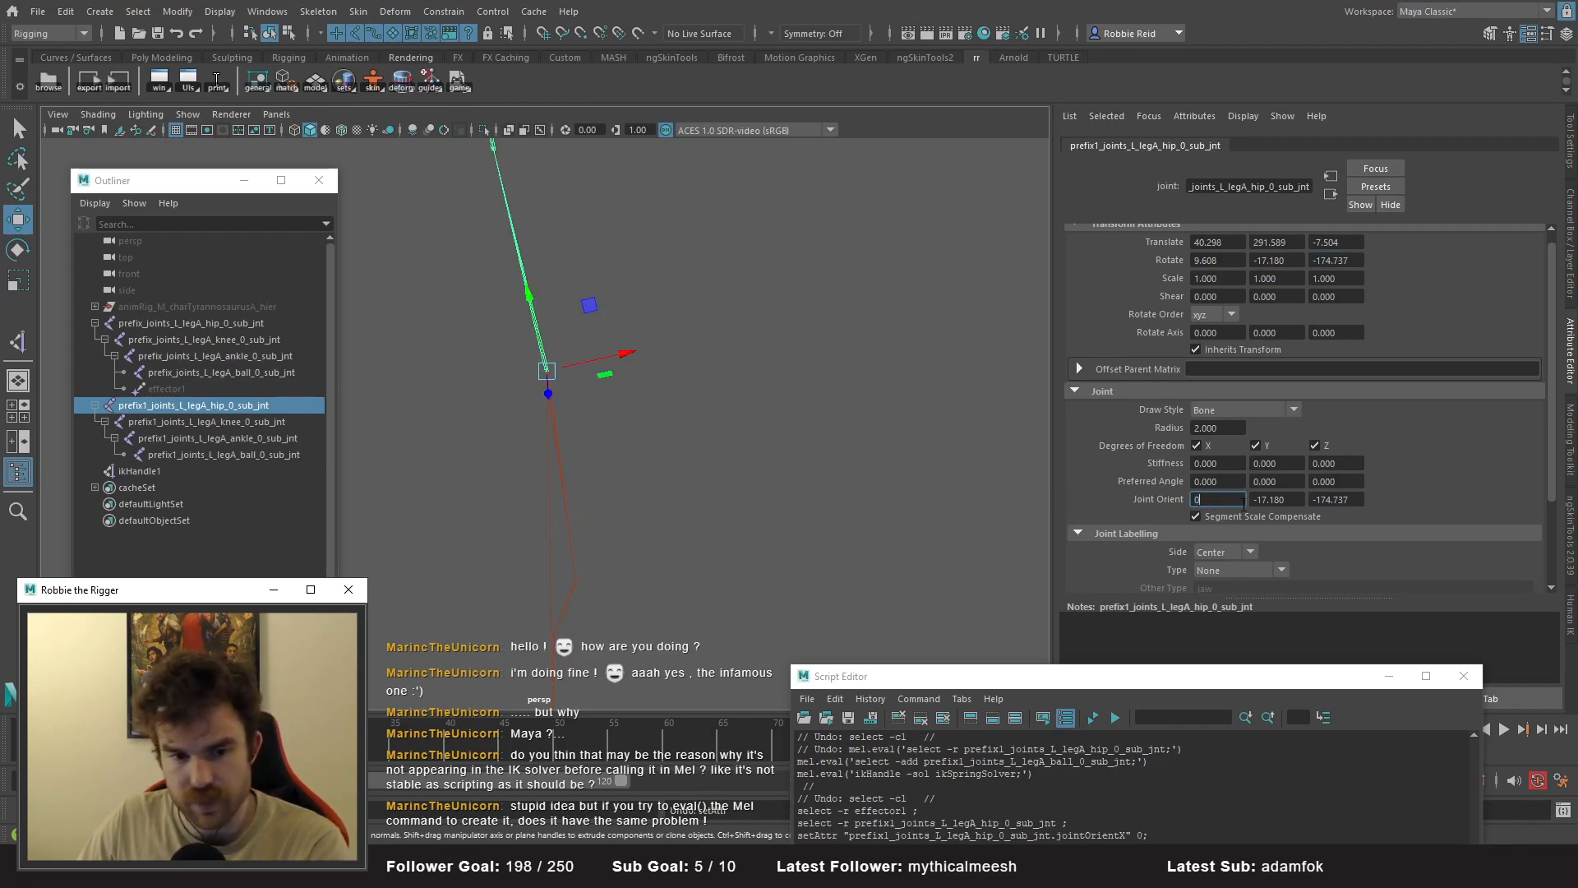
pyautogui.press('Return')
pyautogui.write('0')
pyautogui.press('Return')
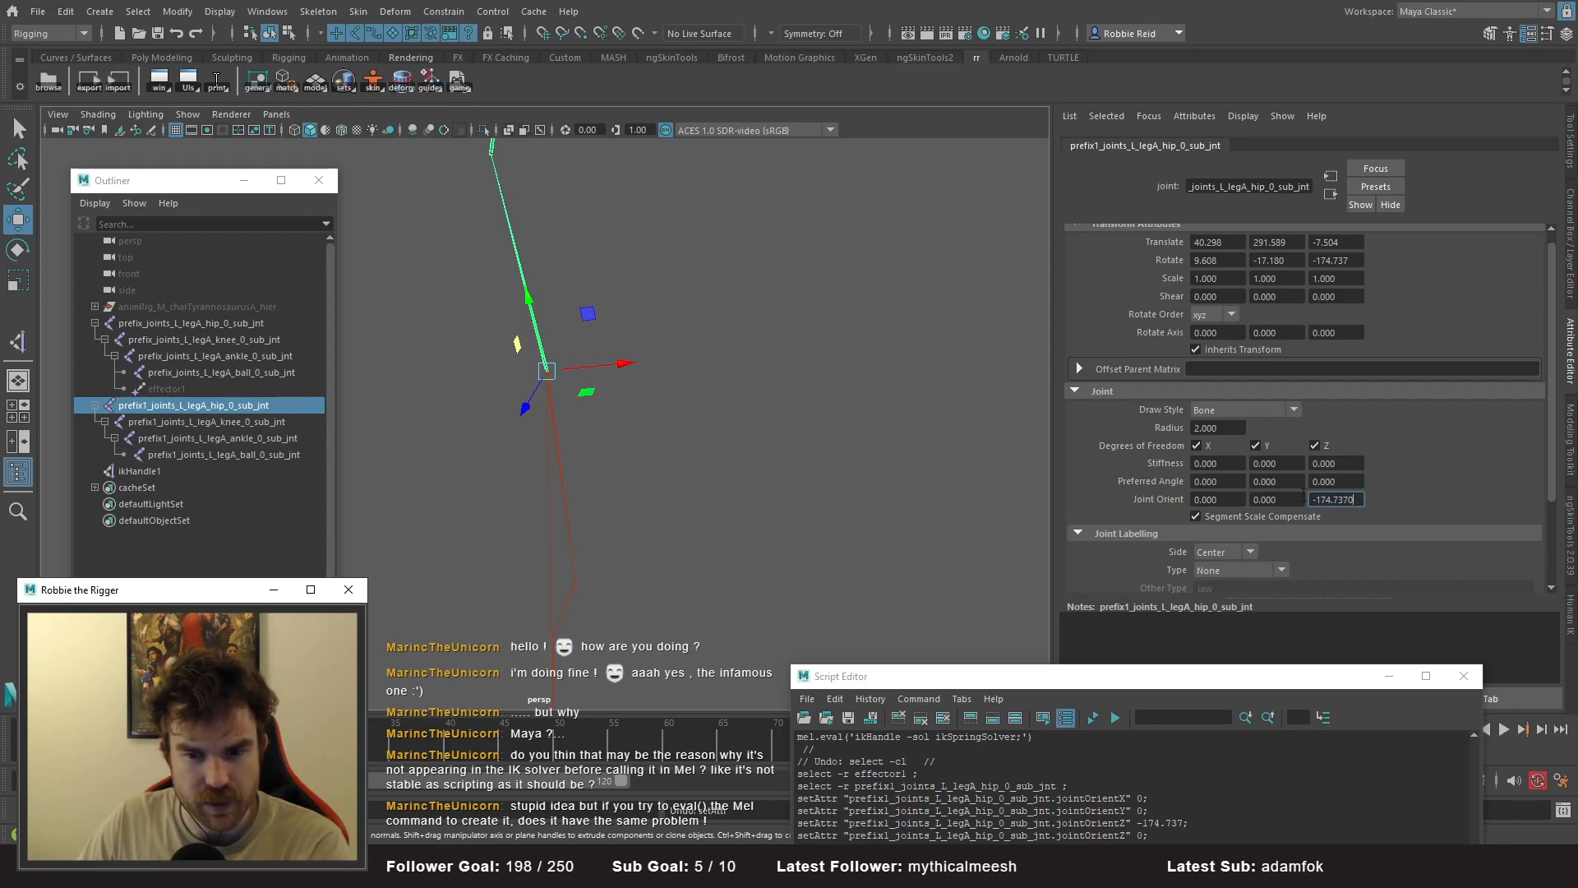
pyautogui.moveTo(1361, 498); pyautogui.dragTo(1268, 496)
pyautogui.write('00')
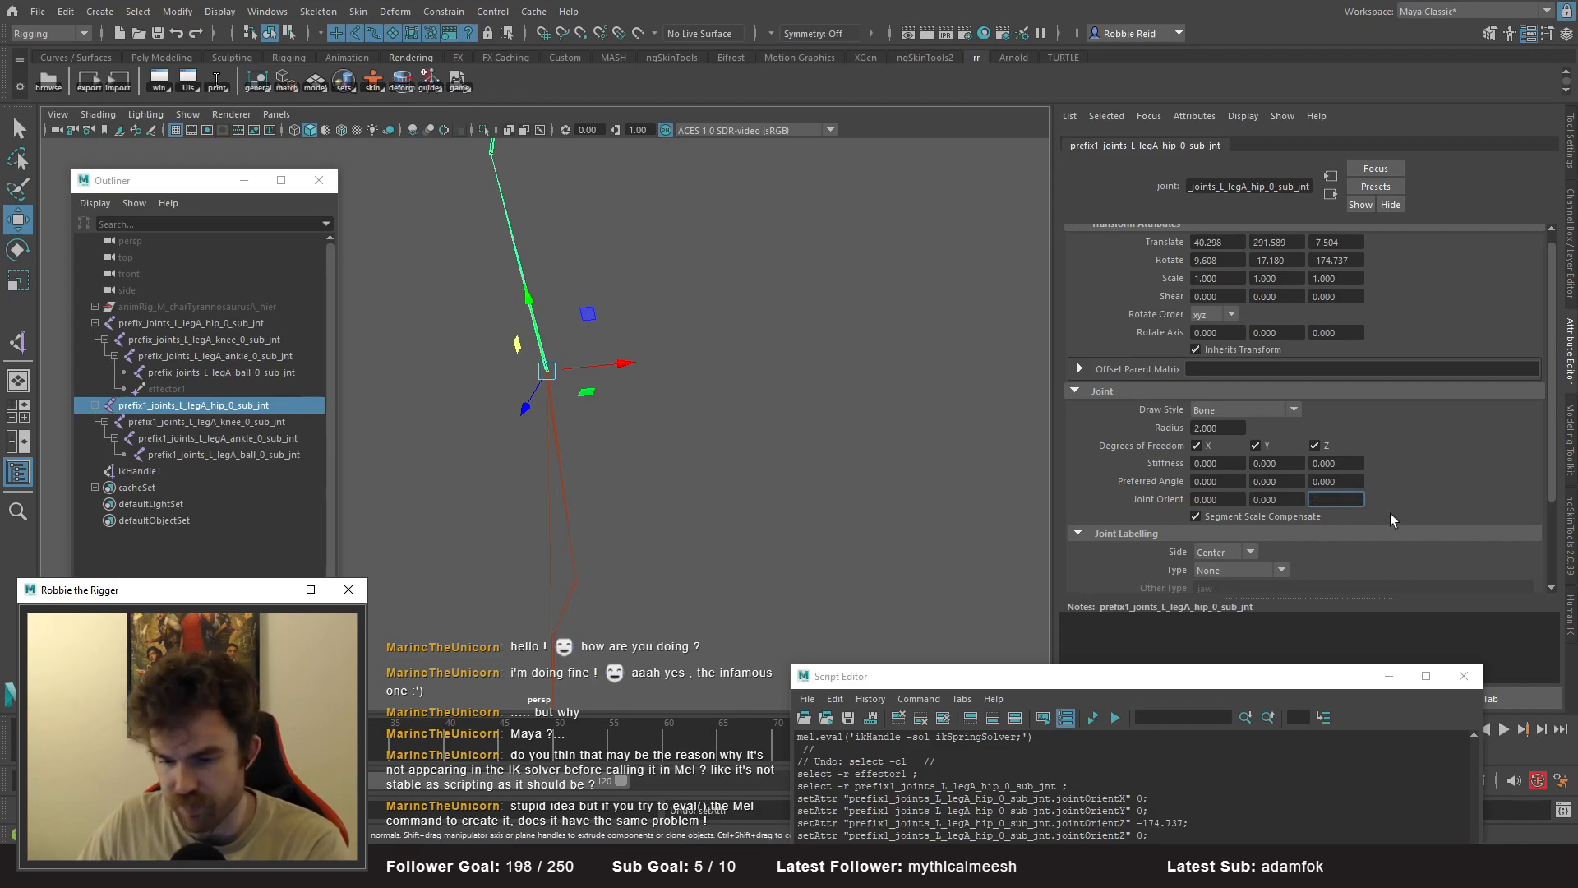
pyautogui.press('Return')
pyautogui.hotkey('ctrl', 'z')
pyautogui.hotkey('ctrl', 'z')
pyautogui.hotkey('ctrl', 'z')
pyautogui.hotkey('ctrl', 'z')
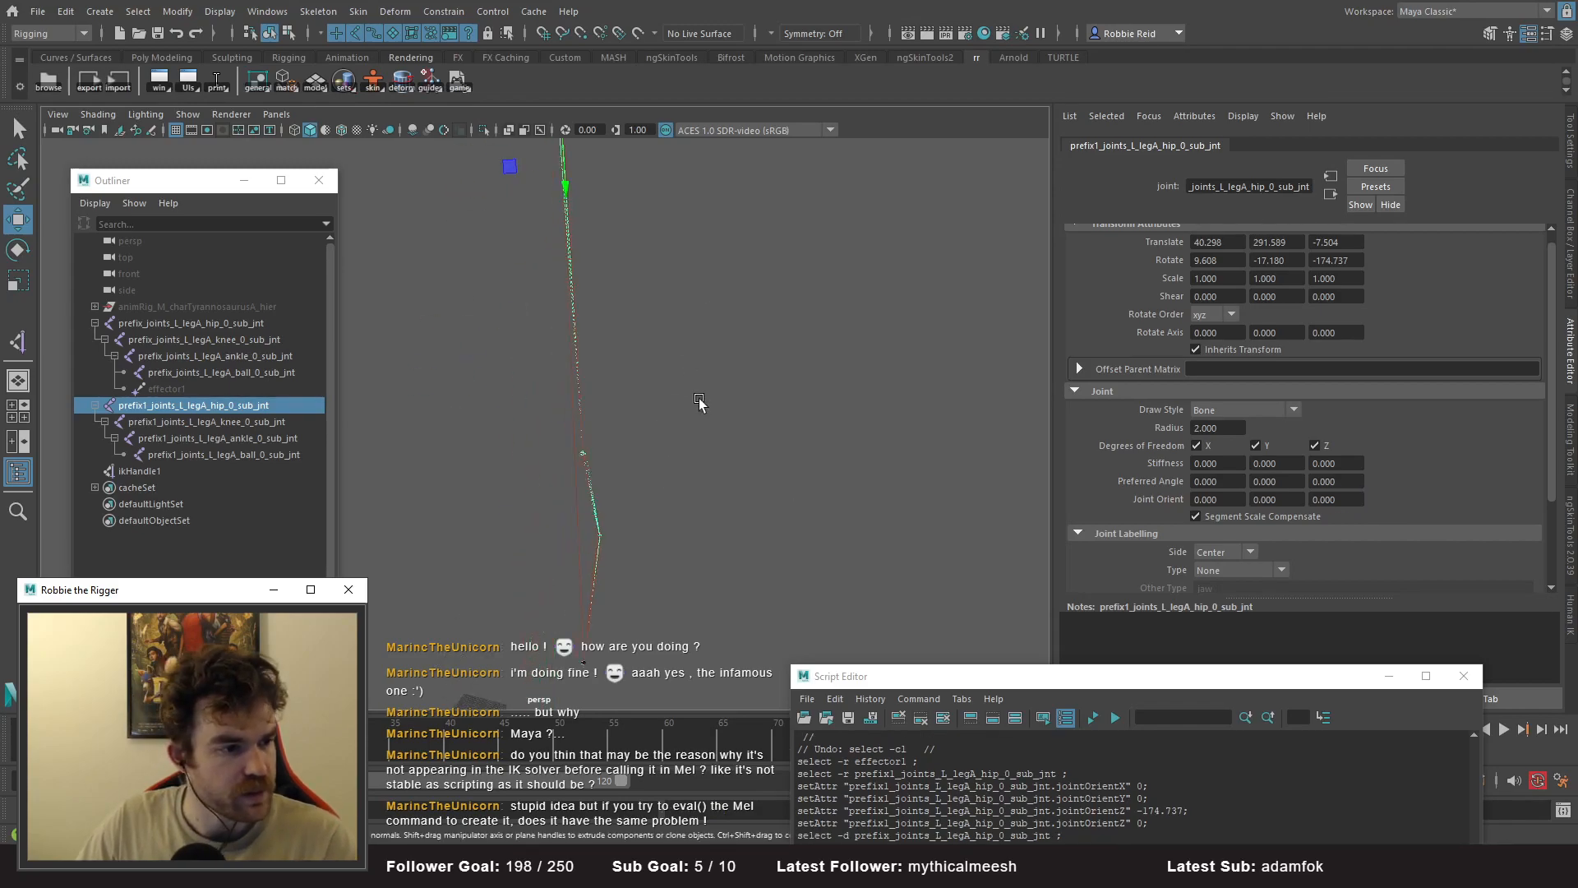
# - Delete the cmds.select line from the Python script, leaving the imports and the three mel.eval lines
pyautogui.moveTo(924, 682); pyautogui.dragTo(877, 255)
pyautogui.moveTo(1024, 710); pyautogui.dragTo(919, 709)
pyautogui.click(782, 670)
pyautogui.press('BackSpace')
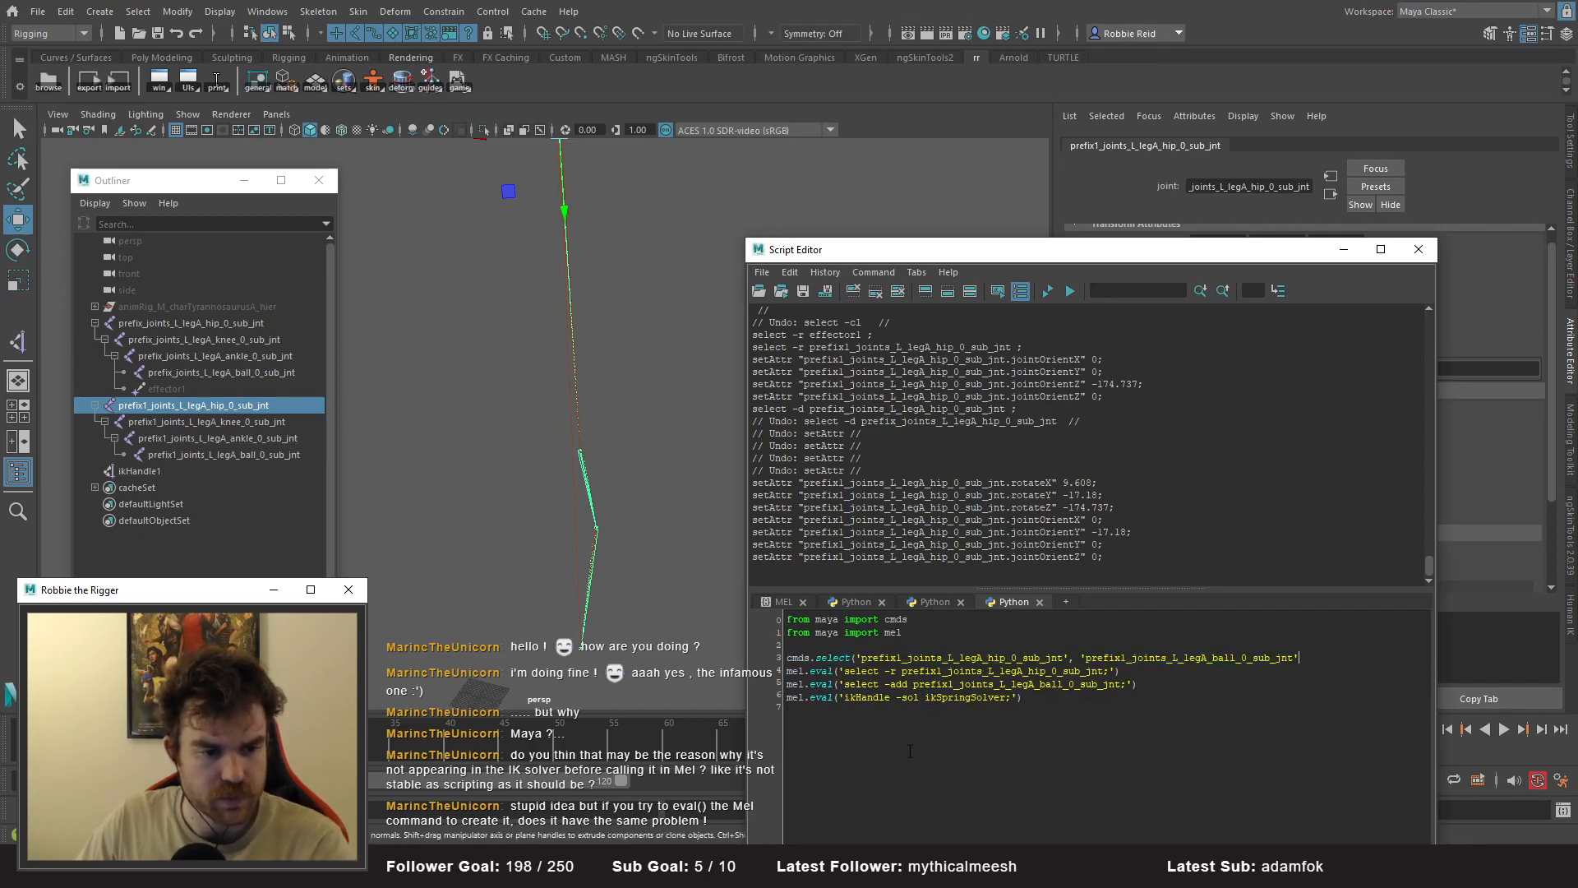
pyautogui.moveTo(1301, 658); pyautogui.dragTo(773, 660)
pyautogui.press('BackSpace')
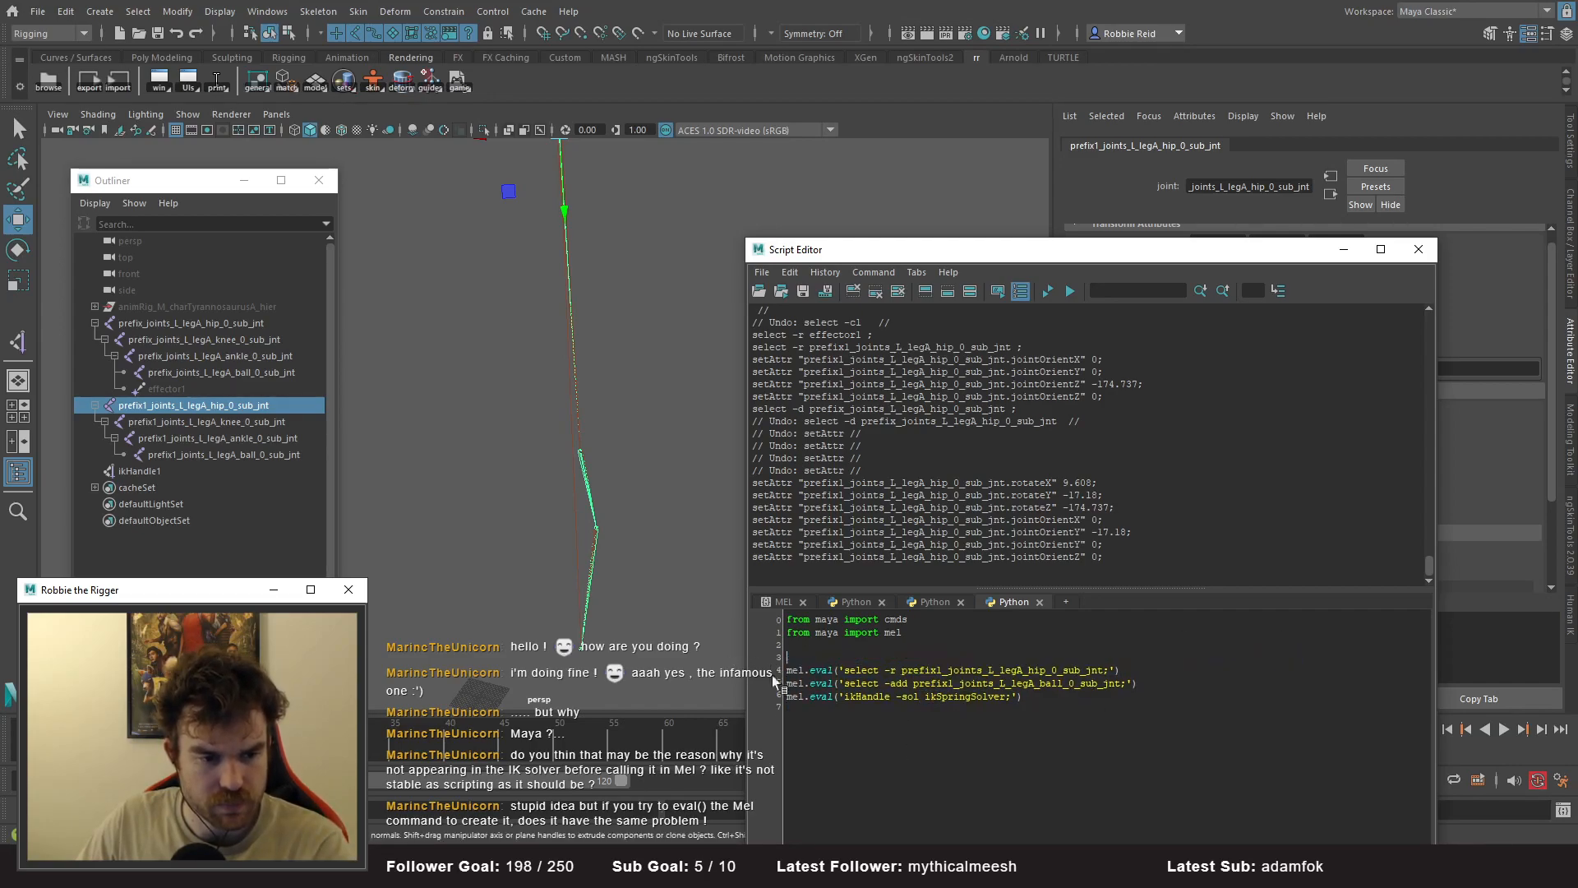
pyautogui.press('BackSpace')
# - Run the whole script to create the prefix1 spring IK handle, and check the prefix1 hip's Rotate, Preferred Angle and Joint Orient values
pyautogui.hotkey('ctrl', 'a')
pyautogui.hotkey('ctrl', 'Return')
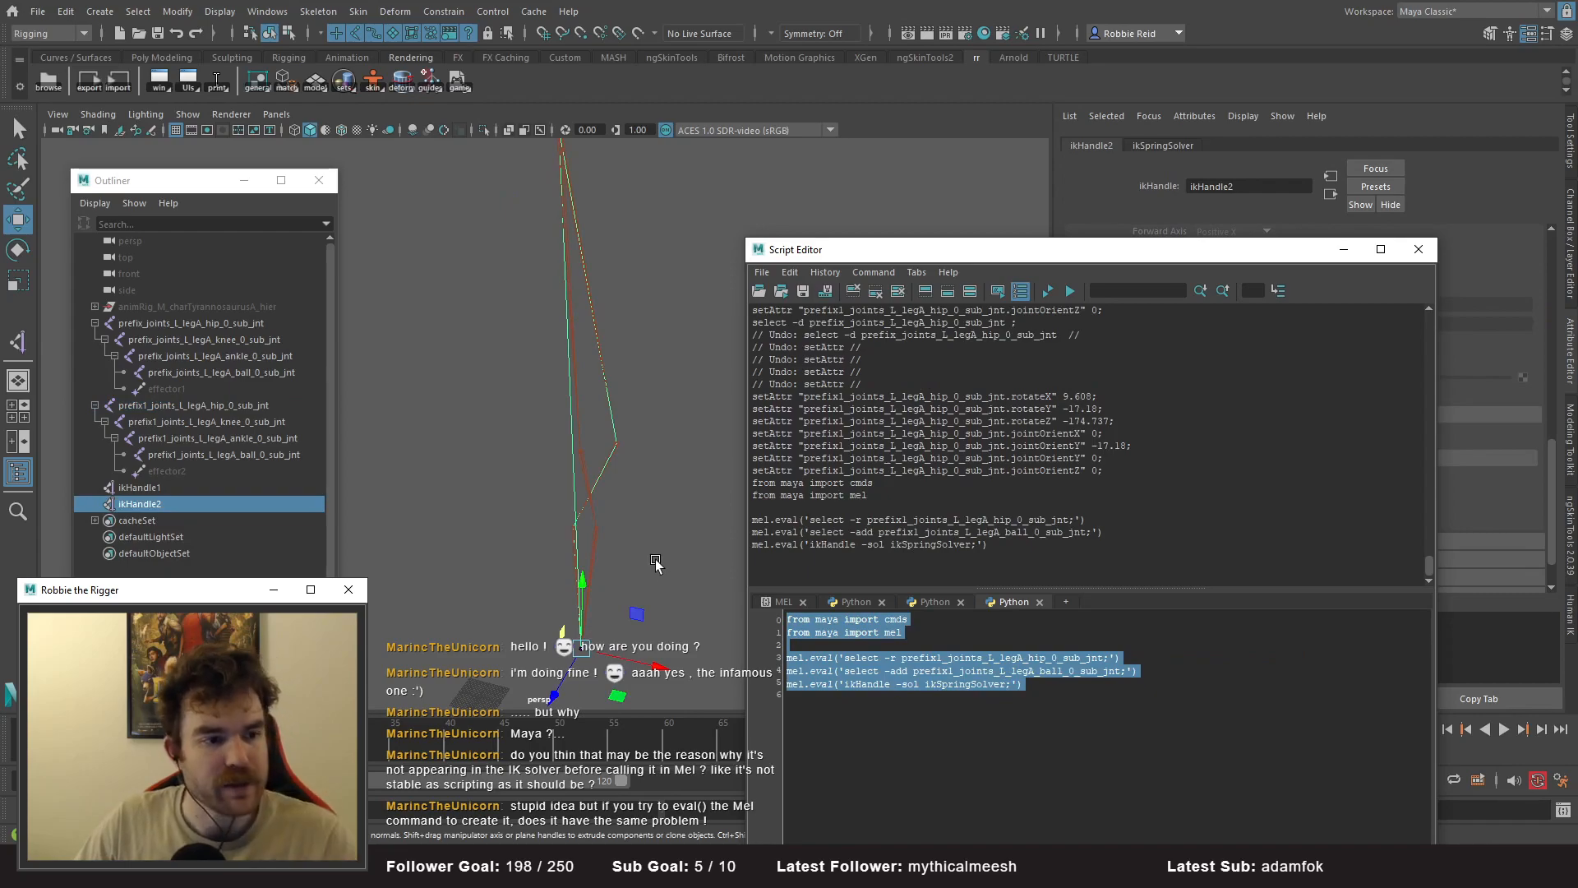
pyautogui.moveTo(994, 258); pyautogui.dragTo(1040, 529)
pyautogui.click(193, 421)
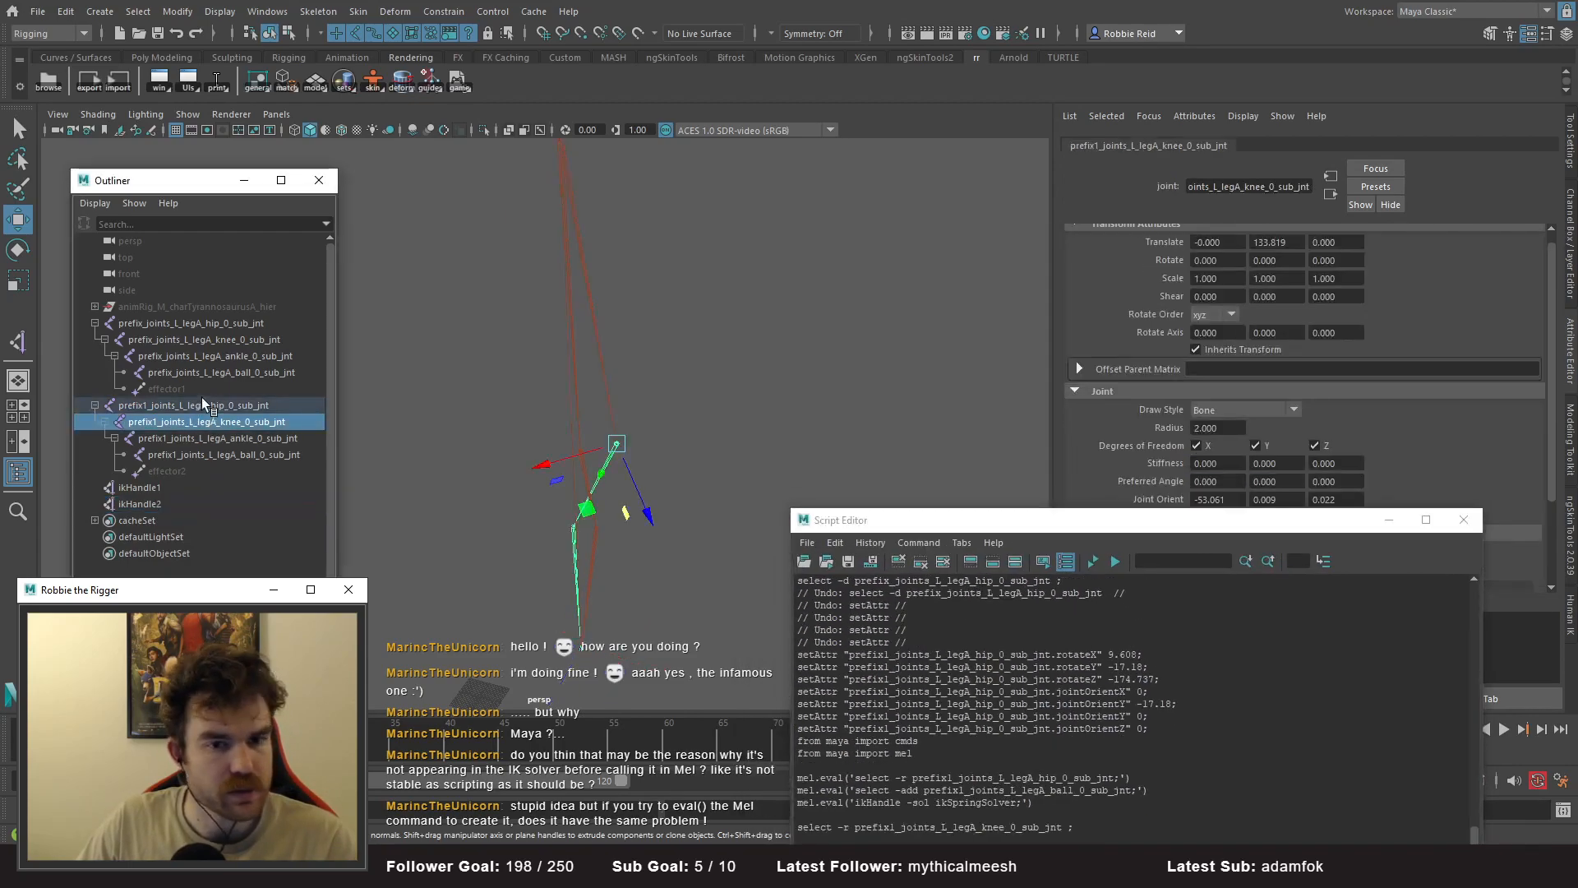
pyautogui.click(201, 405)
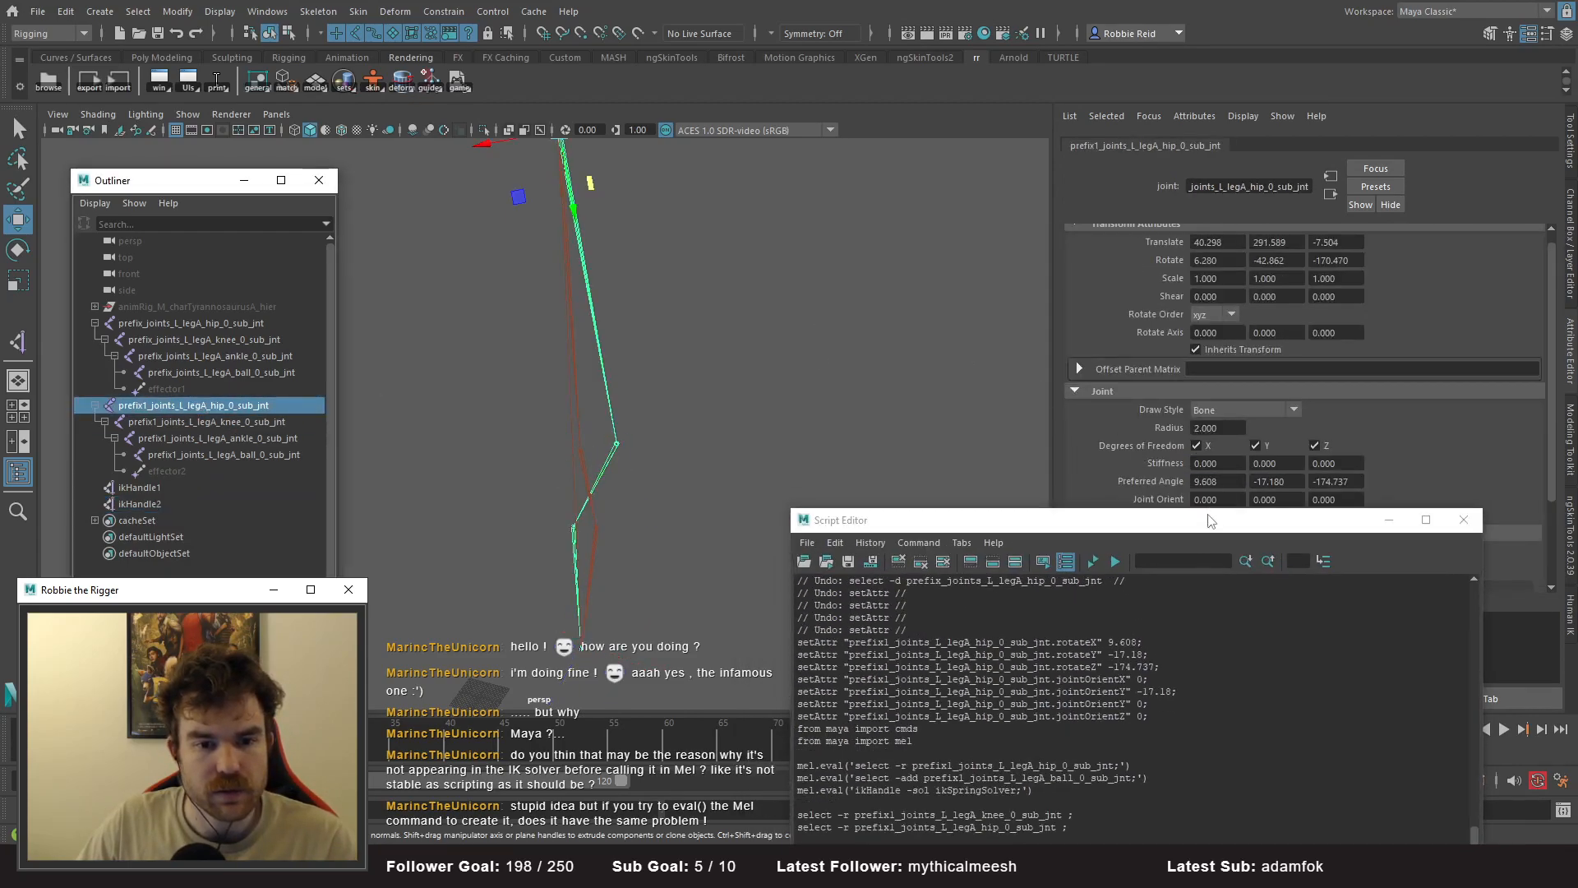
pyautogui.moveTo(1210, 519); pyautogui.dragTo(1231, 556)
# - Undo the prefix1 spring handle, the hip's Joint Orient and Rotate edits, and the rotation freeze before them
pyautogui.hotkey('ctrl', 'z')
pyautogui.hotkey('ctrl', 'z')
pyautogui.hotkey('ctrl', 'z')
pyautogui.hotkey('ctrl', 'z')
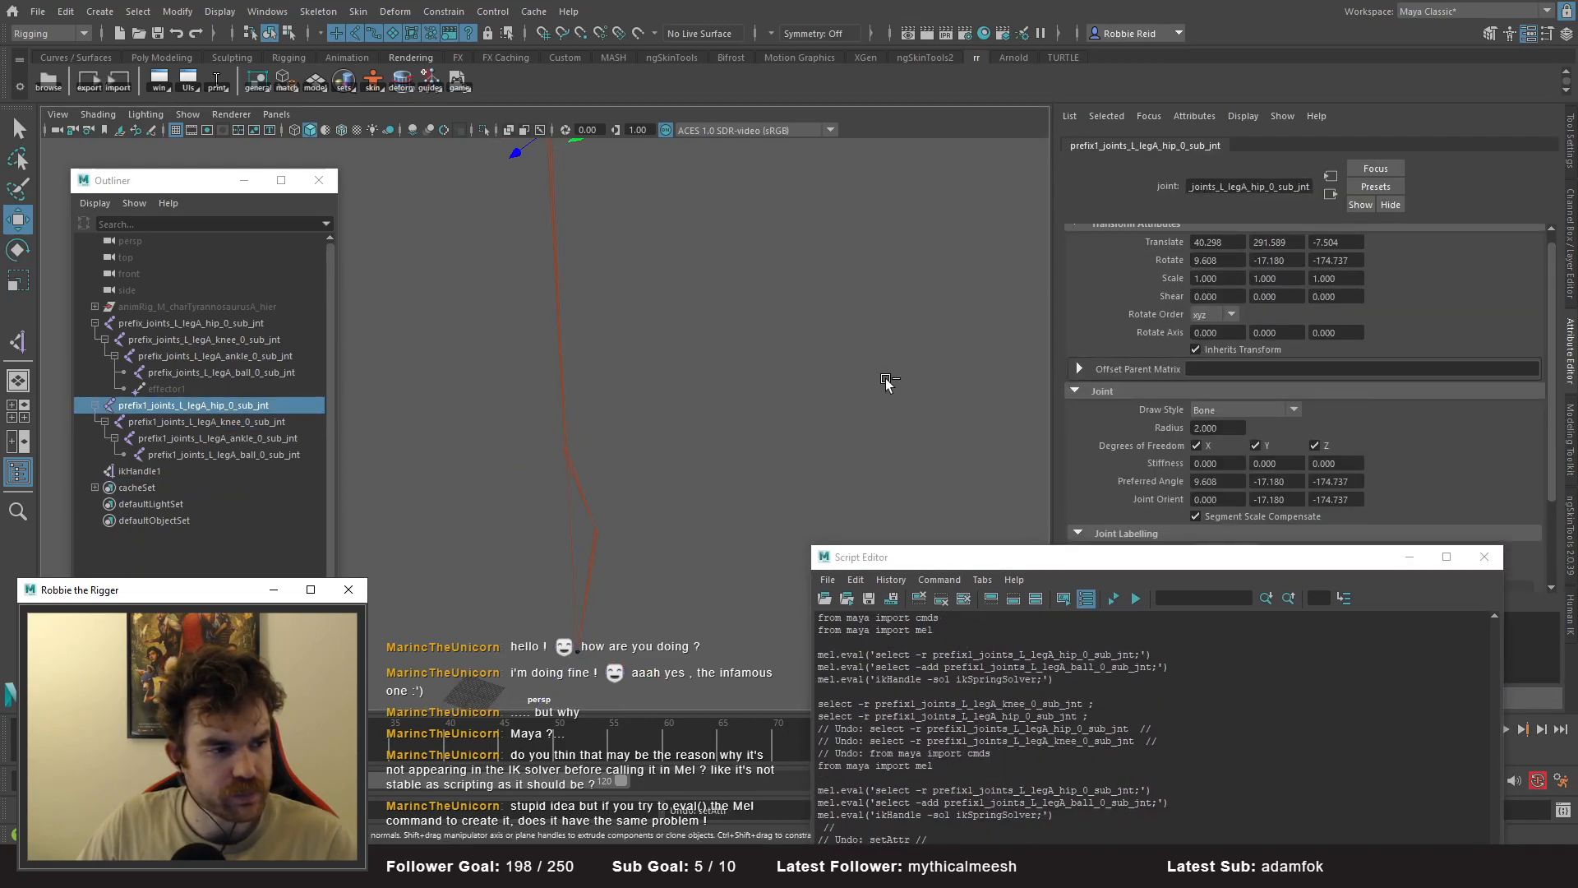
pyautogui.hotkey('ctrl', 'z')
pyautogui.hotkey('ctrl', 'z')
pyautogui.hotkey('ctrl', 'z')
pyautogui.hotkey('ctrl', 'z')
pyautogui.hotkey('ctrl', 'z')
pyautogui.hotkey('ctrl', 'z')
pyautogui.hotkey('ctrl', 'z')
pyautogui.hotkey('ctrl', 'z')
pyautogui.hotkey('ctrl', 'z')
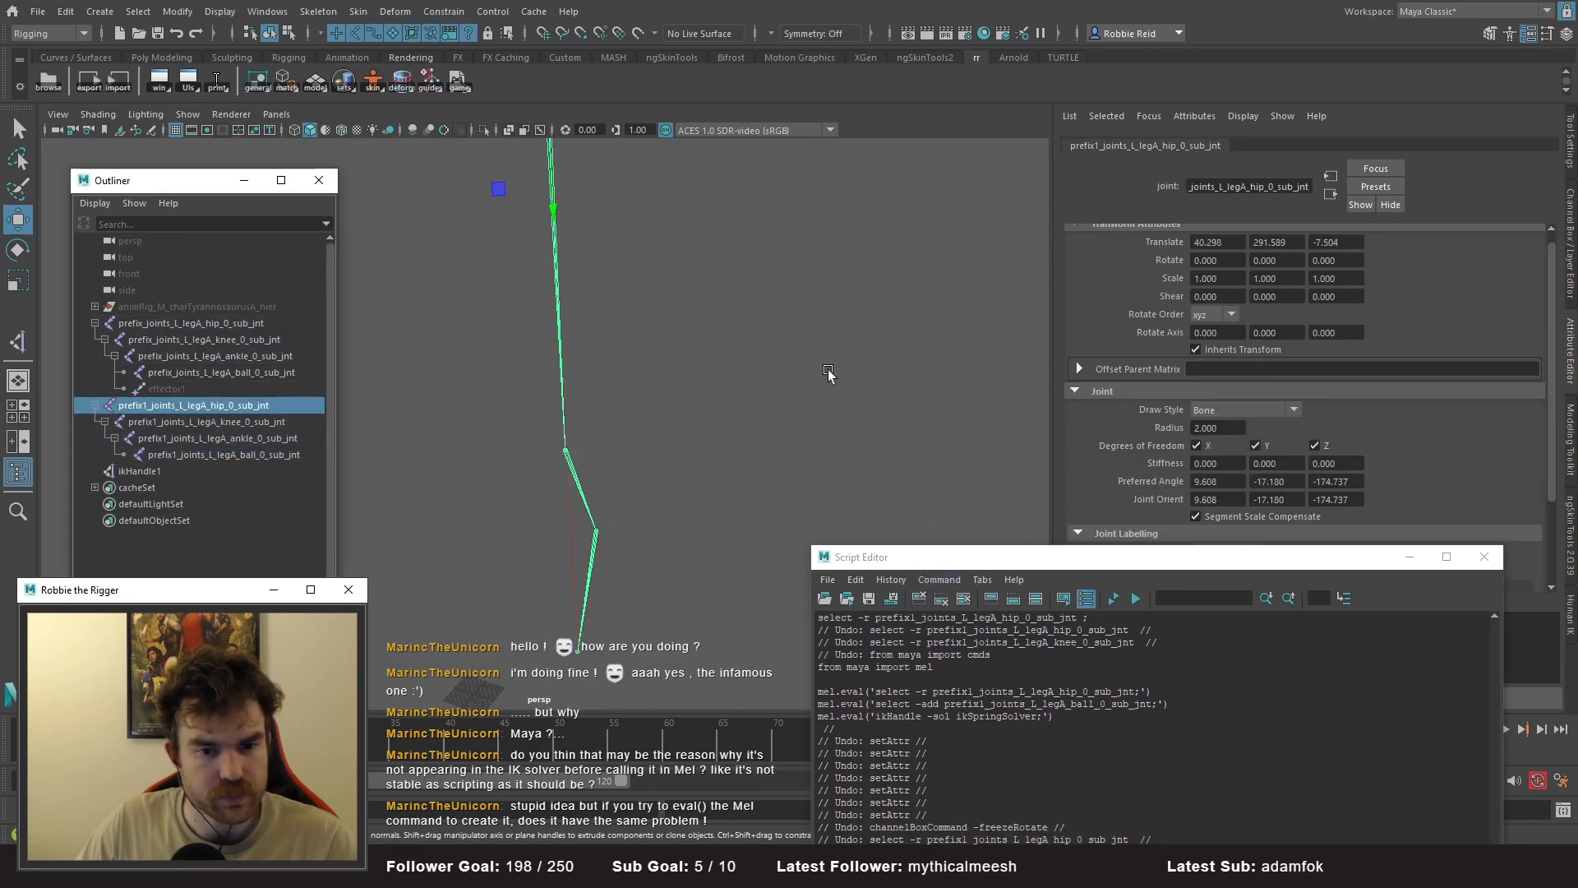
pyautogui.hotkey('ctrl', 'z')
pyautogui.hotkey('ctrl', 'z')
pyautogui.hotkey('ctrl', 'z')
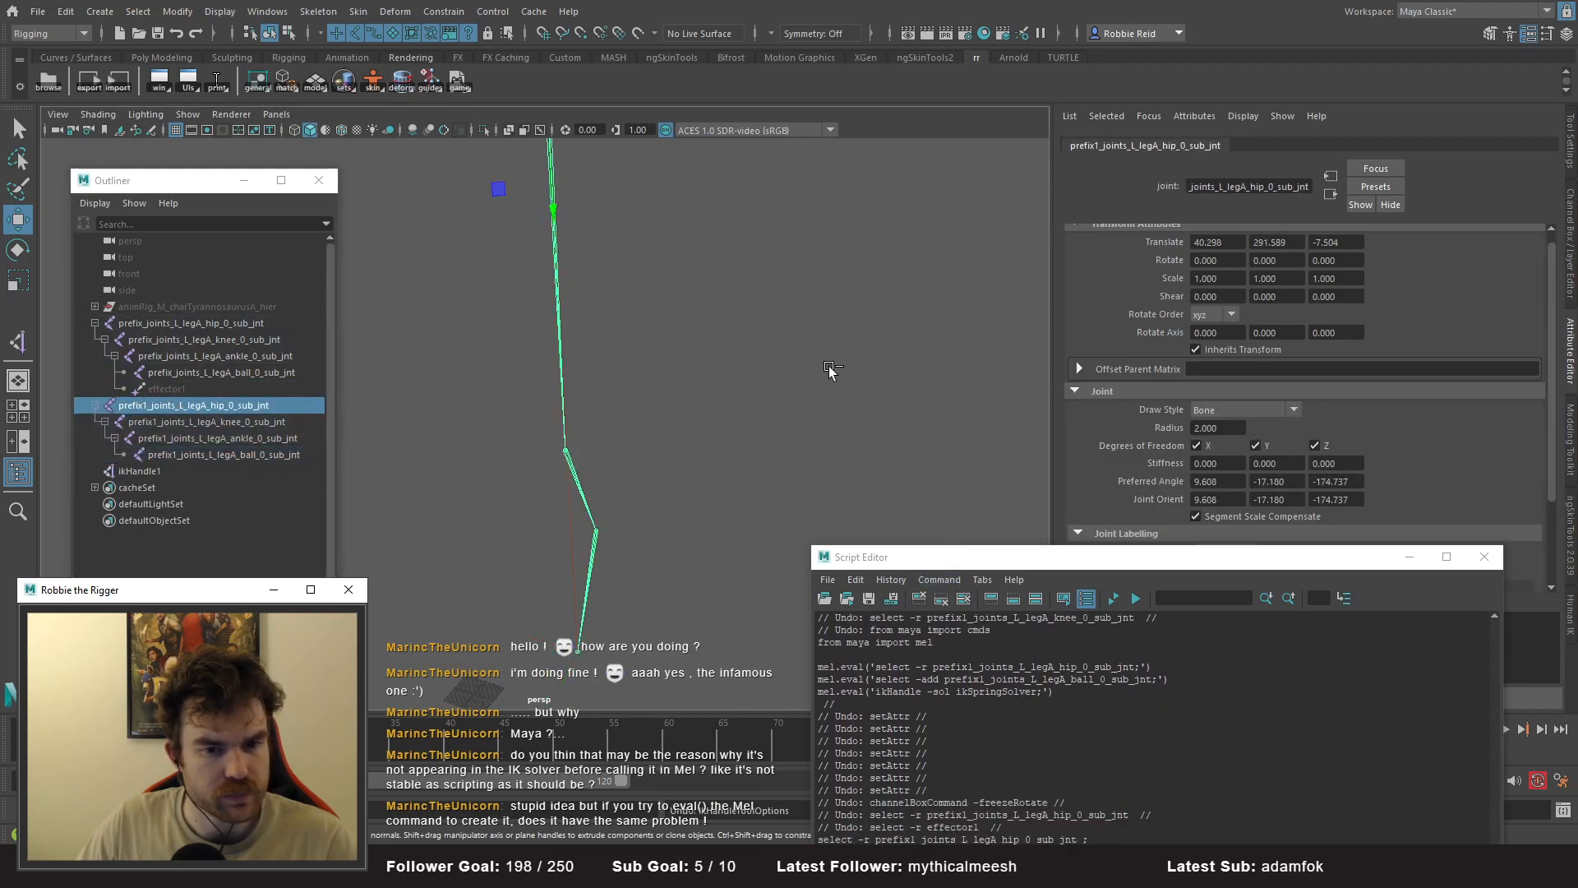
pyautogui.hotkey('ctrl', 'z')
pyautogui.hotkey('ctrl', 'z')
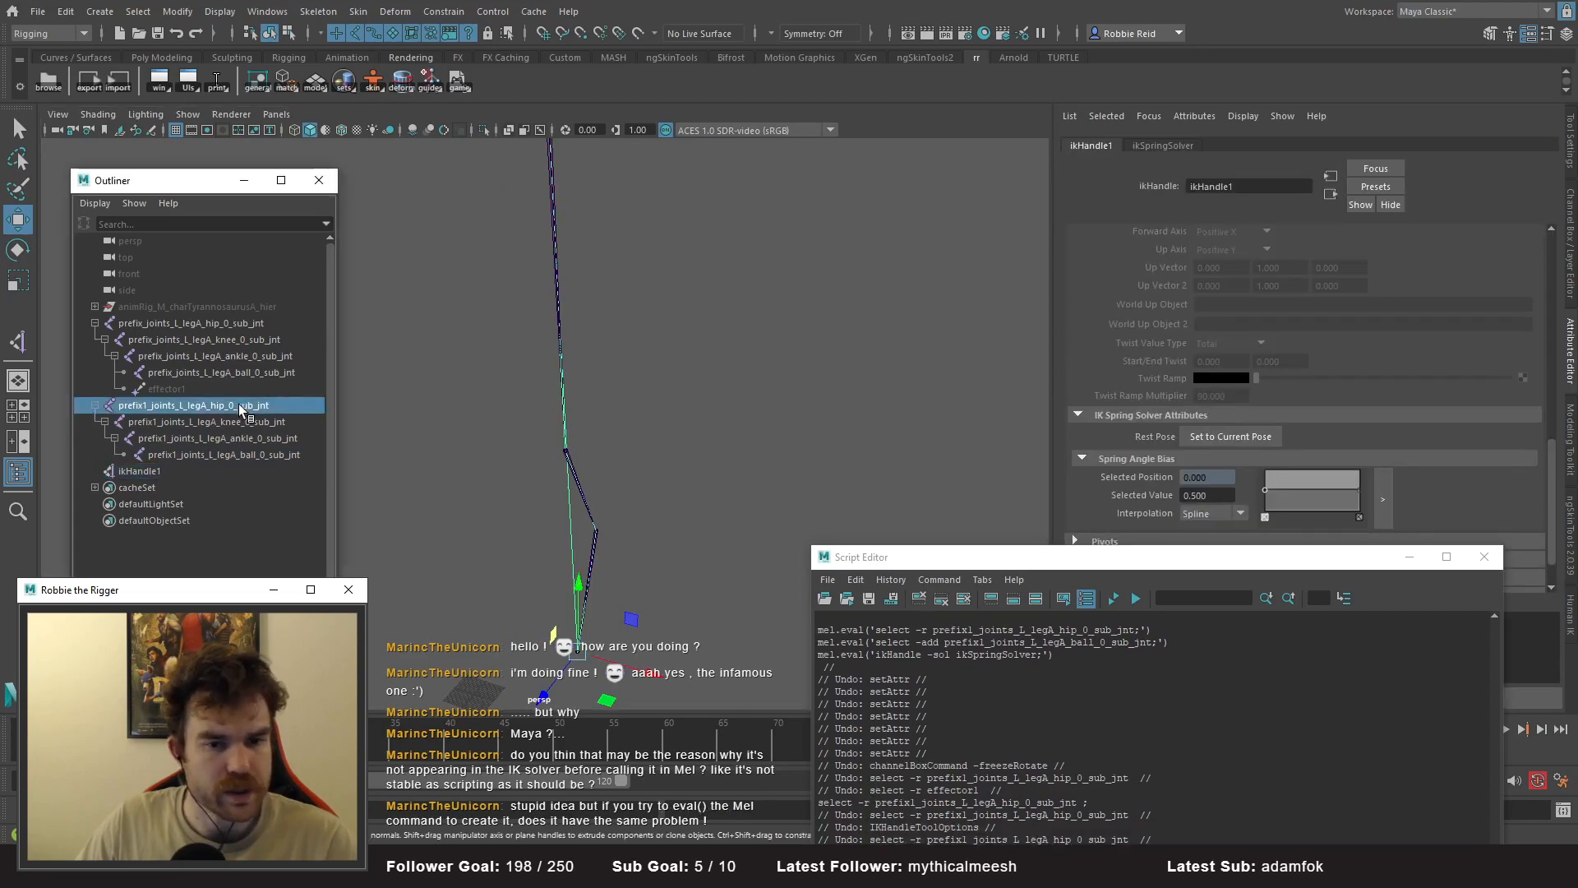
# - Check the original prefix hip joint's values, and set the prefix1 hip's Preferred Angle X, Y and Z to 0
pyautogui.click(204, 323)
pyautogui.hotkey('ctrl', 'z')
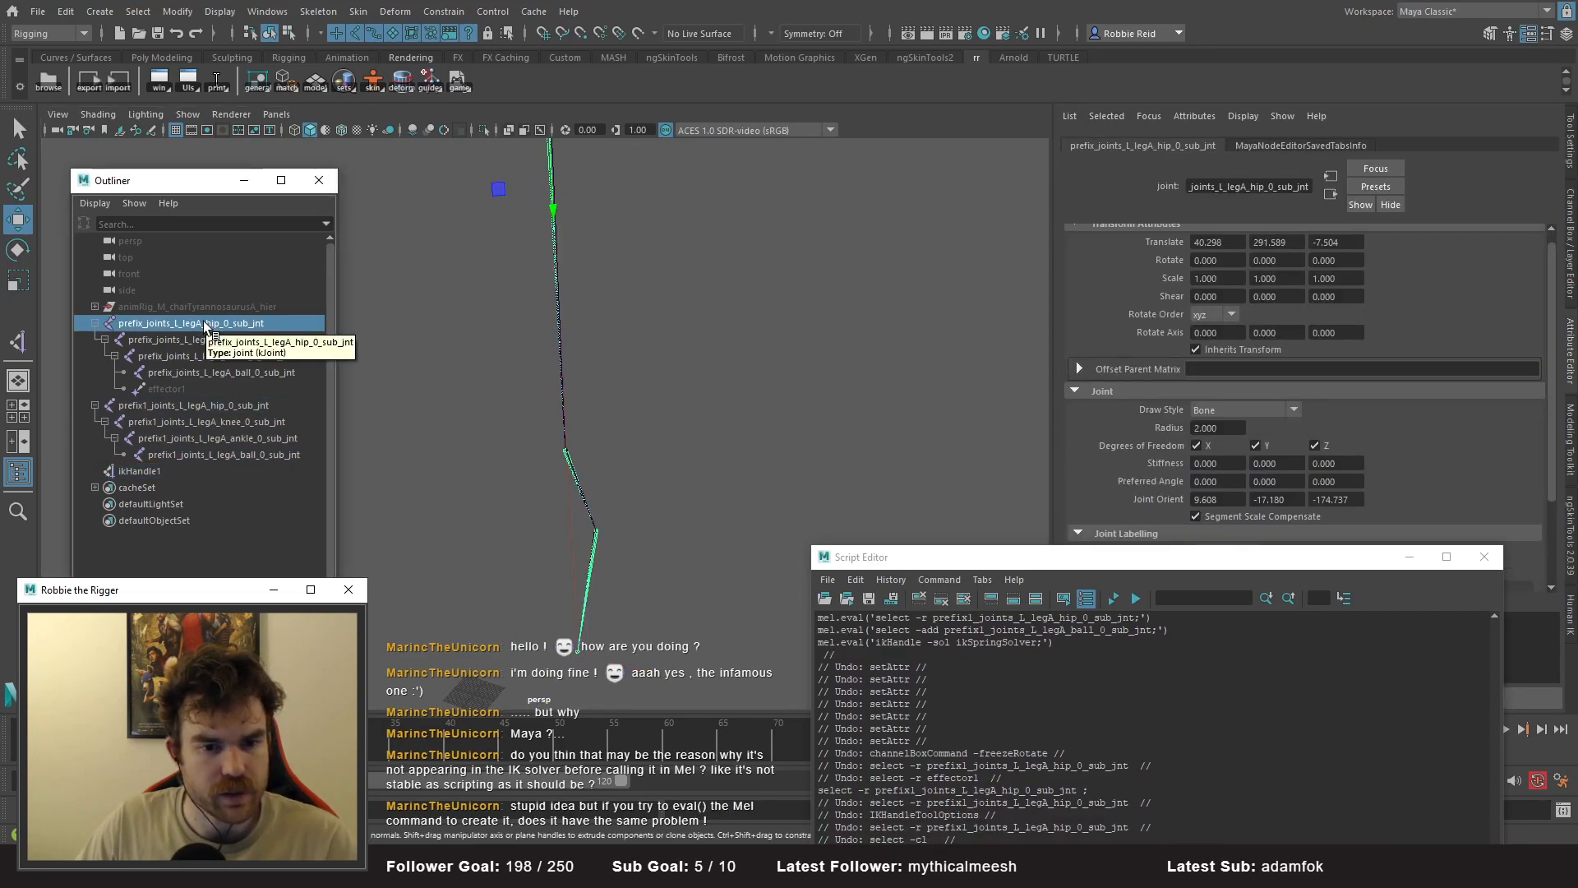
pyautogui.moveTo(1223, 483); pyautogui.dragTo(1184, 483)
pyautogui.write('0')
pyautogui.press('Return')
pyautogui.moveTo(1289, 483); pyautogui.dragTo(1361, 484)
pyautogui.write('0')
pyautogui.press('Return')
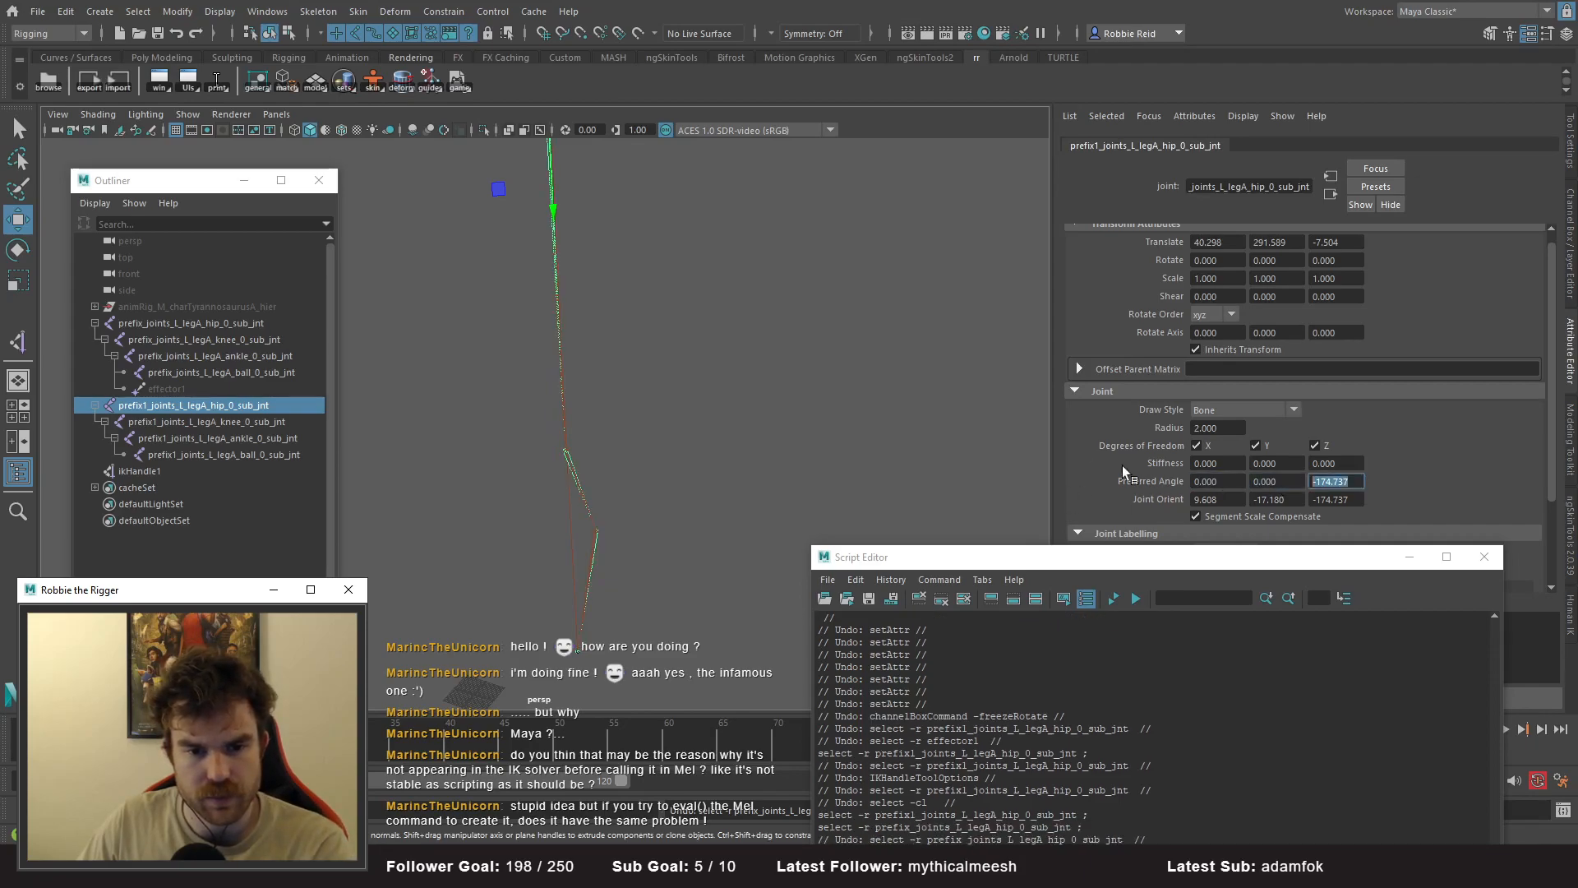
pyautogui.write('0')
pyautogui.press('Return')
# - Run the MEL-evaluating Python script to create a spring IK handle from the prefix1 hip to the prefix1 ball joint
pyautogui.moveTo(1148, 566); pyautogui.dragTo(1103, 266)
pyautogui.hotkey('ctrl', 'Return')
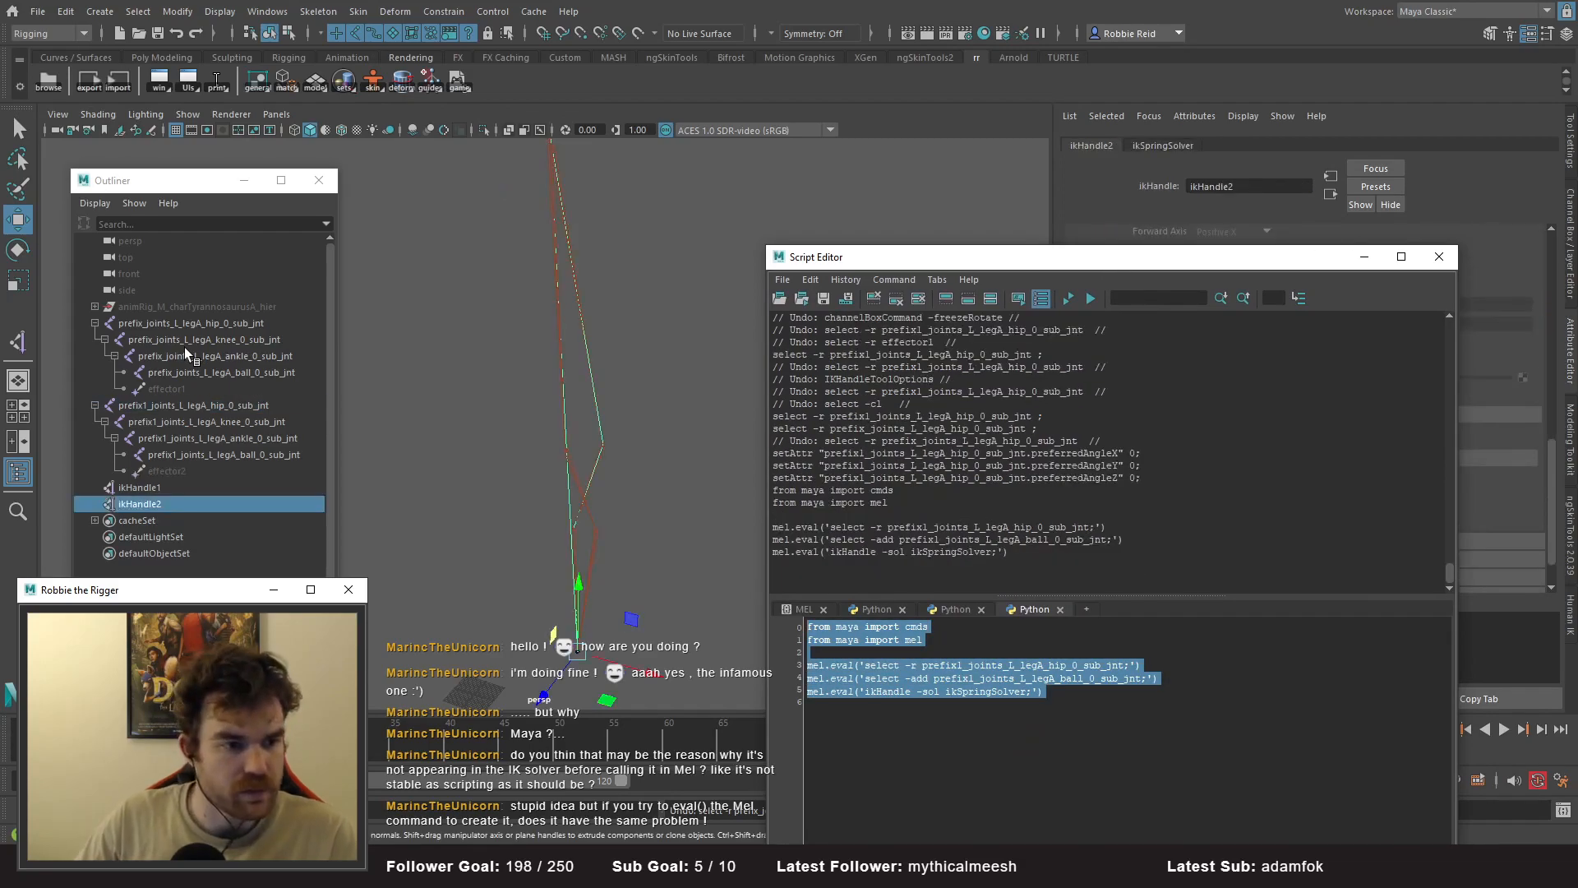
pyautogui.moveTo(936, 260); pyautogui.dragTo(963, 625)
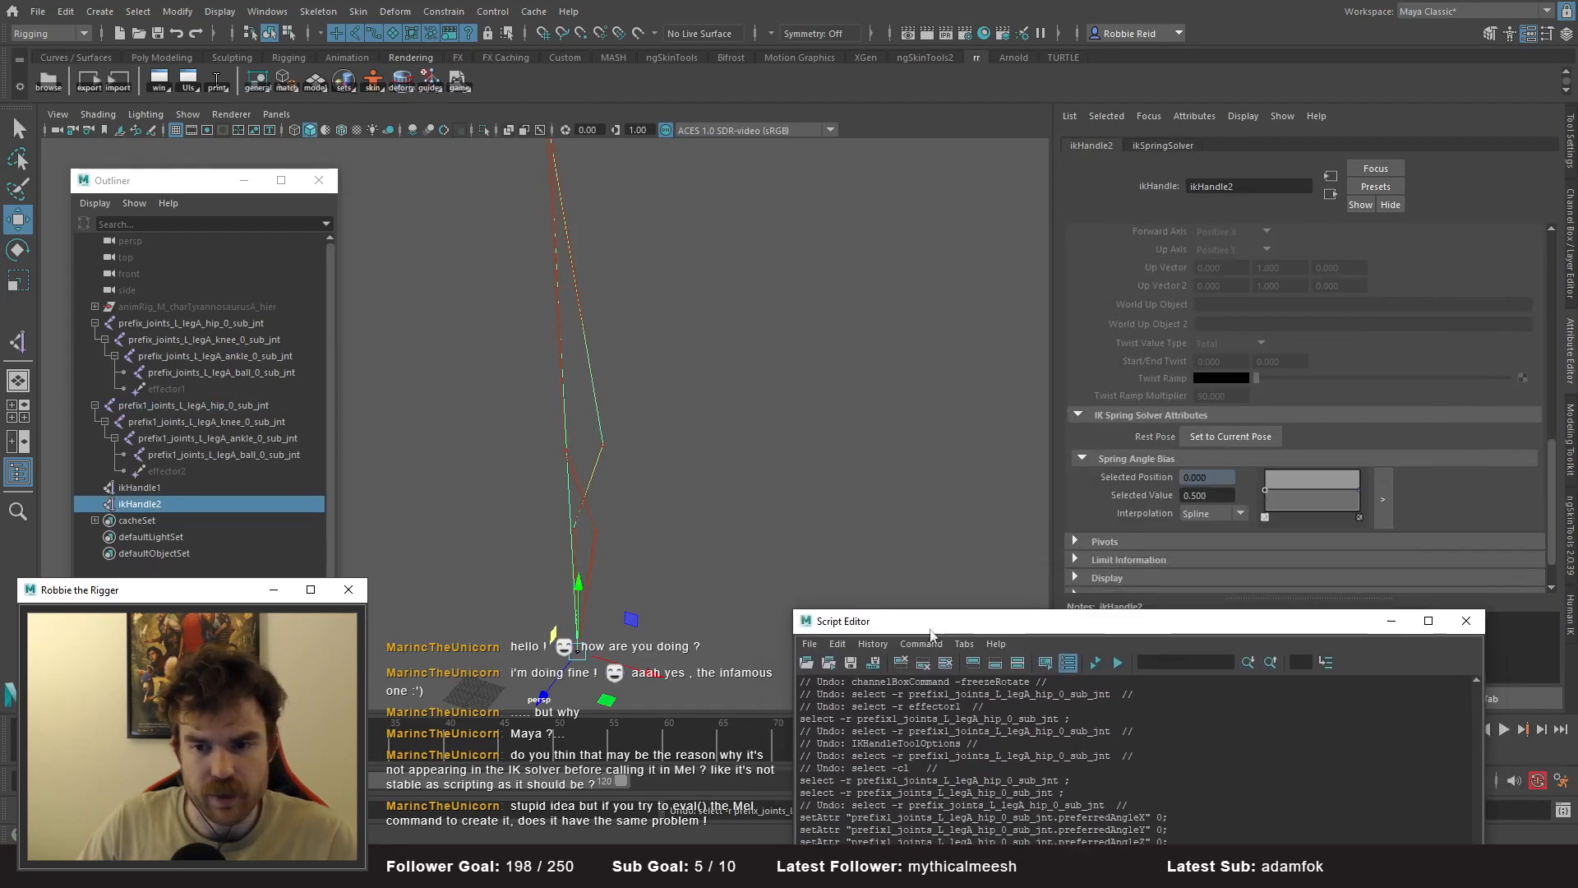
# - Compare the attributes of ikHandle1 and ikHandle2, and of the prefix and prefix1 hip joints
pyautogui.click(142, 488)
pyautogui.click(166, 502)
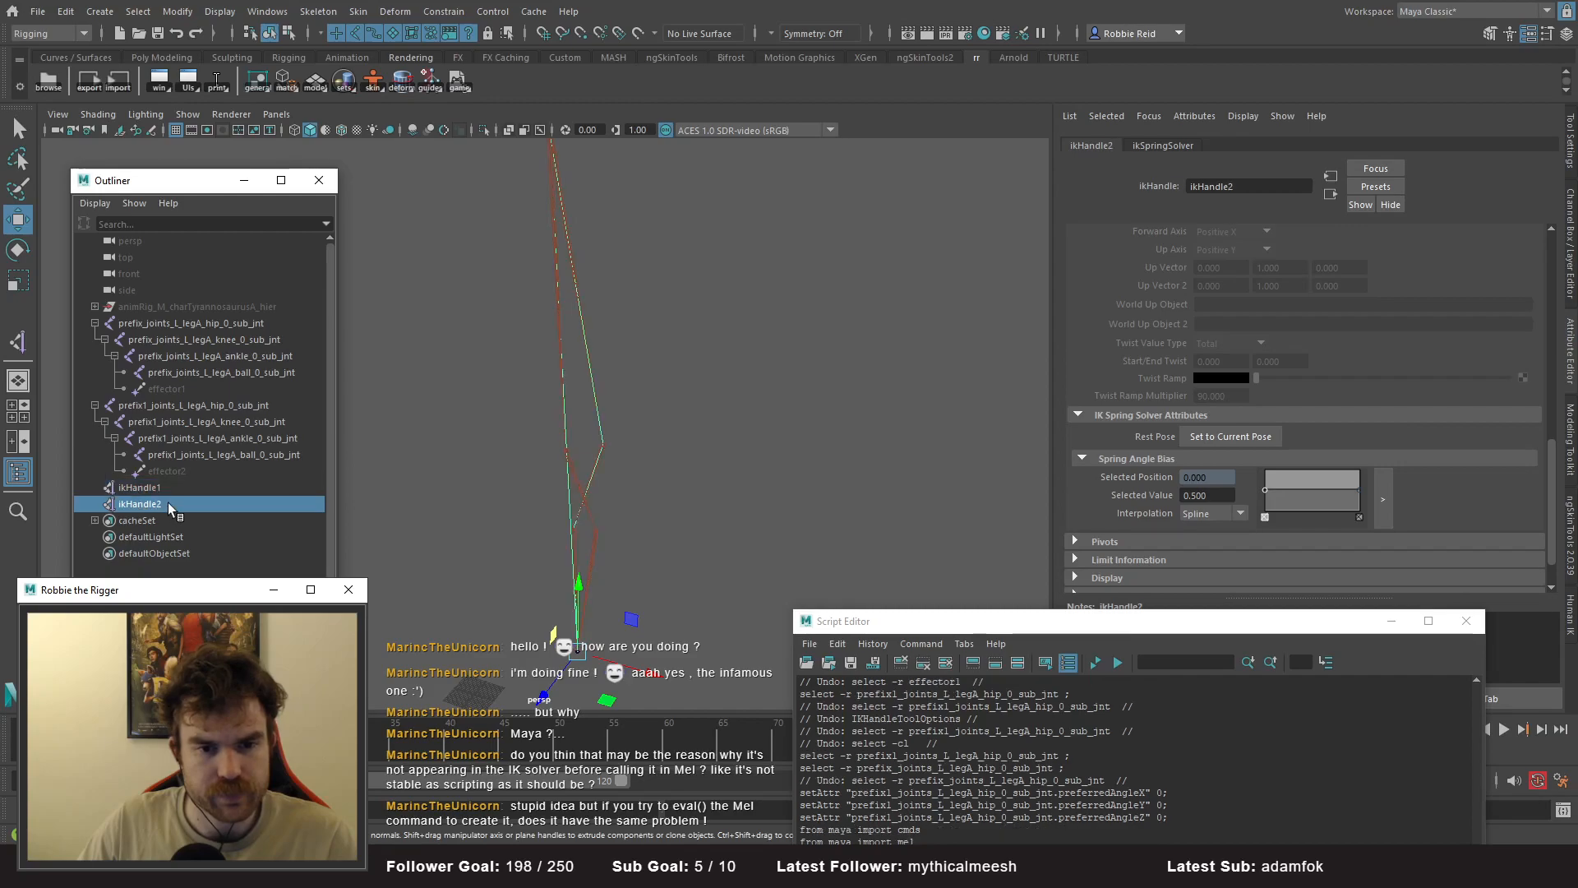
pyautogui.click(237, 484)
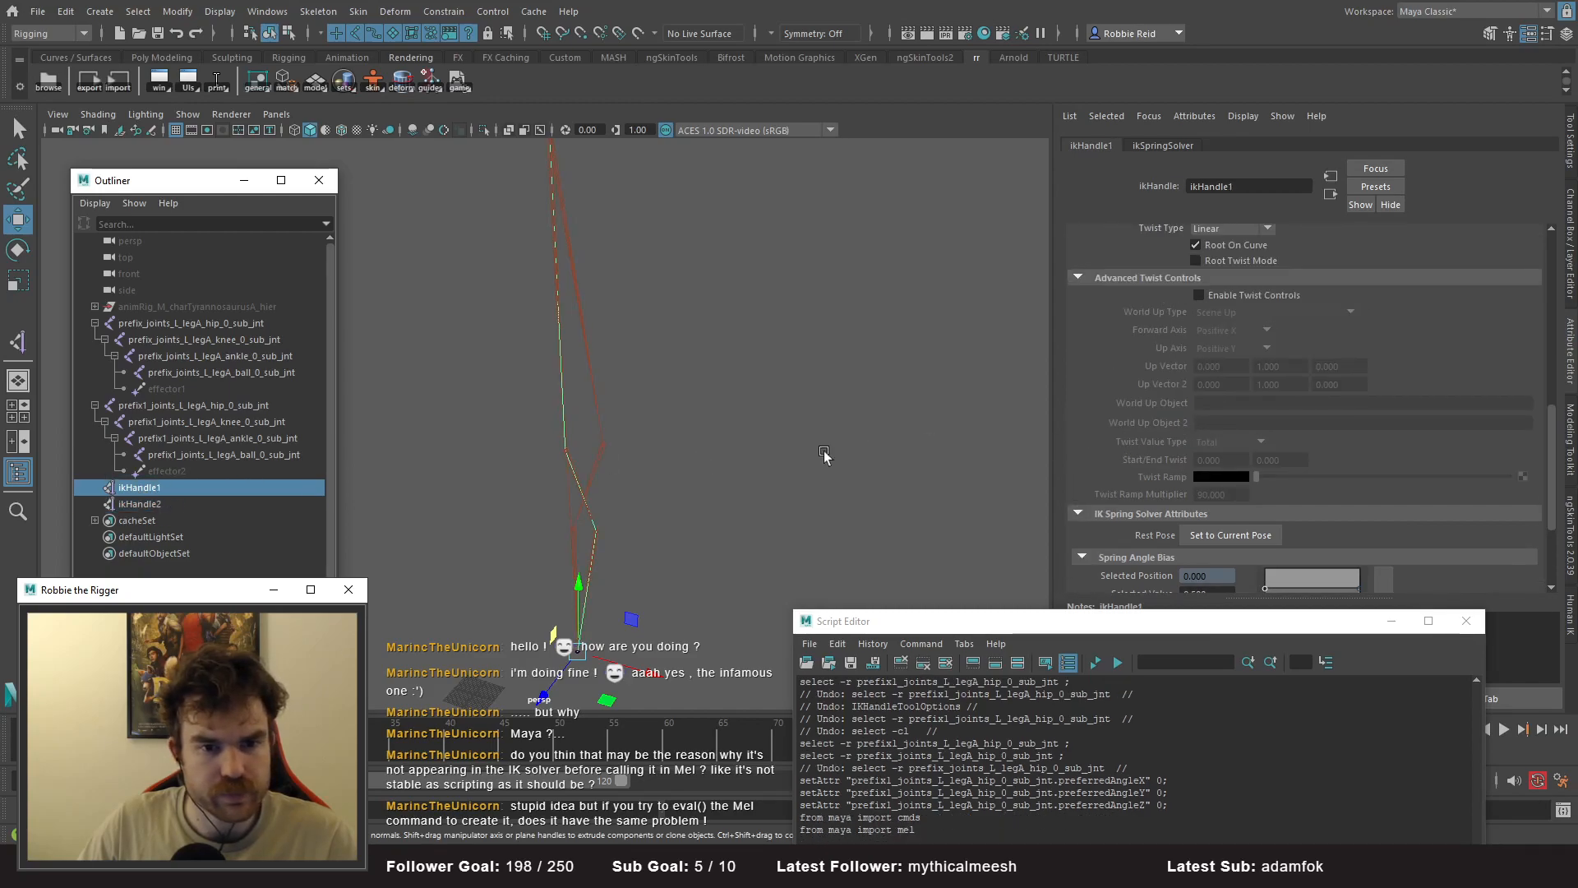
pyautogui.click(218, 407)
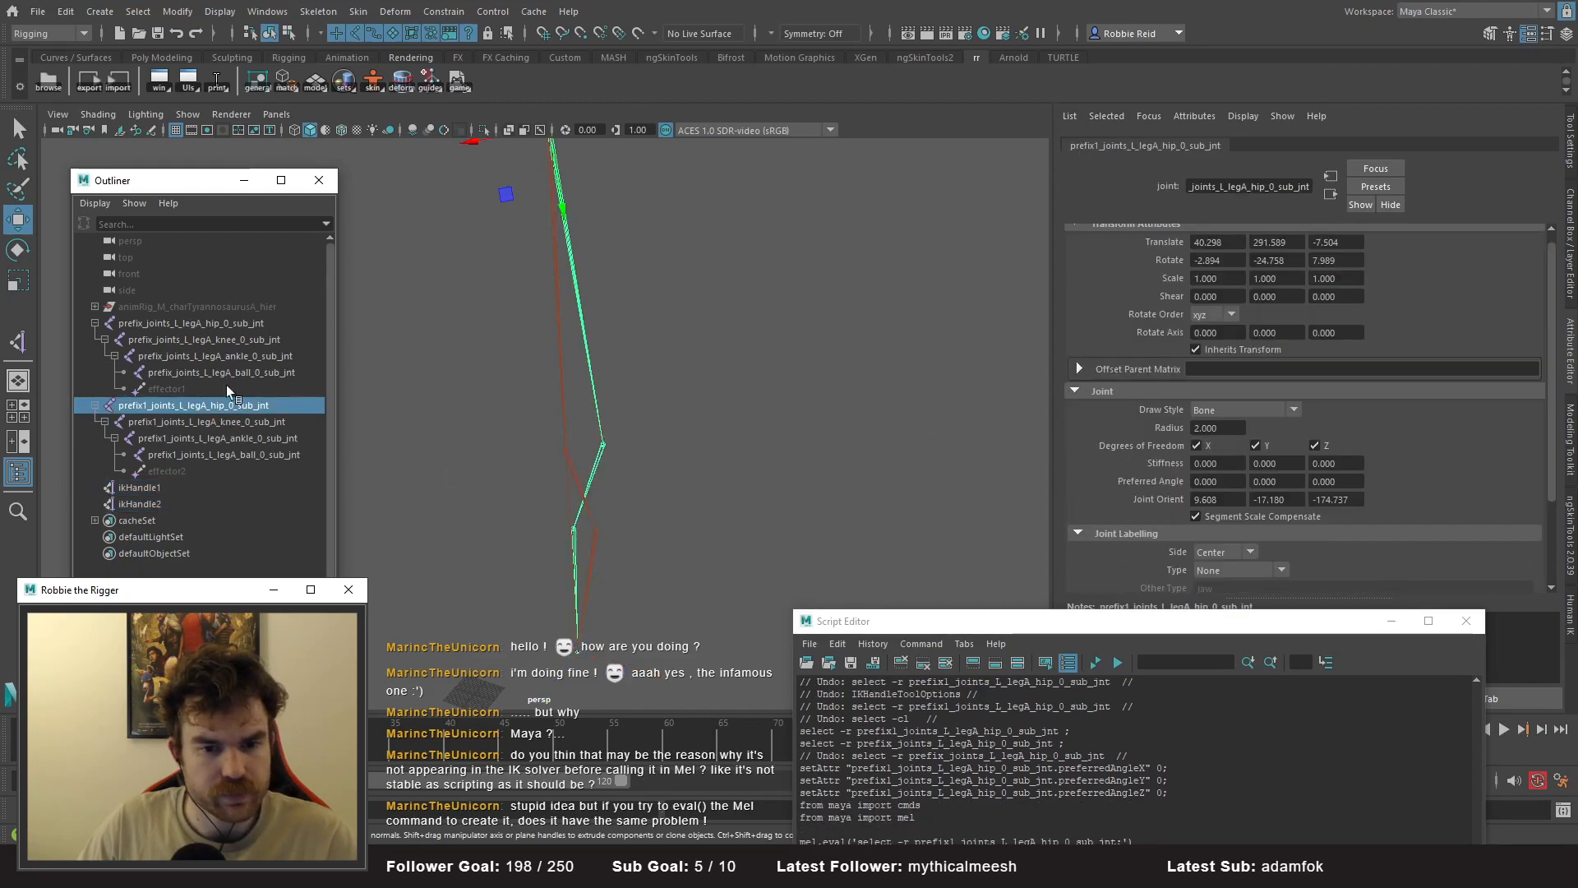
pyautogui.click(228, 321)
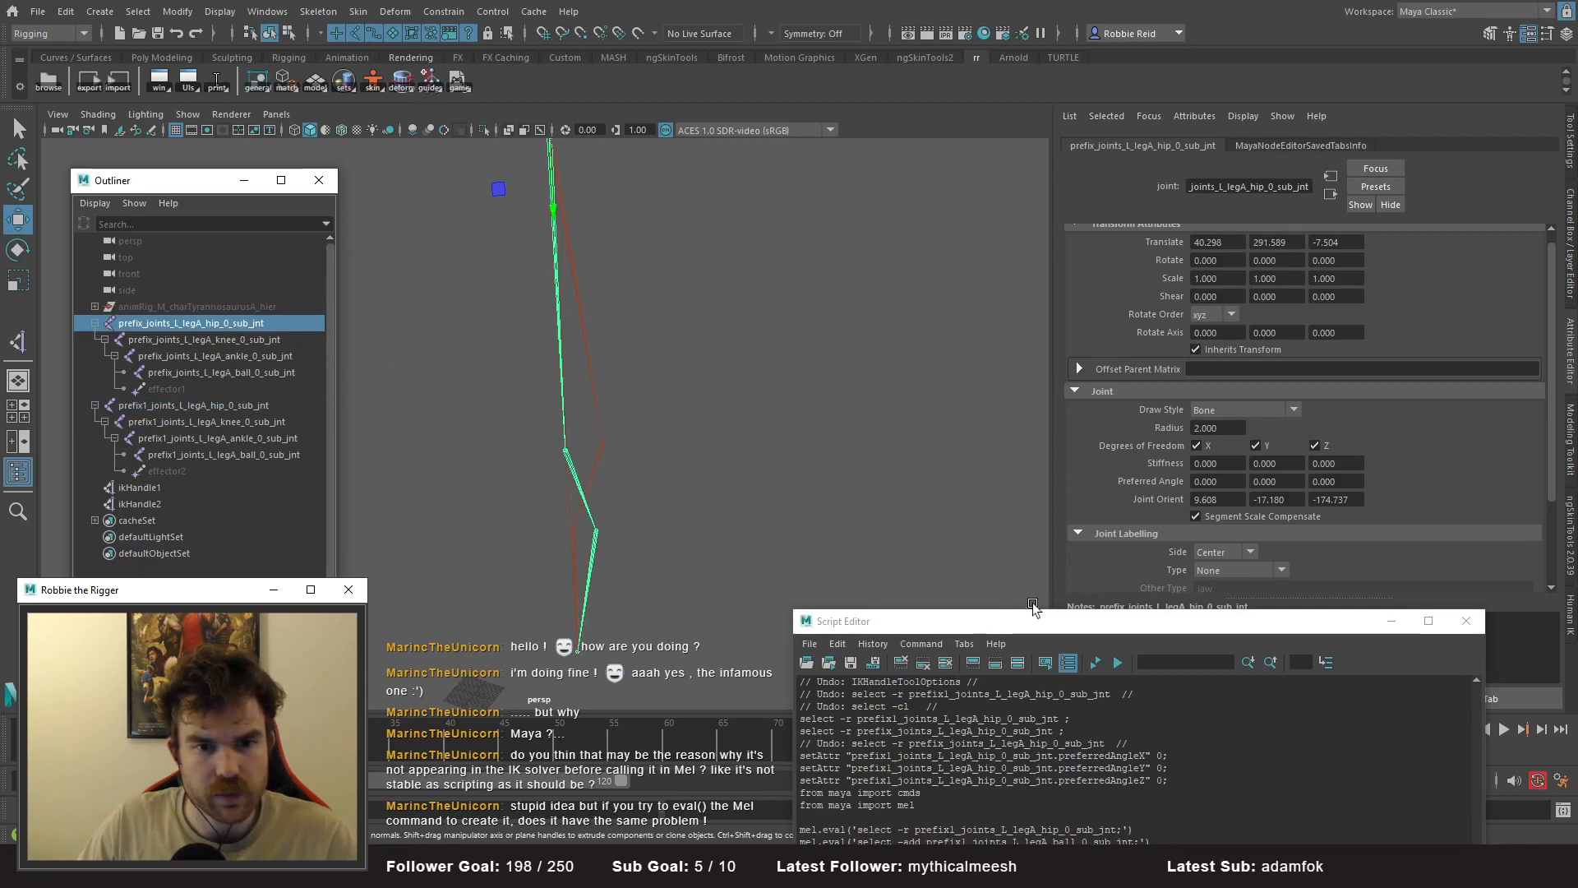
pyautogui.click(185, 406)
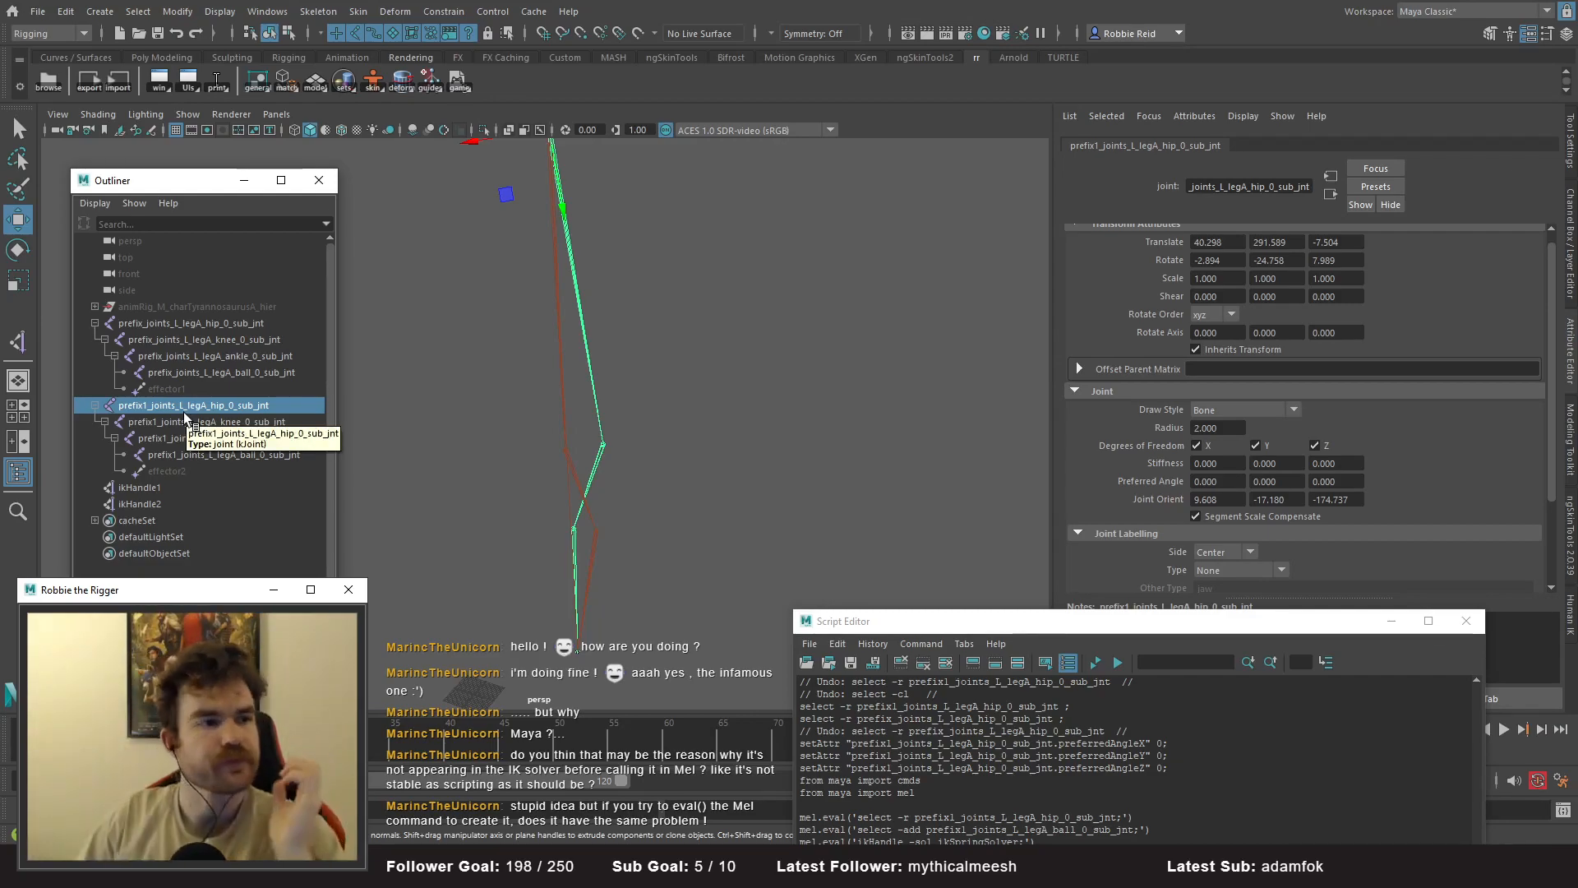
# - Start the Create IK Handle tool and review its Spring Solver settings alongside the script and command history
pyautogui.click(355, 12)
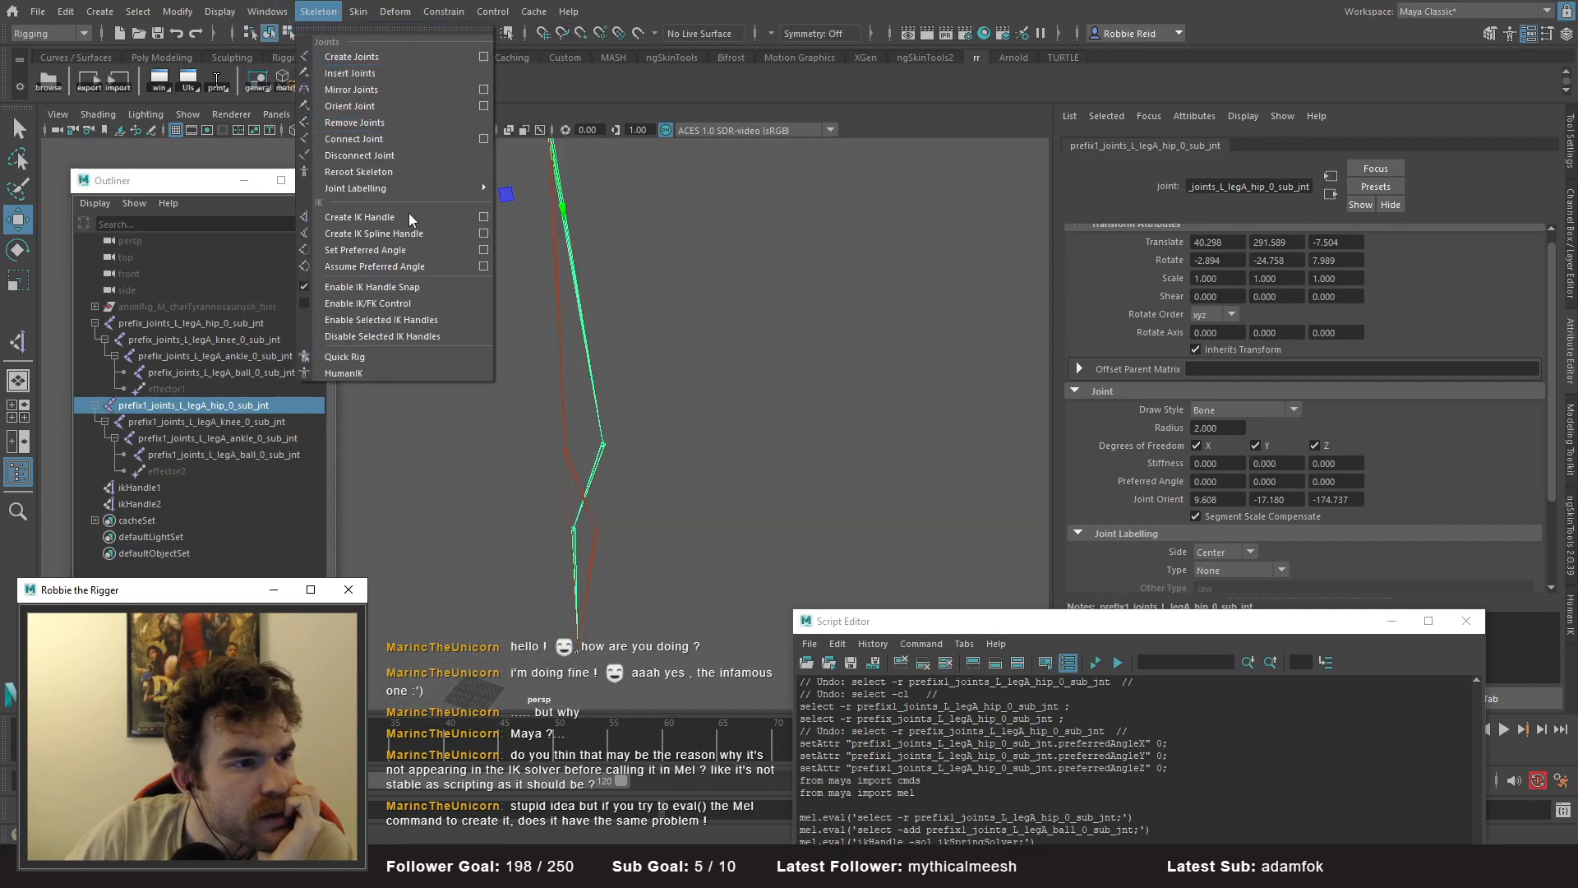
pyautogui.click(362, 217)
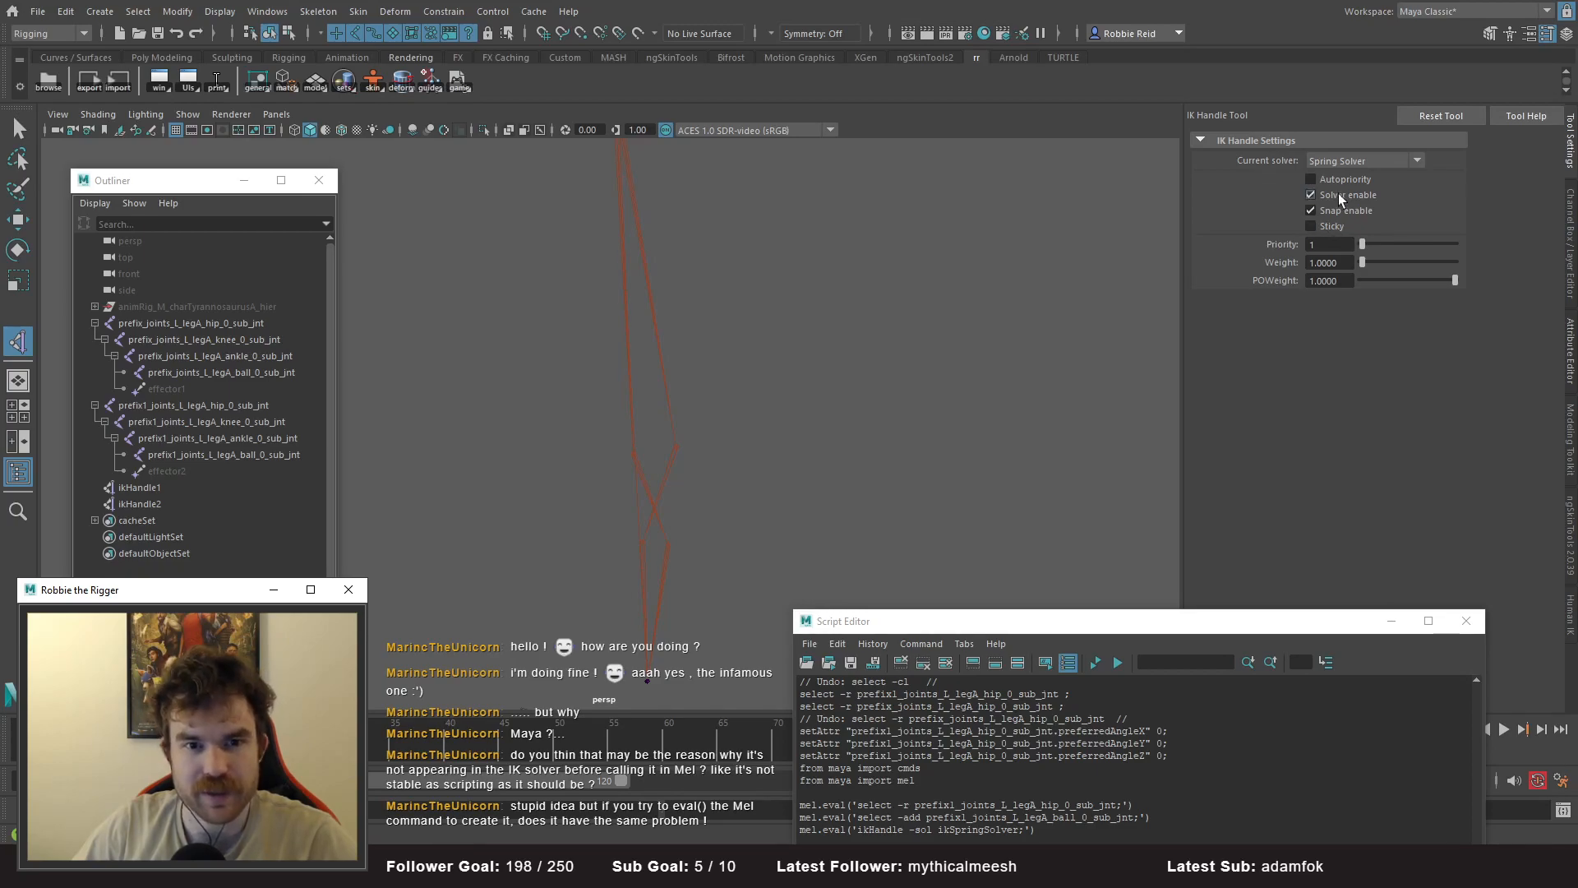
pyautogui.moveTo(1215, 628); pyautogui.dragTo(1228, 385)
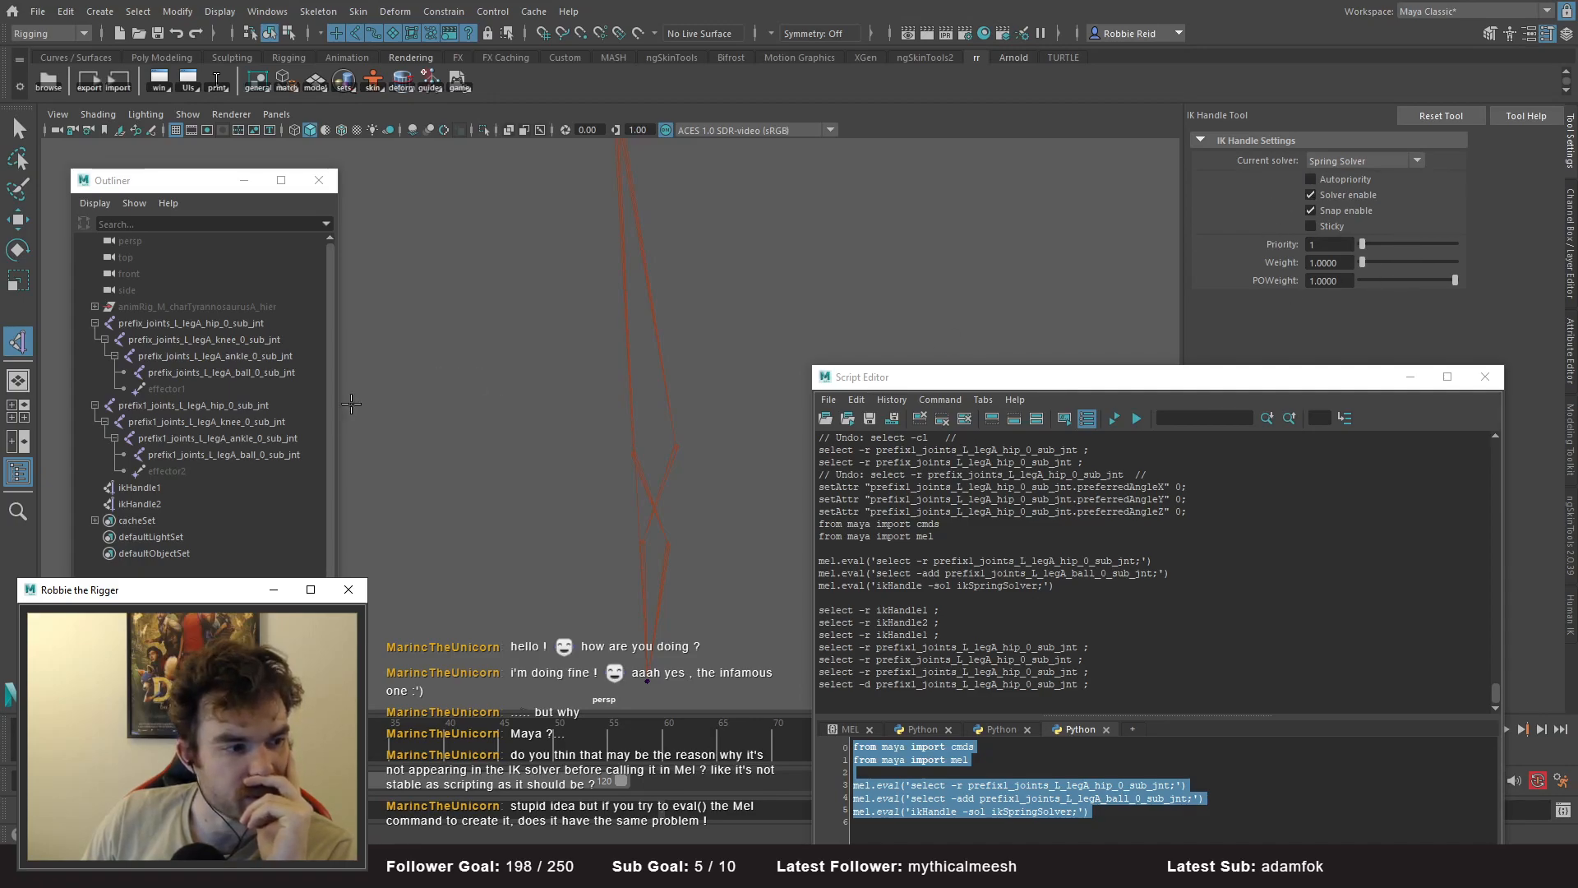
pyautogui.moveTo(1024, 387); pyautogui.dragTo(998, 254)
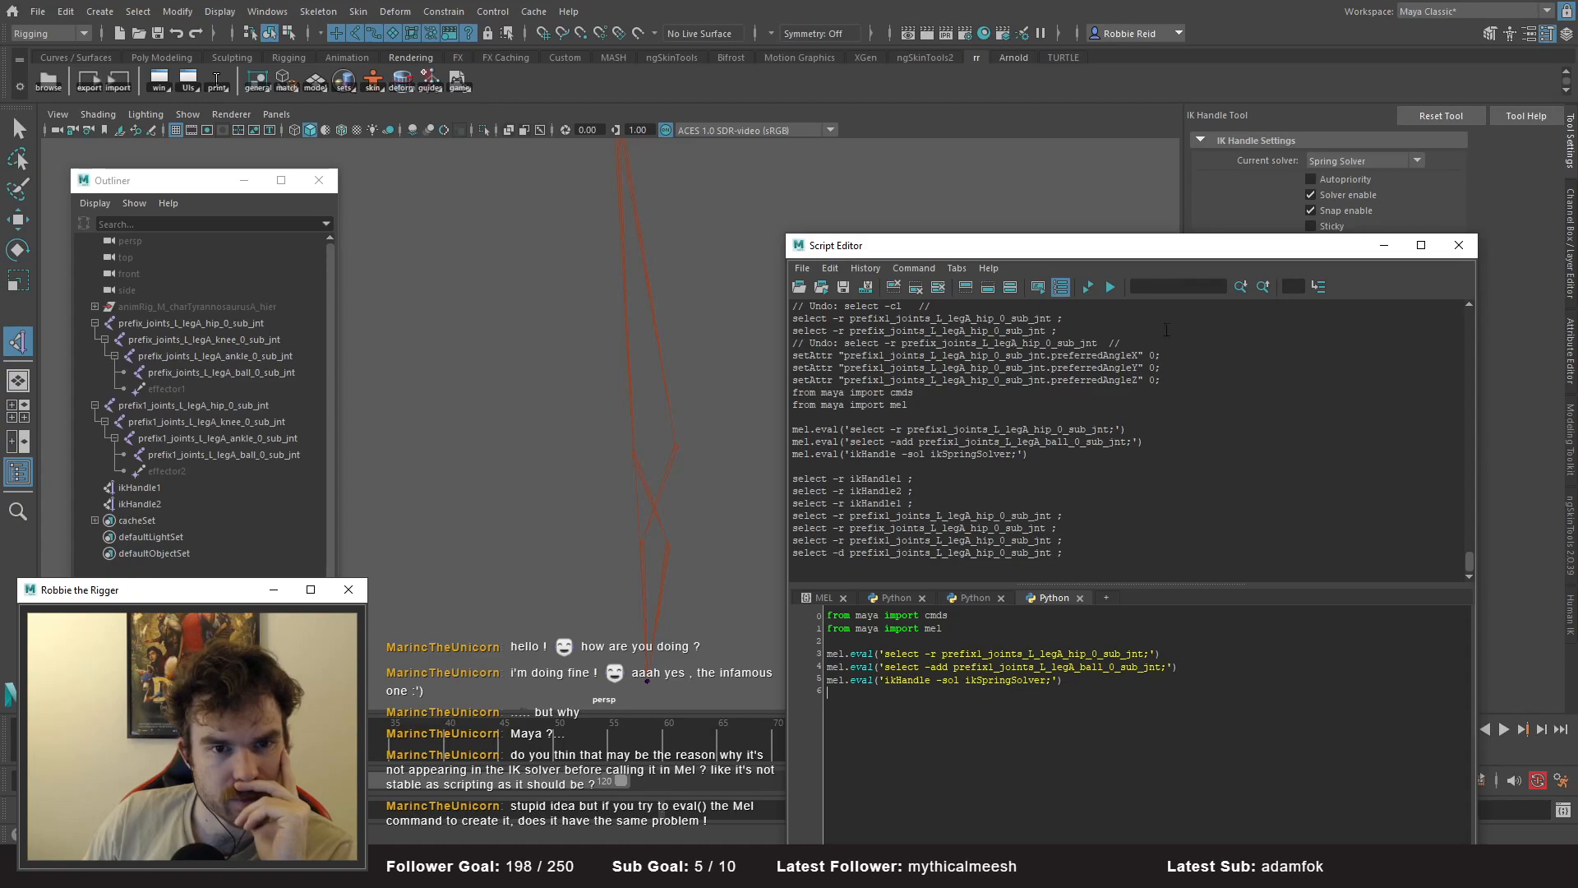
pyautogui.moveTo(1157, 251); pyautogui.dragTo(1161, 359)
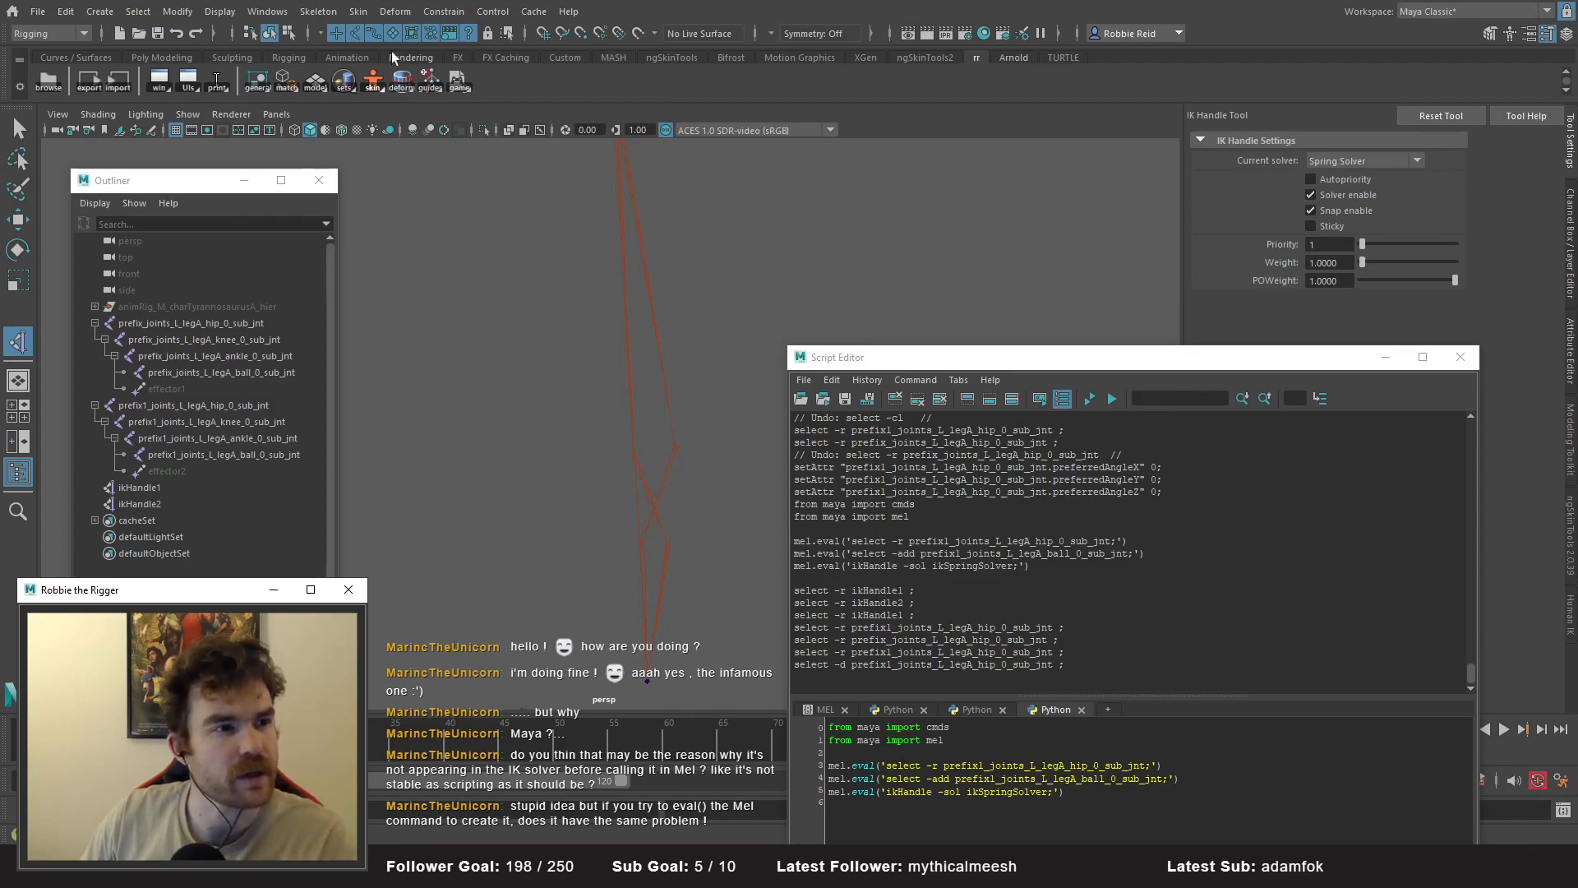
# - Add the Create IK Handle options command to the rr shelf and examine the MEL command behind it in the Shelf Editor
pyautogui.click(312, 13)
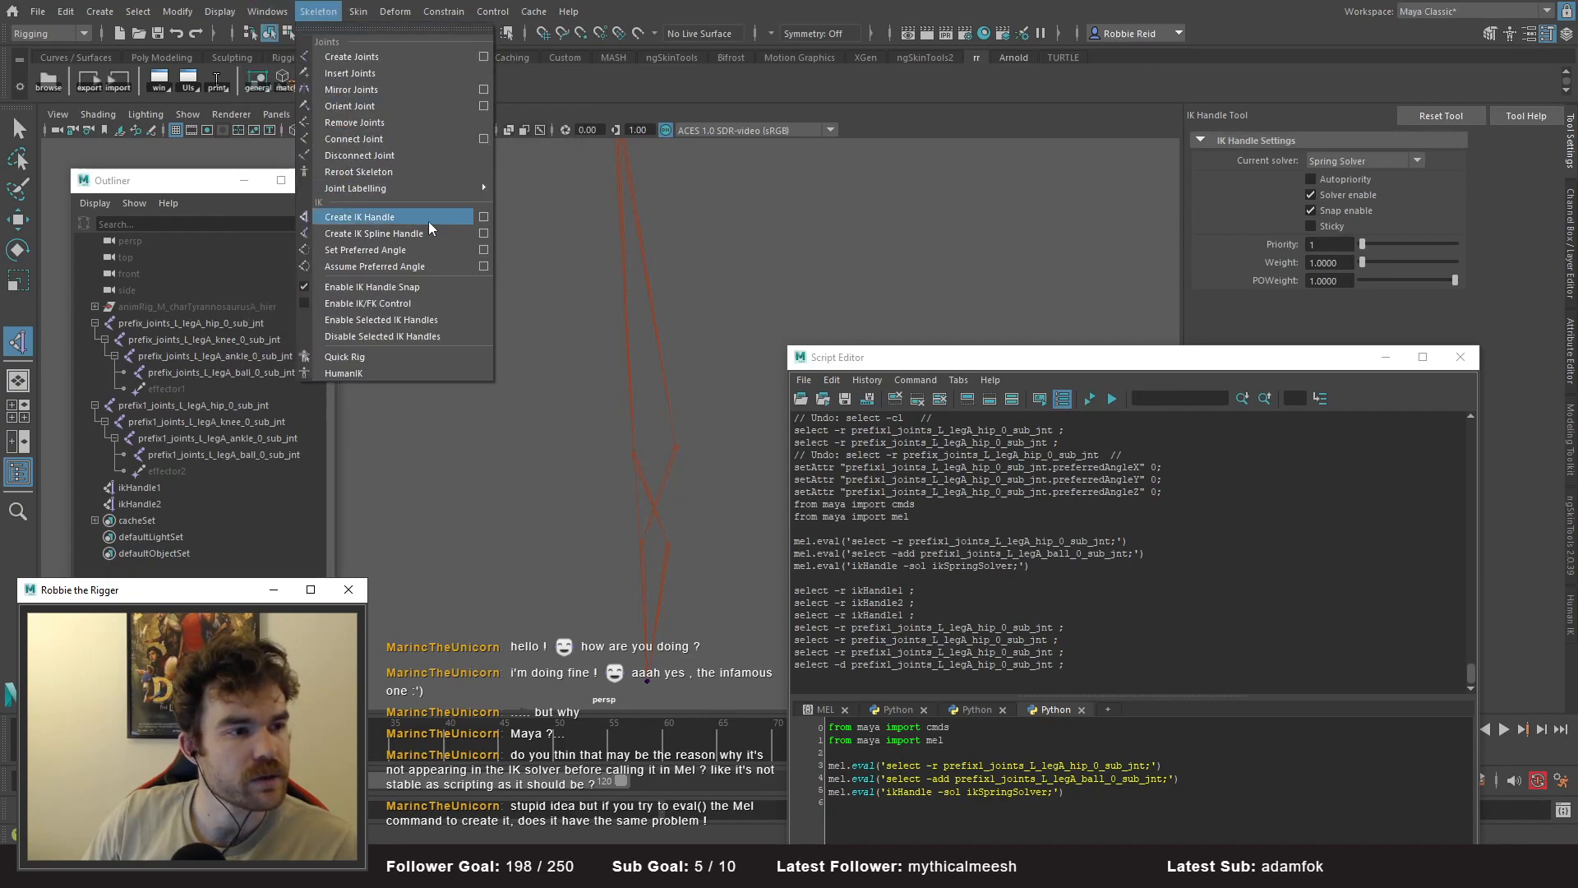
pyautogui.keyDown('ctrl'); pyautogui.keyDown('shift'); pyautogui.click(484, 220); pyautogui.keyUp('shift'); pyautogui.keyUp('ctrl')
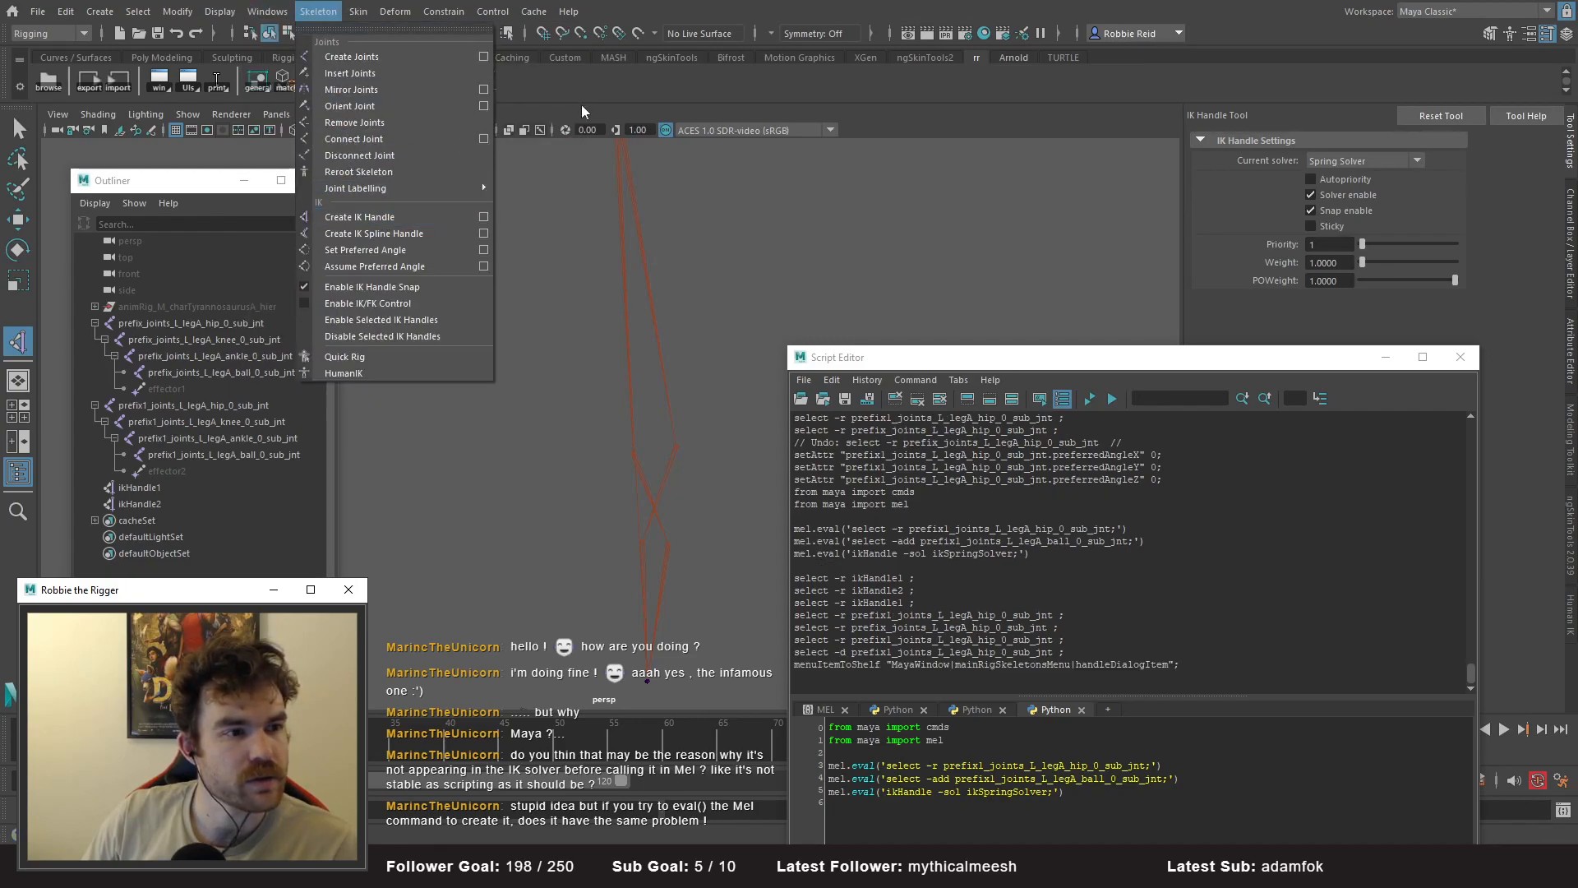
pyautogui.rightClick(494, 82)
pyautogui.click(511, 105)
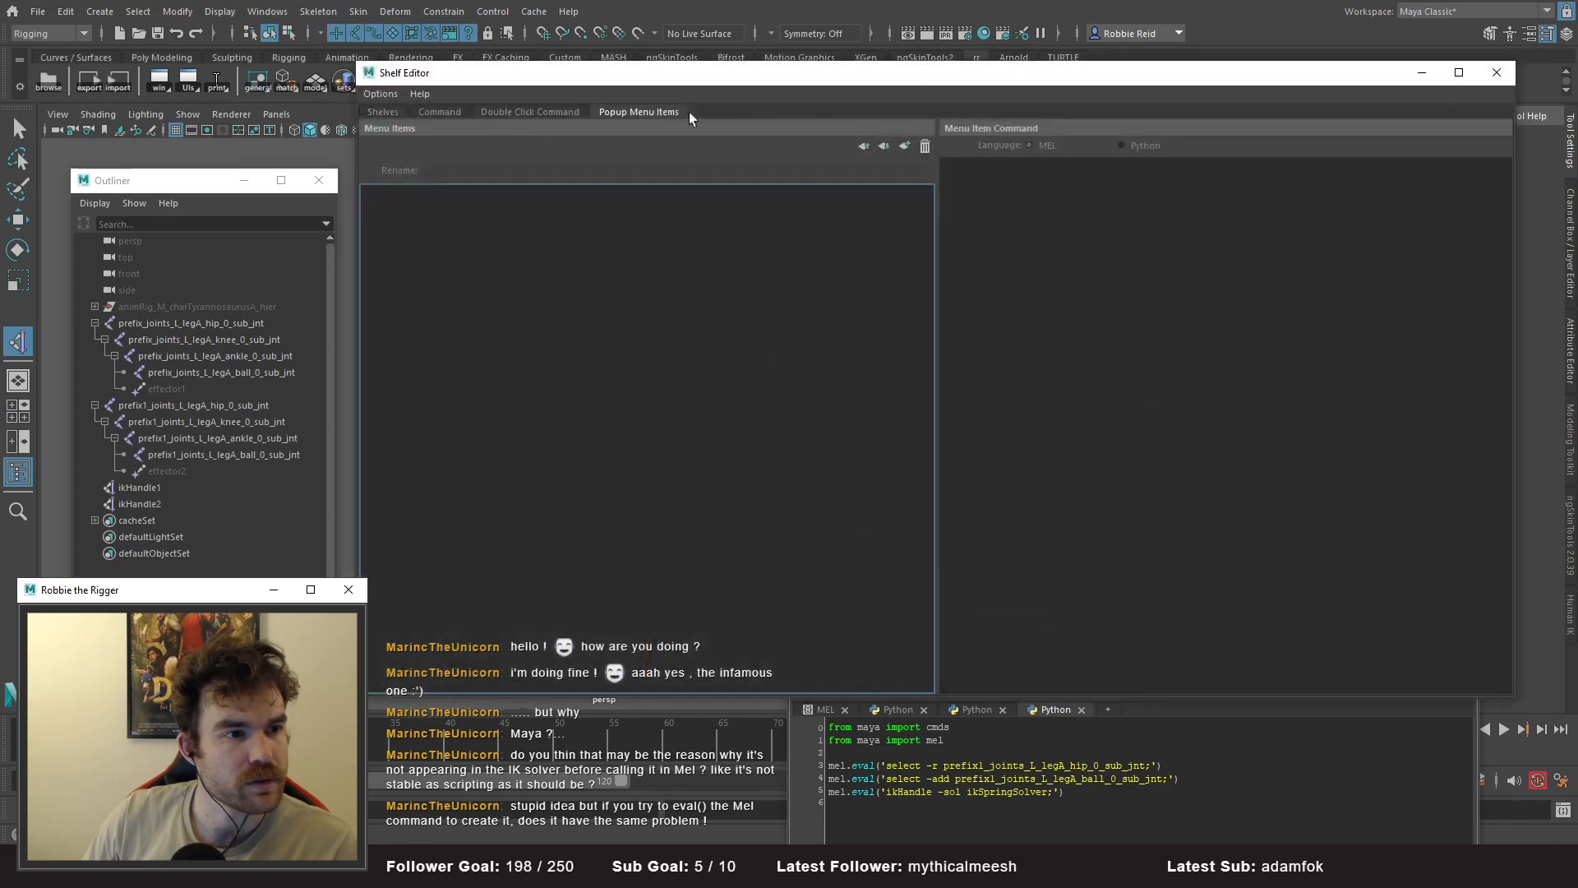
pyautogui.click(594, 114)
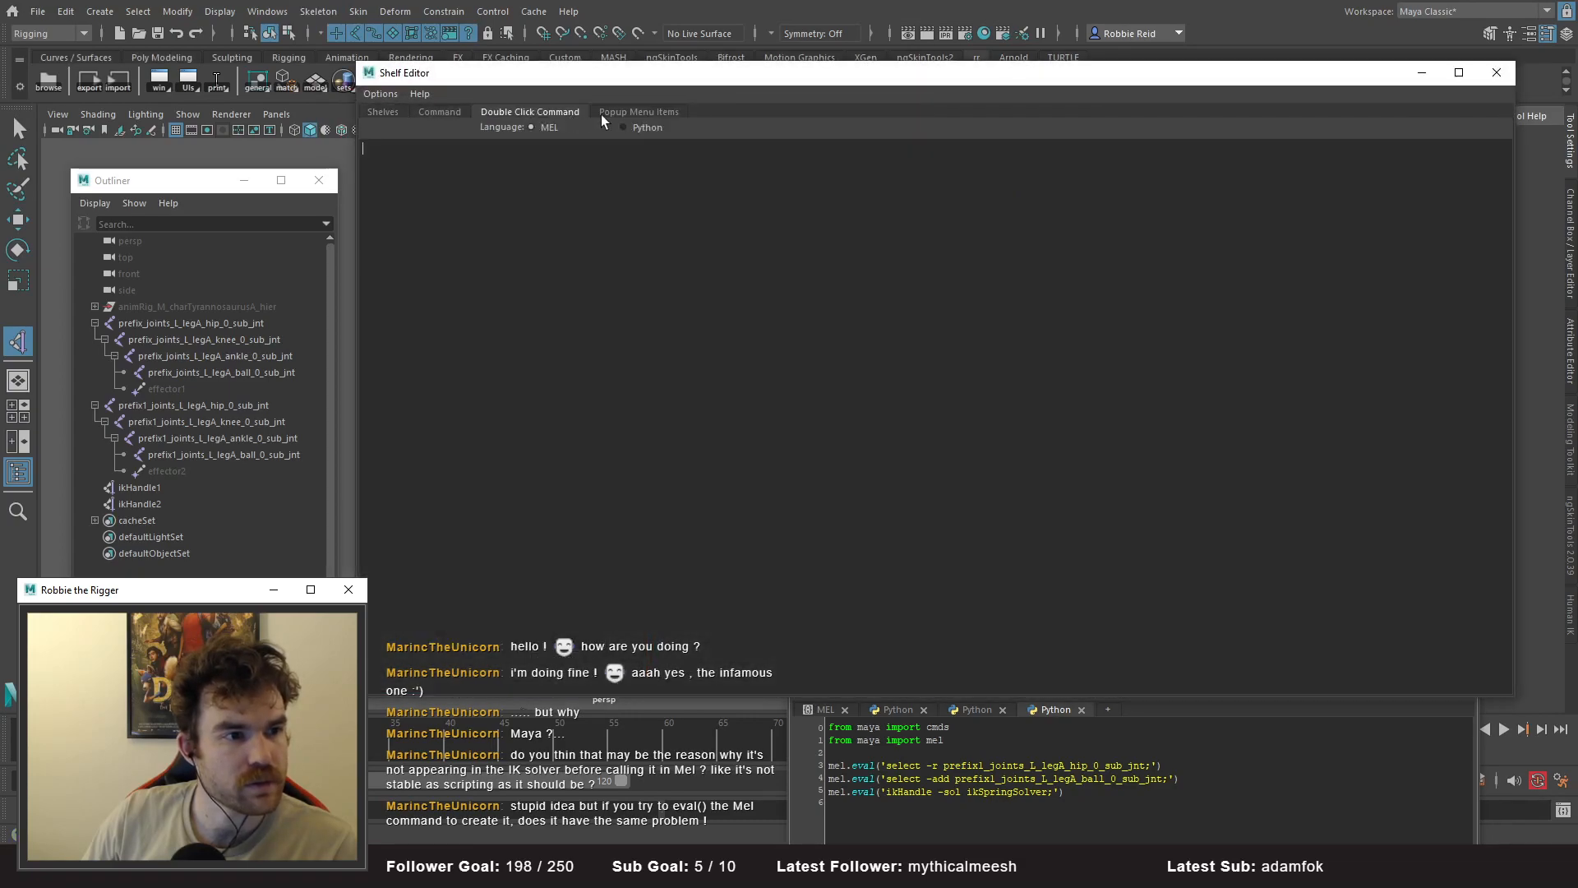
pyautogui.click(444, 112)
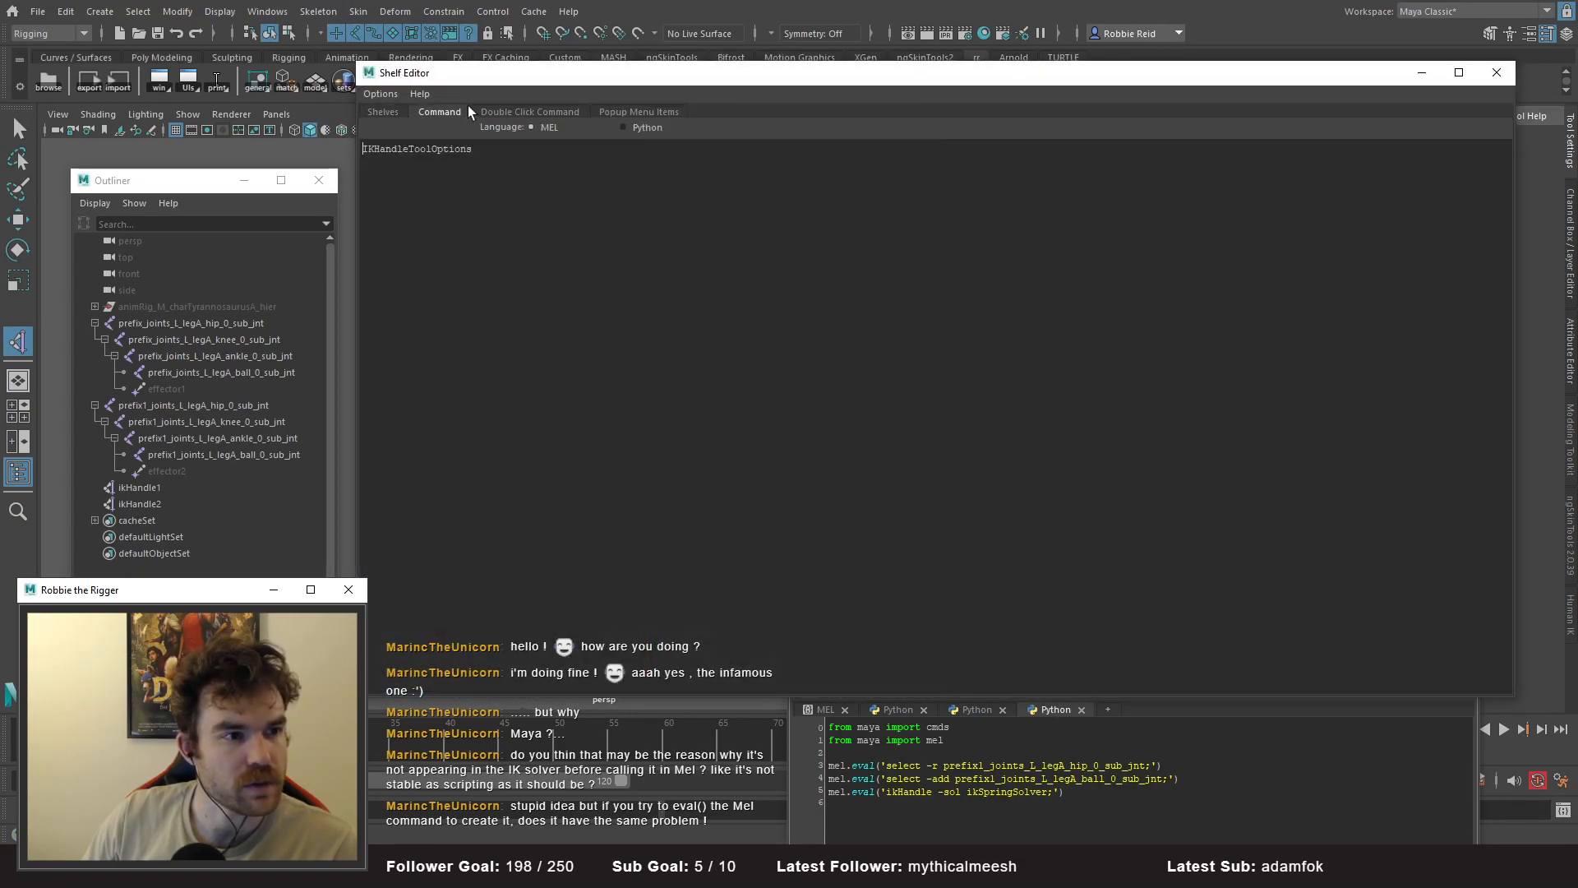
pyautogui.moveTo(532, 170); pyautogui.dragTo(92, 131)
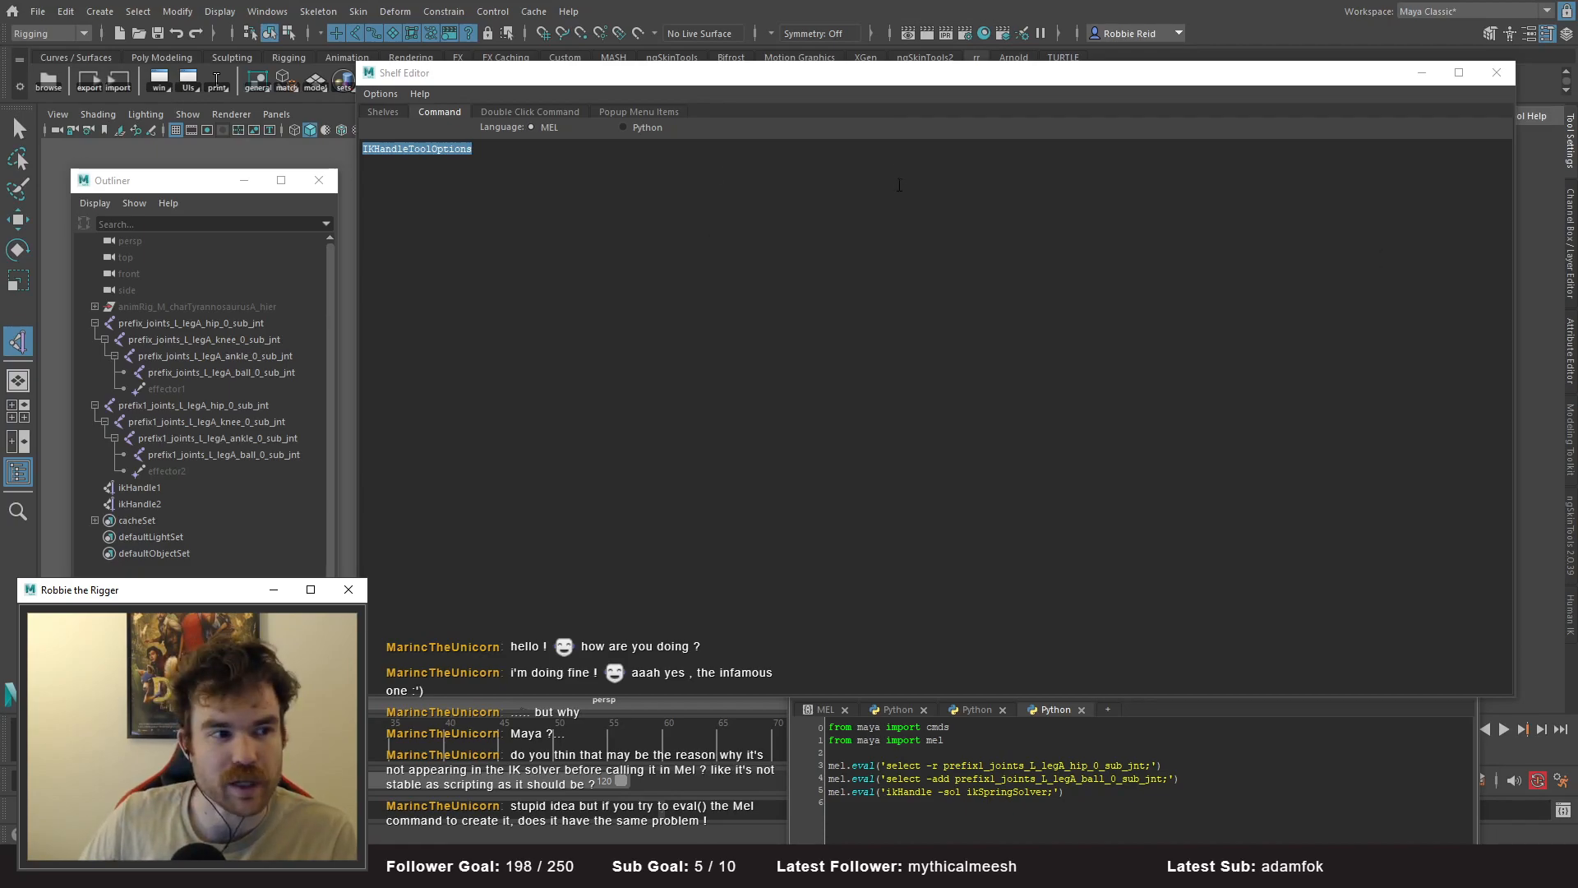
pyautogui.click(1497, 73)
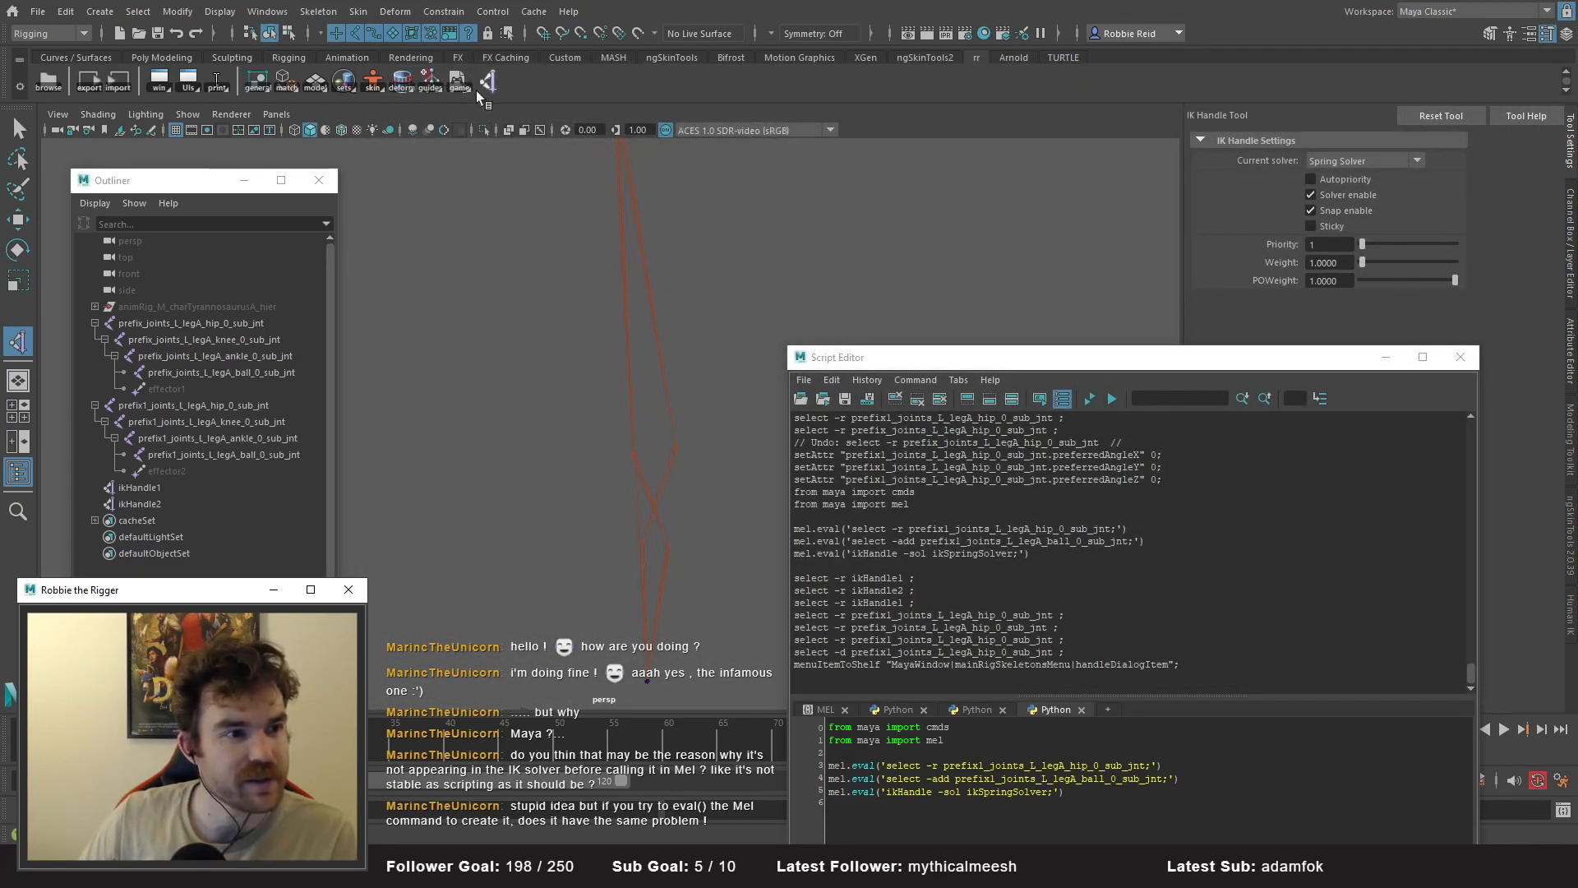
# - Add the Create IK Handle command to the rr shelf and examine the MEL command behind it in the Shelf Editor
pyautogui.rightClick(476, 90)
pyautogui.click(358, 11)
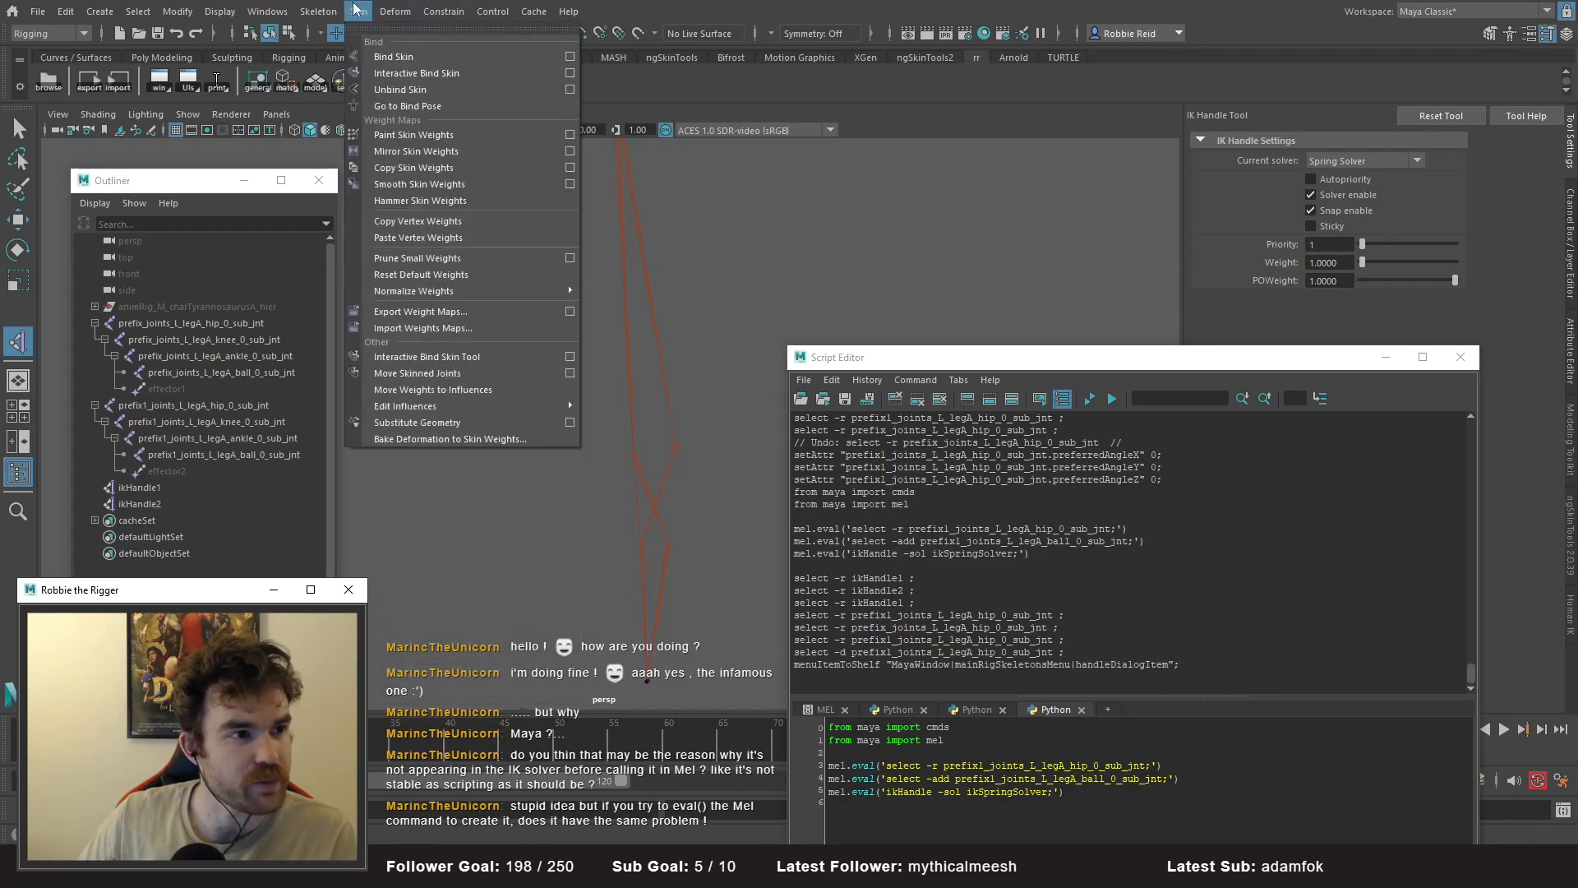
pyautogui.moveTo(327, 10)
pyautogui.keyDown('ctrl'); pyautogui.keyDown('shift'); pyautogui.click(403, 216); pyautogui.keyUp('shift'); pyautogui.keyUp('ctrl')
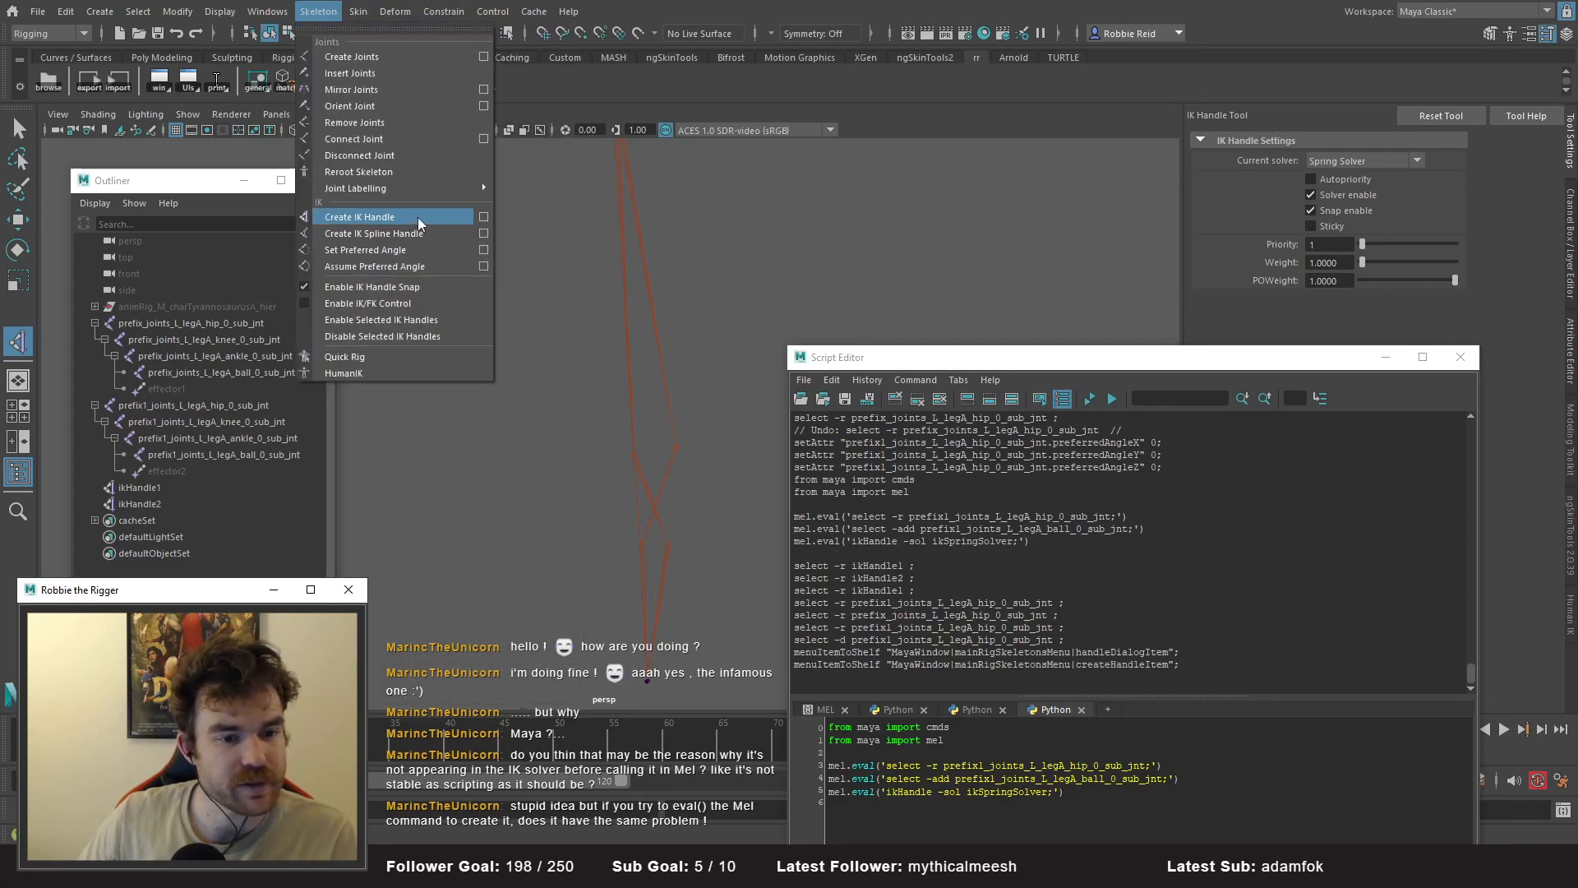
pyautogui.click(565, 113)
pyautogui.rightClick(510, 81)
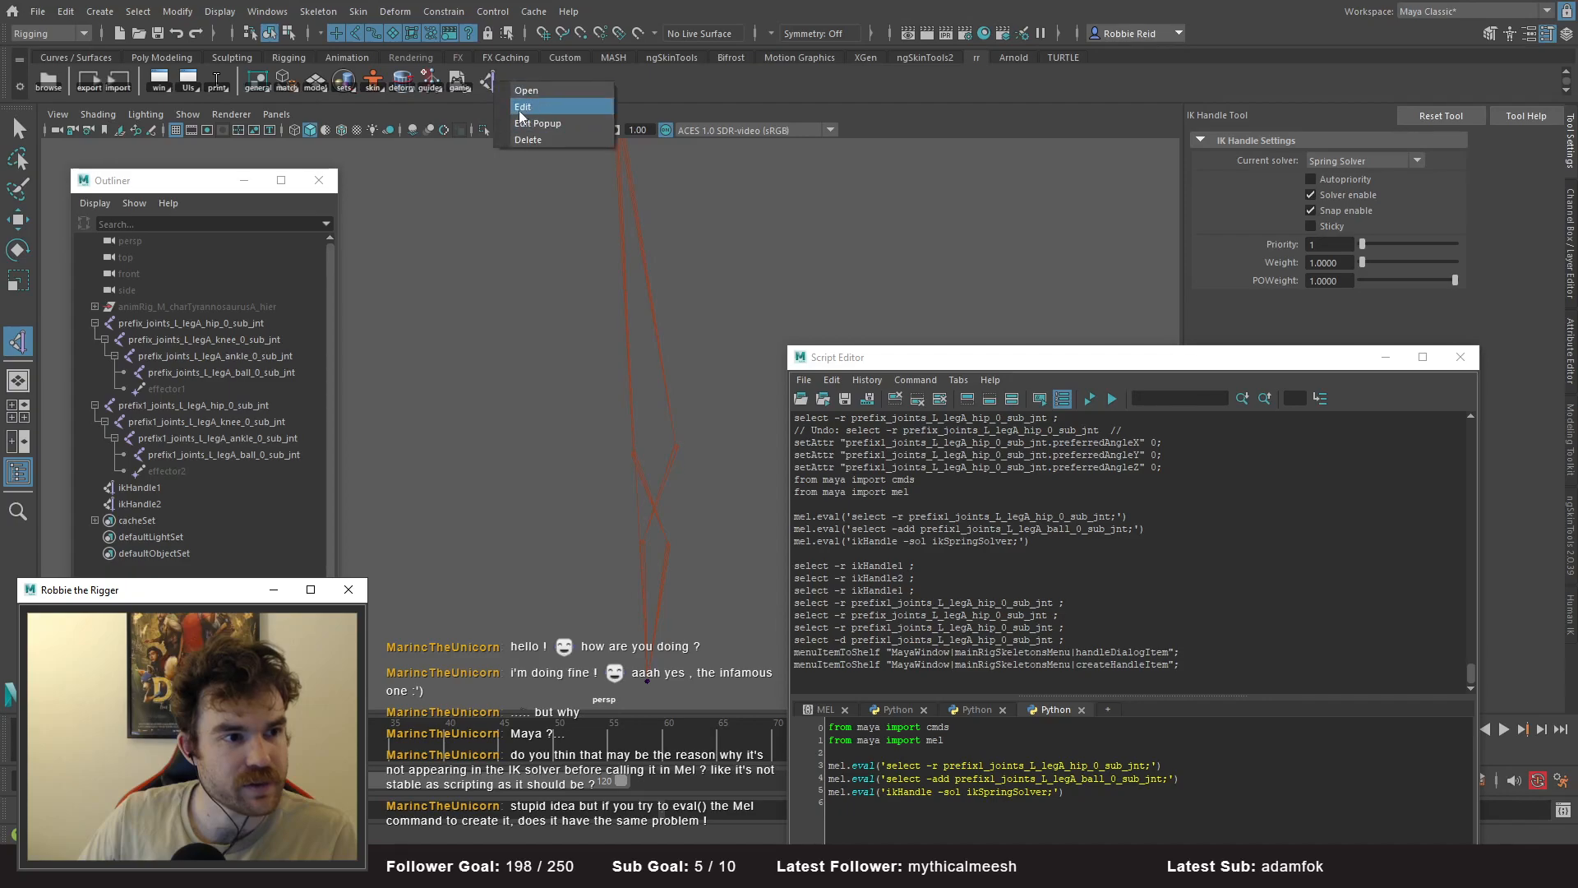
pyautogui.click(522, 108)
pyautogui.moveTo(545, 145); pyautogui.dragTo(175, 105)
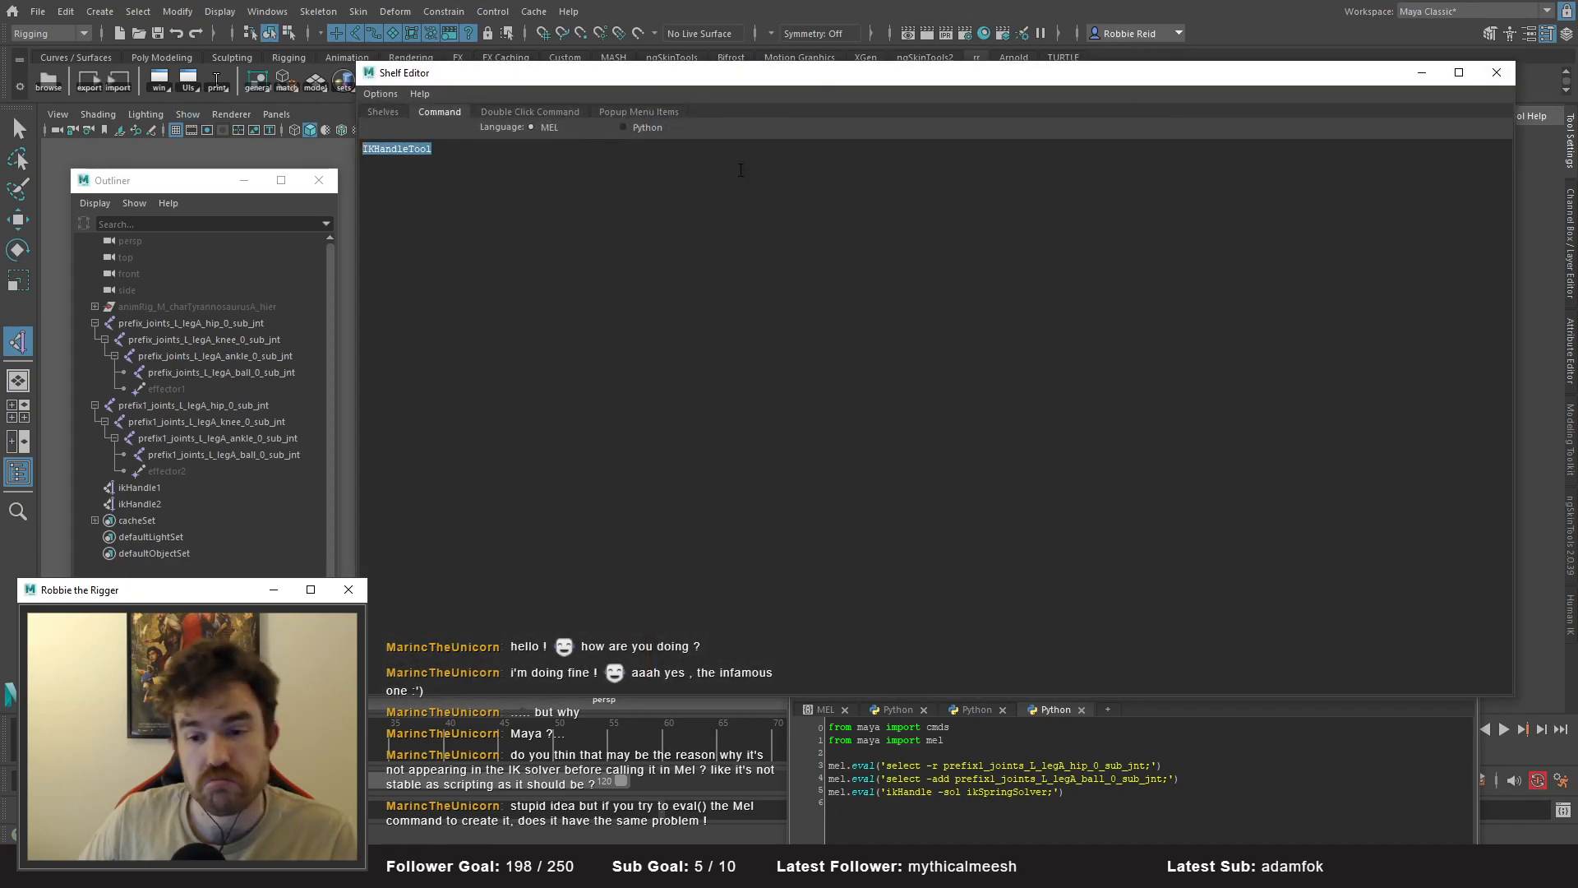
pyautogui.click(1496, 74)
# - Try to undo the recent actions and delete ikHandle2 while the IK Handle tool is still active
pyautogui.moveTo(979, 368); pyautogui.dragTo(1022, 262)
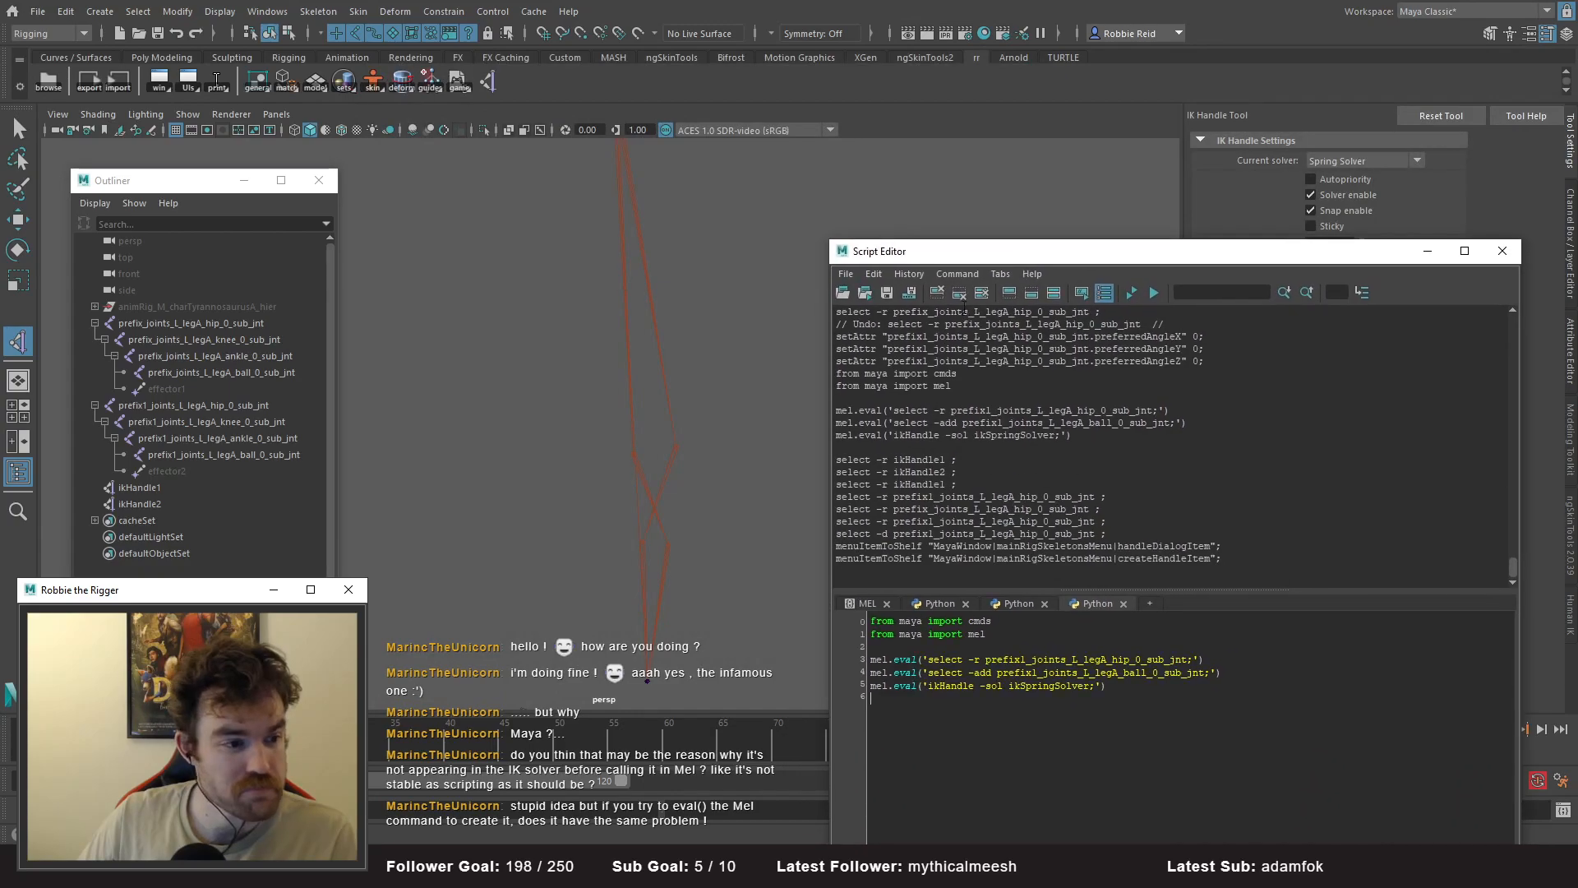
pyautogui.click(154, 517)
pyautogui.click(150, 502)
pyautogui.click(555, 379)
pyautogui.hotkey('ctrl', 'z')
pyautogui.hotkey('ctrl', 'z')
pyautogui.hotkey('ctrl', 'z')
pyautogui.hotkey('ctrl', 'z')
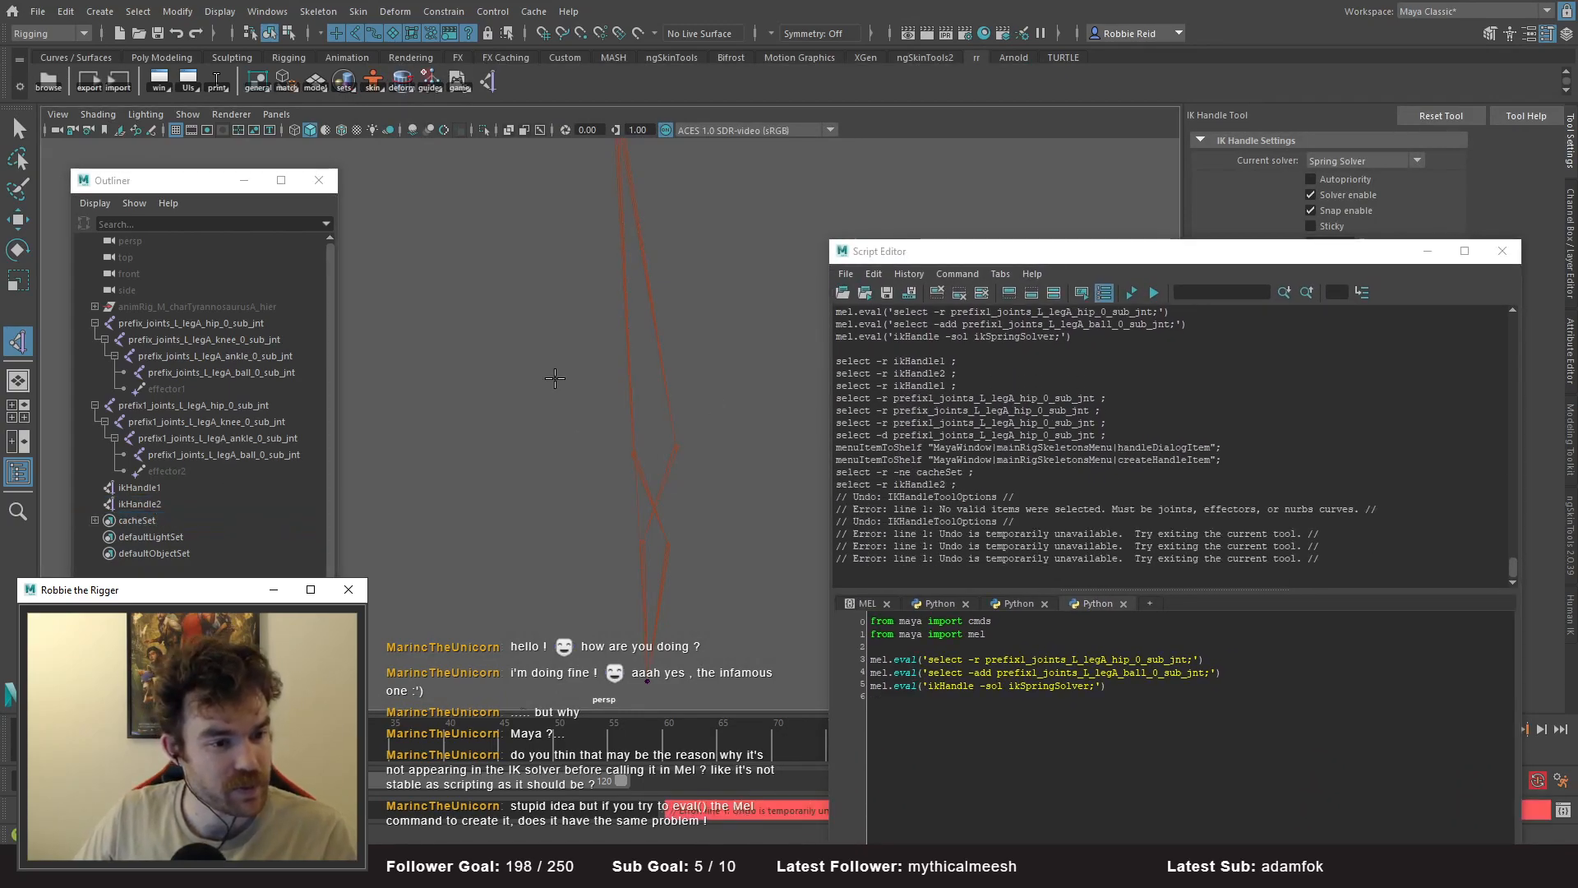
pyautogui.click(153, 504)
pyautogui.press('Delete')
# - Set Rotate X, Y and Z of the prefix1 hip joint to 0
pyautogui.click(219, 407)
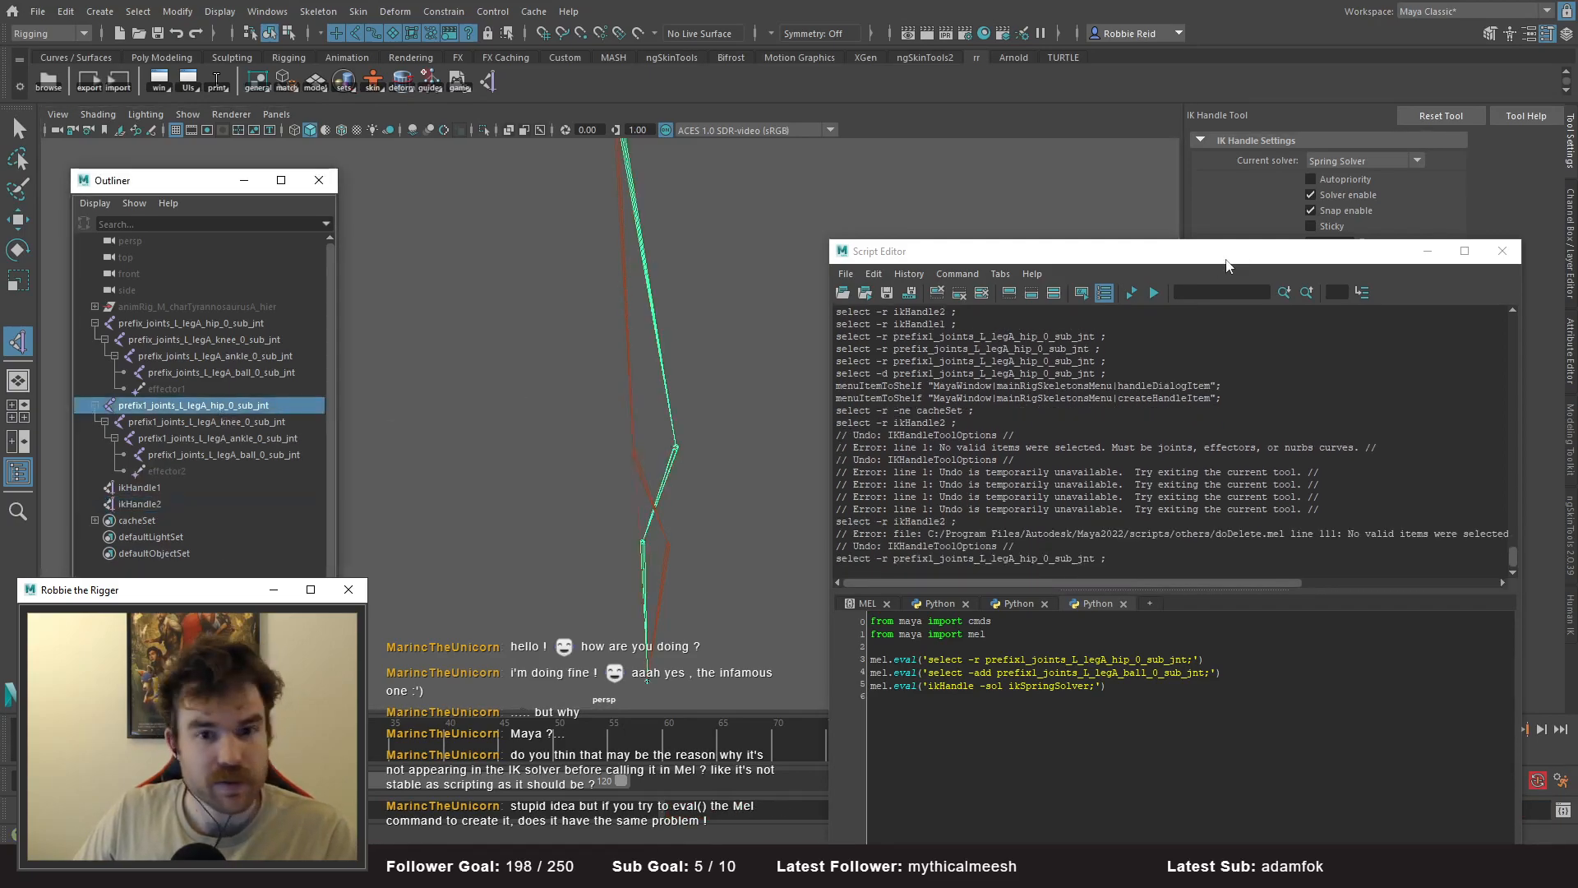
pyautogui.moveTo(1230, 263); pyautogui.dragTo(1173, 409)
pyautogui.click(1571, 243)
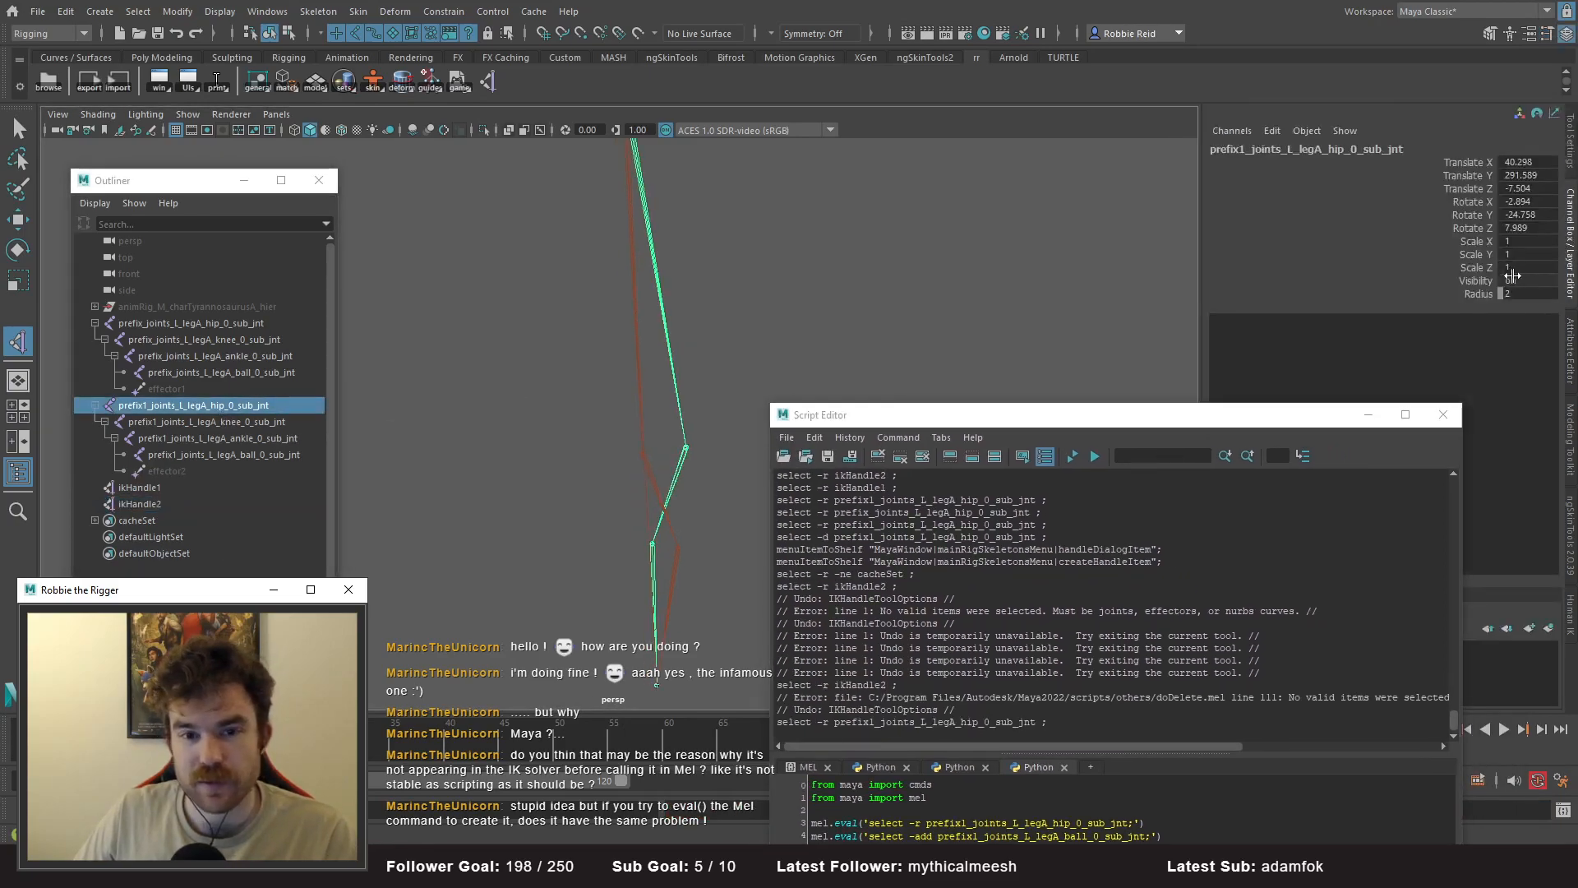
pyautogui.moveTo(1519, 202); pyautogui.dragTo(1520, 228)
pyautogui.write('0')
pyautogui.press('Return')
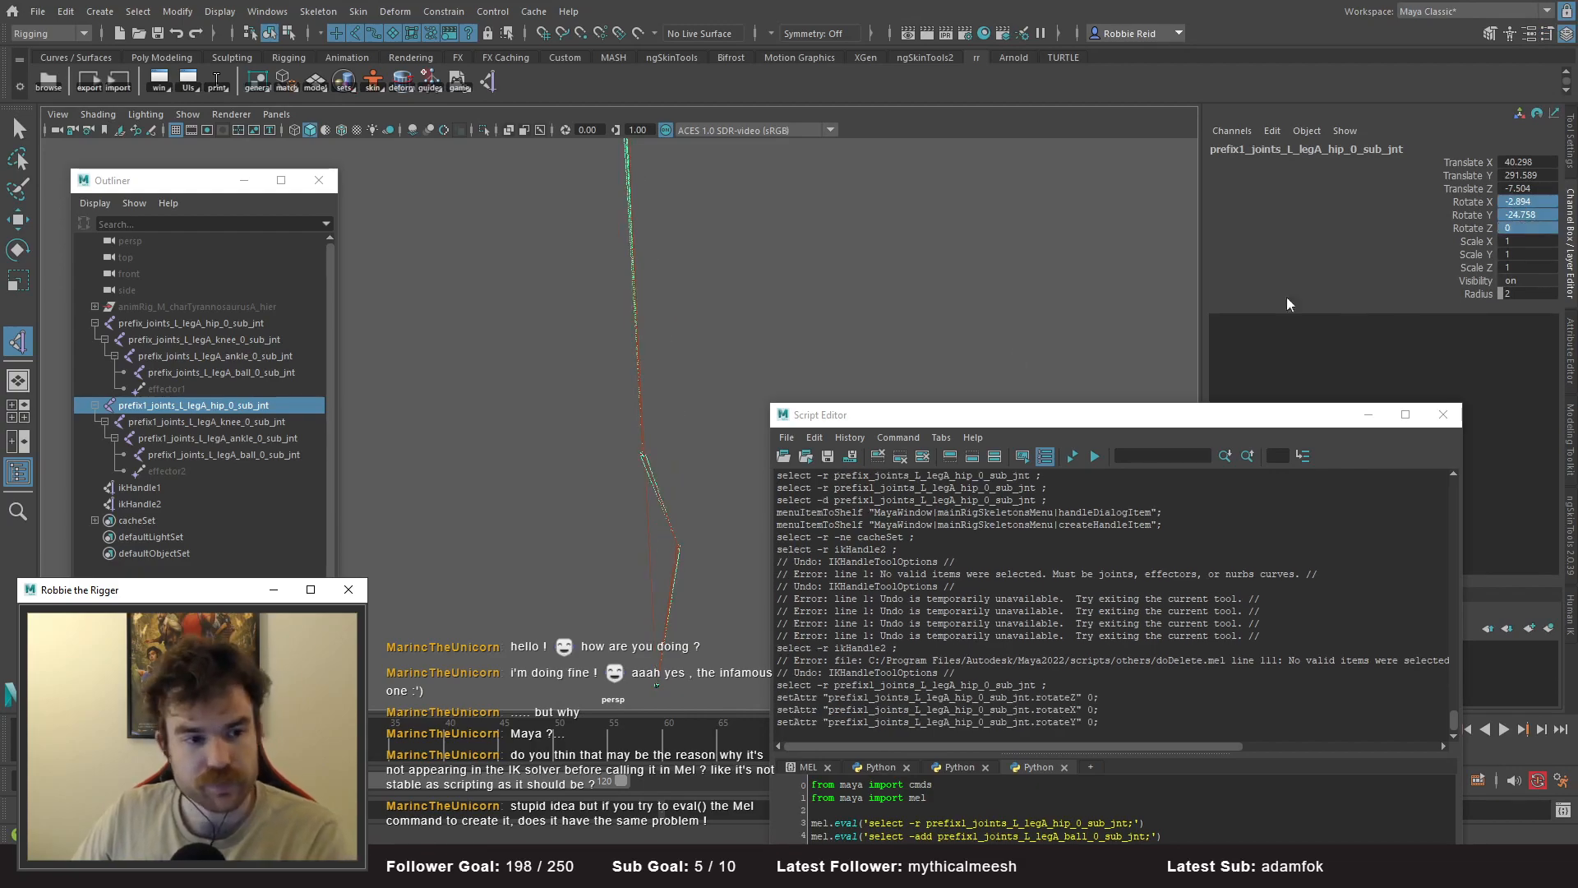
# - Replace the ikHandle command in the script's last mel.eval line with IKHandleTool, run the whole script, and exit the IK Handle tool
pyautogui.moveTo(774, 427); pyautogui.dragTo(770, 218)
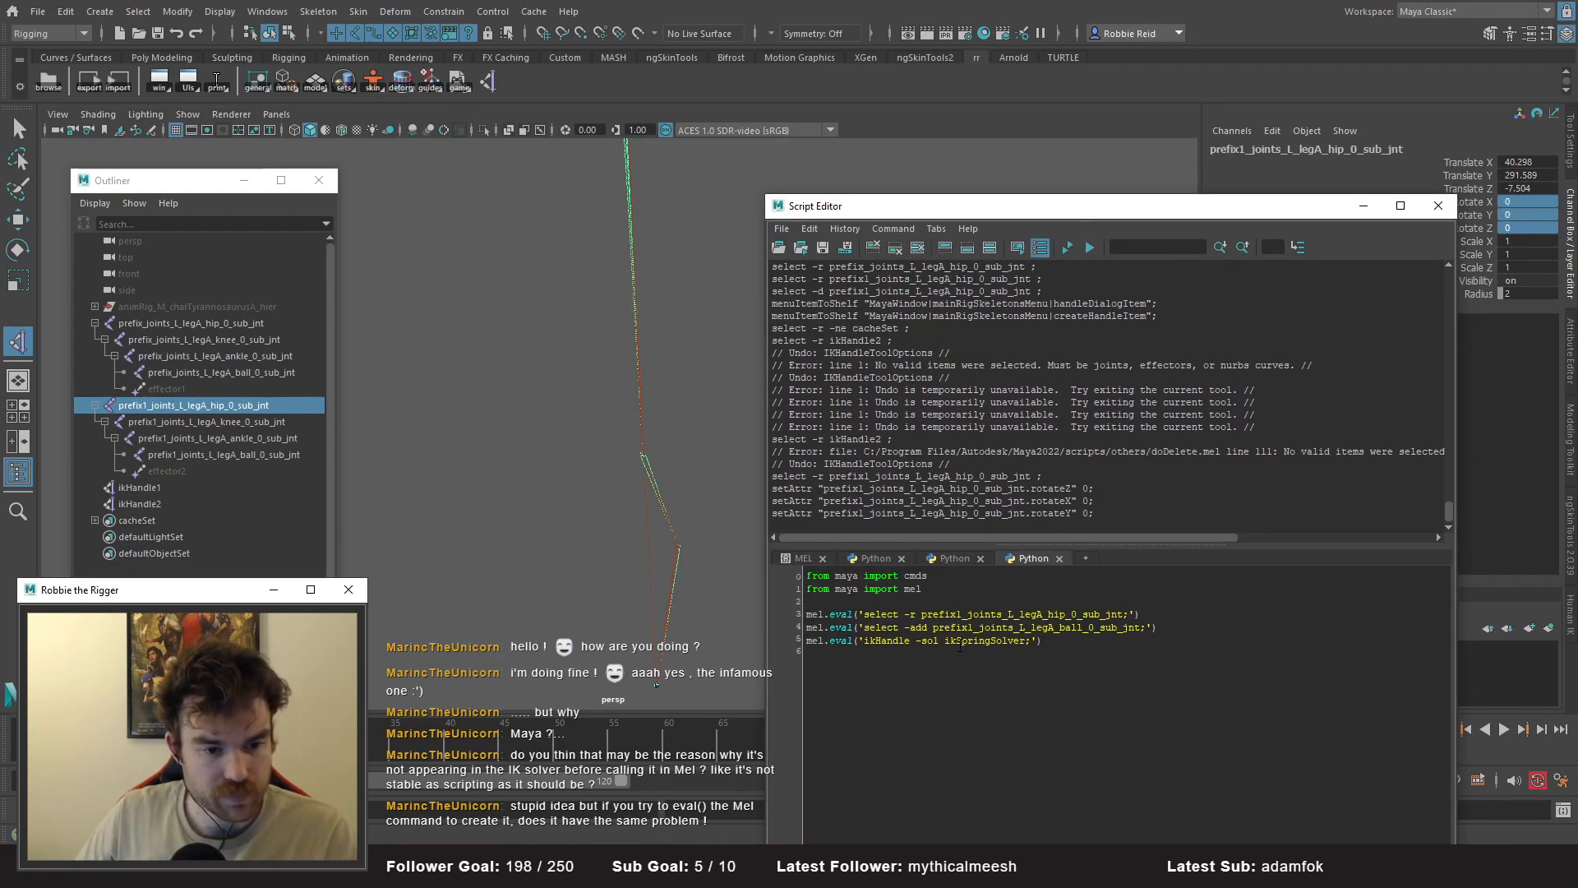
pyautogui.moveTo(866, 642); pyautogui.dragTo(1008, 642)
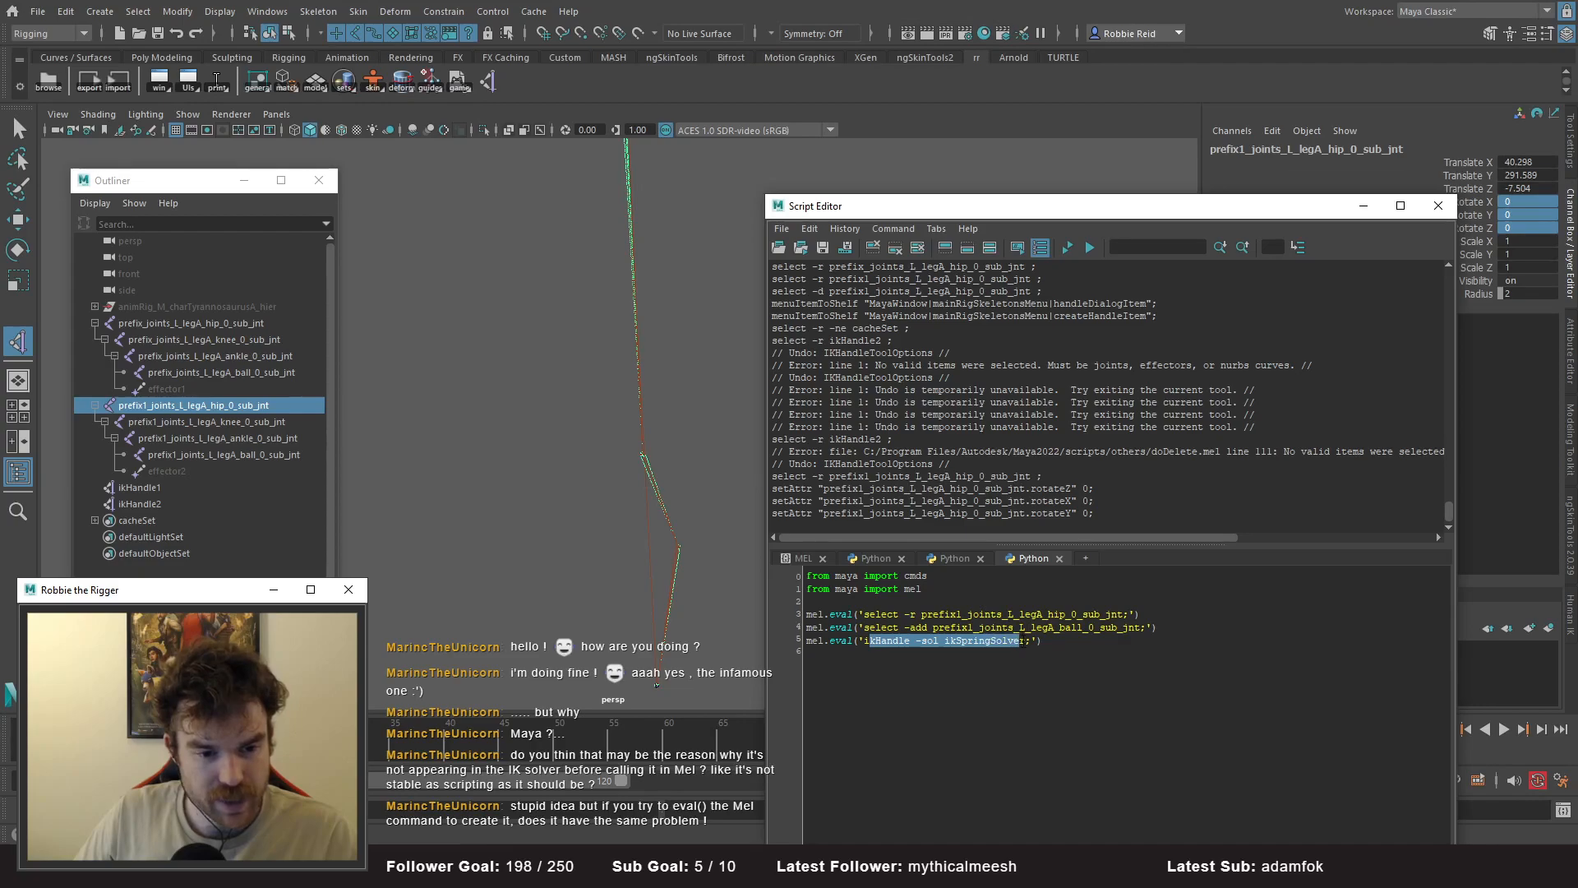
pyautogui.write('IKHandleTool')
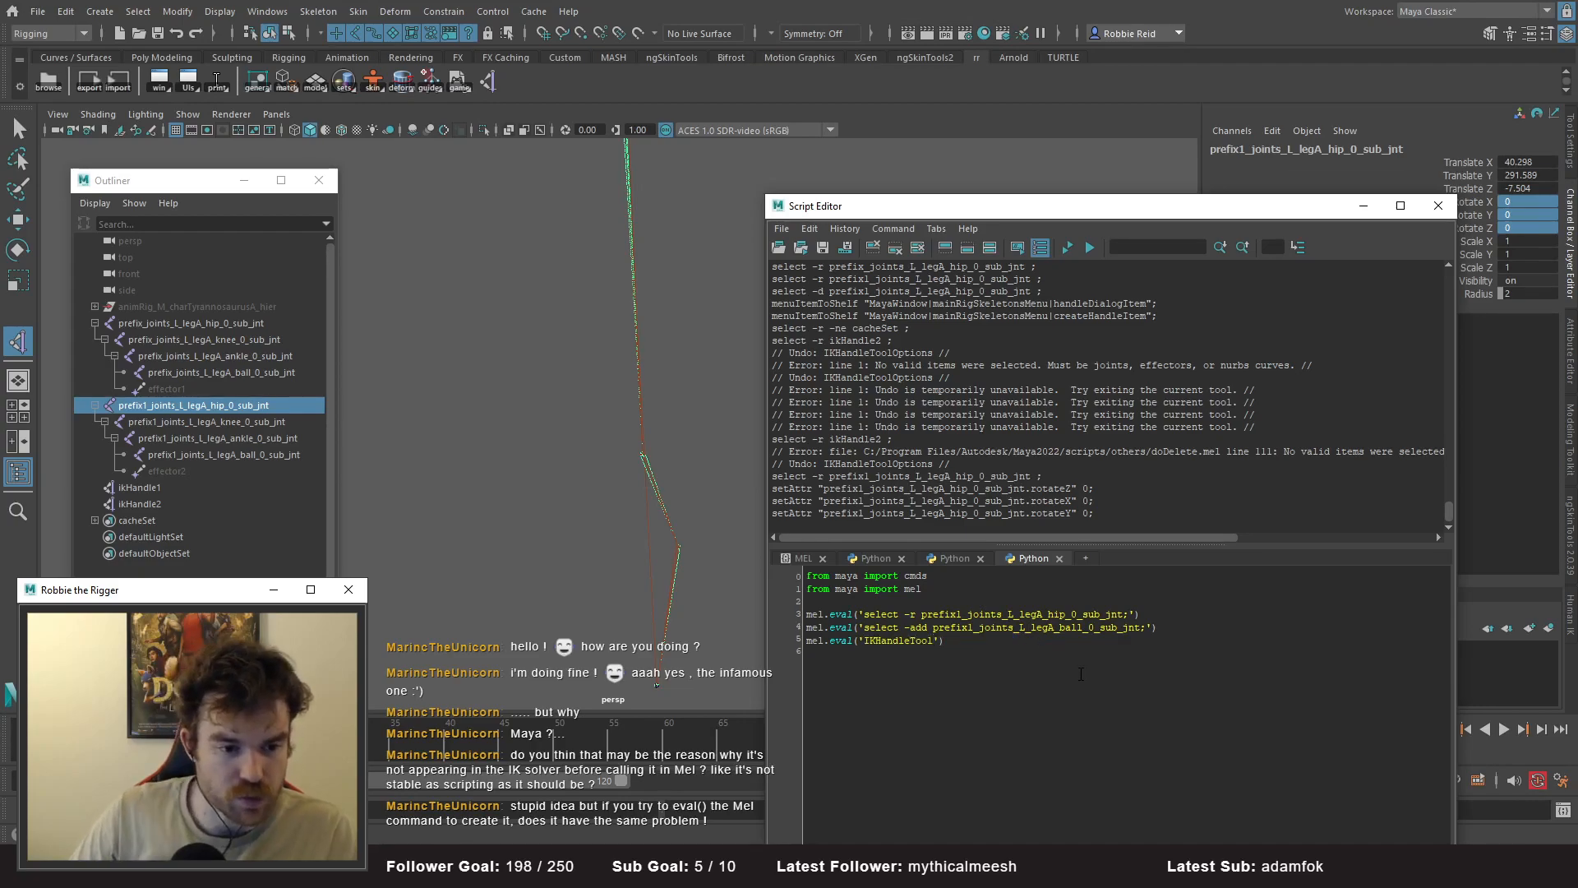
pyautogui.hotkey('ctrl', 'a')
pyautogui.hotkey('ctrl', 'Return')
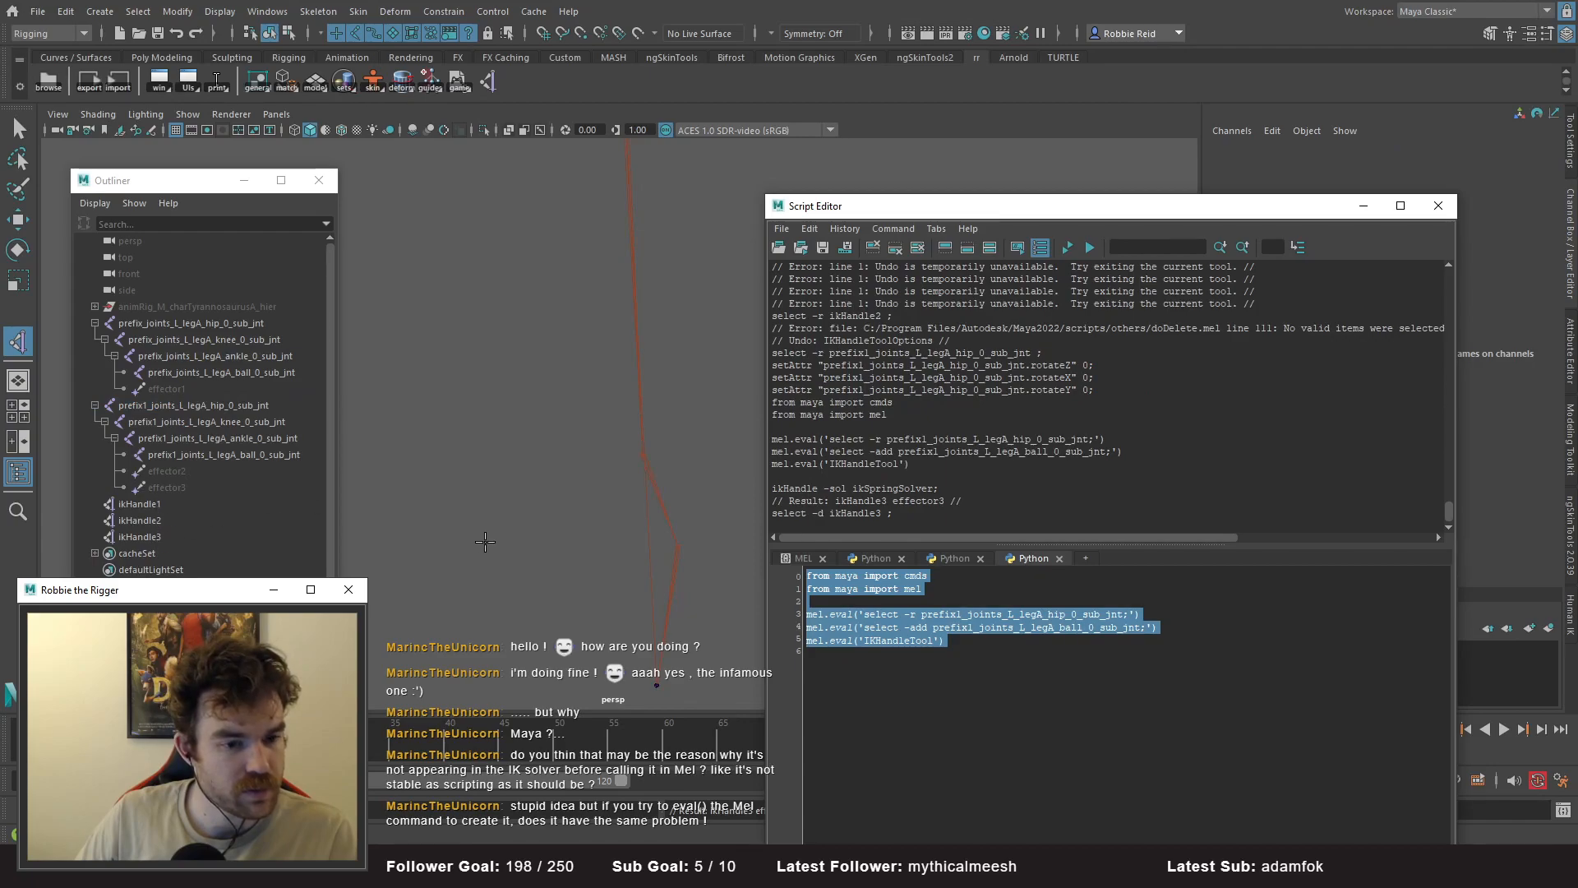
pyautogui.click(451, 535)
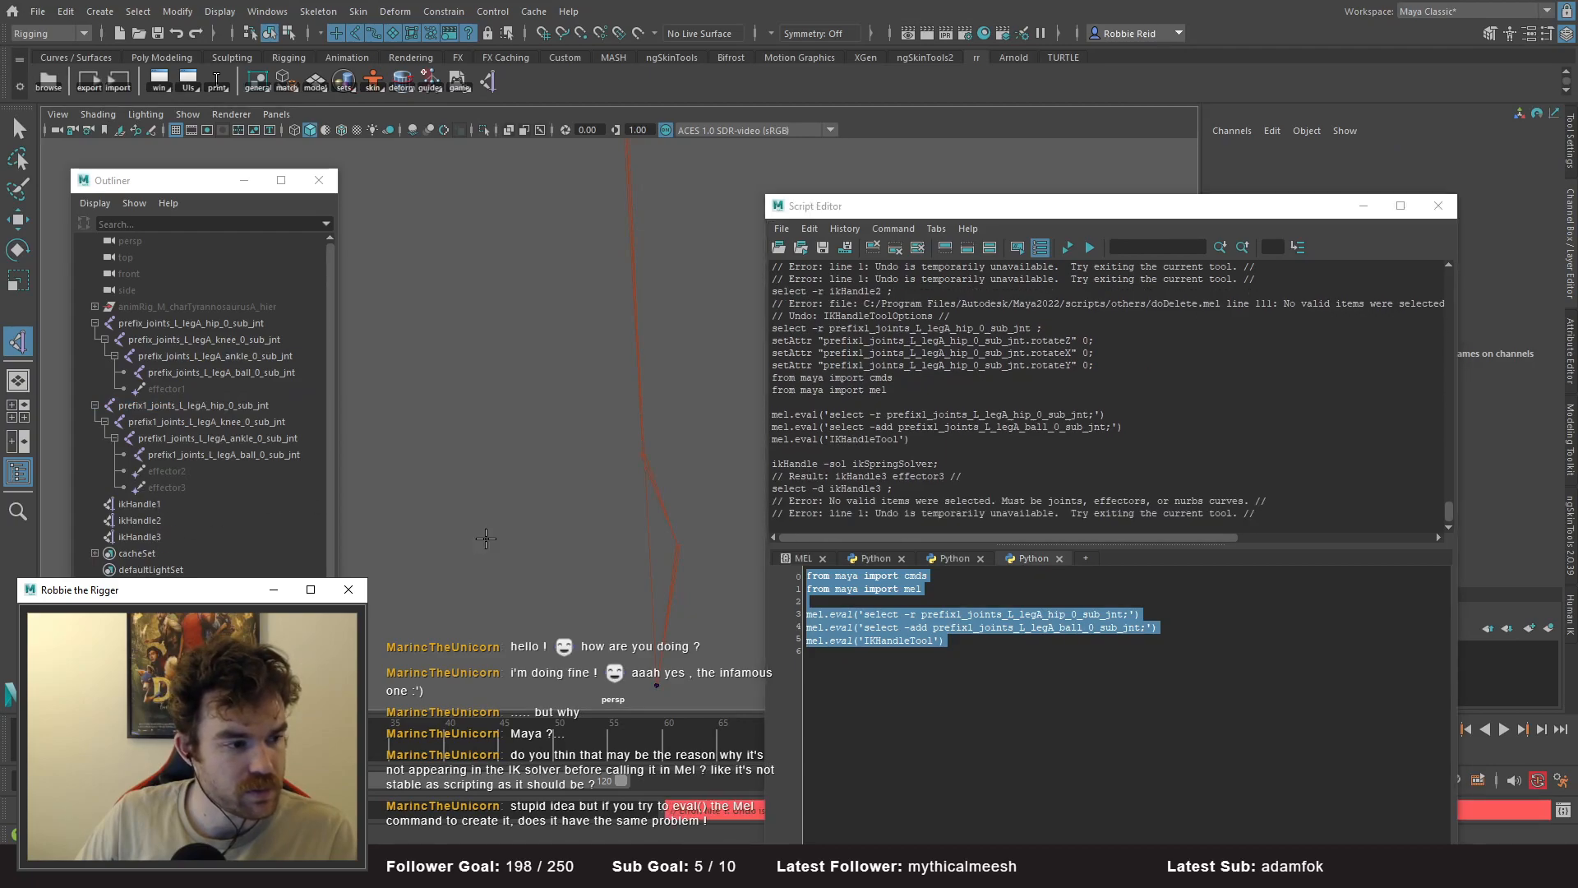
pyautogui.press('w')
# - Delete effector2, effector3 and ikHandle3 from the prefix1 leg setup
pyautogui.click(169, 487)
pyautogui.keyDown('shift'); pyautogui.click(168, 471); pyautogui.keyUp('shift')
pyautogui.keyDown('shift'); pyautogui.click(146, 539); pyautogui.keyUp('shift')
pyautogui.press('Delete')
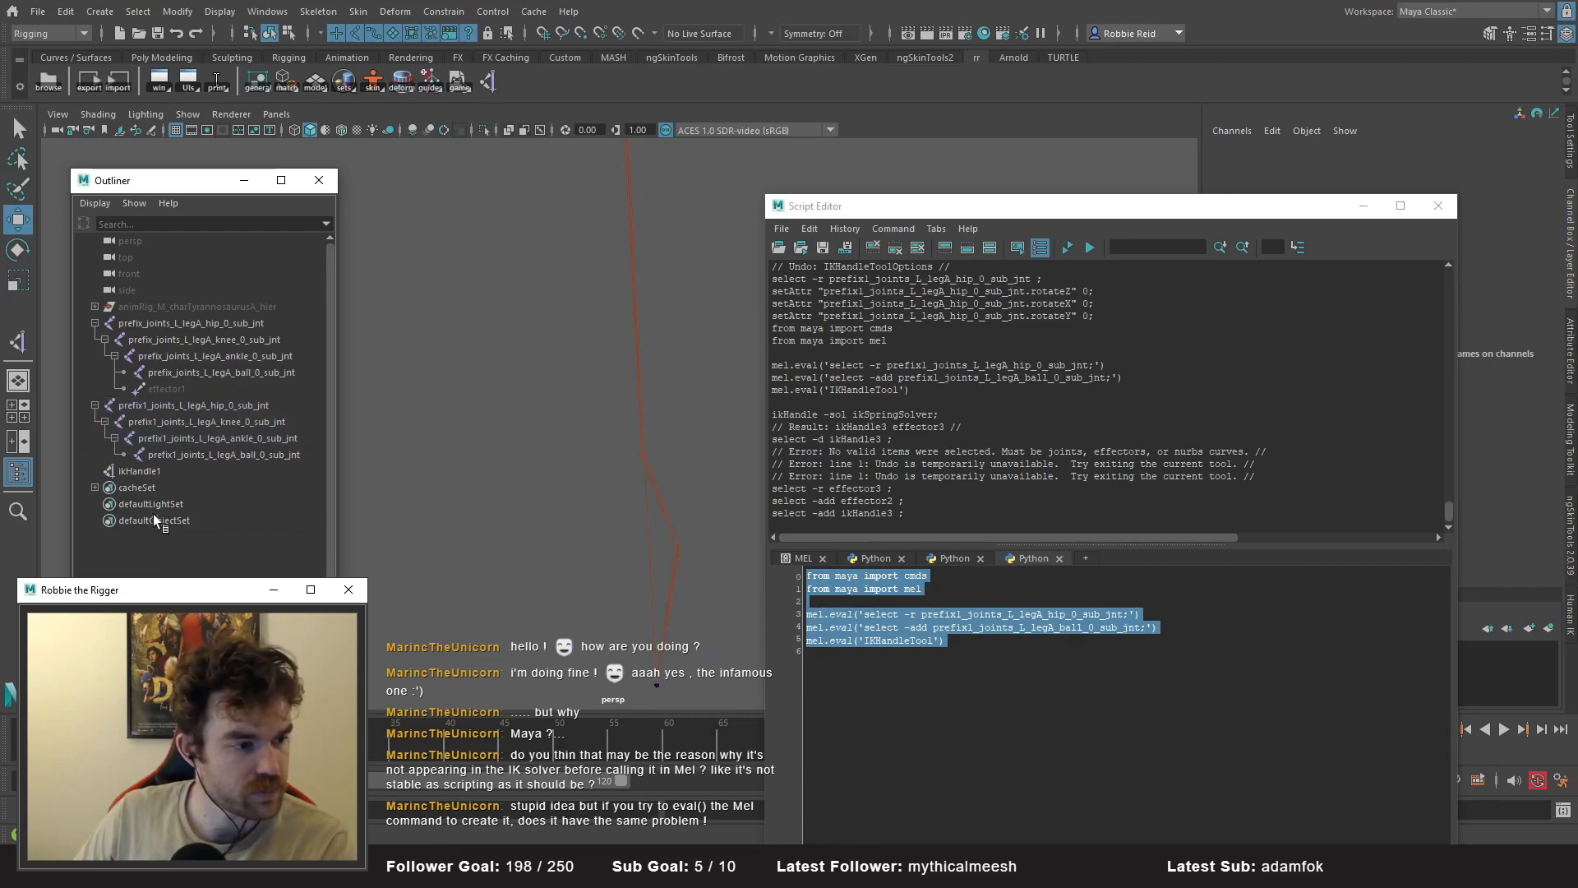
# - Rerun the IKHandleTool script on the prefix1 hip and ball joints, try it in the viewport, and exit the tool
pyautogui.click(154, 406)
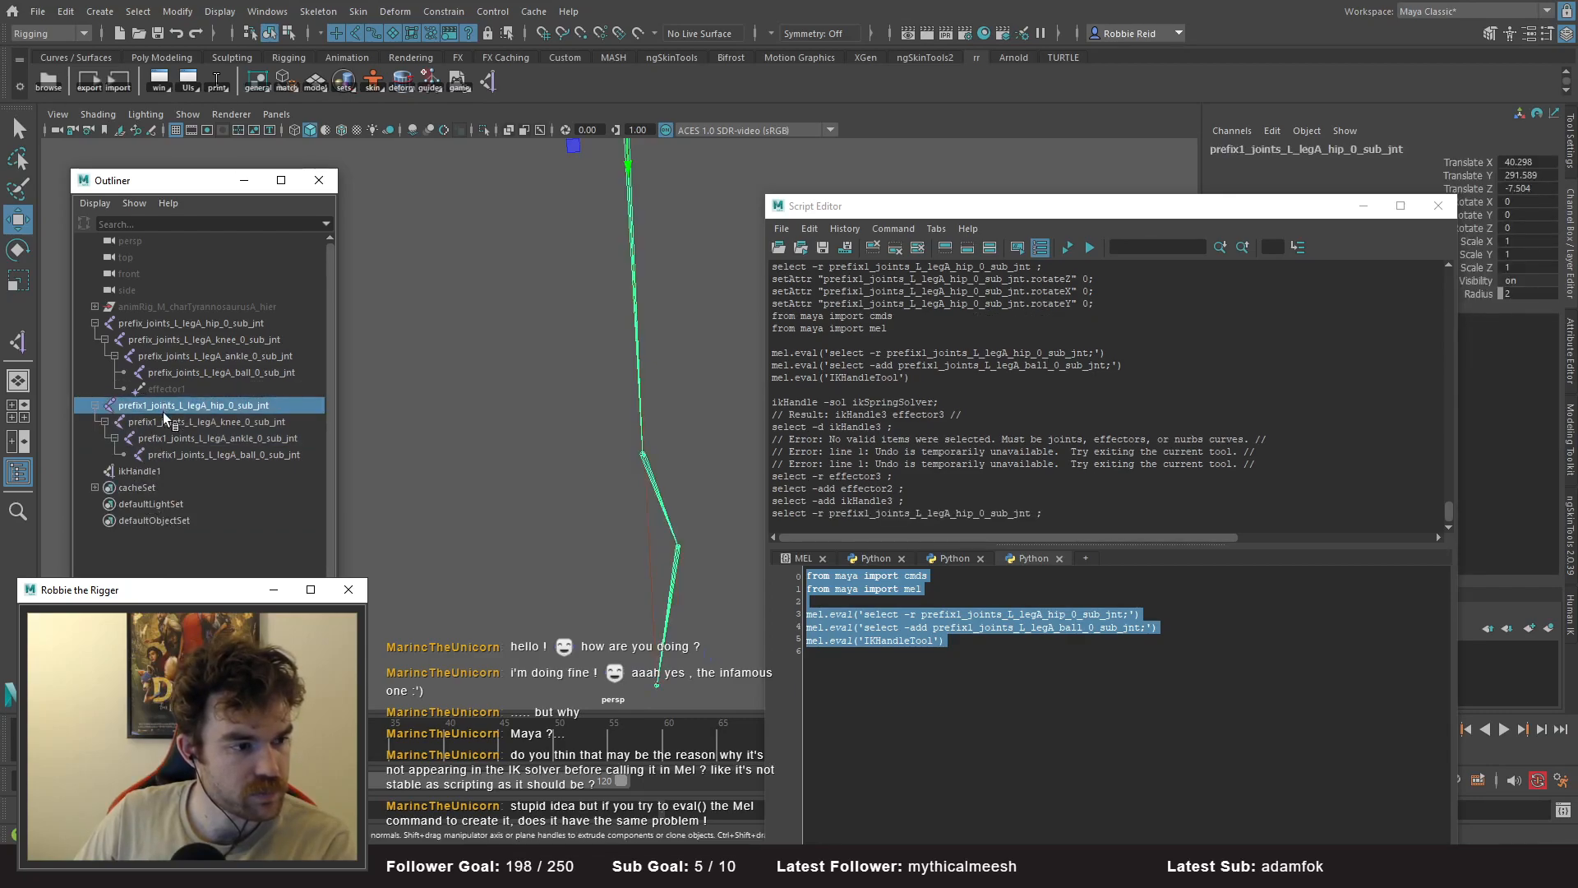
pyautogui.hotkey('ctrl', 'Return')
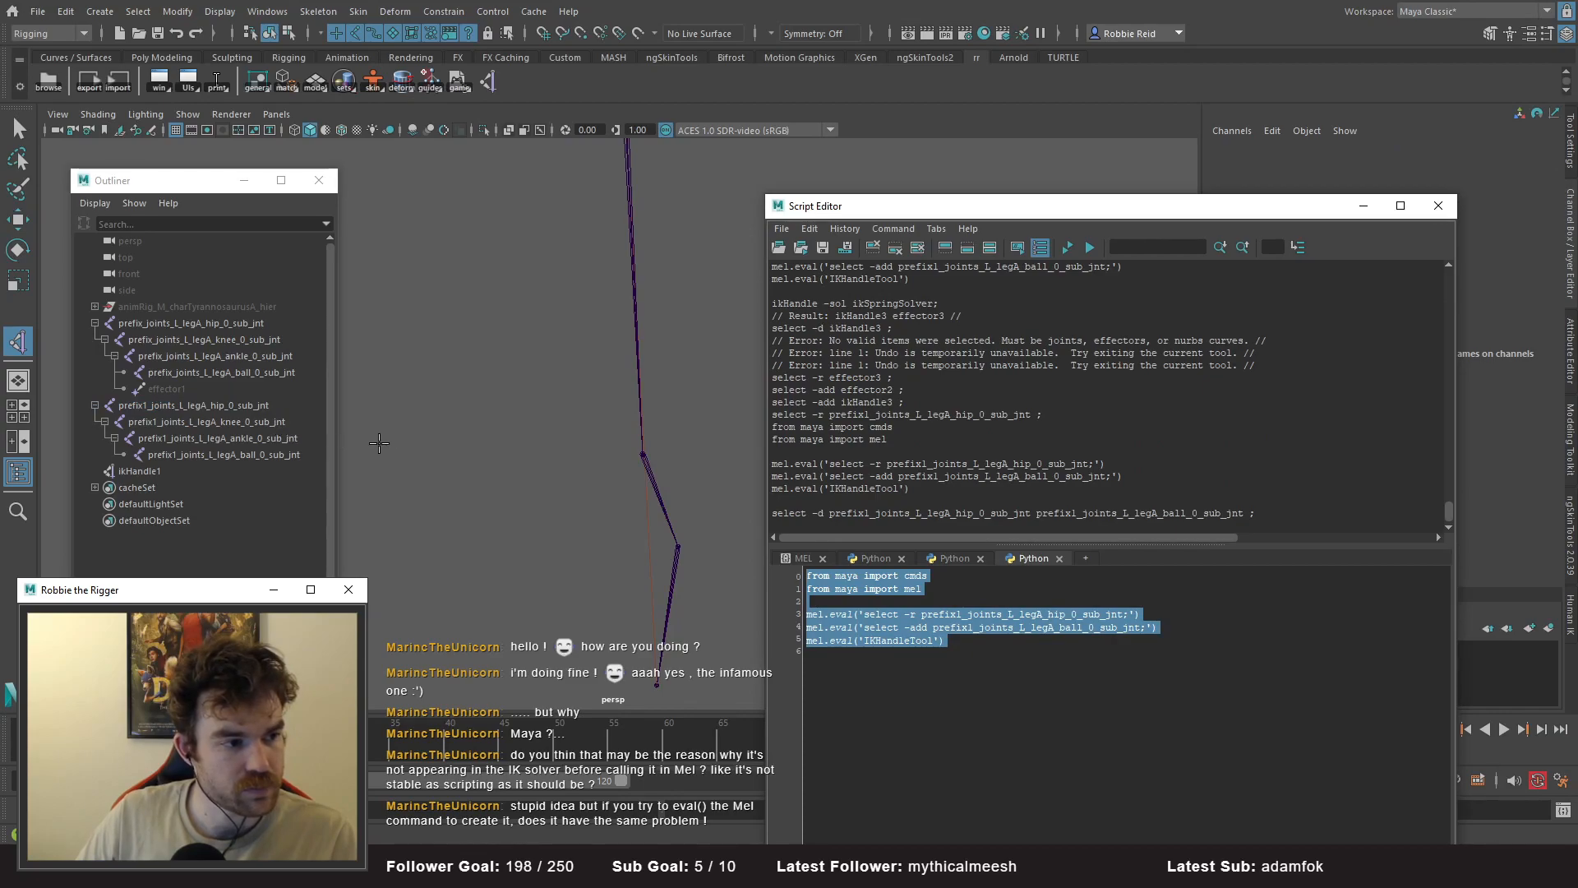
pyautogui.click(433, 445)
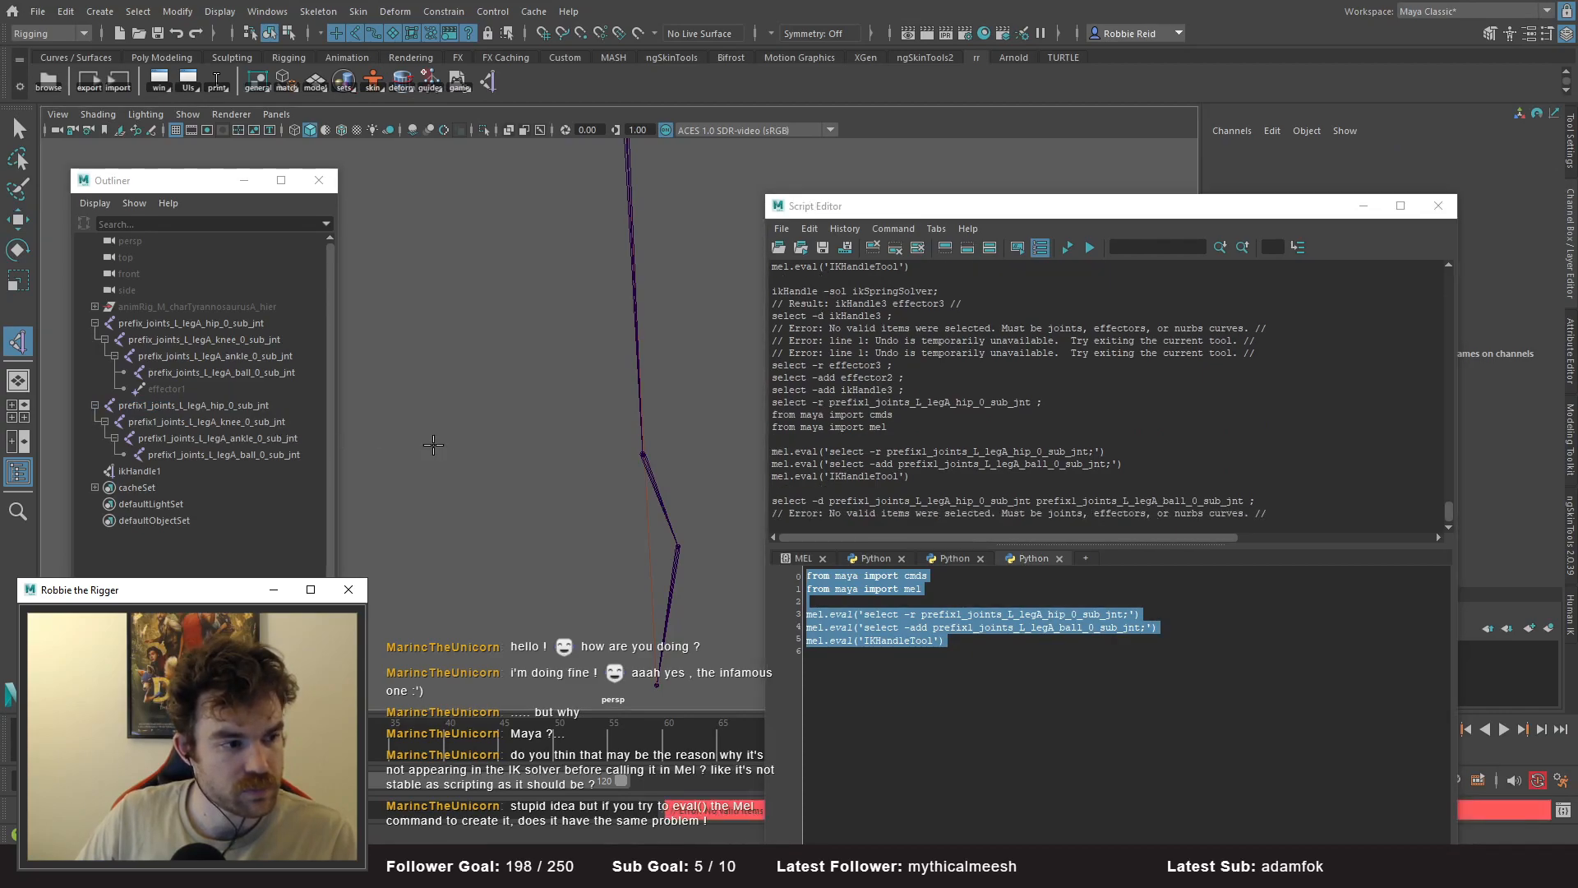
pyautogui.press('w')
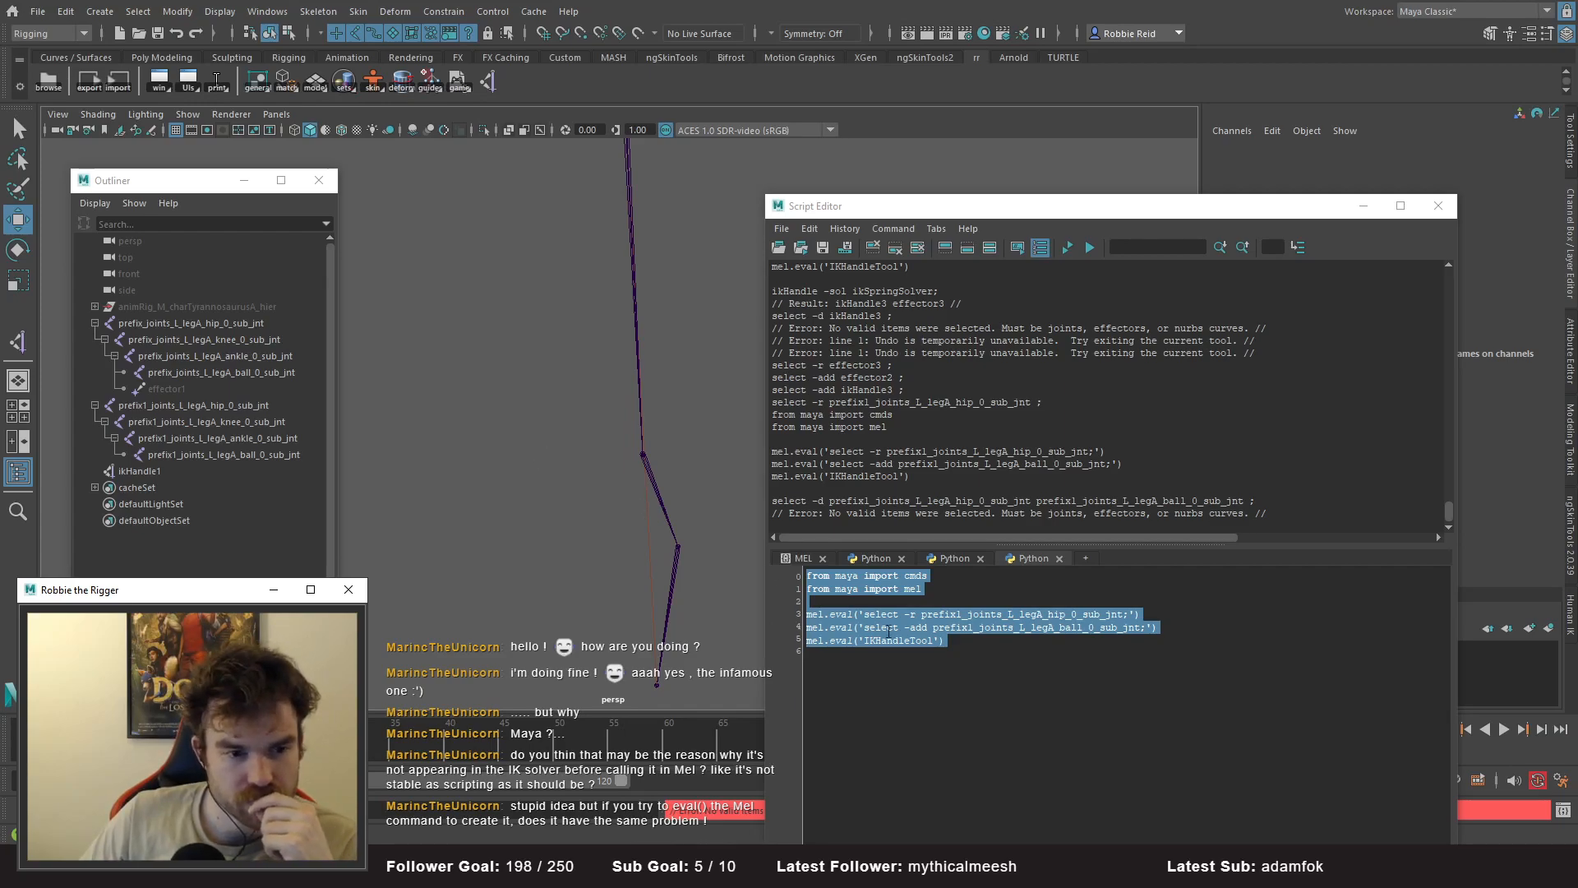
pyautogui.click(958, 661)
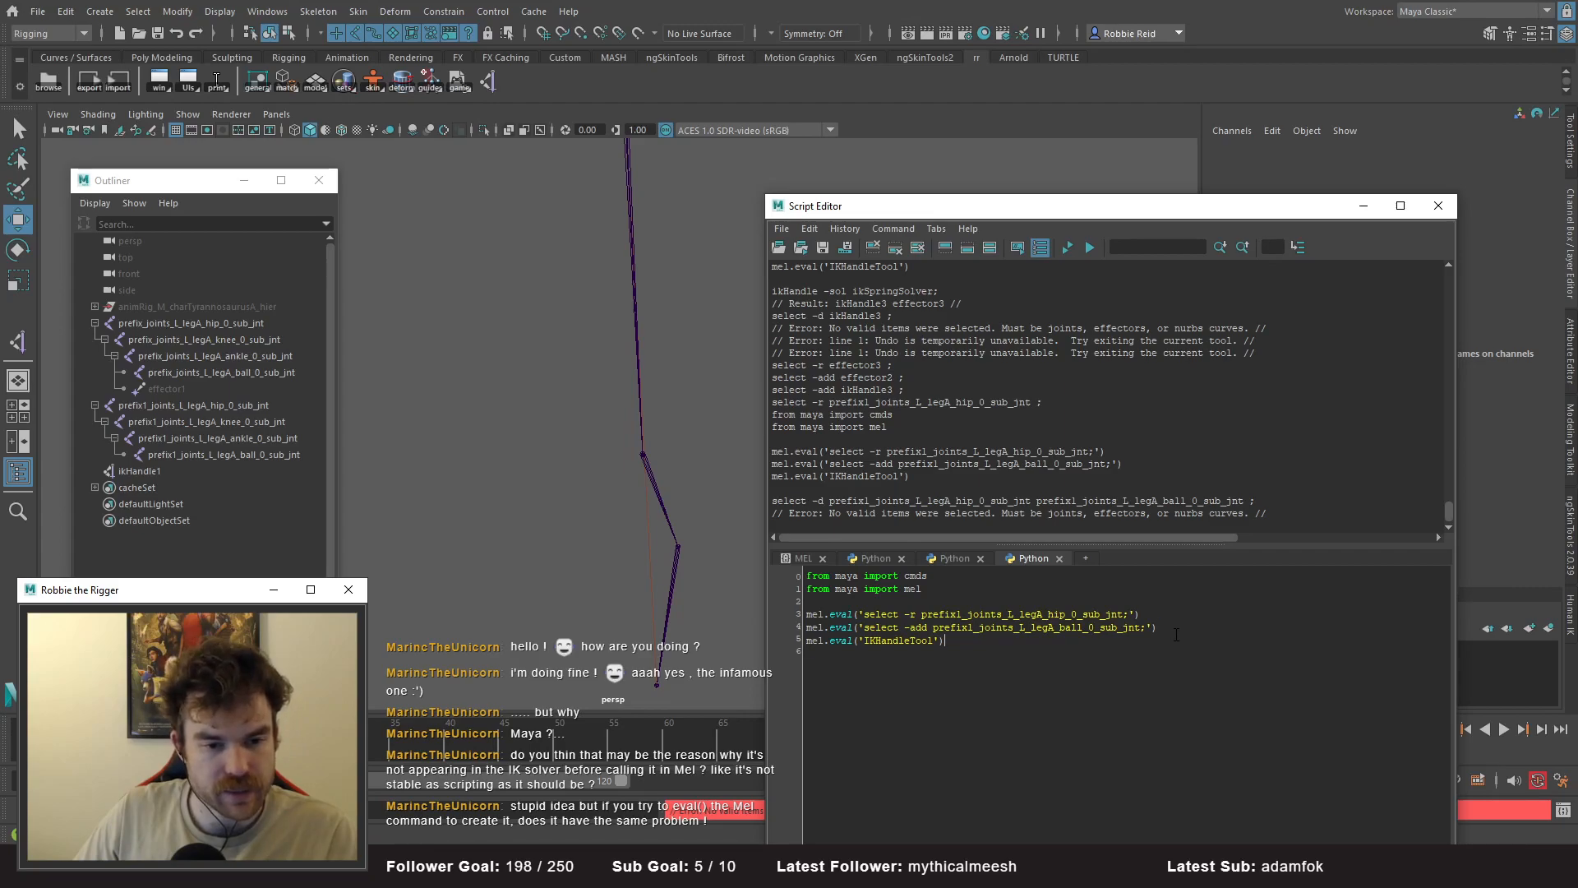
# - Reorder the script so mel.eval('IKHandleTool') precedes the two joint select lines, and run the whole script
pyautogui.hotkey('ctrl', 'x')
pyautogui.press('Down')
pyautogui.press('Down')
pyautogui.hotkey('ctrl', 'v')
pyautogui.hotkey('ctrl', 'a')
pyautogui.hotkey('ctrl', 'Return')
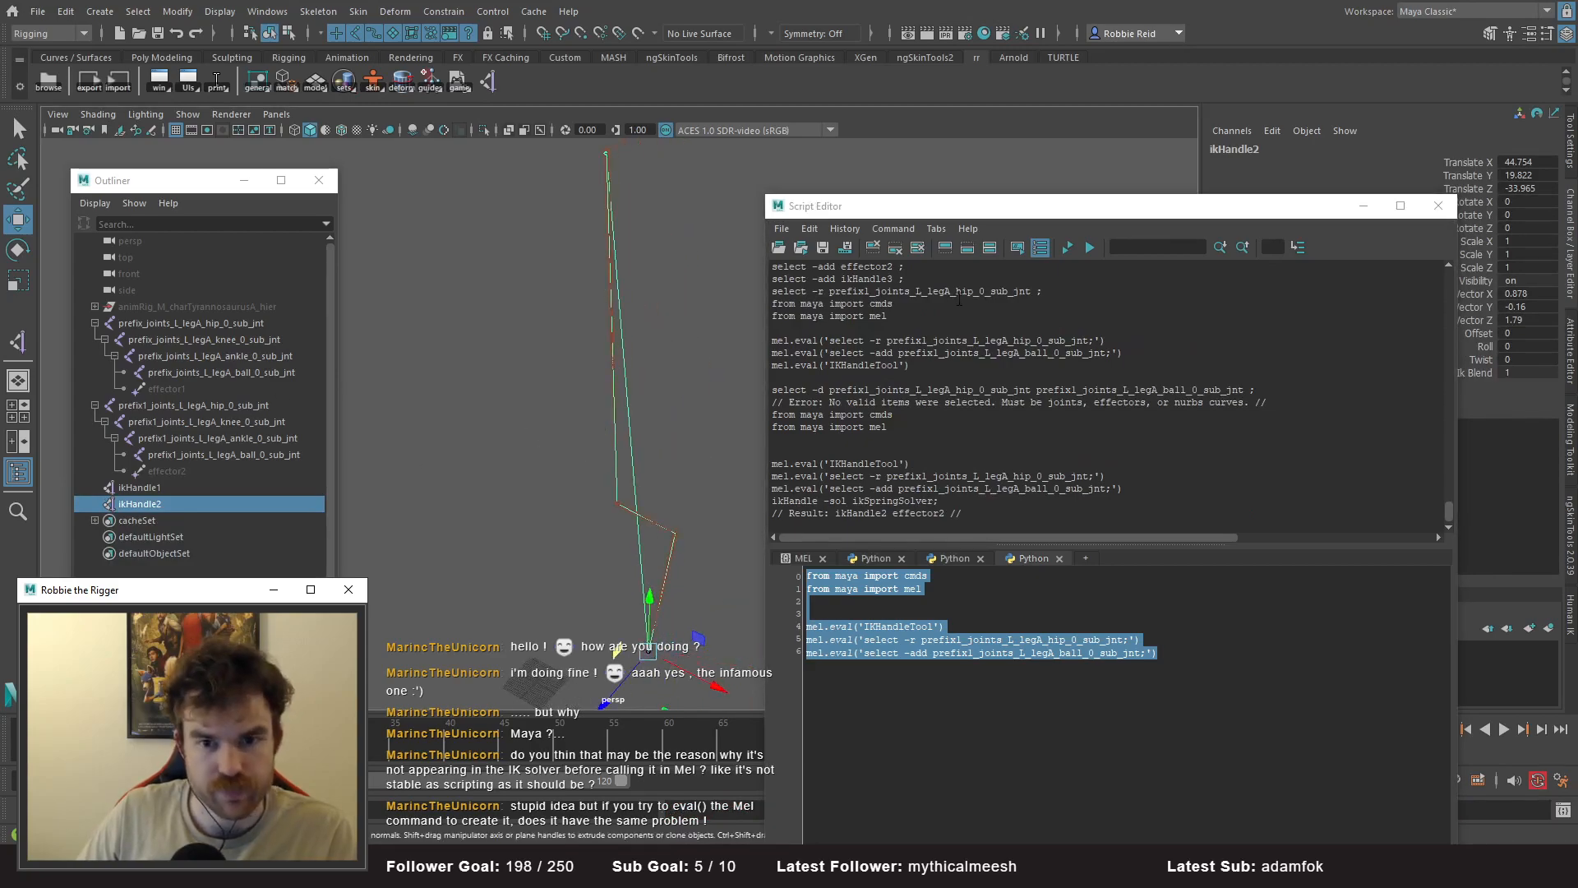
# - Examine ikHandle2's IK solver attributes and how the leg joint chain bends
pyautogui.moveTo(1029, 212); pyautogui.dragTo(1039, 538)
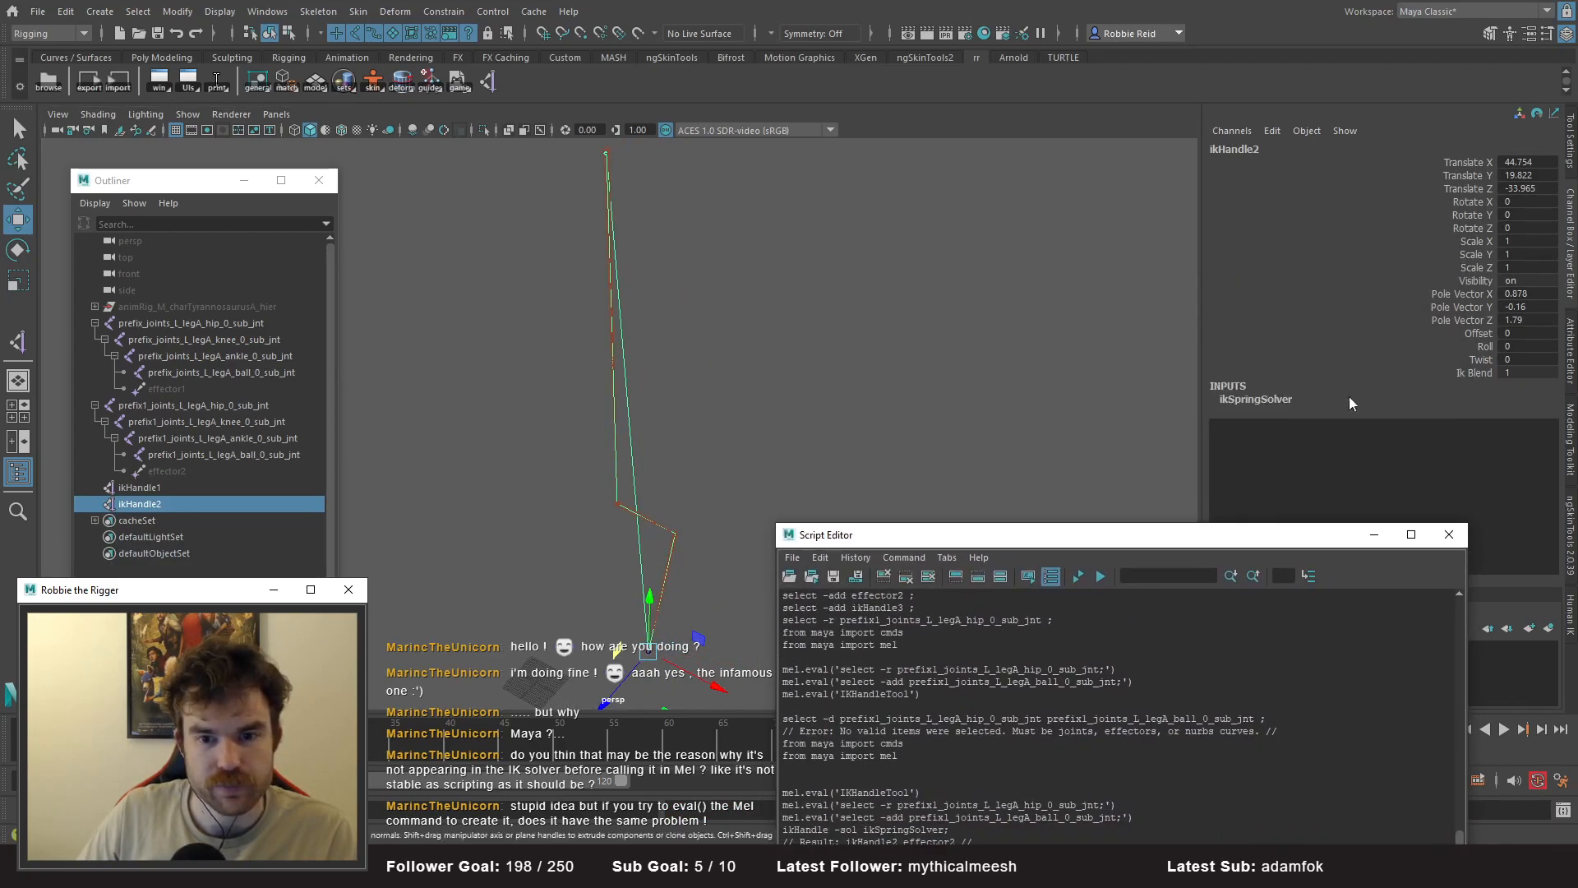
pyautogui.click(1570, 345)
pyautogui.scroll(-2, 1407, 322)
pyautogui.scroll(2, 1408, 328)
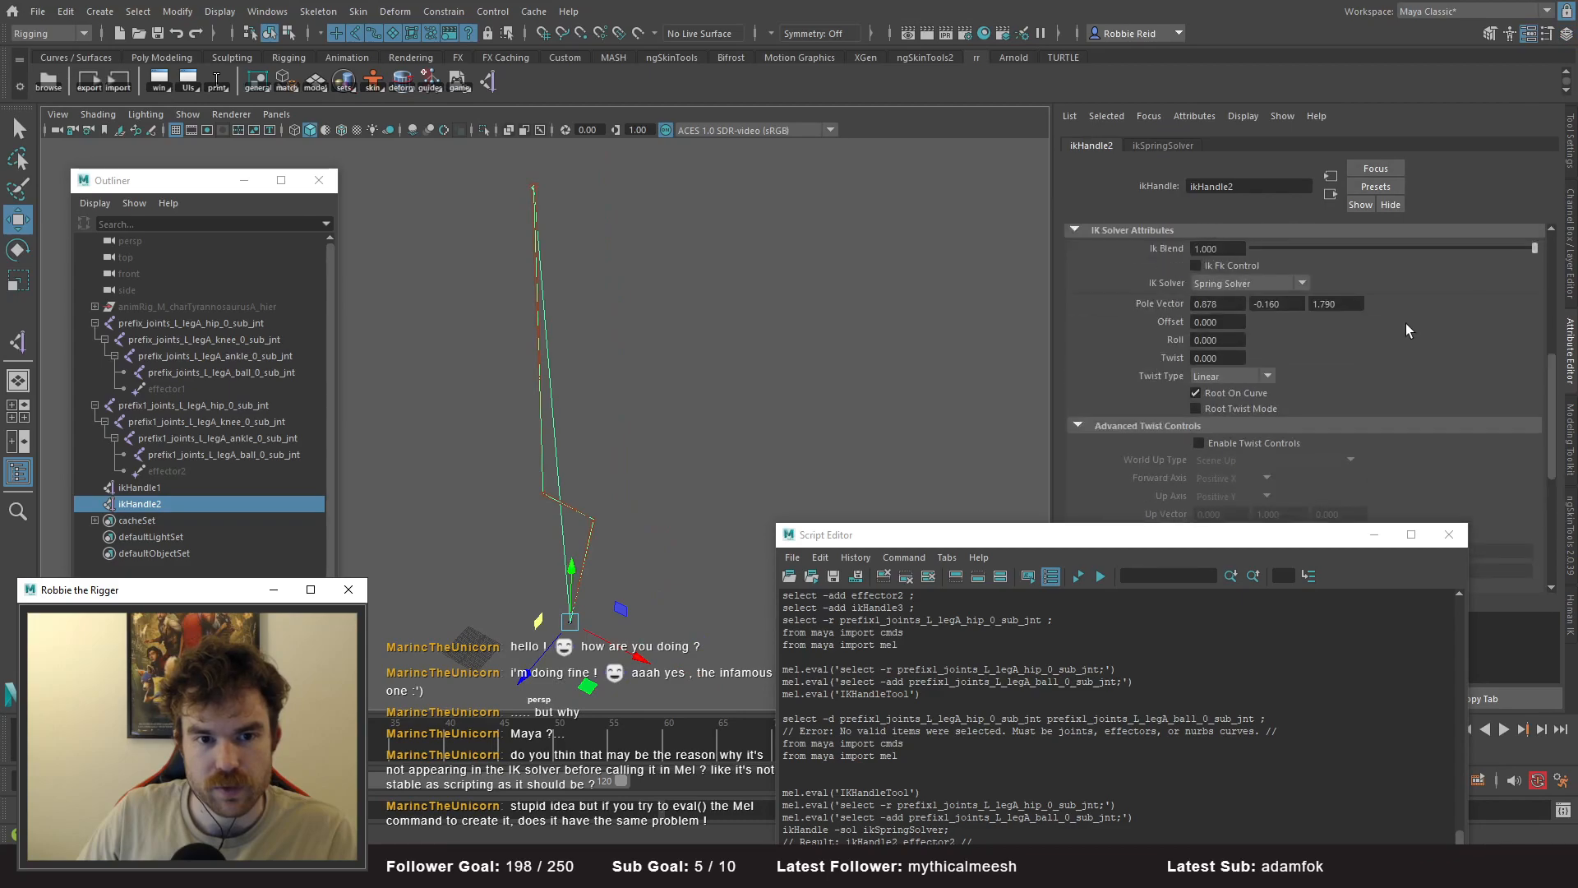
pyautogui.keyDown('alt'); pyautogui.moveTo(605, 537); pyautogui.dragTo(650, 519); pyautogui.keyUp('alt')
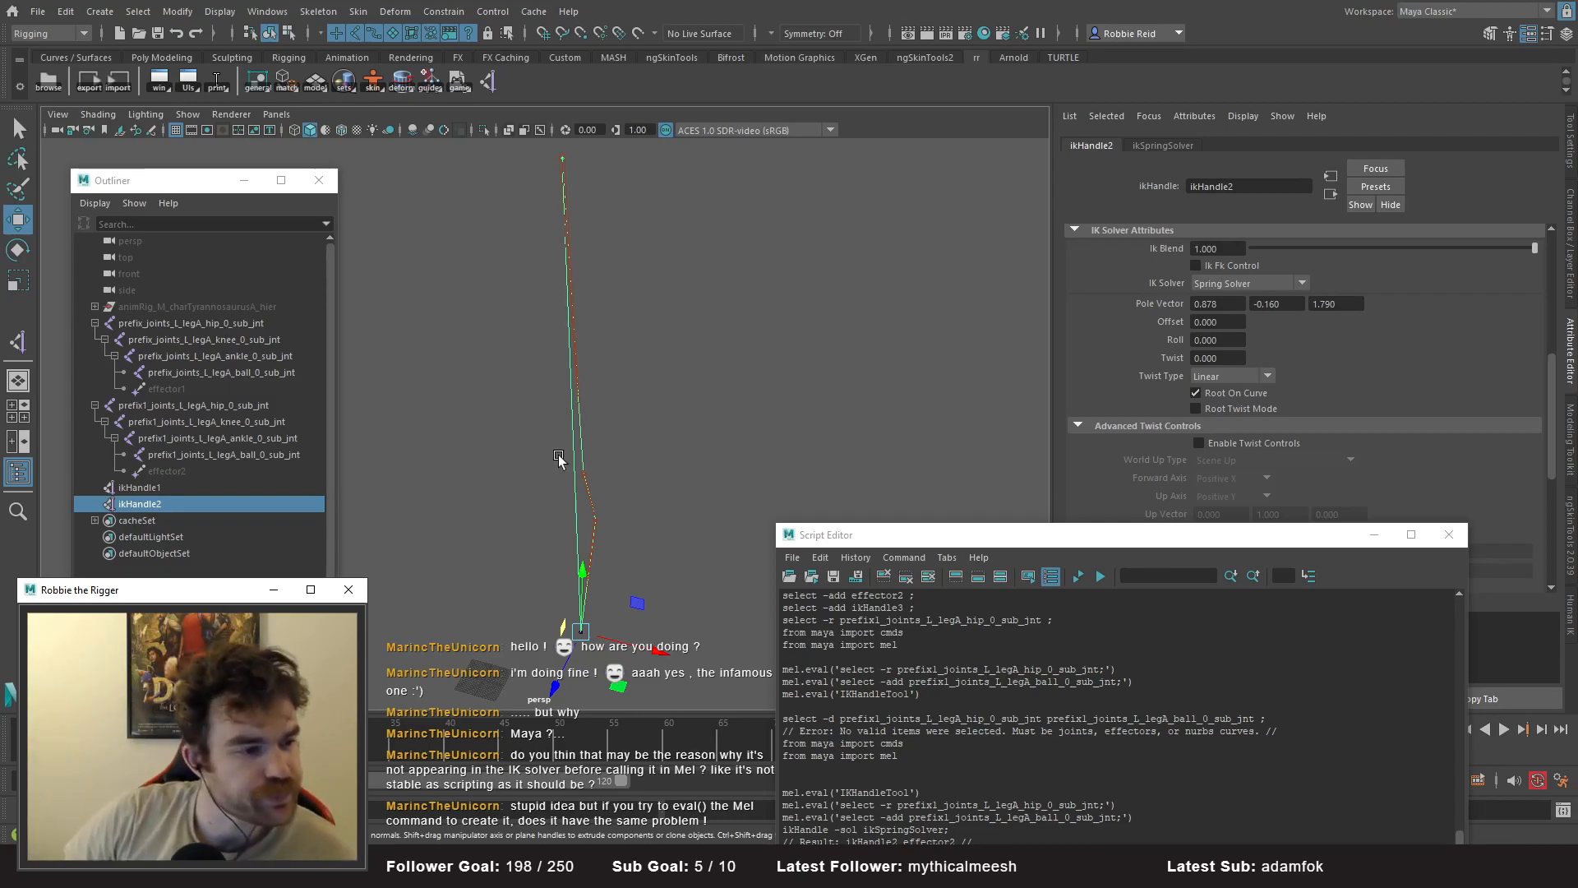
pyautogui.moveTo(1022, 534); pyautogui.dragTo(1050, 571)
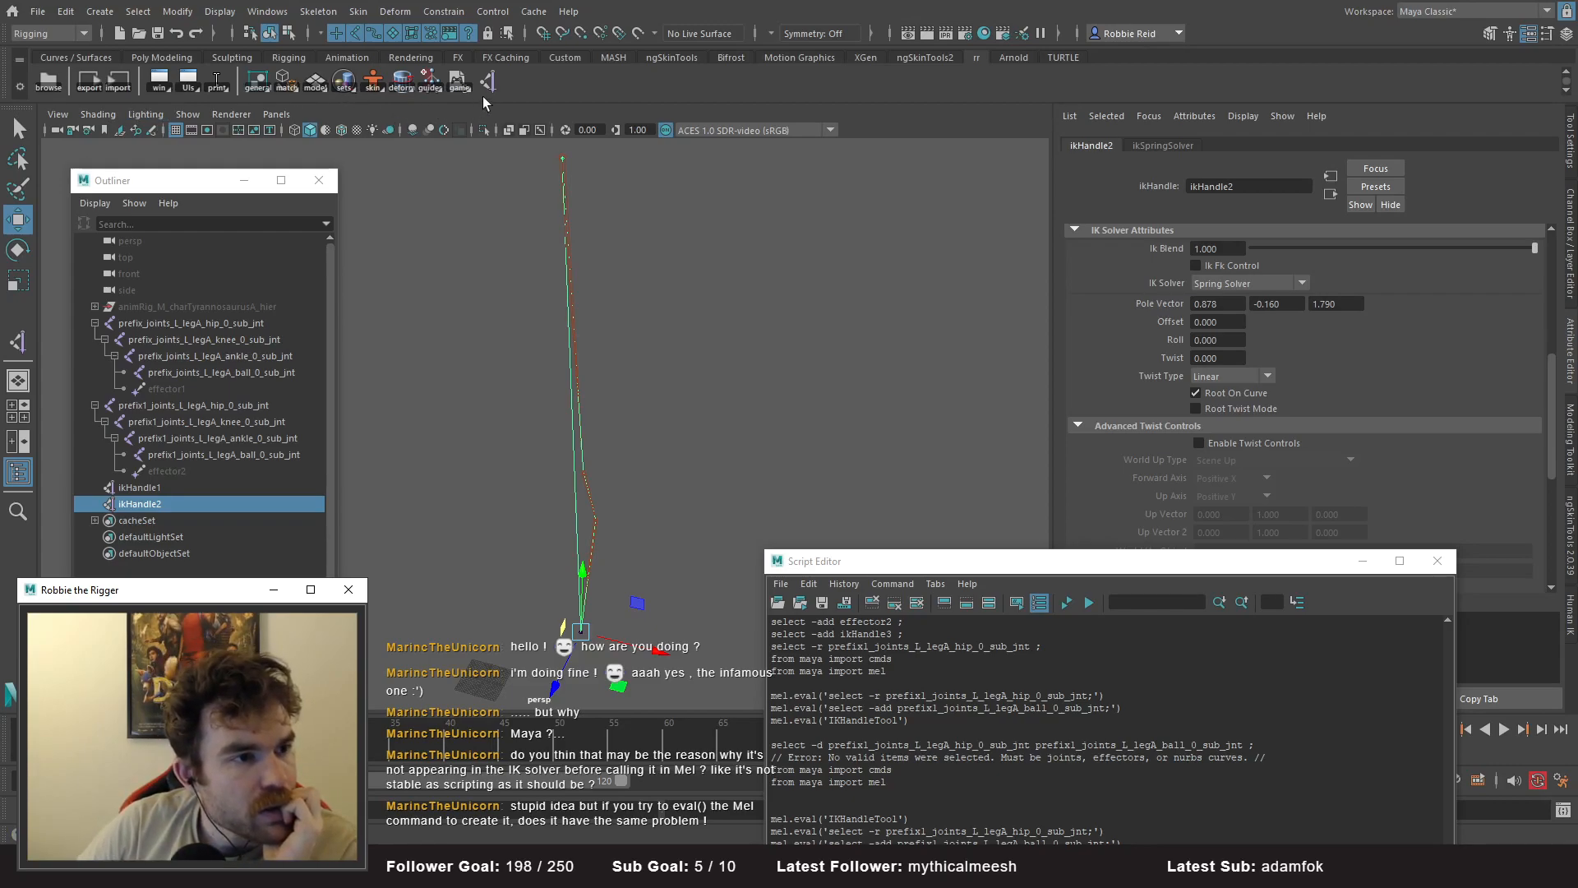
# - Open the IK Handle Tool settings and read the ikHandle command flags in the Maya Python documentation in the browser
pyautogui.click(301, 13)
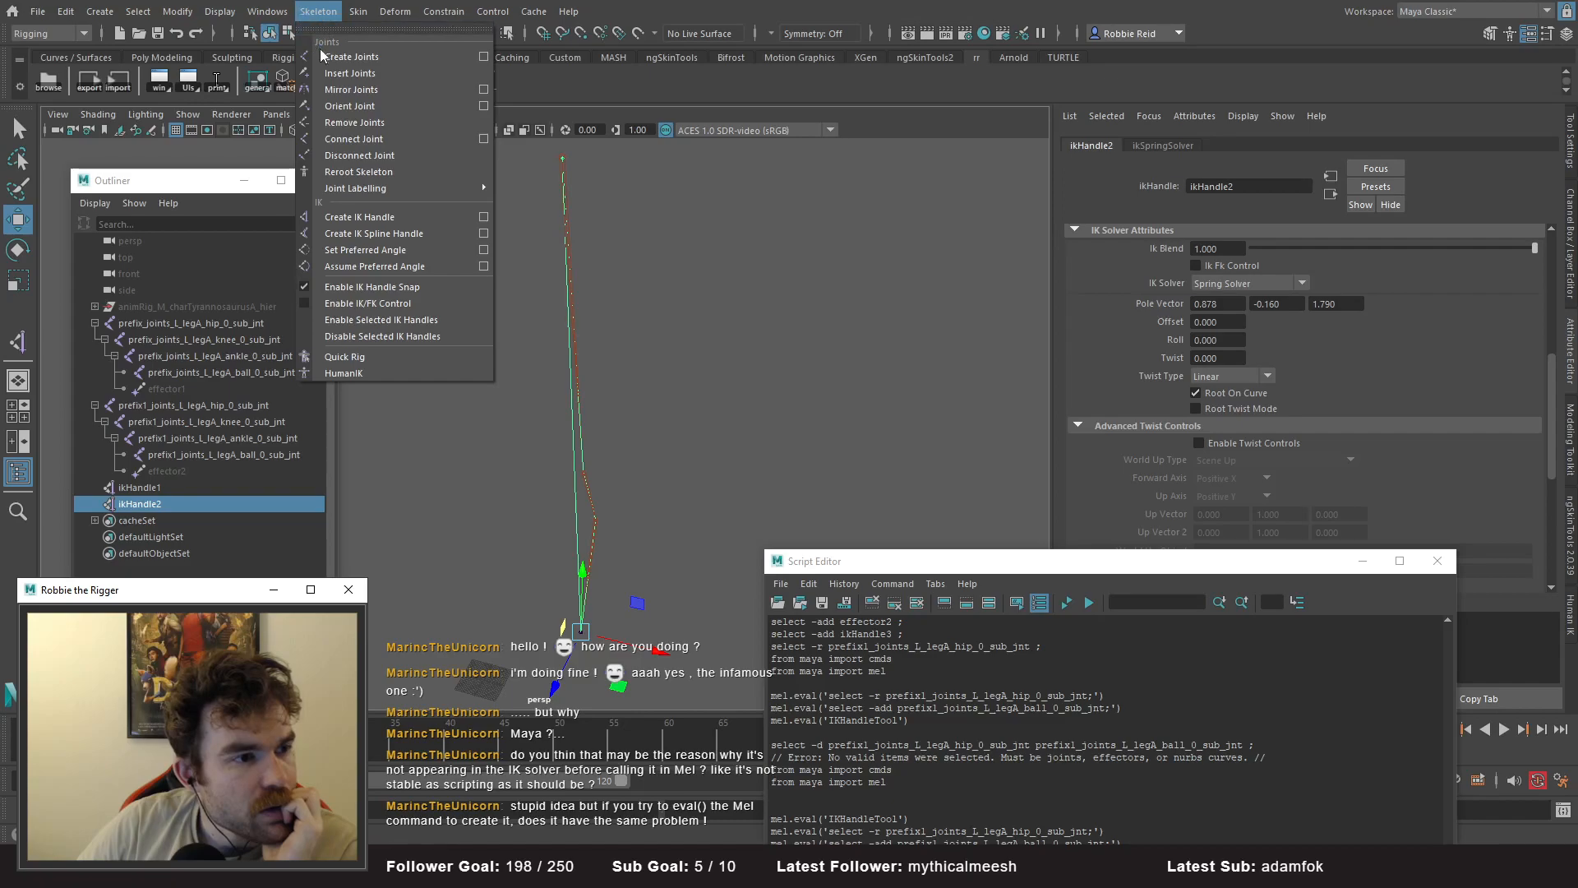
pyautogui.click(486, 217)
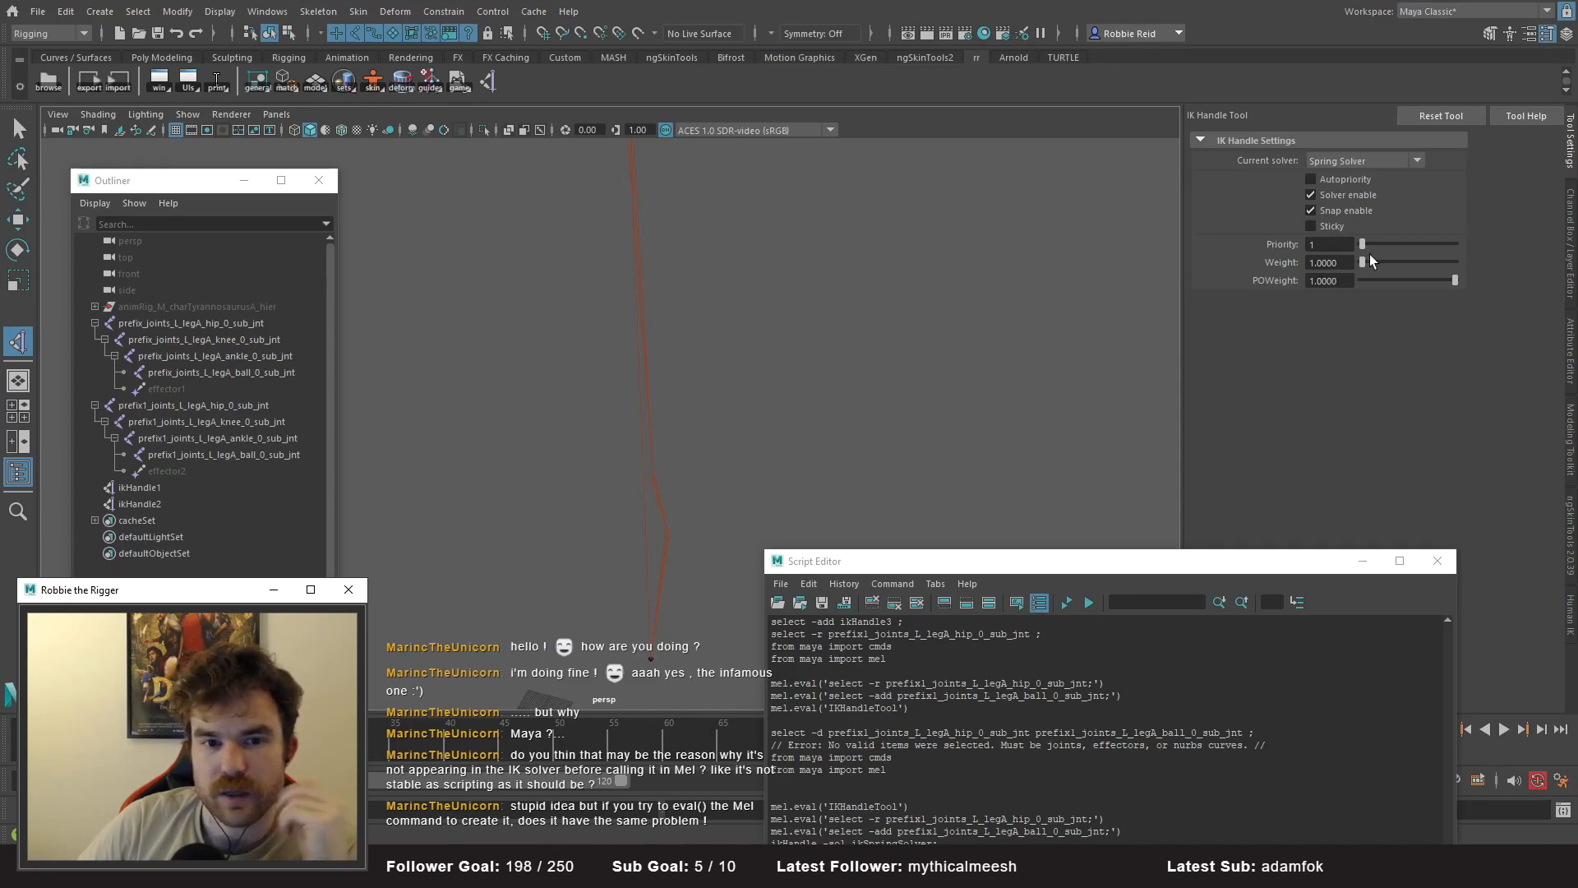
pyautogui.moveTo(0, 123); pyautogui.dragTo(353, 56)
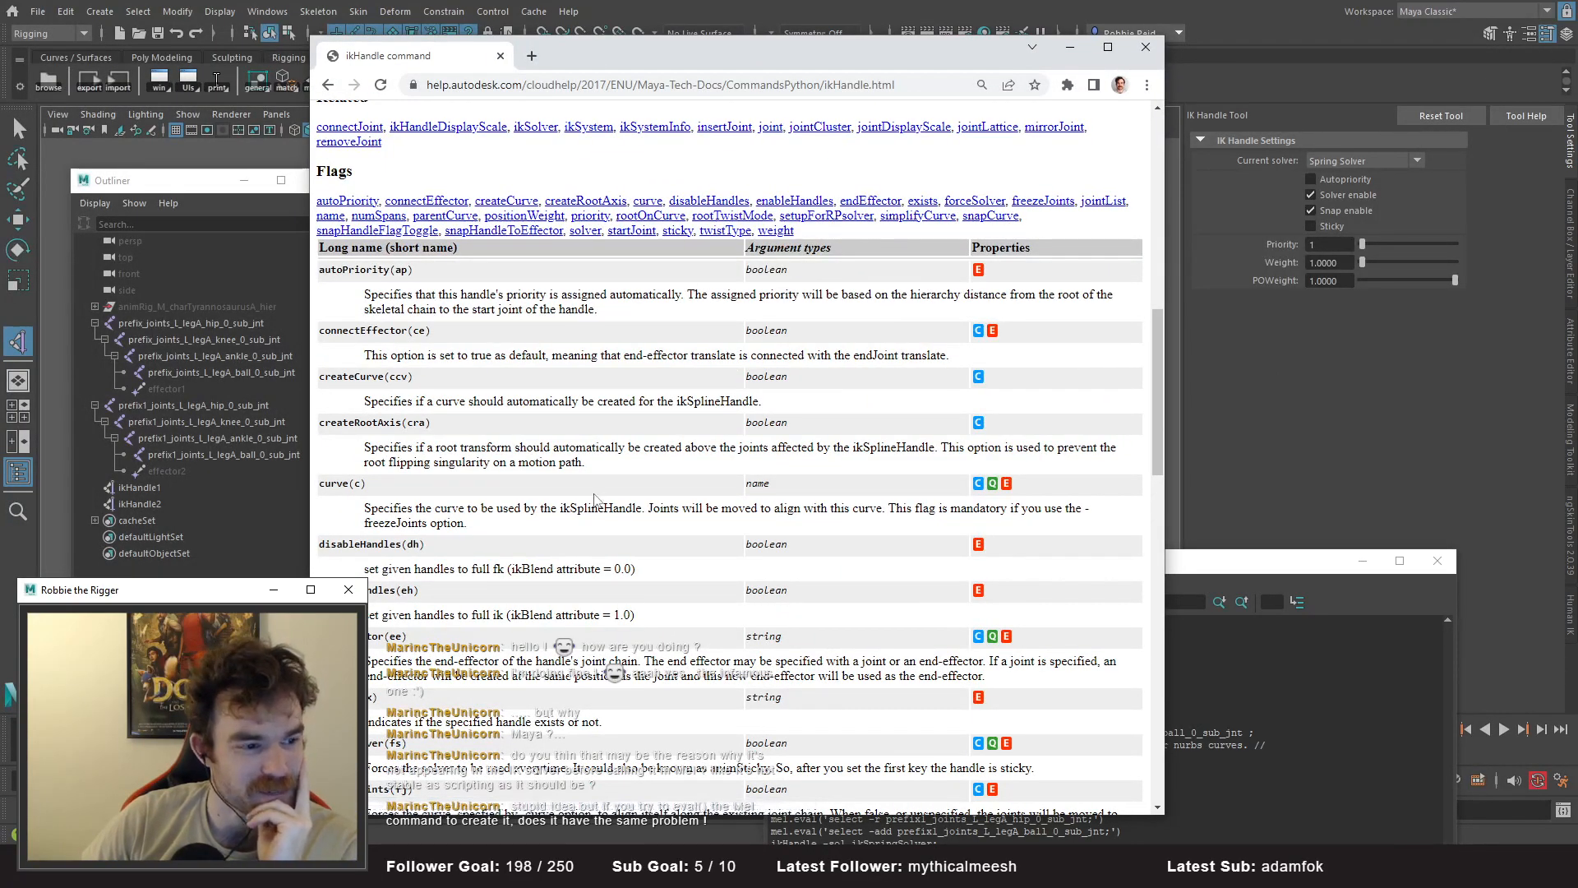
pyautogui.scroll(-1, 592, 492)
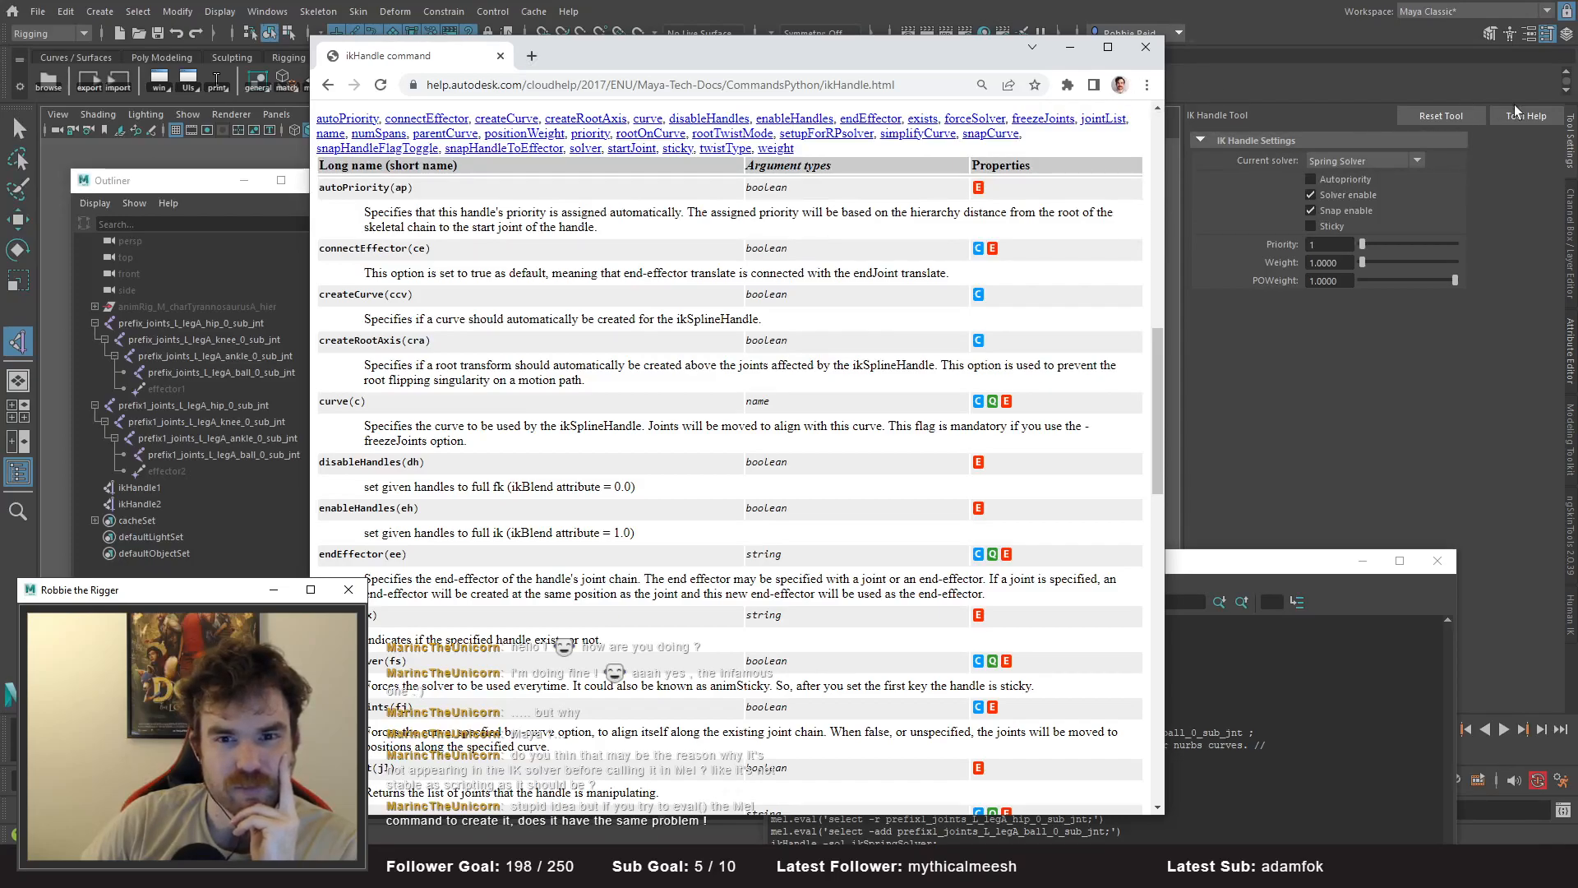
pyautogui.moveTo(929, 57); pyautogui.dragTo(1577, 58)
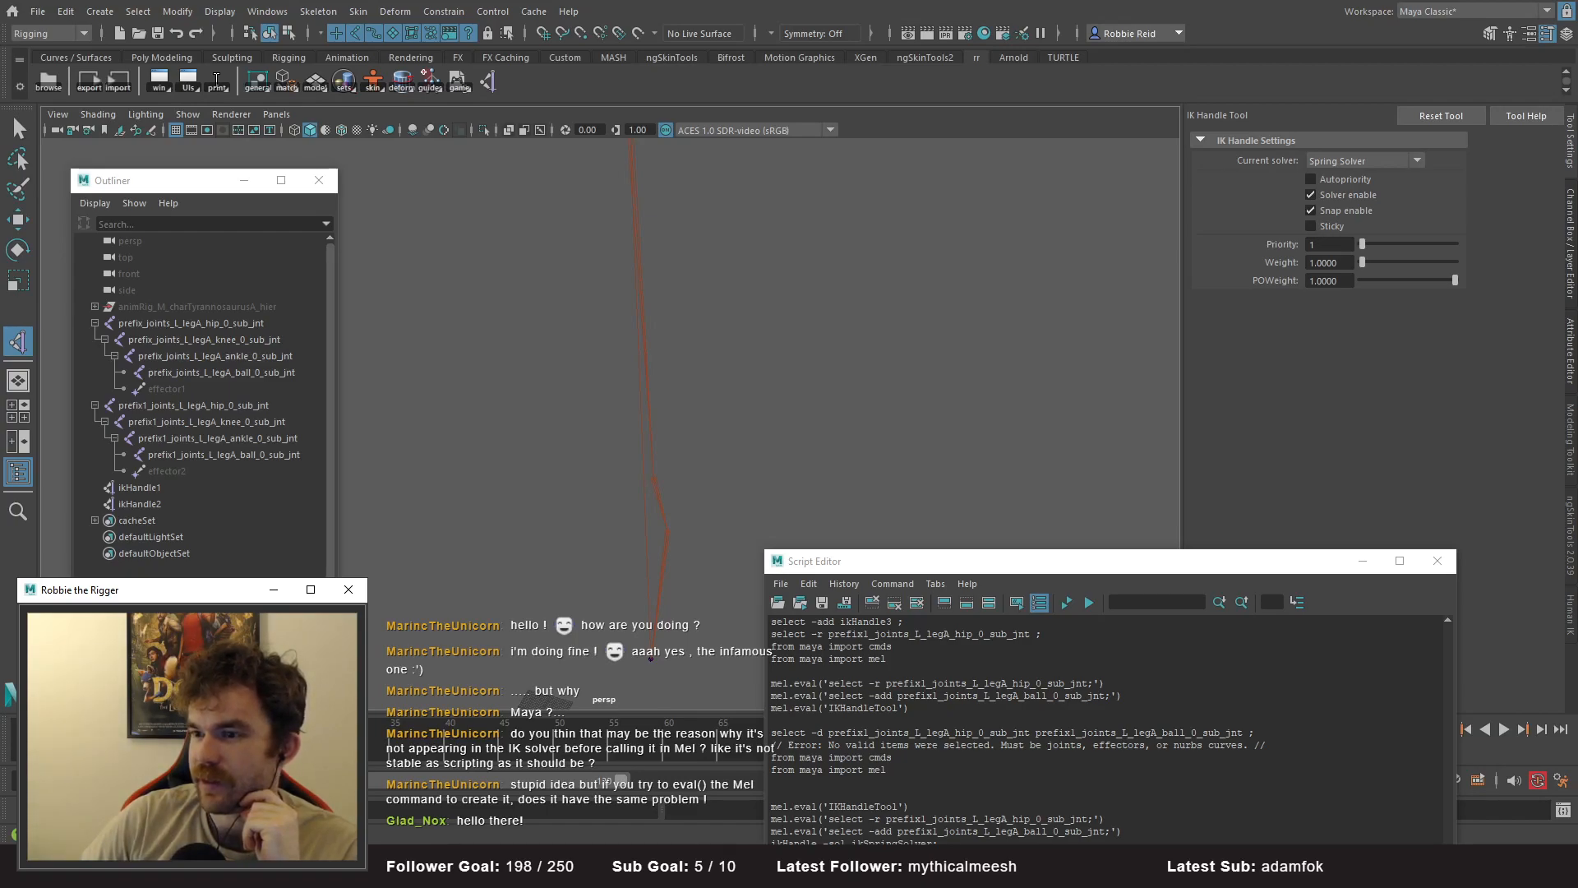
# - Exit the IK Handle Tool and delete ikHandle1 and ikHandle2
pyautogui.click(765, 283)
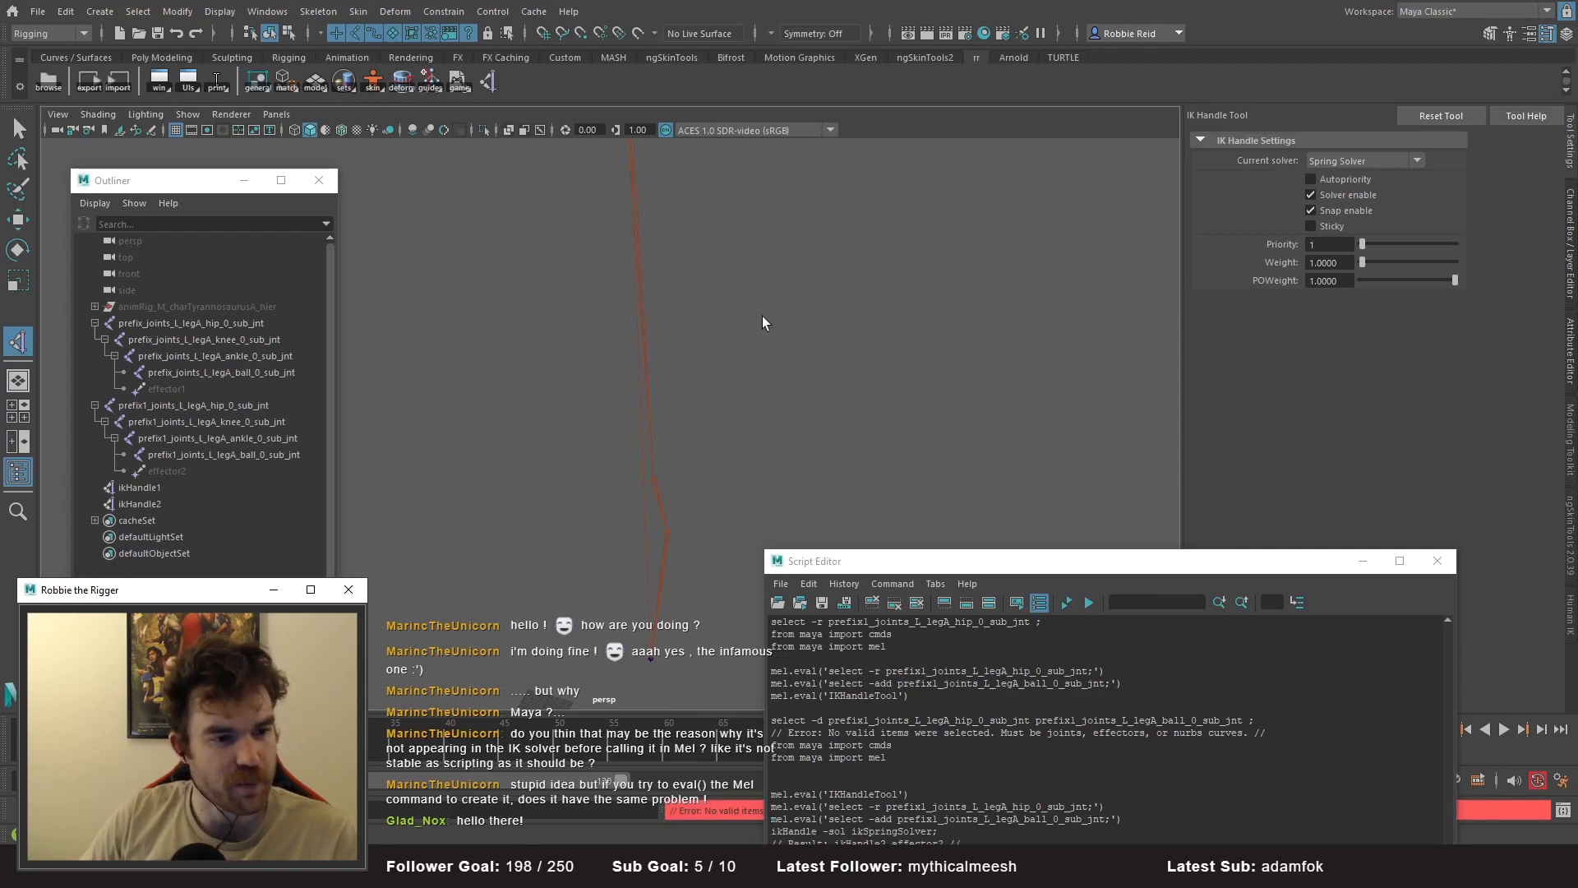
pyautogui.moveTo(997, 569); pyautogui.dragTo(1018, 319)
pyautogui.write('w')
pyautogui.click(611, 314)
pyautogui.press('w')
pyautogui.keyDown('alt'); pyautogui.moveTo(744, 381); pyautogui.dragTo(623, 400); pyautogui.keyUp('alt')
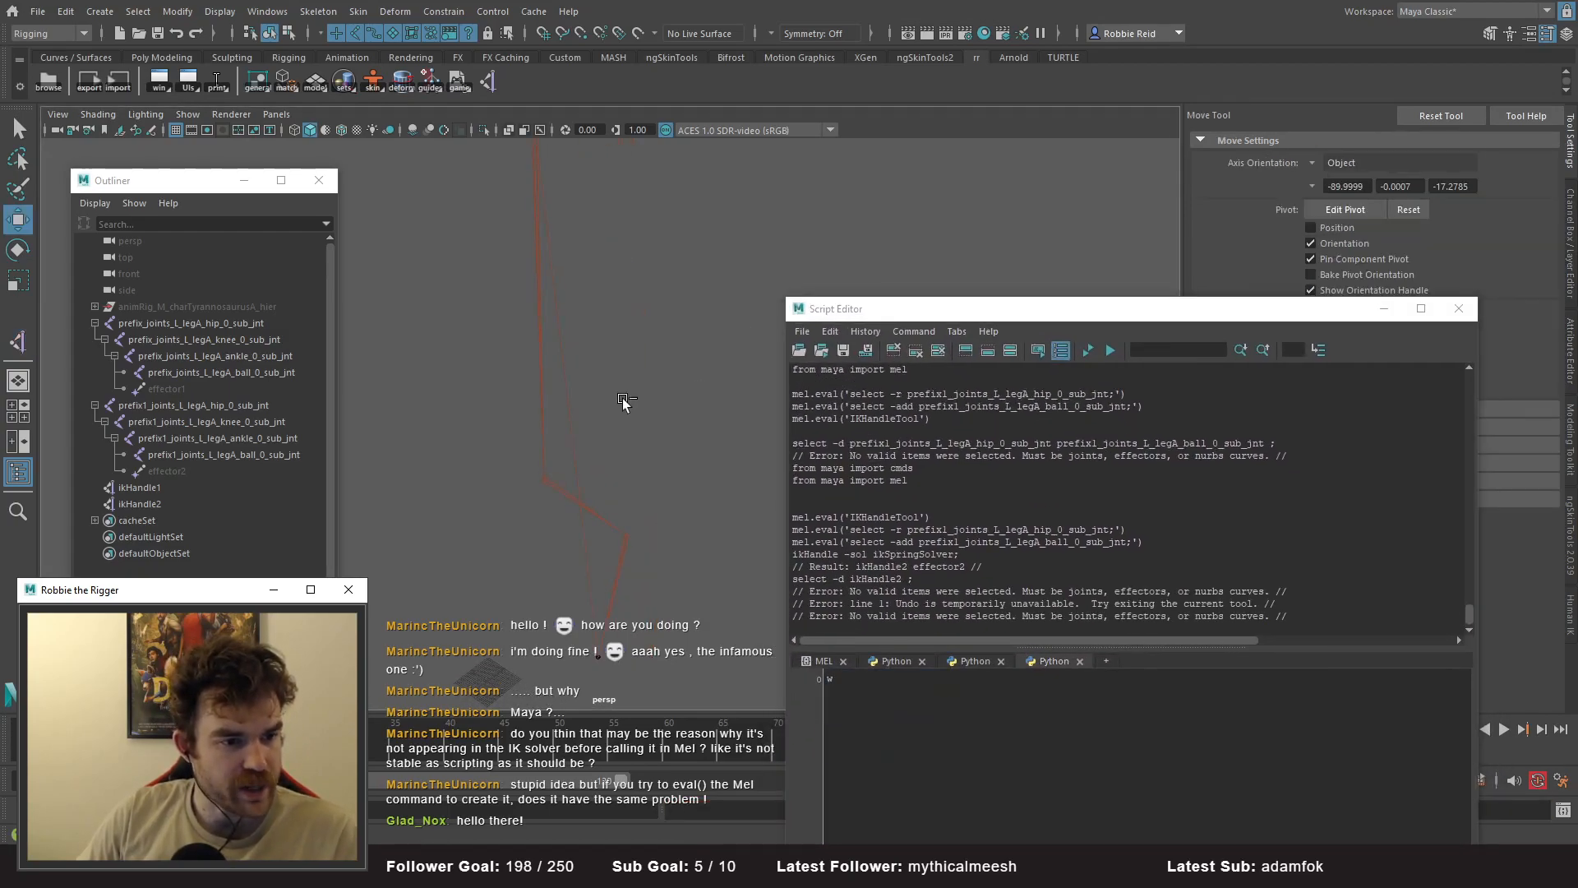
pyautogui.click(140, 488)
pyautogui.keyDown('shift'); pyautogui.click(161, 503); pyautogui.keyUp('shift')
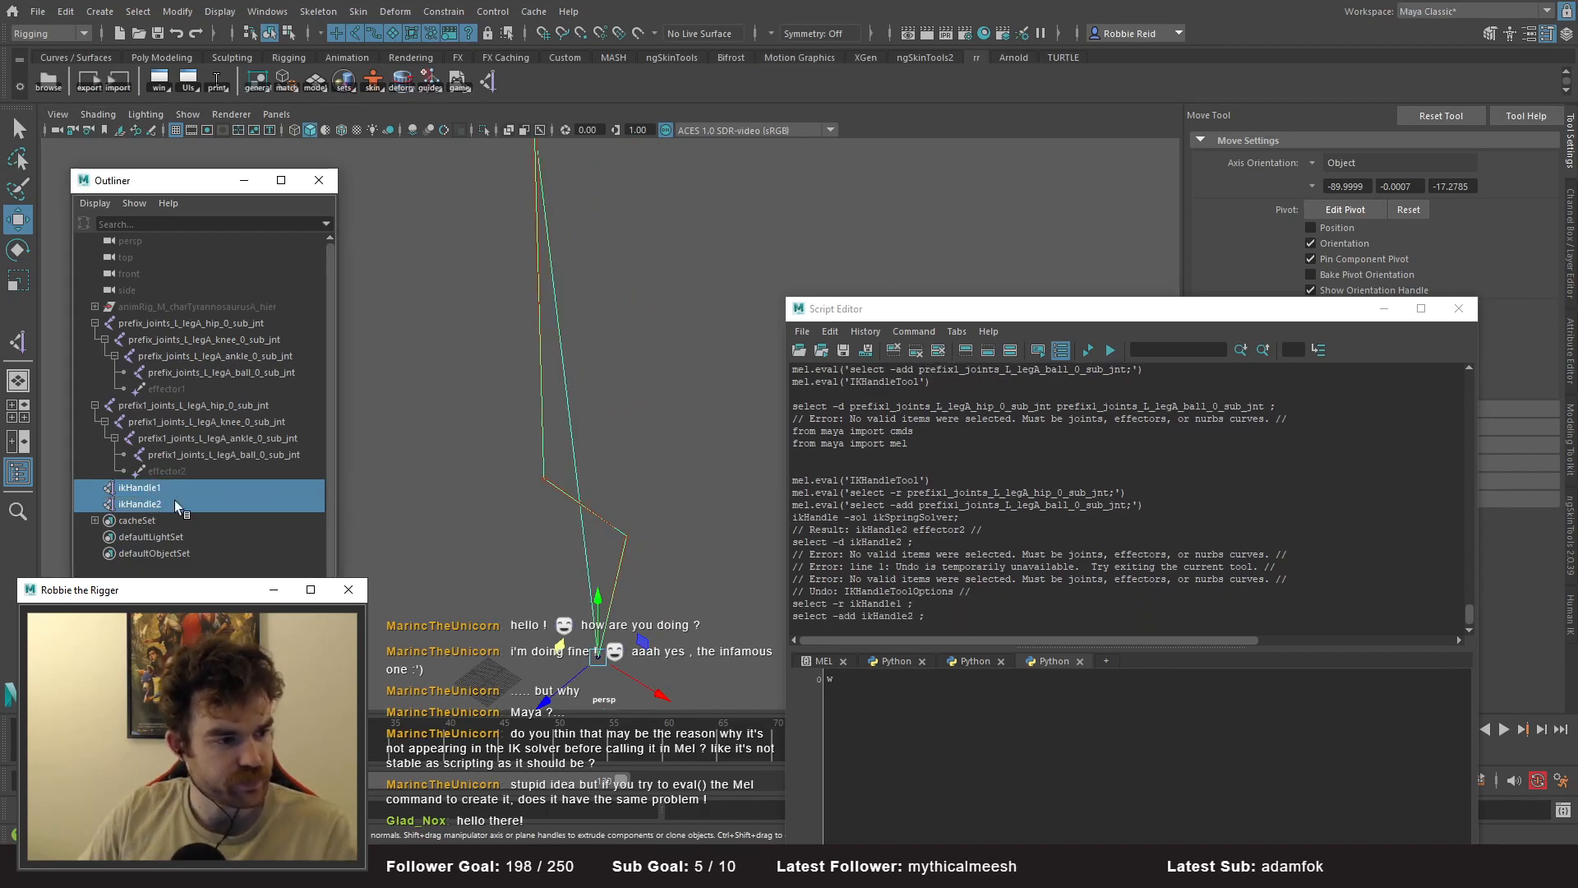
pyautogui.press('Delete')
# - Set the select lines apart with a blank line and add a final line for the MEL command ikHandle -sol ikSpringSolver
pyautogui.click(1053, 661)
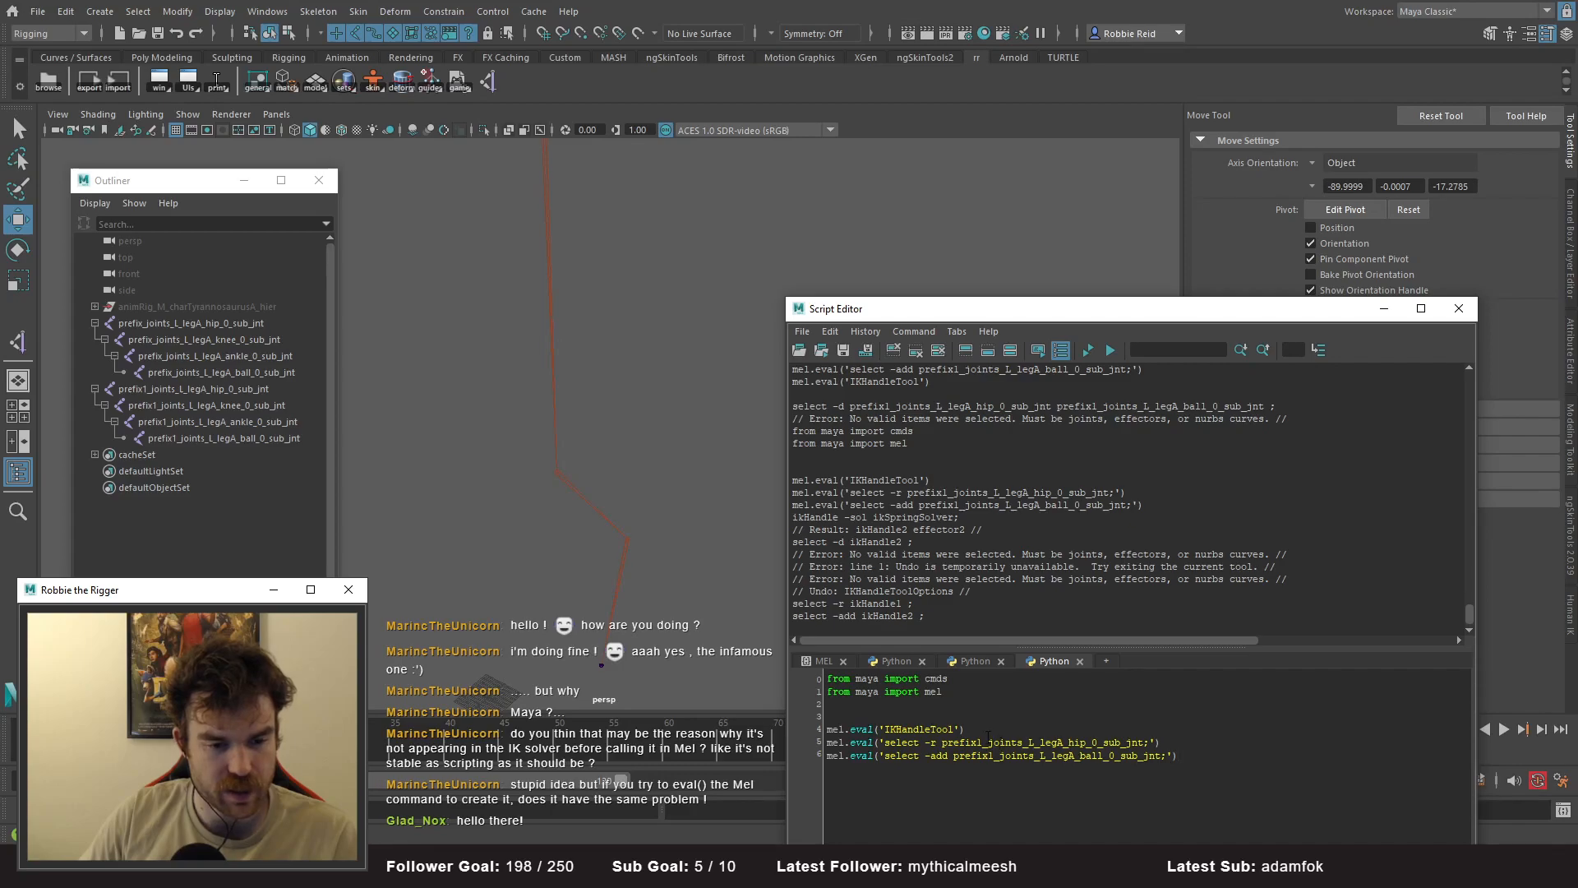
pyautogui.click(984, 729)
pyautogui.press('Return')
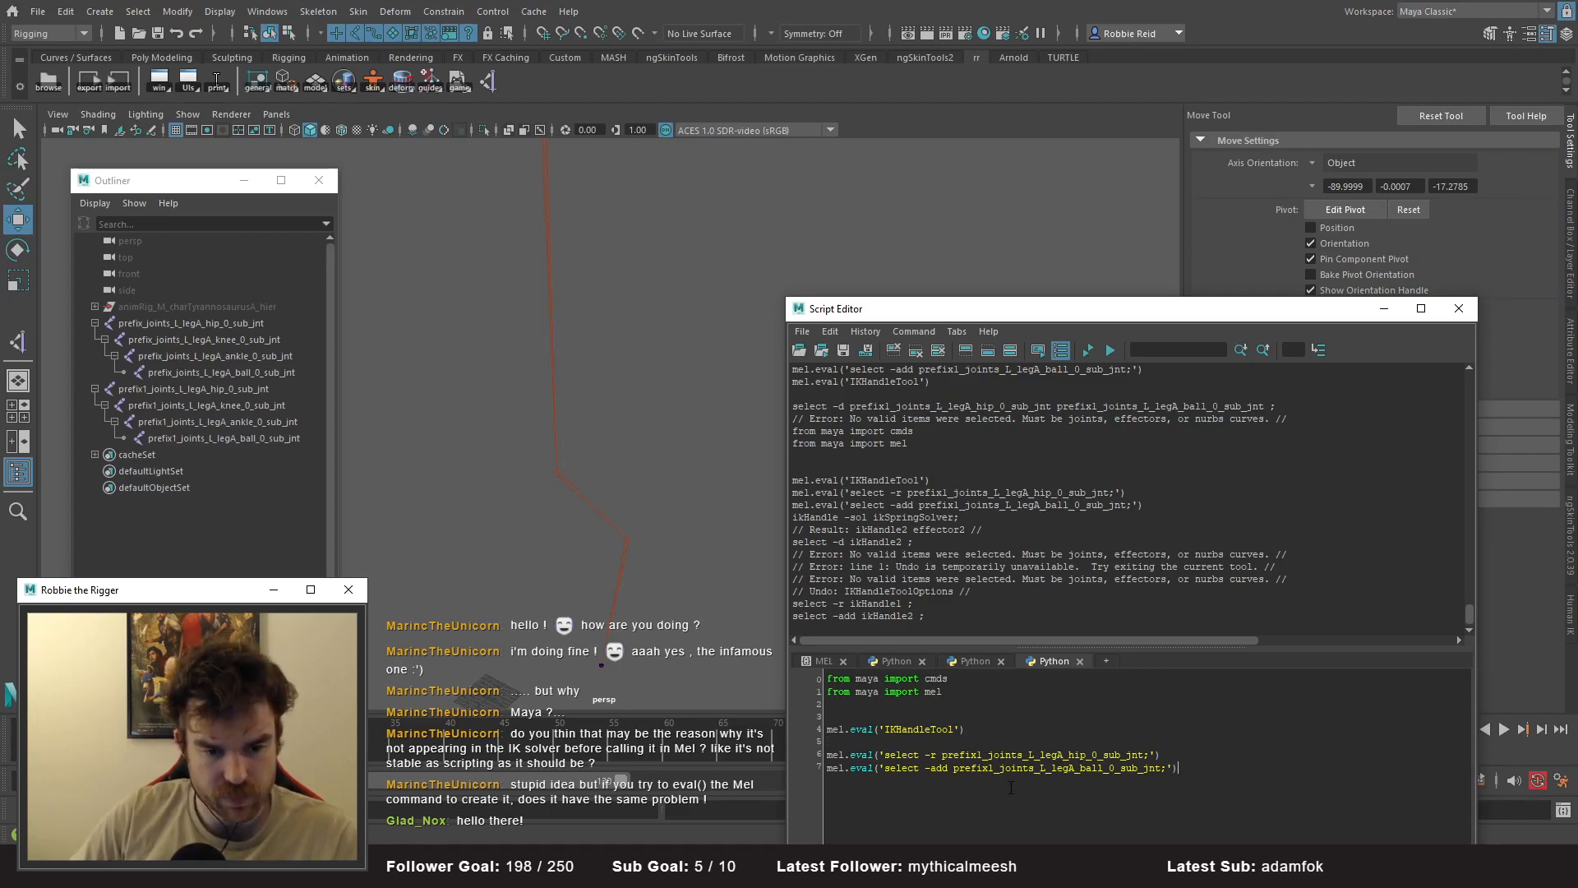
pyautogui.write("mel.evla('")
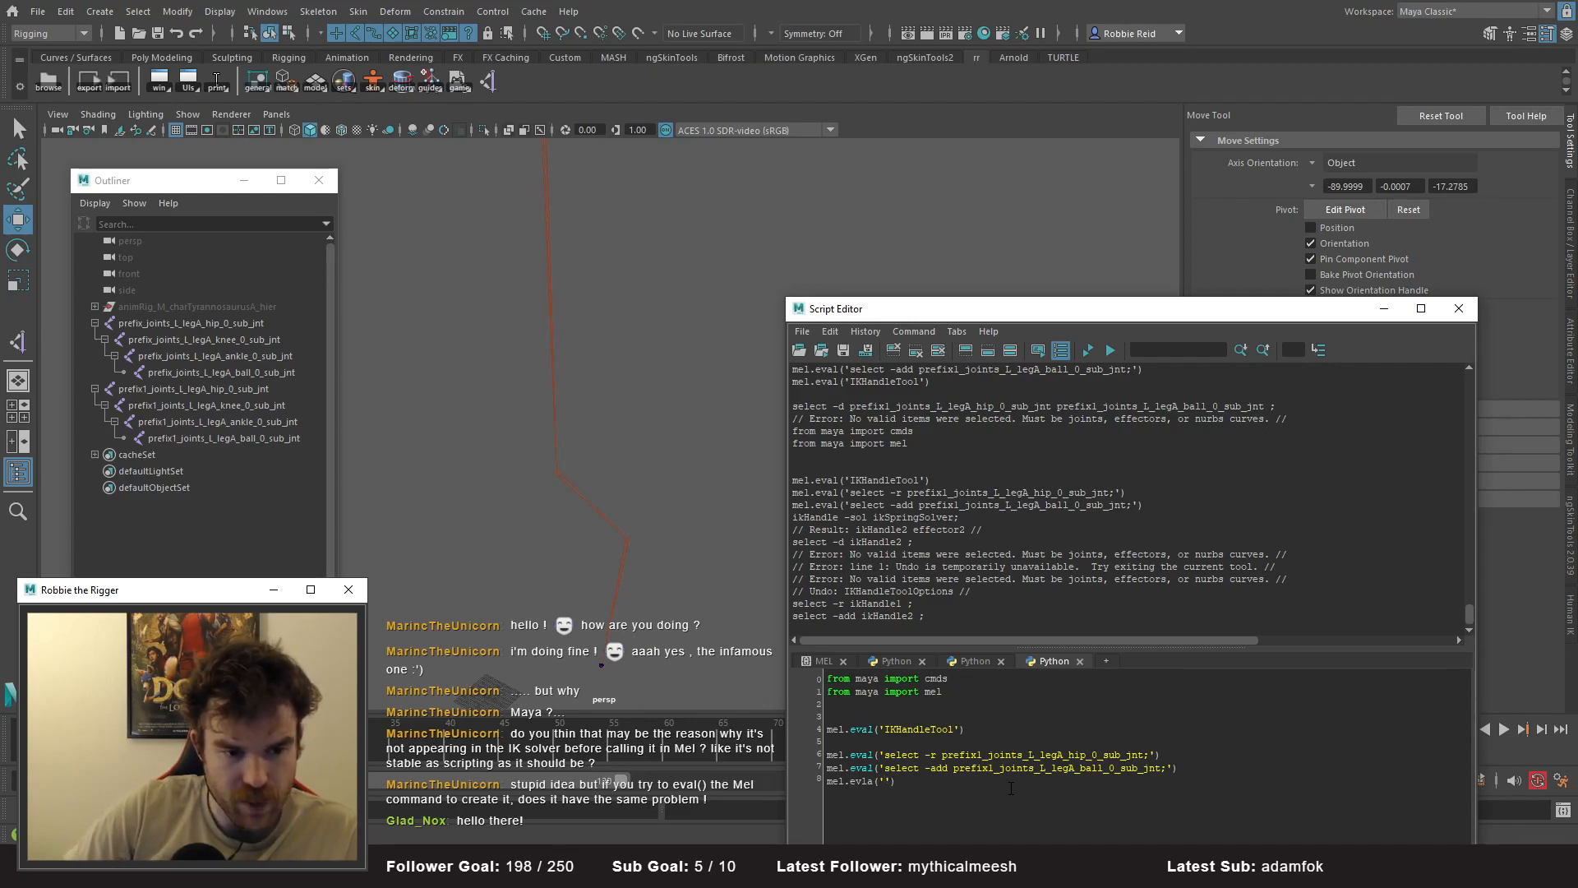
pyautogui.write('ikHandle -sol ')
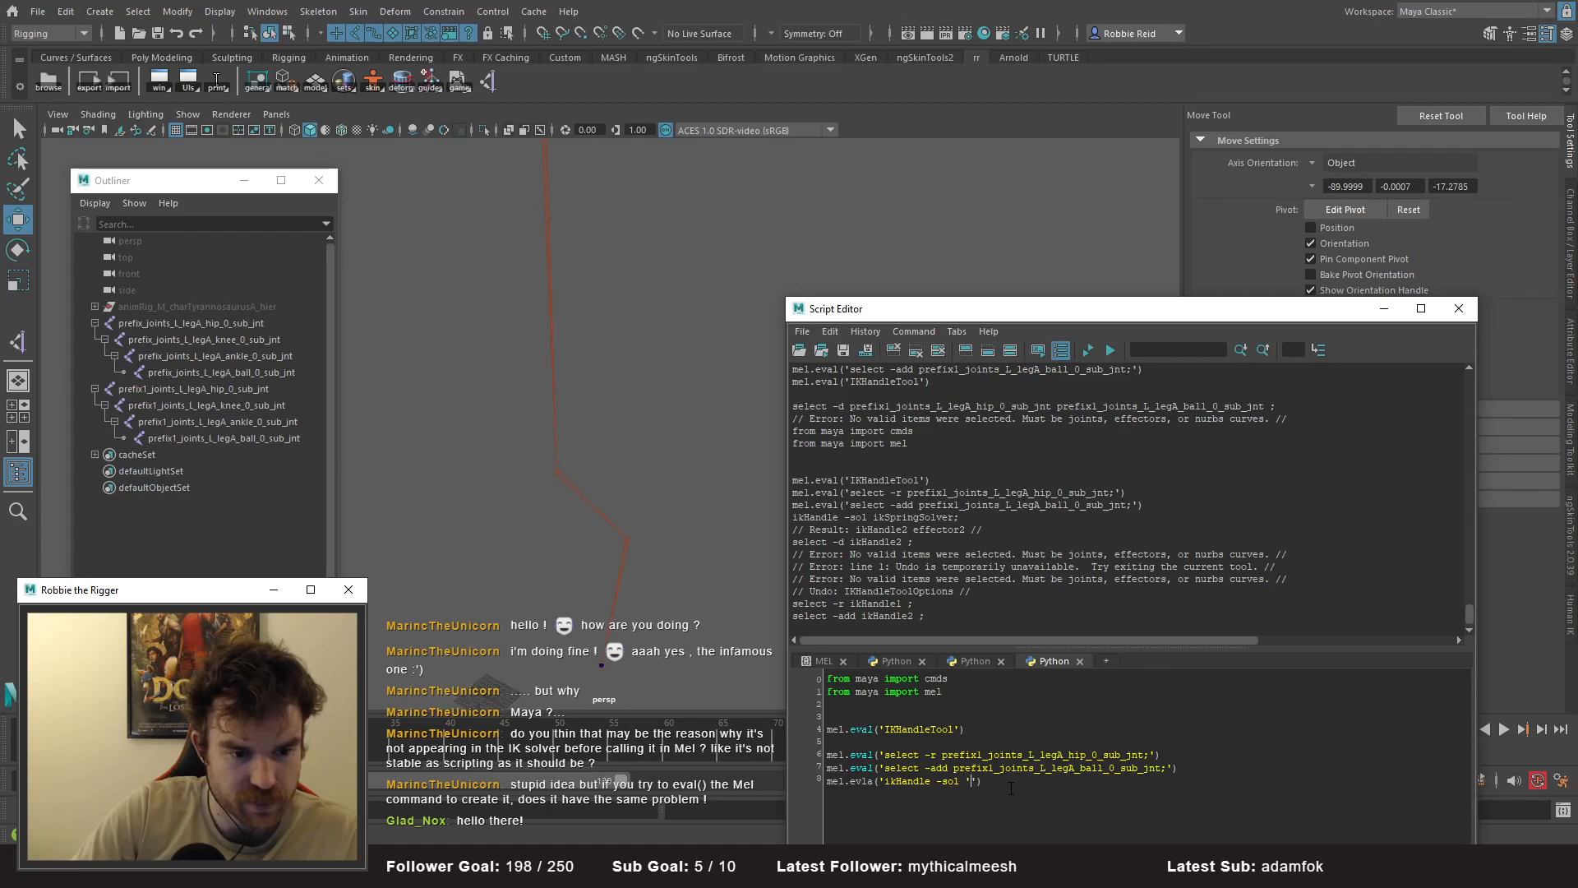
pyautogui.write('ikSpringSolver')
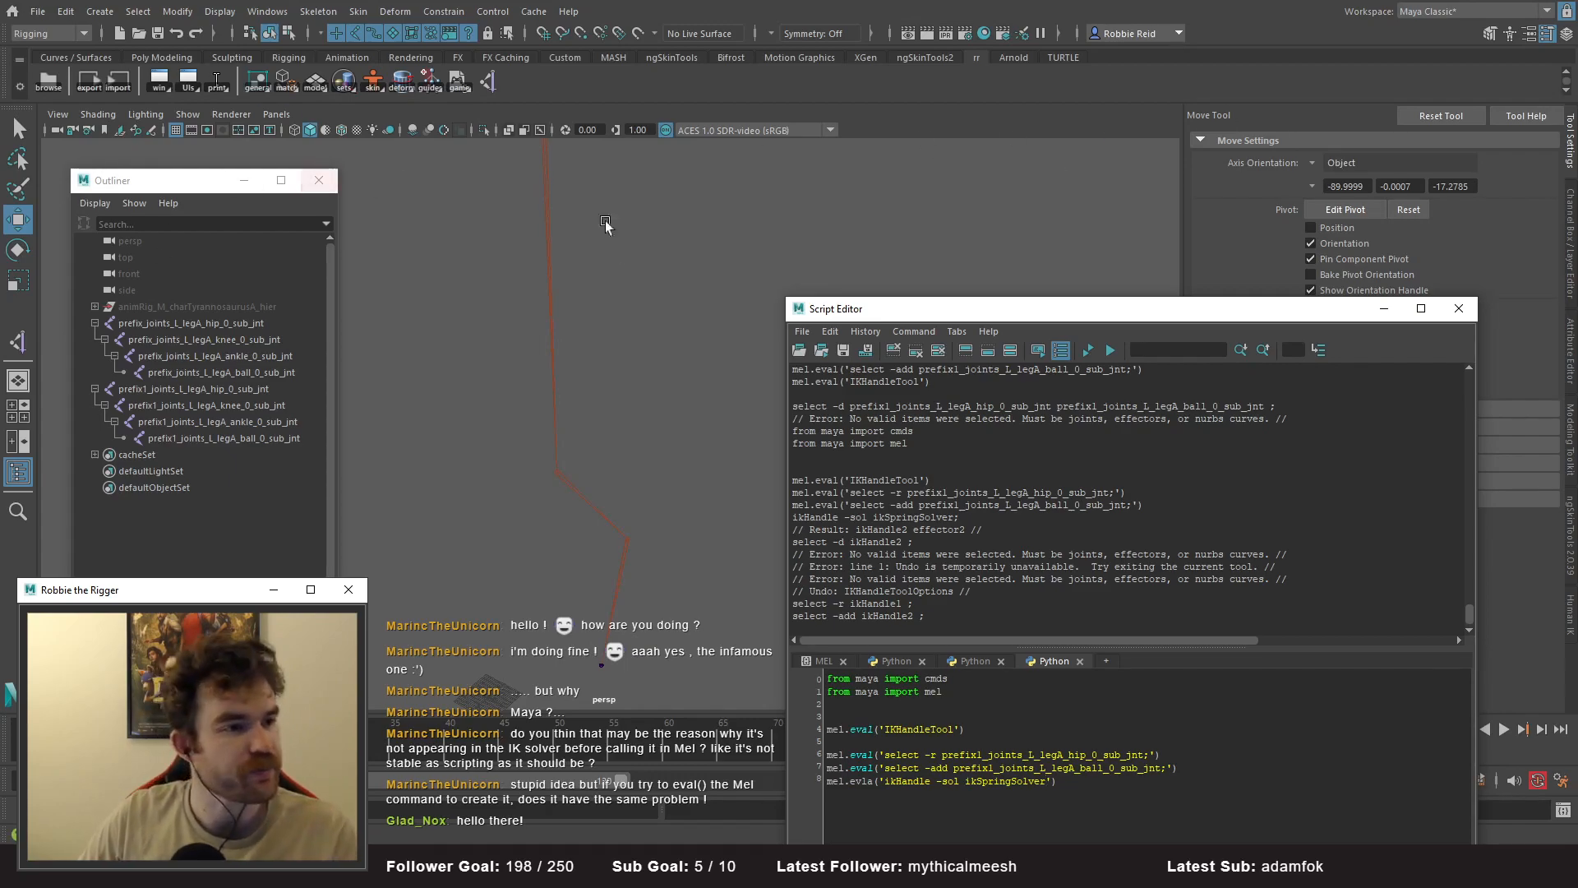
# - Create a Spring Solver IK handle from prefix_joints_L_legA_hip_0_sub_jnt to prefix_joints_L_legA_ball_0_sub_jnt
pyautogui.click(317, 12)
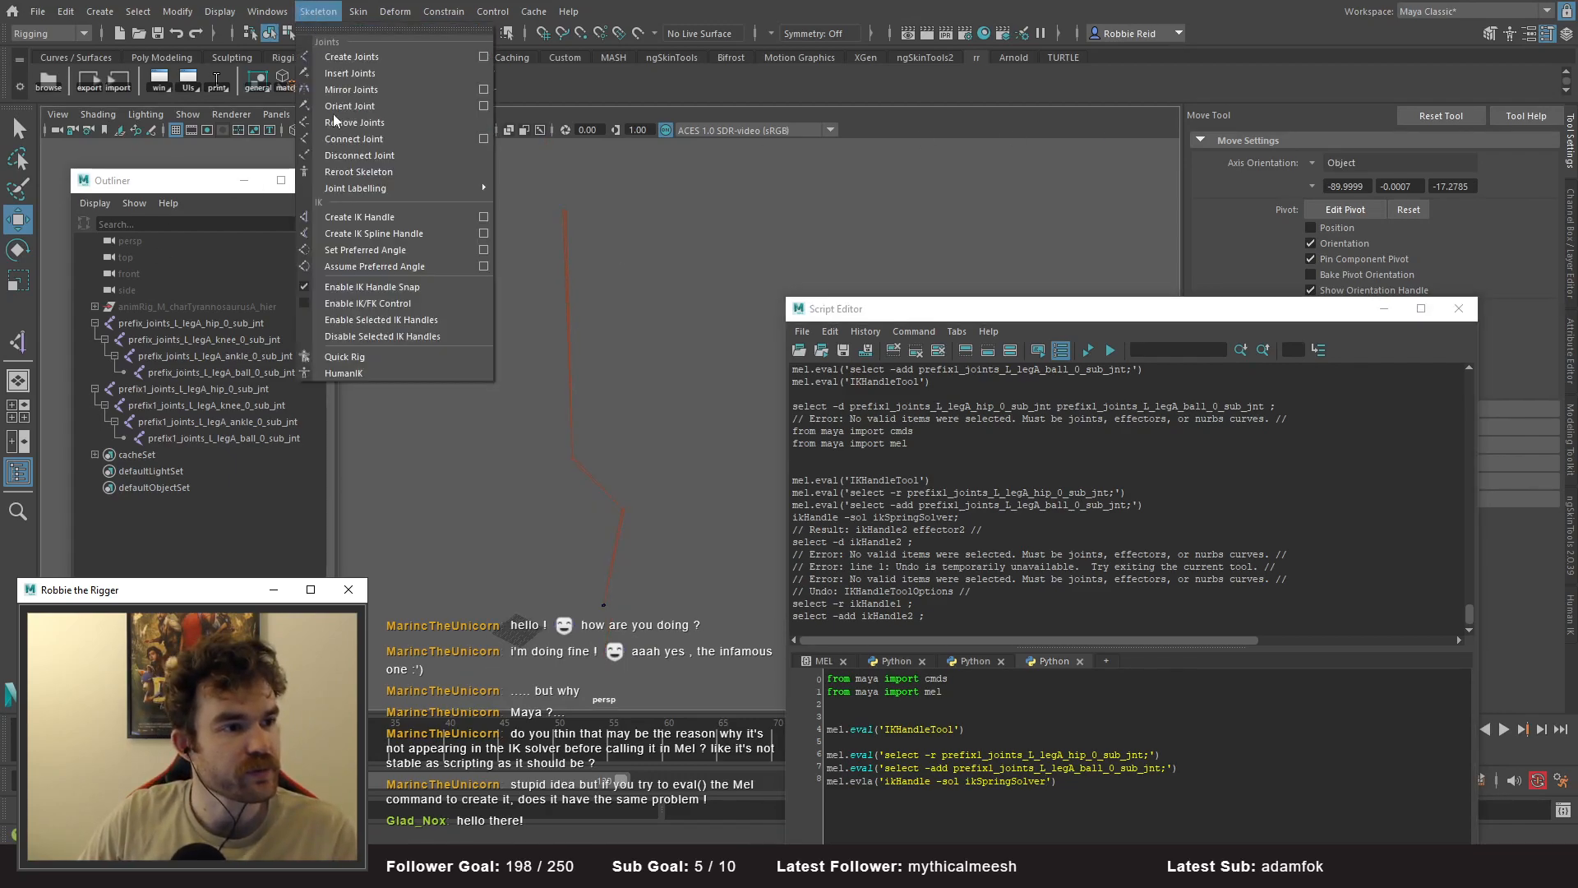
pyautogui.click(473, 216)
pyautogui.click(122, 322)
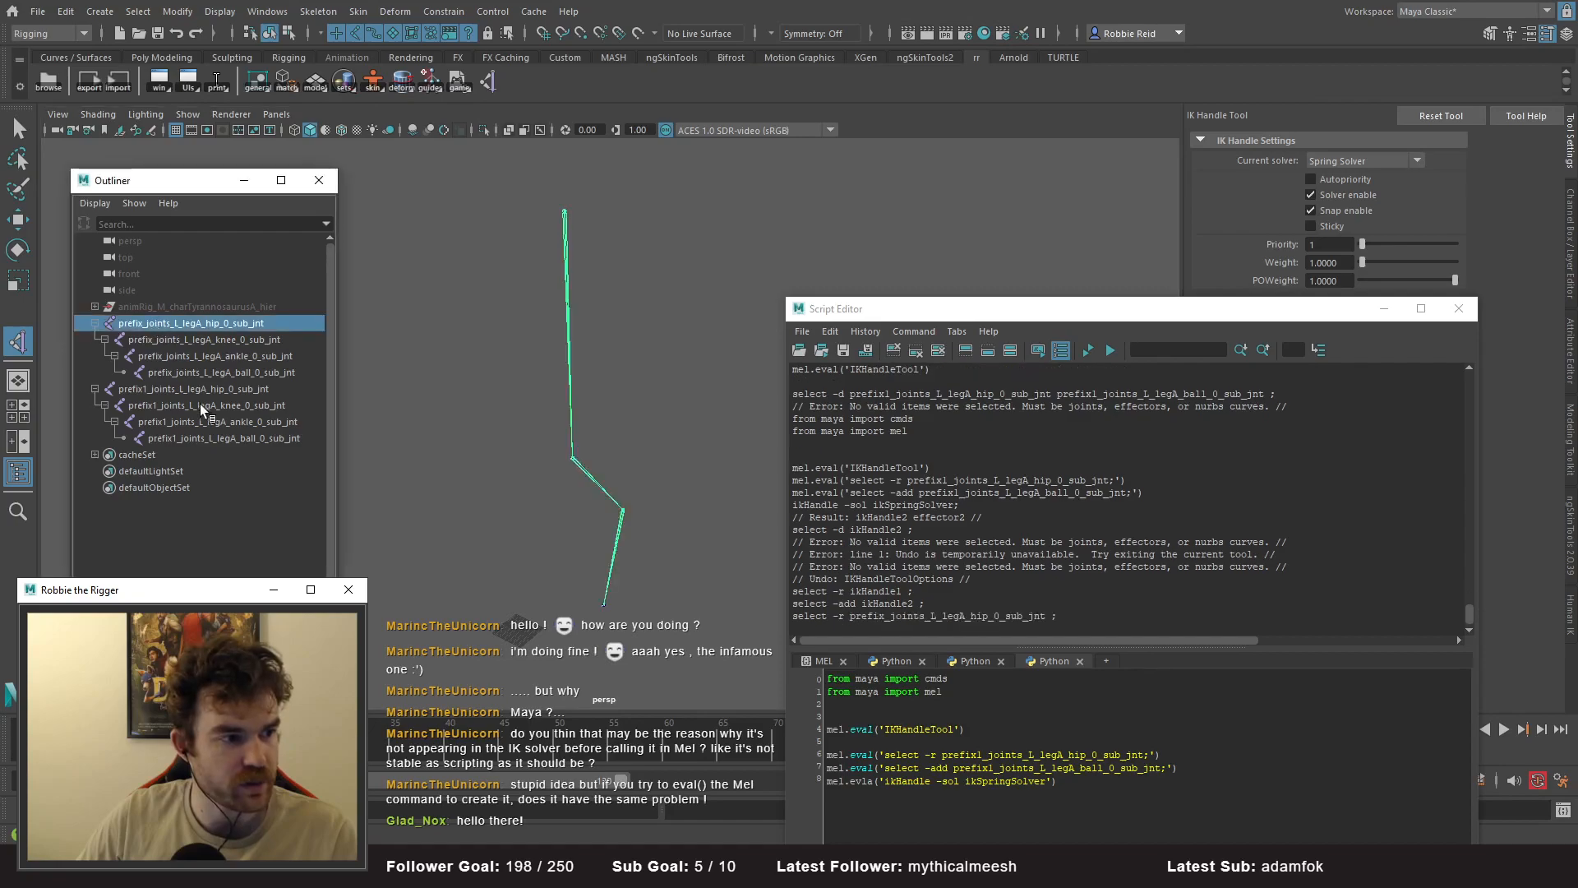
pyautogui.click(214, 371)
pyautogui.keyDown('alt'); pyautogui.moveTo(578, 511); pyautogui.dragTo(556, 490); pyautogui.keyUp('alt')
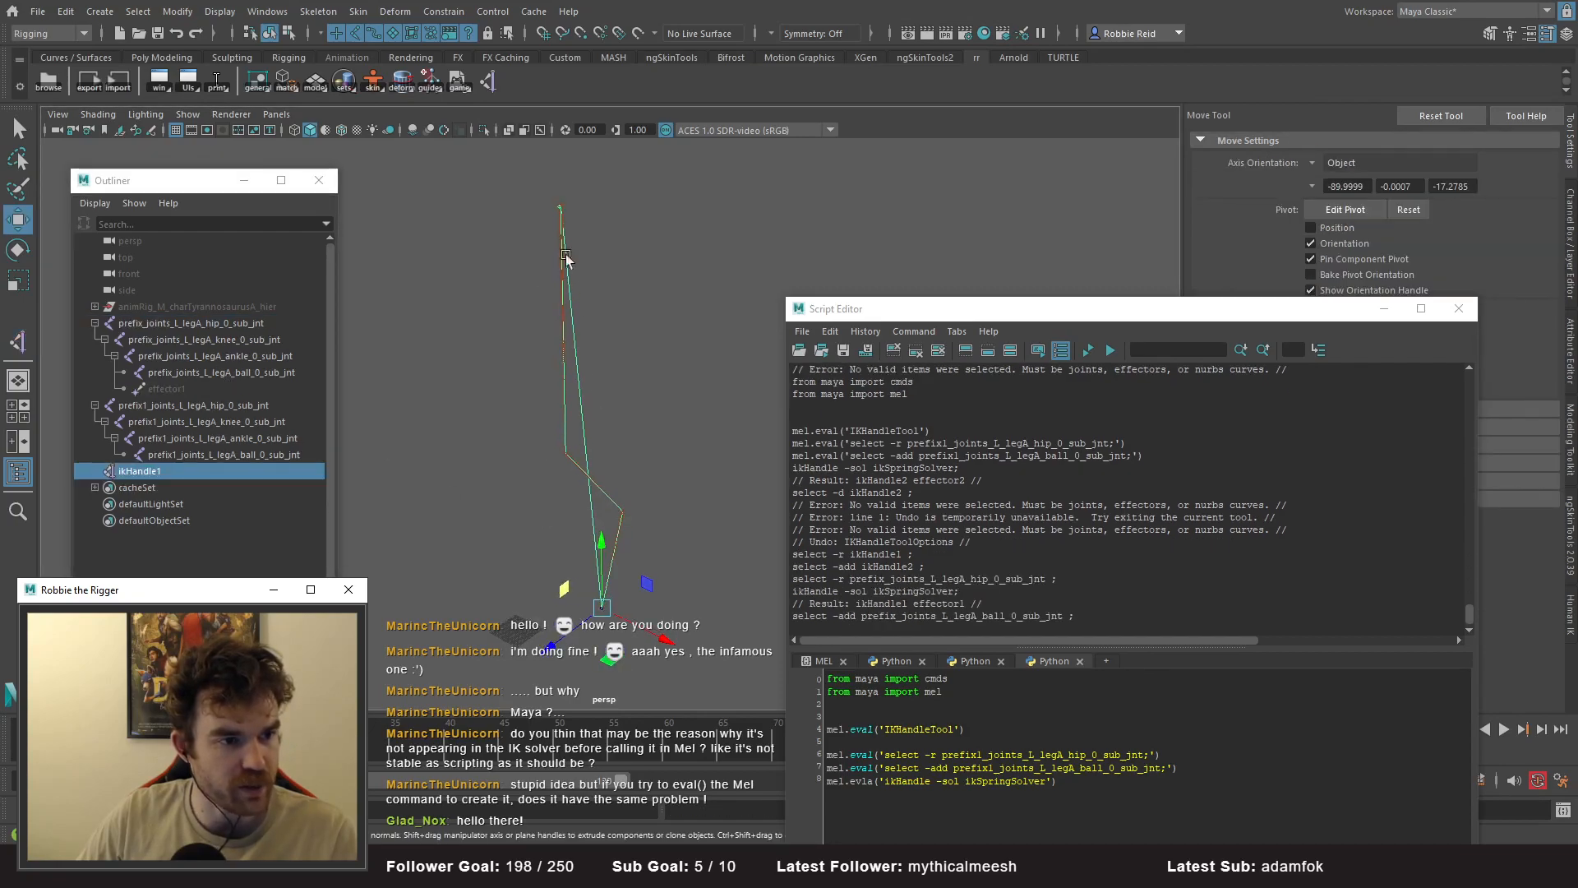
# - Try moving the new IK handle to test the leg's bend, and undo the move
pyautogui.keyDown('alt'); pyautogui.moveTo(566, 427); pyautogui.dragTo(581, 409); pyautogui.keyUp('alt')
pyautogui.moveTo(615, 617); pyautogui.dragTo(575, 542)
pyautogui.hotkey('ctrl', 'z')
pyautogui.keyDown('alt'); pyautogui.moveTo(655, 381); pyautogui.dragTo(659, 392, button='middle'); pyautogui.keyUp('alt')
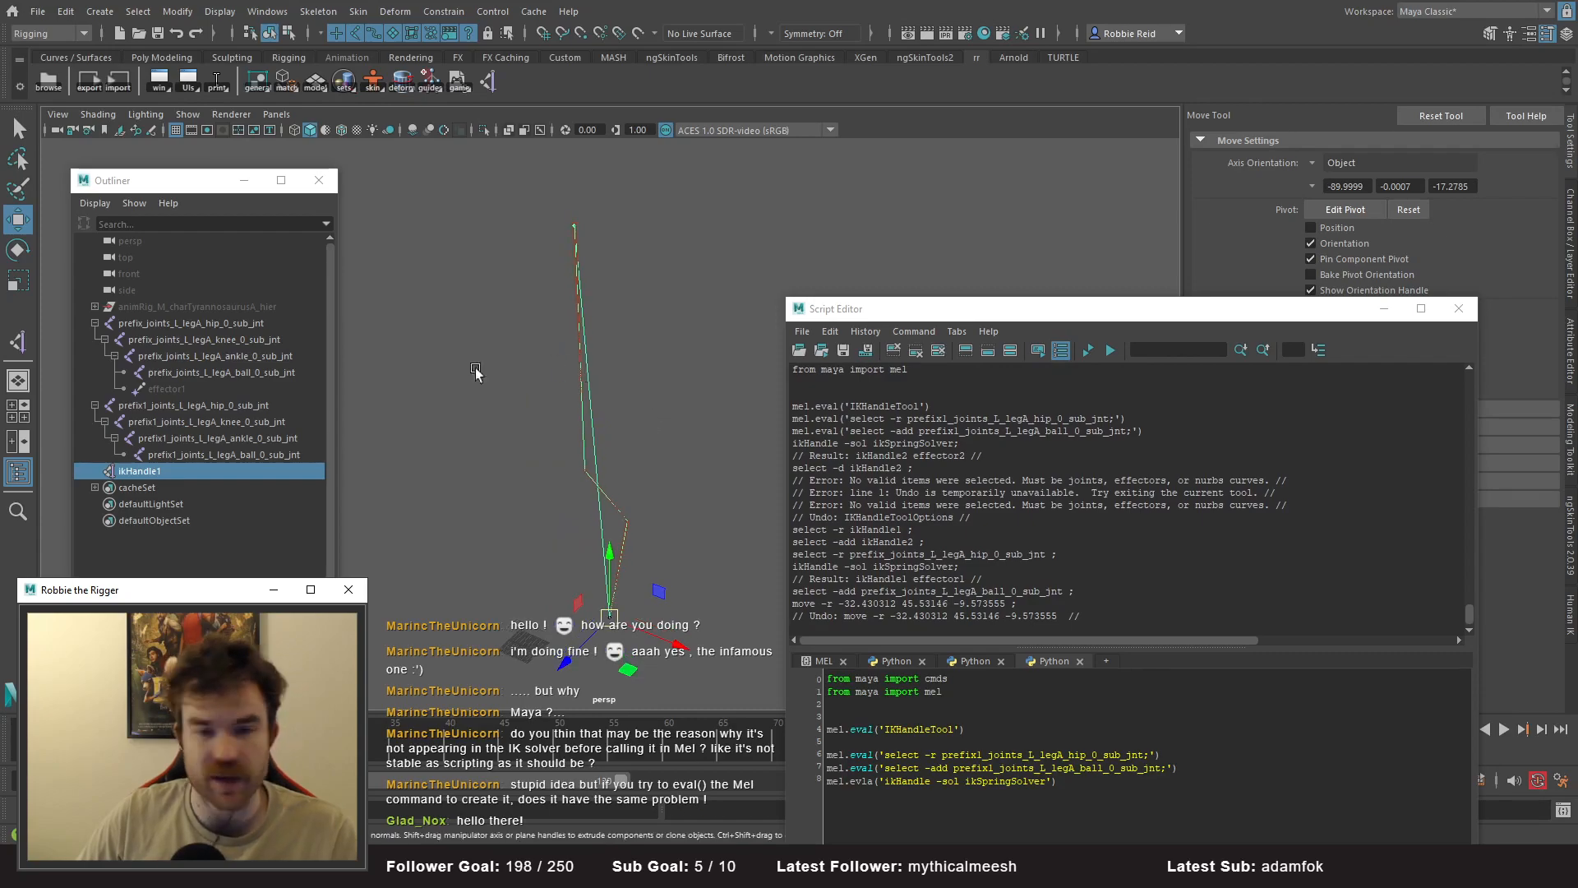
# - Correct the misspelled mel.evla to mel.eval in the script's ikHandle line
pyautogui.click(177, 405)
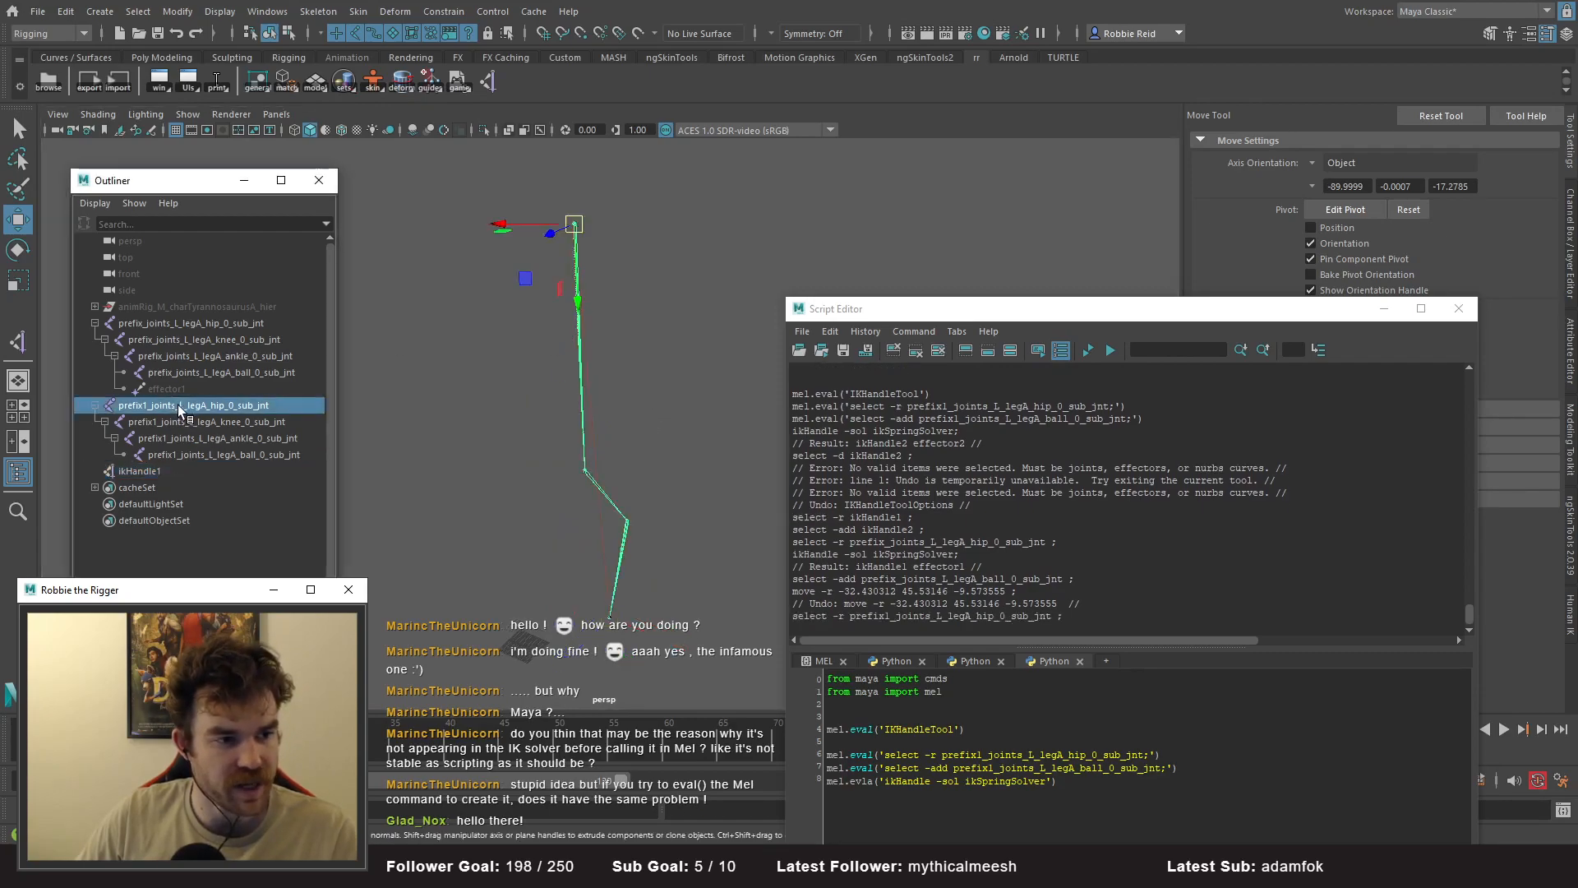
pyautogui.click(900, 755)
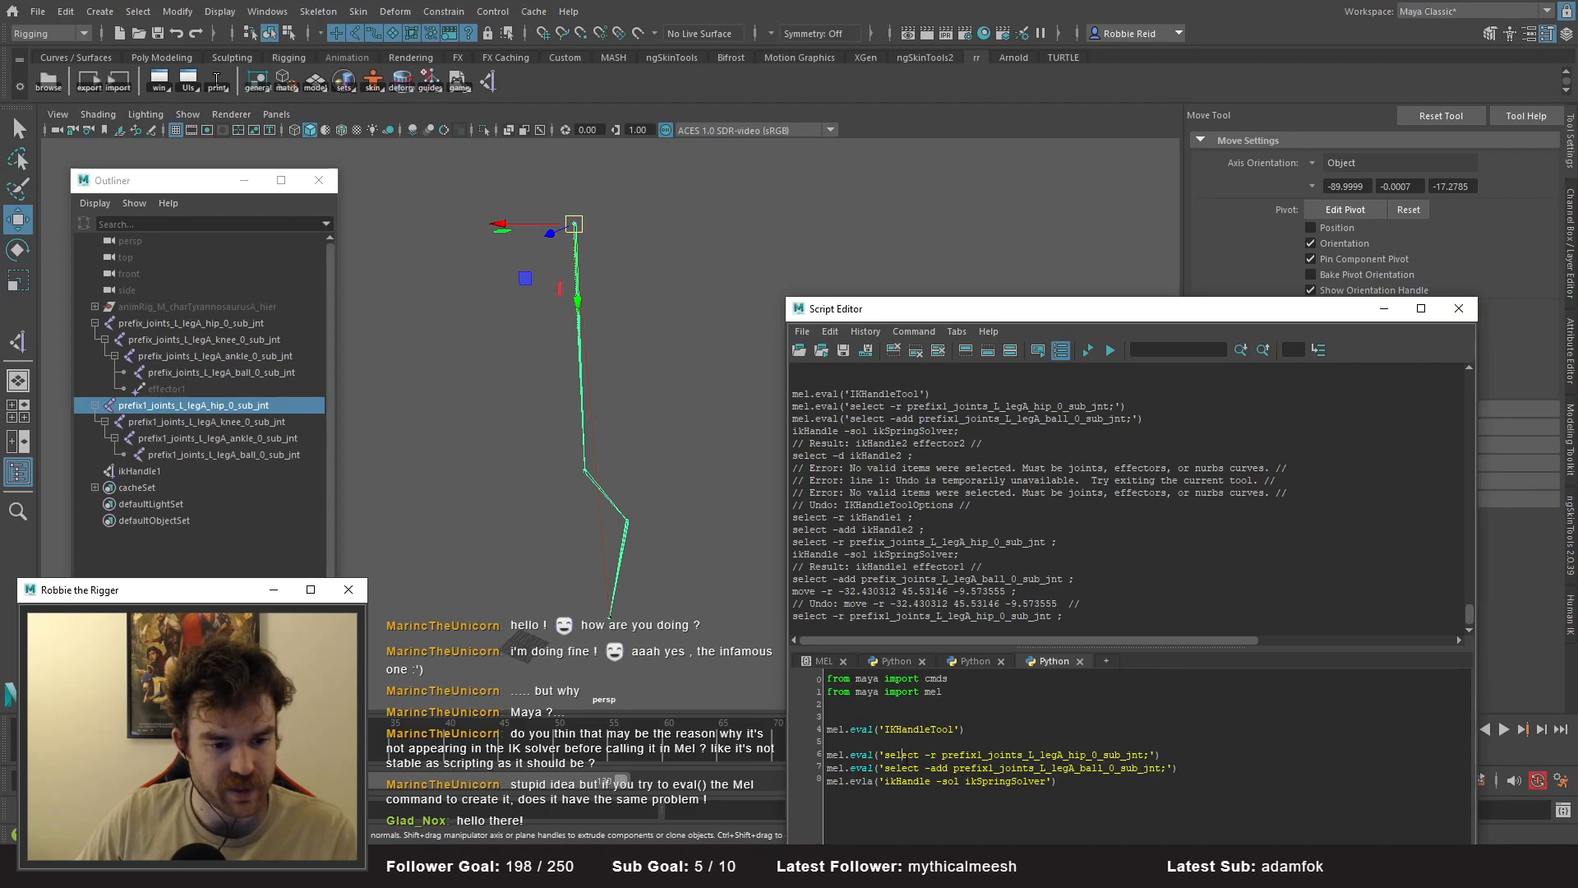
pyautogui.click(1022, 781)
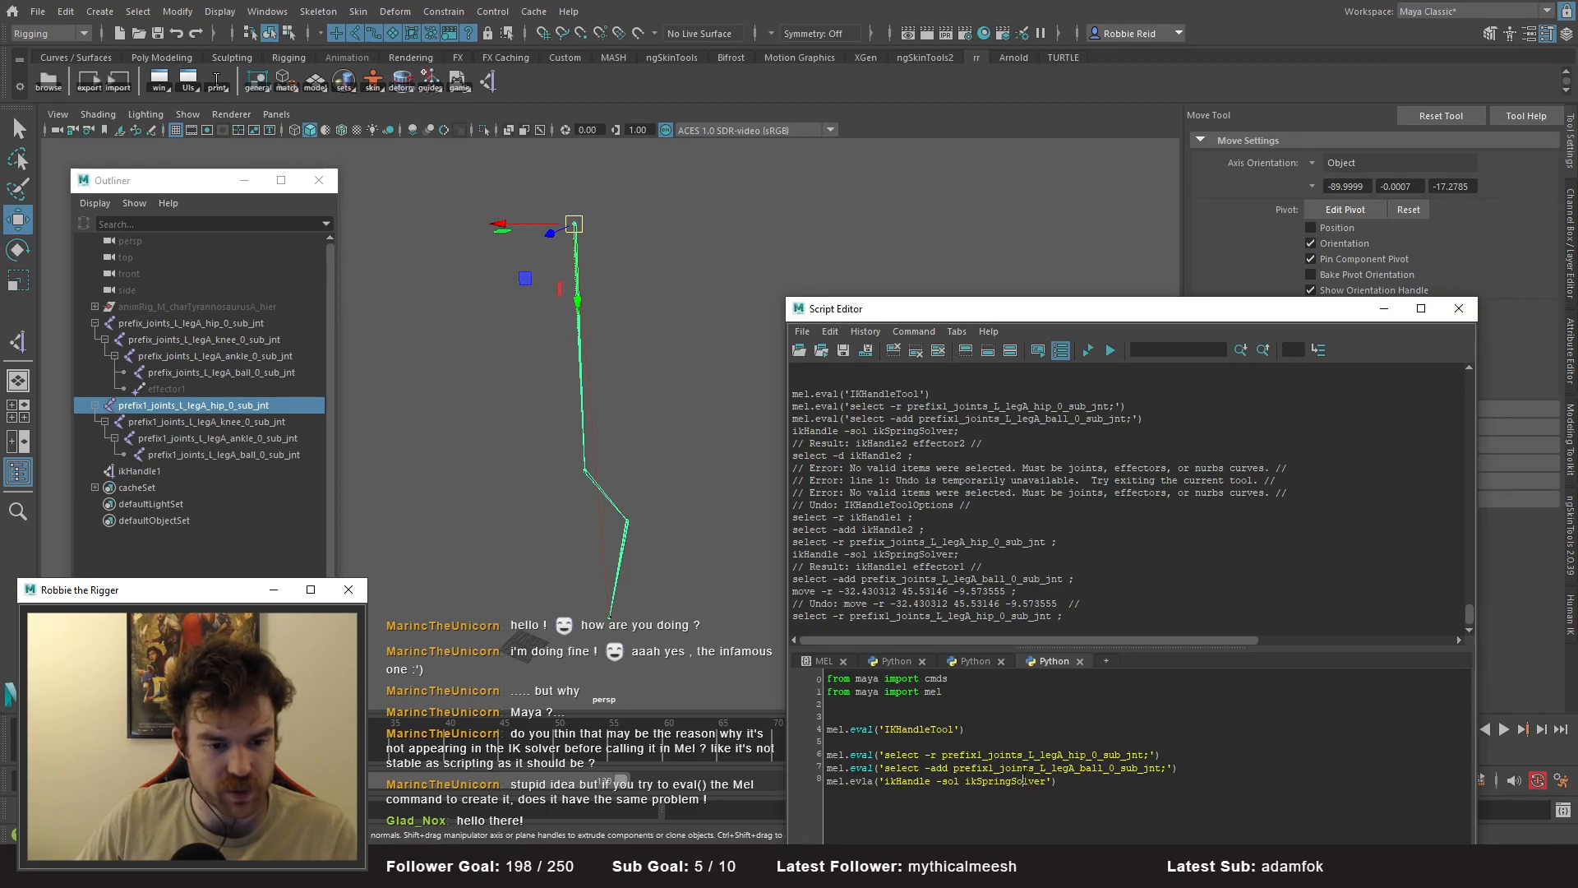
pyautogui.moveTo(1056, 787); pyautogui.dragTo(827, 770)
pyautogui.click(872, 789)
pyautogui.press('Home')
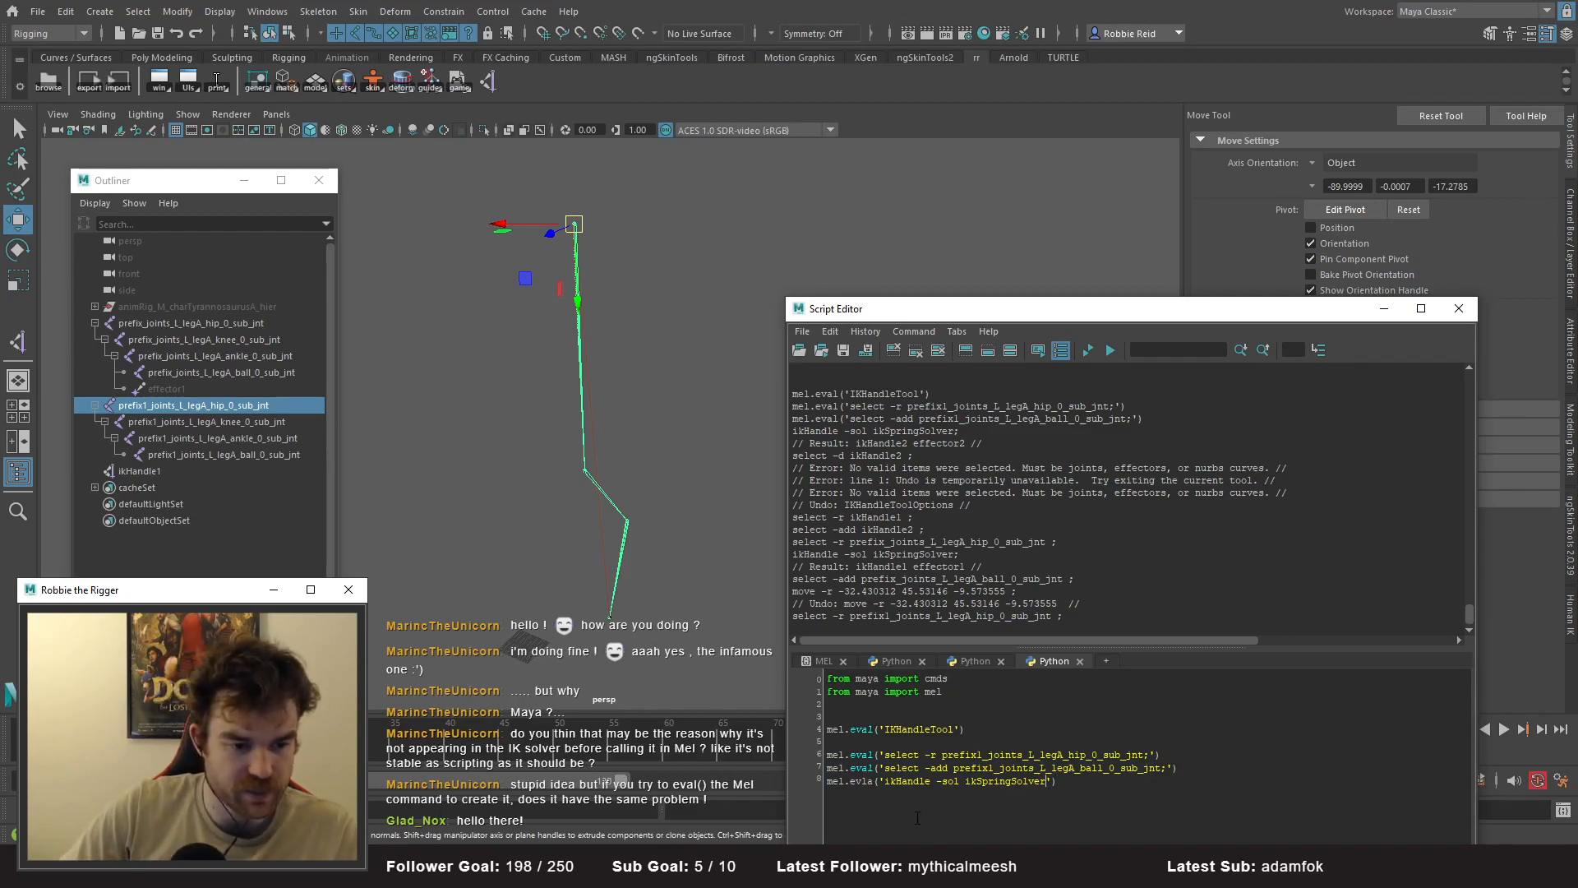
pyautogui.press('BackSpace')
pyautogui.press('BackSpace')
pyautogui.write('al')
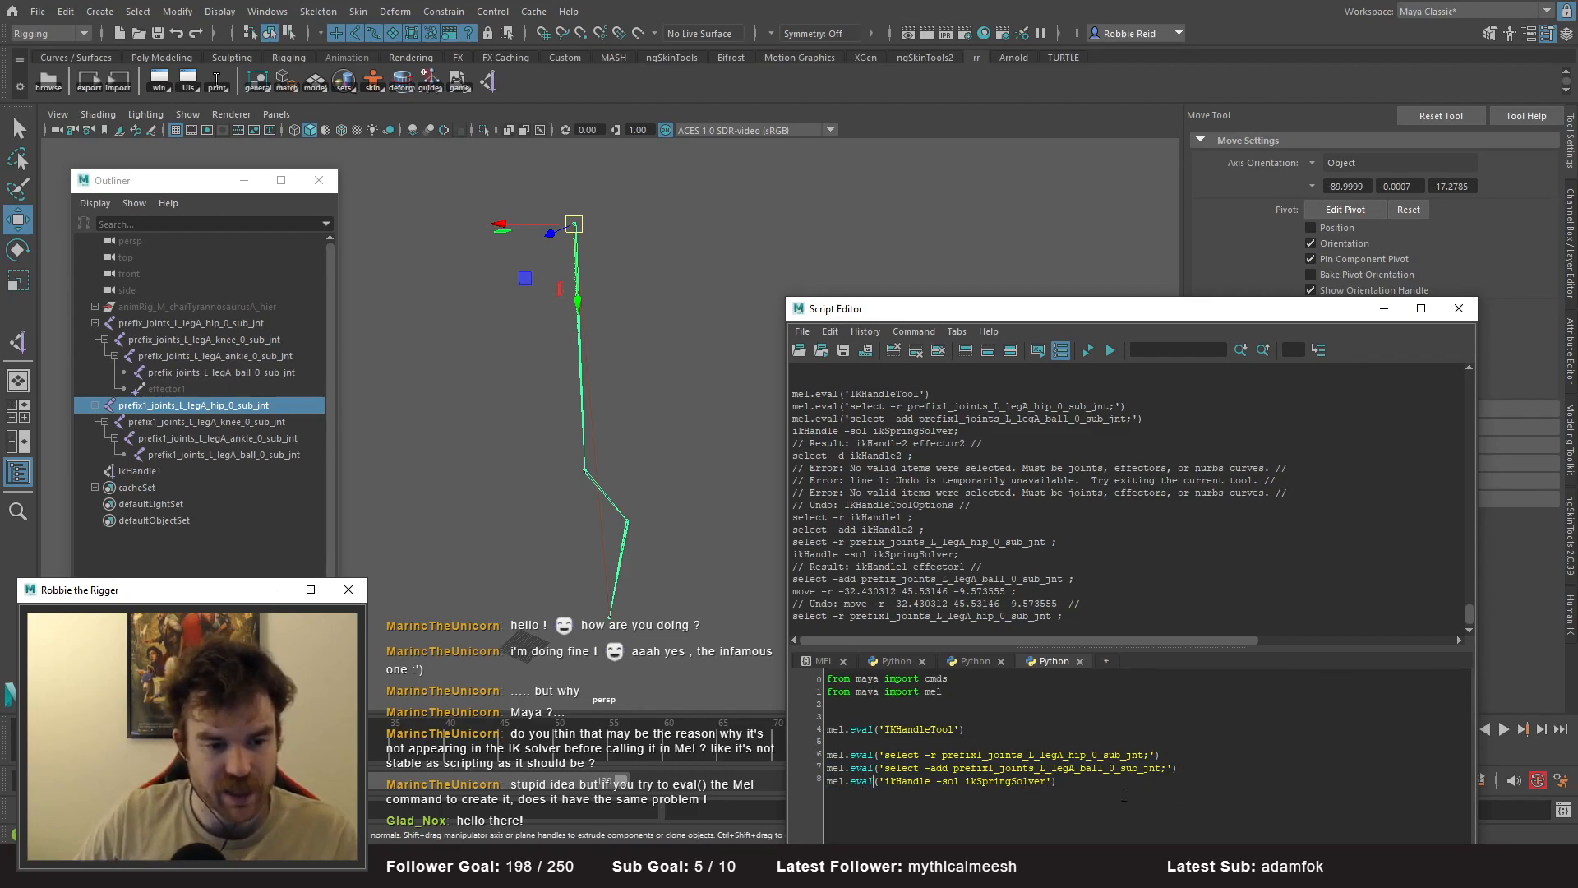
# - Run the two select lines and the ikHandle line on the prefix1 leg chain, and inspect its hip, knee and ankle joints
pyautogui.moveTo(1087, 808); pyautogui.dragTo(664, 749)
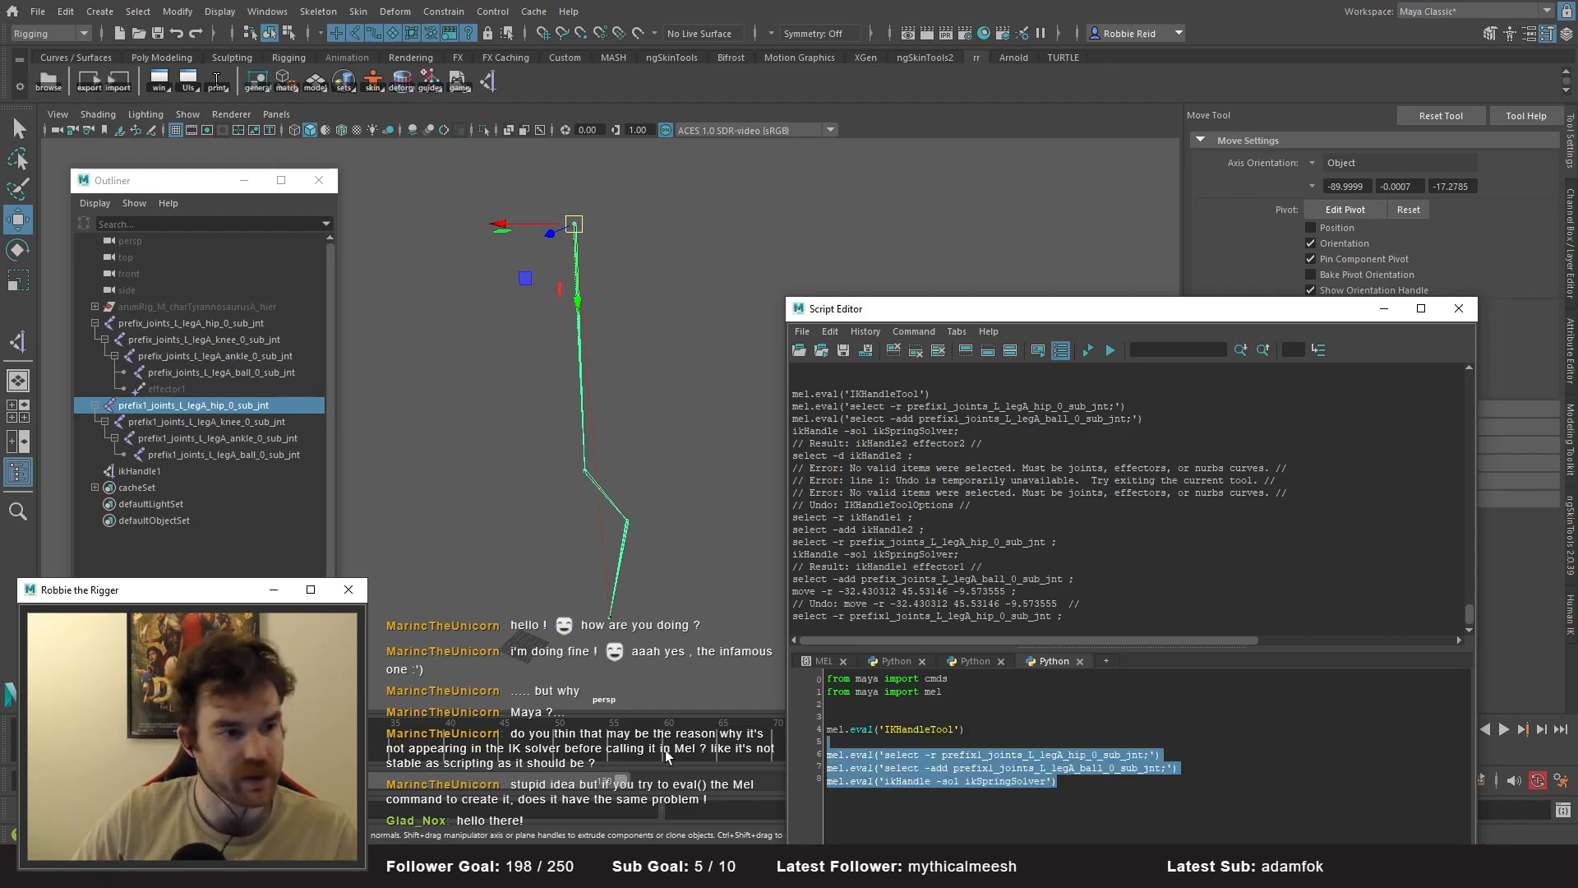
pyautogui.hotkey('ctrl', 'Return')
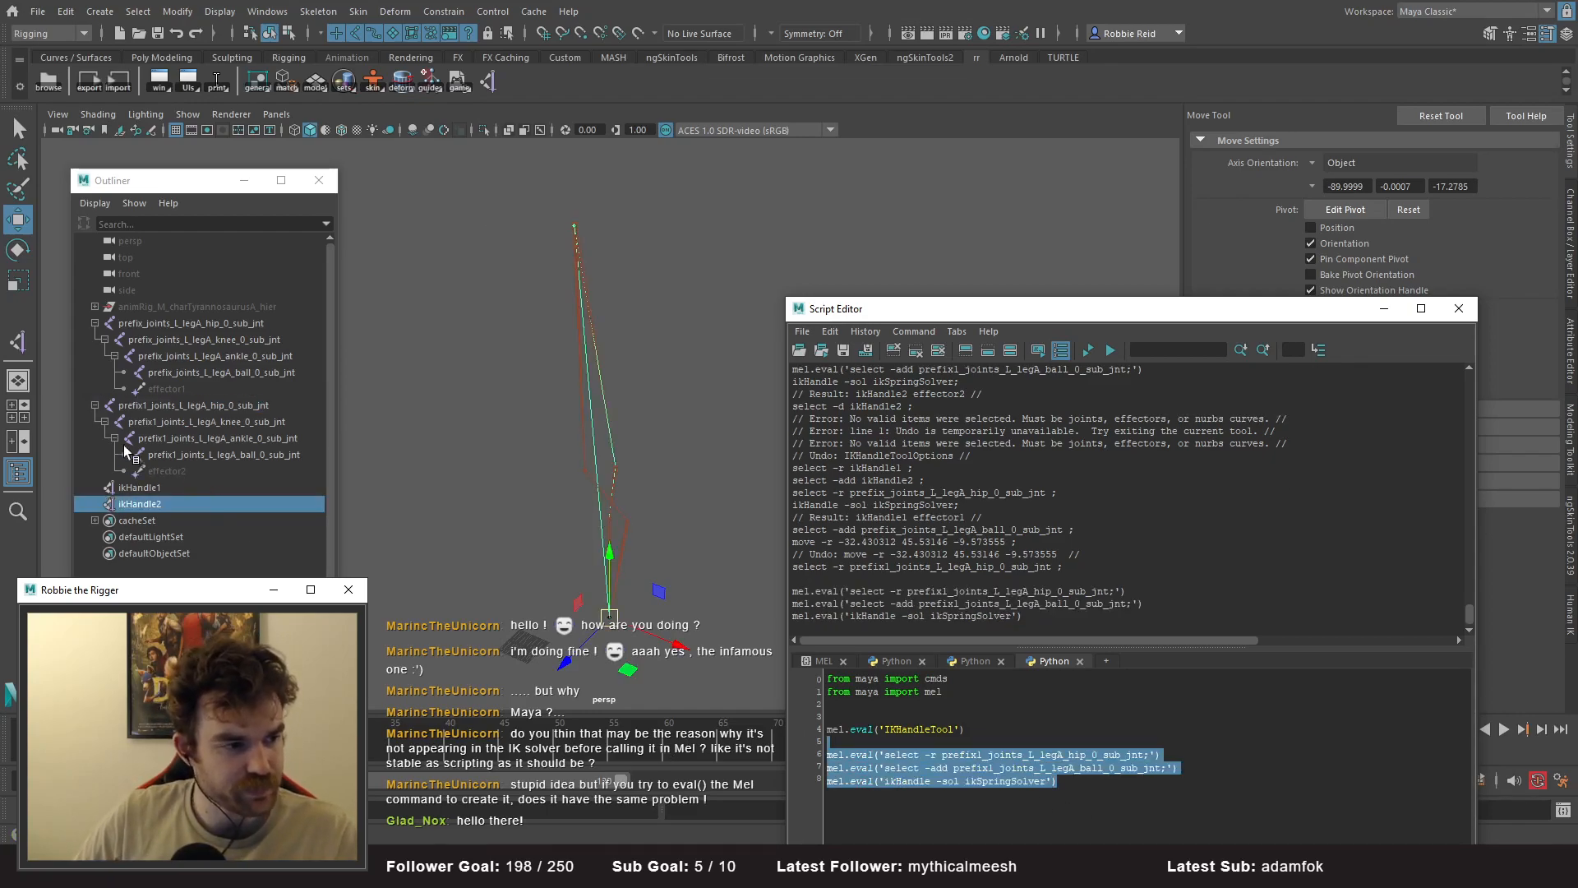
pyautogui.click(171, 404)
pyautogui.press('f')
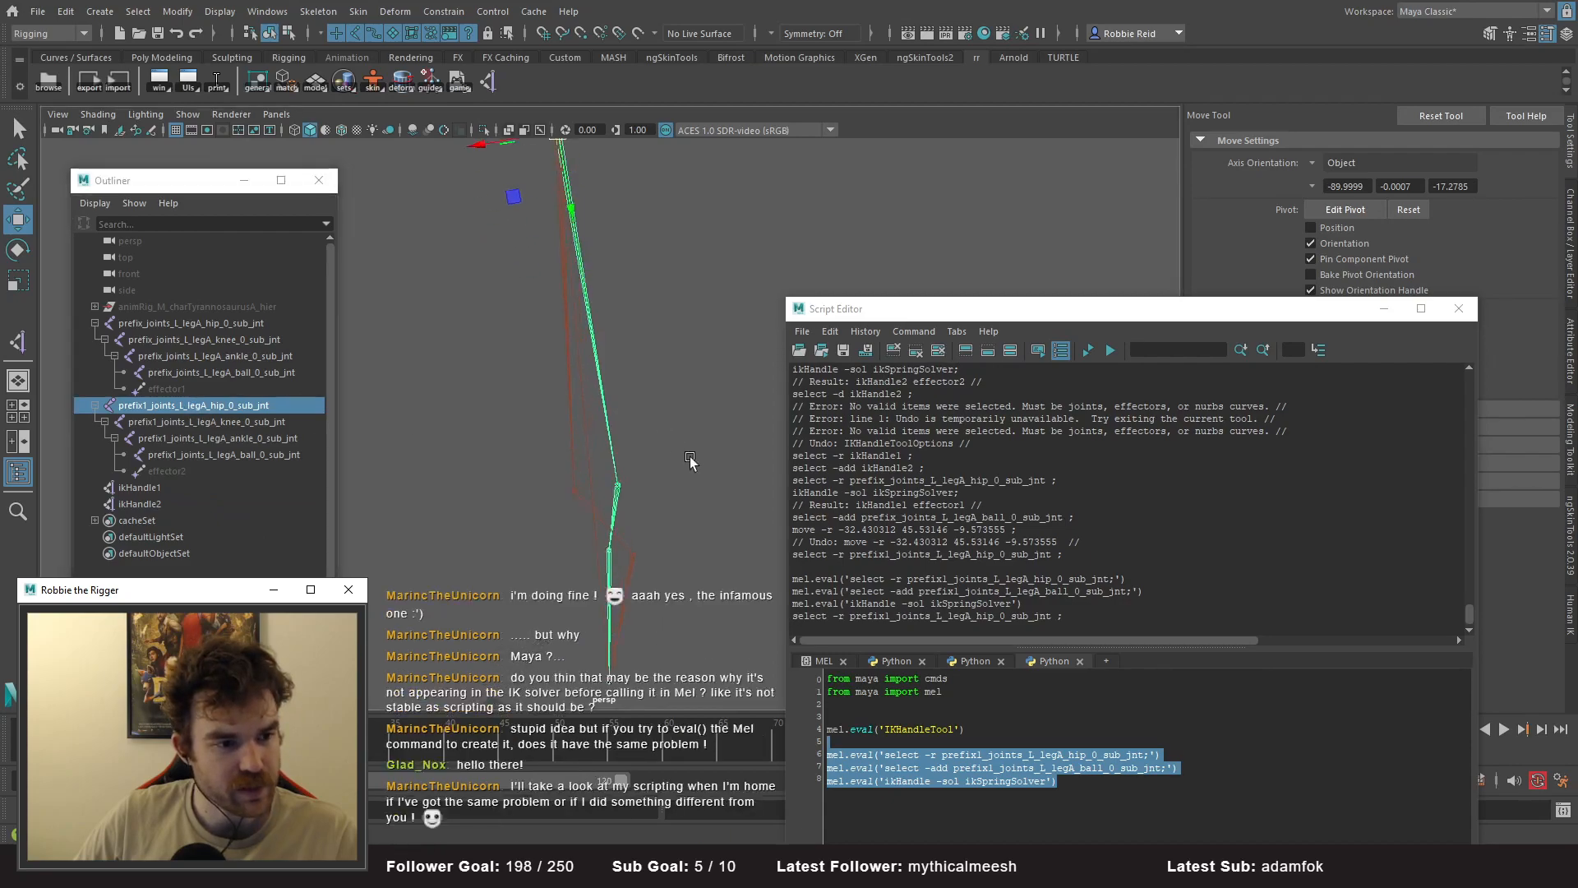
pyautogui.click(265, 423)
pyautogui.click(260, 436)
# - Undo the joint selections and the scripted IK handle on the prefix1 chain
pyautogui.hotkey('ctrl', 'z')
pyautogui.hotkey('ctrl', 'z')
pyautogui.hotkey('ctrl', 'z')
pyautogui.hotkey('ctrl', 'z')
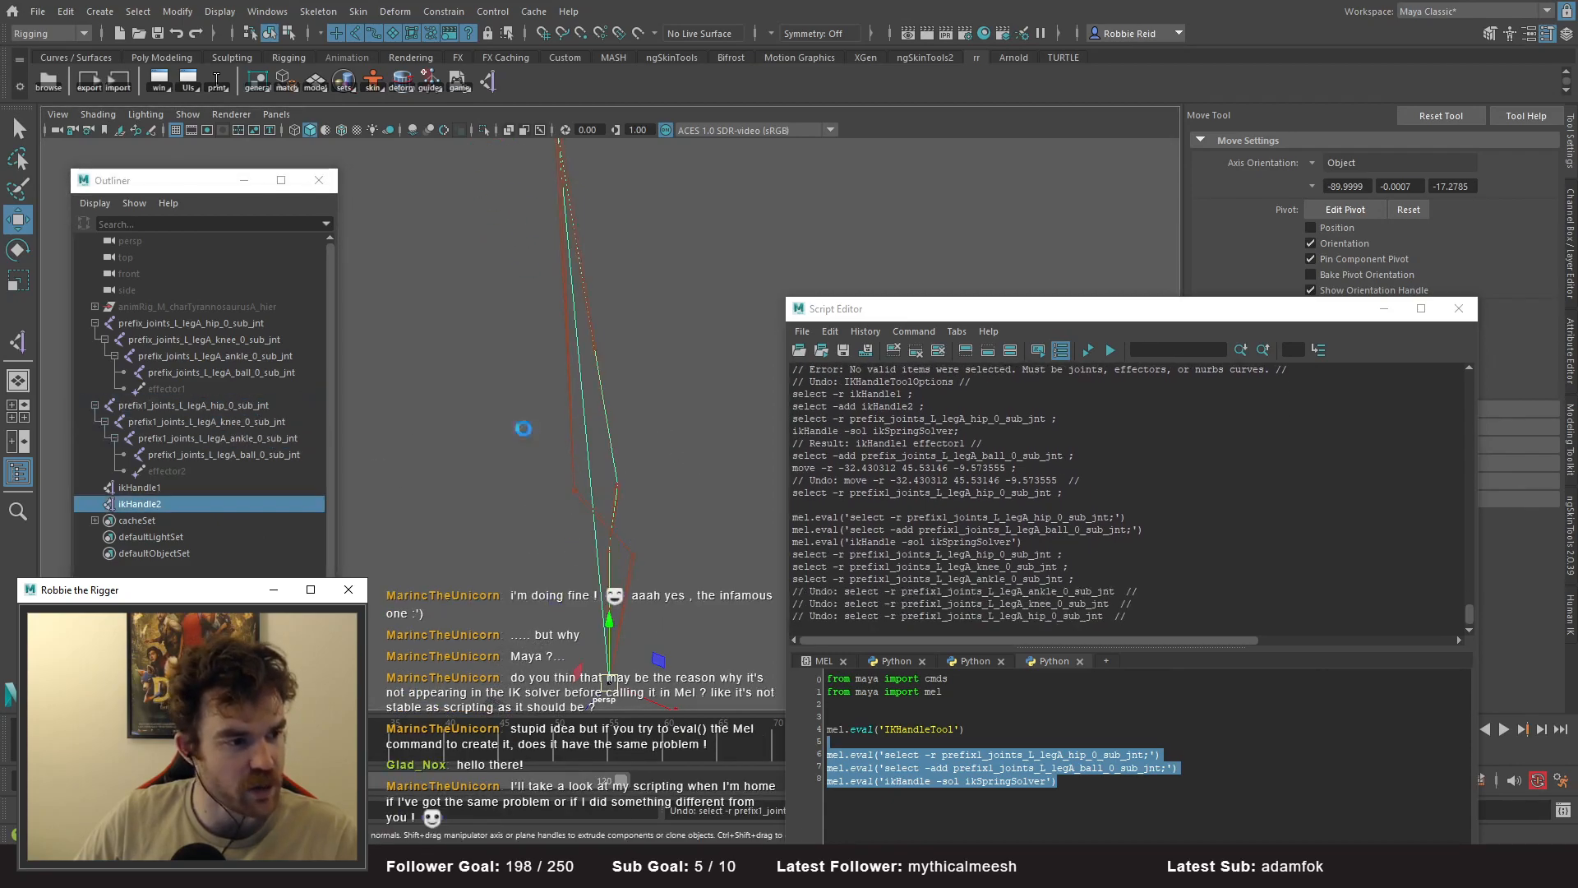
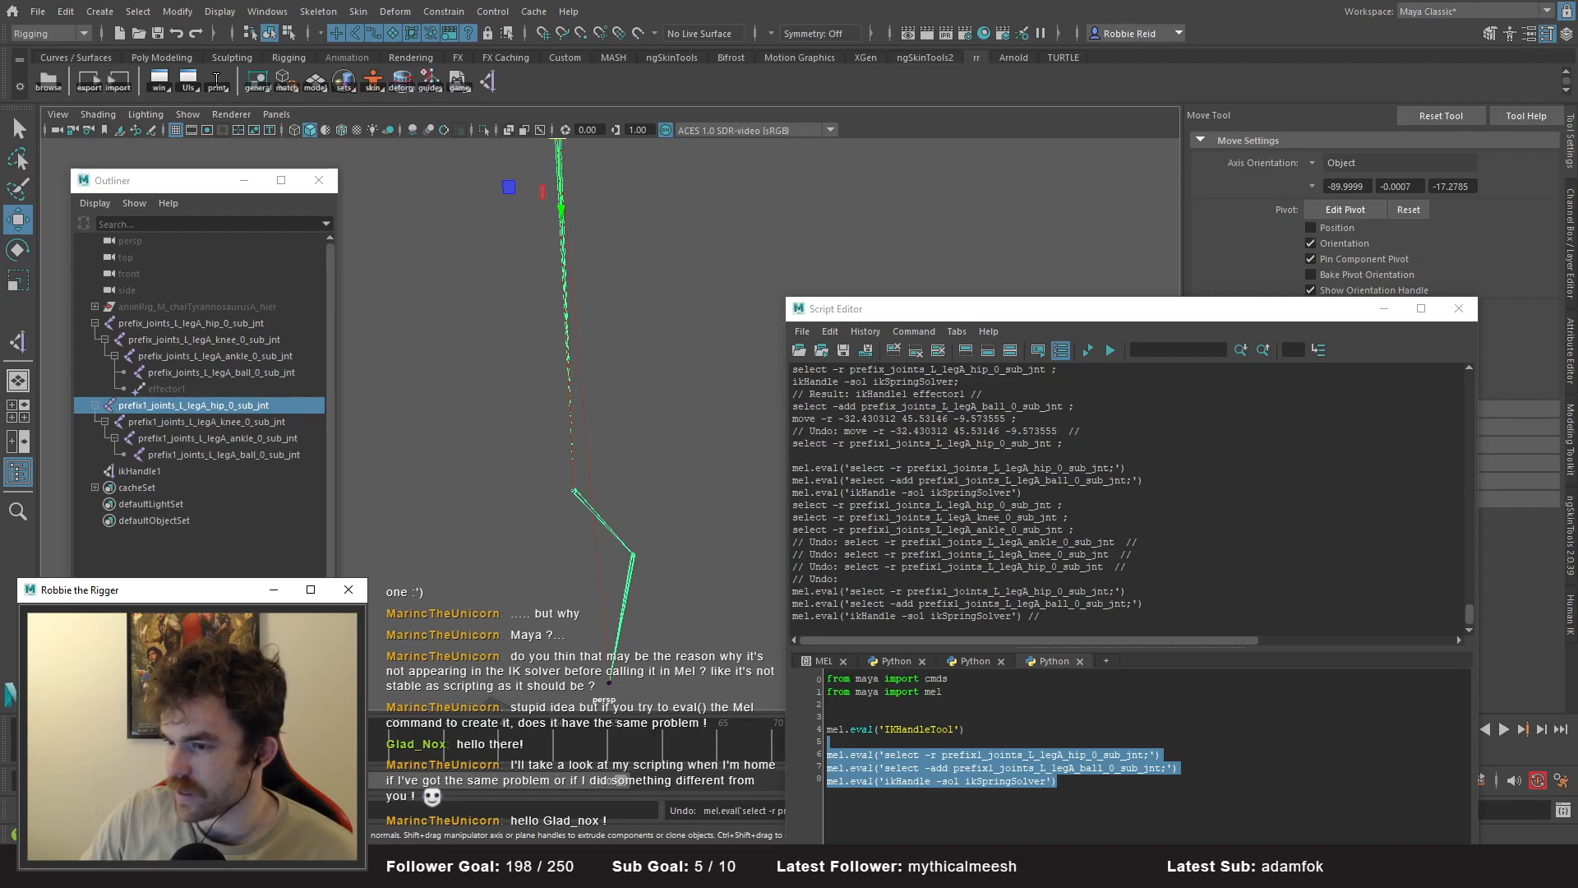
# - Start the IK Handle Tool and open its settings
pyautogui.click(485, 78)
pyautogui.click(318, 11)
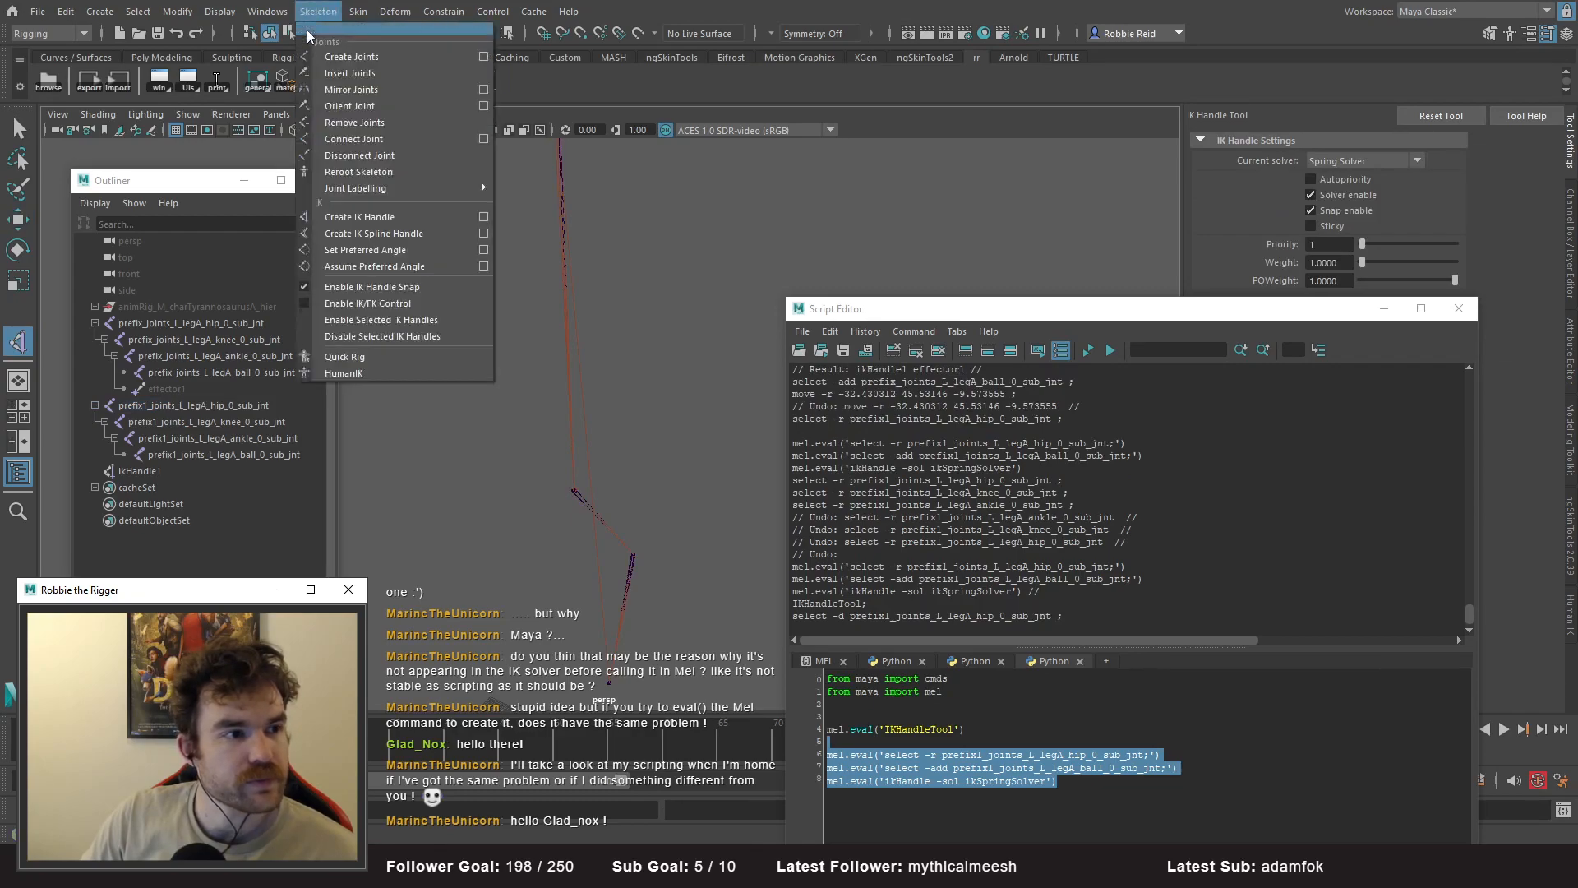
pyautogui.click(483, 222)
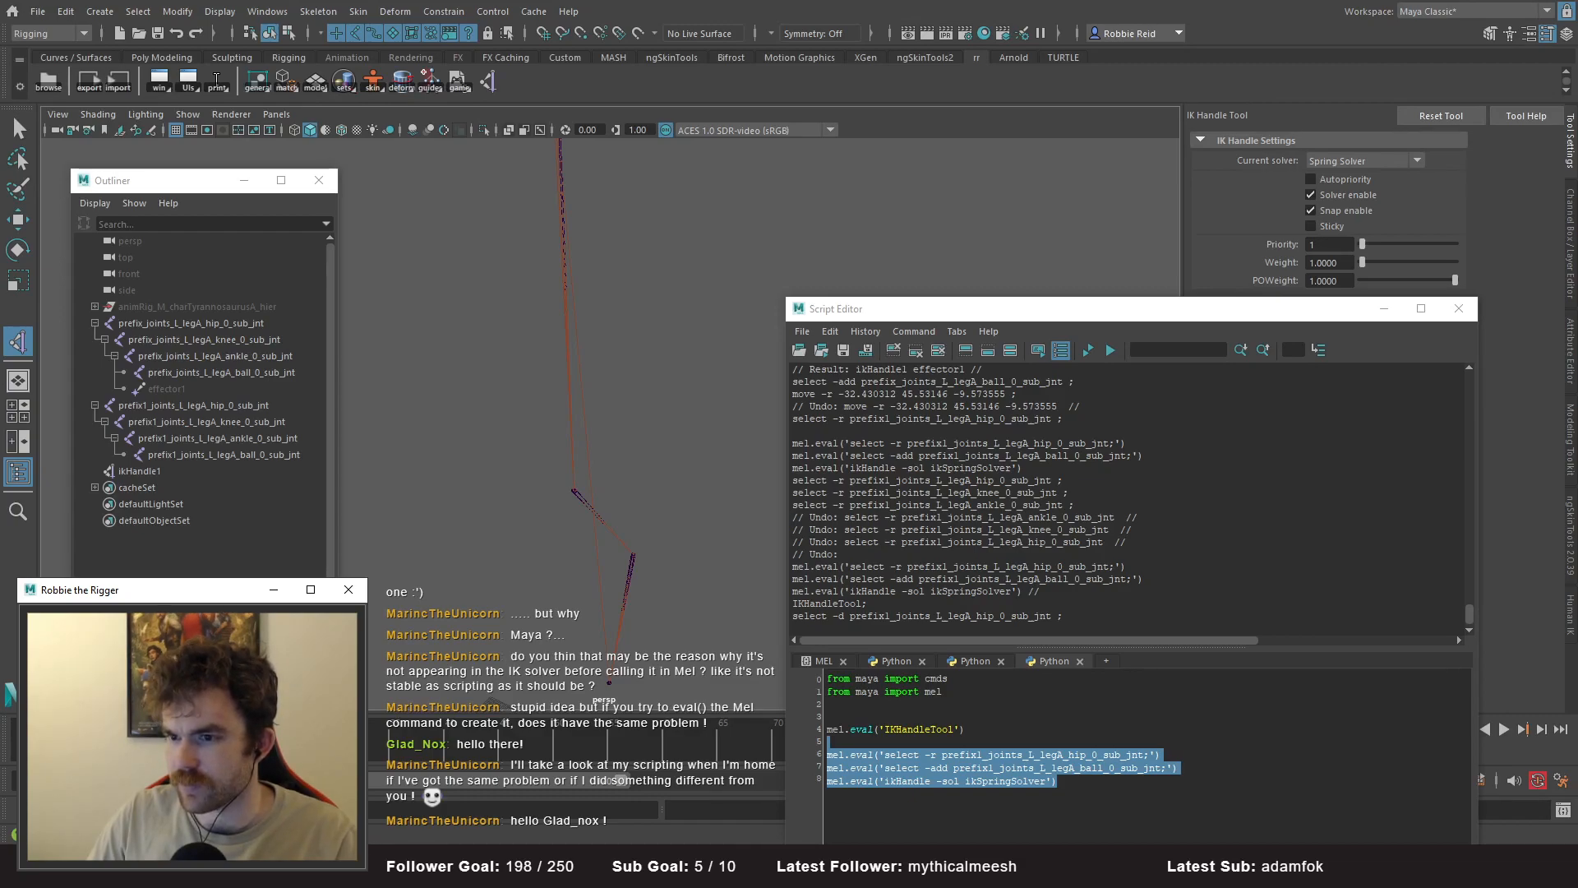
# - Remove the two mel select lines and the mel ikHandle line from the script, and add blank lines above the IKHandleTool line
pyautogui.moveTo(1187, 316); pyautogui.dragTo(1195, 192)
pyautogui.moveTo(1064, 656); pyautogui.dragTo(750, 616)
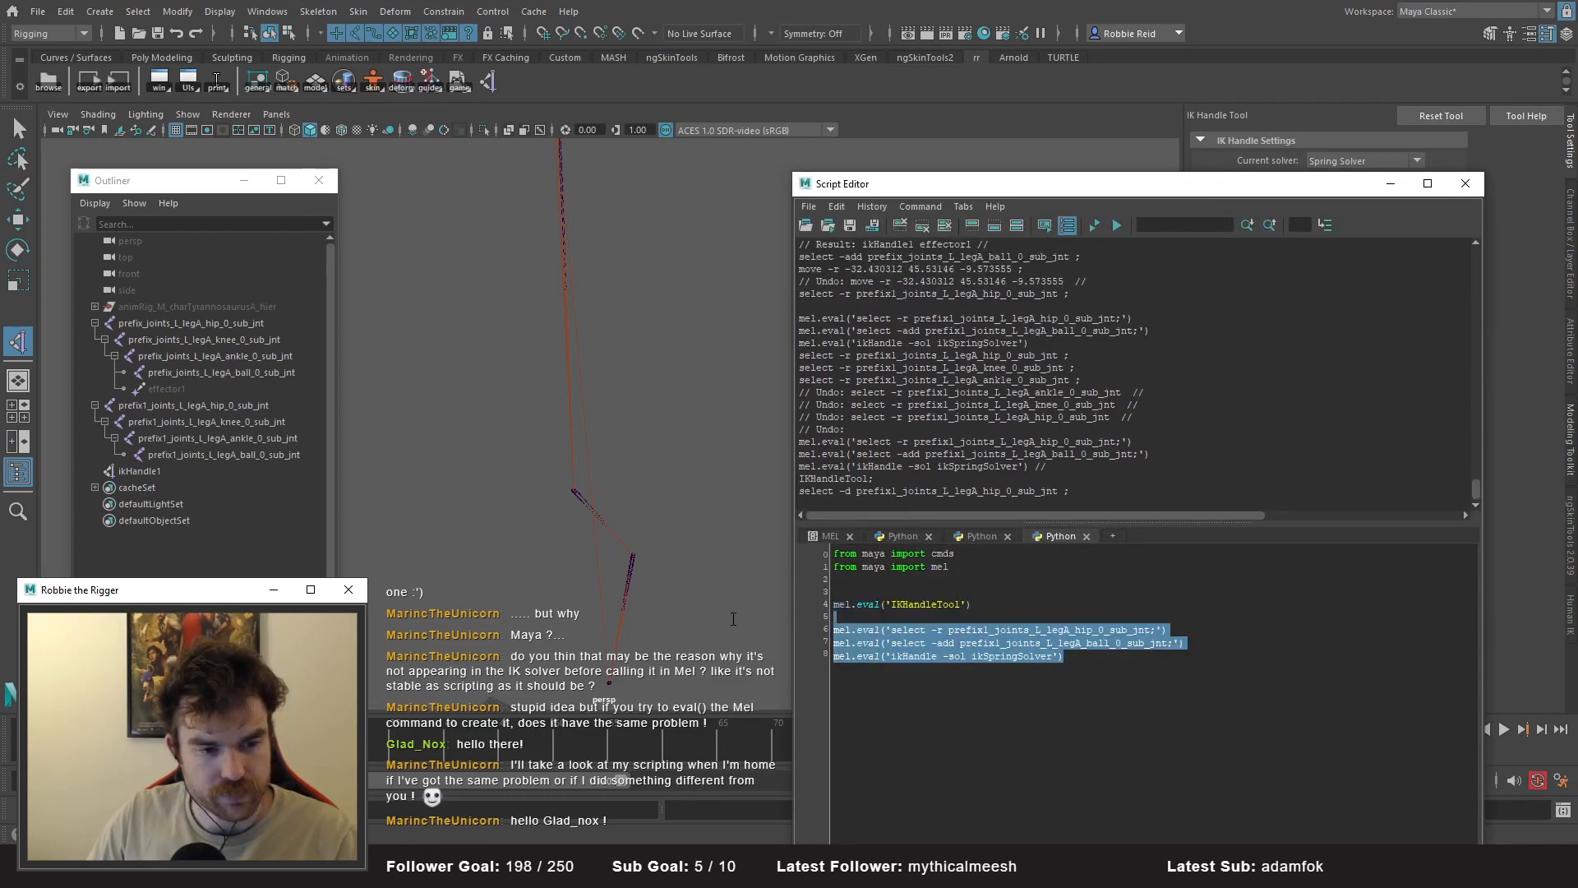
pyautogui.press('BackSpace')
pyautogui.click(845, 592)
pyautogui.press('Return')
pyautogui.press('Return')
pyautogui.press('Return')
pyautogui.press('Return')
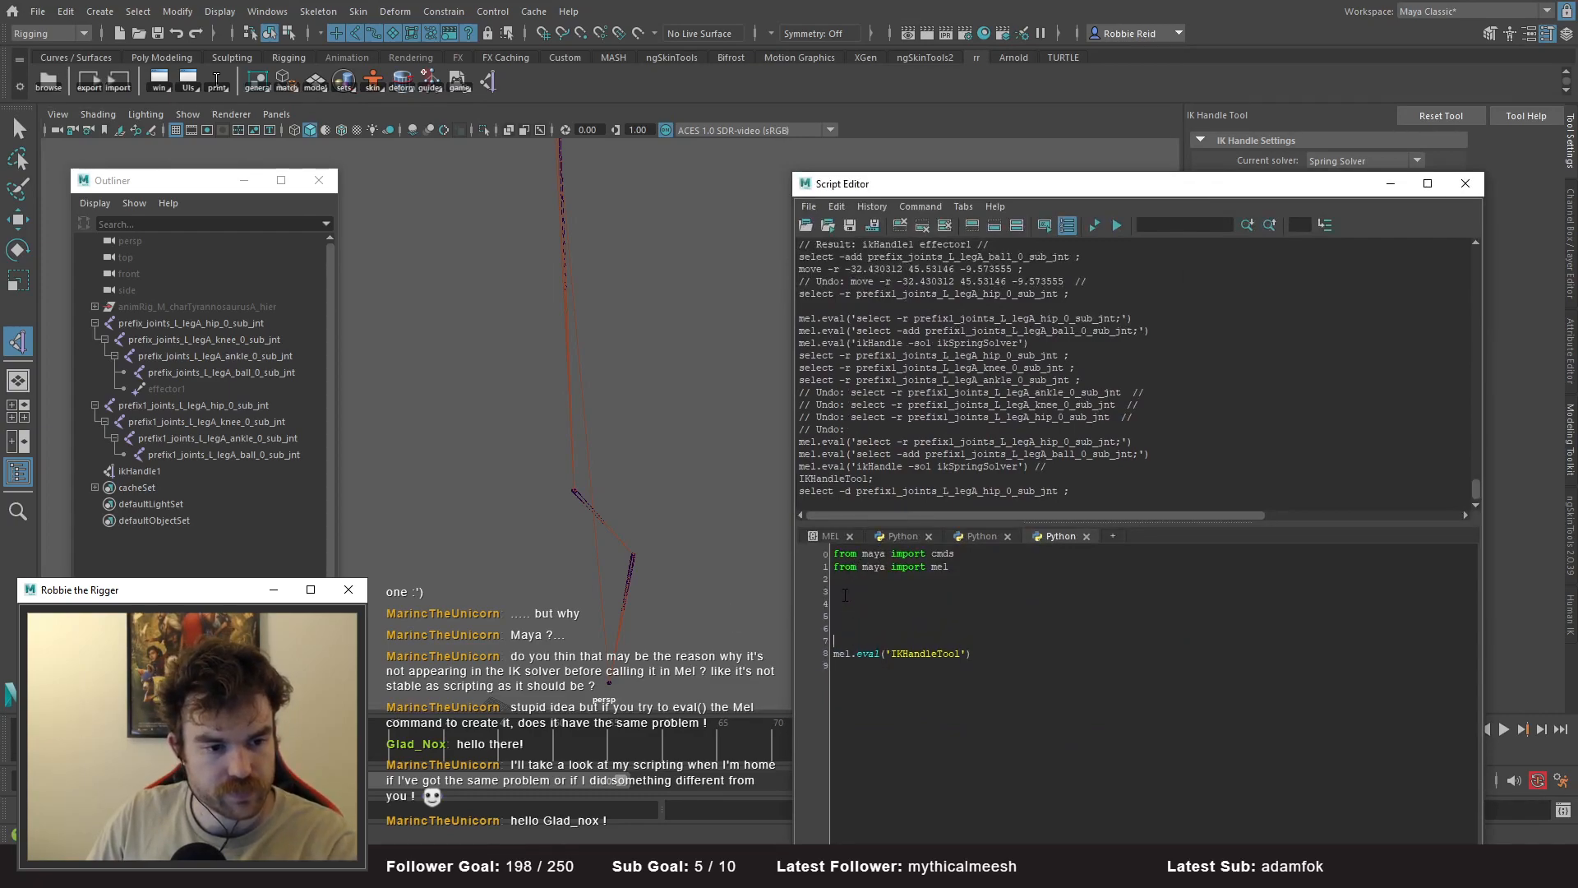
# - Write the line cmds.ikHandle(sj='', ee='', sol='ikSpringSolver') below the imports
pyautogui.write('cmds.m')
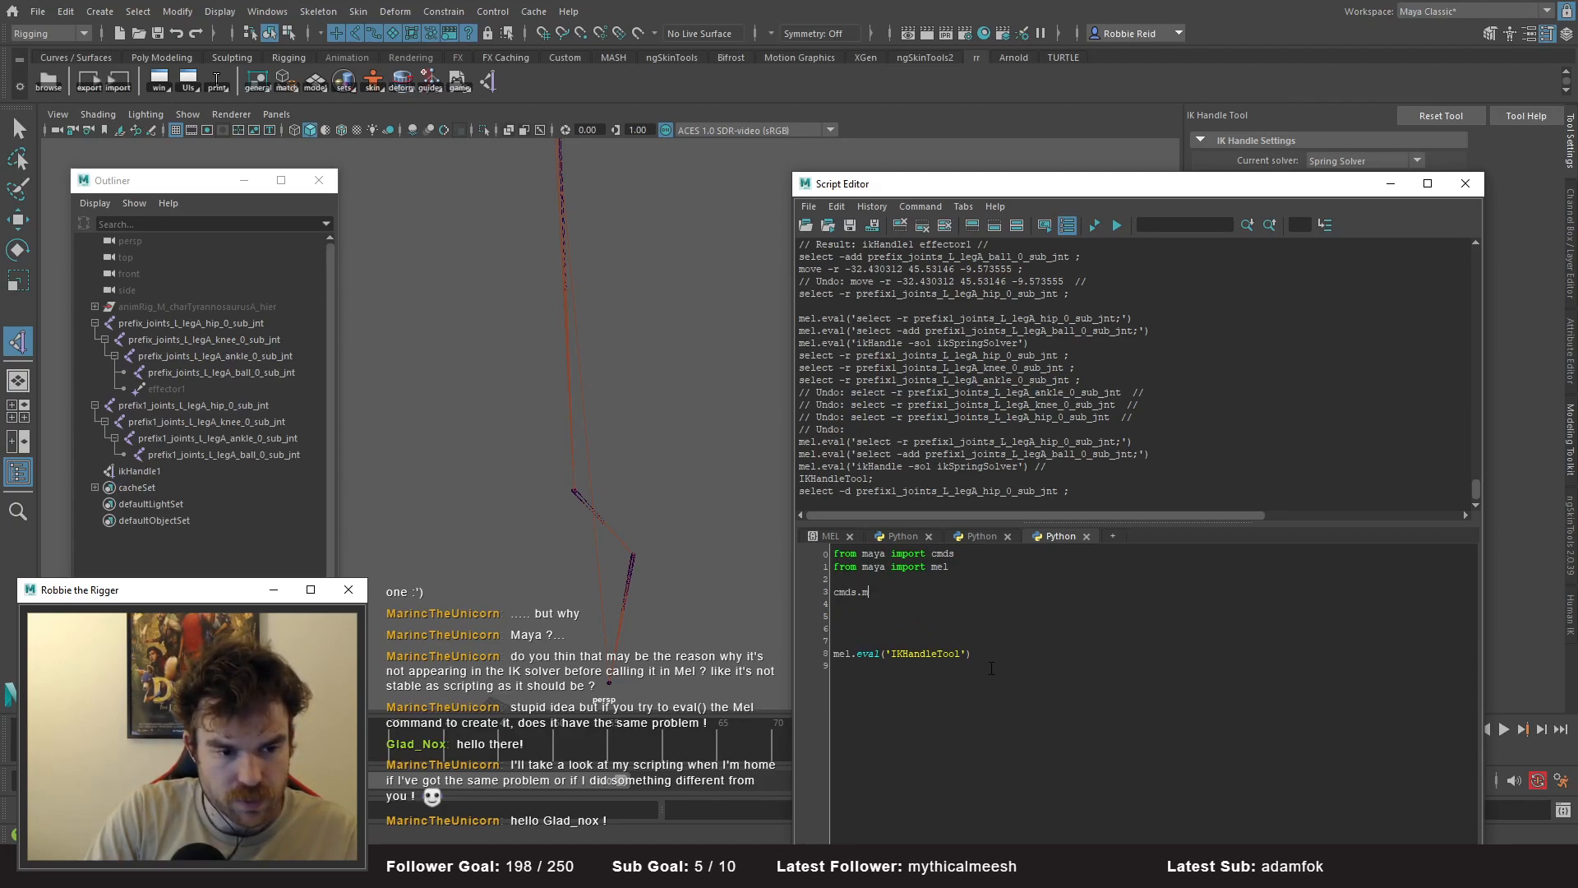
pyautogui.press('BackSpace')
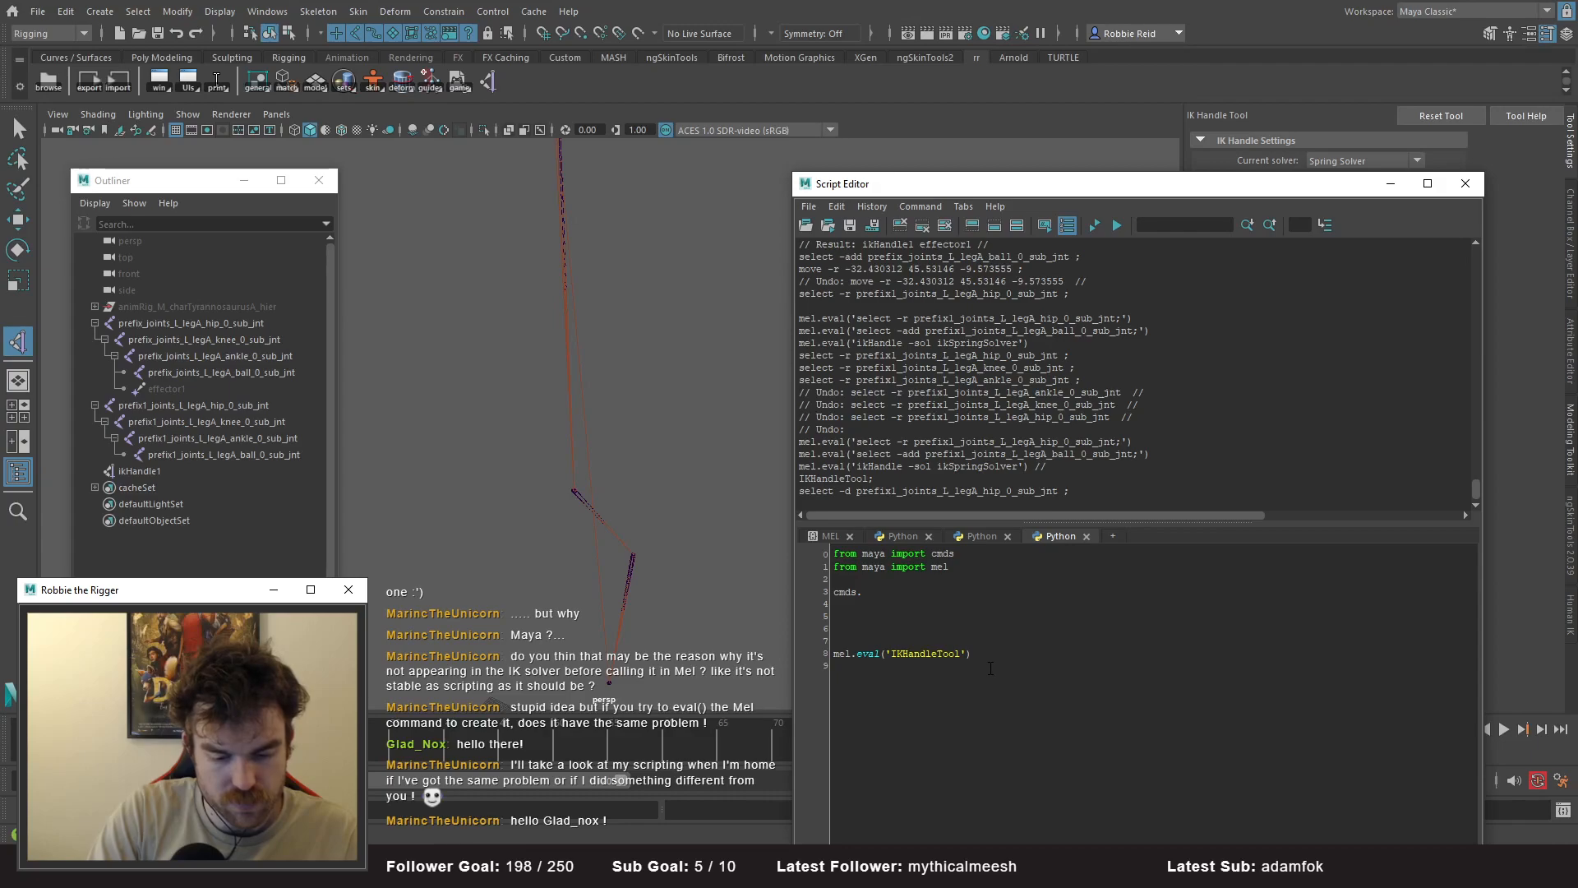
pyautogui.write("ikHandle('')")
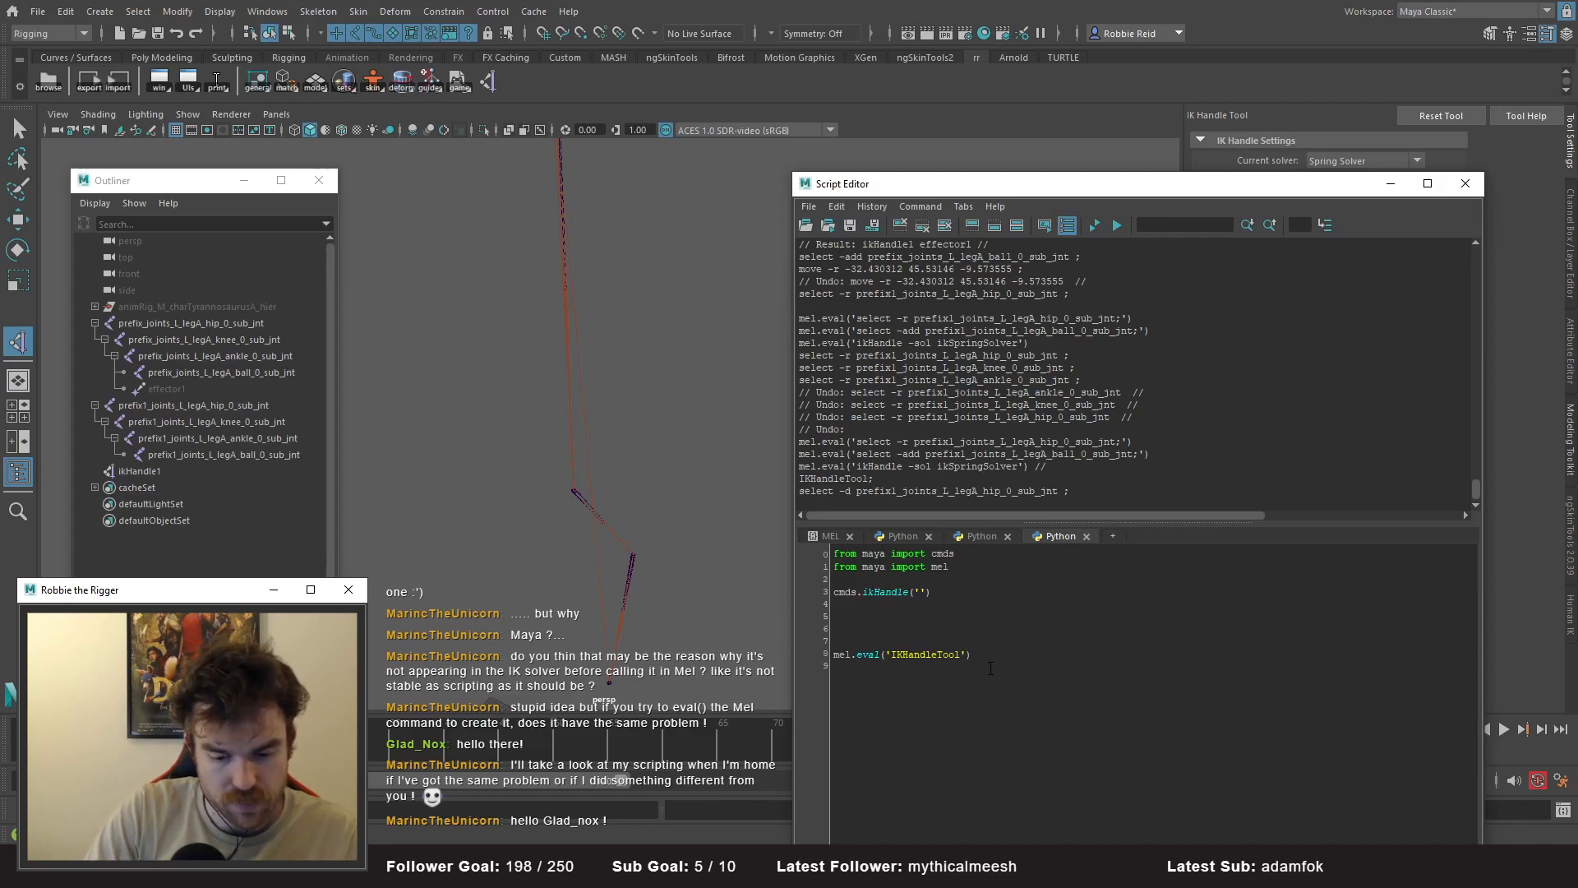
pyautogui.press('BackSpace')
pyautogui.press('BackSpace')
pyautogui.write("sj=''")
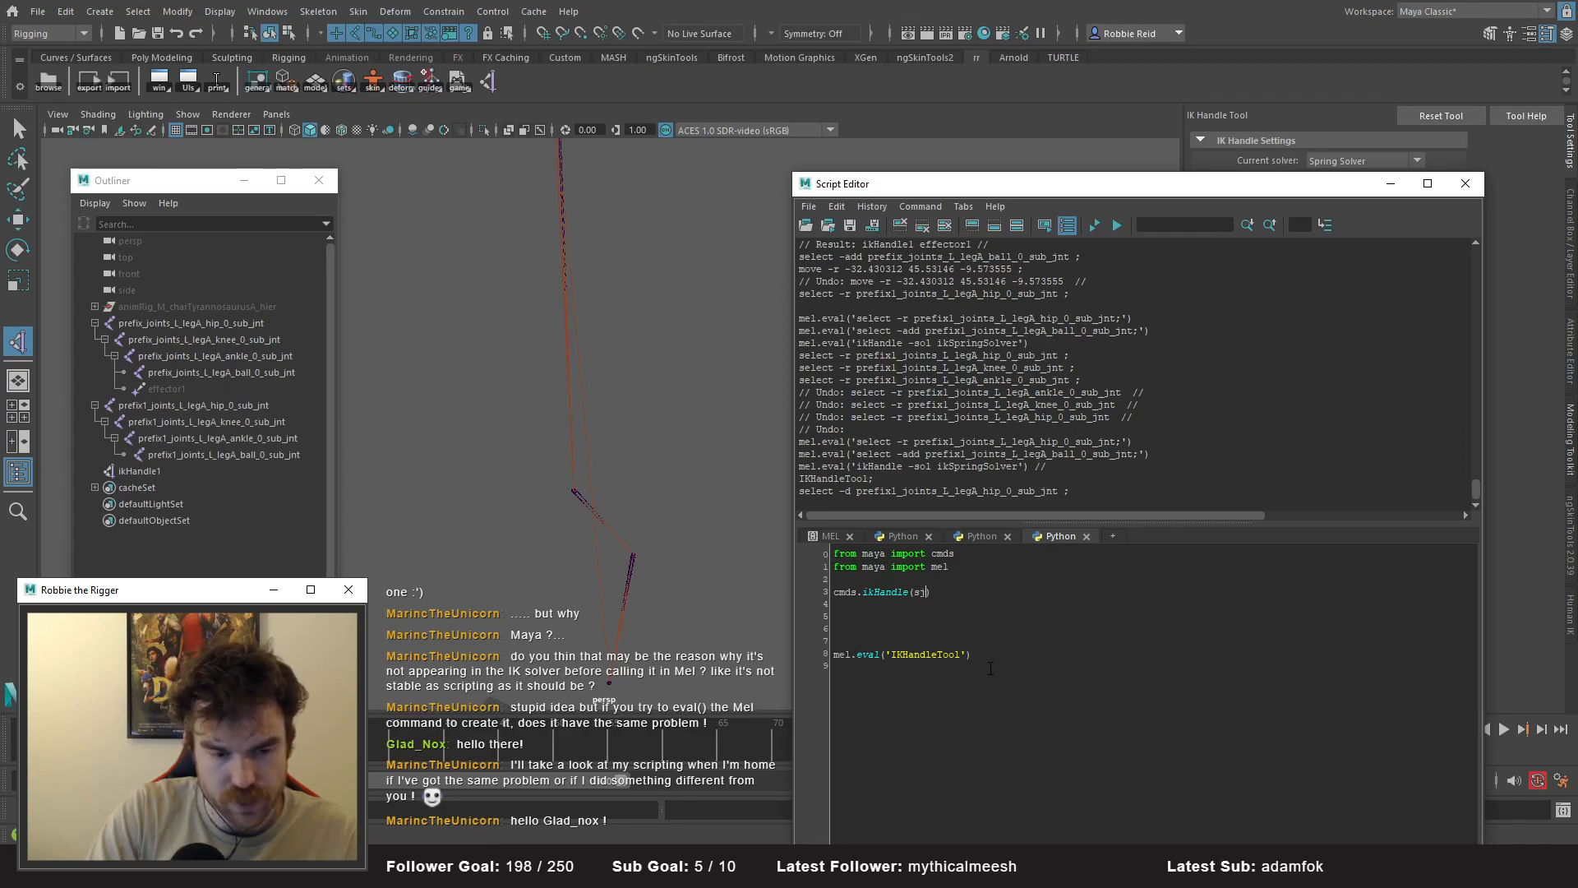
pyautogui.write(", ee='', ")
pyautogui.write("sol='ikSpringS")
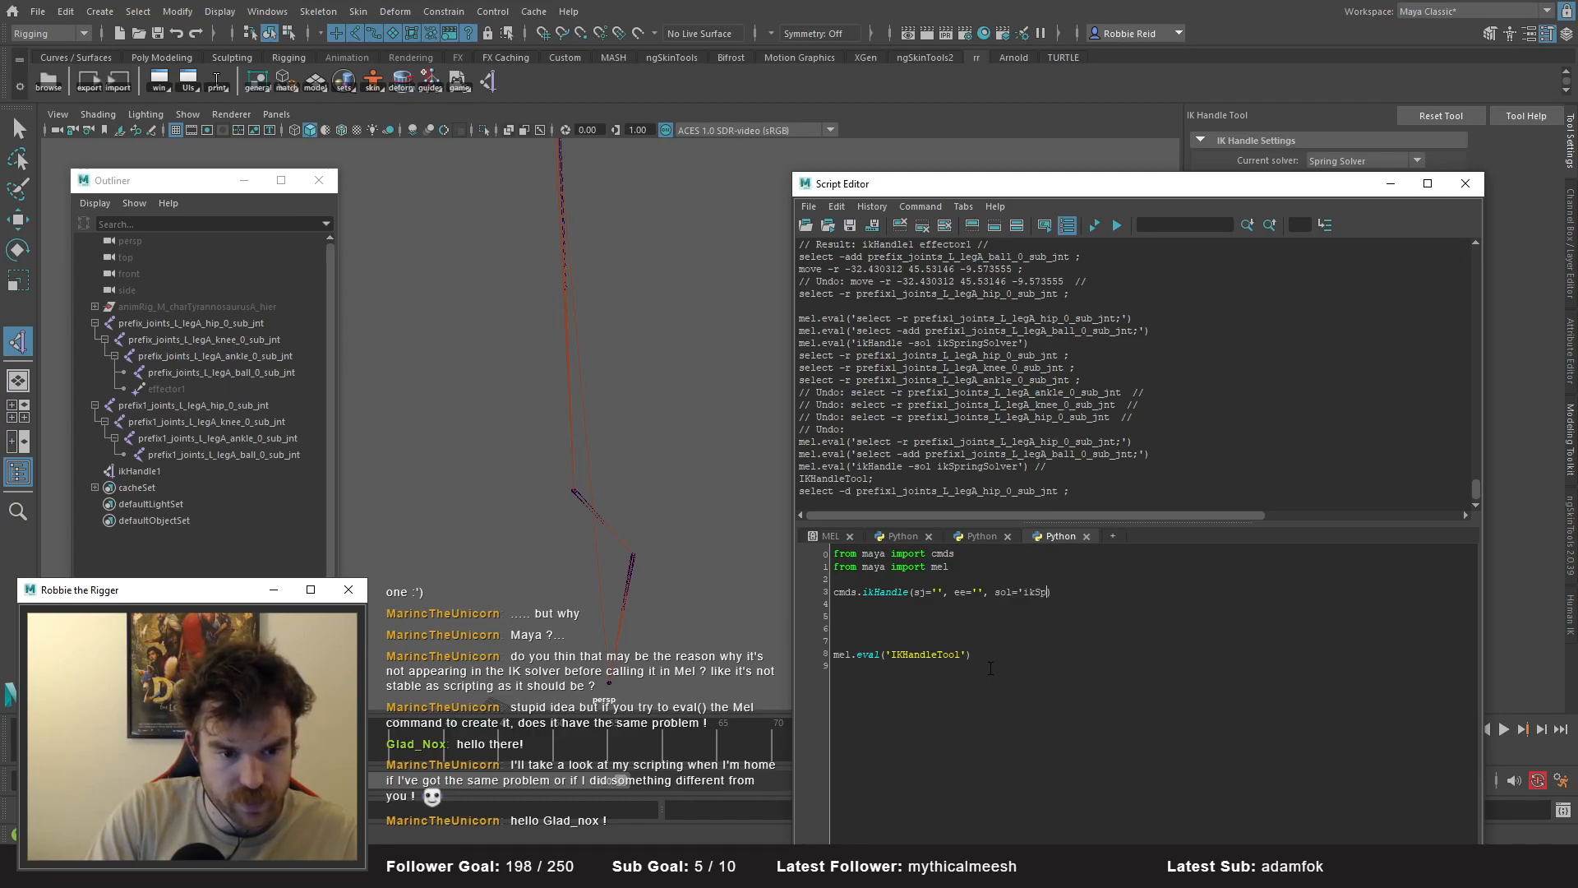
pyautogui.write("olver'")
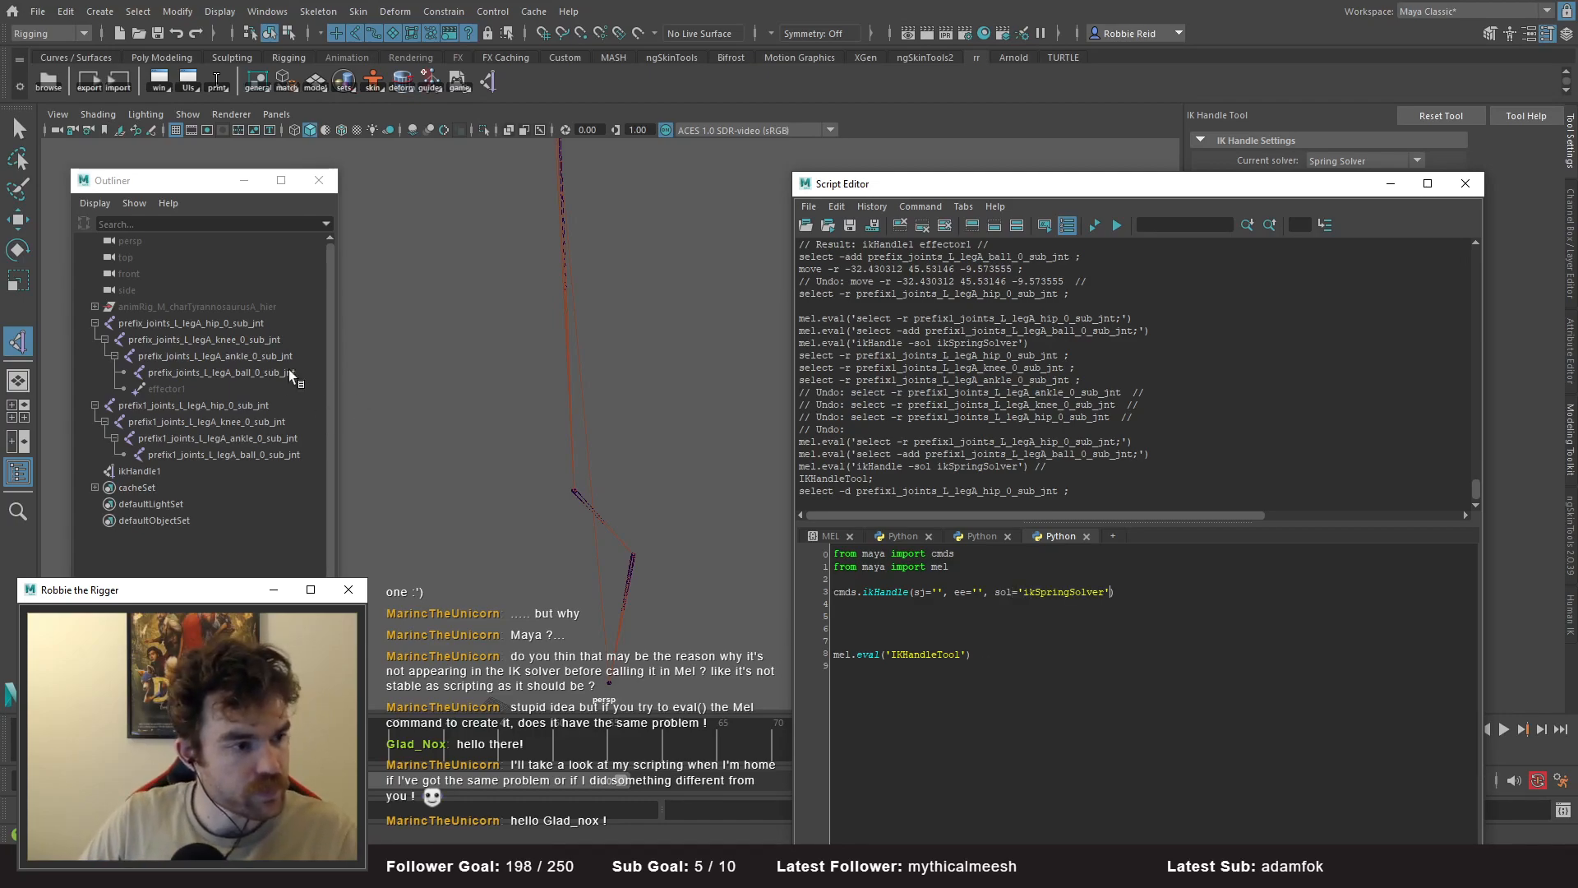
# - Fill in prefix1_joints_L_legA_hip_0_sub_jnt as sj and prefix1_joints_L_legA_ball_0_sub_jnt as ee in the ikHandle line
pyautogui.click(218, 399)
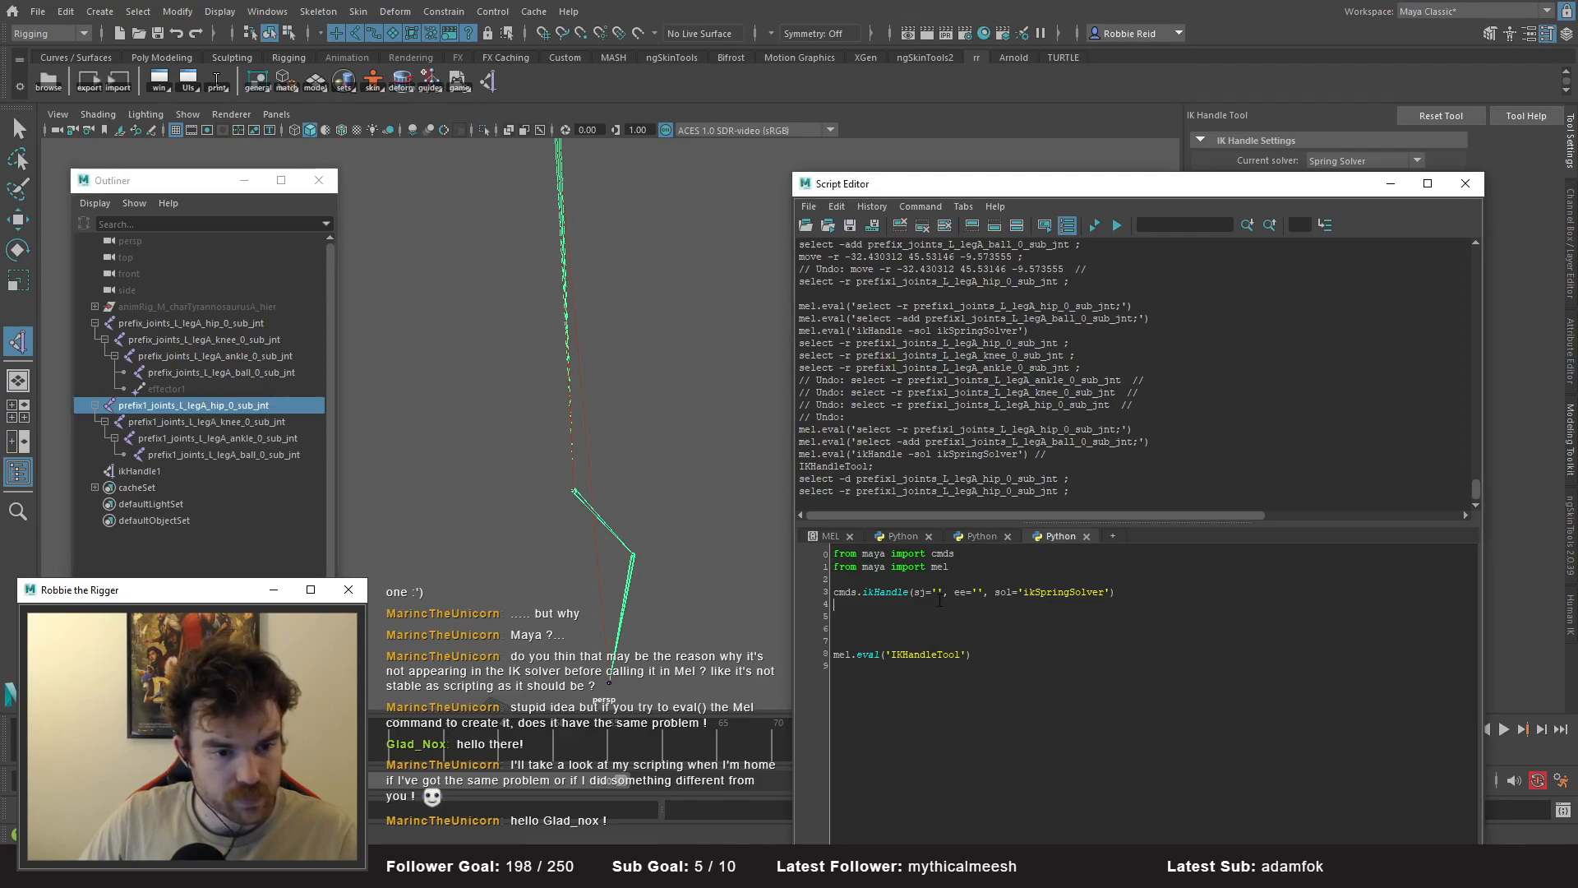
pyautogui.write('prefix1_joints_L_legA_hip_0_sub_jnt')
pyautogui.click(184, 470)
pyautogui.doubleClick(179, 457)
pyautogui.hotkey('ctrl', 'c')
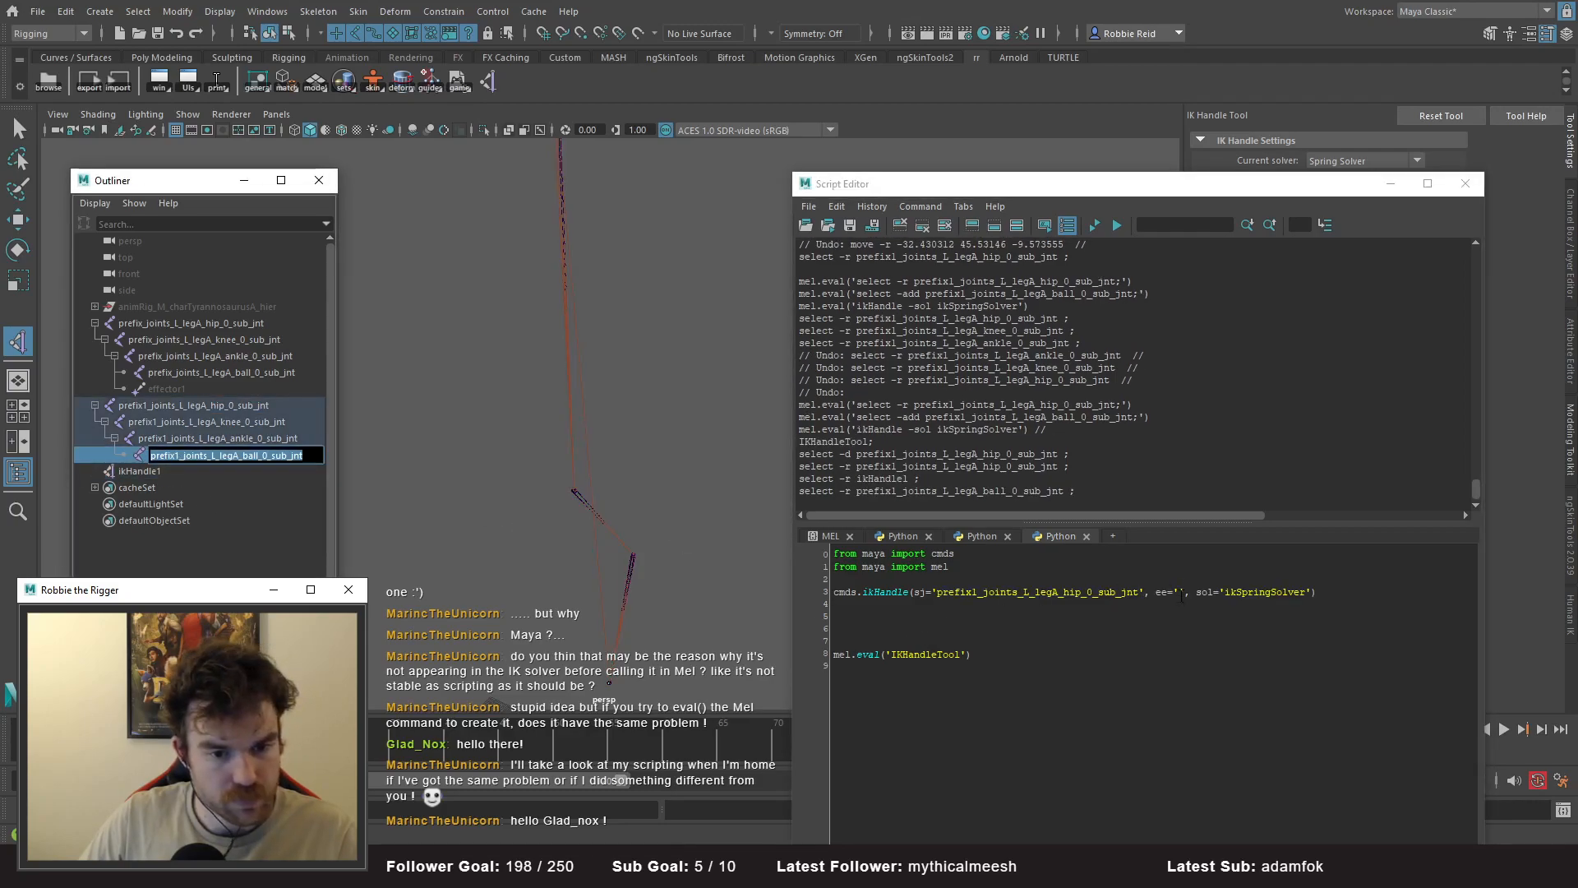
pyautogui.click(1179, 593)
pyautogui.hotkey('ctrl', 'v')
# - Test the import and cmds.ikHandle lines on the prefix1 leg chain, and delete the scripted handle ikHandle2
pyautogui.moveTo(1209, 632); pyautogui.dragTo(378, 435)
pyautogui.hotkey('ctrl', 'Return')
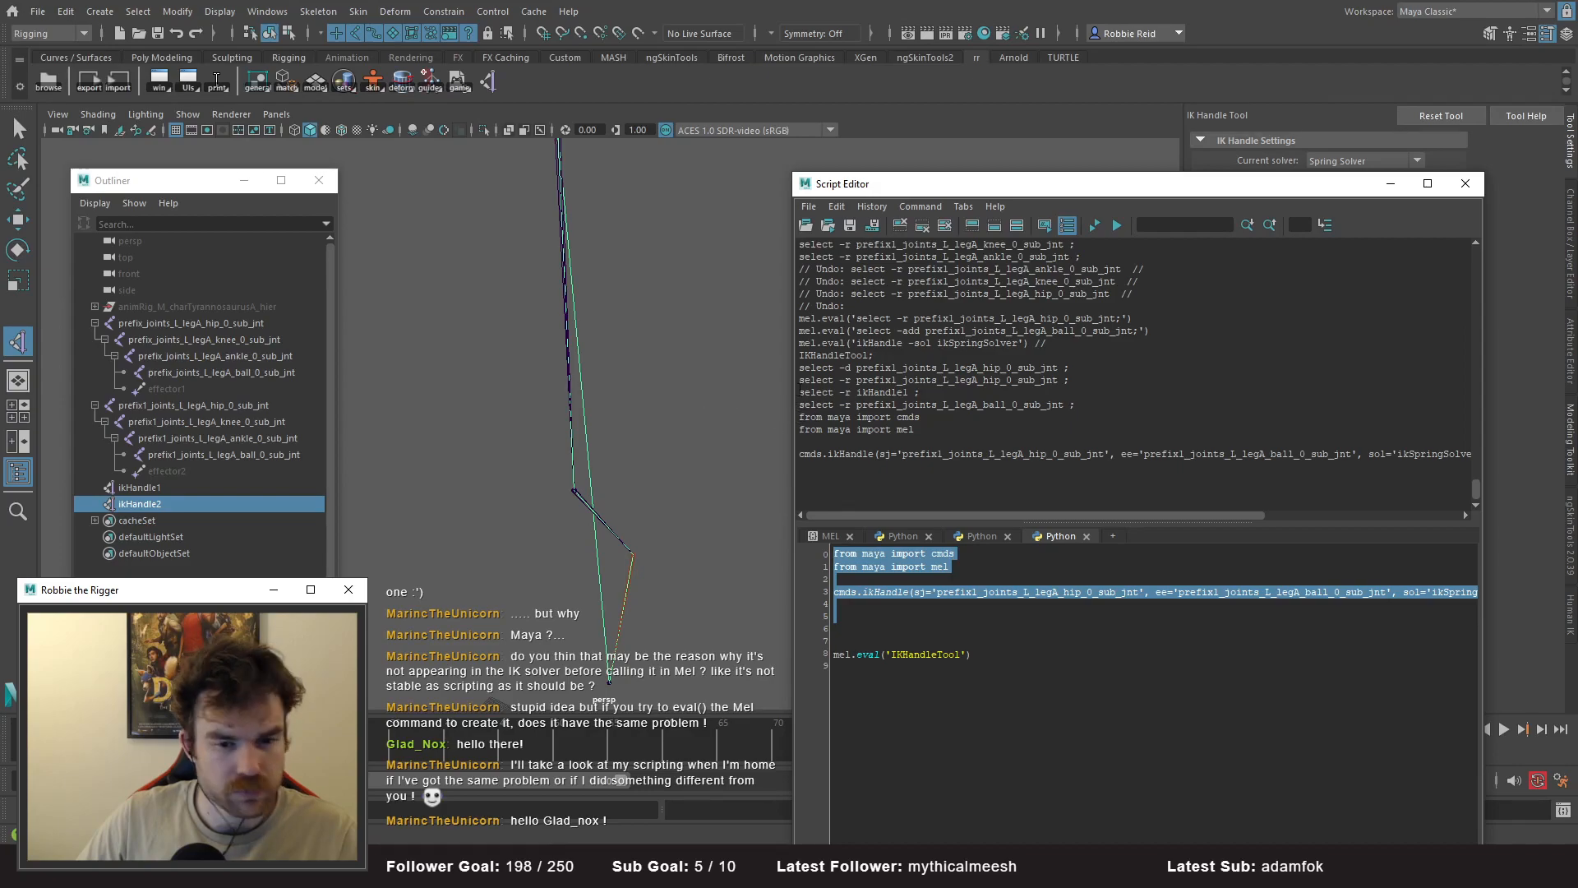
pyautogui.moveTo(789, 371); pyautogui.dragTo(721, 365)
pyautogui.moveTo(620, 395)
pyautogui.keyDown('alt'); pyautogui.mouseDown()
pyautogui.moveTo(571, 402)
pyautogui.moveTo(590, 401)
pyautogui.mouseUp(); pyautogui.keyUp('alt')
pyautogui.press('w')
pyautogui.click(592, 403)
pyautogui.click(175, 488)
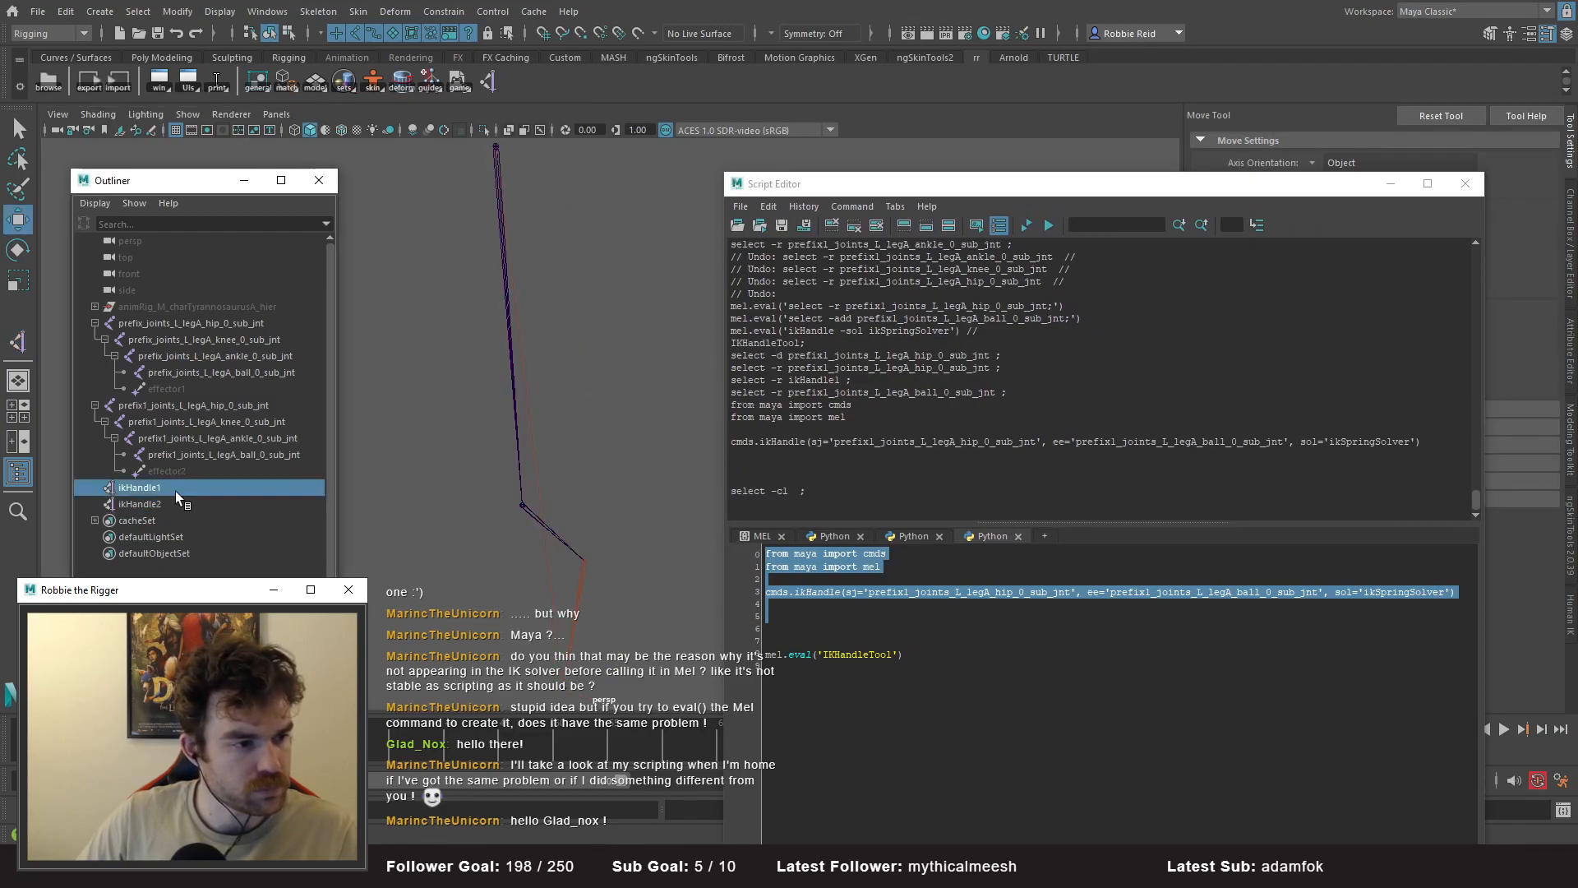
pyautogui.click(171, 498)
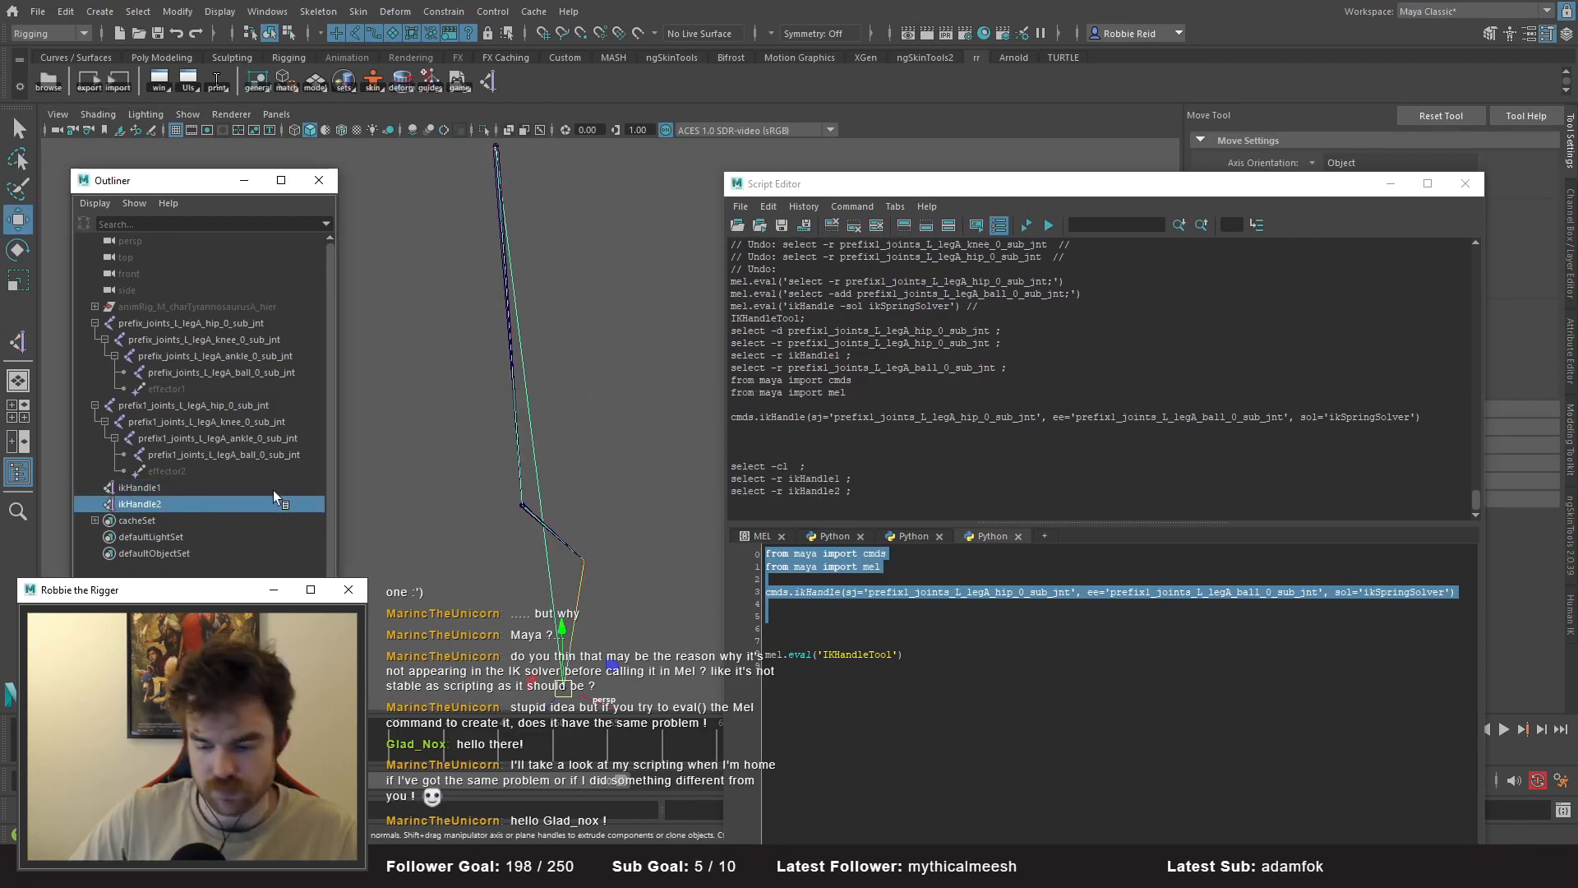
pyautogui.press('Delete')
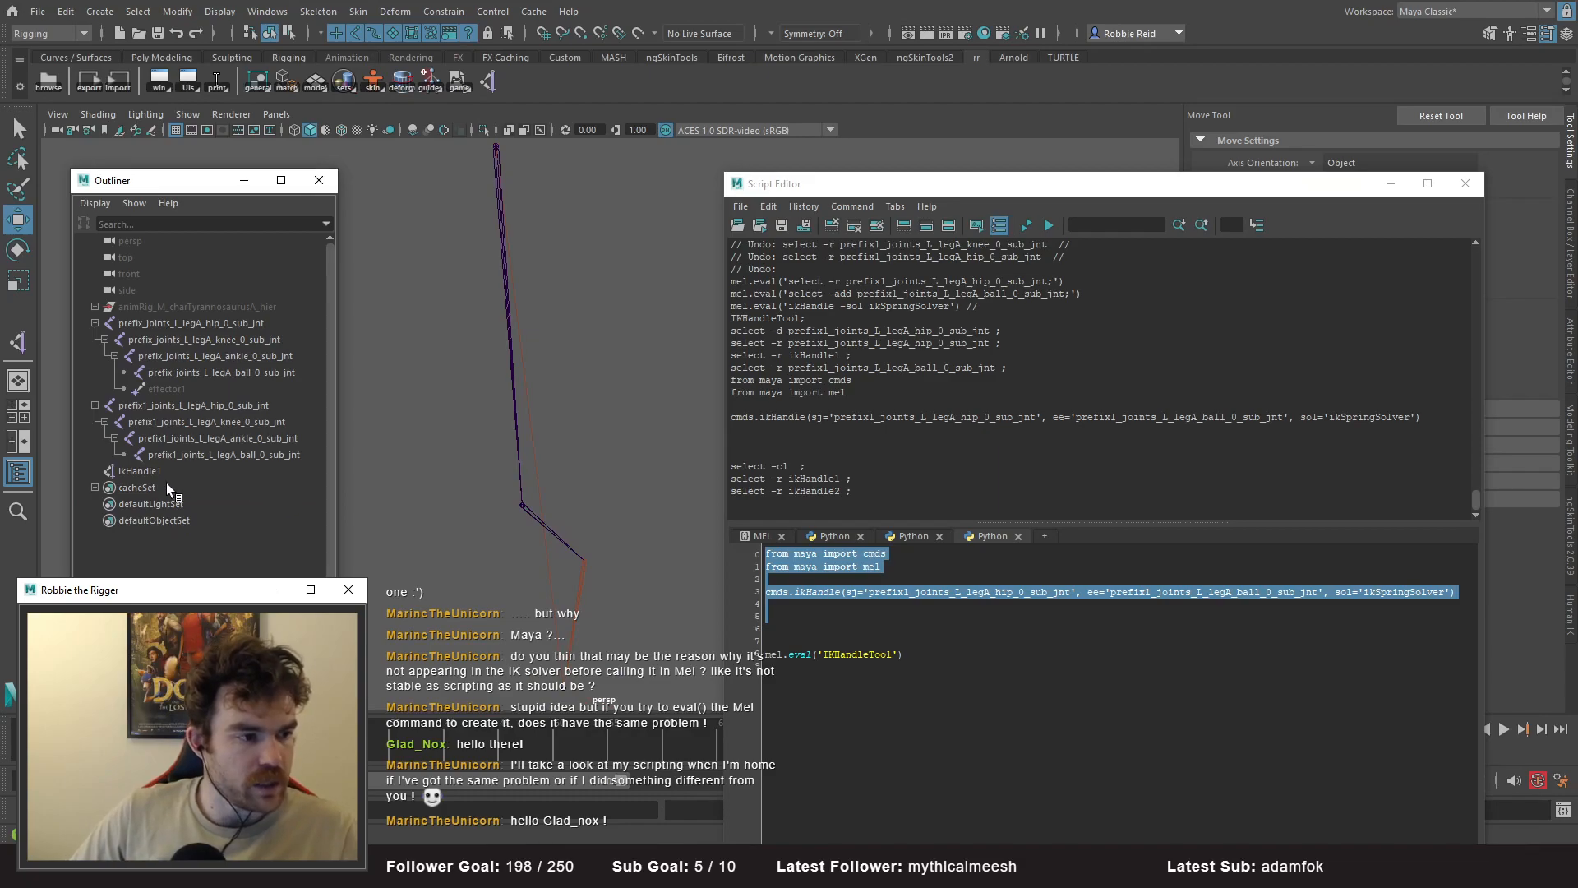
# - Show the channel values of the prefix1 hip joint
pyautogui.click(150, 406)
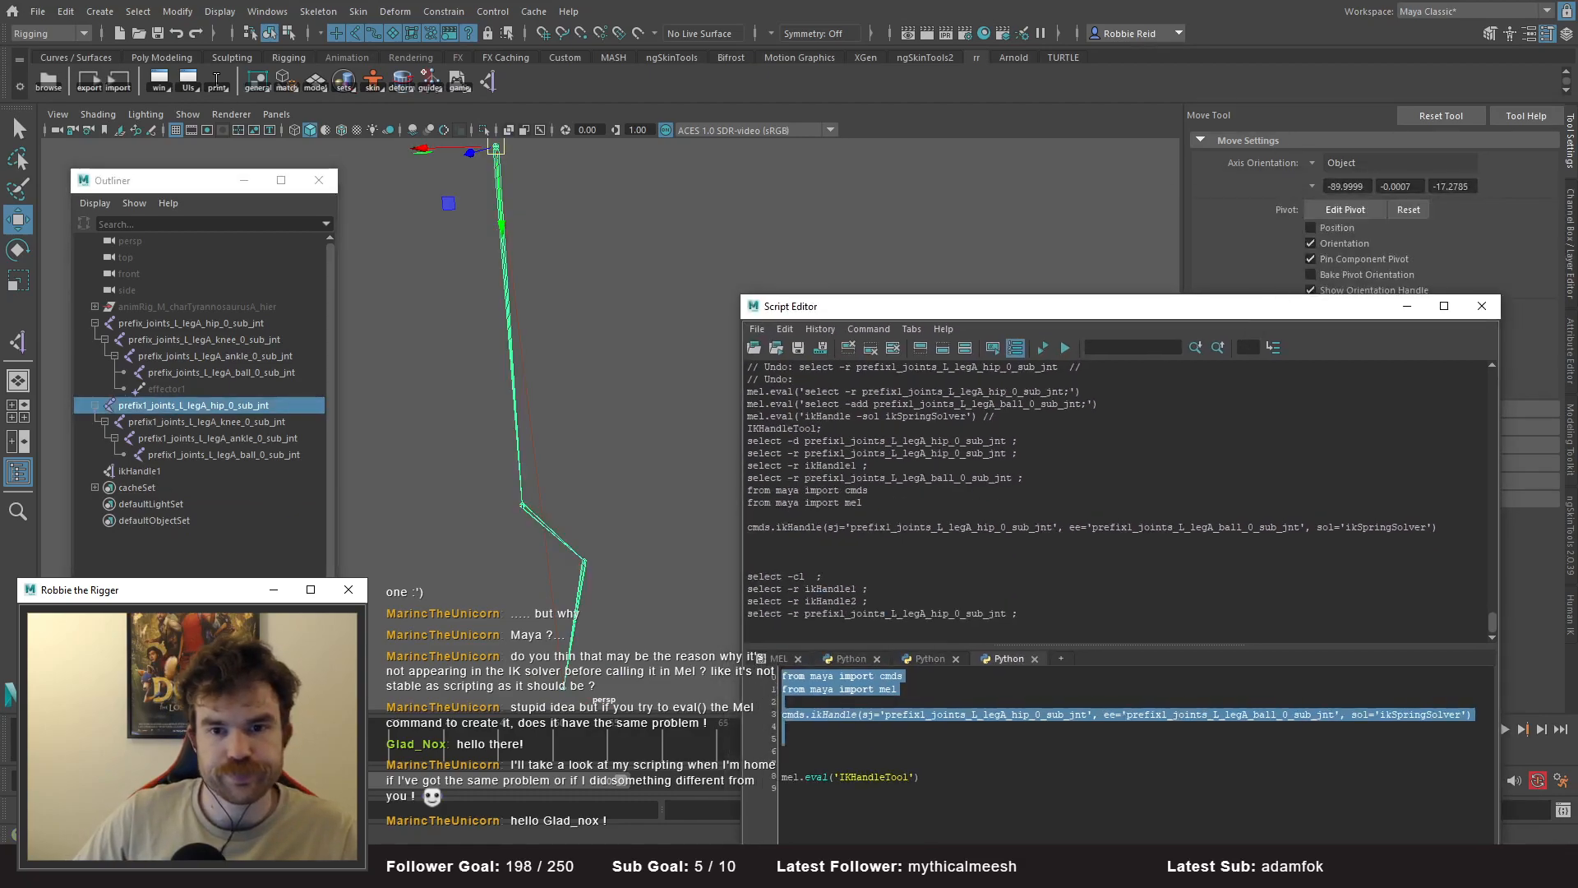
pyautogui.click(1574, 215)
pyautogui.moveTo(1342, 309); pyautogui.dragTo(1279, 188)
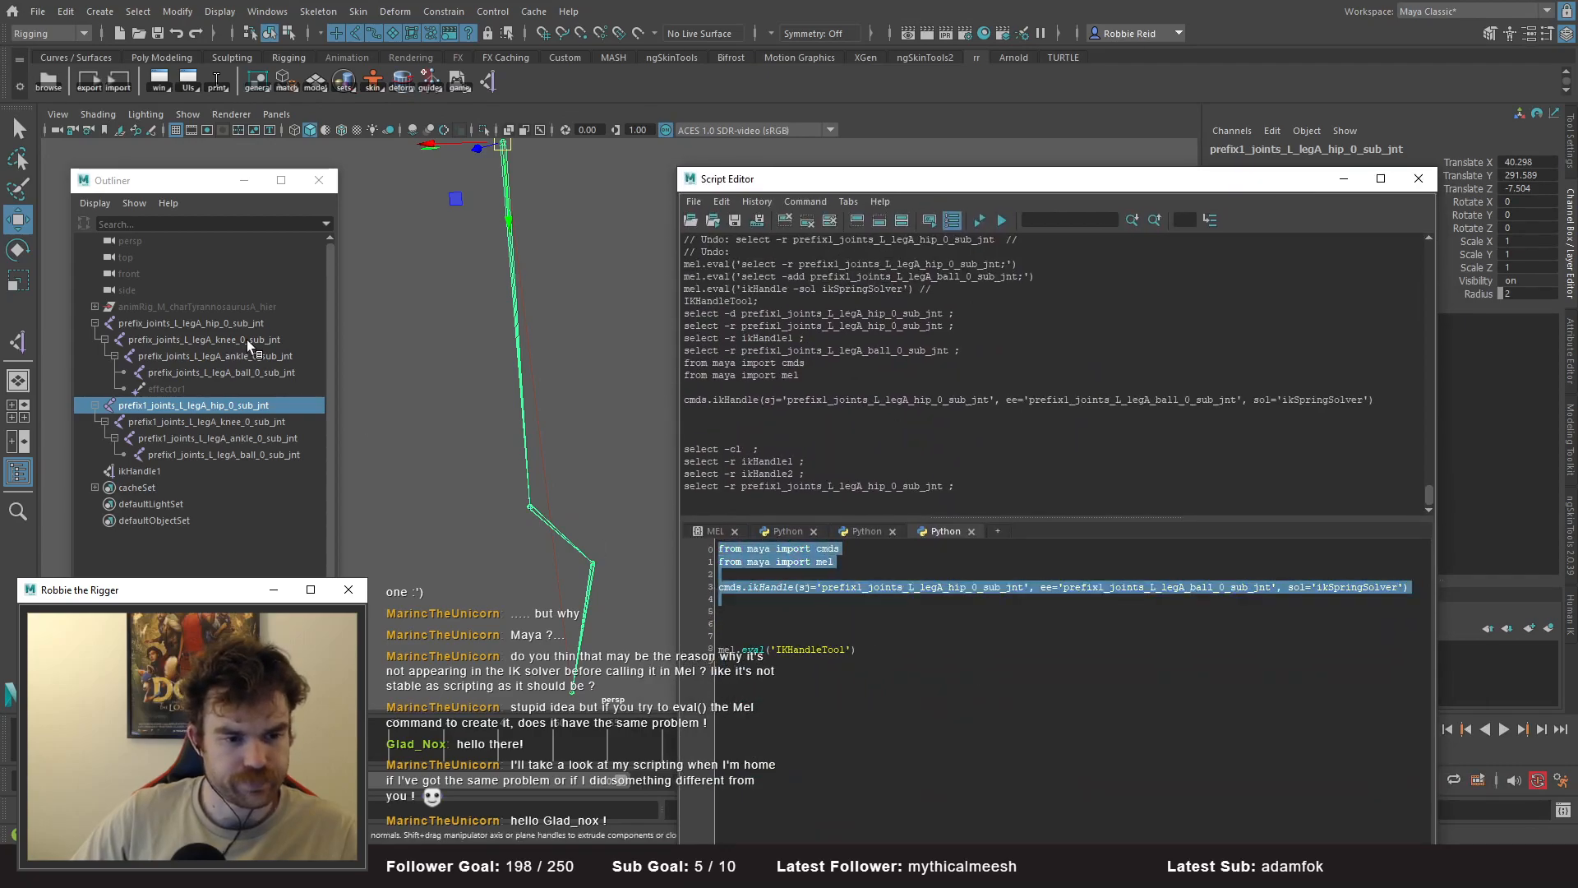
# - Run the import and cmds.ikHandle lines again without starting the IK Handle Tool, and undo the scripted handle
pyautogui.hotkey('ctrl', 'Return')
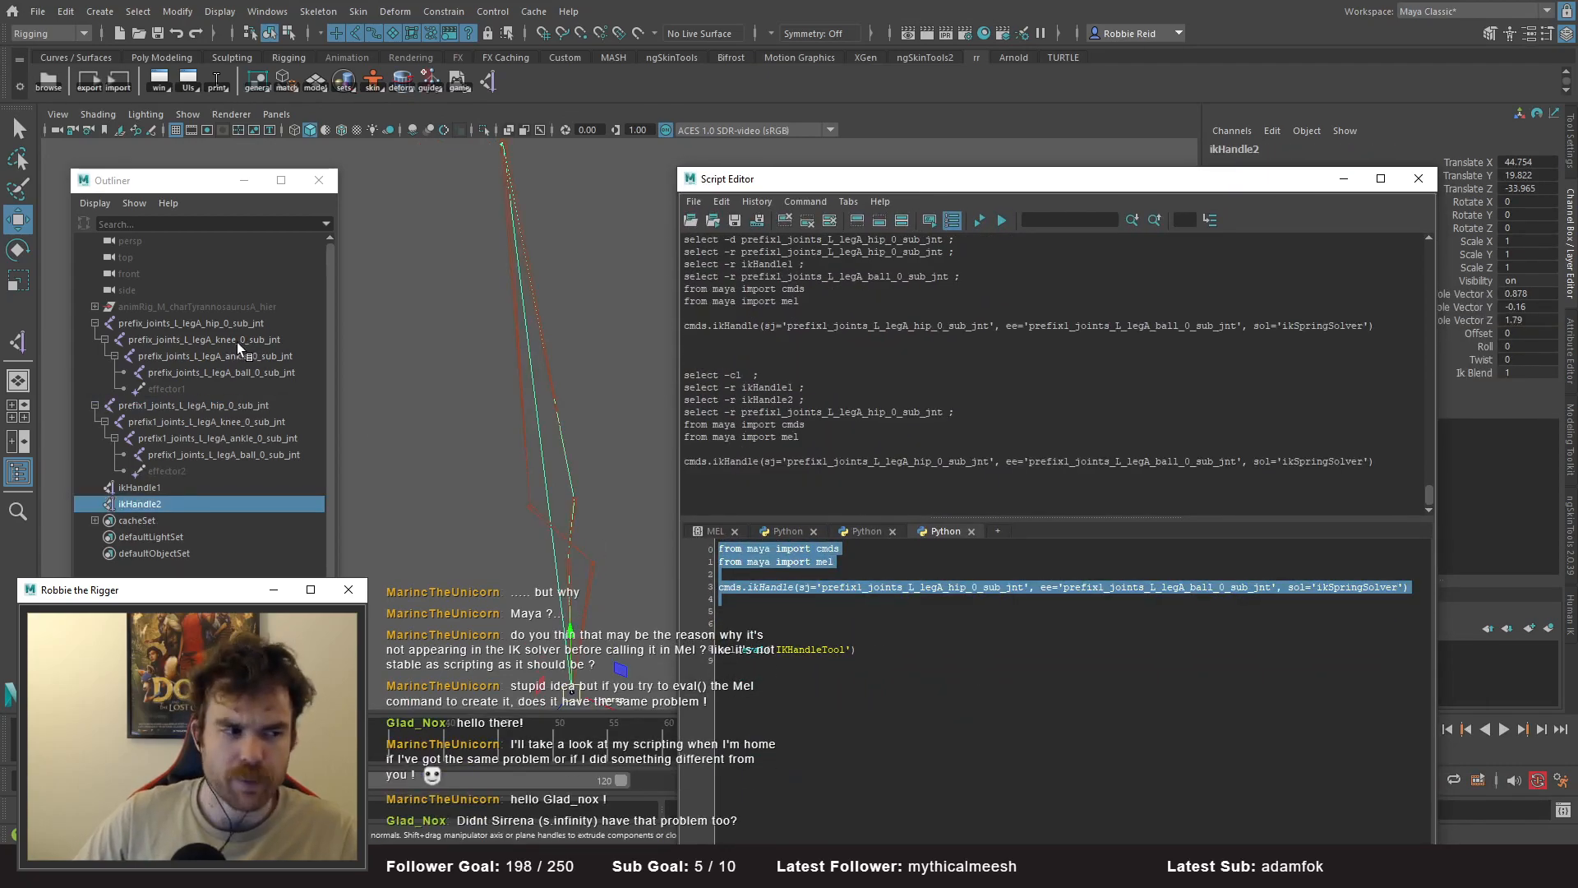
pyautogui.click(404, 399)
pyautogui.hotkey('ctrl', 'z')
pyautogui.hotkey('ctrl', 'z')
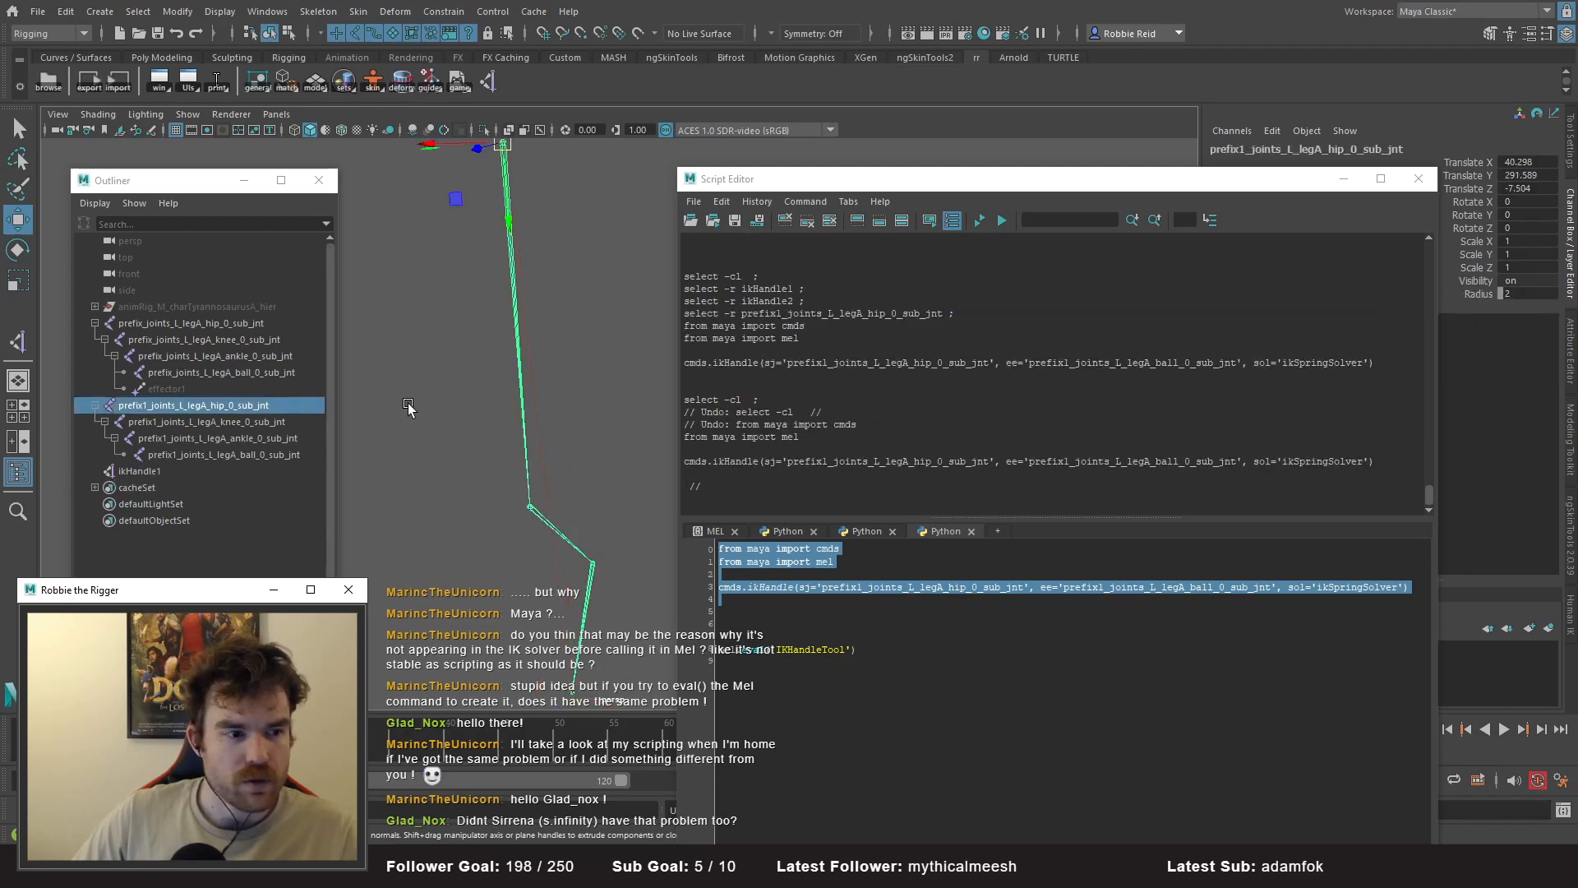
# - Run the IKHandleTool line first, followed by the import and cmds.ikHandle lines on the prefix1 chain
pyautogui.moveTo(859, 649); pyautogui.dragTo(660, 656)
pyautogui.hotkey('ctrl', 'Return')
pyautogui.moveTo(723, 598); pyautogui.dragTo(718, 546)
pyautogui.hotkey('ctrl', 'Return')
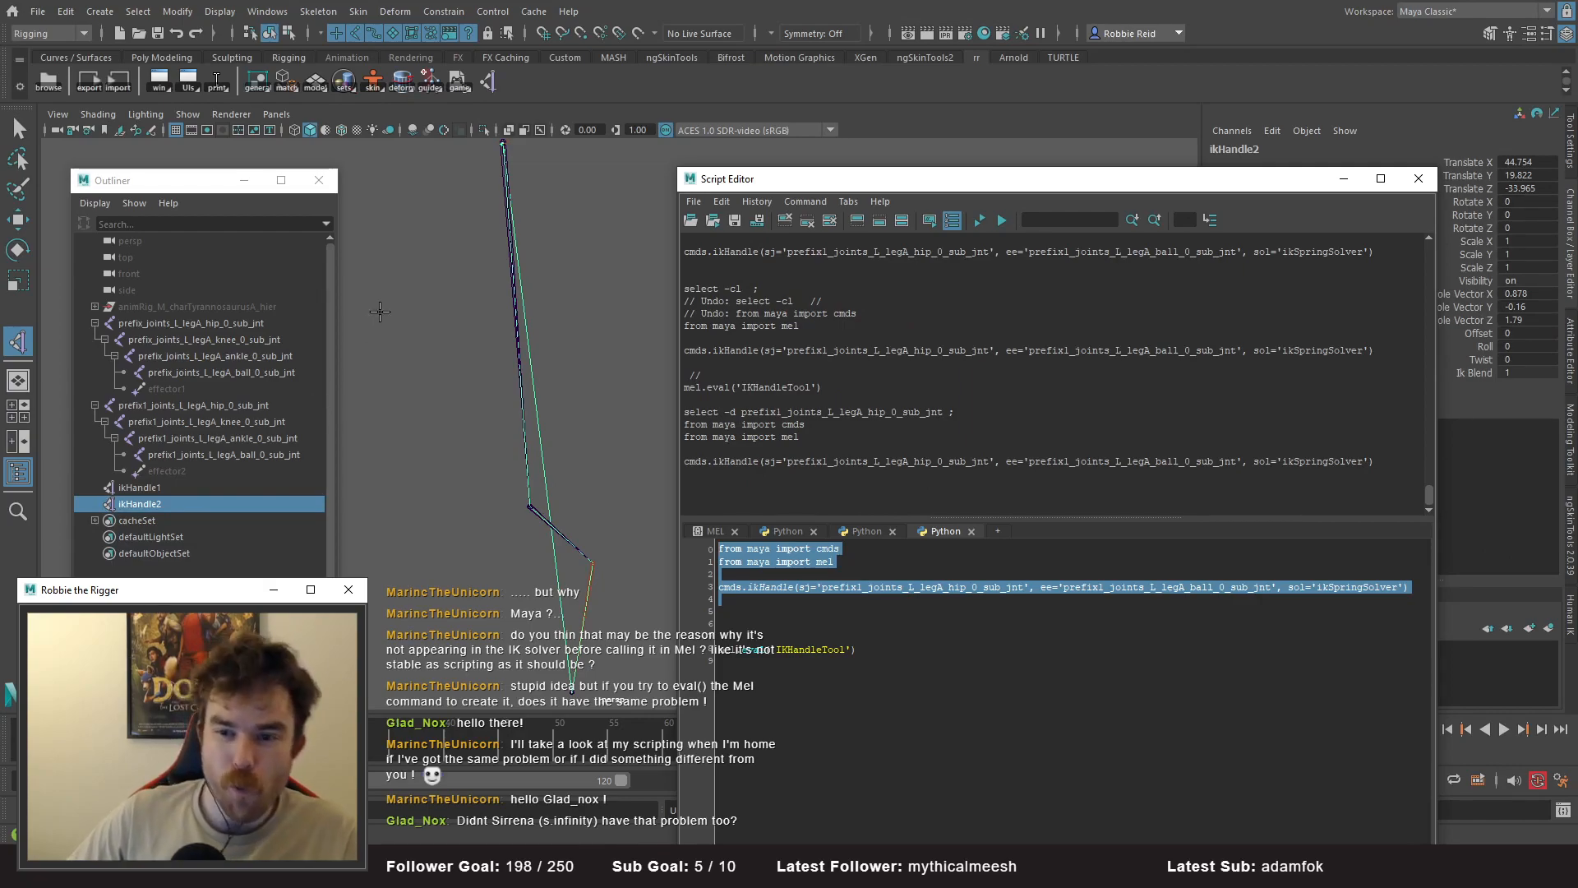
# - Compare ikHandle1 and ikHandle2 by test-moving ikHandle2 alone and both handles together, undoing each move
pyautogui.click(162, 486)
pyautogui.click(157, 505)
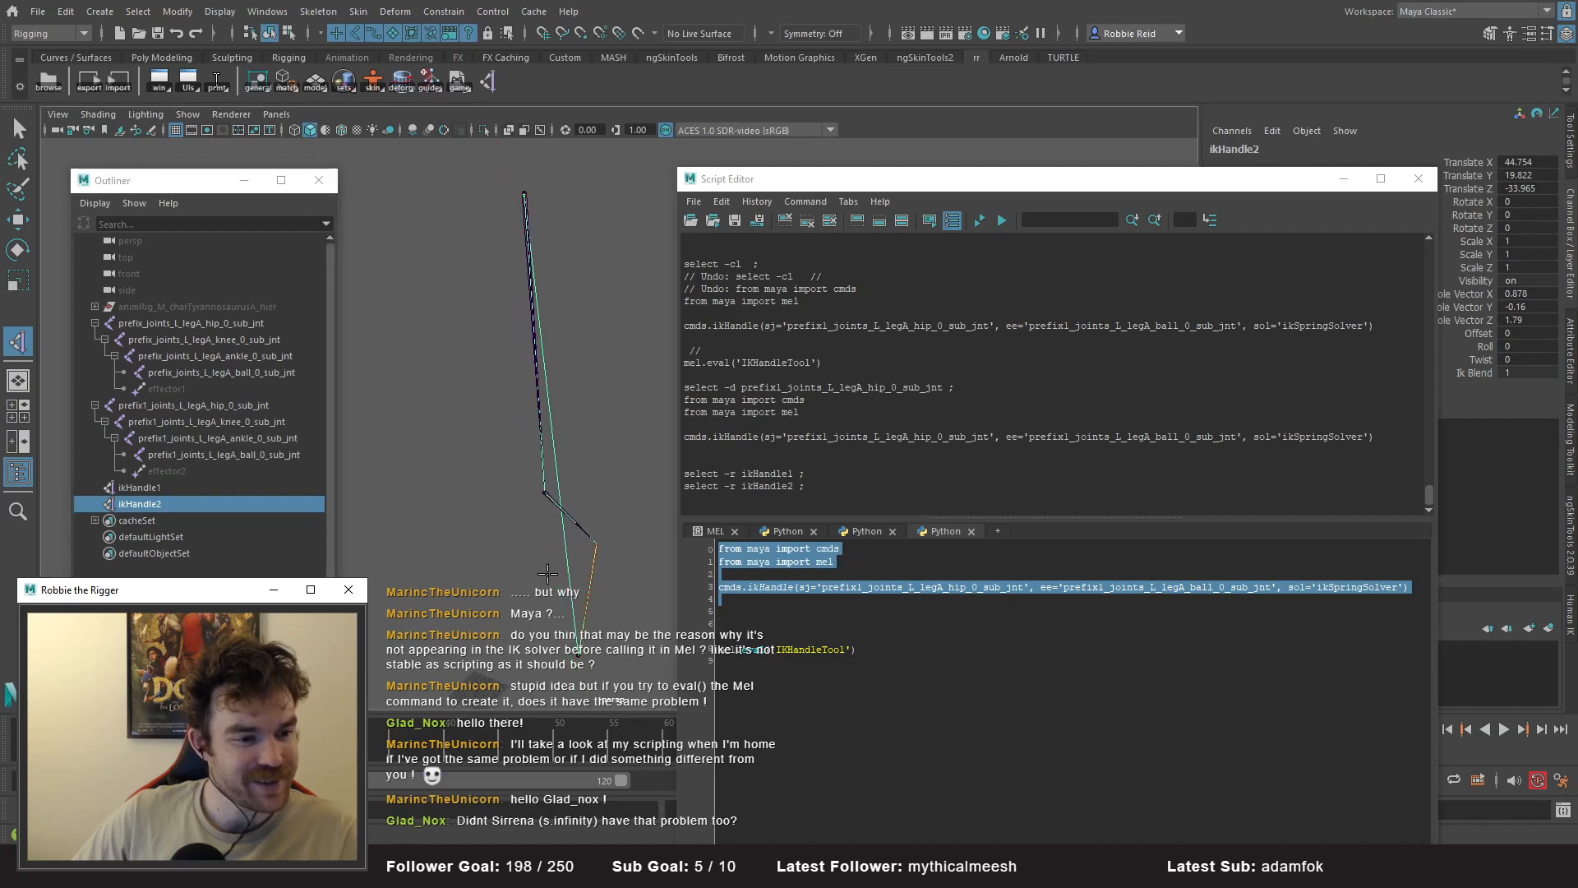
pyautogui.press('w')
pyautogui.moveTo(586, 655)
pyautogui.mouseDown()
pyautogui.moveTo(559, 568)
pyautogui.moveTo(598, 654)
pyautogui.moveTo(437, 595)
pyautogui.moveTo(498, 507)
pyautogui.moveTo(524, 613)
pyautogui.moveTo(570, 675)
pyautogui.mouseUp()
pyautogui.hotkey('ctrl', 'z')
pyautogui.keyDown('shift'); pyautogui.click(156, 489); pyautogui.keyUp('shift')
pyautogui.hotkey('ctrl', 'z')
# - Clear the view of the leg and test-move ikHandle2 in two directions from another angle, undoing each move
pyautogui.click(797, 704)
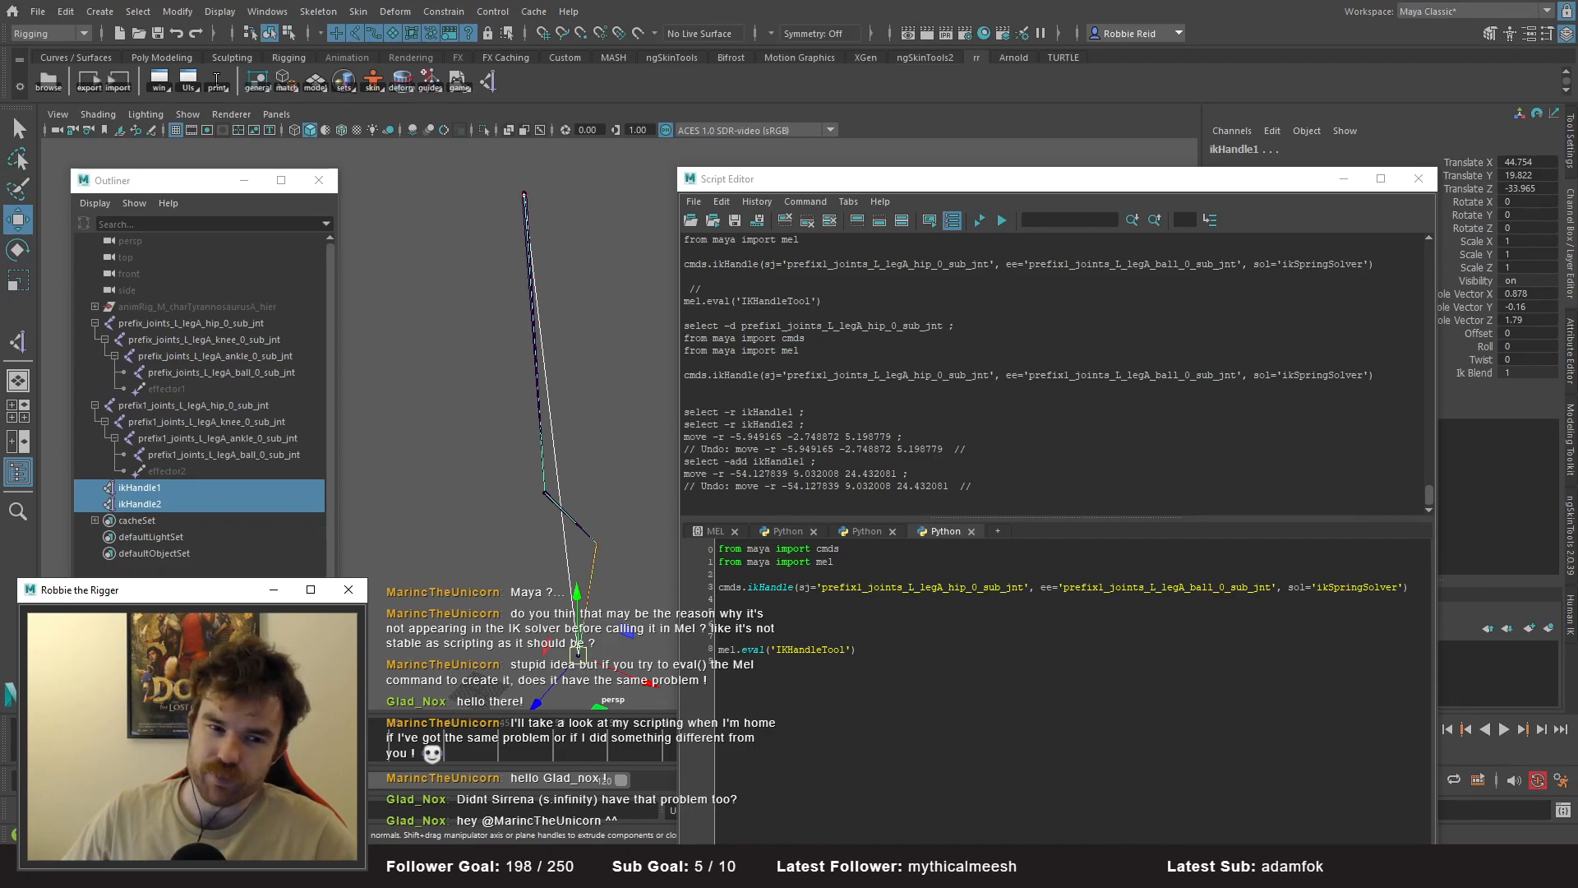
pyautogui.moveTo(855, 182); pyautogui.dragTo(871, 580)
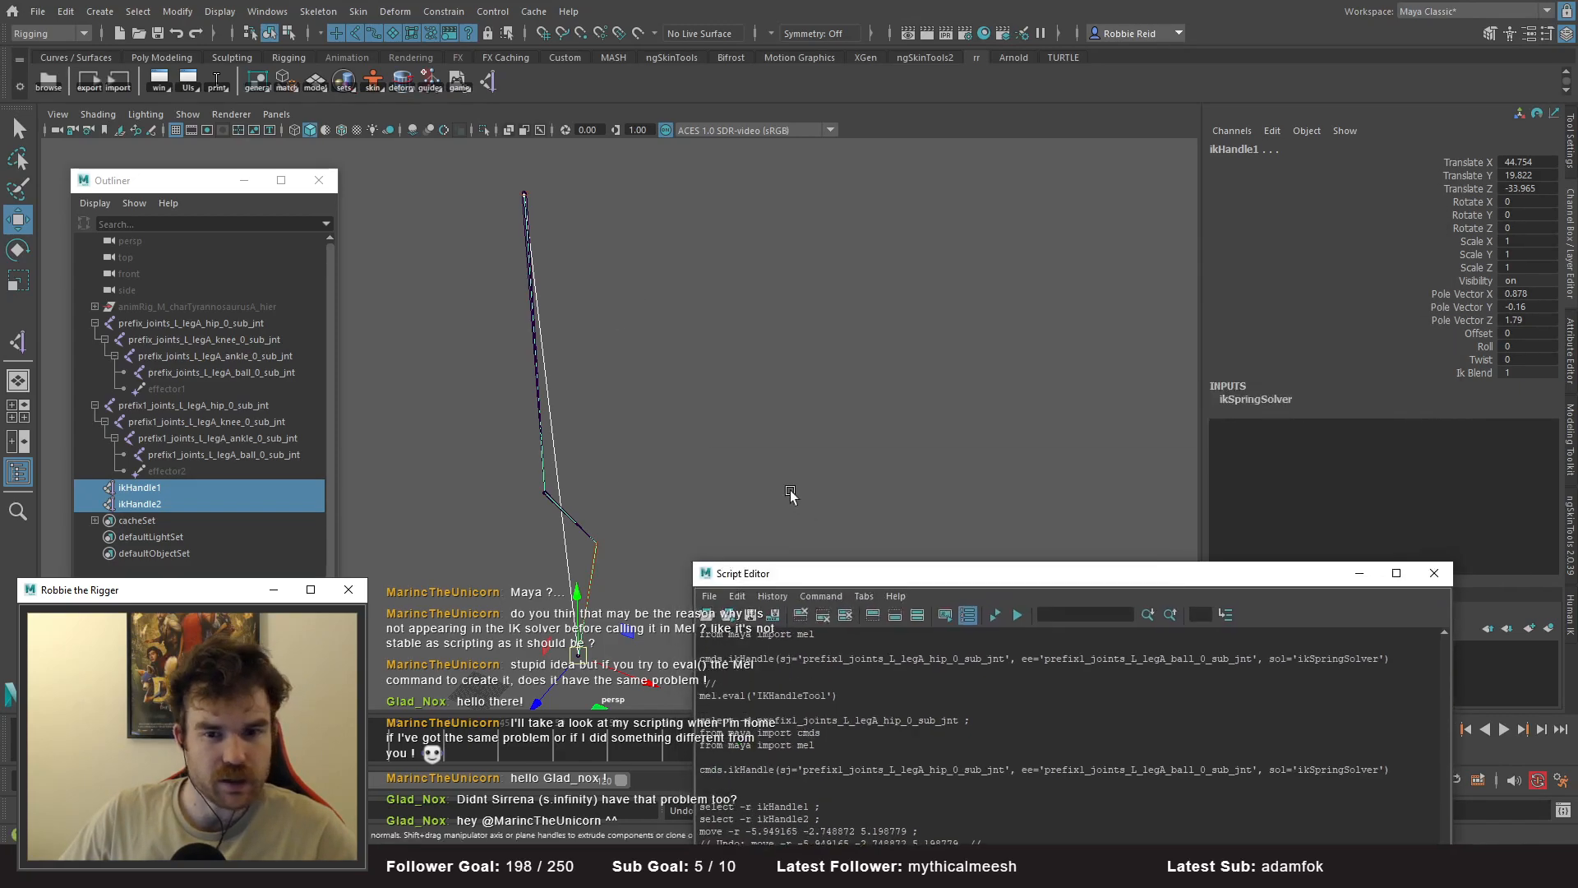
pyautogui.click(852, 375)
pyautogui.click(170, 503)
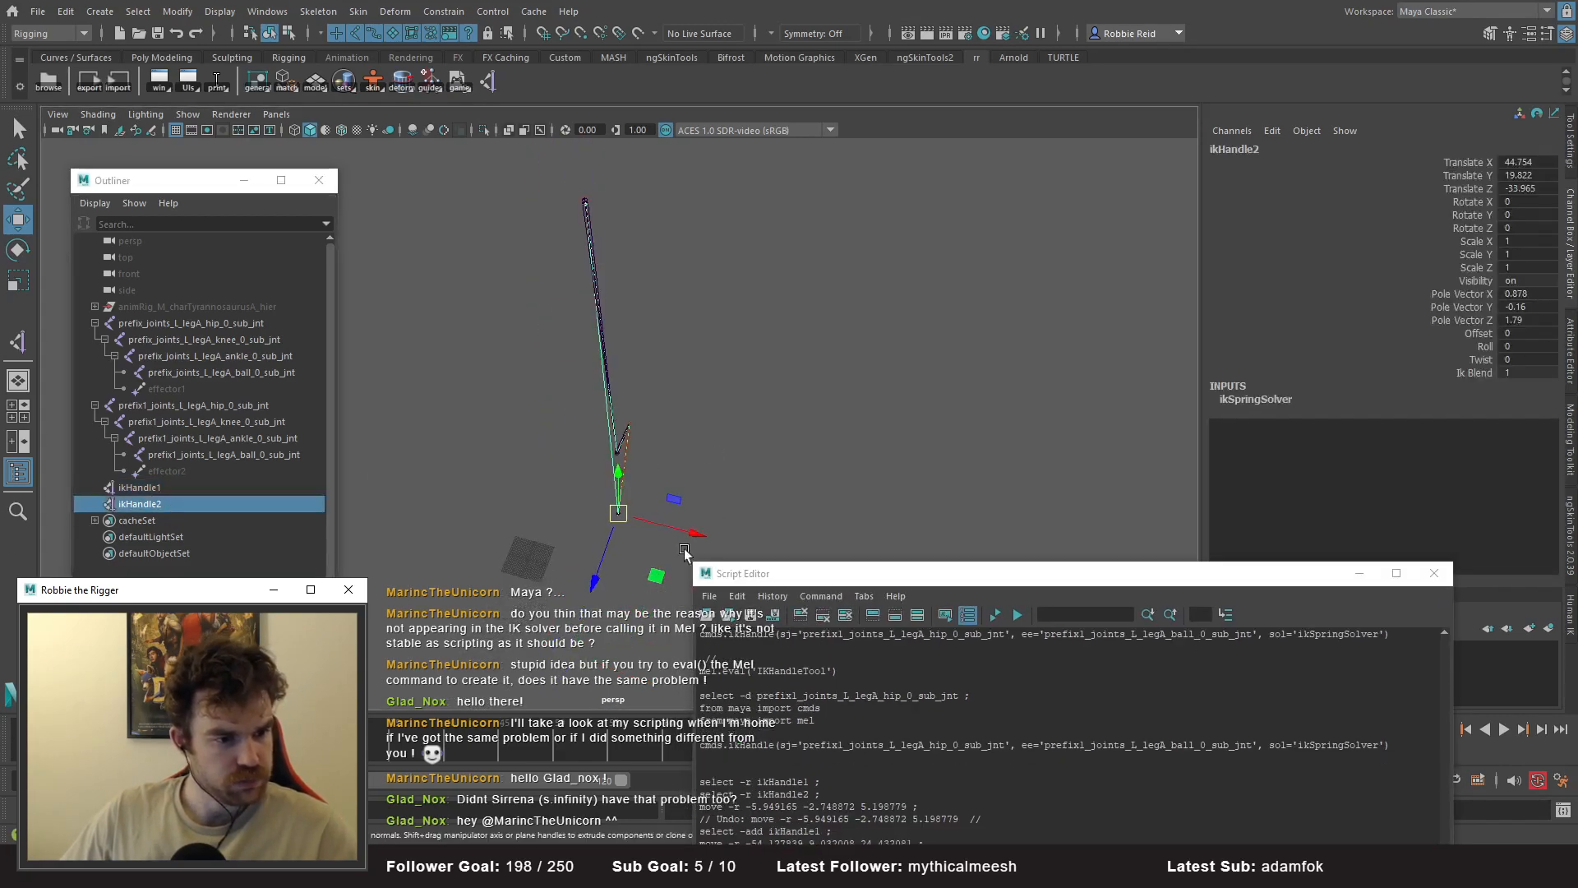
pyautogui.moveTo(613, 523); pyautogui.dragTo(657, 513)
pyautogui.hotkey('ctrl', 'z')
pyautogui.moveTo(616, 574); pyautogui.dragTo(530, 542)
pyautogui.hotkey('ctrl', 'z')
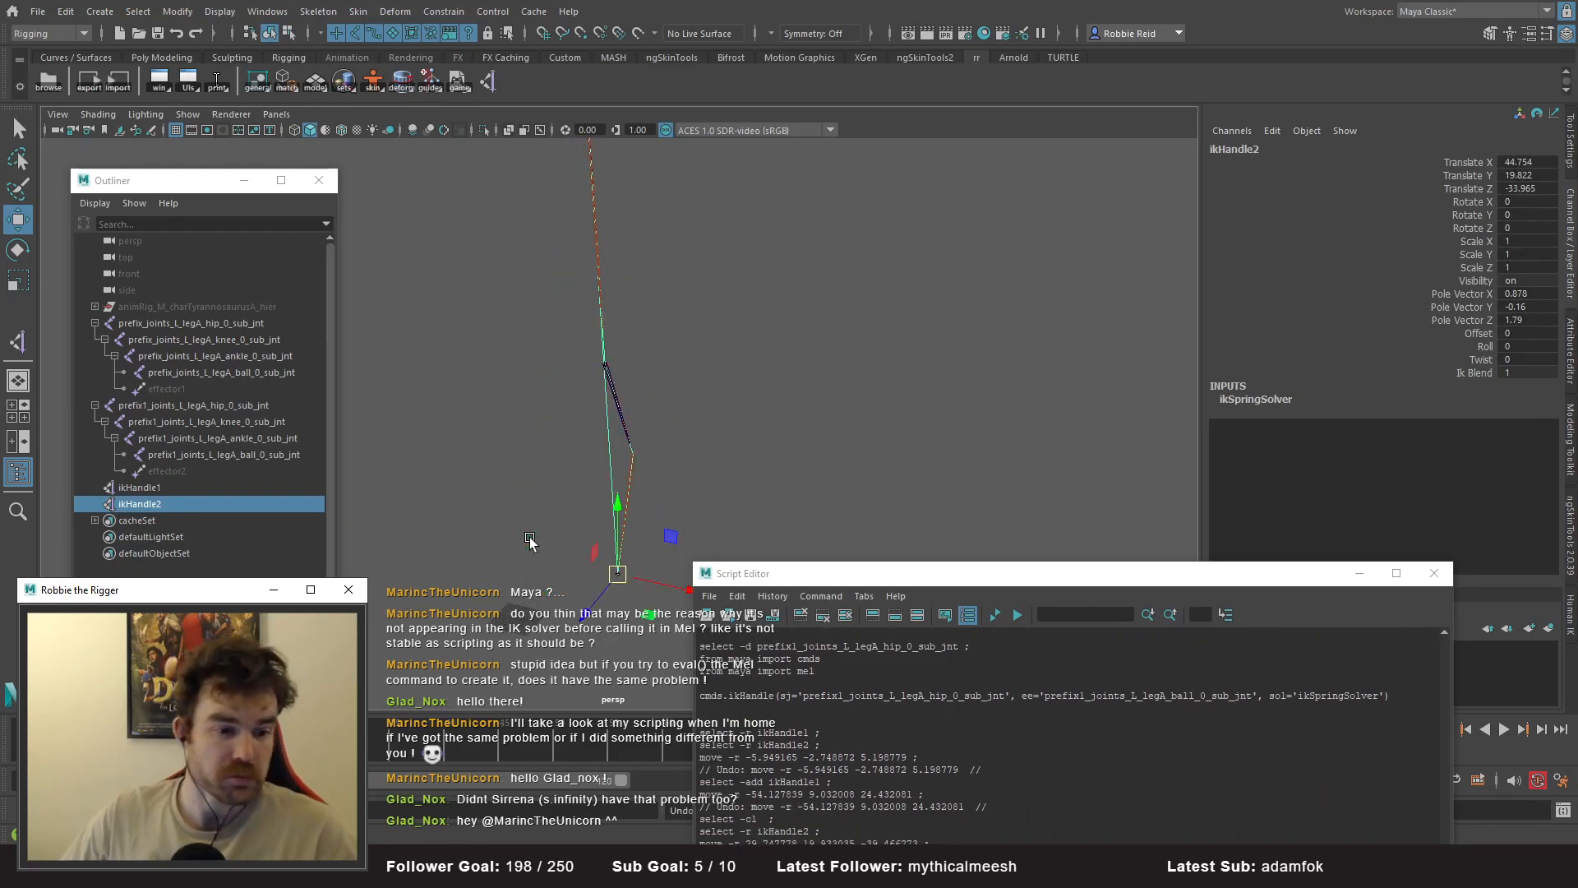
# - Undo the selections, the scripted IK handle and the IKHandleTool call on the prefix1 chain
pyautogui.moveTo(770, 575); pyautogui.dragTo(846, 233)
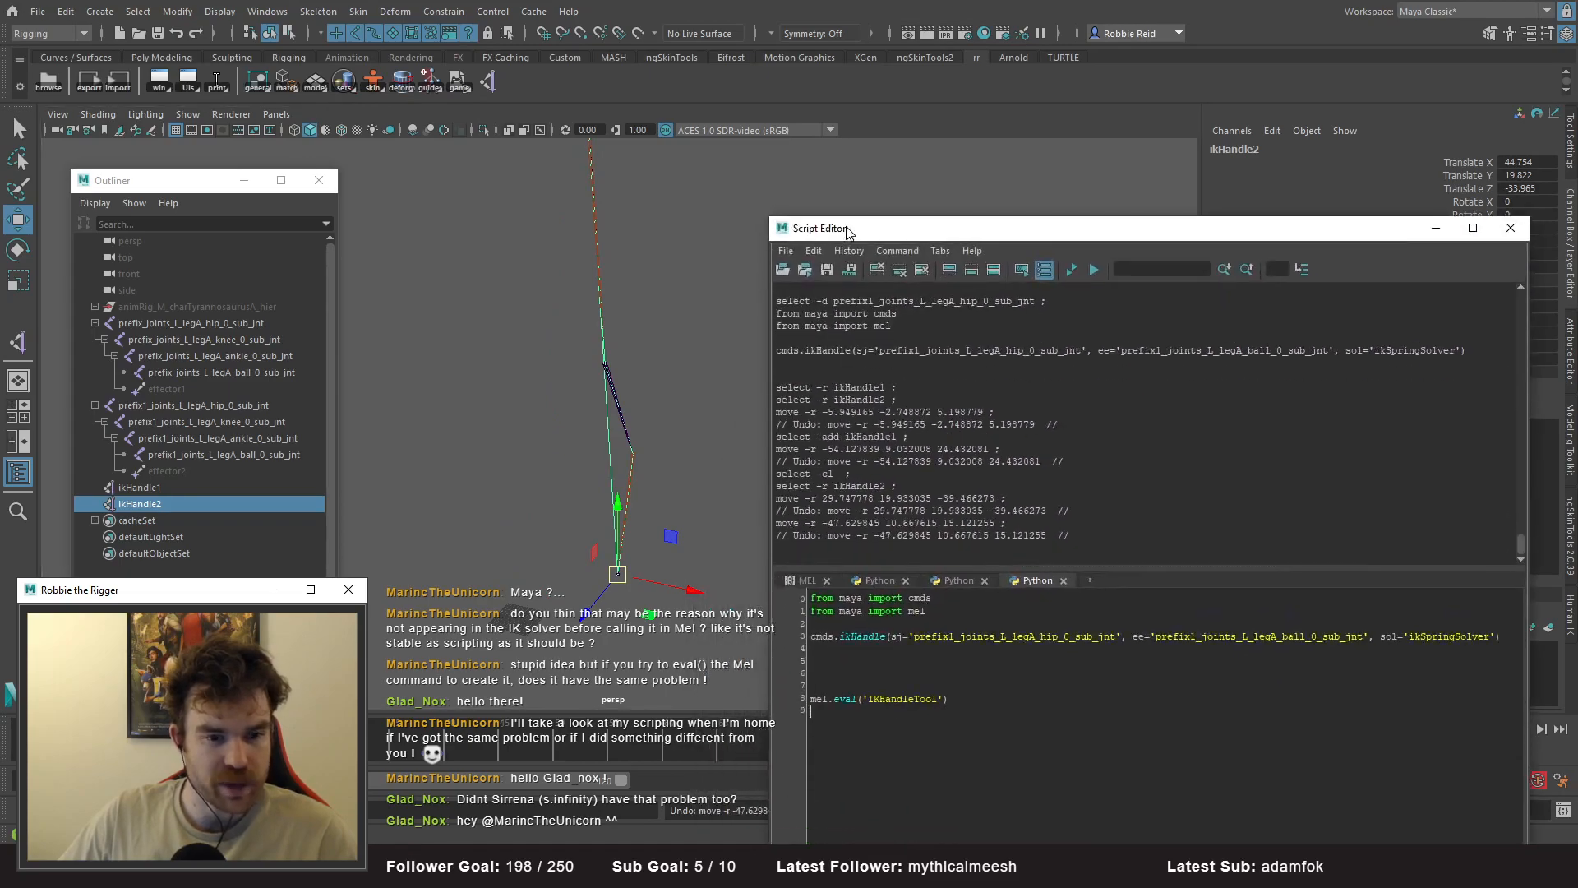
pyautogui.hotkey('ctrl', 'z')
pyautogui.hotkey('ctrl', 'z')
pyautogui.hotkey('ctrl', 'z')
pyautogui.hotkey('ctrl', 'z')
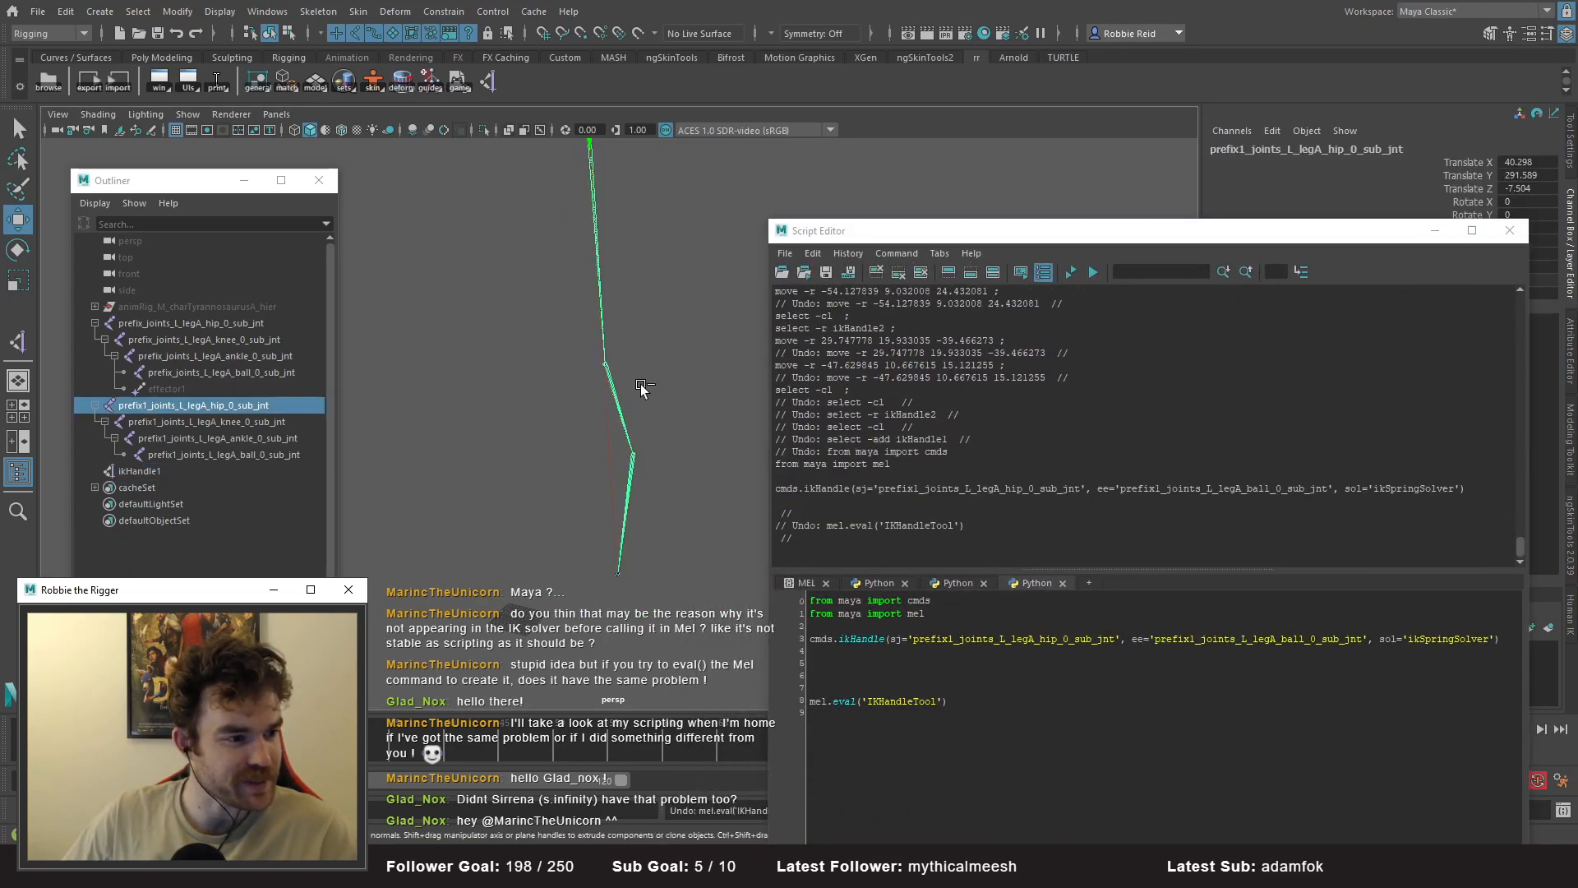
# - Run only the import and cmds.ikHandle lines on the prefix1 chain, leaving out the IKHandleTool line
pyautogui.click(971, 763)
pyautogui.hotkey('ctrl', 'shift', 'Home')
pyautogui.hotkey('ctrl', 'Return')
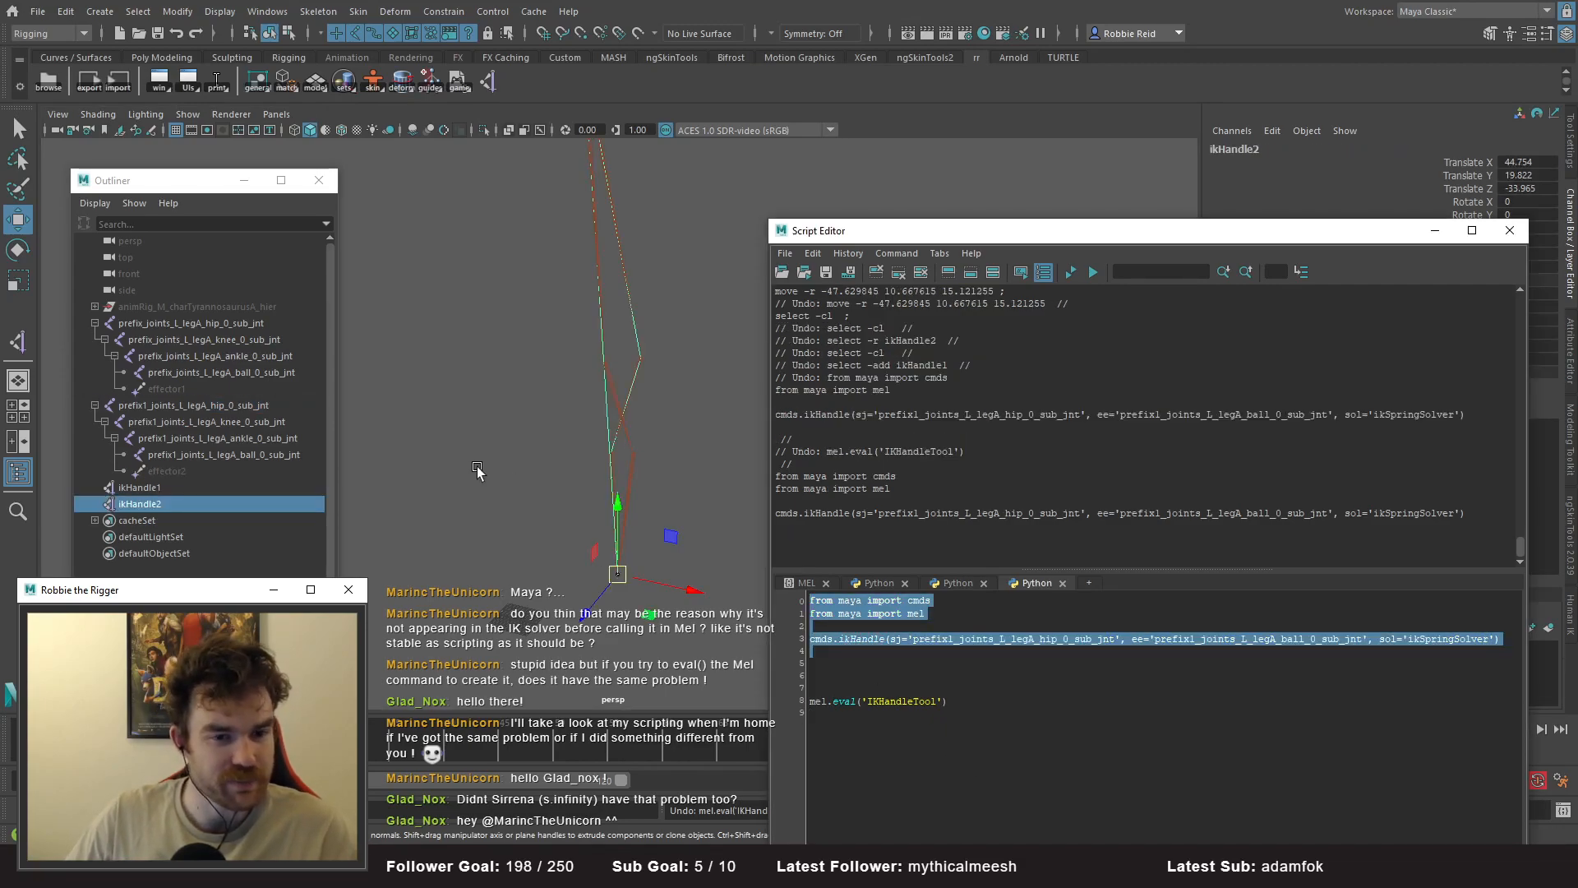
# - Restore the joint names in the ikHandle line after undoing them, and undo the scripted handle on the prefix1 chain
pyautogui.hotkey('ctrl', 'z')
pyautogui.hotkey('ctrl', 'z')
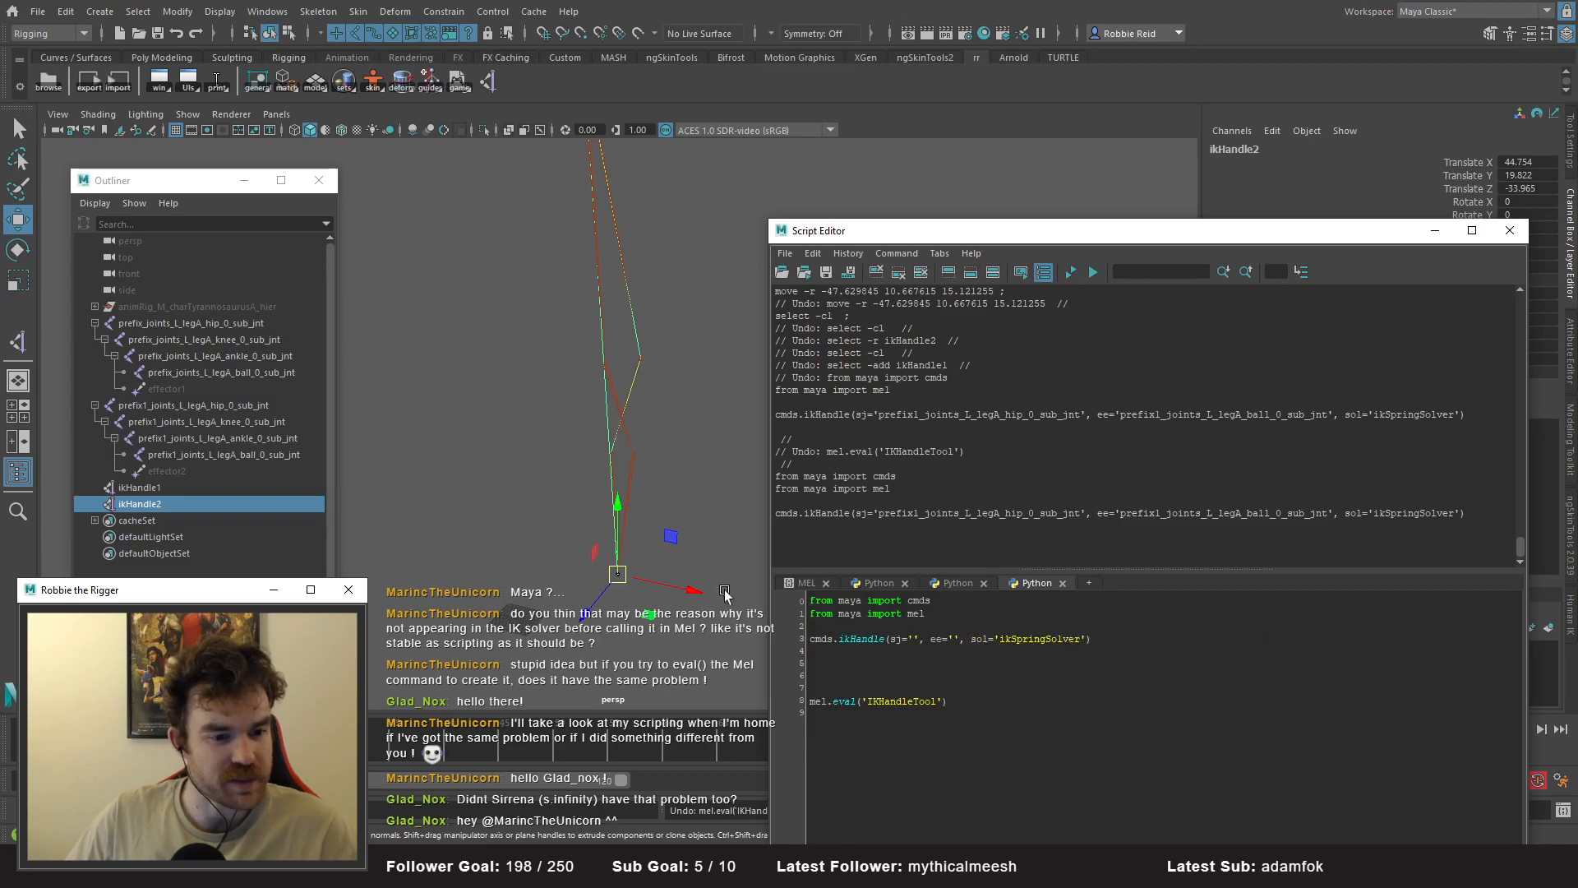
pyautogui.hotkey('ctrl', 'z')
pyautogui.hotkey('ctrl', 'y')
pyautogui.hotkey('ctrl', 'y')
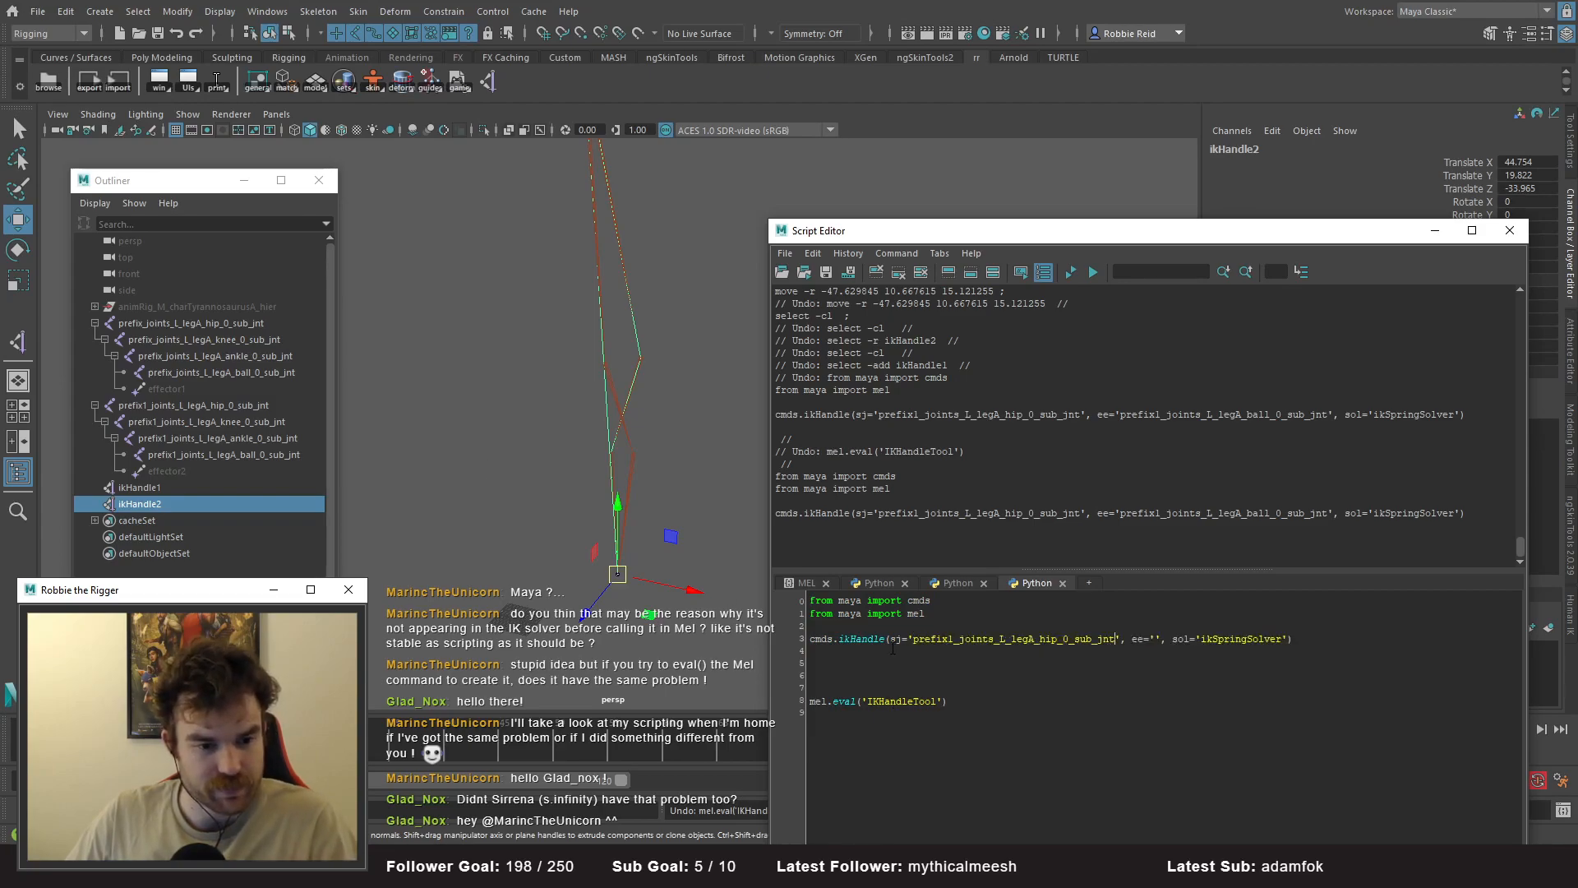
pyautogui.hotkey('ctrl', 'y')
pyautogui.click(668, 459)
pyautogui.hotkey('ctrl', 'z')
pyautogui.hotkey('ctrl', 'z')
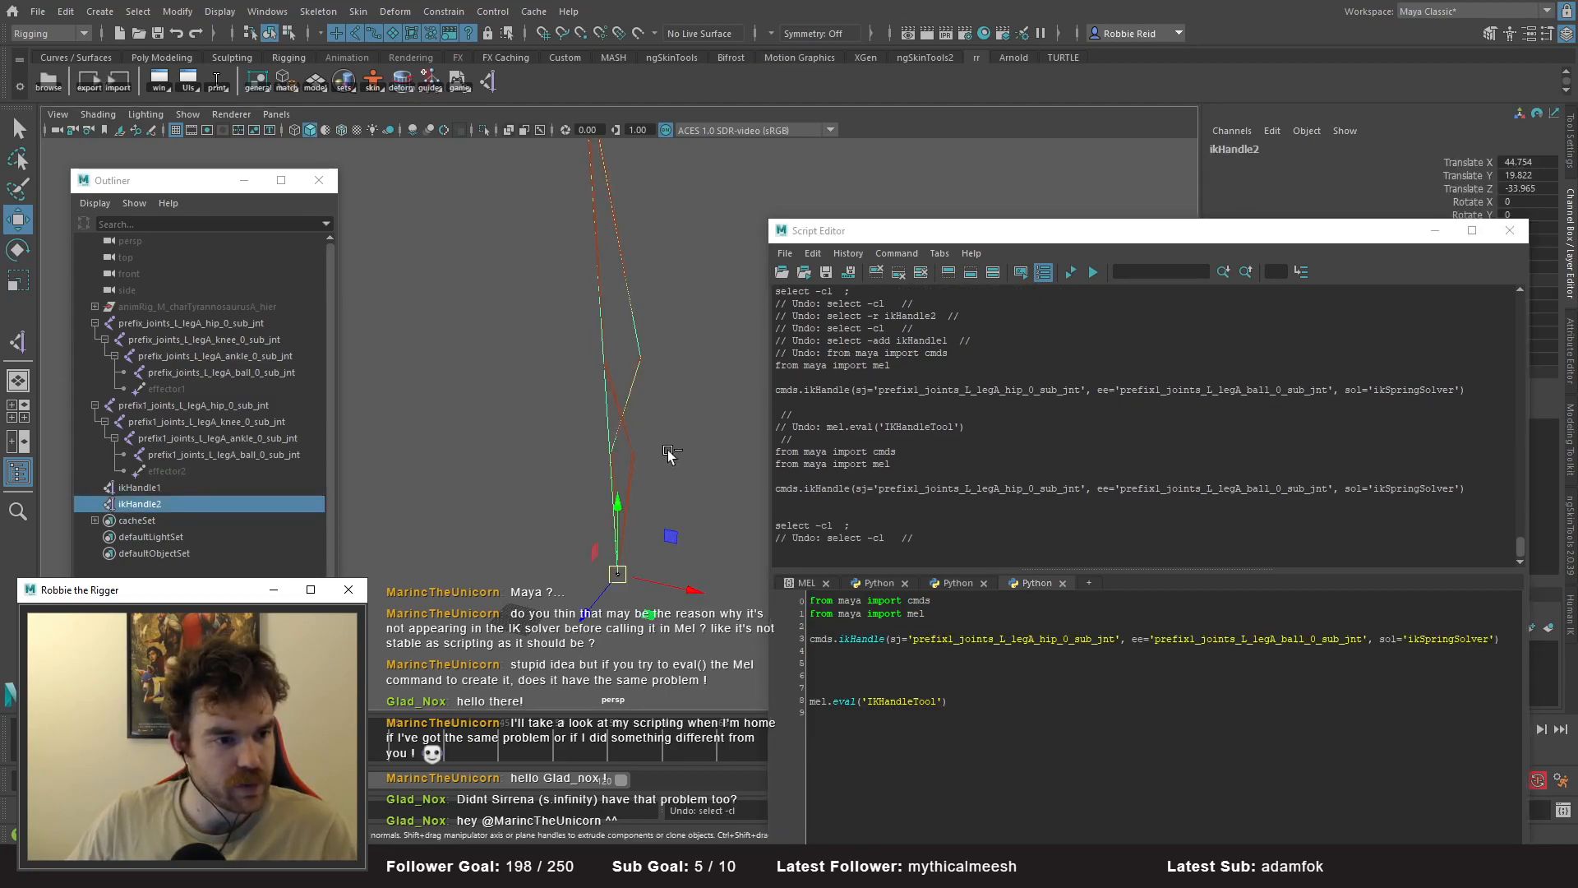
# - Run the two import lines and the mel.eval('IKHandleTool') line
pyautogui.moveTo(955, 629); pyautogui.dragTo(810, 598)
pyautogui.hotkey('ctrl', 'Return')
pyautogui.moveTo(952, 701); pyautogui.dragTo(747, 704)
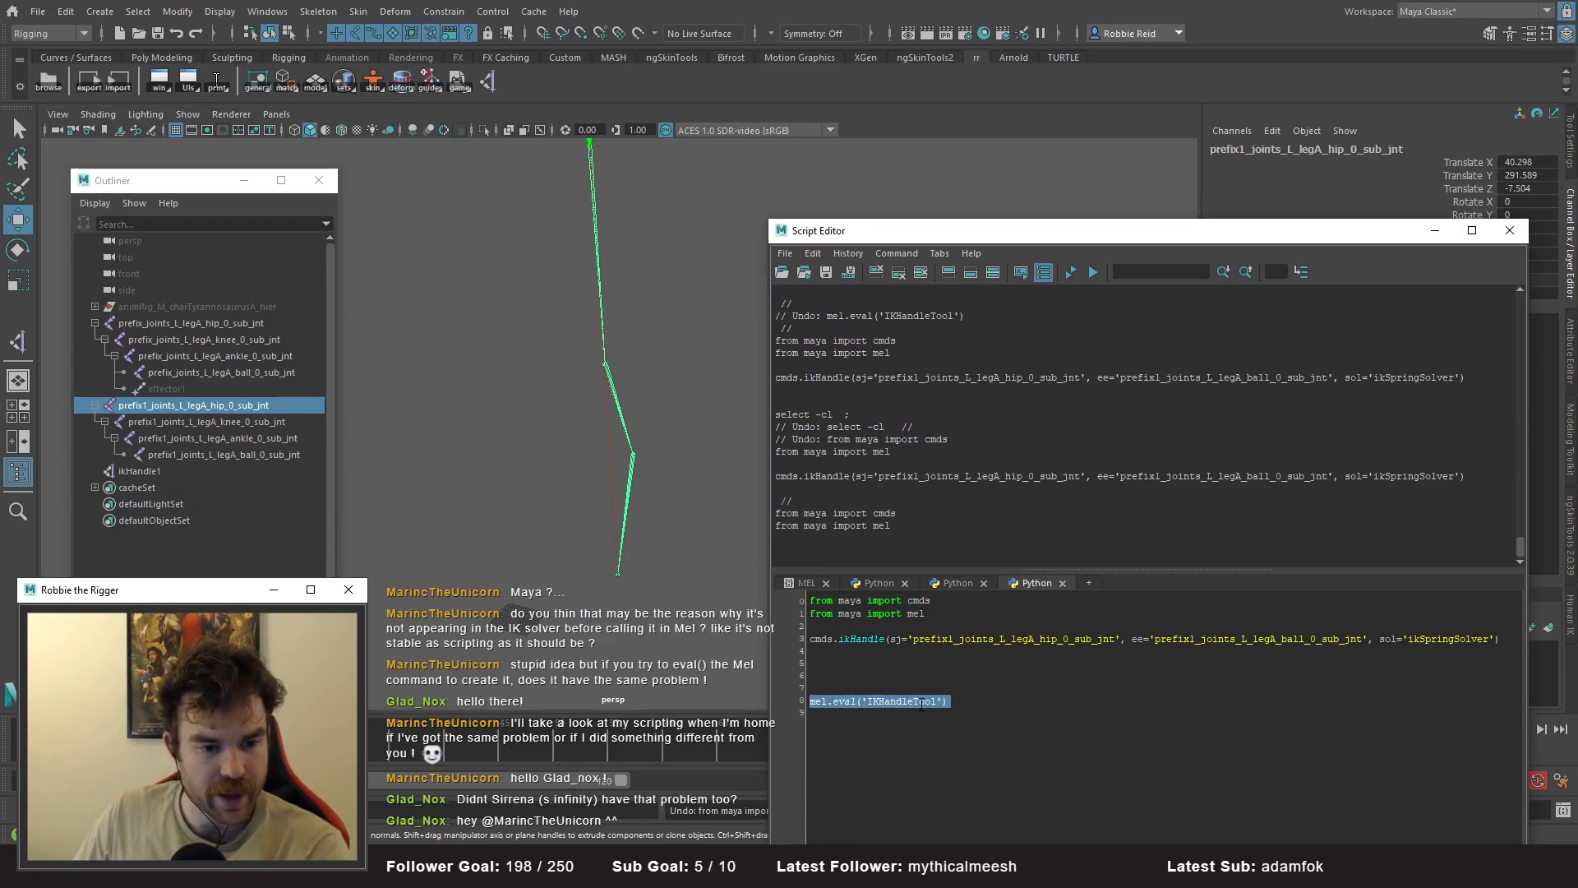
pyautogui.hotkey('ctrl', 'Return')
# - Run the whole script to create the Spring Solver handle on the prefix1 chain, and restore the cleared script text
pyautogui.moveTo(953, 651); pyautogui.dragTo(783, 650)
pyautogui.hotkey('ctrl', 'Return')
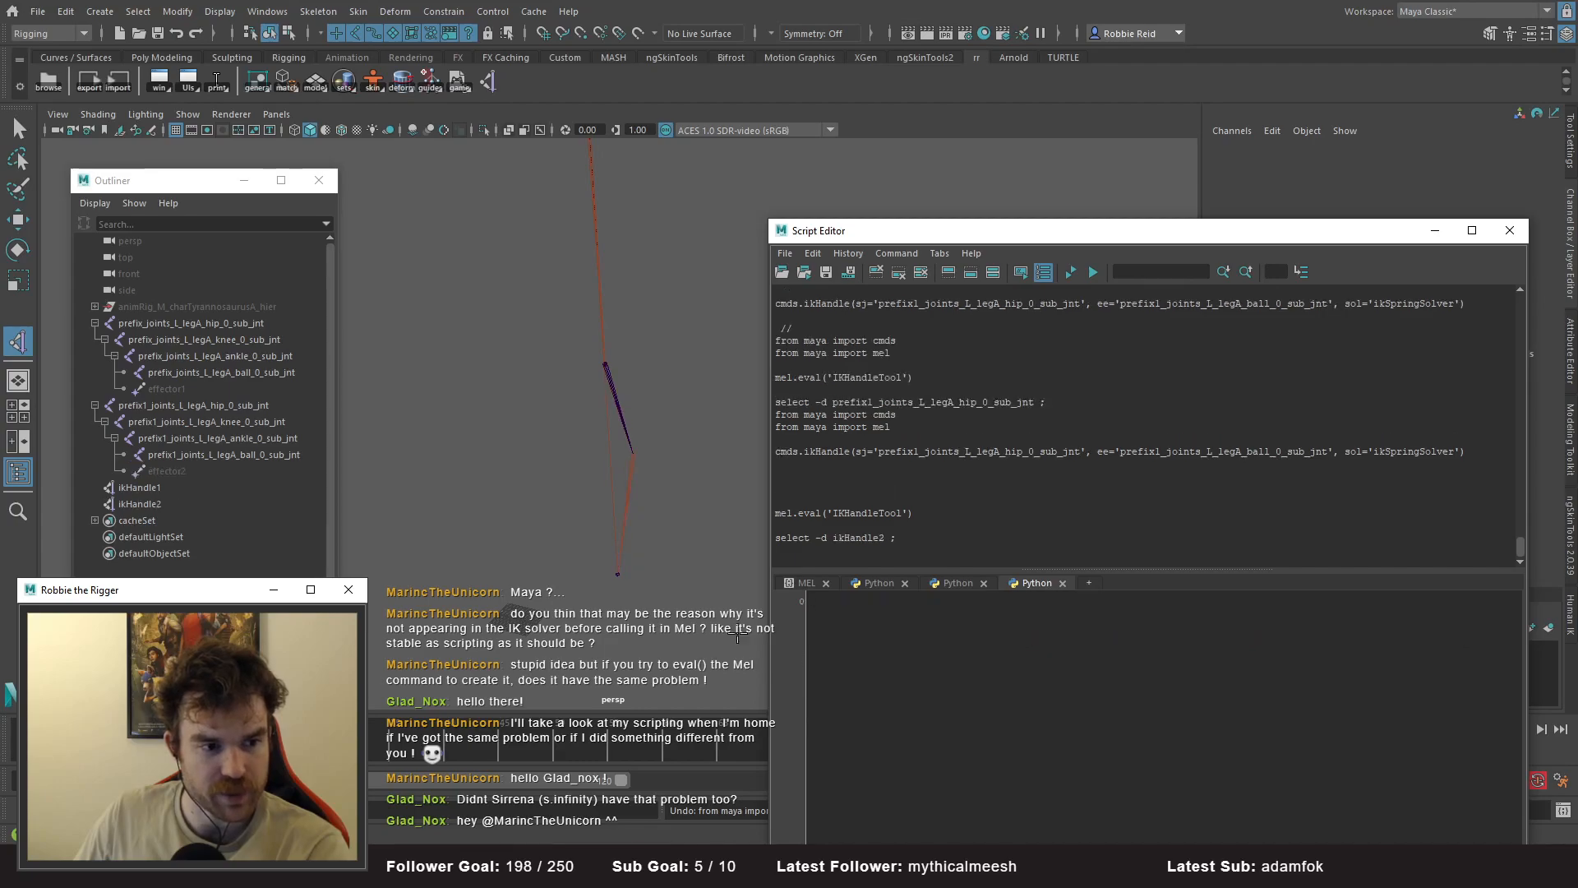
pyautogui.hotkey('ctrl', 'z')
# - Inspect ikHandle1 and ikHandle2, and test-move ikHandle2 to see how the leg bends, undoing the move
pyautogui.click(667, 509)
pyautogui.keyDown('alt'); pyautogui.moveTo(666, 507); pyautogui.dragTo(651, 443); pyautogui.keyUp('alt')
pyautogui.click(191, 488)
pyautogui.click(189, 504)
pyautogui.press('w')
pyautogui.moveTo(622, 573); pyautogui.dragTo(605, 493)
pyautogui.hotkey('ctrl', 'z')
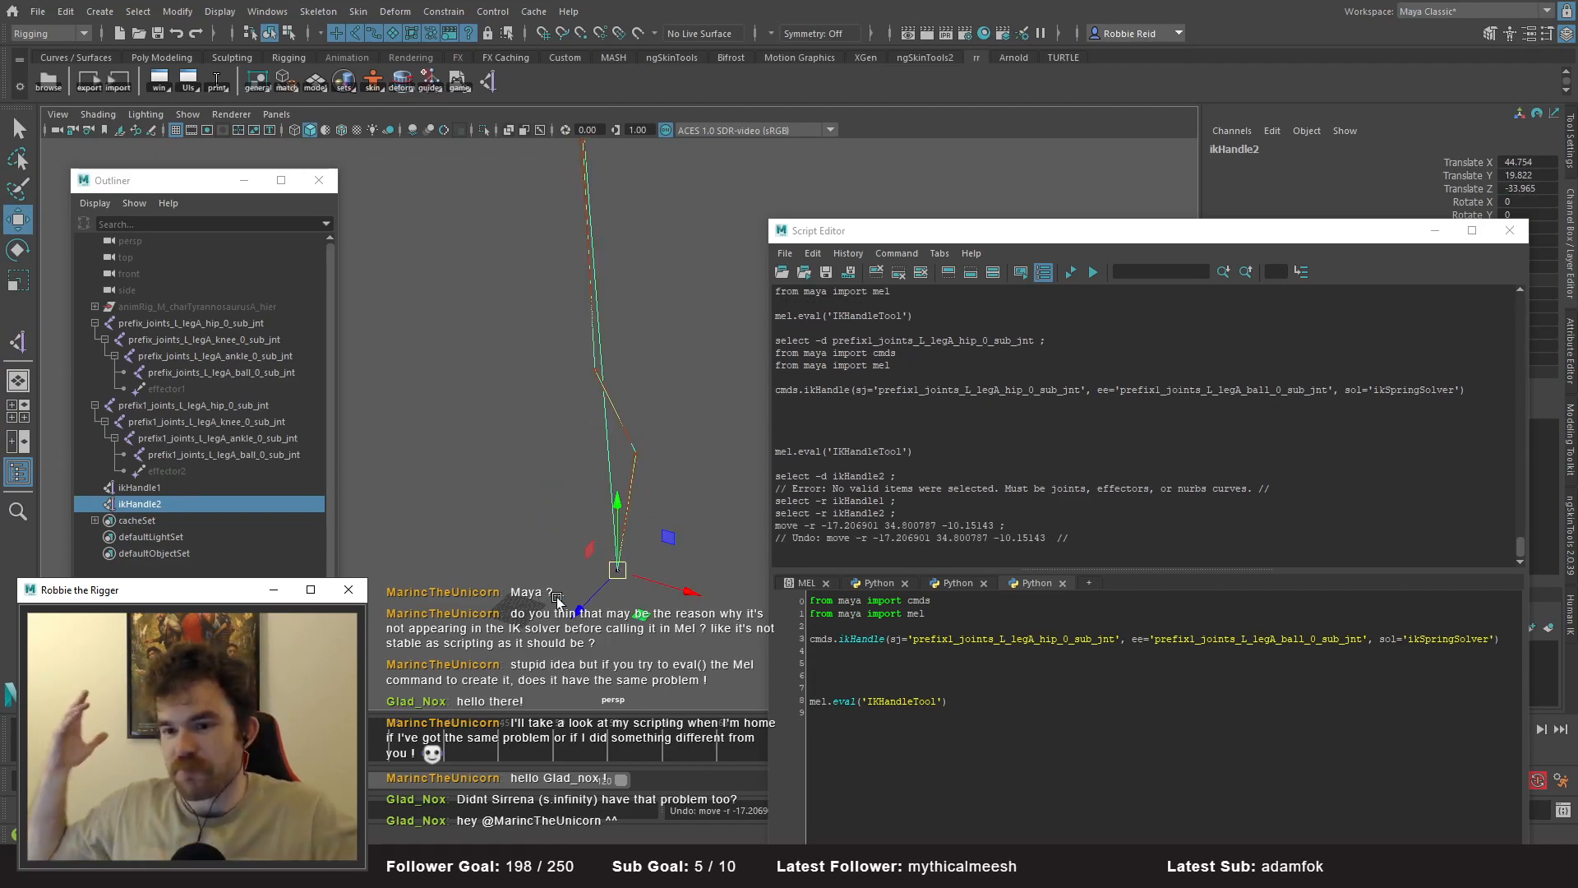
# - Select ikHandle1 and ikHandle2 and test-move them together to compare how both legs bend, undoing each move
pyautogui.click(123, 488)
pyautogui.keyDown('ctrl'); pyautogui.click(135, 504); pyautogui.keyUp('ctrl')
pyautogui.moveTo(617, 567); pyautogui.dragTo(627, 481)
pyautogui.keyDown('alt'); pyautogui.moveTo(550, 486); pyautogui.dragTo(527, 512, button='middle'); pyautogui.keyUp('alt')
pyautogui.hotkey('ctrl', 'z')
pyautogui.moveTo(636, 548); pyautogui.dragTo(476, 461)
pyautogui.hotkey('ctrl', 'z')
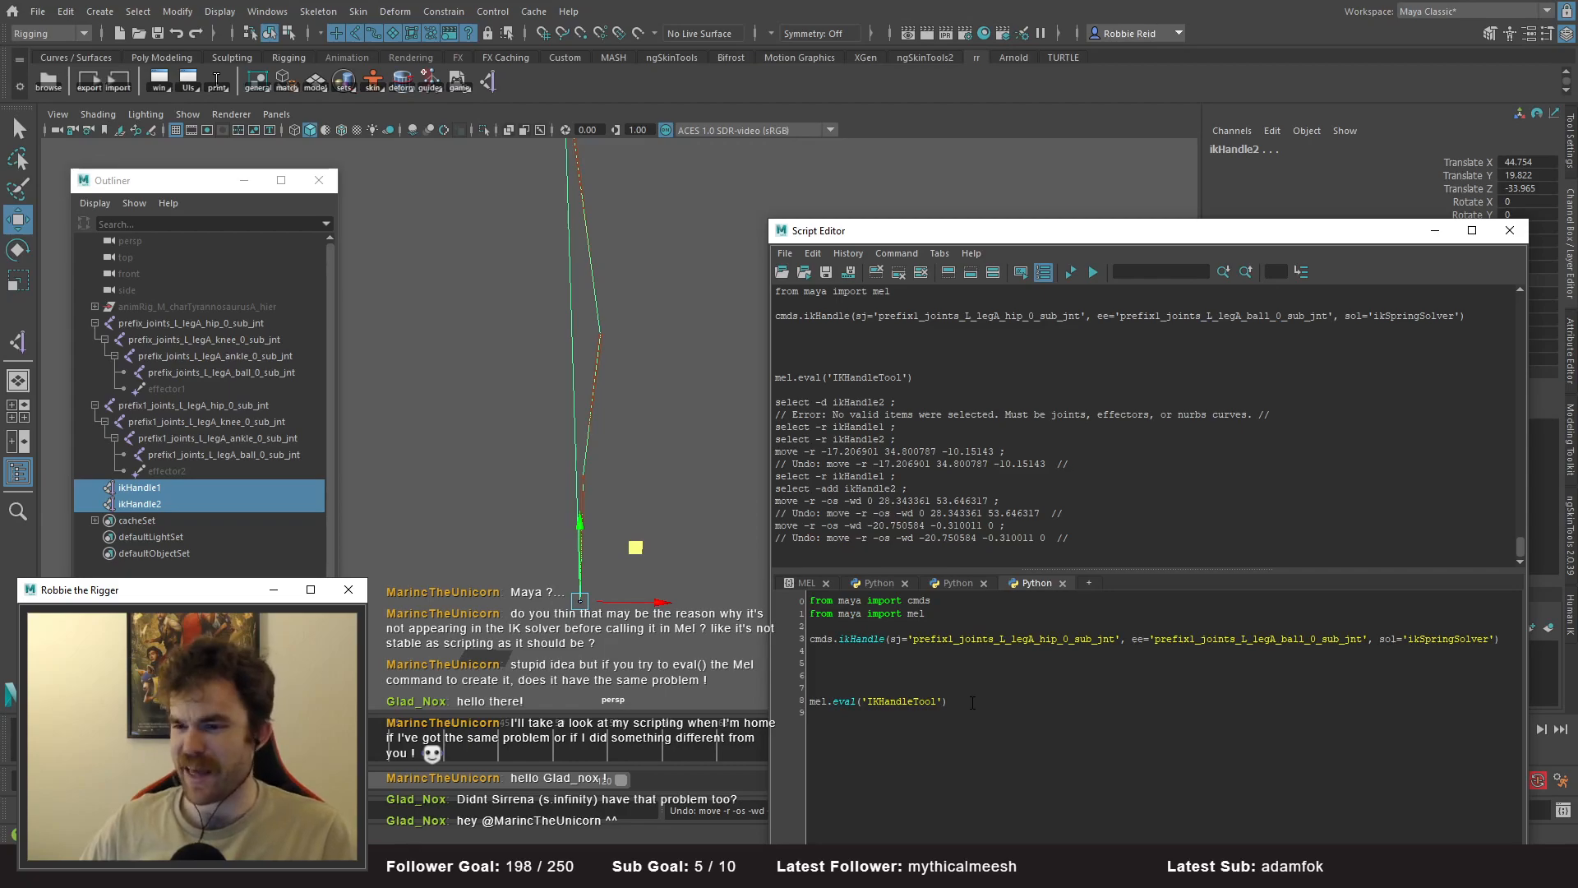
pyautogui.hotkey('alt', 'Tab')
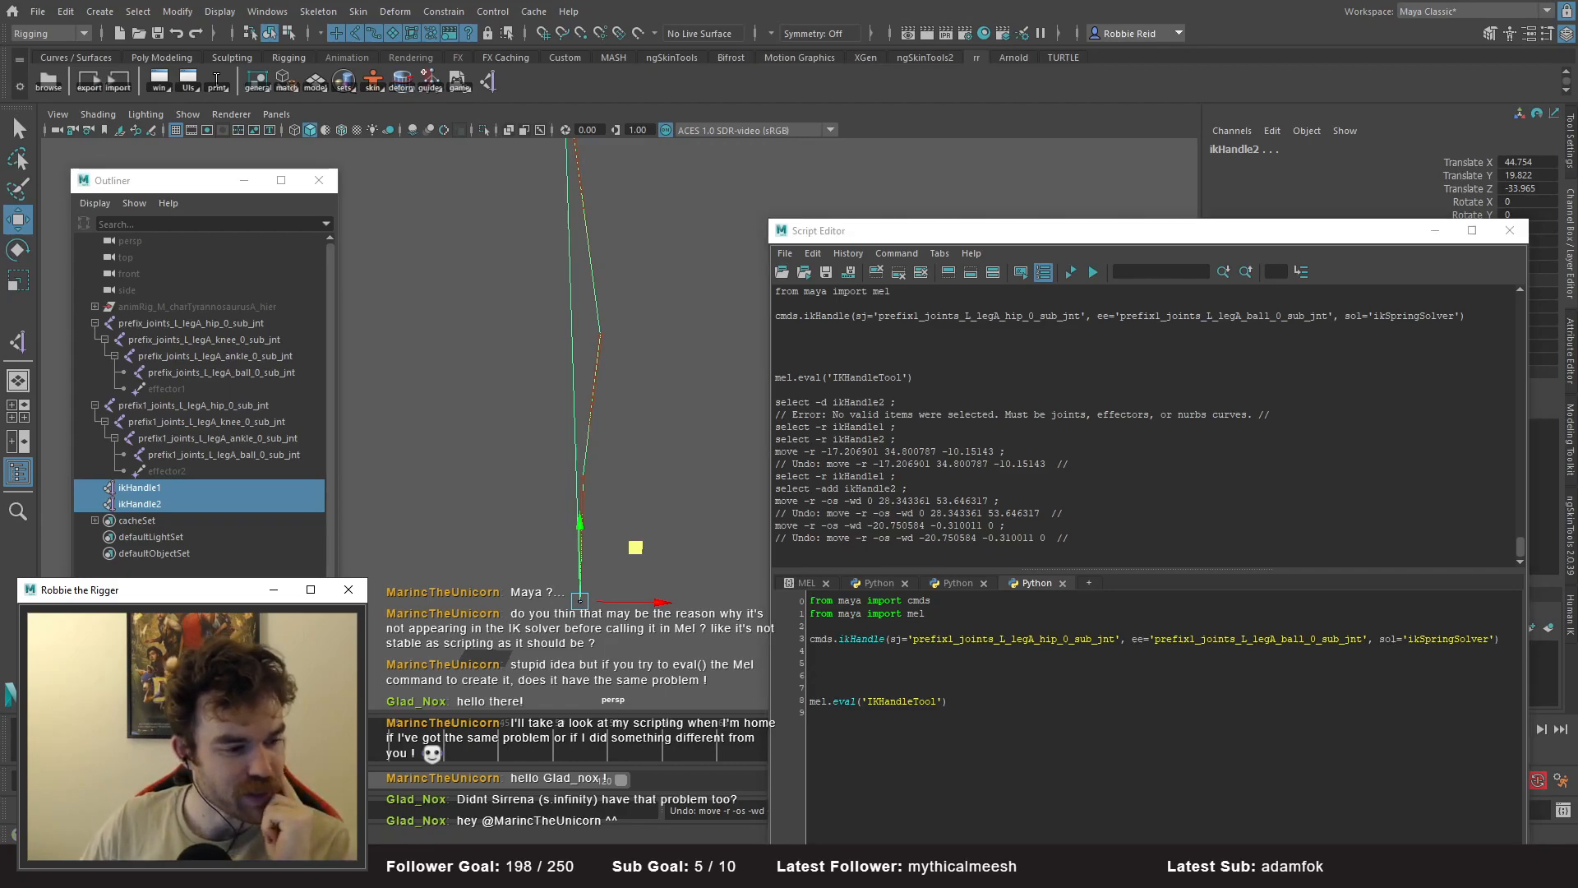
pyautogui.click(1019, 557)
pyautogui.scroll(1, 740, 411)
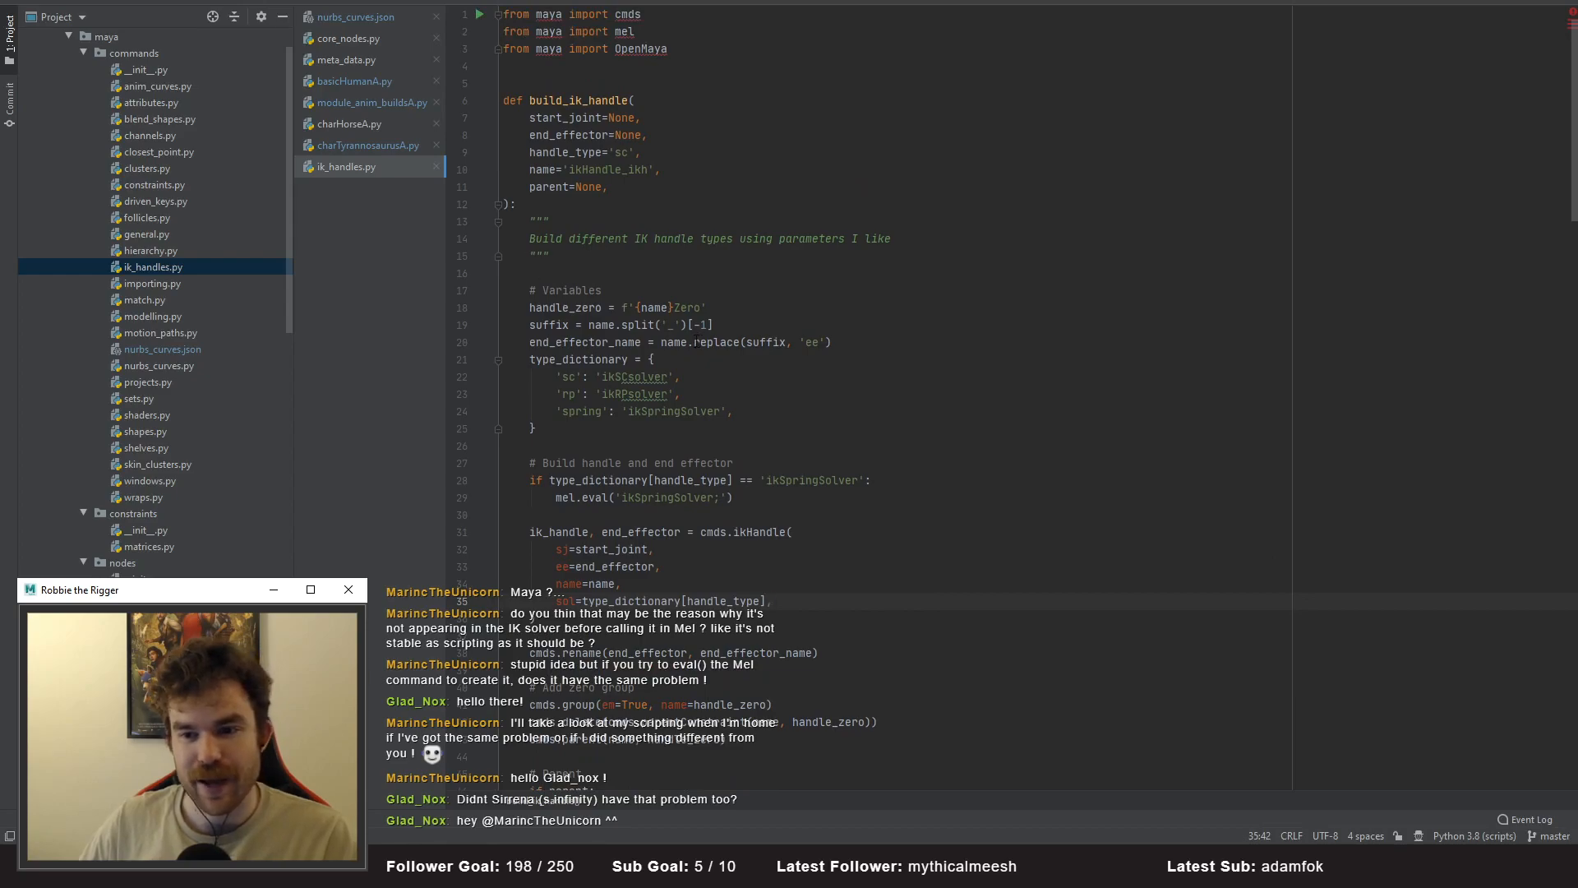
pyautogui.moveTo(696, 341)
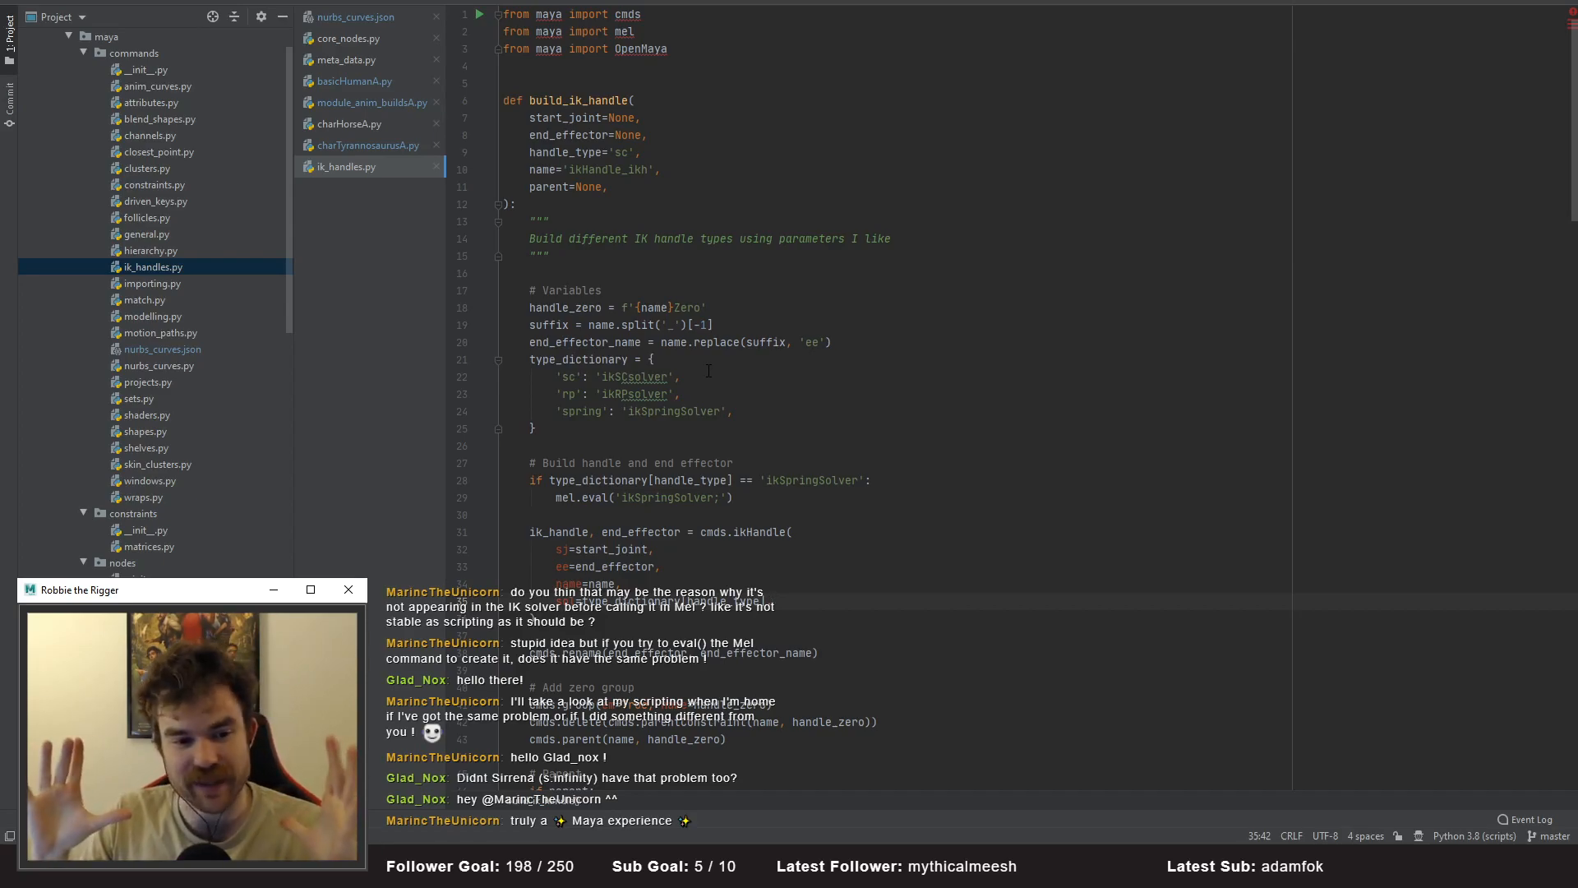
pyautogui.hotkey('alt', 'Tab')
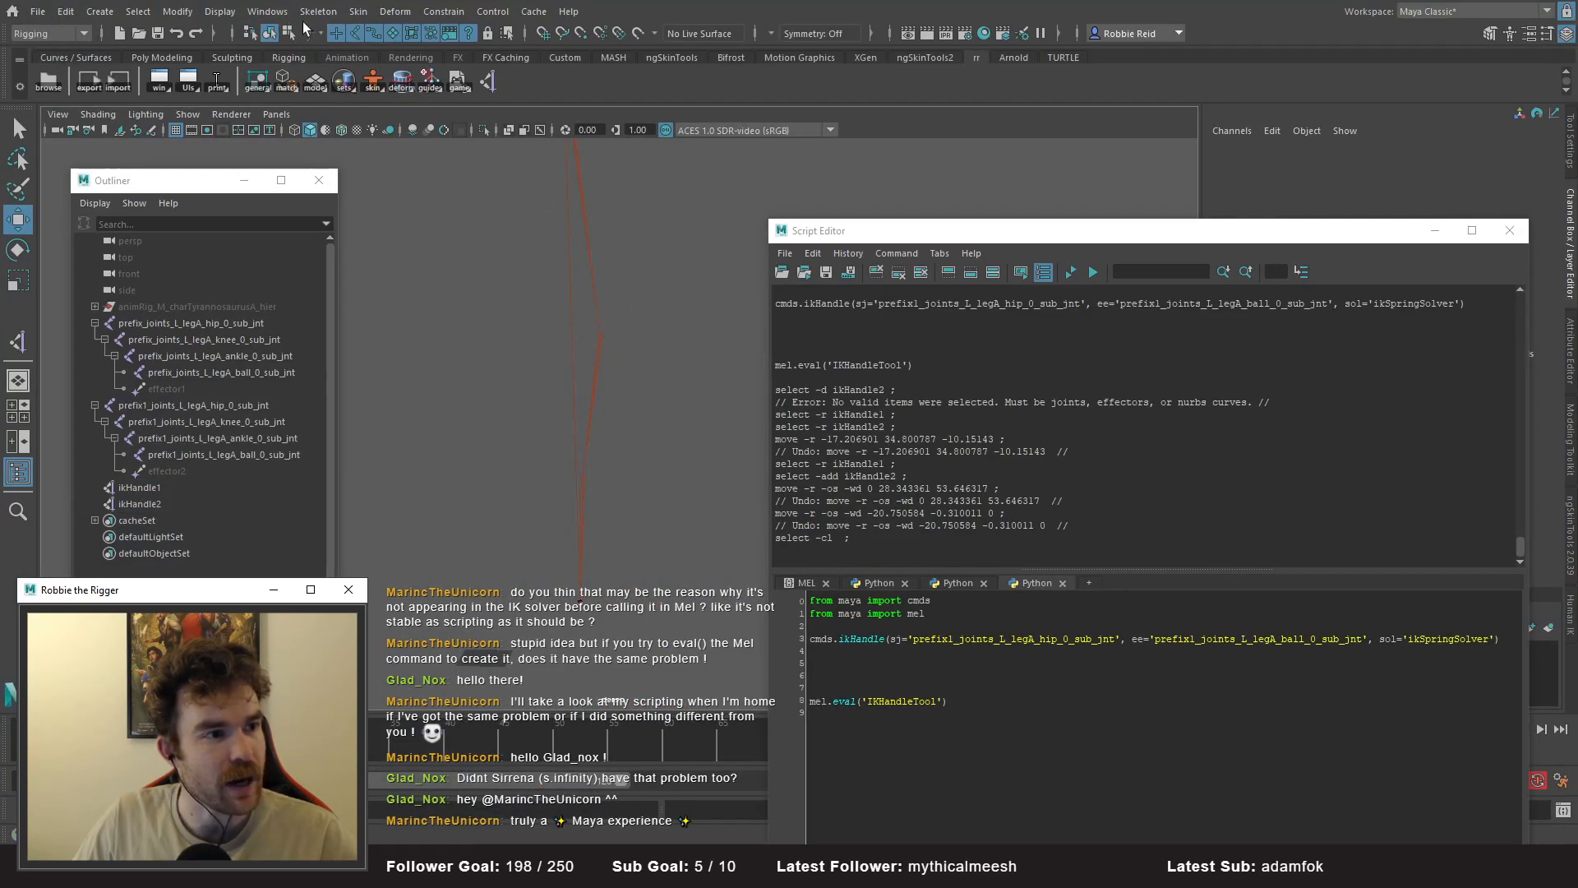
pyautogui.click(397, 13)
pyautogui.moveTo(433, 15)
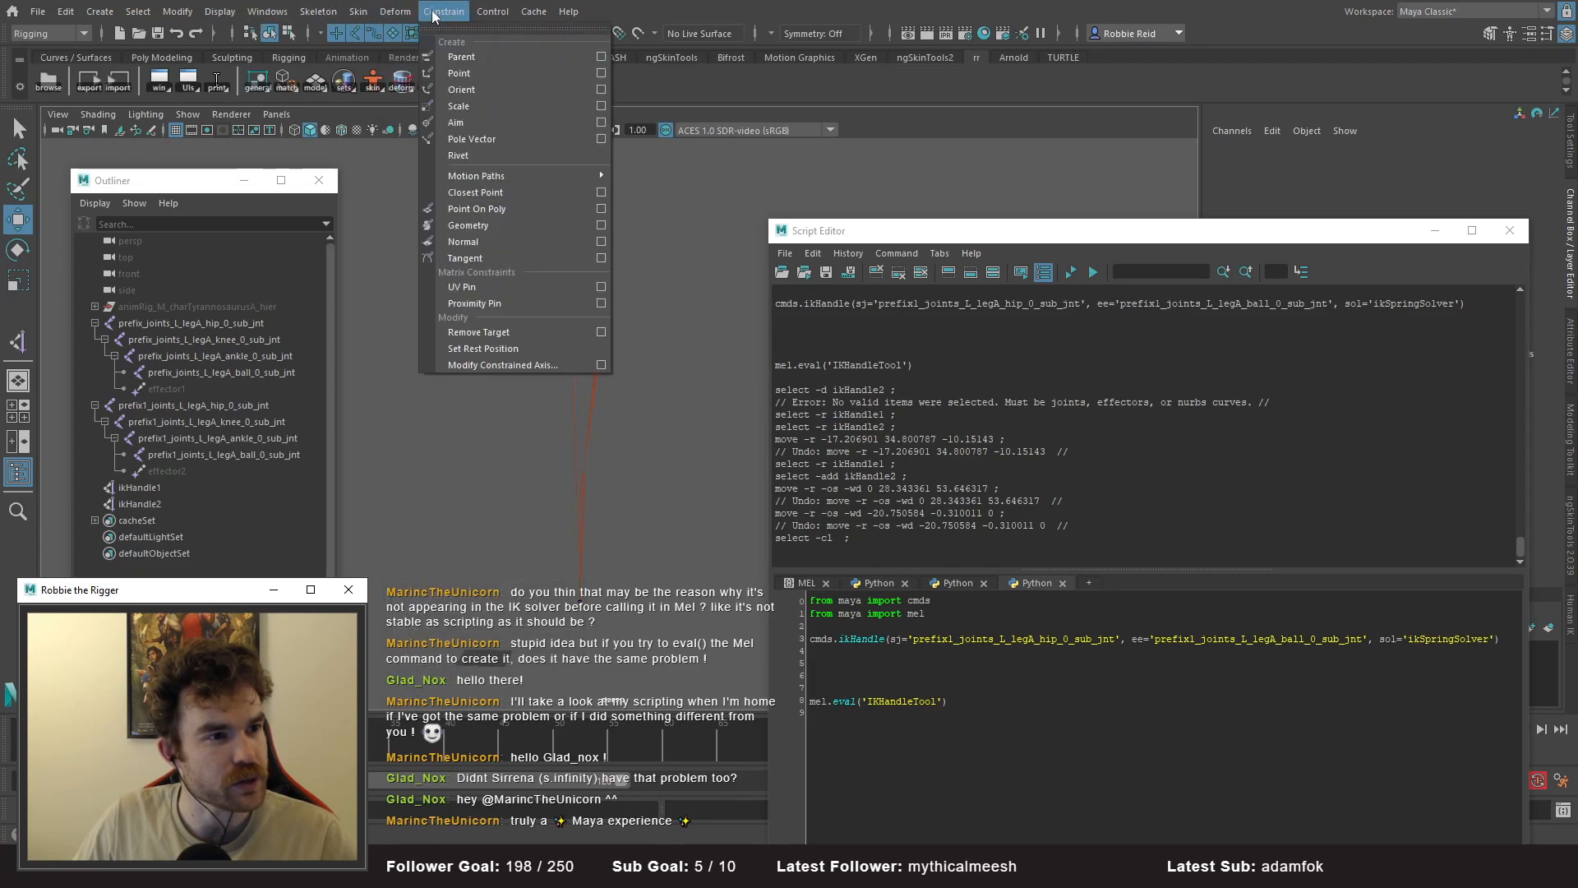
pyautogui.moveTo(495, 23)
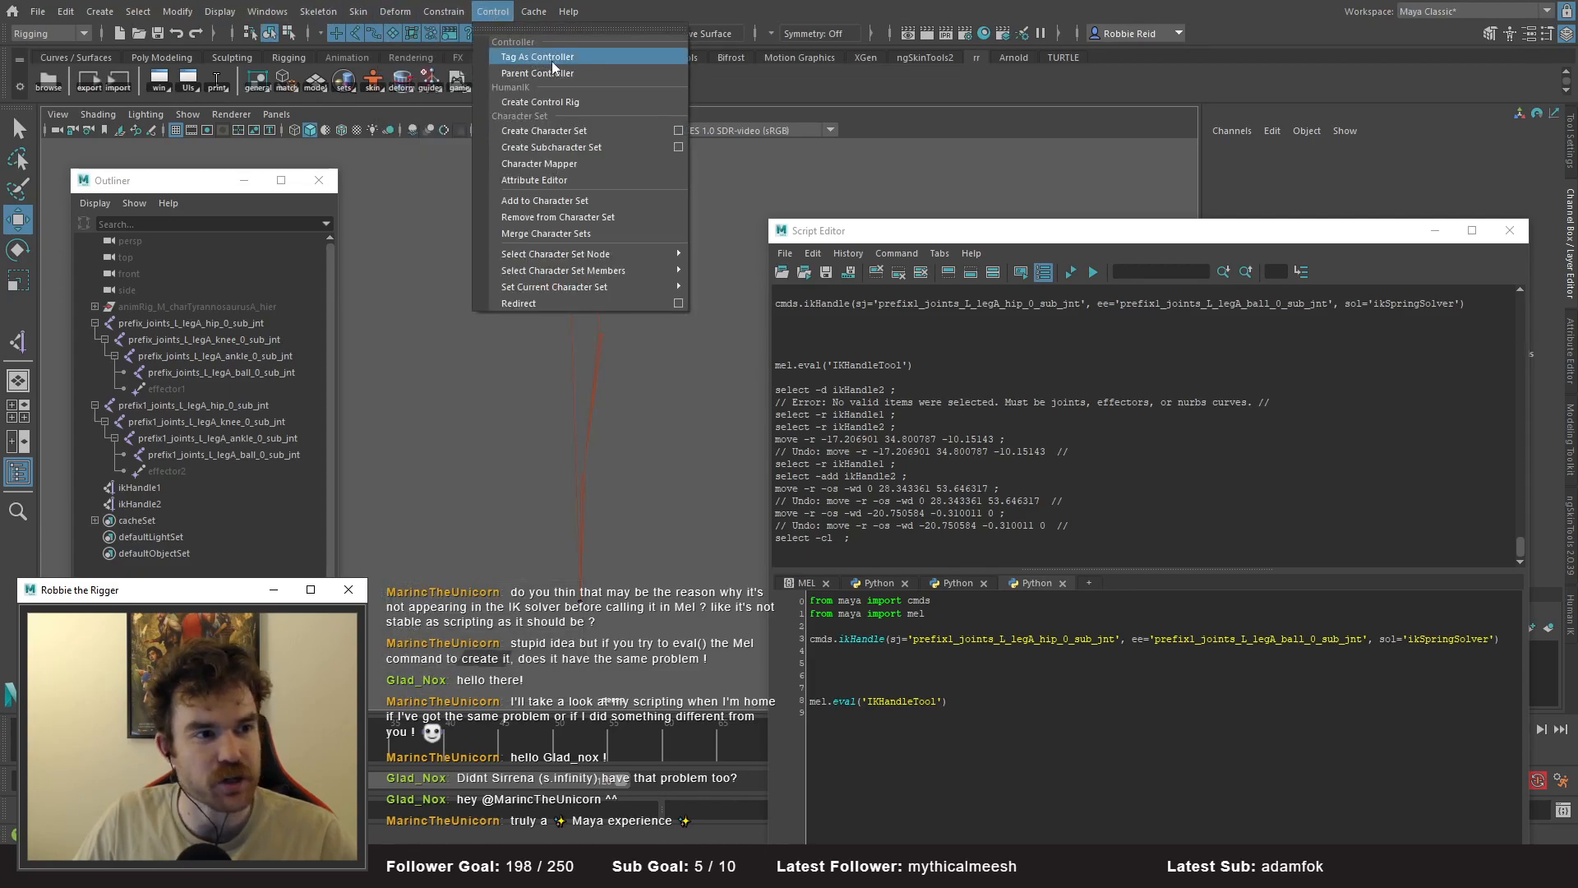
pyautogui.click(721, 380)
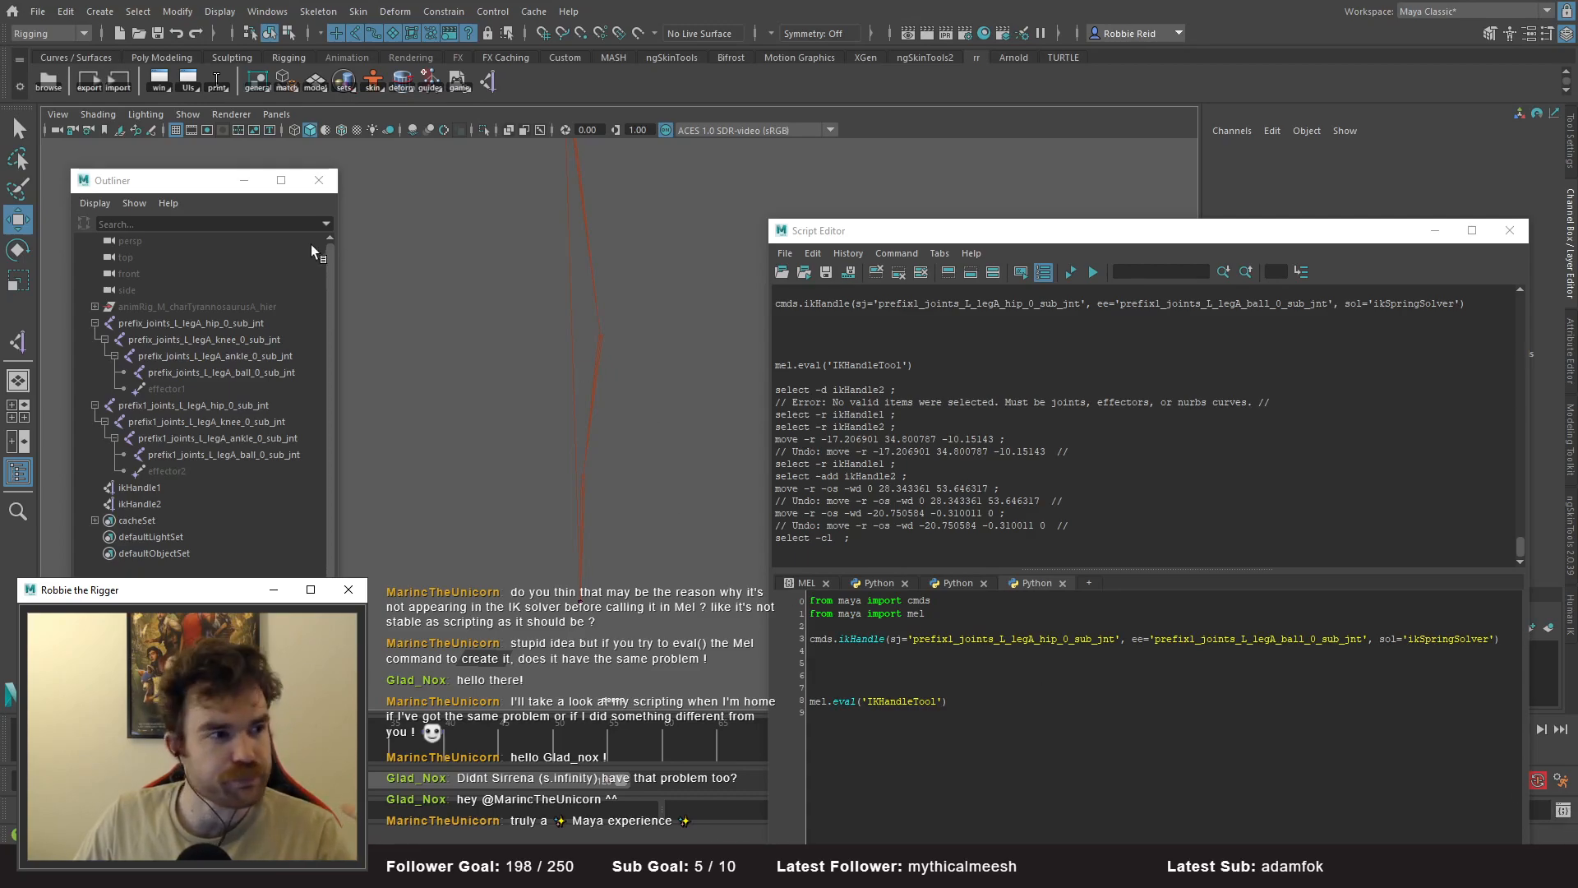
# - Record a short profile with the Profiler Tool, examine its event timeline, and close the tool
pyautogui.rightClick(155, 80)
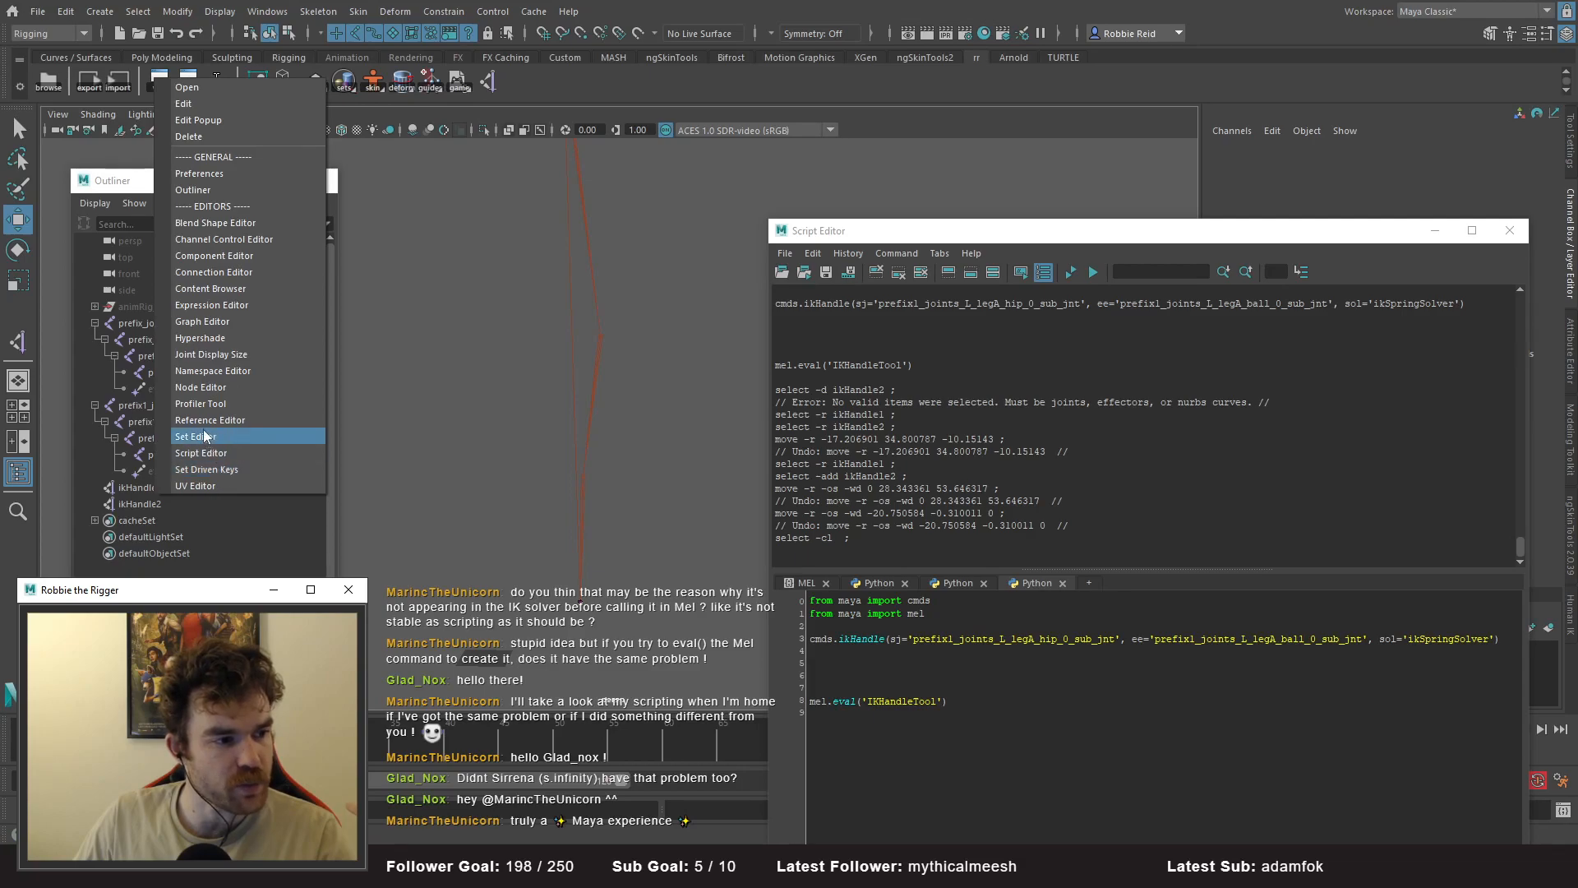
pyautogui.click(206, 405)
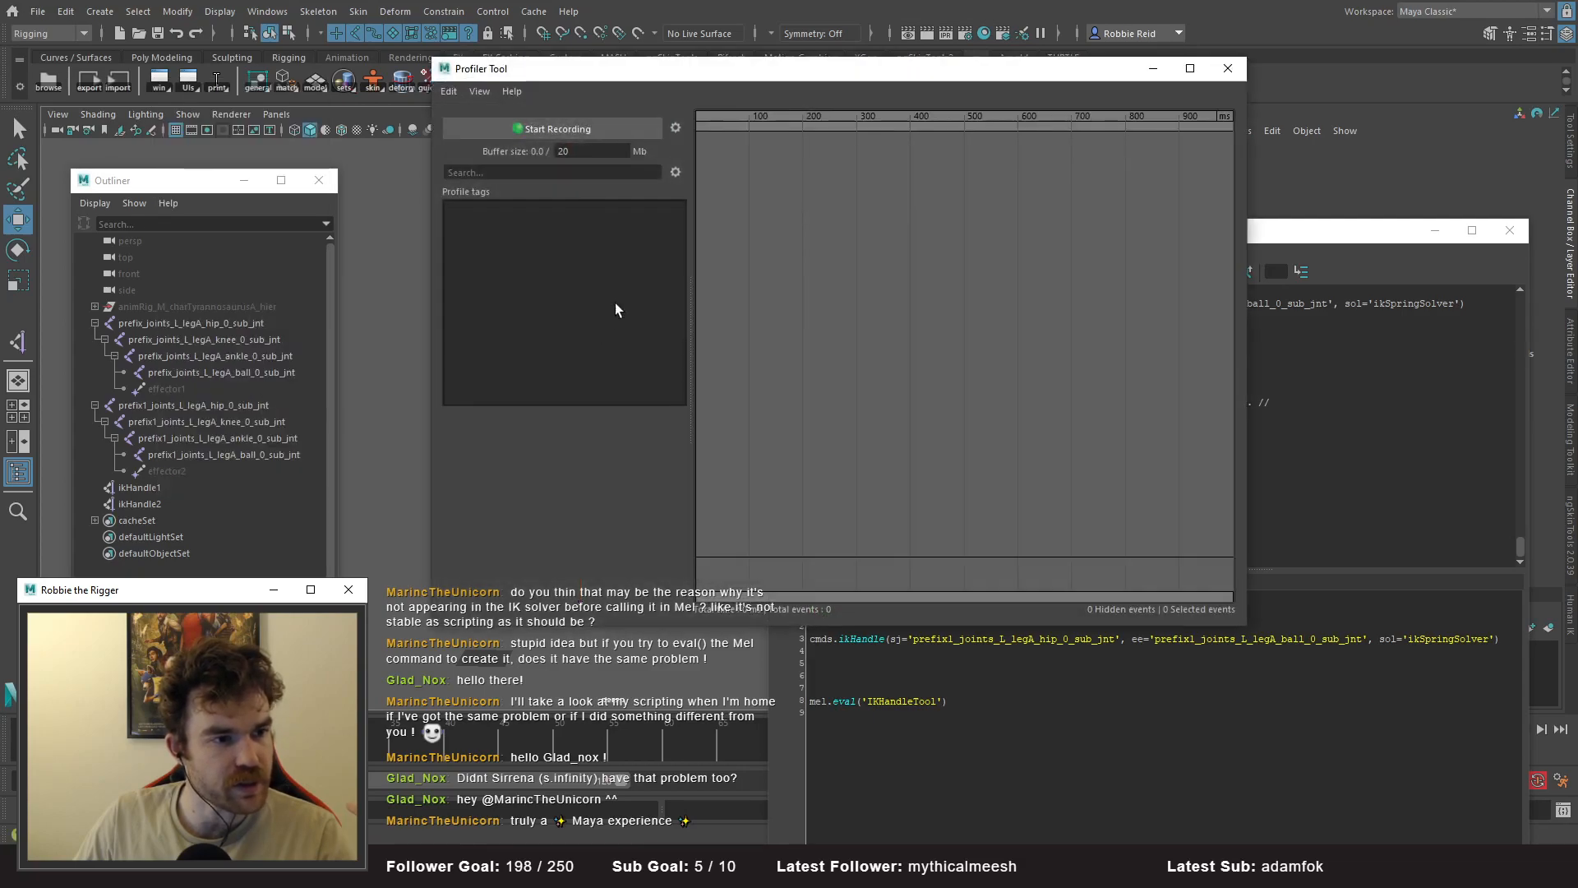
pyautogui.click(449, 91)
pyautogui.moveTo(479, 92)
pyautogui.click(569, 132)
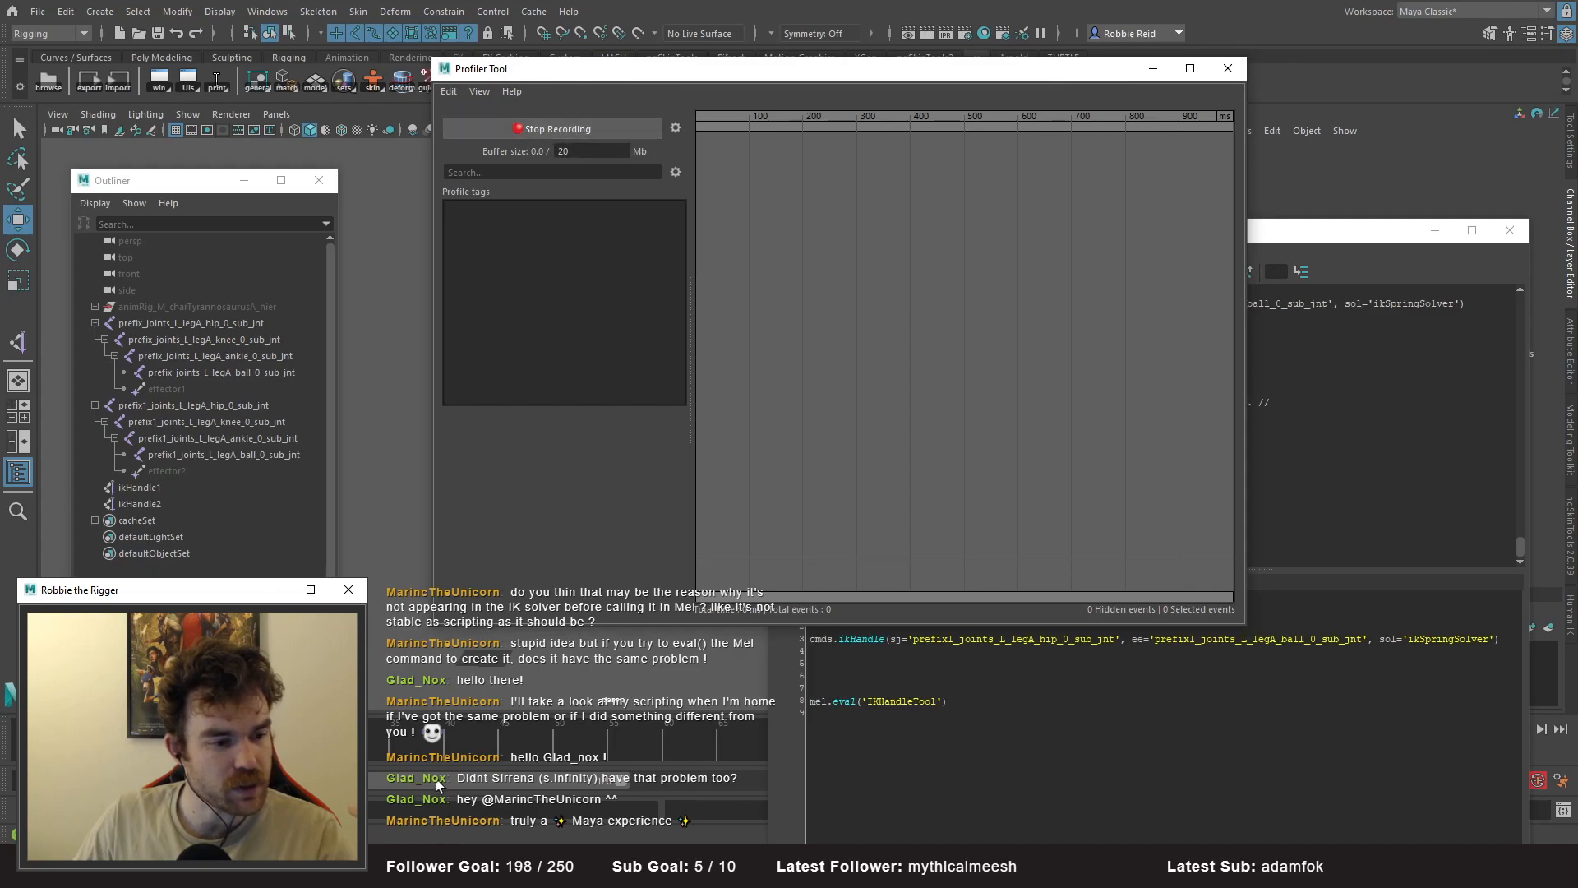
pyautogui.click(552, 124)
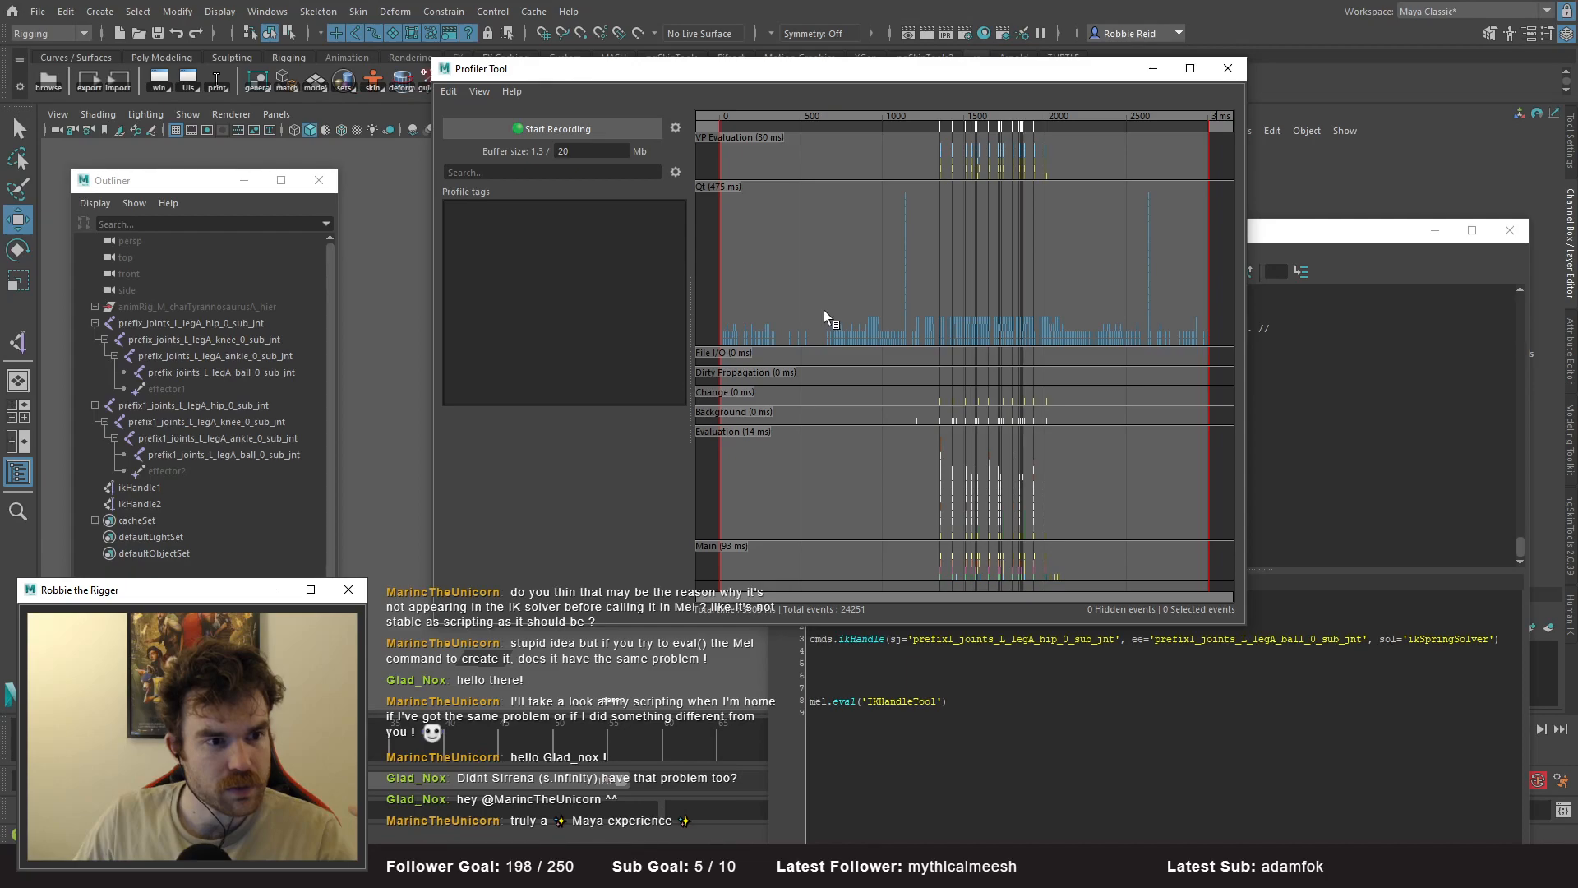
pyautogui.scroll(-4, 824, 309)
pyautogui.scroll(3, 805, 294)
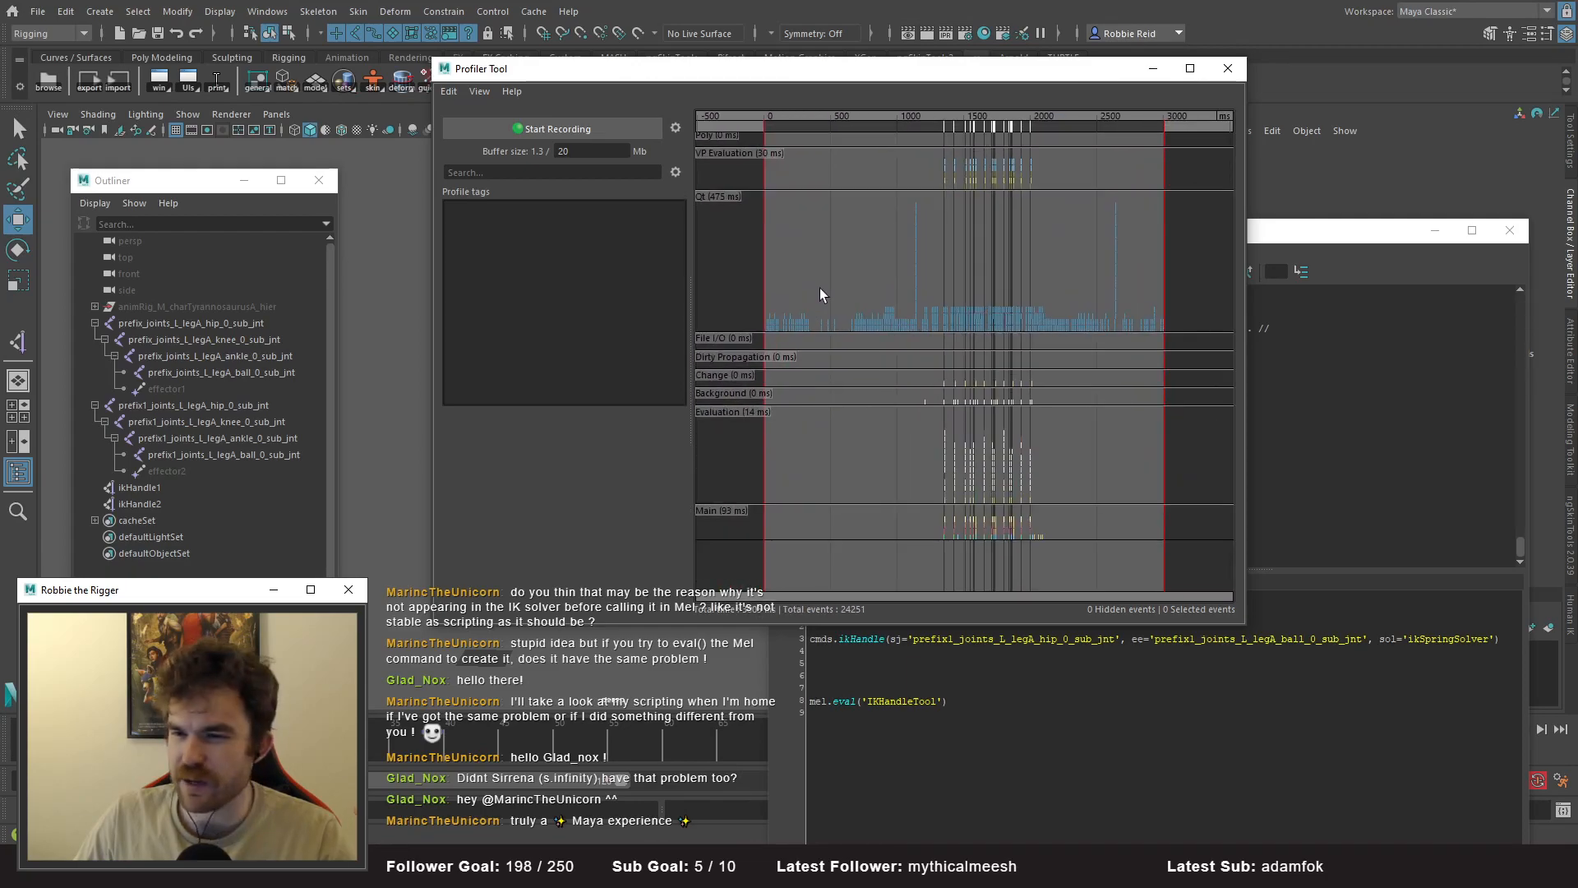
pyautogui.scroll(1, 821, 290)
pyautogui.click(1225, 68)
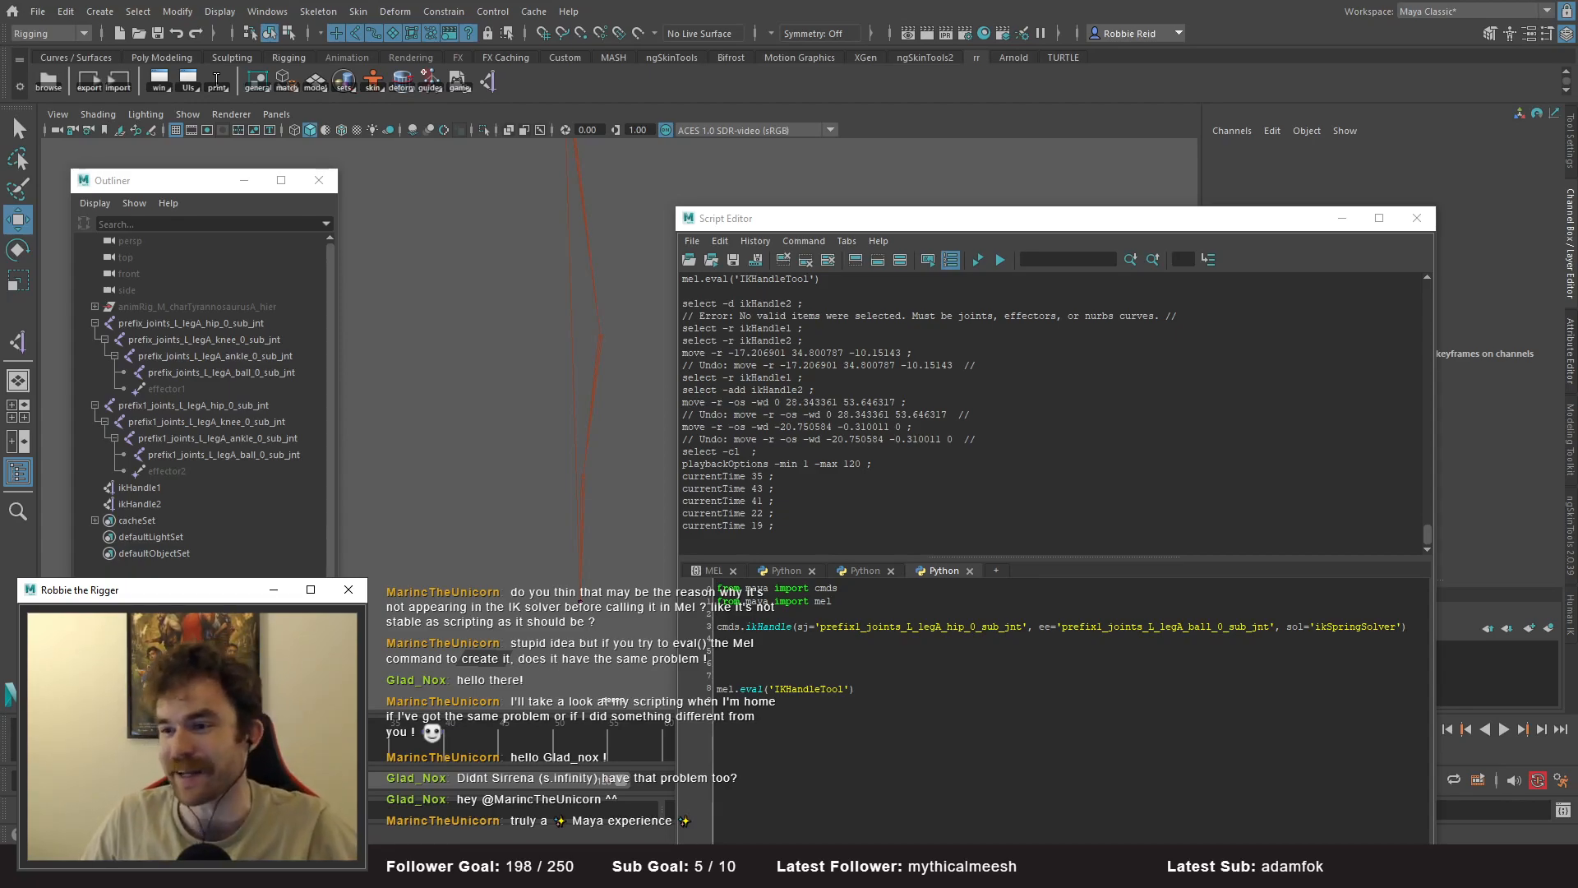
# - Check the evaluation mode options in the Animation preferences and look up the Tag As Controller command
pyautogui.moveTo(902, 220); pyautogui.dragTo(900, 218)
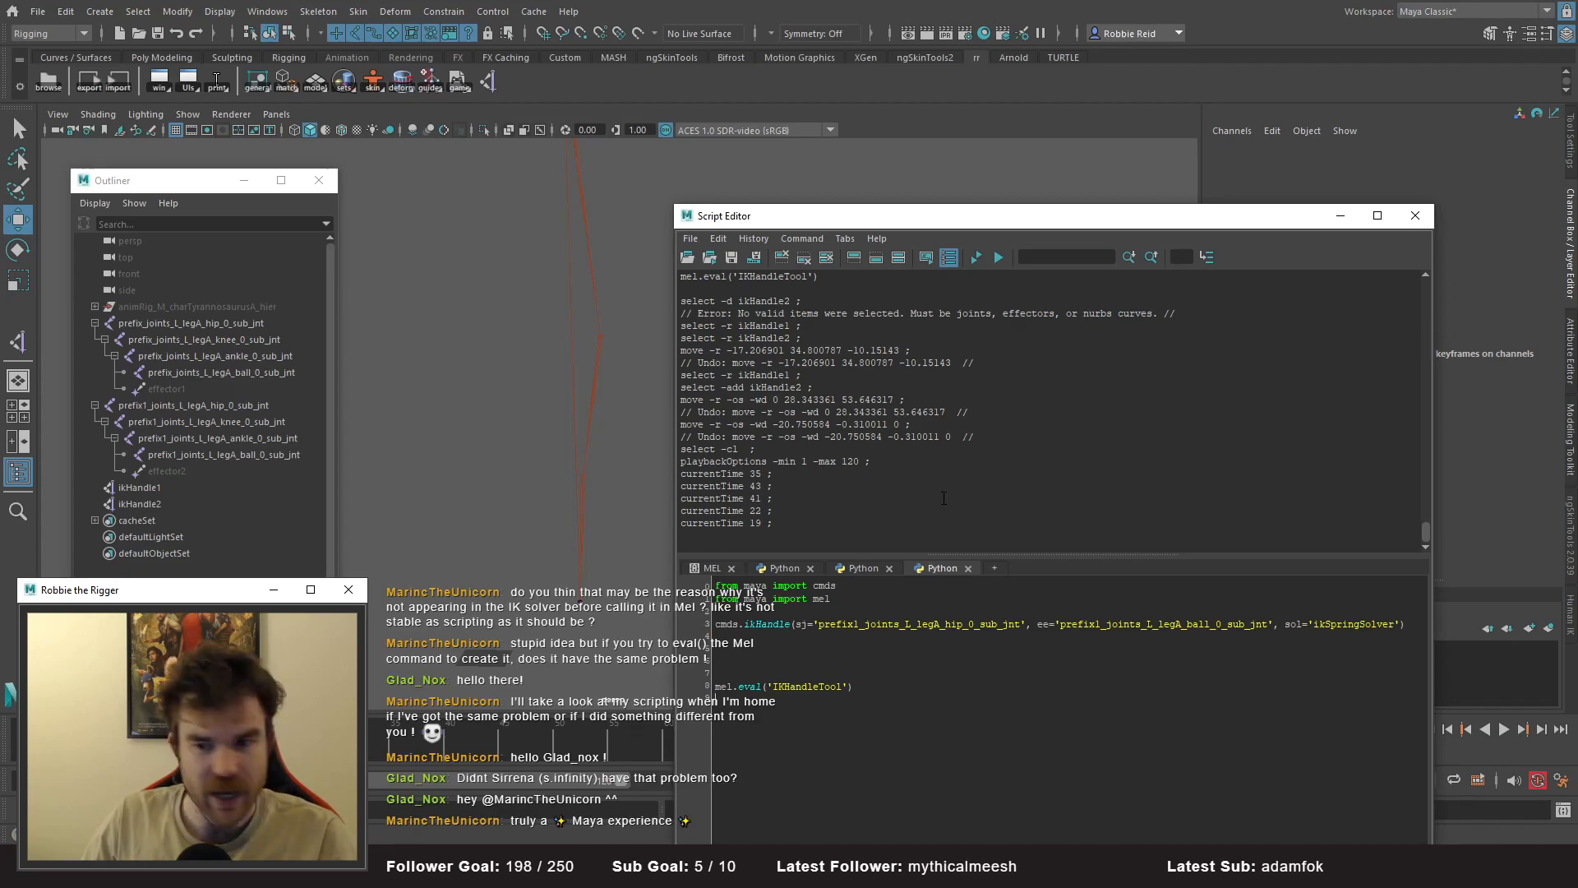
pyautogui.moveTo(925, 224); pyautogui.dragTo(945, 200)
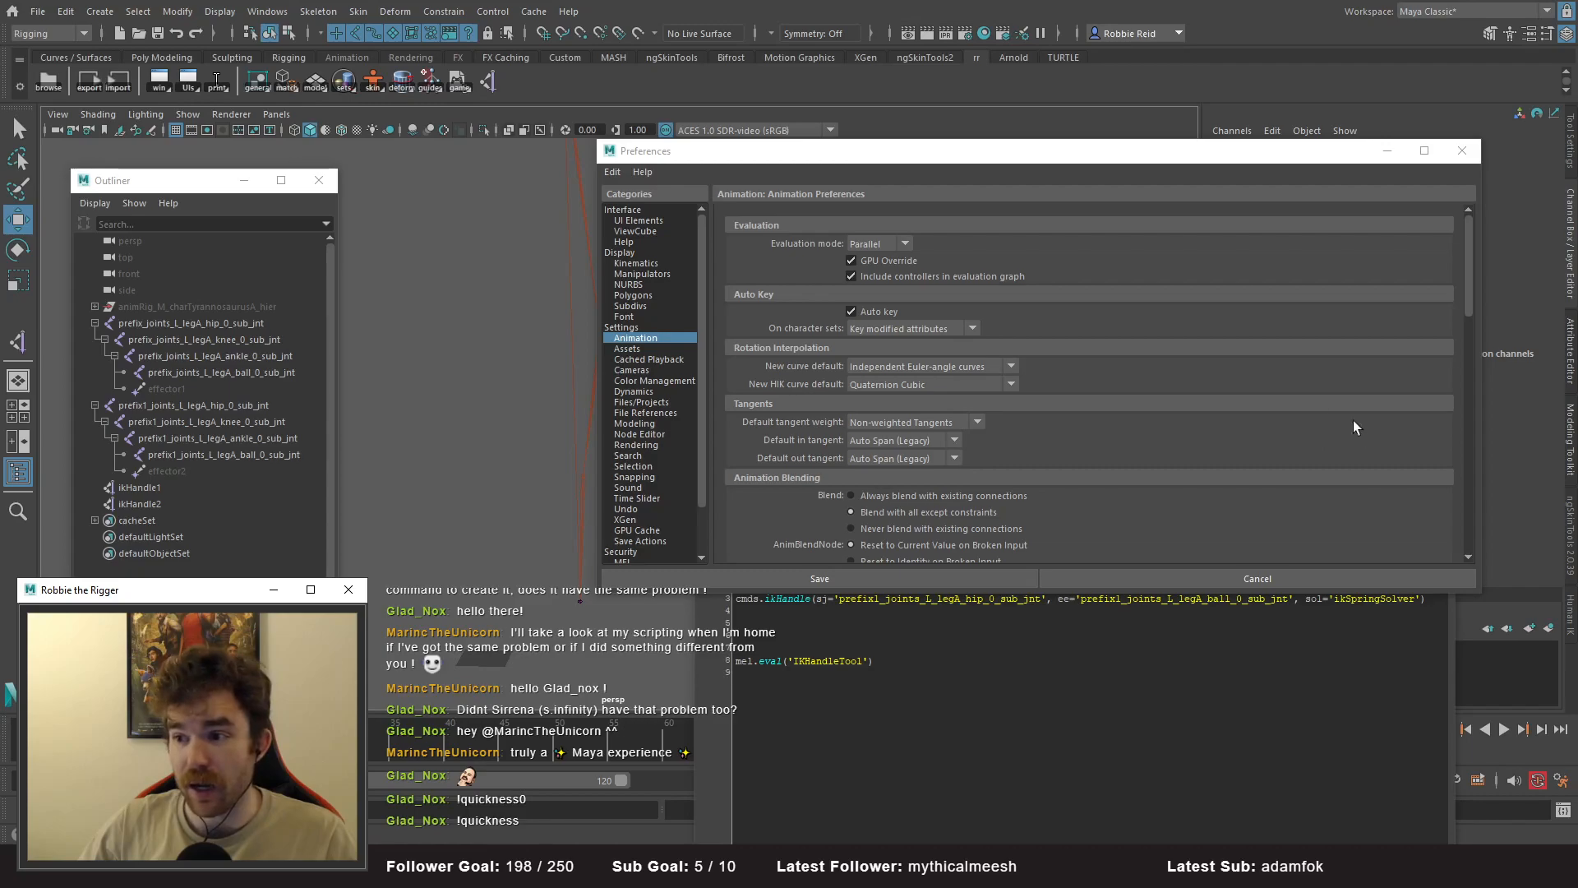
pyautogui.click(871, 244)
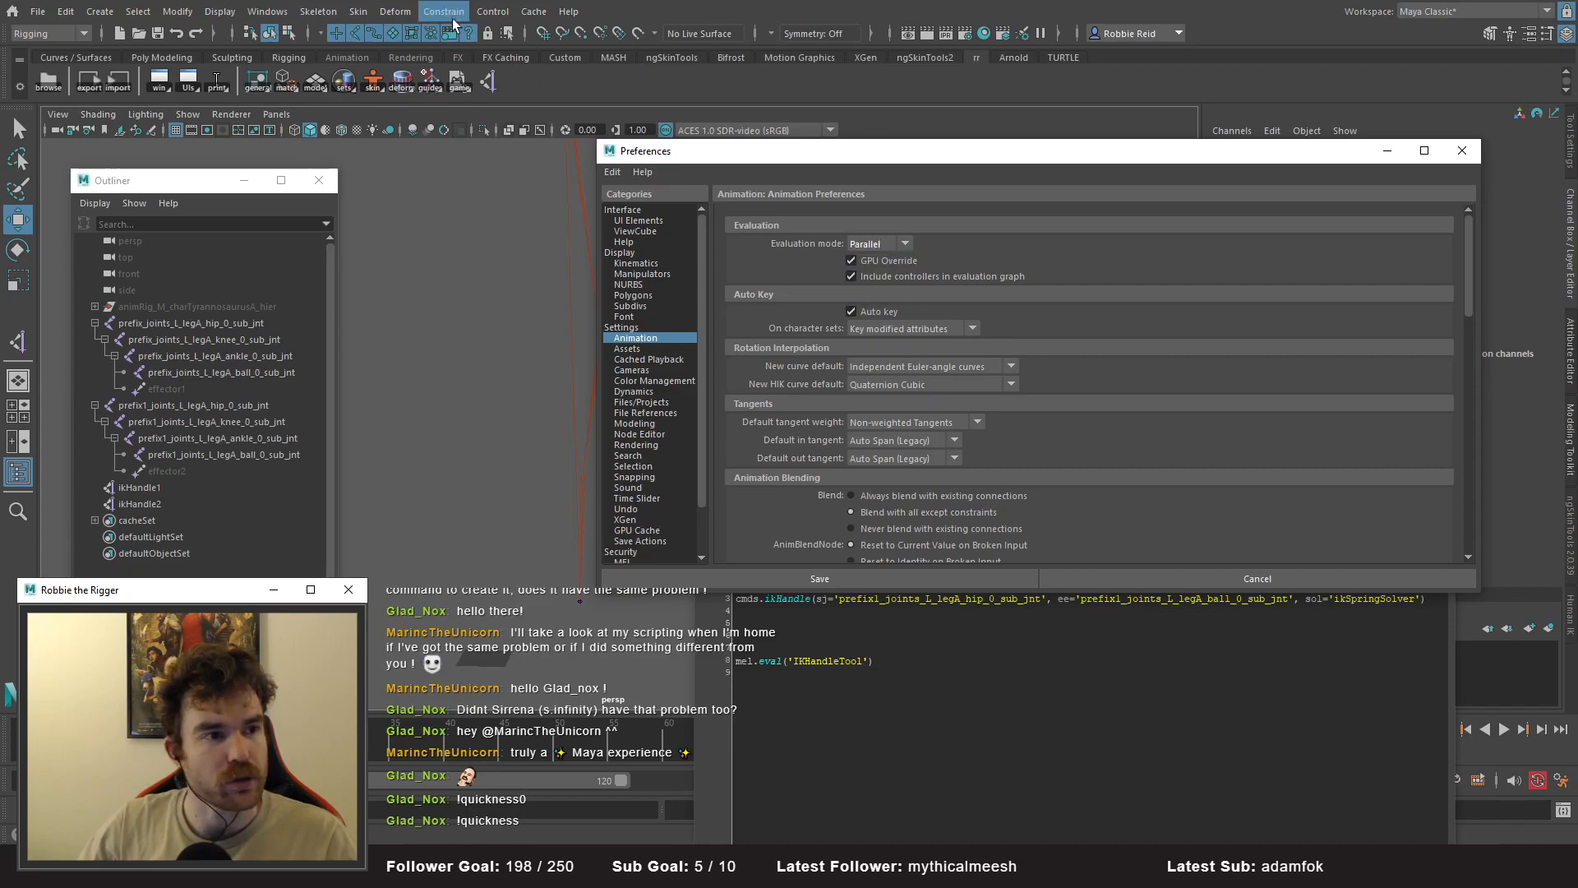
pyautogui.click(493, 12)
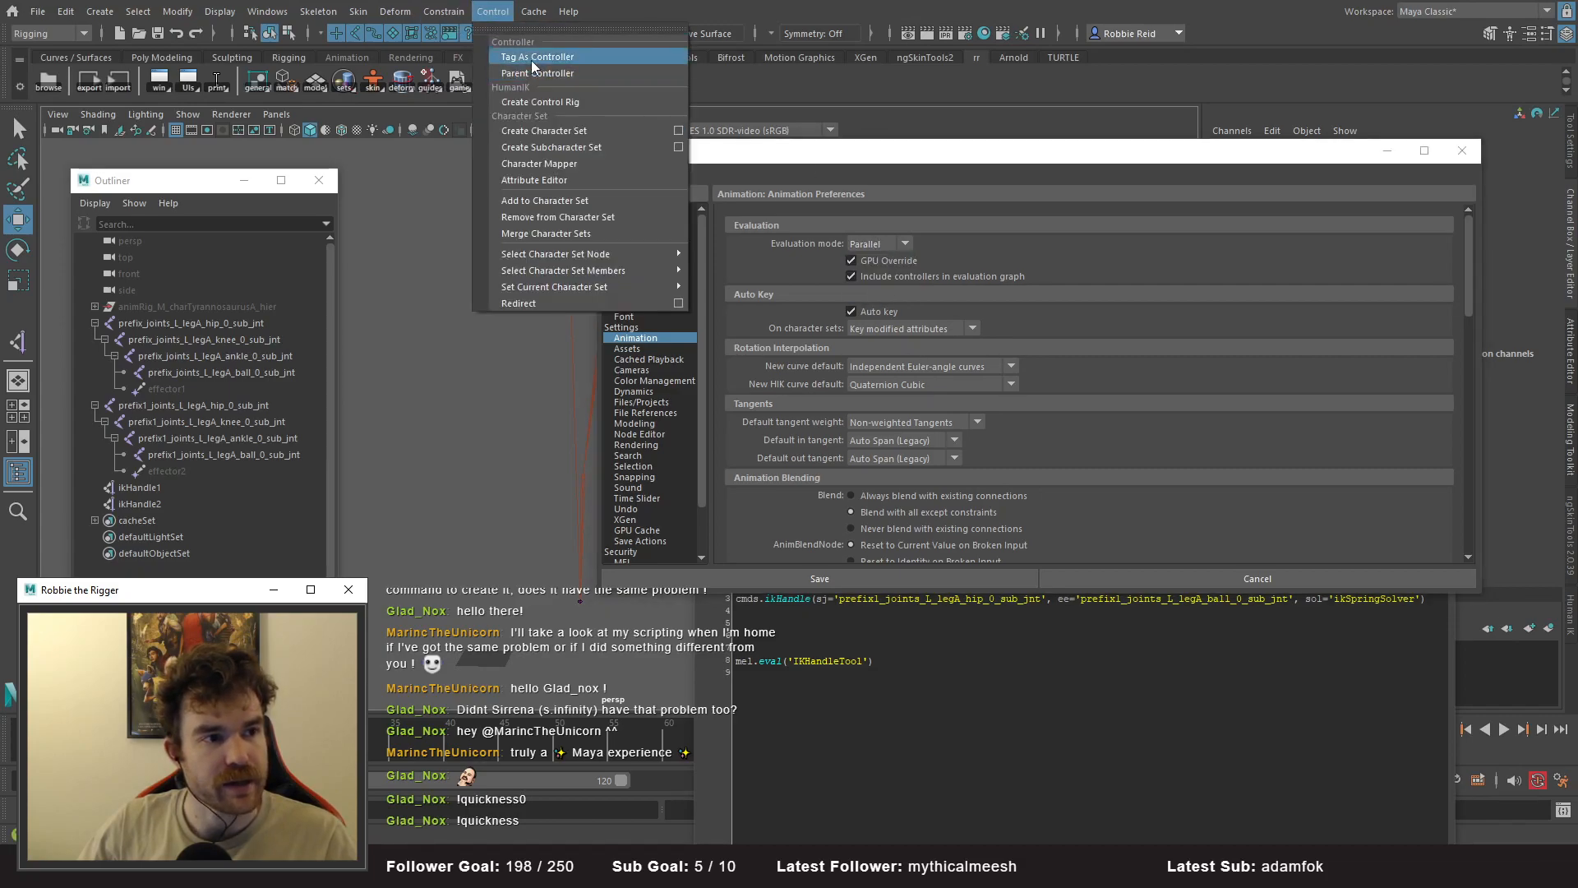
pyautogui.click(779, 152)
pyautogui.moveTo(779, 152); pyautogui.dragTo(801, 547)
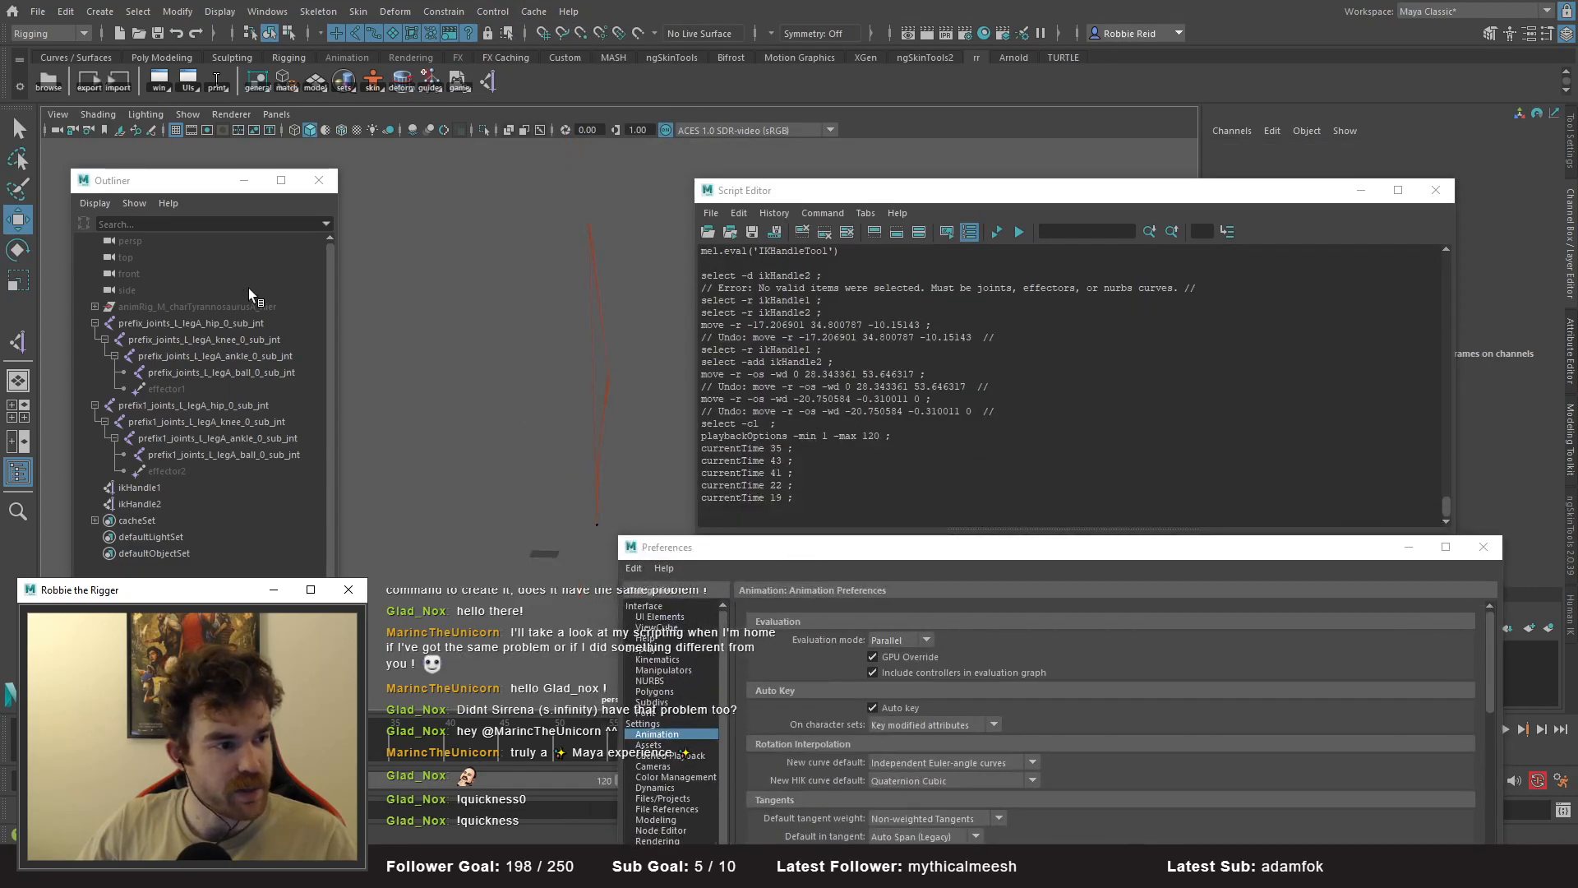
# - Unhide the animRig_M_charTyrannosaurusA_hier rig group and clear the viewport to see its controls
pyautogui.click(240, 306)
pyautogui.hotkey('shift', 'h')
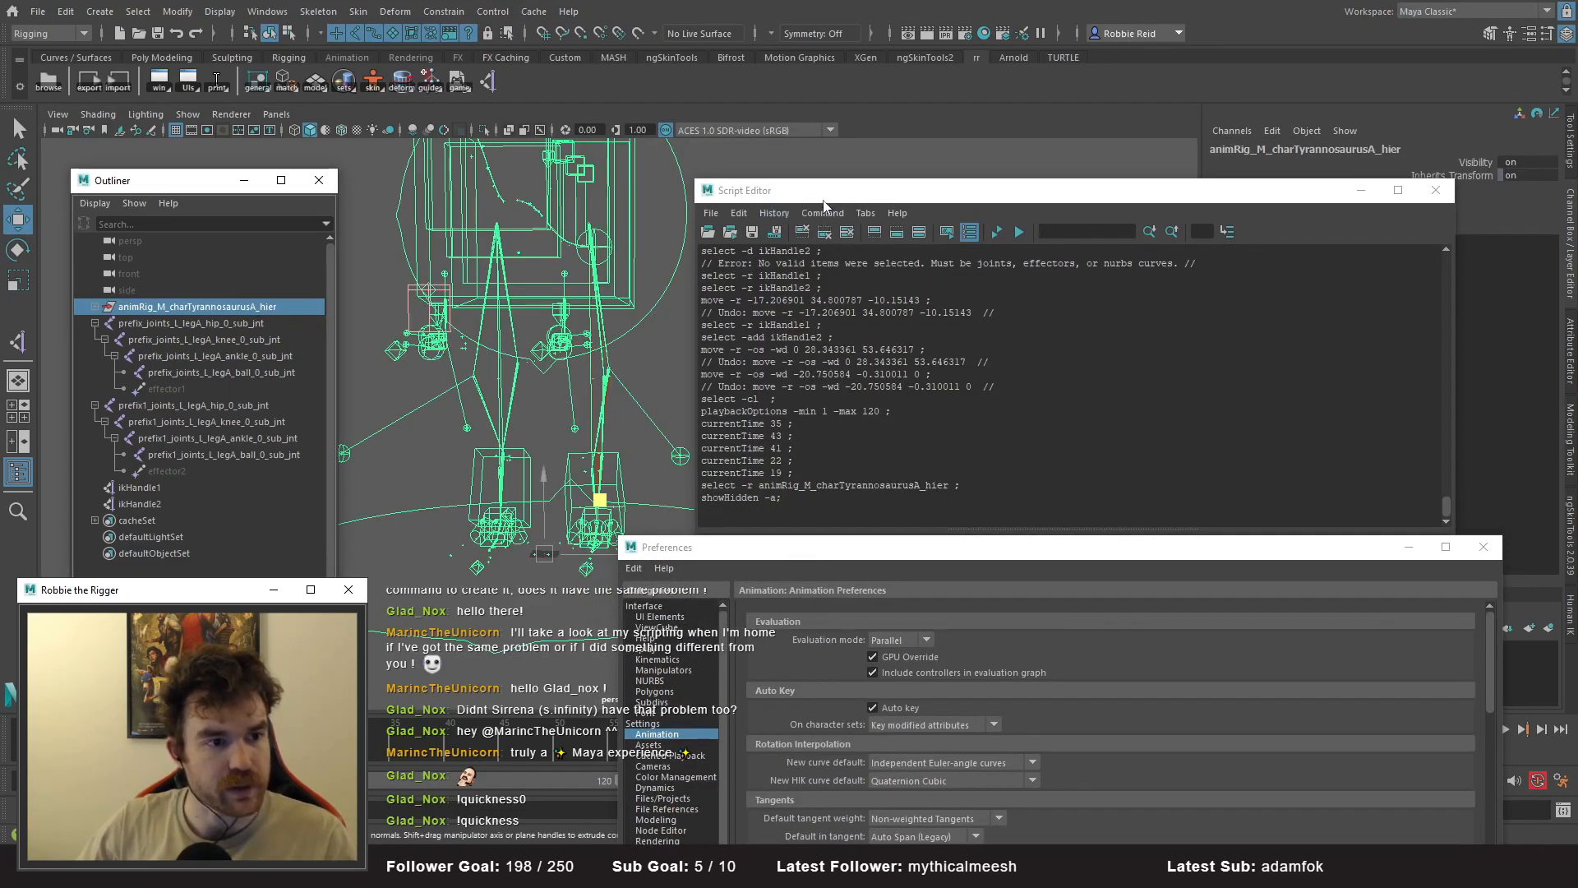
pyautogui.moveTo(825, 193); pyautogui.dragTo(812, 559)
pyautogui.keyDown('alt'); pyautogui.moveTo(824, 416); pyautogui.dragTo(674, 271); pyautogui.keyUp('alt')
pyautogui.click(670, 264)
pyautogui.keyDown('alt'); pyautogui.moveTo(669, 264); pyautogui.dragTo(740, 364, button='middle'); pyautogui.keyUp('alt')
# - Select the spine cog control and test-move it with its controller tags in place, undoing the move
pyautogui.click(674, 235)
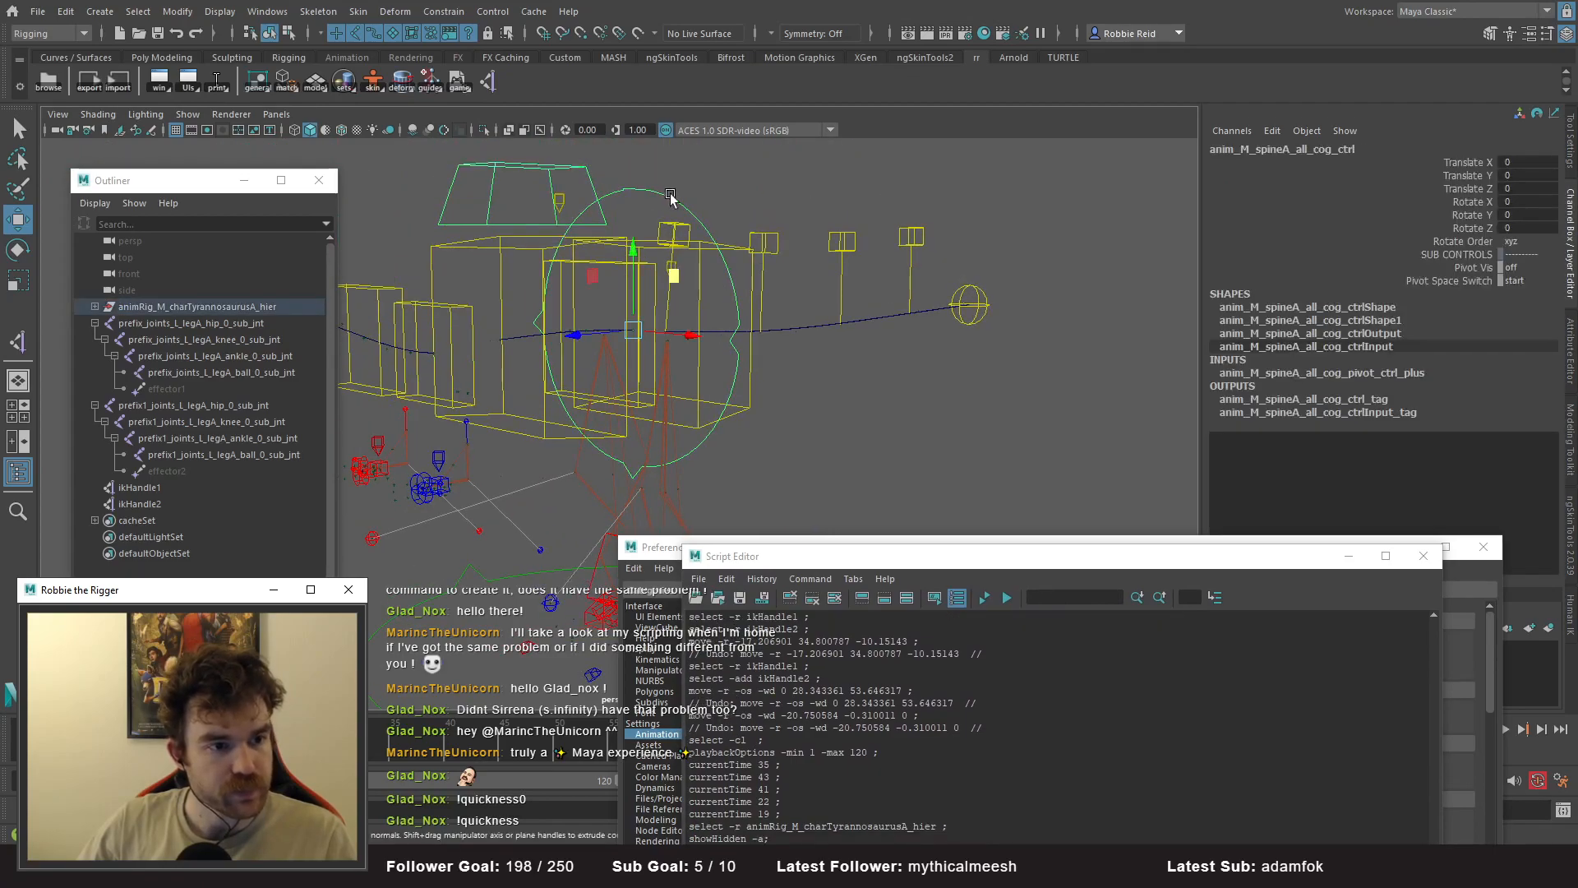
pyautogui.moveTo(911, 566); pyautogui.dragTo(517, 785)
pyautogui.keyDown('alt'); pyautogui.moveTo(711, 379); pyautogui.dragTo(738, 416, button='middle'); pyautogui.keyUp('alt')
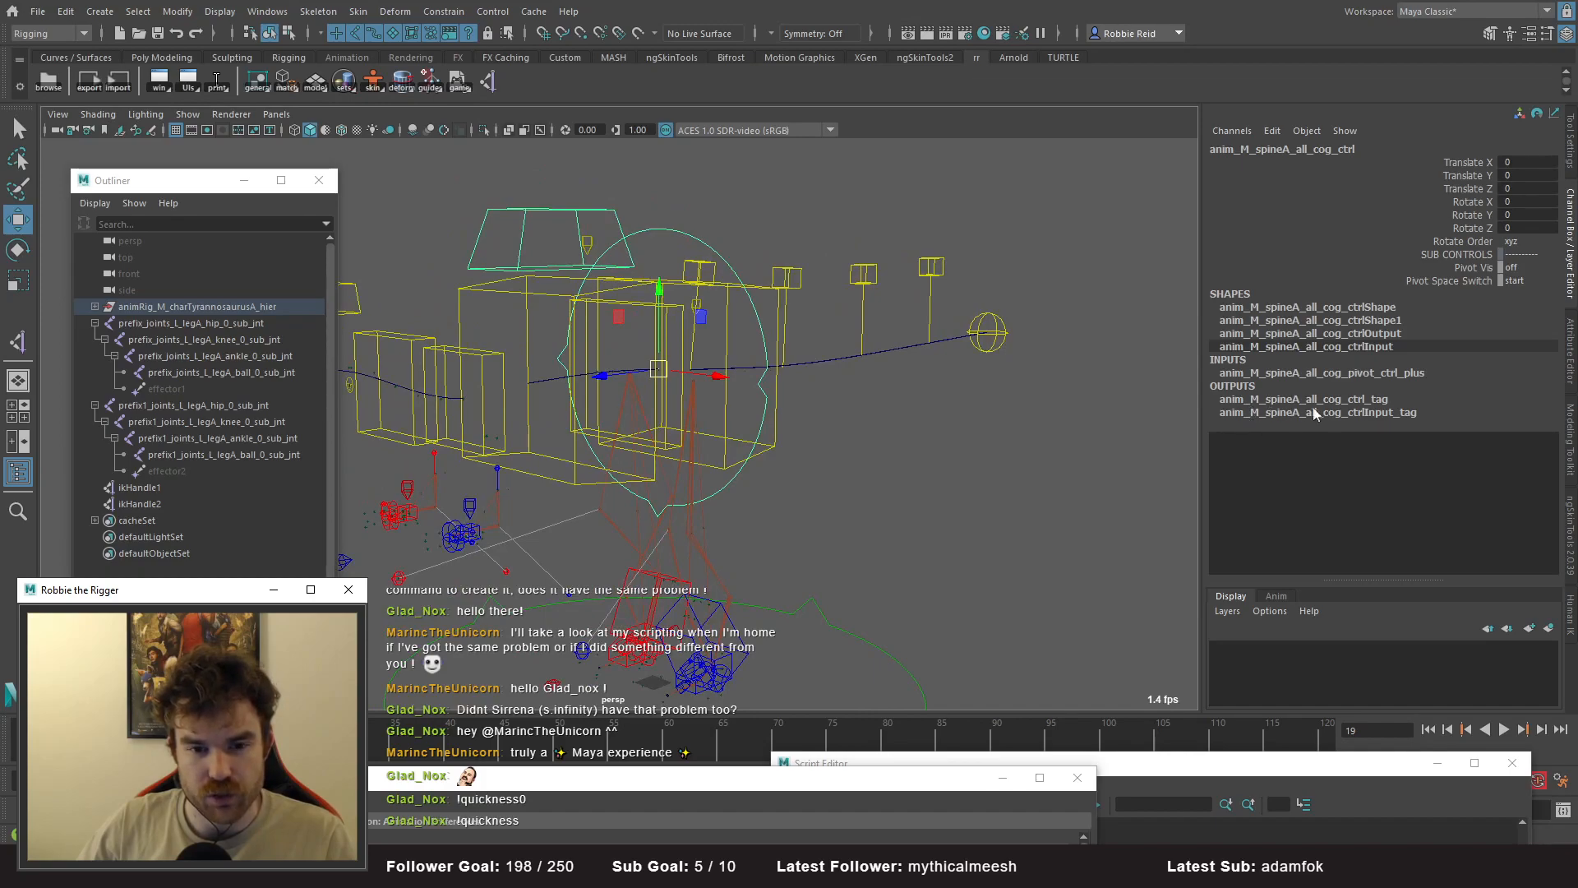
pyautogui.moveTo(659, 369); pyautogui.dragTo(660, 416)
pyautogui.hotkey('ctrl', 'z')
# - Delete the anim_M_spineA_all_cog_ctrl_tag node and test-move the cog control without it, undoing the move
pyautogui.doubleClick(1381, 400)
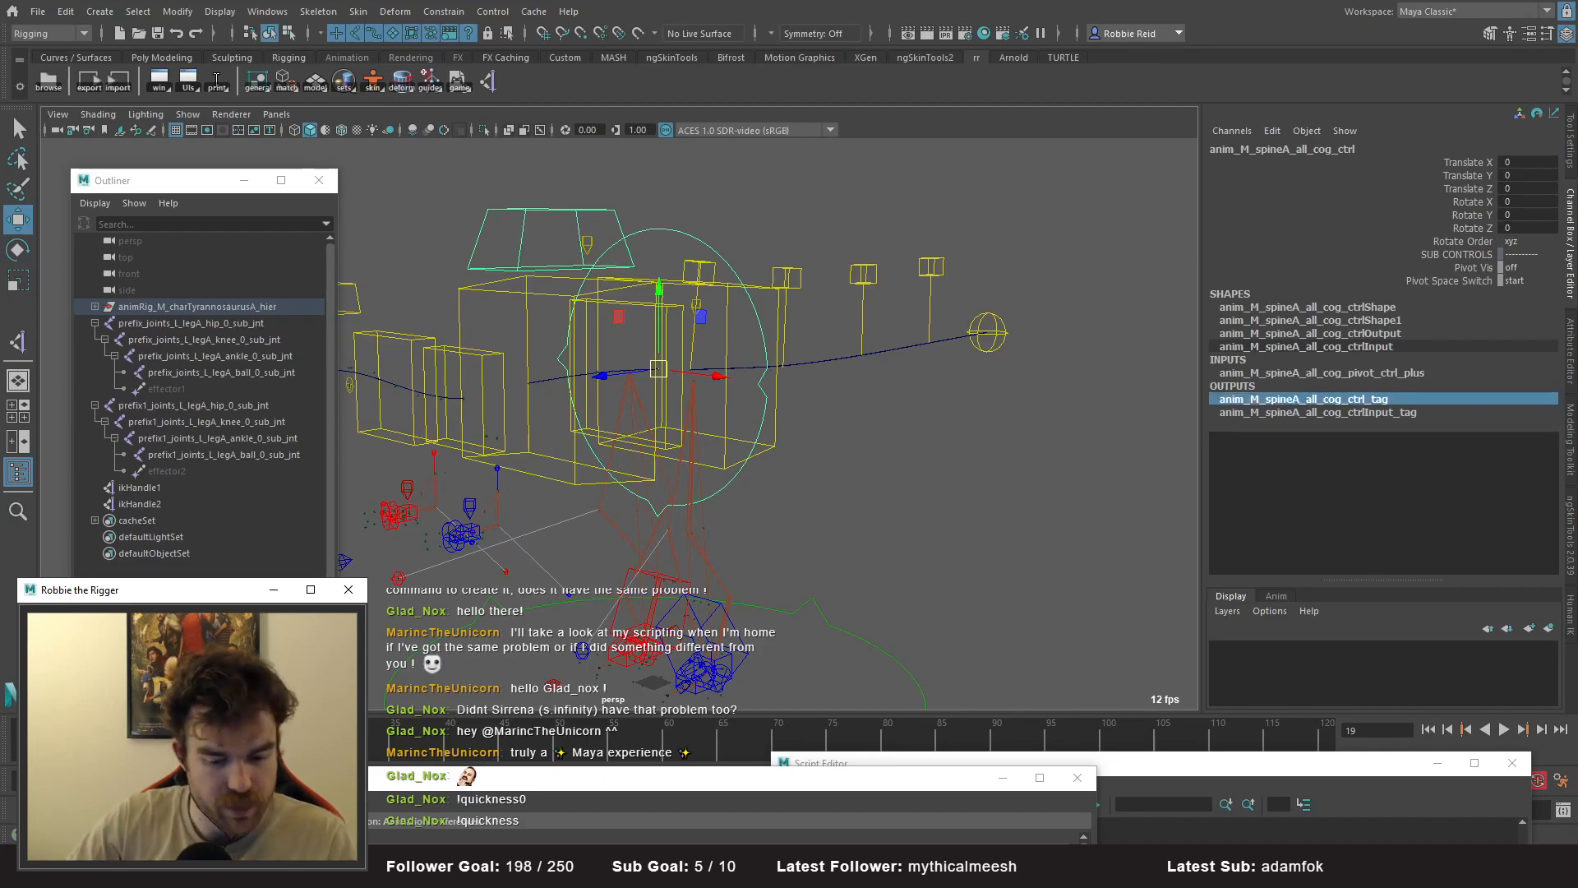
pyautogui.hotkey('ctrl', 'Return')
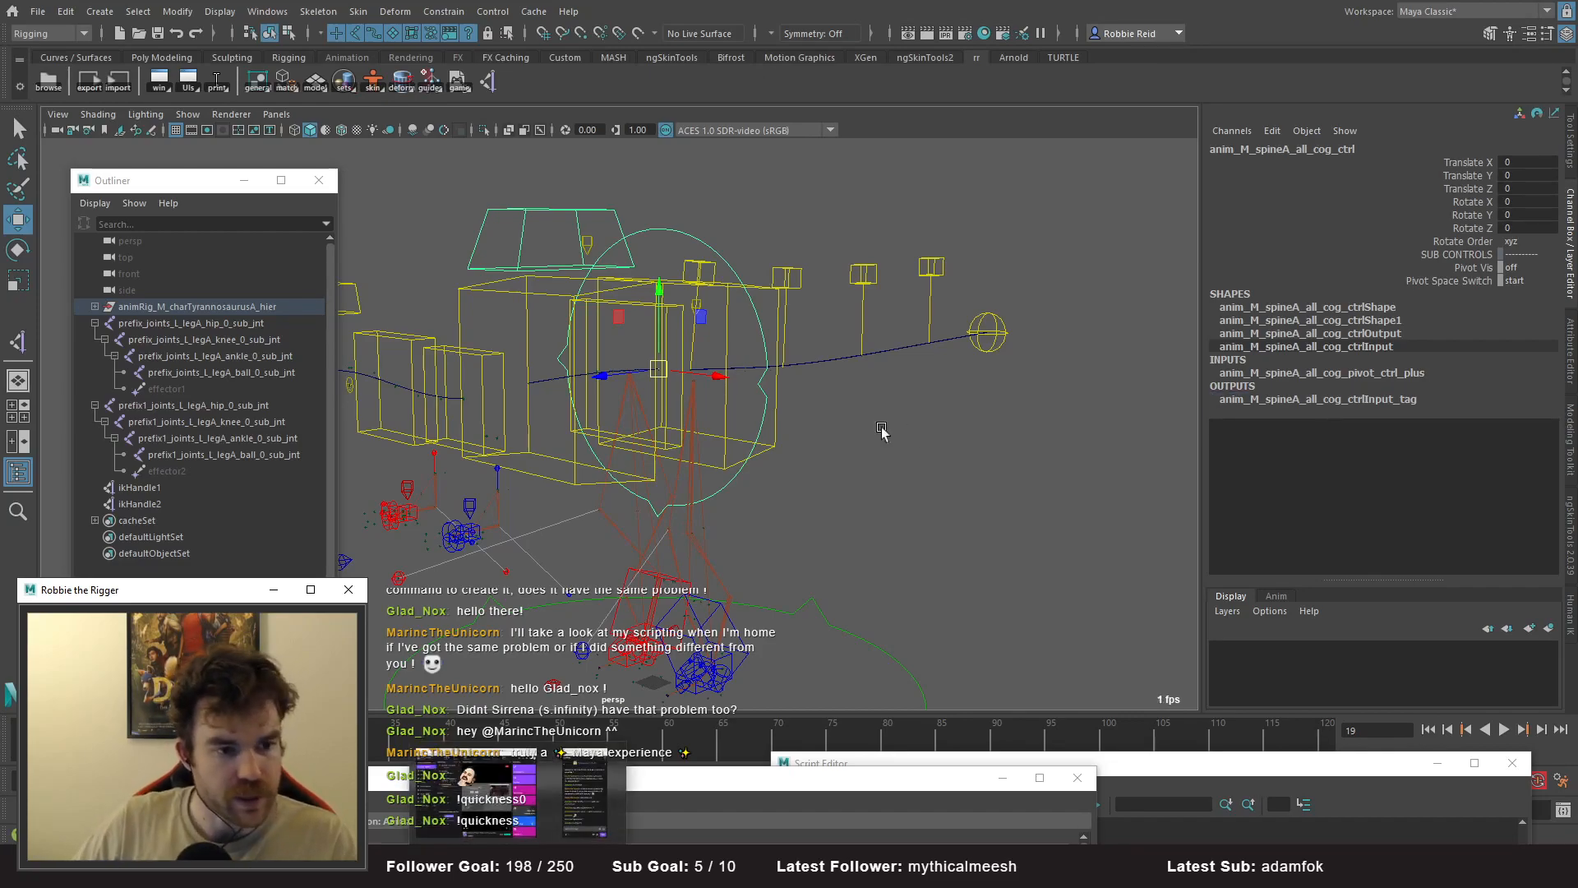
pyautogui.moveTo(660, 332); pyautogui.dragTo(699, 382)
pyautogui.keyDown('alt'); pyautogui.moveTo(699, 382); pyautogui.dragTo(814, 433, button='right'); pyautogui.keyUp('alt')
pyautogui.keyDown('alt'); pyautogui.moveTo(813, 434); pyautogui.dragTo(772, 334); pyautogui.keyUp('alt')
pyautogui.press('r')
pyautogui.hotkey('ctrl', 'z')
# - Select the spine pelvis control and test-move it, undoing the move, to compare it with the cog control
pyautogui.keyDown('alt'); pyautogui.moveTo(856, 419); pyautogui.dragTo(846, 471); pyautogui.keyUp('alt')
pyautogui.moveTo(857, 279); pyautogui.dragTo(878, 355)
pyautogui.keyDown('alt'); pyautogui.moveTo(878, 356); pyautogui.dragTo(787, 393); pyautogui.keyUp('alt')
pyautogui.moveTo(687, 439); pyautogui.dragTo(726, 439)
pyautogui.hotkey('ctrl', 'z')
pyautogui.keyDown('alt'); pyautogui.moveTo(874, 475); pyautogui.dragTo(970, 452); pyautogui.keyUp('alt')
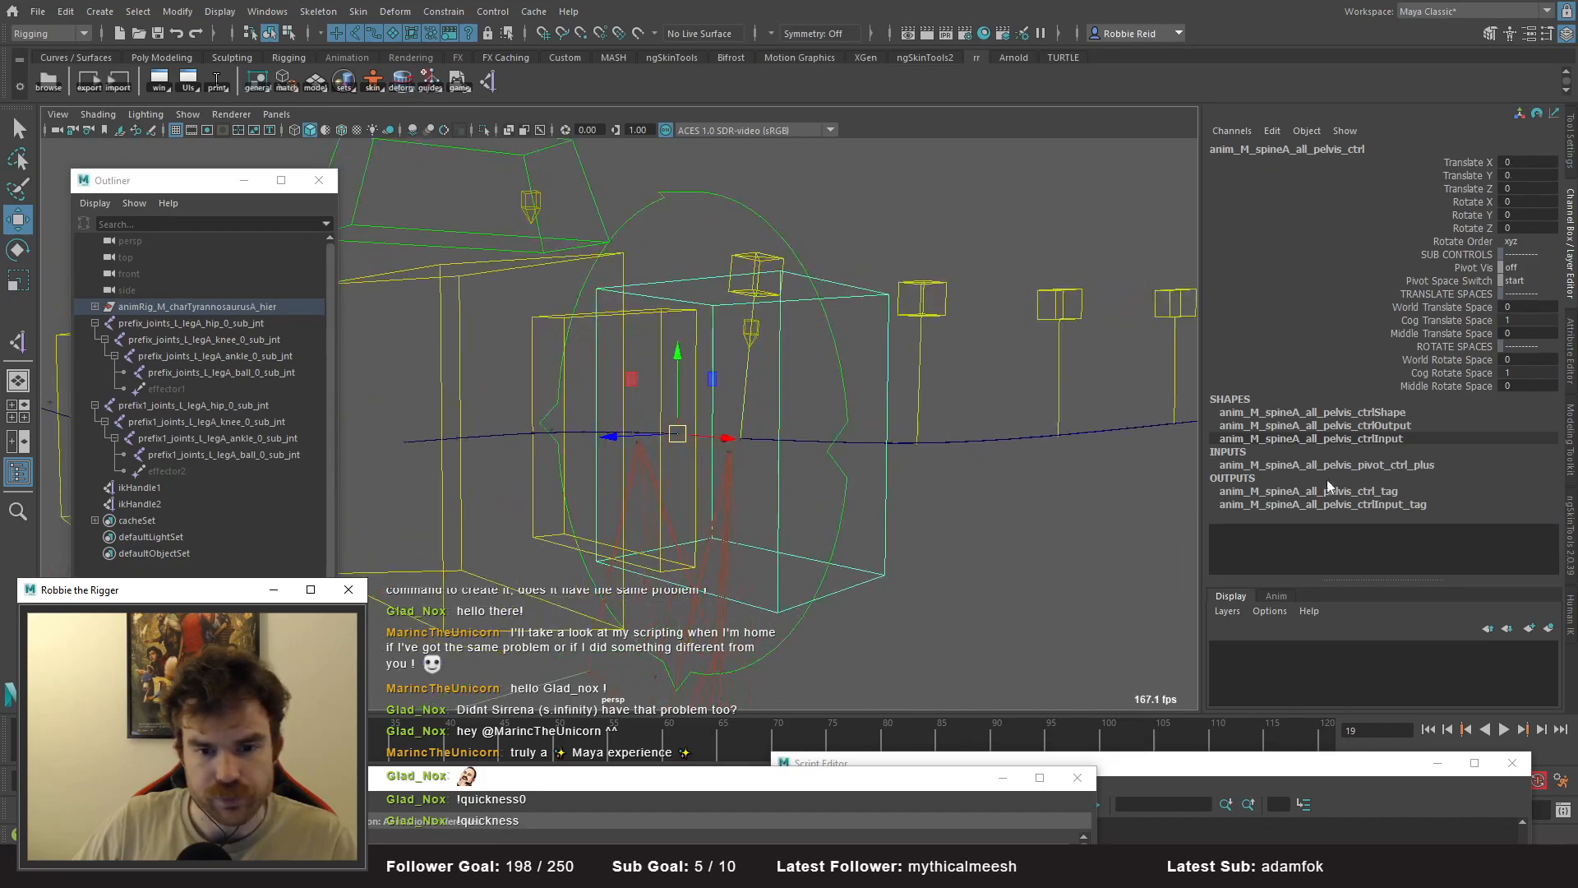
# - Clear the selection, close the Animation preferences, and narrow the Outliner to free the rig view
pyautogui.keyDown('alt'); pyautogui.moveTo(993, 541); pyautogui.dragTo(882, 534, button='right'); pyautogui.keyUp('alt')
pyautogui.click(881, 535)
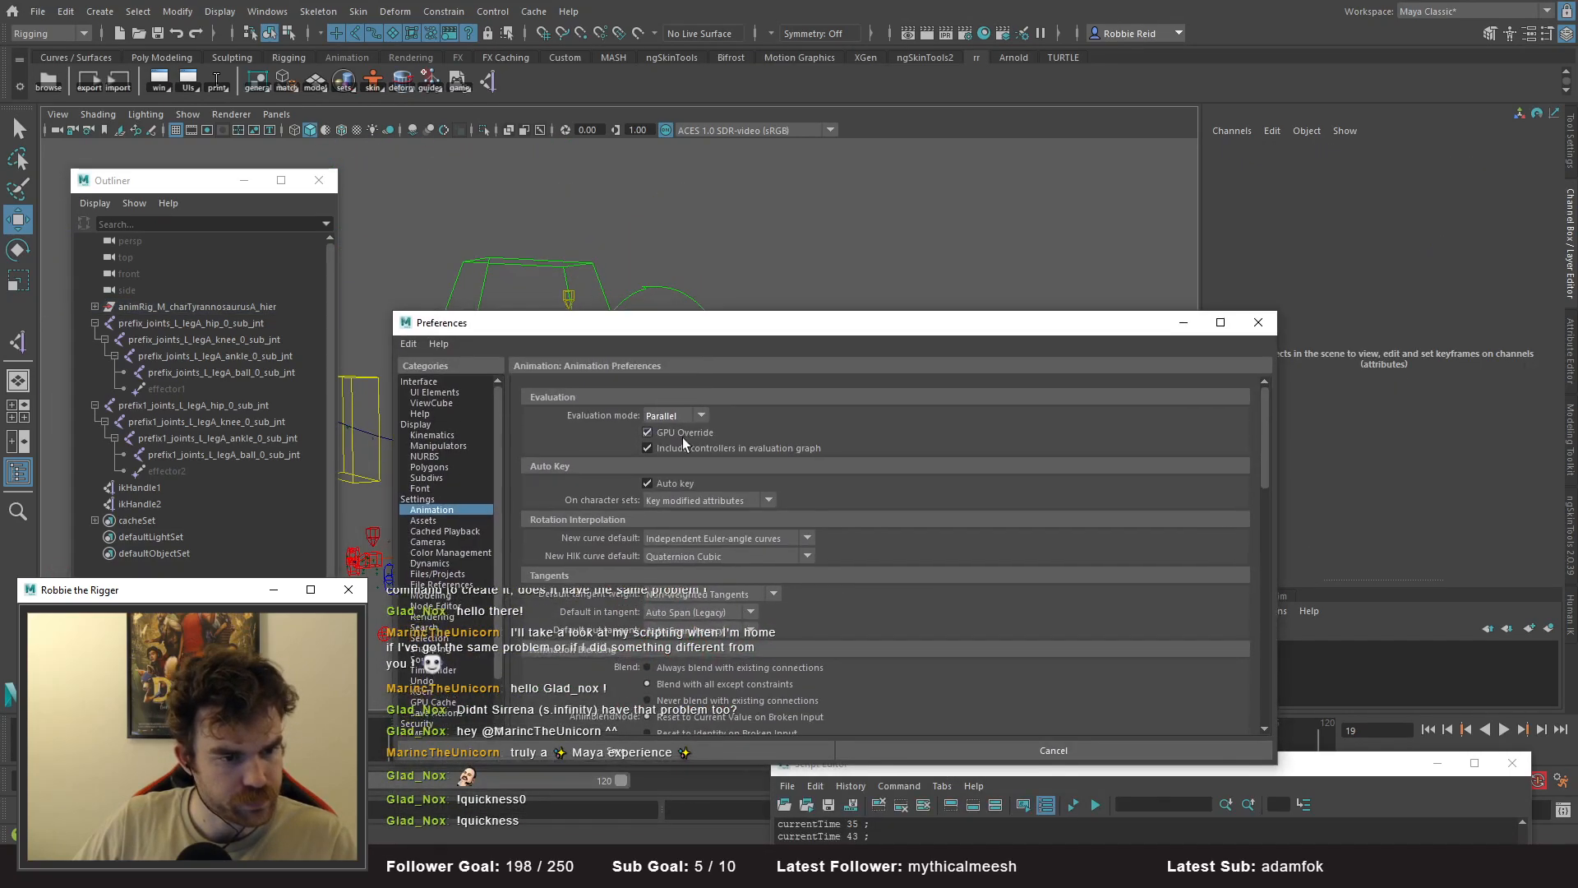
pyautogui.click(1258, 322)
pyautogui.moveTo(1025, 770); pyautogui.dragTo(1038, 599)
pyautogui.moveTo(740, 386)
pyautogui.keyDown('alt'); pyautogui.mouseDown()
pyautogui.moveTo(574, 475)
pyautogui.moveTo(719, 364)
pyautogui.mouseUp(); pyautogui.keyUp('alt')
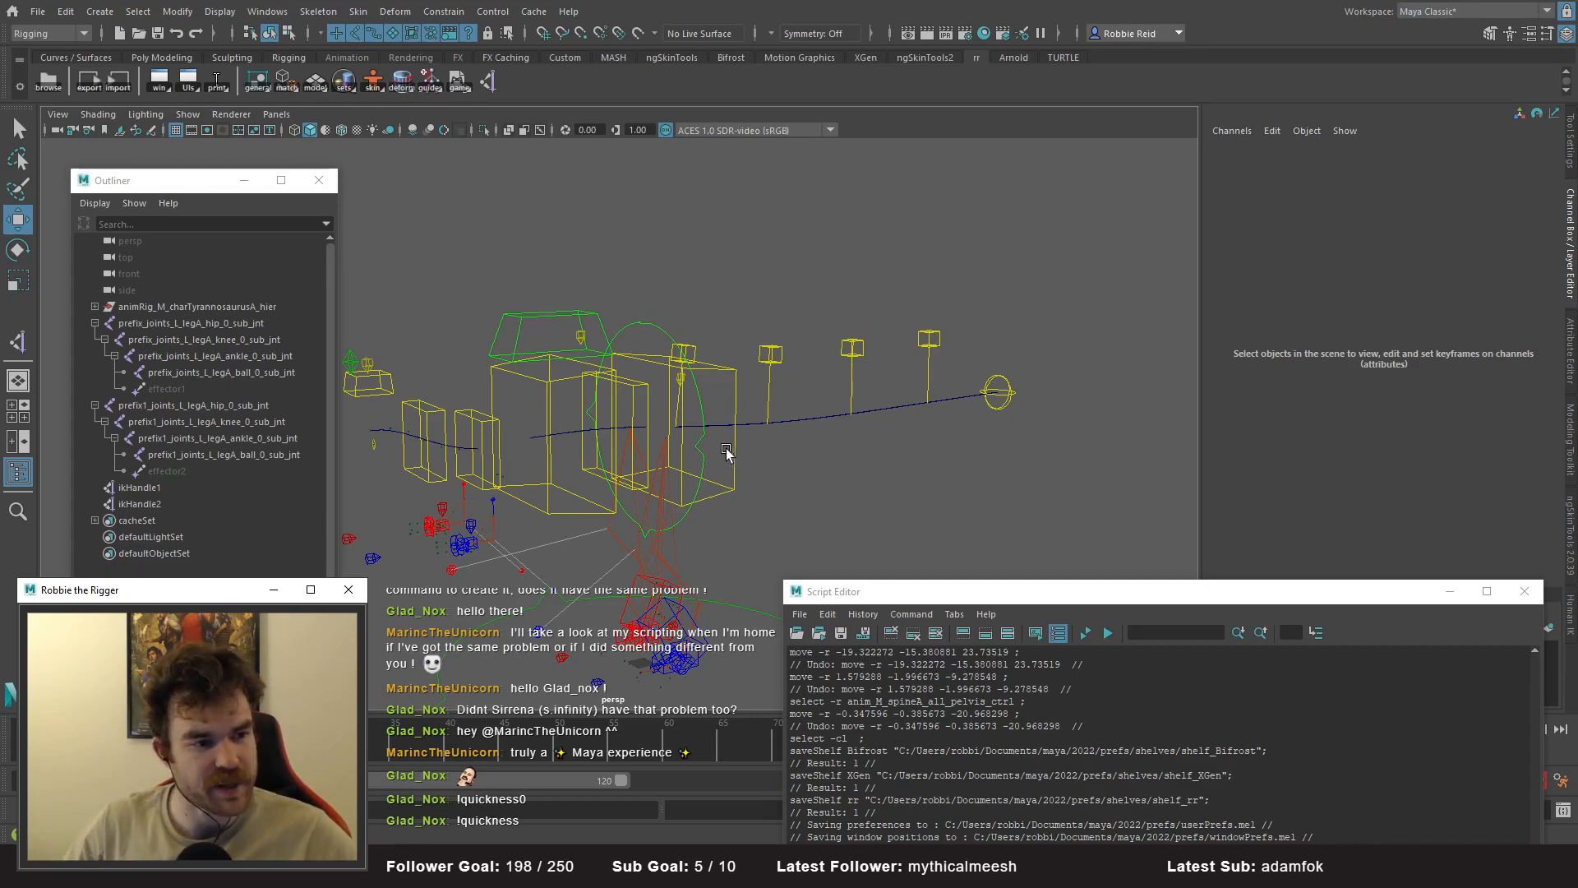
pyautogui.moveTo(337, 398); pyautogui.dragTo(293, 391)
pyautogui.moveTo(582, 393)
pyautogui.keyDown('alt'); pyautogui.mouseDown()
pyautogui.moveTo(540, 367)
pyautogui.moveTo(606, 376)
pyautogui.mouseUp(); pyautogui.keyUp('alt')
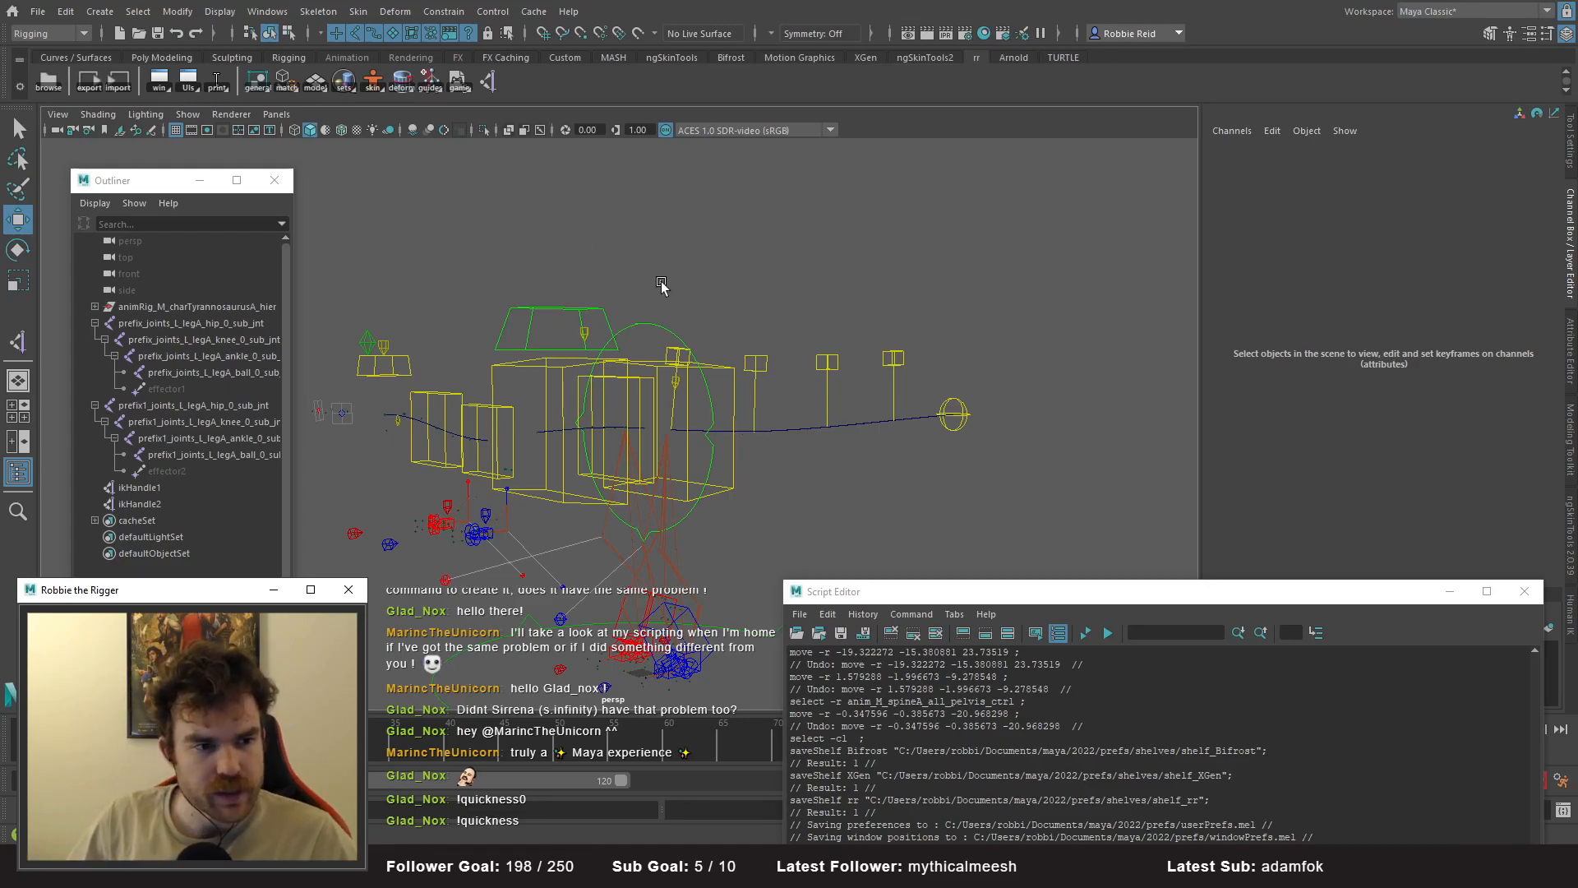
# - Delete the cog control's anim_M_spineA_all_cog_ctrlInput_tag node and test-move the control, undoing the move
pyautogui.click(685, 364)
pyautogui.doubleClick(1391, 399)
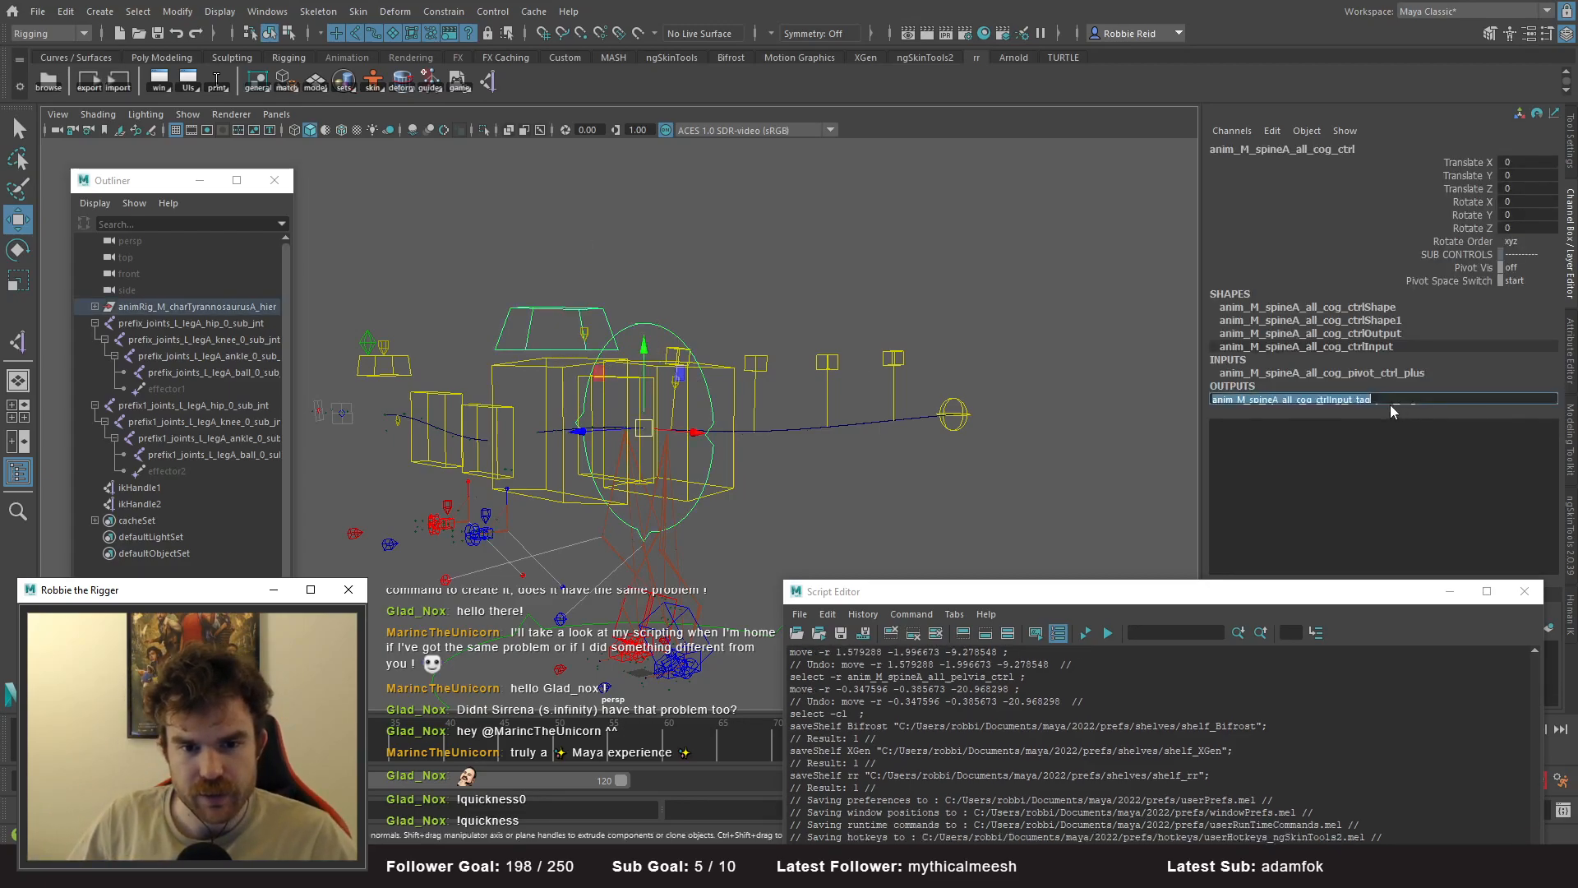
pyautogui.click(361, 810)
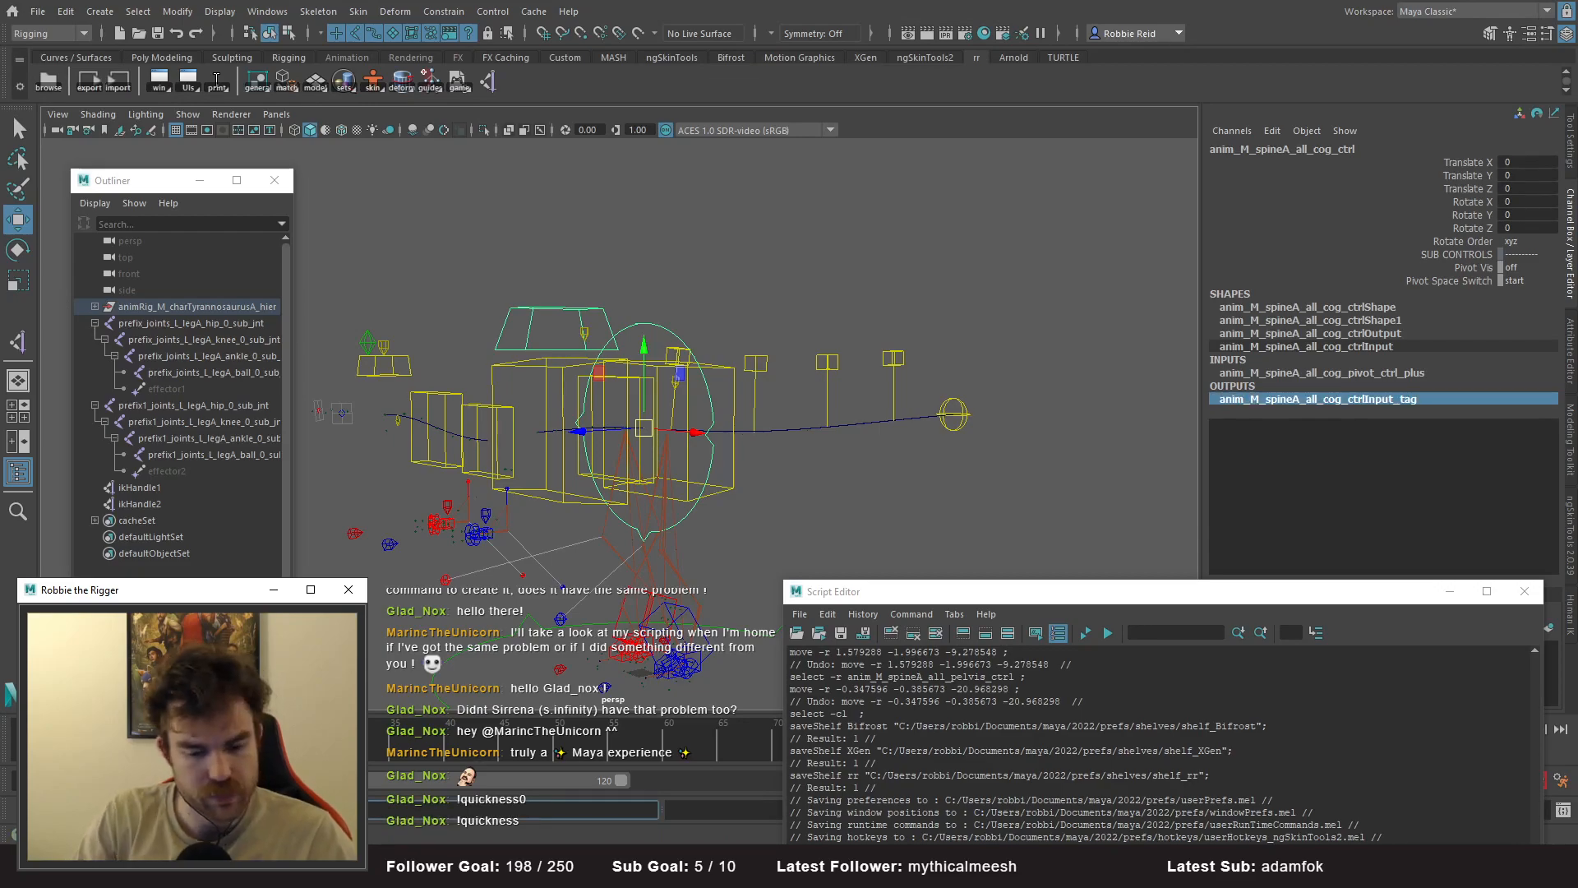
pyautogui.press('Return')
pyautogui.click(761, 502)
pyautogui.click(714, 457)
pyautogui.moveTo(638, 448); pyautogui.dragTo(613, 408, button='middle')
pyautogui.click(860, 482)
pyautogui.keyDown('alt'); pyautogui.moveTo(872, 485); pyautogui.dragTo(908, 509); pyautogui.keyUp('alt')
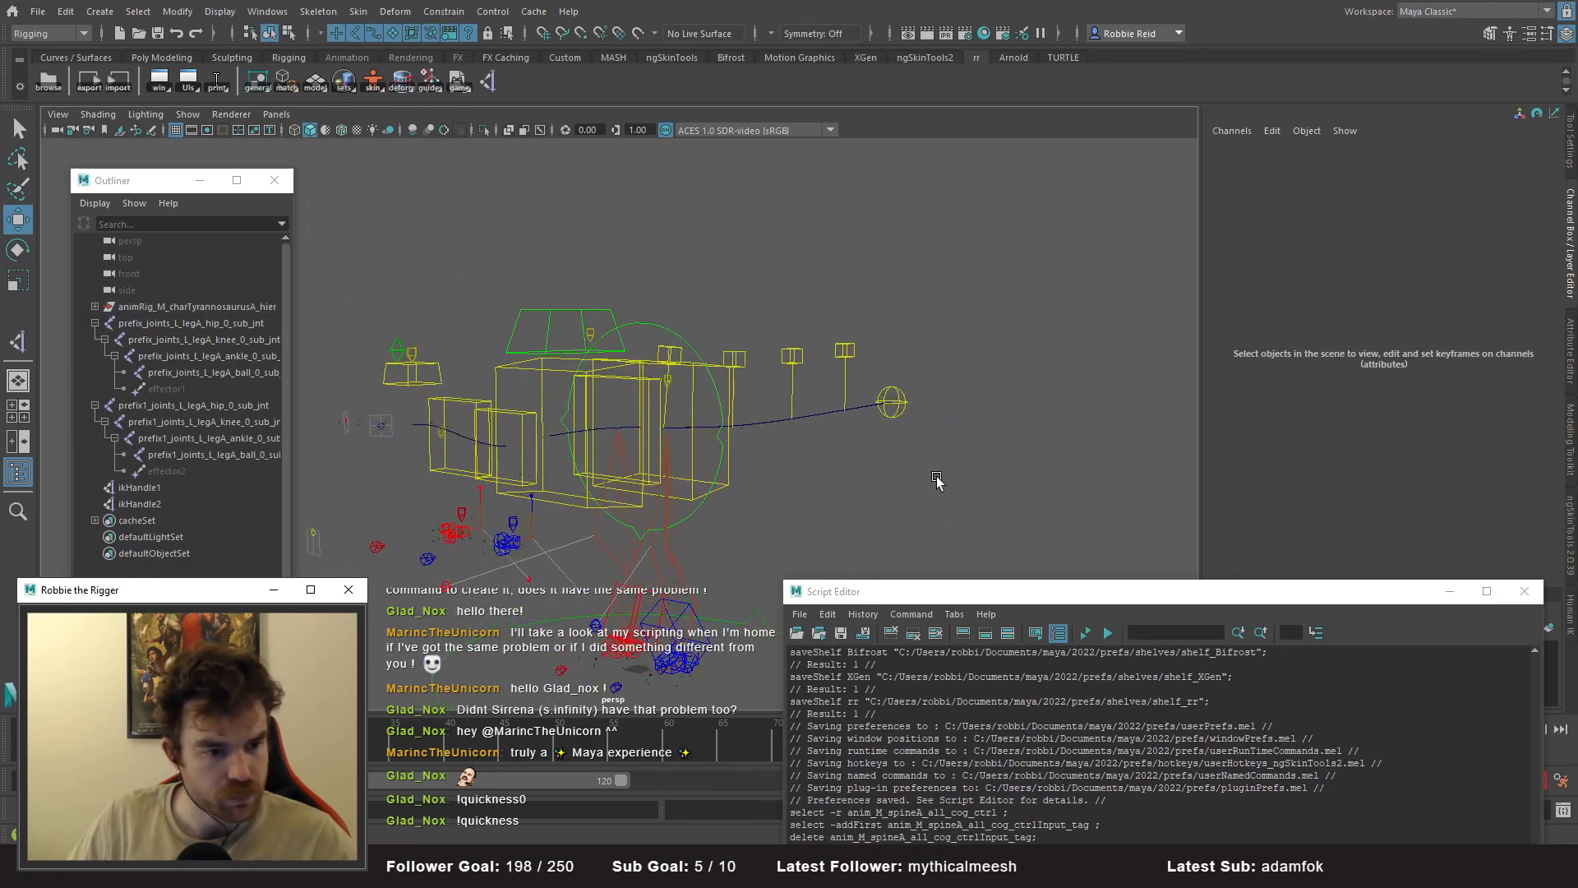
# - Copy the mel.eval('IKHandleTool') line from the Script Editor, switch to PyCharm and insert it after mel.eval('ikSpringSolver;') in ik_handles.py
pyautogui.moveTo(1014, 603); pyautogui.dragTo(950, 253)
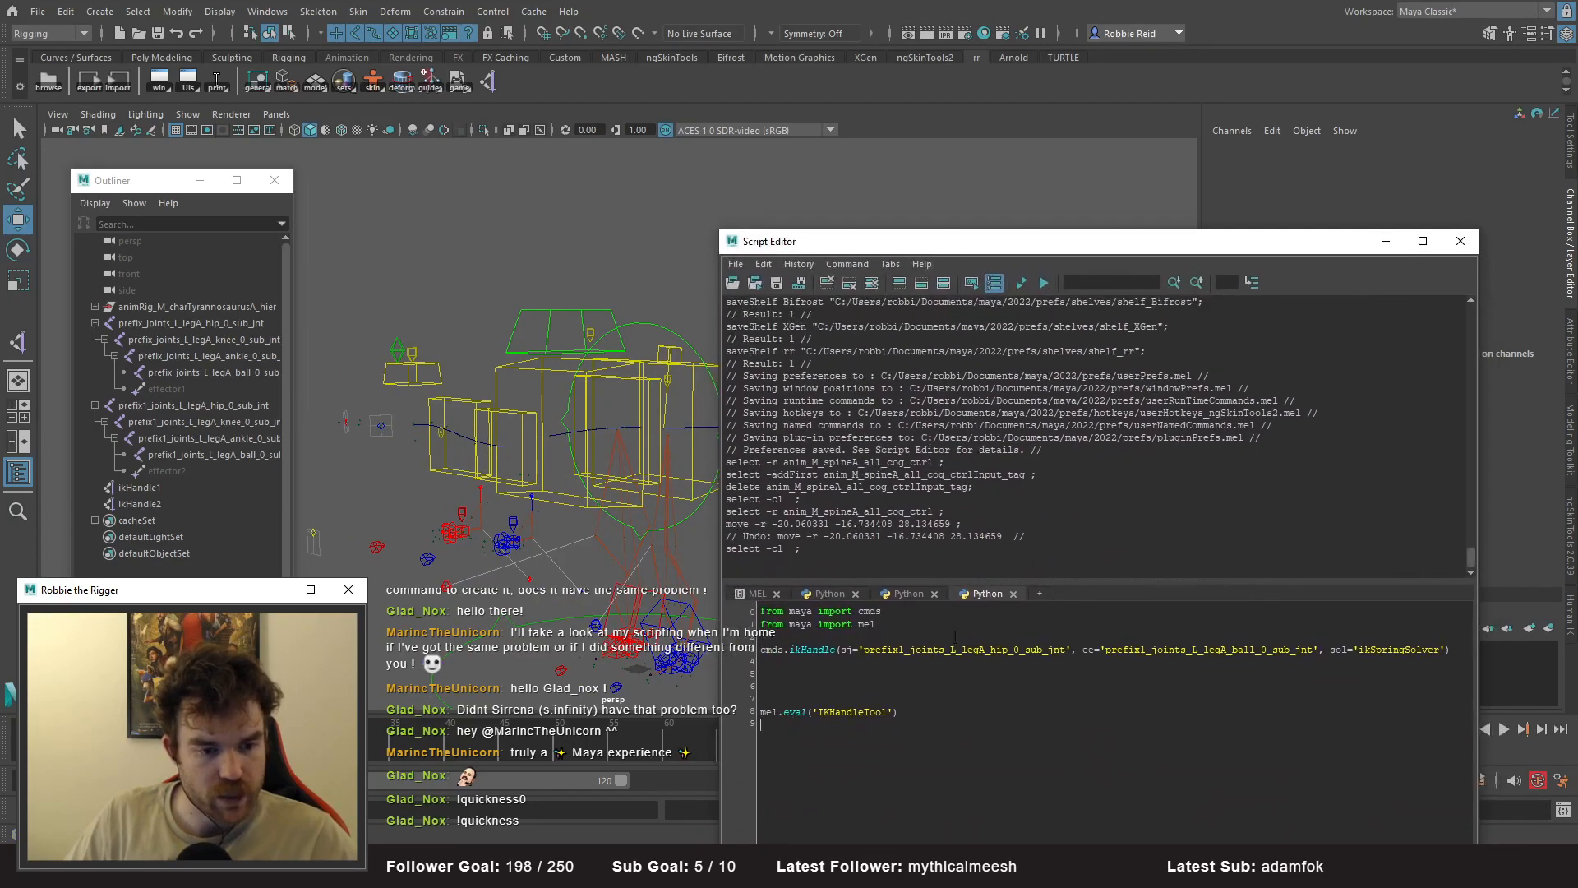
pyautogui.hotkey('shift', 'Home')
pyautogui.hotkey('ctrl', 'c')
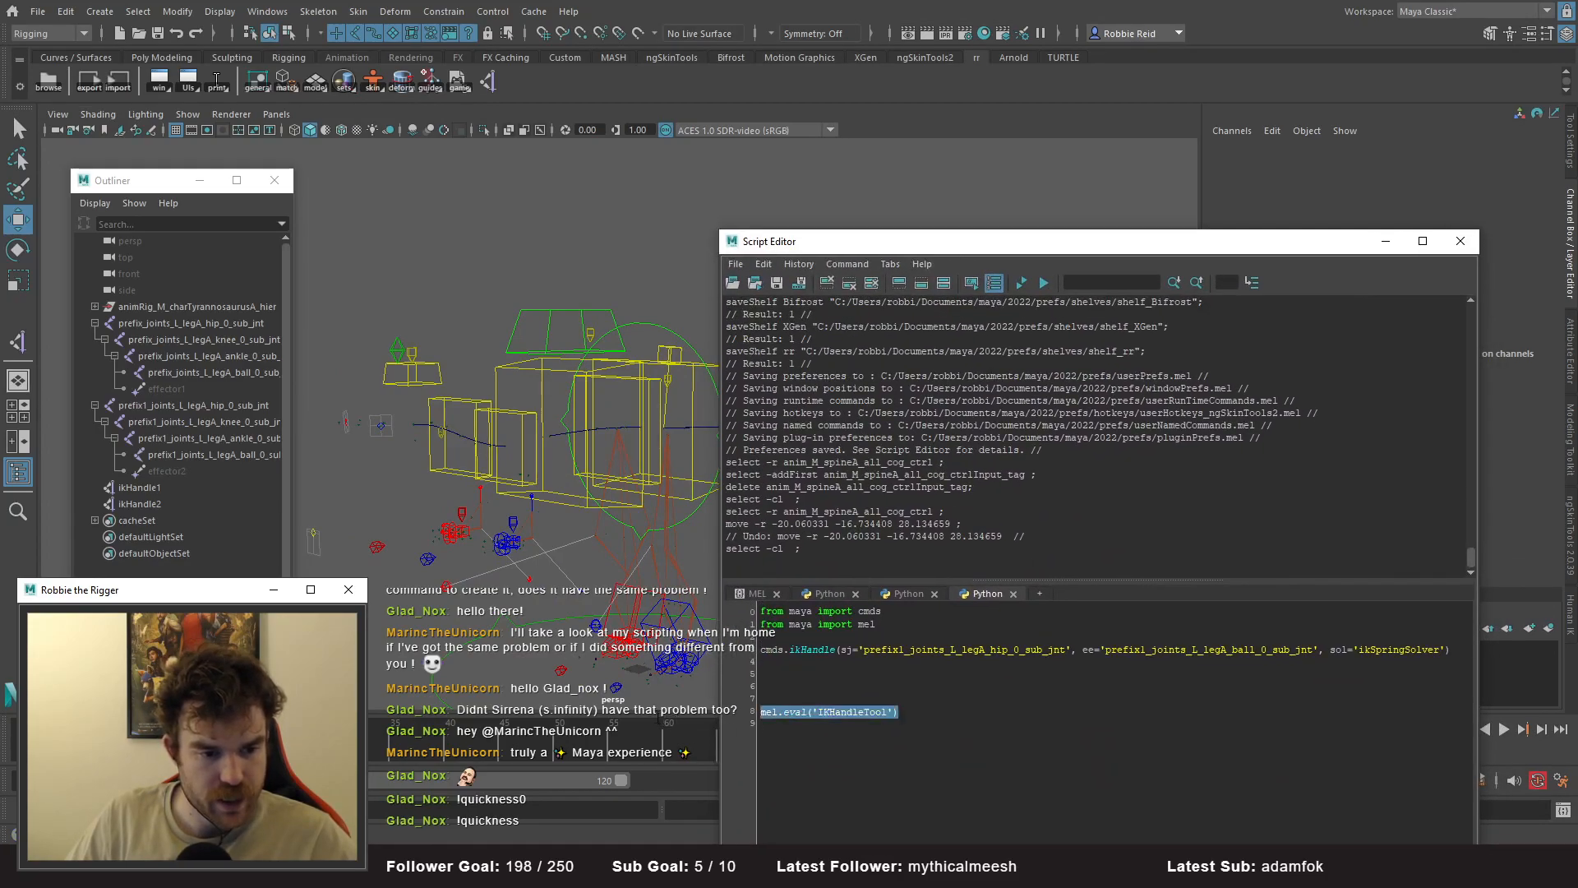
pyautogui.hotkey('alt', 'Tab')
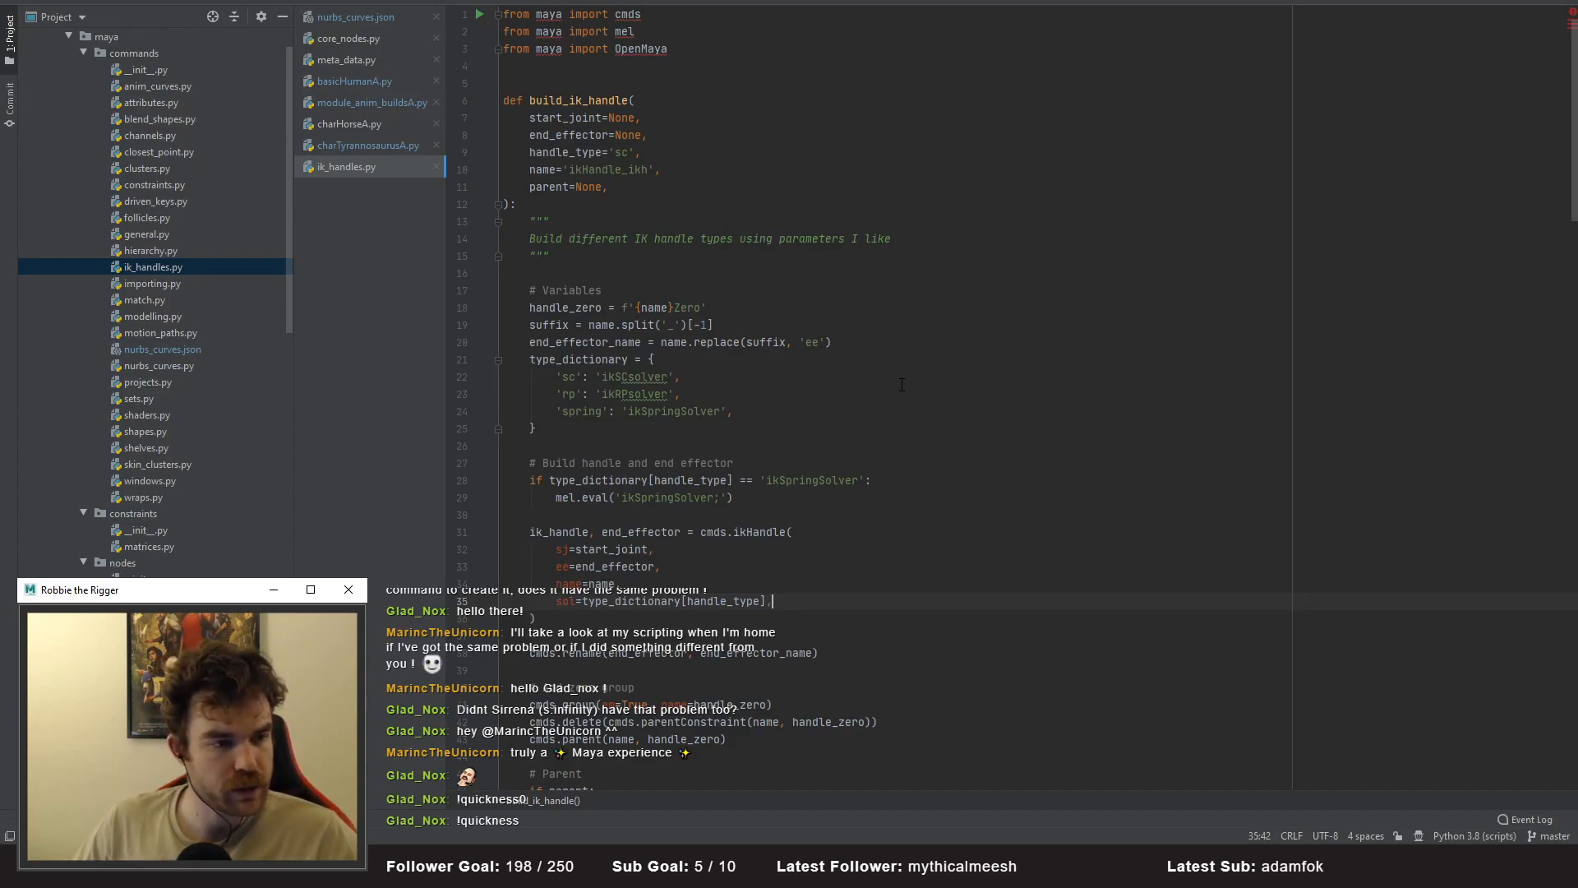
pyautogui.scroll(-3, 900, 383)
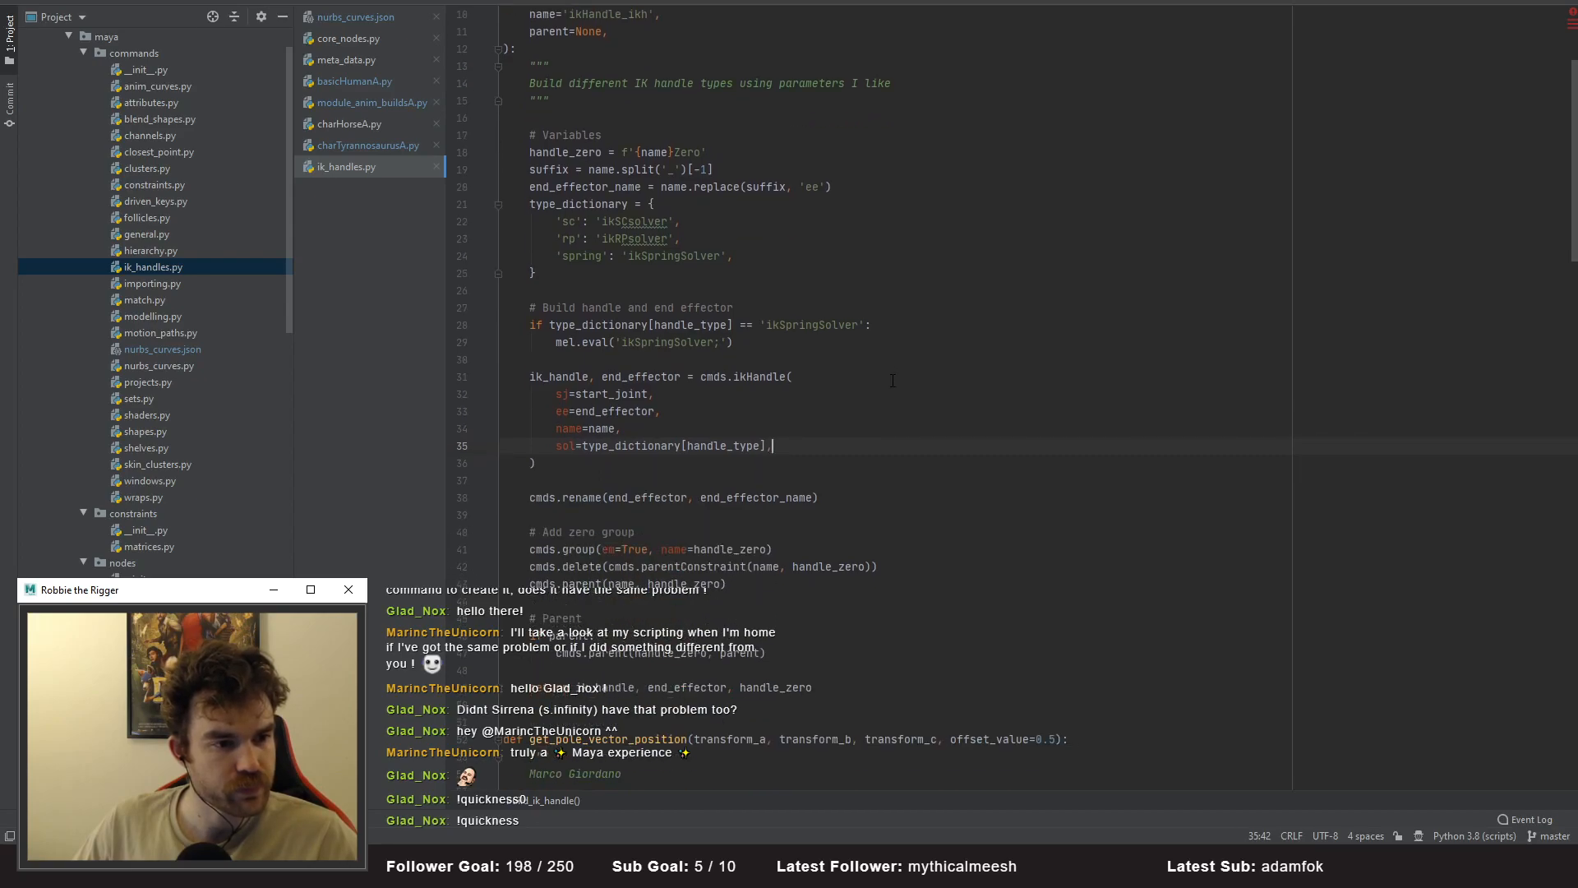
pyautogui.scroll(1, 892, 380)
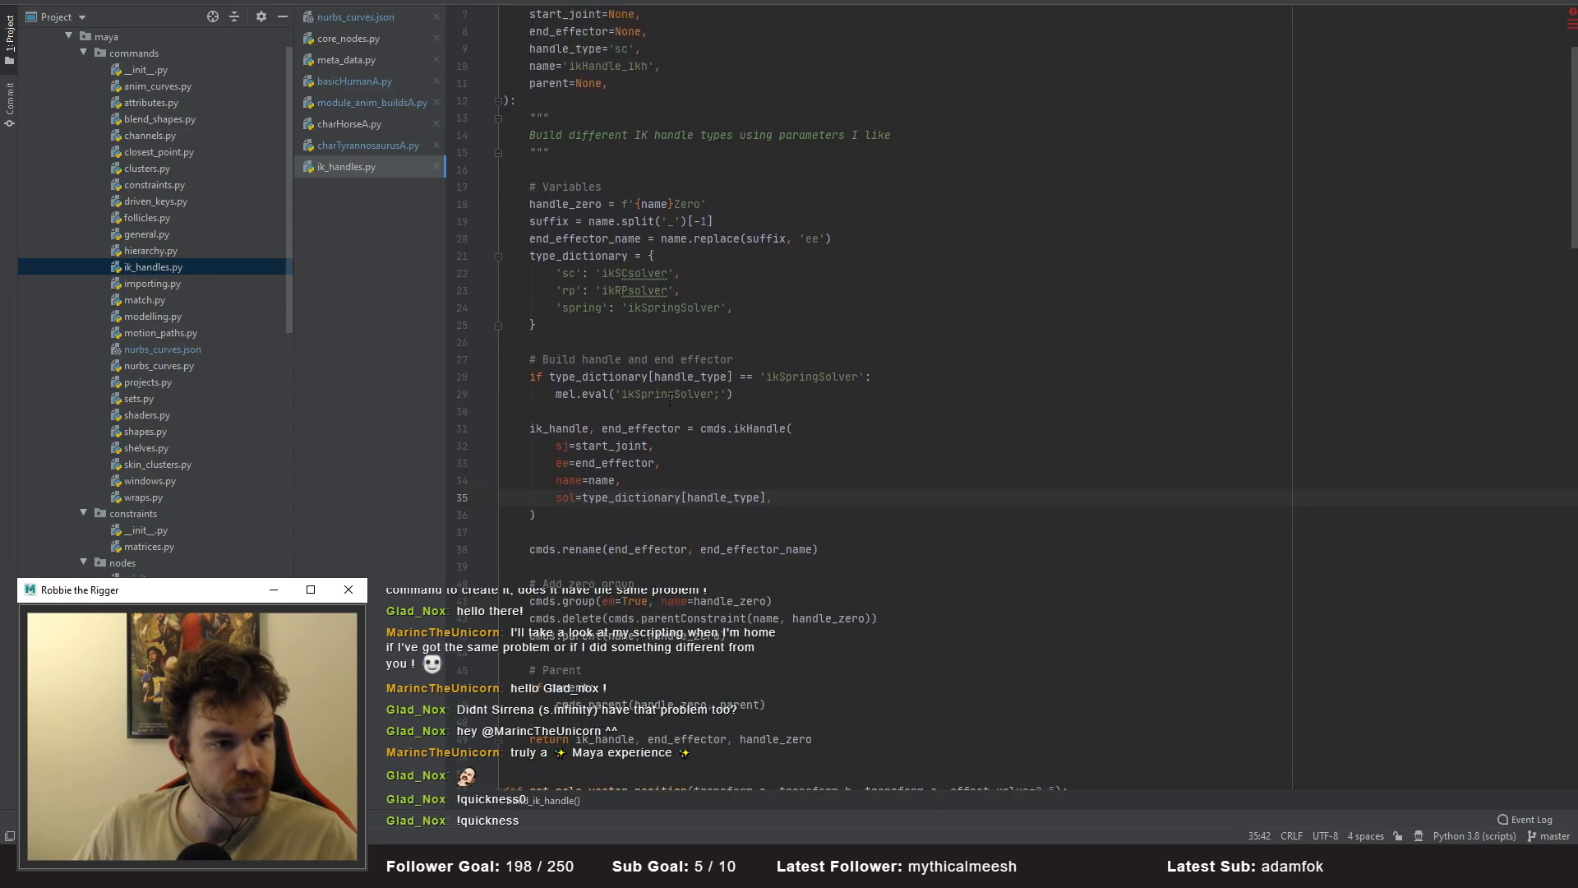
pyautogui.scroll(-1, 564, 354)
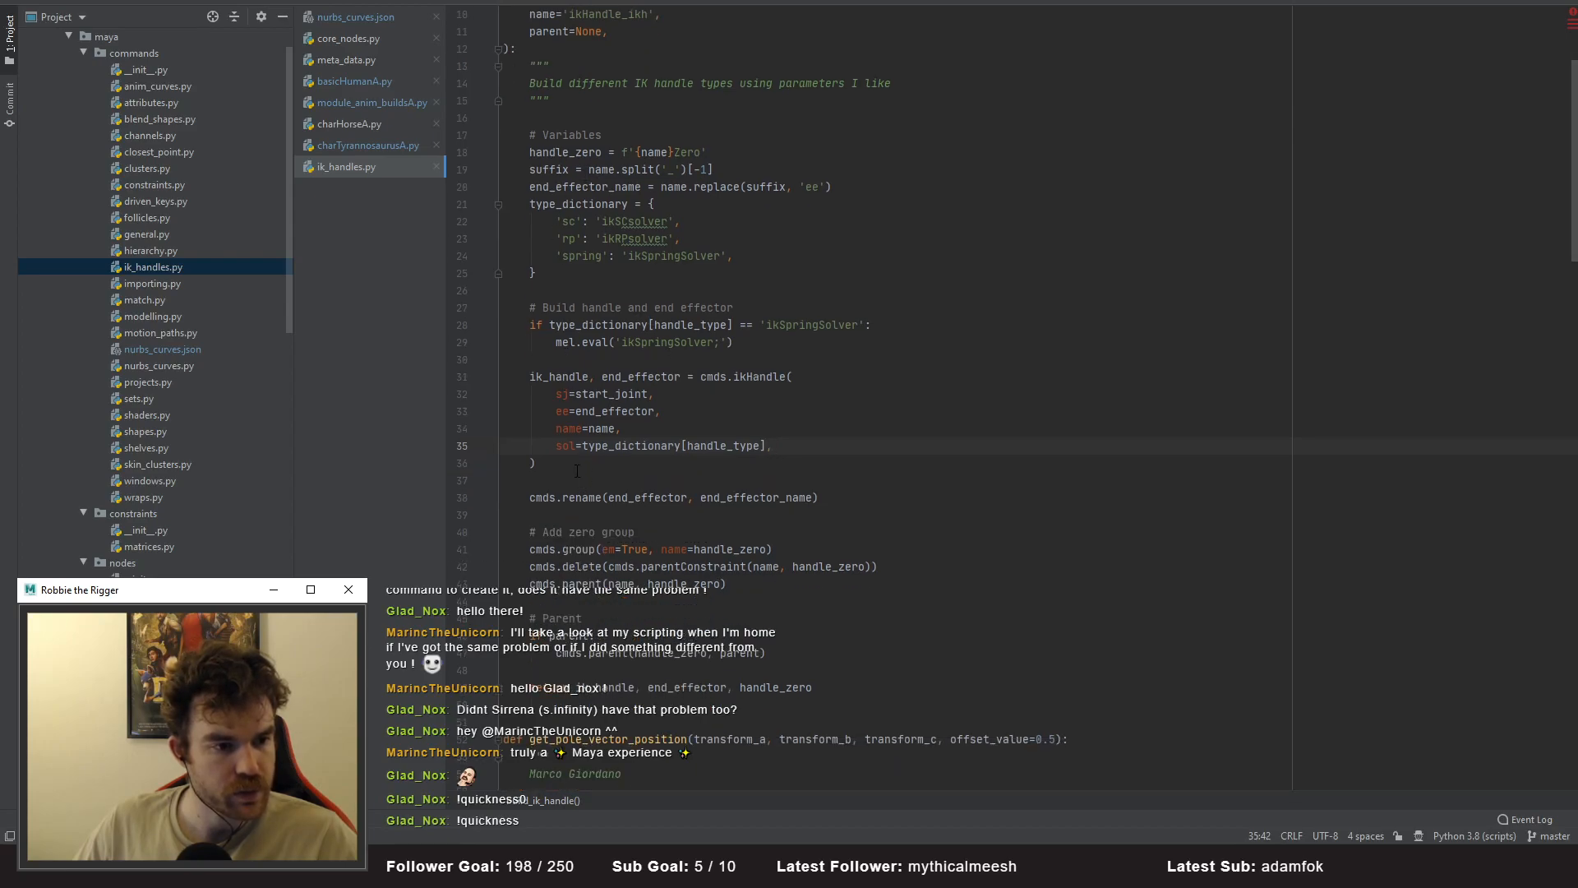
pyautogui.scroll(1, 577, 474)
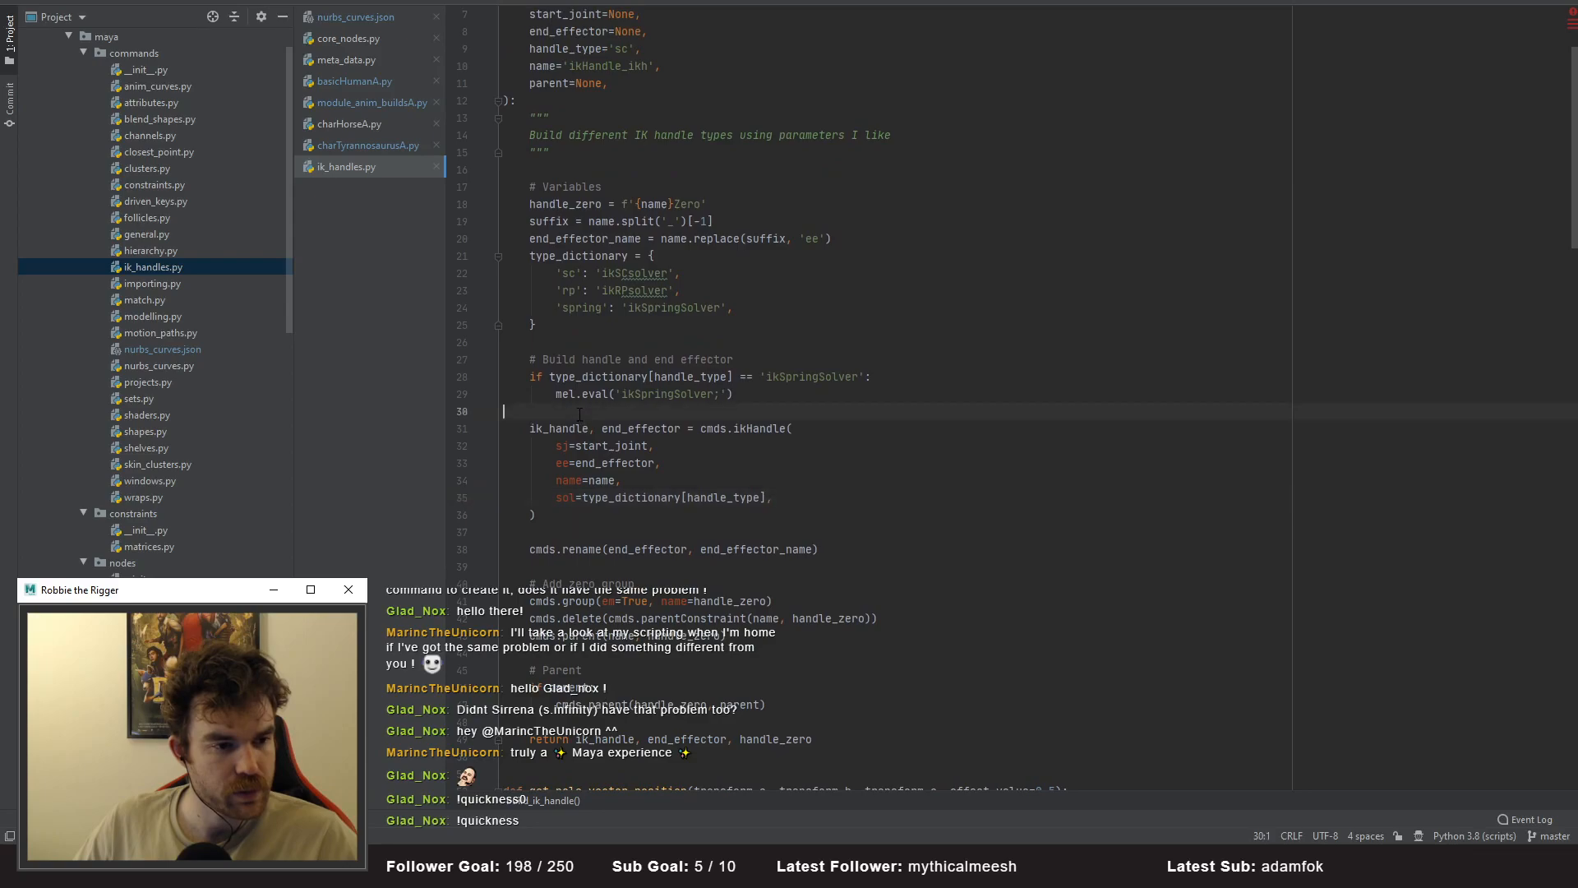
pyautogui.click(752, 396)
pyautogui.press('Return')
pyautogui.hotkey('ctrl', 'v')
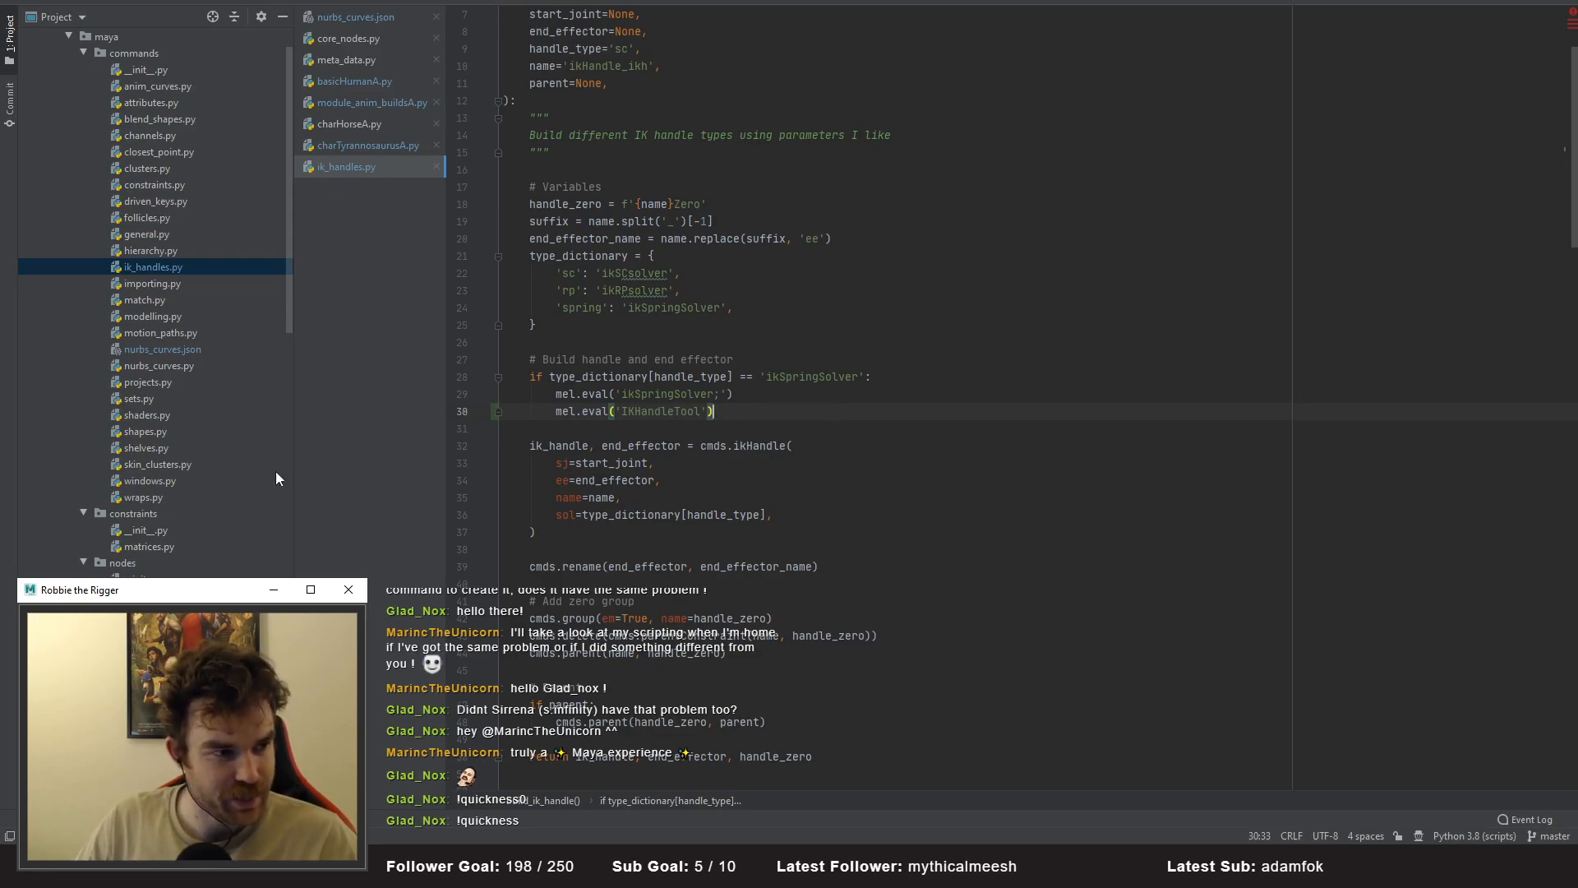
# - Set do_chain_flip_override to False in the leg_dictionary of charTyrannosaurusA.py
pyautogui.click(343, 145)
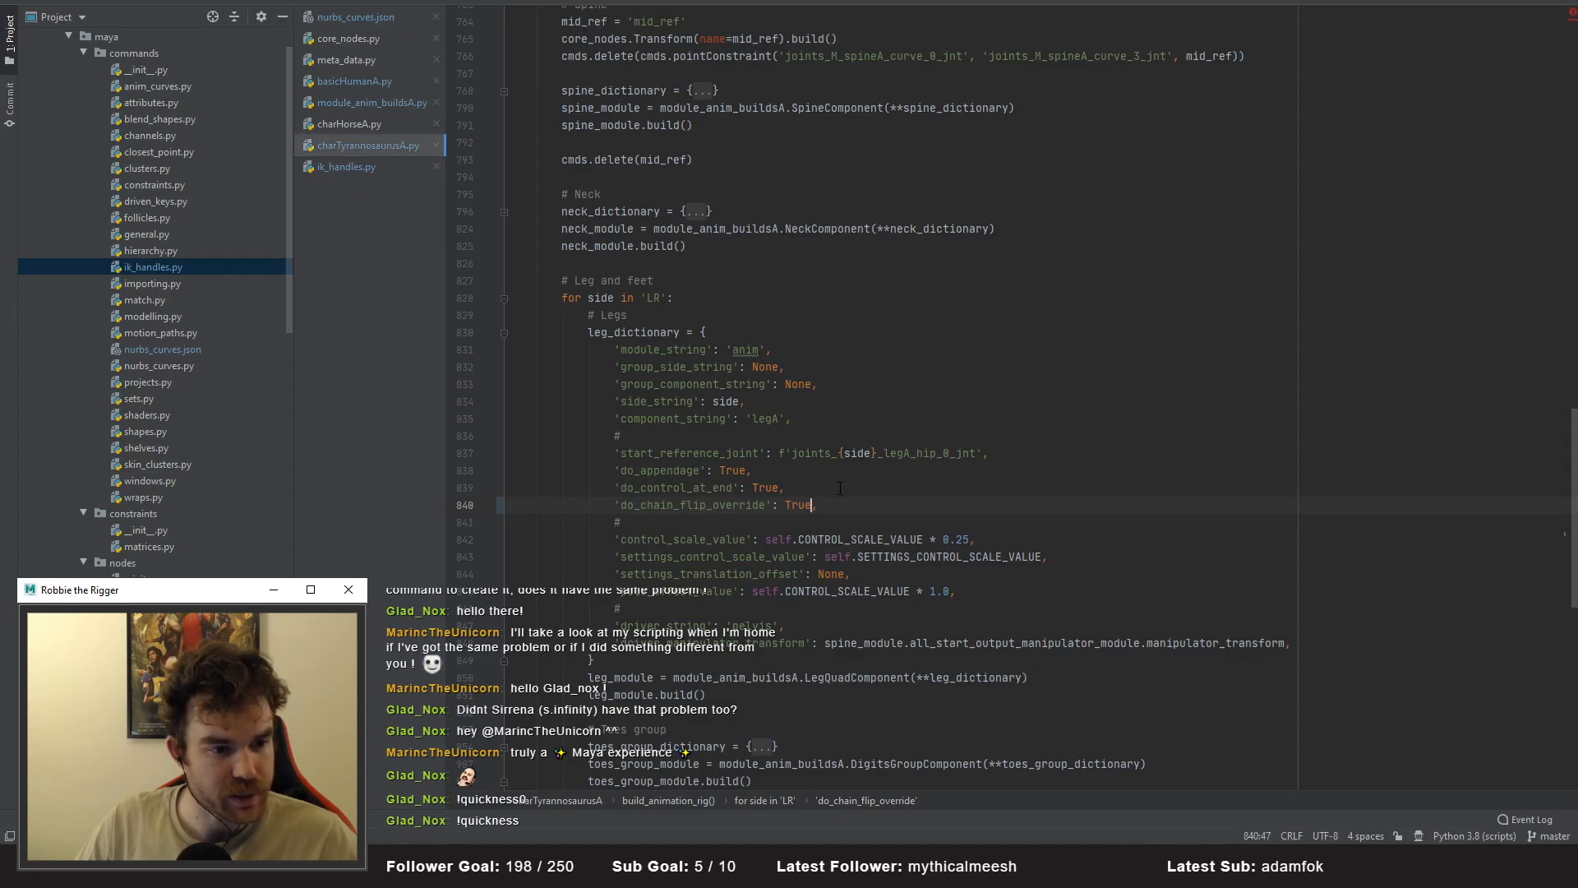
pyautogui.doubleClick(799, 505)
pyautogui.write('False')
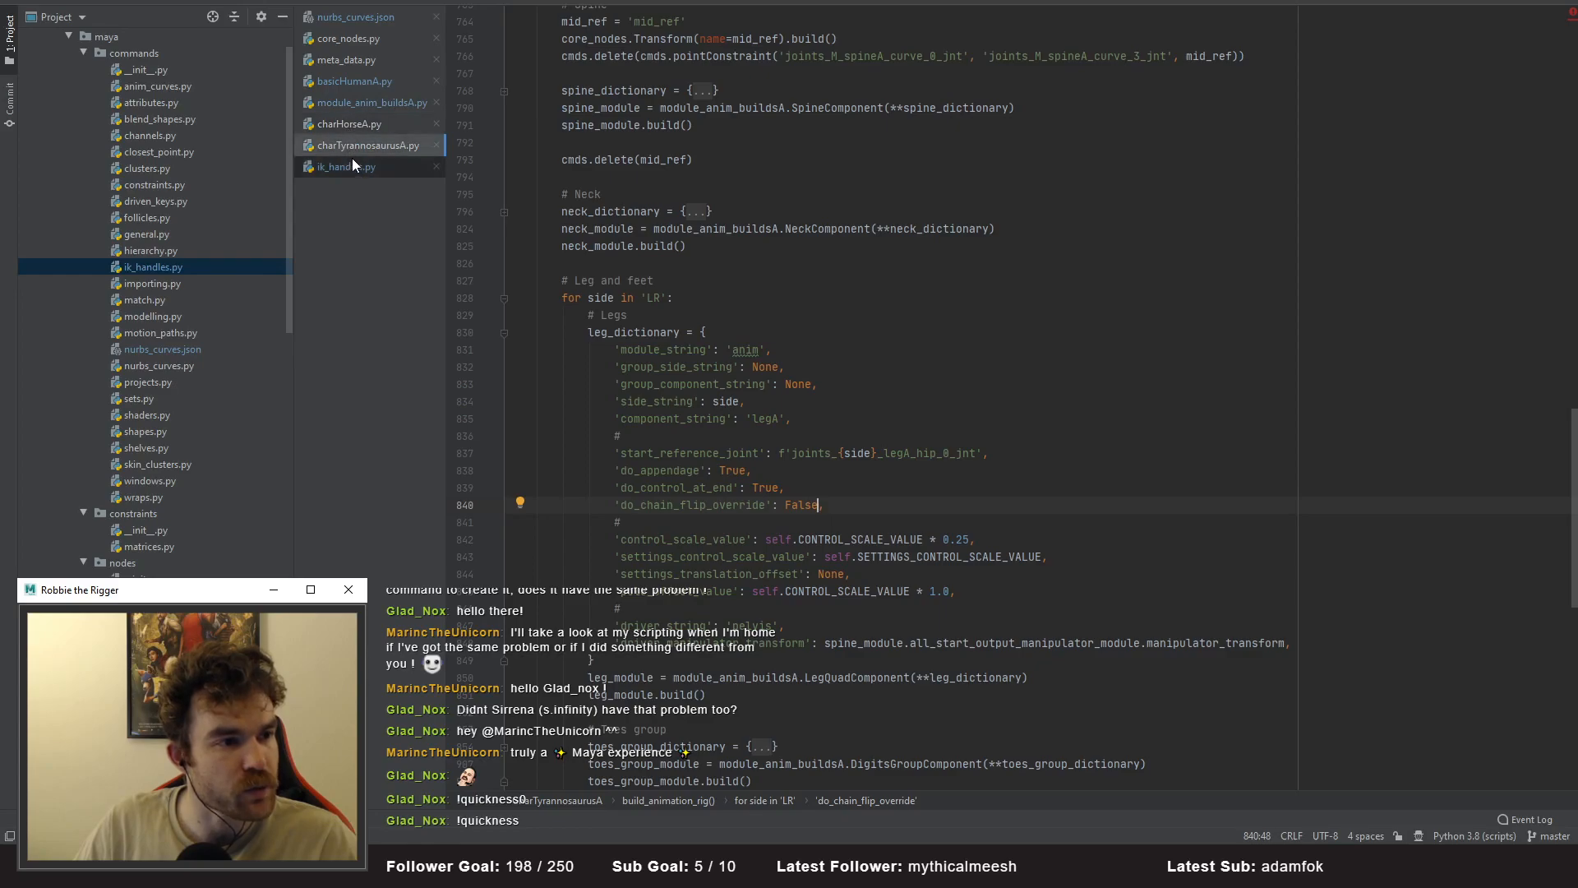
# - Expand the LimbQuadComponent class in module_anim_buildsA.py and examine its __init__ parameters and body
pyautogui.click(372, 105)
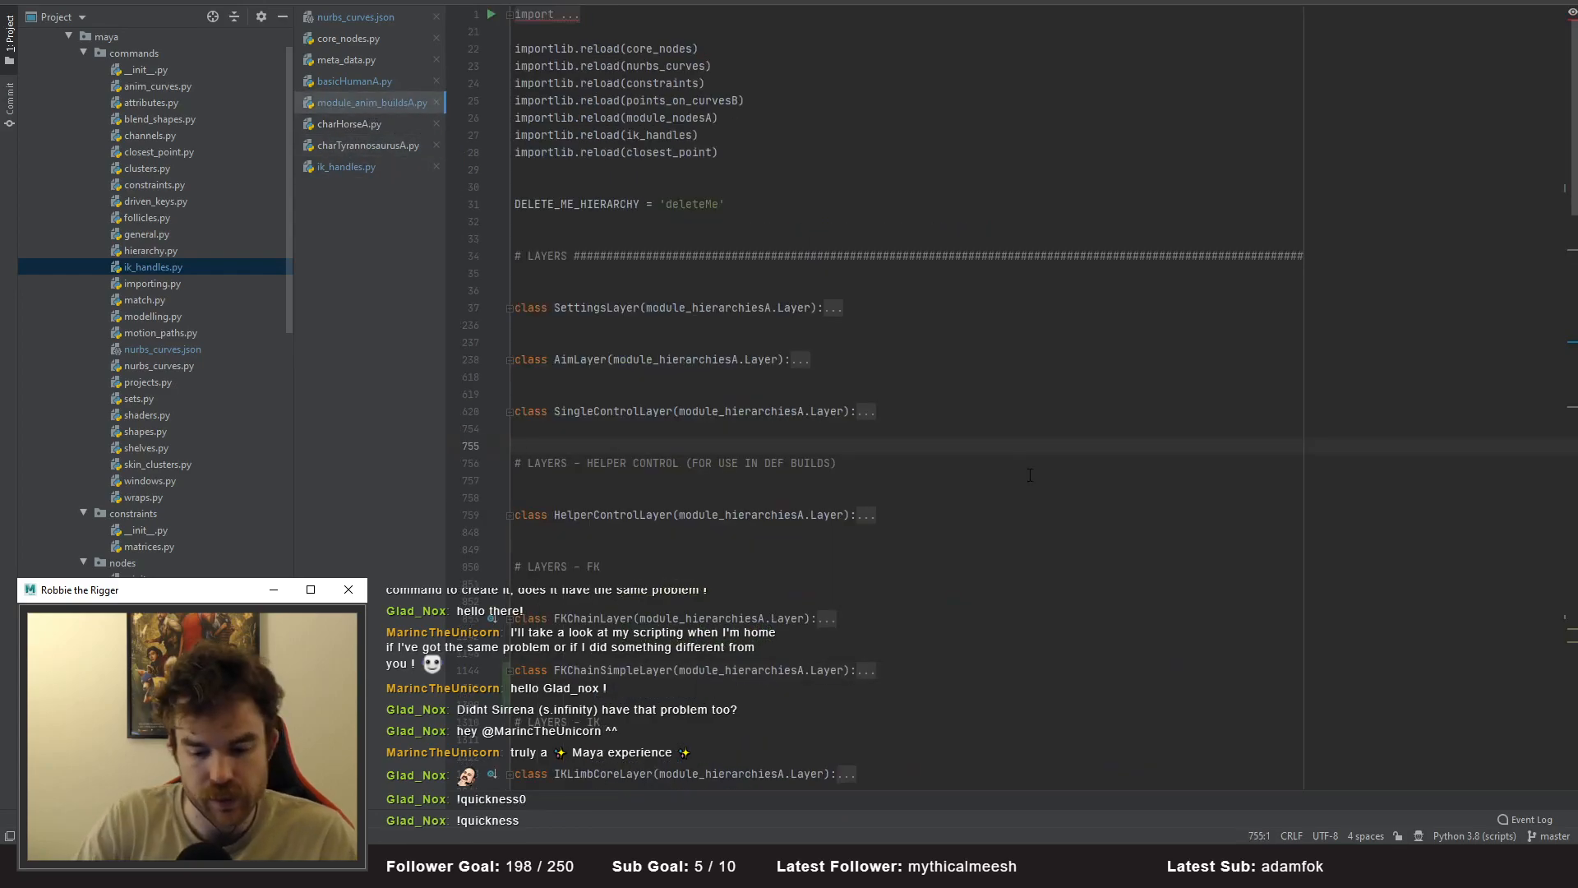
pyautogui.scroll(-20, 1031, 475)
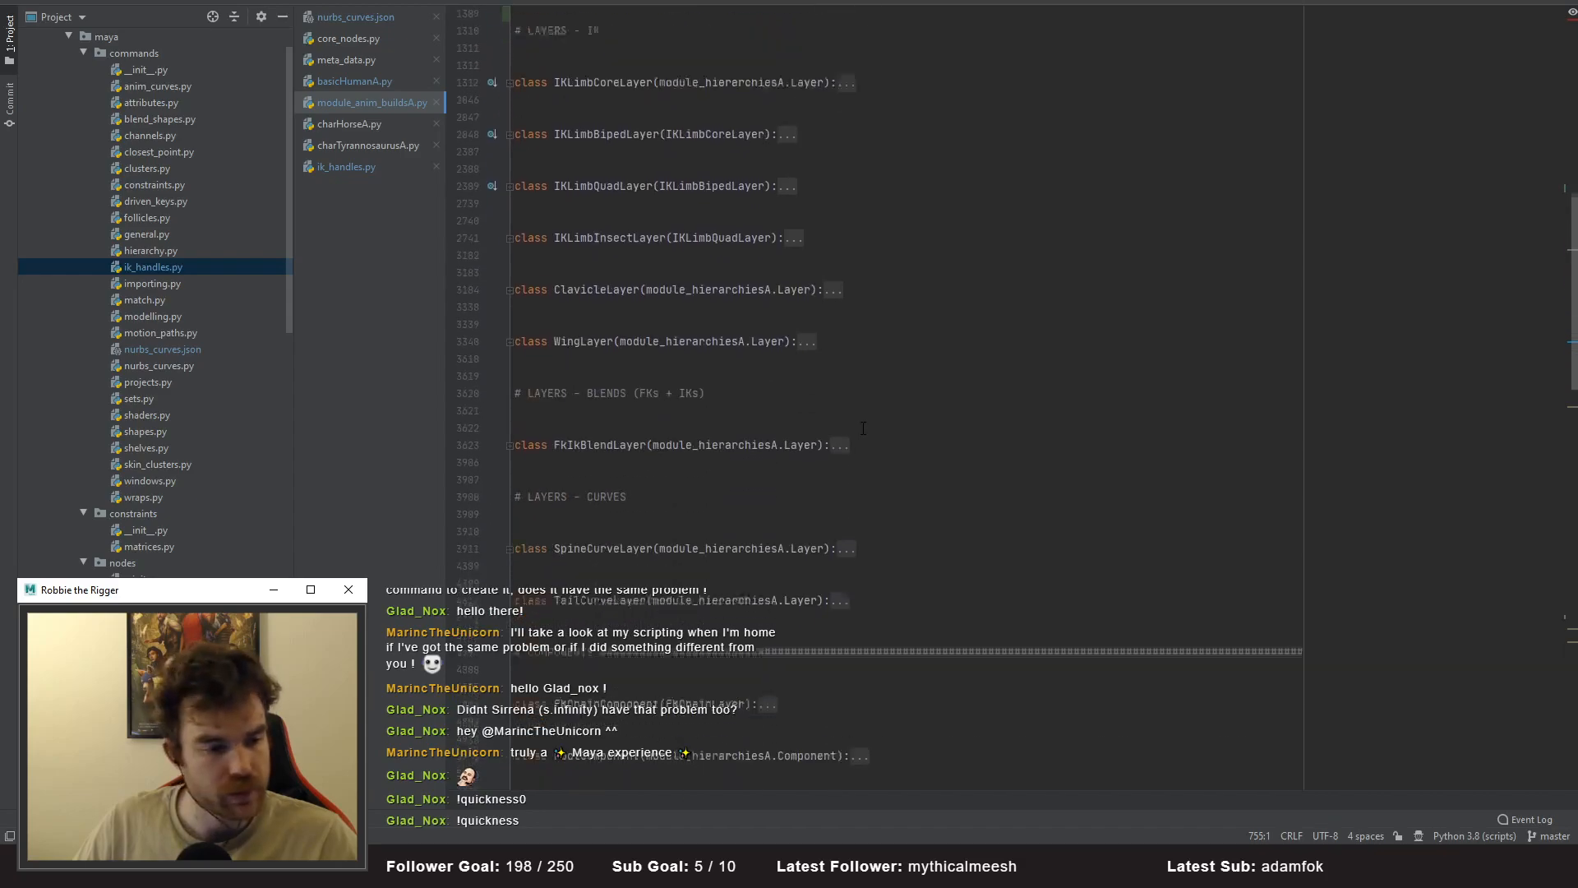
pyautogui.scroll(-6, 806, 447)
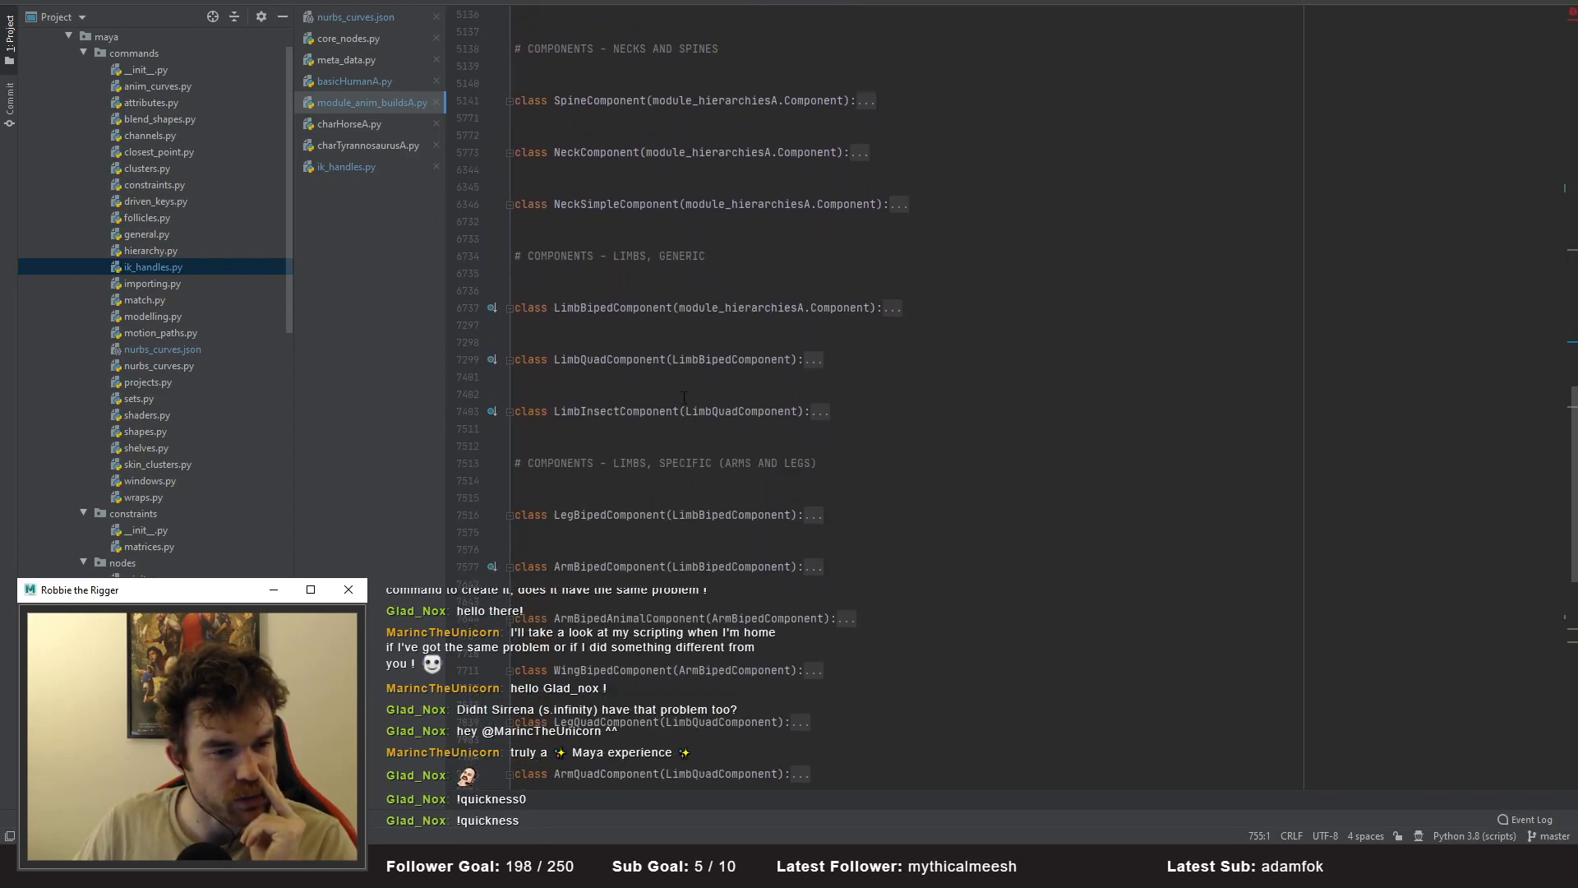
pyautogui.scroll(-1, 689, 398)
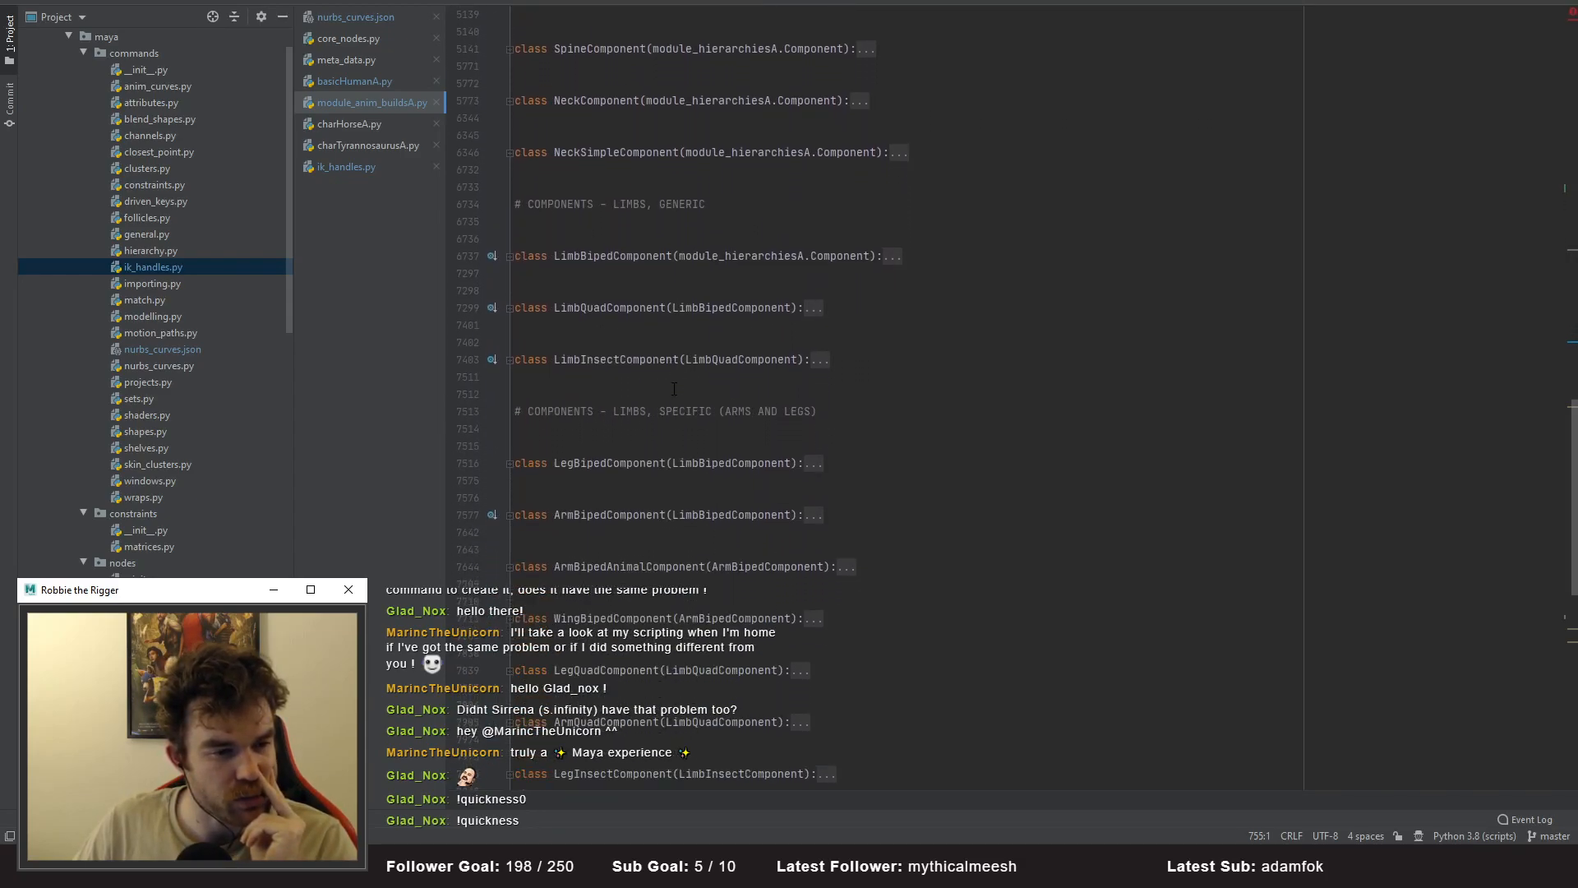
pyautogui.click(812, 308)
pyautogui.scroll(-5, 746, 458)
pyautogui.scroll(-3, 745, 459)
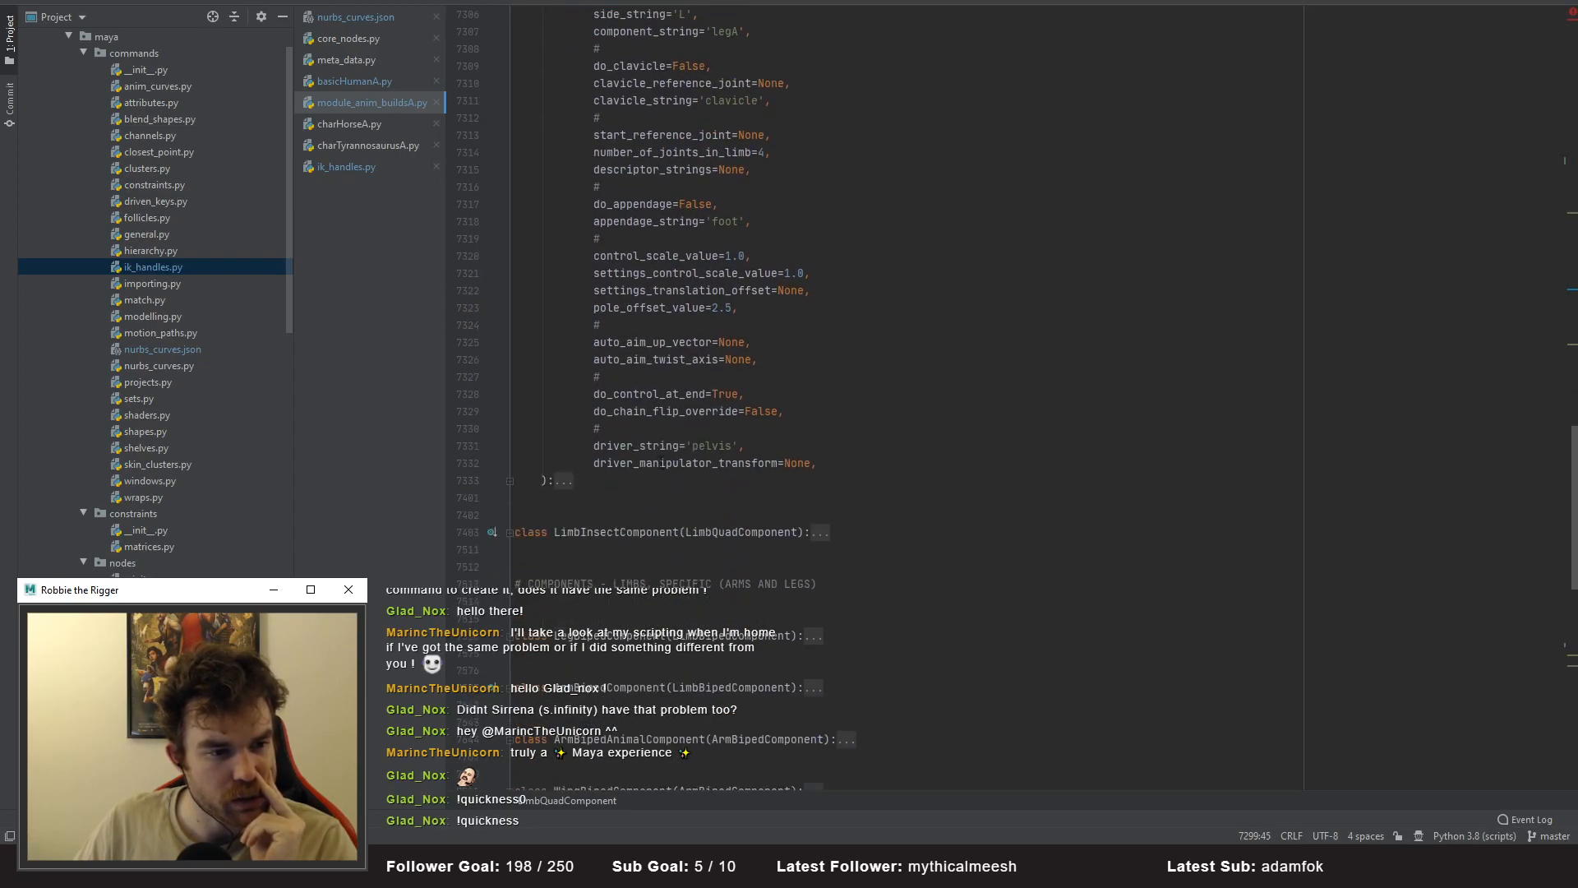
pyautogui.click(564, 480)
pyautogui.scroll(-14, 698, 563)
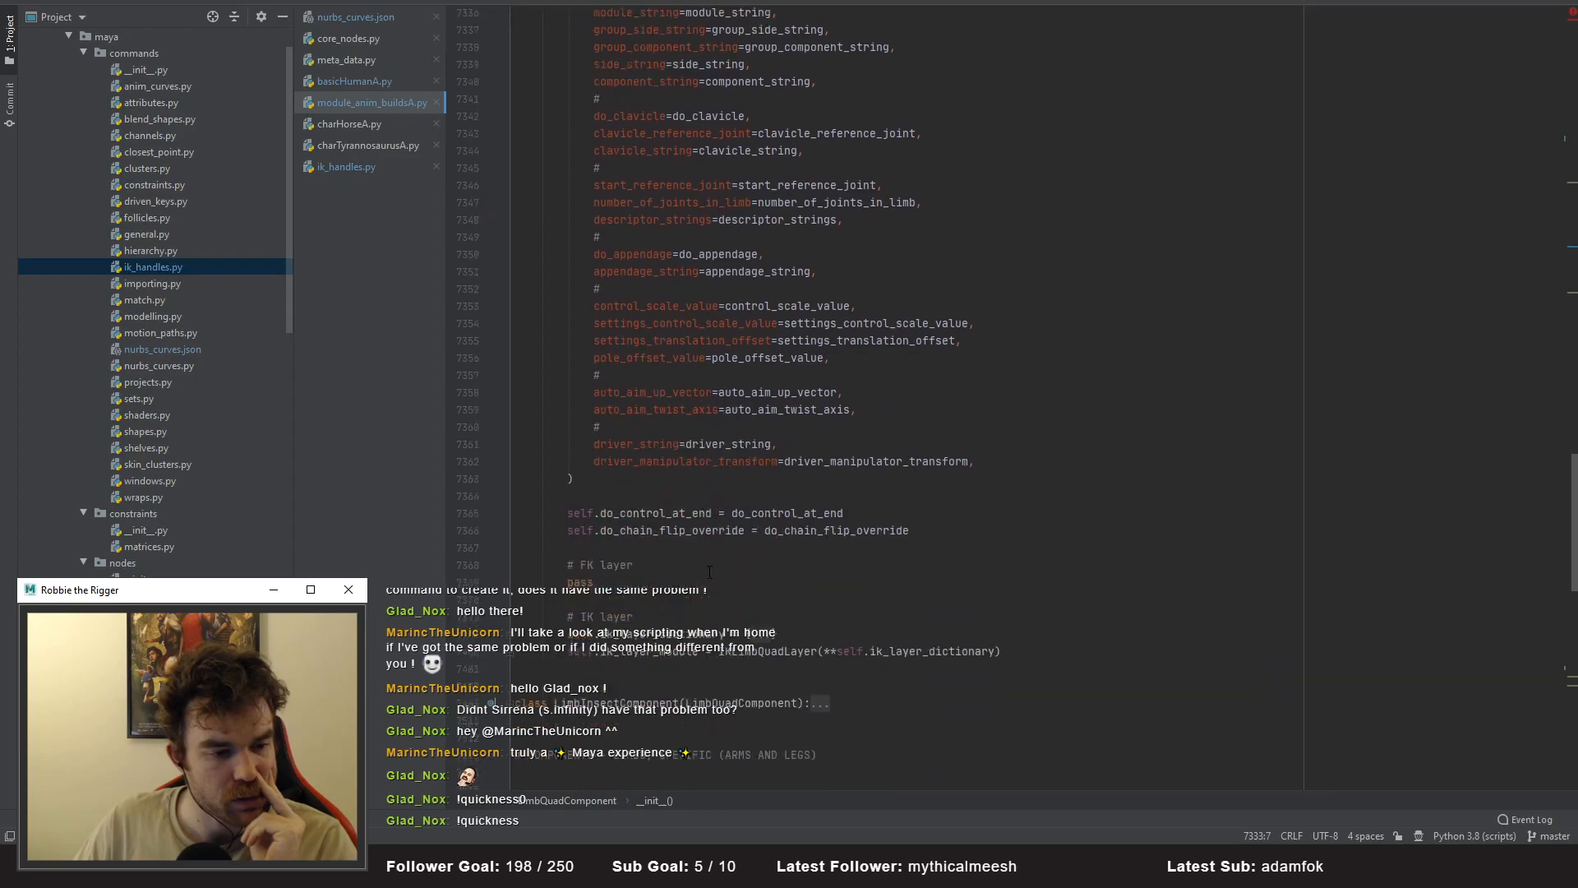
pyautogui.scroll(17, 687, 549)
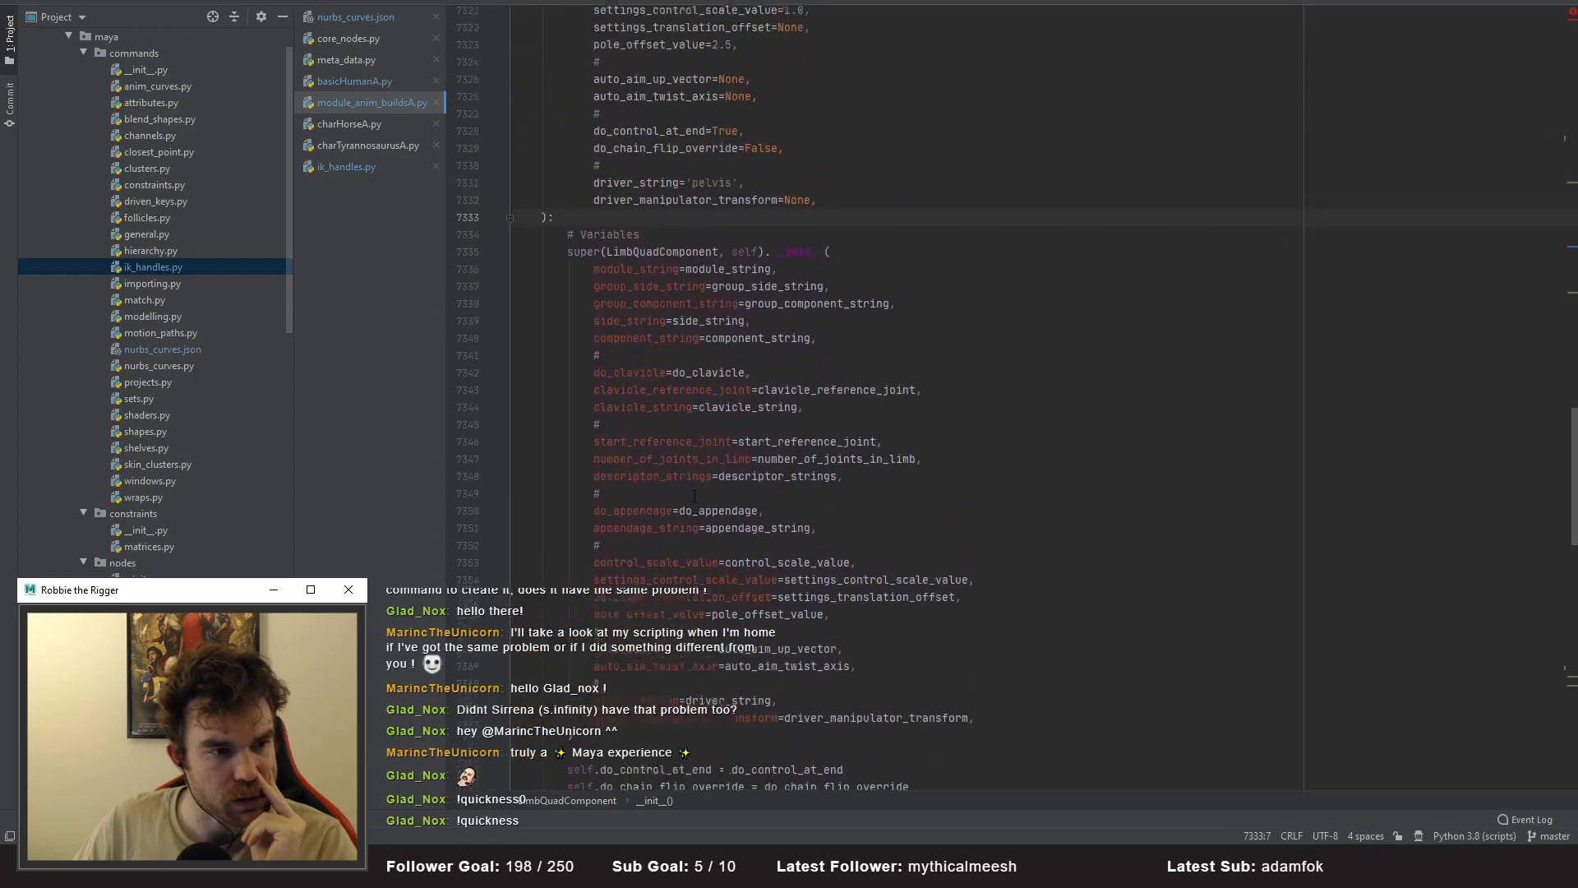
pyautogui.scroll(1, 694, 497)
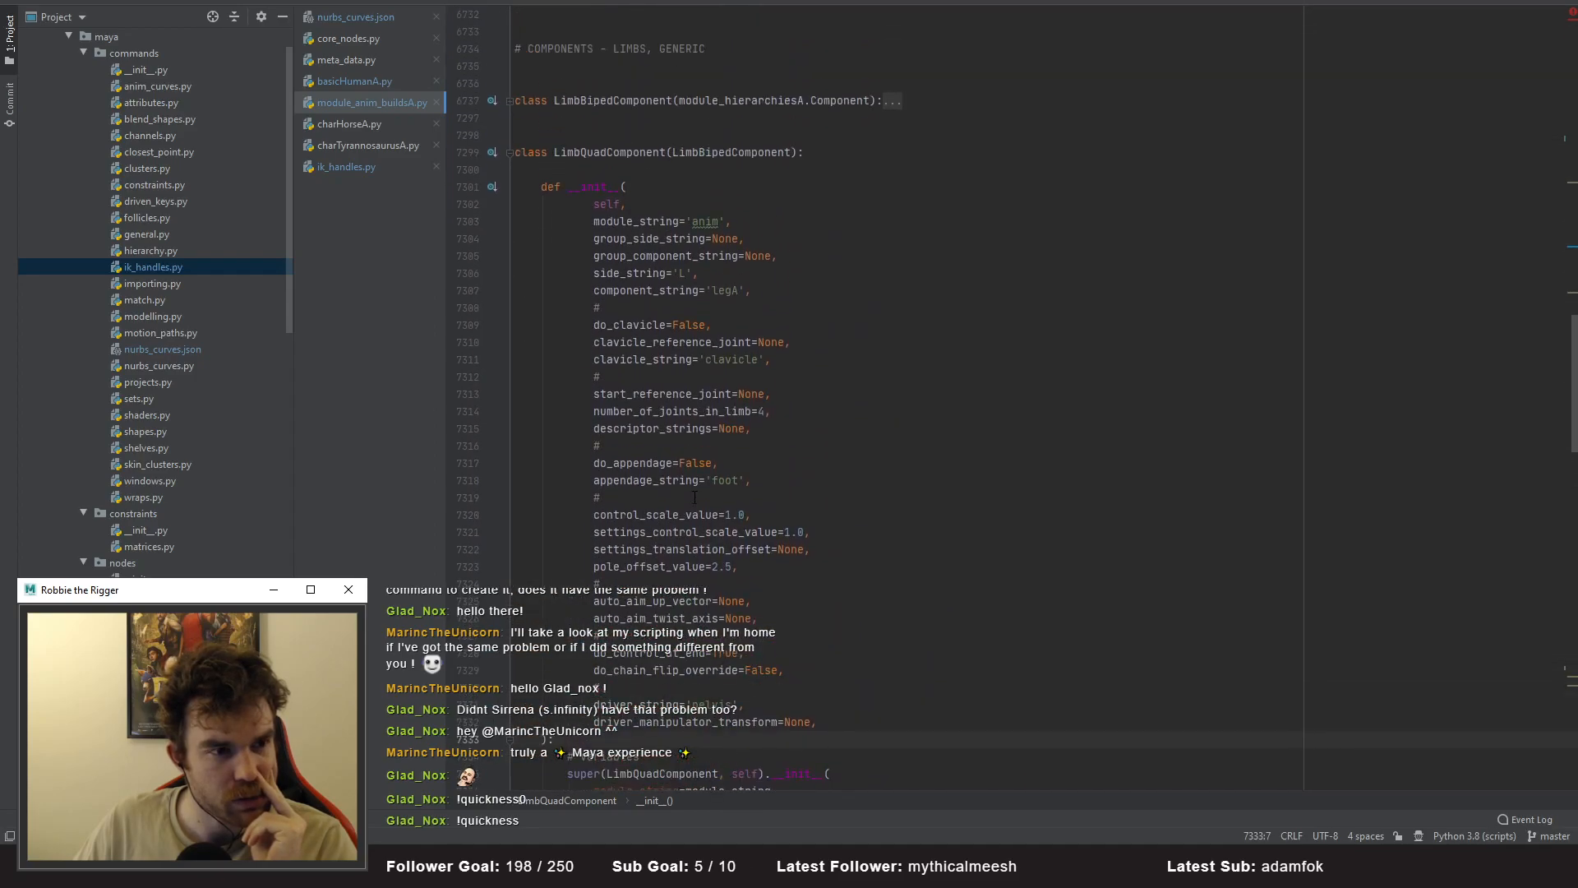
pyautogui.scroll(-15, 695, 498)
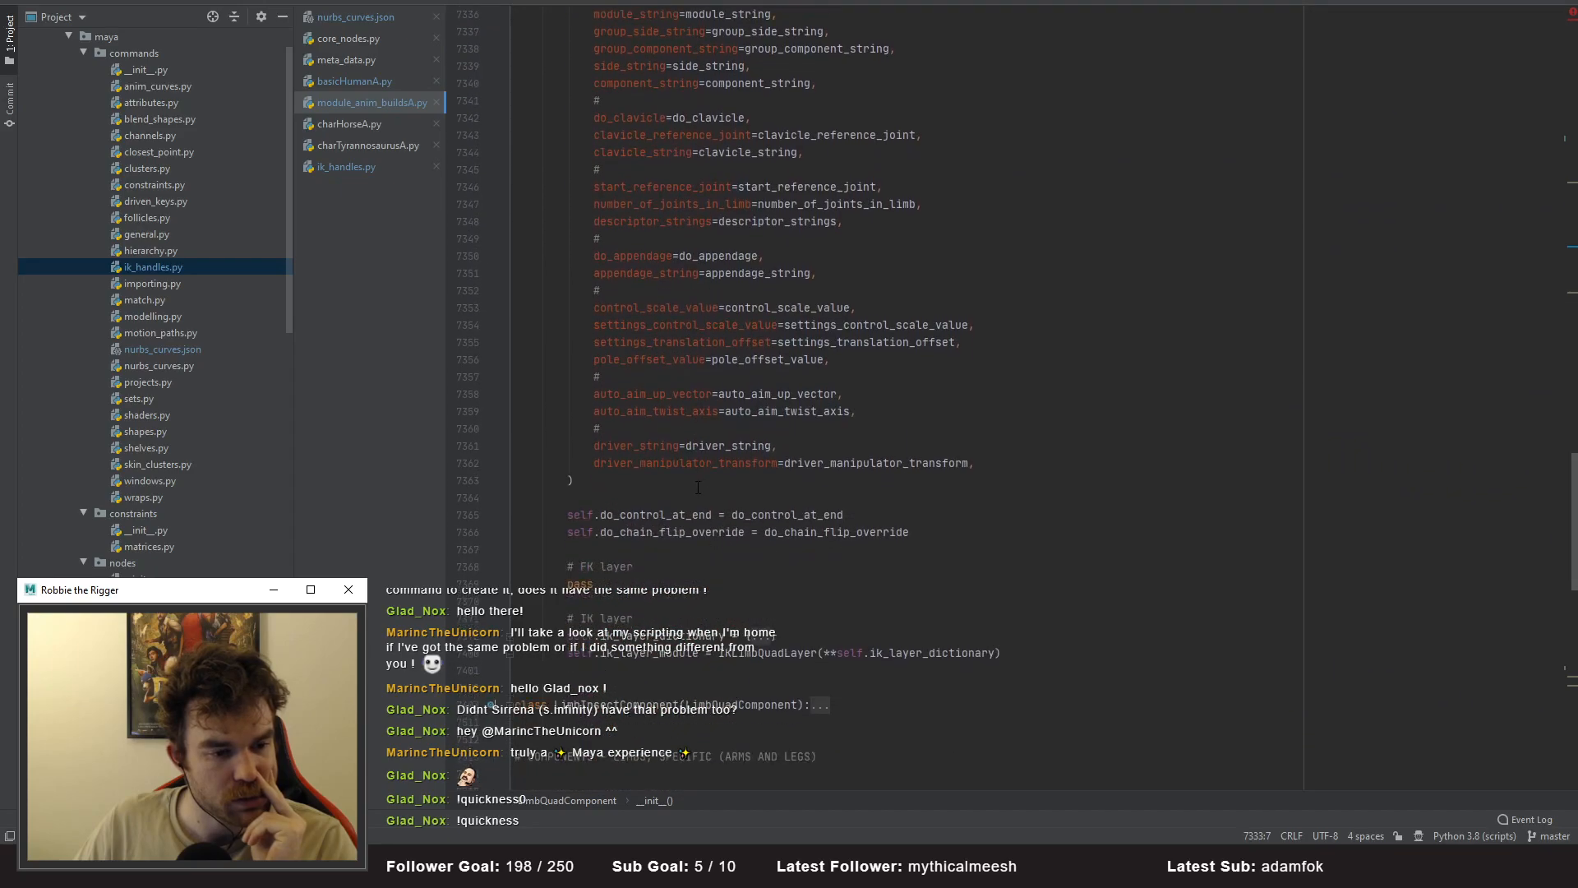
# - Search for IKLimbQuadLayer from its use in LimbQuadComponent, go to its class definition and expand it
pyautogui.scroll(-1, 698, 487)
pyautogui.doubleClick(767, 600)
pyautogui.hotkey('ctrl', 'f')
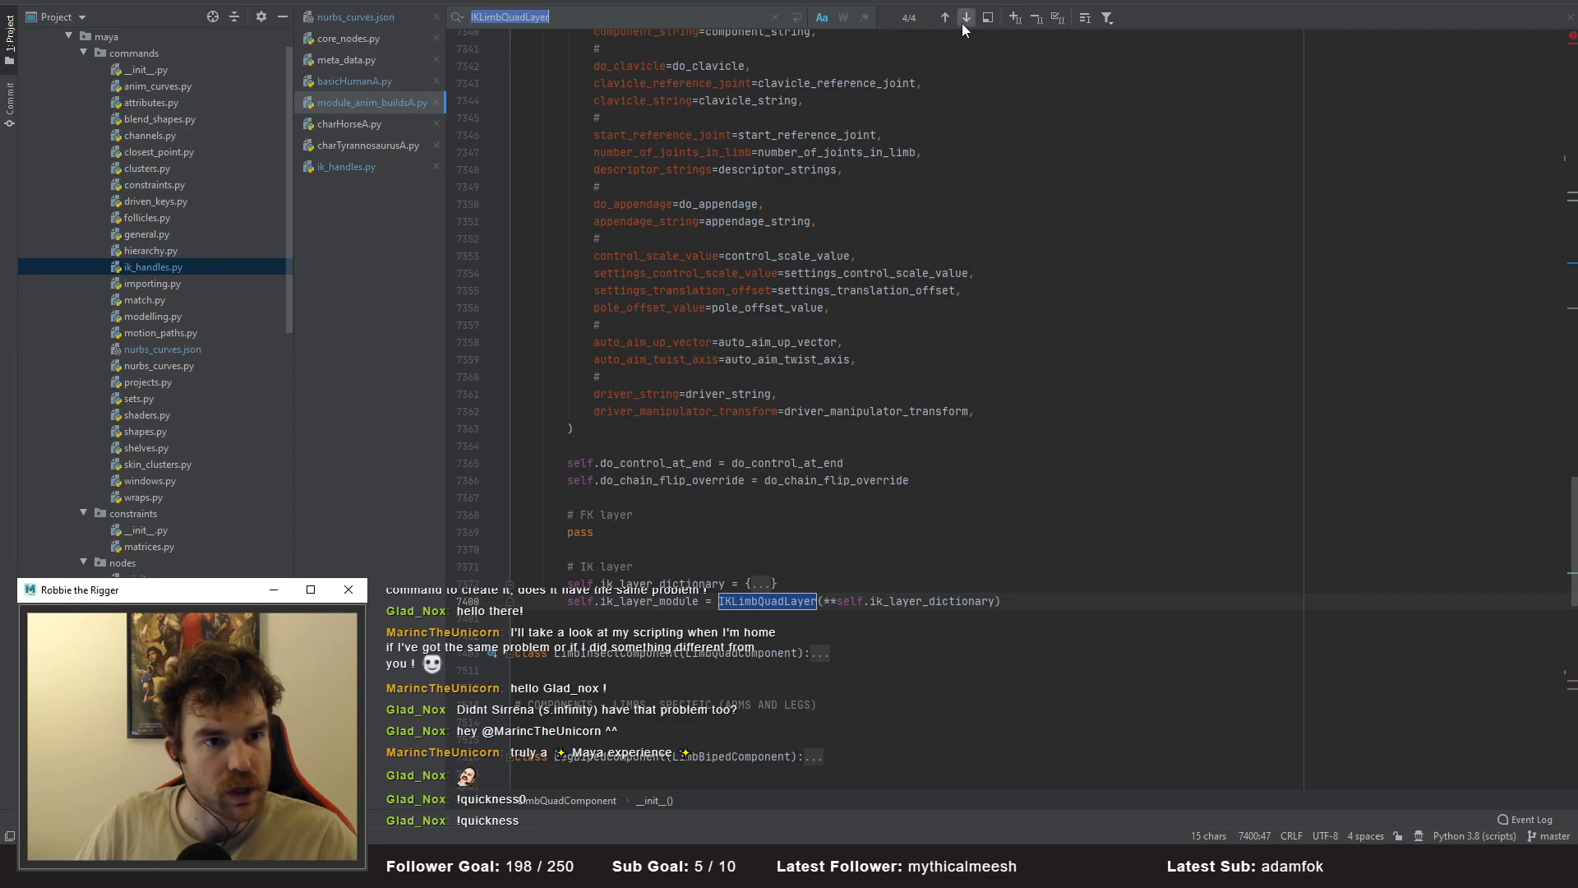
pyautogui.click(965, 19)
pyautogui.click(679, 319)
pyautogui.click(786, 291)
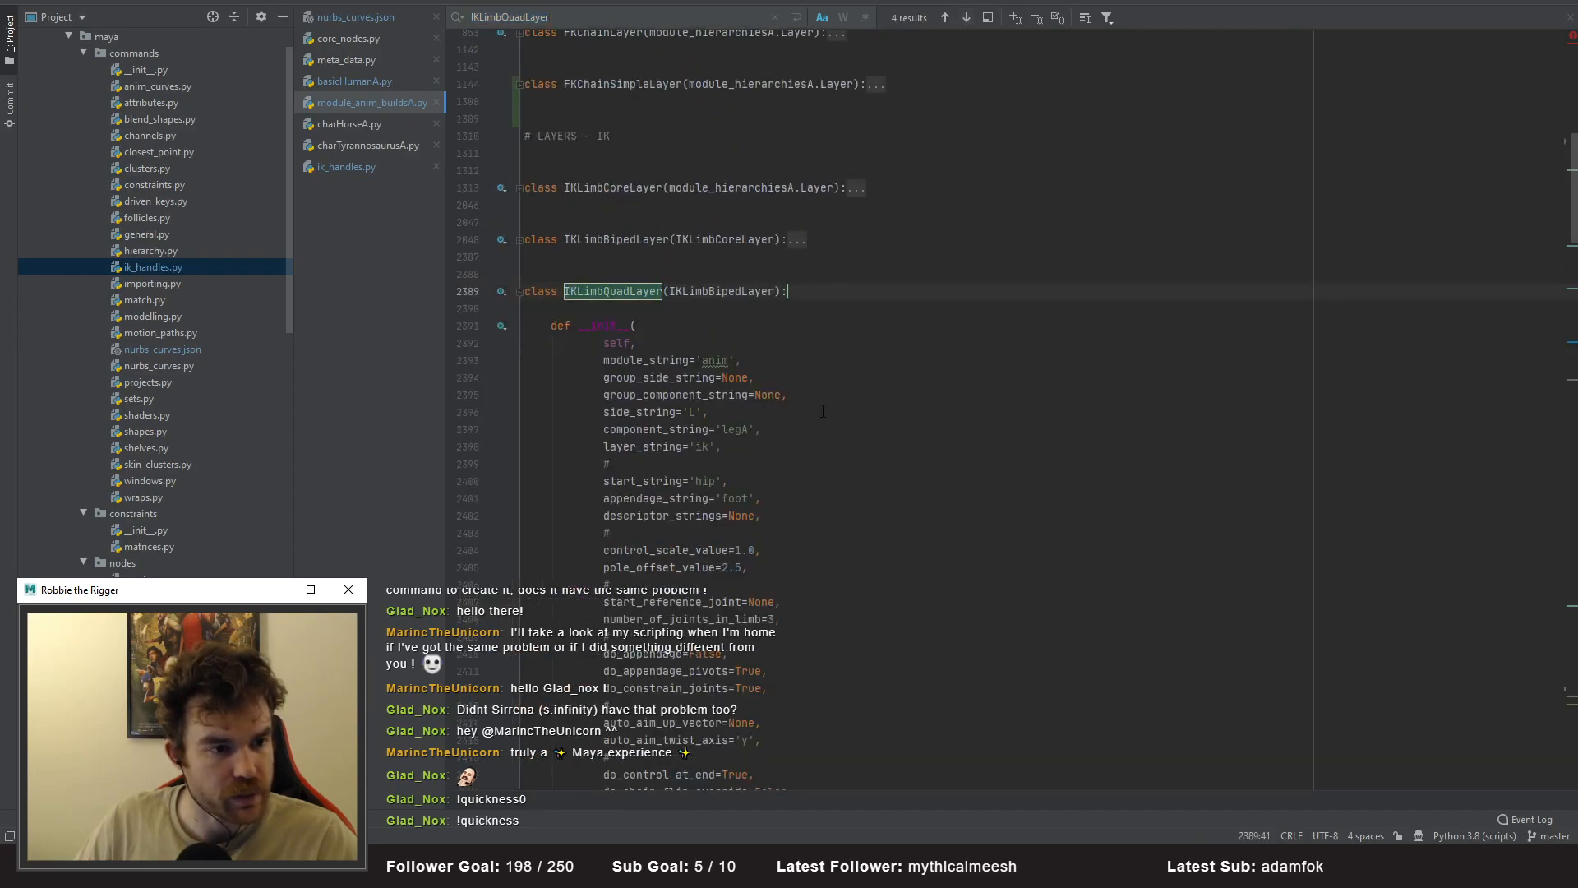
# - Examine both do_control_at_end branches of IKLimbQuadLayer's build_sub_handles method and the body of the class's __init__
pyautogui.scroll(-9, 805, 462)
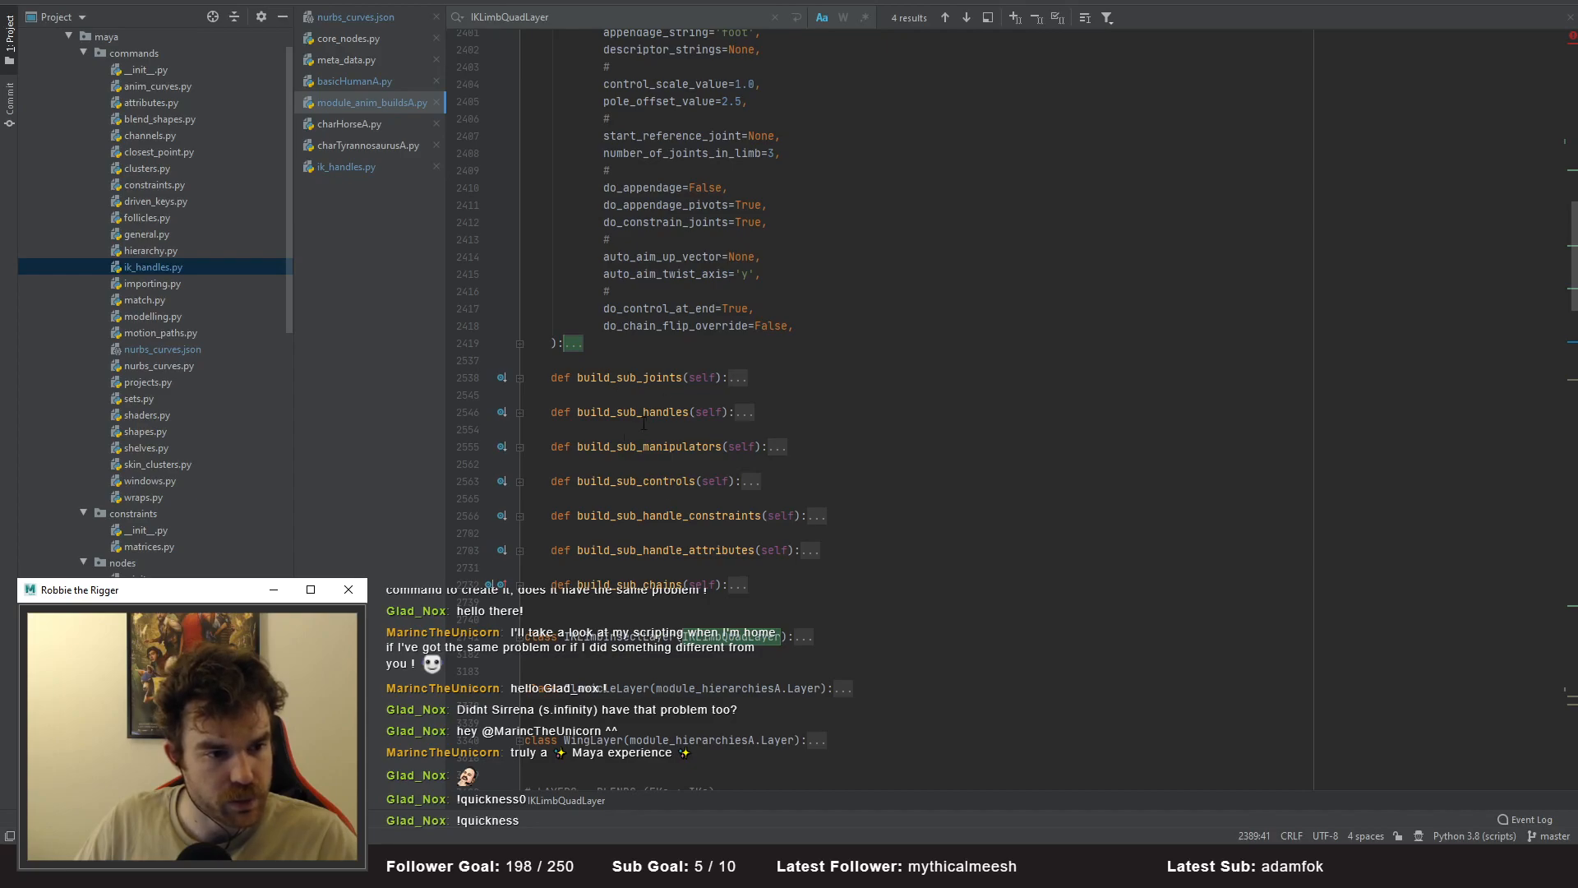
pyautogui.click(737, 413)
pyautogui.click(749, 430)
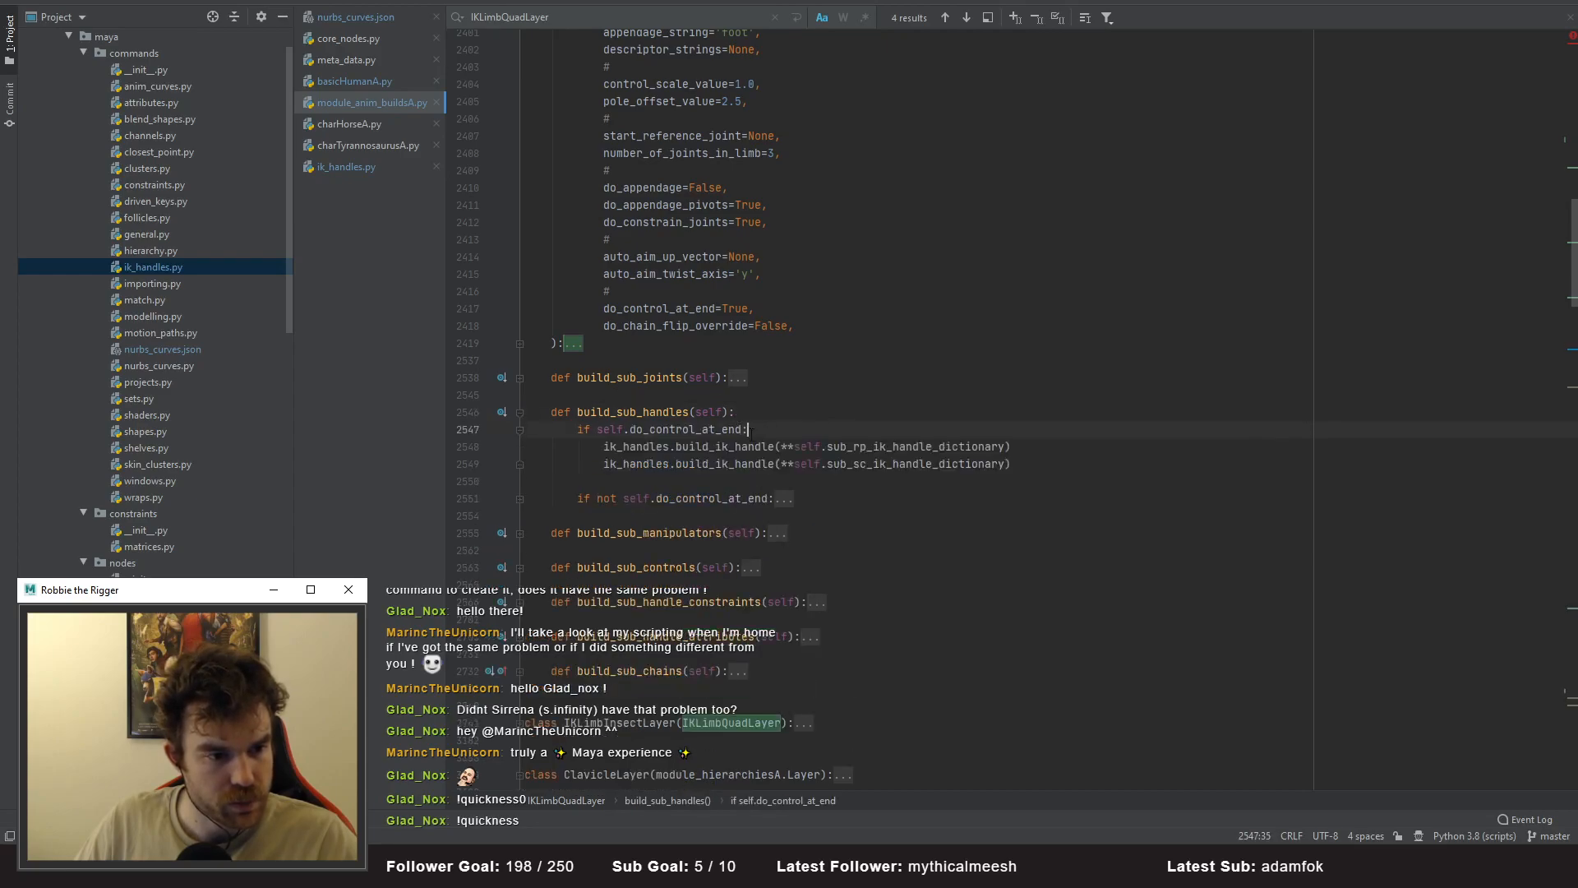
pyautogui.click(782, 499)
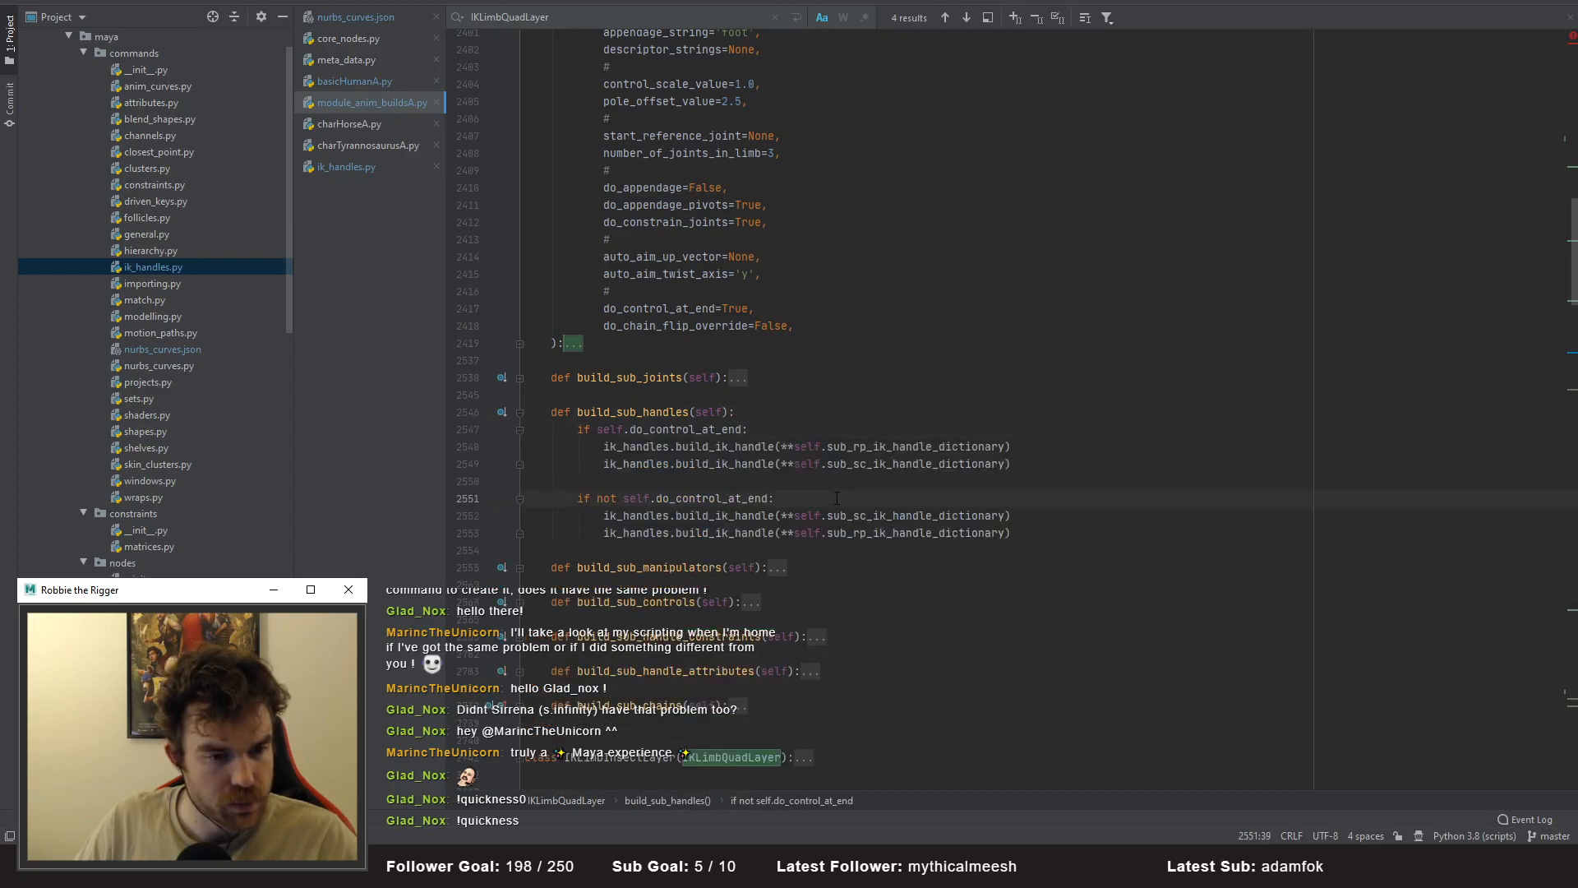
pyautogui.click(654, 551)
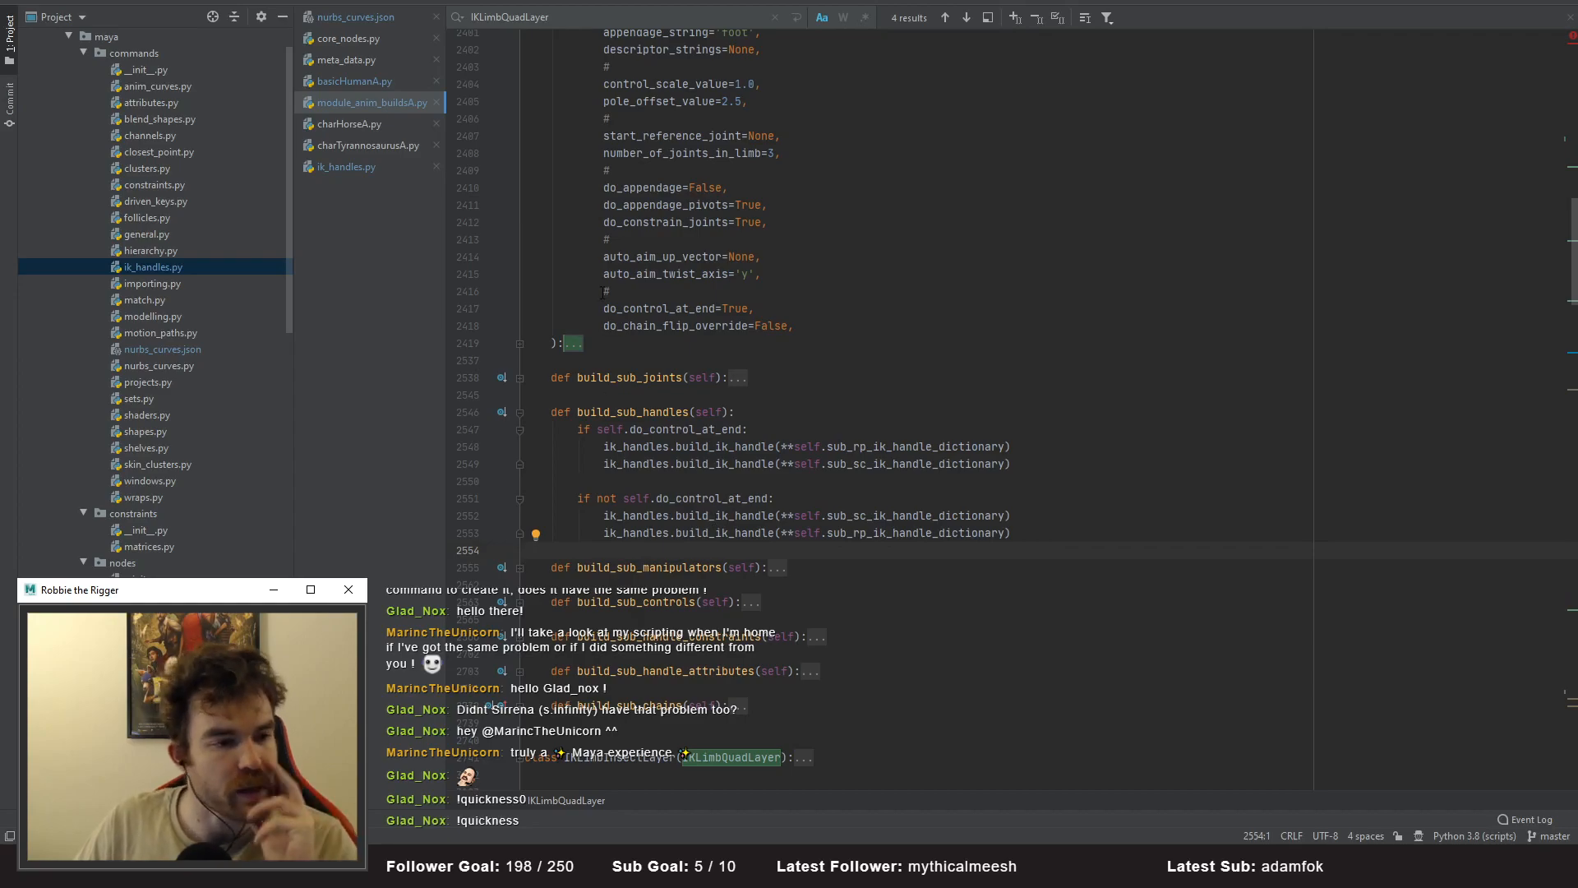
pyautogui.click(570, 344)
pyautogui.scroll(-12, 711, 471)
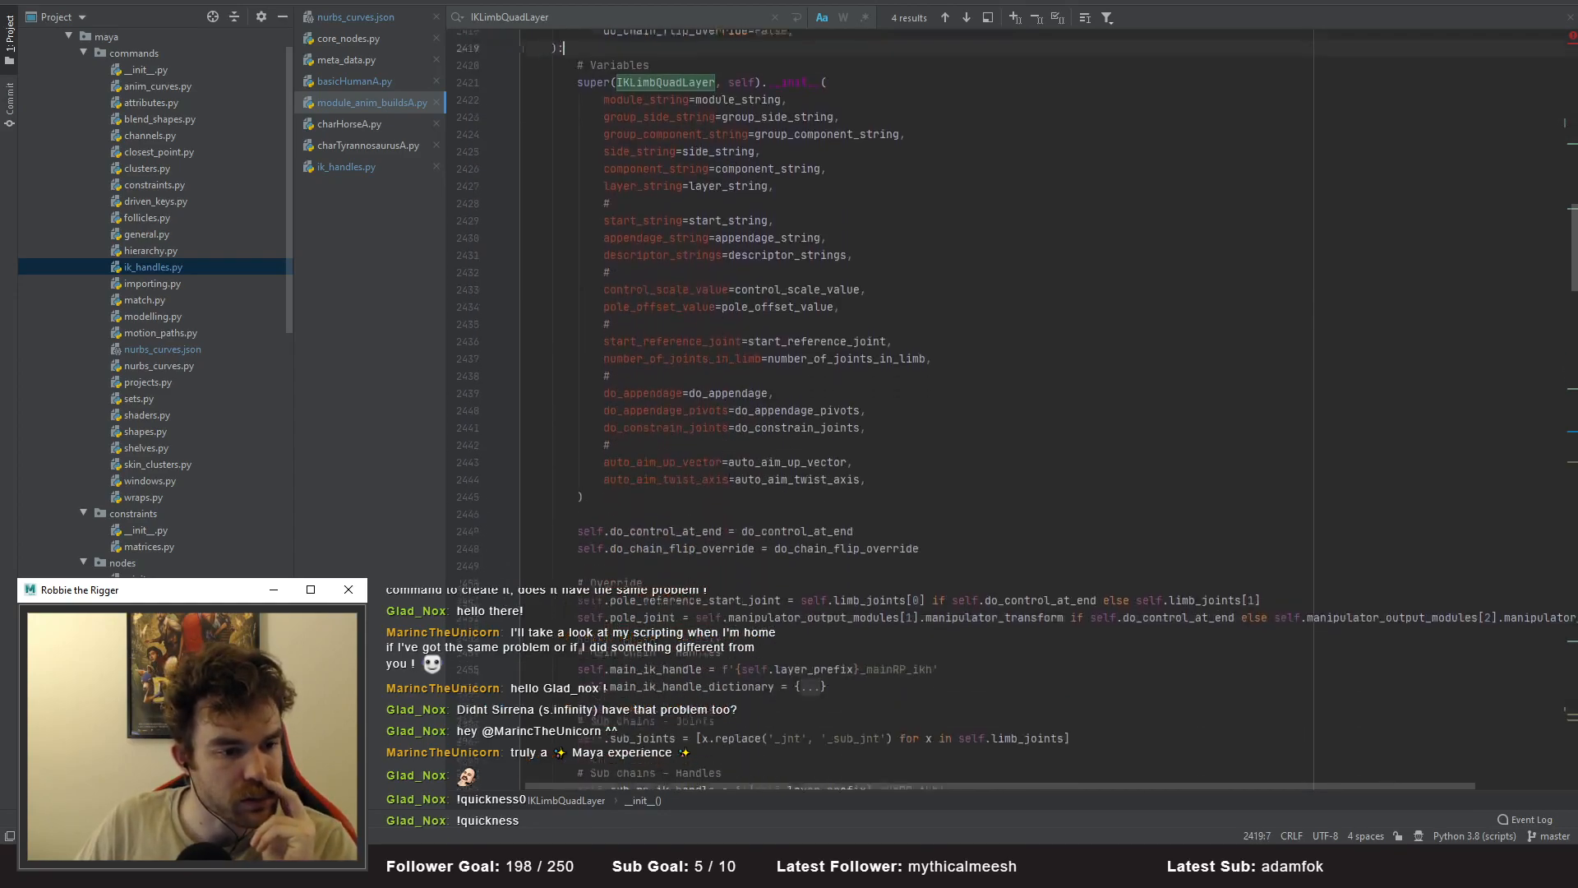
pyautogui.scroll(-13, 679, 471)
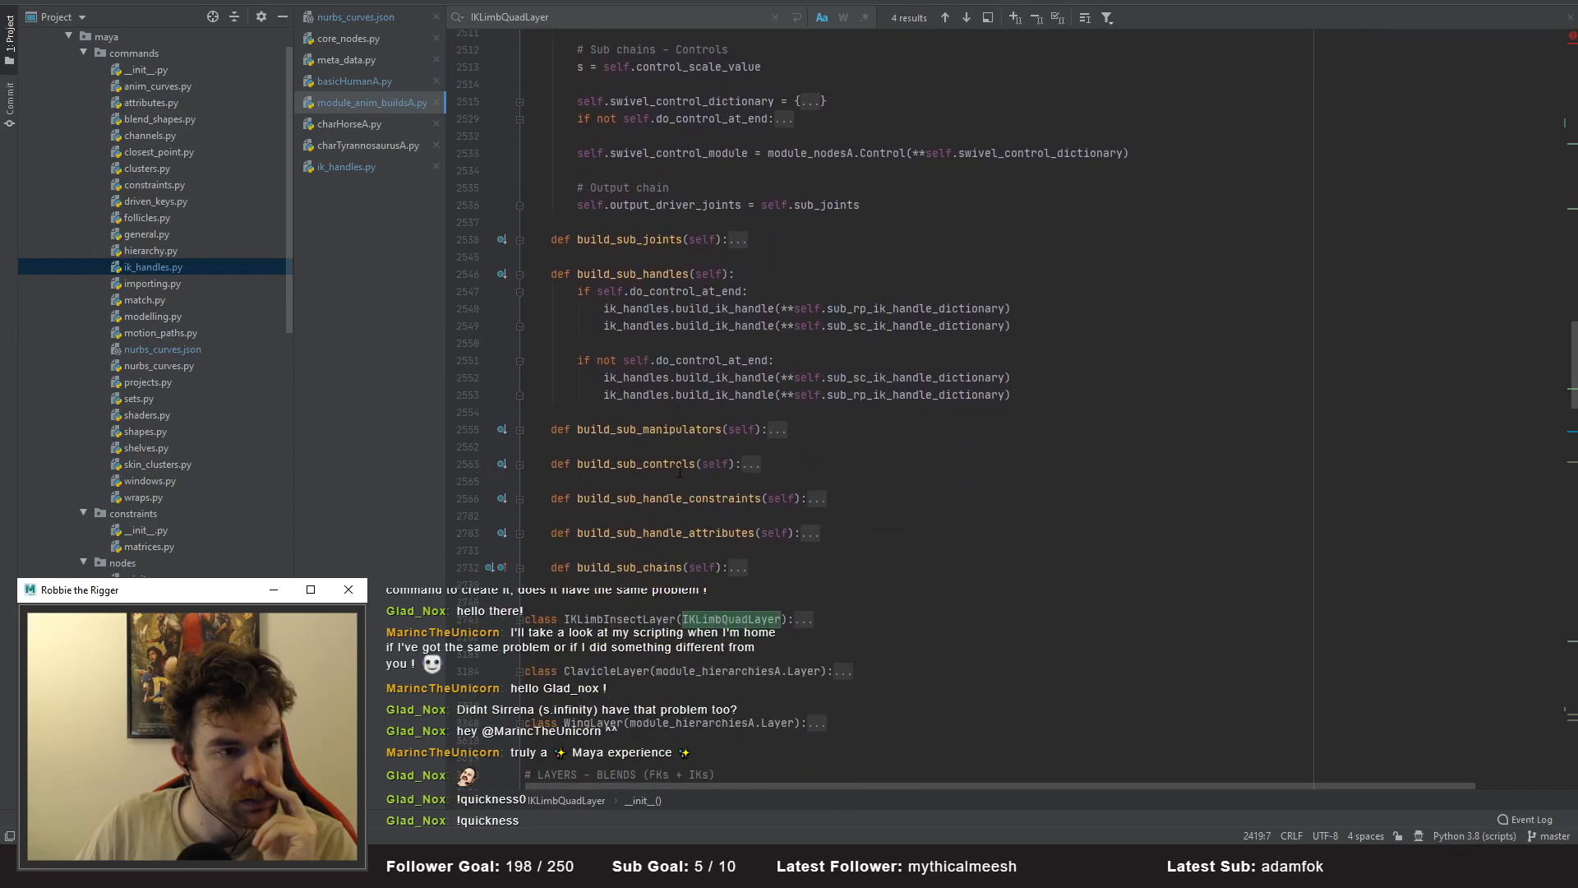
pyautogui.scroll(1, 679, 471)
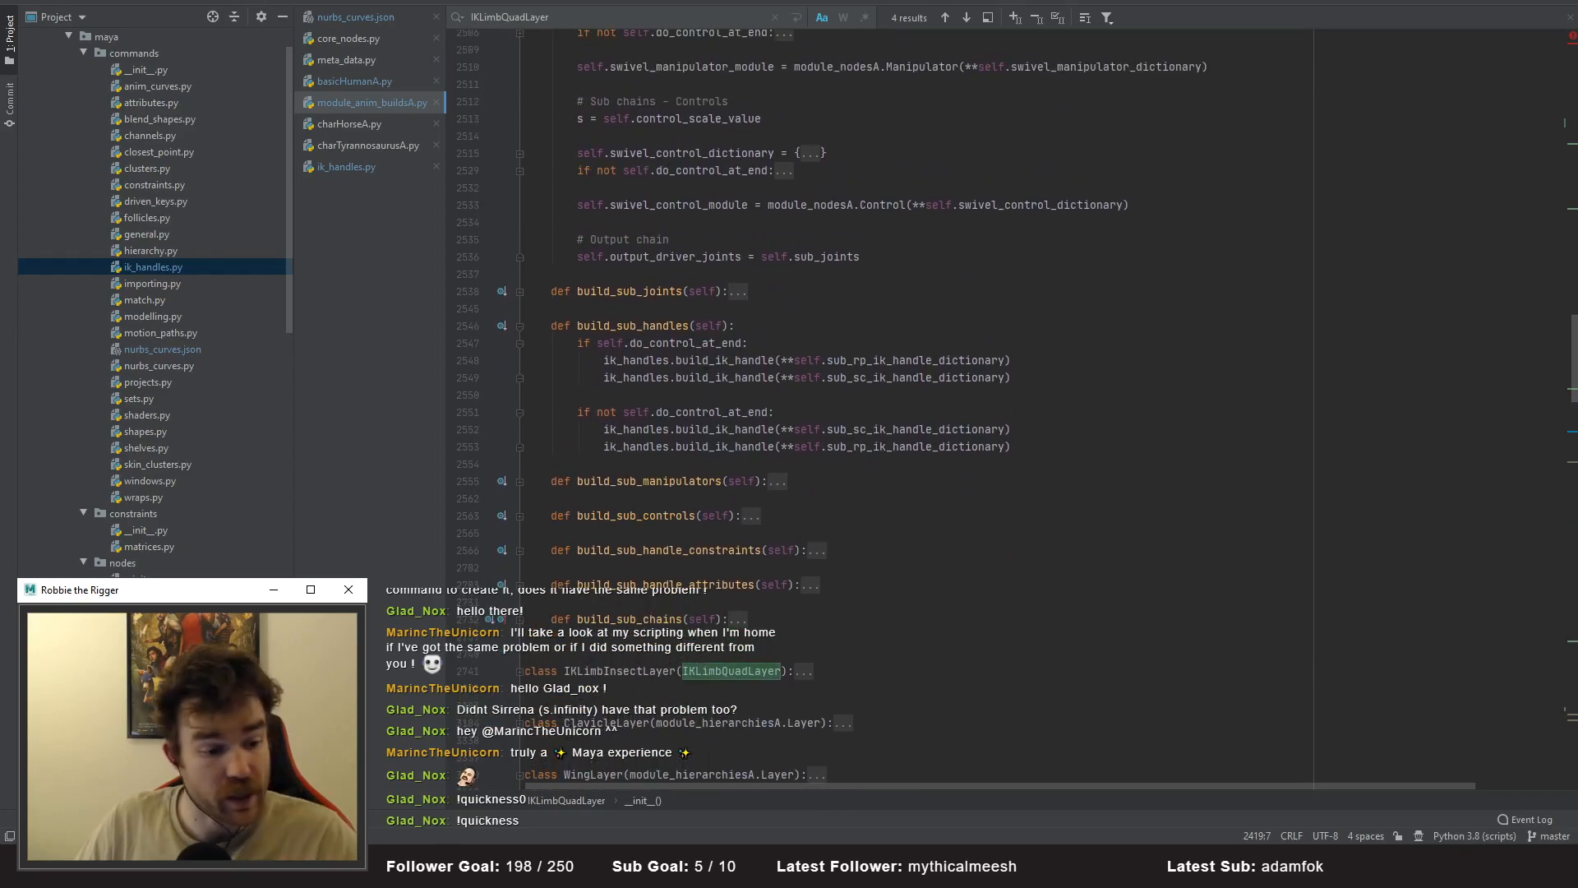
# - Switch to Maya and cut the charTyrannosaurusA.CharTyrannosaurusA().build() line from the Tyrannosaurus build script in the Script Editor
pyautogui.hotkey('alt', 'Tab')
pyautogui.click(1003, 727)
pyautogui.click(902, 589)
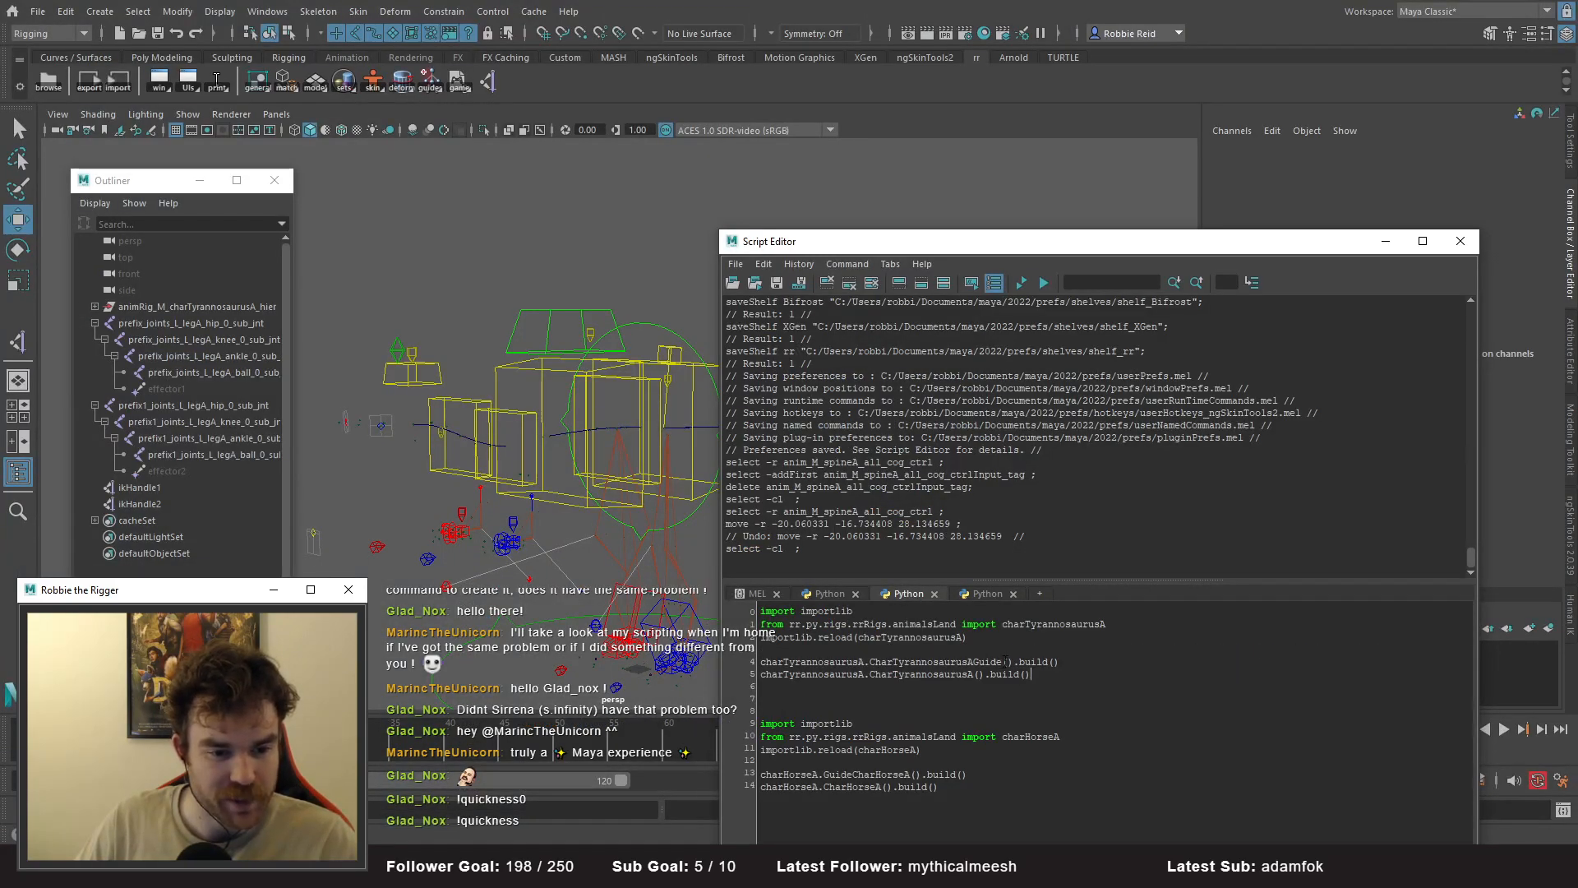
pyautogui.moveTo(1033, 674); pyautogui.dragTo(620, 680)
pyautogui.hotkey('ctrl', 'x')
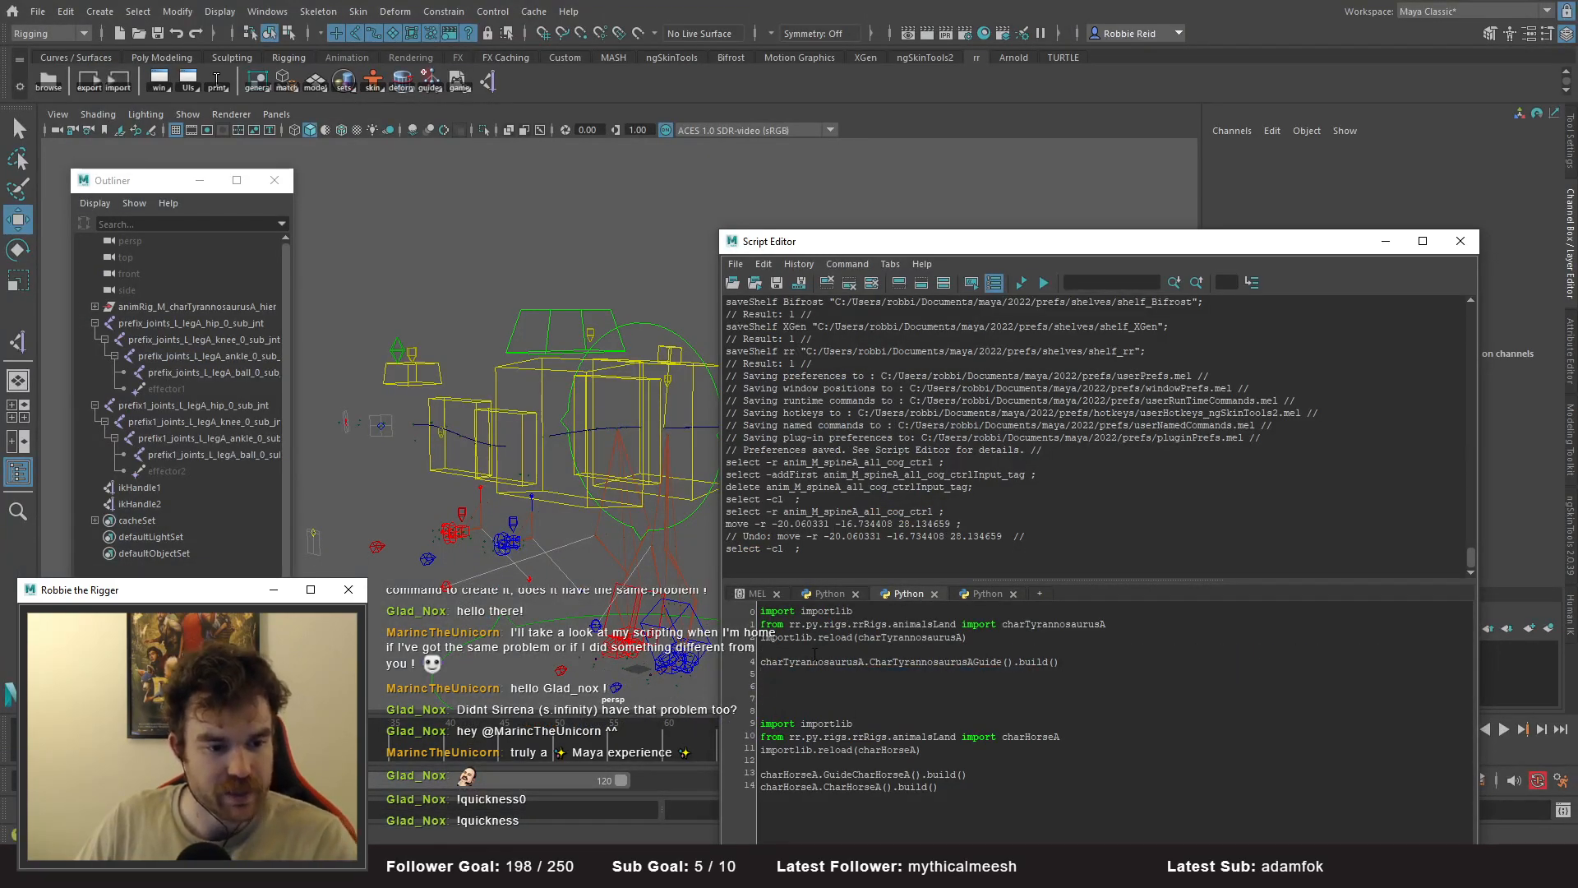
# - Add blank lines above the CharTyrannosaurusAGuide().build() call and try pasting the cut rig build line there, undoing the paste
pyautogui.click(795, 651)
pyautogui.press('Return')
pyautogui.press('Return')
pyautogui.press('Up')
pyautogui.hotkey('ctrl', 'v')
pyautogui.hotkey('ctrl', 'z')
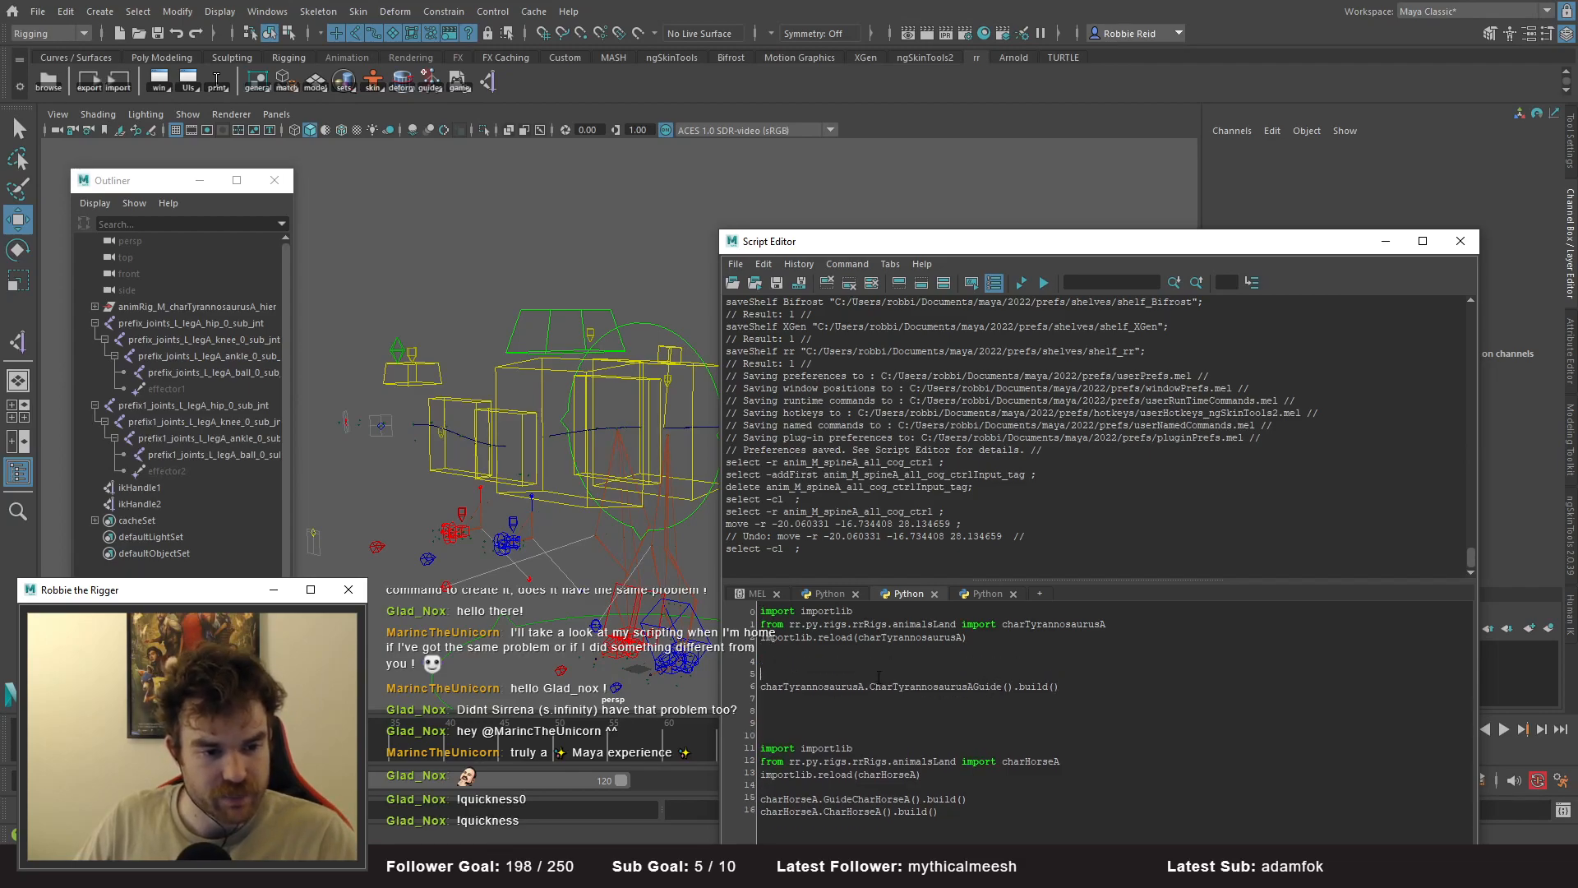
# - Switch to PyCharm and examine the imports and CharTyrannosaurusA class settings at the start of charTyrannosaurusA.py
pyautogui.hotkey('alt', 'Tab')
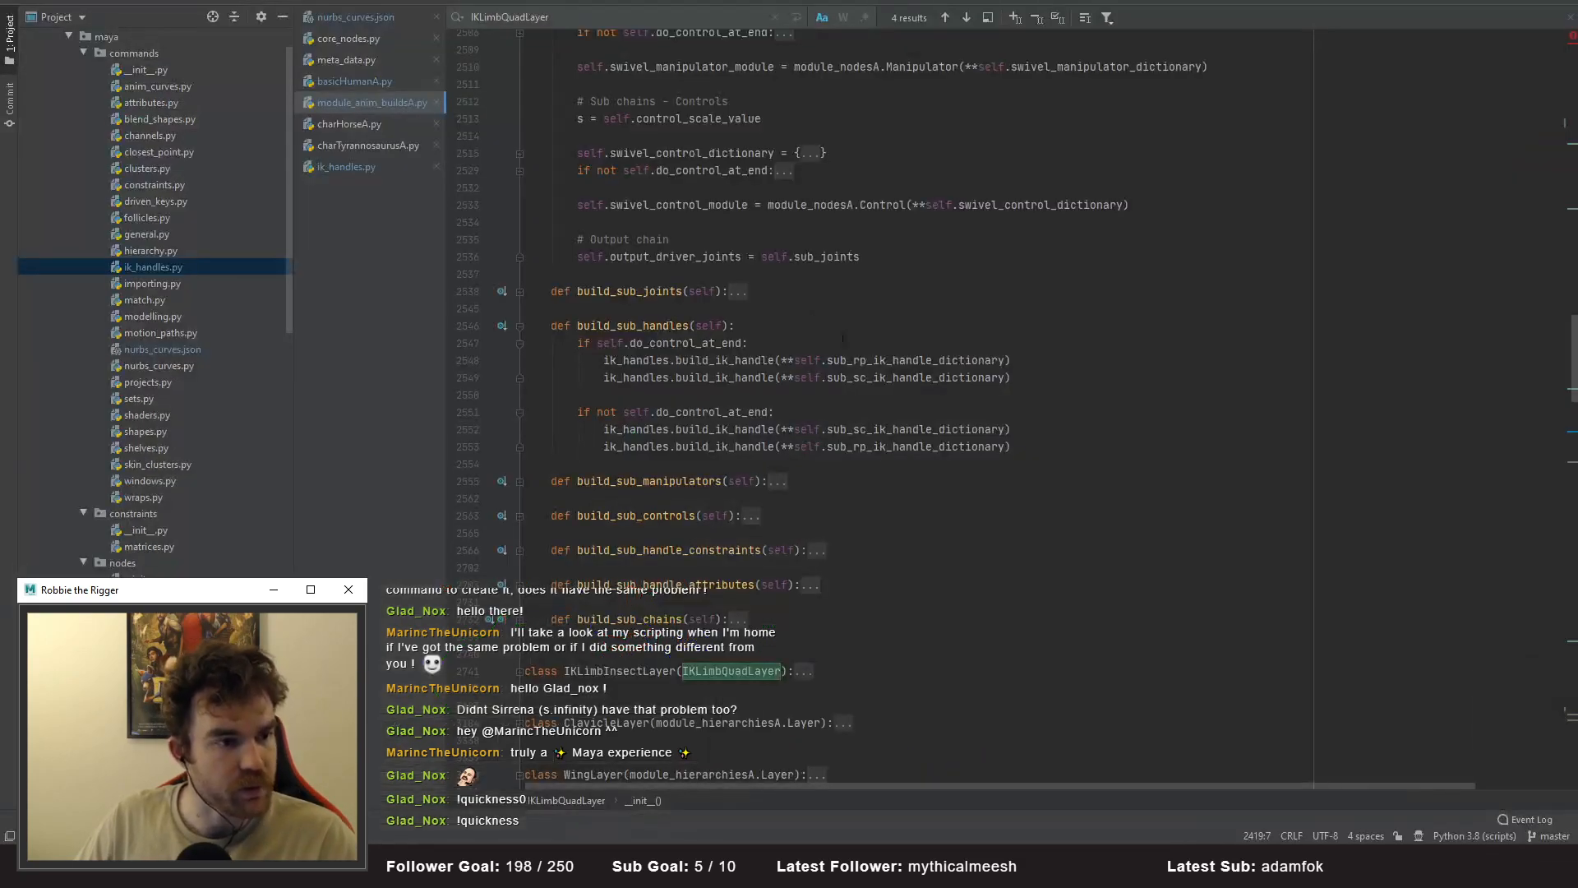
pyautogui.click(356, 141)
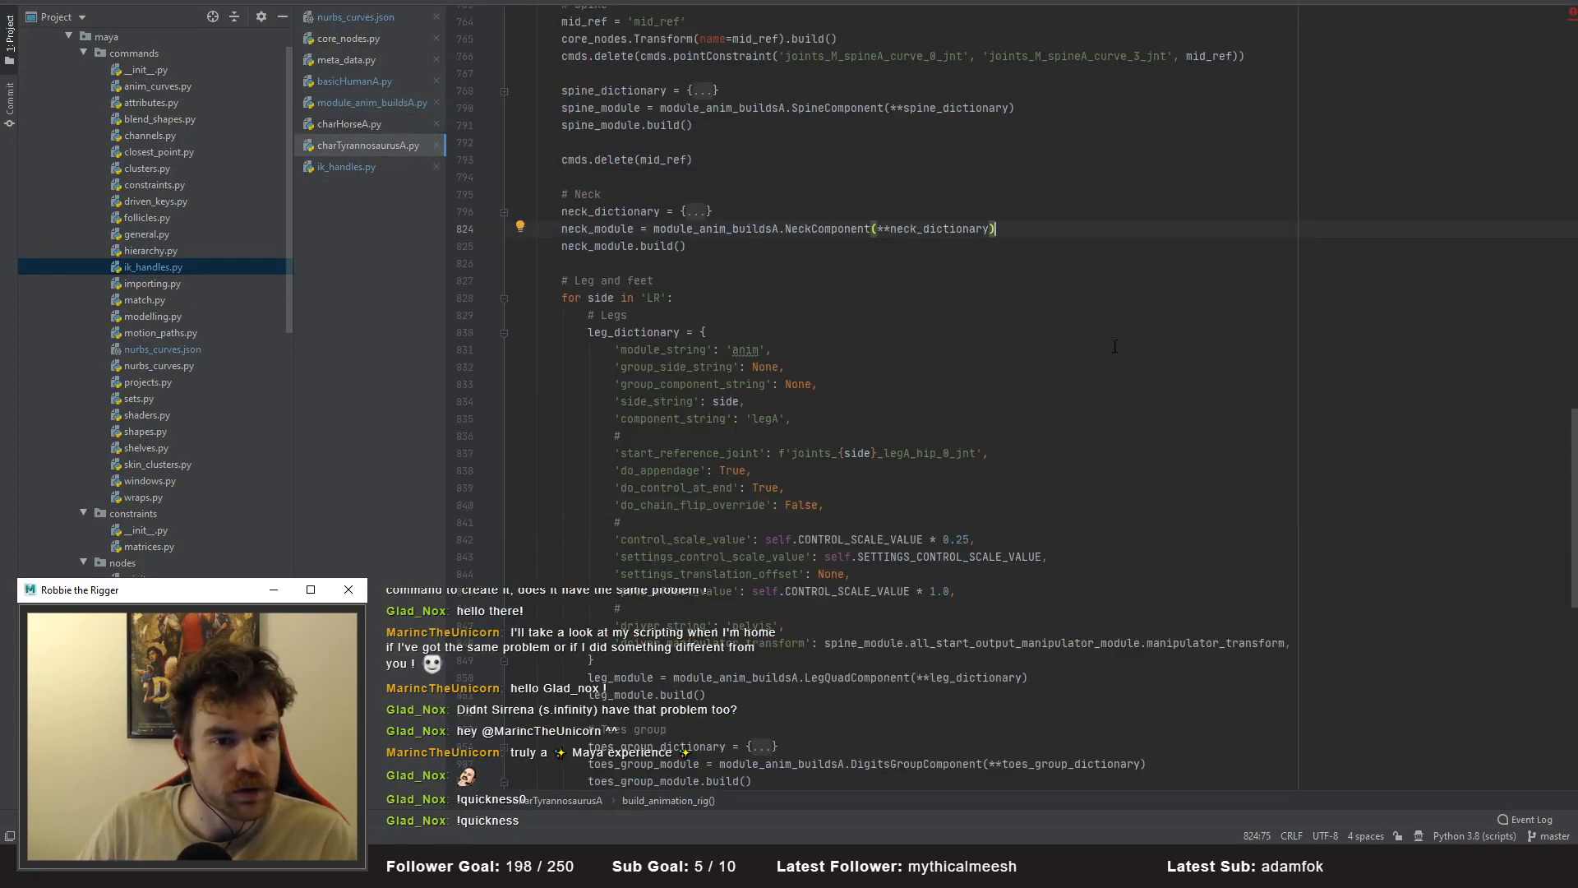
pyautogui.moveTo(1574, 487); pyautogui.dragTo(1480, 117)
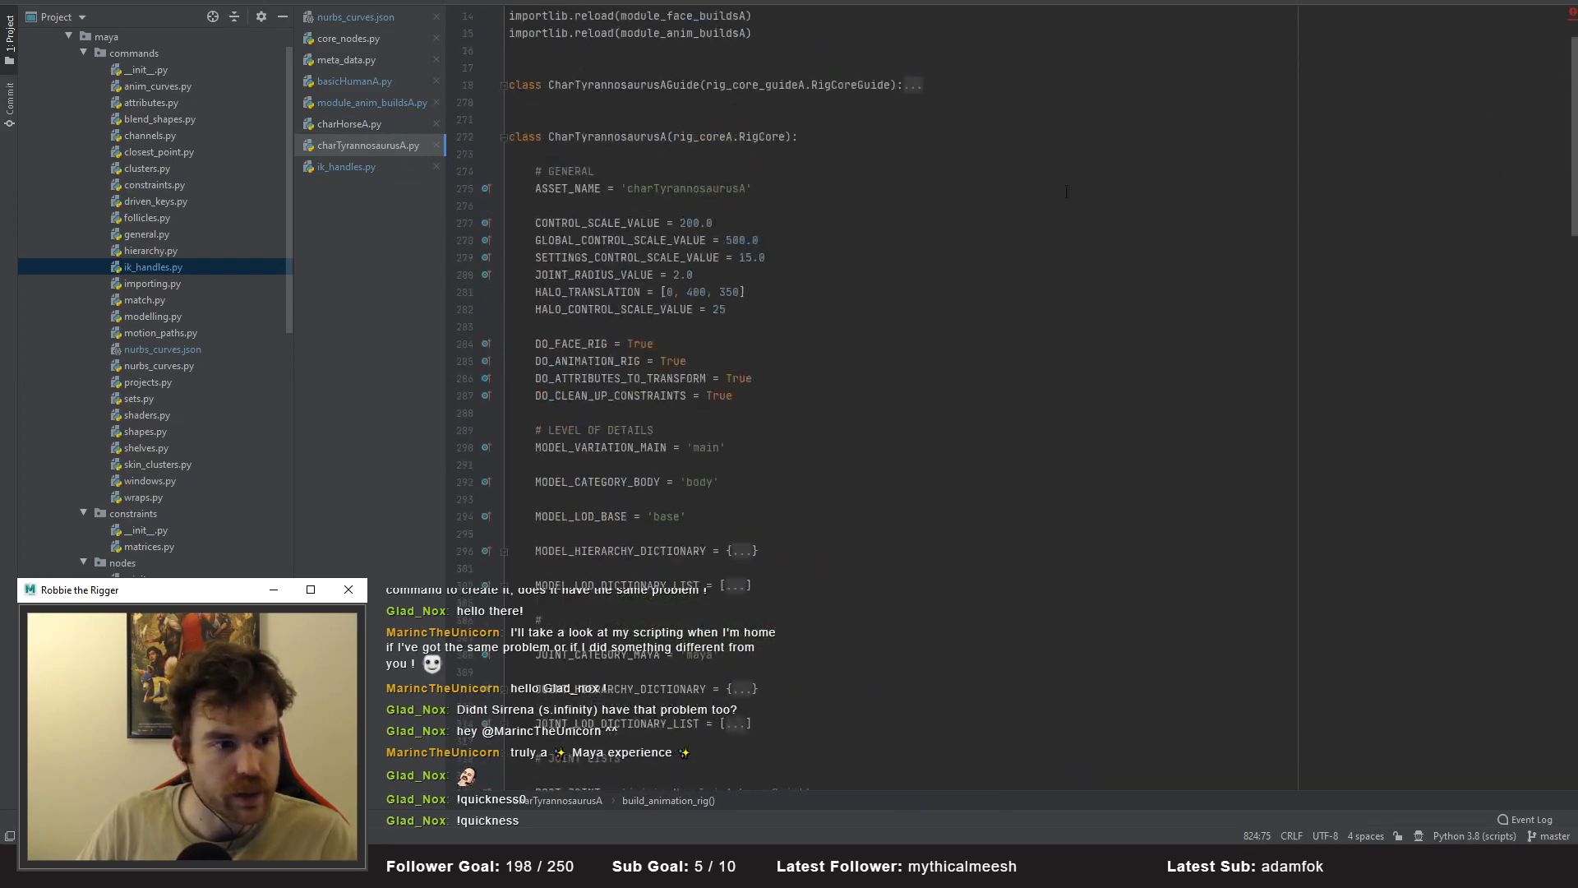
pyautogui.scroll(2, 696, 98)
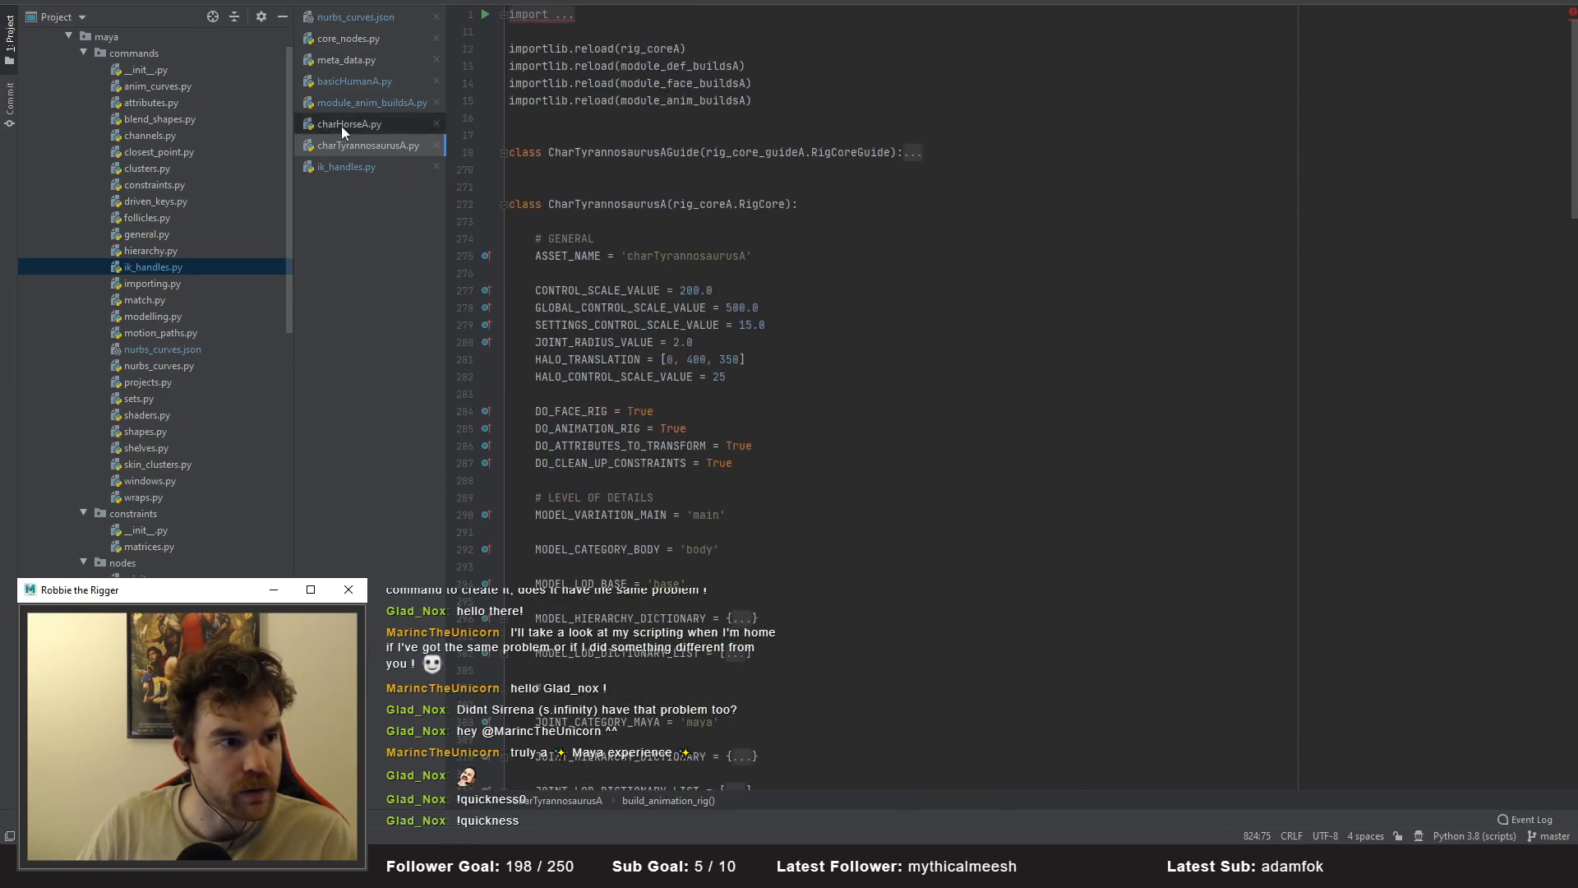
# - Check the importlib.reload list and layer classes at the beginning of module_anim_buildsA.py
pyautogui.click(371, 102)
pyautogui.scroll(2, 1437, 331)
pyautogui.moveTo(1566, 334); pyautogui.dragTo(1505, 62)
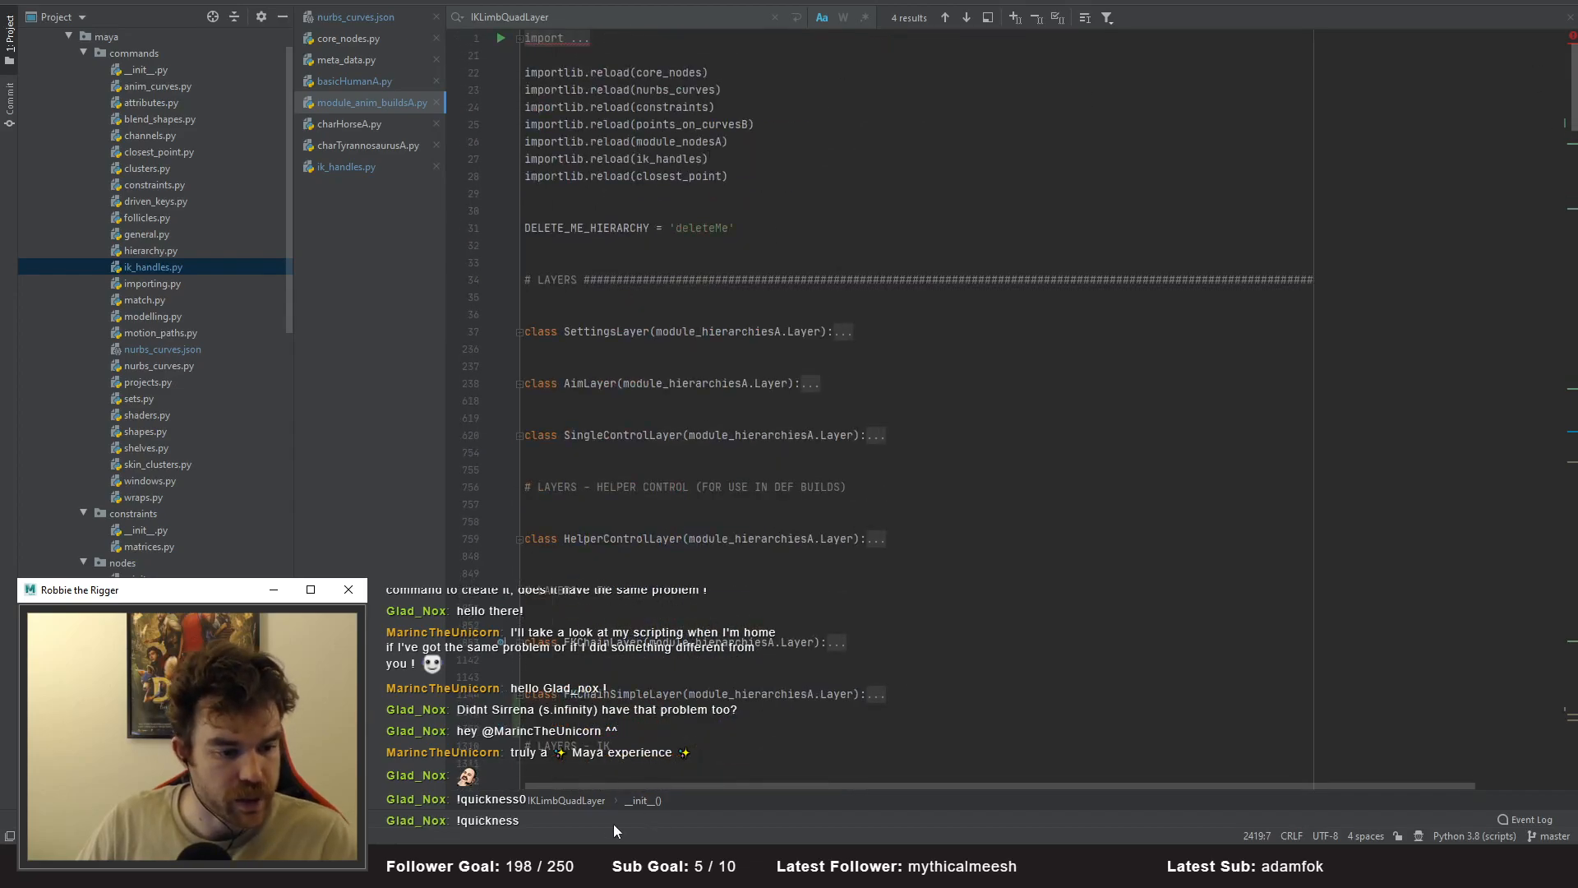
# - Switch to Maya and run the charTyrannosaurusA import, reload and CharTyrannosaurusA().build() lines from the build script
pyautogui.hotkey('alt', 'Tab')
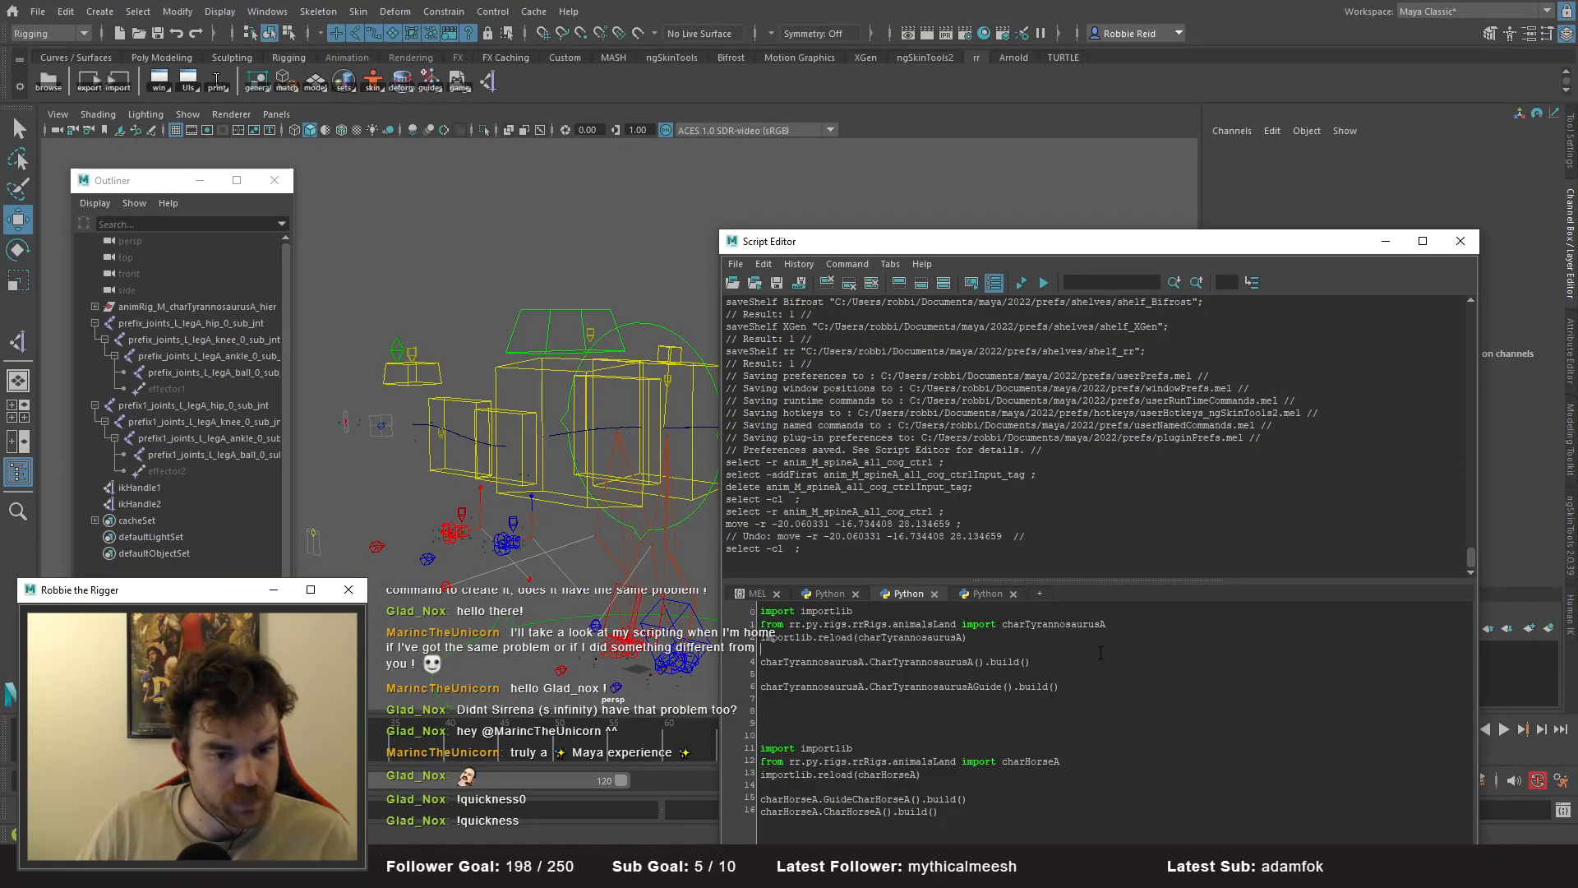
pyautogui.moveTo(1099, 662); pyautogui.dragTo(760, 611)
pyautogui.hotkey('ctrl', 'Return')
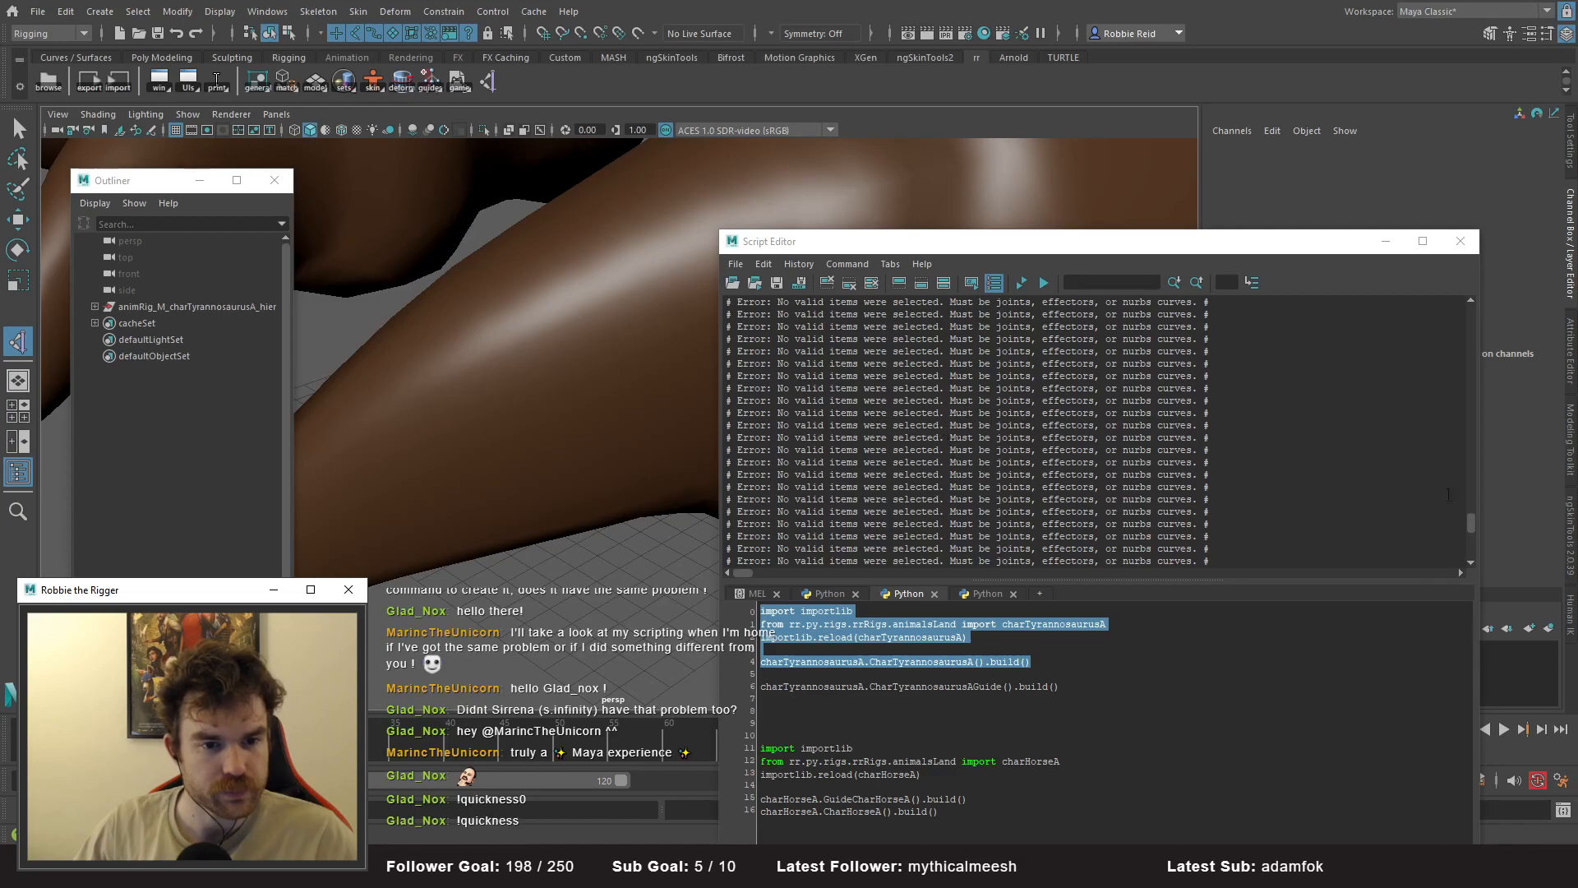
# - Examine the Script Editor output around the first selection errors logged after the deformation stage of the build
pyautogui.moveTo(1469, 523); pyautogui.dragTo(1470, 429)
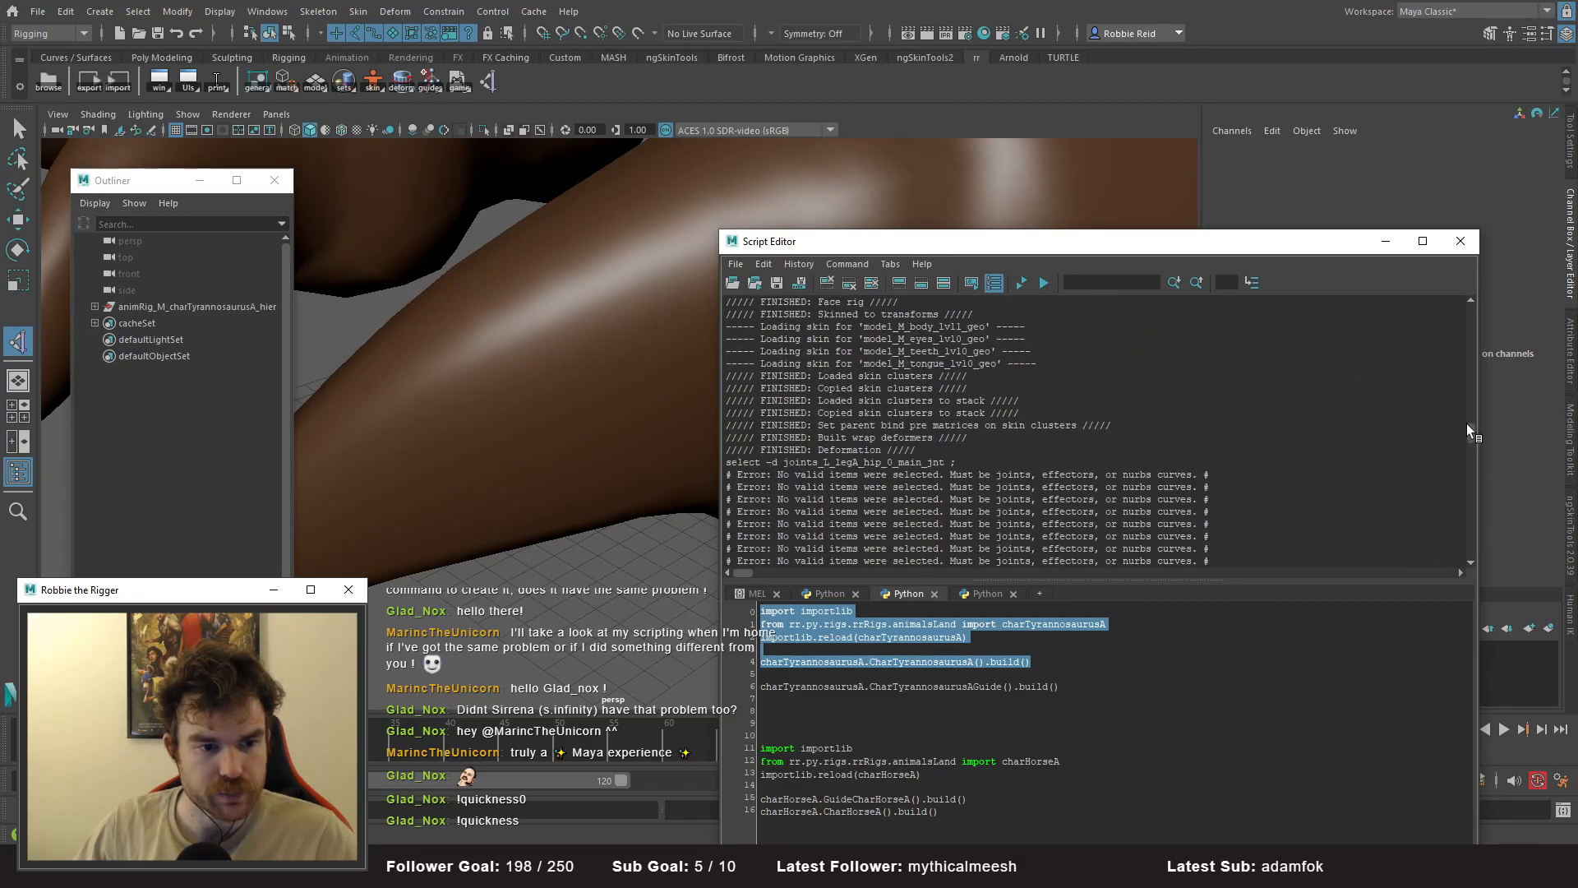
pyautogui.scroll(-1, 1272, 489)
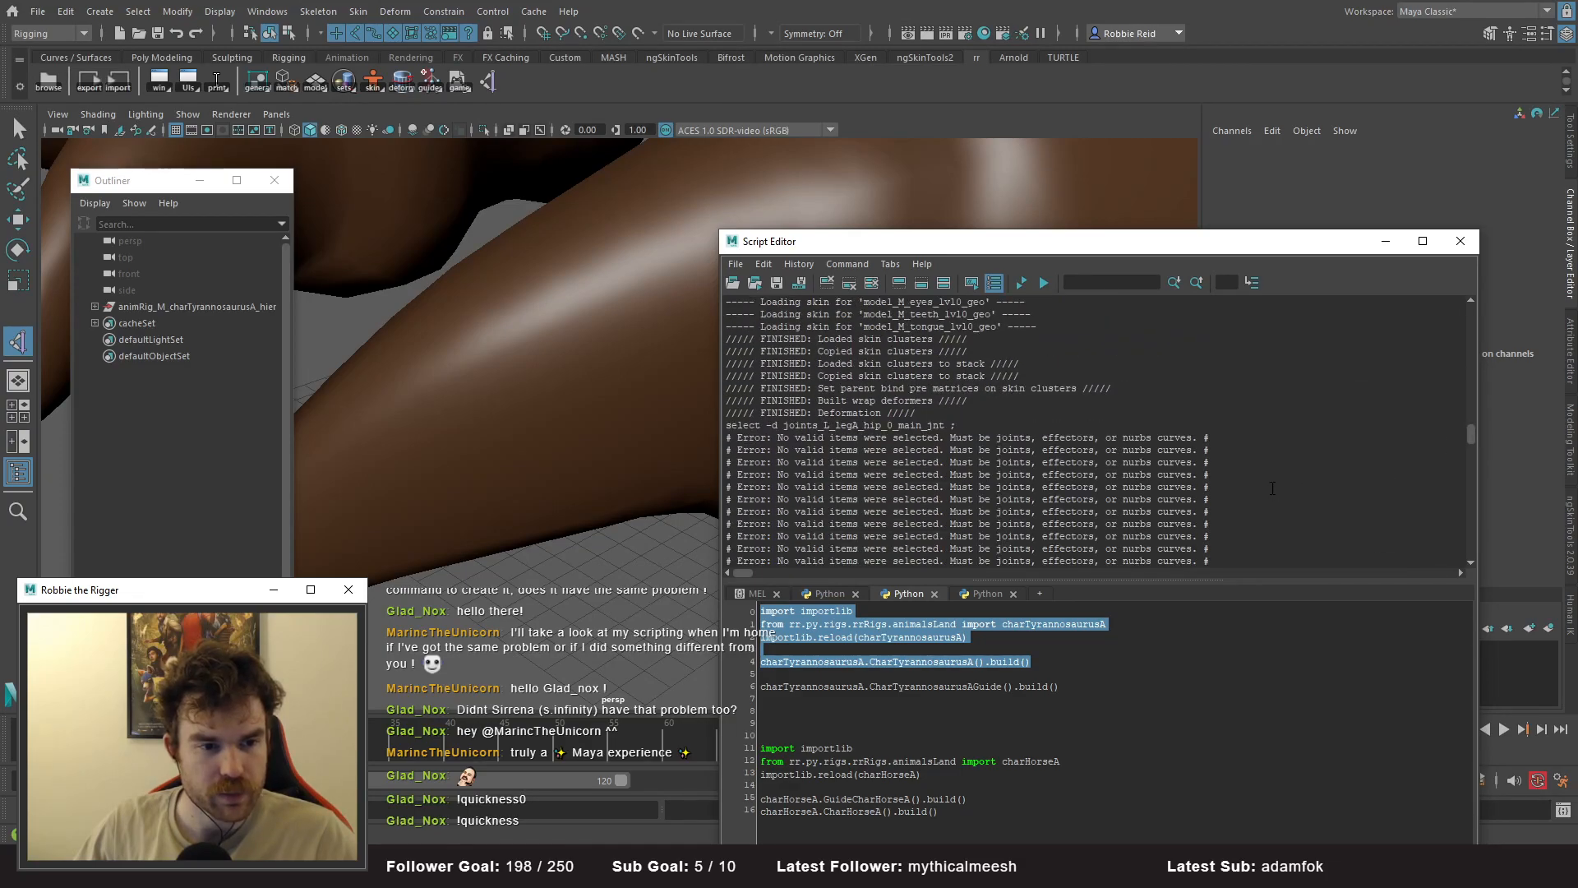
pyautogui.scroll(-4, 1272, 489)
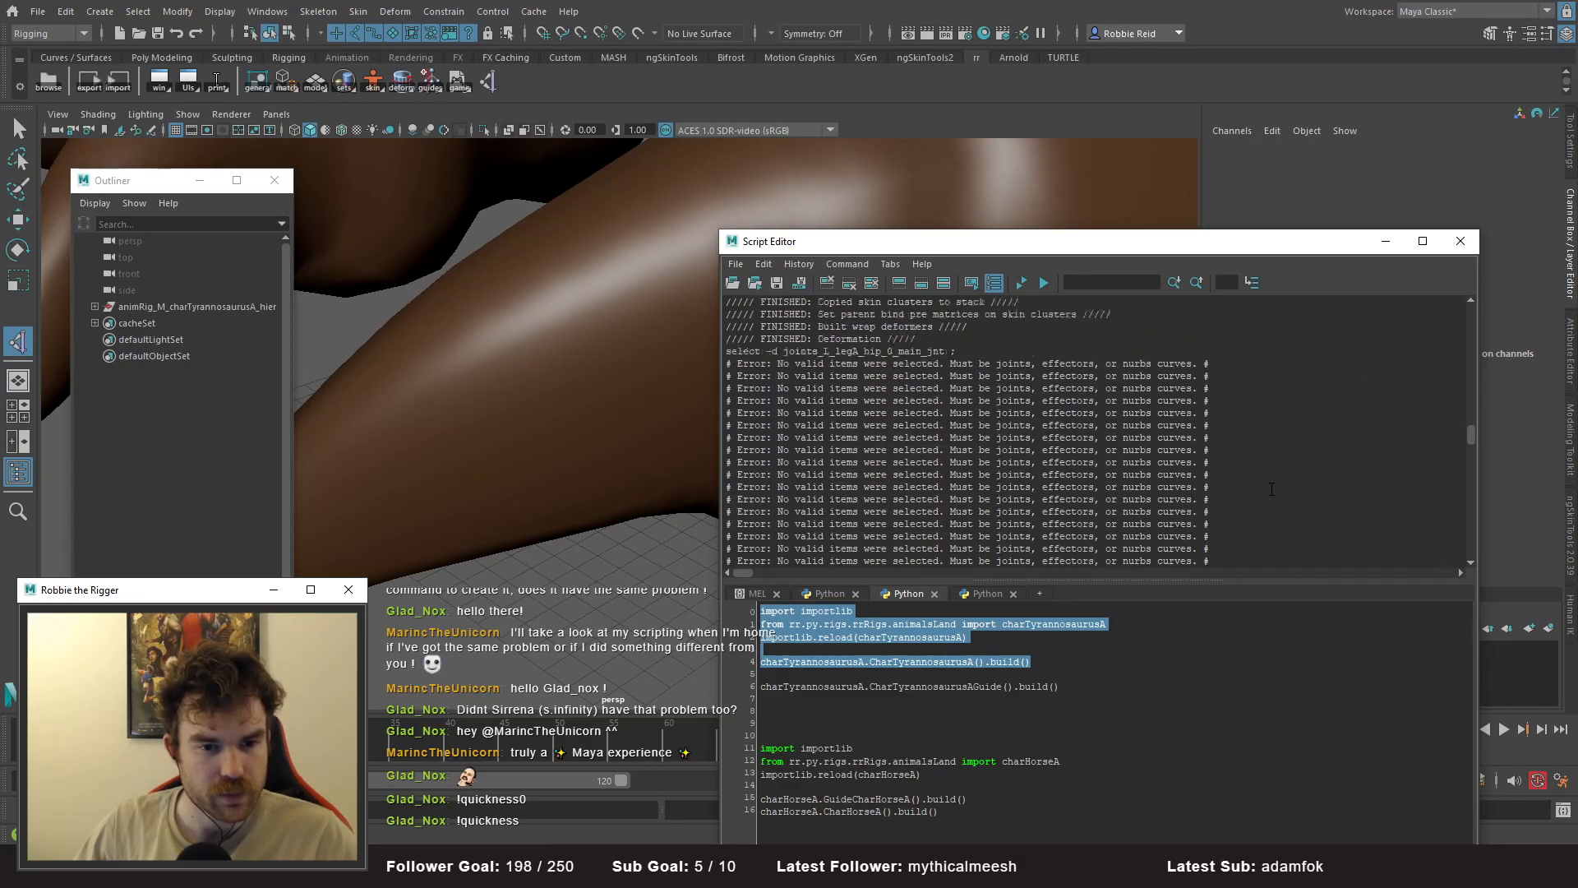
# - Move the Script Editor clear of the model and hide the meshes in the viewport around the Tyrannosaurus legs
pyautogui.moveTo(1154, 245); pyautogui.dragTo(1206, 693)
pyautogui.keyDown('alt'); pyautogui.moveTo(929, 427); pyautogui.dragTo(633, 315, button='right'); pyautogui.keyUp('alt')
pyautogui.press('w')
pyautogui.keyDown('alt'); pyautogui.moveTo(791, 286); pyautogui.dragTo(432, 177, button='right'); pyautogui.keyUp('alt')
pyautogui.keyDown('alt'); pyautogui.moveTo(433, 177); pyautogui.dragTo(592, 370, button='middle'); pyautogui.keyUp('alt')
pyautogui.keyDown('alt'); pyautogui.moveTo(592, 370); pyautogui.dragTo(691, 356); pyautogui.keyUp('alt')
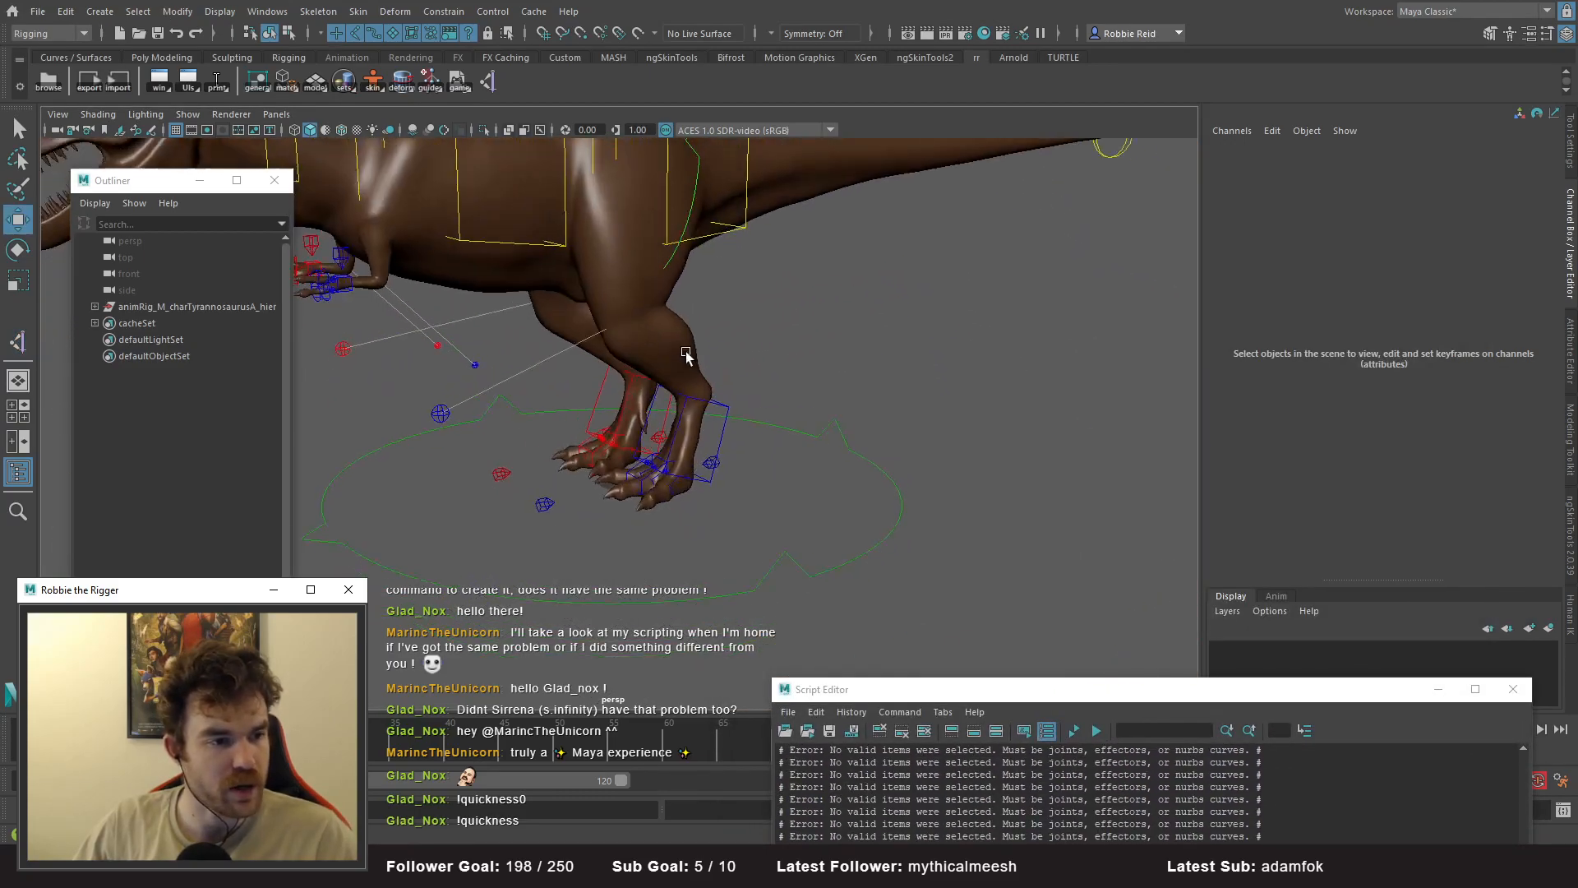
pyautogui.keyDown('alt'); pyautogui.moveTo(691, 356); pyautogui.dragTo(327, 238, button='right'); pyautogui.keyUp('alt')
pyautogui.keyDown('alt'); pyautogui.moveTo(737, 296); pyautogui.dragTo(749, 345); pyautogui.keyUp('alt')
pyautogui.keyDown('alt'); pyautogui.moveTo(750, 345); pyautogui.dragTo(831, 387, button='right'); pyautogui.keyUp('alt')
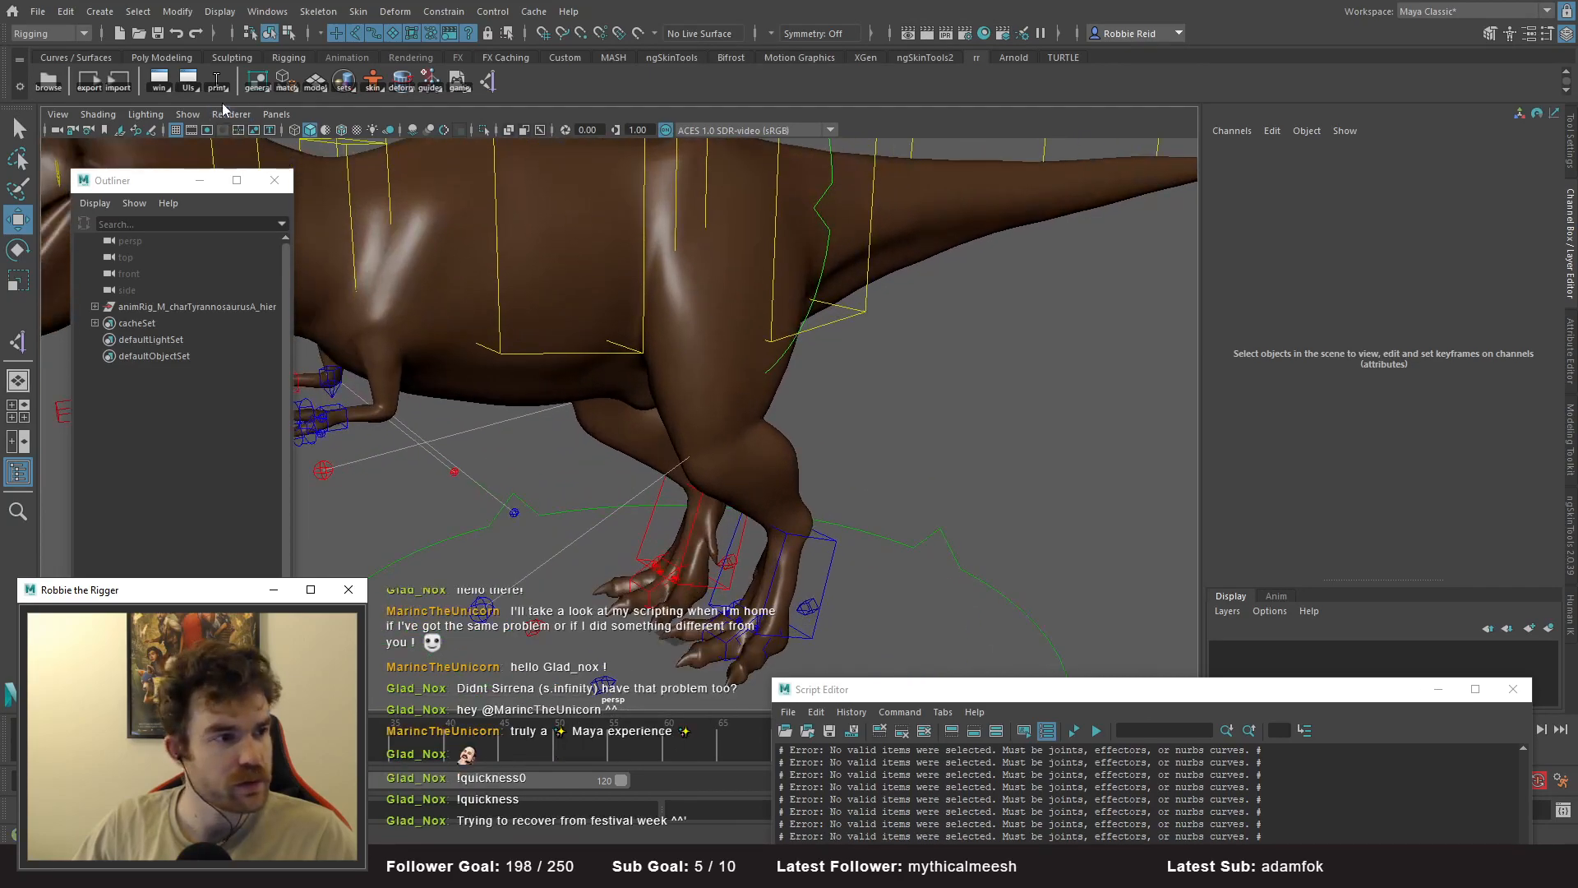
pyautogui.click(189, 115)
pyautogui.click(211, 284)
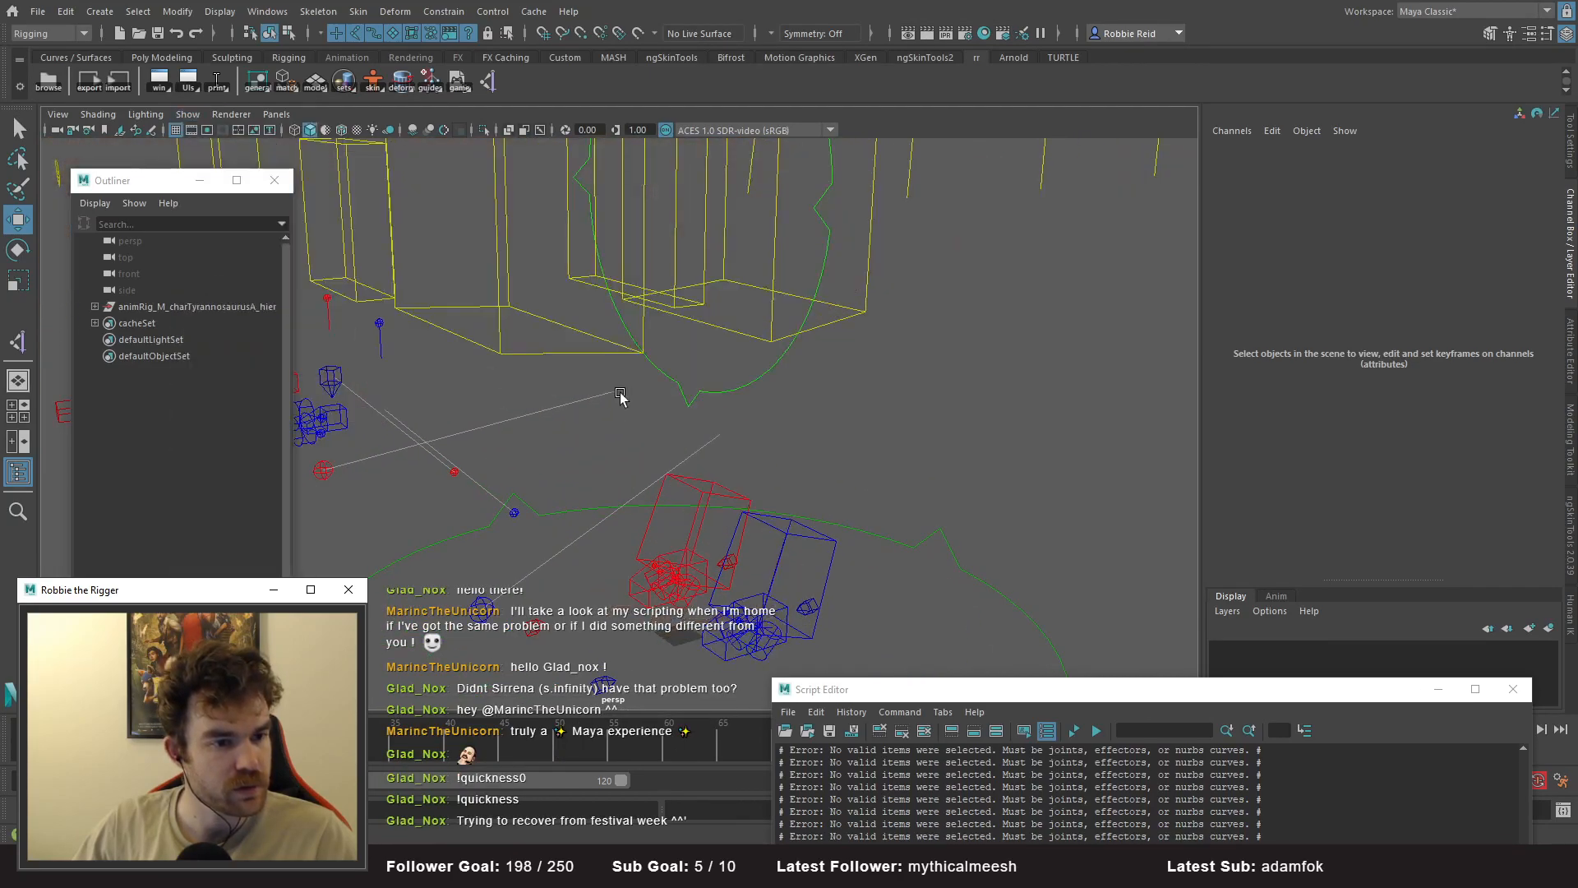
# - Unhide the private_M_hier group inside animRig_M_charTyrannosaurusA_hier and clear the selection
pyautogui.click(93, 307)
pyautogui.click(161, 355)
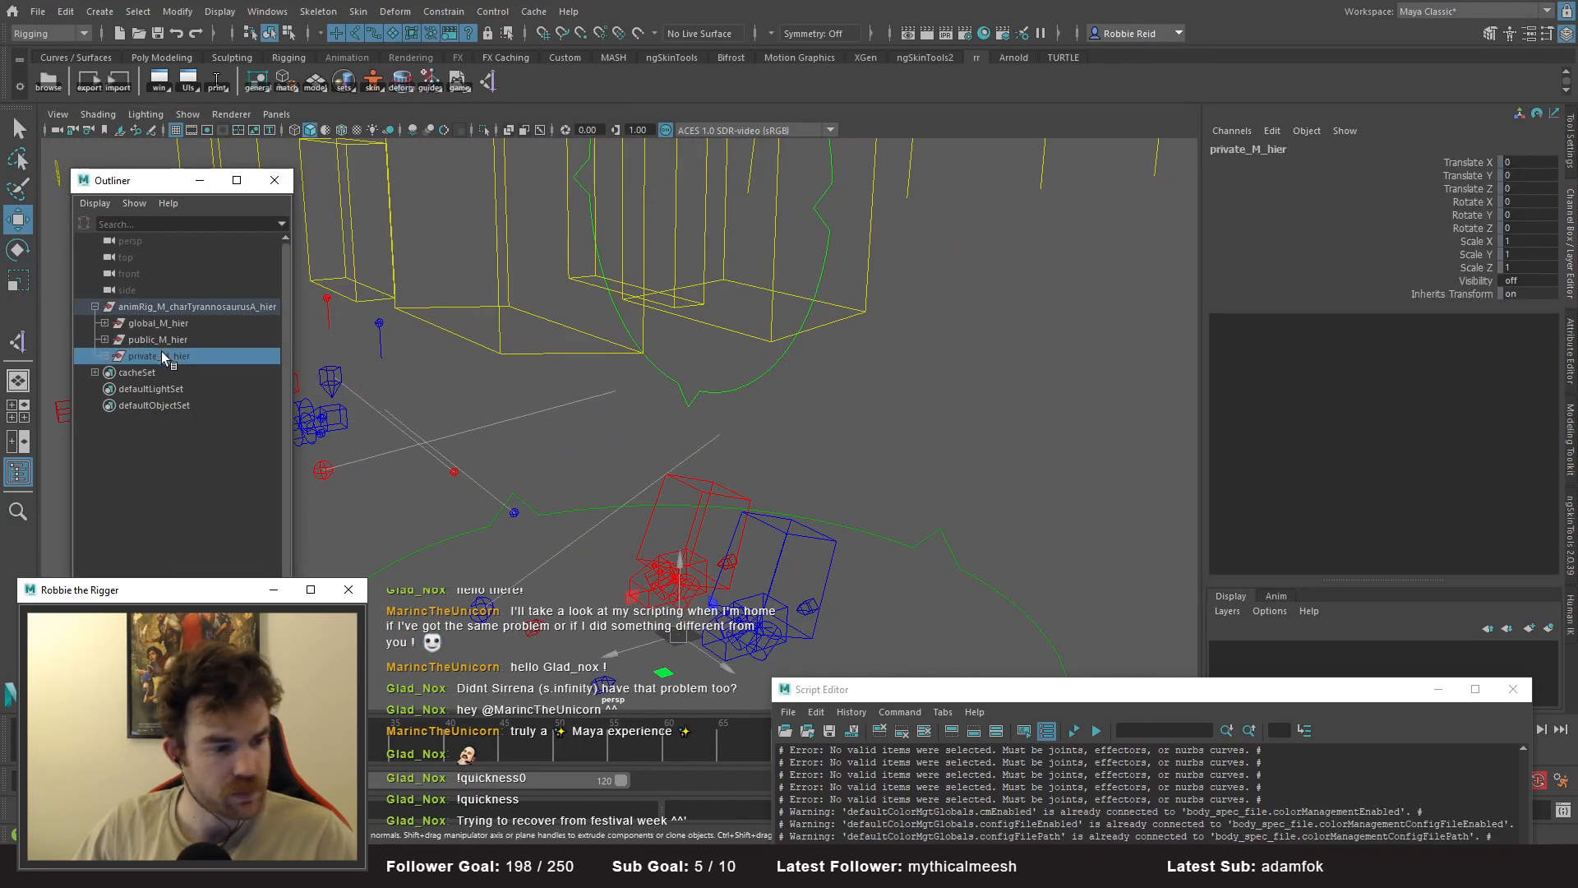
pyautogui.hotkey('shift', 'h')
pyautogui.click(899, 392)
# - Duplicate the left leg's joints_L_legA_hip_0_output_jnt chain and unparent the copy to the world
pyautogui.keyDown('alt'); pyautogui.moveTo(899, 392); pyautogui.dragTo(690, 394); pyautogui.keyUp('alt')
pyautogui.keyDown('alt'); pyautogui.moveTo(690, 395); pyautogui.dragTo(757, 447, button='right'); pyautogui.keyUp('alt')
pyautogui.keyDown('alt'); pyautogui.moveTo(757, 447); pyautogui.dragTo(553, 336); pyautogui.keyUp('alt')
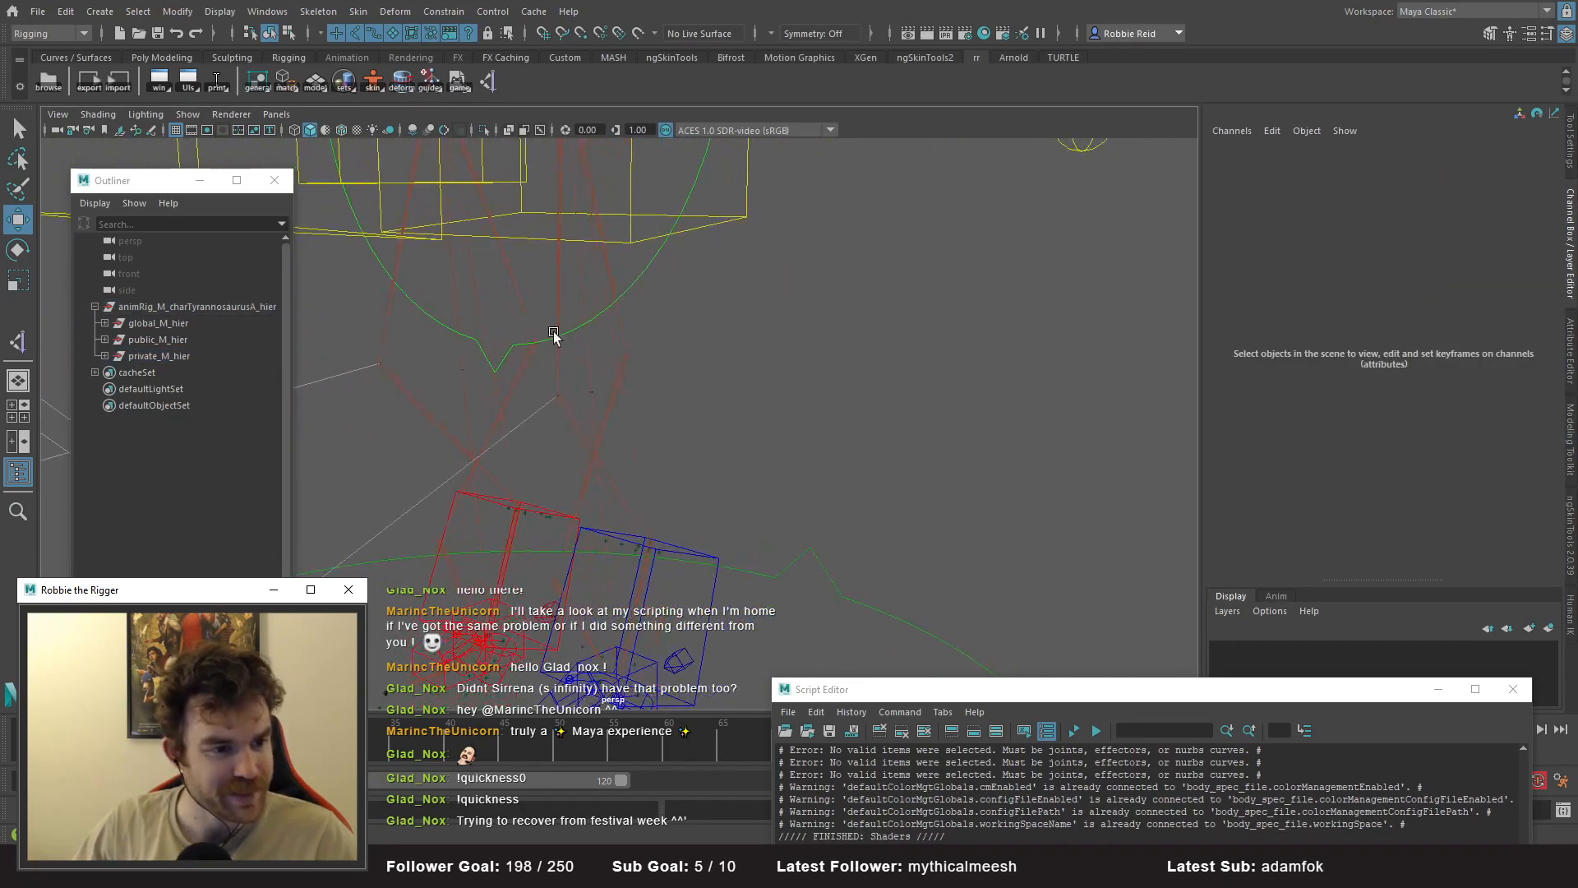
pyautogui.click(556, 298)
pyautogui.scroll(-4, 582, 310)
pyautogui.hotkey('ctrl', 'd')
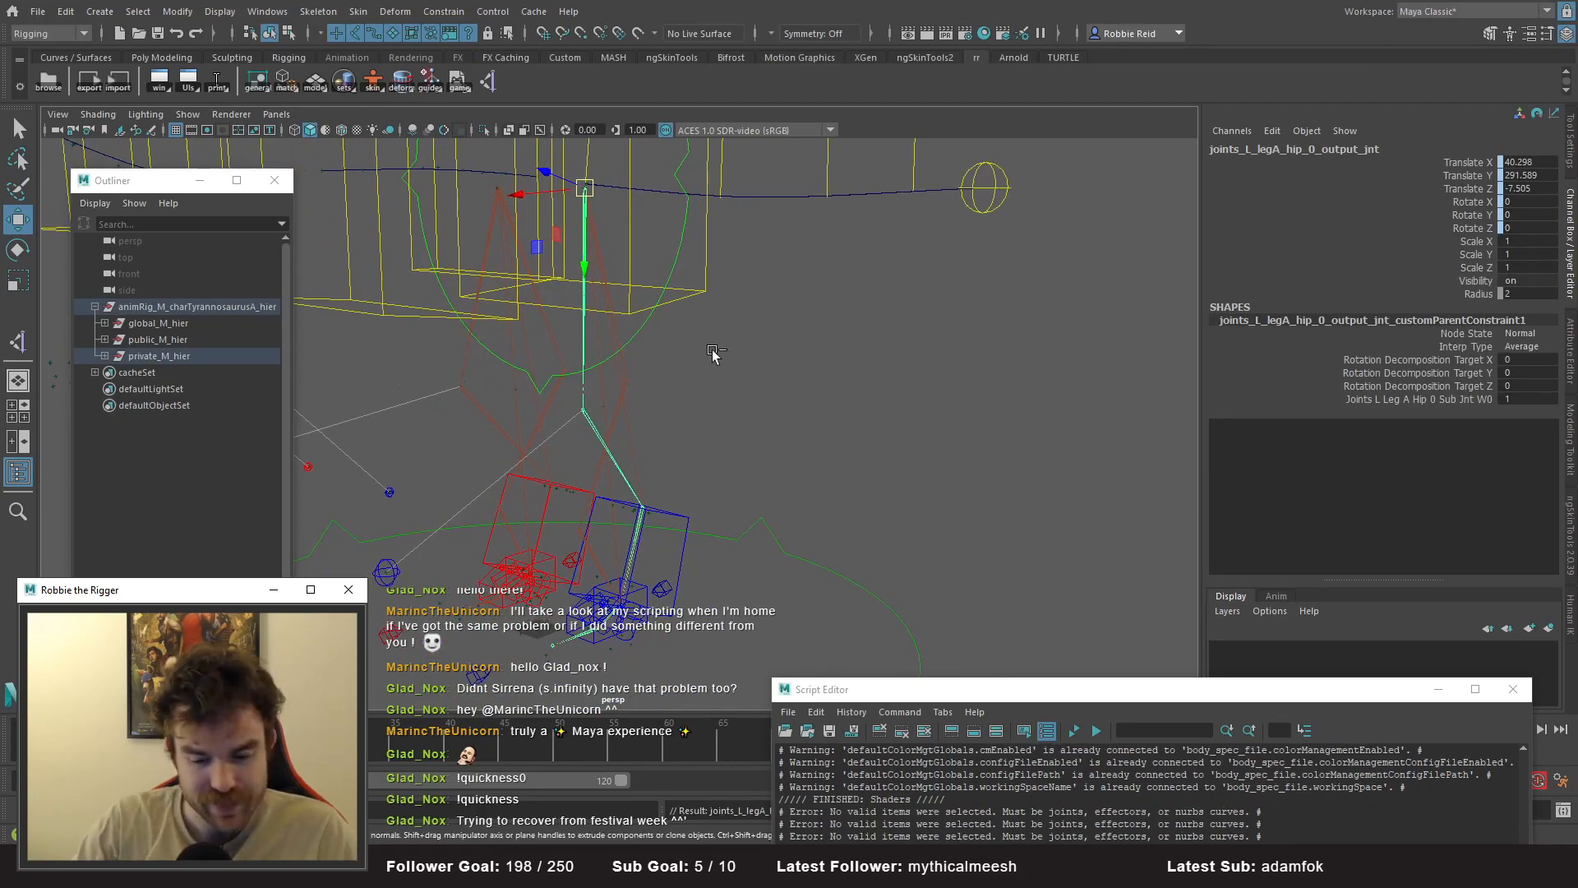
pyautogui.hotkey('shift', 'p')
# - Select joints_L_legA_hip_0_main_jnt in the viewport and expand private_M_hier down to the groups in anim_M_rig_hier
pyautogui.keyDown('alt'); pyautogui.moveTo(712, 354); pyautogui.dragTo(597, 320); pyautogui.keyUp('alt')
pyautogui.keyDown('alt'); pyautogui.moveTo(596, 321); pyautogui.dragTo(642, 349, button='right'); pyautogui.keyUp('alt')
pyautogui.keyDown('alt'); pyautogui.moveTo(642, 348); pyautogui.dragTo(608, 336); pyautogui.keyUp('alt')
pyautogui.click(608, 335)
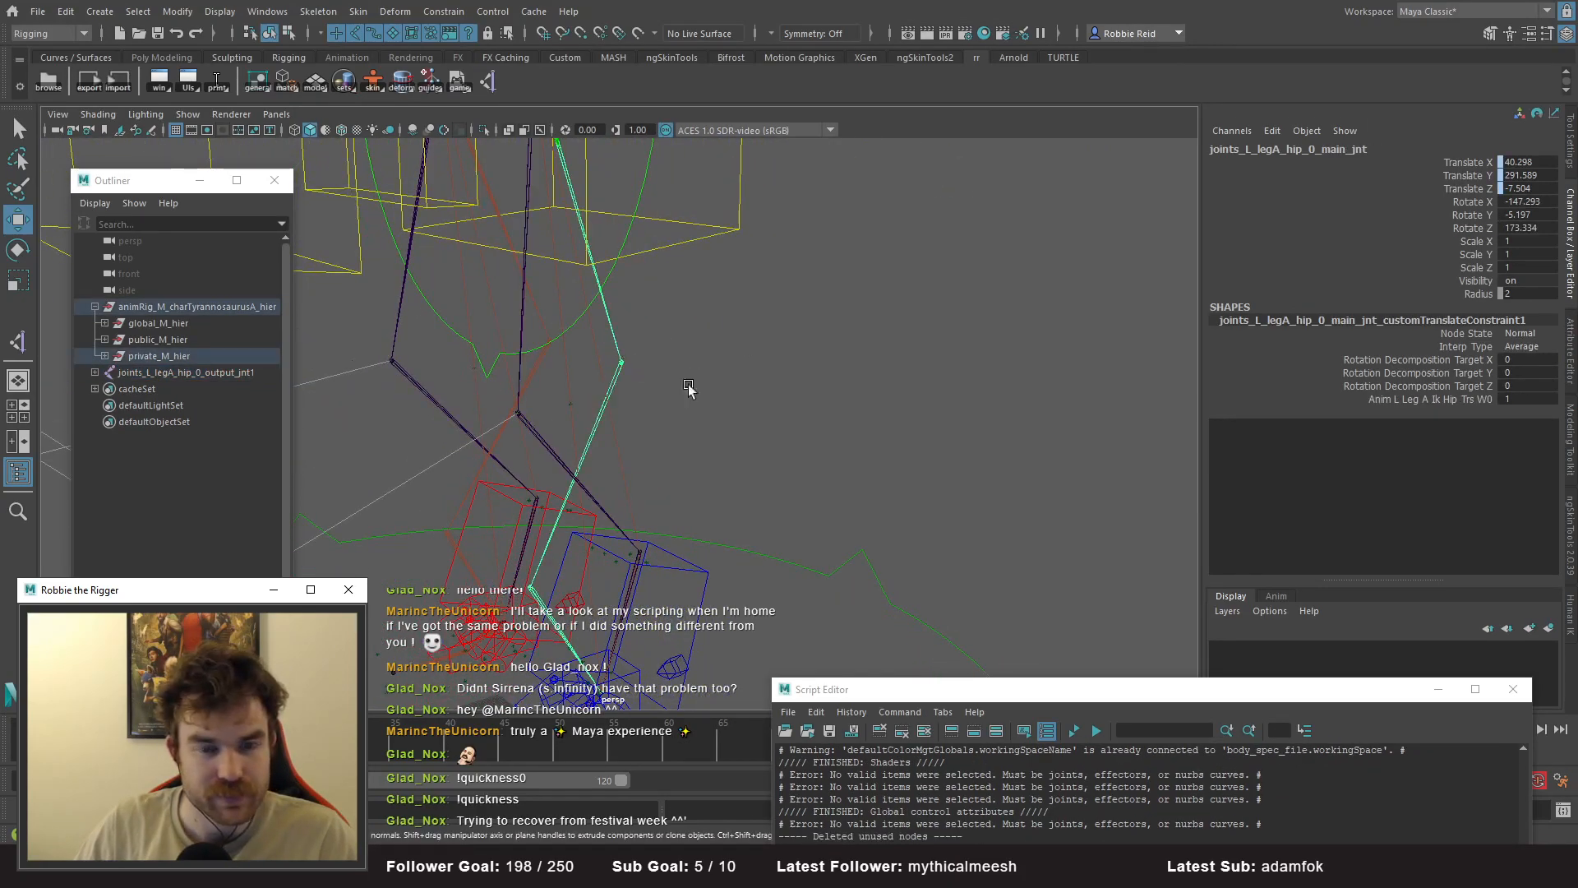
pyautogui.click(105, 356)
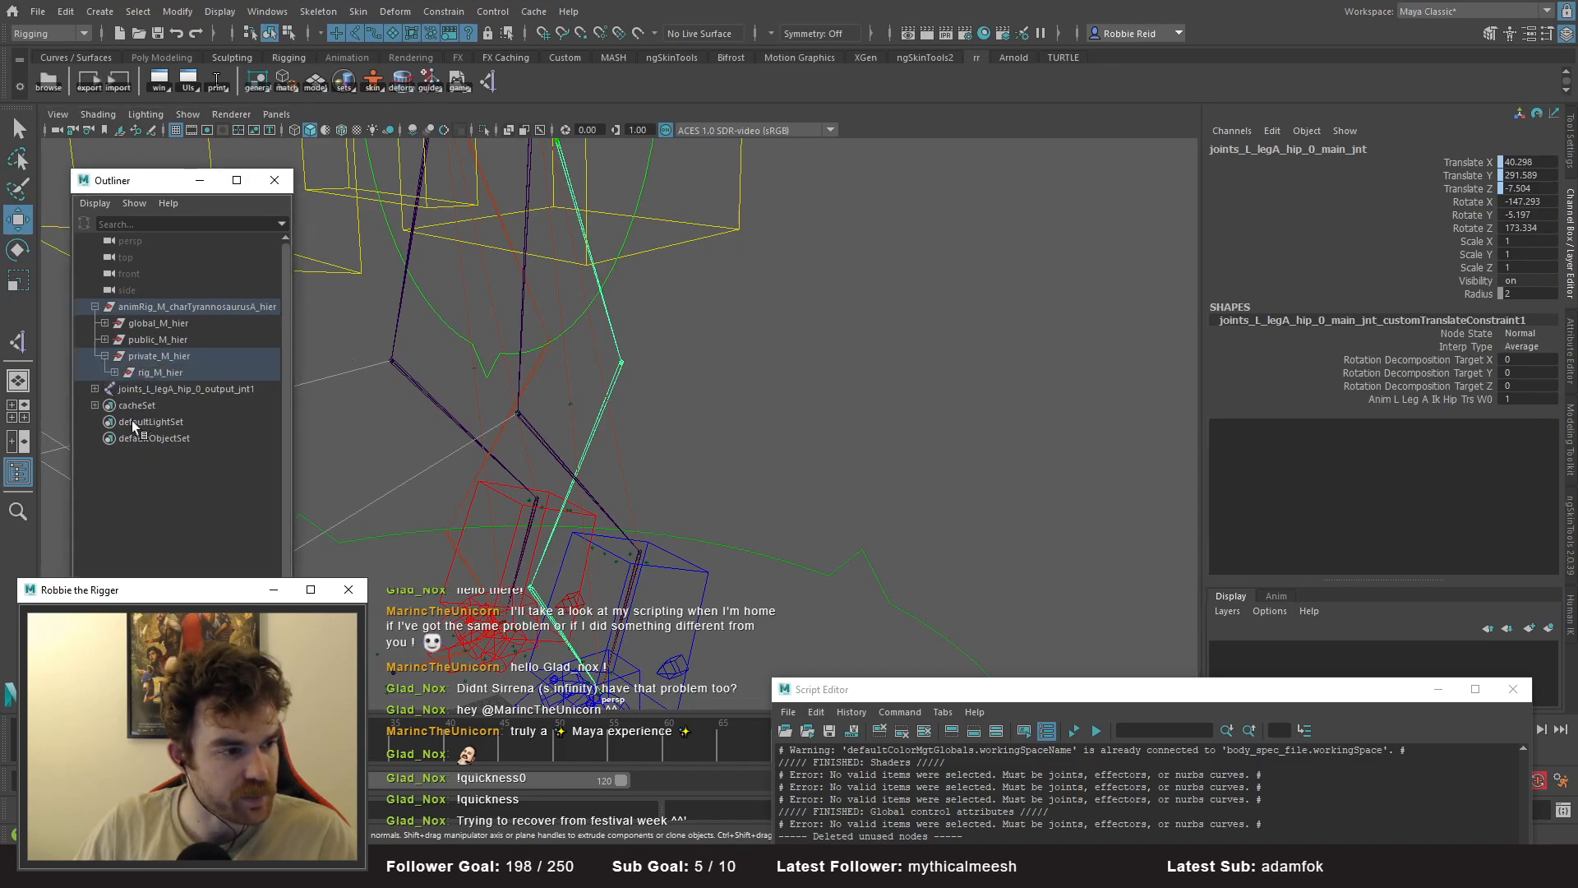
pyautogui.click(114, 373)
pyautogui.click(124, 388)
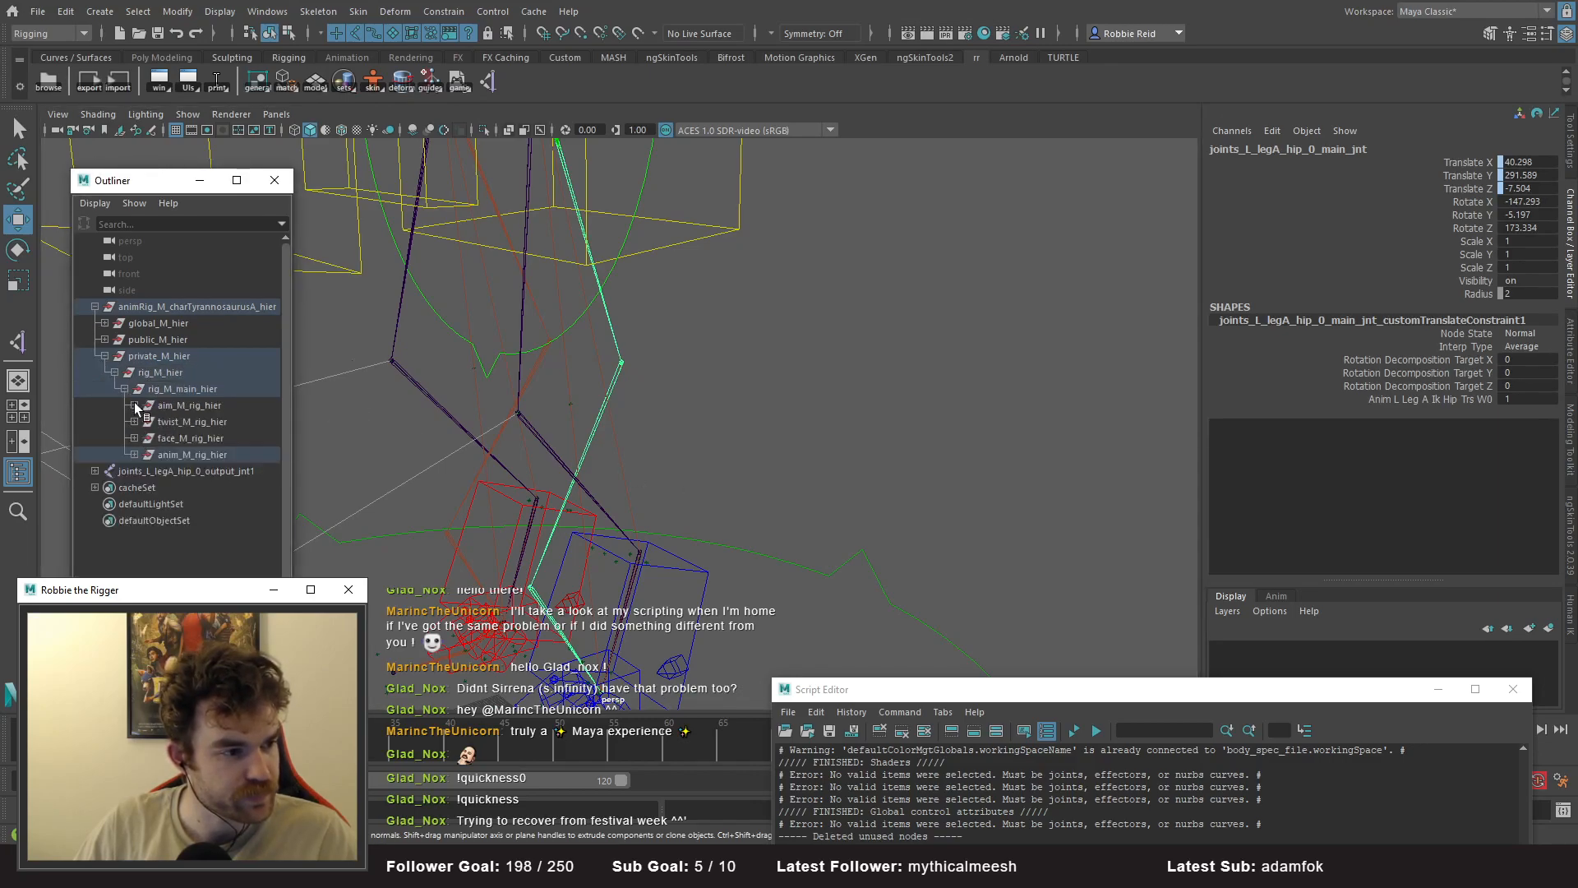
pyautogui.click(134, 455)
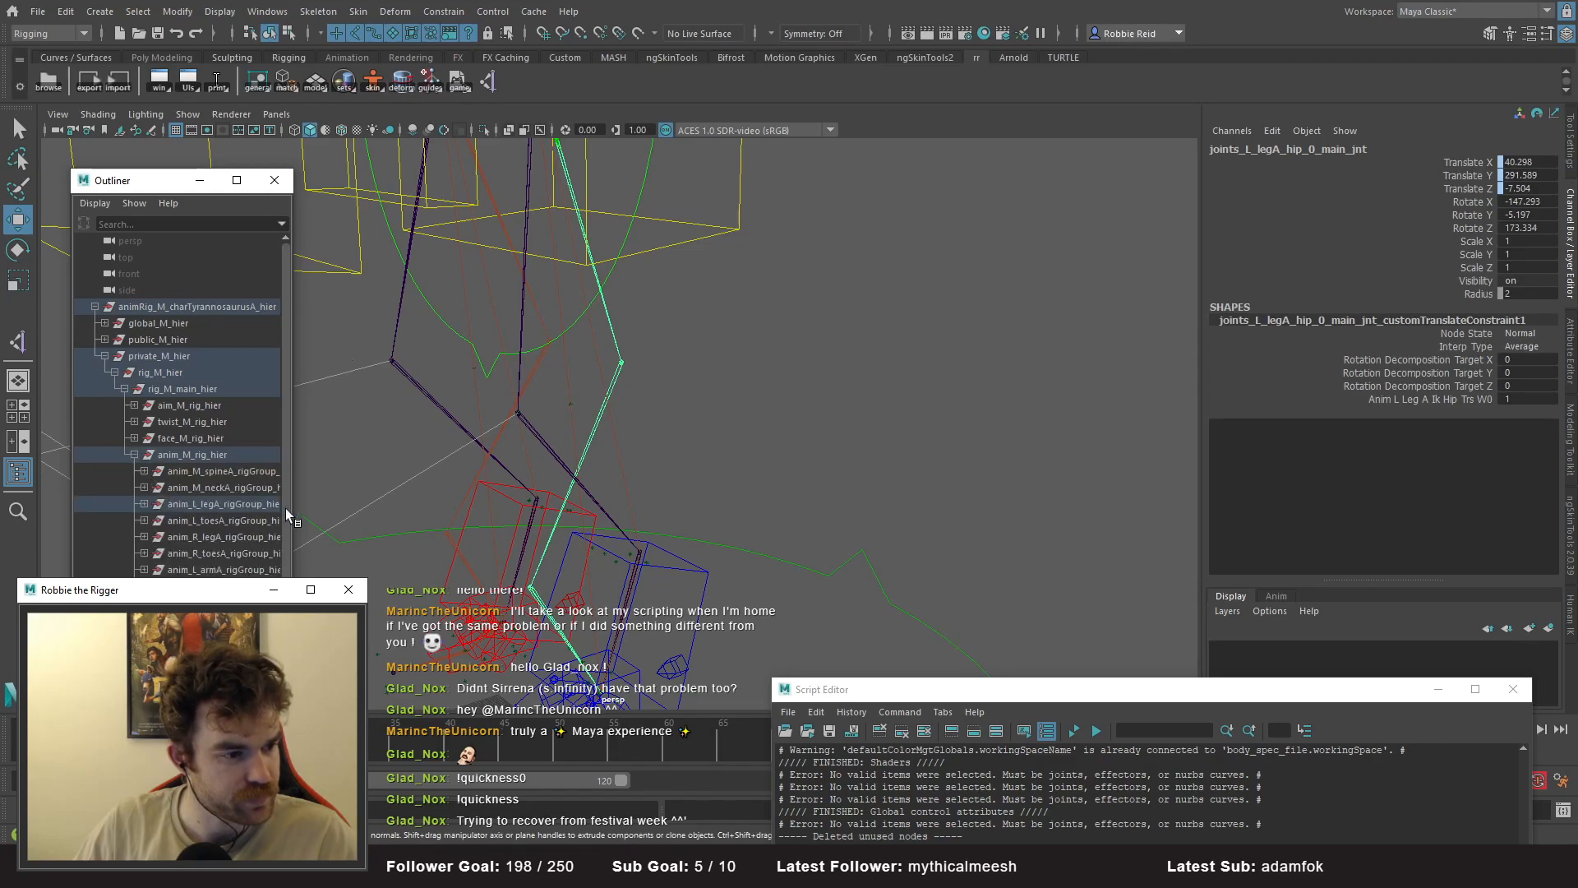
# - Widen the Outliner, expand the left leg's IK elements and select the anim_L_legA_ik_mainRP_ikh handle
pyautogui.moveTo(293, 515); pyautogui.dragTo(383, 515)
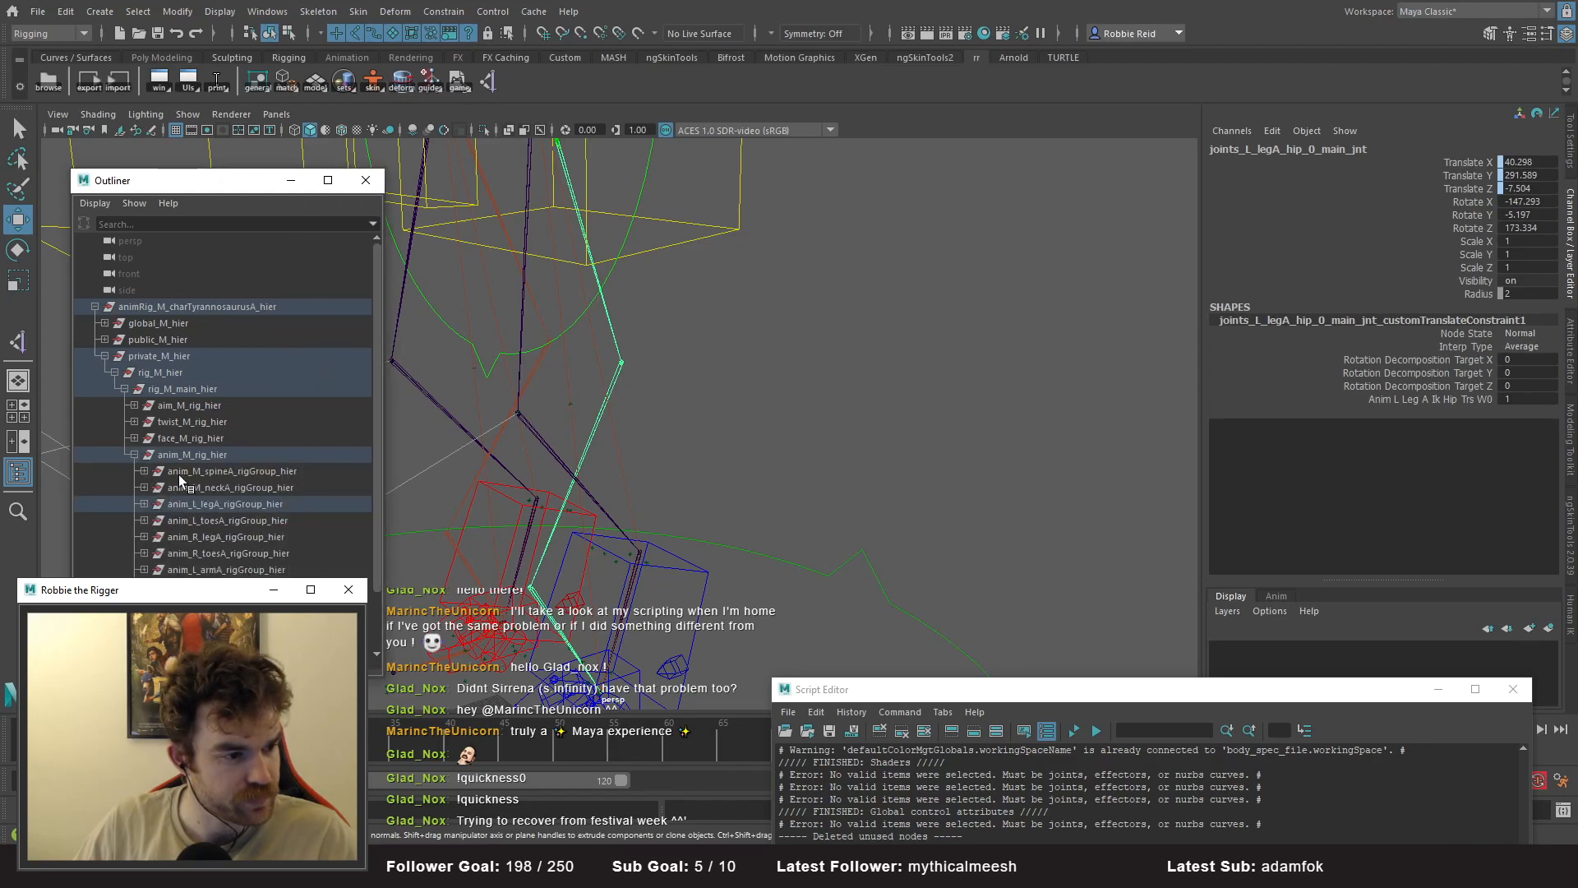
pyautogui.click(144, 504)
pyautogui.scroll(-2, 152, 477)
pyautogui.click(154, 439)
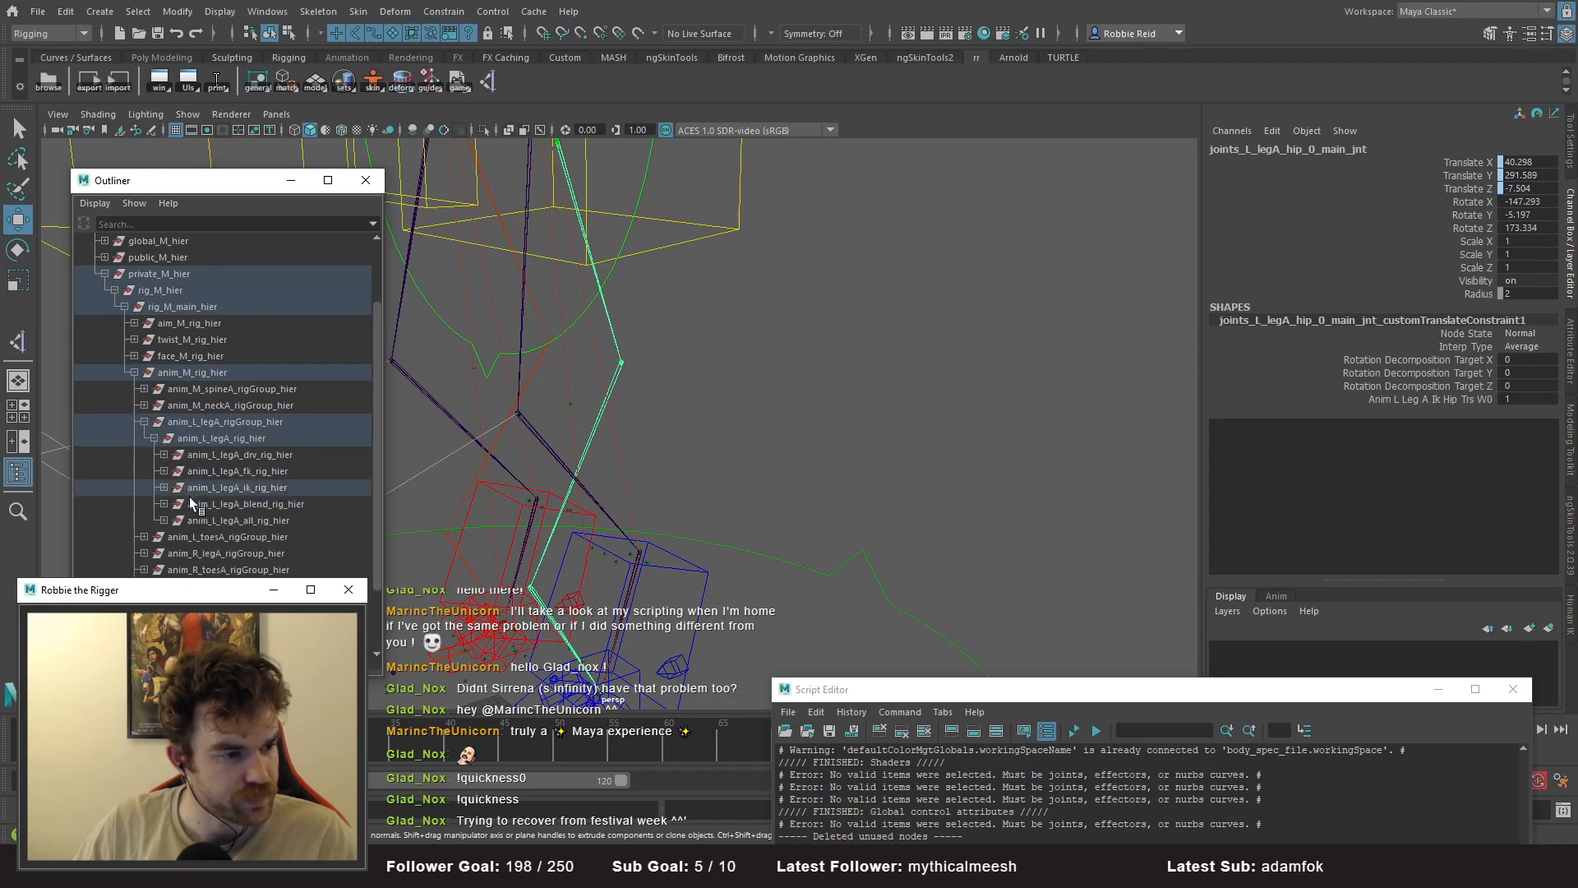
pyautogui.click(164, 488)
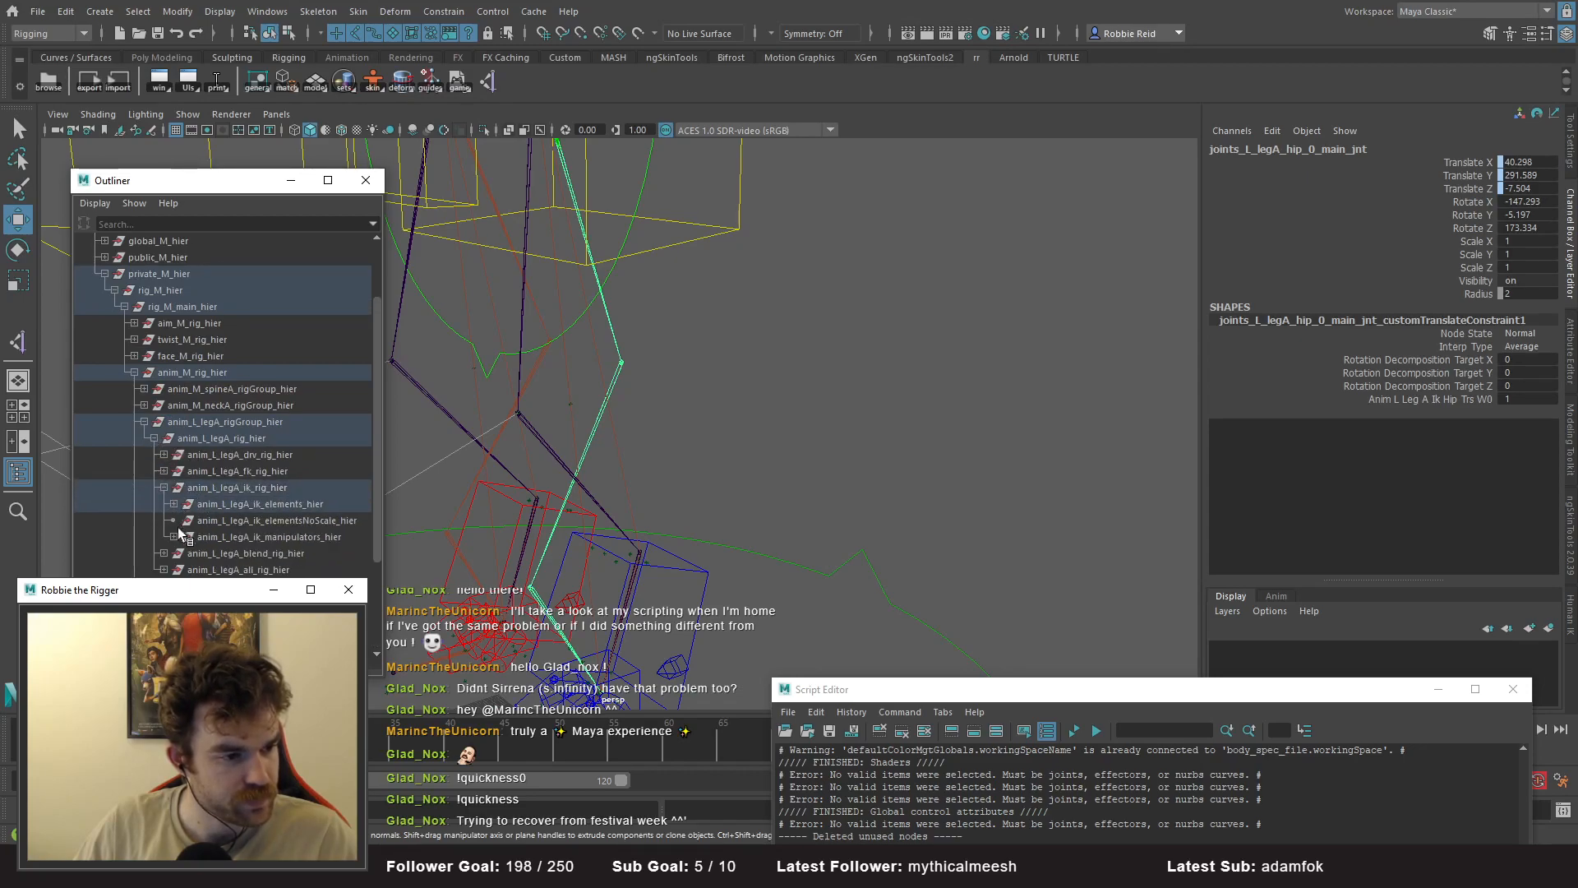
pyautogui.click(173, 504)
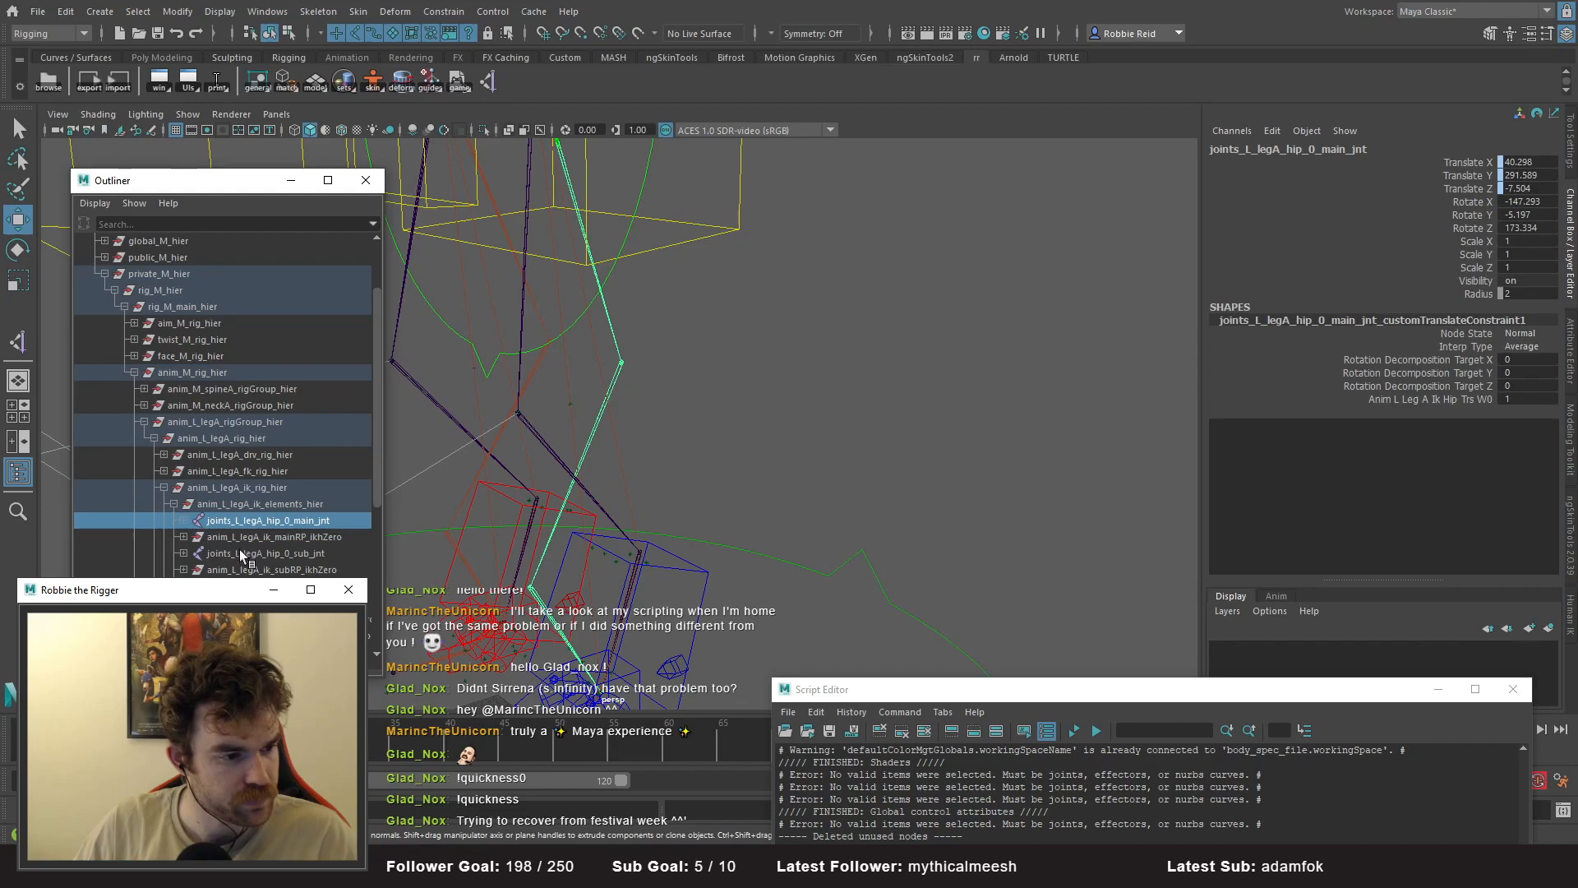
pyautogui.click(251, 539)
pyautogui.click(183, 538)
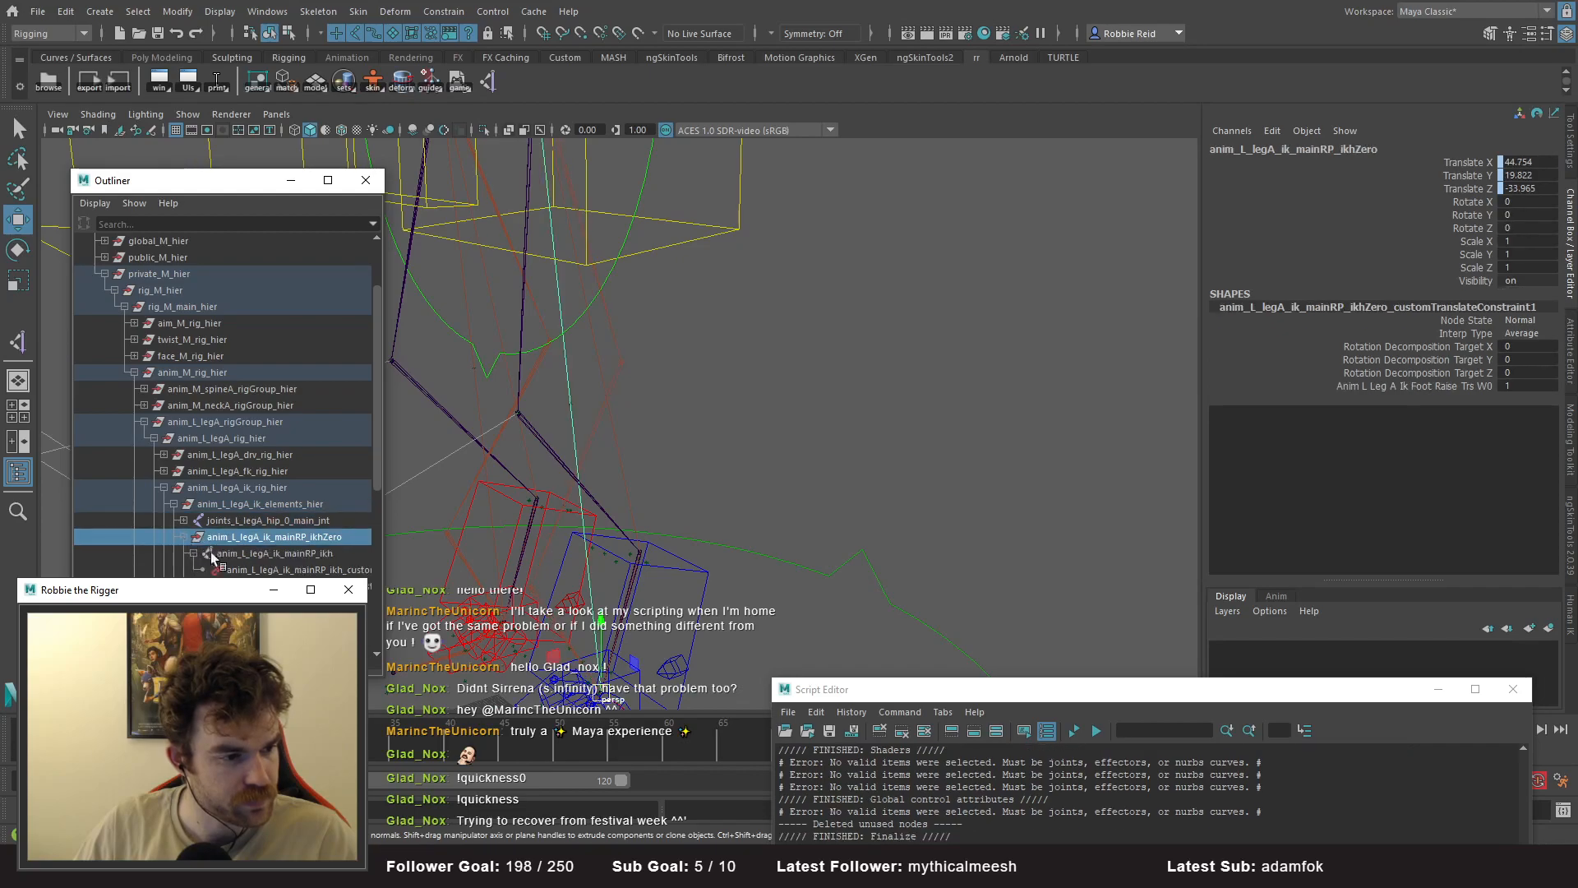
pyautogui.click(307, 559)
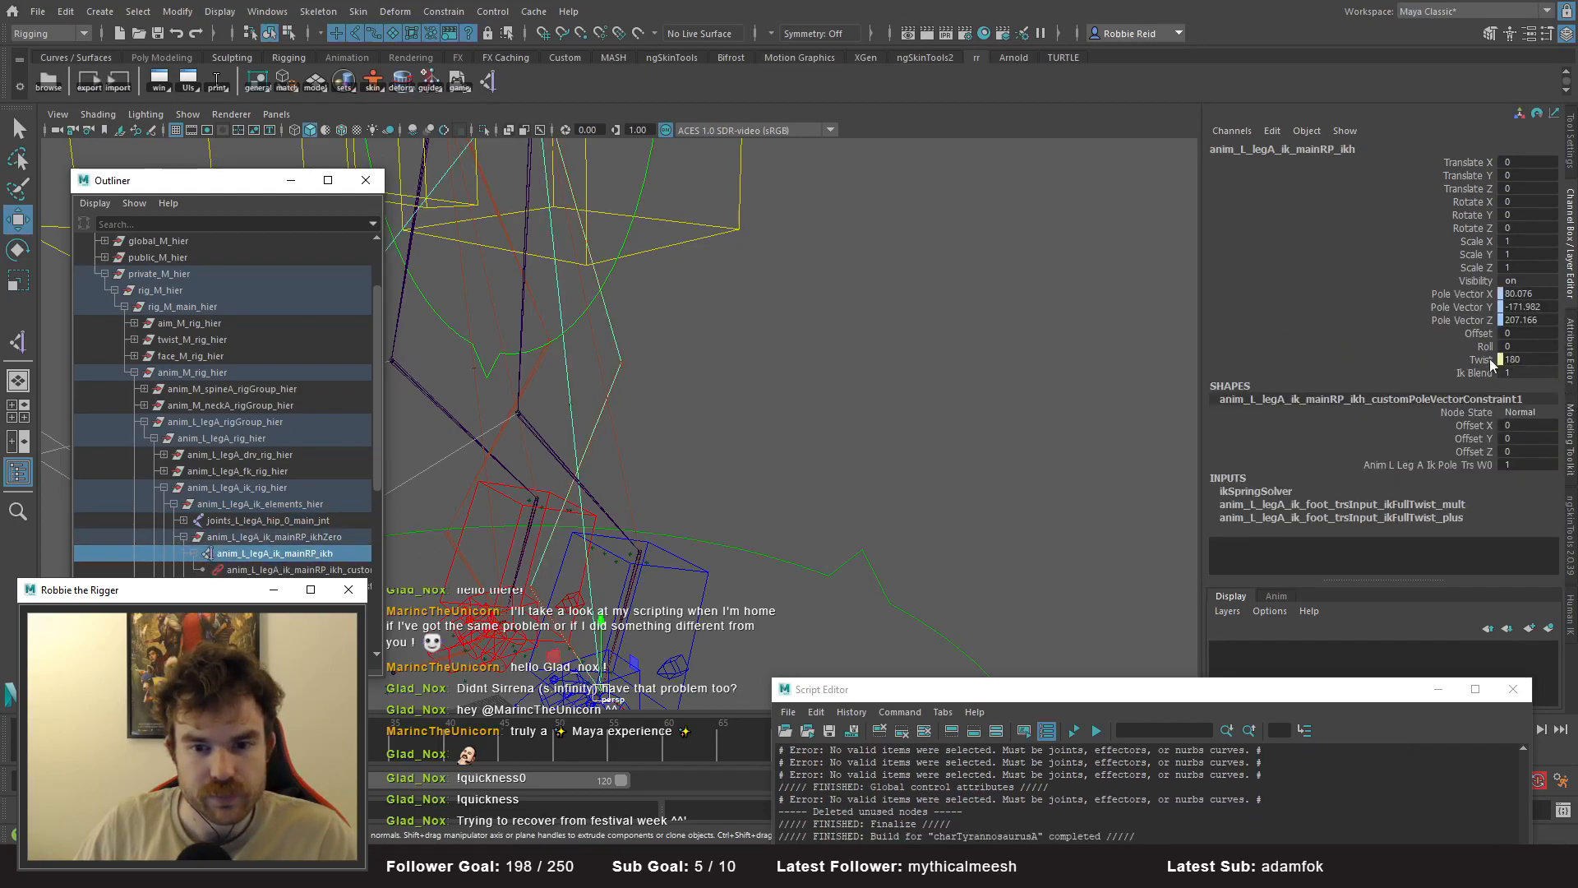
# - Break the Twist connection on anim_L_legA_ik_mainRP_ikh and set its Twist to 0
pyautogui.rightClick(1497, 528)
pyautogui.click(1478, 671)
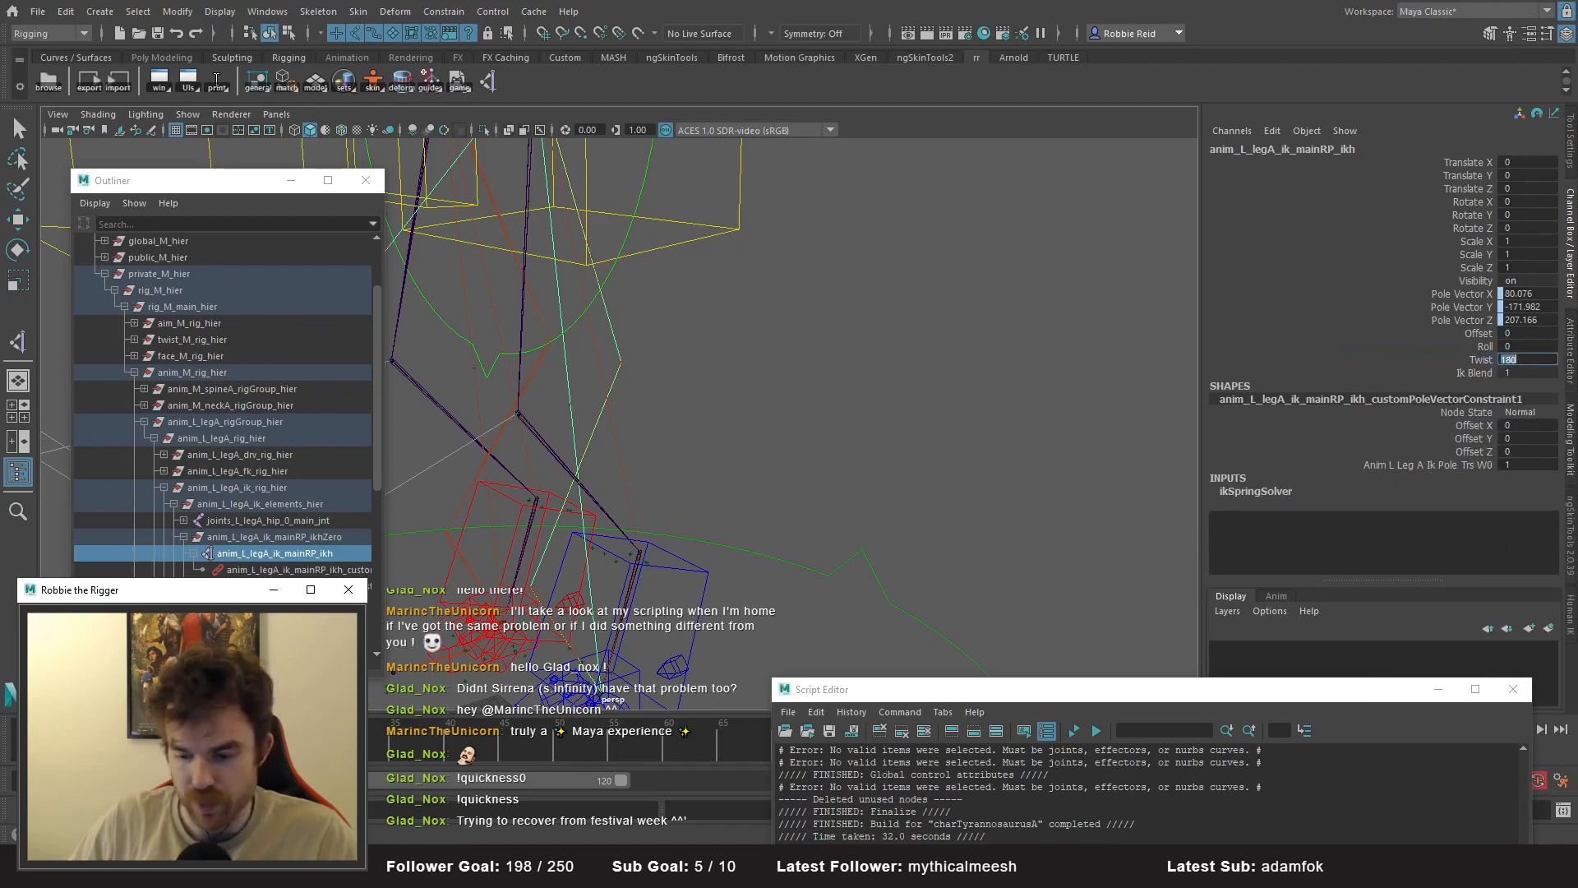
pyautogui.moveTo(1011, 363)
pyautogui.keyDown('alt'); pyautogui.mouseDown()
pyautogui.moveTo(1018, 334)
pyautogui.moveTo(1033, 342)
pyautogui.moveTo(1056, 380)
pyautogui.moveTo(1033, 384)
pyautogui.mouseUp(); pyautogui.keyUp('alt')
# - Select the duplicated left leg chain and compare its pose with the rig's own leg joints
pyautogui.scroll(-7, 294, 558)
pyautogui.click(275, 586)
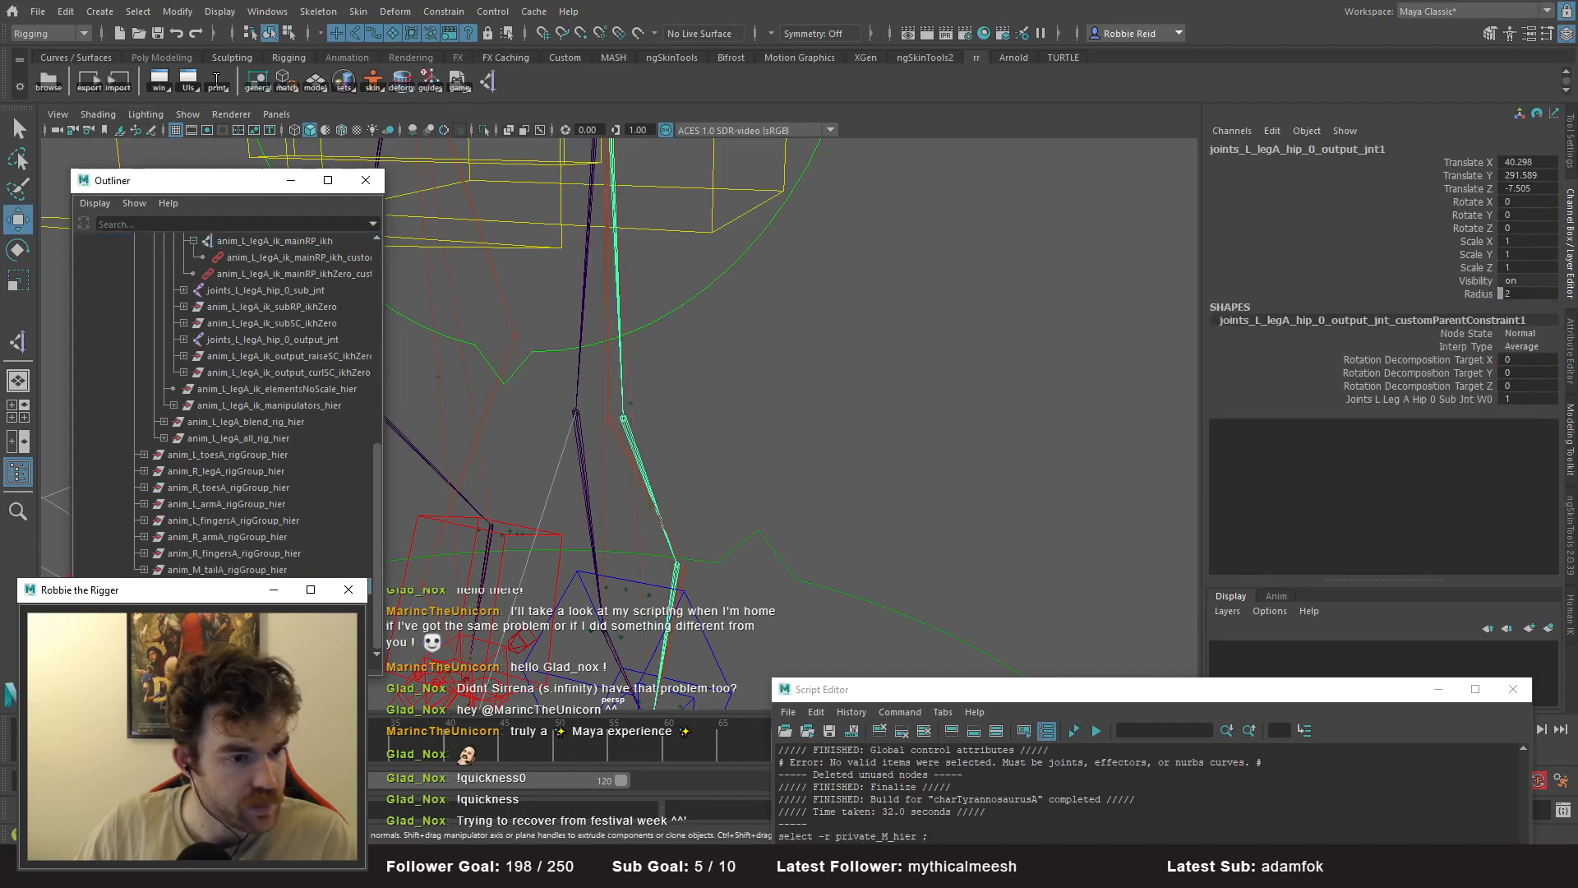
pyautogui.click(276, 240)
pyautogui.click(276, 586)
pyautogui.click(275, 241)
pyautogui.click(276, 586)
pyautogui.hotkey('ctrl', 'z')
pyautogui.click(275, 586)
pyautogui.keyDown('alt'); pyautogui.moveTo(659, 468); pyautogui.dragTo(723, 377); pyautogui.keyUp('alt')
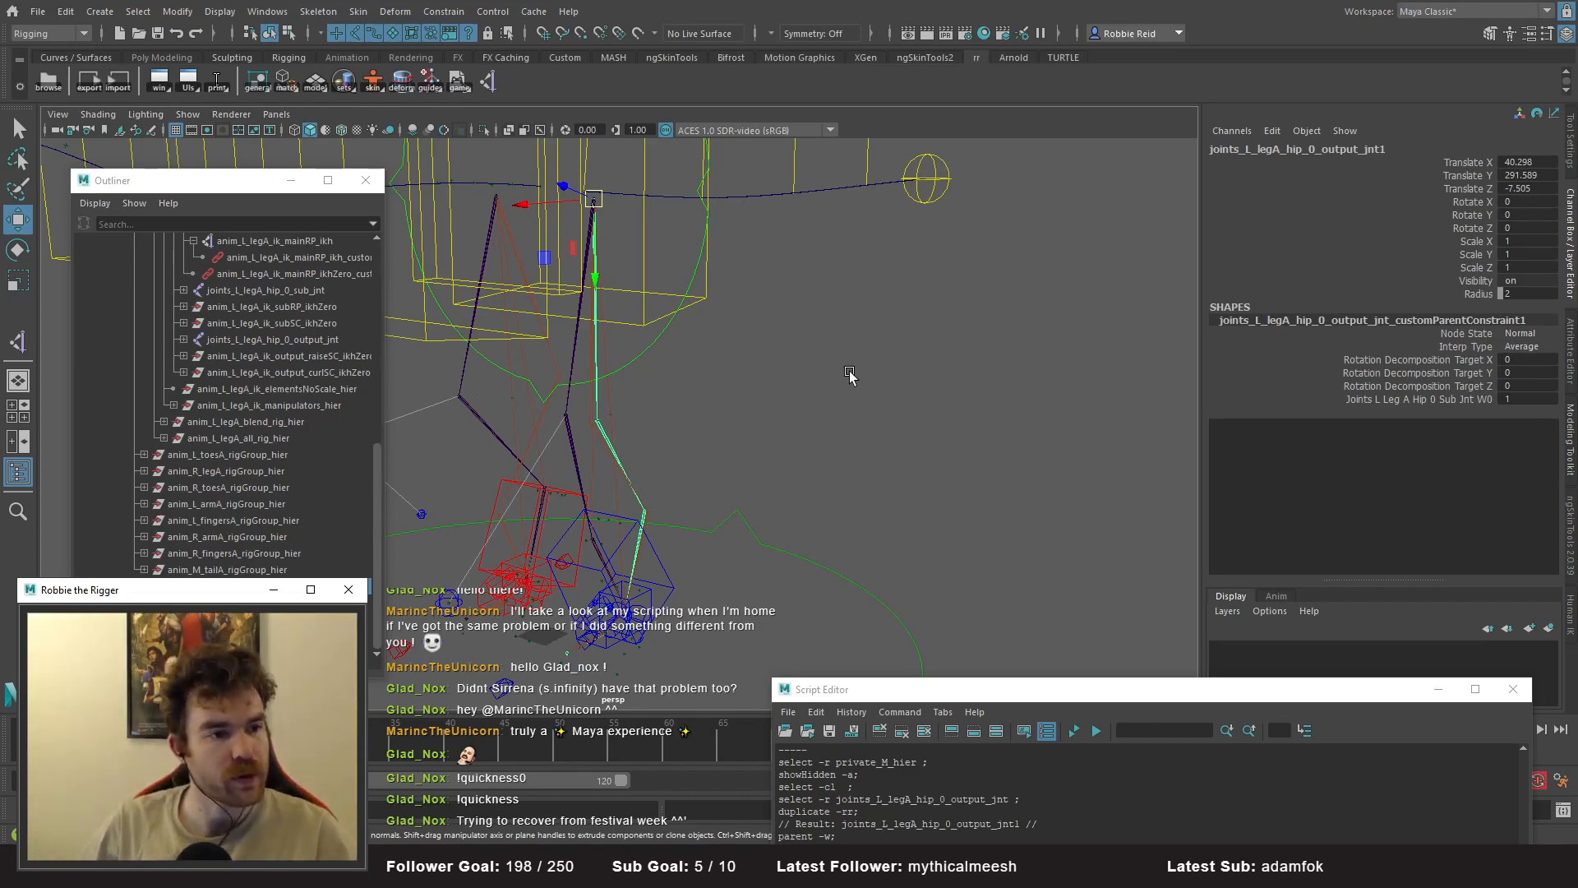
# - Examine the sideways offset between the duplicated chain and the rigged left leg from several angles
pyautogui.click(871, 380)
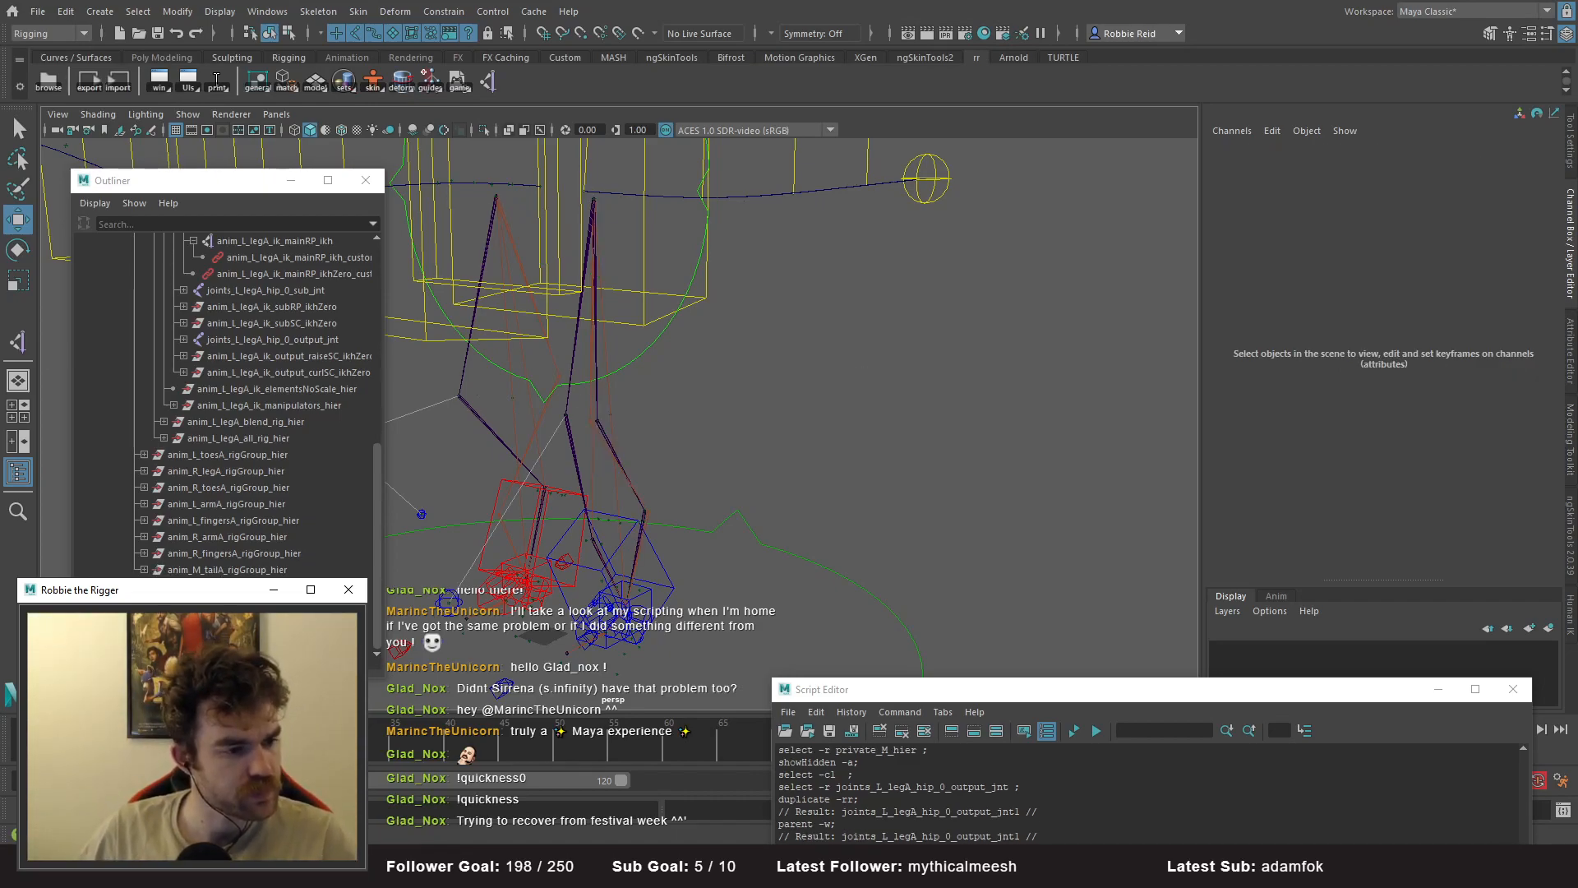
pyautogui.click(622, 467)
pyautogui.keyDown('alt'); pyautogui.moveTo(623, 473); pyautogui.dragTo(717, 465); pyautogui.keyUp('alt')
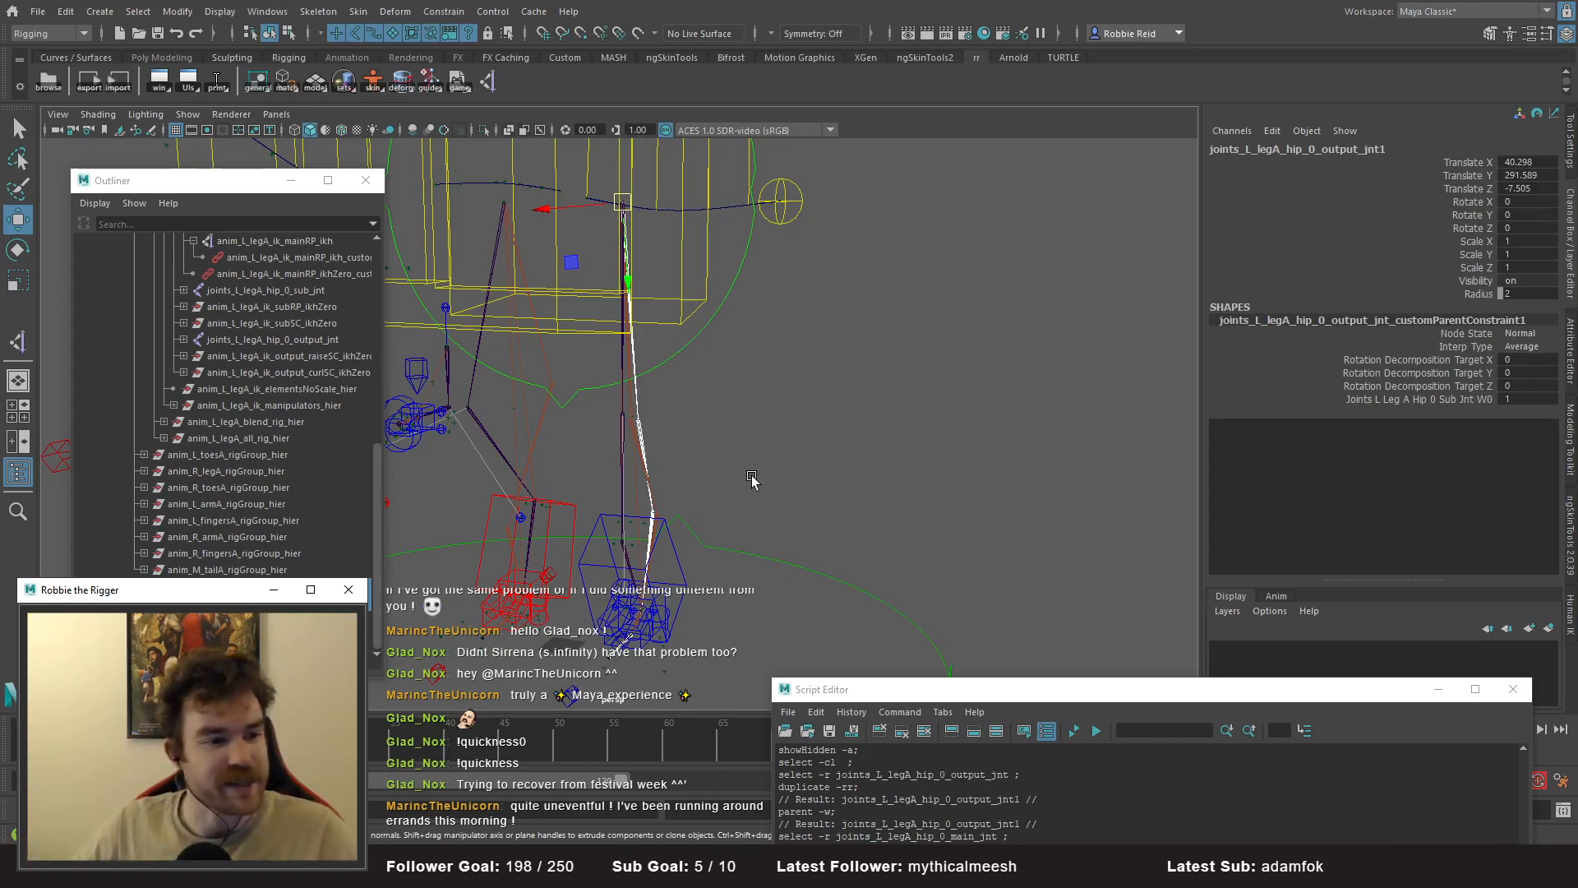
pyautogui.click(786, 486)
pyautogui.click(638, 405)
pyautogui.keyDown('alt'); pyautogui.moveTo(740, 495); pyautogui.dragTo(809, 486); pyautogui.keyUp('alt')
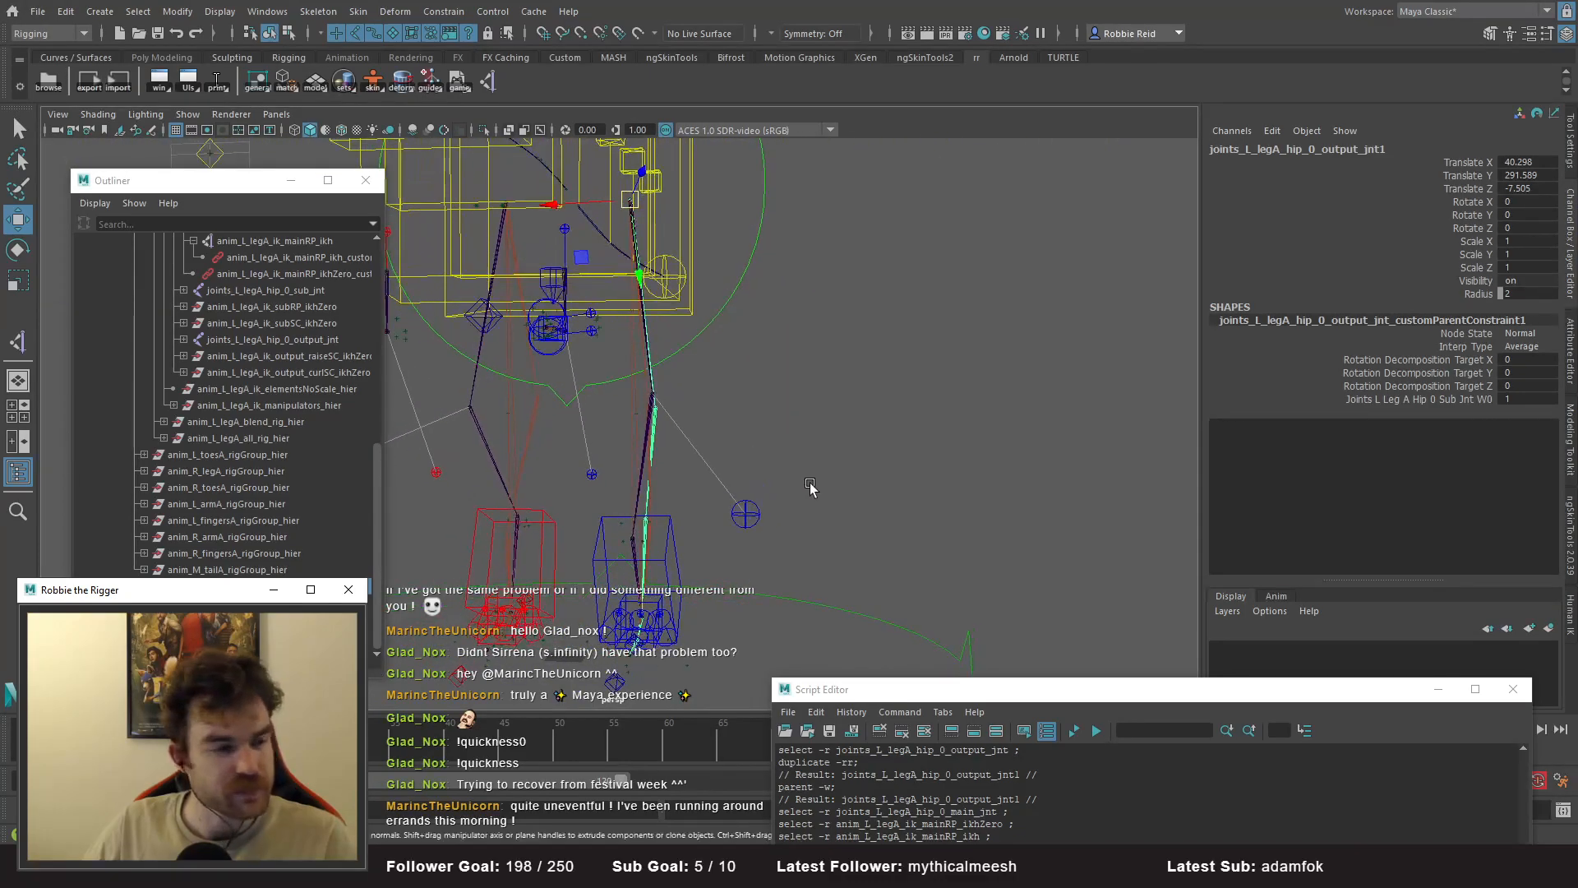
# - Collapse private_M_hier in the Outliner and inspect the bend of both left leg chains from the side and rear
pyautogui.scroll(10, 298, 467)
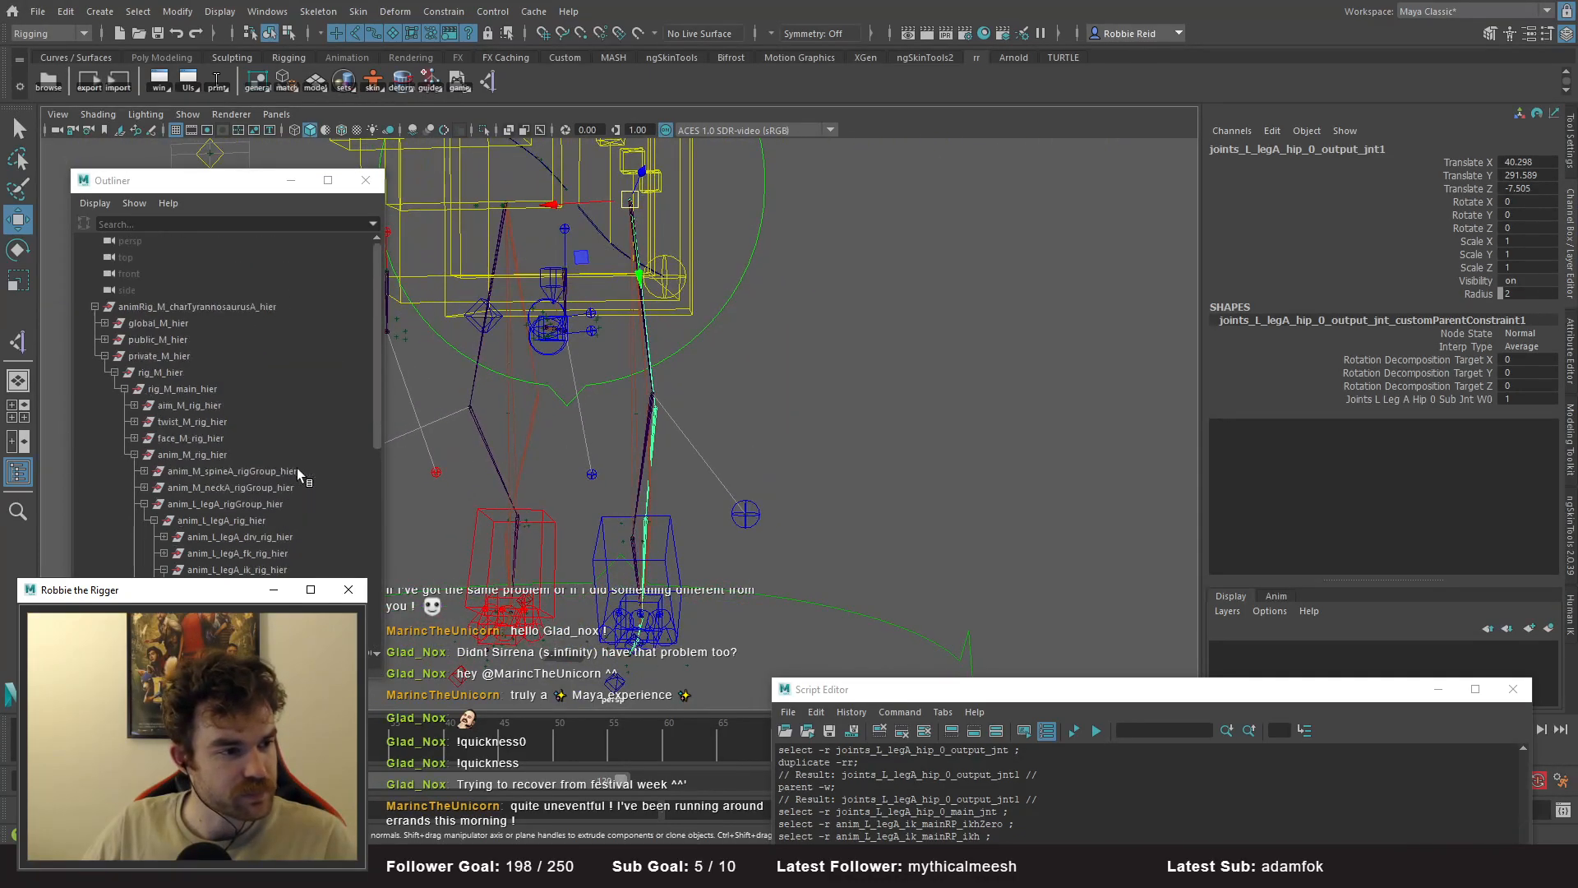
pyautogui.click(104, 356)
pyautogui.keyDown('alt'); pyautogui.moveTo(699, 334); pyautogui.dragTo(774, 386); pyautogui.keyUp('alt')
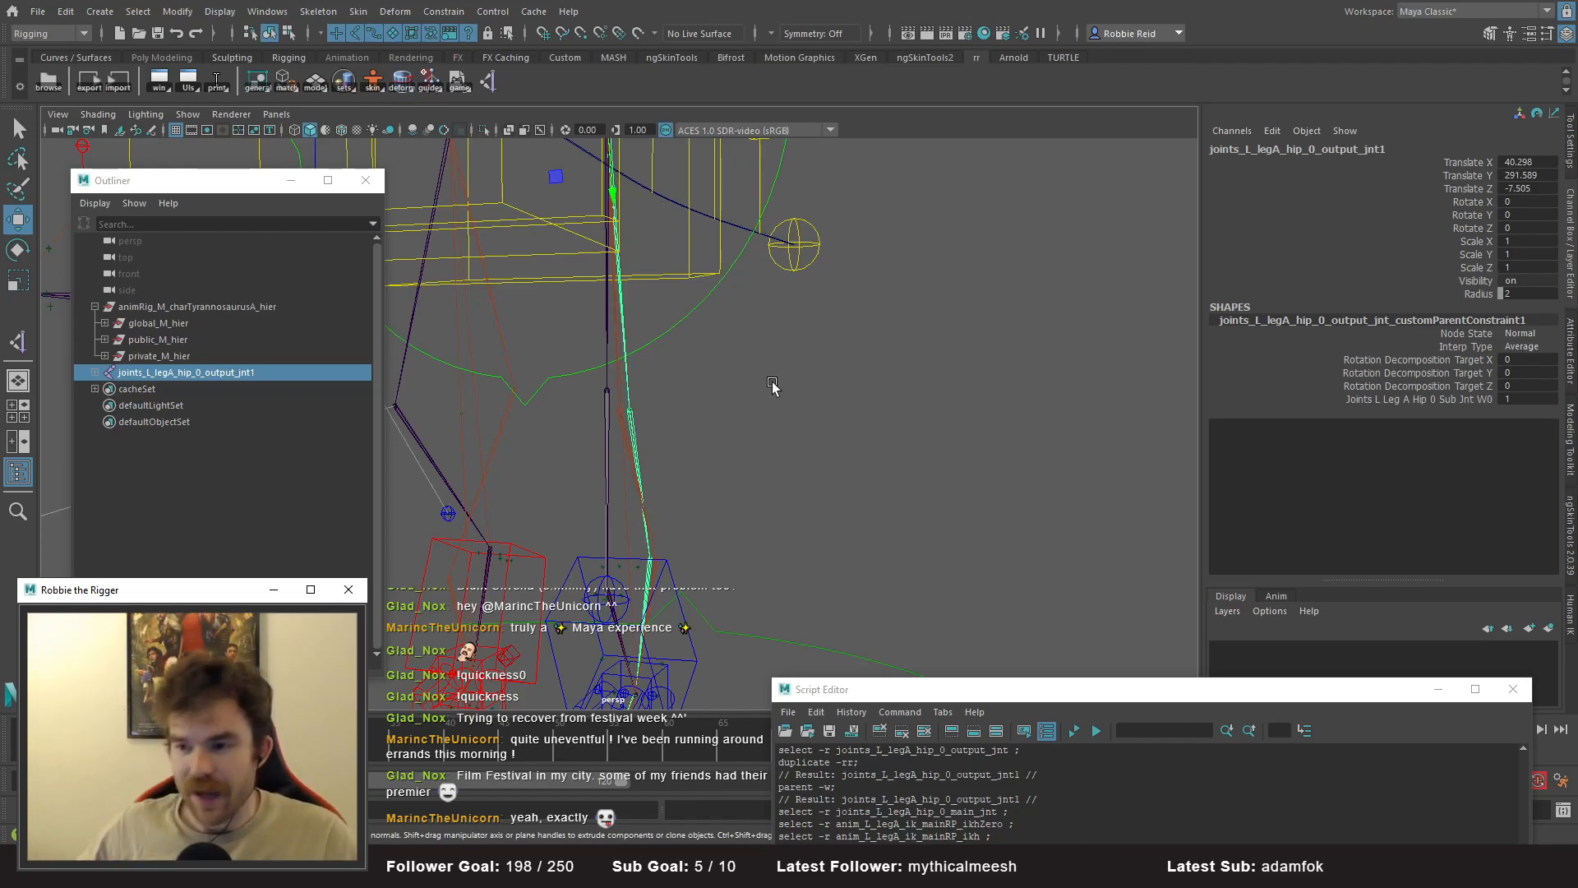
pyautogui.keyDown('alt'); pyautogui.moveTo(779, 408); pyautogui.dragTo(664, 641); pyautogui.keyUp('alt')
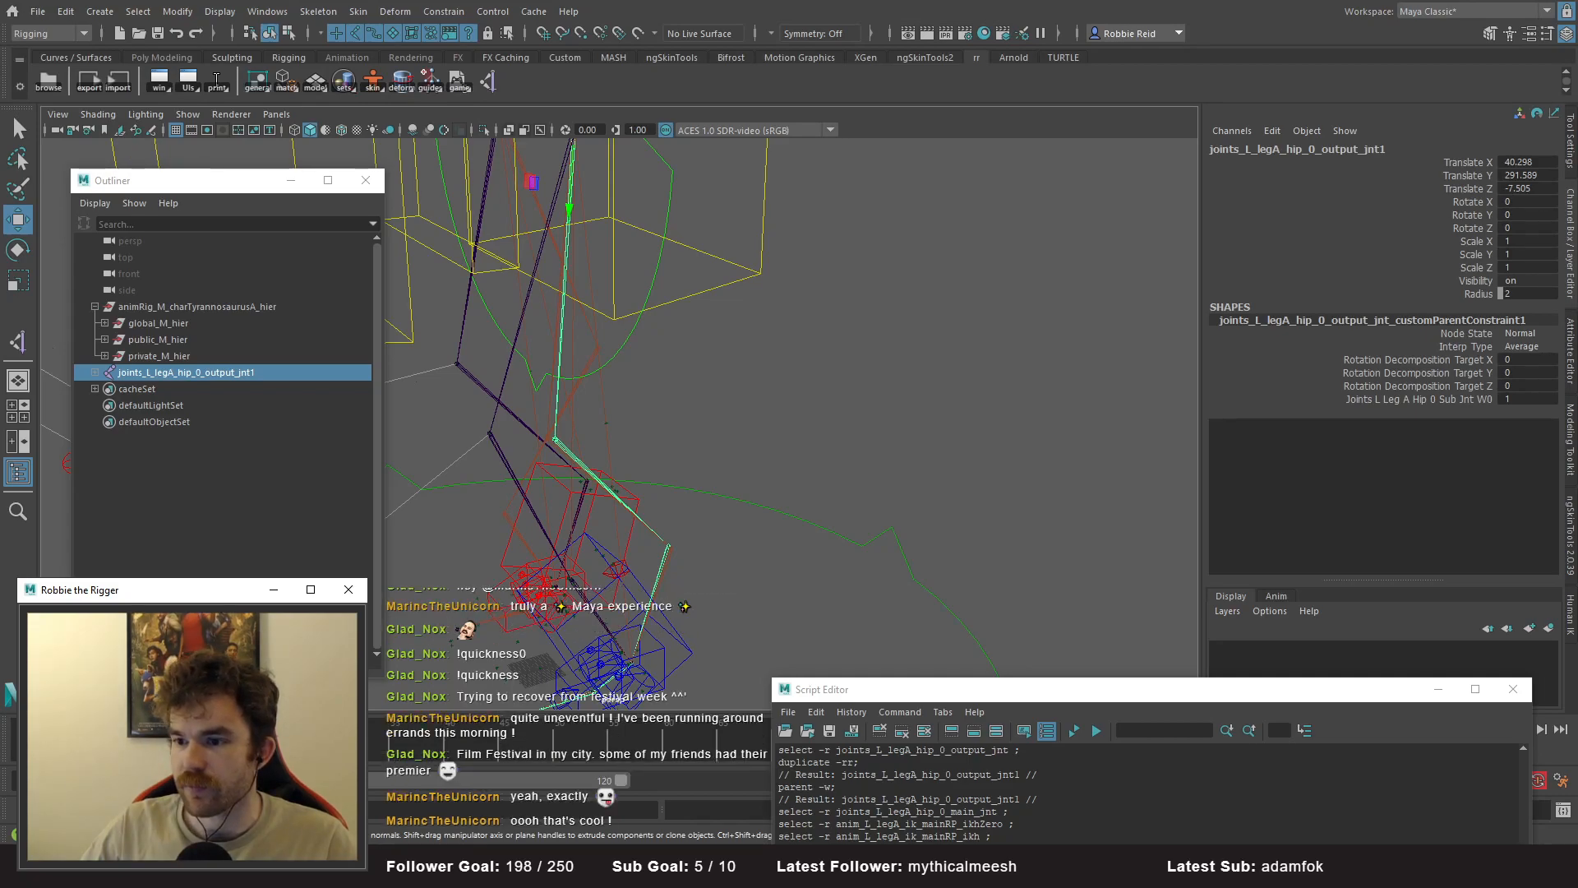
pyautogui.click(1107, 360)
pyautogui.keyDown('alt'); pyautogui.moveTo(987, 353); pyautogui.dragTo(738, 438); pyautogui.keyUp('alt')
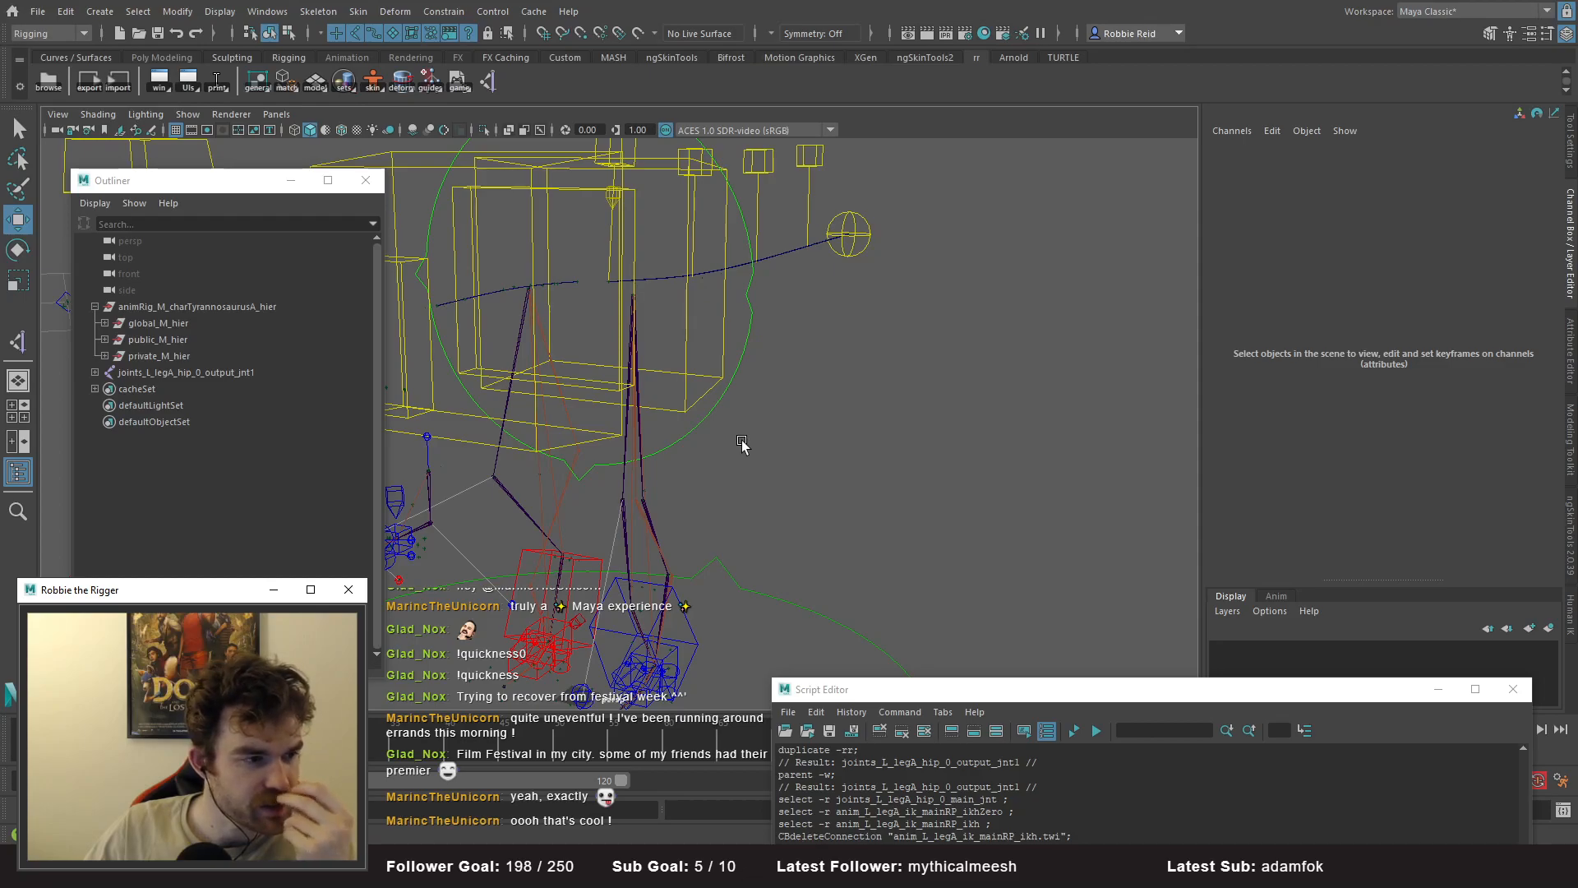
# - Delete the duplicated left leg chain, then undo the deletion and the preceding changes
pyautogui.keyDown('alt'); pyautogui.moveTo(514, 547); pyautogui.dragTo(494, 399); pyautogui.keyUp('alt')
pyautogui.click(179, 372)
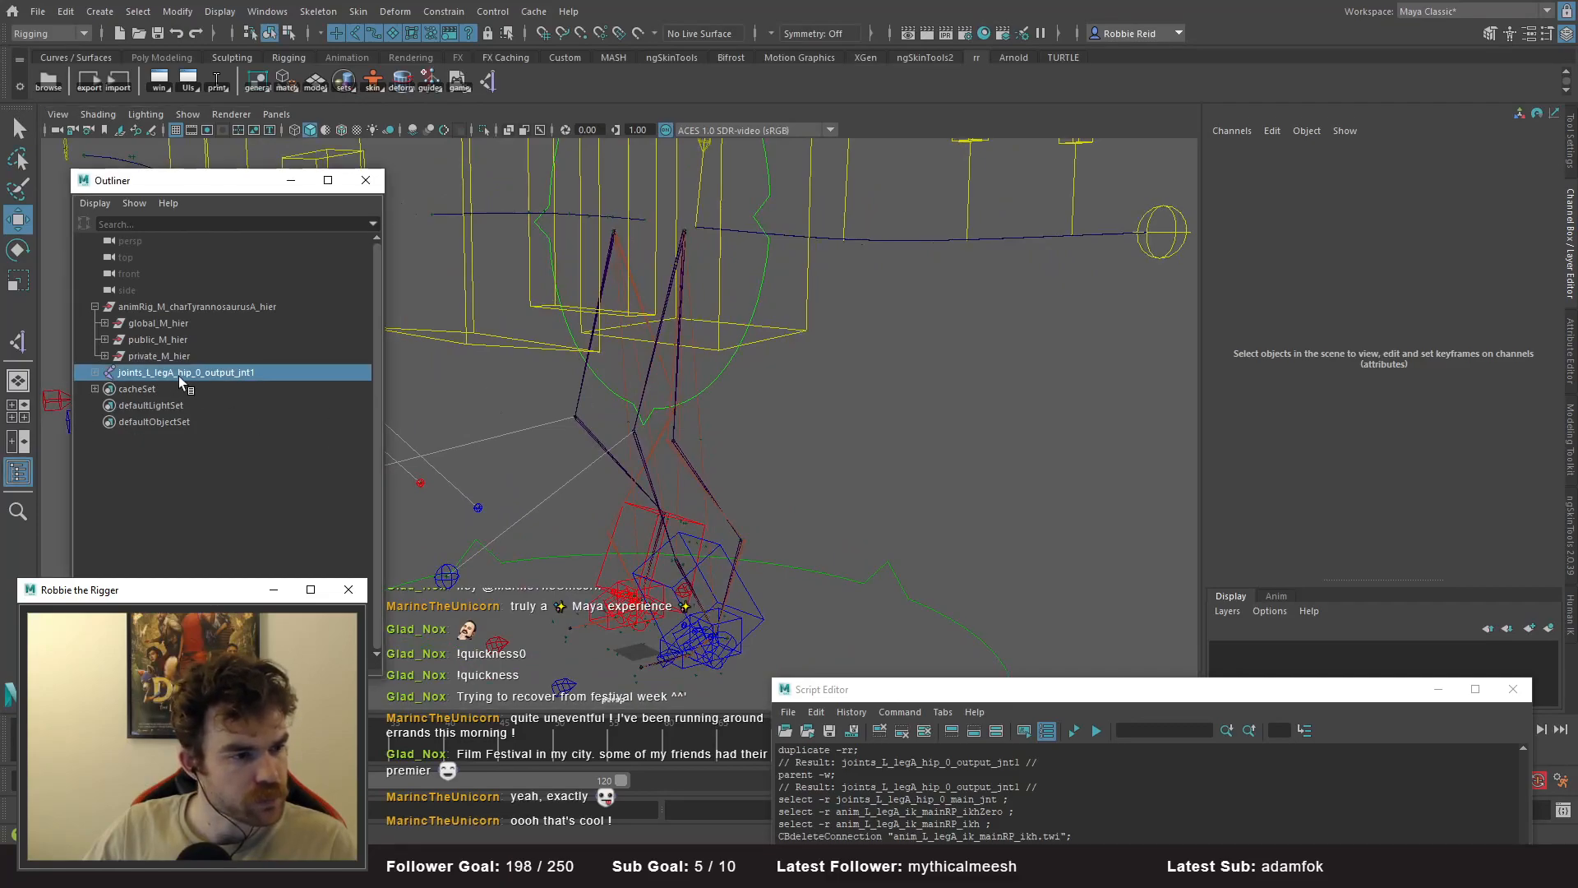
pyautogui.press('Delete')
pyautogui.keyDown('alt'); pyautogui.moveTo(695, 406); pyautogui.dragTo(791, 464); pyautogui.keyUp('alt')
pyautogui.hotkey('ctrl', 'z')
pyautogui.hotkey('ctrl', 'z')
pyautogui.hotkey('ctrl', 'z')
pyautogui.hotkey('ctrl', 'z')
pyautogui.hotkey('ctrl', 'z')
pyautogui.hotkey('ctrl', 'z')
pyautogui.hotkey('ctrl', 'z')
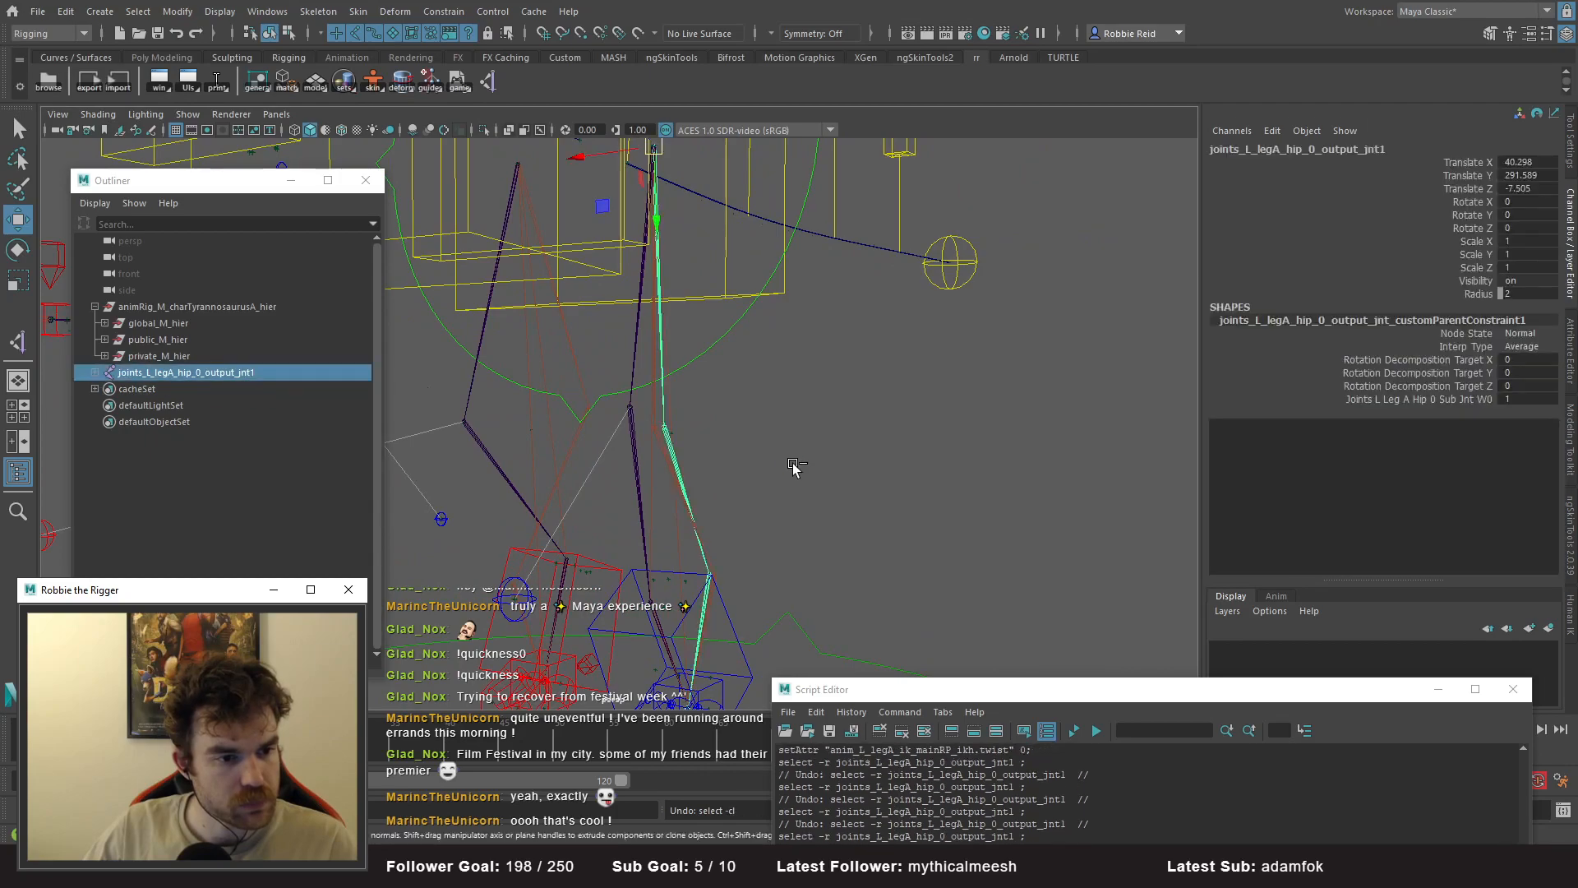
# - Start a new scene without saving the current one and open the rig file browser
pyautogui.click(873, 431)
pyautogui.hotkey('ctrl', 'n')
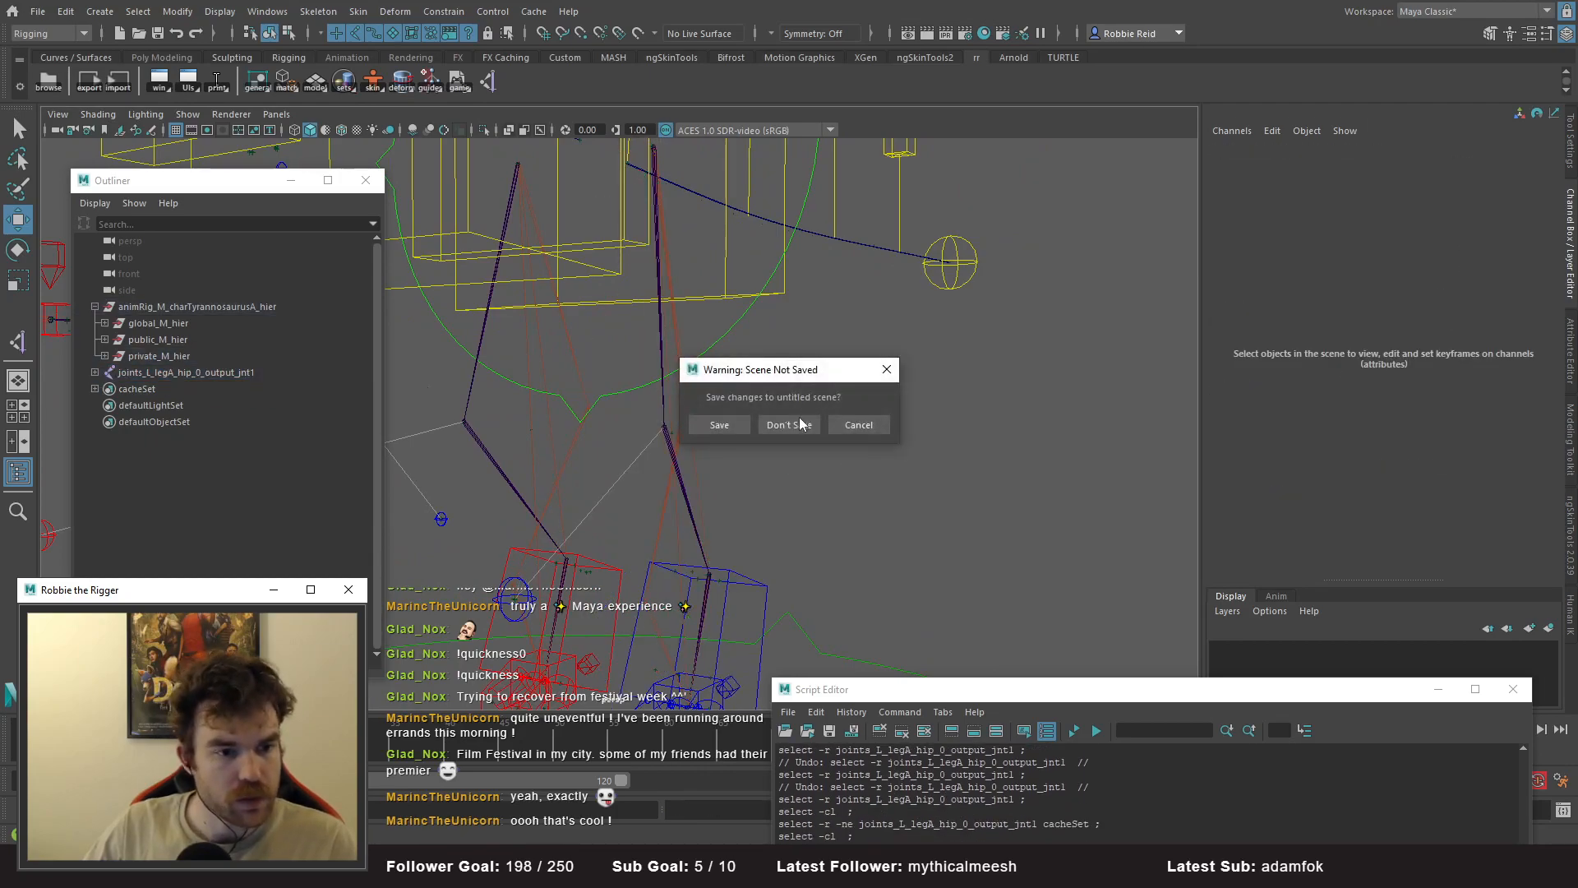
pyautogui.click(790, 424)
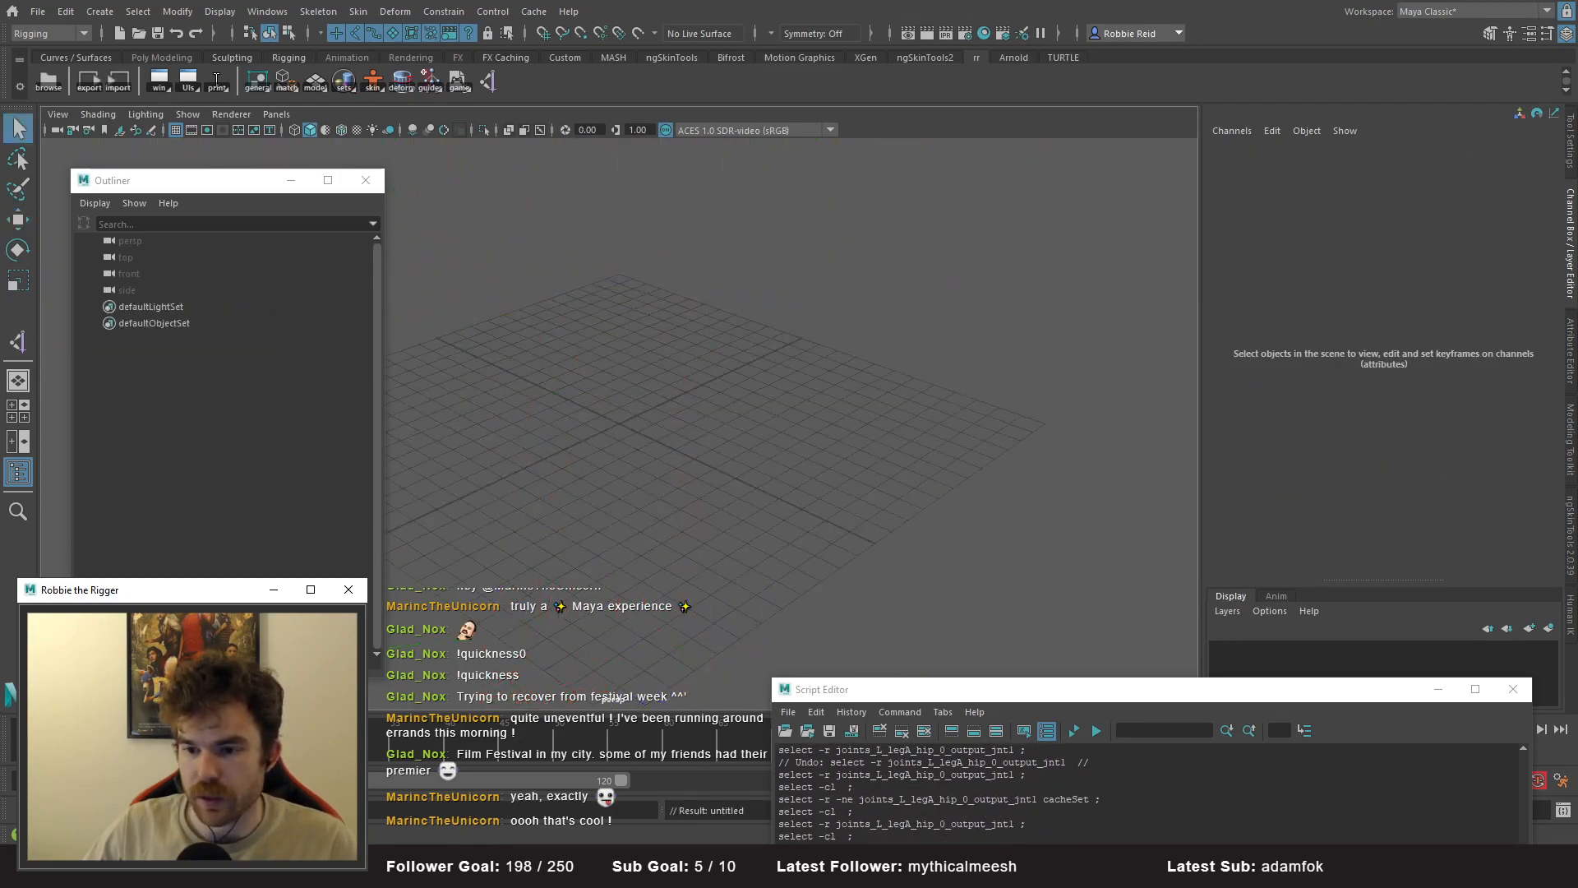
pyautogui.click(49, 81)
pyautogui.moveTo(835, 353); pyautogui.dragTo(714, 250)
pyautogui.click(595, 477)
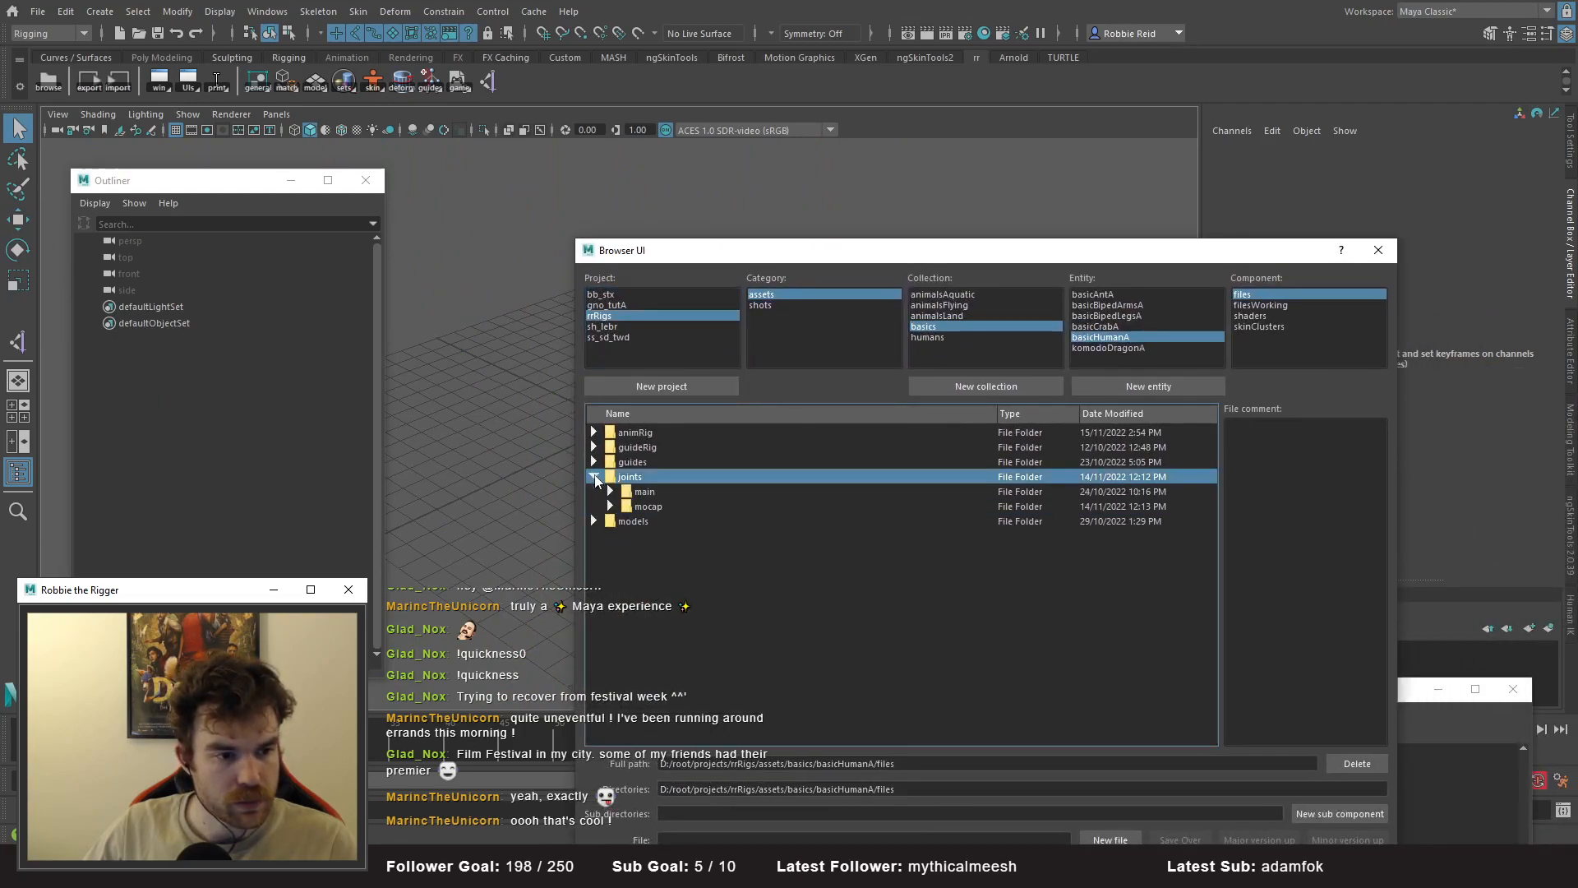
pyautogui.click(610, 506)
pyautogui.click(611, 507)
pyautogui.click(610, 492)
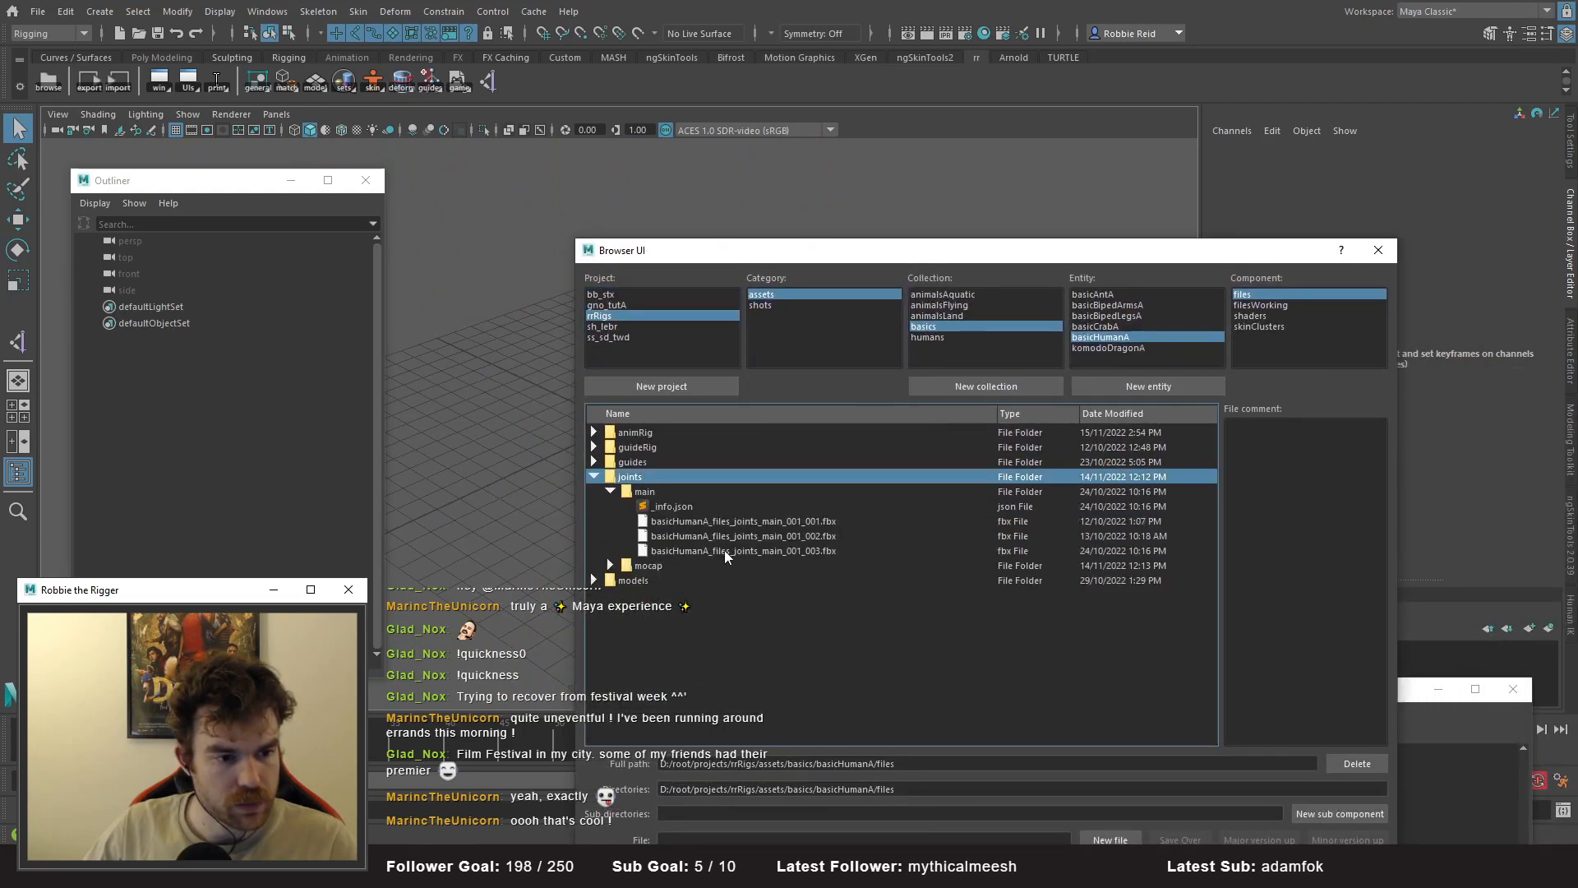
pyautogui.click(723, 551)
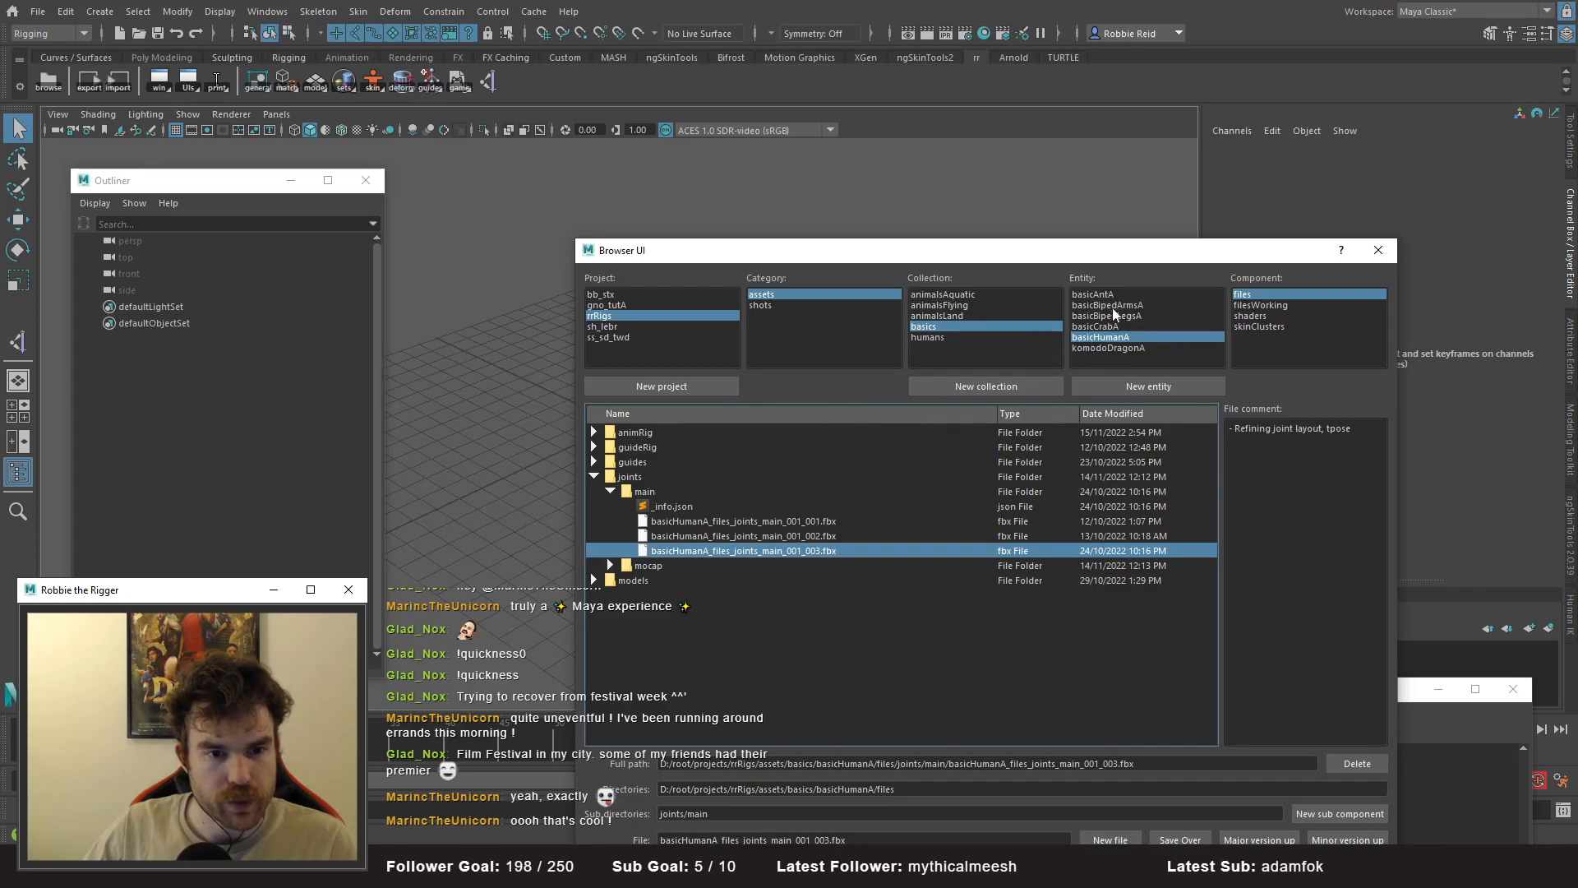
# - Load charTyrannosaurusA_files_joints_main_001_006.fbx from the animalsLand collection's charTyrannosaurusA joints/main files, and move the browser out of the way
pyautogui.click(954, 316)
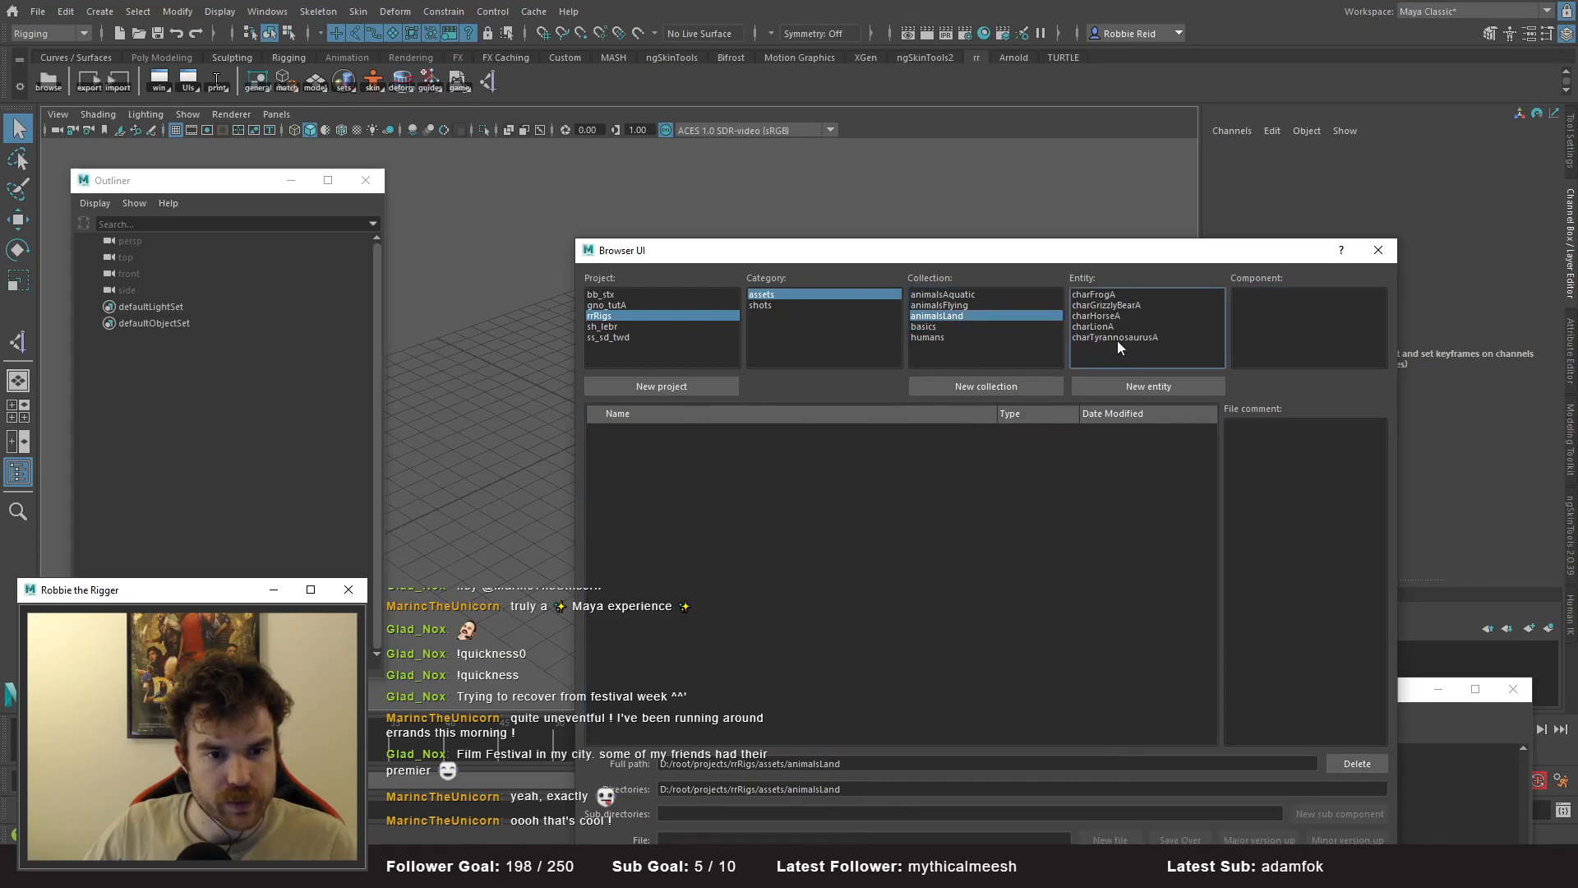
pyautogui.click(1115, 337)
pyautogui.click(1243, 295)
pyautogui.click(593, 477)
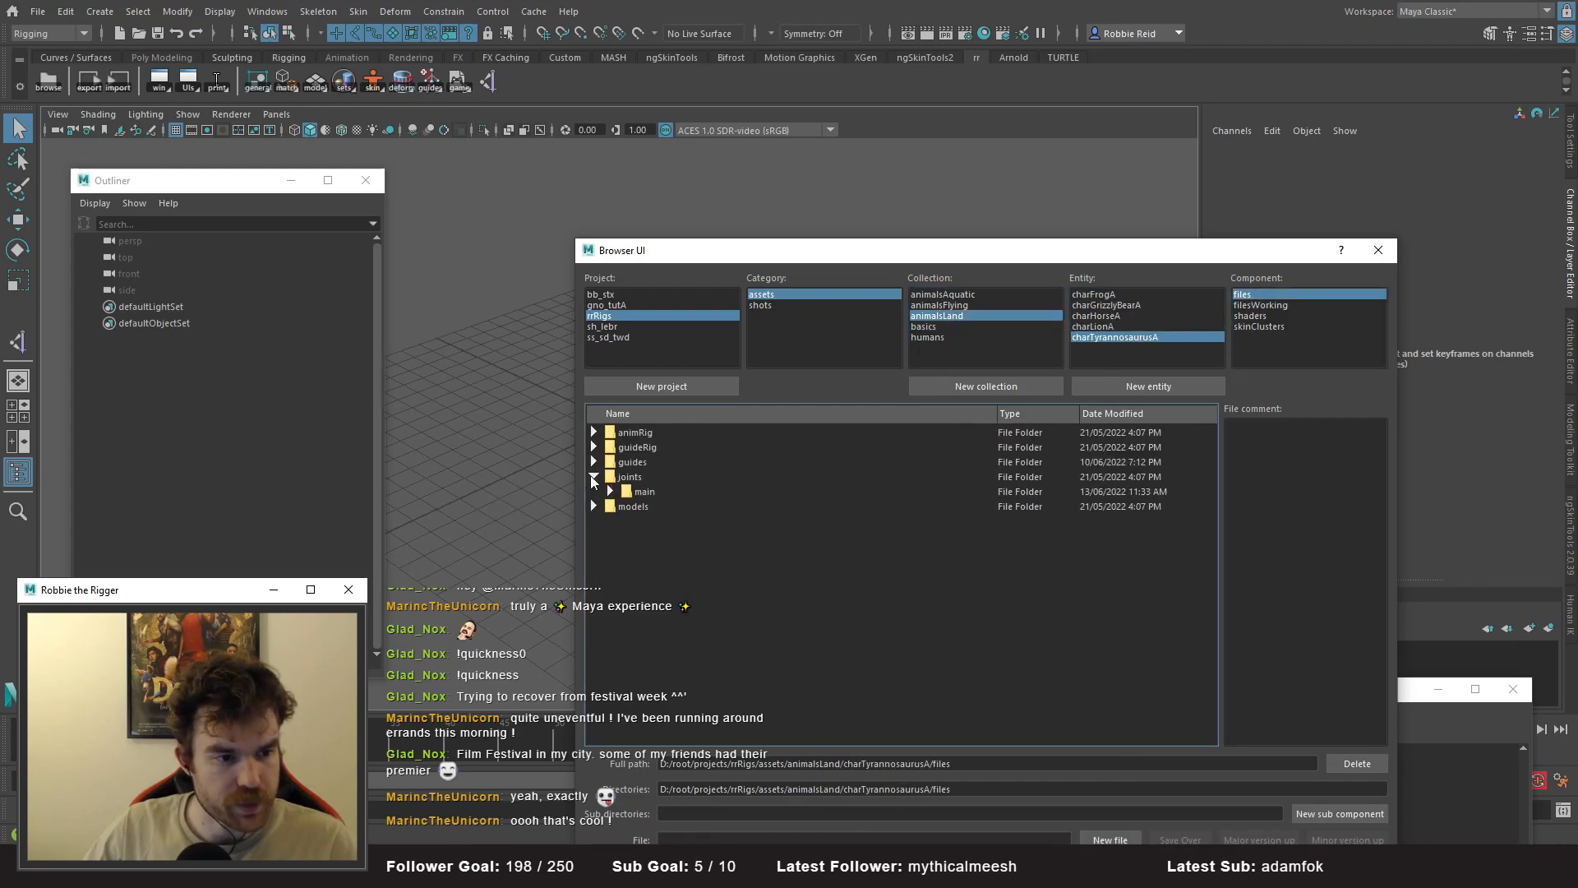
pyautogui.click(610, 491)
pyautogui.click(753, 595)
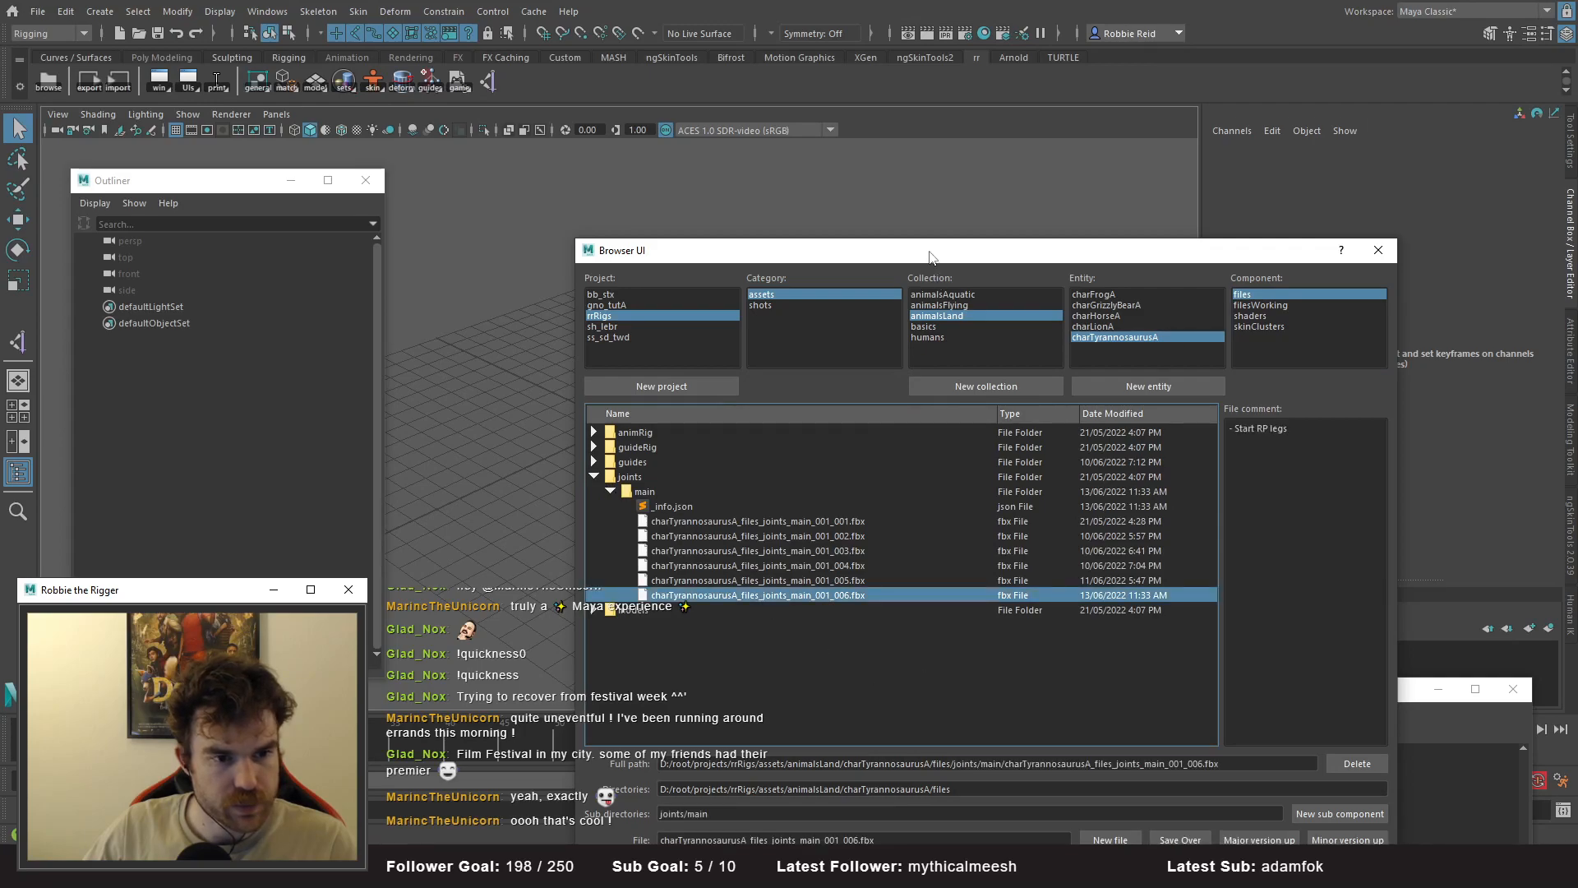
pyautogui.moveTo(930, 257); pyautogui.dragTo(969, 102)
pyautogui.click(1008, 709)
pyautogui.moveTo(832, 104); pyautogui.dragTo(1577, 411)
# - Duplicate the left leg chain from joints_L_legA_hip_0_jnt and unparent the copy to the world
pyautogui.keyDown('alt'); pyautogui.moveTo(901, 533); pyautogui.dragTo(246, 197, button='right'); pyautogui.keyUp('alt')
pyautogui.keyDown('alt'); pyautogui.moveTo(690, 321); pyautogui.dragTo(724, 504, button='middle'); pyautogui.keyUp('alt')
pyautogui.keyDown('alt'); pyautogui.moveTo(724, 504); pyautogui.dragTo(715, 364); pyautogui.keyUp('alt')
pyautogui.keyDown('alt'); pyautogui.moveTo(715, 364); pyautogui.dragTo(684, 425, button='middle'); pyautogui.keyUp('alt')
pyautogui.click(719, 332)
pyautogui.keyDown('alt'); pyautogui.moveTo(787, 359); pyautogui.dragTo(732, 370); pyautogui.keyUp('alt')
pyautogui.press('f')
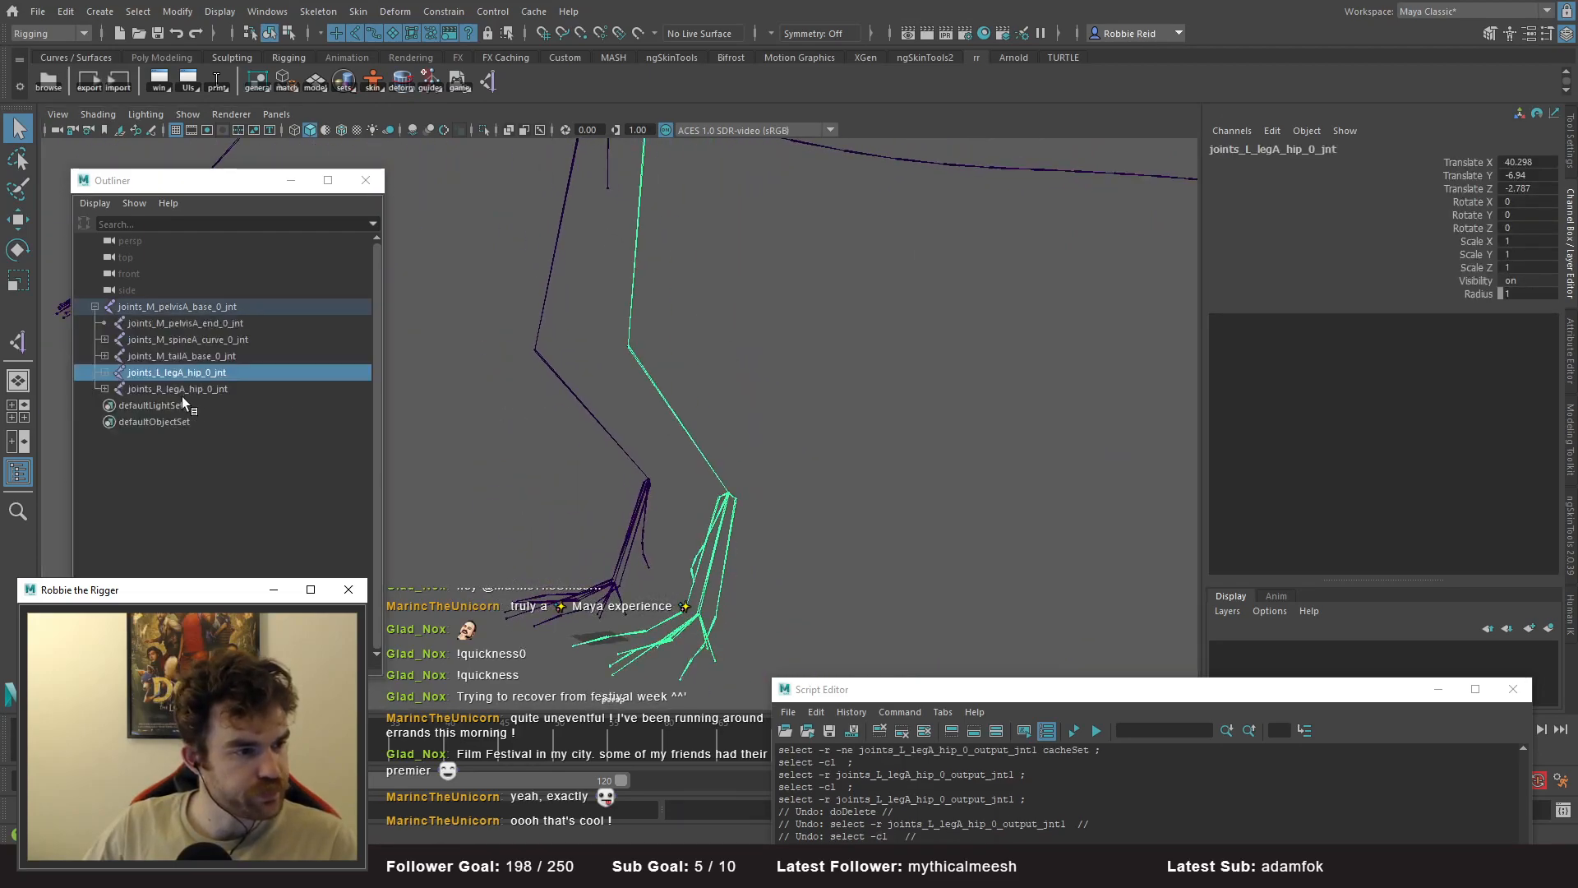
pyautogui.keyDown('shift'); pyautogui.click(103, 374); pyautogui.keyUp('shift')
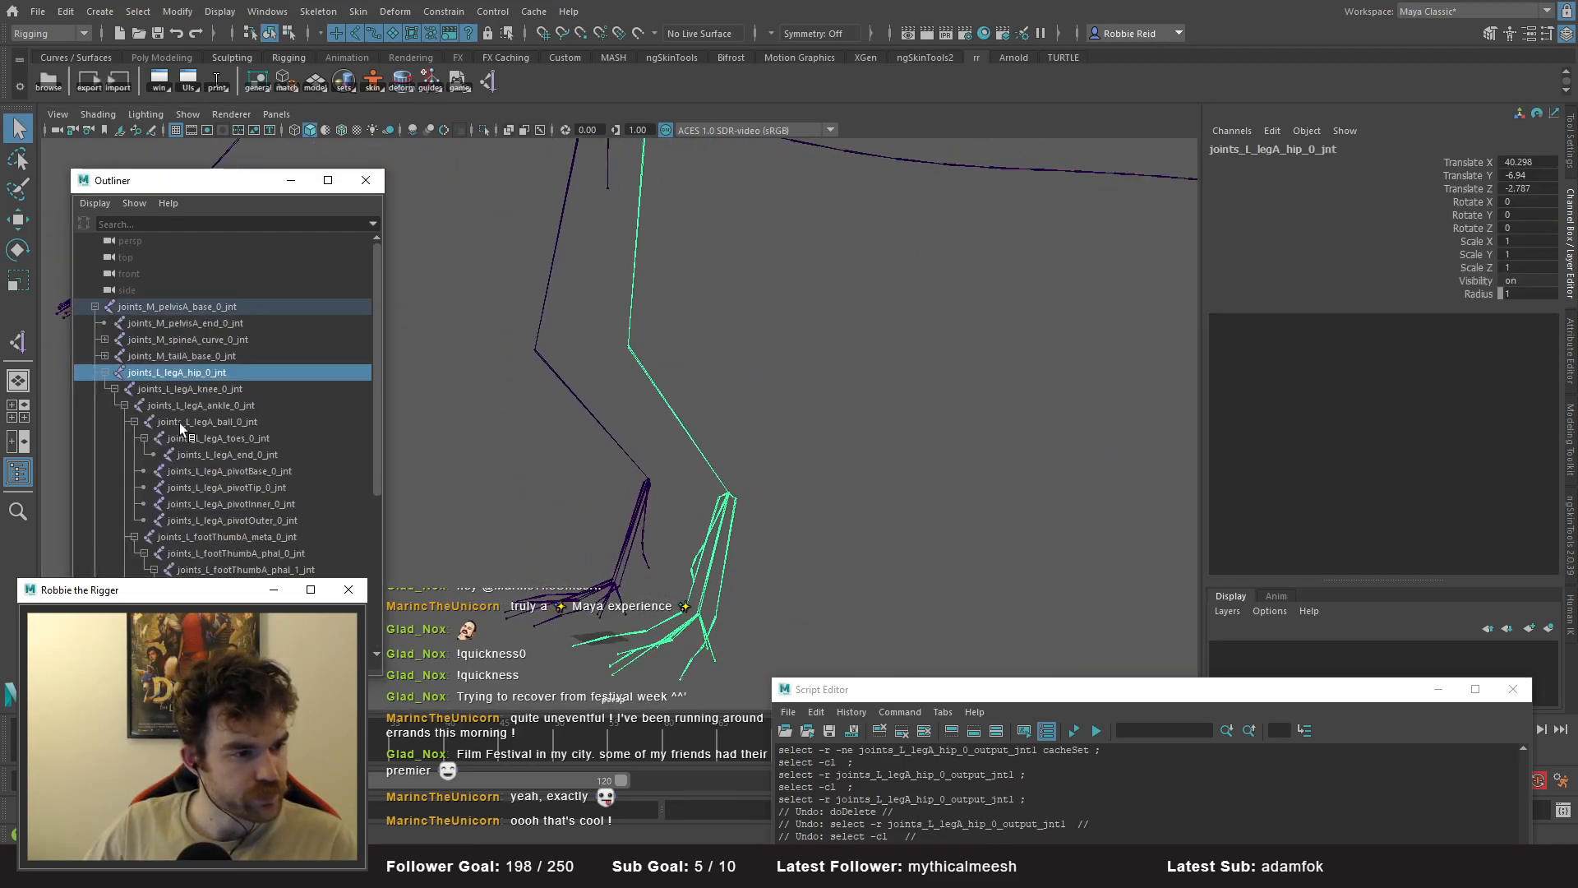
pyautogui.click(220, 442)
pyautogui.click(240, 476)
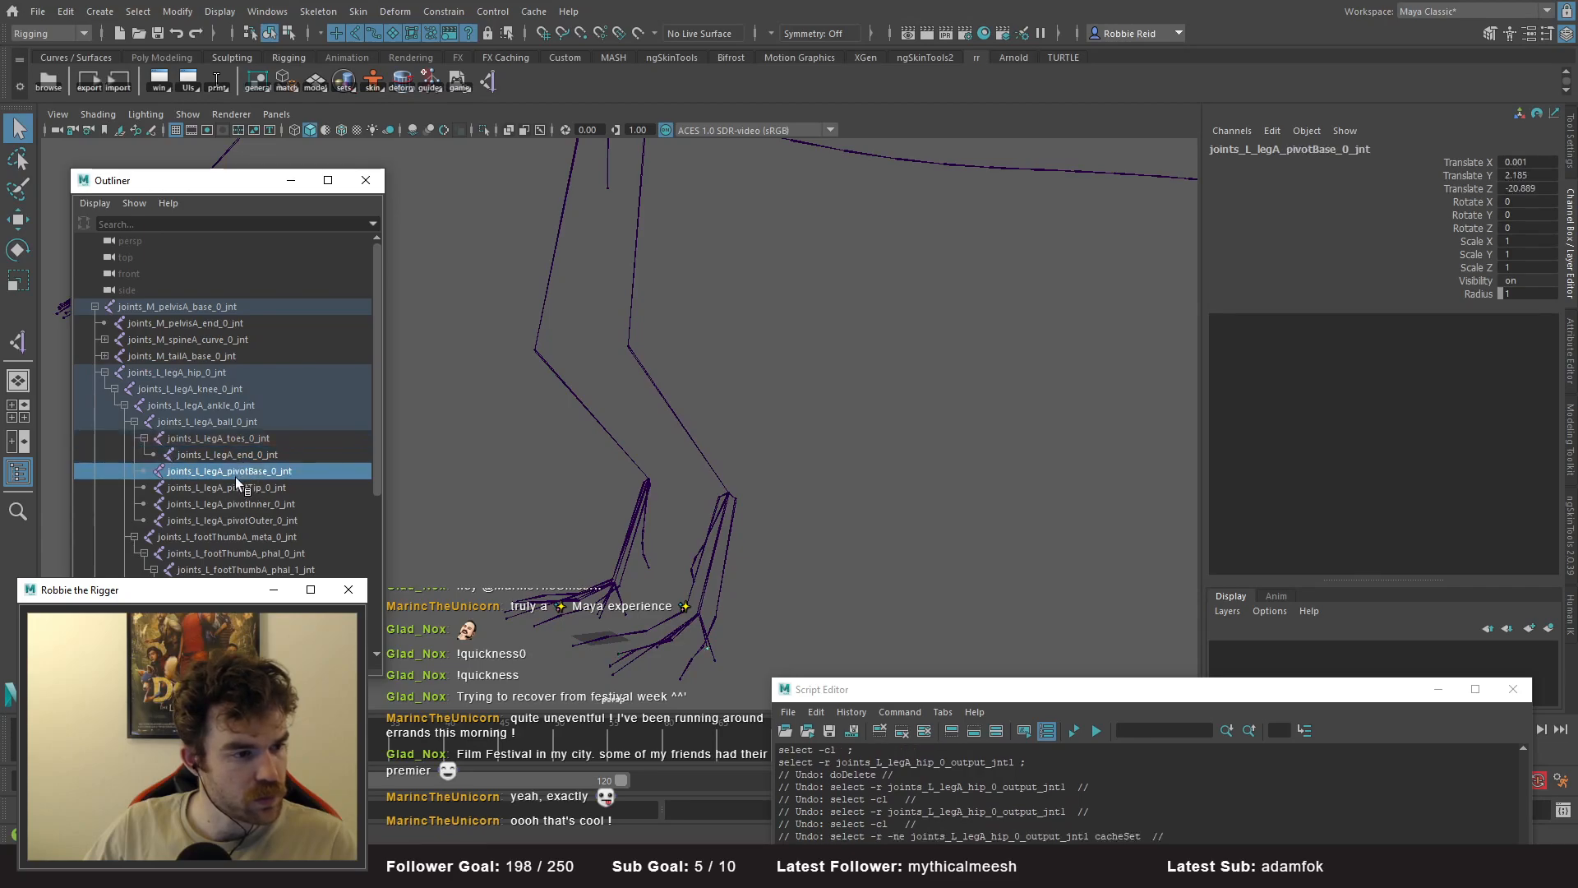
pyautogui.click(653, 374)
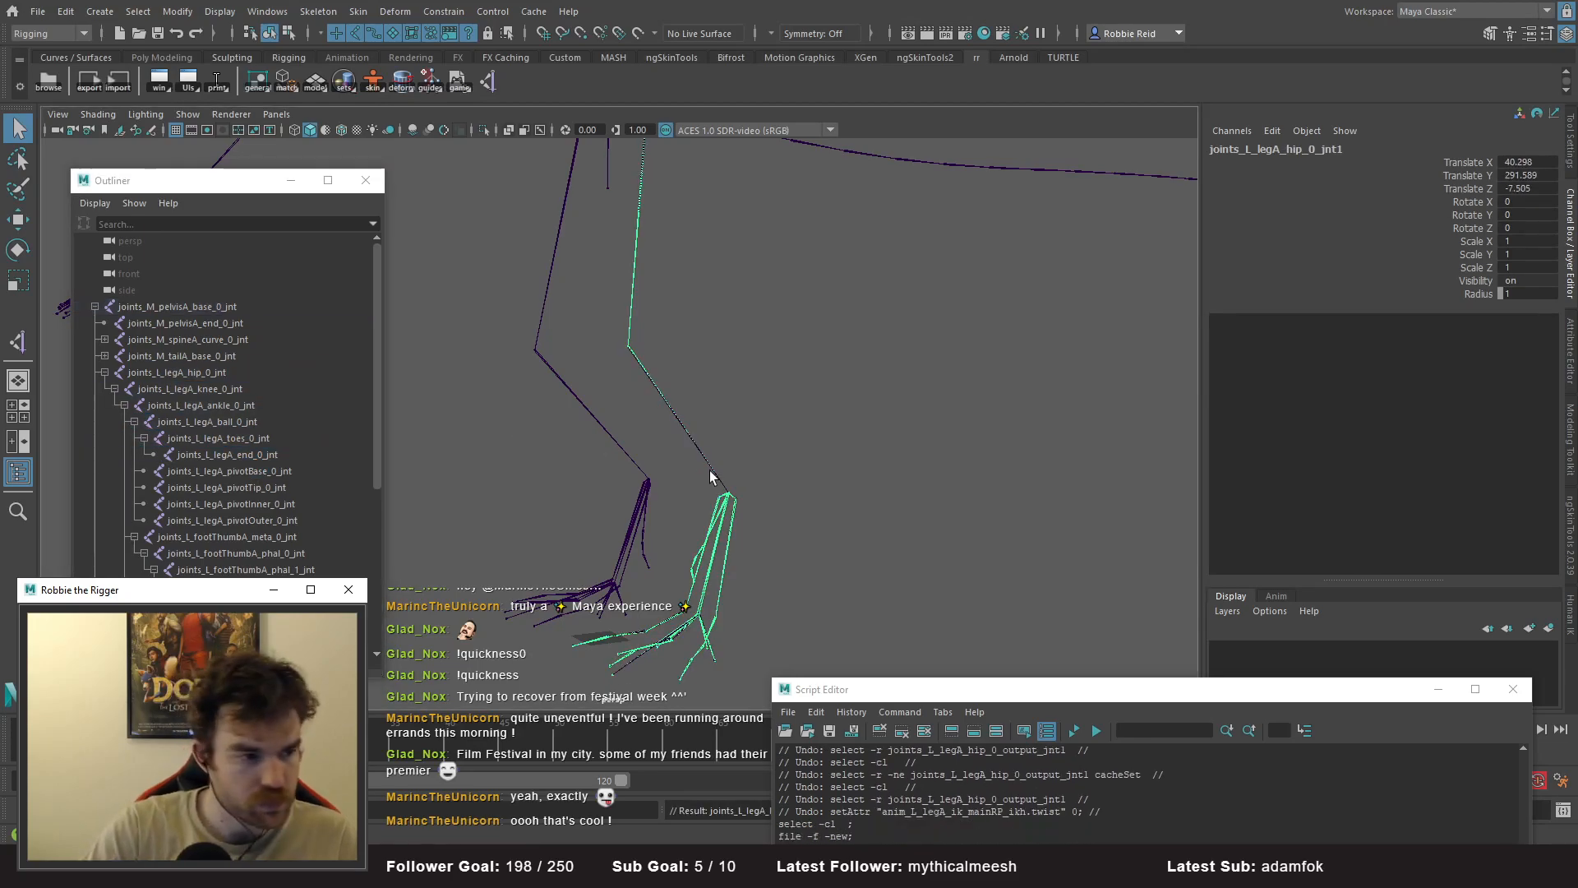
# - Collapse and hide the original joints_M_pelvisA_base_0_jnt skeleton
pyautogui.click(94, 306)
pyautogui.click(171, 309)
pyautogui.hotkey('ctrl', 'h')
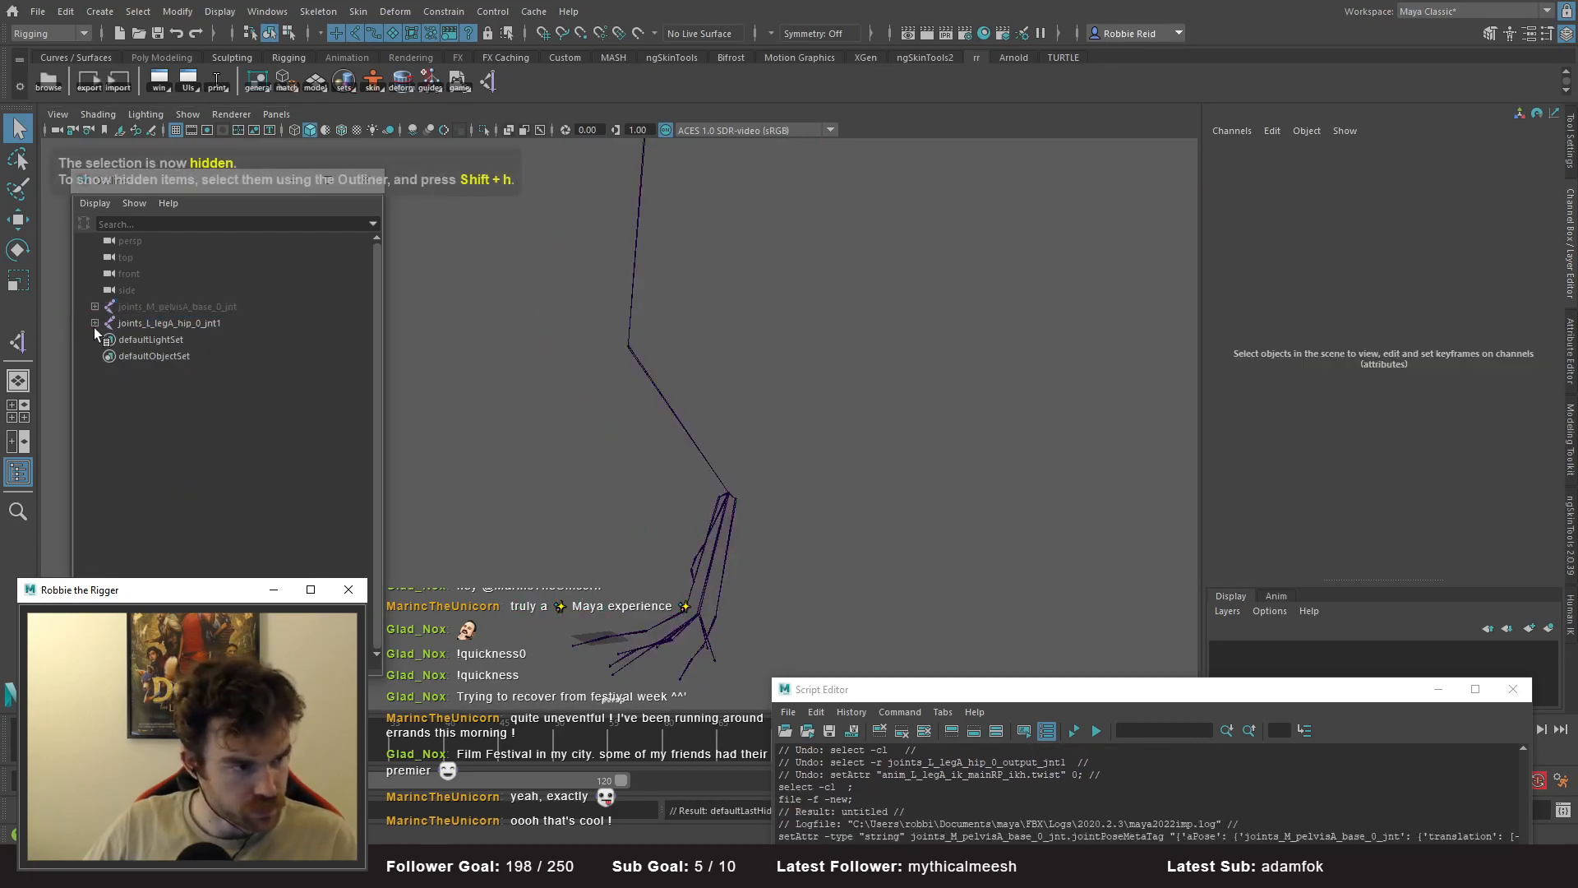
# - Delete the foot pivot joints and the thumb, index, middle and ring digit joints from the duplicated leg chain
pyautogui.click(94, 323)
pyautogui.scroll(-3, 270, 530)
pyautogui.click(249, 290)
pyautogui.scroll(-1, 273, 543)
pyautogui.keyDown('shift'); pyautogui.click(267, 602); pyautogui.keyUp('shift')
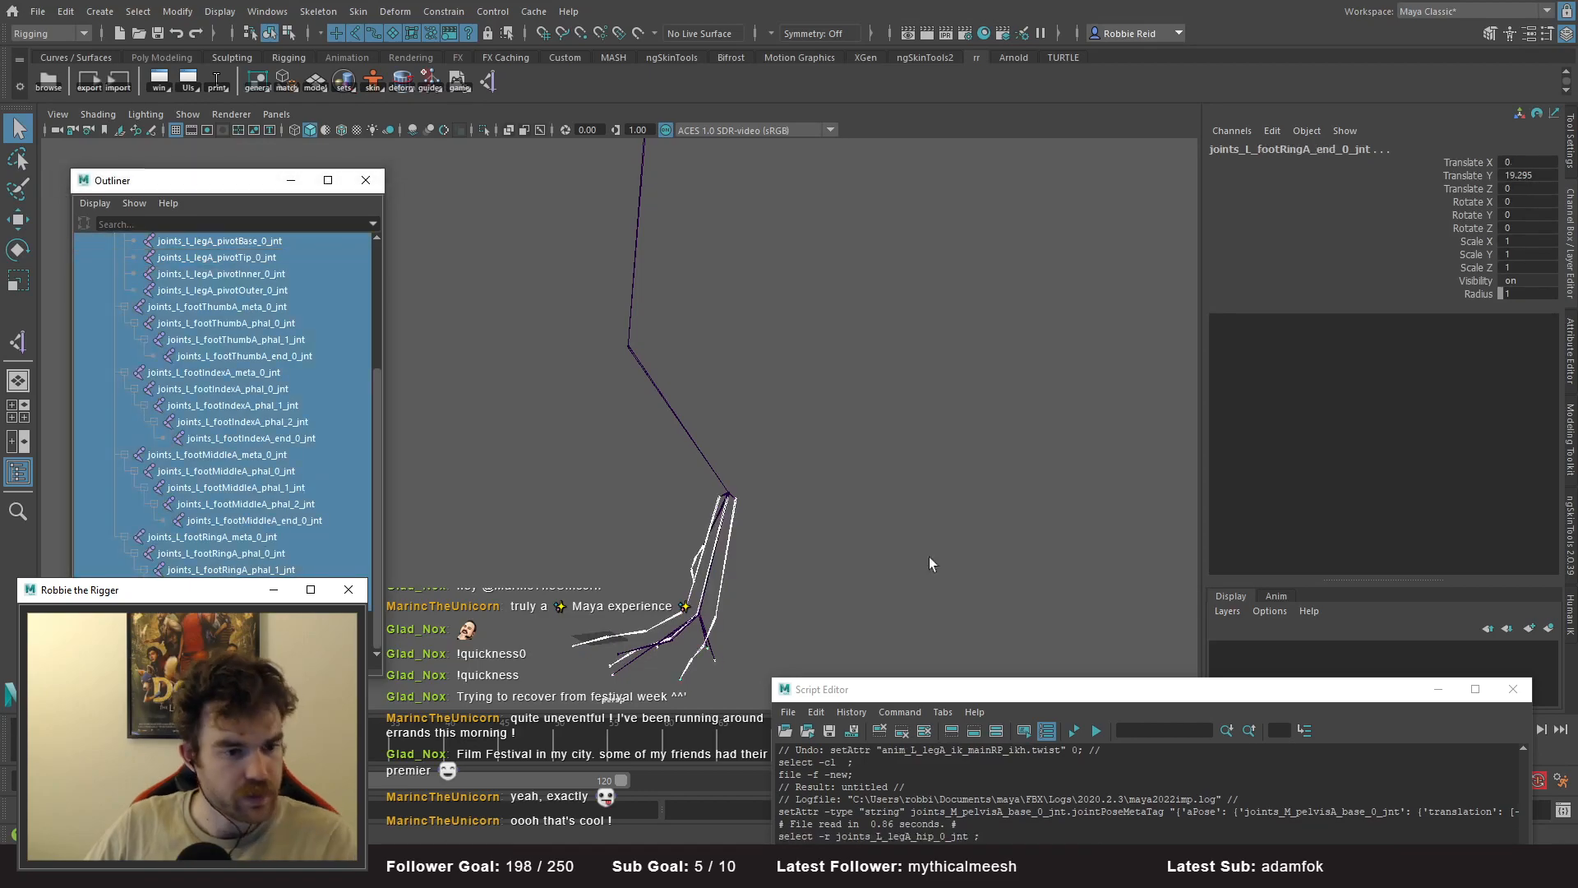
pyautogui.press('Delete')
# - Delete the toes and end joints so the duplicated leg chain ends at the ball joint
pyautogui.keyDown('alt'); pyautogui.moveTo(657, 461); pyautogui.dragTo(672, 498); pyautogui.keyUp('alt')
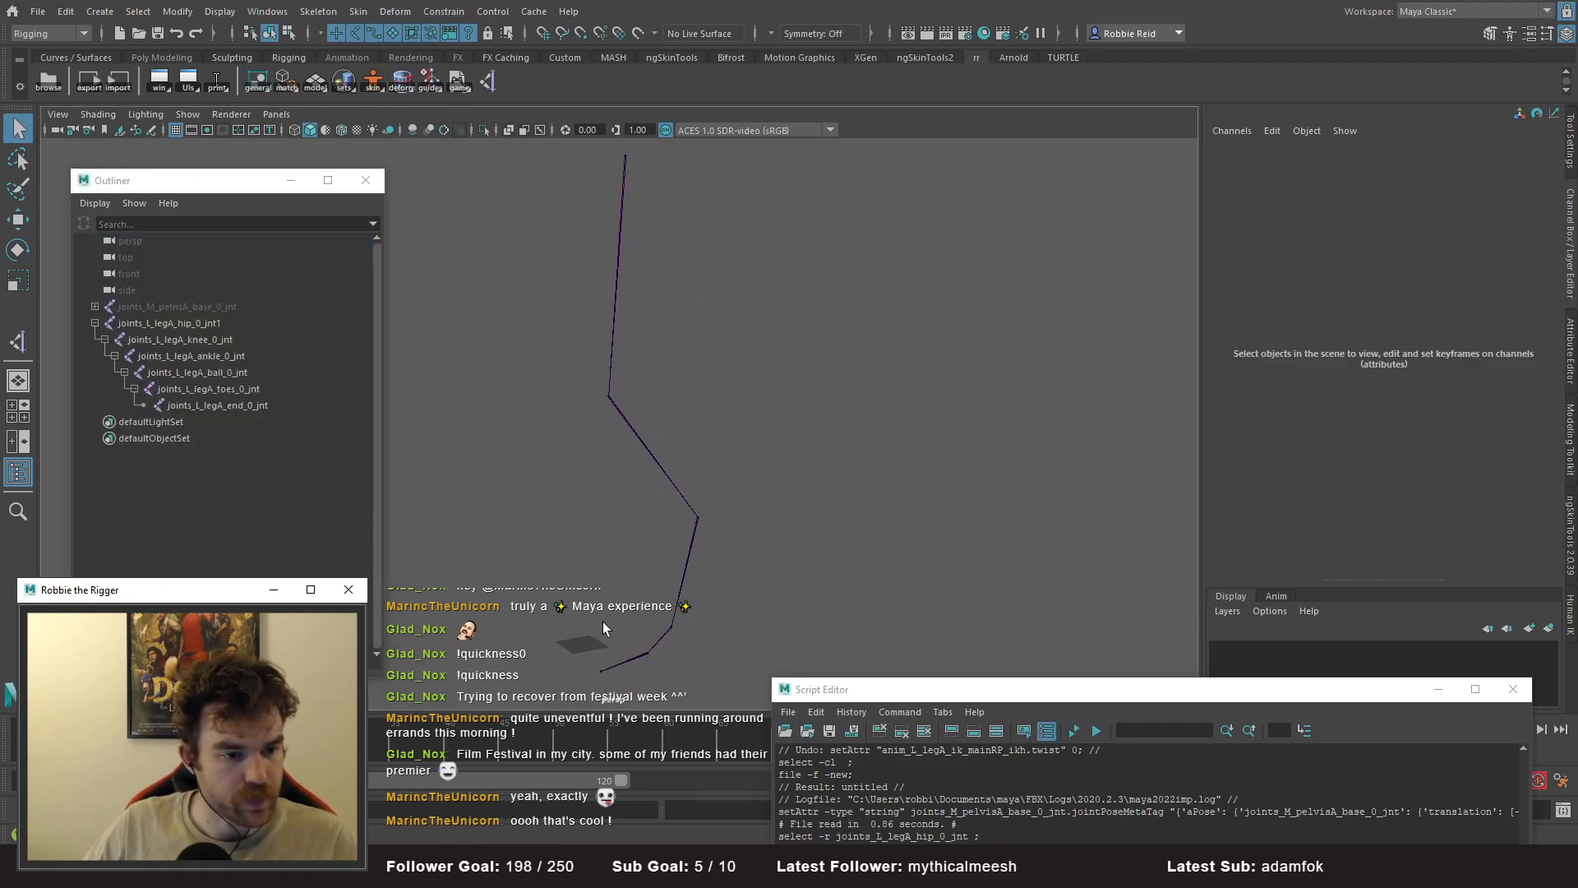
pyautogui.moveTo(602, 620); pyautogui.dragTo(652, 685)
pyautogui.click(248, 392)
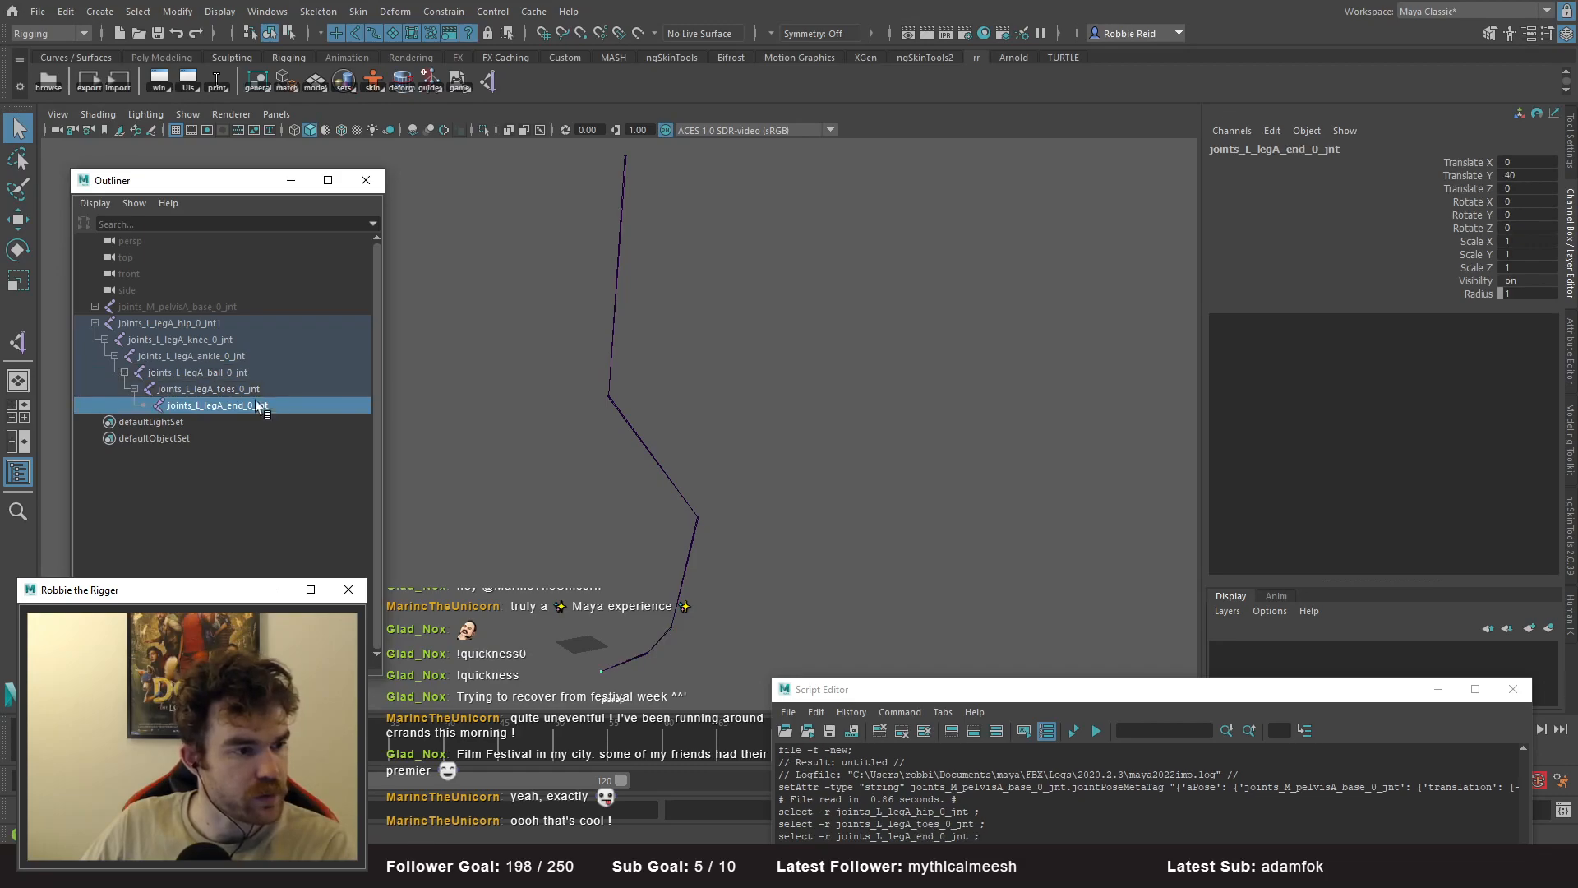
pyautogui.press('Delete')
# - Create a Spring Solver IK handle from the duplicated hip joint to the ball joint
pyautogui.keyDown('alt'); pyautogui.moveTo(615, 423); pyautogui.dragTo(642, 454); pyautogui.keyUp('alt')
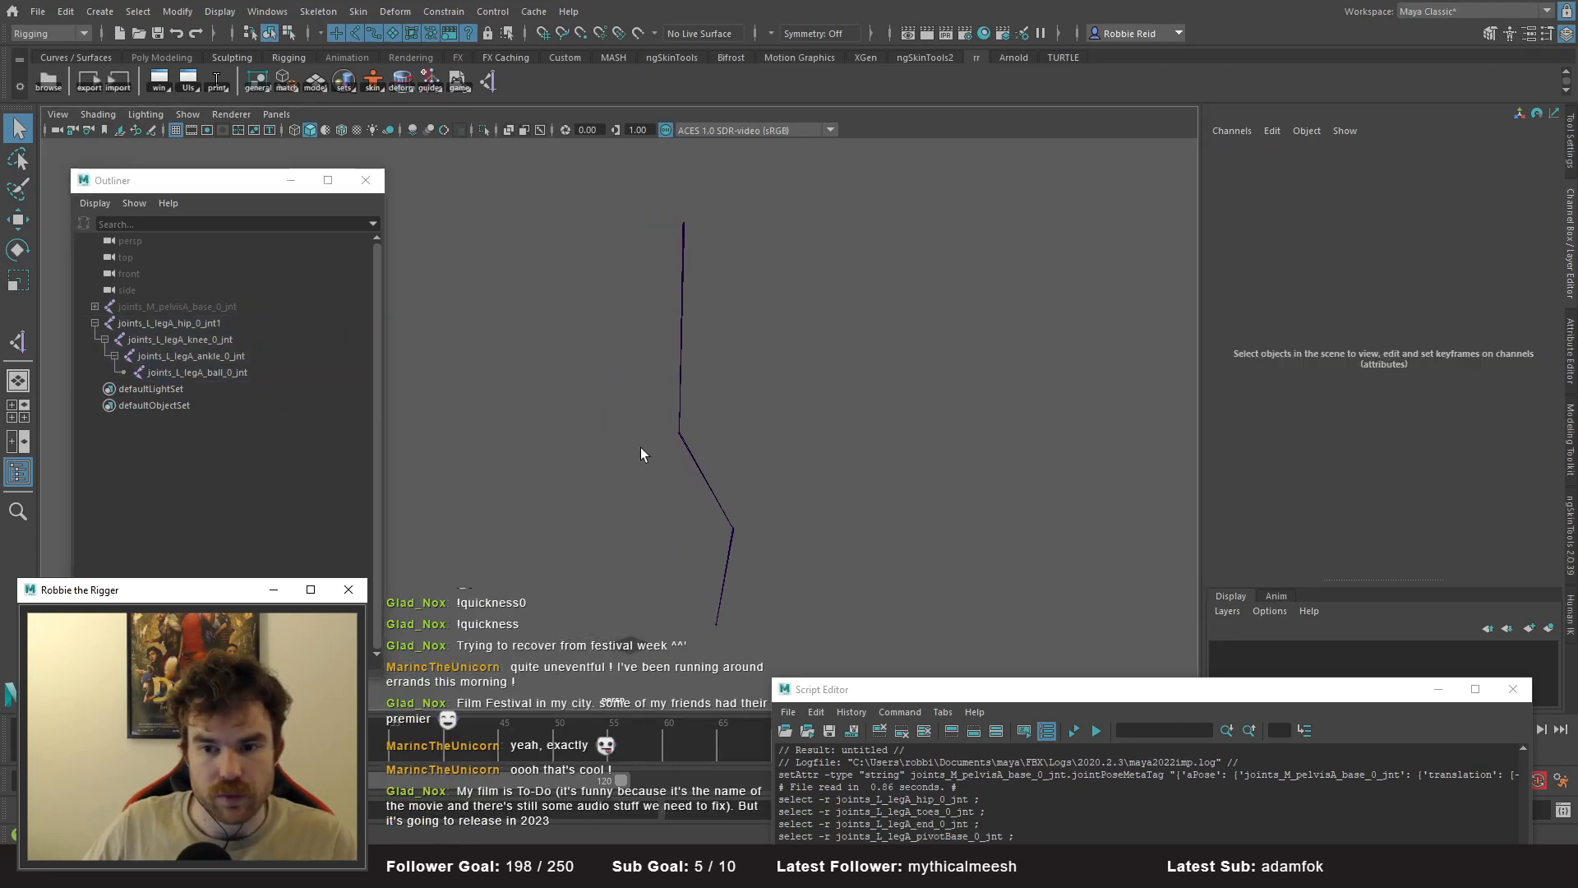
pyautogui.click(318, 12)
pyautogui.click(484, 218)
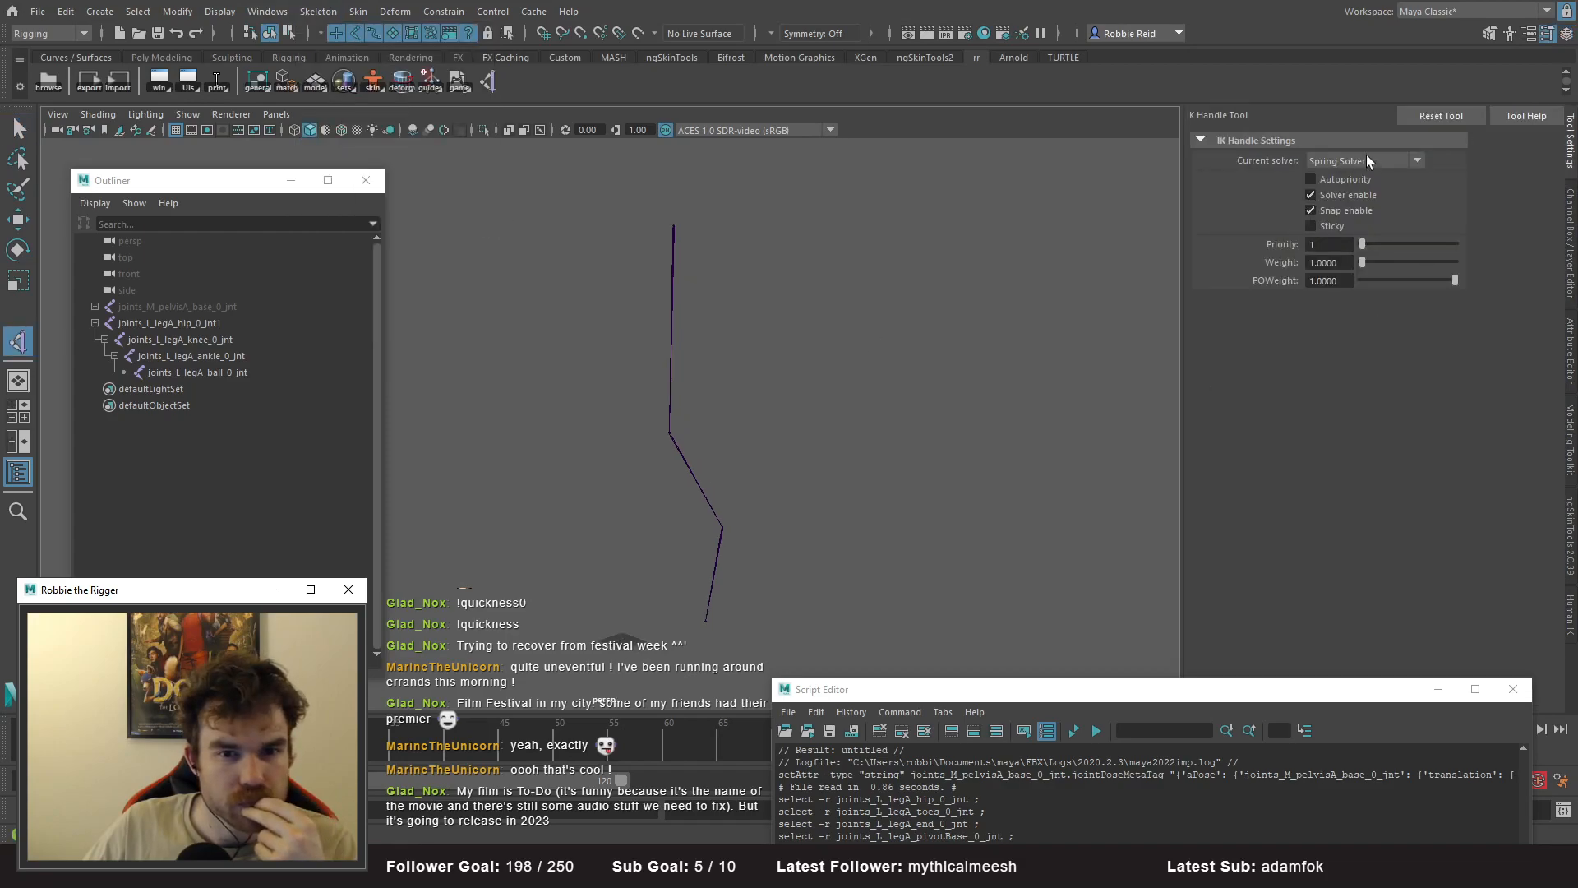
pyautogui.click(205, 328)
pyautogui.click(230, 372)
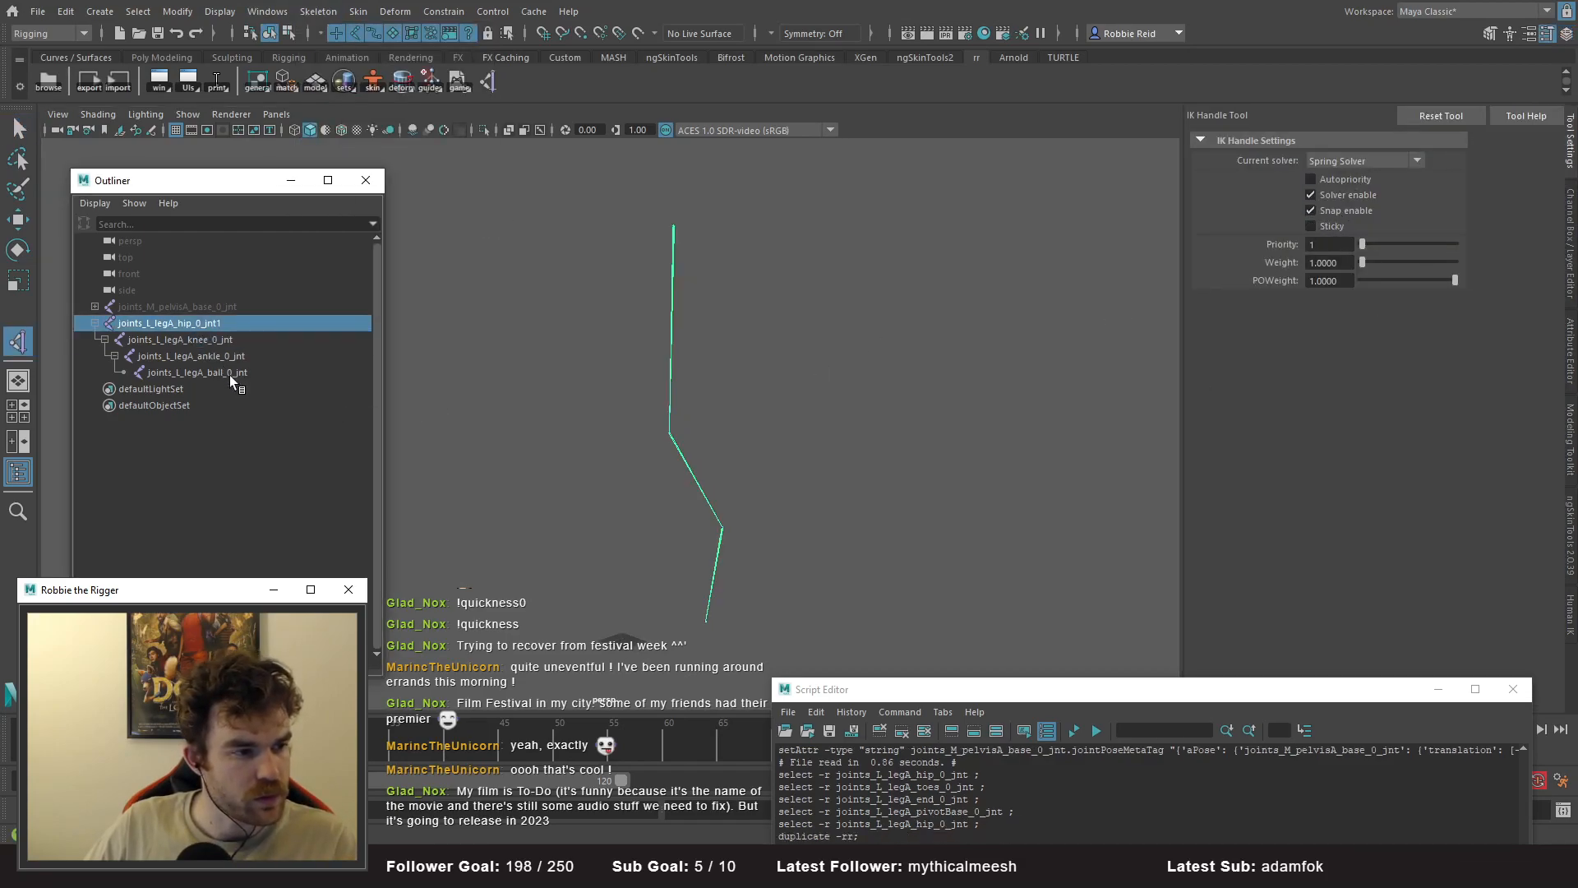
pyautogui.press('q')
pyautogui.press('w')
# - Create a locator and snap it to the duplicated chain's hip joint
pyautogui.keyDown('alt'); pyautogui.moveTo(640, 438); pyautogui.dragTo(672, 539); pyautogui.keyUp('alt')
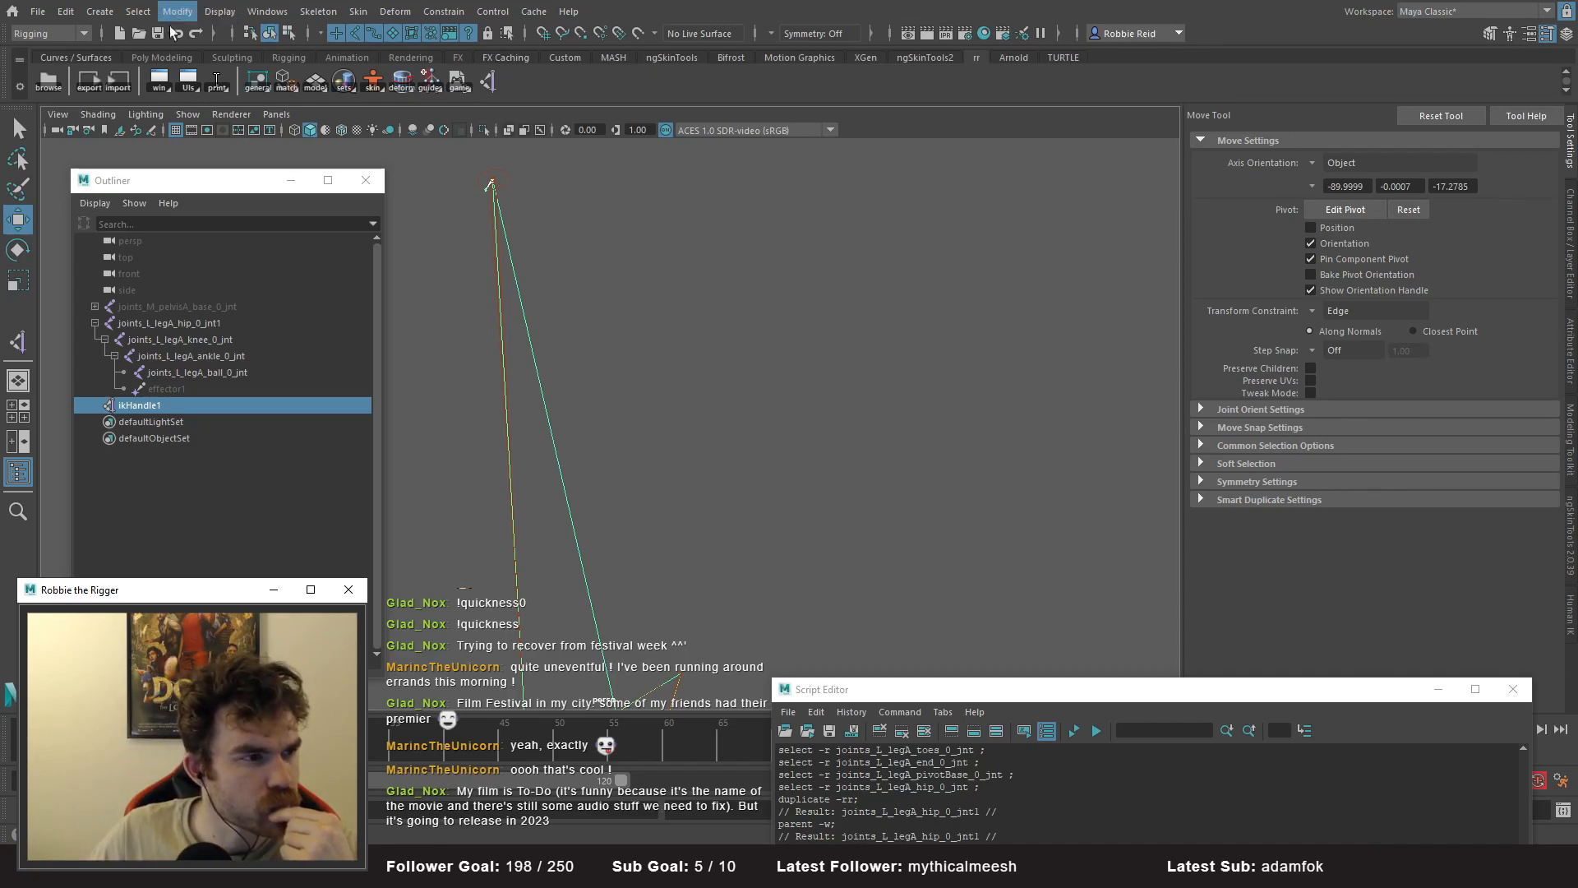
pyautogui.click(100, 12)
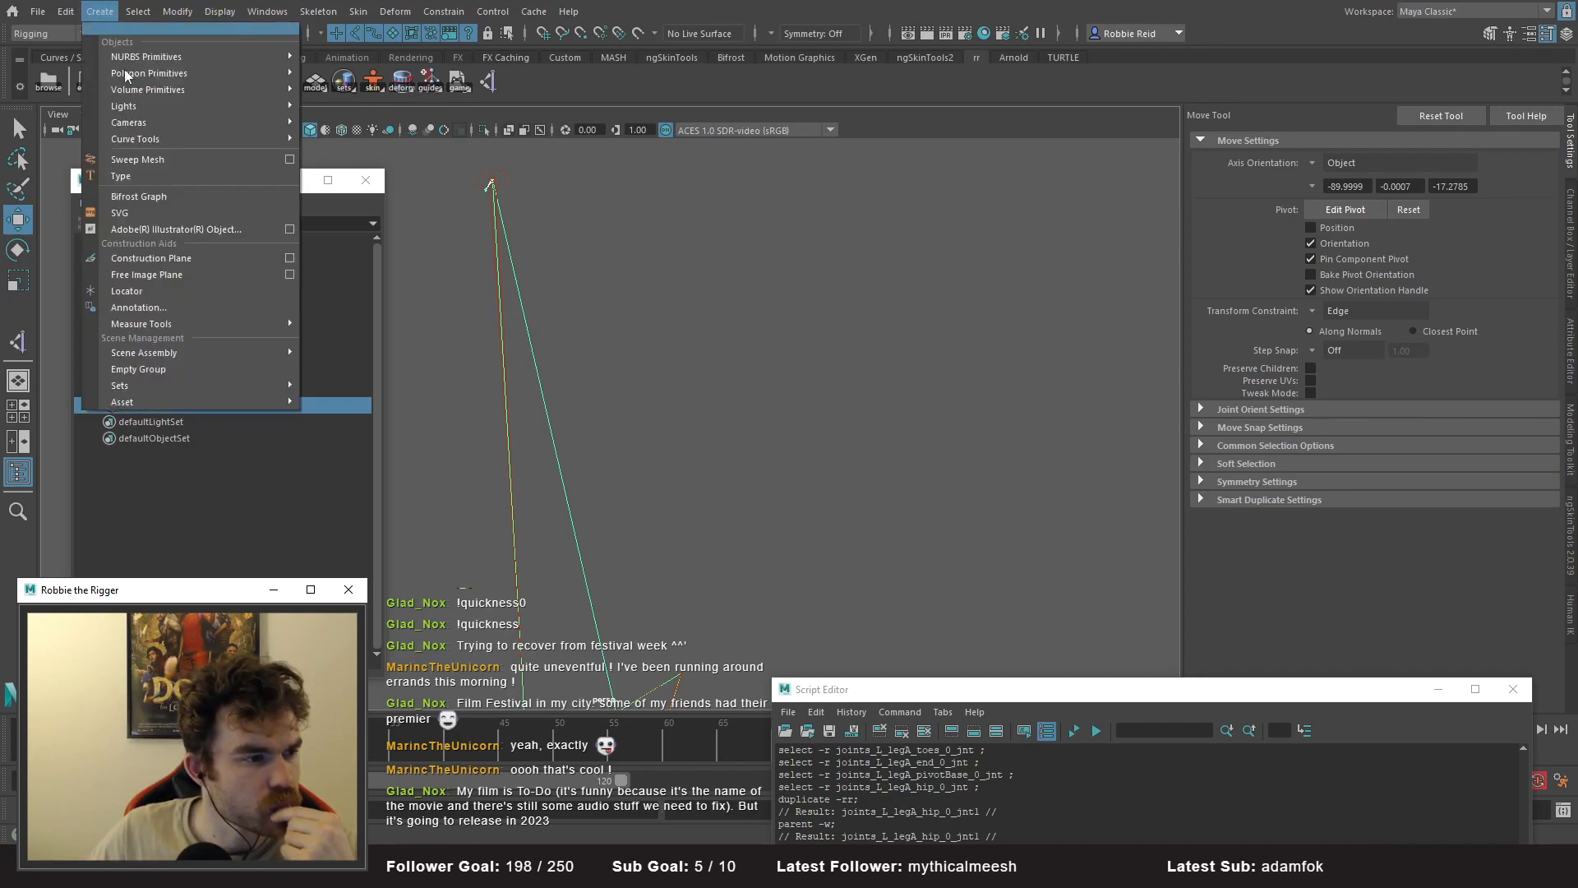
pyautogui.click(132, 292)
pyautogui.press('f')
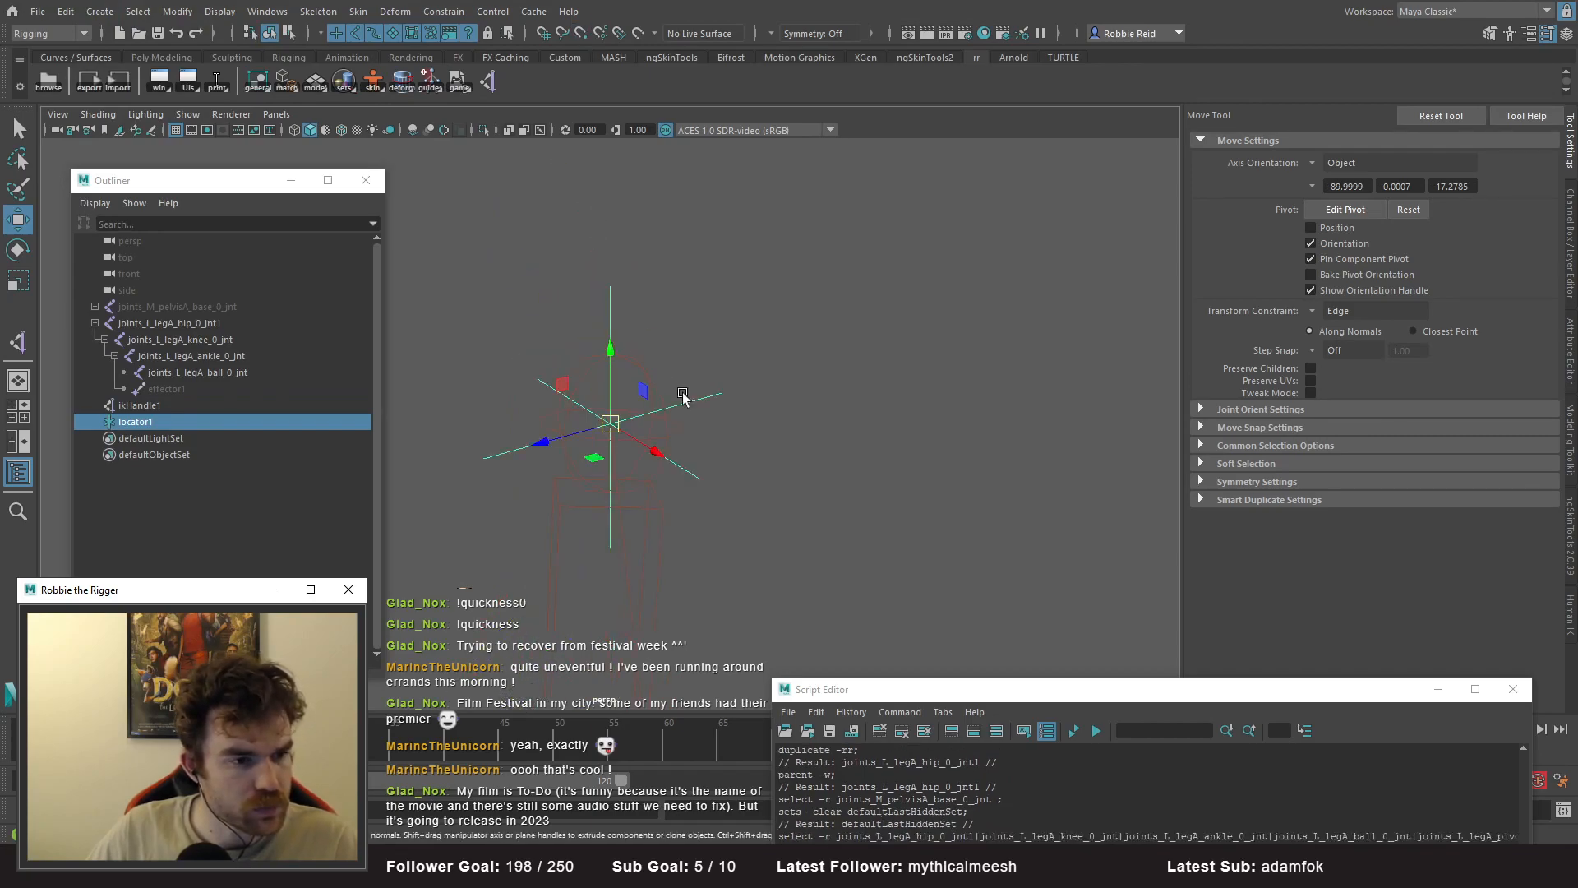
pyautogui.keyDown('alt'); pyautogui.moveTo(792, 440); pyautogui.dragTo(713, 487); pyautogui.keyUp('alt')
# - Bring up ikHandle1's channel attributes and place locator1 inside a new group
pyautogui.click(141, 405)
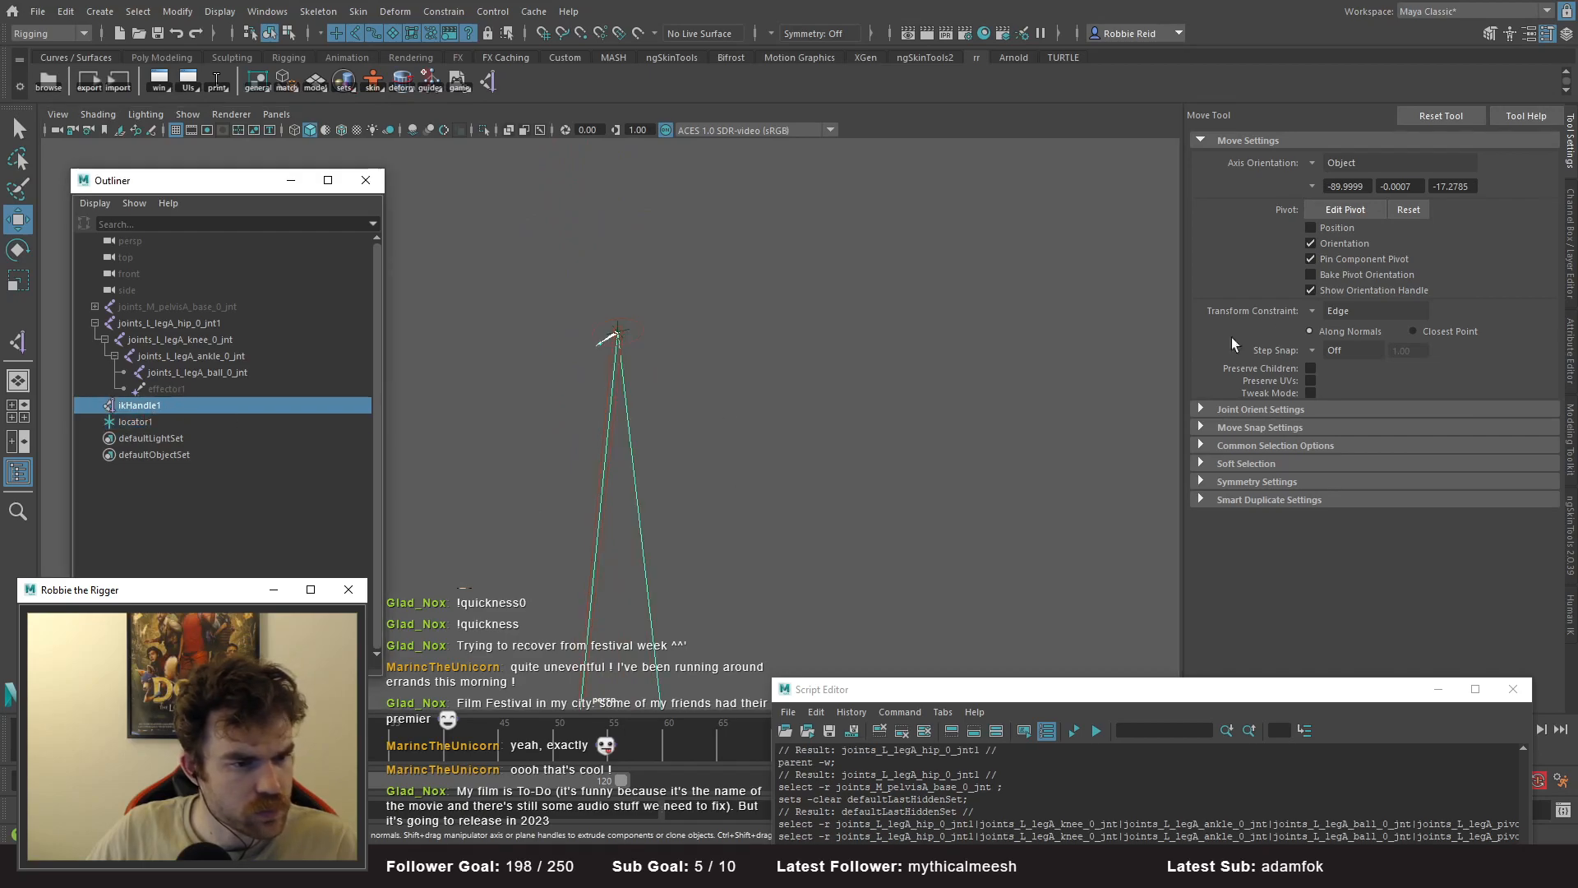
pyautogui.click(1564, 267)
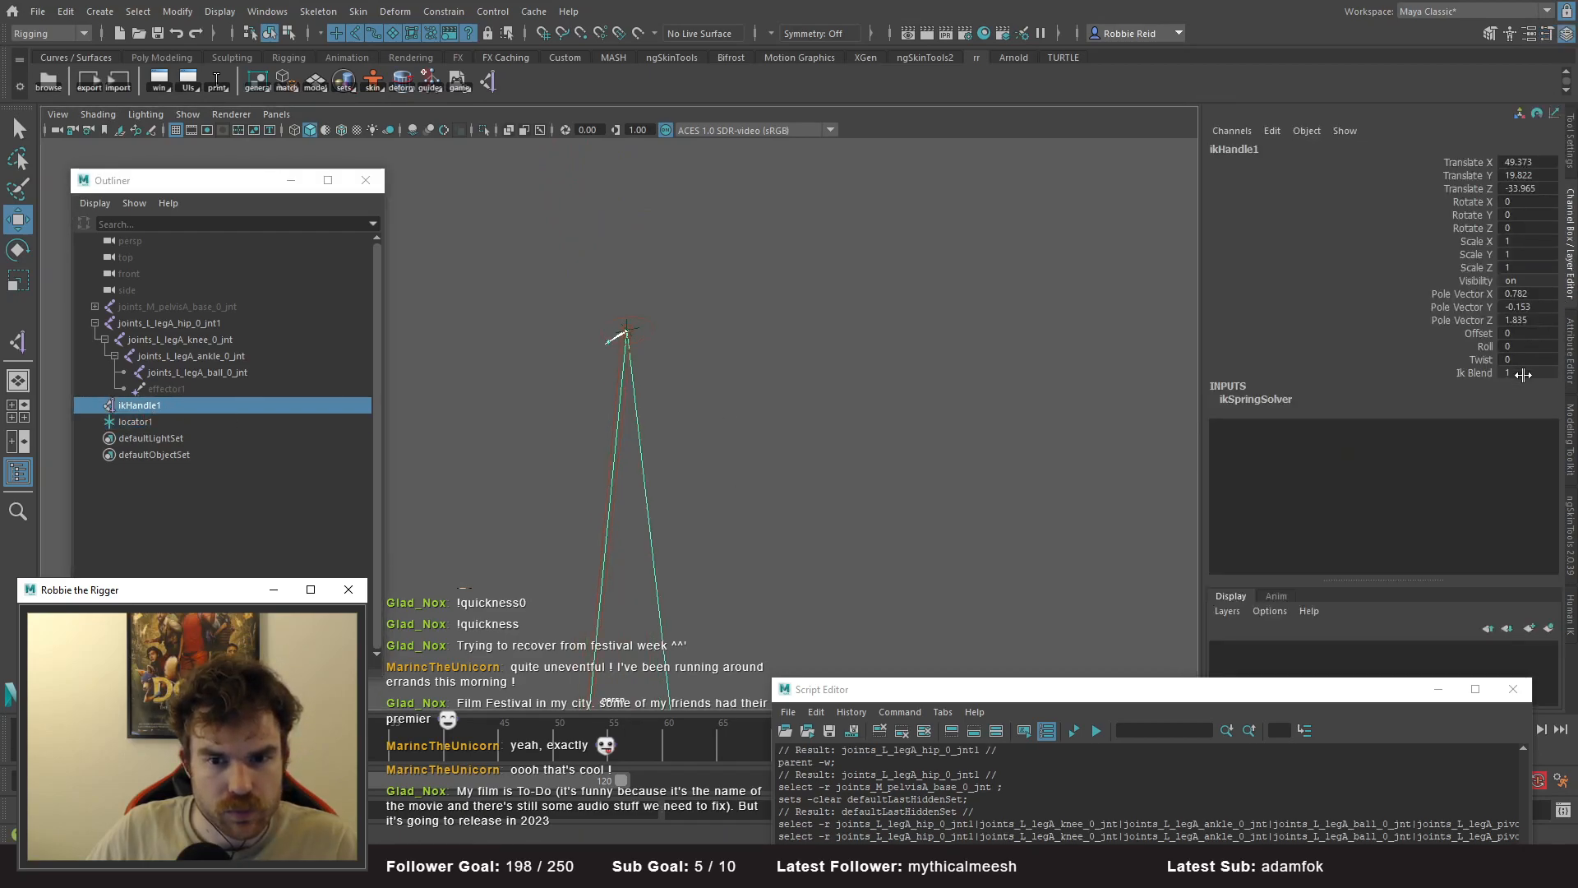
pyautogui.click(169, 421)
pyautogui.hotkey('ctrl', 'g')
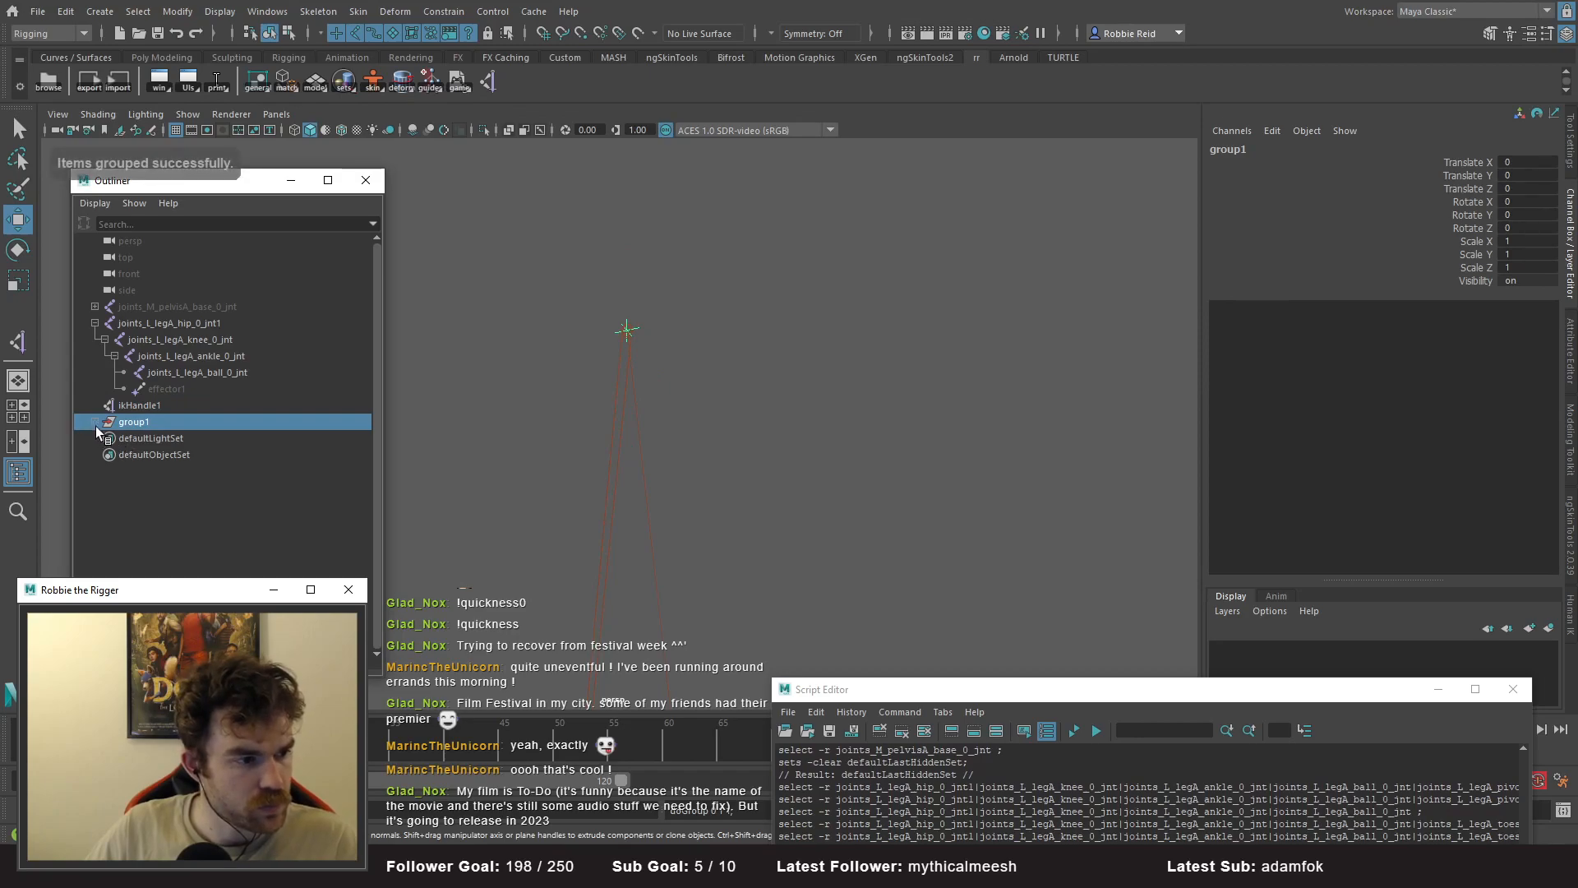
pyautogui.click(147, 405)
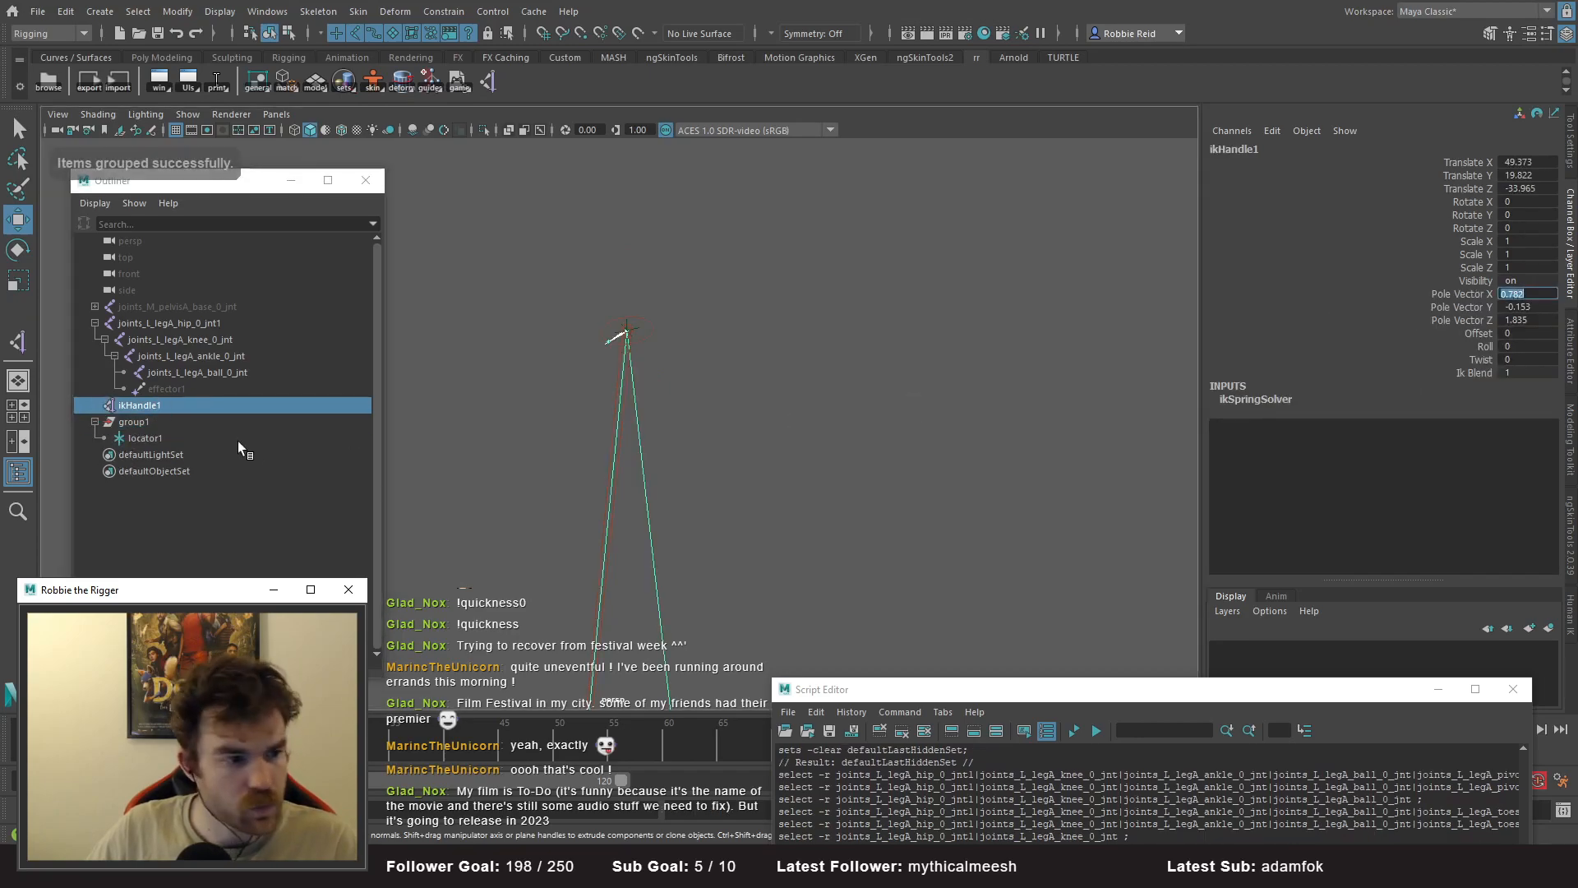
pyautogui.click(173, 438)
pyautogui.doubleClick(1527, 241)
pyautogui.write('0.782')
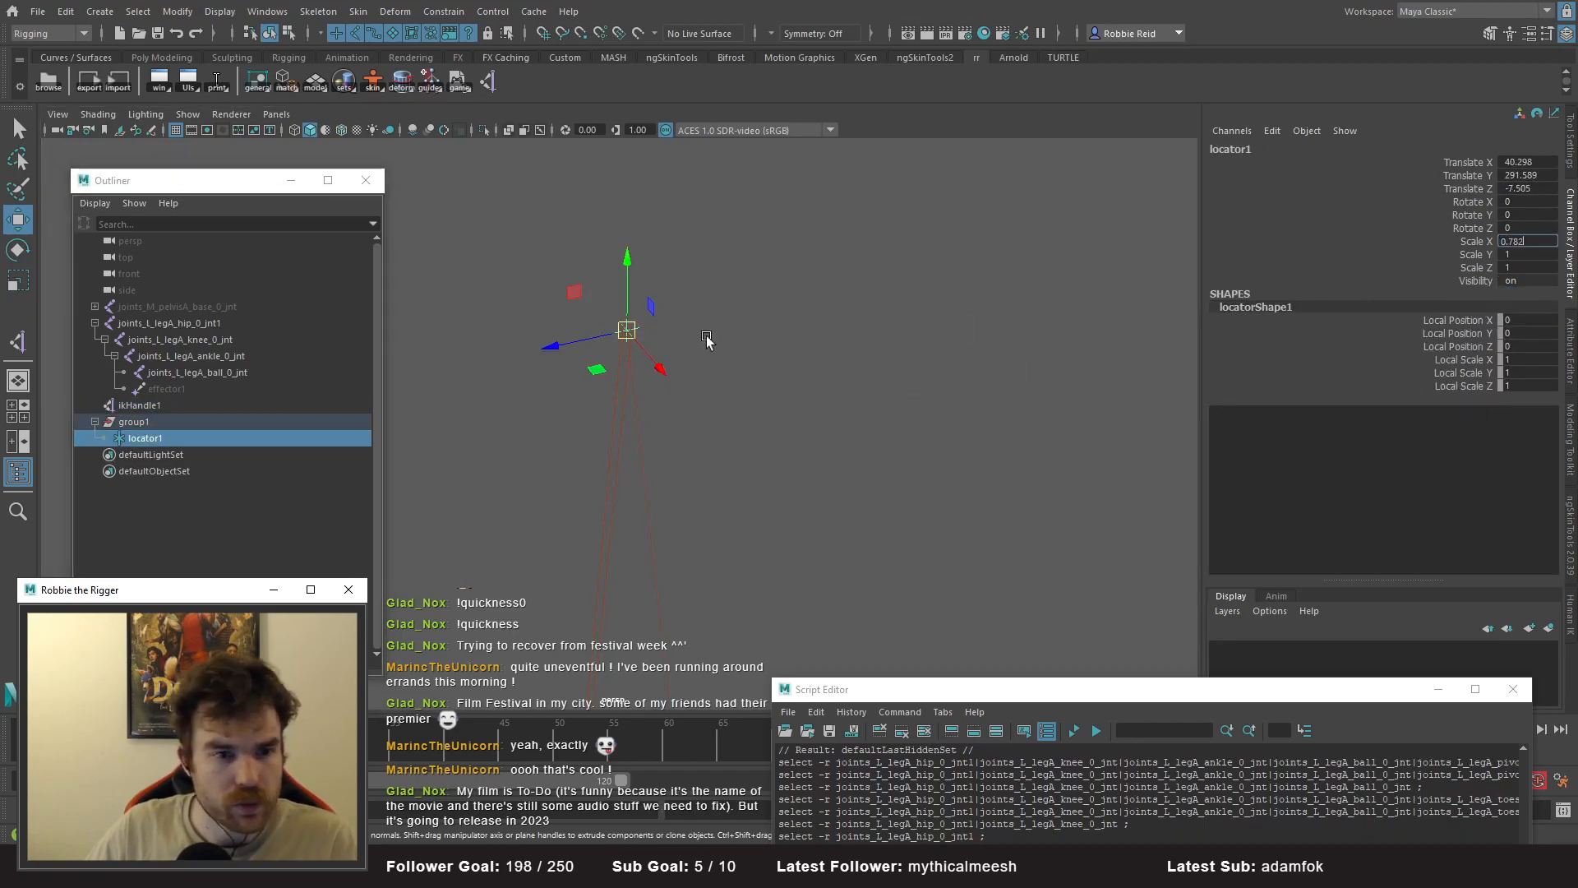
pyautogui.hotkey('ctrl', 'z')
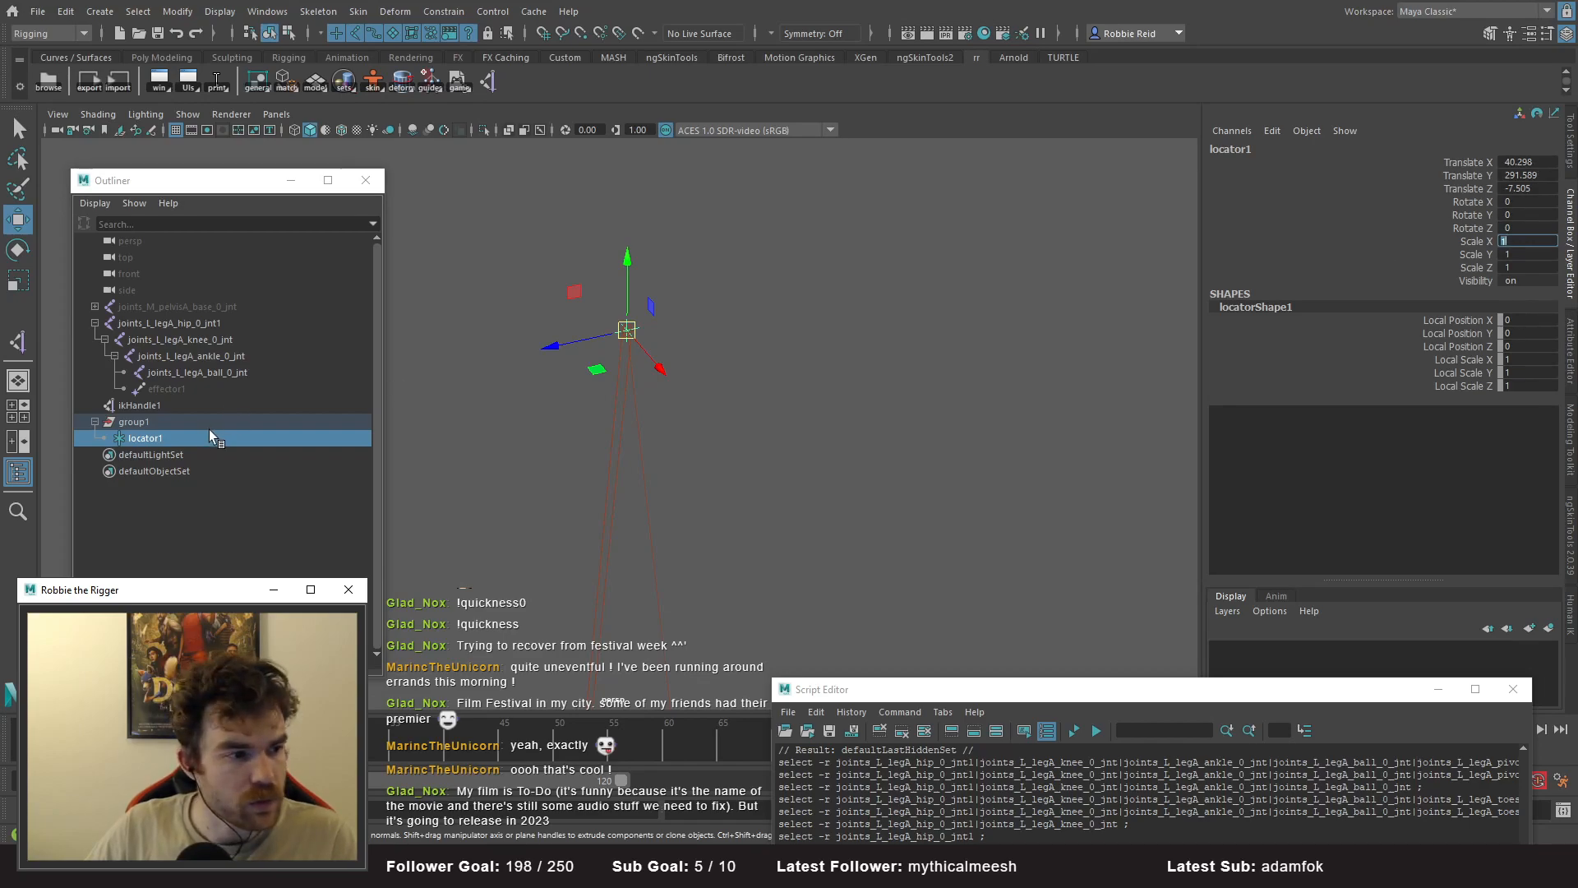
# - Zero the translation of locator1 inside group1
pyautogui.click(166, 426)
pyautogui.click(156, 437)
pyautogui.click(1546, 176)
pyautogui.moveTo(1547, 178); pyautogui.dragTo(1539, 166)
pyautogui.write('0')
pyautogui.press('Return')
pyautogui.click(1520, 190)
pyautogui.write('0')
pyautogui.press('Return')
# - Set locator1's Translate X to the IK handle's Pole Vector X value, 0.782
pyautogui.click(1528, 163)
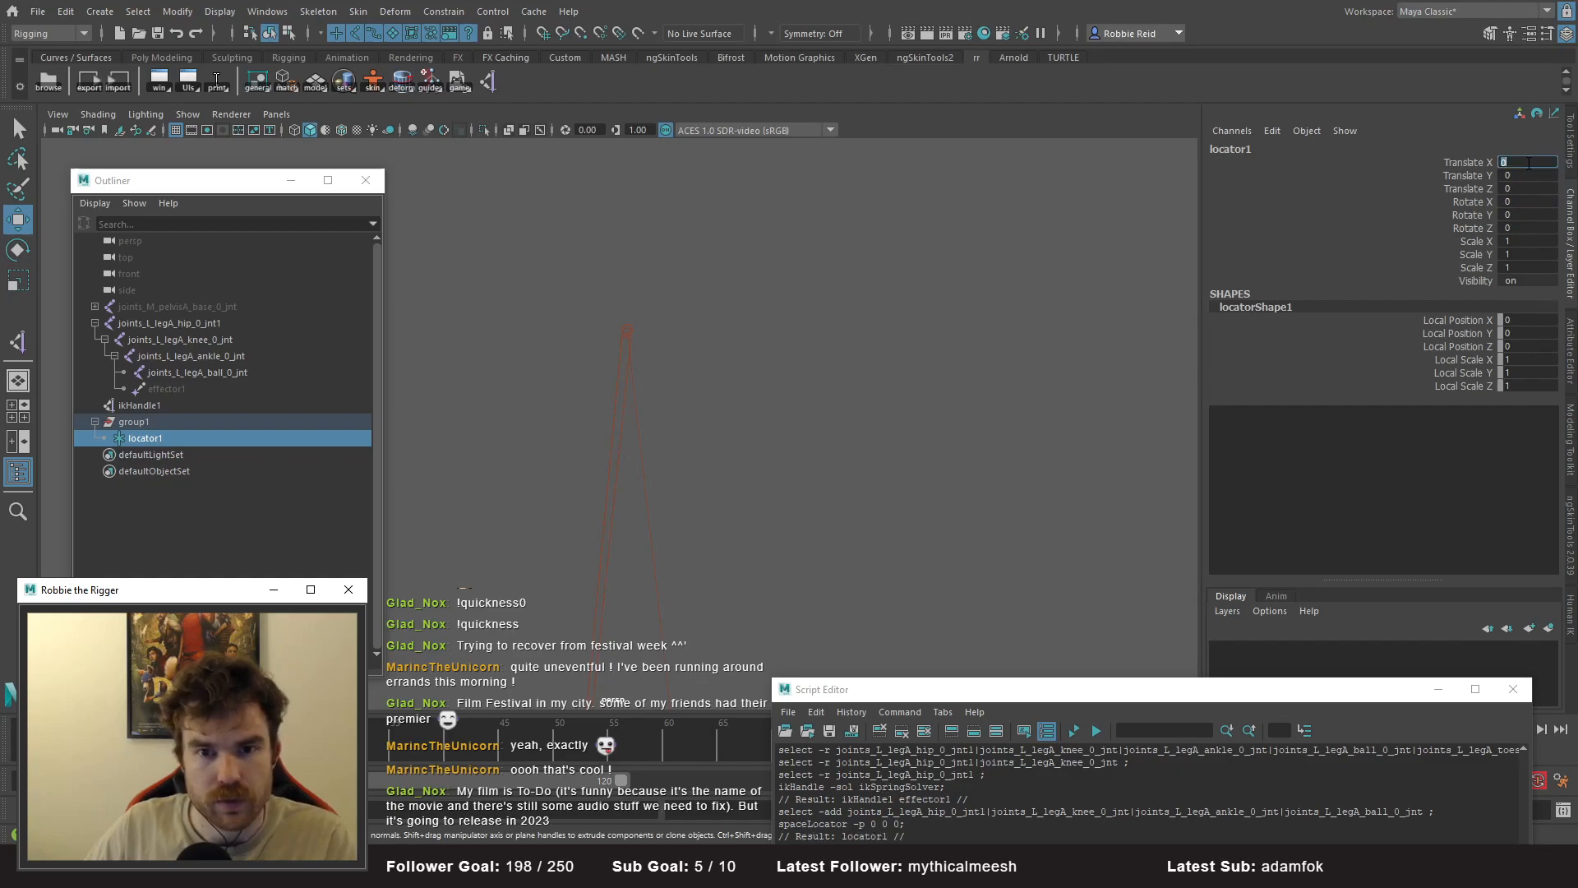
pyautogui.write('1000')
pyautogui.press('Return')
# - Snap group1 to the duplicated leg chain's hip joint
pyautogui.click(178, 407)
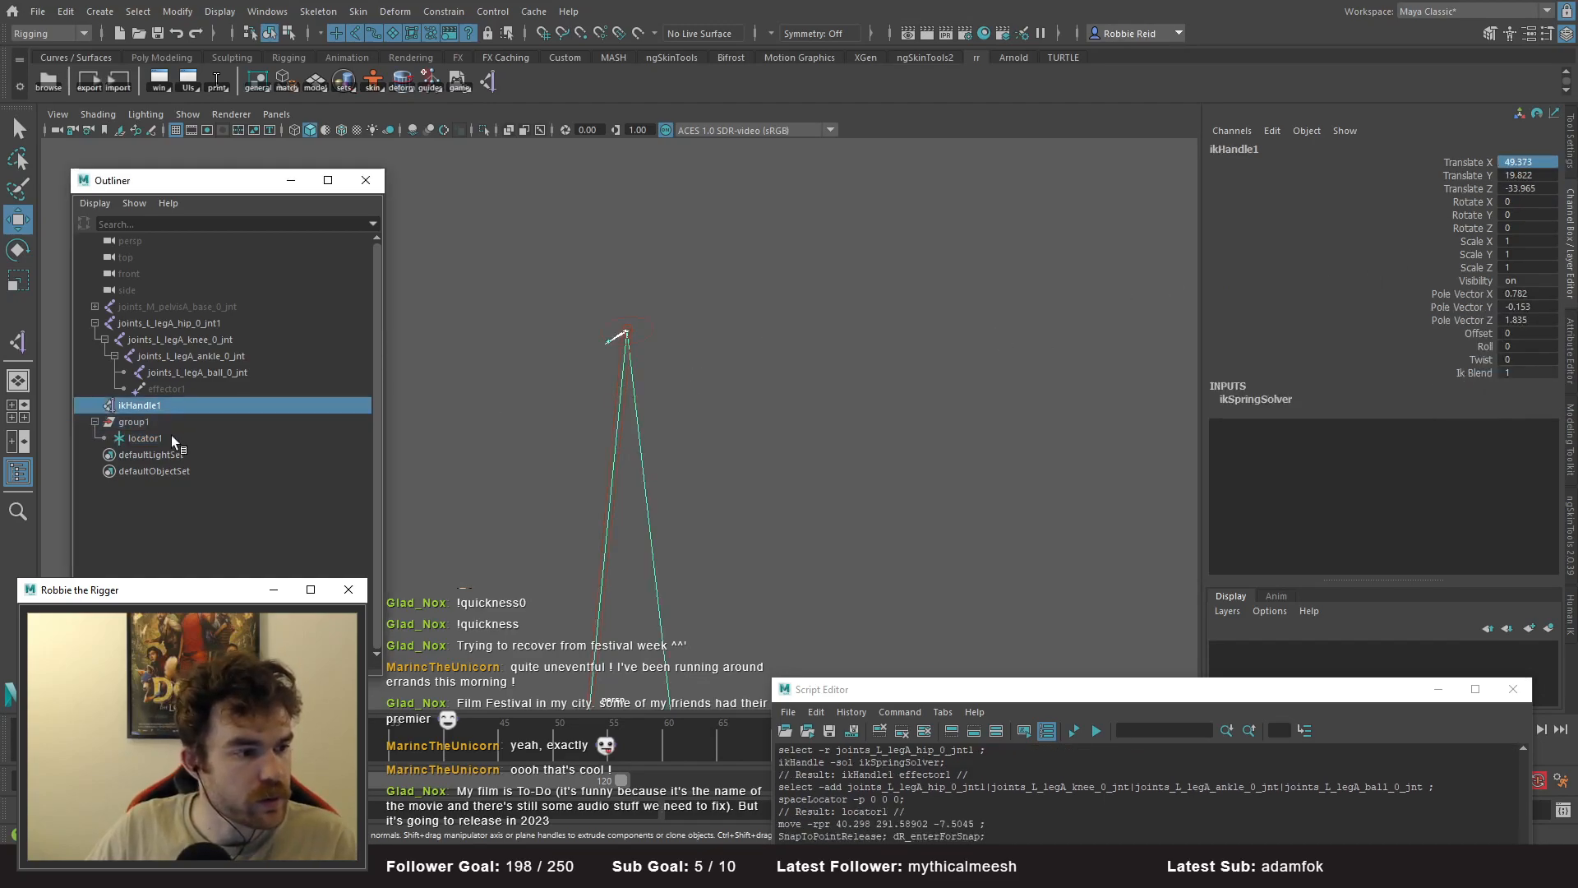
pyautogui.click(170, 424)
pyautogui.keyDown('alt'); pyautogui.moveTo(703, 395); pyautogui.dragTo(644, 387, button='right'); pyautogui.keyUp('alt')
pyautogui.press('v')
pyautogui.moveTo(589, 671); pyautogui.dragTo(677, 500)
pyautogui.press('f')
pyautogui.keyDown('alt'); pyautogui.moveTo(677, 500); pyautogui.dragTo(557, 543, button='right'); pyautogui.keyUp('alt')
pyautogui.click(610, 534)
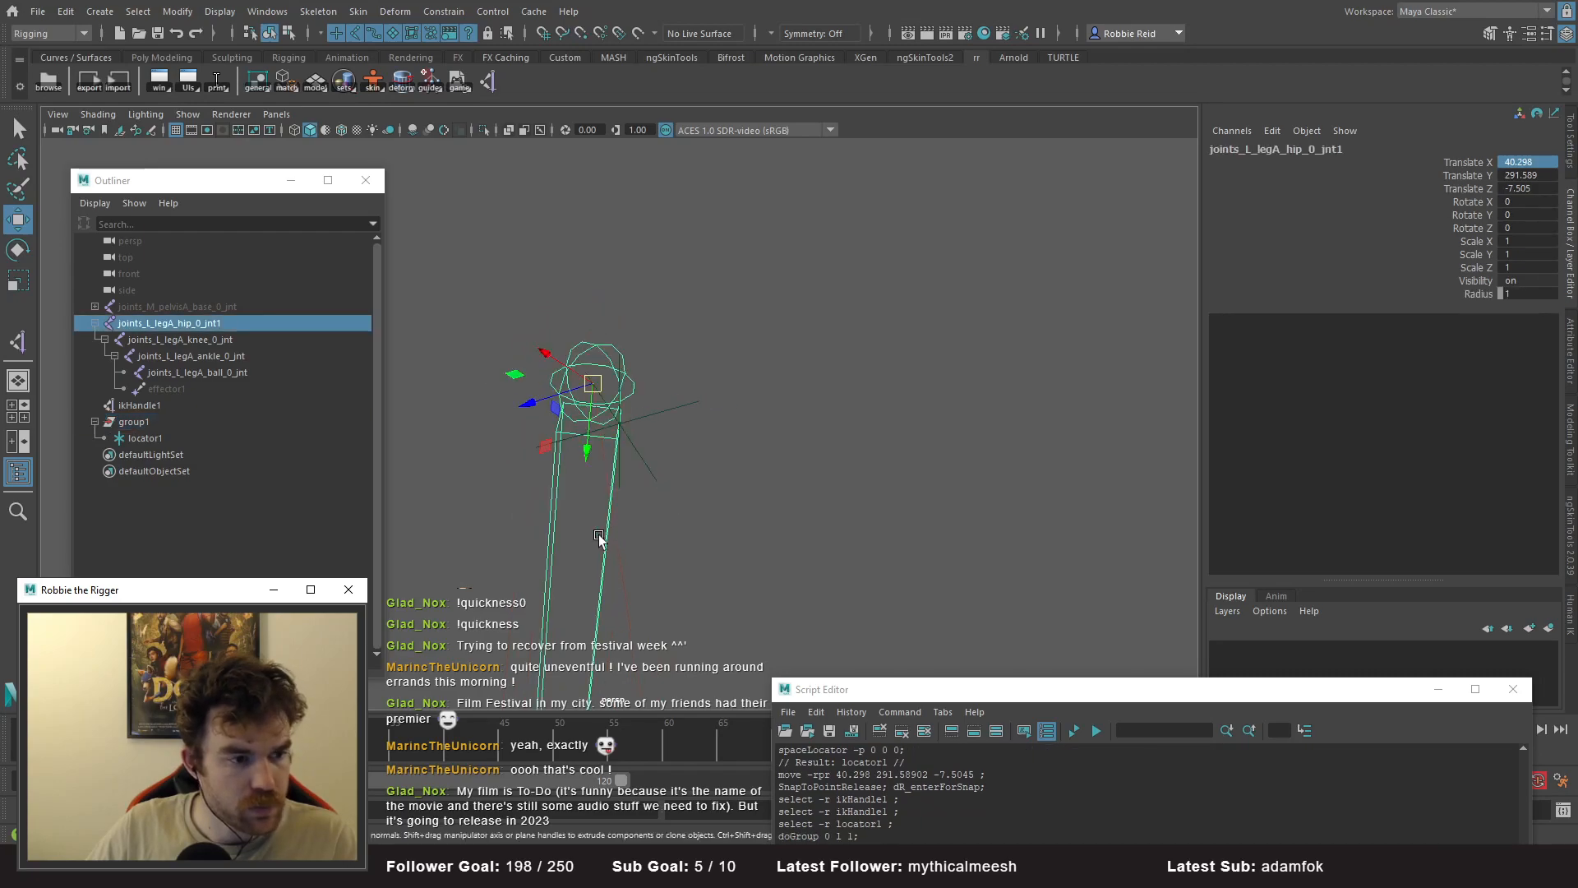
# - Copy ikHandle1's Pole Vector Y value, -0.153, into locator1's Translate Y
pyautogui.click(139, 406)
pyautogui.click(1519, 306)
pyautogui.hotkey('ctrl', 'c')
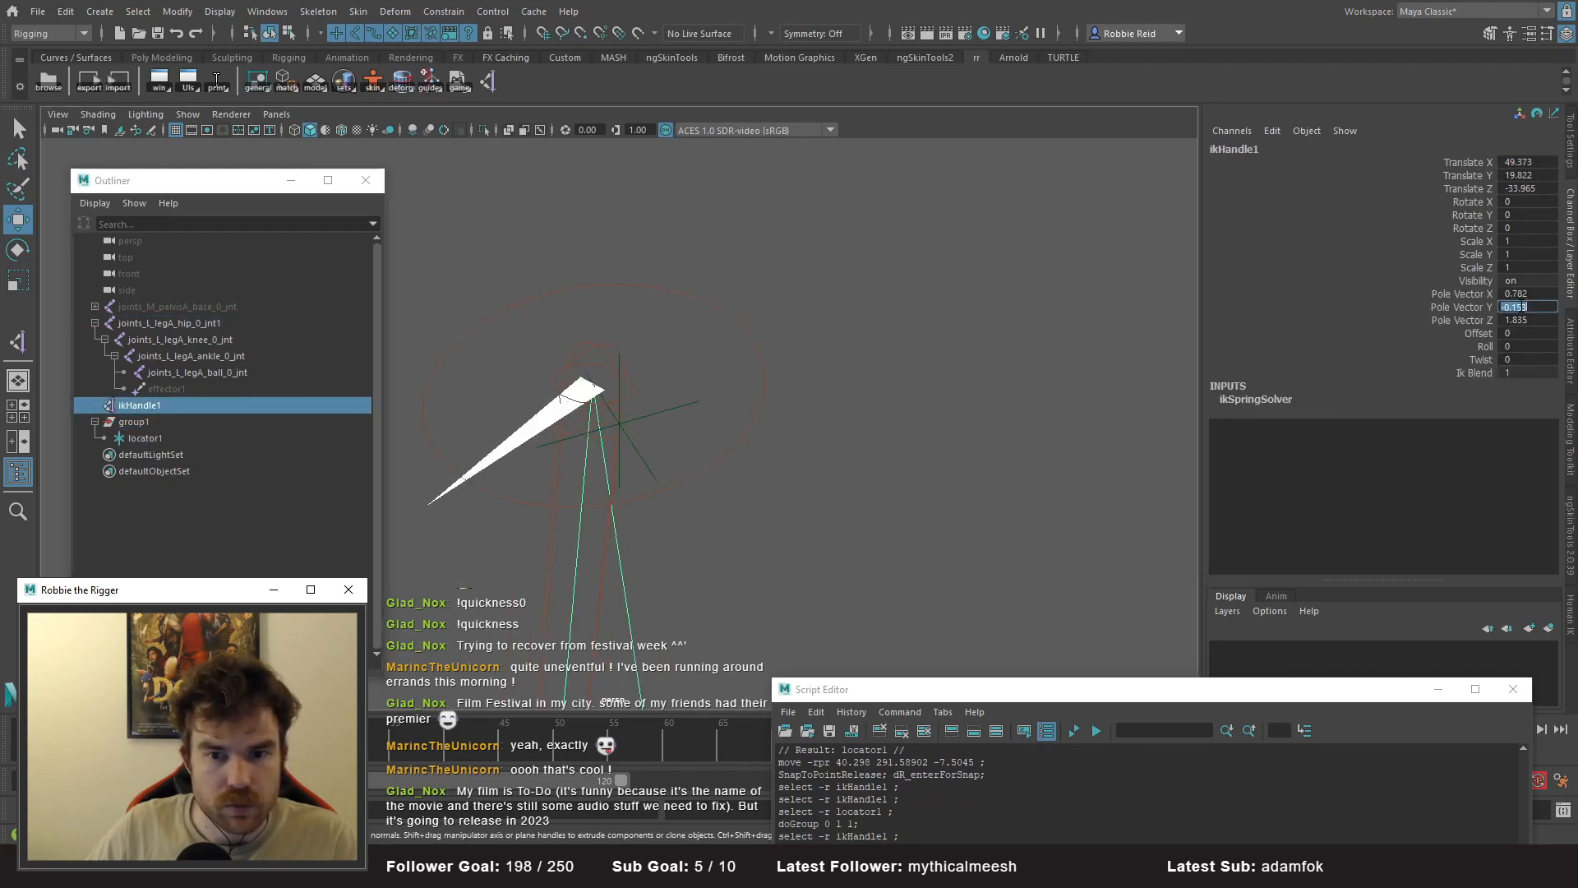
pyautogui.click(146, 438)
pyautogui.click(1520, 177)
pyautogui.hotkey('ctrl', 'v')
pyautogui.press('Return')
# - Copy ikHandle1's Pole Vector Z value, 1.835, into locator1's Translate Z
pyautogui.click(154, 407)
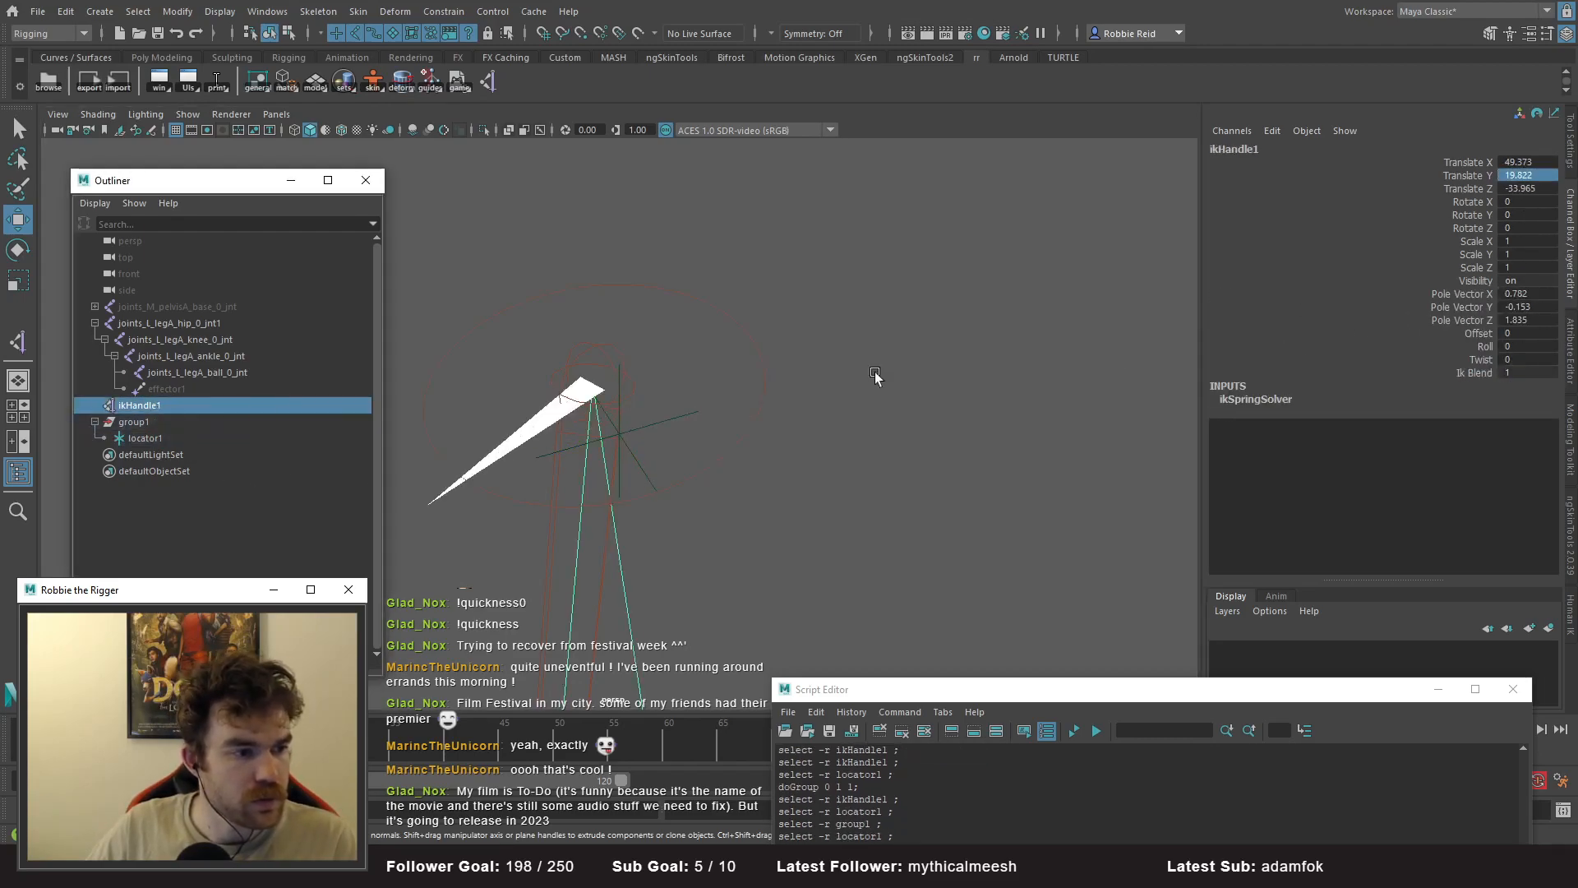
pyautogui.click(1520, 320)
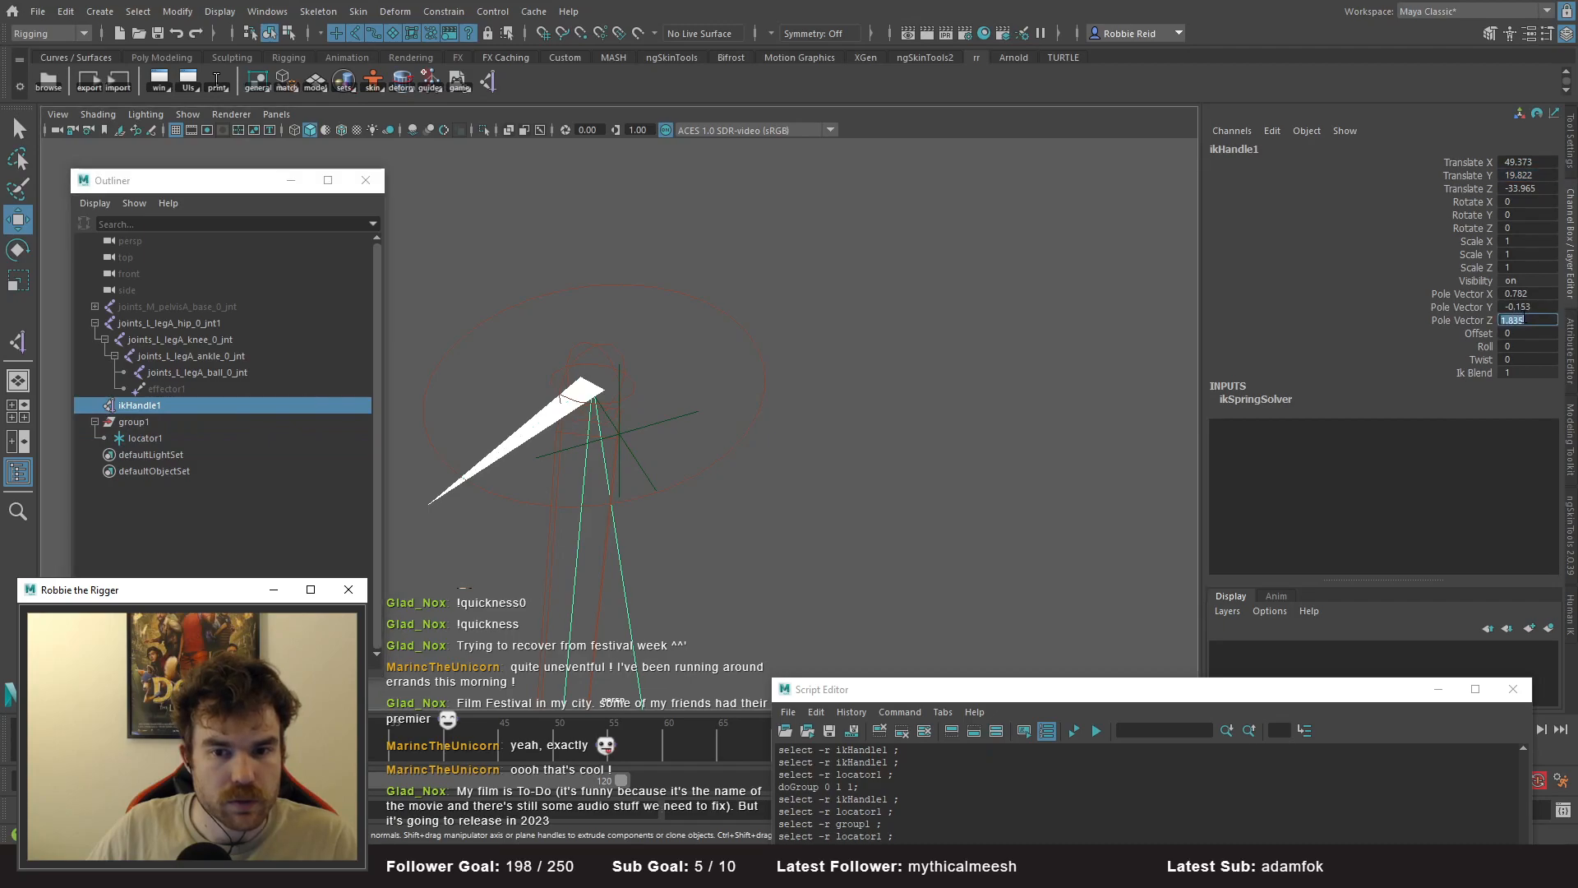
pyautogui.click(150, 439)
pyautogui.click(1515, 188)
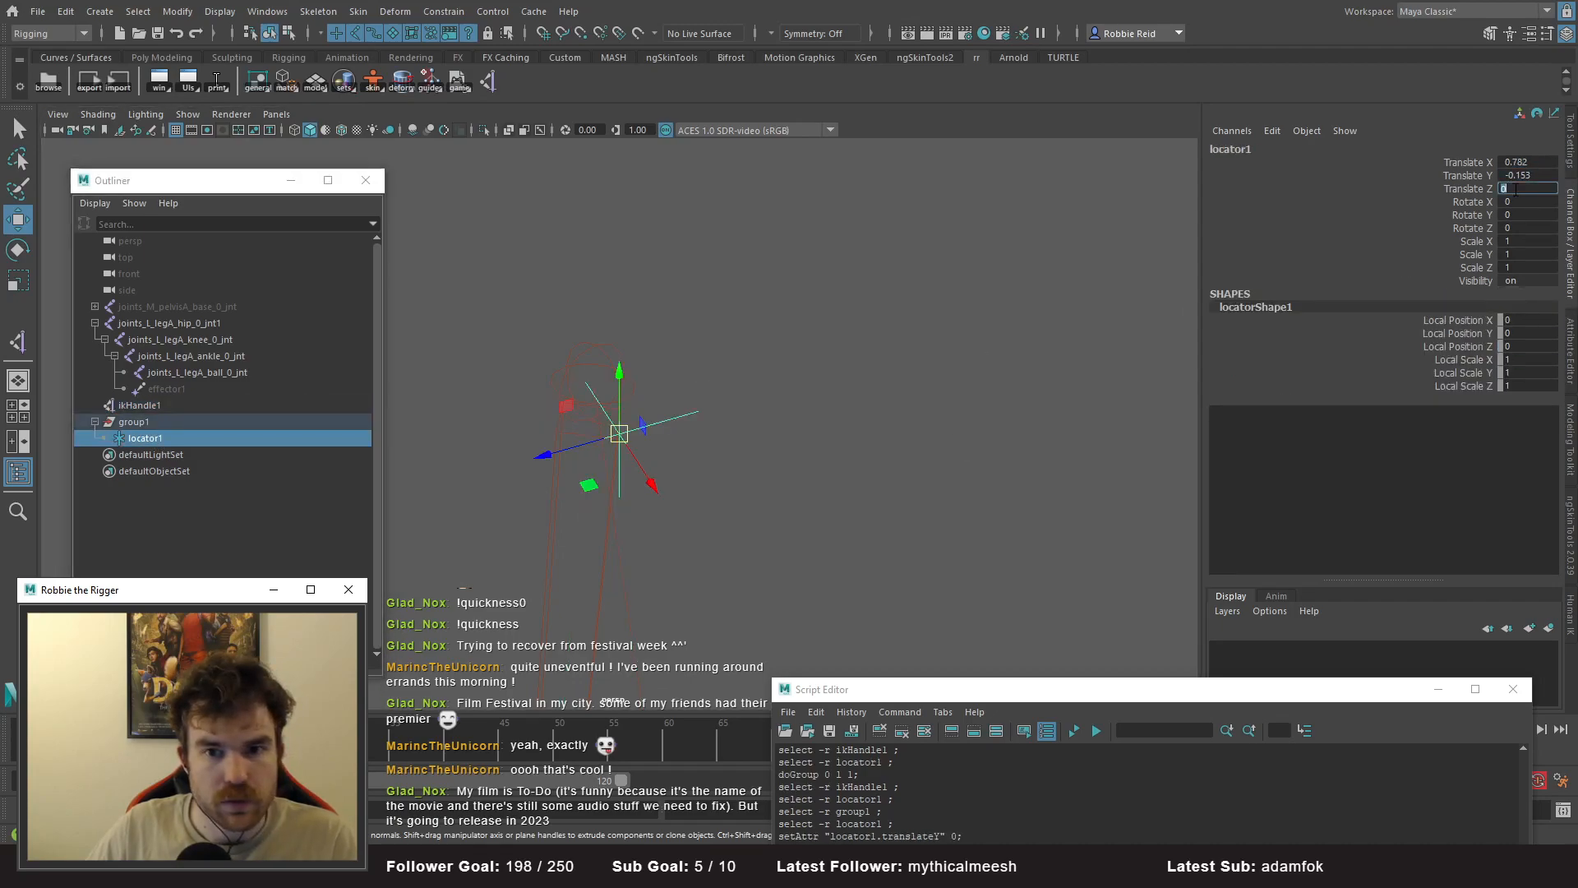
pyautogui.press('Return')
# - Try constraining ikHandle1 with a Pole Vector constraint driven by locator1 while the pelvis hierarchy is hidden
pyautogui.keyDown('alt'); pyautogui.moveTo(831, 491); pyautogui.dragTo(814, 377, button='right'); pyautogui.keyUp('alt')
pyautogui.keyDown('alt'); pyautogui.moveTo(814, 377); pyautogui.dragTo(620, 282); pyautogui.keyUp('alt')
pyautogui.keyDown('alt'); pyautogui.moveTo(620, 420); pyautogui.dragTo(673, 354, button='middle'); pyautogui.keyUp('alt')
pyautogui.keyDown('alt'); pyautogui.moveTo(673, 353); pyautogui.dragTo(479, 416, button='right'); pyautogui.keyUp('alt')
pyautogui.keyDown('alt'); pyautogui.moveTo(480, 416); pyautogui.dragTo(412, 183); pyautogui.keyUp('alt')
pyautogui.keyDown('alt'); pyautogui.moveTo(719, 345); pyautogui.dragTo(672, 326); pyautogui.keyUp('alt')
pyautogui.keyDown('ctrl'); pyautogui.click(139, 405); pyautogui.keyUp('ctrl')
pyautogui.click(444, 11)
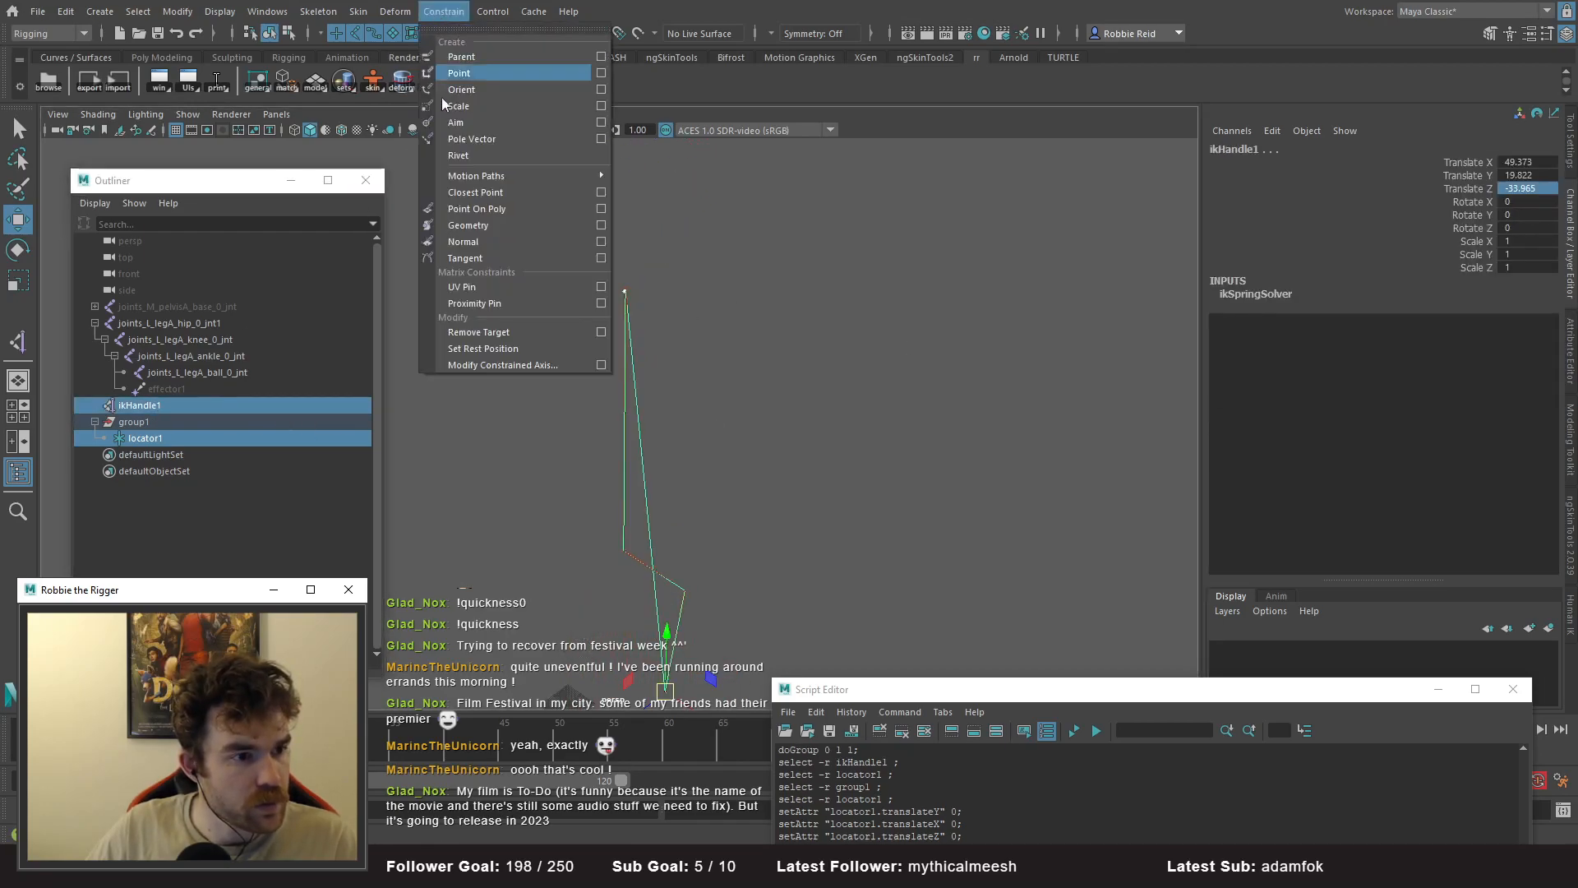
pyautogui.click(474, 137)
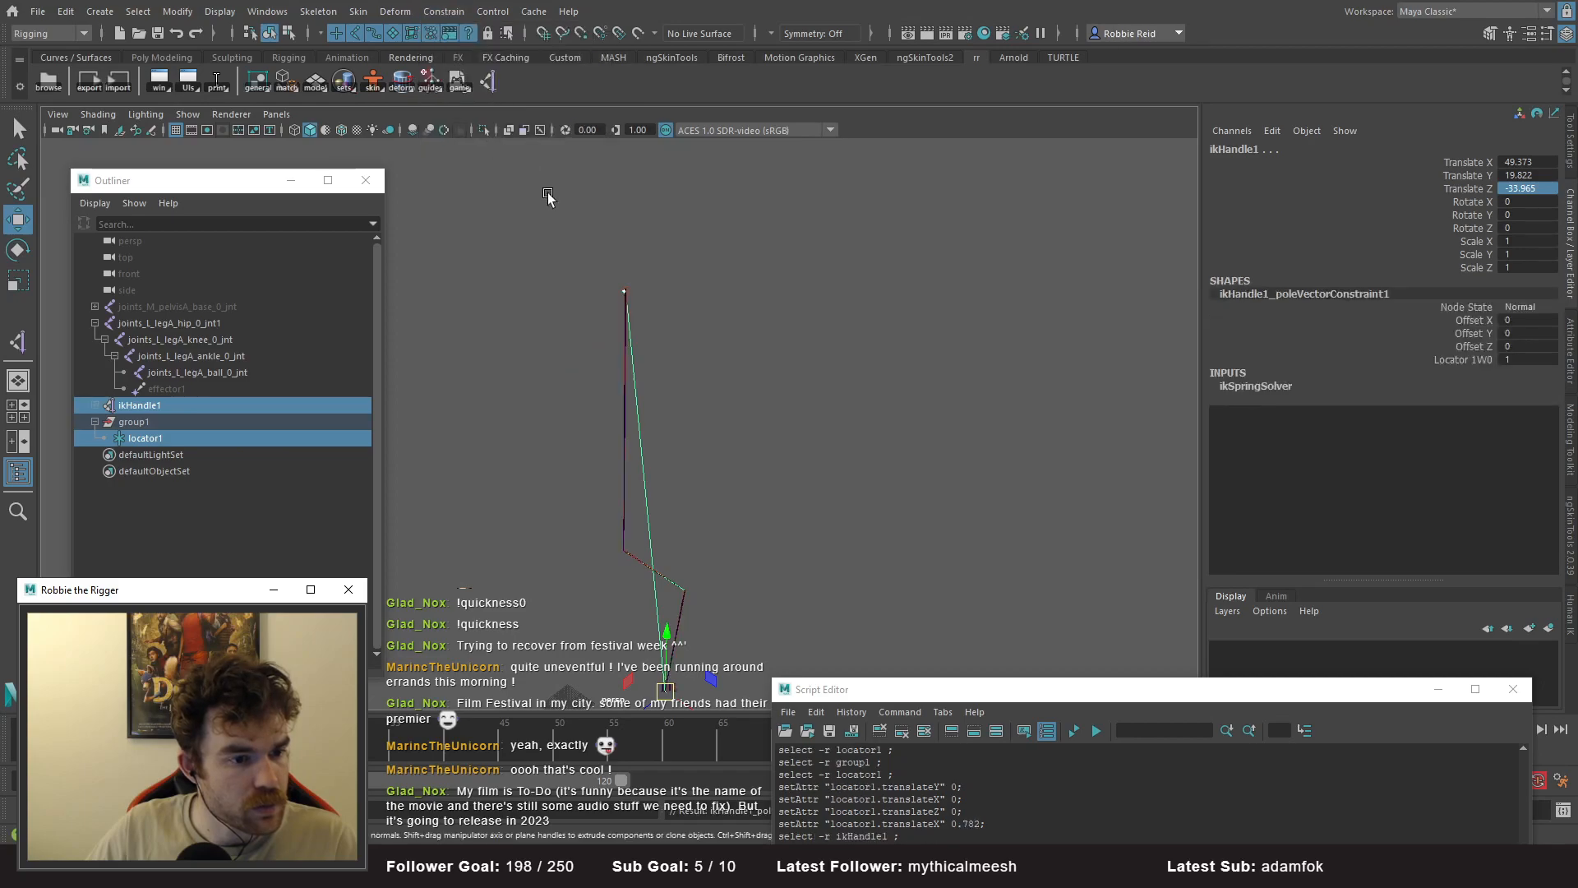
# - Unhide the joints_M_pelvisA_base_0_jnt hierarchy
pyautogui.click(156, 319)
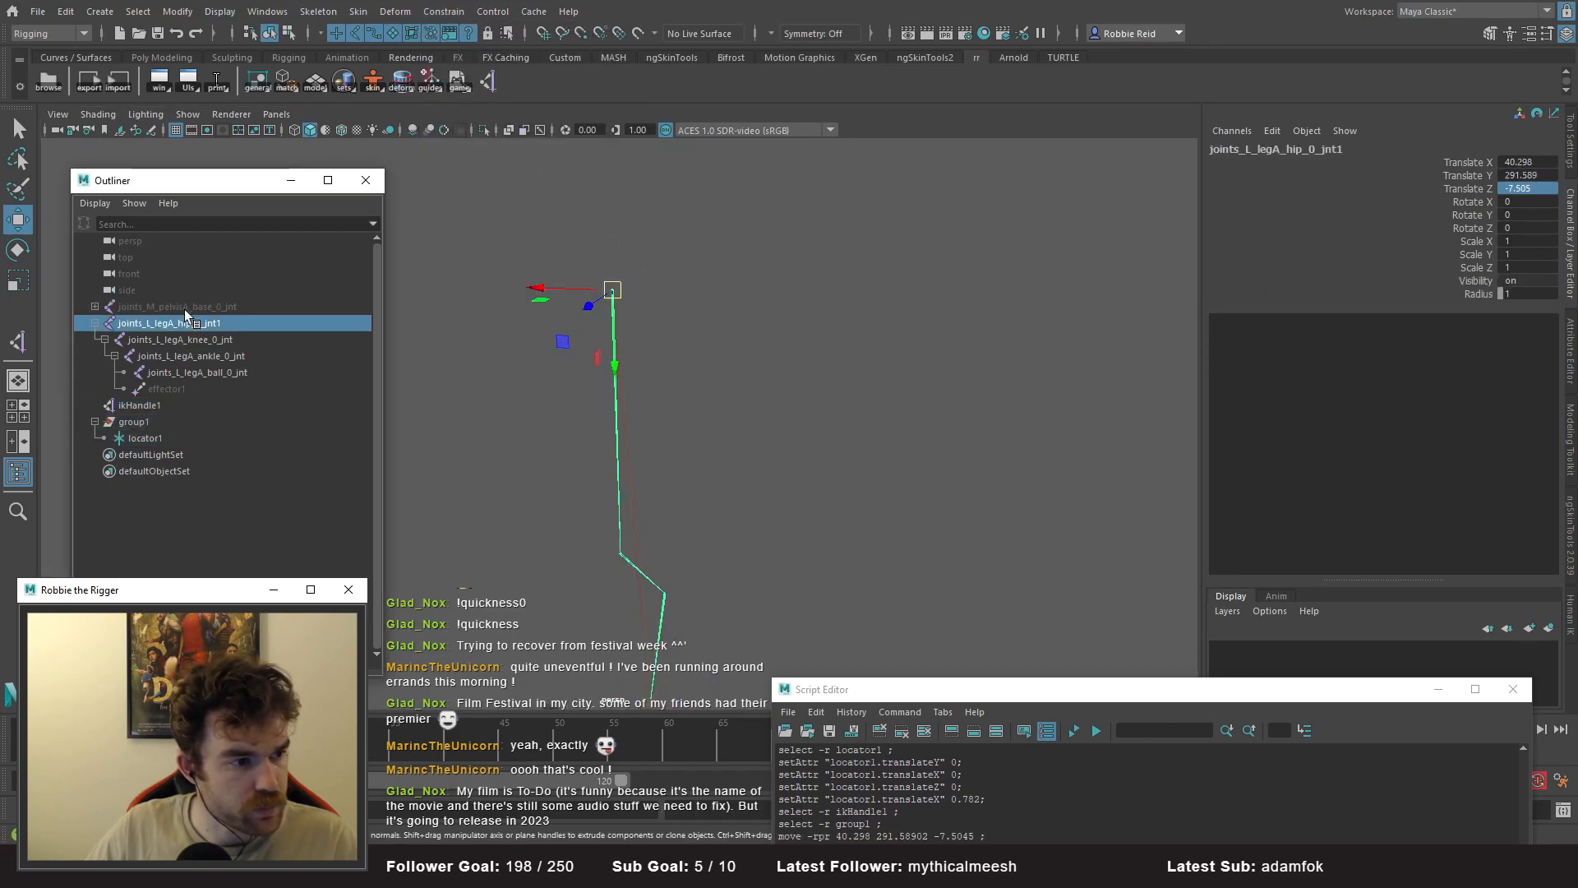
pyautogui.click(186, 310)
pyautogui.hotkey('shift', 'h')
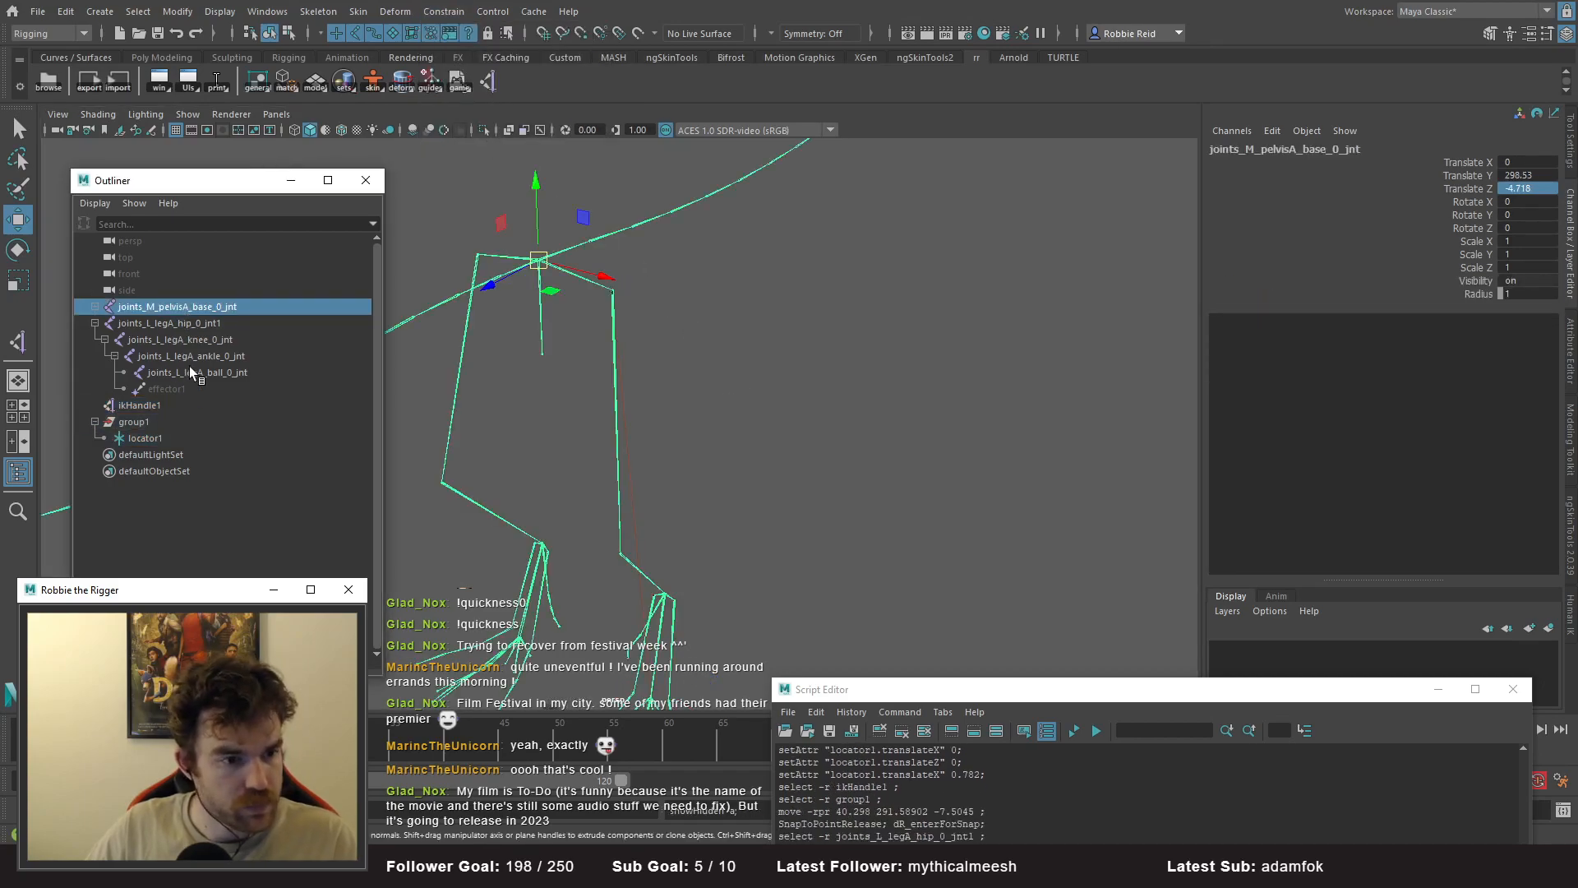
# - Apply a Pole Vector constraint from locator1 to ikHandle1
pyautogui.click(151, 439)
pyautogui.keyDown('ctrl'); pyautogui.click(156, 406); pyautogui.keyUp('ctrl')
pyautogui.click(477, 12)
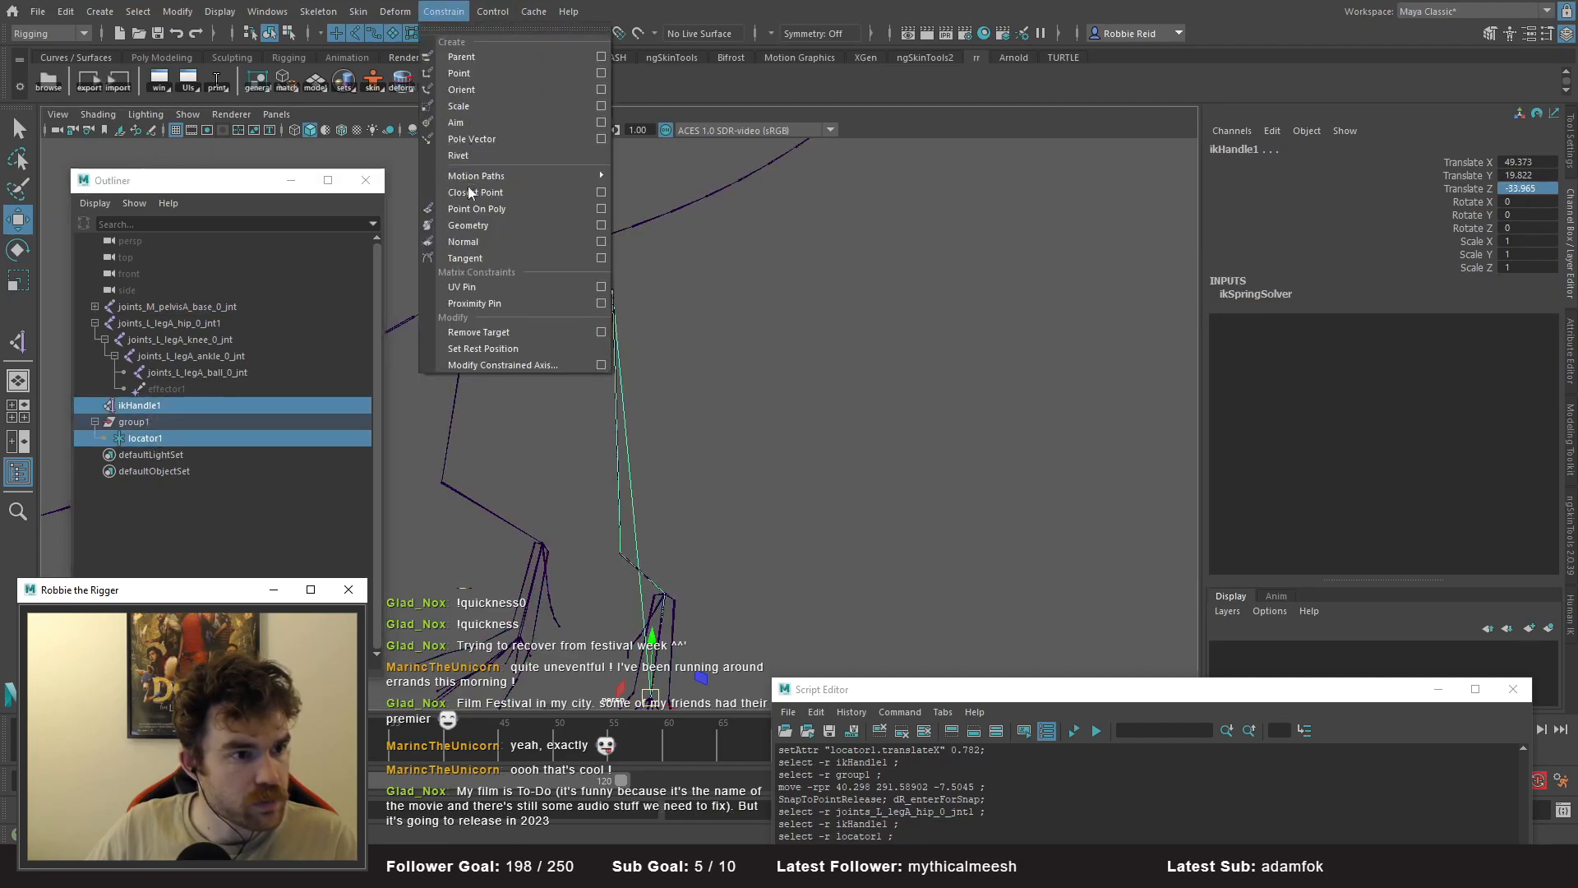
pyautogui.click(475, 134)
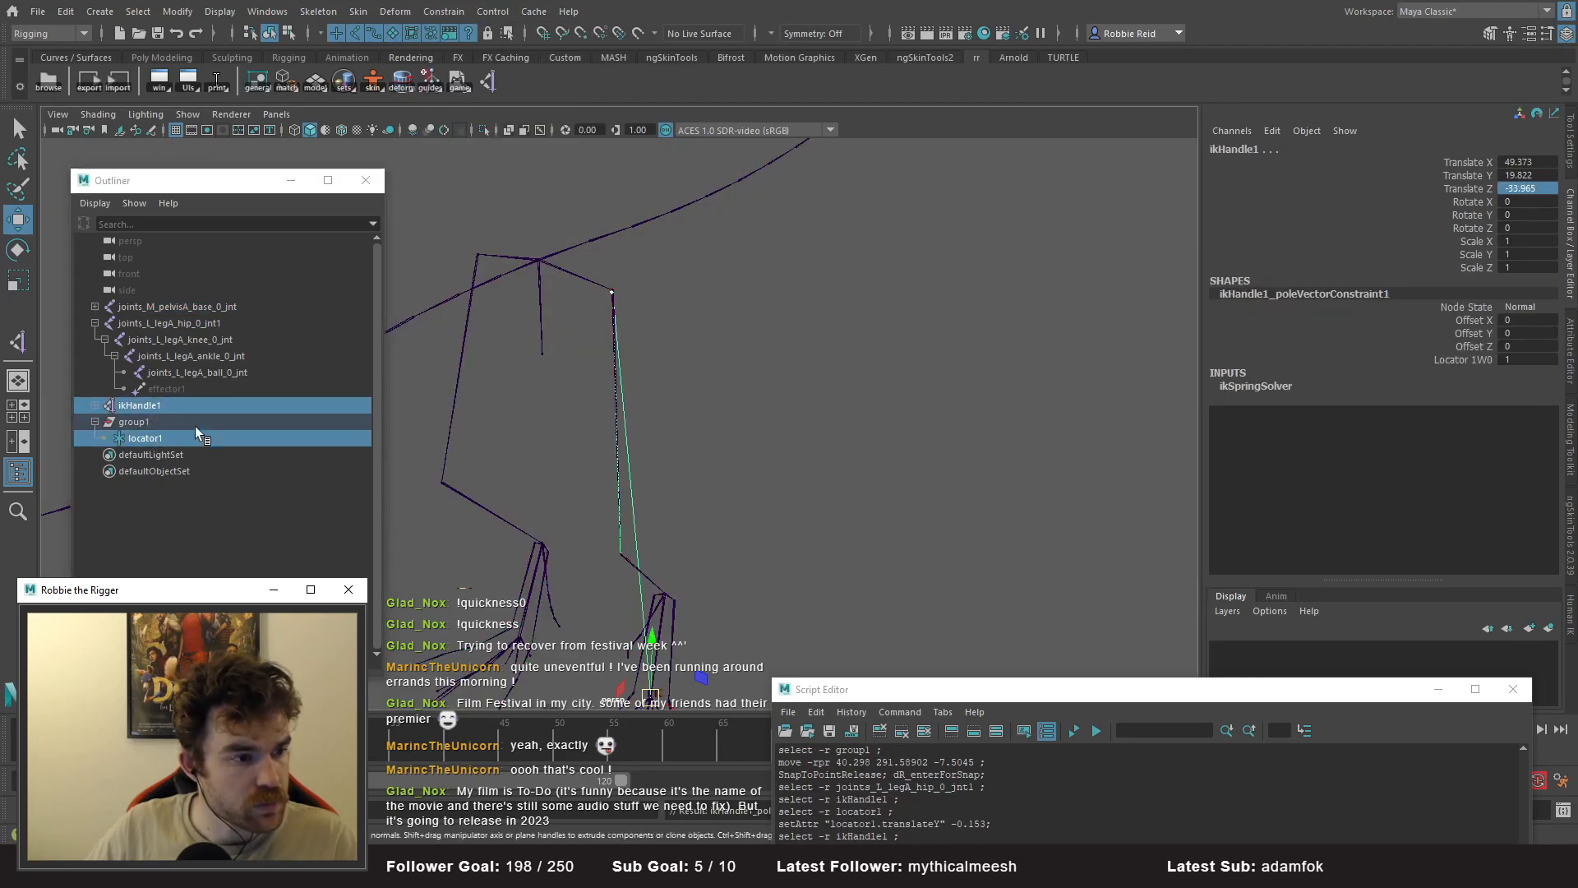
# - Try multiplying locator1's Translate X, Y and Z by 10
pyautogui.click(148, 438)
pyautogui.keyDown('alt'); pyautogui.moveTo(511, 444); pyautogui.dragTo(666, 388); pyautogui.keyUp('alt')
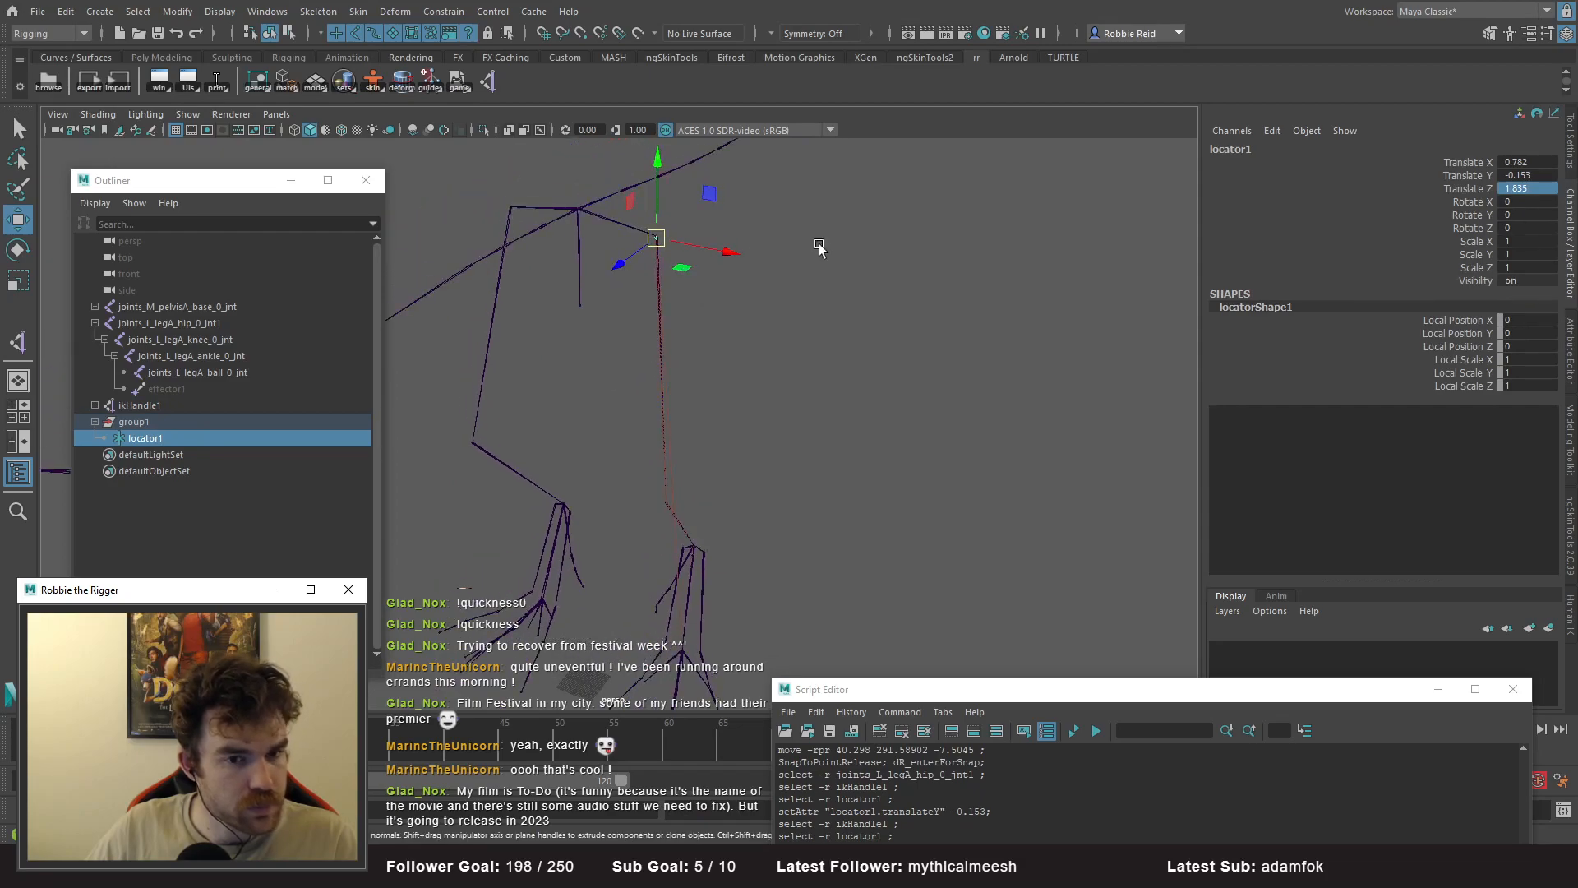
pyautogui.moveTo(1538, 153)
pyautogui.mouseDown()
pyautogui.moveTo(1520, 176)
pyautogui.moveTo(1515, 161)
pyautogui.mouseUp()
pyautogui.write('*=')
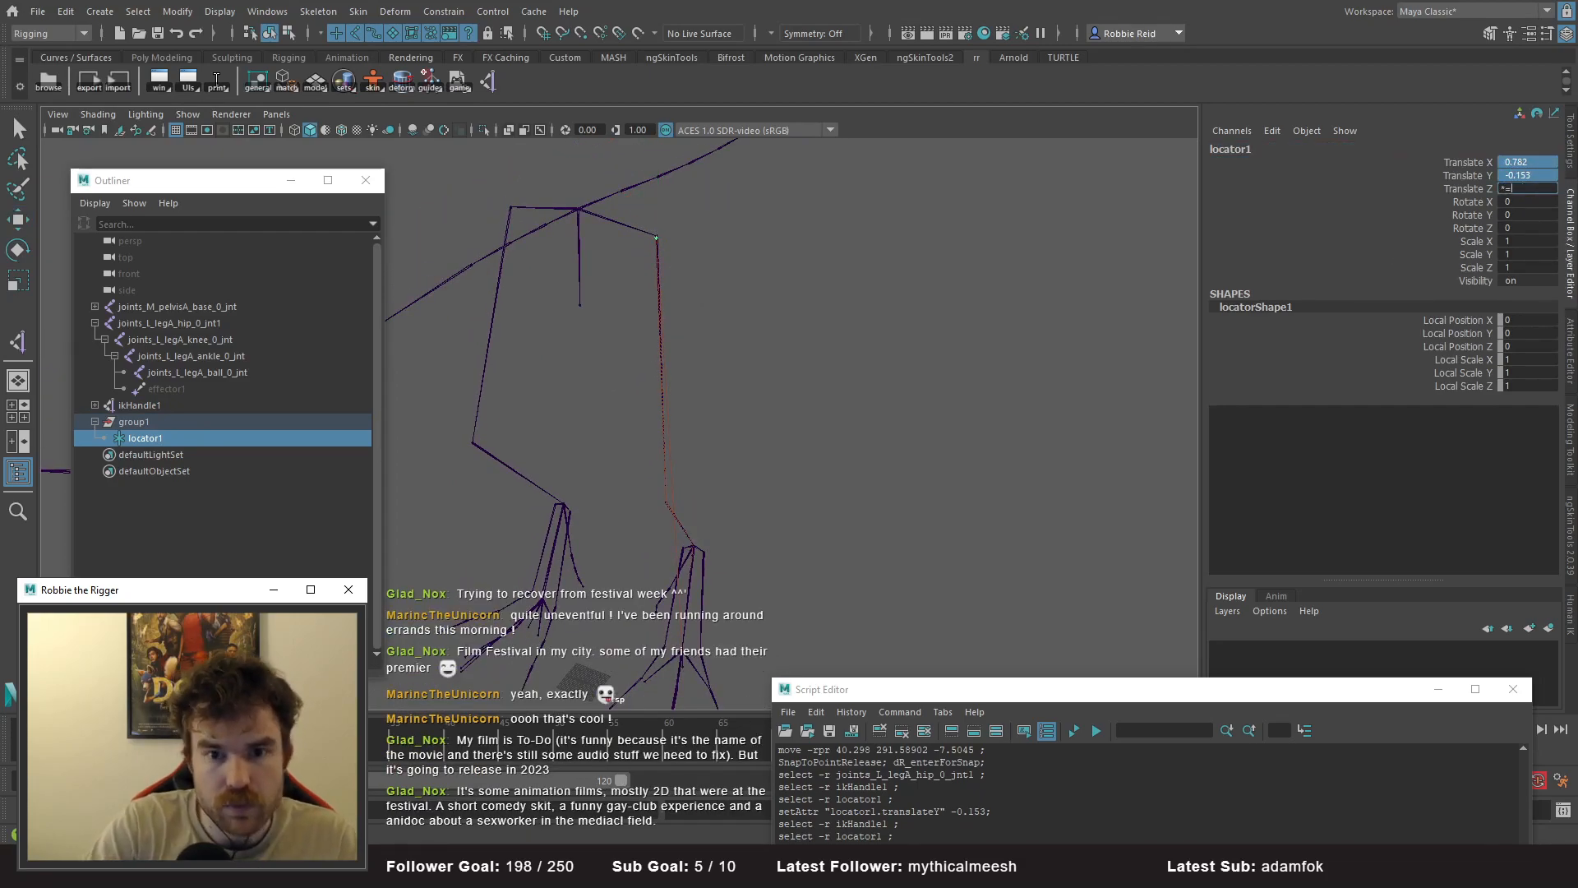
pyautogui.write('10')
pyautogui.press('Return')
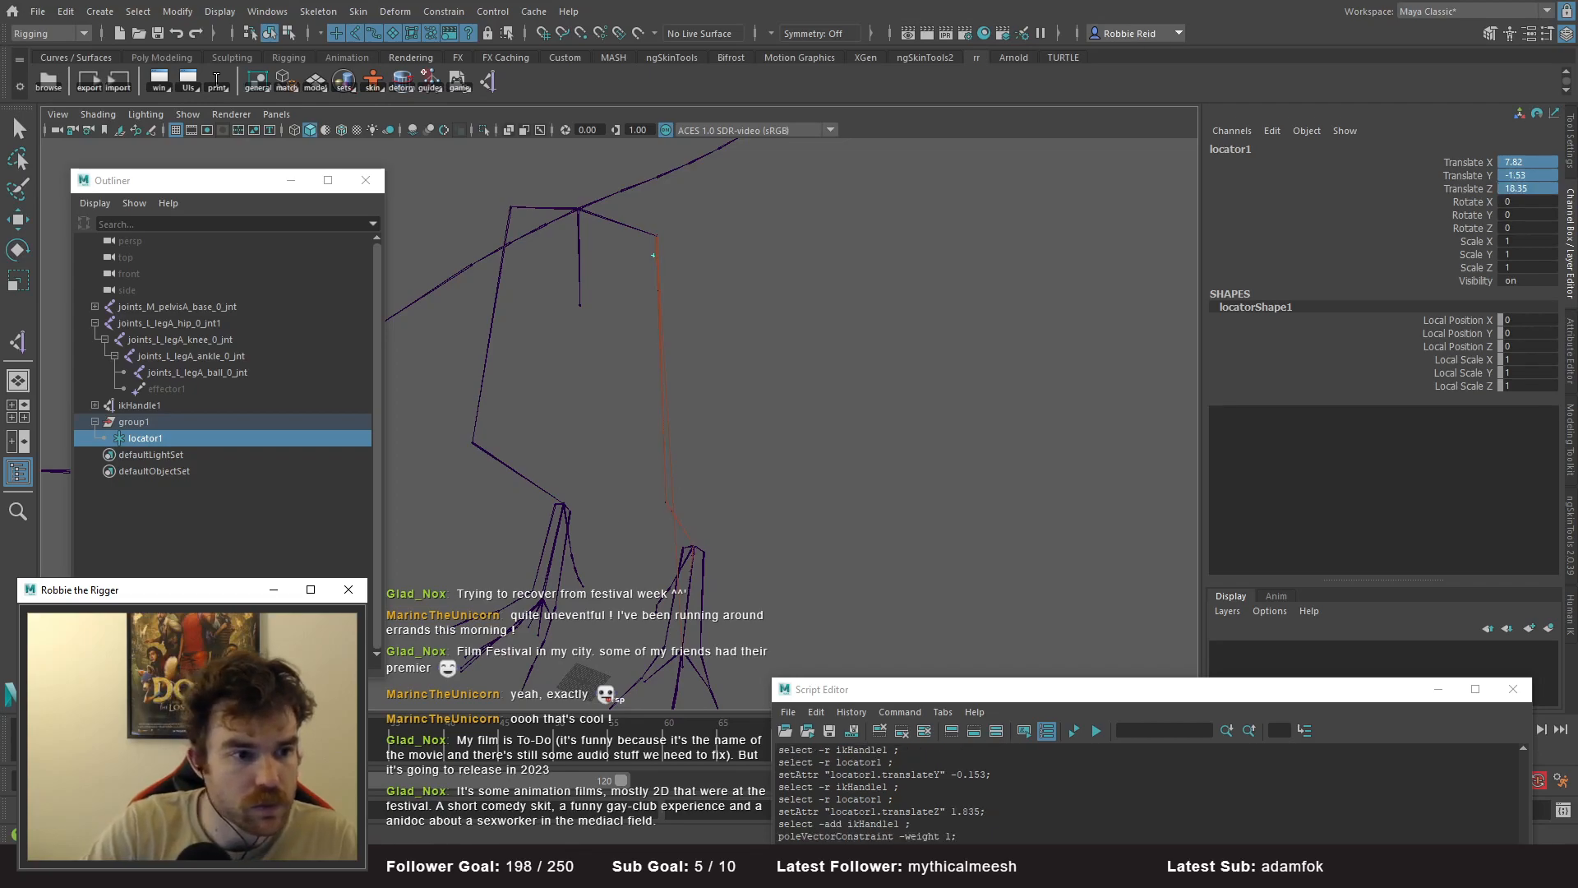
pyautogui.hotkey('ctrl', 'z')
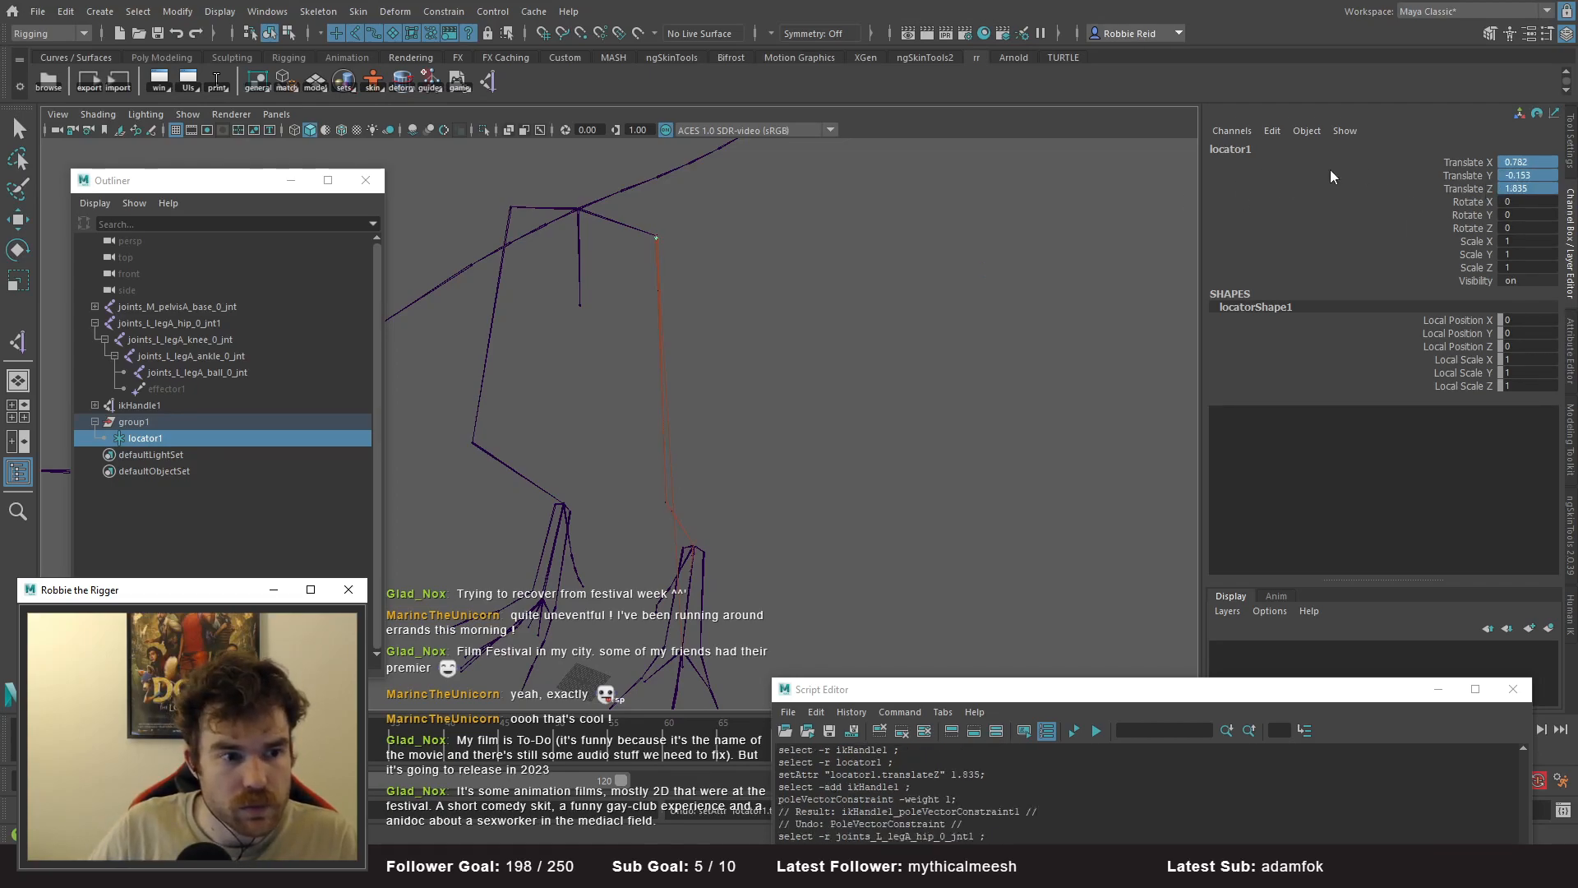
# - Multiply locator1's Translate X, Y and Z by 100, giving 78.2, -15.3 and 183.5
pyautogui.click(1529, 188)
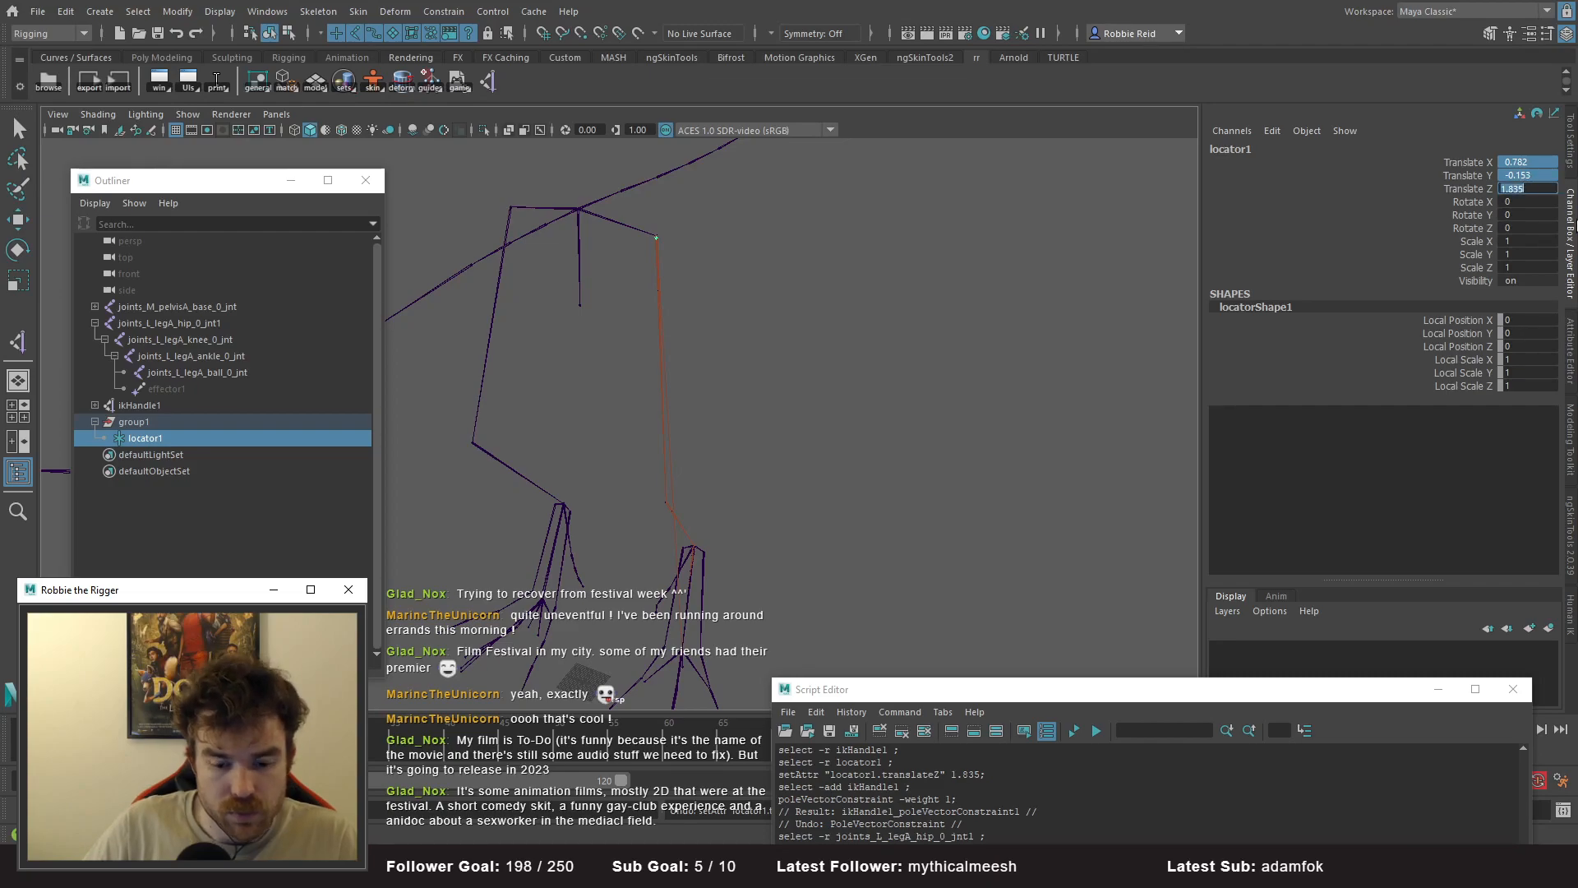
pyautogui.write('*=10')
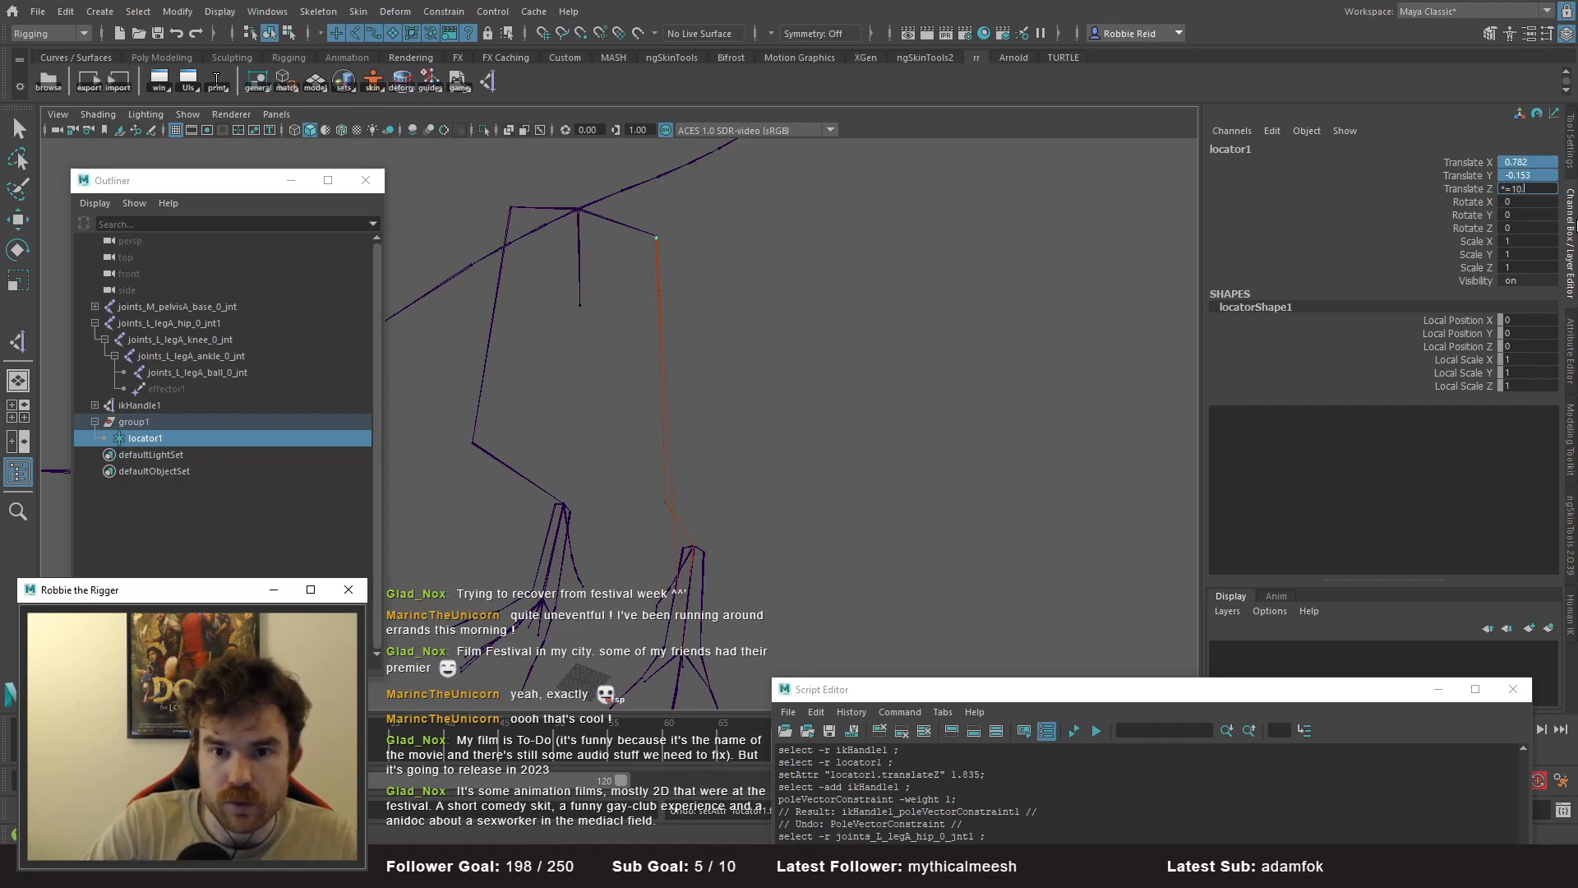
pyautogui.write('0')
pyautogui.press('Return')
# - Try moving locator1 about 58 units down and about 38 units up to test the leg's response
pyautogui.keyDown('alt'); pyautogui.moveTo(834, 324); pyautogui.dragTo(577, 467); pyautogui.keyUp('alt')
pyautogui.press('w')
pyautogui.moveTo(605, 408); pyautogui.dragTo(629, 530)
pyautogui.hotkey('ctrl', 'z')
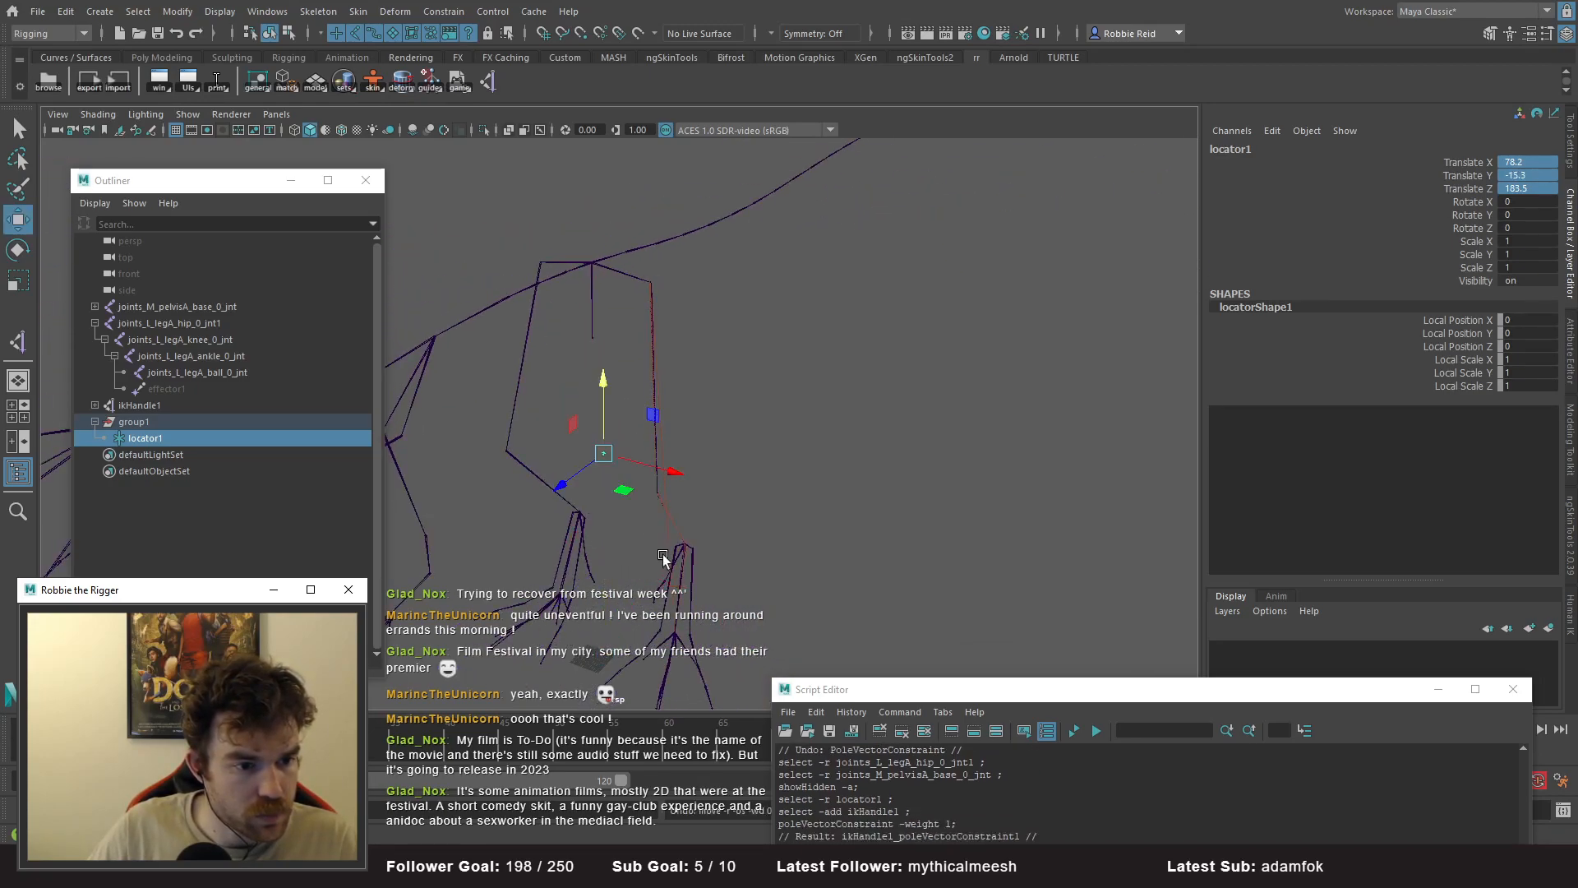
pyautogui.moveTo(674, 469); pyautogui.dragTo(740, 419)
pyautogui.hotkey('ctrl', 'z')
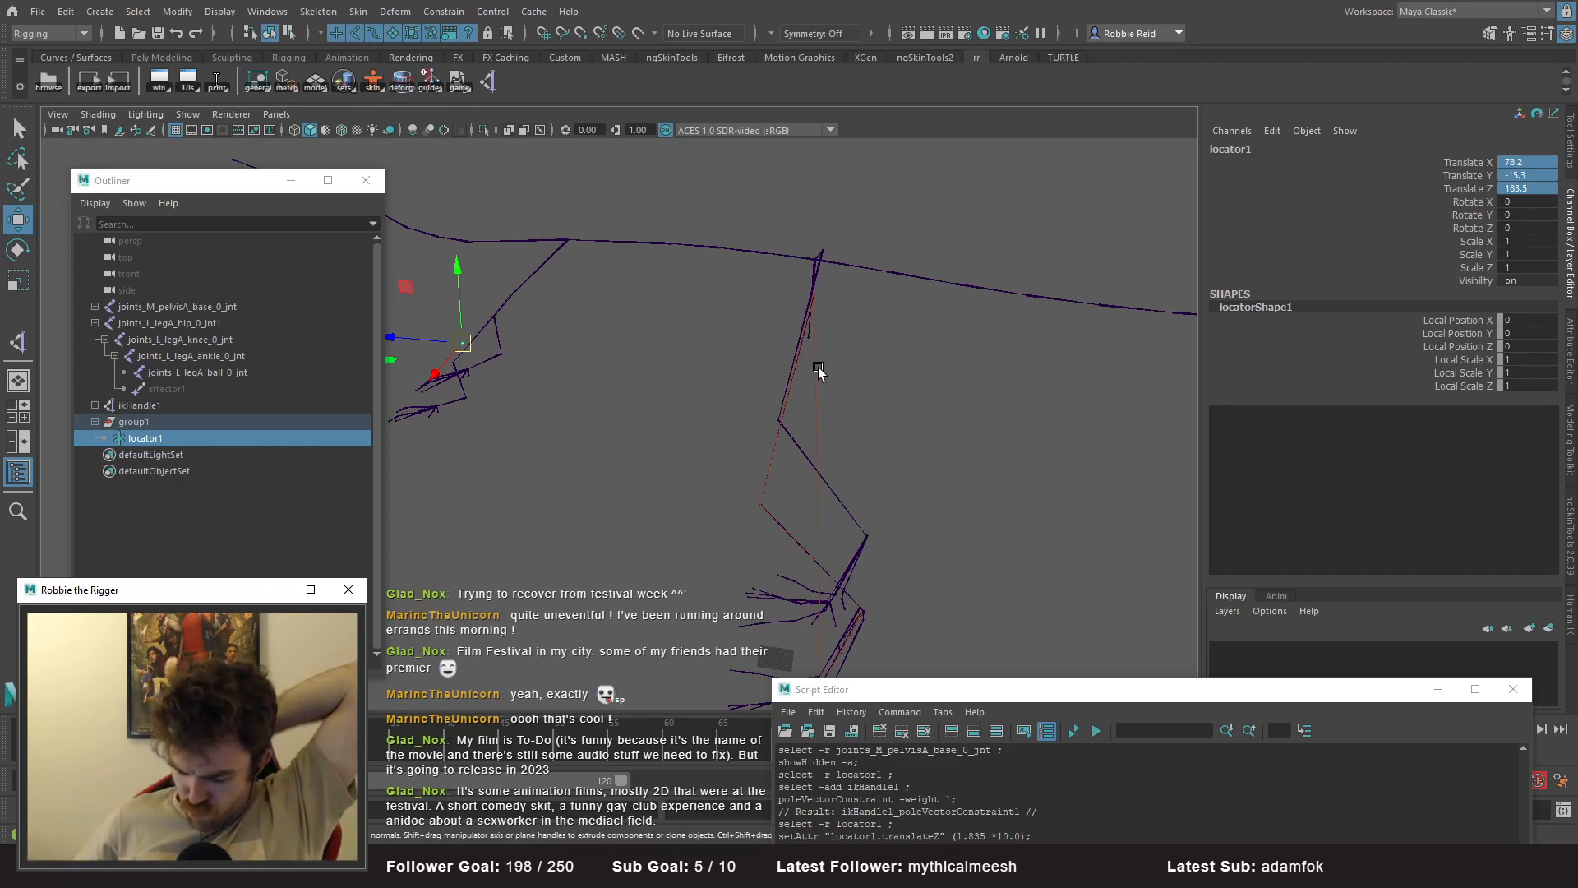
# - Snap locator1 onto the left leg's knee joint
pyautogui.keyDown('alt'); pyautogui.moveTo(789, 342); pyautogui.dragTo(831, 373); pyautogui.keyUp('alt')
pyautogui.press('v')
pyautogui.moveTo(468, 354); pyautogui.dragTo(732, 486)
# - Try moving locator1 away from the knee, about -10 in Y and 56 in Z
pyautogui.keyDown('alt'); pyautogui.moveTo(789, 467); pyautogui.dragTo(839, 520, button='right'); pyautogui.keyUp('alt')
pyautogui.keyDown('alt'); pyautogui.moveTo(838, 519); pyautogui.dragTo(678, 465); pyautogui.keyUp('alt')
pyautogui.moveTo(539, 428); pyautogui.dragTo(768, 359)
pyautogui.hotkey('ctrl', 'z')
pyautogui.click(768, 359)
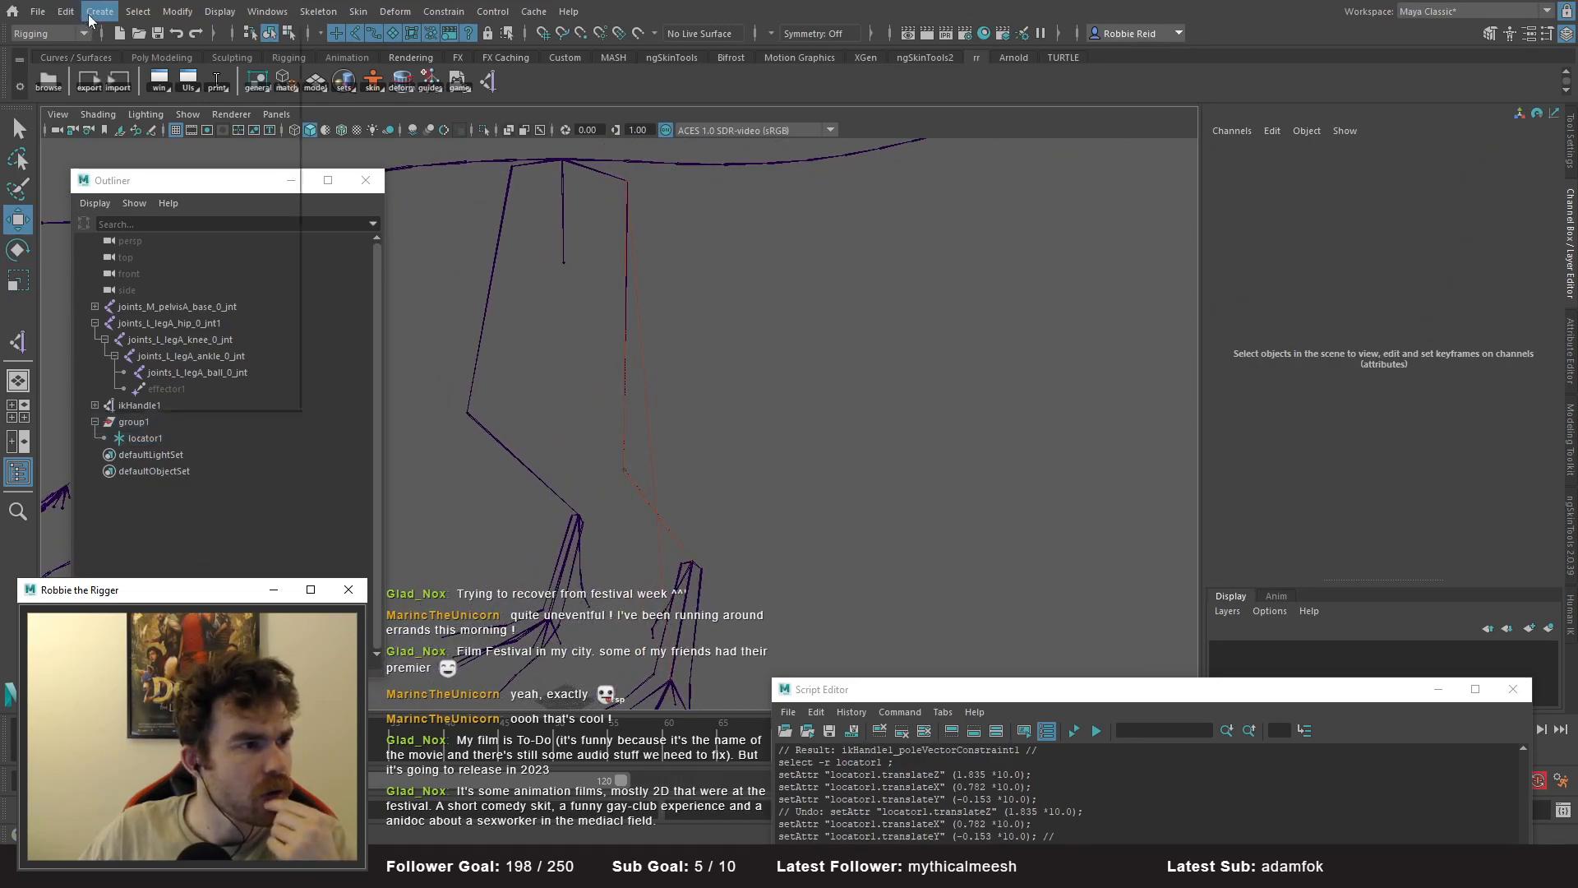
# - Create a second locator and snap it to the left leg's hip joint
pyautogui.click(100, 10)
pyautogui.click(127, 291)
pyautogui.keyDown('alt'); pyautogui.moveTo(703, 623); pyautogui.dragTo(625, 204); pyautogui.keyUp('alt')
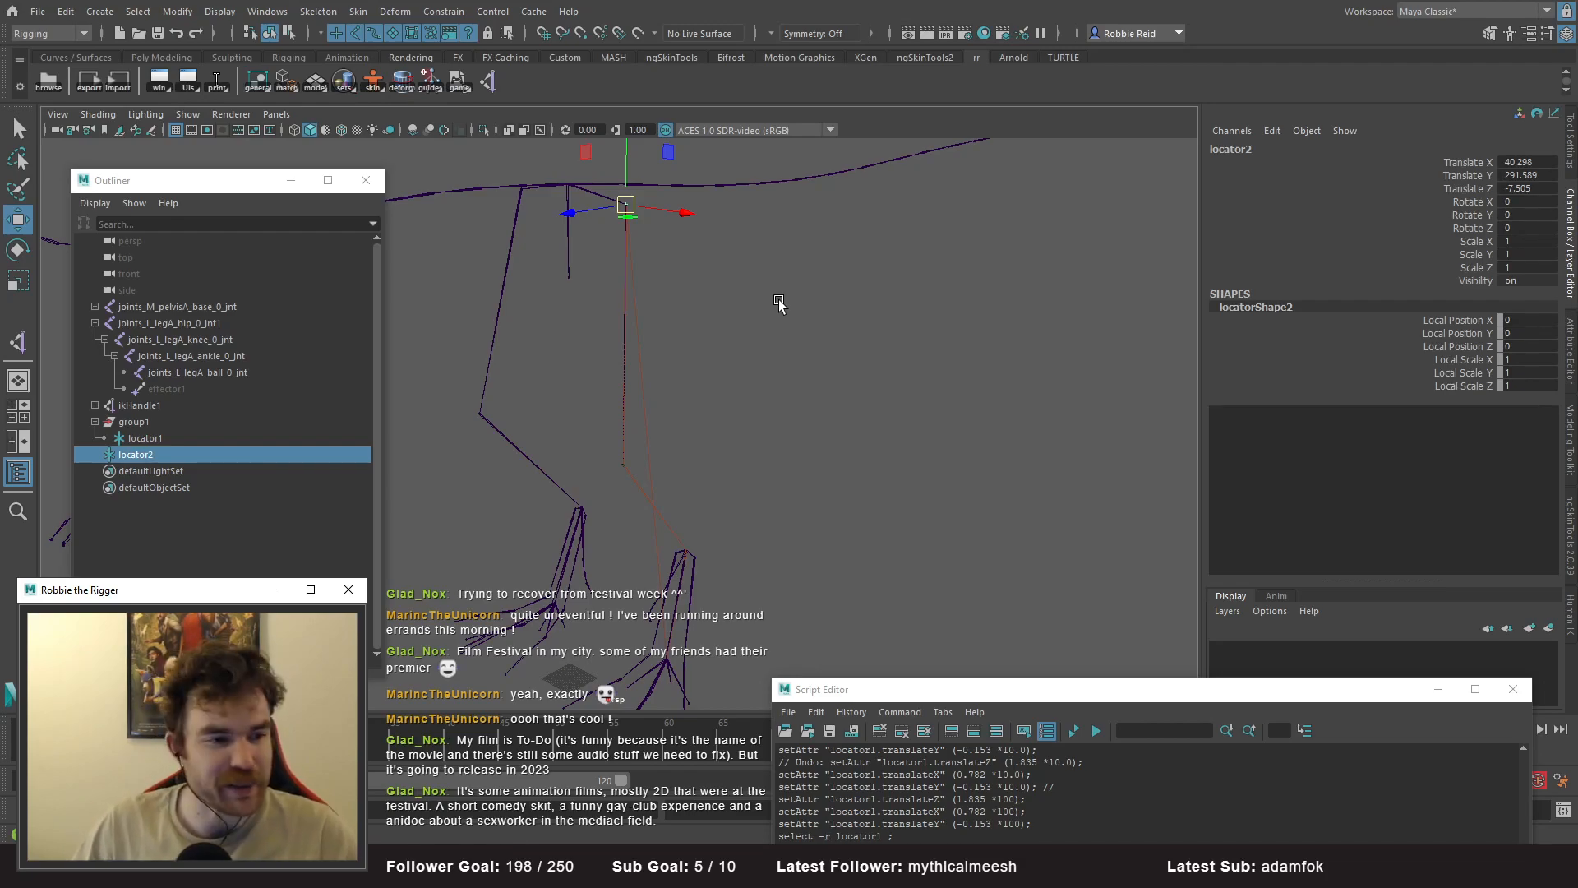
# - Examine the two locators against the left leg chain from several angles
pyautogui.click(150, 438)
pyautogui.click(149, 454)
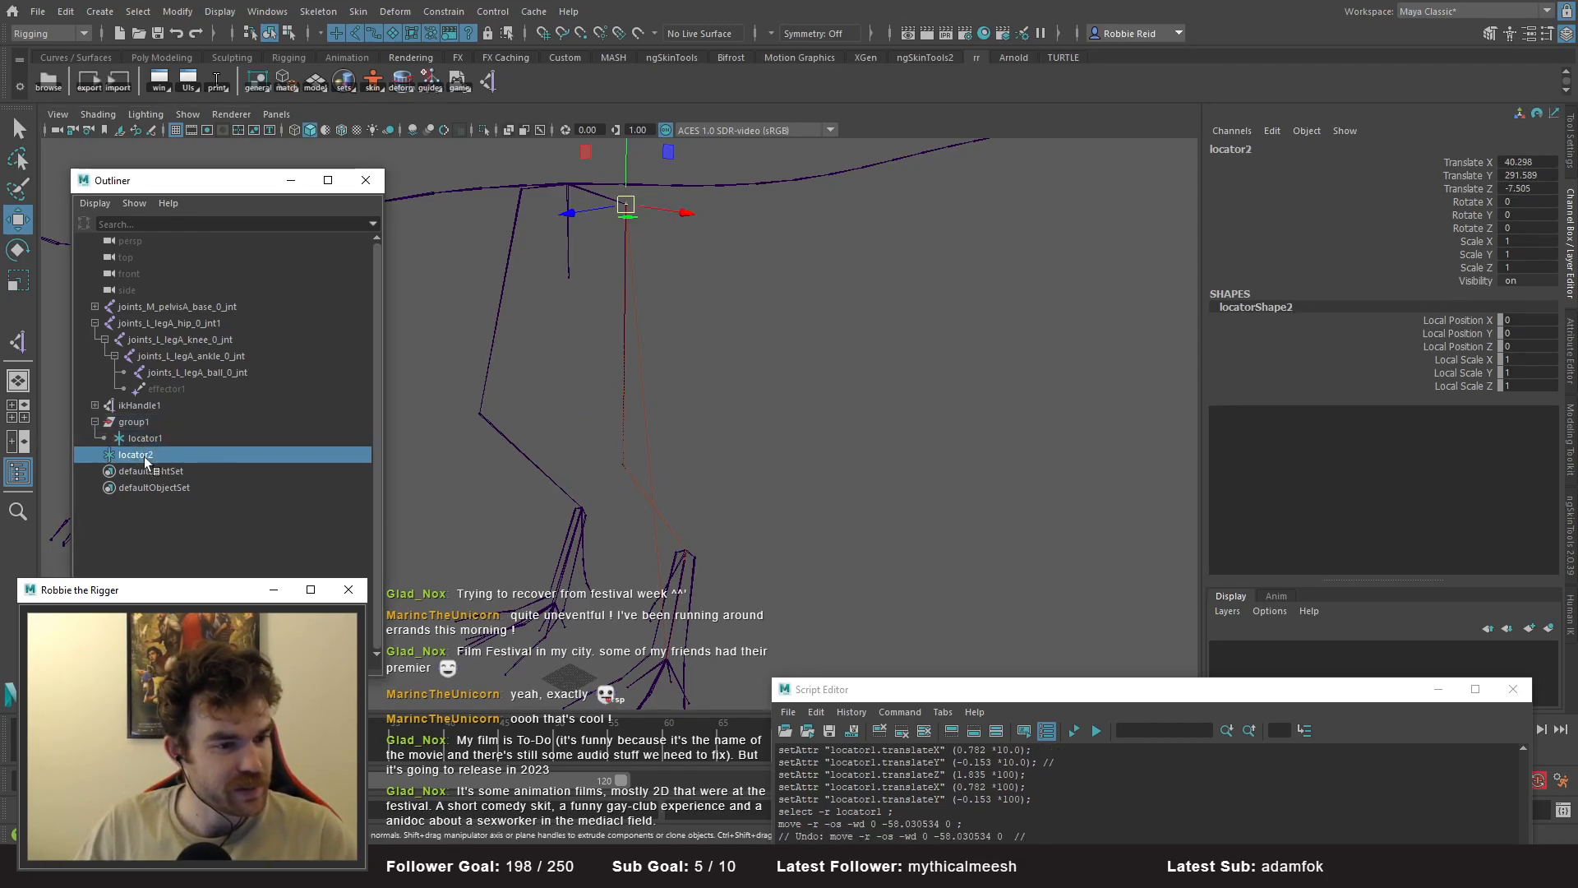
pyautogui.keyDown('alt'); pyautogui.moveTo(571, 536); pyautogui.dragTo(682, 452); pyautogui.keyUp('alt')
pyautogui.keyDown('alt'); pyautogui.moveTo(682, 452); pyautogui.dragTo(881, 392, button='right'); pyautogui.keyUp('alt')
pyautogui.keyDown('alt'); pyautogui.moveTo(880, 391); pyautogui.dragTo(612, 404); pyautogui.keyUp('alt')
pyautogui.keyDown('alt'); pyautogui.moveTo(612, 404); pyautogui.dragTo(632, 514, button='middle'); pyautogui.keyUp('alt')
pyautogui.keyDown('alt'); pyautogui.moveTo(633, 514); pyautogui.dragTo(684, 515); pyautogui.keyUp('alt')
pyautogui.keyDown('alt'); pyautogui.moveTo(684, 515); pyautogui.dragTo(561, 495, button='right'); pyautogui.keyUp('alt')
pyautogui.keyDown('alt'); pyautogui.moveTo(561, 490); pyautogui.dragTo(568, 496, button='middle'); pyautogui.keyUp('alt')
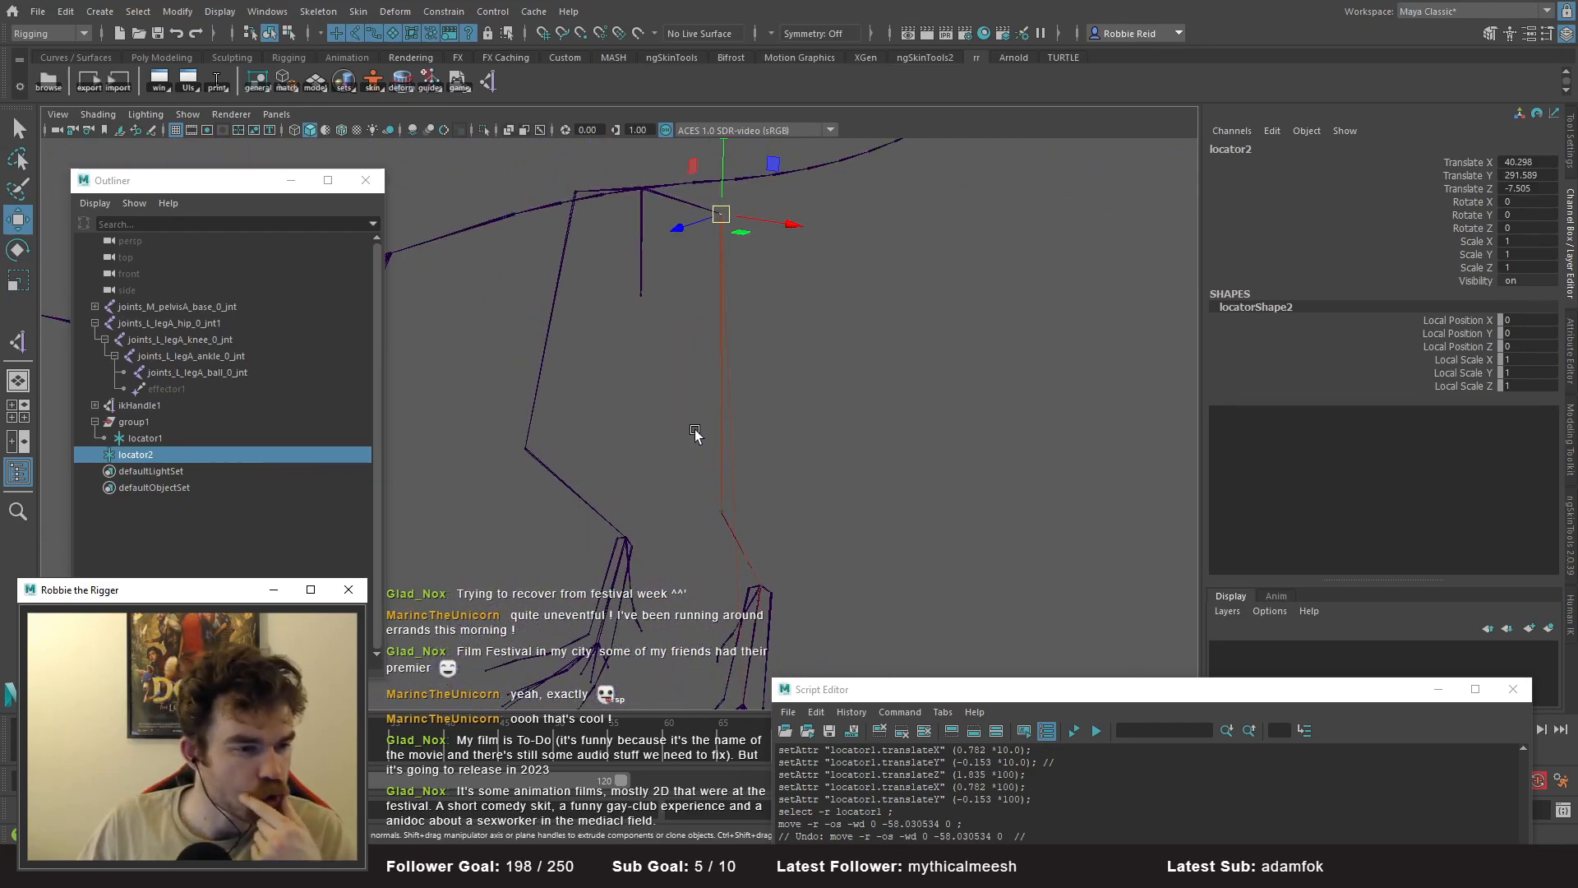
# - Switch to PyCharm, open ik_handles.py and collapse all its function definitions
pyautogui.moveTo(1039, 701); pyautogui.dragTo(993, 238)
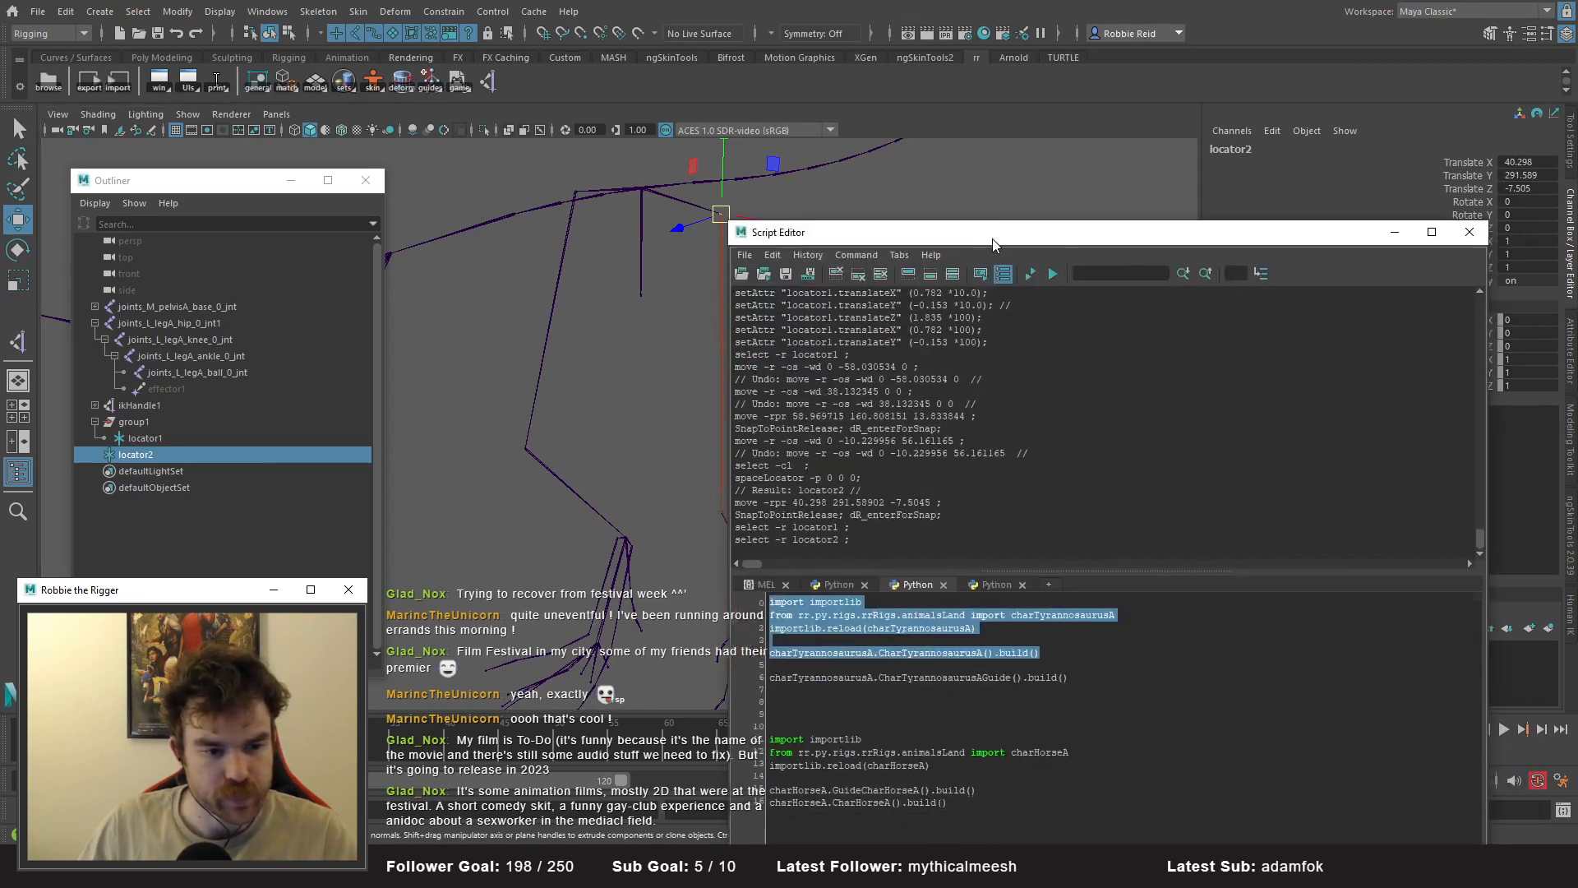
pyautogui.hotkey('alt', 'Tab')
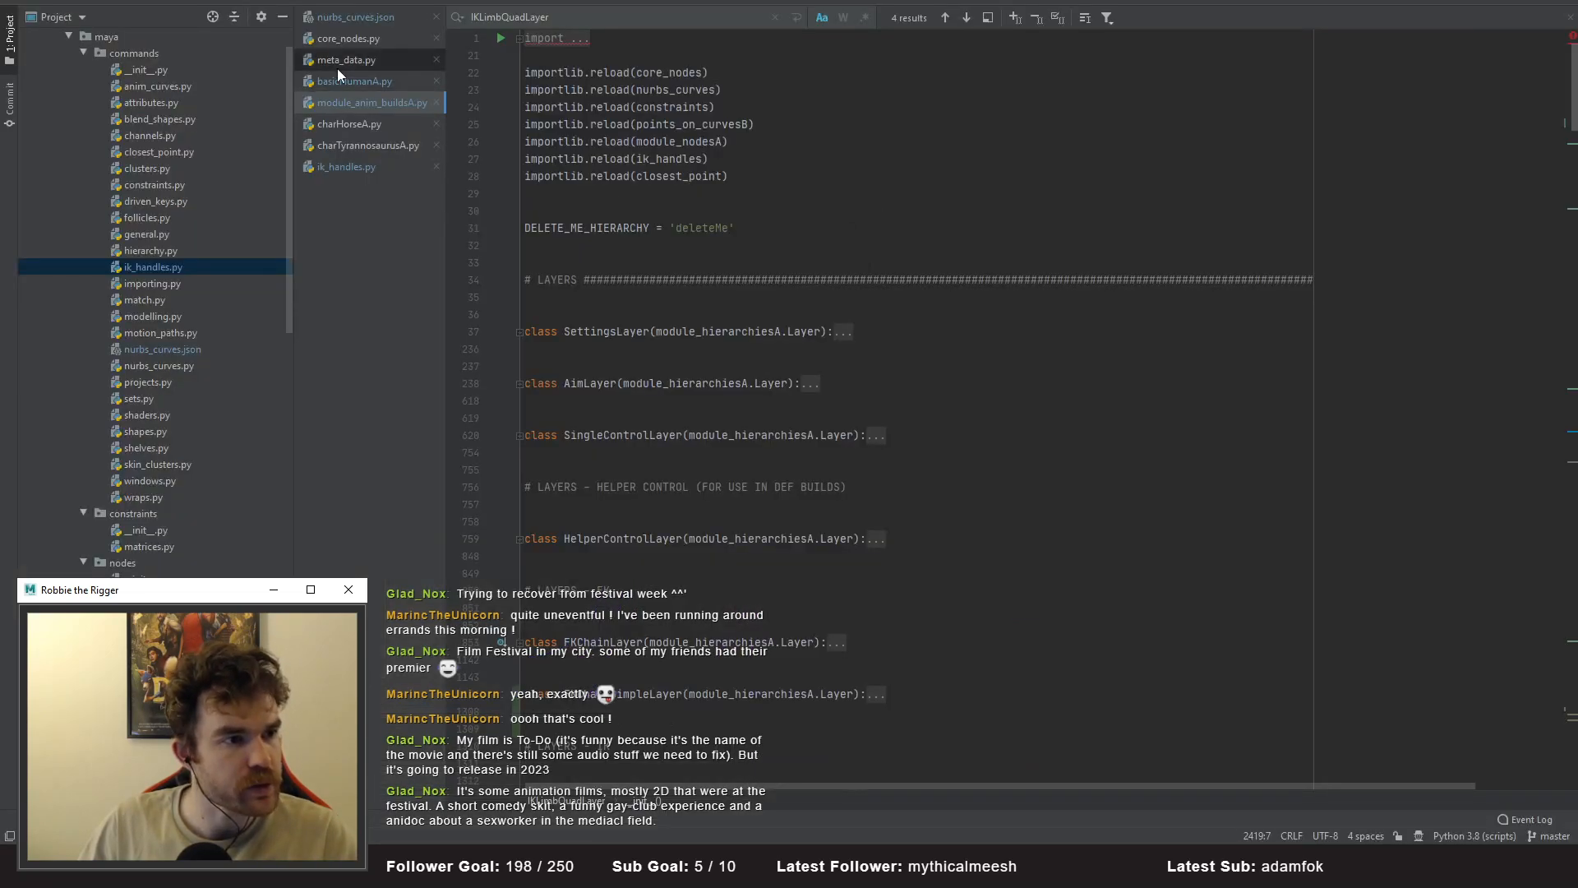
pyautogui.scroll(2, 203, 236)
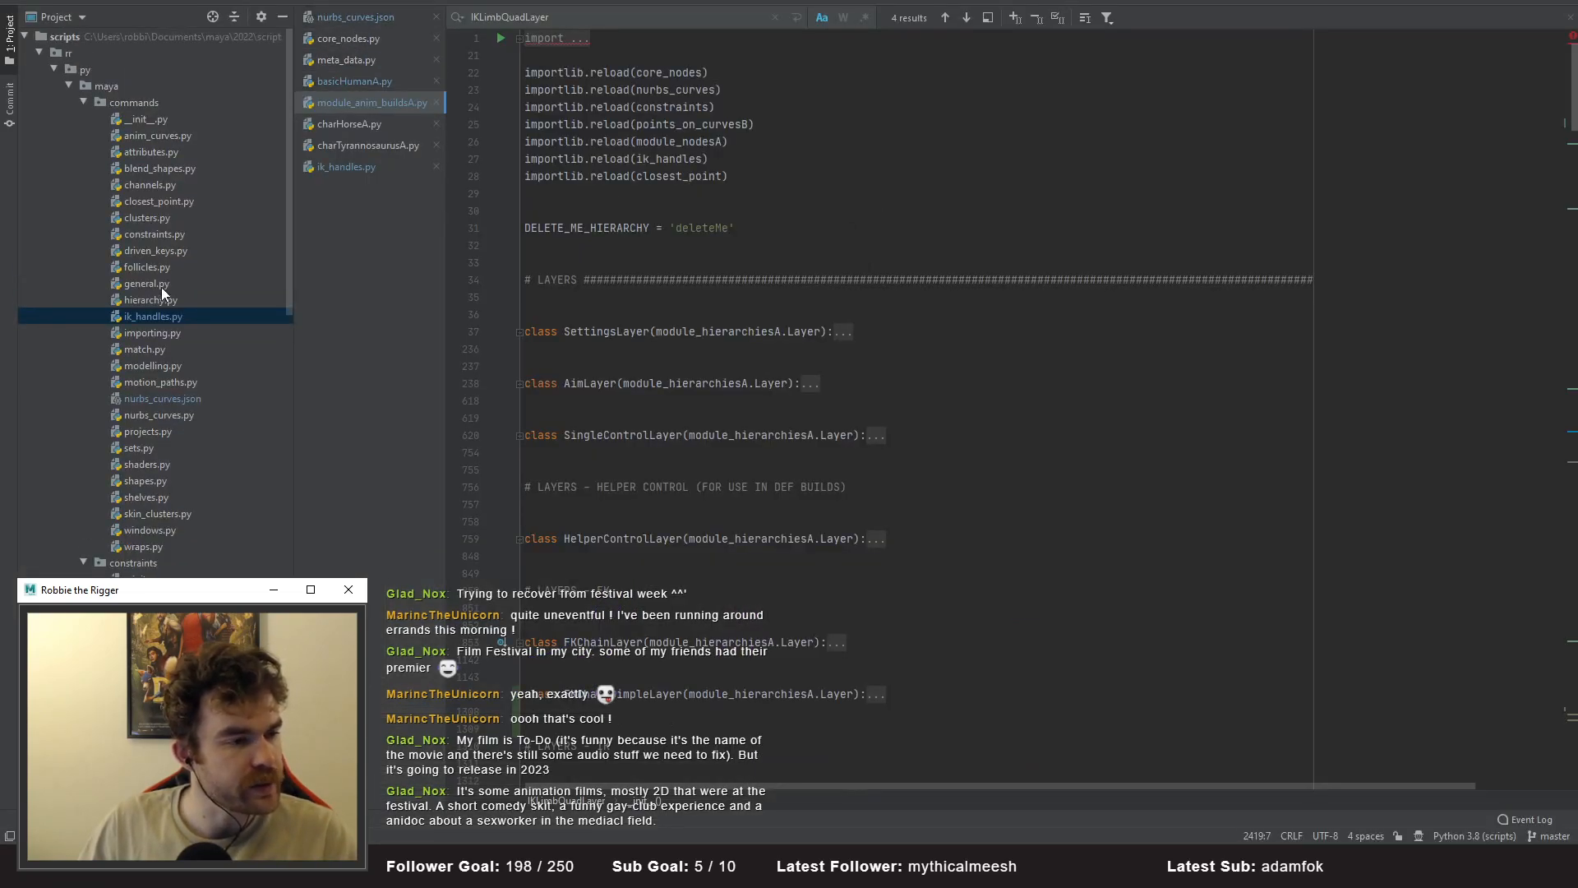
pyautogui.scroll(-6, 841, 367)
pyautogui.scroll(2, 840, 367)
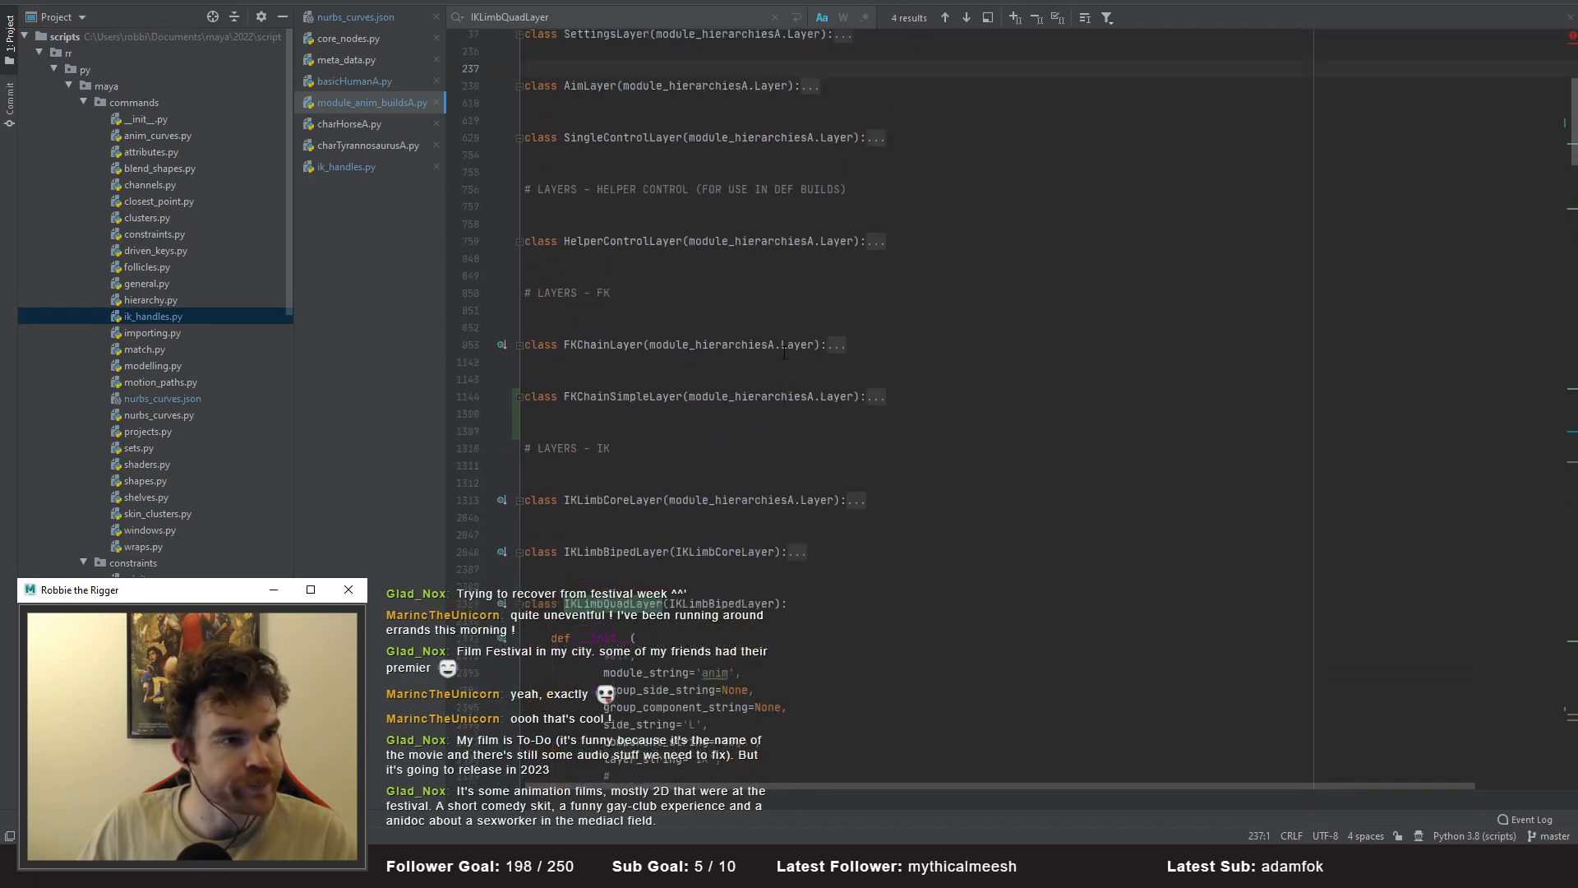
pyautogui.click(385, 169)
pyautogui.hotkey('ctrl', 'shift', '-')
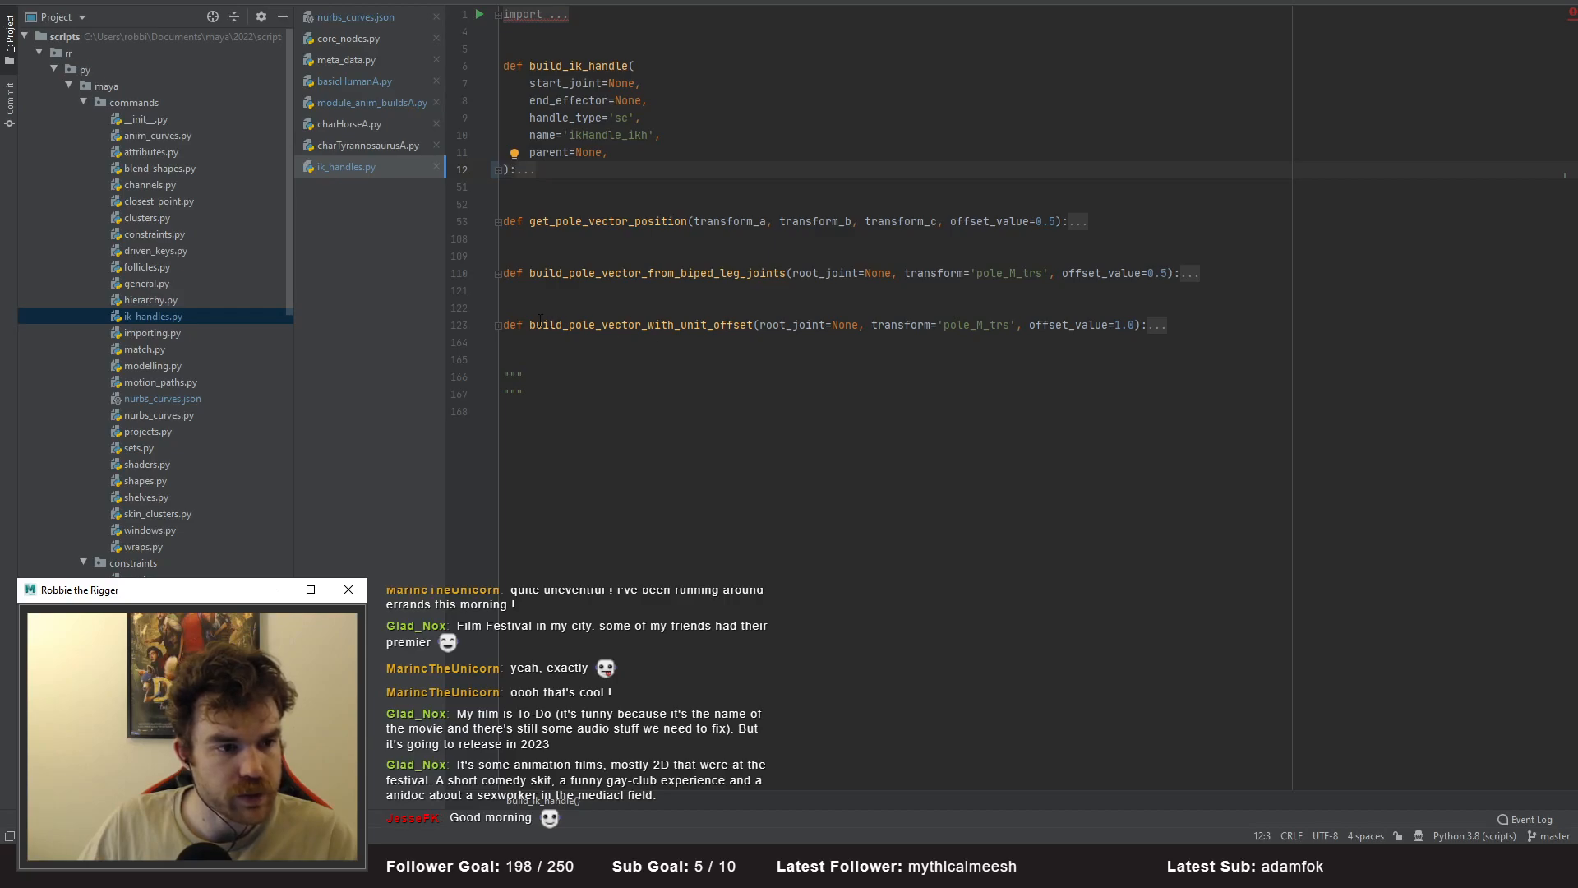
# - Insert two blank lines inside the triple-quoted block at the end of ik_handles.py
pyautogui.moveTo(535, 323); pyautogui.dragTo(530, 326)
pyautogui.click(581, 381)
pyautogui.press('Return')
pyautogui.press('Return')
pyautogui.press('Up')
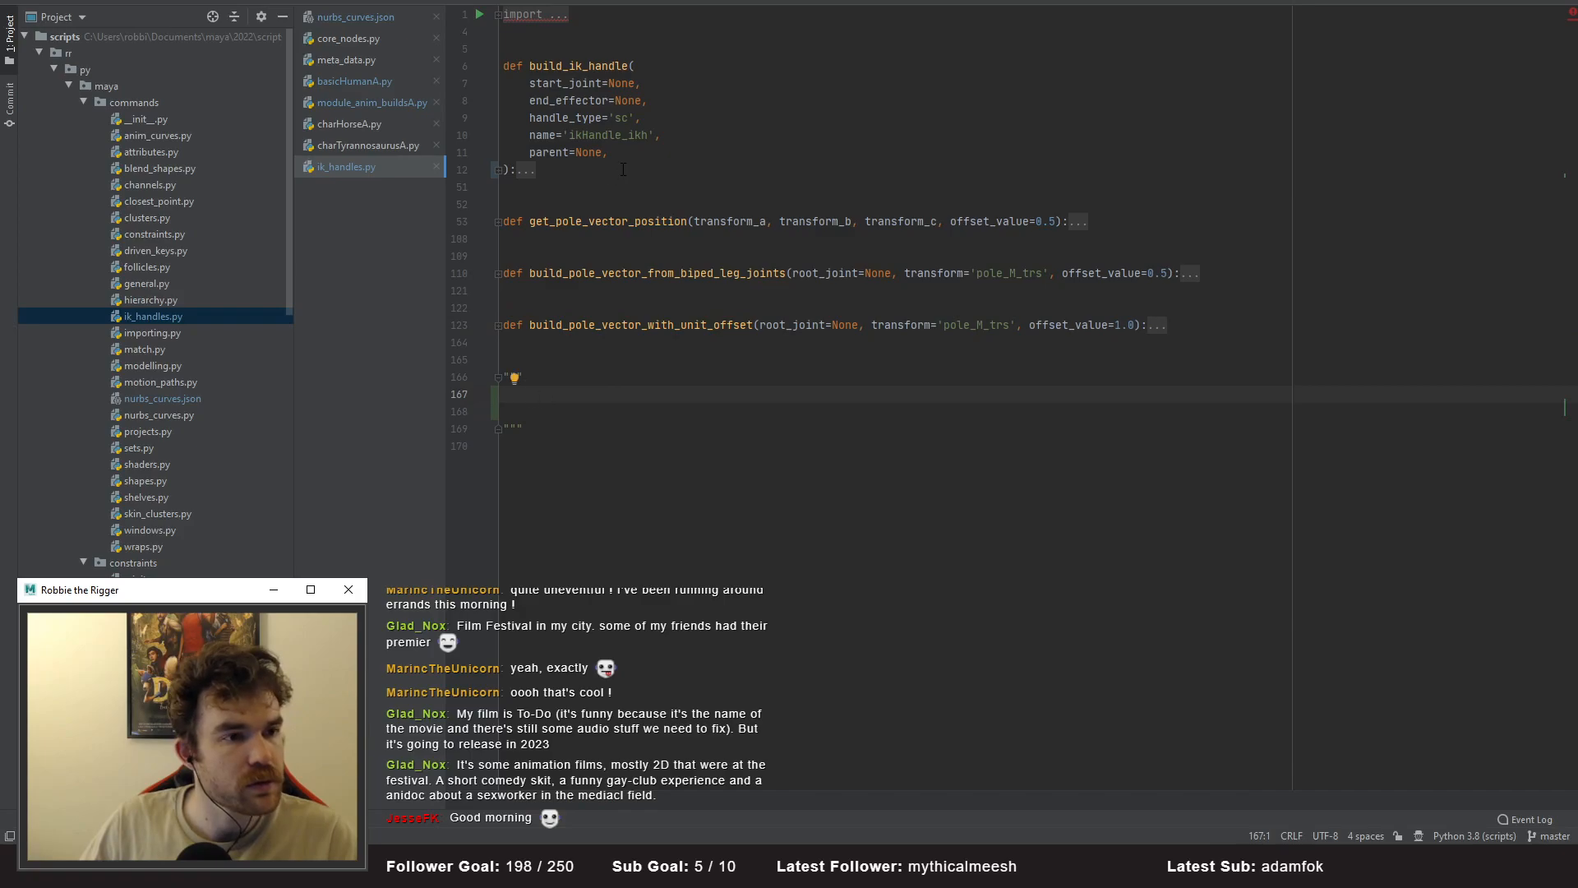
# - Expand the imports in ik_handles.py and charTyrannosaurusA.py and check them for a reusable import line
pyautogui.click(555, 15)
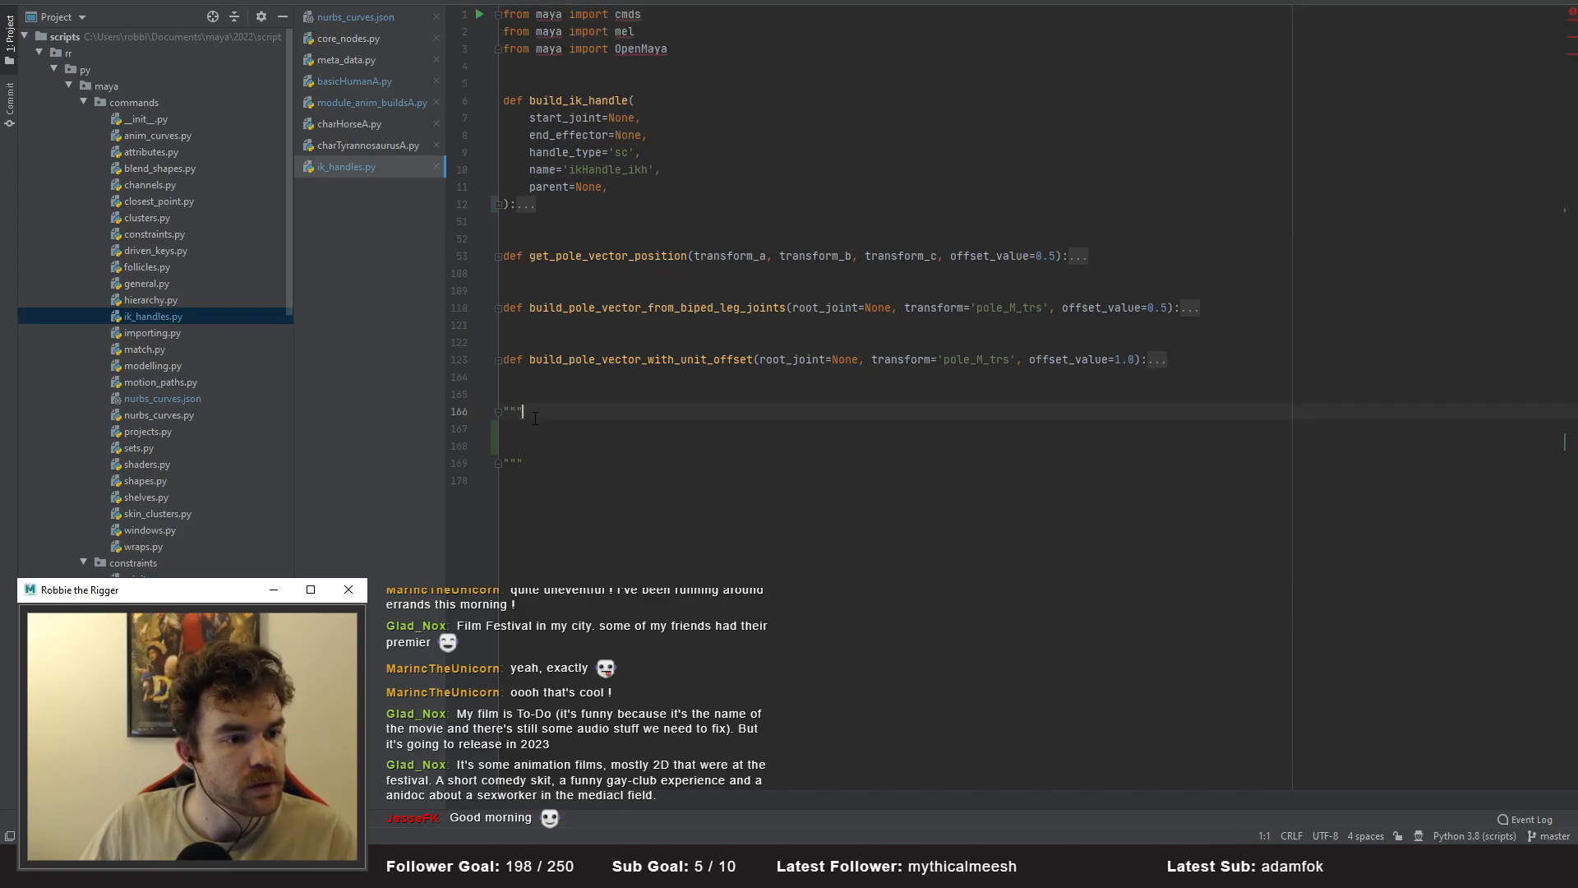
pyautogui.click(386, 148)
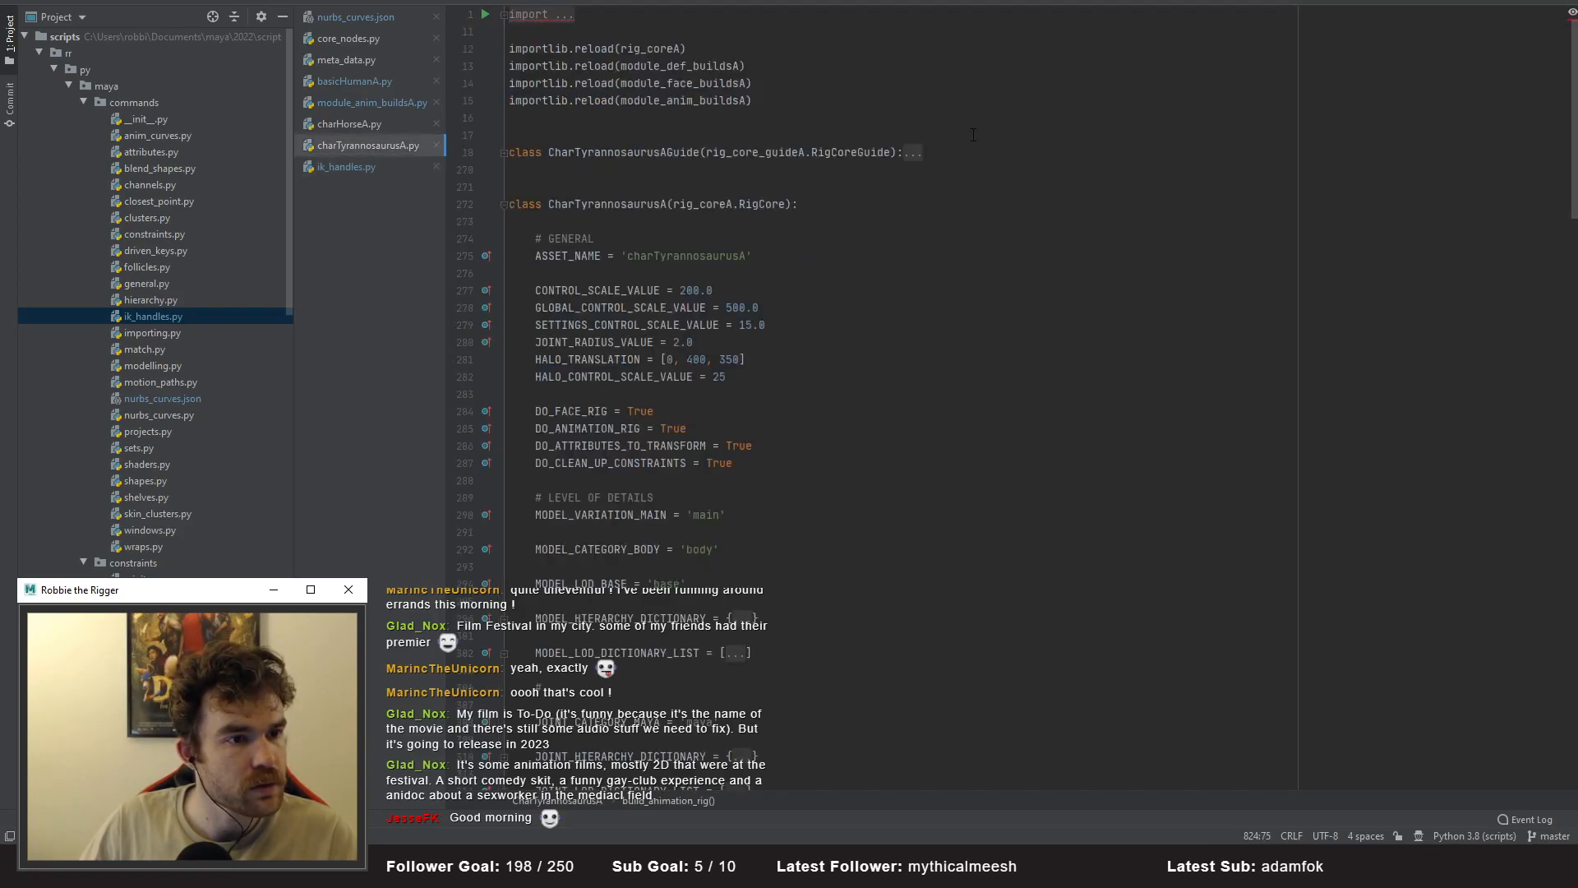
pyautogui.click(562, 15)
pyautogui.click(788, 69)
pyautogui.hotkey('shift', 'Home')
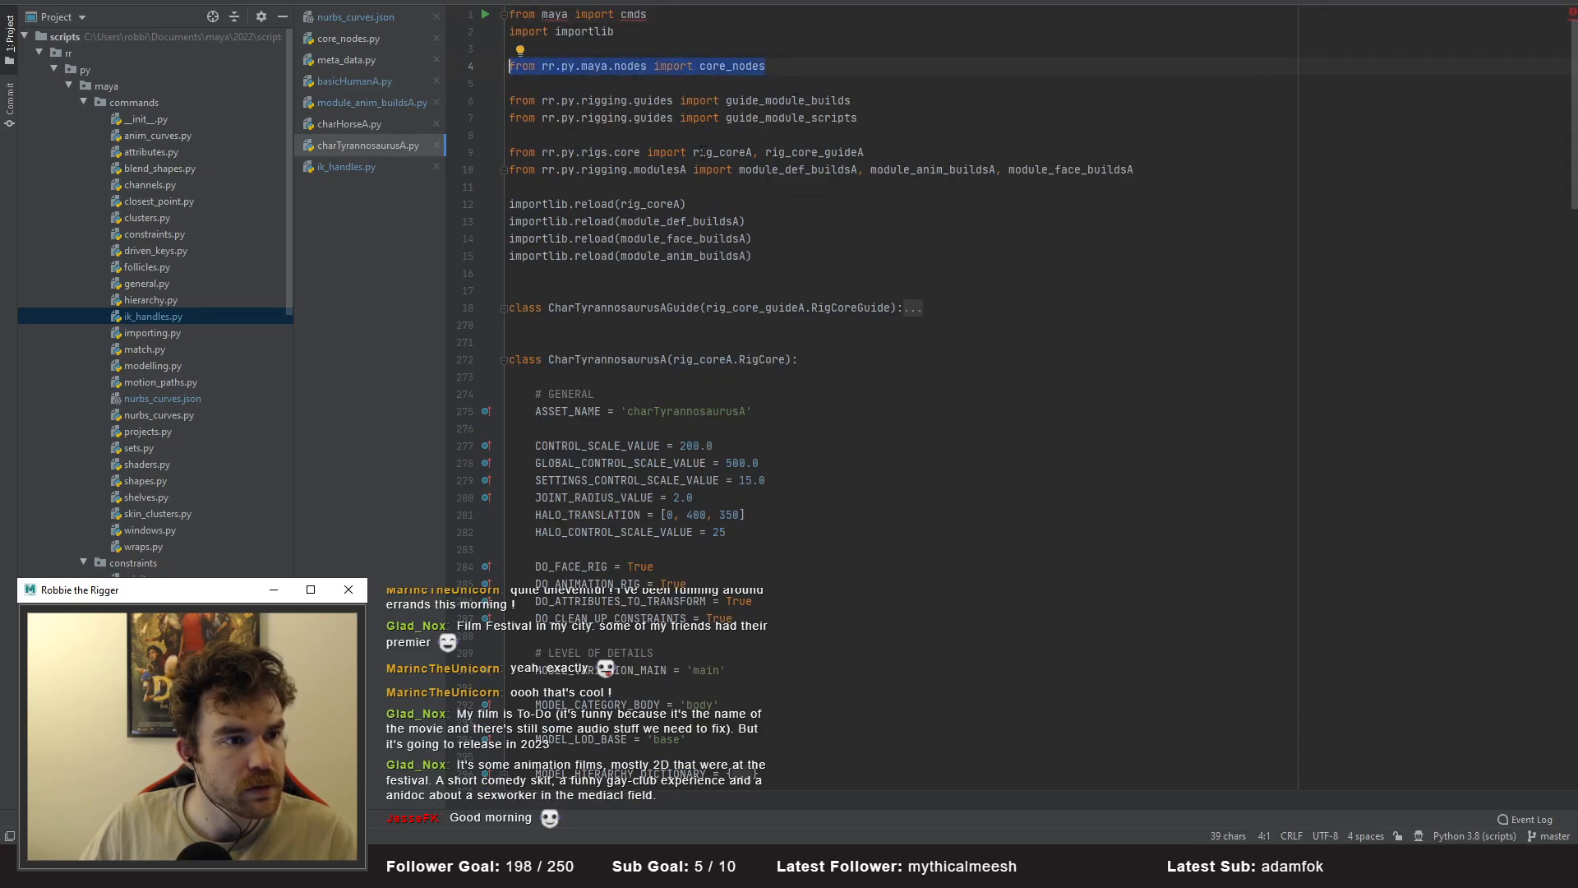
# - Copy the line "from rr.py.maya.commands import ik_handles" from module_anim_buildsA.py into the triple-quoted block at the end of ik_handles.py
pyautogui.click(361, 102)
pyautogui.scroll(4, 556, 102)
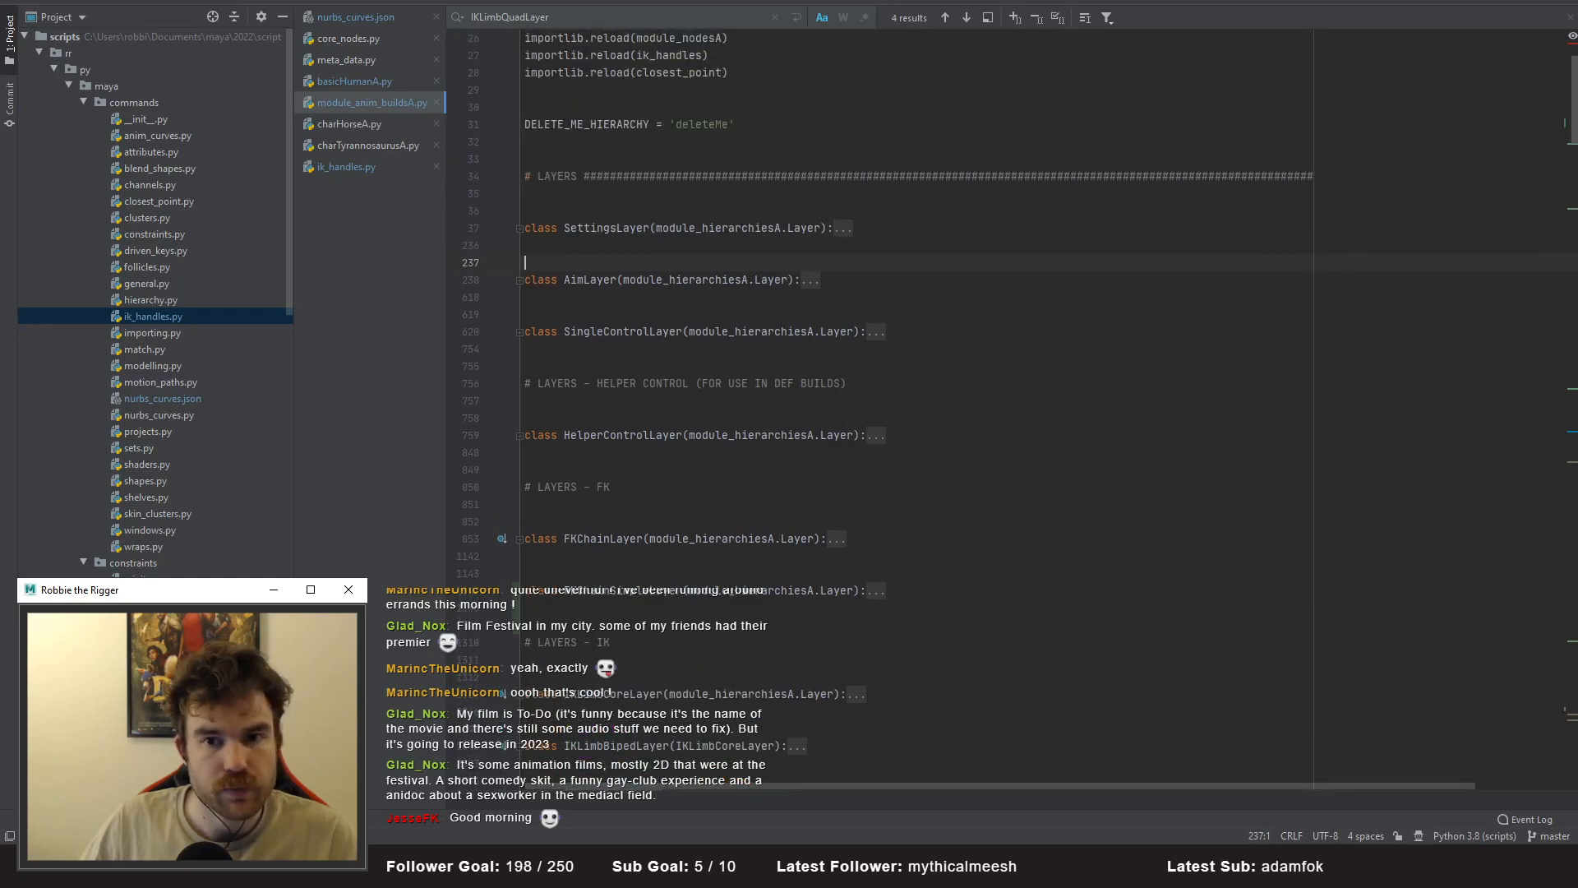
pyautogui.click(578, 39)
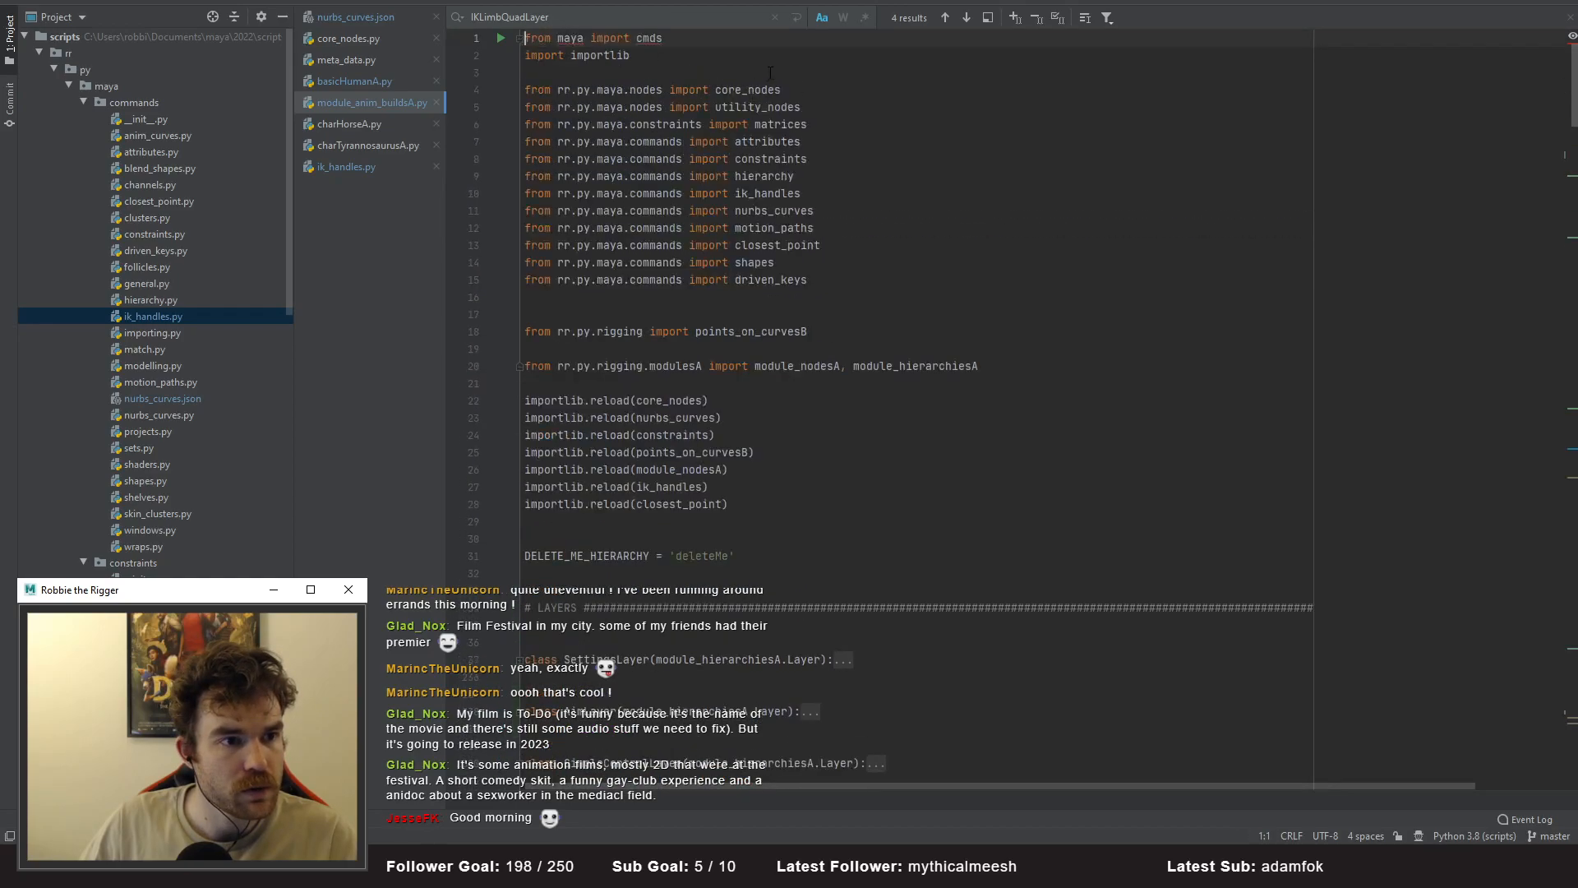
pyautogui.keyDown('shift'); pyautogui.click(486, 192); pyautogui.keyUp('shift')
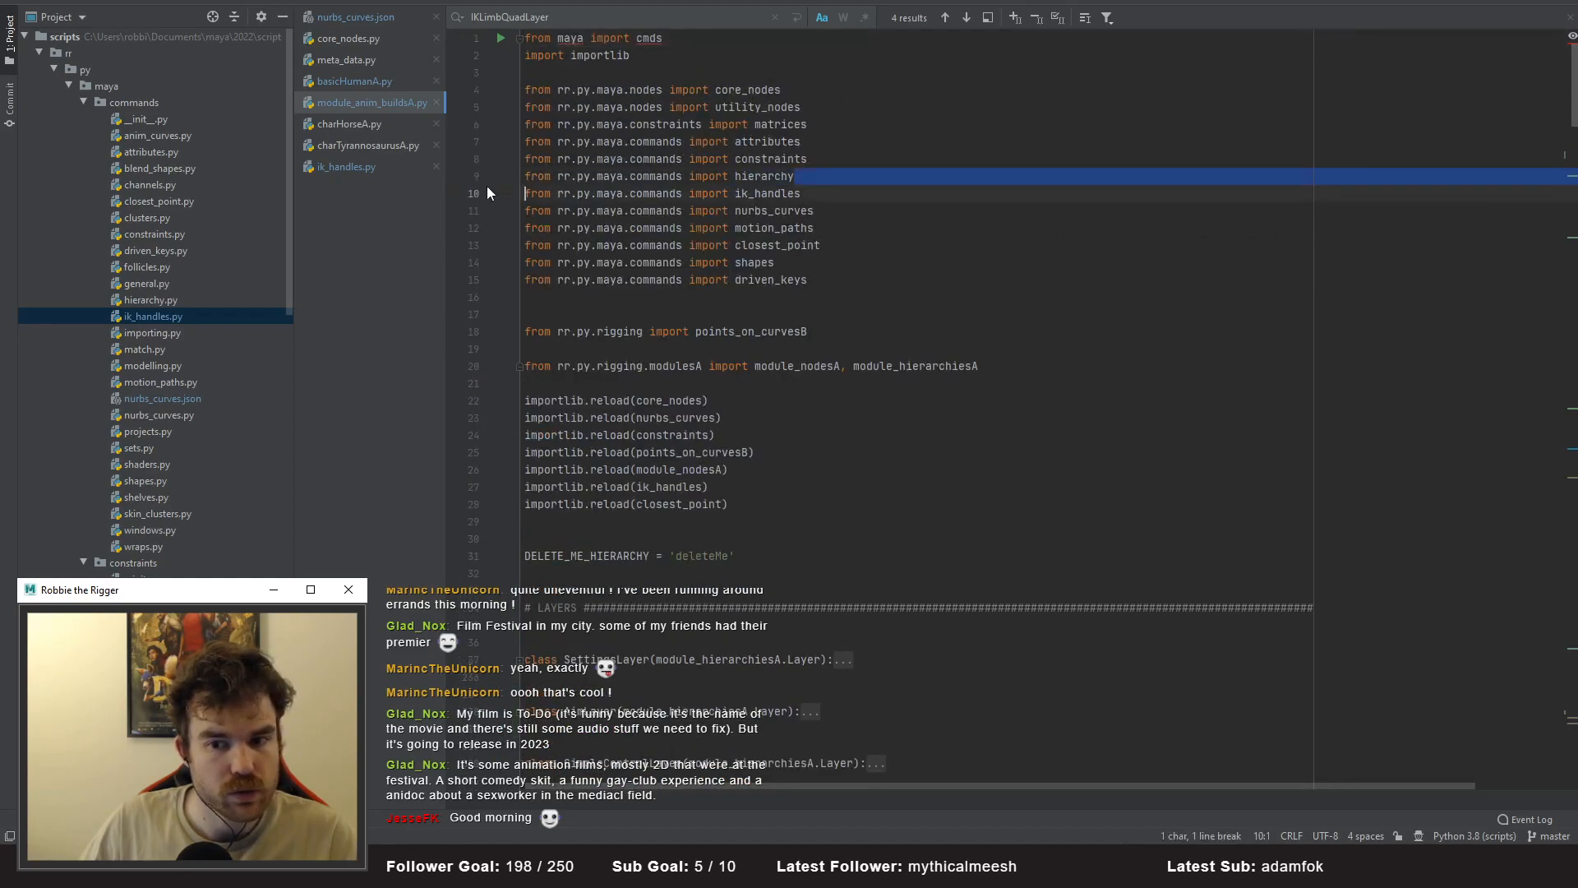
pyautogui.moveTo(453, 191); pyautogui.dragTo(419, 176)
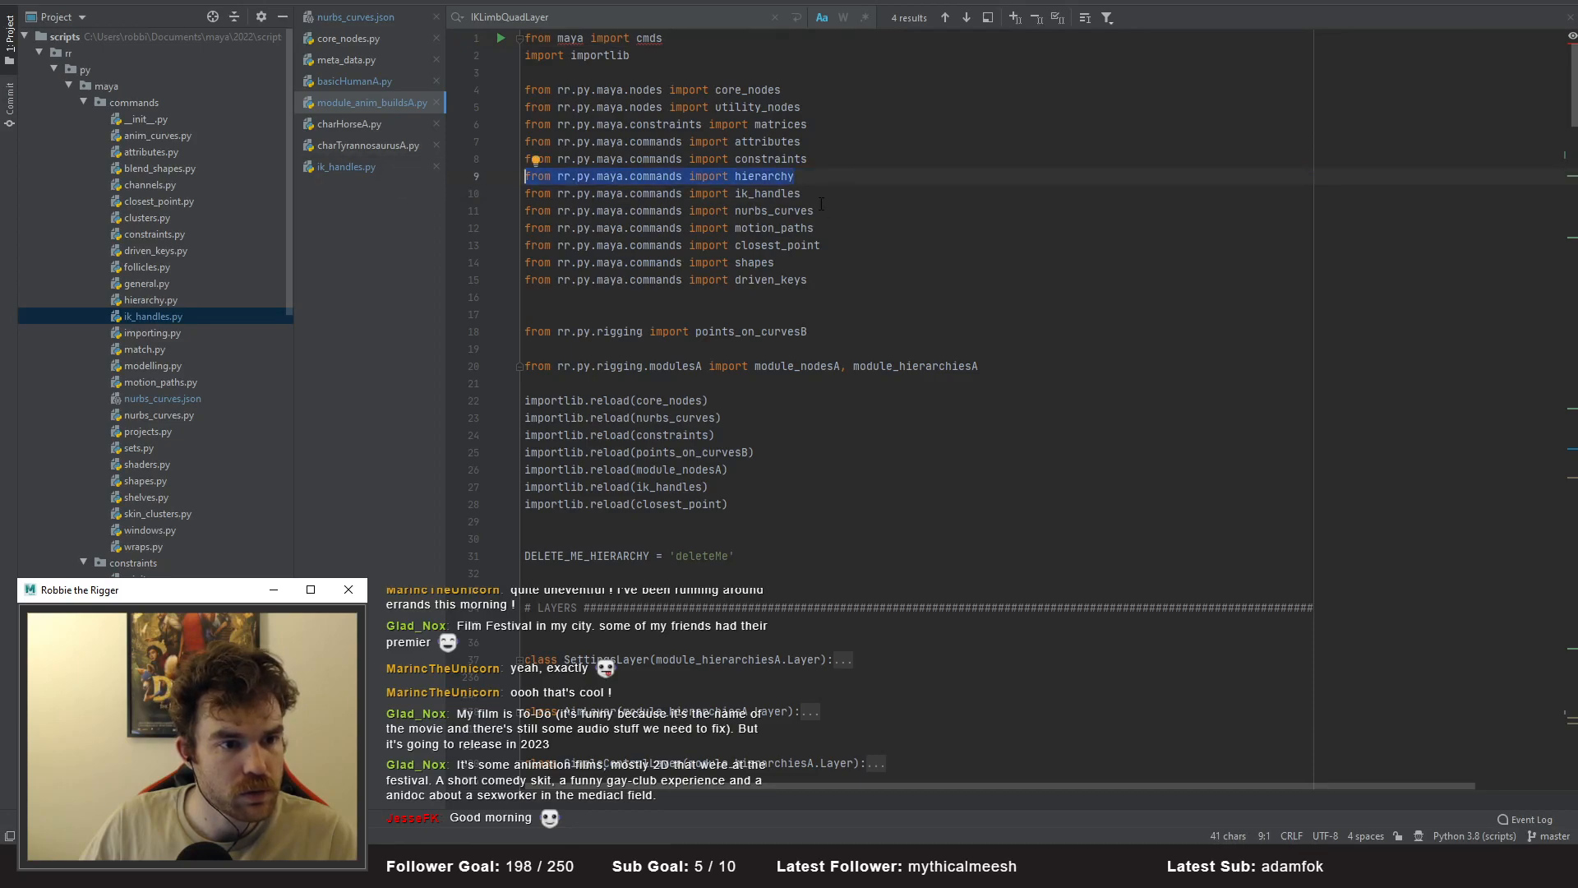
pyautogui.moveTo(802, 194); pyautogui.dragTo(475, 201)
pyautogui.click(394, 167)
pyautogui.write('from rr.py.maya.commands import ik_handles')
pyautogui.press('Return')
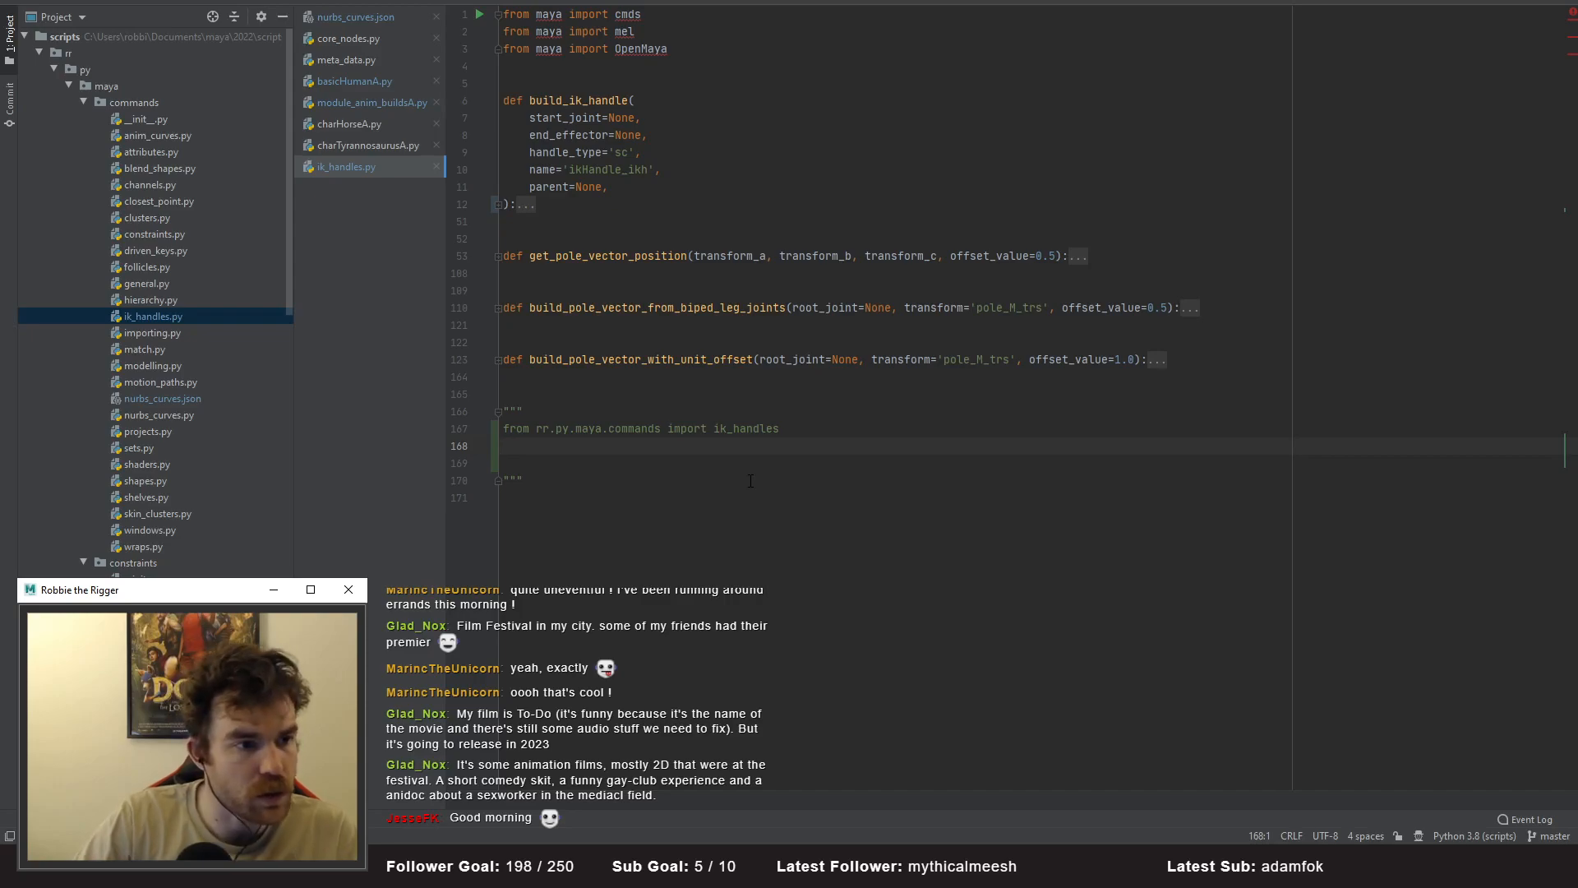
# - Copy the line "import importlib" from module_anim_buildsA.py to just above the ik_handles import in the triple-quoted block of ik_handles.py
pyautogui.click(346, 103)
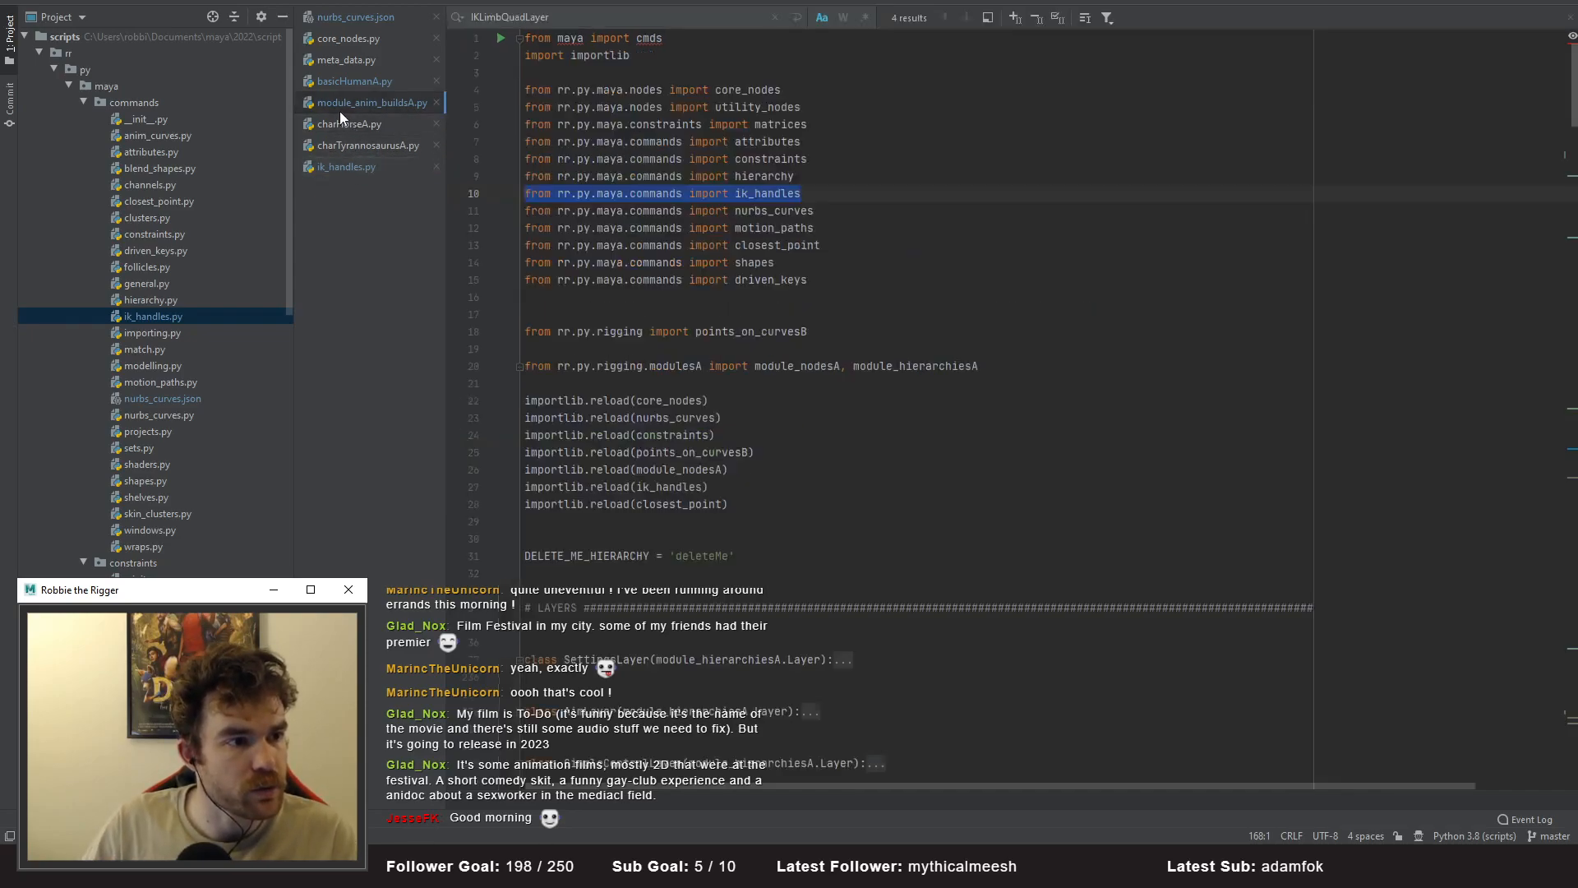
pyautogui.moveTo(630, 55); pyautogui.dragTo(362, 169)
pyautogui.hotkey('ctrl', 'c')
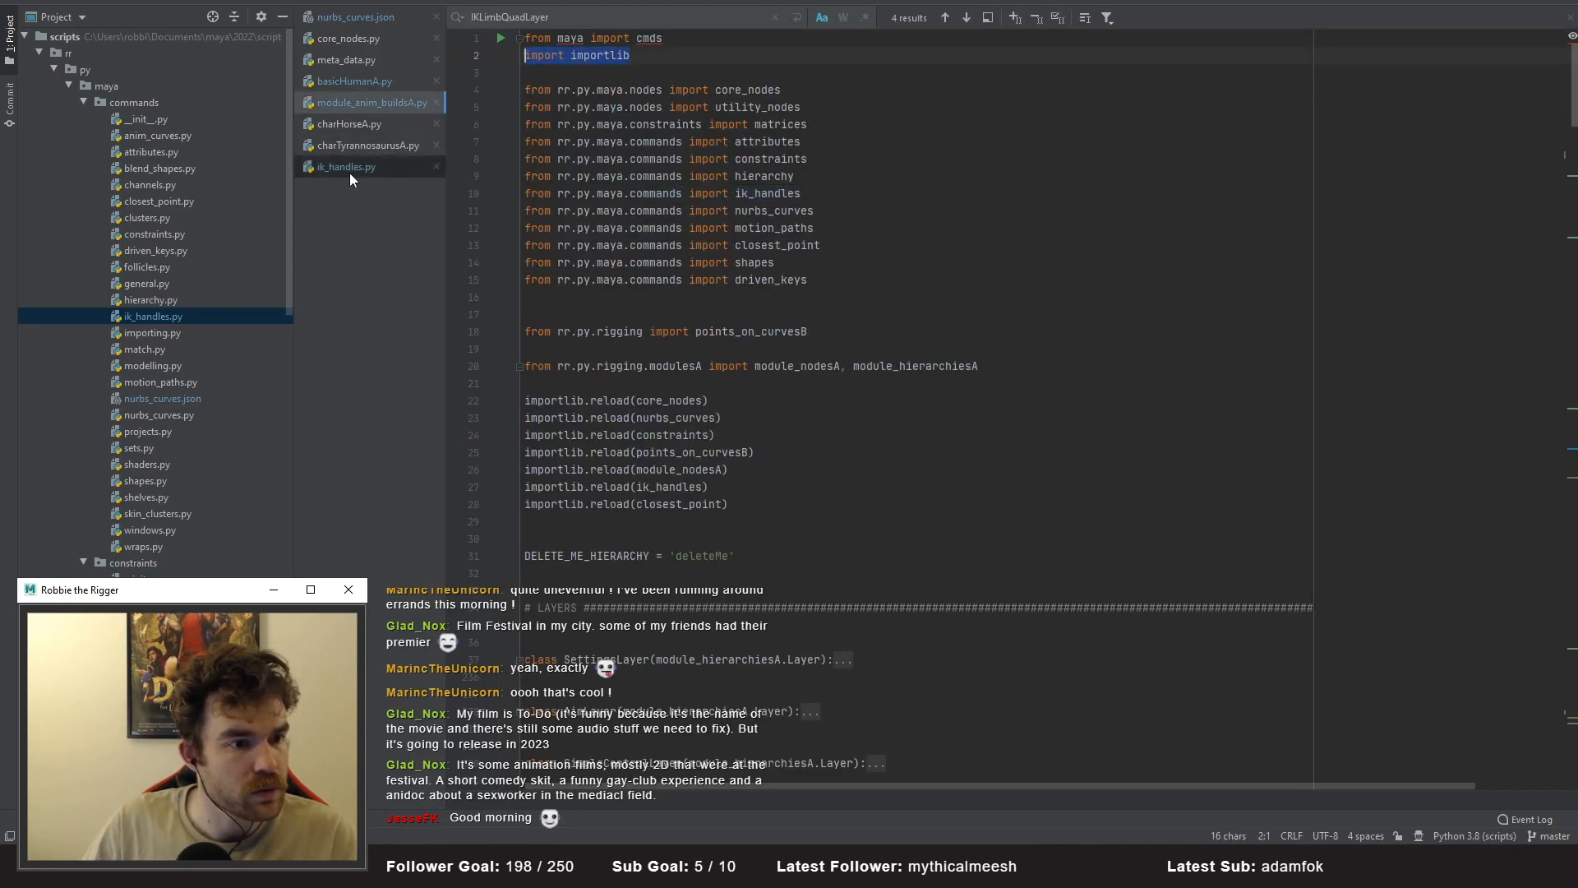
pyautogui.click(348, 169)
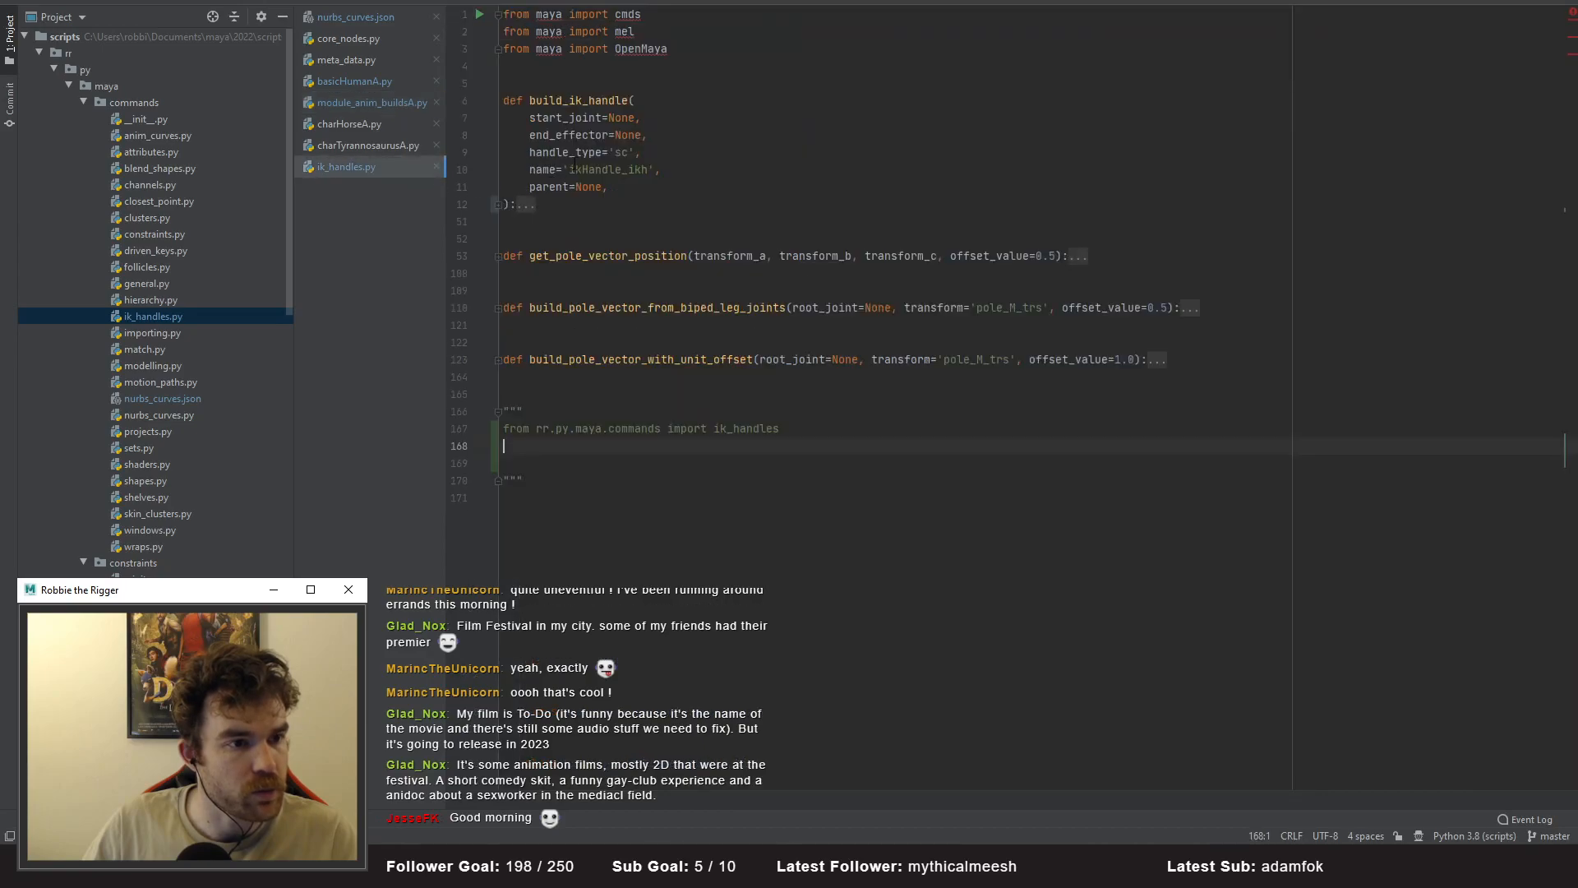
pyautogui.click(544, 417)
pyautogui.press('Return')
pyautogui.hotkey('ctrl', 'v')
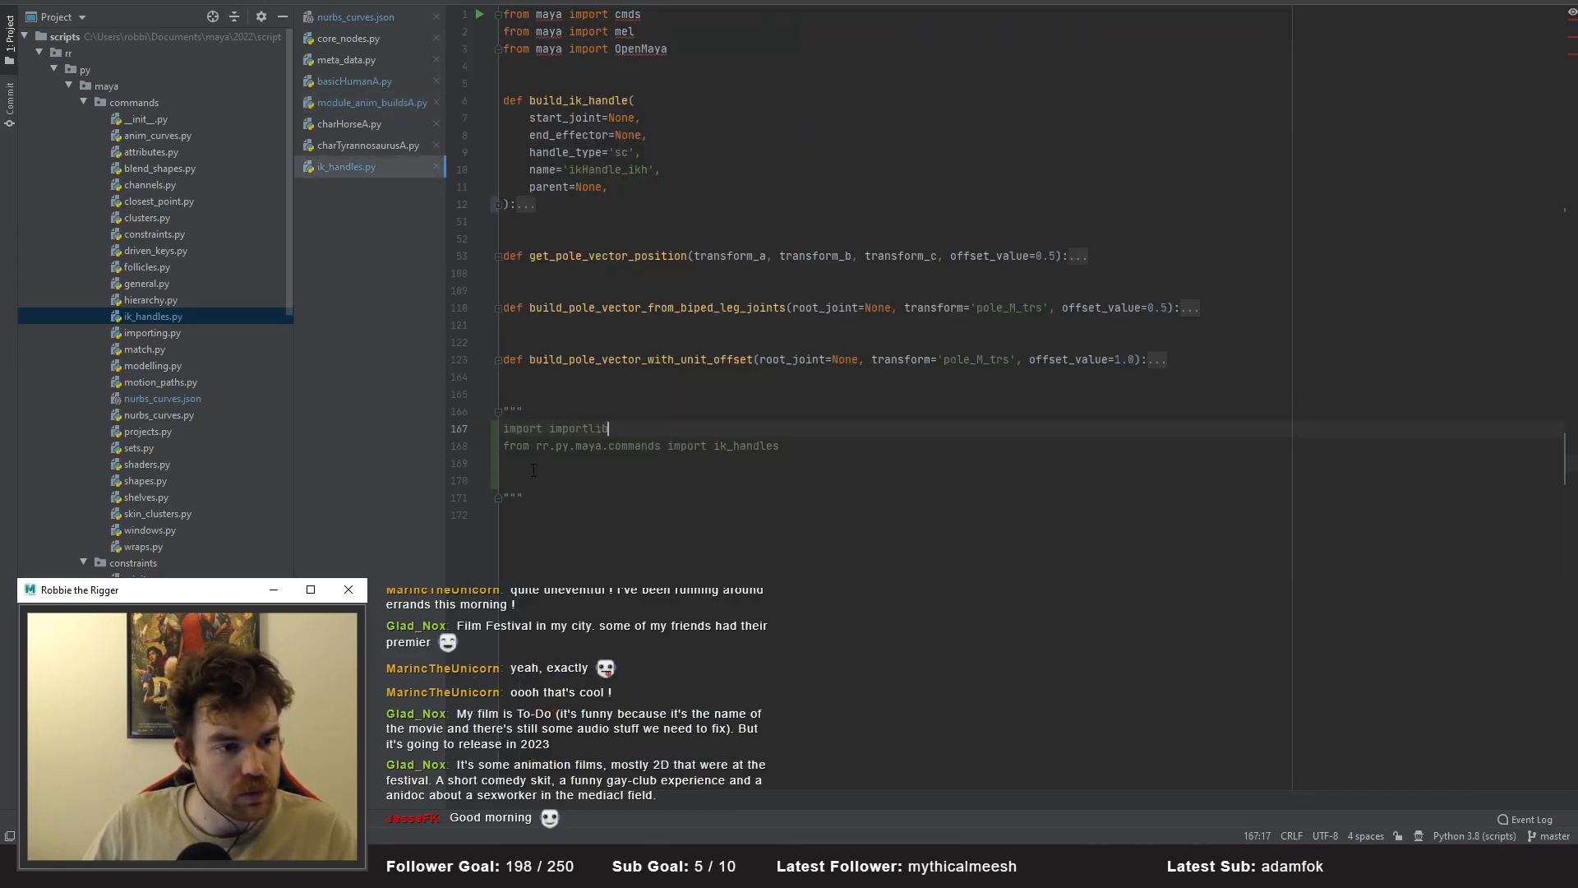
# - Add the line "importlib.reload(ik_handles)" below the ik_handles import in the triple-quoted block
pyautogui.press('Down')
pyautogui.press('Down')
pyautogui.hotkey('ctrl', 'c')
pyautogui.click(554, 459)
pyautogui.hotkey('ctrl', 'v')
pyautogui.write('.reload()')
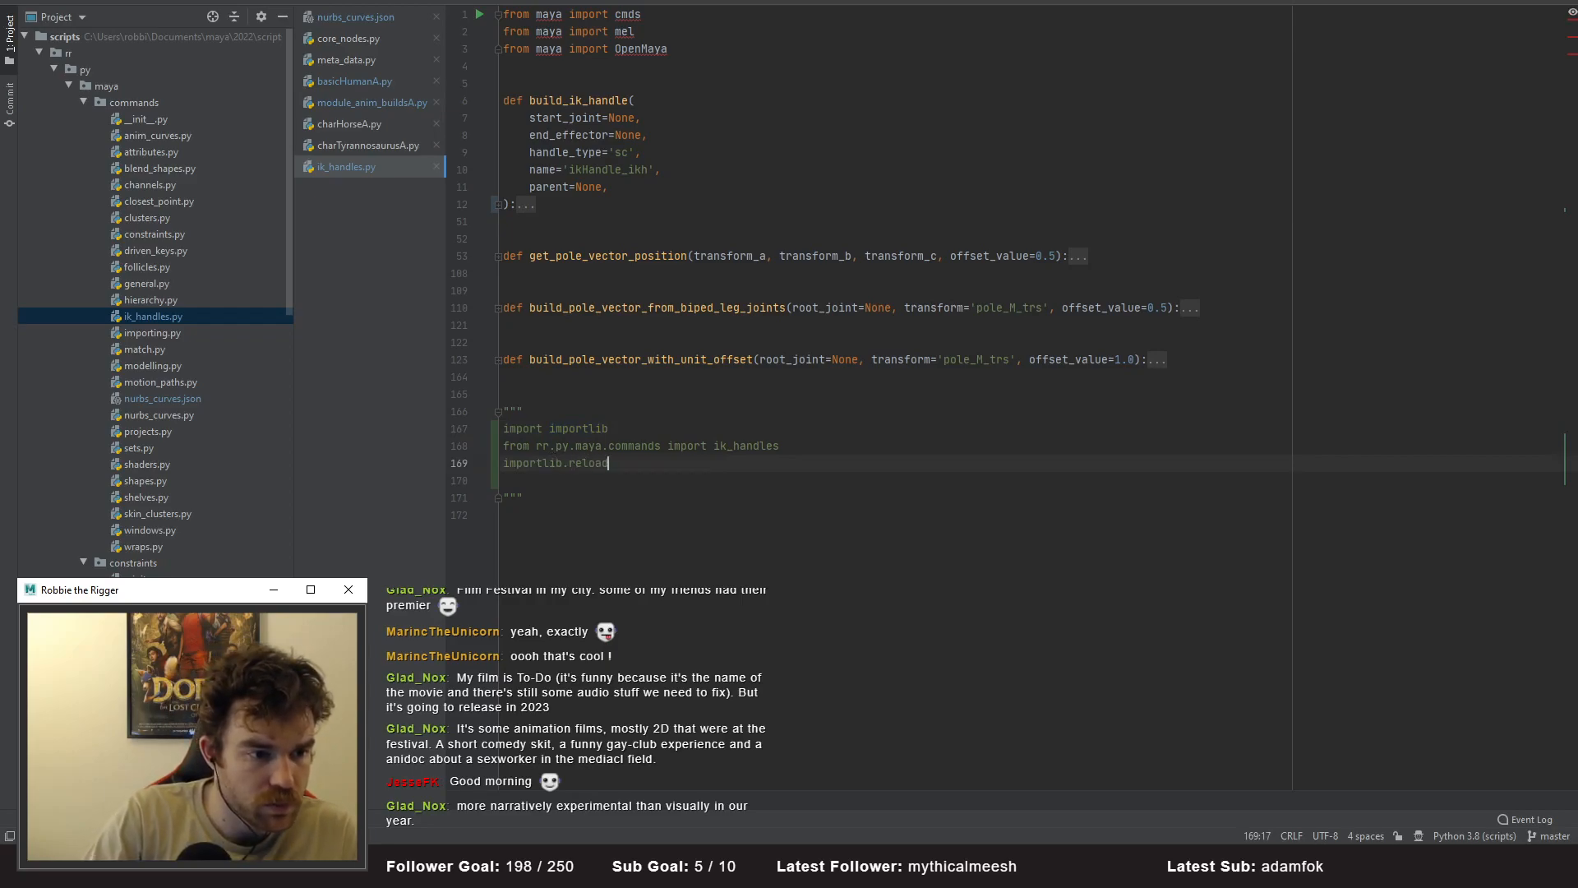
pyautogui.doubleClick(753, 446)
pyautogui.hotkey('ctrl', 'c')
pyautogui.click(622, 463)
pyautogui.hotkey('ctrl', 'v')
pyautogui.press('End')
pyautogui.press('Return')
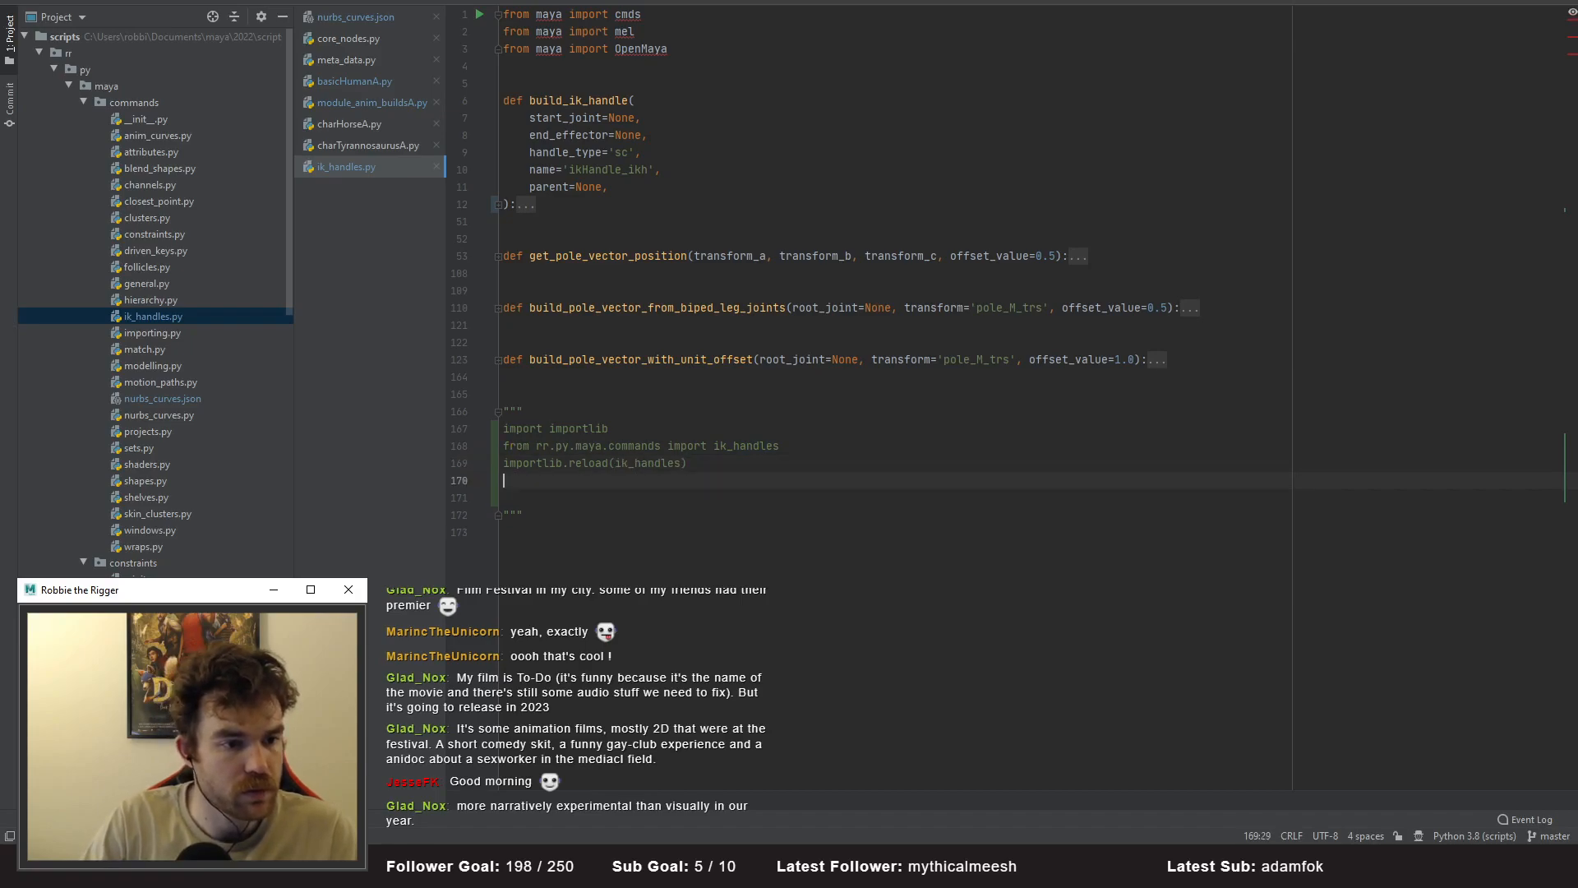
# - Add the call "ik_handles.build_pole_vector_with_unit_offset(root_joint=None, transform='pole_M_trs', offset_value=1.0)" after the reload line and remove the trailing blank line
pyautogui.press('Return')
pyautogui.hotkey('ctrl', 'v')
pyautogui.hotkey('ctrl', 'c')
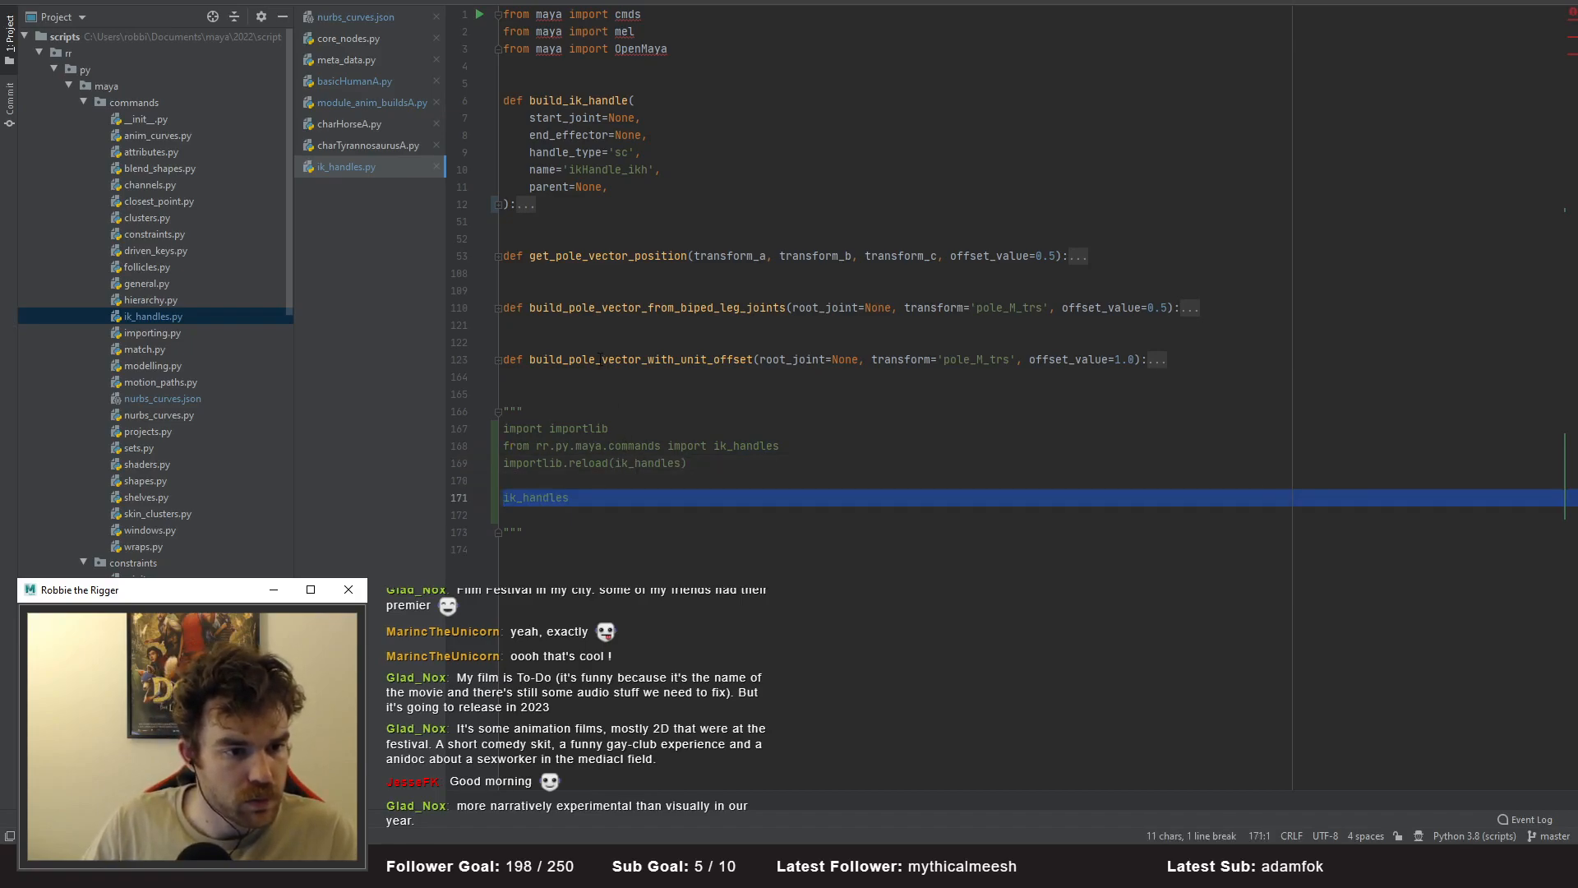
pyautogui.moveTo(526, 363); pyautogui.dragTo(1141, 363)
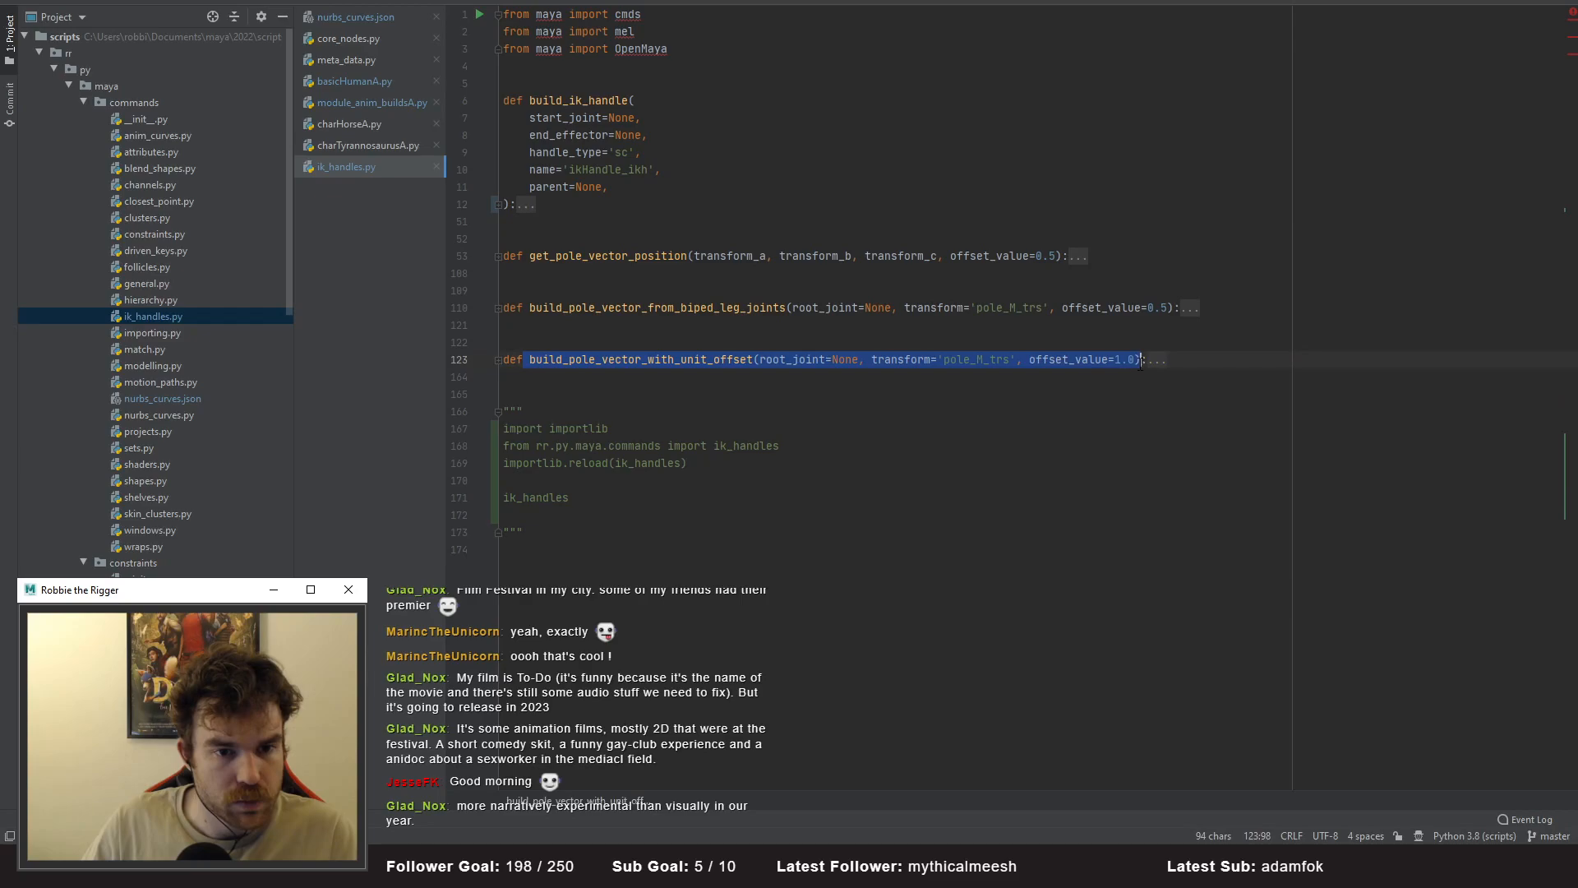
pyautogui.click(609, 500)
pyautogui.hotkey('ctrl', 'v')
pyautogui.click(584, 501)
pyautogui.press('Left')
pyautogui.press('BackSpace')
pyautogui.write('.')
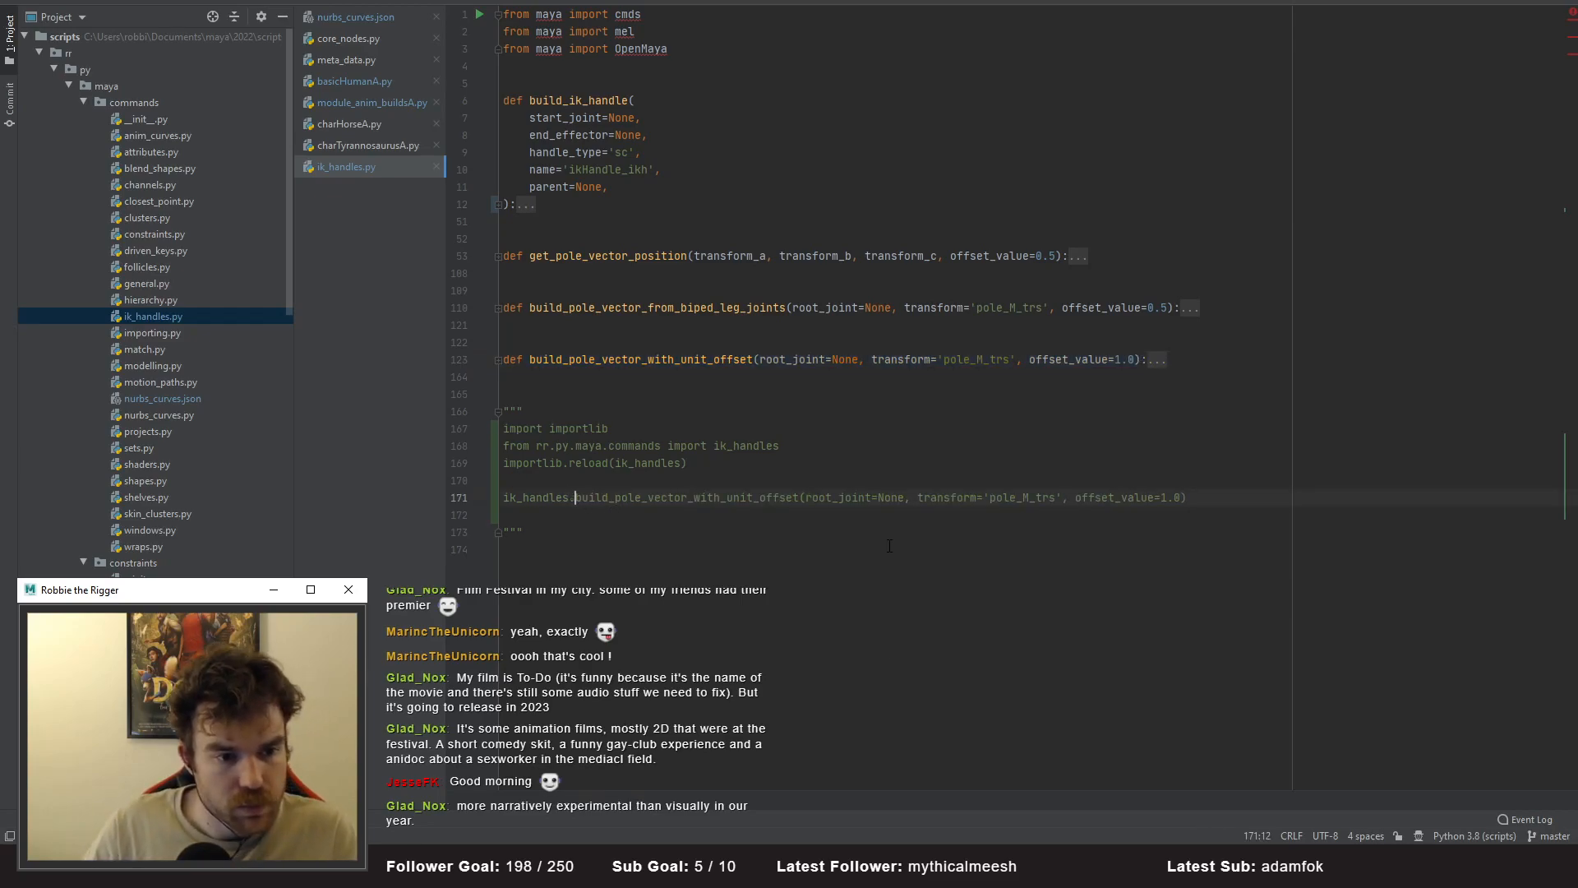
pyautogui.click(546, 533)
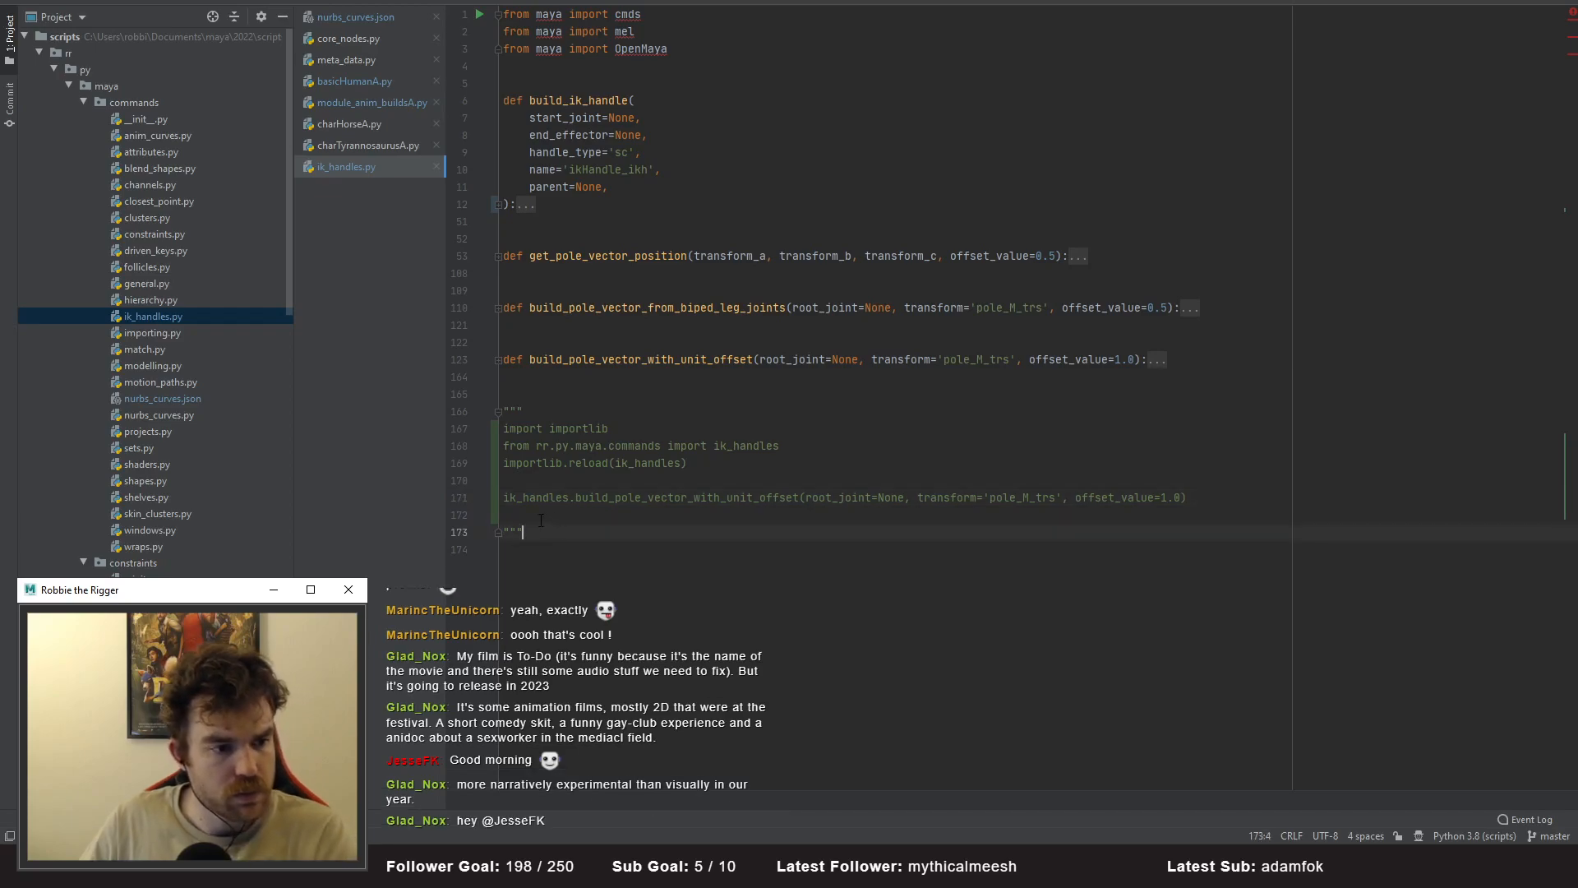
pyautogui.press('BackSpace')
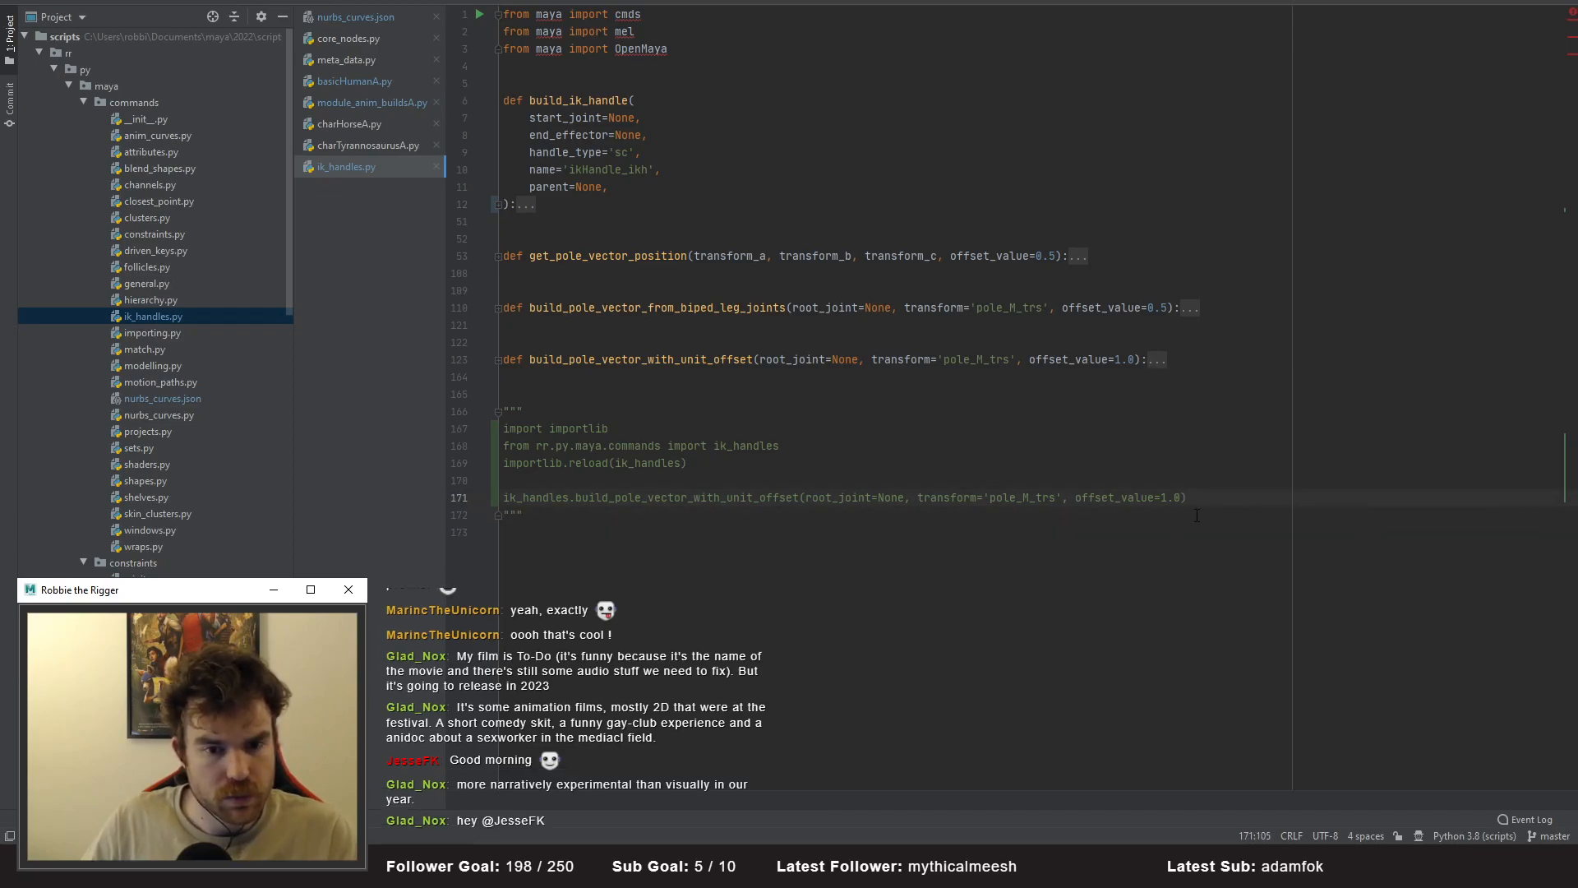
# - Copy the whole test snippet from ik_handles.py into a new Python script in Maya's Script Editor
pyautogui.moveTo(1194, 500); pyautogui.dragTo(467, 421)
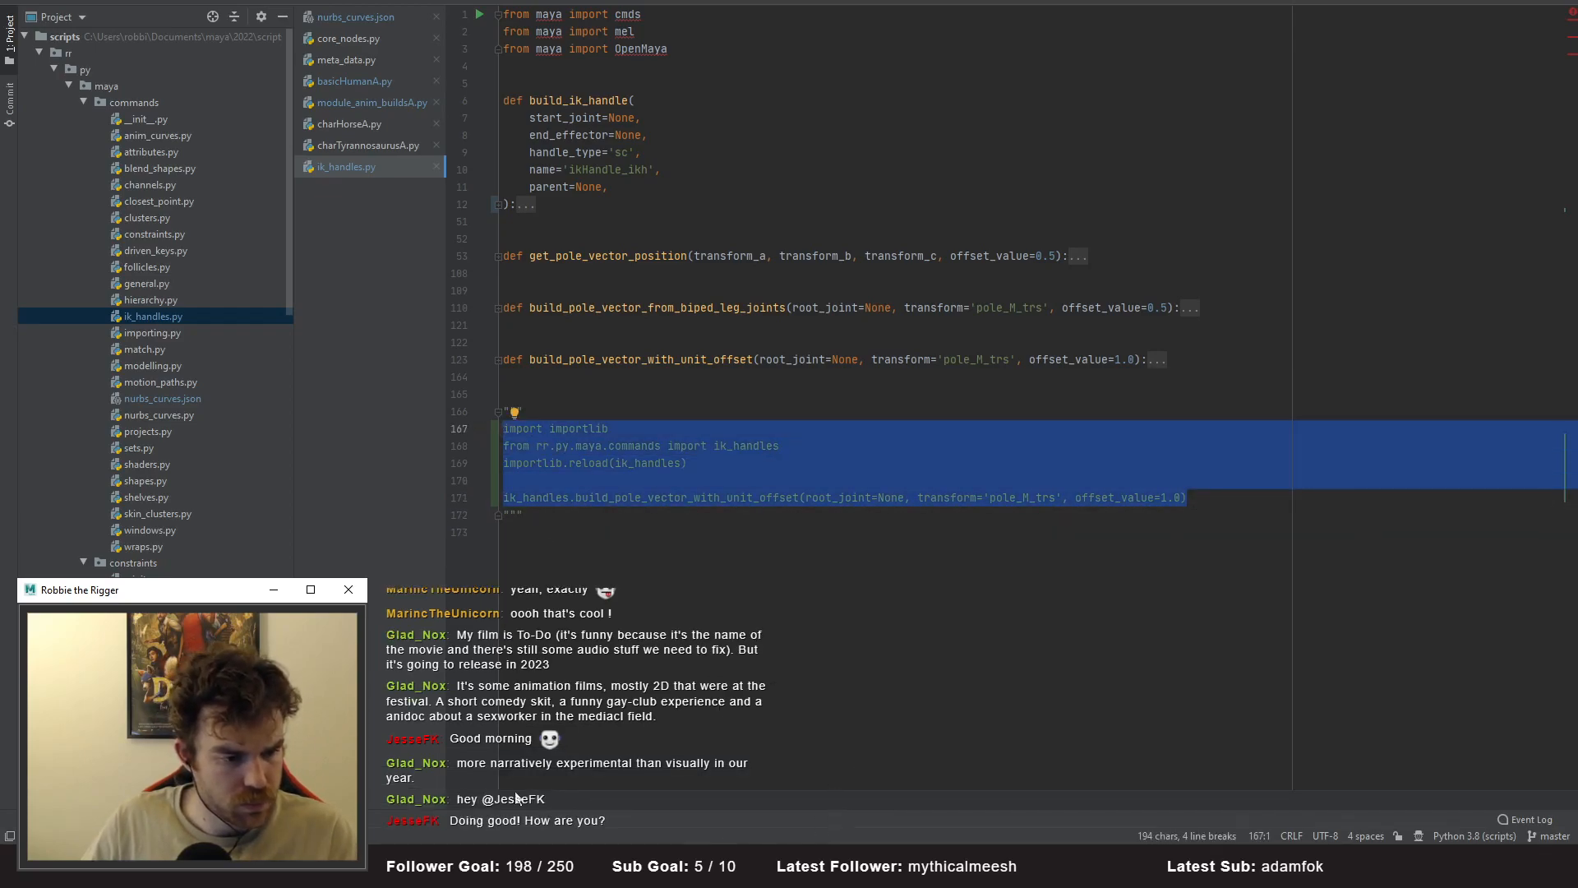
pyautogui.hotkey('alt', 'Tab')
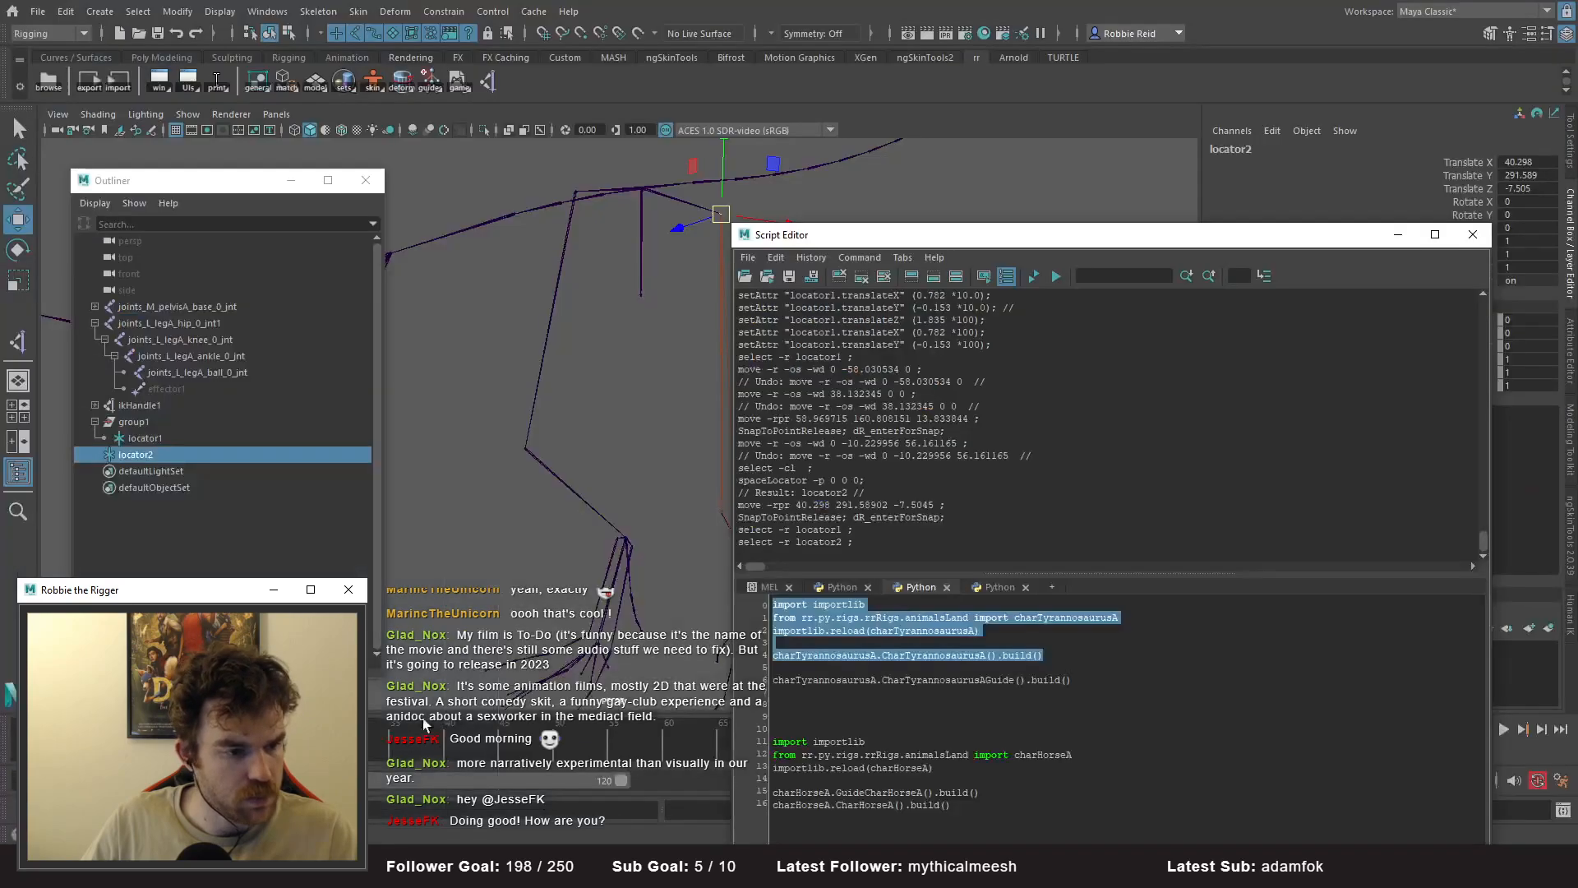
pyautogui.click(997, 589)
pyautogui.click(1052, 587)
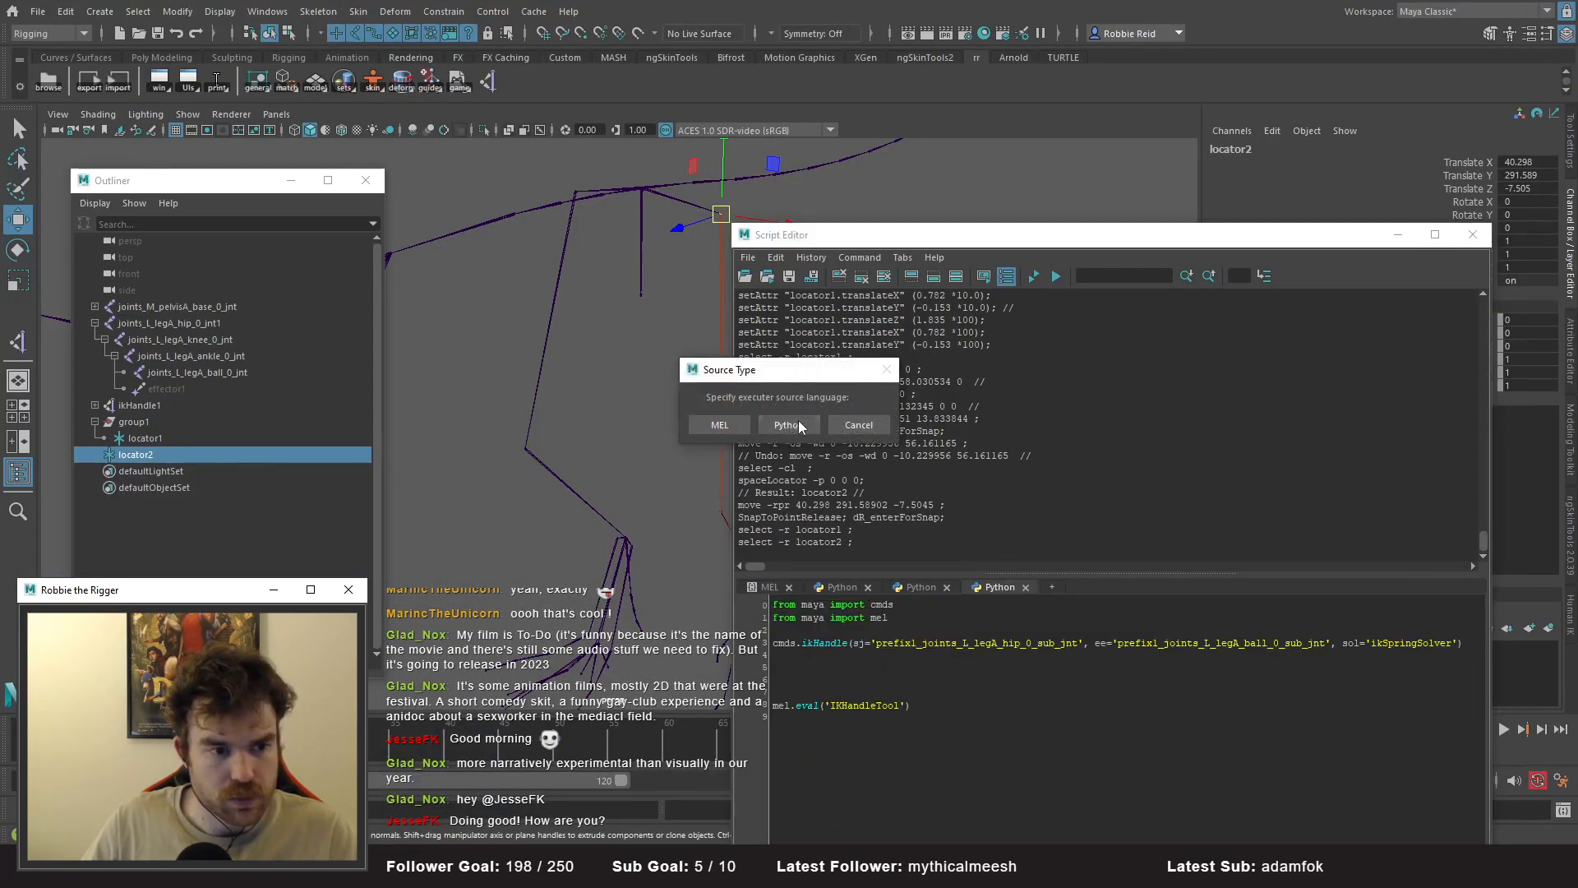
pyautogui.click(803, 424)
pyautogui.click(1004, 715)
pyautogui.hotkey('ctrl', 'v')
# - Set the call's root_joint argument to 'joints_L_legA_hip_0_jnt', using the selected left hip joint's name
pyautogui.moveTo(975, 233); pyautogui.dragTo(1088, 202)
pyautogui.click(713, 328)
pyautogui.click(721, 339)
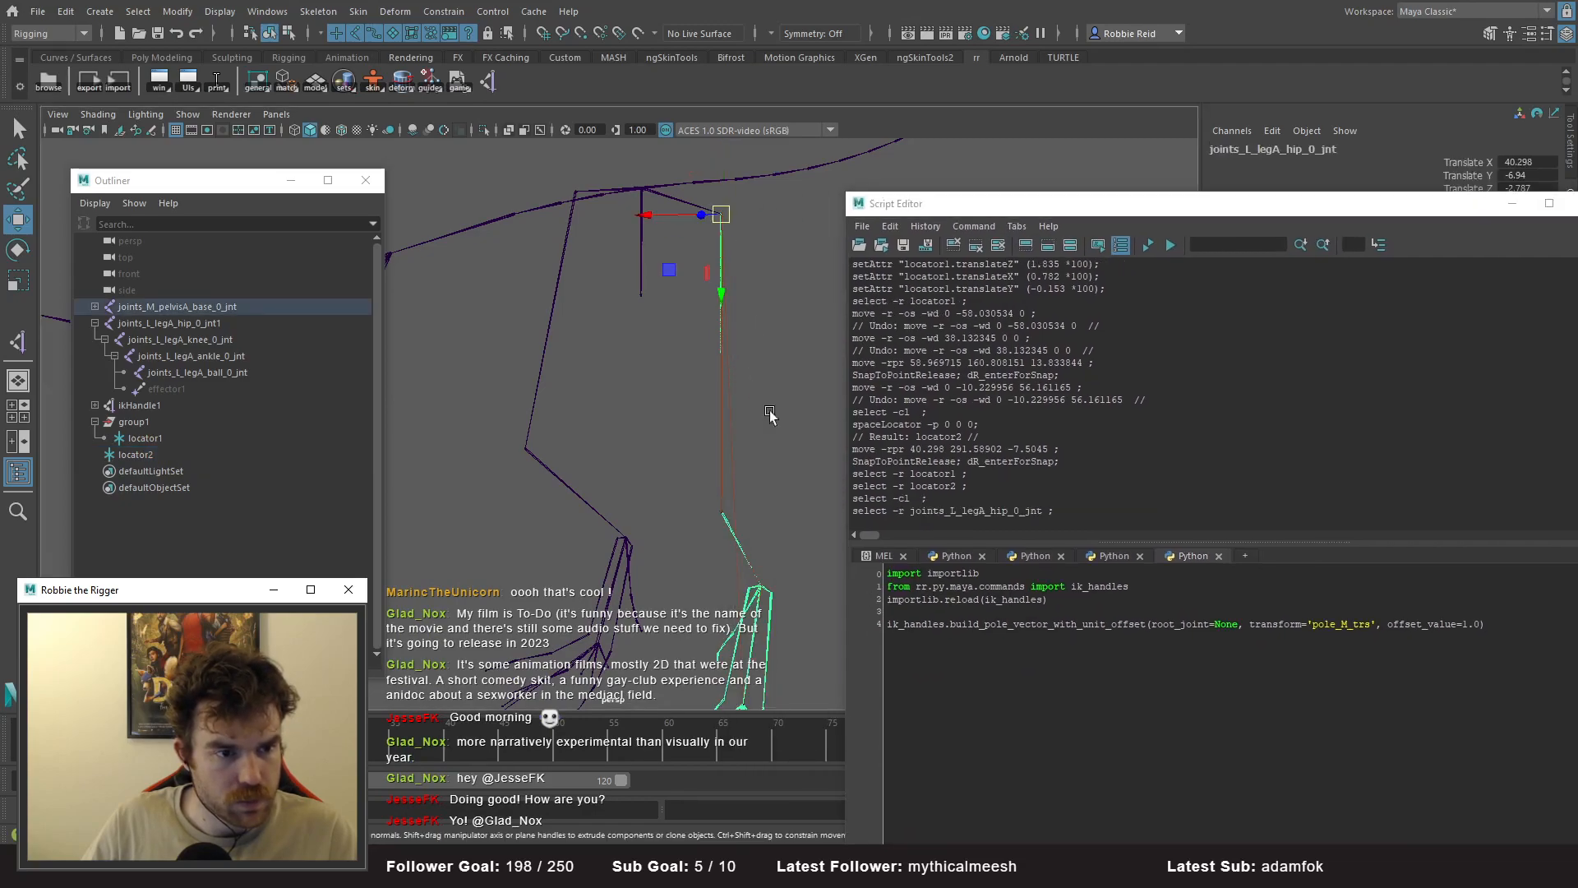
pyautogui.doubleClick(1020, 518)
pyautogui.doubleClick(1227, 624)
pyautogui.write("'")
pyautogui.hotkey('ctrl', 'v')
pyautogui.write("'")
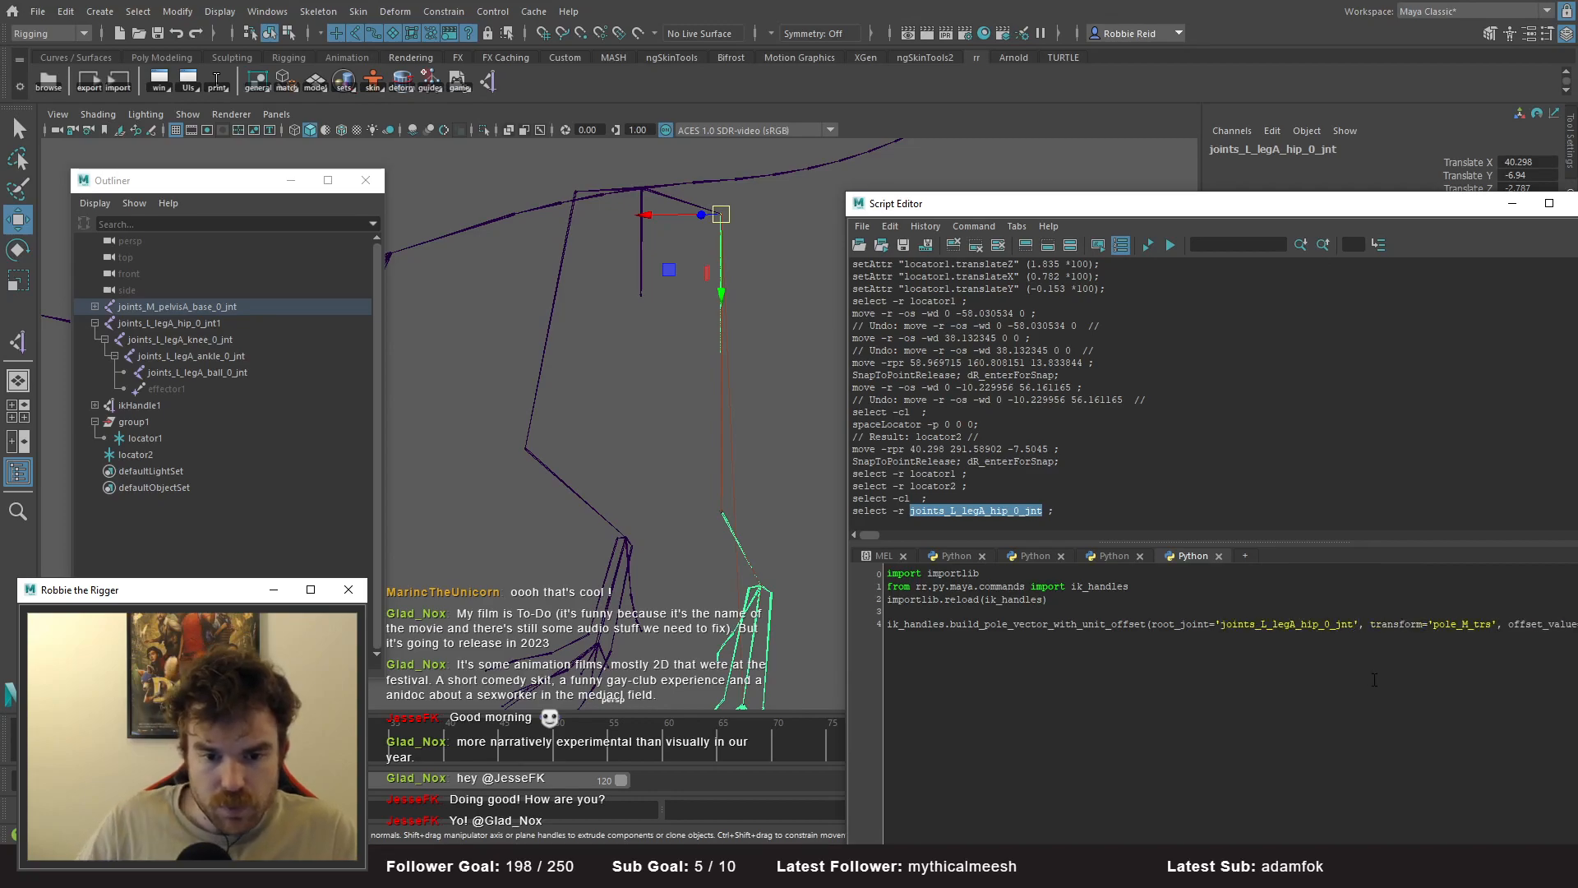
# - Unparent locator1 from group1 to the world and delete group1
pyautogui.click(153, 443)
pyautogui.click(149, 455)
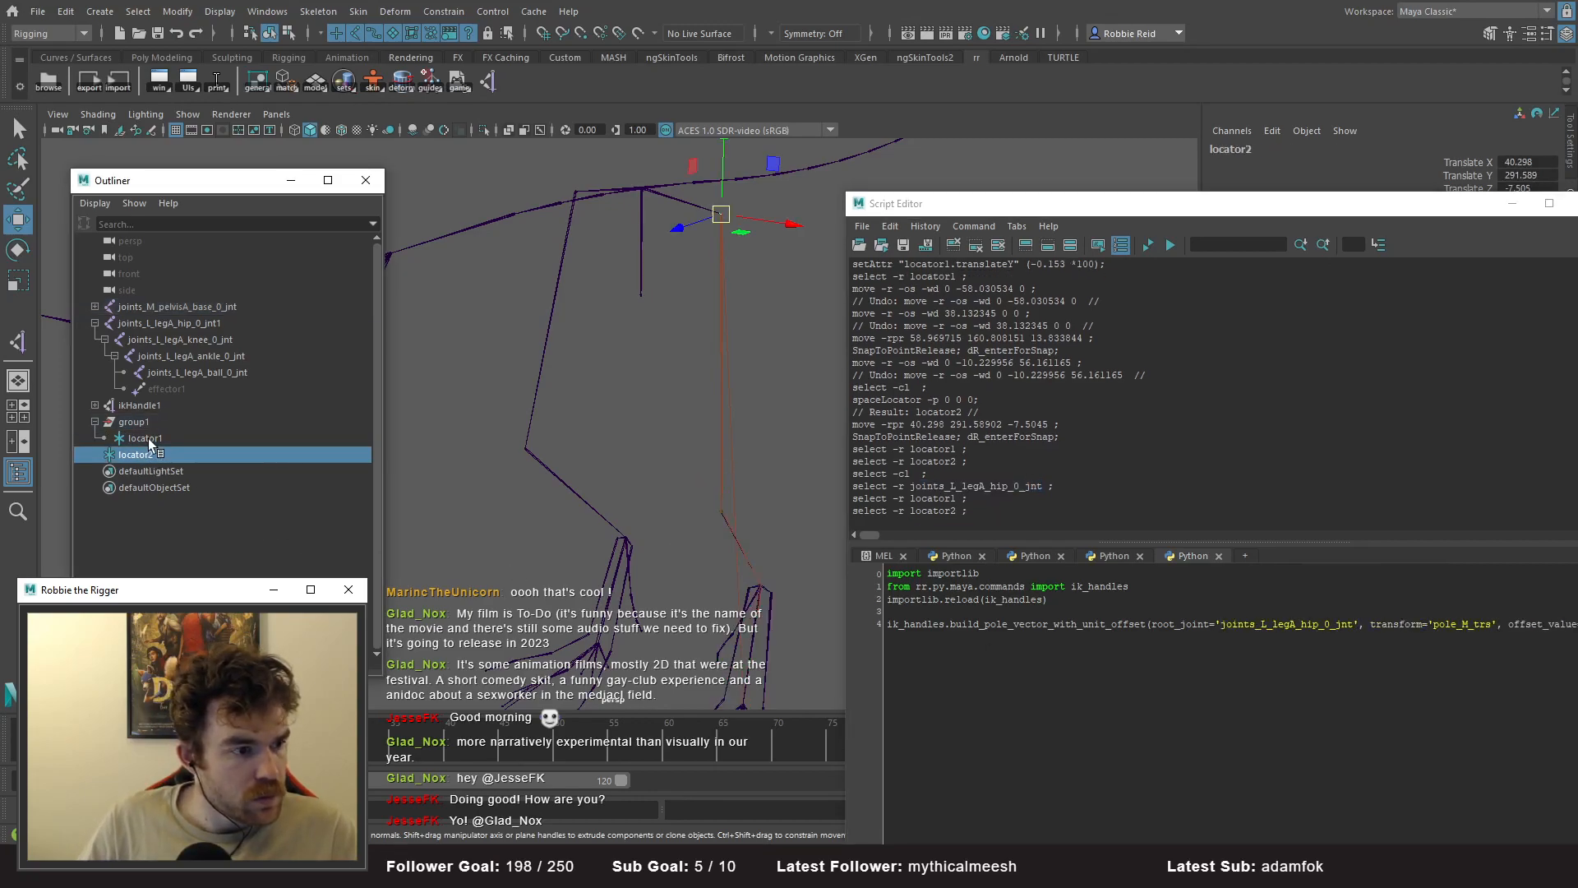
pyautogui.doubleClick(157, 439)
pyautogui.click(176, 497)
pyautogui.click(161, 436)
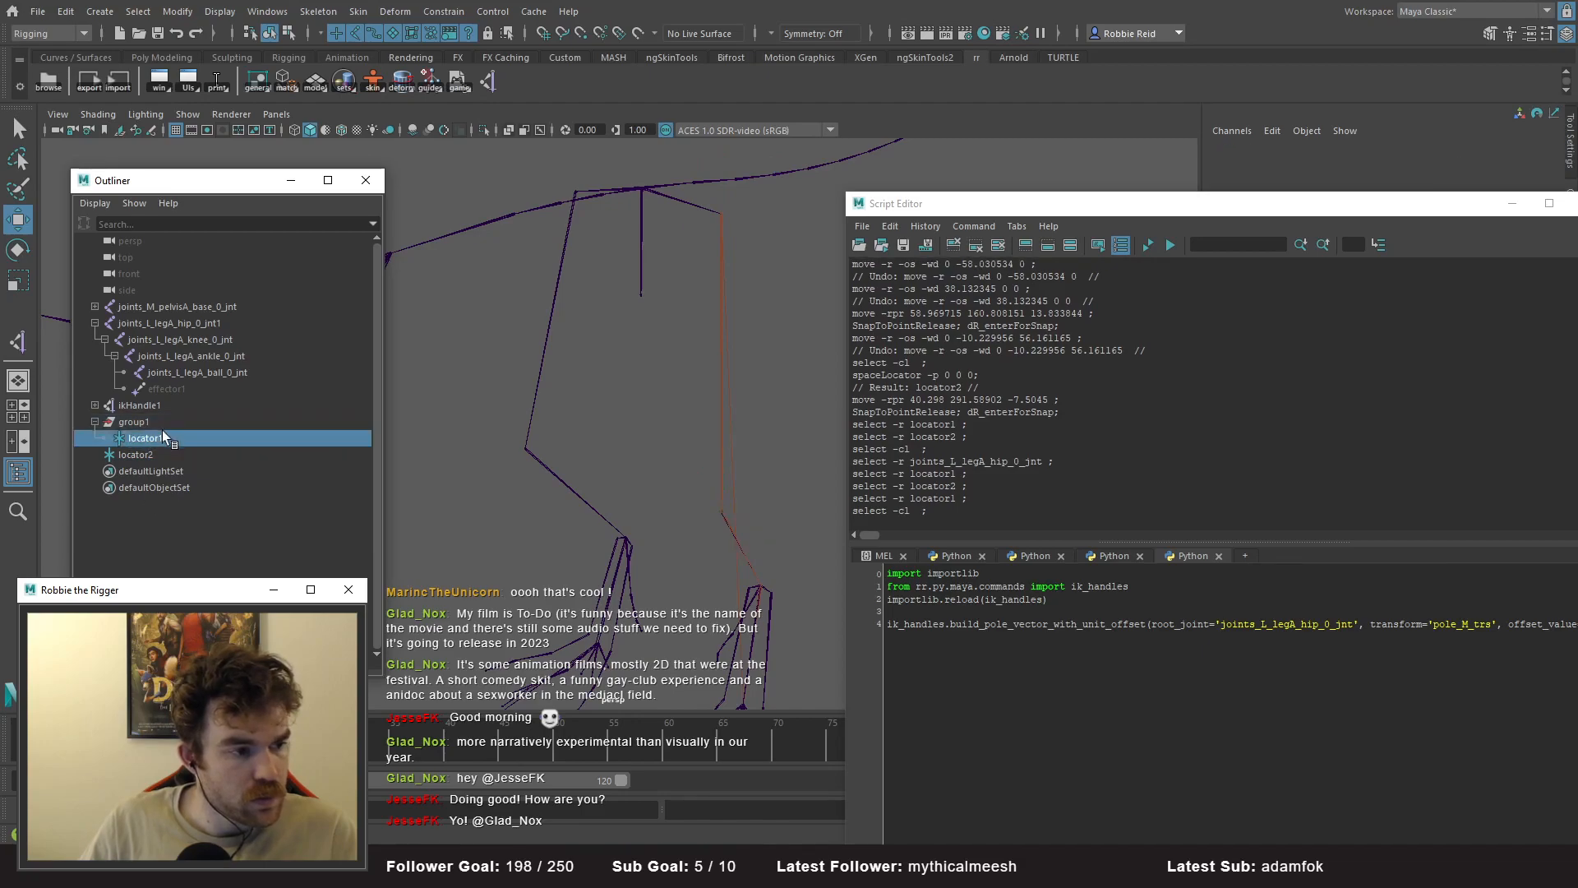
pyautogui.press('f')
pyautogui.keyDown('alt'); pyautogui.moveTo(433, 397); pyautogui.dragTo(668, 461); pyautogui.keyUp('alt')
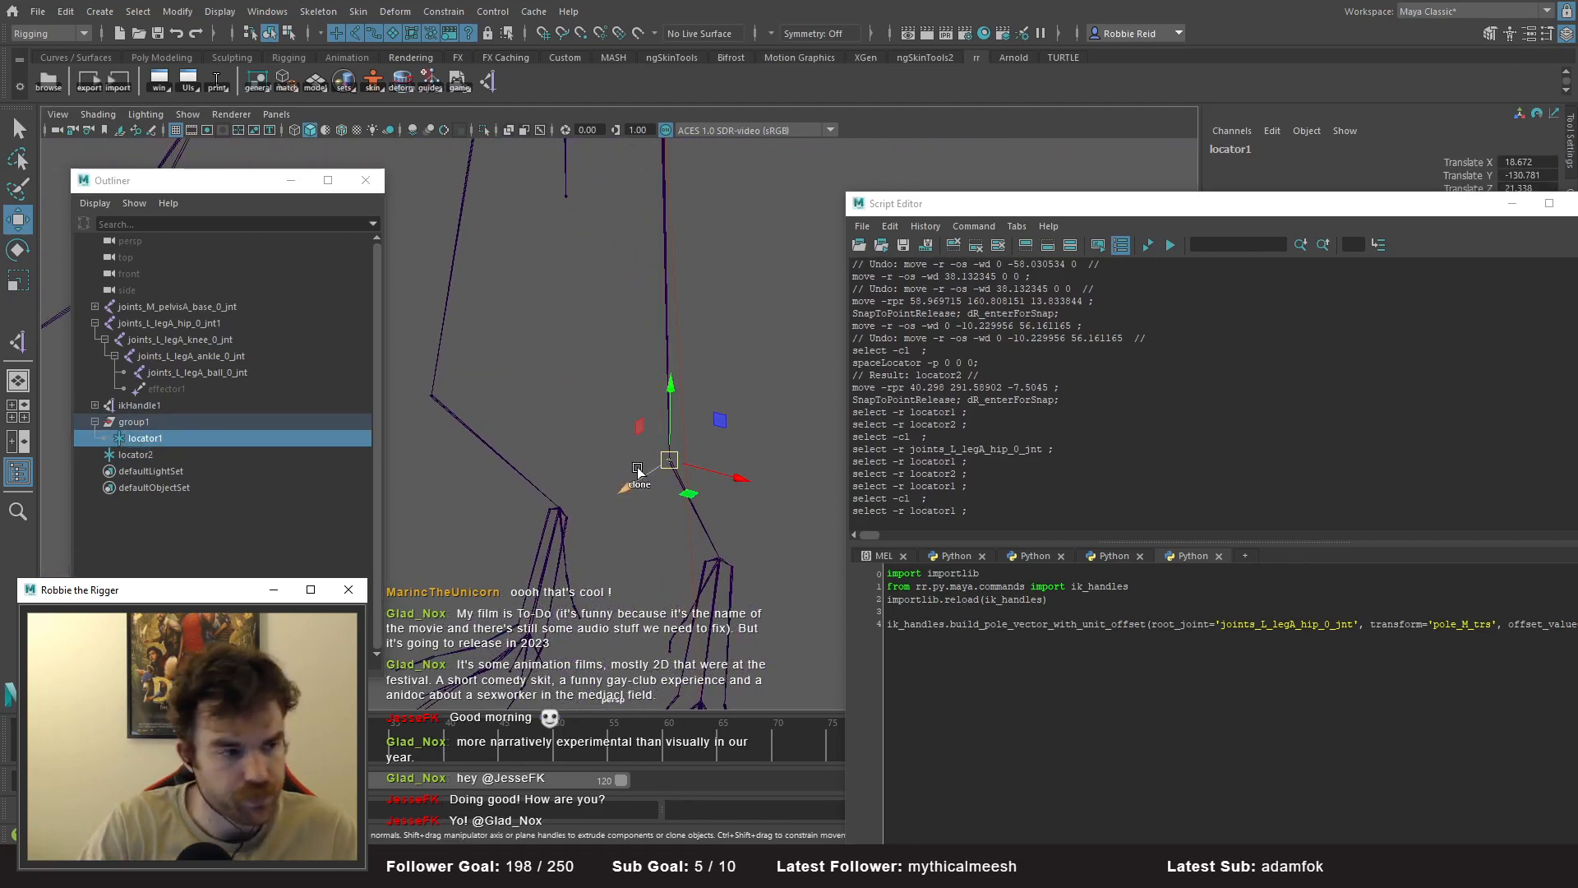
pyautogui.hotkey('shift', 'p')
pyautogui.click(155, 420)
pyautogui.press('Delete')
# - Set the call's transform argument to 'locator1', using the name copied from the locator
pyautogui.click(123, 440)
pyautogui.click(151, 455)
pyautogui.doubleClick(146, 439)
pyautogui.hotkey('ctrl', 'c')
pyautogui.doubleClick(1460, 624)
pyautogui.hotkey('ctrl', 'v')
# - Set the call's offset_value to 50.0 and run the whole snippet
pyautogui.moveTo(1198, 202); pyautogui.dragTo(1109, 148)
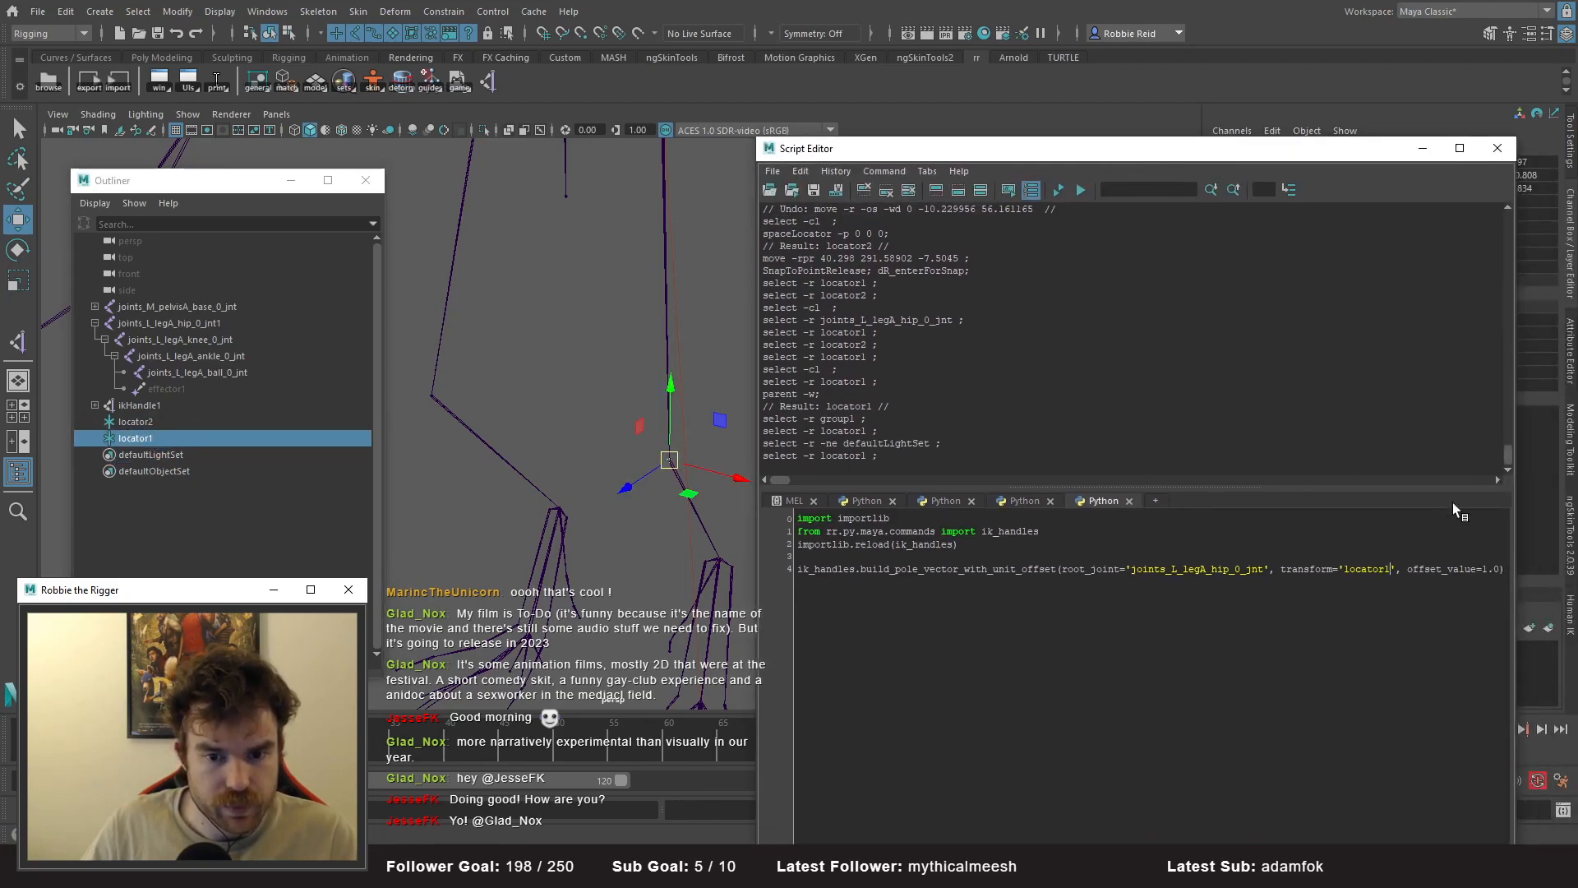
pyautogui.press('Delete')
pyautogui.write('50')
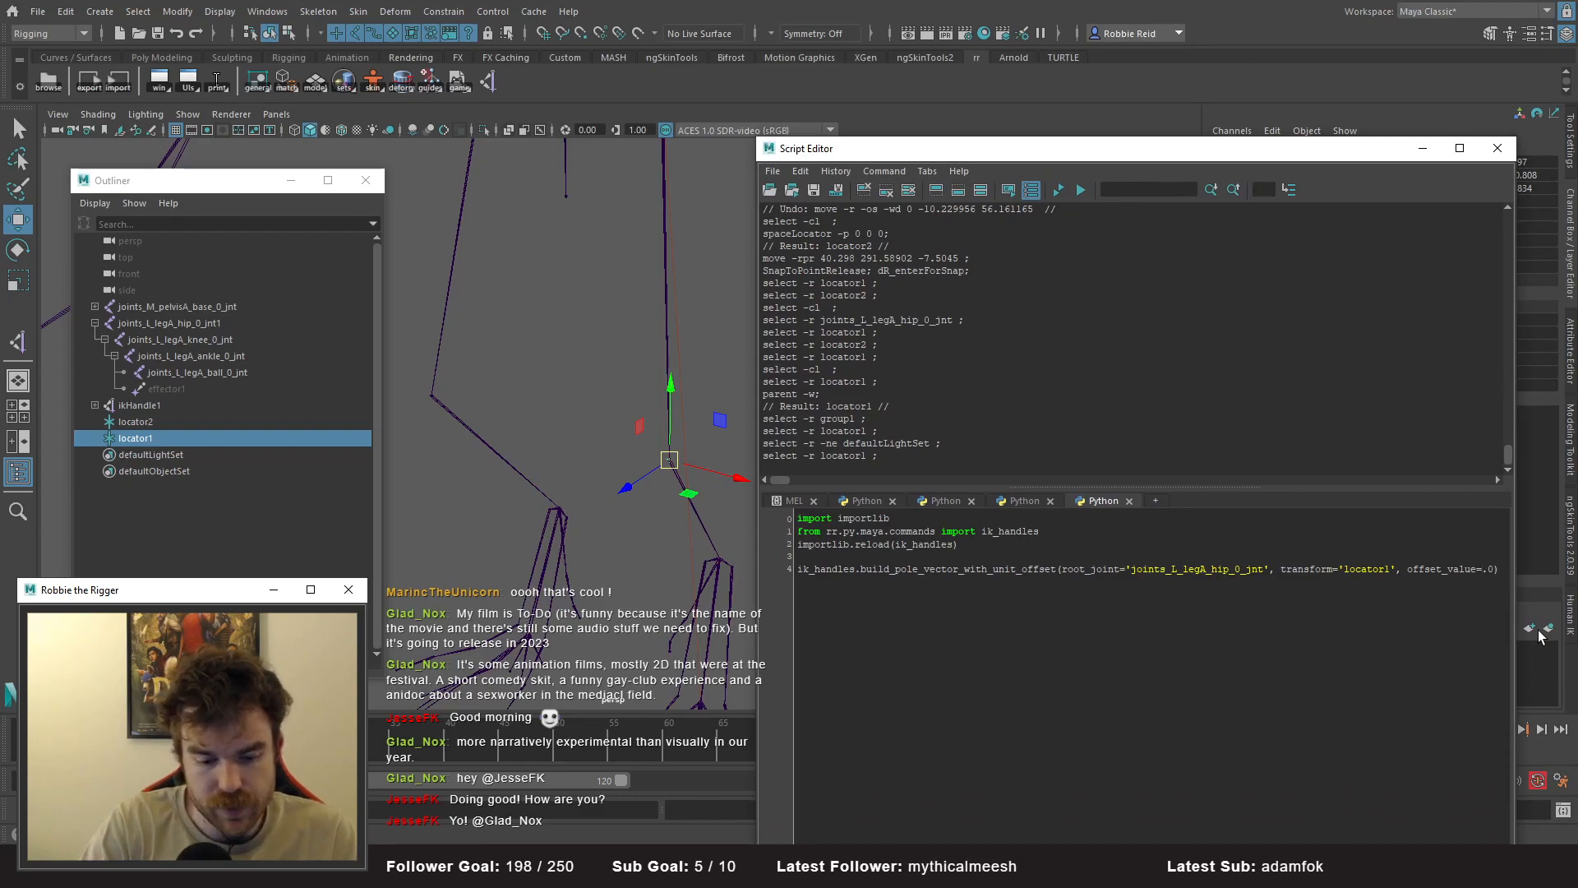
pyautogui.hotkey('ctrl', 'a')
pyautogui.hotkey('ctrl', 'Return')
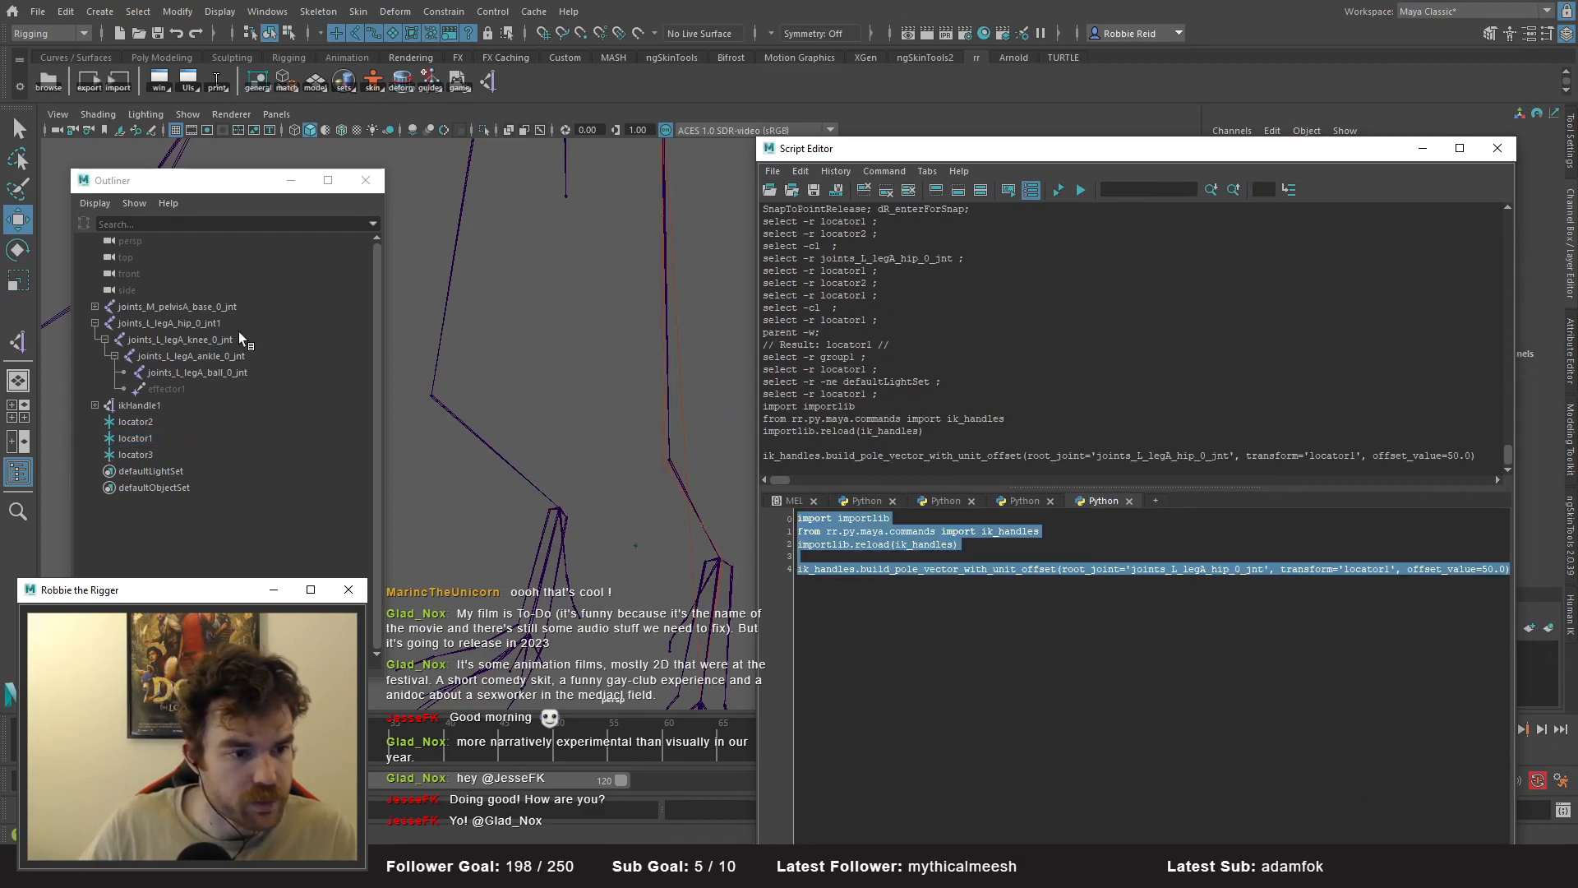
# - Undo the script run and examine where locator1 and locator2 sit on the left leg
pyautogui.keyDown('alt'); pyautogui.moveTo(569, 396); pyautogui.dragTo(703, 796); pyautogui.keyUp('alt')
pyautogui.hotkey('ctrl', 'z')
pyautogui.press('f')
pyautogui.press('f')
pyautogui.moveTo(640, 548)
pyautogui.keyDown('alt'); pyautogui.mouseDown()
pyautogui.moveTo(610, 560)
pyautogui.moveTo(638, 579)
pyautogui.mouseUp(); pyautogui.keyUp('alt')
pyautogui.click(150, 424)
pyautogui.click(155, 425)
pyautogui.click(200, 437)
pyautogui.keyDown('alt'); pyautogui.moveTo(514, 439); pyautogui.dragTo(638, 321); pyautogui.keyUp('alt')
# - Run the snippet on locator1 again, inspect the left leg from another angle, and undo the run
pyautogui.click(822, 149)
pyautogui.hotkey('ctrl', 'Return')
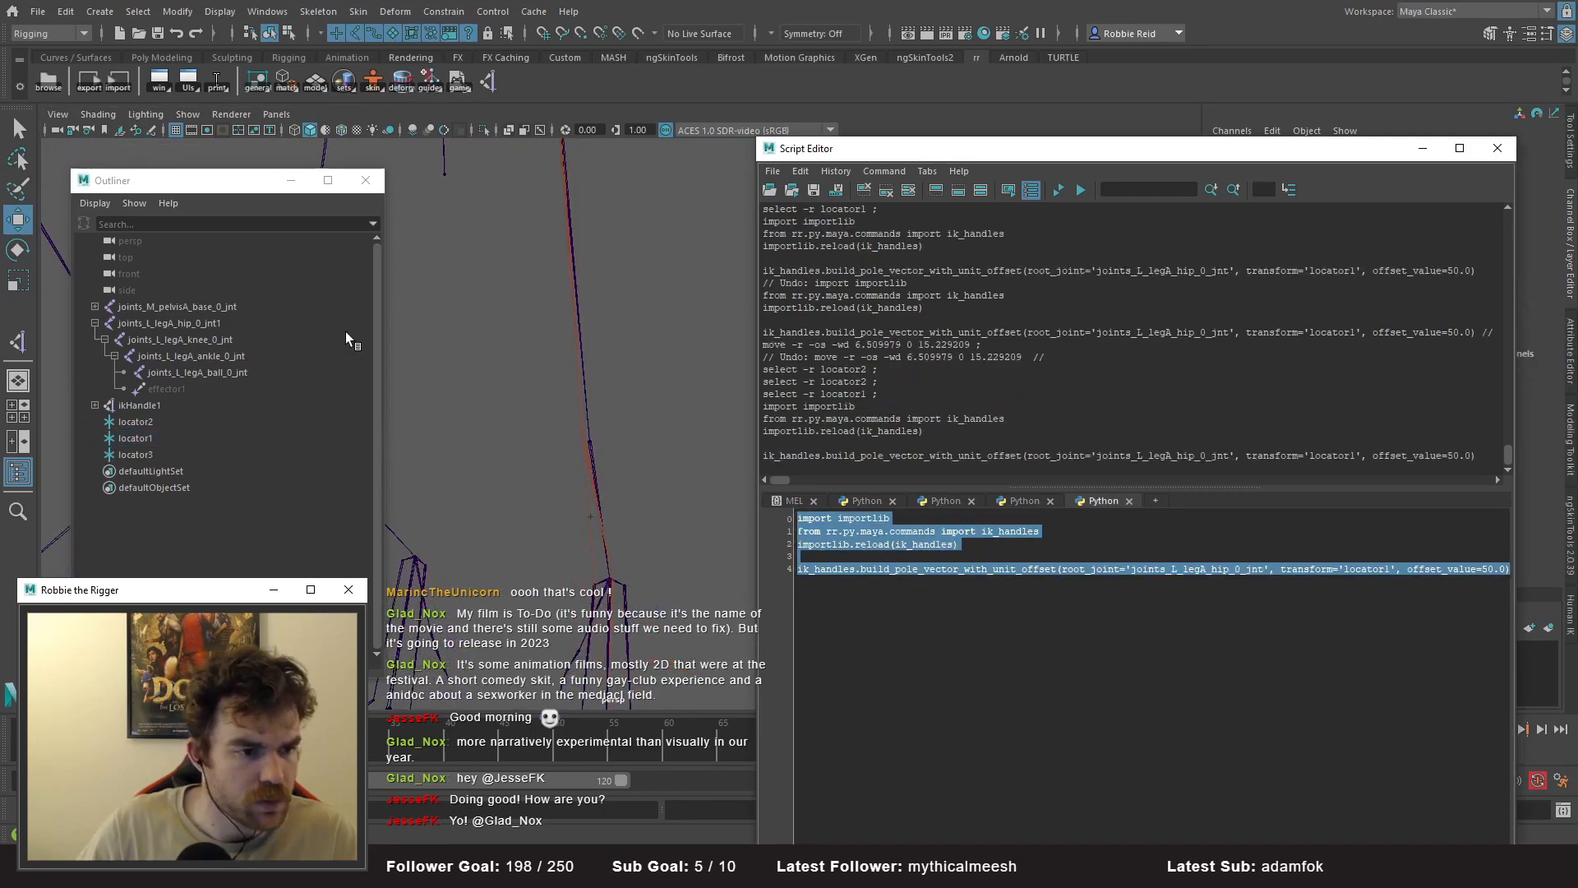
pyautogui.keyDown('alt'); pyautogui.moveTo(501, 561); pyautogui.dragTo(697, 606); pyautogui.keyUp('alt')
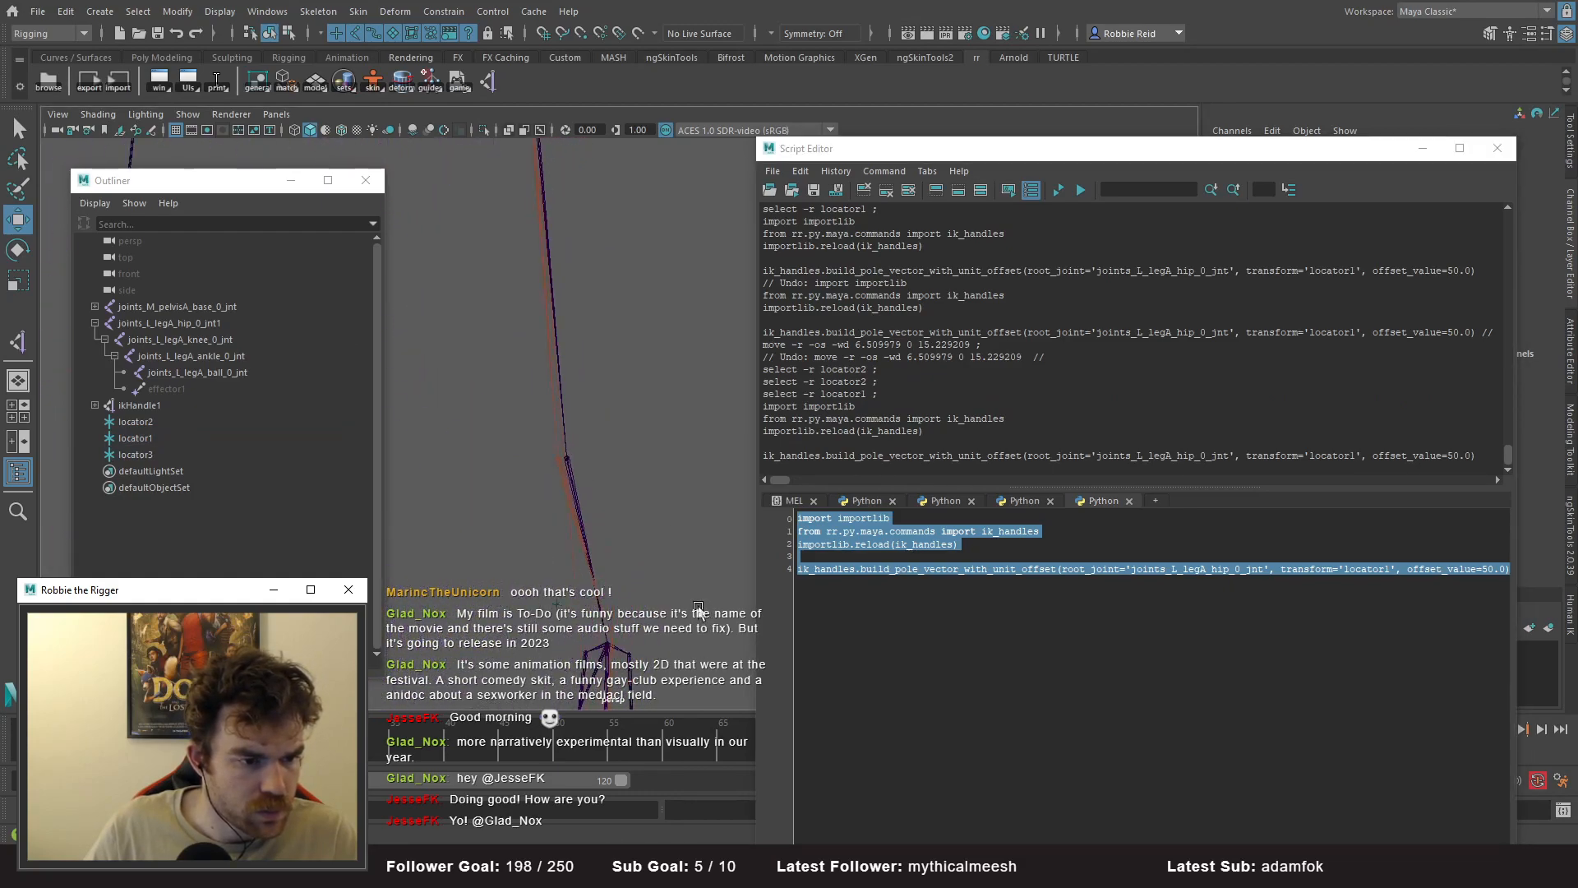
pyautogui.hotkey('ctrl', 'z')
# - Set the call's transform argument to 'locator2' and run the whole snippet
pyautogui.click(163, 422)
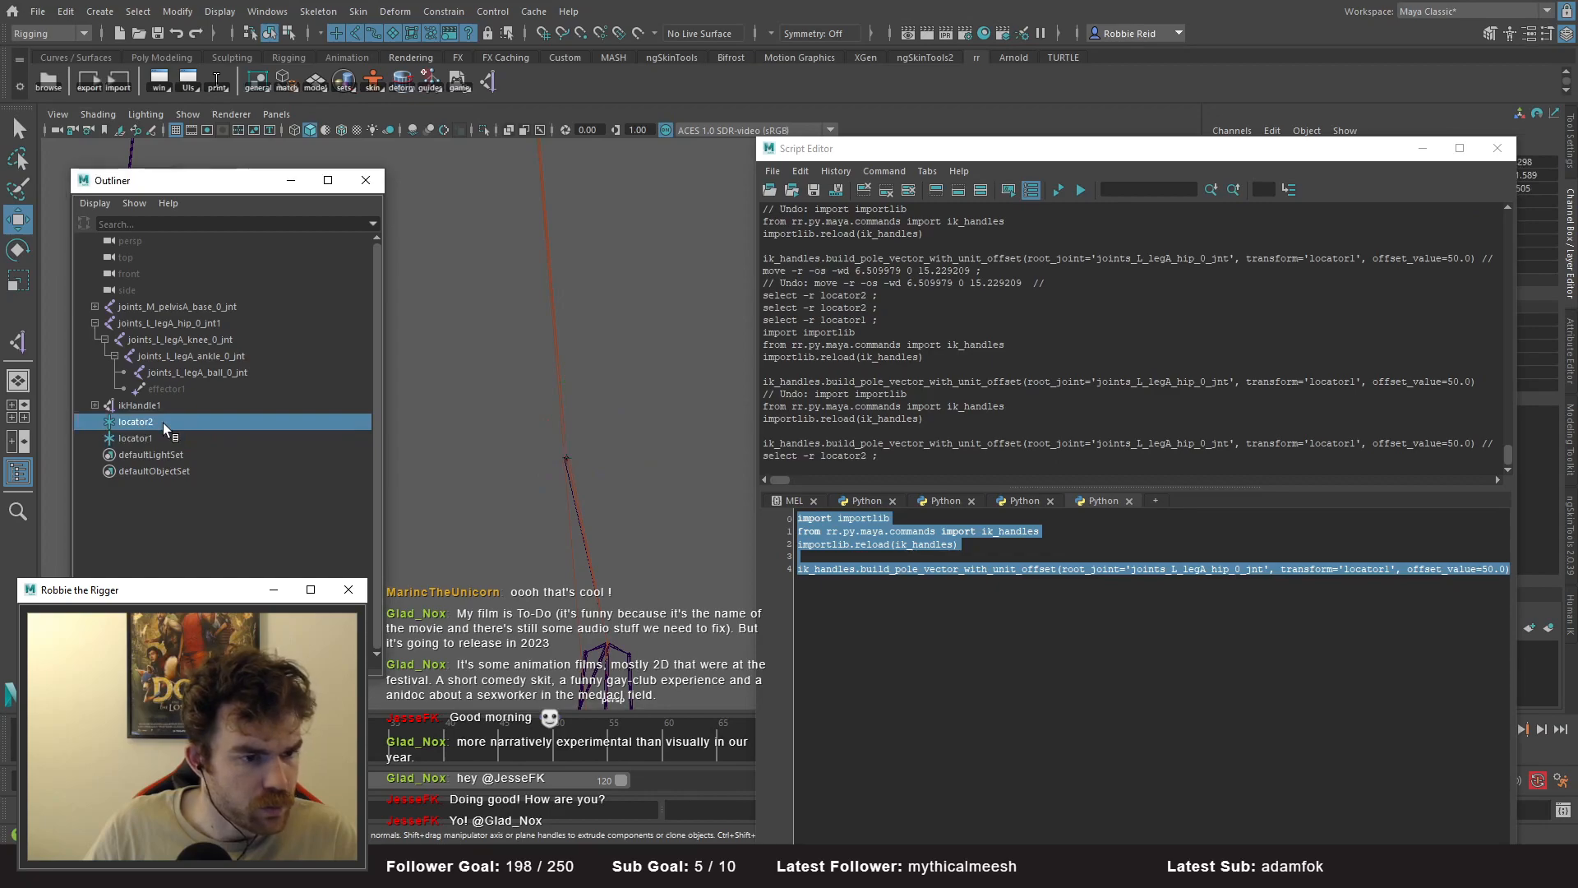
pyautogui.click(1371, 560)
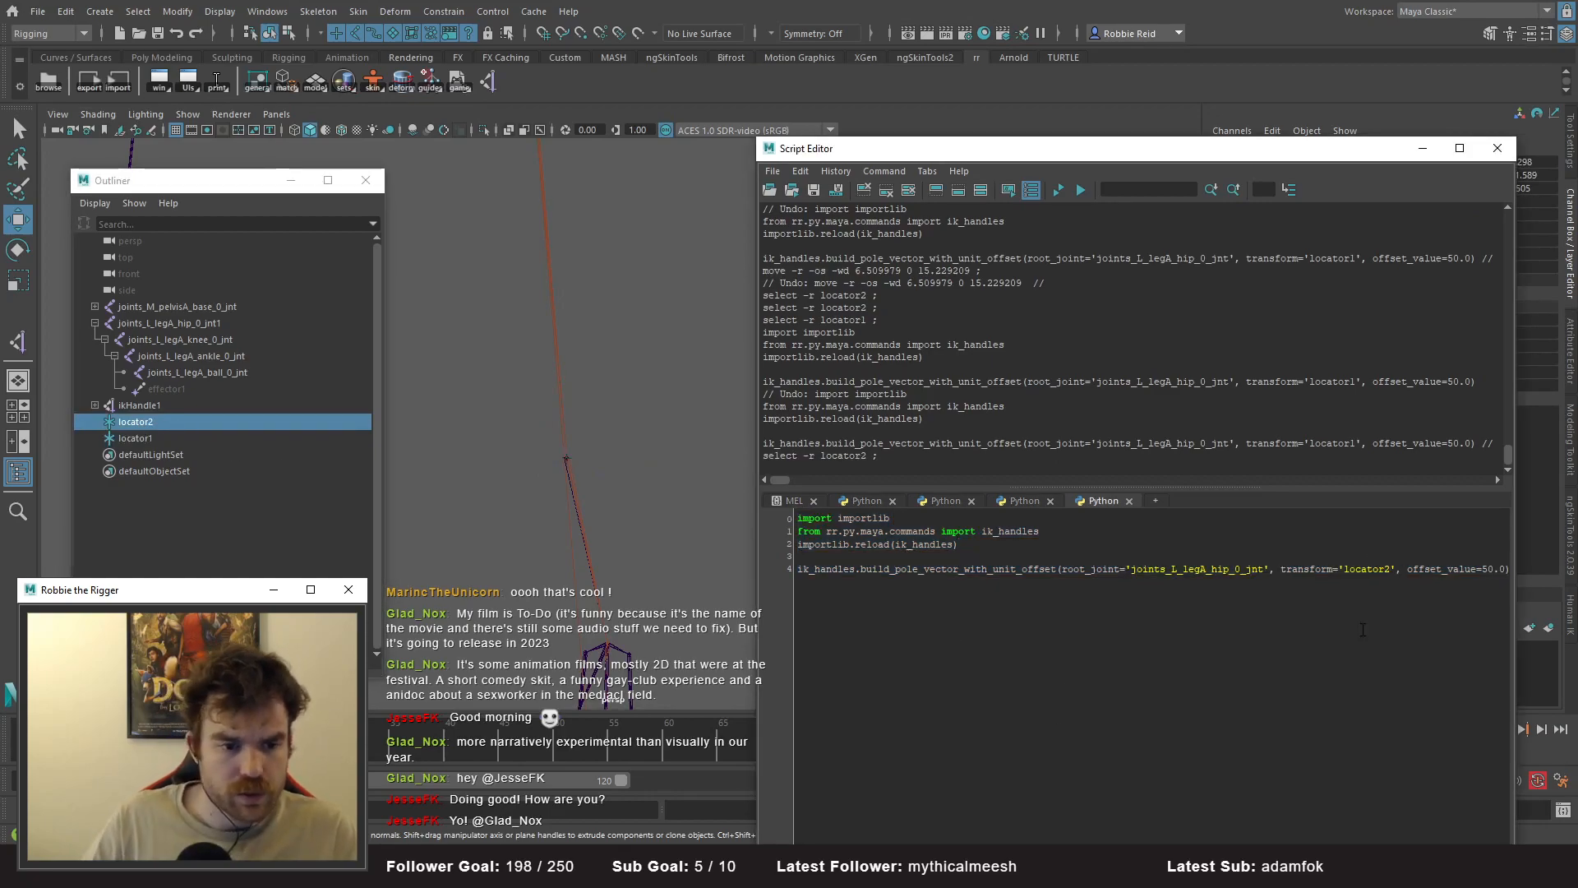
pyautogui.hotkey('ctrl', 'a')
pyautogui.hotkey('ctrl', 'Return')
pyautogui.keyDown('alt'); pyautogui.moveTo(562, 503); pyautogui.dragTo(585, 391); pyautogui.keyUp('alt')
# - Try snapping locator1 onto the generated locator and shifting it about 6 units along X, and undo both moves
pyautogui.click(136, 439)
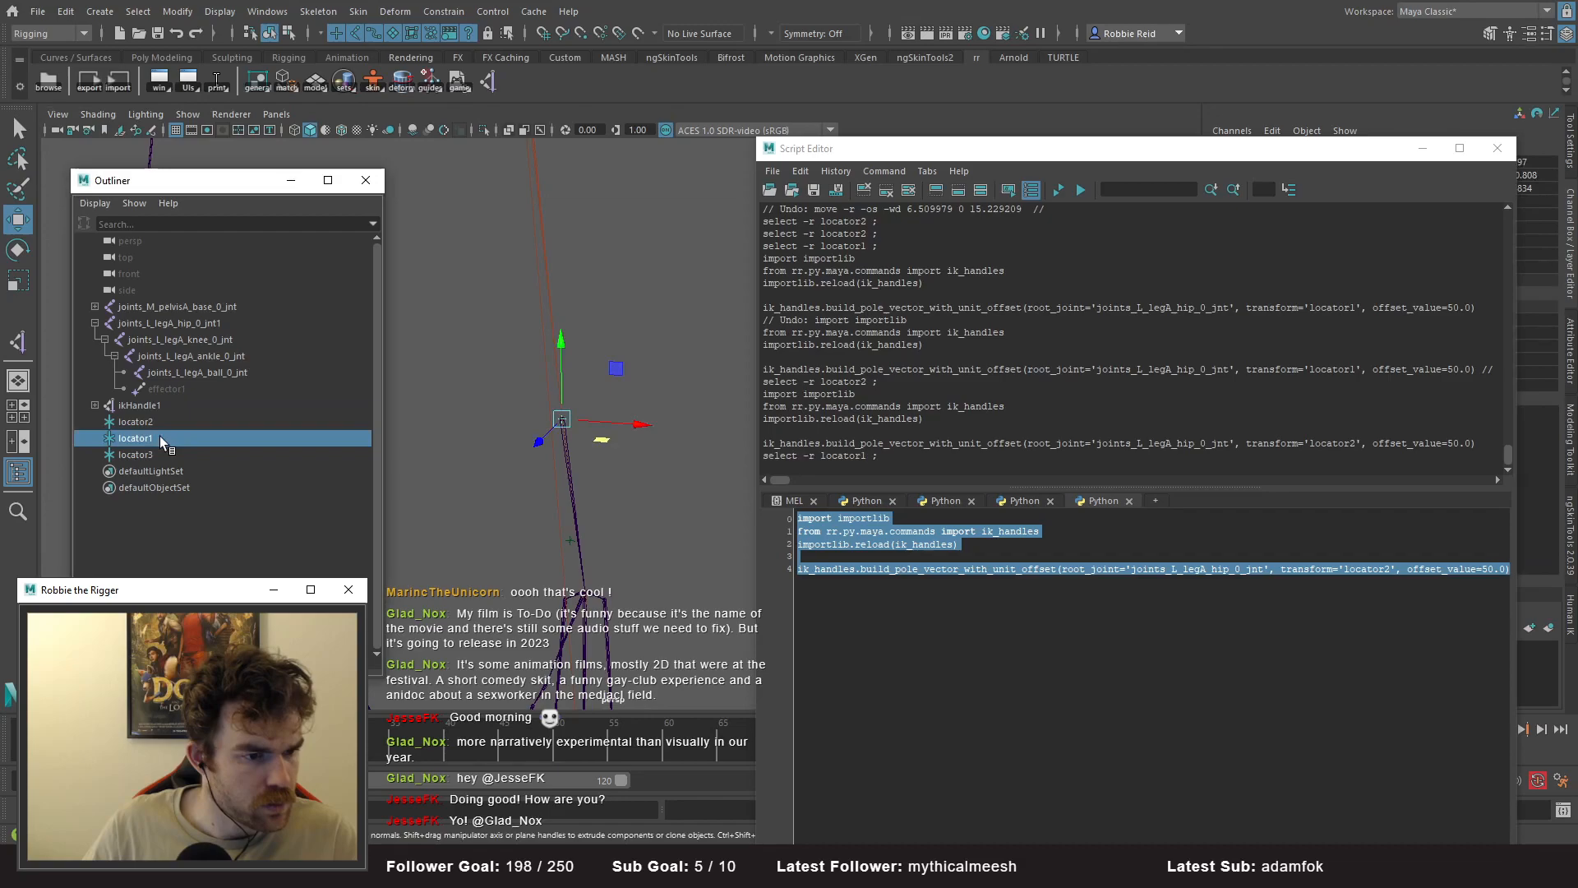
pyautogui.press('v')
pyautogui.moveTo(559, 416); pyautogui.dragTo(574, 549)
pyautogui.keyDown('alt'); pyautogui.moveTo(681, 520); pyautogui.dragTo(627, 519); pyautogui.keyUp('alt')
pyautogui.keyDown('alt'); pyautogui.moveTo(627, 520); pyautogui.dragTo(592, 504); pyautogui.keyUp('alt')
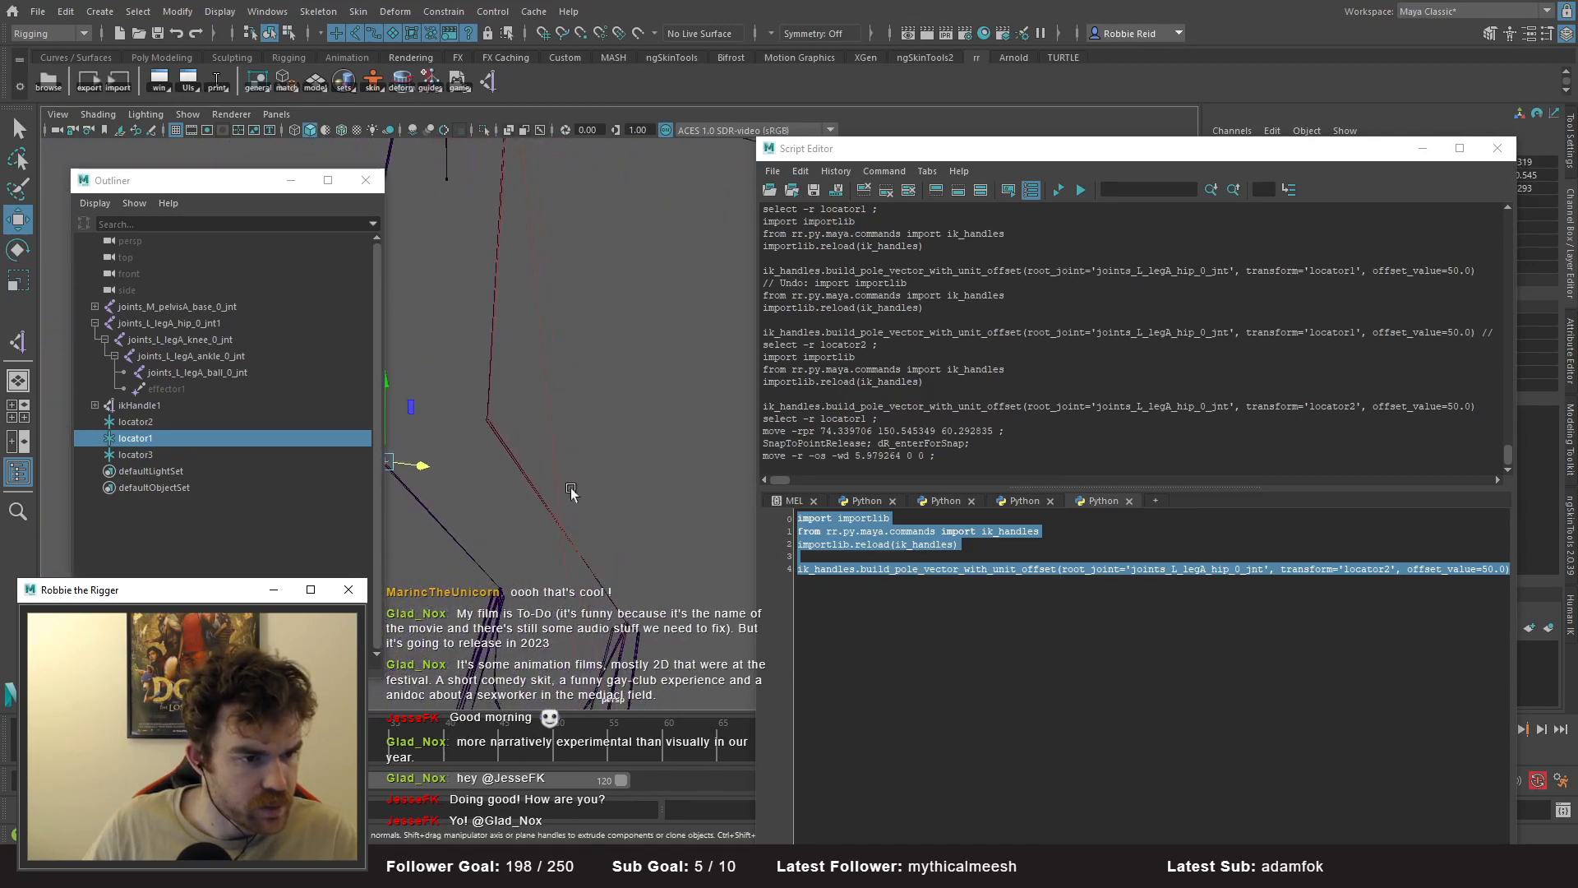
pyautogui.hotkey('ctrl', 'z')
pyautogui.keyDown('alt'); pyautogui.moveTo(479, 458); pyautogui.dragTo(610, 420); pyautogui.keyUp('alt')
pyautogui.hotkey('ctrl', 'z')
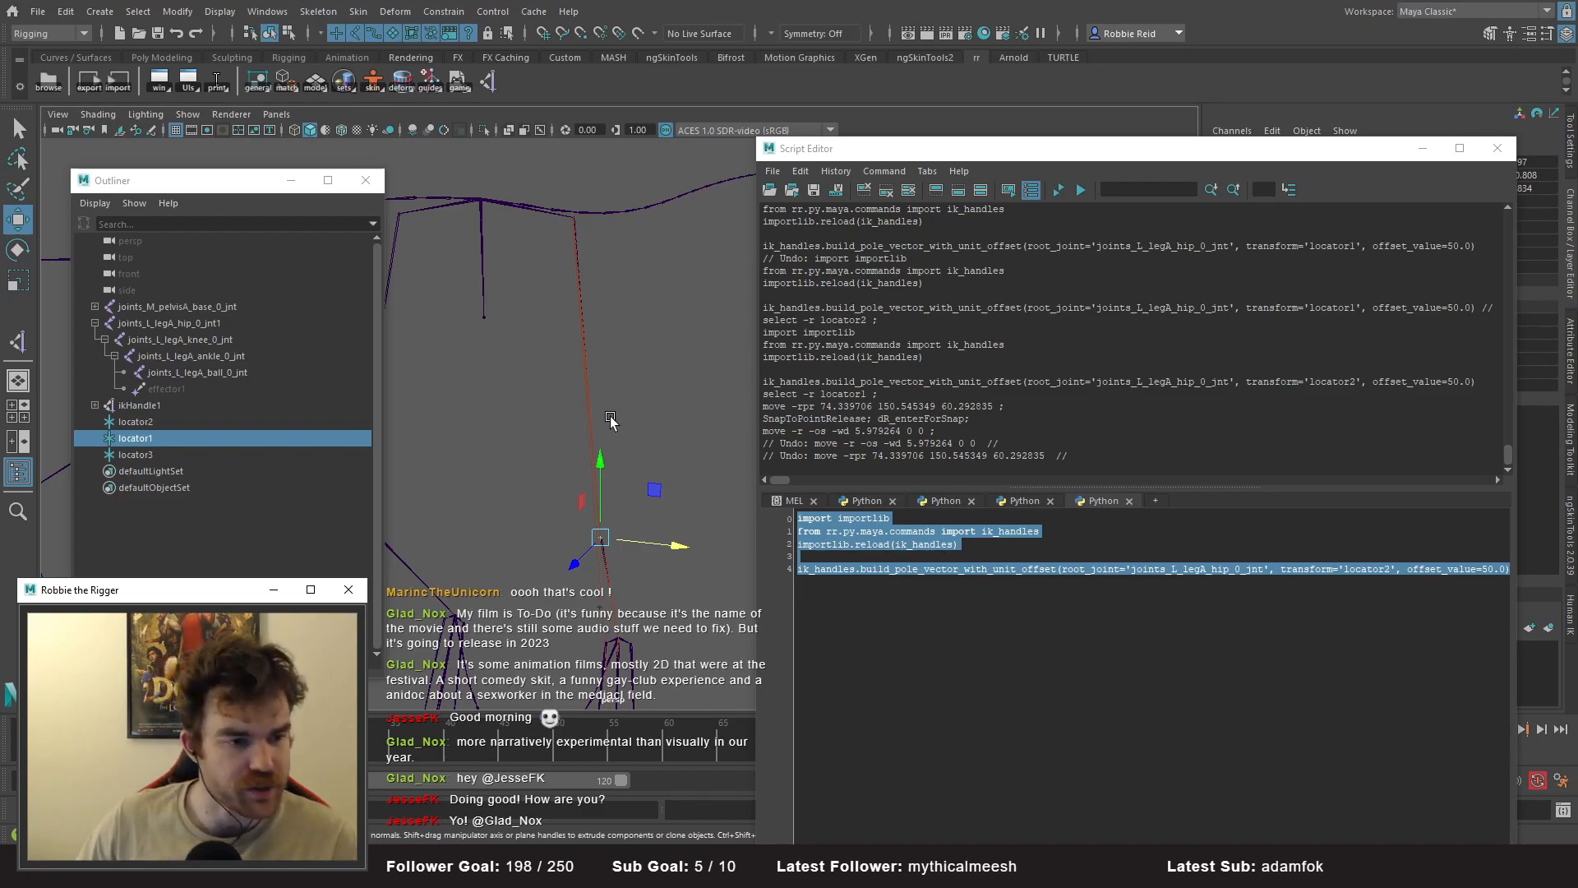
# - Move the Outliner and Script Editor clear of the leg, inspect the joint chain, and delete locator3
pyautogui.moveTo(200, 179); pyautogui.dragTo(194, 173)
pyautogui.keyDown('alt'); pyautogui.moveTo(494, 296); pyautogui.dragTo(378, 317); pyautogui.keyUp('alt')
pyautogui.moveTo(918, 154); pyautogui.dragTo(984, 537)
pyautogui.keyDown('alt'); pyautogui.moveTo(646, 342); pyautogui.dragTo(822, 347); pyautogui.keyUp('alt')
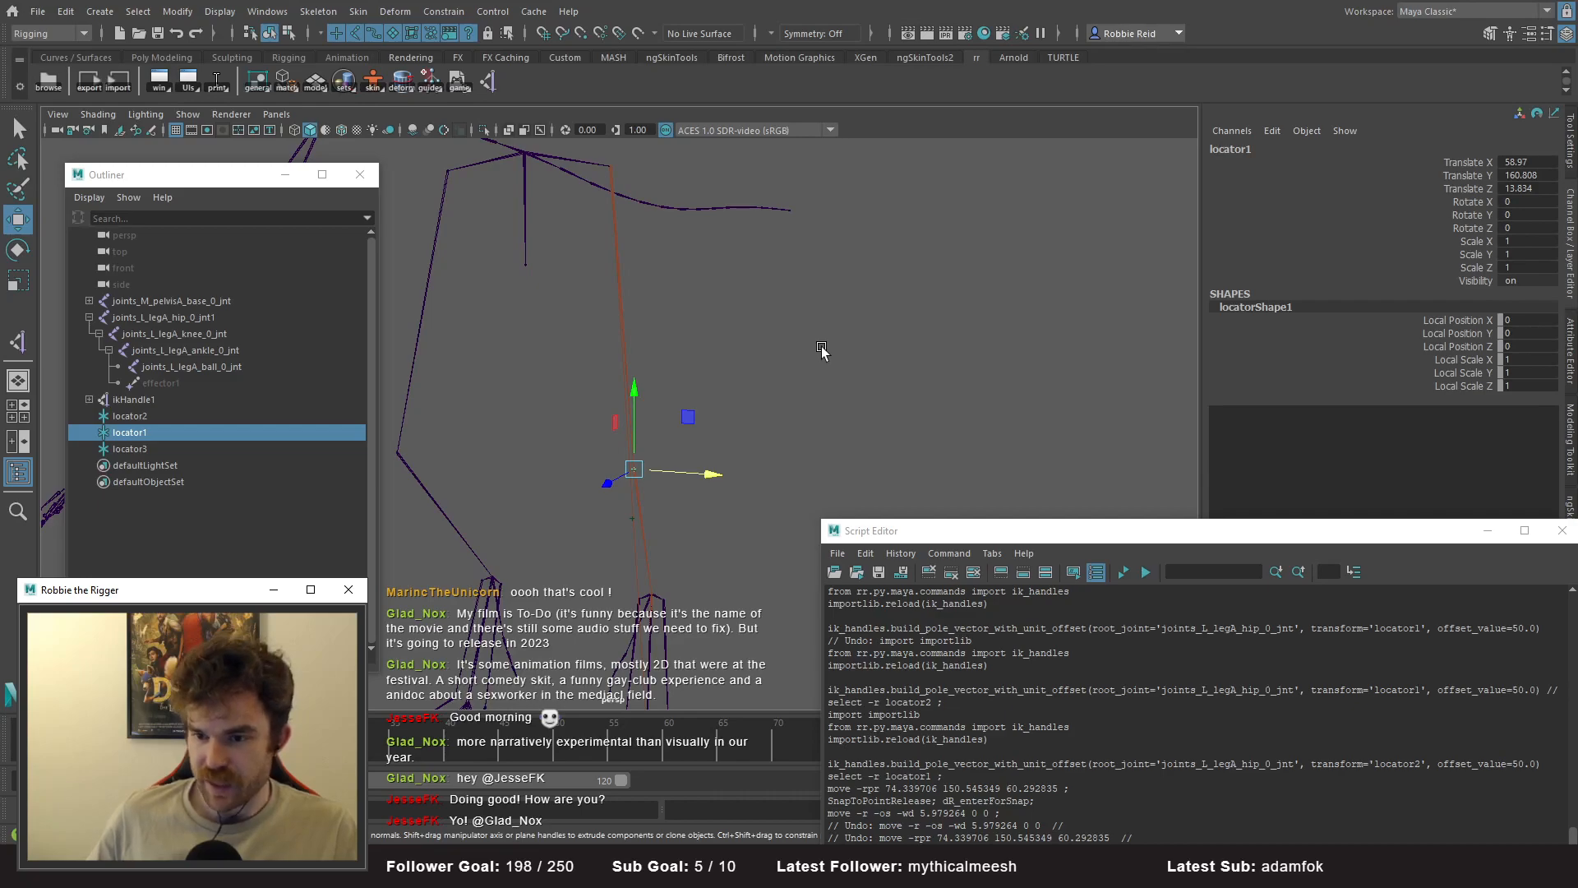
pyautogui.keyDown('alt'); pyautogui.moveTo(797, 350); pyautogui.dragTo(683, 485); pyautogui.keyUp('alt')
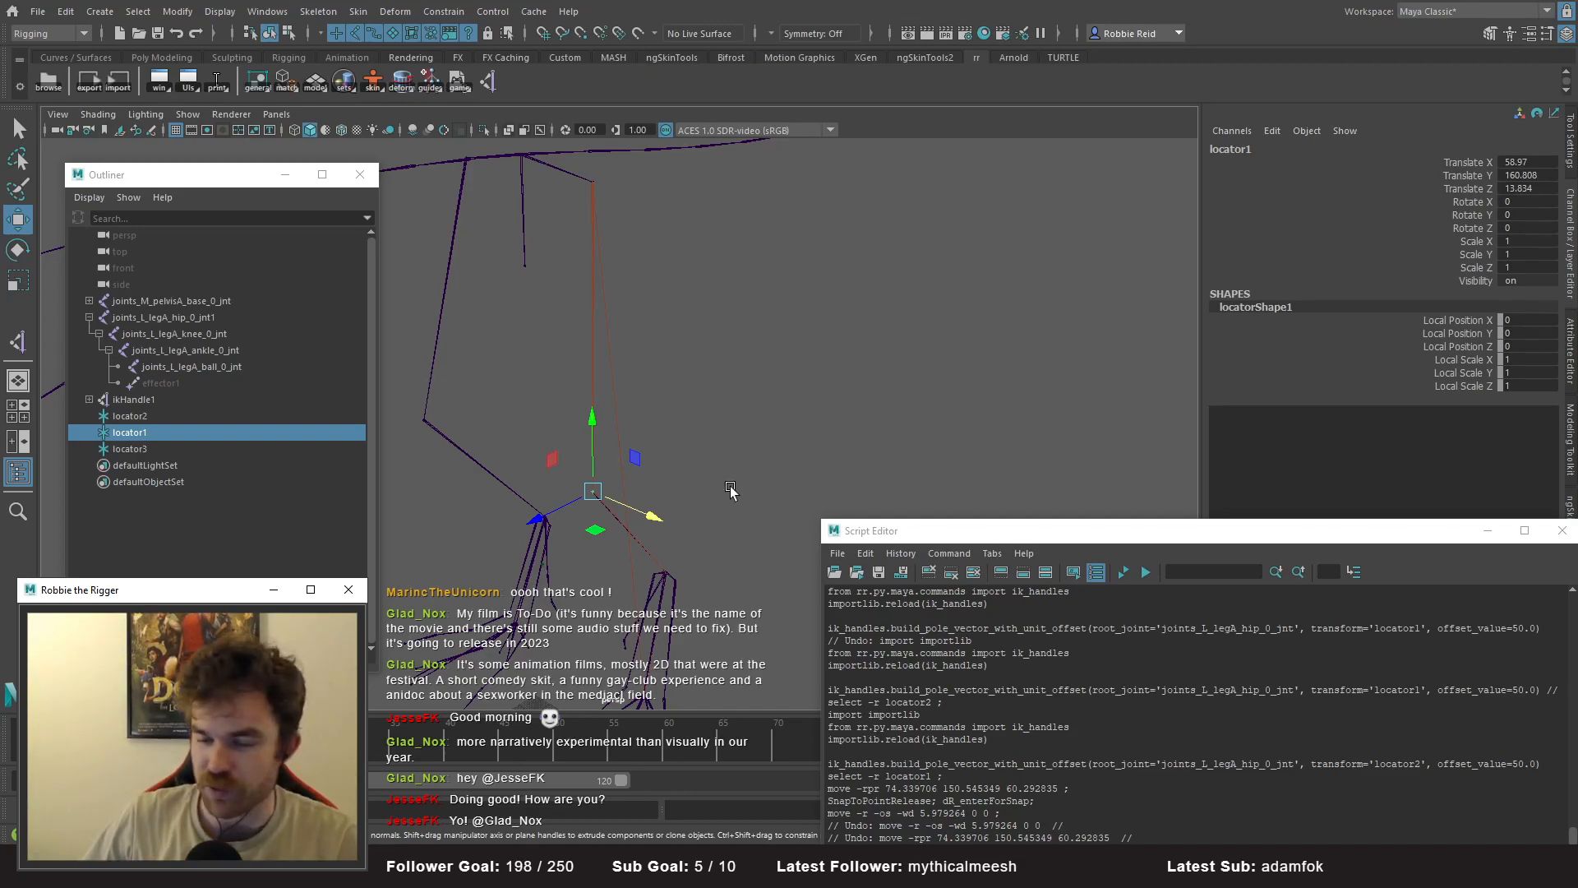
pyautogui.keyDown('alt'); pyautogui.moveTo(603, 498); pyautogui.dragTo(694, 482); pyautogui.keyUp('alt')
pyautogui.click(158, 448)
pyautogui.press('Delete')
# - Select both overlapping left hip joint chains, duplicate them, and unparent the copies to the world
pyautogui.click(147, 433)
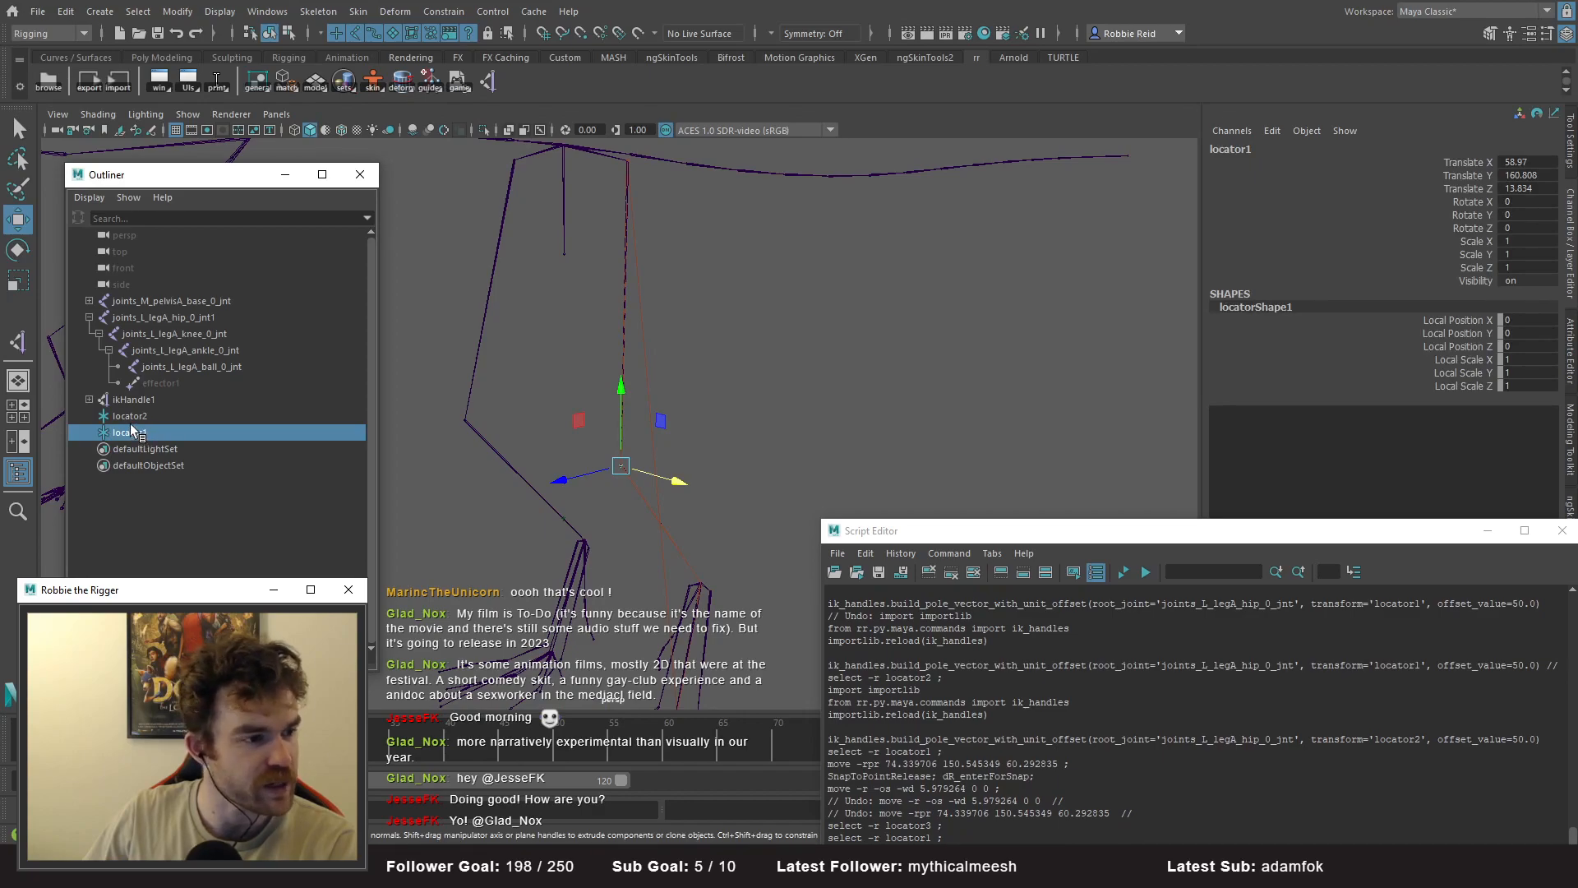
pyautogui.click(131, 416)
pyautogui.click(131, 399)
pyautogui.click(147, 334)
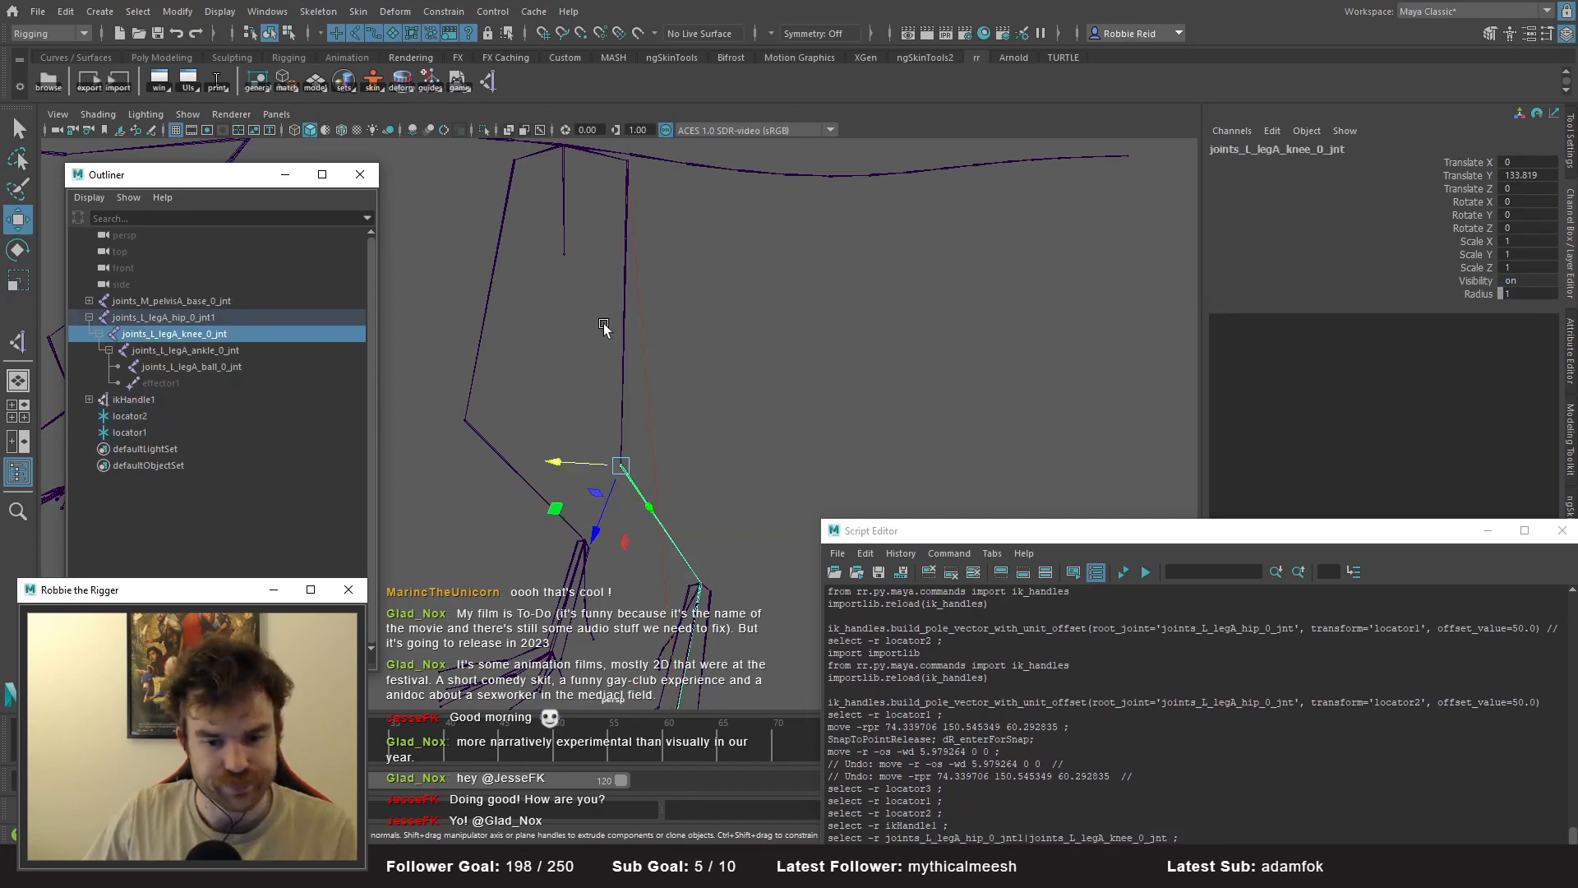
pyautogui.moveTo(622, 315)
pyautogui.mouseDown()
pyautogui.moveTo(641, 340)
pyautogui.moveTo(609, 322)
pyautogui.moveTo(630, 335)
pyautogui.mouseUp()
pyautogui.click(683, 327)
pyautogui.keyDown('alt'); pyautogui.moveTo(630, 338); pyautogui.dragTo(578, 370); pyautogui.keyUp('alt')
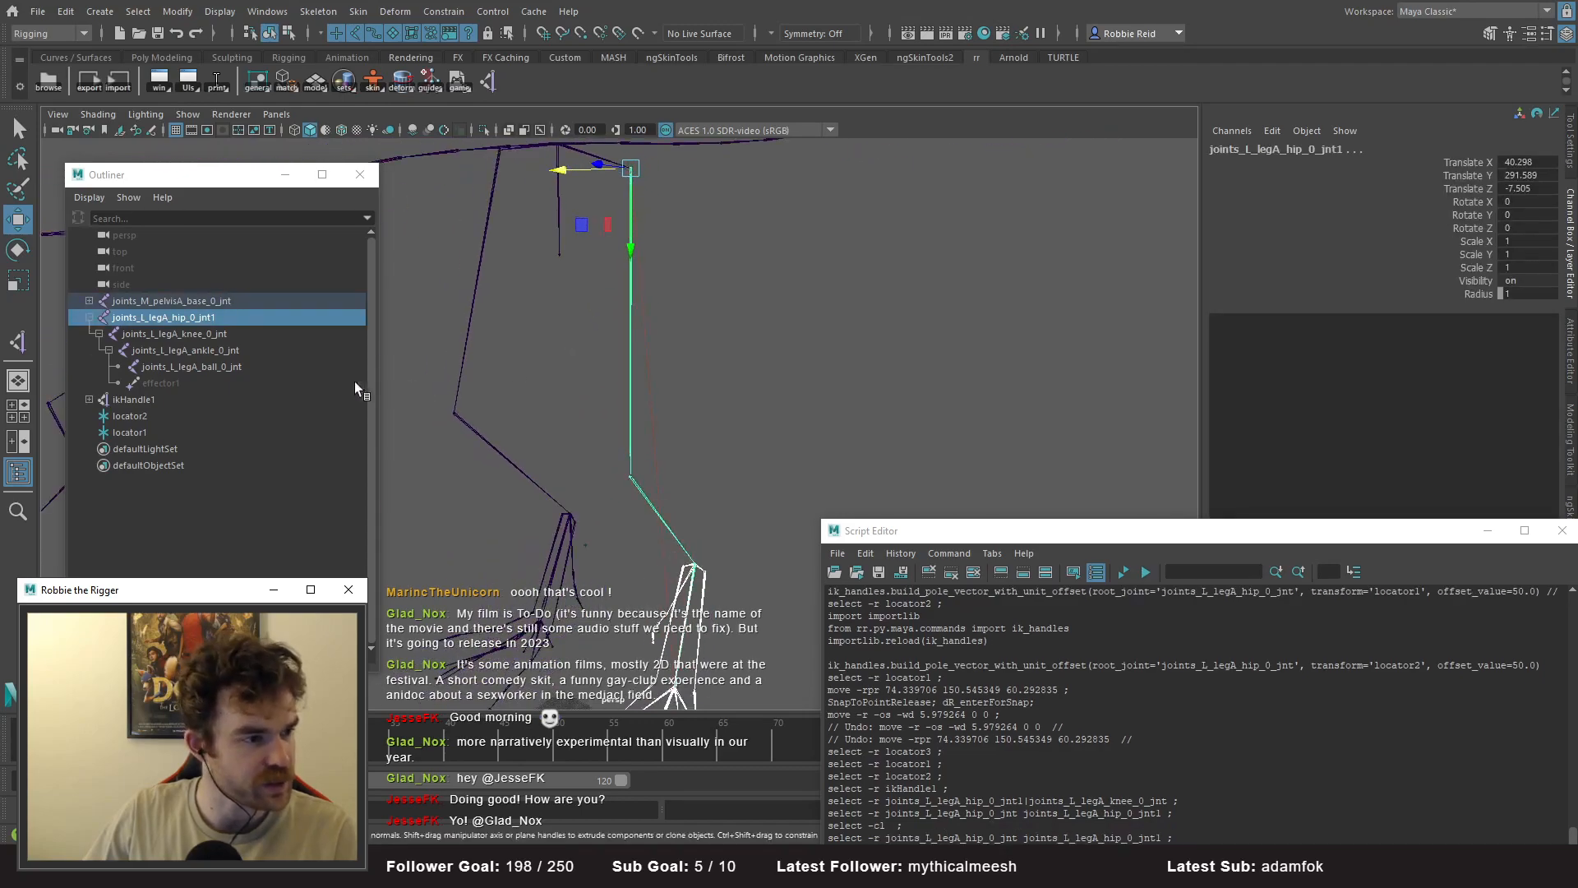
pyautogui.hotkey('ctrl', 'd')
pyautogui.hotkey('shift', 'p')
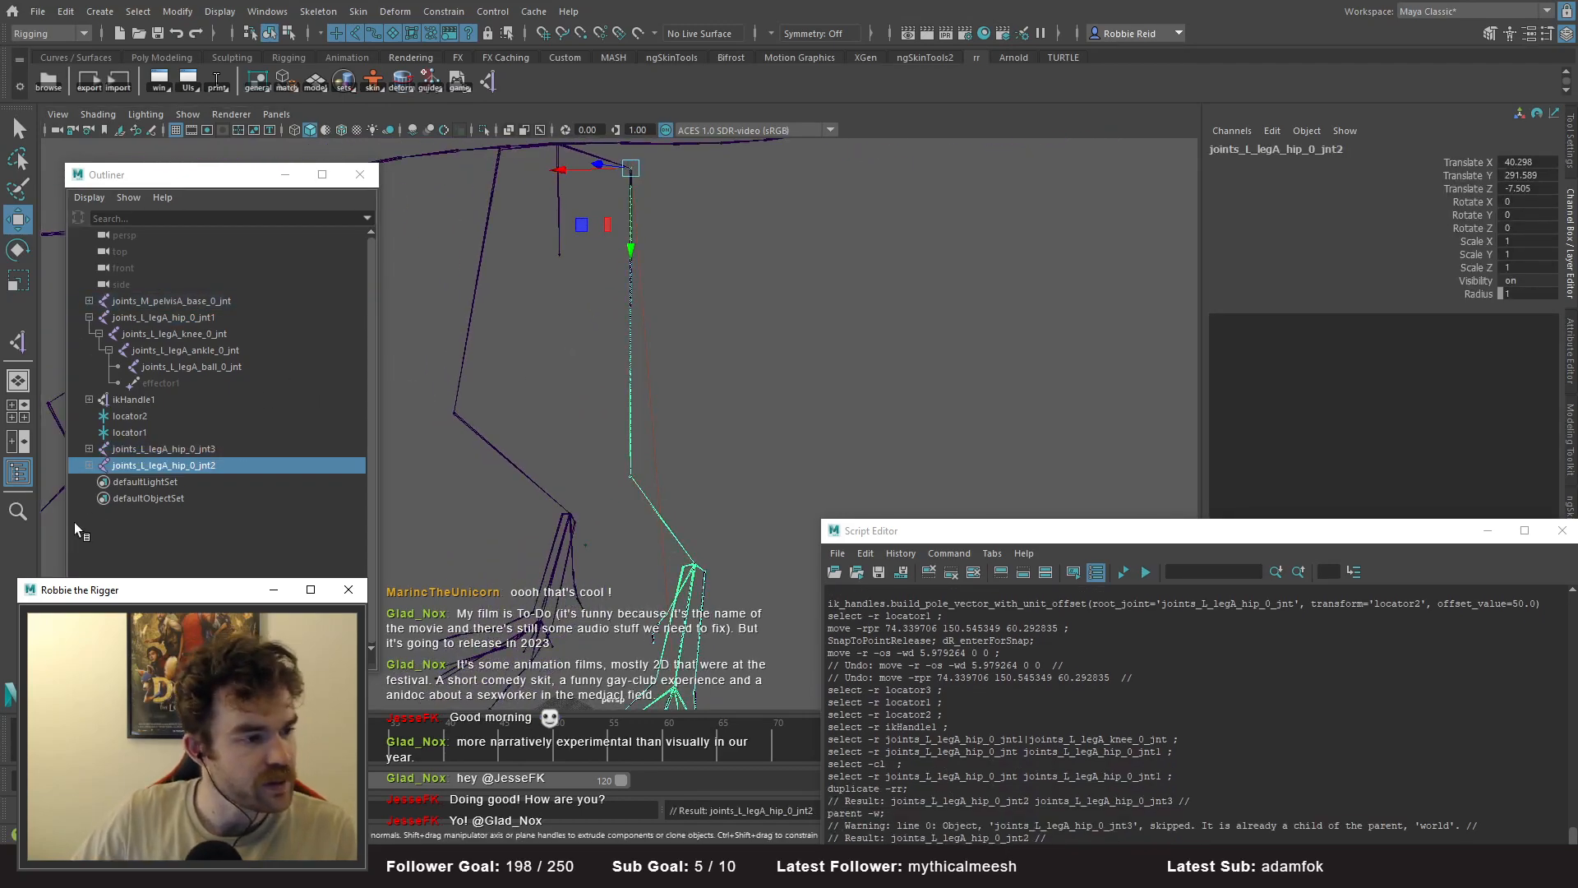
# - Hide the pelvis skeleton, original leg chain, ikHandle1, both locators and the joints_L_legA_hip_0_jnt3 copy, isolating the joints_L_legA_hip_0_jnt2 chain
pyautogui.click(110, 450)
pyautogui.keyDown('shift'); pyautogui.click(127, 315); pyautogui.keyUp('shift')
pyautogui.keyDown('shift'); pyautogui.click(186, 299); pyautogui.keyUp('shift')
pyautogui.hotkey('ctrl', 'h')
pyautogui.keyDown('alt'); pyautogui.moveTo(677, 338); pyautogui.dragTo(627, 420); pyautogui.keyUp('alt')
pyautogui.keyDown('alt'); pyautogui.moveTo(692, 510); pyautogui.dragTo(679, 388, button='middle'); pyautogui.keyUp('alt')
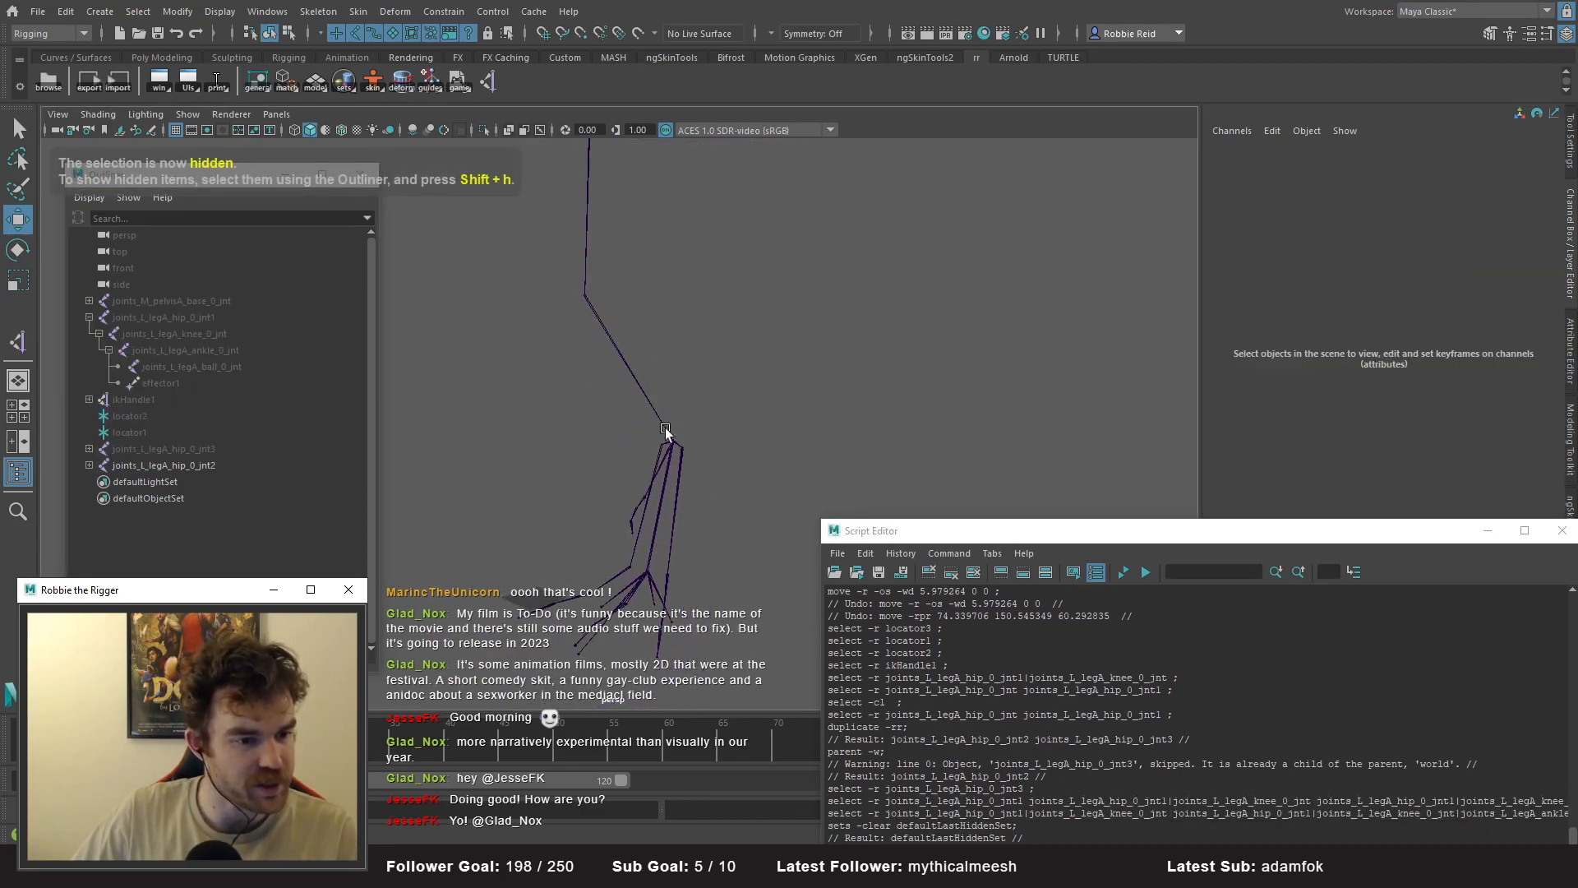
# - Delete the toe, pivot and foot digit joints from the joints_L_legA_hip_0_jnt2 chain, keeping only hip, knee, ankle and ball
pyautogui.moveTo(748, 578); pyautogui.dragTo(590, 516)
pyautogui.press('f')
pyautogui.keyDown('shift'); pyautogui.click(111, 497); pyautogui.keyUp('shift')
pyautogui.click(197, 515)
pyautogui.click(203, 500)
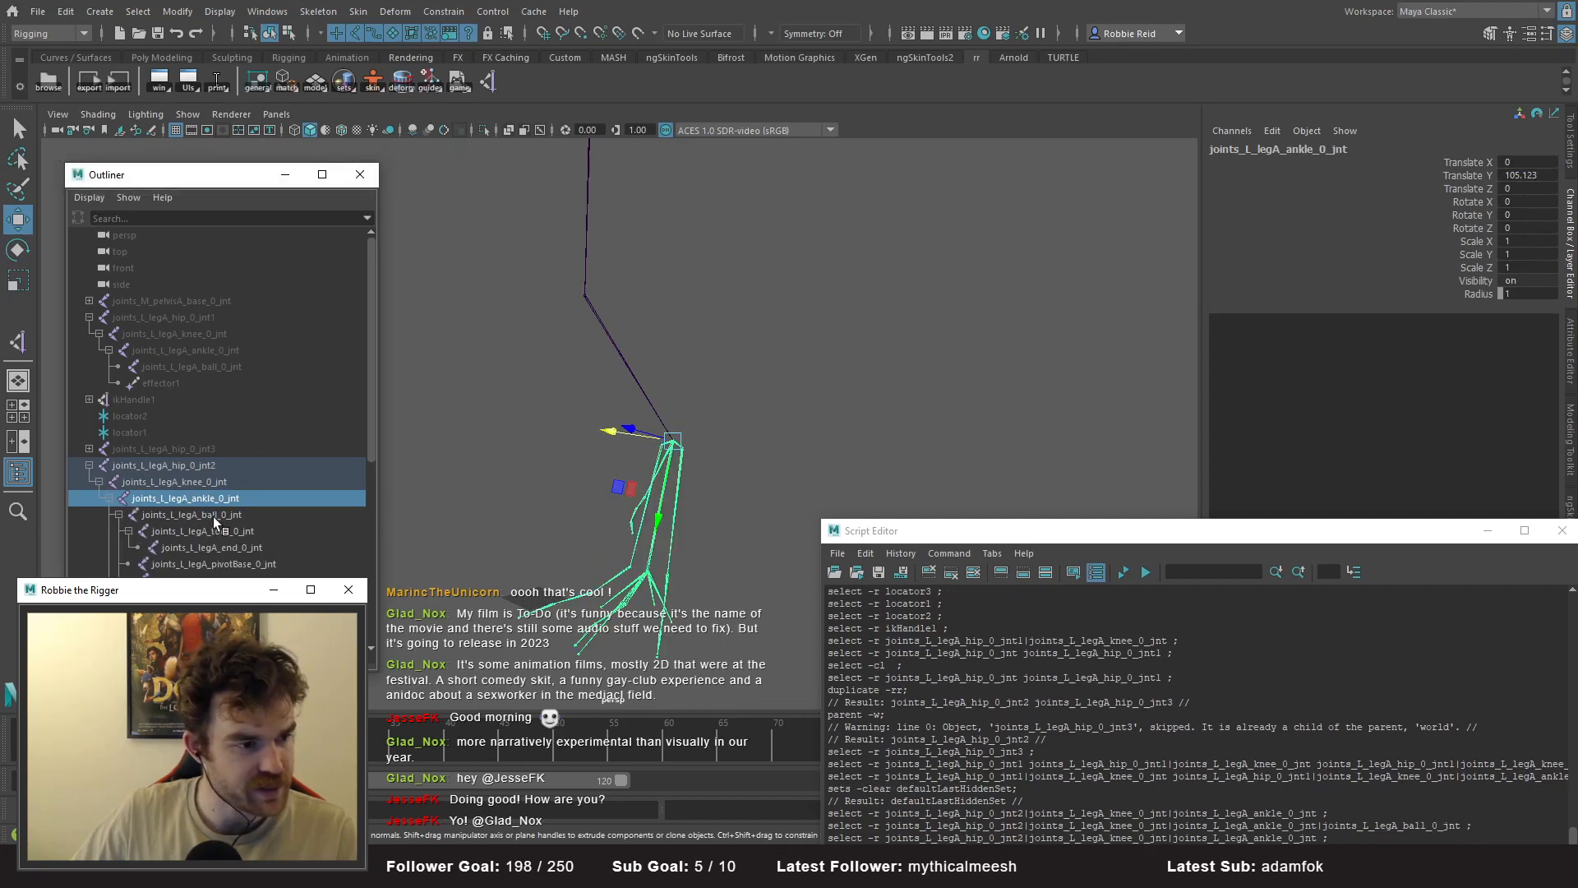
pyautogui.click(214, 516)
pyautogui.click(222, 530)
pyautogui.scroll(-7, 222, 530)
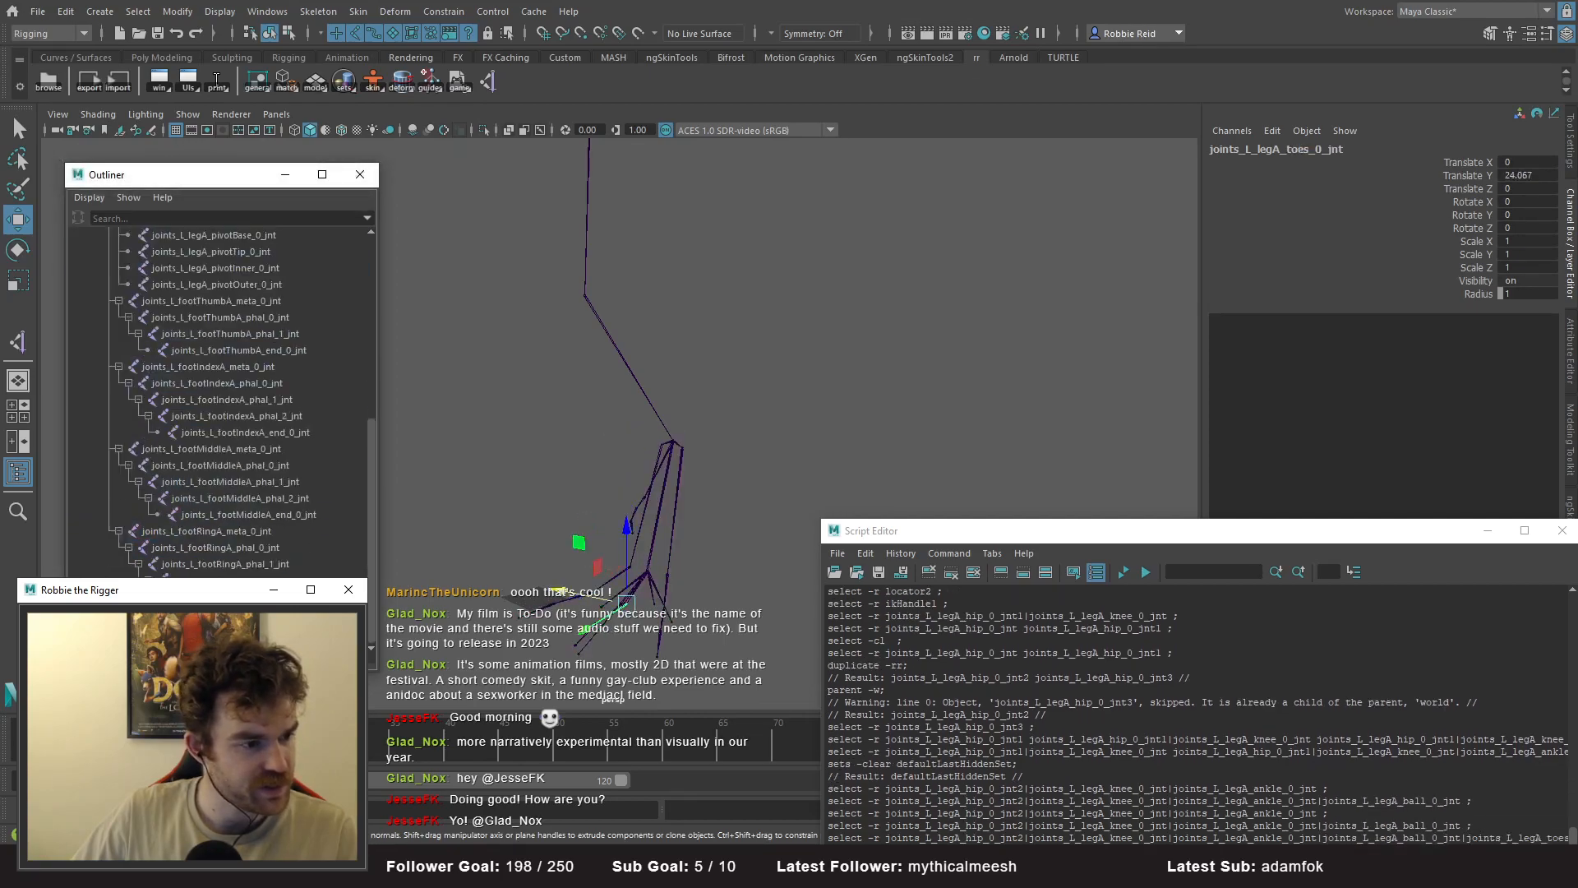
pyautogui.press('Delete')
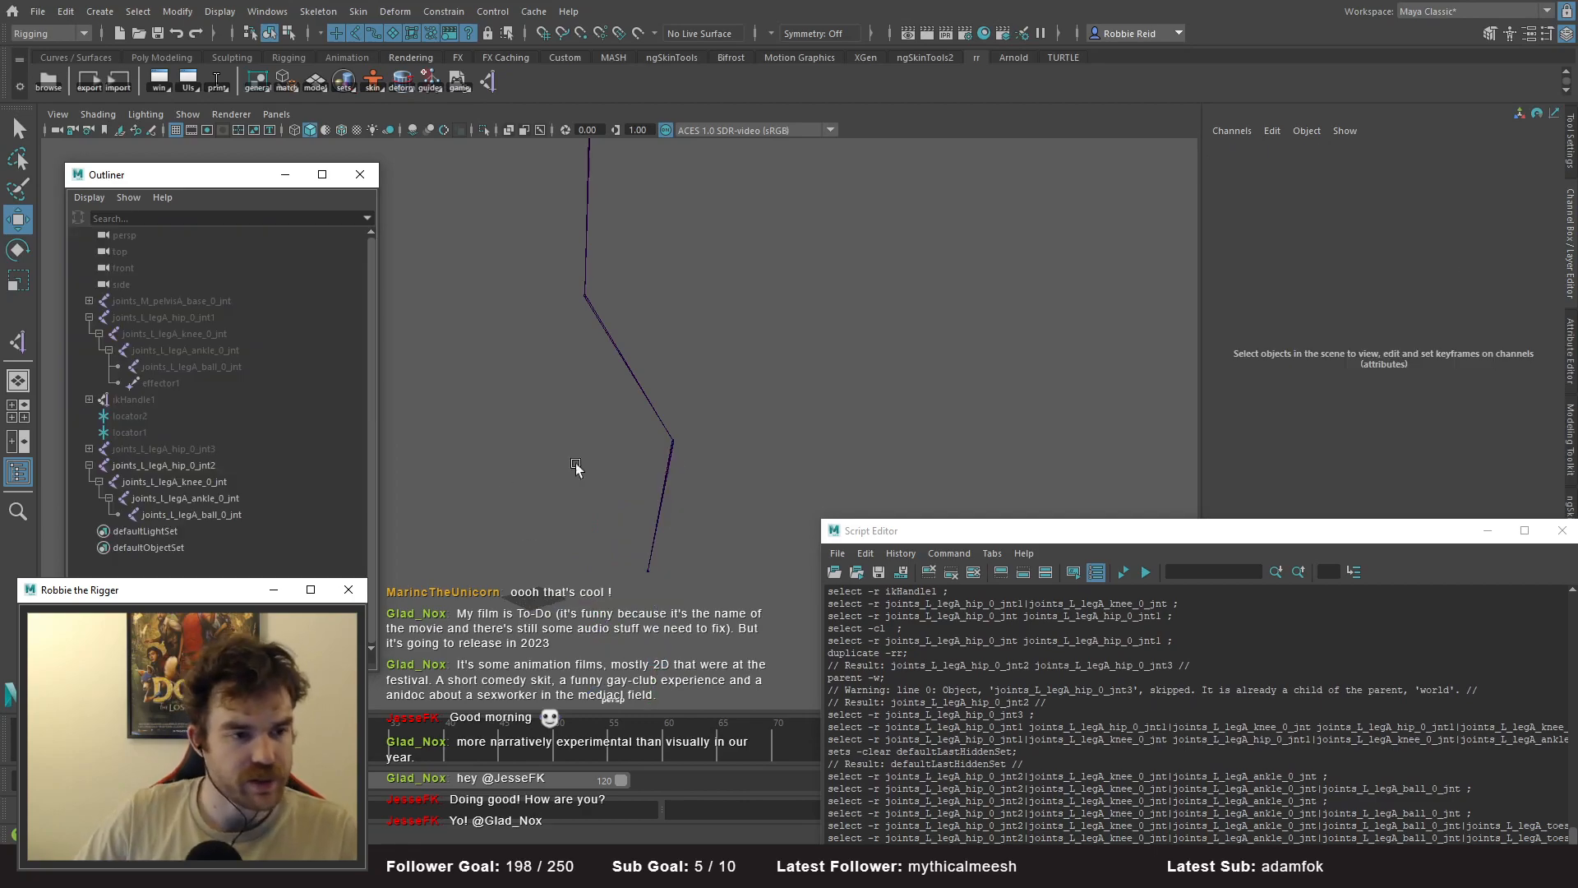
# - Create an IK handle from the hip to the ball joint of the duplicated leg chain with the Rotate-Plane Solver
pyautogui.click(320, 12)
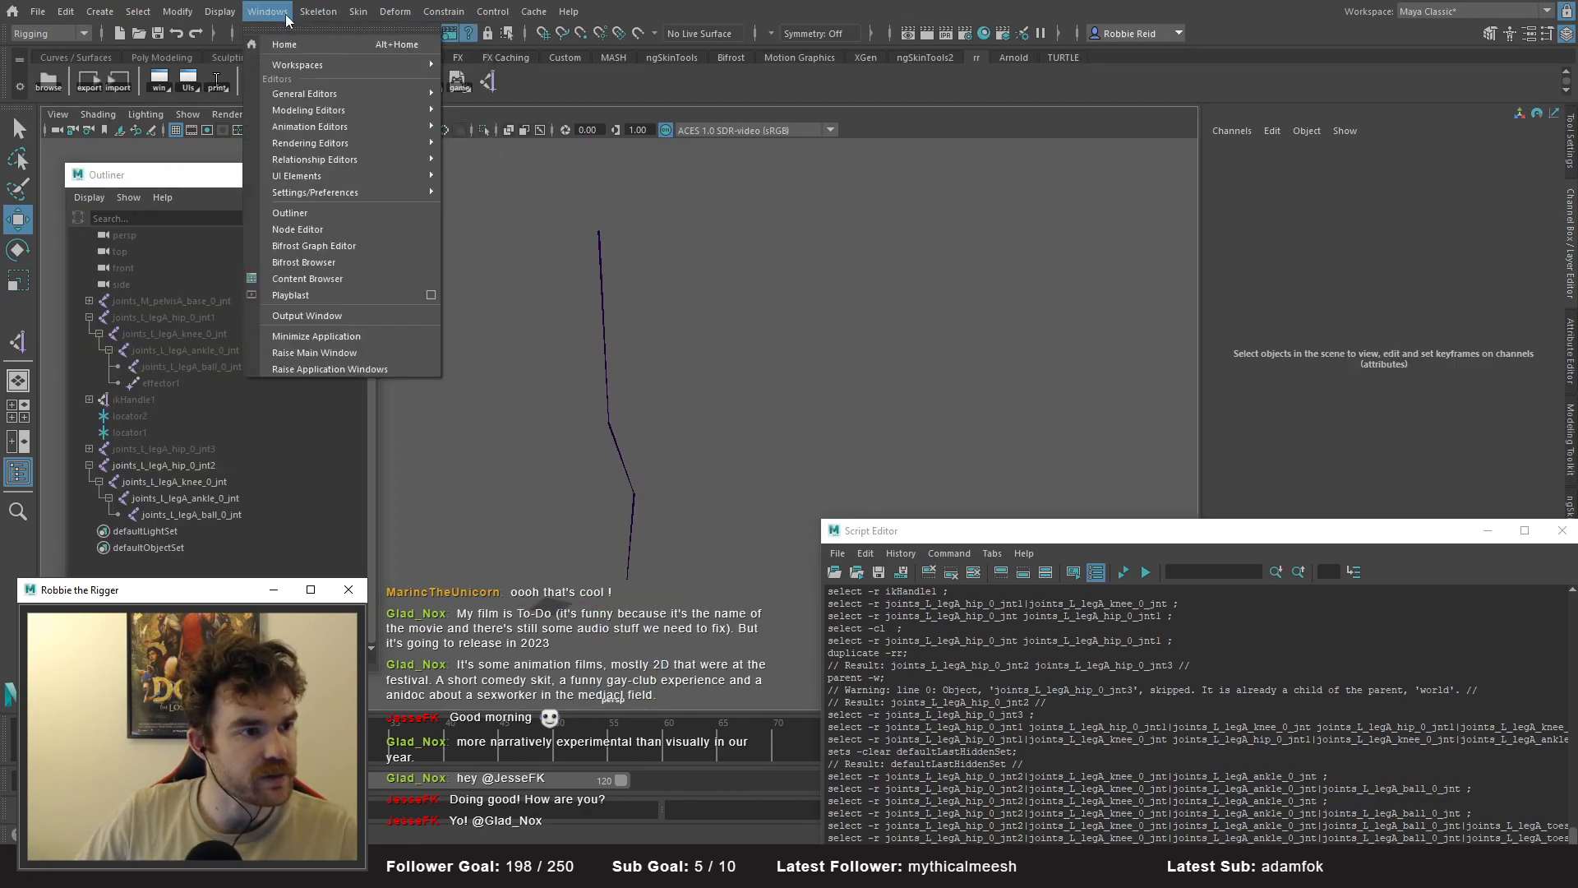
pyautogui.click(484, 217)
pyautogui.click(1365, 161)
pyautogui.click(1377, 209)
pyautogui.click(589, 236)
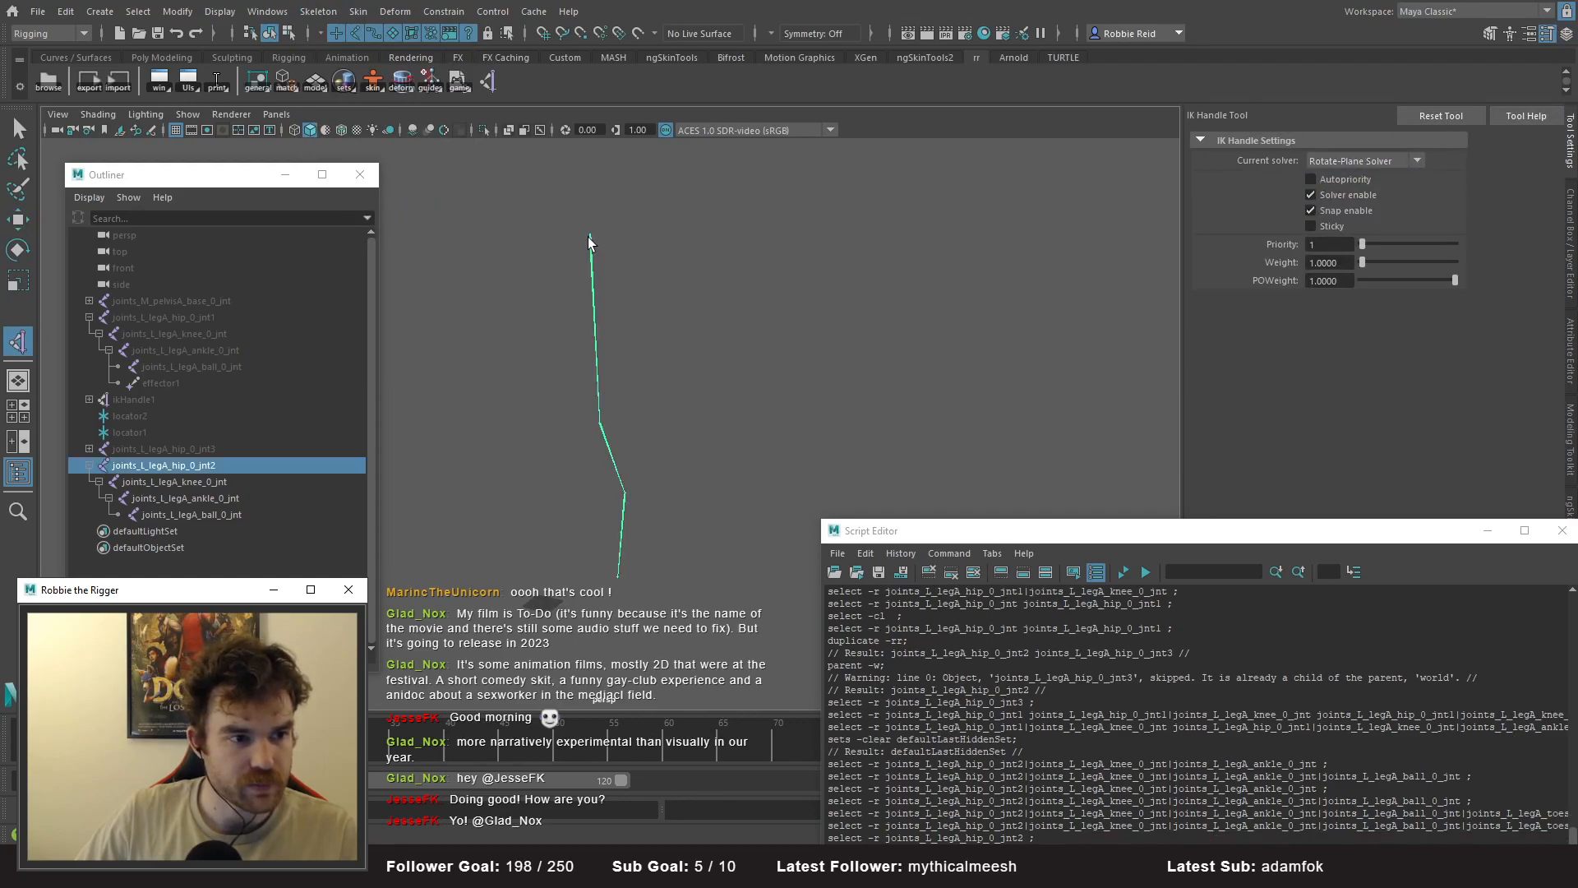
pyautogui.click(619, 578)
# - Test how the duplicated chain bends by moving ikHandle2 upward several times, undo each move, and clear the selection
pyautogui.keyDown('alt'); pyautogui.moveTo(658, 515); pyautogui.dragTo(687, 601, button='right'); pyautogui.keyUp('alt')
pyautogui.moveTo(621, 615); pyautogui.dragTo(545, 322)
pyautogui.hotkey('ctrl', 'z')
pyautogui.moveTo(601, 444); pyautogui.dragTo(536, 526)
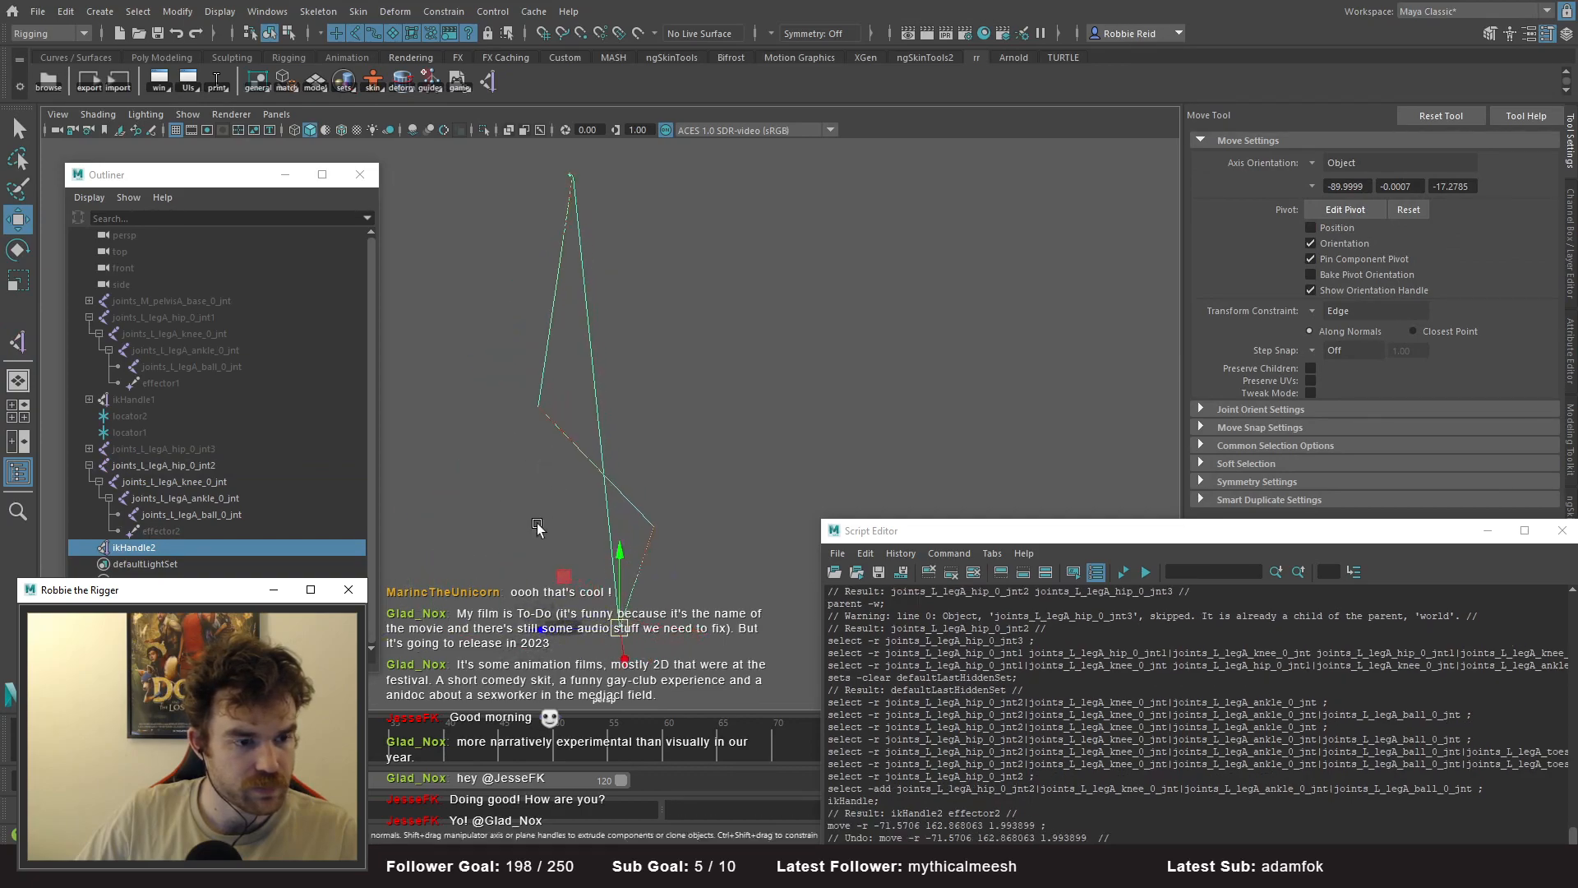
pyautogui.moveTo(567, 578); pyautogui.dragTo(526, 251)
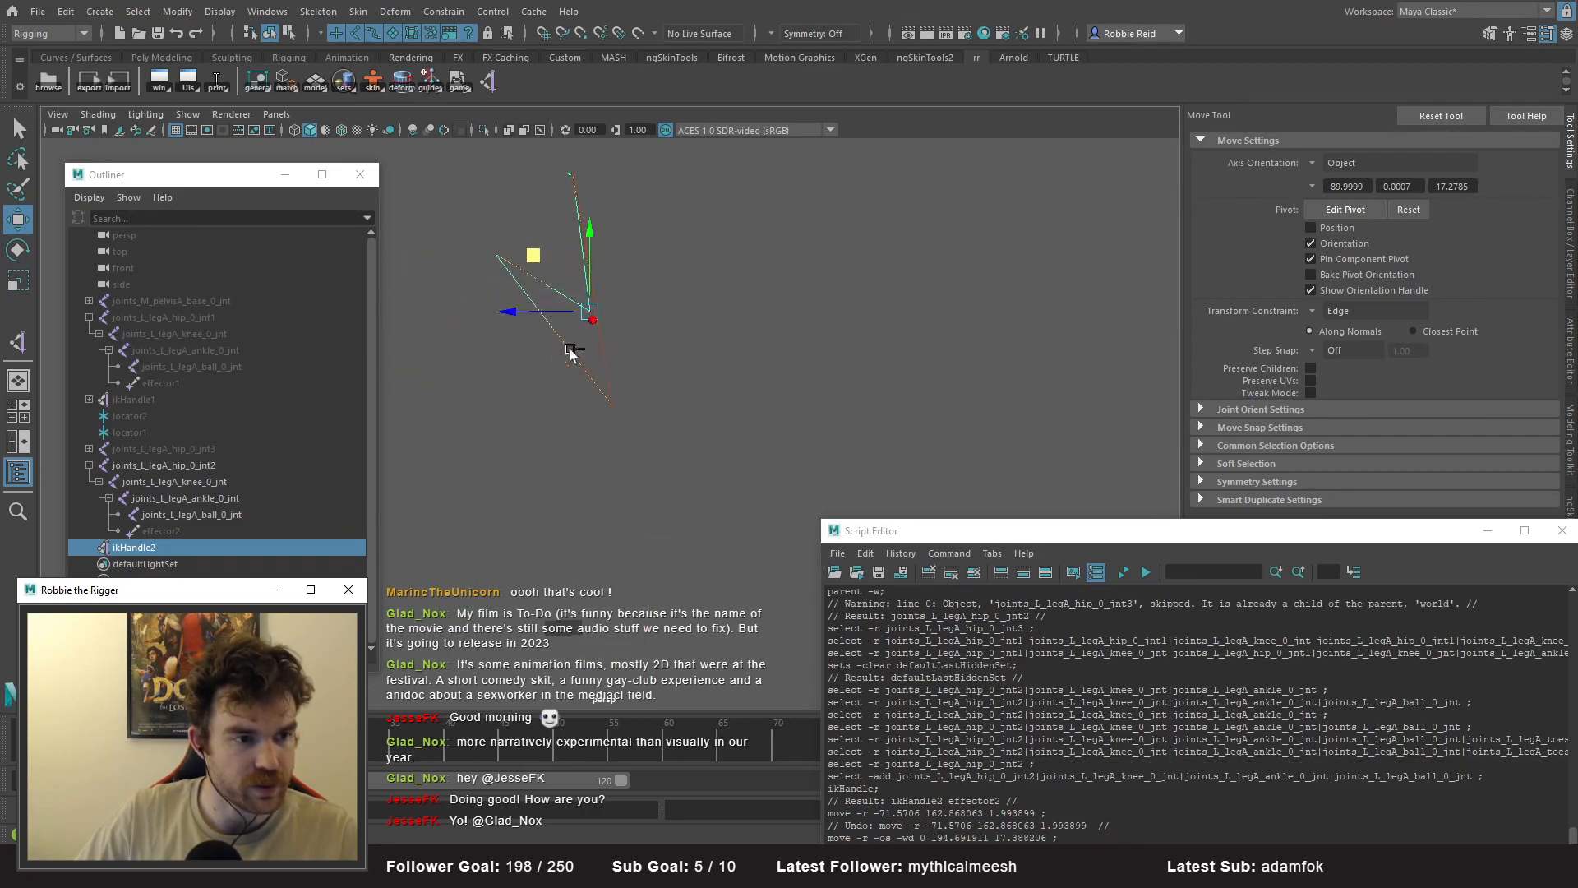
pyautogui.hotkey('ctrl', 'z')
pyautogui.moveTo(565, 577); pyautogui.dragTo(654, 286)
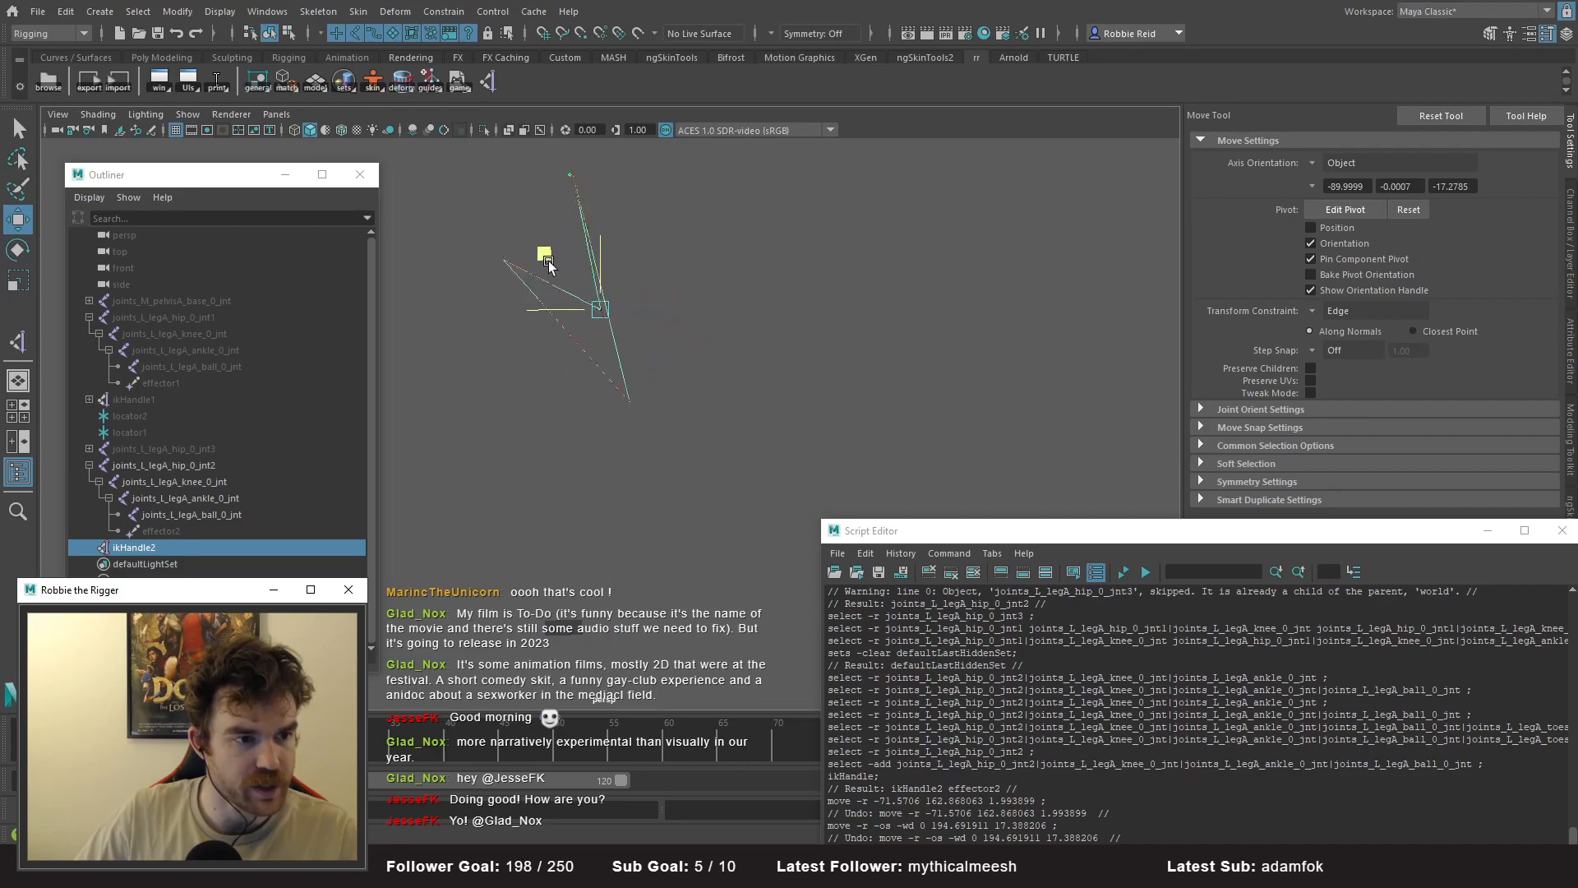
pyautogui.moveTo(494, 302); pyautogui.dragTo(722, 466)
pyautogui.click(759, 296)
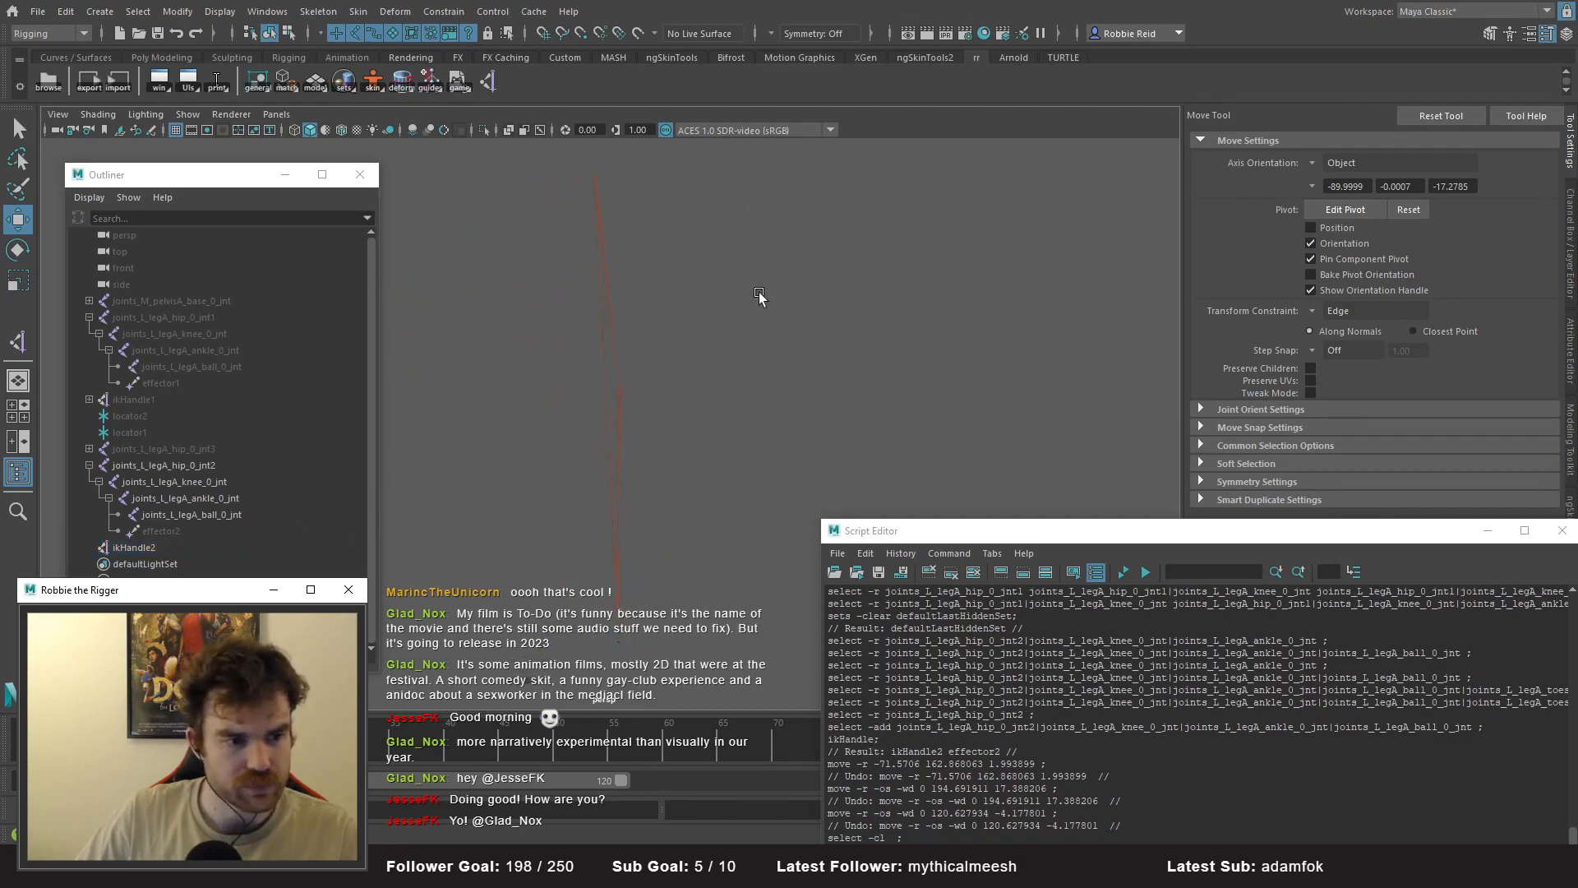
# - Inspect ikHandle2 on the duplicated chain, then unhide locator1 beside the knee
pyautogui.click(202, 546)
pyautogui.keyDown('alt'); pyautogui.moveTo(682, 301); pyautogui.dragTo(606, 353); pyautogui.keyUp('alt')
pyautogui.keyDown('alt'); pyautogui.moveTo(640, 418); pyautogui.dragTo(625, 462); pyautogui.keyUp('alt')
pyautogui.keyDown('alt'); pyautogui.moveTo(625, 462); pyautogui.dragTo(586, 429, button='right'); pyautogui.keyUp('alt')
pyautogui.keyDown('alt'); pyautogui.moveTo(585, 429); pyautogui.dragTo(575, 386); pyautogui.keyUp('alt')
pyautogui.click(119, 434)
pyautogui.hotkey('shift', 'h')
pyautogui.keyDown('alt'); pyautogui.moveTo(538, 500); pyautogui.dragTo(678, 469); pyautogui.keyUp('alt')
pyautogui.keyDown('alt'); pyautogui.moveTo(715, 444); pyautogui.dragTo(514, 524); pyautogui.keyUp('alt')
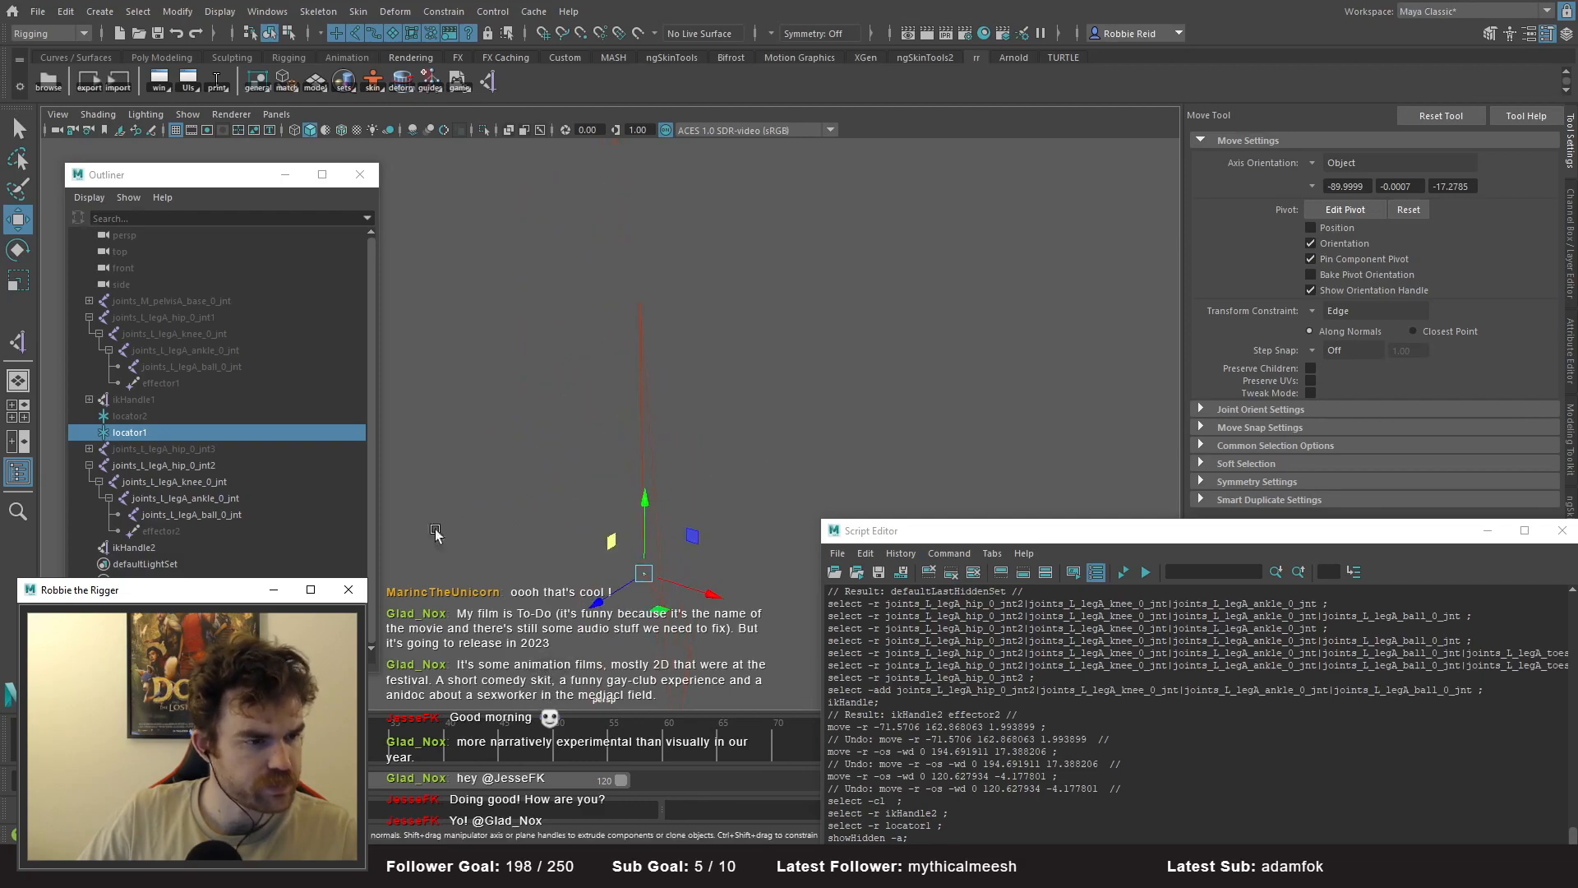
# - Add a Pole Vector constraint from locator1 to ikHandle2
pyautogui.keyDown('ctrl'); pyautogui.click(134, 549); pyautogui.keyUp('ctrl')
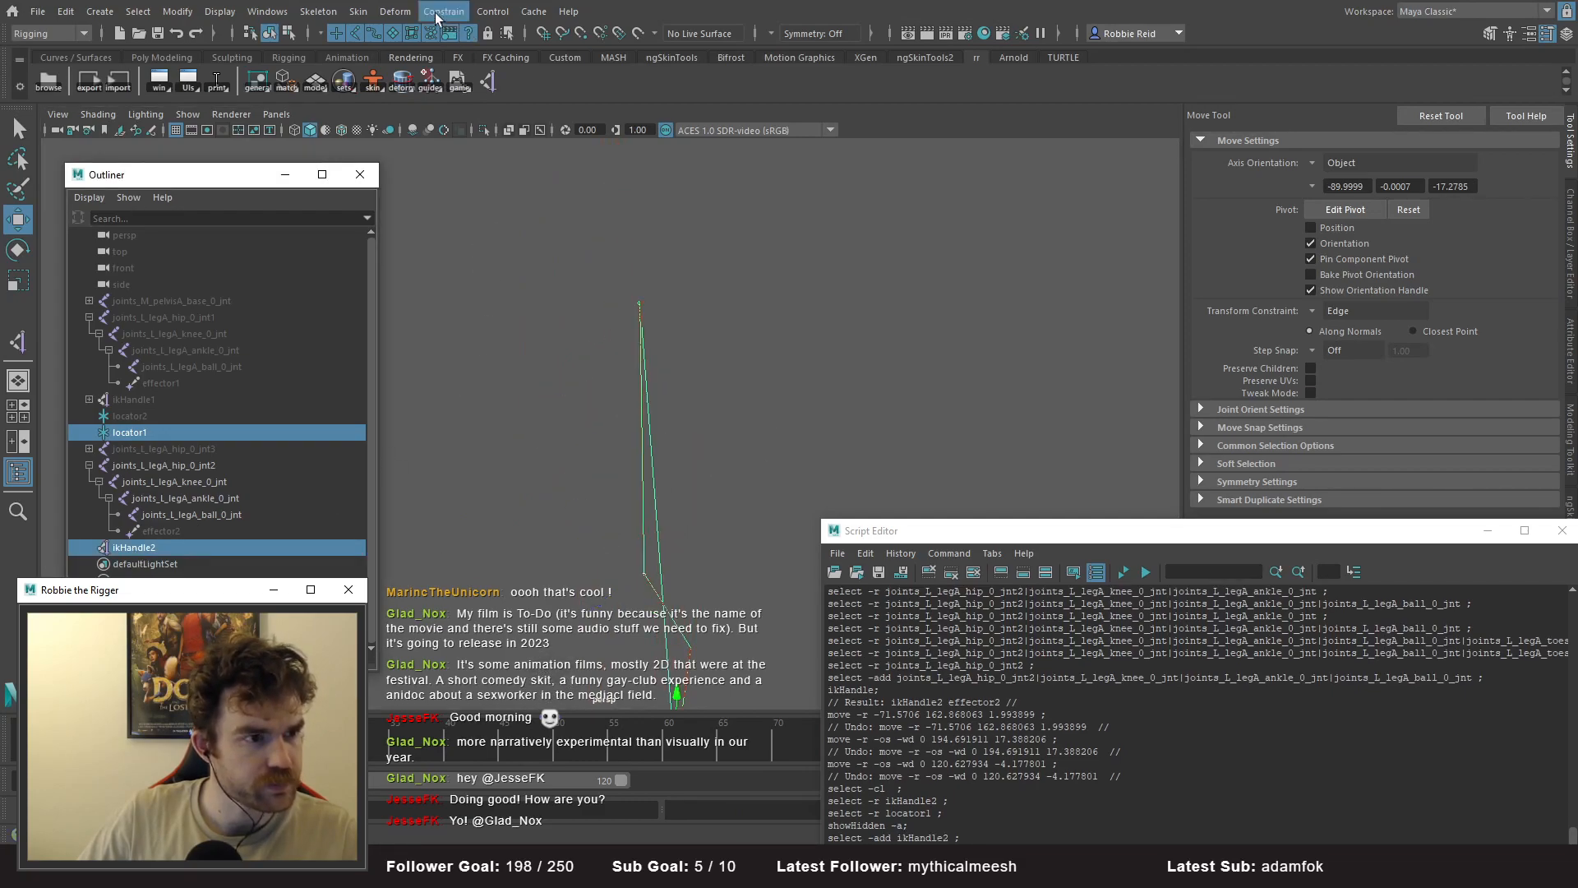
pyautogui.click(382, 12)
pyautogui.moveTo(444, 12)
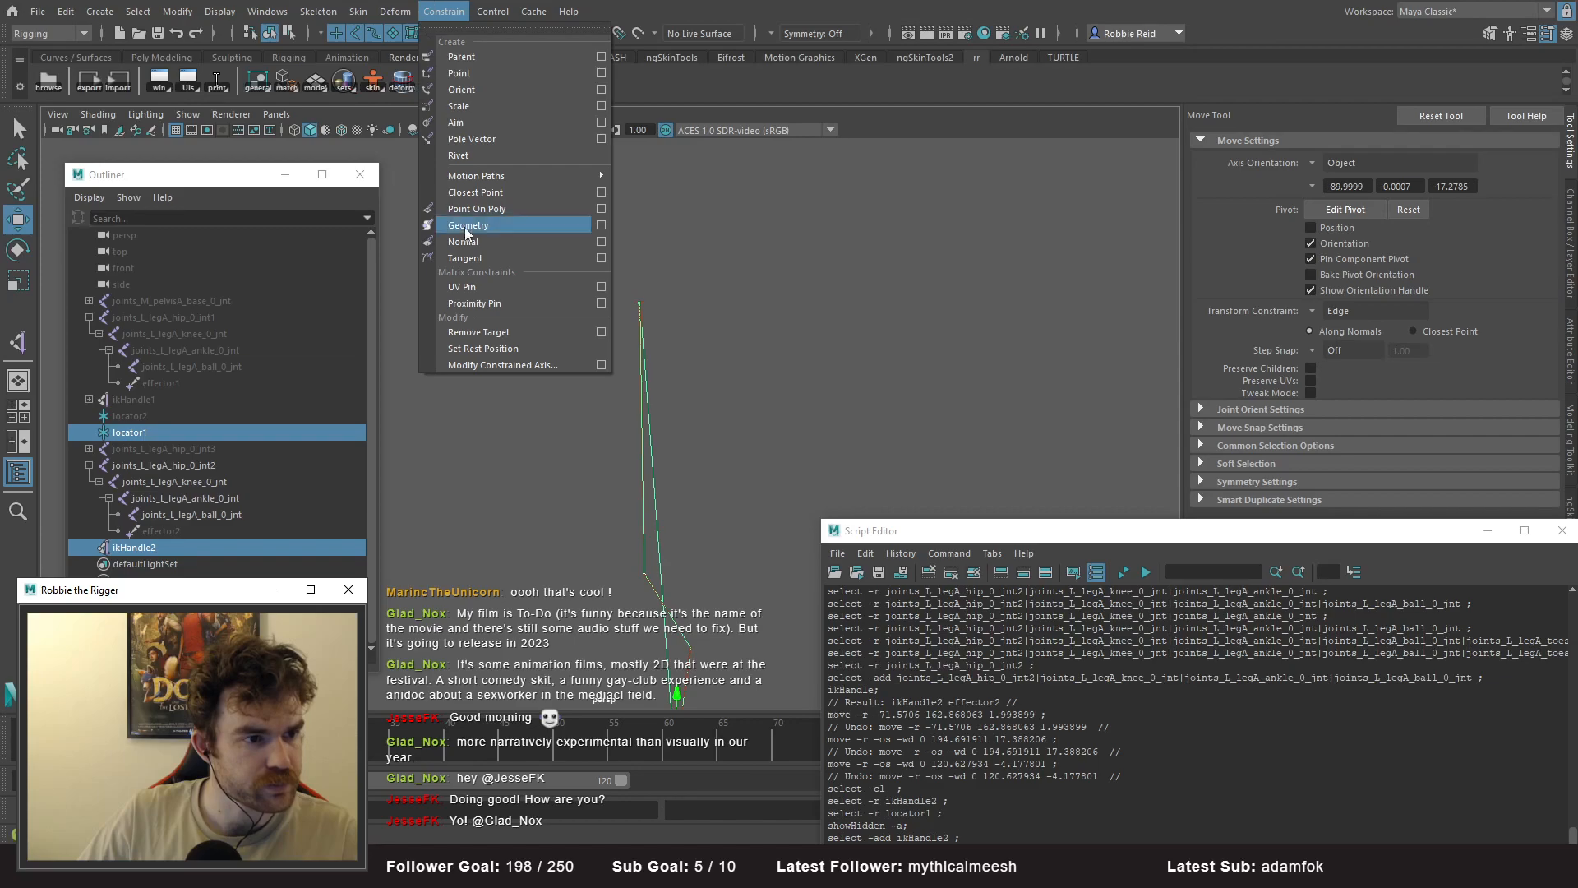
pyautogui.click(472, 139)
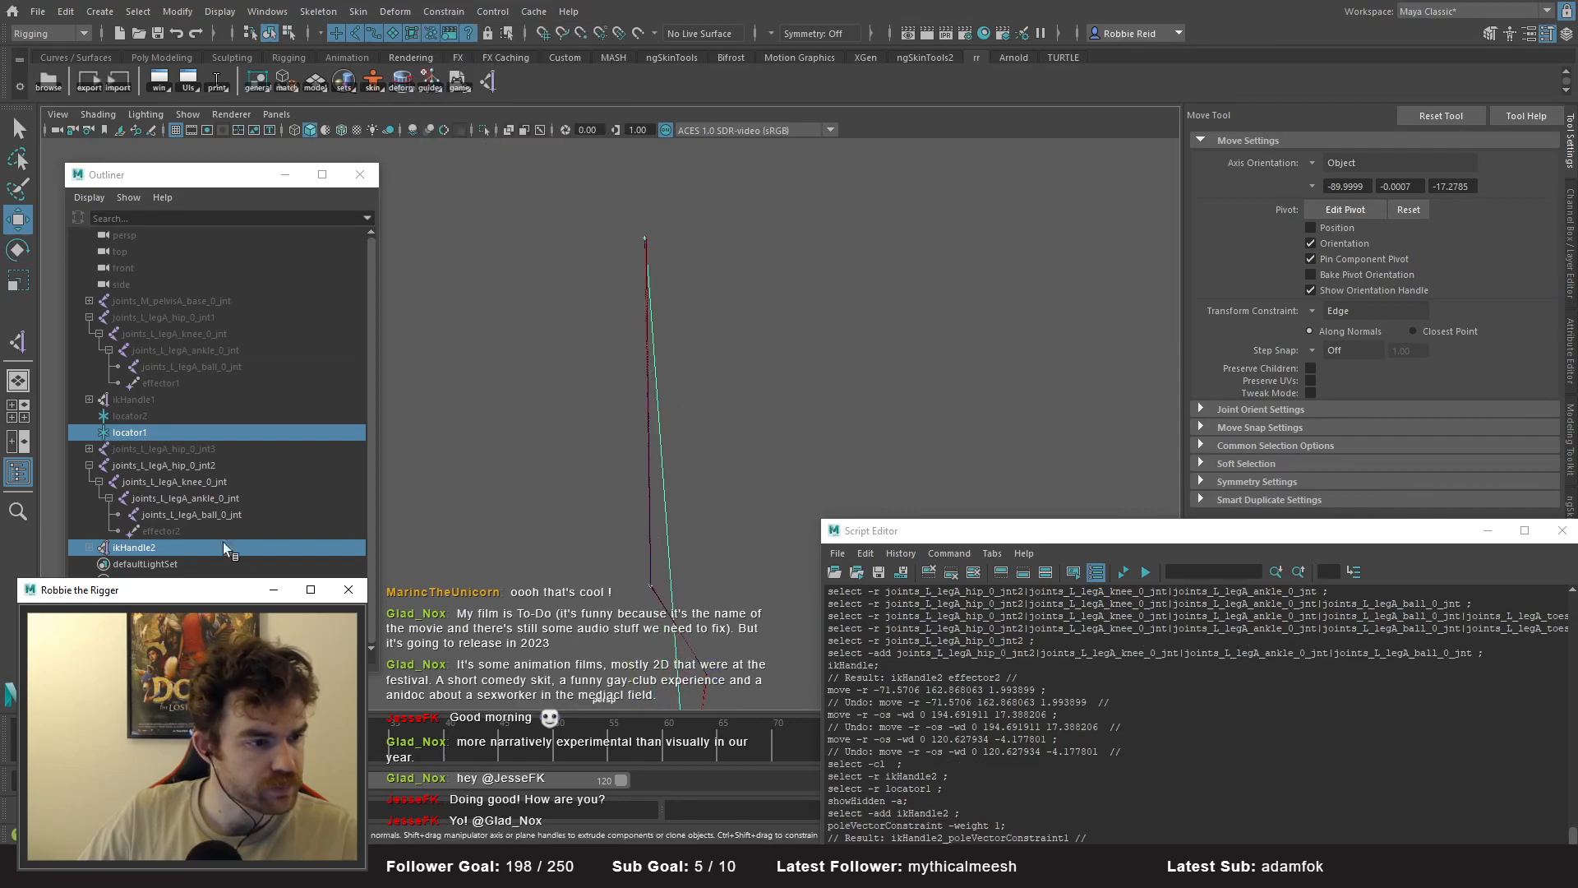
# - Bring the Script Editor's code area into view and unhide the joints_M_pelvisA_base_0_jnt skeleton
pyautogui.click(140, 438)
pyautogui.moveTo(1149, 538); pyautogui.dragTo(1145, 247)
pyautogui.click(1047, 453)
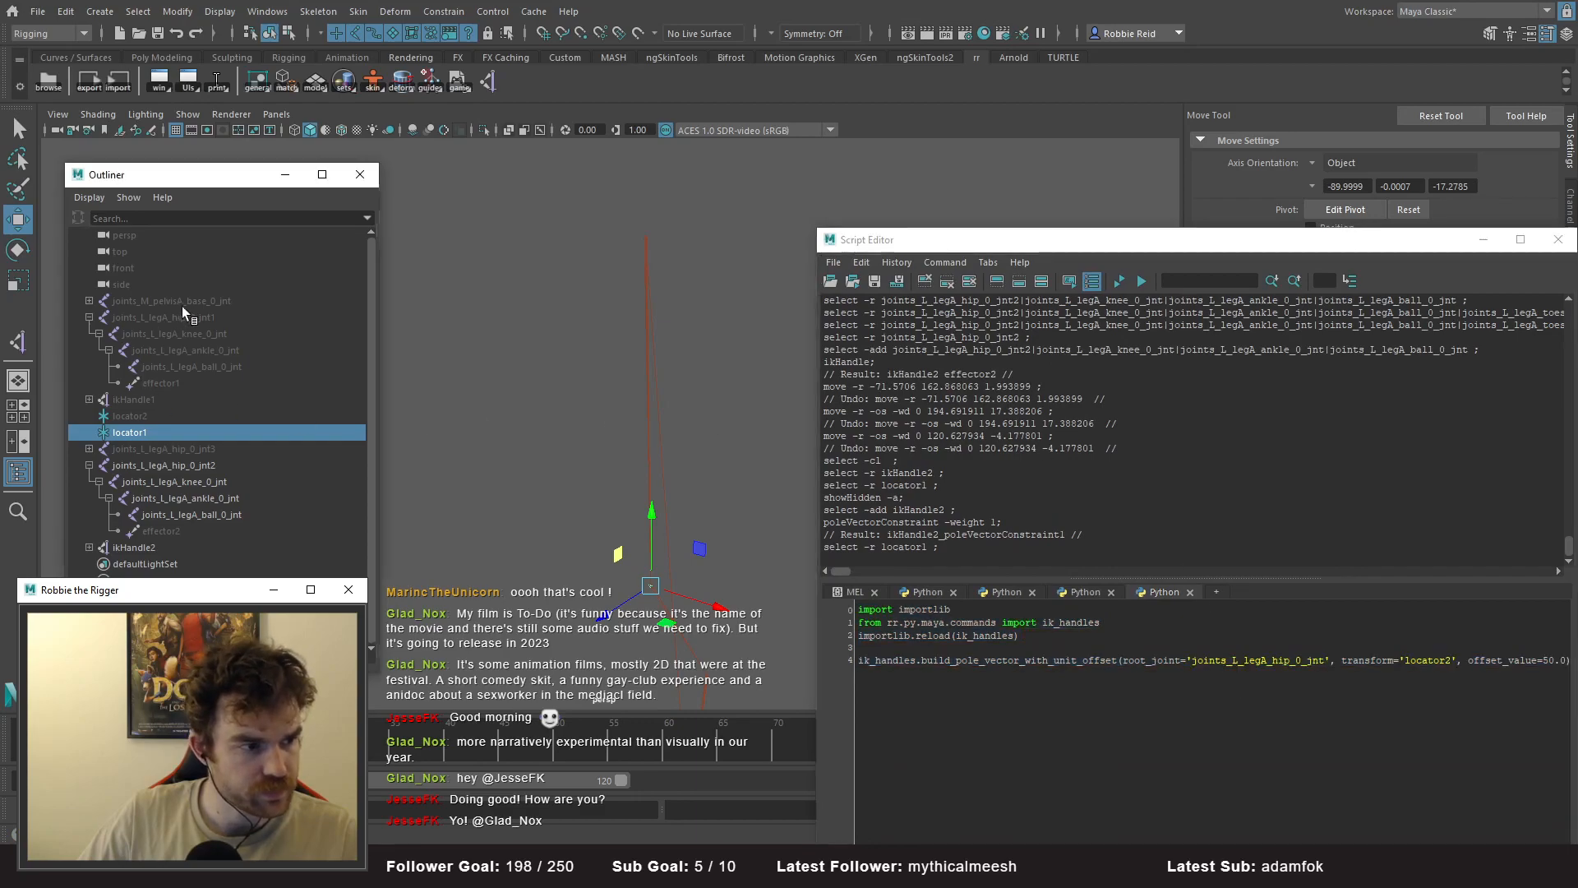
pyautogui.click(169, 301)
pyautogui.hotkey('shift', 'h')
pyautogui.press('f')
# - Change the pole vector call's transform argument to 'locator1' and run the whole snippet
pyautogui.click(1359, 688)
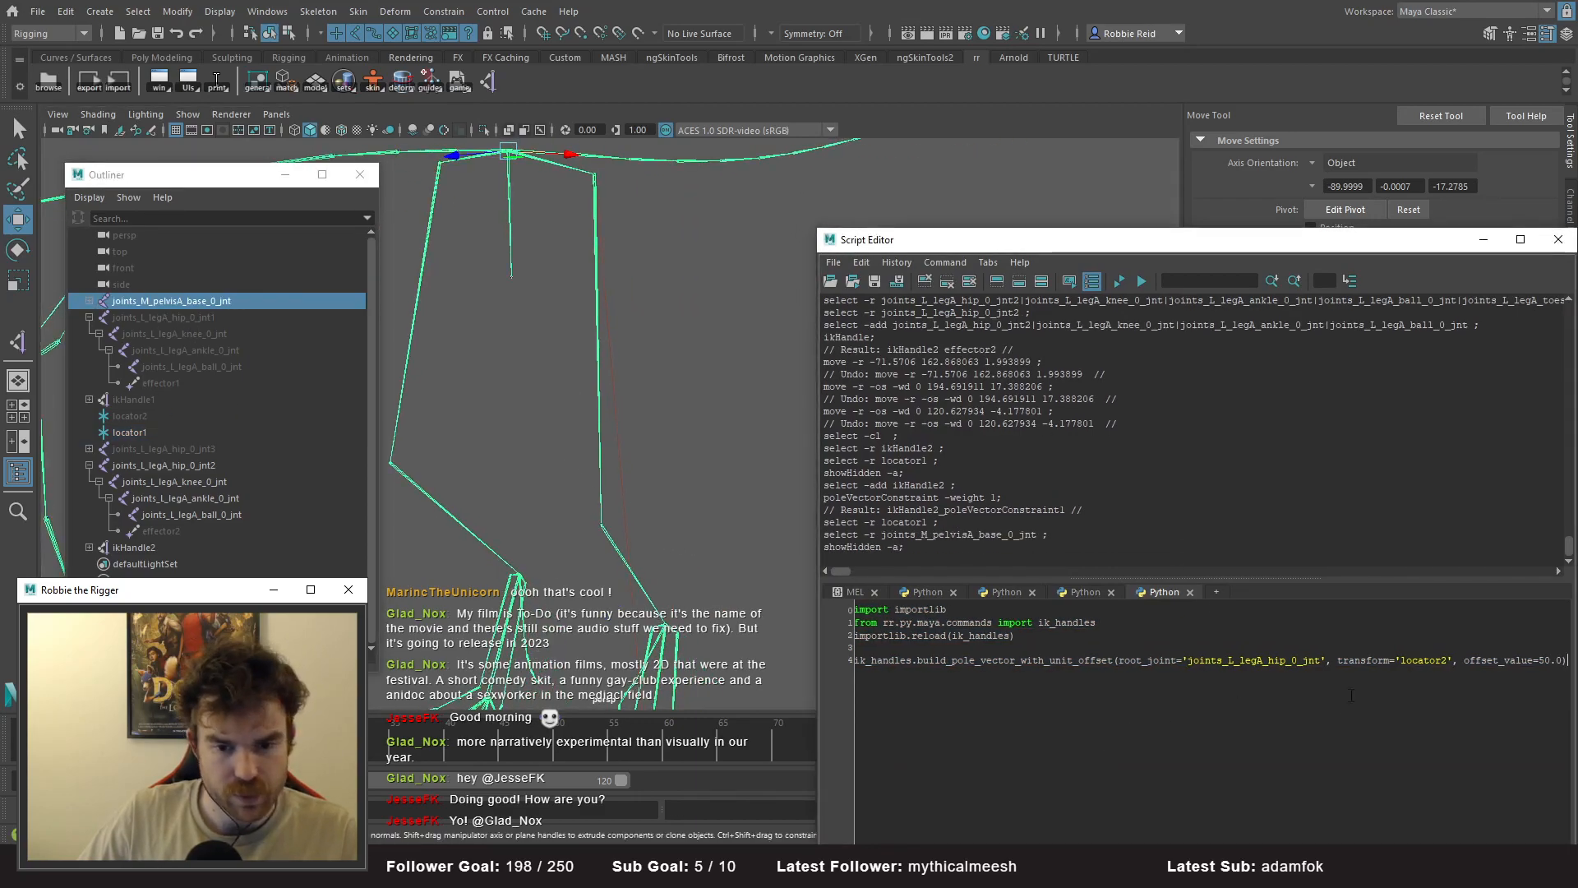
pyautogui.press('BackSpace')
pyautogui.write('1')
pyautogui.hotkey('ctrl', 'a')
pyautogui.hotkey('ctrl', 'Return')
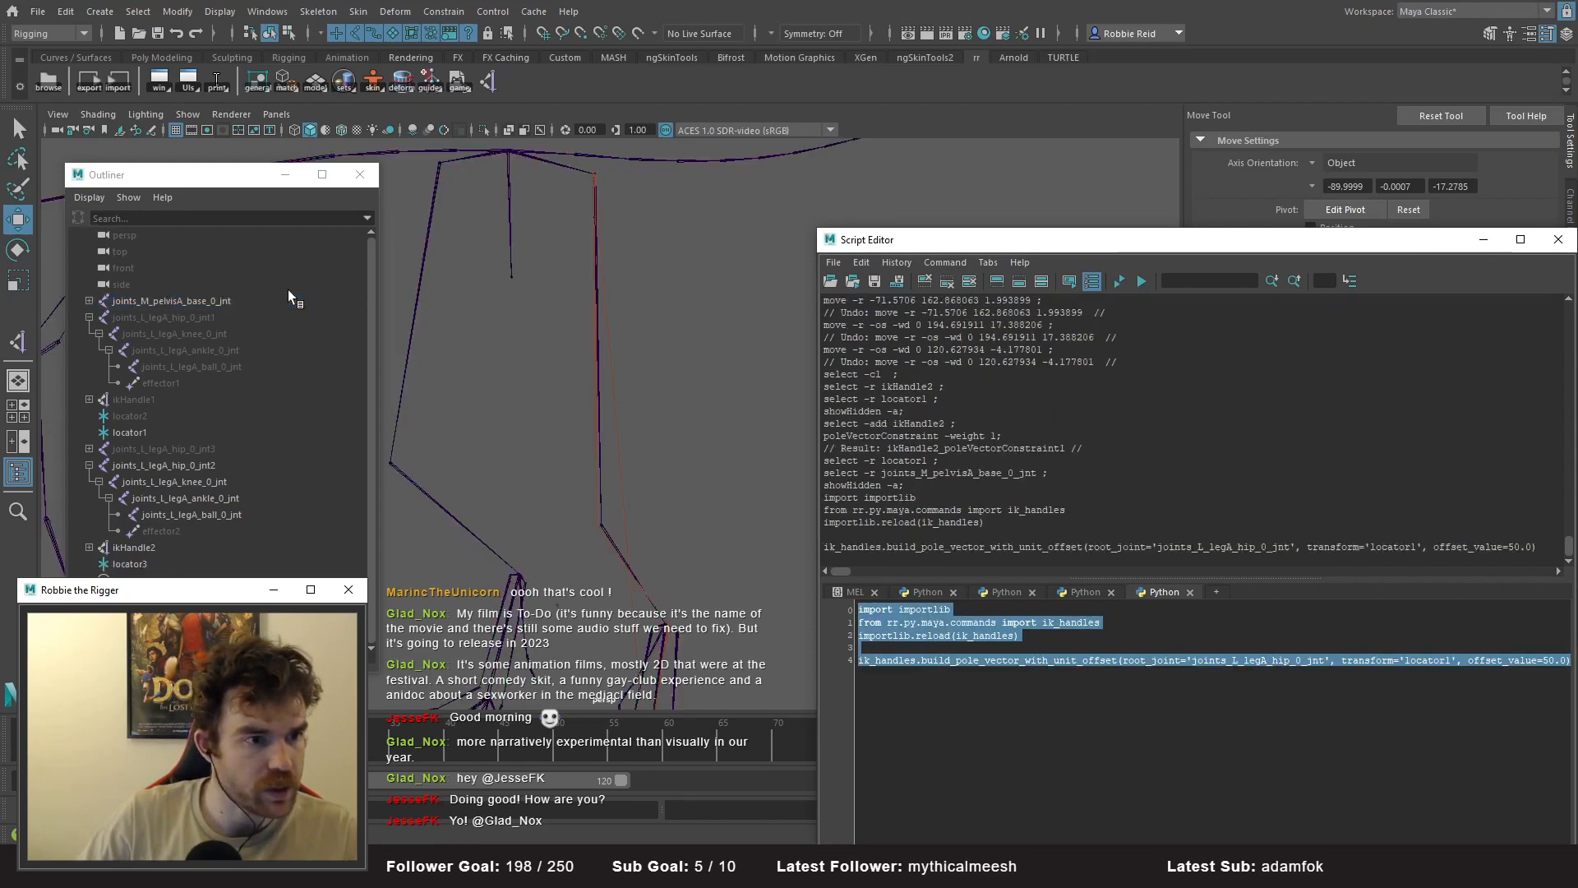
# - Examine the left leg joints against the duplicated IK chain from several angles, moving the Script Editor clear of them
pyautogui.moveTo(585, 461)
pyautogui.keyDown('alt'); pyautogui.mouseDown()
pyautogui.moveTo(623, 451)
pyautogui.moveTo(580, 450)
pyautogui.mouseUp(); pyautogui.keyUp('alt')
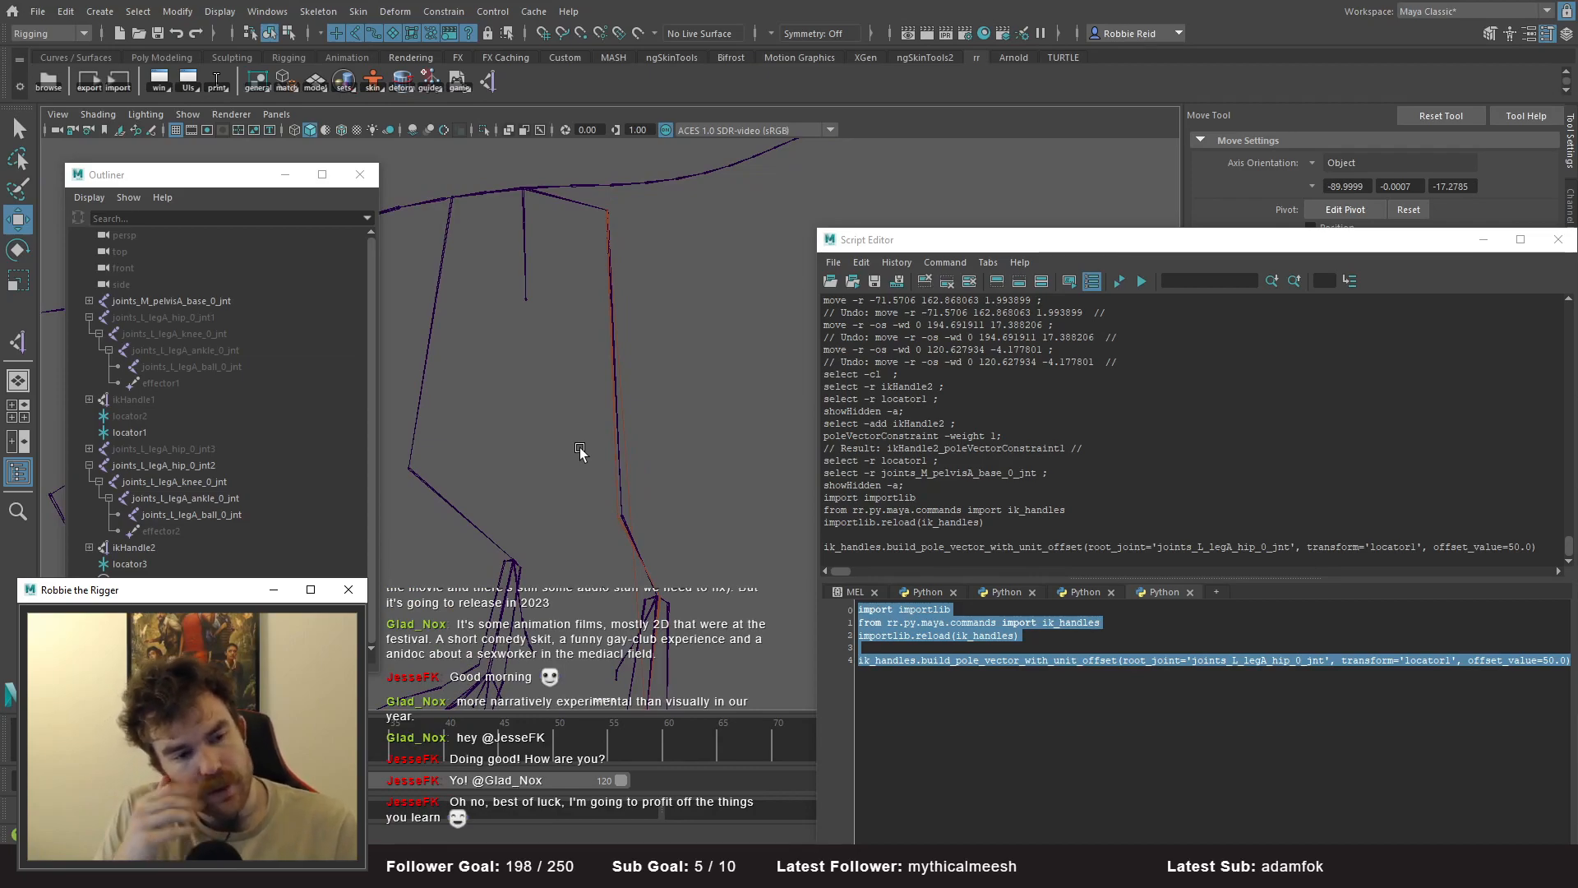
pyautogui.keyDown('alt'); pyautogui.moveTo(586, 445); pyautogui.dragTo(606, 492); pyautogui.keyUp('alt')
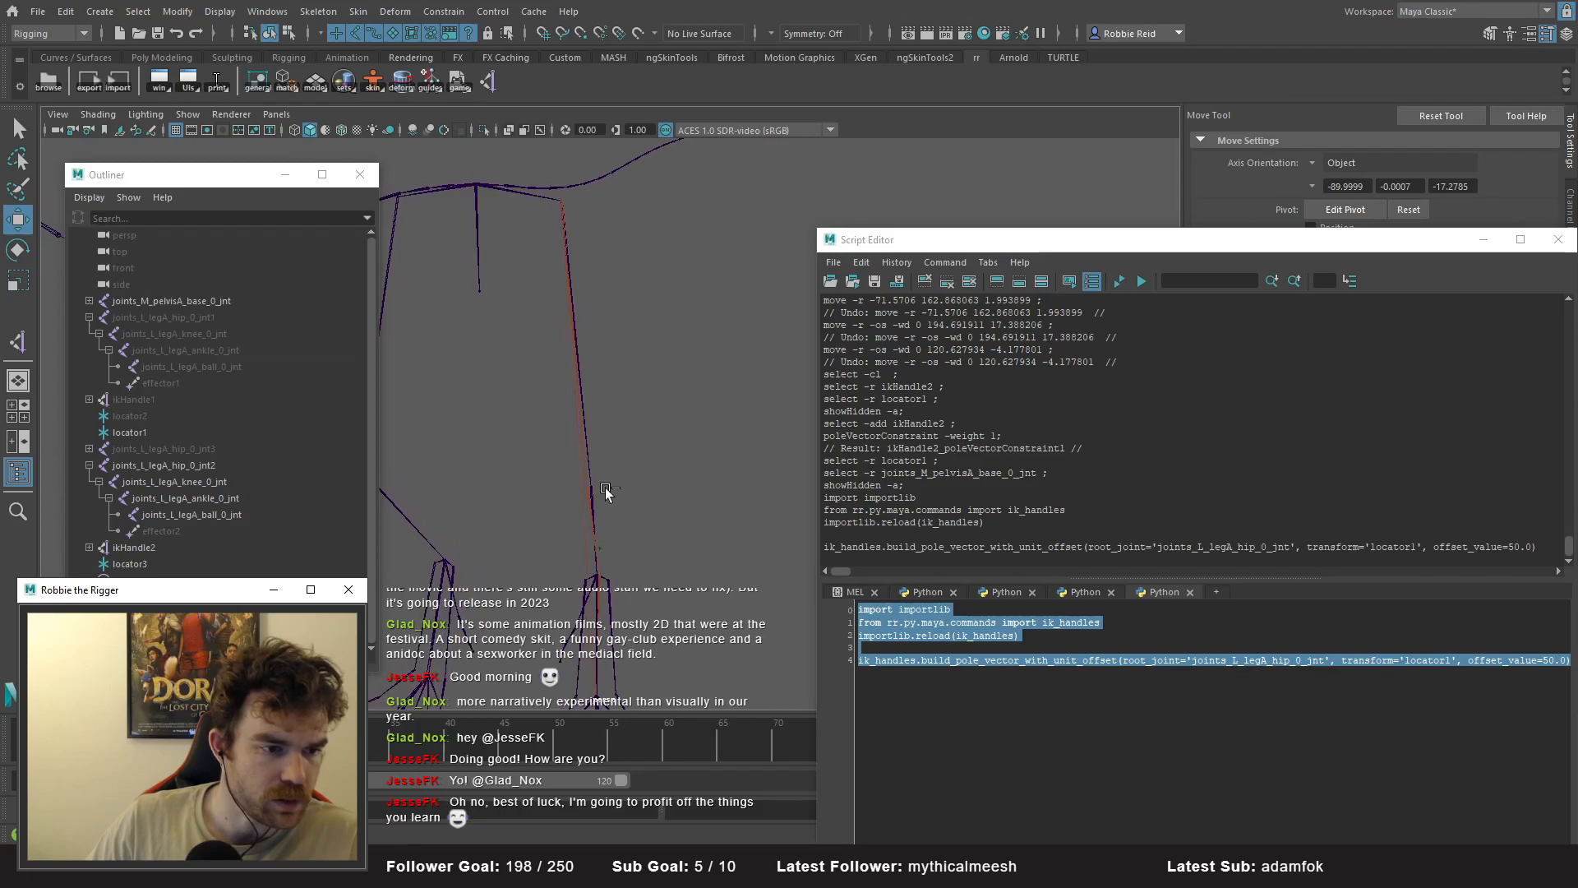
pyautogui.keyDown('alt'); pyautogui.moveTo(658, 442); pyautogui.dragTo(575, 483); pyautogui.keyUp('alt')
pyautogui.click(610, 495)
pyautogui.keyDown('alt'); pyautogui.moveTo(723, 389); pyautogui.dragTo(649, 345); pyautogui.keyUp('alt')
pyautogui.click(586, 321)
pyautogui.moveTo(894, 242); pyautogui.dragTo(942, 684)
pyautogui.keyDown('alt'); pyautogui.moveTo(667, 432); pyautogui.dragTo(596, 392); pyautogui.keyUp('alt')
pyautogui.keyDown('alt'); pyautogui.moveTo(647, 520); pyautogui.dragTo(694, 550); pyautogui.keyUp('alt')
# - Undo the joint selections, the locator1 script run and the unhiding of the pelvis skeleton, and frame locator1
pyautogui.hotkey('ctrl', 'z')
pyautogui.hotkey('ctrl', 'z')
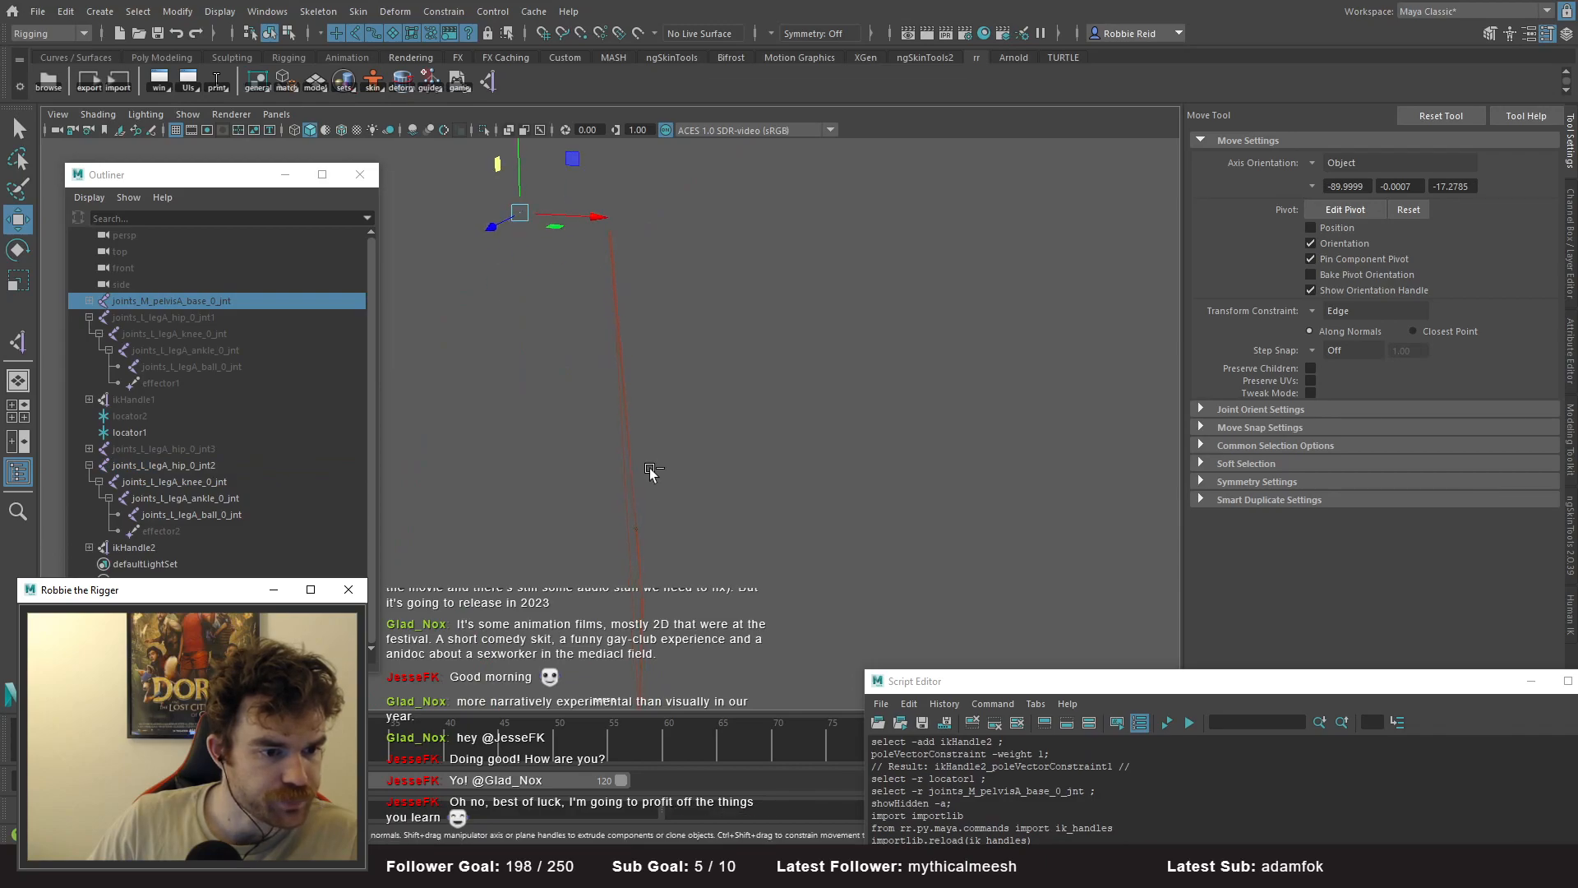
pyautogui.hotkey('ctrl', 'z')
pyautogui.press('f')
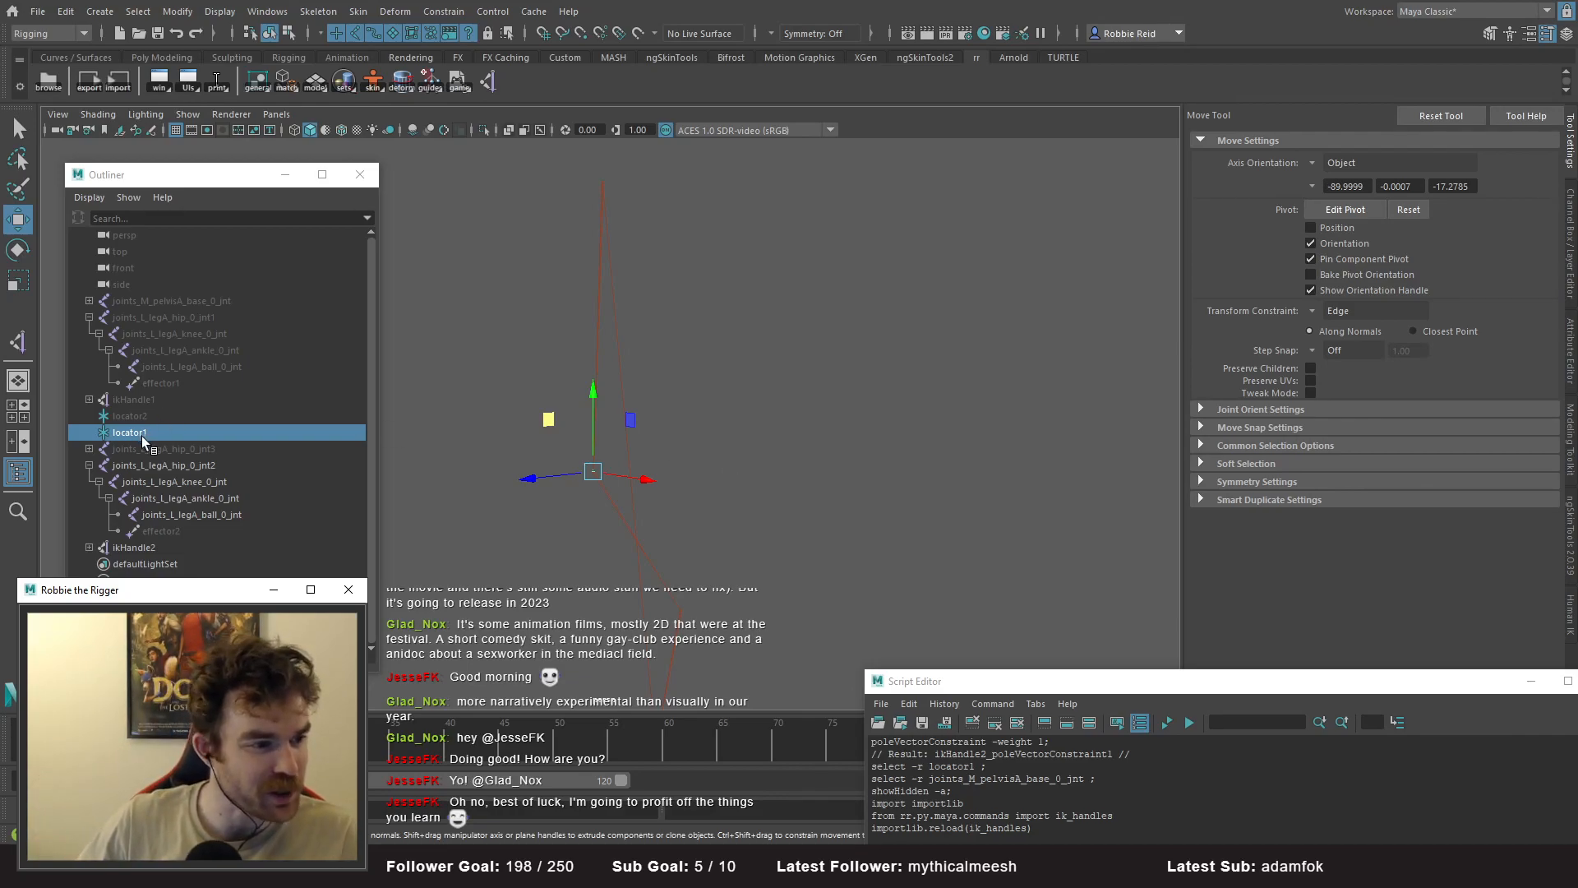
# - Review the Python snippet with the ikSpringSolver ikHandle call, then move the Script Editor clear of the leg
pyautogui.keyDown('alt'); pyautogui.moveTo(658, 405); pyautogui.dragTo(724, 354); pyautogui.keyUp('alt')
pyautogui.moveTo(984, 686); pyautogui.dragTo(883, 299)
pyautogui.click(1030, 647)
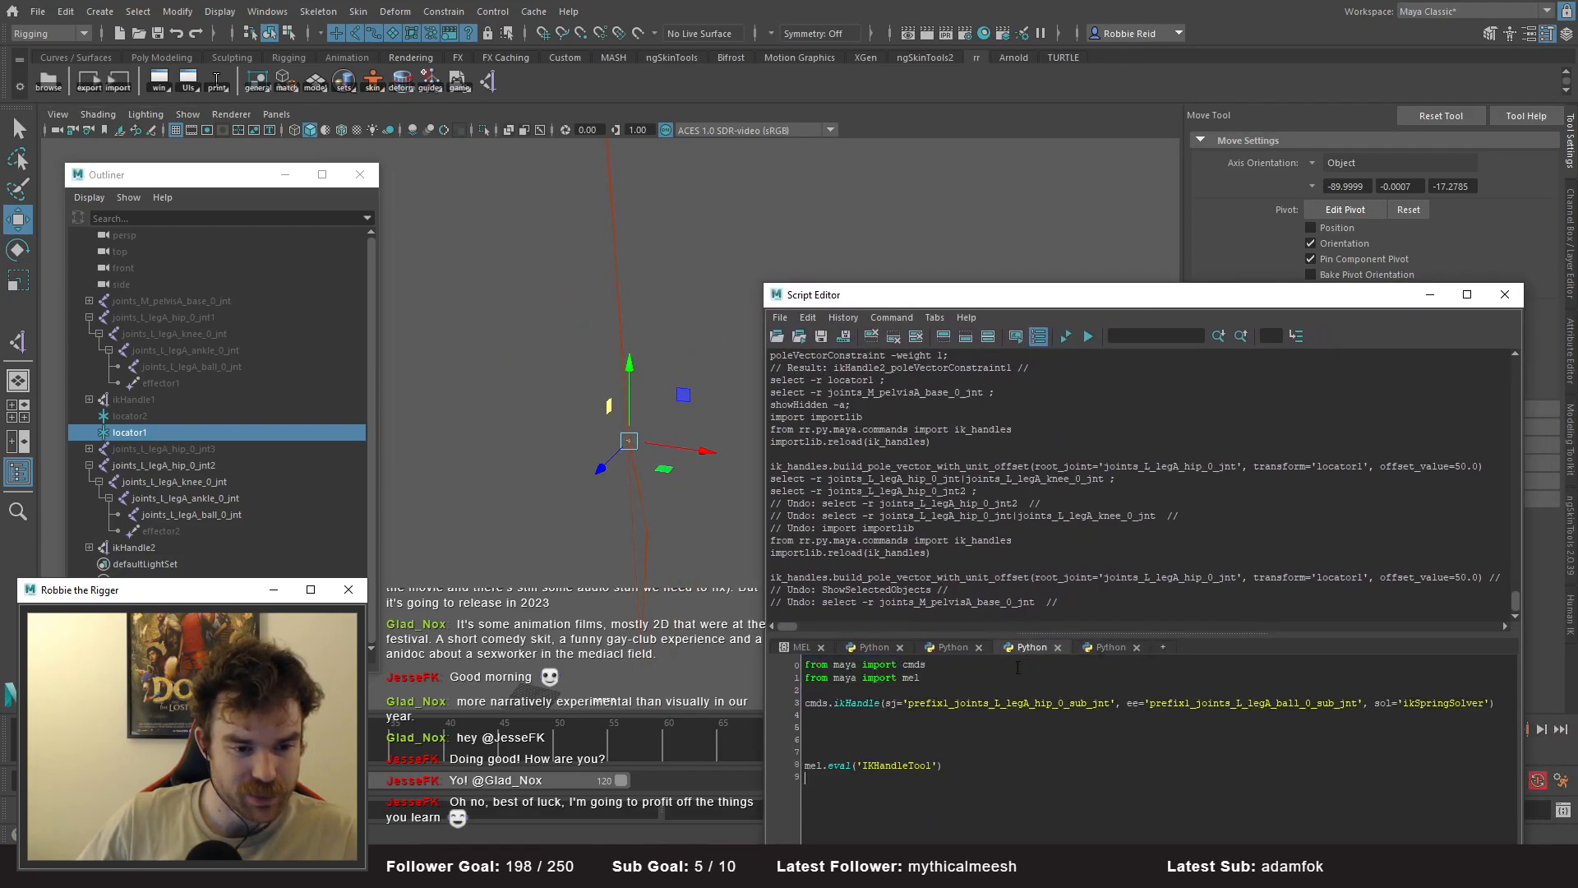
pyautogui.moveTo(938, 765); pyautogui.dragTo(805, 662)
pyautogui.click(1276, 770)
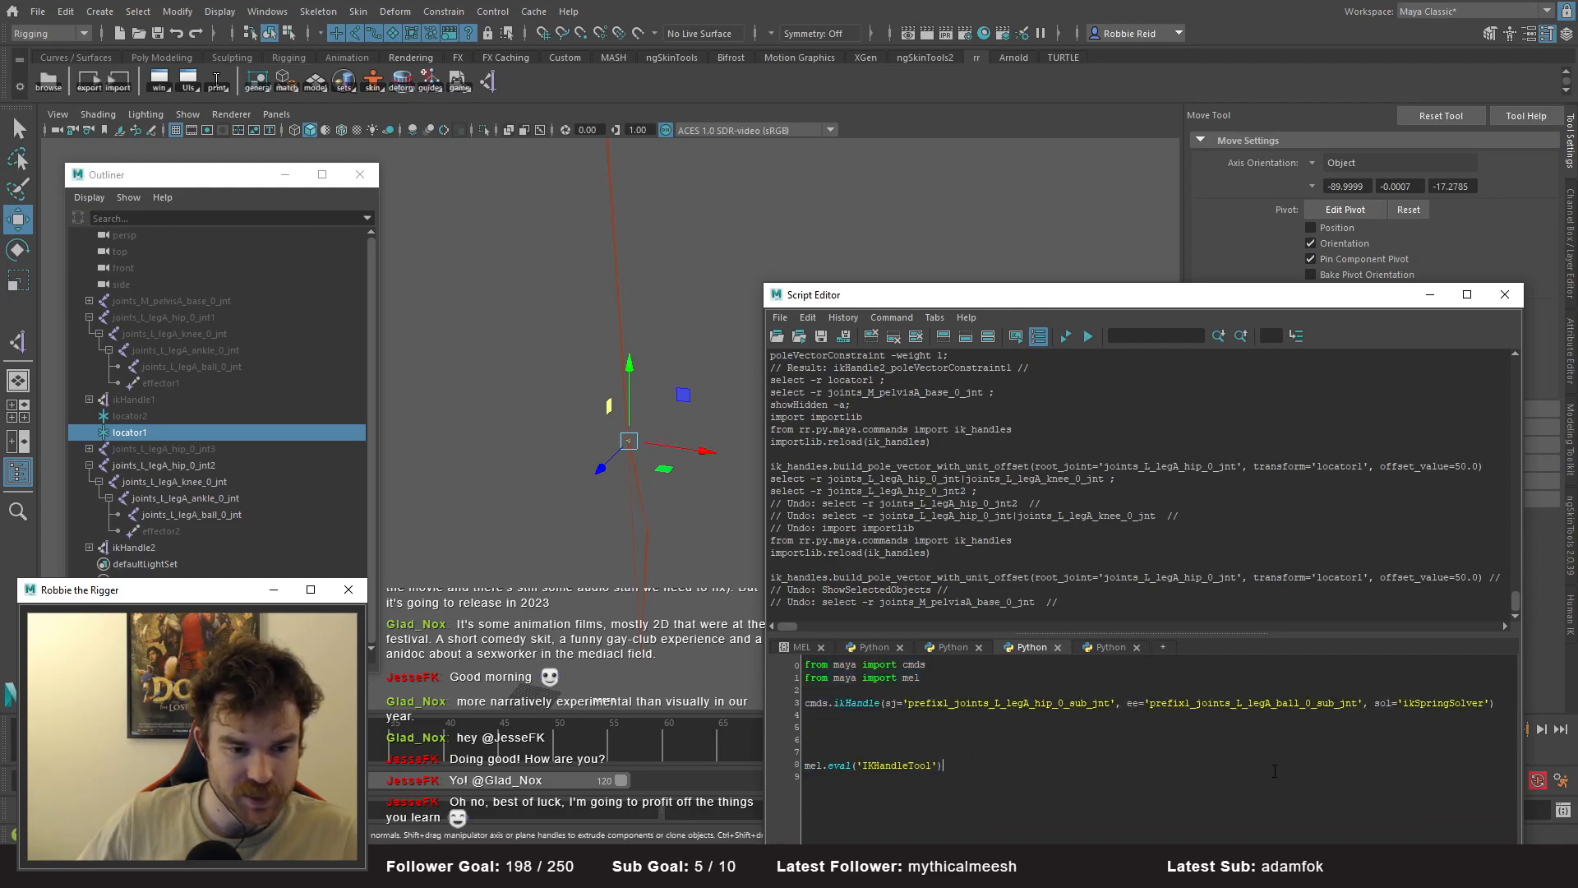
pyautogui.moveTo(883, 297); pyautogui.dragTo(864, 672)
# - Examine the alignment of locator1, the knee joint and the solved chain of the duplicated leg from several angles
pyautogui.click(831, 399)
pyautogui.keyDown('alt'); pyautogui.moveTo(831, 399); pyautogui.dragTo(751, 368); pyautogui.keyUp('alt')
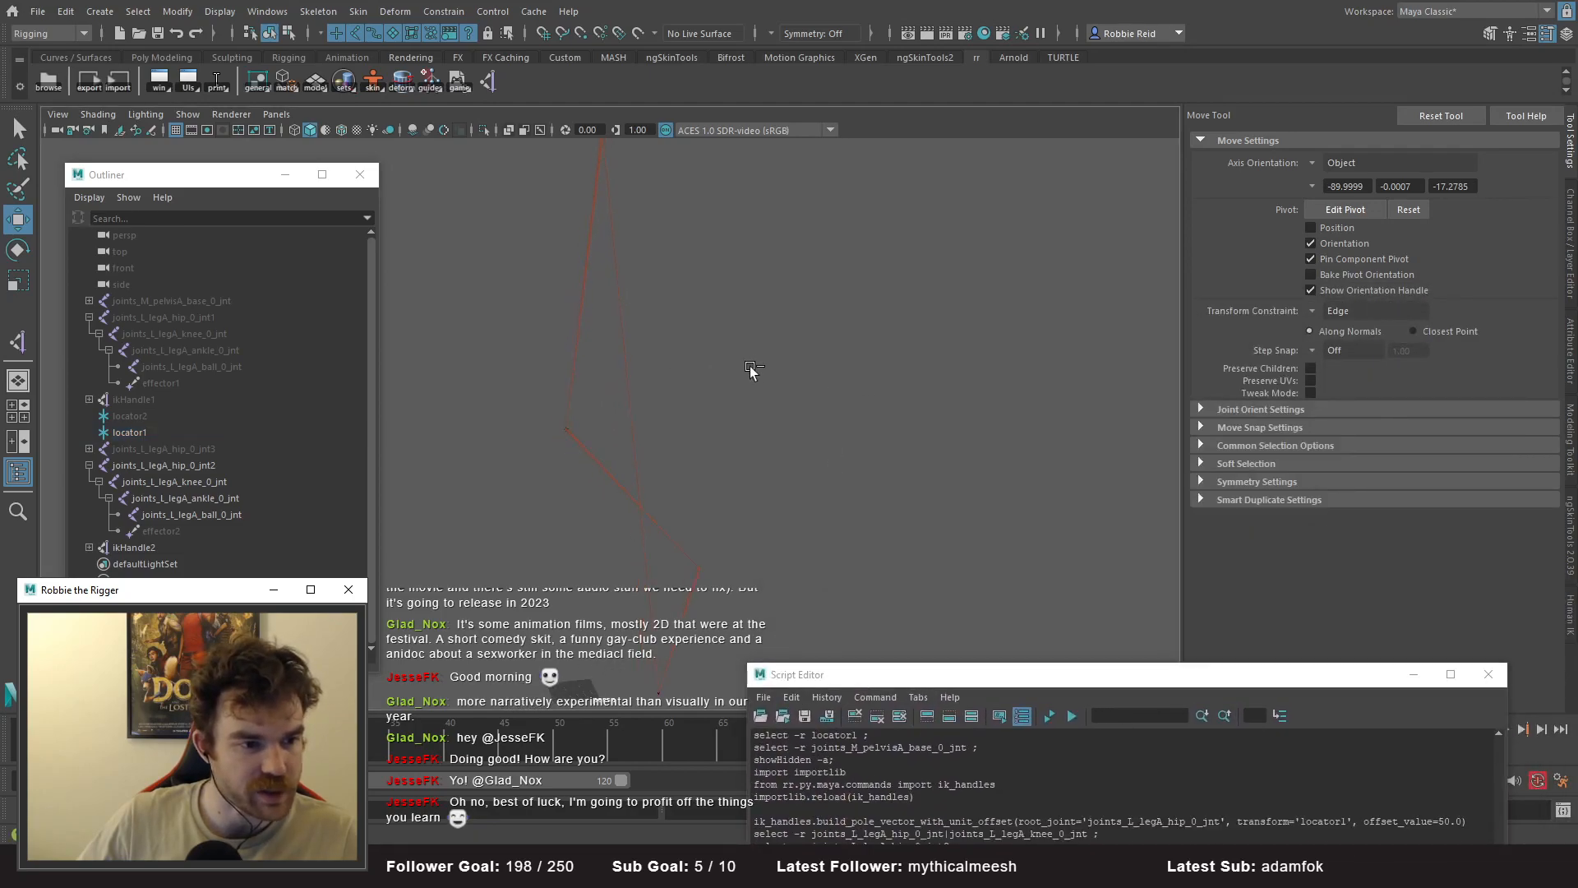
pyautogui.hotkey('ctrl', 'z')
pyautogui.keyDown('alt'); pyautogui.moveTo(632, 374); pyautogui.dragTo(628, 373); pyautogui.keyUp('alt')
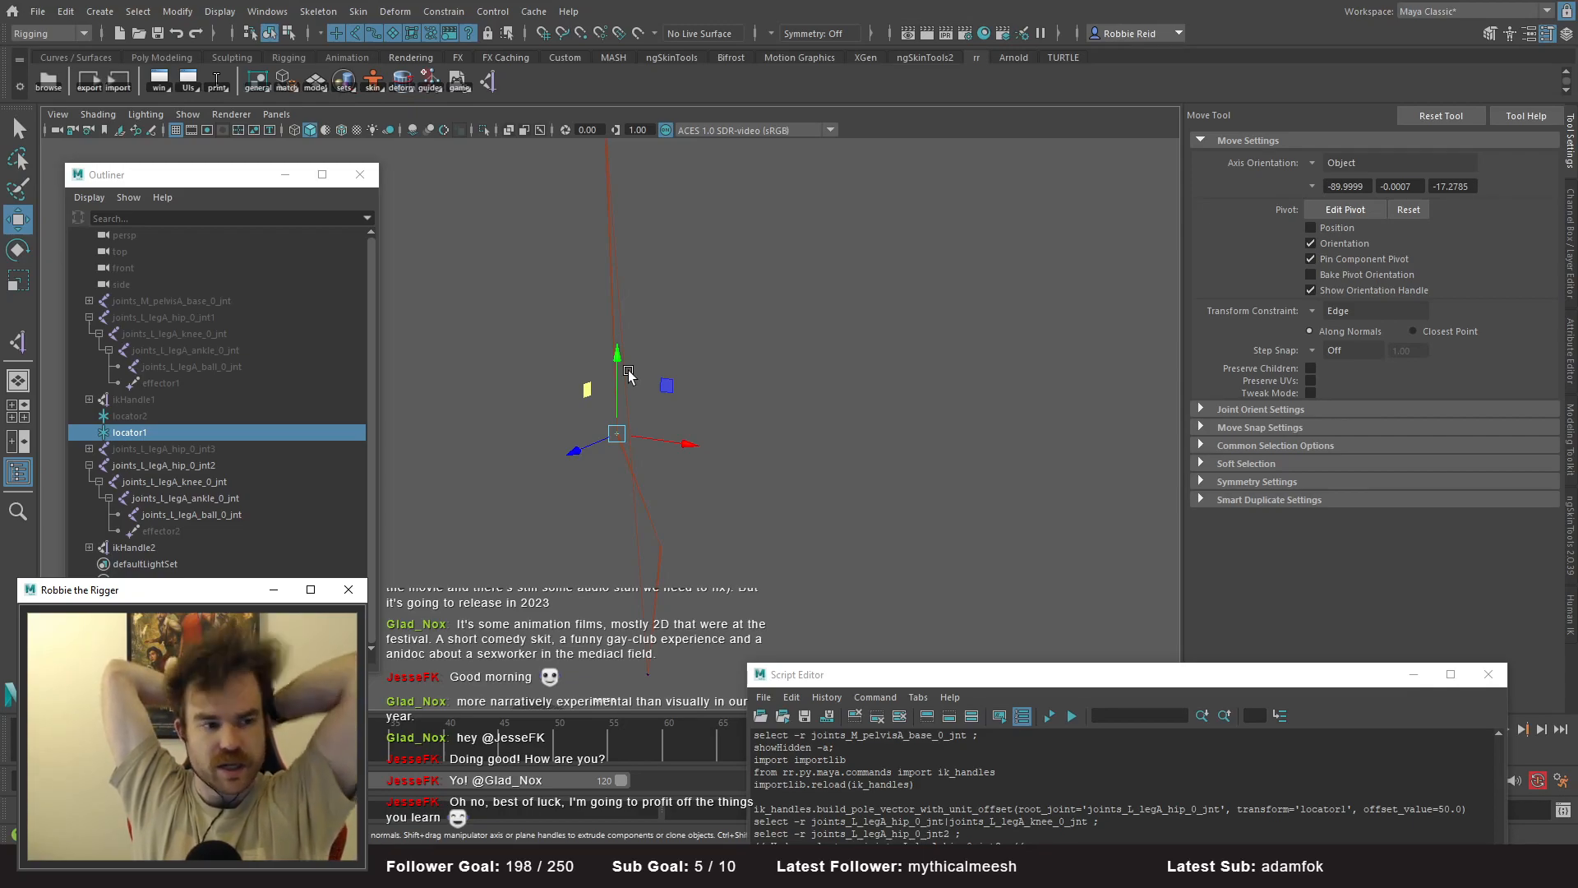
pyautogui.keyDown('alt'); pyautogui.moveTo(780, 357); pyautogui.dragTo(688, 367); pyautogui.keyUp('alt')
pyautogui.keyDown('alt'); pyautogui.moveTo(688, 366); pyautogui.dragTo(628, 334, button='right'); pyautogui.keyUp('alt')
pyautogui.keyDown('alt'); pyautogui.moveTo(628, 335); pyautogui.dragTo(623, 318); pyautogui.keyUp('alt')
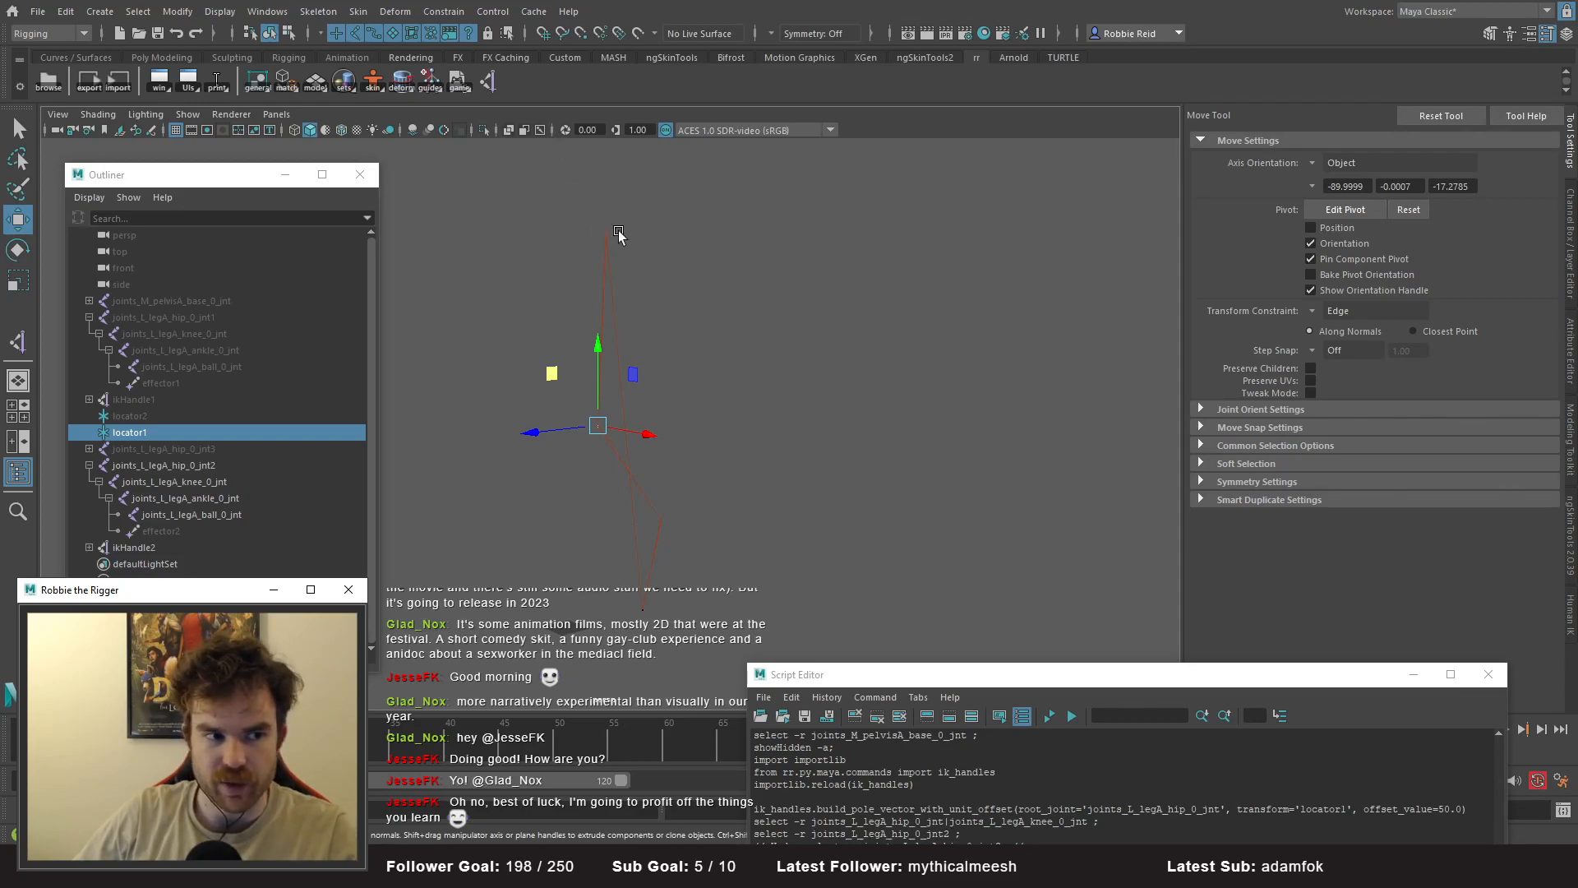
pyautogui.hotkey('ctrl', 'z')
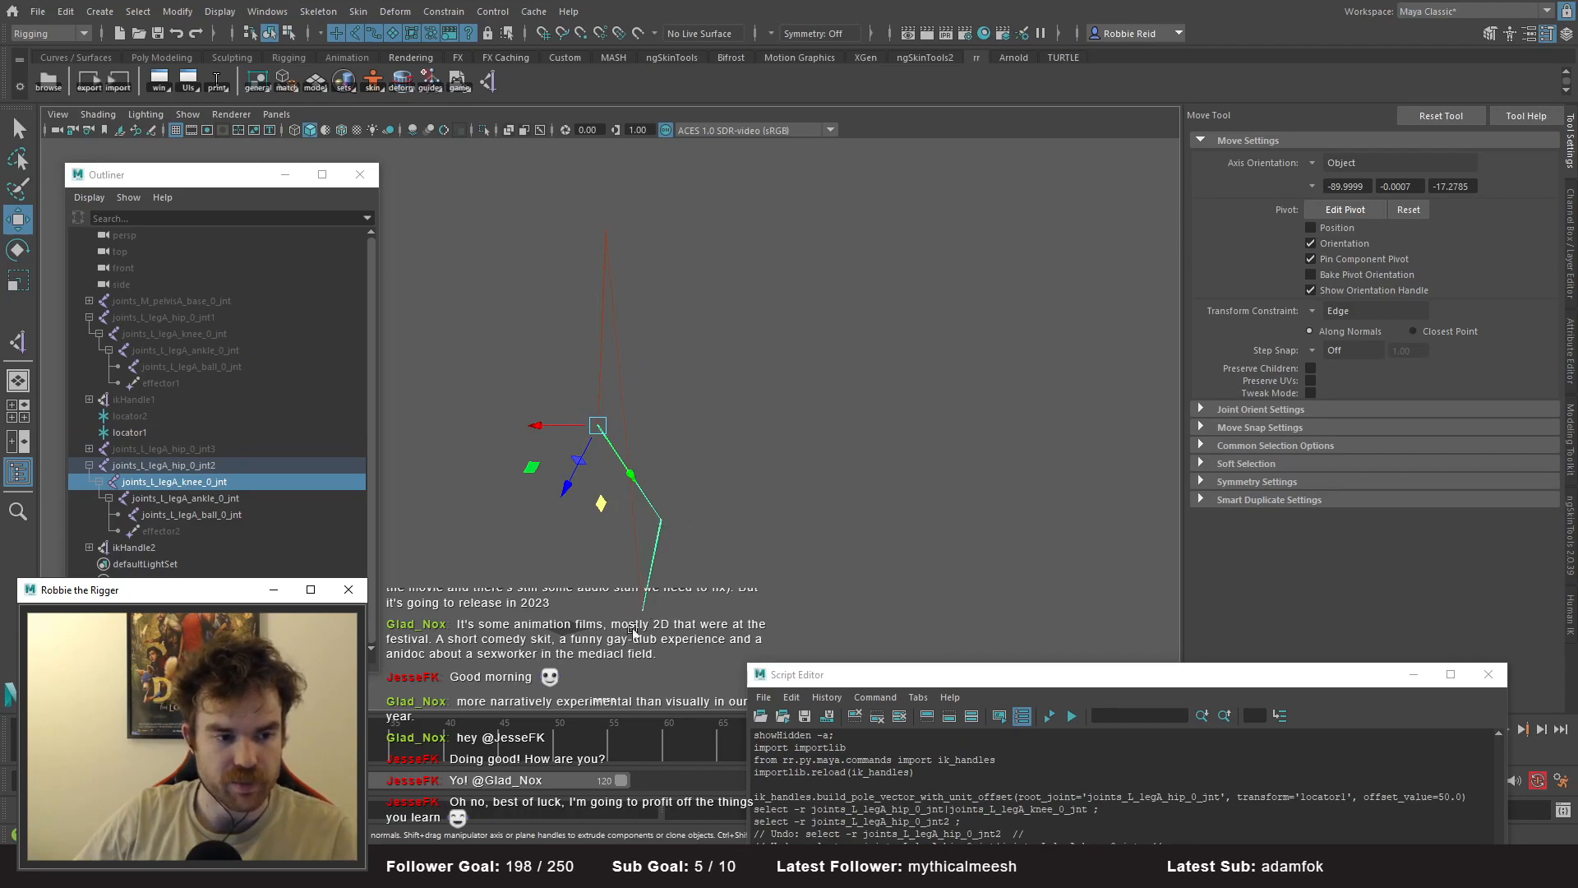
pyautogui.moveTo(644, 609); pyautogui.dragTo(650, 613)
pyautogui.moveTo(660, 533); pyautogui.dragTo(651, 534)
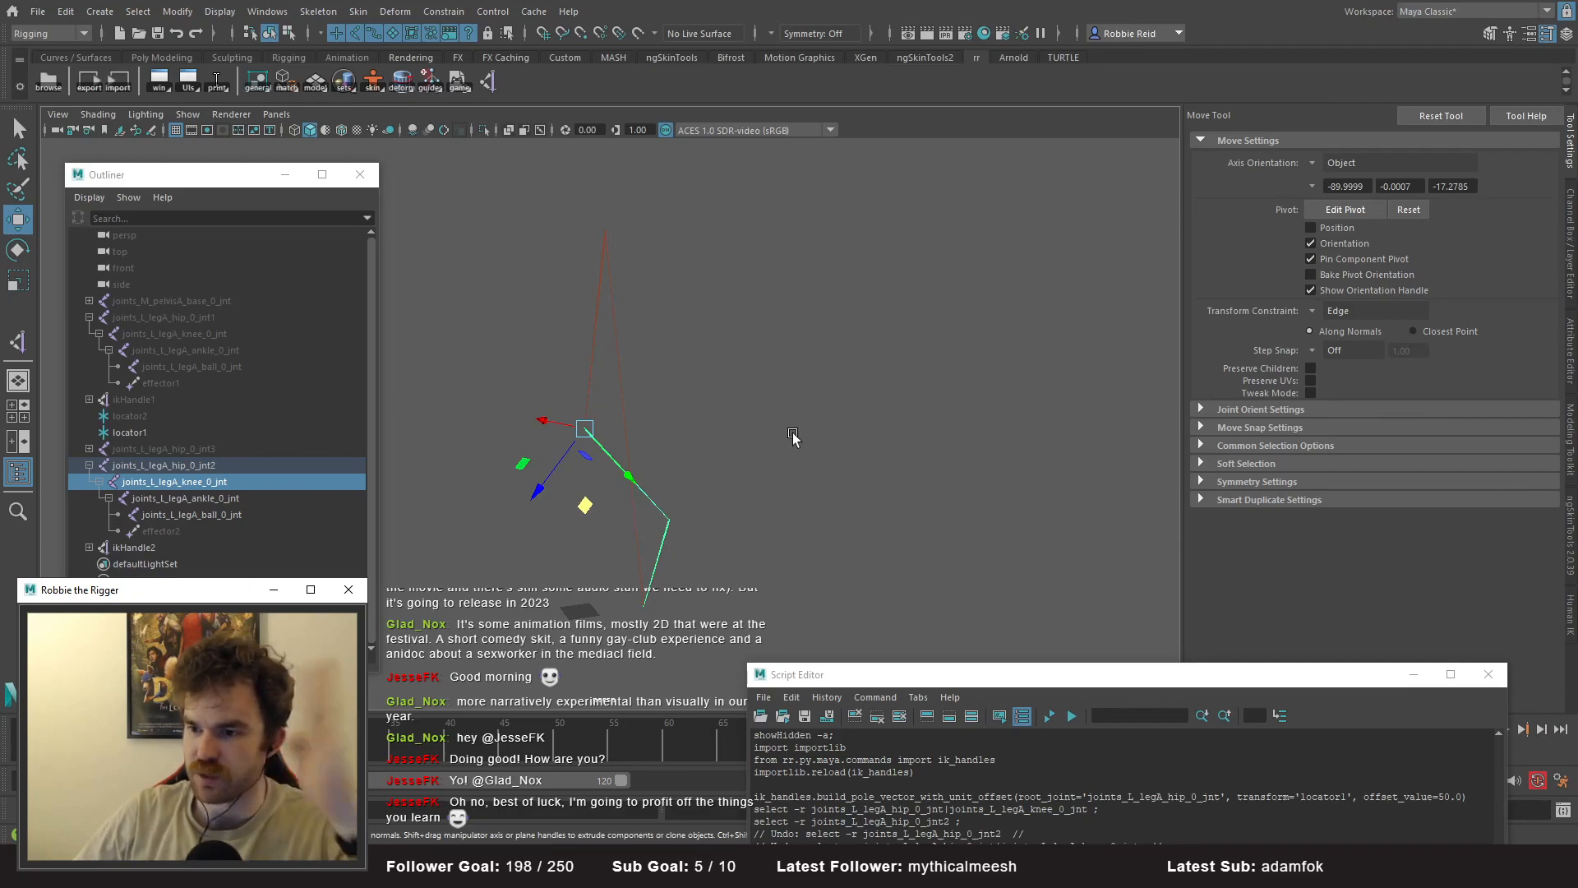
pyautogui.keyDown('alt'); pyautogui.moveTo(731, 452); pyautogui.dragTo(830, 386); pyautogui.keyUp('alt')
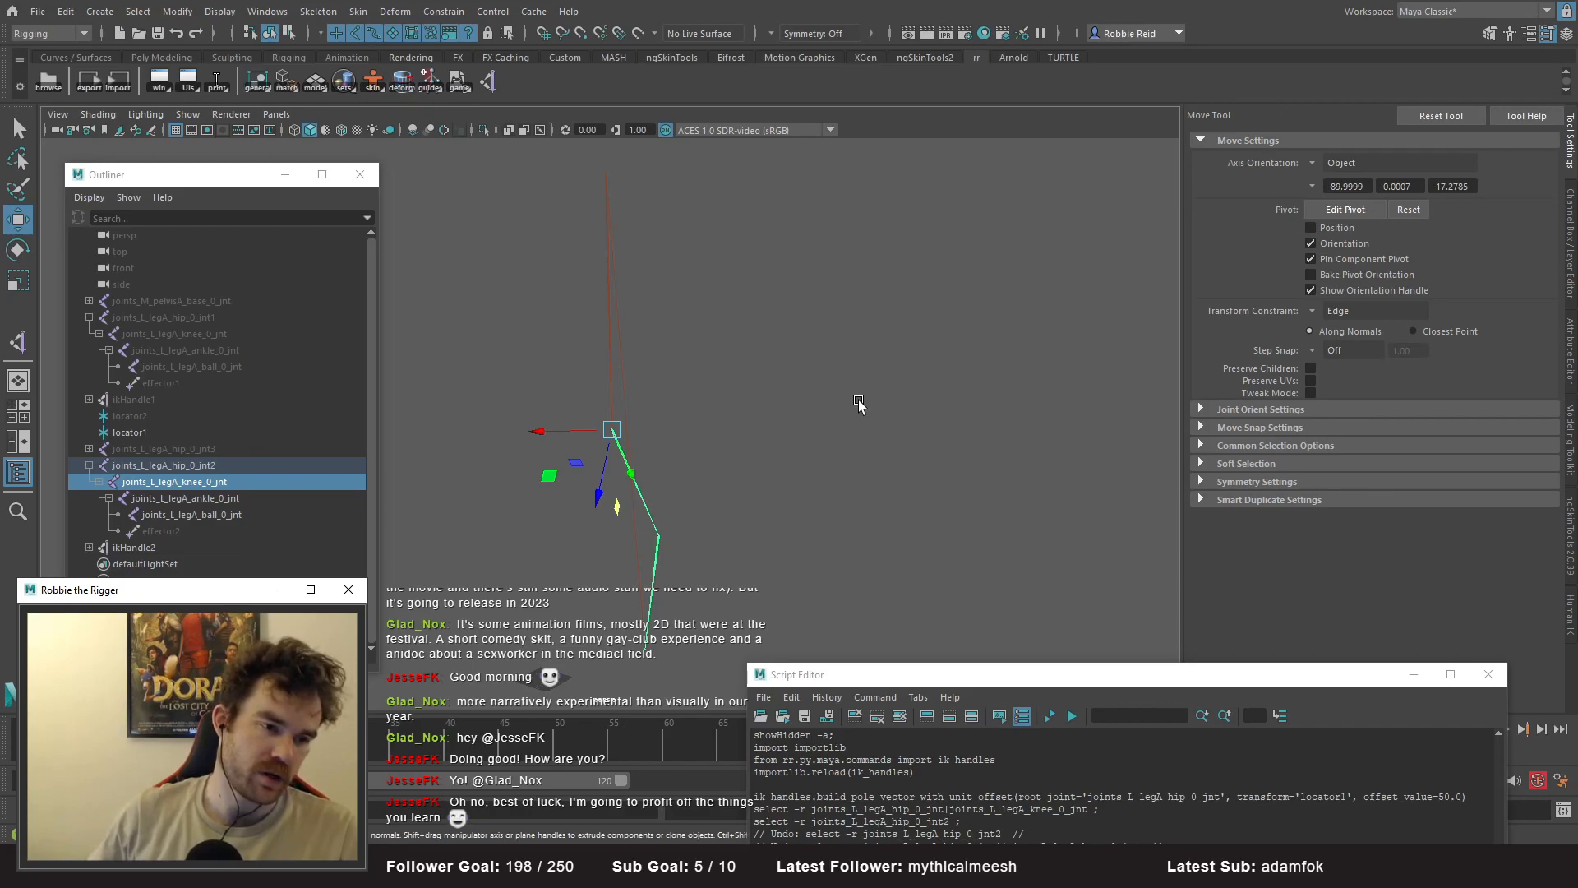
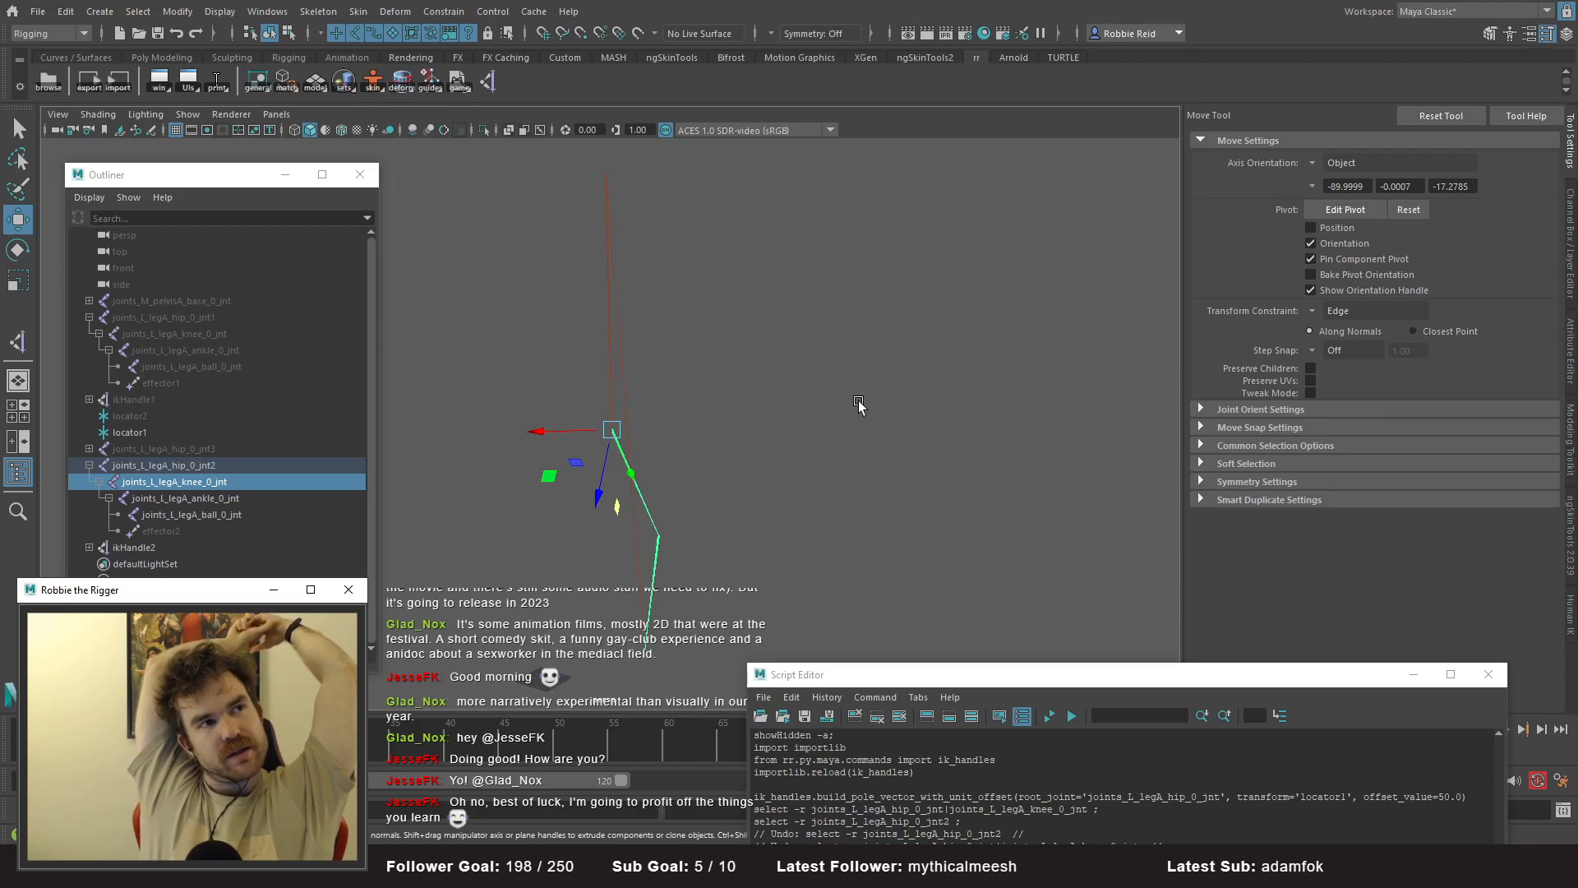
pyautogui.keyDown('alt'); pyautogui.moveTo(851, 411); pyautogui.dragTo(581, 373); pyautogui.keyUp('alt')
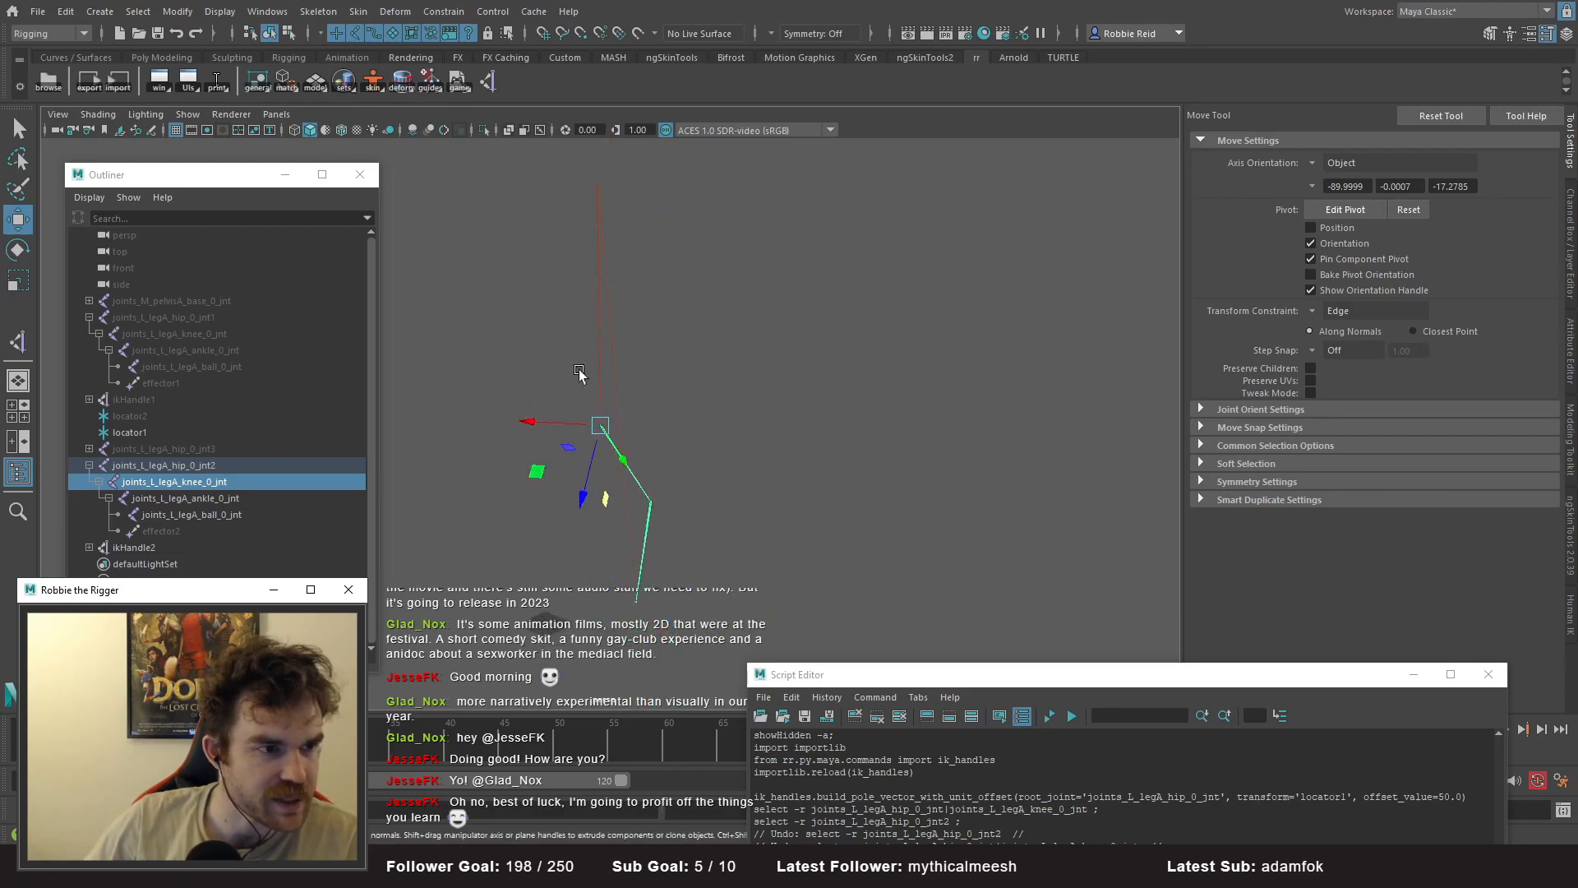
# - Unhide the pelvis skeleton and compare its left leg with the duplicated IK chain from several angles
pyautogui.click(294, 302)
pyautogui.press('f')
pyautogui.keyDown('alt'); pyautogui.moveTo(735, 484); pyautogui.dragTo(639, 314); pyautogui.keyUp('alt')
pyautogui.moveTo(676, 389)
pyautogui.keyDown('alt'); pyautogui.mouseDown()
pyautogui.moveTo(659, 384)
pyautogui.moveTo(617, 428)
pyautogui.moveTo(627, 398)
pyautogui.moveTo(686, 406)
pyautogui.mouseUp(); pyautogui.keyUp('alt')
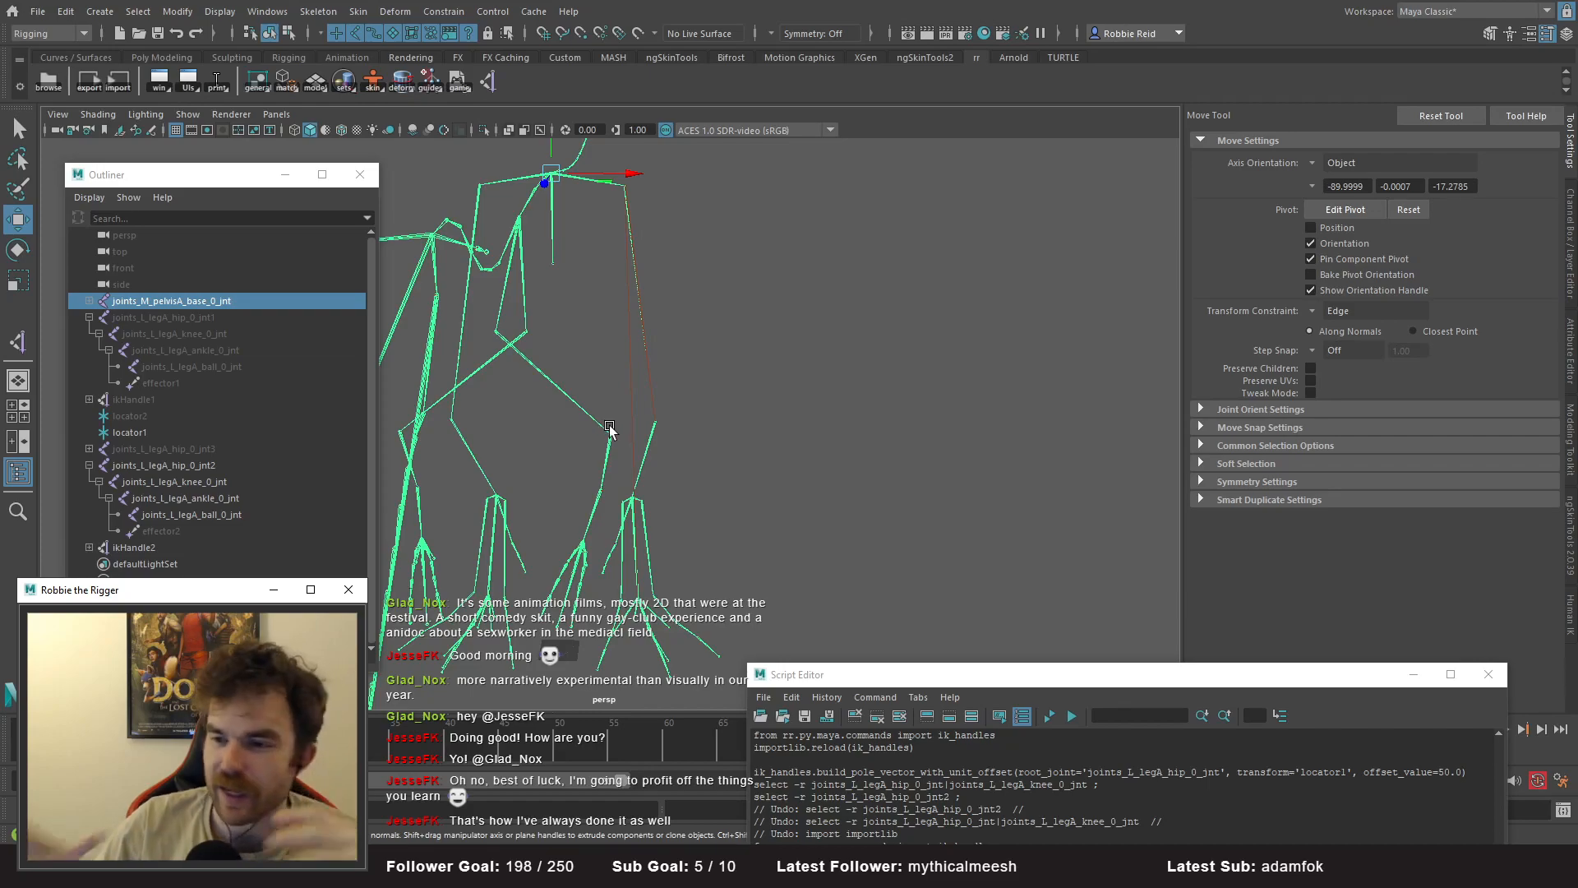
pyautogui.keyDown('alt'); pyautogui.moveTo(554, 423); pyautogui.dragTo(646, 258); pyautogui.keyUp('alt')
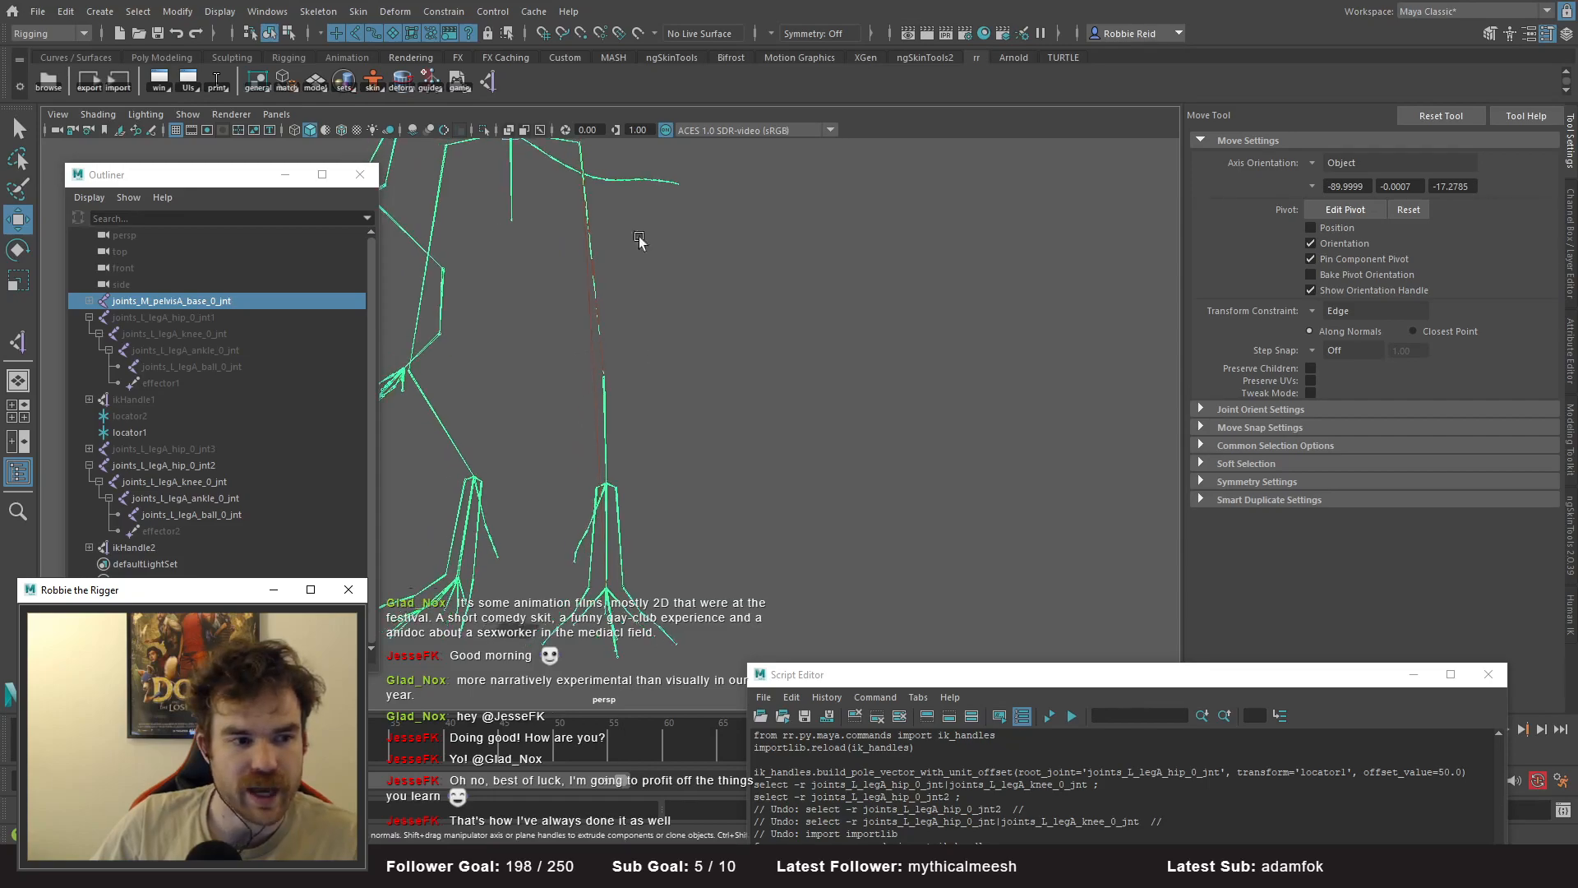
pyautogui.keyDown('alt'); pyautogui.moveTo(598, 565); pyautogui.dragTo(618, 501); pyautogui.keyUp('alt')
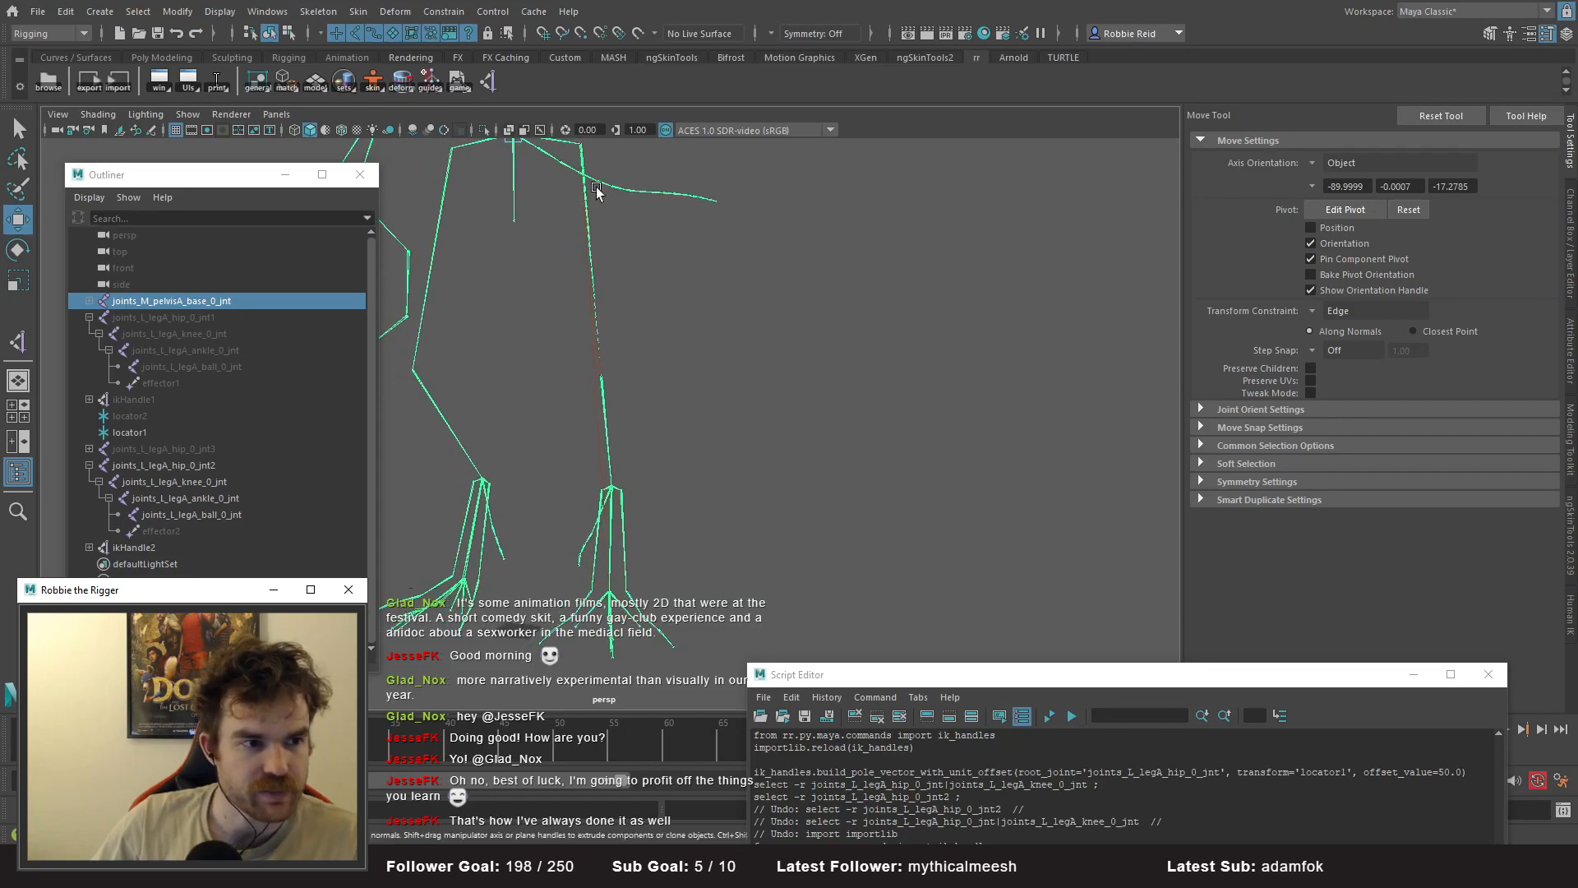
pyautogui.keyDown('alt'); pyautogui.moveTo(604, 578); pyautogui.dragTo(638, 543); pyautogui.keyUp('alt')
pyautogui.click(160, 306)
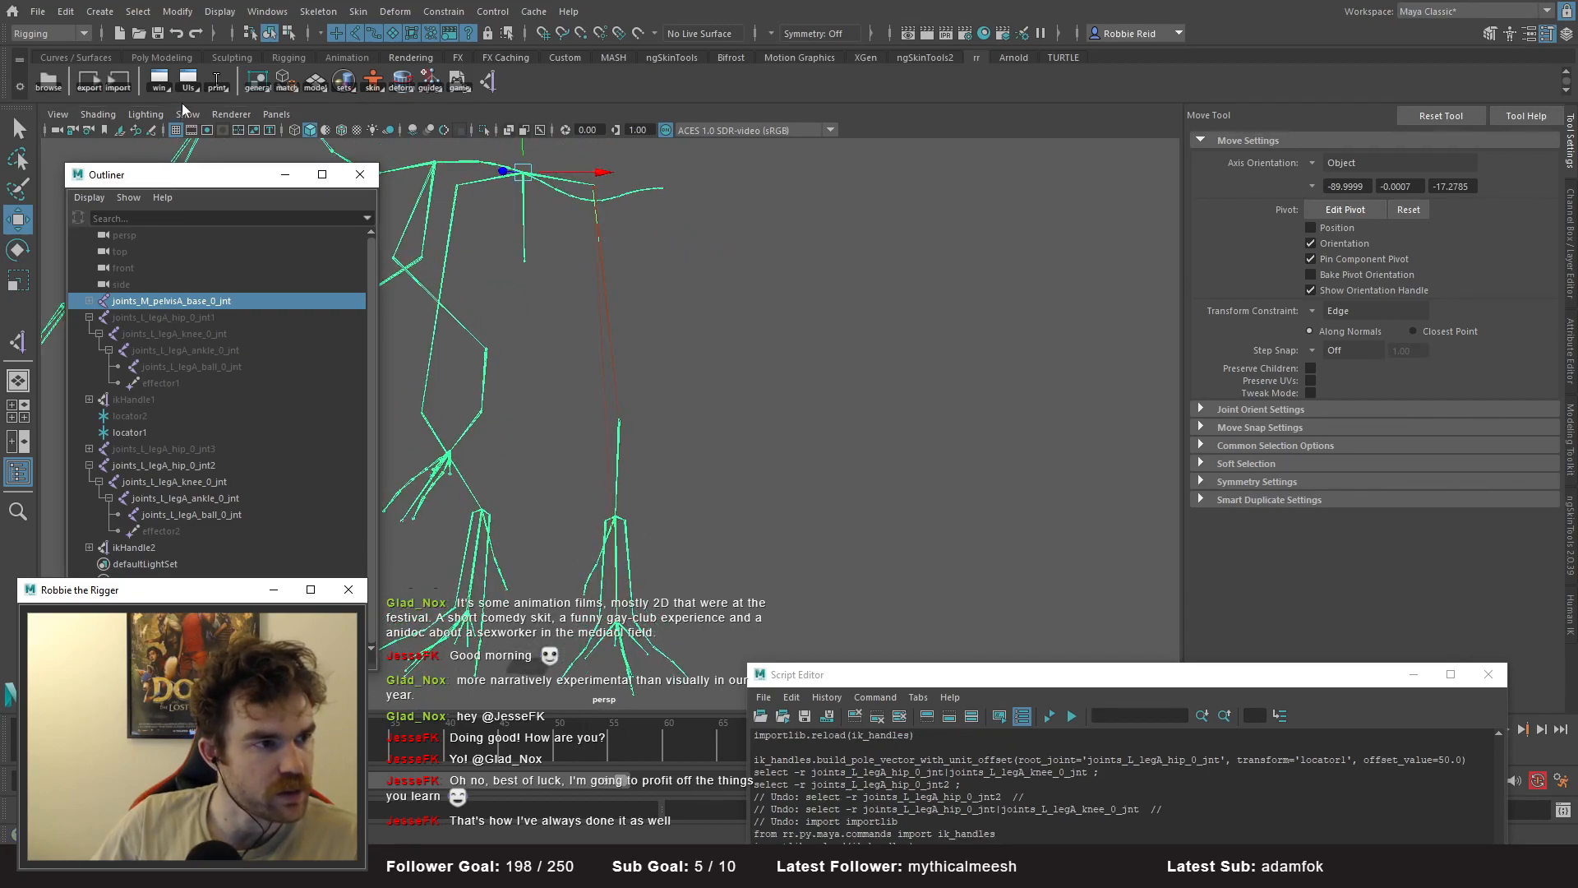
# - Open the Extract/Set Joint Pose UI, load joints_M_pelvisA_base_0_jnt as the tagged joint, and try to apply the tPose
pyautogui.rightClick(188, 78)
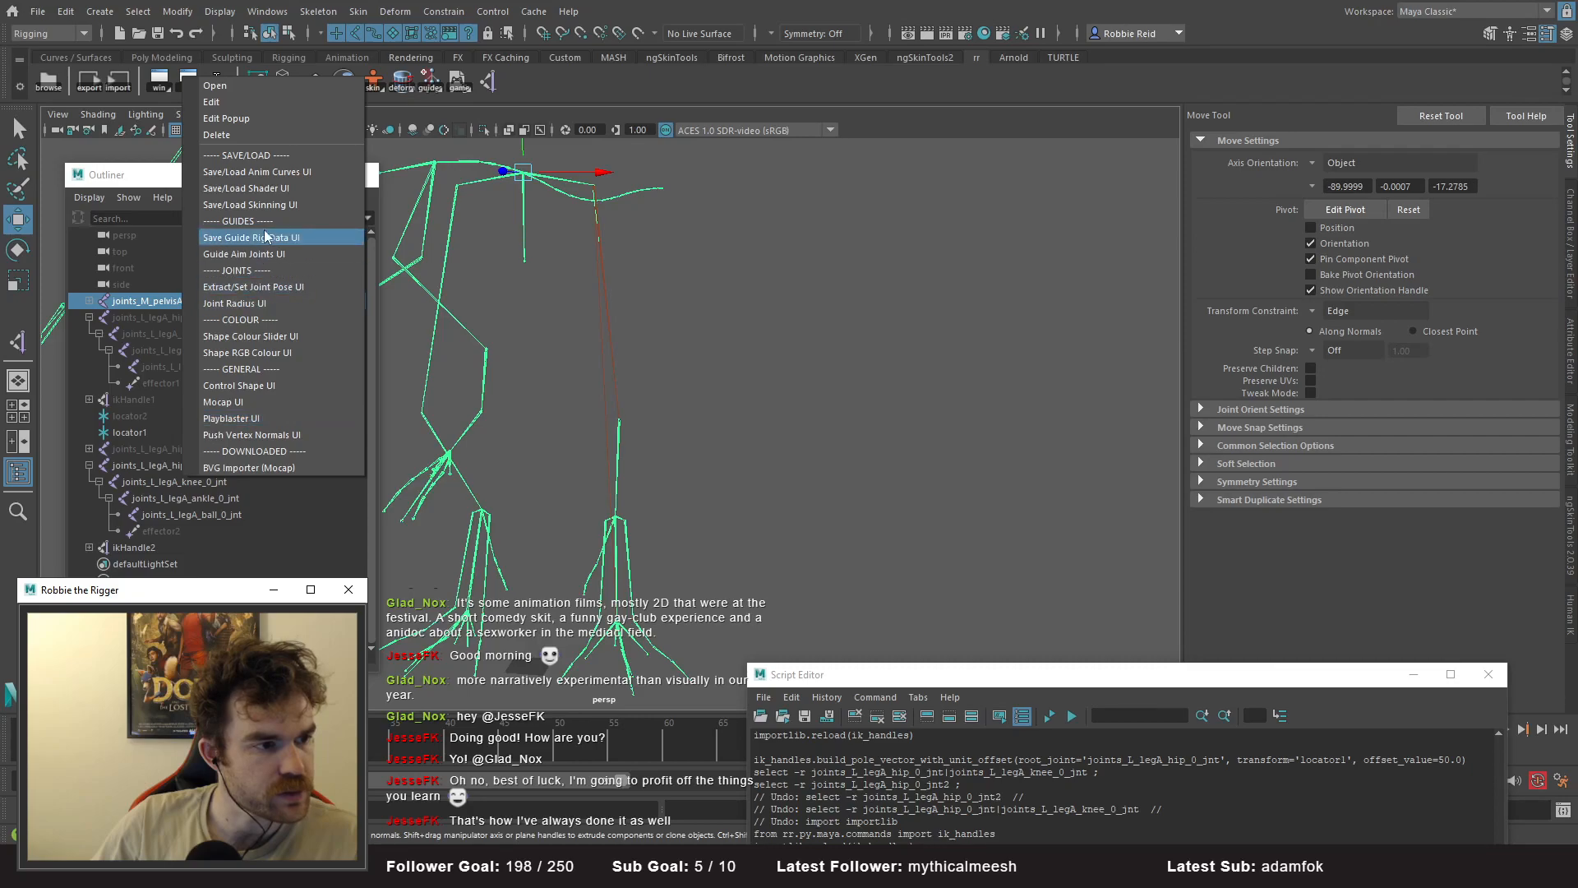
pyautogui.click(279, 286)
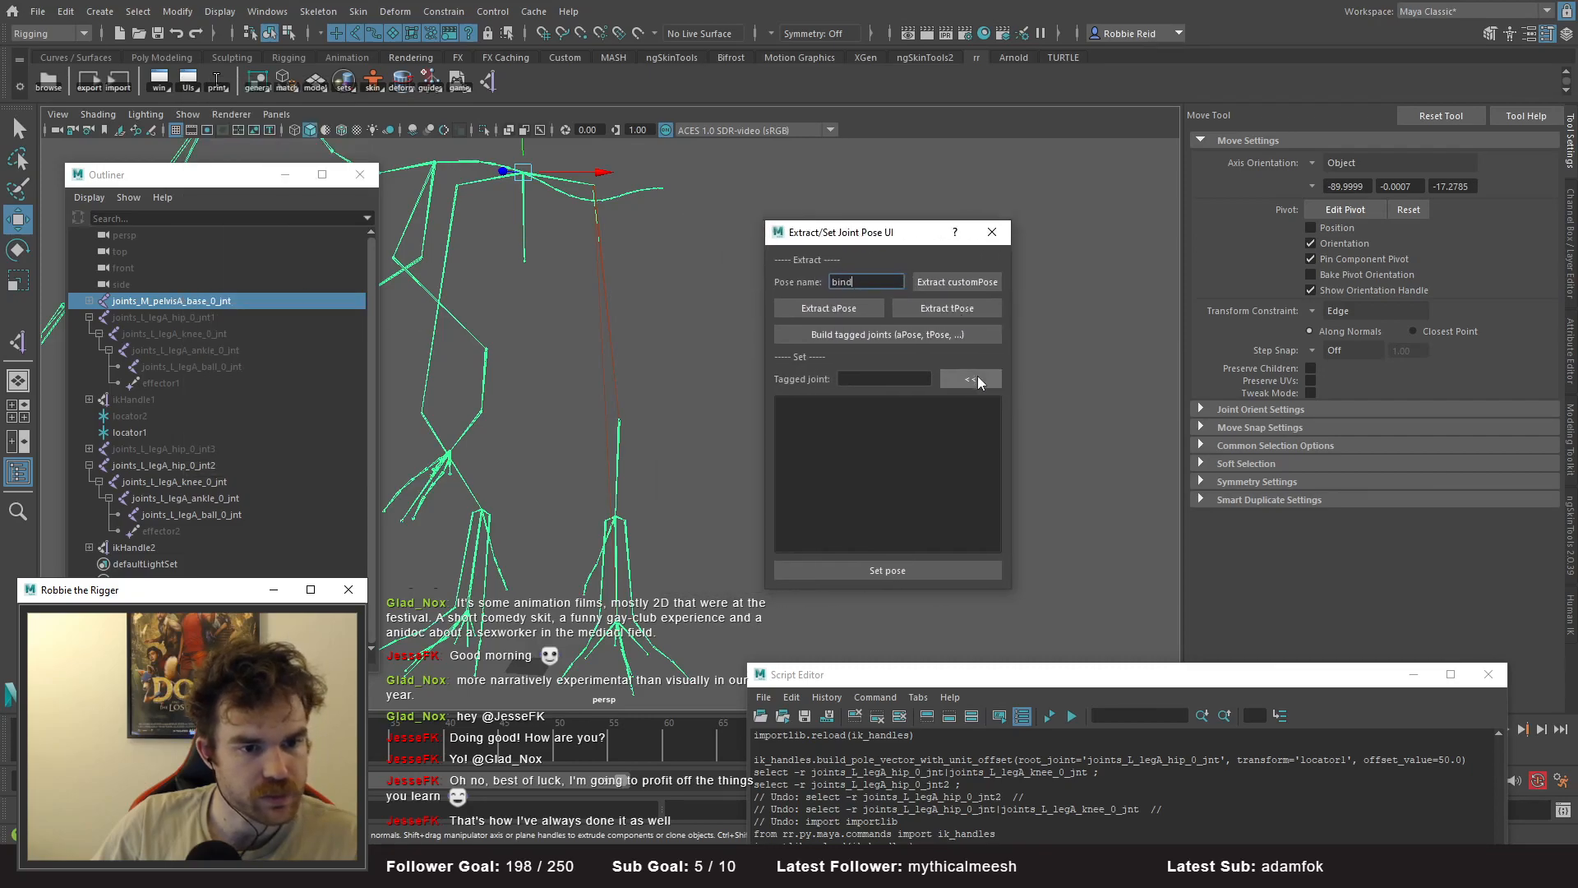
pyautogui.click(813, 414)
pyautogui.click(840, 571)
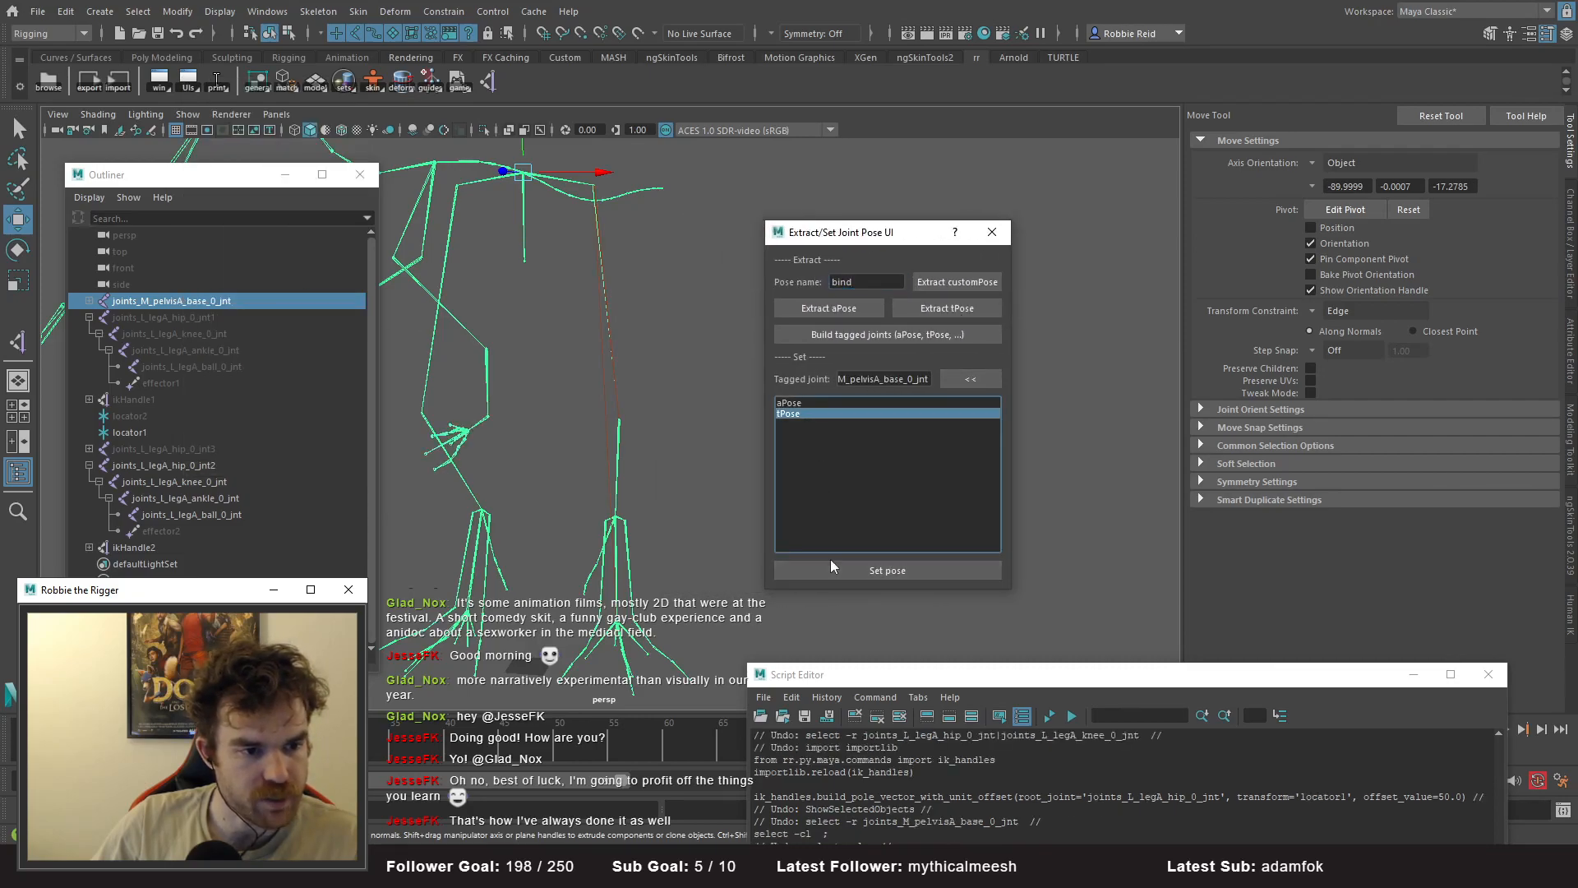
pyautogui.keyDown('alt'); pyautogui.moveTo(679, 503); pyautogui.dragTo(280, 412); pyautogui.keyUp('alt')
pyautogui.click(646, 444)
pyautogui.keyDown('alt'); pyautogui.moveTo(646, 444); pyautogui.dragTo(281, 343); pyautogui.keyUp('alt')
# - Reload joints_M_pelvisA_base_0_jnt as the tagged joint and try to apply the tPose again
pyautogui.click(222, 302)
pyautogui.click(968, 380)
pyautogui.click(843, 414)
pyautogui.click(888, 571)
pyautogui.click(694, 492)
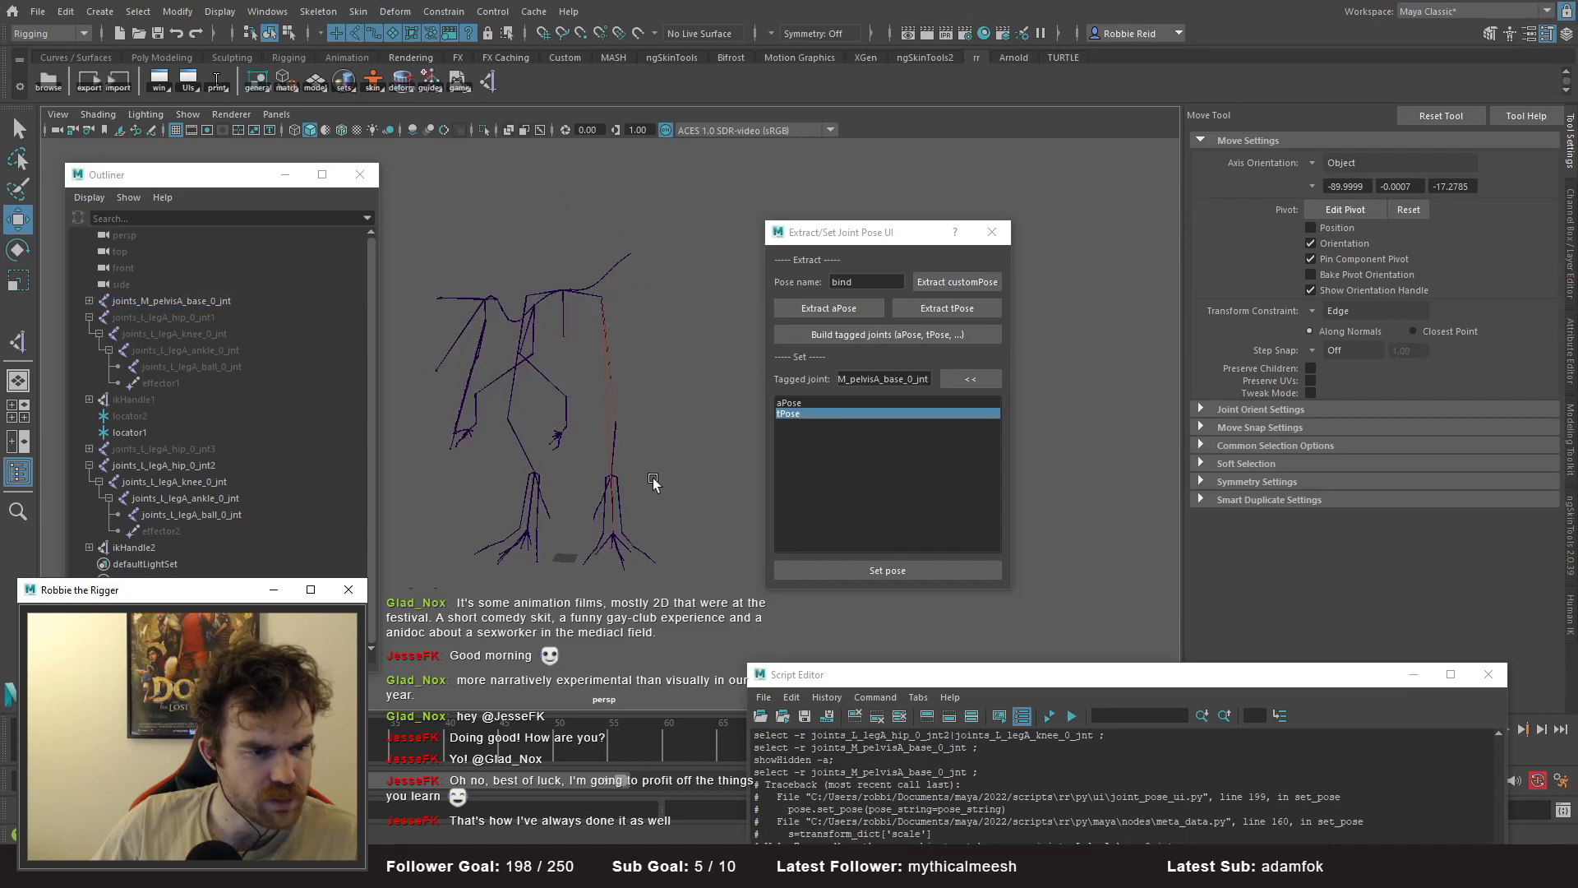
pyautogui.keyDown('alt'); pyautogui.moveTo(554, 396); pyautogui.dragTo(570, 427); pyautogui.keyUp('alt')
pyautogui.keyDown('alt'); pyautogui.moveTo(570, 427); pyautogui.dragTo(493, 395, button='right'); pyautogui.keyUp('alt')
# - Delete the pelvis skeleton with all duplicated leg chains, IK handles and locators, and bring a clean pelvis skeleton into the scene
pyautogui.click(185, 301)
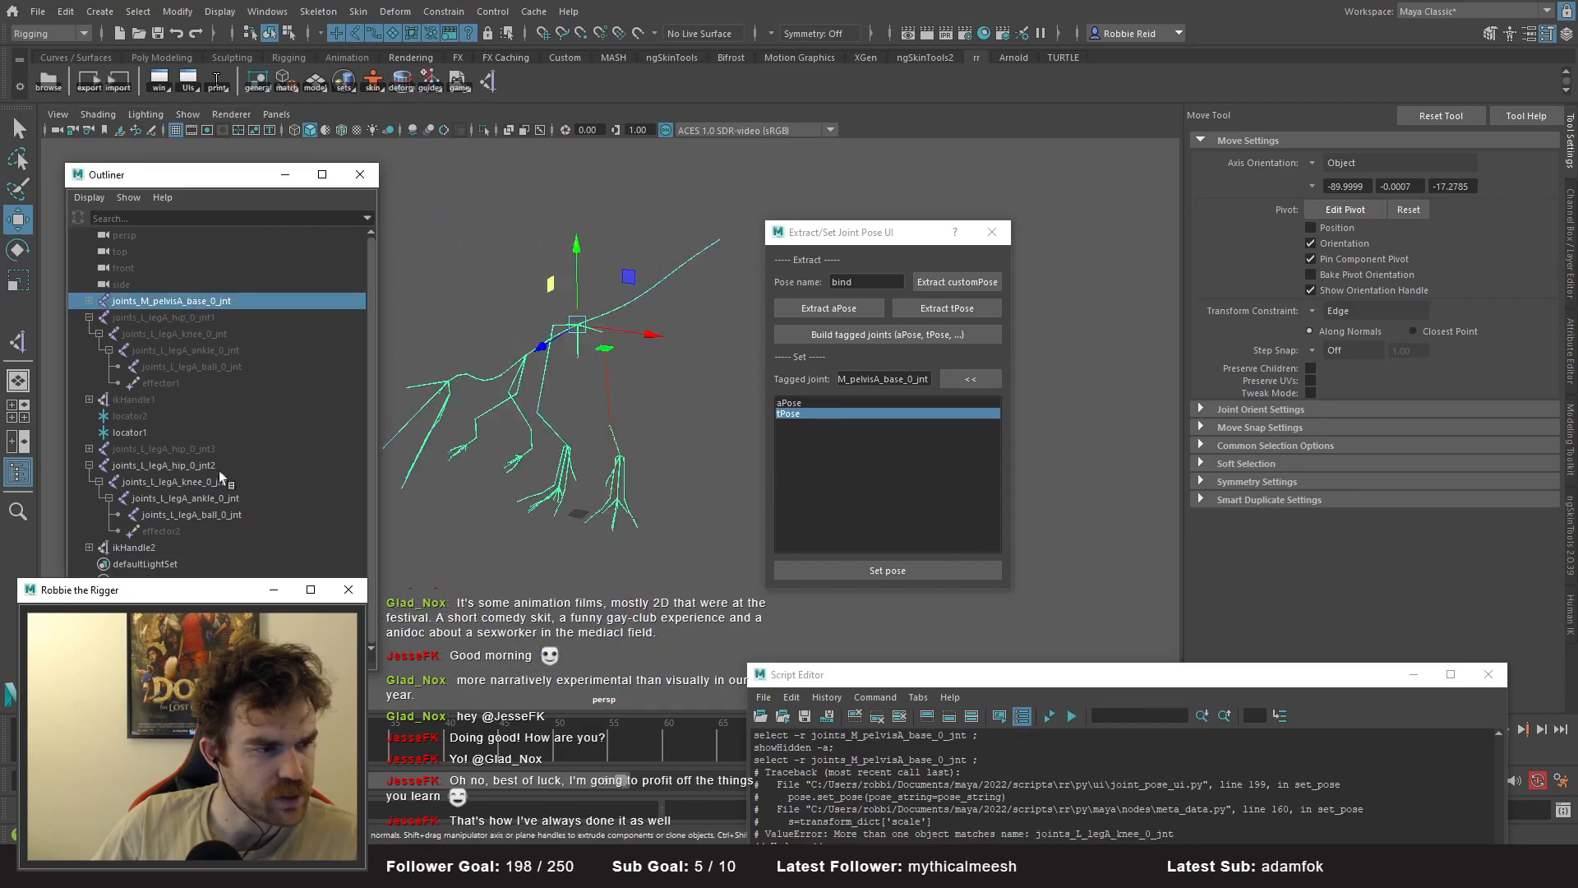
pyautogui.keyDown('shift'); pyautogui.click(181, 547); pyautogui.keyUp('shift')
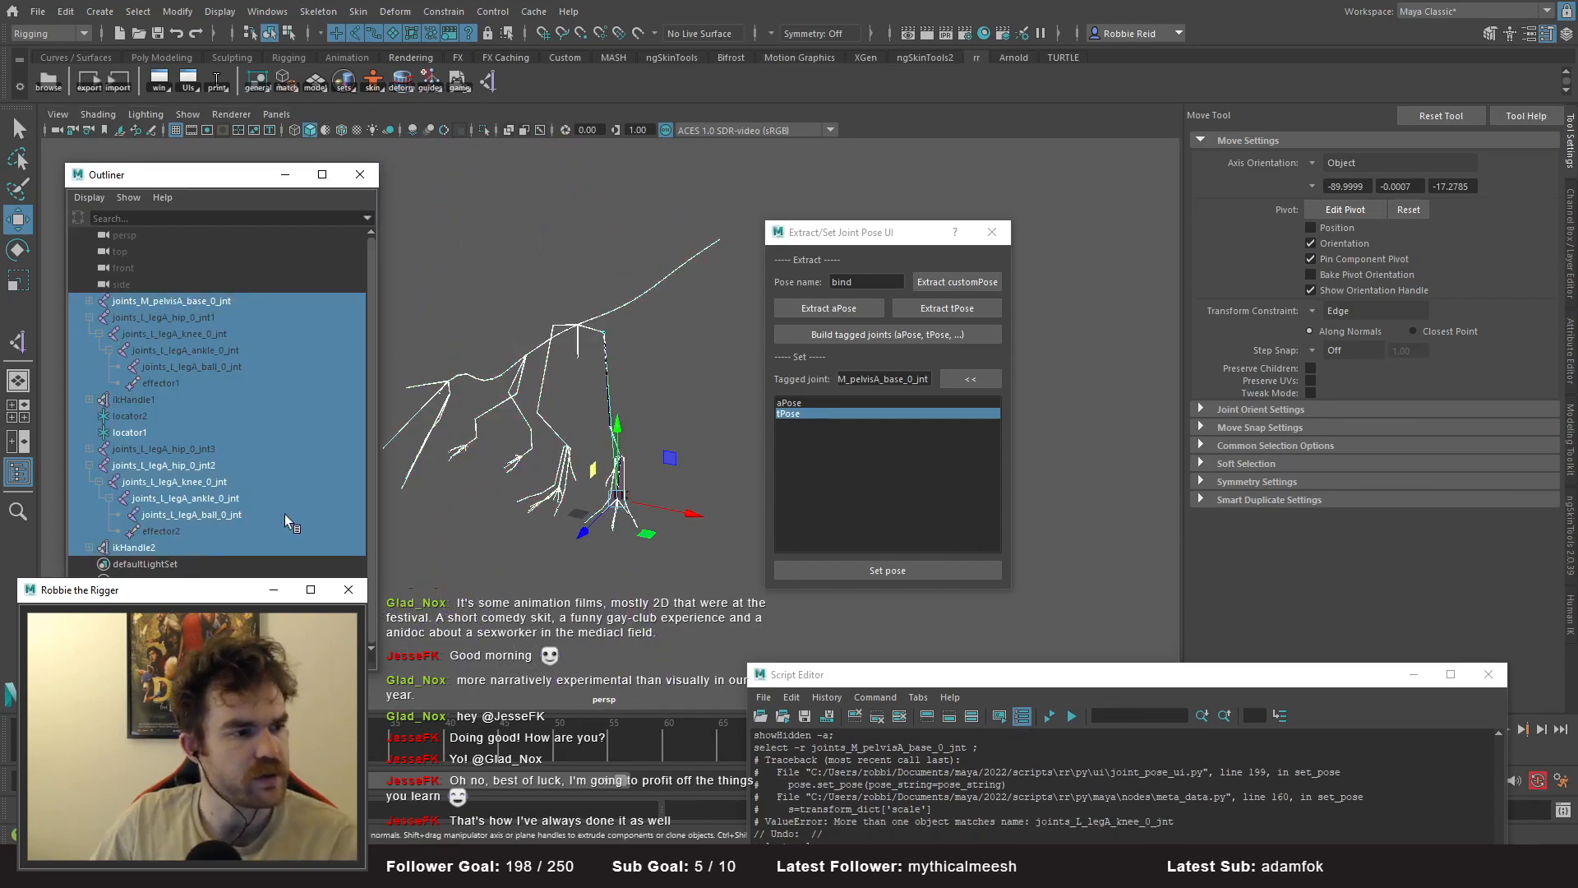
pyautogui.press('Delete')
pyautogui.click(602, 403)
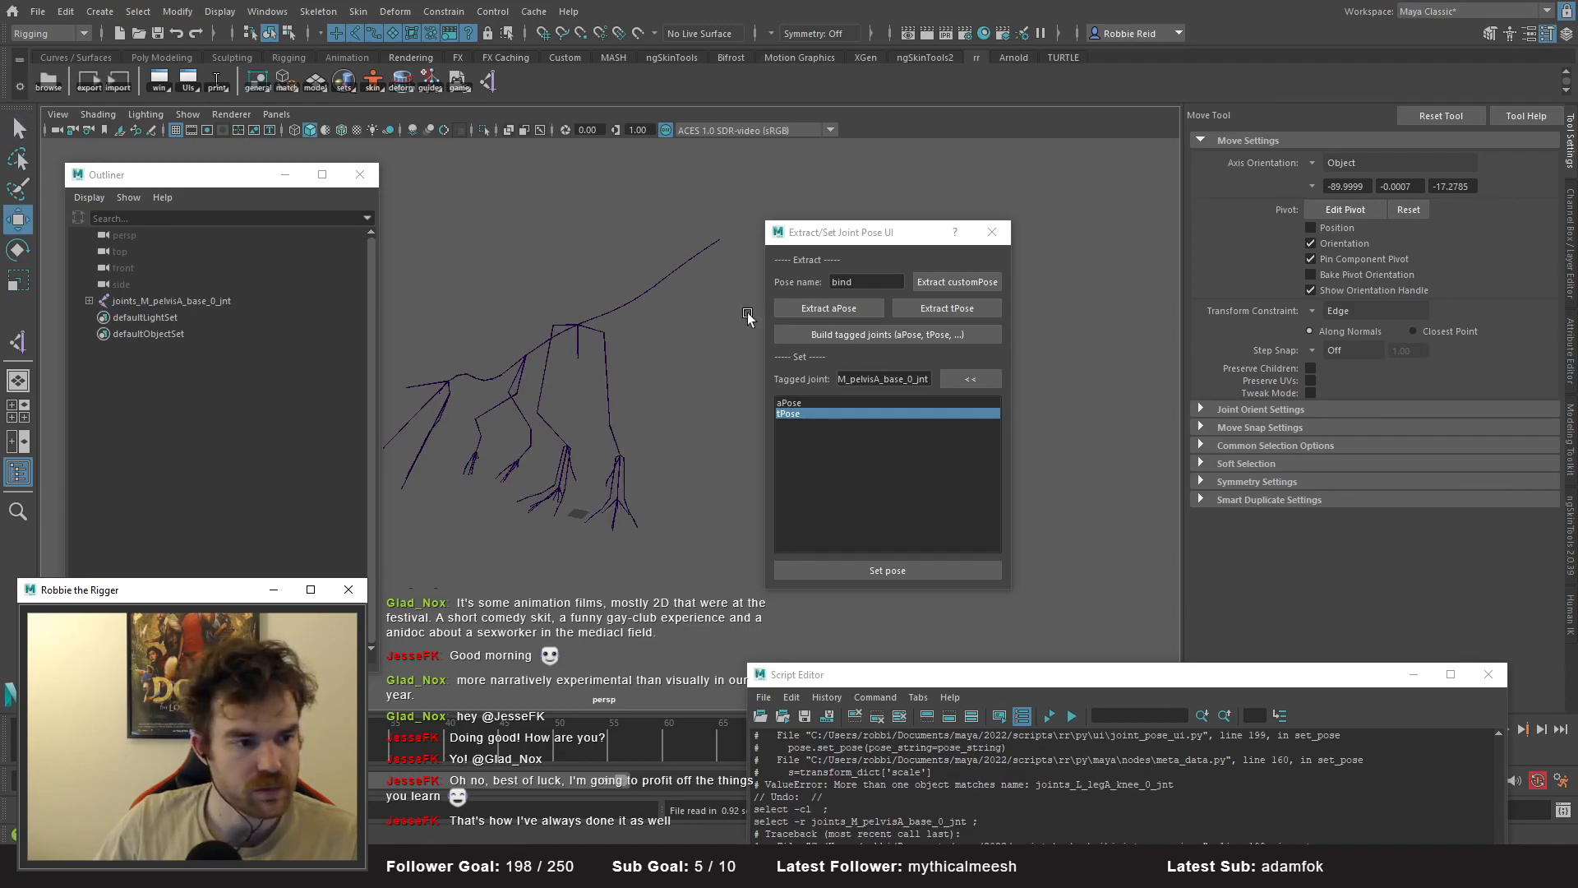
# - Load joints_M_pelvisA_base_0_jnt as the tagged joint, try its aPose, and set the skeleton to tPose
pyautogui.moveTo(811, 234); pyautogui.dragTo(810, 198)
pyautogui.click(123, 298)
pyautogui.click(972, 342)
pyautogui.click(855, 368)
pyautogui.click(852, 378)
pyautogui.click(815, 367)
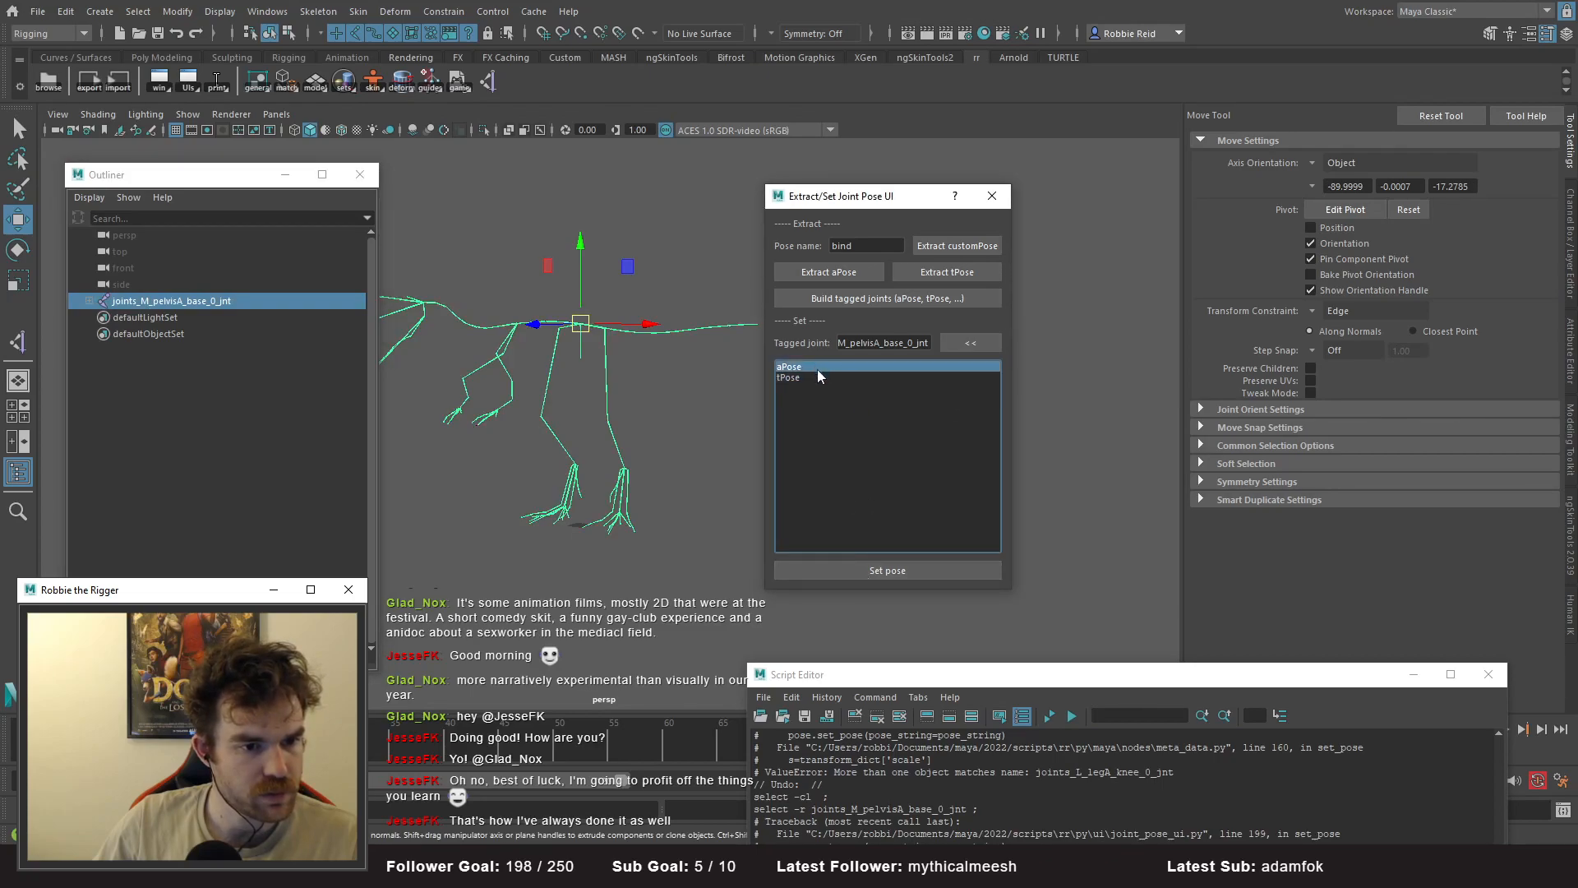
pyautogui.click(856, 568)
pyautogui.click(799, 377)
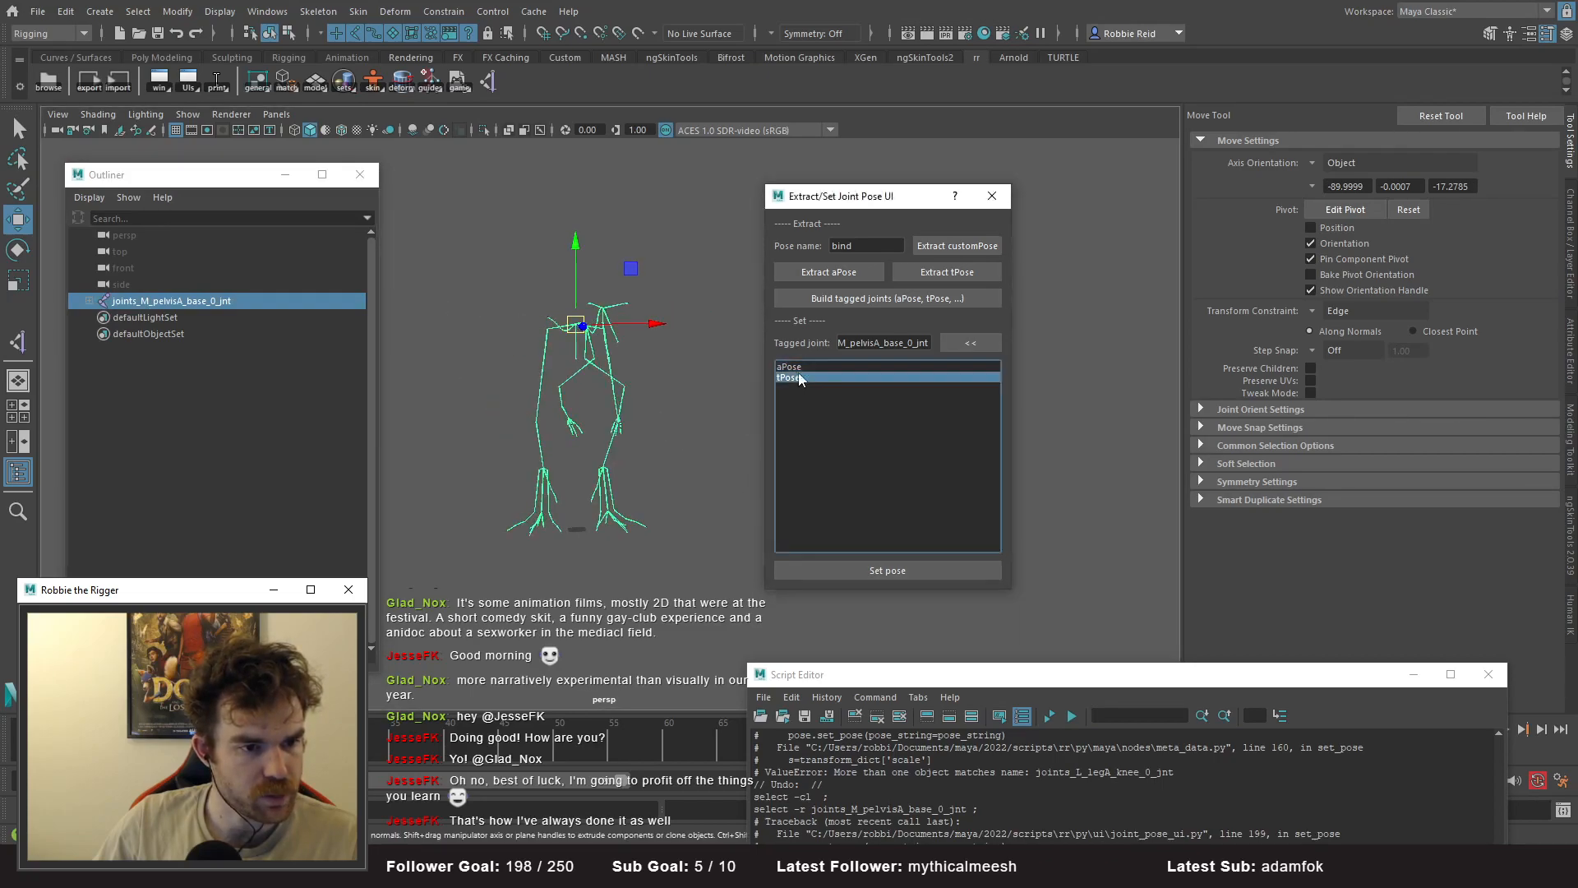
pyautogui.click(847, 569)
pyautogui.click(642, 487)
# - Examine the legs in the tPose from several angles, selecting the left knee joint to check its orientation
pyautogui.scroll(5, 643, 486)
pyautogui.keyDown('alt'); pyautogui.moveTo(643, 486); pyautogui.dragTo(592, 392, button='middle'); pyautogui.keyUp('alt')
pyautogui.keyDown('alt'); pyautogui.moveTo(592, 391); pyautogui.dragTo(618, 441); pyautogui.keyUp('alt')
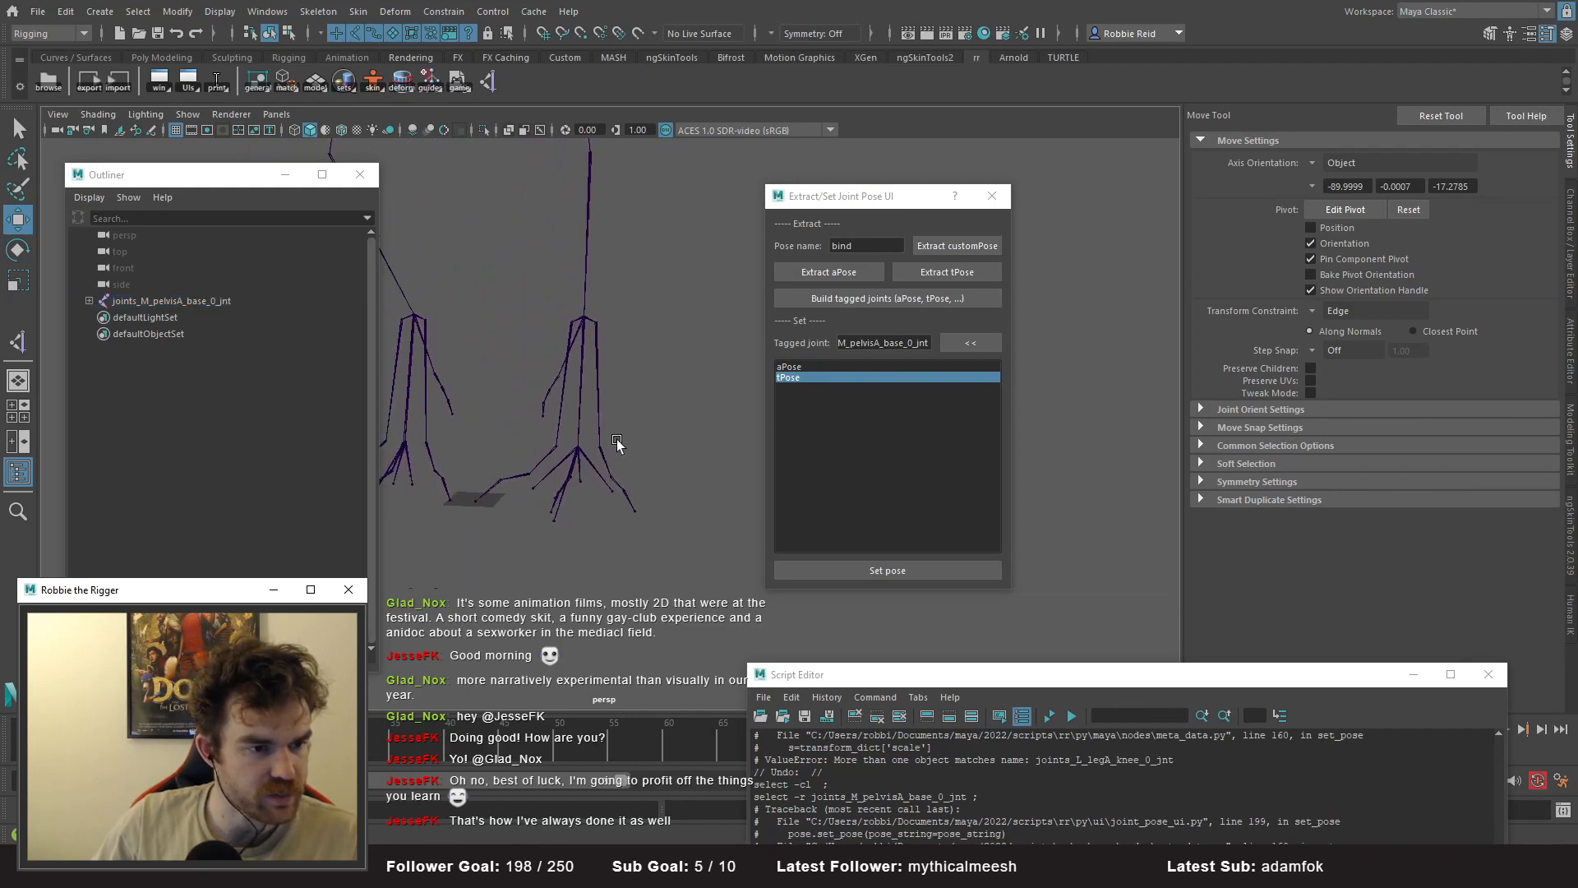
pyautogui.keyDown('alt'); pyautogui.moveTo(618, 441); pyautogui.dragTo(528, 370, button='right'); pyautogui.keyUp('alt')
pyautogui.keyDown('alt'); pyautogui.moveTo(529, 370); pyautogui.dragTo(540, 430, button='middle'); pyautogui.keyUp('alt')
pyautogui.keyDown('alt'); pyautogui.moveTo(540, 430); pyautogui.dragTo(624, 511, button='right'); pyautogui.keyUp('alt')
pyautogui.keyDown('alt'); pyautogui.moveTo(624, 510); pyautogui.dragTo(593, 503); pyautogui.keyUp('alt')
pyautogui.scroll(-5, 592, 507)
pyautogui.click(629, 422)
pyautogui.click(629, 424)
pyautogui.click(618, 425)
pyautogui.keyDown('alt'); pyautogui.moveTo(622, 351); pyautogui.dragTo(599, 236); pyautogui.keyUp('alt')
pyautogui.keyDown('alt'); pyautogui.moveTo(578, 396); pyautogui.dragTo(610, 239); pyautogui.keyUp('alt')
pyautogui.keyDown('alt'); pyautogui.moveTo(579, 383); pyautogui.dragTo(573, 297); pyautogui.keyUp('alt')
pyautogui.keyDown('alt'); pyautogui.moveTo(573, 297); pyautogui.dragTo(654, 549, button='right'); pyautogui.keyUp('alt')
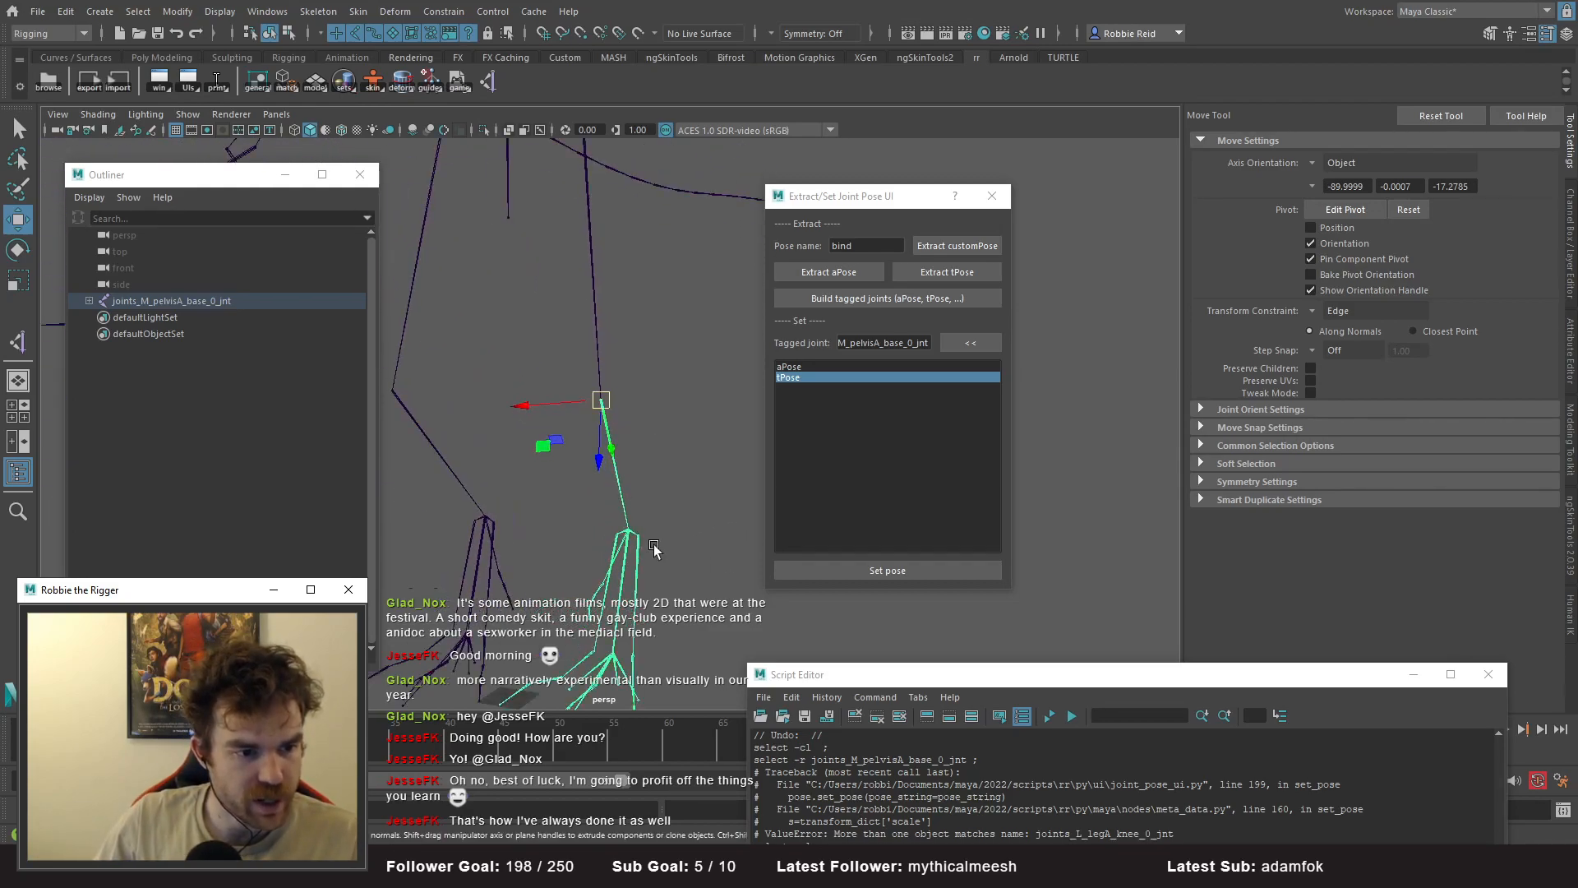
# - Try rotating joints_L_footMiddleA_meta_0_jnt on the left foot, and undo the rotations and joint selection
pyautogui.click(618, 559)
pyautogui.press('e')
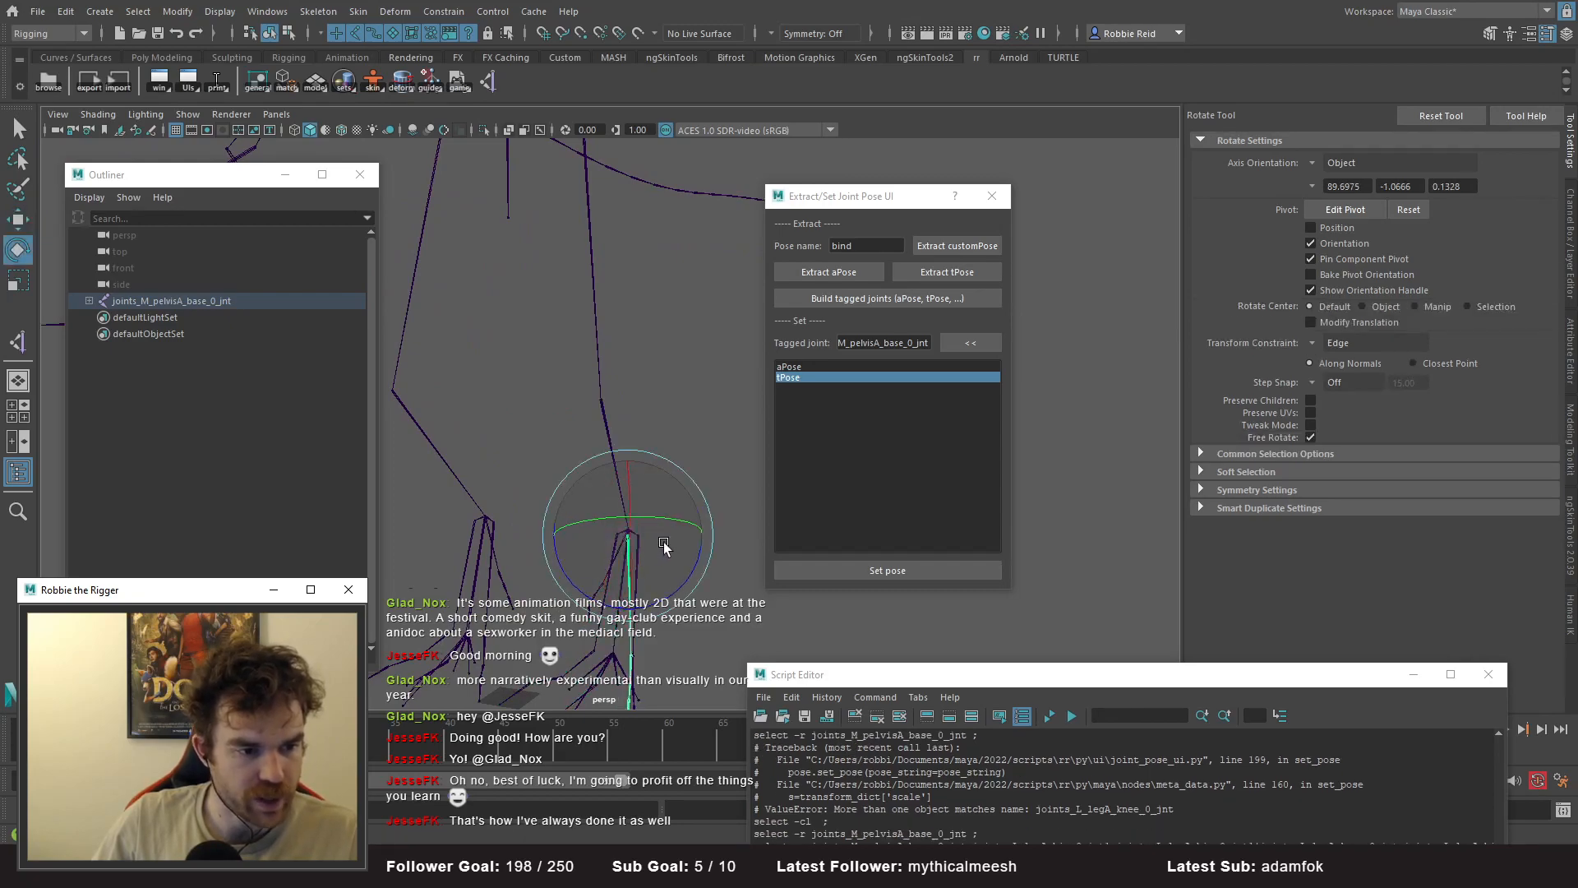
pyautogui.moveTo(672, 545); pyautogui.dragTo(583, 540)
pyautogui.keyDown('alt'); pyautogui.moveTo(657, 573); pyautogui.dragTo(539, 518); pyautogui.keyUp('alt')
pyautogui.hotkey('ctrl', 'z')
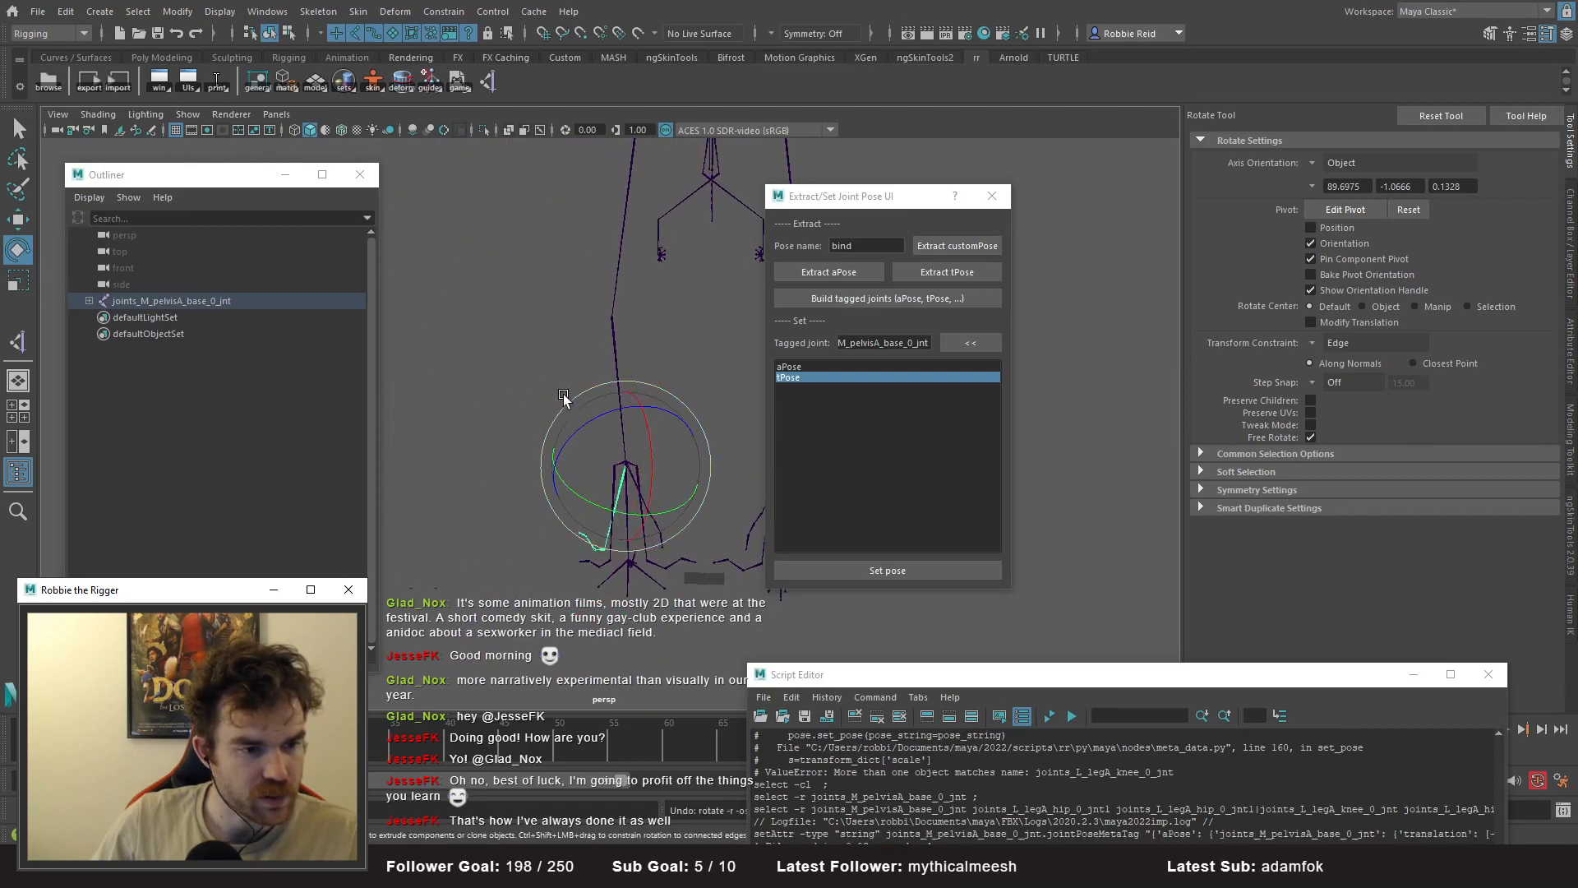
pyautogui.hotkey('ctrl', 'z')
pyautogui.hotkey('ctrl', 'z')
# - Inspect the left leg's hip, knee and ankle alignment from several angles with the knee joint selected
pyautogui.keyDown('alt'); pyautogui.moveTo(633, 366); pyautogui.dragTo(638, 362); pyautogui.keyUp('alt')
pyautogui.click(637, 362)
pyautogui.keyDown('alt'); pyautogui.moveTo(638, 351); pyautogui.dragTo(453, 409, button='middle'); pyautogui.keyUp('alt')
pyautogui.keyDown('alt'); pyautogui.moveTo(453, 409); pyautogui.dragTo(606, 189); pyautogui.keyUp('alt')
pyautogui.press('w')
pyautogui.keyDown('alt'); pyautogui.moveTo(642, 643); pyautogui.dragTo(647, 436); pyautogui.keyUp('alt')
pyautogui.keyDown('alt'); pyautogui.moveTo(674, 524); pyautogui.dragTo(745, 509); pyautogui.keyUp('alt')
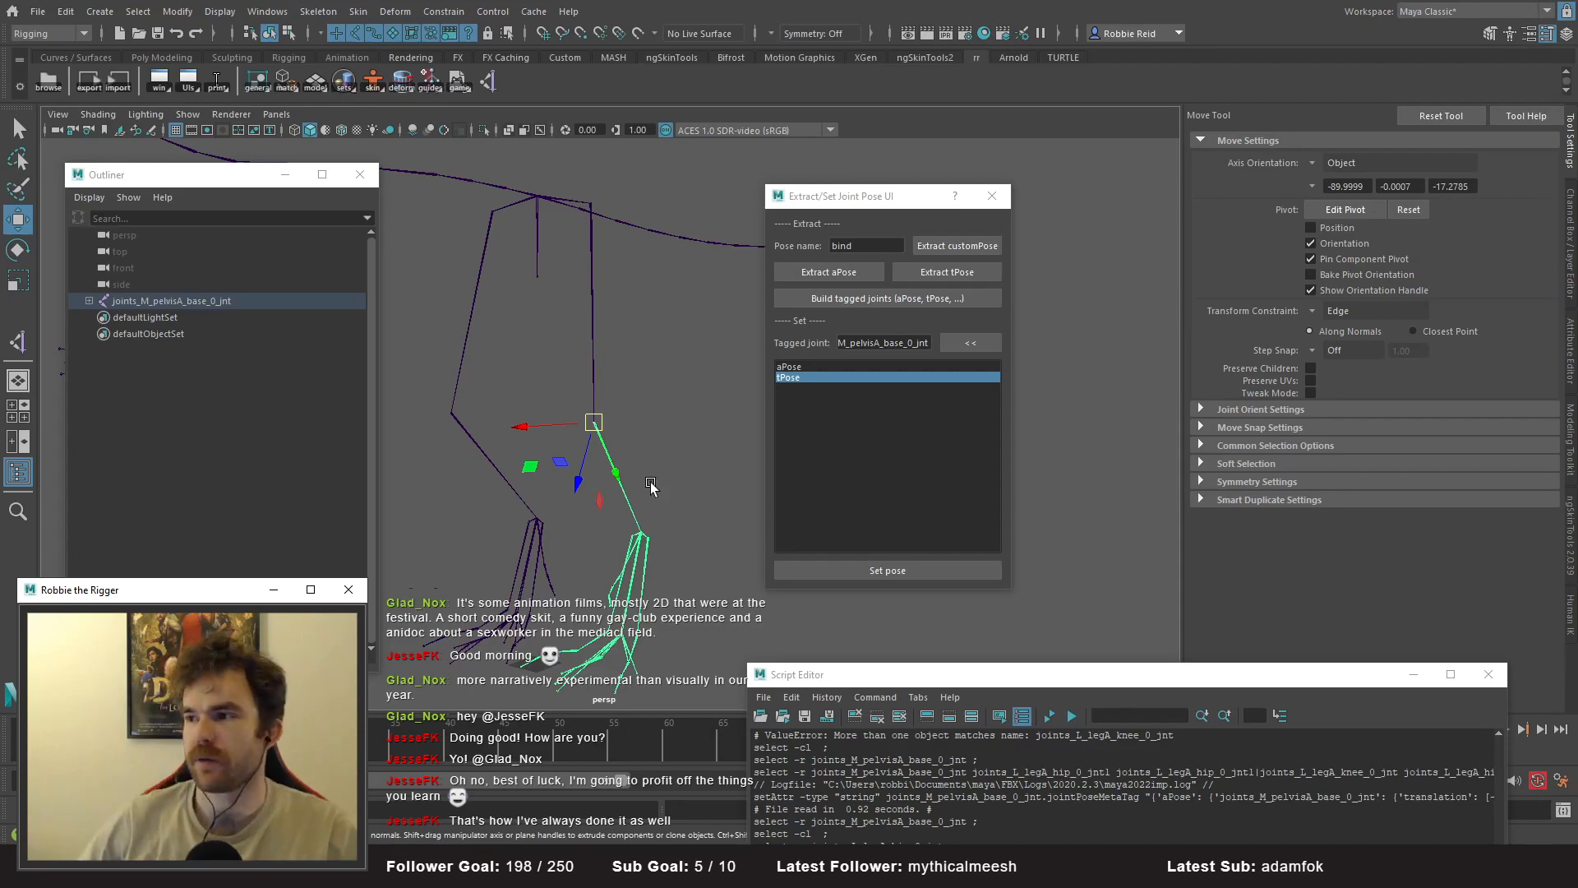
pyautogui.keyDown('alt'); pyautogui.moveTo(433, 424); pyautogui.dragTo(586, 436); pyautogui.keyUp('alt')
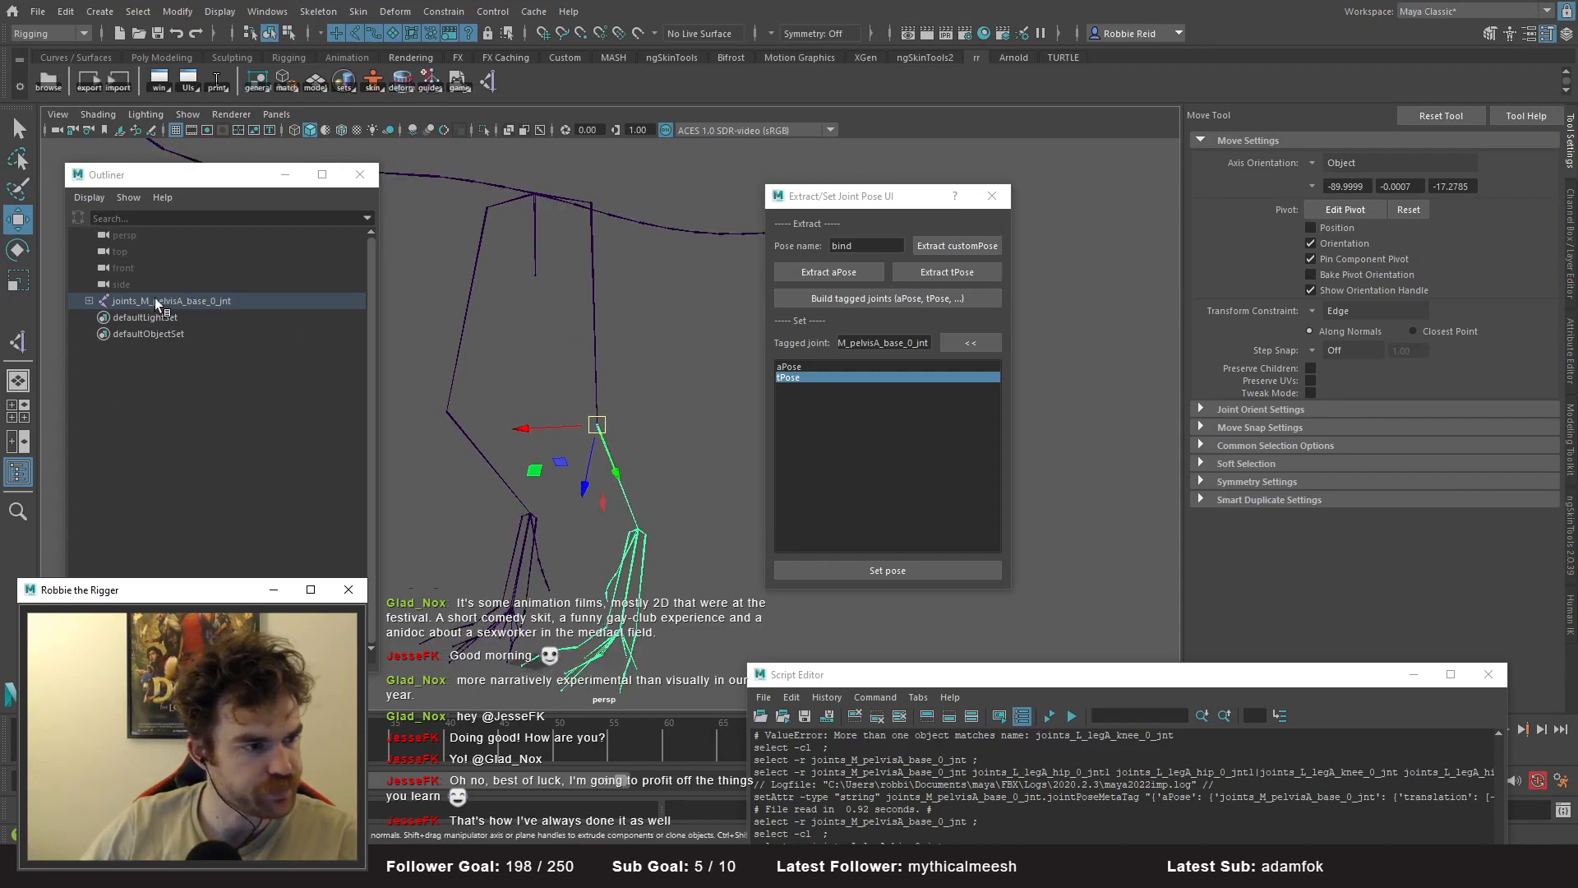
# - Duplicate joints_L_legA_hip_0_jnt from the pelvis hierarchy and unparent the copy to the world
pyautogui.keyDown('shift'); pyautogui.click(88, 300); pyautogui.keyUp('shift')
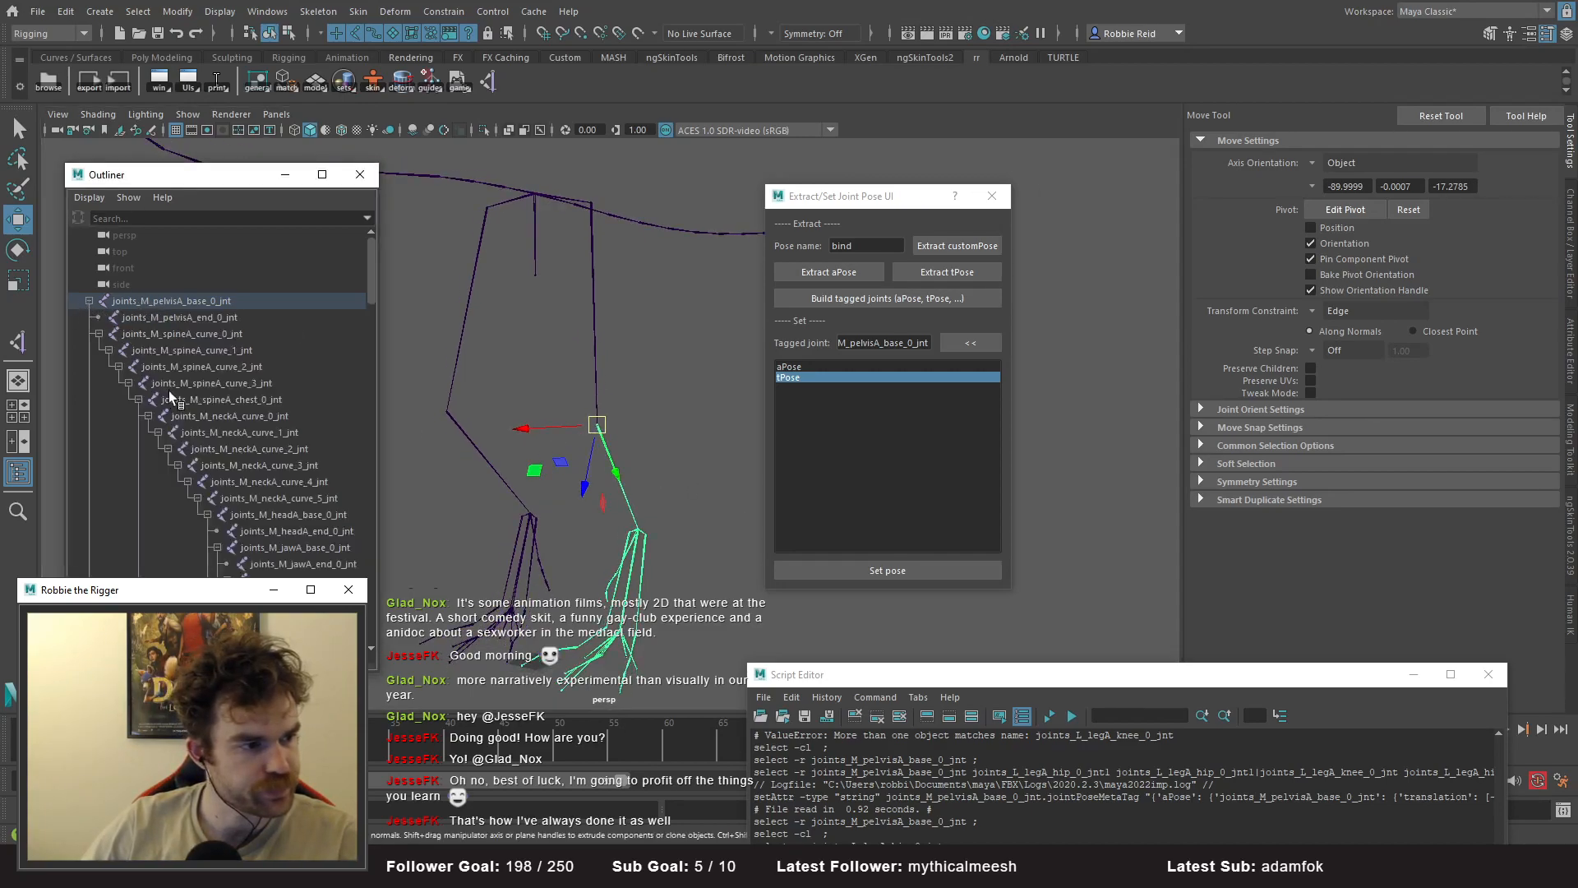
pyautogui.click(88, 300)
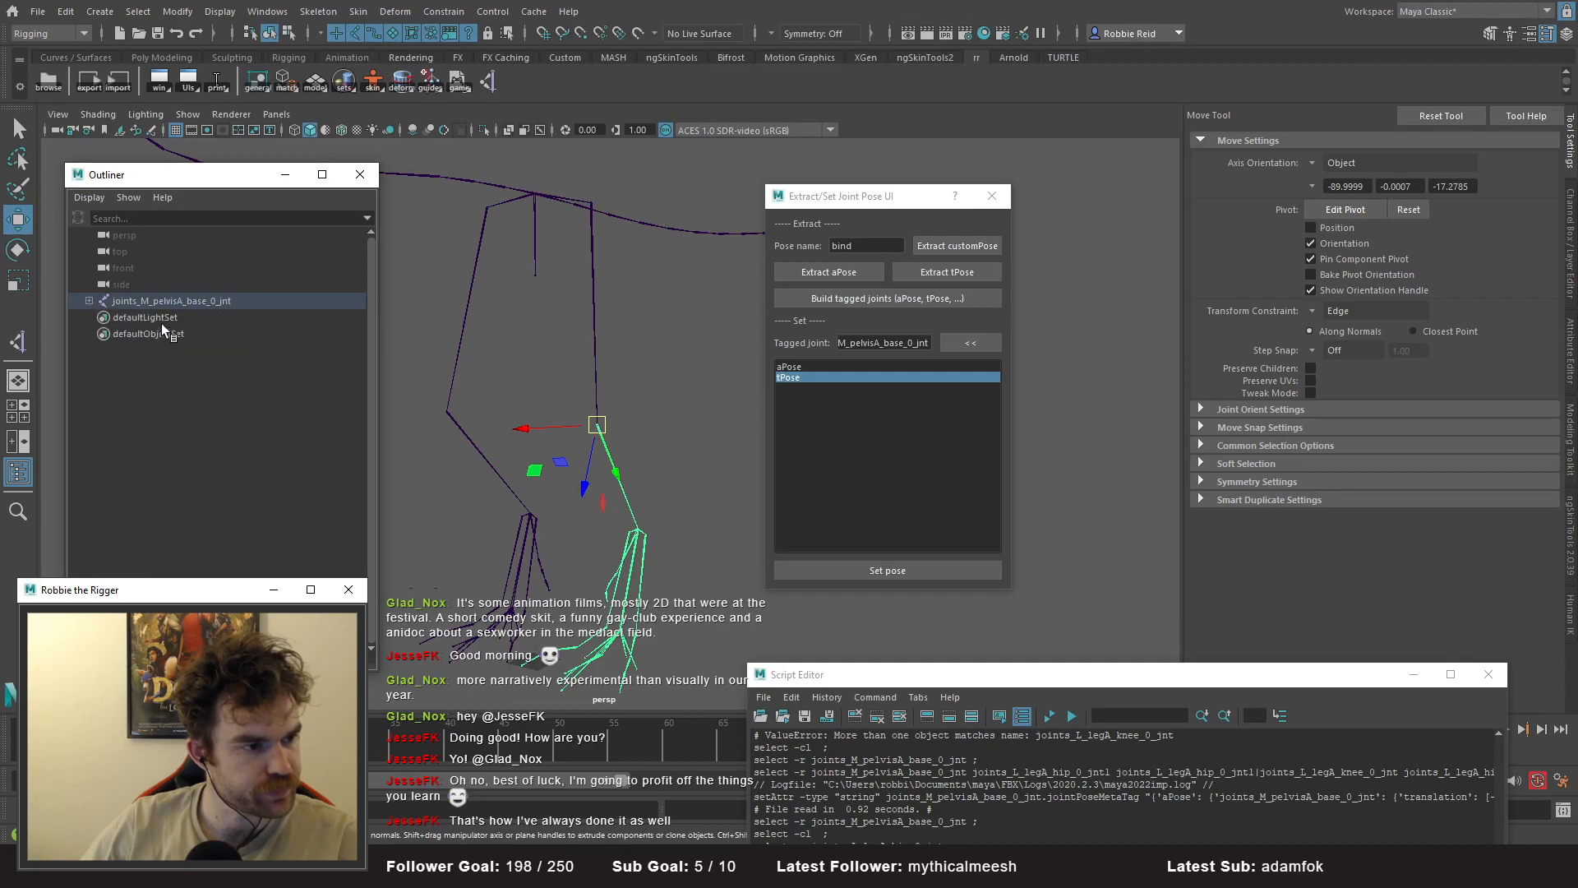
pyautogui.click(89, 301)
pyautogui.click(177, 381)
pyautogui.click(594, 361)
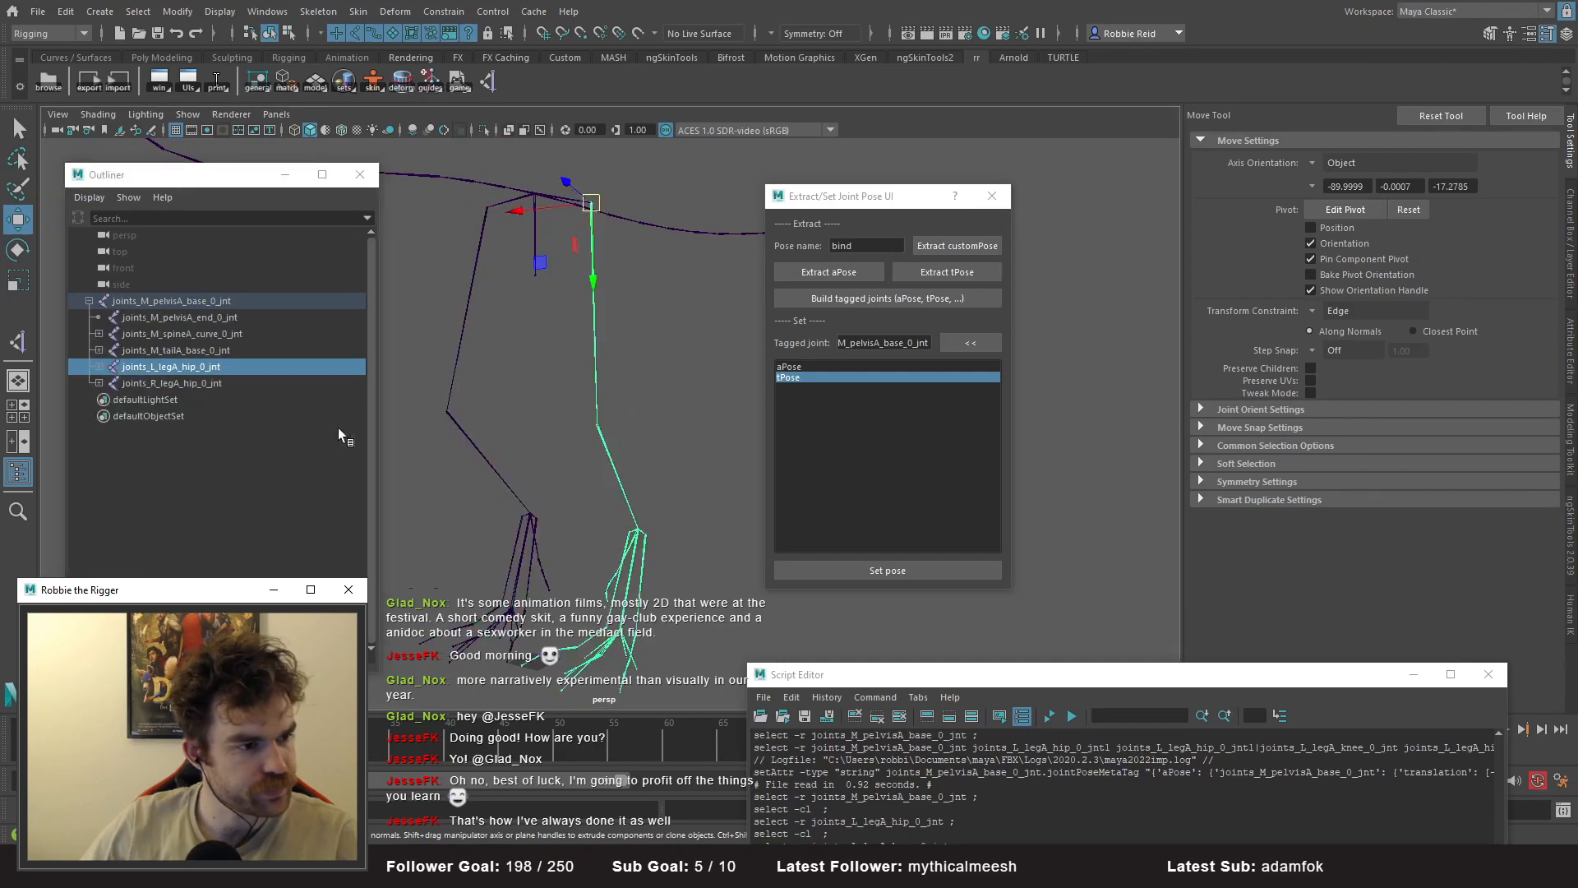
pyautogui.hotkey('ctrl', 'd')
pyautogui.hotkey('shift', 'p')
# - Hide the pelvis skeleton and delete the thumb, index, middle and ring meta joints from the duplicated leg's ankle
pyautogui.click(162, 305)
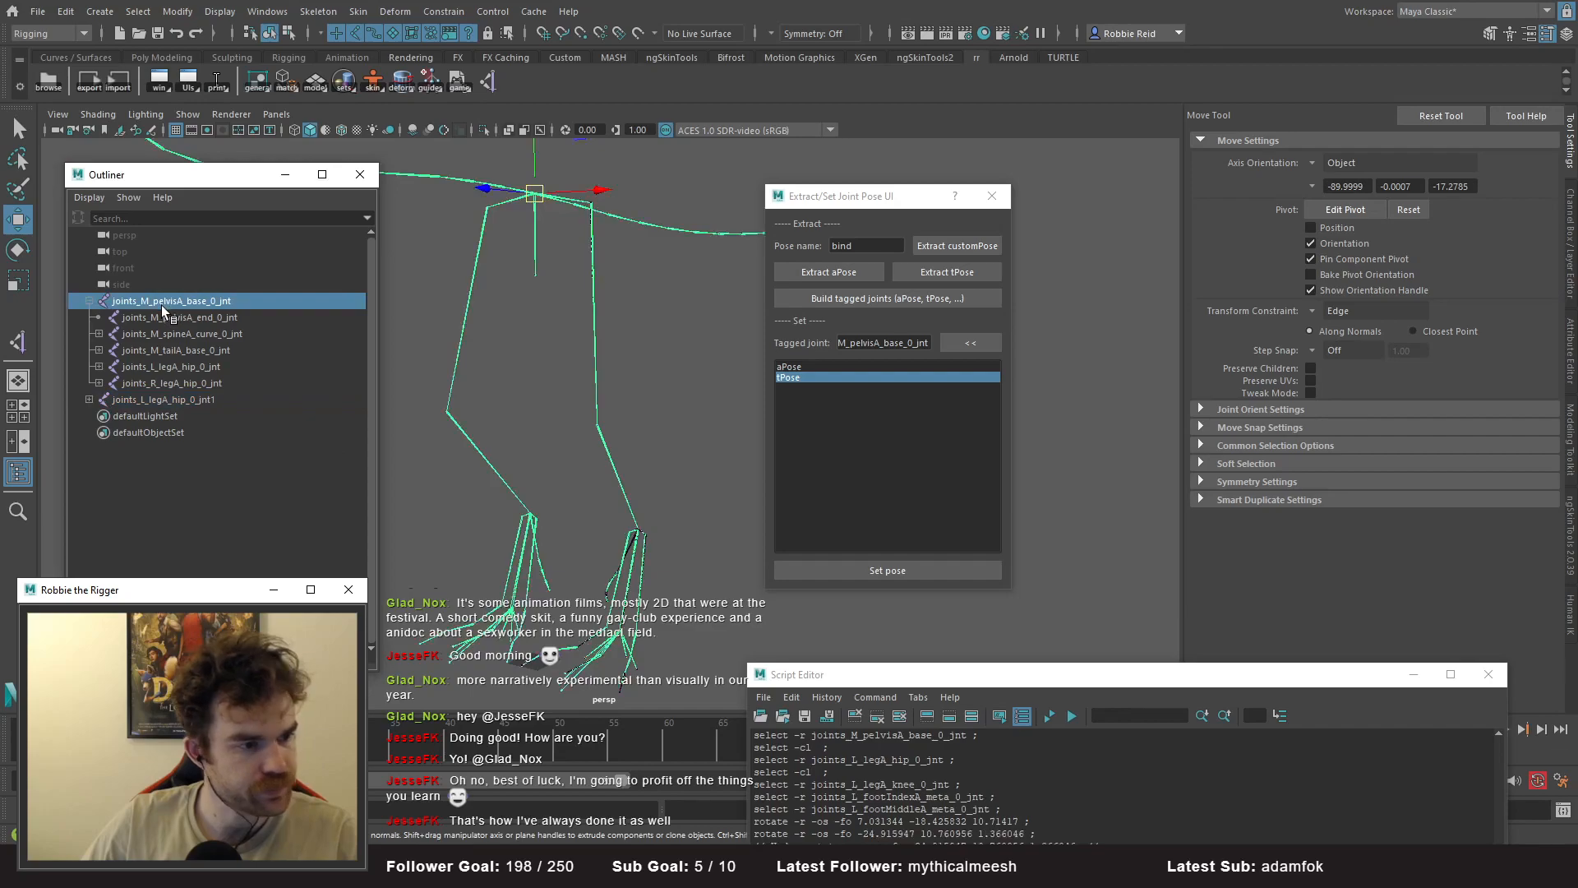
pyautogui.hotkey('ctrl', 'h')
pyautogui.click(589, 518)
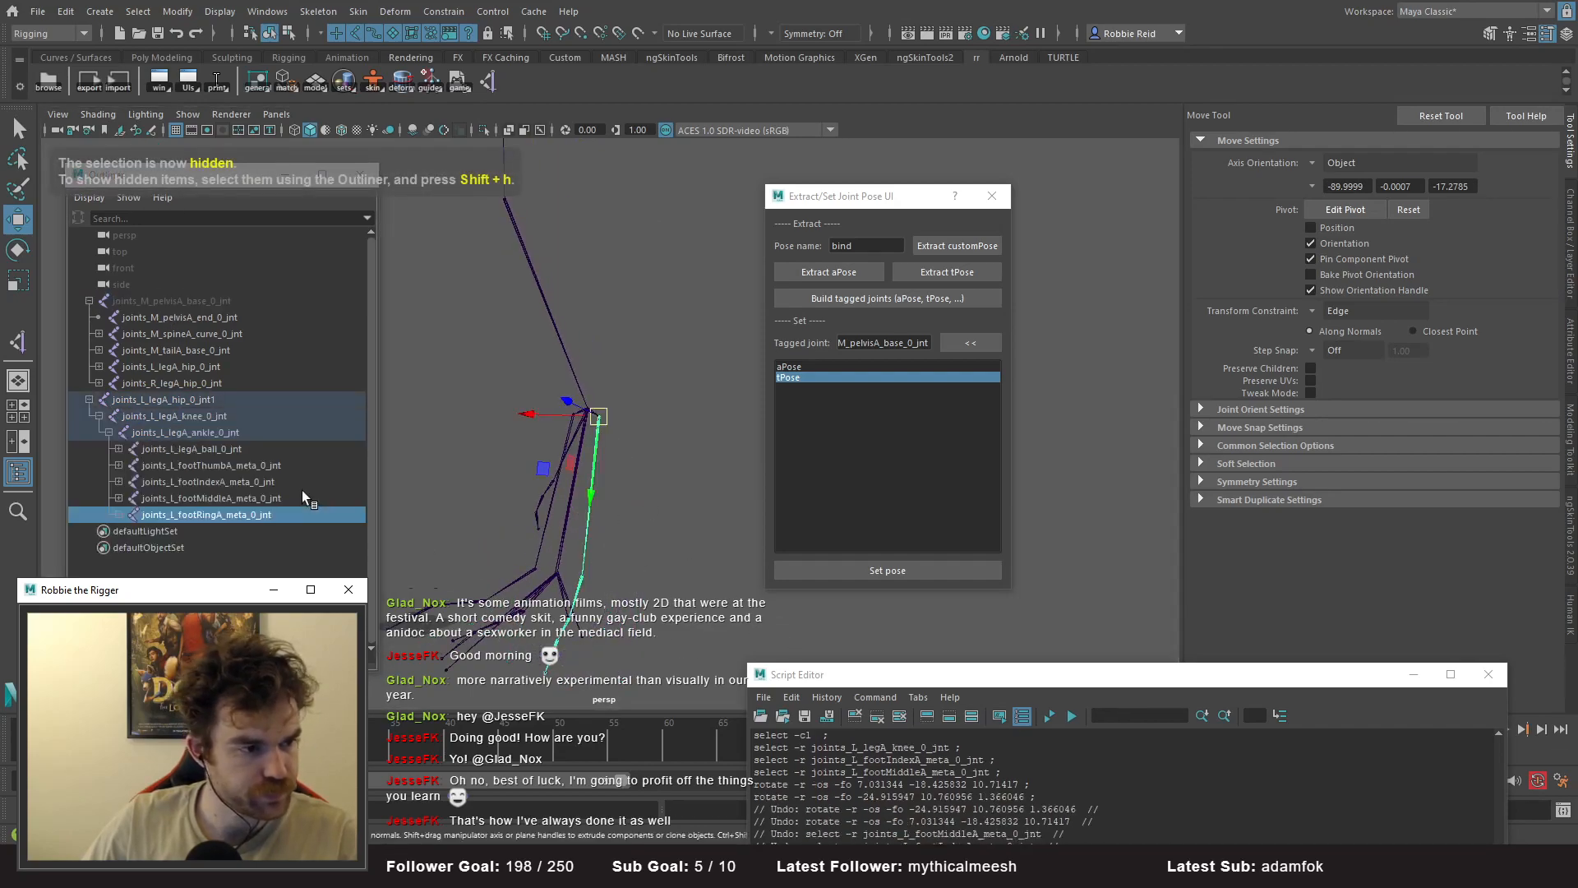
pyautogui.click(236, 467)
pyautogui.keyDown('shift'); pyautogui.click(245, 515); pyautogui.keyUp('shift')
pyautogui.press('Delete')
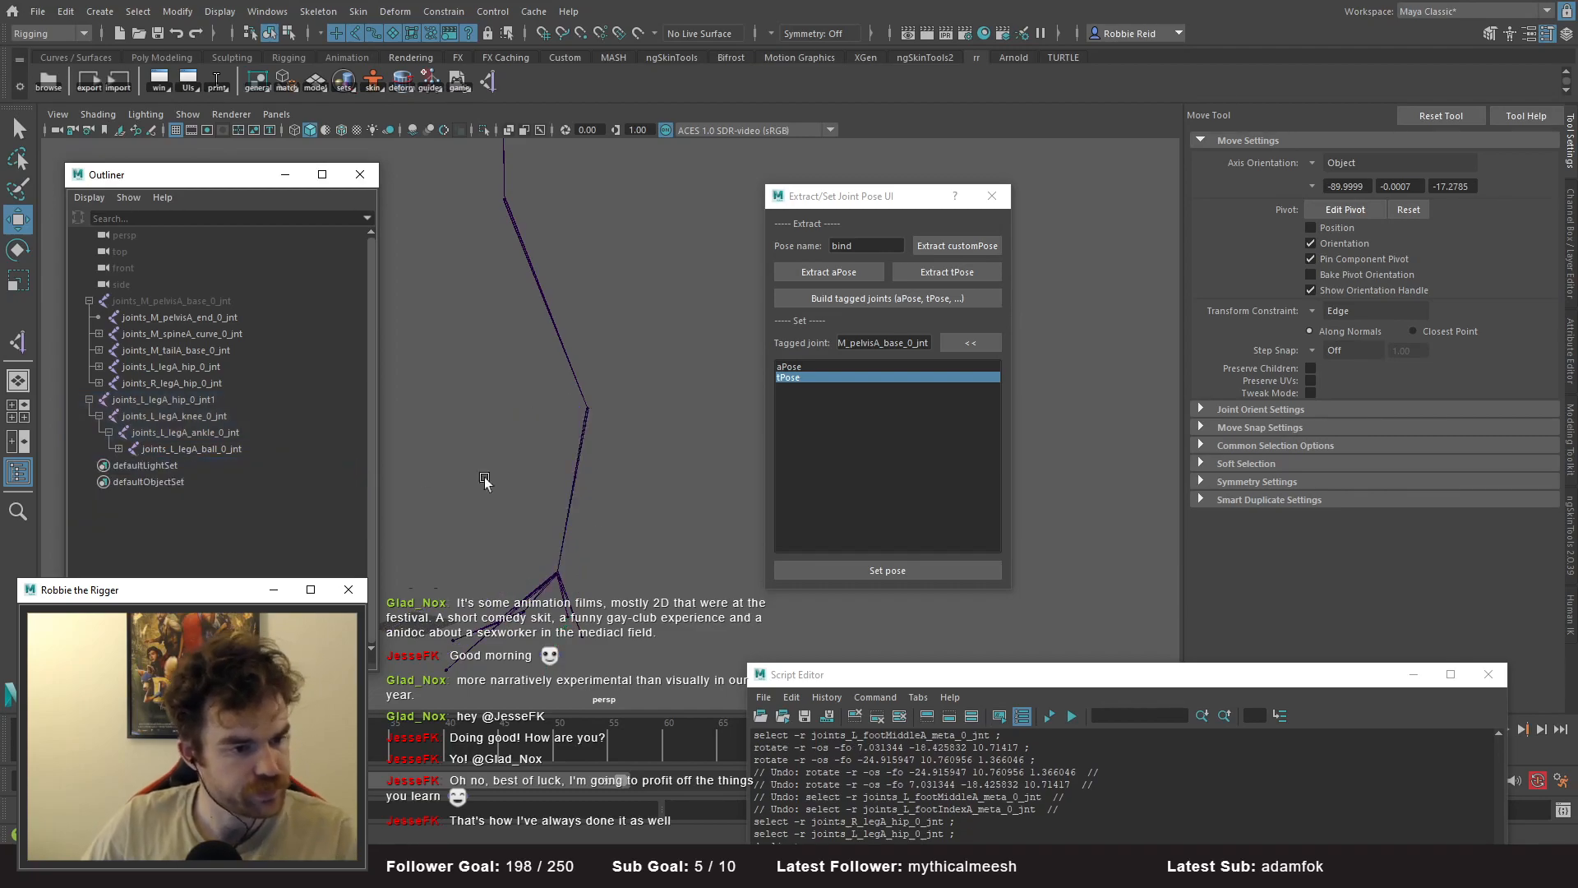
# - Delete the toes joint and all pivot joints beneath the duplicated leg's ball joint
pyautogui.moveTo(579, 521); pyautogui.dragTo(625, 574)
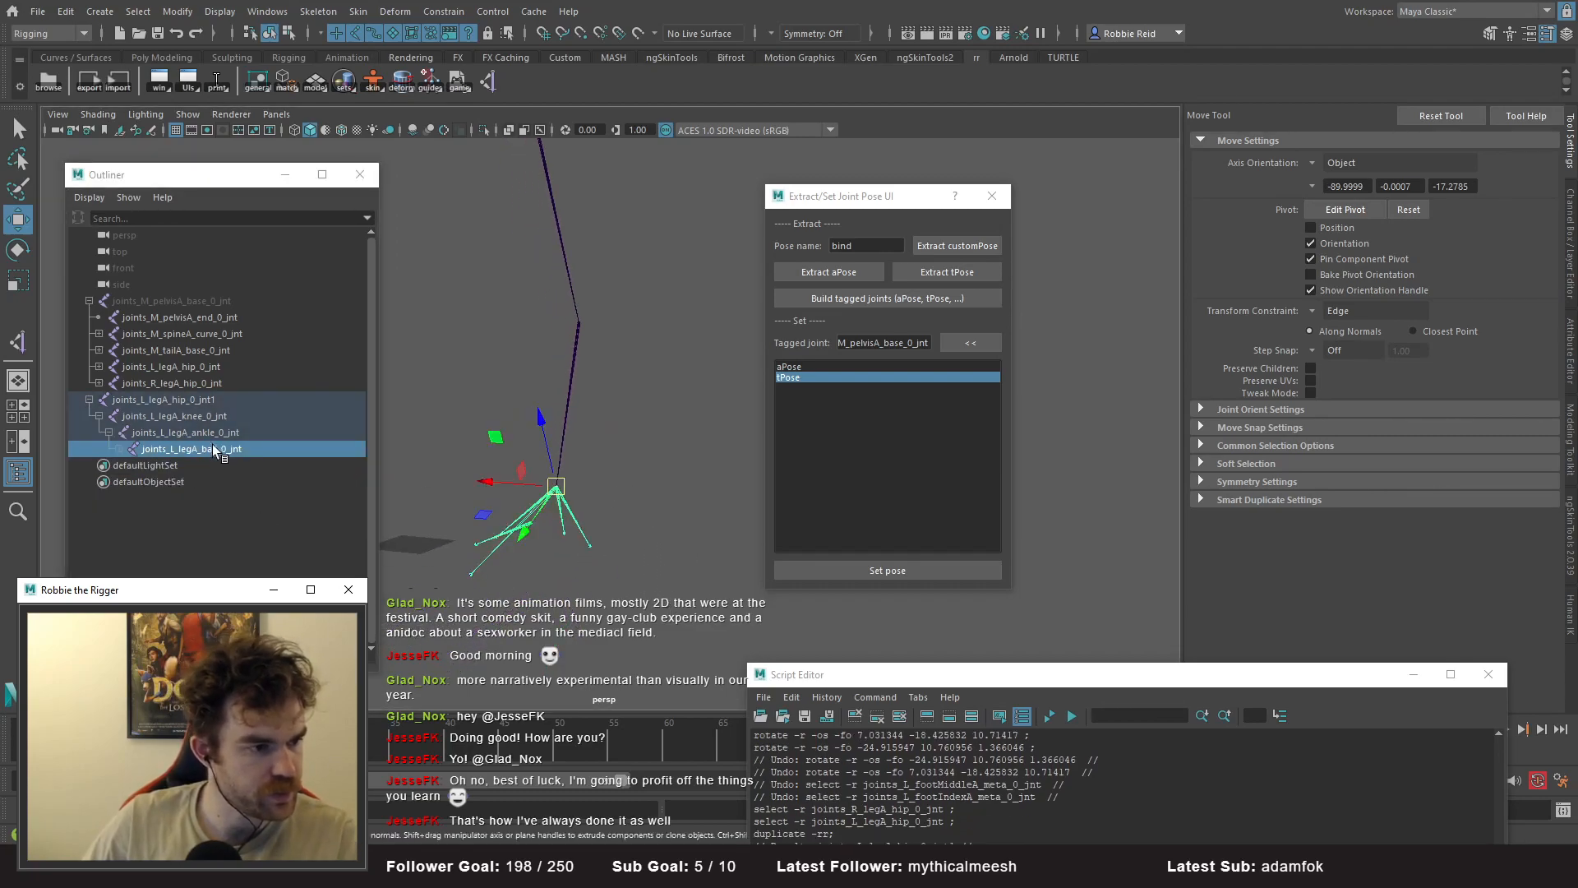
pyautogui.click(120, 449)
pyautogui.moveTo(208, 467); pyautogui.dragTo(248, 532)
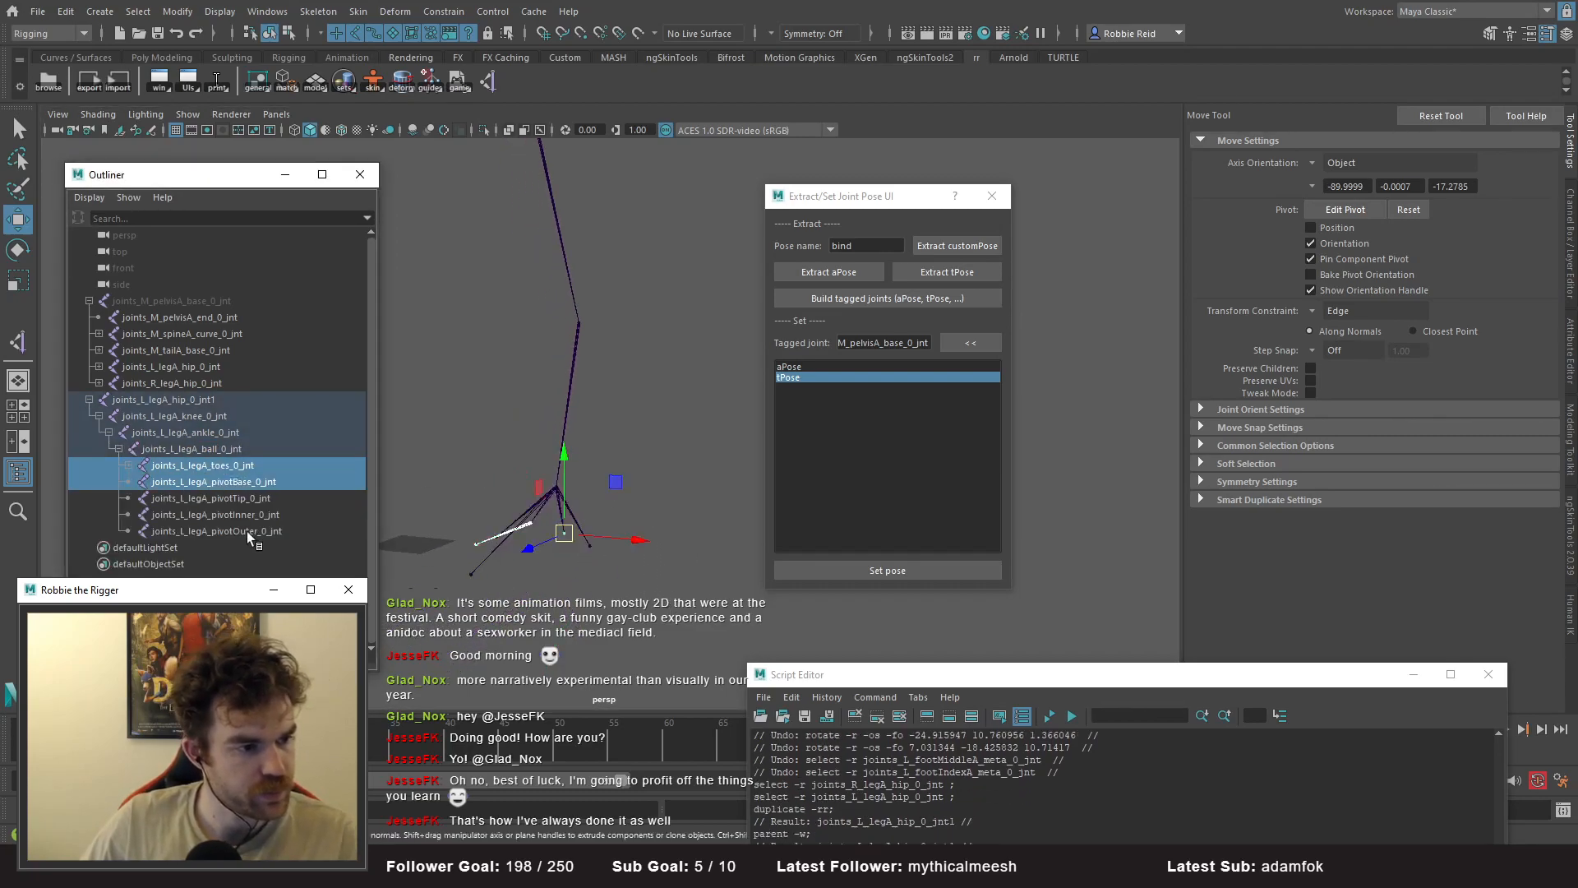
pyautogui.press('Delete')
pyautogui.keyDown('alt'); pyautogui.moveTo(637, 314); pyautogui.dragTo(664, 430); pyautogui.keyUp('alt')
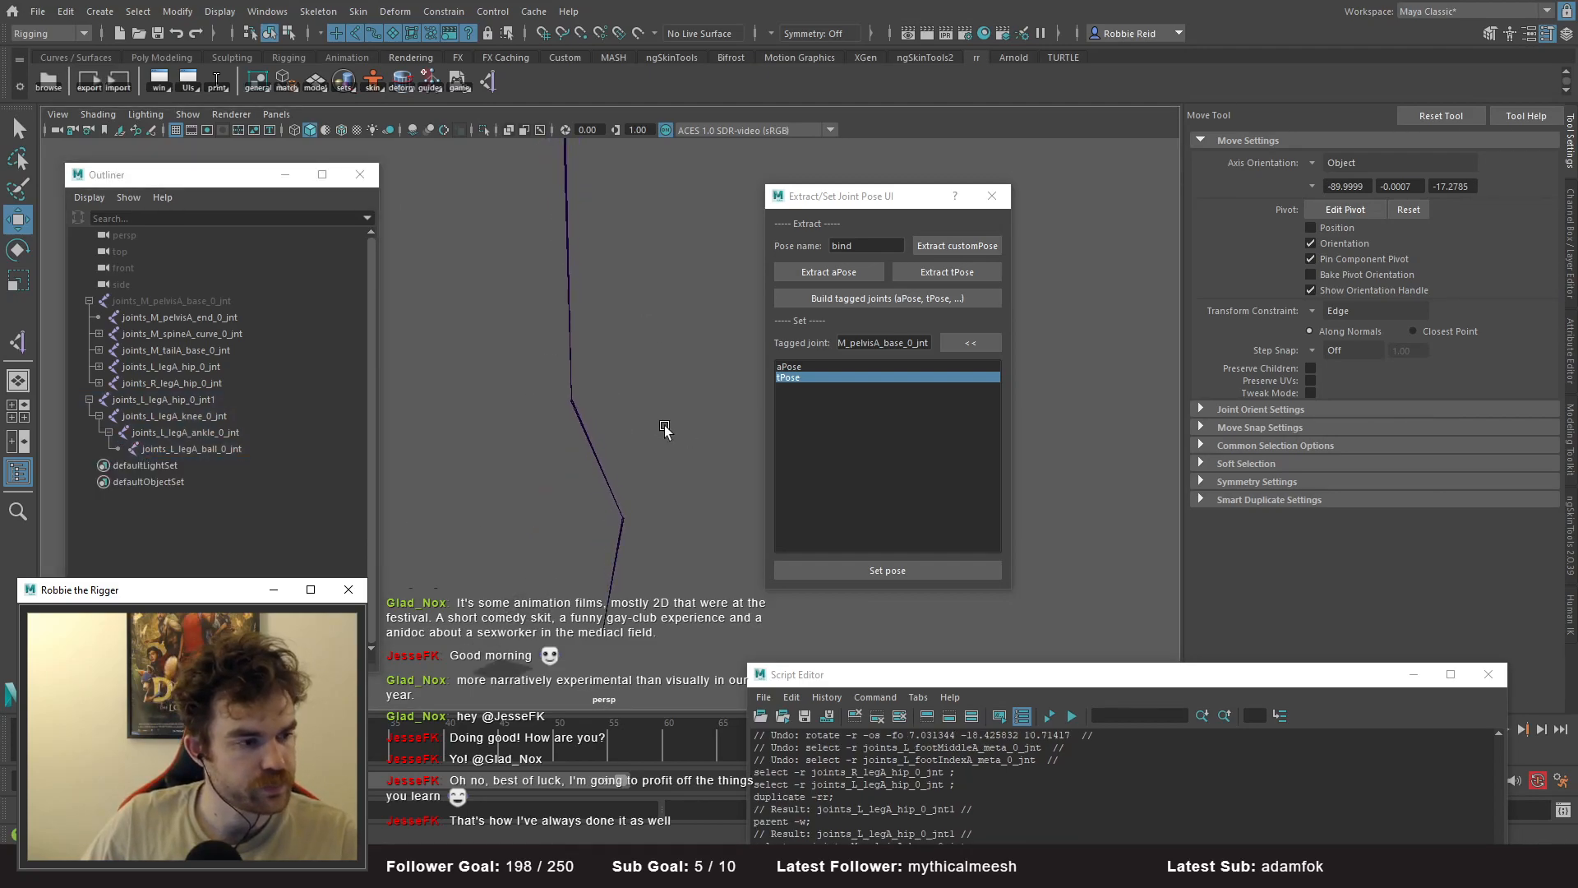
# - Create a Spring Solver IK handle from the duplicated leg's hip joint to its ball joint
pyautogui.click(285, 10)
pyautogui.click(603, 343)
pyautogui.click(357, 11)
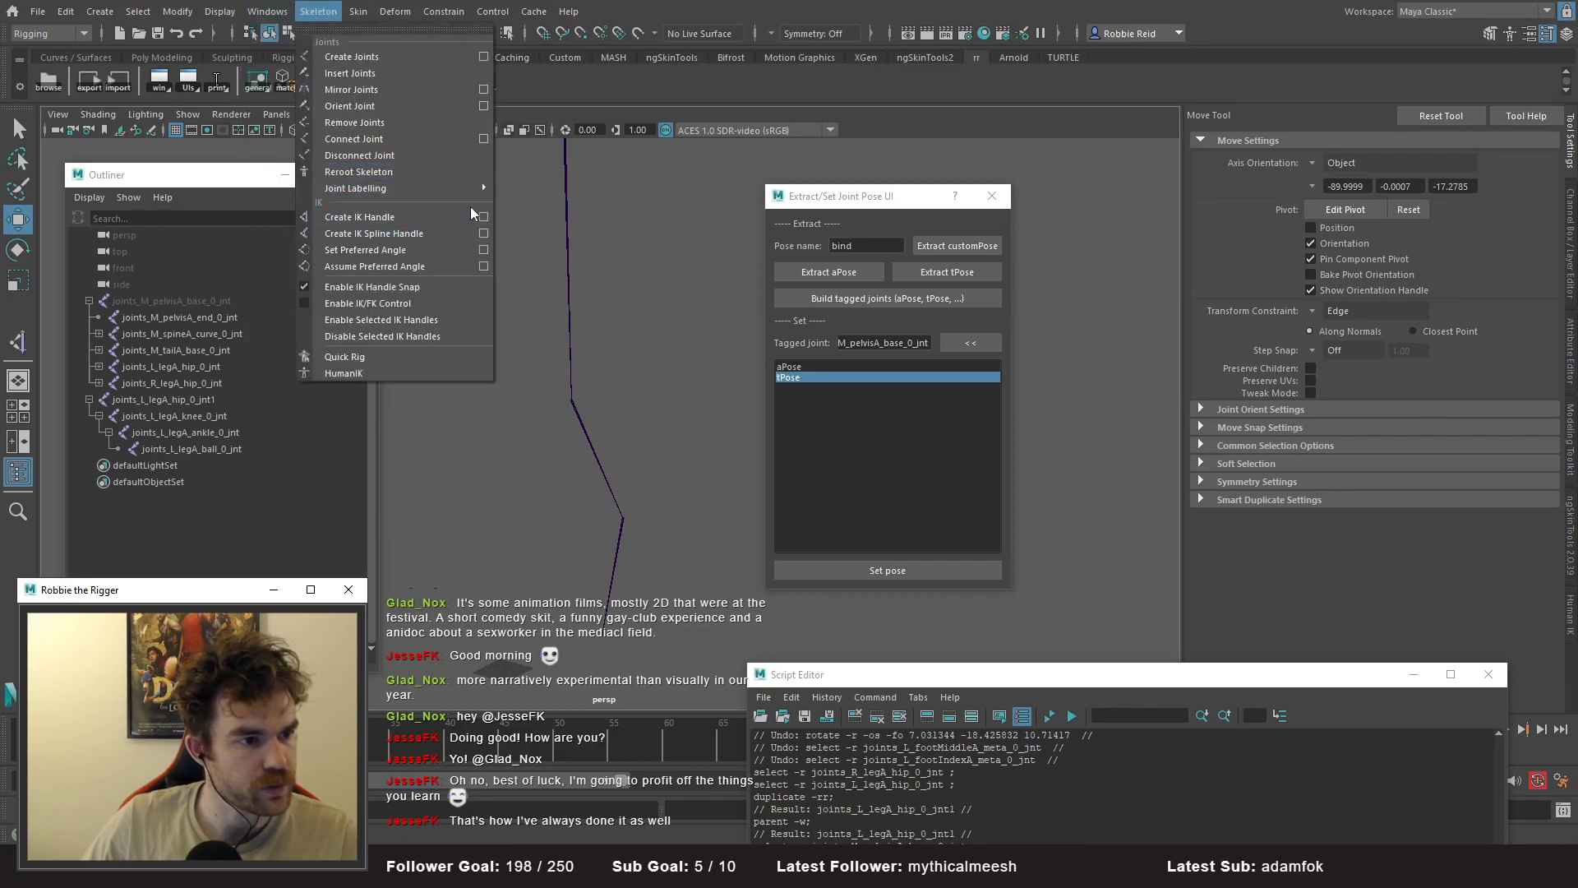
pyautogui.click(362, 217)
pyautogui.keyDown('alt'); pyautogui.moveTo(615, 202); pyautogui.dragTo(588, 240, button='right'); pyautogui.keyUp('alt')
pyautogui.click(1342, 167)
pyautogui.click(1349, 178)
pyautogui.click(571, 179)
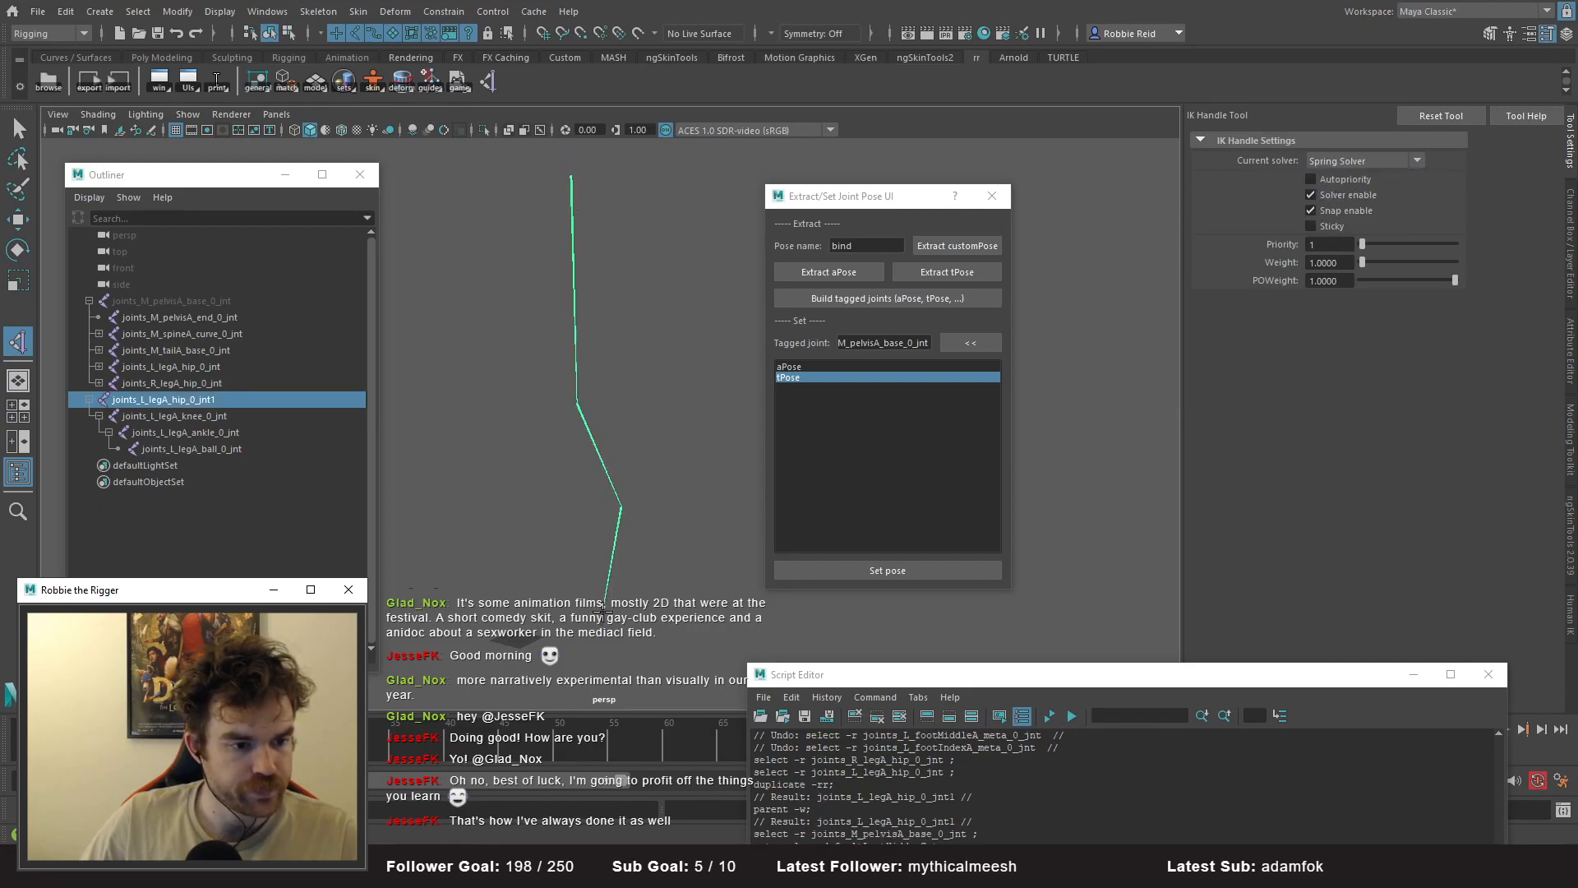
pyautogui.click(604, 606)
pyautogui.press('w')
# - Unhide the pelvis skeleton to compare it with the duplicated IK chain, and hide it again
pyautogui.click(202, 303)
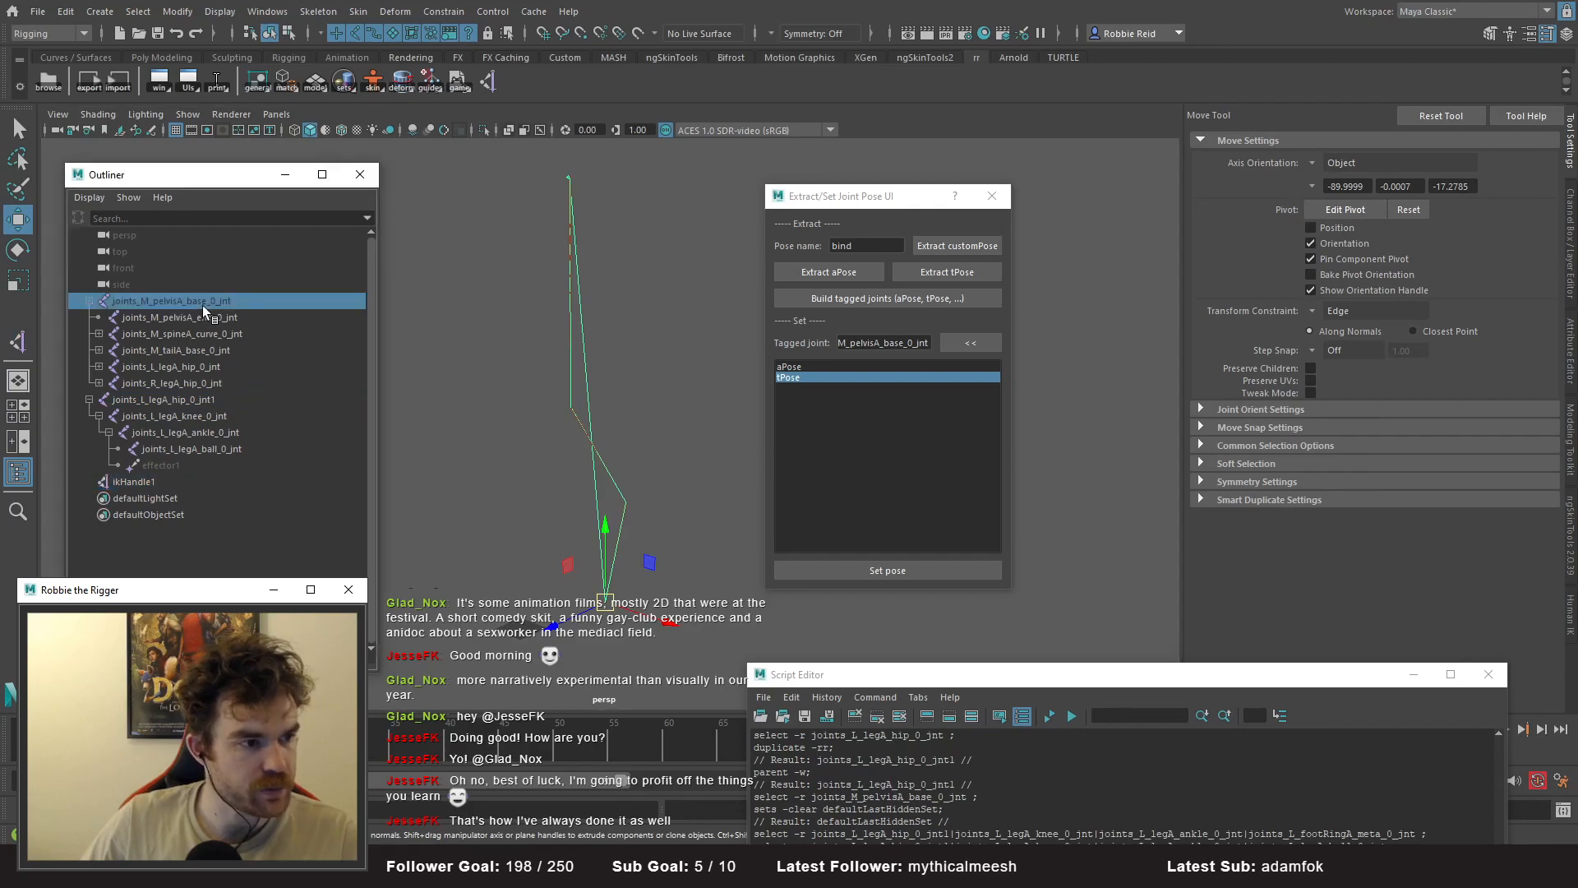
pyautogui.press('h')
pyautogui.keyDown('alt'); pyautogui.moveTo(591, 458); pyautogui.dragTo(560, 498); pyautogui.keyUp('alt')
pyautogui.press('h')
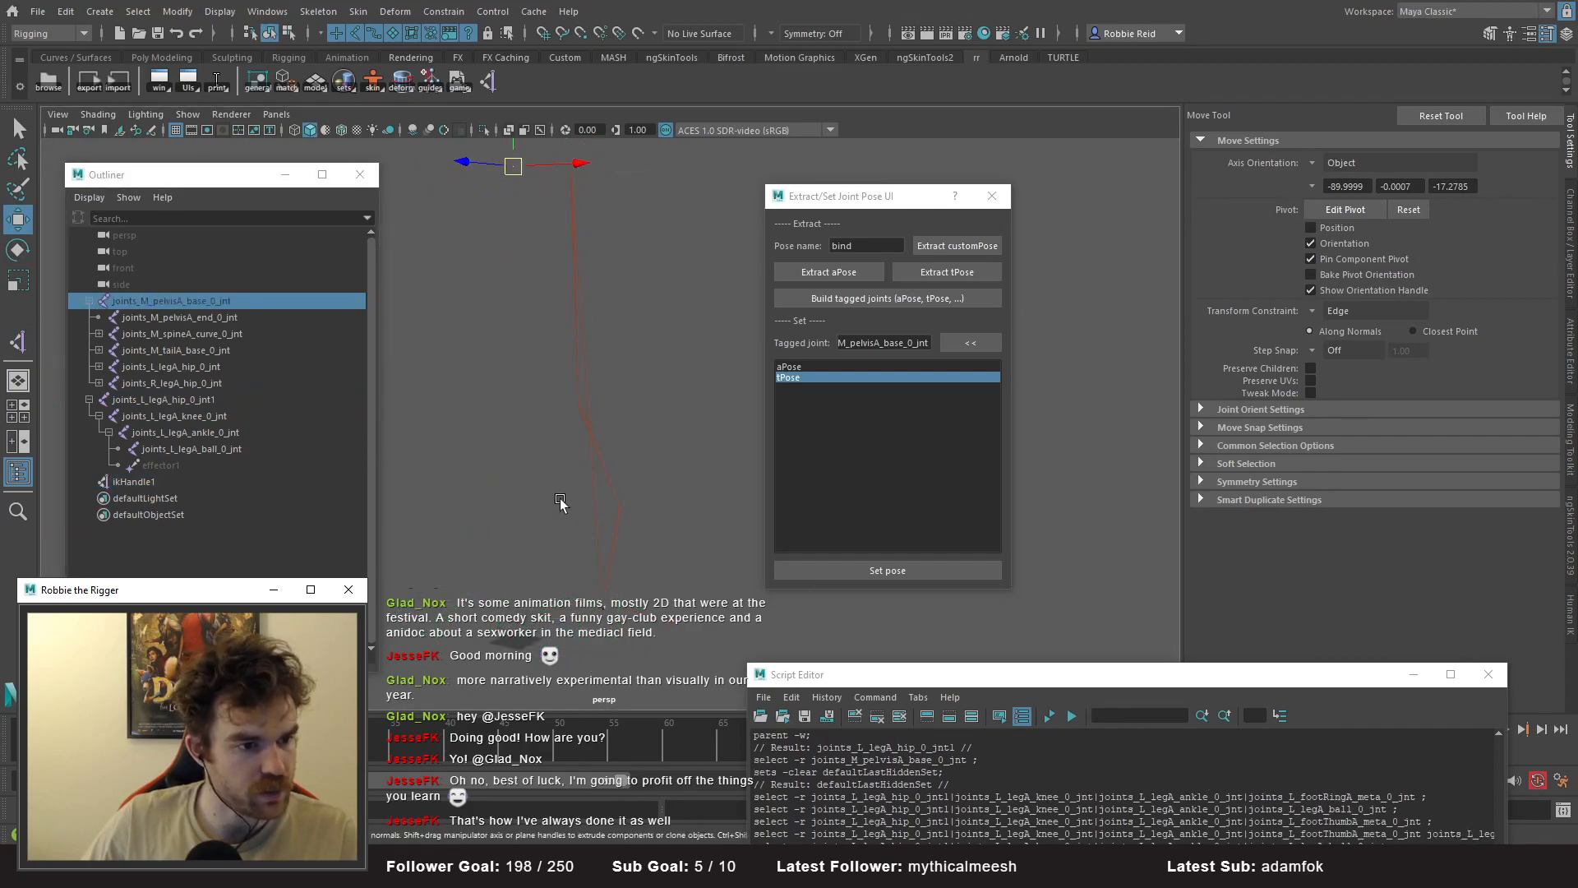
# - Create a locator and snap it to the duplicated leg's knee joint
pyautogui.click(145, 400)
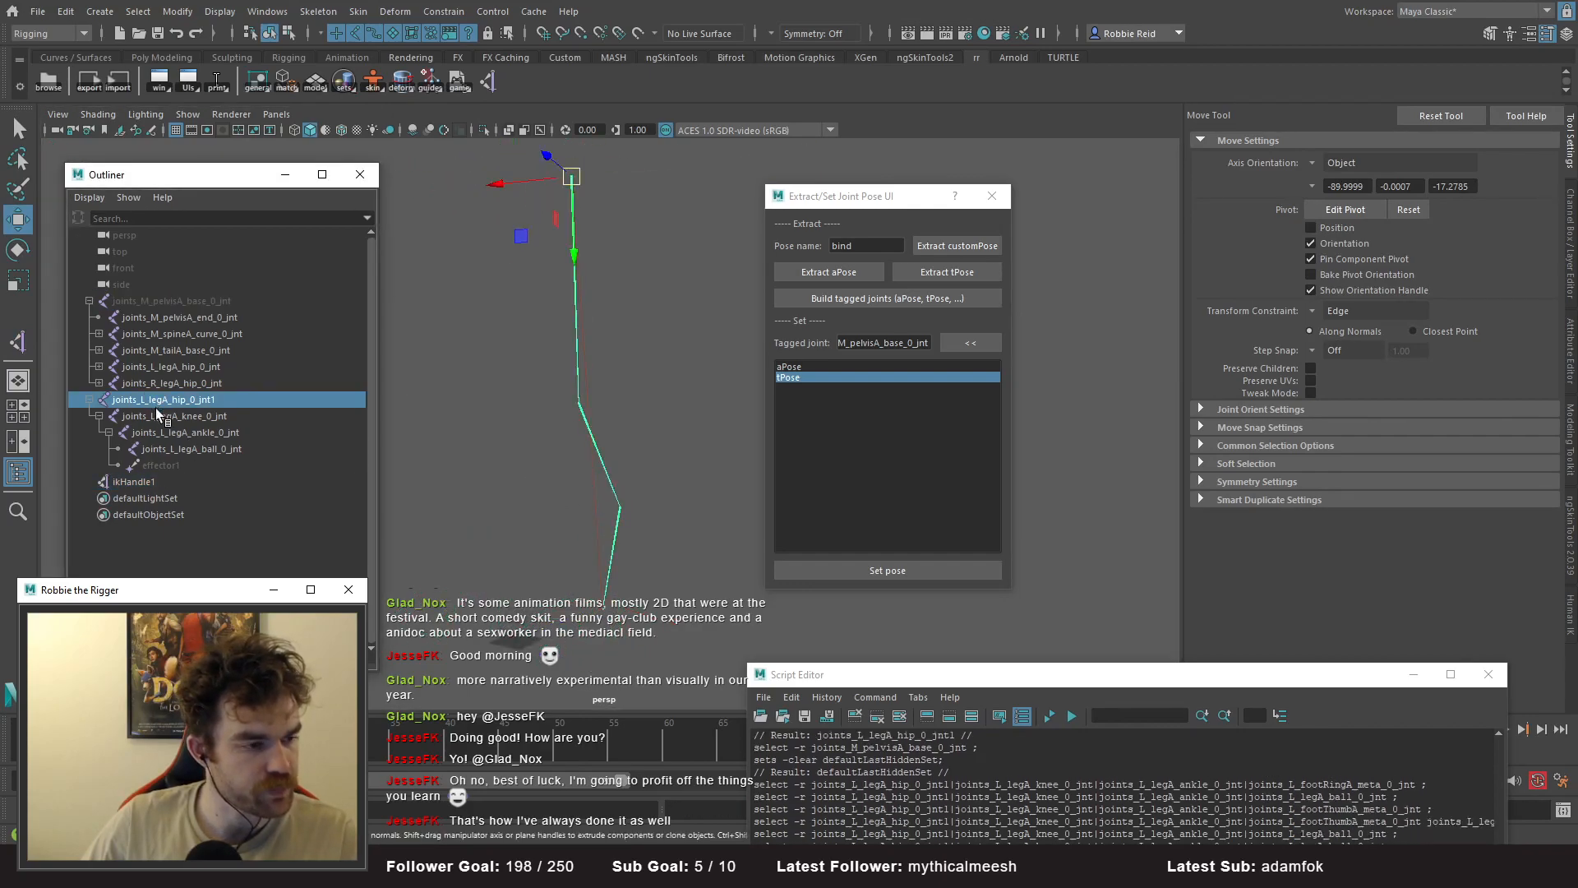
pyautogui.click(99, 12)
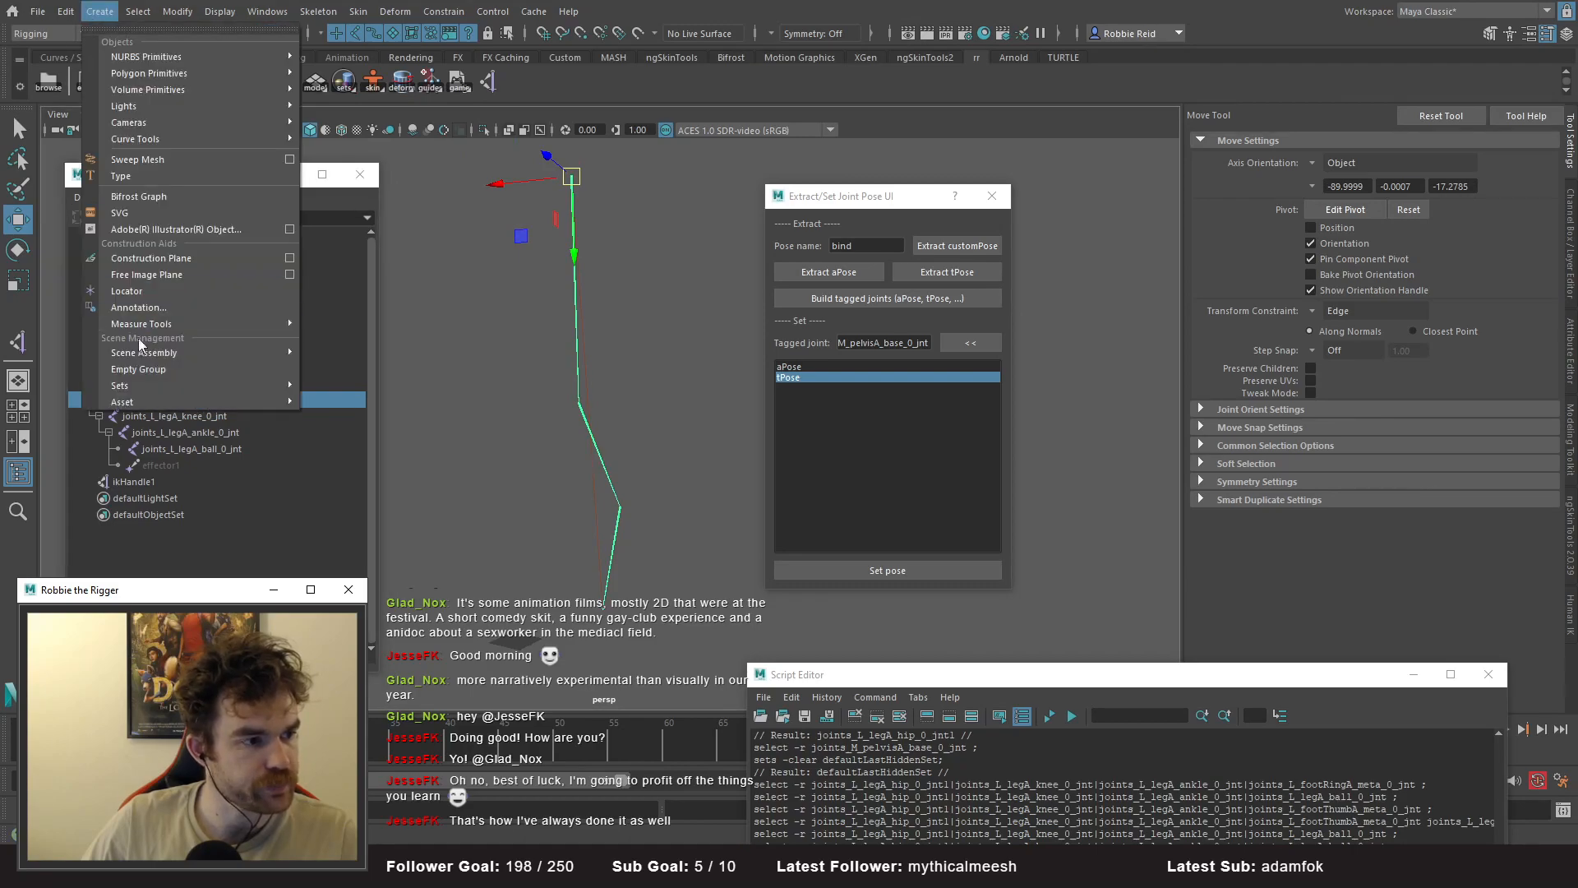
pyautogui.click(125, 287)
pyautogui.moveTo(523, 628); pyautogui.dragTo(570, 423)
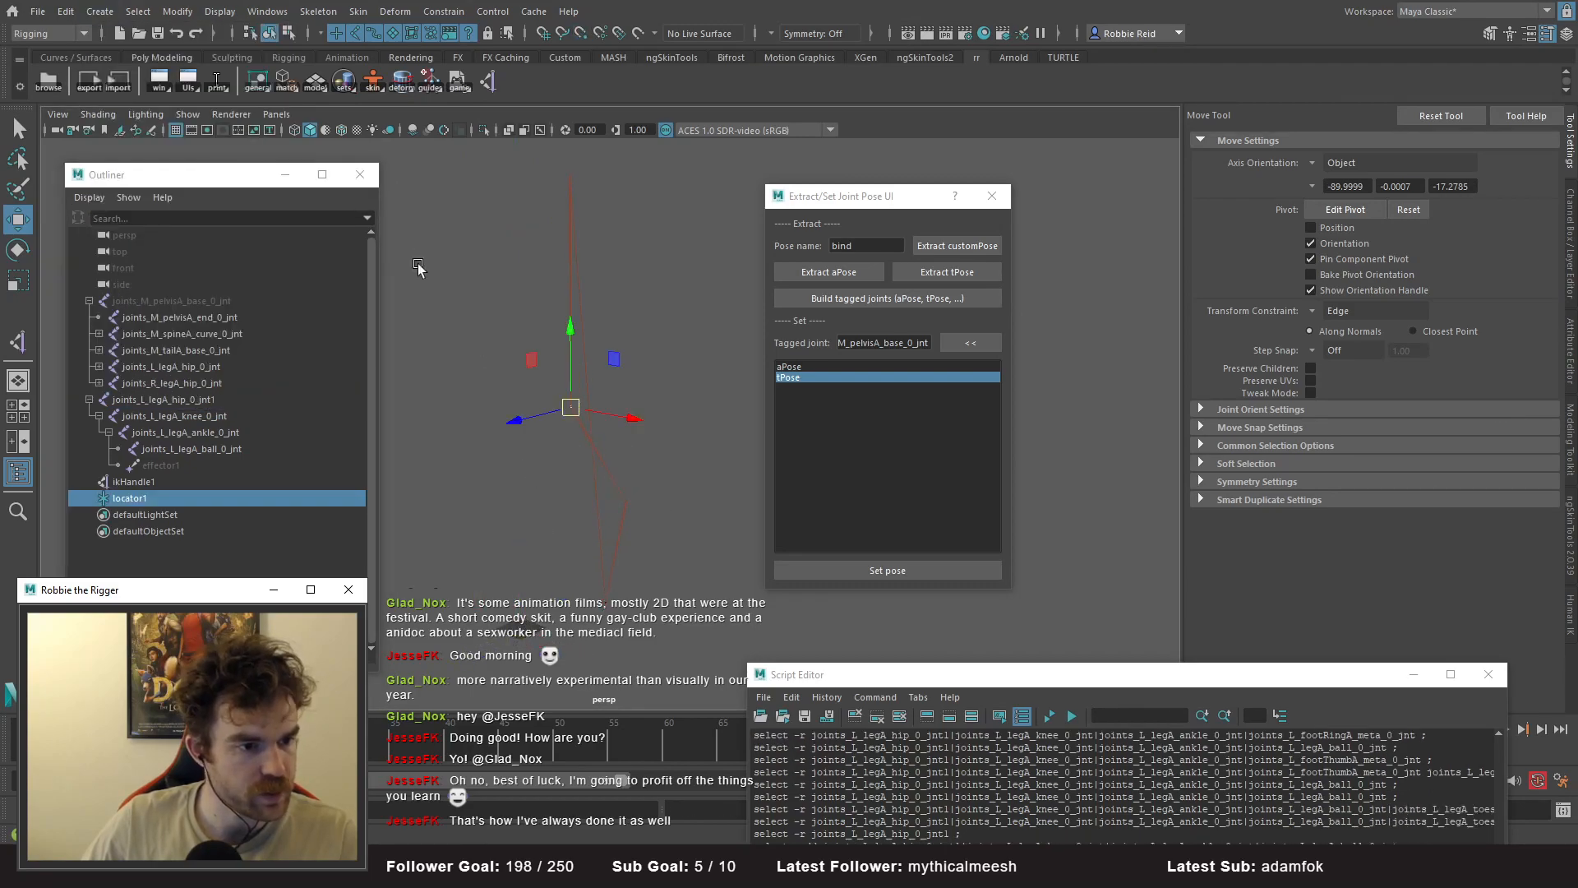
# - Constrain ikHandle1 to locator1 with a Pole Vector constraint and clear the selection
pyautogui.keyDown('ctrl'); pyautogui.click(164, 481); pyautogui.keyUp('ctrl')
pyautogui.click(444, 11)
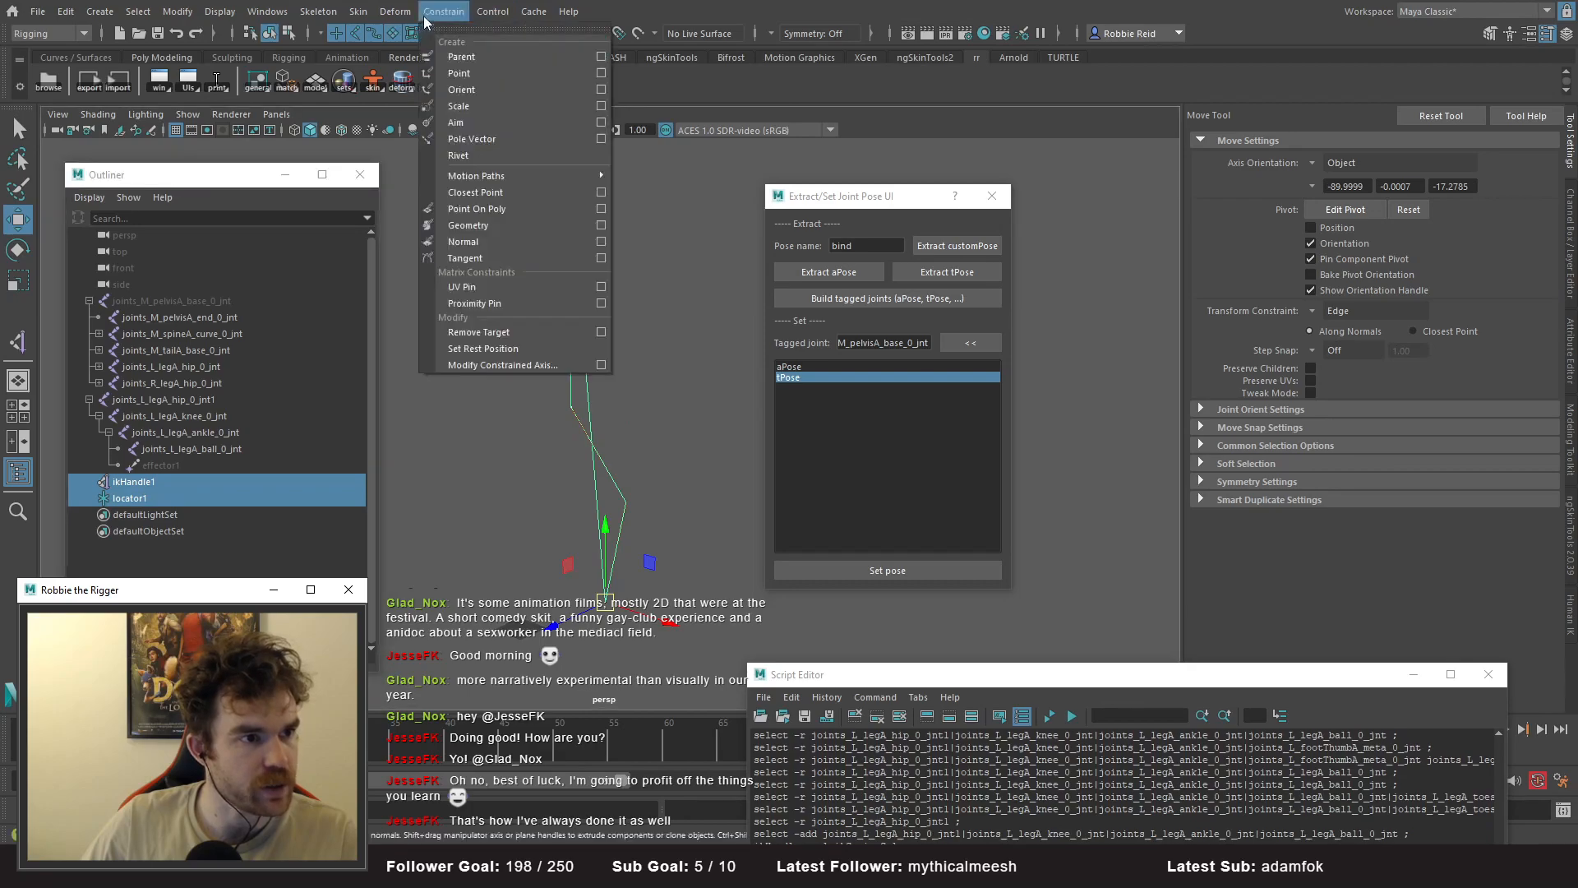
pyautogui.click(472, 139)
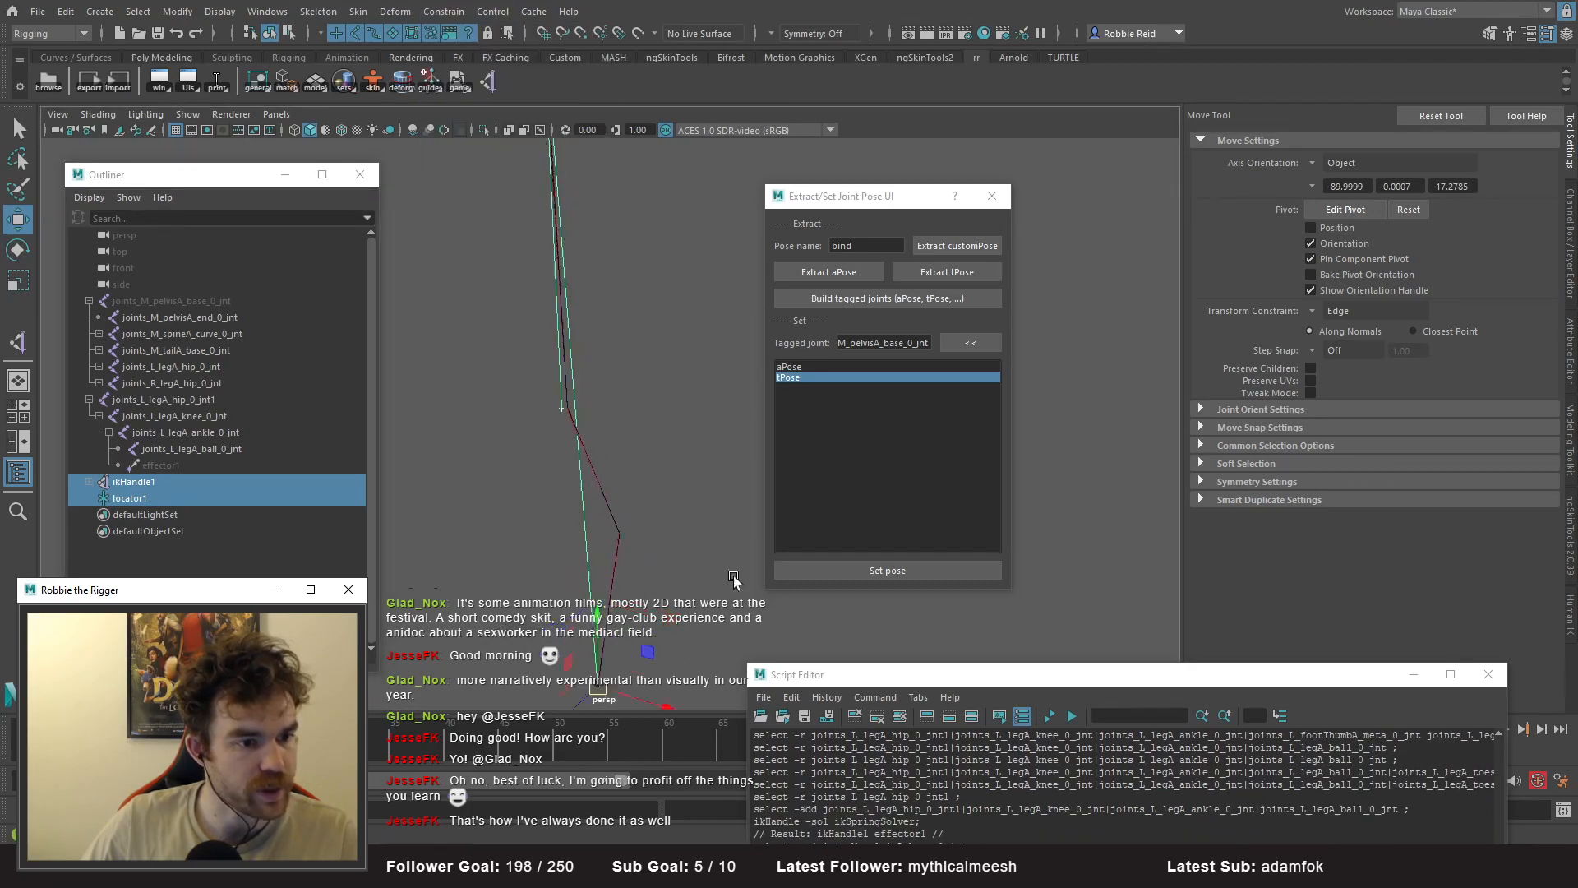
pyautogui.click(442, 390)
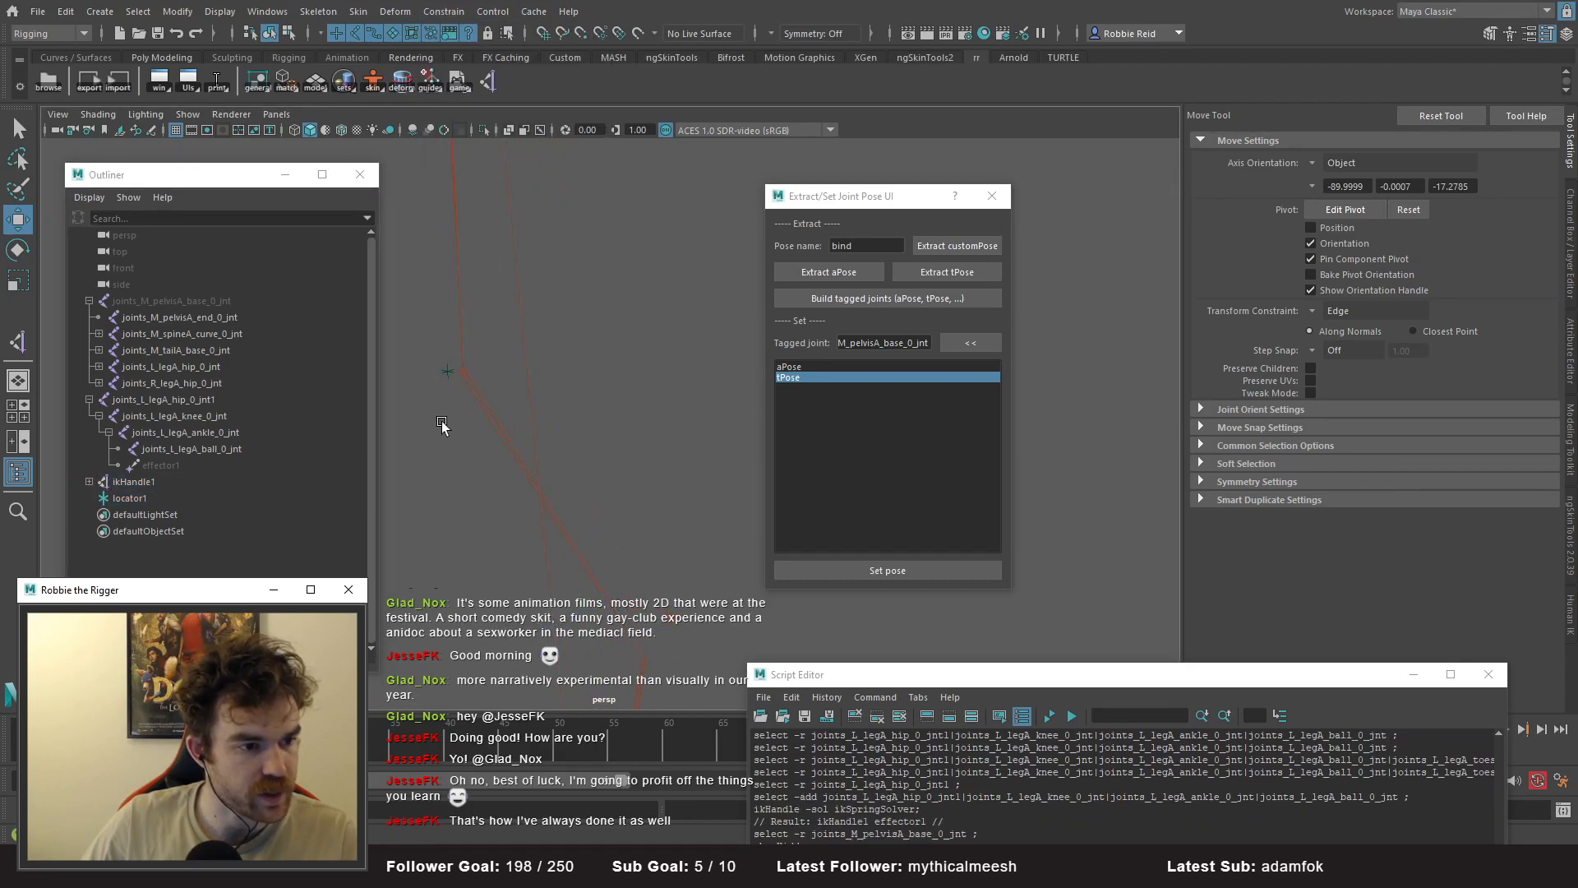
# - Unhide the pelvis skeleton and compare its left knee with the pole-vector-constrained IK chain
pyautogui.click(175, 305)
pyautogui.hotkey('shift', 'h')
pyautogui.keyDown('alt'); pyautogui.moveTo(498, 375); pyautogui.dragTo(645, 461); pyautogui.keyUp('alt')
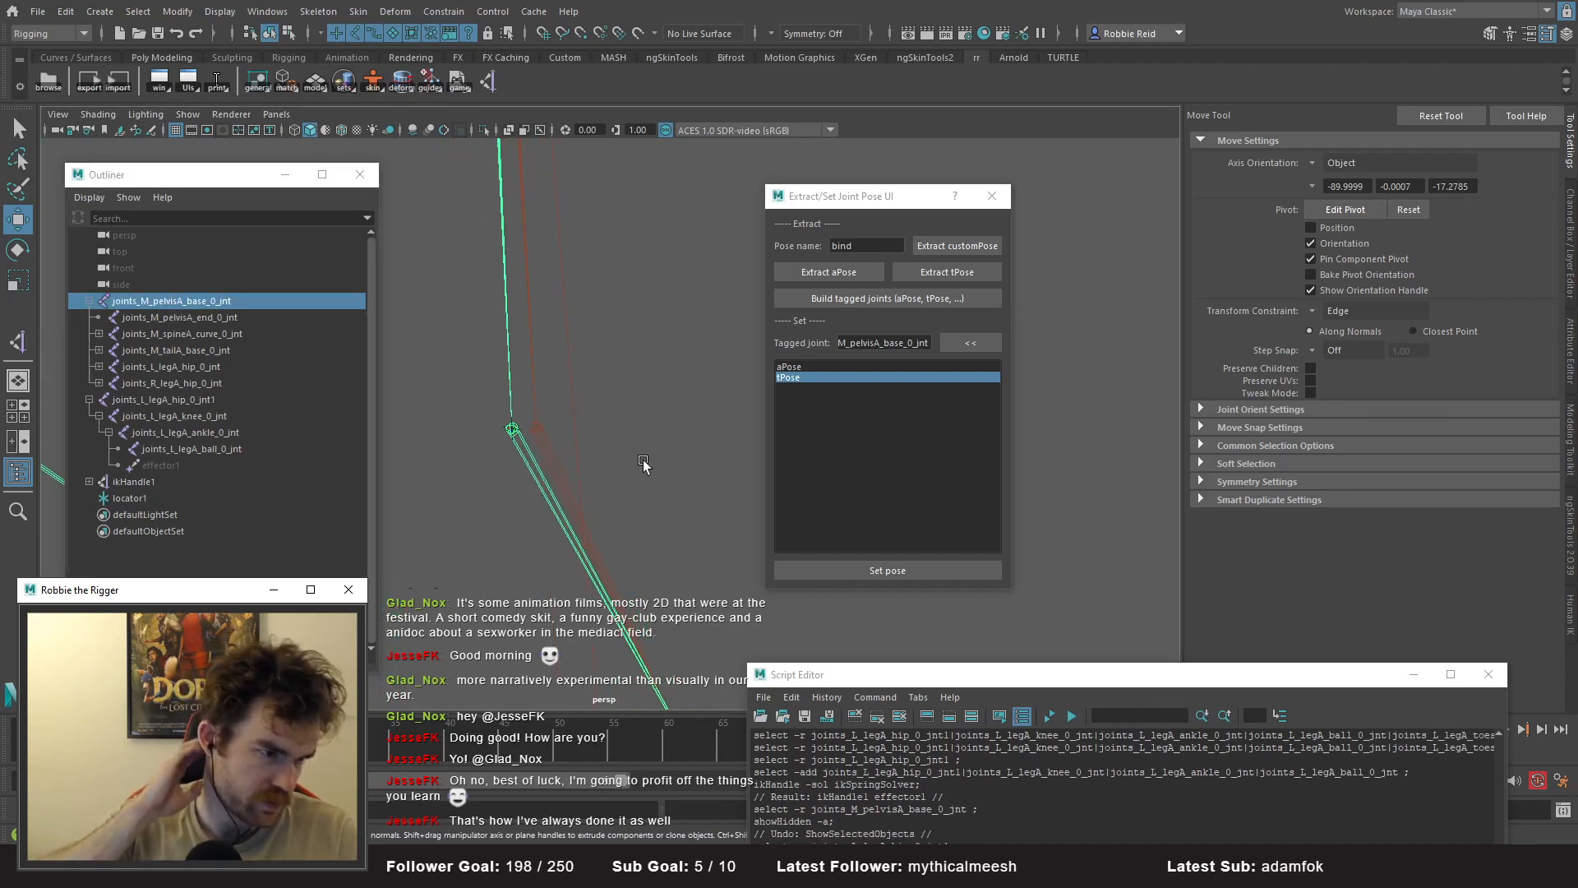
# - Test-move locator1 along Z, and undo back to before ikHandle1's Pole Vector constraint
pyautogui.click(107, 499)
pyautogui.moveTo(606, 516)
pyautogui.keyDown('alt'); pyautogui.mouseDown()
pyautogui.moveTo(553, 400)
pyautogui.moveTo(489, 467)
pyautogui.moveTo(603, 491)
pyautogui.mouseUp(); pyautogui.keyUp('alt')
pyautogui.hotkey('ctrl', 'z')
pyautogui.hotkey('ctrl', 'z')
pyautogui.hotkey('ctrl', 'z')
pyautogui.hotkey('ctrl', 'z')
pyautogui.hotkey('ctrl', 'z')
pyautogui.hotkey('ctrl', 'z')
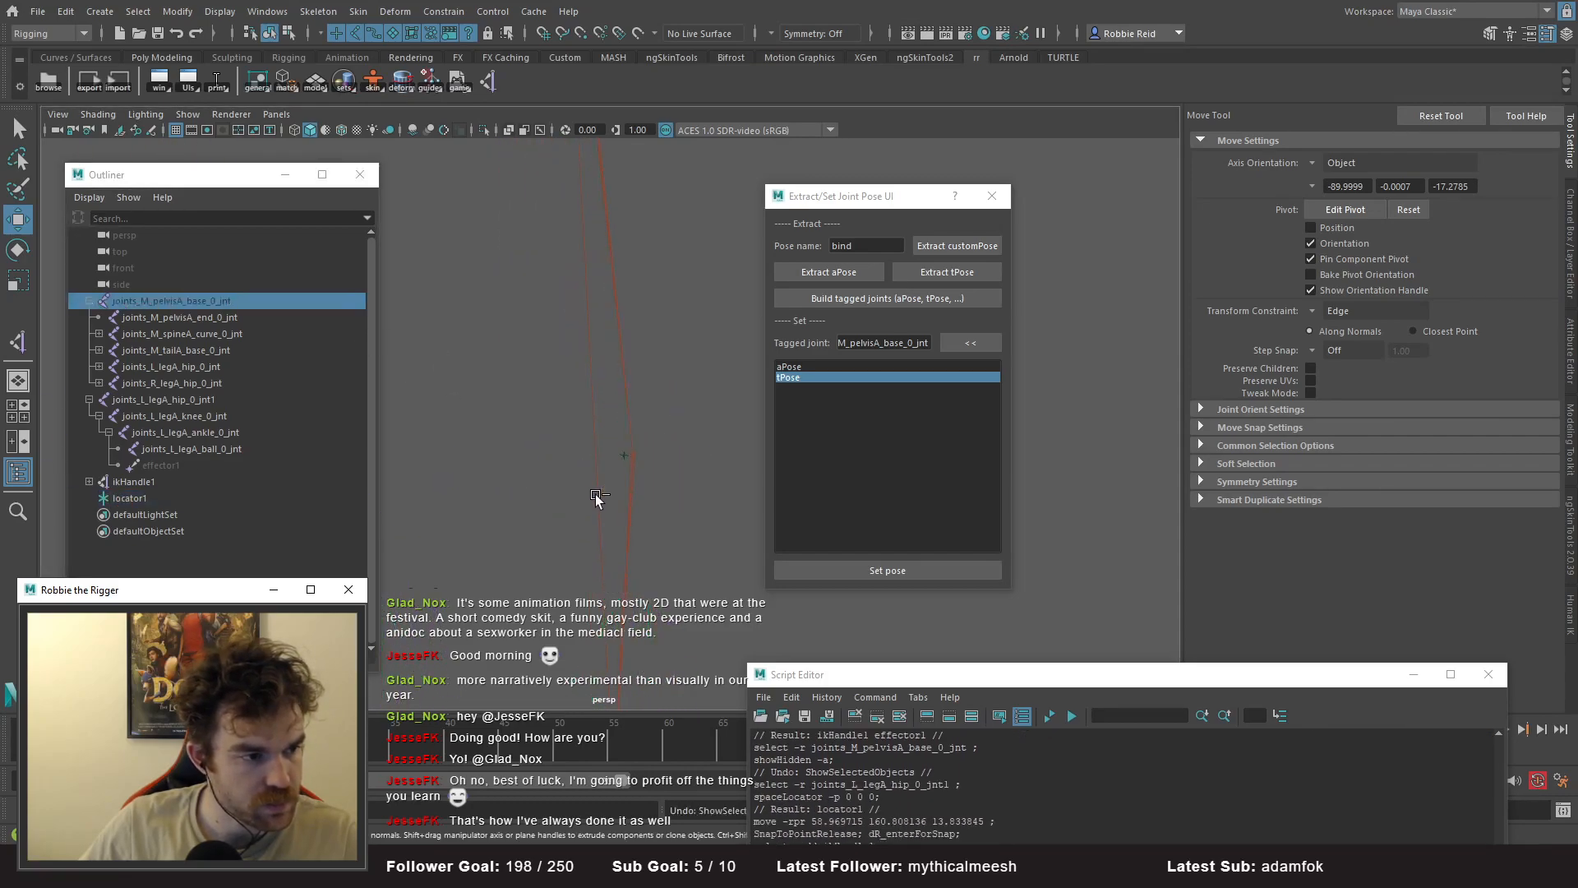
# - Unhide the pelvis skeleton and snap locator1 to the left leg's knee joint
pyautogui.keyDown('alt'); pyautogui.moveTo(597, 495); pyautogui.dragTo(536, 468); pyautogui.keyUp('alt')
pyautogui.click(185, 303)
pyautogui.hotkey('shift', 'h')
pyautogui.click(135, 499)
pyautogui.press('v')
pyautogui.click(504, 464)
# - Run the build_pole_vector_with_unit_offset script with root joint joints_L_legA_hip_0_jnt, transform locator1 and offset value 50.0
pyautogui.moveTo(1012, 674); pyautogui.dragTo(1041, 208)
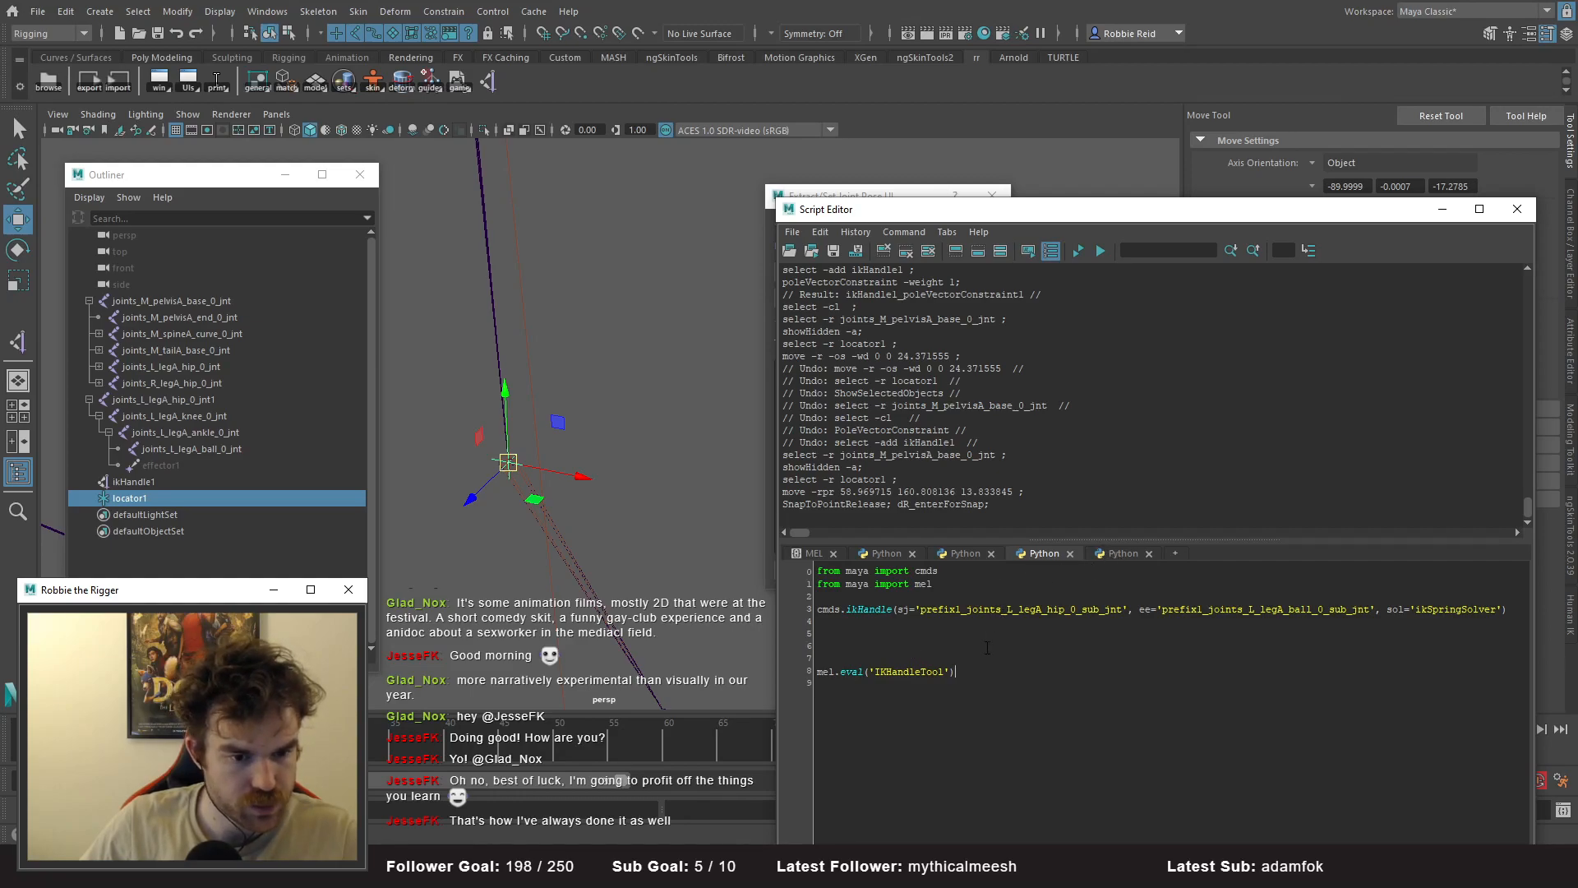
pyautogui.click(1119, 554)
pyautogui.click(1174, 665)
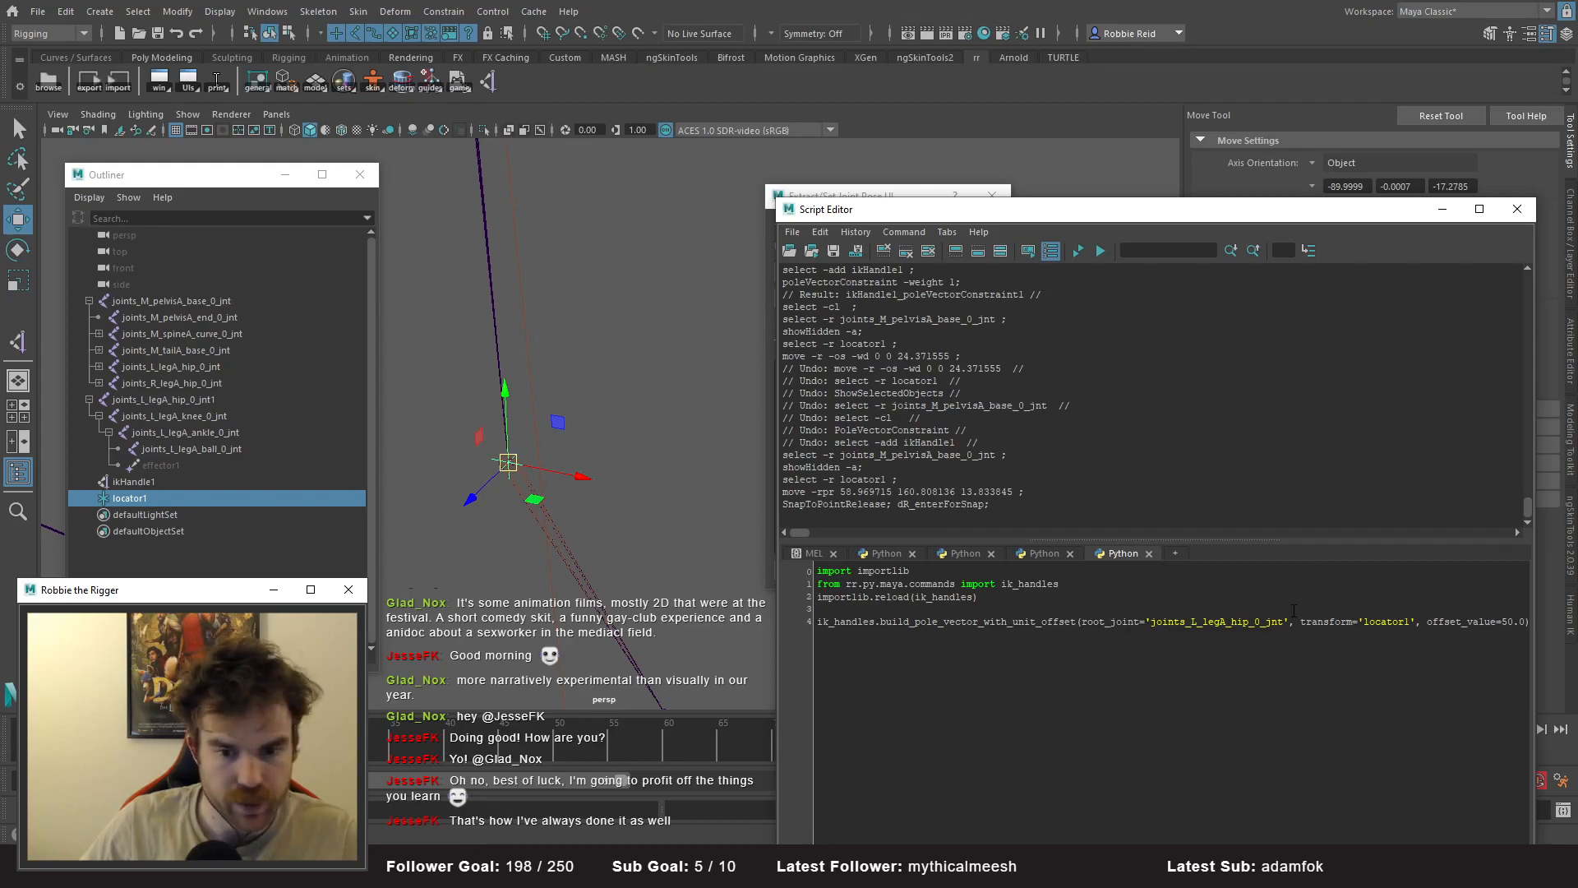
pyautogui.hotkey('ctrl', 'a')
pyautogui.hotkey('ctrl', 'Return')
pyautogui.scroll(-3, 655, 426)
pyautogui.keyDown('alt'); pyautogui.moveTo(342, 281); pyautogui.dragTo(436, 485); pyautogui.keyUp('alt')
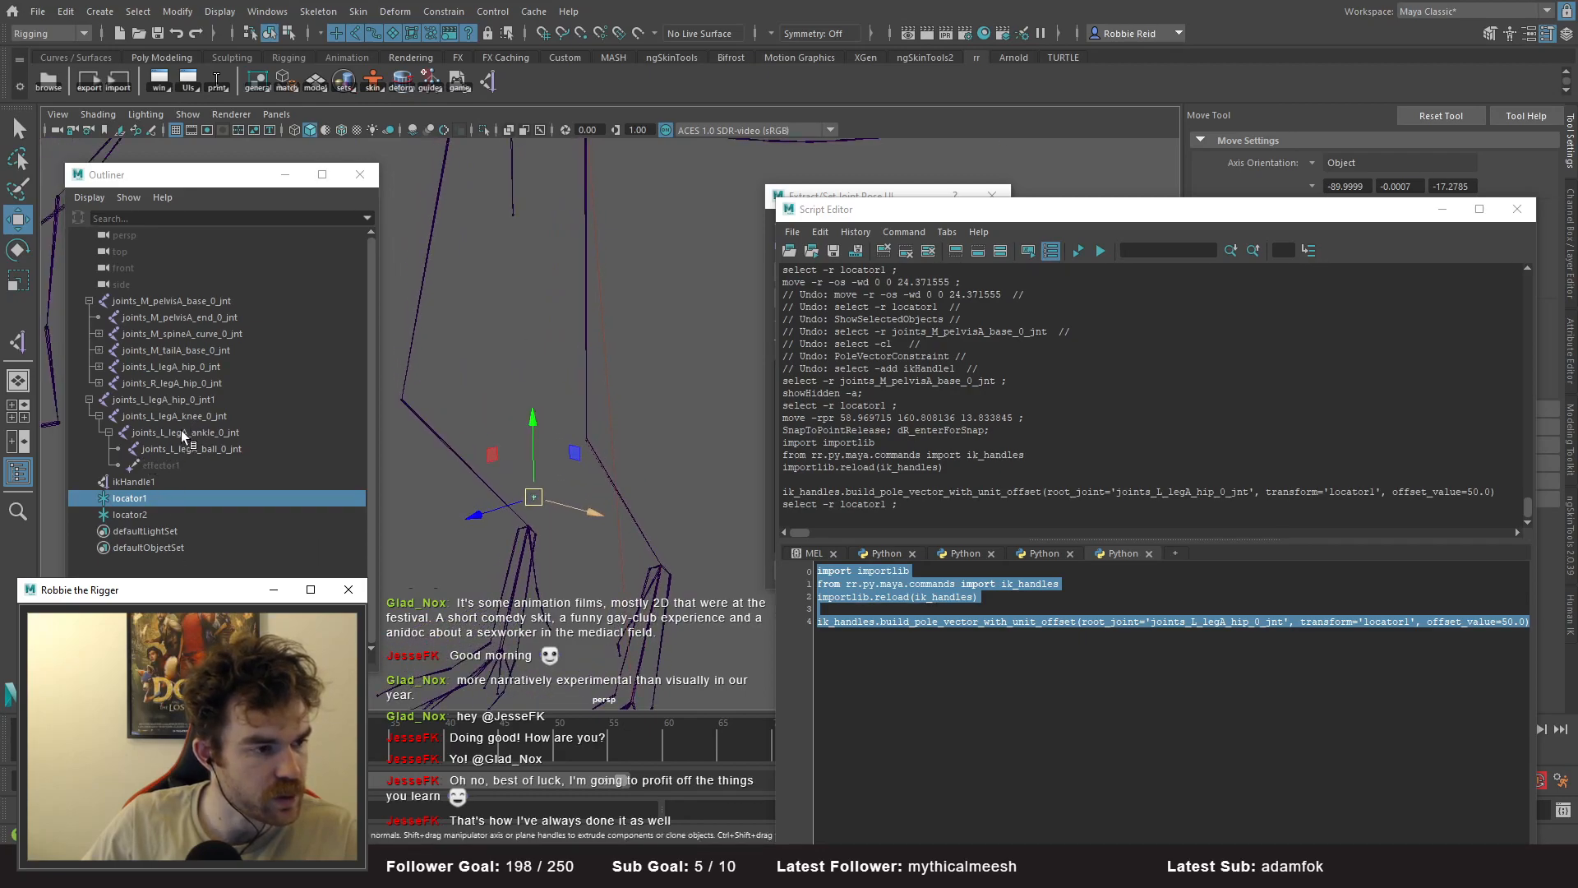
# - Try to apply an Aim constraint between locator1 and ikHandle1
pyautogui.keyDown('ctrl'); pyautogui.click(132, 481); pyautogui.keyUp('ctrl')
pyautogui.moveTo(1024, 220)
pyautogui.mouseDown()
pyautogui.moveTo(1057, 763)
pyautogui.moveTo(1010, 224)
pyautogui.mouseUp()
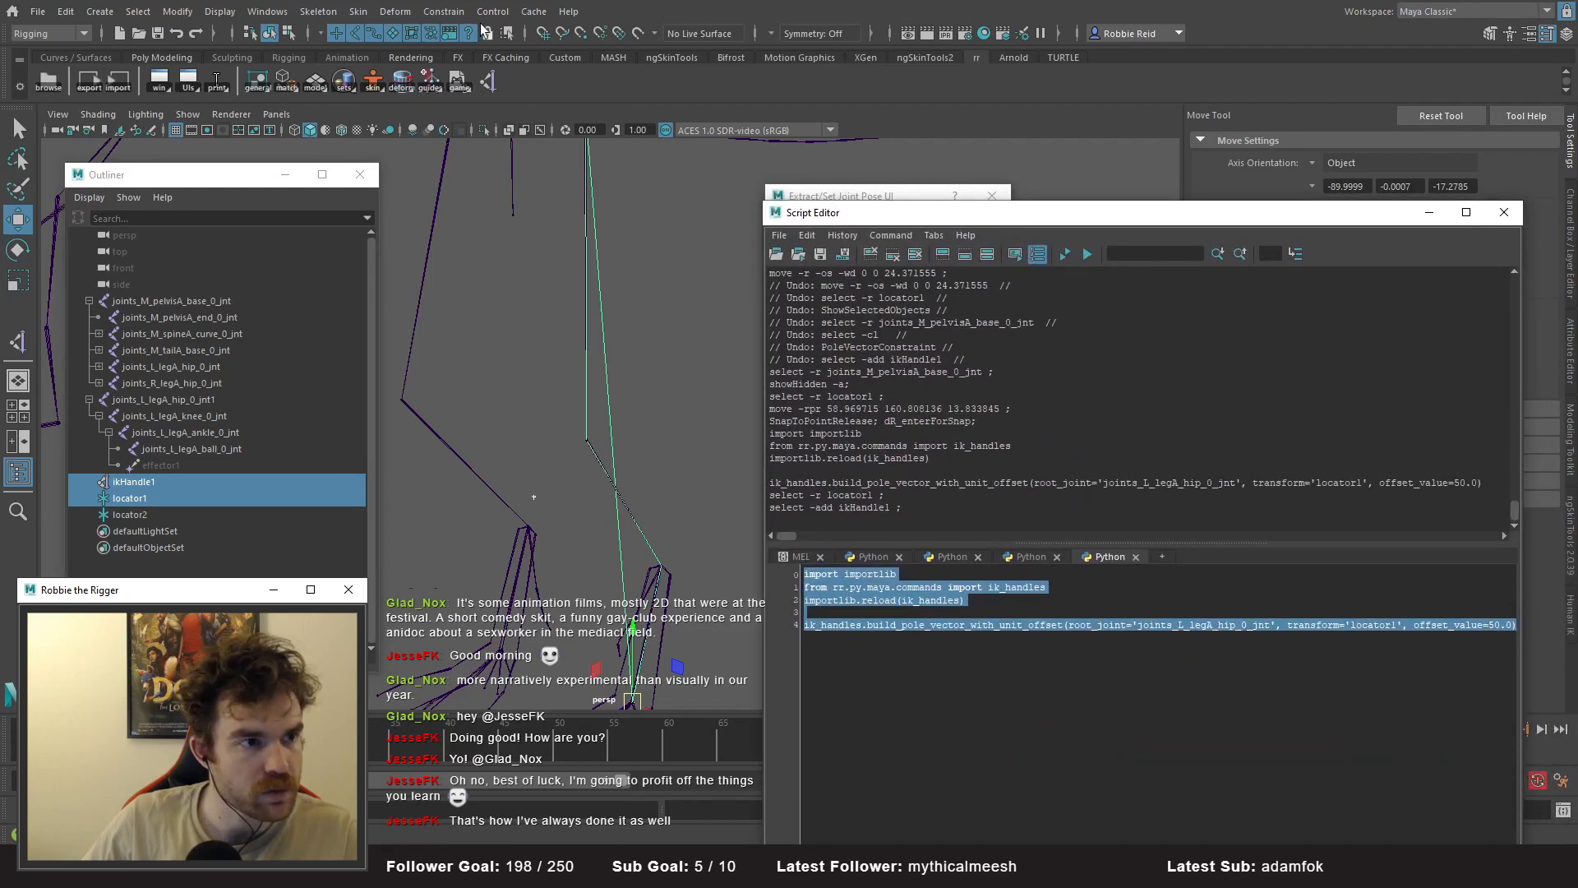
pyautogui.click(444, 12)
pyautogui.click(461, 122)
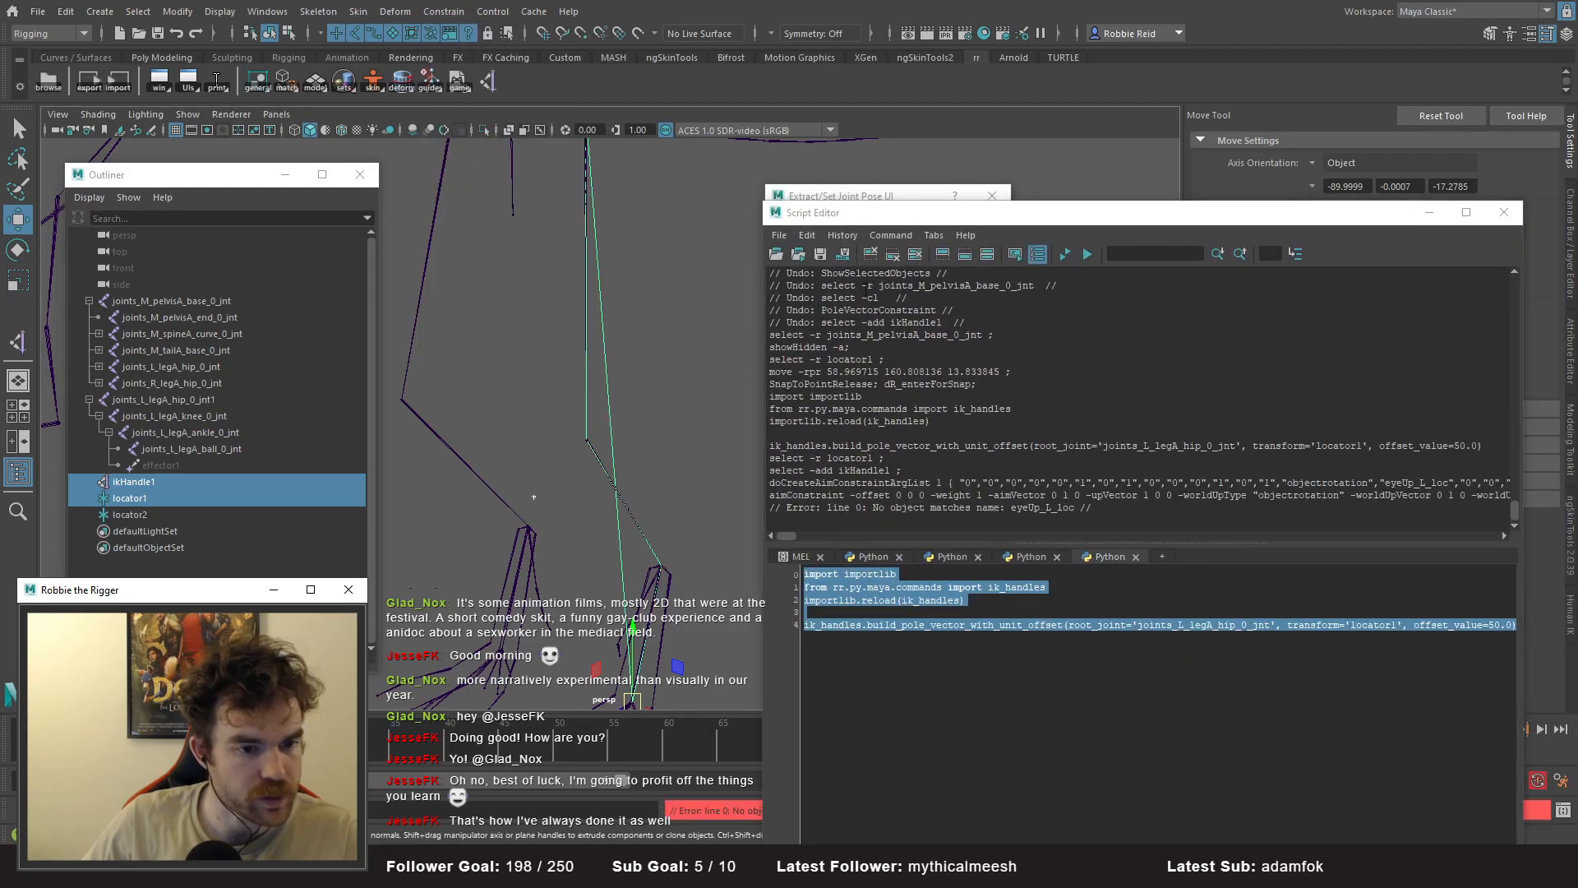
pyautogui.moveTo(880, 218); pyautogui.dragTo(903, 552)
# - Test-move locator1 about 18.9 units along X and undo the move
pyautogui.click(195, 497)
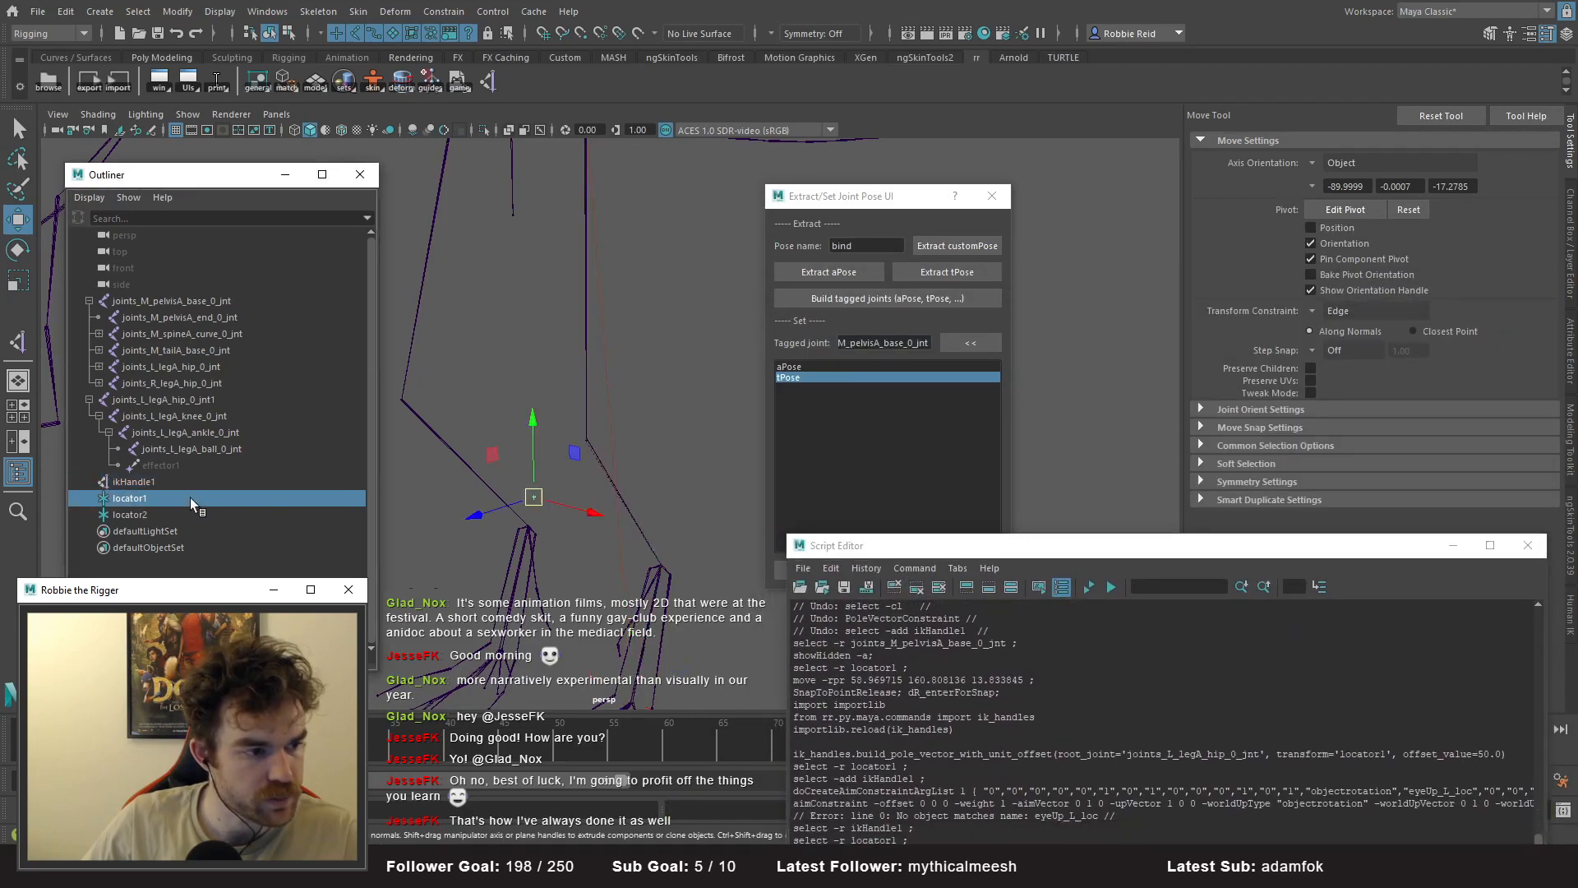
pyautogui.moveTo(574, 516); pyautogui.dragTo(617, 531)
pyautogui.hotkey('ctrl', 'z')
pyautogui.hotkey('ctrl', 'z')
# - Delete the extra locator2 and check locator1 and ikHandle1
pyautogui.click(180, 516)
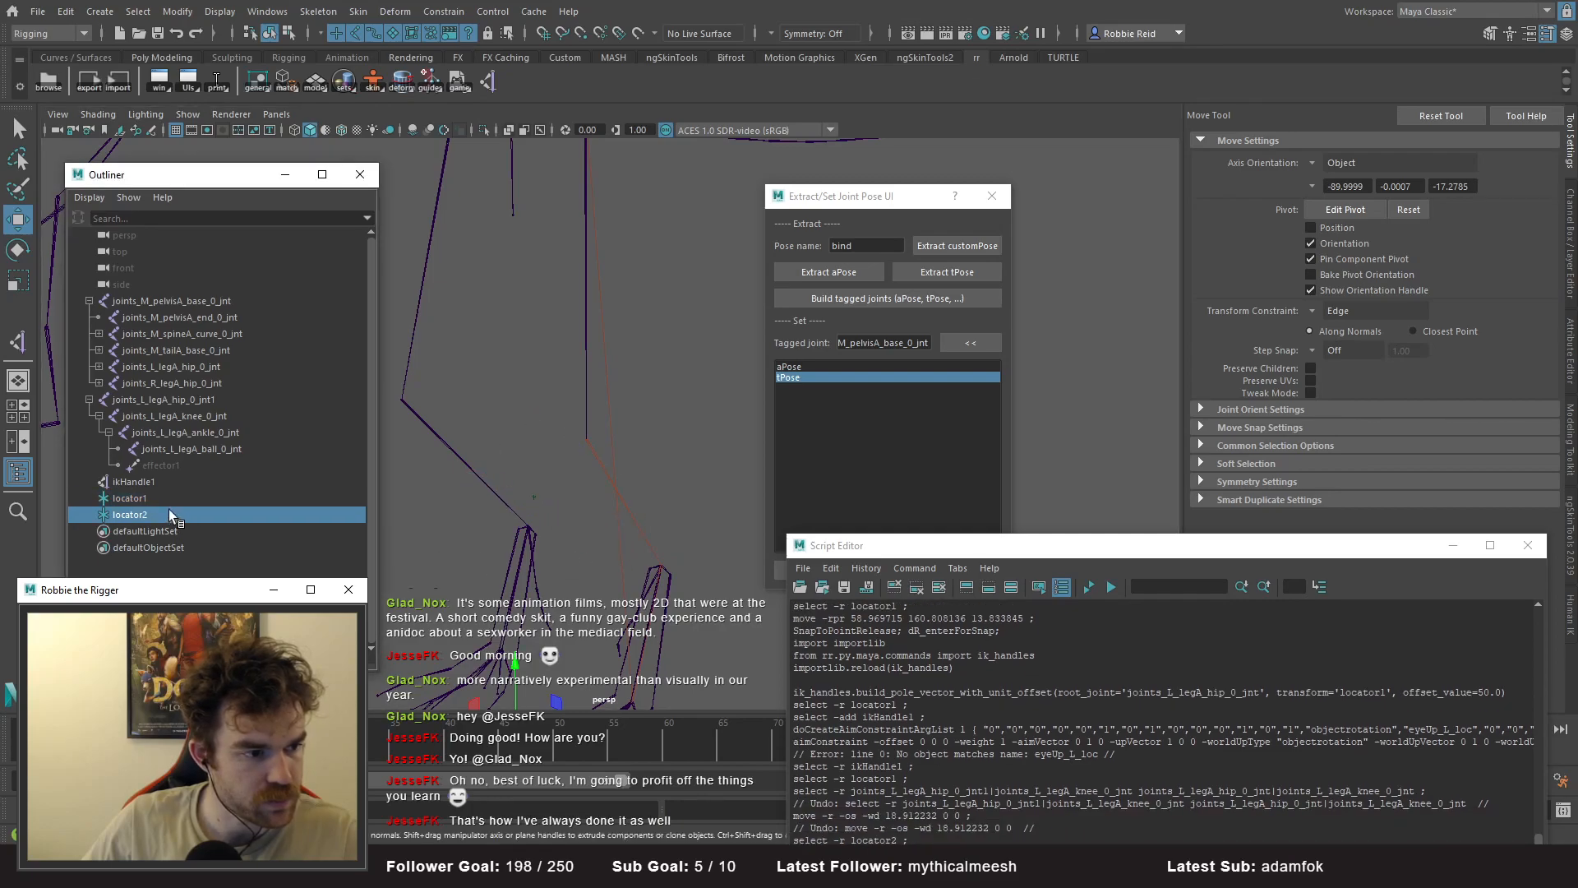
pyautogui.press('Delete')
pyautogui.click(152, 493)
pyautogui.click(154, 482)
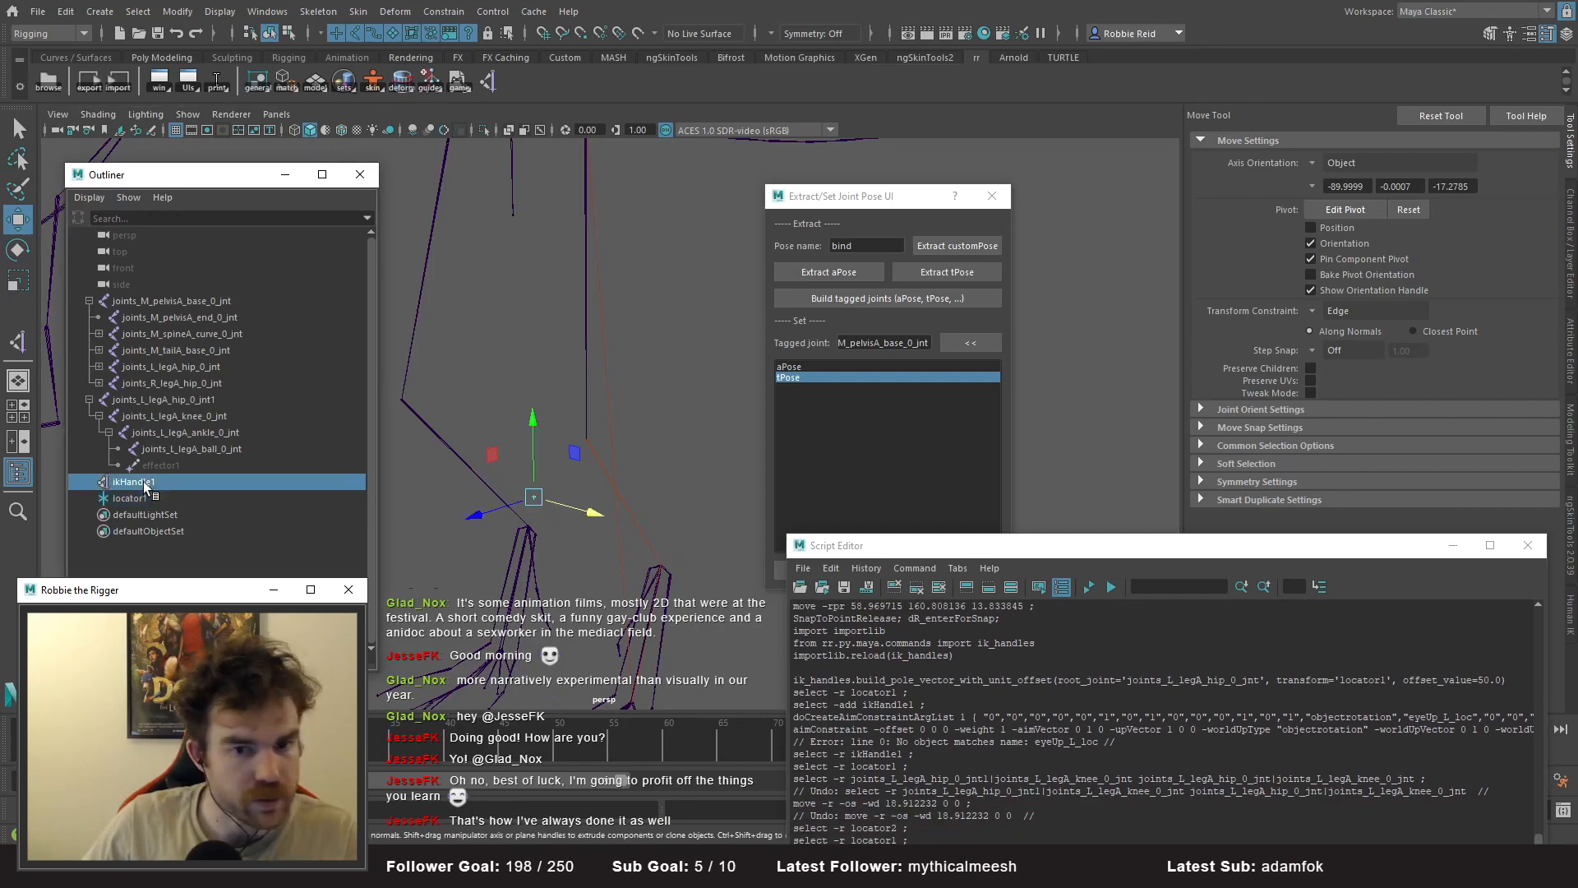
# - Constrain ikHandle1 to the offset locator1 with a Pole Vector constraint
pyautogui.click(178, 498)
pyautogui.keyDown('ctrl'); pyautogui.click(168, 482); pyautogui.keyUp('ctrl')
pyautogui.click(436, 12)
pyautogui.click(471, 139)
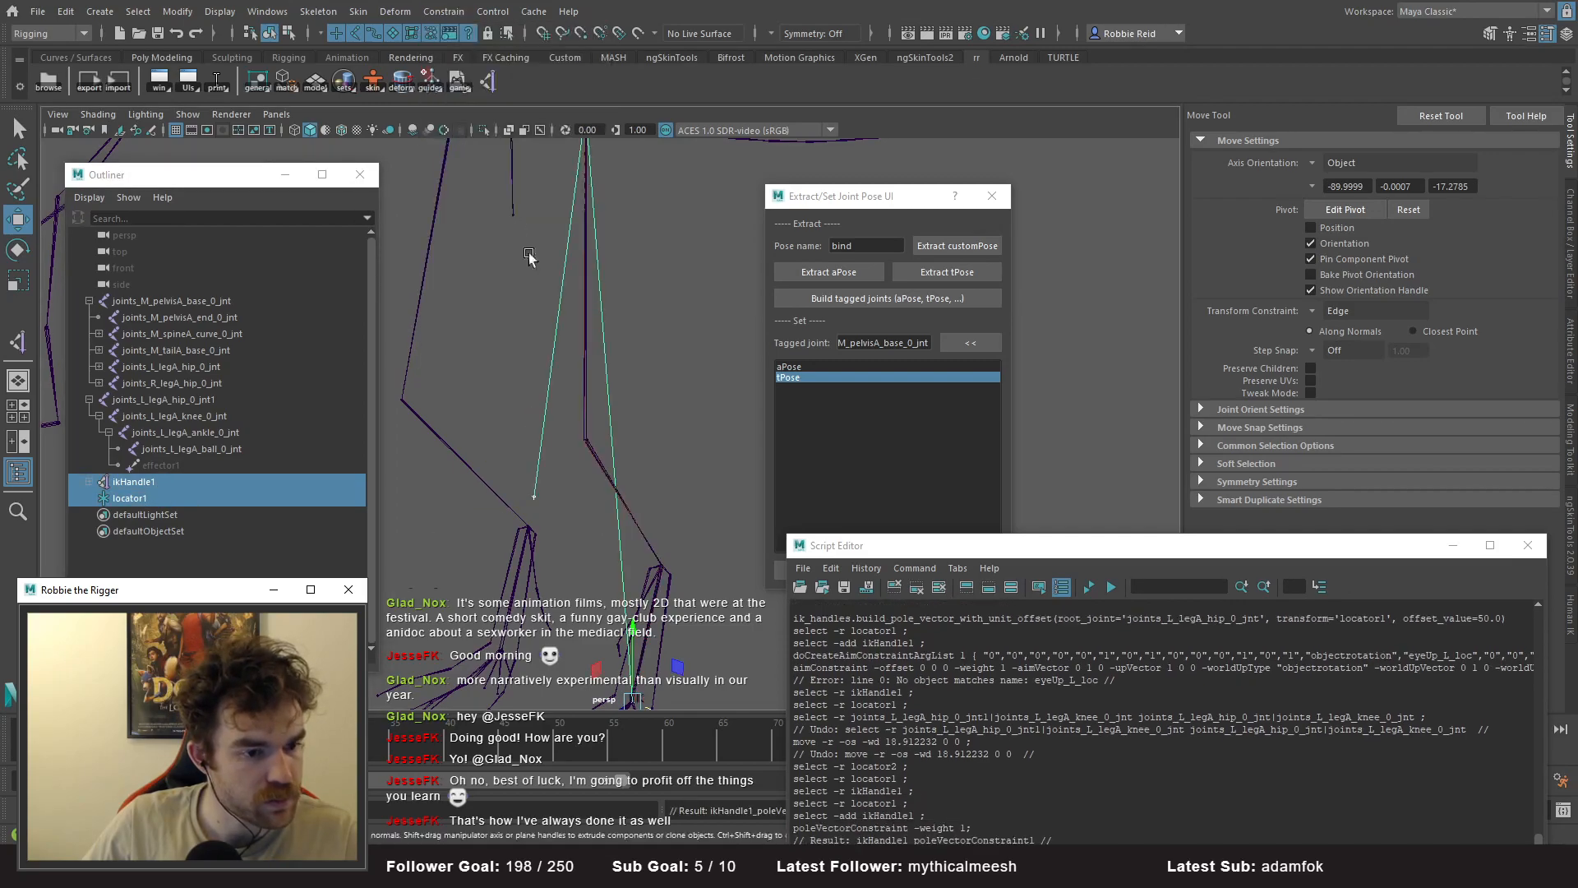
# - Test the pole vector by moving locator1 about -30.9 and then -1.9 units along X, undoing each move
pyautogui.click(168, 497)
pyautogui.moveTo(587, 512); pyautogui.dragTo(526, 496)
pyautogui.hotkey('ctrl', 'z')
pyautogui.keyDown('alt'); pyautogui.moveTo(565, 401); pyautogui.dragTo(634, 458); pyautogui.keyUp('alt')
pyautogui.keyDown('alt'); pyautogui.moveTo(634, 458); pyautogui.dragTo(616, 506, button='right'); pyautogui.keyUp('alt')
pyautogui.keyDown('alt'); pyautogui.moveTo(543, 410); pyautogui.dragTo(630, 452, button='middle'); pyautogui.keyUp('alt')
pyautogui.moveTo(553, 598); pyautogui.dragTo(536, 599)
pyautogui.hotkey('ctrl', 'z')
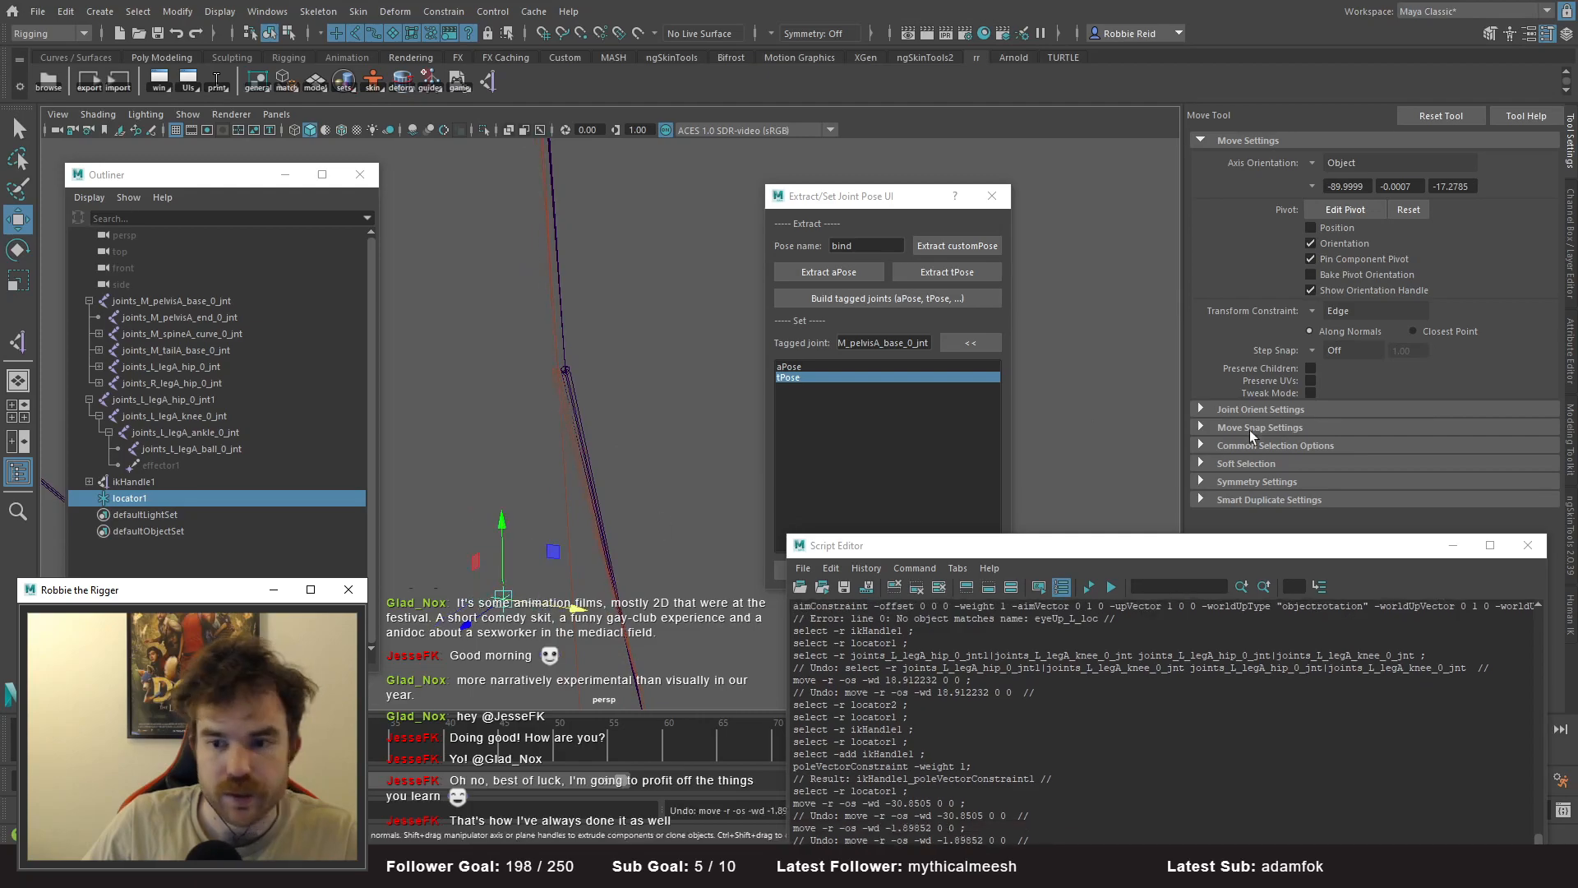
# - Show the channel values and try to zero Rotate X, Y and Z on the duplicated left hip joint
pyautogui.moveTo(872, 196); pyautogui.dragTo(943, 169)
pyautogui.moveTo(1114, 554); pyautogui.dragTo(1123, 714)
pyautogui.click(1571, 240)
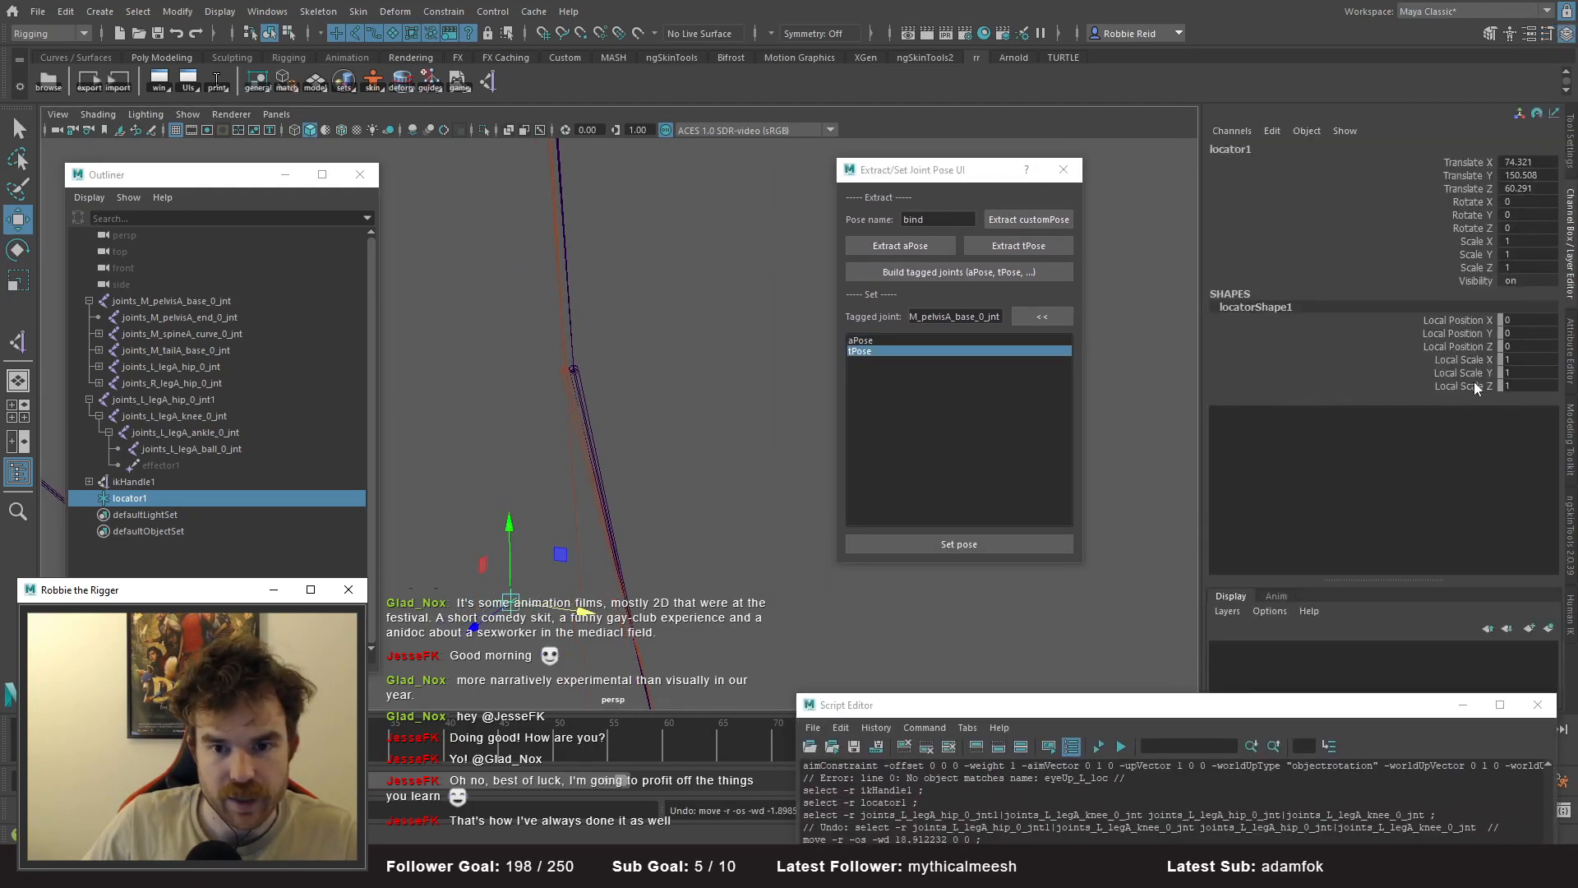
pyautogui.click(565, 245)
pyautogui.click(571, 272)
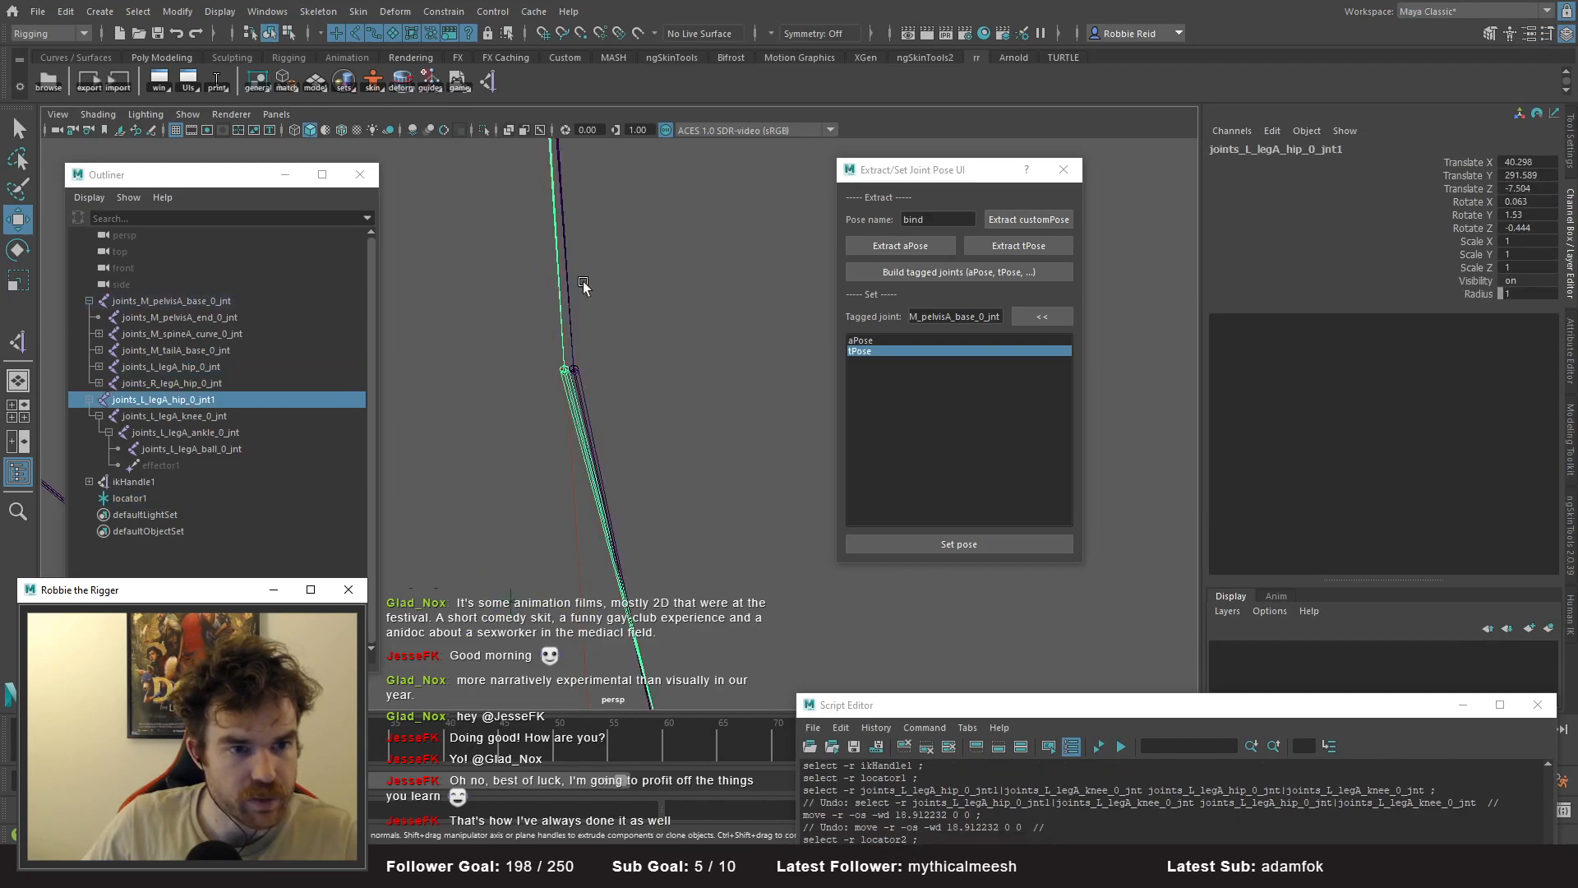
pyautogui.scroll(-3, 573, 271)
pyautogui.moveTo(1537, 202); pyautogui.dragTo(1531, 215)
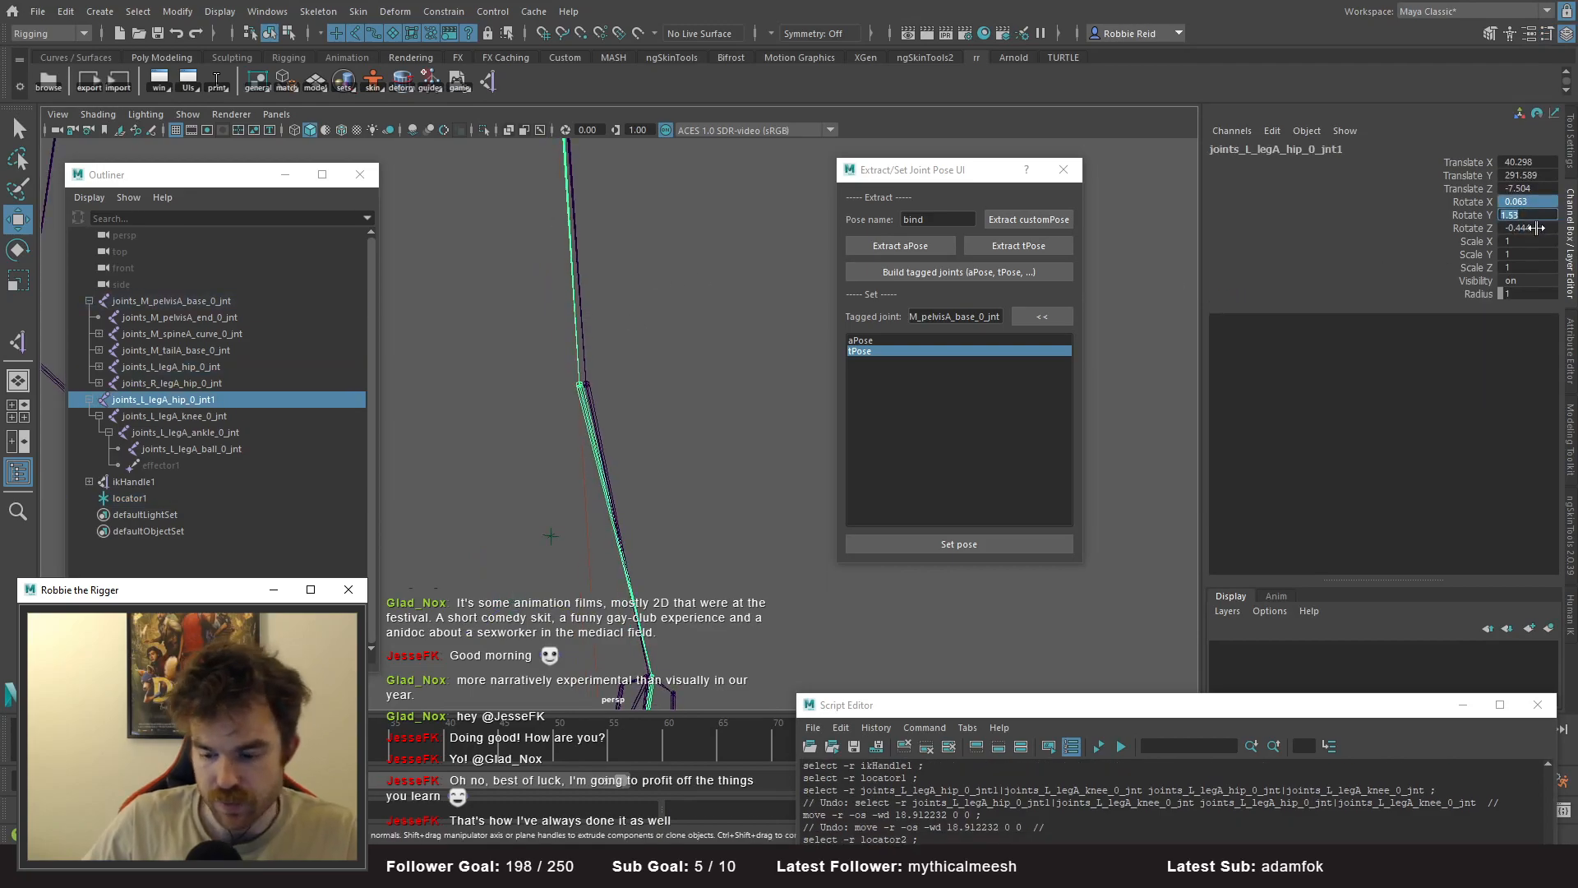
pyautogui.moveTo(1531, 204); pyautogui.dragTo(1528, 229)
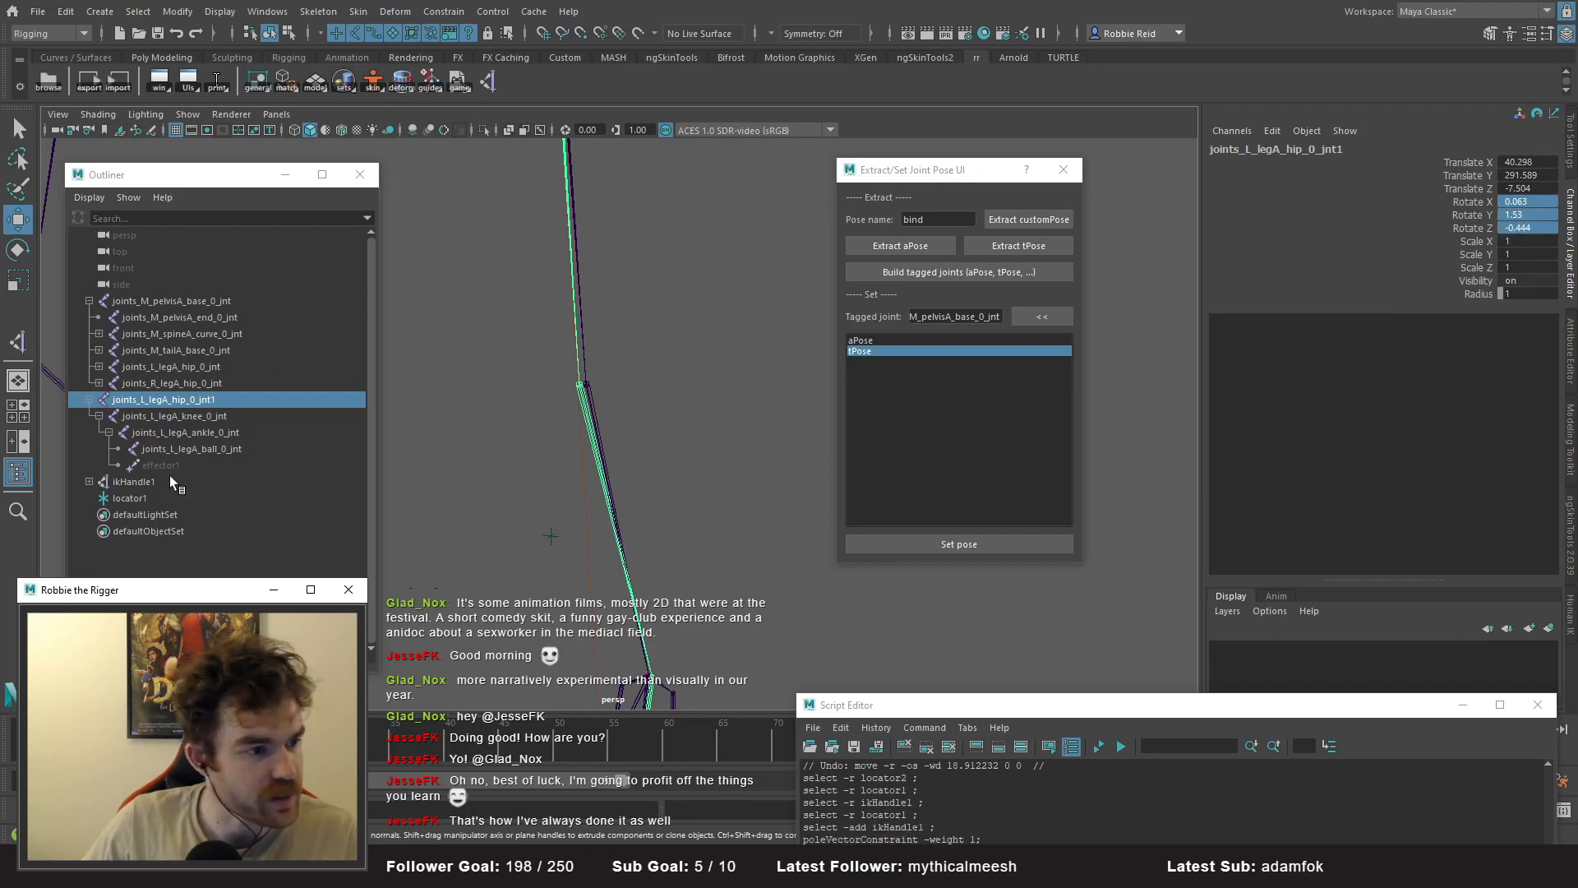
pyautogui.scroll(-4, 276, 447)
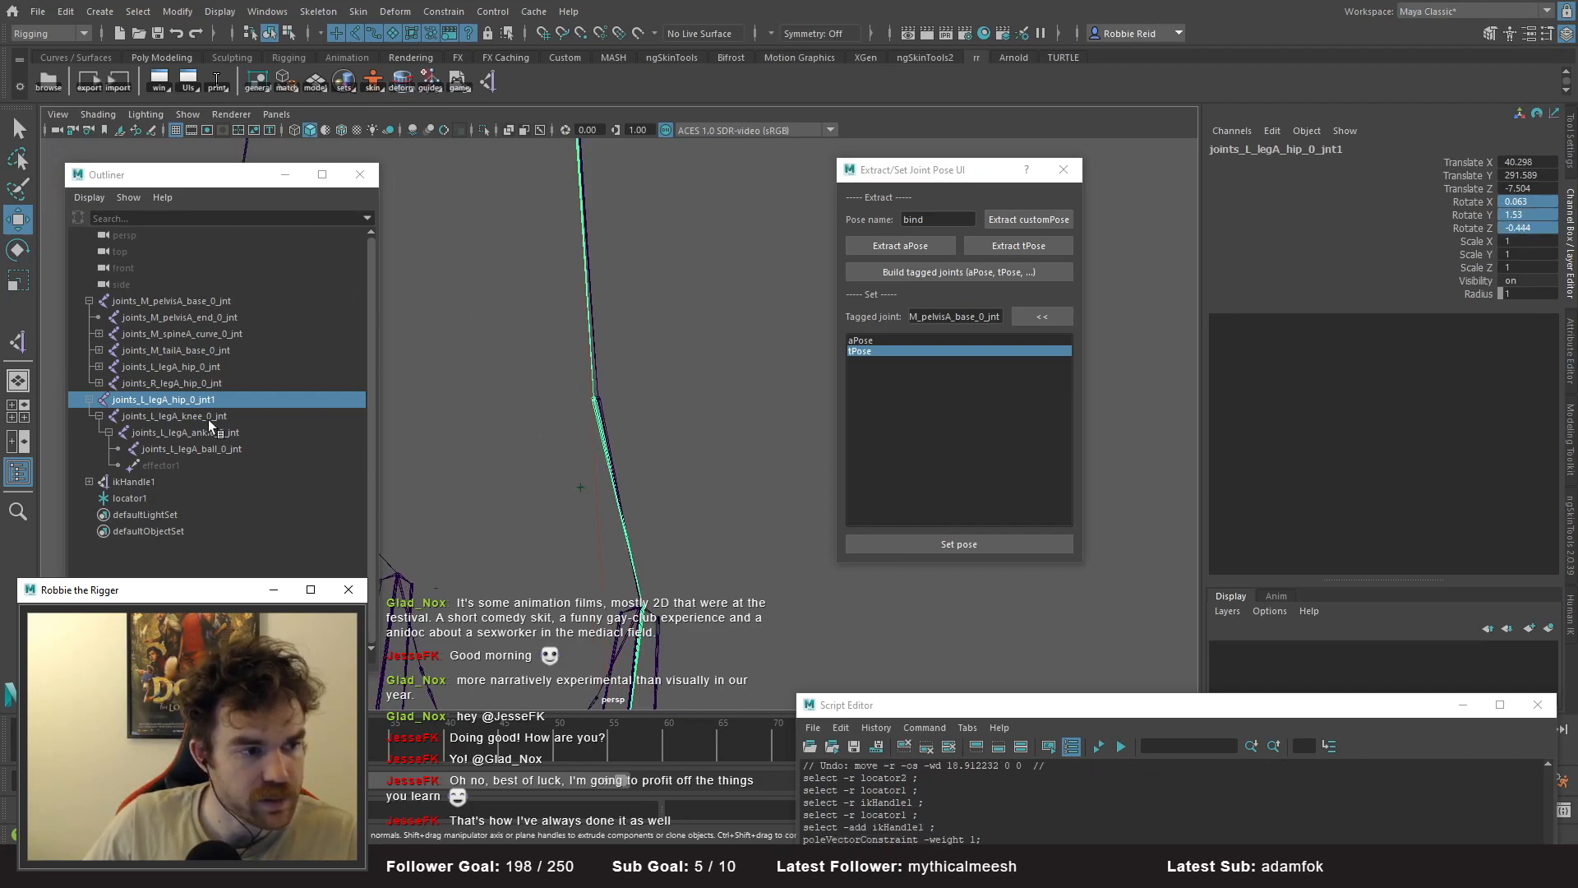
# - Adjust ikHandle1's Twist to -1.49 and Ik Blend to 0.87 while comparing the overlapping knees
pyautogui.click(218, 449)
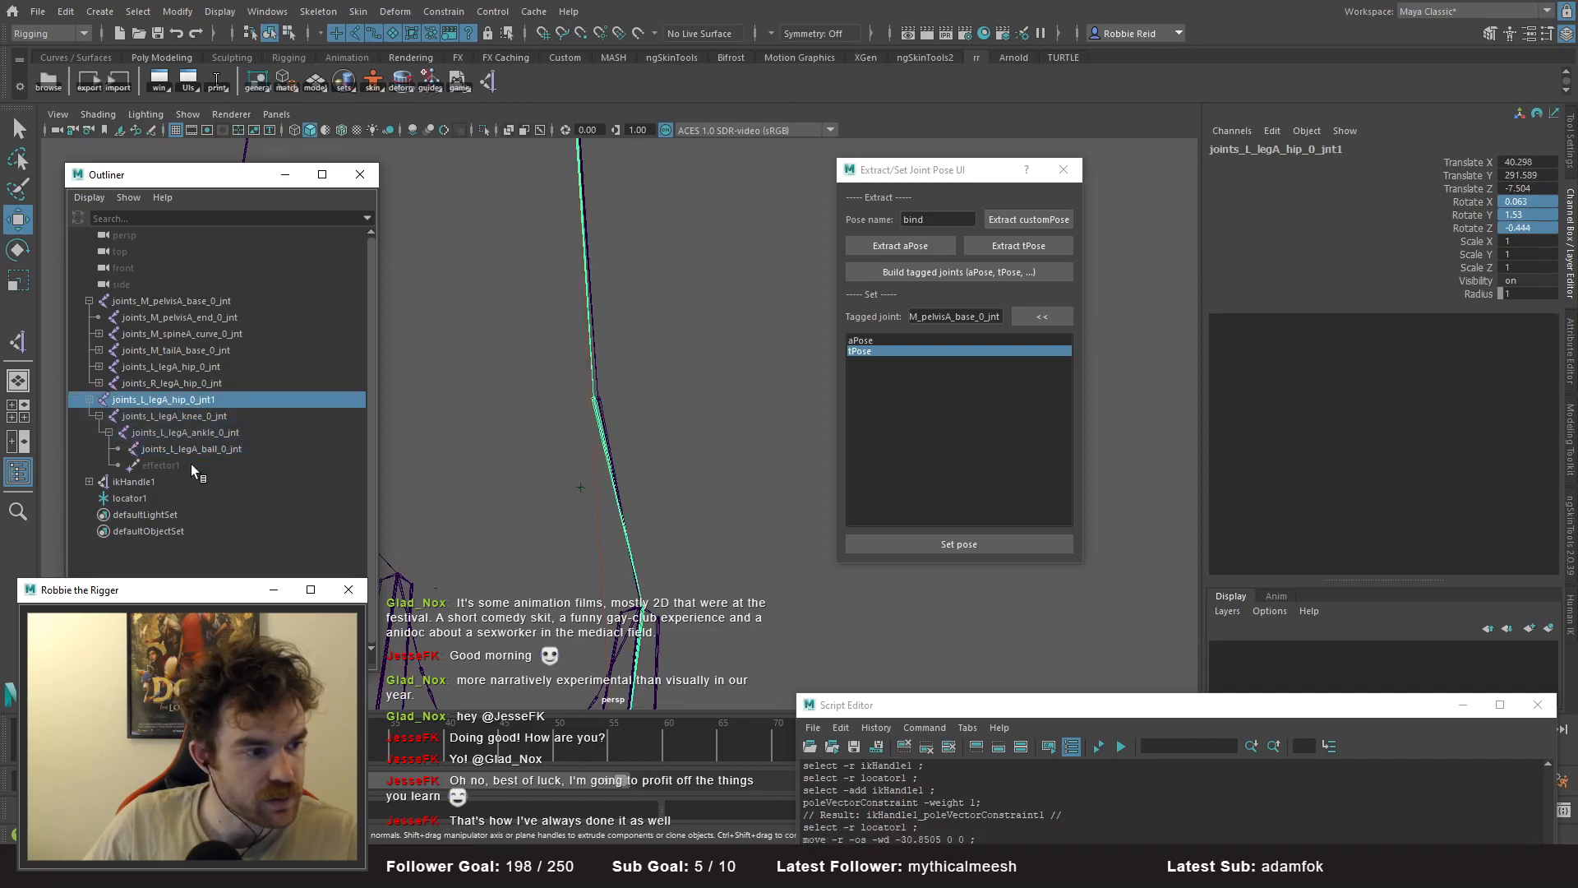
pyautogui.click(201, 481)
pyautogui.click(1470, 361)
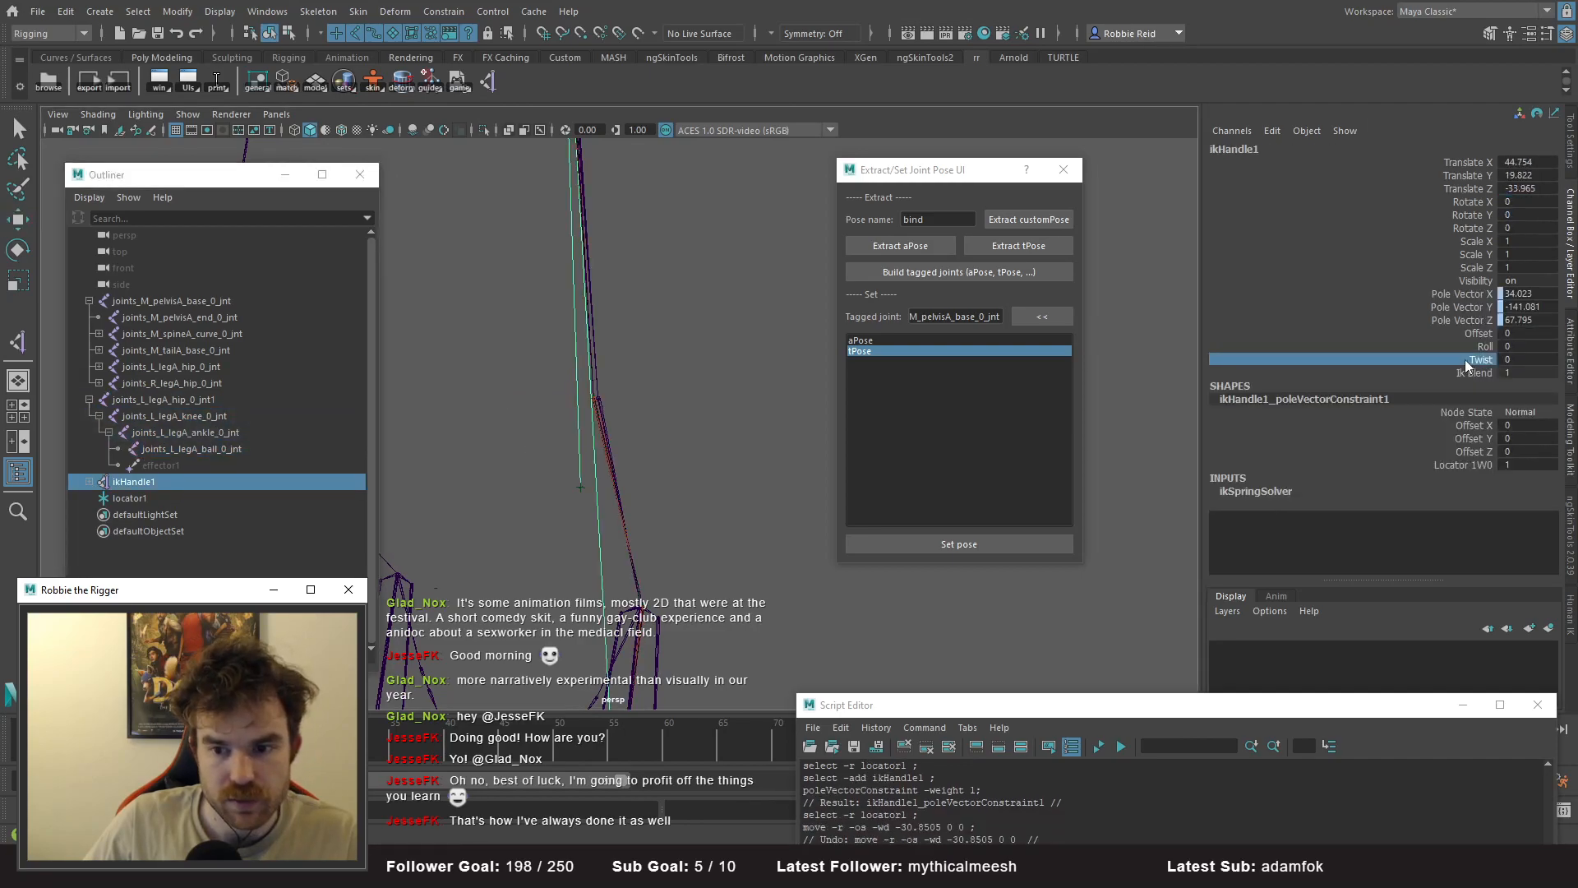
pyautogui.keyDown('shift'); pyautogui.click(1472, 372); pyautogui.keyUp('shift')
pyautogui.moveTo(547, 449); pyautogui.dragTo(542, 460, button='middle')
pyautogui.scroll(5, 649, 313)
pyautogui.keyDown('alt'); pyautogui.moveTo(649, 322); pyautogui.dragTo(731, 503, button='middle'); pyautogui.keyUp('alt')
pyautogui.scroll(4, 732, 503)
pyautogui.keyDown('alt'); pyautogui.moveTo(732, 503); pyautogui.dragTo(668, 373, button='middle'); pyautogui.keyUp('alt')
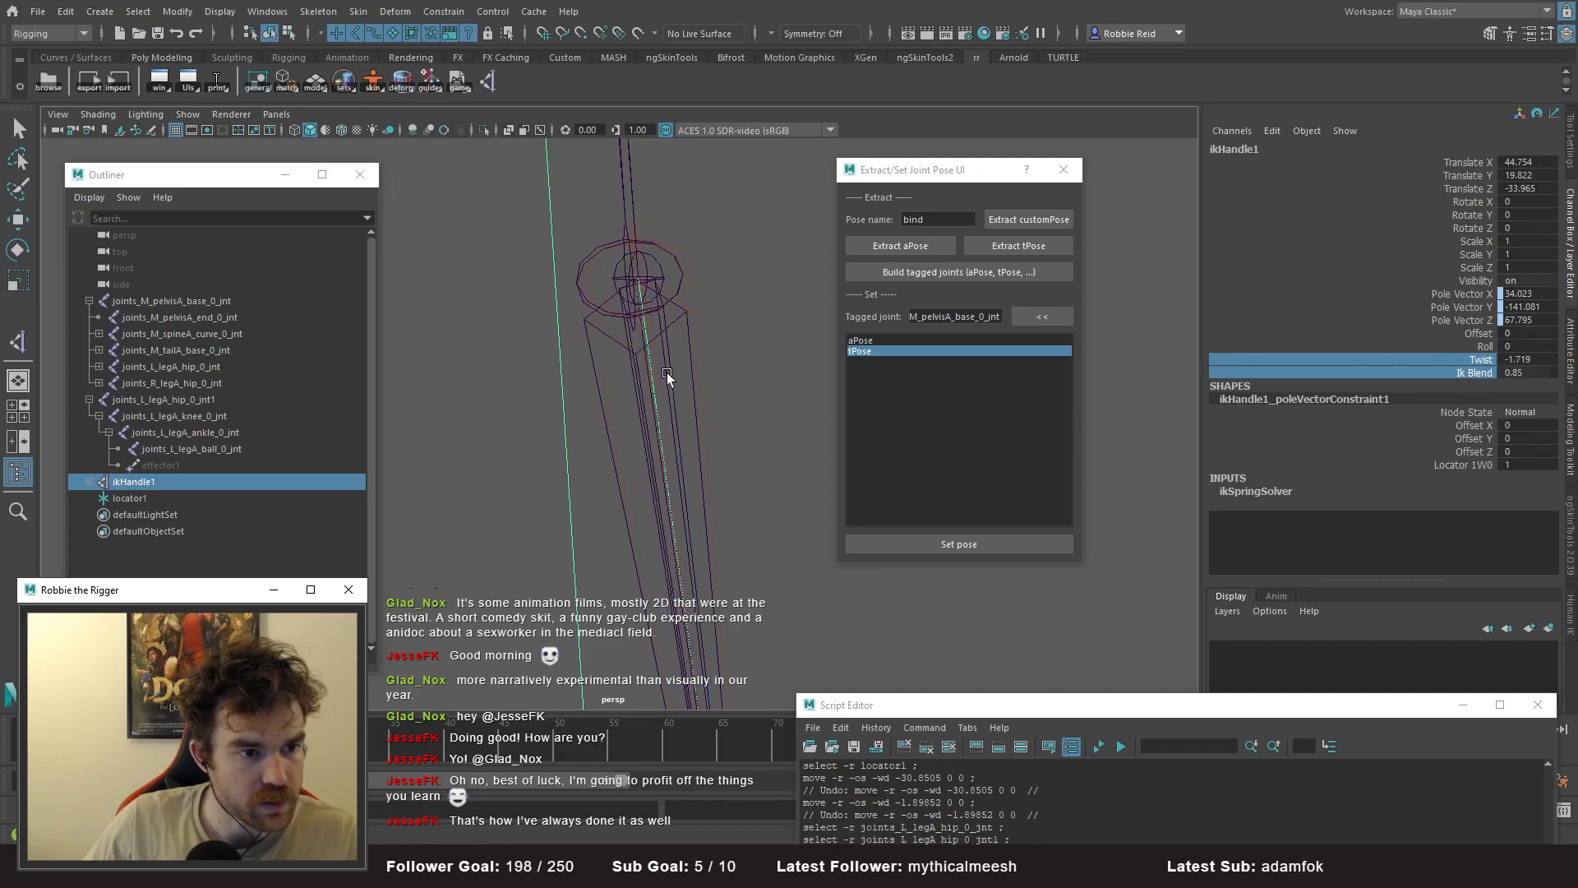
pyautogui.moveTo(797, 370); pyautogui.dragTo(763, 361, button='middle')
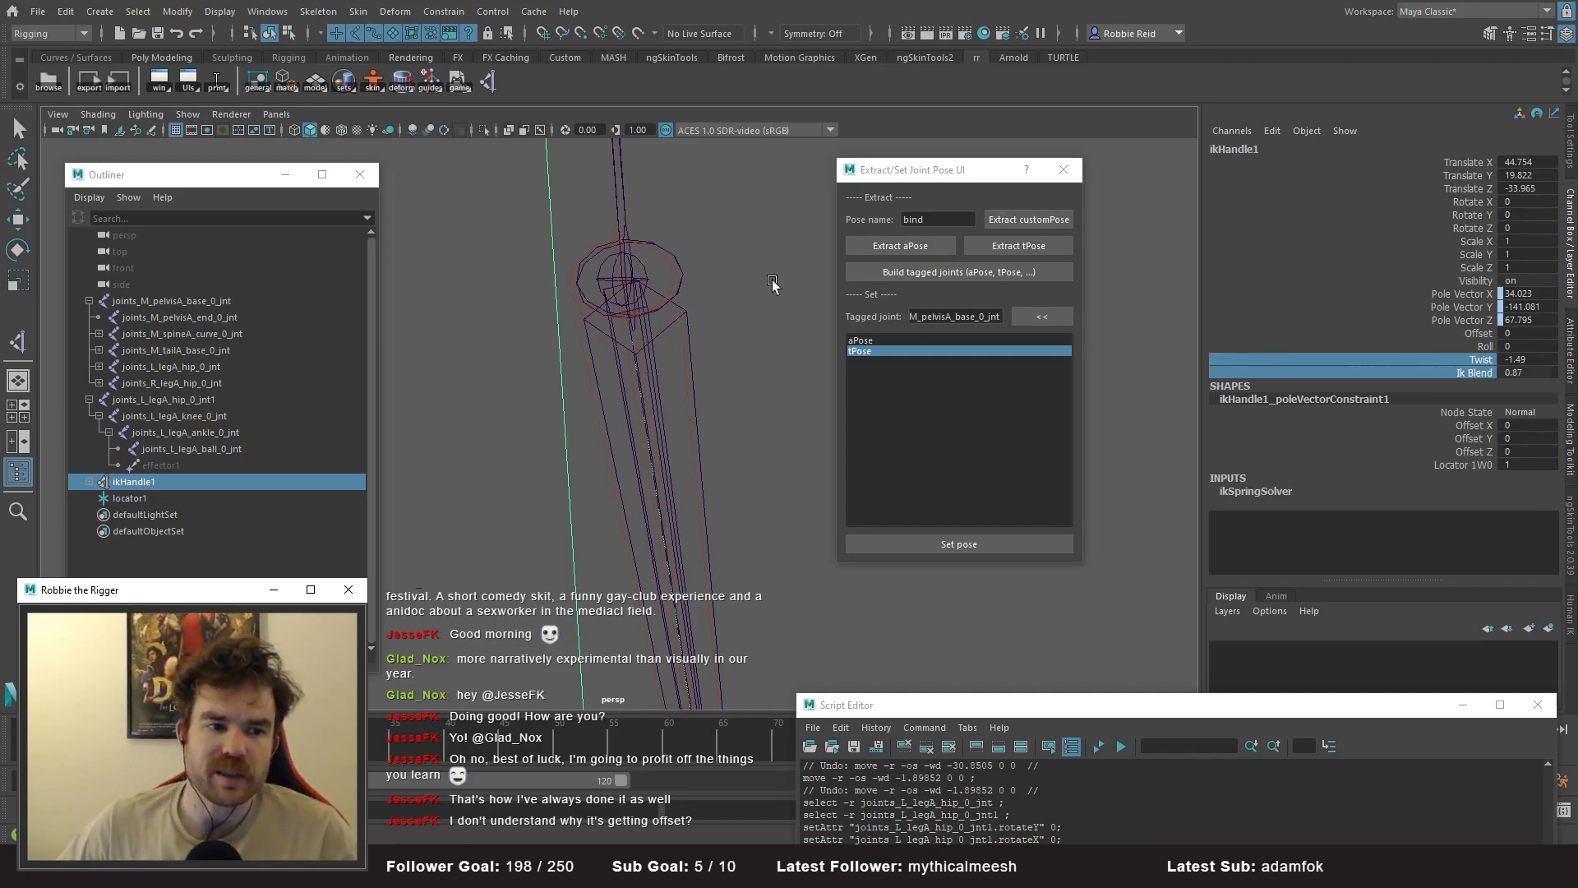
# - Move the pose window aside, inspect the leg, and undo ikHandle1's Twist and Ik Blend changes
pyautogui.moveTo(881, 170); pyautogui.dragTo(1142, 205)
pyautogui.keyDown('alt'); pyautogui.moveTo(723, 353); pyautogui.dragTo(436, 387, button='right'); pyautogui.keyUp('alt')
pyautogui.keyDown('alt'); pyautogui.moveTo(789, 473); pyautogui.dragTo(427, 396, button='right'); pyautogui.keyUp('alt')
pyautogui.keyDown('alt'); pyautogui.moveTo(427, 395); pyautogui.dragTo(674, 437); pyautogui.keyUp('alt')
pyautogui.keyDown('alt'); pyautogui.moveTo(673, 437); pyautogui.dragTo(730, 518, button='right'); pyautogui.keyUp('alt')
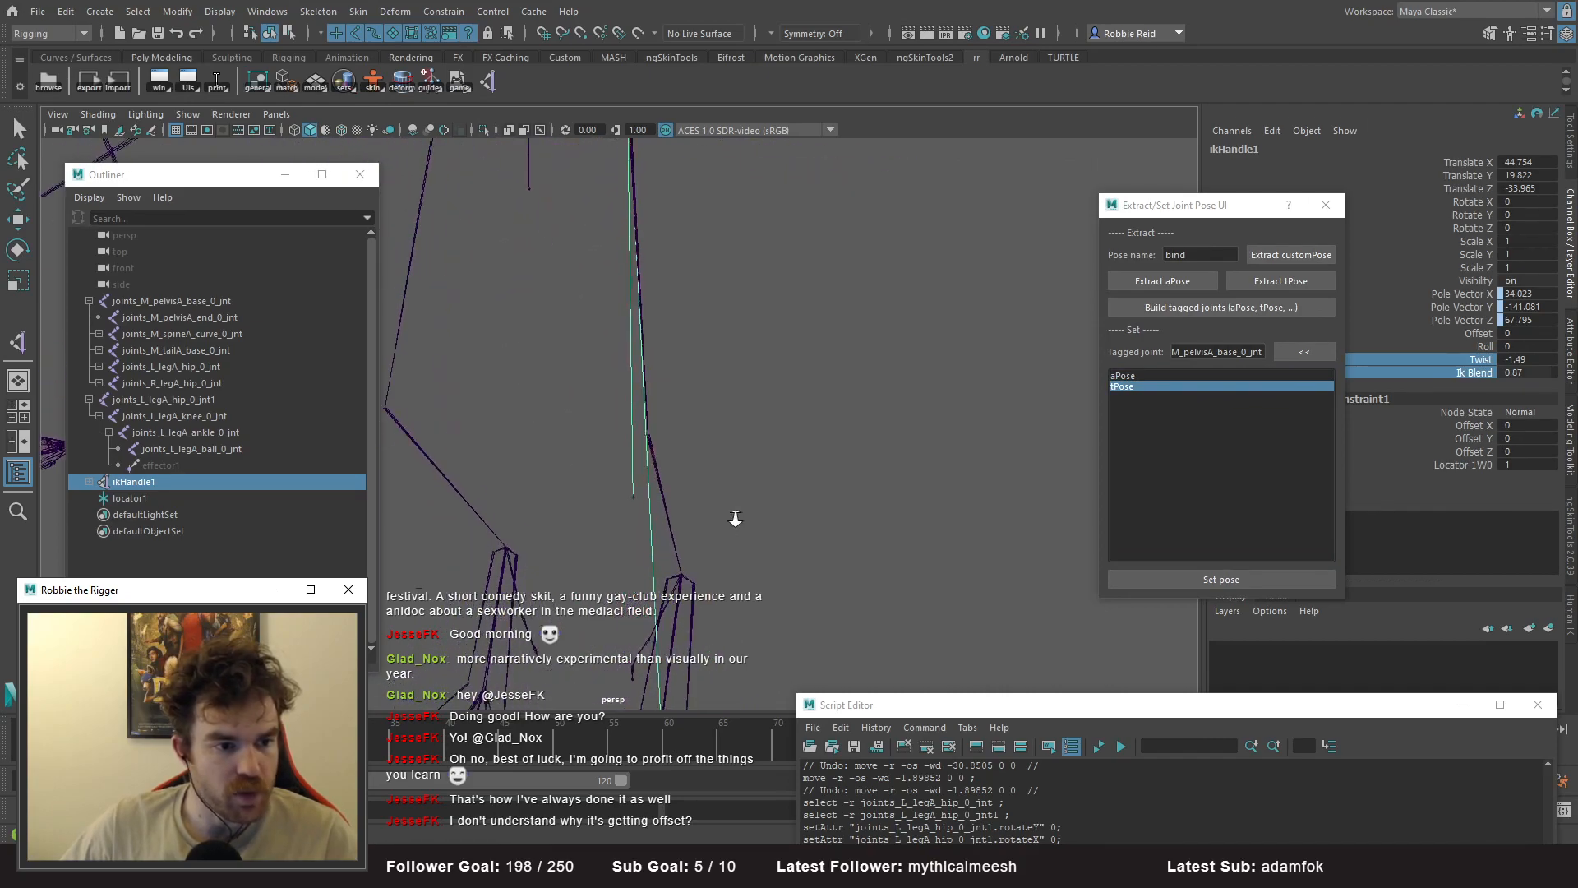
pyautogui.keyDown('alt'); pyautogui.moveTo(730, 518); pyautogui.dragTo(705, 509); pyautogui.keyUp('alt')
pyautogui.hotkey('ctrl', 'z')
pyautogui.hotkey('ctrl', 'z')
pyautogui.hotkey('ctrl', 'z')
pyautogui.hotkey('ctrl', 'z')
pyautogui.hotkey('ctrl', 'z')
pyautogui.hotkey('ctrl', 'z')
pyautogui.hotkey('ctrl', 'z')
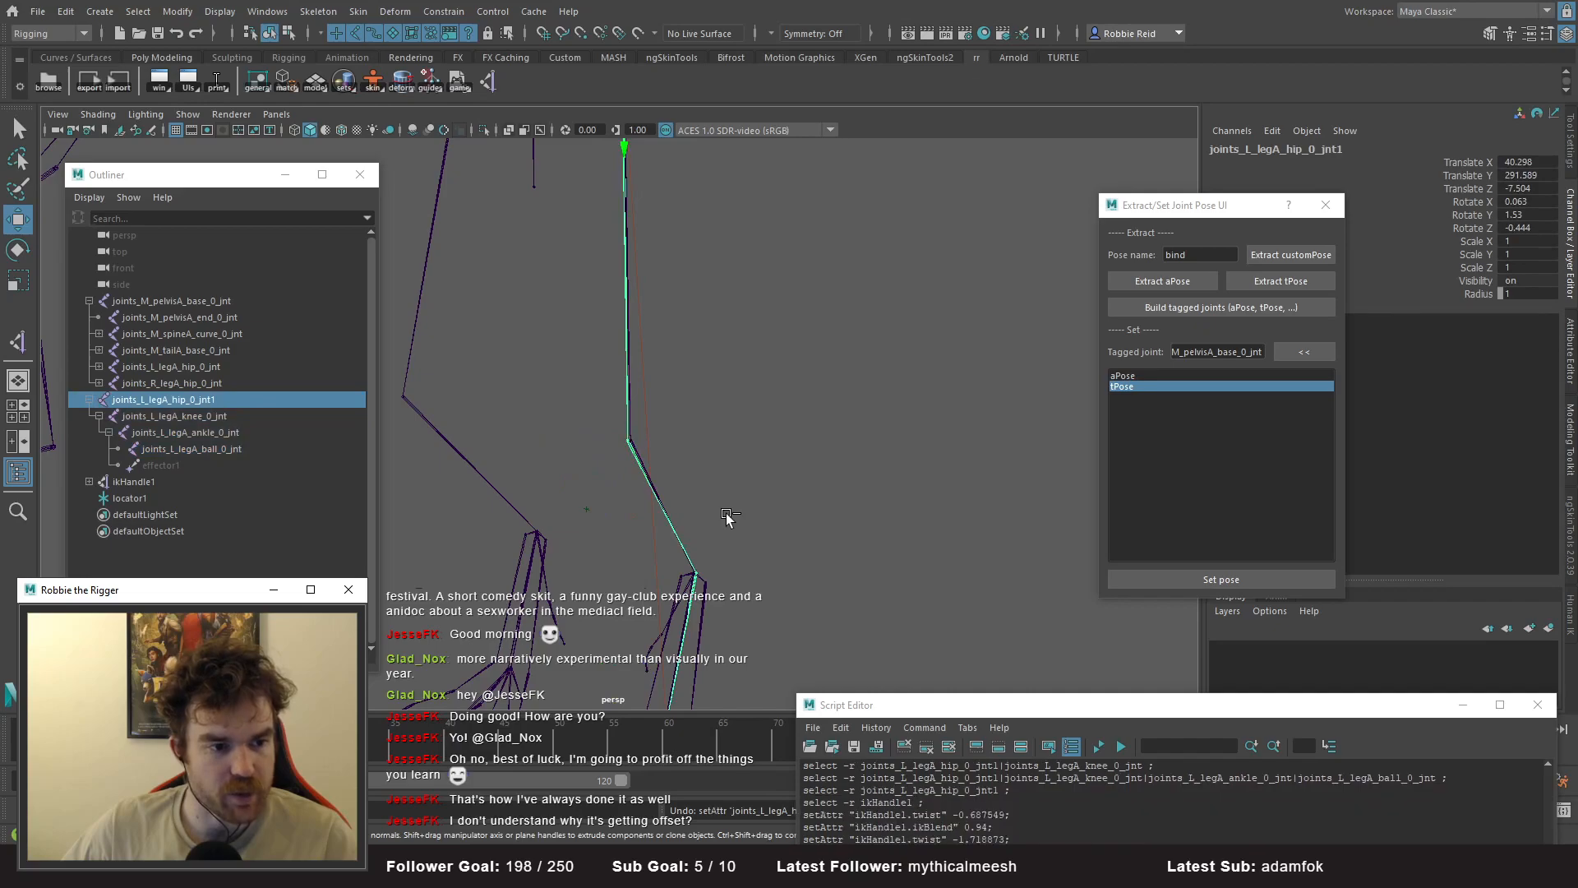
pyautogui.press('w')
pyautogui.keyDown('alt'); pyautogui.moveTo(727, 517); pyautogui.dragTo(631, 401); pyautogui.keyUp('alt')
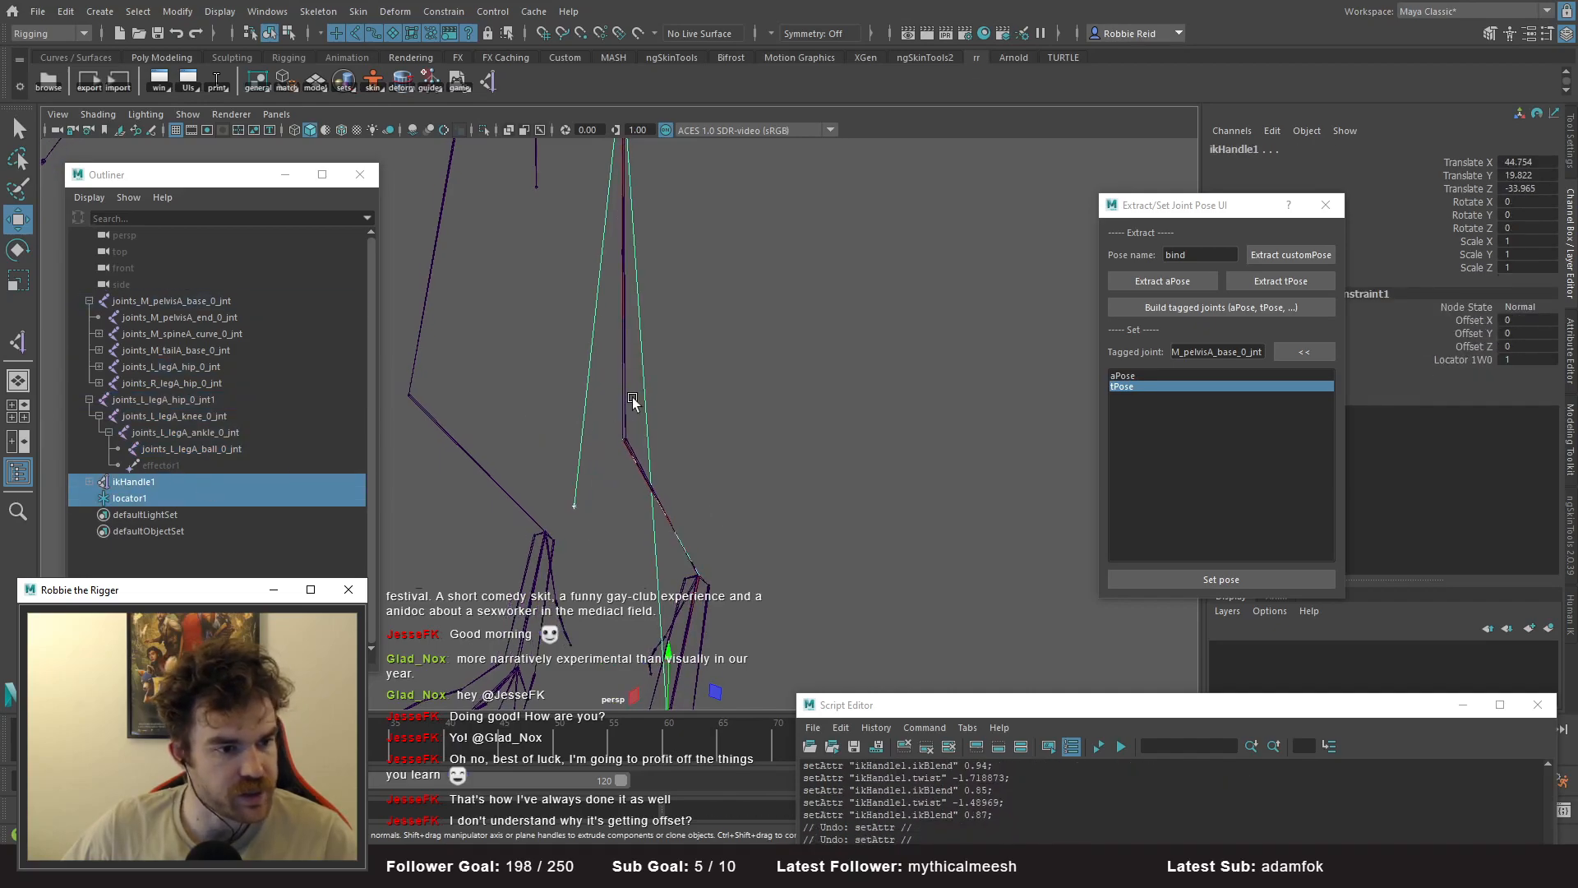
pyautogui.click(115, 483)
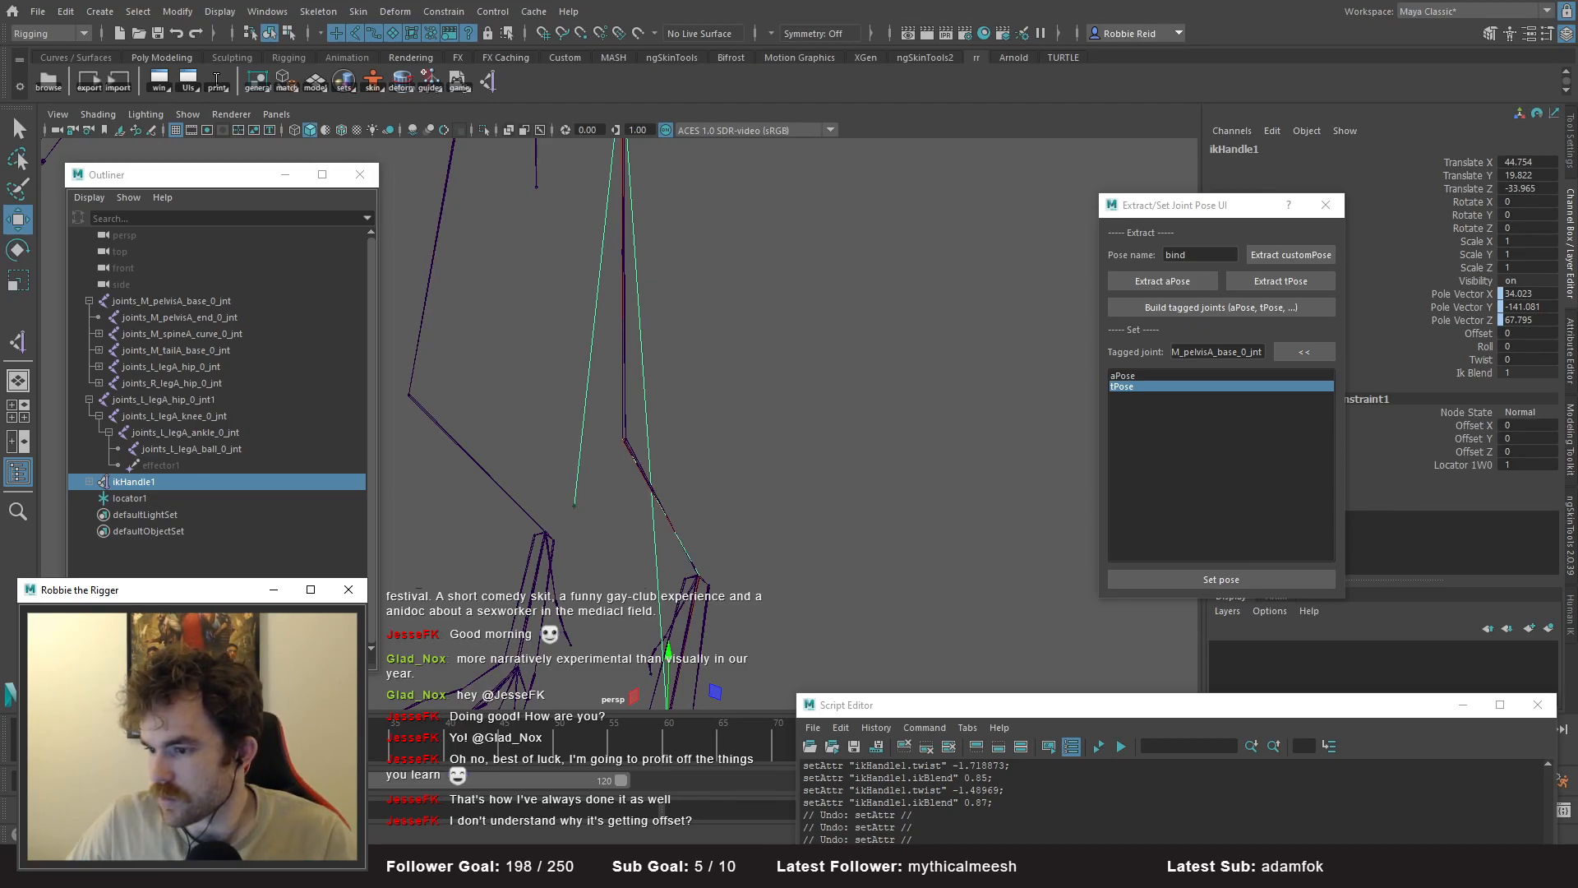
# - Undo the hip rotation edits and the Pole Vector constraint between ikHandle1 and locator1
pyautogui.hotkey('ctrl', 'z')
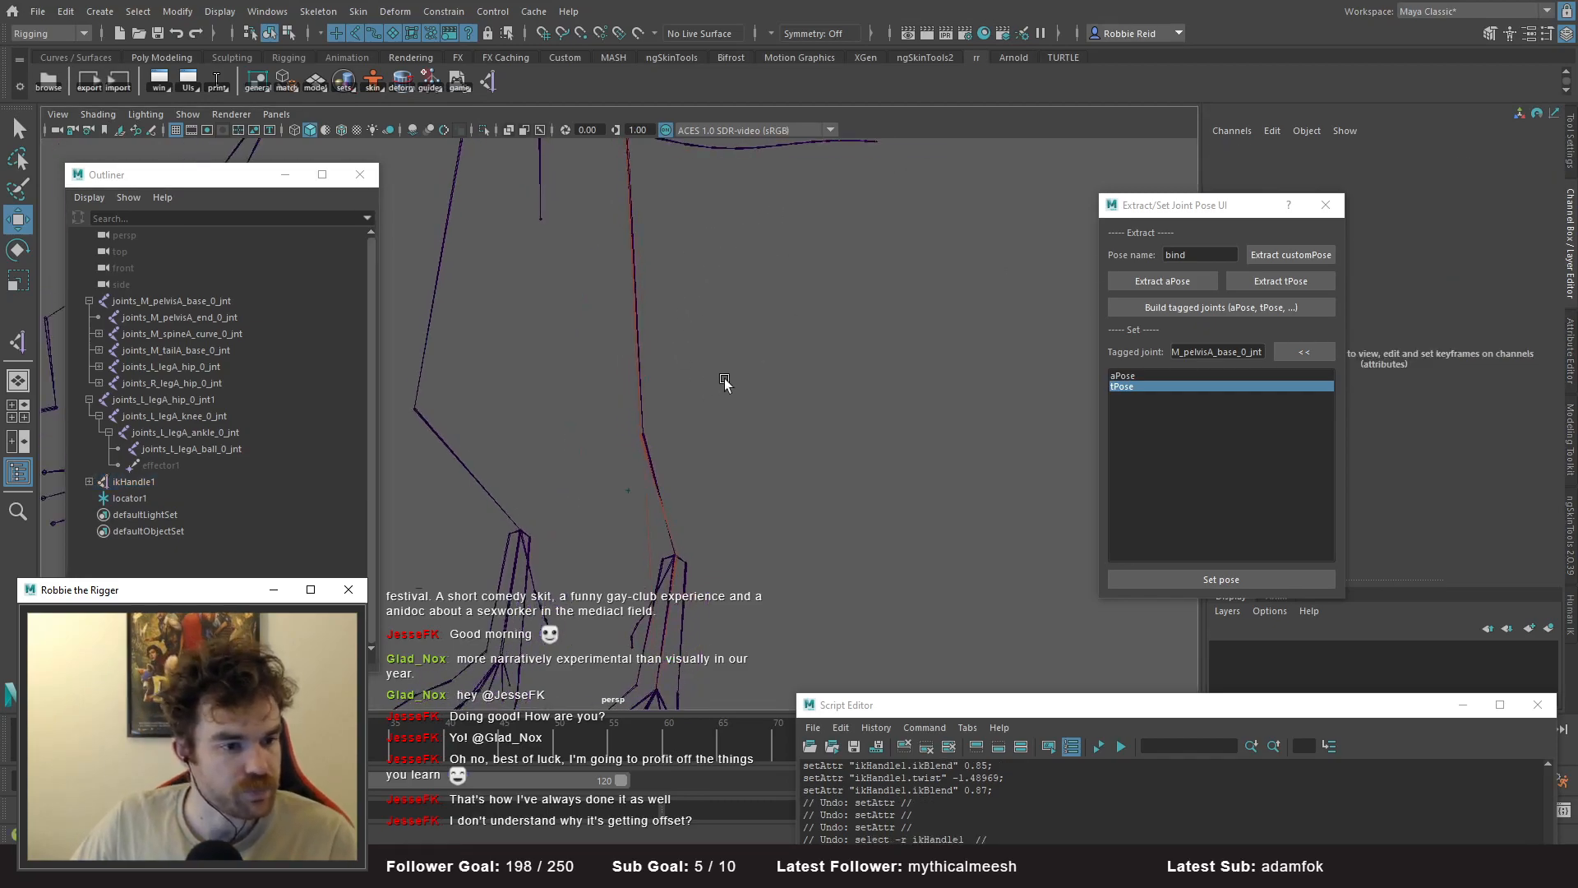
pyautogui.hotkey('ctrl', 'z')
pyautogui.hotkey('ctrl', 'z')
pyautogui.click(132, 497)
pyautogui.press('f')
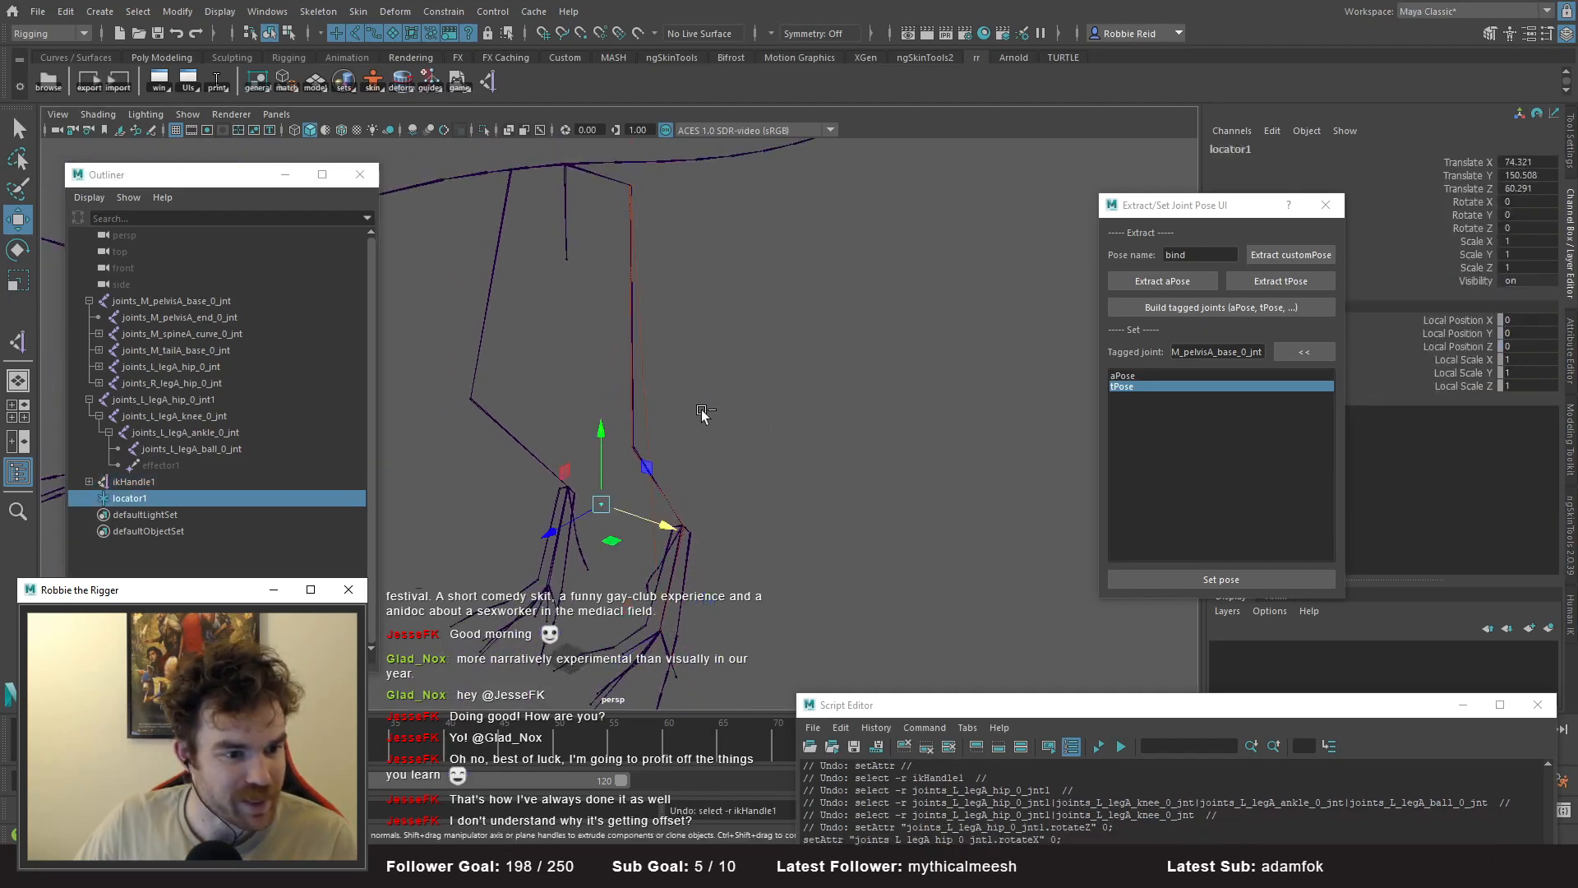
pyautogui.hotkey('ctrl', 'z')
pyautogui.hotkey('ctrl', 'z')
pyautogui.hotkey('ctrl', 'z')
pyautogui.hotkey('ctrl', 'z')
pyautogui.hotkey('ctrl', 'z')
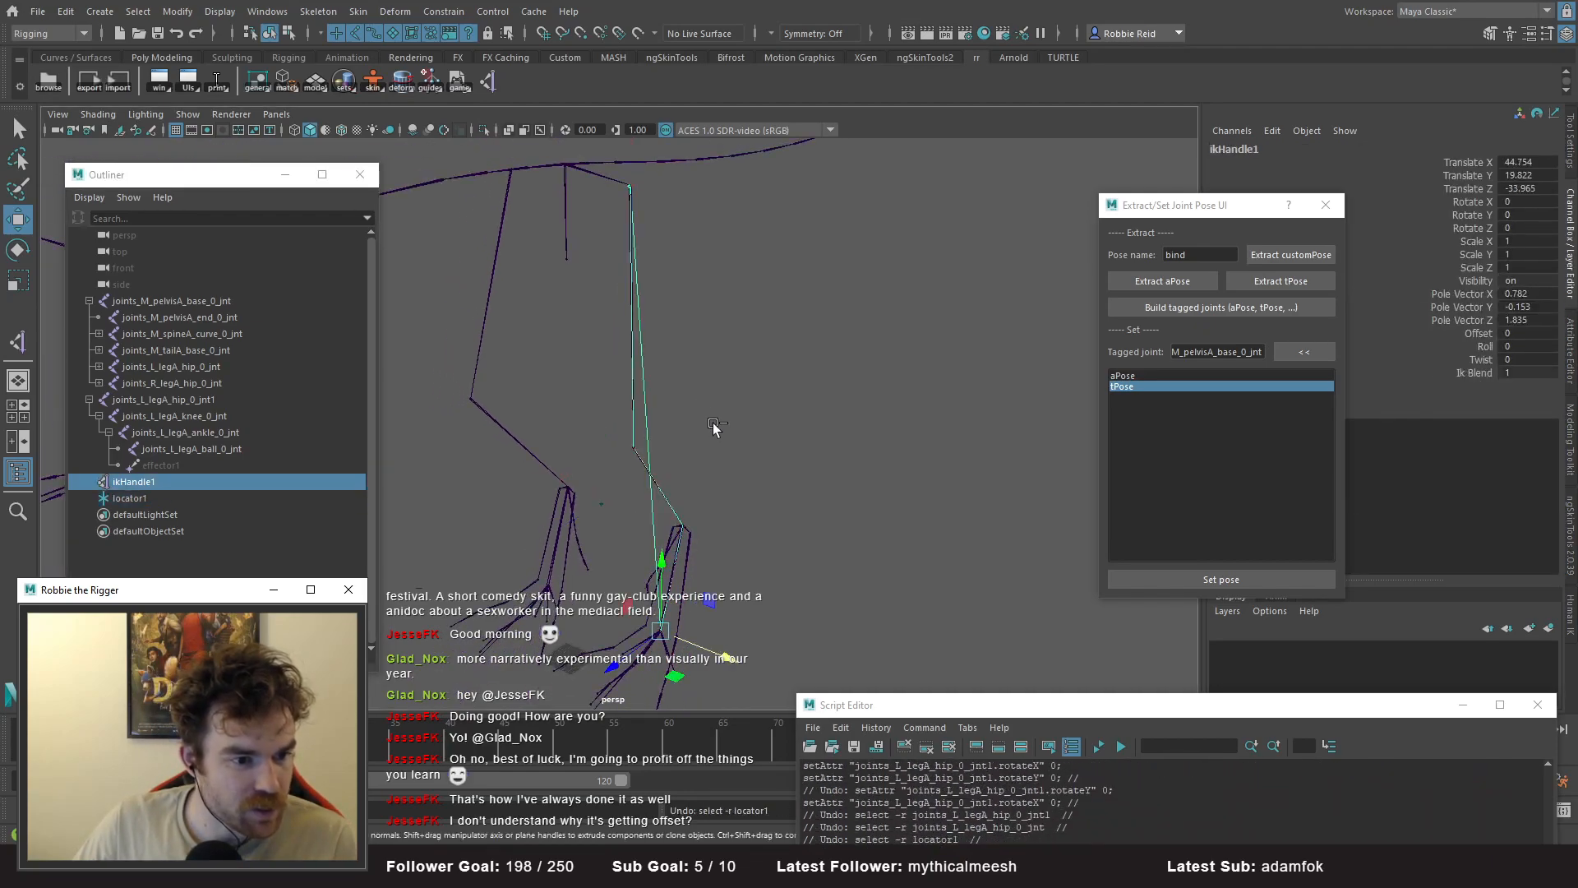
pyautogui.hotkey('ctrl', 'z')
# - Examine ikHandle1 and the duplicated leg's hip and knee joints without the Pole Vector constraint
pyautogui.keyDown('alt'); pyautogui.moveTo(715, 424); pyautogui.dragTo(662, 174); pyautogui.keyUp('alt')
pyautogui.click(620, 407)
pyautogui.click(132, 484)
pyautogui.keyDown('alt'); pyautogui.moveTo(699, 533); pyautogui.dragTo(702, 484); pyautogui.keyUp('alt')
pyautogui.keyDown('alt'); pyautogui.moveTo(605, 446); pyautogui.dragTo(652, 434, button='right'); pyautogui.keyUp('alt')
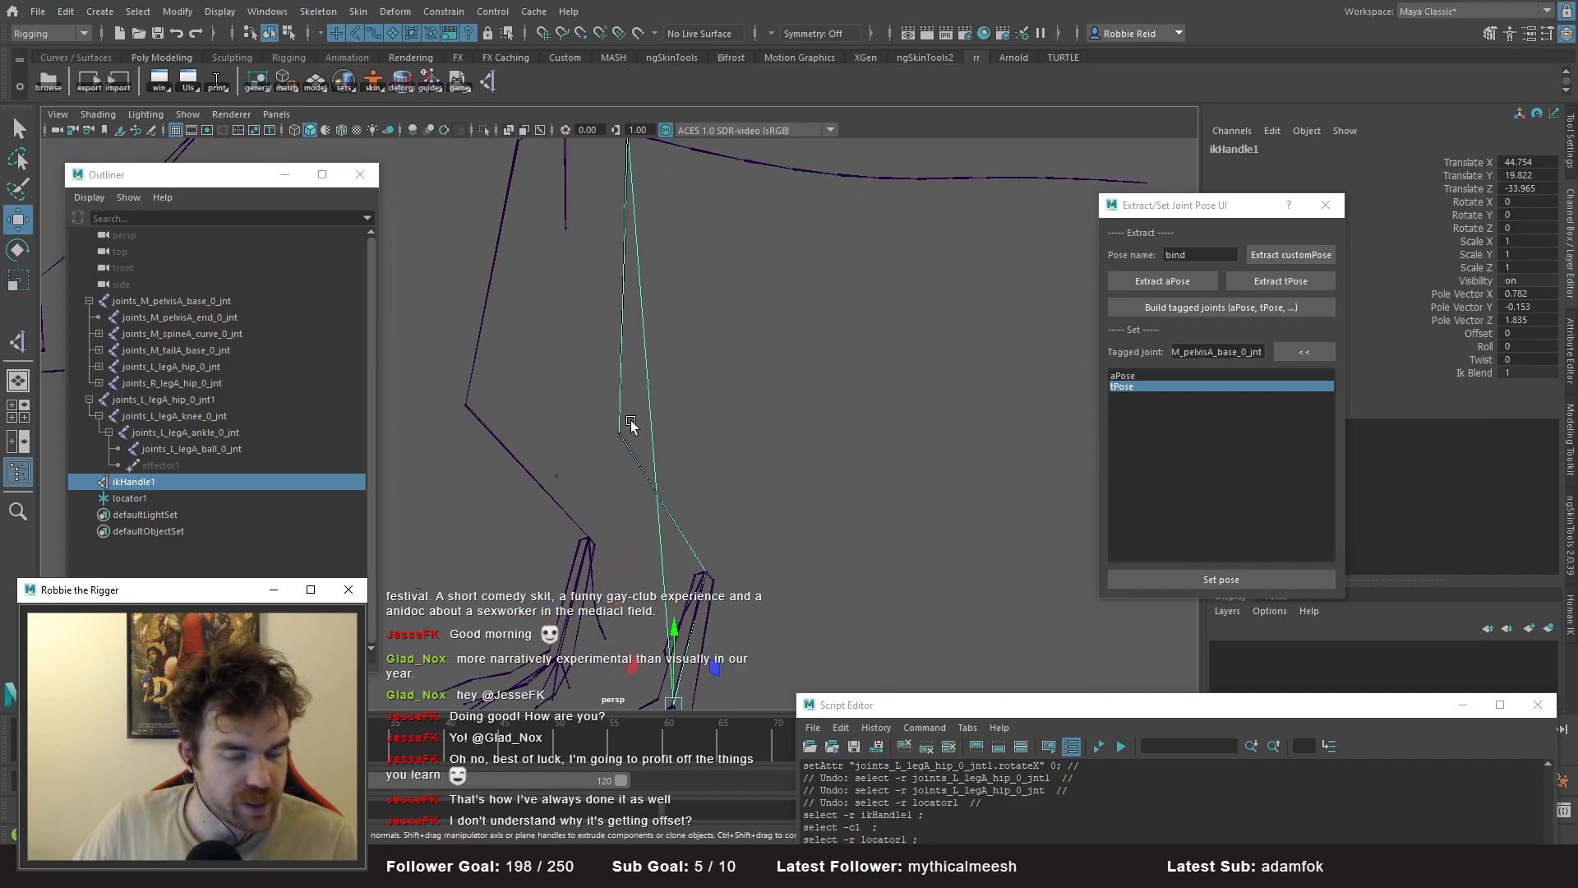
pyautogui.keyDown('alt'); pyautogui.moveTo(630, 421); pyautogui.dragTo(632, 446); pyautogui.keyUp('alt')
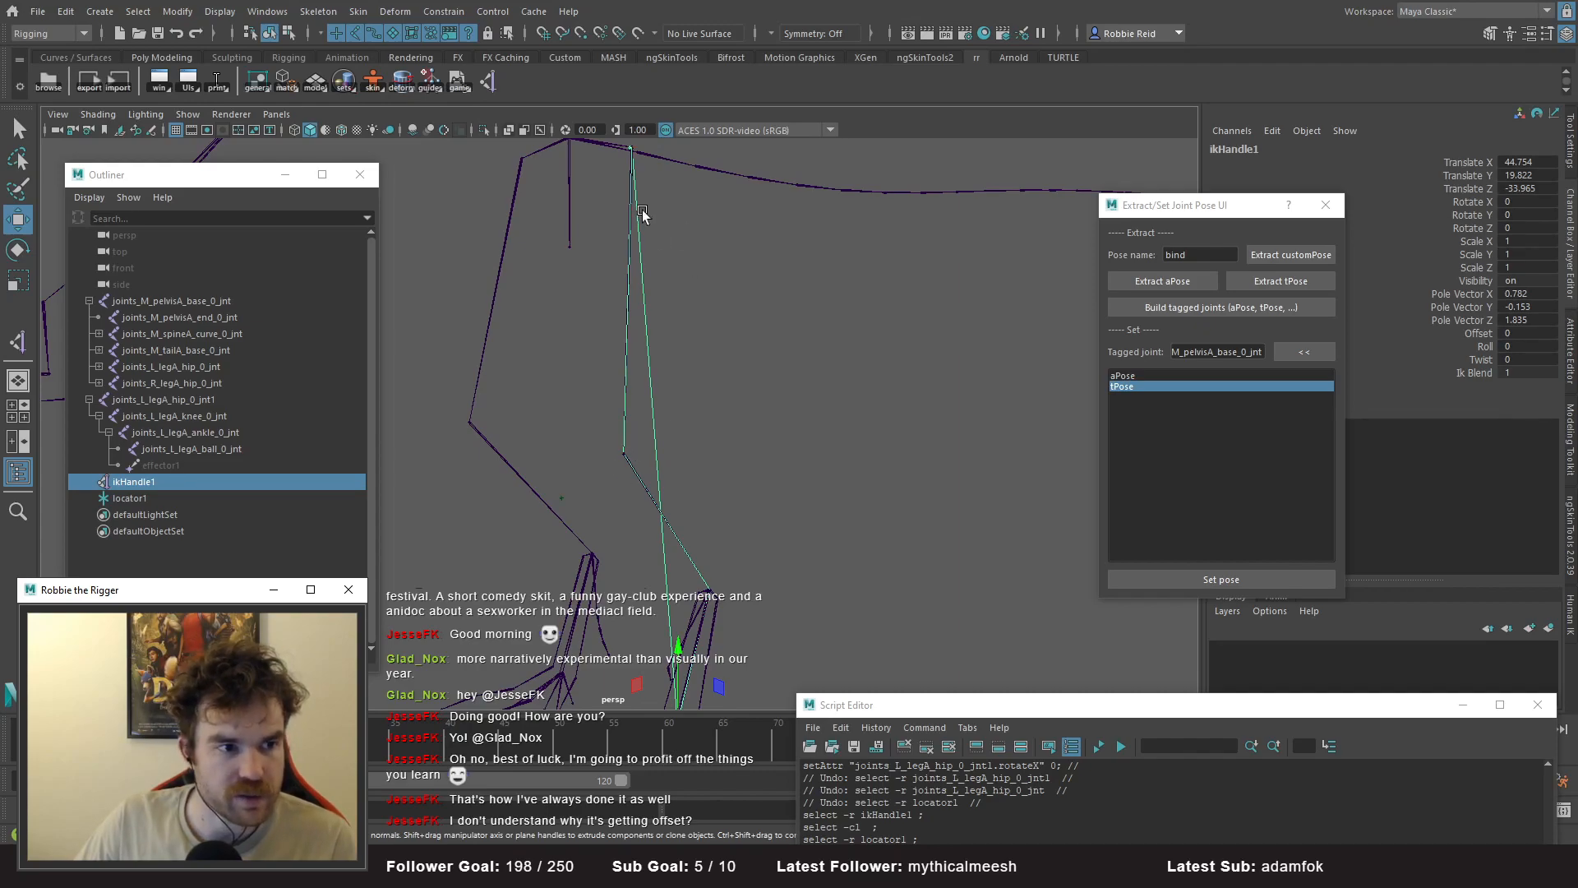
pyautogui.click(629, 203)
pyautogui.click(635, 469)
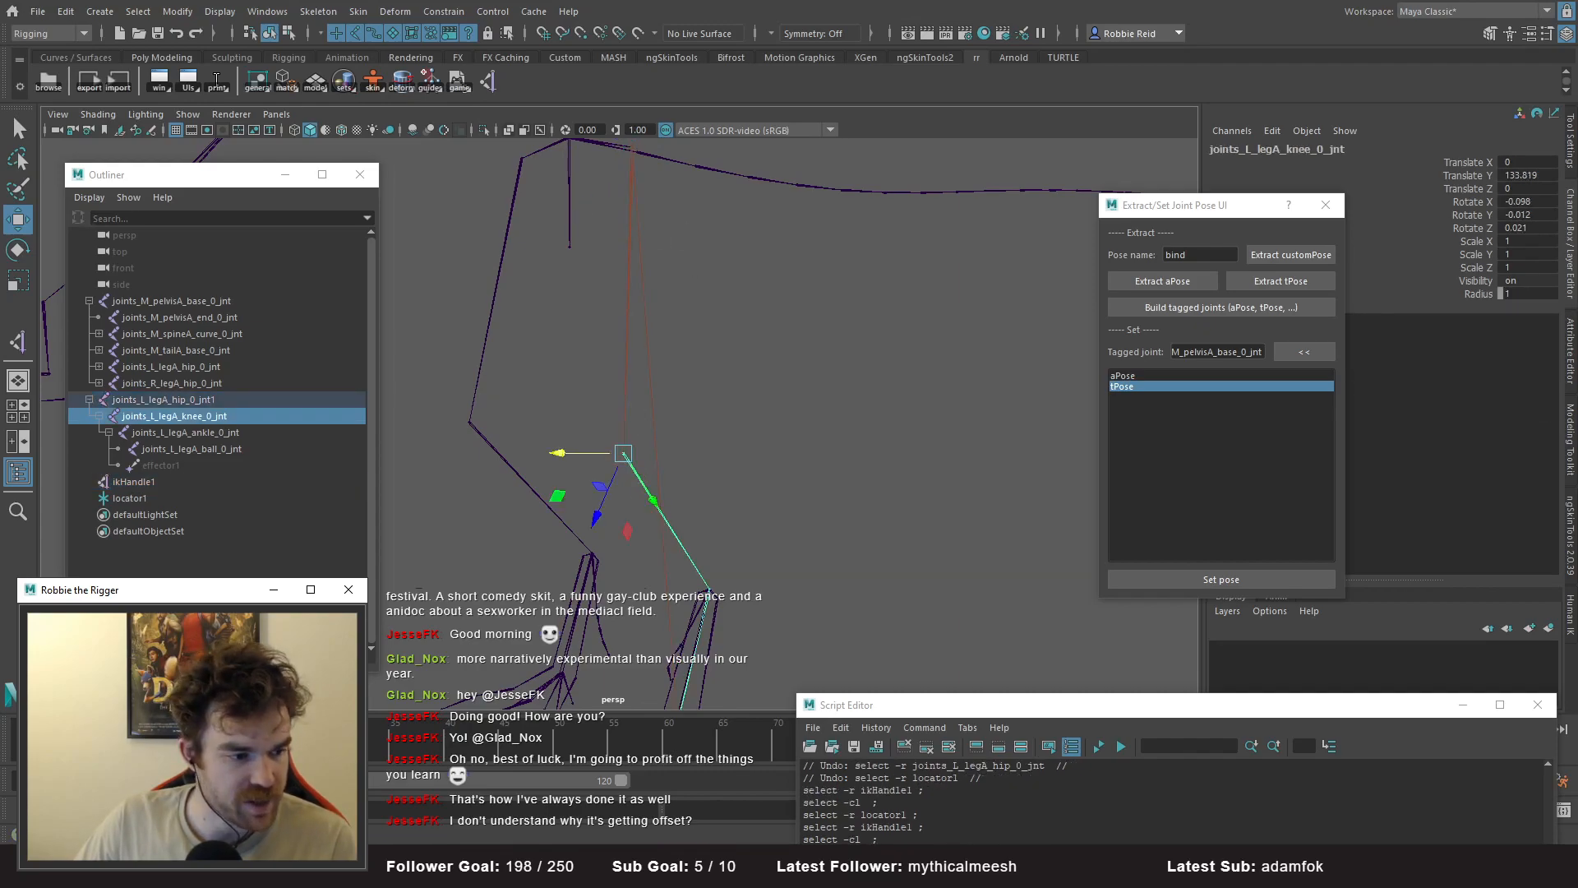
# - Switch to PyCharm and review the build_pole_vector_with_unit_offset and build_pole_vector_from_biped_leg_joints functions in ik_handles.py
pyautogui.hotkey('alt', 'Tab')
pyautogui.click(681, 397)
pyautogui.click(1151, 360)
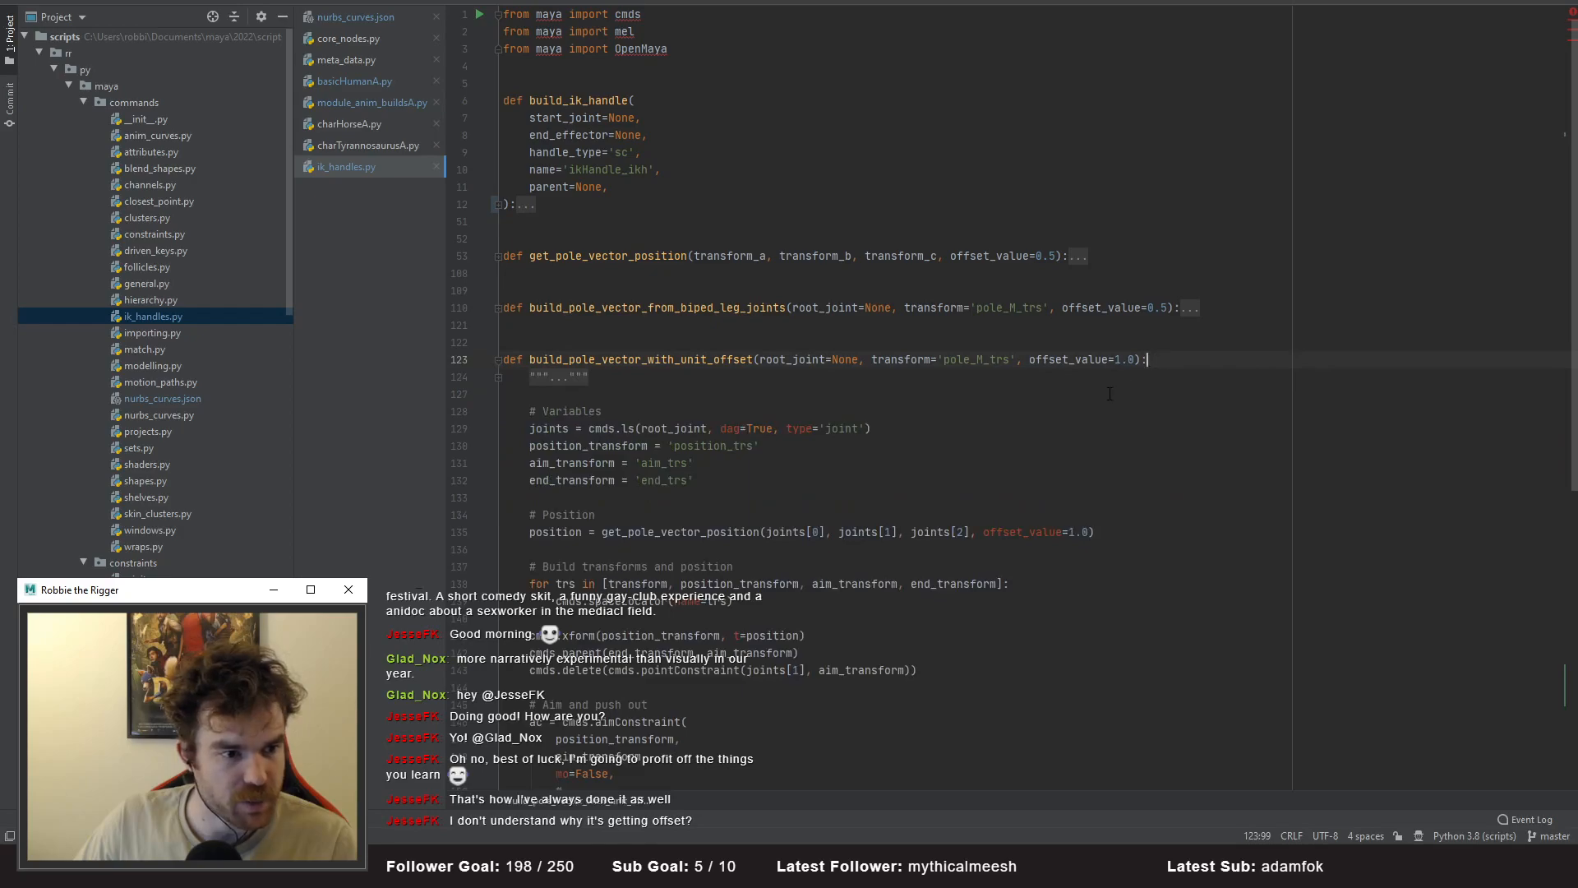
pyautogui.scroll(-3, 566, 360)
pyautogui.click(564, 222)
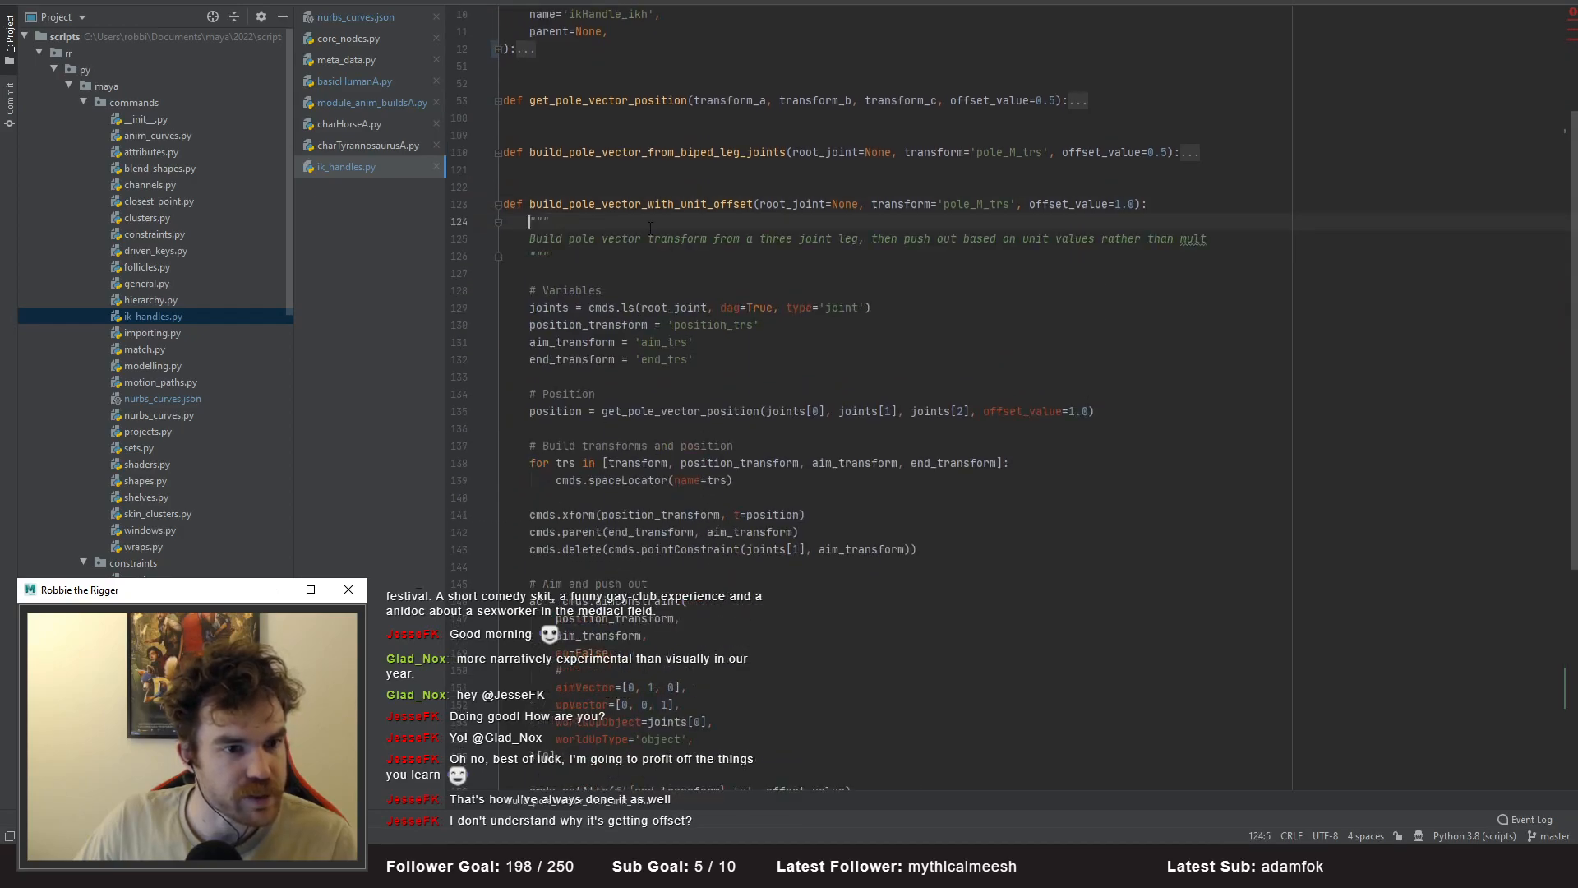
pyautogui.scroll(-5, 682, 296)
pyautogui.scroll(5, 720, 368)
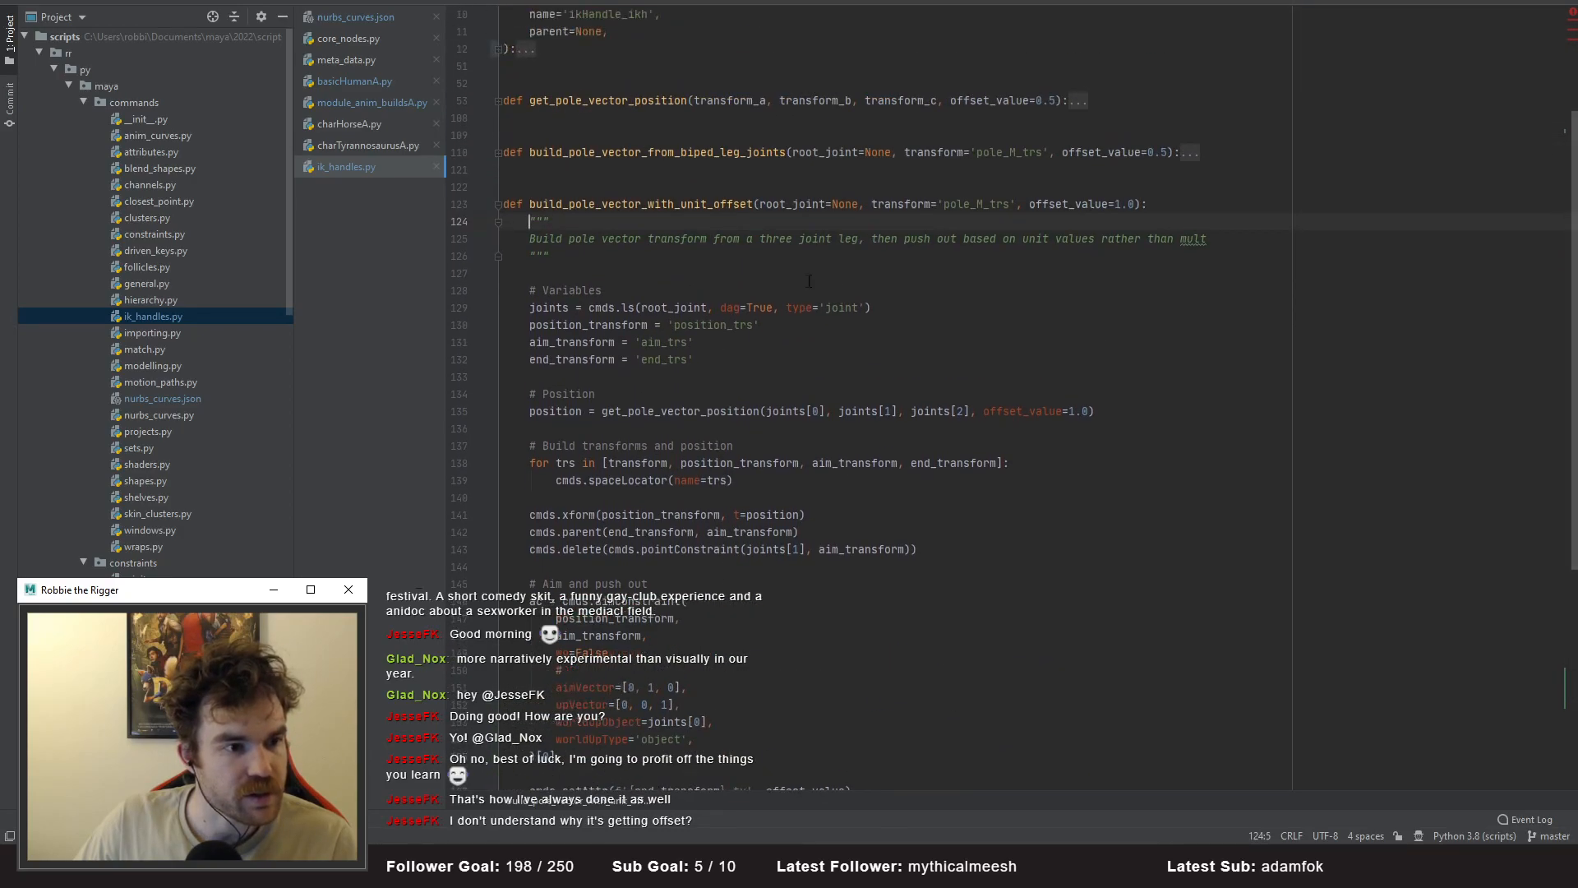
pyautogui.click(1185, 152)
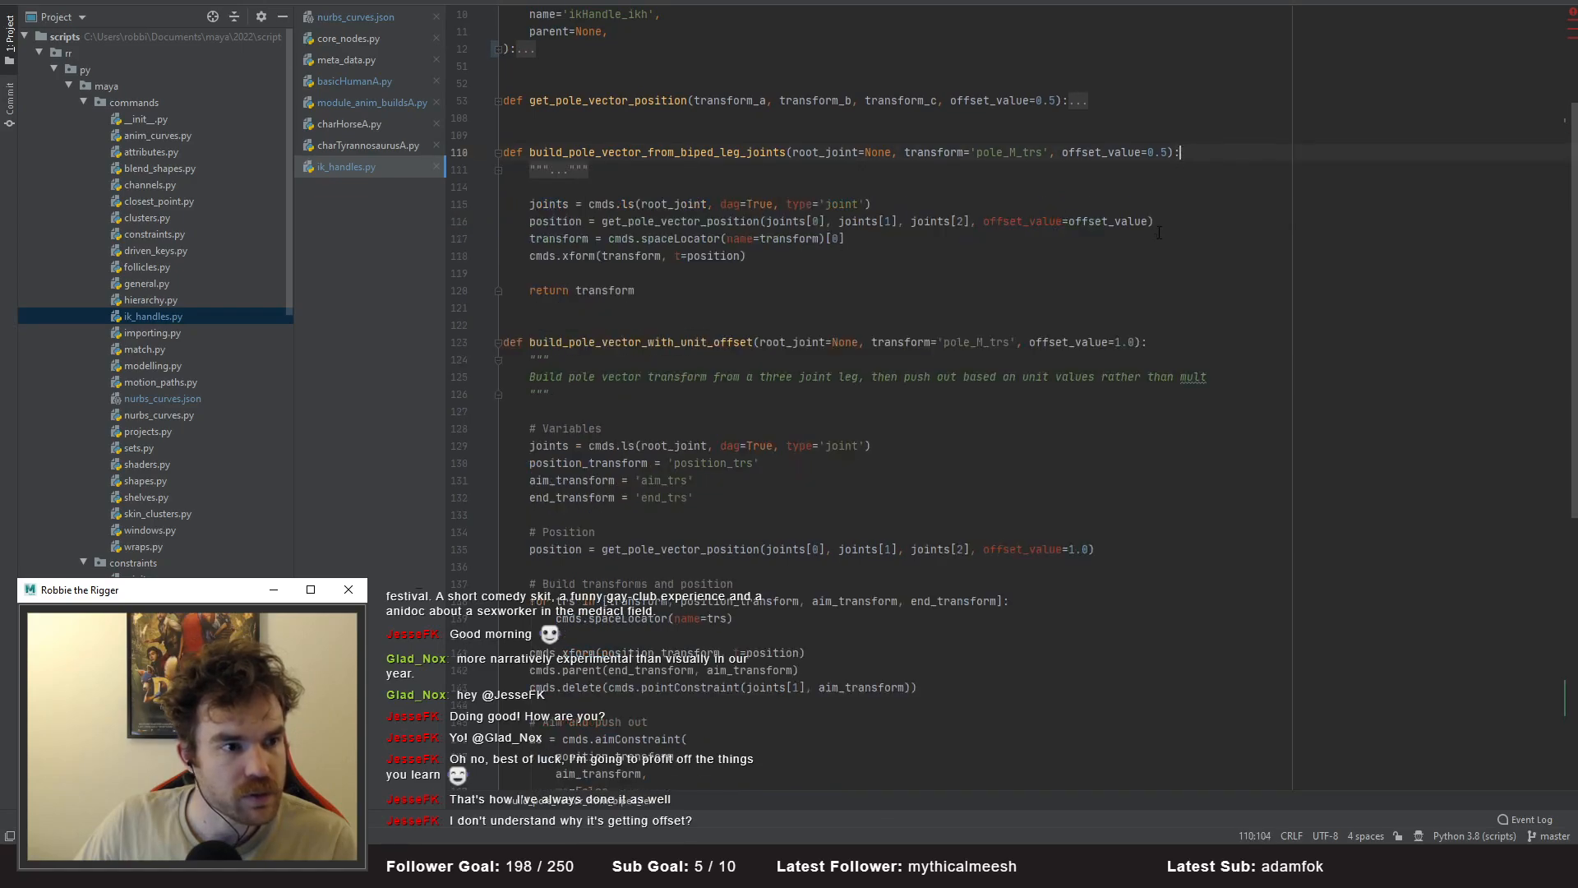
pyautogui.click(559, 169)
pyautogui.scroll(2, 868, 195)
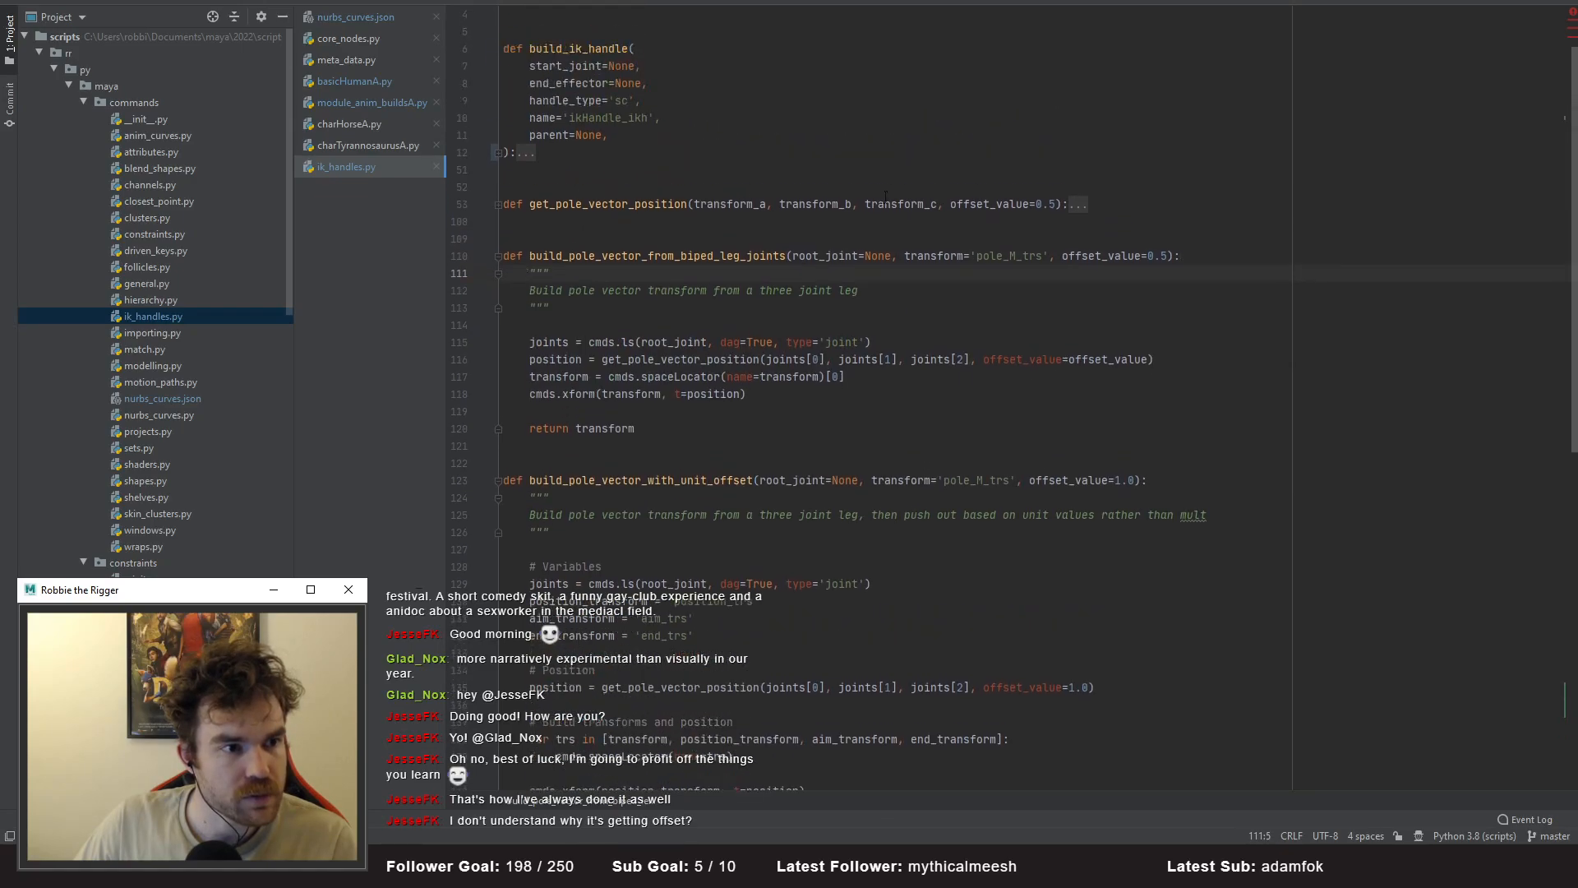
# - Expand the get_pole_vector_position function in ik_handles.py and review its vector projection and offset calculation
pyautogui.click(1077, 204)
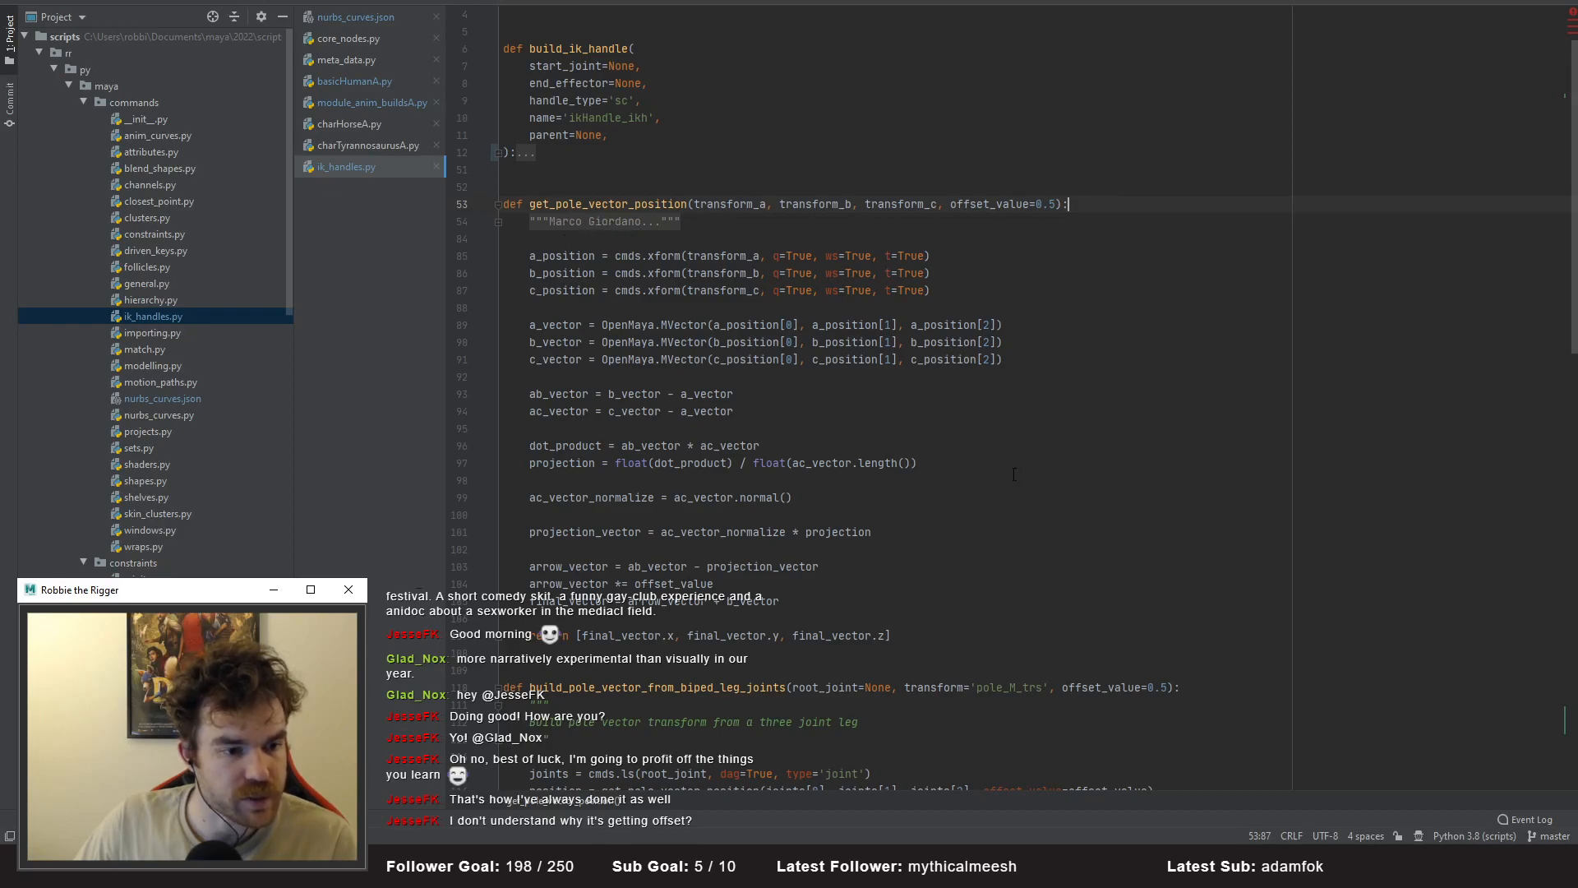
pyautogui.scroll(-2, 1017, 471)
pyautogui.scroll(-2, 1135, 629)
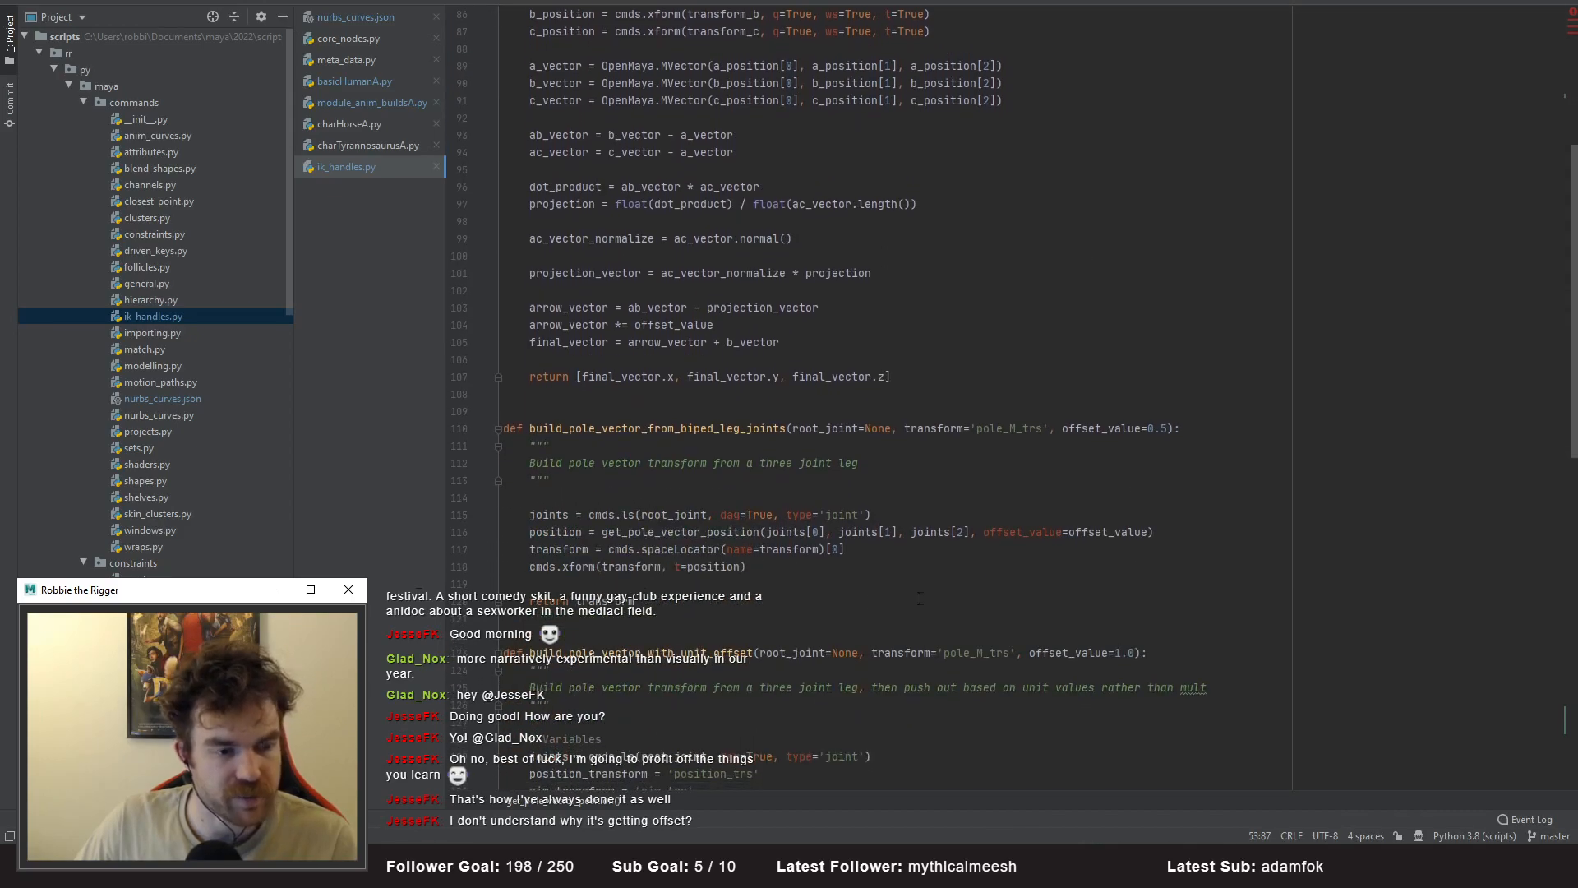
pyautogui.scroll(-6, 805, 552)
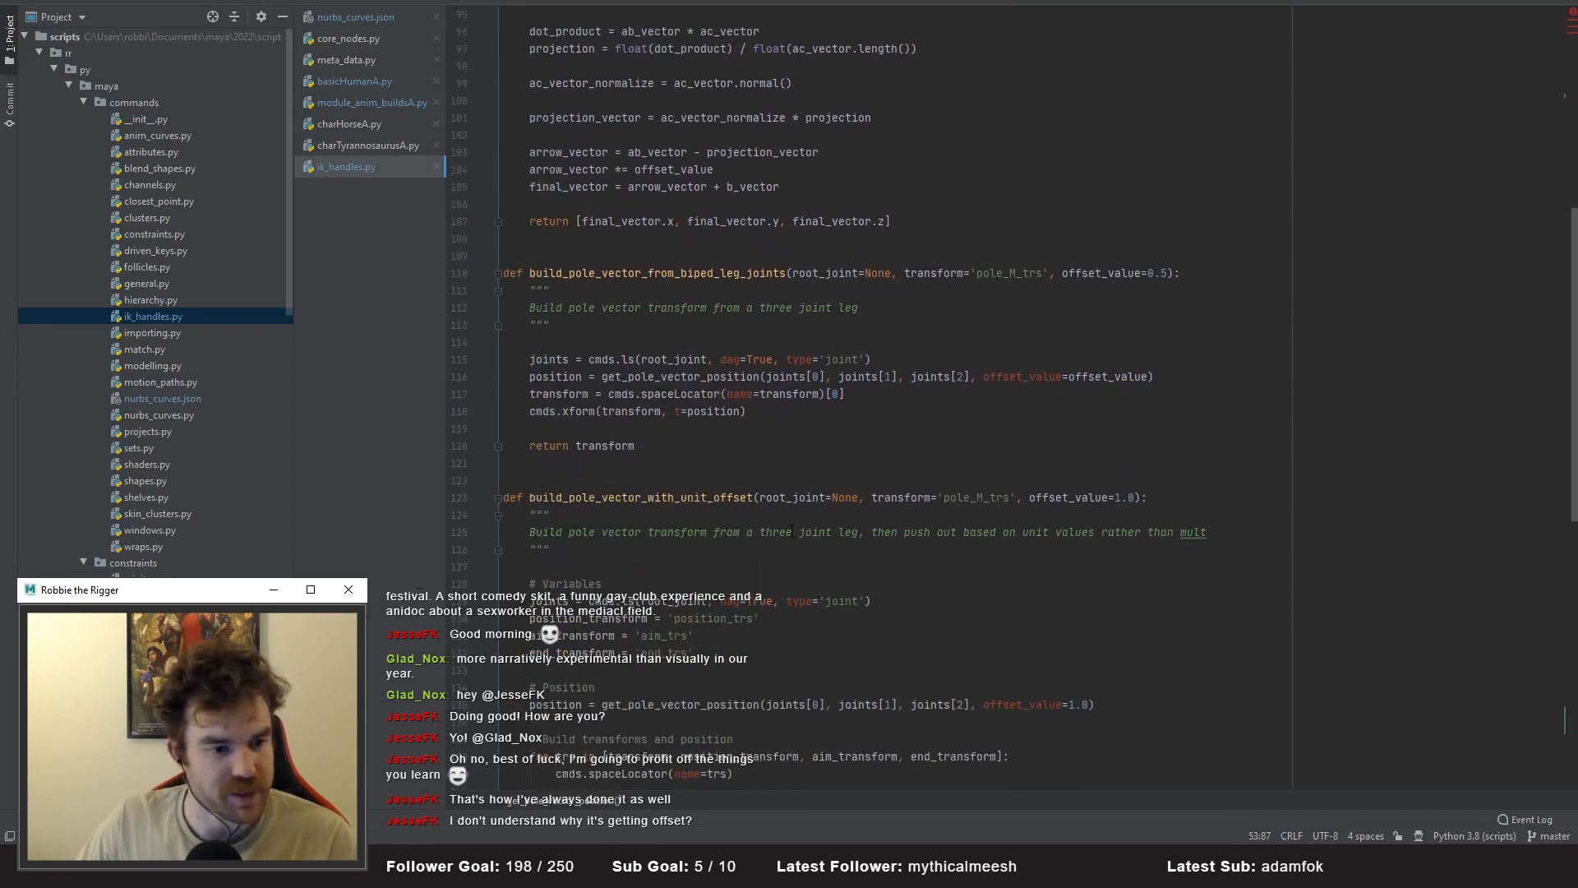
# - Switch to Maya and examine the duplicated left leg's knee and ankle alignment against the original leg from several angles
pyautogui.hotkey('alt', 'Tab')
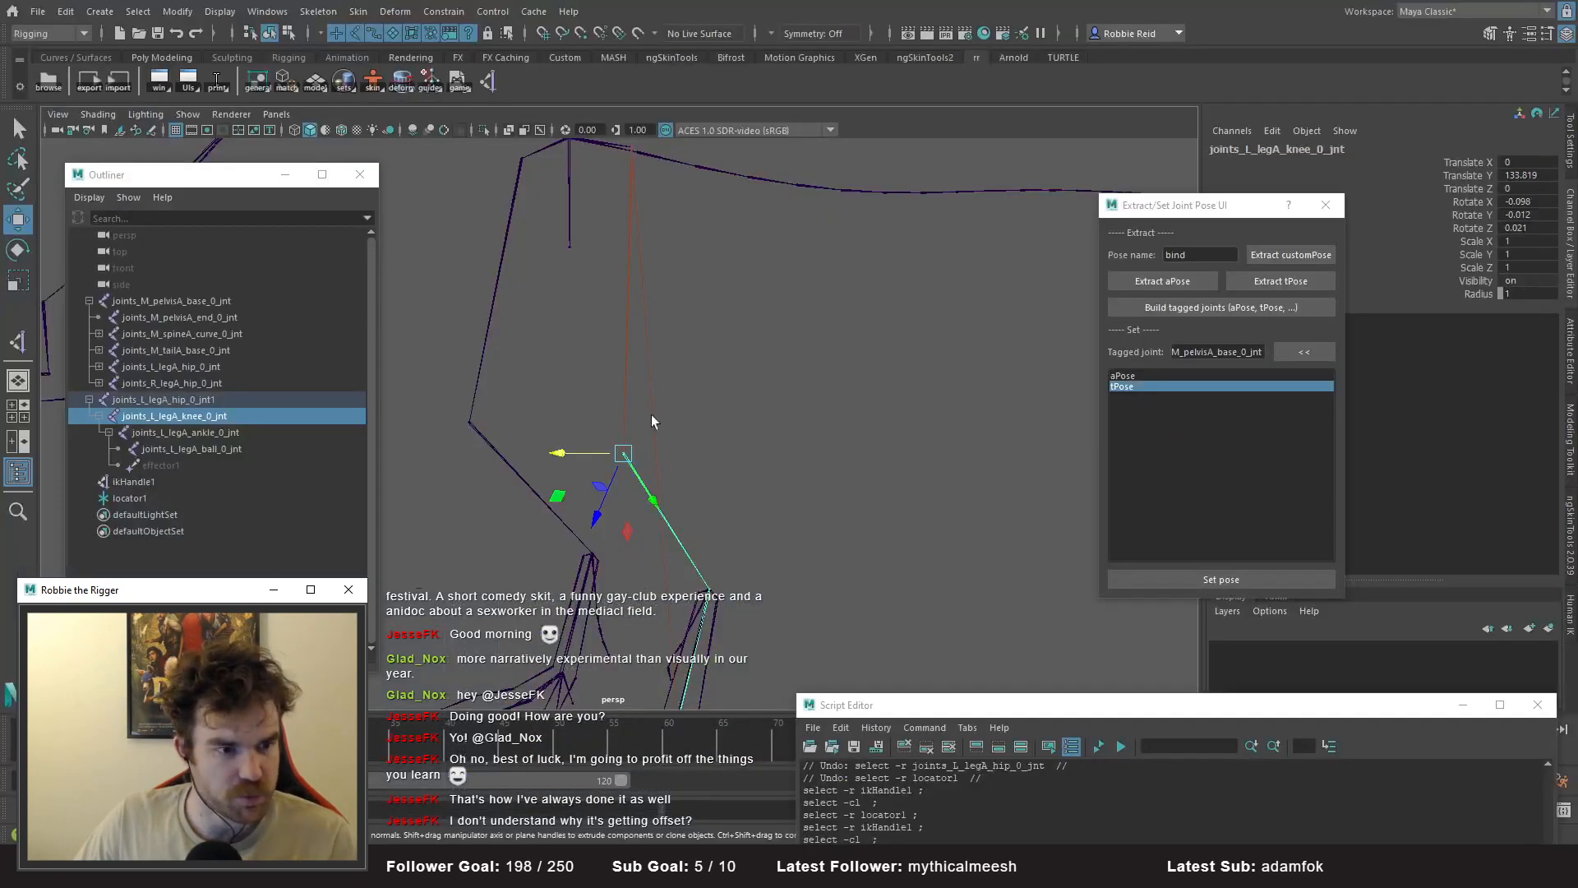
pyautogui.keyDown('alt'); pyautogui.moveTo(666, 420); pyautogui.dragTo(621, 163); pyautogui.keyUp('alt')
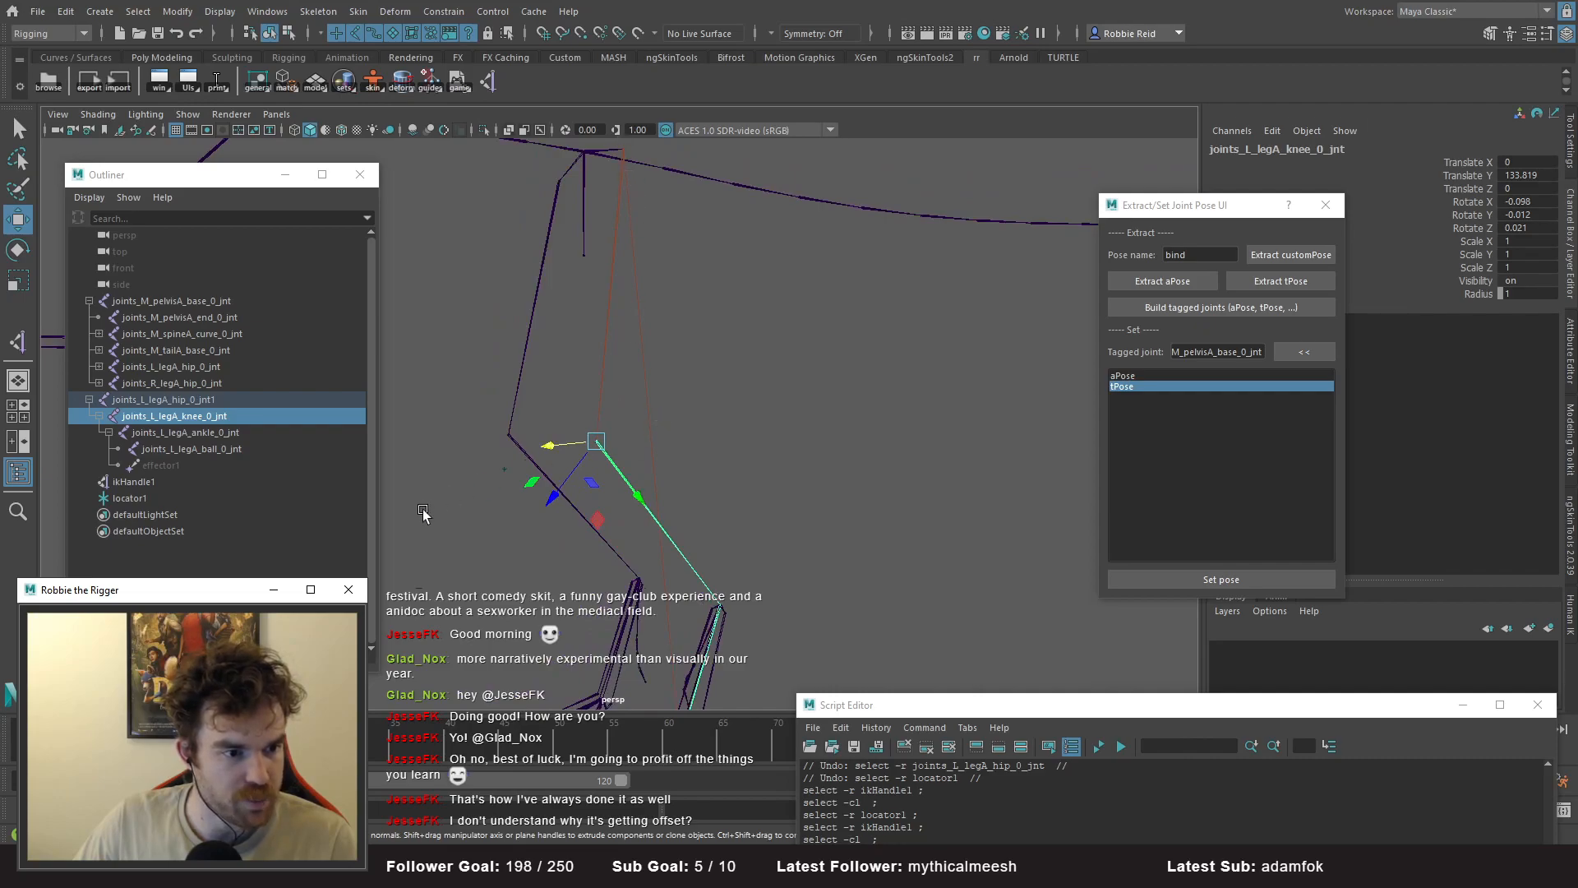
pyautogui.keyDown('alt'); pyautogui.moveTo(469, 481); pyautogui.dragTo(560, 484); pyautogui.keyUp('alt')
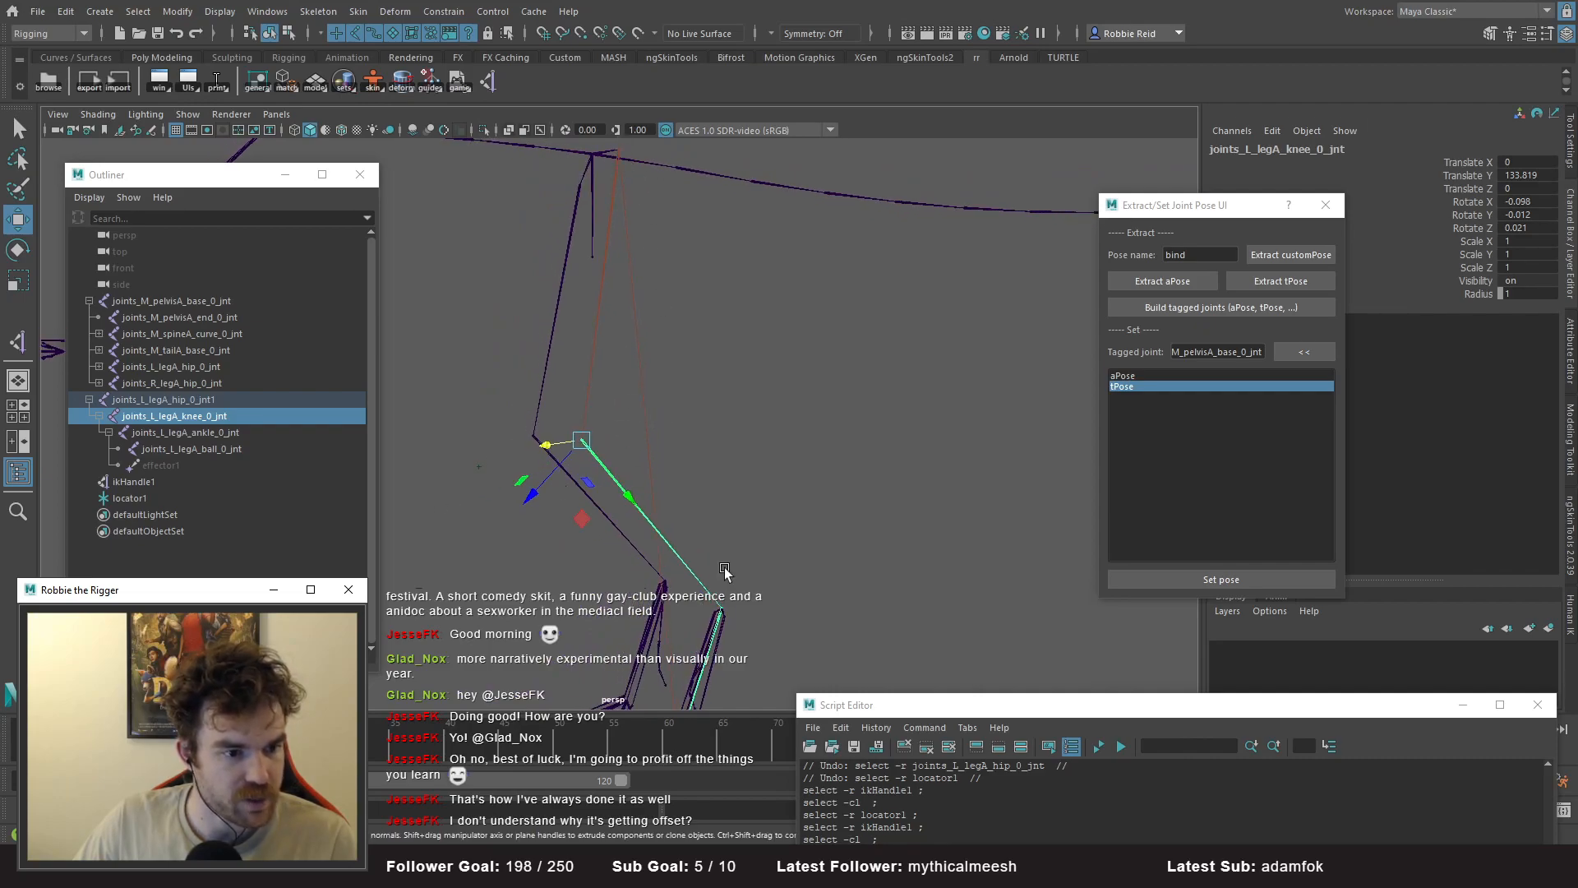
pyautogui.keyDown('alt'); pyautogui.moveTo(509, 467); pyautogui.dragTo(619, 393); pyautogui.keyUp('alt')
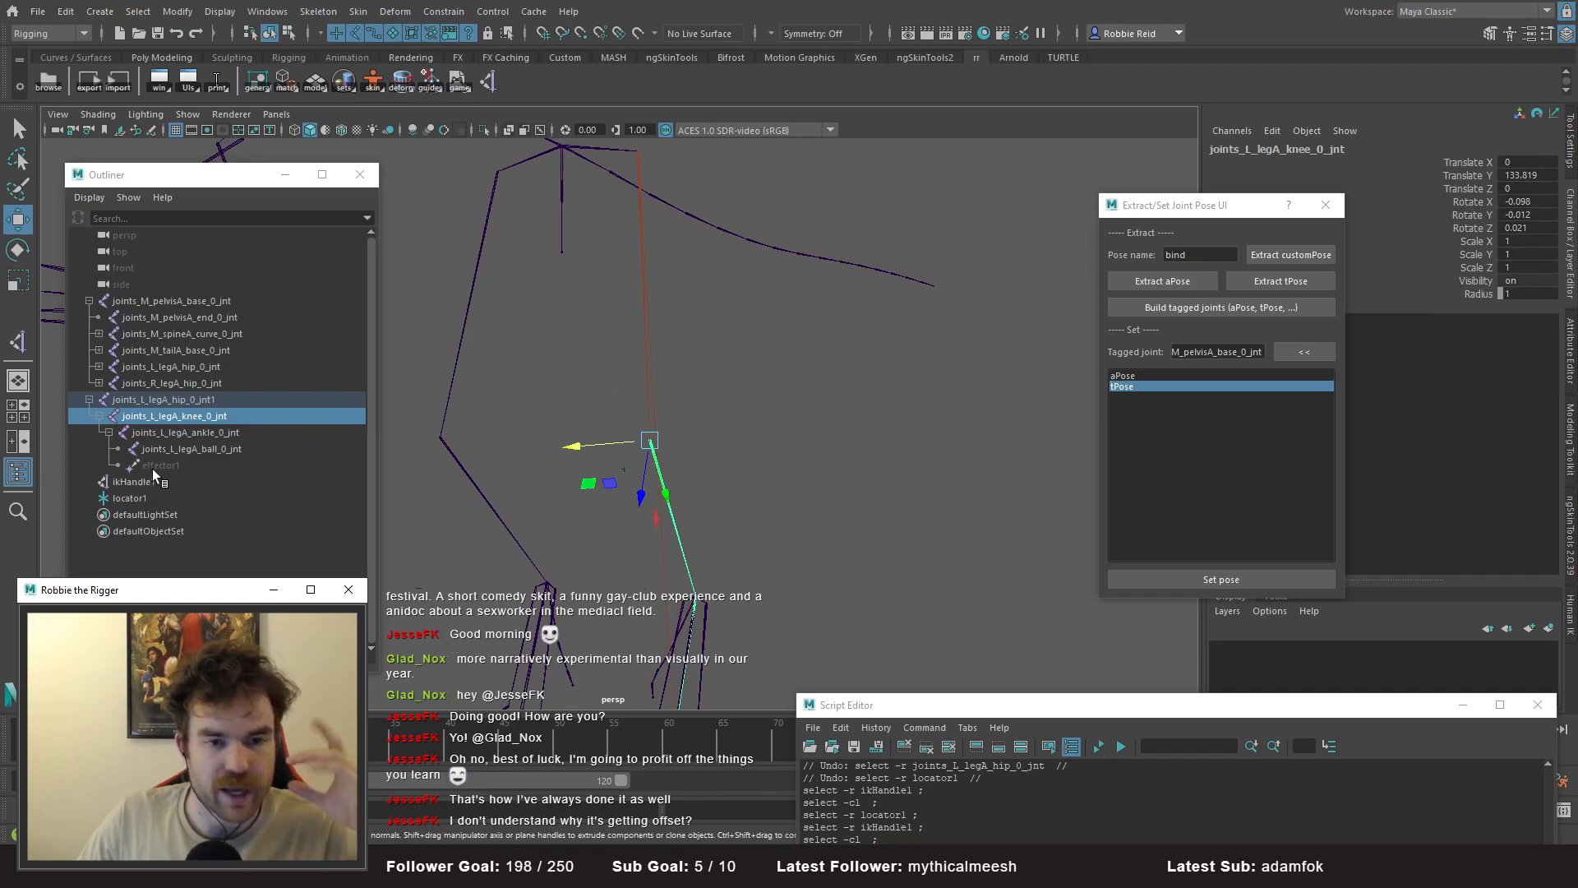
pyautogui.keyDown('alt'); pyautogui.moveTo(713, 596); pyautogui.dragTo(630, 190); pyautogui.keyUp('alt')
pyautogui.keyDown('alt'); pyautogui.moveTo(655, 657); pyautogui.dragTo(608, 604); pyautogui.keyUp('alt')
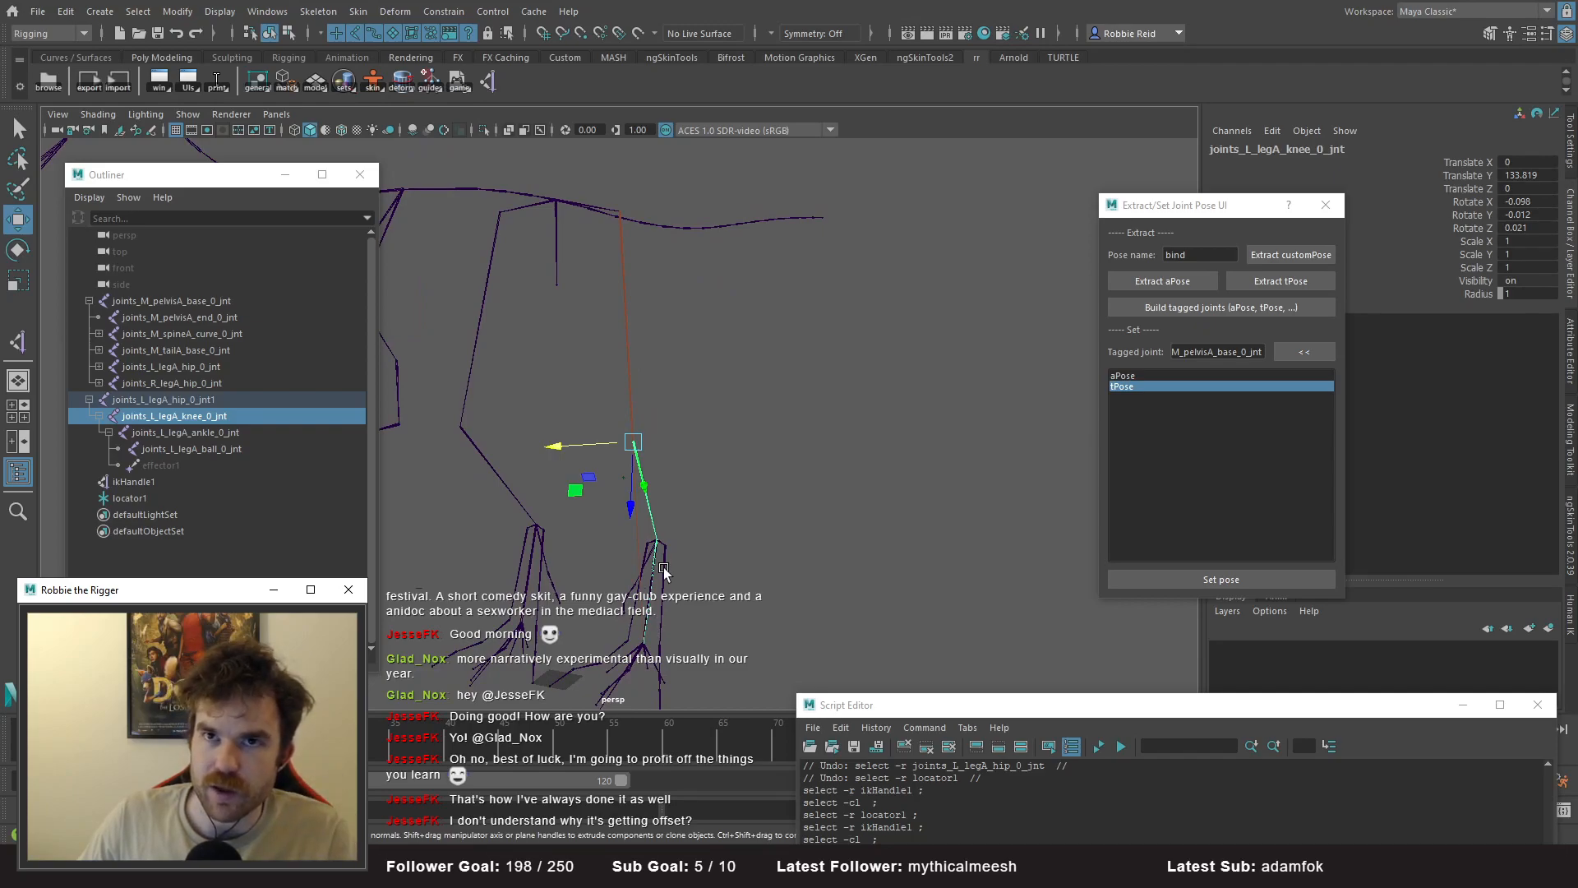
pyautogui.keyDown('alt'); pyautogui.moveTo(664, 569); pyautogui.dragTo(623, 376); pyautogui.keyUp('alt')
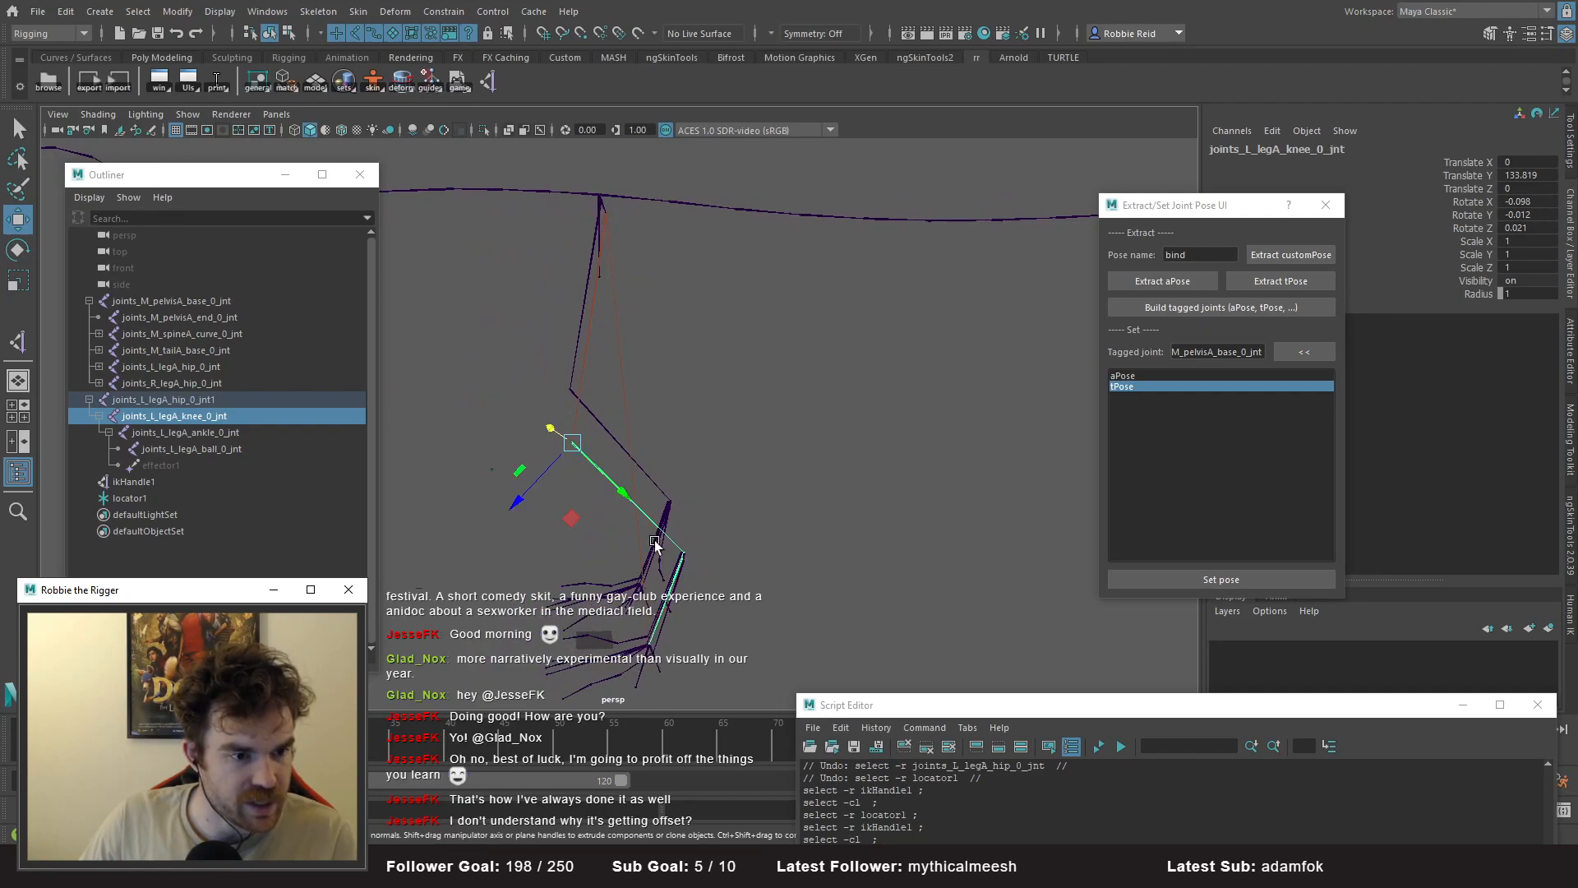
pyautogui.keyDown('alt'); pyautogui.moveTo(489, 483); pyautogui.dragTo(839, 582); pyautogui.keyUp('alt')
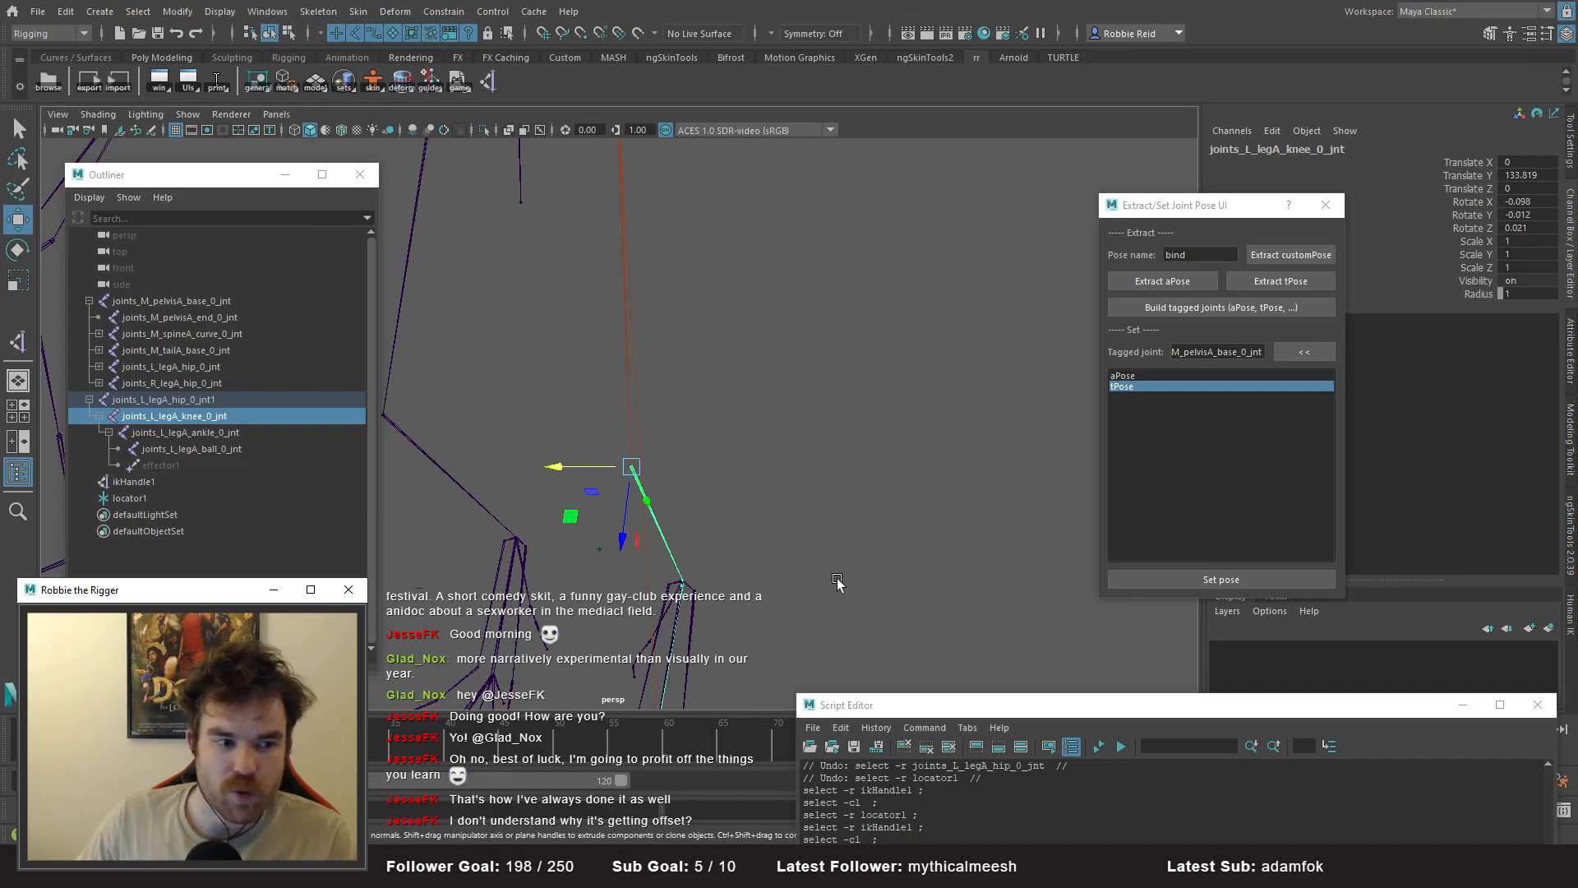
pyautogui.keyDown('alt'); pyautogui.moveTo(757, 458); pyautogui.dragTo(632, 449); pyautogui.keyUp('alt')
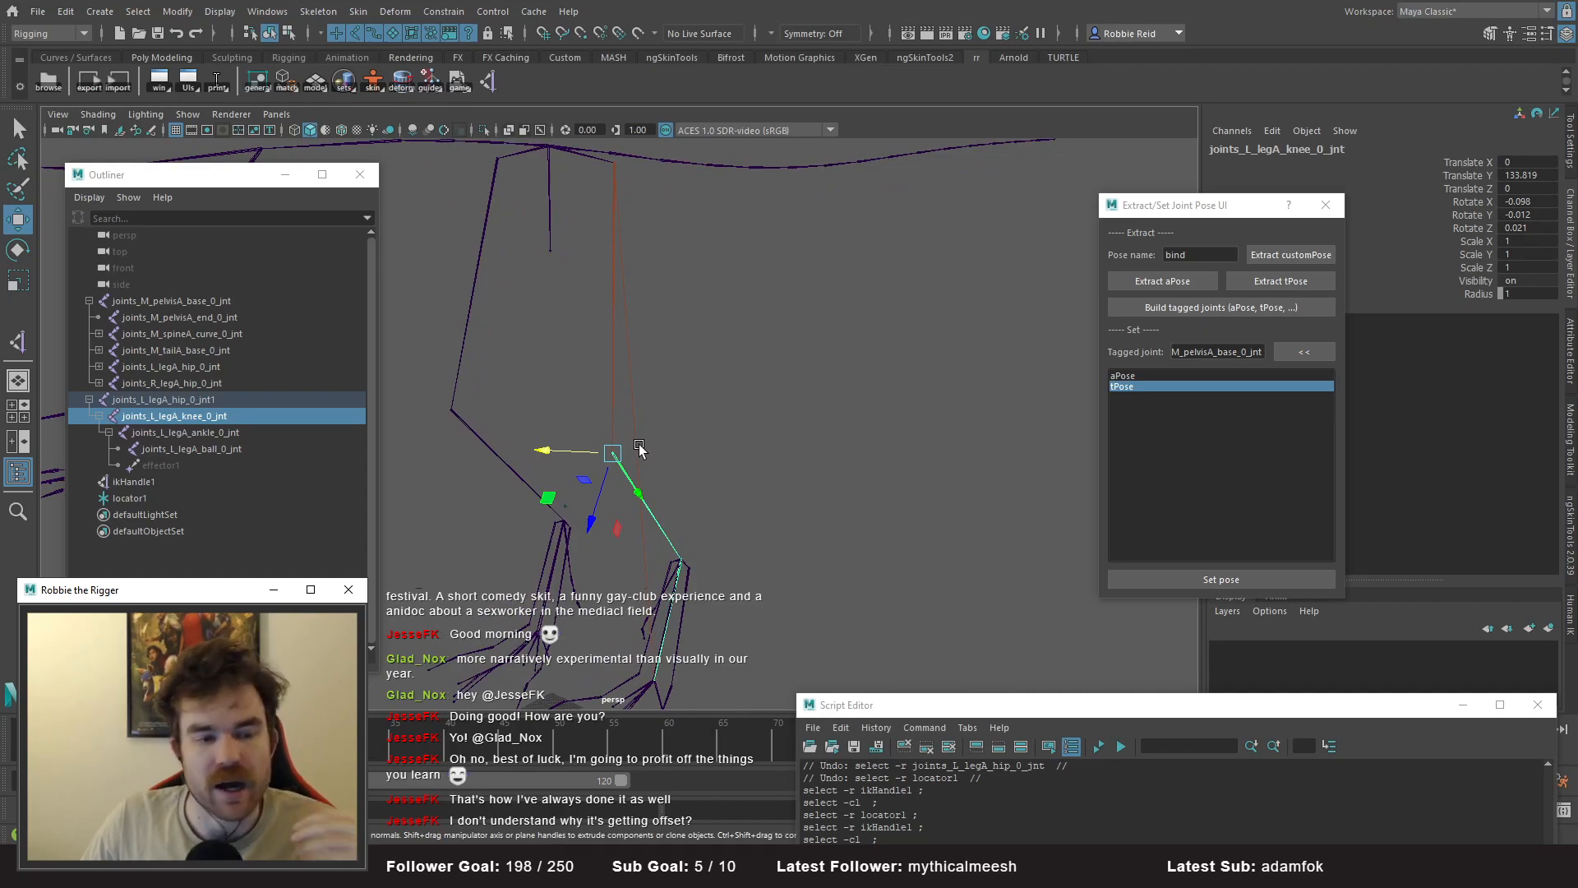
pyautogui.keyDown('alt'); pyautogui.moveTo(644, 448); pyautogui.dragTo(580, 505); pyautogui.keyUp('alt')
# - Select locator1 in front of the duplicated knee and undo its last move
pyautogui.moveTo(419, 467); pyautogui.dragTo(473, 618)
pyautogui.keyDown('alt'); pyautogui.moveTo(473, 619); pyautogui.dragTo(510, 456); pyautogui.keyUp('alt')
pyautogui.hotkey('ctrl', 'z')
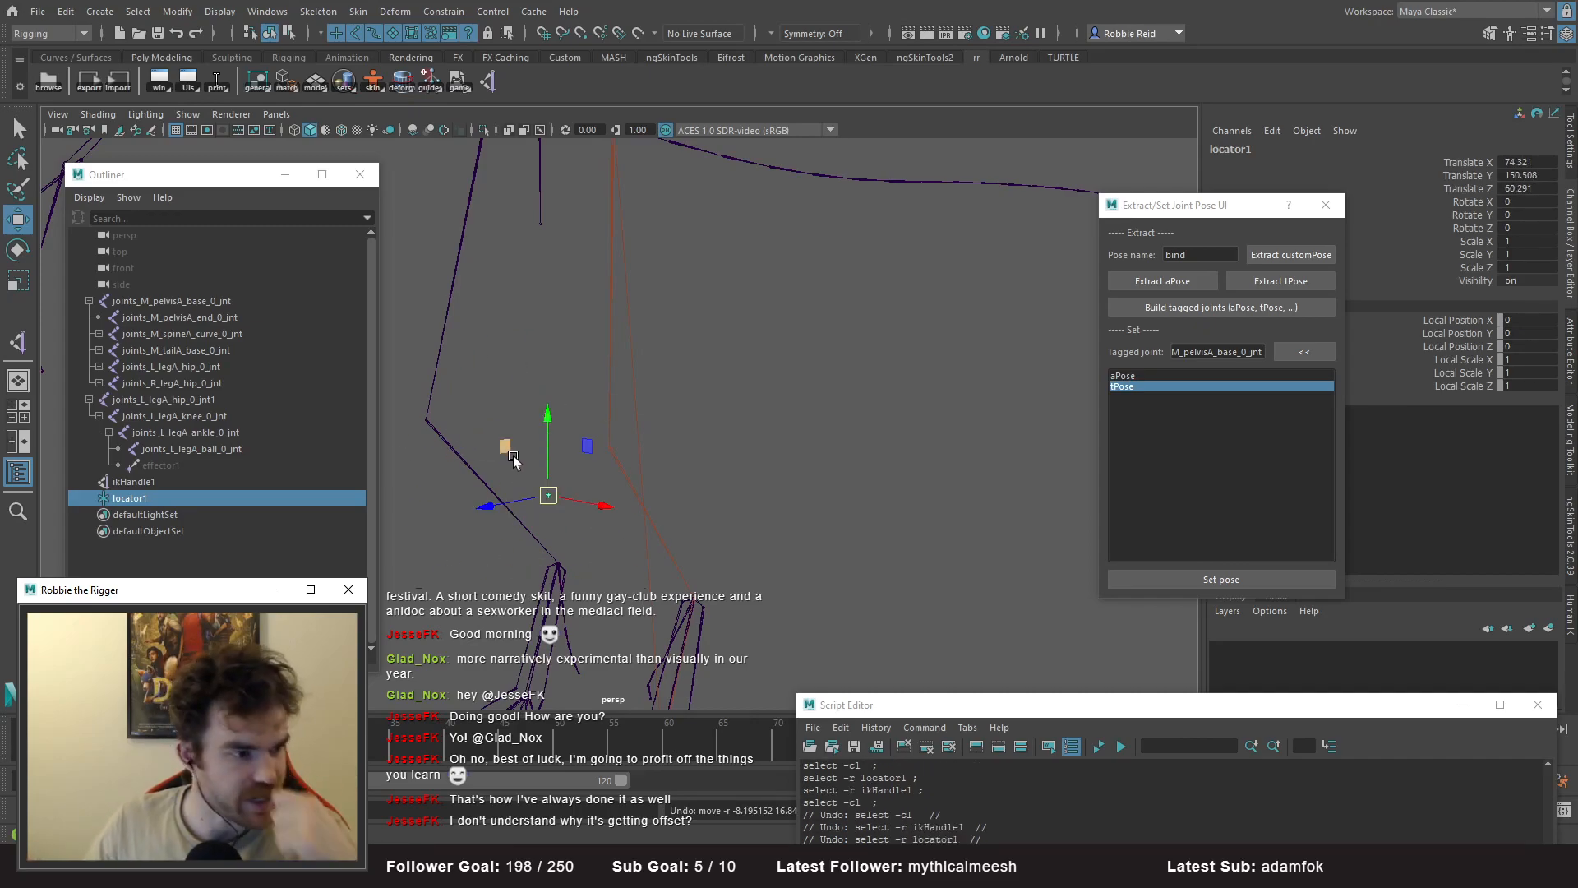
# - Undo the recent selection changes and the Pole Vector constraint between locator1 and ikHandle1
pyautogui.click(133, 482)
pyautogui.press('f')
pyautogui.click(186, 304)
pyautogui.hotkey('shift', 'h')
pyautogui.click(133, 496)
pyautogui.hotkey('ctrl', 'z')
pyautogui.hotkey('ctrl', 'z')
pyautogui.hotkey('ctrl', 'z')
pyautogui.hotkey('ctrl', 'z')
pyautogui.hotkey('ctrl', 'z')
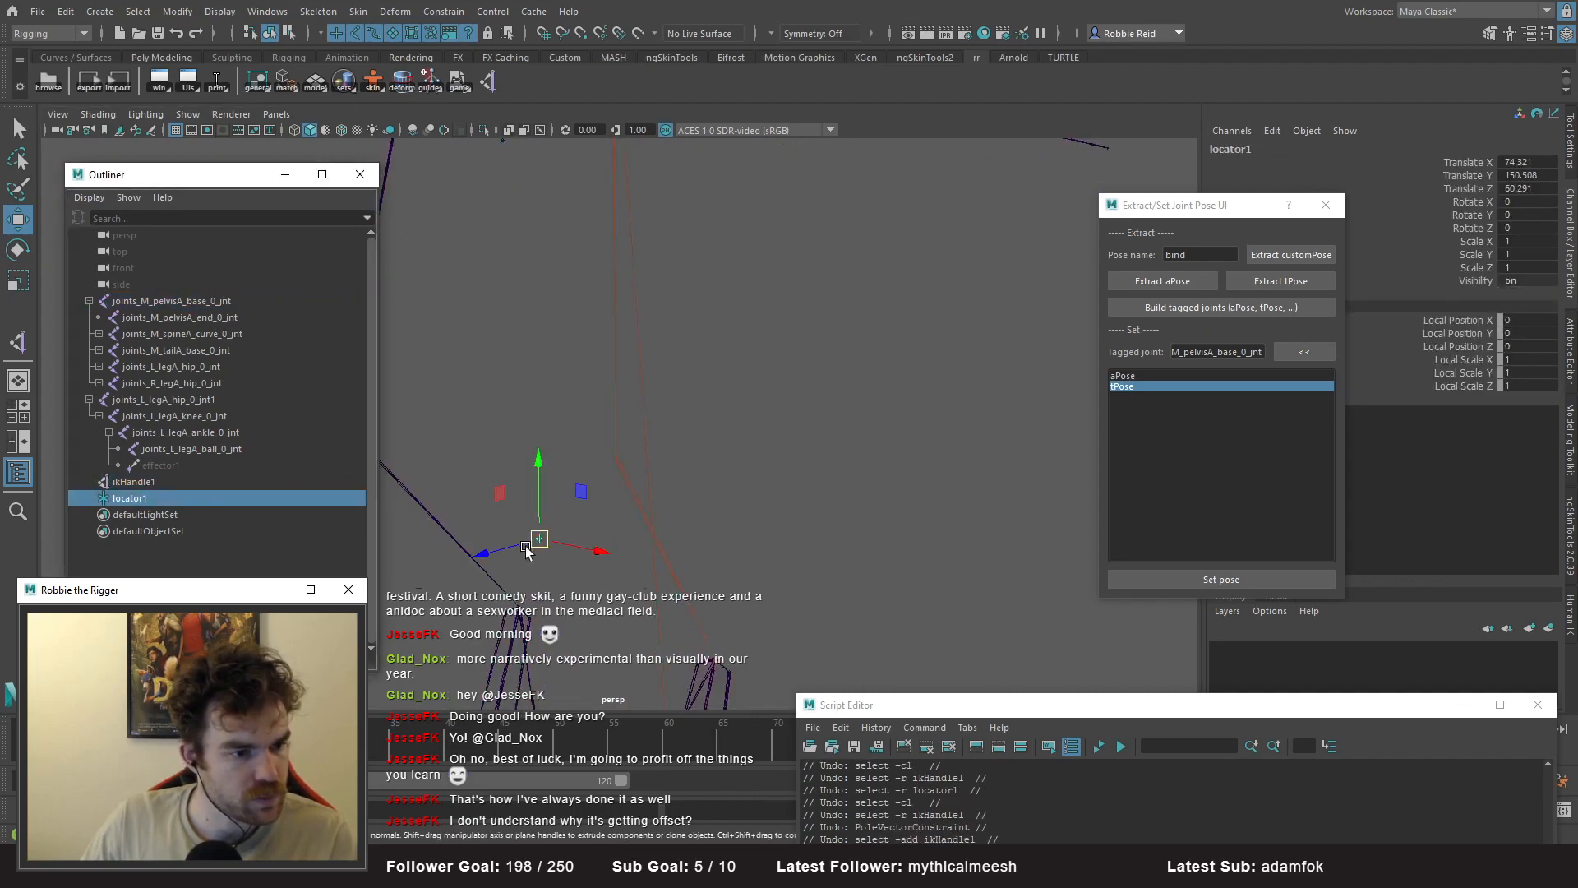
# - Add a pole vector constraint from locator1 to ikHandle1 on the duplicated left leg chain
pyautogui.click(444, 11)
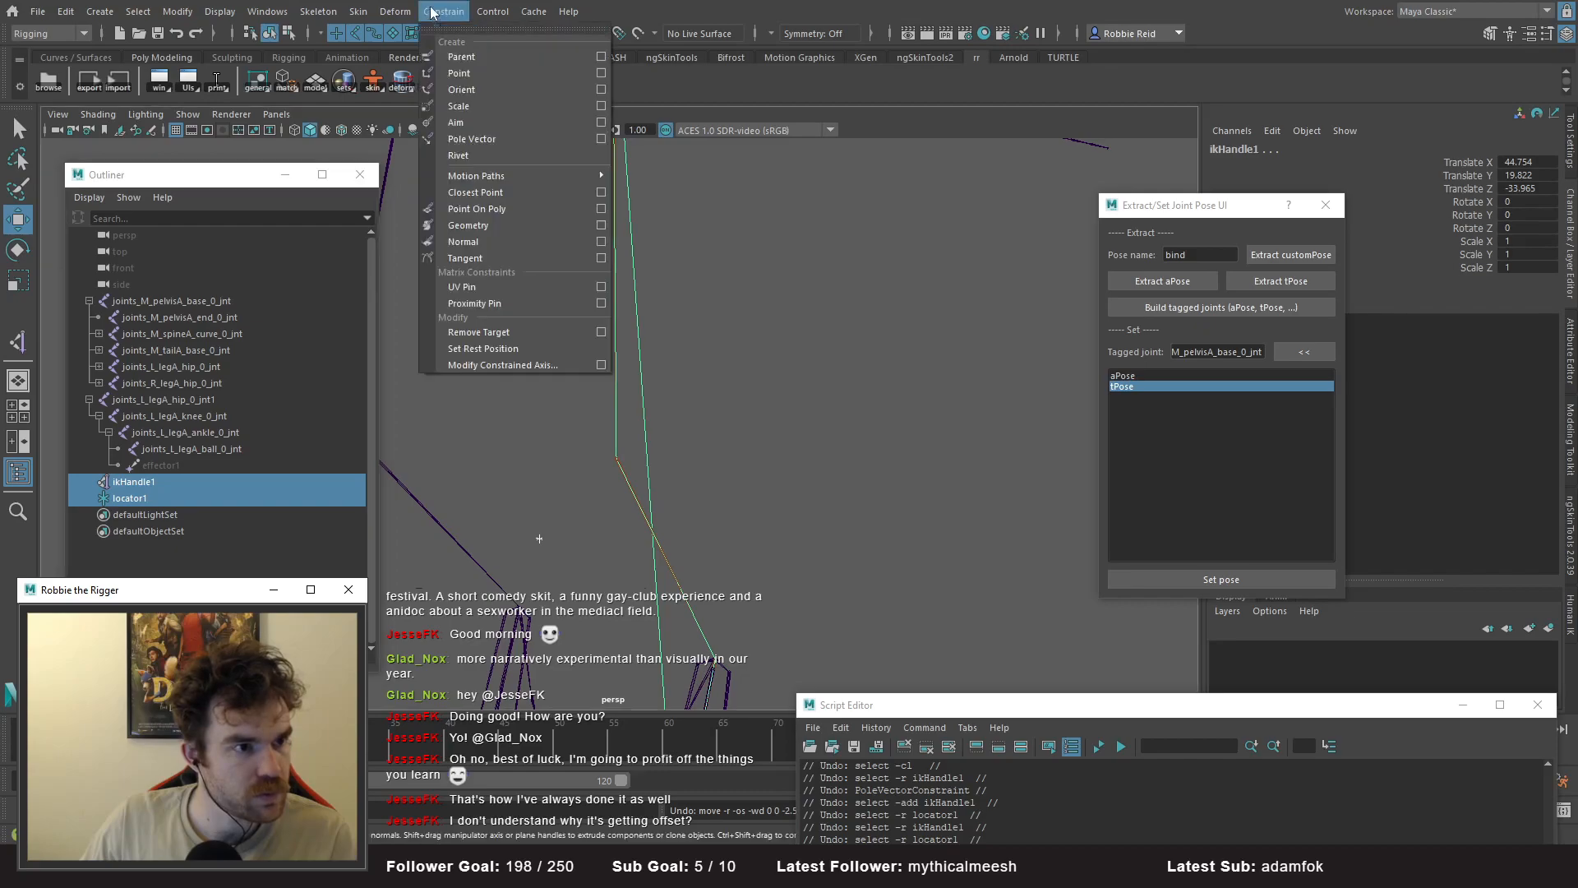
pyautogui.moveTo(485, 177)
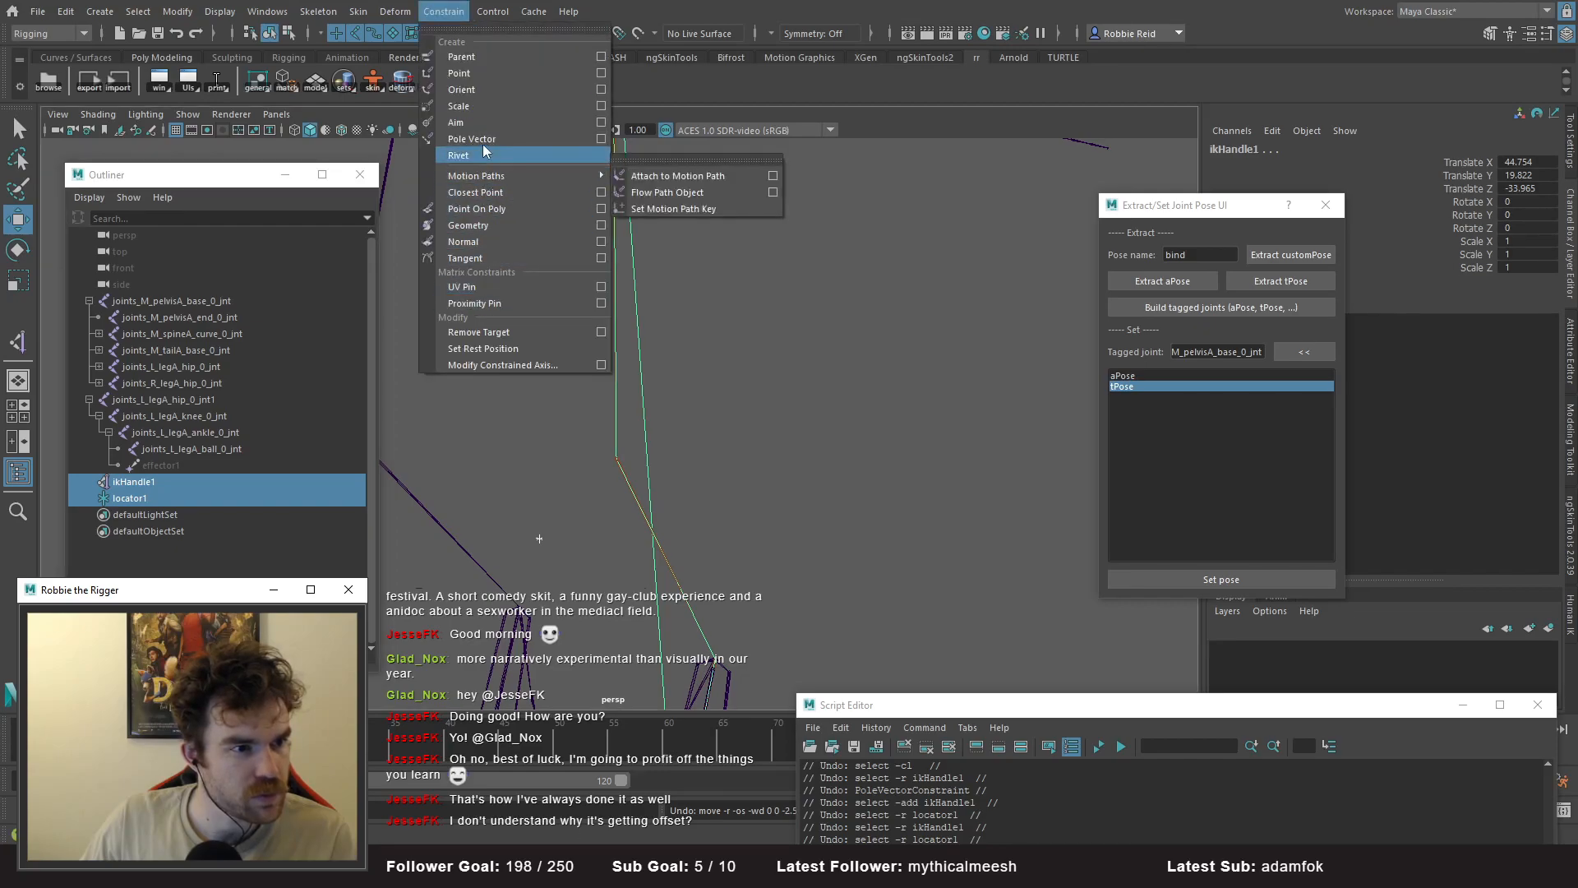
pyautogui.click(472, 139)
pyautogui.keyDown('alt'); pyautogui.moveTo(680, 376); pyautogui.dragTo(659, 339); pyautogui.keyUp('alt')
pyautogui.keyDown('alt'); pyautogui.moveTo(582, 487); pyautogui.dragTo(630, 490); pyautogui.keyUp('alt')
pyautogui.keyDown('alt'); pyautogui.moveTo(631, 490); pyautogui.dragTo(831, 538, button='right'); pyautogui.keyUp('alt')
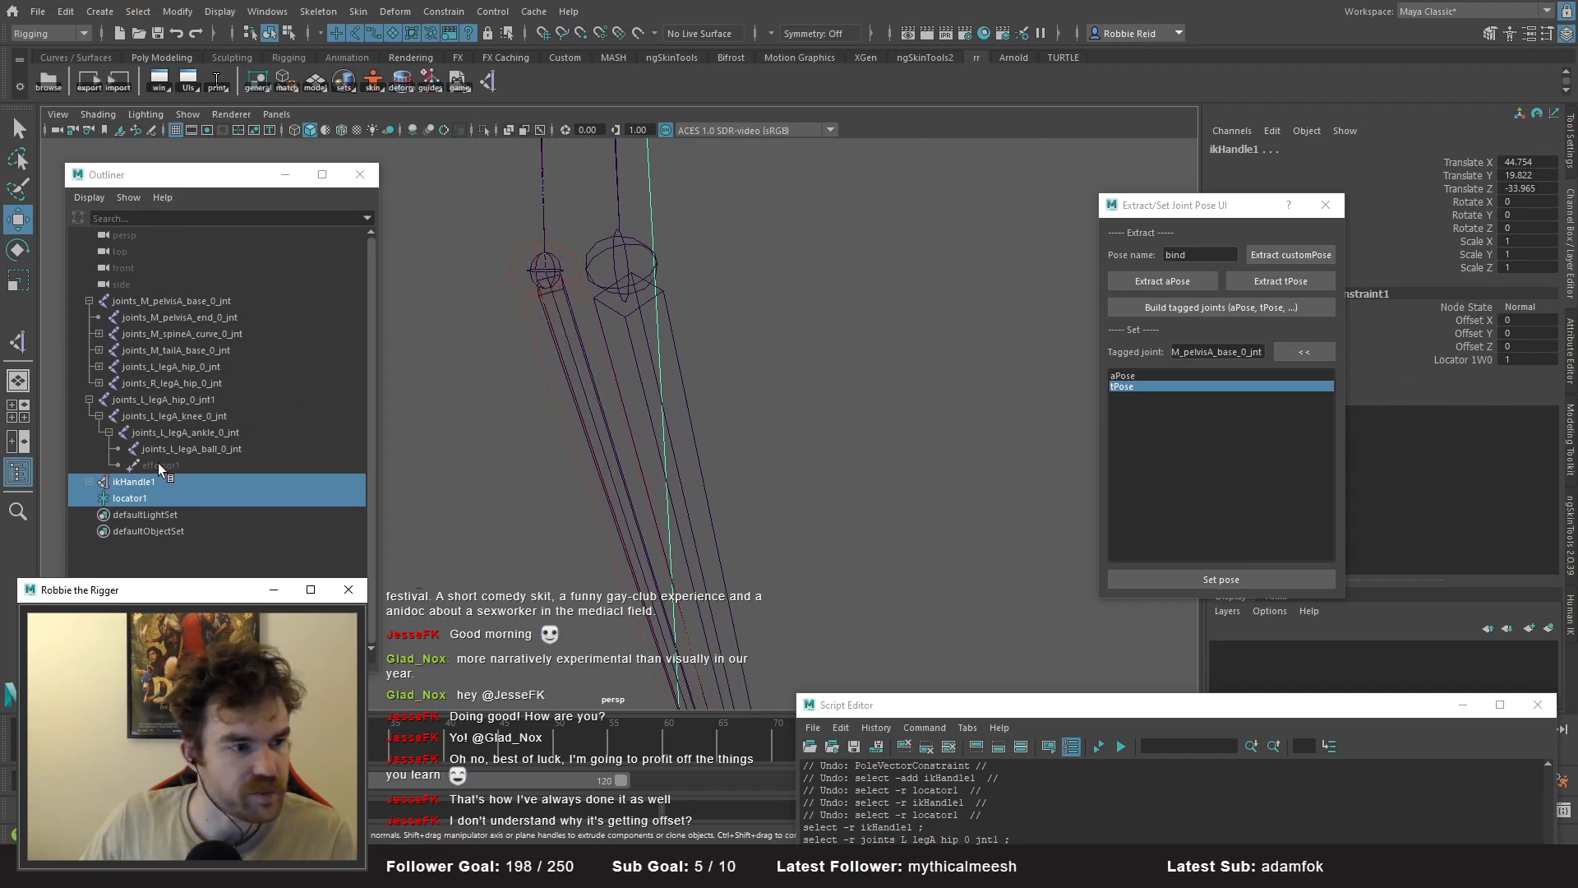
# - Try a twist of about -1.6 on ikHandle1 to line the duplicated leg up with the original leg
pyautogui.click(175, 480)
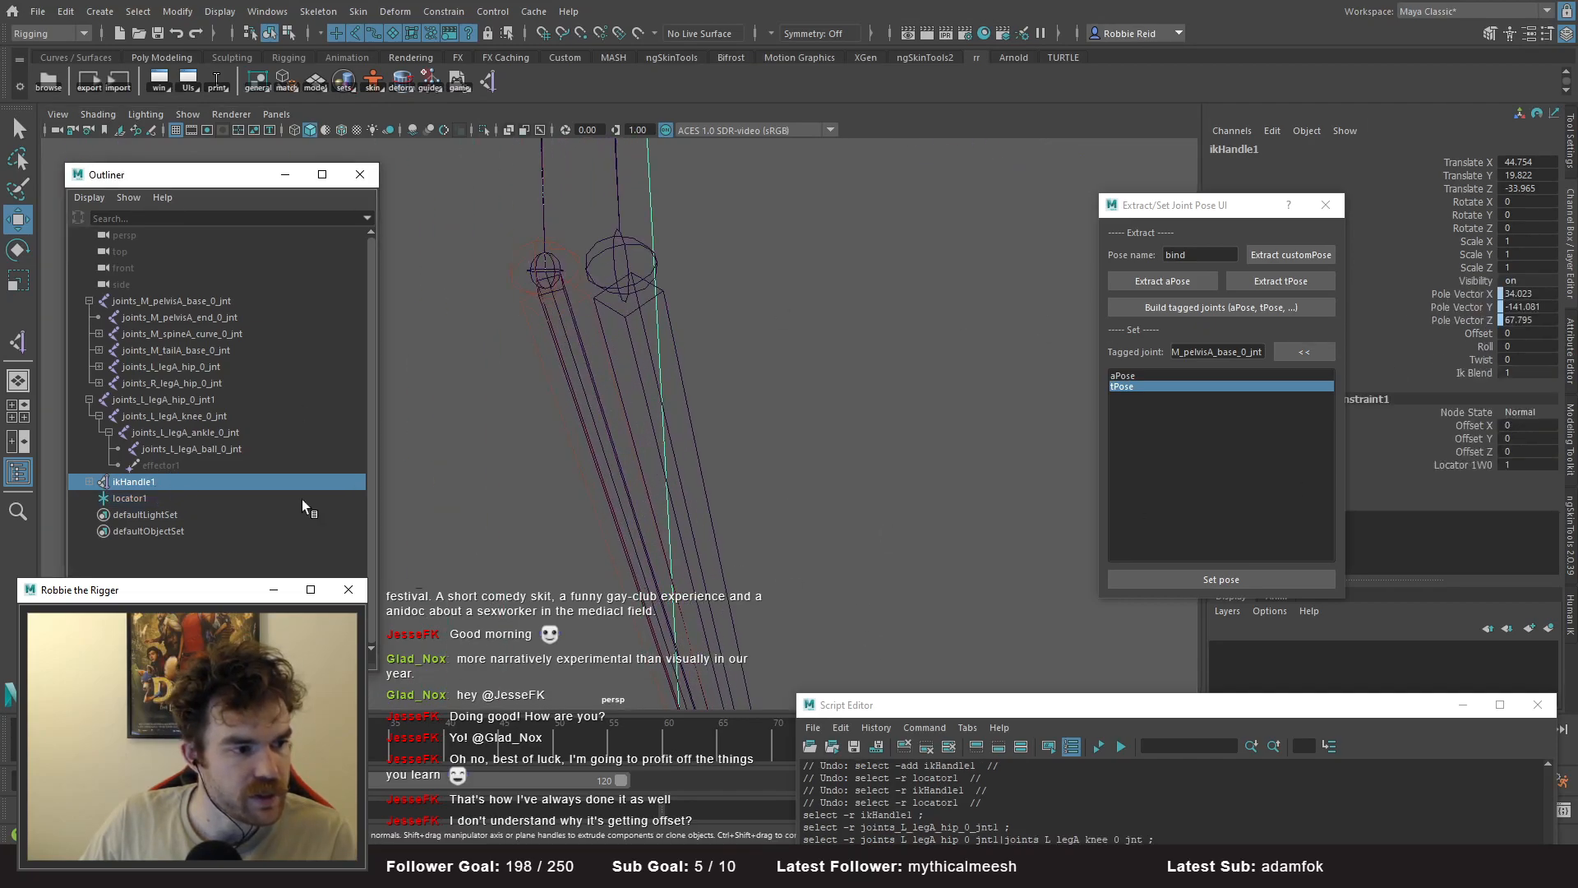
pyautogui.click(1480, 359)
pyautogui.moveTo(890, 454)
pyautogui.mouseDown(button='middle')
pyautogui.moveTo(878, 465)
pyautogui.moveTo(900, 463)
pyautogui.mouseUp(button='middle')
pyautogui.keyDown('alt'); pyautogui.moveTo(946, 475); pyautogui.dragTo(644, 307, button='right'); pyautogui.keyUp('alt')
pyautogui.keyDown('alt'); pyautogui.moveTo(645, 307); pyautogui.dragTo(726, 352, button='middle'); pyautogui.keyUp('alt')
pyautogui.keyDown('alt'); pyautogui.moveTo(726, 353); pyautogui.dragTo(669, 574); pyautogui.keyUp('alt')
pyautogui.keyDown('alt'); pyautogui.moveTo(669, 575); pyautogui.dragTo(910, 496, button='middle'); pyautogui.keyUp('alt')
pyautogui.scroll(-1, 825, 421)
pyautogui.keyDown('alt'); pyautogui.moveTo(826, 421); pyautogui.dragTo(842, 490); pyautogui.keyUp('alt')
pyautogui.keyDown('alt'); pyautogui.moveTo(842, 490); pyautogui.dragTo(304, 164, button='right'); pyautogui.keyUp('alt')
pyautogui.keyDown('alt'); pyautogui.moveTo(493, 442); pyautogui.dragTo(704, 455); pyautogui.keyUp('alt')
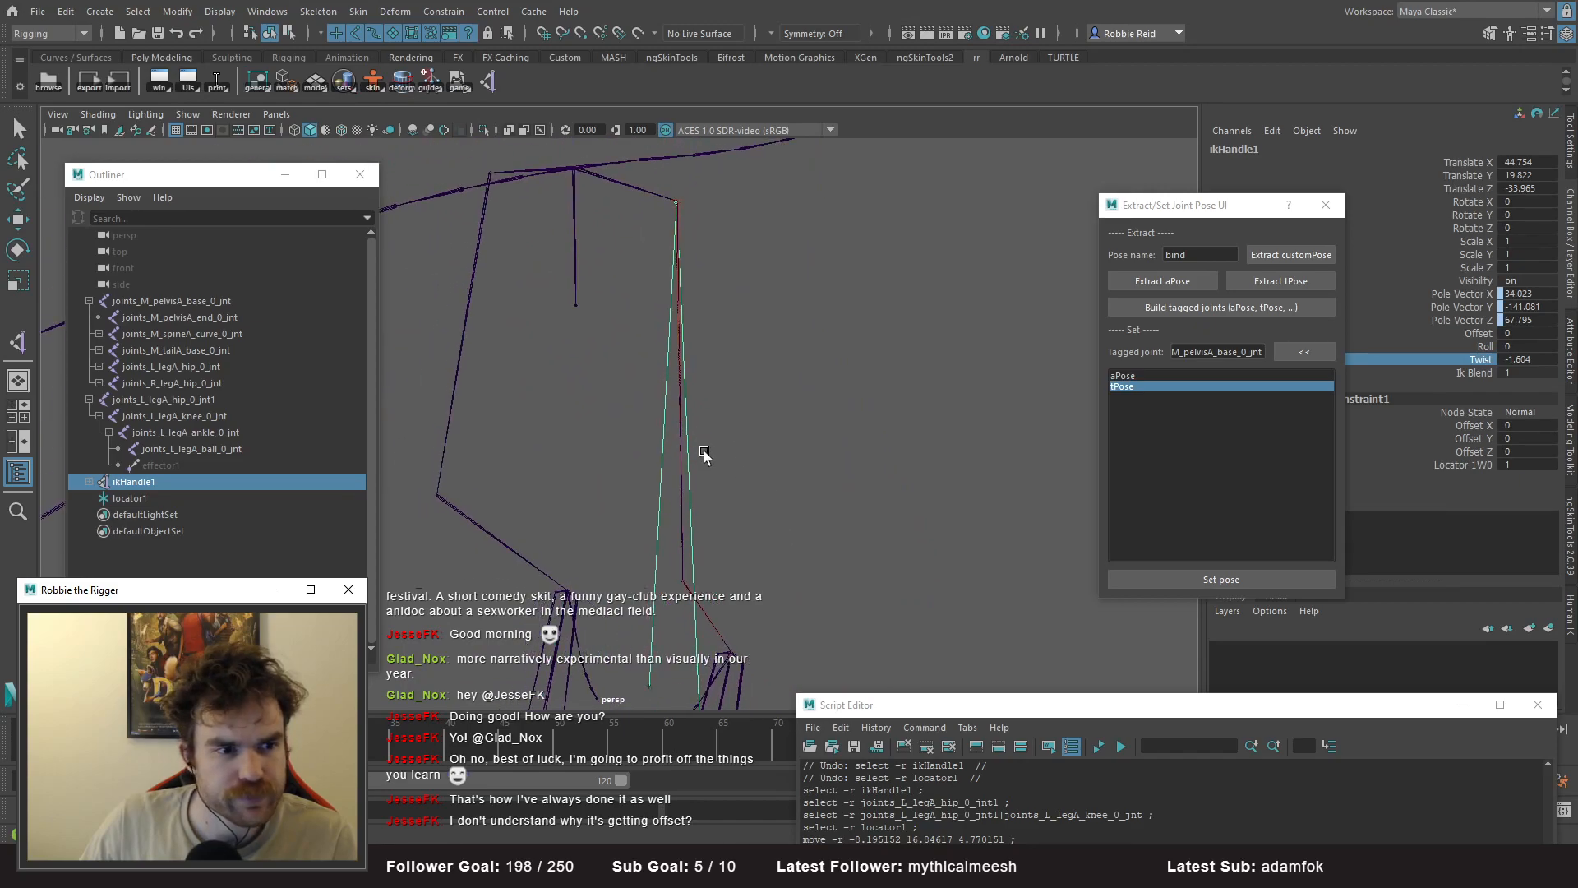
pyautogui.click(681, 321)
pyautogui.keyDown('alt'); pyautogui.moveTo(738, 374); pyautogui.dragTo(686, 436); pyautogui.keyUp('alt')
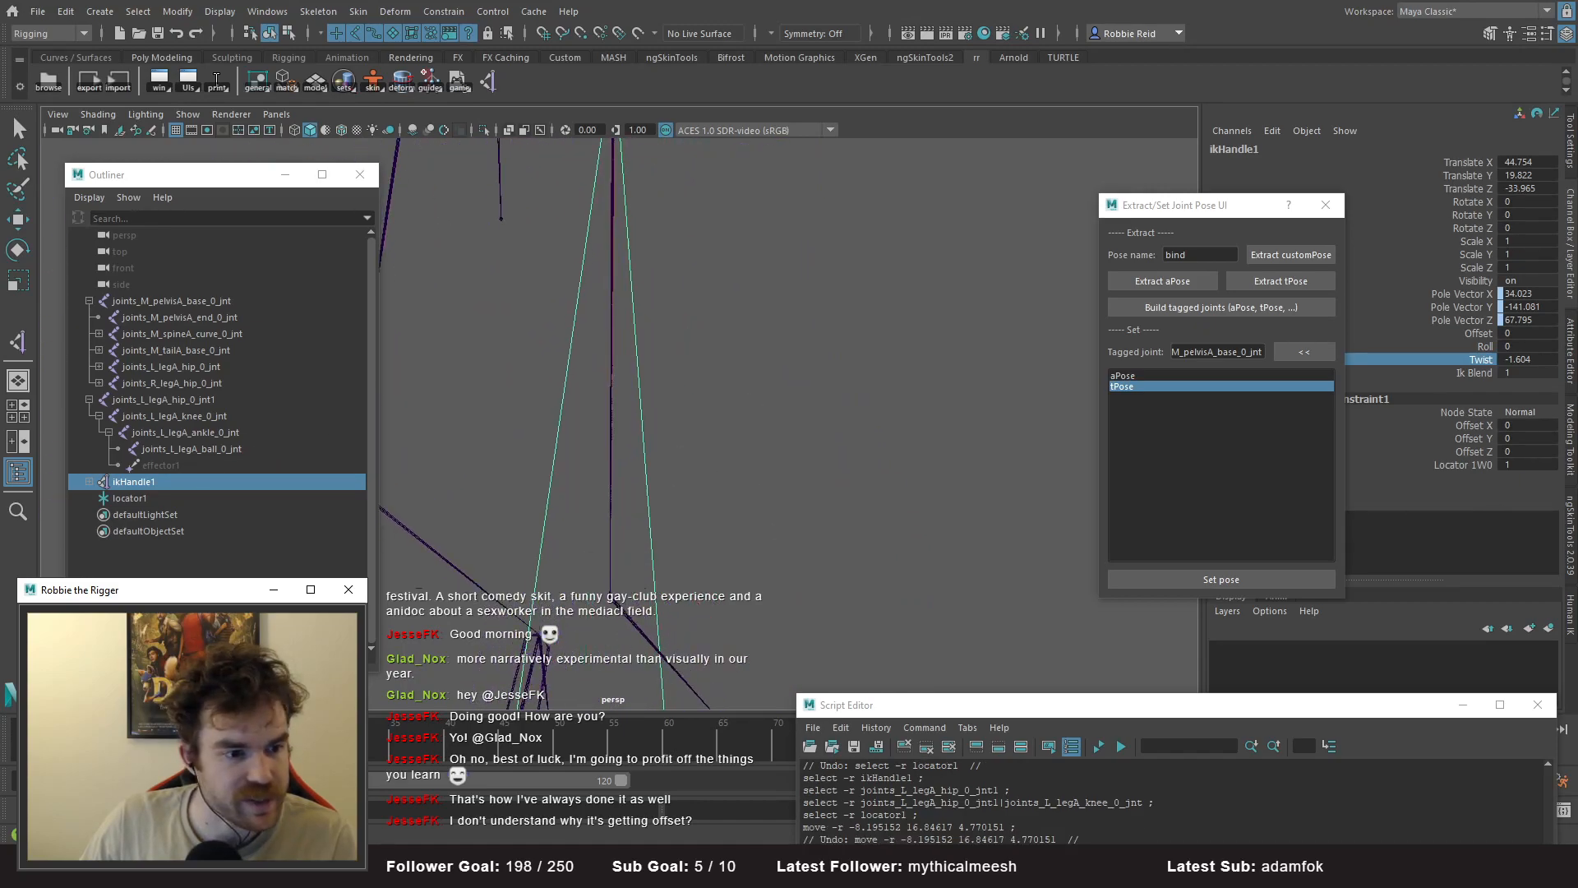
# - Check the duplicated hip joint's rotation, then undo the twist adjustment on ikHandle1
pyautogui.click(162, 400)
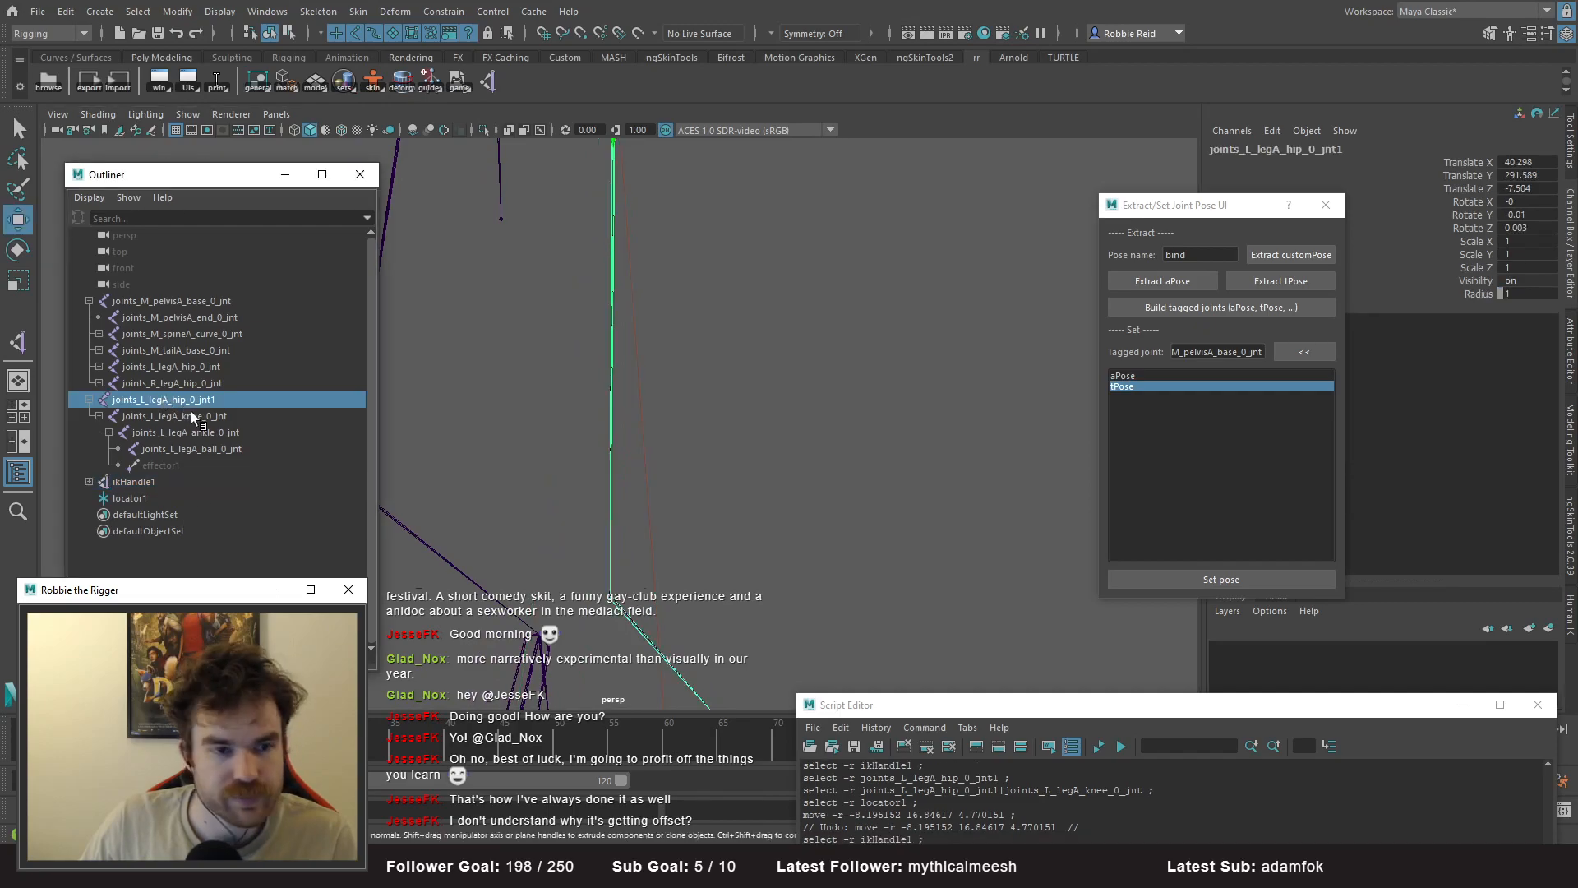
pyautogui.hotkey('ctrl', 'z')
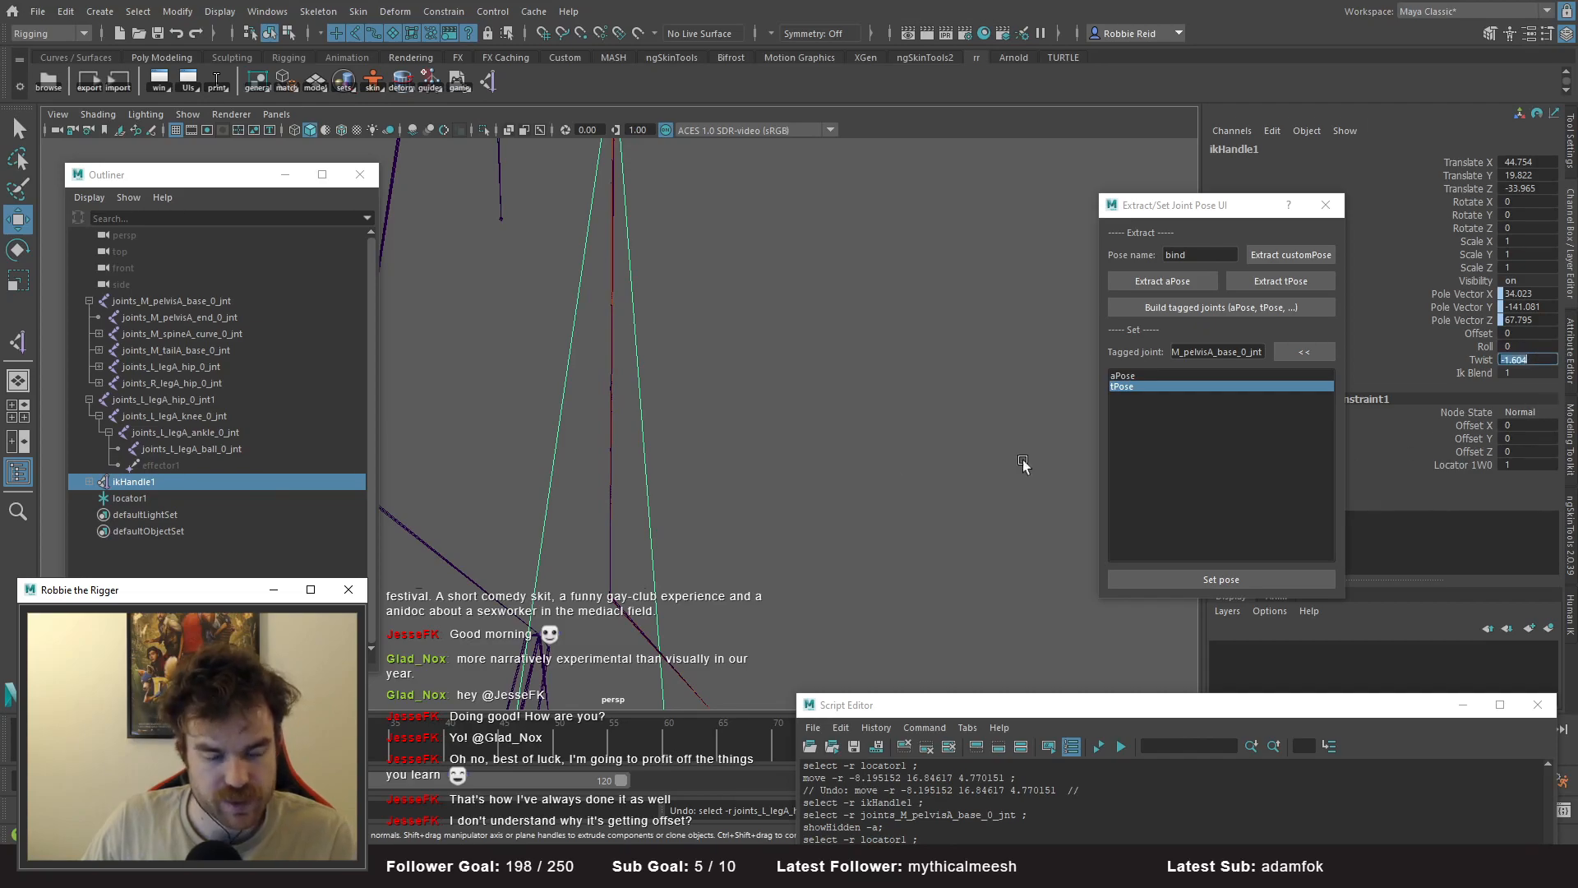
pyautogui.hotkey('ctrl', 'z')
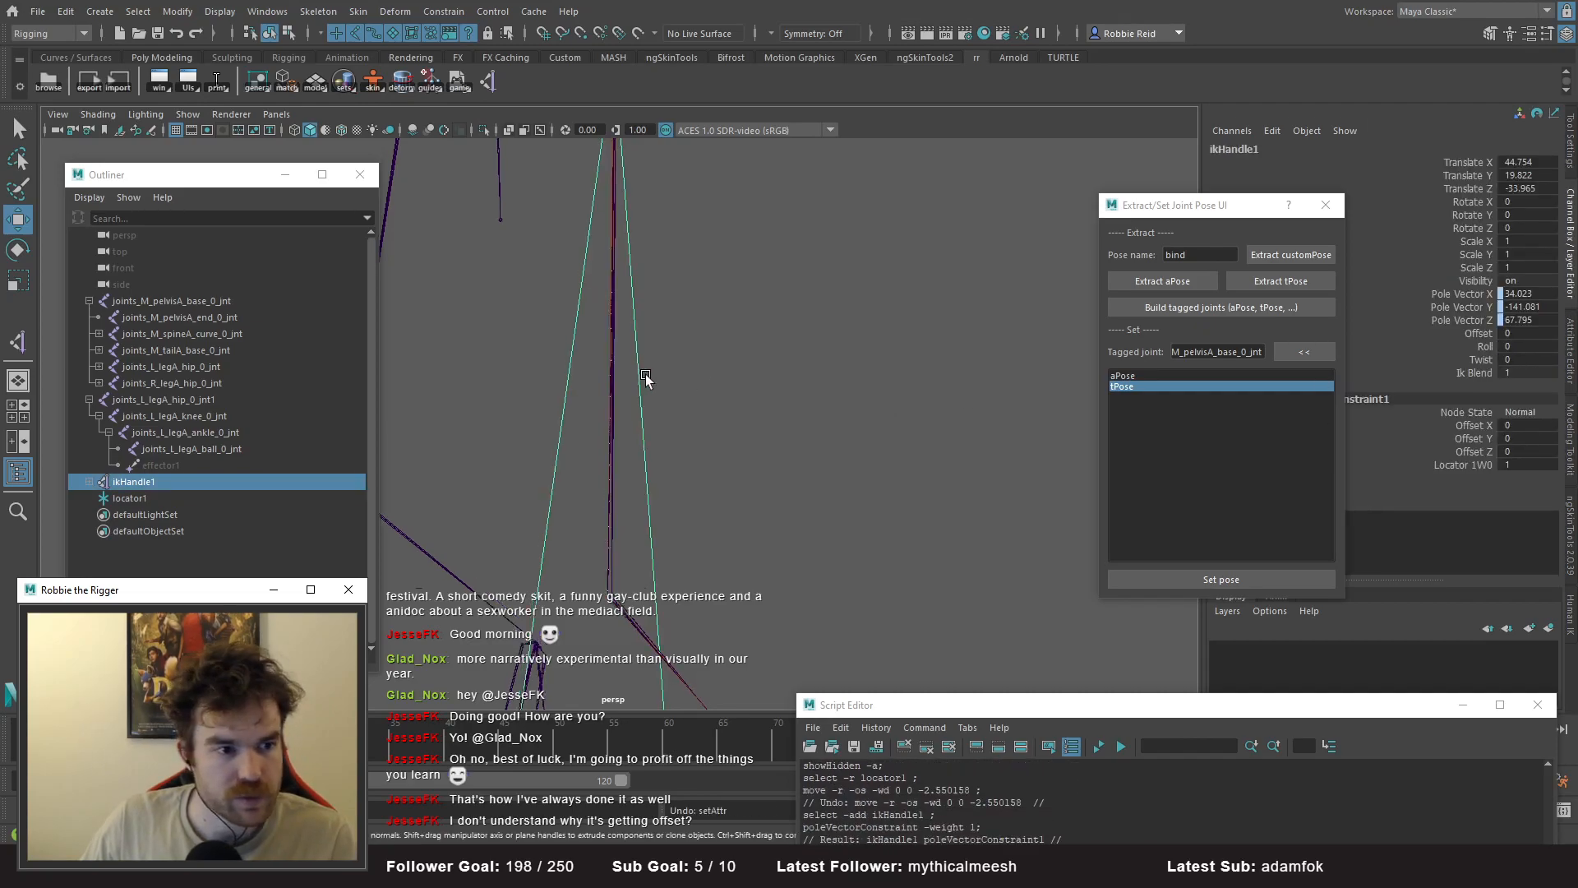
# - Inspect the duplicated knee, ankle and hip joints and compare the chain's alignment with the original left leg
pyautogui.keyDown('alt'); pyautogui.moveTo(640, 374); pyautogui.dragTo(607, 381); pyautogui.keyUp('alt')
pyautogui.click(188, 431)
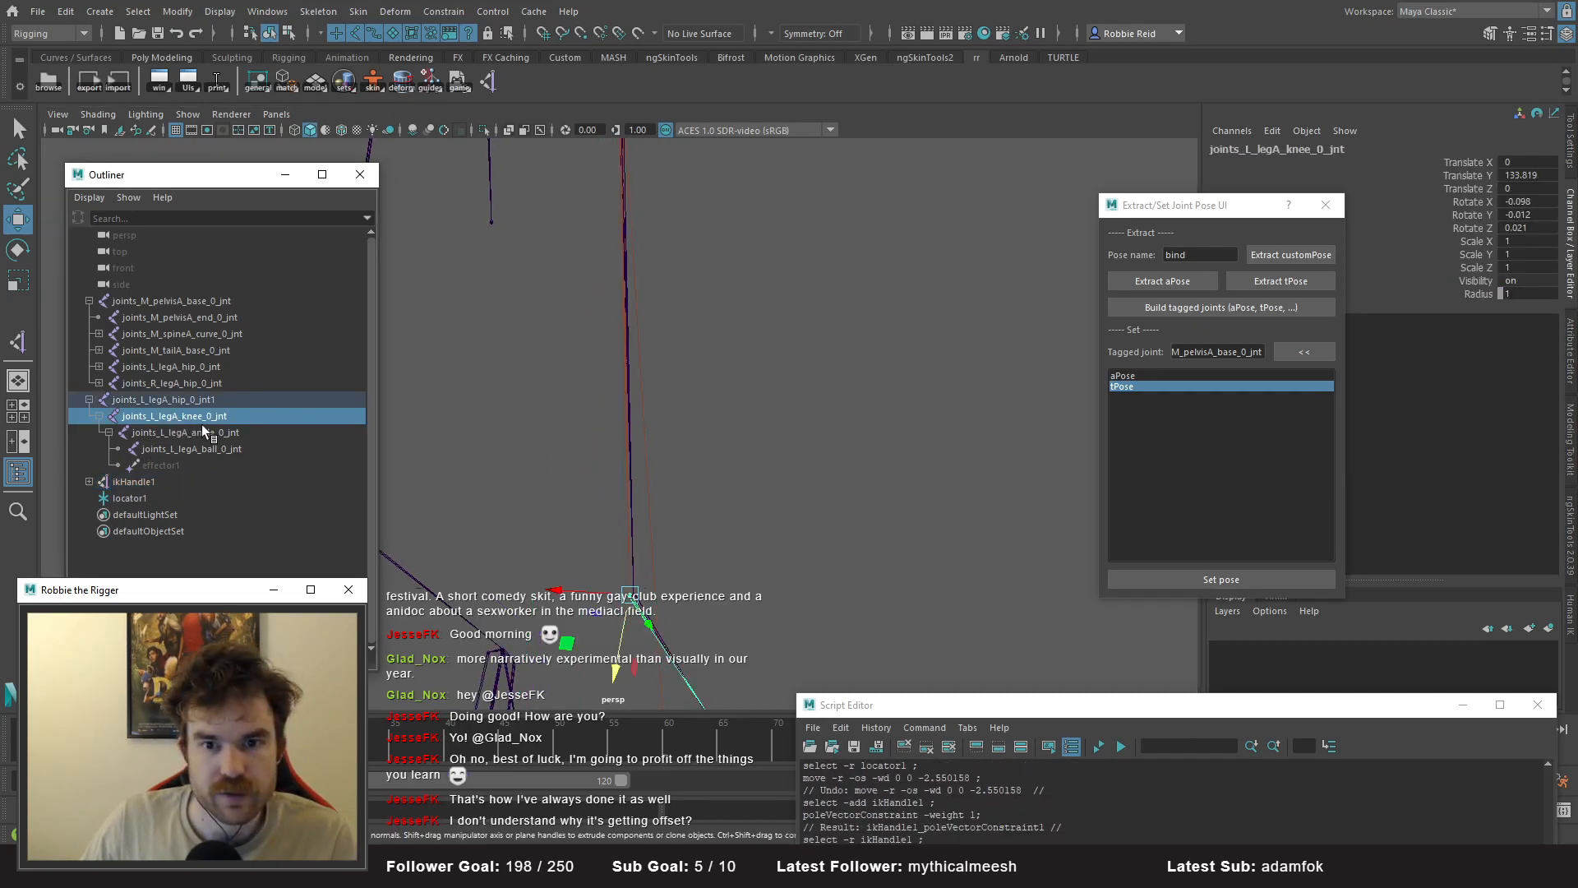
pyautogui.click(209, 450)
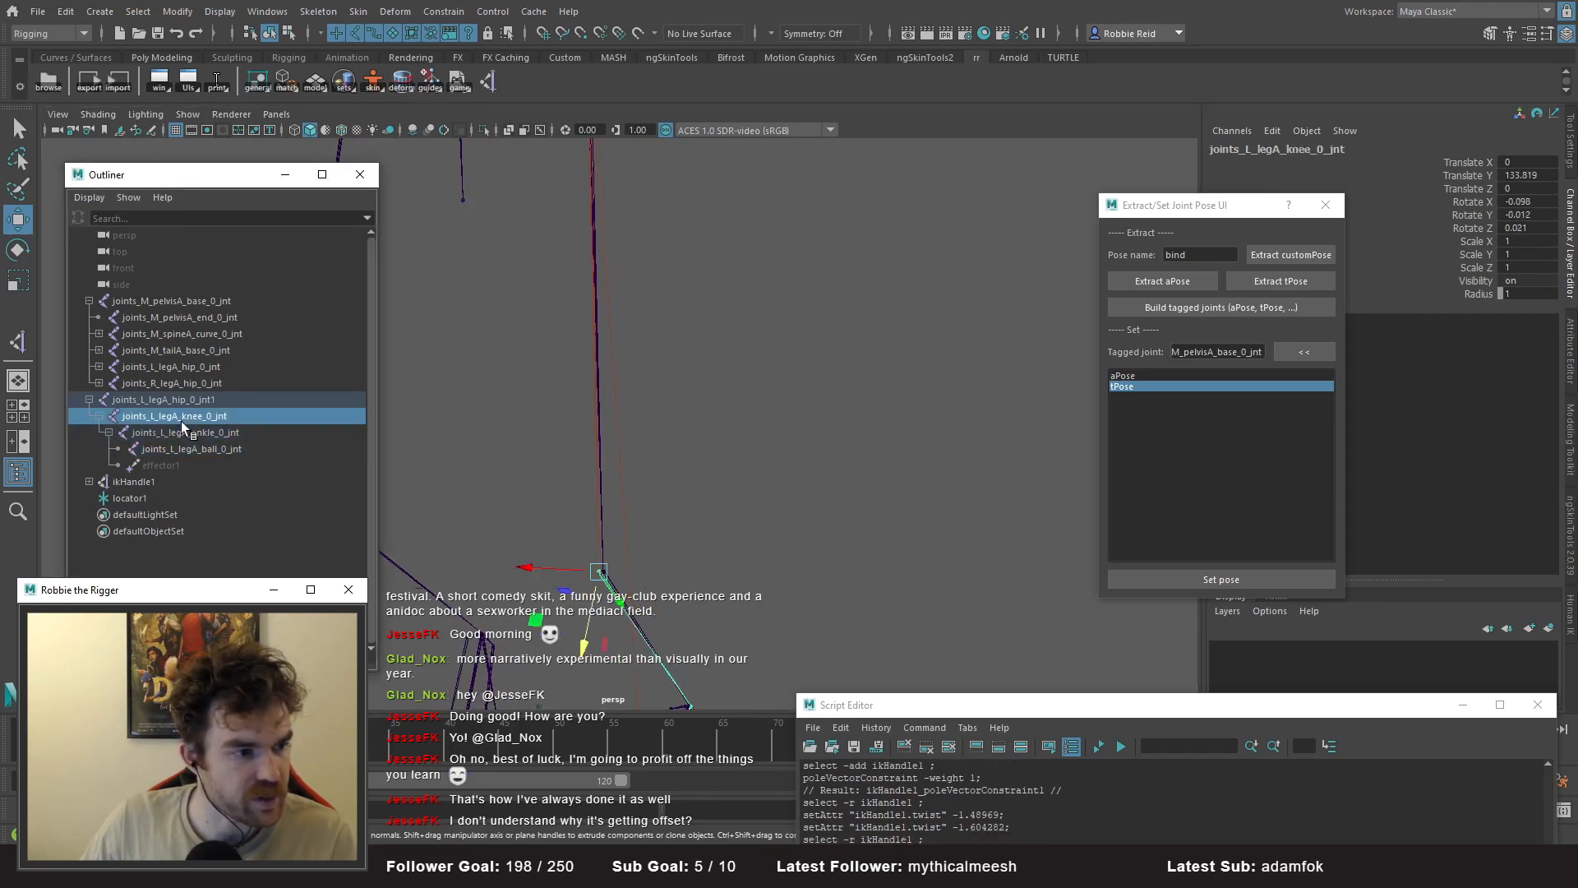
pyautogui.click(189, 400)
pyautogui.keyDown('alt'); pyautogui.moveTo(684, 442); pyautogui.dragTo(535, 384, button='right'); pyautogui.keyUp('alt')
pyautogui.keyDown('alt'); pyautogui.moveTo(536, 384); pyautogui.dragTo(609, 399); pyautogui.keyUp('alt')
pyautogui.keyDown('alt'); pyautogui.moveTo(608, 399); pyautogui.dragTo(975, 624, button='right'); pyautogui.keyUp('alt')
pyautogui.keyDown('alt'); pyautogui.moveTo(777, 448); pyautogui.dragTo(882, 533); pyautogui.keyUp('alt')
pyautogui.keyDown('alt'); pyautogui.moveTo(824, 516); pyautogui.dragTo(627, 419, button='right'); pyautogui.keyUp('alt')
pyautogui.keyDown('alt'); pyautogui.moveTo(676, 403); pyautogui.dragTo(663, 457); pyautogui.keyUp('alt')
pyautogui.keyDown('alt'); pyautogui.moveTo(663, 457); pyautogui.dragTo(536, 381, button='right'); pyautogui.keyUp('alt')
pyautogui.keyDown('alt'); pyautogui.moveTo(535, 380); pyautogui.dragTo(570, 526, button='middle'); pyautogui.keyUp('alt')
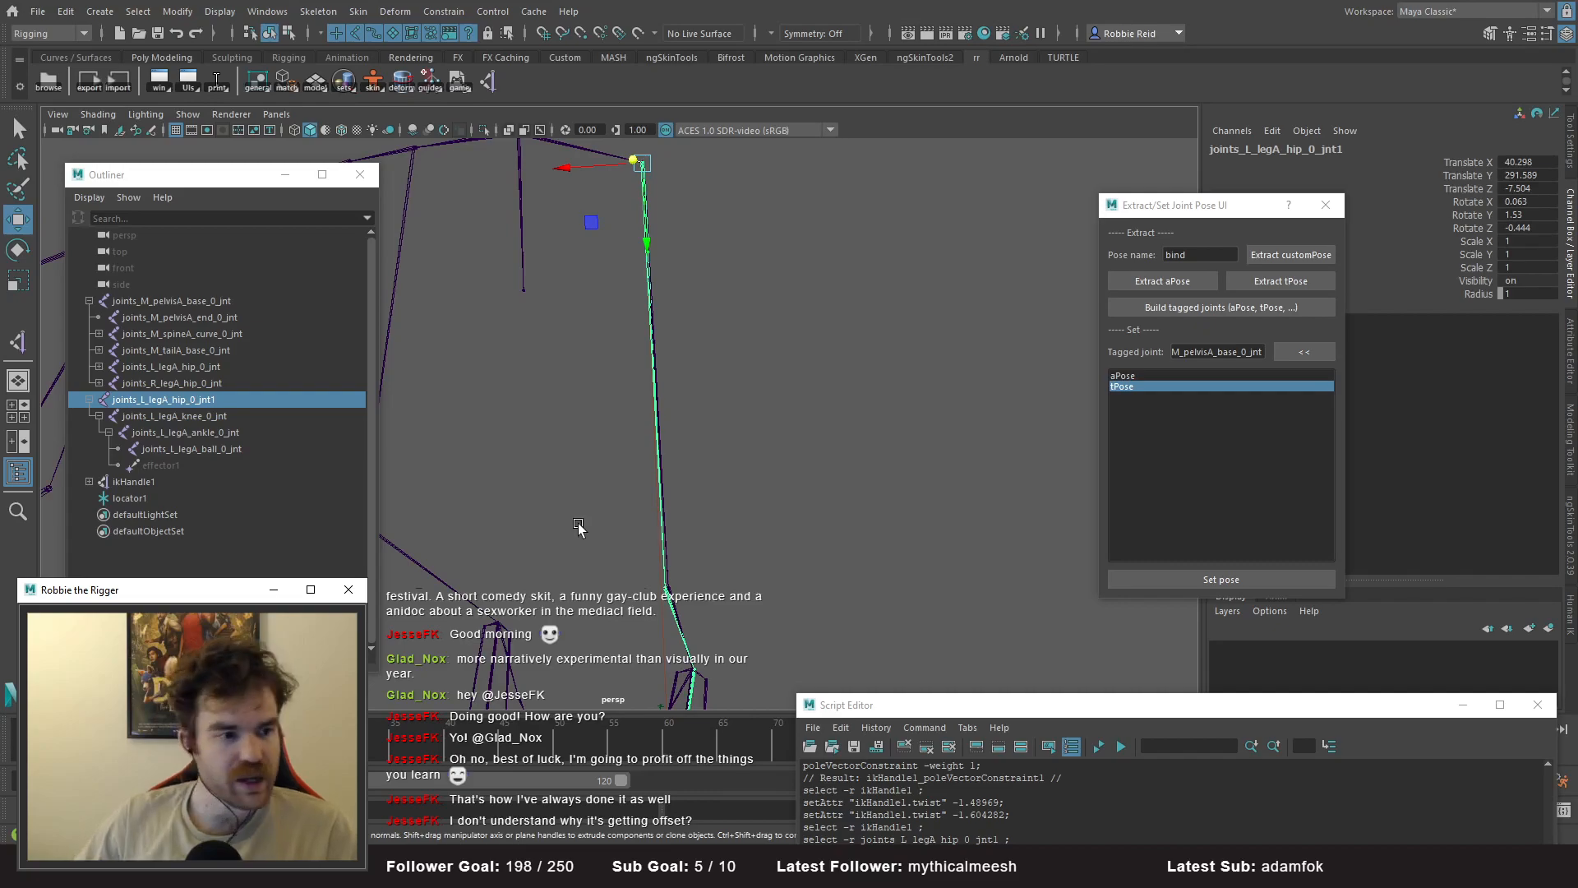
# - Try moving locator1 to see how the pole vector affects the leg, then undo the move
pyautogui.moveTo(760, 506)
pyautogui.keyDown('alt'); pyautogui.mouseDown()
pyautogui.moveTo(649, 494)
pyautogui.moveTo(737, 491)
pyautogui.mouseUp(); pyautogui.keyUp('alt')
pyautogui.keyDown('alt'); pyautogui.moveTo(736, 491); pyautogui.dragTo(793, 395, button='middle'); pyautogui.keyUp('alt')
pyautogui.keyDown('alt'); pyautogui.moveTo(792, 395); pyautogui.dragTo(658, 486); pyautogui.keyUp('alt')
pyautogui.moveTo(594, 542); pyautogui.dragTo(644, 613)
pyautogui.hotkey('ctrl', 'z')
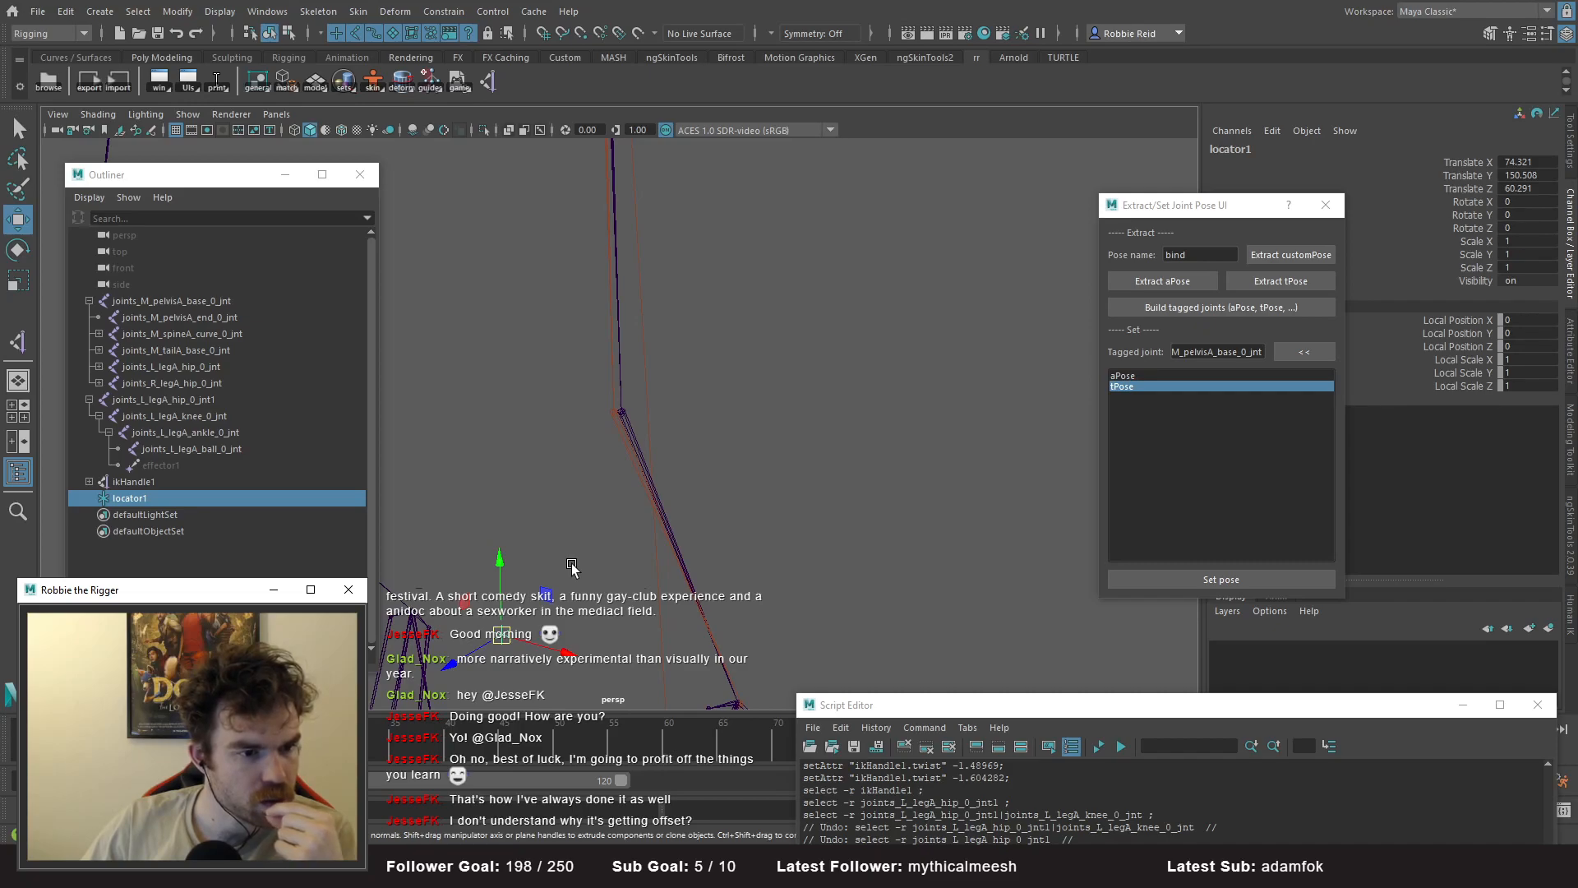
# - Compare the original and duplicated left hip joints by selecting the overlapping upper leg bones
pyautogui.keyDown('alt'); pyautogui.moveTo(740, 421); pyautogui.dragTo(619, 467); pyautogui.keyUp('alt')
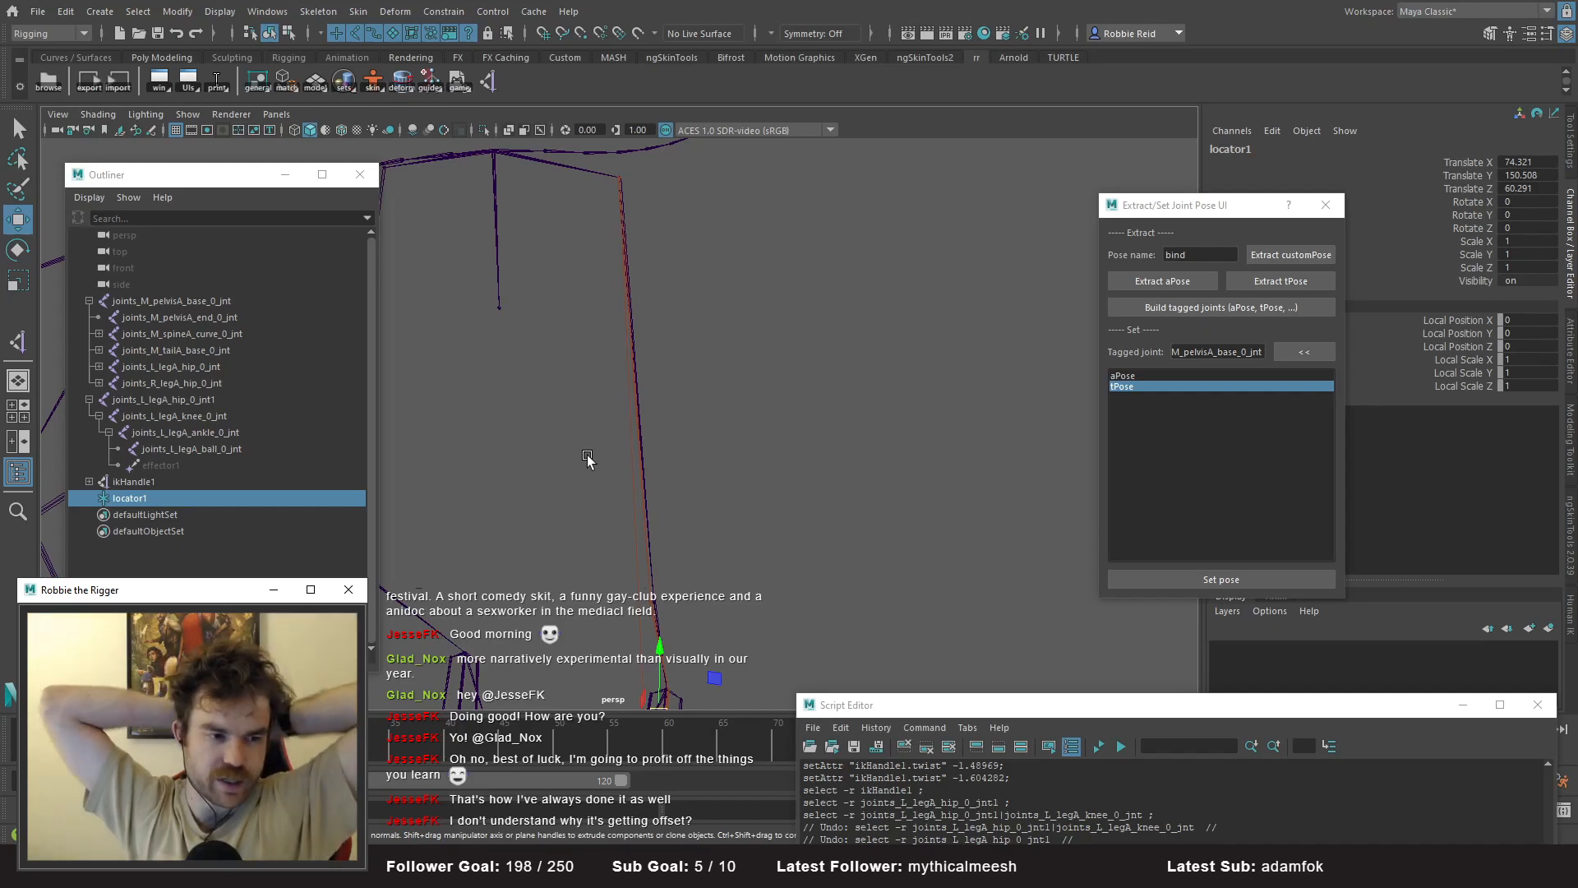
pyautogui.click(647, 493)
pyautogui.hotkey('ctrl', 'z')
pyautogui.hotkey('ctrl', 'z')
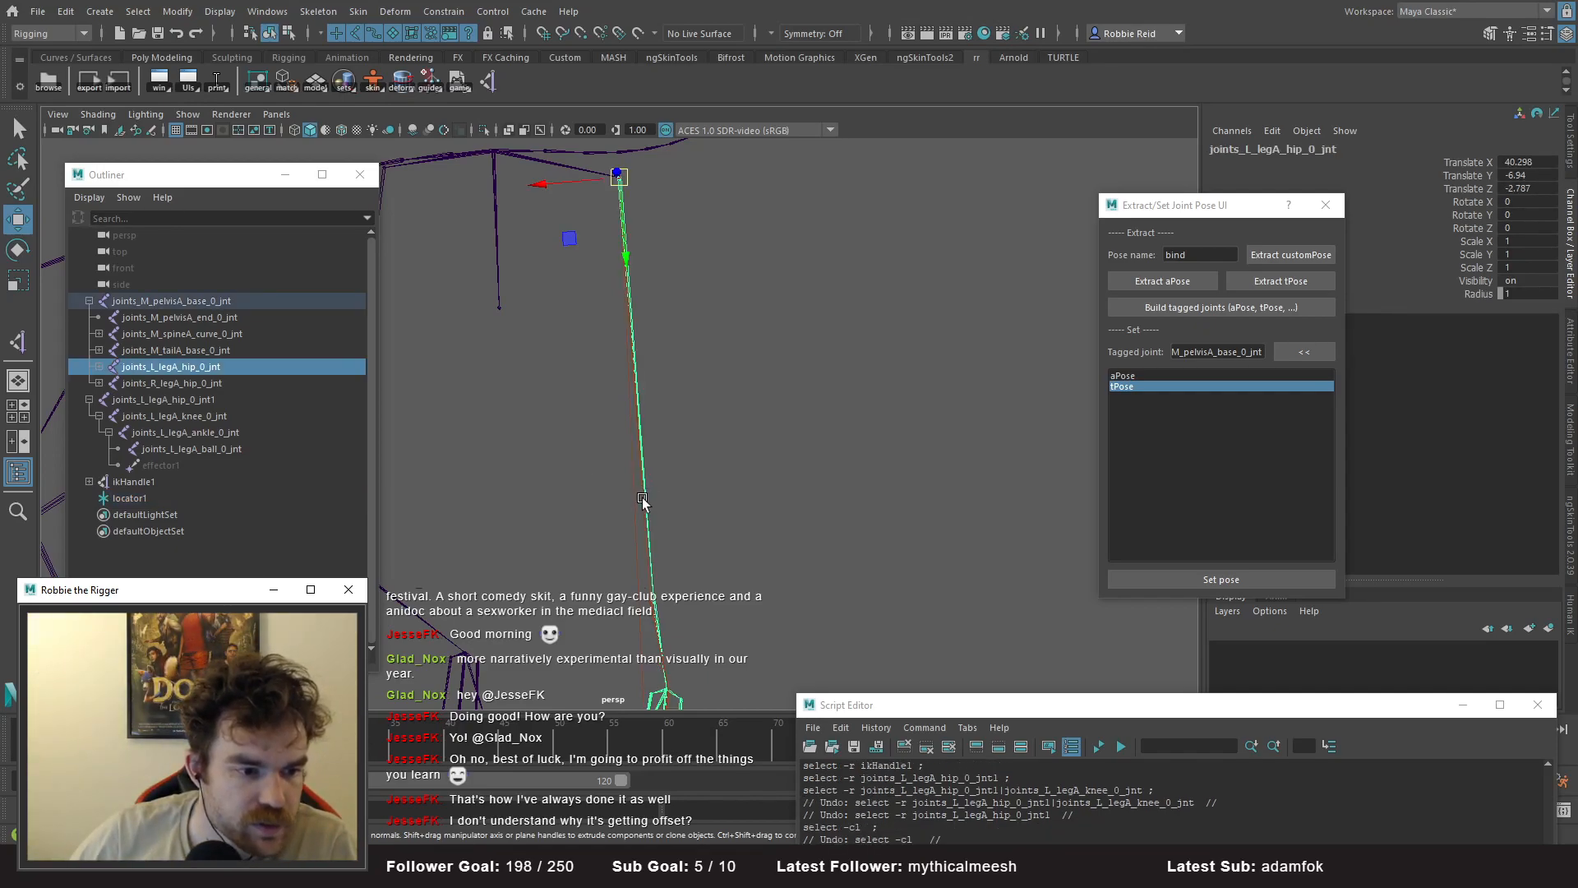
pyautogui.keyDown('alt'); pyautogui.moveTo(586, 433); pyautogui.dragTo(550, 331, button='middle'); pyautogui.keyUp('alt')
pyautogui.keyDown('alt'); pyautogui.moveTo(550, 331); pyautogui.dragTo(717, 444, button='right'); pyautogui.keyUp('alt')
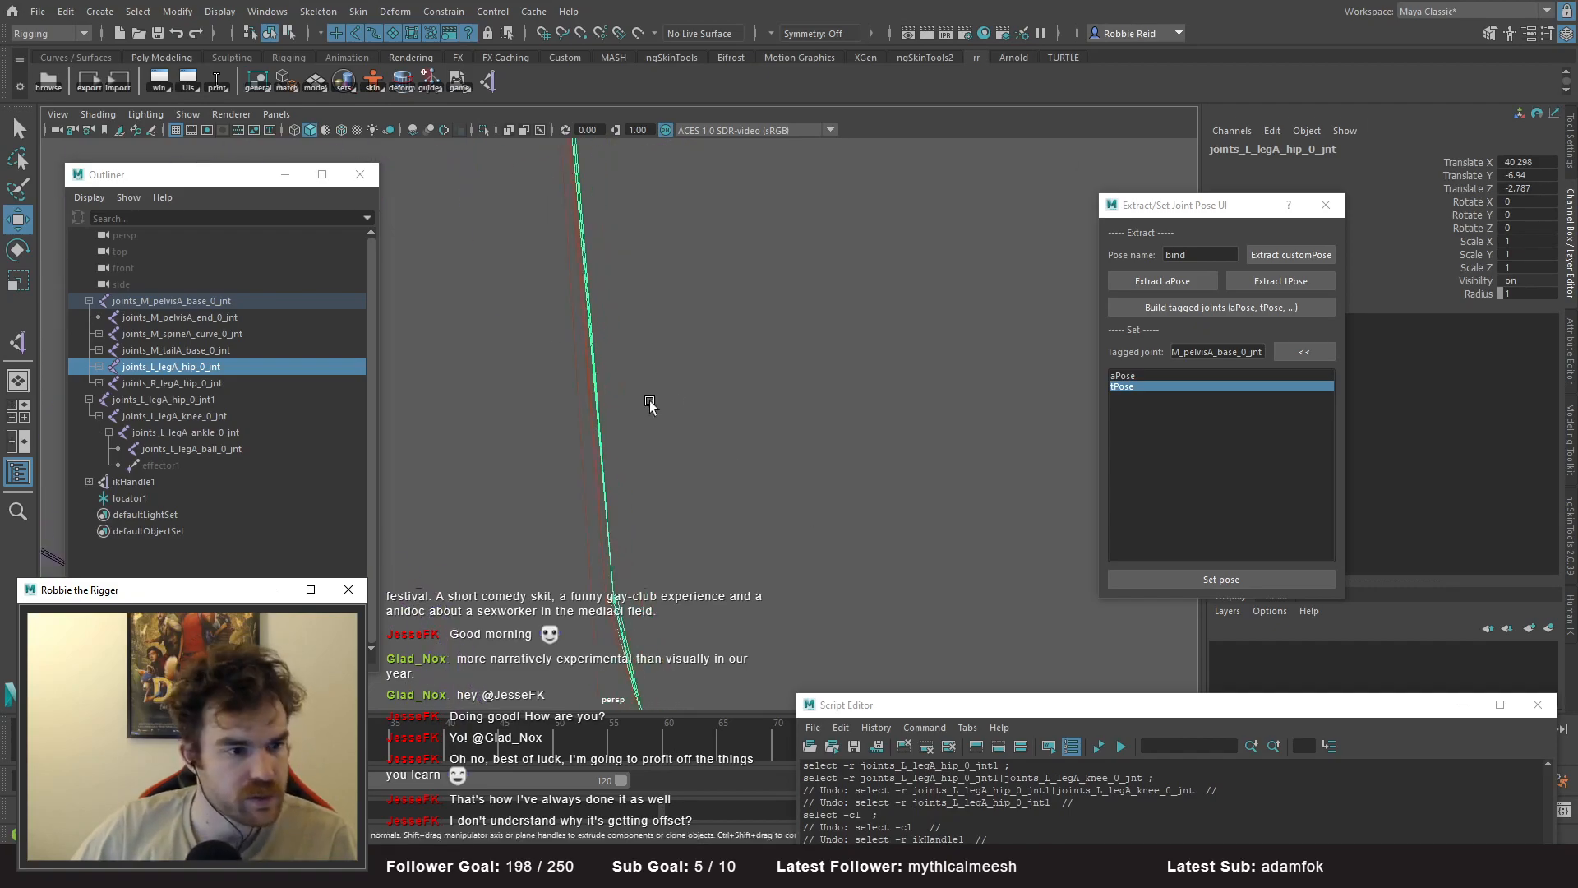
pyautogui.click(592, 408)
pyautogui.hotkey('ctrl', 'z')
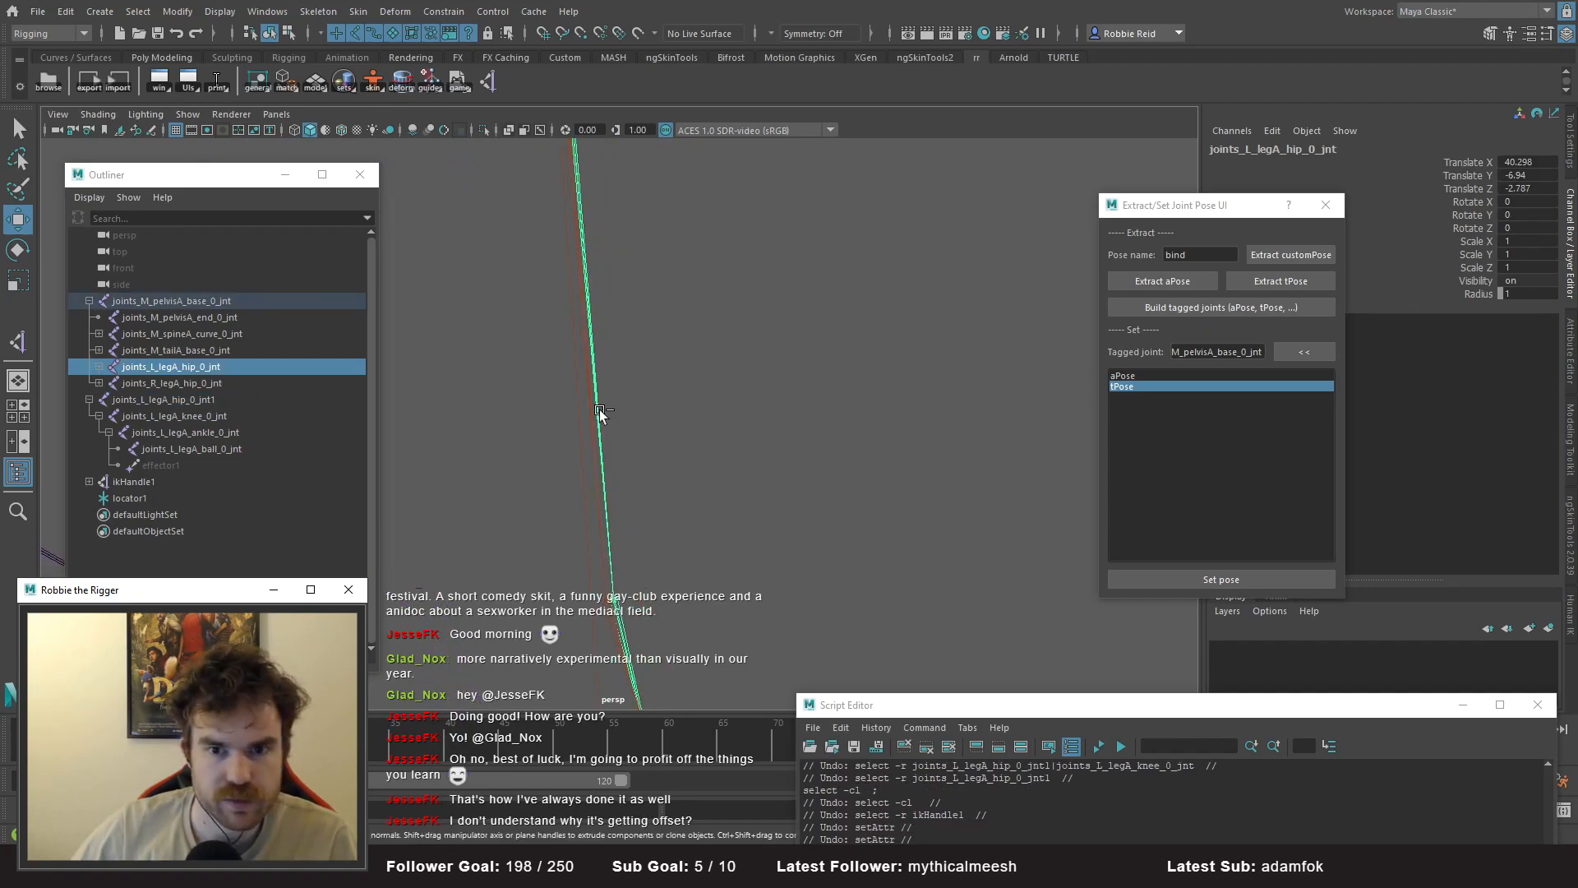
# - Create a second locator, rename it loc and put it in its own group
pyautogui.click(99, 12)
pyautogui.click(156, 290)
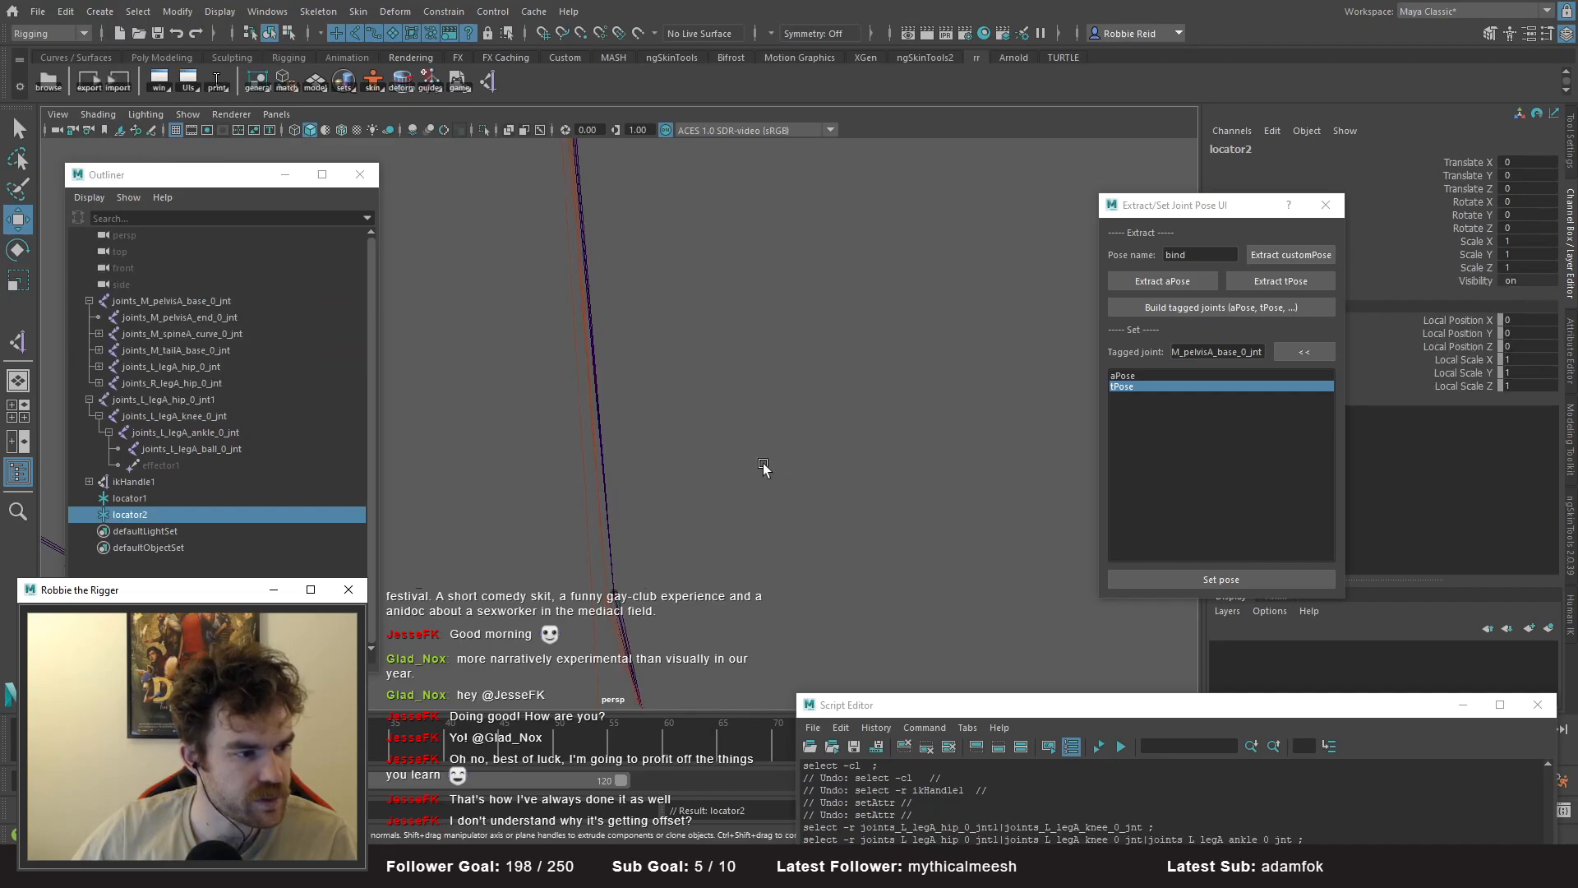
pyautogui.click(616, 439)
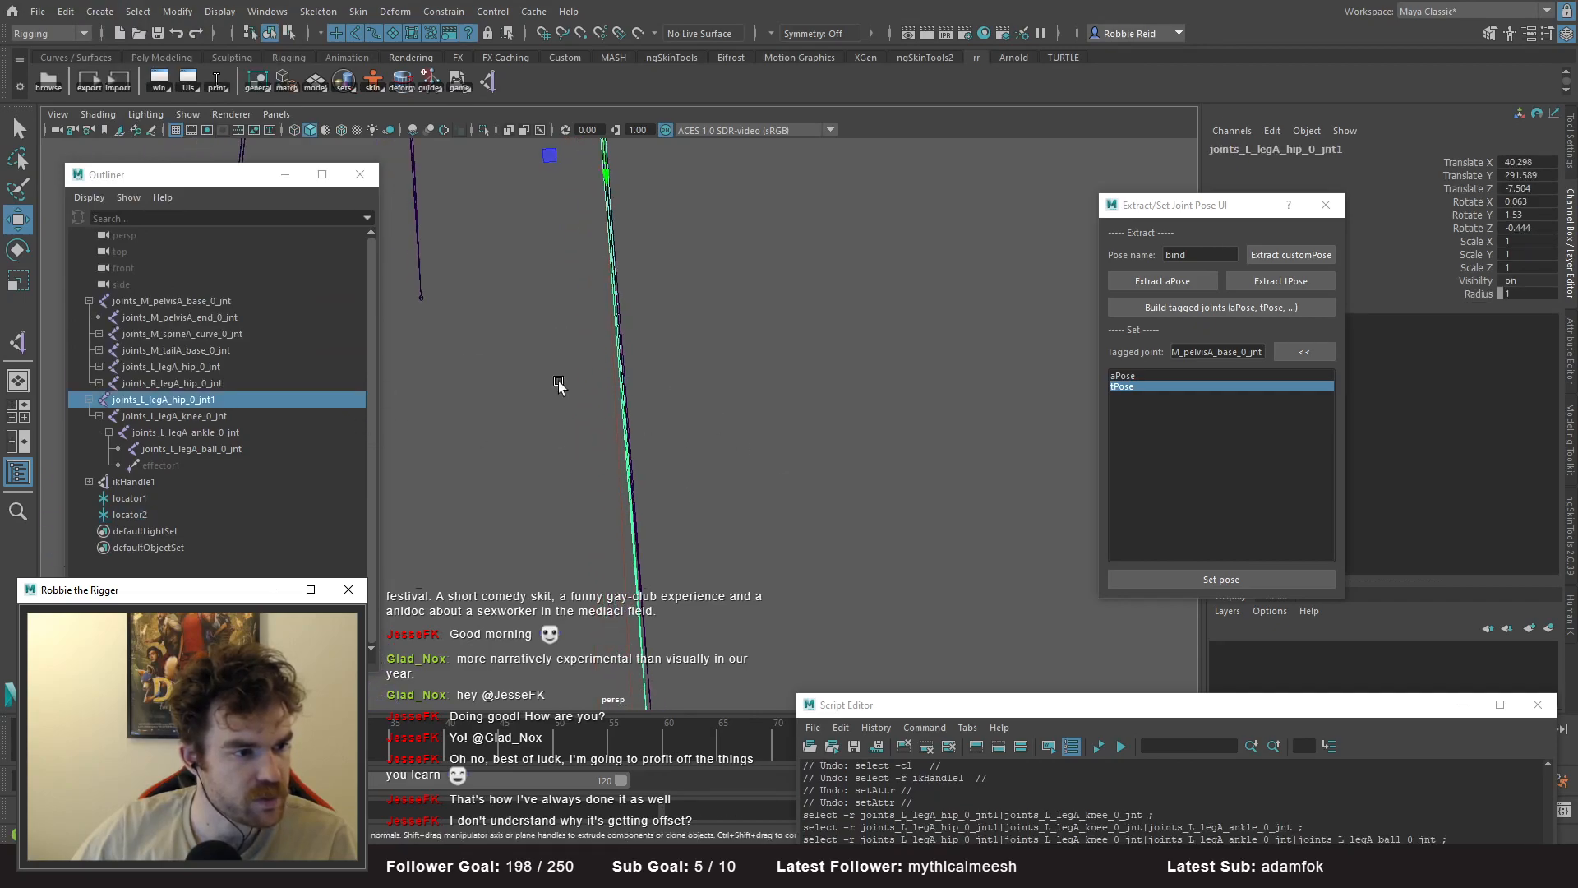
pyautogui.keyDown('alt'); pyautogui.moveTo(565, 359); pyautogui.dragTo(552, 472, button='middle'); pyautogui.keyUp('alt')
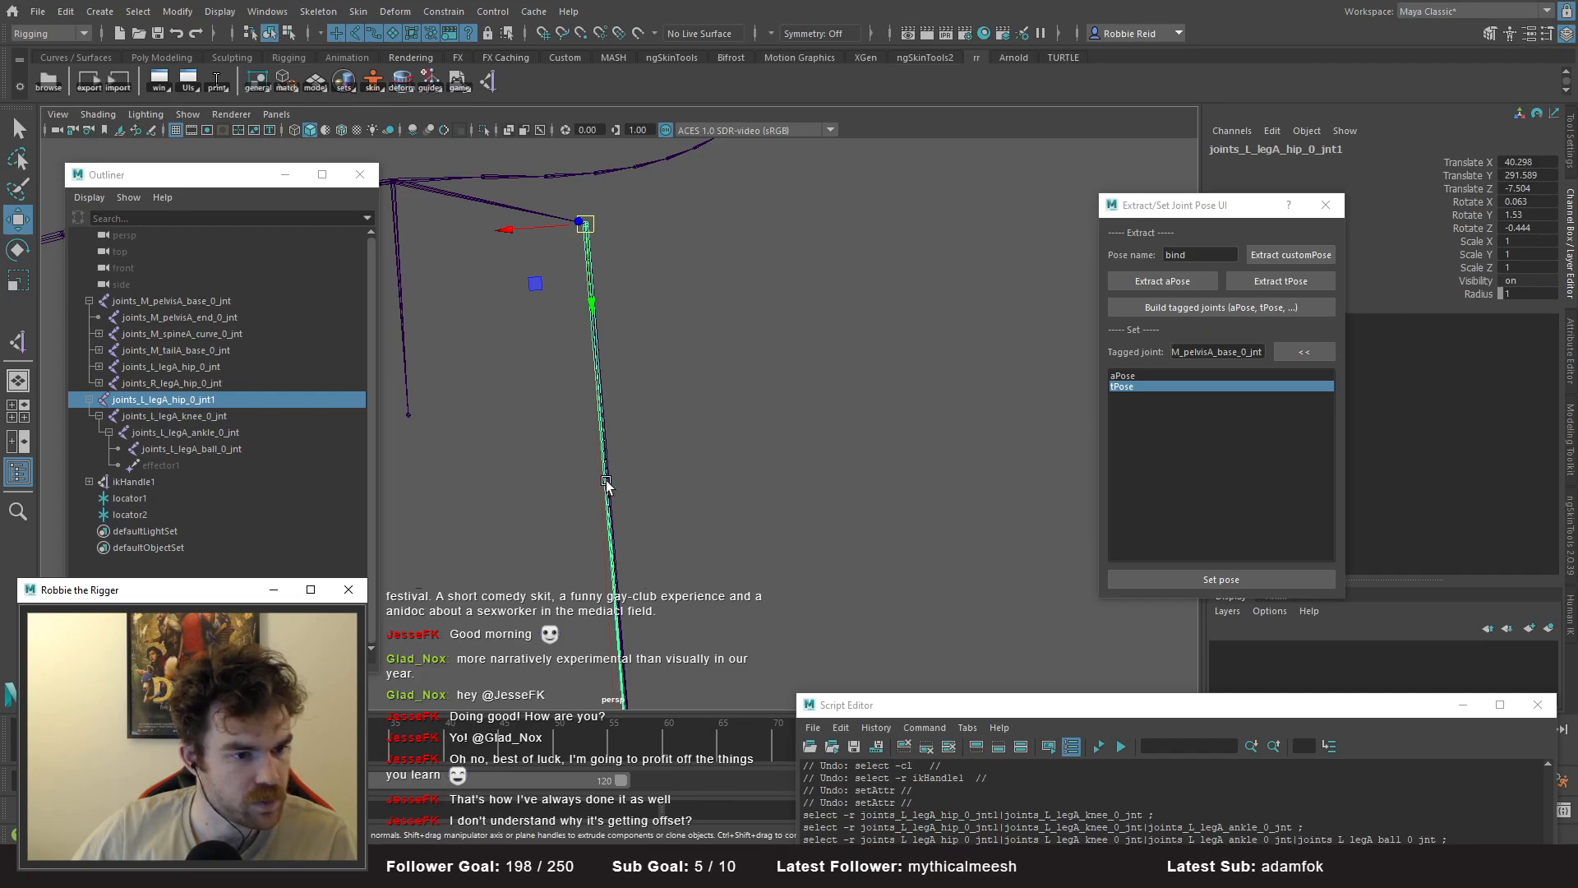
pyautogui.click(131, 514)
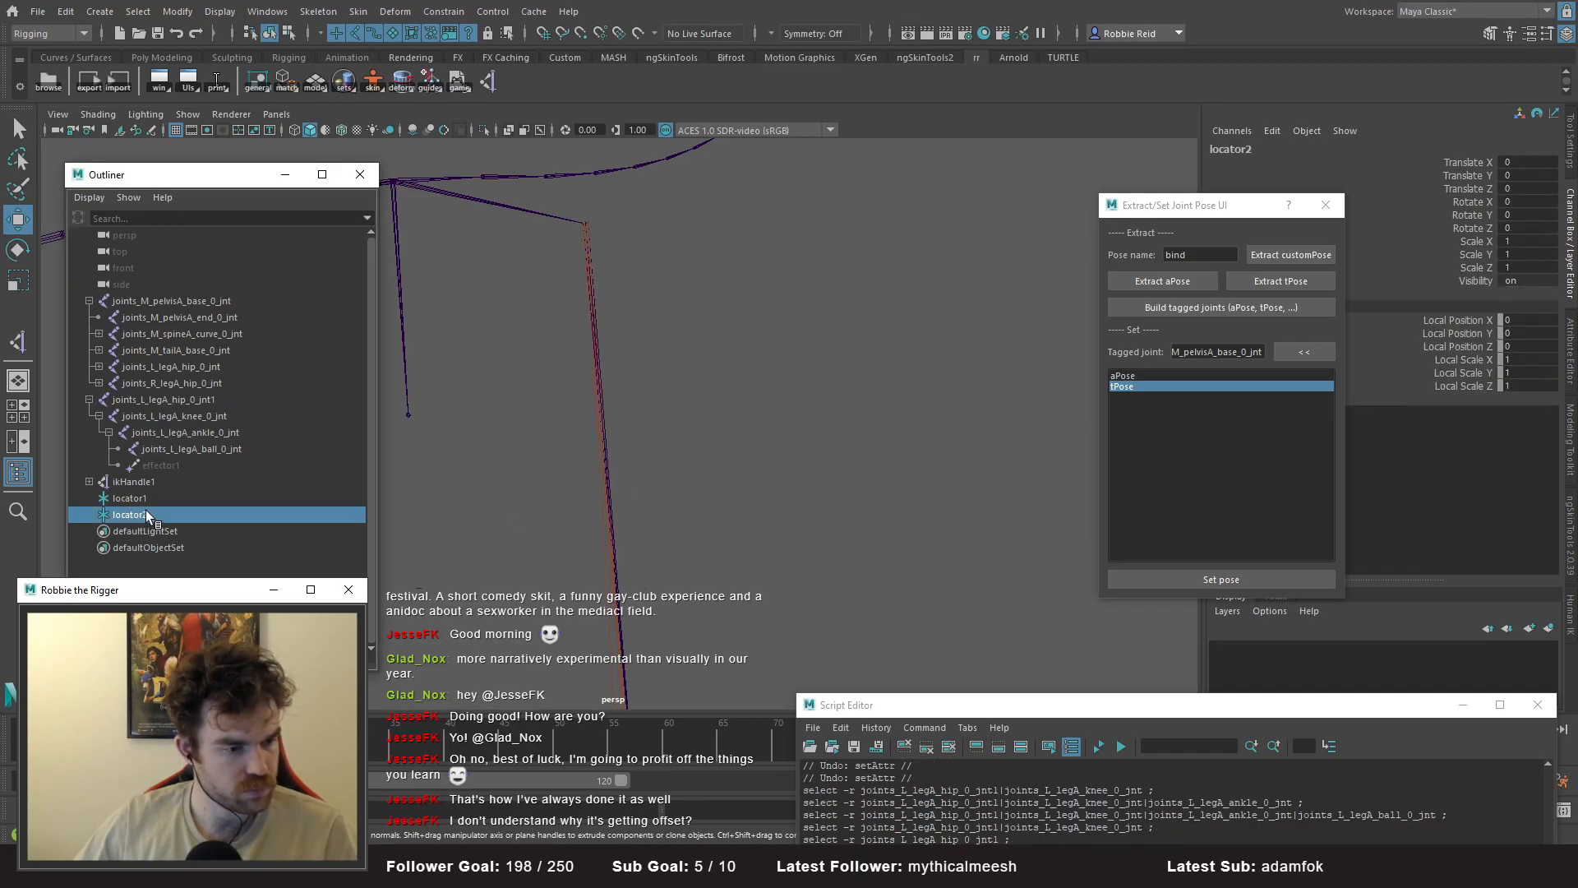
pyautogui.doubleClick(146, 511)
pyautogui.write('lo')
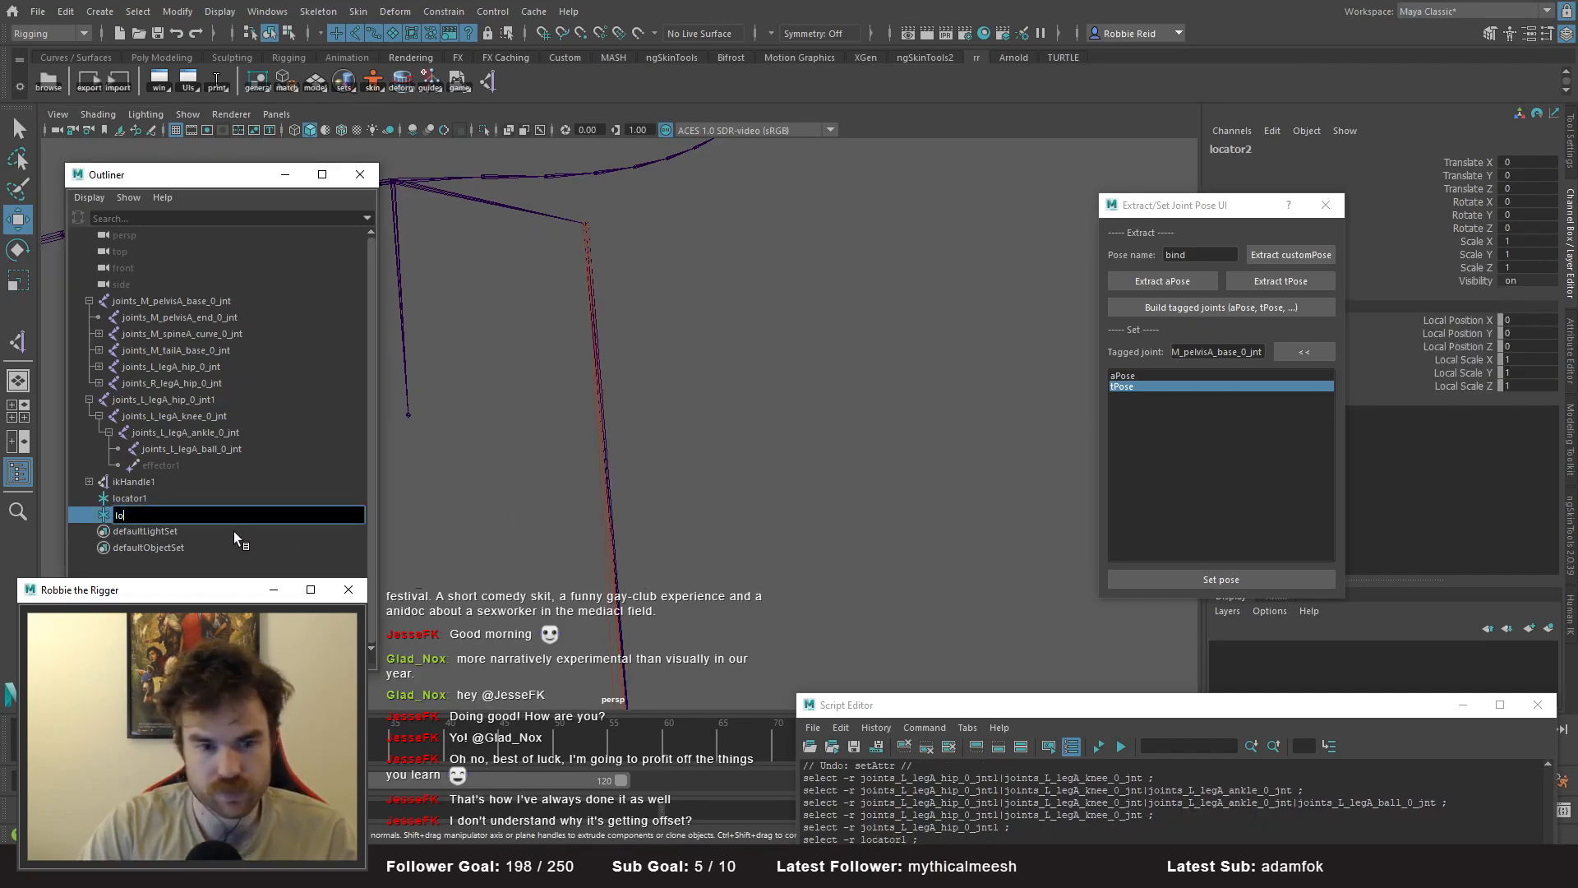
pyautogui.write('c')
pyautogui.press('Return')
pyautogui.hotkey('ctrl', 'g')
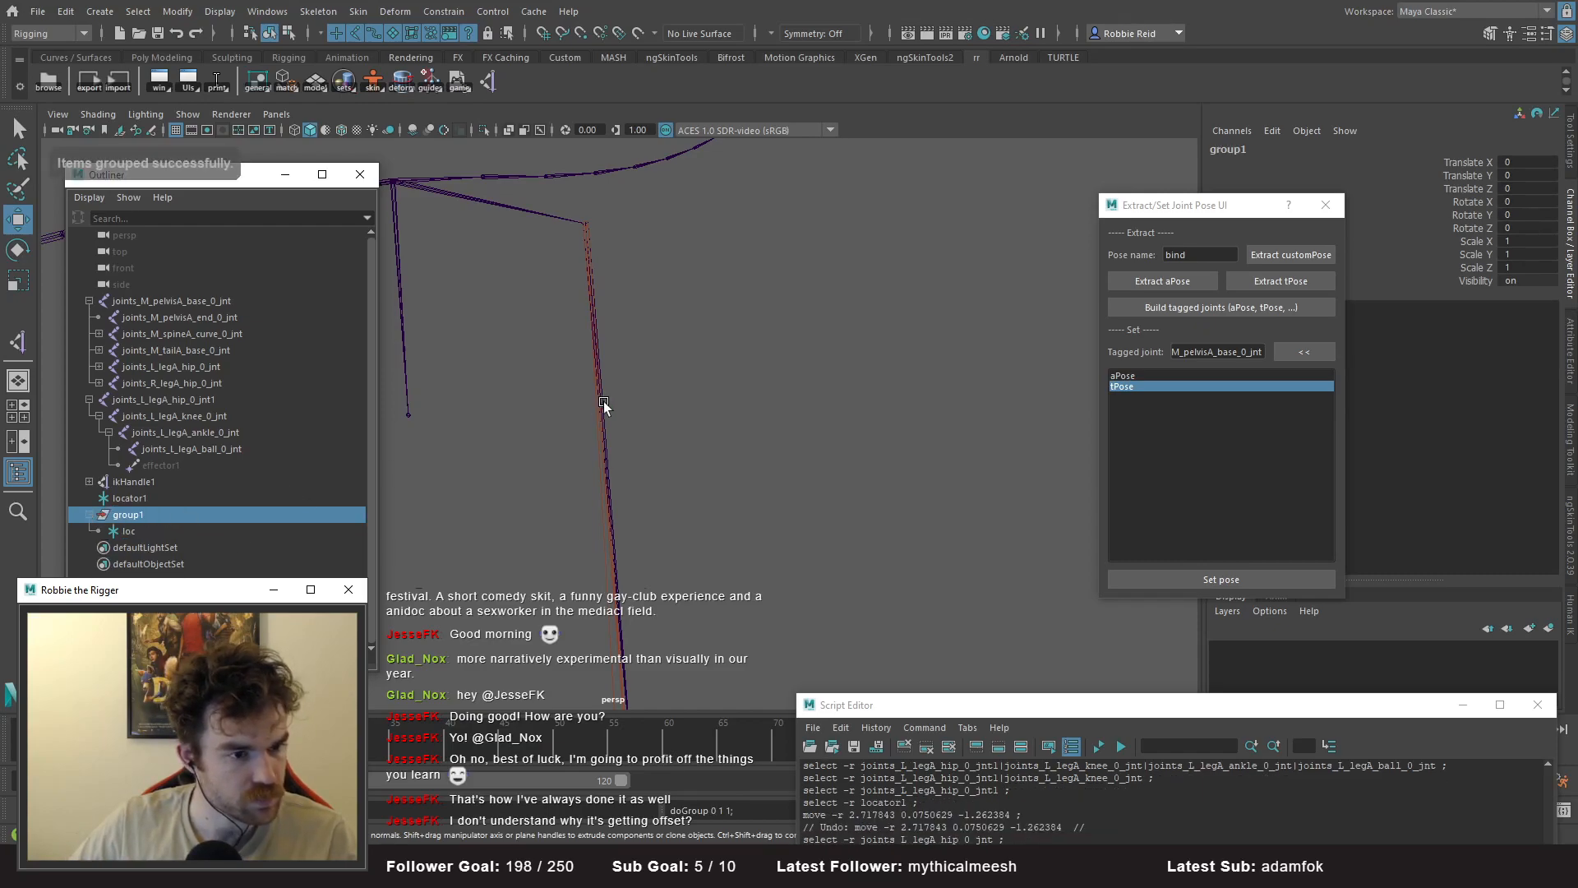
# - Match all of group1's transforms to the original left hip joint, joints_L_legA_hip_0_jnt
pyautogui.click(599, 407)
pyautogui.click(229, 307)
pyautogui.press('f')
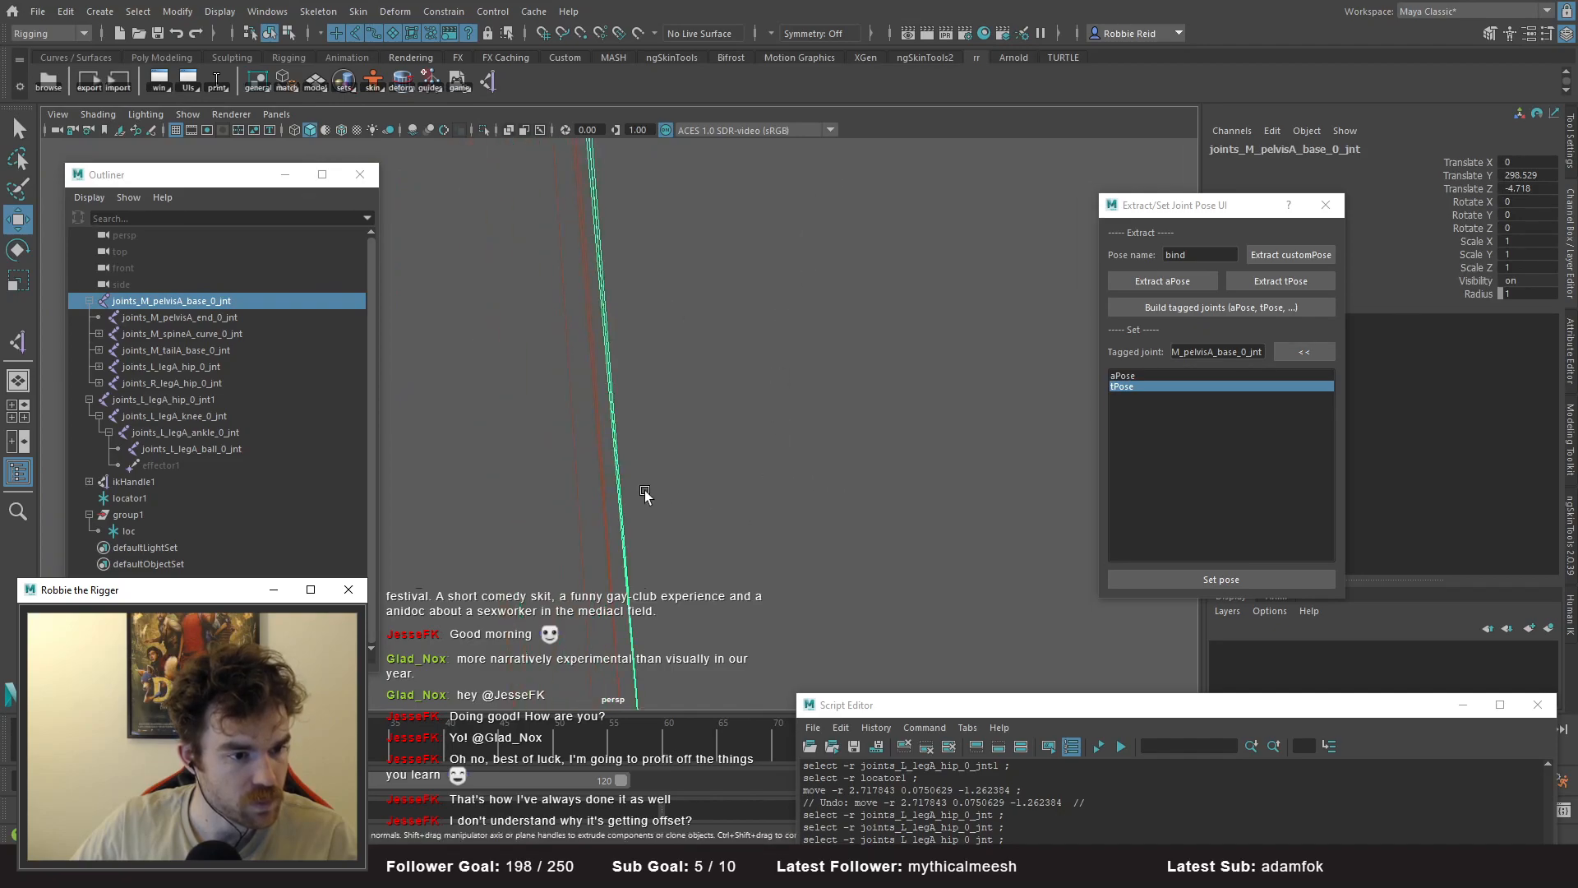
pyautogui.click(614, 471)
pyautogui.keyDown('ctrl'); pyautogui.click(128, 534); pyautogui.keyUp('ctrl')
pyautogui.hotkey('ctrl', 'z')
pyautogui.keyDown('ctrl'); pyautogui.click(142, 518); pyautogui.keyUp('ctrl')
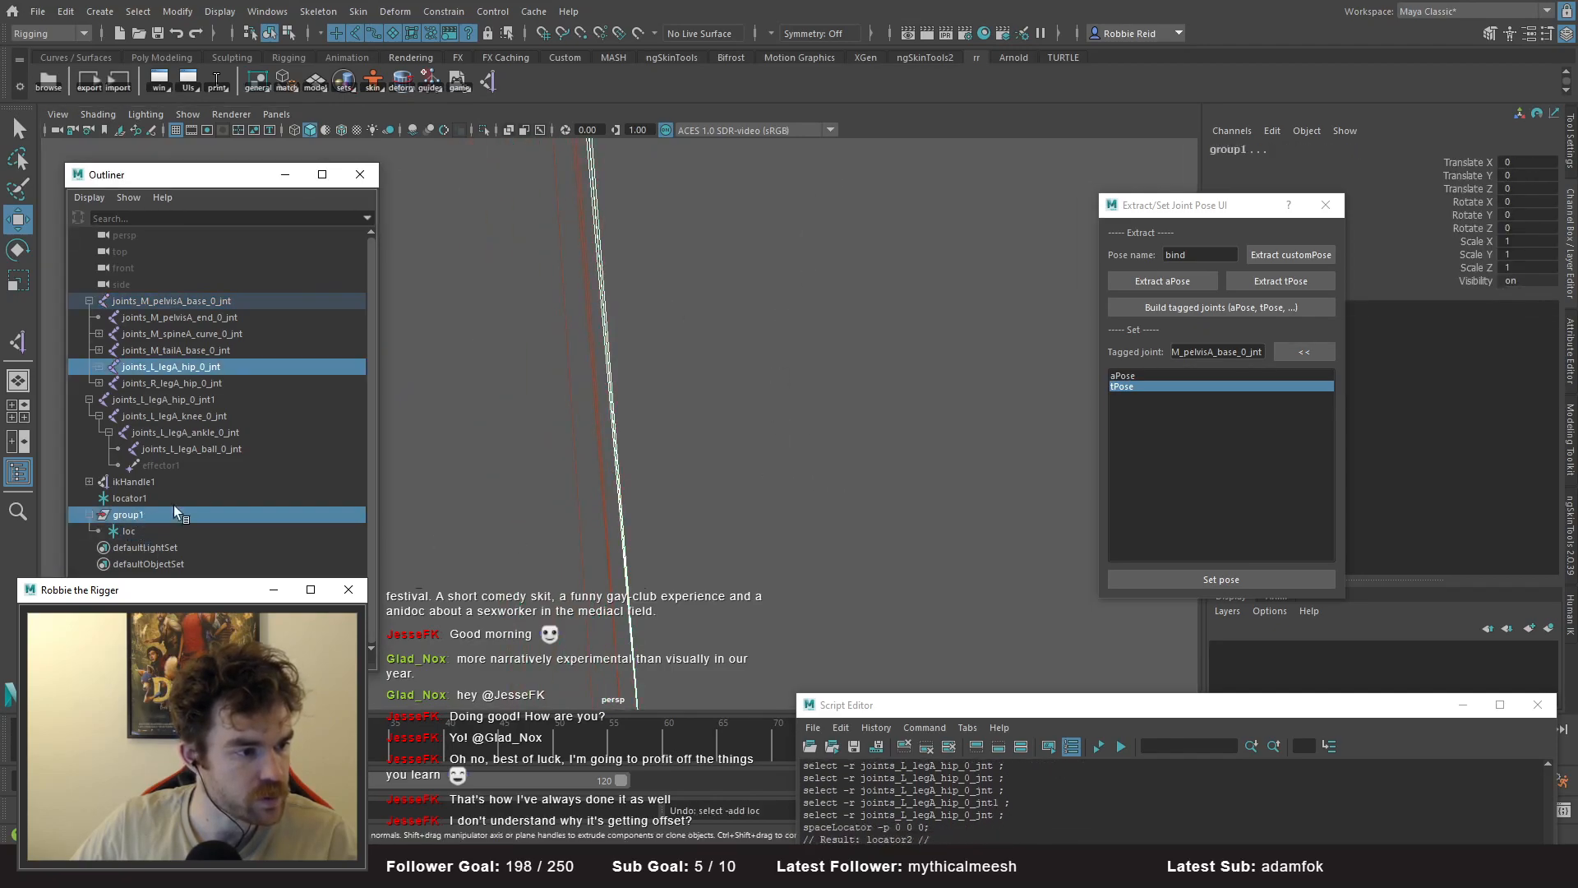
pyautogui.rightClick(291, 81)
pyautogui.click(331, 175)
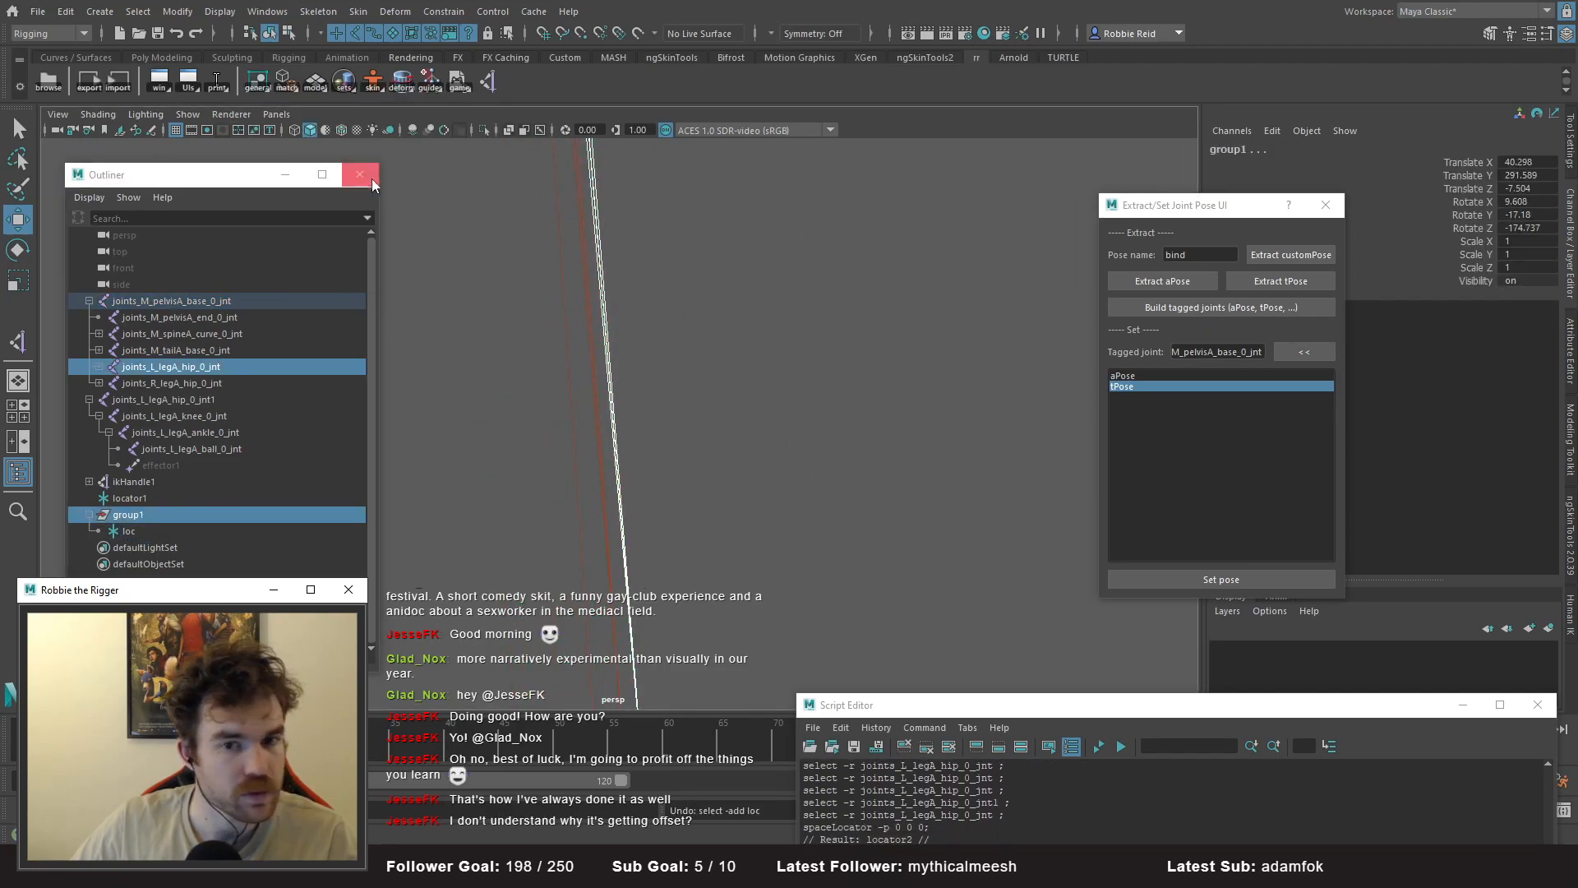
# - Match loc's rotation to the duplicated hip joint, joints_L_legA_hip_0_jnt1
pyautogui.click(676, 421)
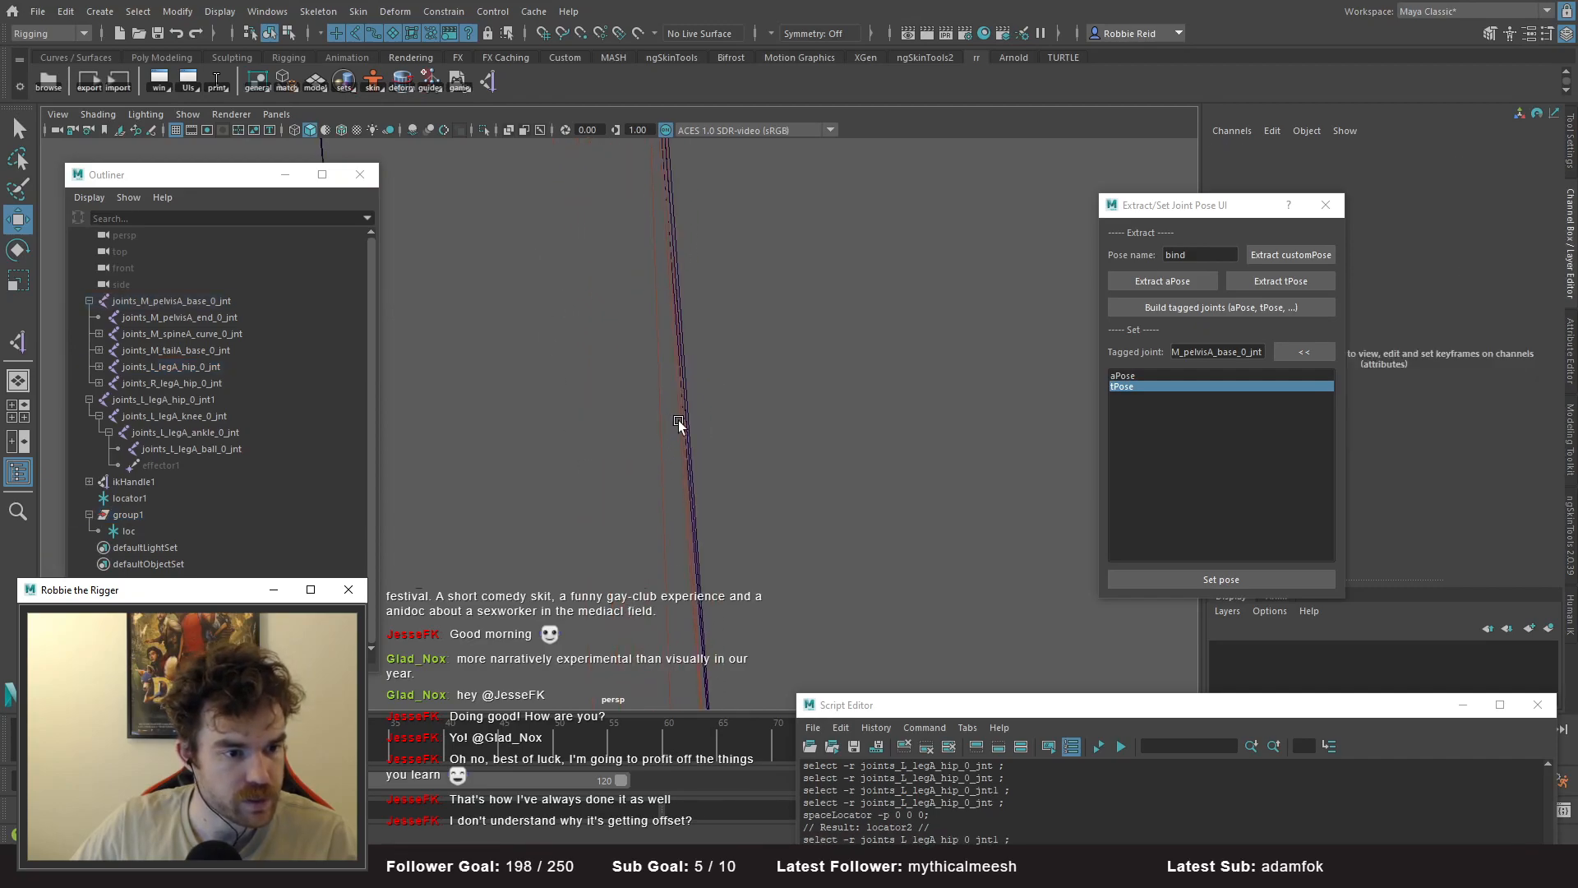
pyautogui.keyDown('ctrl'); pyautogui.click(140, 531); pyautogui.keyUp('ctrl')
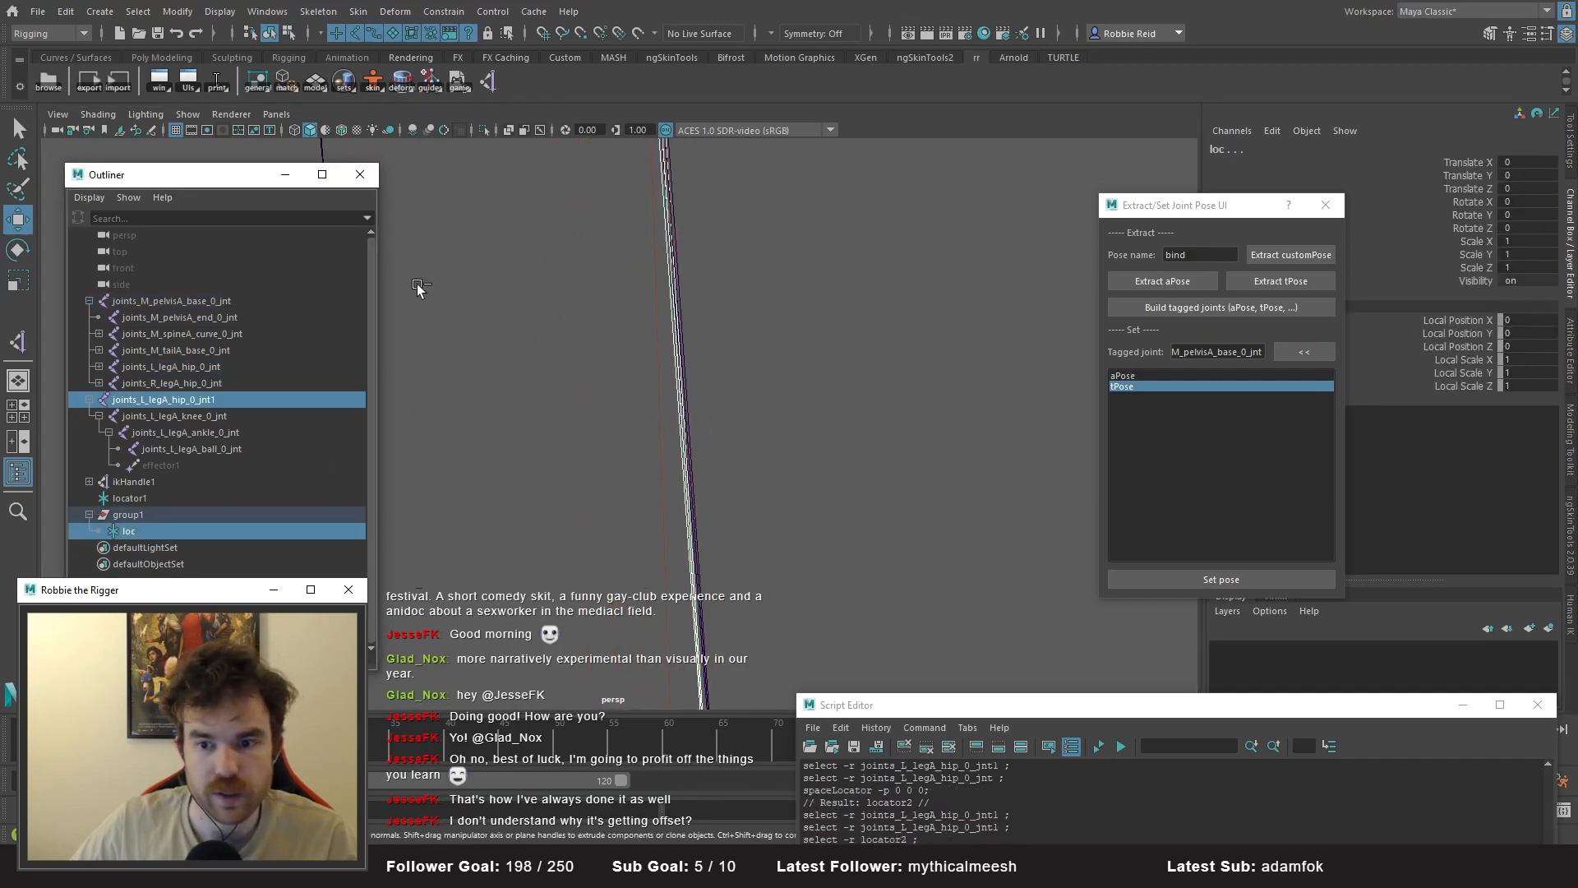
pyautogui.rightClick(310, 84)
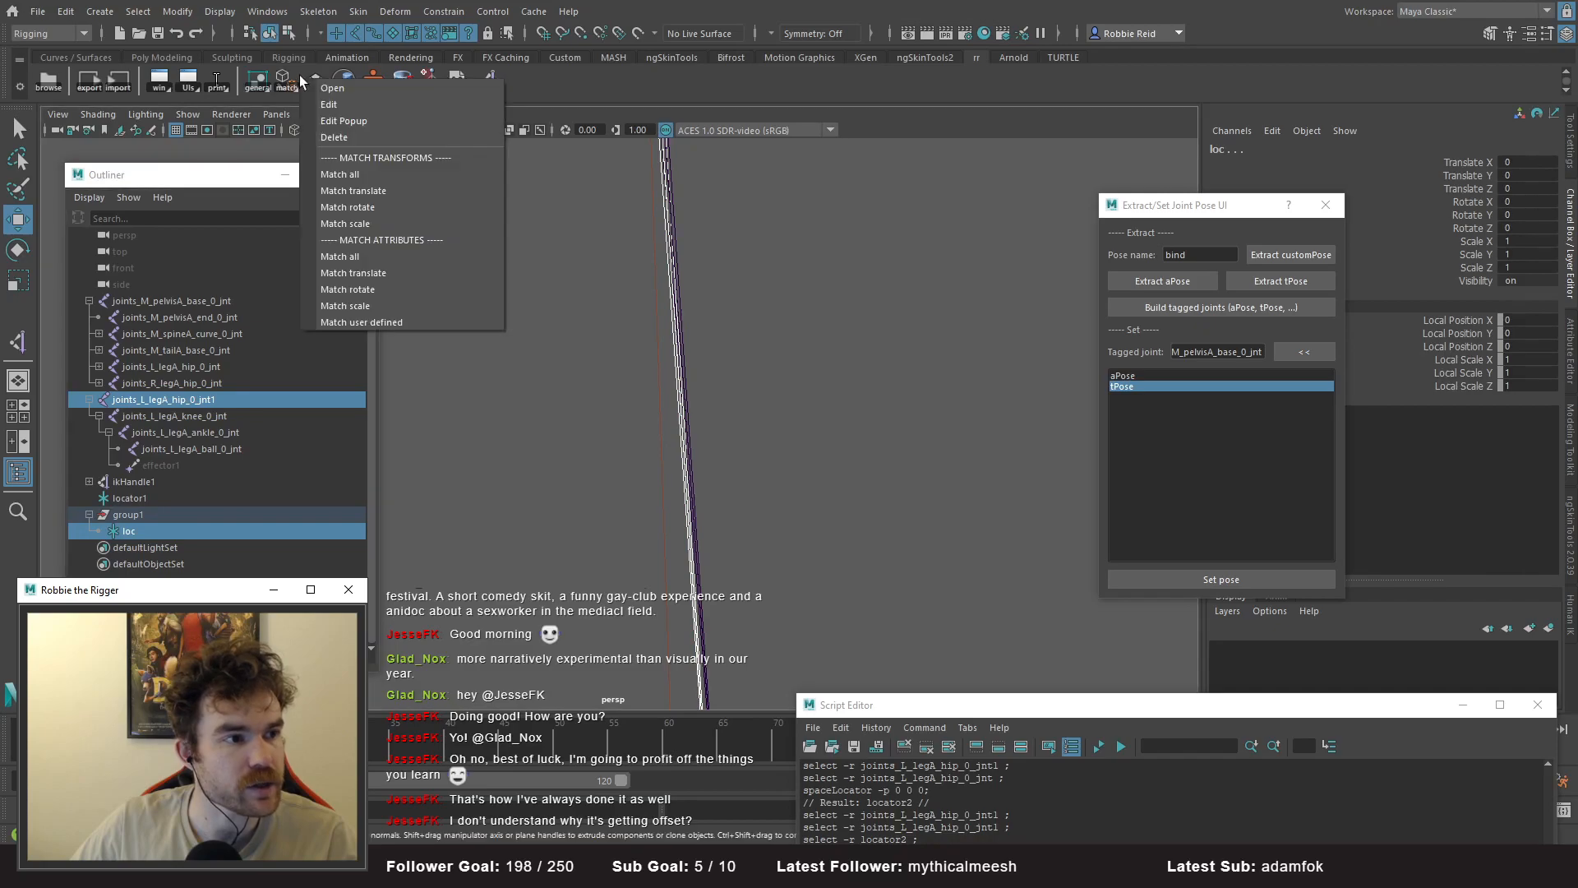
pyautogui.click(346, 201)
pyautogui.keyDown('alt'); pyautogui.moveTo(676, 331); pyautogui.dragTo(604, 372, button='right'); pyautogui.keyUp('alt')
pyautogui.moveTo(744, 370)
pyautogui.keyDown('alt'); pyautogui.mouseDown()
pyautogui.moveTo(661, 356)
pyautogui.moveTo(730, 360)
pyautogui.mouseUp(); pyautogui.keyUp('alt')
pyautogui.keyDown('alt'); pyautogui.moveTo(730, 360); pyautogui.dragTo(666, 338, button='right'); pyautogui.keyUp('alt')
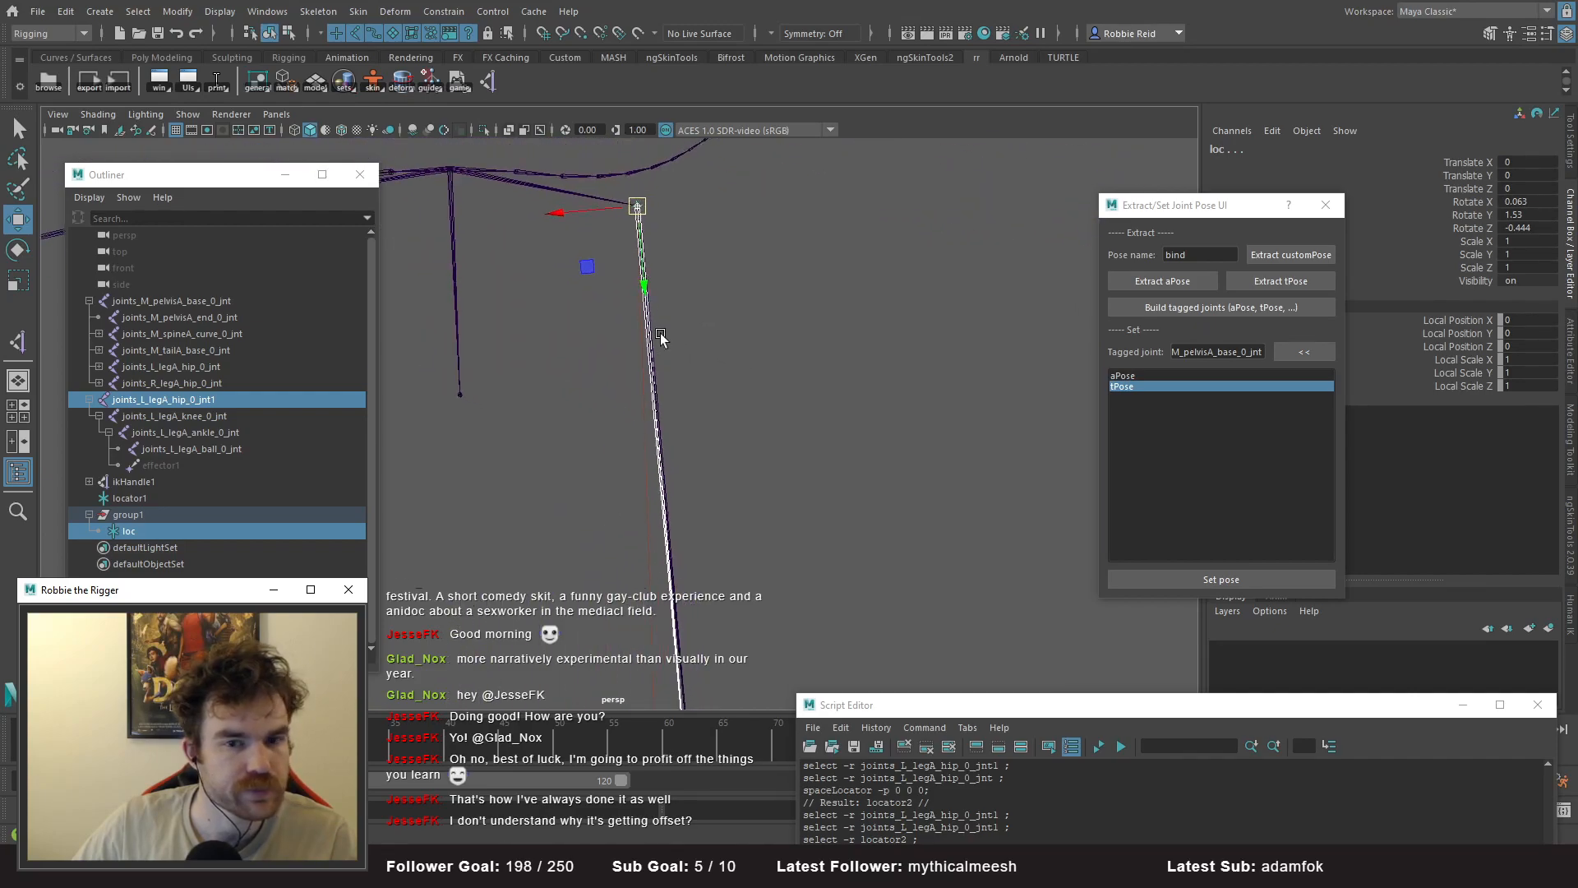
pyautogui.keyDown('alt'); pyautogui.moveTo(665, 338); pyautogui.dragTo(658, 327, button='middle'); pyautogui.keyUp('alt')
# - Copy loc's Rotate Y value and try its negative, -1.53, as the twist on ikHandle1
pyautogui.click(1517, 215)
pyautogui.hotkey('ctrl', 'c')
pyautogui.keyDown('alt'); pyautogui.moveTo(539, 609); pyautogui.dragTo(502, 418, button='middle'); pyautogui.keyUp('alt')
pyautogui.keyDown('alt'); pyautogui.moveTo(575, 670); pyautogui.dragTo(534, 437, button='middle'); pyautogui.keyUp('alt')
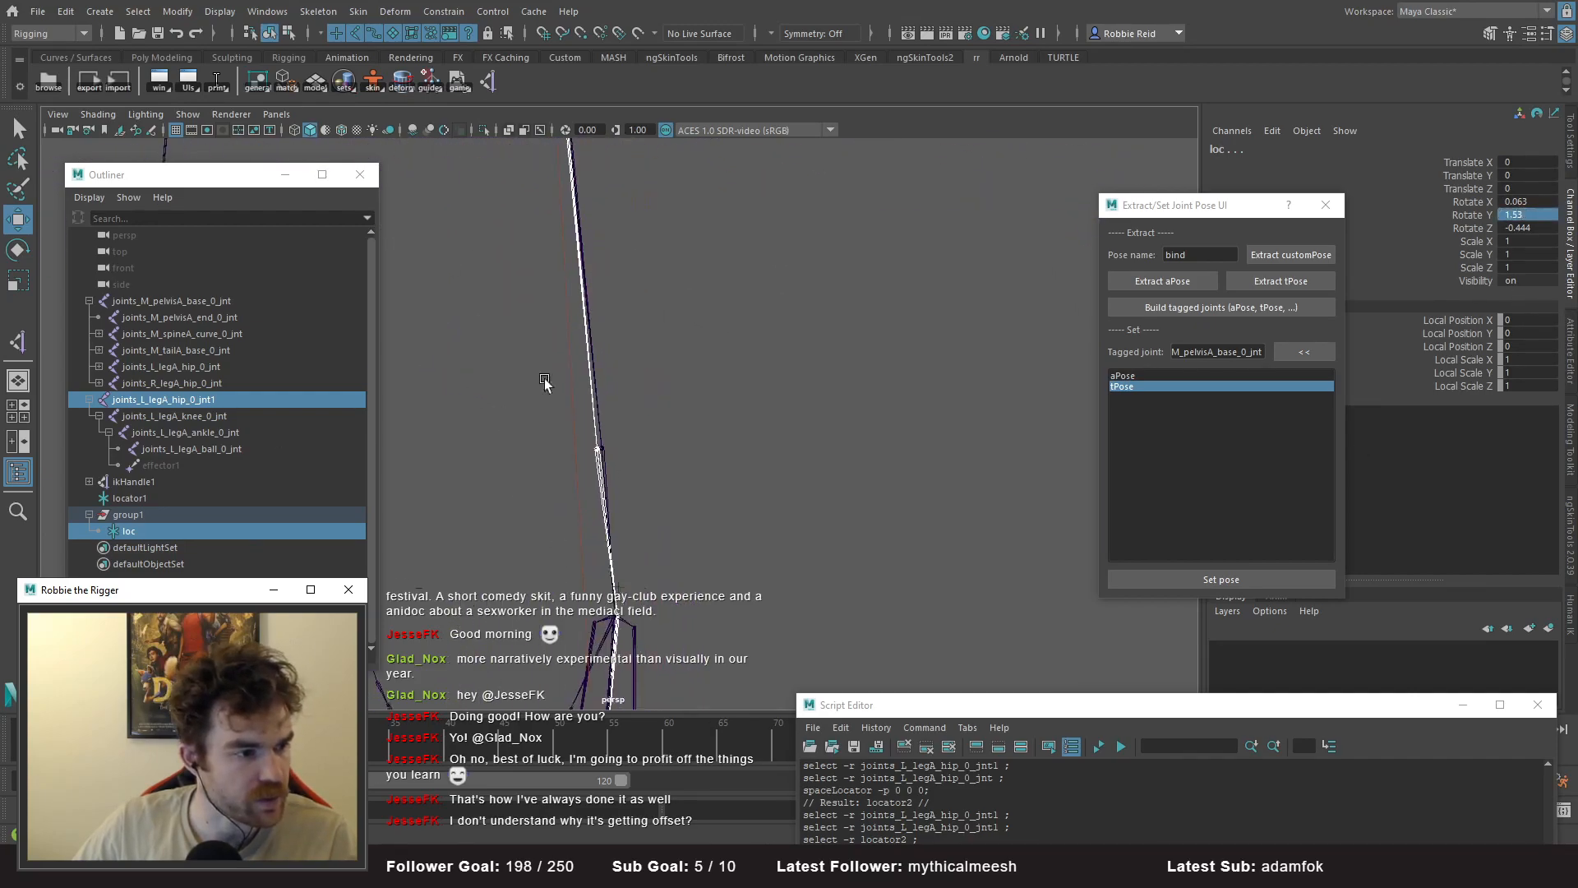
pyautogui.click(218, 482)
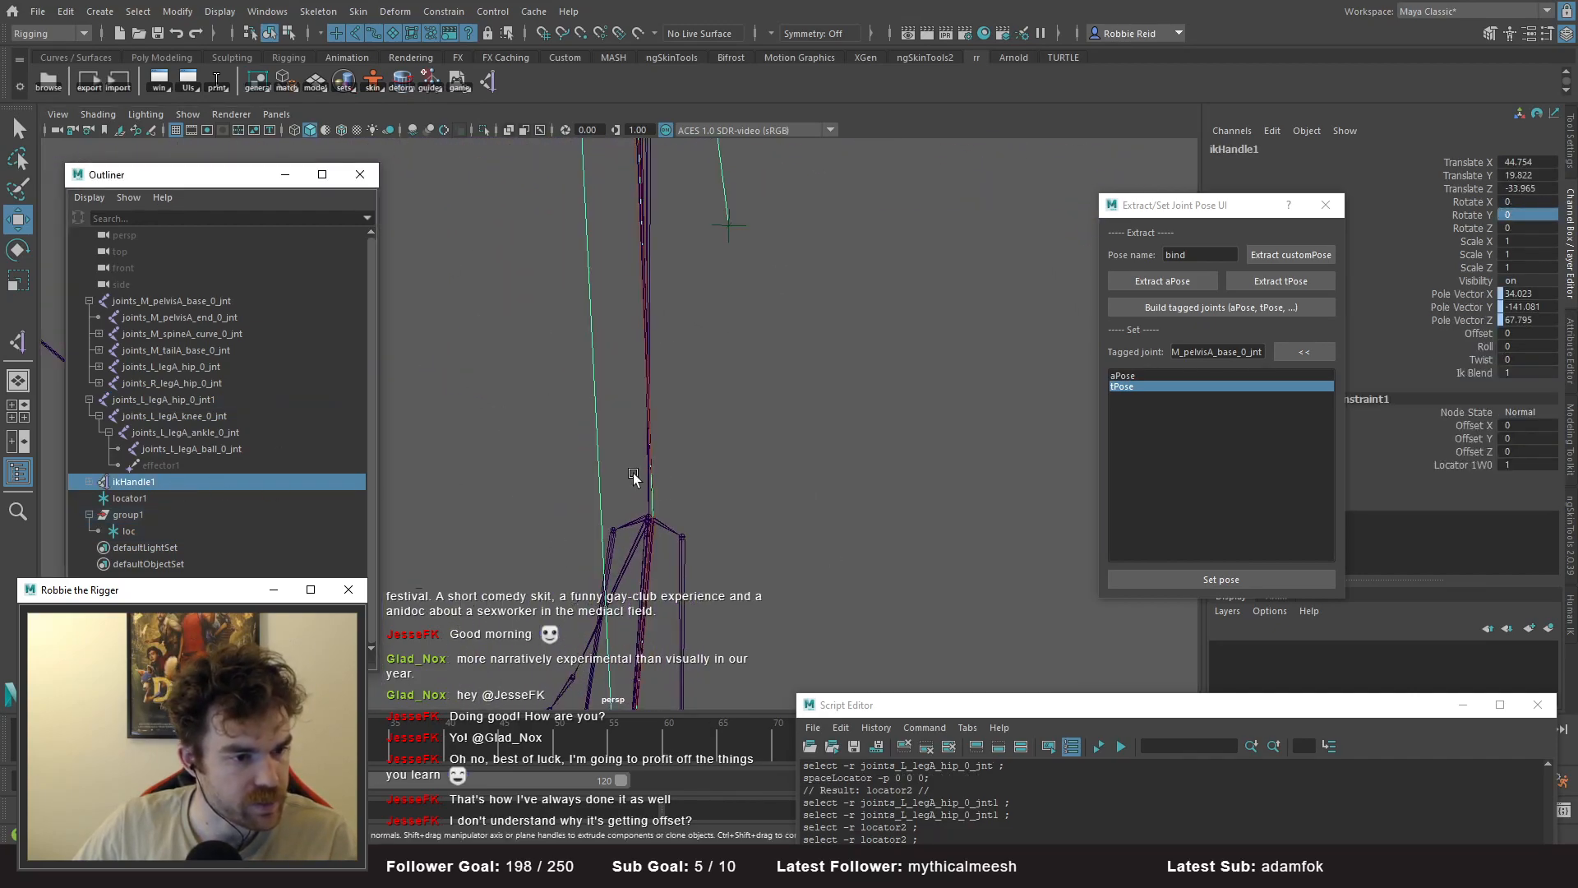
pyautogui.click(1529, 359)
pyautogui.hotkey('ctrl', 'v')
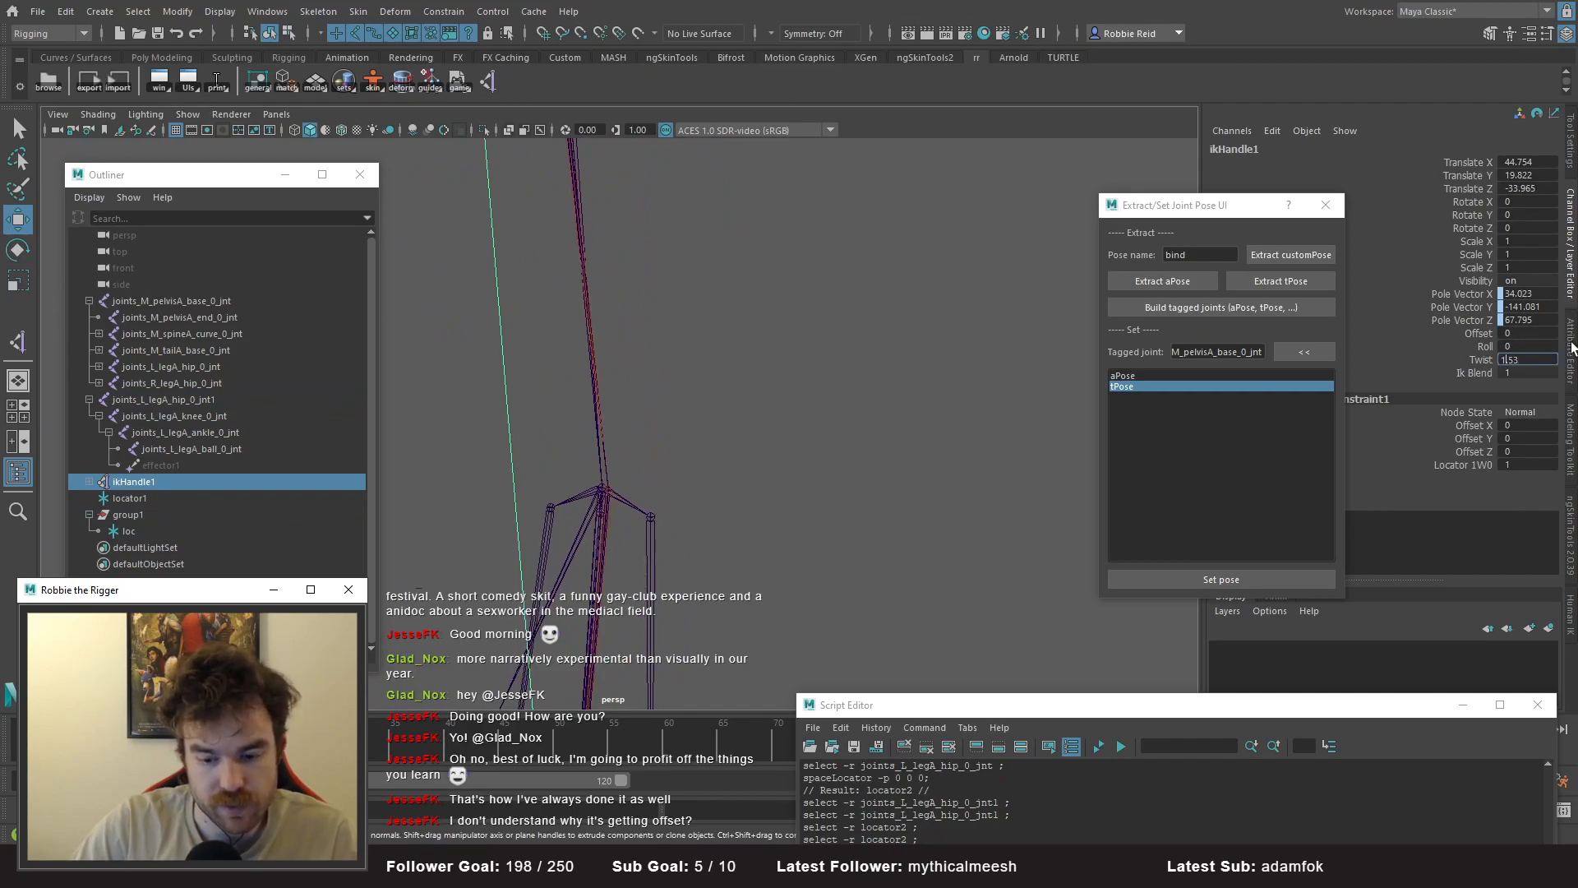
pyautogui.write('-')
pyautogui.press('Return')
pyautogui.keyDown('alt'); pyautogui.moveTo(888, 401); pyautogui.dragTo(715, 599); pyautogui.keyUp('alt')
pyautogui.scroll(5, 714, 496)
pyautogui.scroll(-3, 706, 420)
pyautogui.keyDown('alt'); pyautogui.moveTo(704, 416); pyautogui.dragTo(710, 435, button='middle'); pyautogui.keyUp('alt')
# - Undo the -1.53 twist on ikHandle1 and restore the earlier selection
pyautogui.hotkey('ctrl', 'z')
pyautogui.scroll(-5, 740, 449)
pyautogui.hotkey('ctrl', 'z')
pyautogui.hotkey('ctrl', 'z')
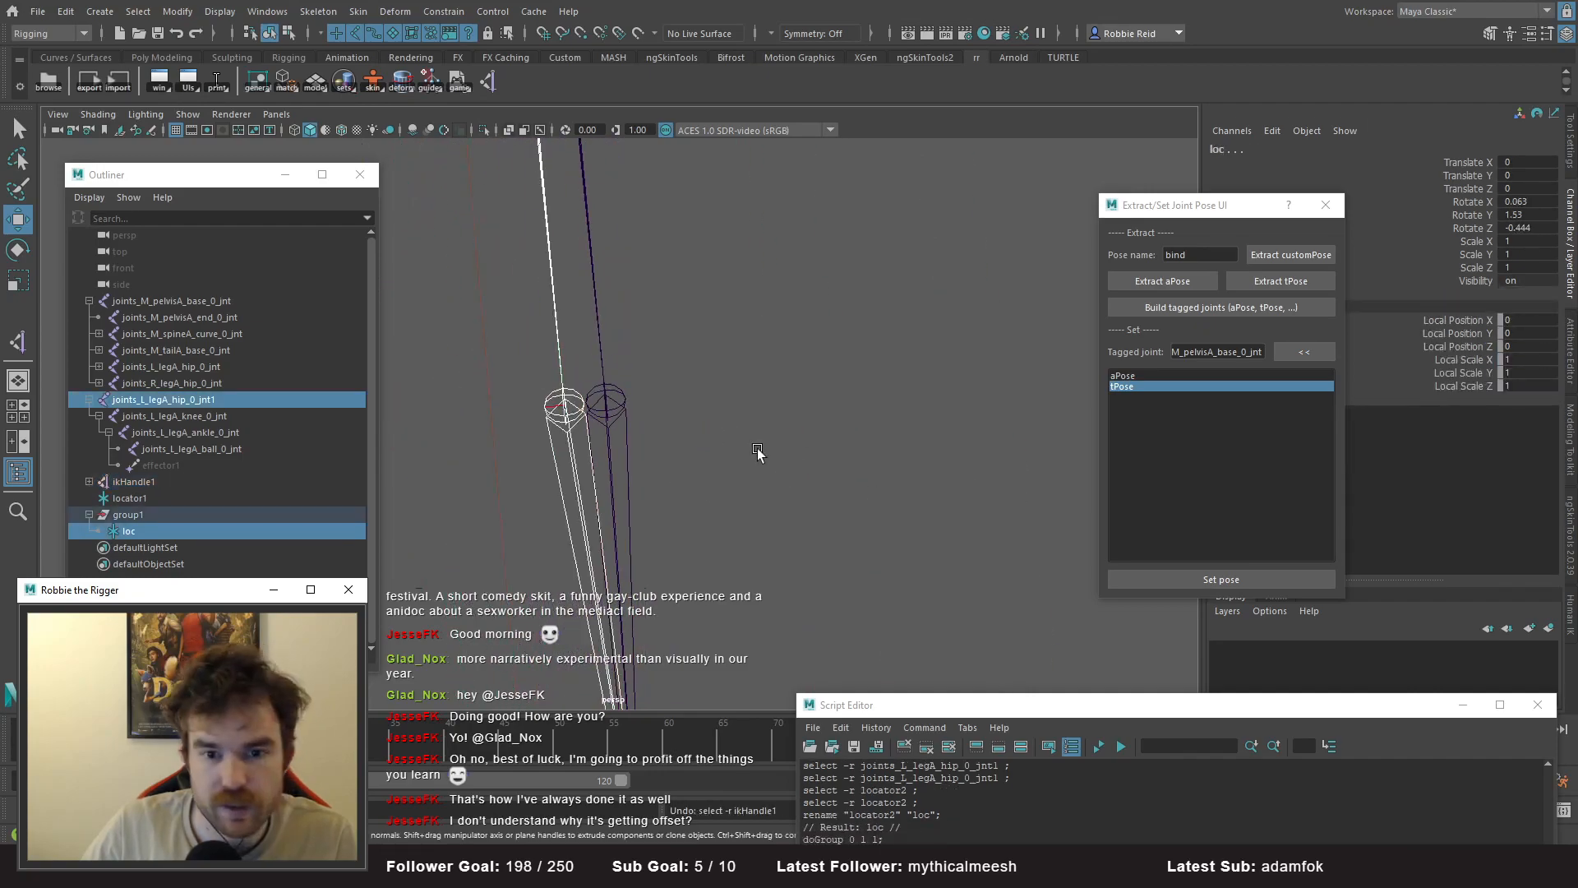
# - Try an offset of 0.58 and a twist of about -1.49 on ikHandle1, undoing each
pyautogui.click(131, 482)
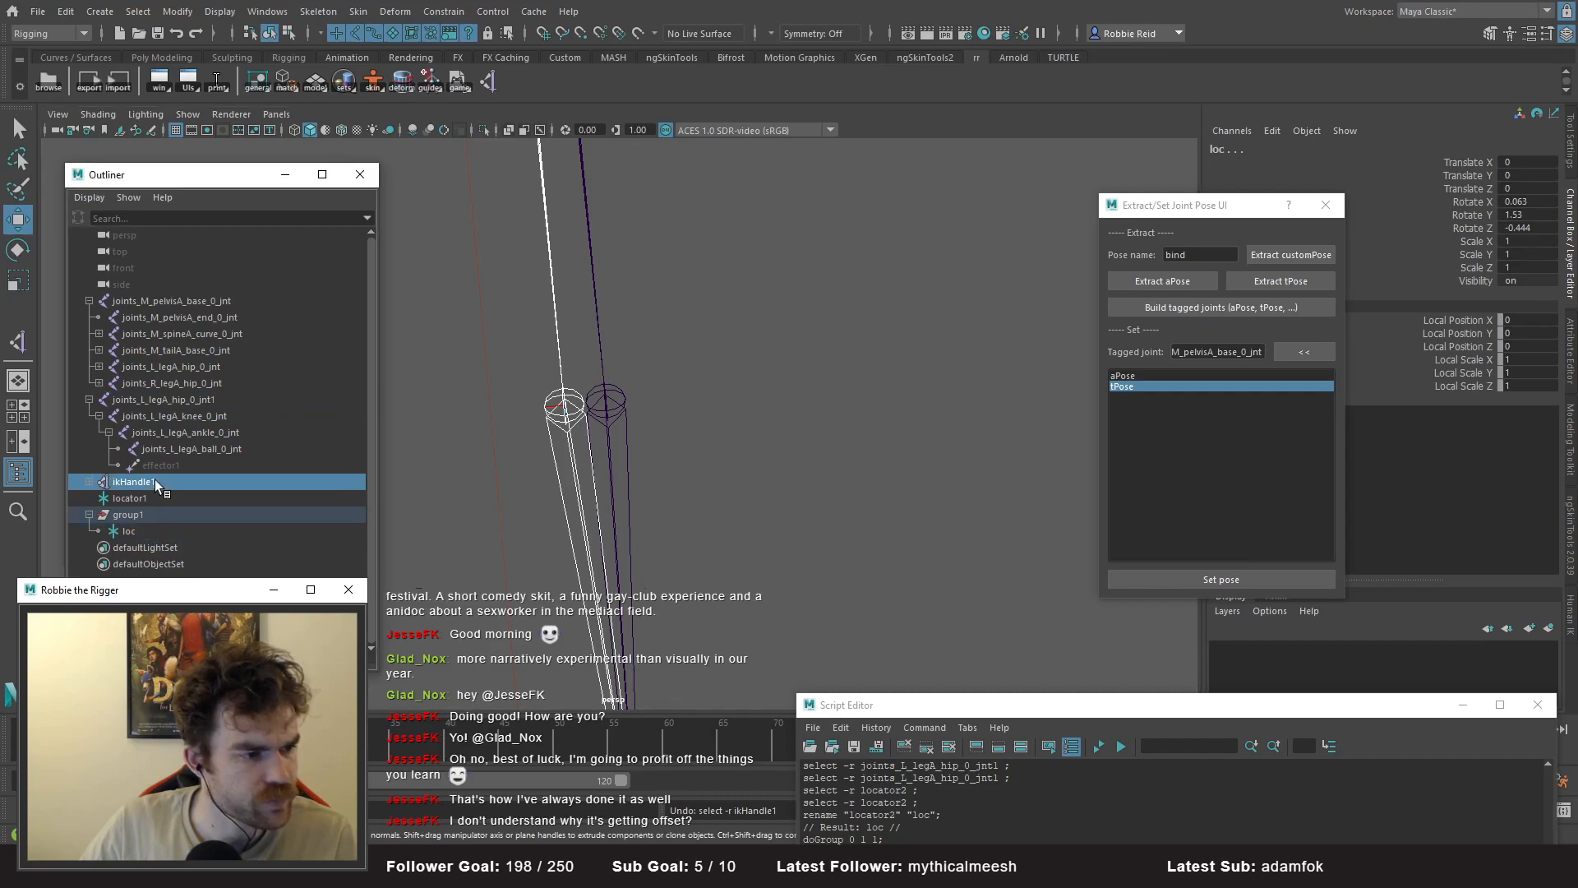
pyautogui.click(1480, 334)
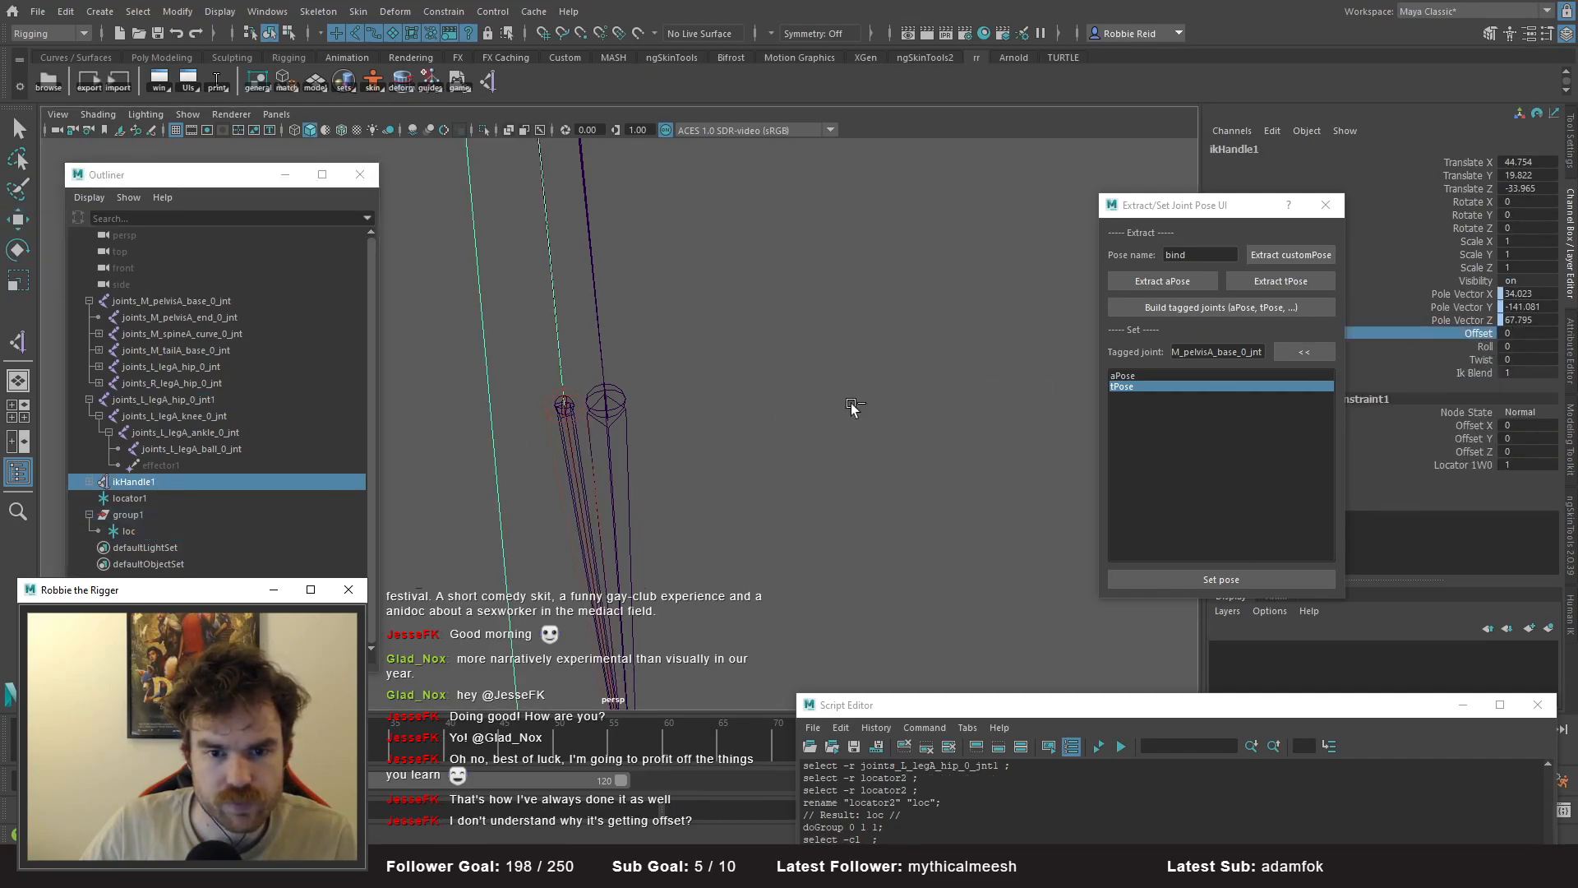
pyautogui.hotkey('ctrl', 'z')
pyautogui.click(1466, 362)
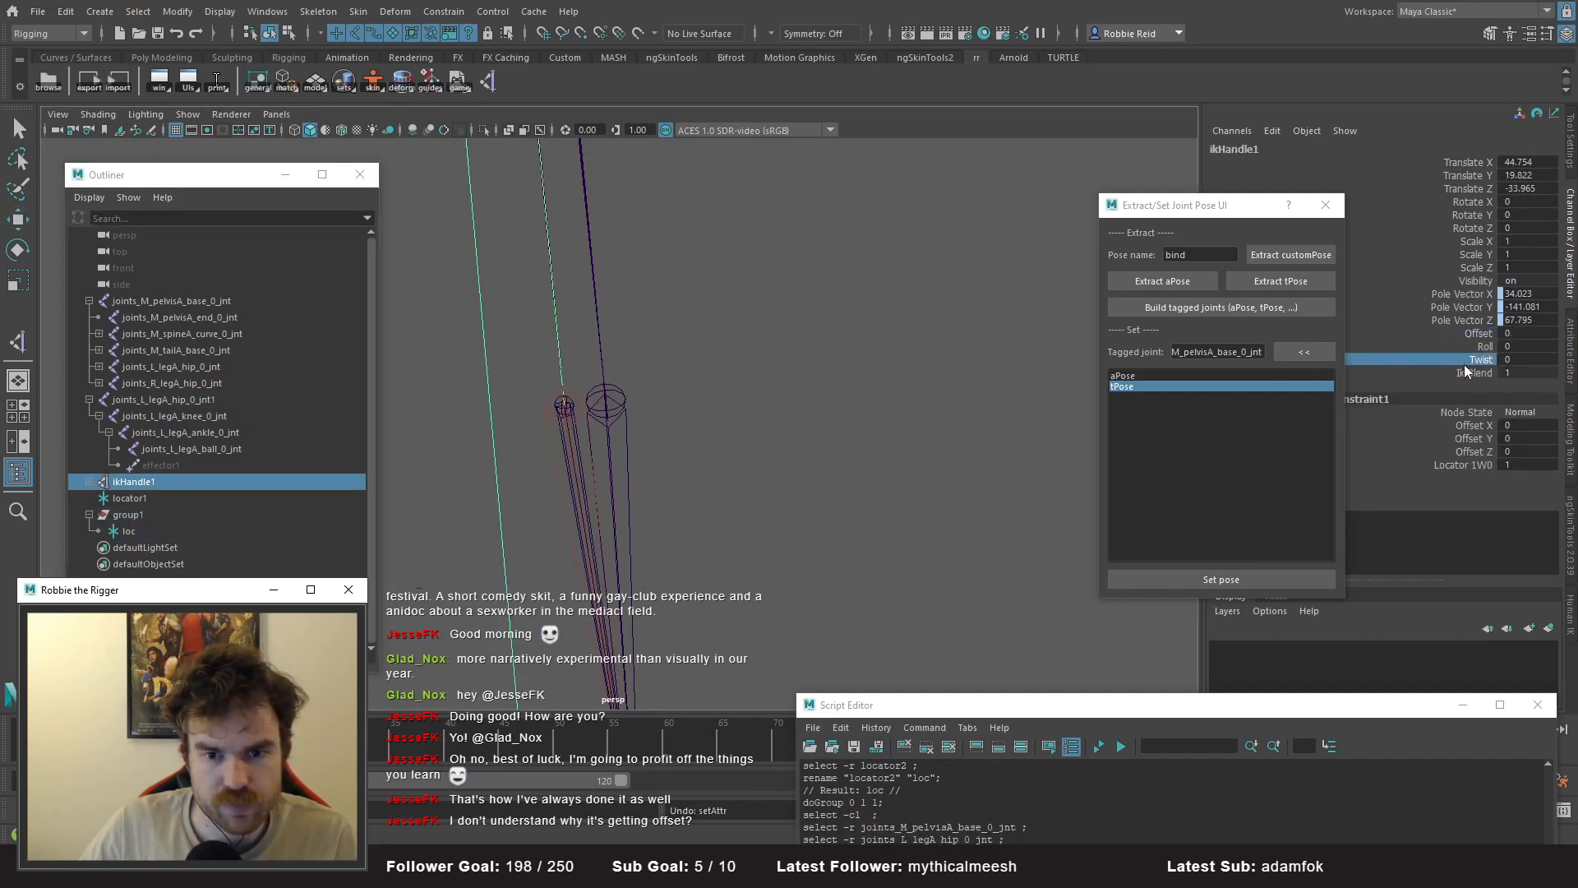
pyautogui.moveTo(852, 469); pyautogui.dragTo(835, 469, button='middle')
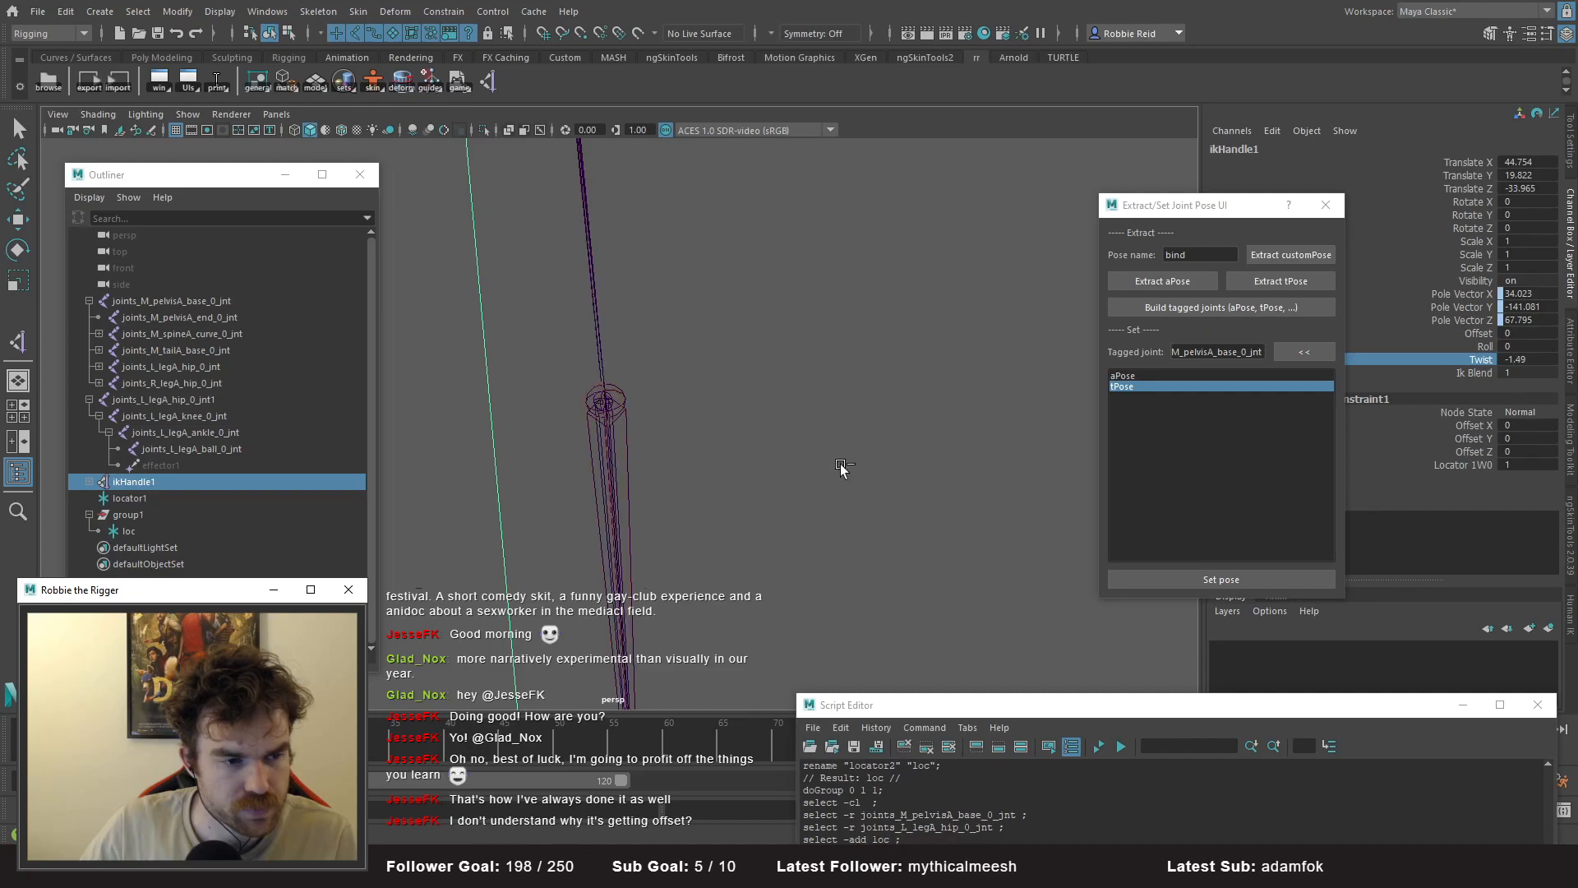
pyautogui.hotkey('ctrl', 'z')
pyautogui.hotkey('ctrl', 'z')
# - Try a twist of about -2.292 on ikHandle1 and compare both left legs from knee to foot
pyautogui.keyDown('alt'); pyautogui.moveTo(840, 468); pyautogui.dragTo(591, 452); pyautogui.keyUp('alt')
pyautogui.moveTo(590, 452); pyautogui.dragTo(586, 454, button='middle')
pyautogui.keyDown('alt'); pyautogui.moveTo(585, 453); pyautogui.dragTo(572, 205); pyautogui.keyUp('alt')
pyautogui.keyDown('alt'); pyautogui.moveTo(610, 521); pyautogui.dragTo(680, 366); pyautogui.keyUp('alt')
pyautogui.keyDown('alt'); pyautogui.moveTo(632, 467); pyautogui.dragTo(628, 444); pyautogui.keyUp('alt')
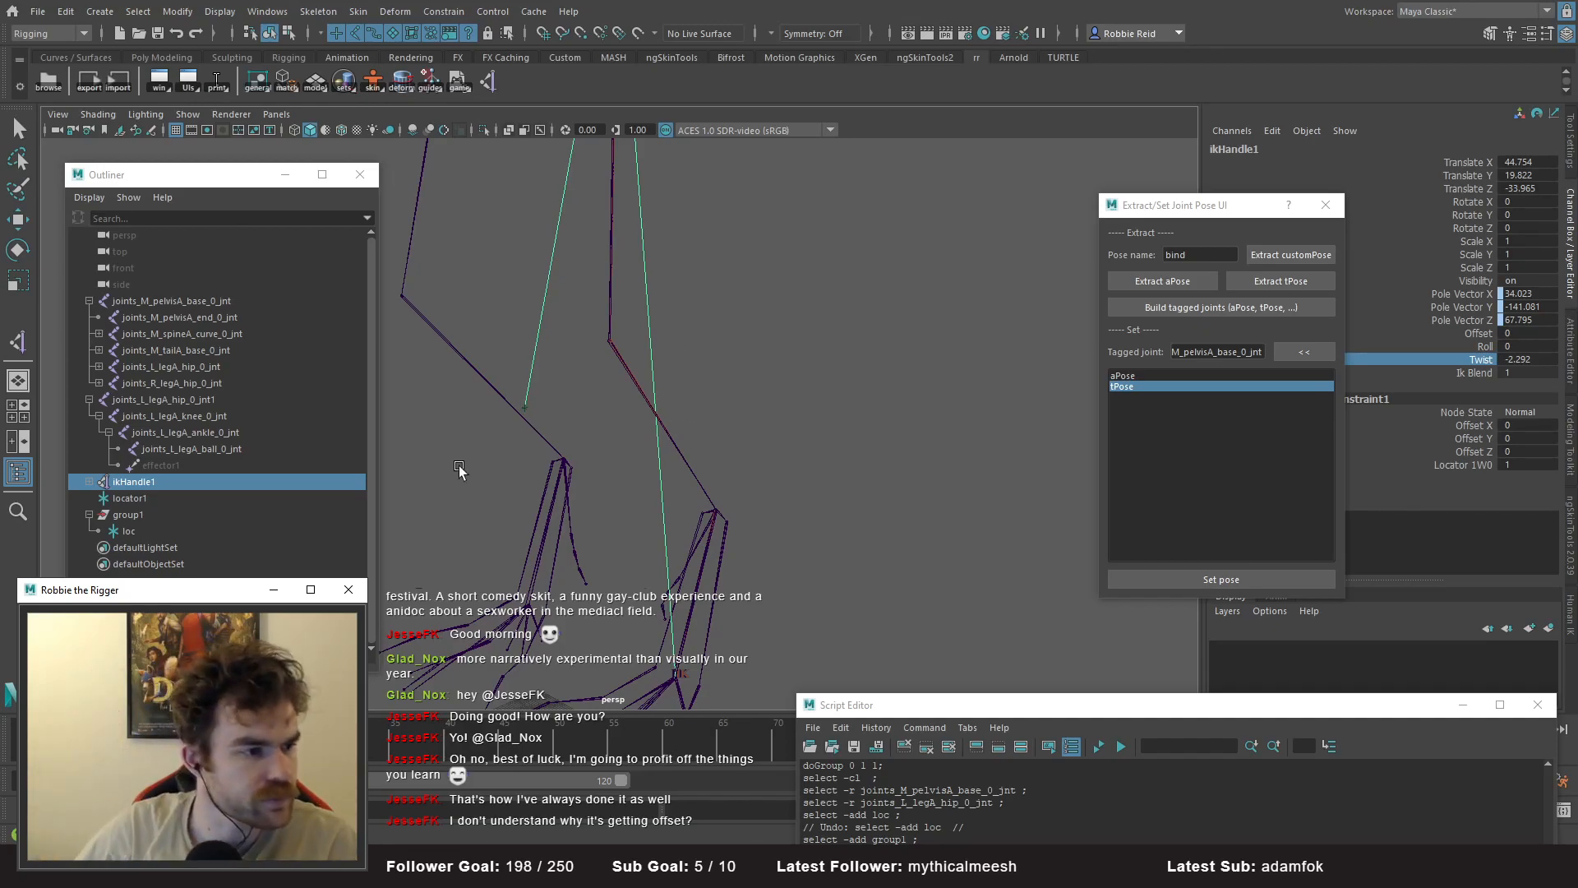
# - Inspect the rotations of the duplicated left knee and hip joints
pyautogui.click(211, 400)
pyautogui.click(206, 417)
pyautogui.press('w')
pyautogui.keyDown('alt'); pyautogui.moveTo(579, 367); pyautogui.dragTo(653, 432); pyautogui.keyUp('alt')
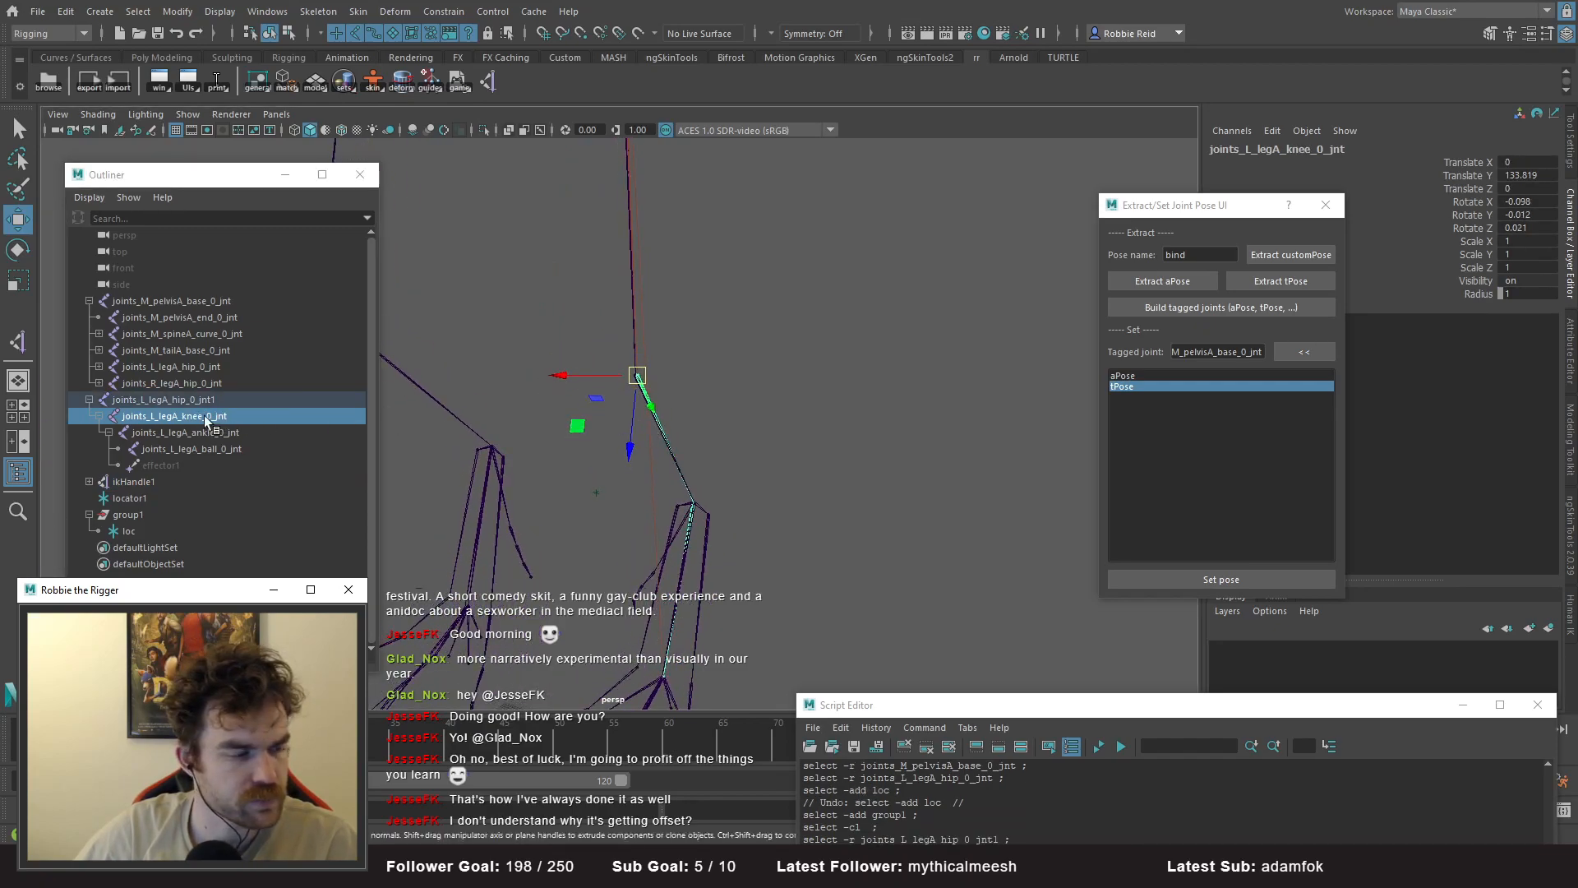
pyautogui.click(182, 400)
pyautogui.keyDown('alt'); pyautogui.moveTo(778, 263); pyautogui.dragTo(773, 448); pyautogui.keyUp('alt')
# - Try twists of 1.53 and -1.63 on ikHandle1
pyautogui.click(136, 482)
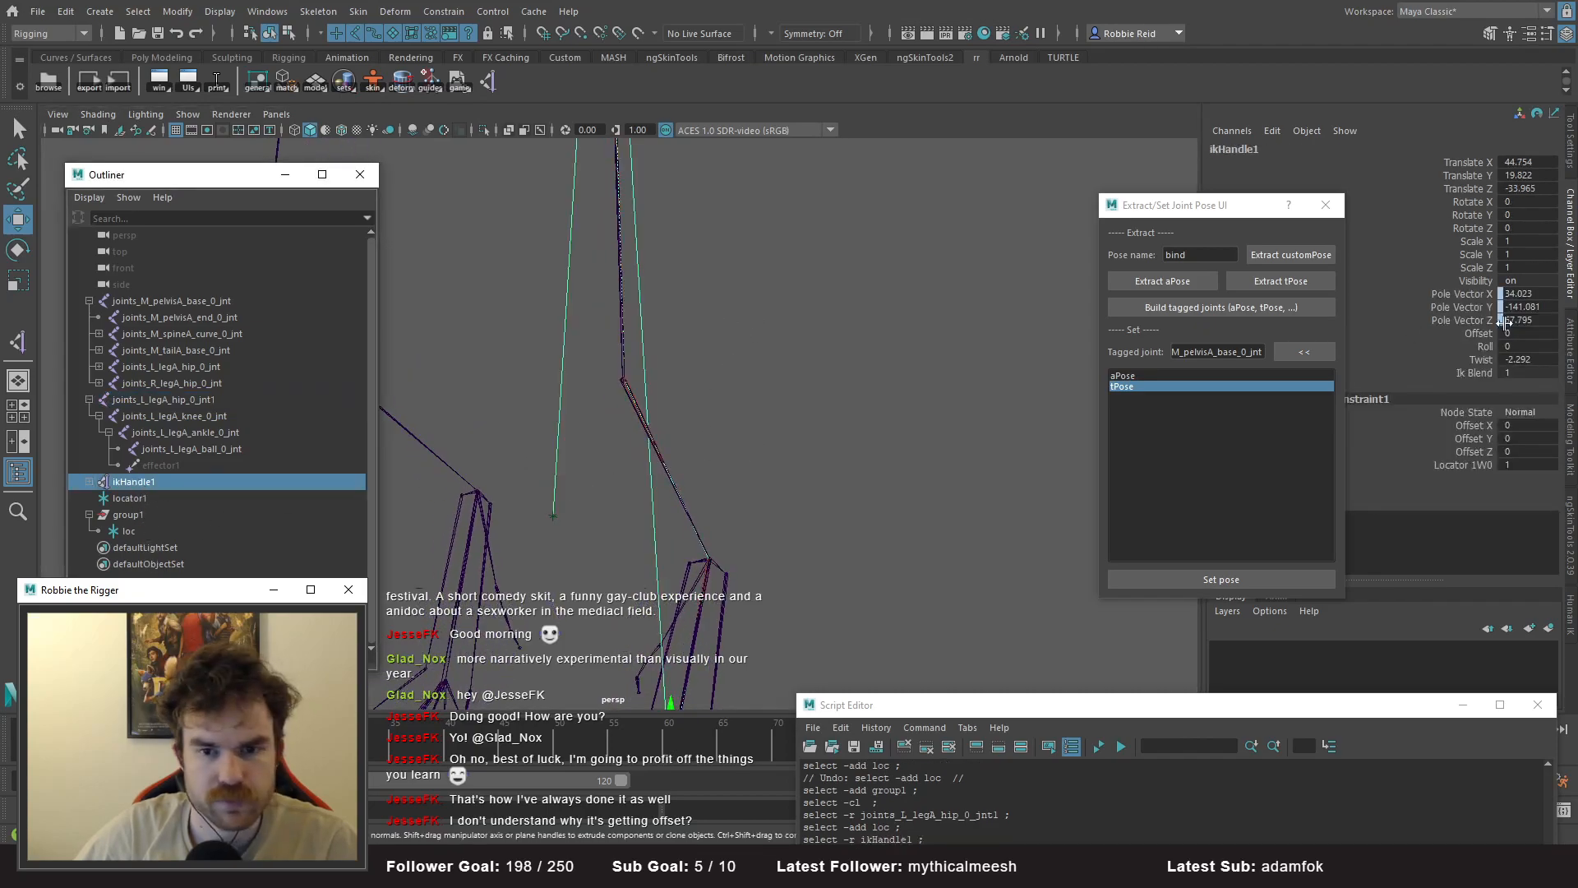
pyautogui.click(1521, 359)
pyautogui.write('-1.53')
pyautogui.press('Return')
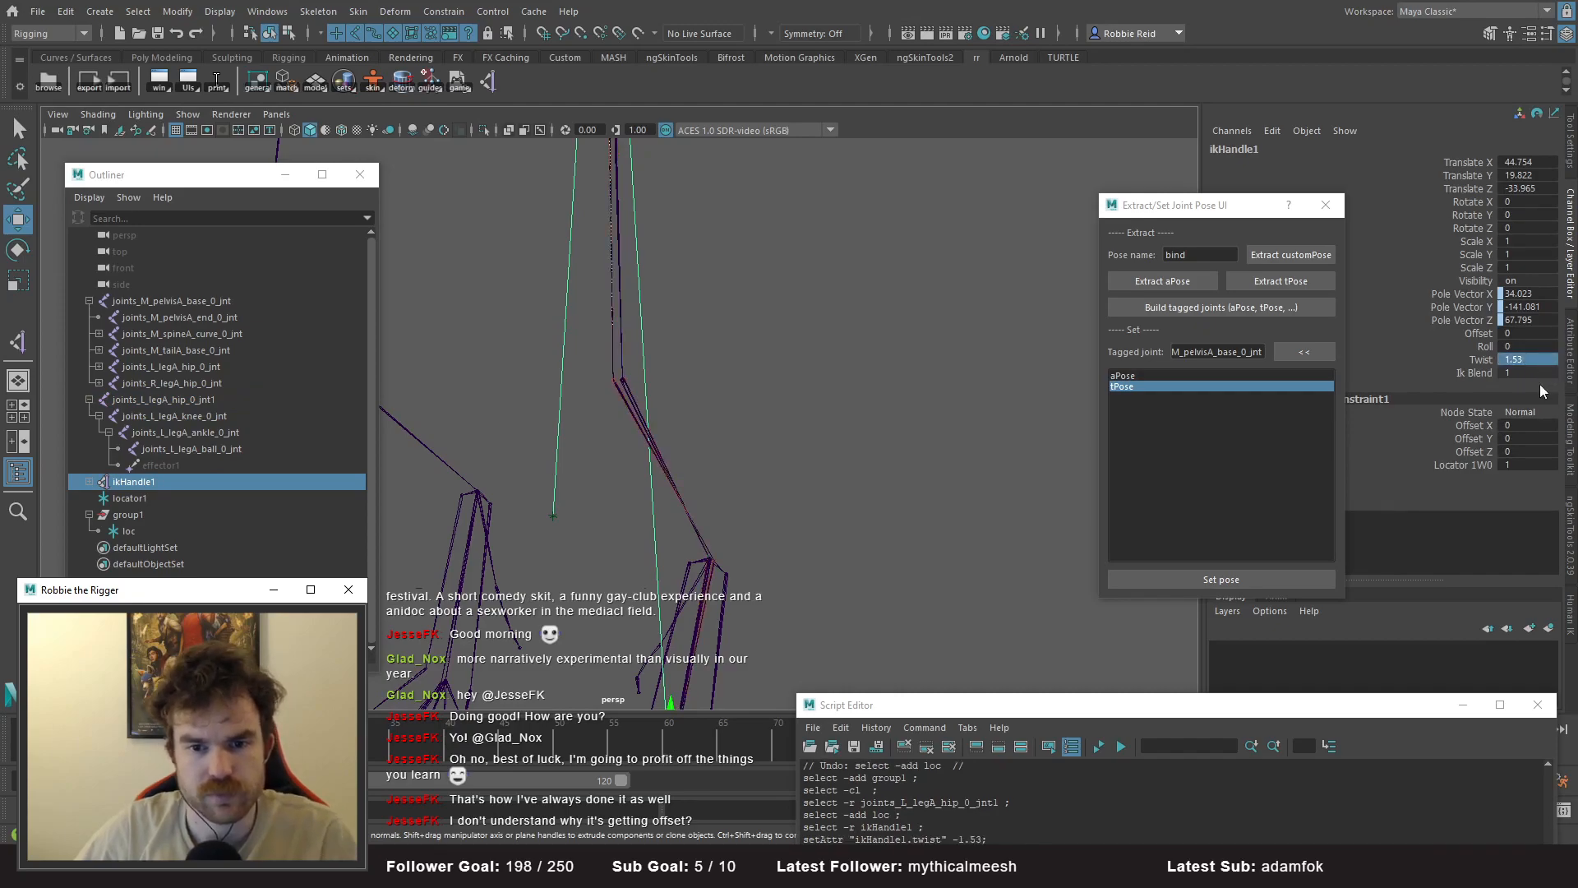
pyautogui.click(1521, 360)
pyautogui.write('-1')
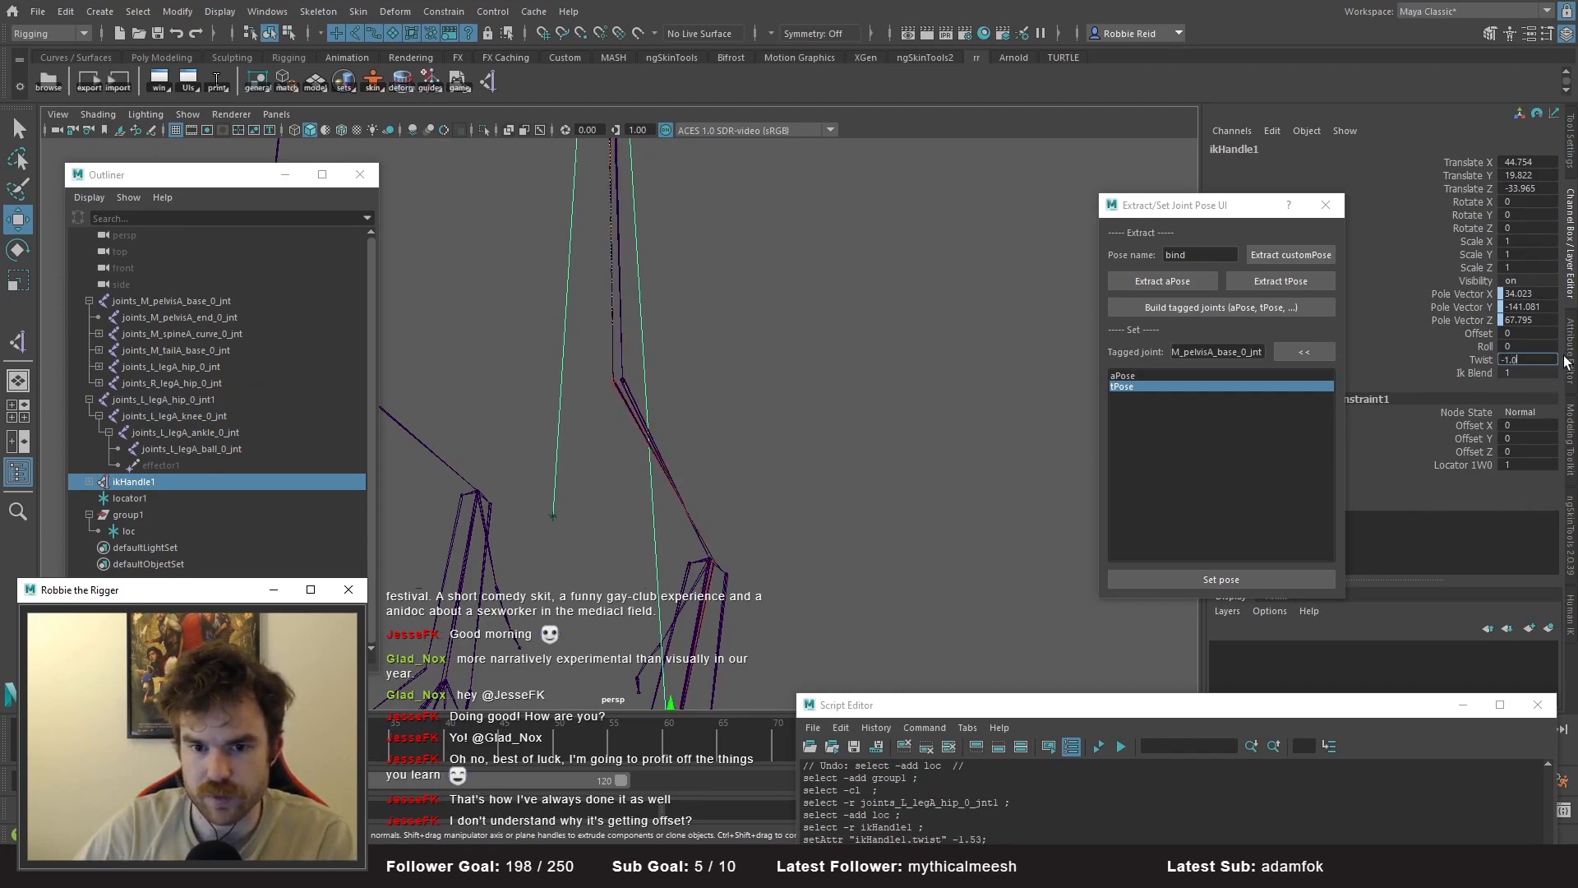
pyautogui.press('Return')
# - Refine ikHandle1's twist at the knee in small increments, trying -1.62 and -1.6 and settling on -1.59
pyautogui.keyDown('alt'); pyautogui.moveTo(645, 419); pyautogui.dragTo(609, 409); pyautogui.keyUp('alt')
pyautogui.keyDown('alt'); pyautogui.moveTo(608, 408); pyautogui.dragTo(624, 518, button='right'); pyautogui.keyUp('alt')
pyautogui.keyDown('alt'); pyautogui.moveTo(624, 517); pyautogui.dragTo(662, 349, button='middle'); pyautogui.keyUp('alt')
pyautogui.keyDown('alt'); pyautogui.moveTo(663, 349); pyautogui.dragTo(676, 398, button='right'); pyautogui.keyUp('alt')
pyautogui.keyDown('alt'); pyautogui.moveTo(677, 398); pyautogui.dragTo(704, 440, button='middle'); pyautogui.keyUp('alt')
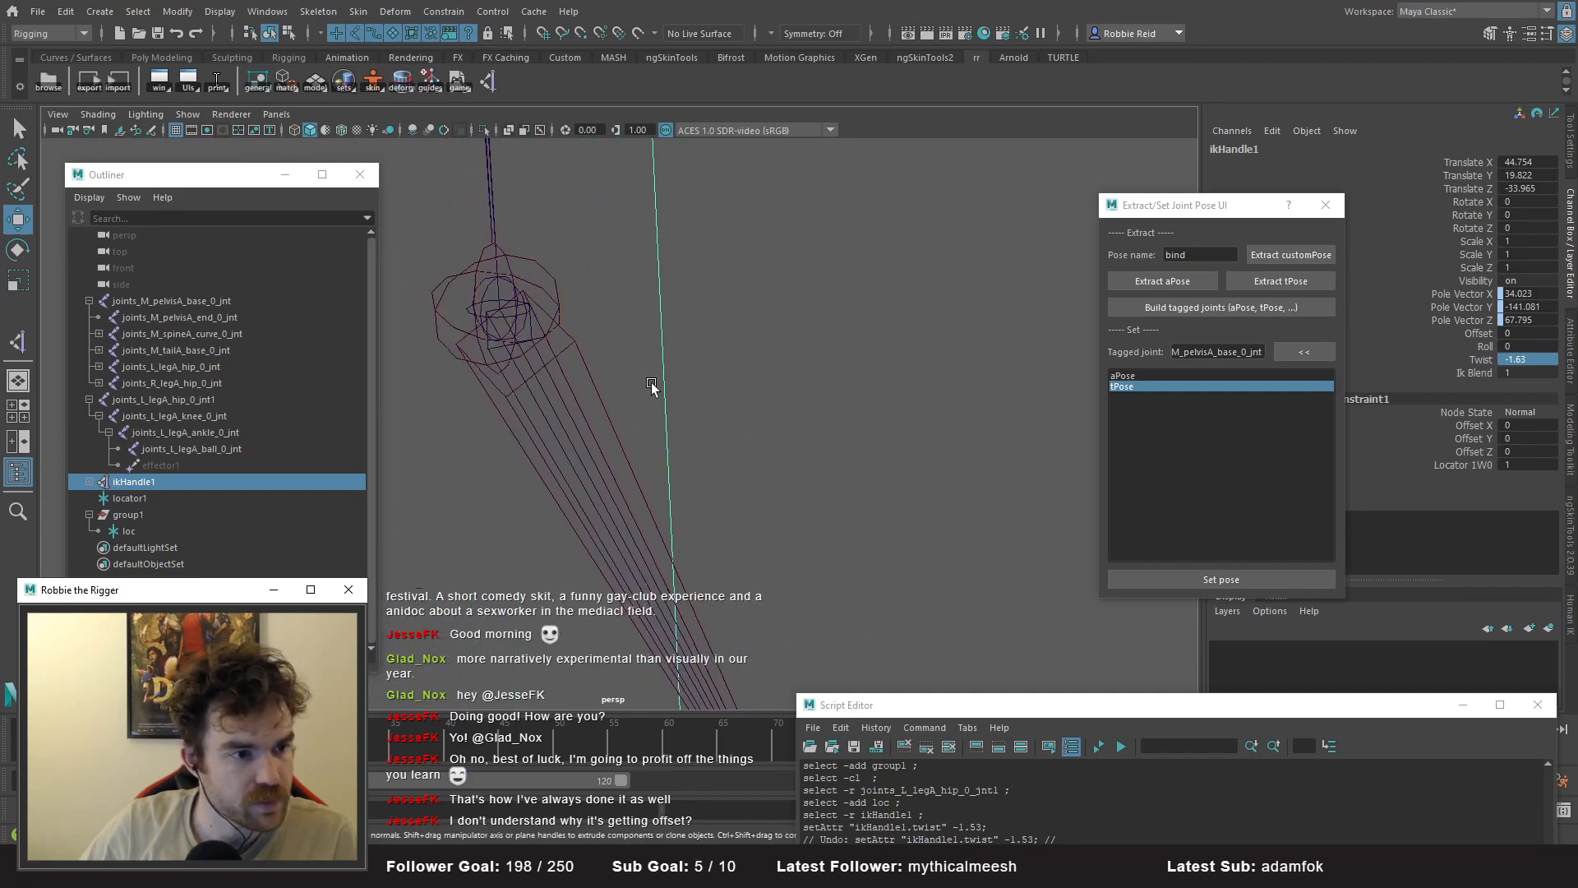
pyautogui.click(1537, 359)
pyautogui.write('-1.62')
pyautogui.press('Return')
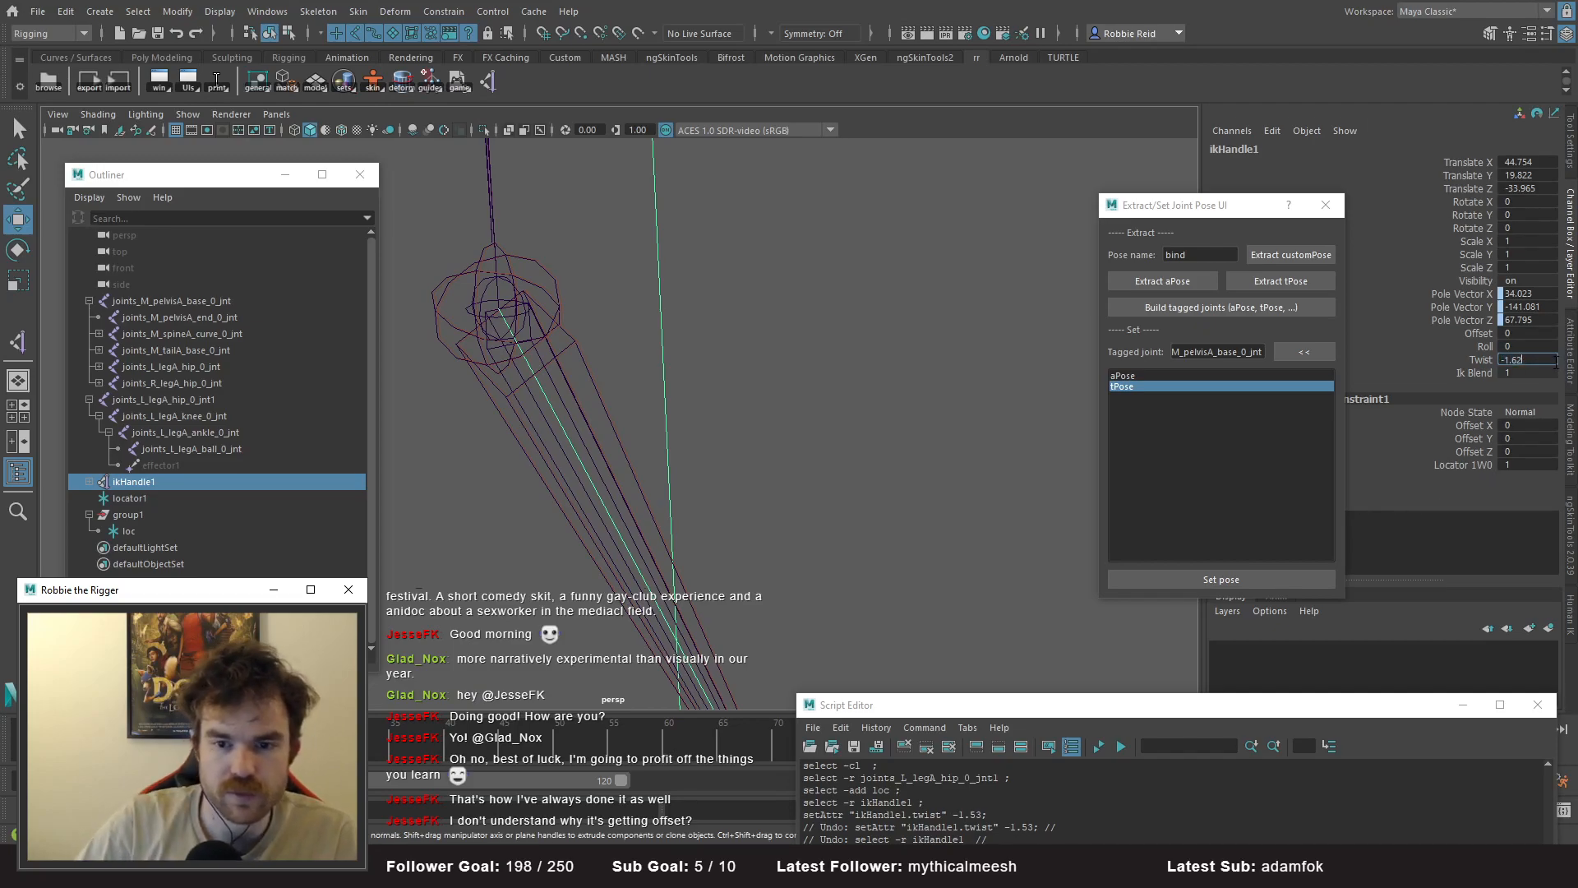
pyautogui.press('Return')
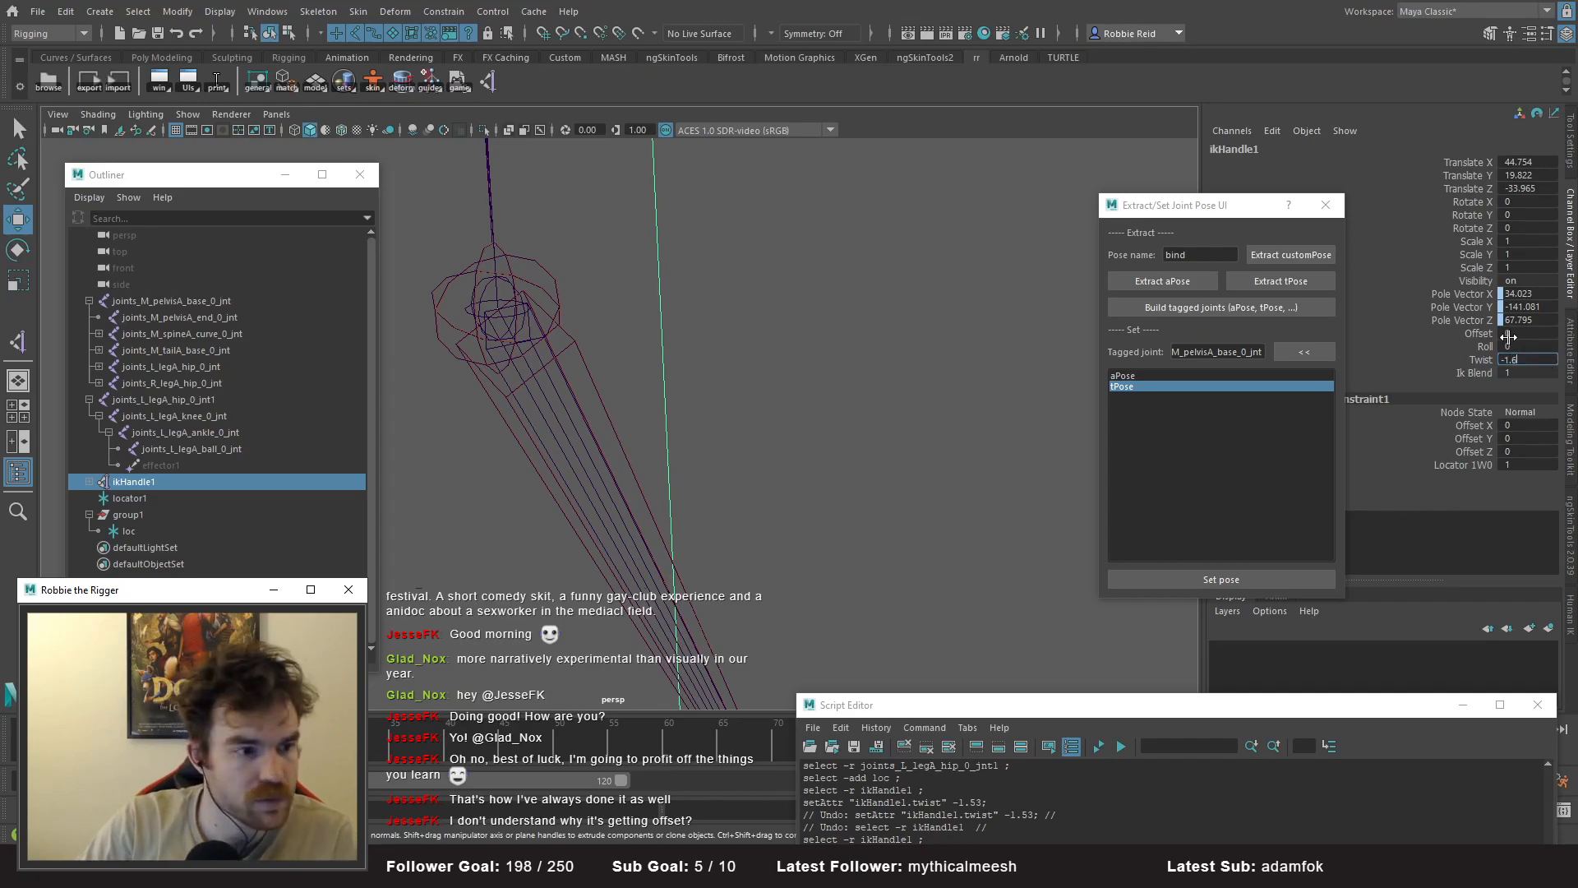
pyautogui.press('Return')
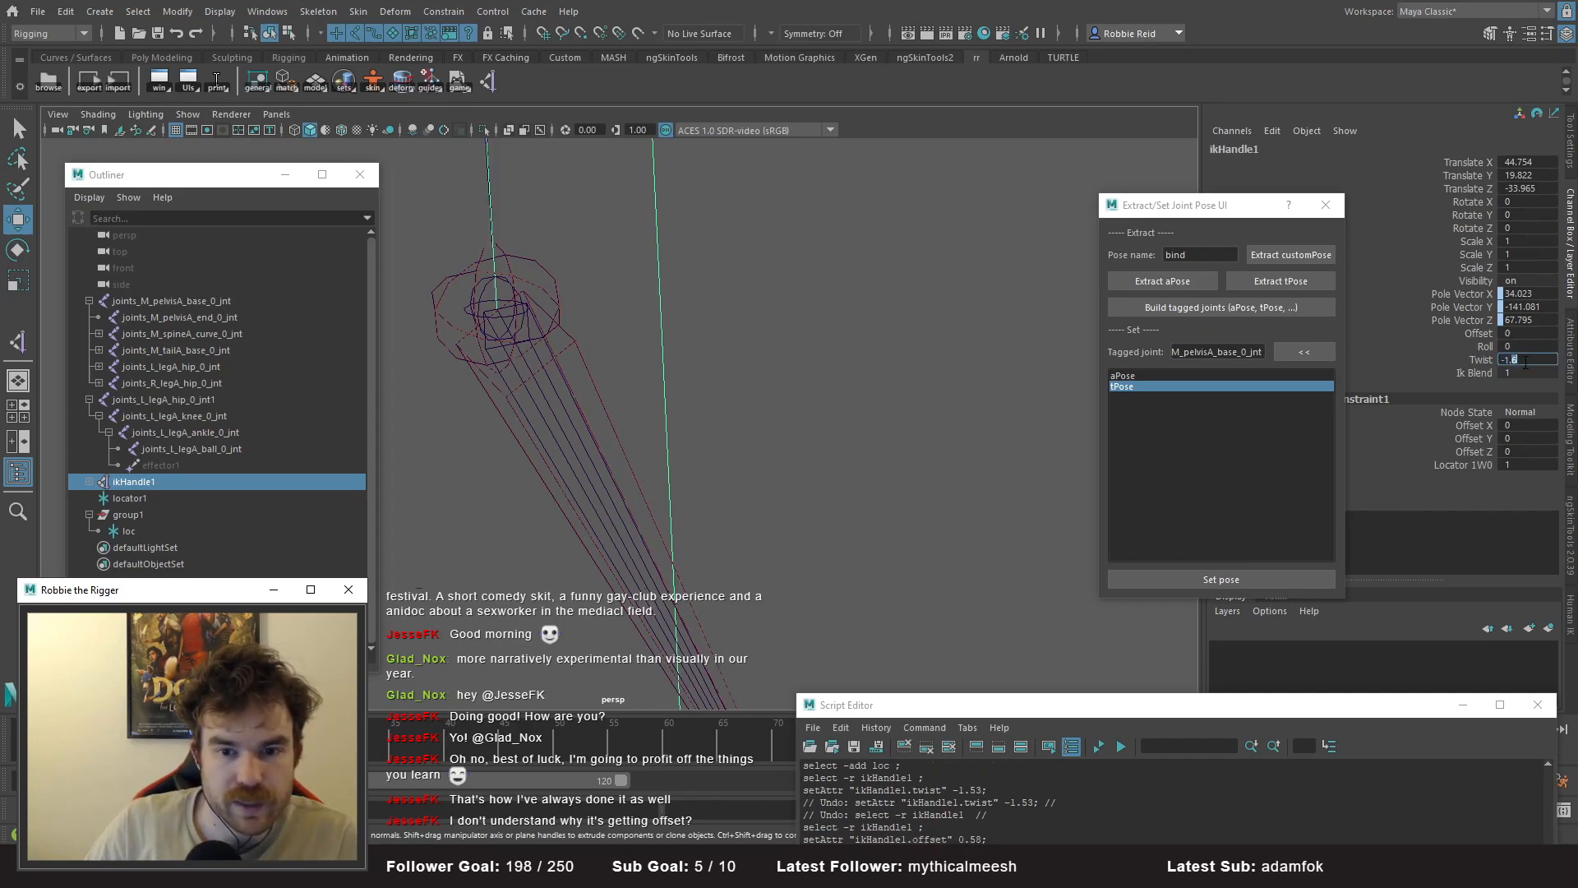
pyautogui.write('59')
pyautogui.press('Return')
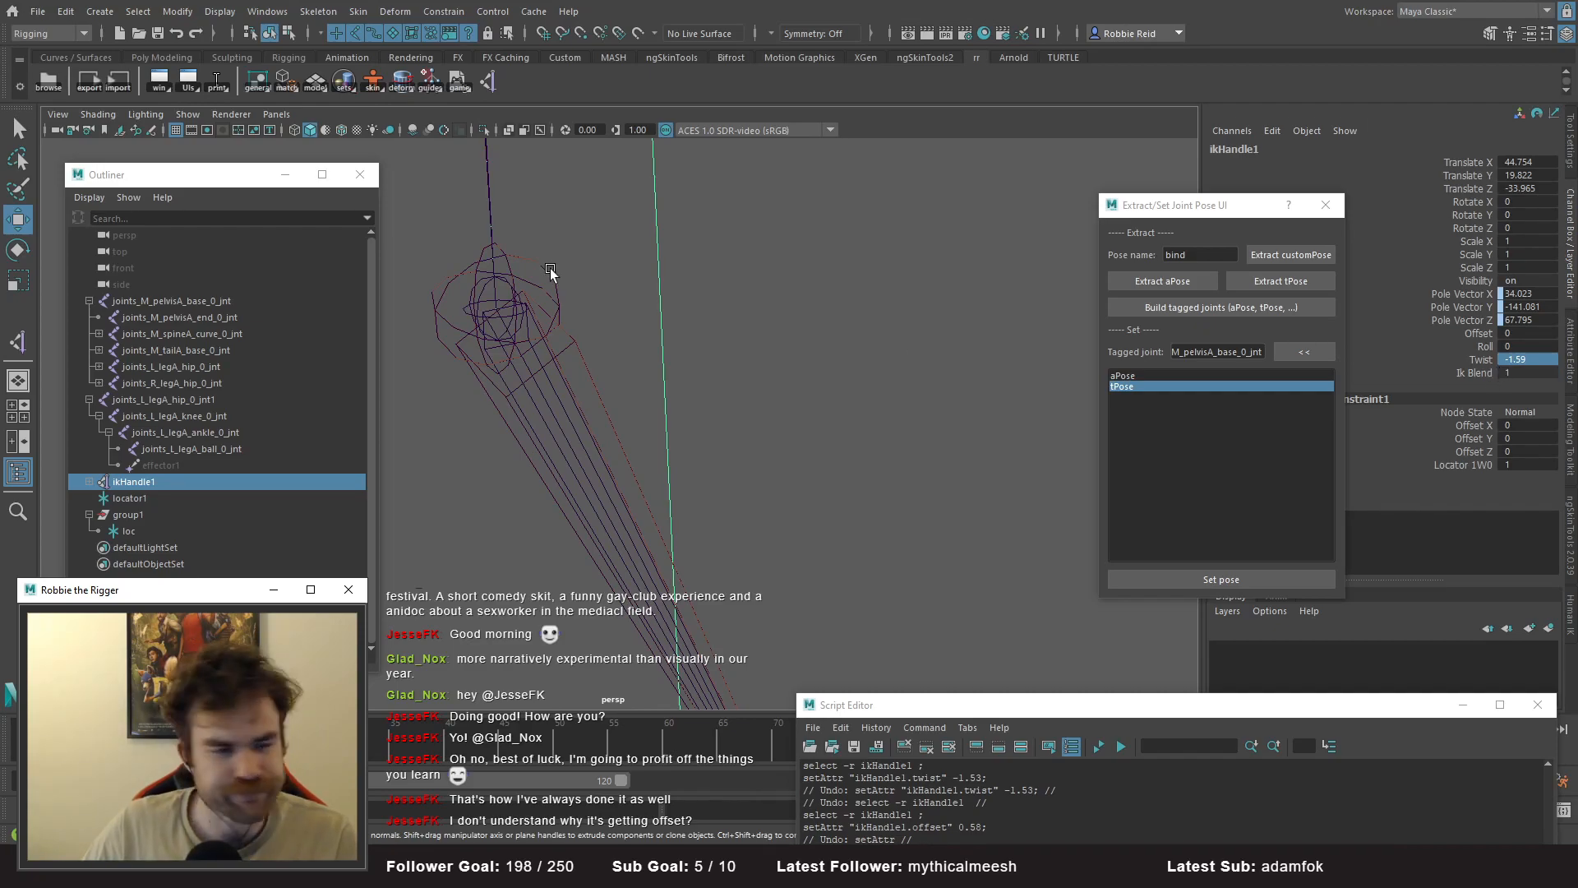
# - Check the knee alignment up close and the rotation values of the duplicated hip, knee and ankle joints
pyautogui.moveTo(782, 361)
pyautogui.keyDown('alt'); pyautogui.mouseDown()
pyautogui.moveTo(850, 391)
pyautogui.moveTo(730, 348)
pyautogui.moveTo(798, 362)
pyautogui.mouseUp(); pyautogui.keyUp('alt')
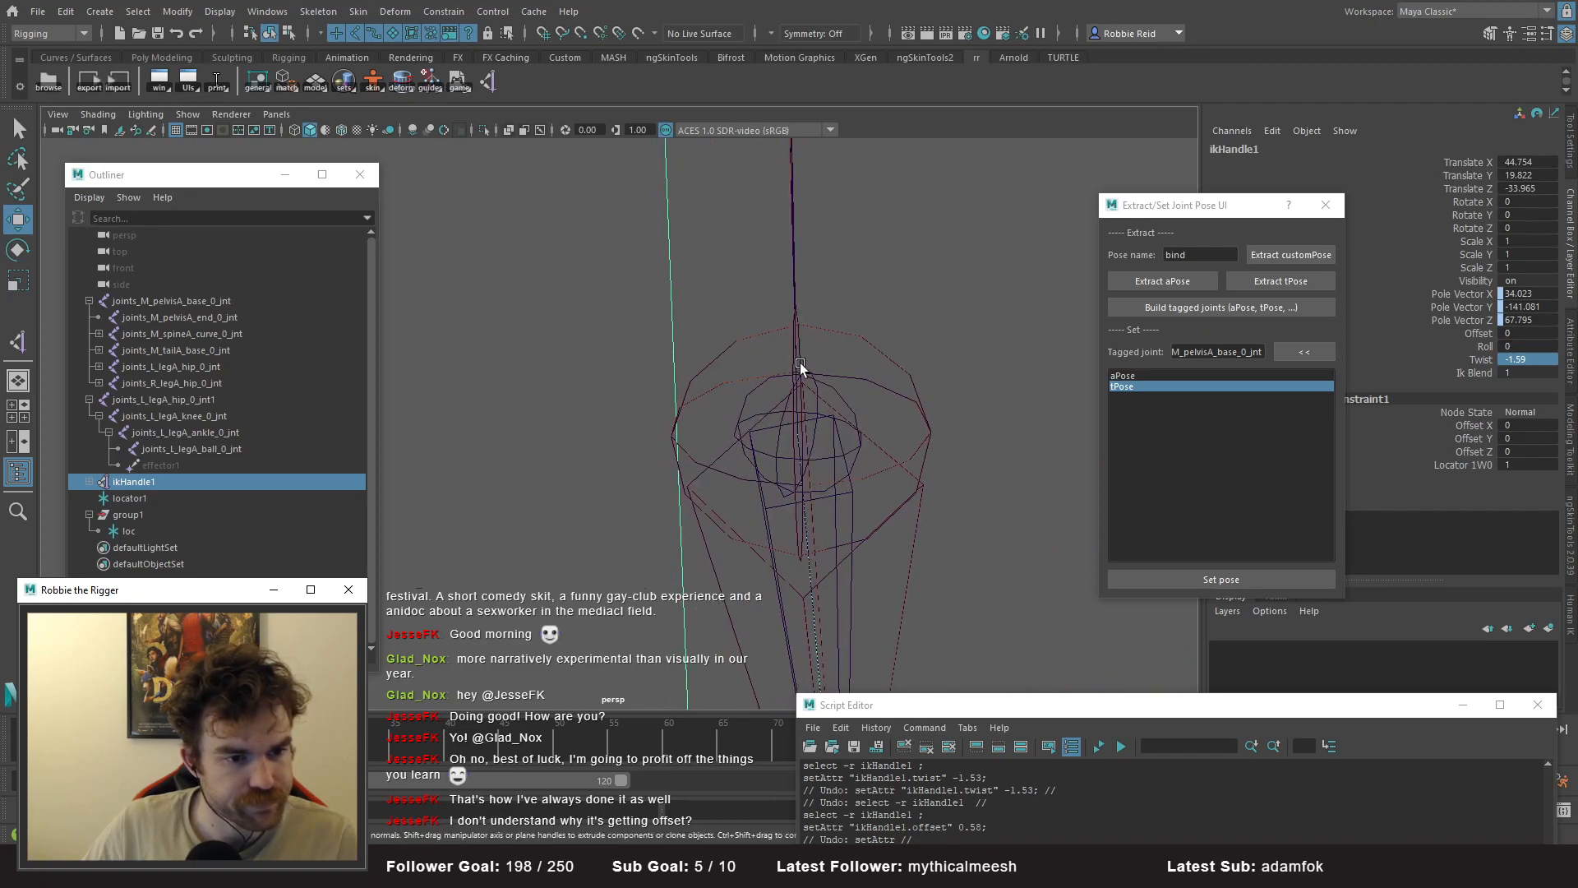
pyautogui.keyDown('alt'); pyautogui.moveTo(799, 363); pyautogui.dragTo(686, 305, button='right'); pyautogui.keyUp('alt')
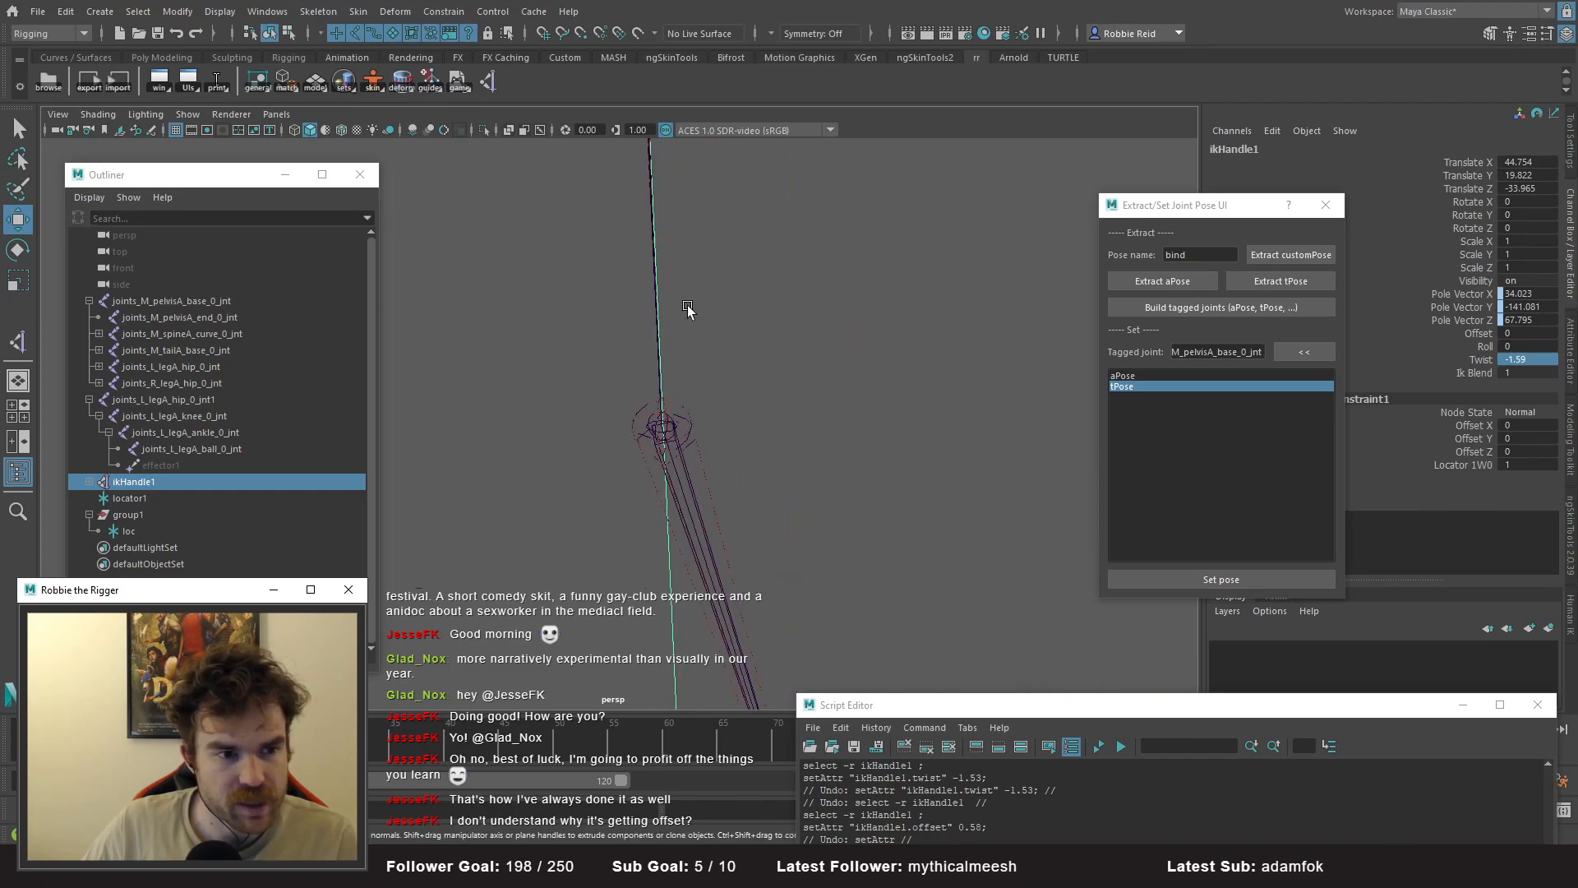
pyautogui.click(165, 416)
pyautogui.click(179, 405)
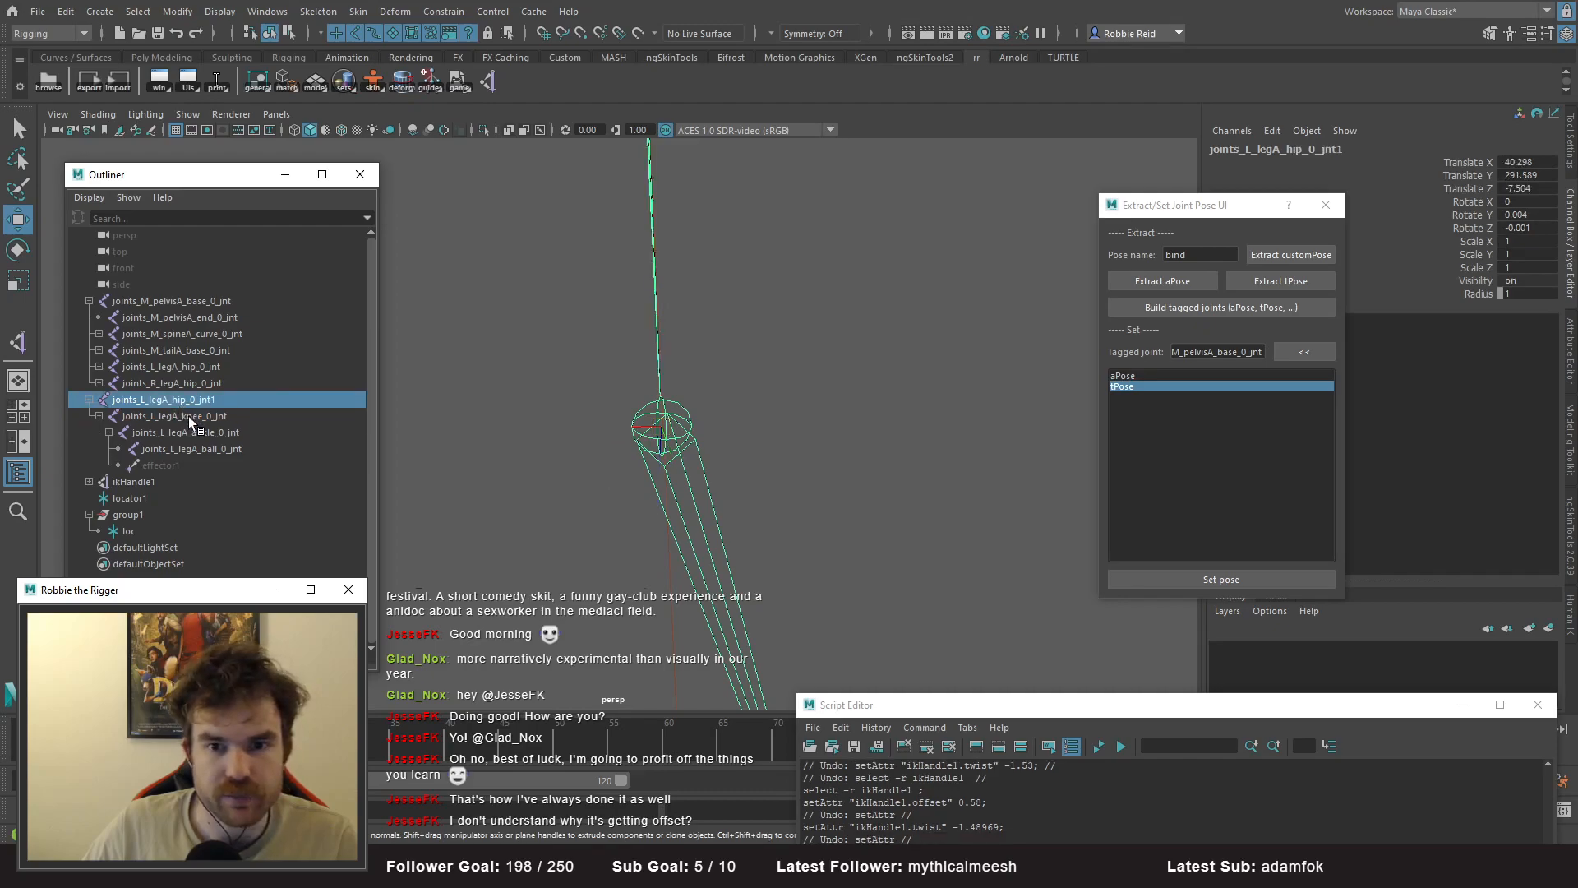
pyautogui.click(189, 417)
pyautogui.click(201, 431)
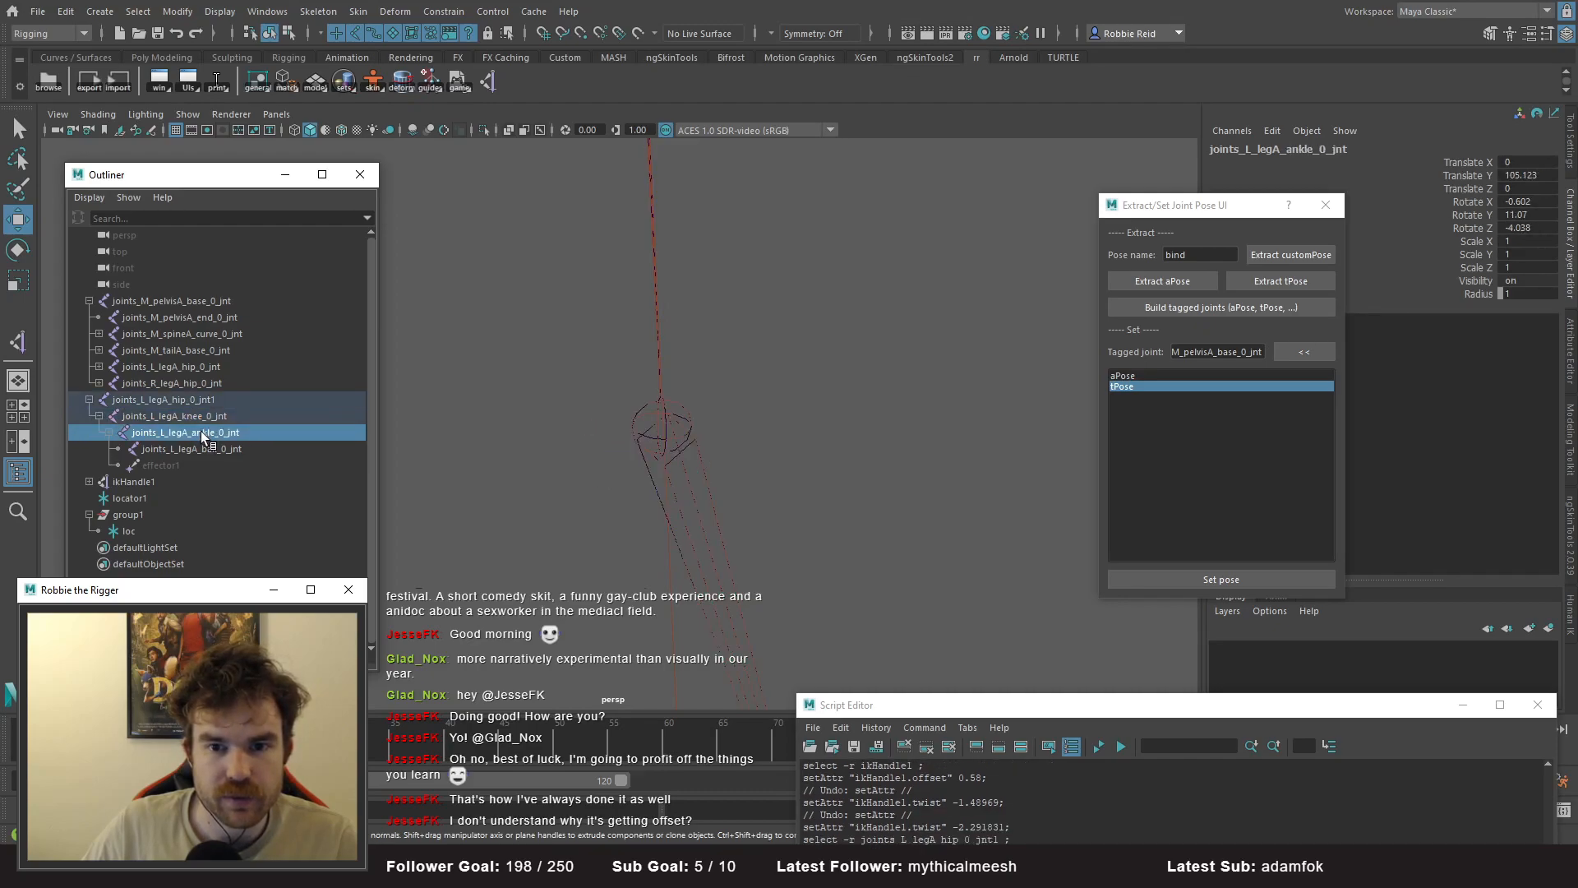
pyautogui.press('f')
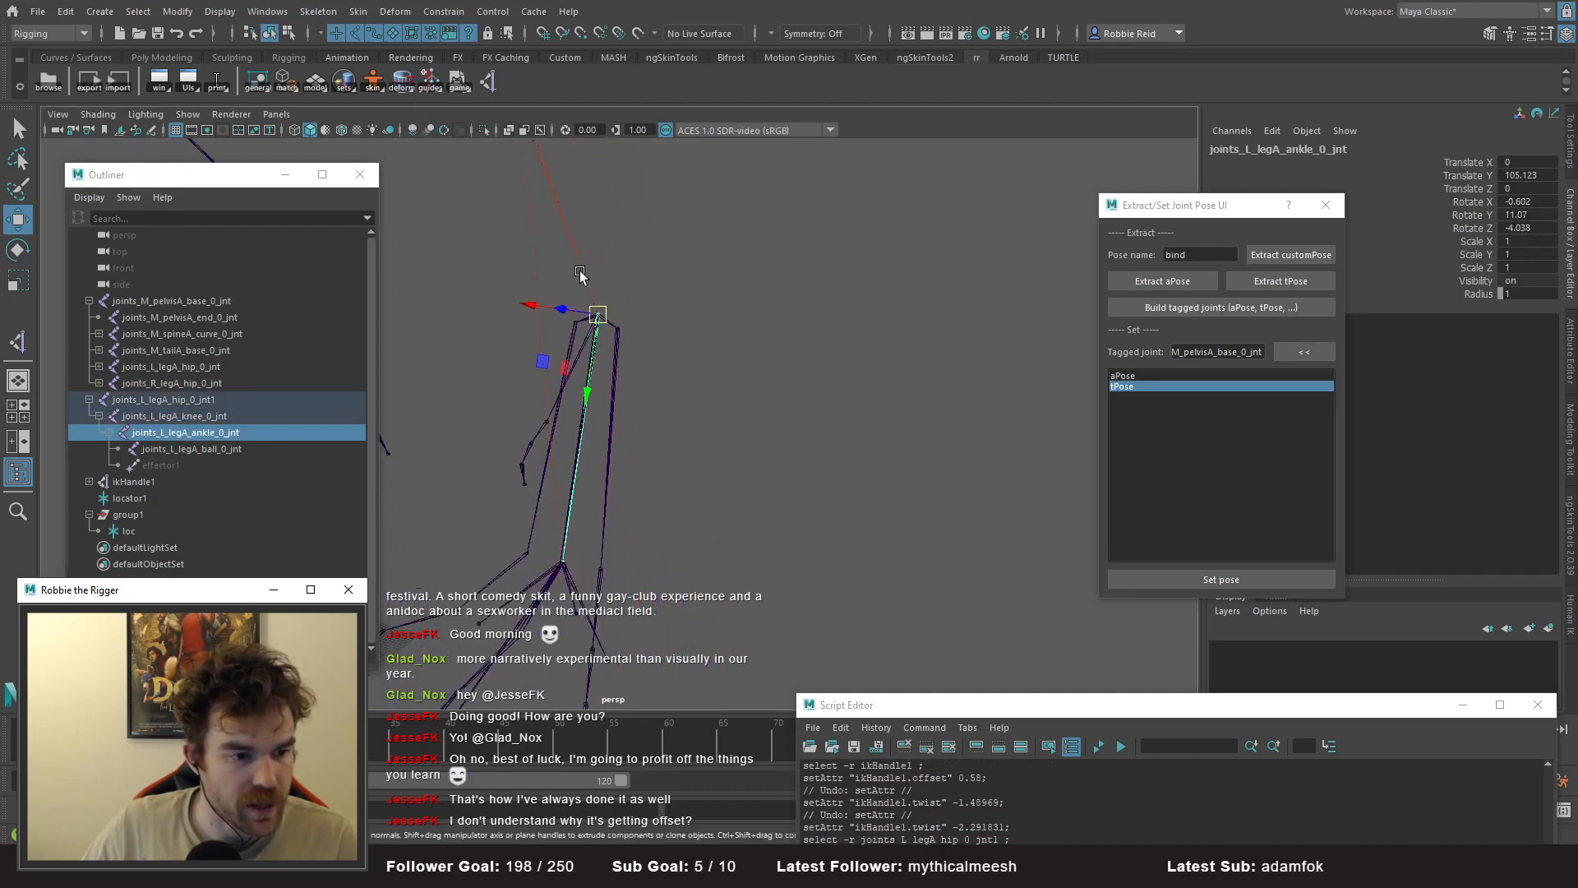
pyautogui.keyDown('alt'); pyautogui.moveTo(626, 274); pyautogui.dragTo(589, 401); pyautogui.keyUp('alt')
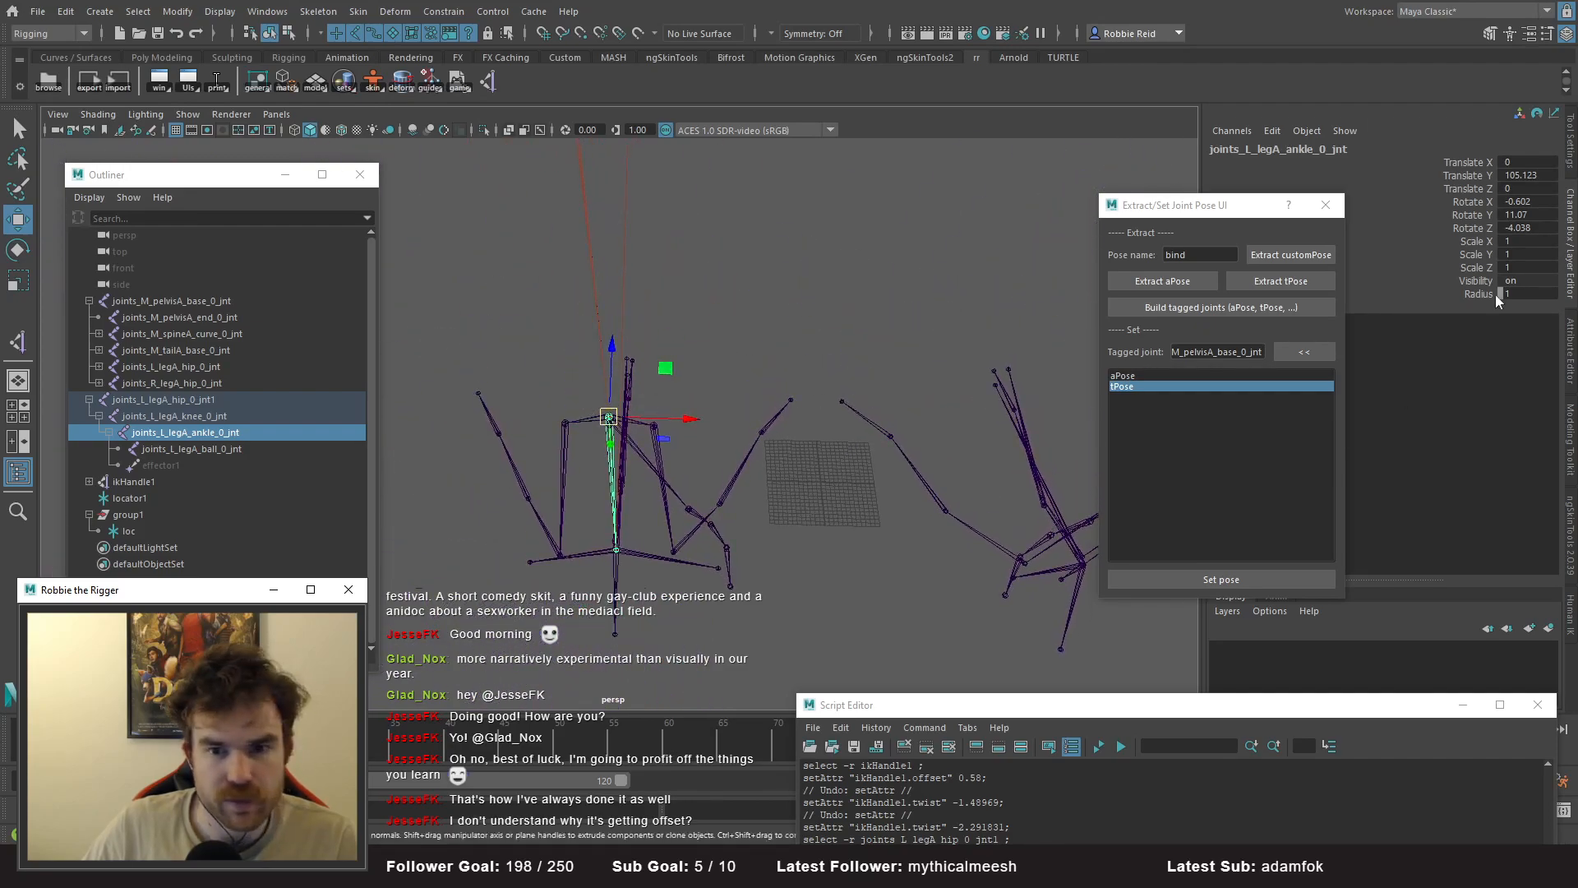
# - Show the duplicated ankle joint's detailed attributes, with the pose window moved aside, and examine its orientation in the leg
pyautogui.click(1569, 352)
pyautogui.moveTo(1192, 215); pyautogui.dragTo(881, 175)
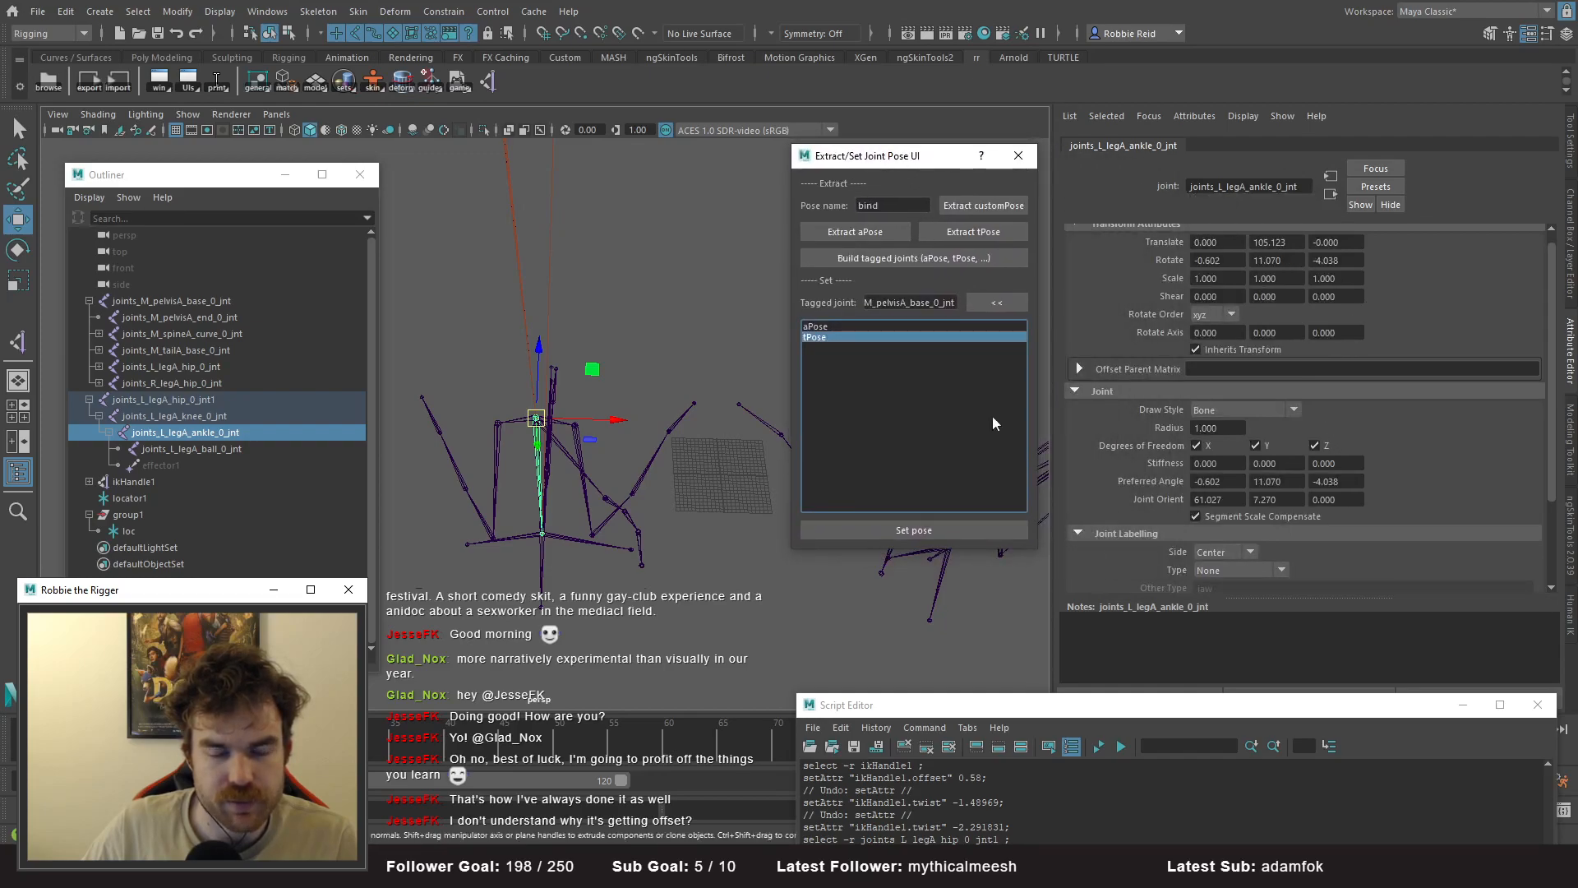
pyautogui.keyDown('alt'); pyautogui.moveTo(582, 406); pyautogui.dragTo(596, 446, button='middle'); pyautogui.keyUp('alt')
pyautogui.keyDown('alt'); pyautogui.moveTo(596, 447); pyautogui.dragTo(504, 375, button='right'); pyautogui.keyUp('alt')
pyautogui.keyDown('alt'); pyautogui.moveTo(504, 376); pyautogui.dragTo(510, 420, button='middle'); pyautogui.keyUp('alt')
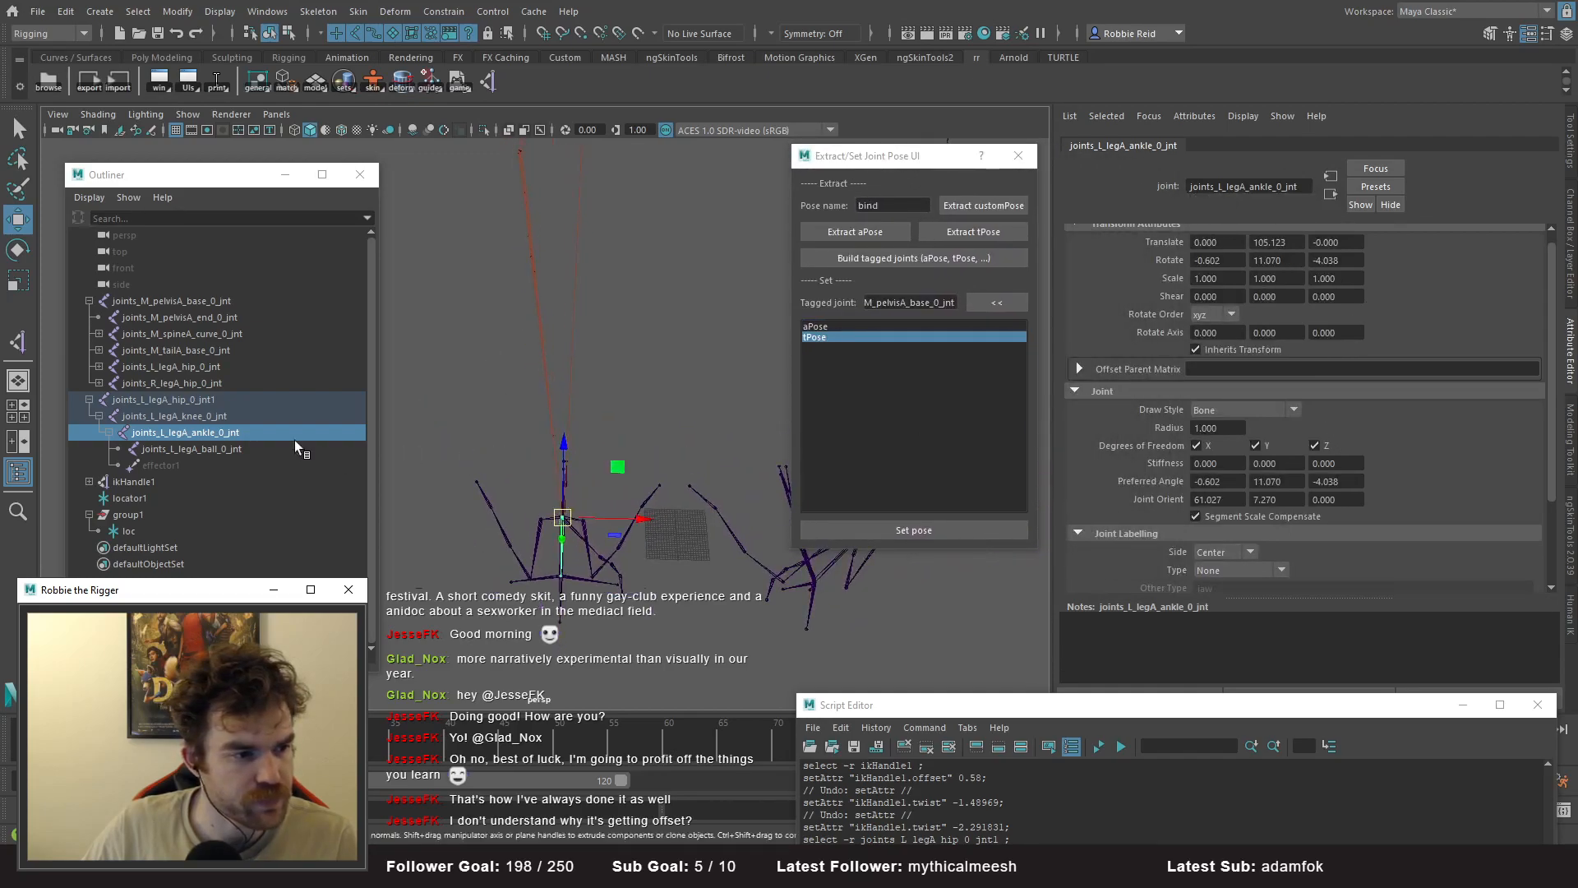
pyautogui.keyDown('alt'); pyautogui.moveTo(545, 383); pyautogui.dragTo(707, 448); pyautogui.keyUp('alt')
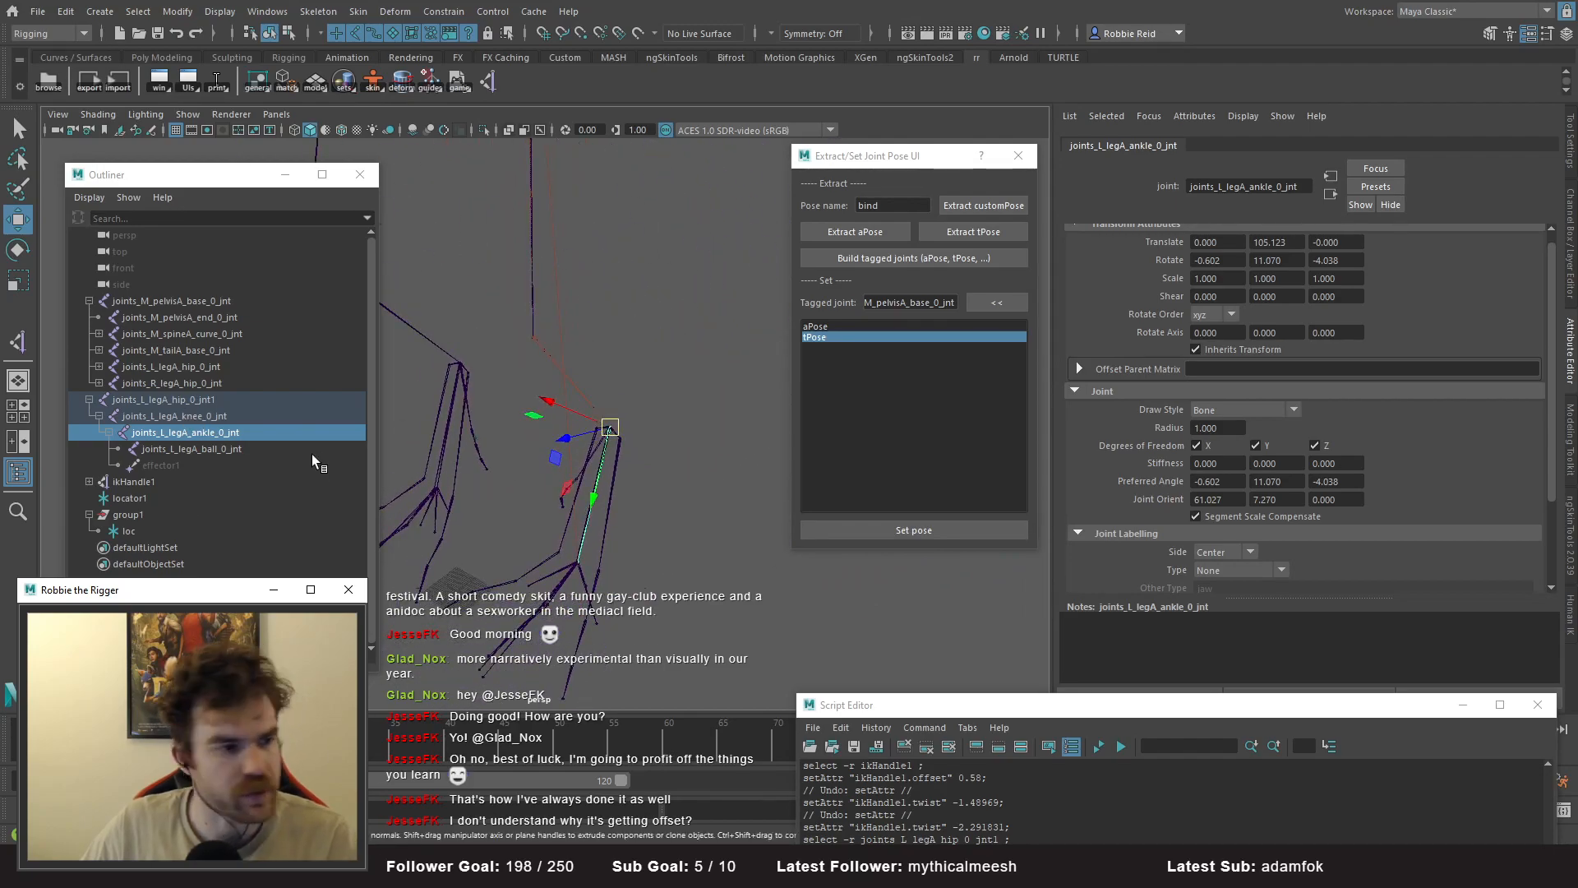
# - Delete the joints_L_legA_hip_0_jnt1 chain, duplicate the original left hip joint again and unparent the copy to the world
pyautogui.click(177, 403)
pyautogui.press('Delete')
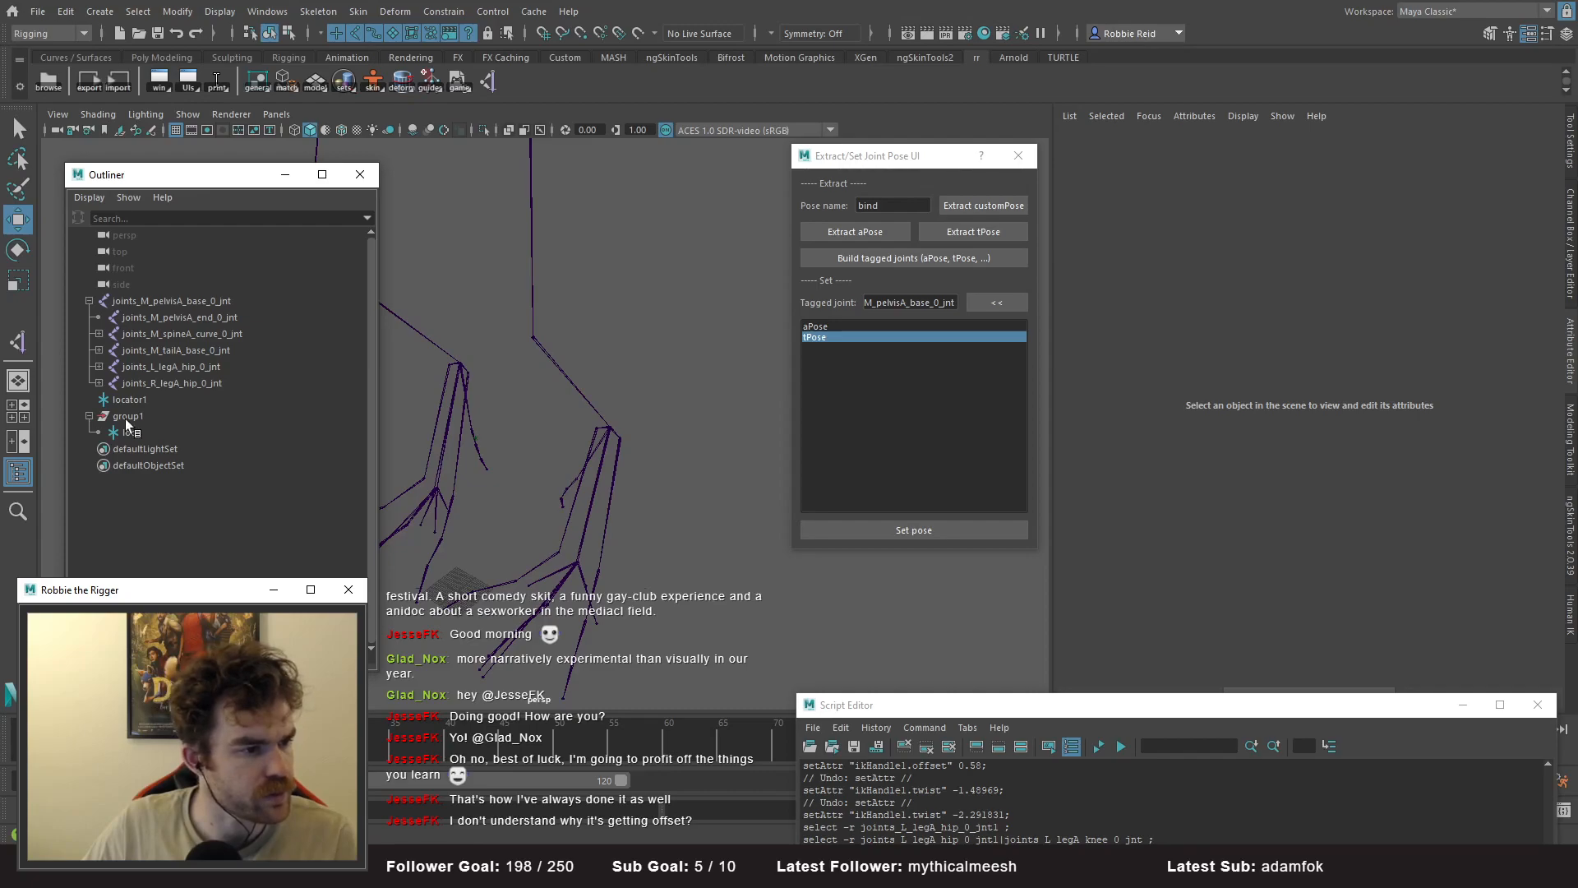
pyautogui.moveTo(210, 323); pyautogui.dragTo(216, 334)
pyautogui.click(592, 329)
pyautogui.keyDown('alt'); pyautogui.moveTo(717, 296); pyautogui.dragTo(712, 363, button='middle'); pyautogui.keyUp('alt')
pyautogui.keyDown('alt'); pyautogui.moveTo(712, 362); pyautogui.dragTo(542, 284, button='right'); pyautogui.keyUp('alt')
pyautogui.moveTo(530, 278); pyautogui.dragTo(669, 376)
pyautogui.hotkey('ctrl', 'd')
pyautogui.hotkey('shift', 'p')
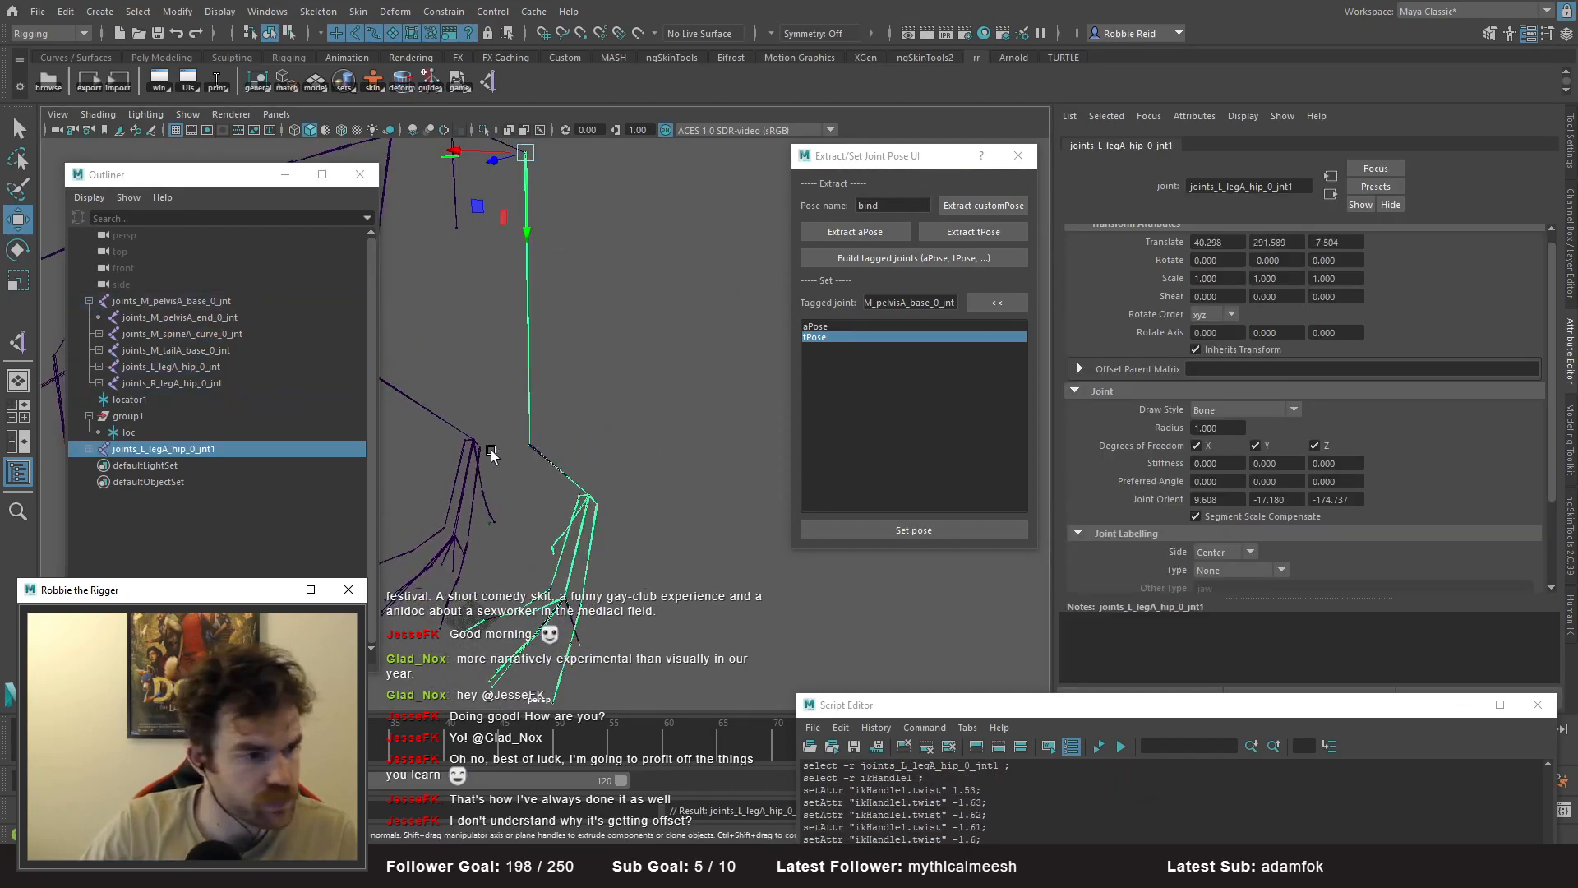
# - Delete the copied leg's end joint, foot pivot joints and all foot digit joints, keeping hip to toes
pyautogui.keyDown('shift'); pyautogui.click(89, 449); pyautogui.keyUp('shift')
pyautogui.scroll(-3, 227, 510)
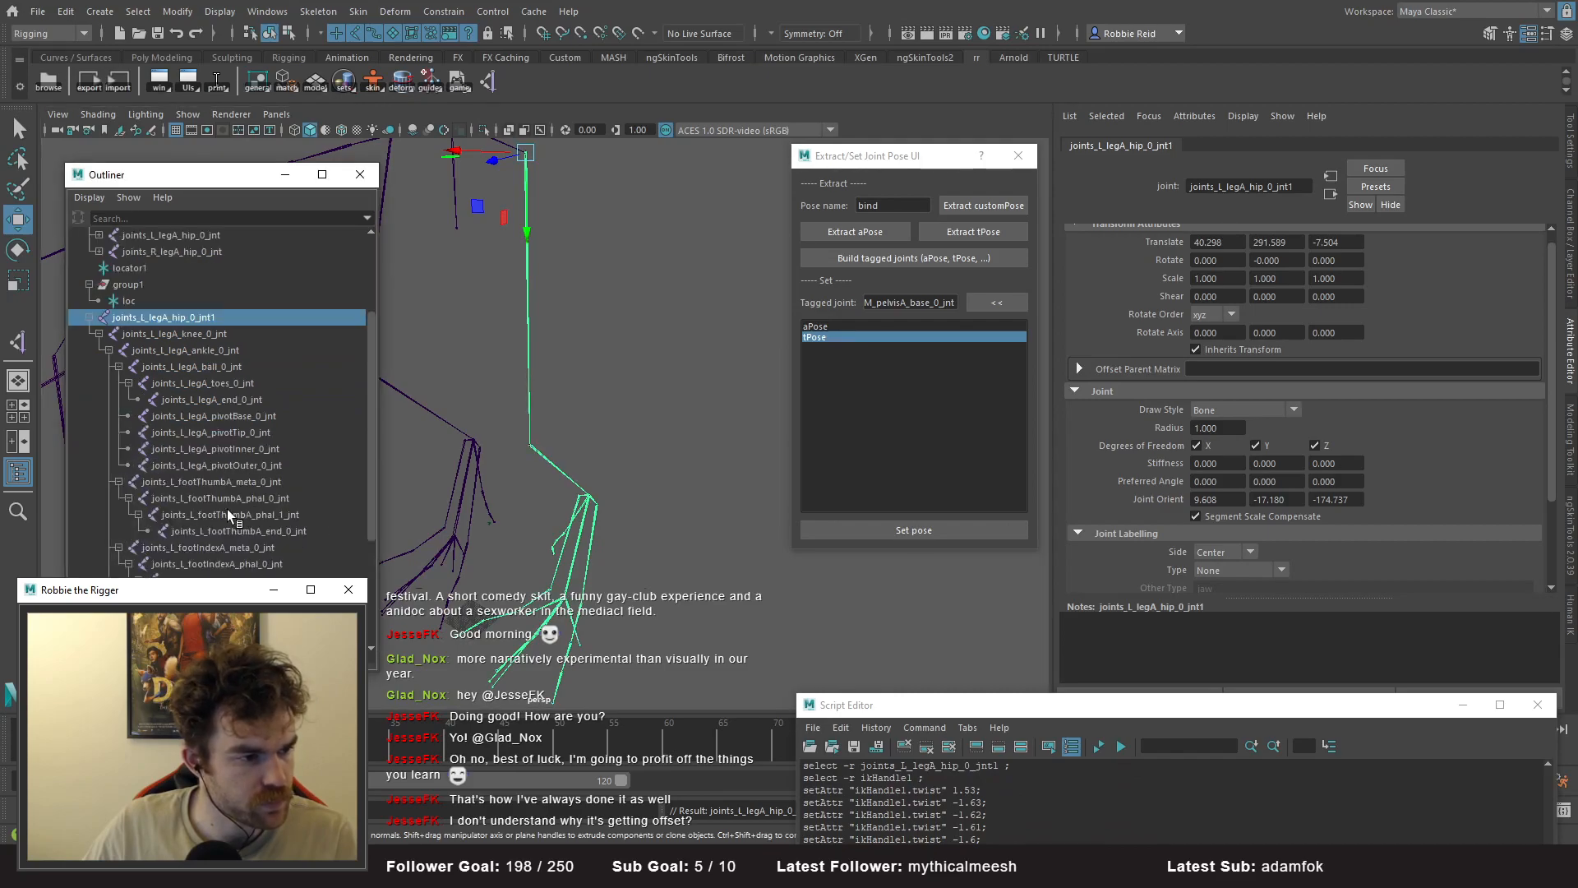
pyautogui.click(234, 402)
pyautogui.scroll(-4, 250, 554)
pyautogui.keyDown('shift'); pyautogui.click(268, 597); pyautogui.keyUp('shift')
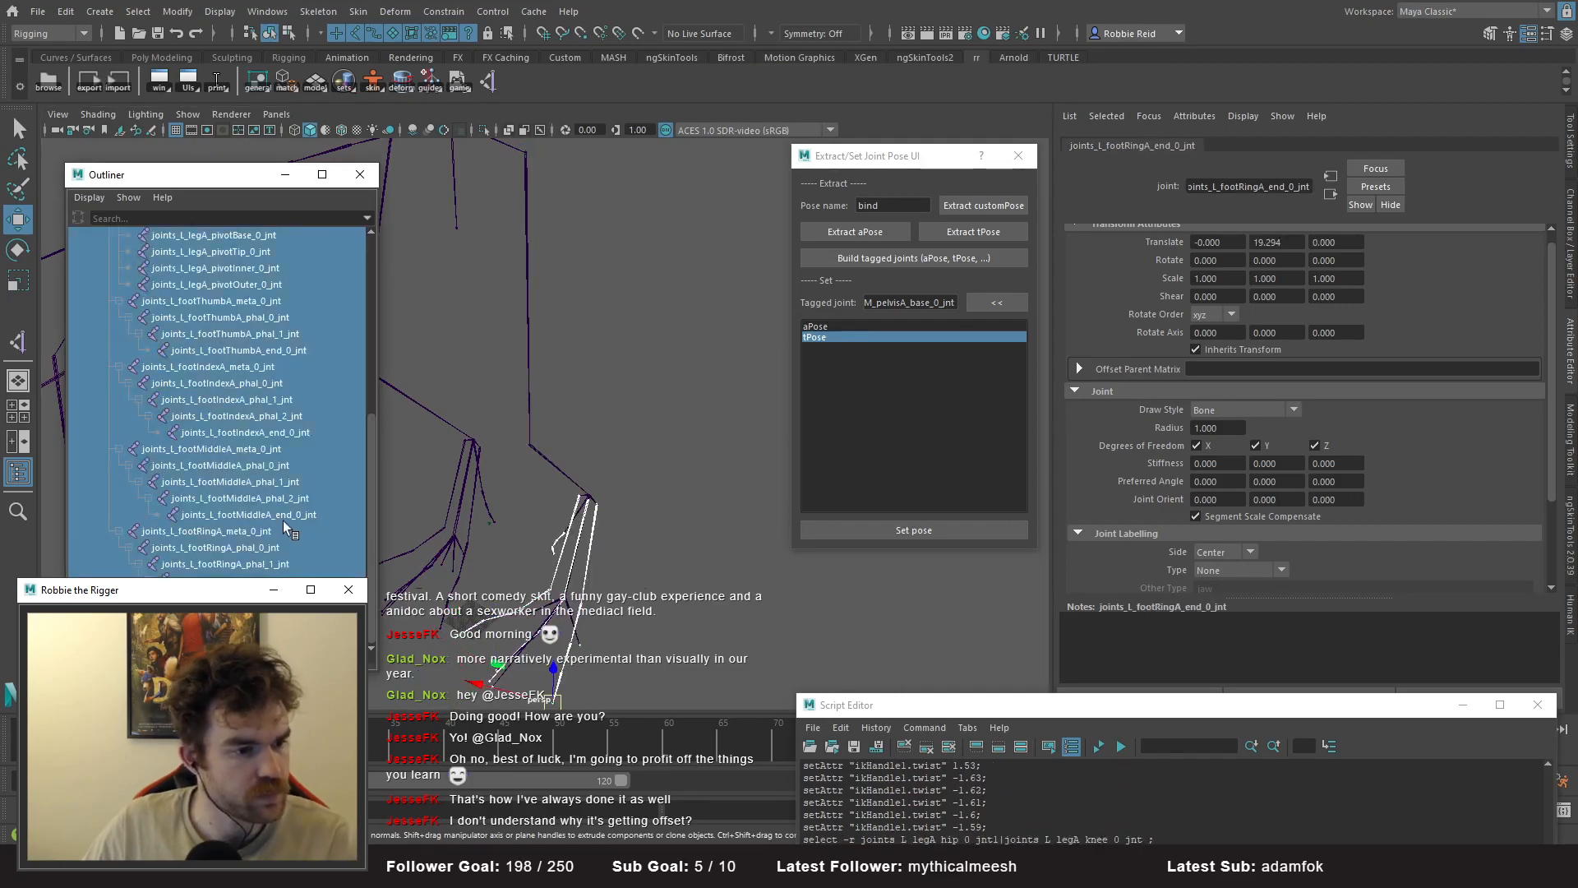
pyautogui.press('Delete')
# - Hide the original skeleton under joints_M_pelvisA_base_0_jnt and delete the copied joints_L_legA_toes_0_jnt
pyautogui.click(171, 300)
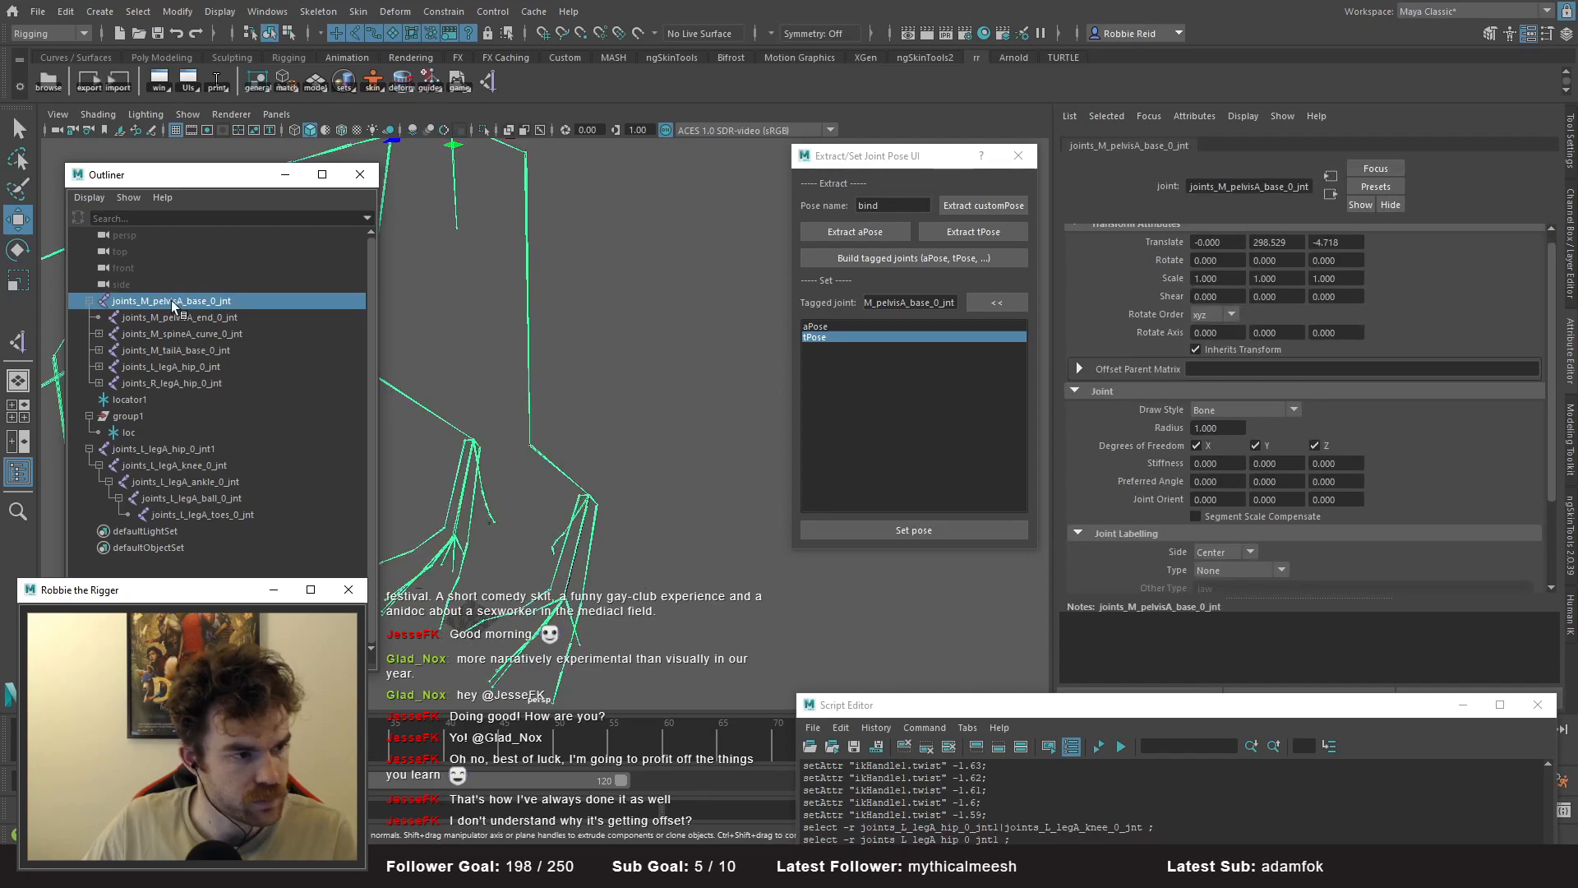
pyautogui.hotkey('ctrl', 'h')
pyautogui.moveTo(538, 630); pyautogui.dragTo(489, 663)
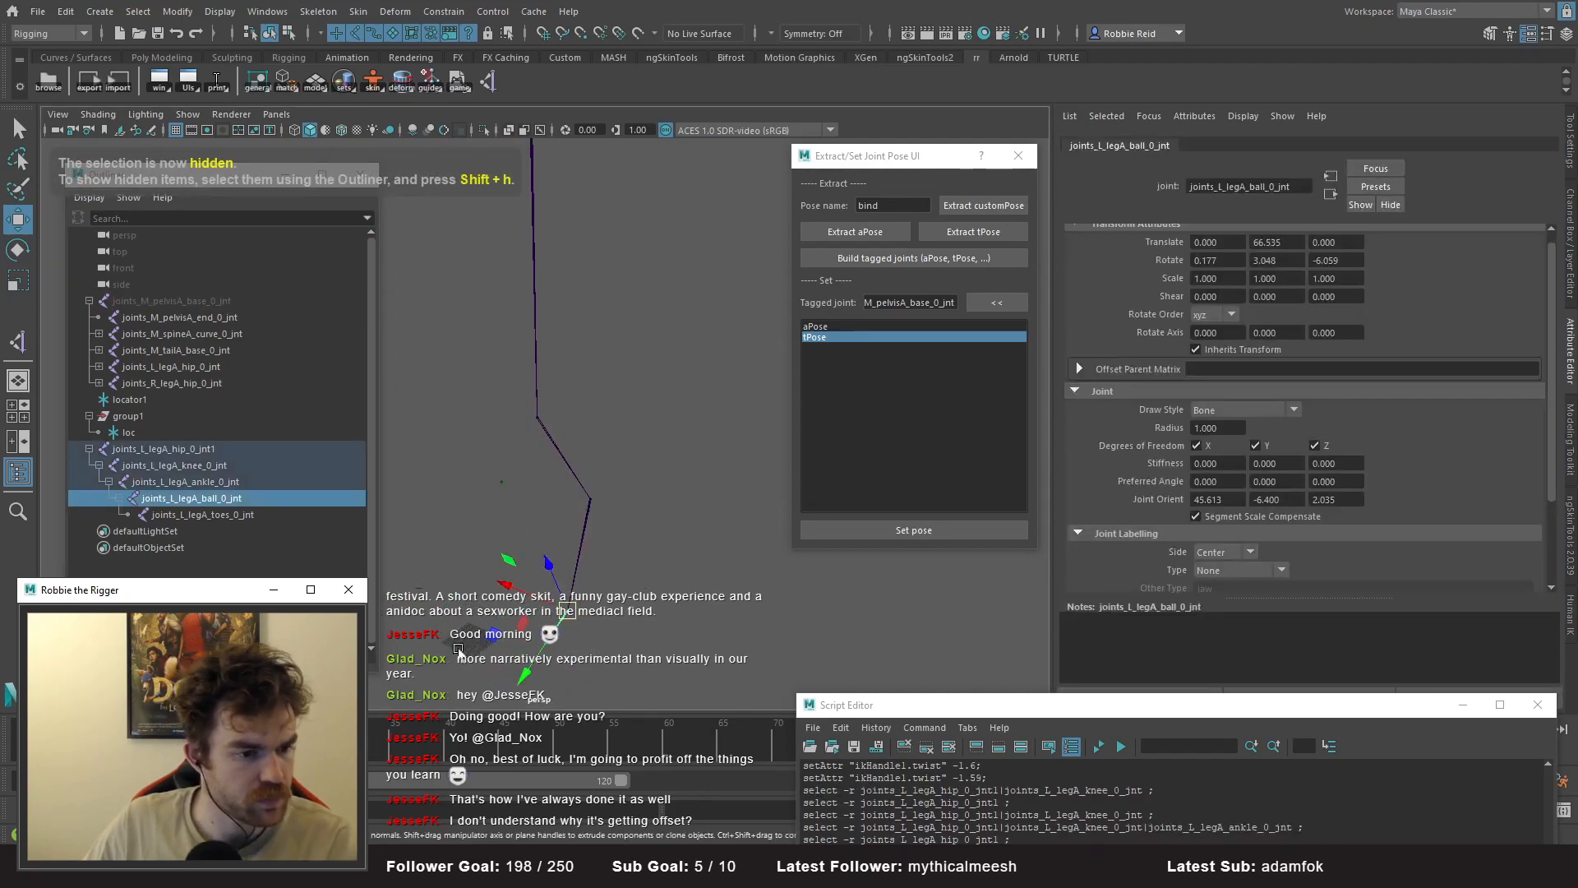
pyautogui.click(205, 515)
pyautogui.press('Delete')
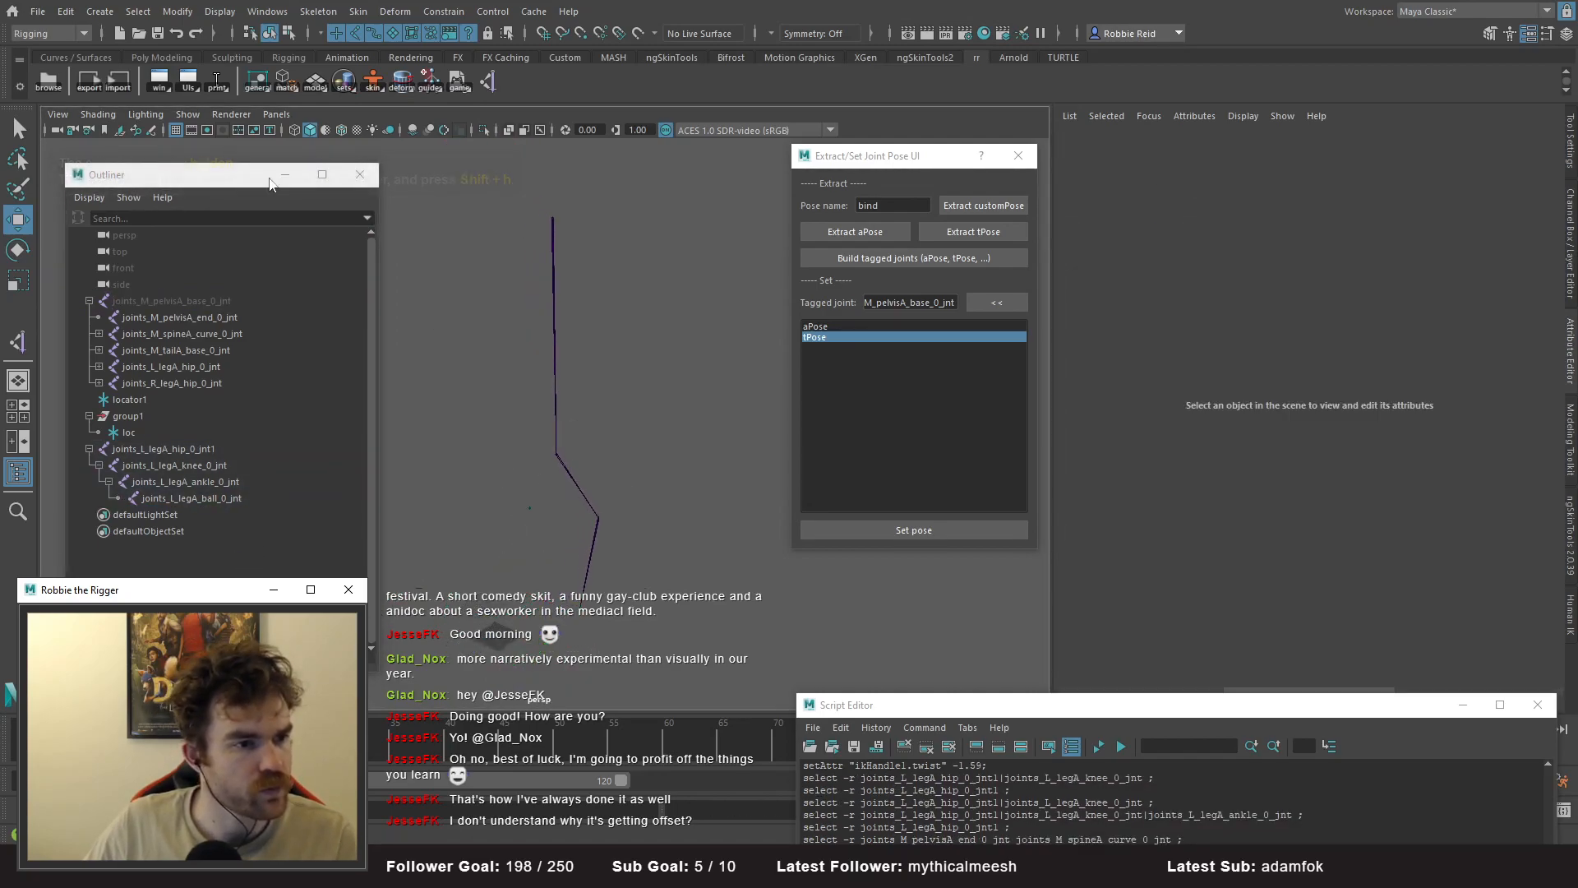
# - Create a Spring Solver IK handle from the copied hip joint to the ball joint, and return to the Move tool
pyautogui.click(267, 10)
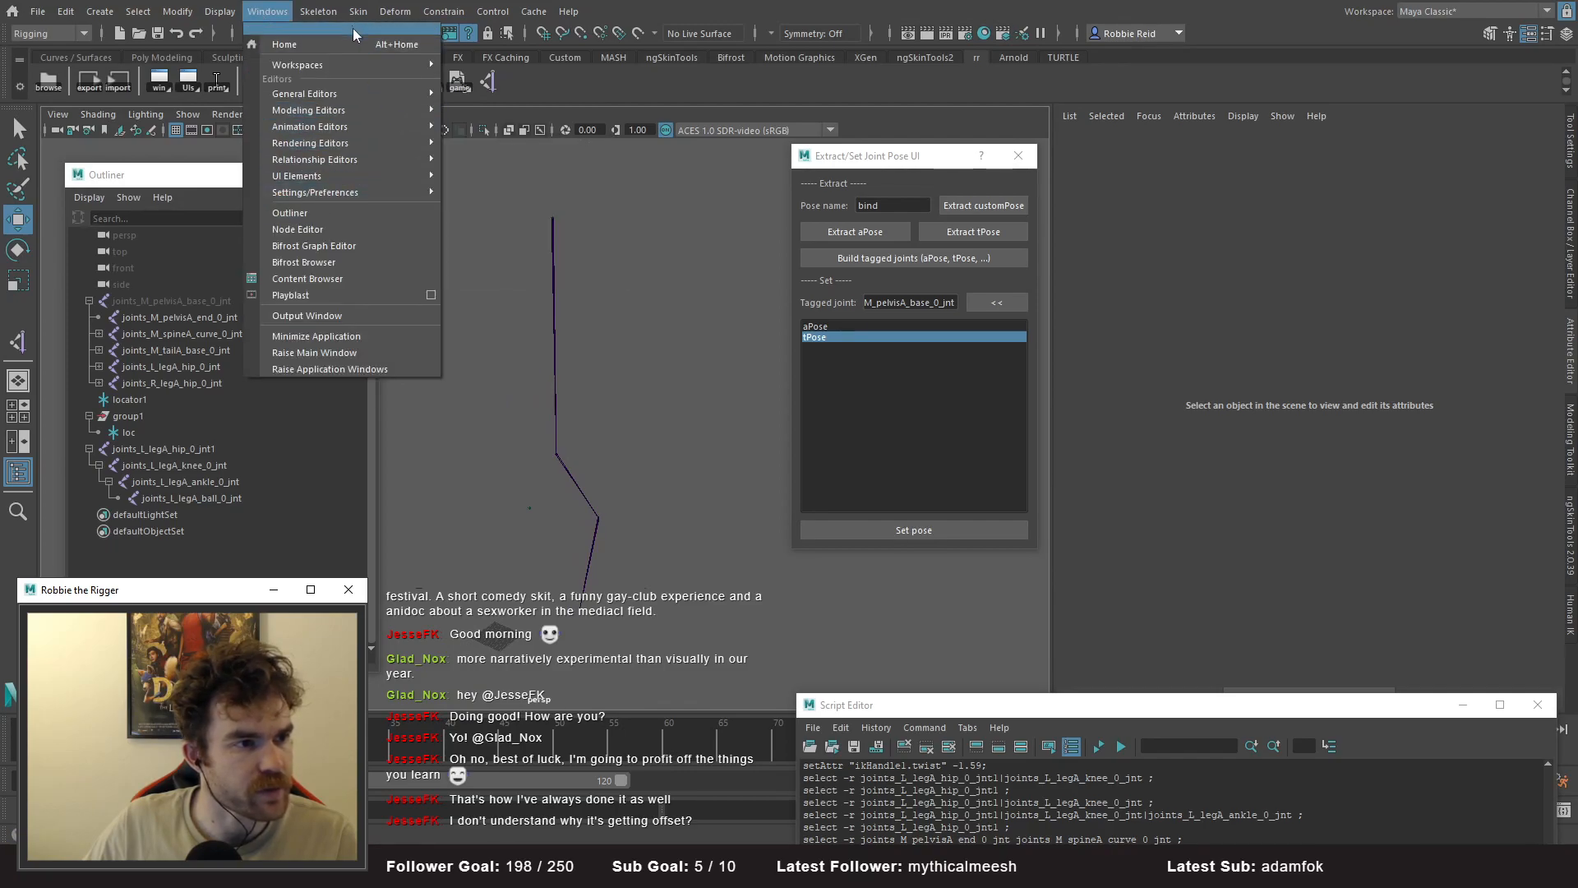
pyautogui.moveTo(359, 11)
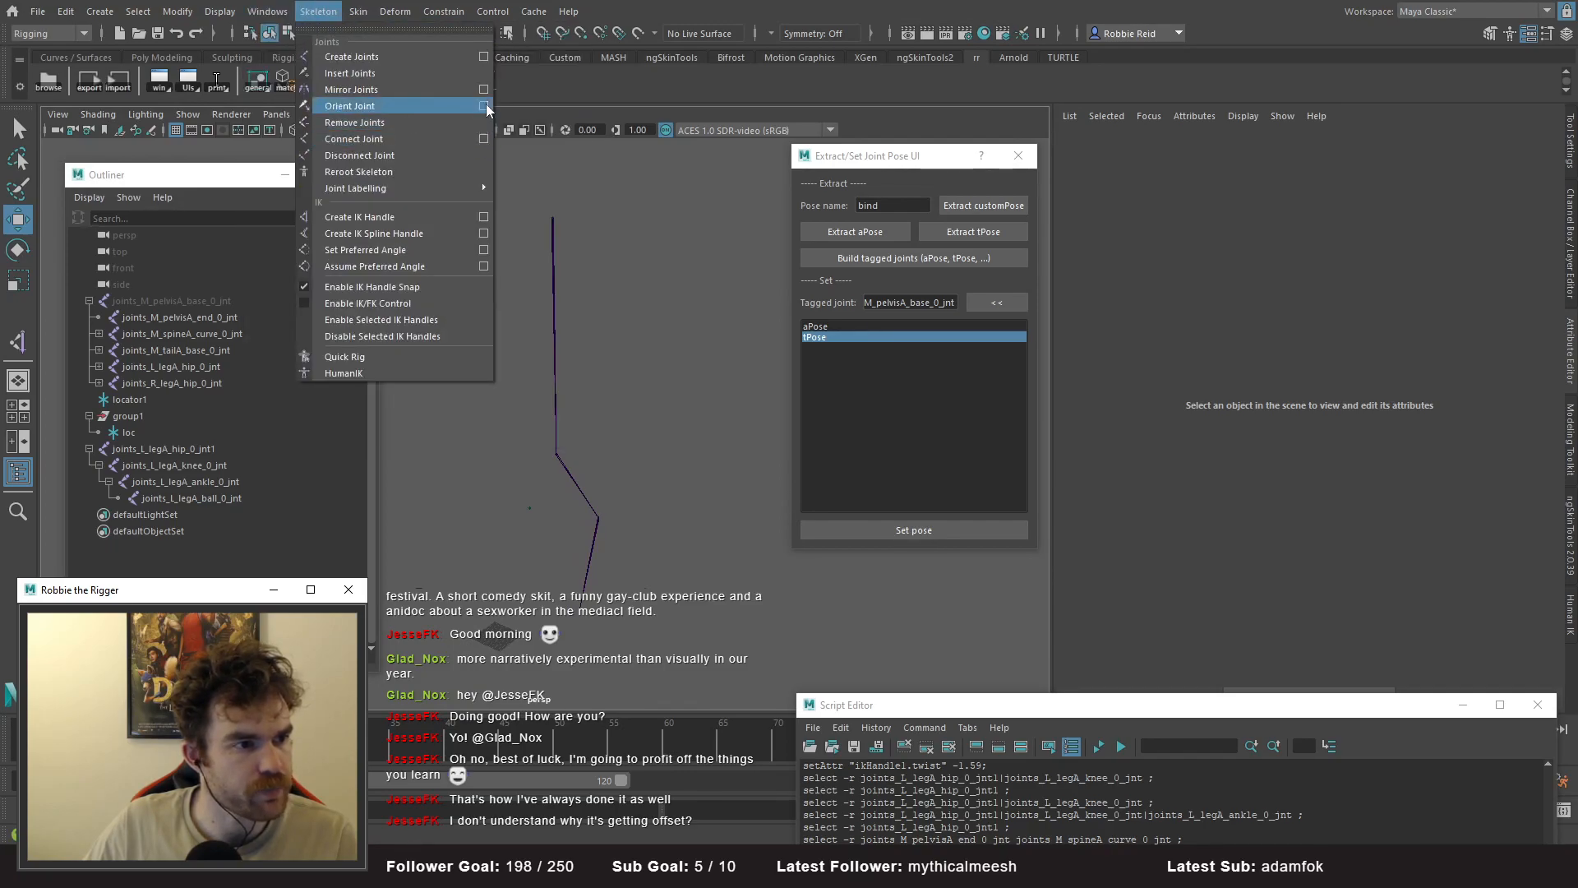
pyautogui.click(359, 217)
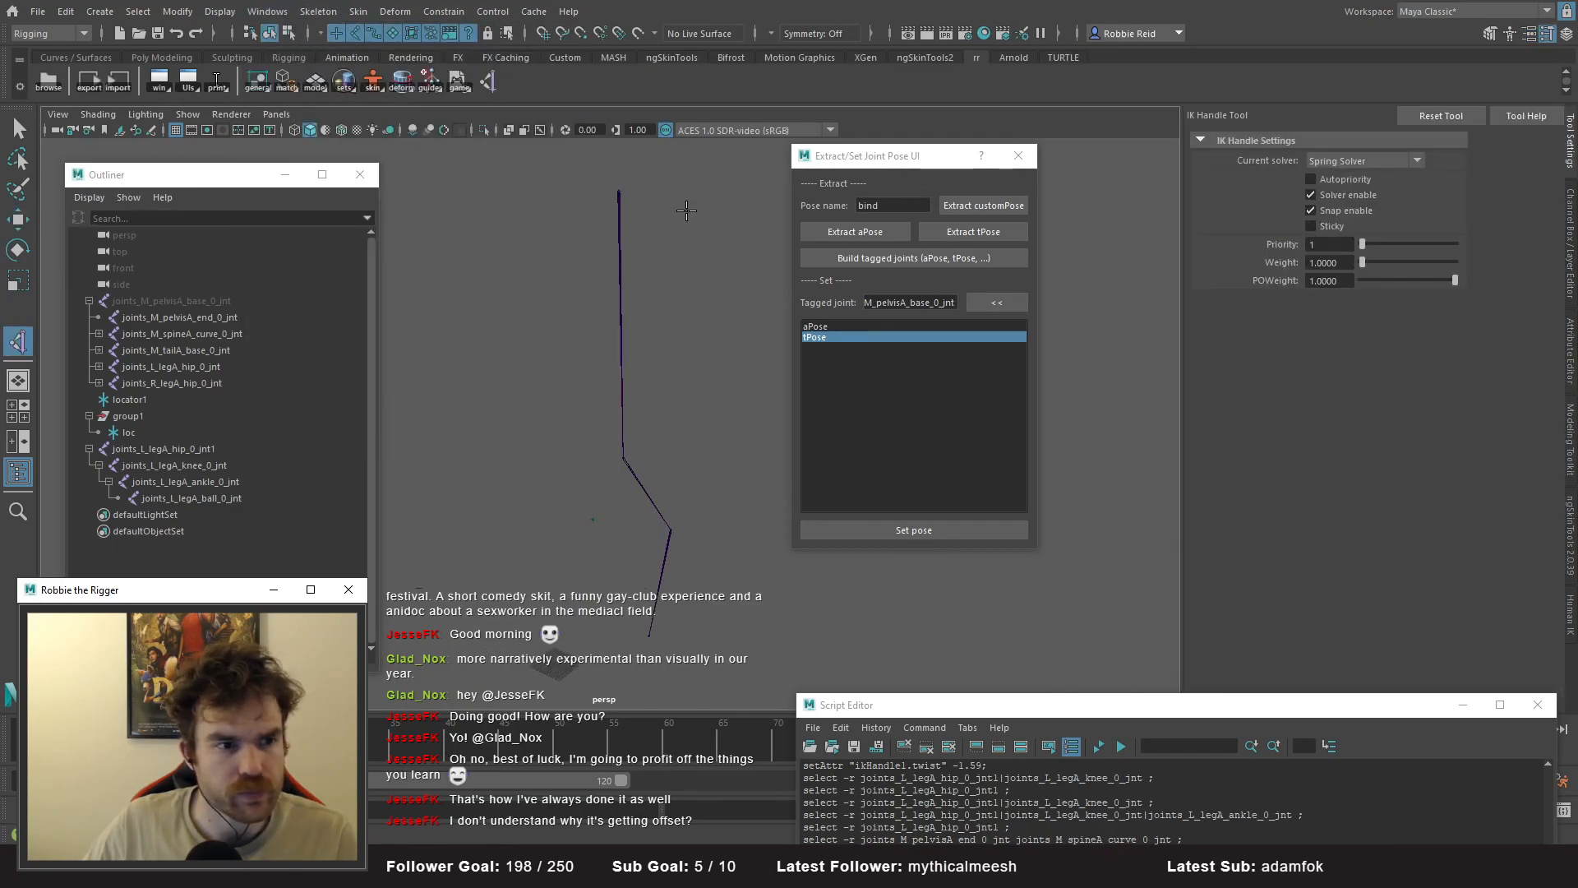
pyautogui.click(621, 190)
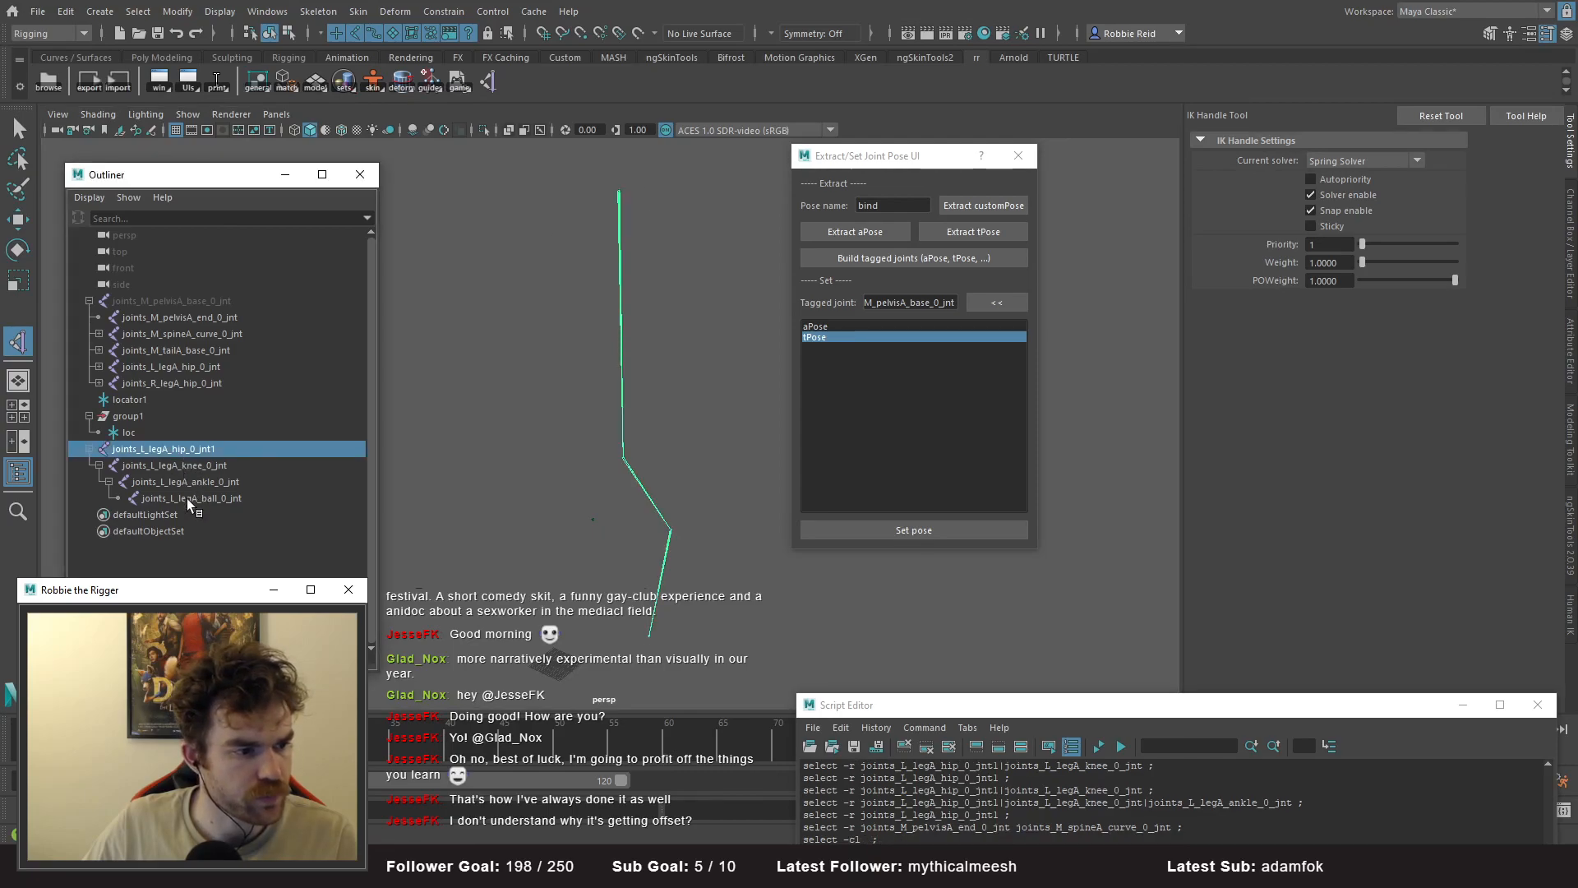
pyautogui.click(649, 635)
pyautogui.press('w')
pyautogui.click(625, 500)
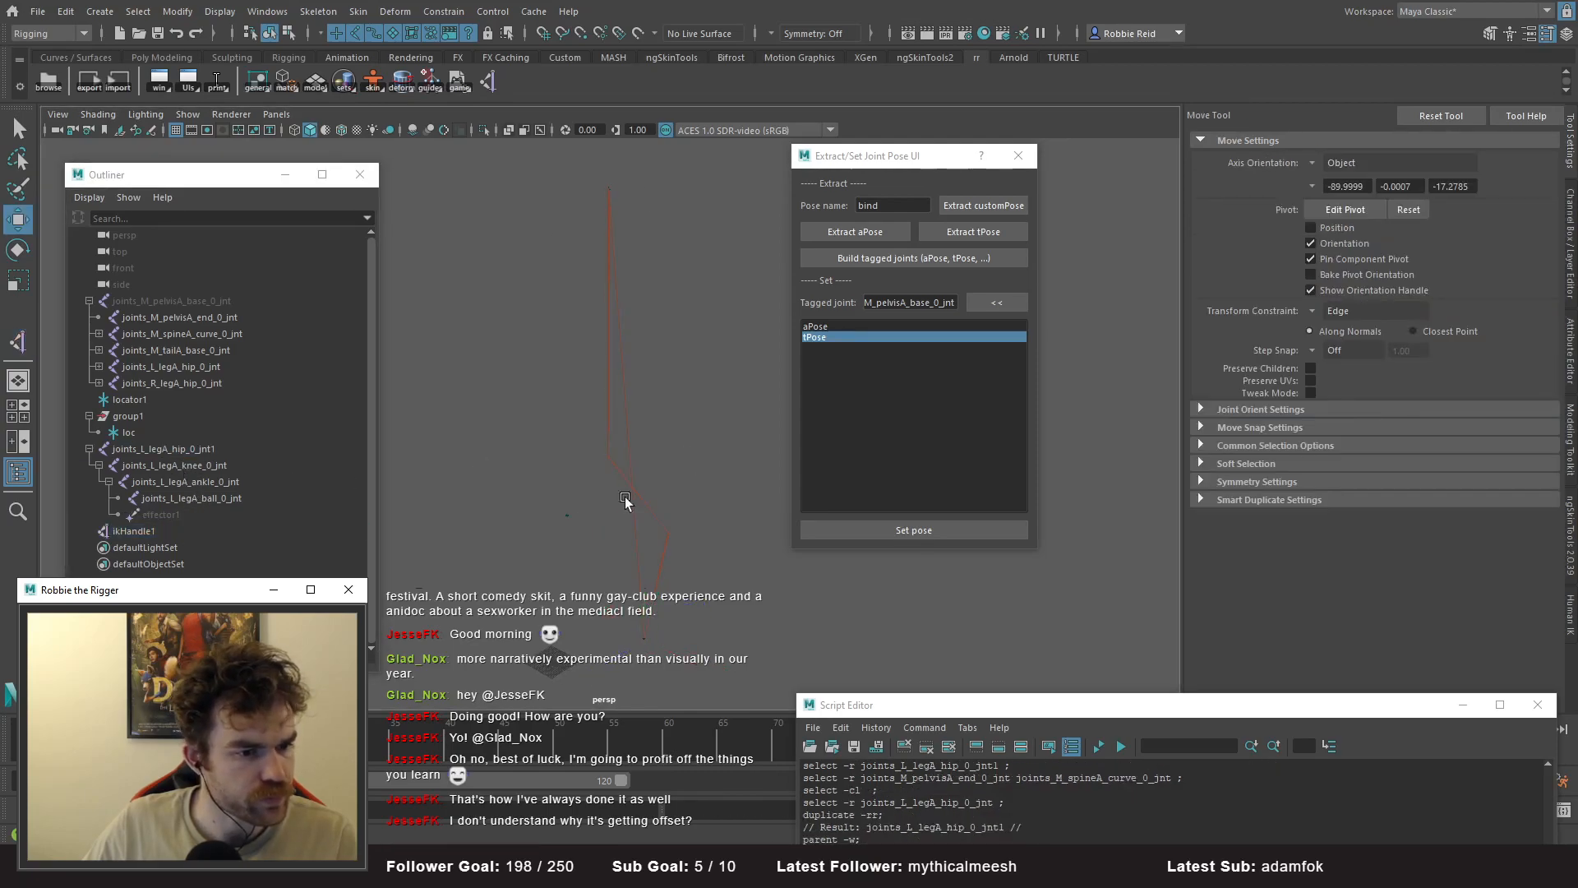
# - Check the copied hip and knee joints' channels and undo the Spring Solver IK handle on the copied left leg
pyautogui.click(613, 427)
pyautogui.hotkey('ctrl', 'a')
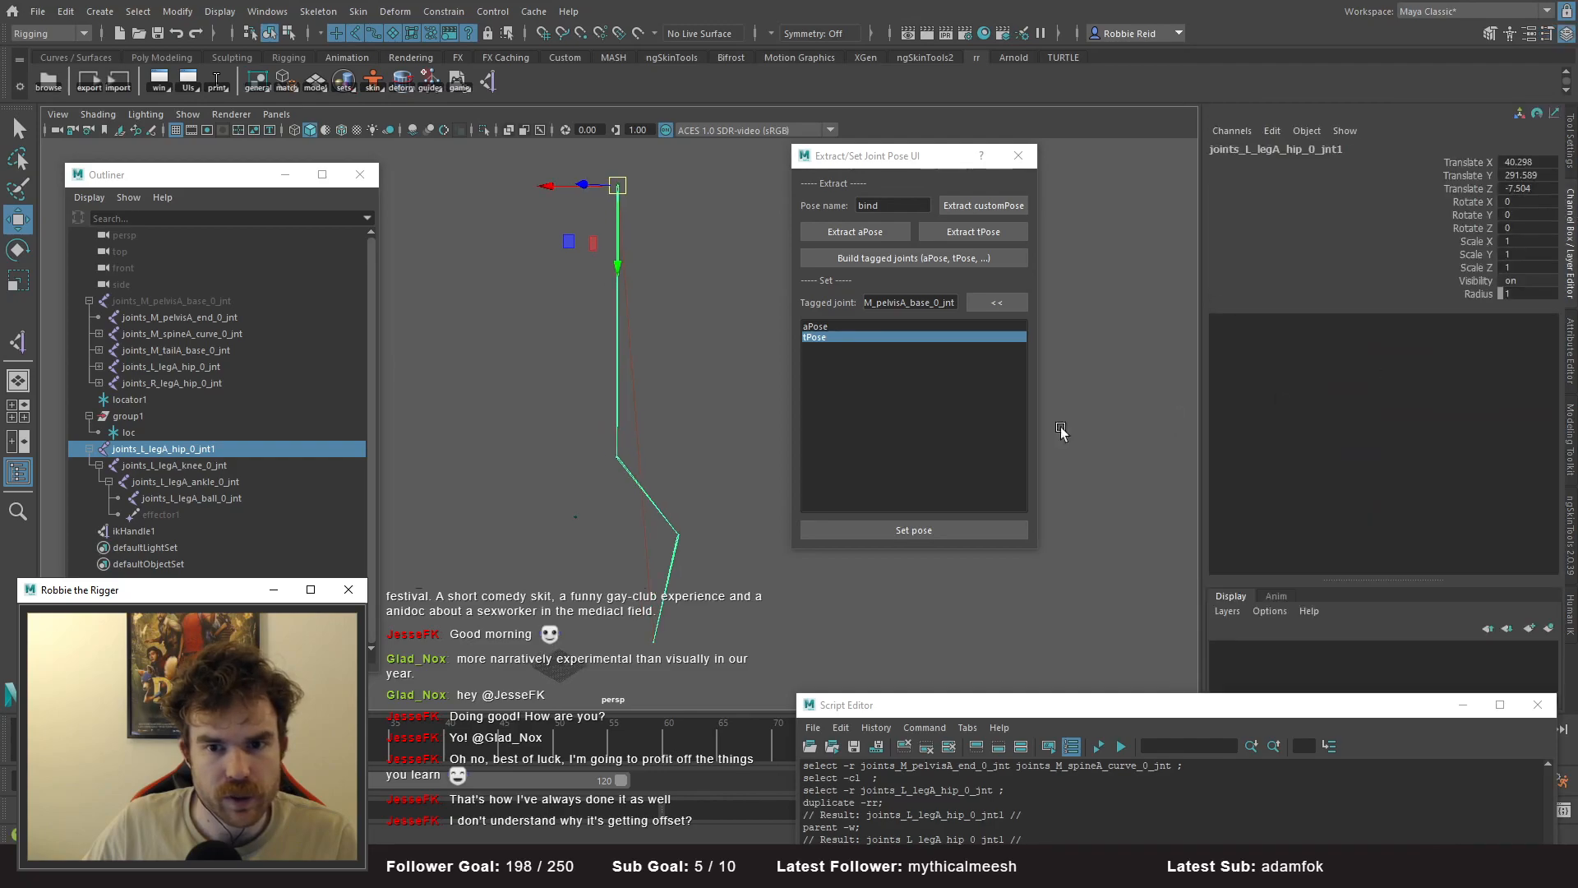
pyautogui.click(627, 462)
pyautogui.click(684, 568)
pyautogui.hotkey('ctrl', 'z')
pyautogui.hotkey('ctrl', 'z')
pyautogui.hotkey('ctrl', 'z')
pyautogui.hotkey('ctrl', 'z')
pyautogui.hotkey('ctrl', 'z')
# - Freeze the rotations of the copied left leg chain from its hip joint and check the ankle joint's rotation channels
pyautogui.moveTo(638, 521); pyautogui.dragTo(662, 475)
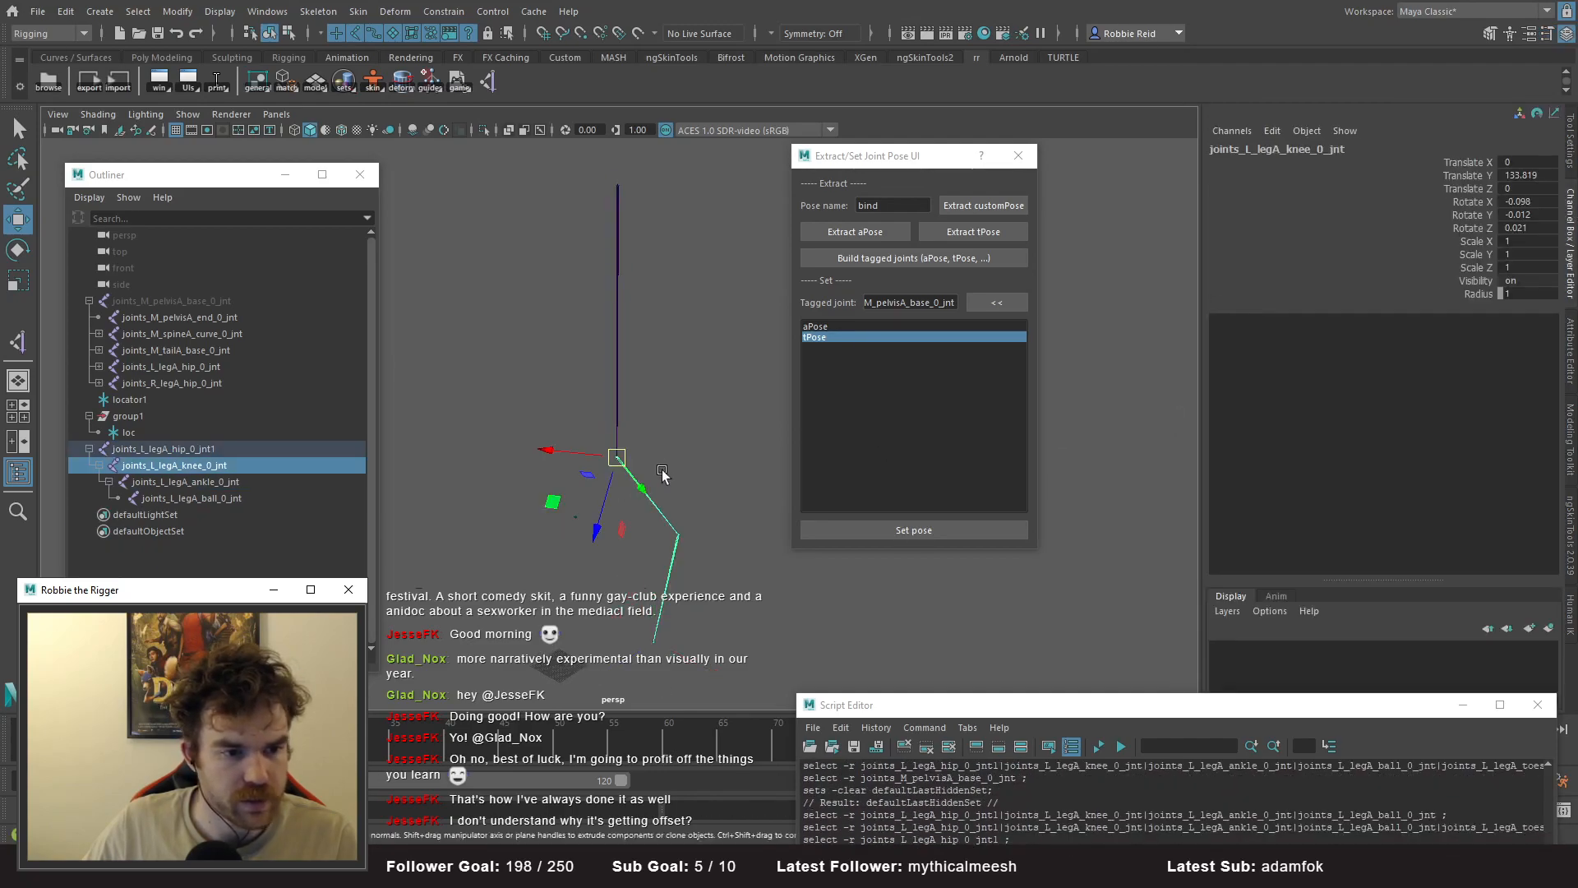
pyautogui.moveTo(730, 572); pyautogui.dragTo(731, 573)
pyautogui.keyDown('alt'); pyautogui.moveTo(664, 567); pyautogui.dragTo(645, 496); pyautogui.keyUp('alt')
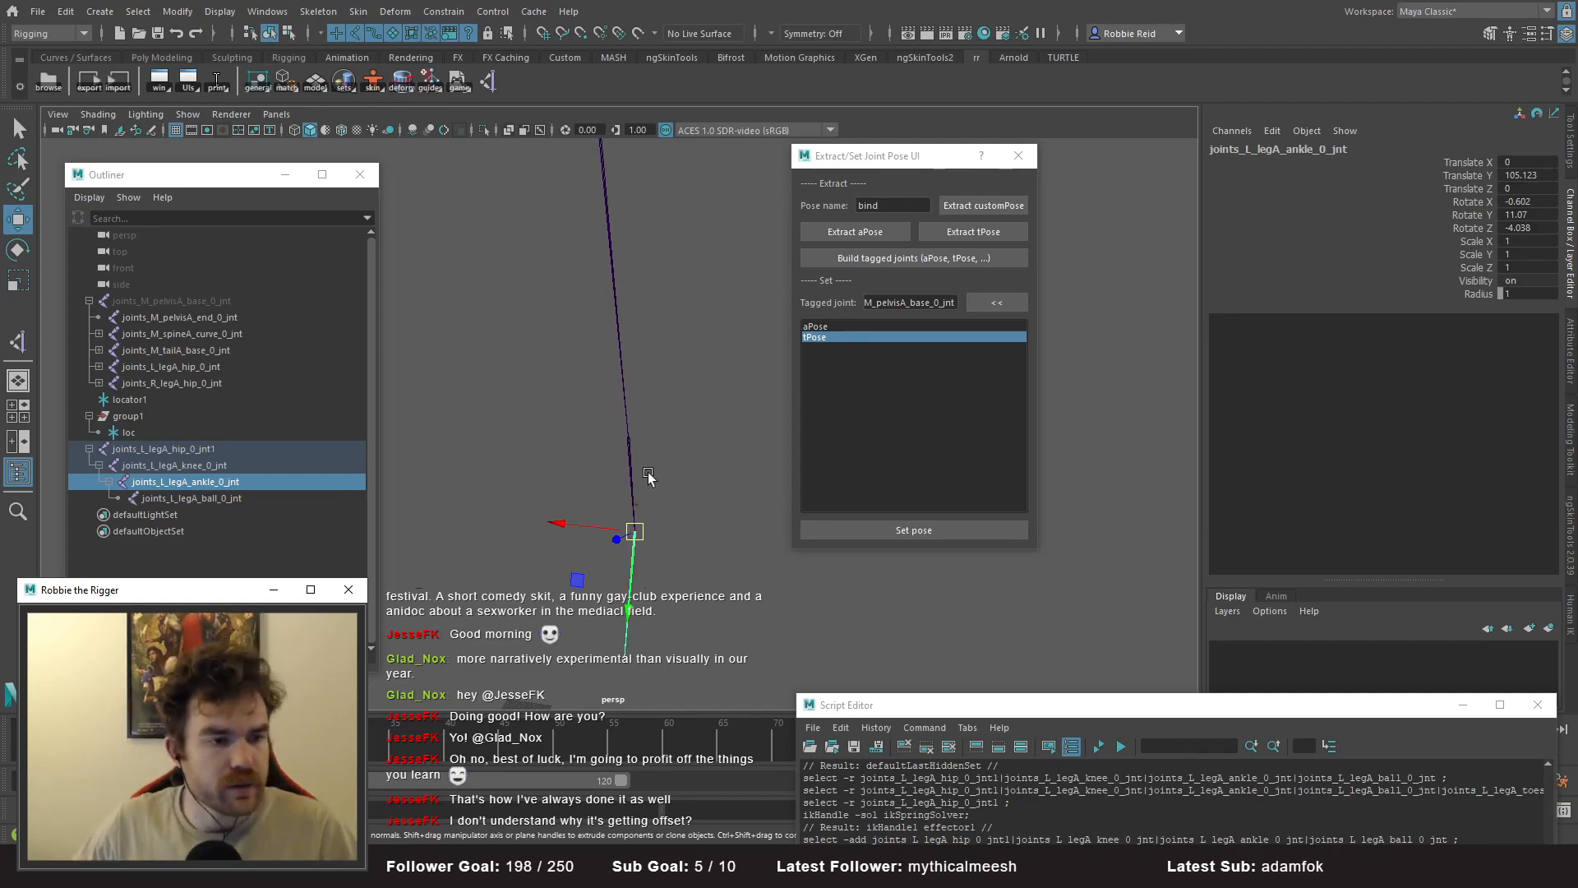
pyautogui.moveTo(511, 217); pyautogui.dragTo(705, 344)
pyautogui.rightClick(1456, 207)
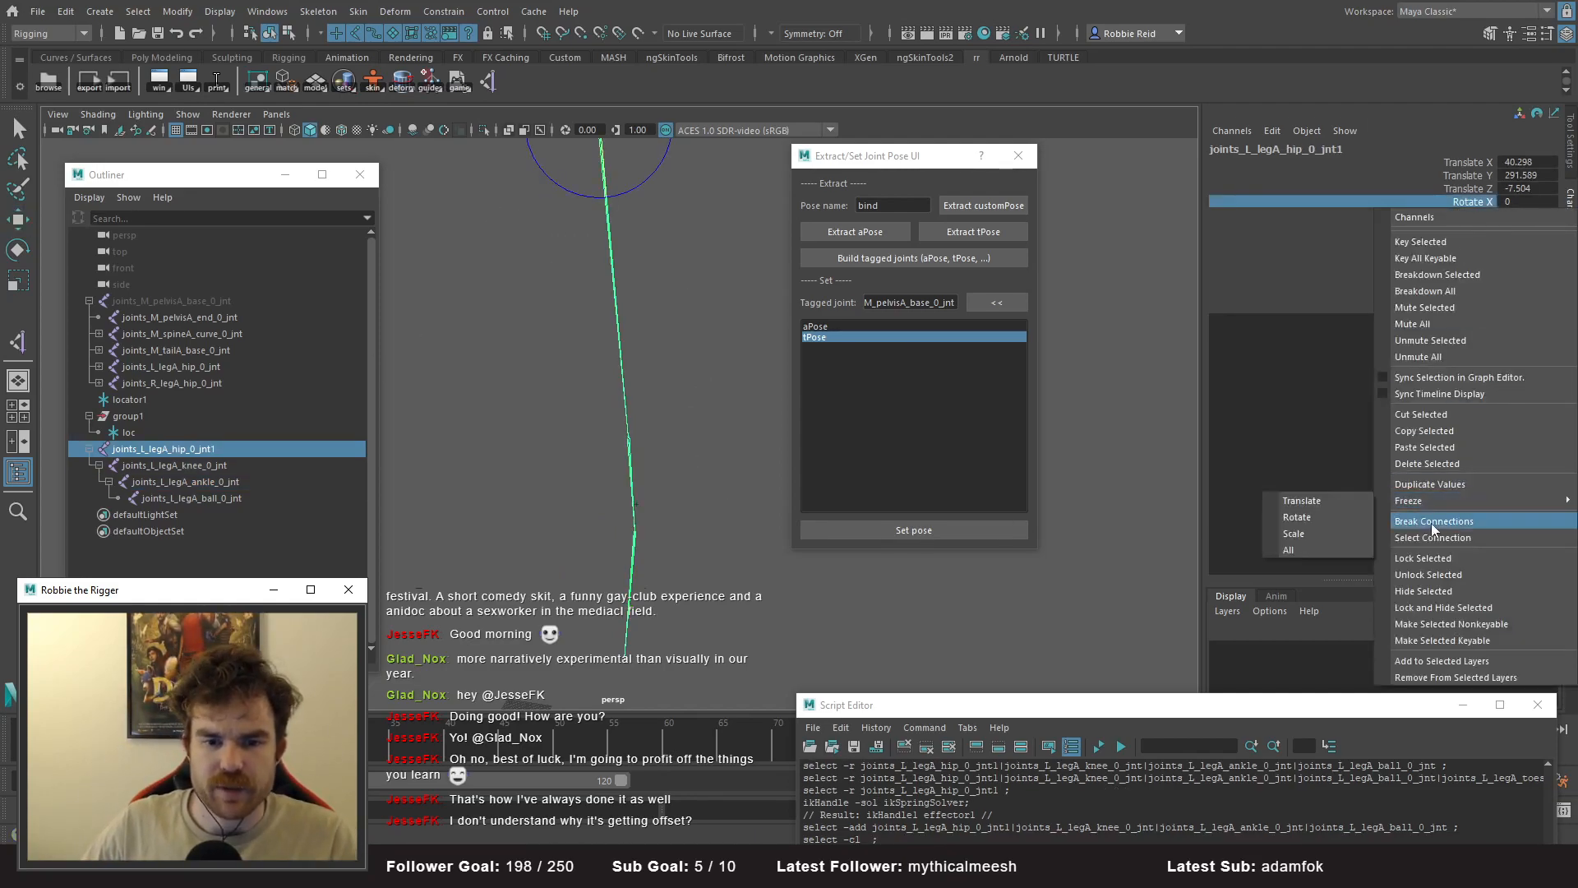
pyautogui.moveTo(1400, 503)
pyautogui.click(1288, 523)
pyautogui.keyDown('alt'); pyautogui.moveTo(626, 448); pyautogui.dragTo(644, 509); pyautogui.keyUp('alt')
pyautogui.press('w')
pyautogui.keyDown('alt'); pyautogui.moveTo(629, 578); pyautogui.dragTo(627, 576); pyautogui.keyUp('alt')
pyautogui.press('Down')
# - Create a Spring Solver IK handle from the copied hip joint to the ball joint of the frozen chain
pyautogui.click(319, 11)
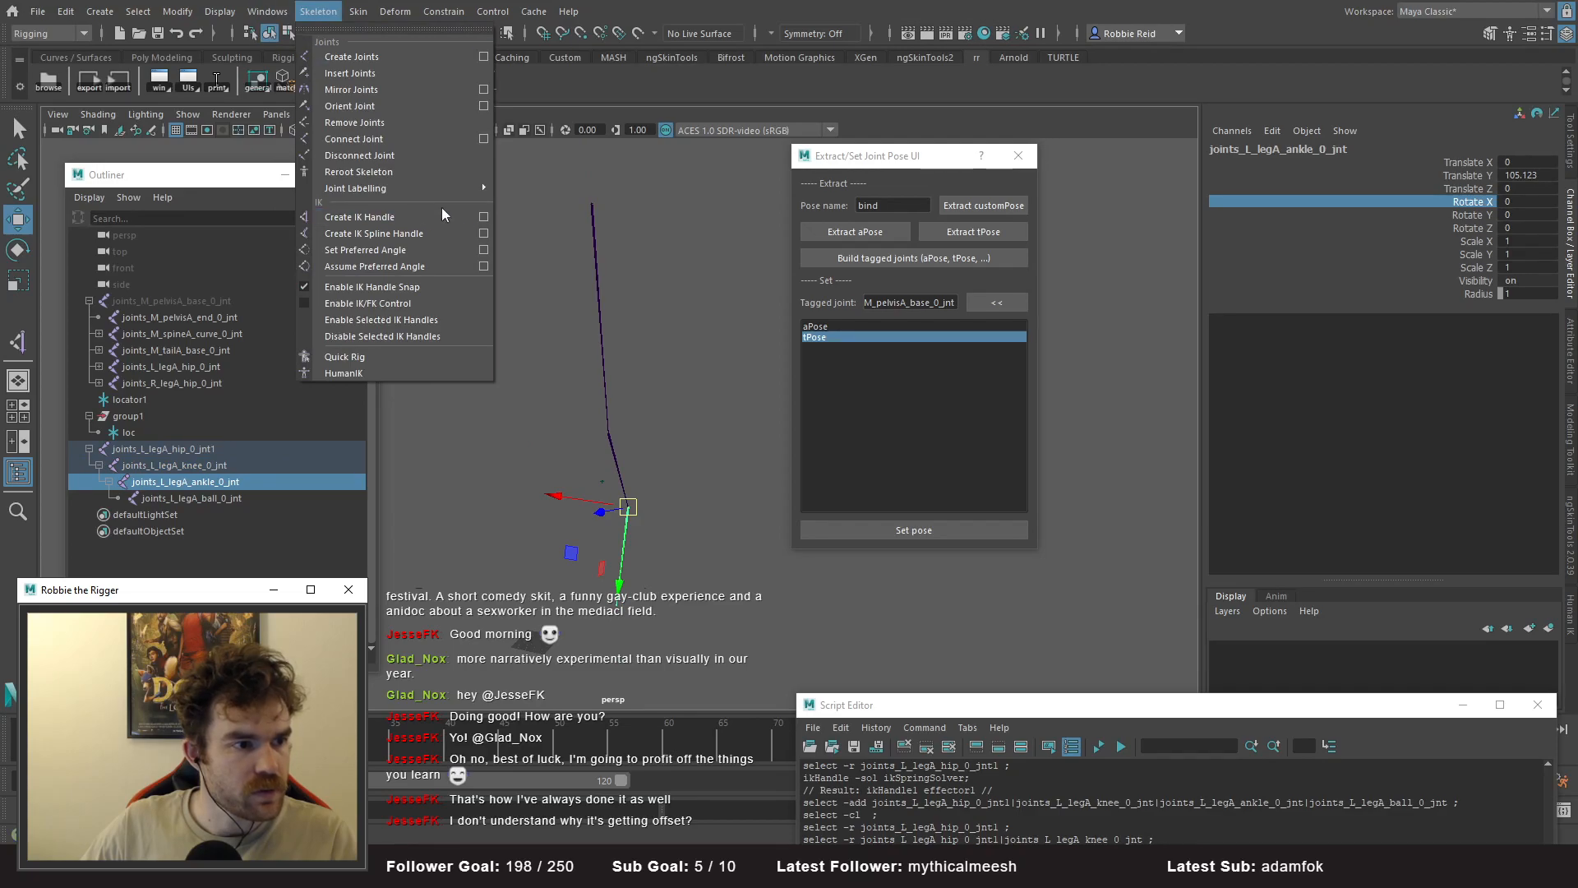
pyautogui.click(483, 217)
pyautogui.click(595, 209)
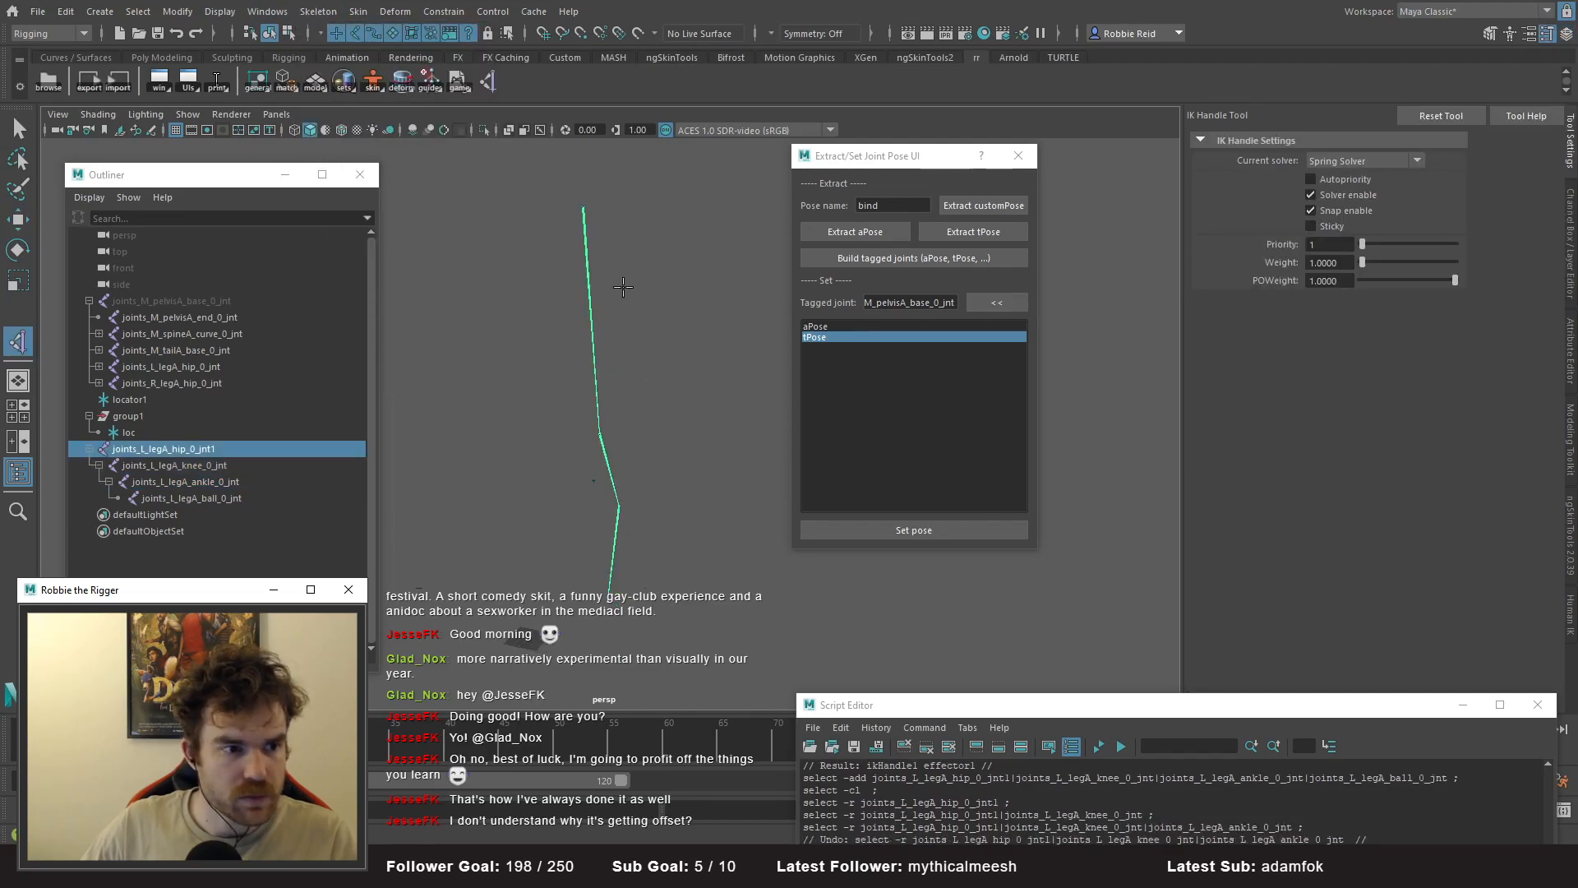
pyautogui.click(607, 598)
pyautogui.press('w')
pyautogui.keyDown('alt'); pyautogui.moveTo(669, 584); pyautogui.dragTo(692, 576); pyautogui.keyUp('alt')
pyautogui.keyDown('alt'); pyautogui.moveTo(692, 575); pyautogui.dragTo(722, 554, button='right'); pyautogui.keyUp('alt')
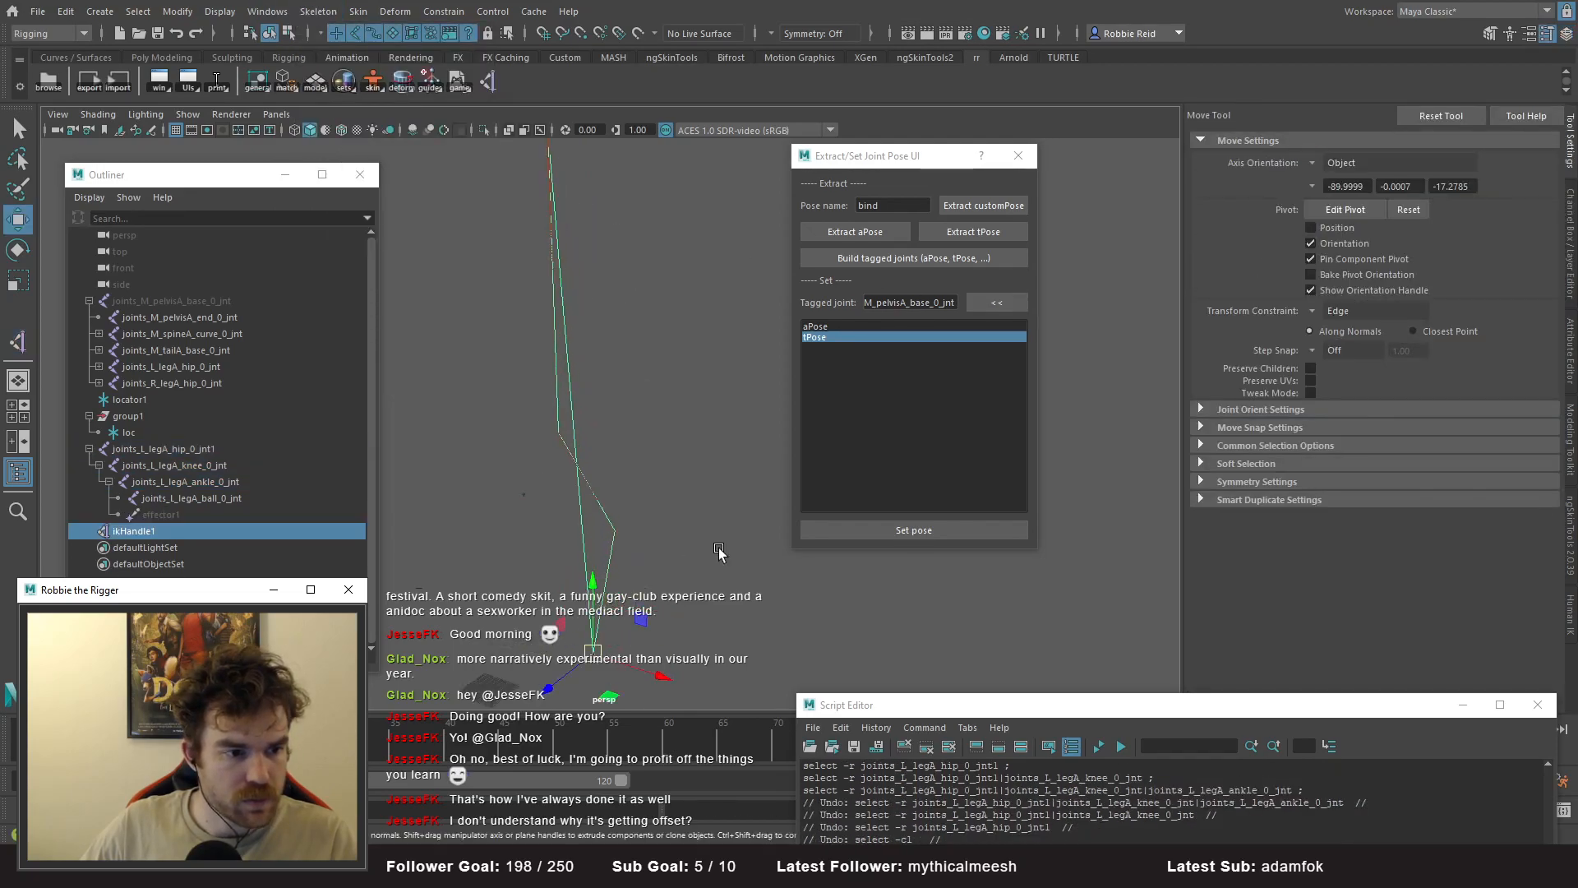
# - Constrain ikHandle1 to locator1 with a pole vector constraint
pyautogui.click(522, 496)
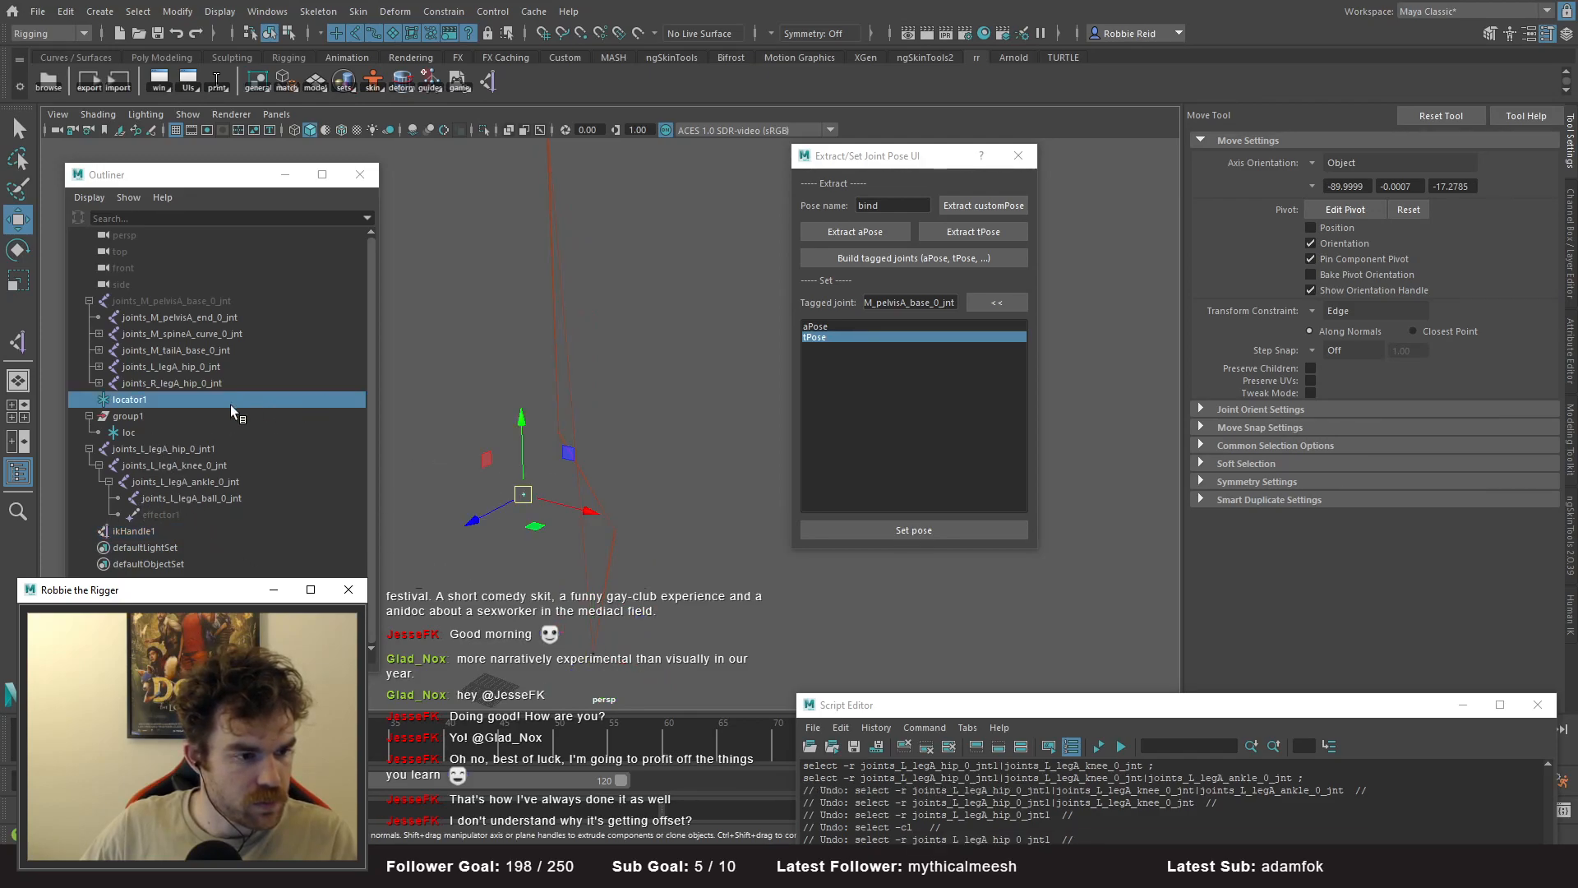
pyautogui.keyDown('ctrl'); pyautogui.click(160, 526); pyautogui.keyUp('ctrl')
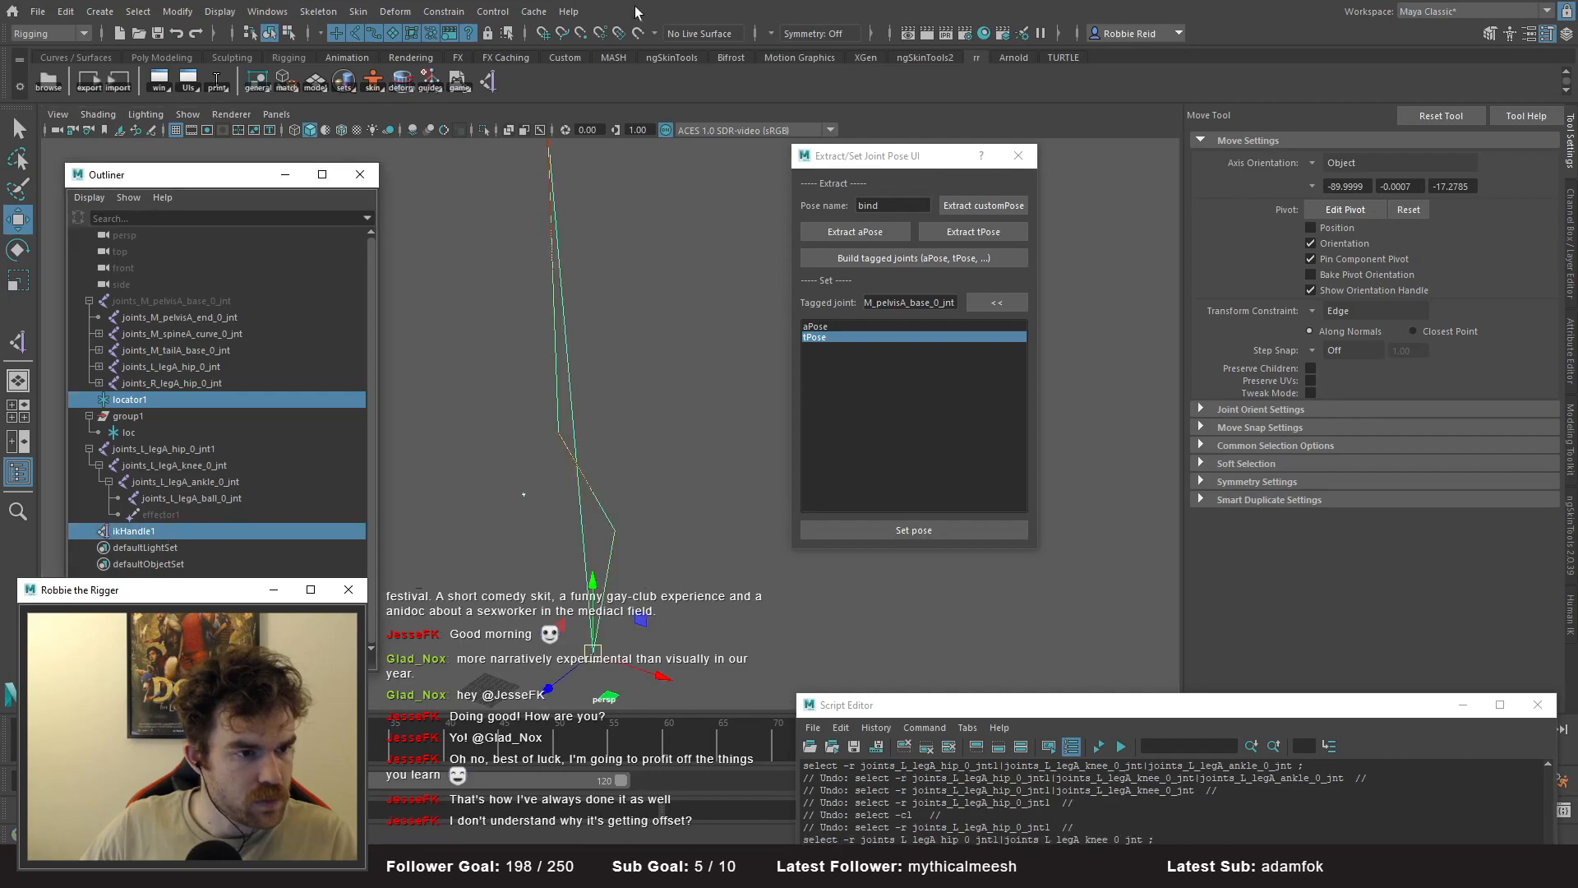
pyautogui.click(444, 10)
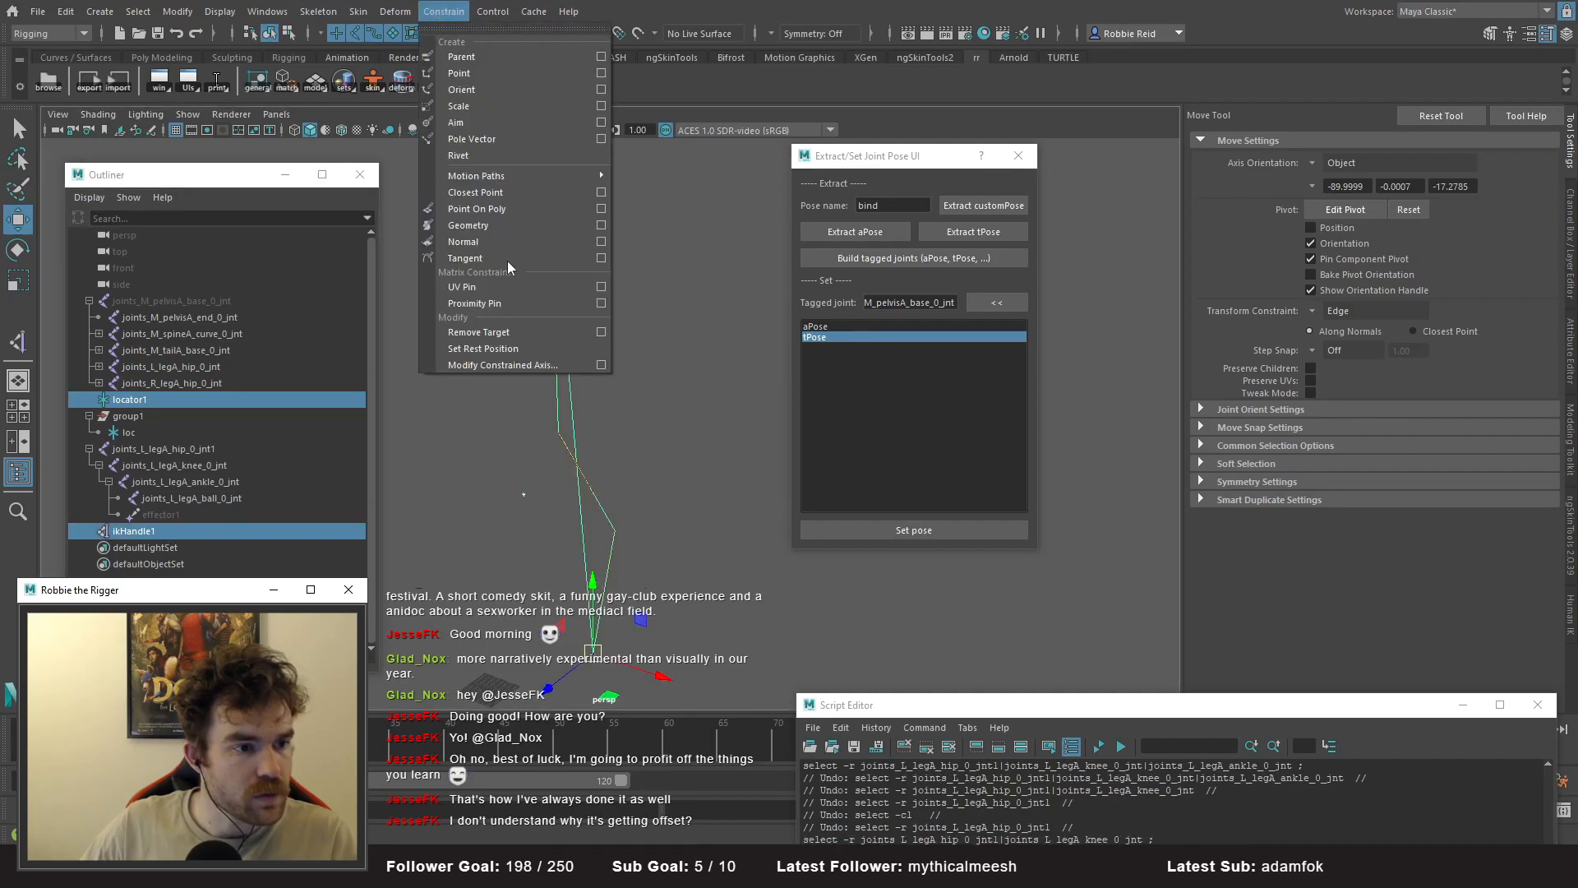
pyautogui.click(475, 139)
# - Unhide the original skeleton under joints_M_pelvisA_base_0_jnt to compare it with the copied leg
pyautogui.click(240, 304)
pyautogui.press('h')
pyautogui.keyDown('alt'); pyautogui.moveTo(518, 421); pyautogui.dragTo(704, 446); pyautogui.keyUp('alt')
pyautogui.click(682, 467)
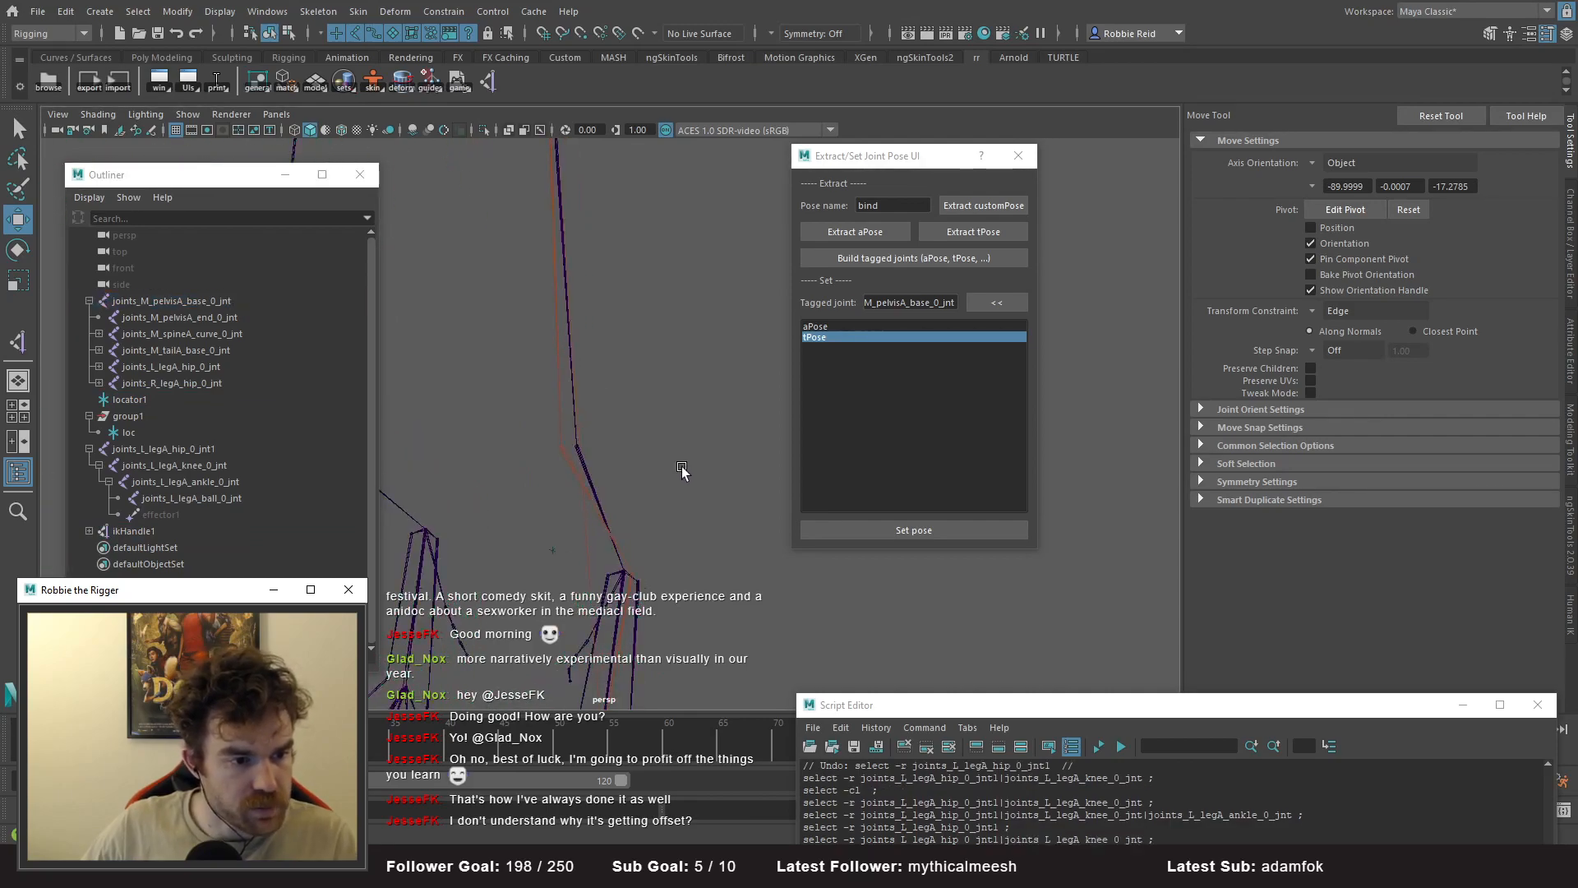
# - Adjust ikHandle1's twist to about -7.105 to line the copied knee up with the original leg
pyautogui.click(165, 482)
pyautogui.click(133, 532)
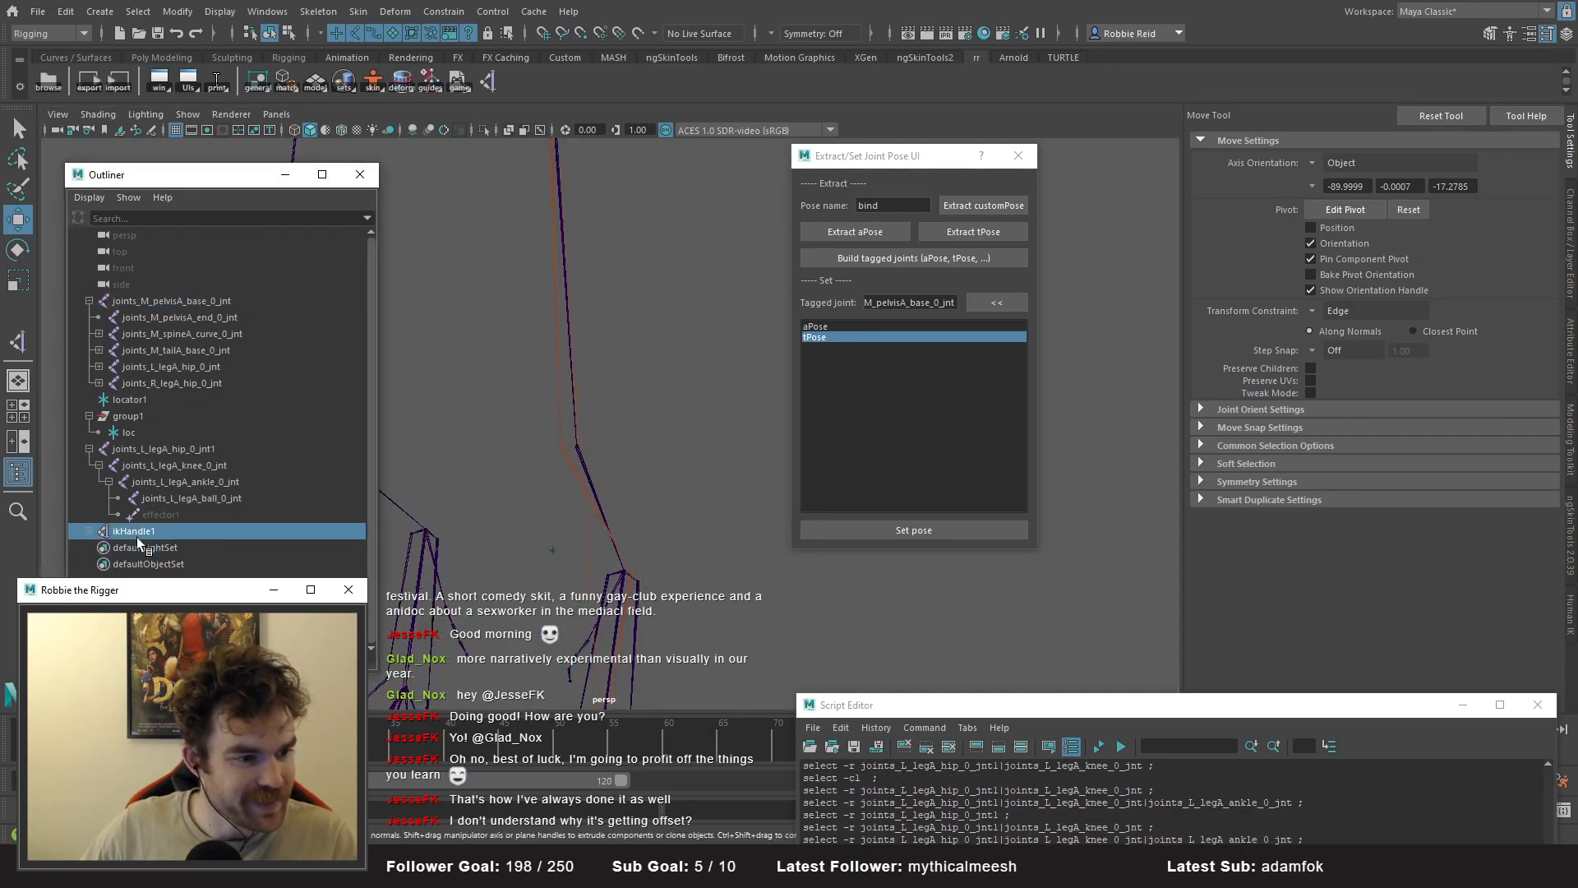
pyautogui.click(1572, 265)
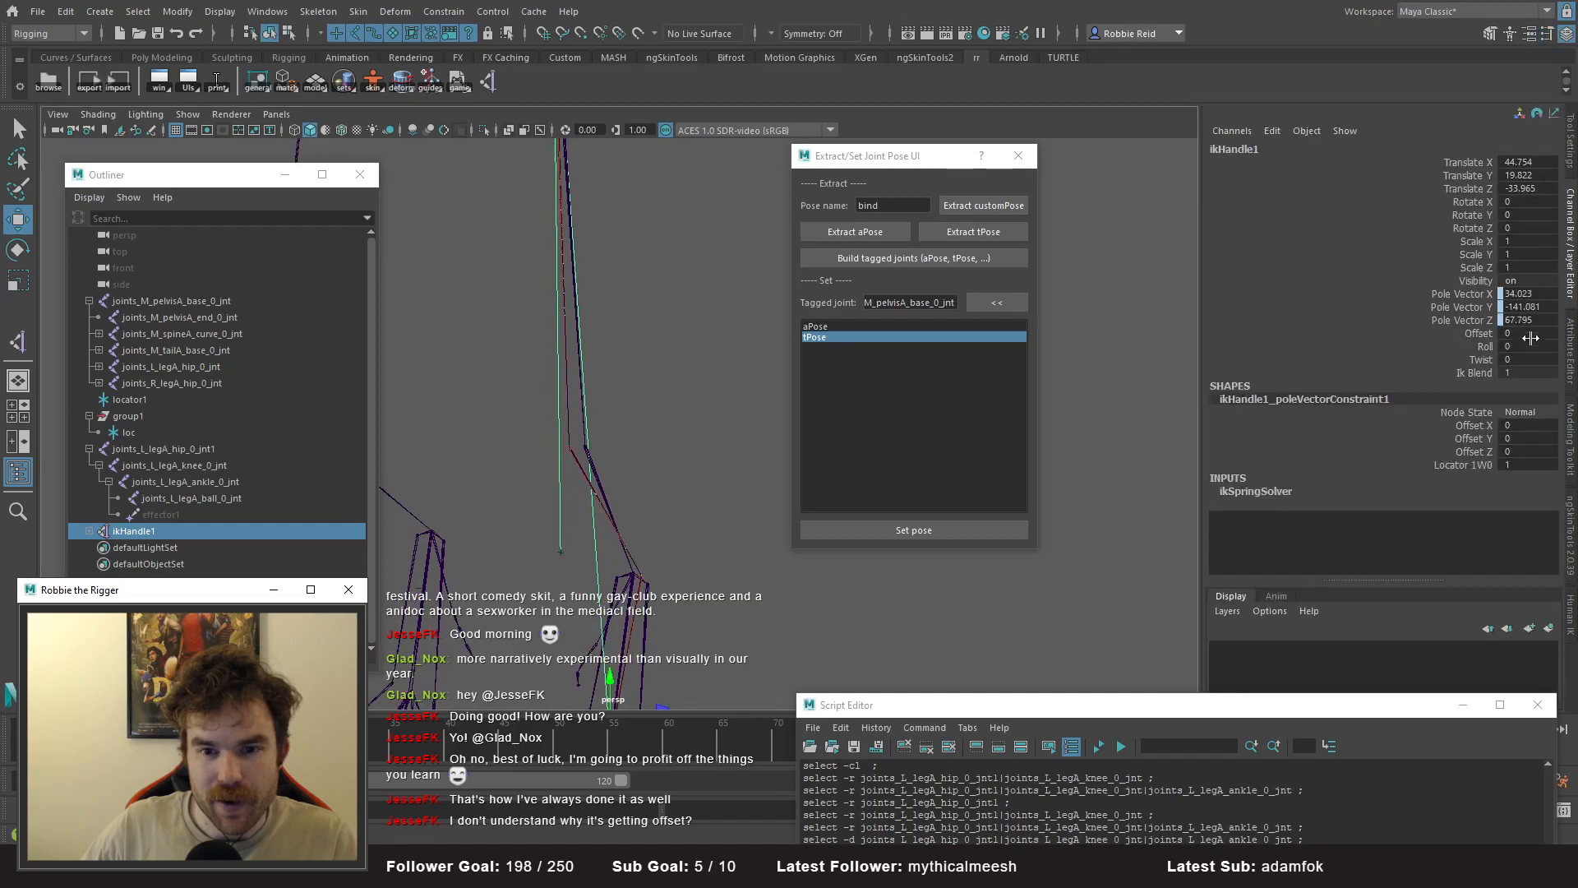
pyautogui.click(1471, 359)
pyautogui.moveTo(447, 451); pyautogui.dragTo(395, 452, button='middle')
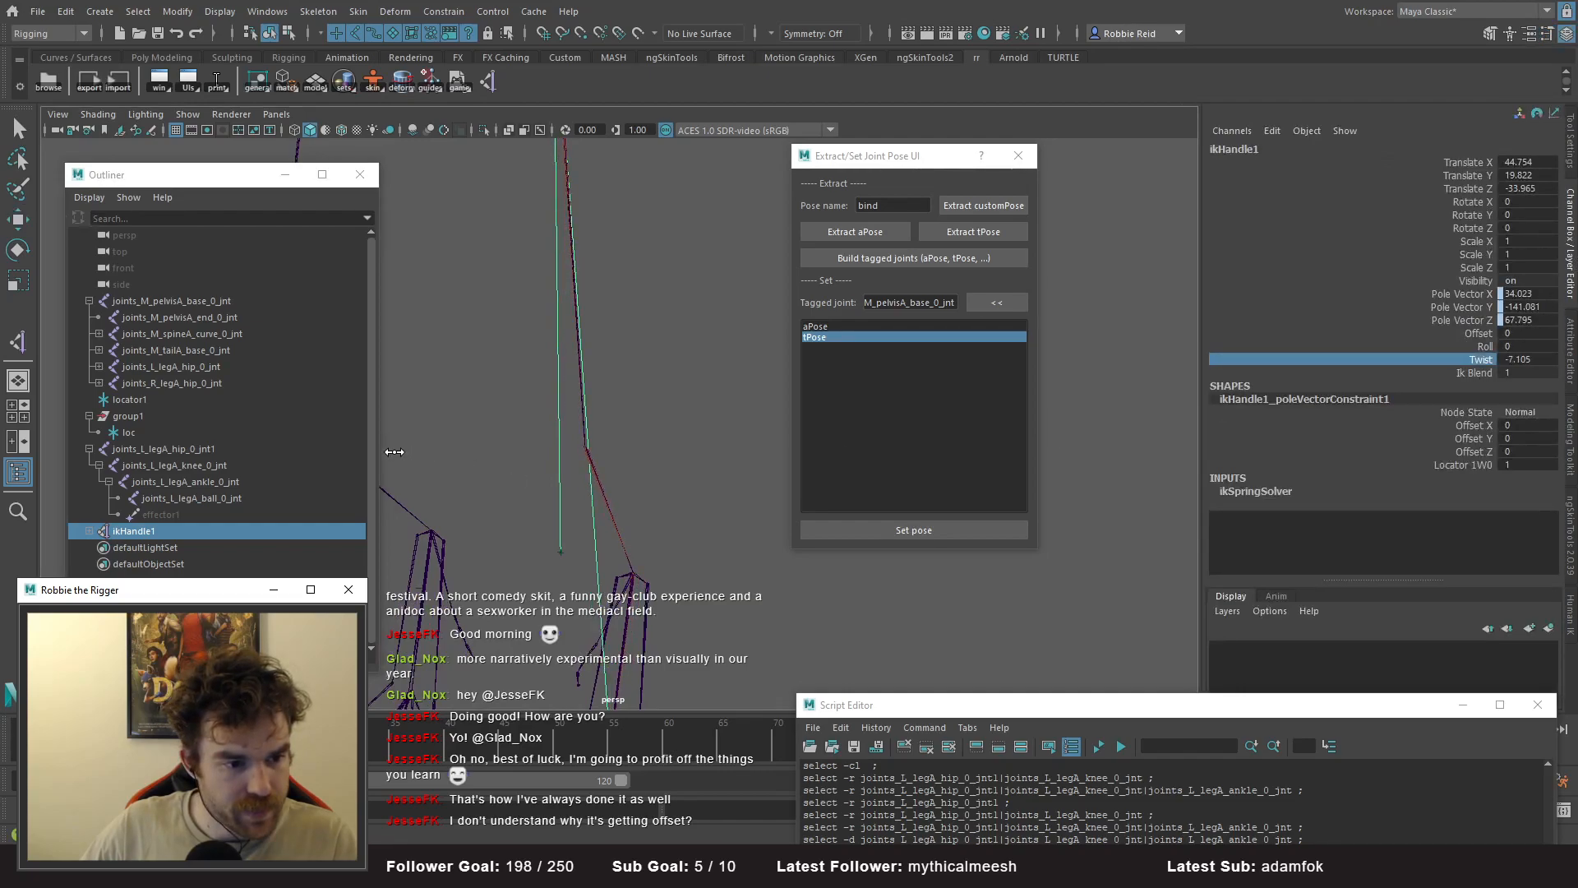
# - Examine the rotation channels of the copied hip, knee, ankle and ball joints
pyautogui.keyDown('alt'); pyautogui.moveTo(394, 451); pyautogui.dragTo(731, 496, button='right'); pyautogui.keyUp('alt')
pyautogui.press('f')
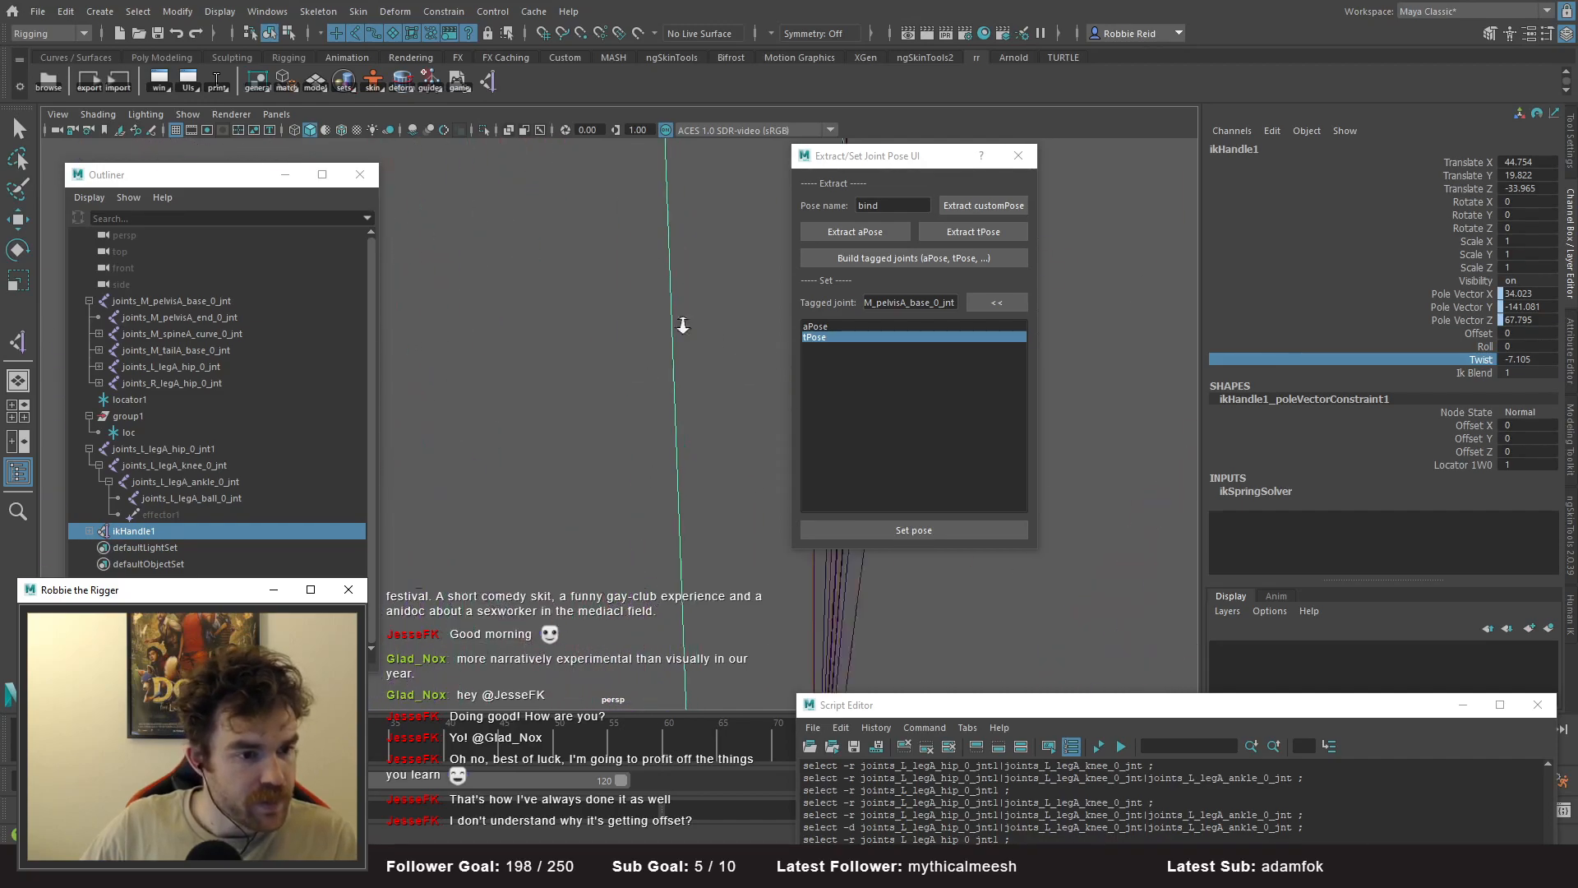
pyautogui.click(163, 449)
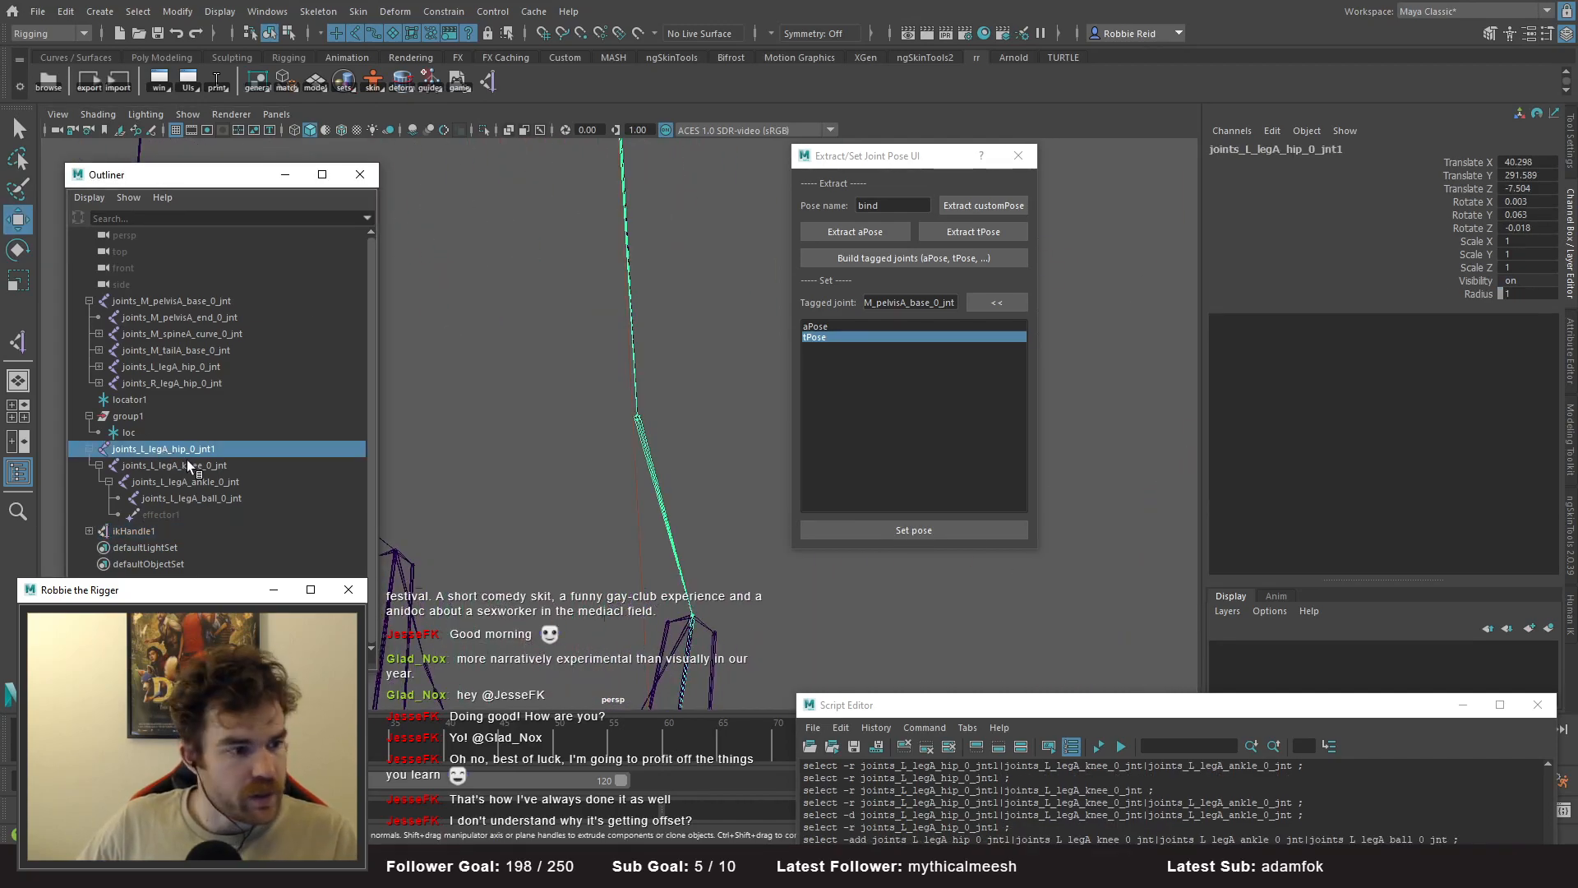
pyautogui.click(188, 466)
pyautogui.click(215, 482)
pyautogui.click(230, 498)
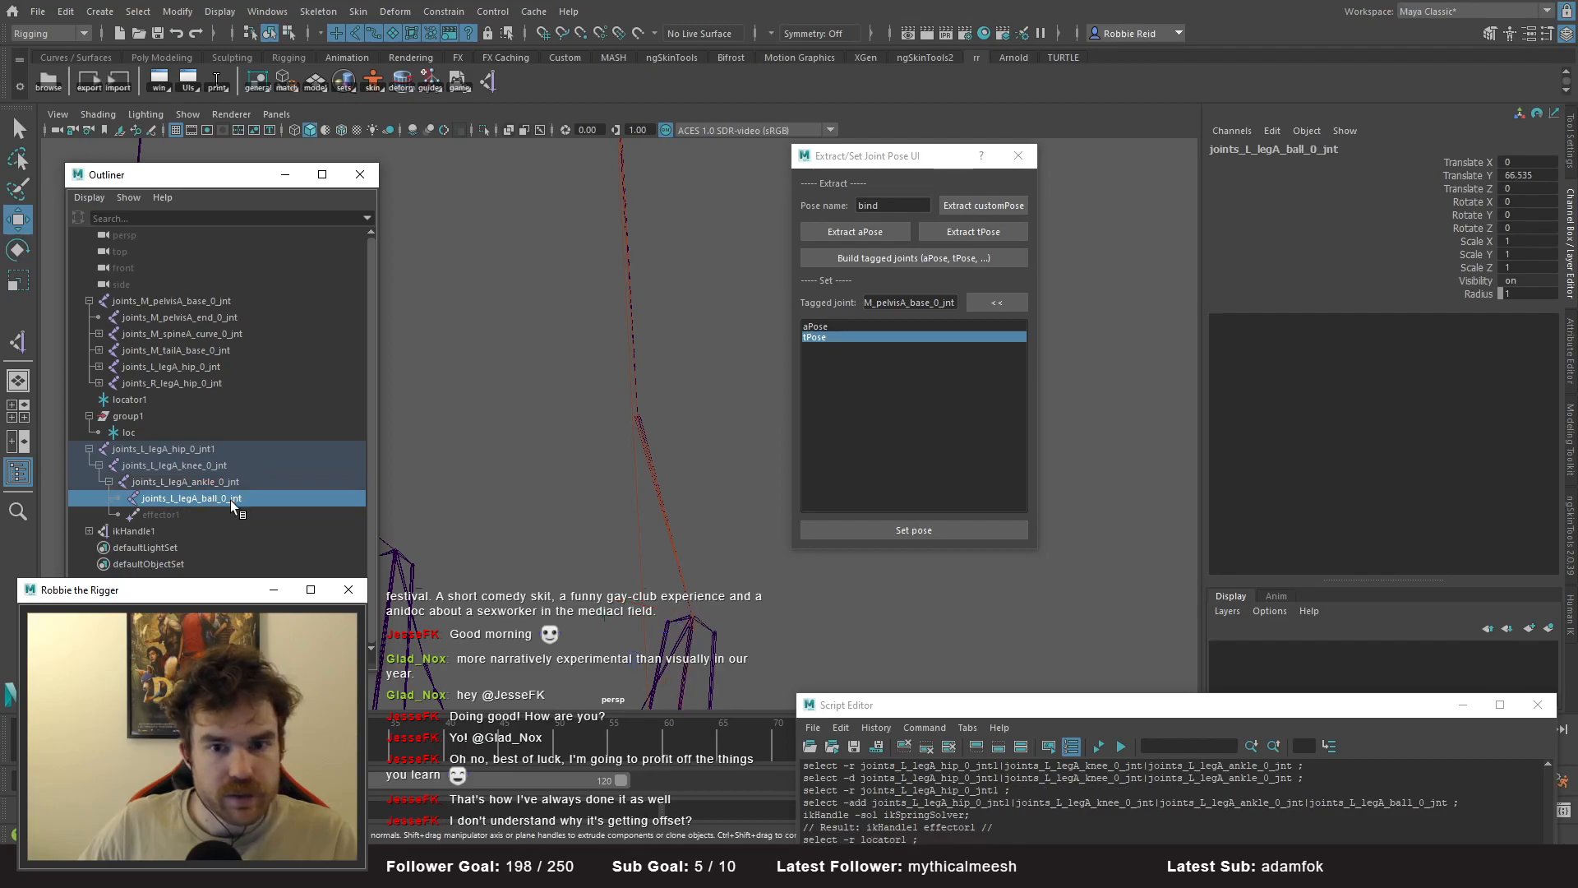
pyautogui.press('f')
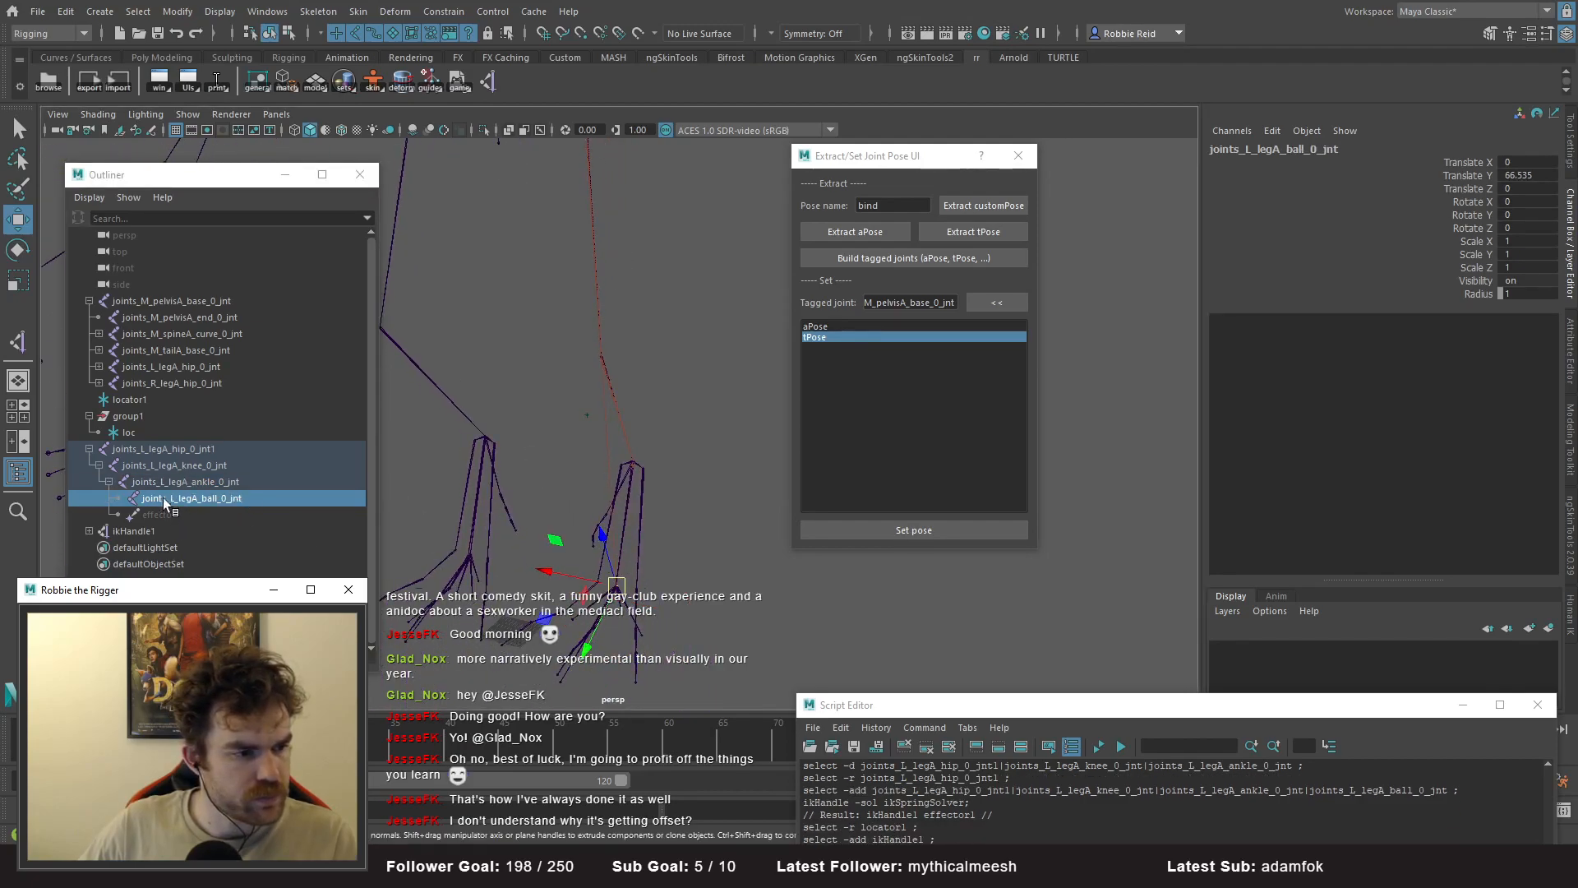
# - Adjust ikHandle1's twist to about -23.147 and examine the copied ankle, knee and hip joints' rotation values
pyautogui.click(174, 531)
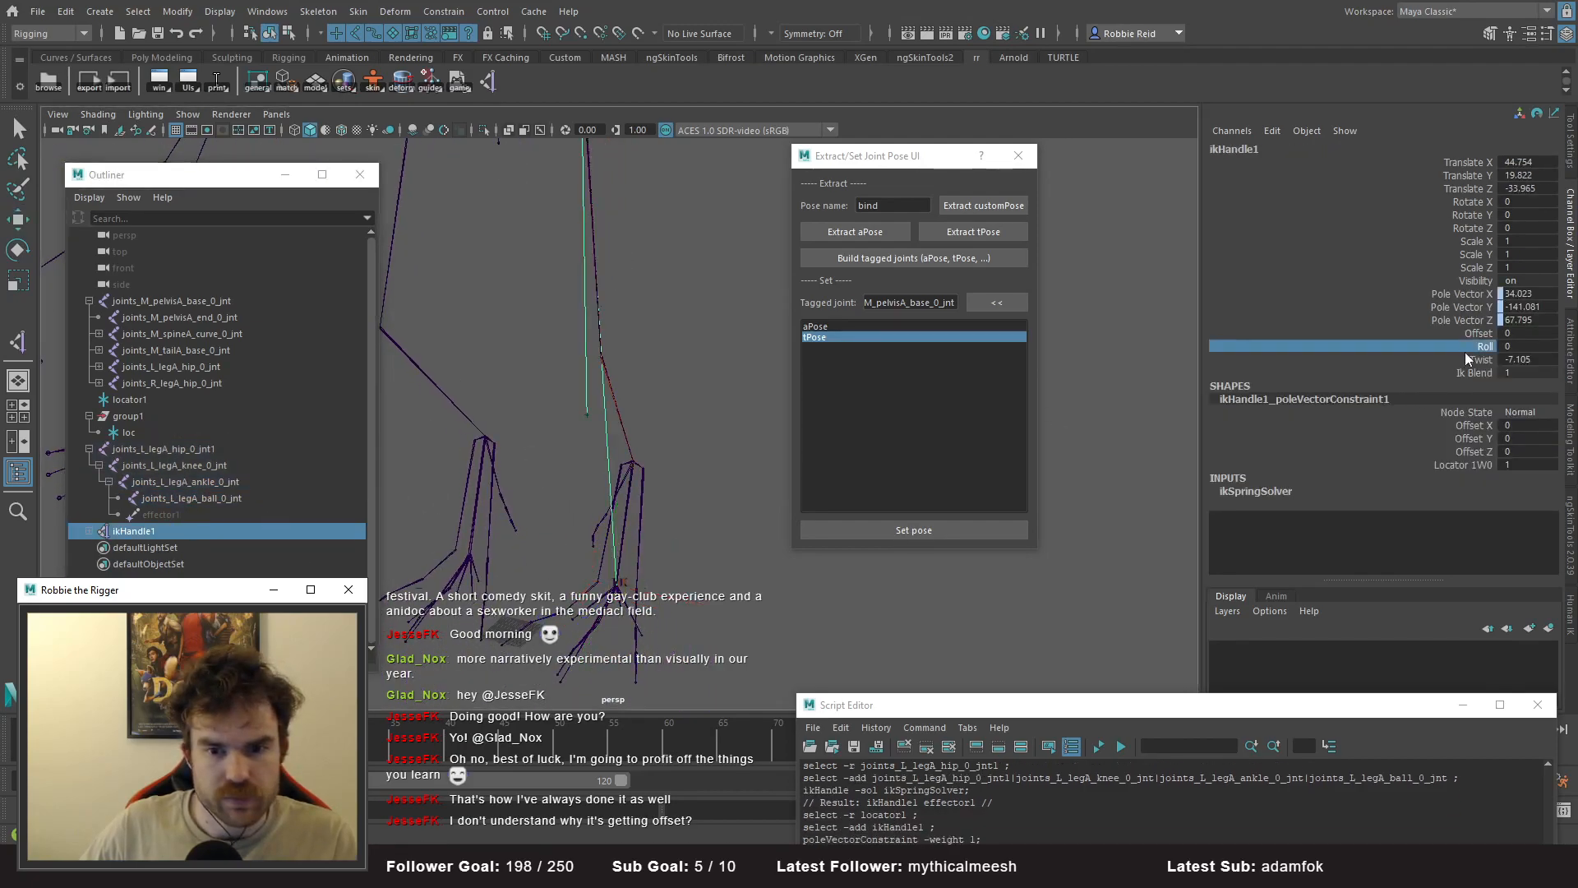
pyautogui.press('w')
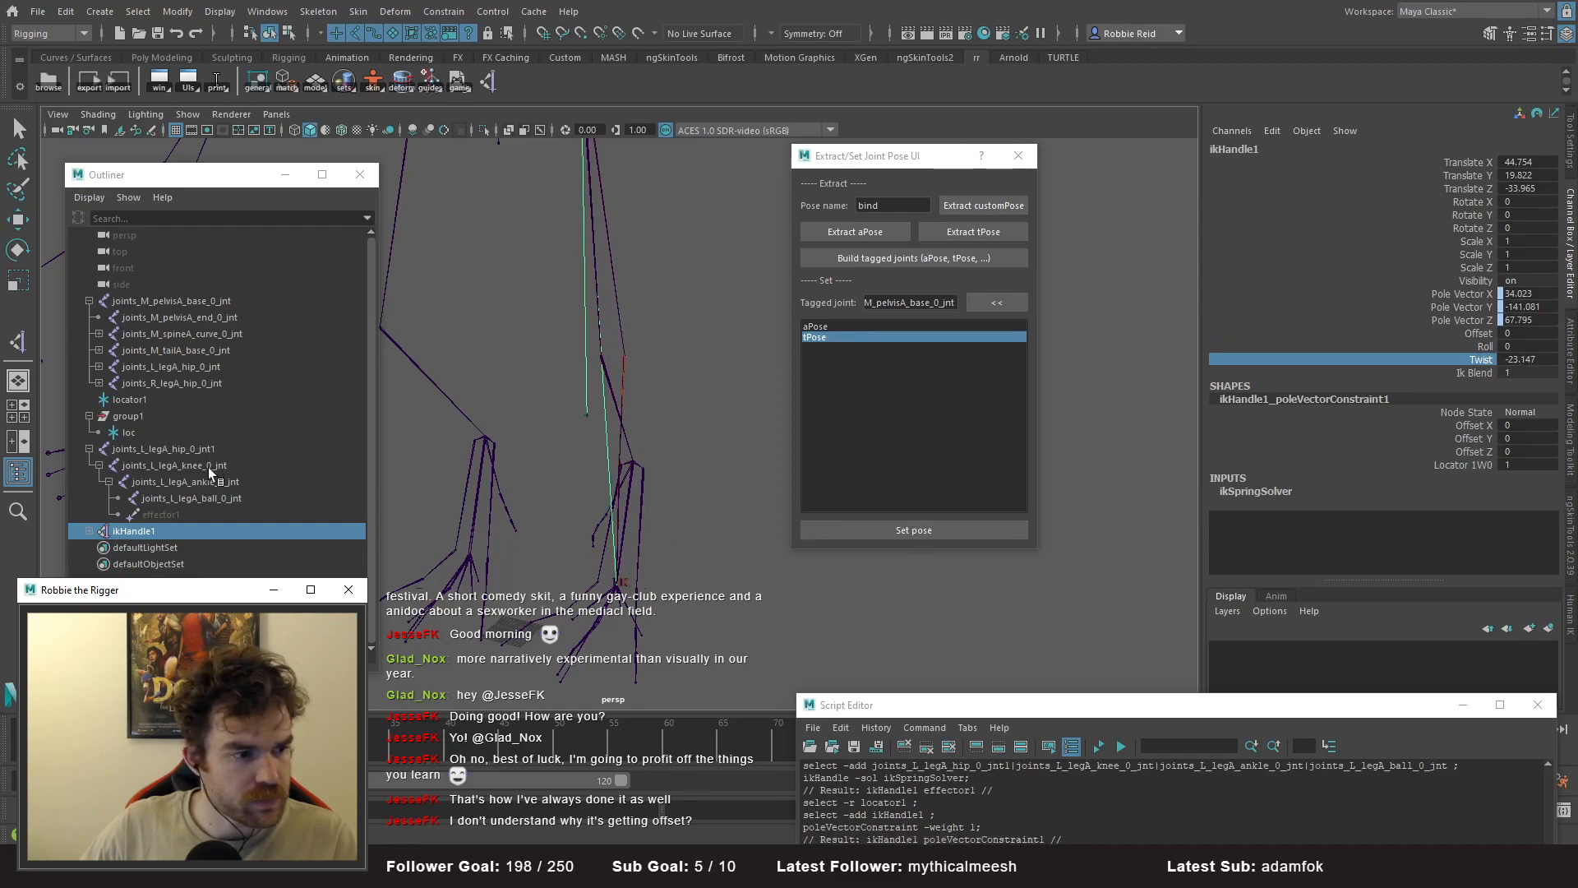
pyautogui.click(215, 482)
pyautogui.click(222, 466)
pyautogui.click(222, 453)
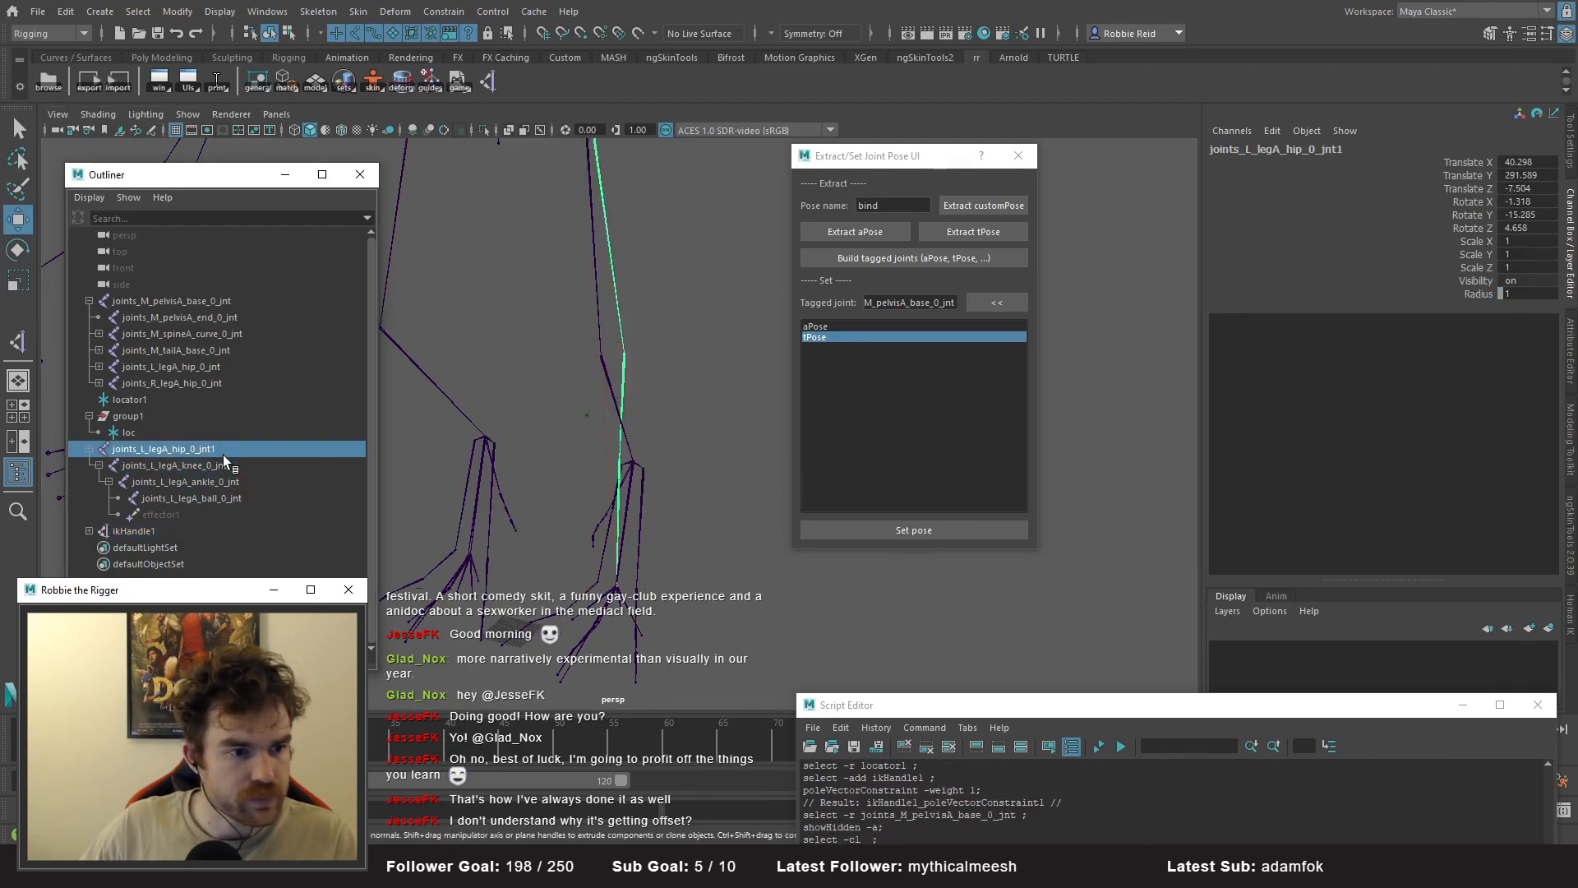
pyautogui.keyDown('alt'); pyautogui.moveTo(649, 322); pyautogui.dragTo(634, 424, button='middle'); pyautogui.keyUp('alt')
pyautogui.keyDown('alt'); pyautogui.moveTo(633, 424); pyautogui.dragTo(553, 367, button='right'); pyautogui.keyUp('alt')
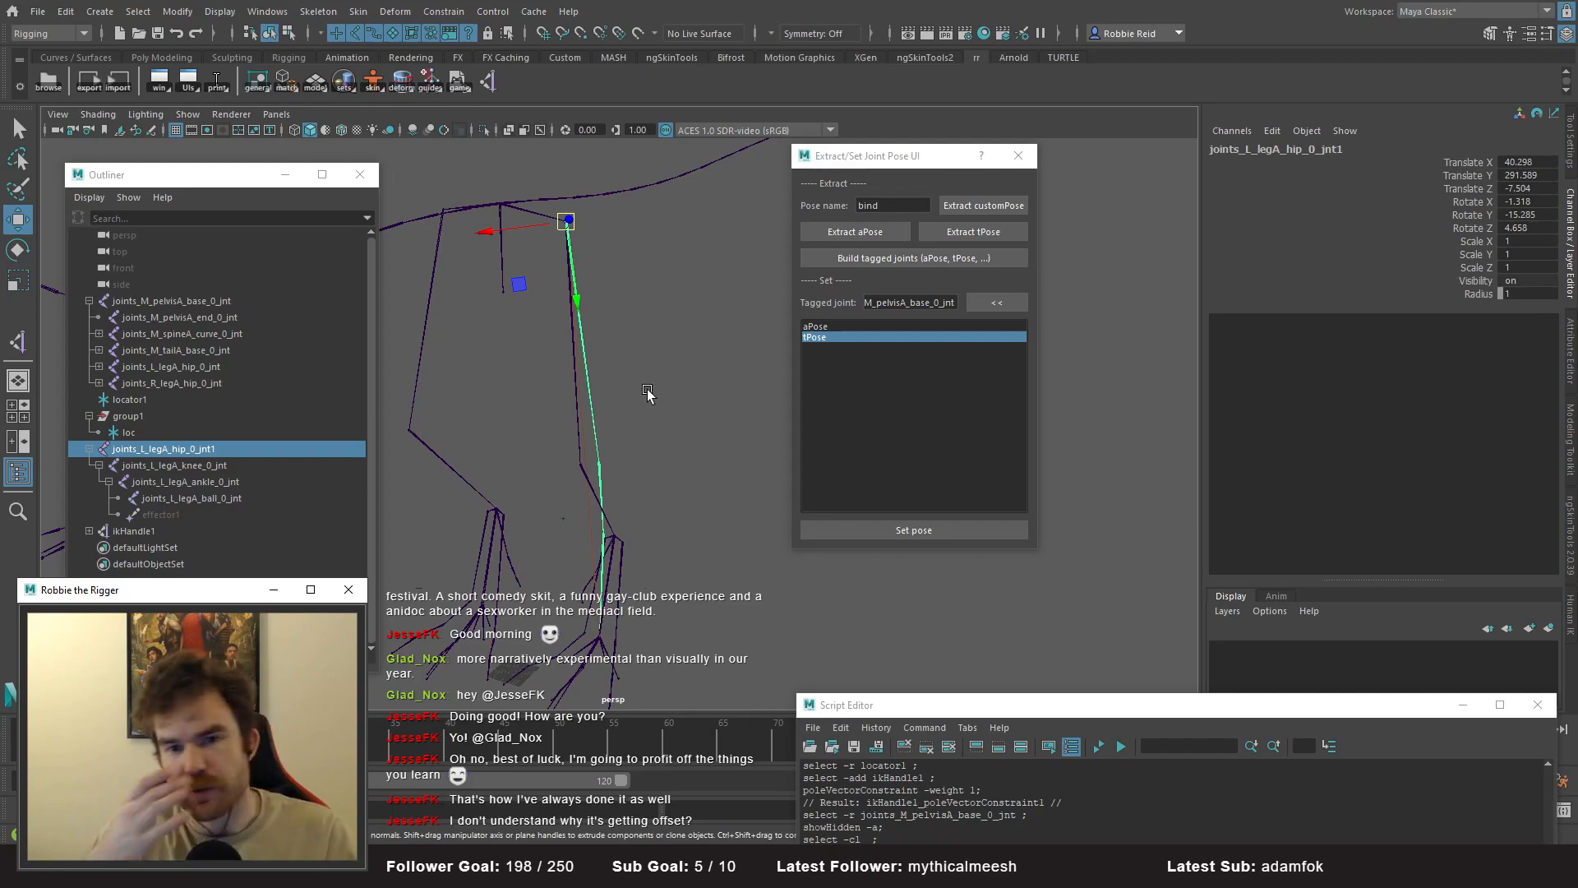
pyautogui.press('e')
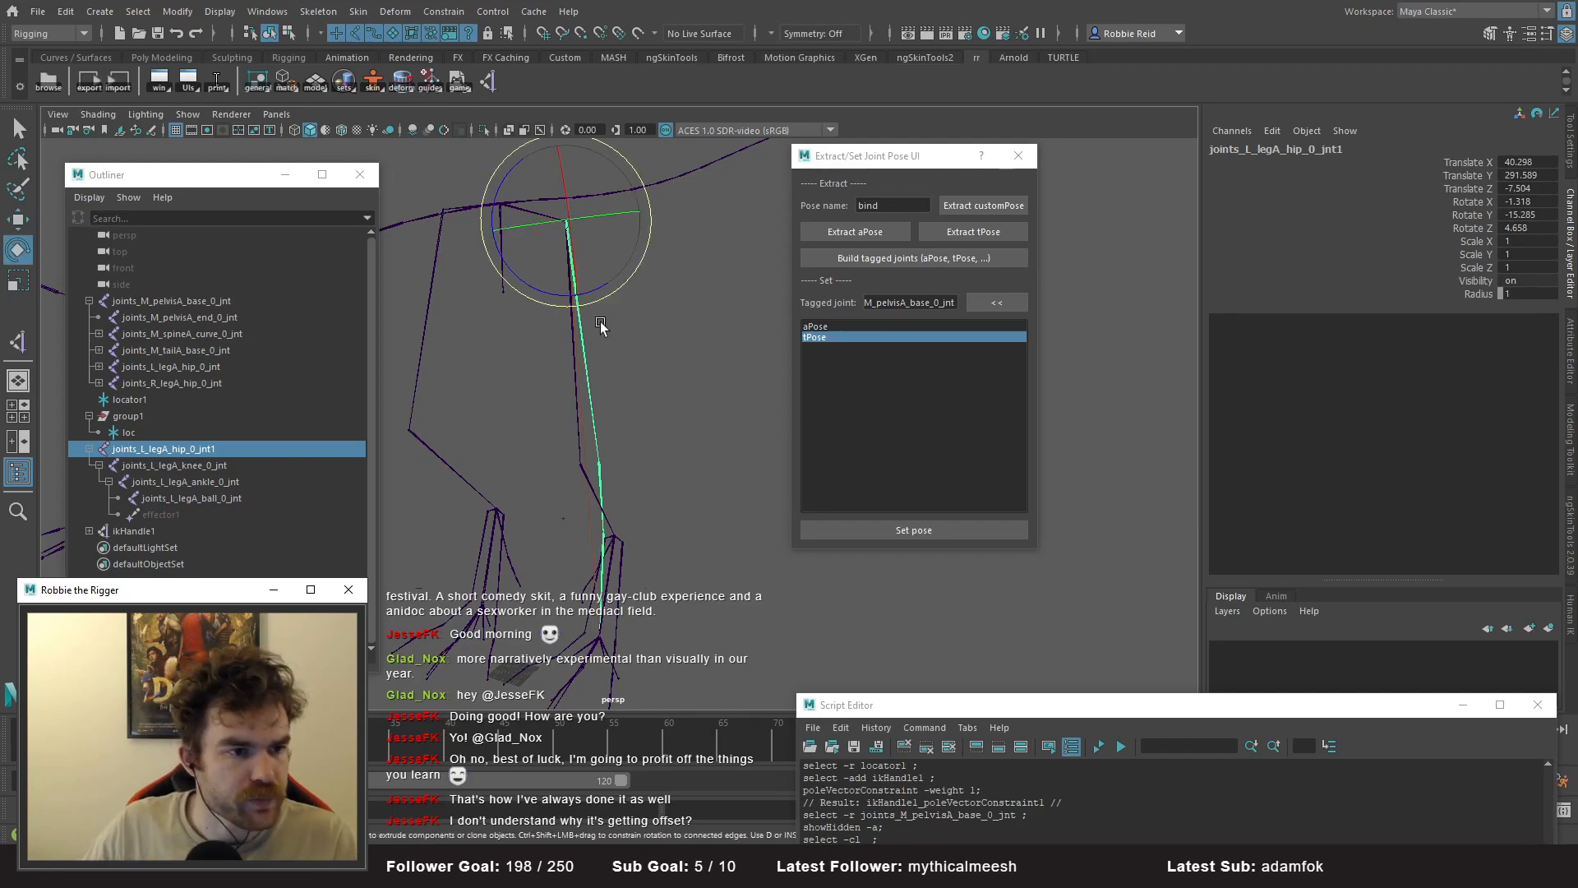
# - Undo the test rotation of the copied hip joint and both twist changes on ikHandle1
pyautogui.hotkey('ctrl', 'z')
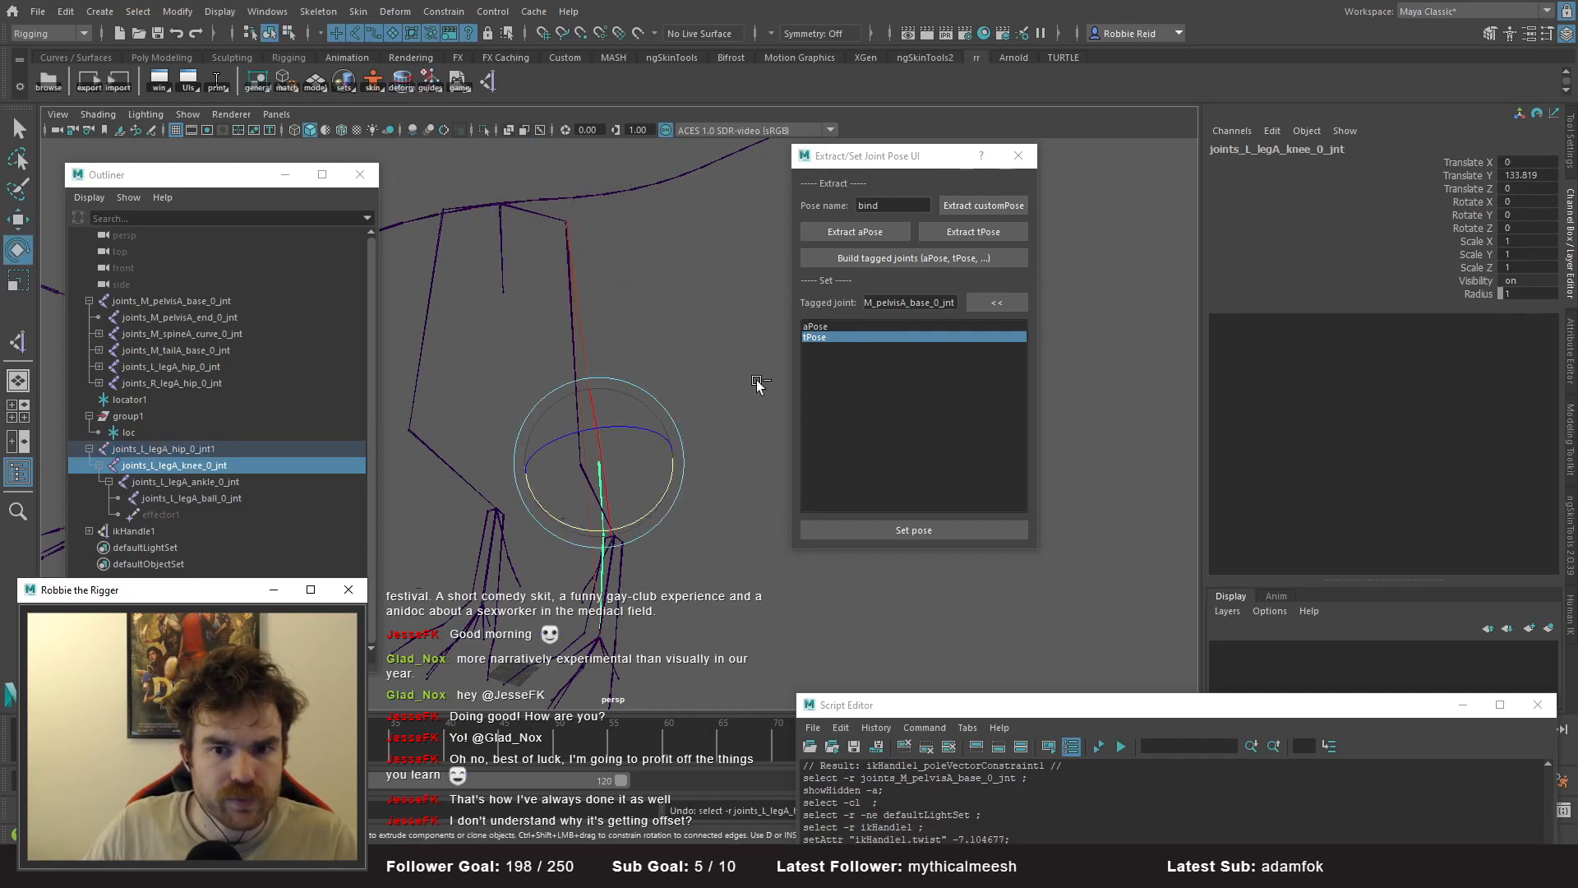
pyautogui.hotkey('ctrl', 'z')
pyautogui.hotkey('ctrl', 'z')
pyautogui.hotkey('ctrl', 'z')
pyautogui.hotkey('ctrl', 'z')
pyautogui.hotkey('ctrl', 'z')
pyautogui.hotkey('ctrl', 'z')
pyautogui.hotkey('ctrl', 'z')
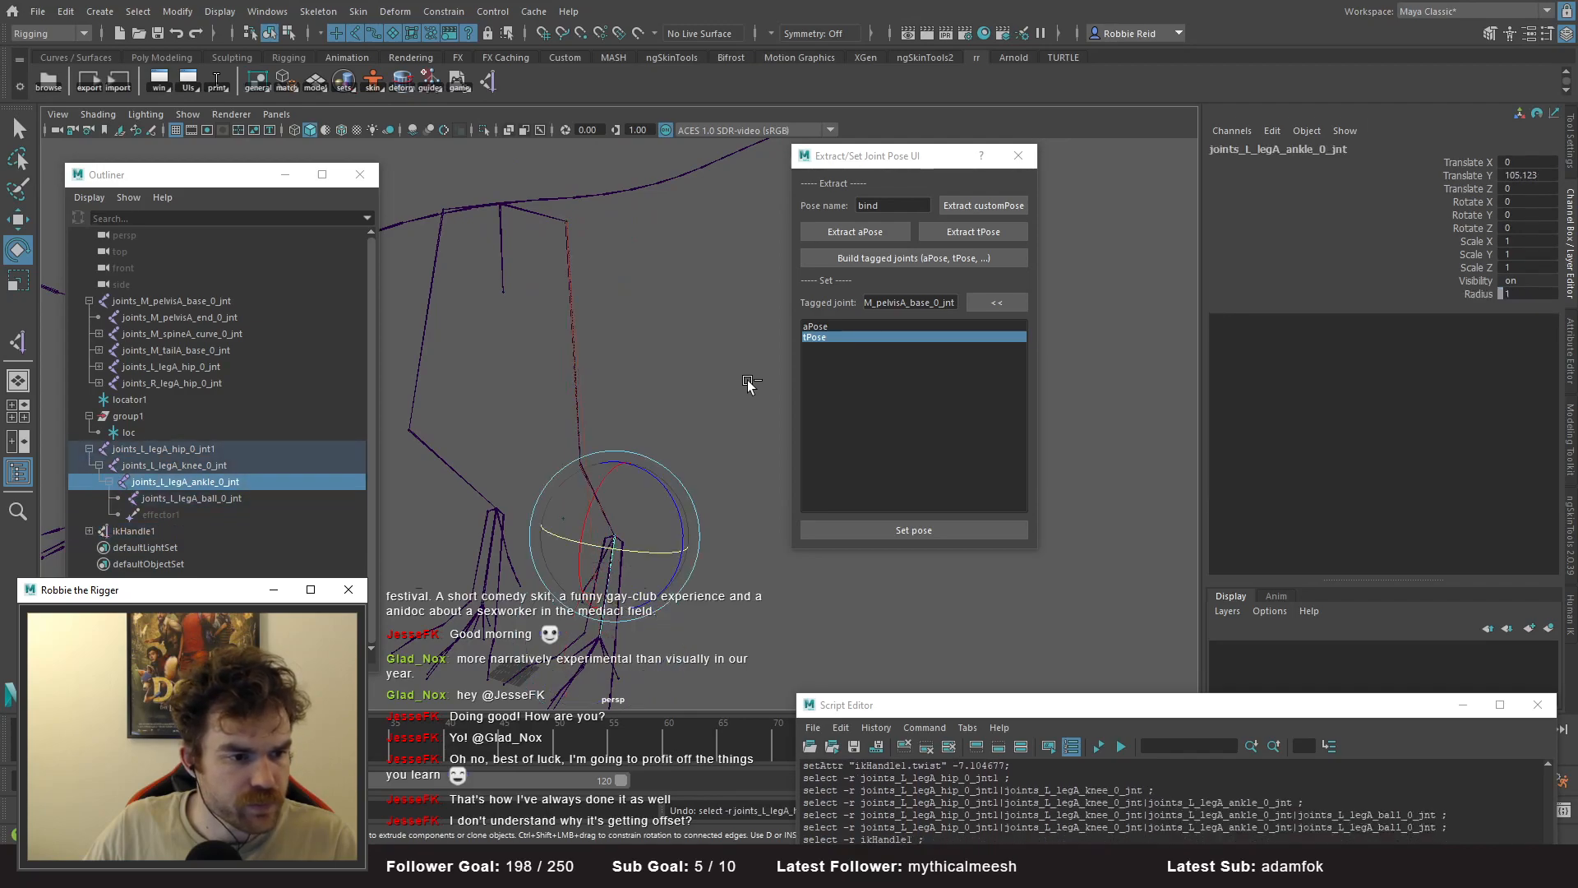
pyautogui.hotkey('ctrl', 'z')
pyautogui.hotkey('ctrl', 'z')
pyautogui.hotkey('ctrl', 'z')
pyautogui.scroll(4, 551, 383)
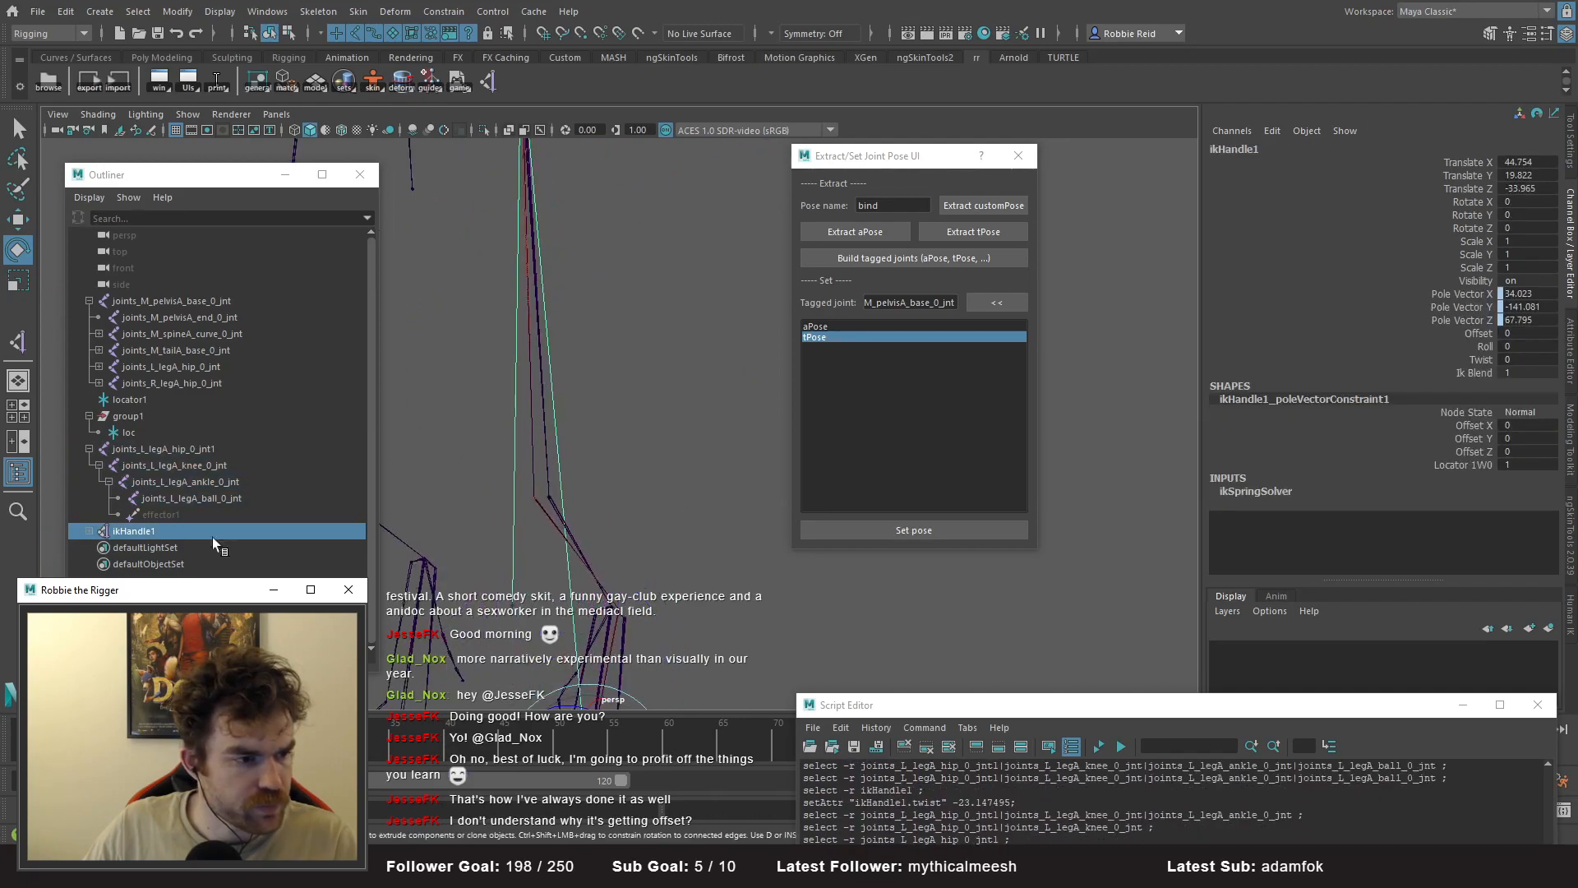
pyautogui.hotkey('ctrl', 'z')
pyautogui.hotkey('ctrl', 'z')
pyautogui.hotkey('ctrl', 'z')
pyautogui.hotkey('ctrl', 'z')
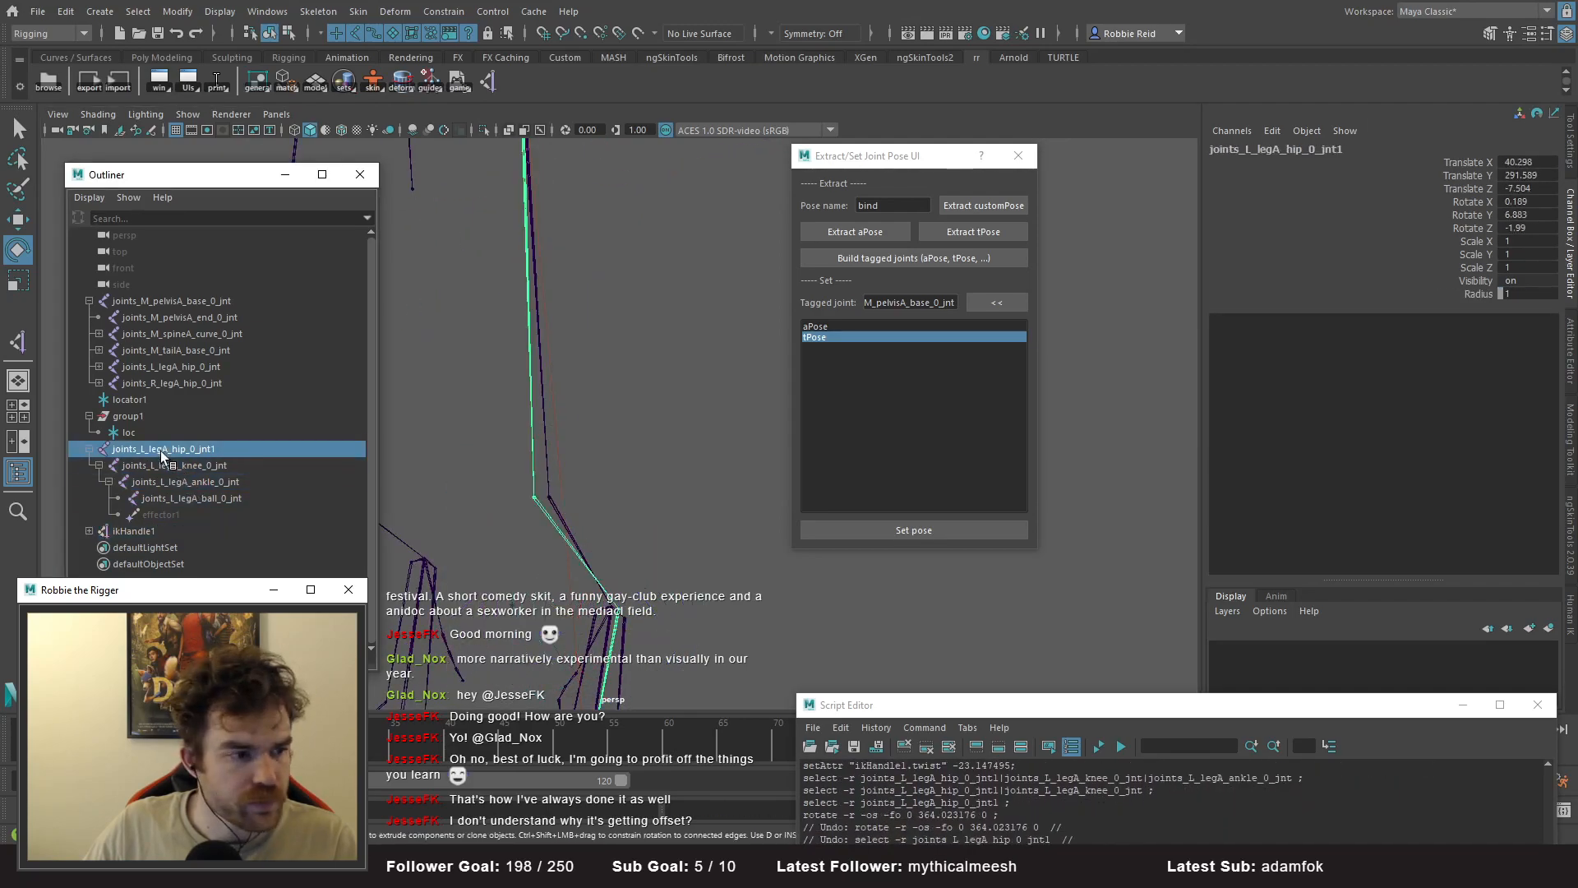
# - Copy the copied hip joint's Rotate Y value and enter it as ikHandle1's twist, 6.883
pyautogui.scroll(-2, 616, 407)
pyautogui.keyDown('alt'); pyautogui.moveTo(553, 393); pyautogui.dragTo(585, 372); pyautogui.keyUp('alt')
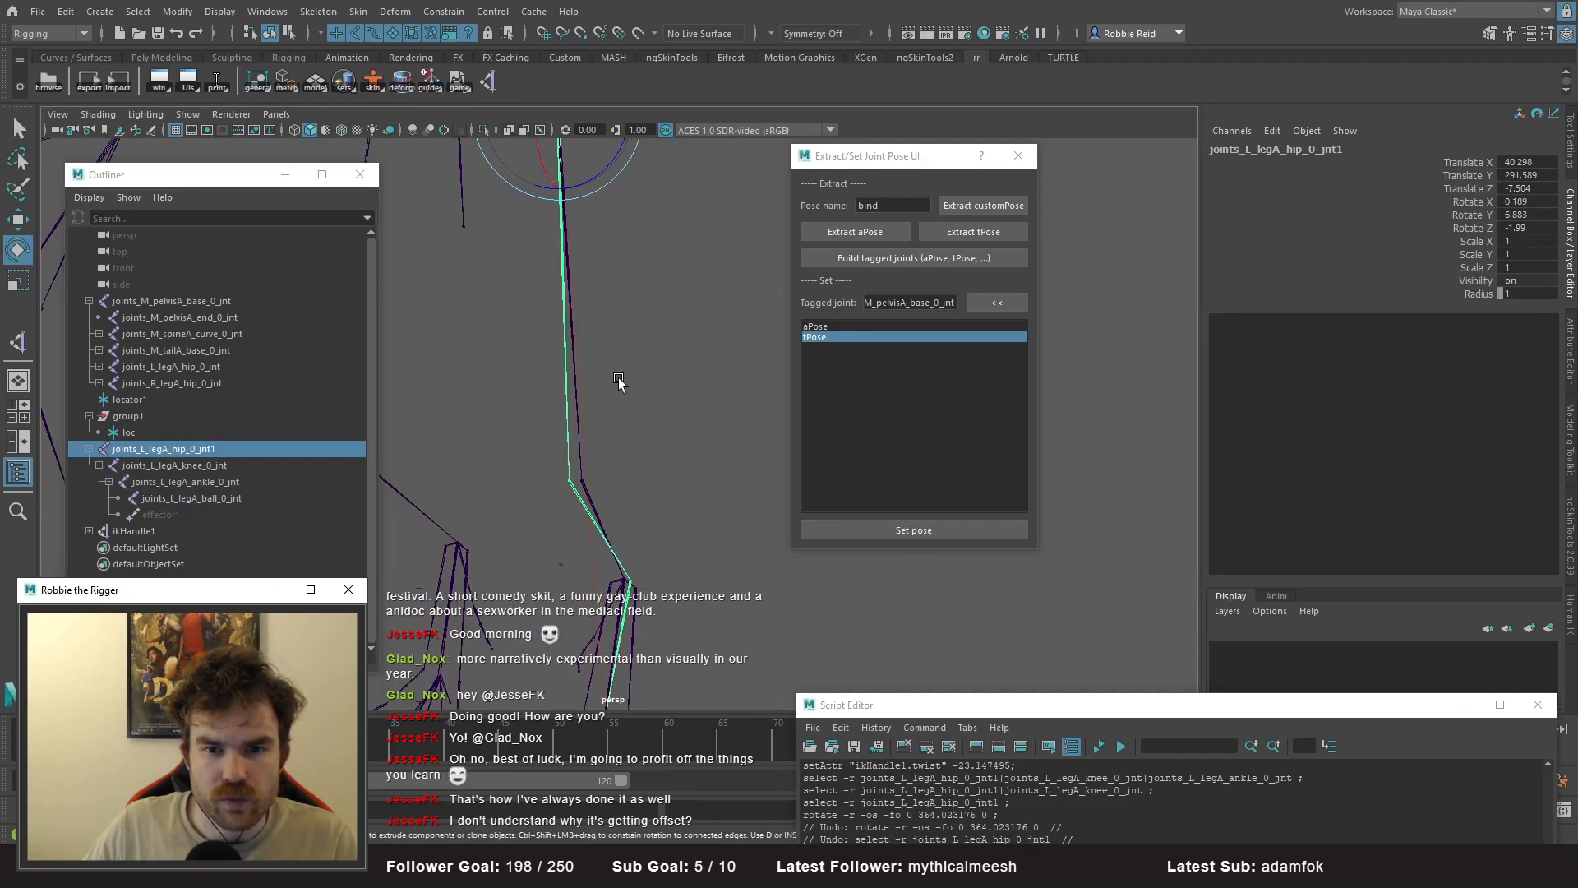
pyautogui.click(1522, 212)
pyautogui.hotkey('ctrl', 'c')
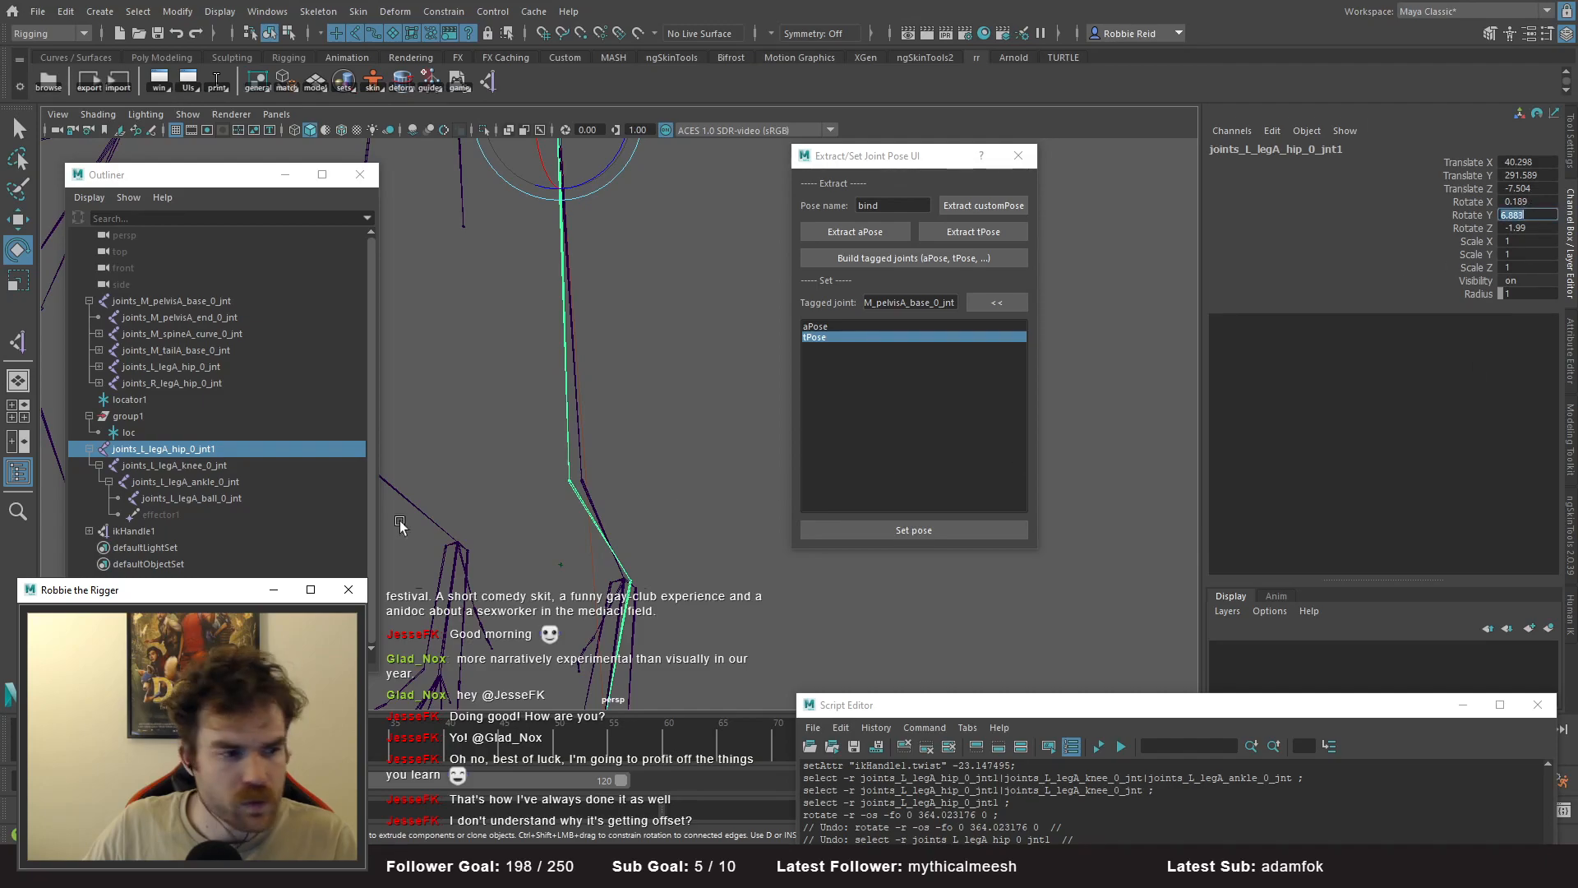
pyautogui.click(170, 531)
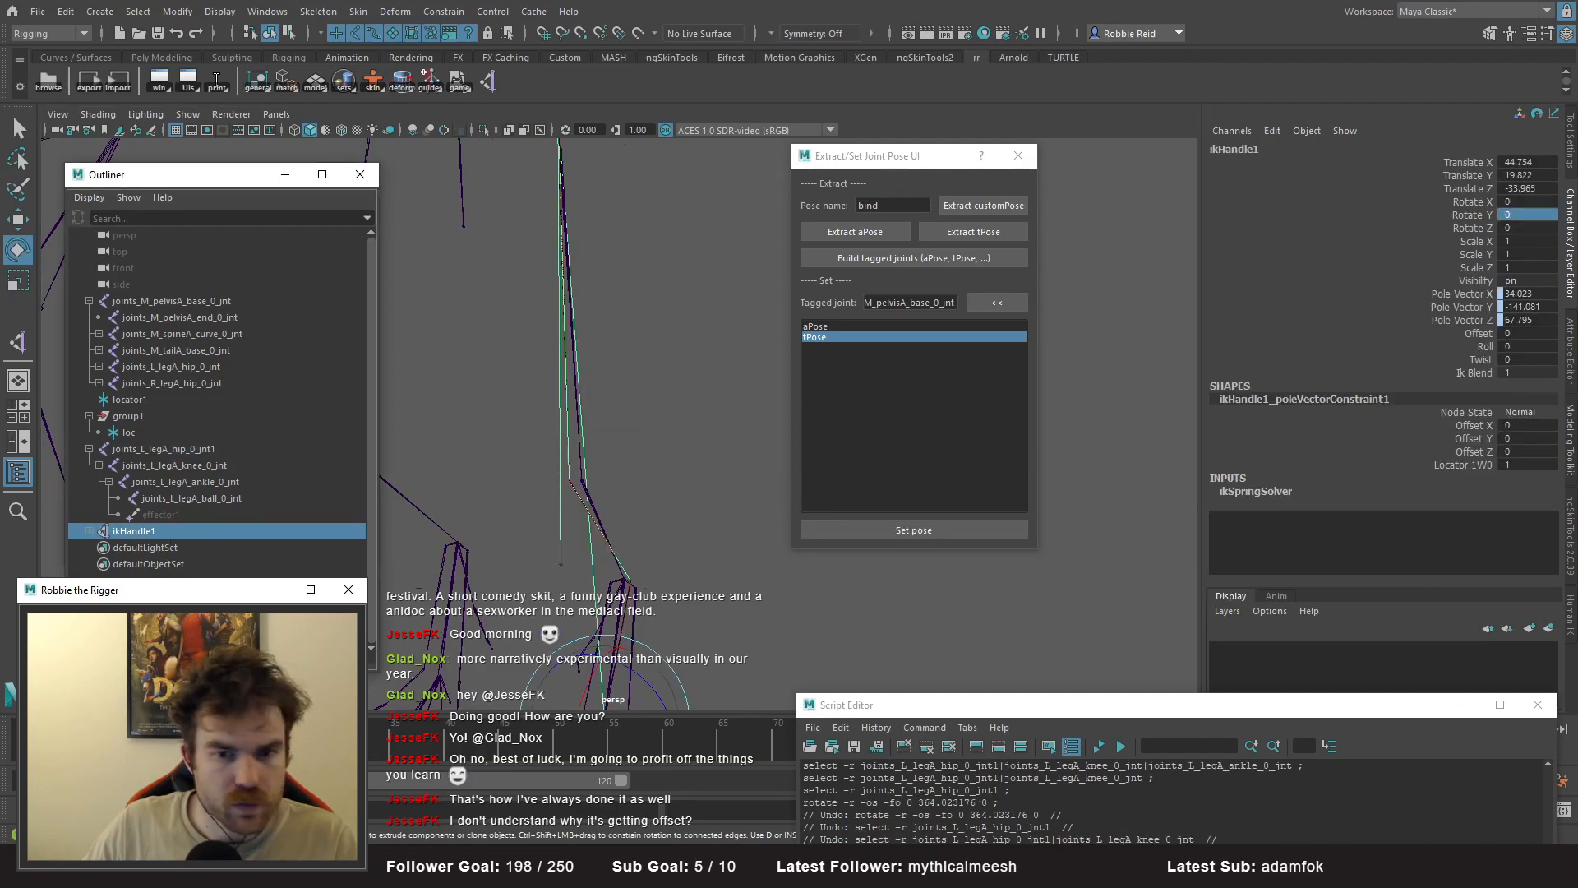
pyautogui.click(1524, 361)
pyautogui.hotkey('ctrl', 'v')
pyautogui.press('Return')
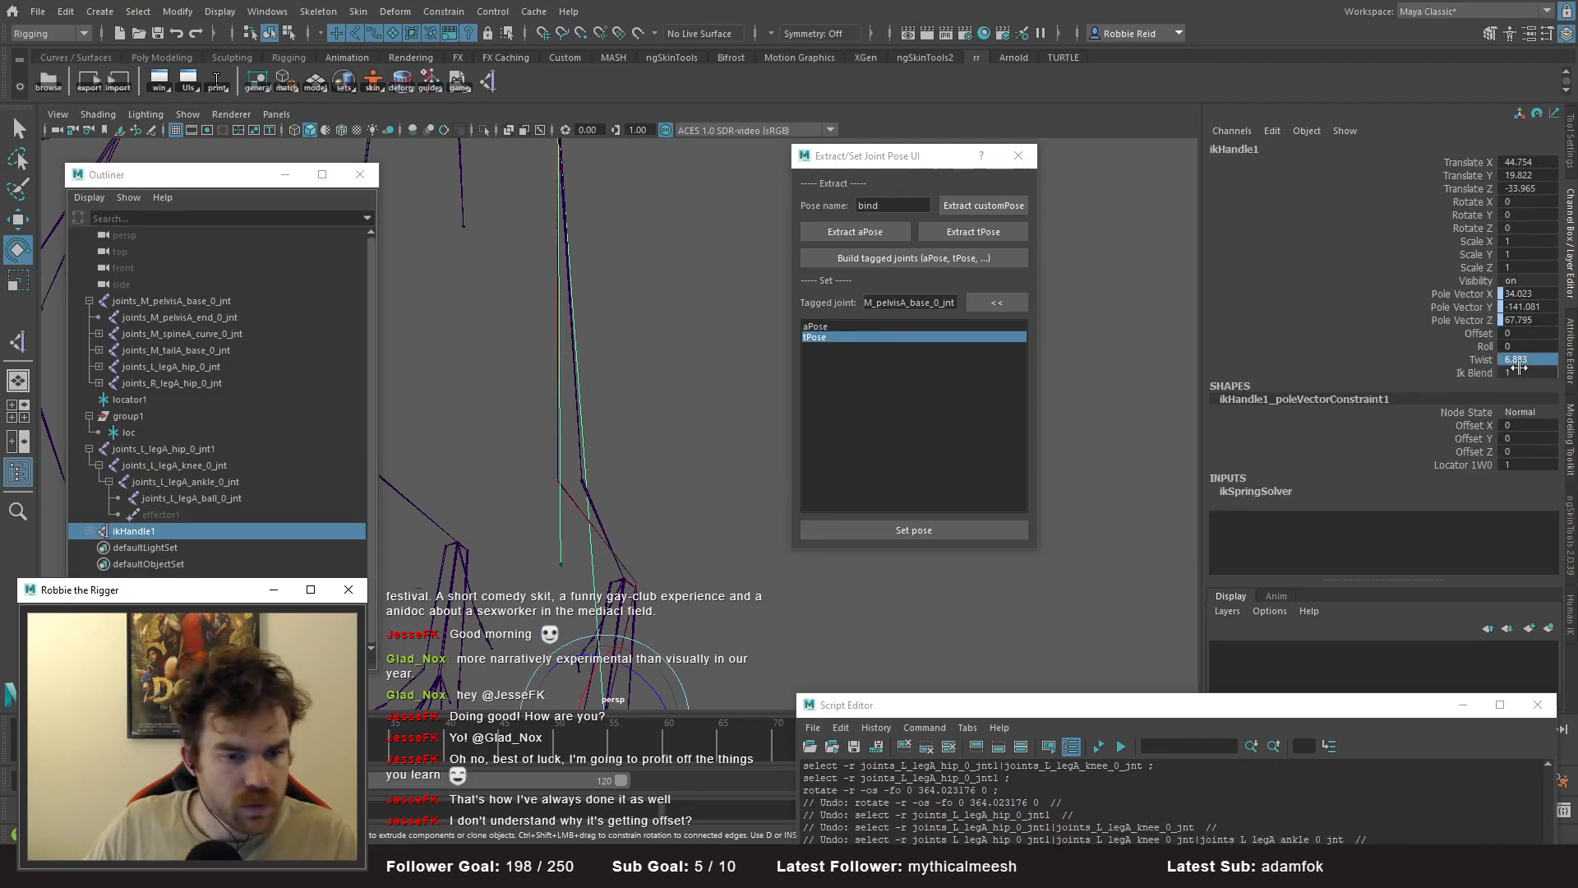
# - Set ikHandle1's twist to -6.883 and check the copied hip joint's alignment and rotation against the original leg
pyautogui.click(1524, 362)
pyautogui.click(1509, 359)
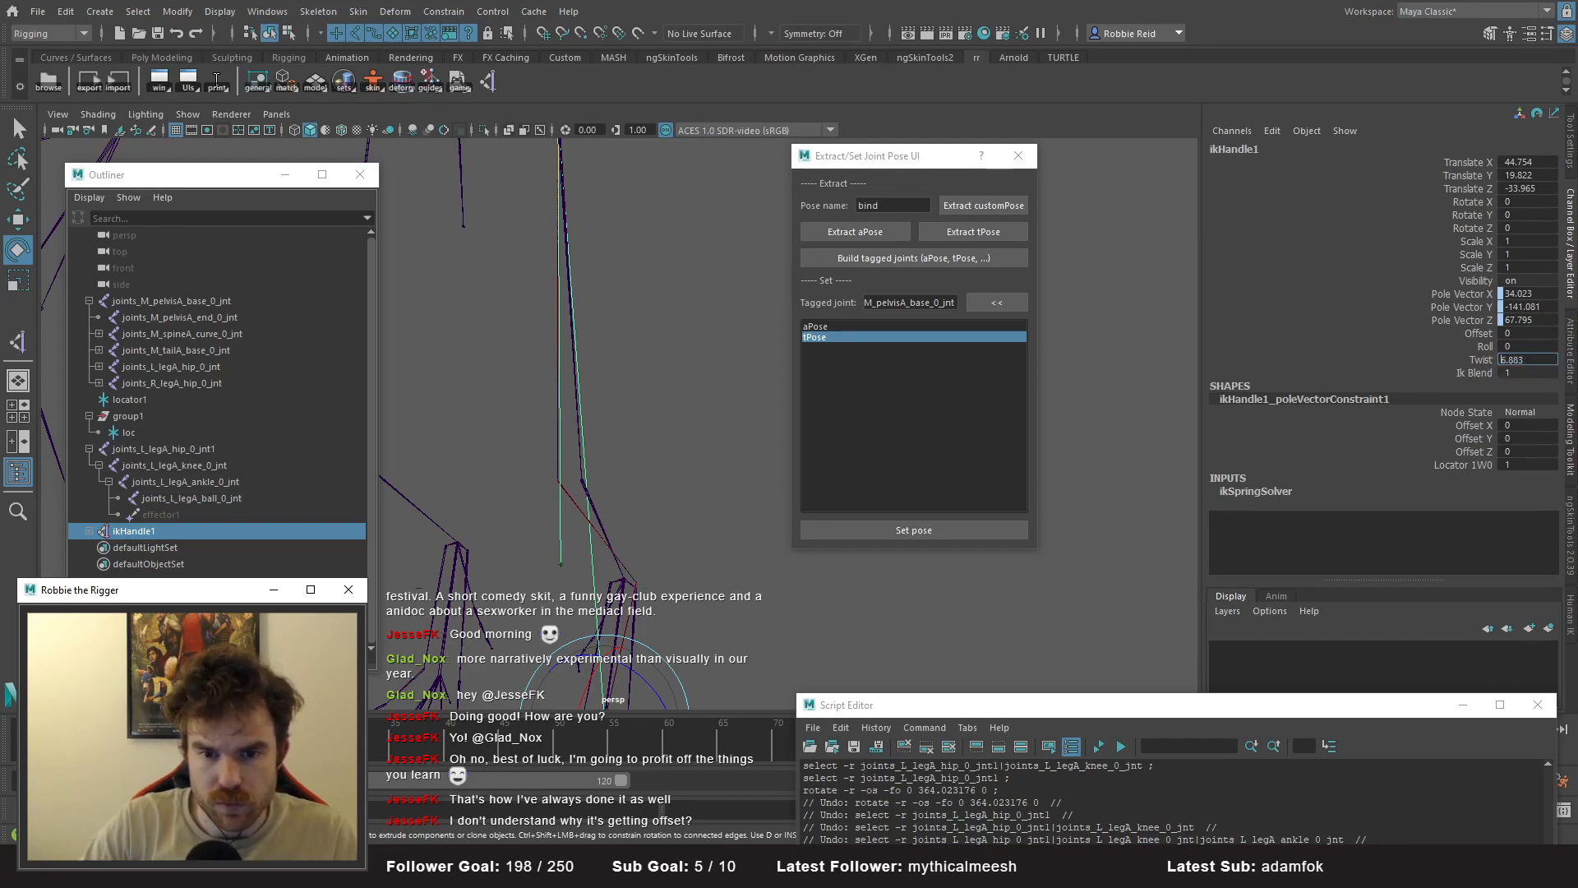
pyautogui.write('-')
pyautogui.press('Return')
pyautogui.keyDown('alt'); pyautogui.moveTo(680, 468); pyautogui.dragTo(693, 466); pyautogui.keyUp('alt')
pyautogui.keyDown('alt'); pyautogui.moveTo(539, 434); pyautogui.dragTo(630, 514, button='right'); pyautogui.keyUp('alt')
pyautogui.keyDown('alt'); pyautogui.moveTo(631, 515); pyautogui.dragTo(585, 448); pyautogui.keyUp('alt')
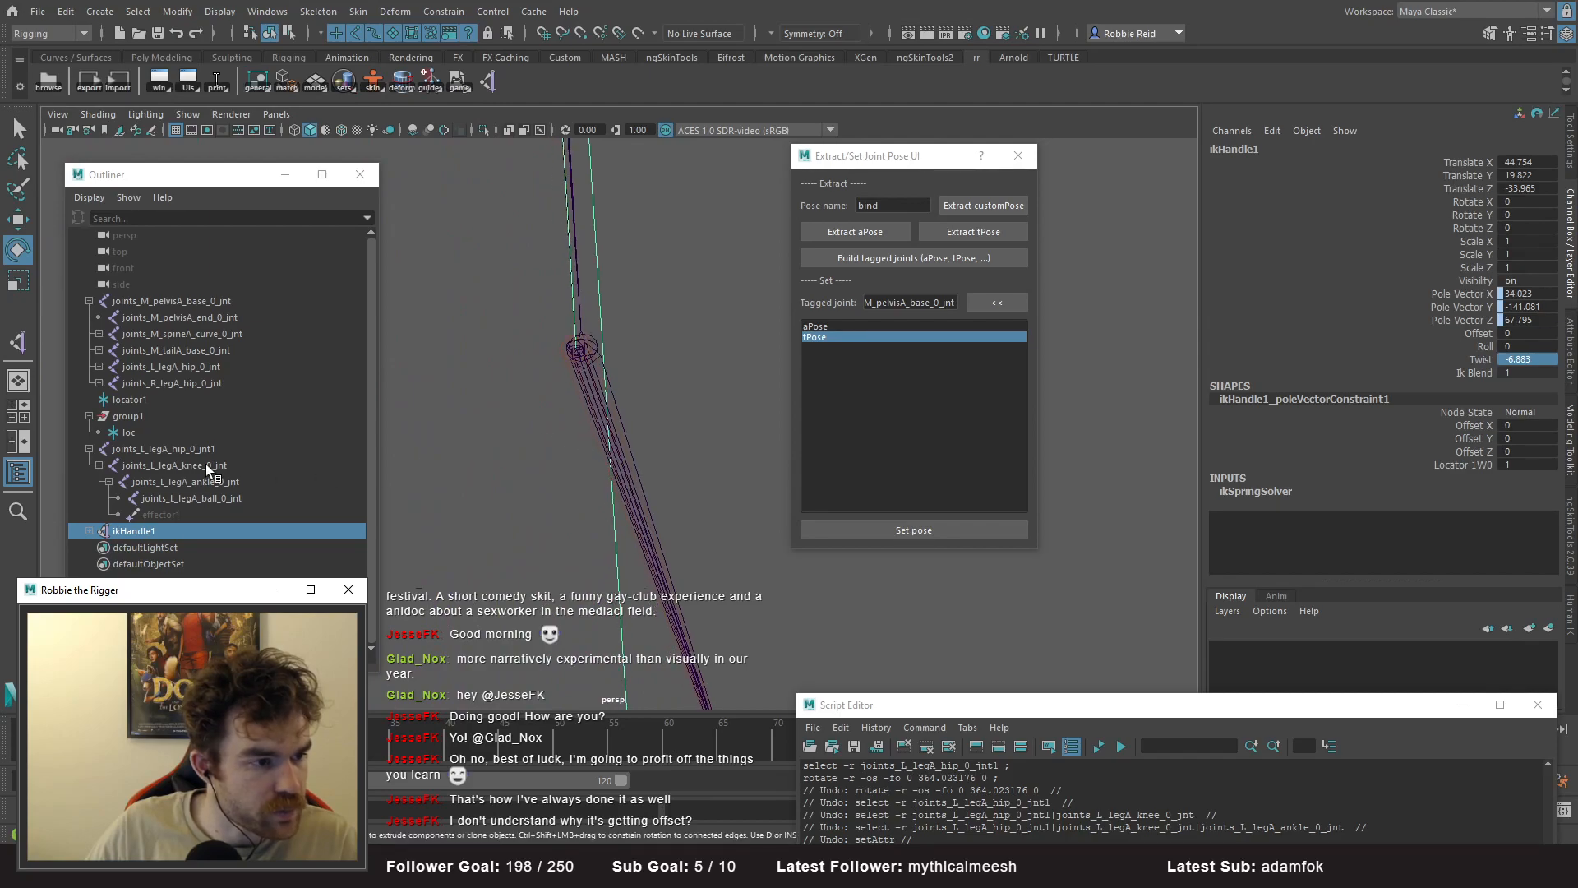
pyautogui.click(185, 452)
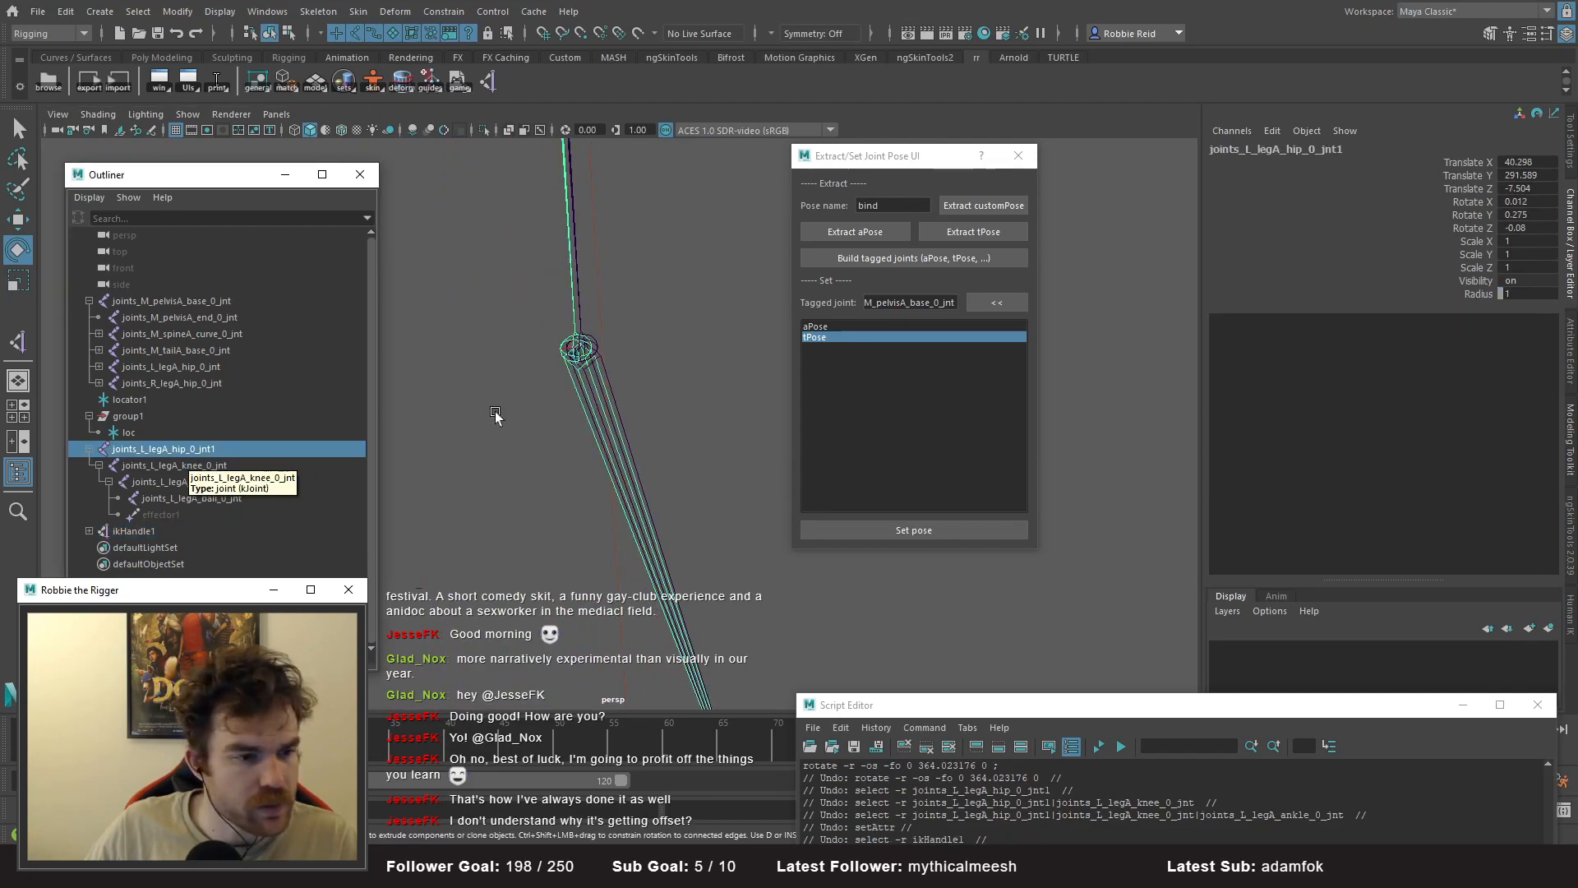
# - Undo the twist values entered on ikHandle1 and view the copied leg beside the original
pyautogui.hotkey('ctrl', 'z')
pyautogui.hotkey('ctrl', 'z')
pyautogui.hotkey('ctrl', 'z')
pyautogui.hotkey('ctrl', 'z')
pyautogui.hotkey('ctrl', 'z')
pyautogui.keyDown('alt'); pyautogui.moveTo(723, 496); pyautogui.dragTo(609, 416, button='right'); pyautogui.keyUp('alt')
pyautogui.keyDown('alt'); pyautogui.moveTo(609, 416); pyautogui.dragTo(712, 419); pyautogui.keyUp('alt')
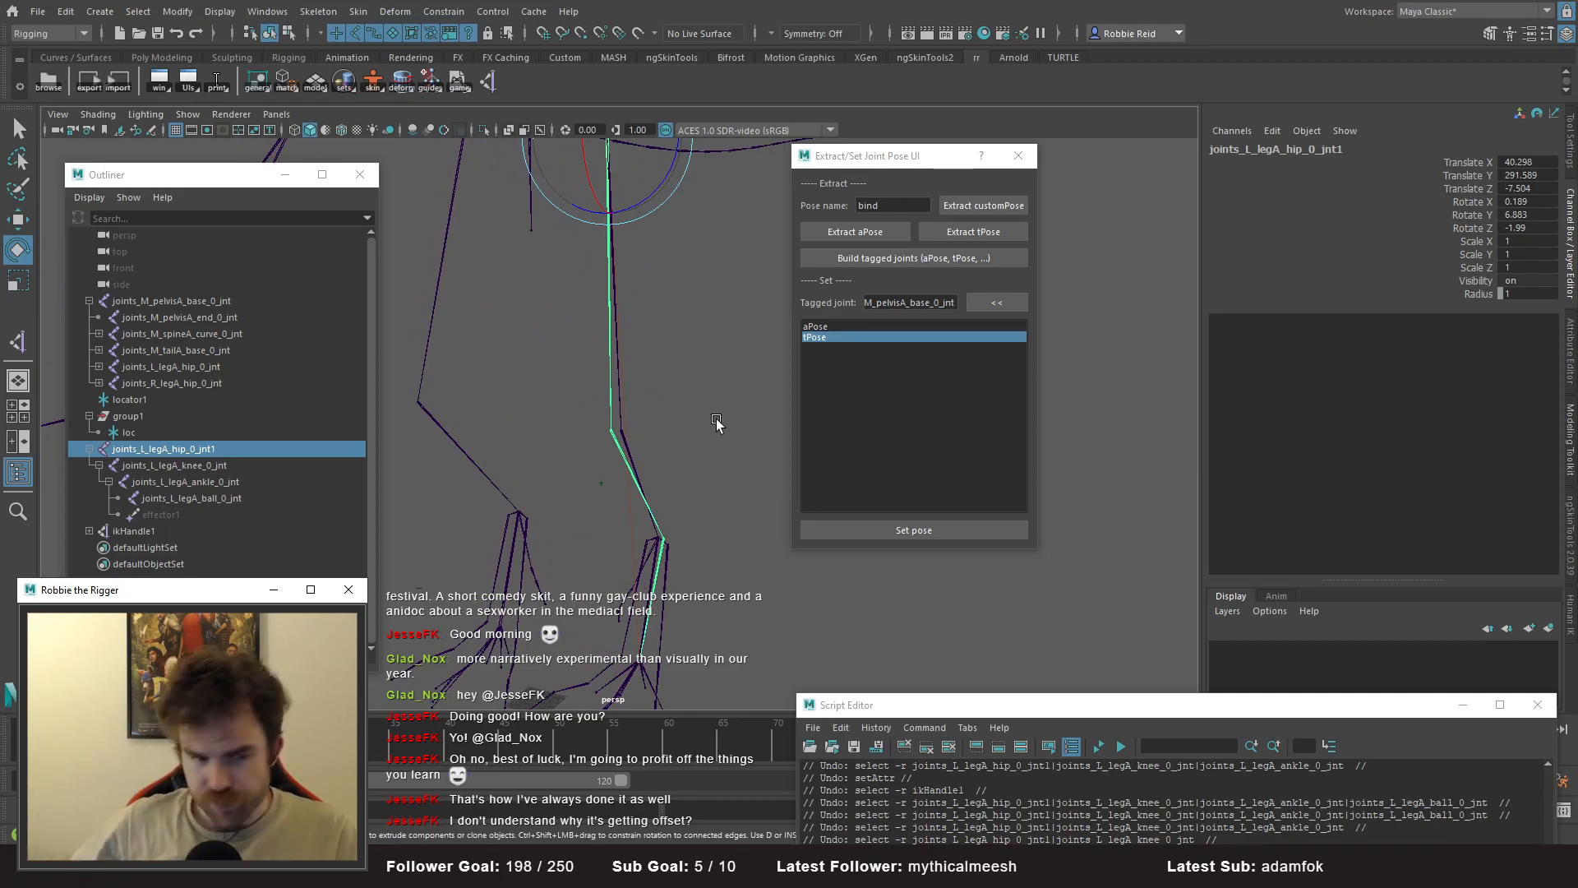
# - Undo the pole vector constraint and the IK handle on the copied left leg
pyautogui.moveTo(899, 162); pyautogui.dragTo(1089, 175)
pyautogui.keyDown('alt'); pyautogui.moveTo(782, 408); pyautogui.dragTo(745, 464); pyautogui.keyUp('alt')
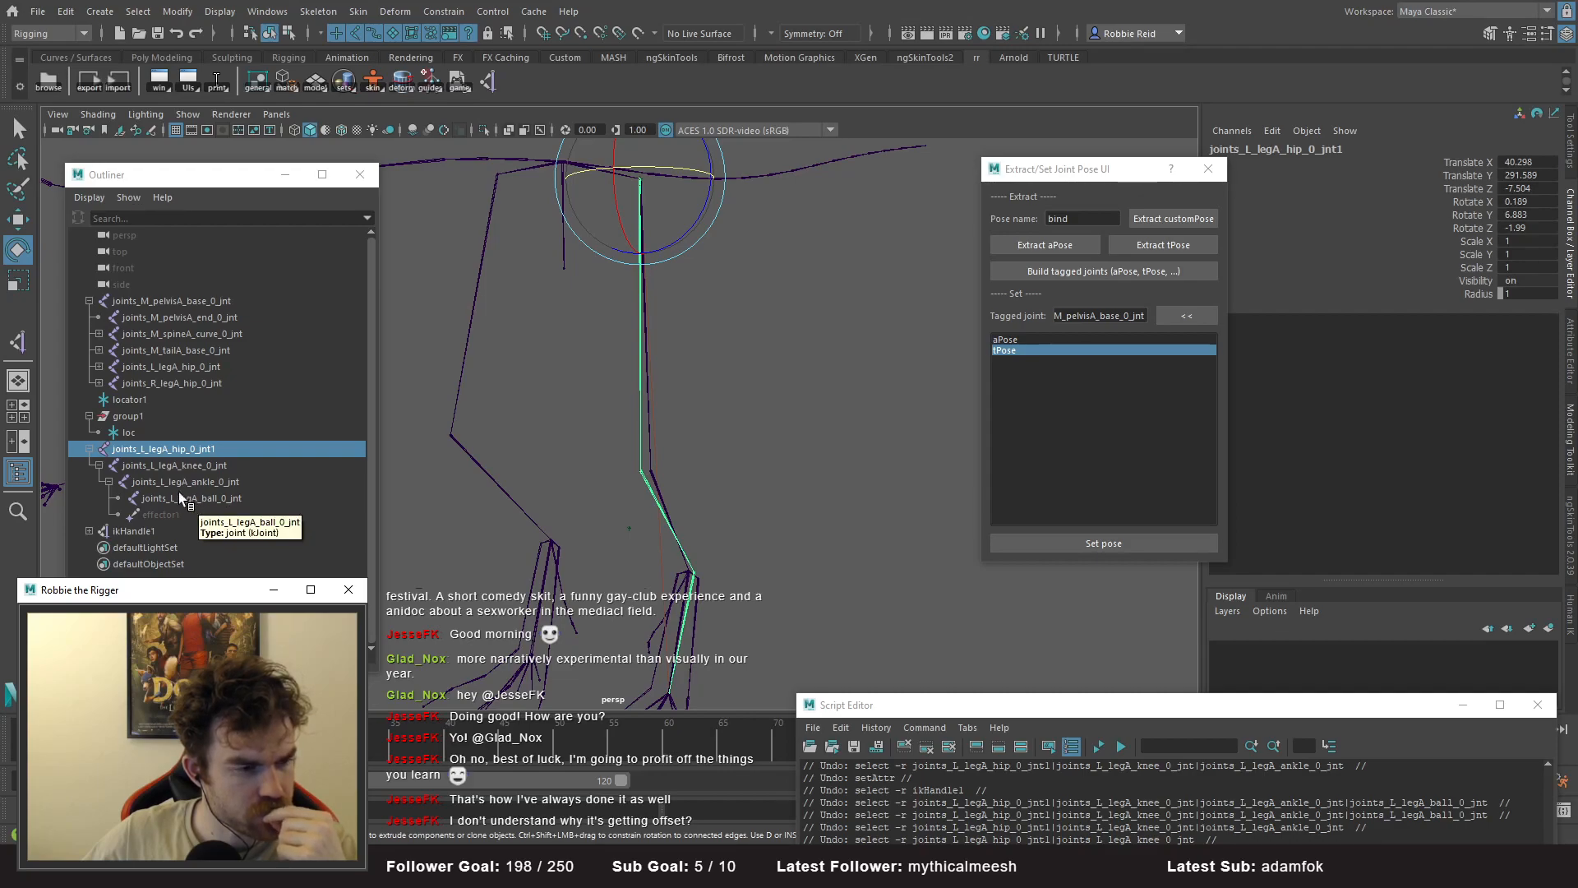
pyautogui.click(133, 531)
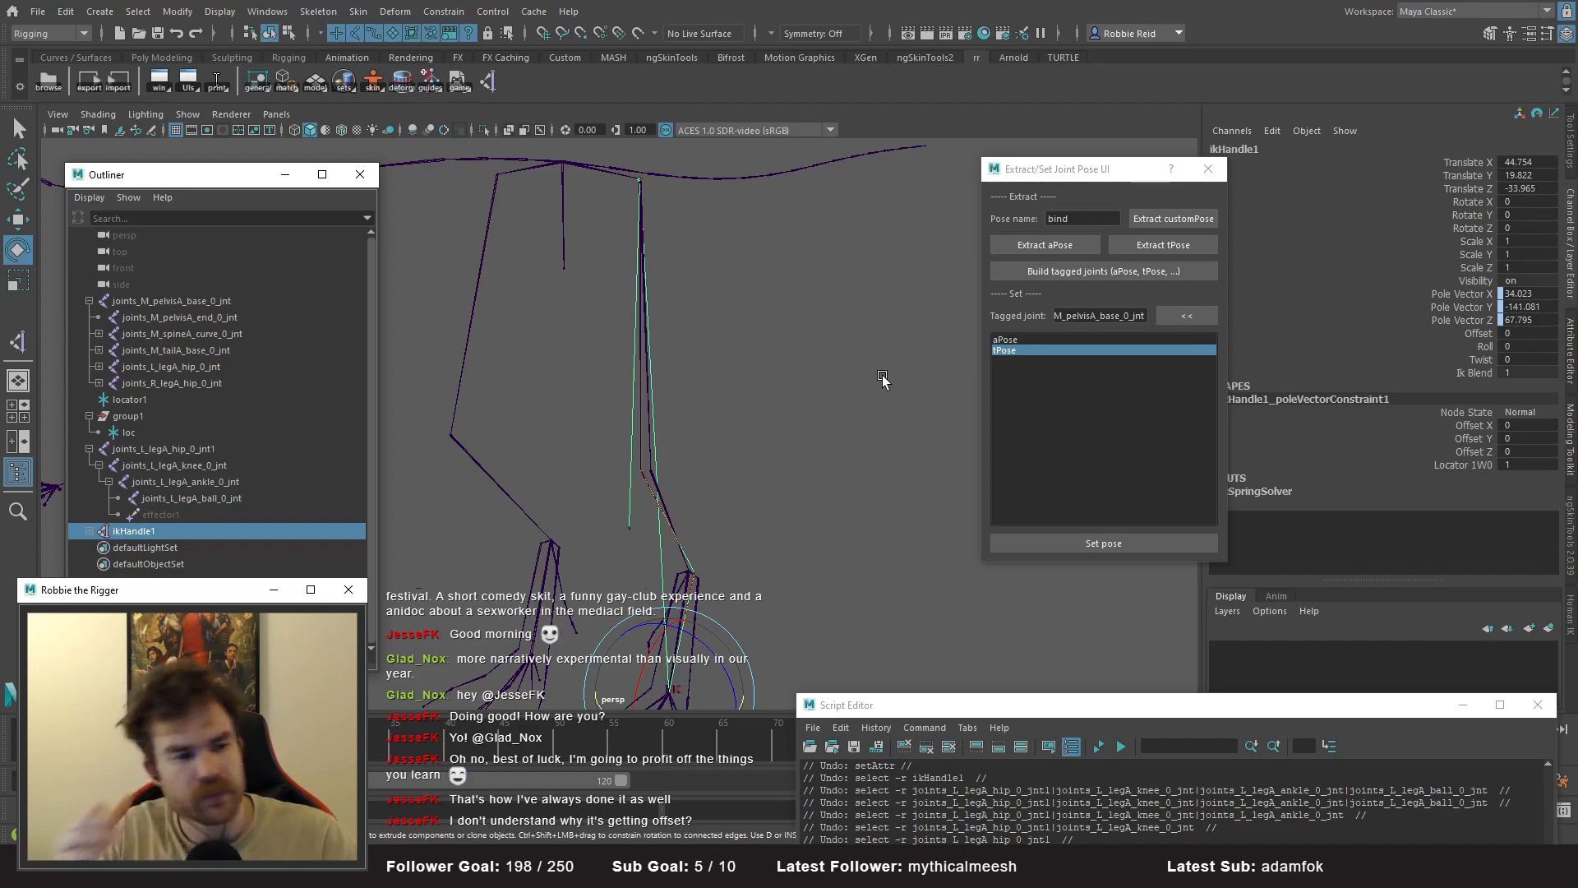
pyautogui.hotkey('ctrl', 'z')
pyautogui.hotkey('ctrl', 'z')
pyautogui.hotkey('ctrl', 'z')
pyautogui.hotkey('ctrl', 'z')
pyautogui.hotkey('ctrl', 'z')
pyautogui.hotkey('ctrl', 'z')
pyautogui.hotkey('ctrl', 'z')
pyautogui.hotkey('ctrl', 'z')
pyautogui.hotkey('ctrl', 'z')
pyautogui.hotkey('ctrl', 'z')
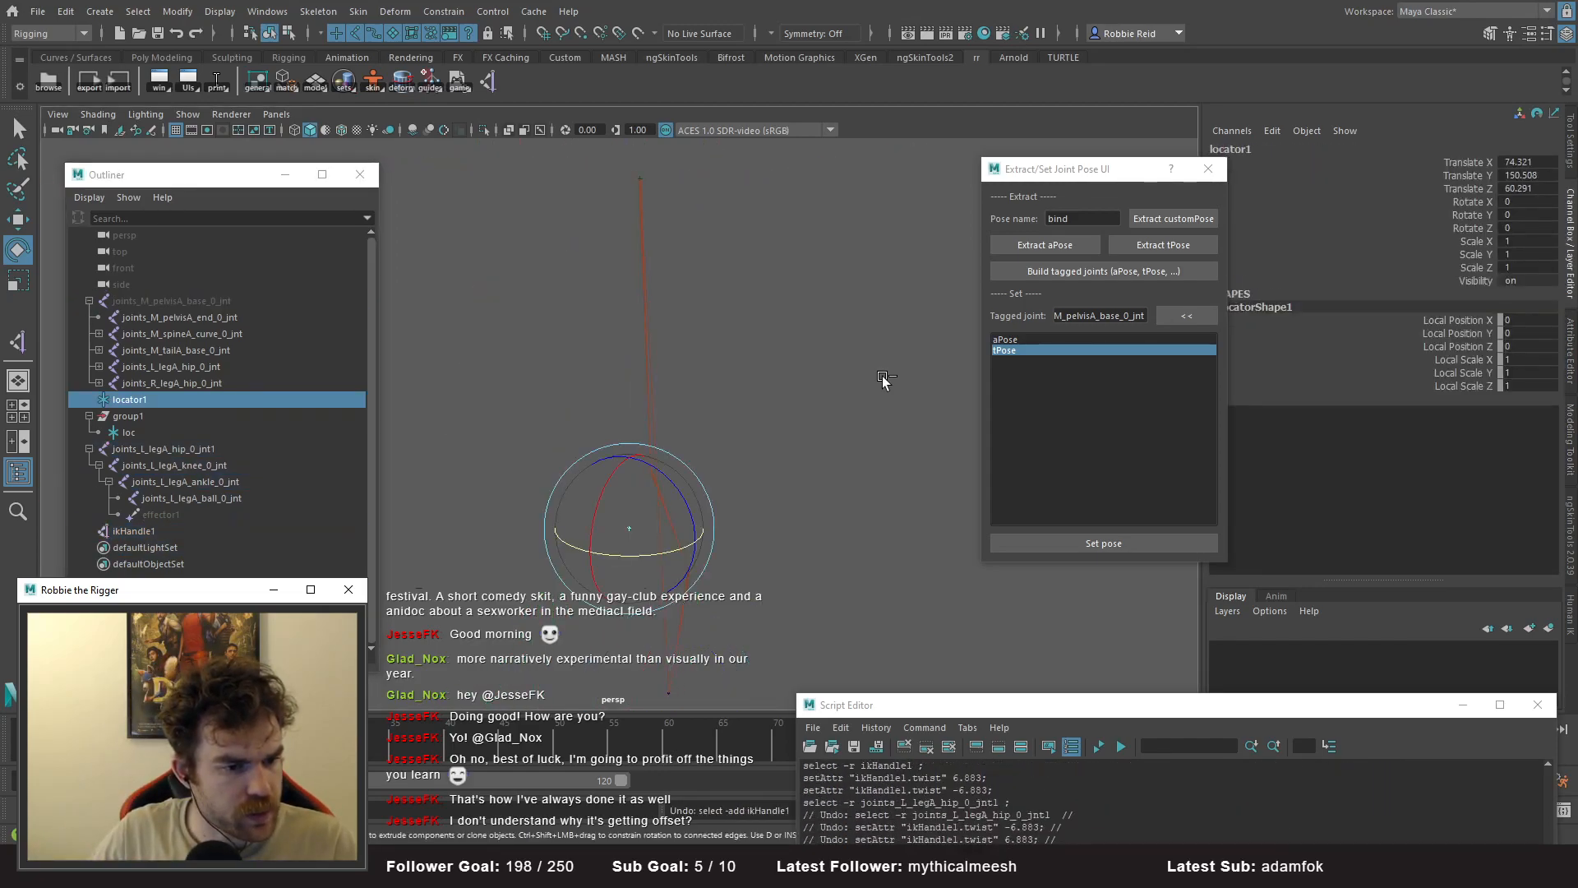
pyautogui.hotkey('ctrl', 'z')
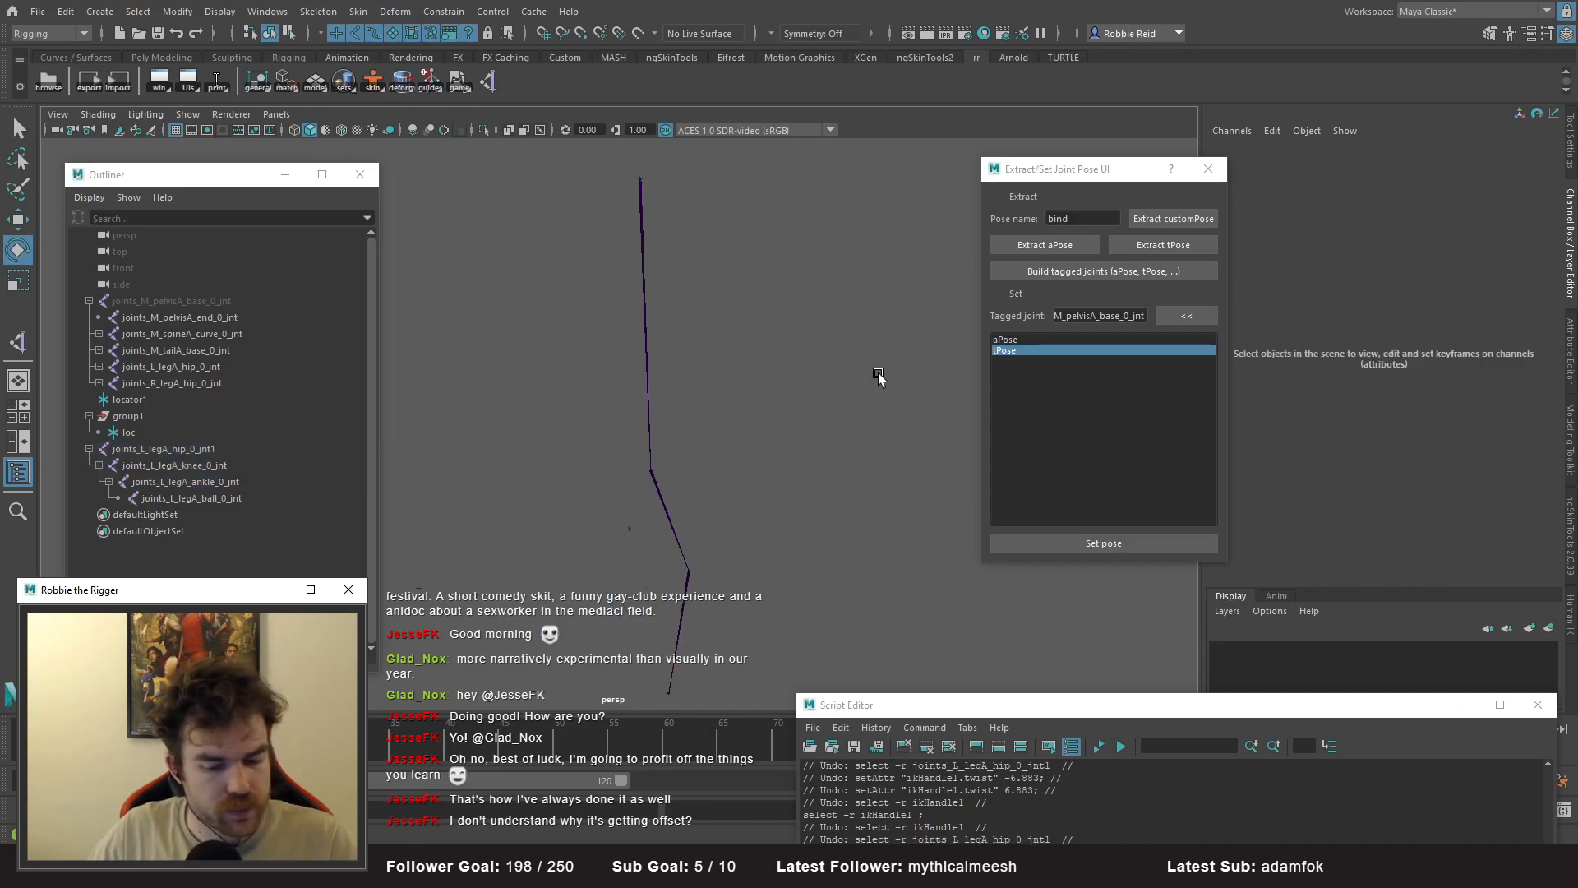
pyautogui.hotkey('ctrl', 'z')
pyautogui.hotkey('ctrl', 'z')
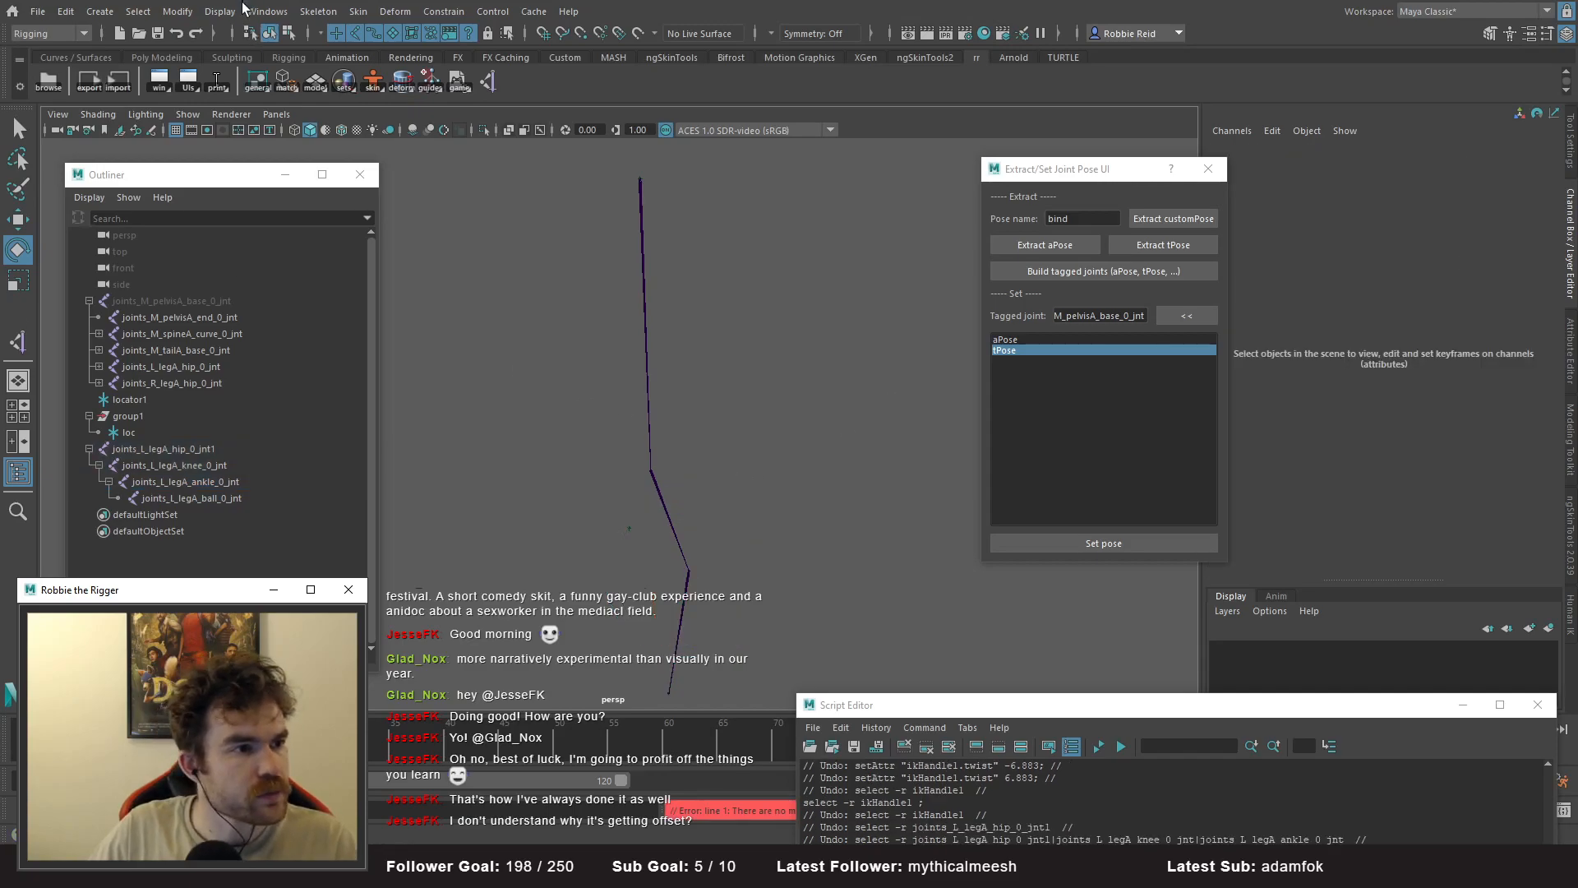
# - Create a spring-solver IK handle from joints_L_legA_hip_0_jnt1 to the copied ball joint and open the handle's channel attributes
pyautogui.click(318, 11)
pyautogui.click(484, 217)
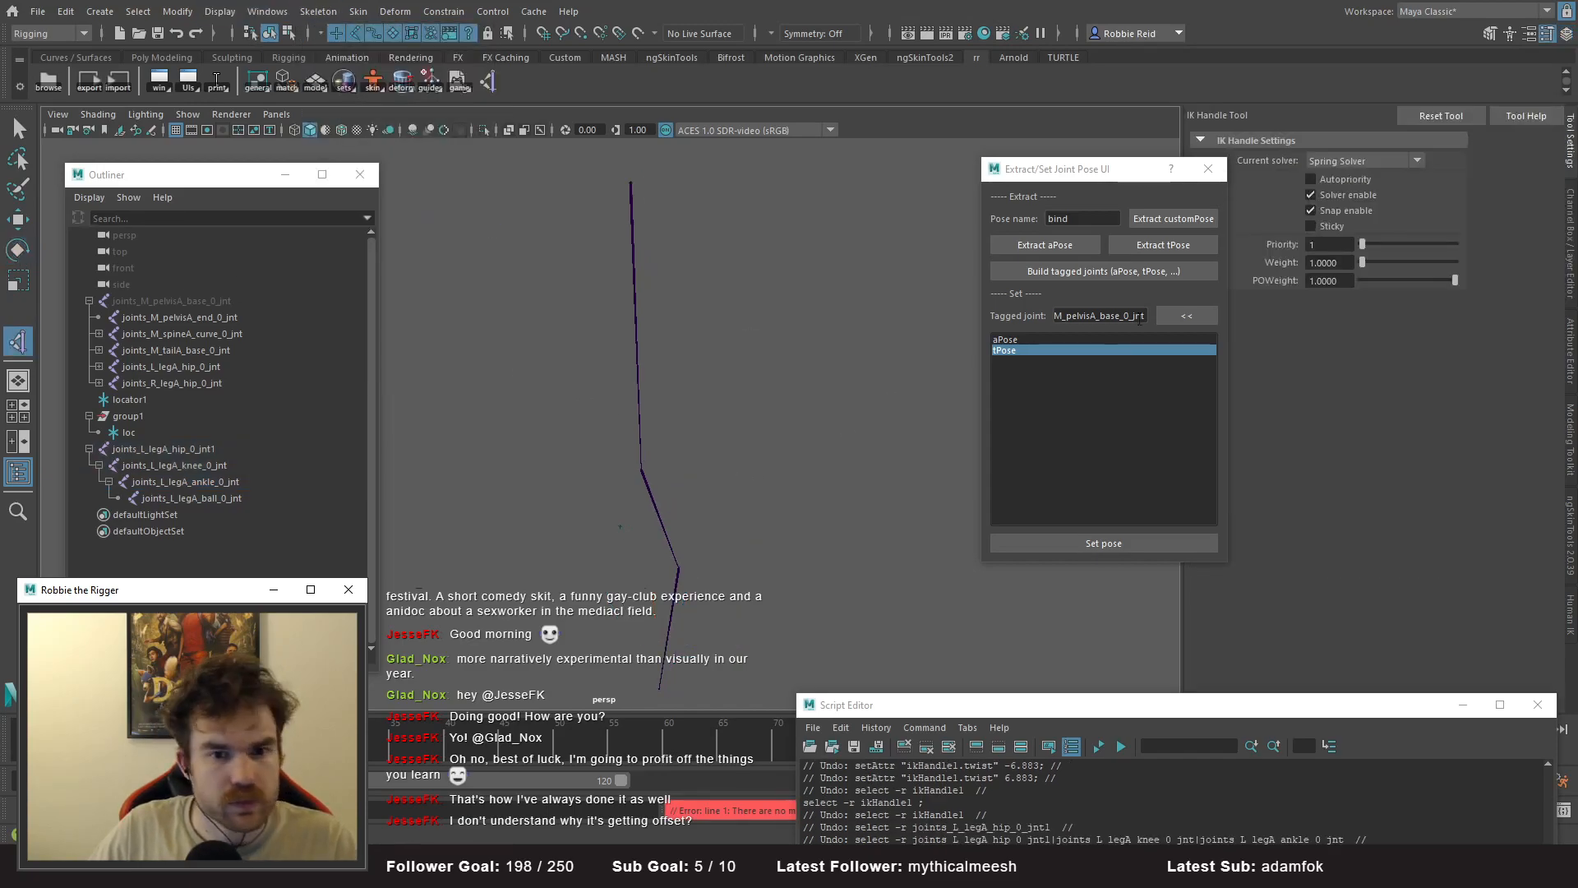
pyautogui.click(155, 453)
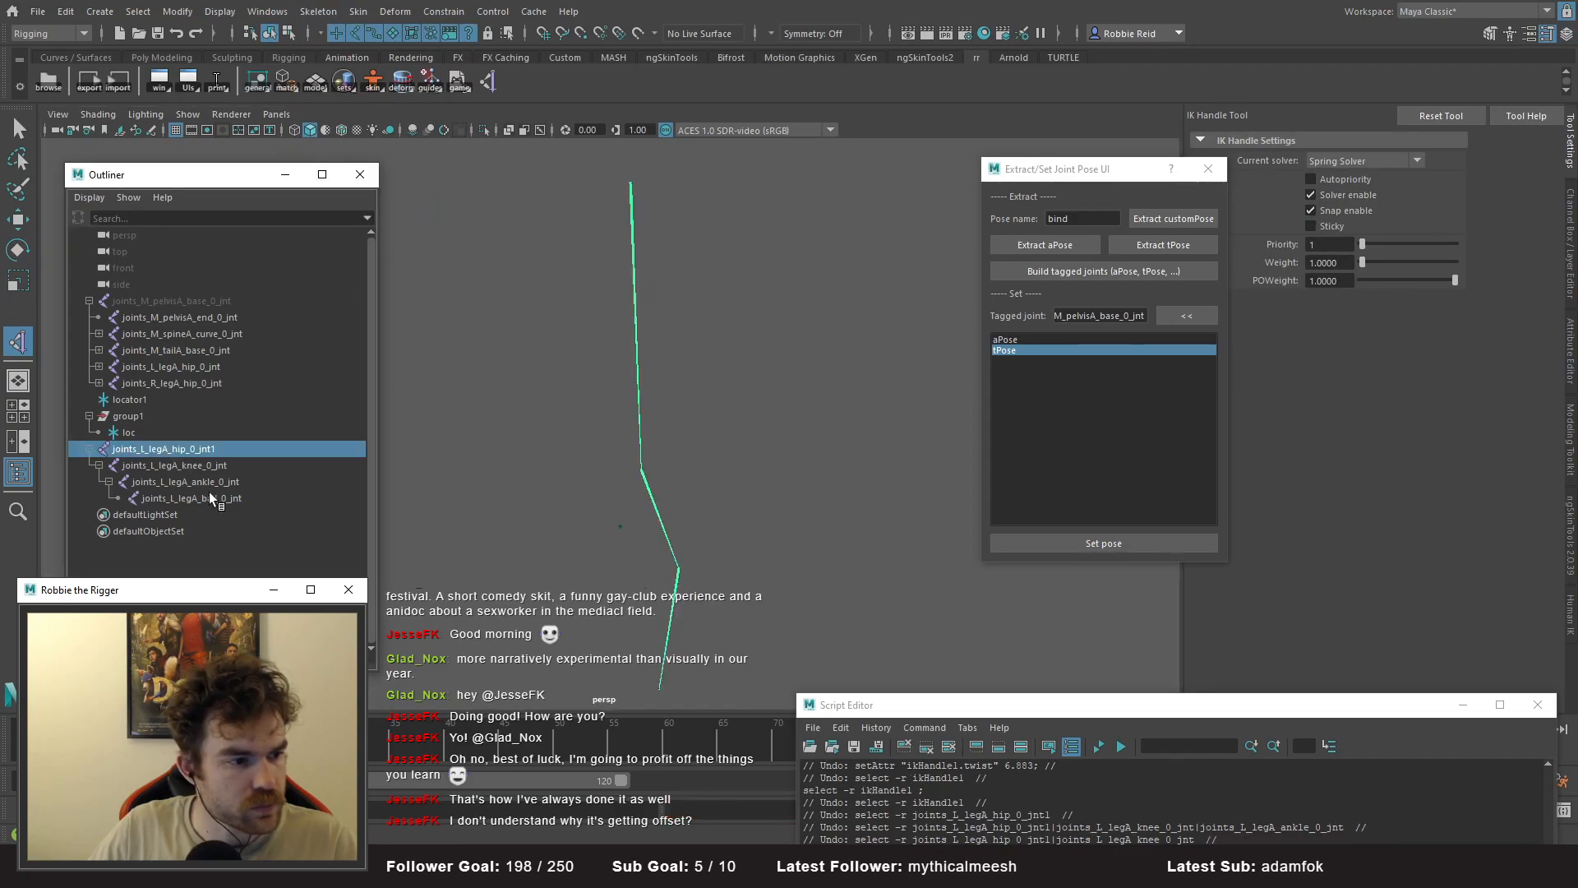
pyautogui.keyDown('ctrl'); pyautogui.click(211, 496); pyautogui.keyUp('ctrl')
pyautogui.click(732, 437)
pyautogui.hotkey('ctrl', 'z')
pyautogui.hotkey('ctrl', 'z')
pyautogui.hotkey('ctrl', 'z')
pyautogui.hotkey('ctrl', 'z')
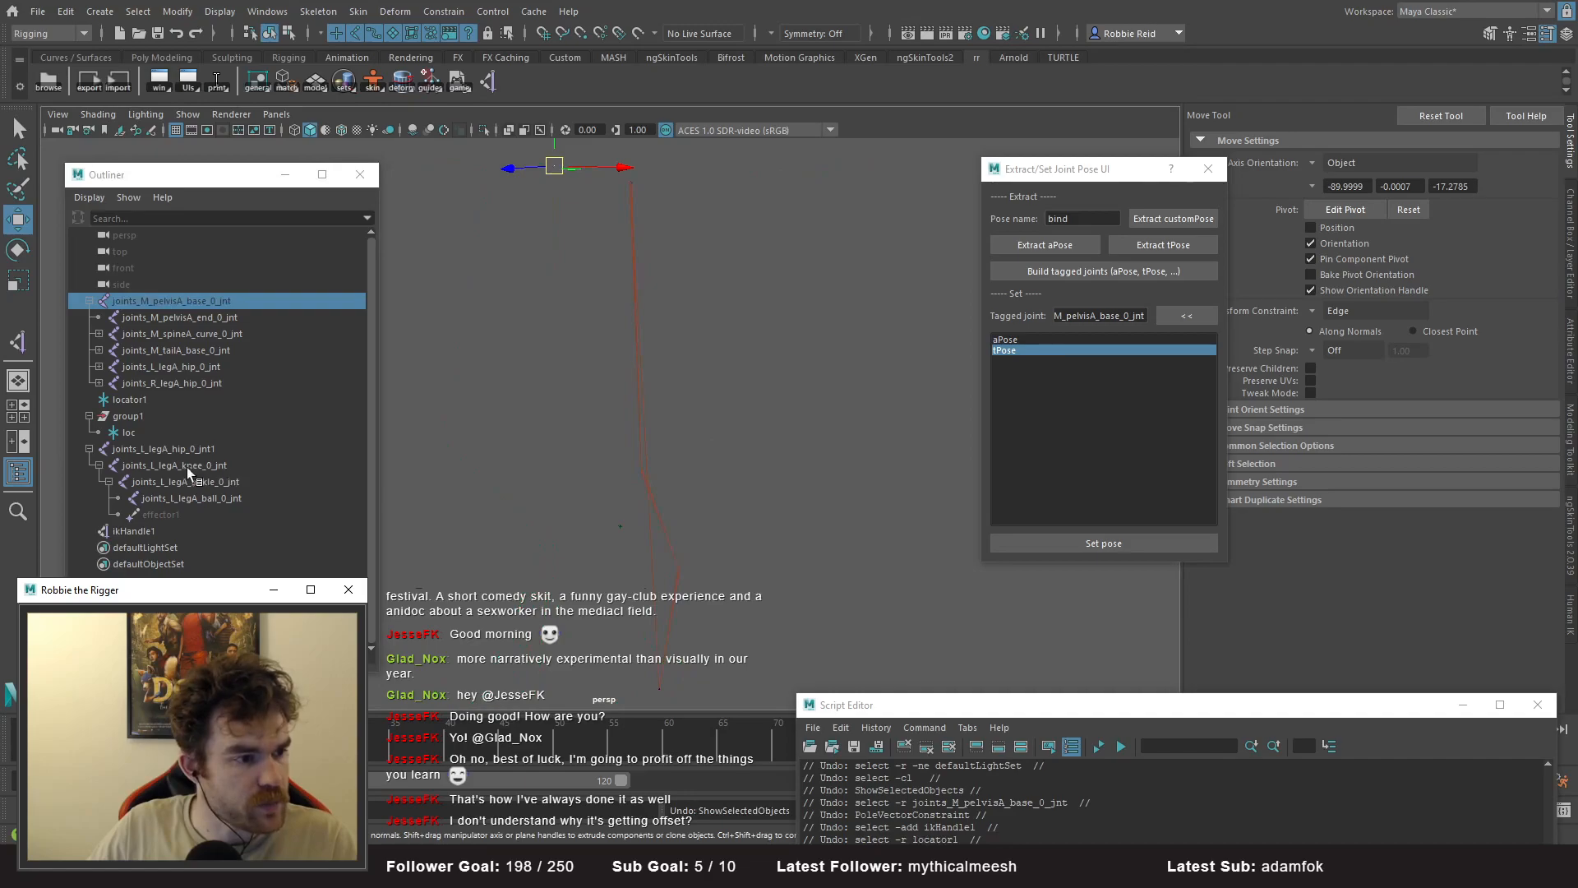
pyautogui.hotkey('ctrl', 'z')
pyautogui.hotkey('ctrl', 'z')
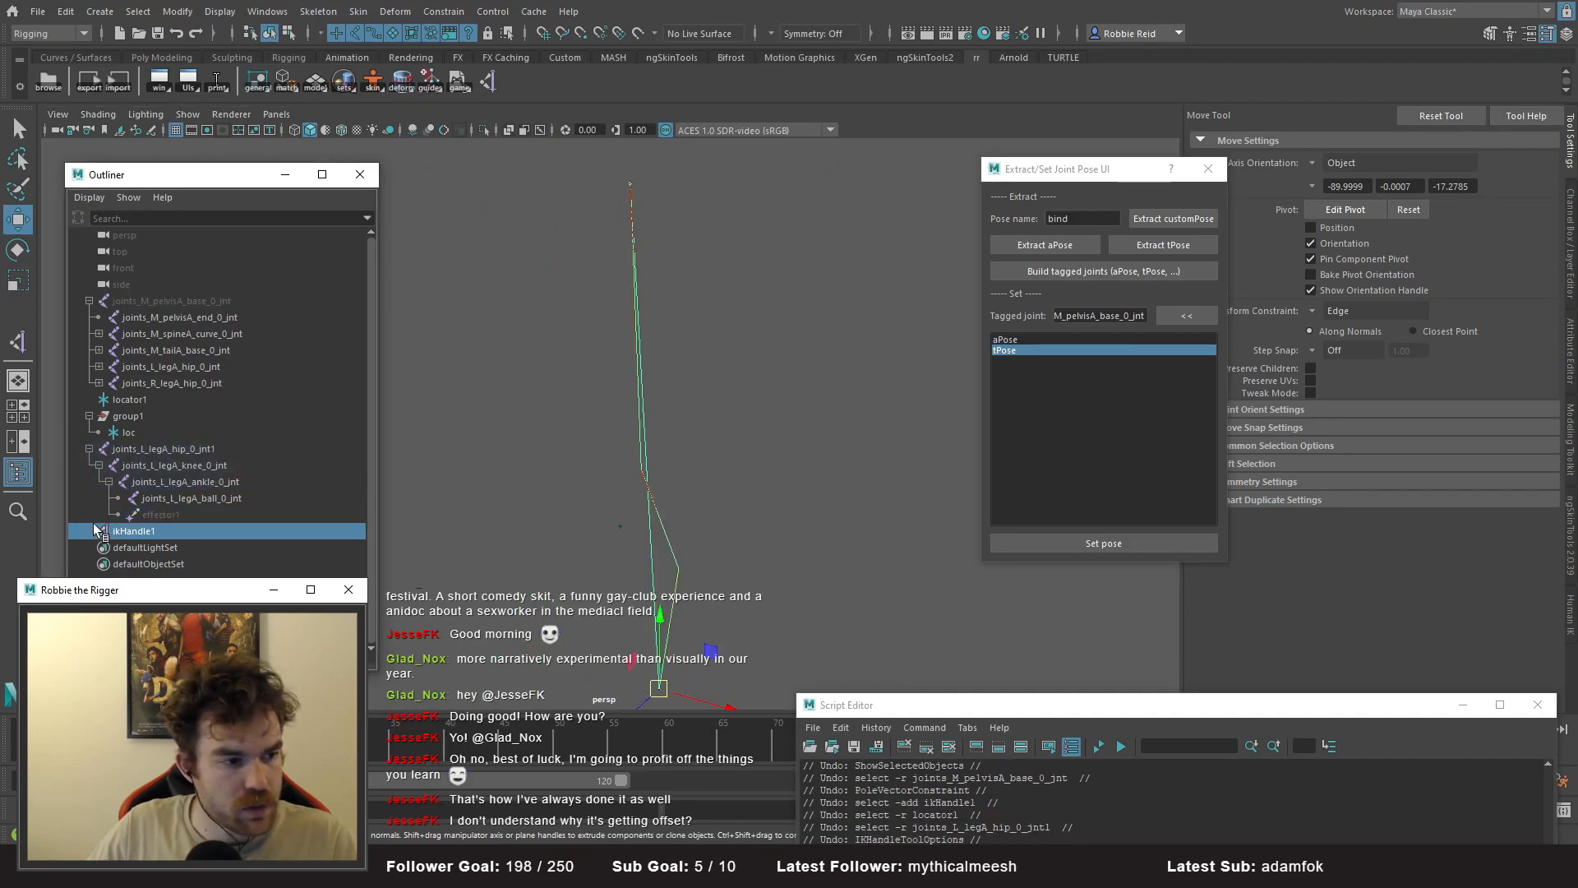
pyautogui.click(1570, 251)
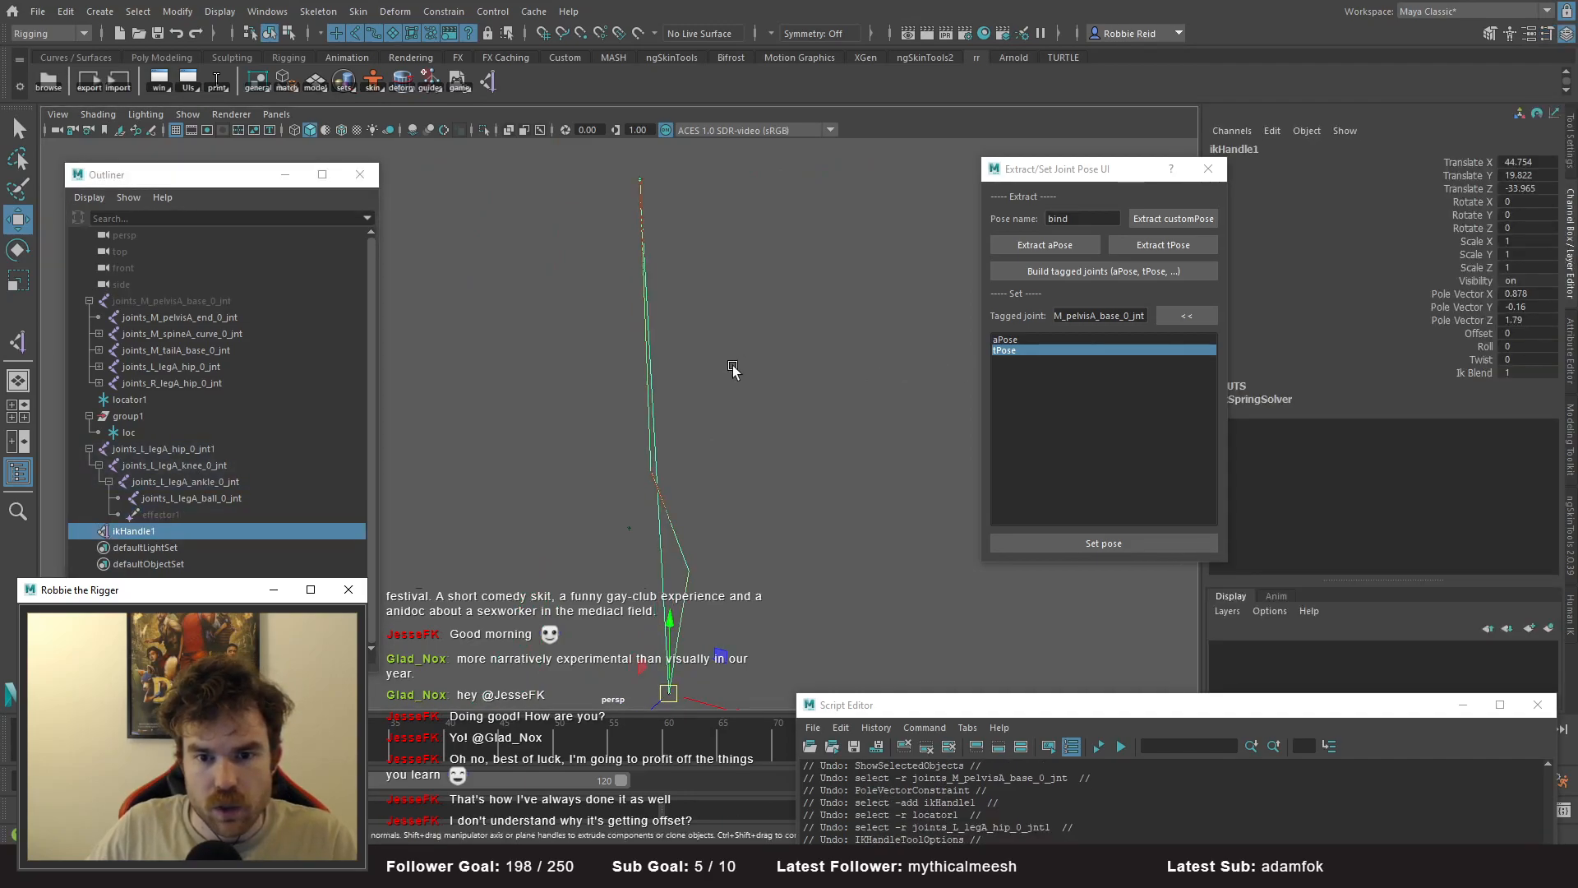
# - Create an empty group and a locator, and parent the locator under the group
pyautogui.click(501, 275)
pyautogui.hotkey('ctrl', 'g')
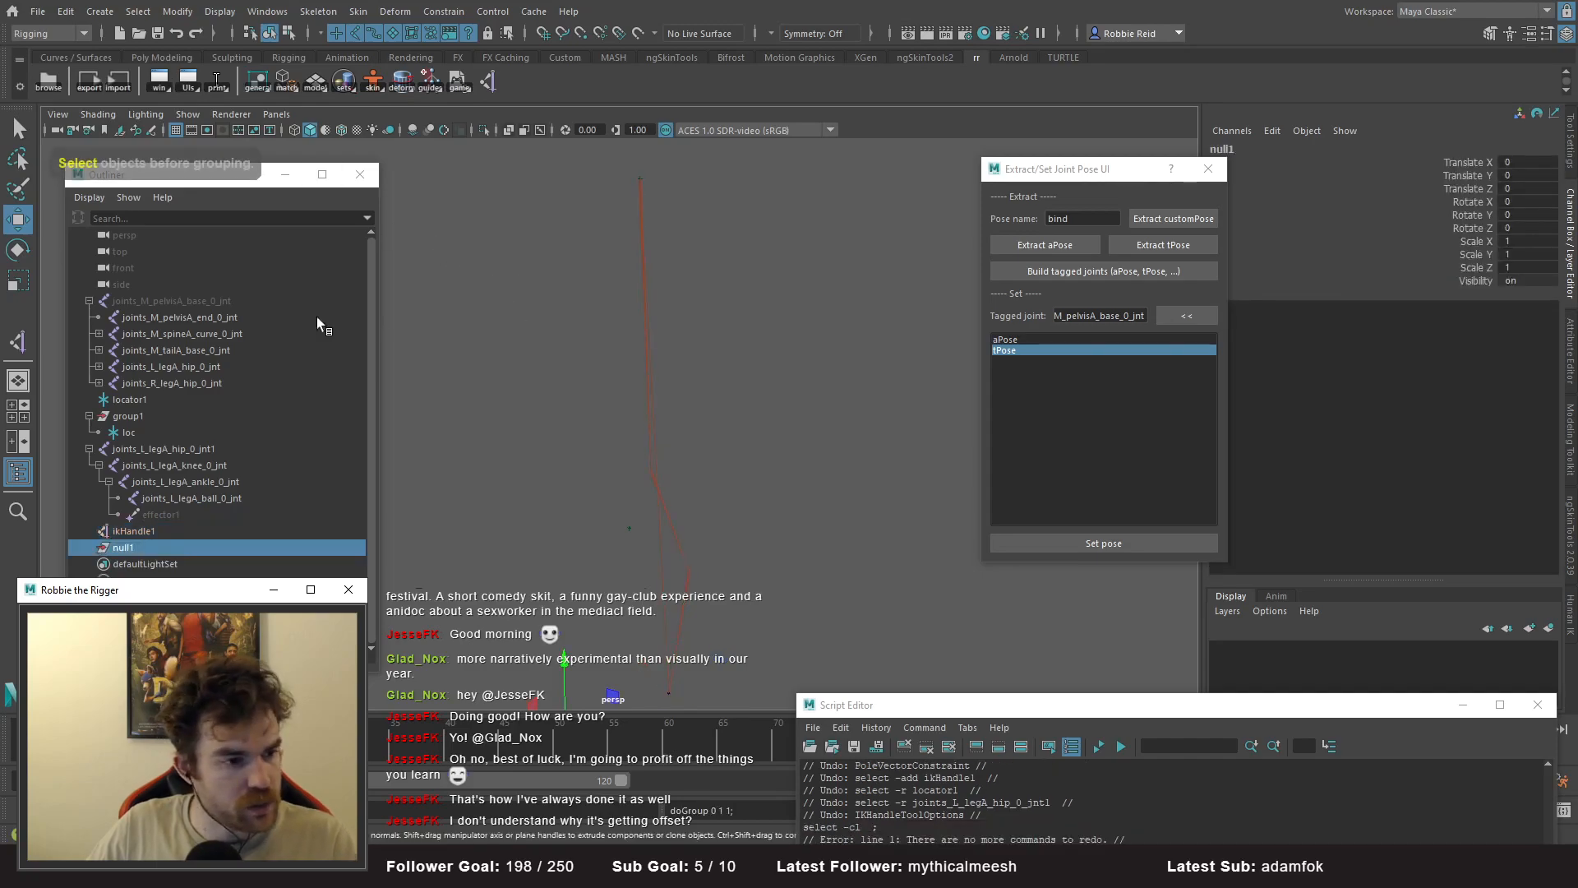
pyautogui.click(100, 11)
pyautogui.click(155, 289)
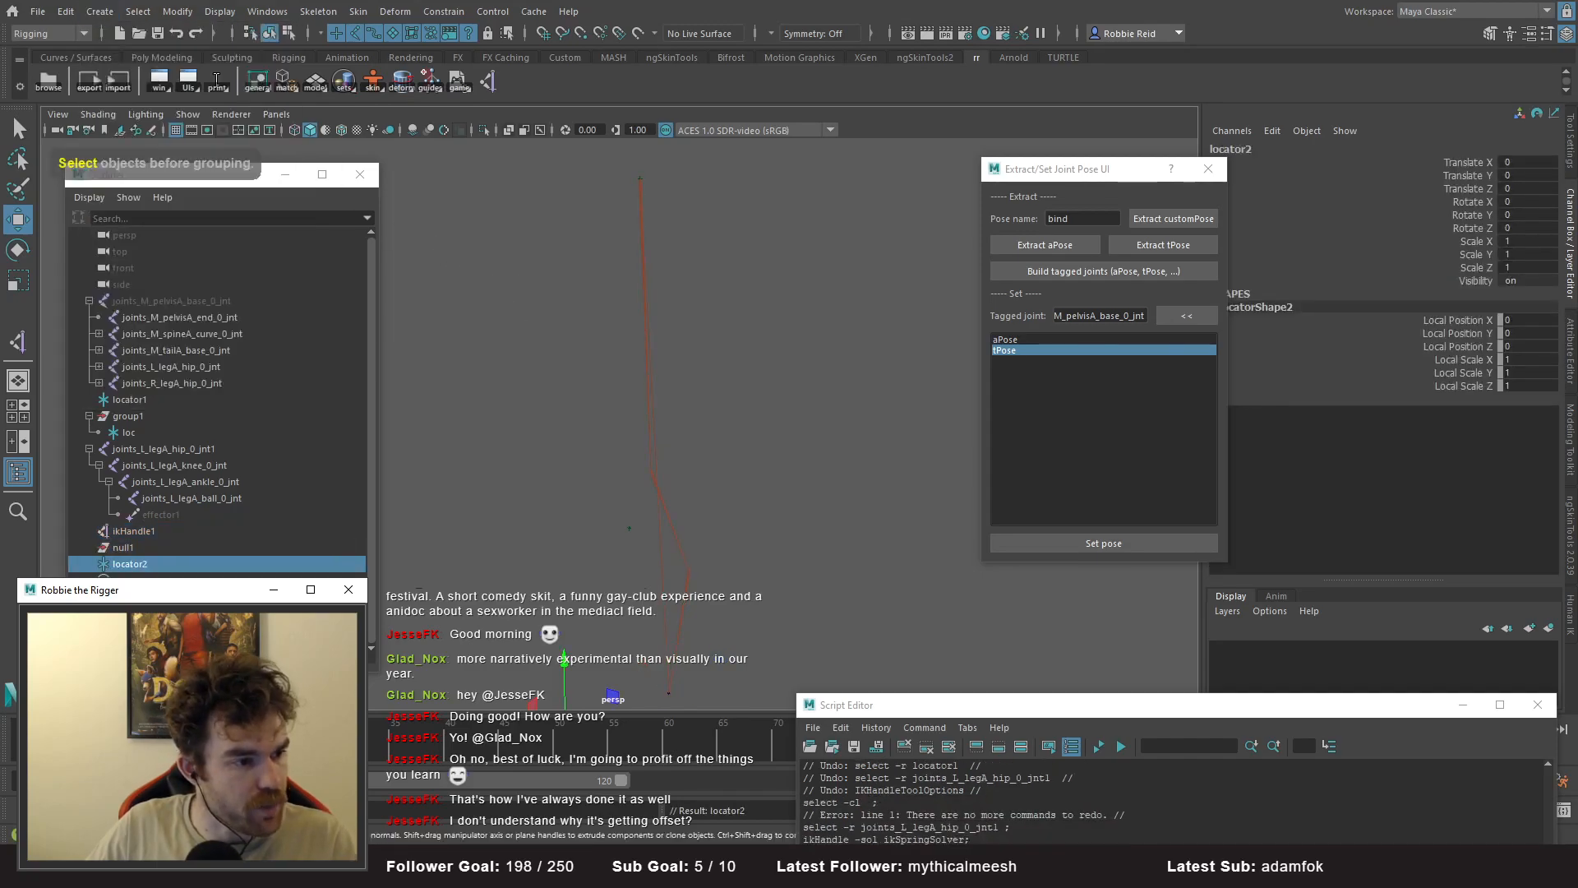
pyautogui.moveTo(148, 567); pyautogui.dragTo(108, 554, button='middle')
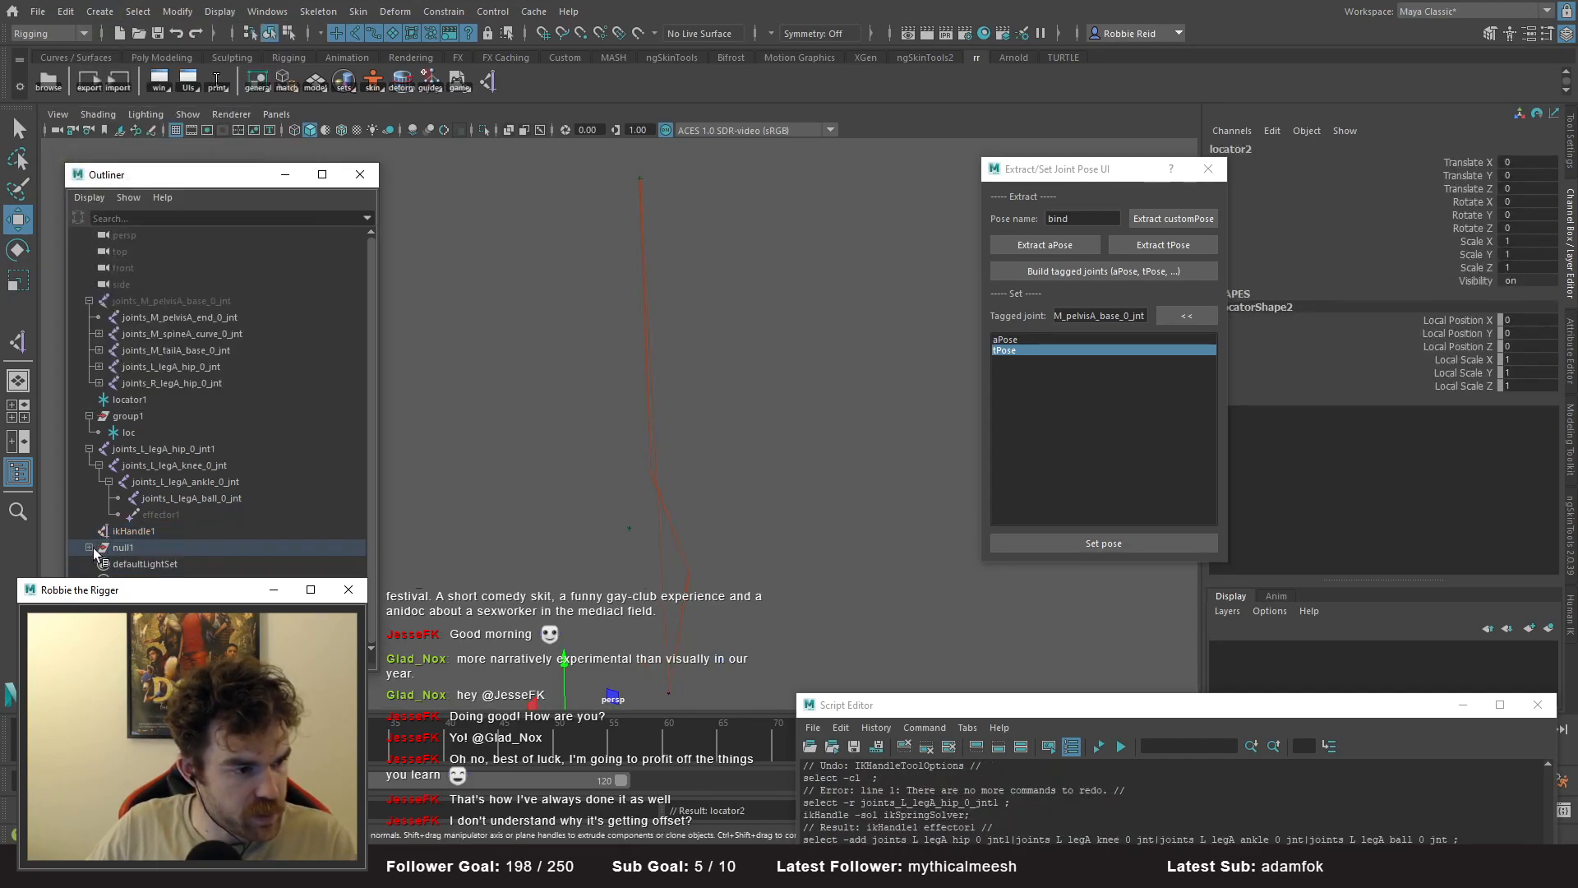
pyautogui.click(89, 548)
# - Snap the null1 group to the copied hip joint's position
pyautogui.click(123, 547)
pyautogui.moveTo(564, 635); pyautogui.dragTo(554, 550)
pyautogui.click(139, 549)
pyautogui.moveTo(578, 638); pyautogui.dragTo(638, 440)
pyautogui.click(123, 564)
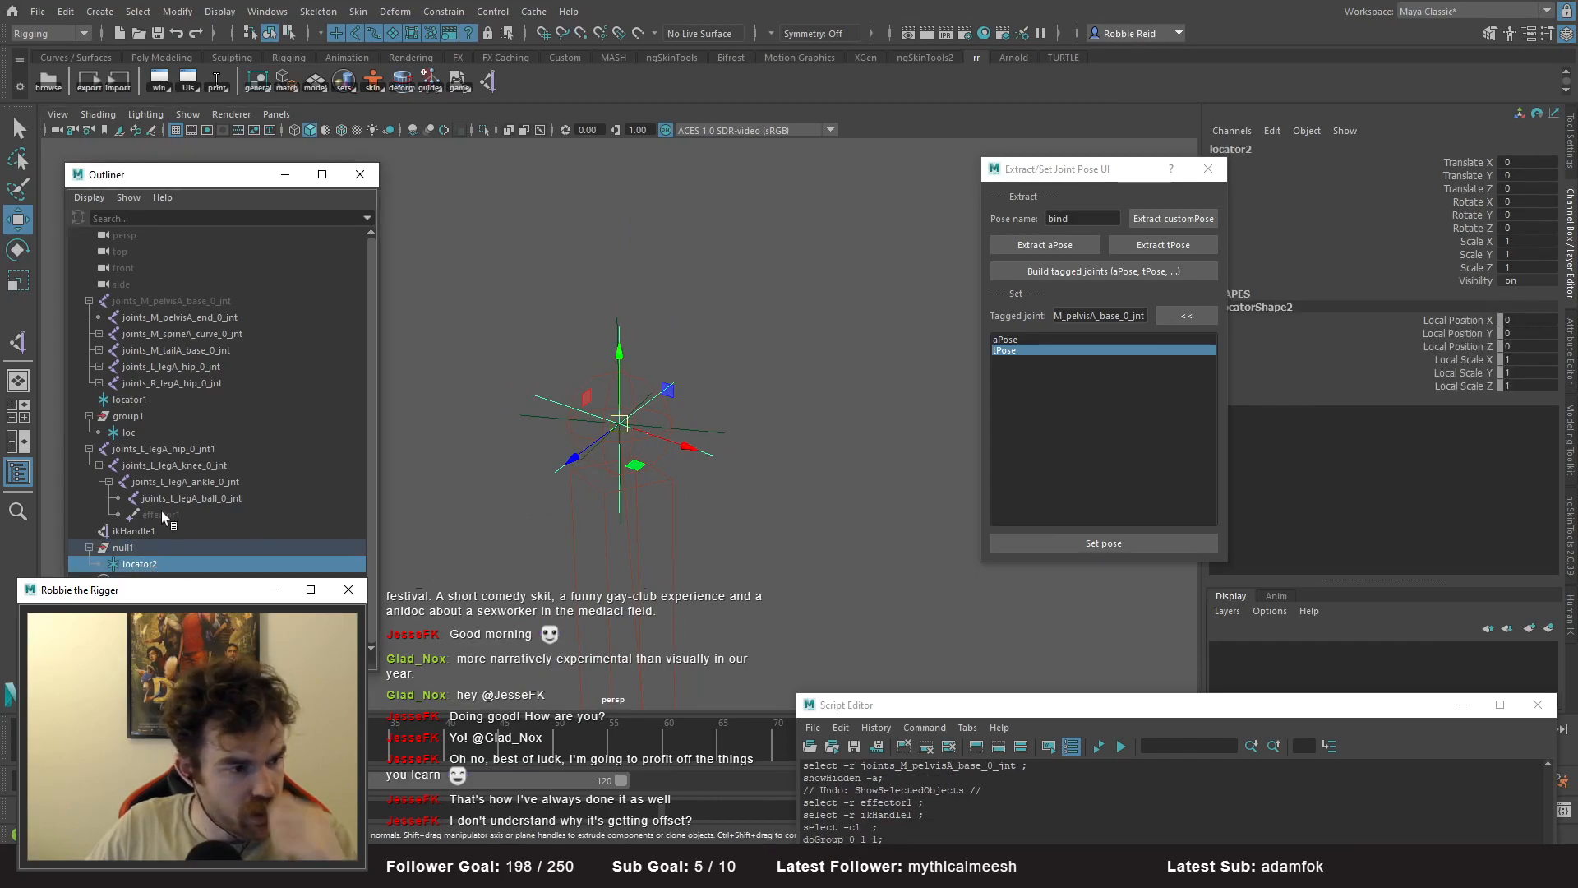
# - Copy ikHandle1's Pole Vector X value, 0.878, into locator2's Translate X
pyautogui.click(143, 547)
pyautogui.click(138, 531)
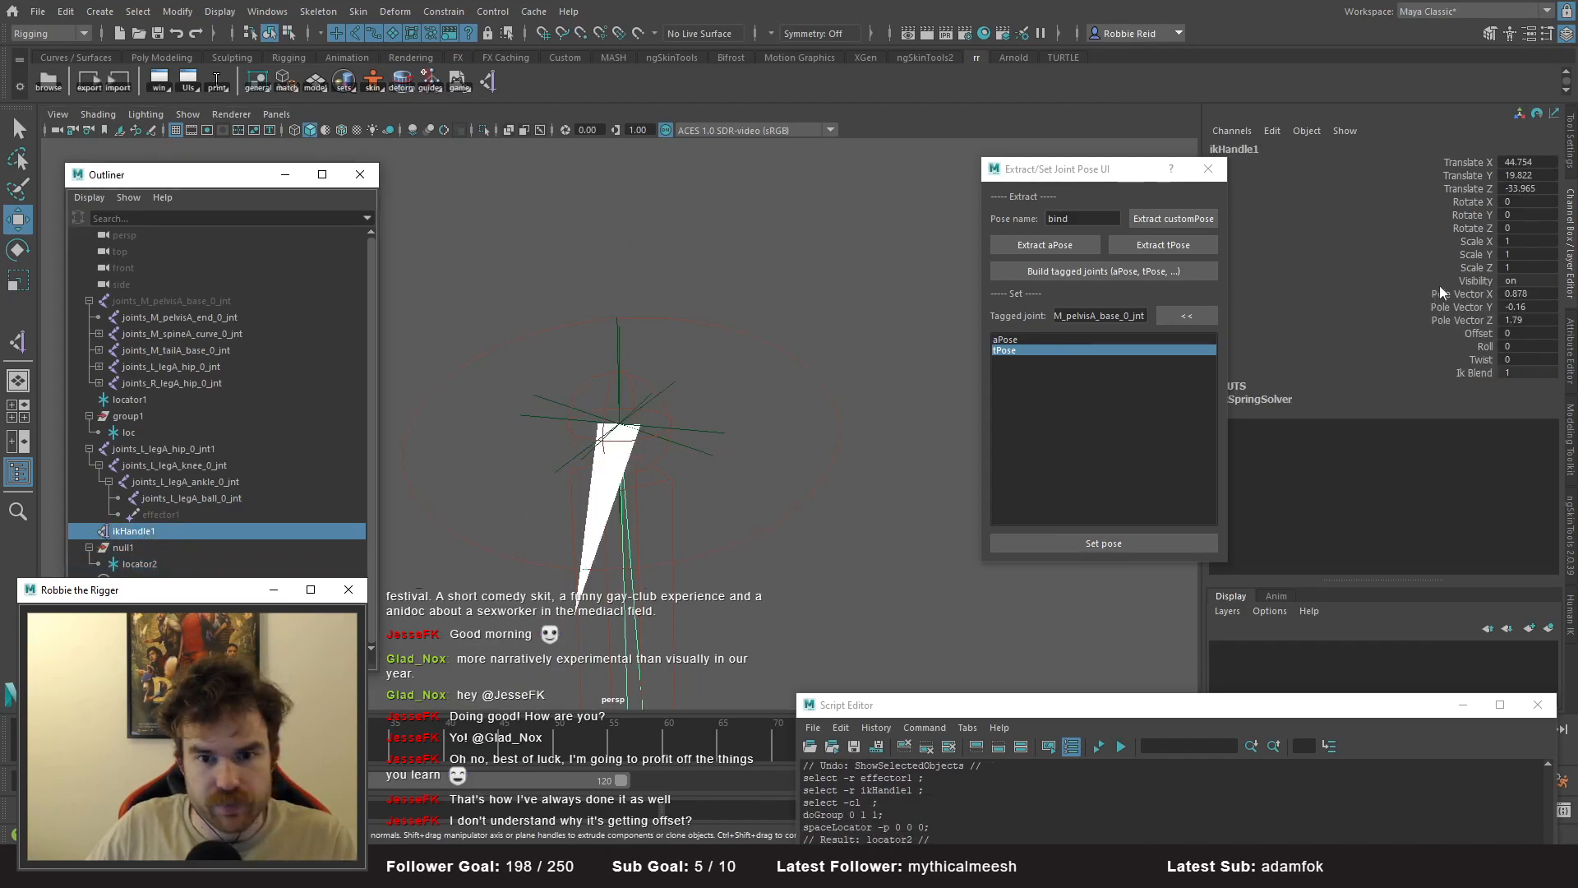
pyautogui.click(1525, 294)
pyautogui.hotkey('ctrl', 'c')
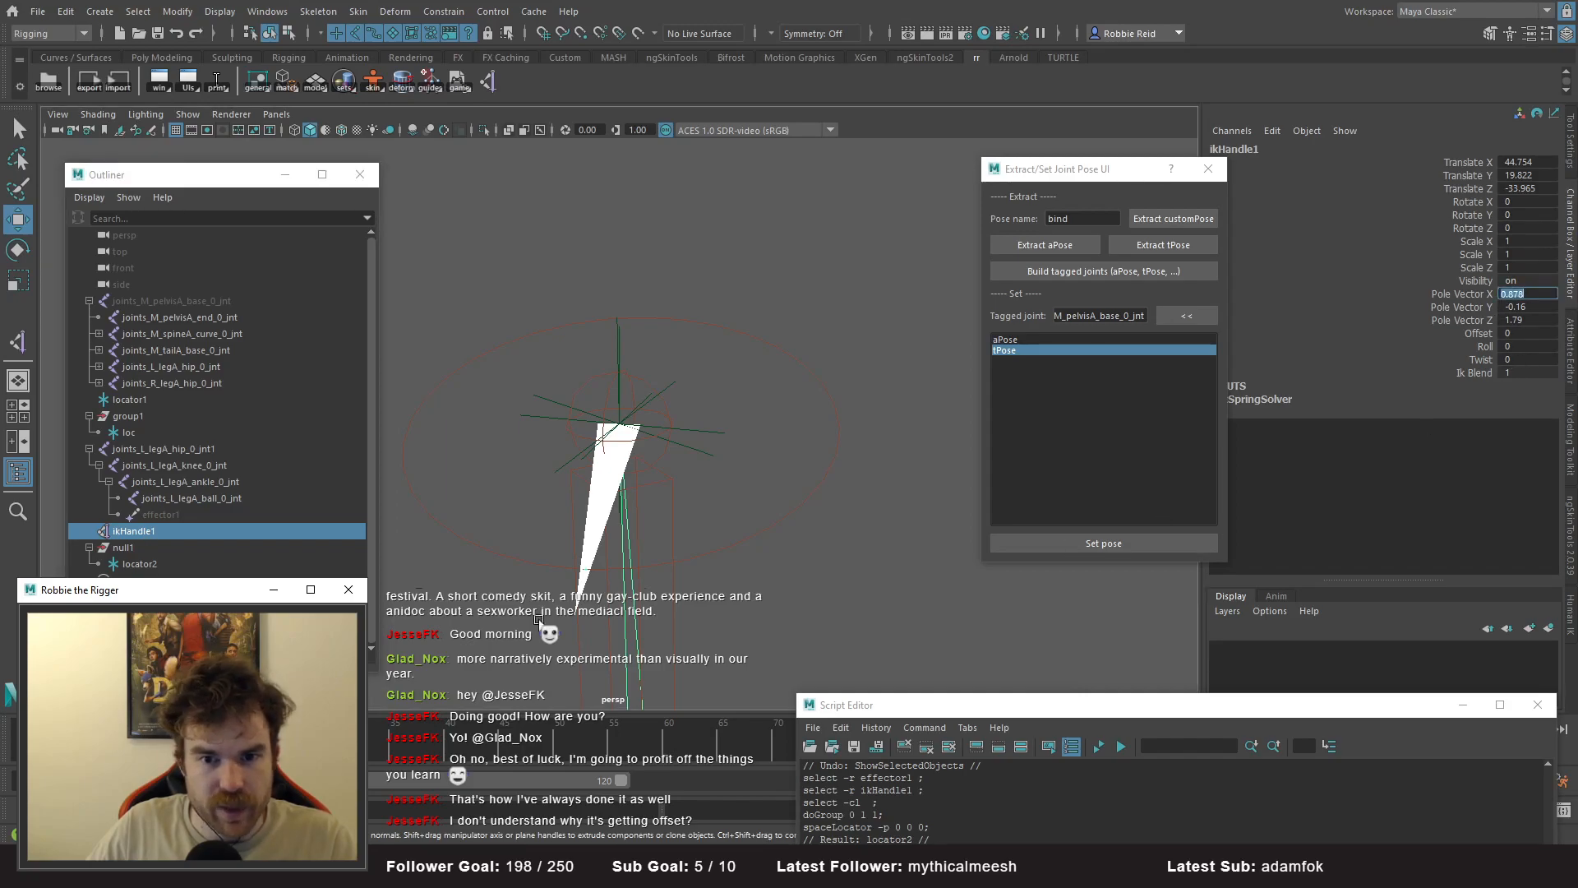
pyautogui.moveTo(139, 564); pyautogui.dragTo(261, 545)
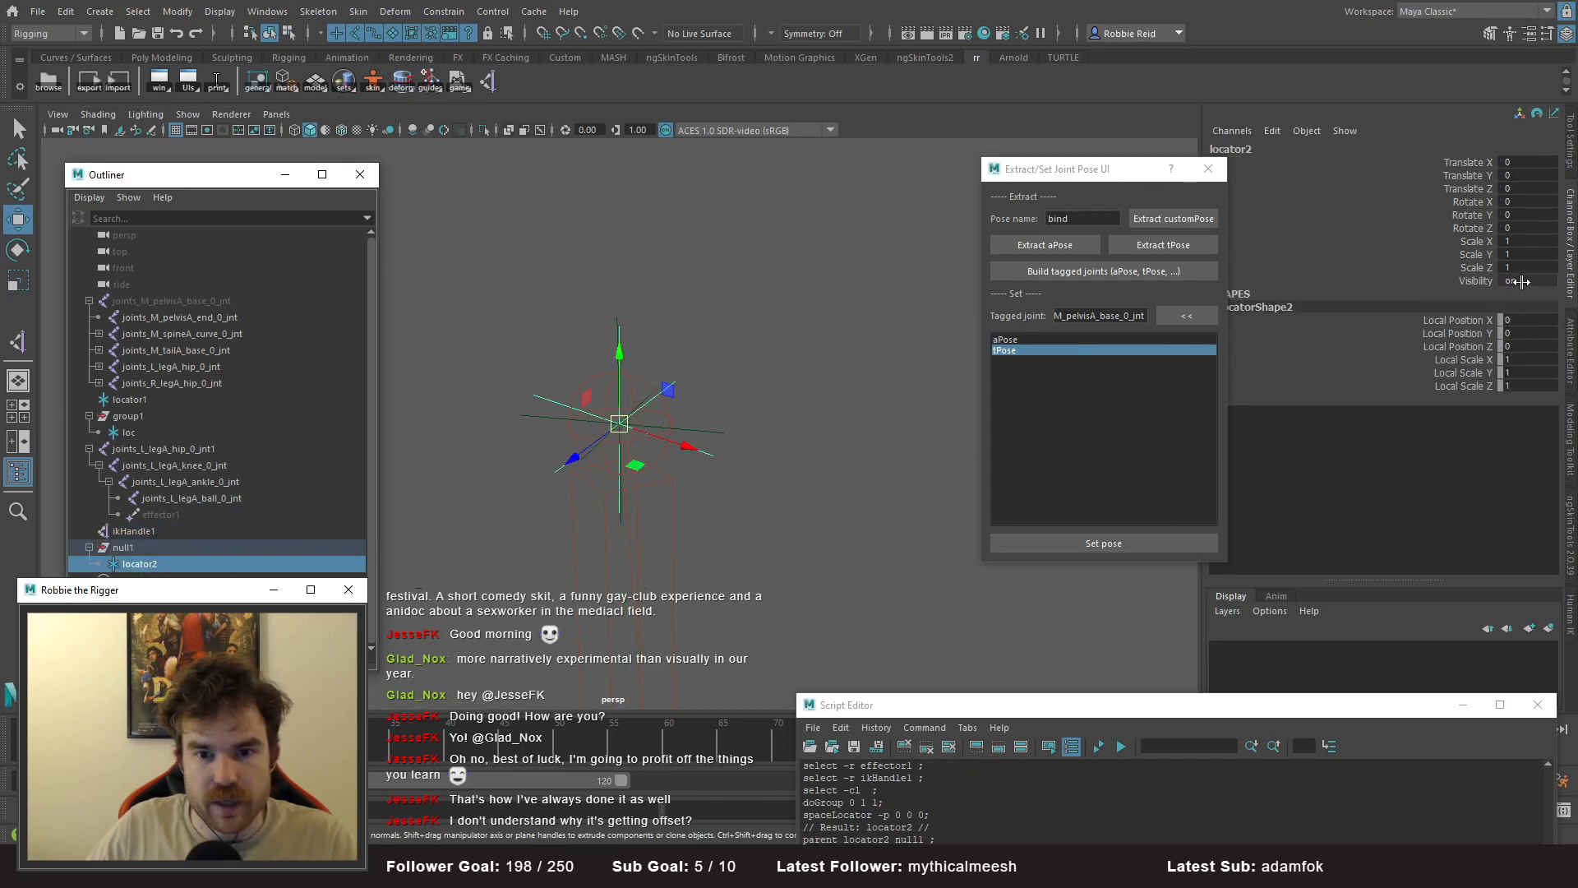
pyautogui.click(1529, 163)
pyautogui.hotkey('ctrl', 'v')
pyautogui.press('Return')
# - Copy ikHandle1's Pole Vector Y value, -0.16, into locator2's Translate Y
pyautogui.moveTo(510, 360); pyautogui.dragTo(526, 425)
pyautogui.click(174, 531)
pyautogui.click(1528, 308)
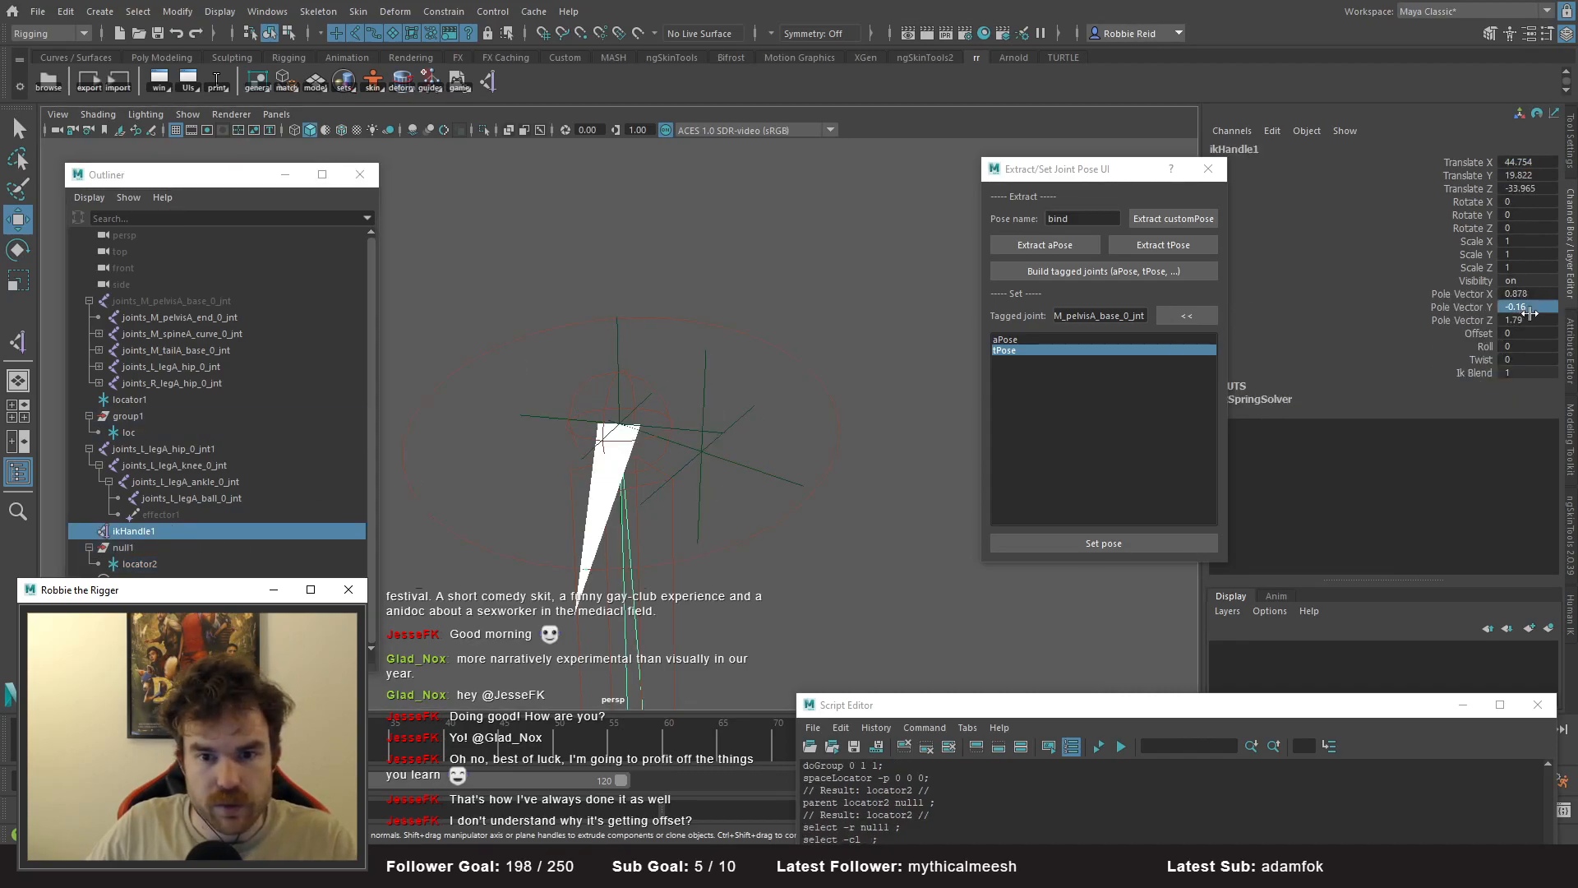
pyautogui.click(737, 458)
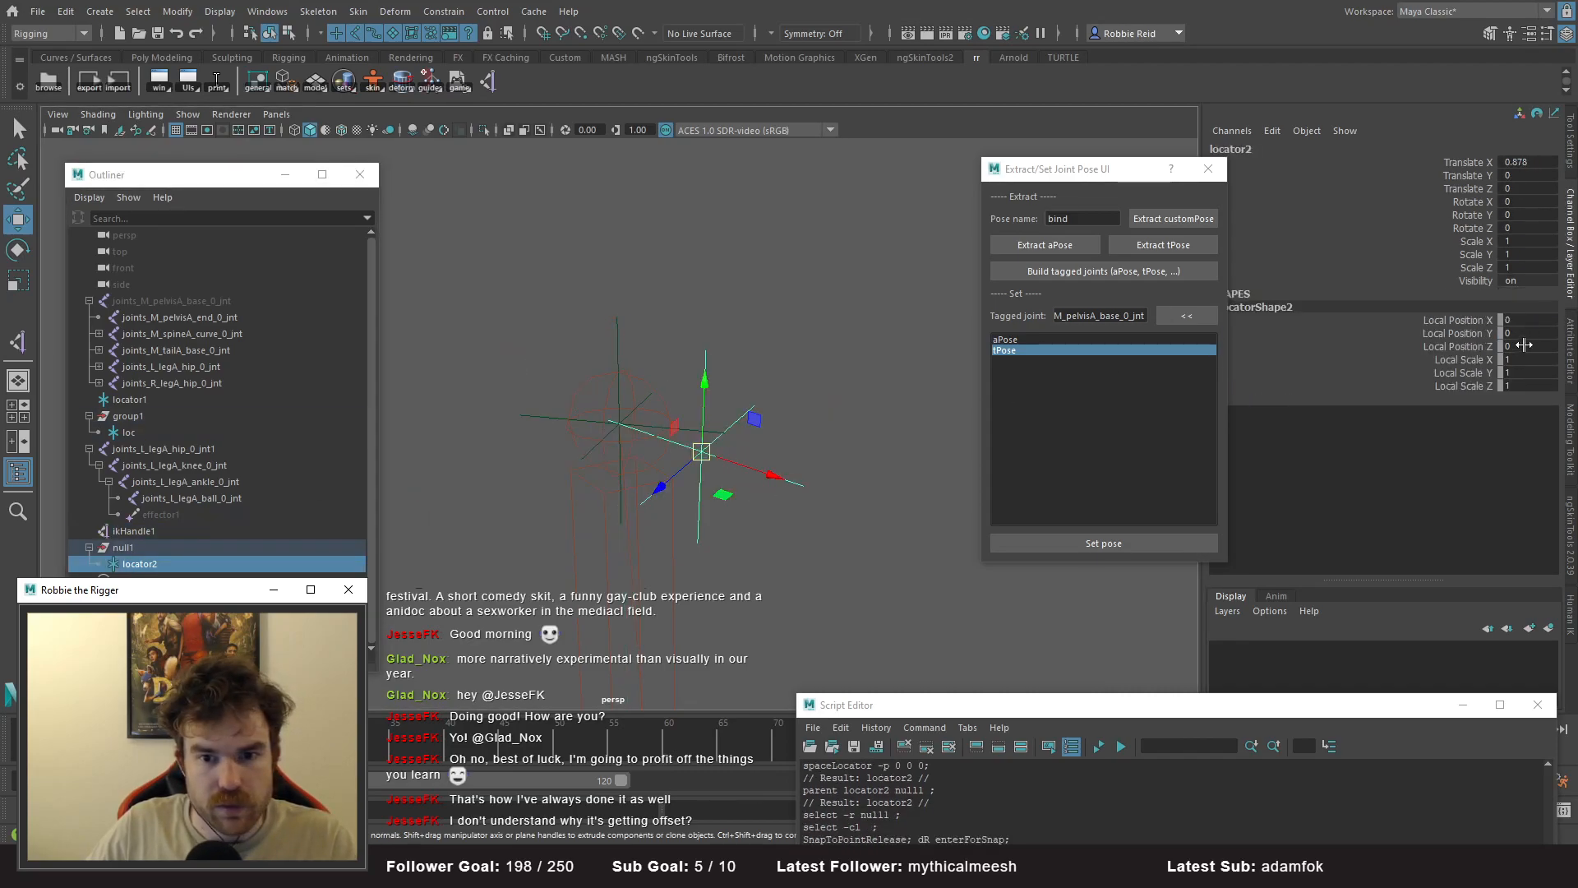
pyautogui.press('Return')
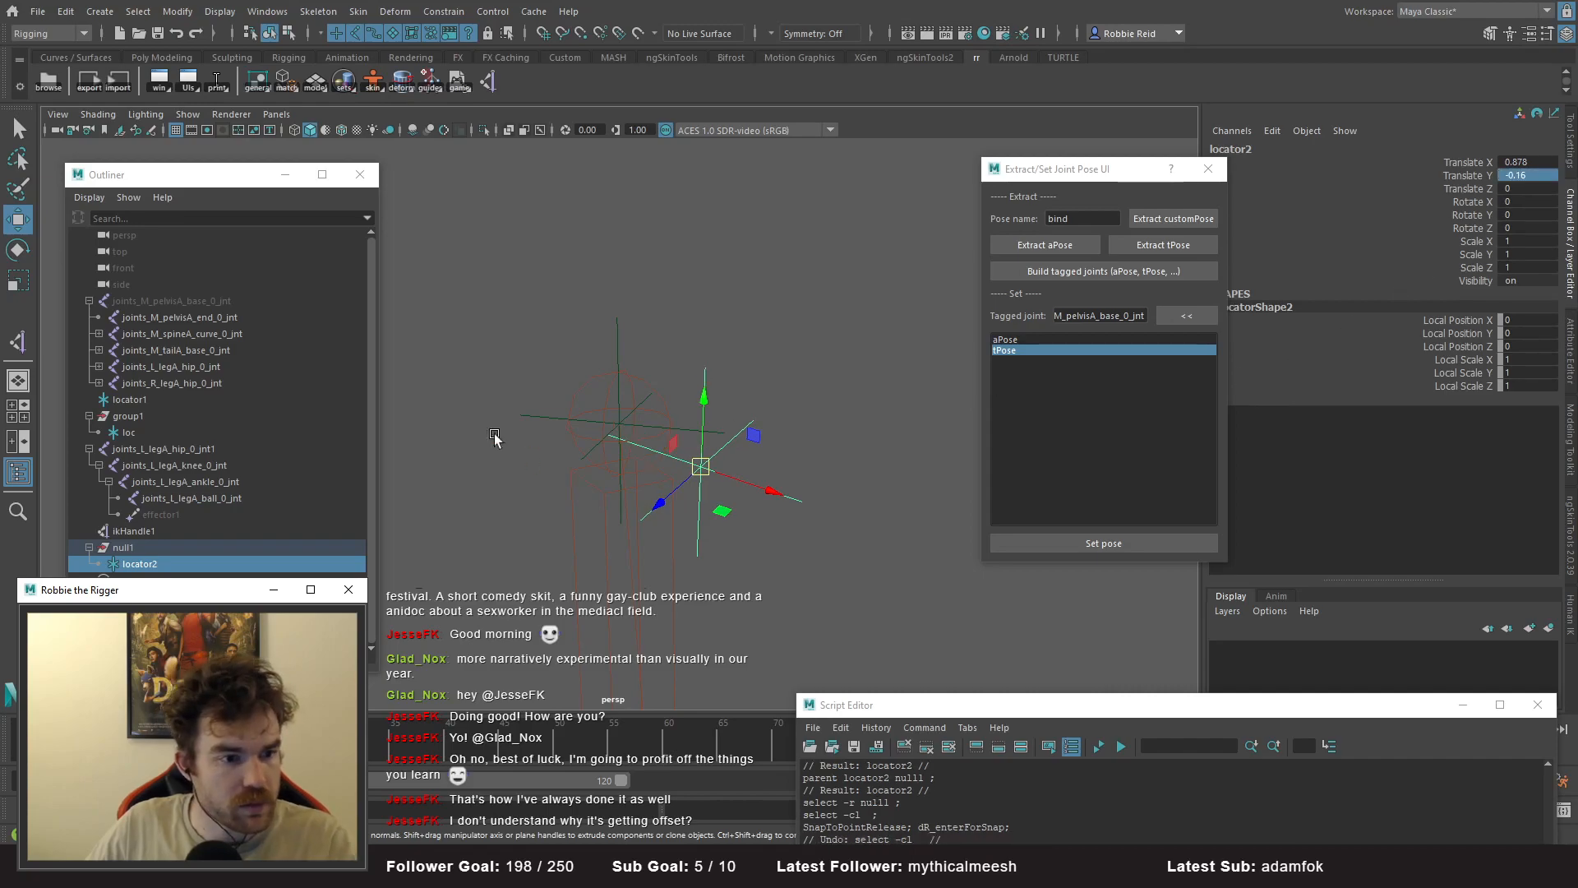
# - Copy ikHandle1's Pole Vector Z value, 1.79, into locator2's Translate Z
pyautogui.click(148, 533)
pyautogui.click(1527, 188)
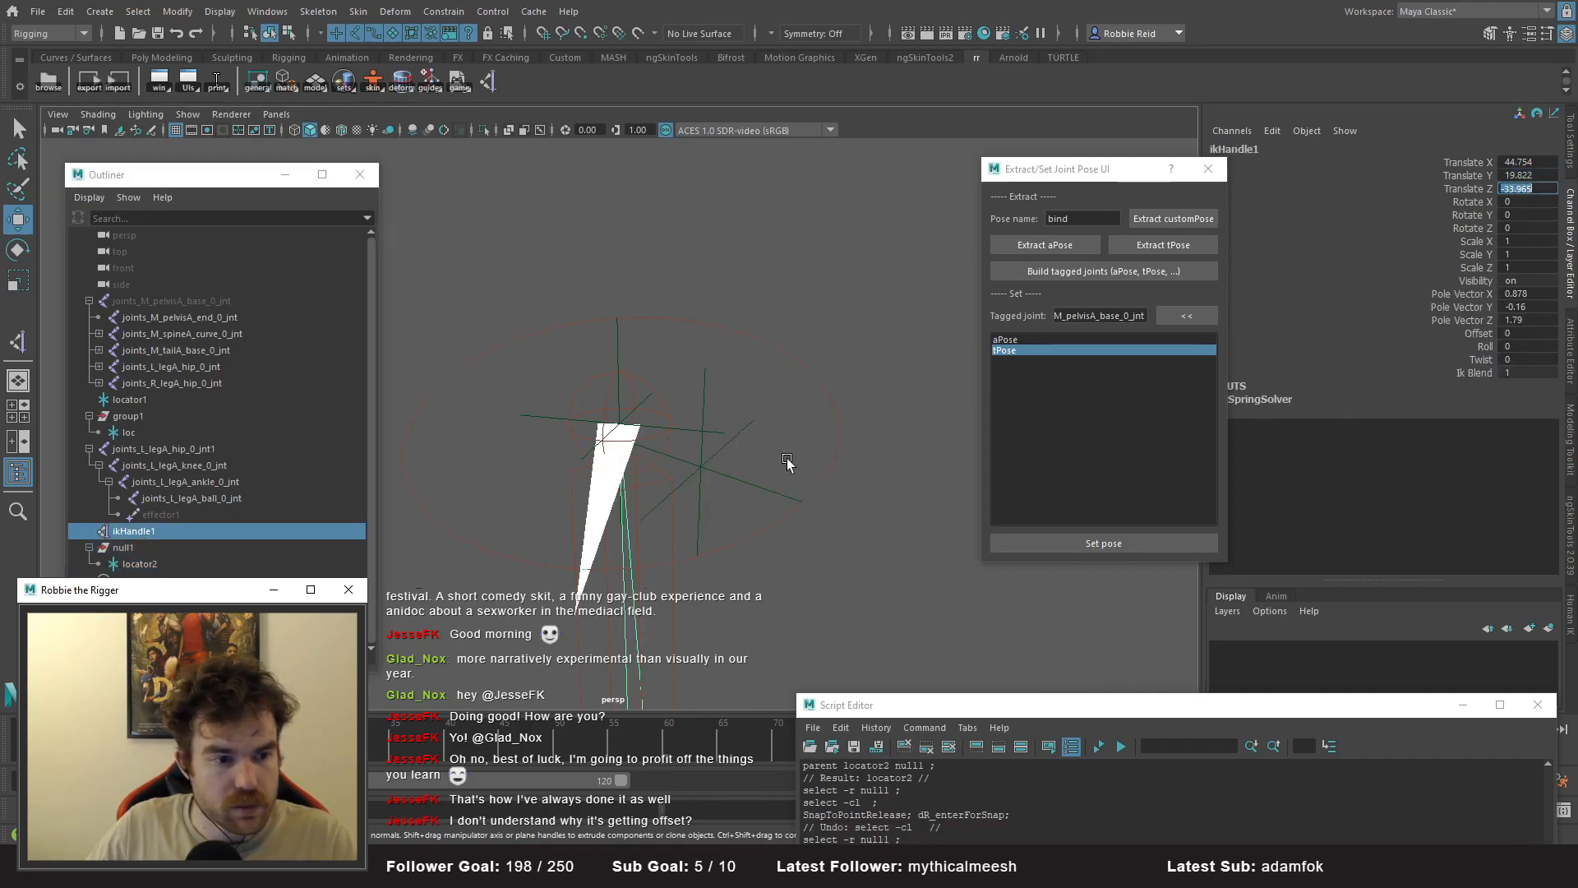
pyautogui.click(1514, 319)
pyautogui.hotkey('ctrl', 'c')
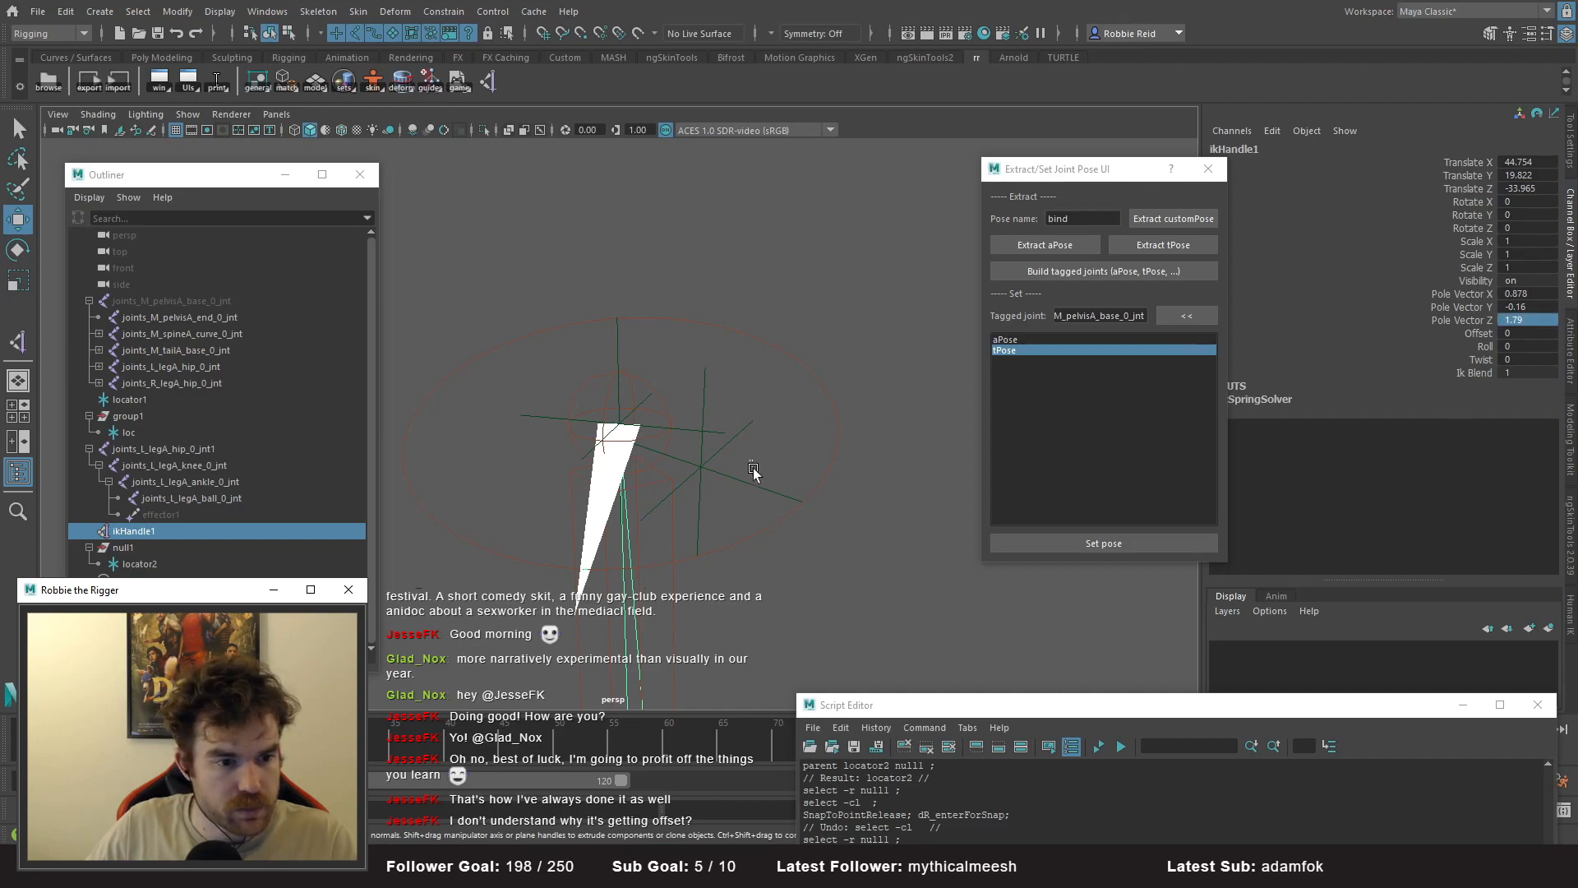
pyautogui.click(752, 468)
pyautogui.click(1528, 191)
pyautogui.hotkey('ctrl', 'v')
pyautogui.press('Return')
# - Apply a pole vector constraint from locator2 to ikHandle1
pyautogui.keyDown('alt'); pyautogui.moveTo(839, 450); pyautogui.dragTo(394, 280, button='right'); pyautogui.keyUp('alt')
pyautogui.keyDown('alt'); pyautogui.moveTo(591, 376); pyautogui.dragTo(617, 338, button='middle'); pyautogui.keyUp('alt')
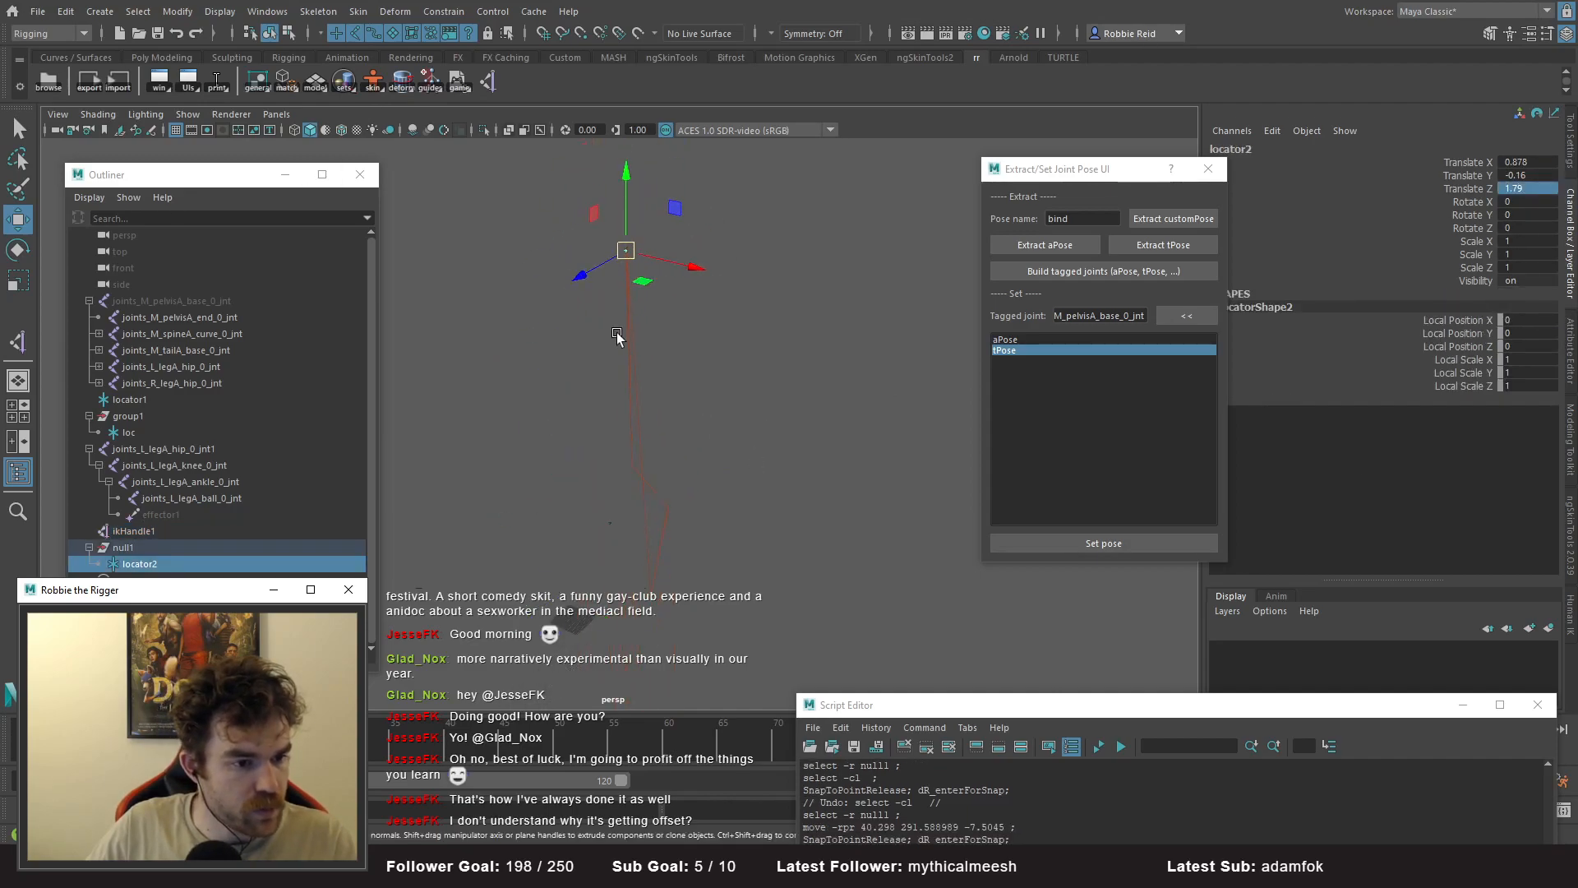
pyautogui.keyDown('alt'); pyautogui.moveTo(617, 338); pyautogui.dragTo(533, 457, button='right'); pyautogui.keyUp('alt')
pyautogui.keyDown('ctrl'); pyautogui.click(133, 531); pyautogui.keyUp('ctrl')
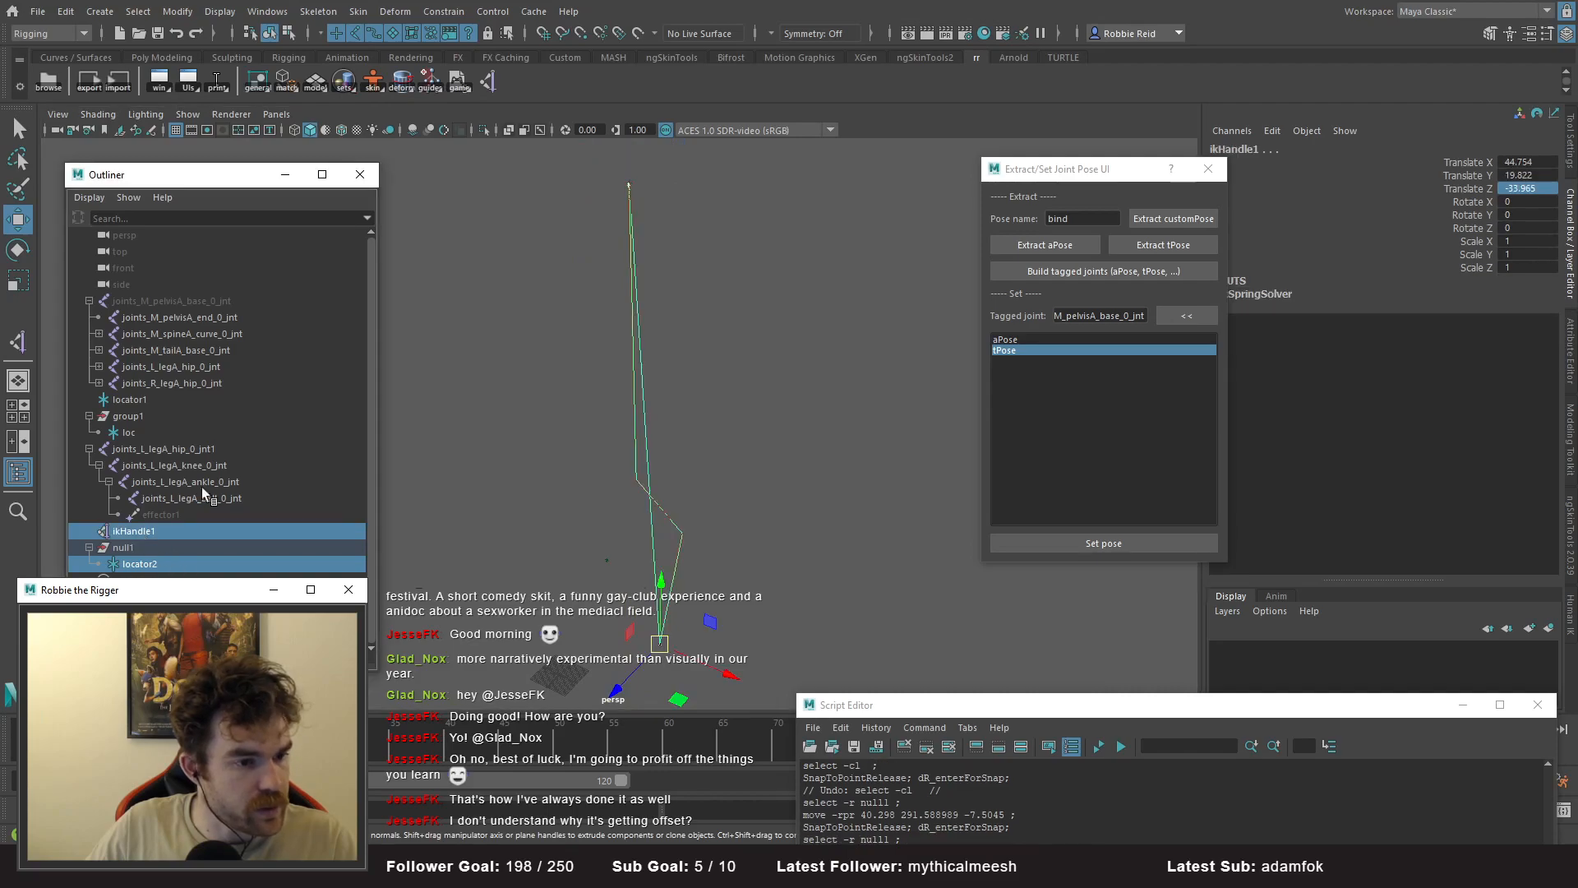
pyautogui.click(444, 12)
pyautogui.click(490, 141)
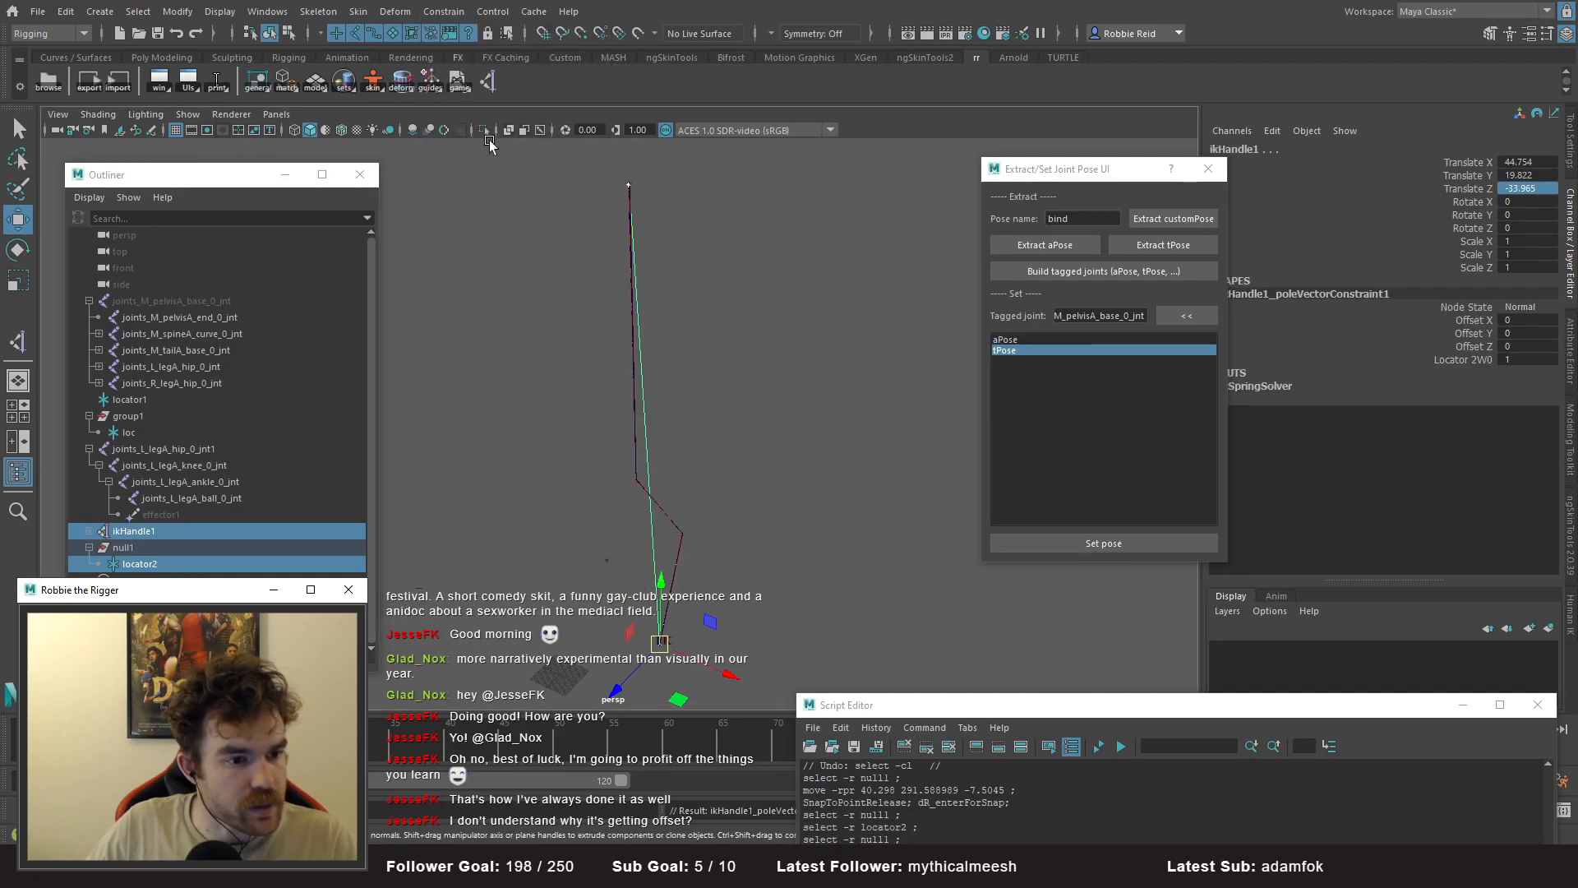
pyautogui.click(191, 303)
pyautogui.hotkey('shift', 'h')
pyautogui.hotkey('ctrl', 'z')
# - Multiply locator2's Translate X, Y and Z by 100 with *=100 to push it away from the hip joint
pyautogui.click(136, 549)
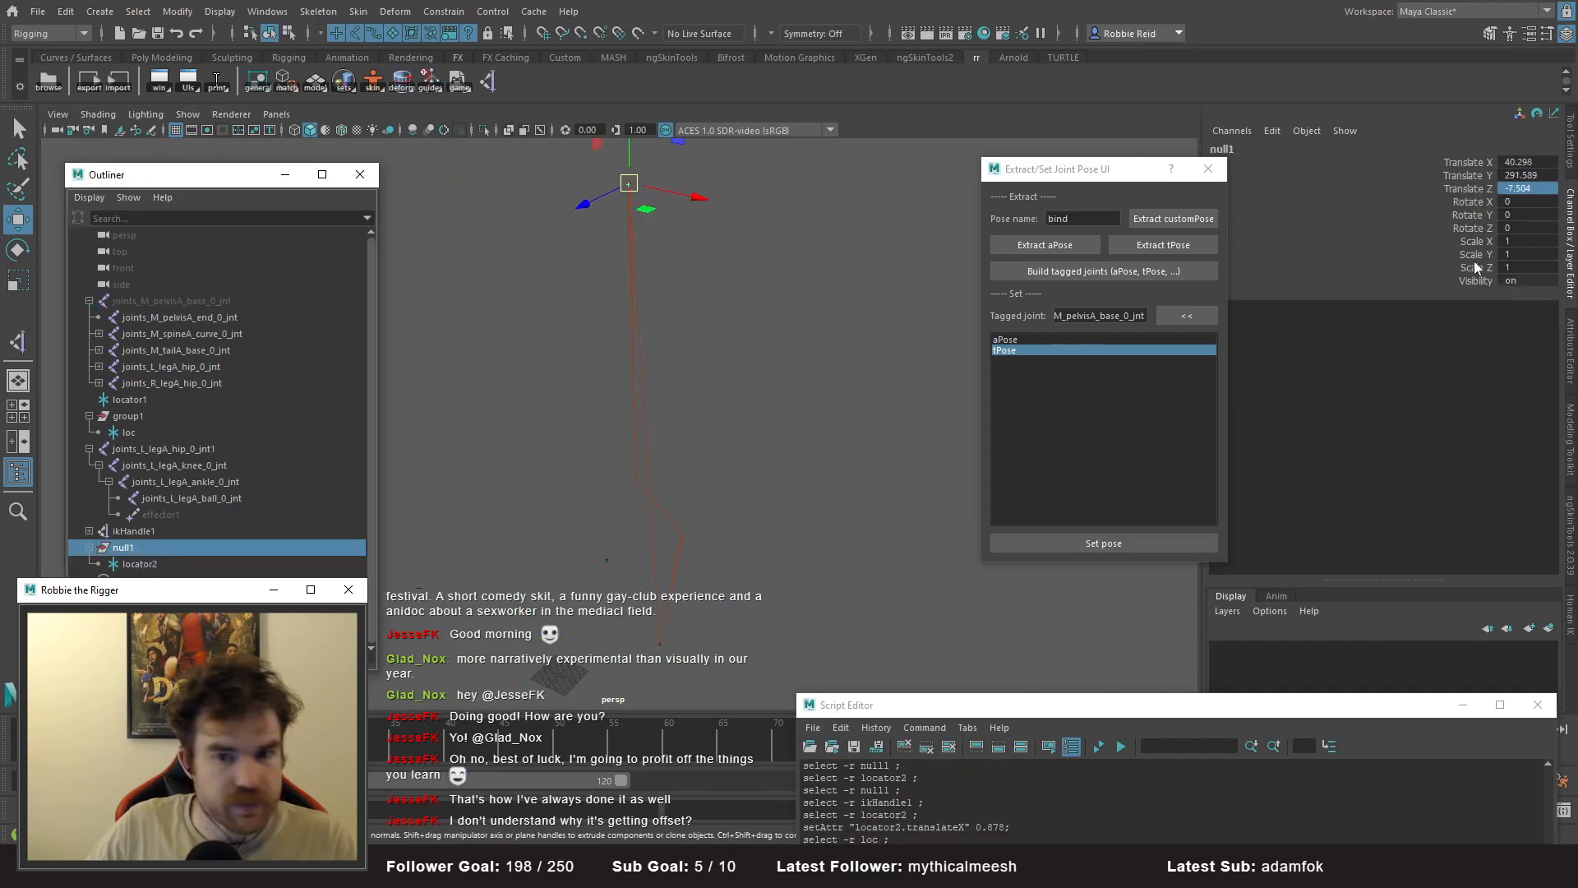
pyautogui.click(1527, 175)
pyautogui.moveTo(1528, 163); pyautogui.dragTo(1526, 186)
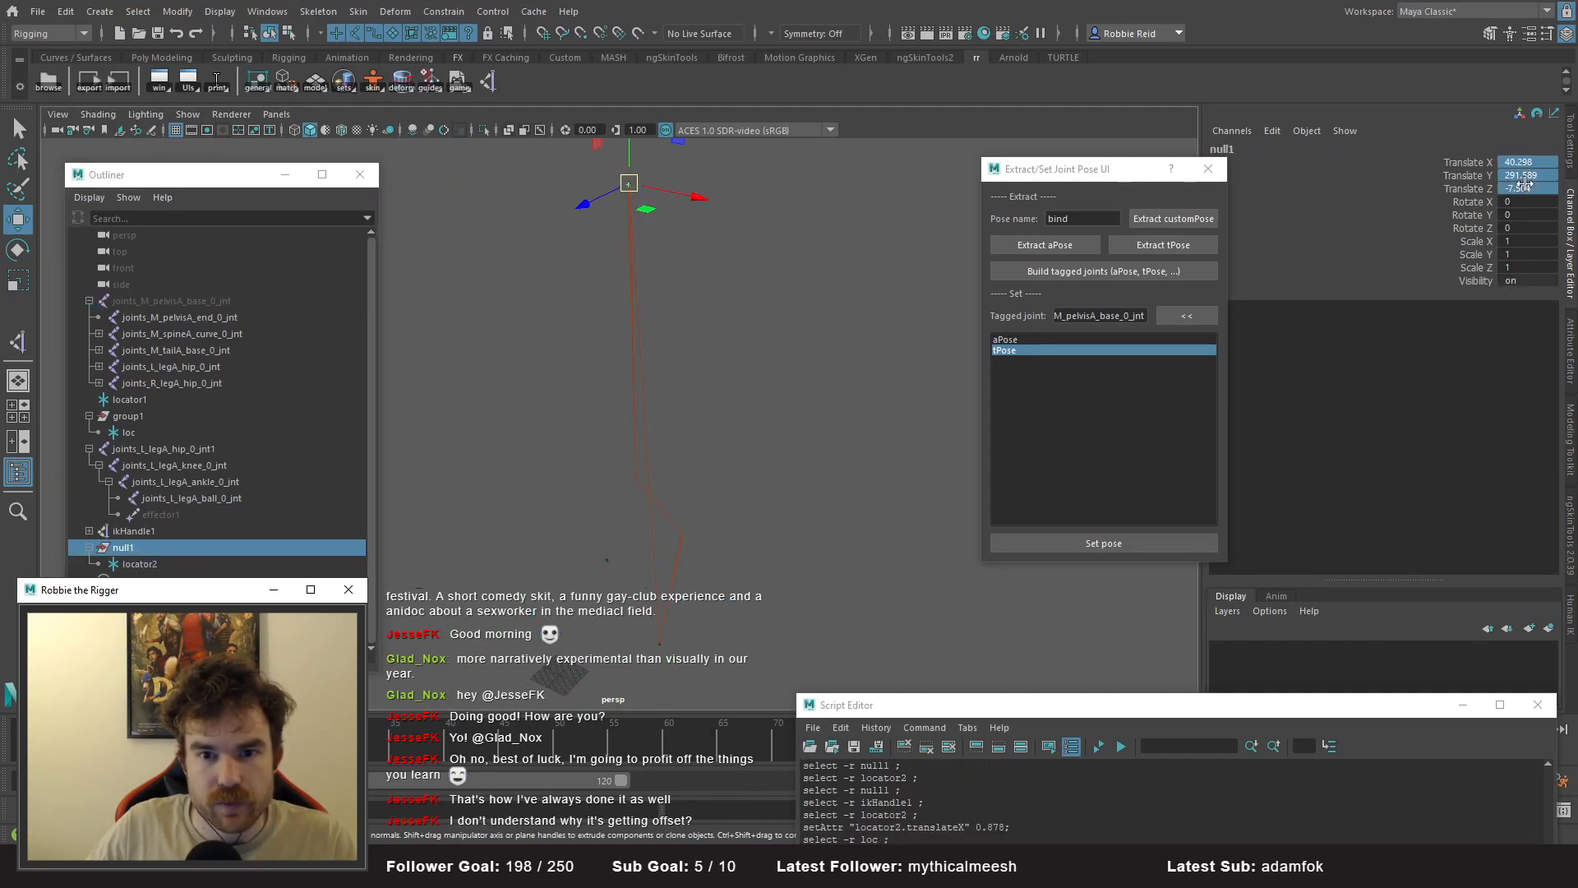
pyautogui.click(162, 565)
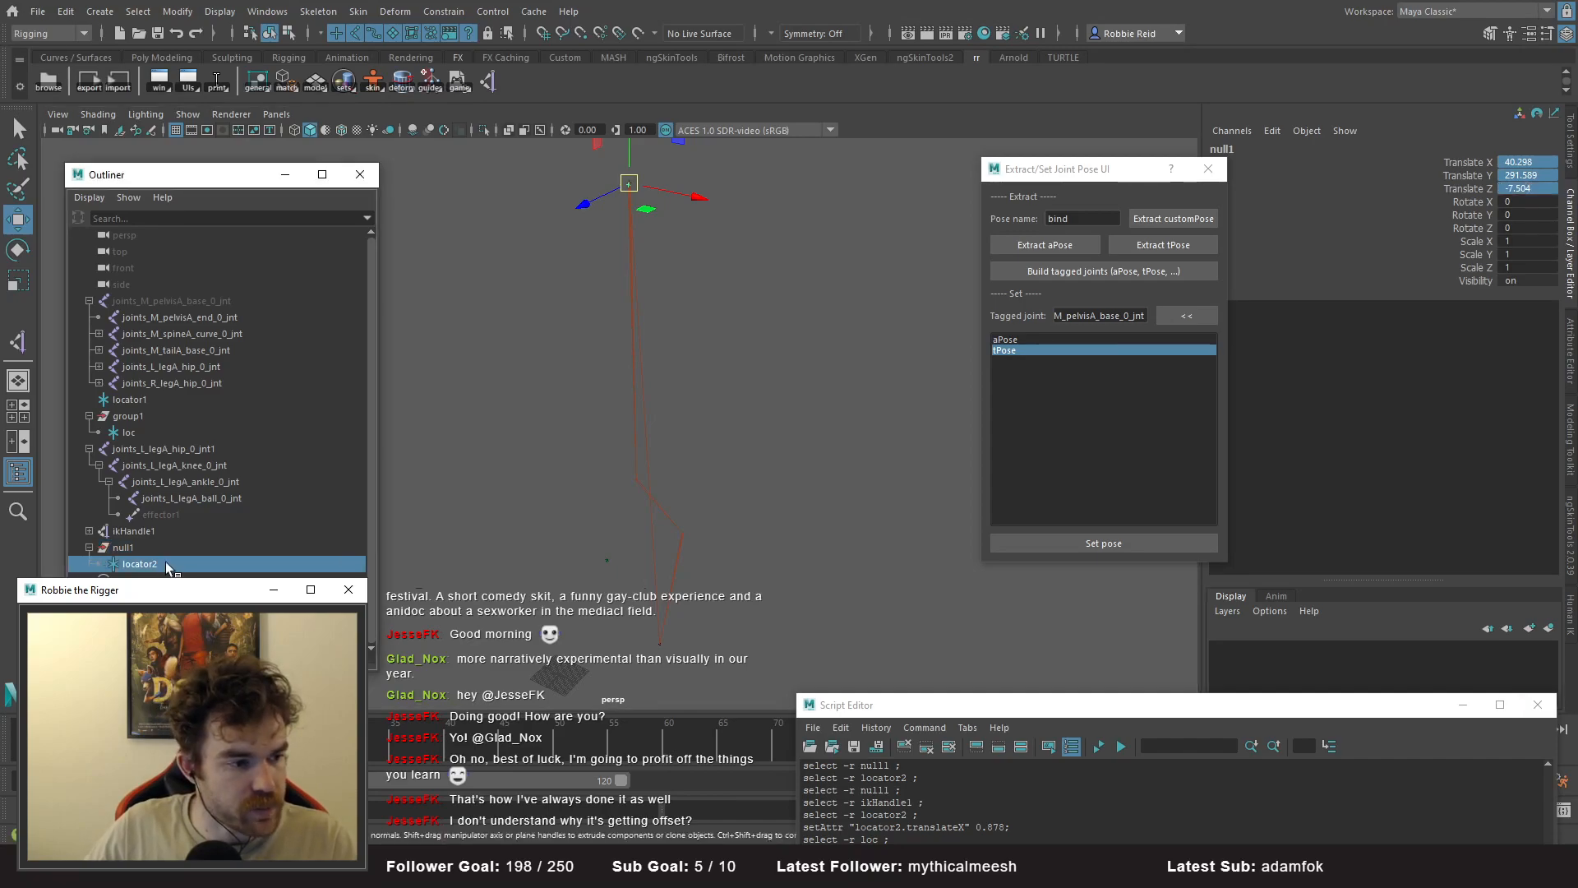
pyautogui.moveTo(1521, 163); pyautogui.dragTo(1523, 188)
pyautogui.hotkey('ctrl', 'c')
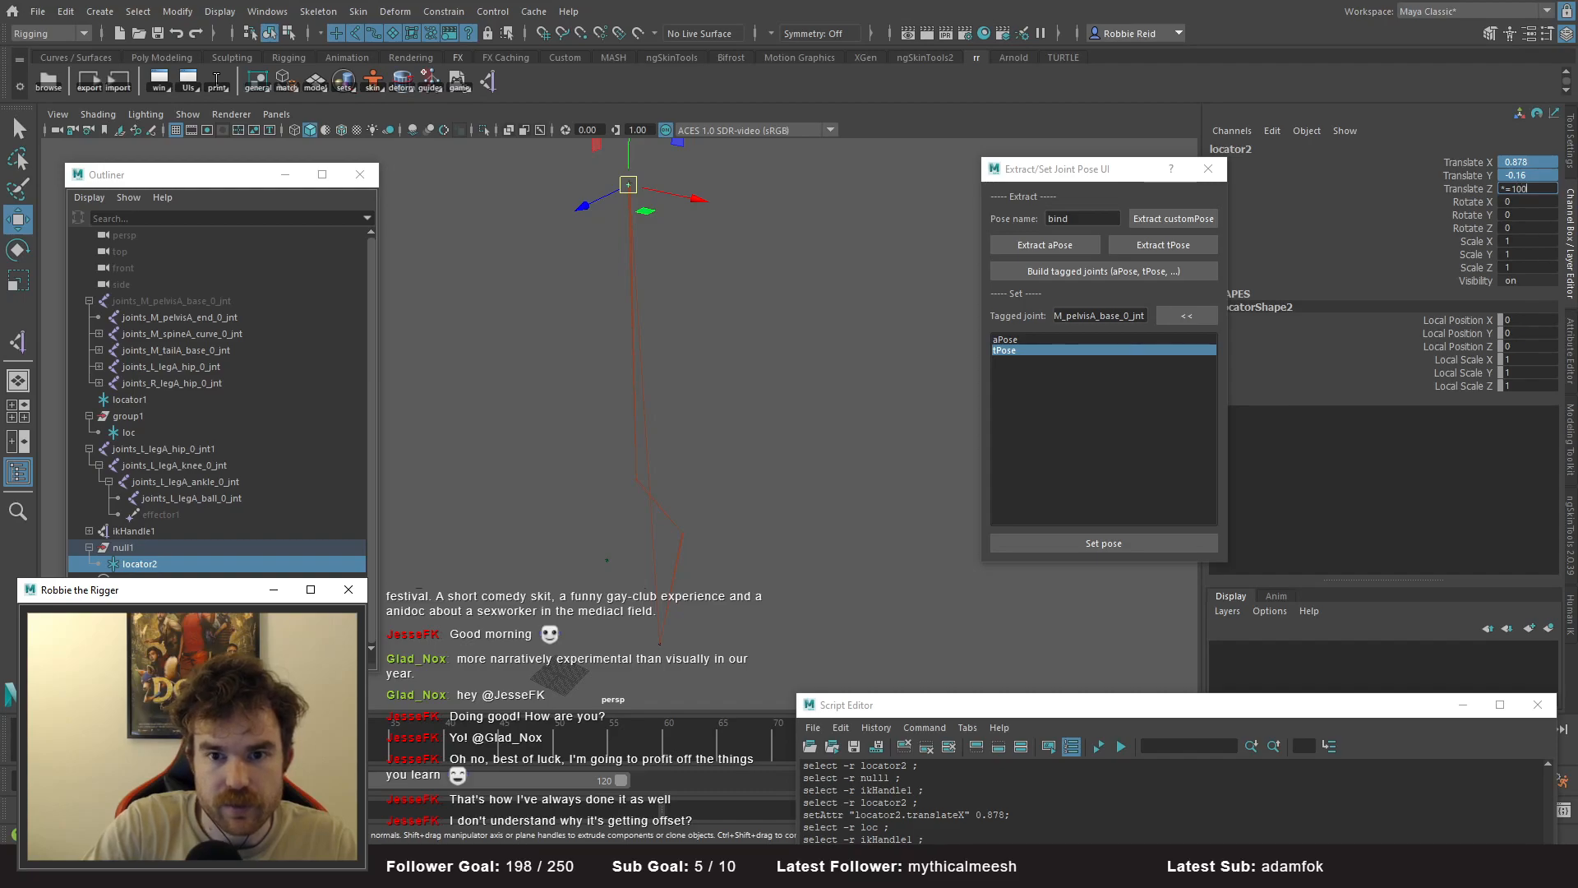
pyautogui.write('*=100')
pyautogui.press('Return')
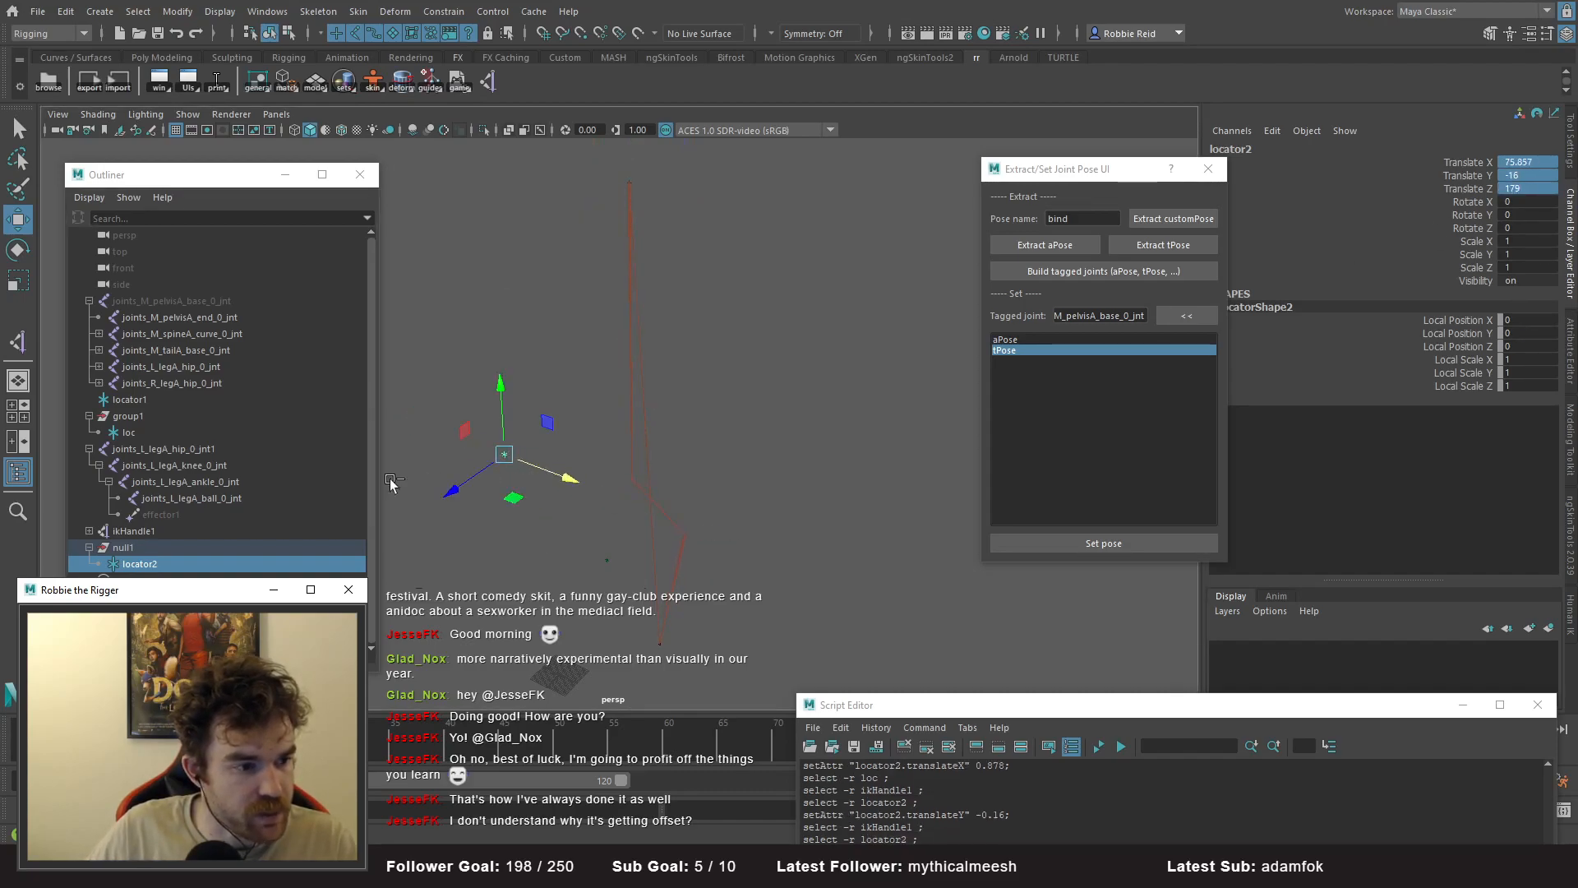
# - Unhide the joints_M_pelvisA_base_0_jnt skeleton and compare the copied leg with the original around locator2
pyautogui.click(158, 300)
pyautogui.press('h')
pyautogui.moveTo(682, 365)
pyautogui.keyDown('alt'); pyautogui.mouseDown()
pyautogui.moveTo(711, 354)
pyautogui.moveTo(670, 357)
pyautogui.mouseUp(); pyautogui.keyUp('alt')
pyautogui.click(470, 456)
pyautogui.keyDown('alt'); pyautogui.moveTo(470, 457); pyautogui.dragTo(510, 343); pyautogui.keyUp('alt')
pyautogui.click(463, 239)
pyautogui.keyDown('alt'); pyautogui.moveTo(463, 239); pyautogui.dragTo(561, 333); pyautogui.keyUp('alt')
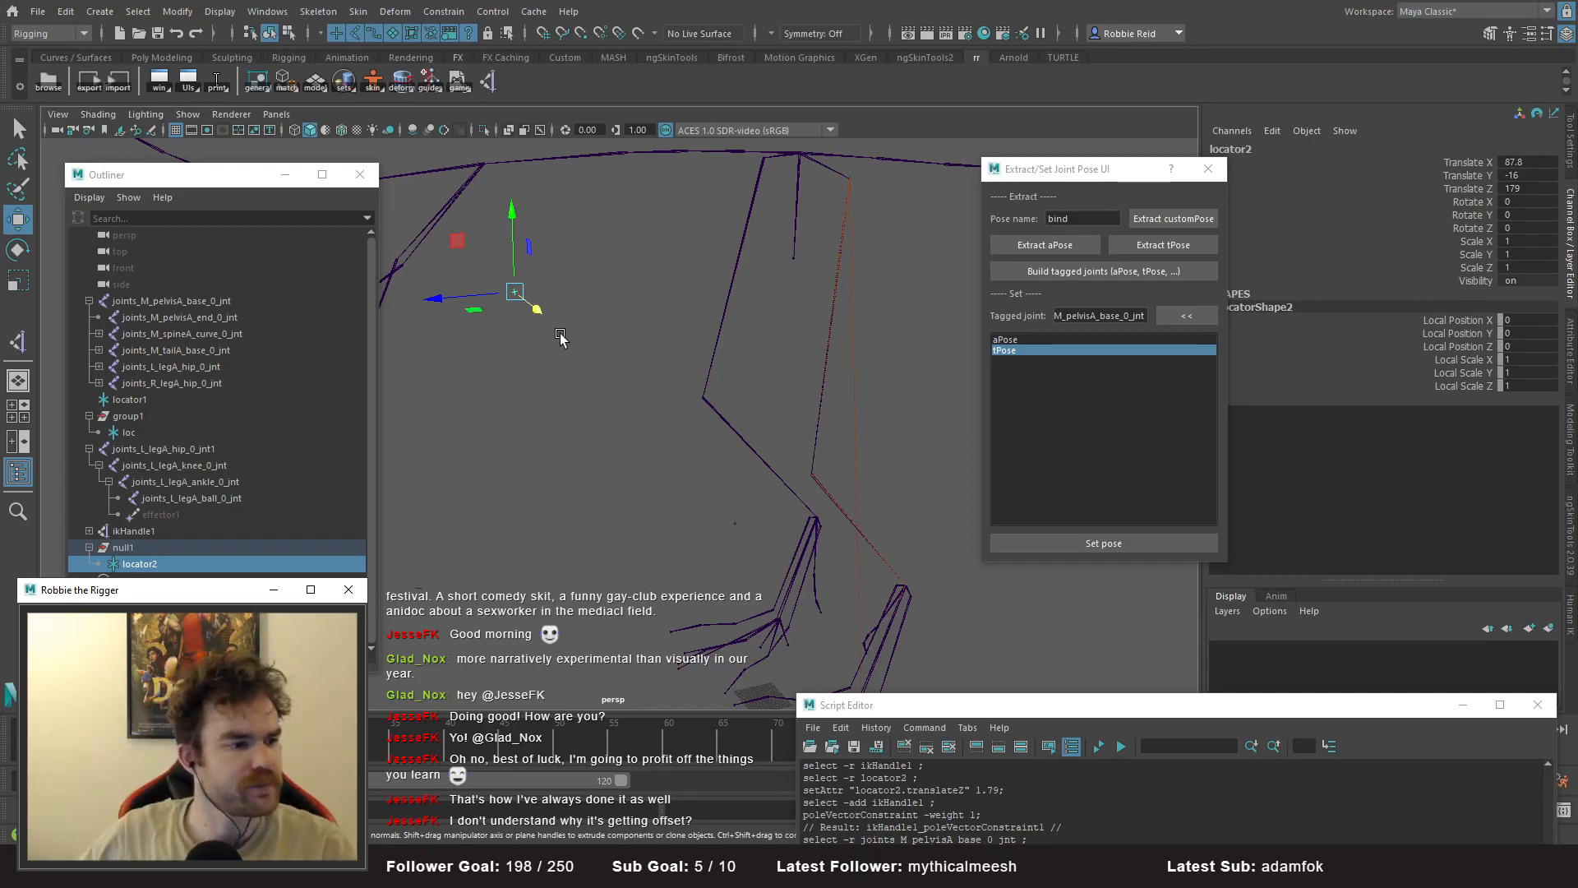
# - Raise locator1 along Y by snapping it to locator2's height
pyautogui.click(734, 510)
pyautogui.moveTo(731, 453); pyautogui.dragTo(572, 367)
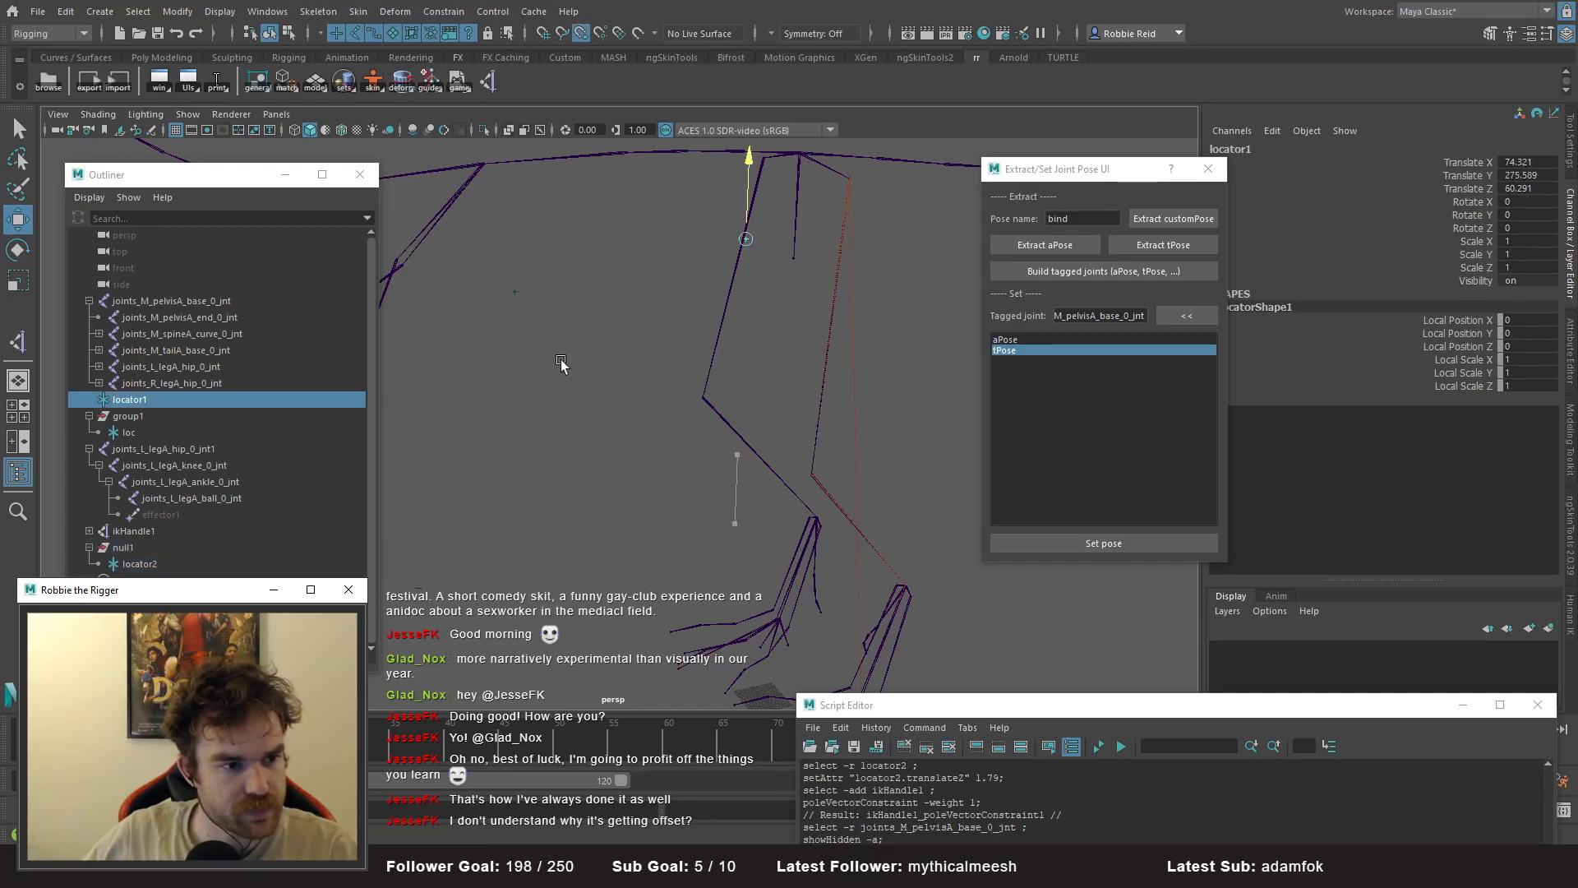
pyautogui.keyDown('alt'); pyautogui.moveTo(511, 296); pyautogui.dragTo(693, 309); pyautogui.keyUp('alt')
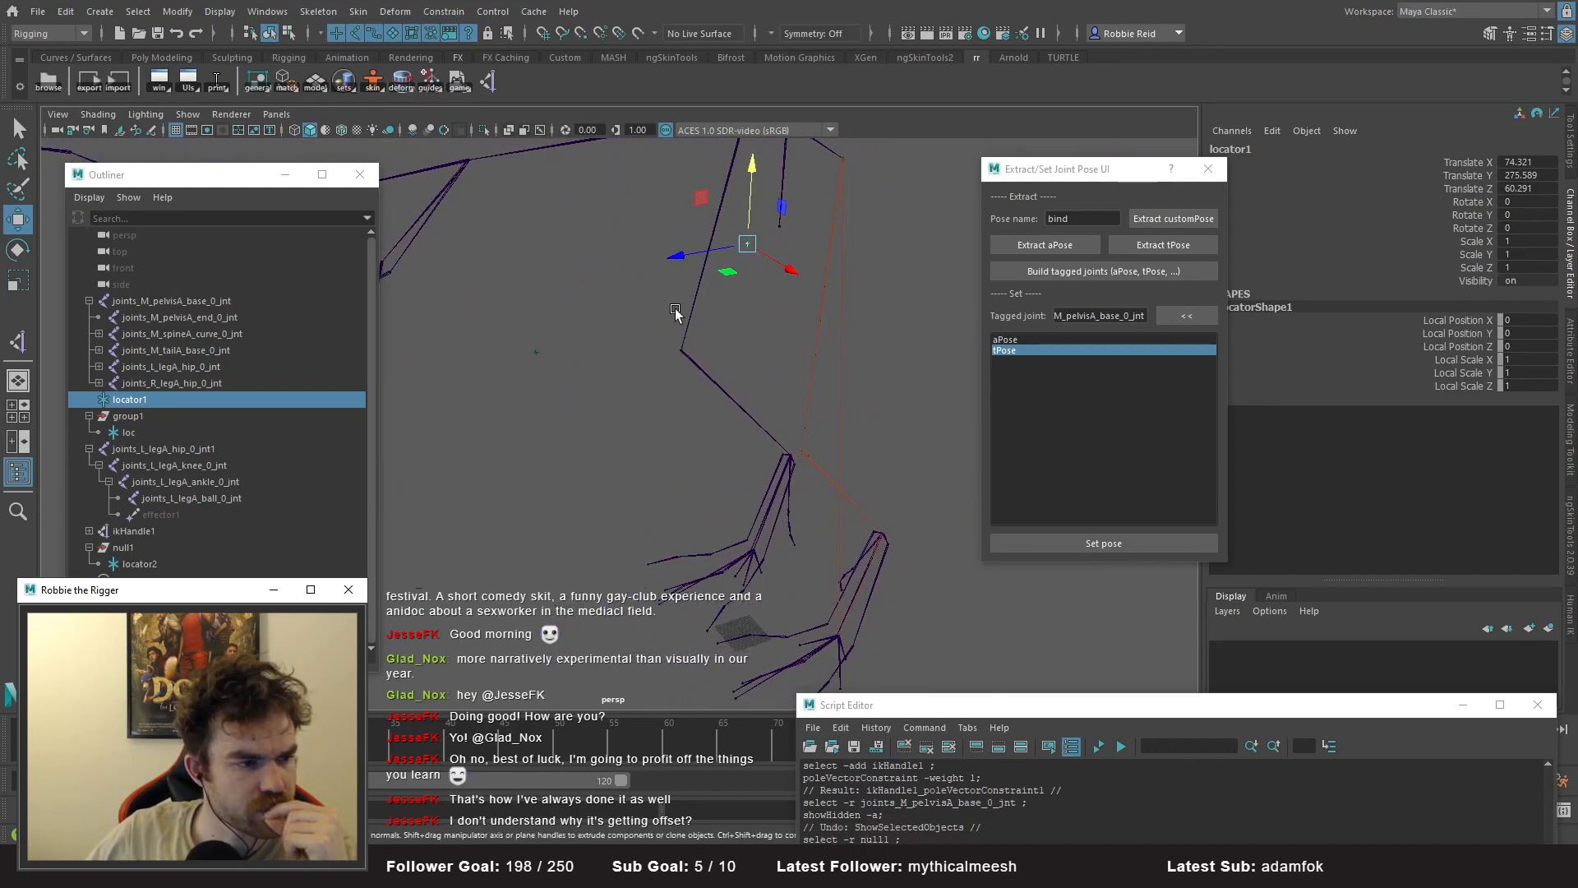
pyautogui.keyDown('alt'); pyautogui.moveTo(645, 300); pyautogui.dragTo(638, 320, button='middle'); pyautogui.keyUp('alt')
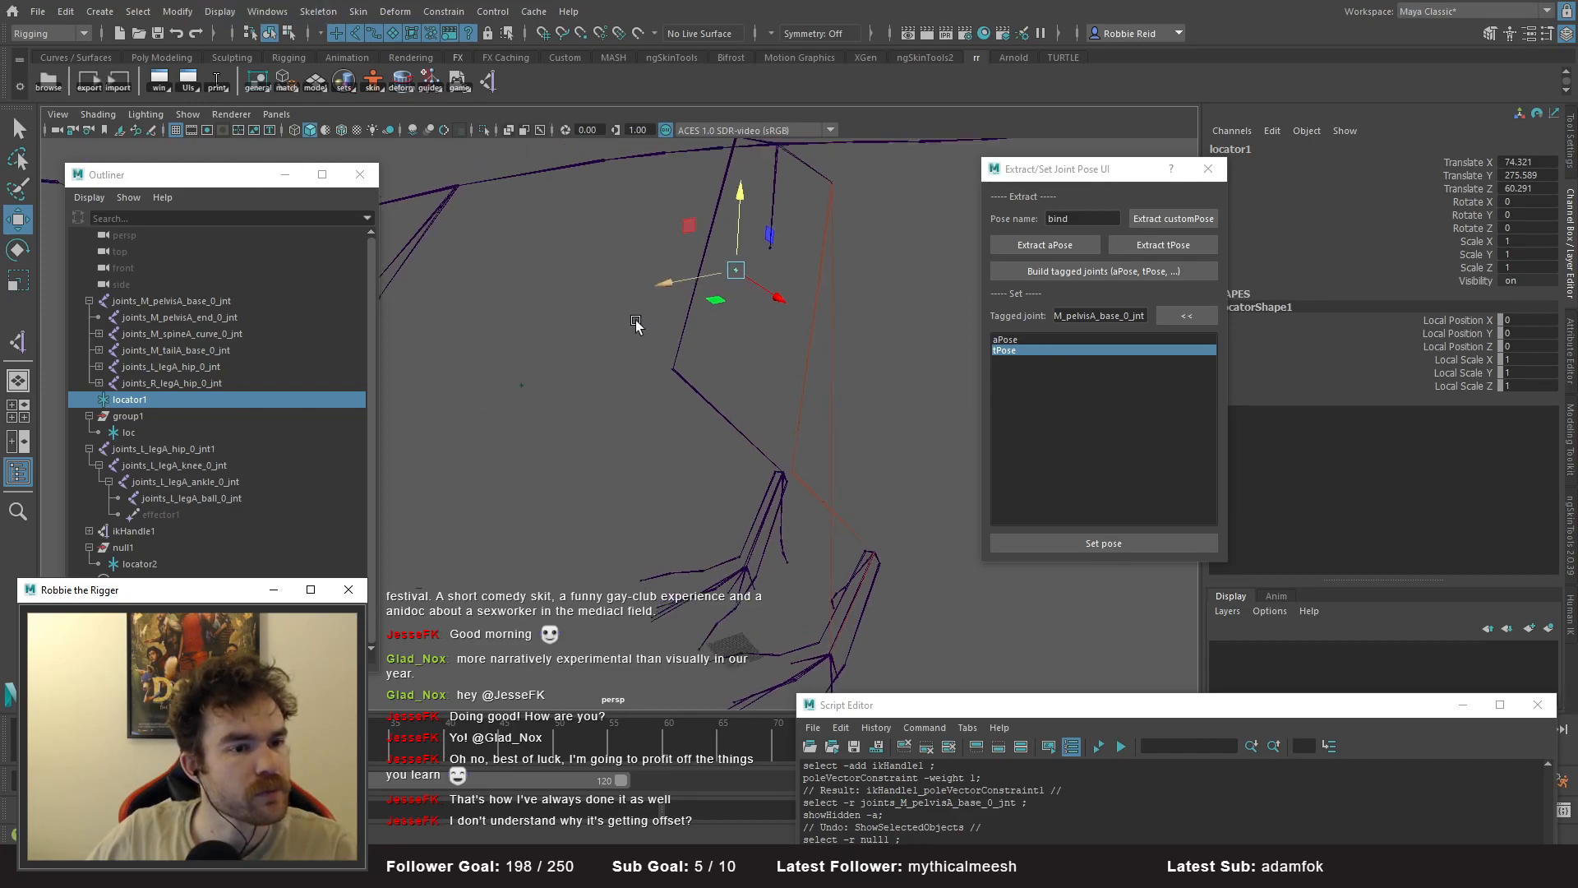
# - Create a locator snapped to the duplicated leg's hip joint and raise it about 8 units above the joint
pyautogui.click(99, 11)
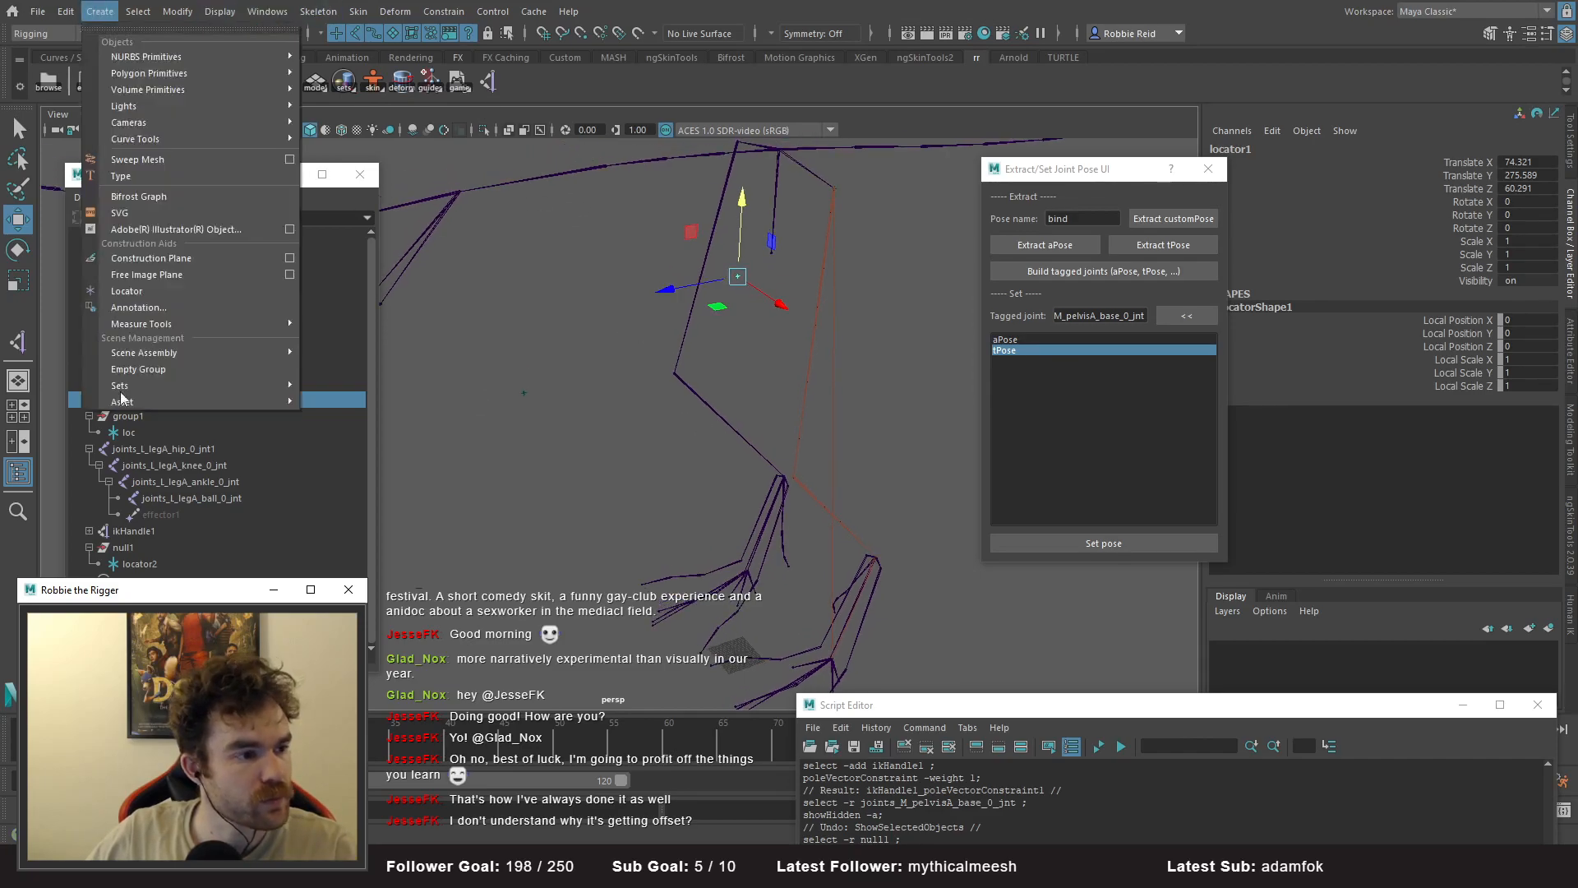
pyautogui.click(127, 291)
pyautogui.moveTo(724, 631); pyautogui.dragTo(806, 232)
pyautogui.keyDown('alt'); pyautogui.moveTo(839, 282); pyautogui.dragTo(824, 321); pyautogui.keyUp('alt')
pyautogui.moveTo(800, 237); pyautogui.dragTo(801, 217)
pyautogui.scroll(2, 844, 414)
# - Rename the locator above the hip as up
pyautogui.doubleClick(132, 581)
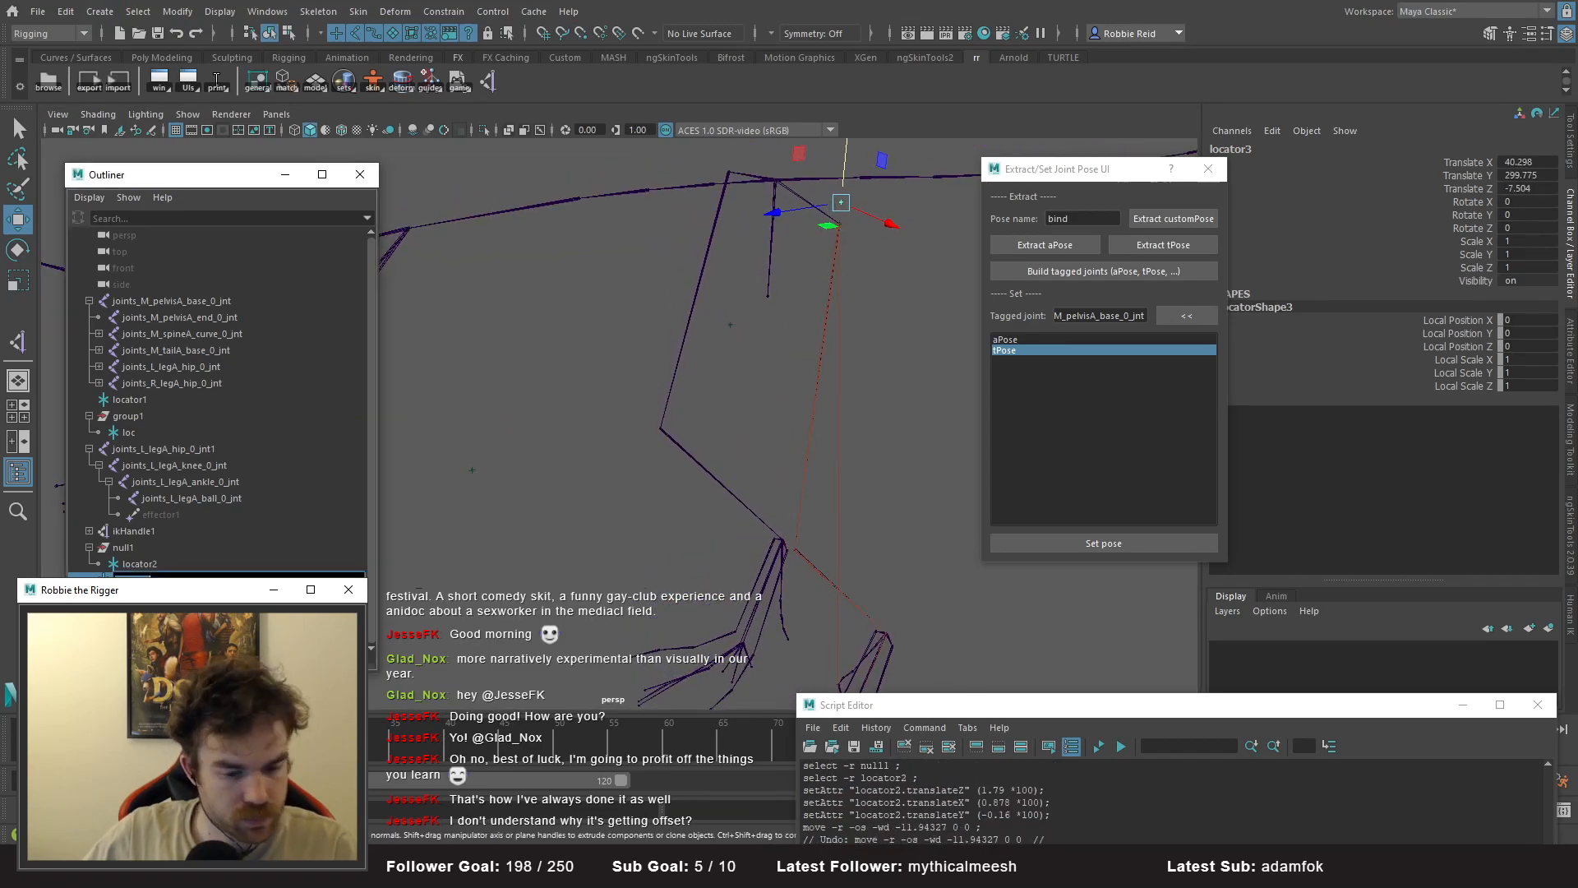
pyautogui.write('up')
pyautogui.press('Return')
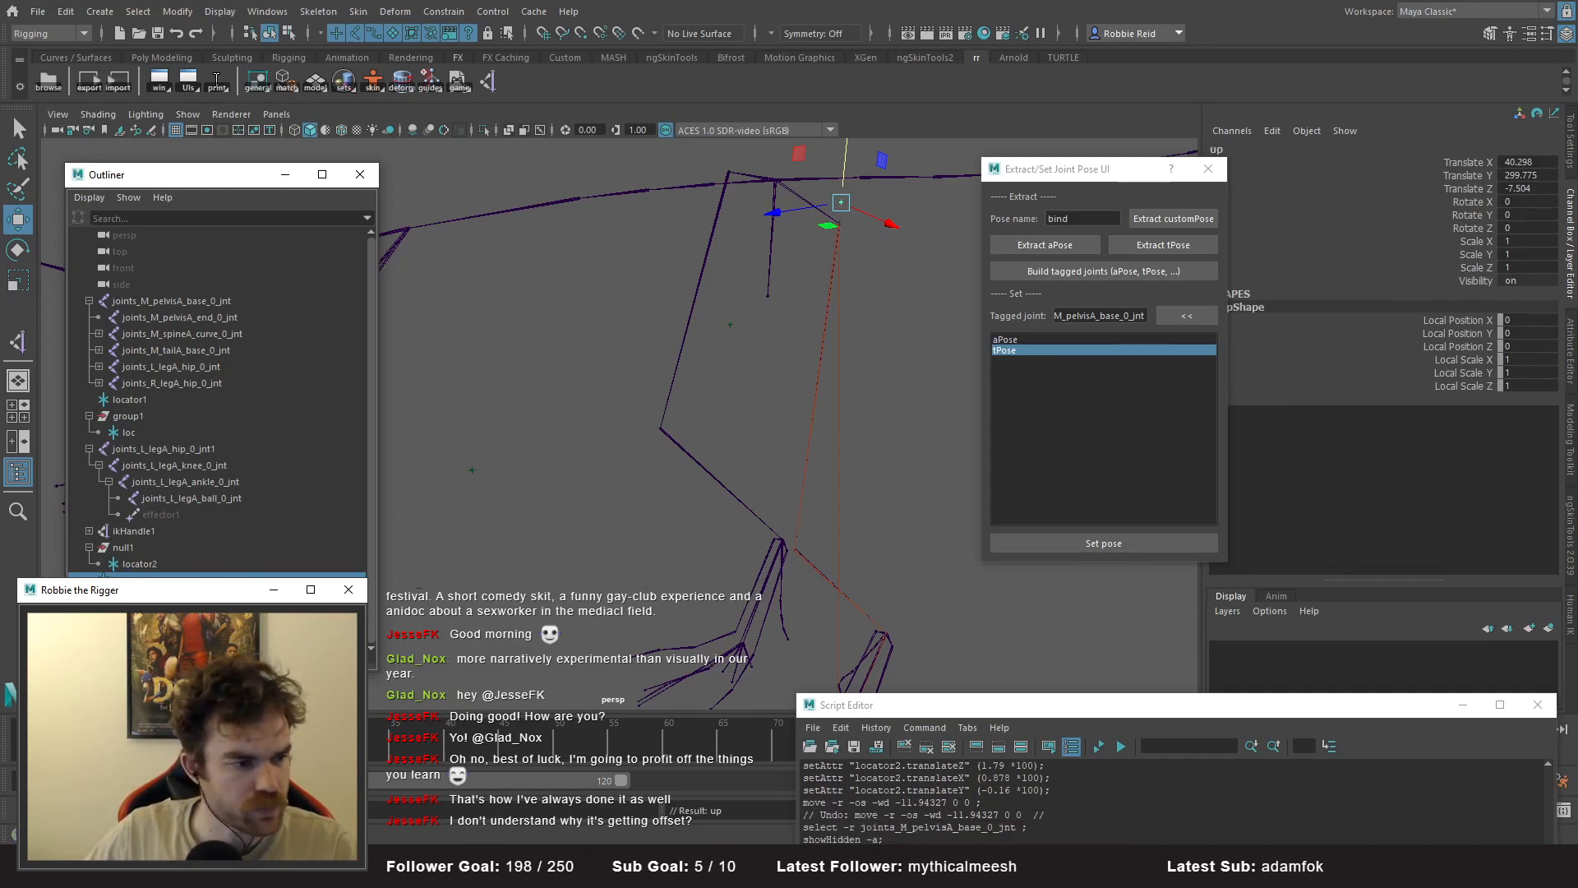
# - Duplicate the up locator and snap the copy down onto the hip joint
pyautogui.click(165, 562)
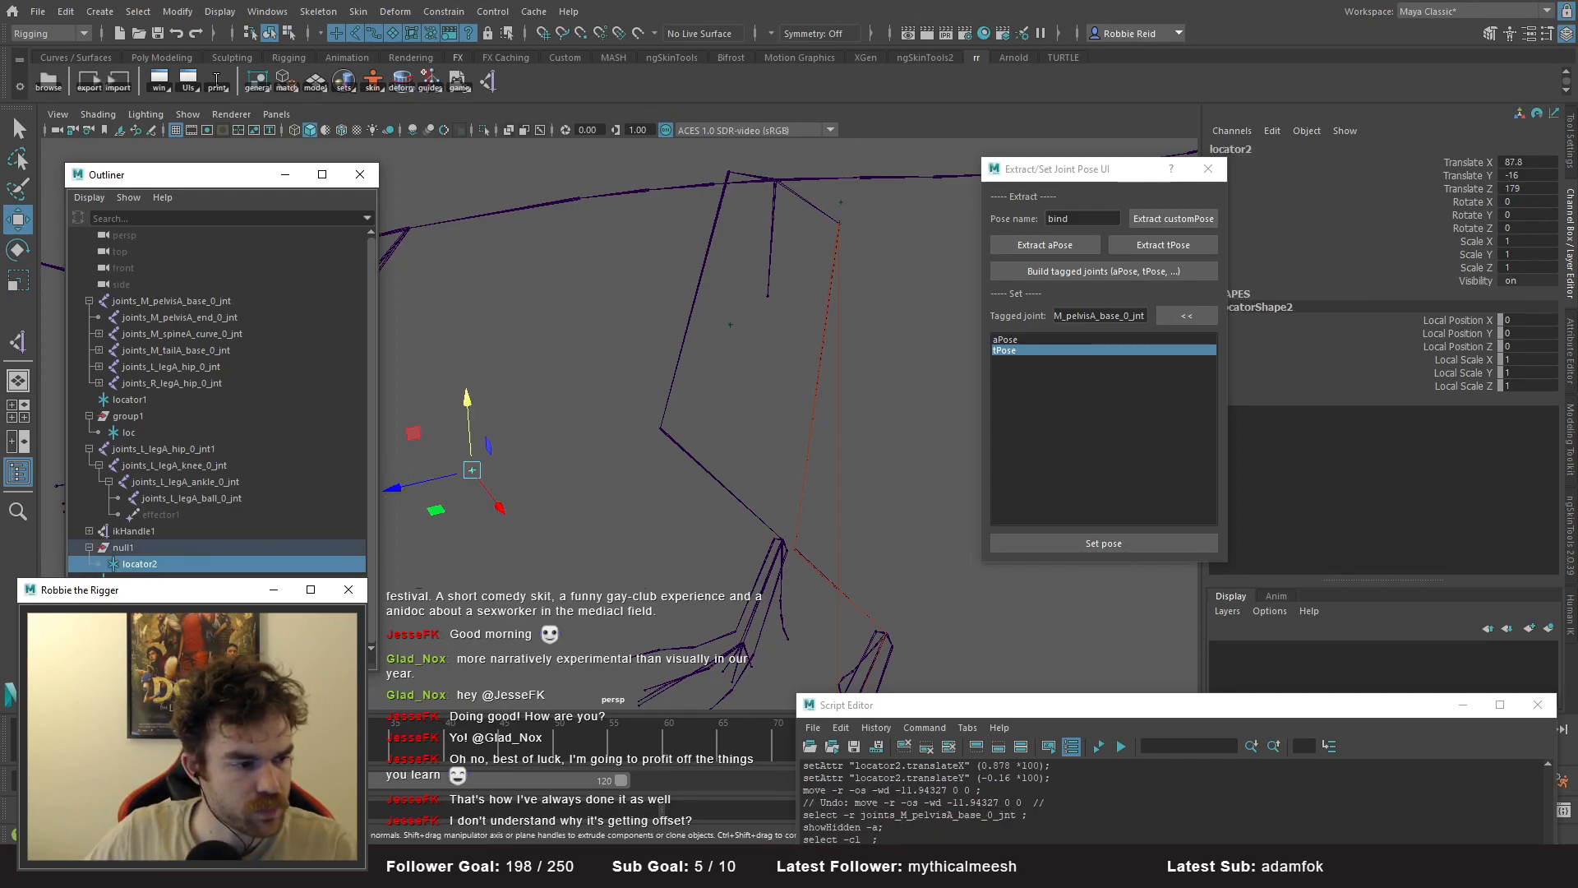
pyautogui.click(132, 581)
pyautogui.hotkey('ctrl', 'd')
pyautogui.moveTo(842, 198); pyautogui.dragTo(840, 224)
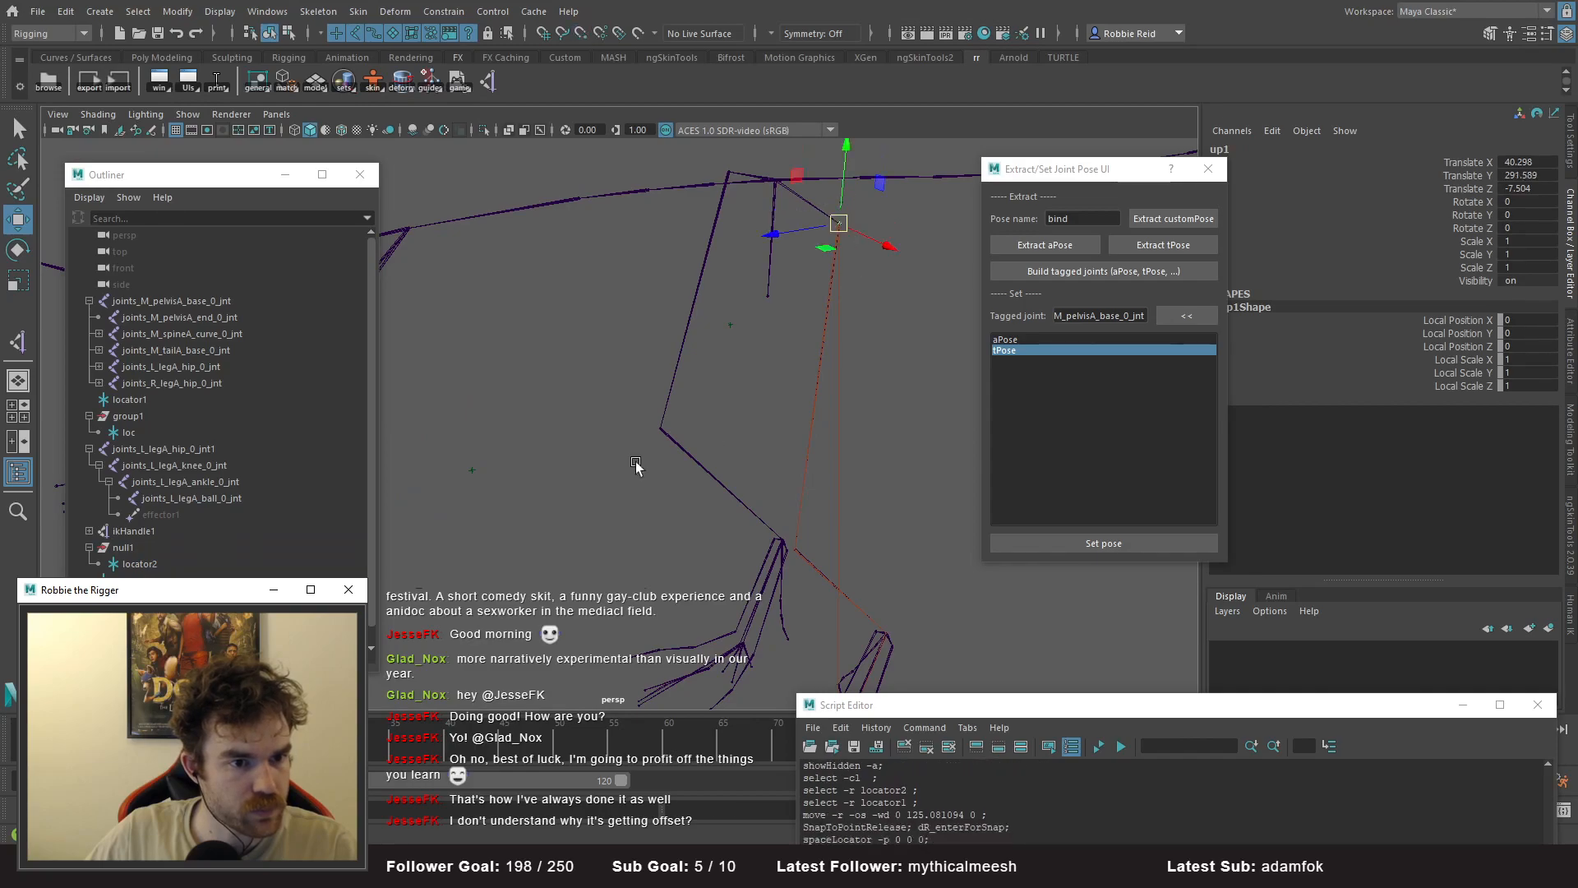
# - Rename the duplicated locator at the hip joint as aim
pyautogui.doubleClick(132, 596)
pyautogui.write('aim')
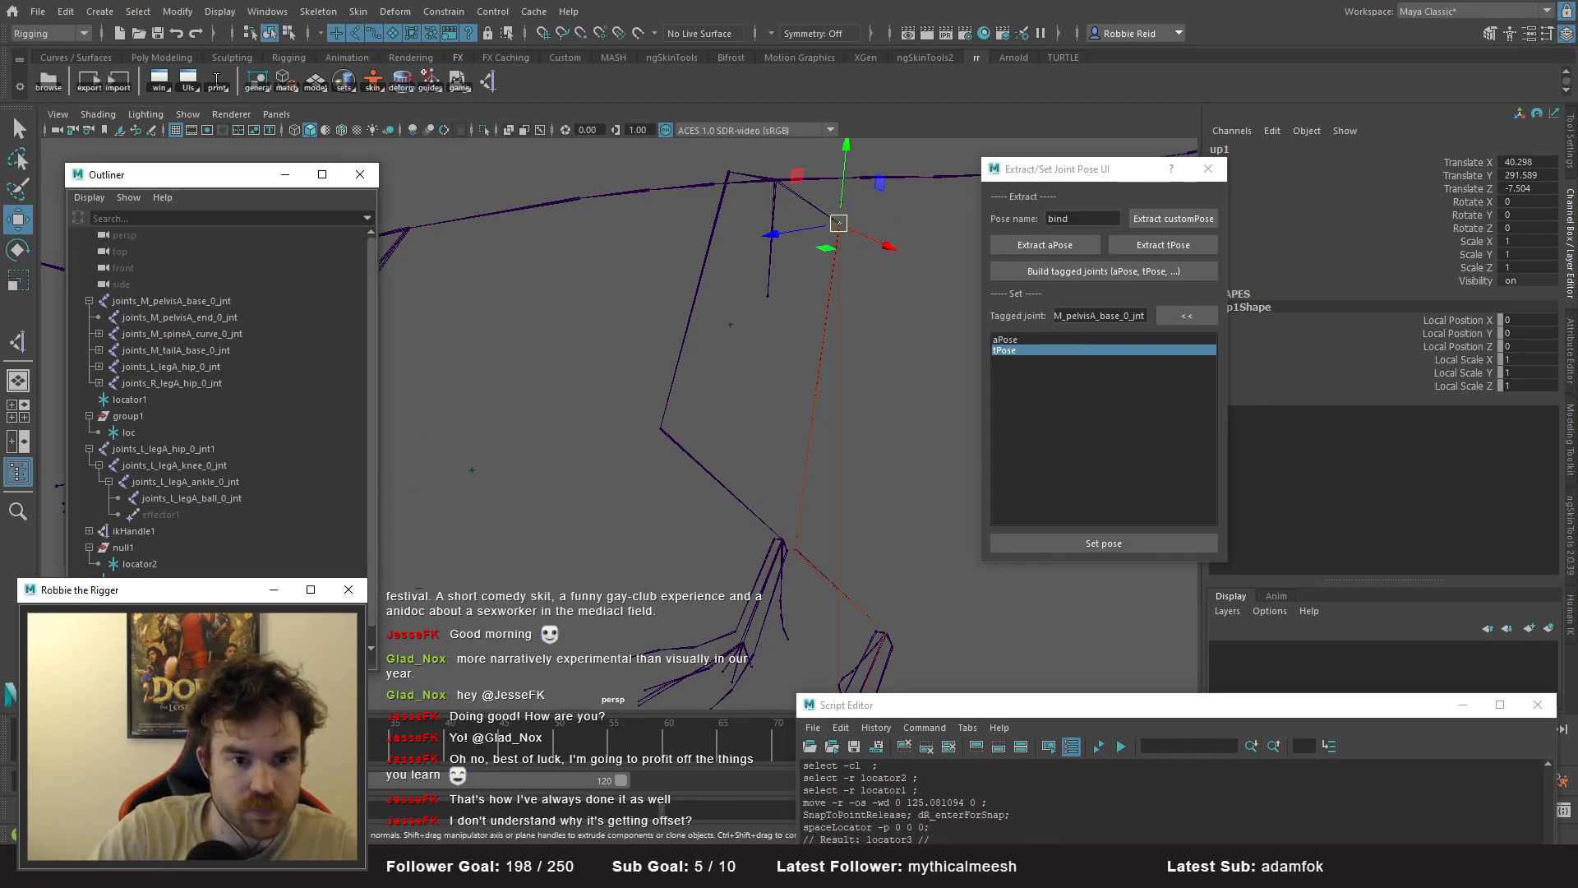
pyautogui.press('Return')
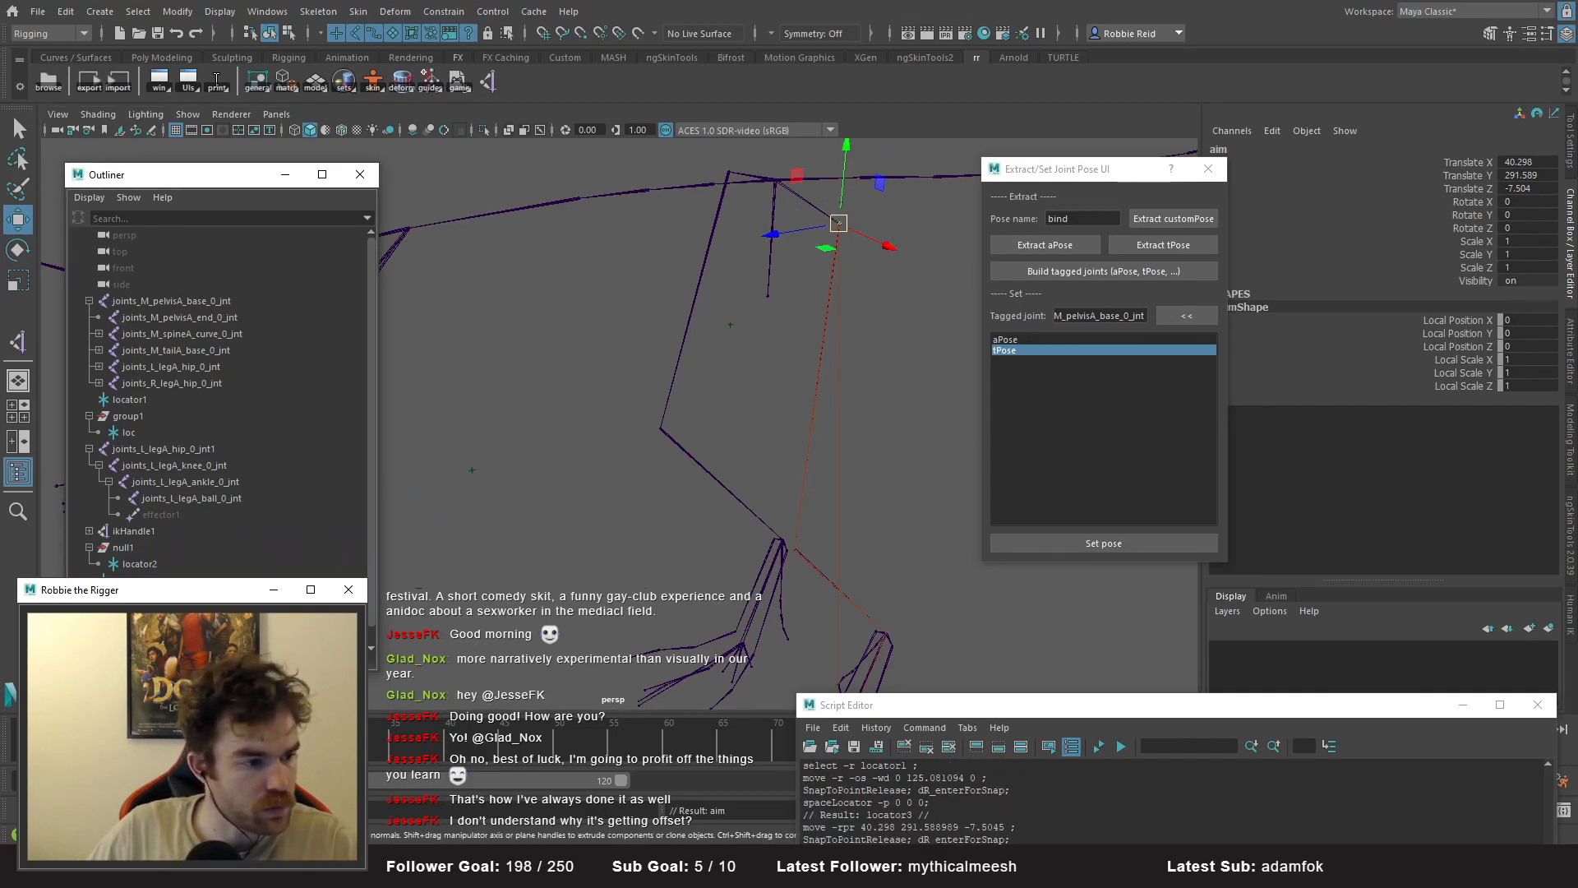
# - Add a parent zero transform above the aim locator with the custom rigging script
pyautogui.hotkey('ctrl', 'g')
pyautogui.hotkey('ctrl', 'z')
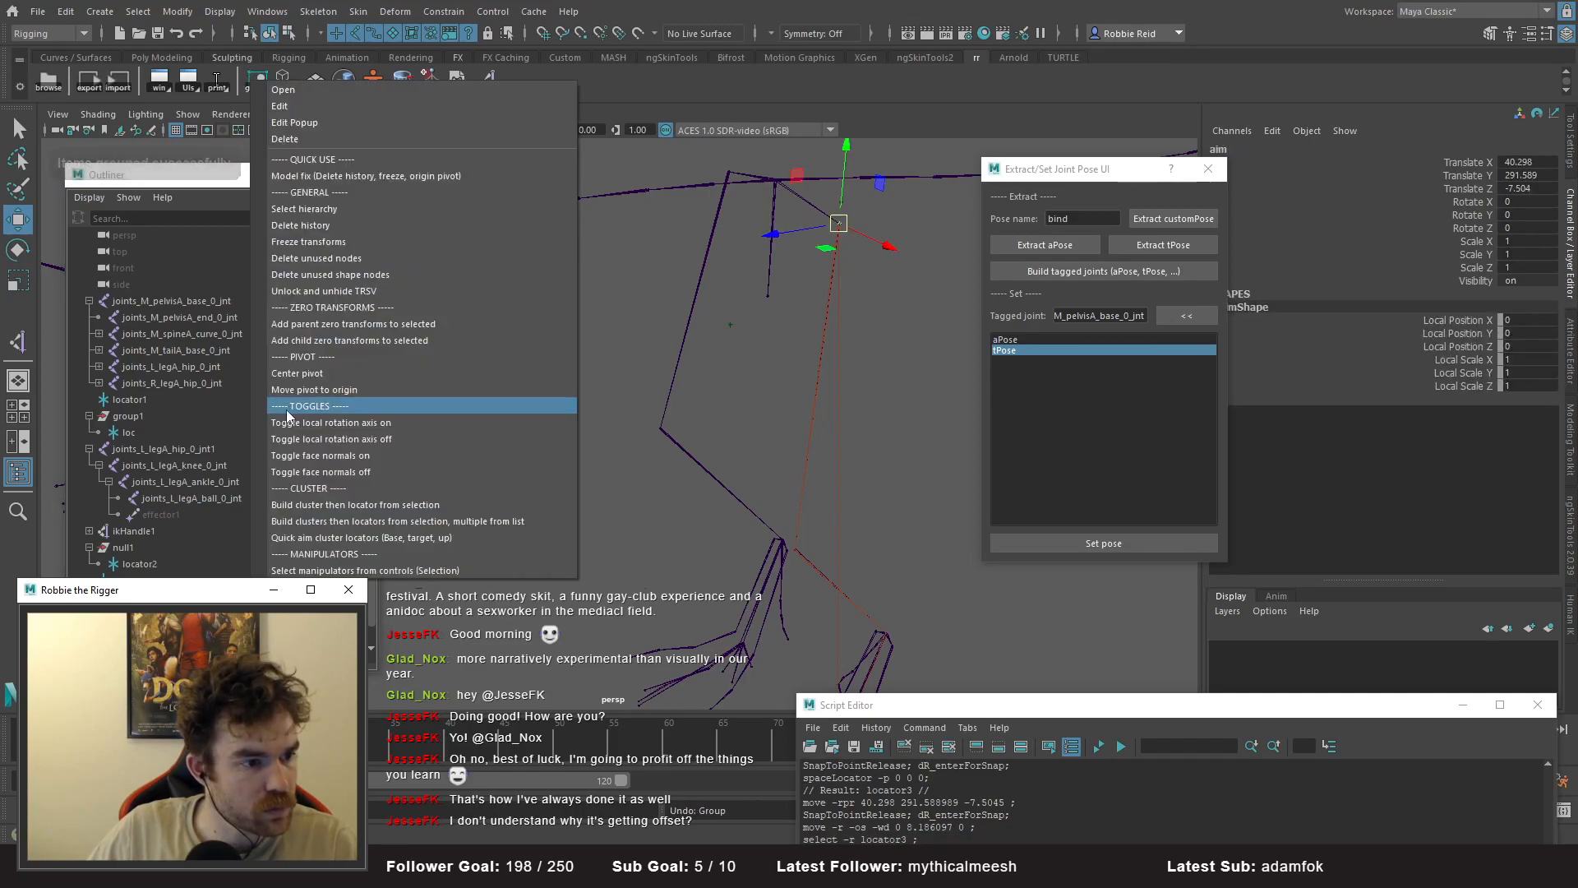
pyautogui.click(321, 324)
# - Select locator2 and aimZero and open the aim constraint options with the world up type at Object up
pyautogui.moveTo(430, 388); pyautogui.dragTo(515, 567)
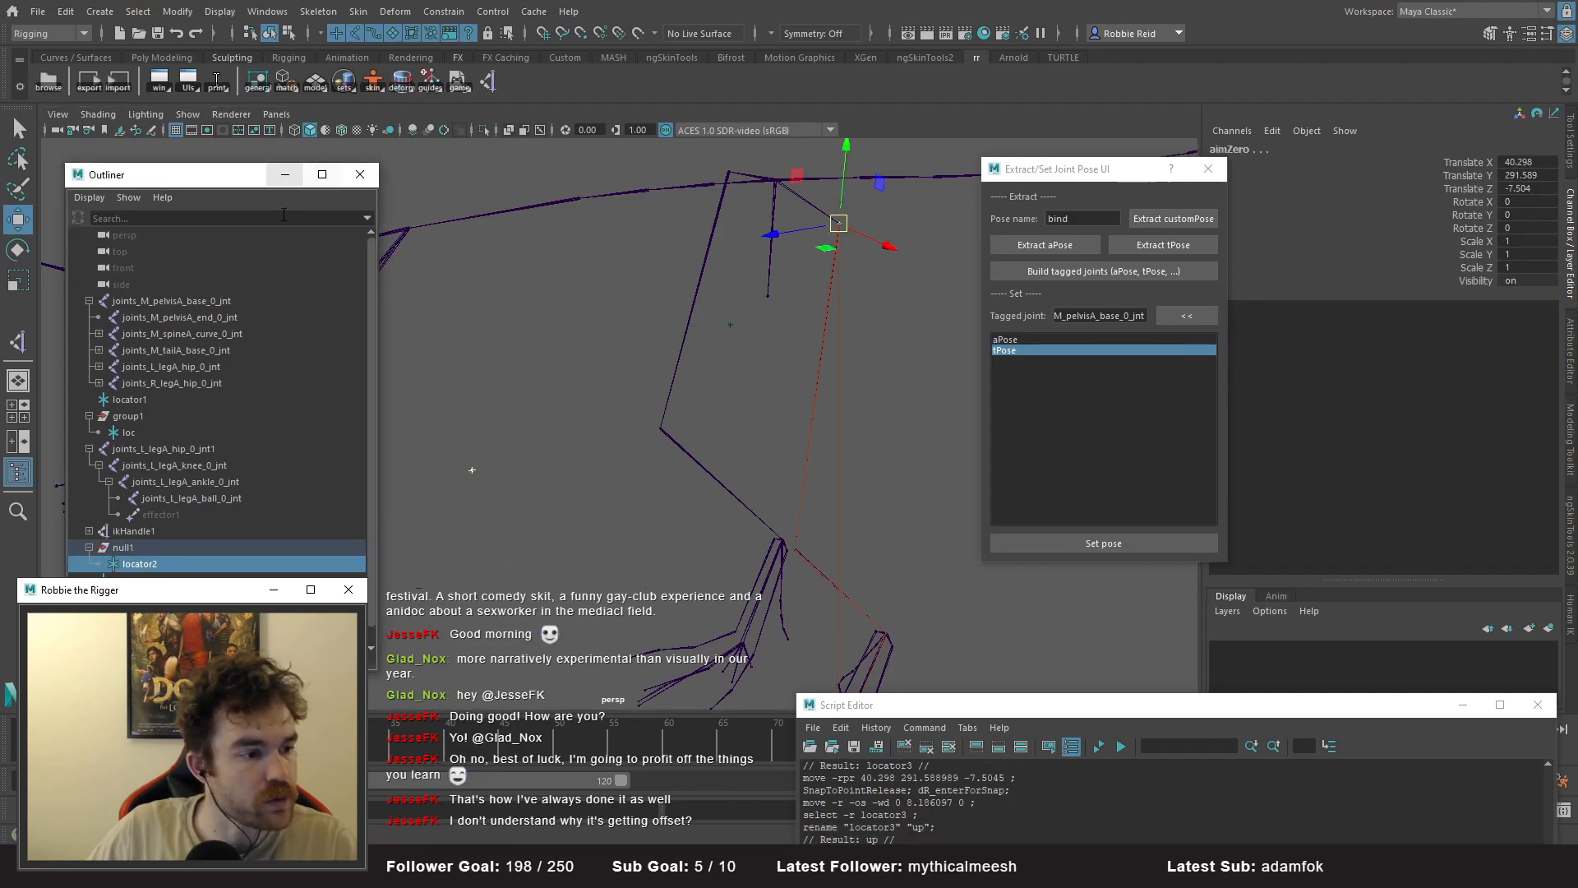
pyautogui.click(444, 10)
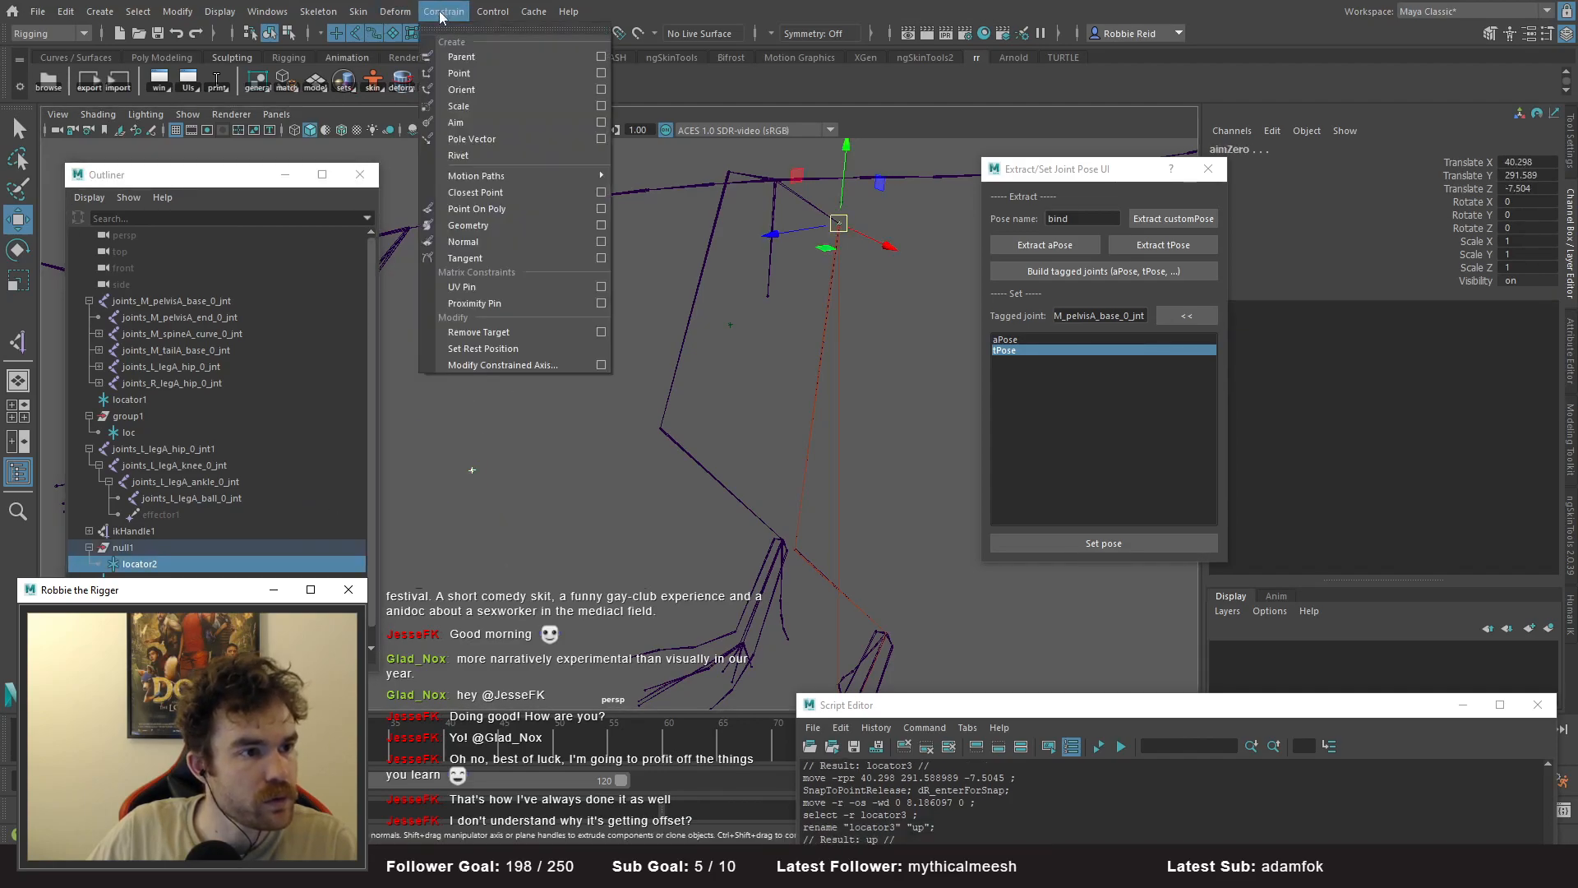
pyautogui.click(603, 122)
pyautogui.moveTo(773, 359); pyautogui.dragTo(471, 365)
pyautogui.click(744, 326)
pyautogui.click(740, 356)
pyautogui.hotkey('ctrl', 'v')
pyautogui.hotkey('ctrl', 'z')
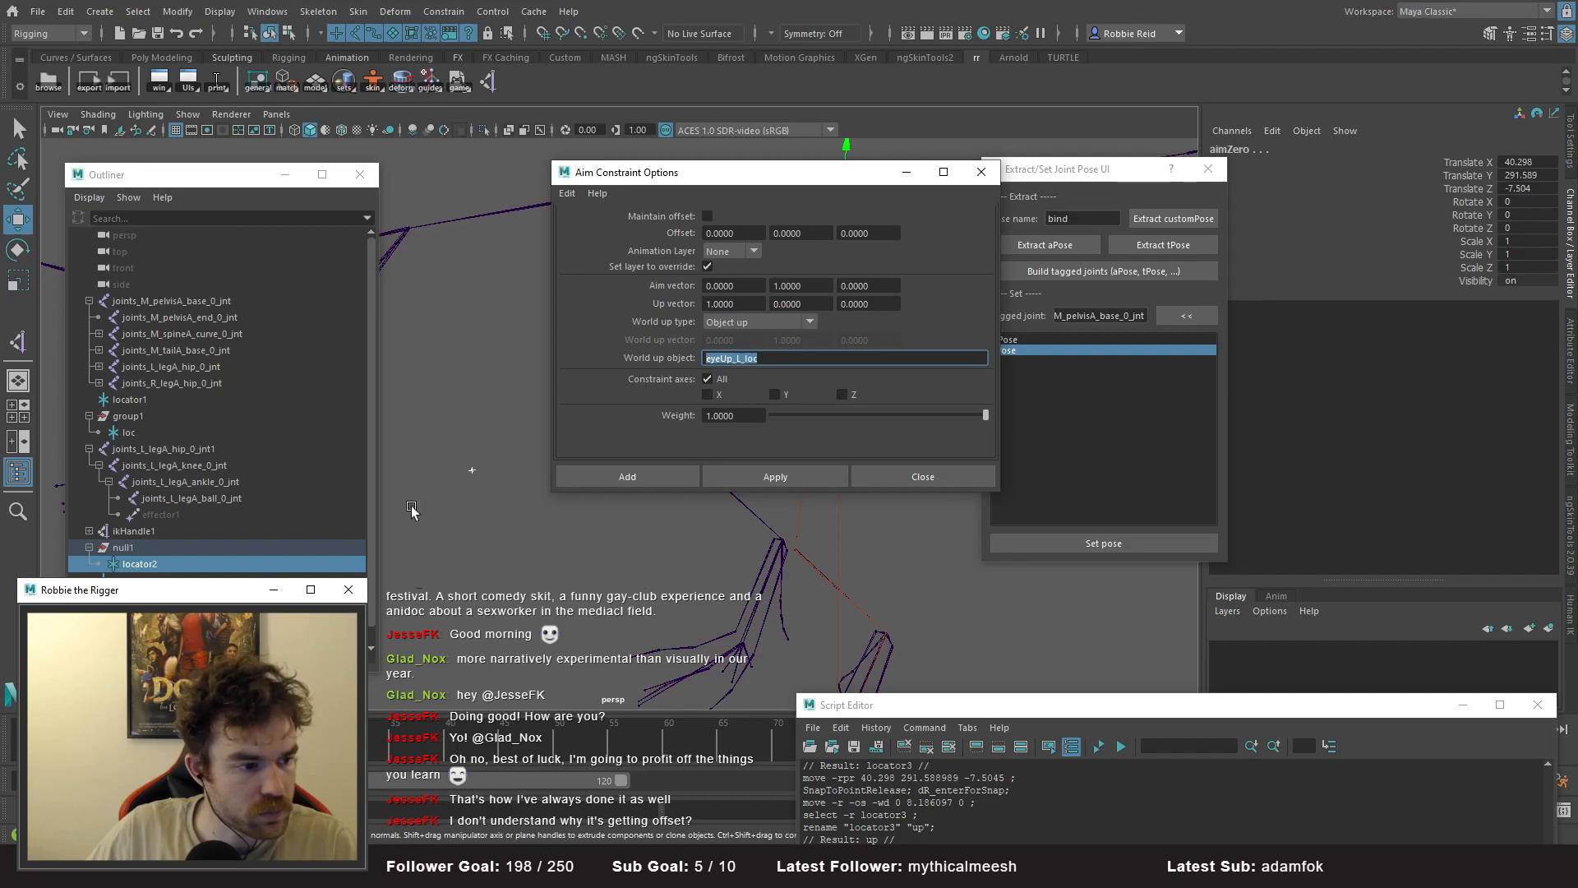
pyautogui.moveTo(736, 367); pyautogui.dragTo(431, 359)
pyautogui.write('up')
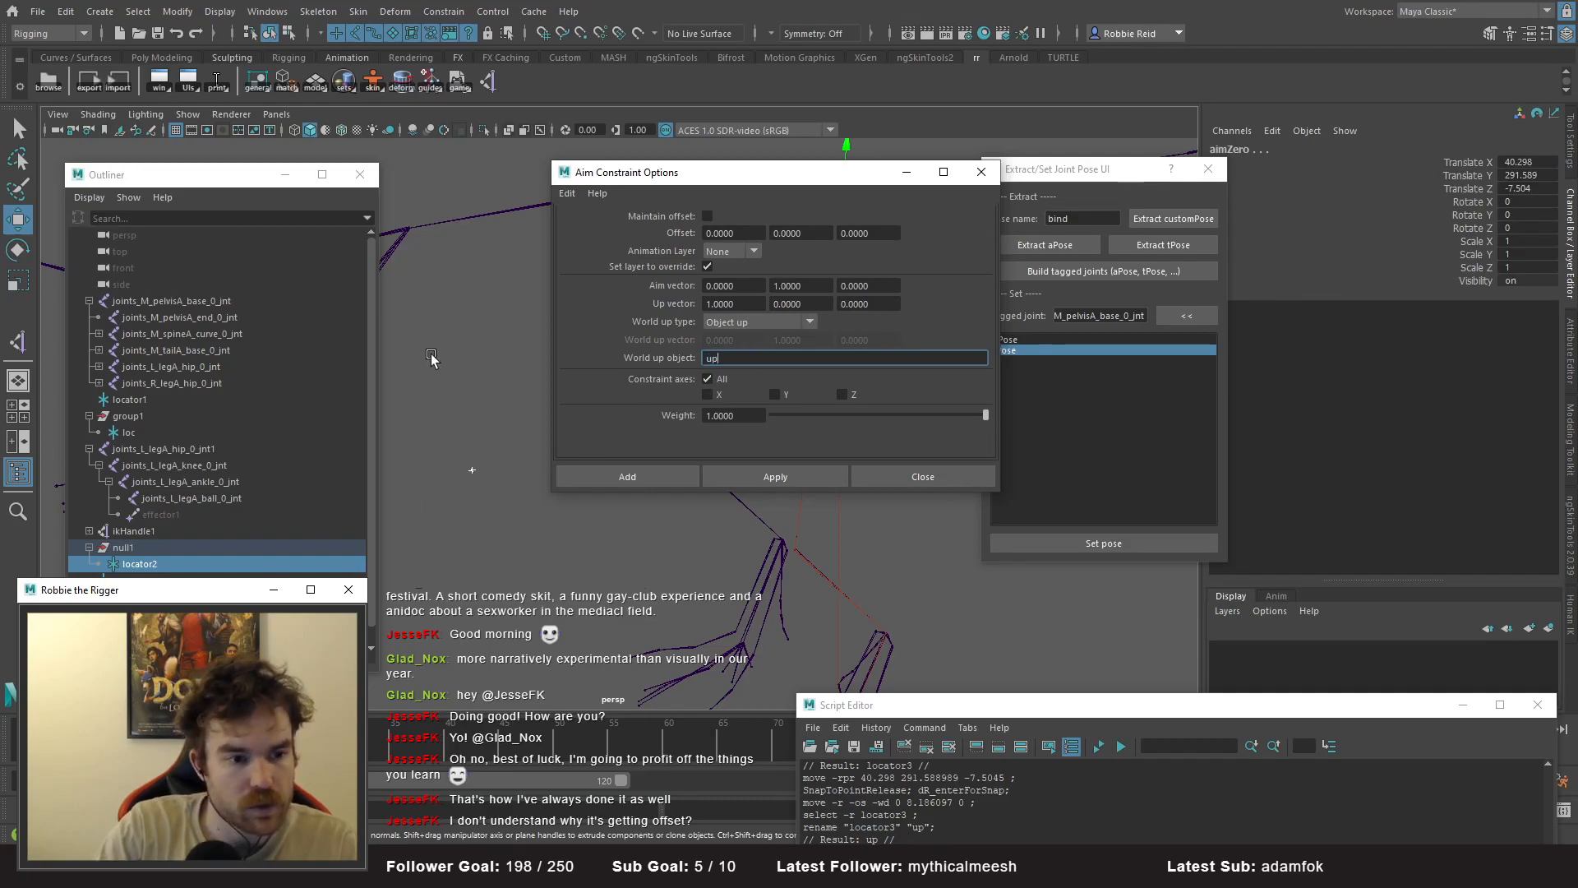
pyautogui.moveTo(678, 181); pyautogui.dragTo(932, 228)
pyautogui.hotkey('ctrl', 'z')
pyautogui.click(658, 331)
pyautogui.hotkey('ctrl', 'z')
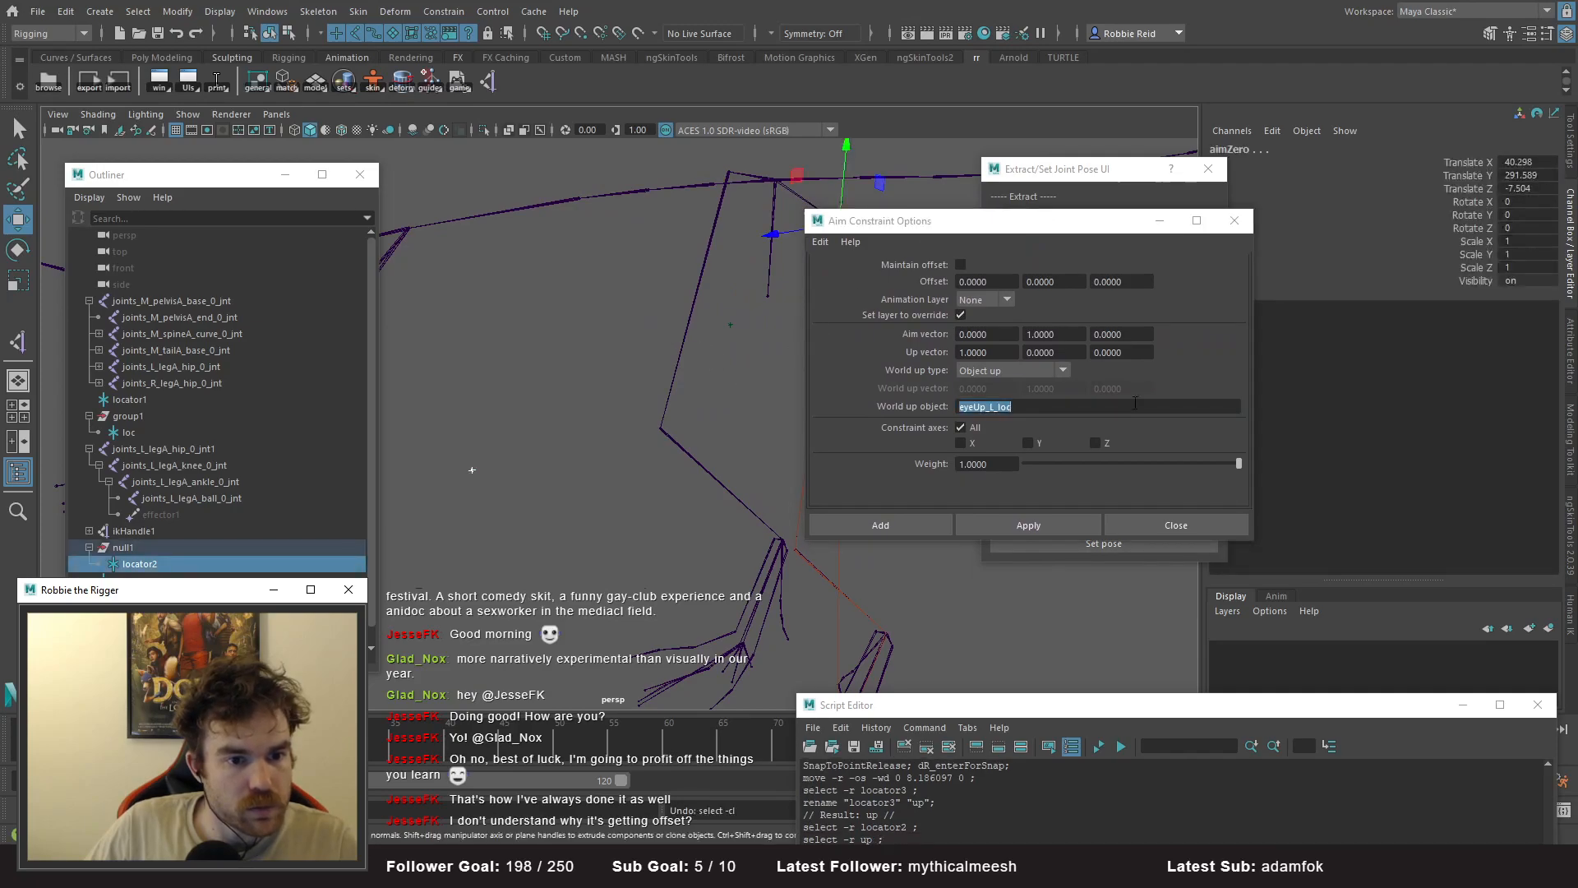
pyautogui.press('p')
pyautogui.click(510, 377)
pyautogui.hotkey('ctrl', 'z')
pyautogui.hotkey('ctrl', 'z')
# - Set the aim constraint's world up object to up
pyautogui.click(1023, 426)
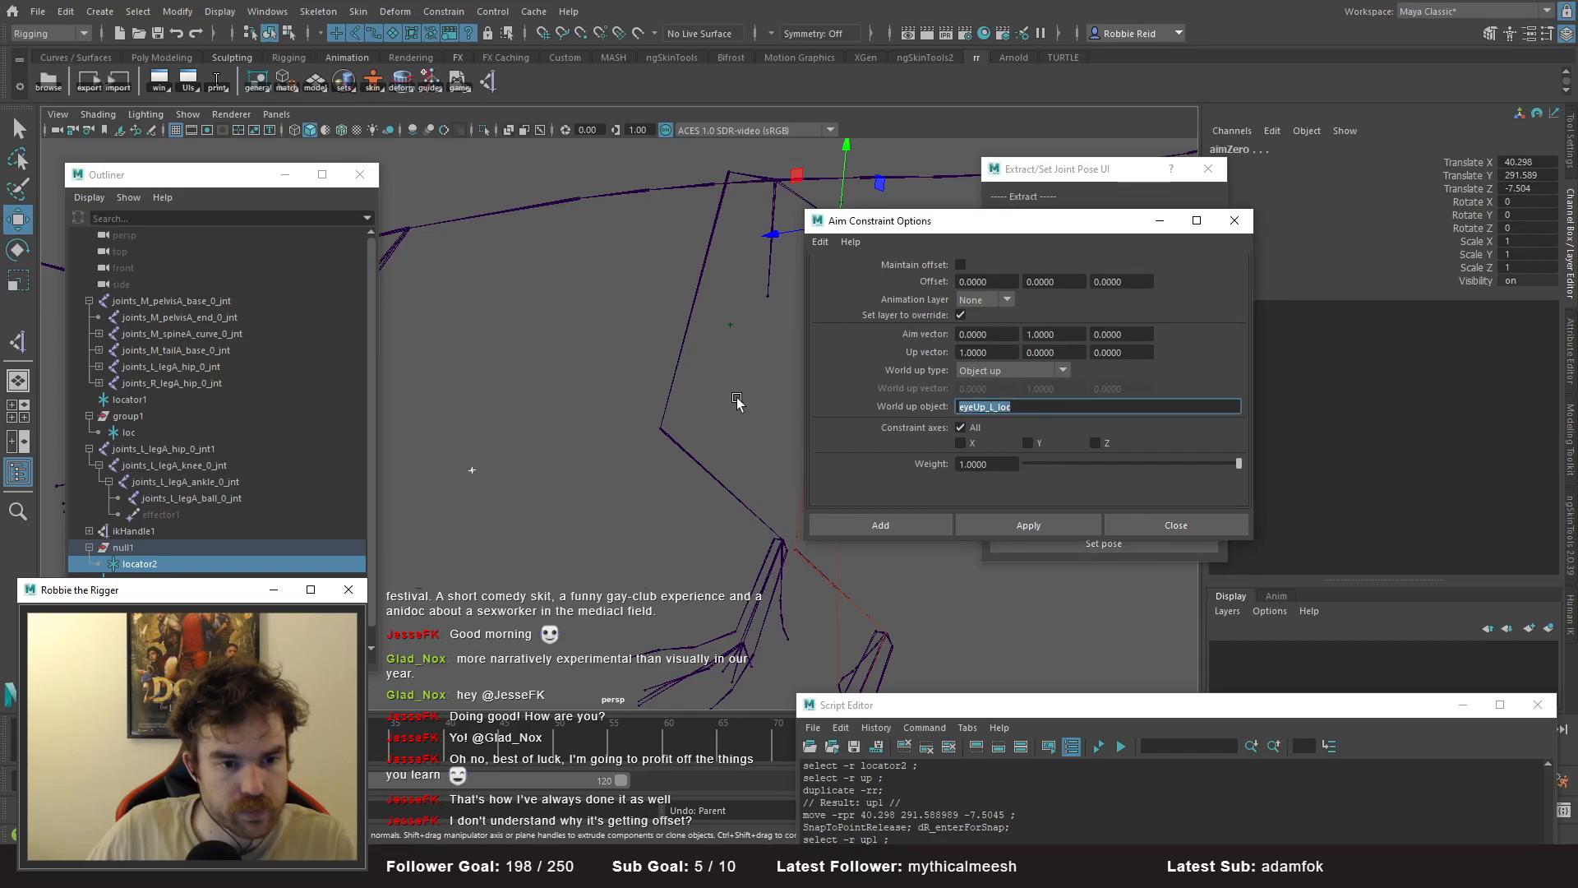
pyautogui.write('up')
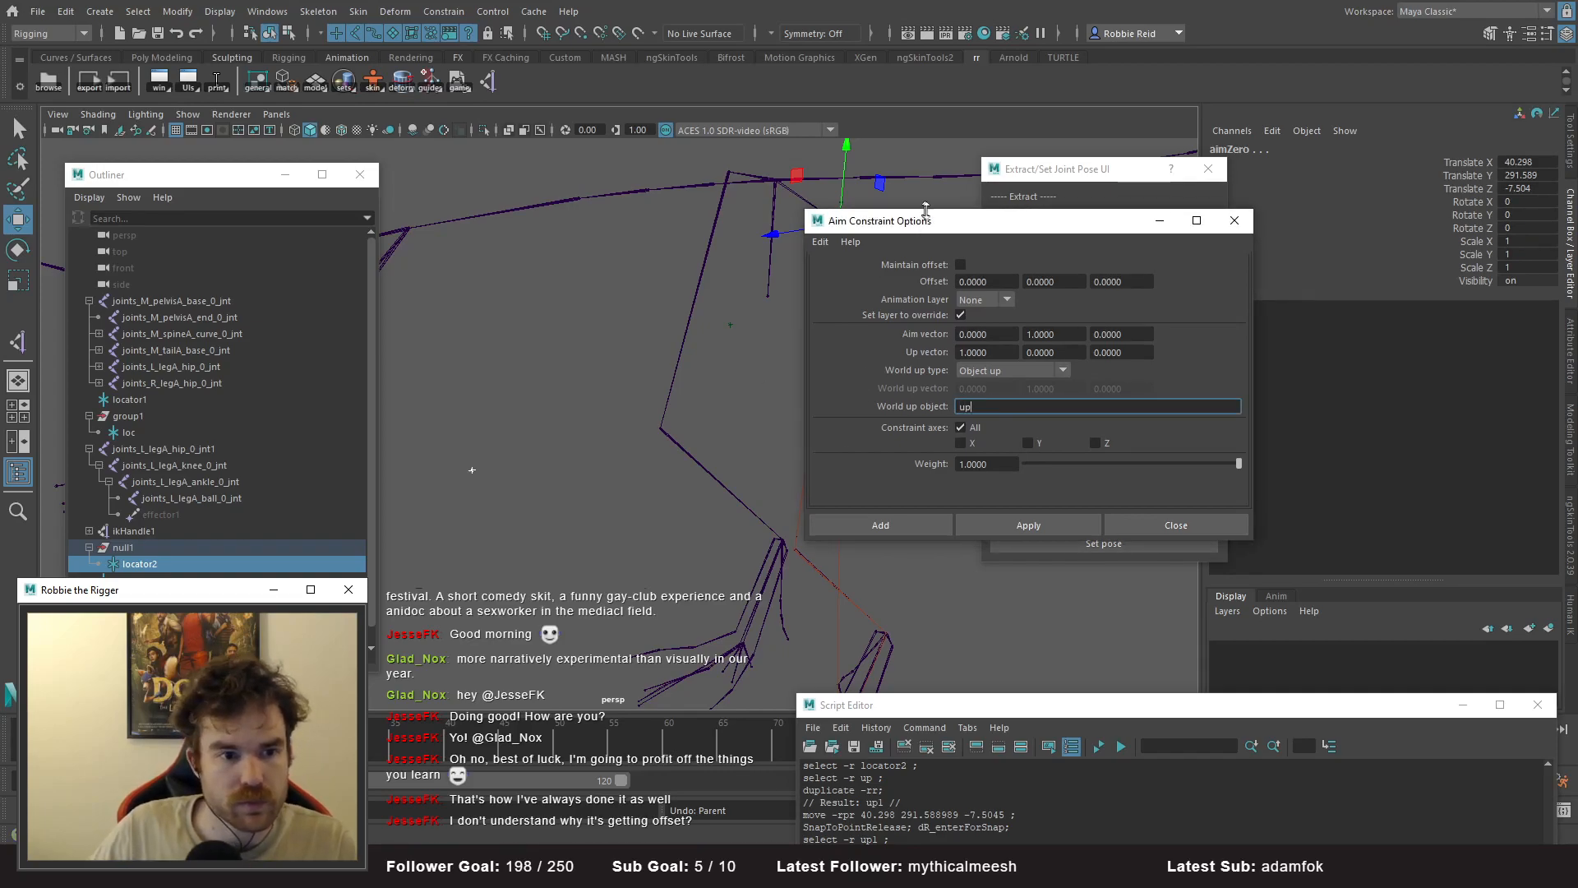
pyautogui.moveTo(978, 223); pyautogui.dragTo(1100, 226)
# - Try an up vector Z component of 1 for the aim constraint and set it back to 0
pyautogui.click(1151, 336)
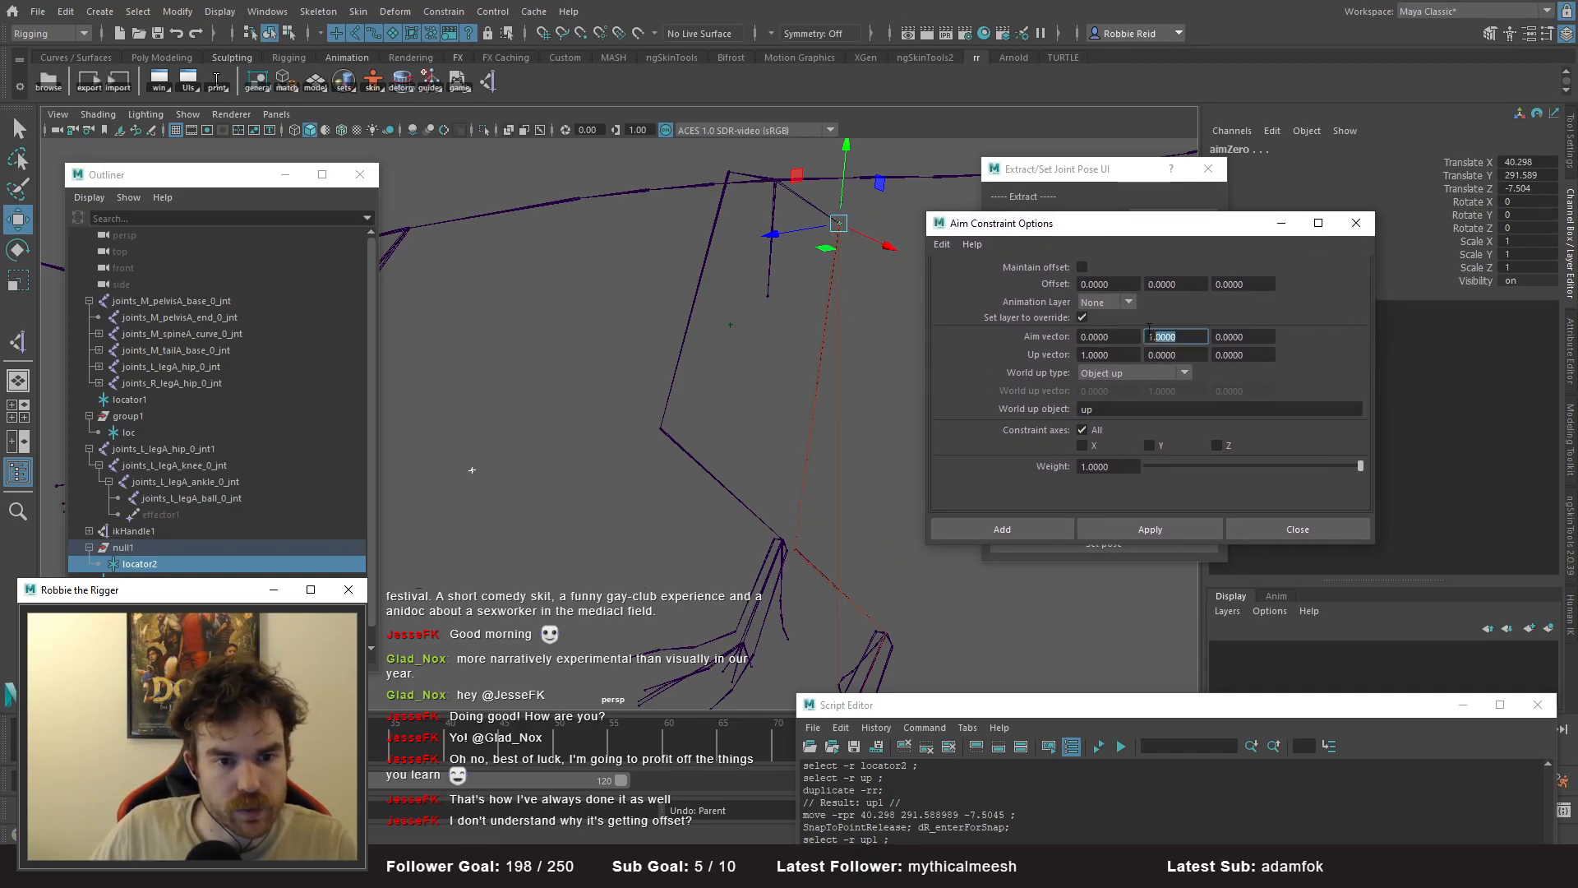
pyautogui.click(1243, 355)
pyautogui.write('1')
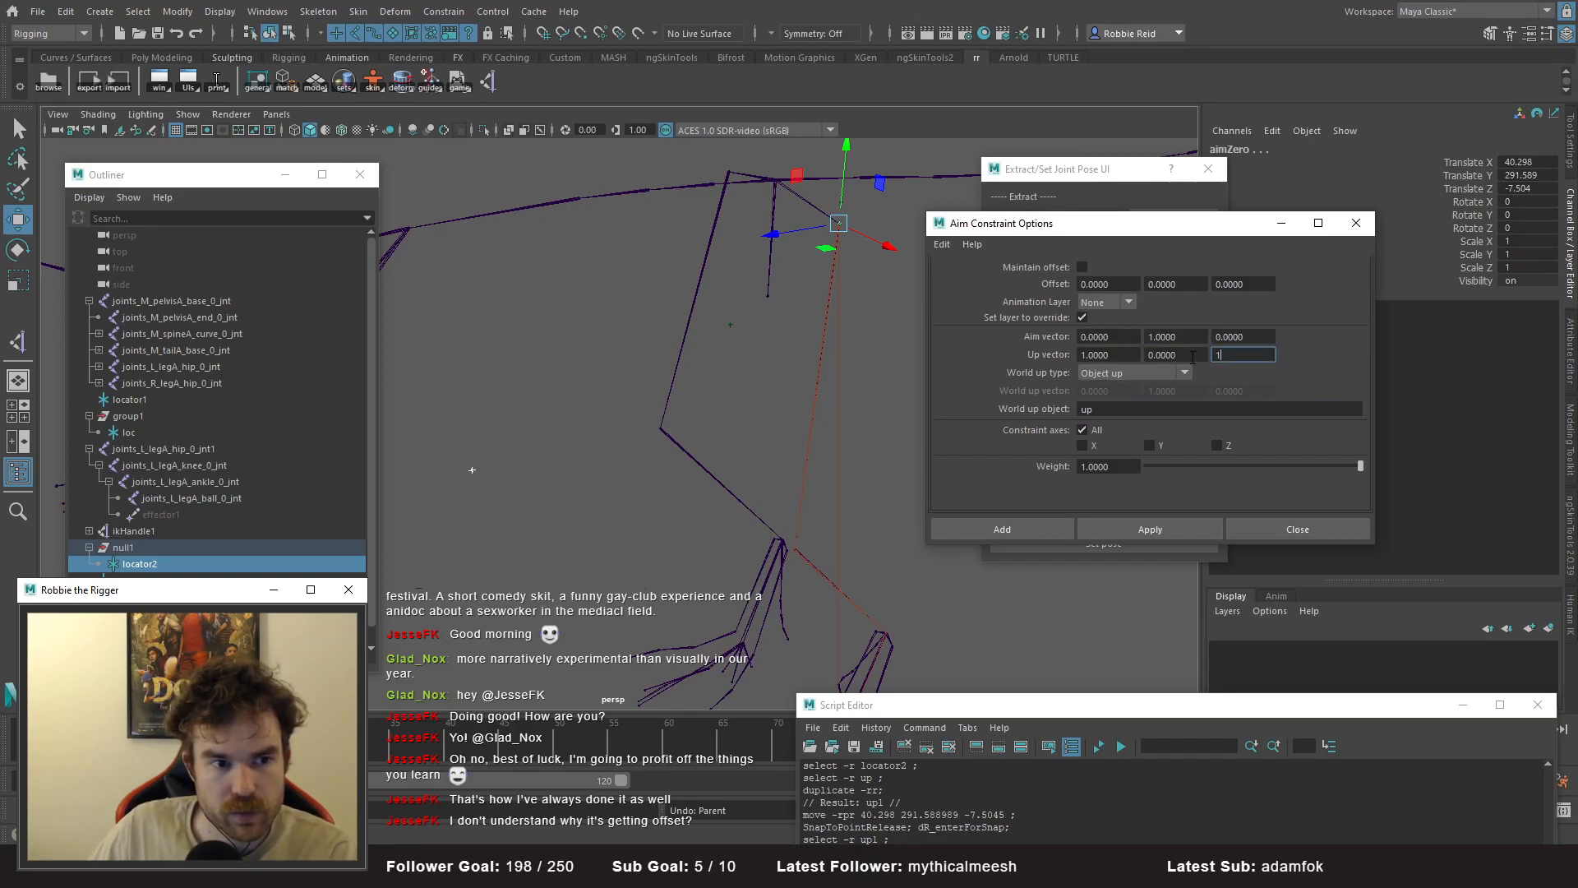
pyautogui.click(891, 356)
pyautogui.hotkey('ctrl', 'z')
pyautogui.hotkey('ctrl', 'z')
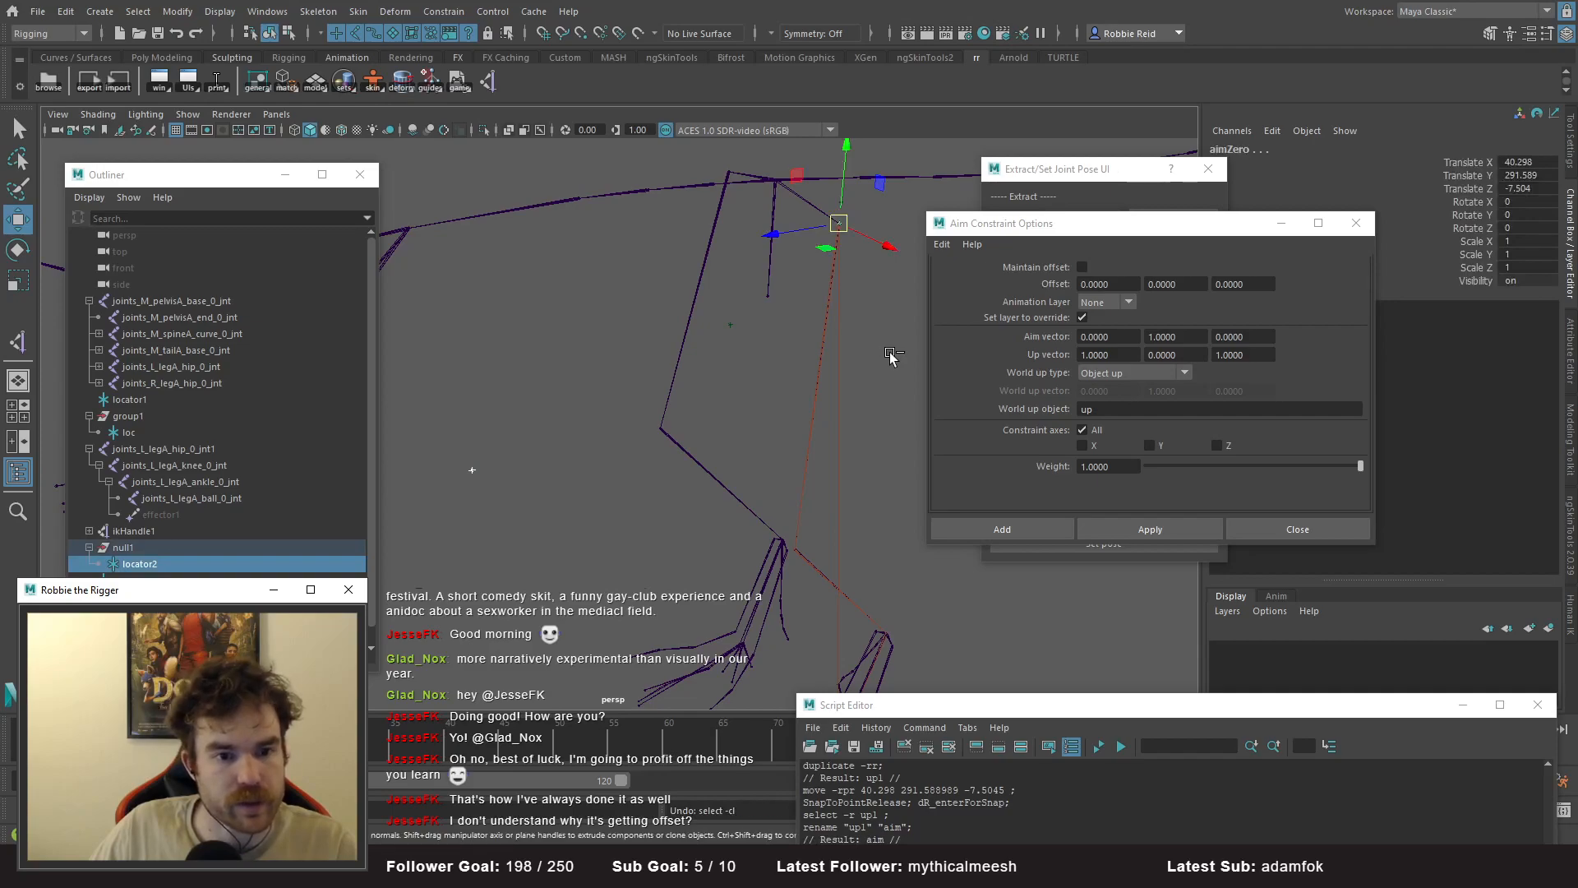
pyautogui.moveTo(1247, 357); pyautogui.dragTo(1004, 327)
pyautogui.write('0')
pyautogui.press('Return')
# - Aim-constrain aimZero to locator2 with aim vector 0, 1, 0, up vector 1, 0, 0 and up as world up object
pyautogui.click(173, 568)
pyautogui.keyDown('ctrl'); pyautogui.click(148, 597); pyautogui.keyUp('ctrl')
pyautogui.click(1171, 532)
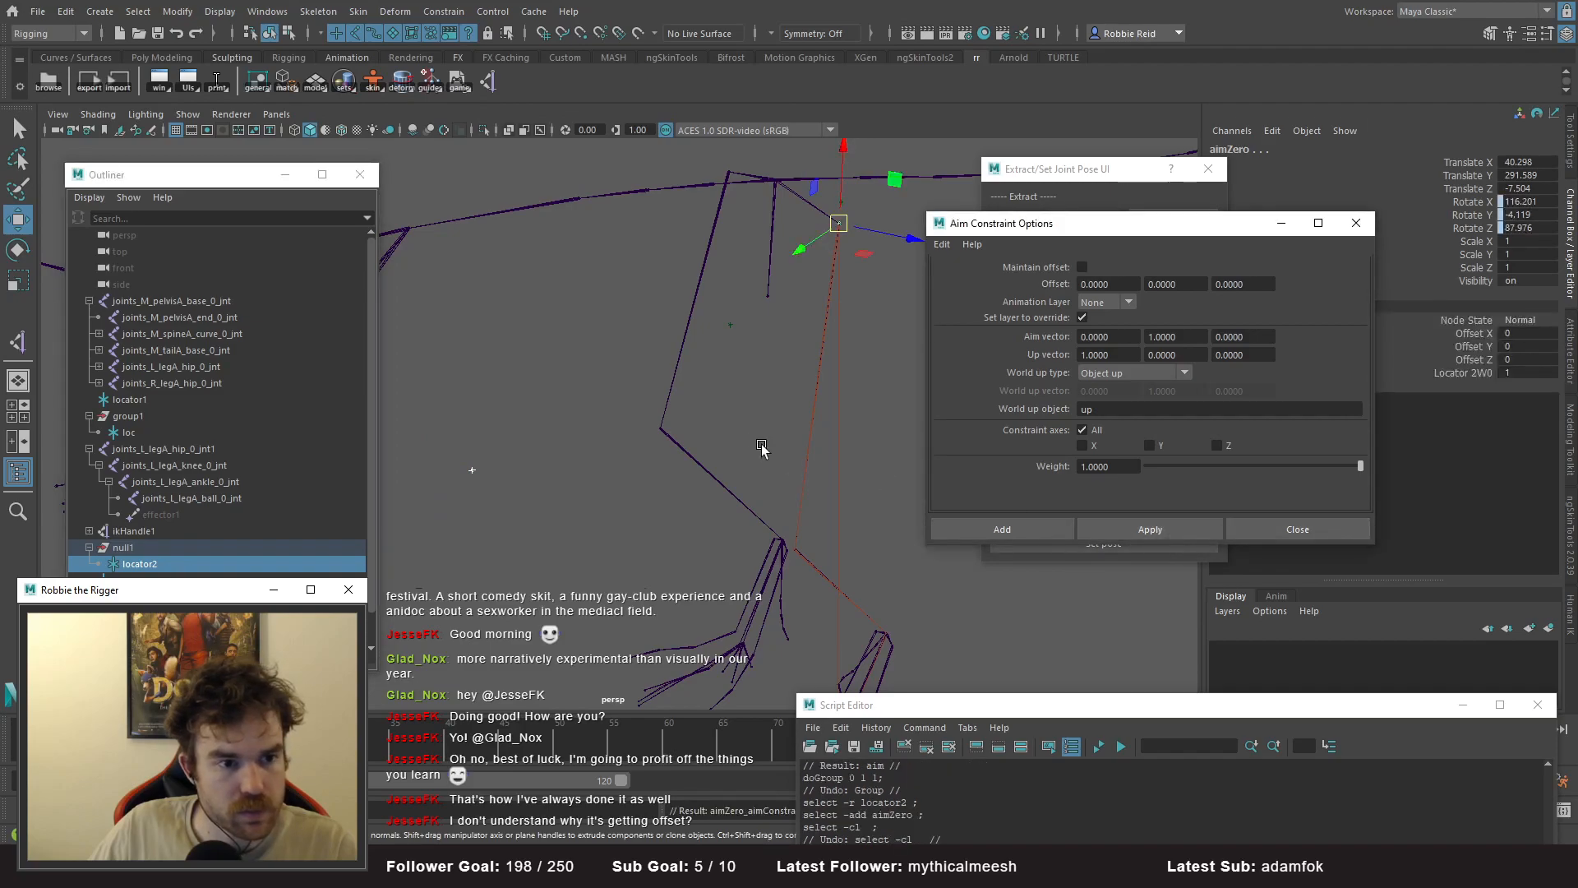
pyautogui.press('p')
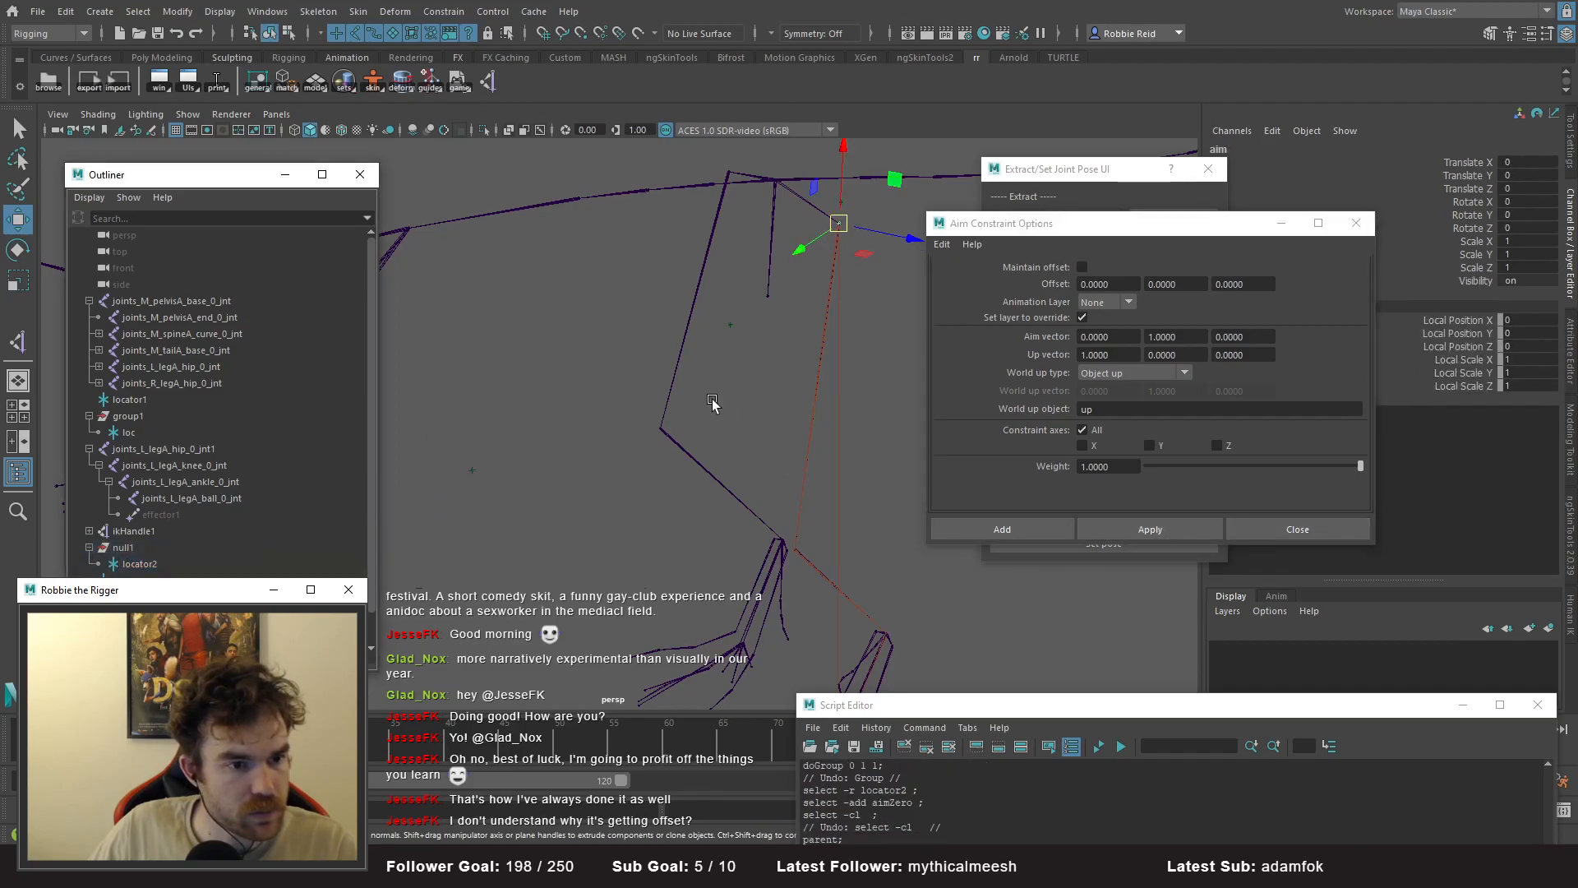
# - Aim-constrain the aim locator to locator1 with the same options and inspect its Rotate values
pyautogui.moveTo(710, 314); pyautogui.dragTo(751, 357)
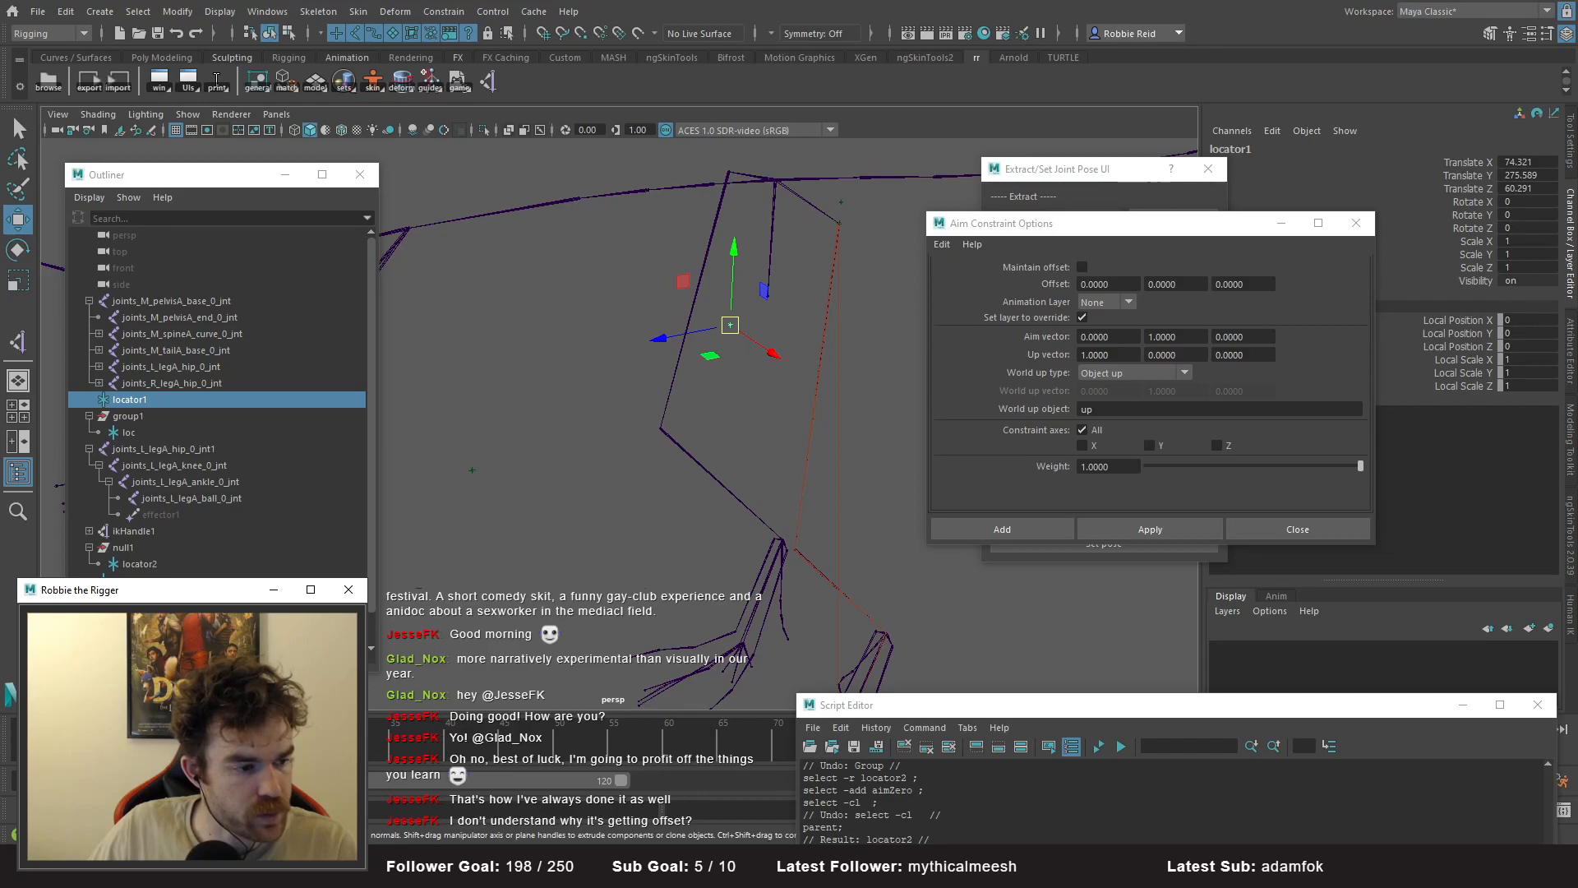
pyautogui.keyDown('ctrl'); pyautogui.click(140, 613); pyautogui.keyUp('ctrl')
pyautogui.click(1114, 535)
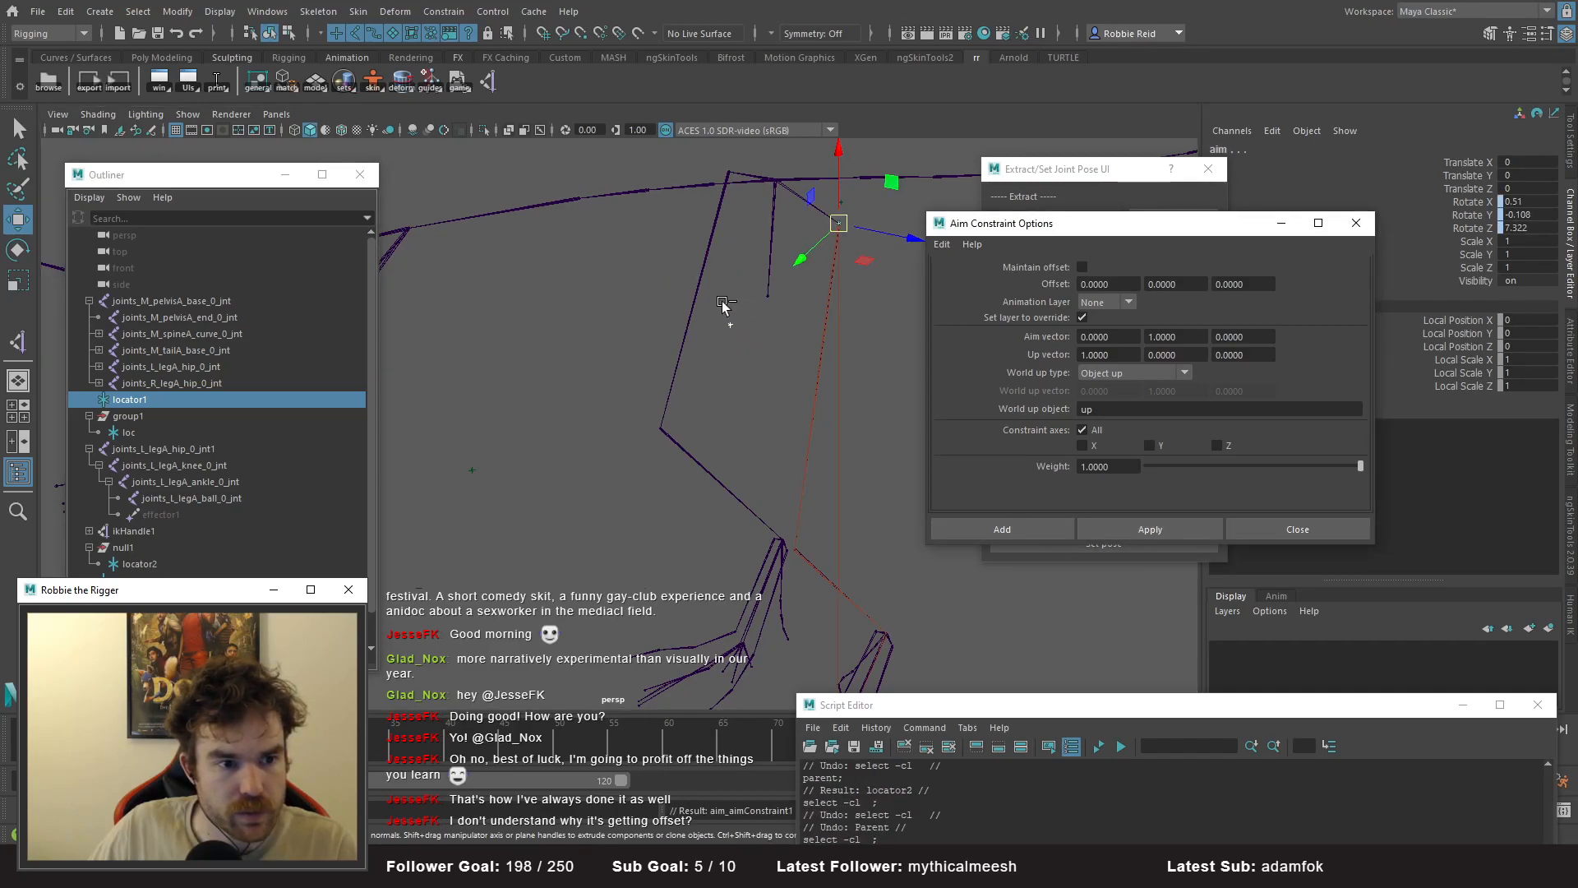
pyautogui.hotkey('ctrl', 'z')
pyautogui.hotkey('ctrl', 'z')
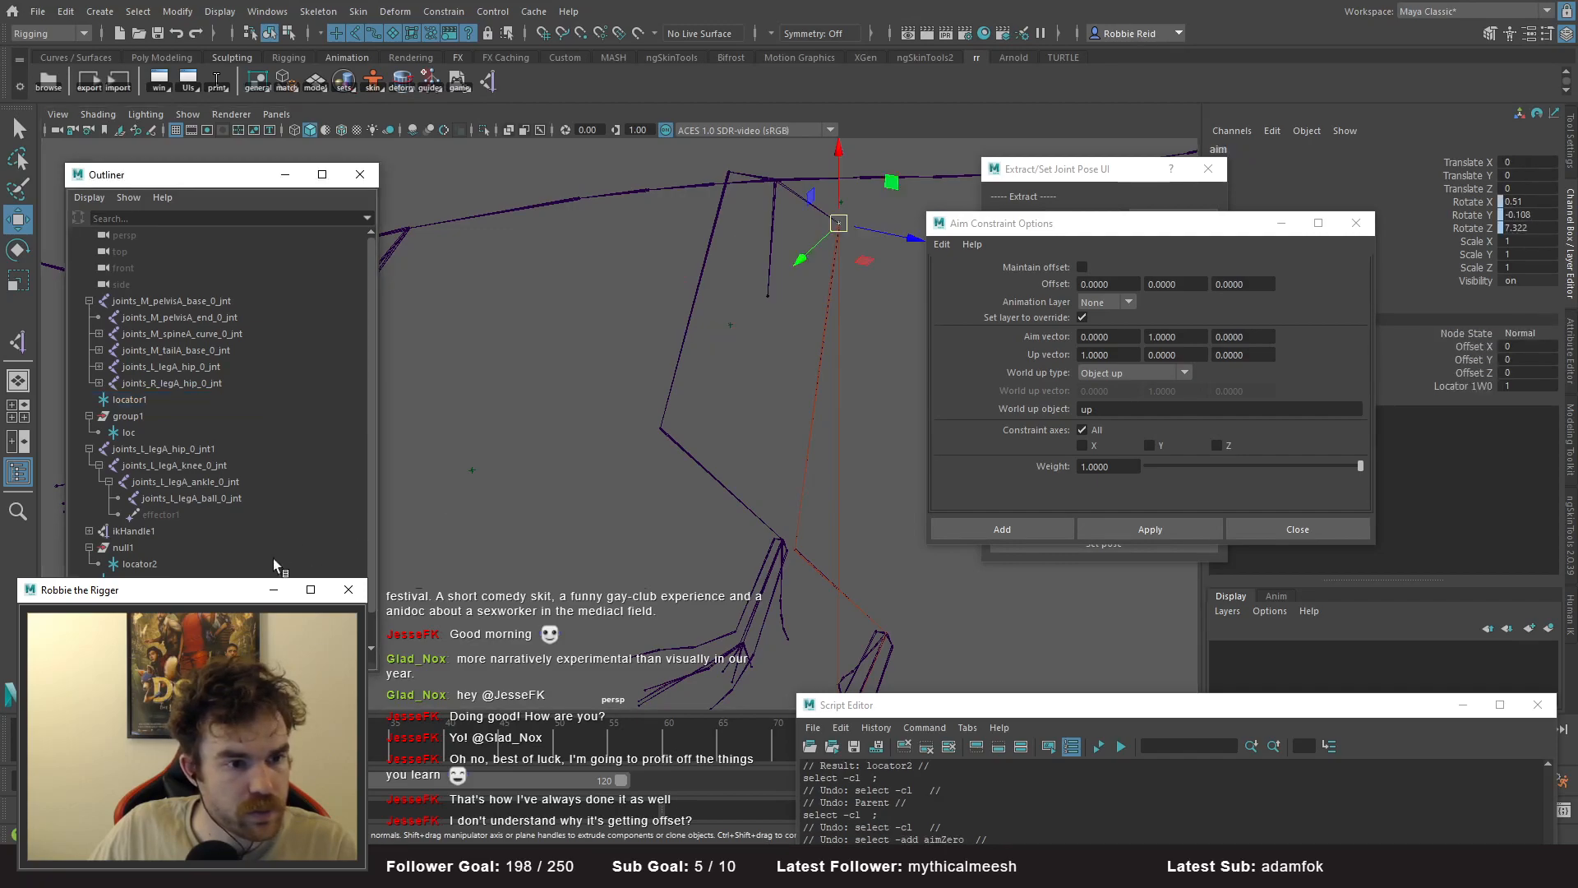
# - Snap locator1 to locator2's height along Y and unparent locator2 from null1 to the world
pyautogui.moveTo(720, 307); pyautogui.dragTo(481, 472)
pyautogui.press('v')
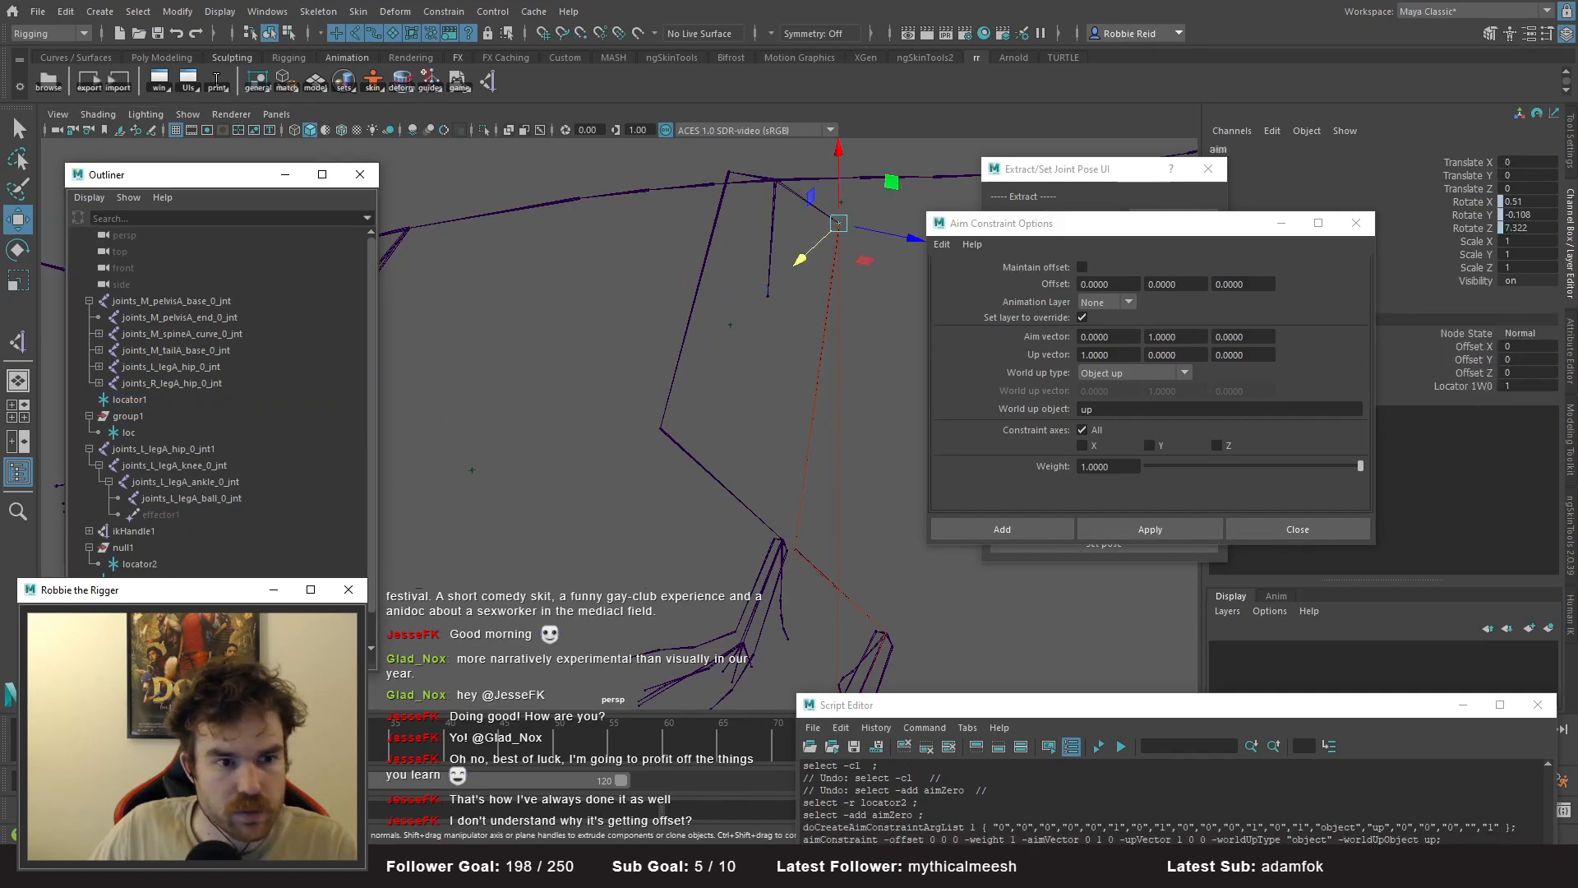
pyautogui.moveTo(434, 403); pyautogui.dragTo(512, 559)
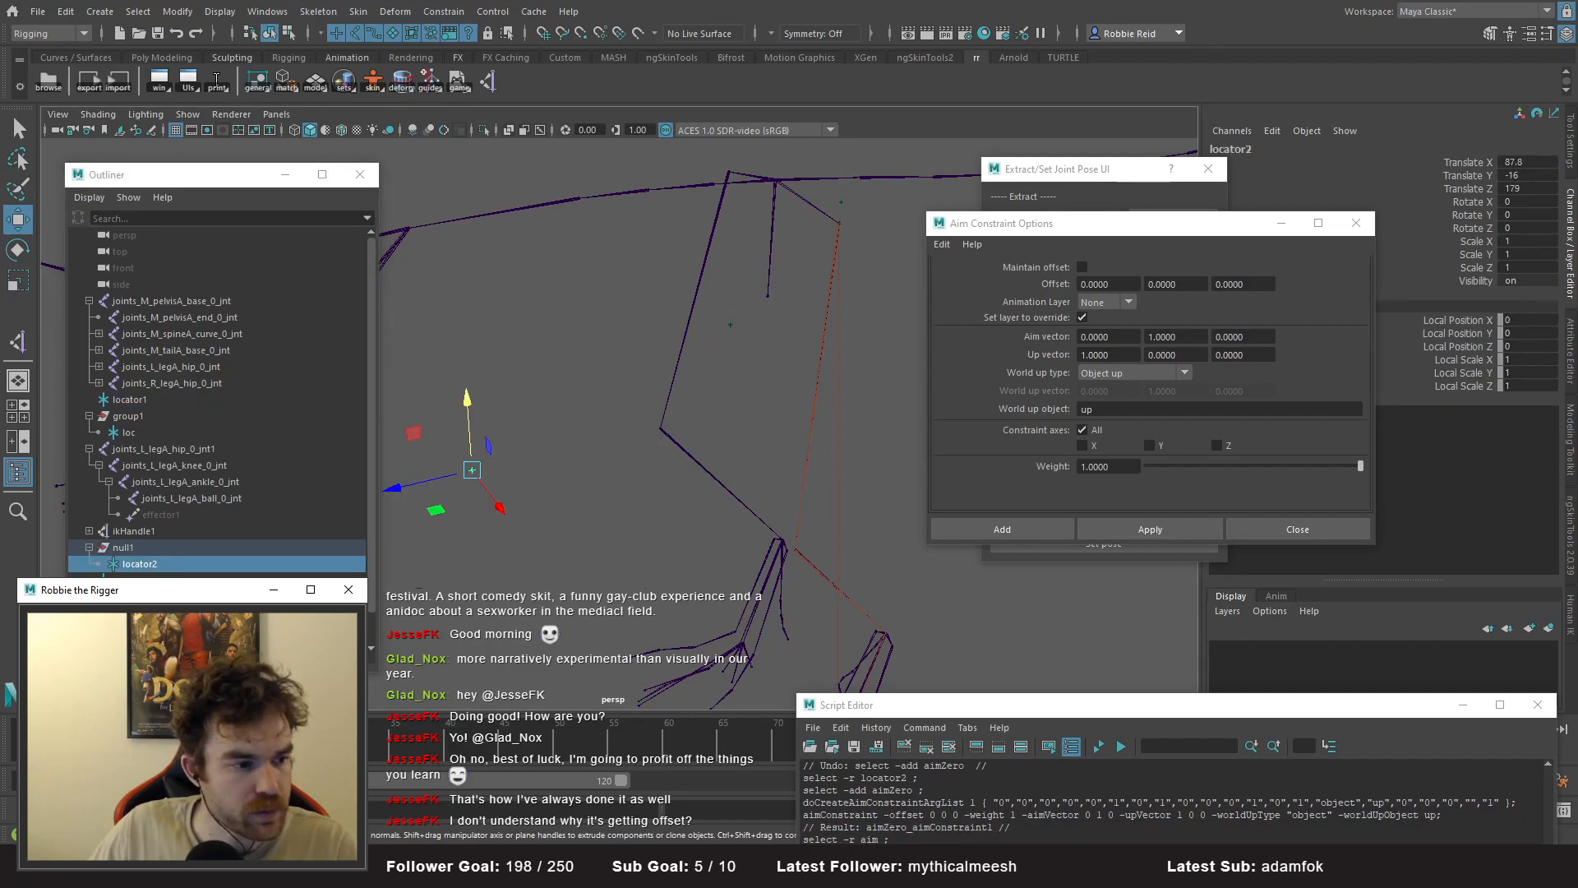
pyautogui.keyDown('ctrl'); pyautogui.click(132, 614); pyautogui.keyUp('ctrl')
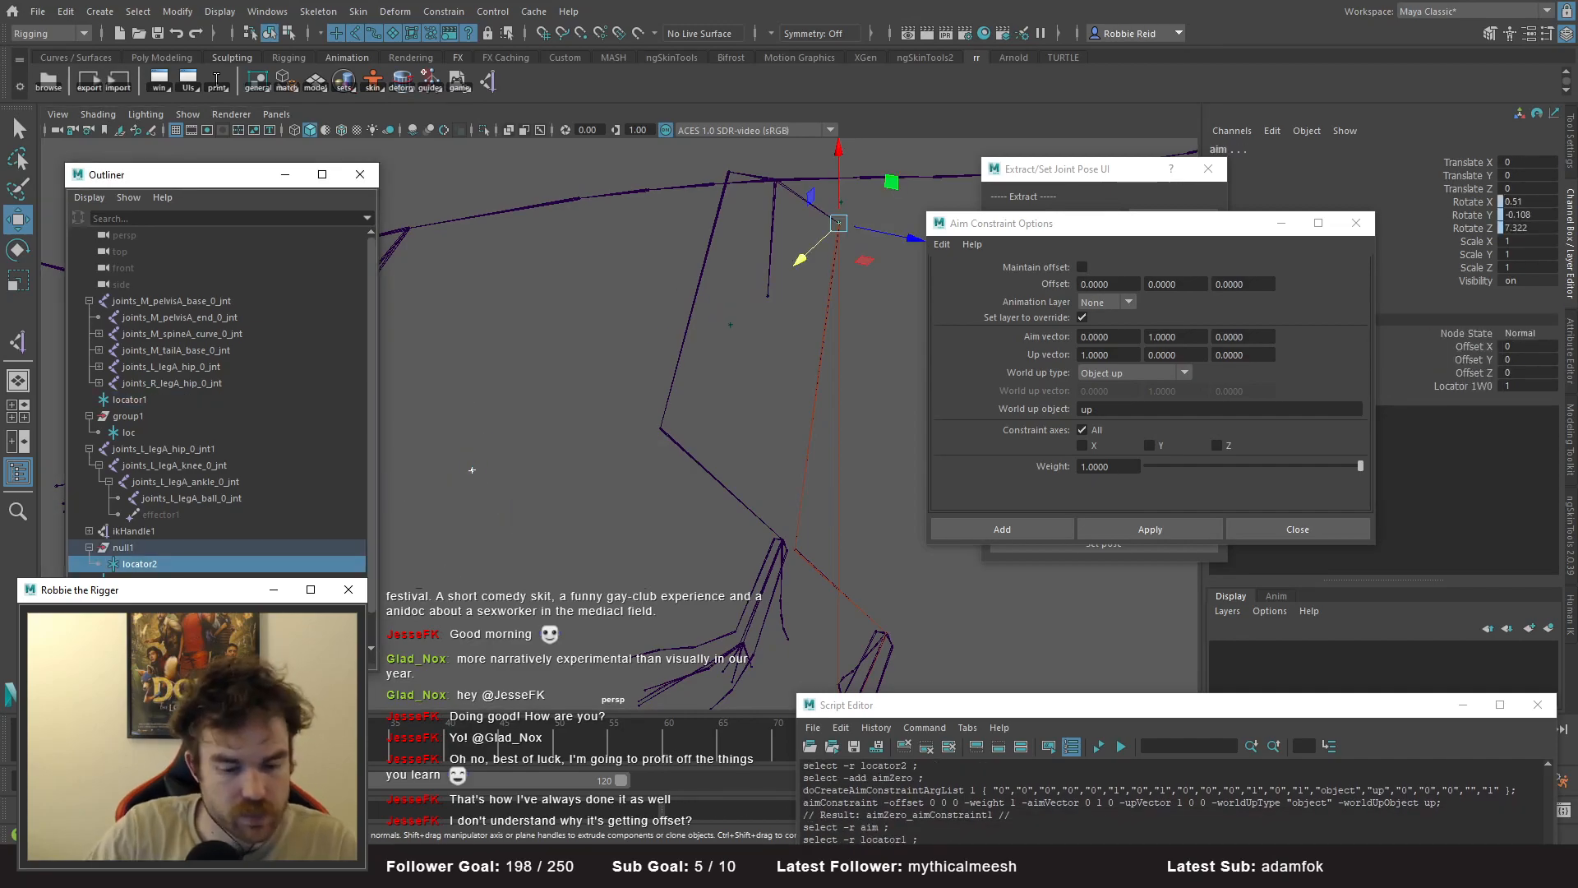
pyautogui.hotkey('ctrl', 'z')
pyautogui.hotkey('shift', 'p')
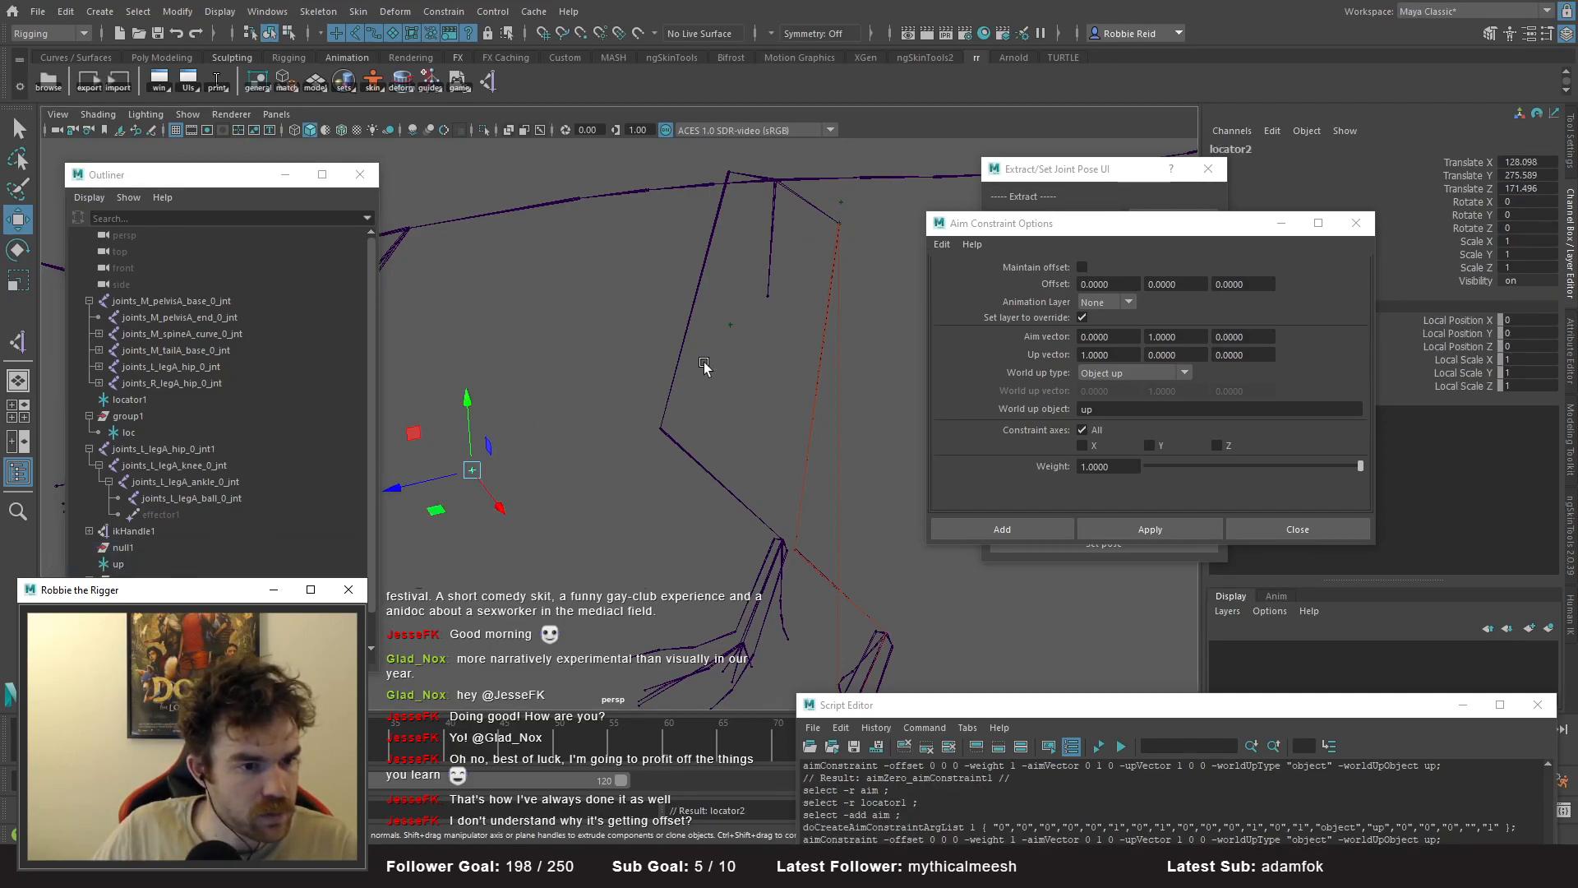
# - Compare the positions of locator1, locator2 and the aim locator around the leg in the perspective and side views
pyautogui.click(732, 321)
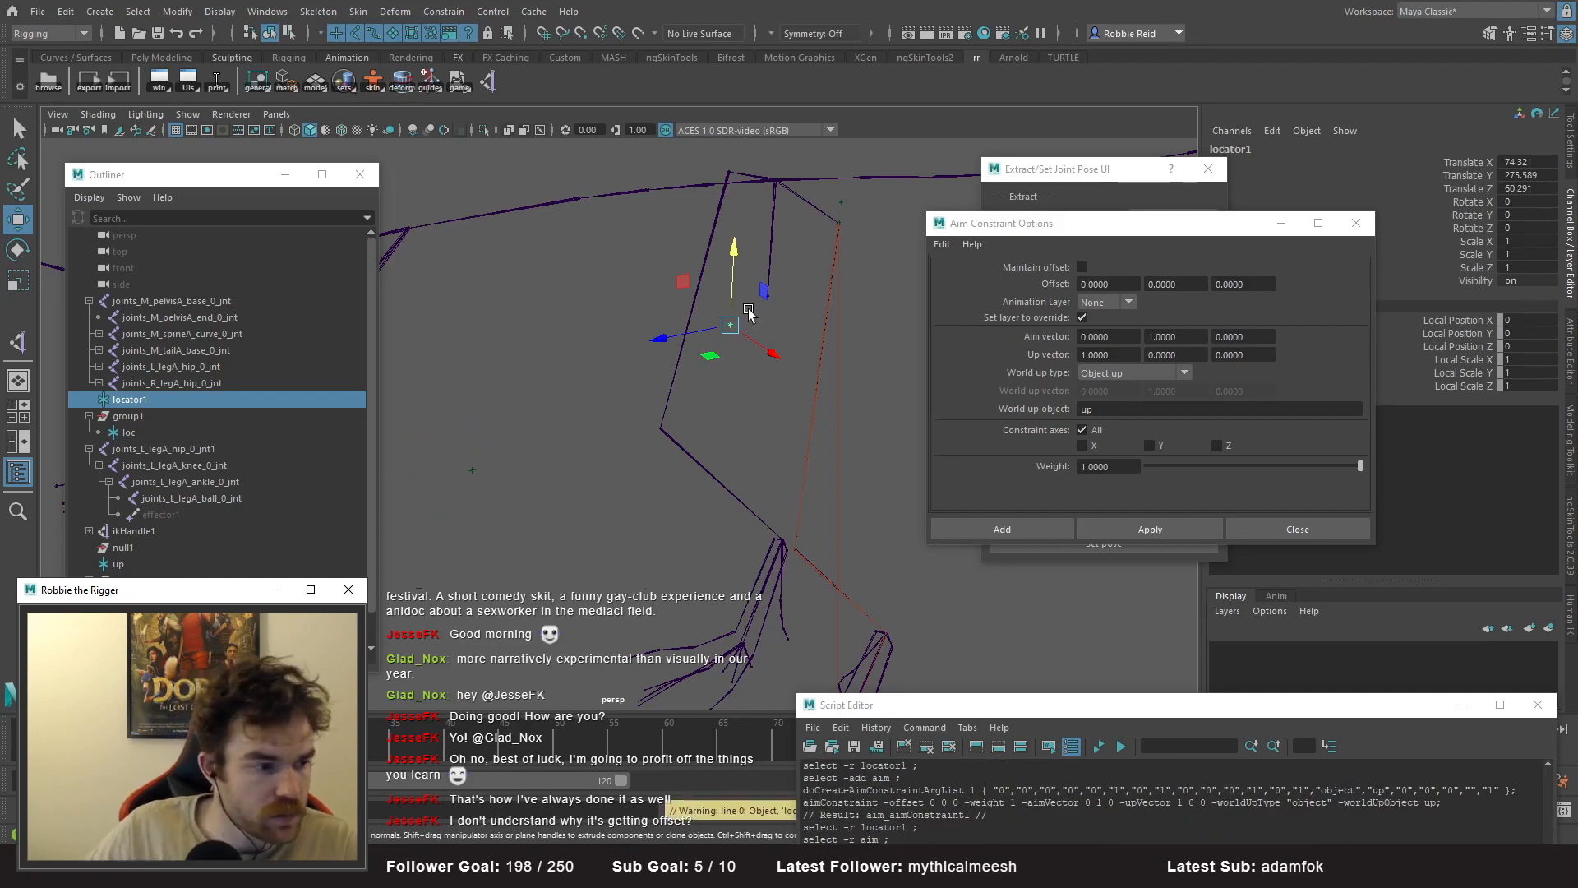
pyautogui.click(131, 614)
pyautogui.click(130, 399)
pyautogui.click(132, 613)
pyautogui.keyDown('alt'); pyautogui.moveTo(904, 235); pyautogui.dragTo(694, 436); pyautogui.keyUp('alt')
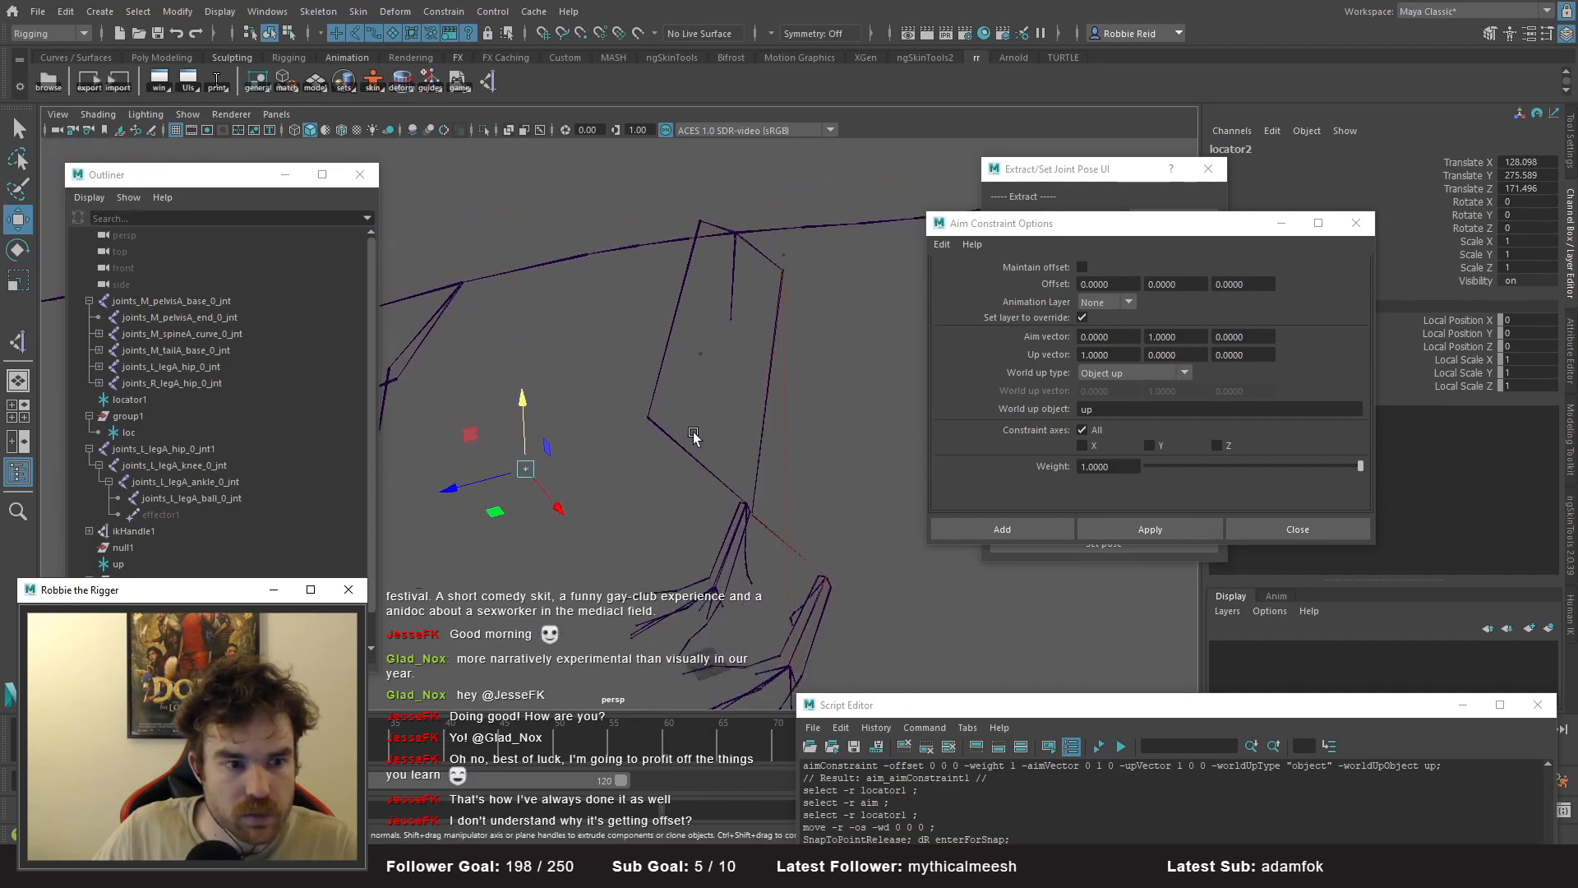
pyautogui.moveTo(692, 339); pyautogui.dragTo(657, 348)
pyautogui.press('space')
pyautogui.press('space')
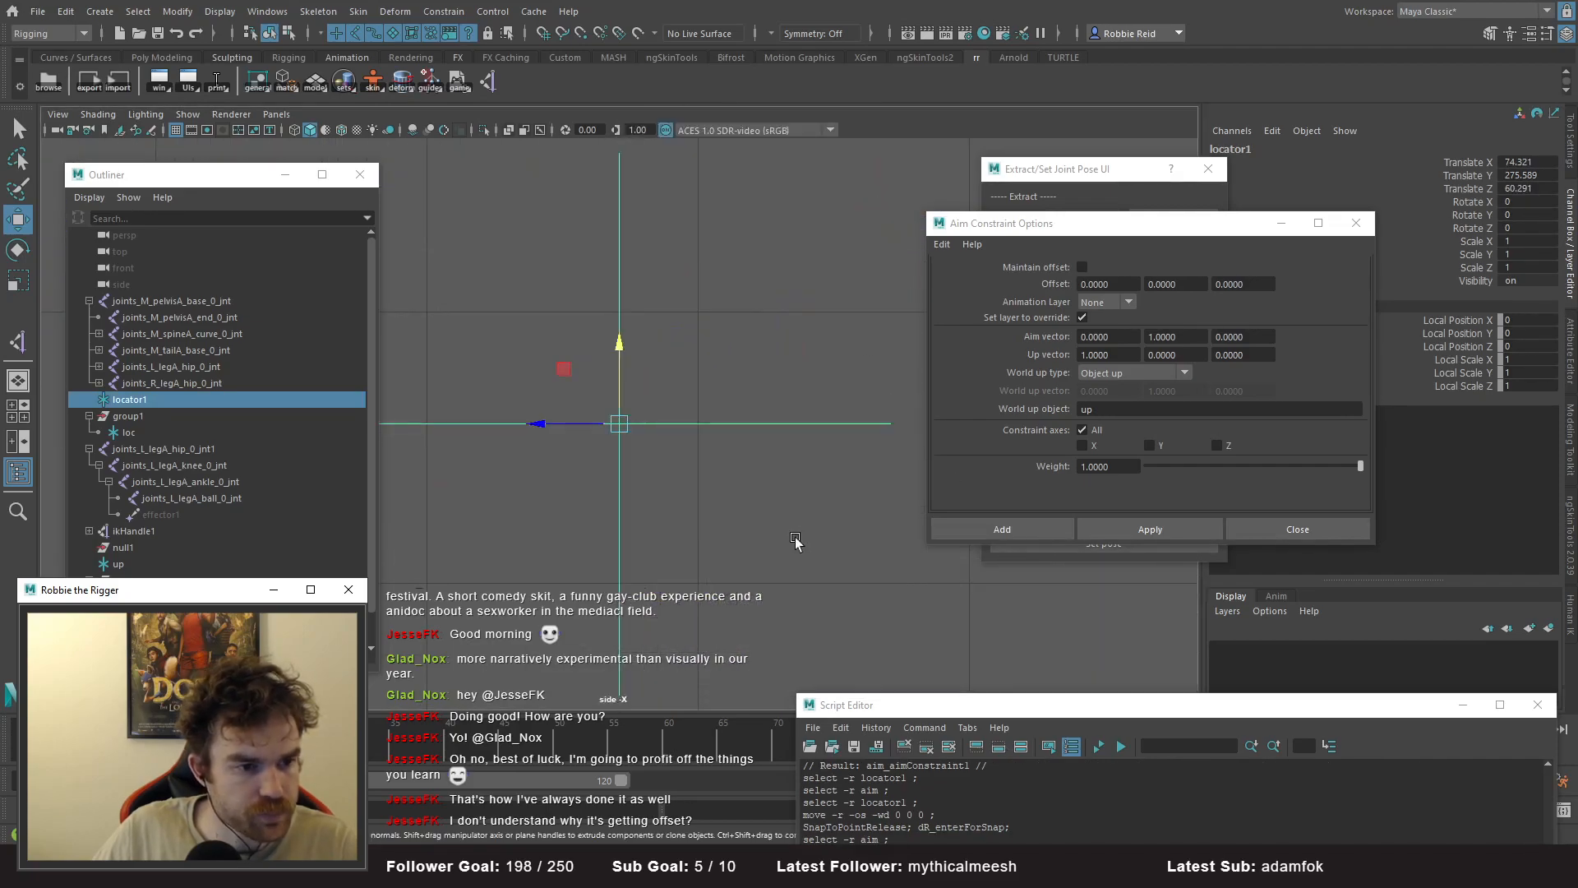
pyautogui.keyDown('alt'); pyautogui.moveTo(672, 471); pyautogui.dragTo(558, 392, button='right'); pyautogui.keyUp('alt')
pyautogui.keyDown('alt'); pyautogui.moveTo(635, 371); pyautogui.dragTo(687, 367, button='middle'); pyautogui.keyUp('alt')
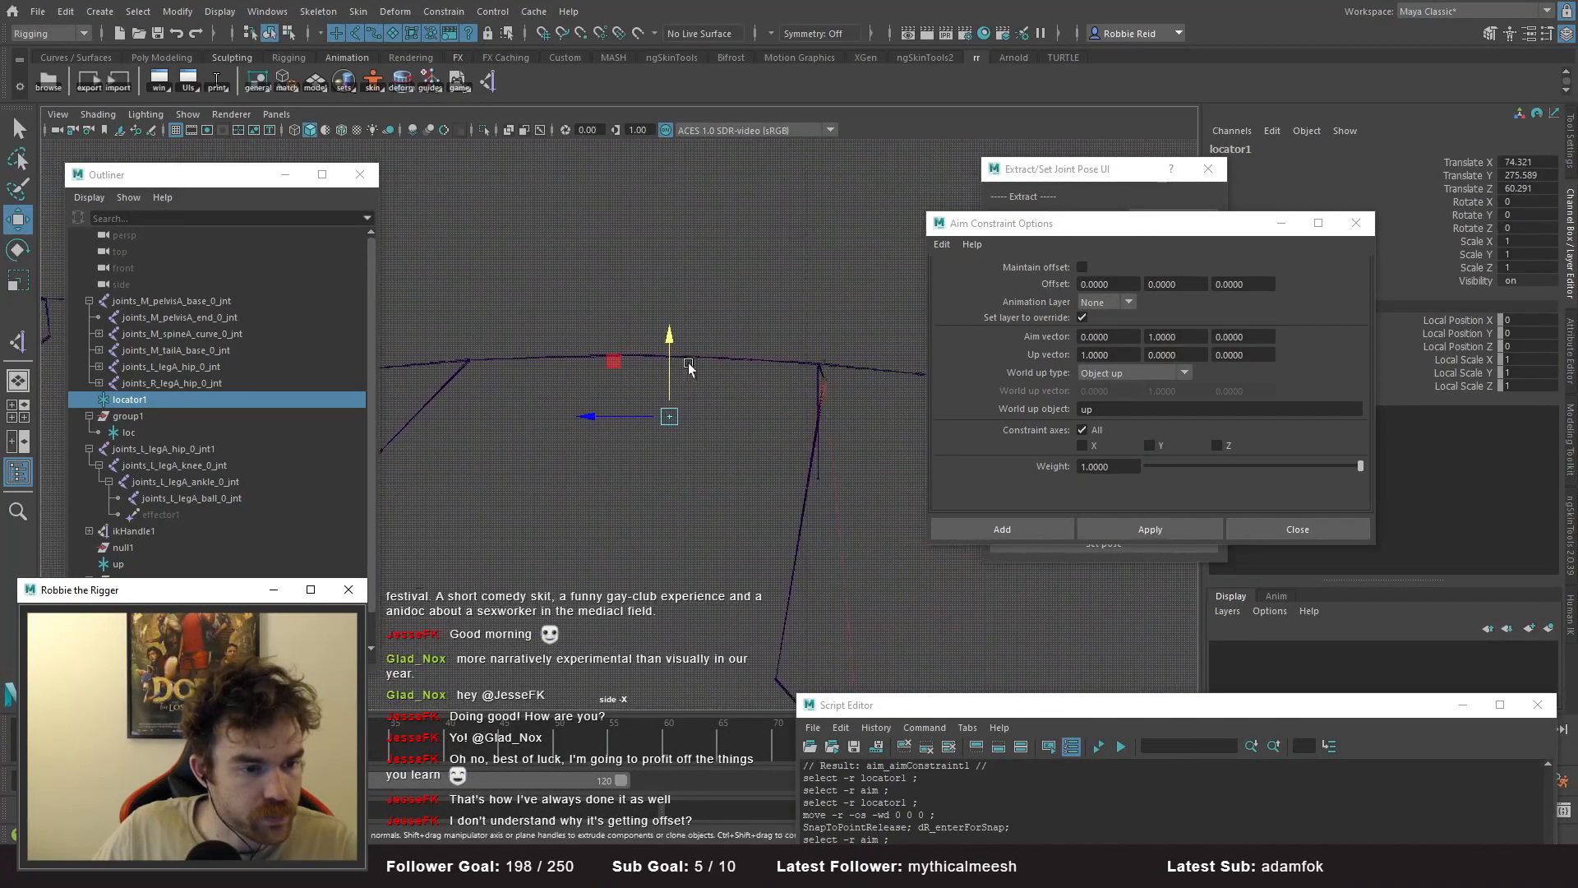
pyautogui.press('space')
pyautogui.press('space')
pyautogui.keyDown('alt'); pyautogui.moveTo(775, 236); pyautogui.dragTo(688, 434); pyautogui.keyUp('alt')
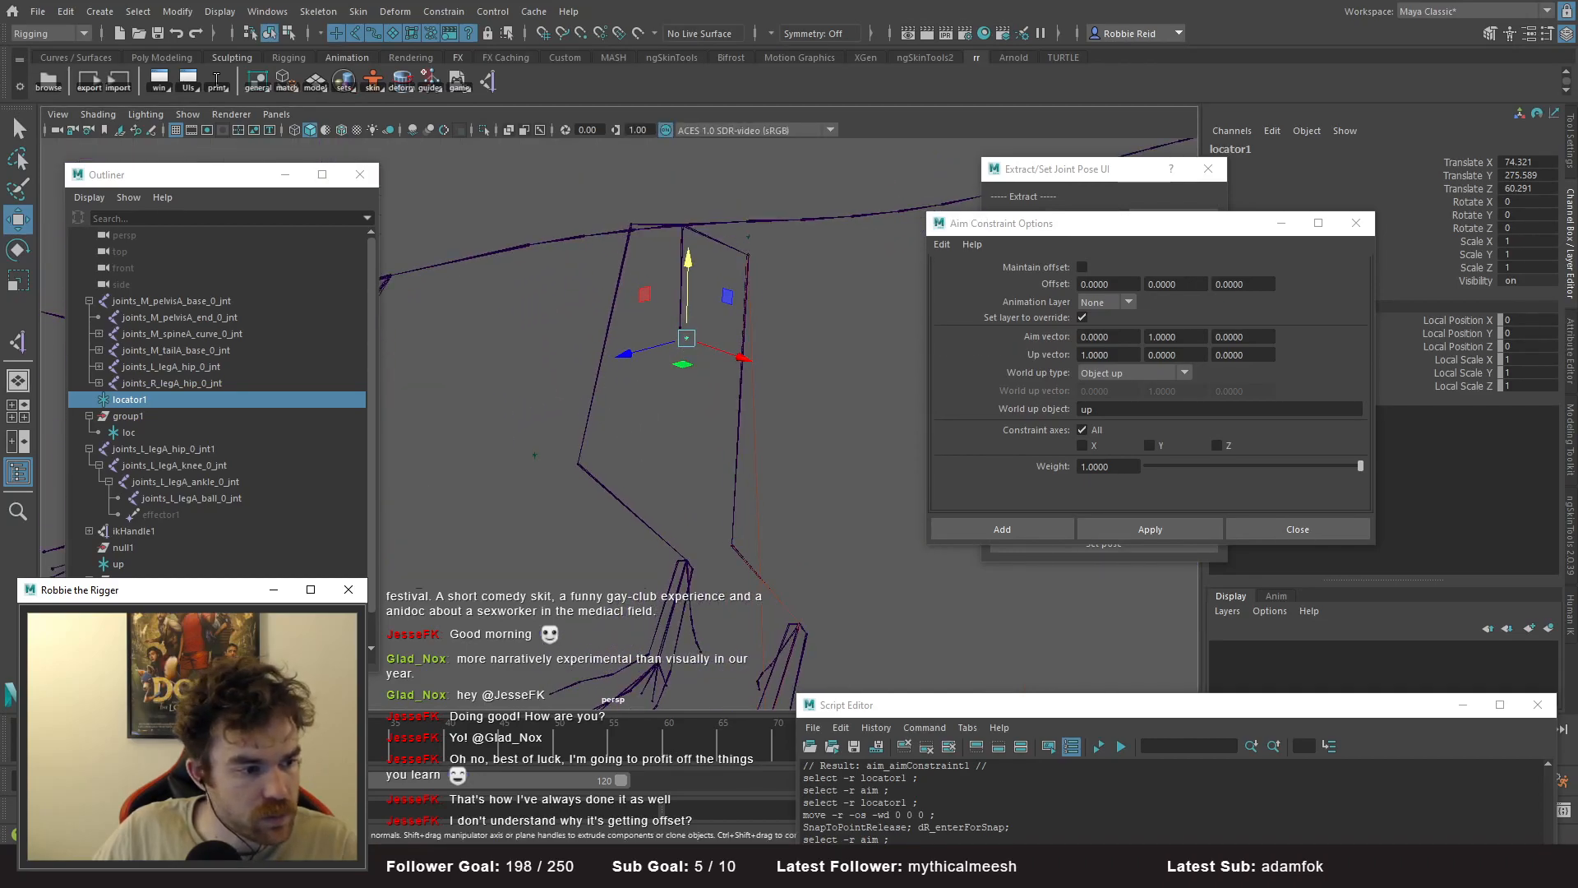
pyautogui.hotkey('ctrl', 'z')
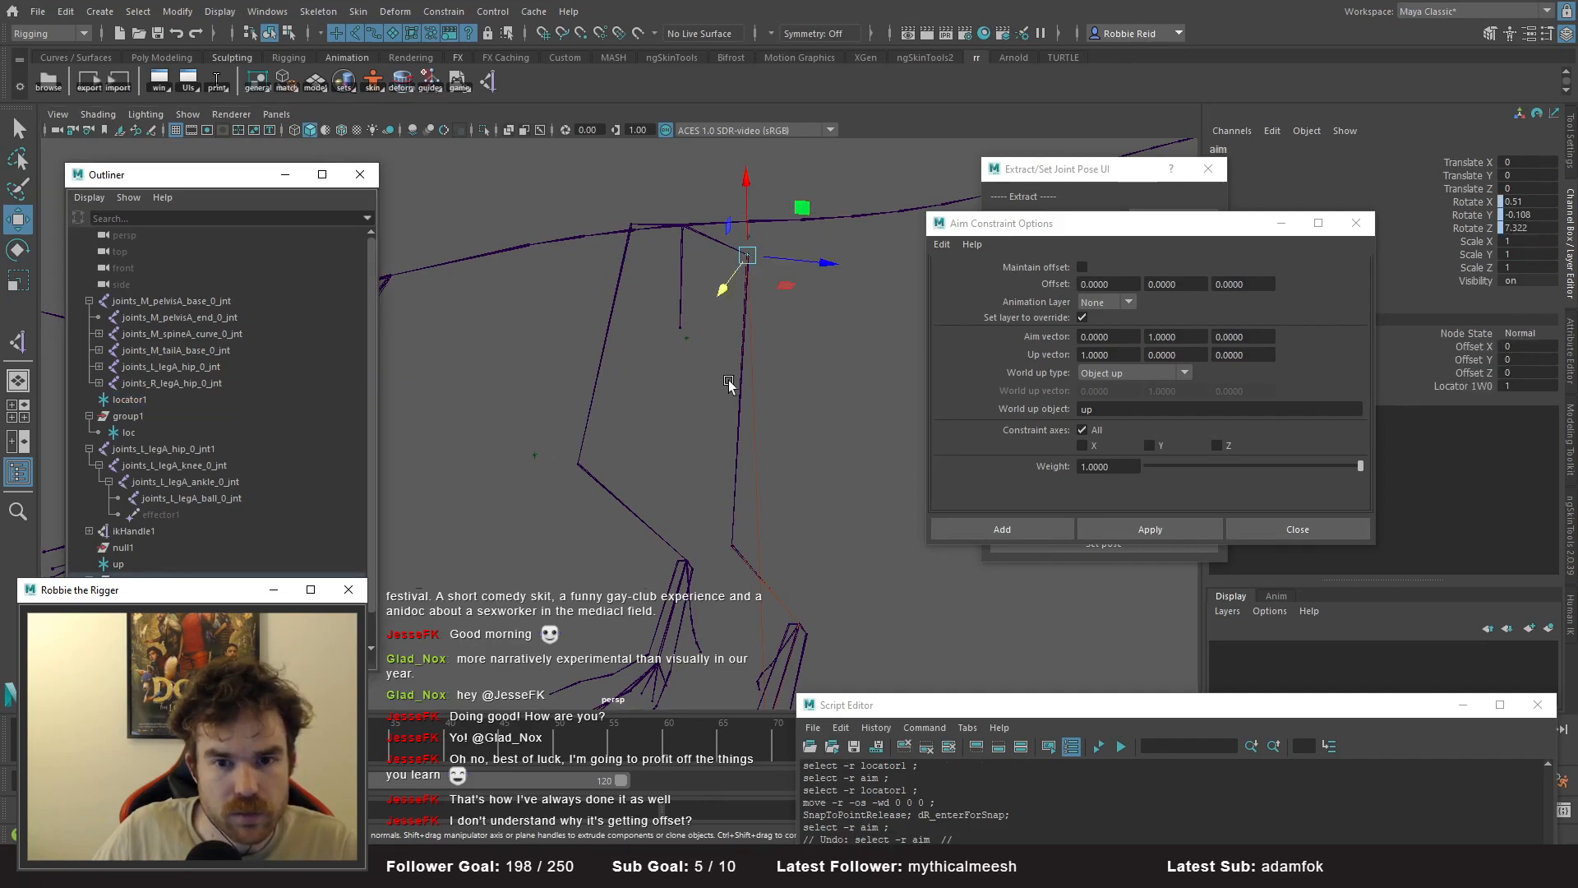
pyautogui.click(694, 345)
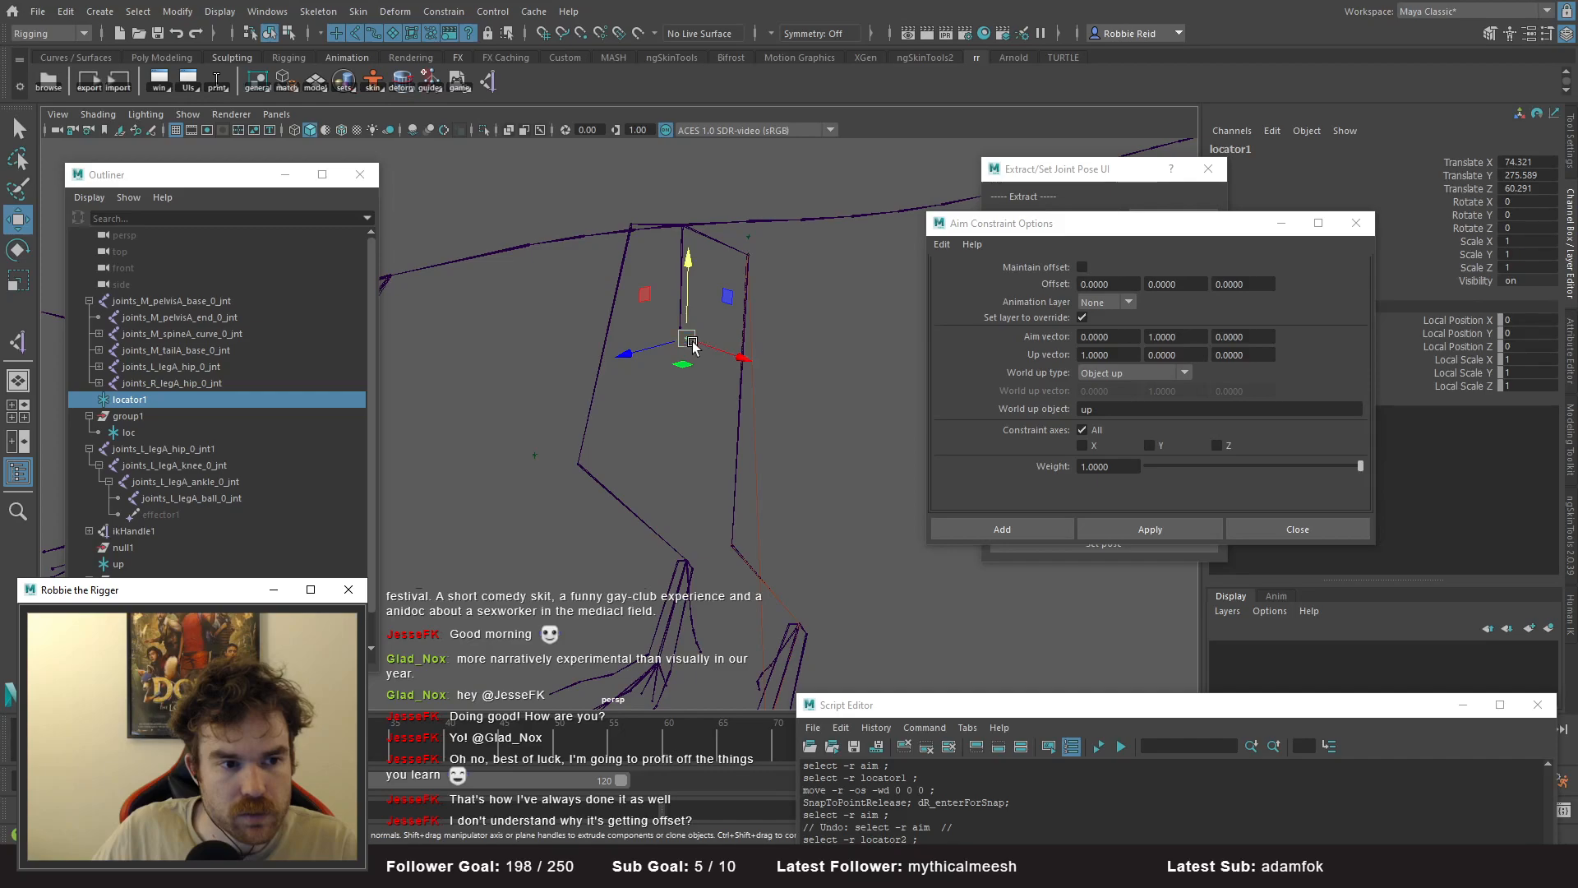
pyautogui.moveTo(709, 312); pyautogui.dragTo(710, 353)
pyautogui.hotkey('ctrl', 'z')
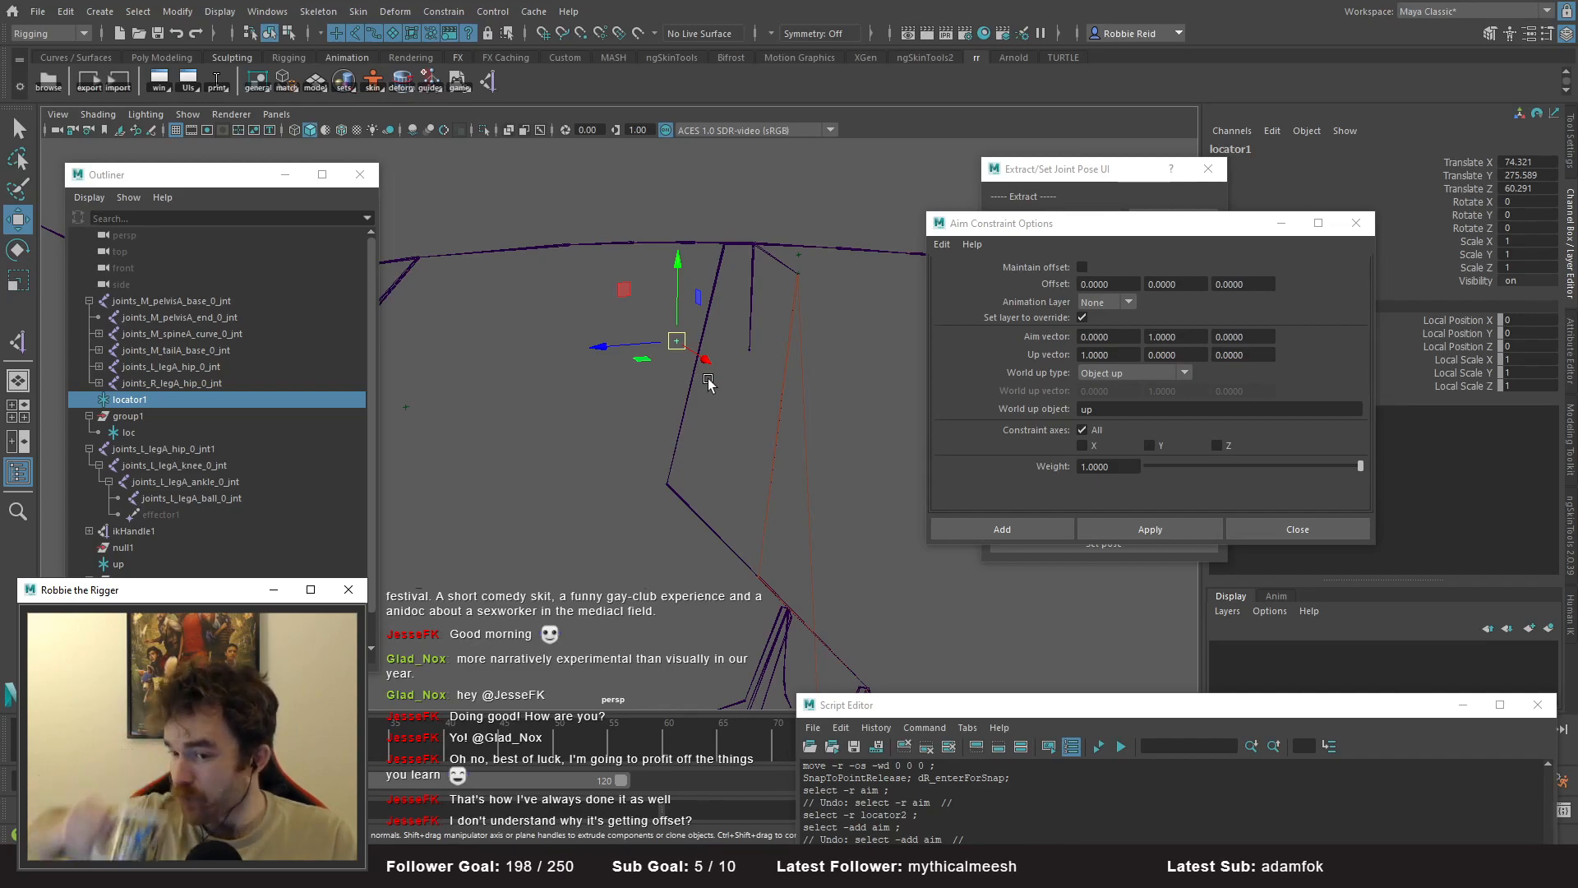
# - Inspect how the bend of the duplicated left leg chain deviates from the original leg in the perspective and side views
pyautogui.keyDown('alt'); pyautogui.moveTo(609, 355); pyautogui.dragTo(591, 459); pyautogui.keyUp('alt')
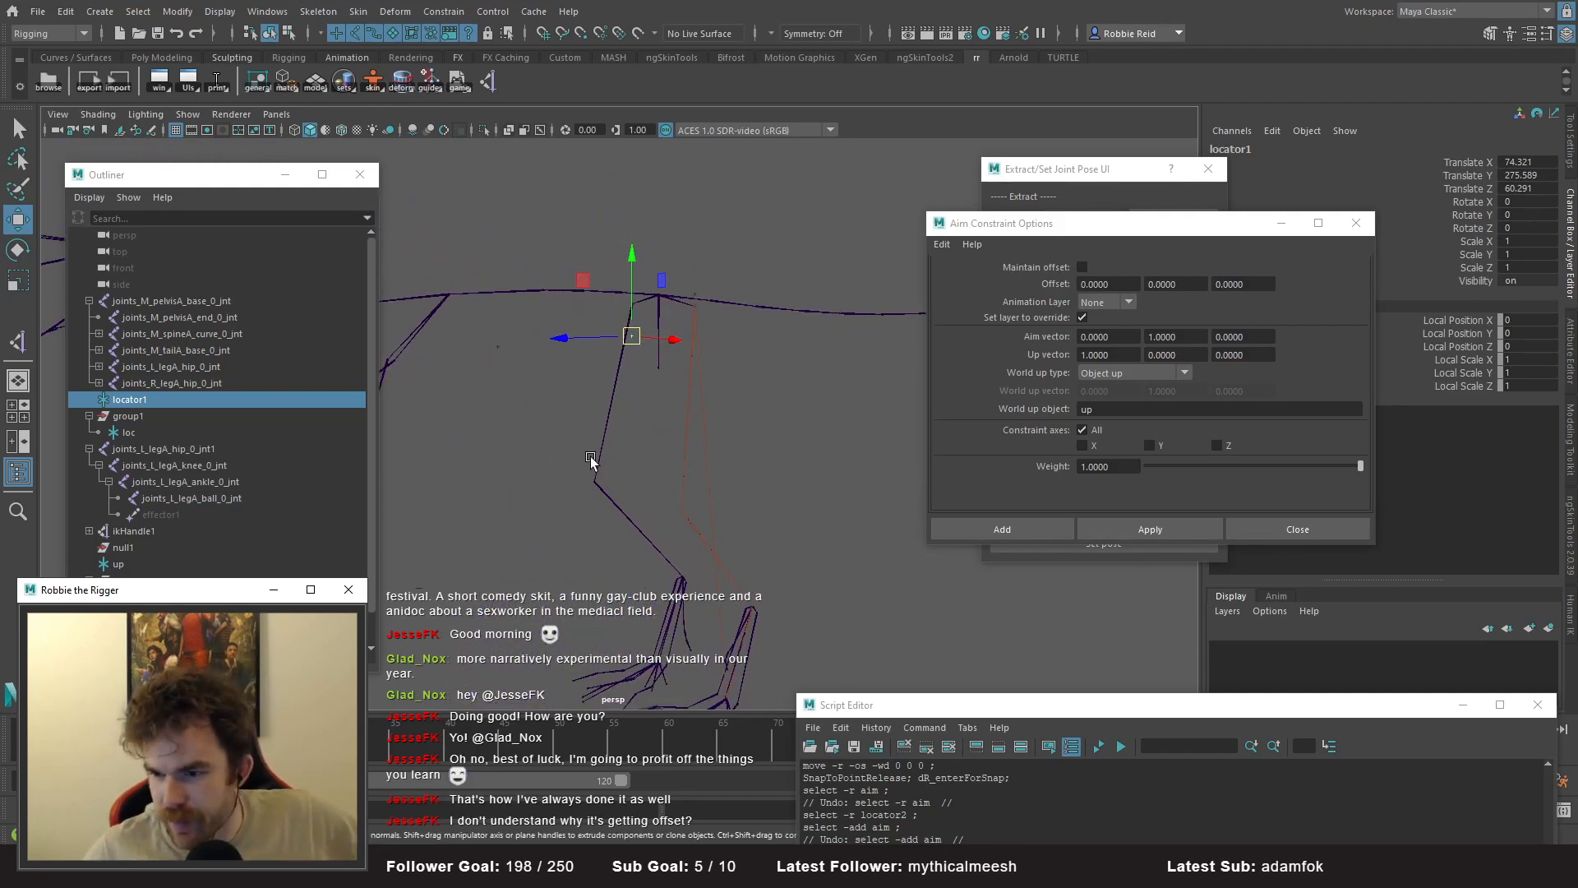
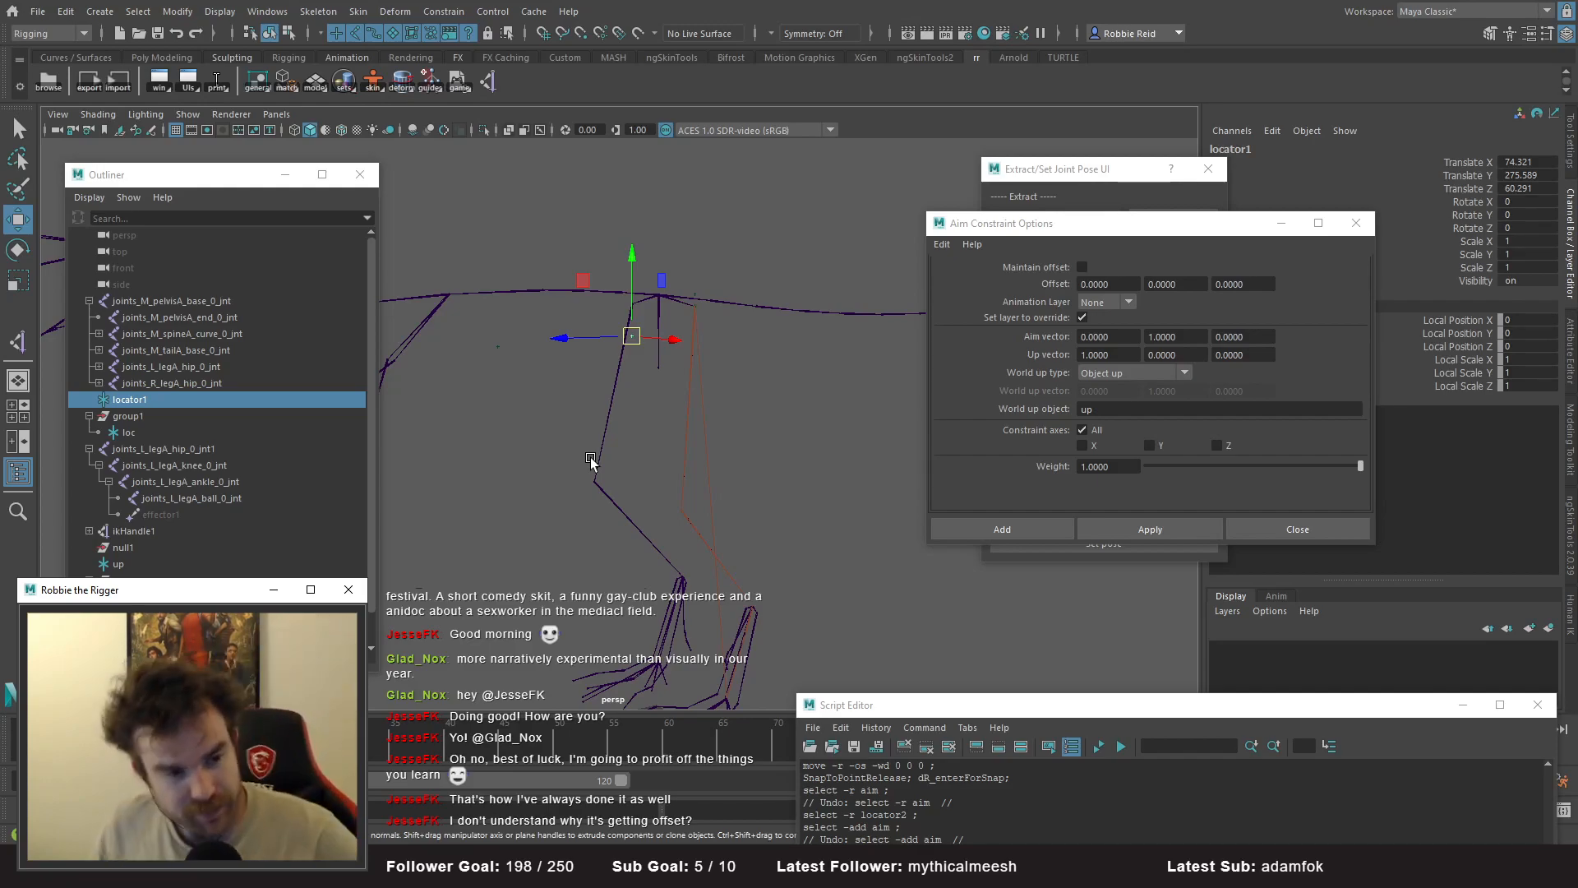
pyautogui.moveTo(172, 180); pyautogui.dragTo(171, 179)
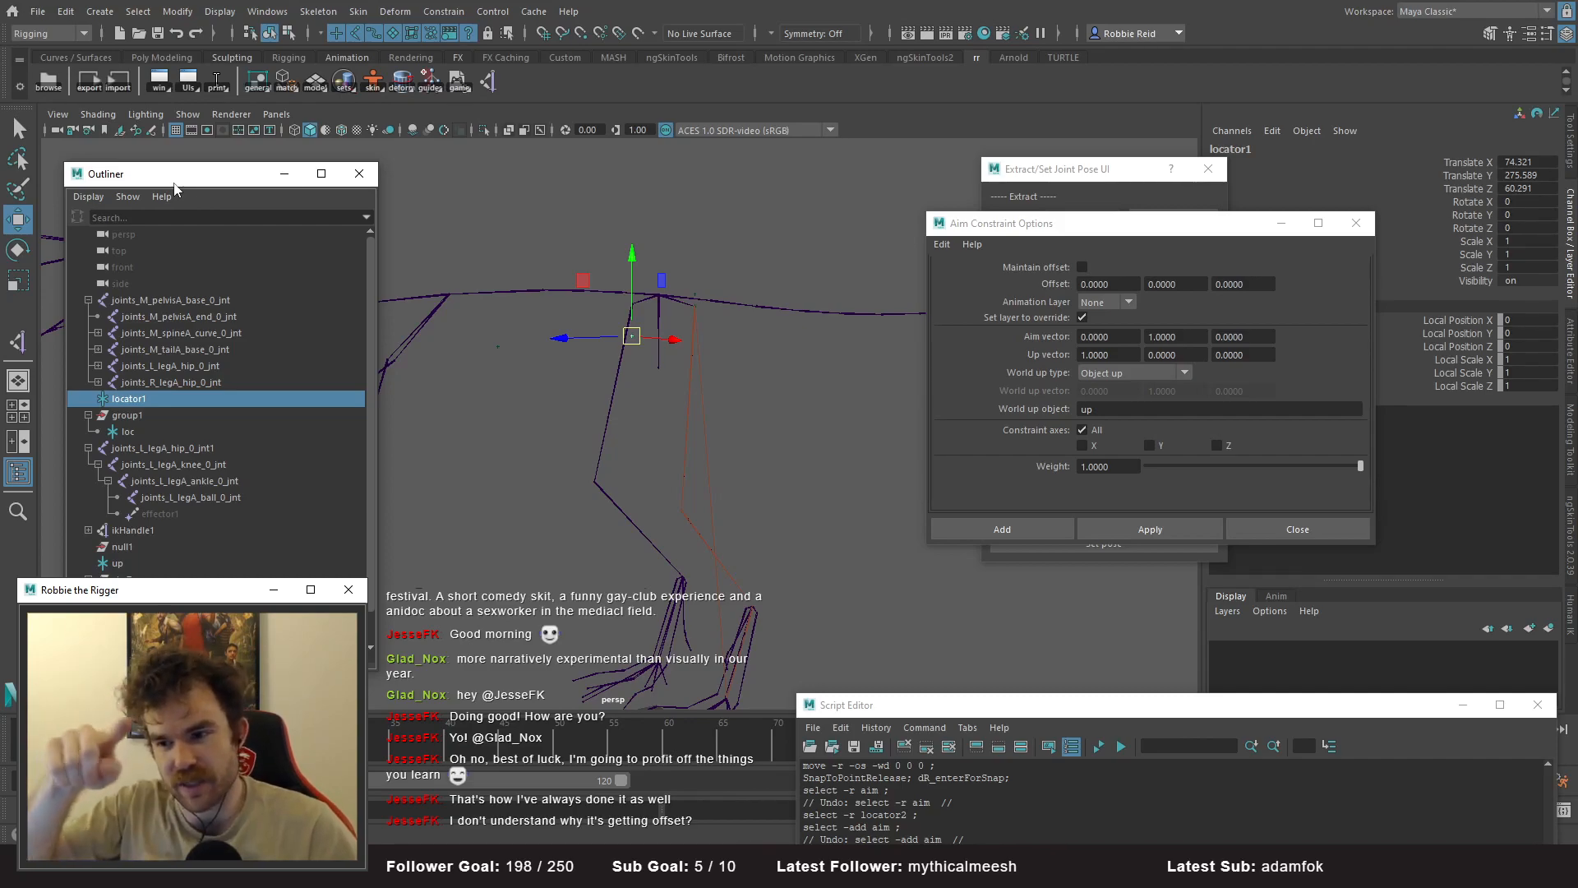
pyautogui.click(766, 449)
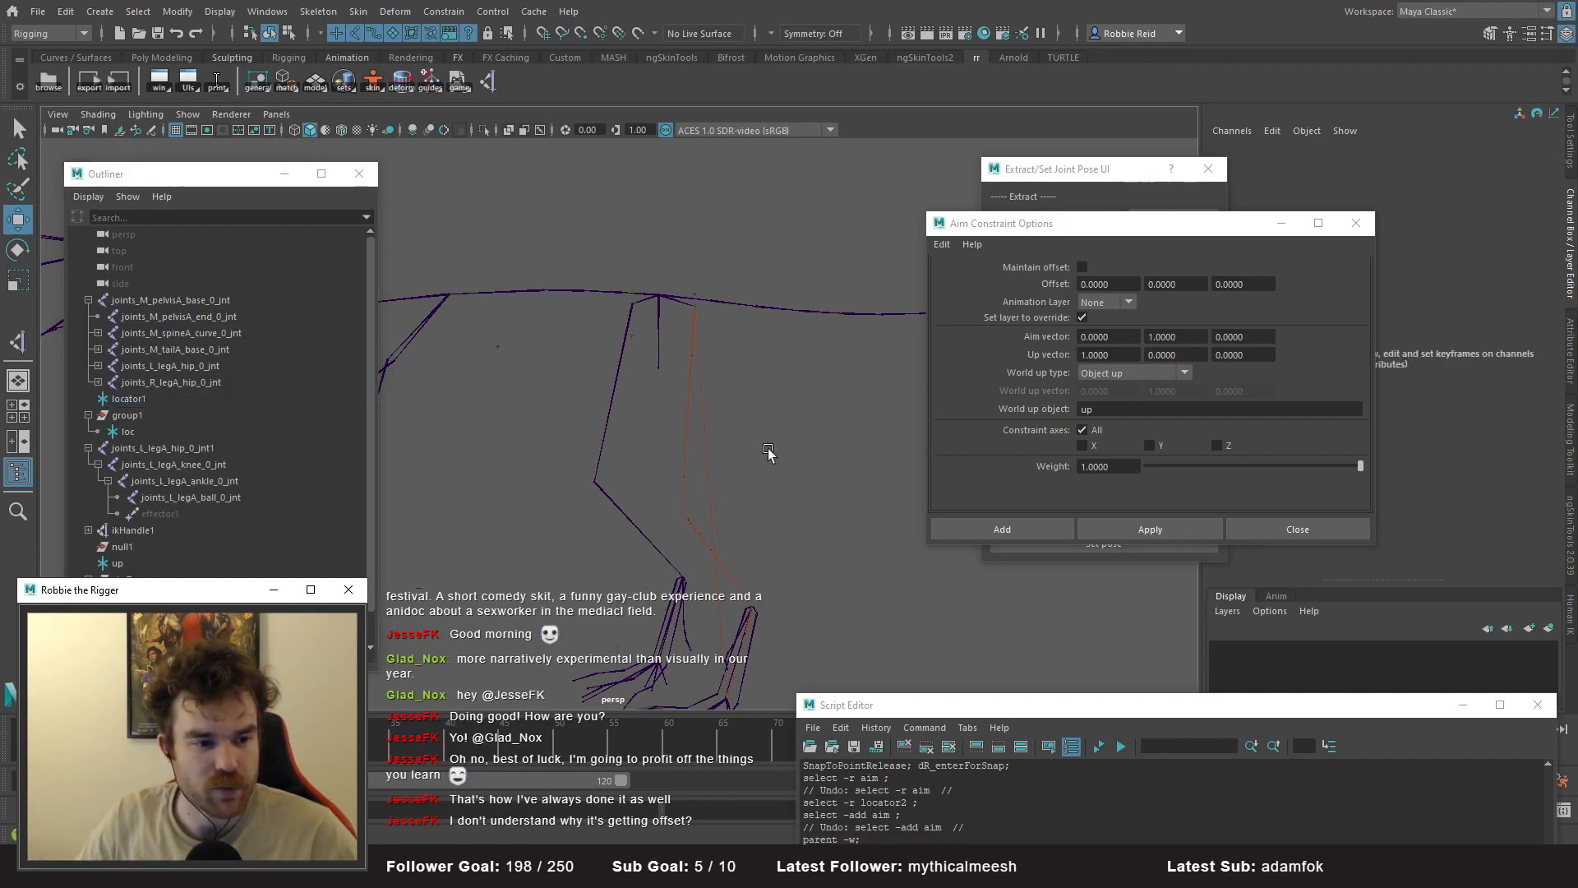
pyautogui.press('space')
pyautogui.press('space')
pyautogui.keyDown('alt'); pyautogui.moveTo(628, 474); pyautogui.dragTo(572, 259, button='middle'); pyautogui.keyUp('alt')
pyautogui.keyDown('alt'); pyautogui.moveTo(680, 498); pyautogui.dragTo(520, 366, button='right'); pyautogui.keyUp('alt')
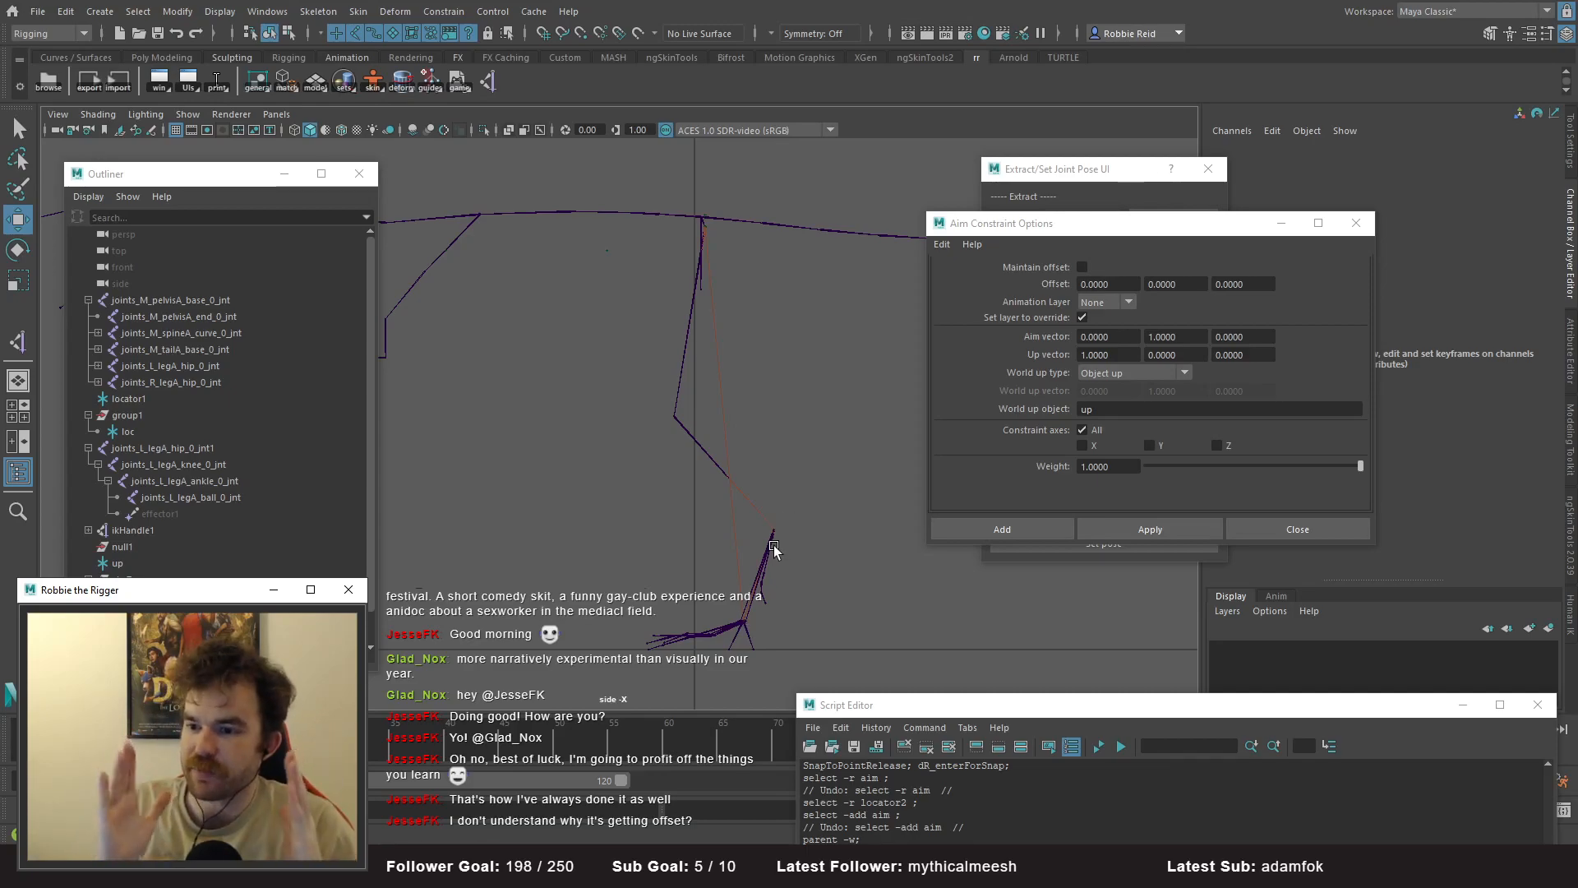
pyautogui.keyDown('alt'); pyautogui.moveTo(650, 410); pyautogui.dragTo(755, 475, button='middle'); pyautogui.keyUp('alt')
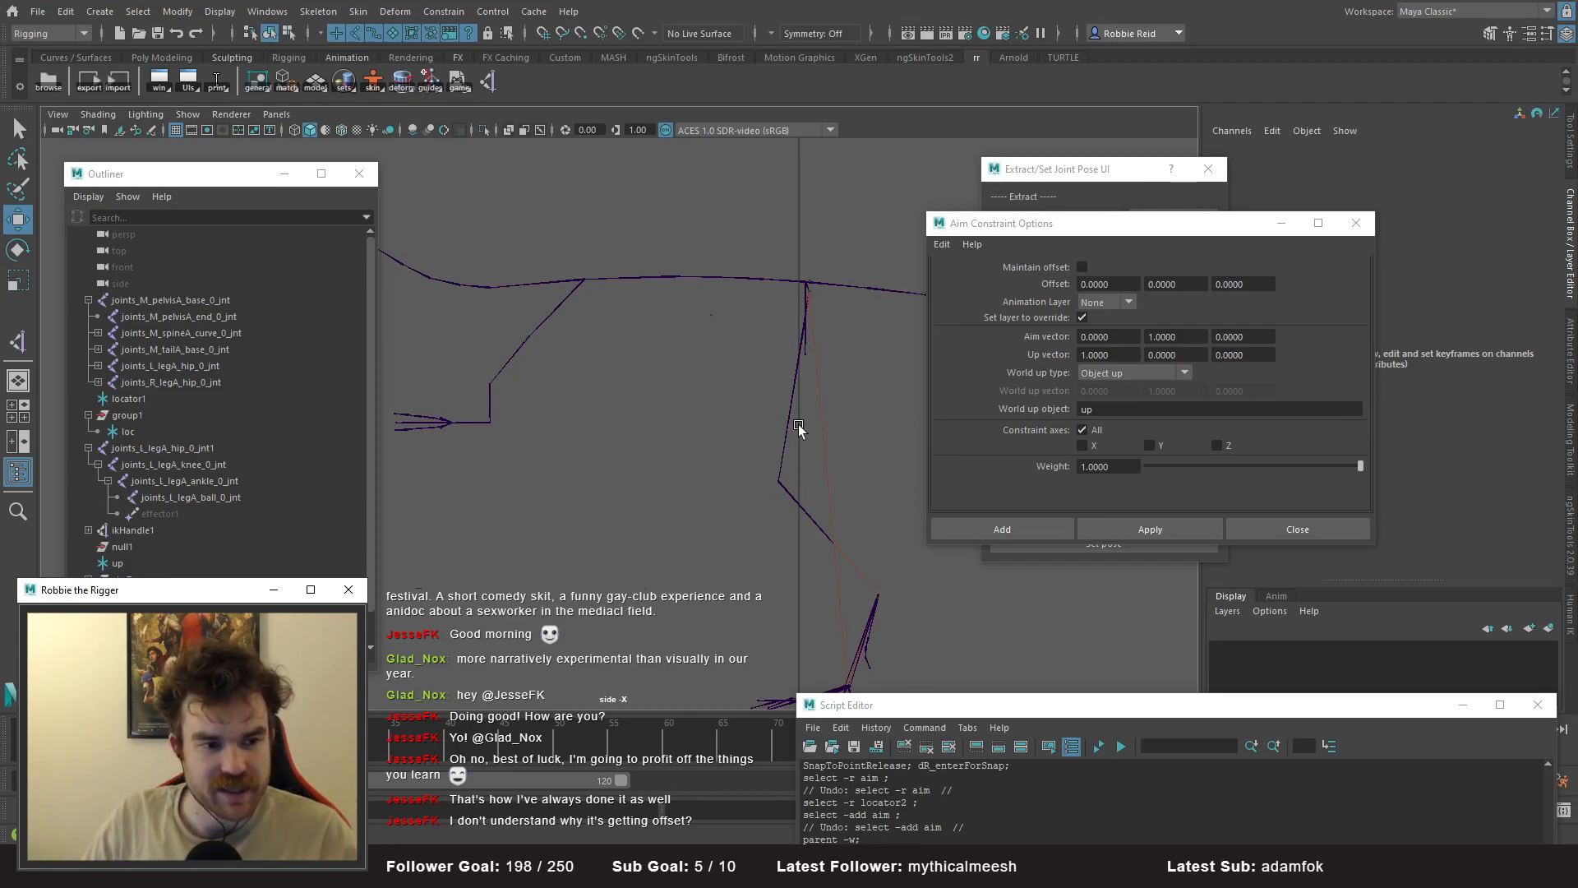
pyautogui.press('space')
pyautogui.press('space')
pyautogui.keyDown('alt'); pyautogui.moveTo(780, 319); pyautogui.dragTo(614, 289); pyautogui.keyUp('alt')
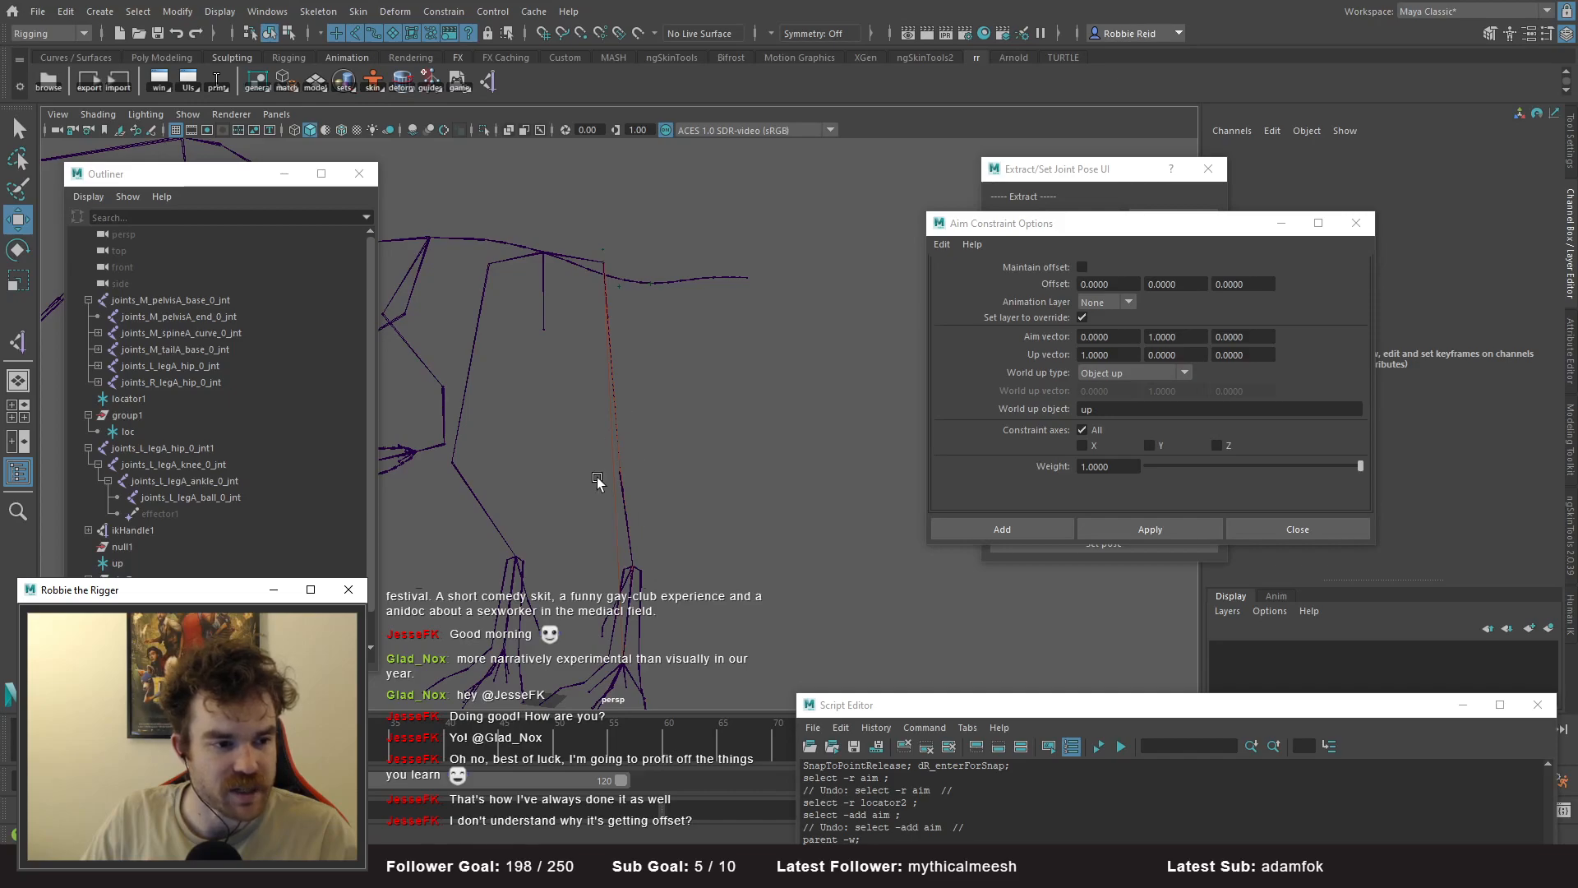
pyautogui.keyDown('alt'); pyautogui.moveTo(602, 479); pyautogui.dragTo(655, 366); pyautogui.keyUp('alt')
pyautogui.keyDown('alt'); pyautogui.moveTo(670, 438); pyautogui.dragTo(558, 448); pyautogui.keyUp('alt')
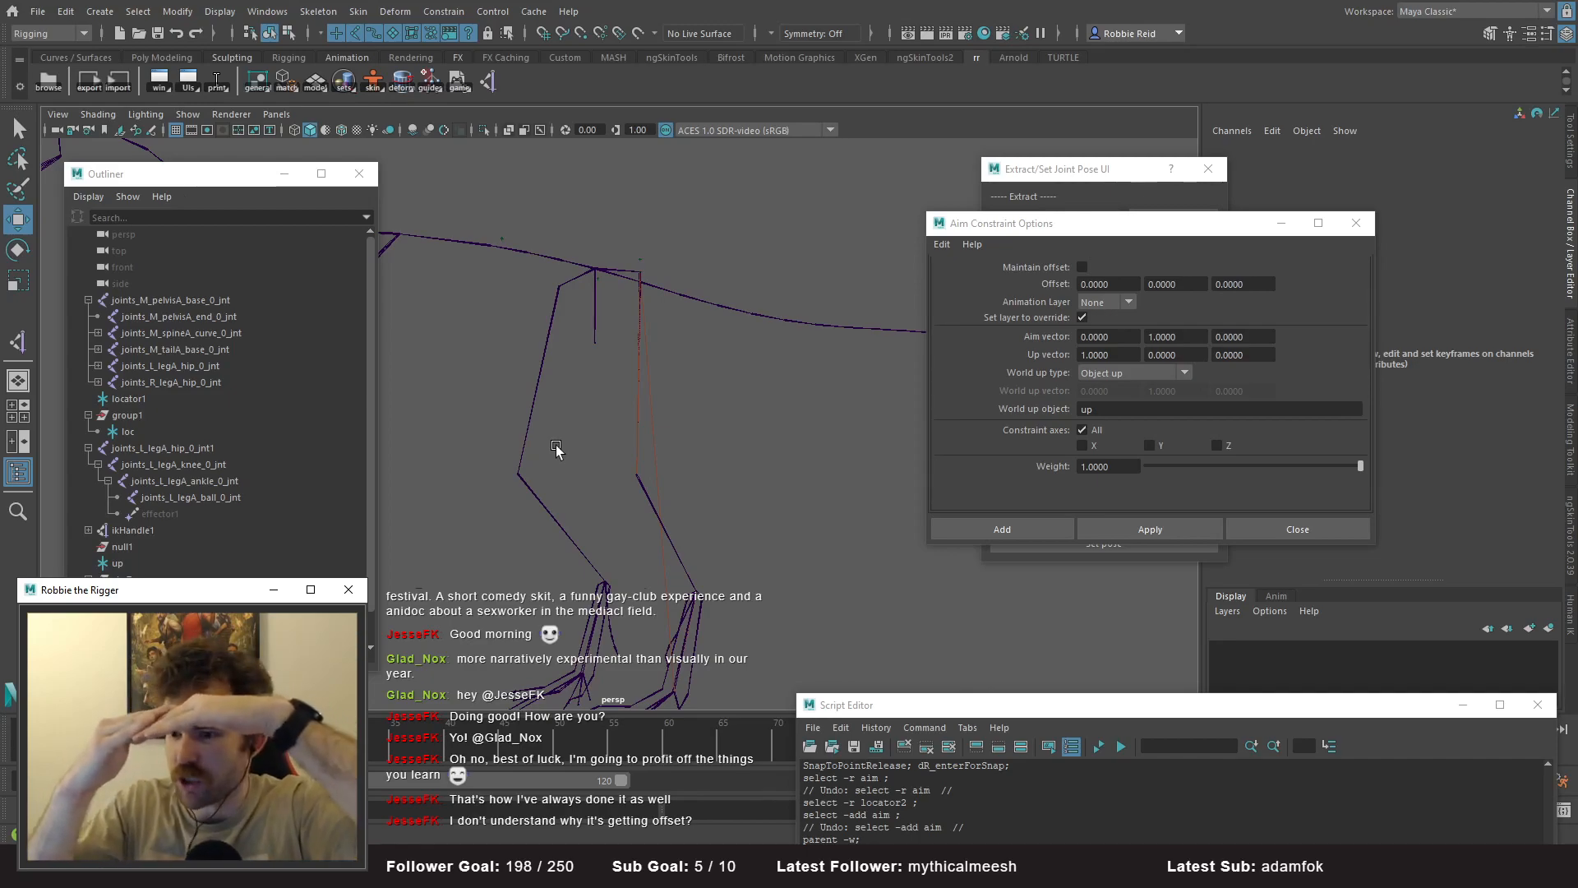
pyautogui.keyDown('alt'); pyautogui.moveTo(530, 422); pyautogui.dragTo(619, 466); pyautogui.keyUp('alt')
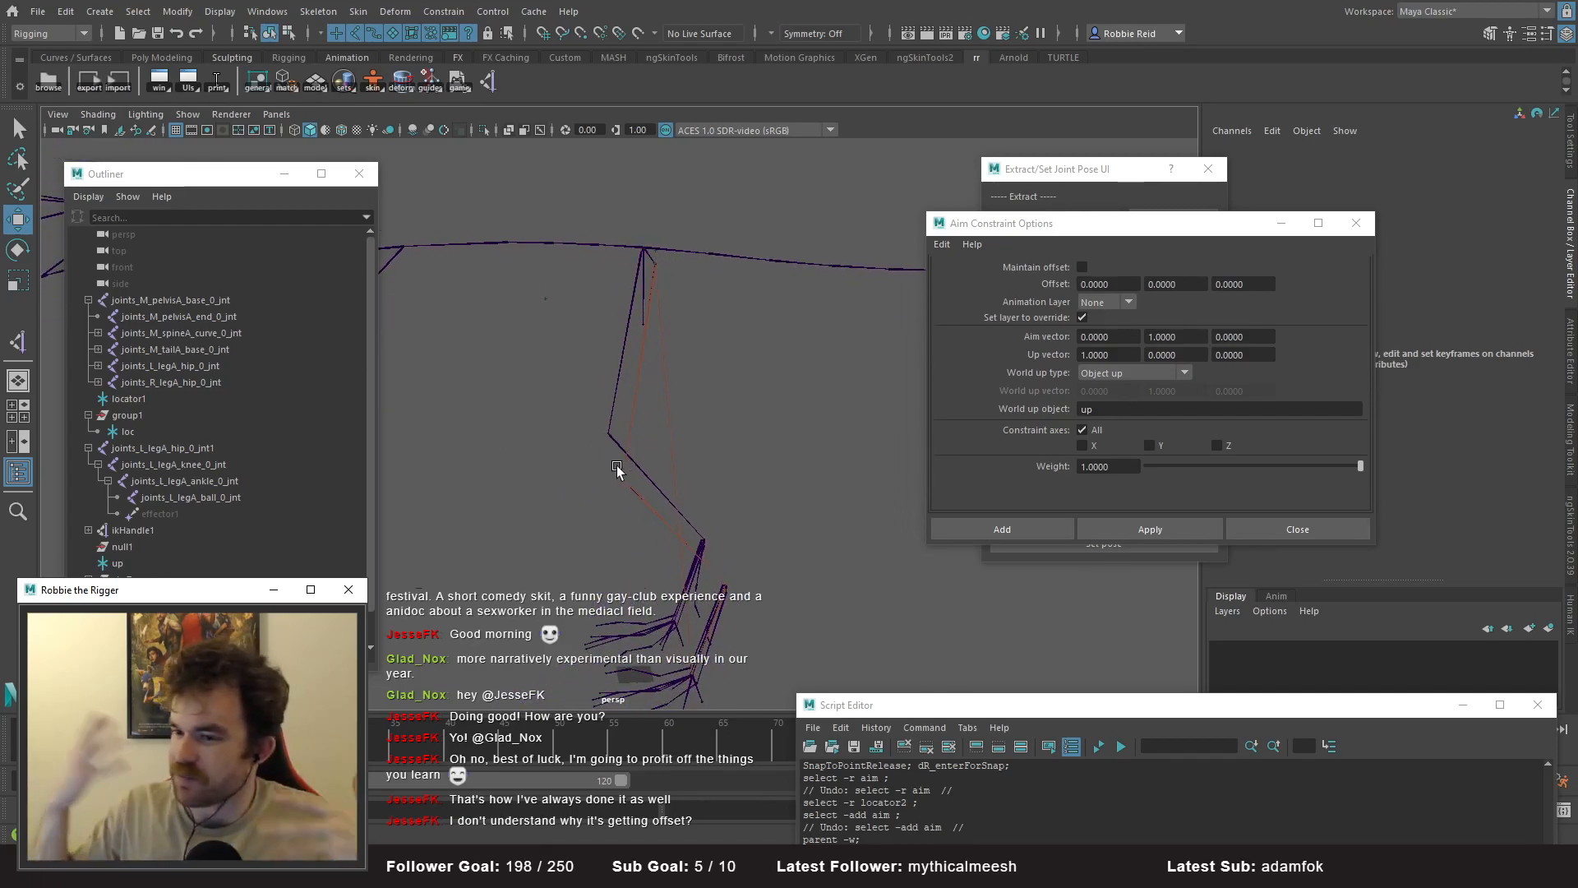
pyautogui.keyDown('alt'); pyautogui.moveTo(733, 366); pyautogui.dragTo(802, 419); pyautogui.keyUp('alt')
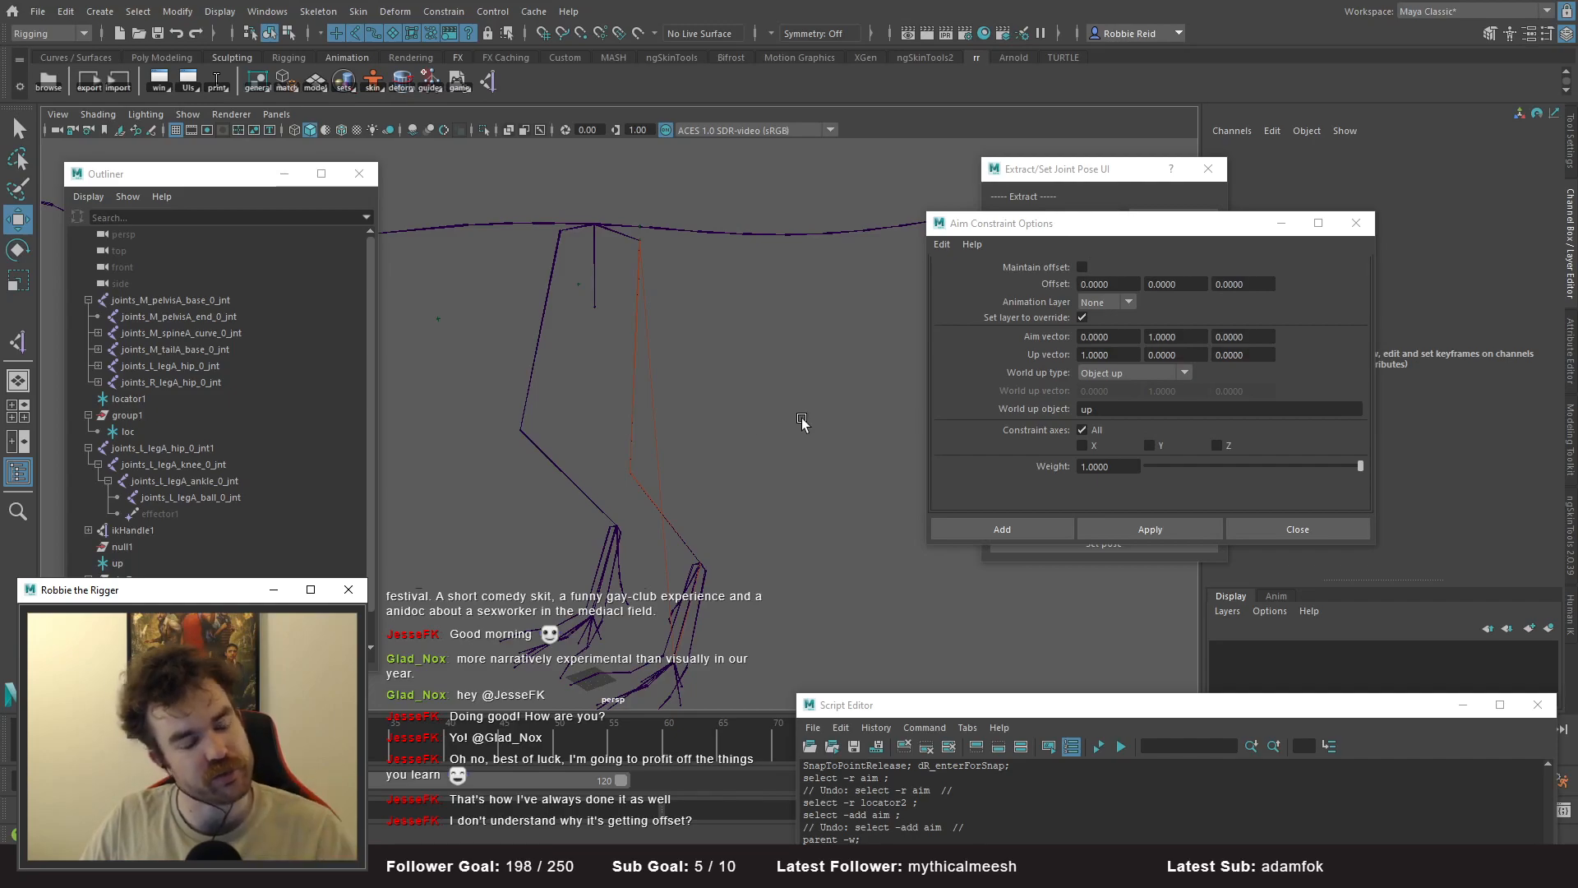
pyautogui.keyDown('alt'); pyautogui.moveTo(764, 453); pyautogui.dragTo(604, 385); pyautogui.keyUp('alt')
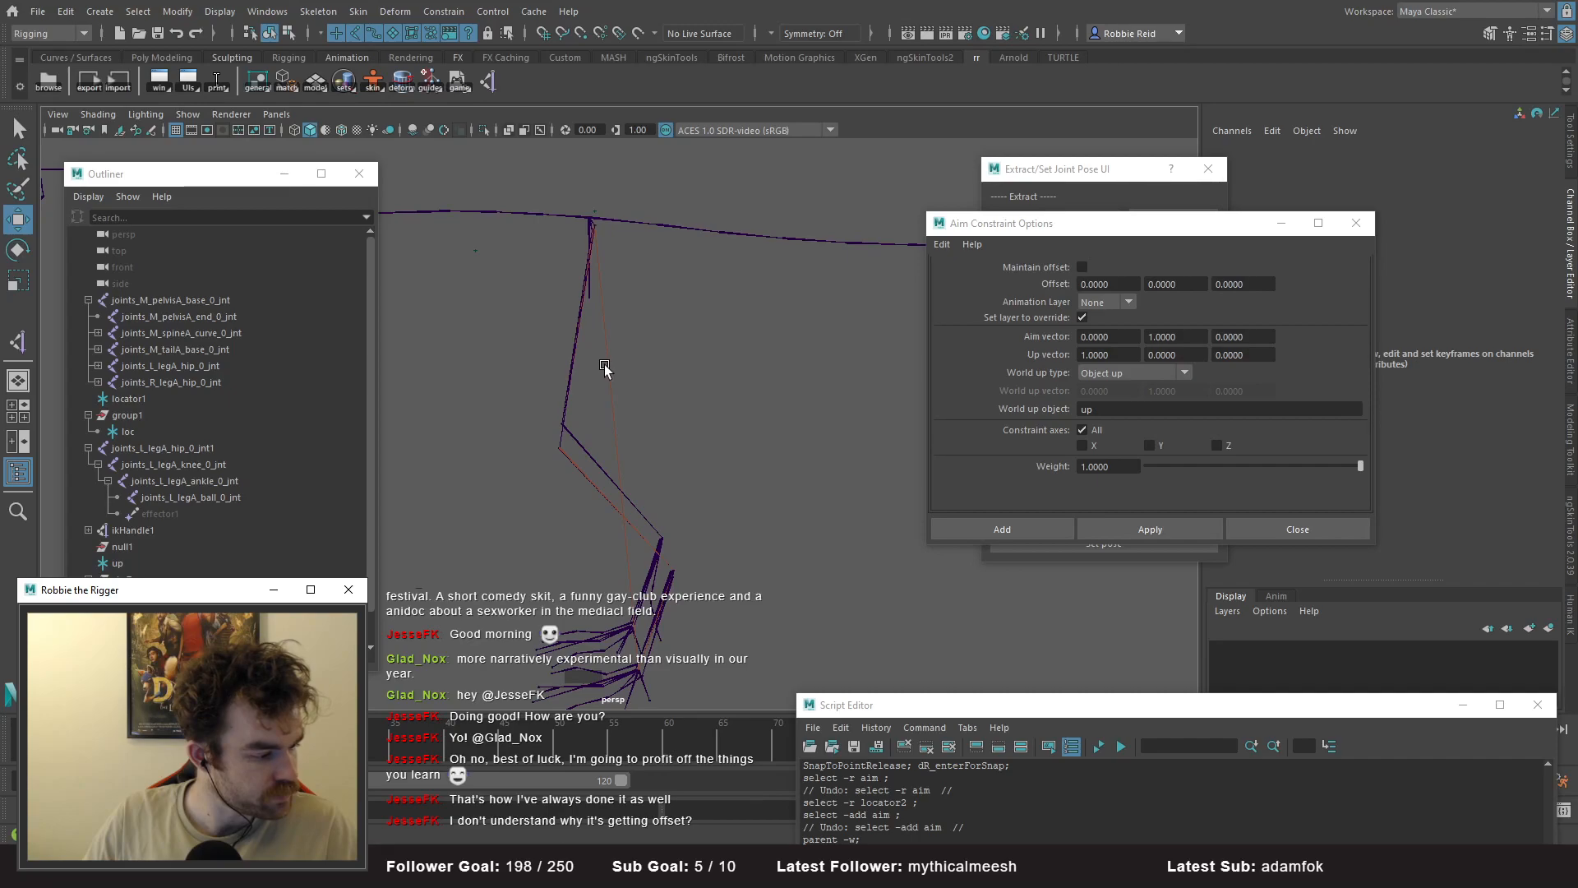
pyautogui.keyDown('alt'); pyautogui.moveTo(756, 356); pyautogui.dragTo(641, 457); pyautogui.keyUp('alt')
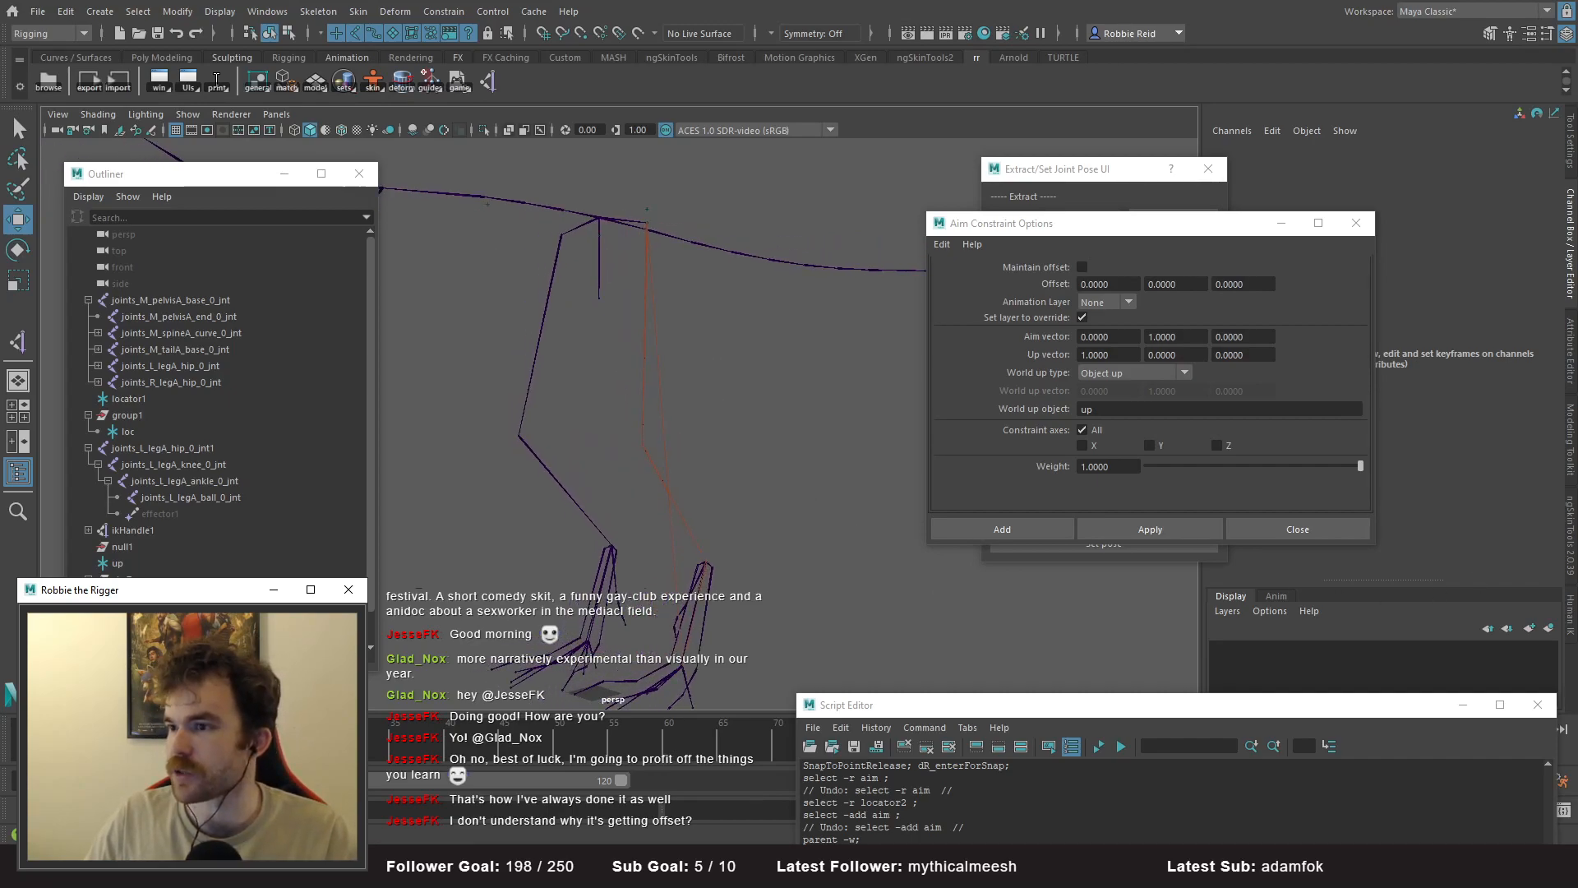
pyautogui.keyDown('alt'); pyautogui.moveTo(817, 401); pyautogui.dragTo(599, 247); pyautogui.keyUp('alt')
# - Try to unparent locator1 to the world
pyautogui.click(602, 250)
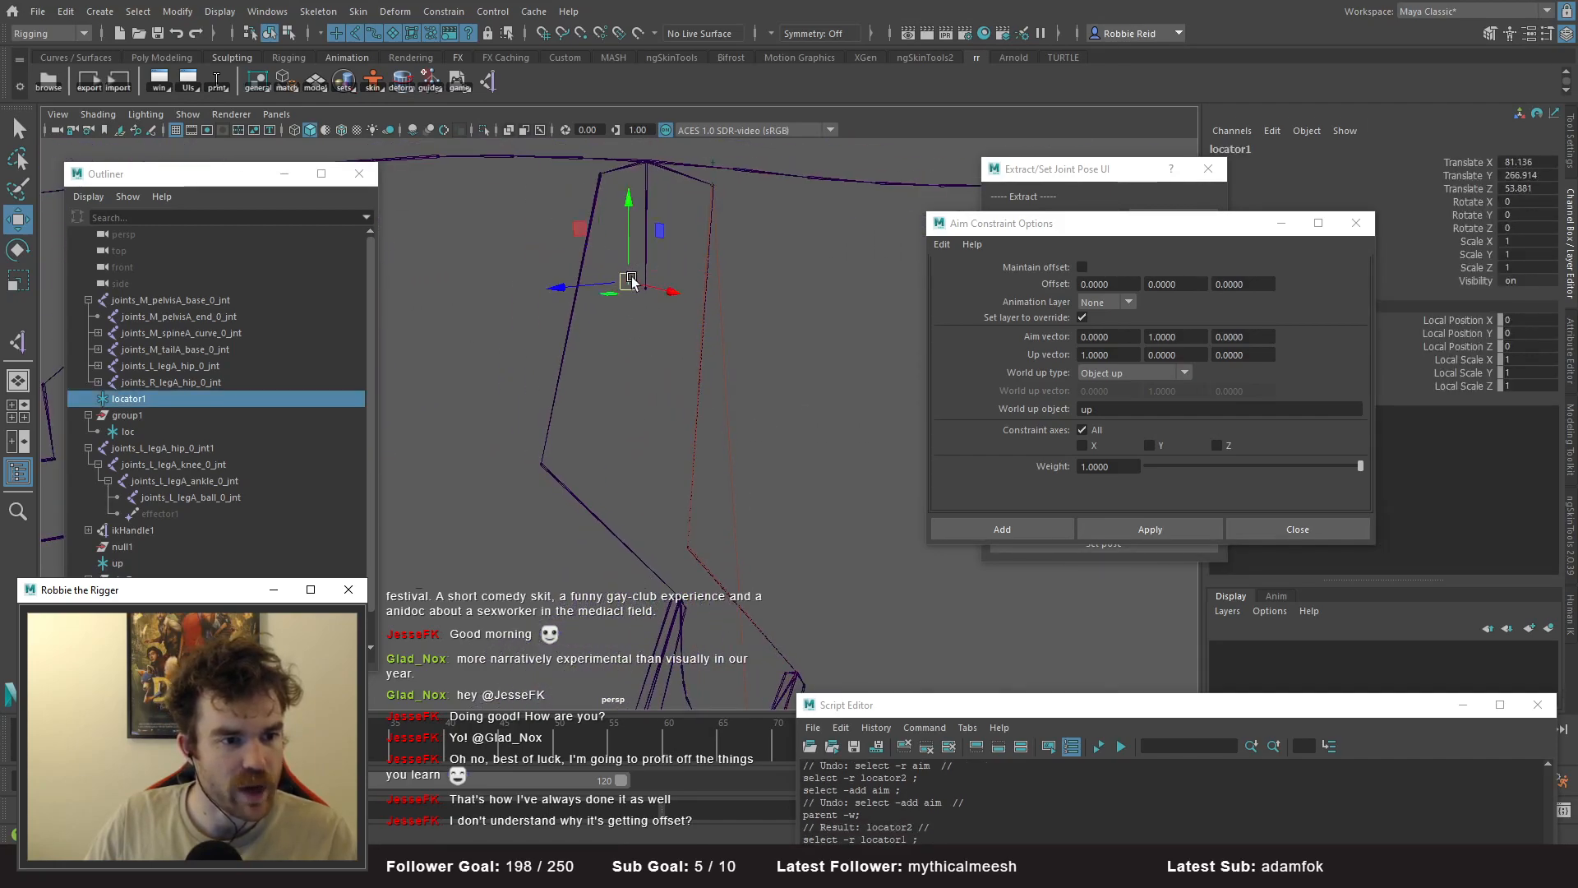
pyautogui.hotkey('shift', 'p')
pyautogui.scroll(-4, 636, 374)
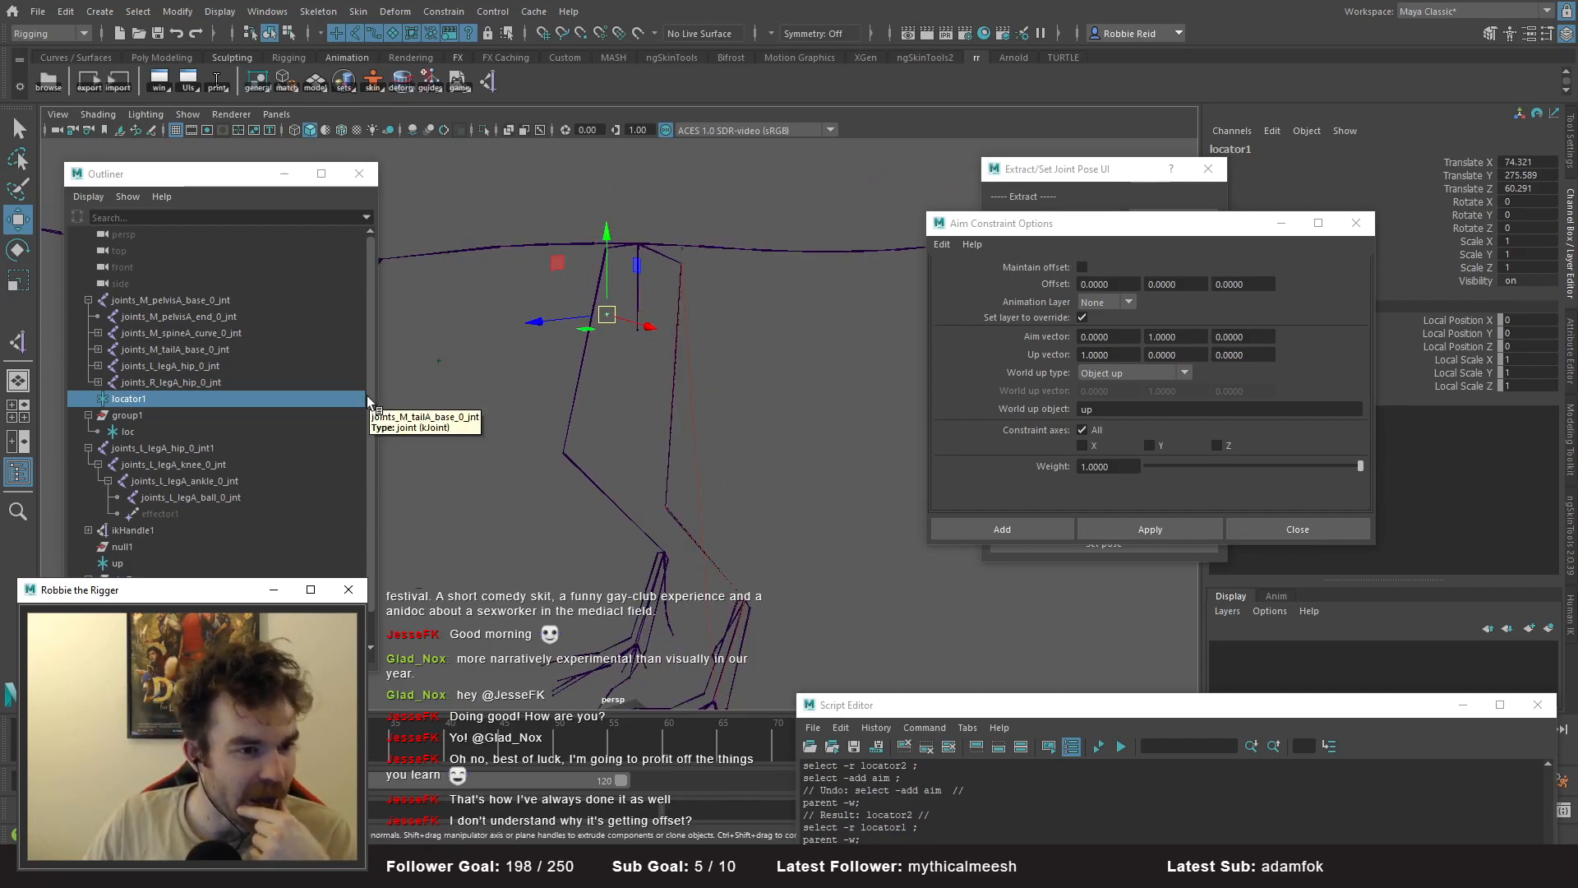
pyautogui.keyDown('alt'); pyautogui.moveTo(769, 362); pyautogui.dragTo(676, 584); pyautogui.keyUp('alt')
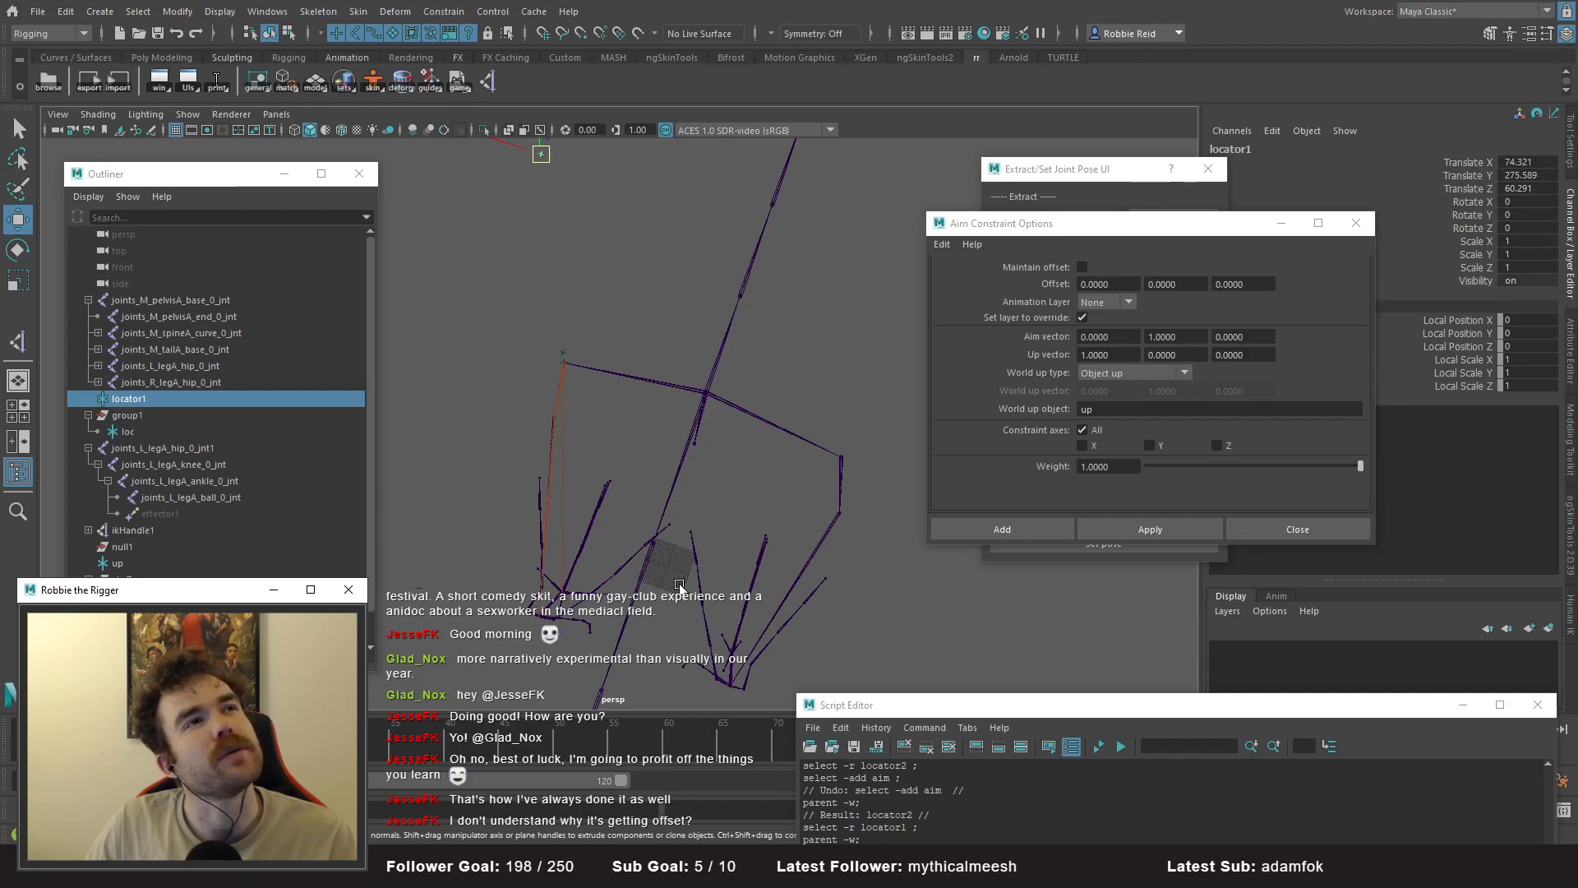
pyautogui.keyDown('alt'); pyautogui.moveTo(620, 433); pyautogui.dragTo(691, 395); pyautogui.keyUp('alt')
# - Delete the duplicated leg chain with its IK handle, null1 and aim helper objects, plus locator1, group1 and loc
pyautogui.click(134, 451)
pyautogui.keyDown('shift'); pyautogui.click(191, 594); pyautogui.keyUp('shift')
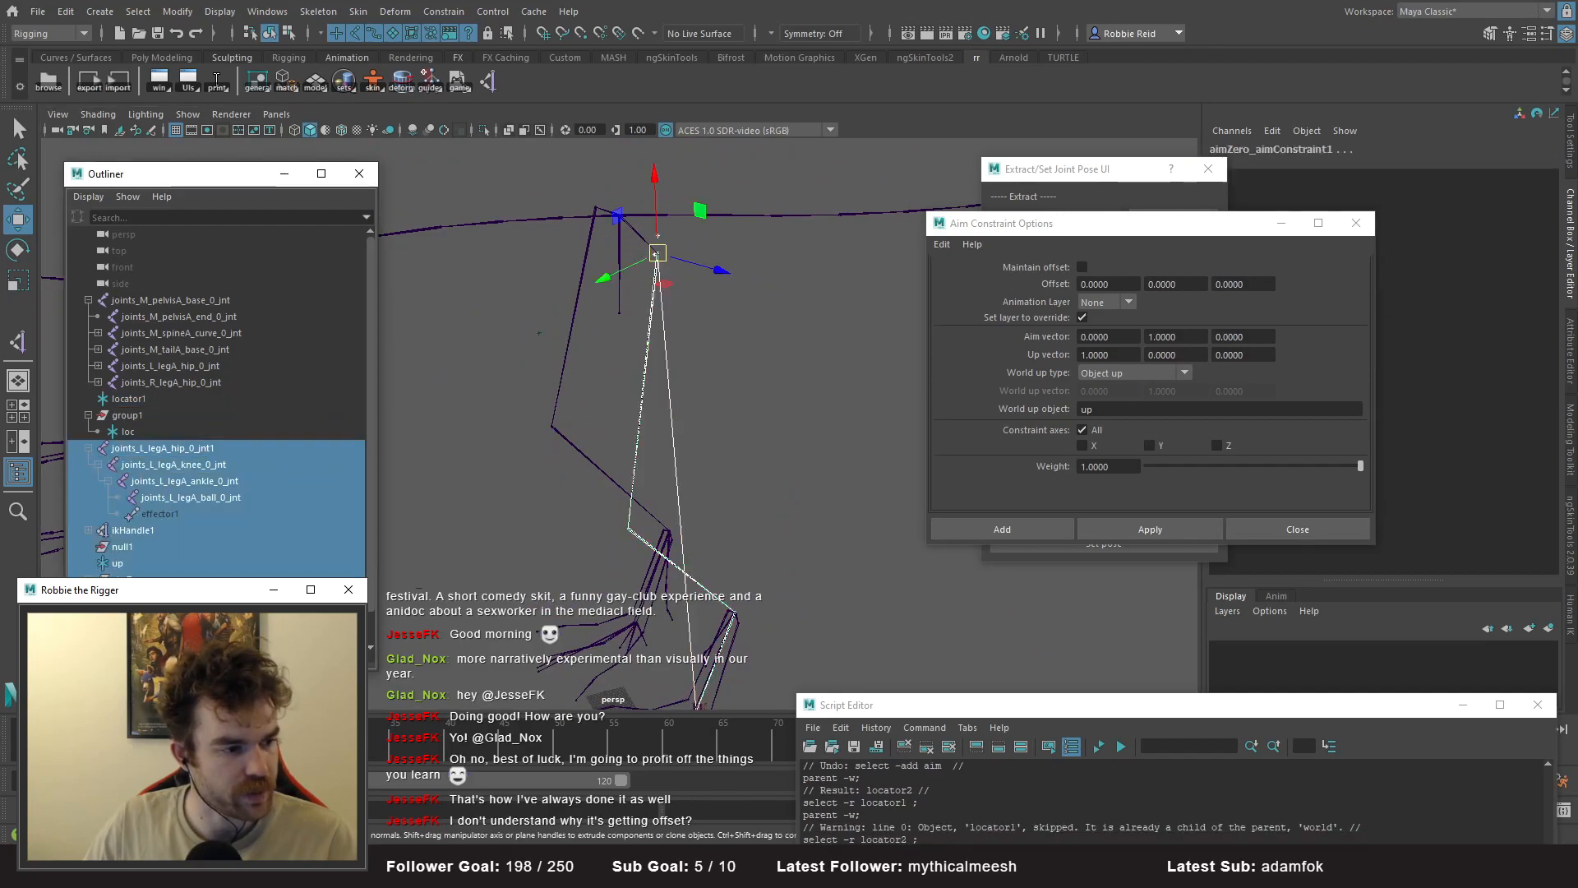
pyautogui.press('Delete')
pyautogui.click(123, 431)
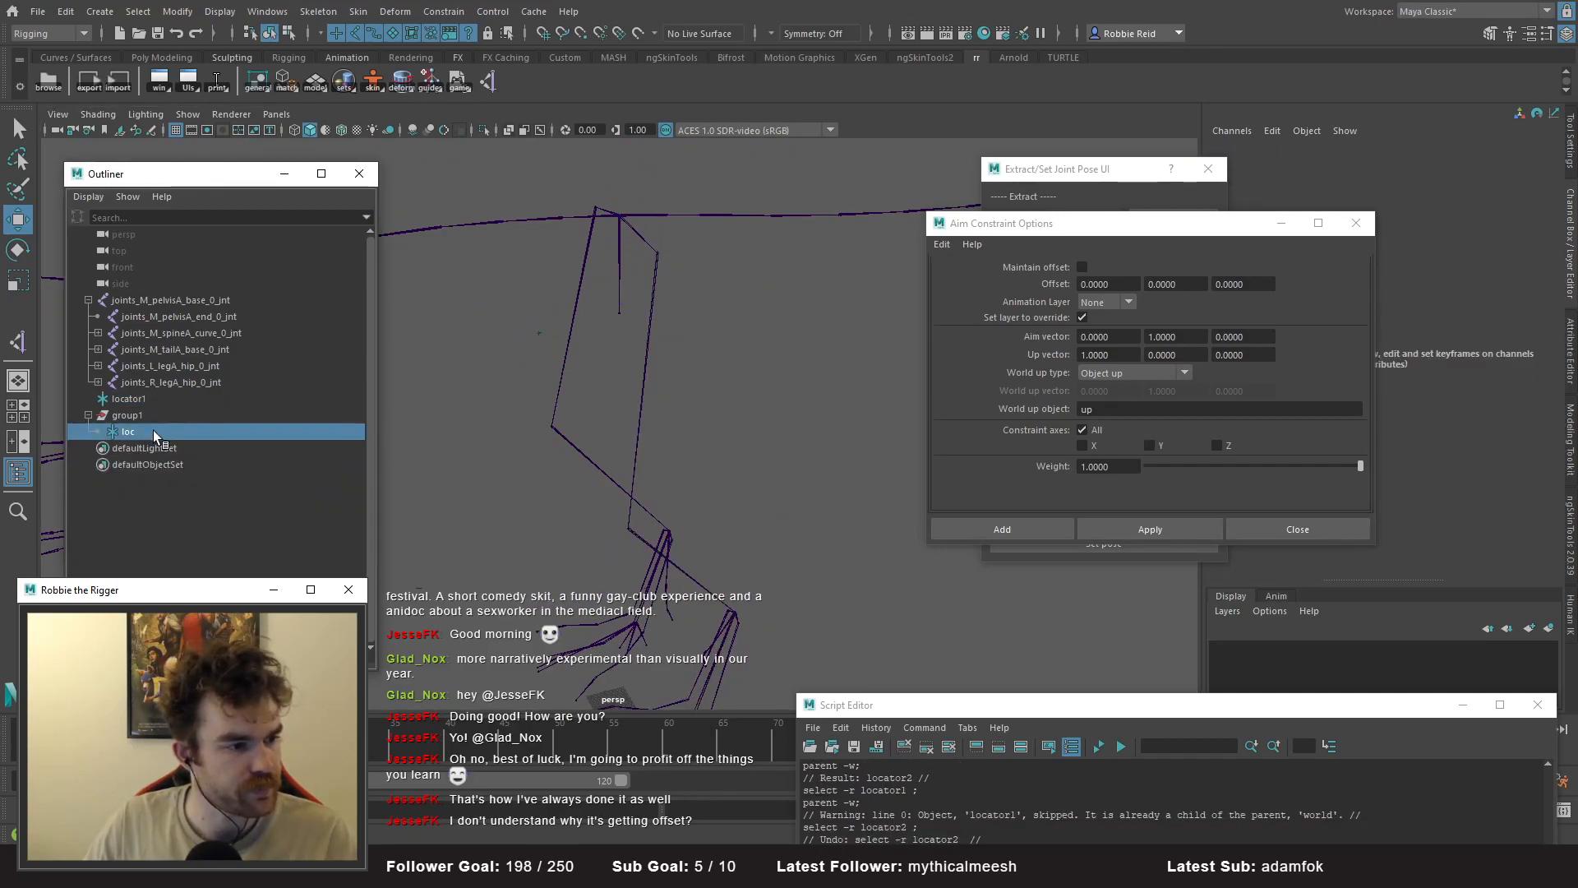
pyautogui.keyDown('shift'); pyautogui.click(128, 399); pyautogui.keyUp('shift')
pyautogui.press('Delete')
# - Duplicate the left leg chain from its hip joint, unparent the copy to the world and hide the original skeleton
pyautogui.click(200, 318)
pyautogui.moveTo(627, 414); pyautogui.dragTo(689, 441)
pyautogui.hotkey('ctrl', 'd')
pyautogui.hotkey('shift', 'p')
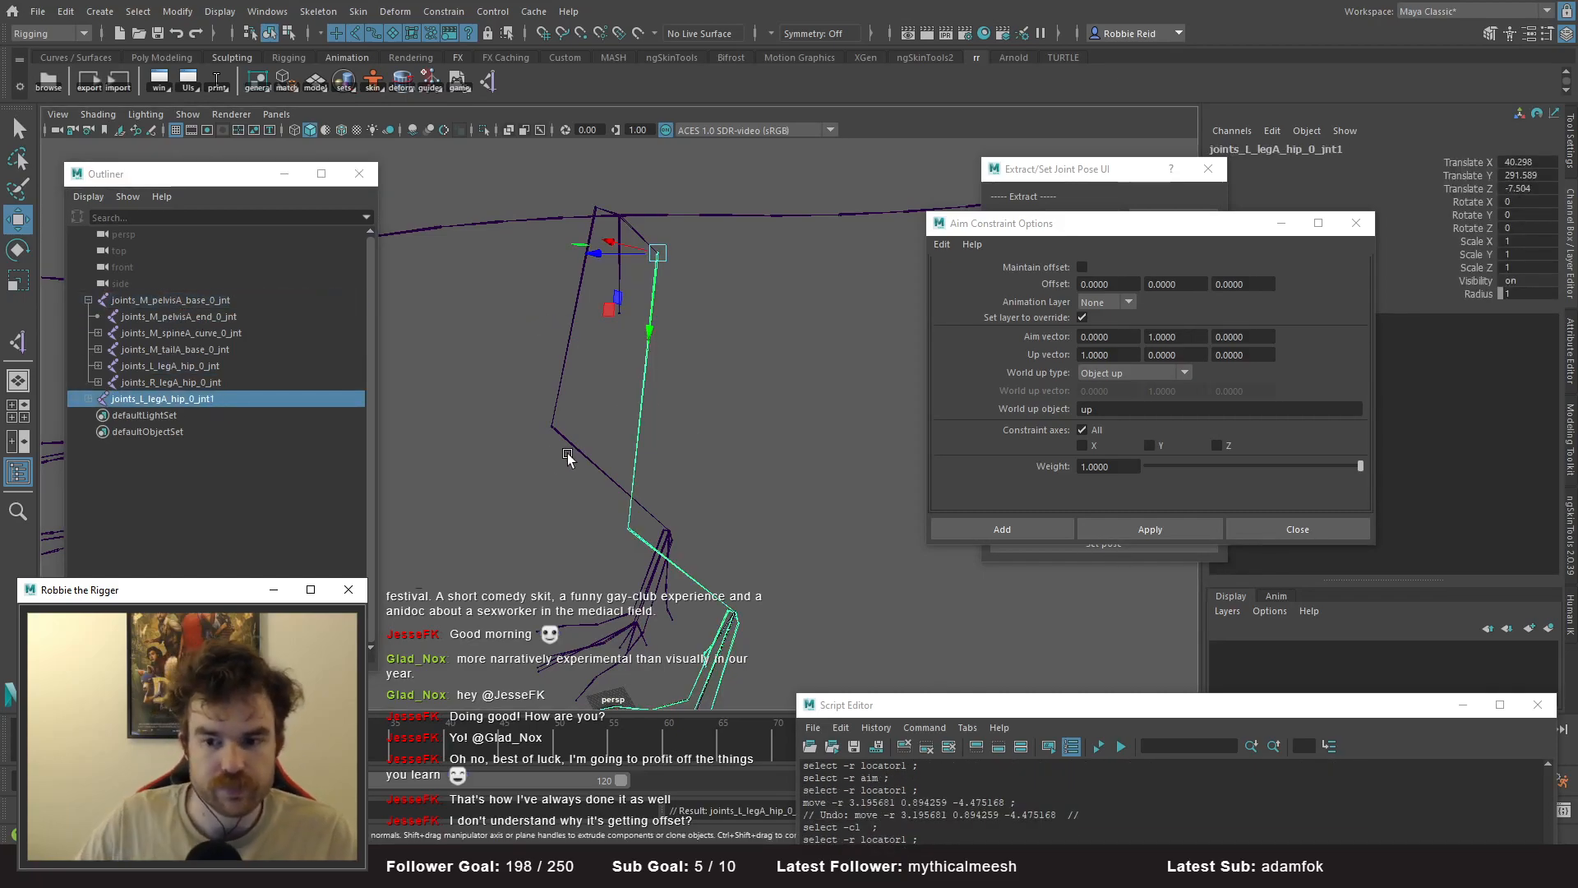
pyautogui.click(160, 301)
pyautogui.hotkey('ctrl', 'h')
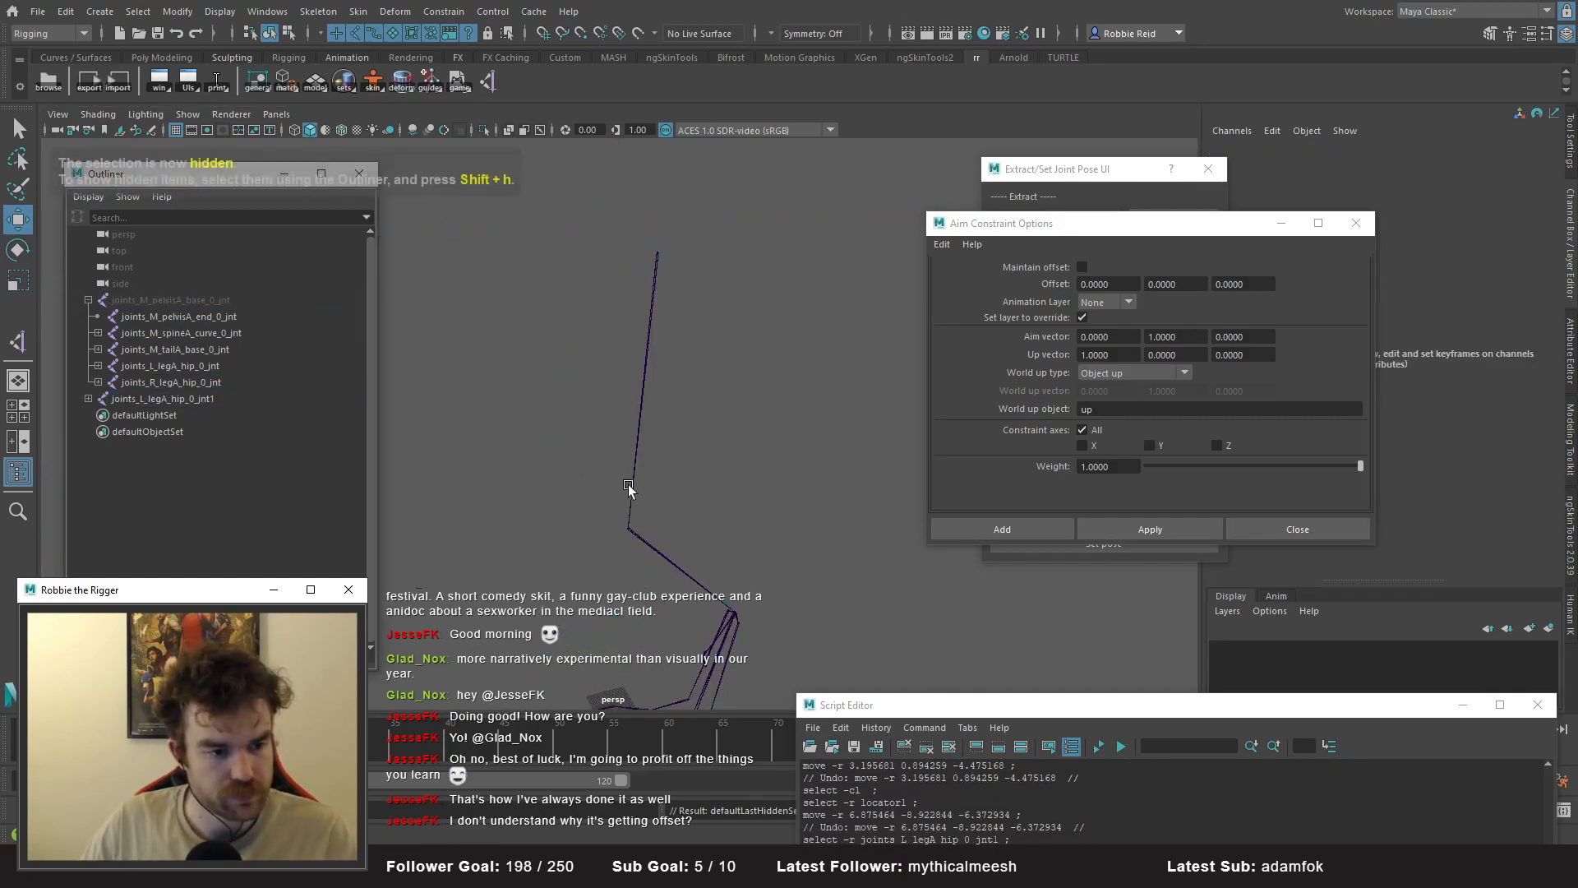
# - Try deleting the ball and toe phalanx joints from the duplicated leg, and undo the deletion
pyautogui.keyDown('alt'); pyautogui.moveTo(696, 609); pyautogui.dragTo(658, 658); pyautogui.keyUp('alt')
pyautogui.keyDown('alt'); pyautogui.moveTo(657, 658); pyautogui.dragTo(614, 510, button='middle'); pyautogui.keyUp('alt')
pyautogui.moveTo(566, 537); pyautogui.dragTo(763, 591)
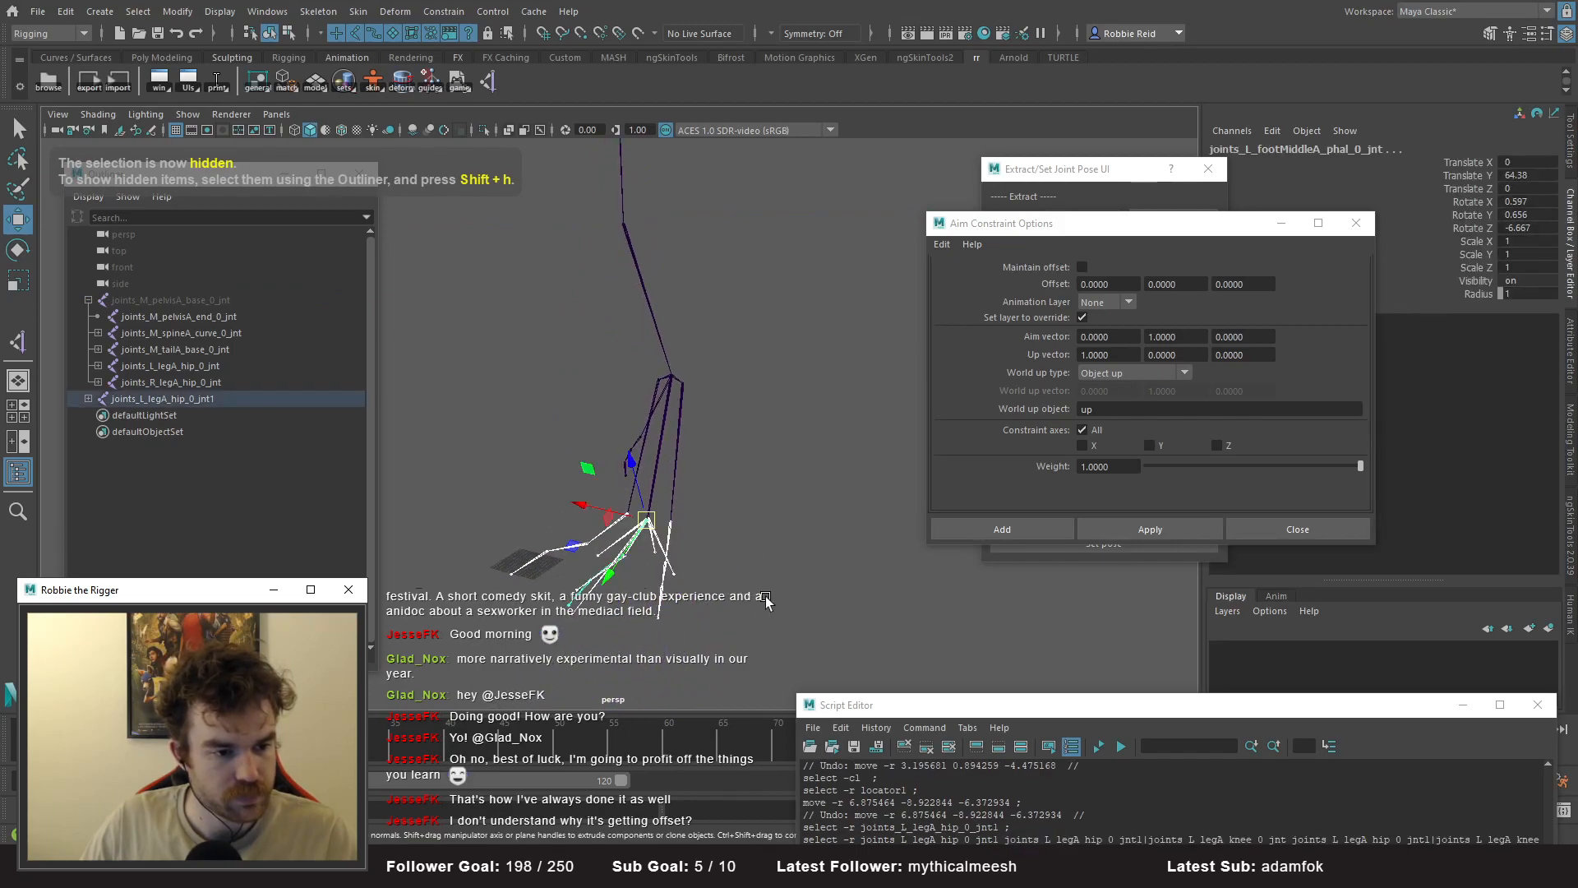
pyautogui.press('f')
pyautogui.press('Delete')
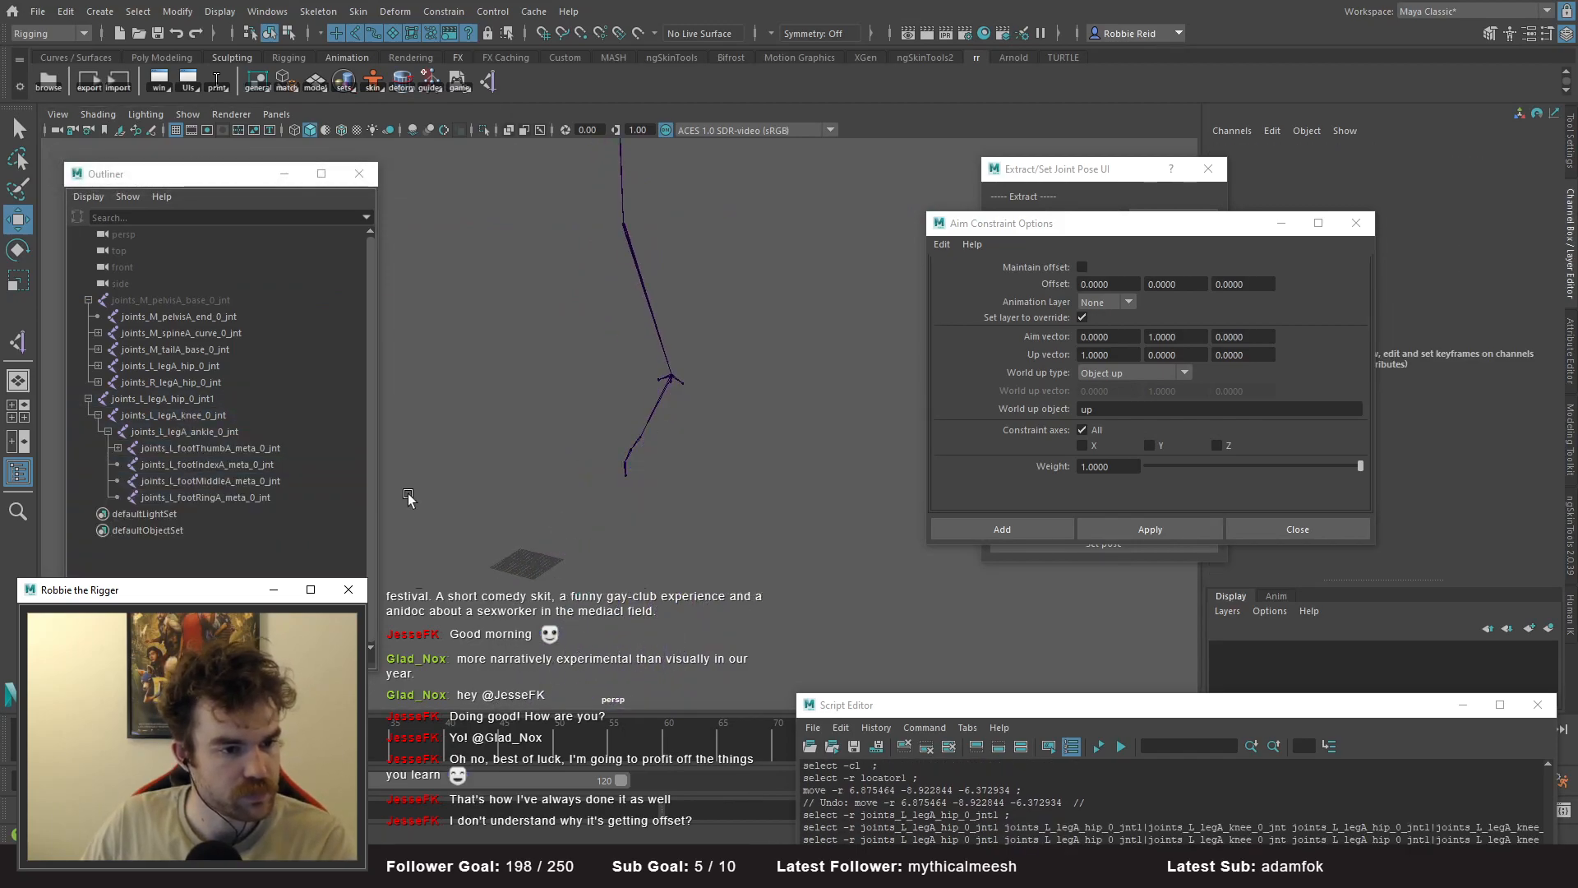
pyautogui.hotkey('ctrl', 'z')
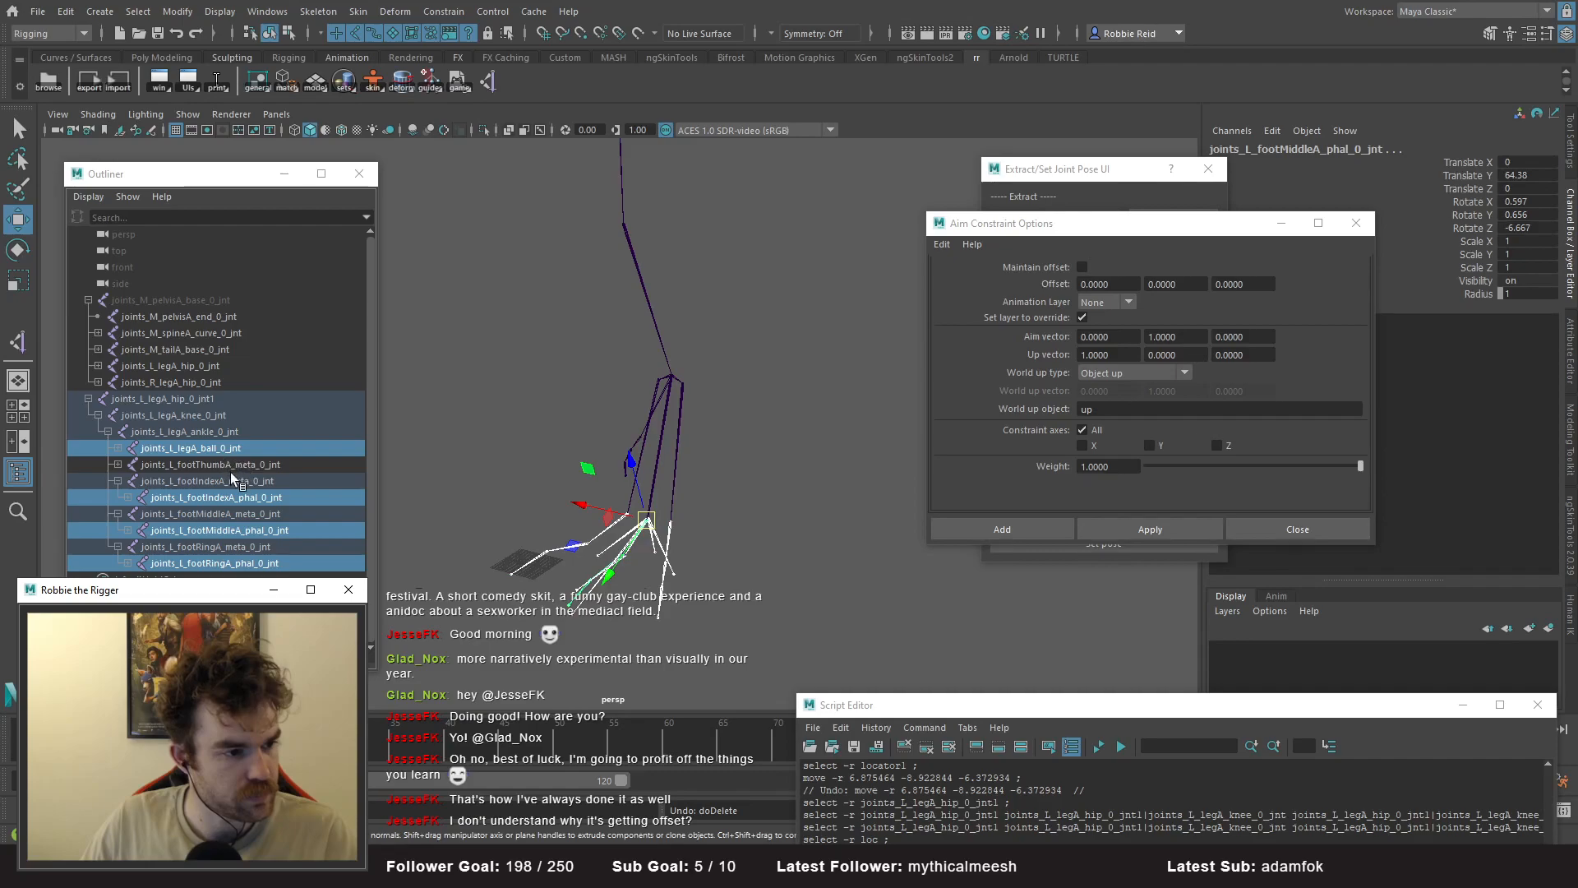
# - Delete the foot meta joints under the duplicated ankle and the toes and pivot joints under the duplicated ball joint
pyautogui.click(229, 467)
pyautogui.keyDown('shift'); pyautogui.click(244, 561); pyautogui.keyUp('shift')
pyautogui.press('Delete')
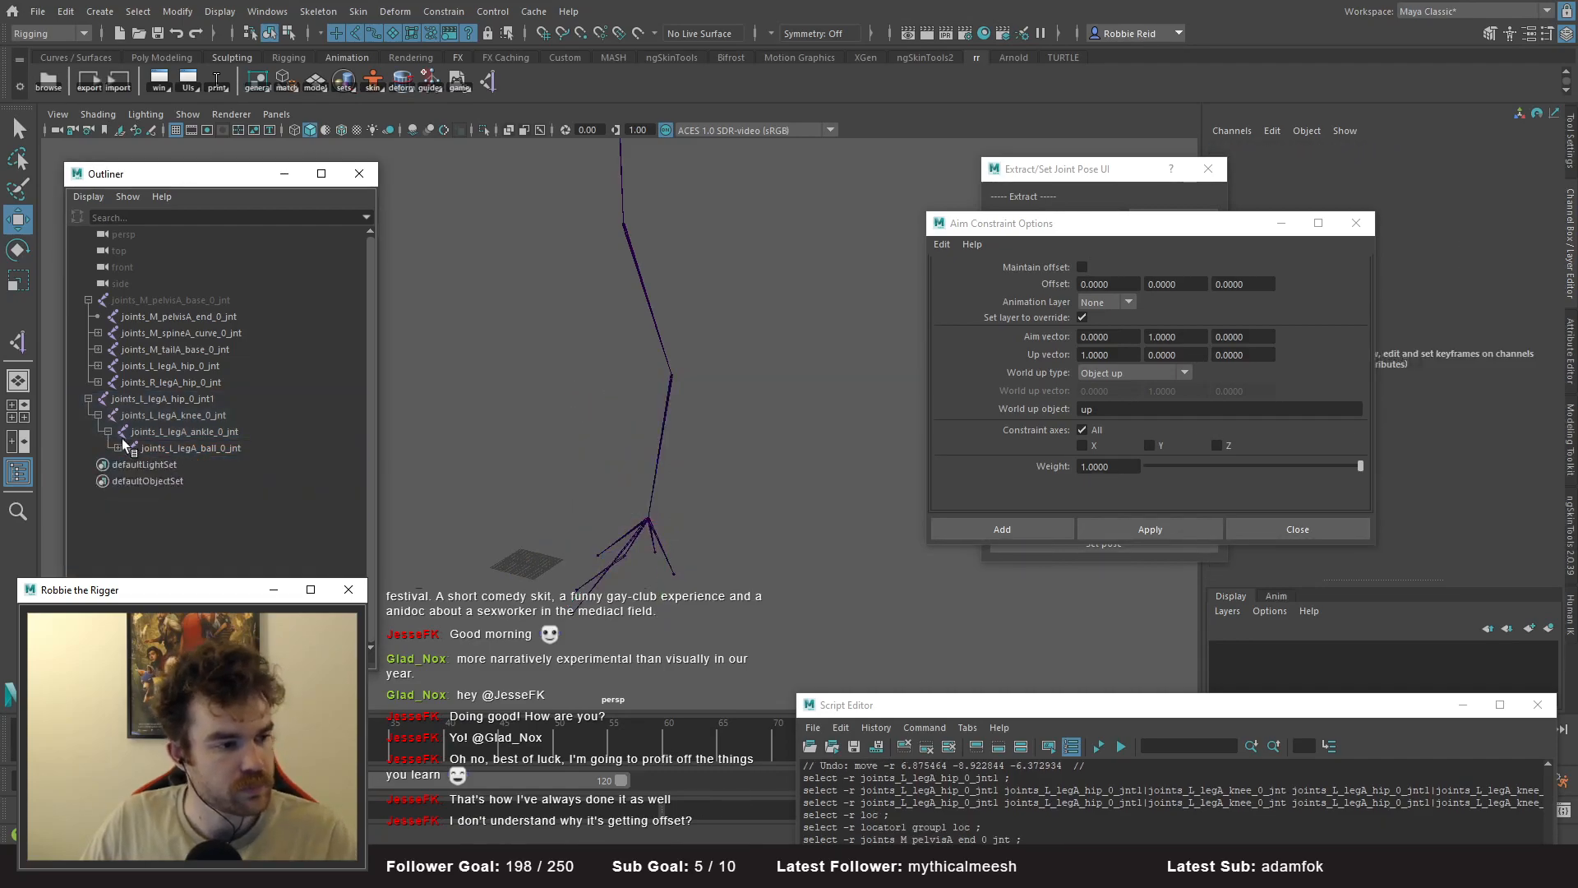
pyautogui.keyDown('shift'); pyautogui.click(117, 449); pyautogui.keyUp('shift')
pyautogui.click(222, 468)
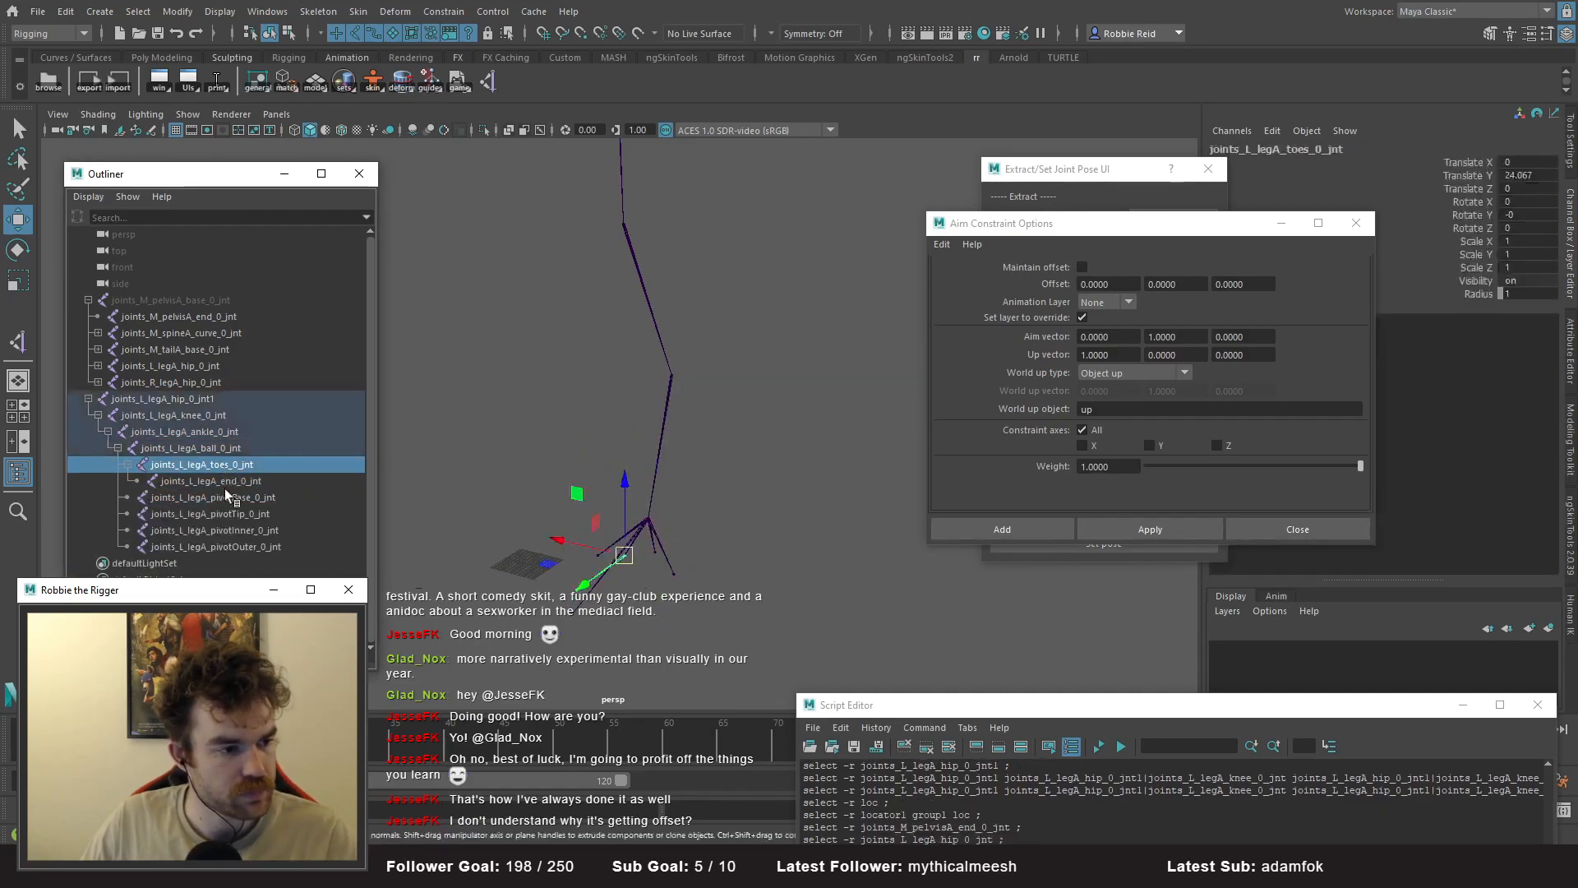
pyautogui.keyDown('shift'); pyautogui.click(232, 546); pyautogui.keyUp('shift')
pyautogui.press('Delete')
# - Open the IK Handle Tool settings and move the Aim Constraint Options window clear of them
pyautogui.keyDown('alt'); pyautogui.moveTo(612, 483); pyautogui.dragTo(598, 416); pyautogui.keyUp('alt')
pyautogui.keyDown('alt'); pyautogui.moveTo(598, 416); pyautogui.dragTo(630, 463, button='middle'); pyautogui.keyUp('alt')
pyautogui.keyDown('alt'); pyautogui.moveTo(630, 462); pyautogui.dragTo(545, 360, button='right'); pyautogui.keyUp('alt')
pyautogui.keyDown('alt'); pyautogui.moveTo(544, 360); pyautogui.dragTo(557, 419, button='middle'); pyautogui.keyUp('alt')
pyautogui.keyDown('alt'); pyautogui.moveTo(556, 419); pyautogui.dragTo(540, 413); pyautogui.keyUp('alt')
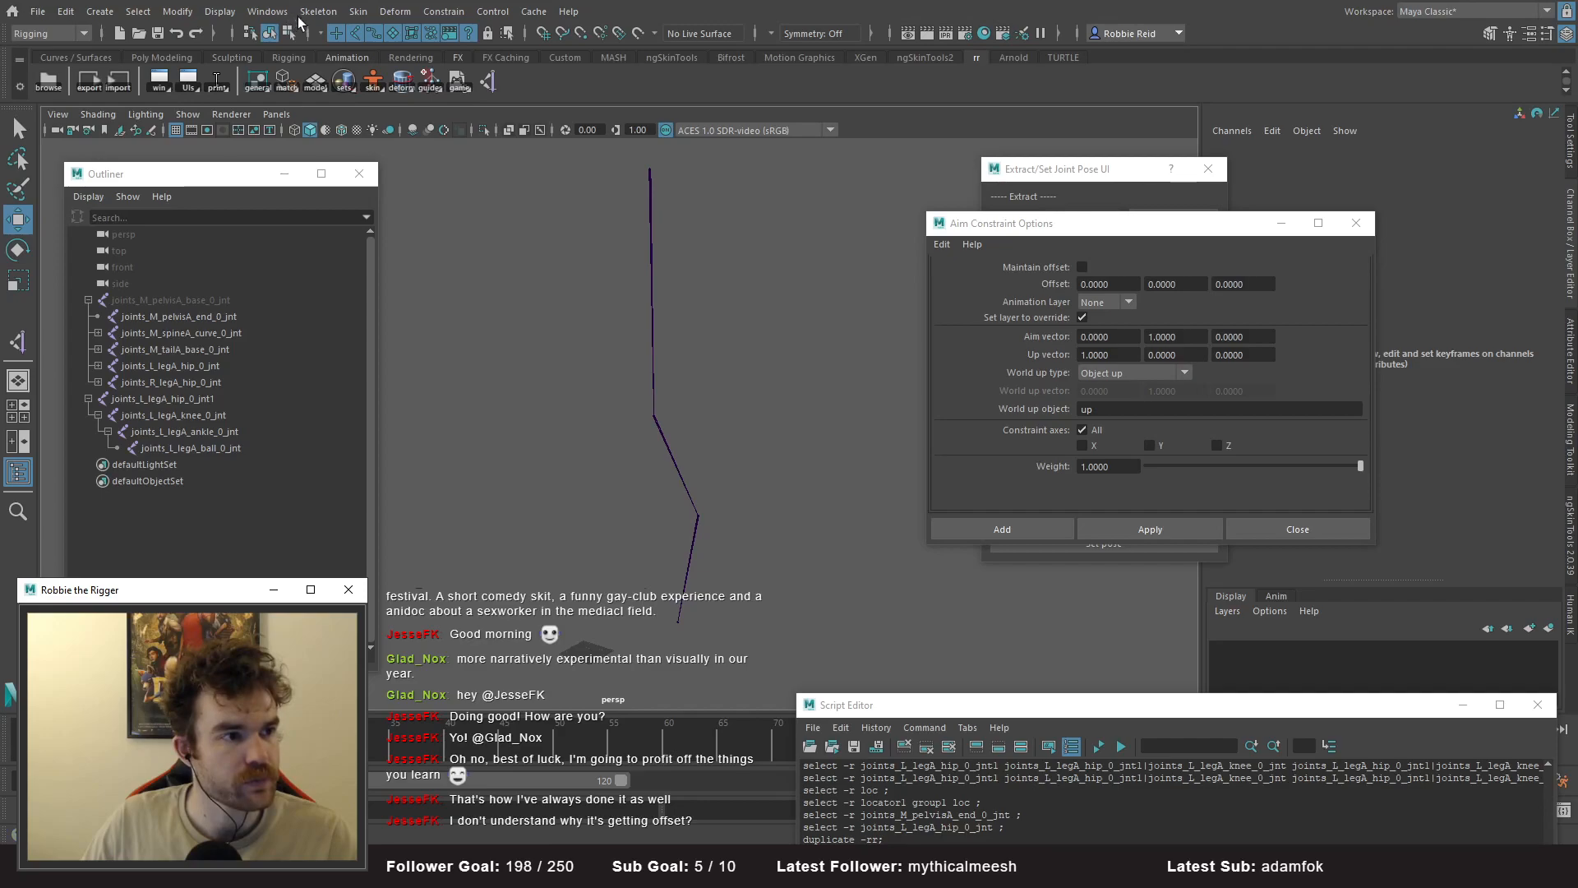
pyautogui.click(298, 22)
pyautogui.click(481, 219)
pyautogui.moveTo(1192, 232); pyautogui.dragTo(1201, 399)
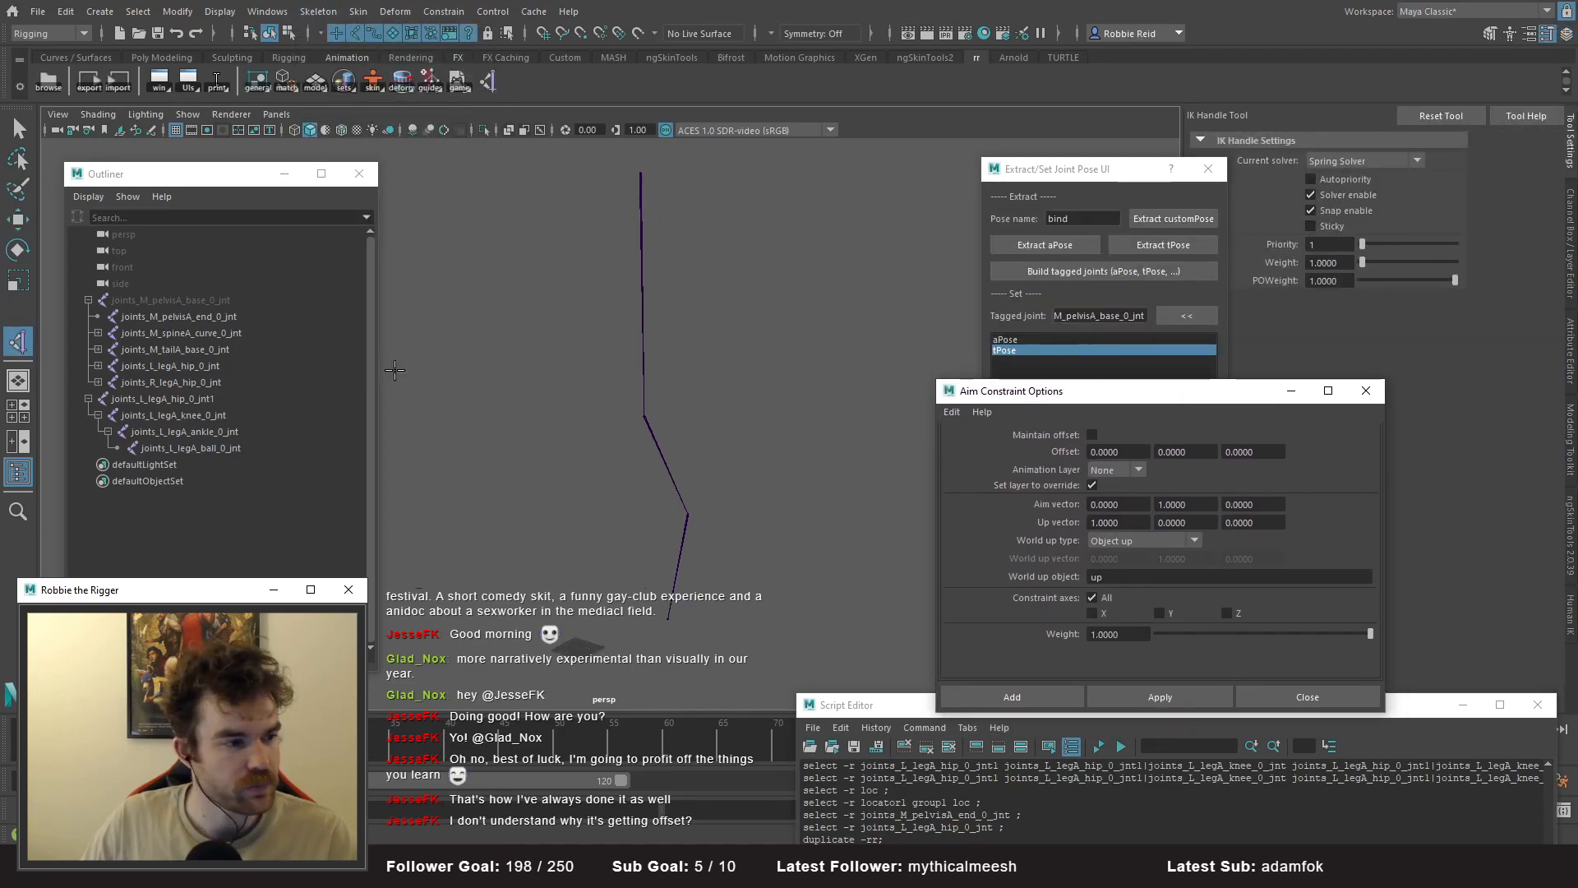
# - Duplicate the joints_L_legA_hip_0_jnt1 chain and delete the ball joint from the copy so it ends at the ankle
pyautogui.click(229, 402)
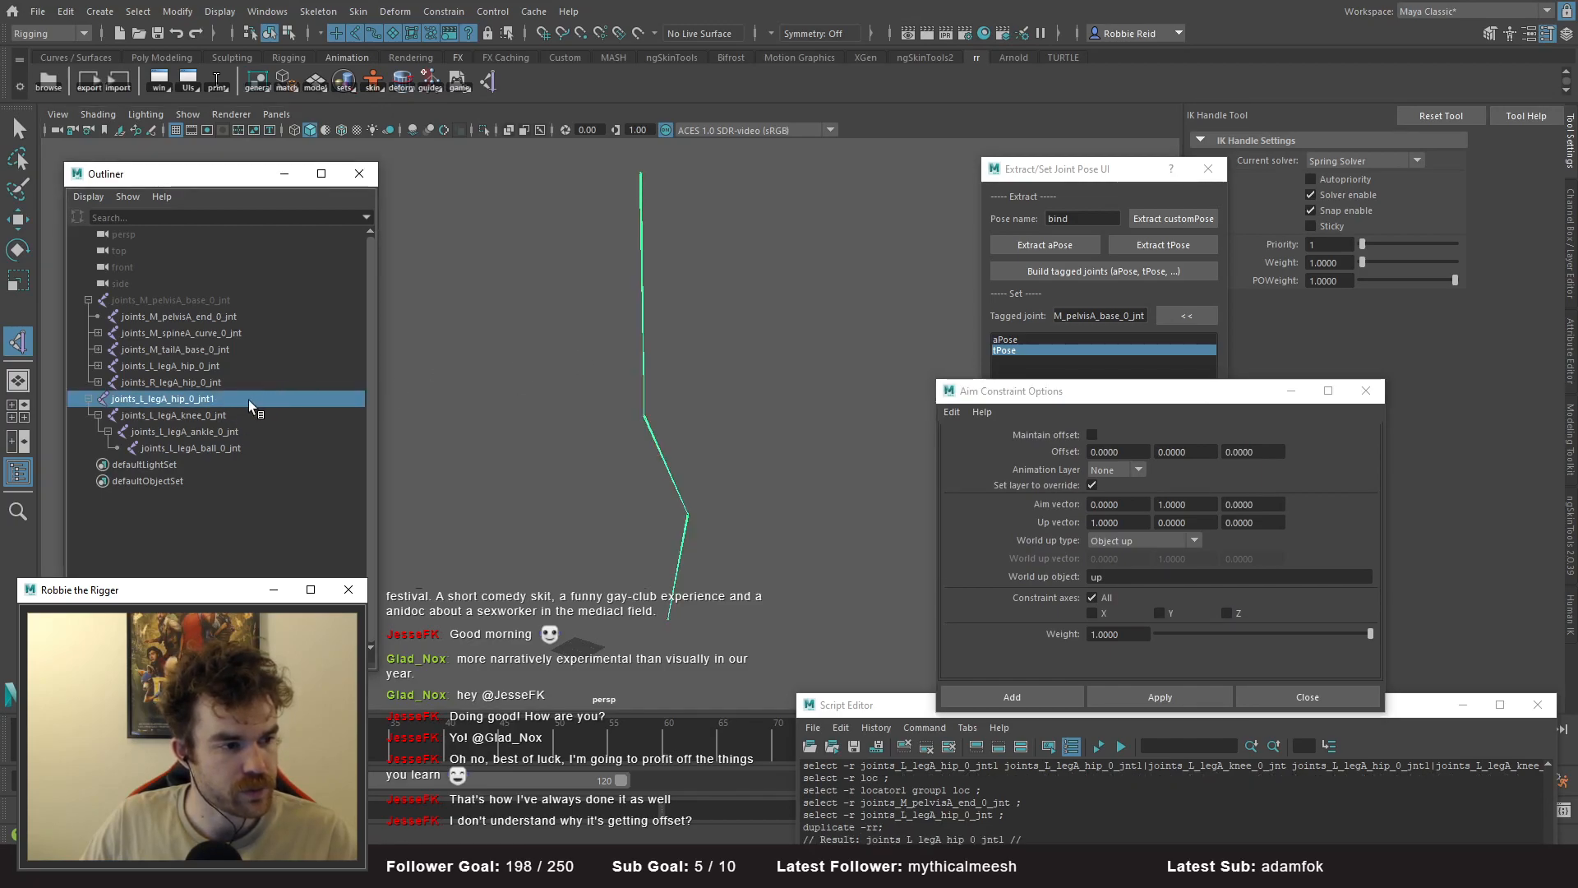
pyautogui.hotkey('ctrl', 'd')
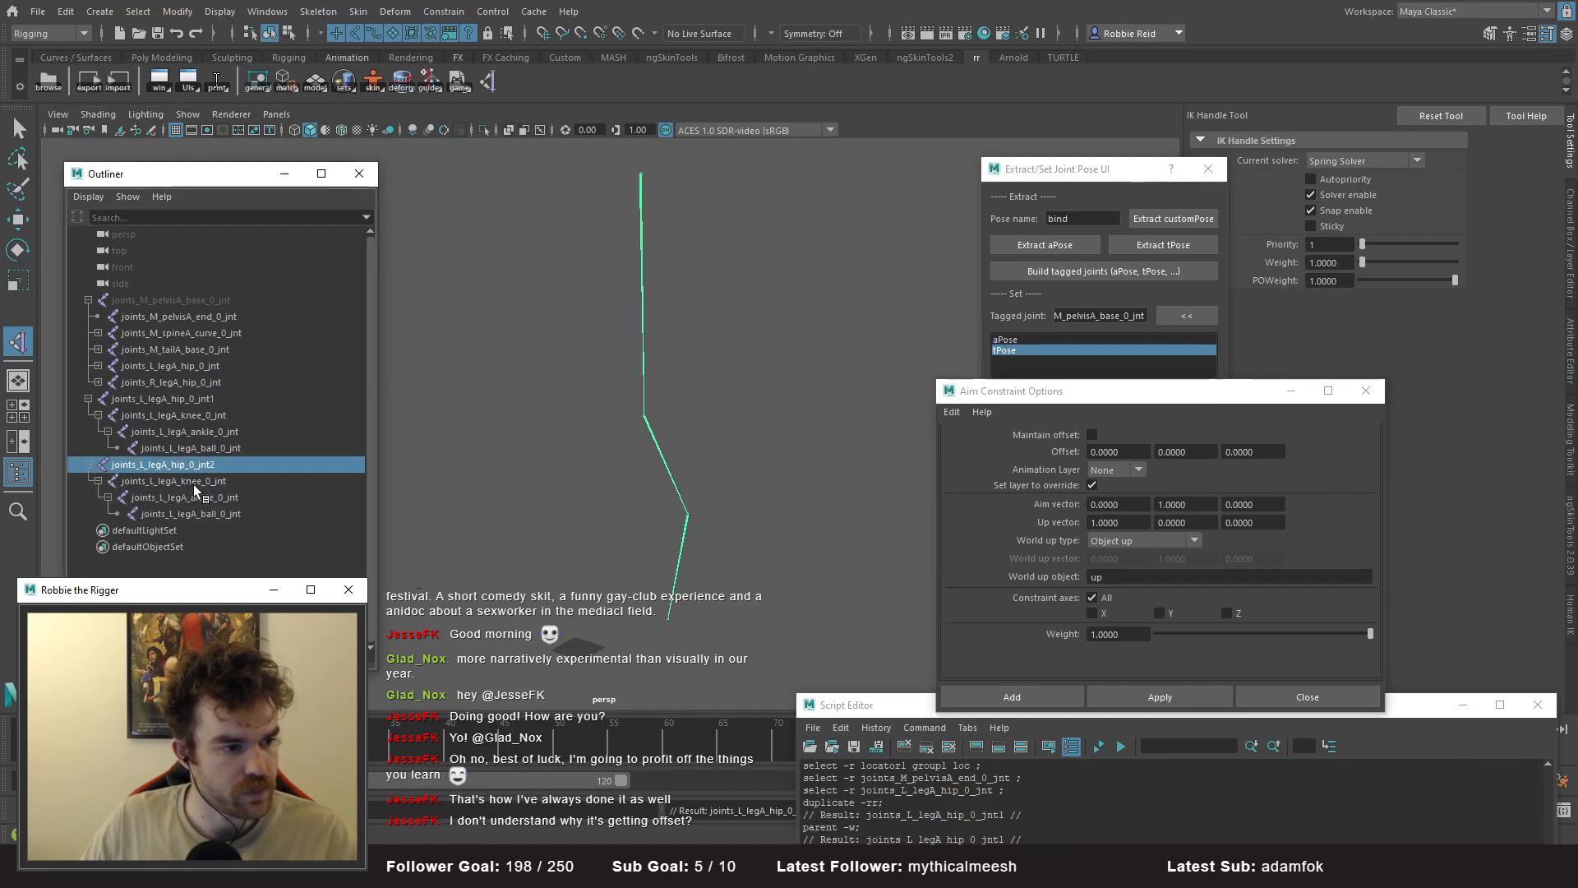
pyautogui.click(204, 516)
pyautogui.press('Delete')
pyautogui.click(199, 465)
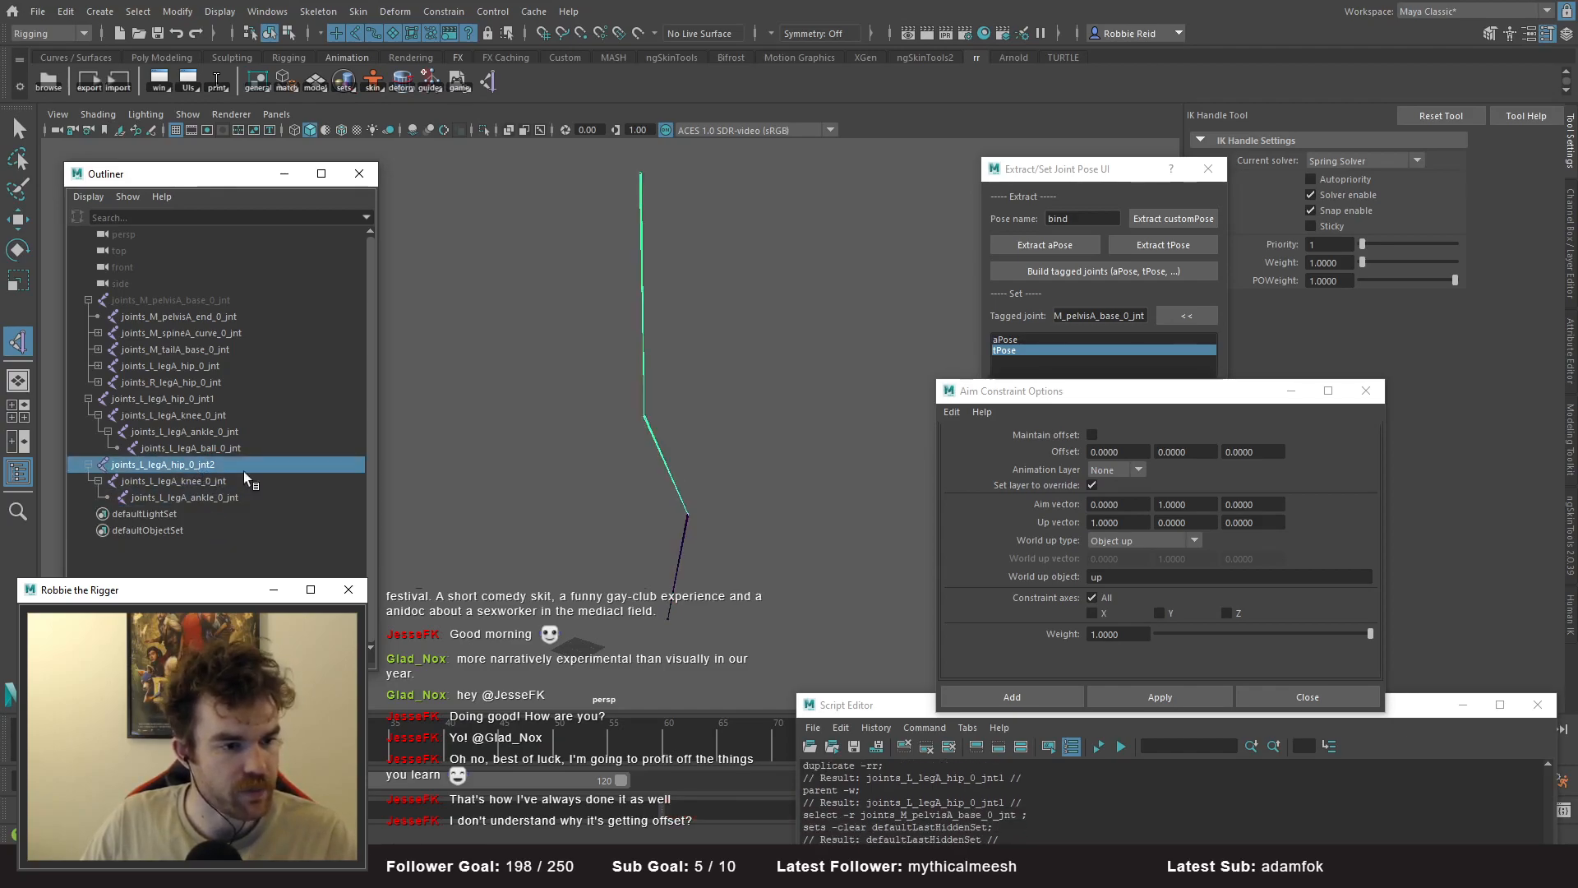
# - Create a Spring Solver IK handle from joints_L_legA_hip_0_jnt1 to its ball joint and a Rotate-Plane Solver one from joints_L_legA_hip_0_jnt2 to its ankle
pyautogui.click(201, 399)
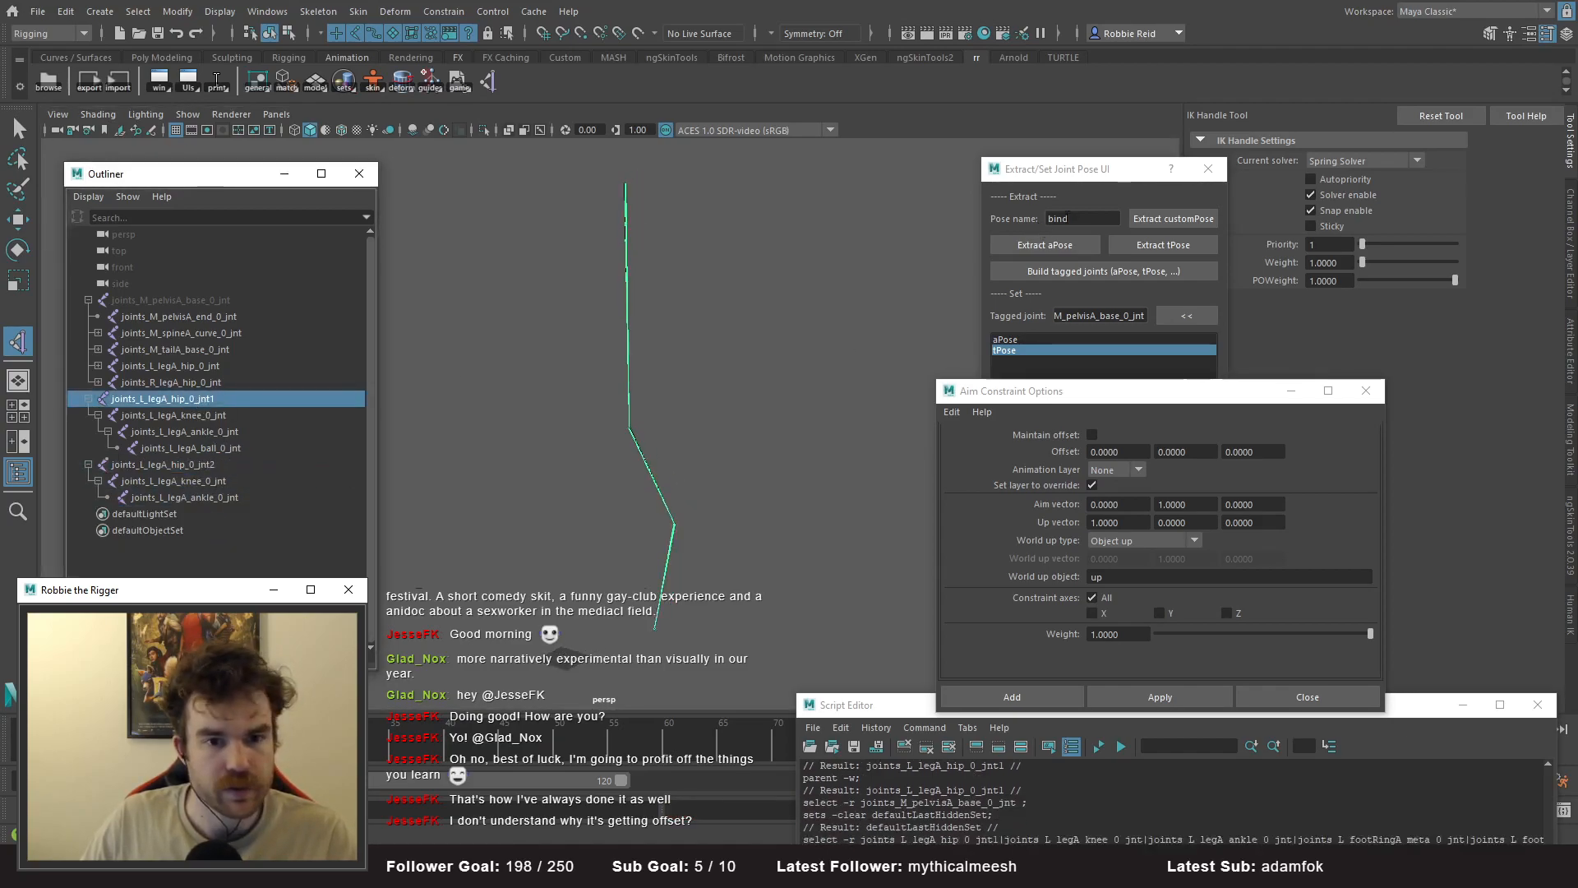
pyautogui.click(218, 450)
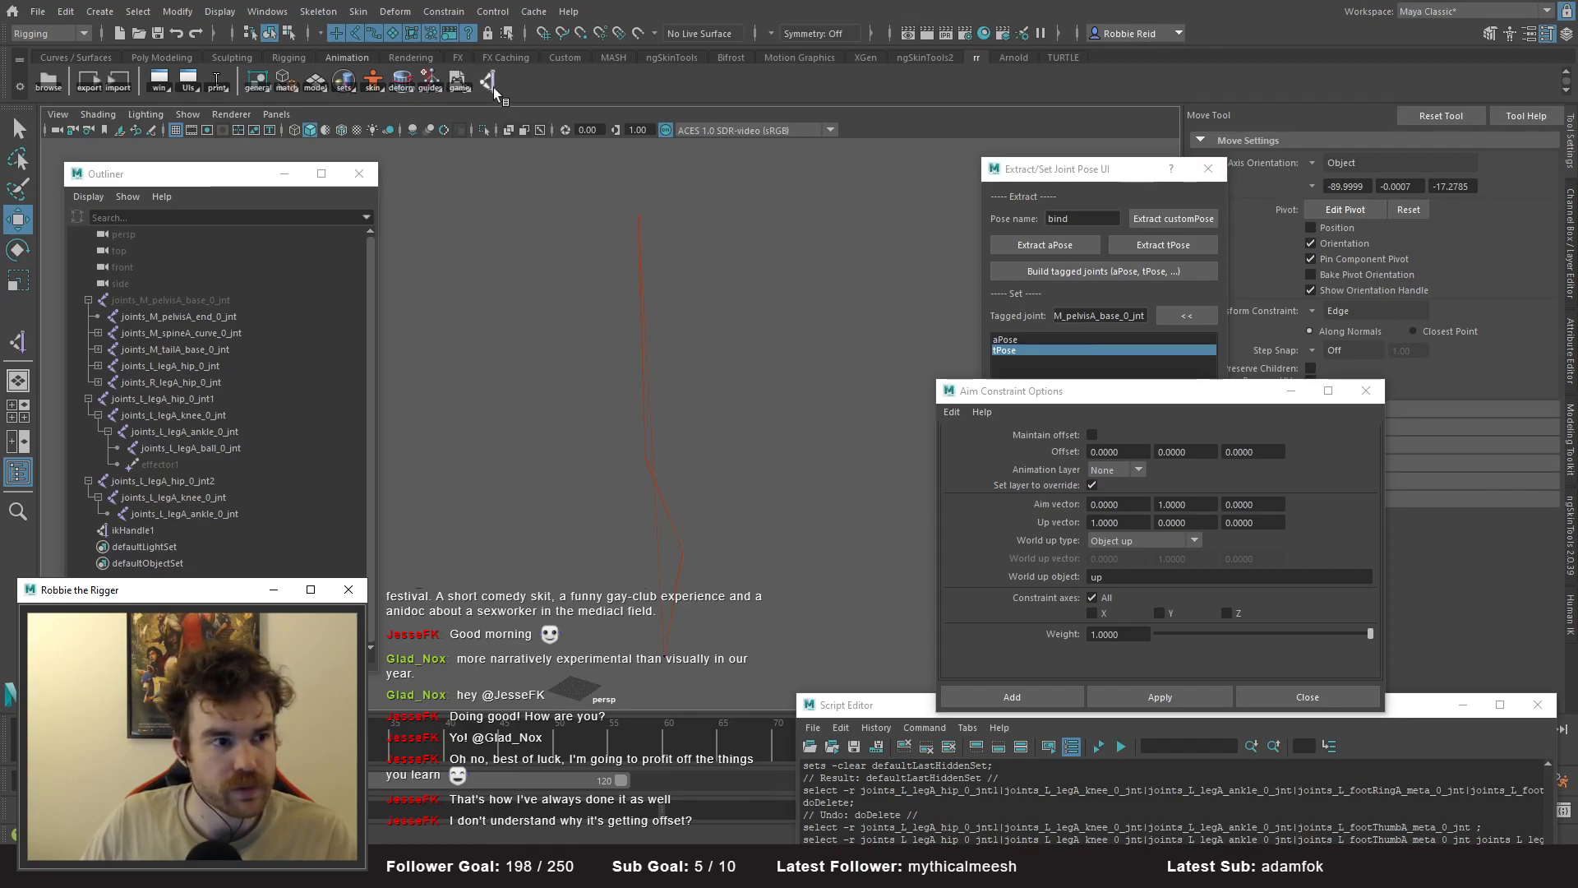
pyautogui.click(488, 82)
pyautogui.click(1339, 158)
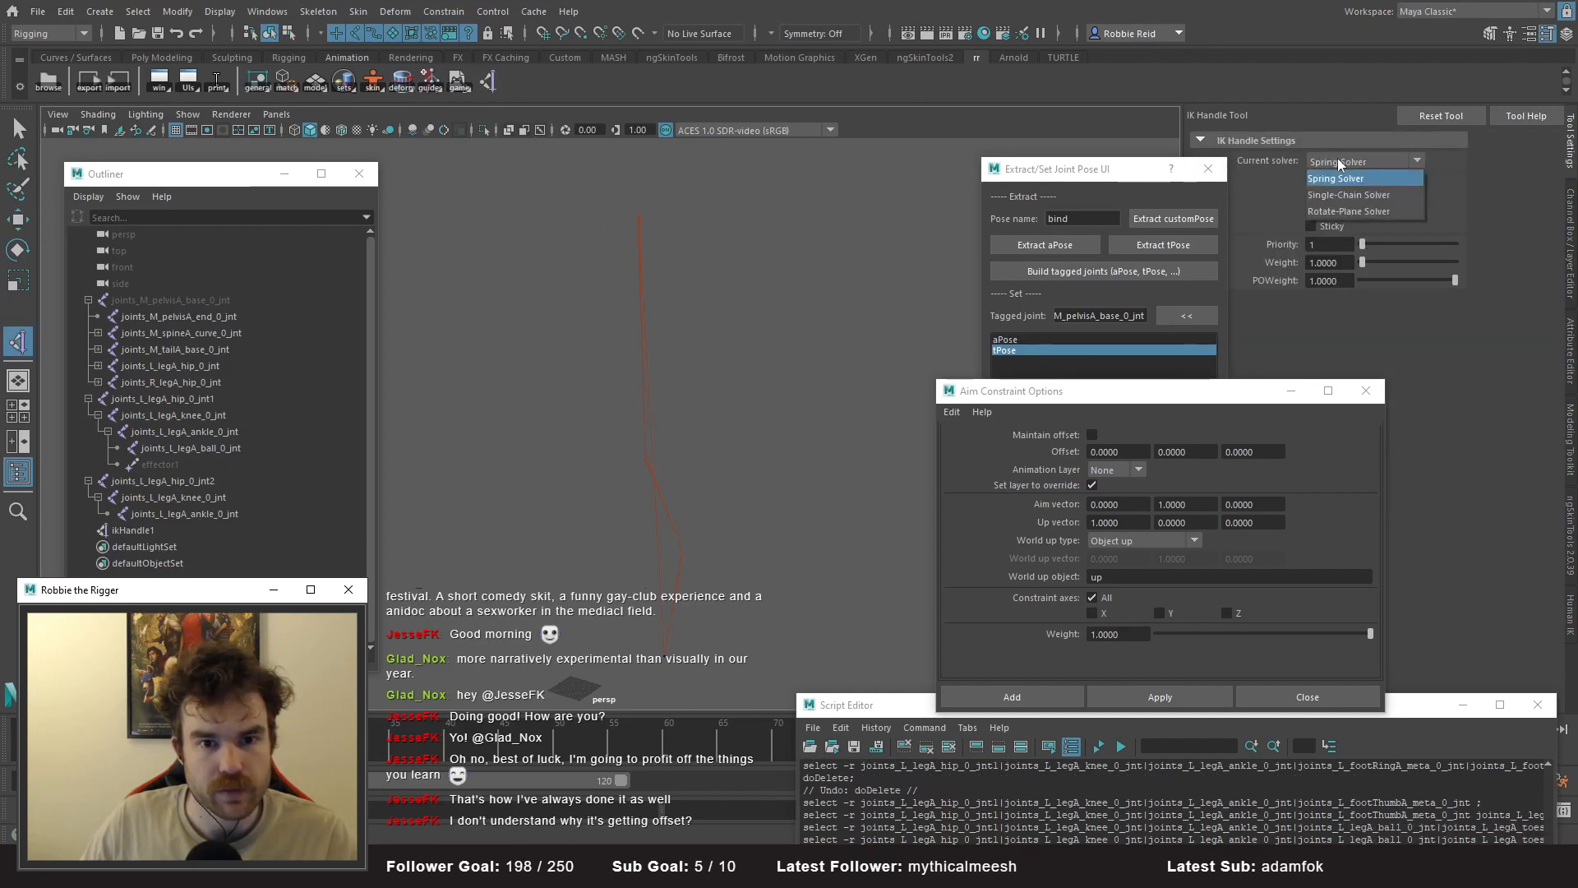
pyautogui.click(1332, 198)
pyautogui.click(186, 485)
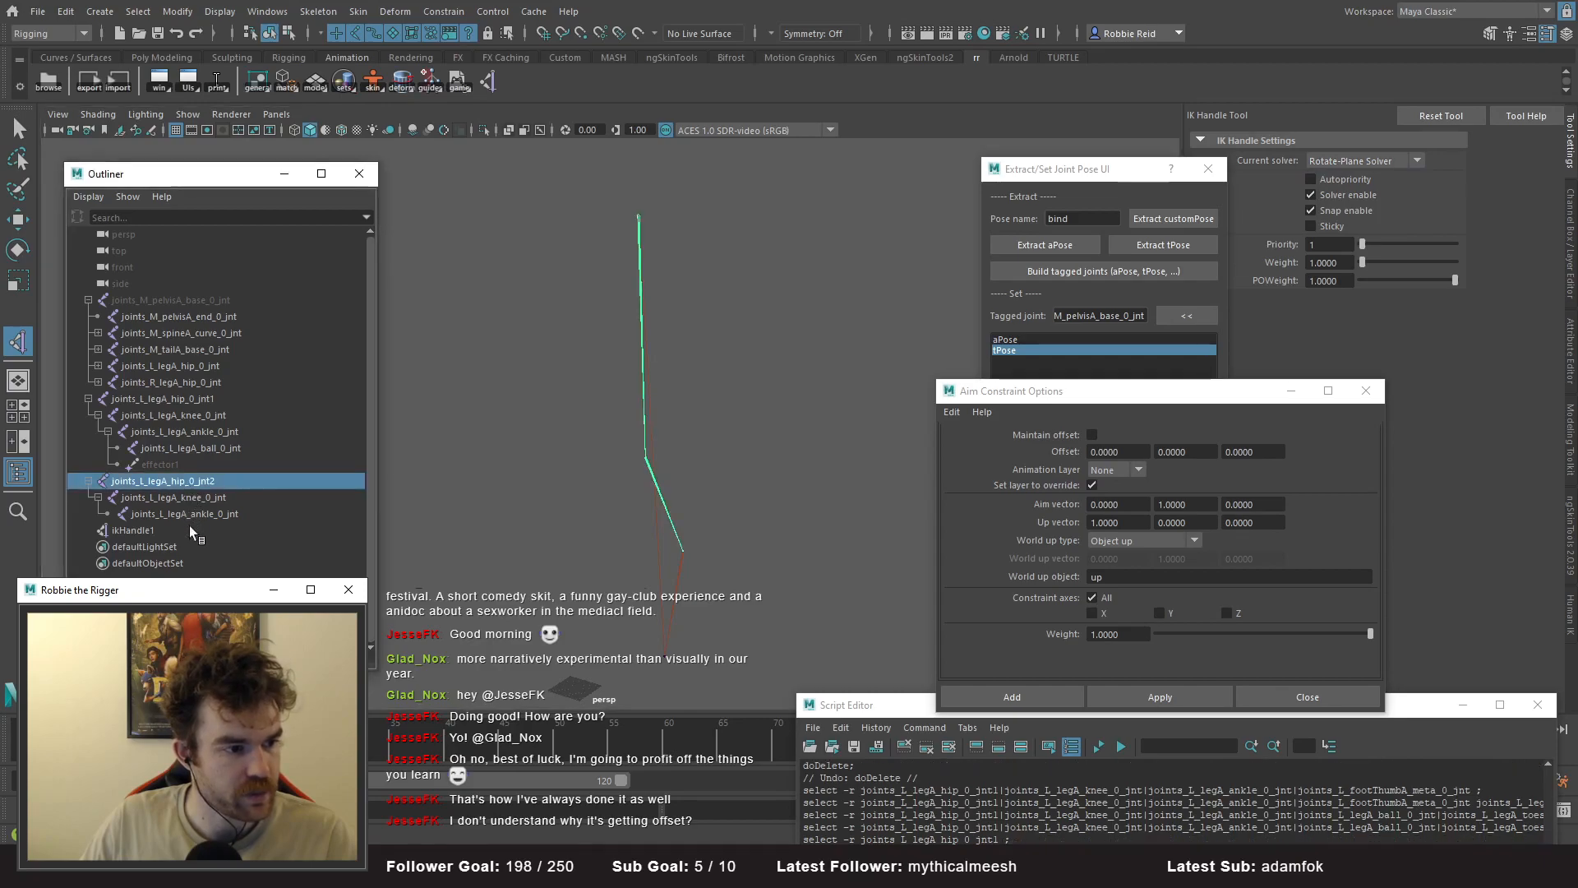
pyautogui.click(189, 517)
# - Examine the rotate-plane IK handle's pole vector display around the hip joint of the two leg chains
pyautogui.keyDown('alt'); pyautogui.moveTo(643, 383); pyautogui.dragTo(661, 385); pyautogui.keyUp('alt')
pyautogui.keyDown('alt'); pyautogui.moveTo(681, 327); pyautogui.dragTo(775, 447, button='right'); pyautogui.keyUp('alt')
pyautogui.keyDown('alt'); pyautogui.moveTo(775, 448); pyautogui.dragTo(793, 641, button='middle'); pyautogui.keyUp('alt')
pyautogui.keyDown('alt'); pyautogui.moveTo(614, 419); pyautogui.dragTo(582, 377); pyautogui.keyUp('alt')
pyautogui.keyDown('alt'); pyautogui.moveTo(581, 378); pyautogui.dragTo(744, 403, button='right'); pyautogui.keyUp('alt')
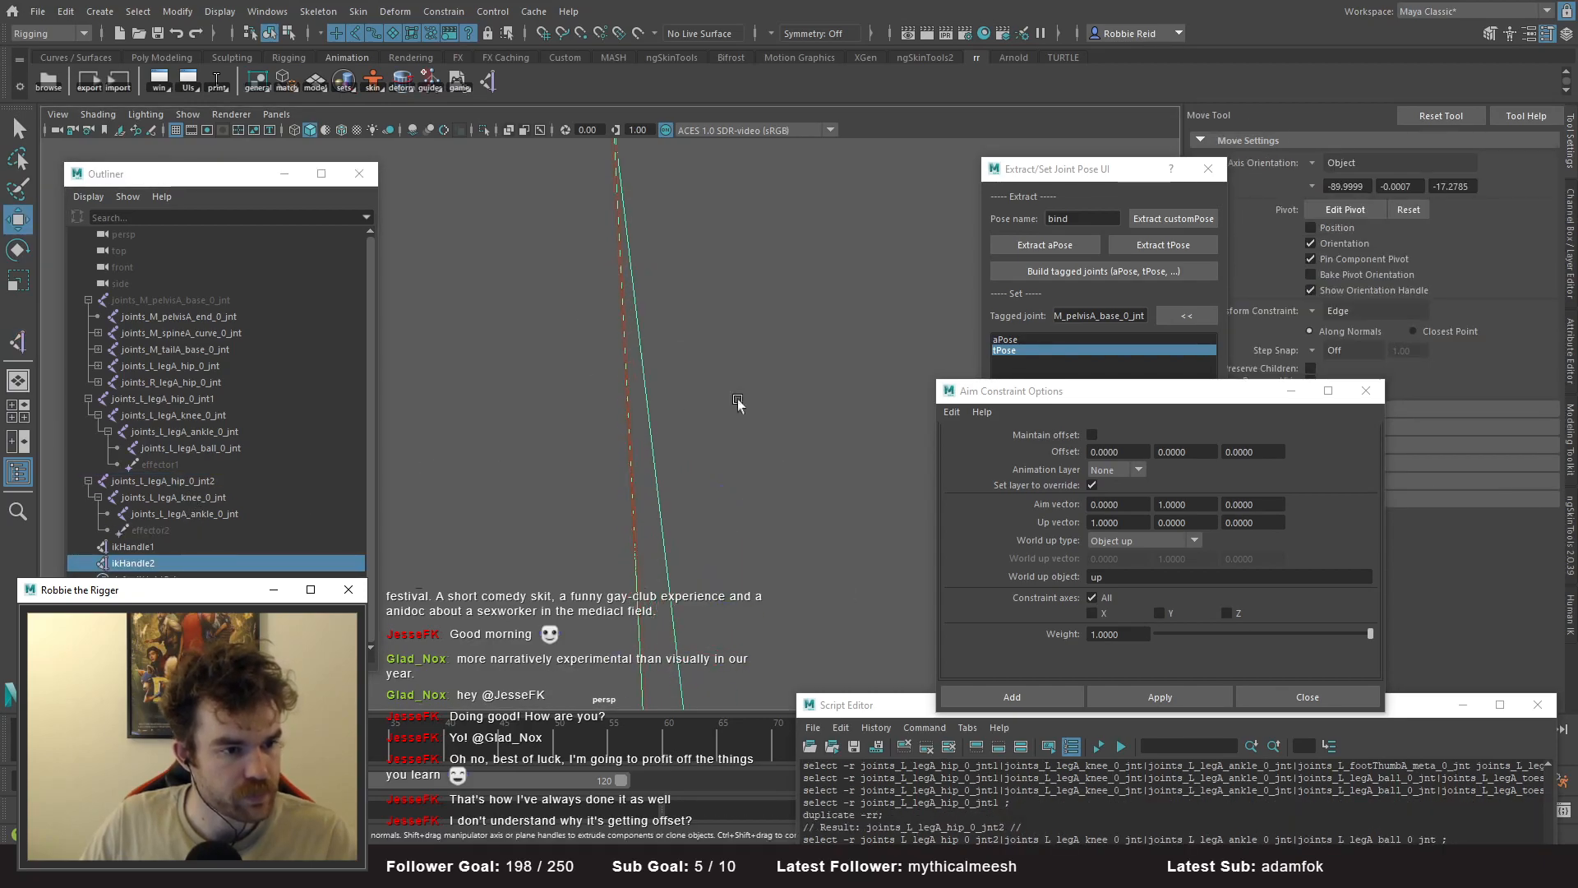
pyautogui.keyDown('alt'); pyautogui.moveTo(744, 403); pyautogui.dragTo(663, 599, button='middle'); pyautogui.keyUp('alt')
pyautogui.keyDown('alt'); pyautogui.moveTo(663, 598); pyautogui.dragTo(678, 526, button='right'); pyautogui.keyUp('alt')
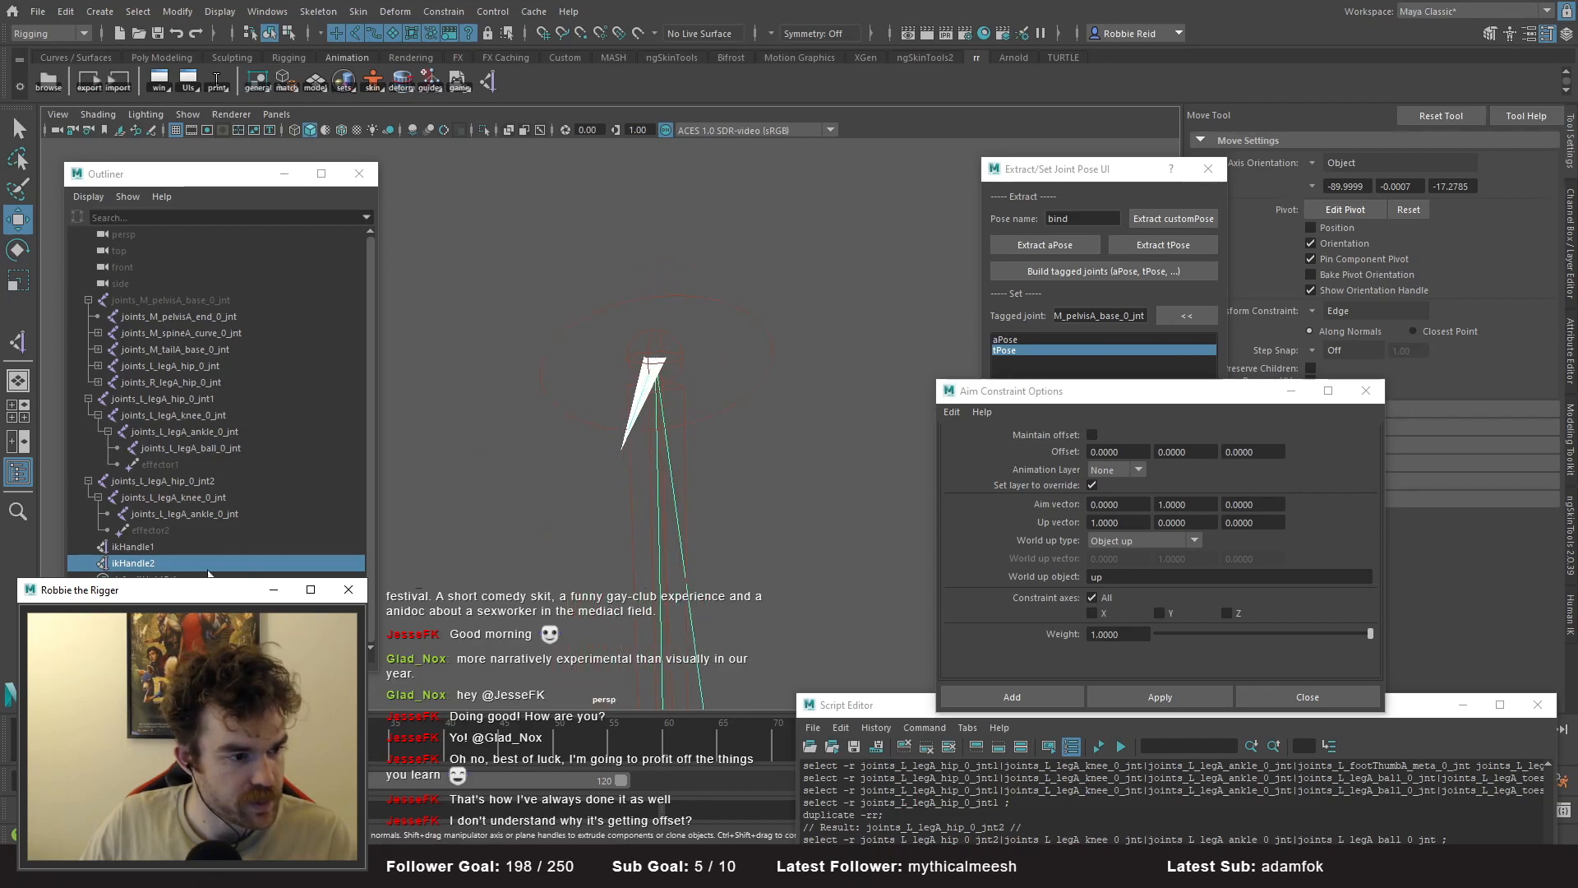
# - Compare the pole vector displays of ikHandle1 and ikHandle2 around the hip joint
pyautogui.click(152, 548)
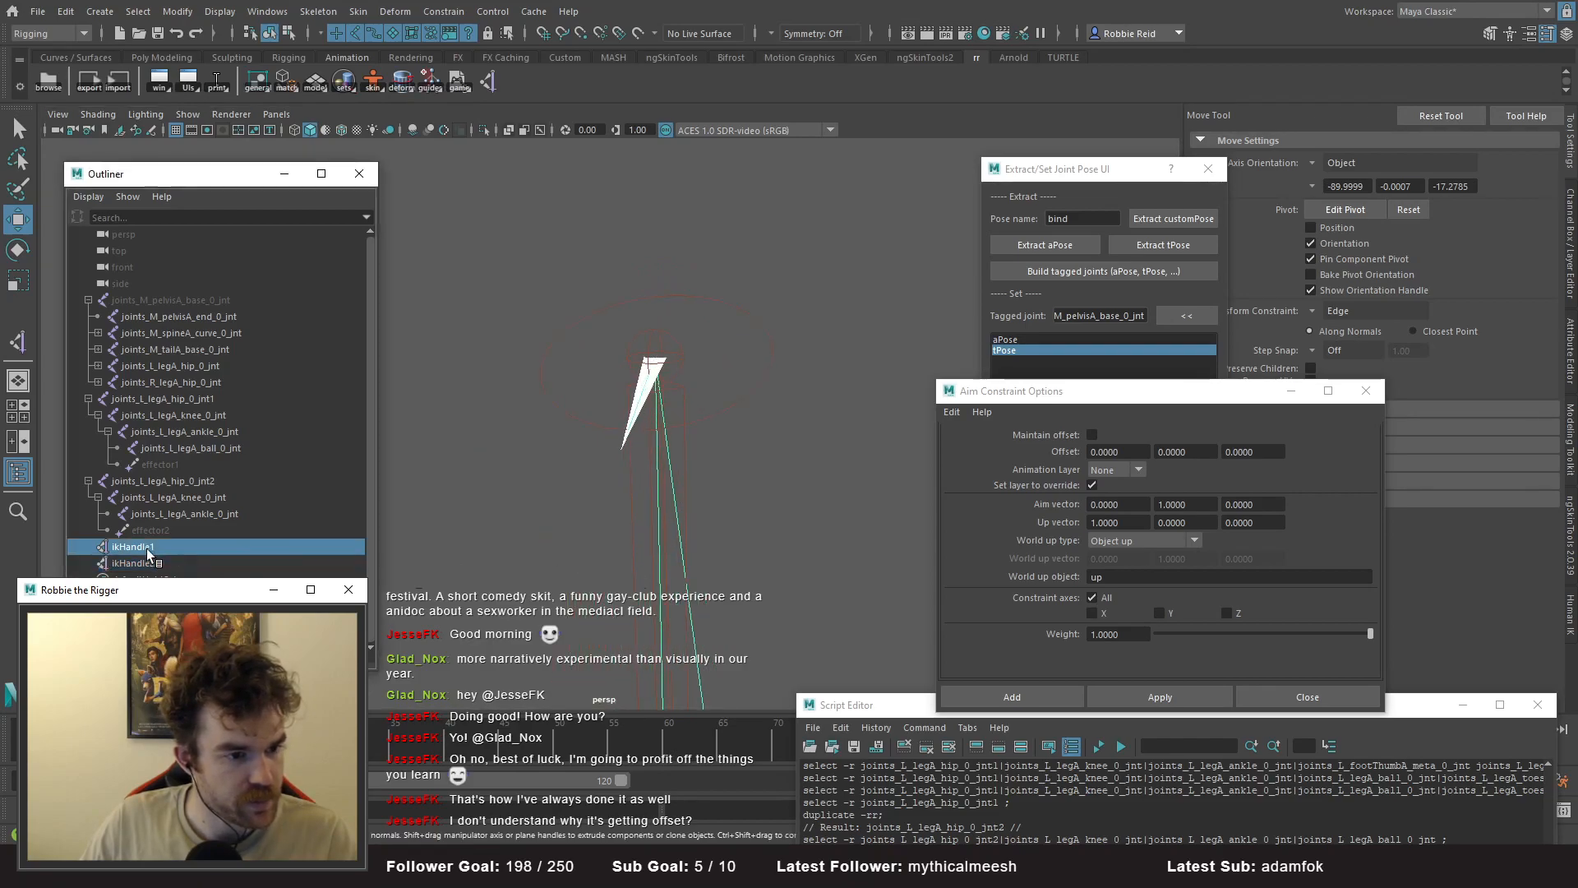
pyautogui.click(130, 564)
pyautogui.click(133, 551)
pyautogui.click(139, 574)
pyautogui.click(136, 552)
pyautogui.click(143, 567)
pyautogui.click(135, 549)
pyautogui.click(140, 566)
pyautogui.click(137, 550)
pyautogui.click(138, 566)
pyautogui.click(135, 548)
pyautogui.click(140, 565)
pyautogui.click(144, 547)
pyautogui.click(145, 566)
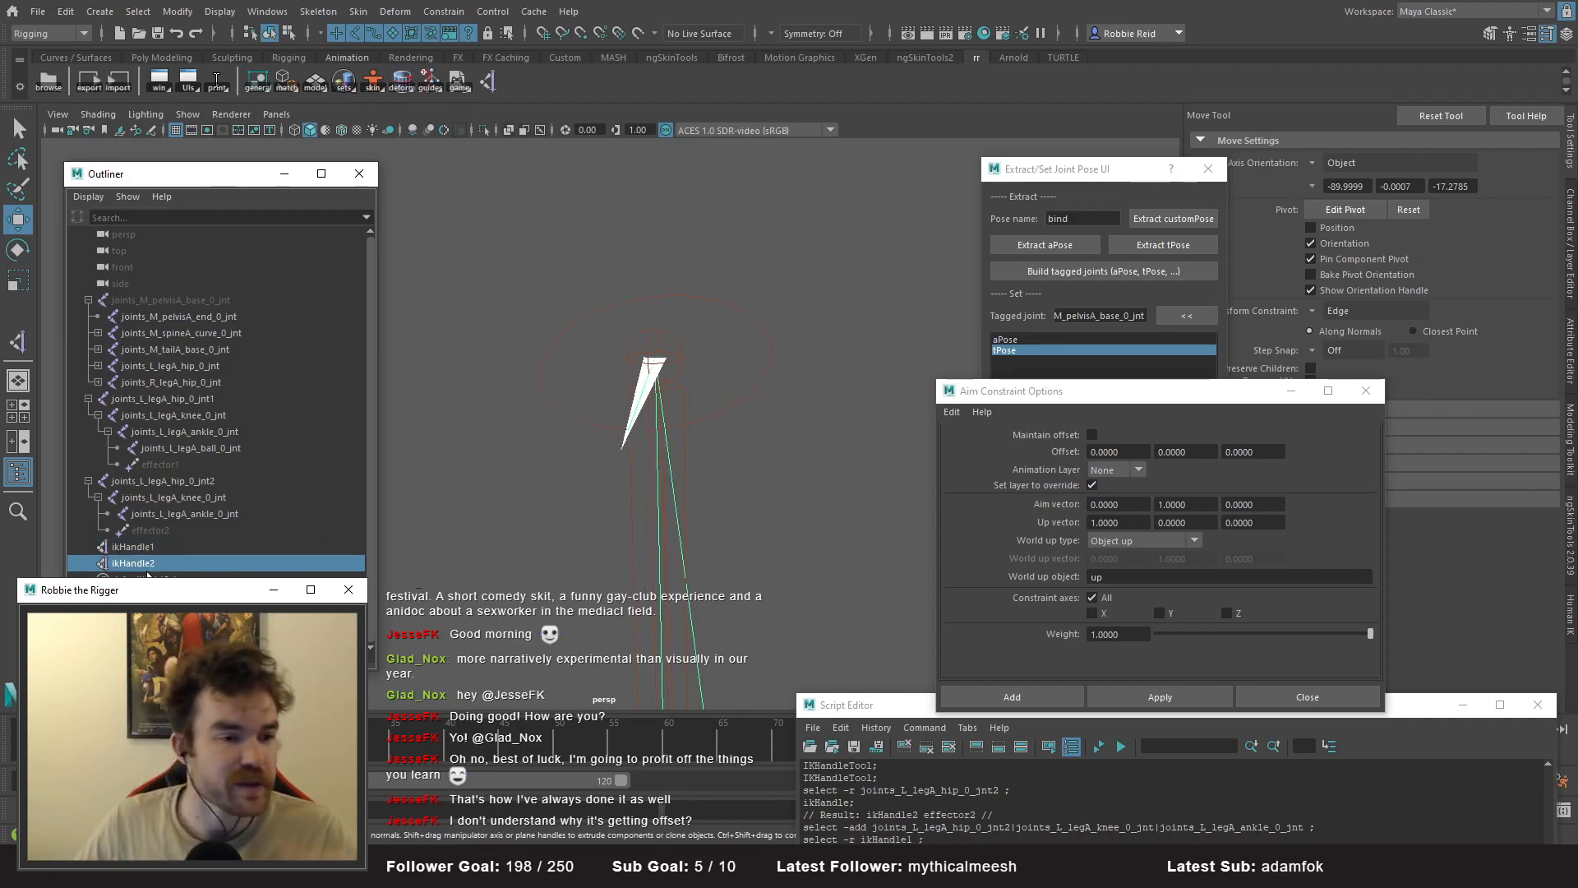
pyautogui.click(148, 545)
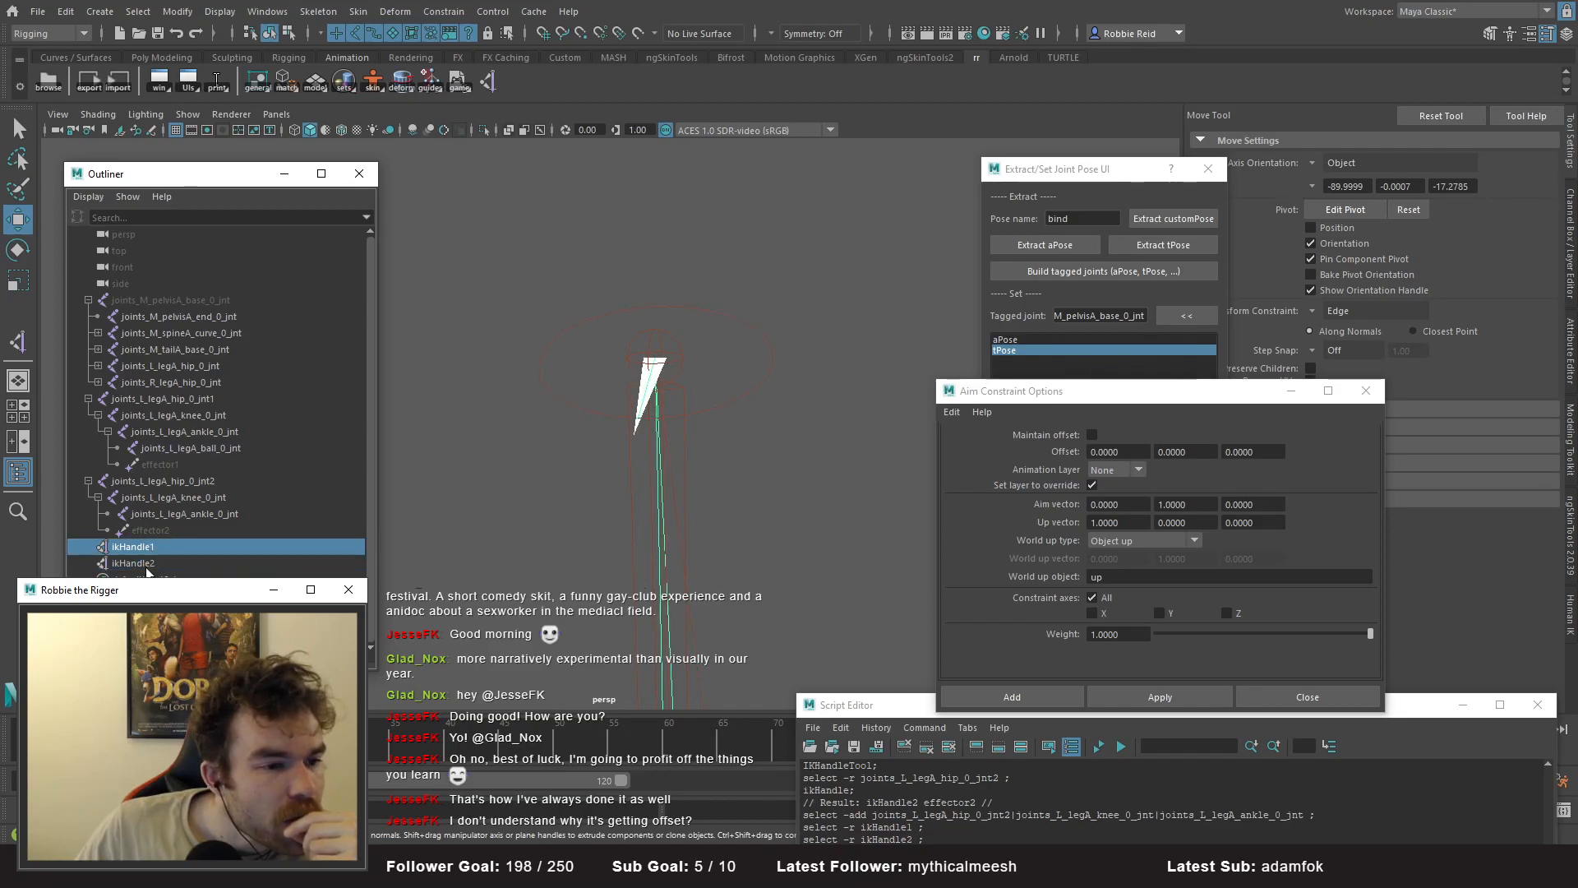
pyautogui.click(146, 564)
pyautogui.click(132, 547)
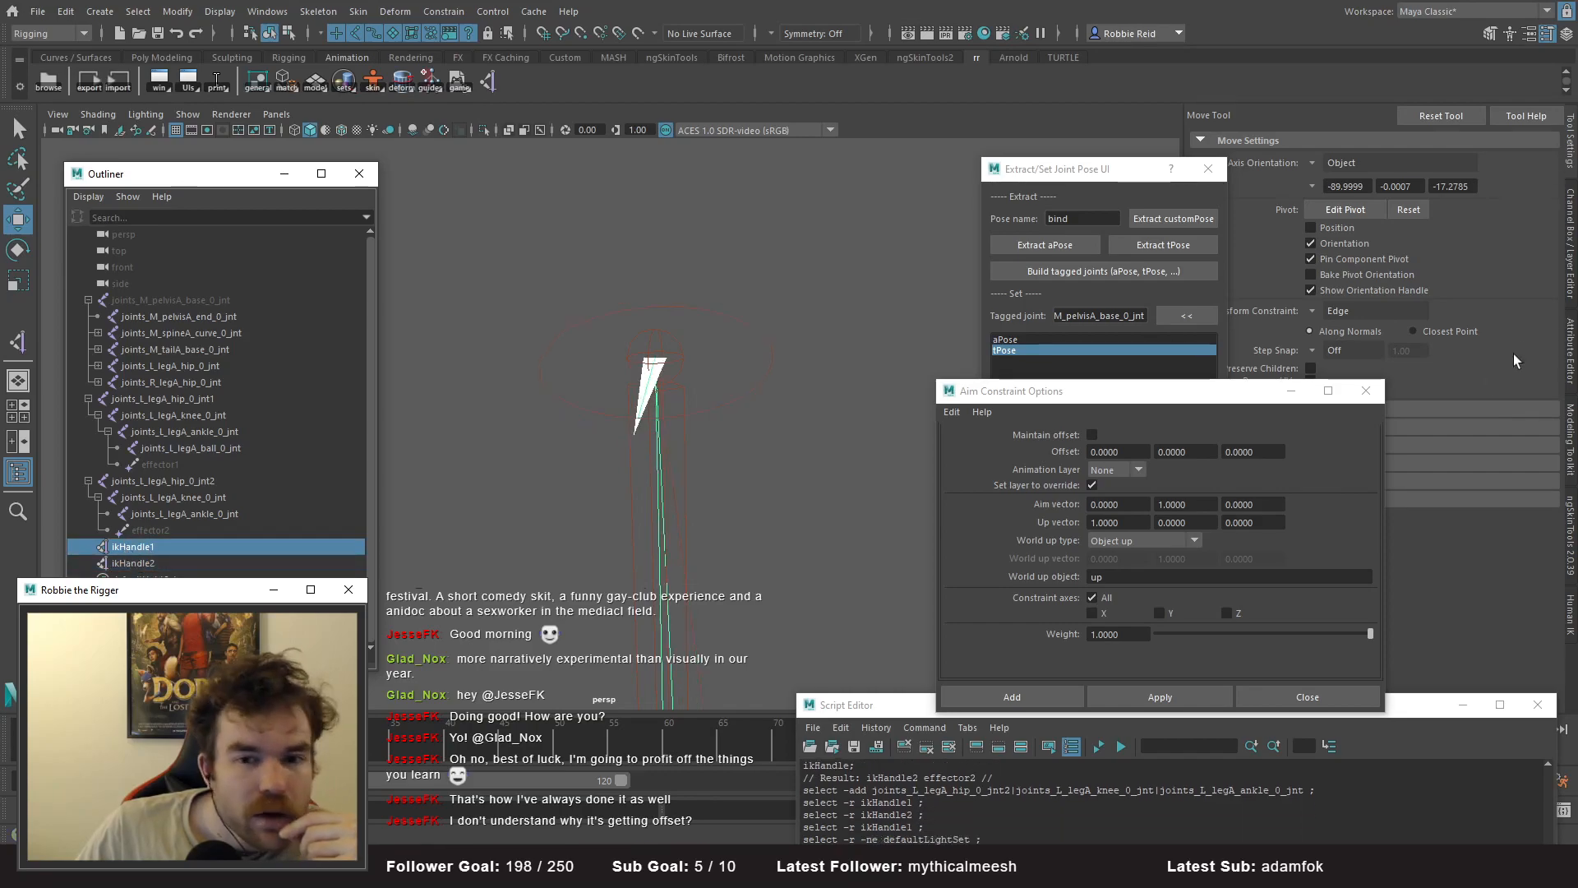
# - Show the channel values and compare Pole Vector X, Y and Z between ikHandle1 and ikHandle2
pyautogui.click(1570, 195)
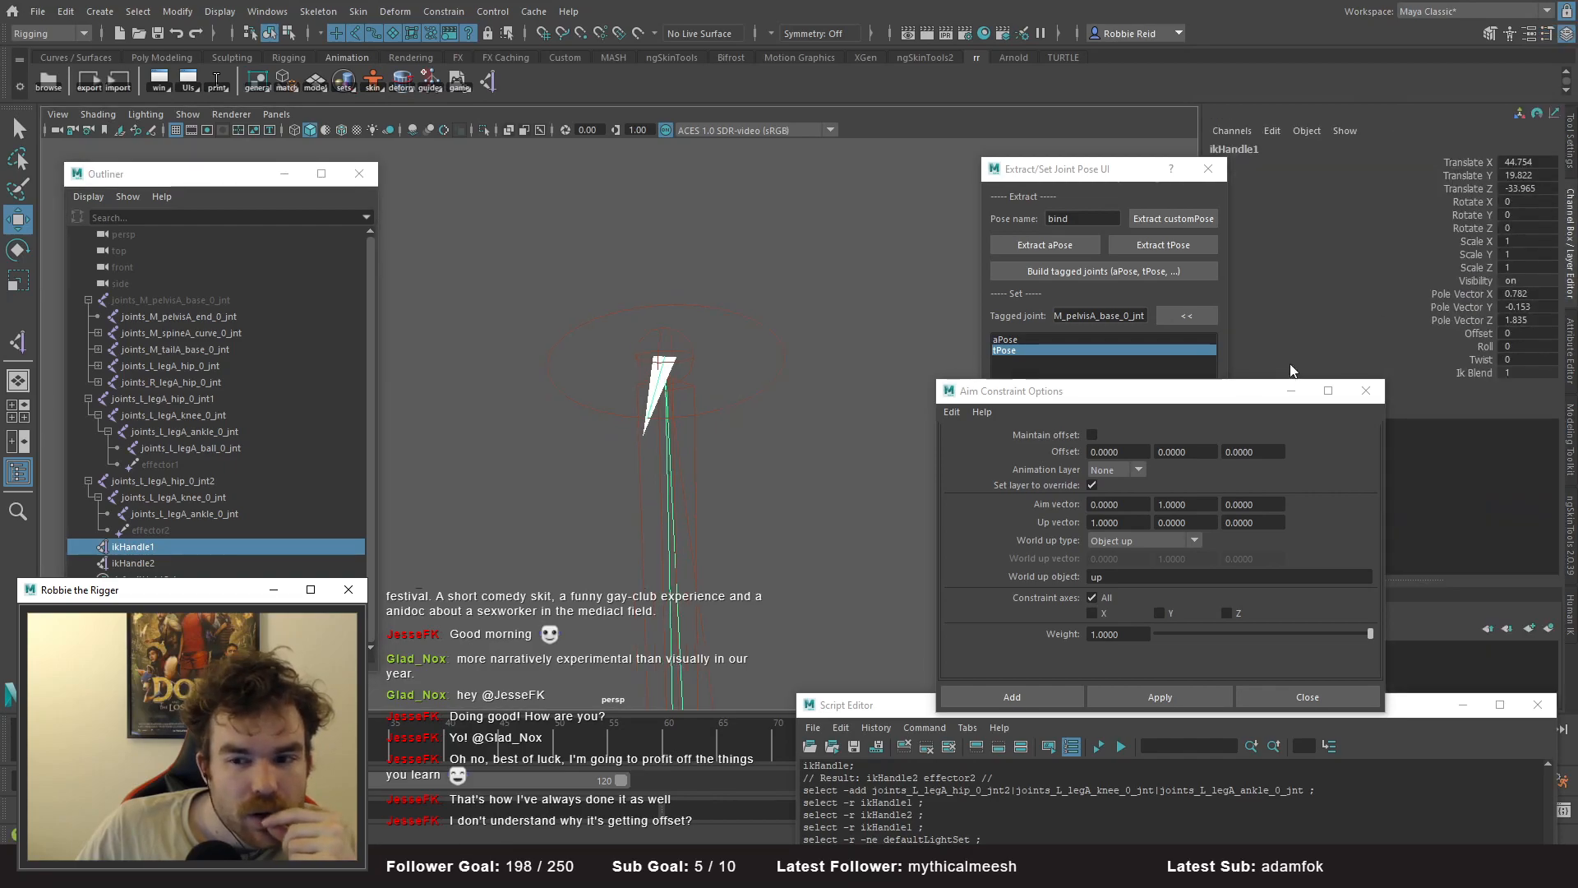
pyautogui.click(151, 544)
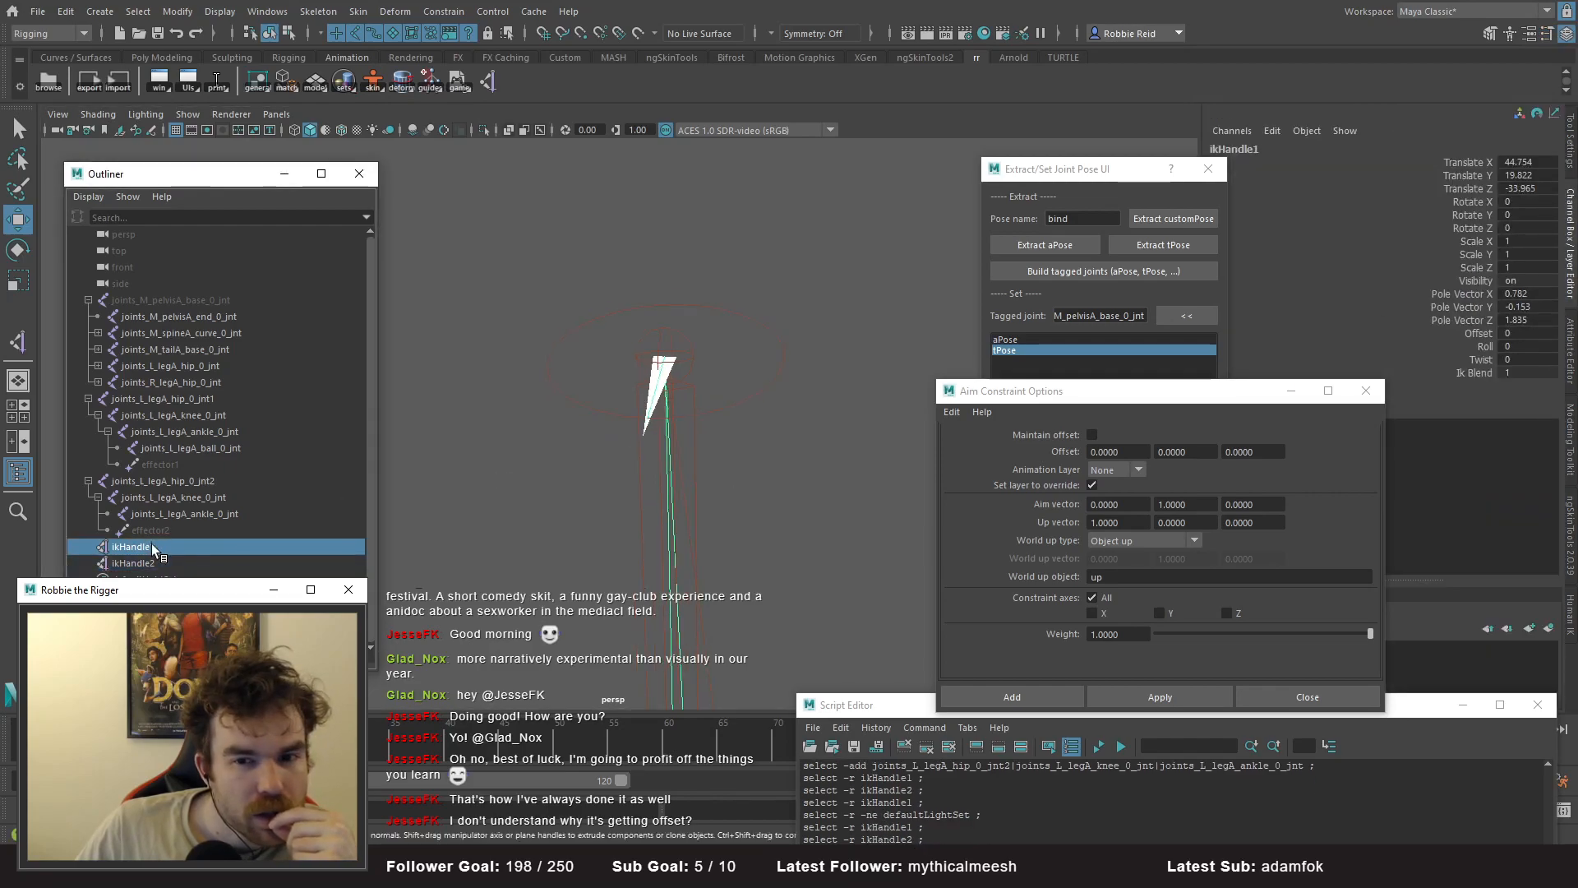
pyautogui.click(157, 556)
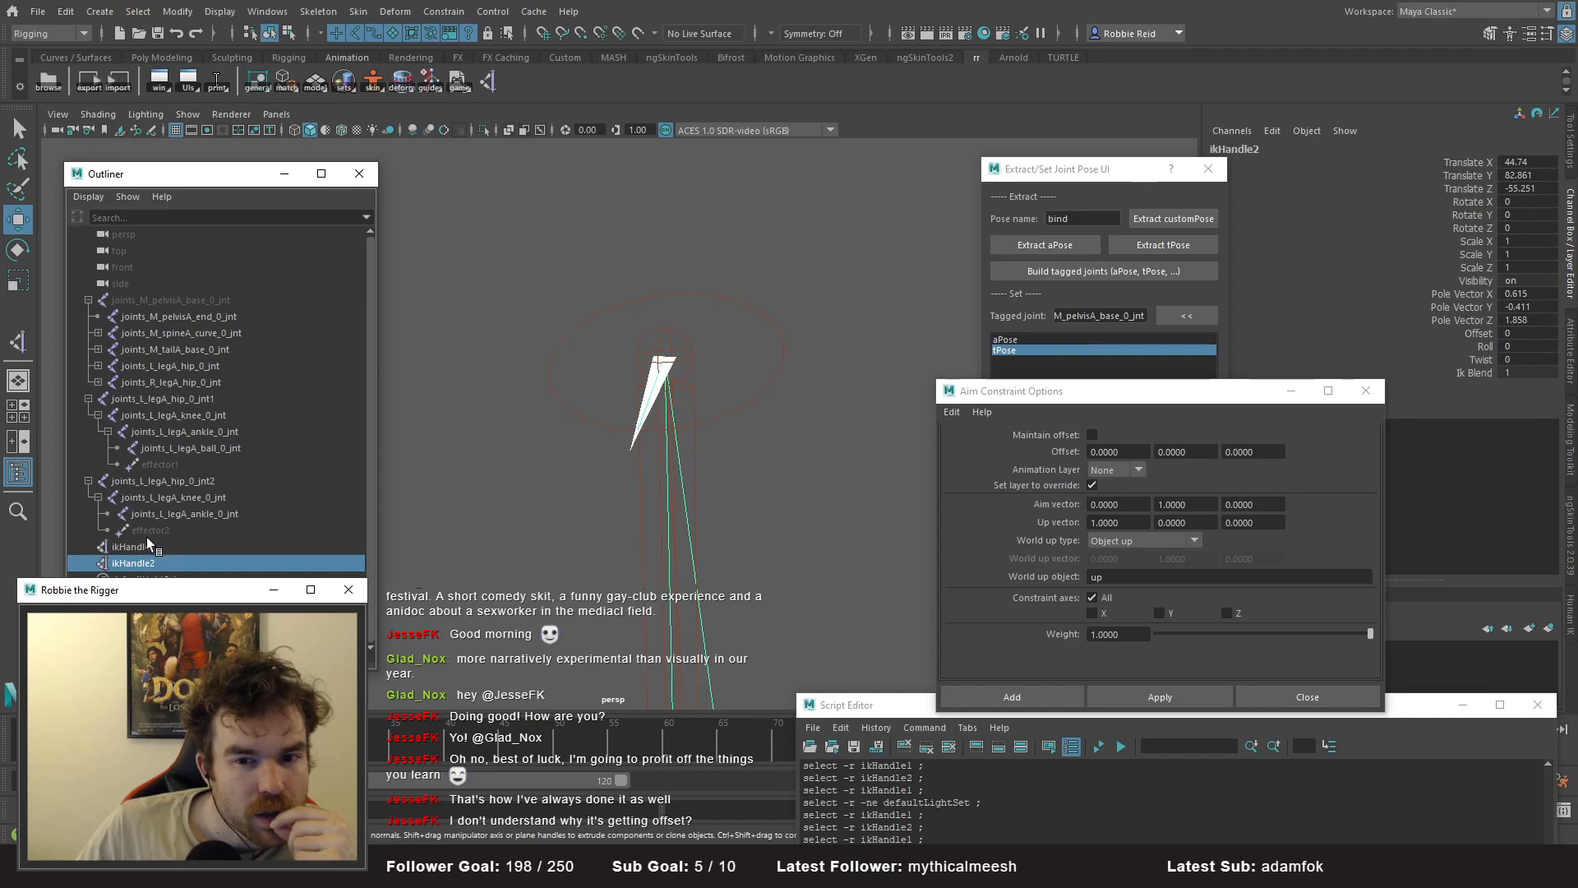
pyautogui.click(153, 544)
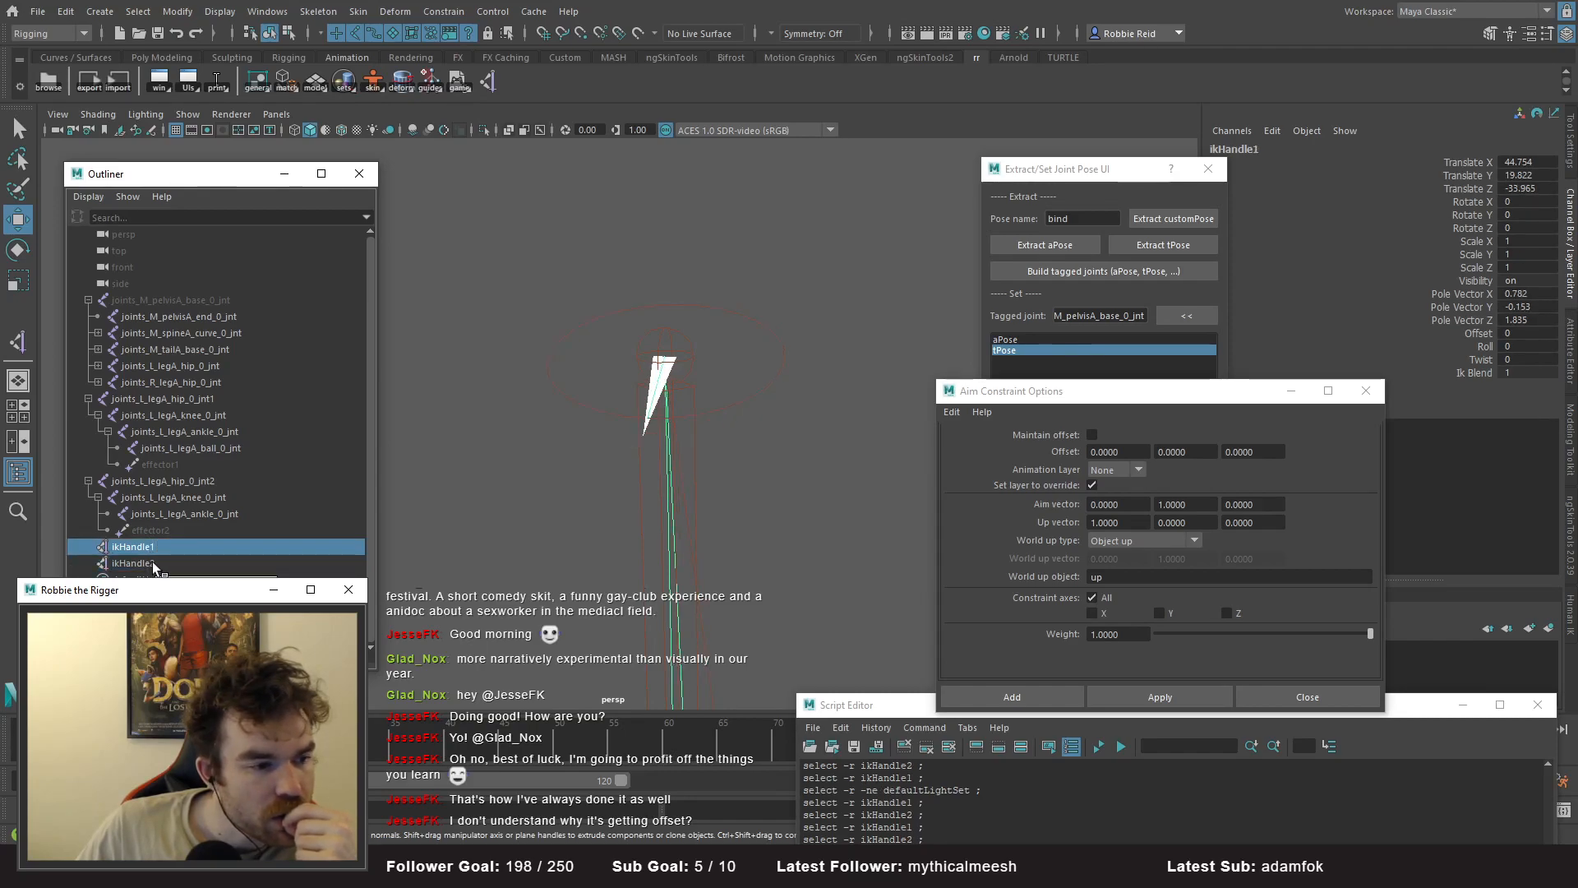
pyautogui.click(153, 563)
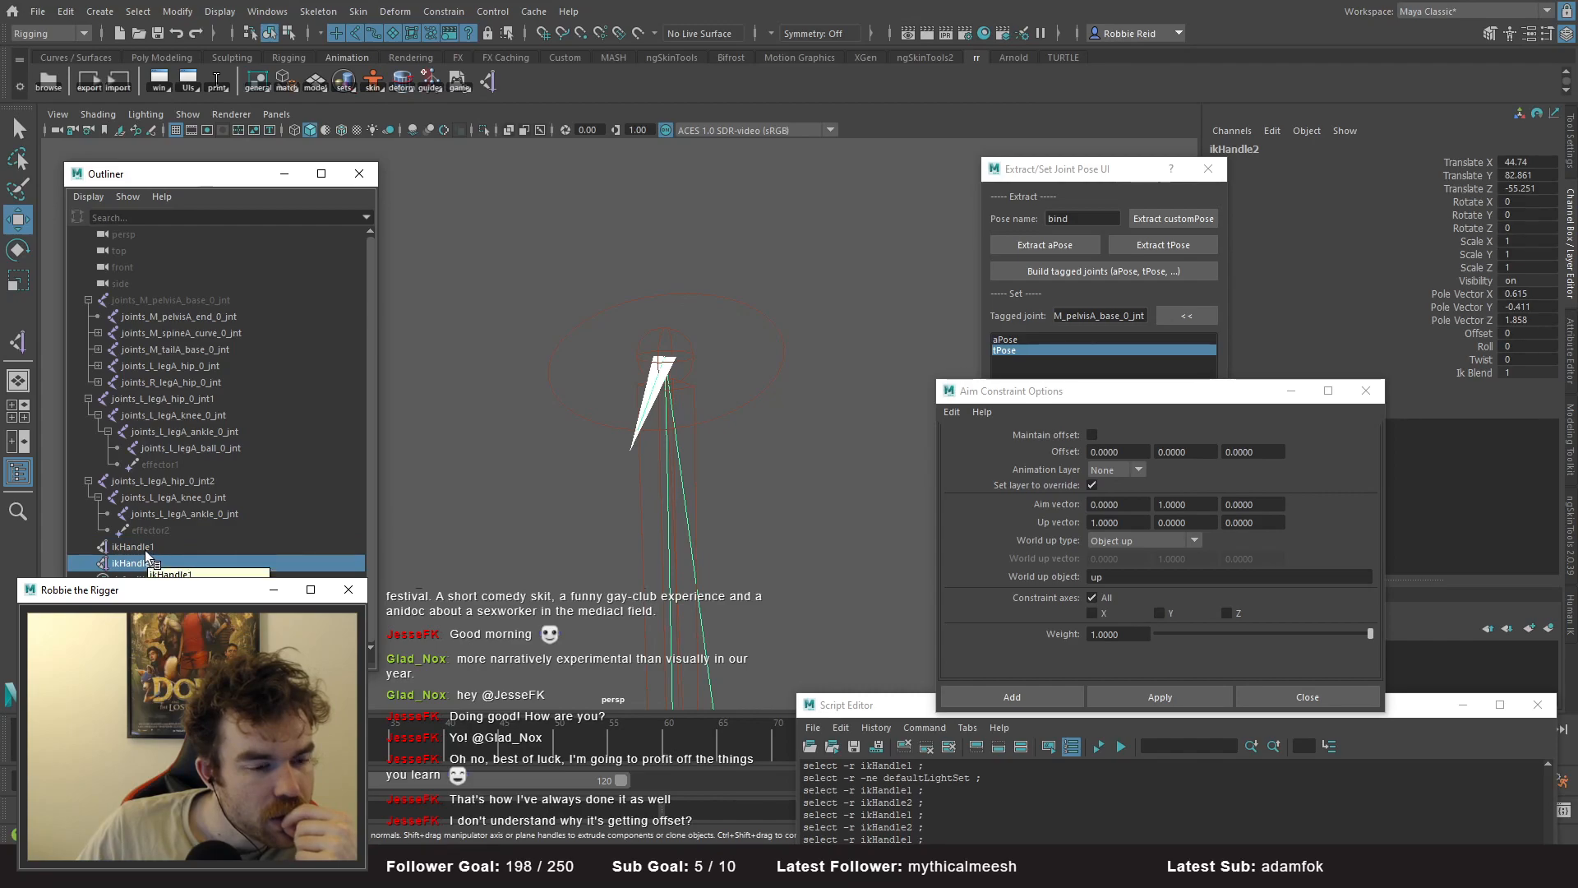
pyautogui.click(144, 548)
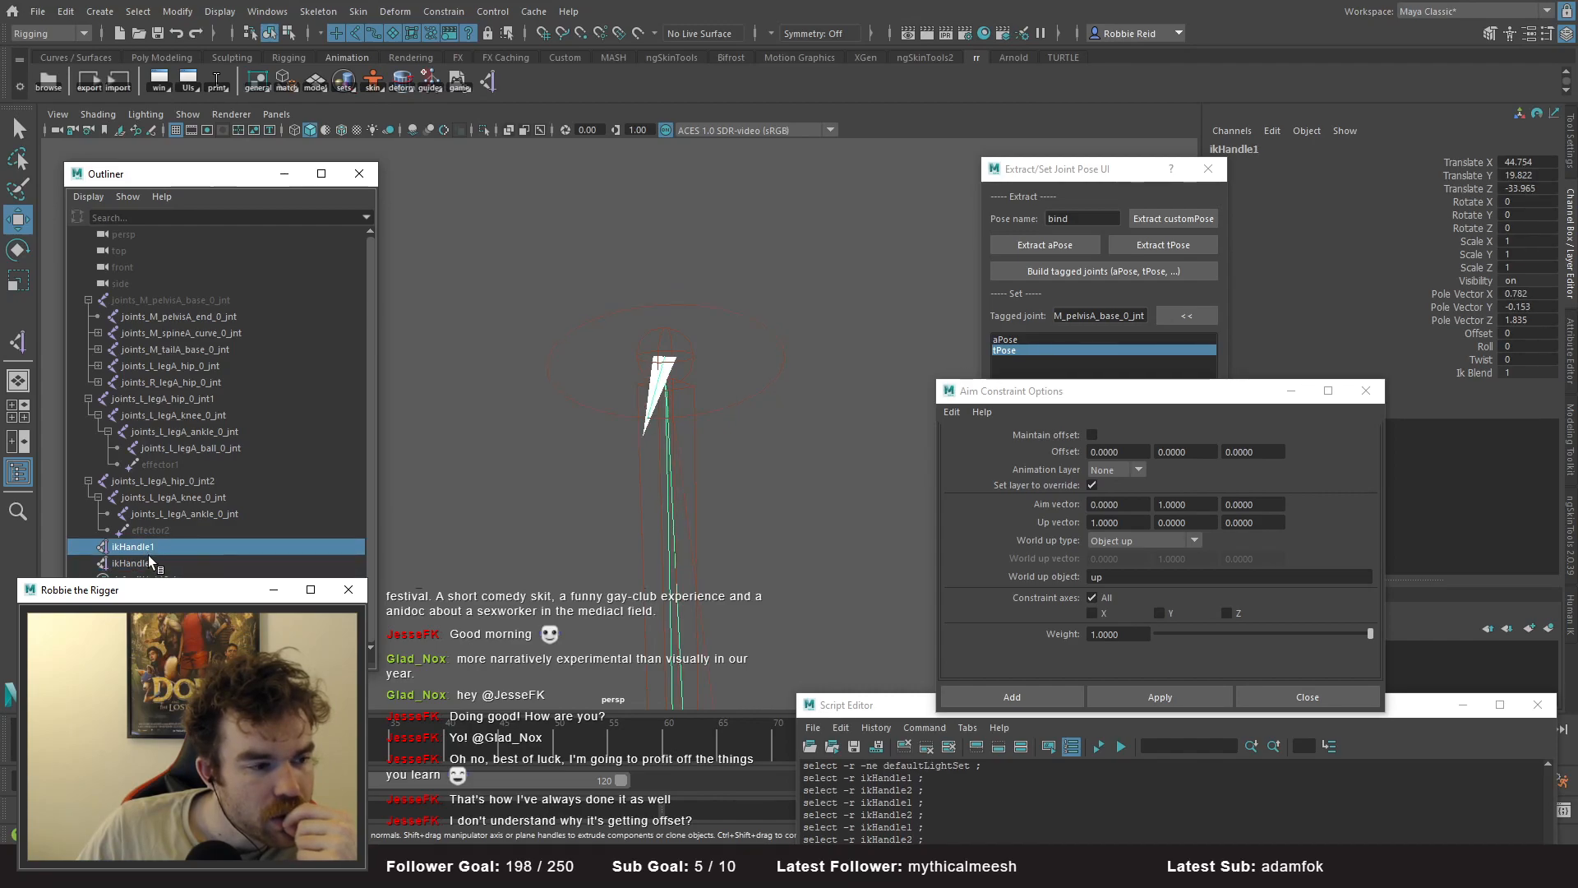
pyautogui.click(157, 563)
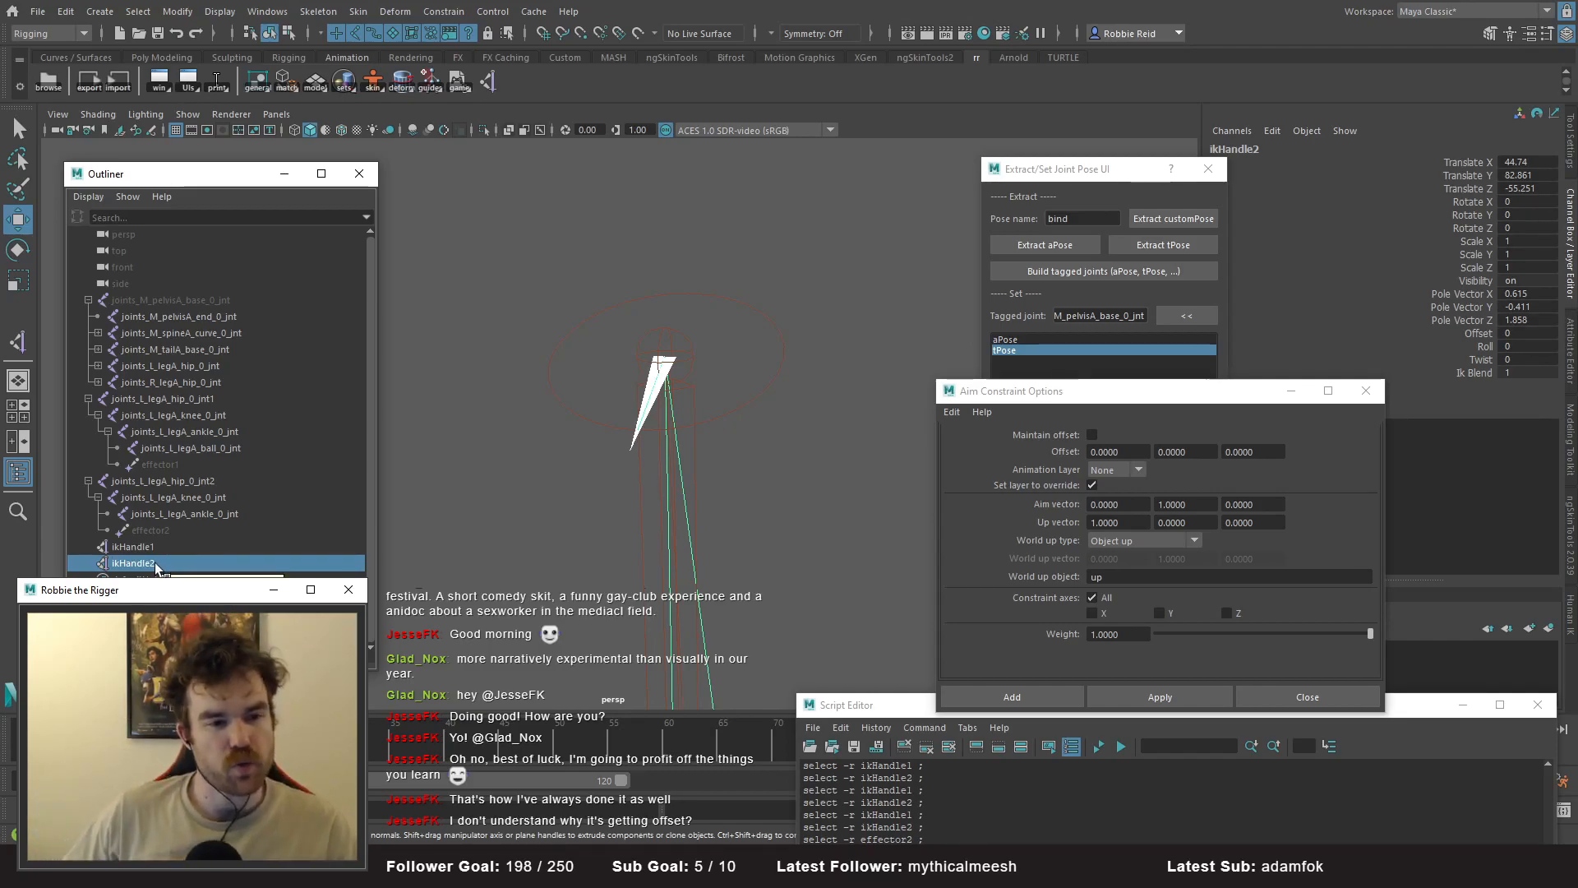
# - Create a locator, put it in its own group and snap that group to the left hip joint
pyautogui.keyDown('alt'); pyautogui.moveTo(808, 557); pyautogui.dragTo(584, 363, button='right'); pyautogui.keyUp('alt')
pyautogui.keyDown('alt'); pyautogui.moveTo(585, 362); pyautogui.dragTo(534, 123, button='middle'); pyautogui.keyUp('alt')
pyautogui.keyDown('alt'); pyautogui.moveTo(592, 387); pyautogui.dragTo(477, 353, button='right'); pyautogui.keyUp('alt')
pyautogui.keyDown('alt'); pyautogui.moveTo(652, 465); pyautogui.dragTo(541, 510); pyautogui.keyUp('alt')
pyautogui.click(155, 550)
pyautogui.keyDown('alt'); pyautogui.moveTo(773, 429); pyautogui.dragTo(773, 371); pyautogui.keyUp('alt')
pyautogui.keyDown('alt'); pyautogui.moveTo(632, 323); pyautogui.dragTo(731, 461); pyautogui.keyUp('alt')
pyautogui.click(727, 456)
pyautogui.click(99, 12)
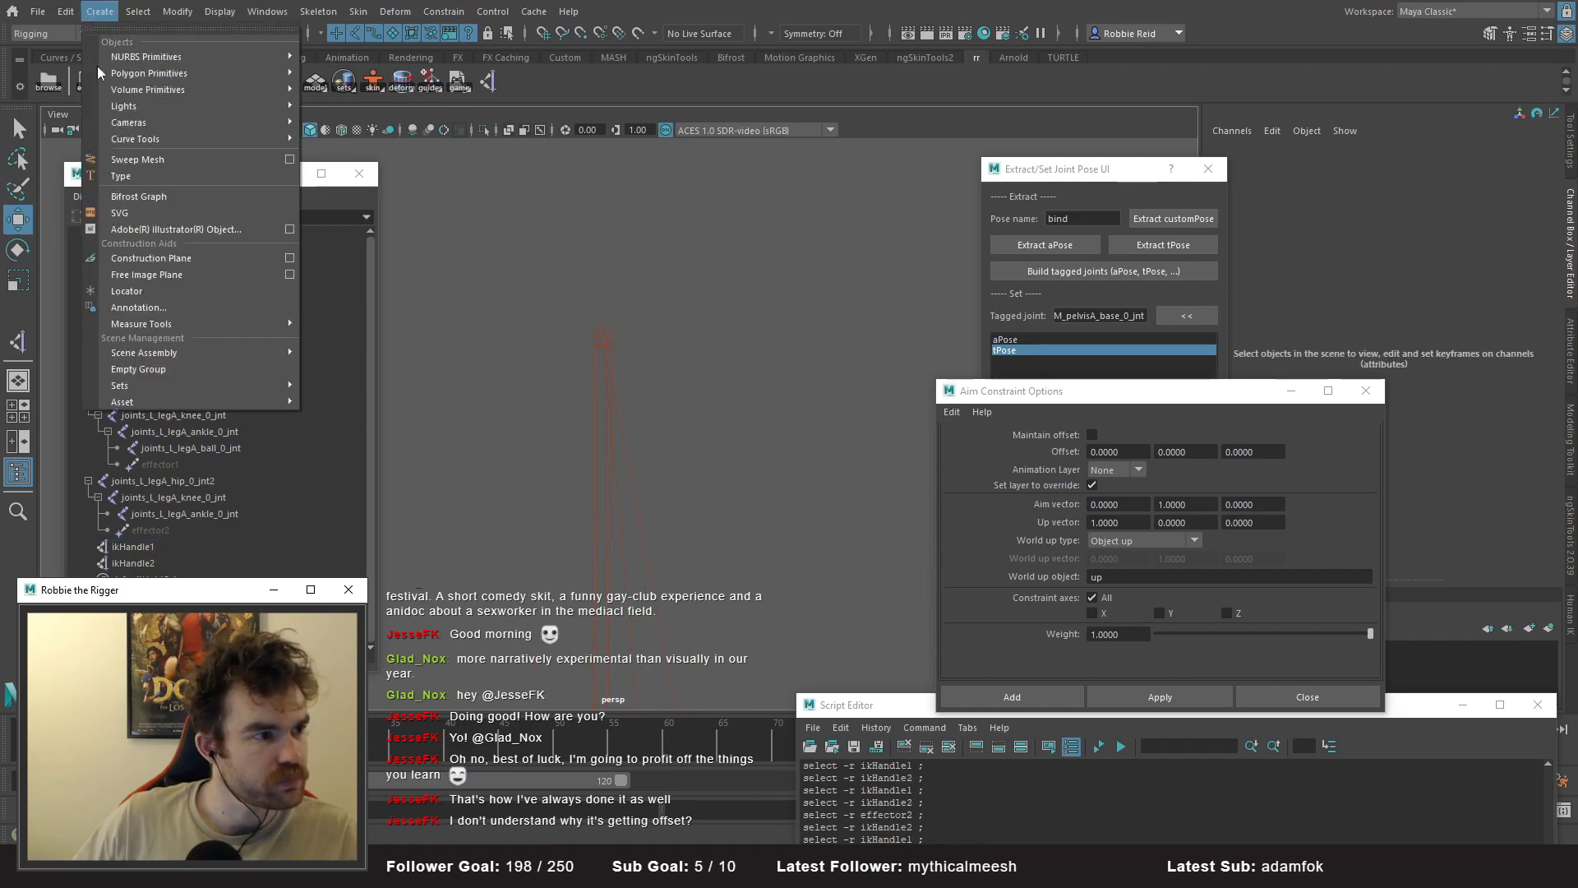
pyautogui.click(140, 296)
pyautogui.hotkey('ctrl', 'g')
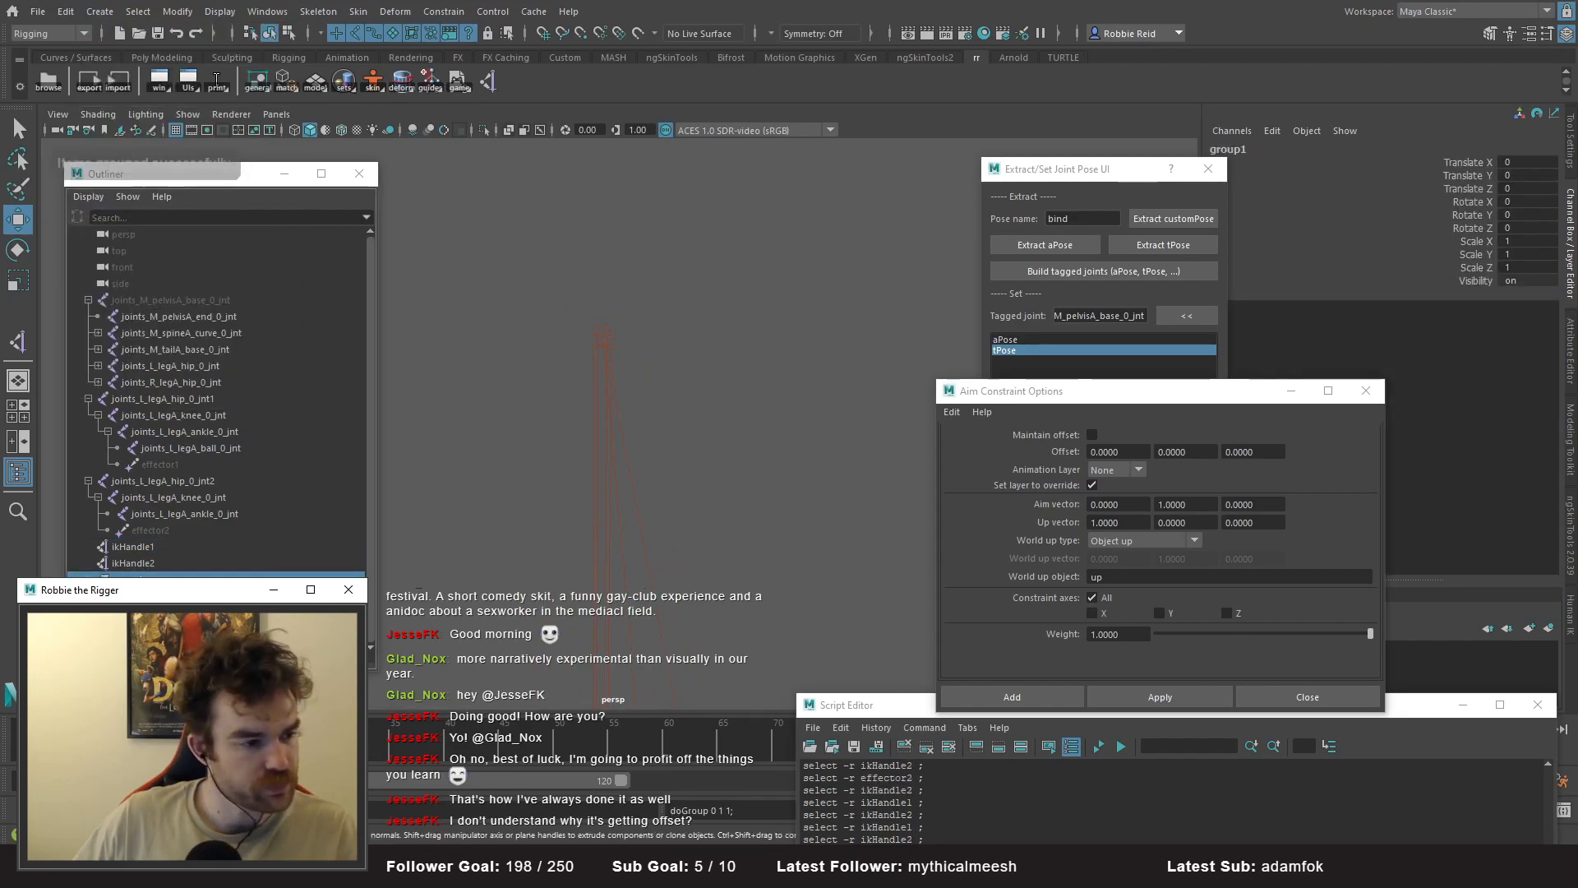
pyautogui.keyDown('alt'); pyautogui.moveTo(613, 517); pyautogui.dragTo(687, 293); pyautogui.keyUp('alt')
pyautogui.press('f')
# - Copy ikHandle1's Pole Vector X and Y to the locator, setting Translate X to 0.782 and Translate Y to -0.153
pyautogui.click(148, 547)
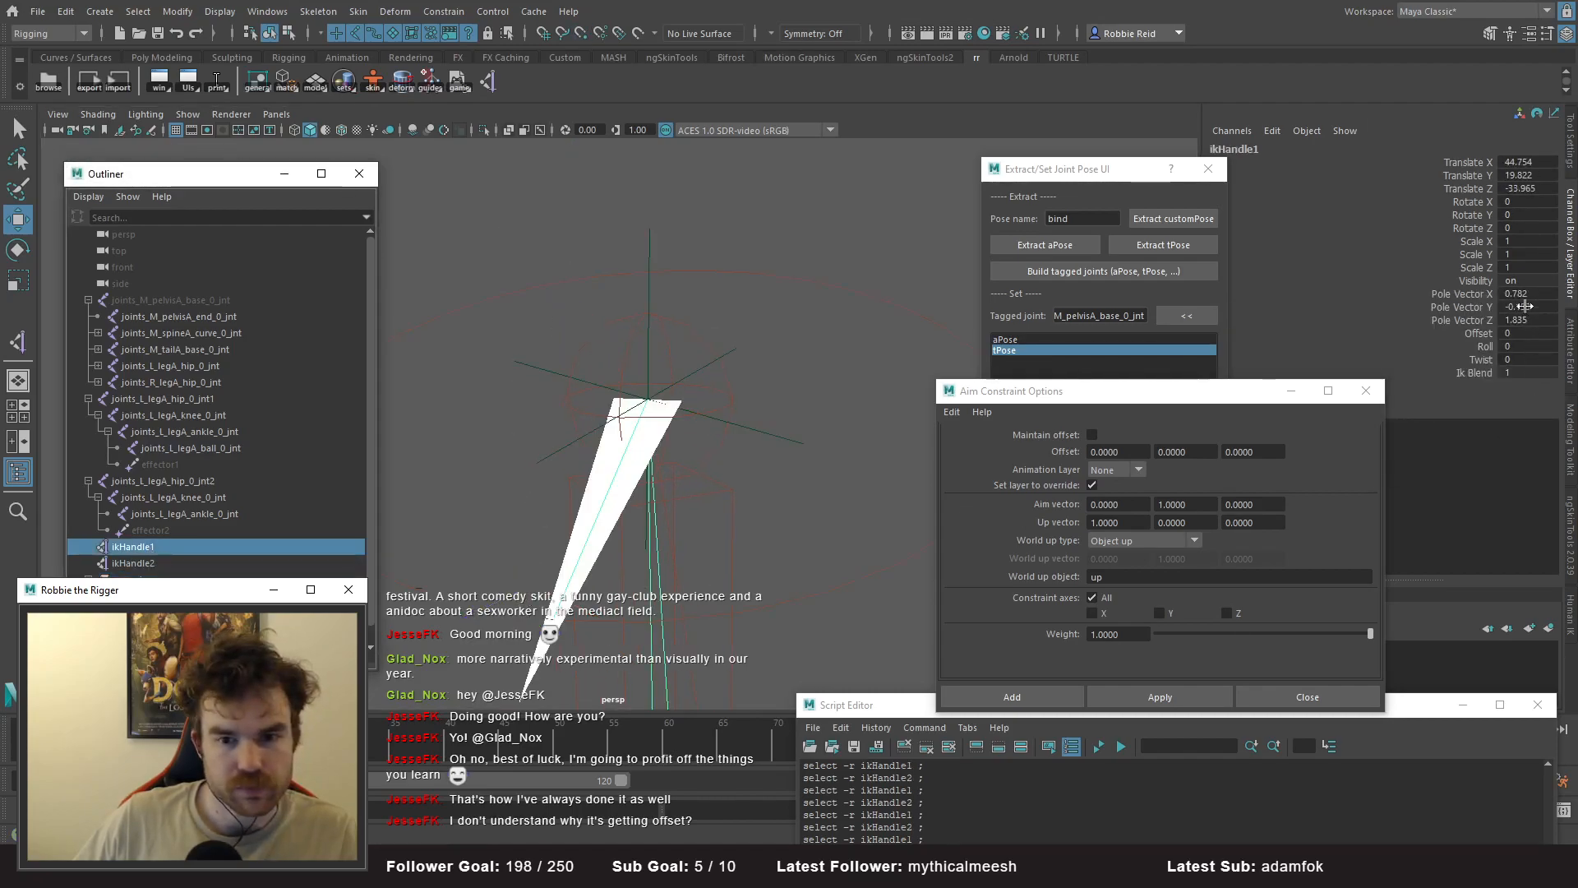
pyautogui.click(755, 430)
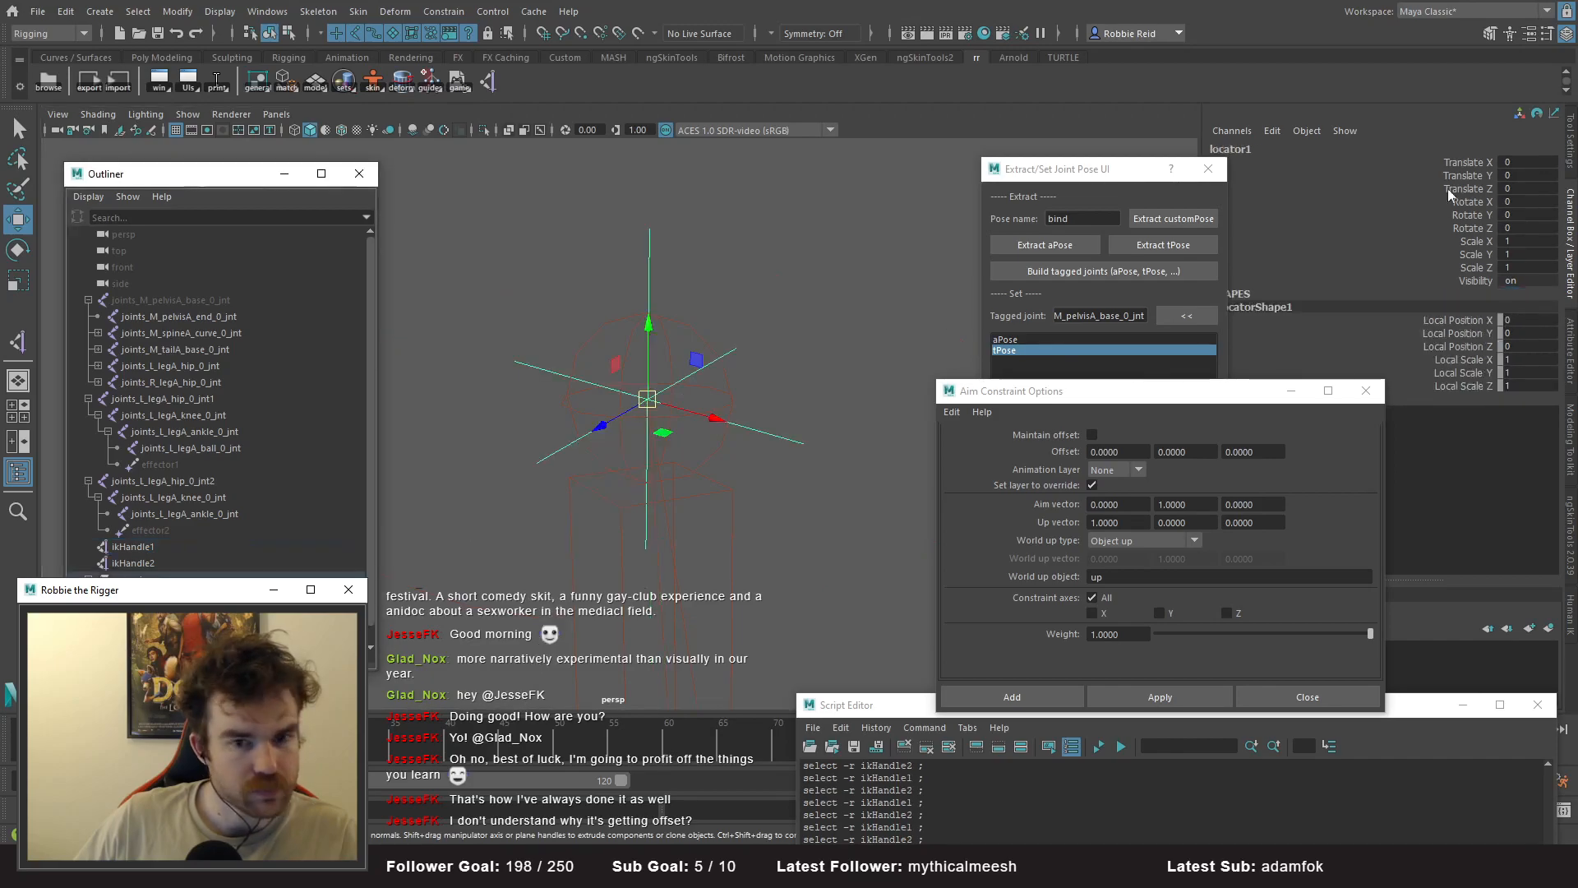
pyautogui.moveTo(1533, 163); pyautogui.dragTo(1554, 163)
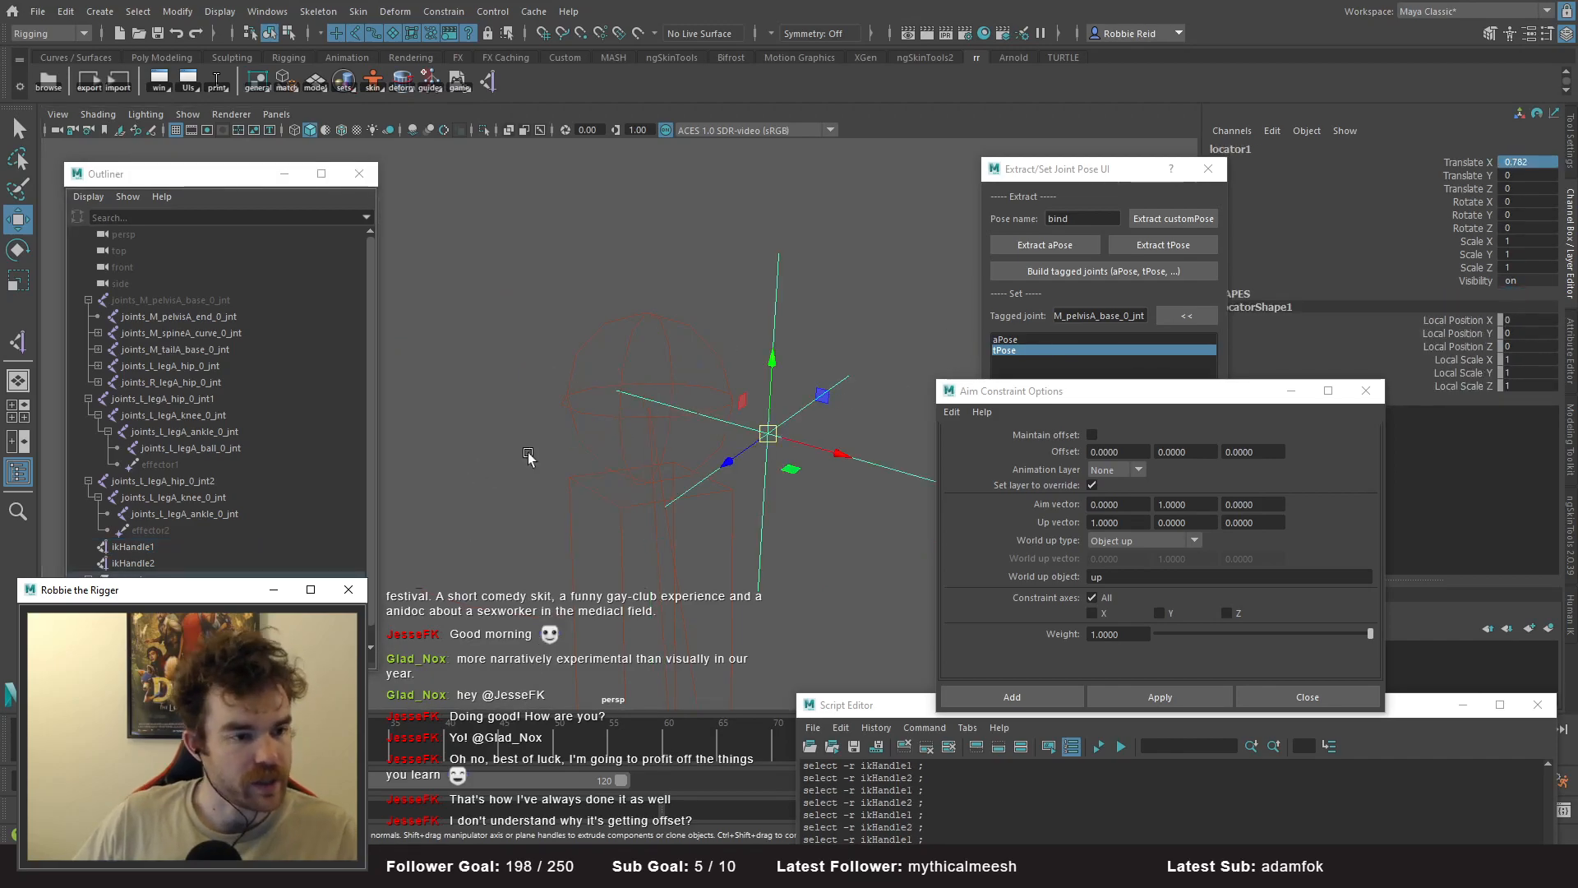
pyautogui.click(150, 549)
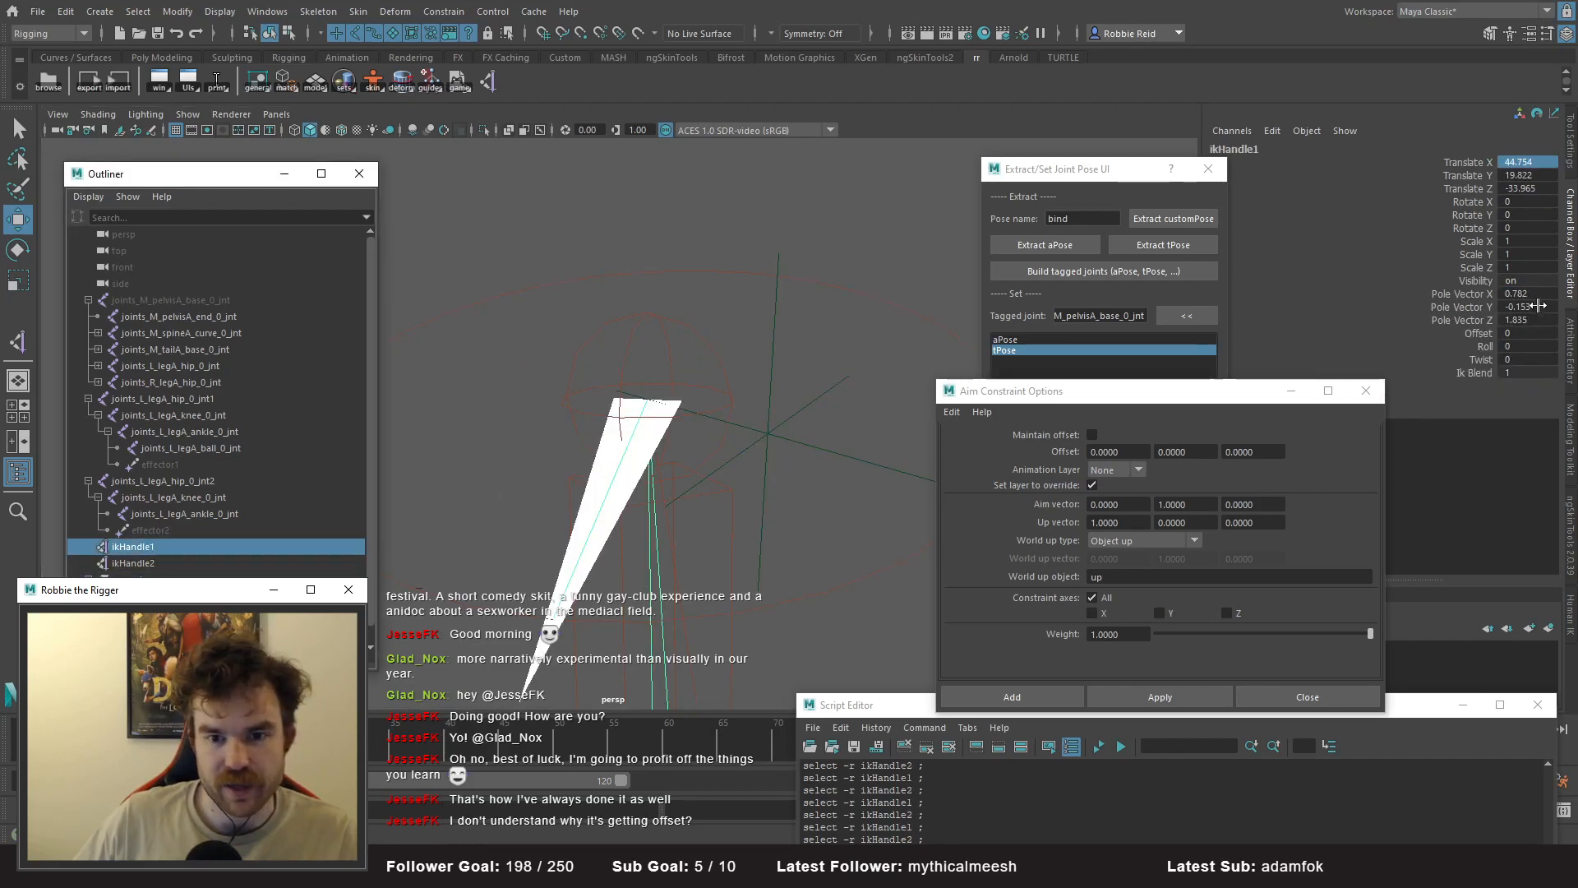
pyautogui.doubleClick(1530, 306)
pyautogui.hotkey('ctrl', 'c')
pyautogui.click(881, 465)
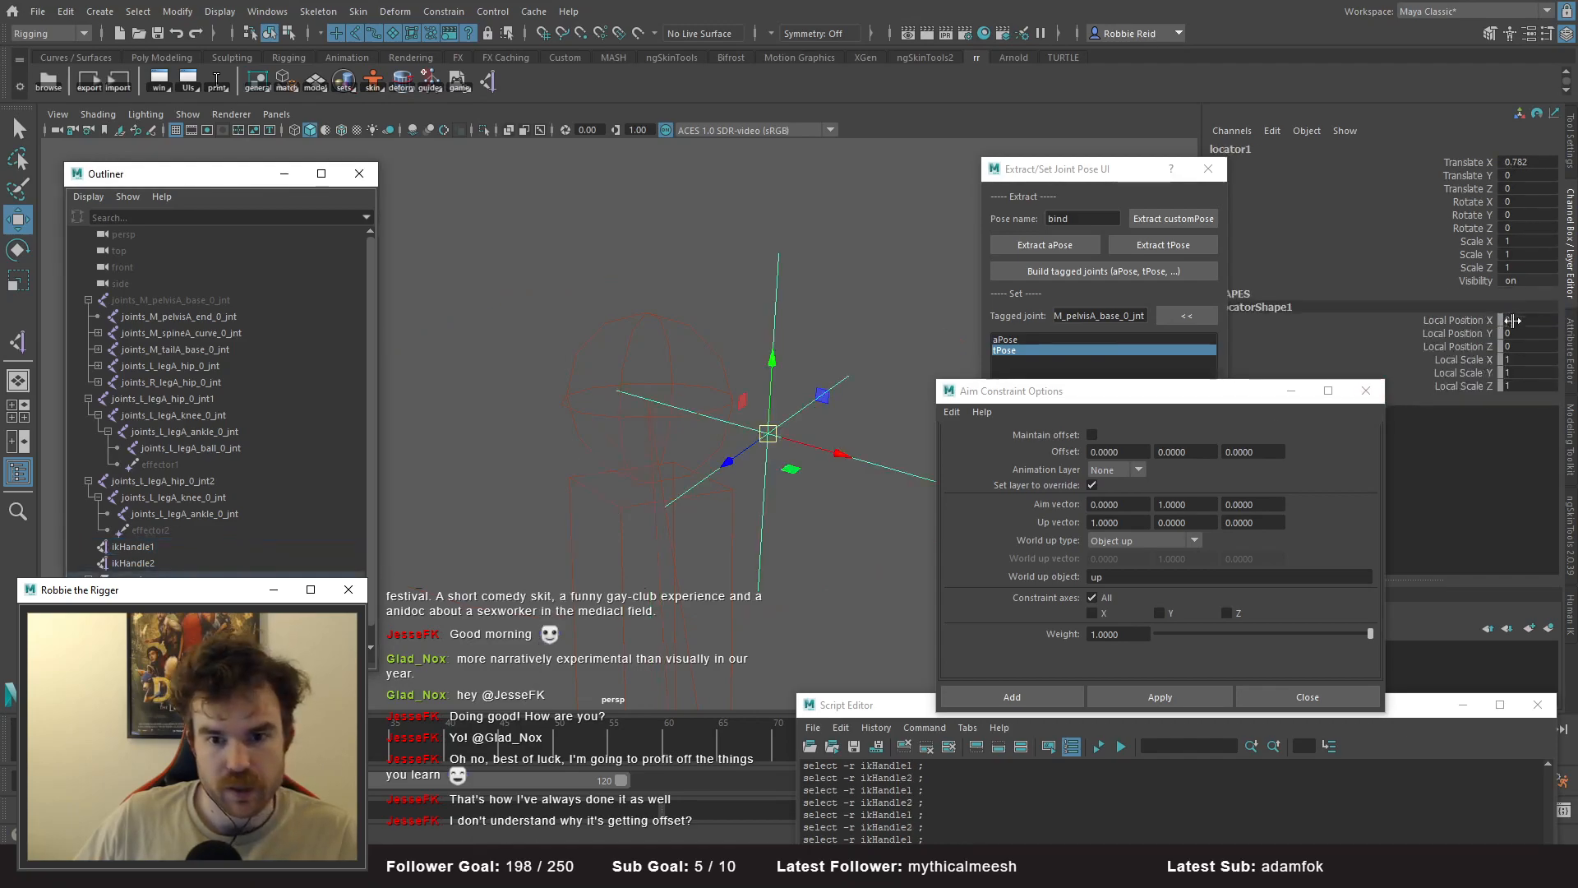
pyautogui.doubleClick(1536, 178)
pyautogui.hotkey('ctrl', 'v')
pyautogui.press('Return')
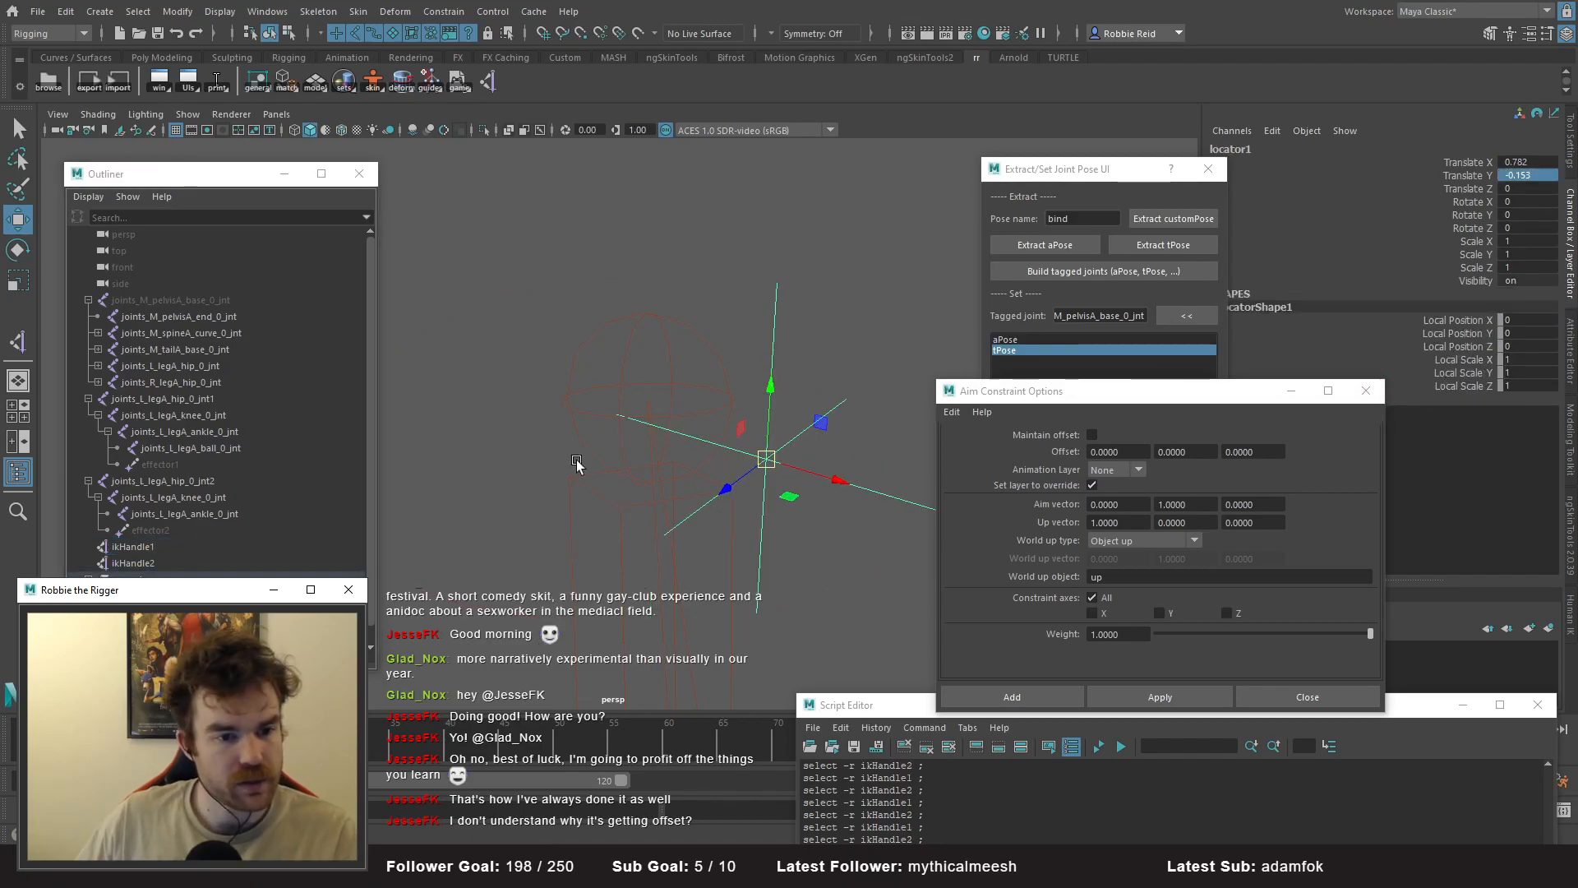
# - Set the locator's Translate Z to ikHandle1's Pole Vector Z of 1.835, and duplicate the locator's group
pyautogui.click(147, 549)
pyautogui.click(890, 458)
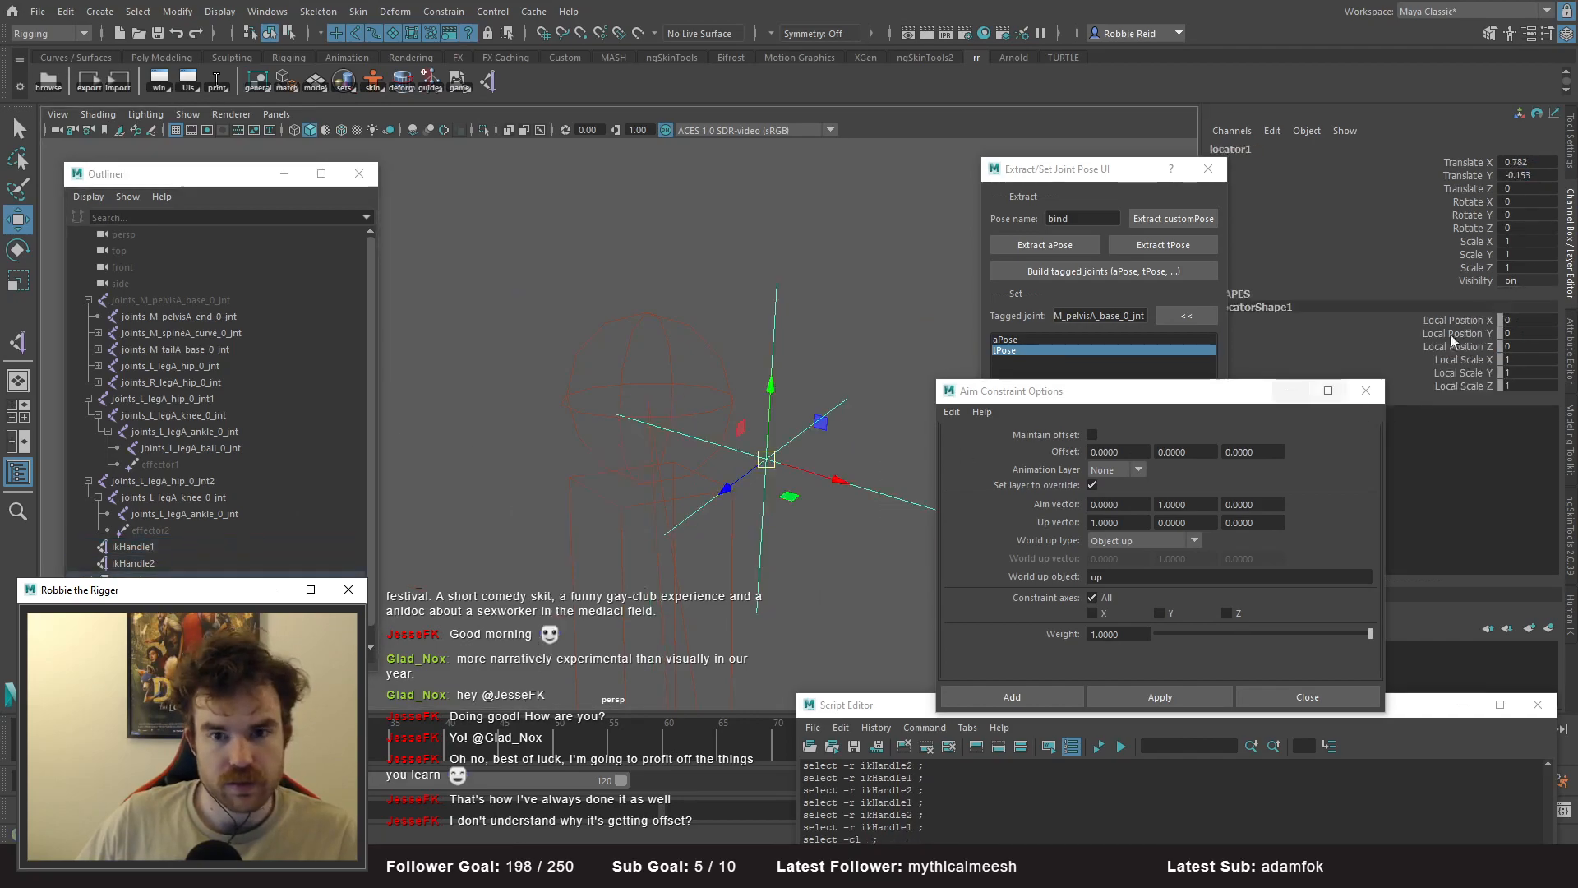
pyautogui.doubleClick(1528, 199)
pyautogui.doubleClick(1527, 189)
pyautogui.press('Return')
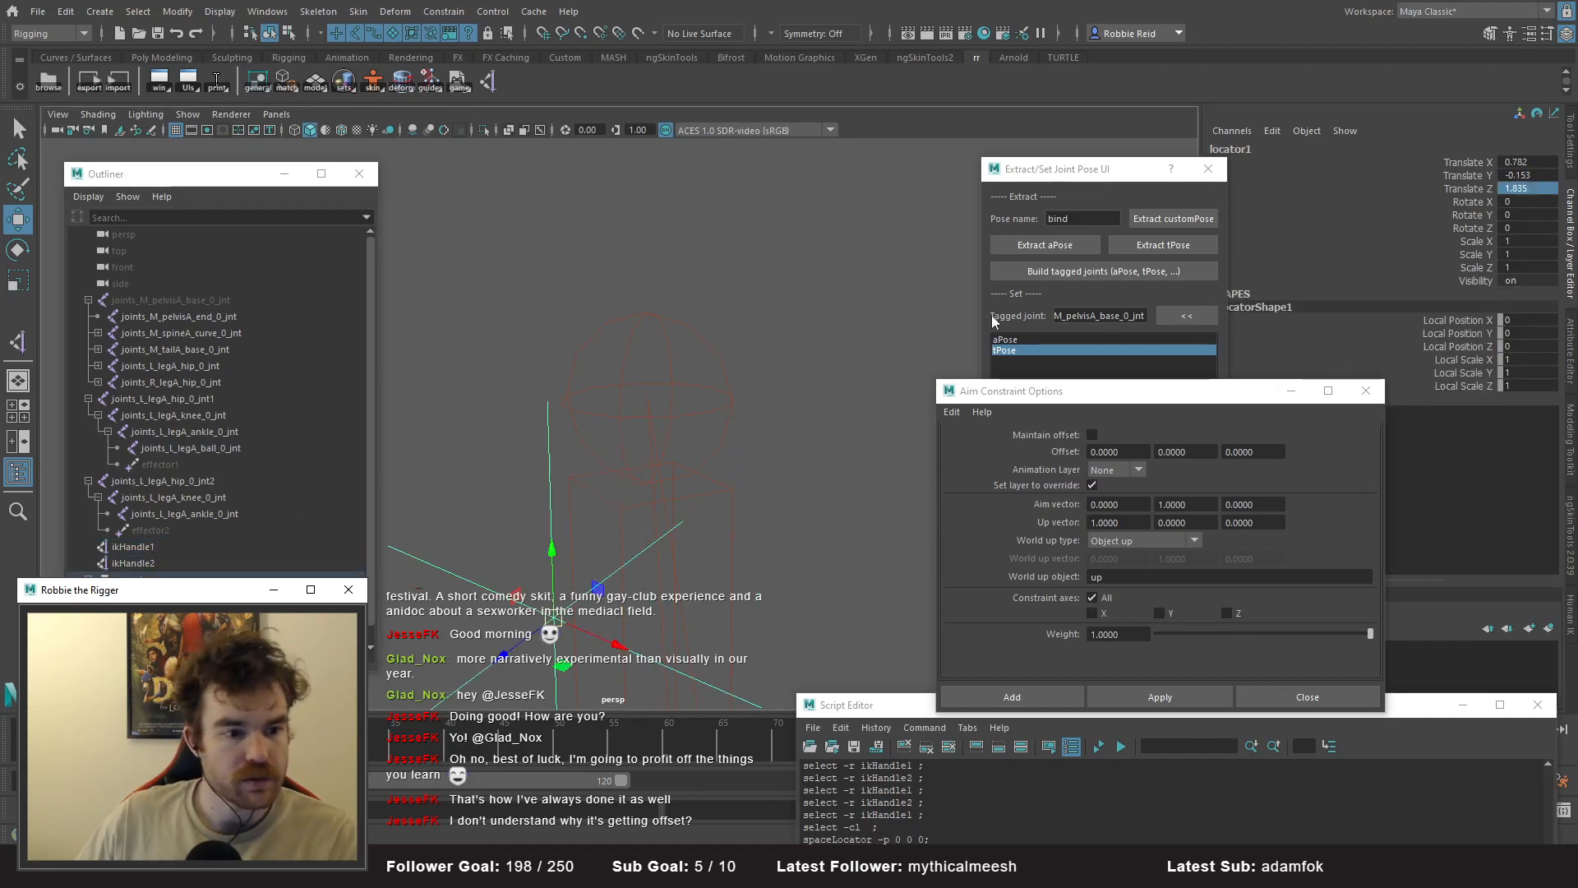
pyautogui.scroll(-1, 652, 444)
pyautogui.press('Up')
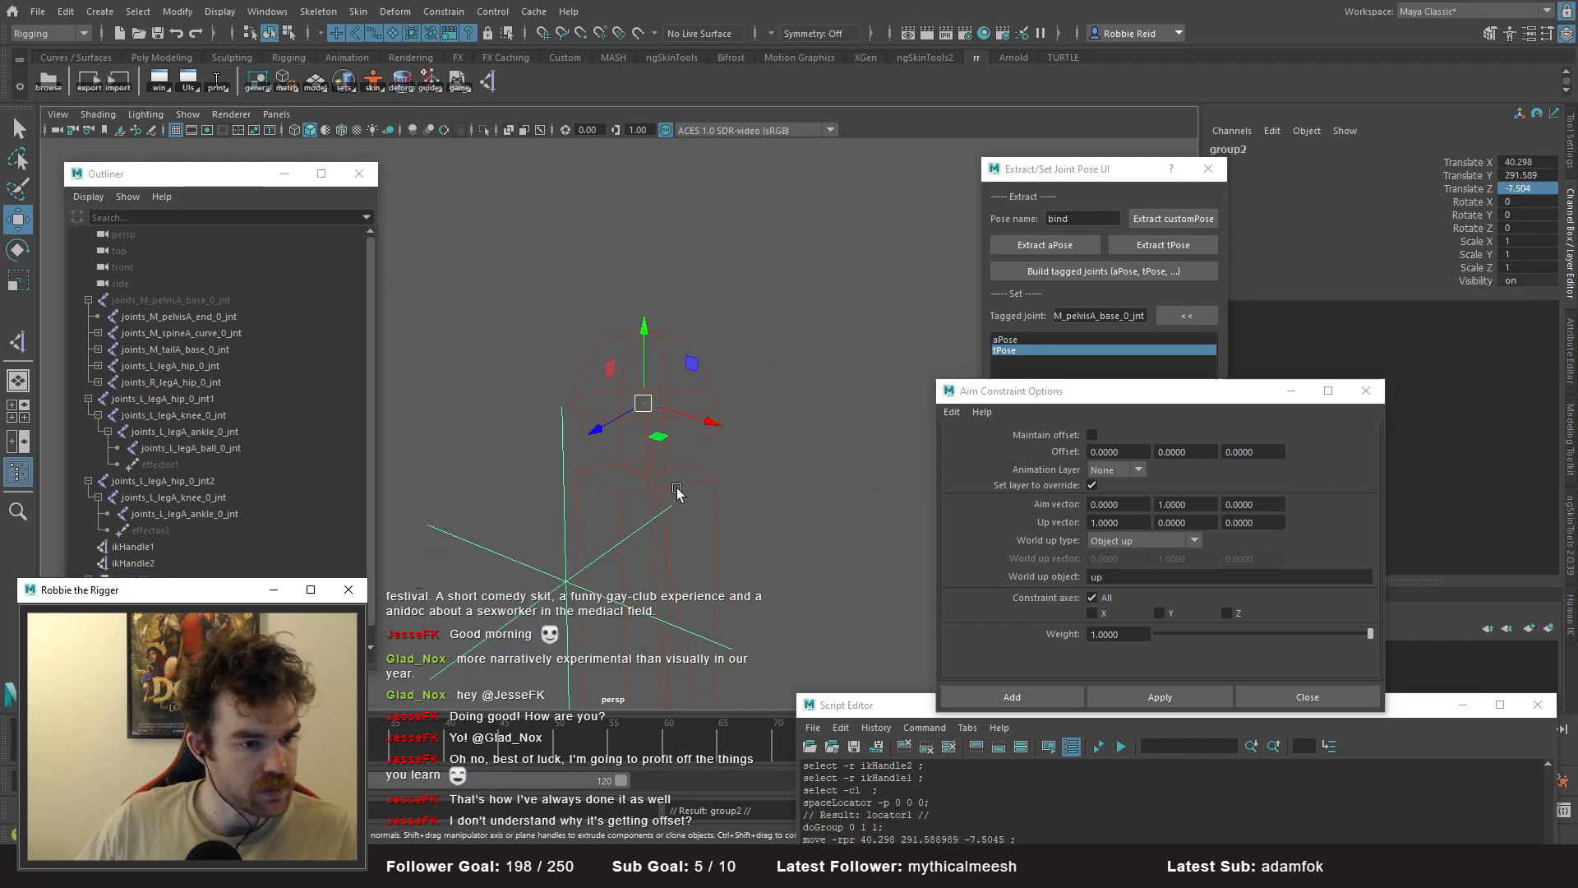
# - Copy ikHandle2's Pole Vector X to the duplicated locator, setting its Translate X to 0.615
pyautogui.click(160, 564)
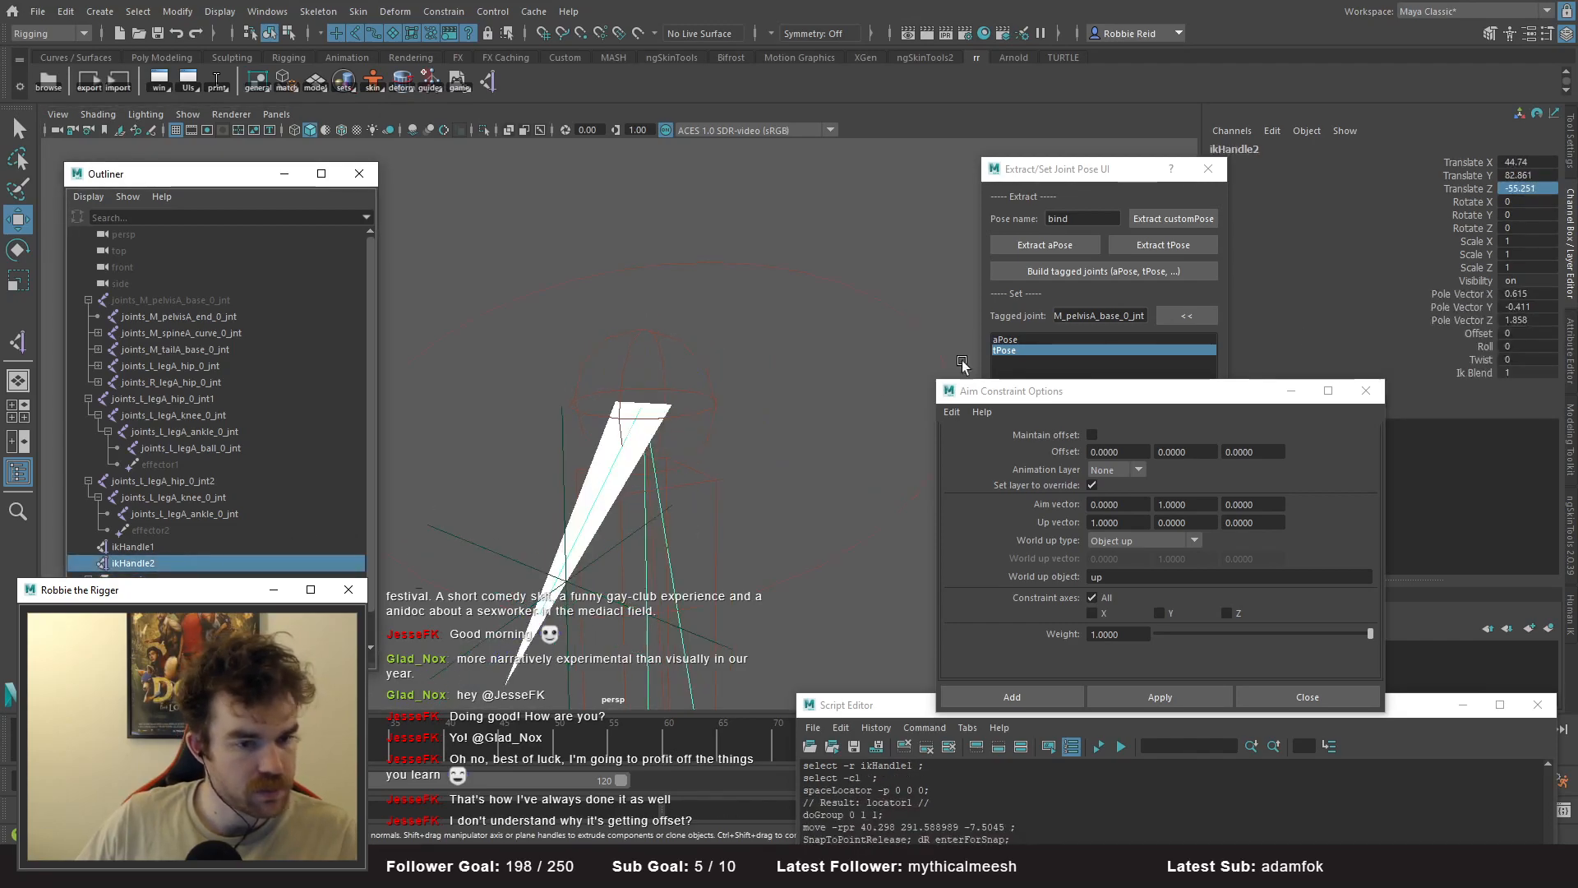
pyautogui.doubleClick(1527, 293)
pyautogui.hotkey('ctrl', 'c')
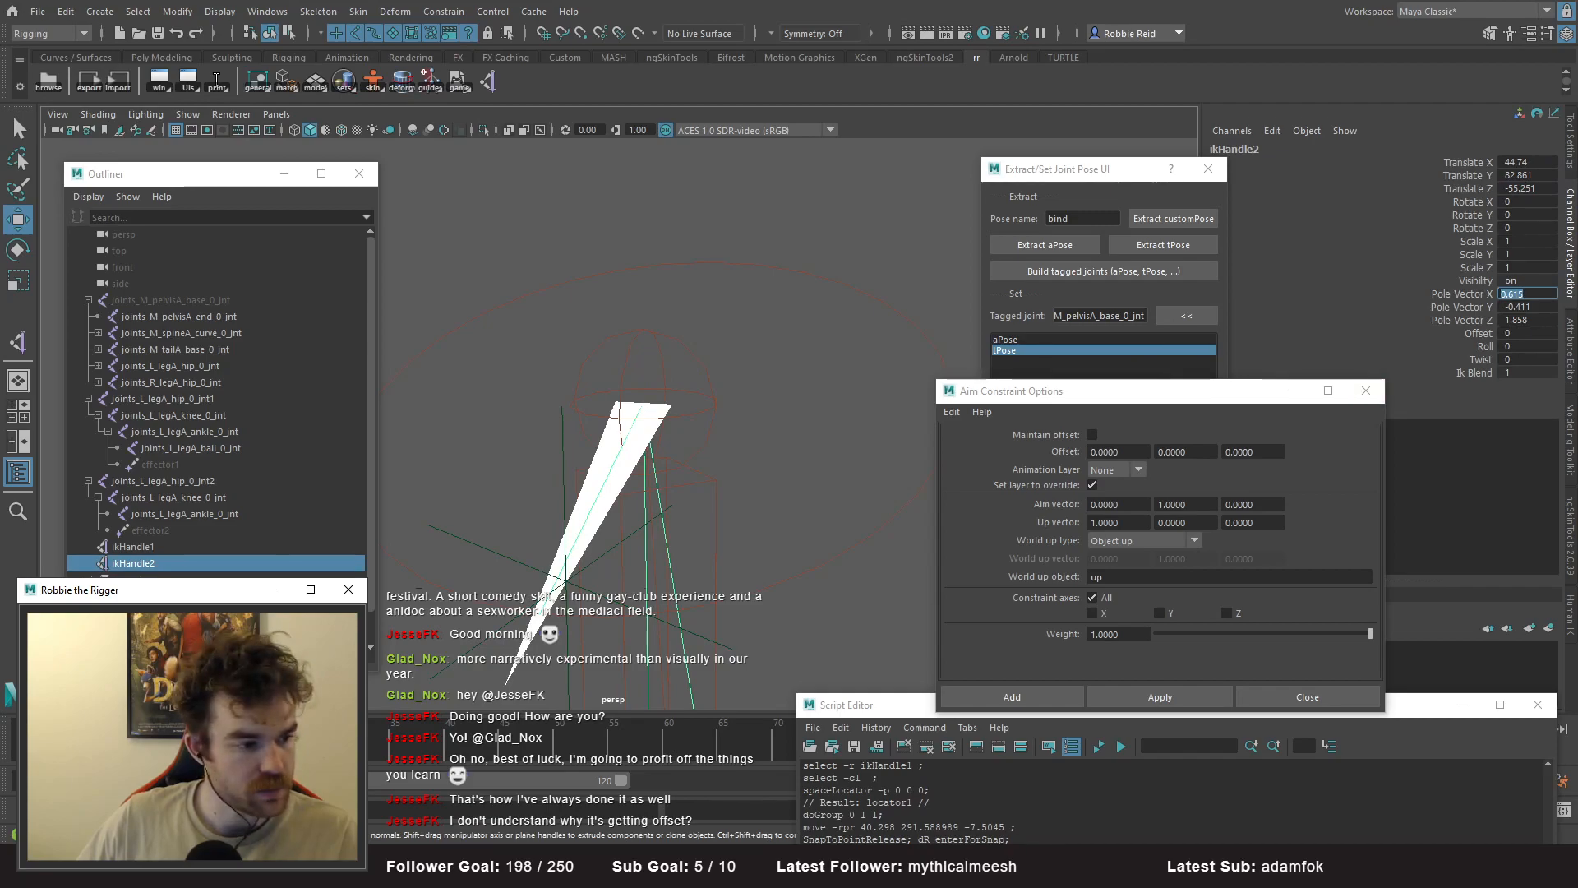
pyautogui.click(160, 613)
pyautogui.hotkey('ctrl', 'v')
pyautogui.press('Return')
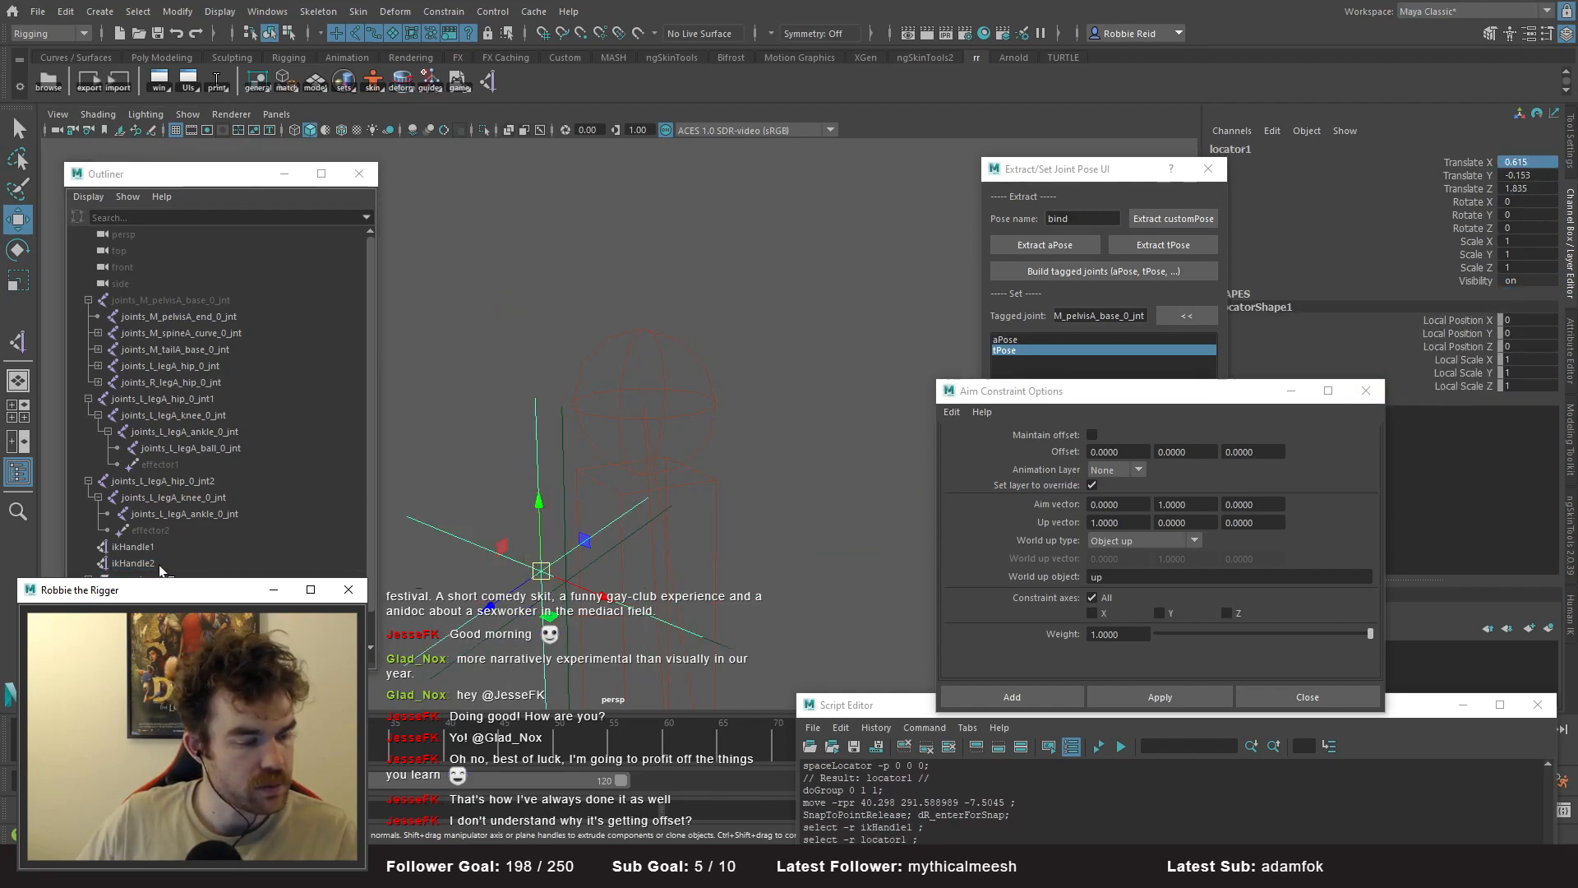
# - Copy ikHandle2's Pole Vector Y to the duplicated locator, setting its Translate Y to -0.411
pyautogui.click(134, 564)
pyautogui.doubleClick(1527, 307)
pyautogui.hotkey('ctrl', 'c')
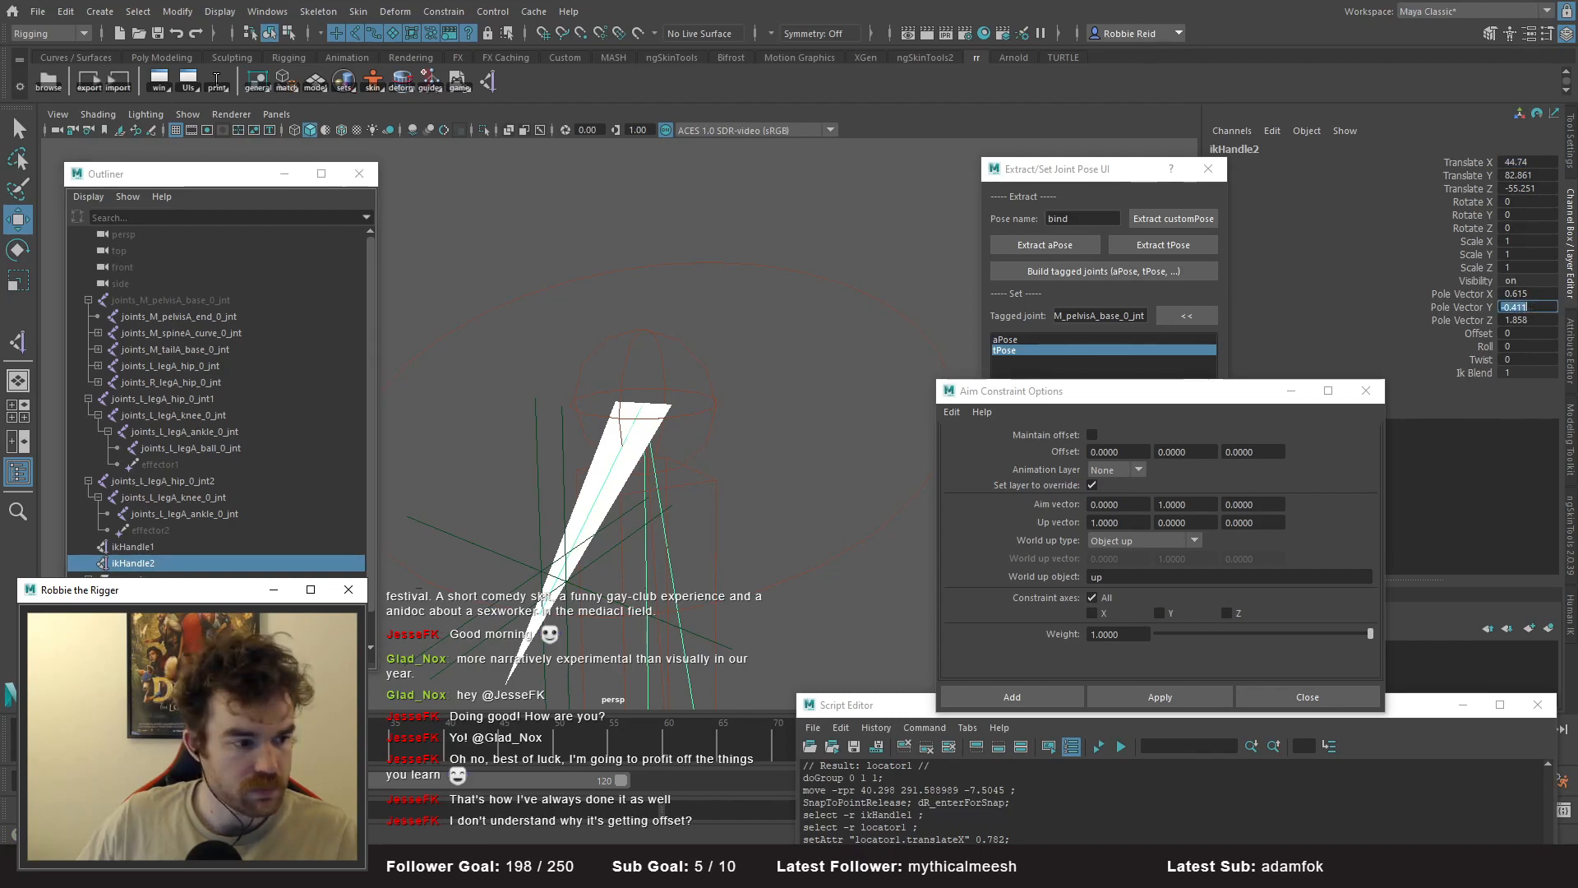
pyautogui.click(135, 596)
pyautogui.doubleClick(1528, 175)
pyautogui.hotkey('ctrl', 'v')
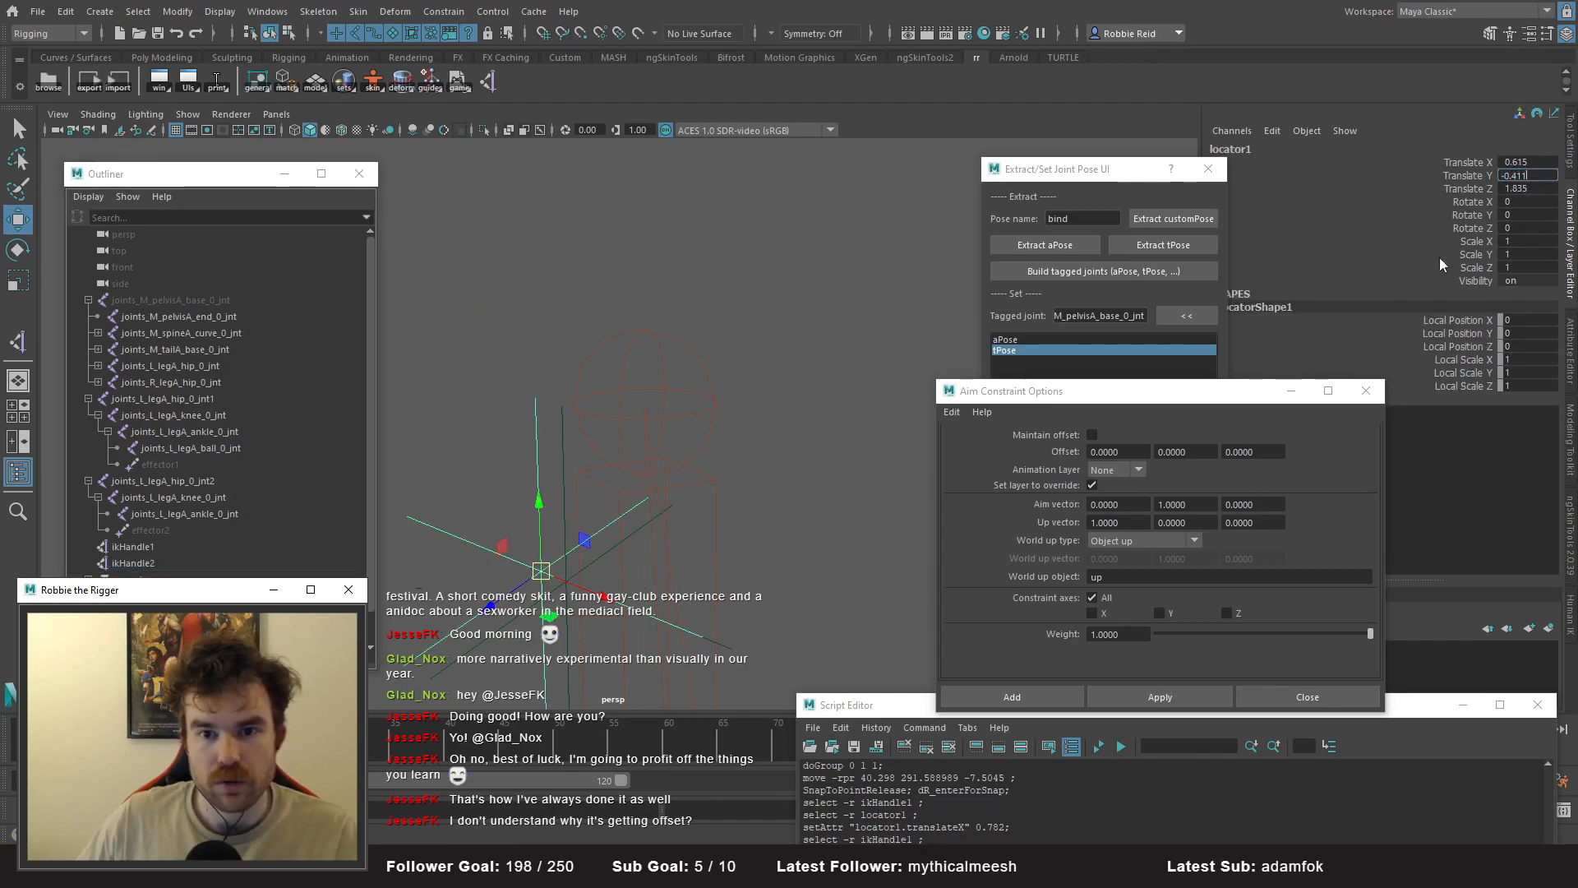
pyautogui.press('Return')
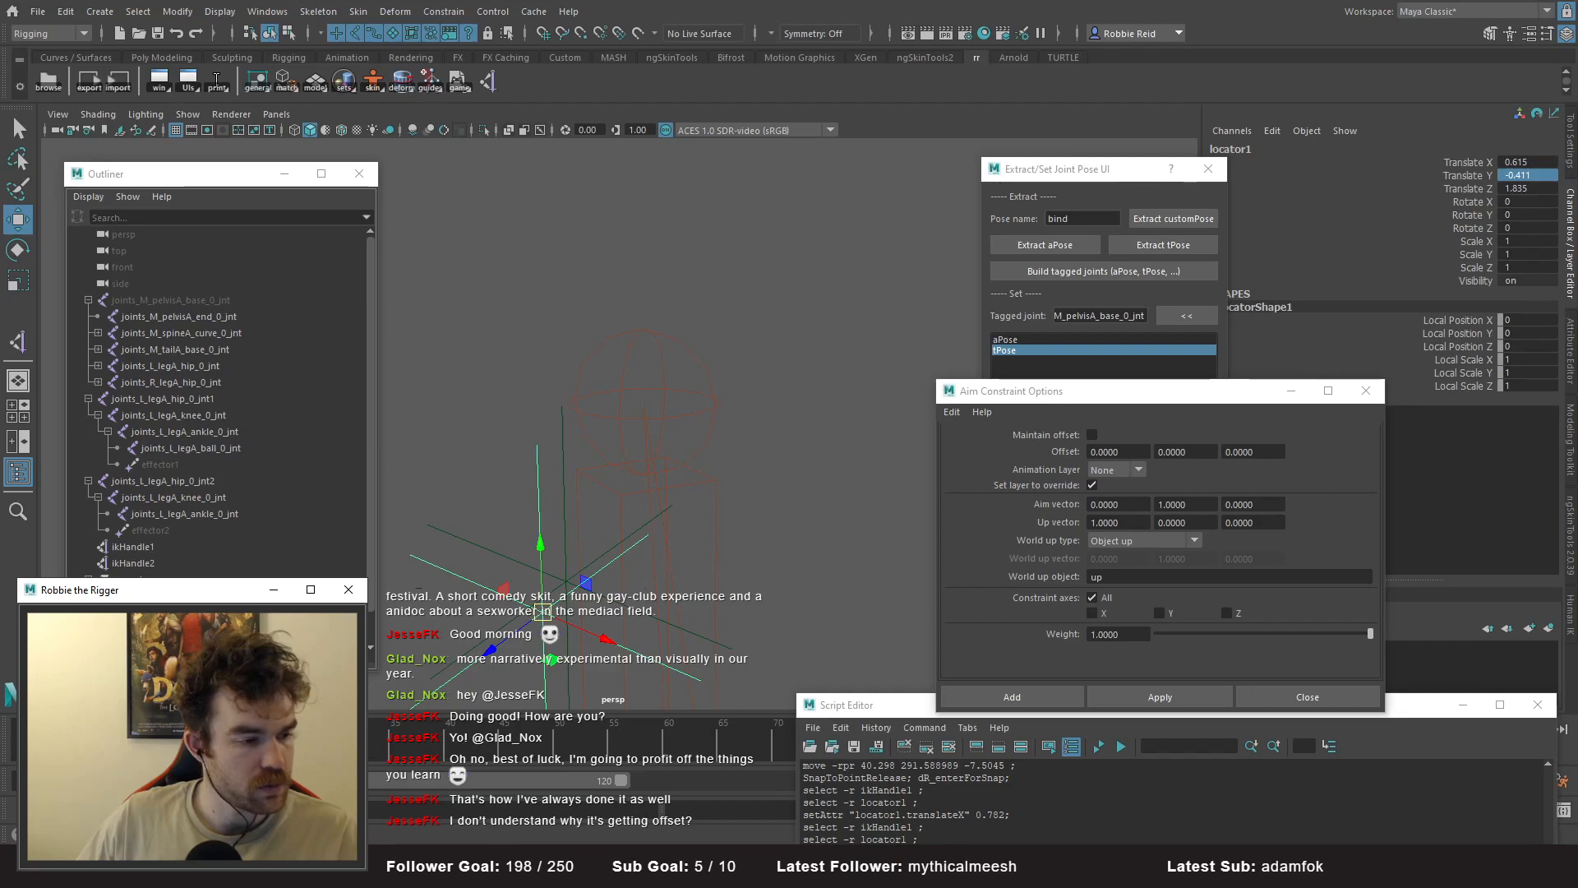
# - Copy ikHandle2's Pole Vector Z to the duplicated locator, setting its Translate Z to 1.858
pyautogui.click(157, 564)
pyautogui.doubleClick(1526, 320)
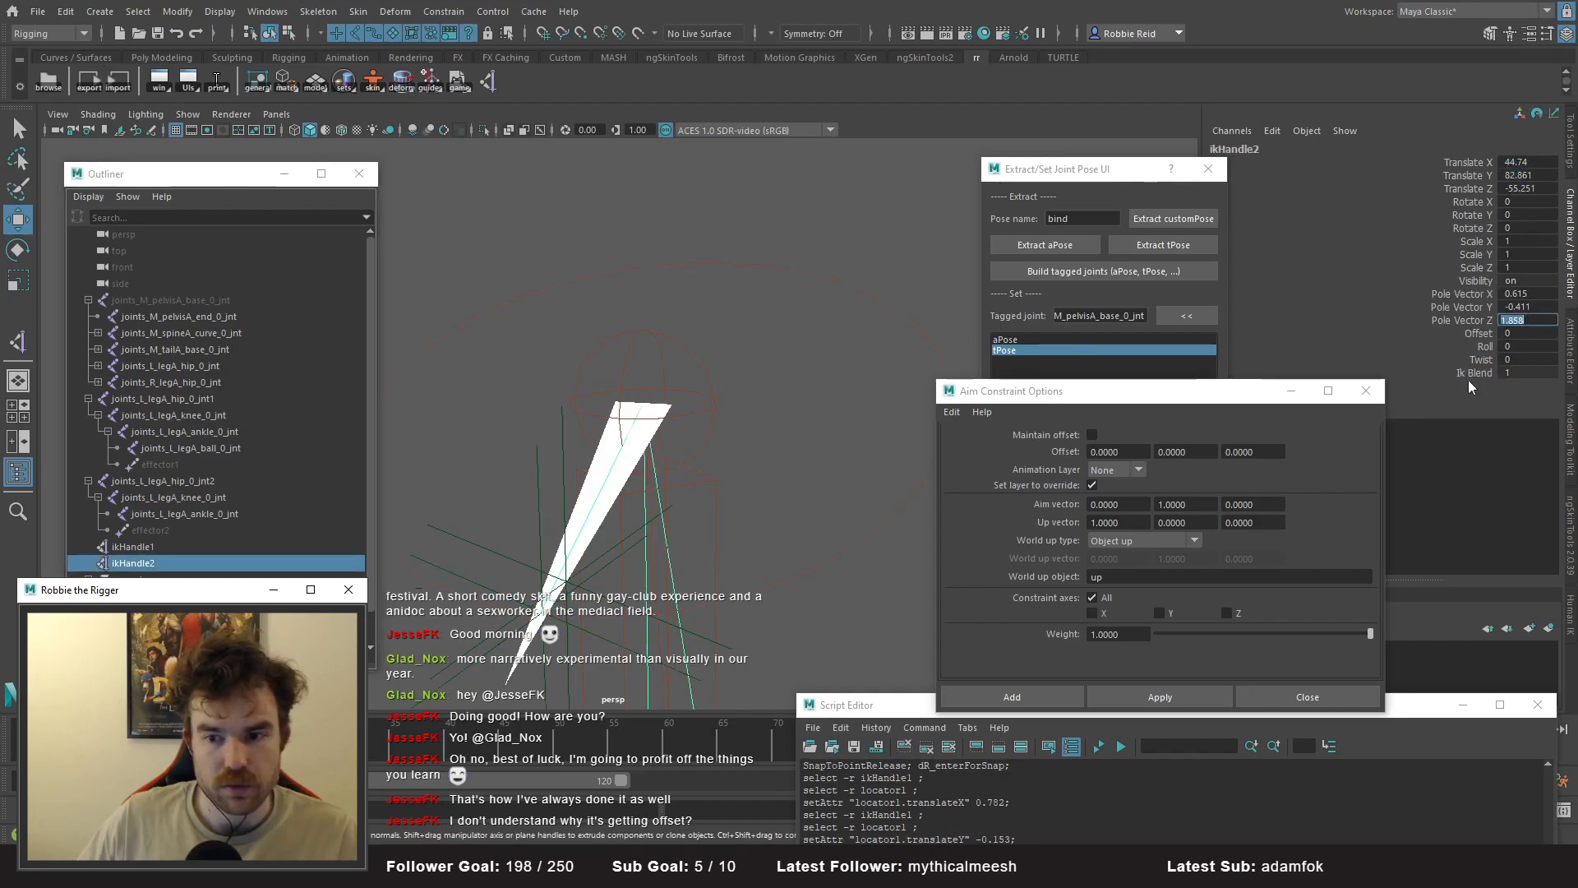
pyautogui.click(136, 597)
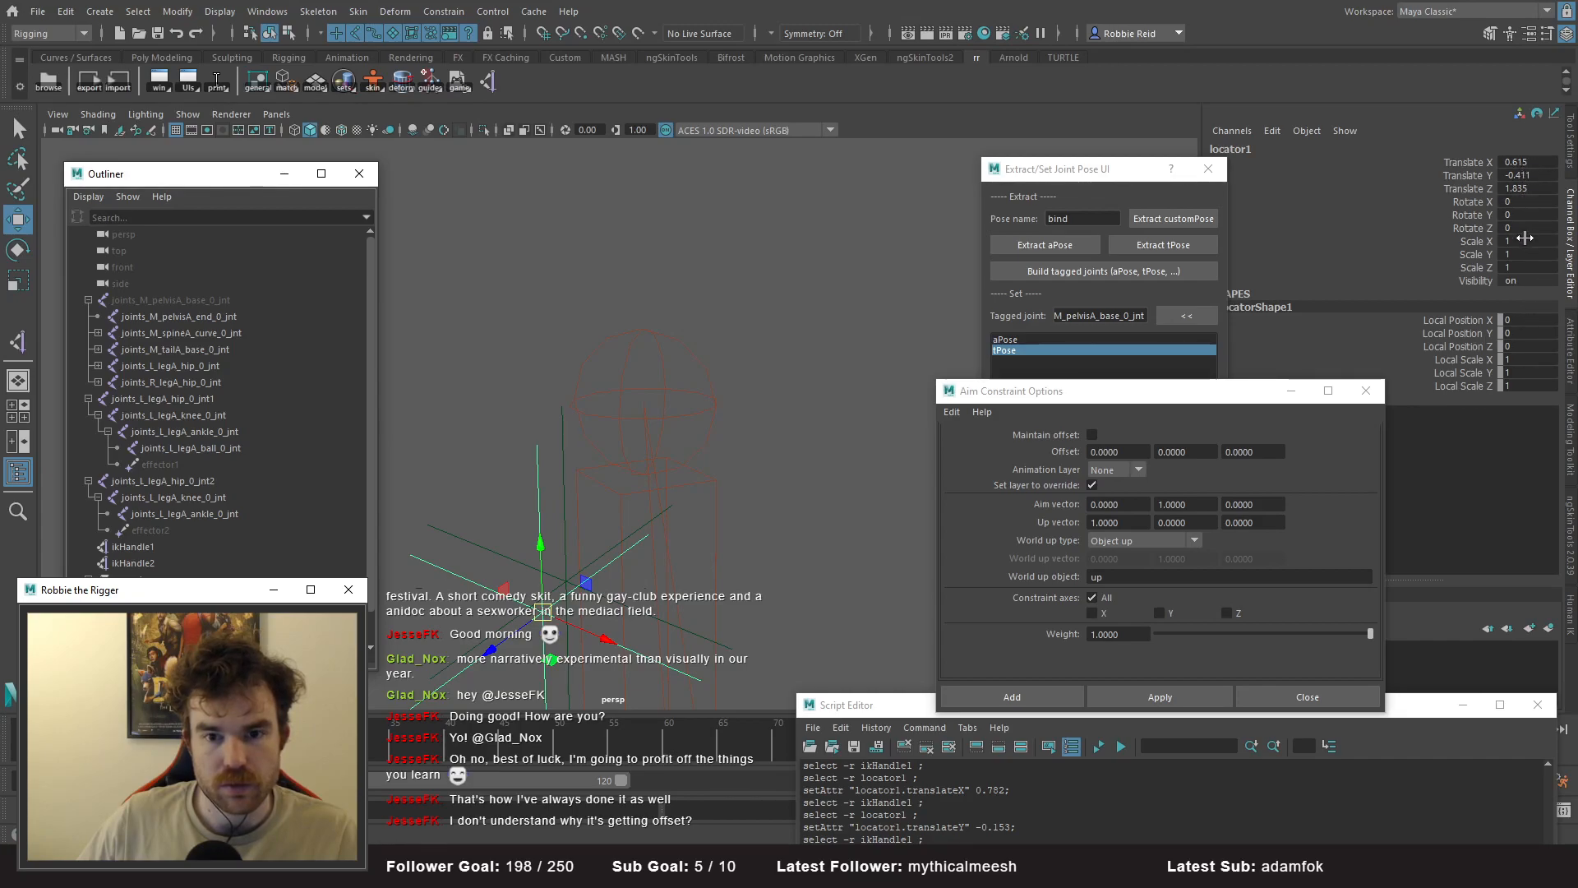
pyautogui.click(1528, 189)
pyautogui.press('Return')
# - Apply a pole vector constraint to ikHandle2 with the duplicated locator as its target
pyautogui.keyDown('alt'); pyautogui.moveTo(689, 413); pyautogui.dragTo(654, 411); pyautogui.keyUp('alt')
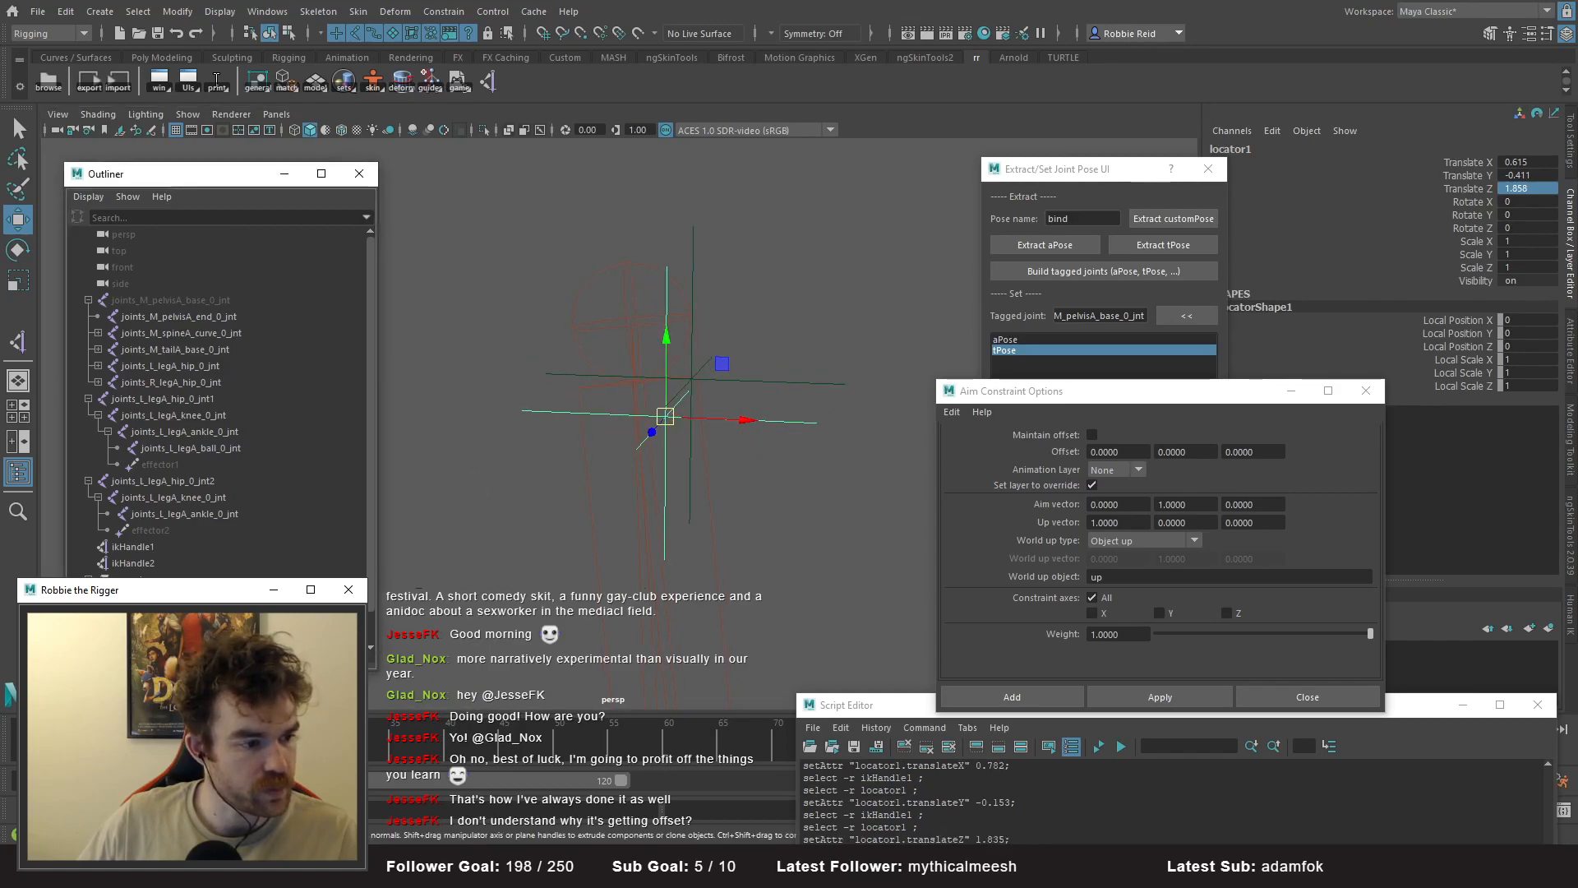
pyautogui.click(133, 563)
pyautogui.click(444, 12)
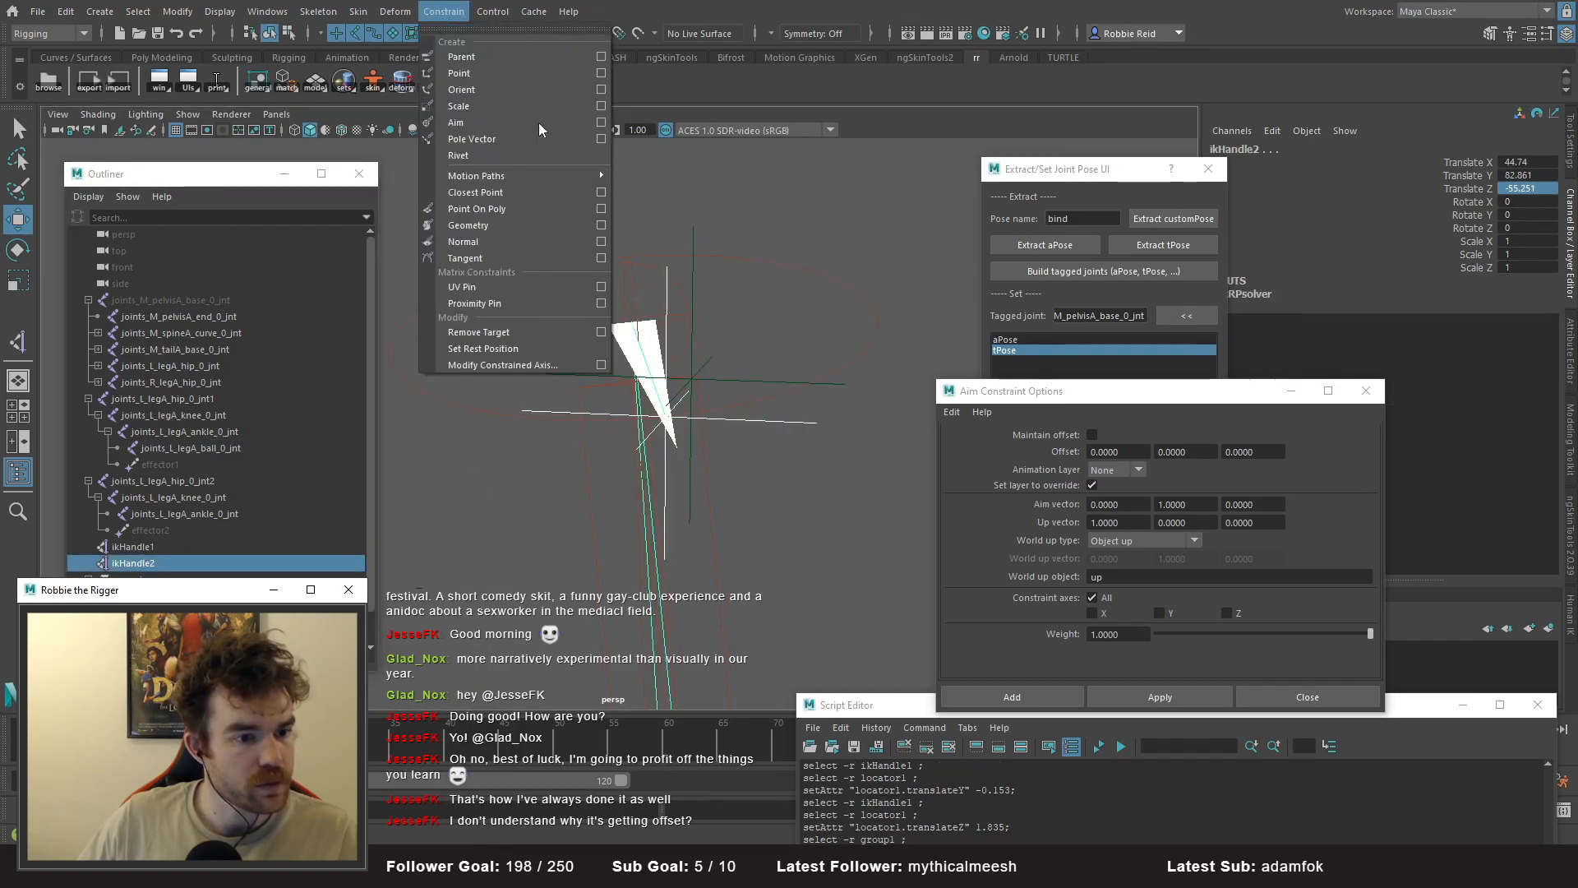
pyautogui.click(479, 139)
# - Apply a pole vector constraint to ikHandle1 with group1's locator as its target
pyautogui.keyDown('alt'); pyautogui.moveTo(693, 383); pyautogui.dragTo(468, 503); pyautogui.keyUp('alt')
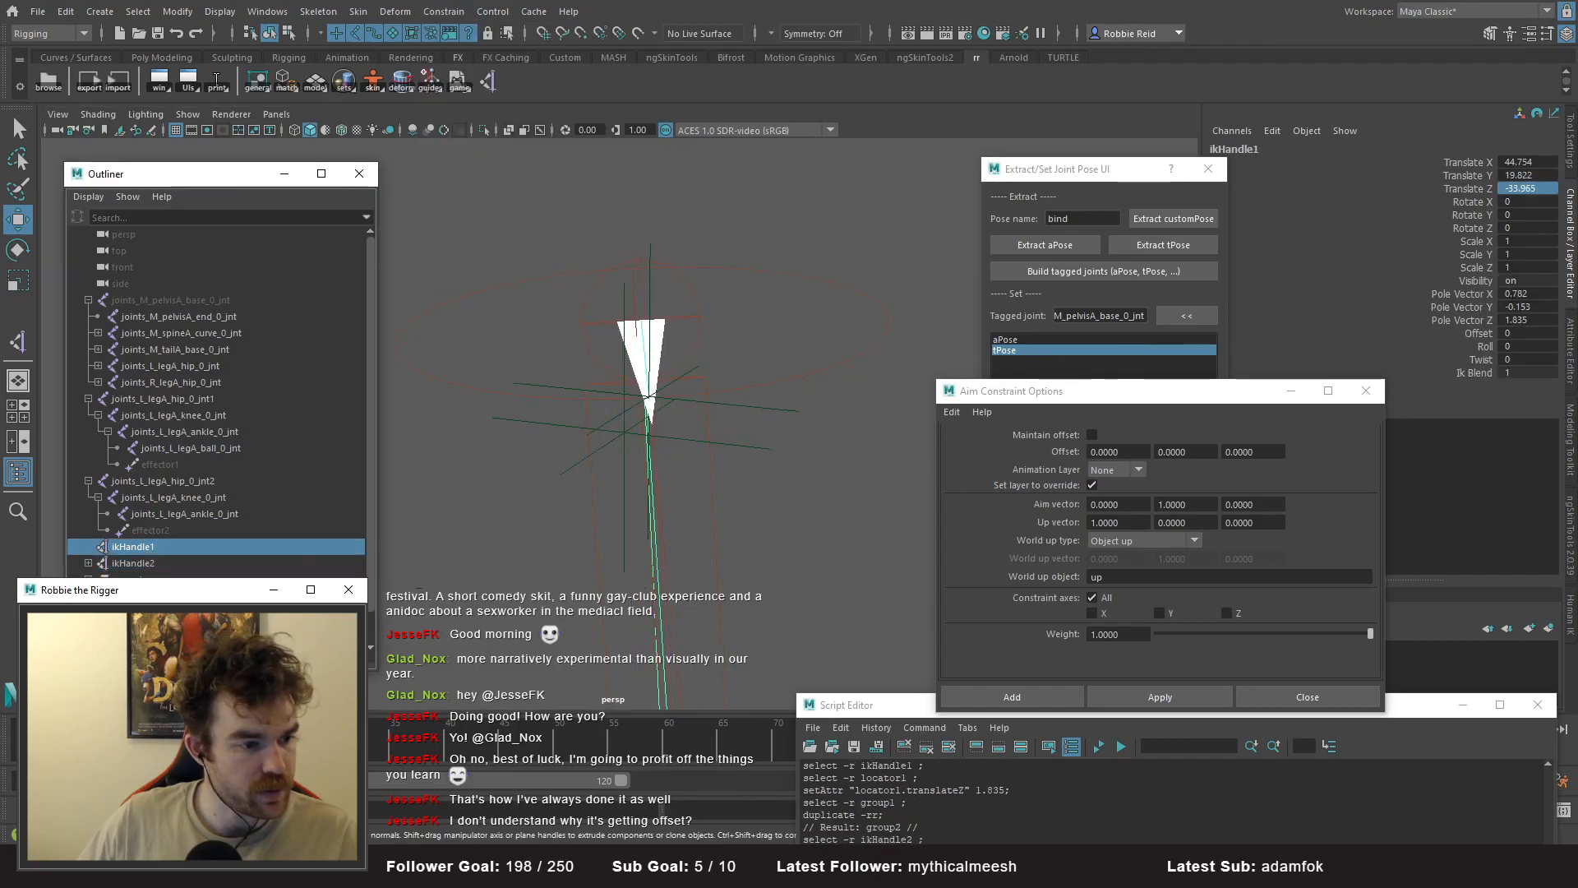
pyautogui.click(596, 408)
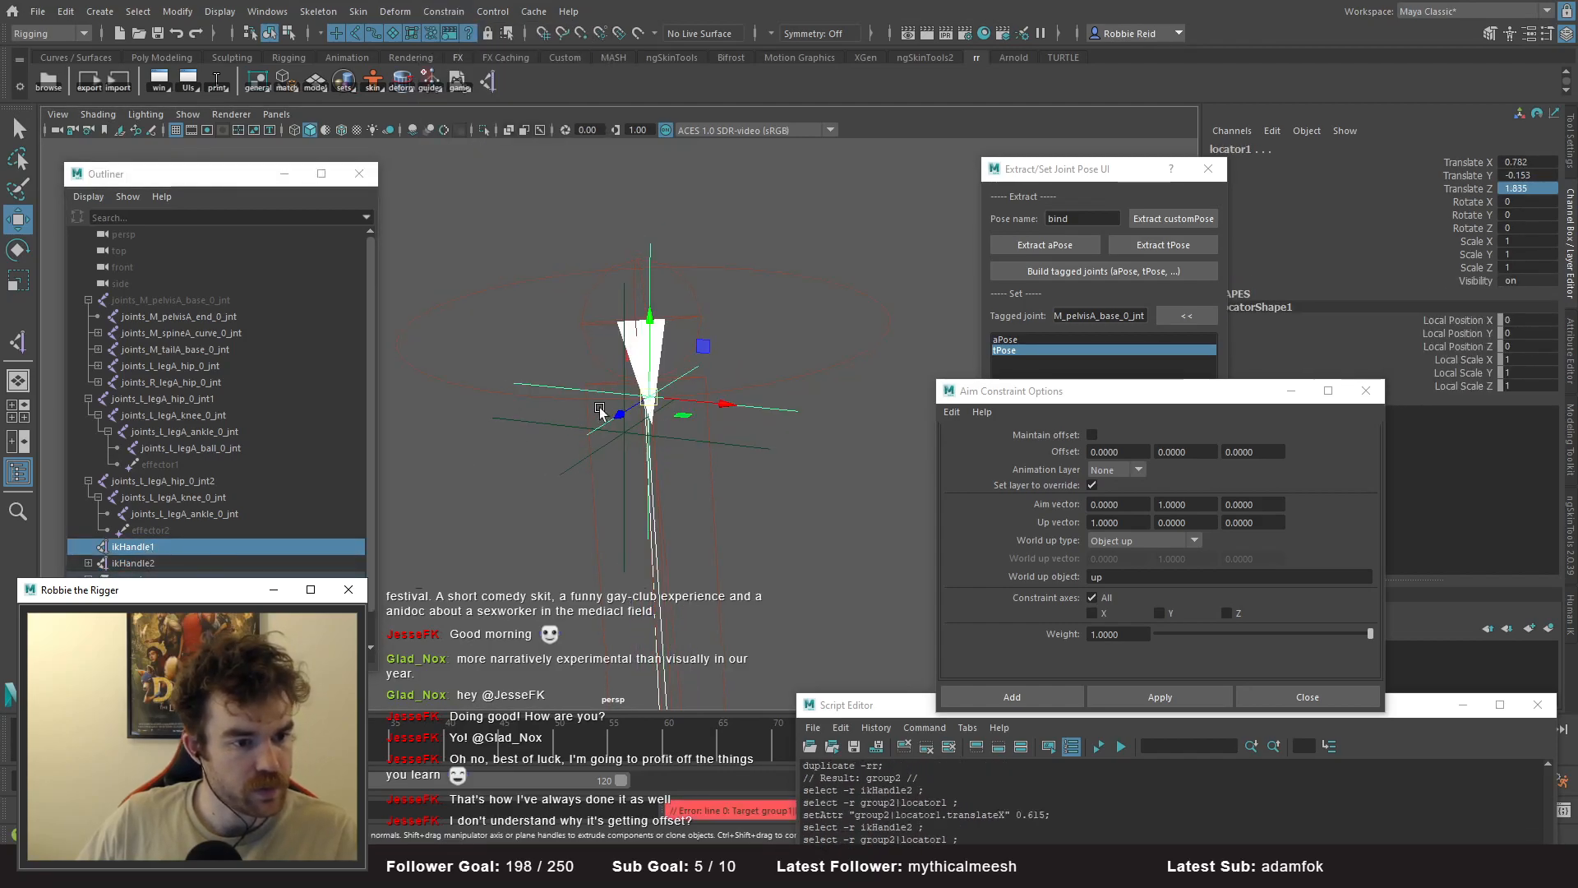
pyautogui.click(444, 11)
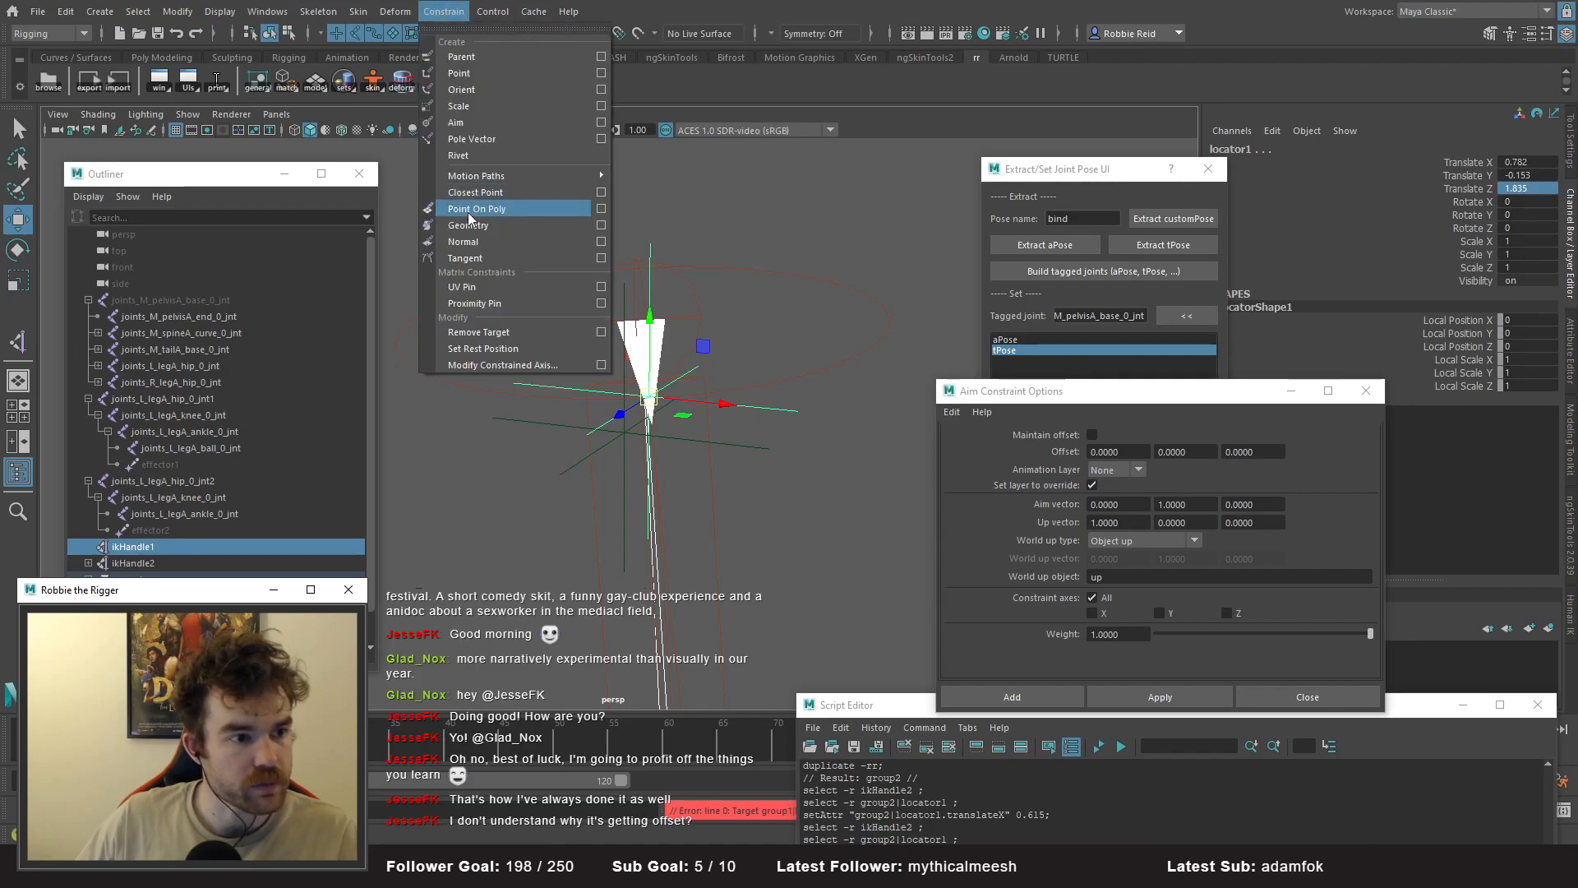
pyautogui.click(474, 141)
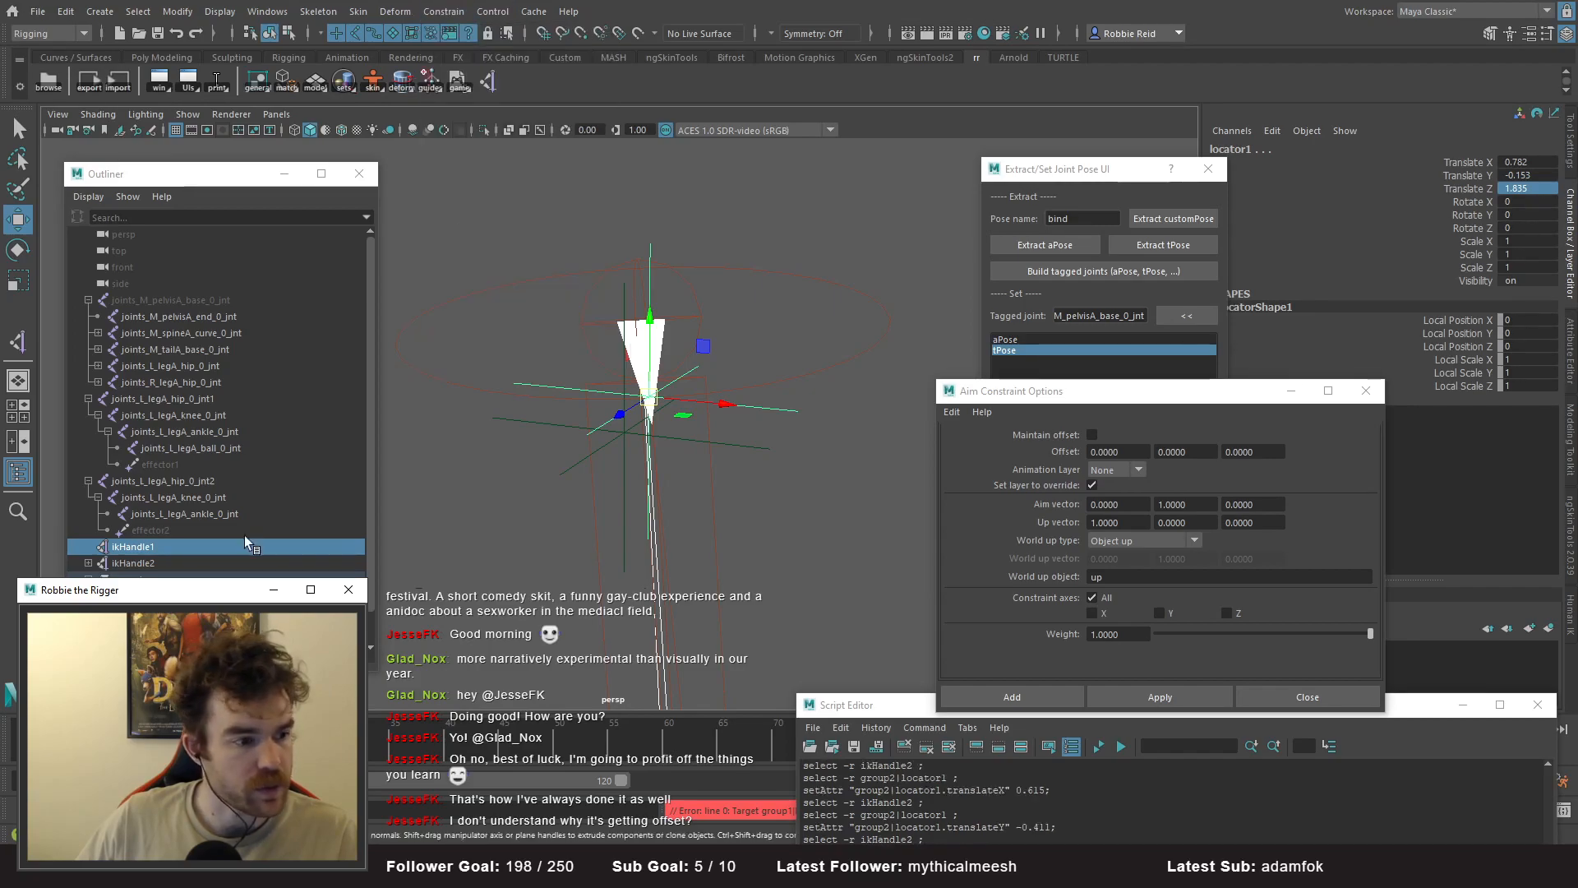
pyautogui.keyDown('ctrl'); pyautogui.click(133, 550); pyautogui.keyUp('ctrl')
pyautogui.keyDown('ctrl'); pyautogui.click(133, 550); pyautogui.keyUp('ctrl')
pyautogui.press('g')
pyautogui.keyDown('alt'); pyautogui.moveTo(714, 446); pyautogui.dragTo(764, 466); pyautogui.keyUp('alt')
pyautogui.click(764, 467)
pyautogui.keyDown('alt'); pyautogui.moveTo(763, 467); pyautogui.dragTo(550, 455, button='right'); pyautogui.keyUp('alt')
pyautogui.keyDown('alt'); pyautogui.moveTo(550, 454); pyautogui.dragTo(724, 551); pyautogui.keyUp('alt')
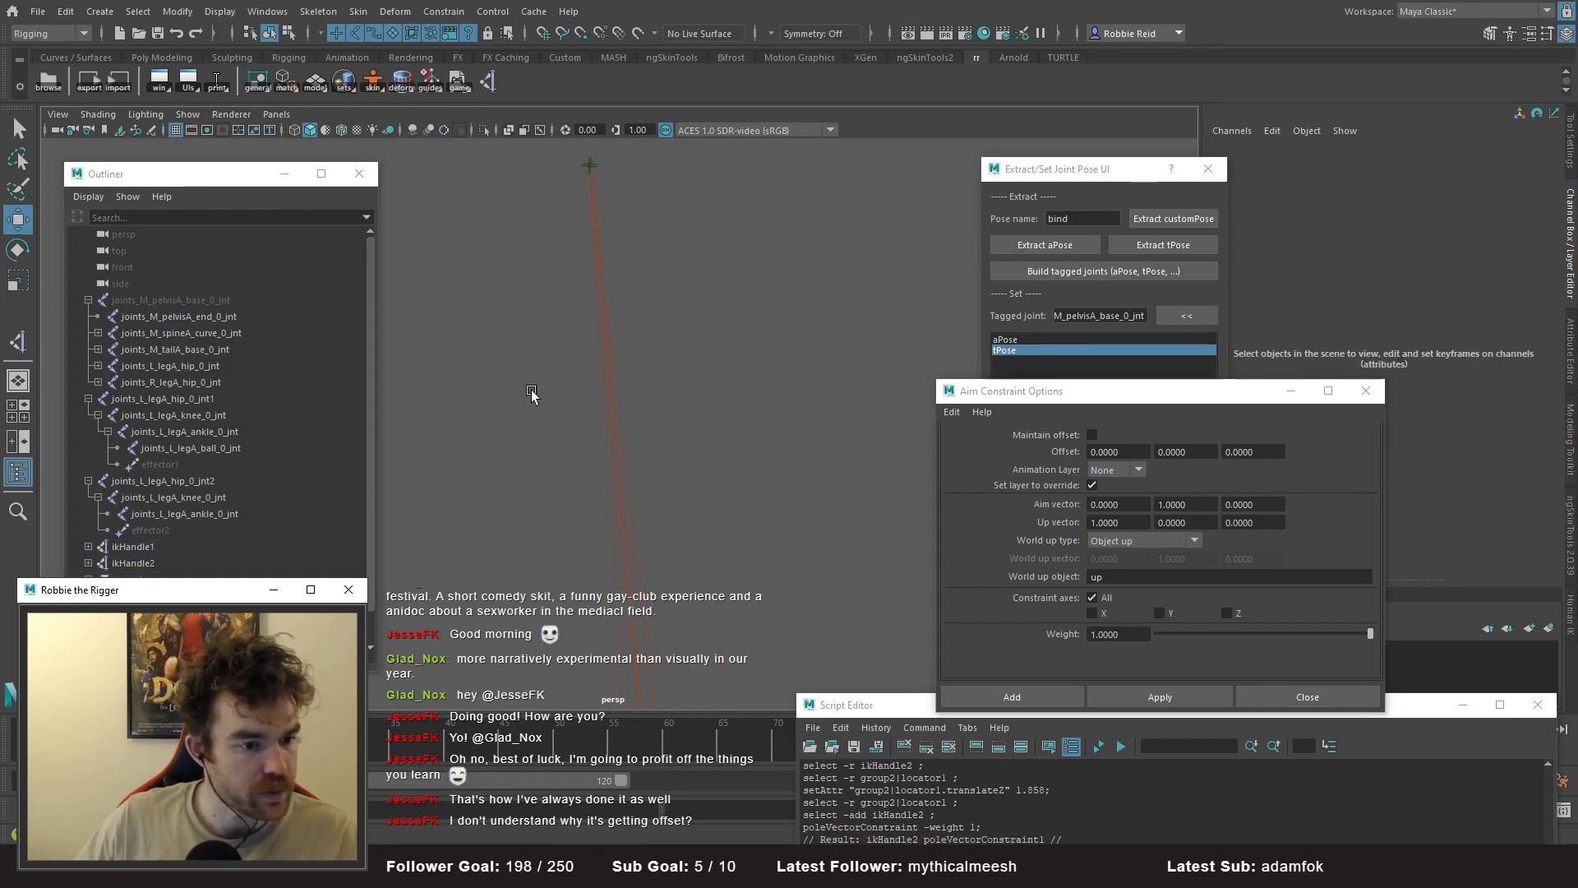
# - Frame the pelvis base joint and examine the area around the hip and the two pole vector locators
pyautogui.click(180, 306)
pyautogui.press('f')
pyautogui.keyDown('alt'); pyautogui.moveTo(584, 492); pyautogui.dragTo(685, 450); pyautogui.keyUp('alt')
pyautogui.keyDown('alt'); pyautogui.moveTo(685, 450); pyautogui.dragTo(746, 560, button='right'); pyautogui.keyUp('alt')
pyautogui.keyDown('alt'); pyautogui.moveTo(746, 560); pyautogui.dragTo(697, 443); pyautogui.keyUp('alt')
pyautogui.press('h')
pyautogui.keyDown('alt'); pyautogui.moveTo(663, 415); pyautogui.dragTo(684, 429, button='right'); pyautogui.keyUp('alt')
pyautogui.keyDown('alt'); pyautogui.moveTo(578, 312); pyautogui.dragTo(638, 415, button='middle'); pyautogui.keyUp('alt')
pyautogui.keyDown('alt'); pyautogui.moveTo(638, 416); pyautogui.dragTo(731, 604, button='right'); pyautogui.keyUp('alt')
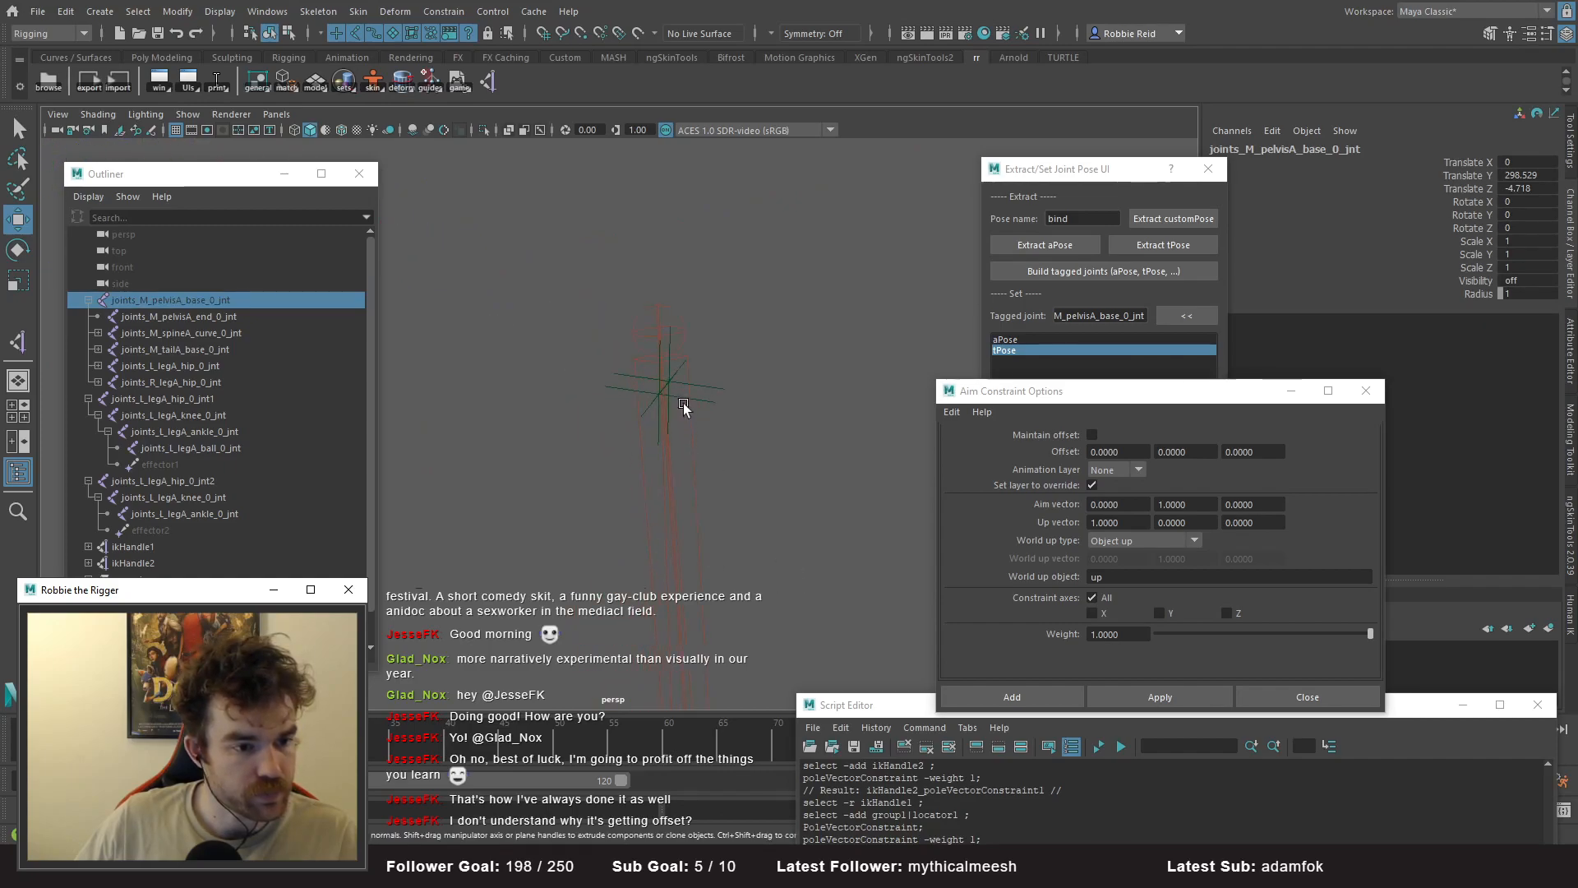
# - Select the duplicated locator and the original locator in turn to compare their positions
pyautogui.click(679, 401)
pyautogui.click(676, 398)
pyautogui.keyDown('alt'); pyautogui.moveTo(706, 399); pyautogui.dragTo(670, 495); pyautogui.keyUp('alt')
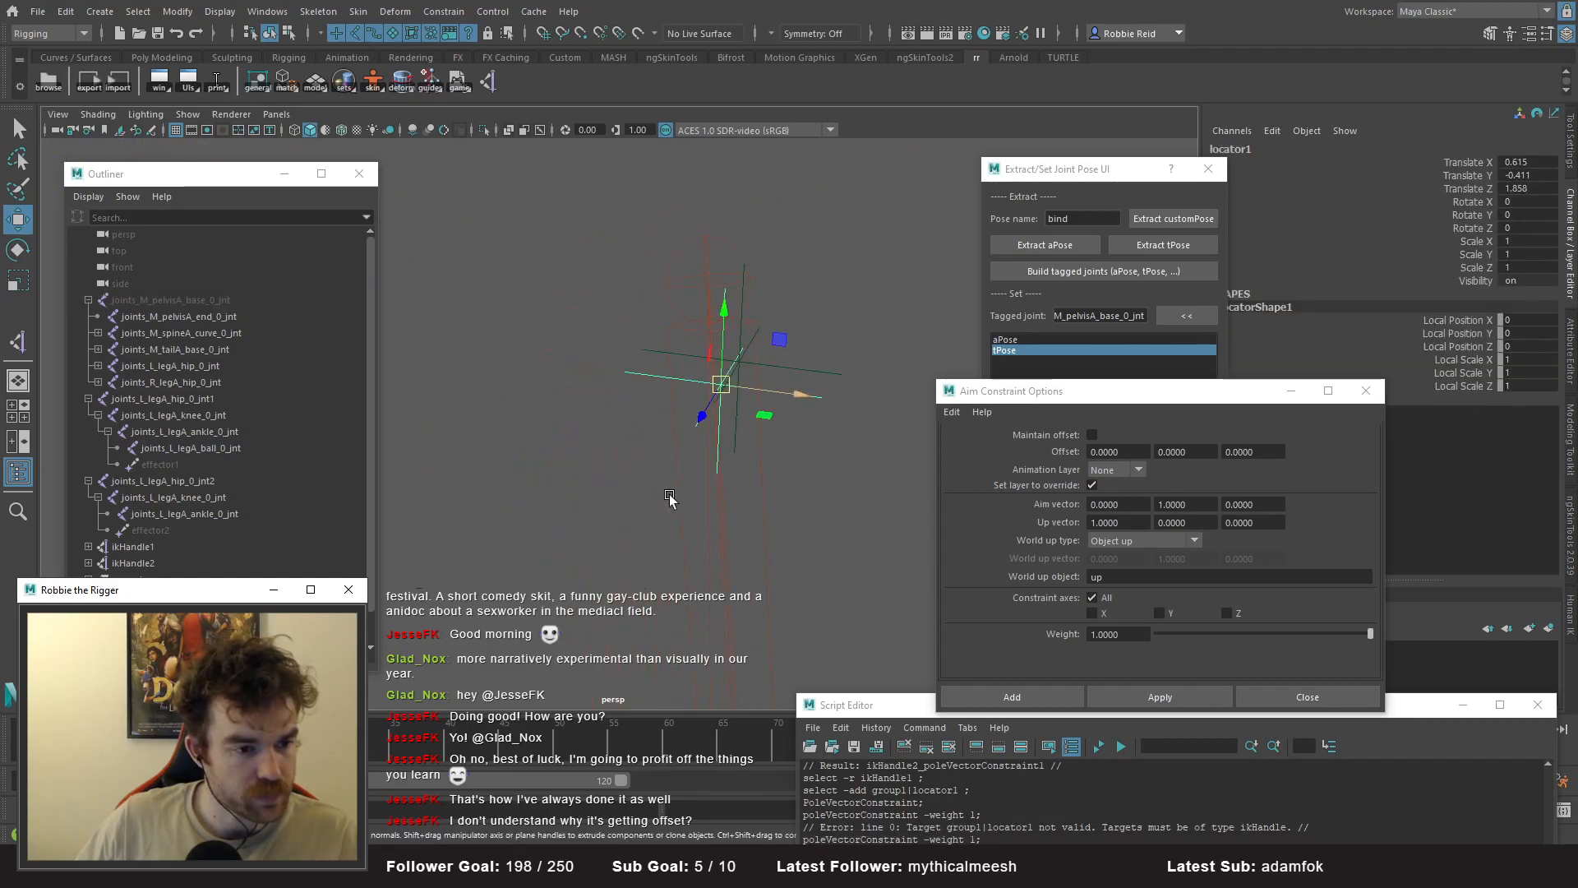
pyautogui.click(828, 376)
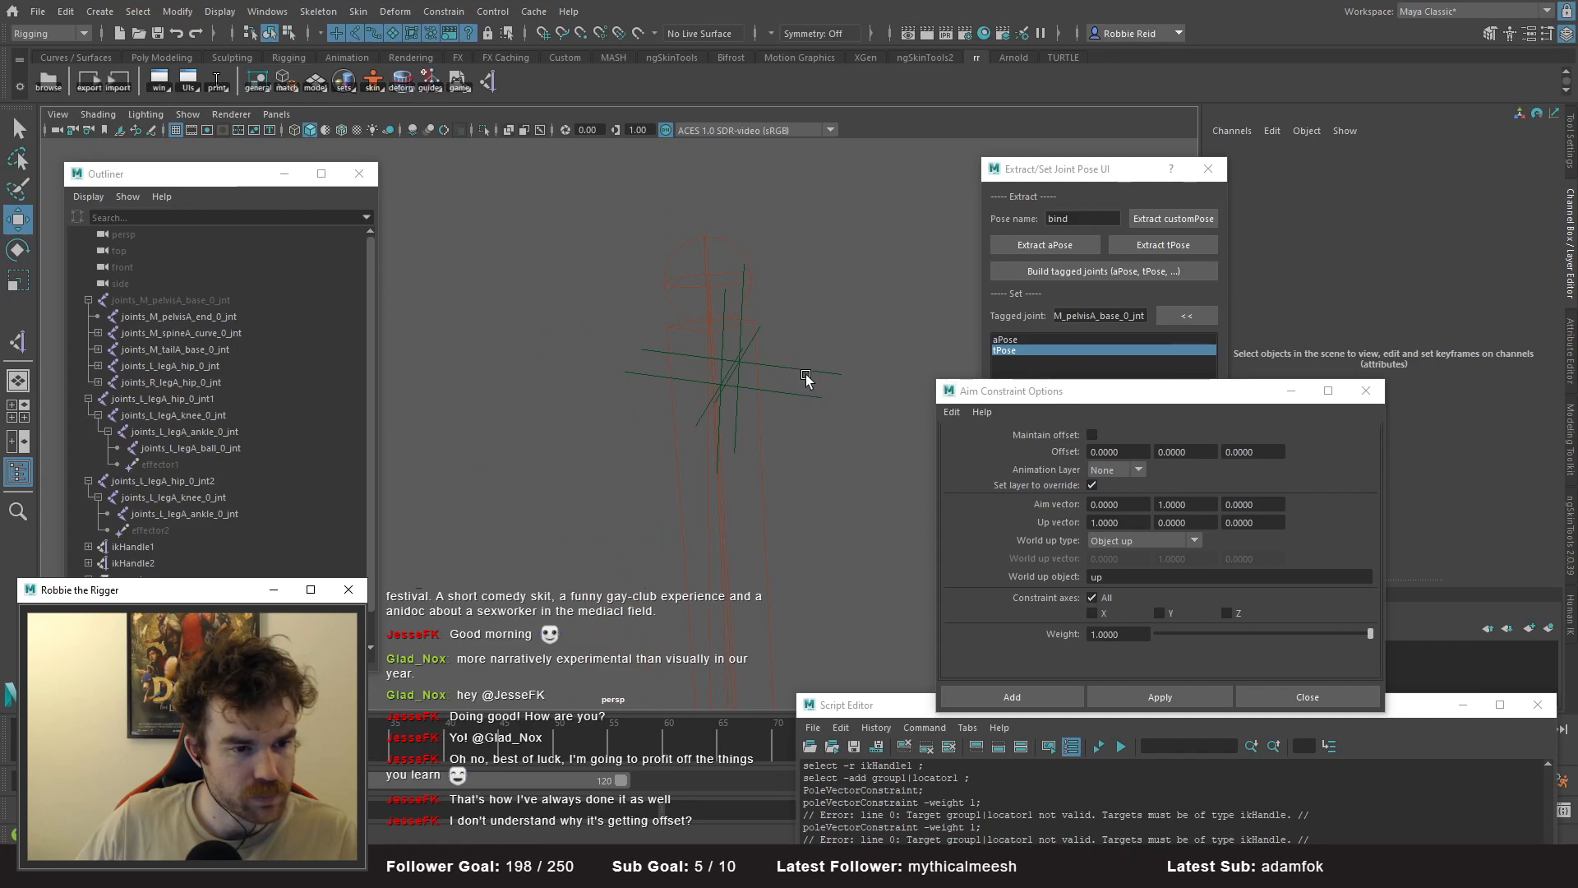
pyautogui.click(737, 364)
pyautogui.moveTo(730, 366); pyautogui.dragTo(724, 420)
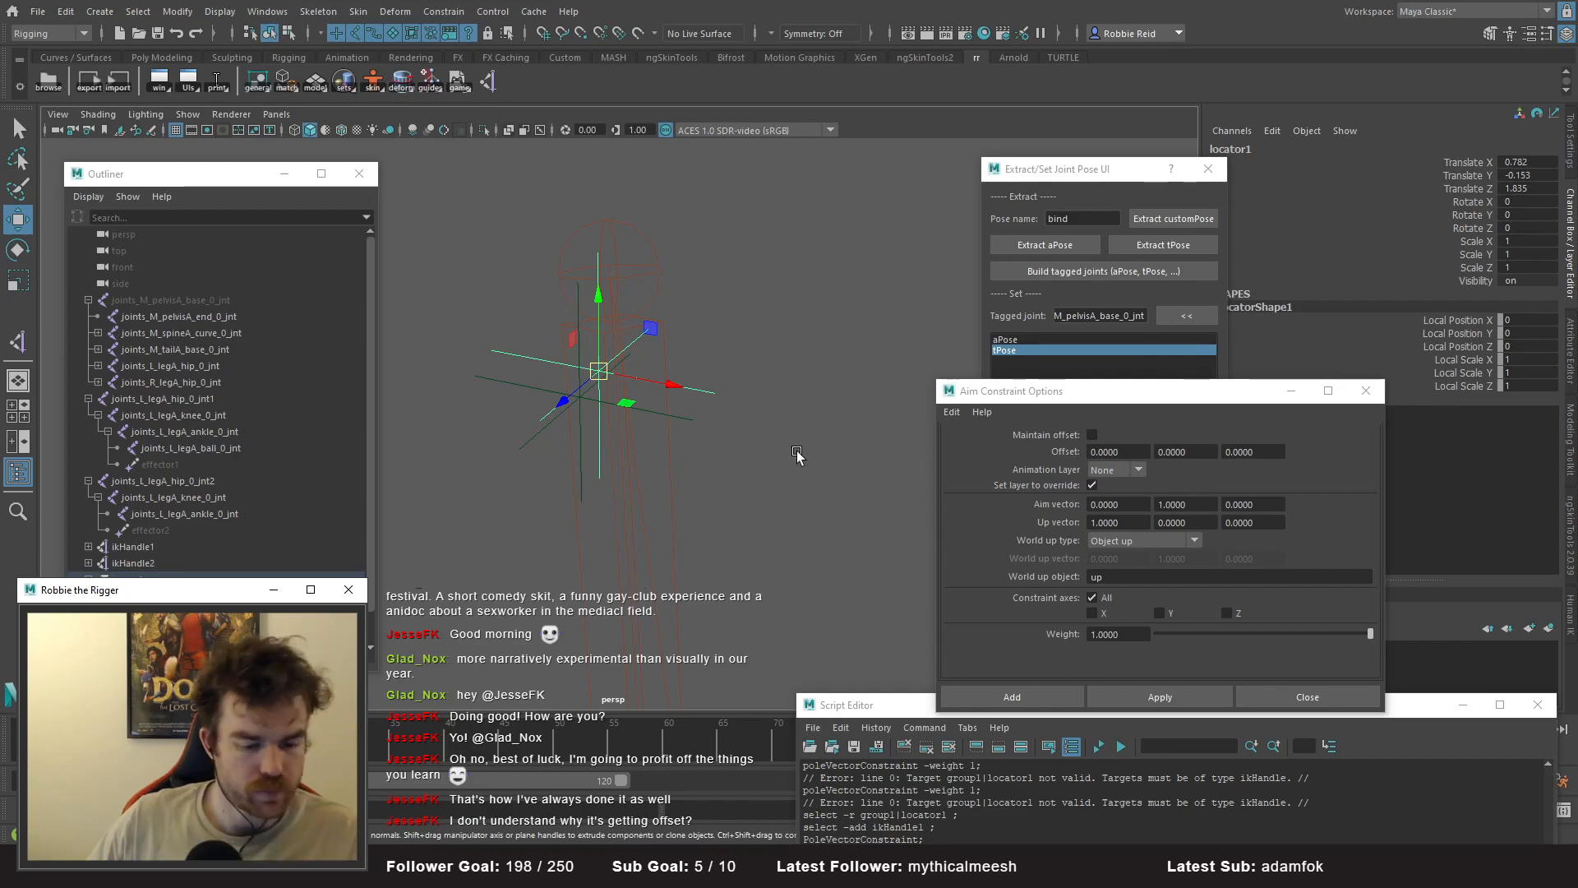
# - Examine group1's locator and the leg chains from several sides to judge the spacing between the pole vector locators
pyautogui.press('f')
pyautogui.keyDown('alt'); pyautogui.moveTo(626, 385); pyautogui.dragTo(645, 456); pyautogui.keyUp('alt')
pyautogui.keyDown('alt'); pyautogui.moveTo(646, 460); pyautogui.dragTo(631, 359, button='middle'); pyautogui.keyUp('alt')
pyautogui.moveTo(631, 360)
pyautogui.keyDown('alt'); pyautogui.mouseDown(button='right')
pyautogui.moveTo(669, 390)
pyautogui.moveTo(641, 367)
pyautogui.mouseUp(button='right'); pyautogui.keyUp('alt')
pyautogui.hotkey('ctrl', 'z')
pyautogui.keyDown('alt'); pyautogui.moveTo(641, 366); pyautogui.dragTo(613, 408); pyautogui.keyUp('alt')
pyautogui.keyDown('alt'); pyautogui.moveTo(580, 409); pyautogui.dragTo(598, 421, button='right'); pyautogui.keyUp('alt')
pyautogui.keyDown('alt'); pyautogui.moveTo(598, 422); pyautogui.dragTo(671, 462); pyautogui.keyUp('alt')
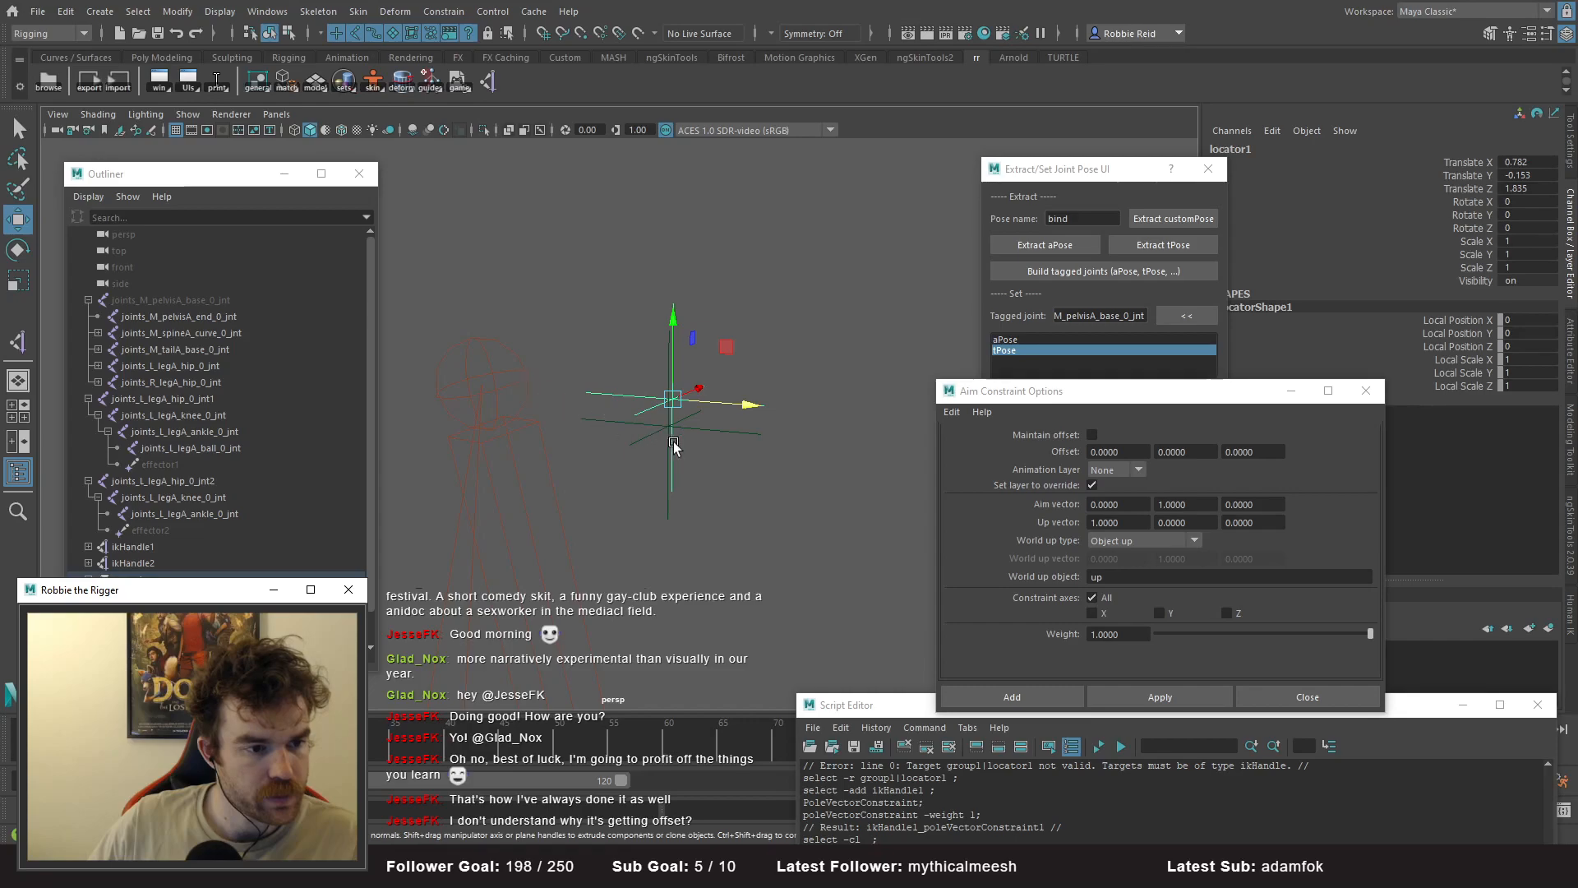
pyautogui.keyDown('alt'); pyautogui.moveTo(679, 441); pyautogui.dragTo(682, 369); pyautogui.keyUp('alt')
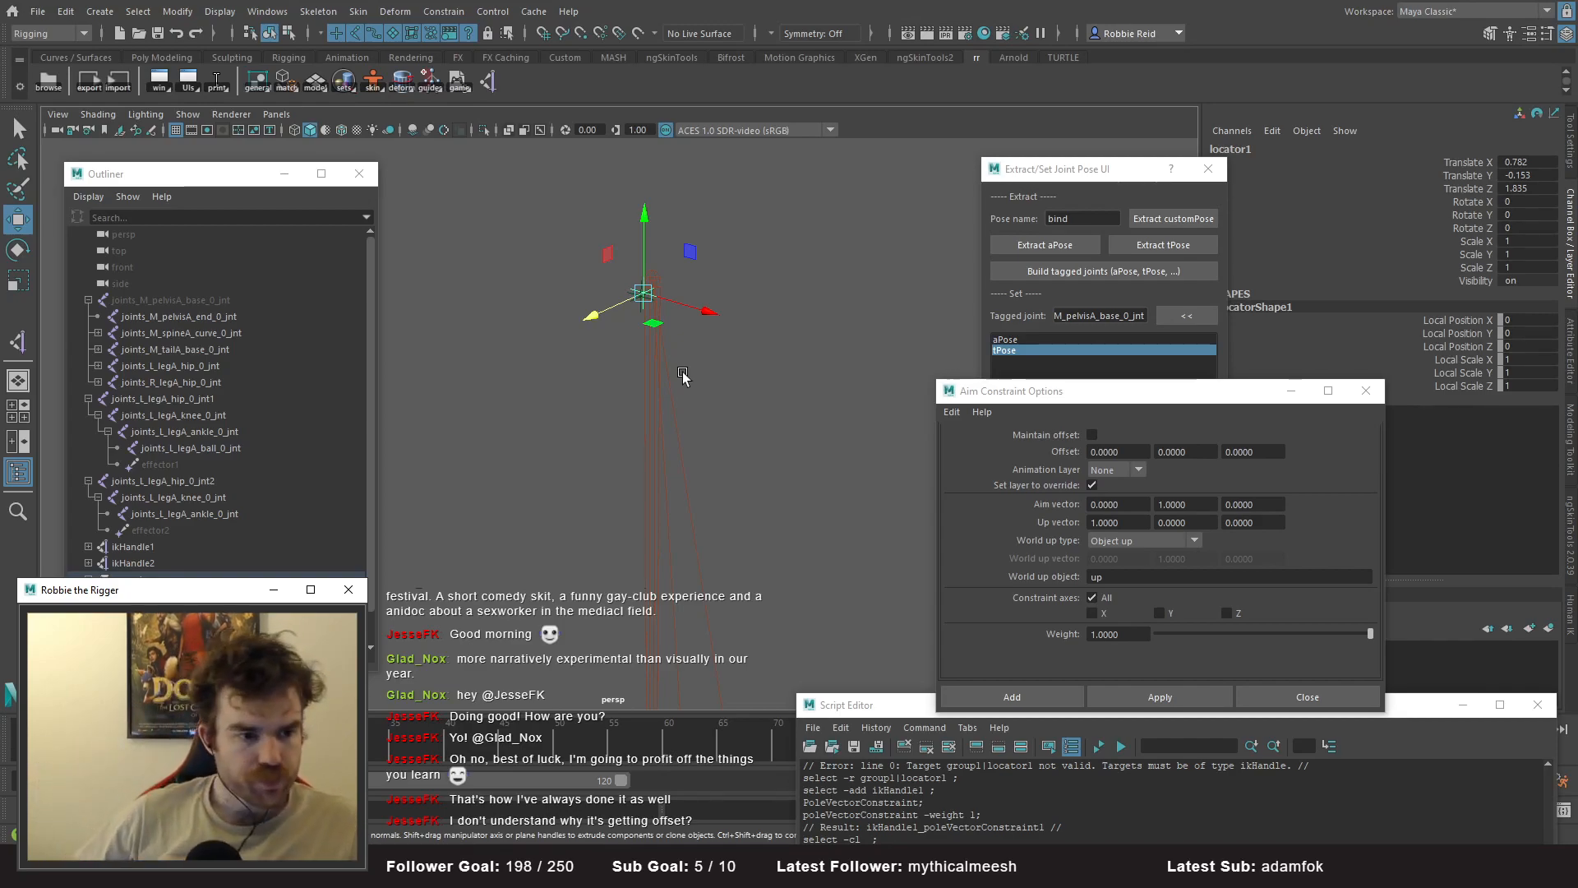
pyautogui.keyDown('alt'); pyautogui.moveTo(708, 461); pyautogui.dragTo(575, 389); pyautogui.keyUp('alt')
pyautogui.keyDown('alt'); pyautogui.moveTo(574, 389); pyautogui.dragTo(643, 312, button='middle'); pyautogui.keyUp('alt')
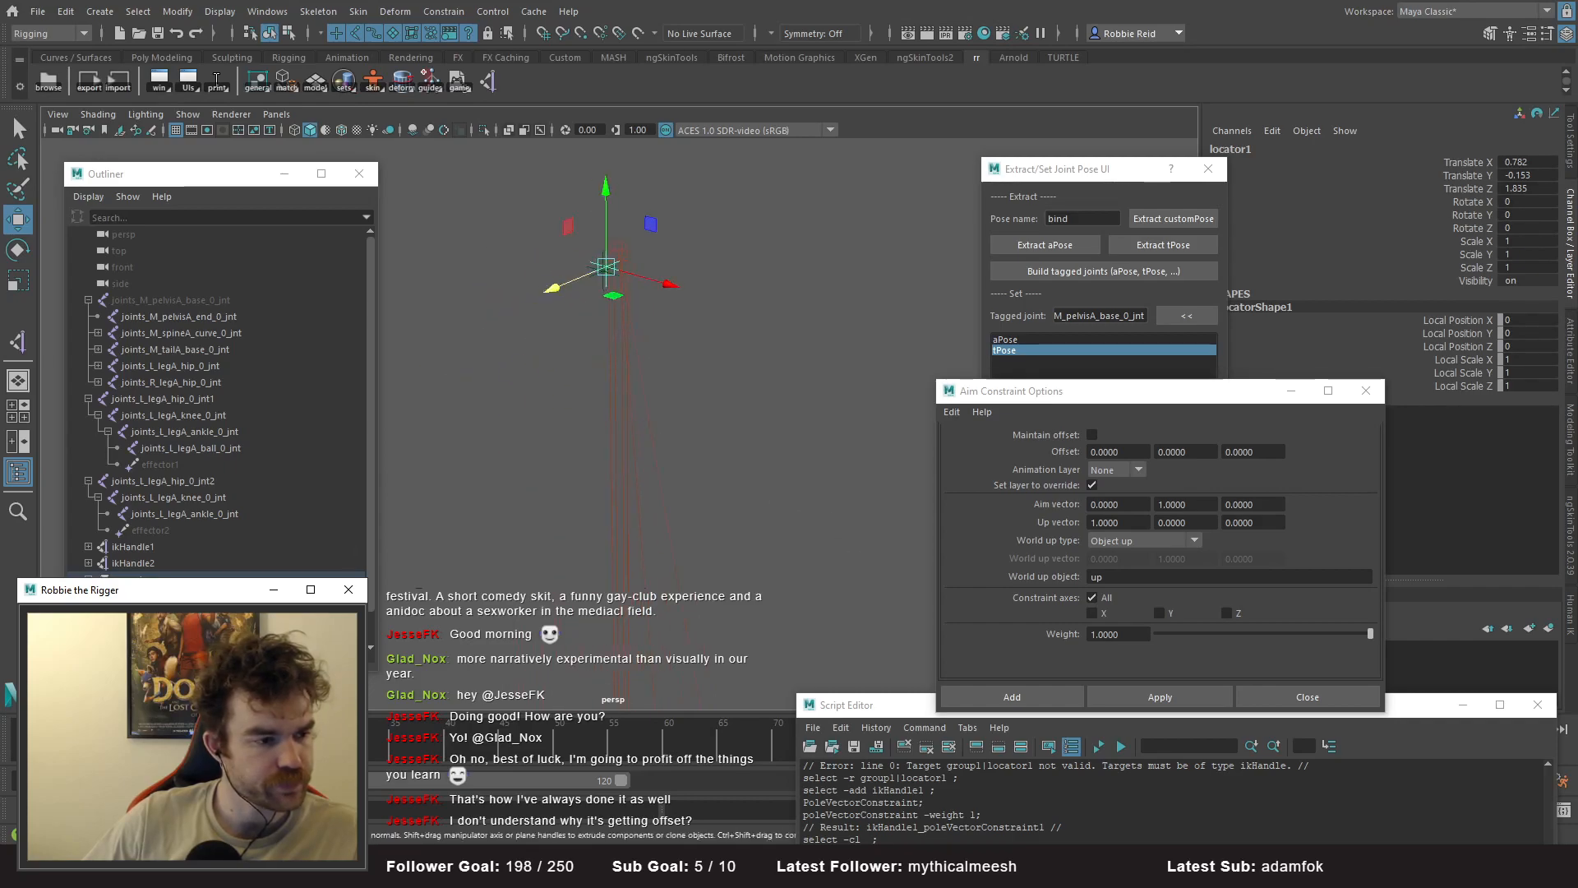
# - Try snapping group1's locator onto group2's locator, at Translate 0.615, -0.411, 1.858
pyautogui.moveTo(598, 274); pyautogui.dragTo(576, 286)
pyautogui.hotkey('ctrl', 'z')
pyautogui.keyDown('alt'); pyautogui.moveTo(567, 270); pyautogui.dragTo(628, 367, button='middle'); pyautogui.keyUp('alt')
pyautogui.keyDown('alt'); pyautogui.moveTo(628, 366); pyautogui.dragTo(726, 289, button='right'); pyautogui.keyUp('alt')
pyautogui.moveTo(736, 291); pyautogui.dragTo(729, 301)
pyautogui.keyDown('alt'); pyautogui.moveTo(740, 377); pyautogui.dragTo(567, 383); pyautogui.keyUp('alt')
pyautogui.keyDown('alt'); pyautogui.moveTo(567, 383); pyautogui.dragTo(699, 222, button='right'); pyautogui.keyUp('alt')
pyautogui.keyDown('alt'); pyautogui.moveTo(421, 215); pyautogui.dragTo(641, 317); pyautogui.keyUp('alt')
pyautogui.keyDown('alt'); pyautogui.moveTo(693, 437); pyautogui.dragTo(613, 279, button='middle'); pyautogui.keyUp('alt')
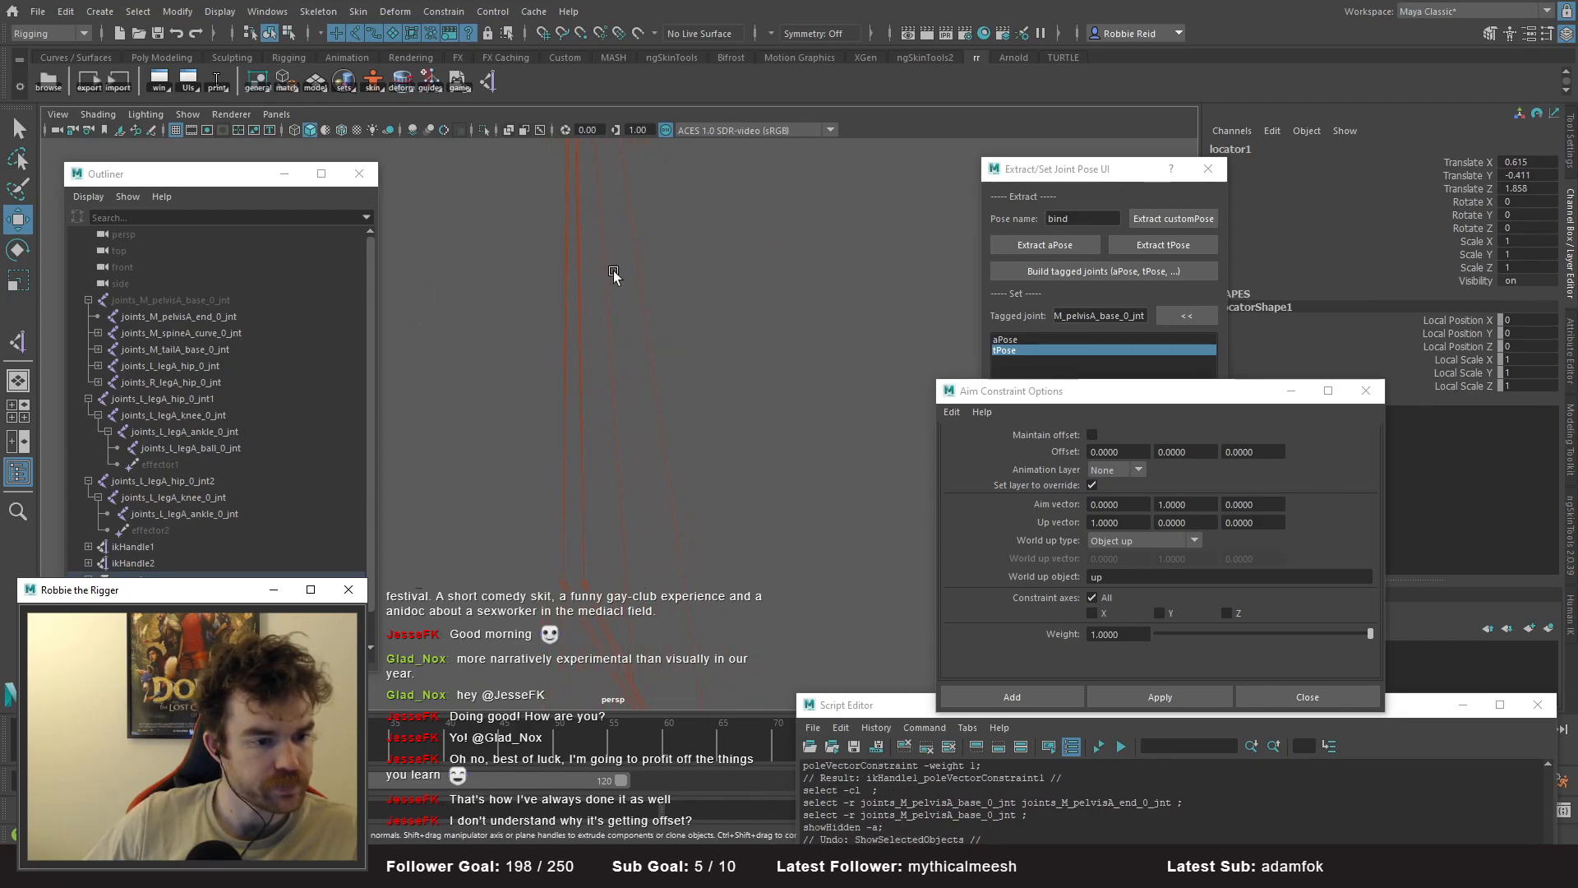
# - Try adjusting ikHandle1's Twist to about -5.157 to line up the knees, and undo the change
pyautogui.click(140, 548)
pyautogui.click(1479, 359)
pyautogui.moveTo(782, 373); pyautogui.dragTo(746, 386, button='middle')
pyautogui.keyDown('alt'); pyautogui.moveTo(655, 269); pyautogui.dragTo(610, 371); pyautogui.keyUp('alt')
pyautogui.moveTo(617, 331); pyautogui.dragTo(616, 336, button='middle')
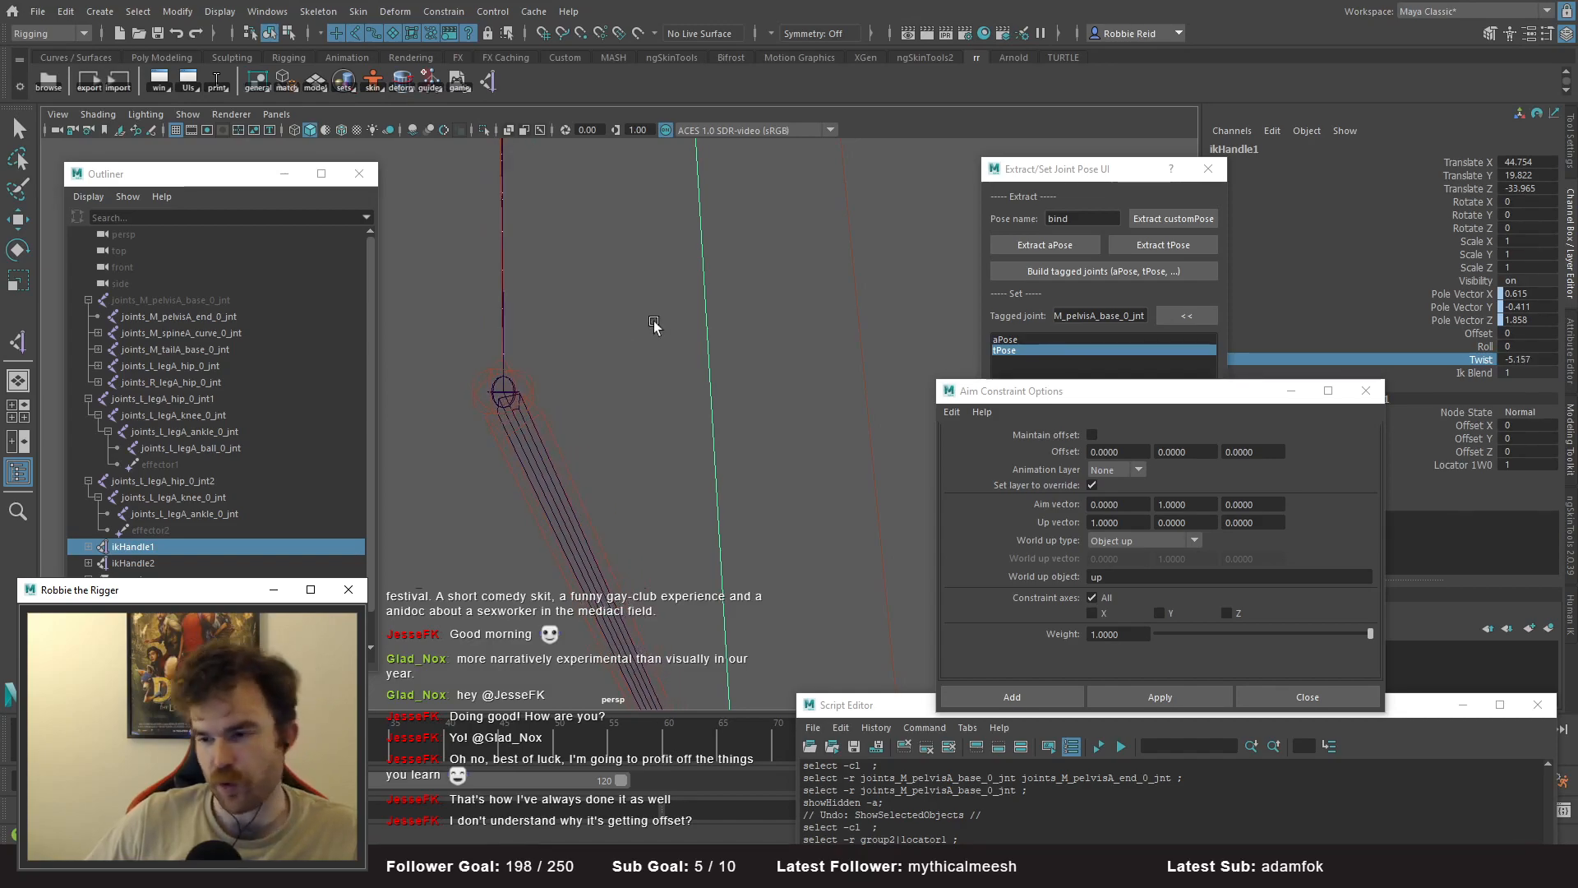
pyautogui.hotkey('ctrl', 'z')
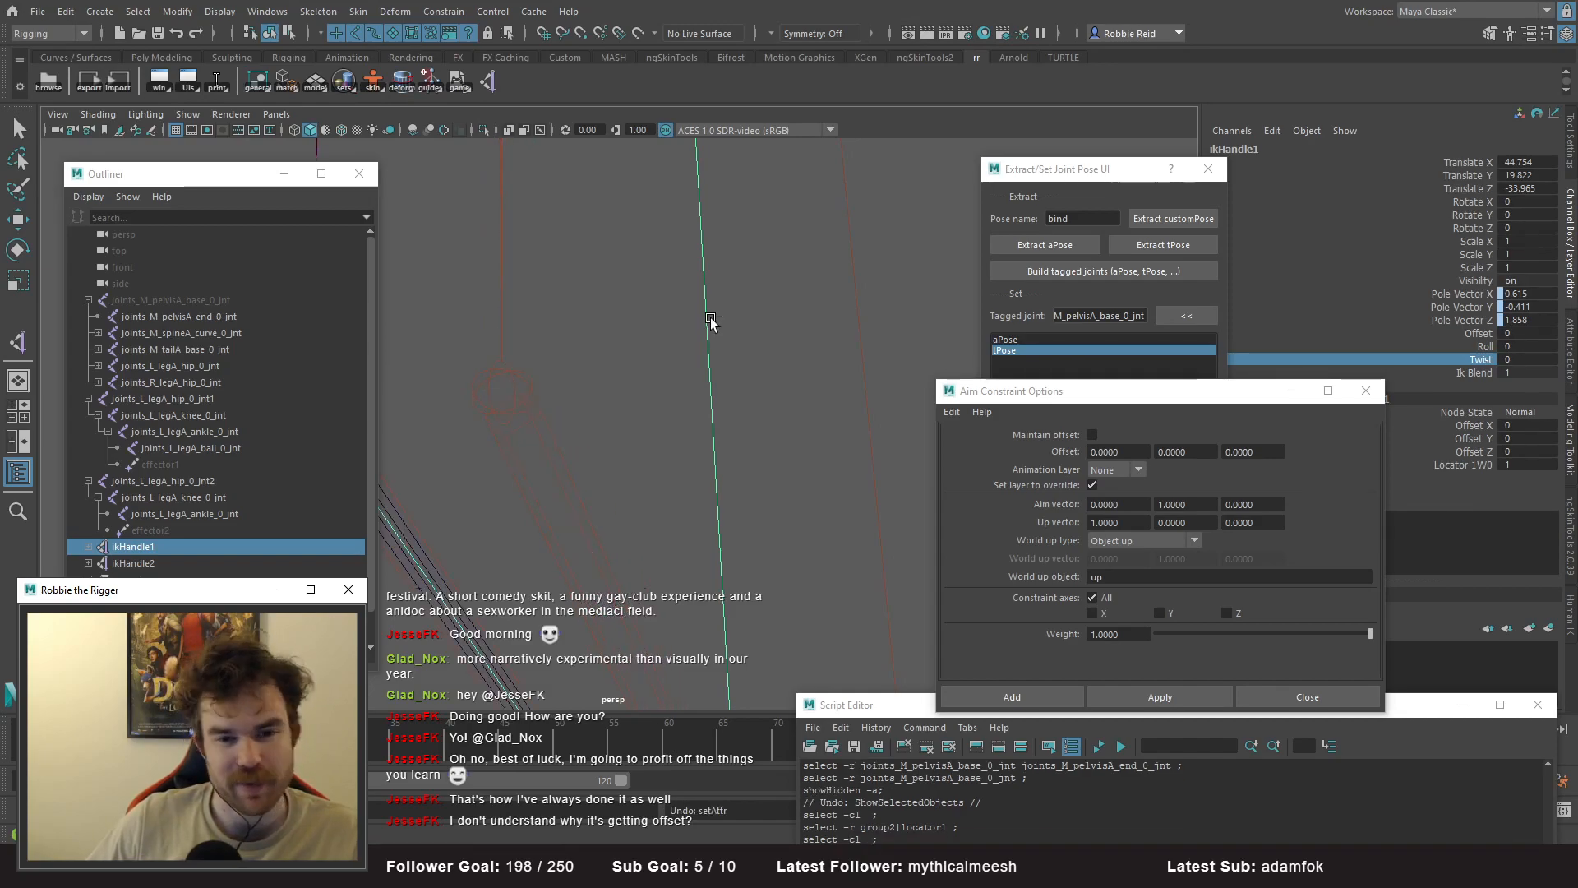
# - Set ikHandle1's Twist to 0.1 to test its effect on the leg chain
pyautogui.keyDown('alt'); pyautogui.moveTo(645, 378); pyautogui.dragTo(604, 317); pyautogui.keyUp('alt')
pyautogui.doubleClick(1528, 359)
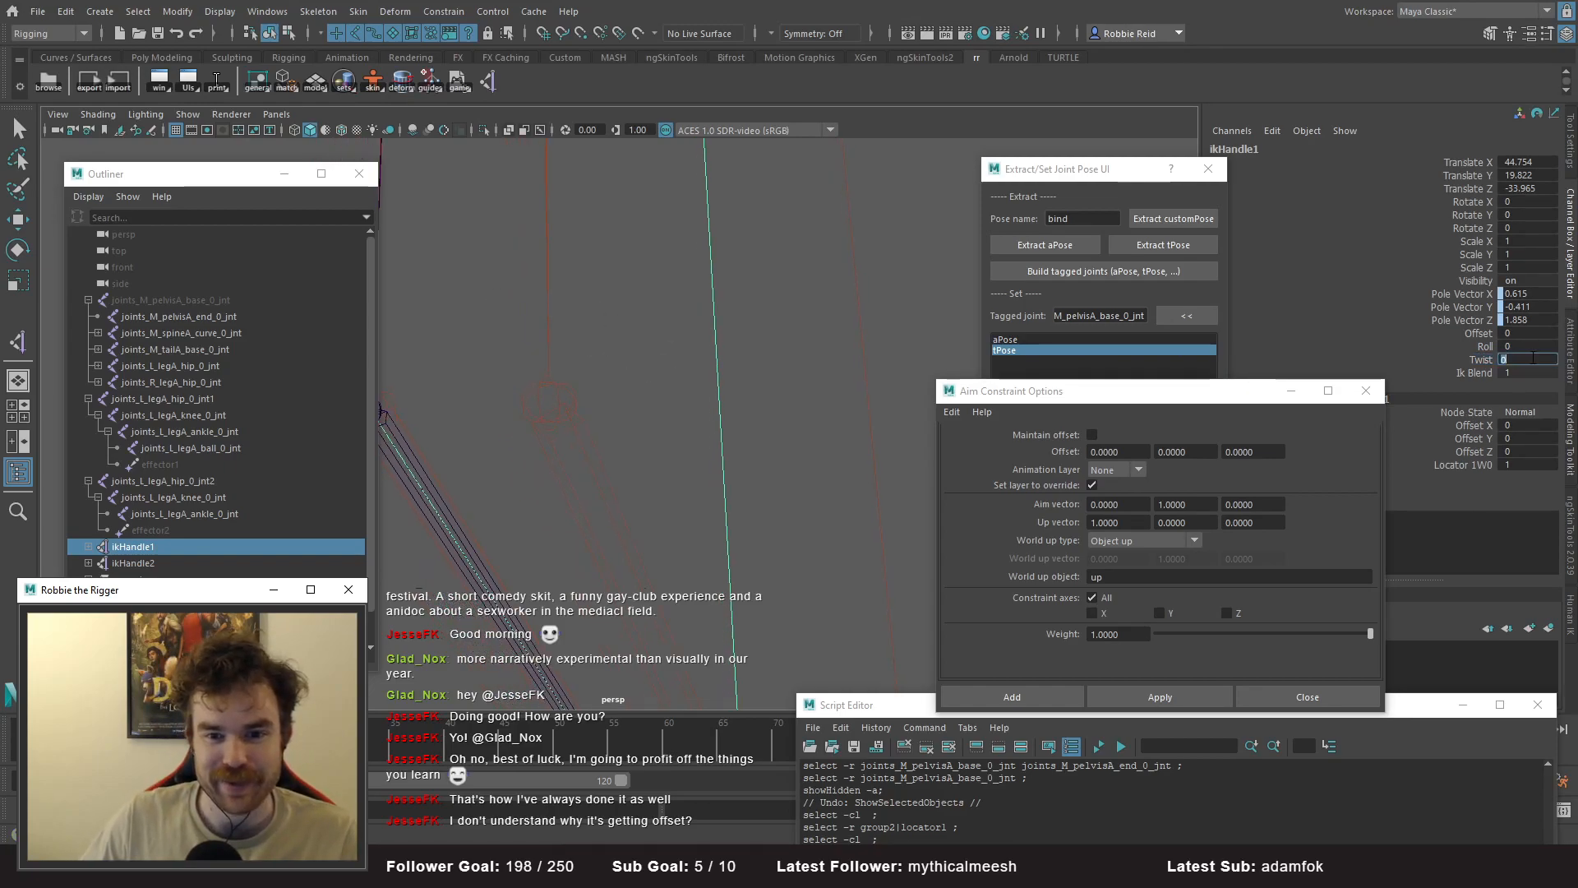
pyautogui.write('0.1')
pyautogui.press('Return')
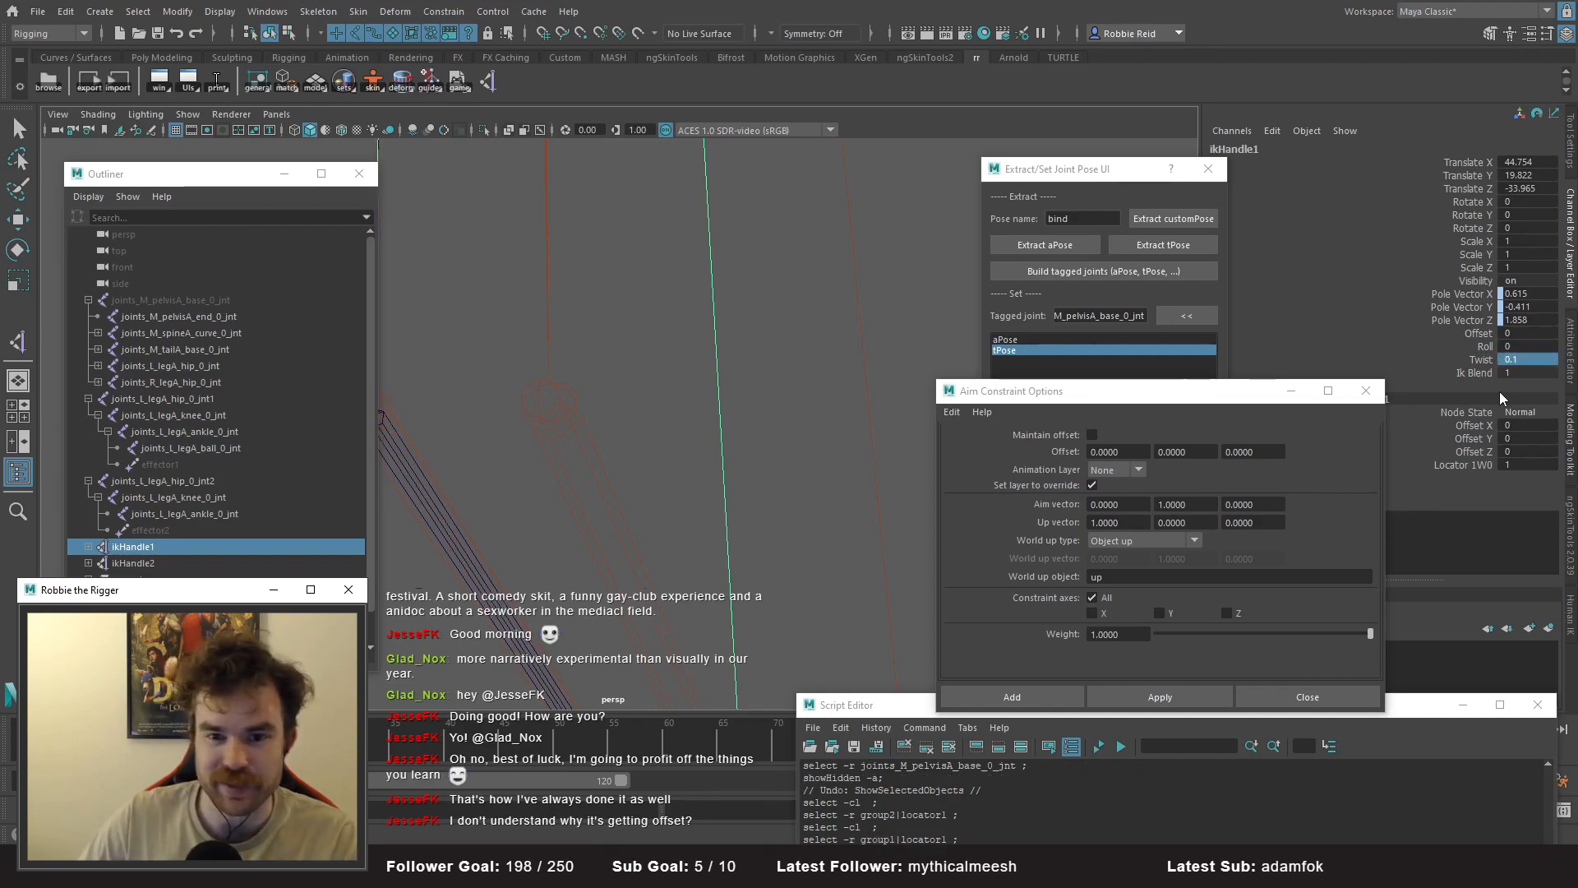
pyautogui.keyDown('alt'); pyautogui.moveTo(591, 364); pyautogui.dragTo(654, 428); pyautogui.keyUp('alt')
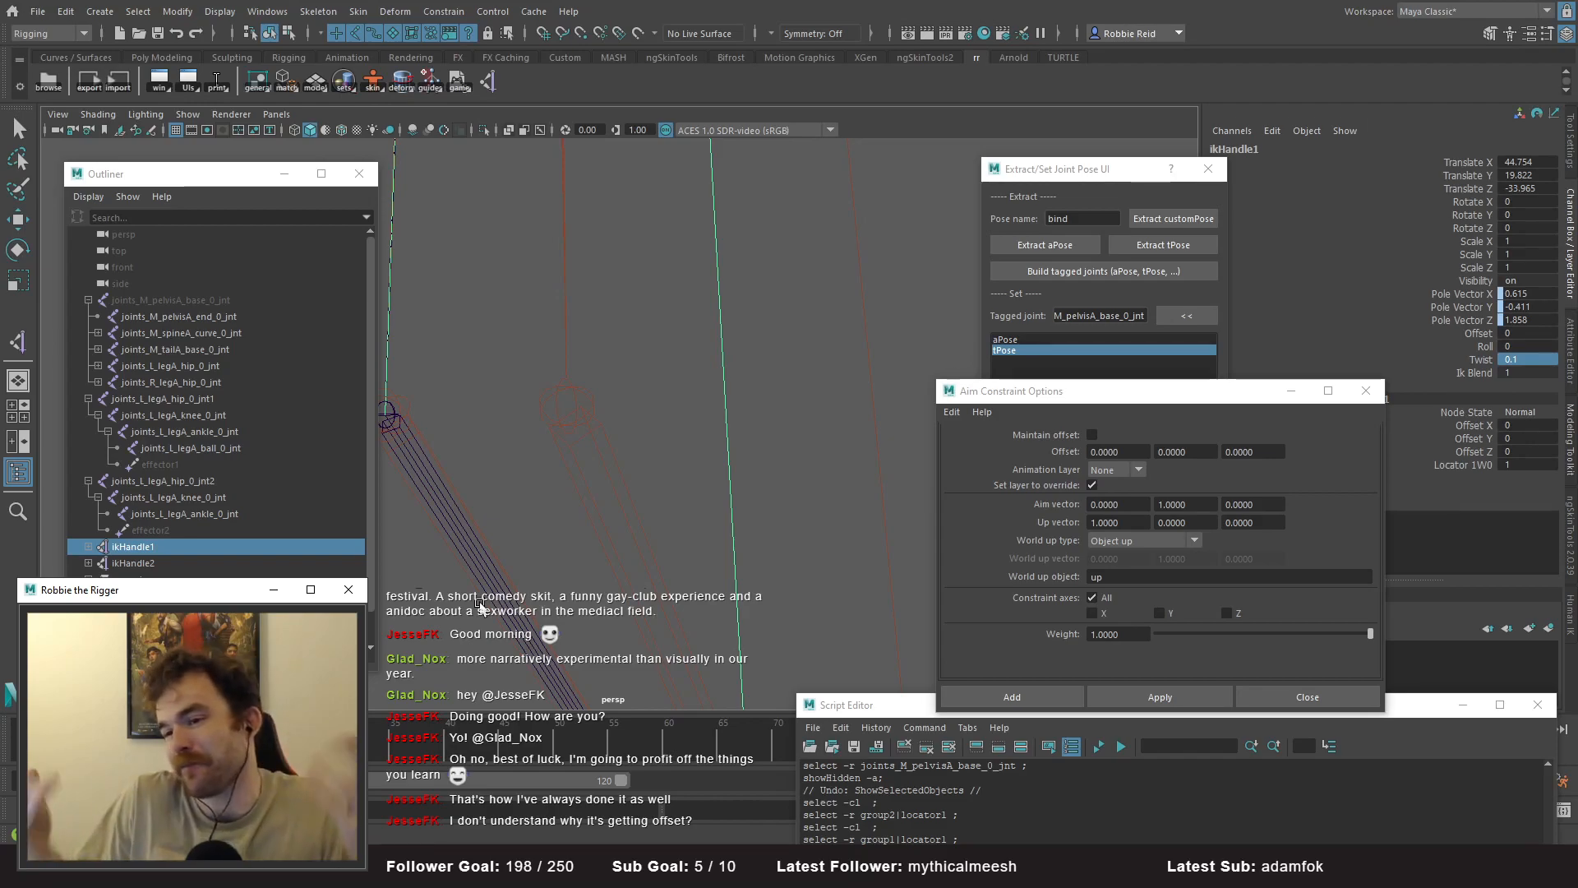
# - Compare the two leg chains around the knee, selecting both duplicated hip chains in the viewport
pyautogui.press('w')
pyautogui.click(572, 466)
pyautogui.scroll(-2, 572, 466)
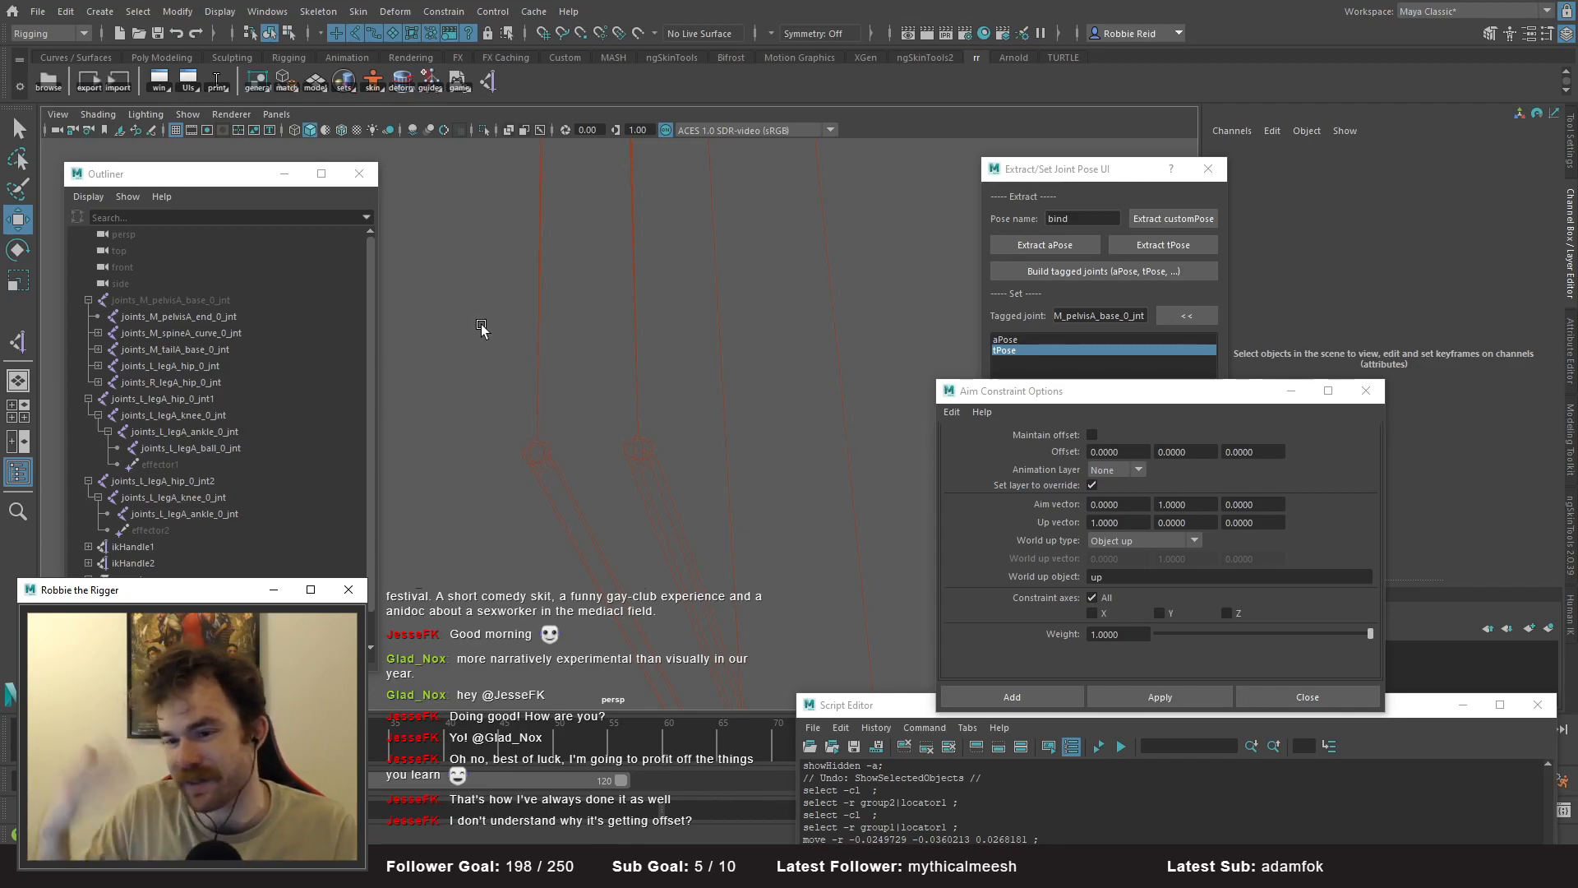
pyautogui.keyDown('alt'); pyautogui.moveTo(582, 394); pyautogui.dragTo(604, 336); pyautogui.keyUp('alt')
pyautogui.keyDown('alt'); pyautogui.moveTo(690, 479); pyautogui.dragTo(544, 465); pyautogui.keyUp('alt')
pyautogui.moveTo(574, 317); pyautogui.dragTo(719, 358)
pyautogui.click(719, 358)
# - Undo the Twist change on ikHandle1 and the snapped move of group1's locator
pyautogui.hotkey('ctrl', 'z')
pyautogui.hotkey('ctrl', 'z')
pyautogui.hotkey('ctrl', 'z')
pyautogui.hotkey('ctrl', 'z')
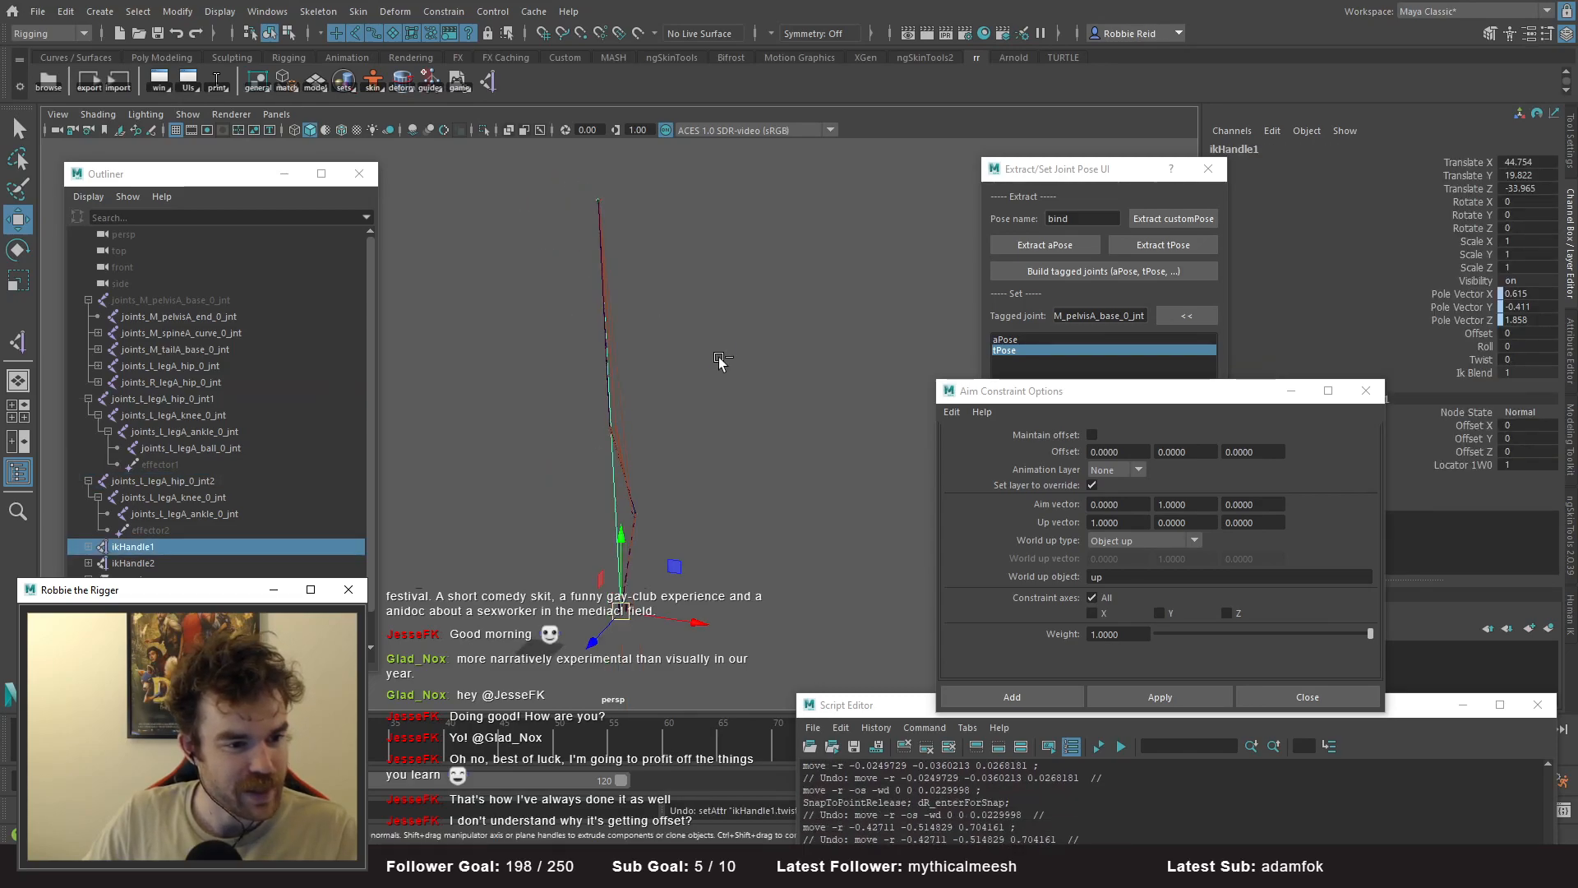
pyautogui.hotkey('ctrl', 'z')
pyautogui.hotkey('ctrl', 'z')
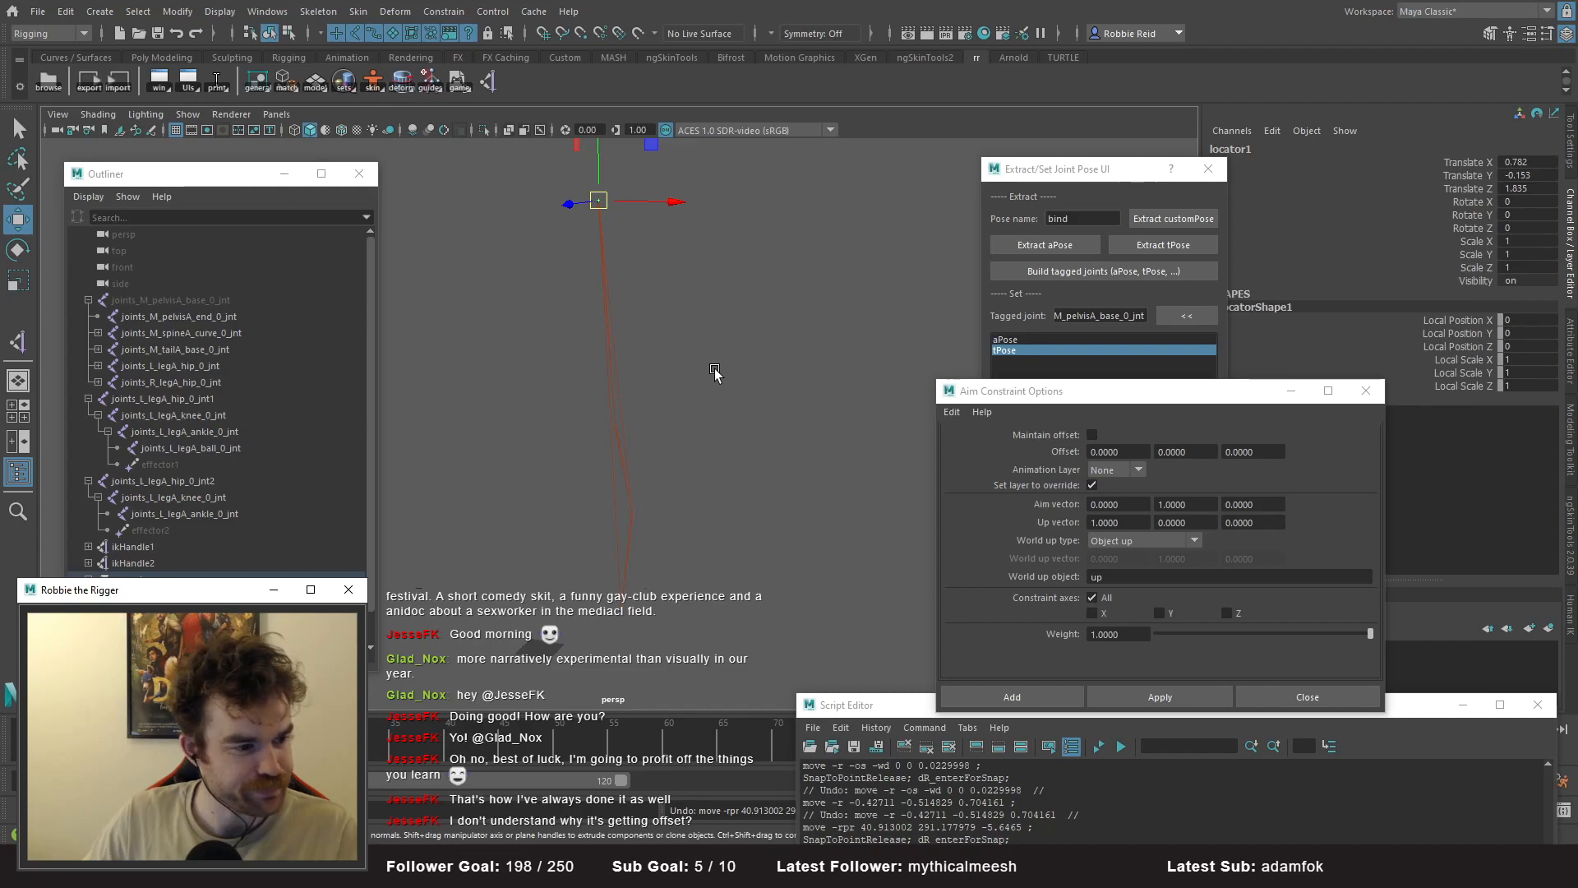
pyautogui.hotkey('ctrl', 'z')
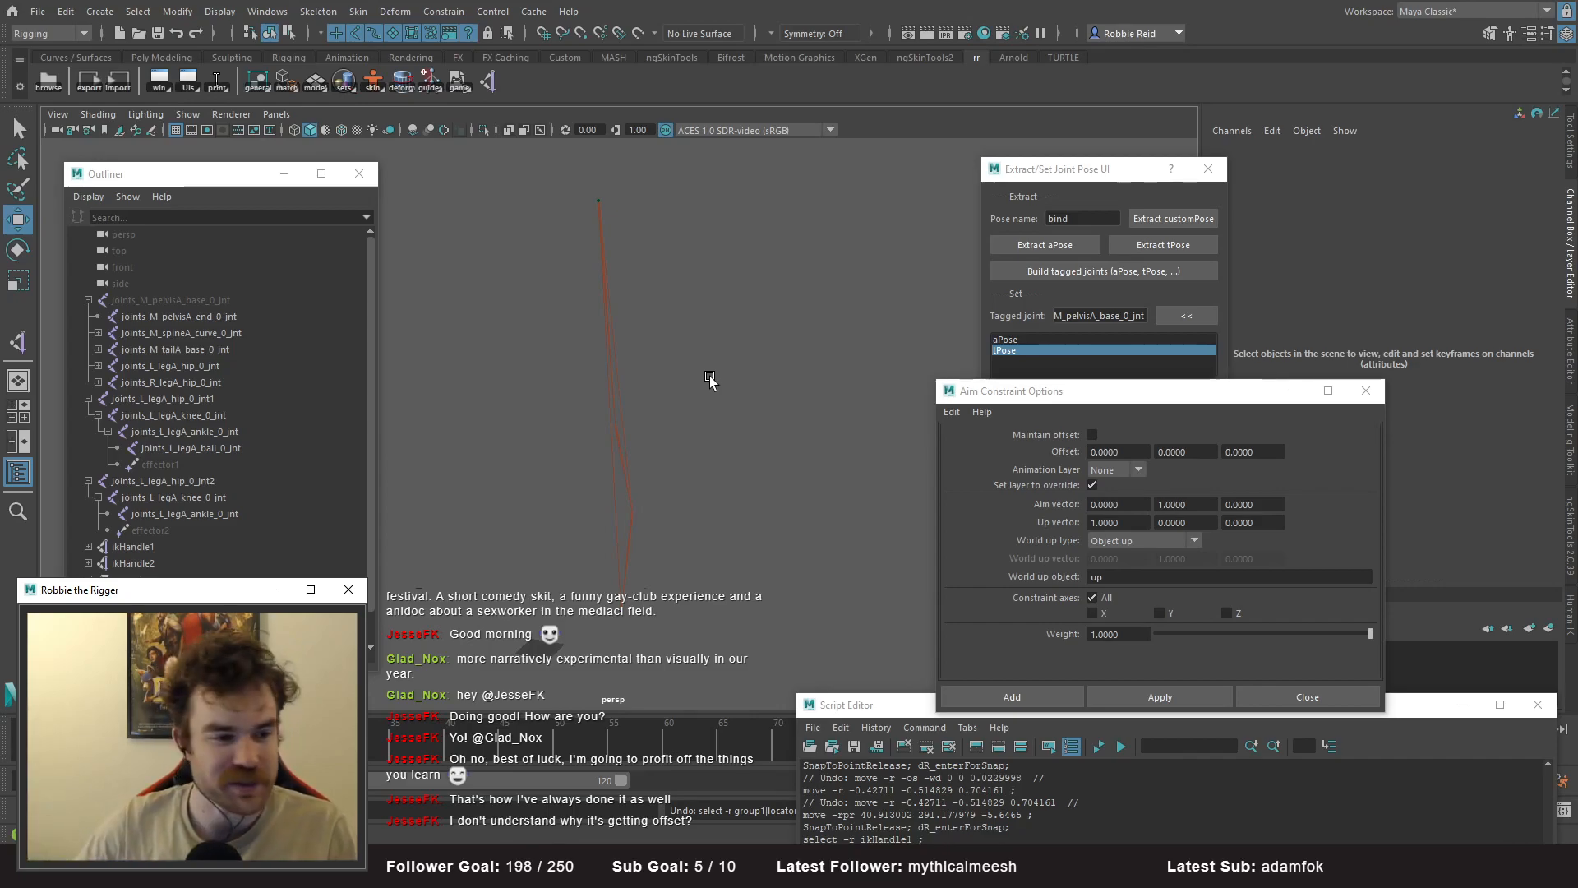
# - Inspect group2's locator, ikHandle1 and ikHandle2 in turn to compare their pole vector values and leg chains
pyautogui.scroll(-1, 148, 596)
pyautogui.click(140, 596)
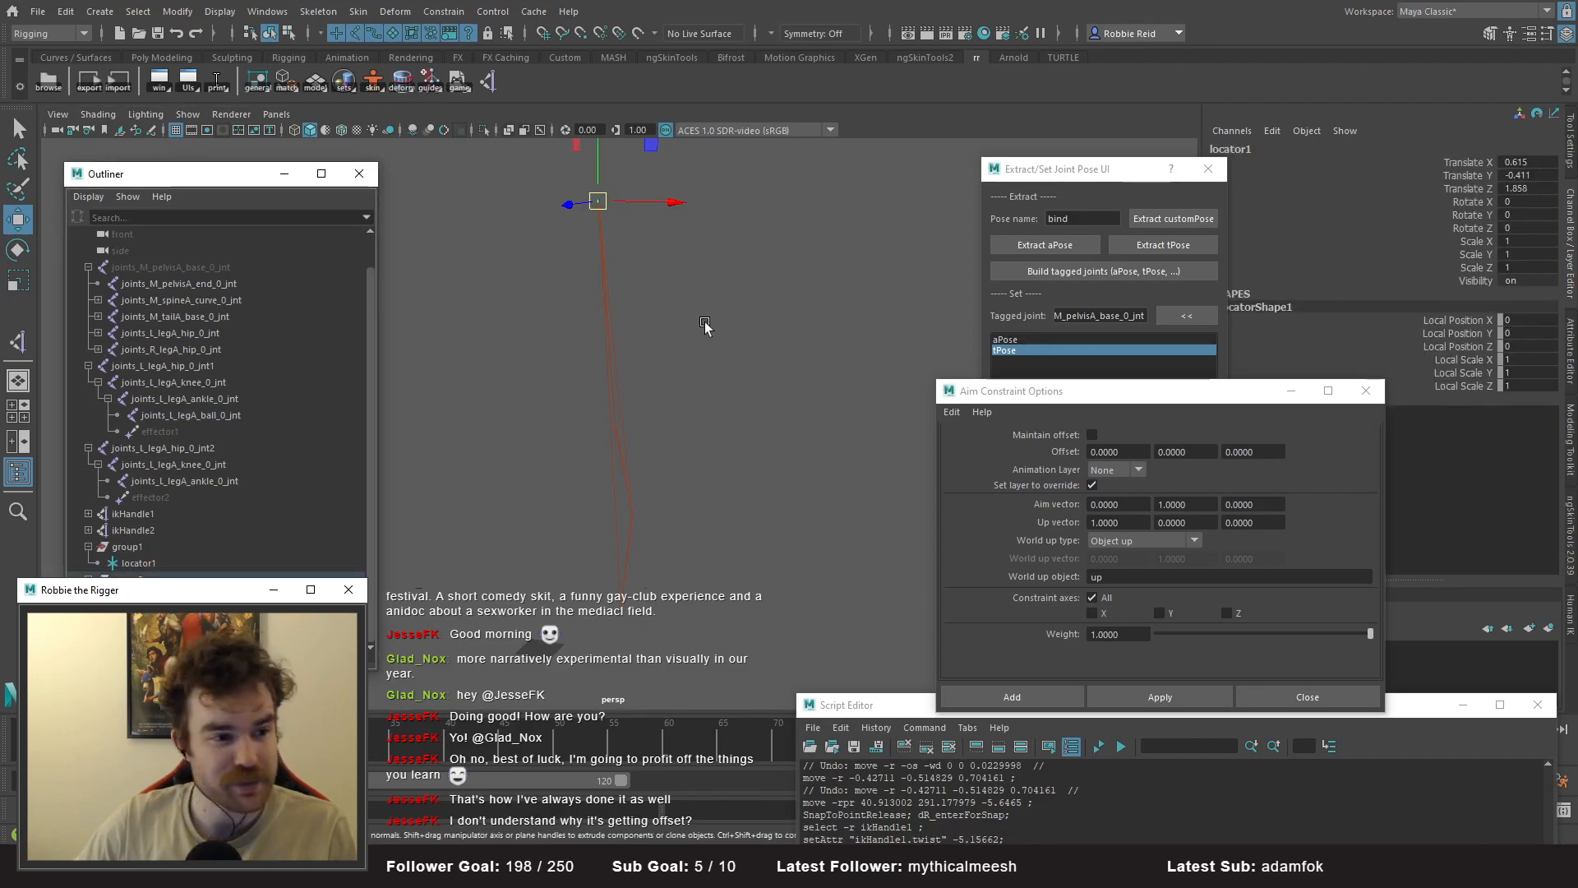
pyautogui.press('f')
pyautogui.keyDown('alt'); pyautogui.moveTo(387, 457); pyautogui.dragTo(700, 520, button='right'); pyautogui.keyUp('alt')
pyautogui.hotkey('ctrl', 'z')
pyautogui.hotkey('ctrl', 'z')
pyautogui.hotkey('ctrl', 'z')
pyautogui.hotkey('ctrl', 'z')
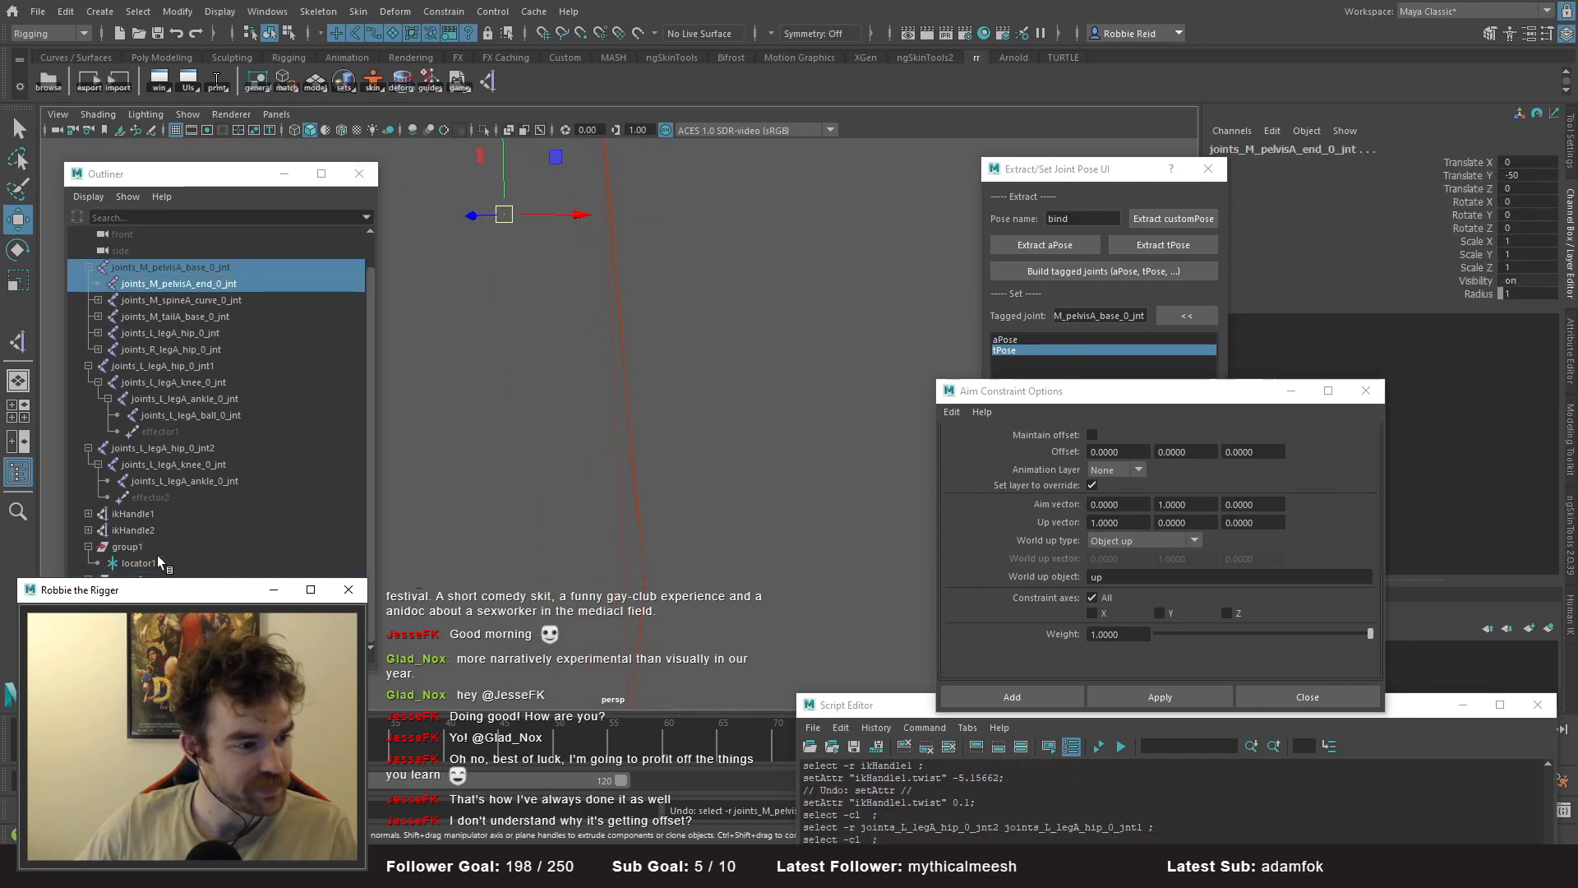
pyautogui.click(134, 515)
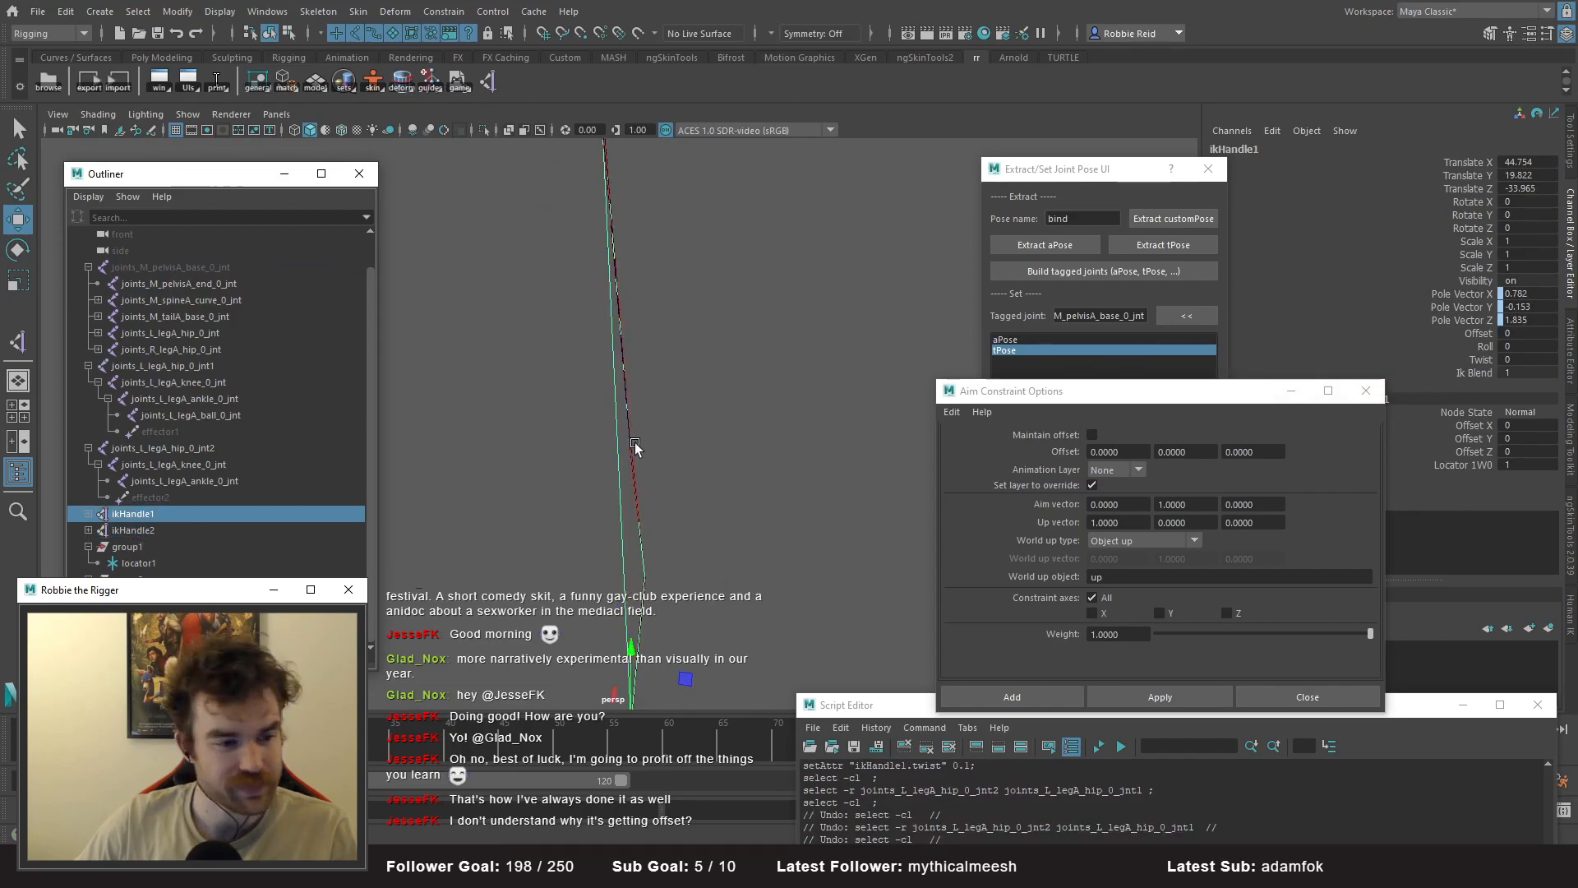
pyautogui.click(154, 530)
pyautogui.hotkey('ctrl', 'z')
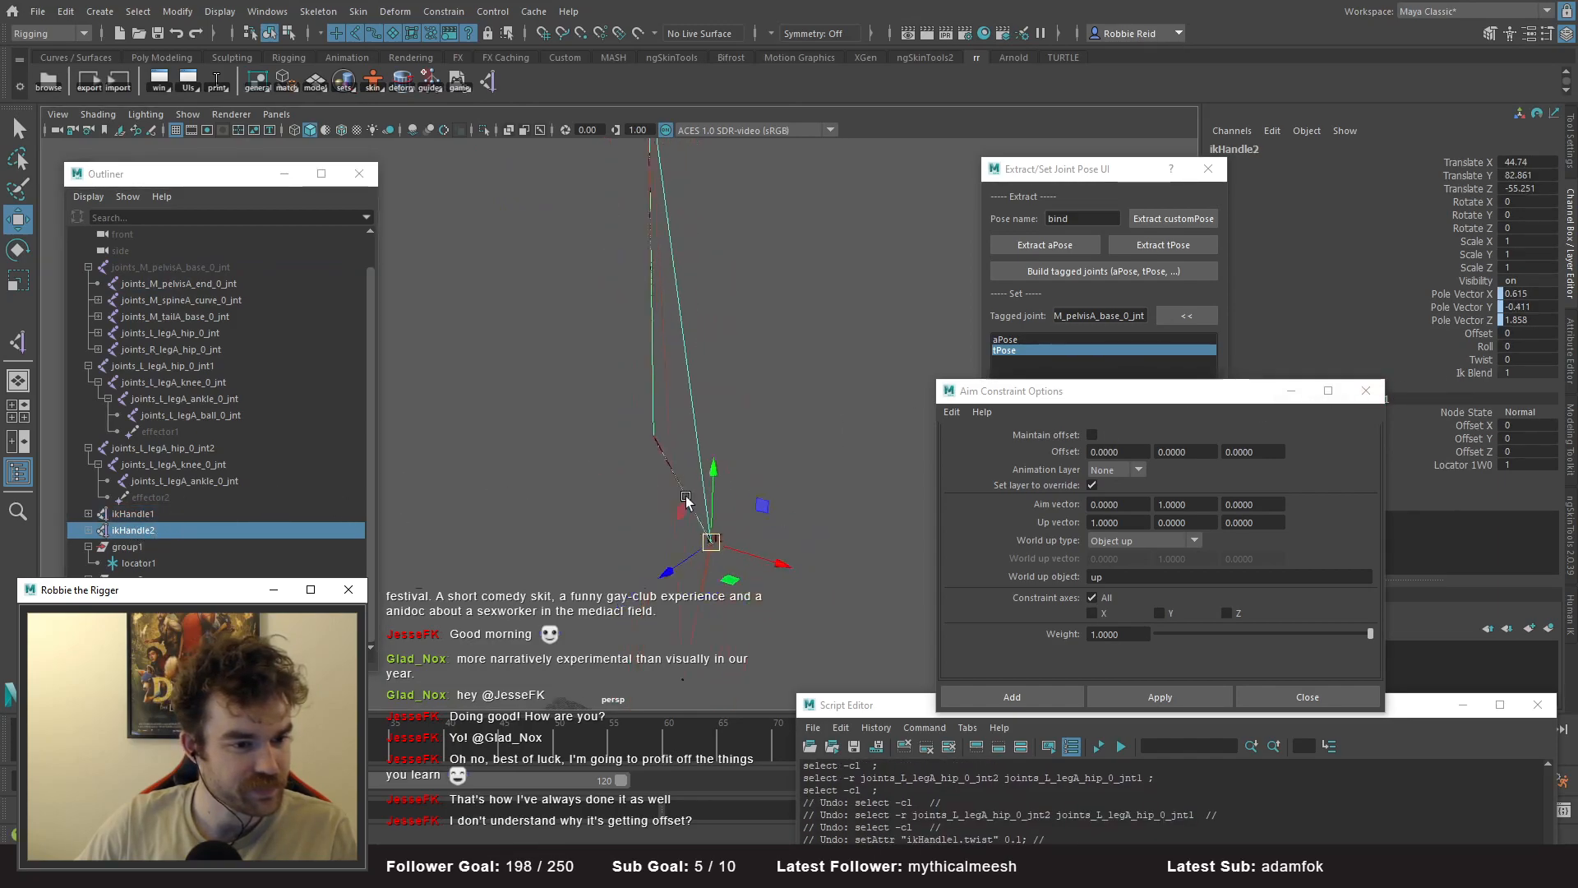
pyautogui.keyDown('alt'); pyautogui.moveTo(609, 293); pyautogui.dragTo(718, 531, button='middle'); pyautogui.keyUp('alt')
pyautogui.keyDown('alt'); pyautogui.moveTo(582, 359); pyautogui.dragTo(615, 399); pyautogui.keyUp('alt')
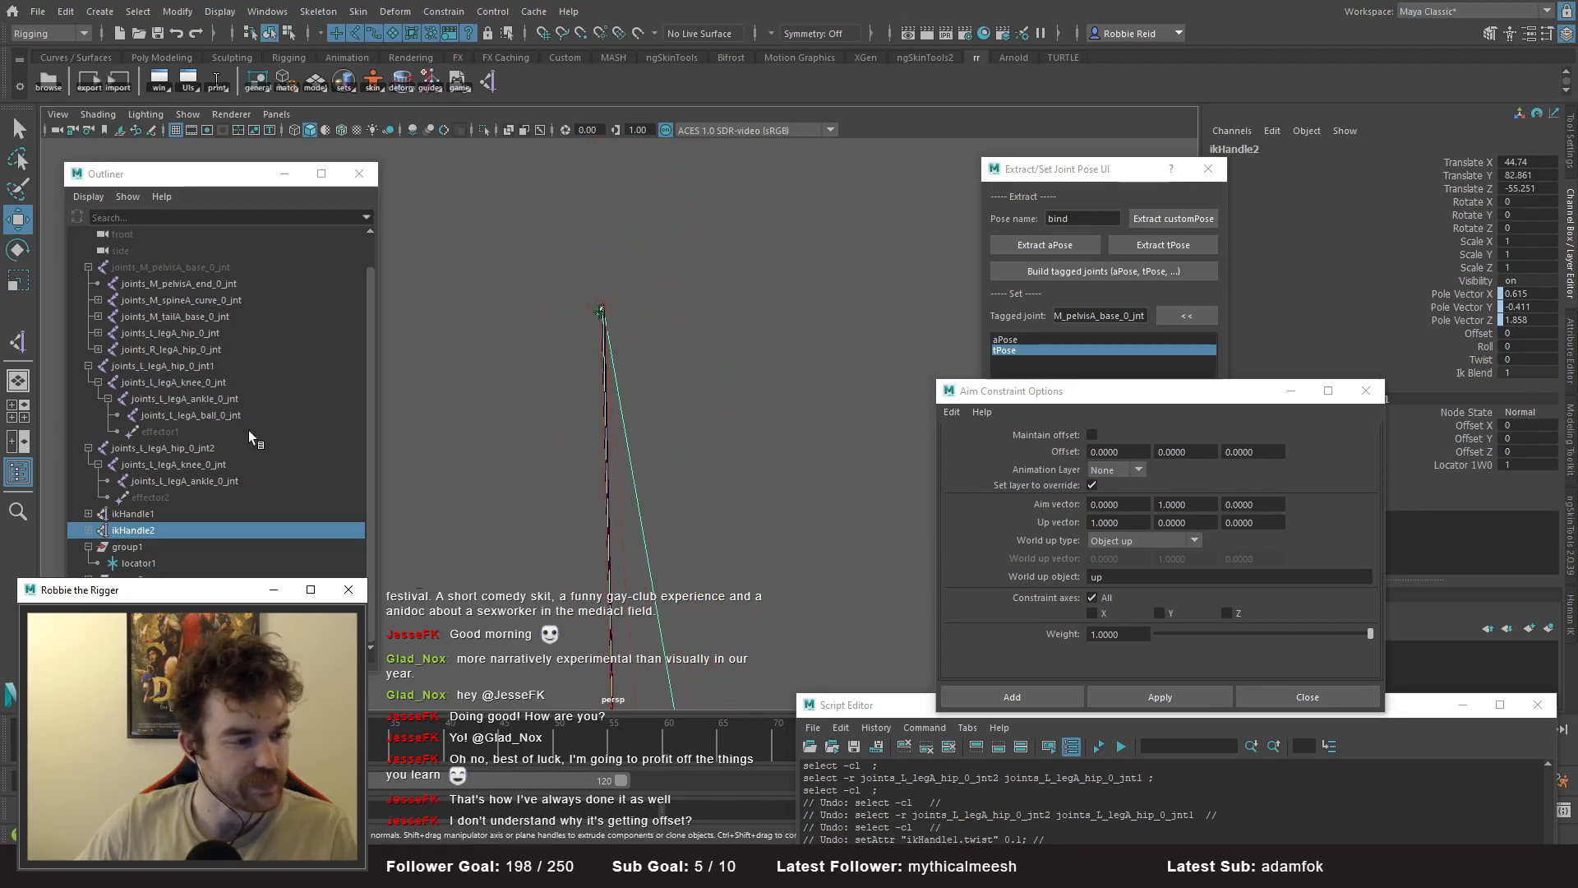
# - Try snapping group1's locator along X to group2's locator, at Translate X 0.615, and undo the move
pyautogui.click(138, 563)
pyautogui.press('f')
pyautogui.scroll(3, 611, 459)
pyautogui.moveTo(612, 429); pyautogui.dragTo(661, 428)
pyautogui.hotkey('ctrl', 'z')
pyautogui.press('v')
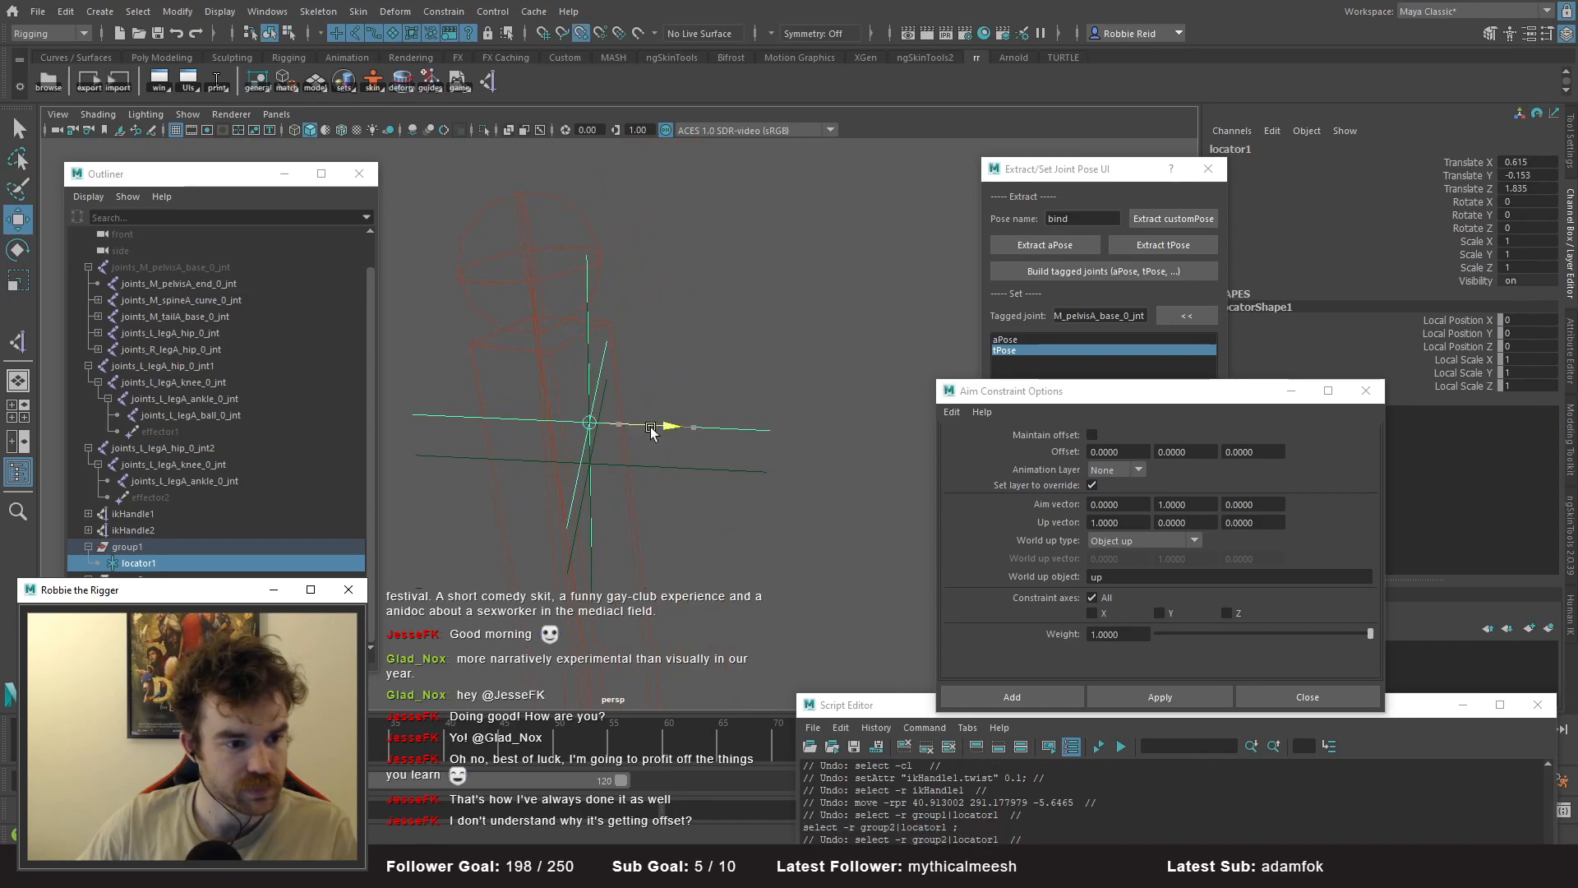
pyautogui.hotkey('ctrl', 'z')
pyautogui.hotkey('ctrl', 'z')
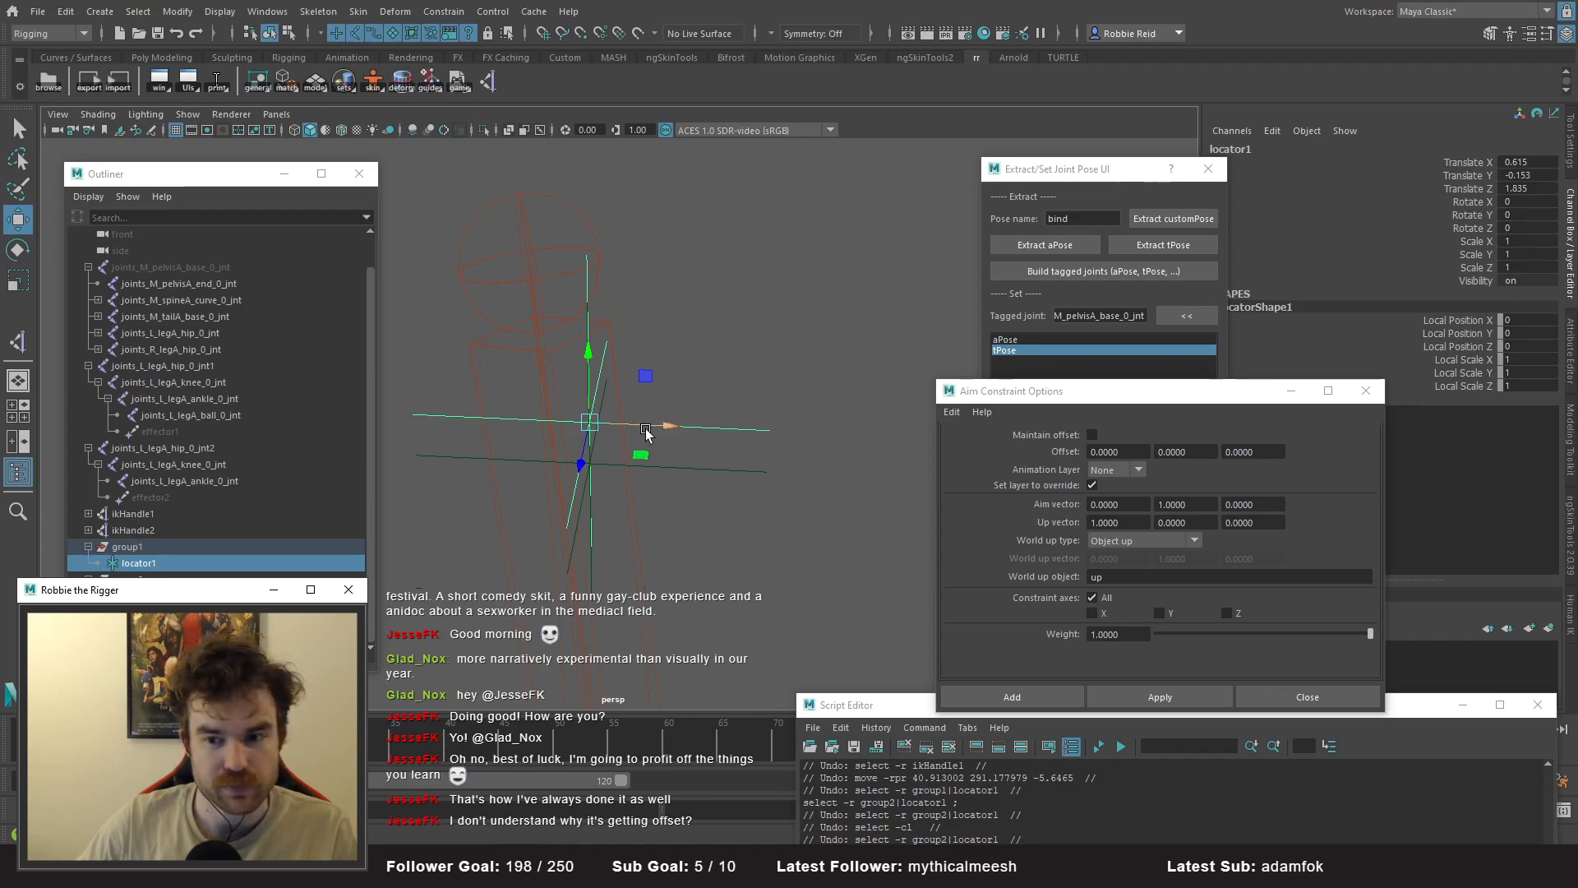
pyautogui.hotkey('ctrl', 'z')
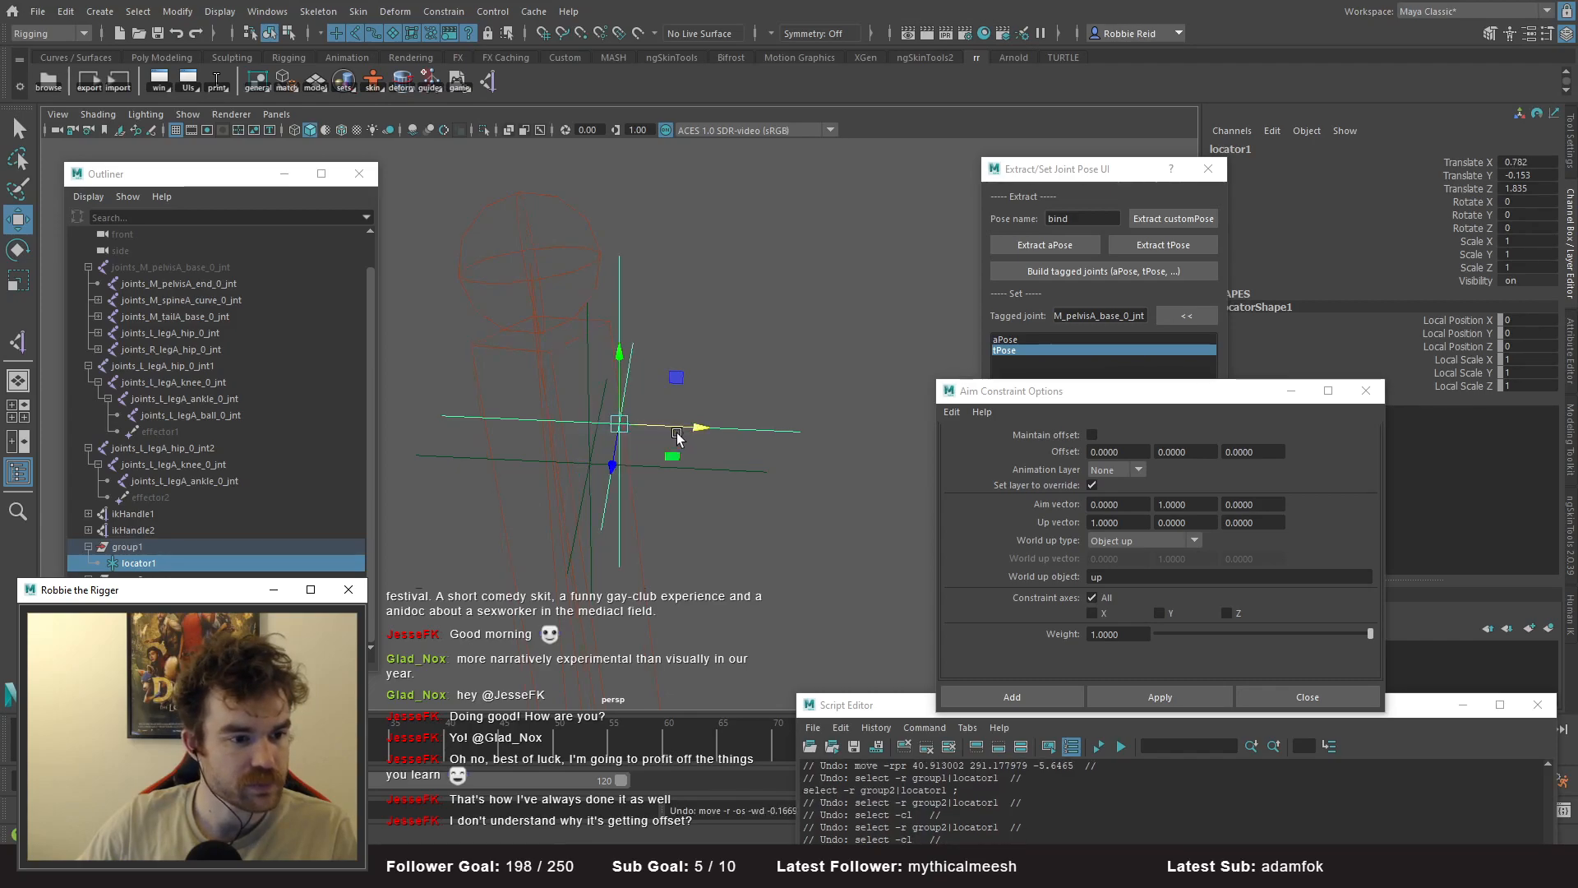
# - Try moving group1's locator about -0.227 along X, and undo the move
pyautogui.moveTo(708, 429); pyautogui.dragTo(665, 437)
pyautogui.hotkey('ctrl', 'z')
pyautogui.scroll(-3, 720, 424)
pyautogui.keyDown('alt'); pyautogui.moveTo(667, 440); pyautogui.dragTo(646, 434); pyautogui.keyUp('alt')
pyautogui.scroll(3, 646, 433)
pyautogui.hotkey('ctrl', 'z')
# - Duplicate group2's locator, unparent the copy to the world and rename it "up"
pyautogui.keyDown('alt'); pyautogui.moveTo(718, 366); pyautogui.dragTo(626, 361); pyautogui.keyUp('alt')
pyautogui.scroll(-3, 626, 362)
pyautogui.click(140, 596)
pyautogui.hotkey('ctrl', 'd')
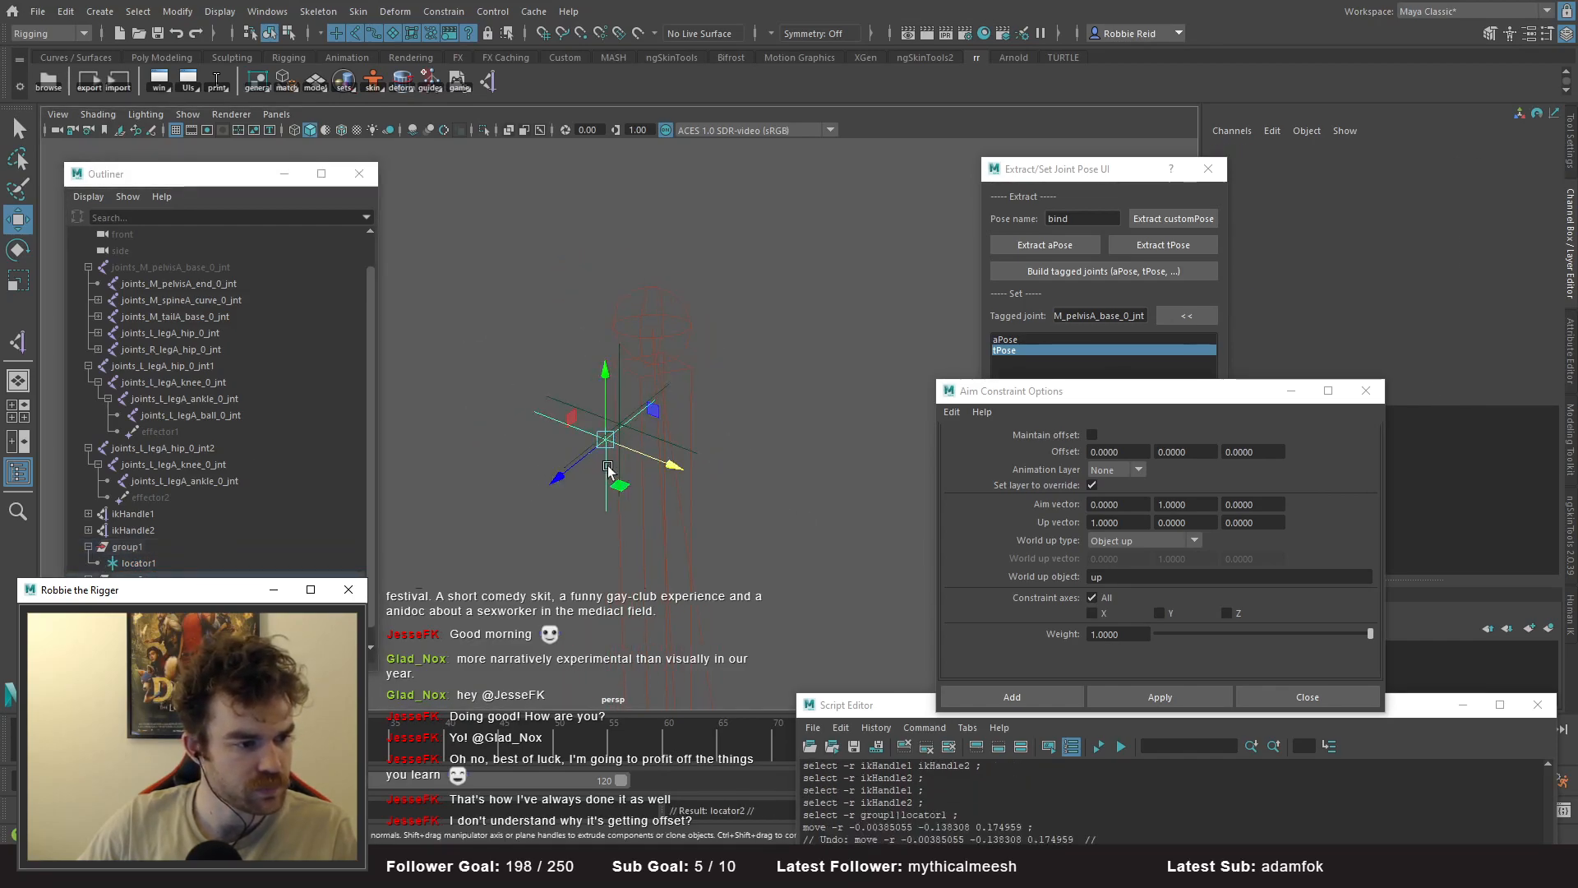
pyautogui.hotkey('shift', 'p')
pyautogui.keyDown('ctrl'); pyautogui.click(140, 596); pyautogui.keyUp('ctrl')
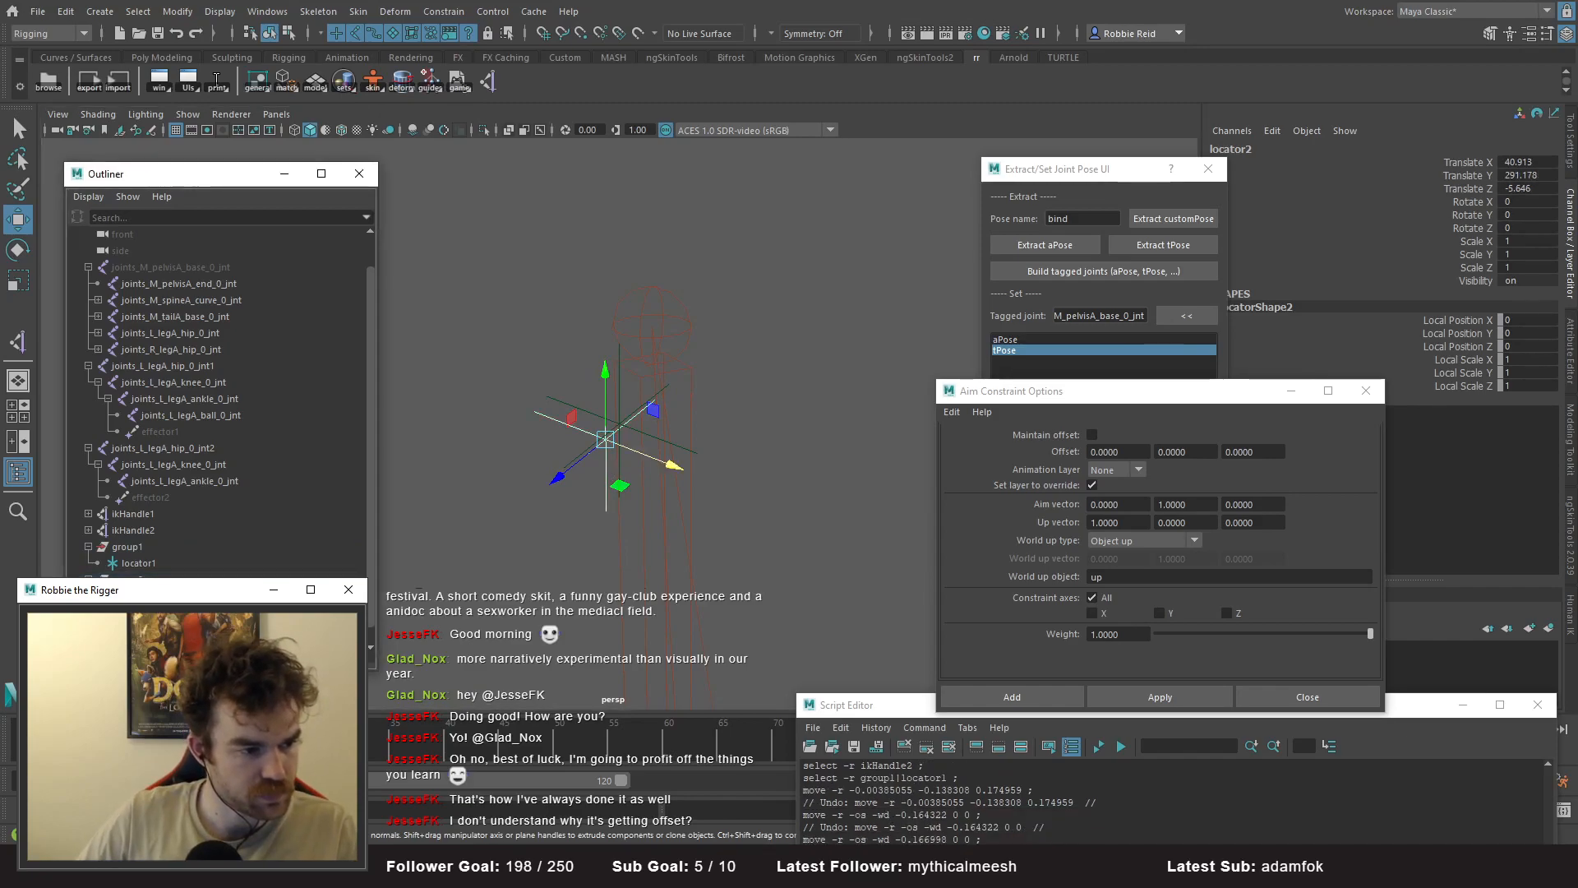
pyautogui.click(138, 596)
pyautogui.doubleClick(138, 613)
pyautogui.write('up')
pyautogui.press('Return')
# - Snap the up locator to the left hip joint and raise it vertically above the joint
pyautogui.press('v')
pyautogui.moveTo(606, 440); pyautogui.dragTo(662, 316)
pyautogui.moveTo(658, 254); pyautogui.dragTo(665, 180)
pyautogui.keyDown('alt'); pyautogui.moveTo(446, 481); pyautogui.dragTo(431, 497); pyautogui.keyUp('alt')
# - Duplicate the up locator, snap the copy down to the left hip joint and rename it "aim"
pyautogui.hotkey('ctrl', 'd')
pyautogui.press('v')
pyautogui.moveTo(674, 195); pyautogui.dragTo(670, 312)
pyautogui.hotkey('shift', 'p')
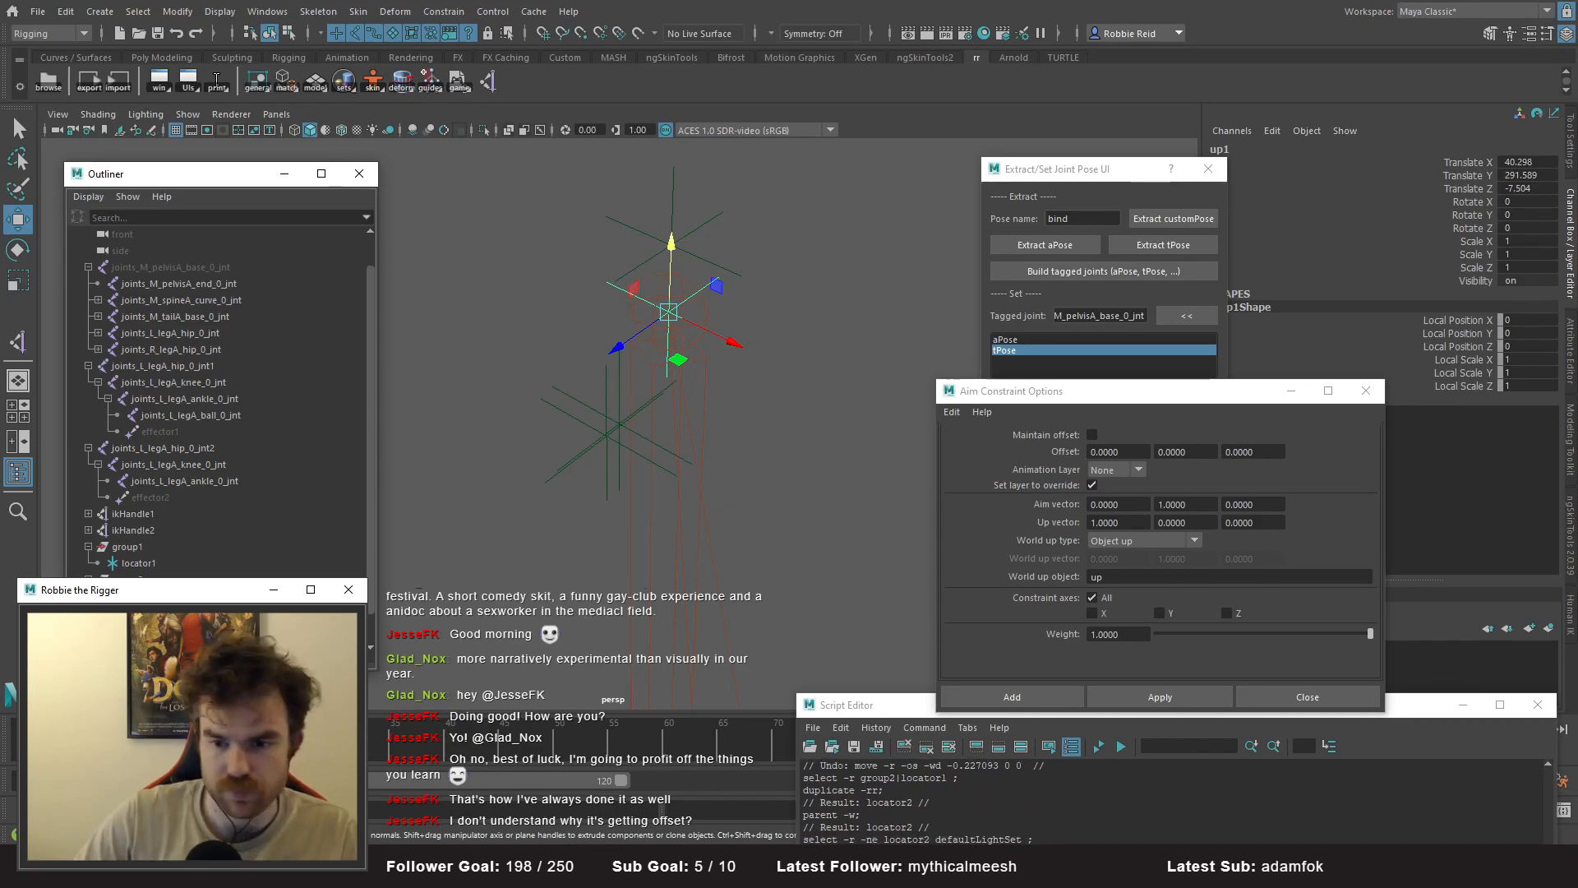
pyautogui.write('aim')
pyautogui.press('Return')
# - Aim-constrain the aim locator to group1's locator, with aim vector 0 1 0, up vector 1 0 0 and the up locator as world up object
pyautogui.keyDown('alt'); pyautogui.moveTo(608, 403); pyautogui.dragTo(557, 416, button='middle'); pyautogui.keyUp('alt')
pyautogui.keyDown('alt'); pyautogui.moveTo(556, 417); pyautogui.dragTo(585, 472, button='right'); pyautogui.keyUp('alt')
pyautogui.click(138, 563)
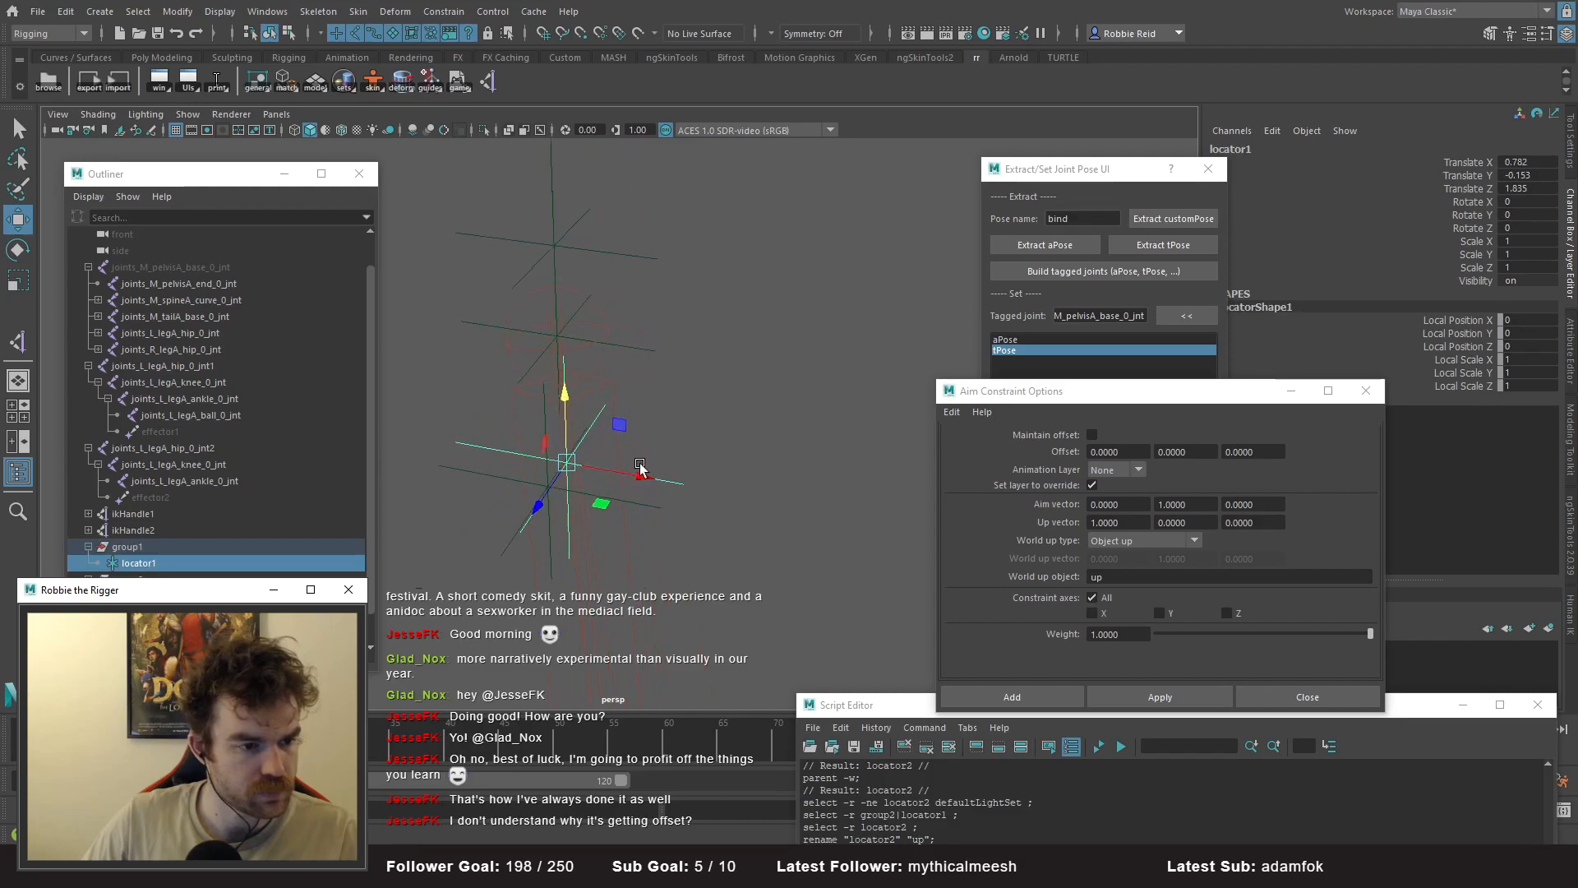
pyautogui.keyDown('ctrl'); pyautogui.click(130, 629); pyautogui.keyUp('ctrl')
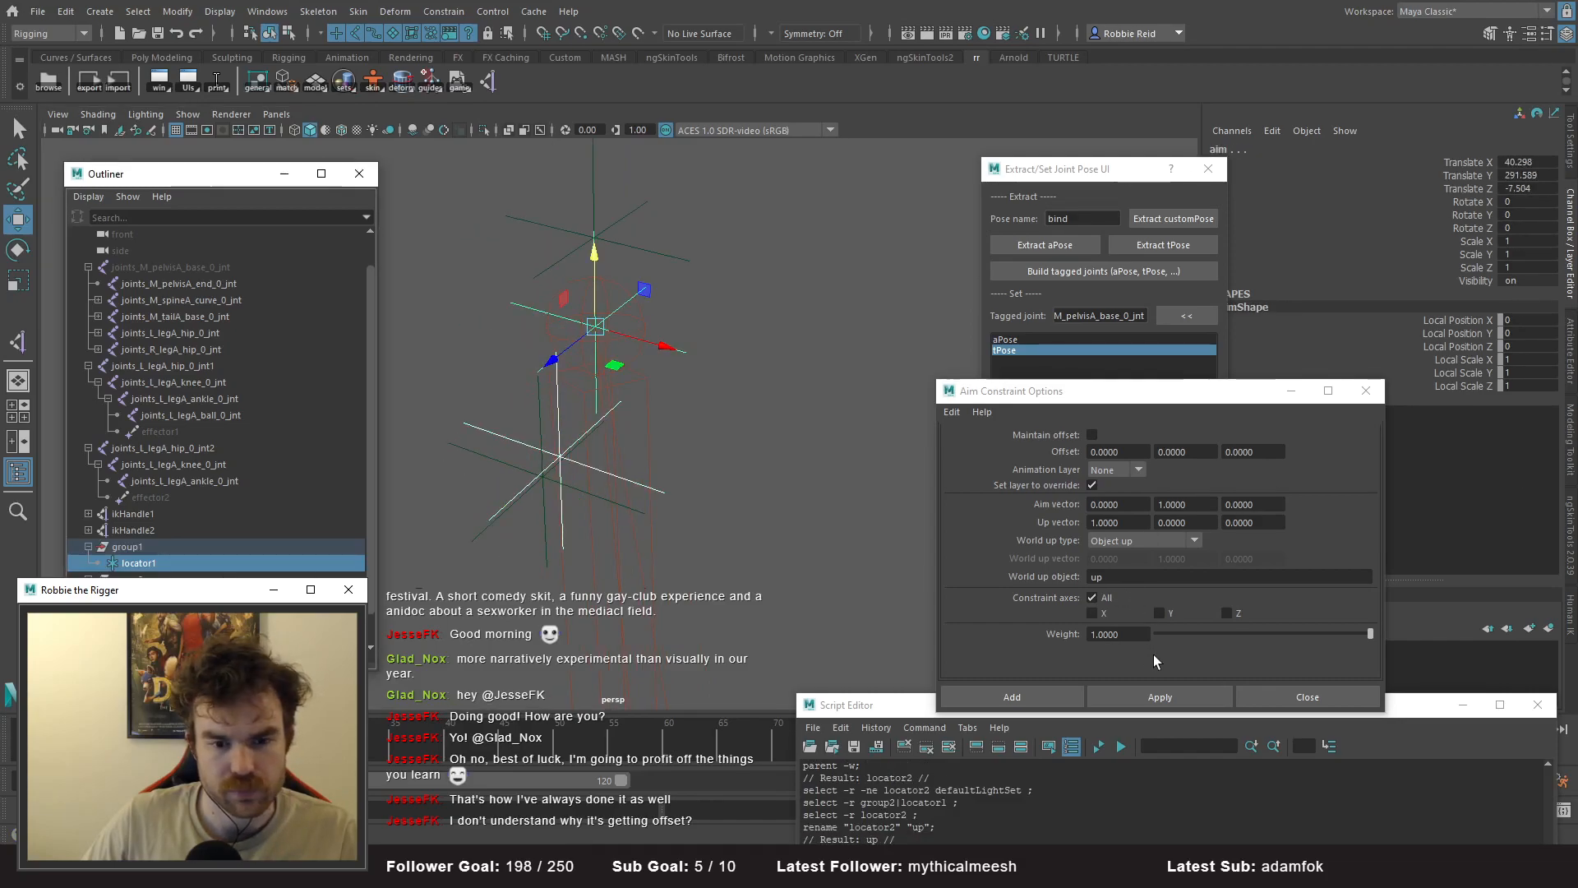
pyautogui.click(1150, 703)
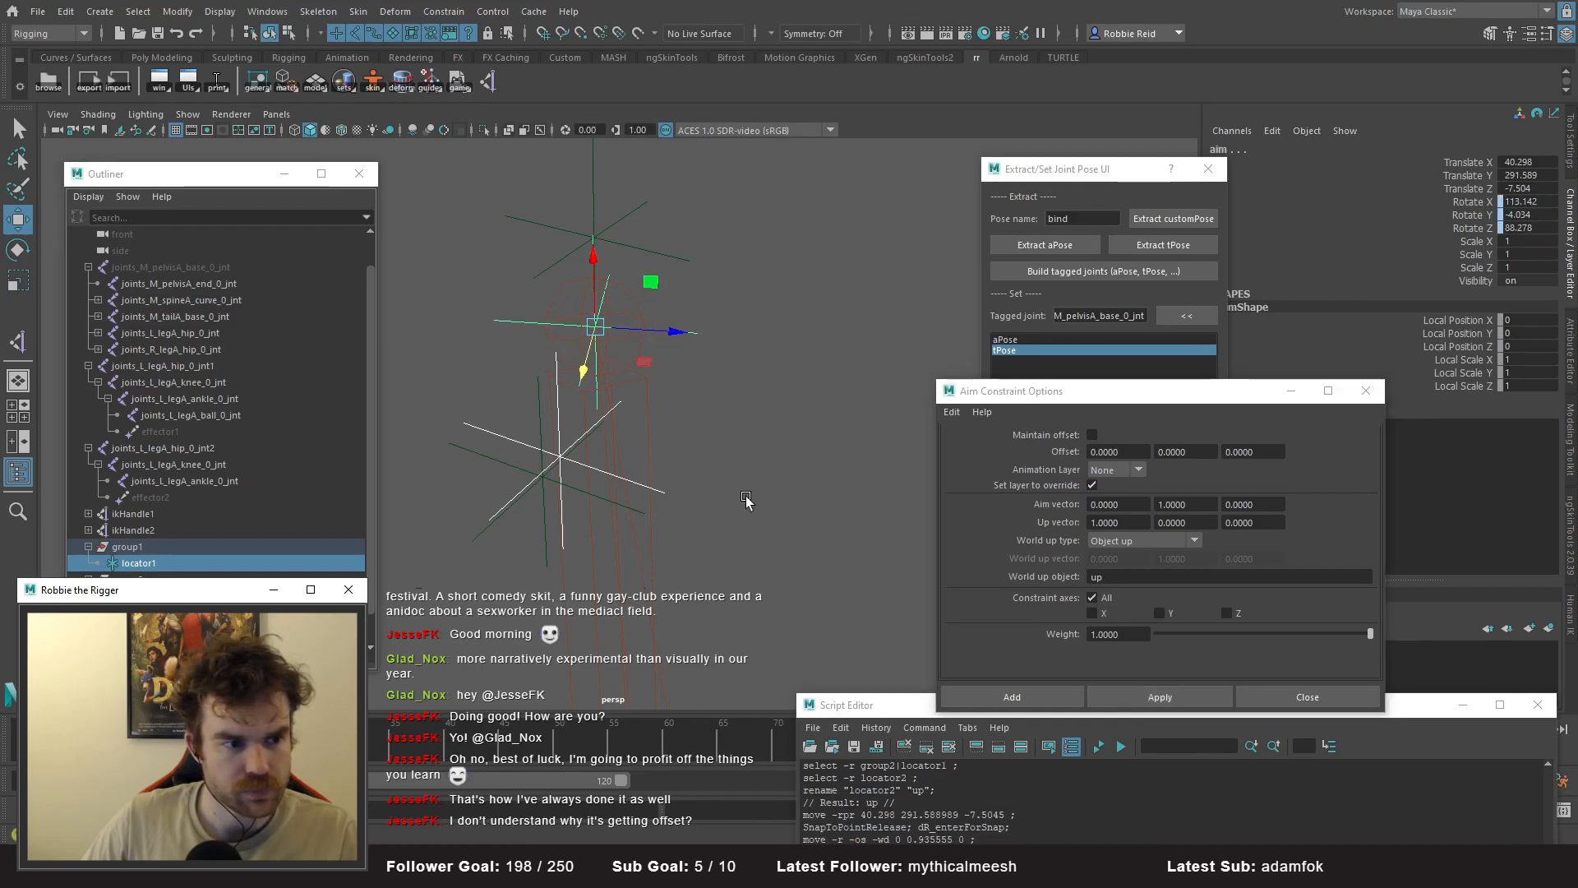
# - Add a parent zero transform above the aim locator to zero out its position and rotation
pyautogui.keyDown('alt'); pyautogui.moveTo(787, 478); pyautogui.dragTo(627, 549); pyautogui.keyUp('alt')
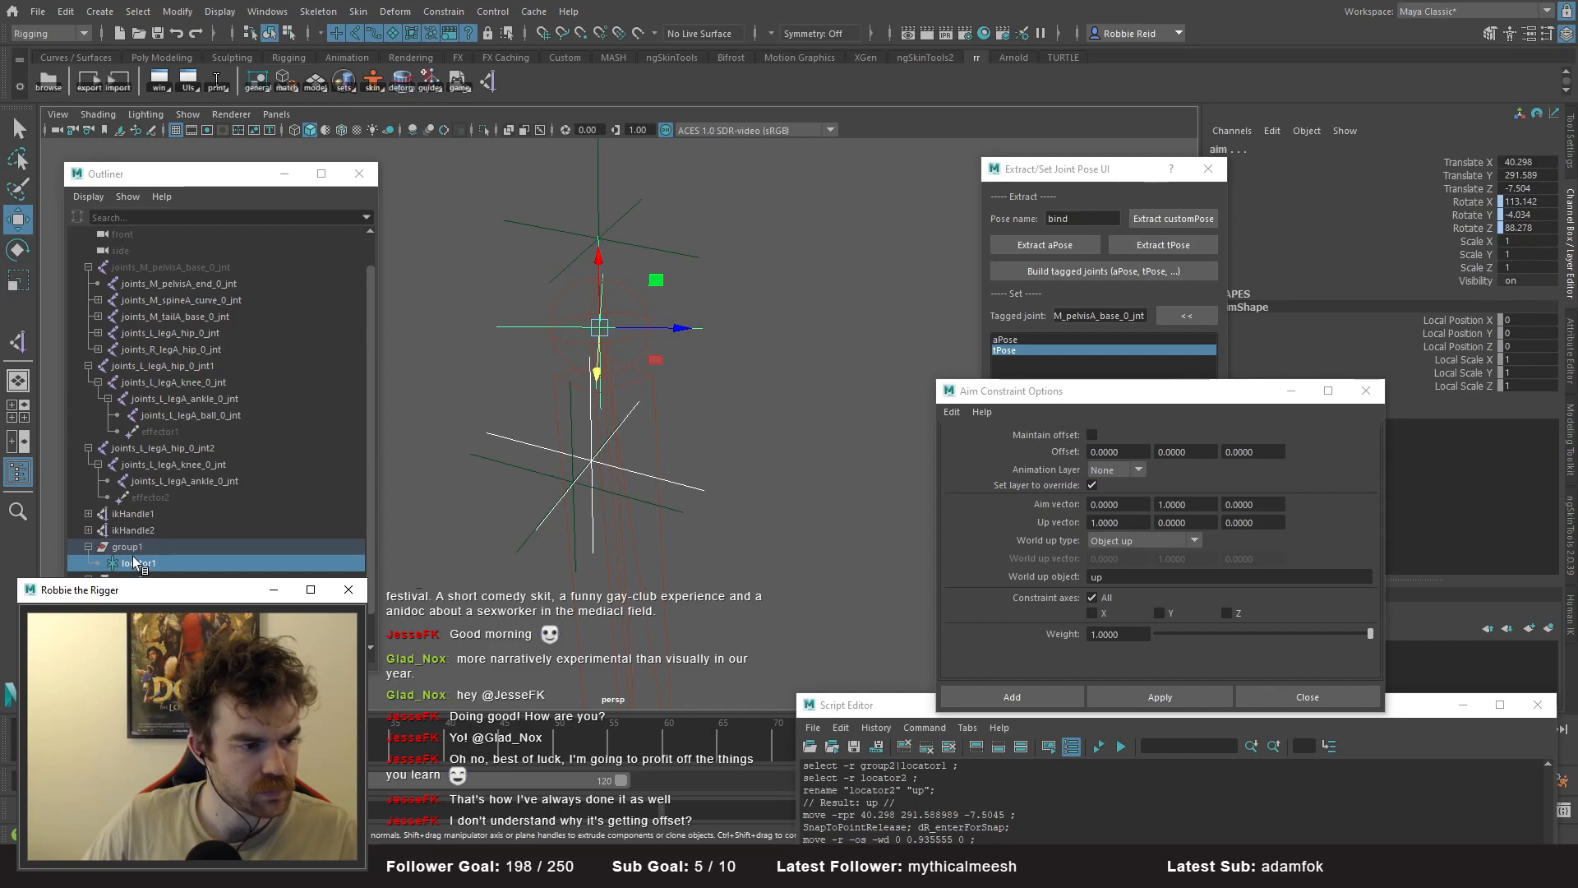
pyautogui.hotkey('ctrl', 'd')
pyautogui.click(269, 87)
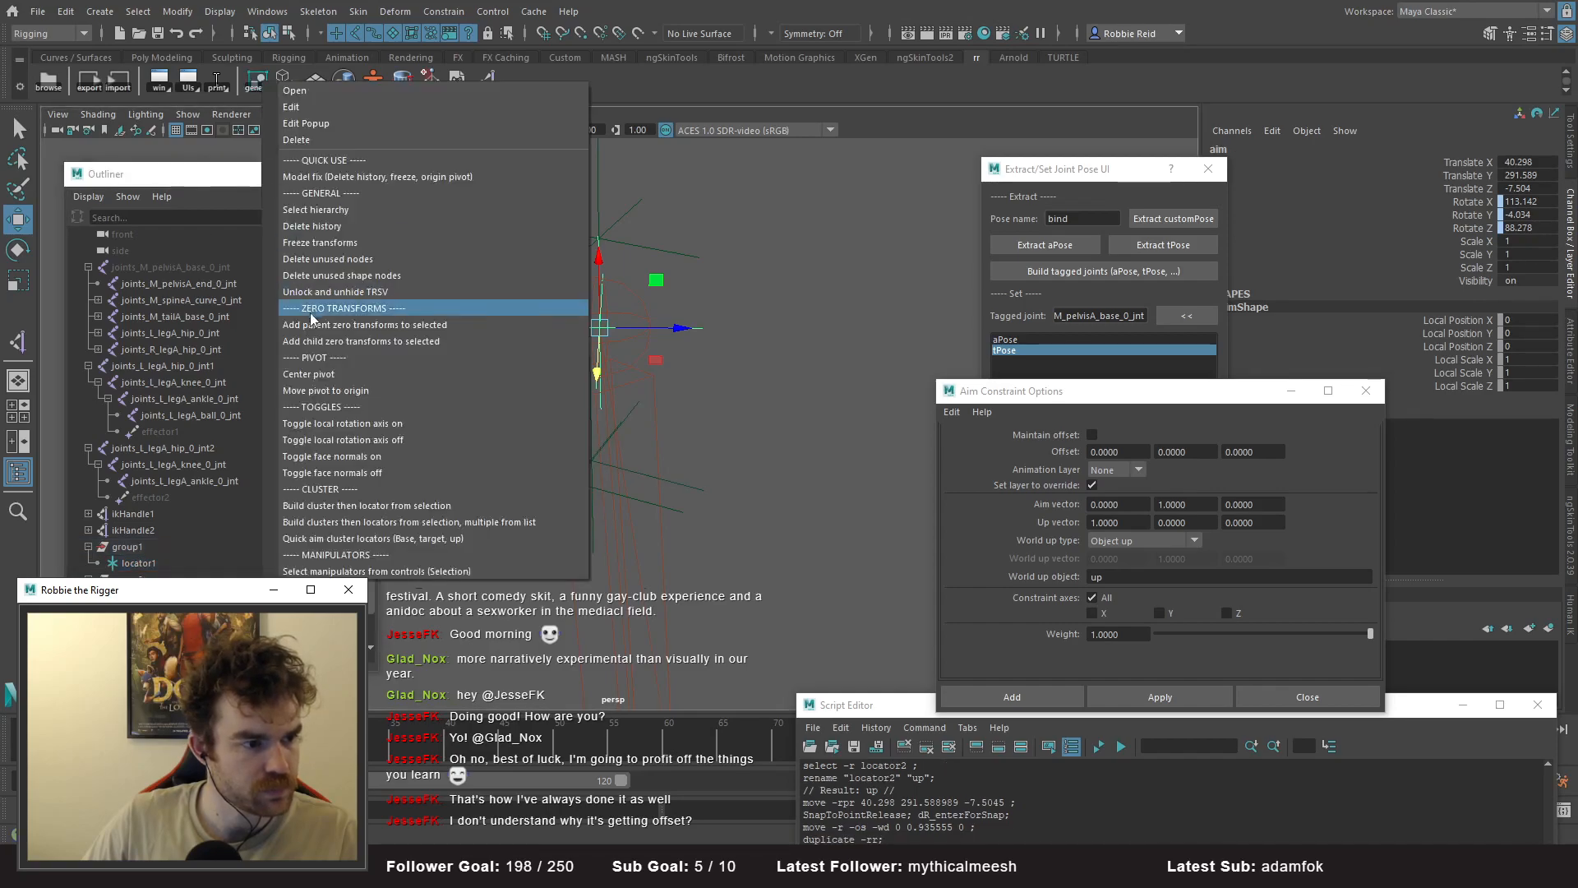
pyautogui.click(327, 327)
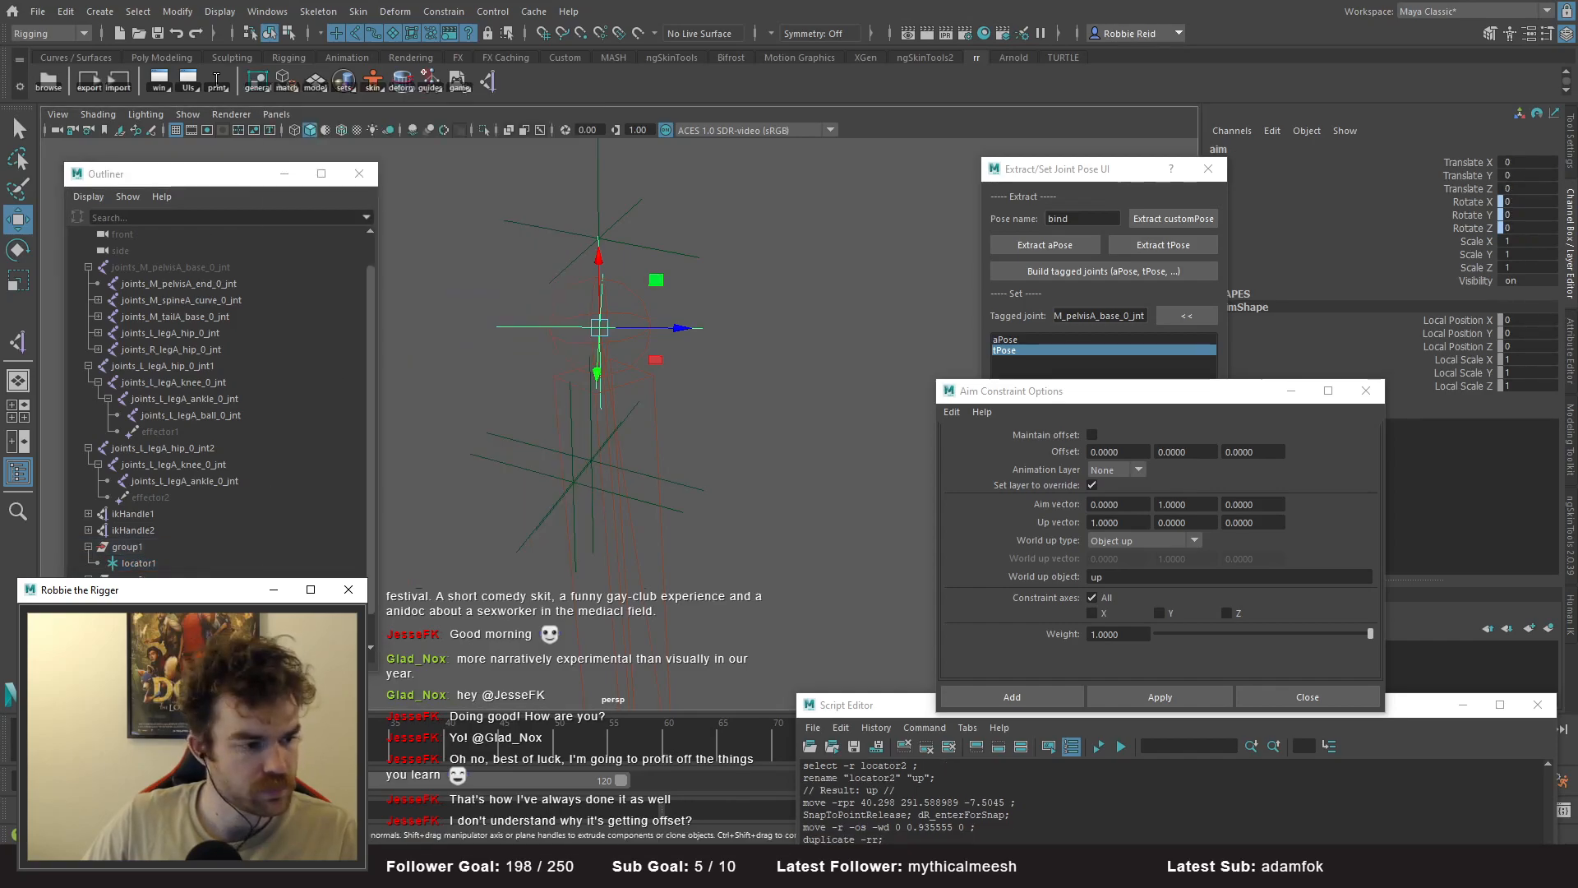
# - Snap group1's locator about -0.167 along X, and check the rotations of aimZero and the aim locator
pyautogui.click(596, 374)
pyautogui.keyDown('alt'); pyautogui.moveTo(627, 472); pyautogui.dragTo(647, 432, button='middle'); pyautogui.keyUp('alt')
pyautogui.keyDown('alt'); pyautogui.moveTo(648, 431); pyautogui.dragTo(734, 441, button='right'); pyautogui.keyUp('alt')
pyautogui.click(731, 442)
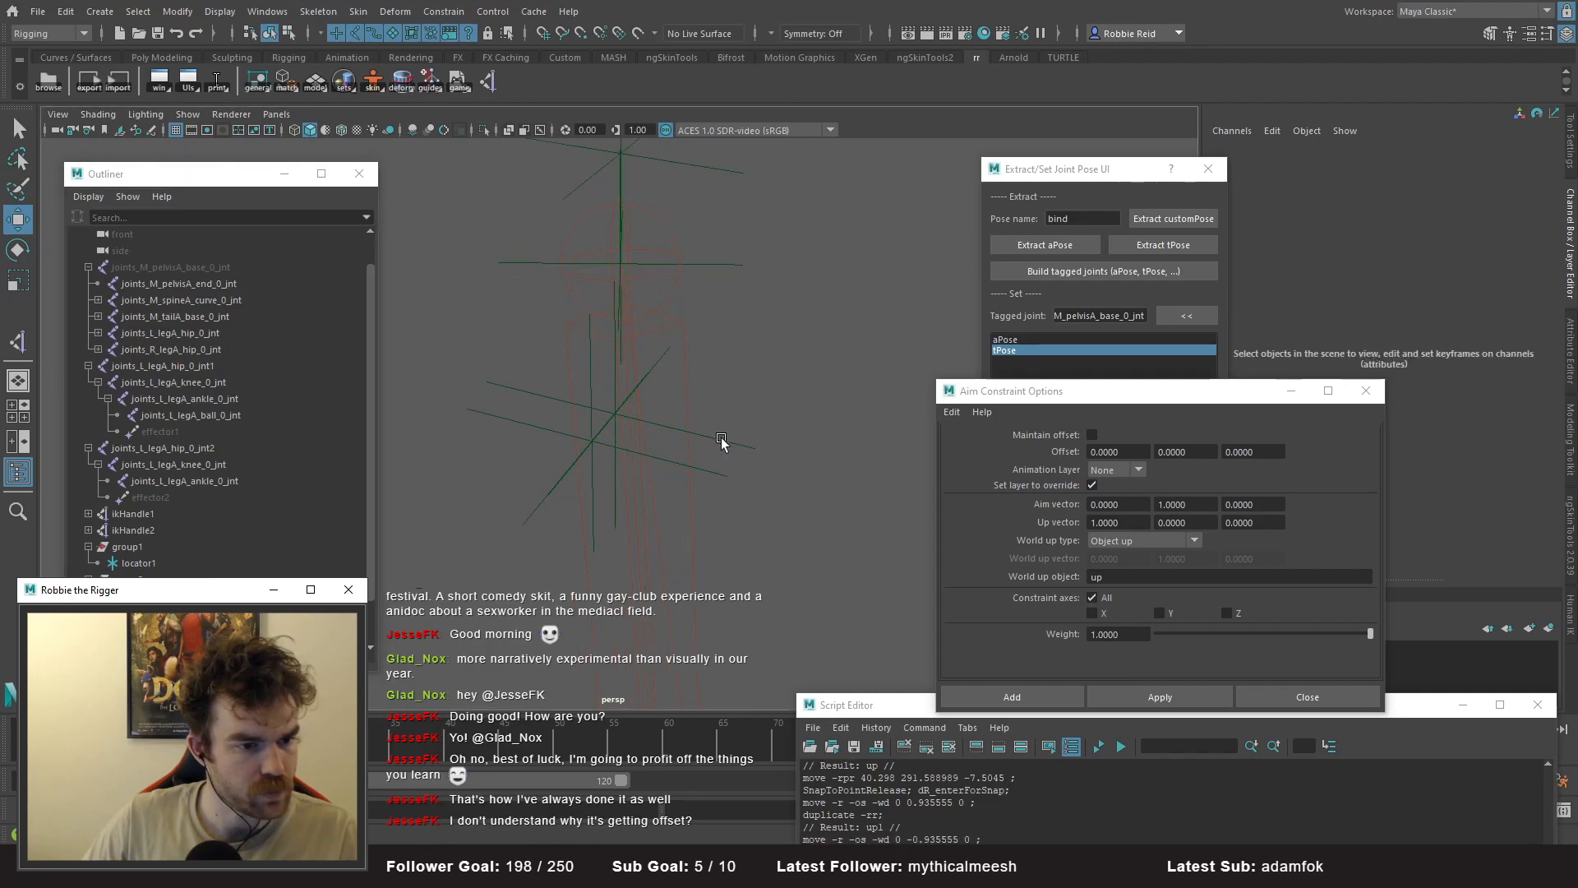
pyautogui.moveTo(677, 431); pyautogui.dragTo(602, 446)
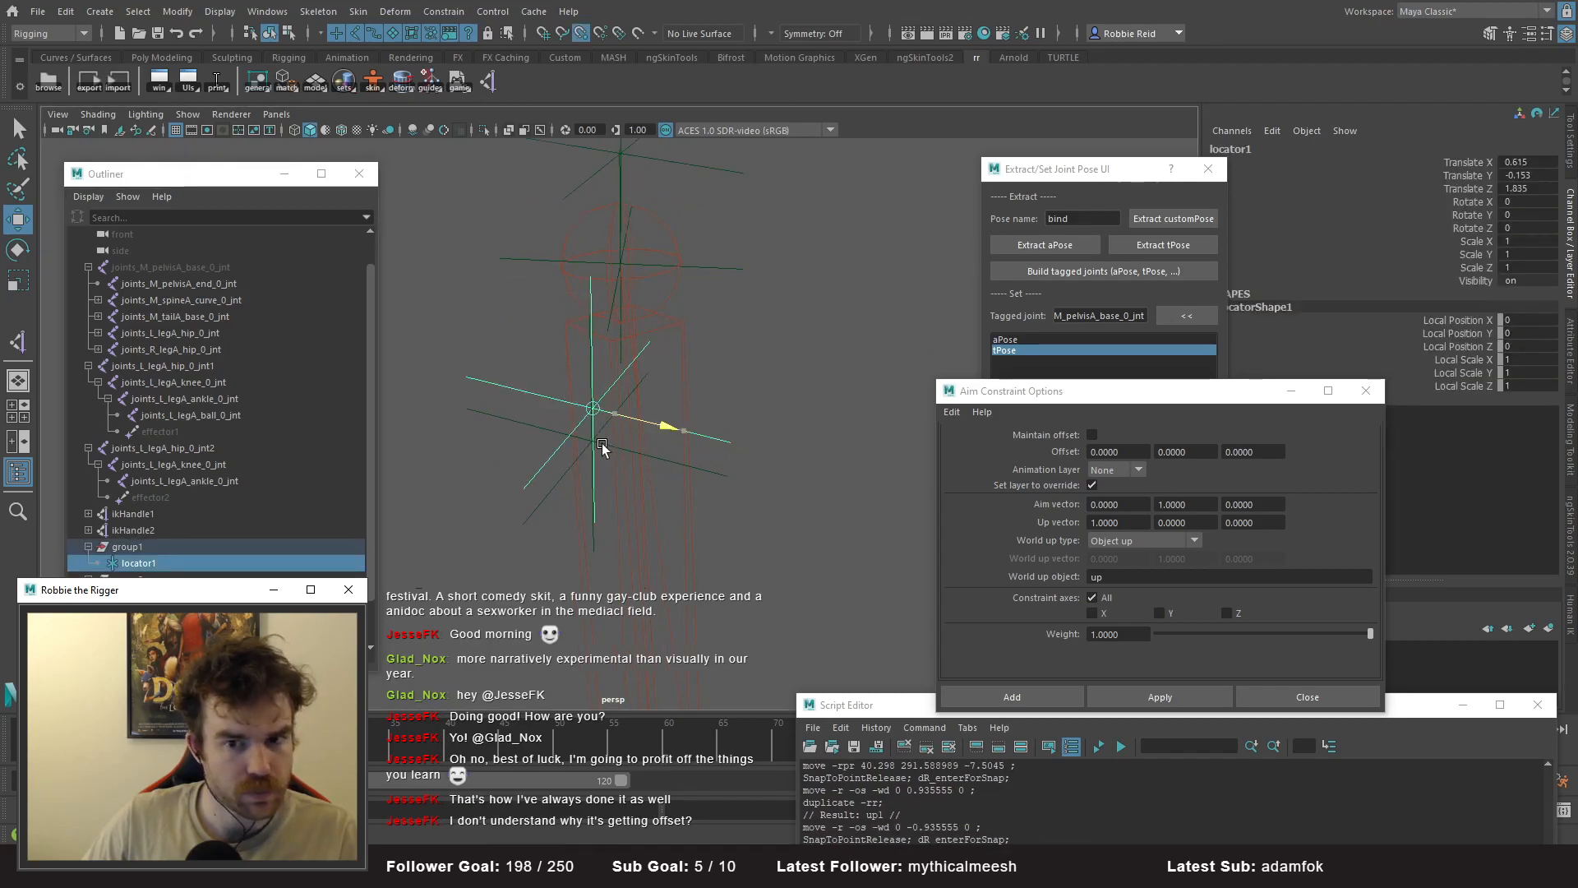
pyautogui.scroll(-1, 148, 535)
pyautogui.click(128, 578)
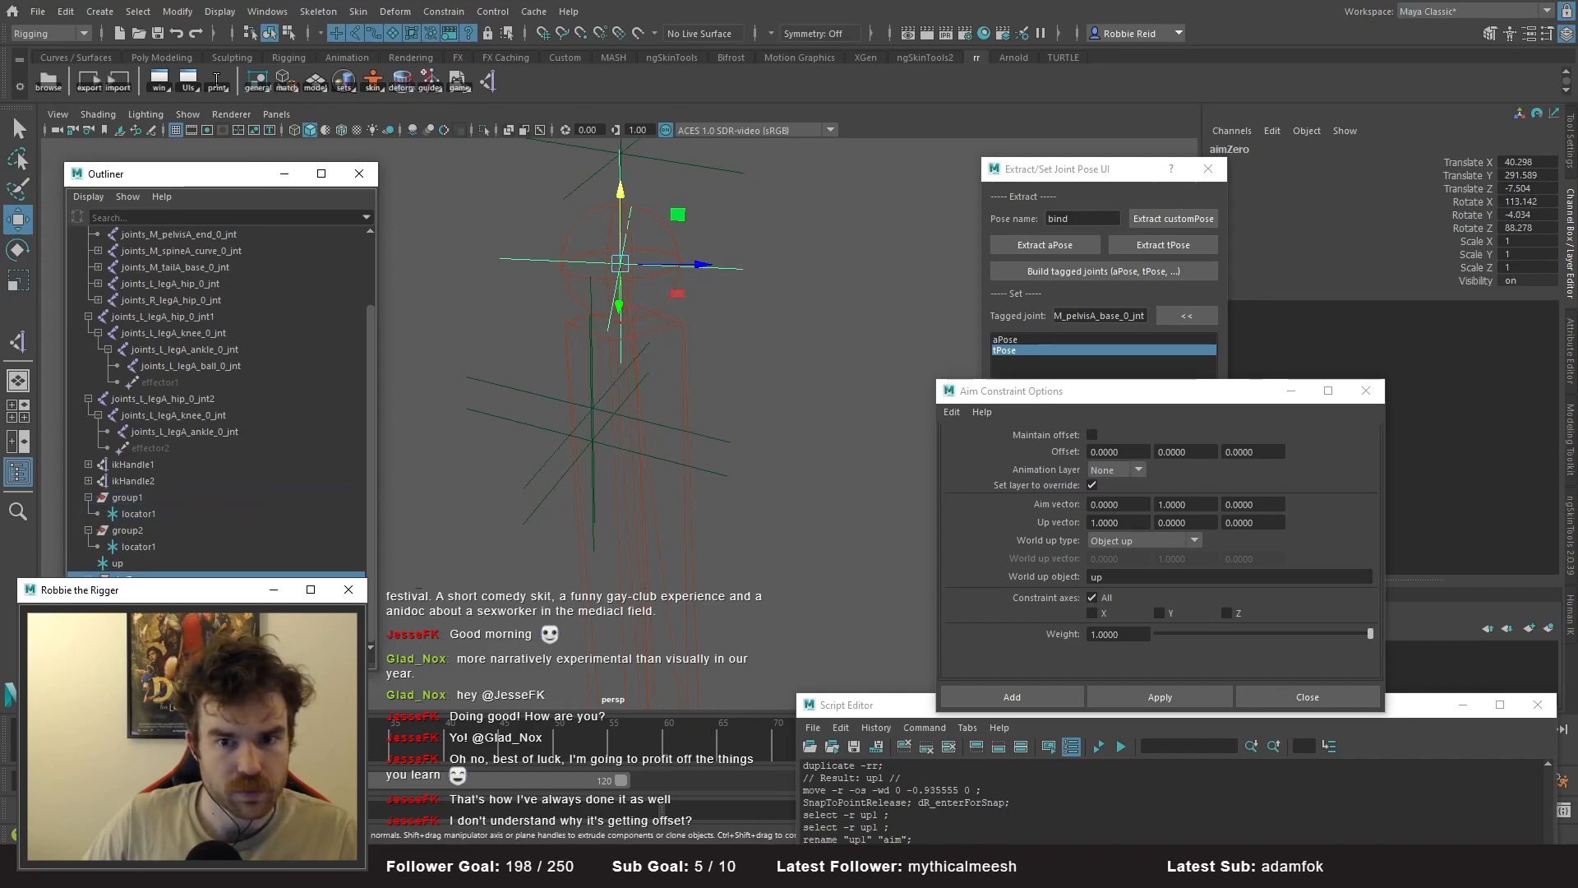
pyautogui.click(128, 596)
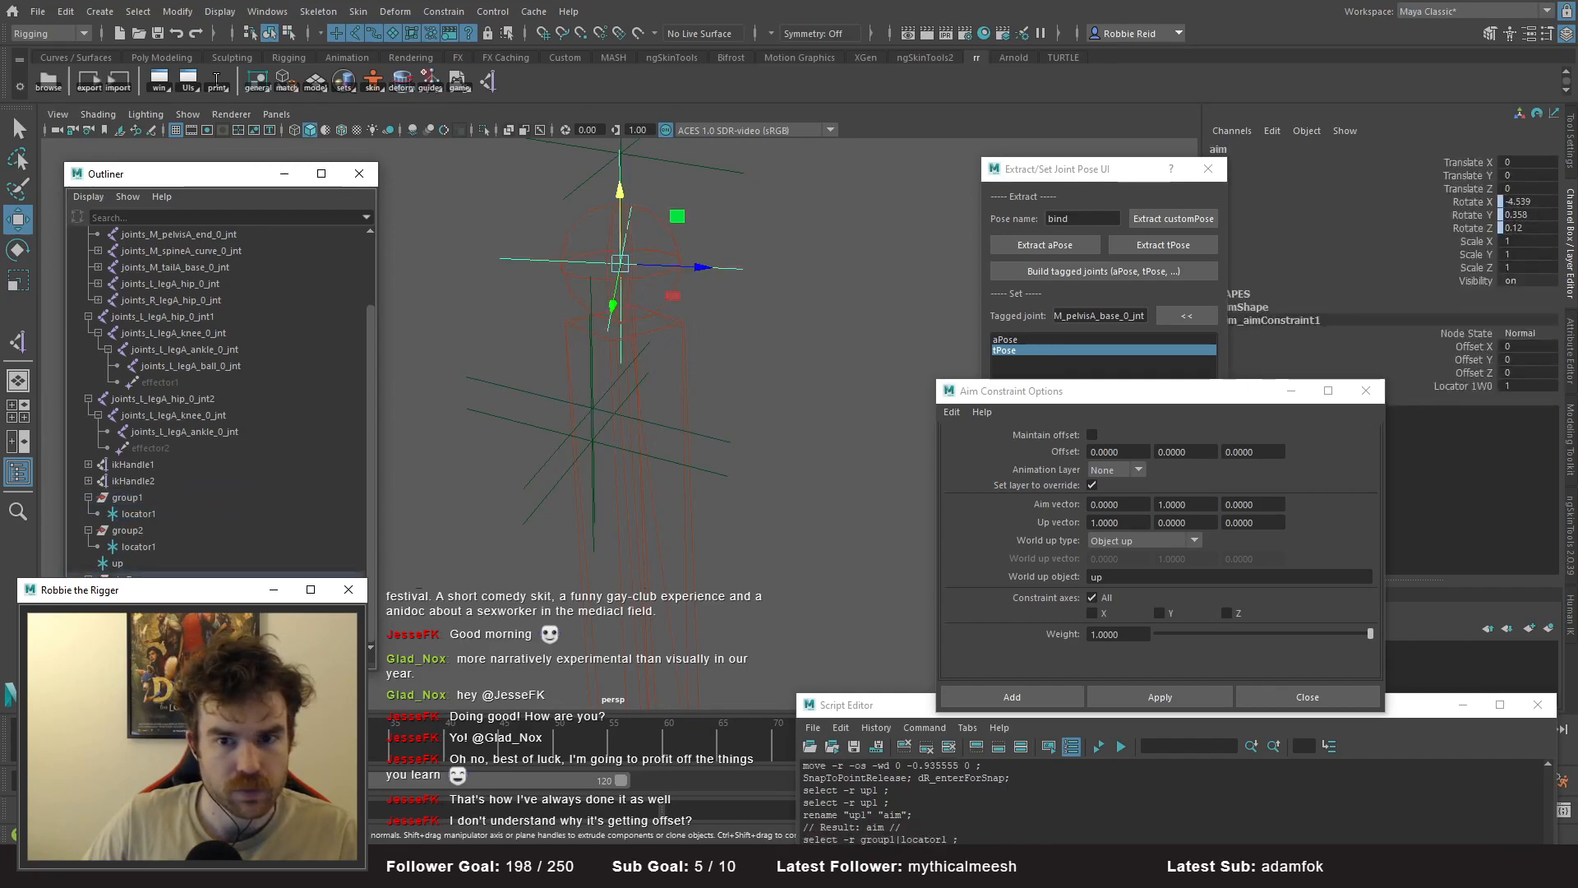
# - Snap group1's locator onto group2's locator and check the aim locator's rotation values
pyautogui.keyDown('alt'); pyautogui.moveTo(526, 427); pyautogui.dragTo(482, 425); pyautogui.keyUp('alt')
pyautogui.click(485, 431)
pyautogui.click(267, 596)
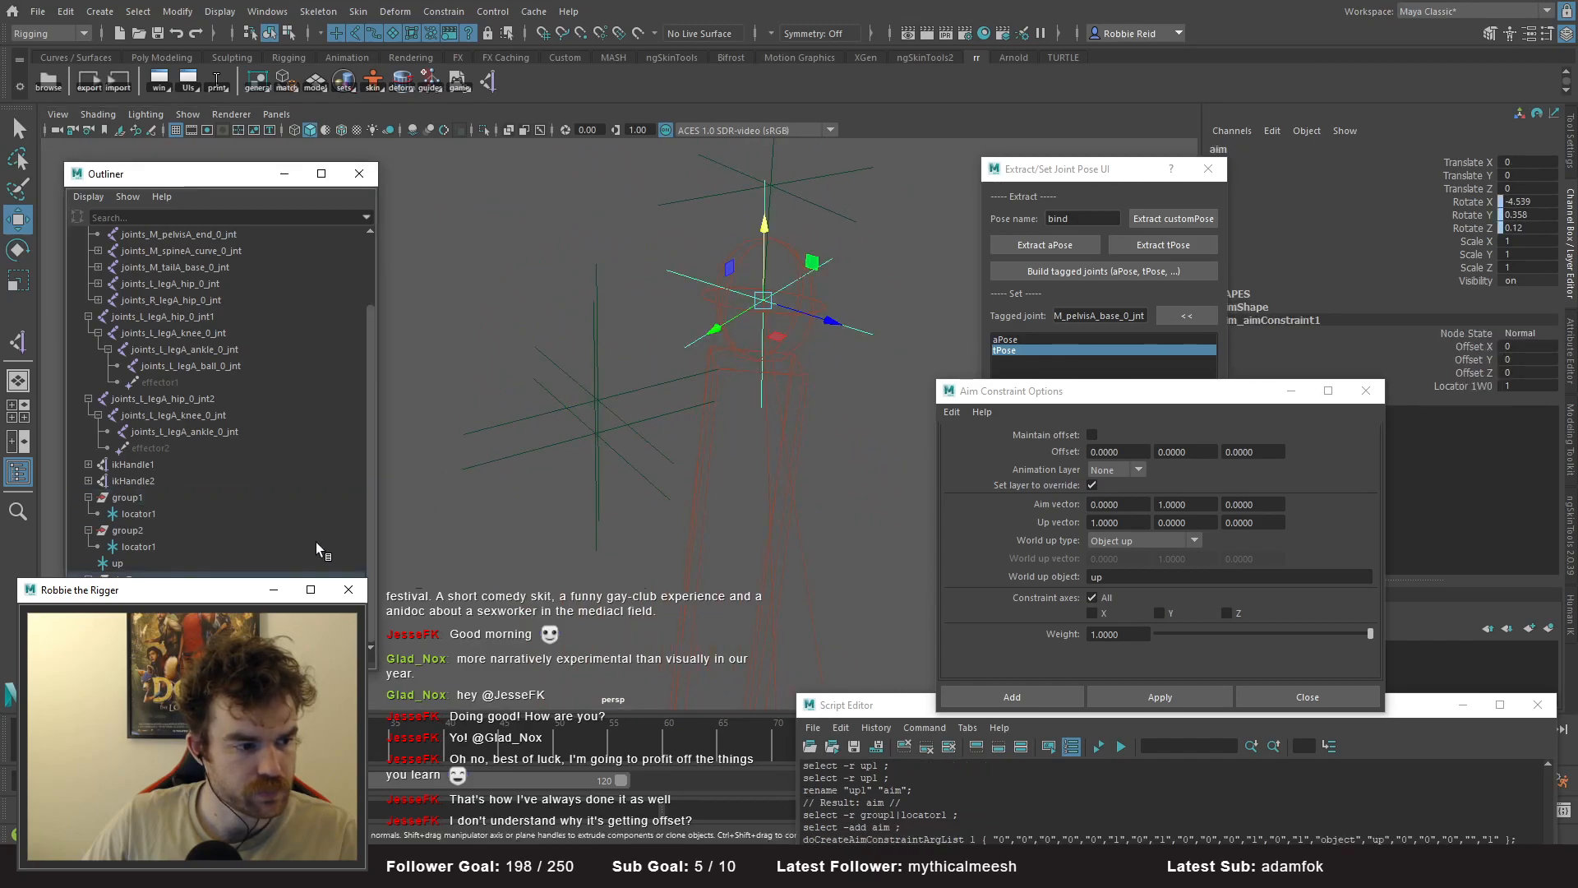
pyautogui.click(150, 516)
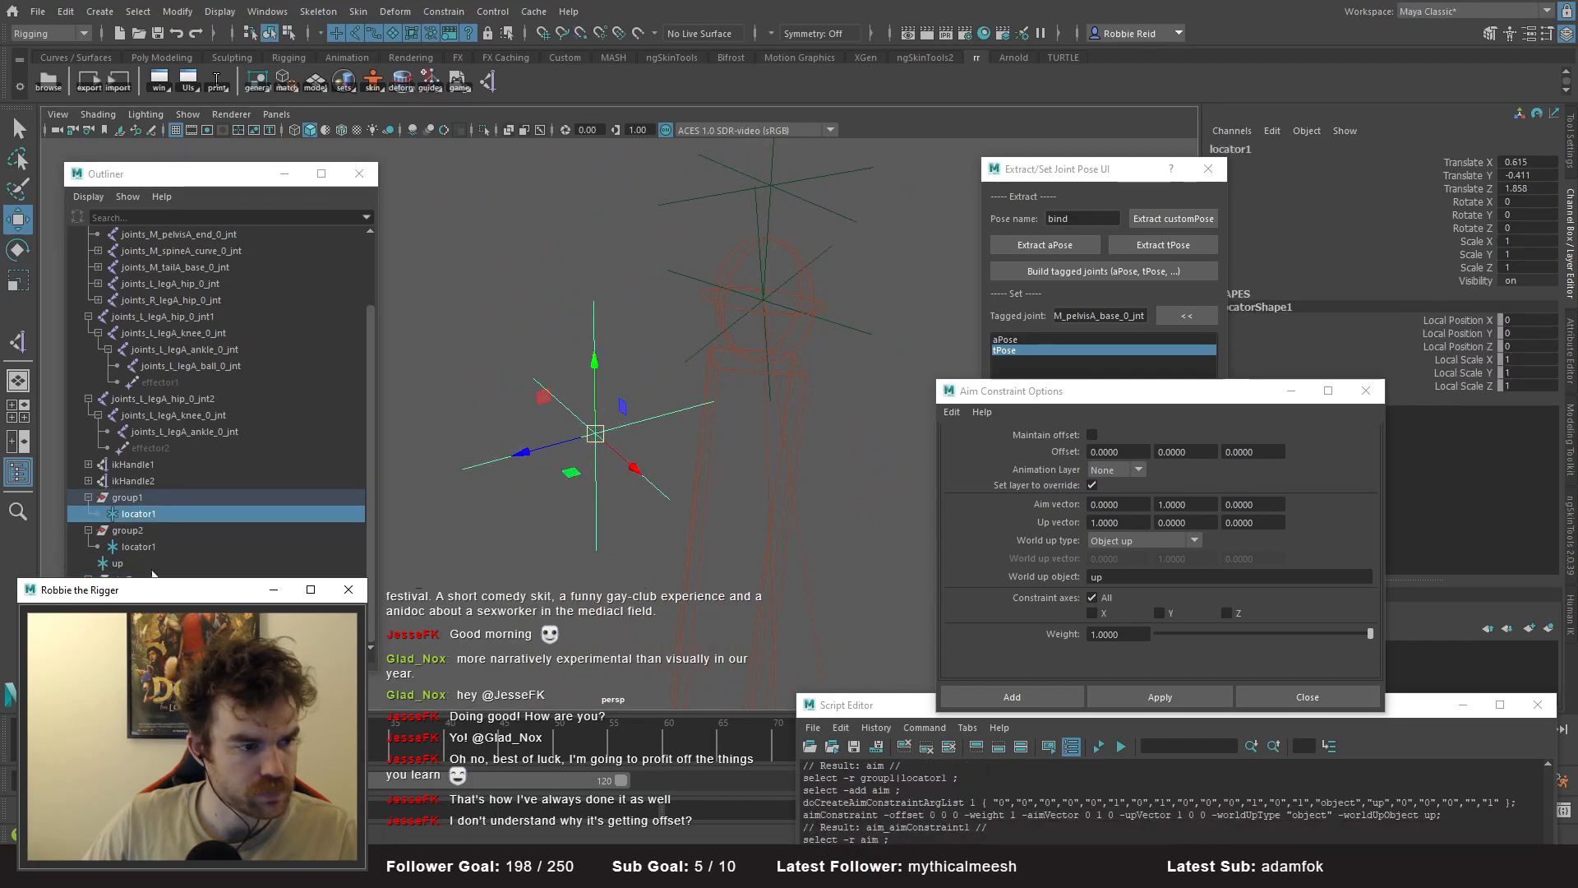
pyautogui.click(140, 596)
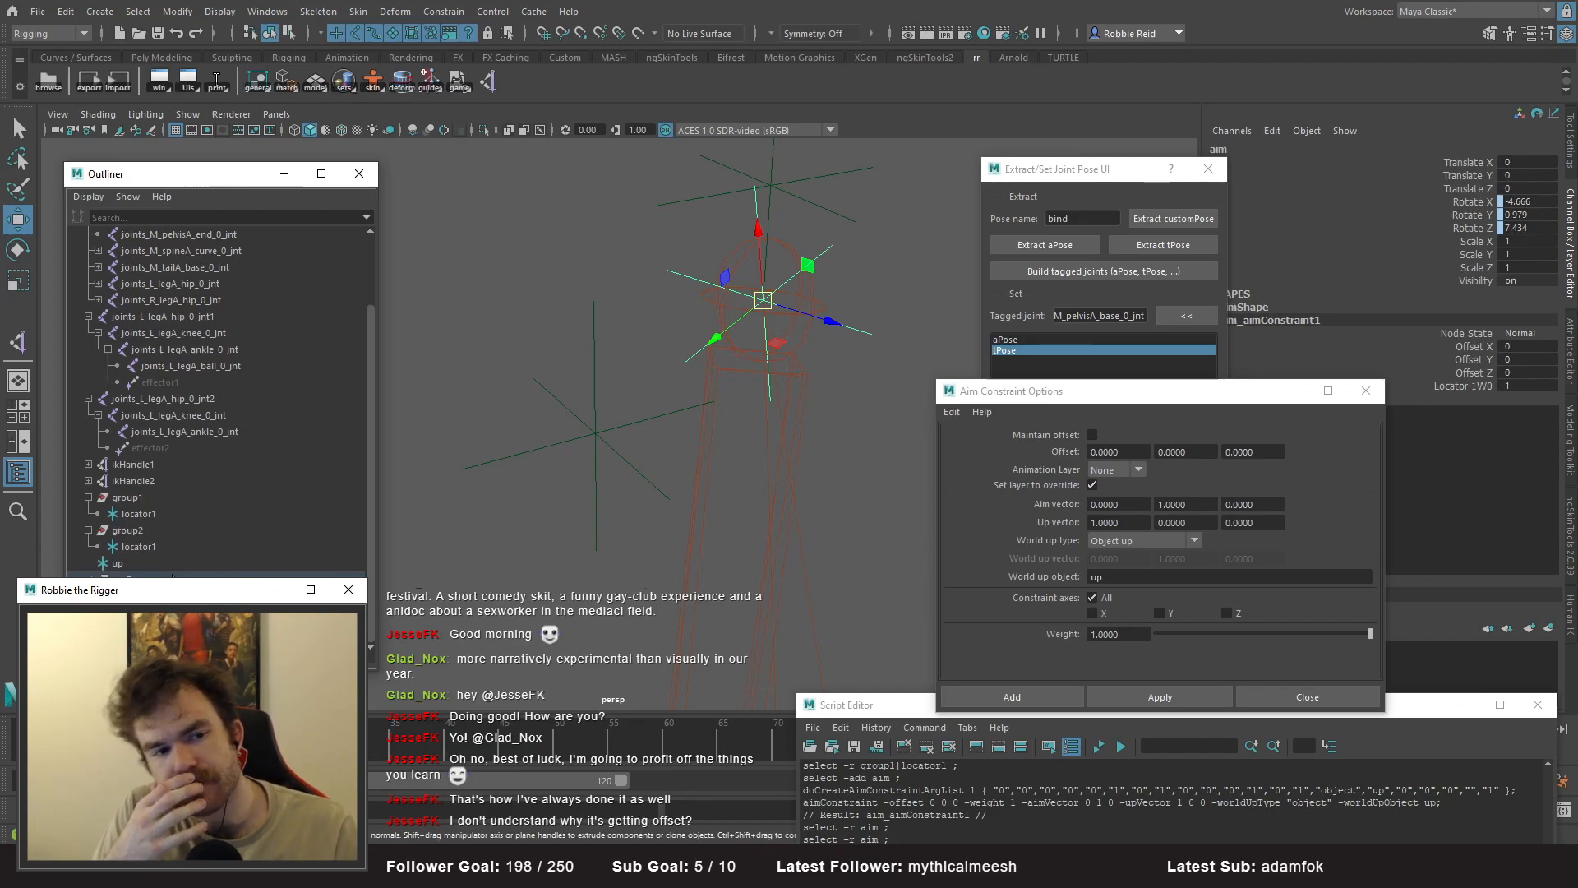
# - Compare the rotation values of joints_L_legA_hip_0_jnt2 and joints_L_legA_hip_0_jnt1
pyautogui.keyDown('alt'); pyautogui.moveTo(500, 457); pyautogui.dragTo(490, 468, button='middle'); pyautogui.keyUp('alt')
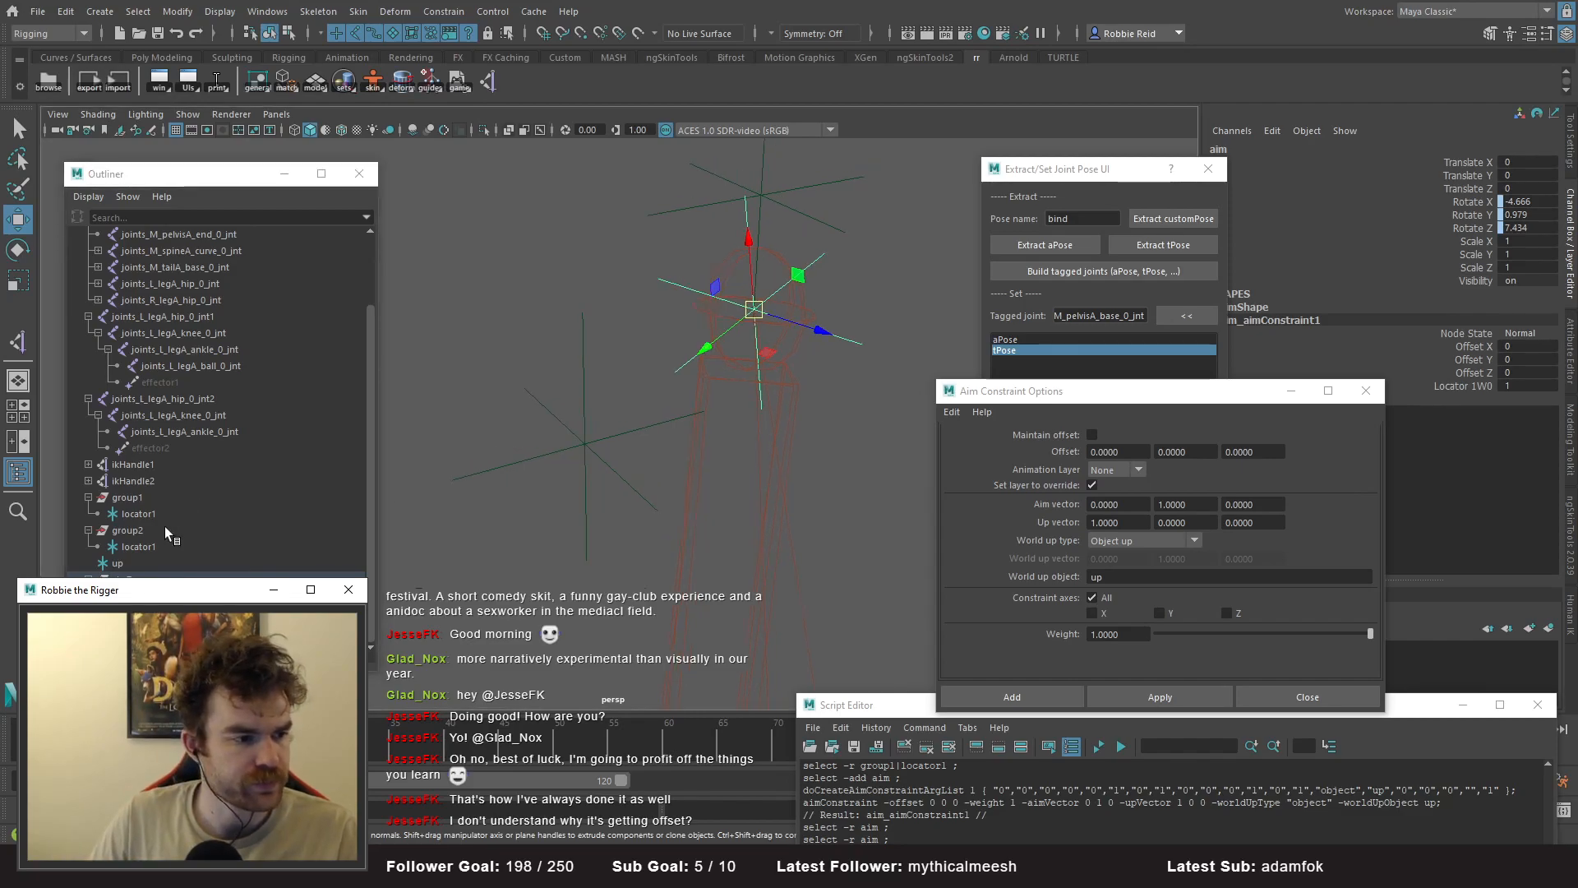
pyautogui.click(706, 383)
pyautogui.keyDown('alt'); pyautogui.moveTo(771, 414); pyautogui.dragTo(705, 414); pyautogui.keyUp('alt')
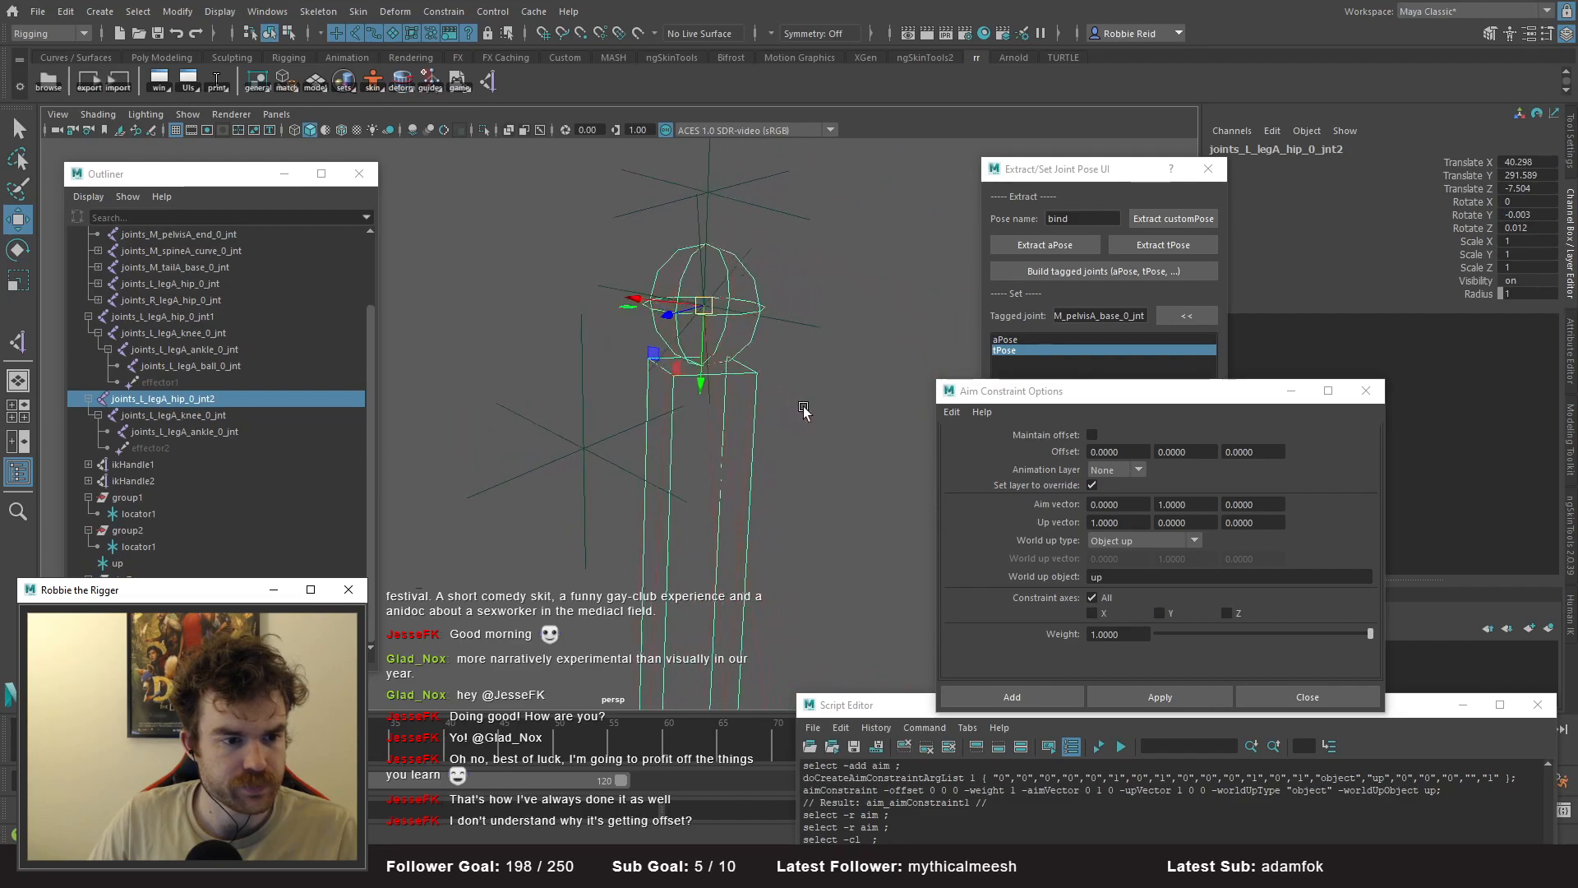
pyautogui.press('e')
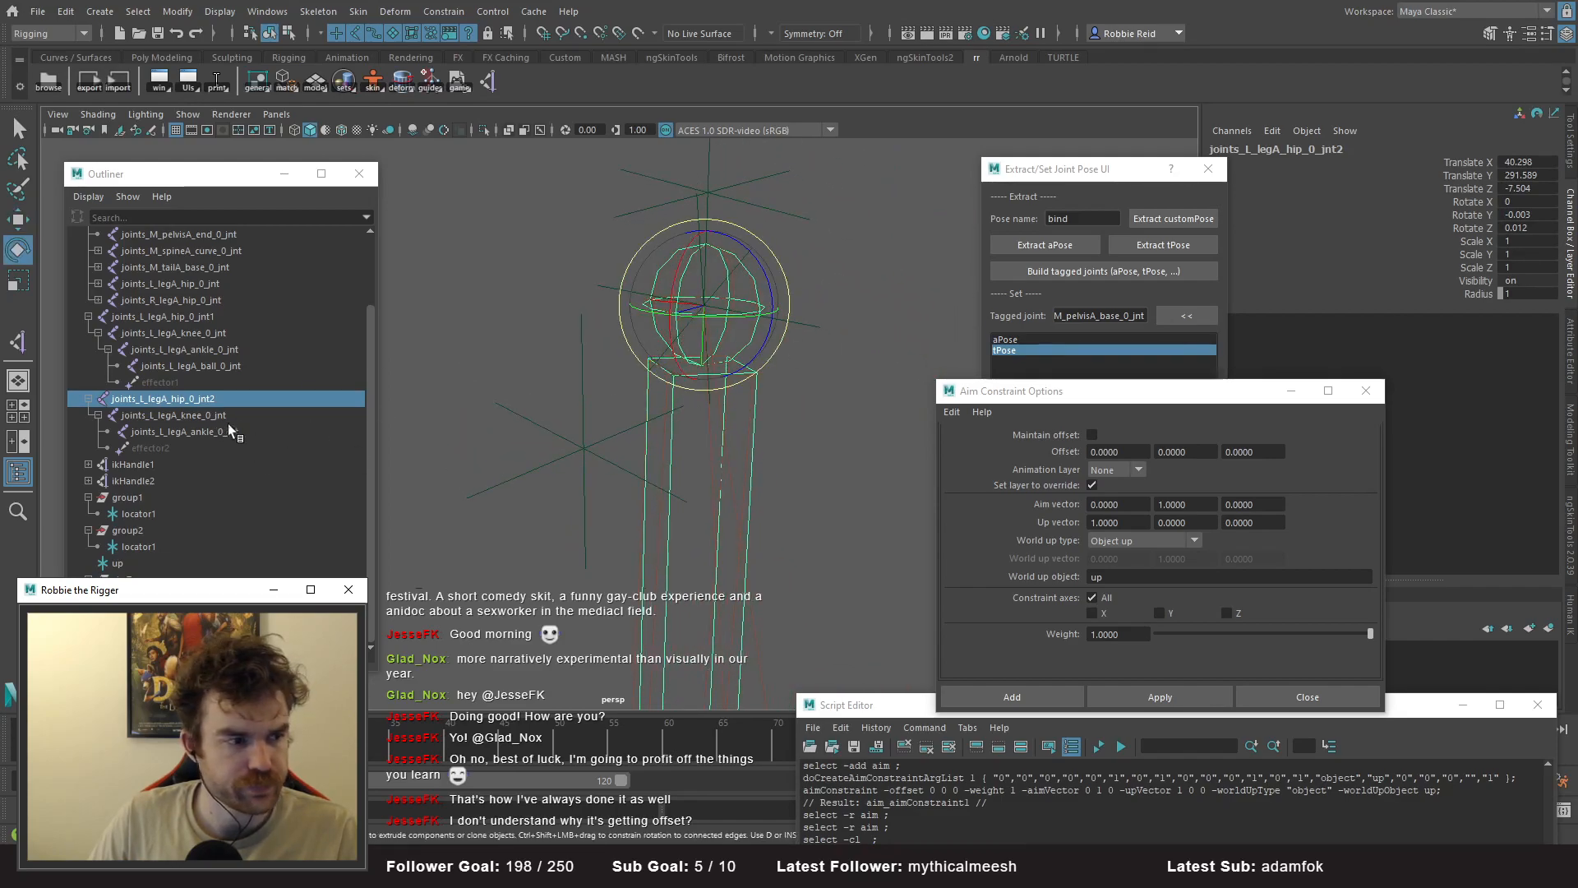
pyautogui.scroll(3, 170, 373)
pyautogui.click(155, 401)
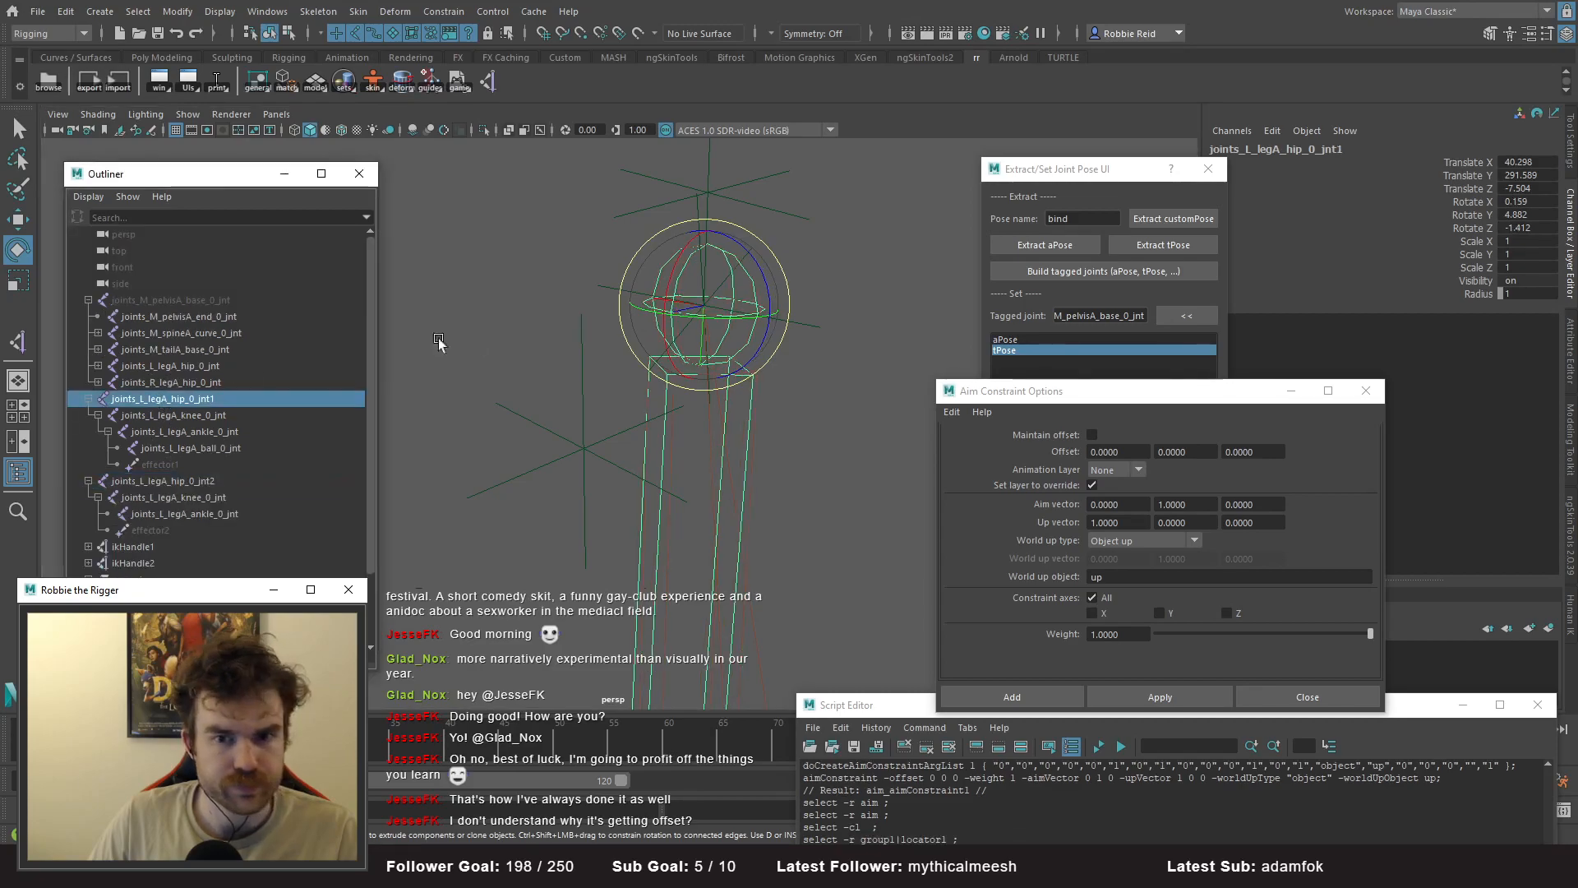
# - Try rotating joints_L_legA_hip_0_jnt1 about its Y axis by hand, and try setting its Rotate Y to 0
pyautogui.keyDown('alt'); pyautogui.moveTo(752, 324); pyautogui.dragTo(664, 320, button='middle'); pyautogui.keyUp('alt')
pyautogui.moveTo(641, 314); pyautogui.dragTo(659, 309)
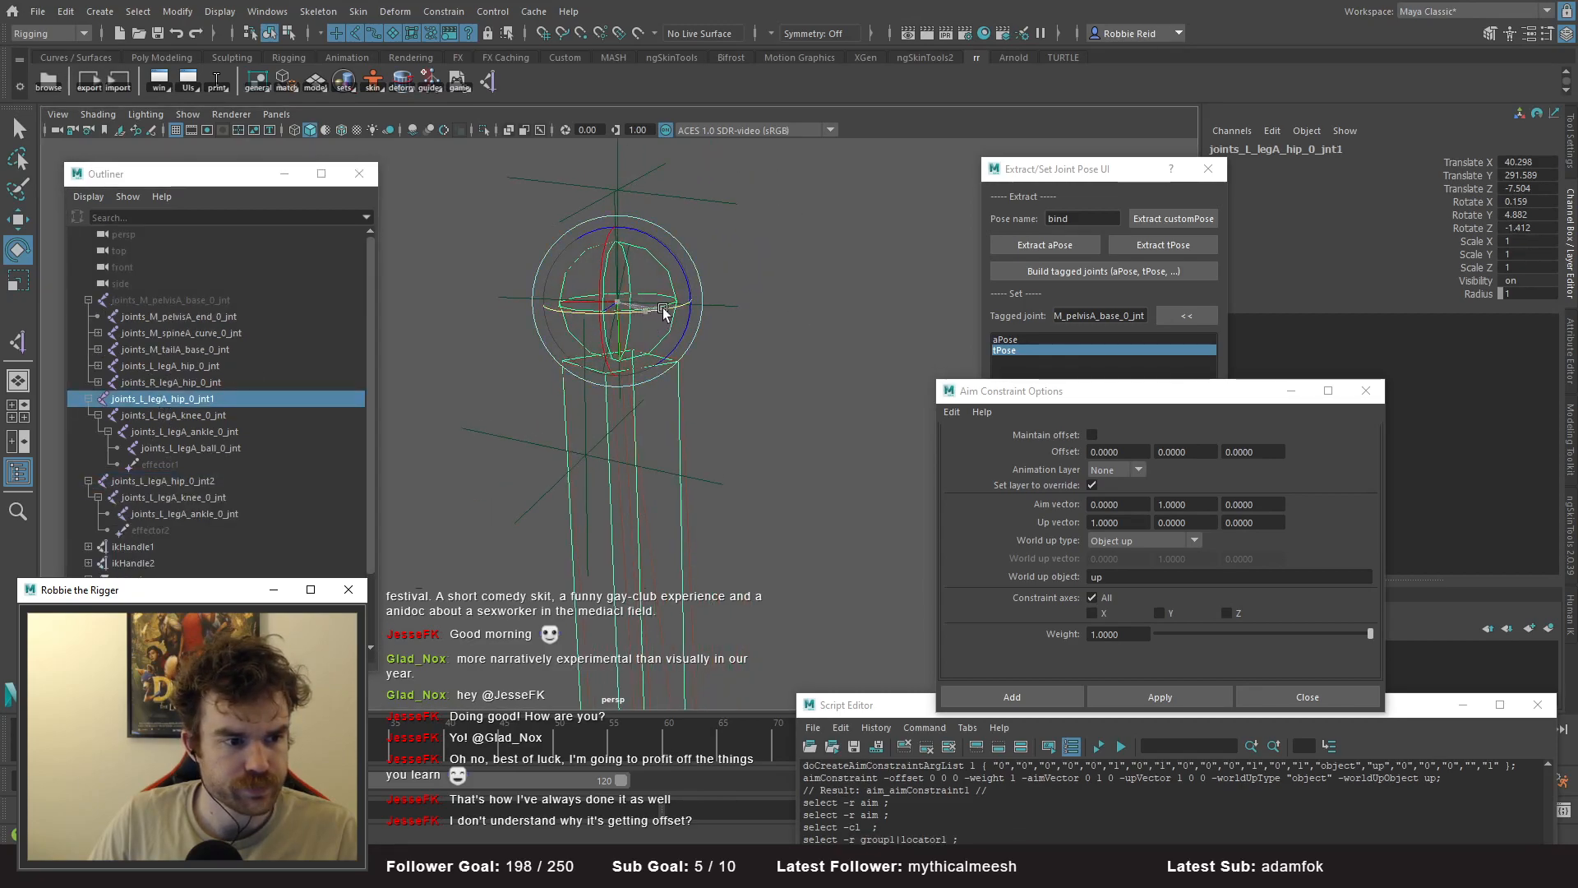
pyautogui.keyDown('alt'); pyautogui.moveTo(543, 344); pyautogui.dragTo(656, 421); pyautogui.keyUp('alt')
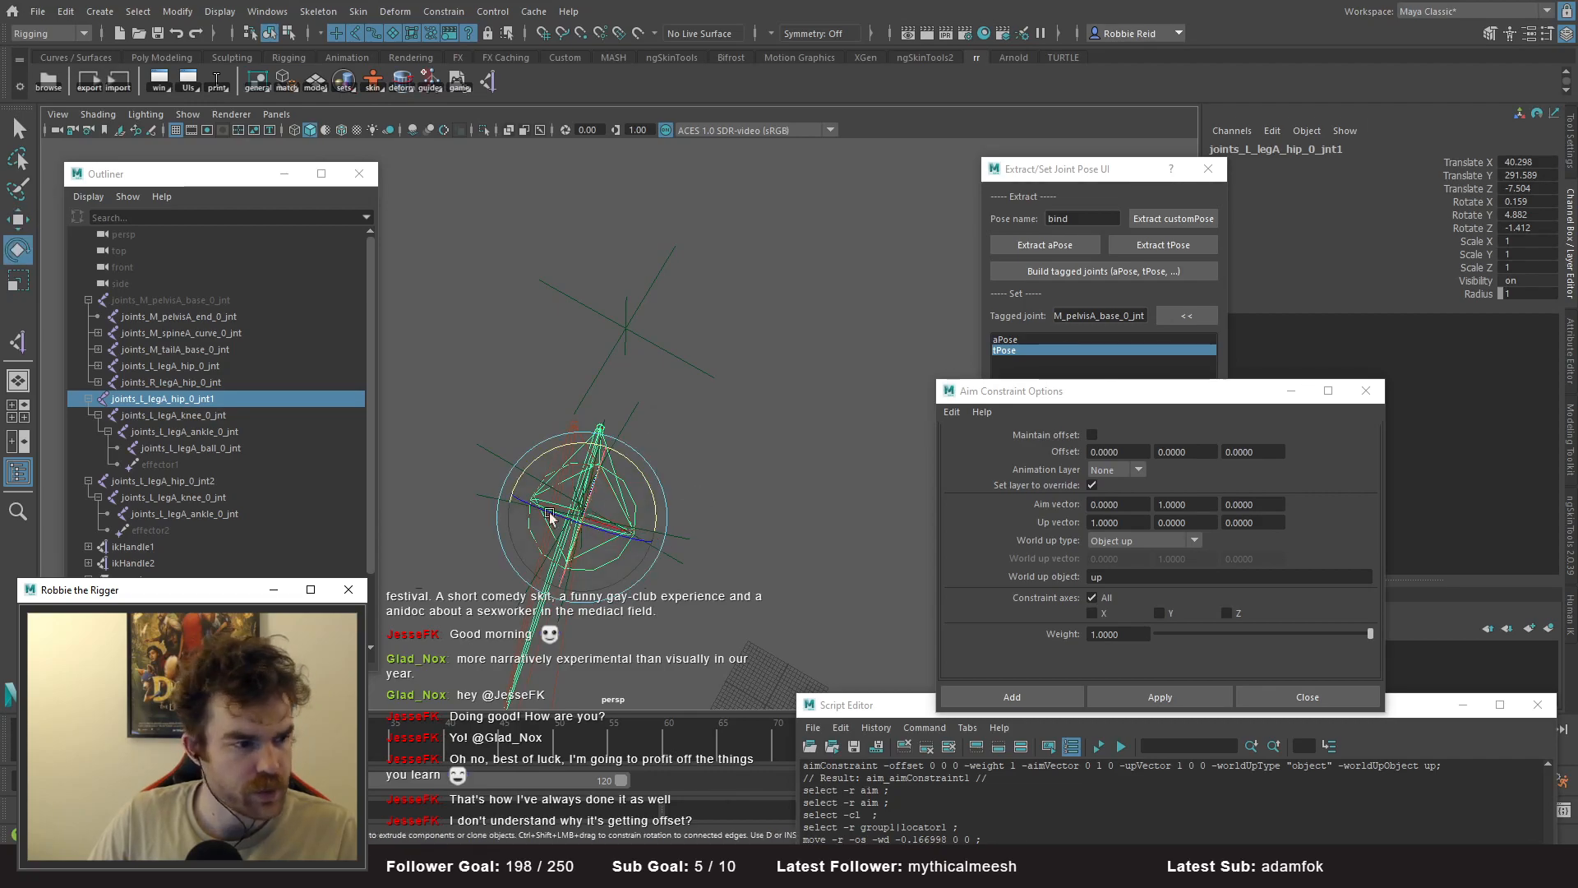
pyautogui.keyDown('alt'); pyautogui.moveTo(569, 543); pyautogui.dragTo(633, 439); pyautogui.keyUp('alt')
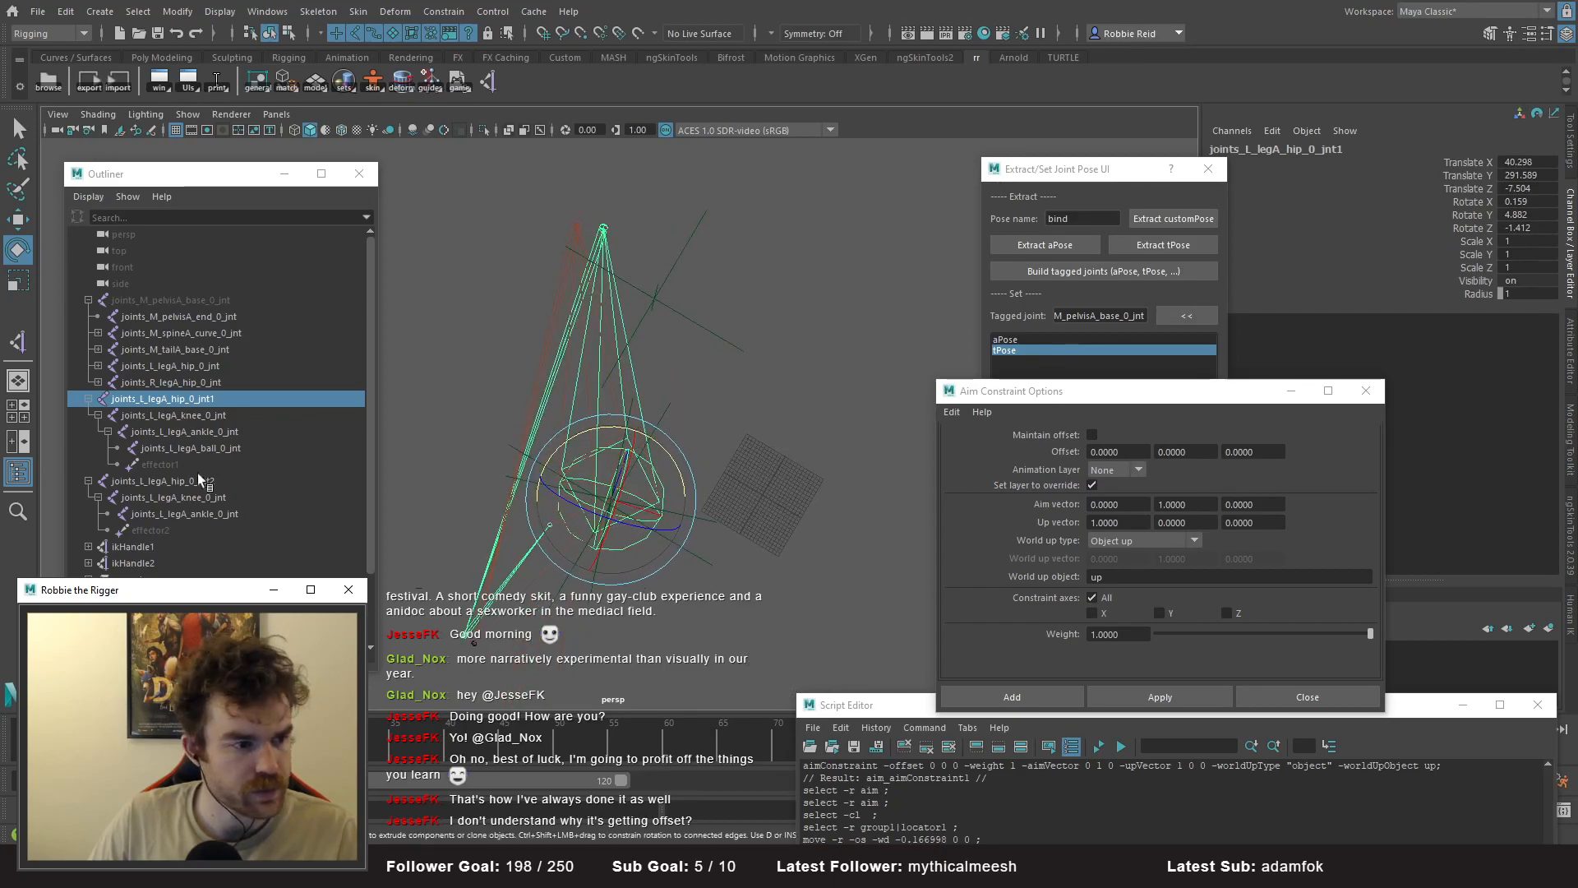
pyautogui.click(1530, 217)
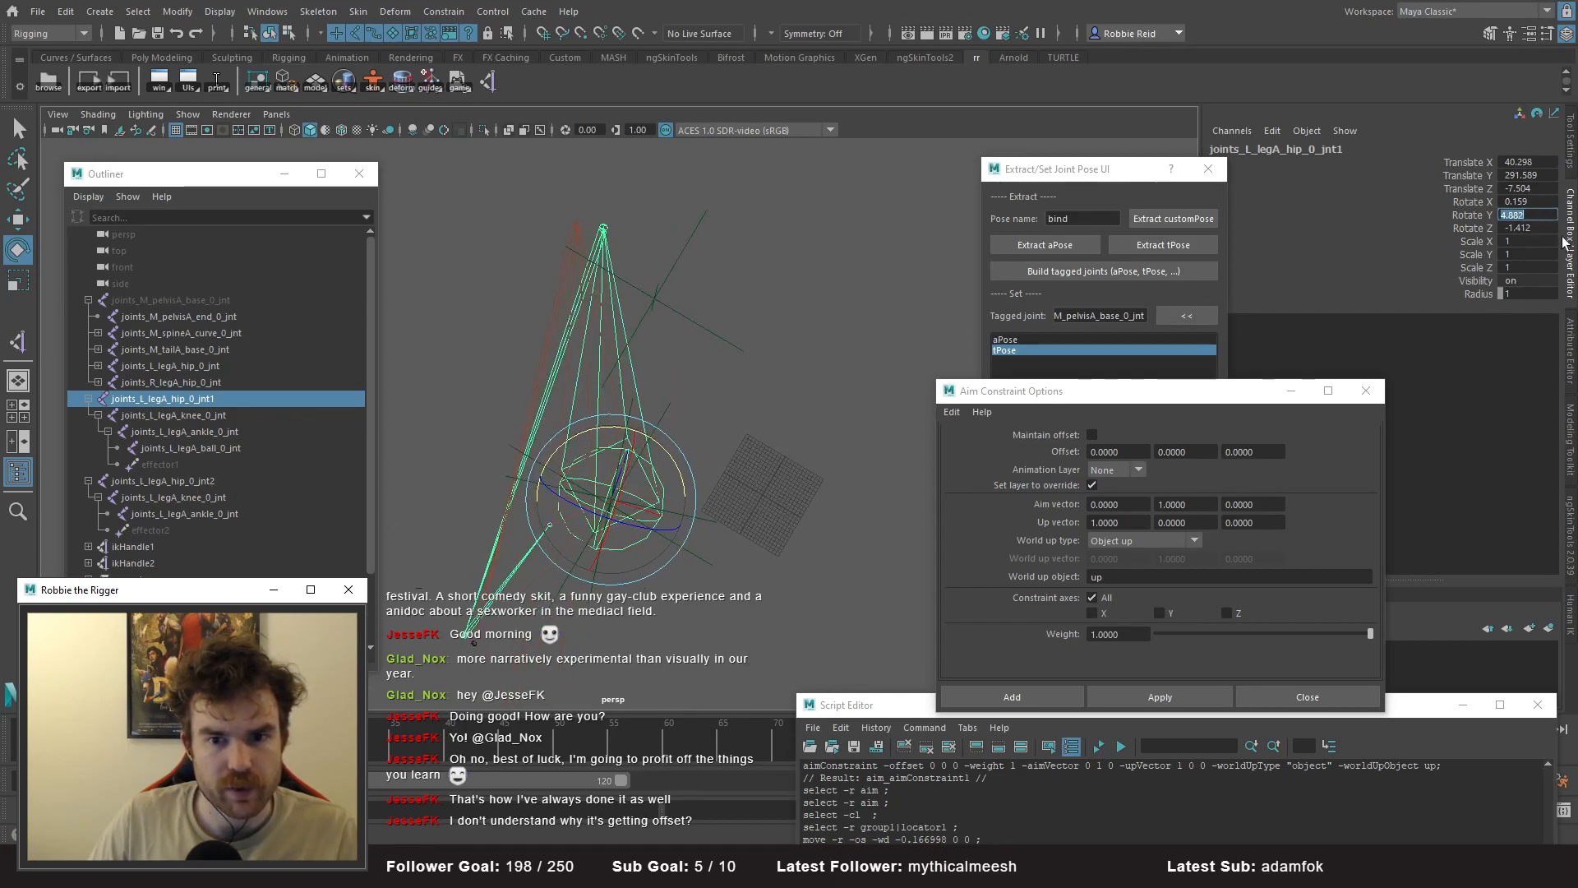
pyautogui.write('0')
pyautogui.press('Return')
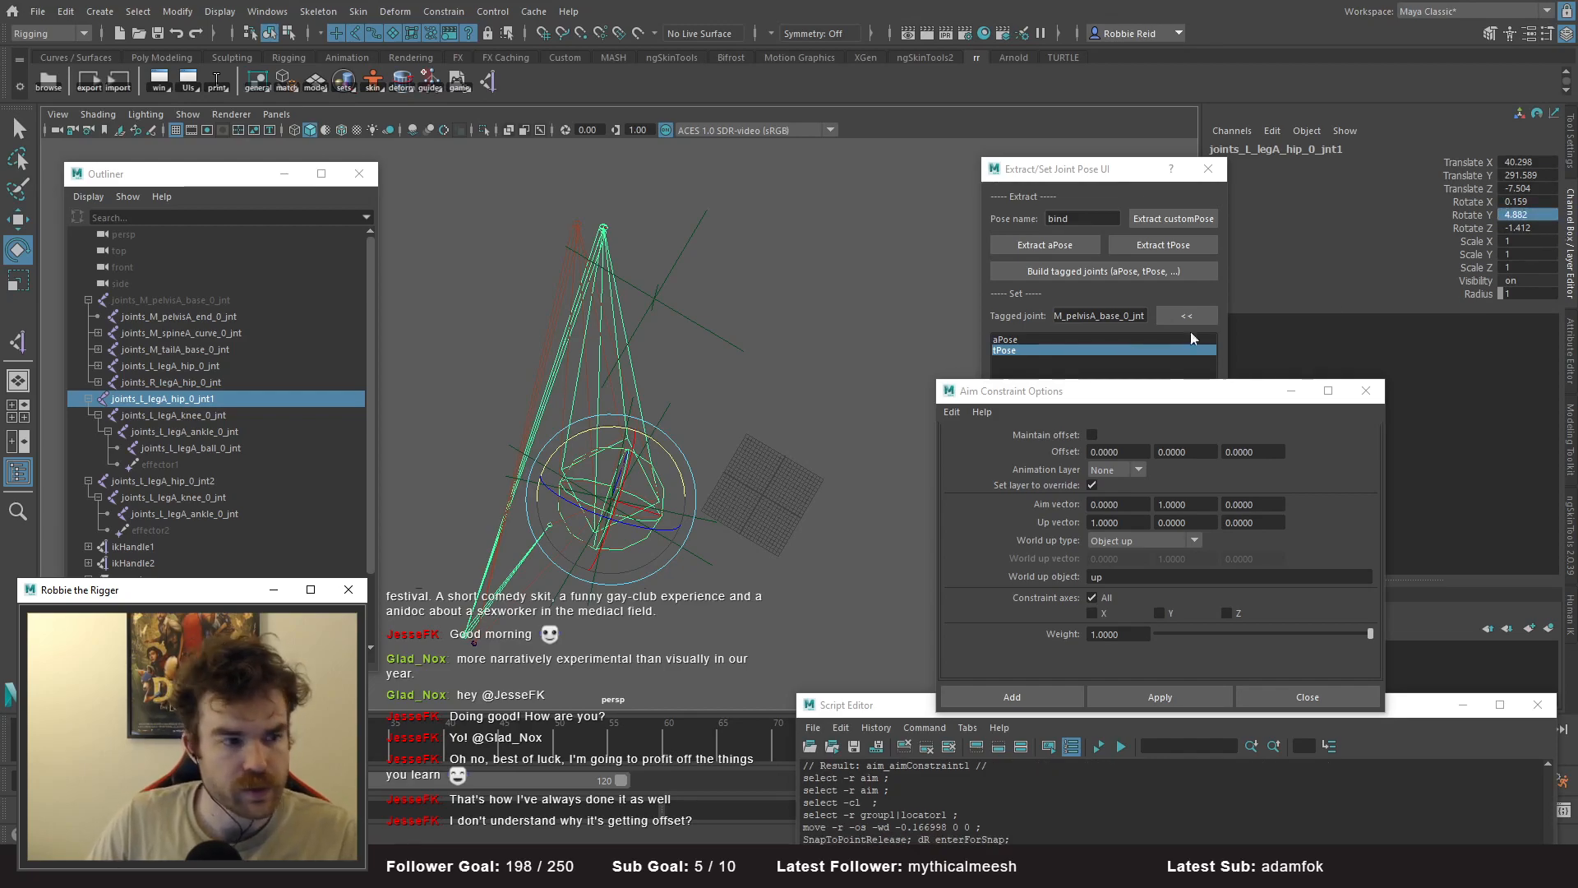
# - Delete ikHandle1 and set the Rotate Y of joints_L_legA_hip_0_jnt1 to 0
pyautogui.click(143, 542)
pyautogui.press('Delete')
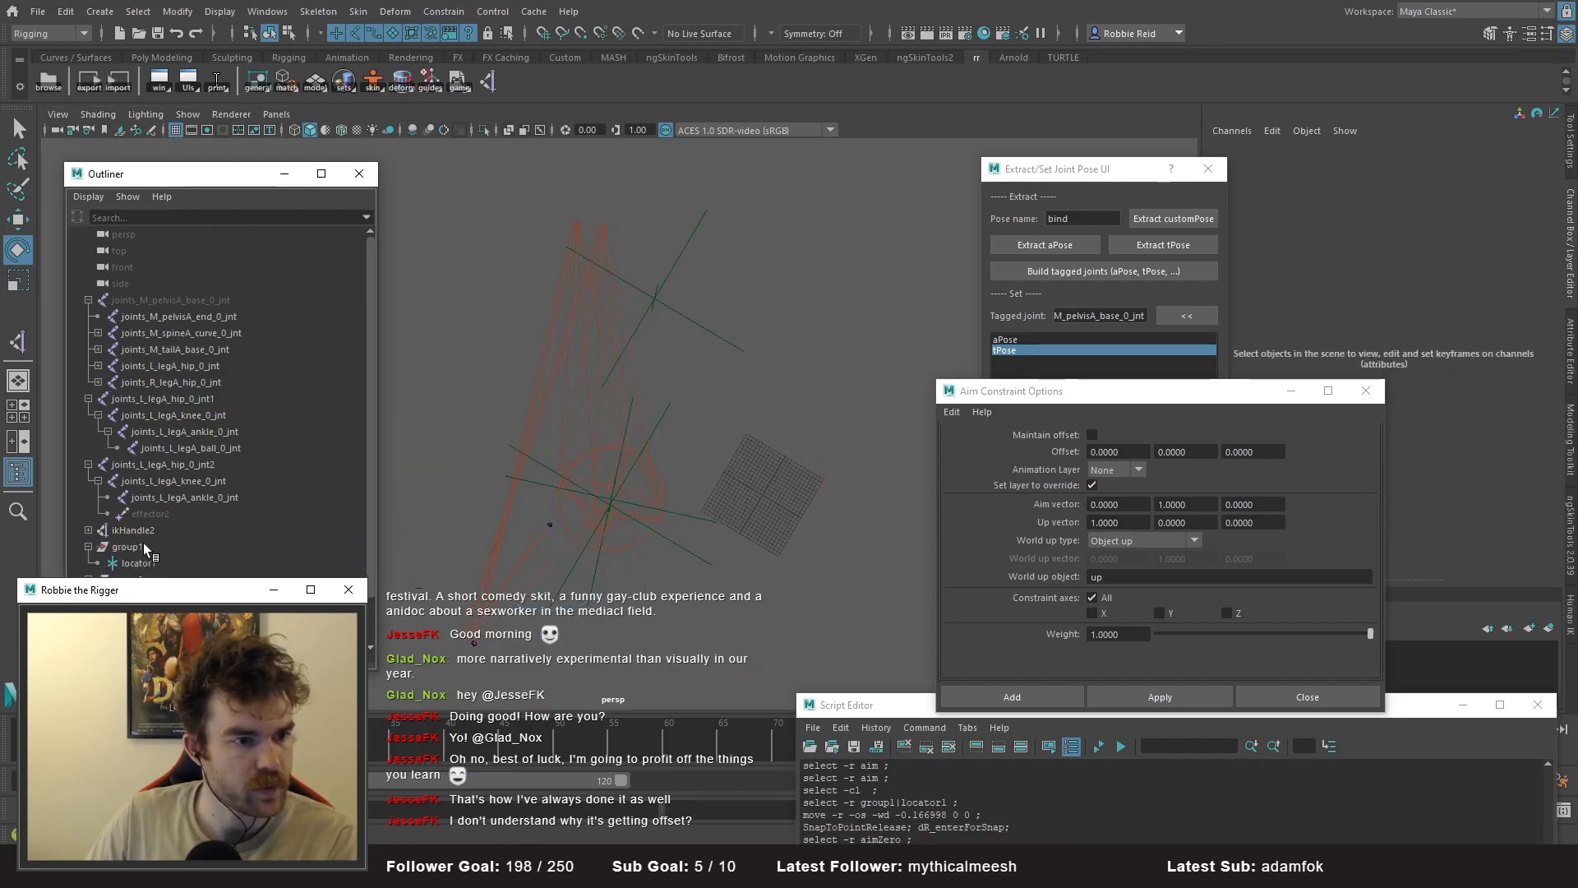
pyautogui.click(608, 248)
pyautogui.click(1529, 214)
pyautogui.write('0')
pyautogui.press('Return')
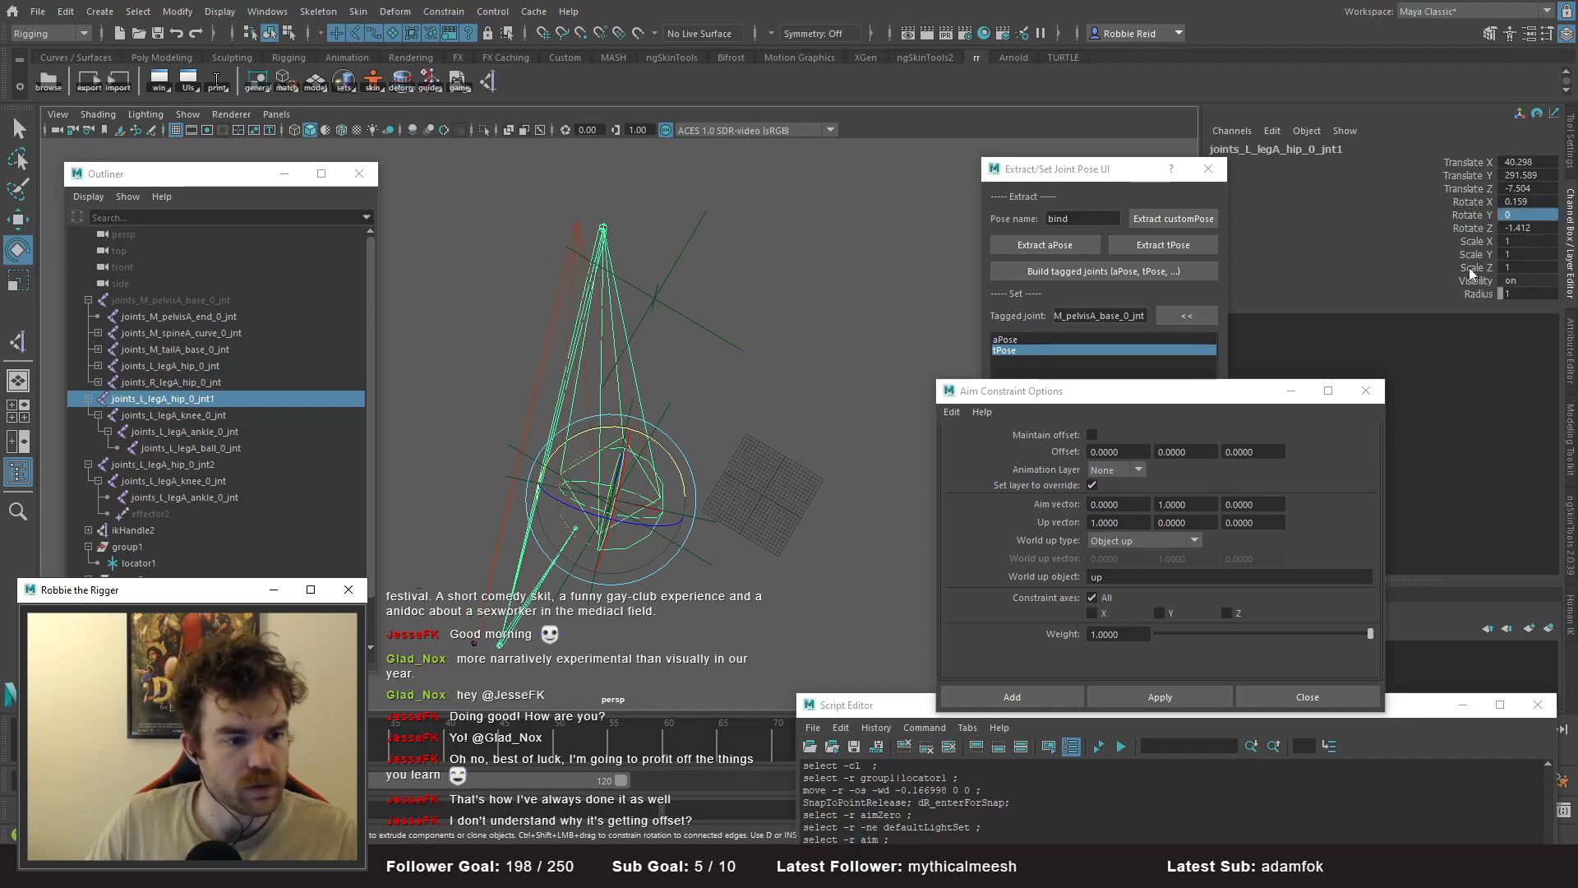
# - Undo the Rotate Y change on joints_L_legA_hip_0_jnt1 and the deletion of ikHandle1
pyautogui.hotkey('ctrl', 'z')
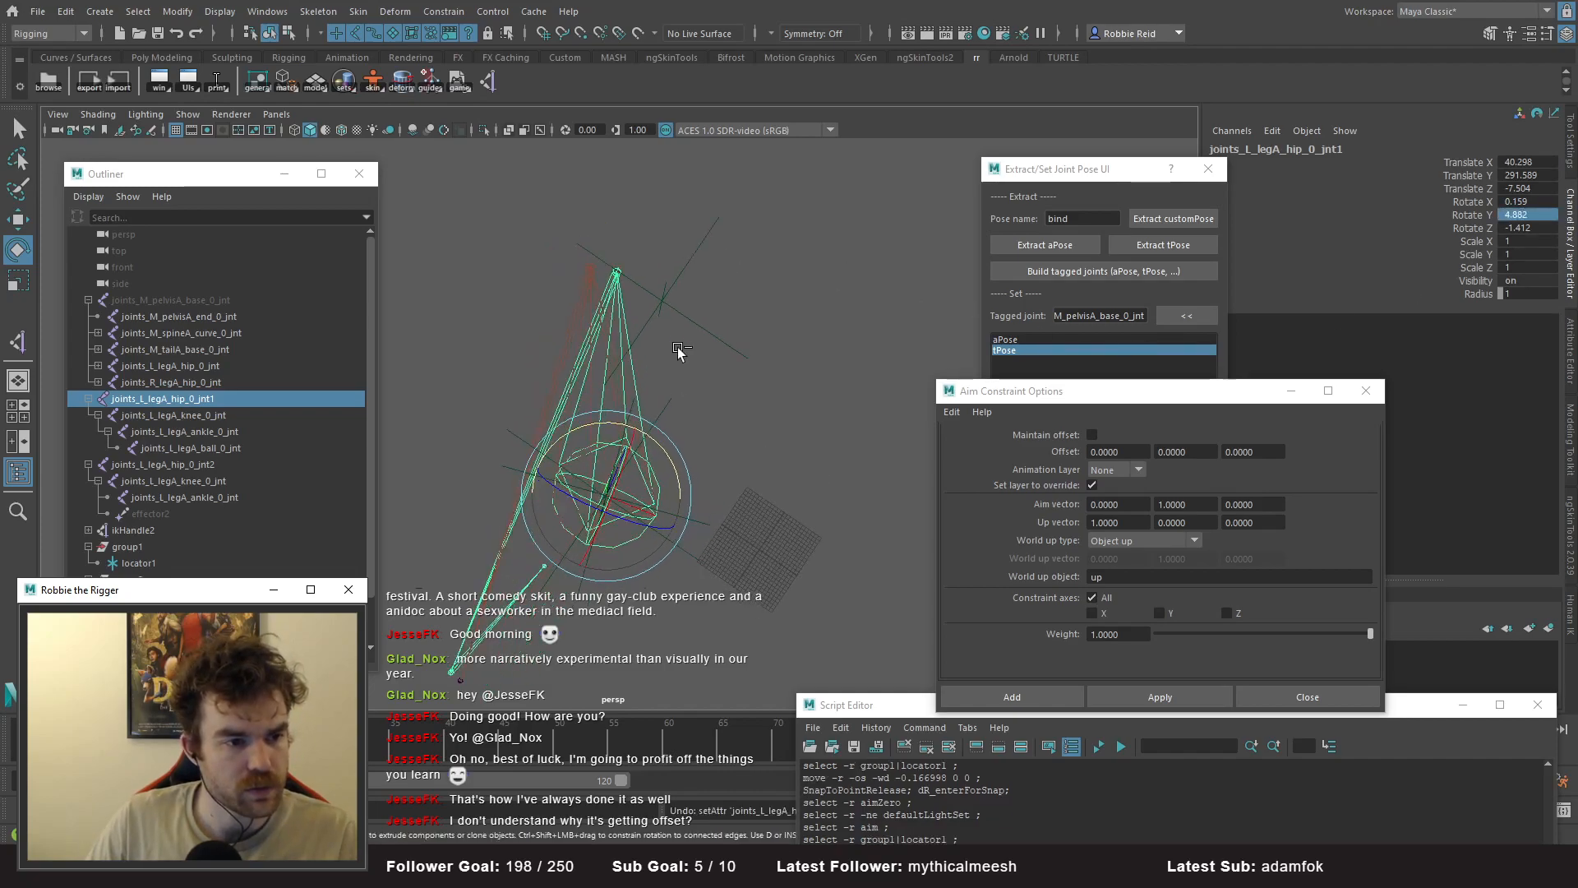
pyautogui.hotkey('ctrl', 'z')
pyautogui.hotkey('ctrl', 'z')
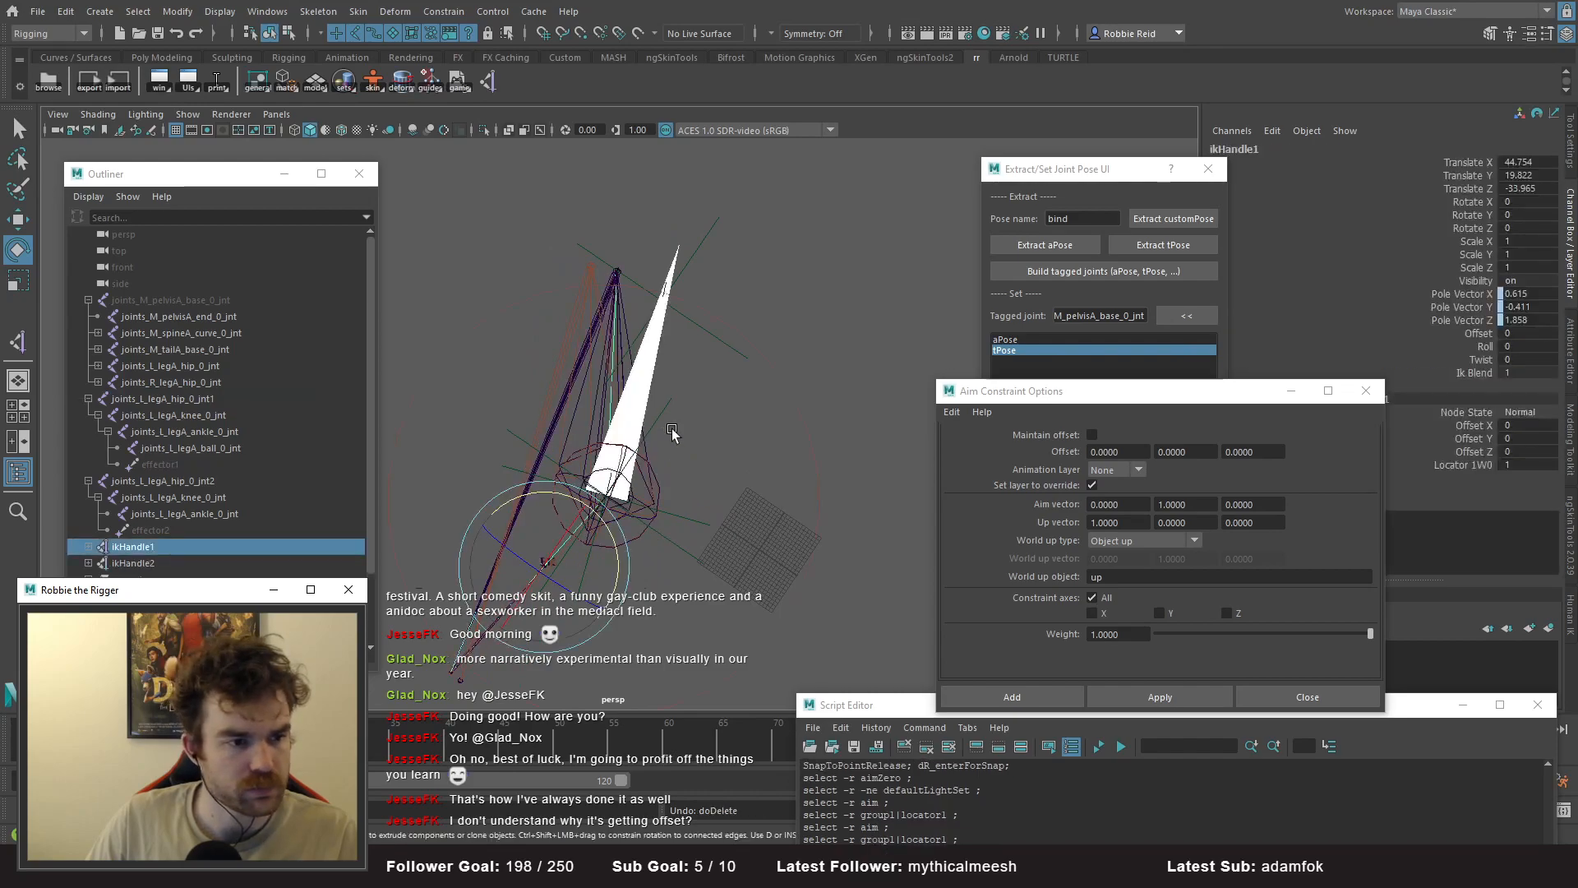
pyautogui.hotkey('ctrl', 'z')
pyautogui.hotkey('ctrl', 'z')
pyautogui.hotkey('ctrl', 'z')
pyautogui.hotkey('ctrl', 'z')
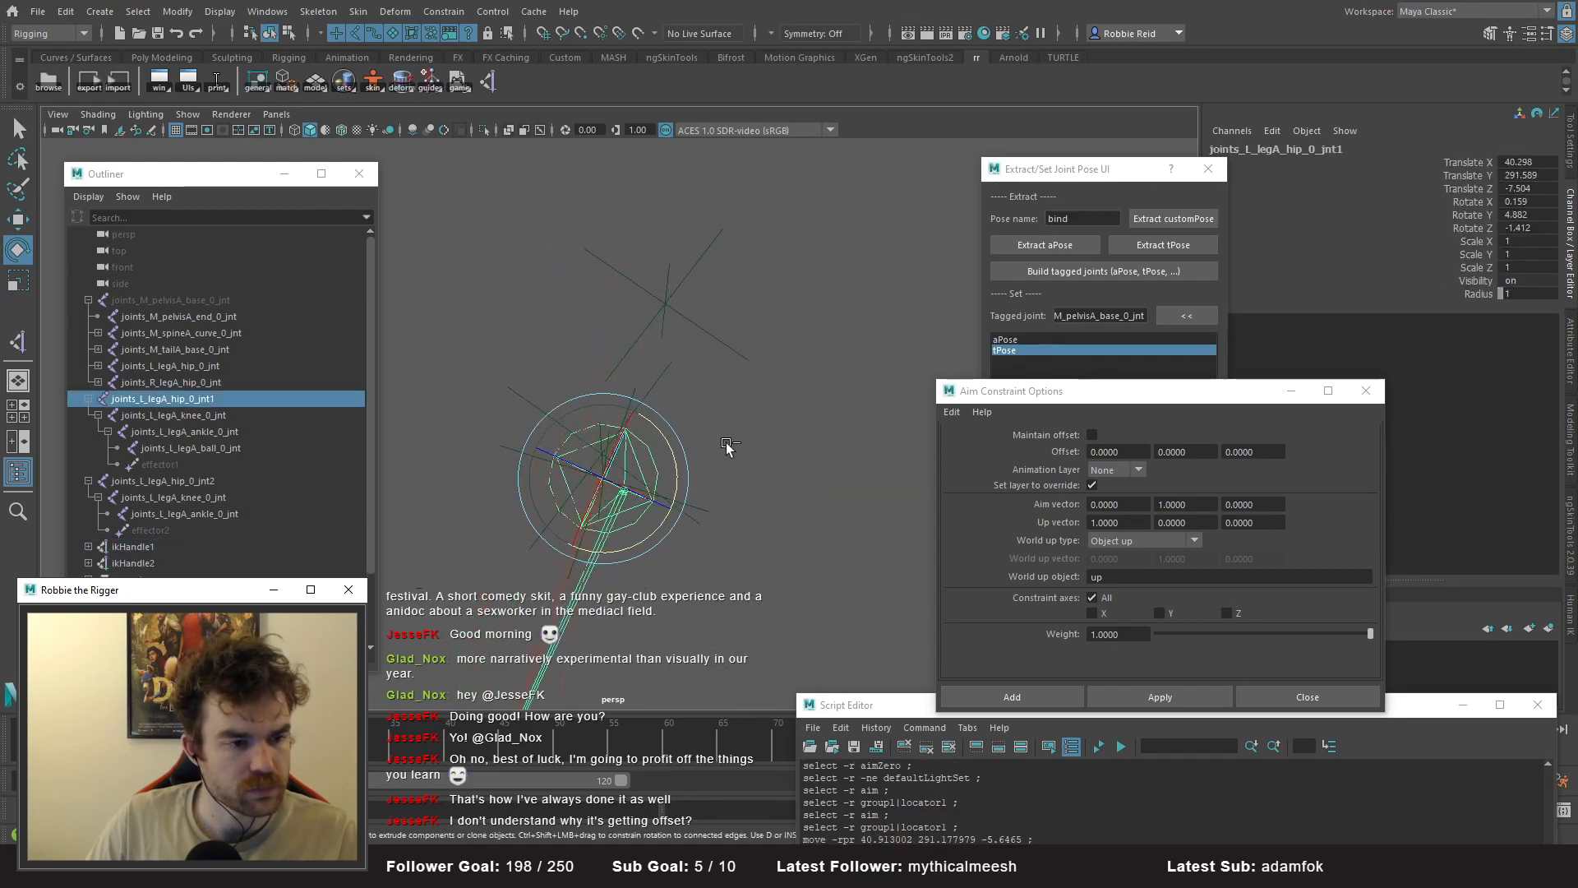
pyautogui.moveTo(728, 446)
pyautogui.keyDown('alt'); pyautogui.mouseDown()
pyautogui.moveTo(606, 409)
pyautogui.moveTo(702, 458)
pyautogui.mouseUp(); pyautogui.keyUp('alt')
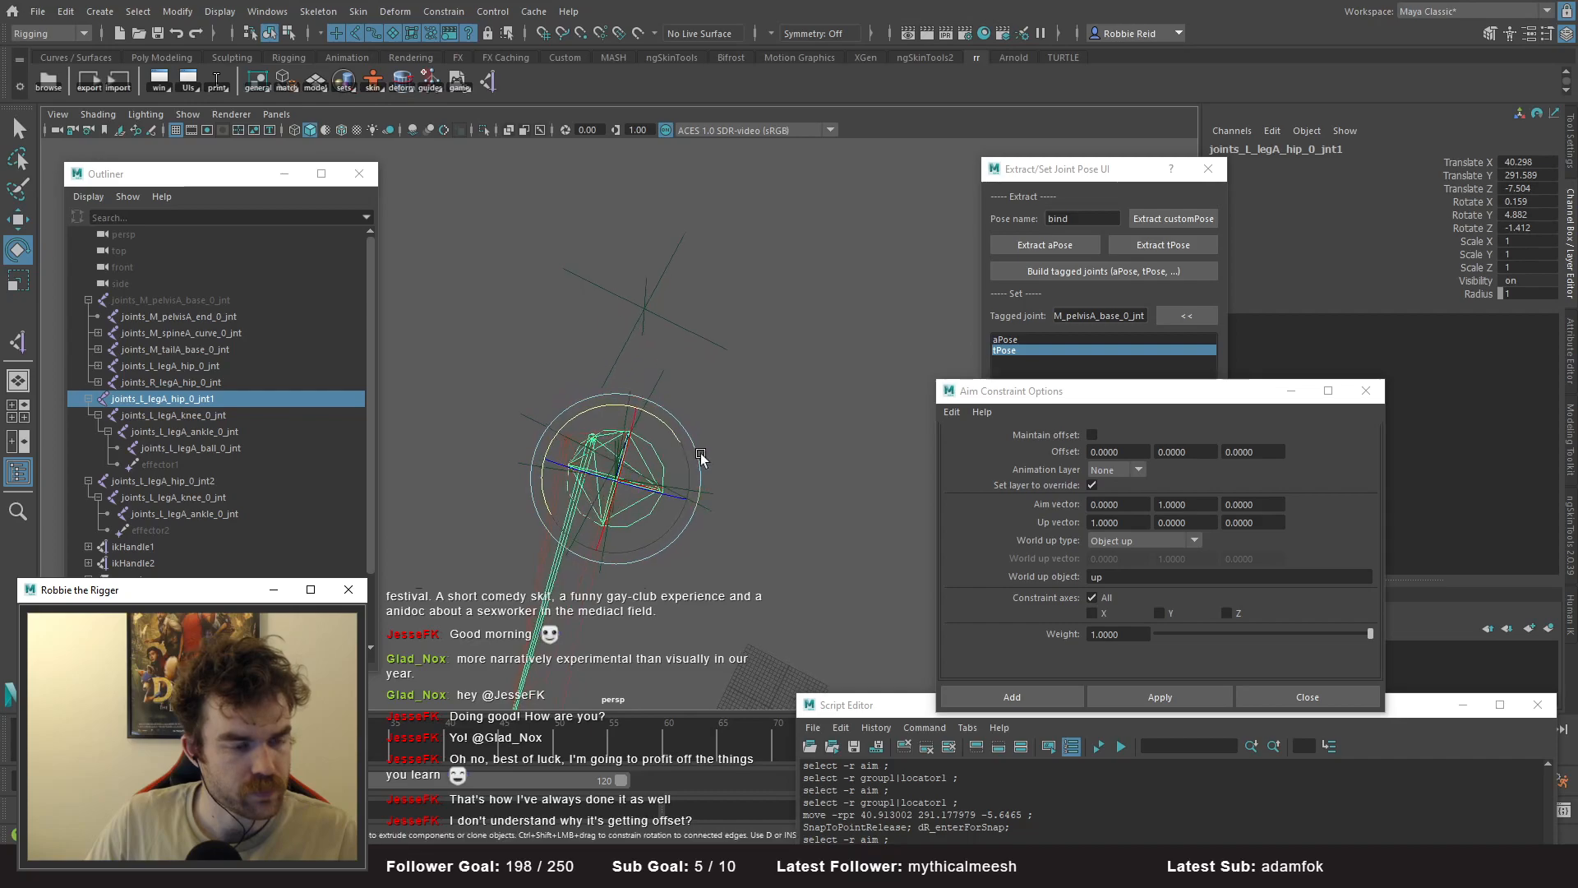
pyautogui.scroll(-2, 251, 573)
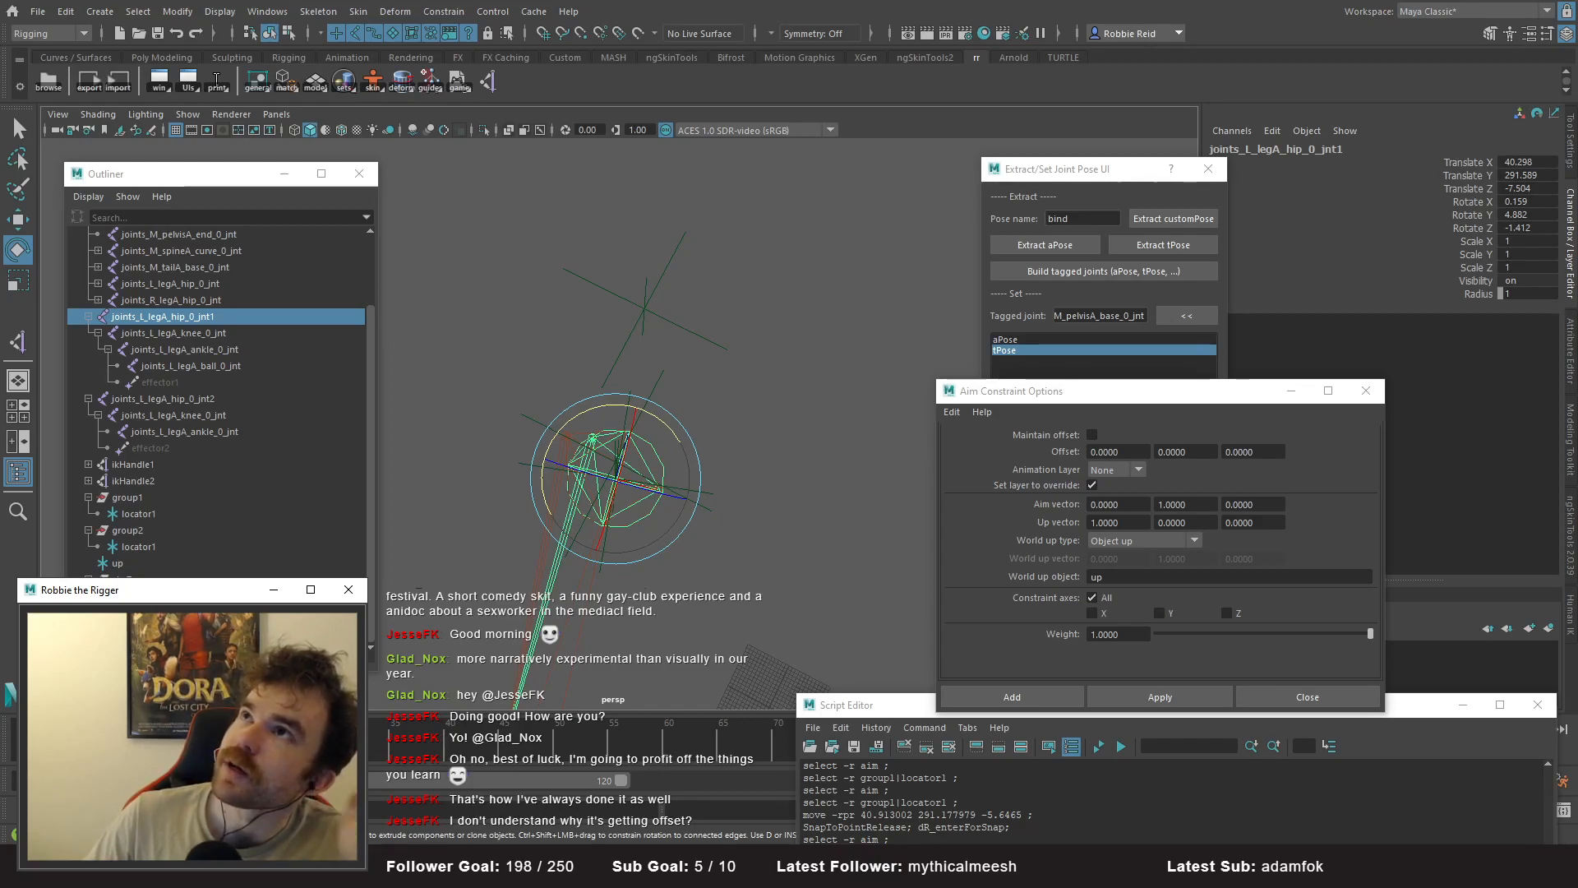
pyautogui.hotkey('ctrl', 'z')
pyautogui.hotkey('ctrl', 'z')
pyautogui.hotkey('ctrl', 'z')
pyautogui.hotkey('ctrl', 'z')
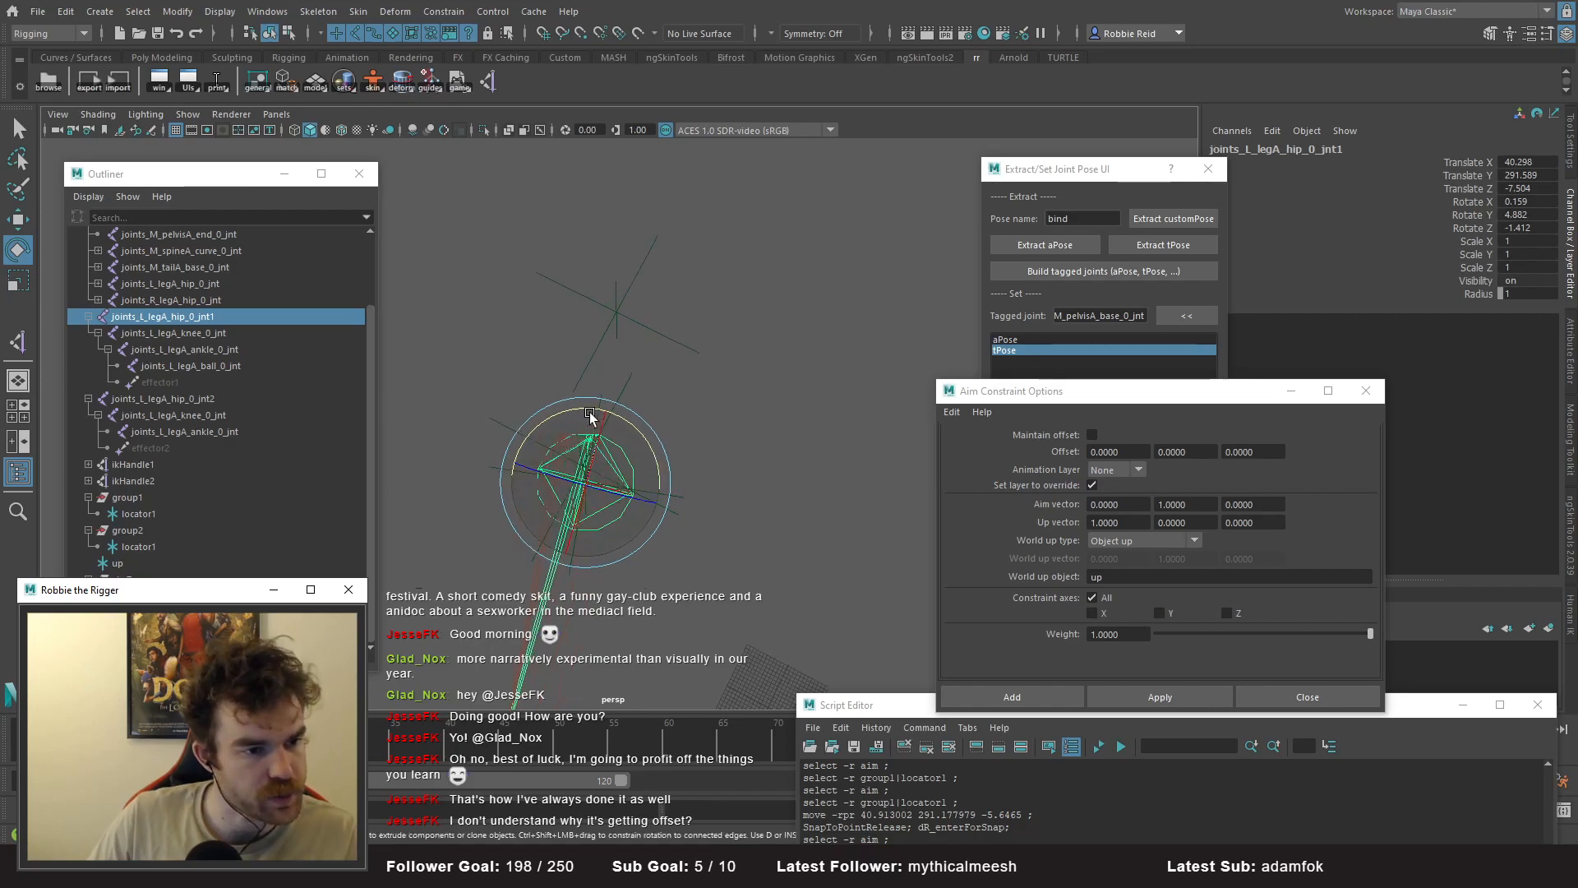
# - Examine how the duplicated left leg chains line up from the hip down through the knee and ankle
pyautogui.keyDown('alt'); pyautogui.moveTo(674, 463); pyautogui.dragTo(785, 472); pyautogui.keyUp('alt')
pyautogui.keyDown('alt'); pyautogui.moveTo(612, 462); pyautogui.dragTo(697, 421); pyautogui.keyUp('alt')
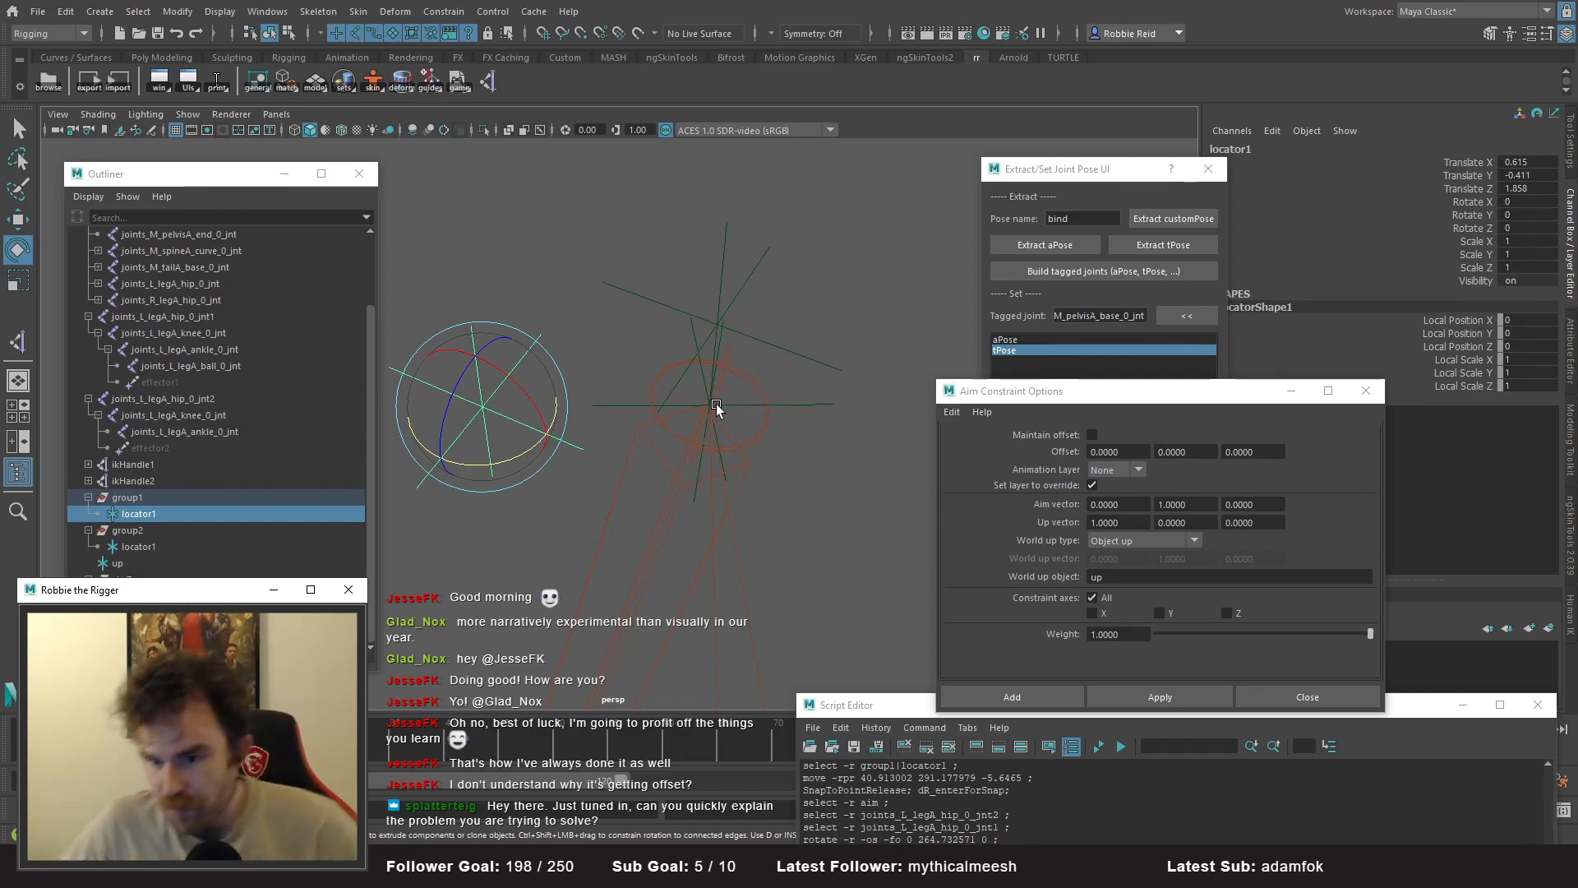
pyautogui.keyDown('alt'); pyautogui.moveTo(723, 362); pyautogui.dragTo(448, 316, button='right'); pyautogui.keyUp('alt')
pyautogui.keyDown('alt'); pyautogui.moveTo(595, 510); pyautogui.dragTo(585, 345, button='middle'); pyautogui.keyUp('alt')
pyautogui.keyDown('alt'); pyautogui.moveTo(584, 345); pyautogui.dragTo(600, 416); pyautogui.keyUp('alt')
pyautogui.keyDown('alt'); pyautogui.moveTo(599, 416); pyautogui.dragTo(509, 444, button='right'); pyautogui.keyUp('alt')
pyautogui.keyDown('alt'); pyautogui.moveTo(580, 526); pyautogui.dragTo(603, 342, button='middle'); pyautogui.keyUp('alt')
pyautogui.keyDown('alt'); pyautogui.moveTo(603, 342); pyautogui.dragTo(479, 493, button='right'); pyautogui.keyUp('alt')
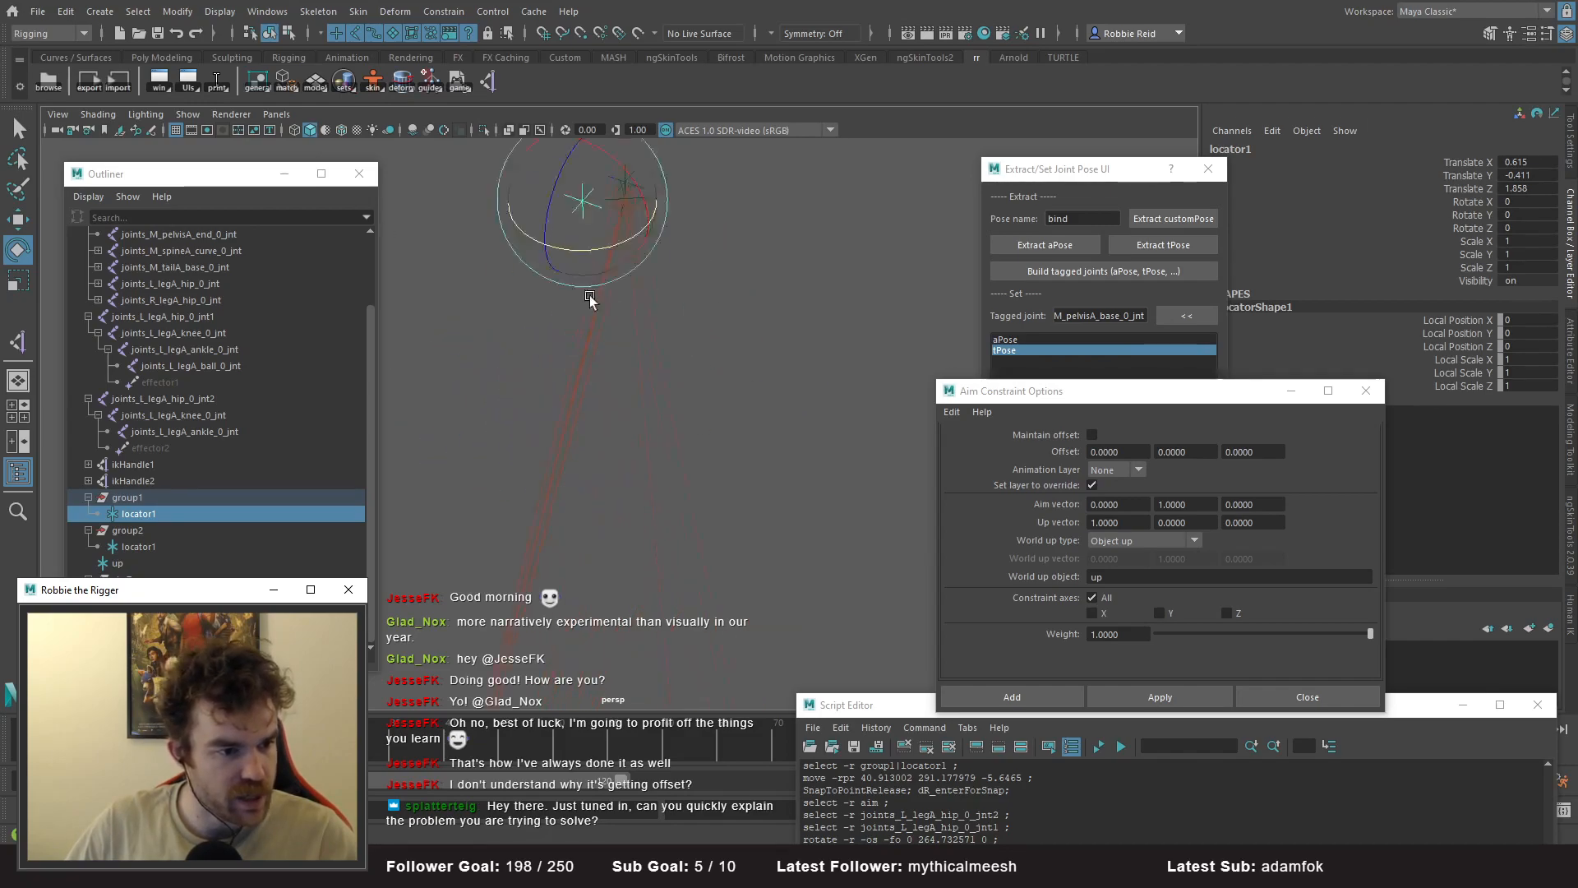
pyautogui.keyDown('alt'); pyautogui.moveTo(576, 518); pyautogui.dragTo(591, 303, button='middle'); pyautogui.keyUp('alt')
pyautogui.keyDown('alt'); pyautogui.moveTo(592, 304); pyautogui.dragTo(669, 356); pyautogui.keyUp('alt')
pyautogui.keyDown('alt'); pyautogui.moveTo(669, 356); pyautogui.dragTo(665, 459, button='middle'); pyautogui.keyUp('alt')
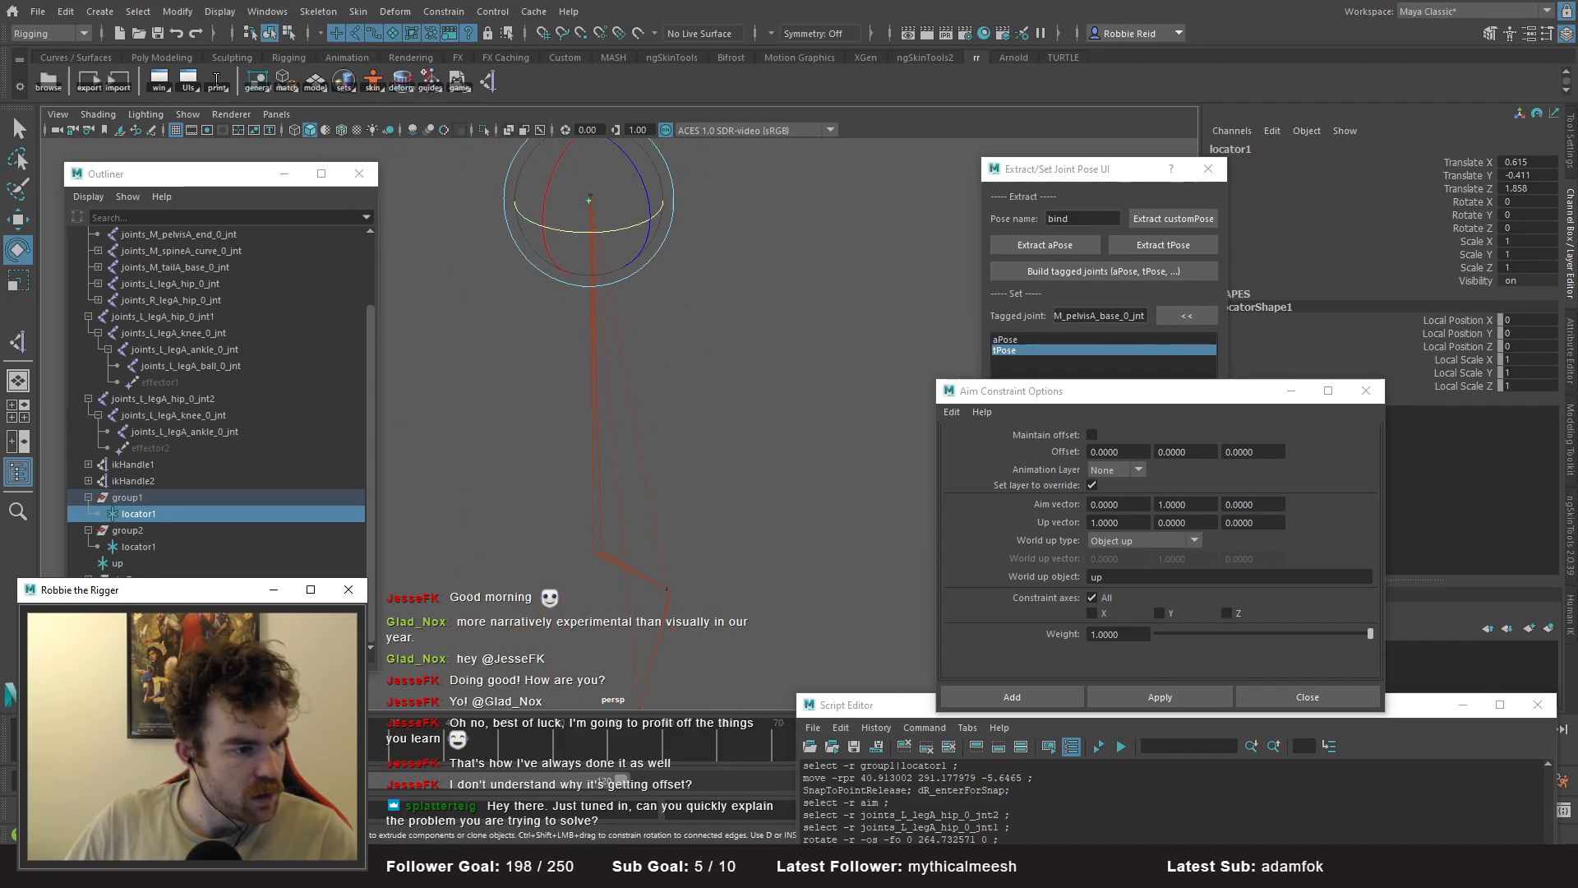
# - Examine the joints_L_legA_hip_0_jnt1 chain through its knee, ankle and ball joints against the joints_L_legA_hip_0_jnt2 chain
pyautogui.click(129, 575)
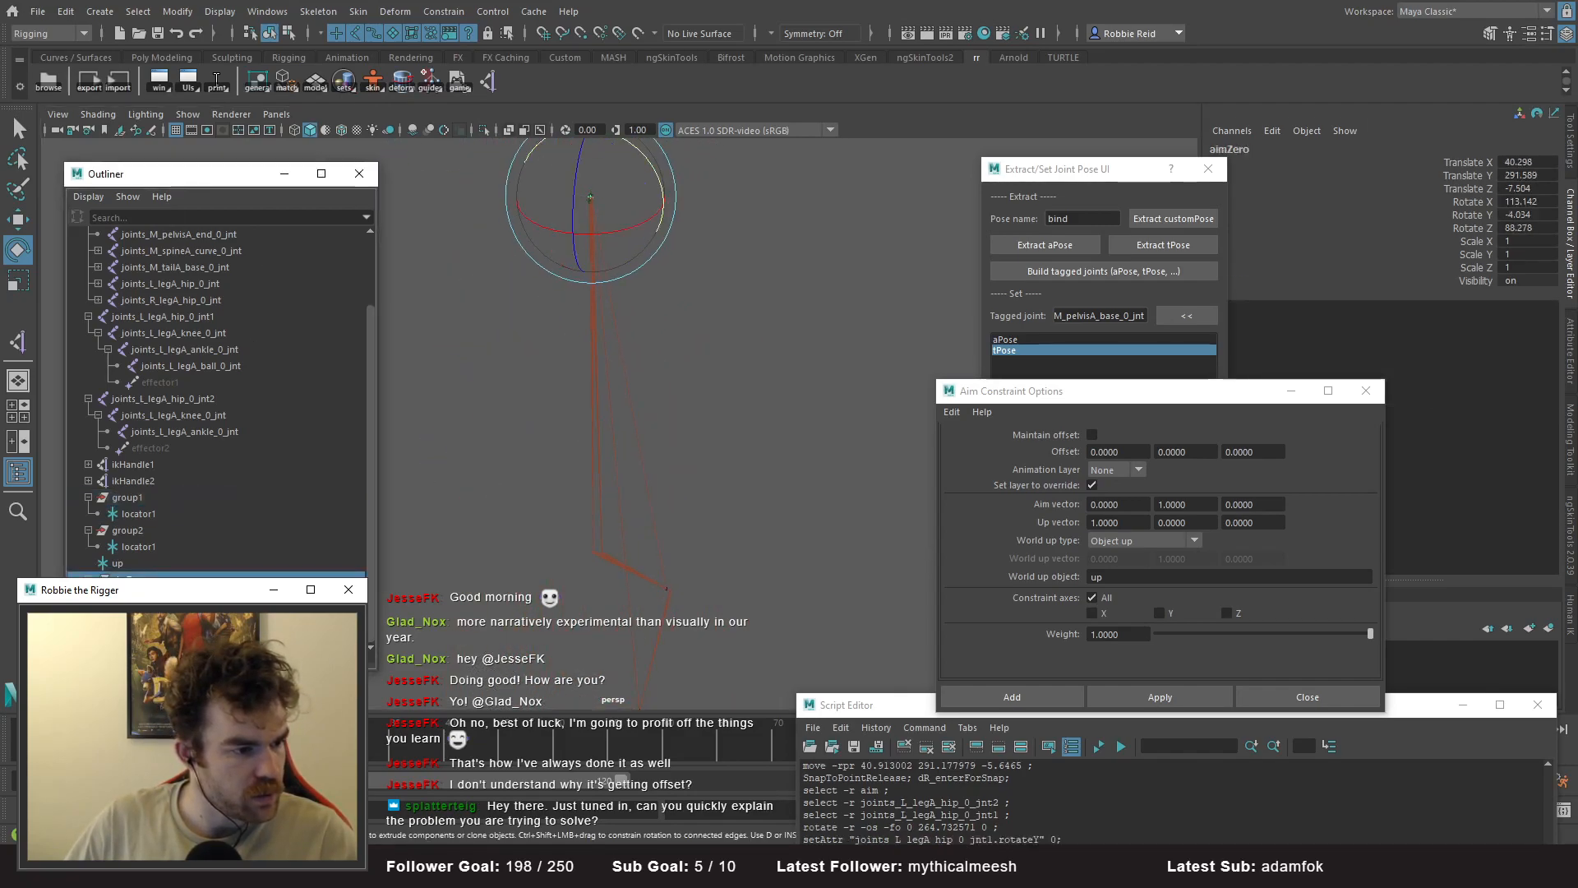
pyautogui.moveTo(143, 500); pyautogui.dragTo(148, 575)
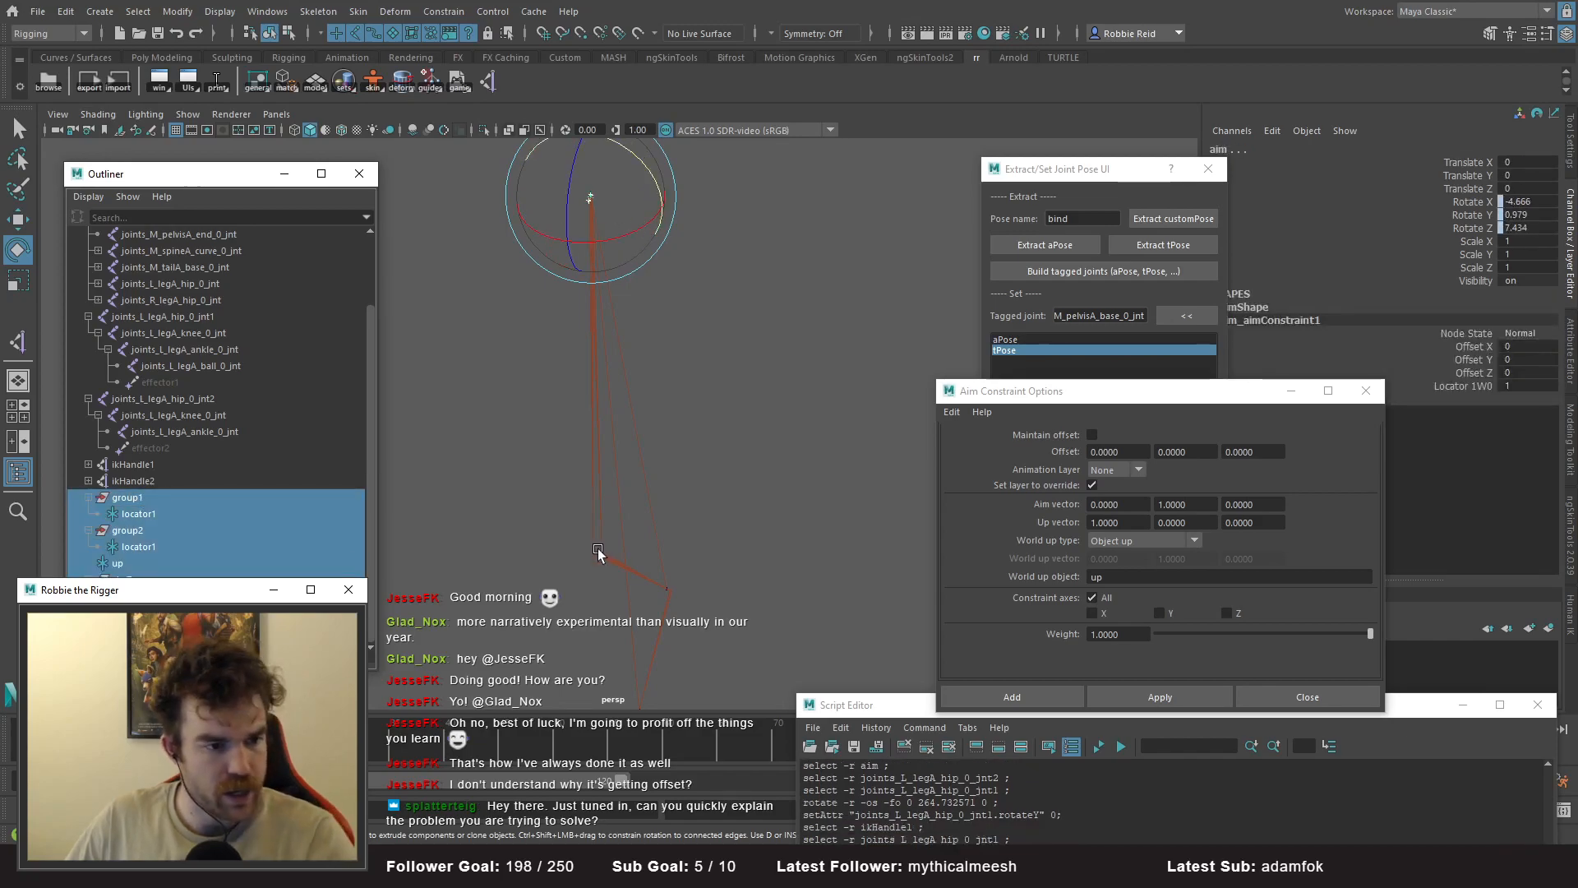
pyautogui.click(730, 448)
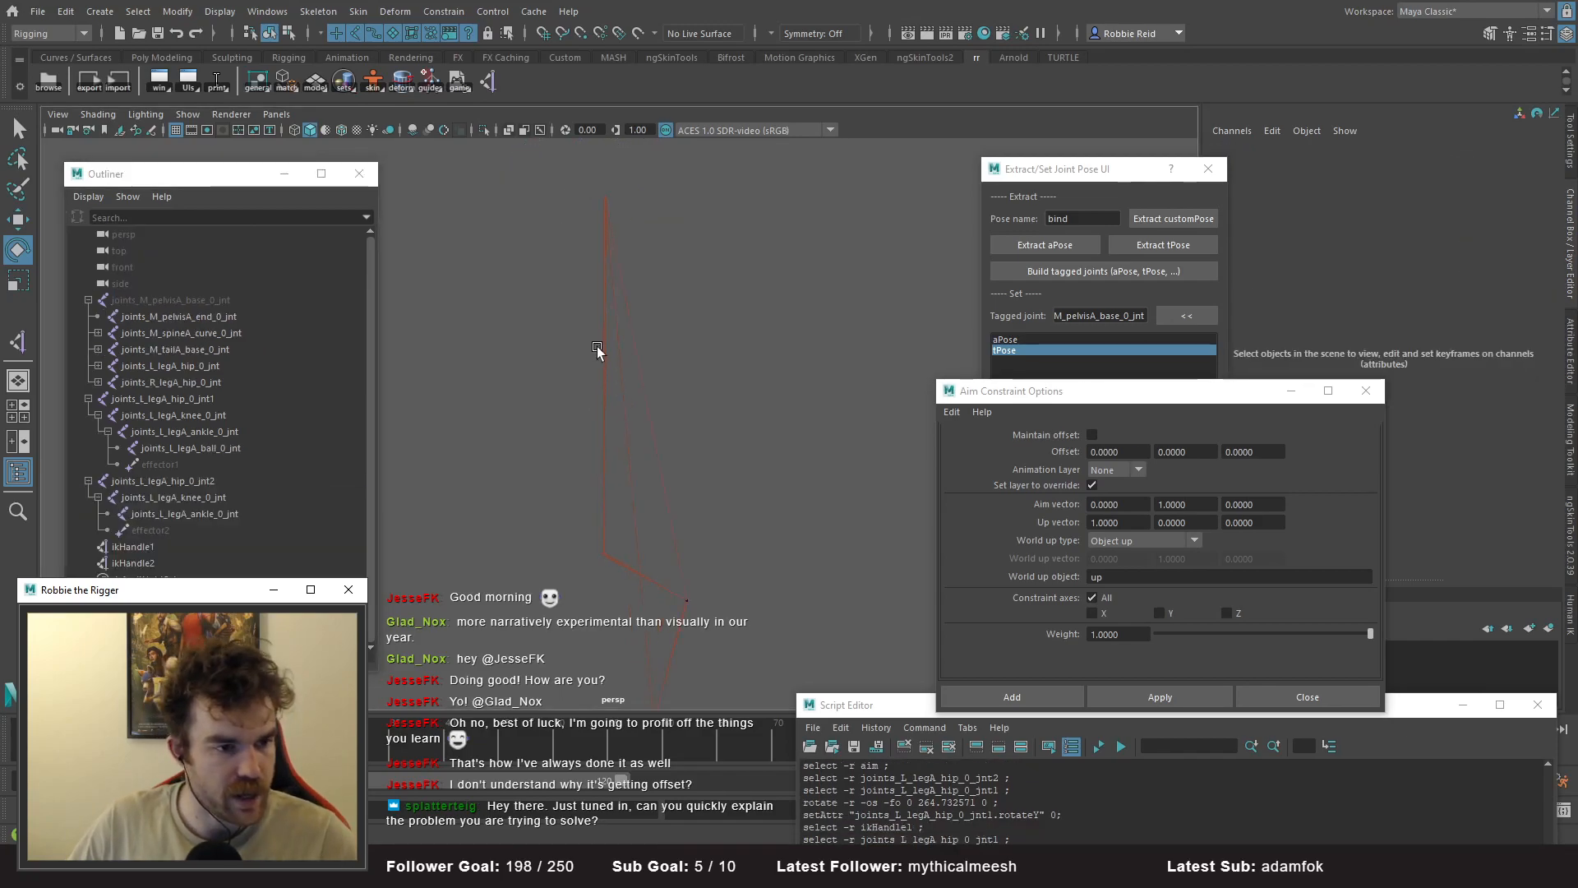
pyautogui.moveTo(598, 346); pyautogui.dragTo(595, 524)
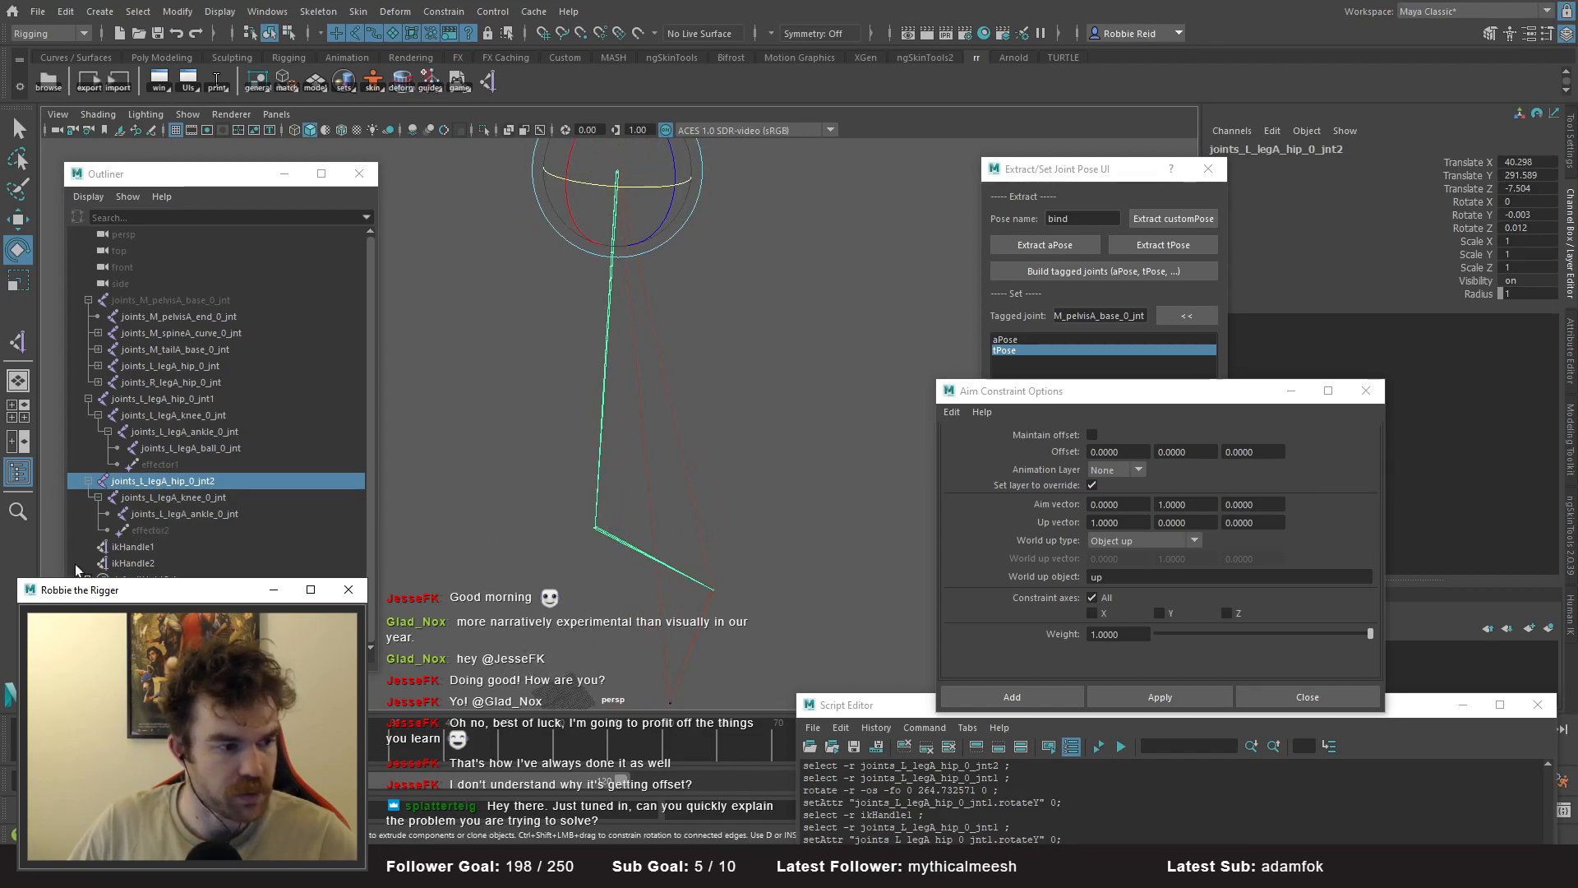
pyautogui.click(176, 399)
pyautogui.keyDown('alt'); pyautogui.moveTo(460, 397); pyautogui.dragTo(665, 342); pyautogui.keyUp('alt')
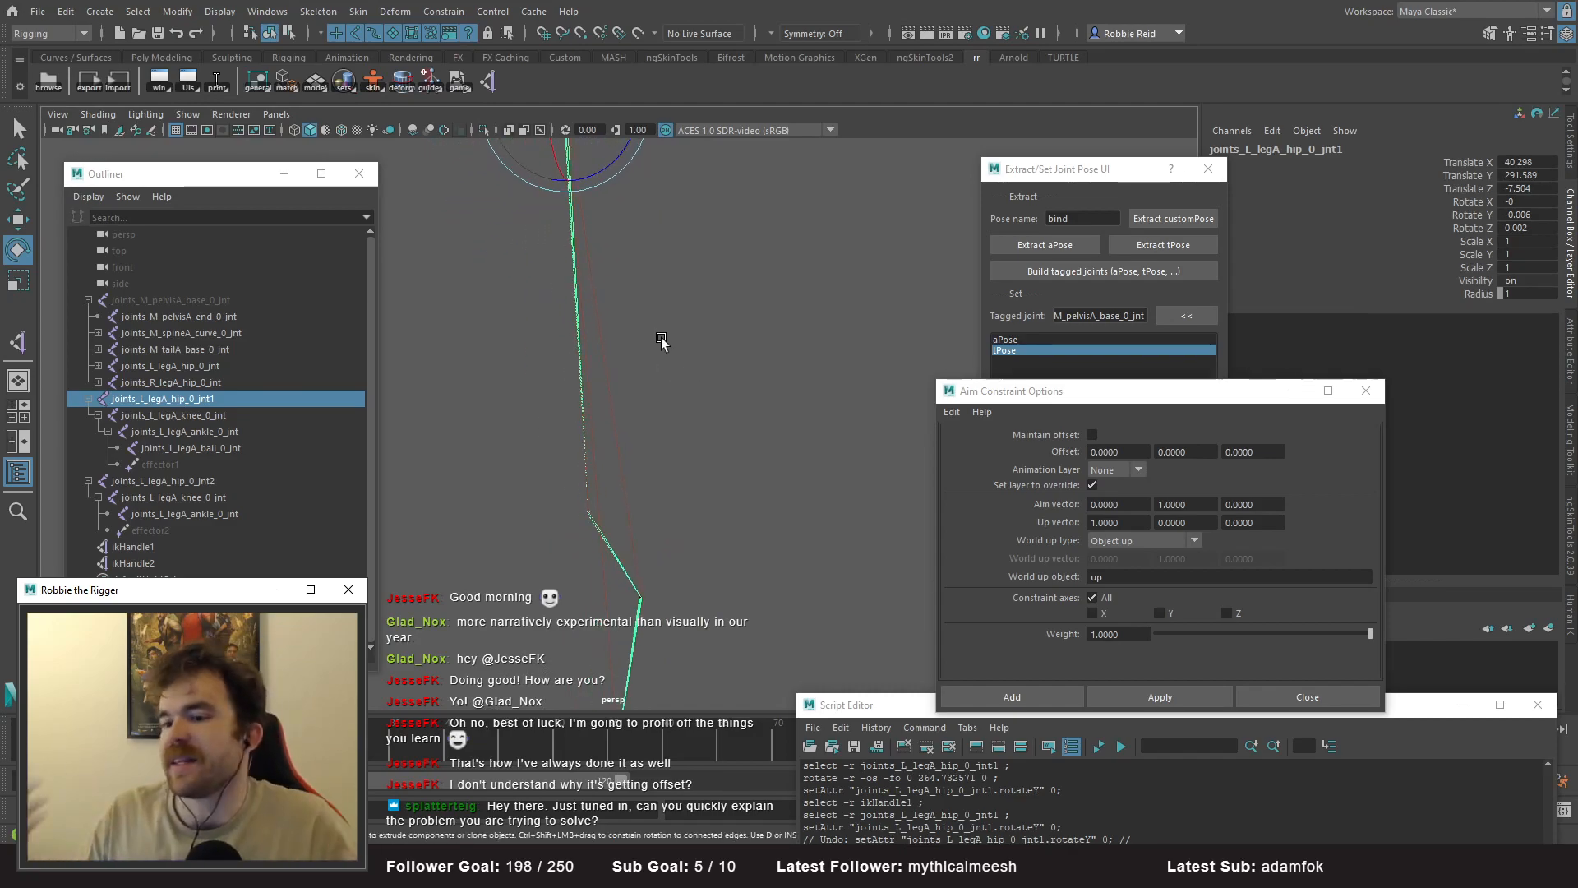
pyautogui.press('f')
pyautogui.click(171, 416)
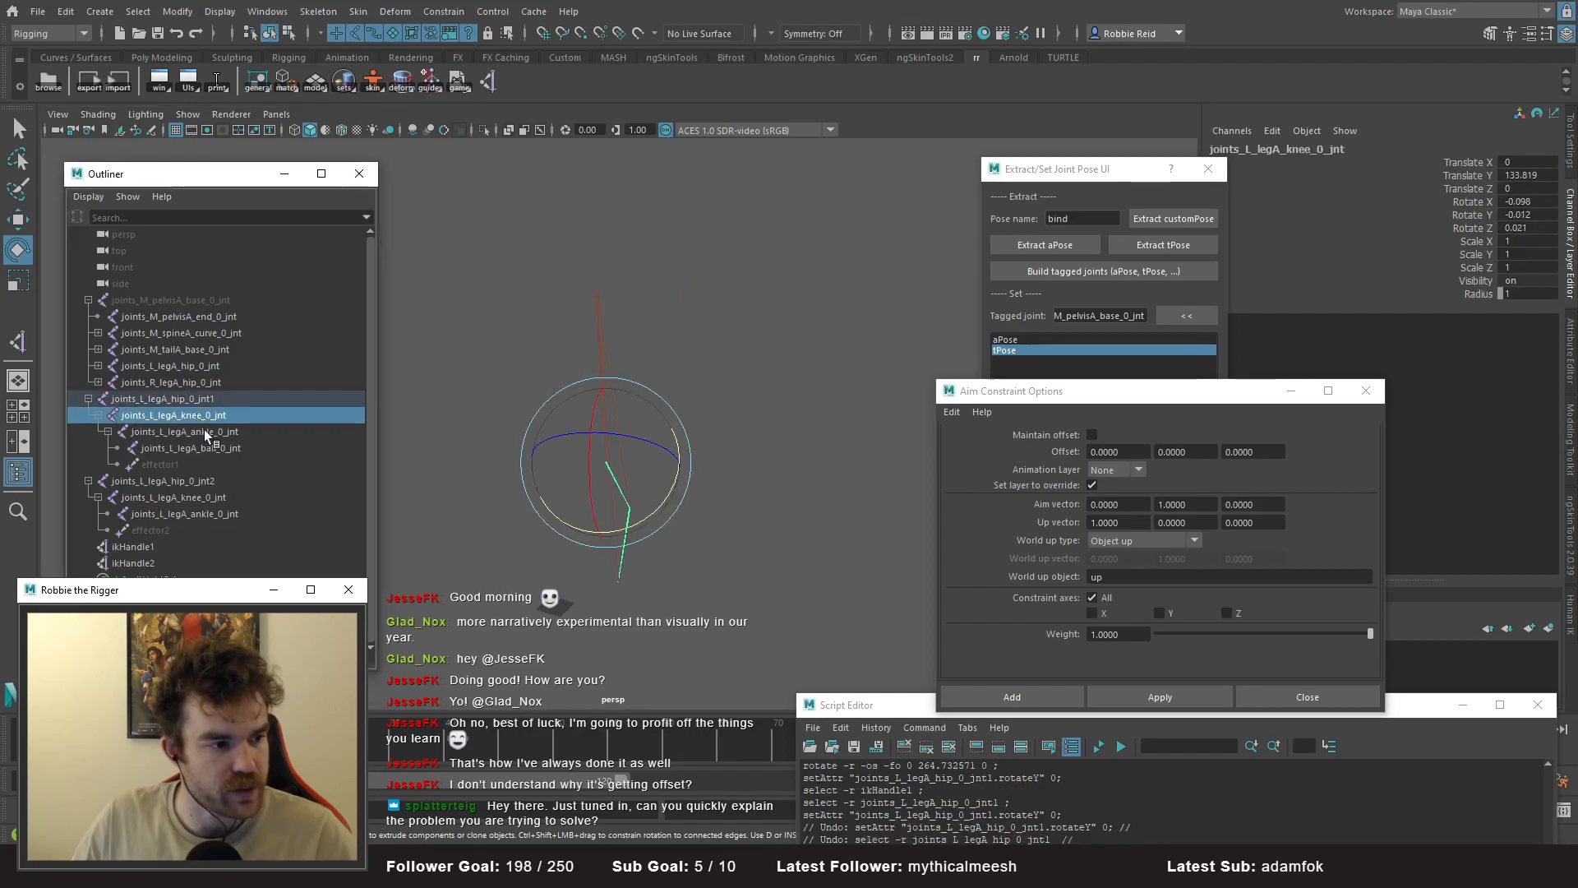
pyautogui.click(206, 432)
pyautogui.click(229, 451)
pyautogui.moveTo(497, 465)
pyautogui.keyDown('alt'); pyautogui.mouseDown()
pyautogui.moveTo(503, 398)
pyautogui.moveTo(638, 395)
pyautogui.moveTo(480, 470)
pyautogui.mouseUp(); pyautogui.keyUp('alt')
pyautogui.click(230, 398)
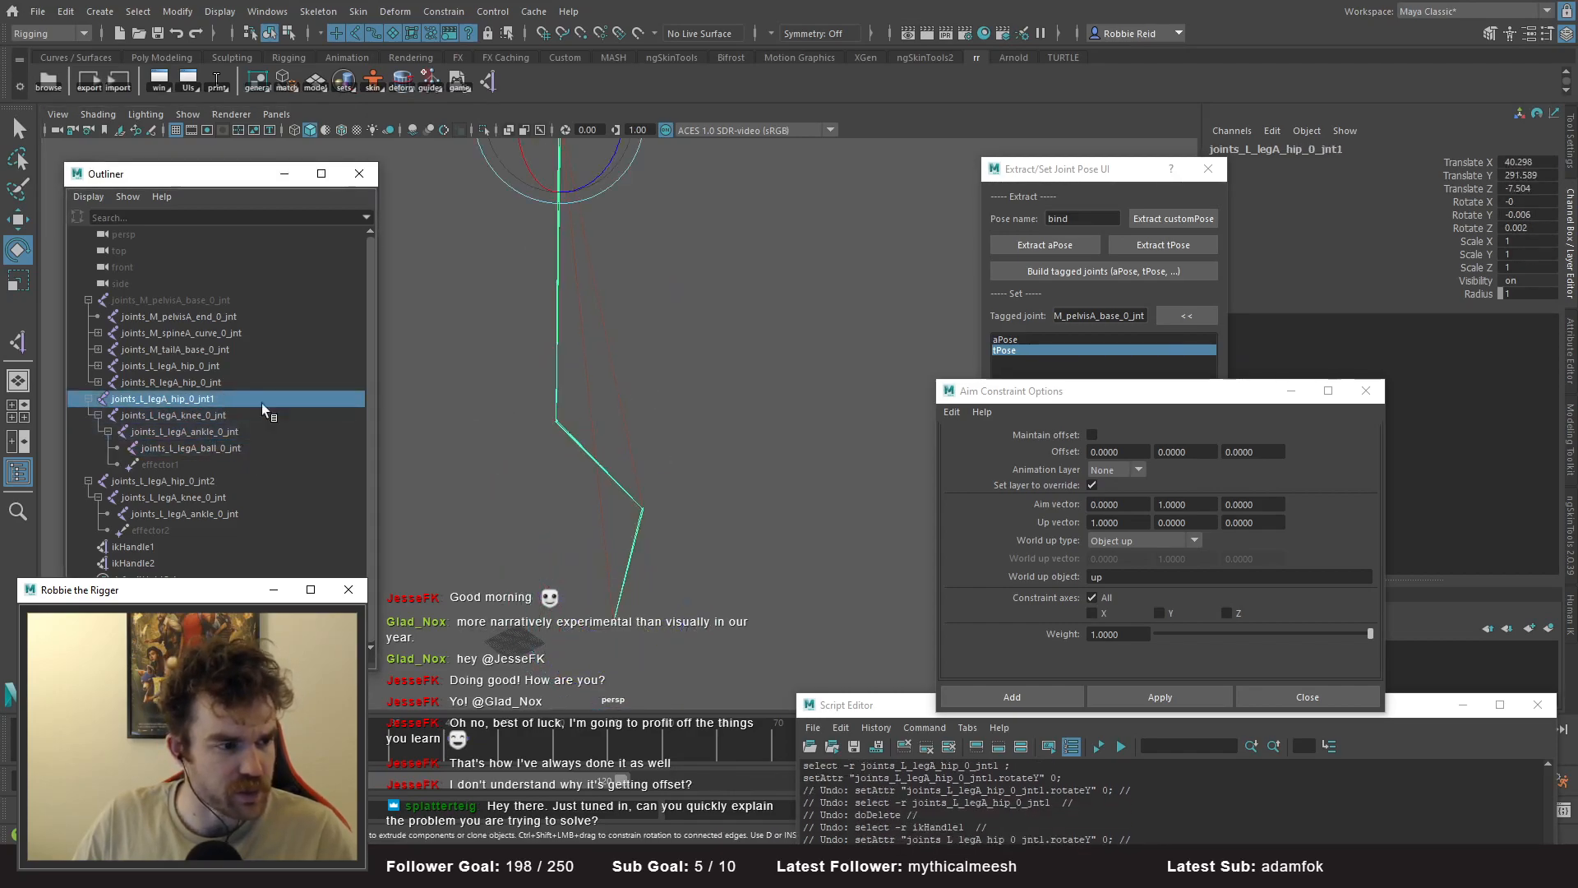
pyautogui.keyDown('alt'); pyautogui.moveTo(620, 575); pyautogui.dragTo(553, 658); pyautogui.keyUp('alt')
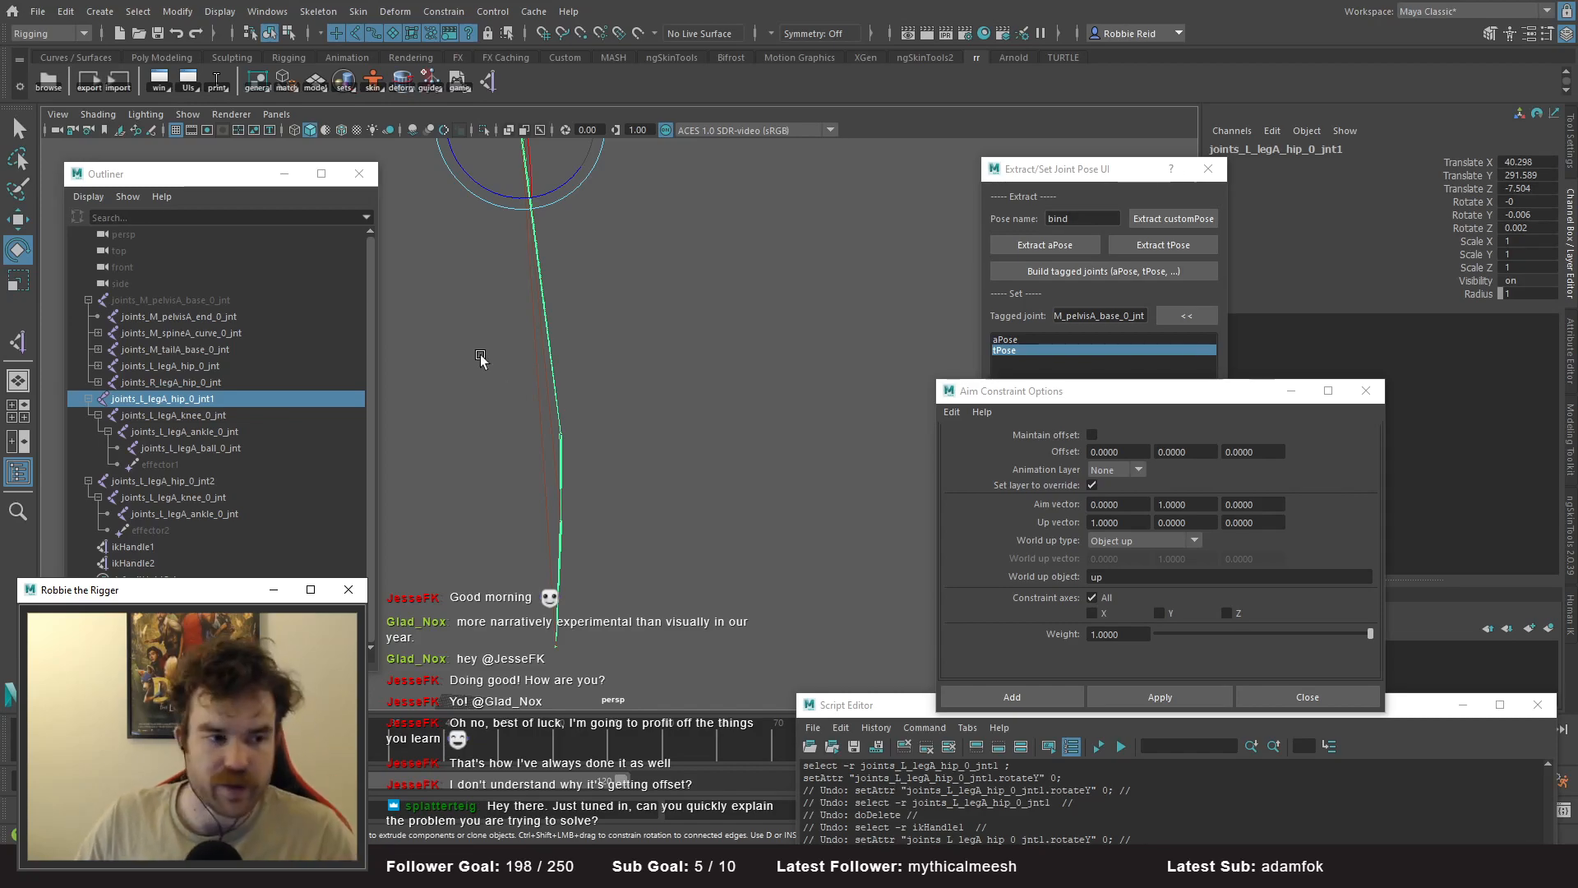
# - Inspect the joints_L_legA_hip_0_jnt2 chain, including its ankle and effector2, from several angles
pyautogui.keyDown('alt'); pyautogui.moveTo(487, 363); pyautogui.dragTo(549, 359); pyautogui.keyUp('alt')
pyautogui.hotkey('ctrl', 'z')
pyautogui.hotkey('ctrl', 'z')
pyautogui.hotkey('ctrl', 'z')
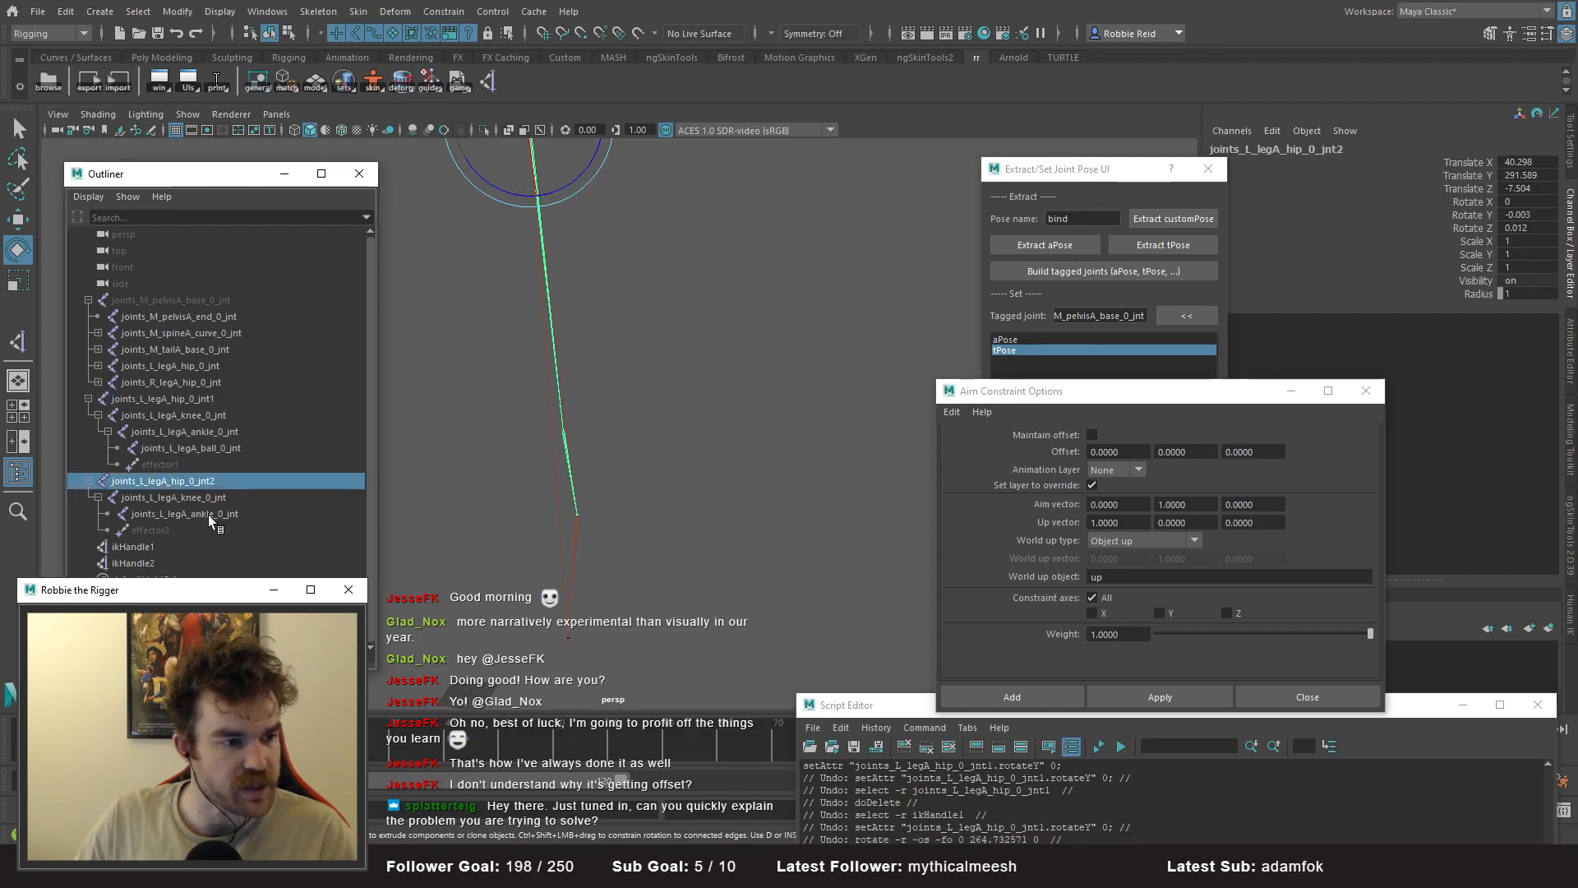
pyautogui.hotkey('ctrl', 'z')
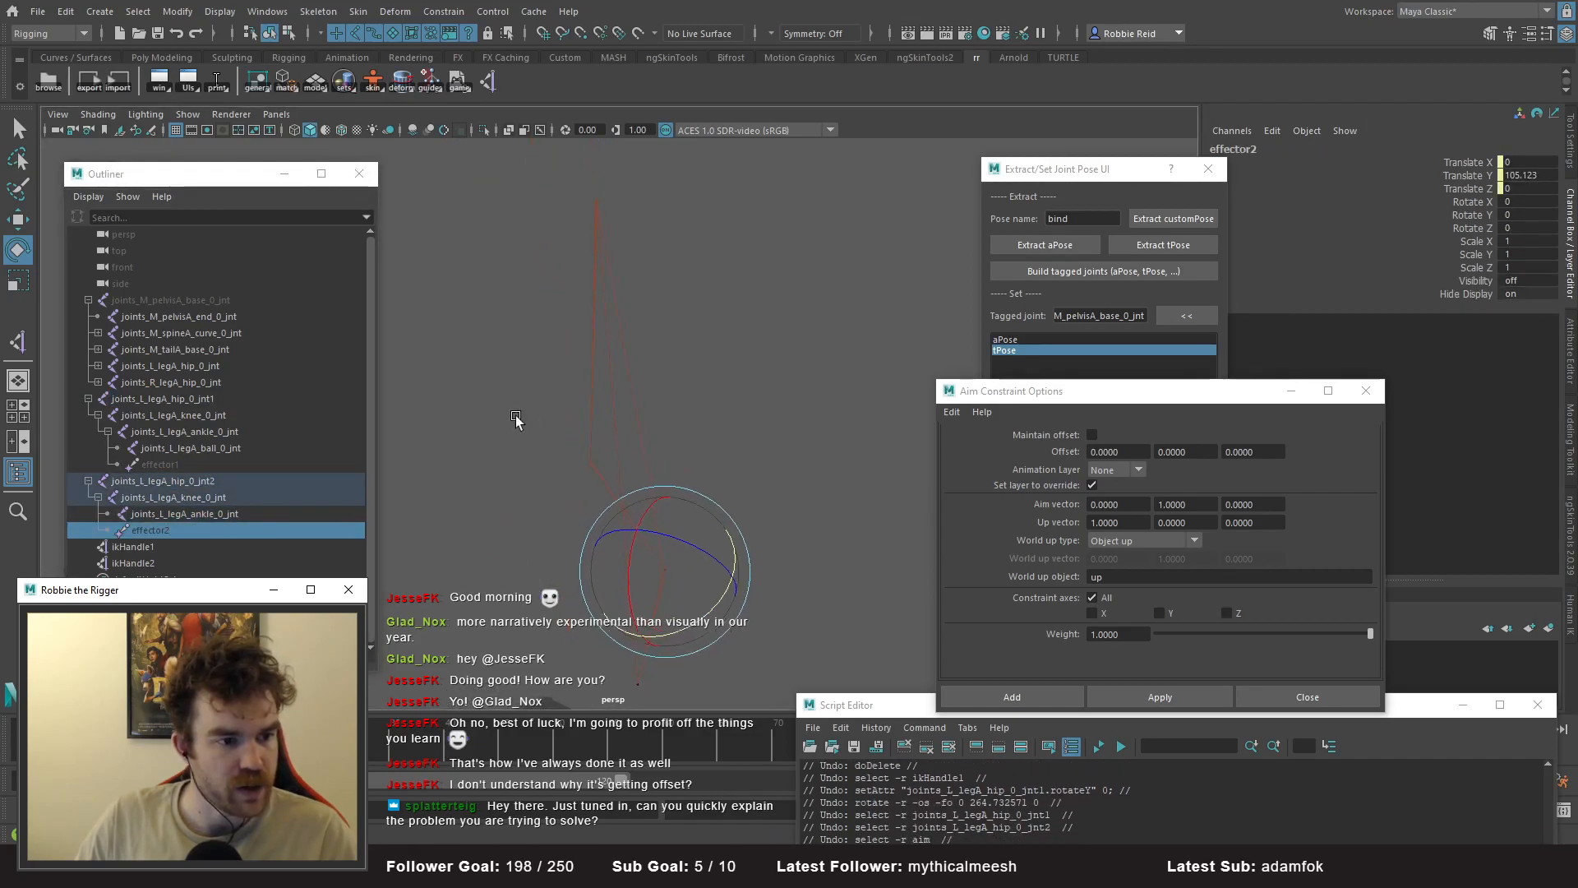
pyautogui.click(230, 512)
pyautogui.hotkey('ctrl', 'z')
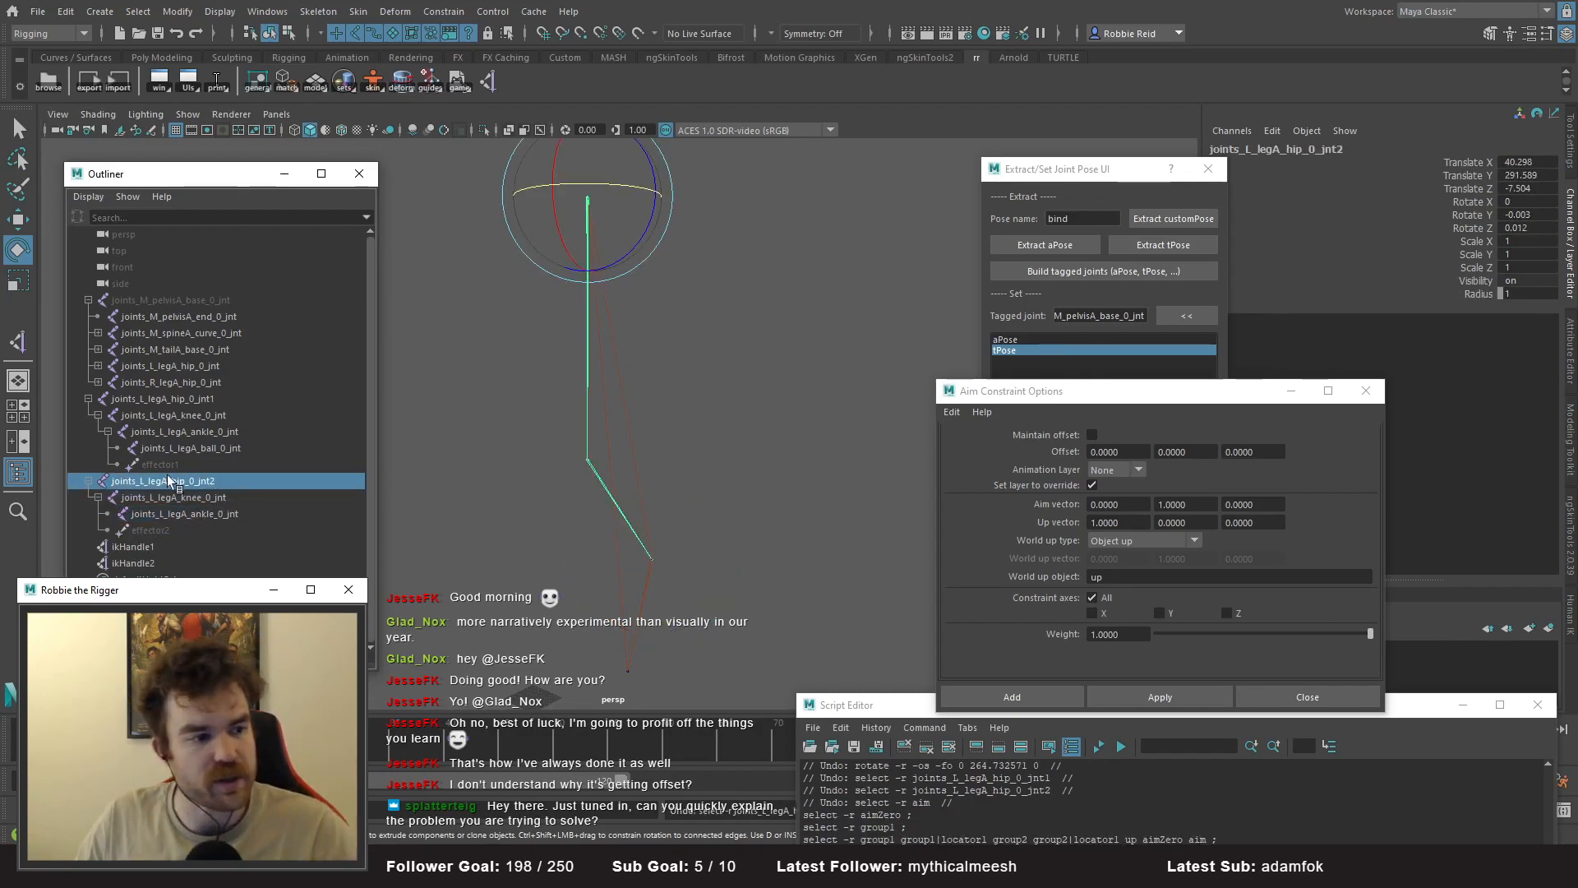
pyautogui.keyDown('alt'); pyautogui.moveTo(486, 450); pyautogui.dragTo(515, 447); pyautogui.keyUp('alt')
pyautogui.keyDown('alt'); pyautogui.moveTo(515, 447); pyautogui.dragTo(617, 483, button='right'); pyautogui.keyUp('alt')
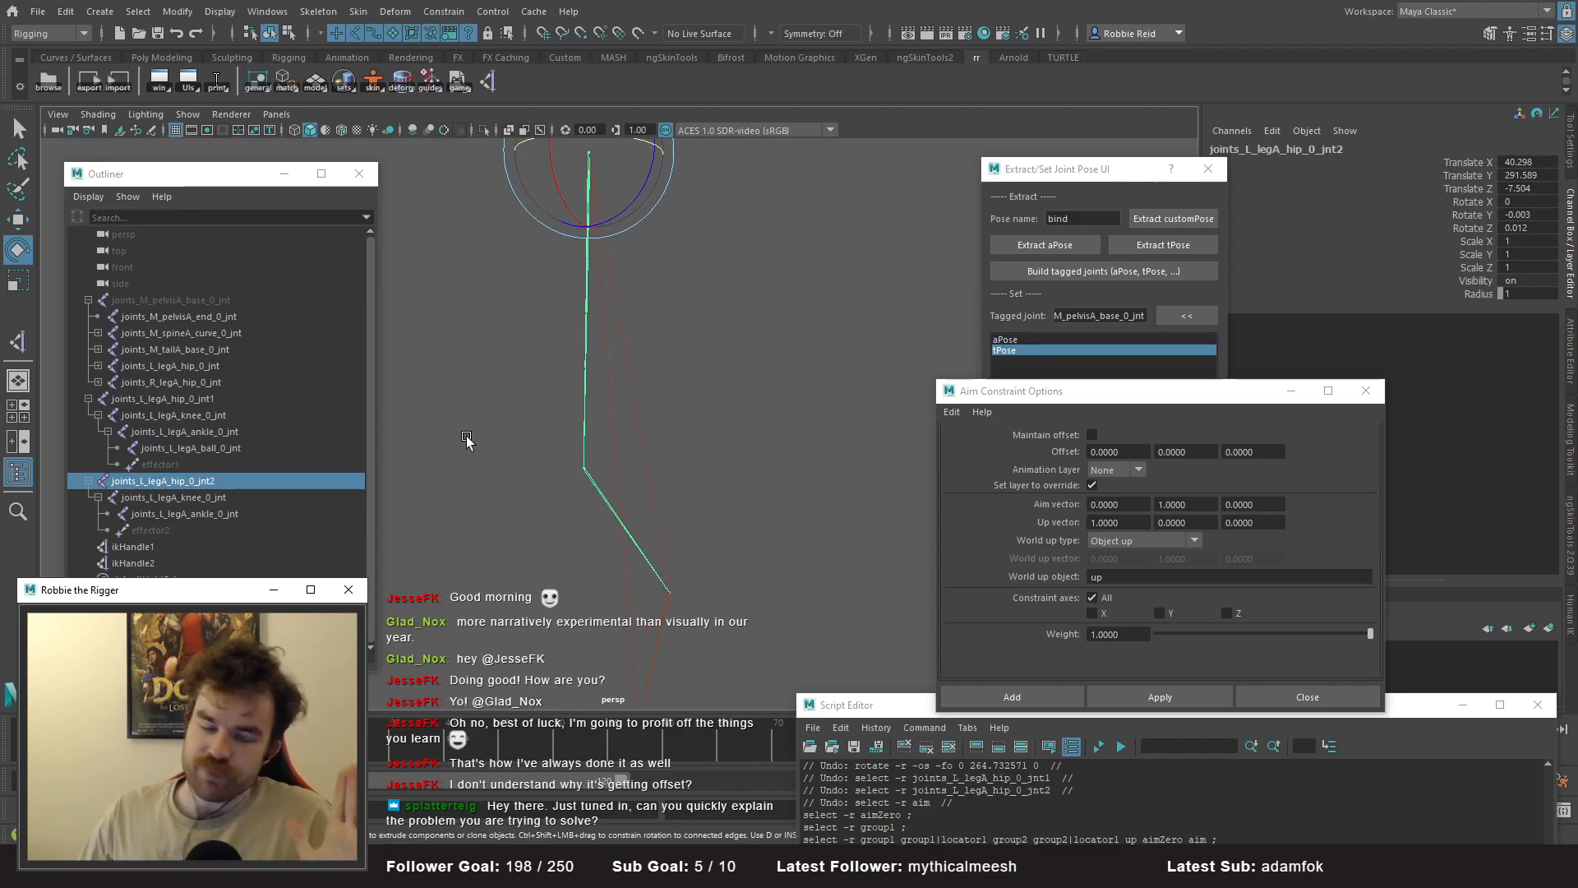
pyautogui.keyDown('alt'); pyautogui.moveTo(715, 458); pyautogui.dragTo(600, 650); pyautogui.keyUp('alt')
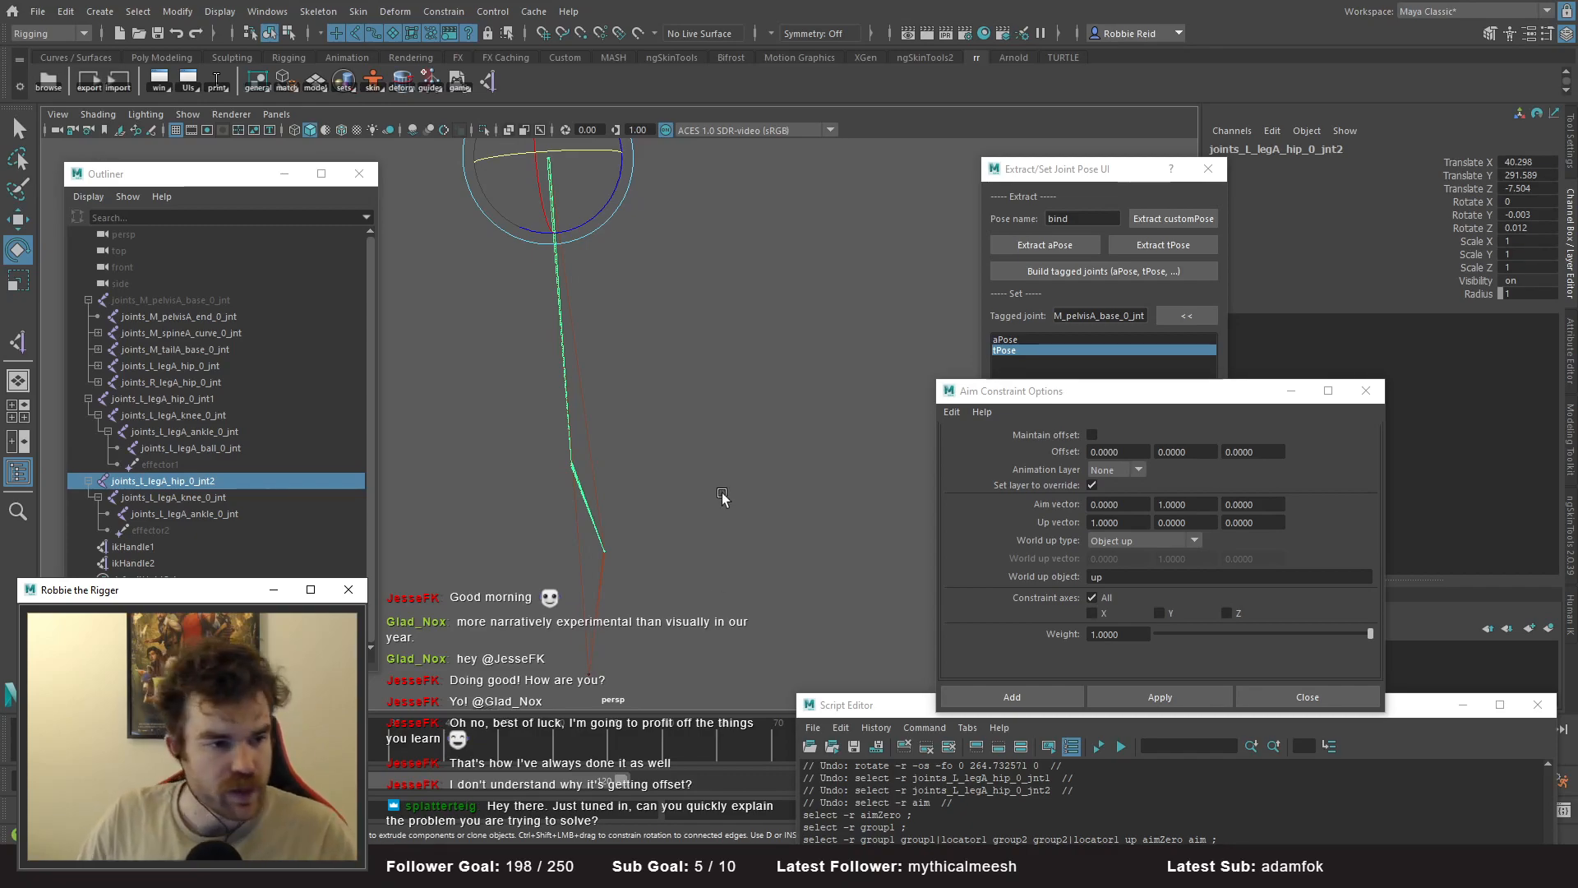
pyautogui.keyDown('alt'); pyautogui.moveTo(726, 507); pyautogui.dragTo(776, 534, button='middle'); pyautogui.keyUp('alt')
pyautogui.keyDown('alt'); pyautogui.moveTo(697, 409); pyautogui.dragTo(705, 481, button='middle'); pyautogui.keyUp('alt')
# - Undo the snap of group1's locator1 and the parent zero transform added to the aim locator
pyautogui.hotkey('ctrl', 'z')
pyautogui.hotkey('ctrl', 'z')
pyautogui.hotkey('ctrl', 'z')
pyautogui.hotkey('ctrl', 'z')
pyautogui.hotkey('ctrl', 'z')
pyautogui.hotkey('ctrl', 'z')
pyautogui.hotkey('ctrl', 'z')
pyautogui.hotkey('ctrl', 'z')
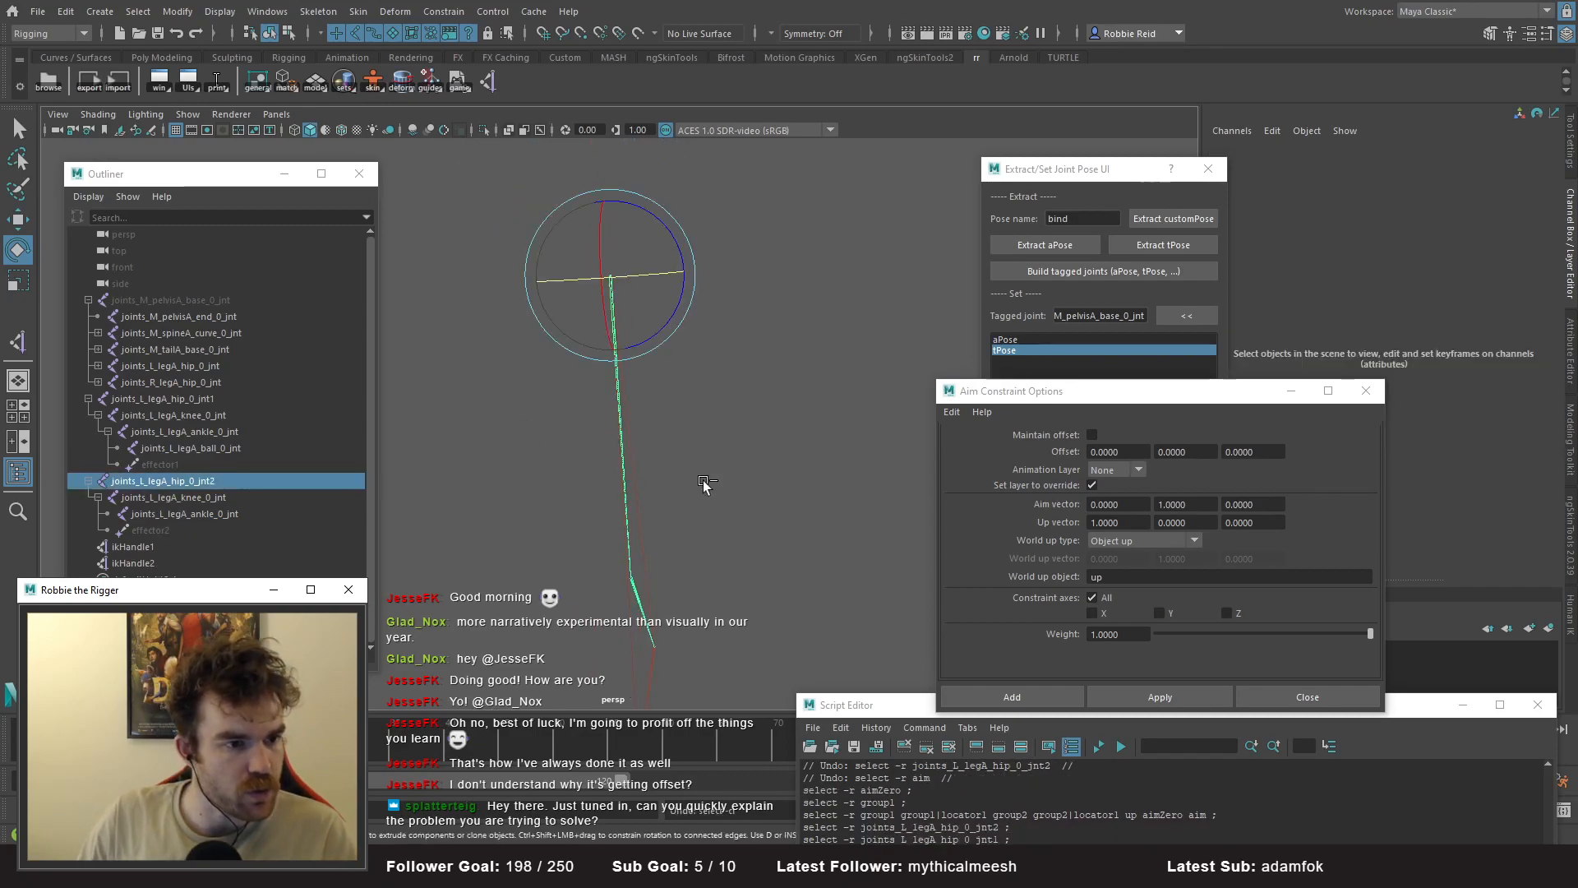
pyautogui.hotkey('ctrl', 'z')
pyautogui.hotkey('ctrl', 'z')
pyautogui.hotkey('ctrl', 'z')
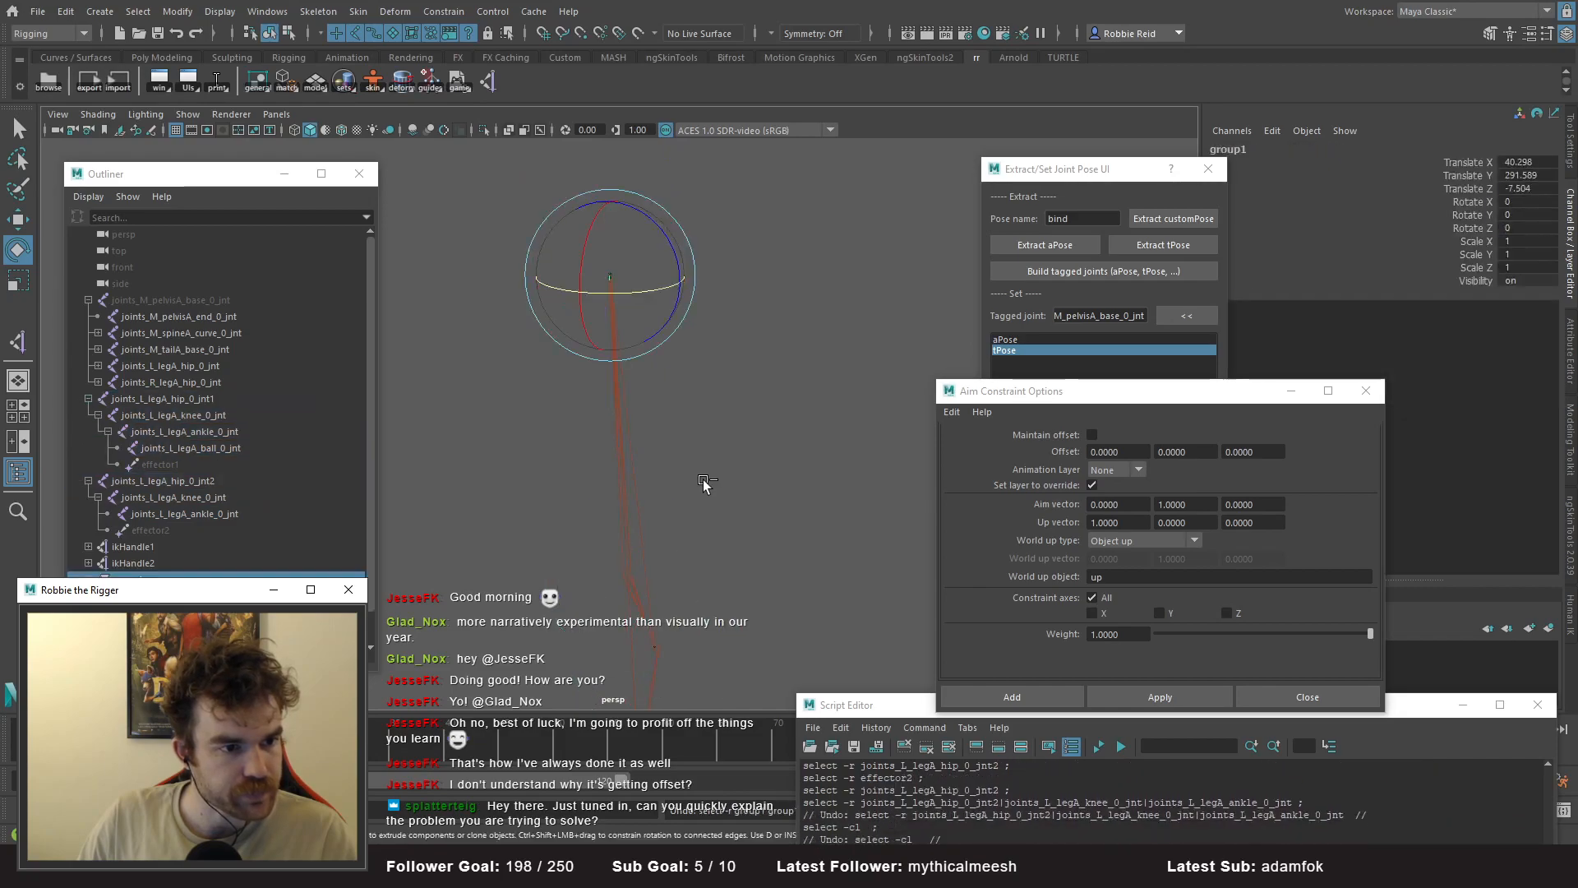
pyautogui.keyDown('alt'); pyautogui.moveTo(708, 461); pyautogui.dragTo(615, 325); pyautogui.keyUp('alt')
pyautogui.hotkey('ctrl', 'z')
pyautogui.hotkey('ctrl', 'z')
pyautogui.hotkey('ctrl', 'z')
pyautogui.hotkey('ctrl', 'z')
pyautogui.hotkey('ctrl', 'z')
pyautogui.hotkey('ctrl', 'z')
pyautogui.hotkey('ctrl', 'z')
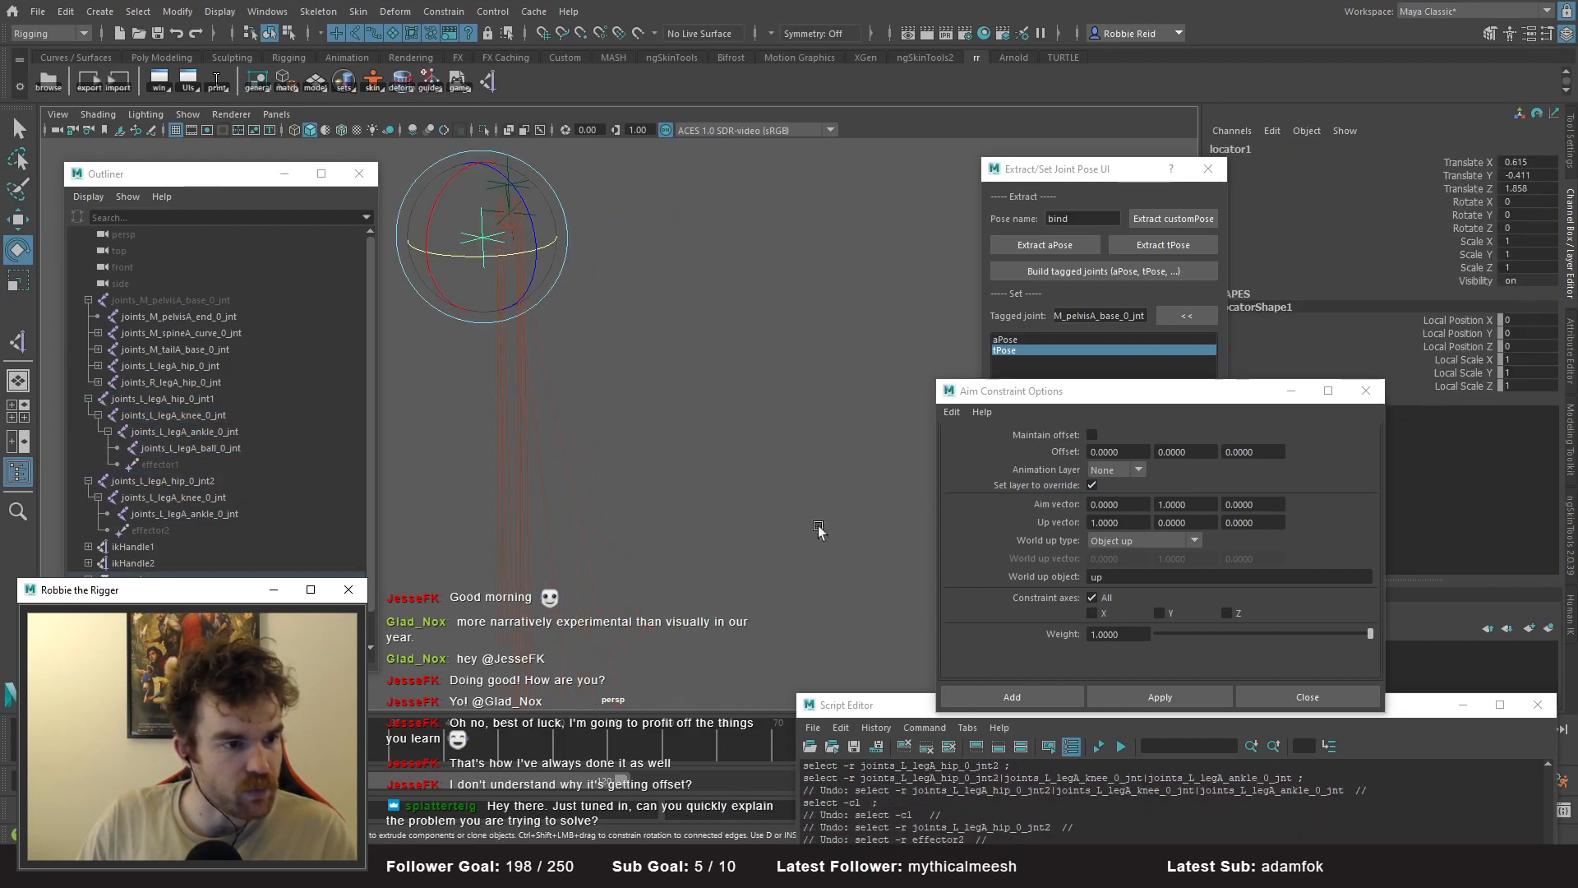
pyautogui.hotkey('ctrl', 'z')
pyautogui.hotkey('ctrl', 'z')
pyautogui.hotkey('ctrl', 'z')
pyautogui.hotkey('ctrl', 'z')
pyautogui.hotkey('ctrl', 'z')
pyautogui.hotkey('ctrl', 'z')
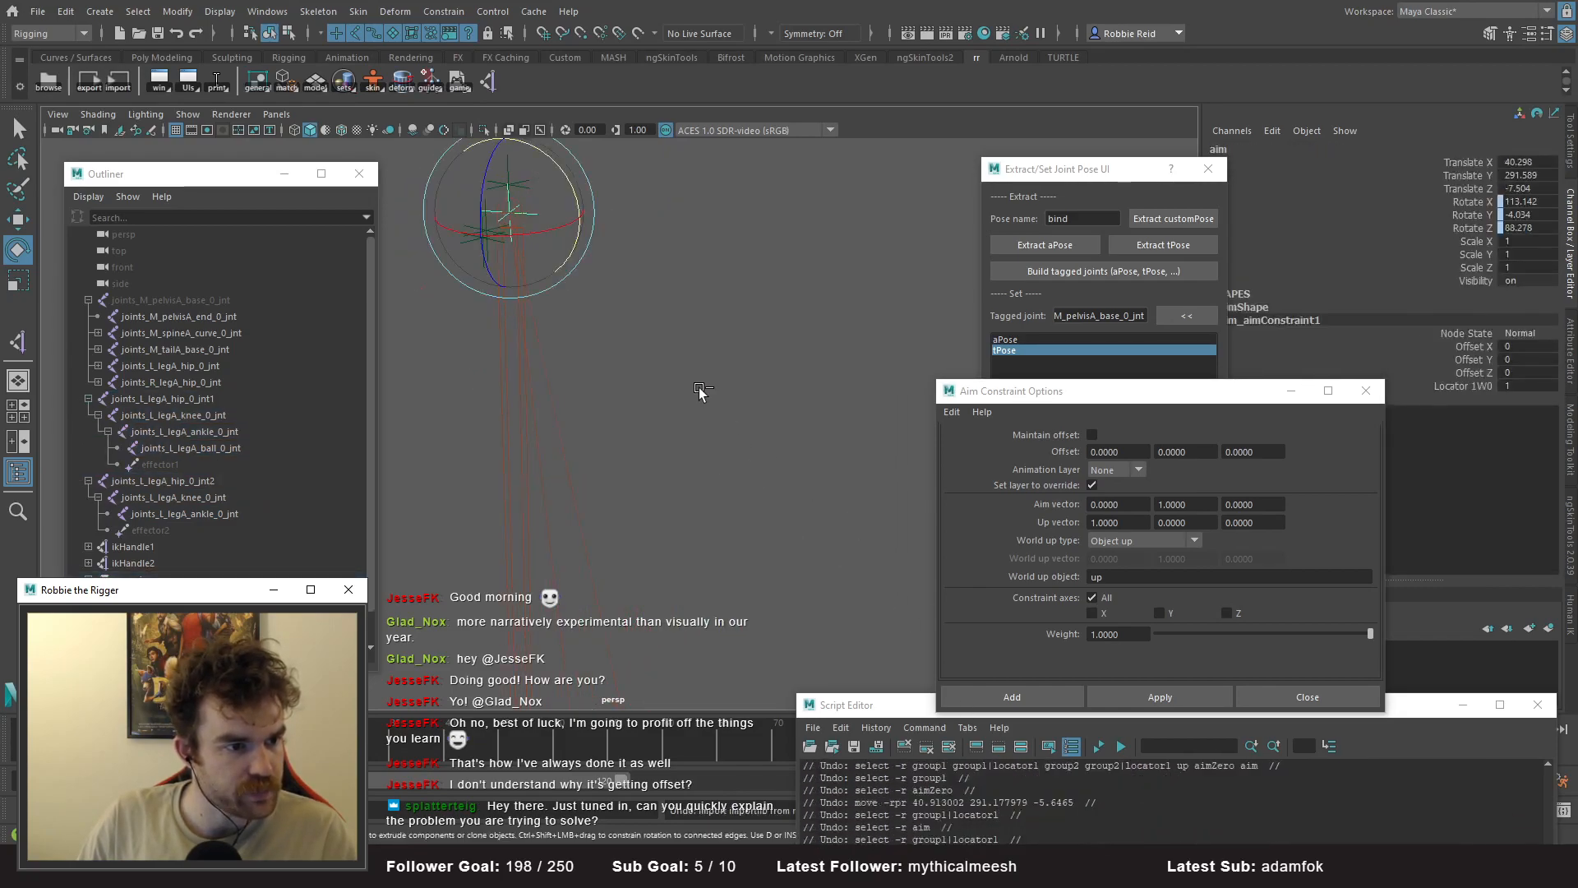
# - Undo the aim constraint and the creation of the aim and up locators, and revert a trial move of locator1
pyautogui.hotkey('ctrl', 'z')
pyautogui.hotkey('ctrl', 'z')
pyautogui.hotkey('ctrl', 'z')
pyautogui.hotkey('ctrl', 'z')
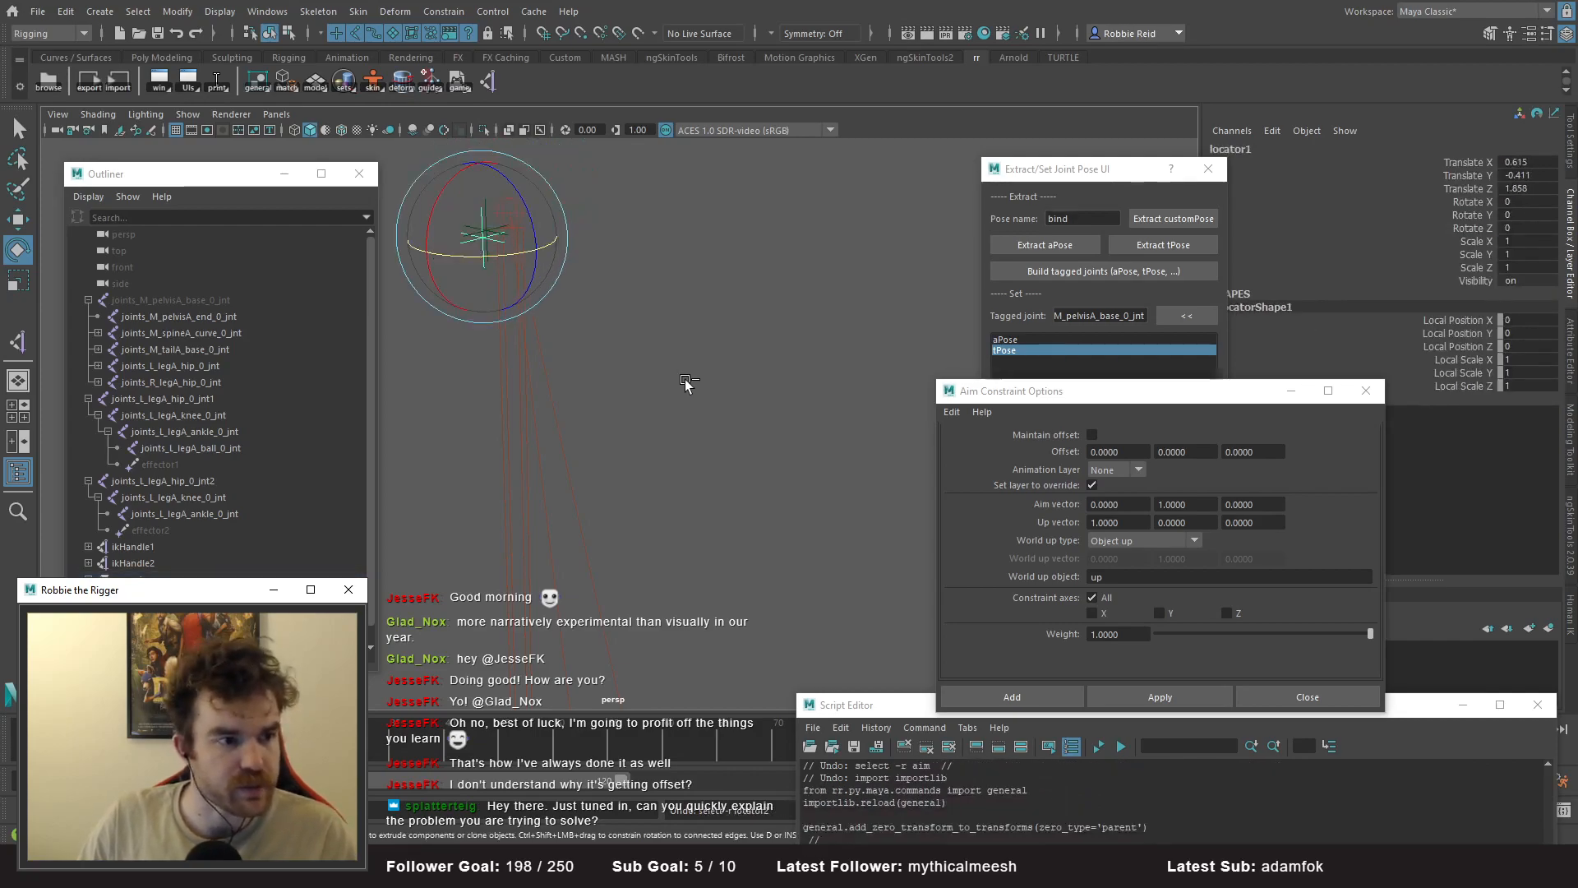
pyautogui.hotkey('ctrl', 'z')
pyautogui.hotkey('ctrl', 'z')
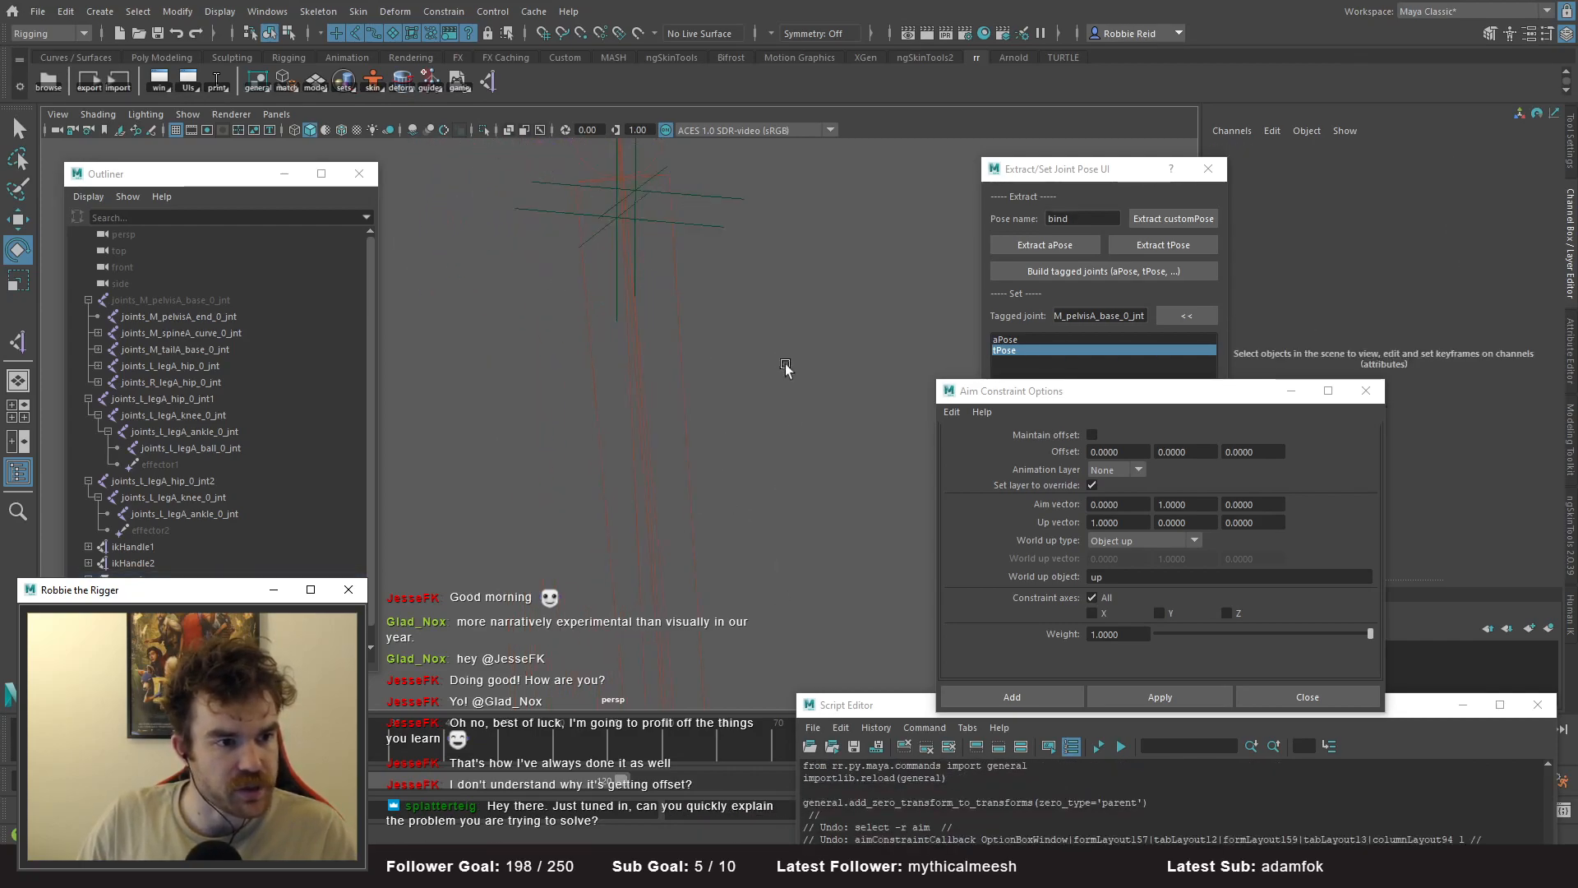
pyautogui.moveTo(773, 299)
pyautogui.mouseDown()
pyautogui.moveTo(751, 322)
pyautogui.moveTo(769, 325)
pyautogui.moveTo(815, 280)
pyautogui.moveTo(802, 307)
pyautogui.mouseUp()
pyautogui.hotkey('ctrl', 'z')
# - Examine the knee and ankle of the joints_L_legA_hip_0_jnt2 chain beside the other leg chain
pyautogui.keyDown('alt'); pyautogui.moveTo(839, 425); pyautogui.dragTo(680, 462, button='right'); pyautogui.keyUp('alt')
pyautogui.keyDown('alt'); pyautogui.moveTo(680, 461); pyautogui.dragTo(490, 557); pyautogui.keyUp('alt')
pyautogui.keyDown('alt'); pyautogui.moveTo(497, 564); pyautogui.dragTo(559, 327, button='middle'); pyautogui.keyUp('alt')
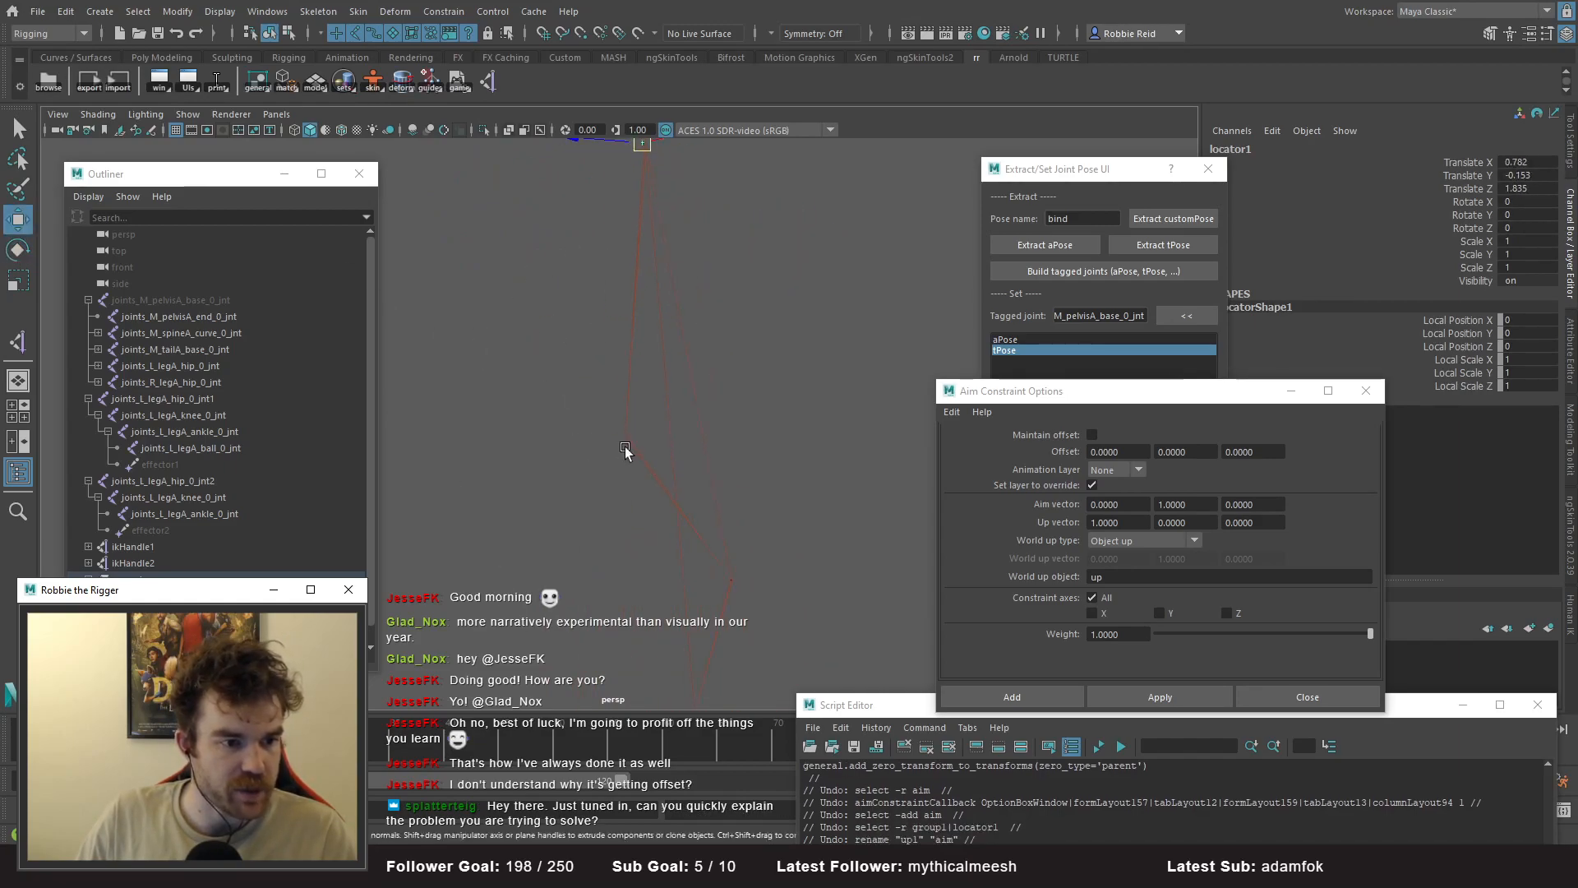
pyautogui.click(220, 515)
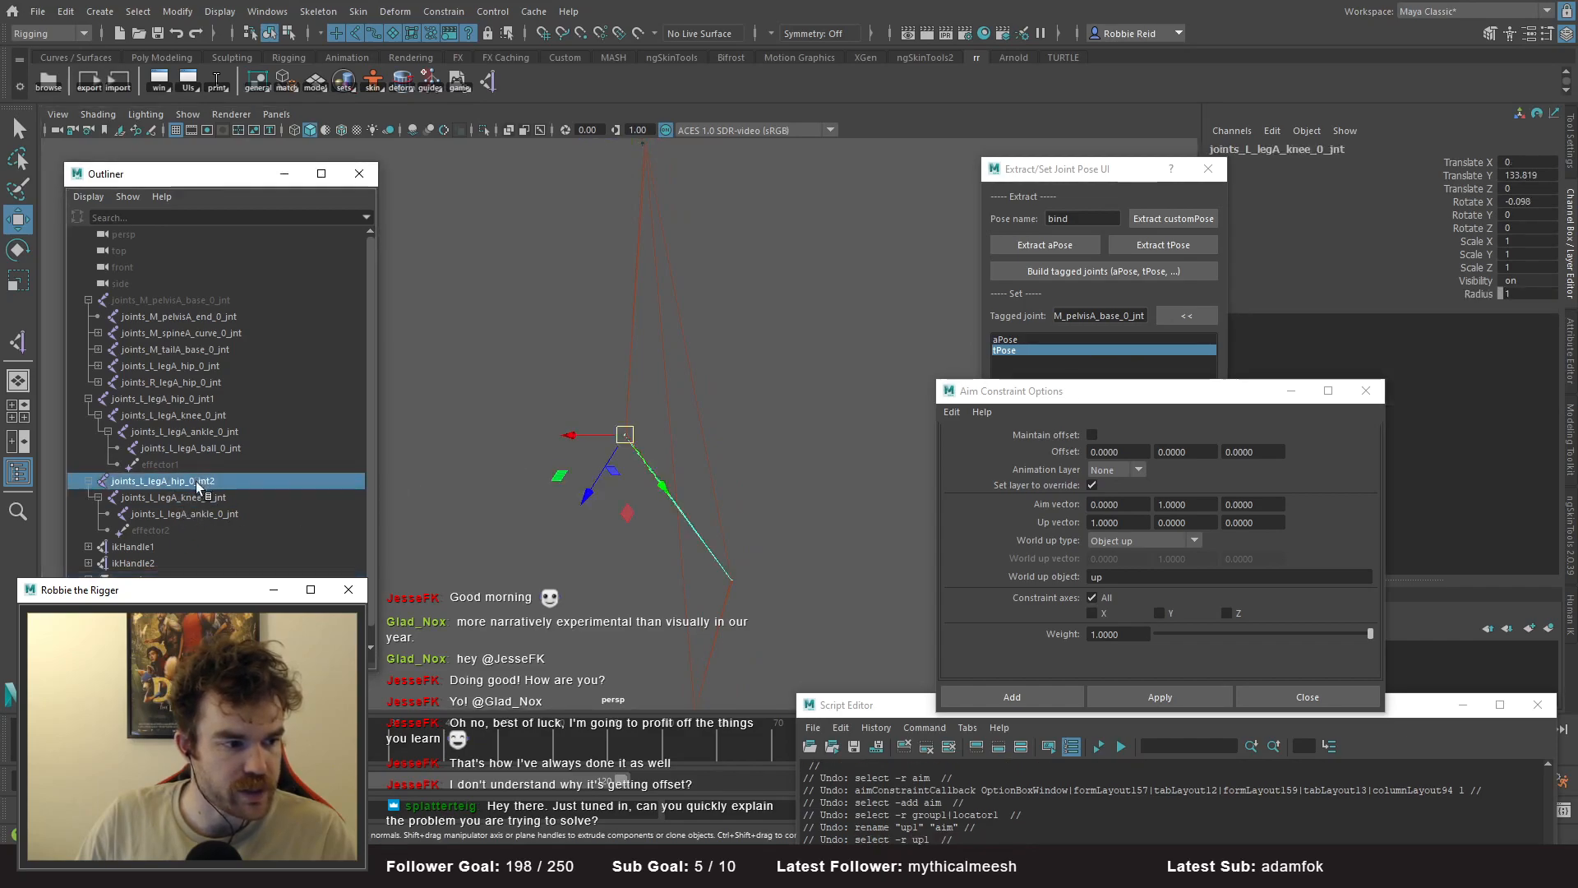
pyautogui.hotkey('ctrl', 'z')
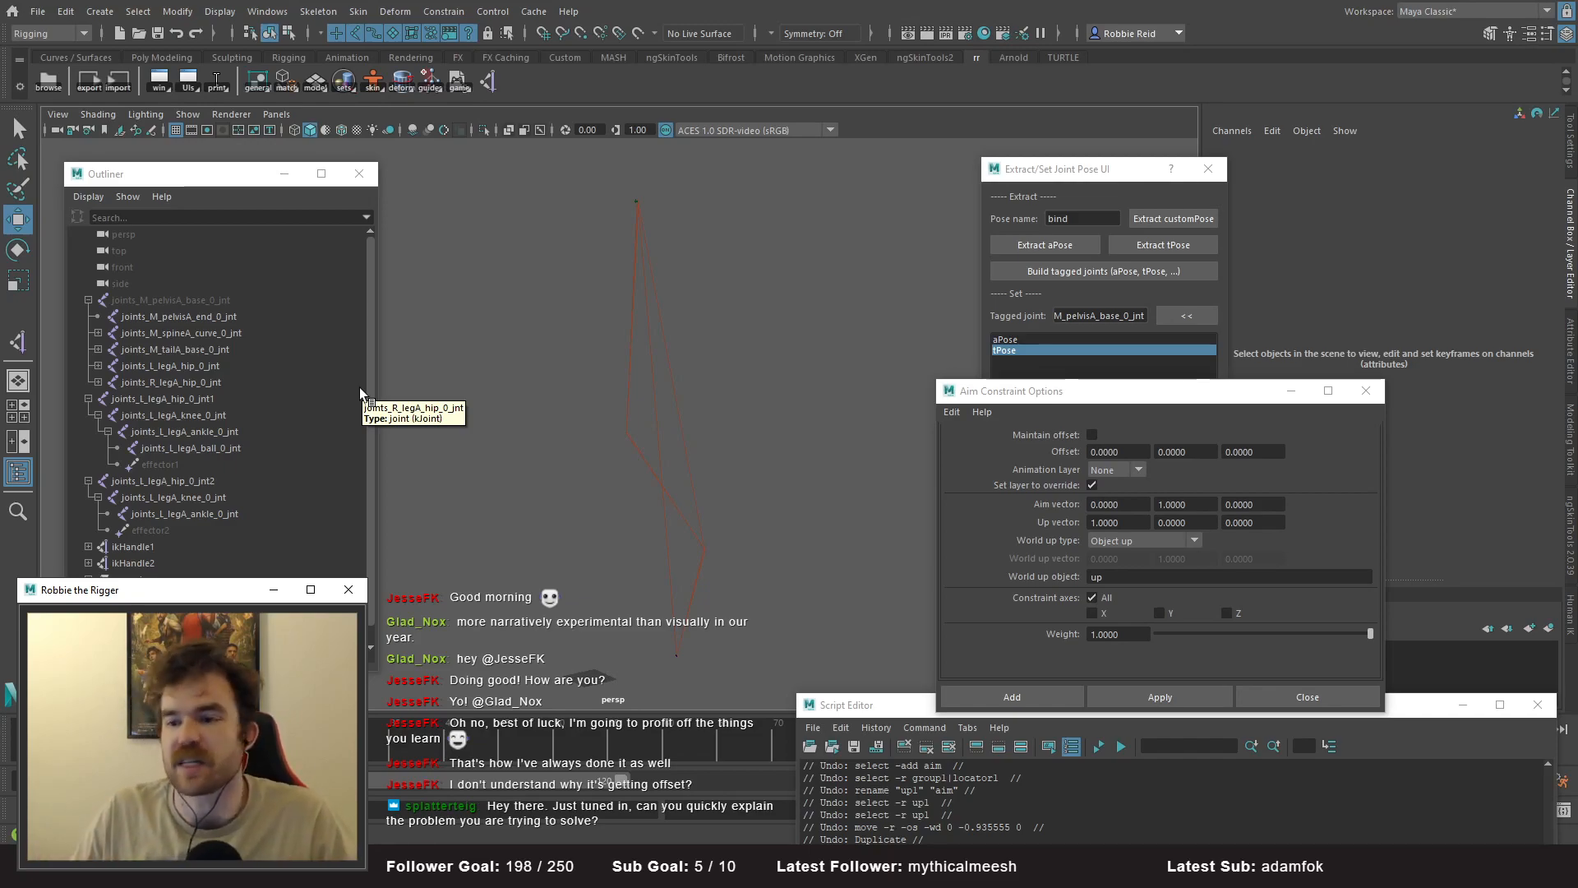
pyautogui.keyDown('alt'); pyautogui.moveTo(584, 423); pyautogui.dragTo(620, 327); pyautogui.keyUp('alt')
# - Select locator1 under both group1 and group2 and multiply their Translate X, Y and Z by 100
pyautogui.hotkey('ctrl', 'z')
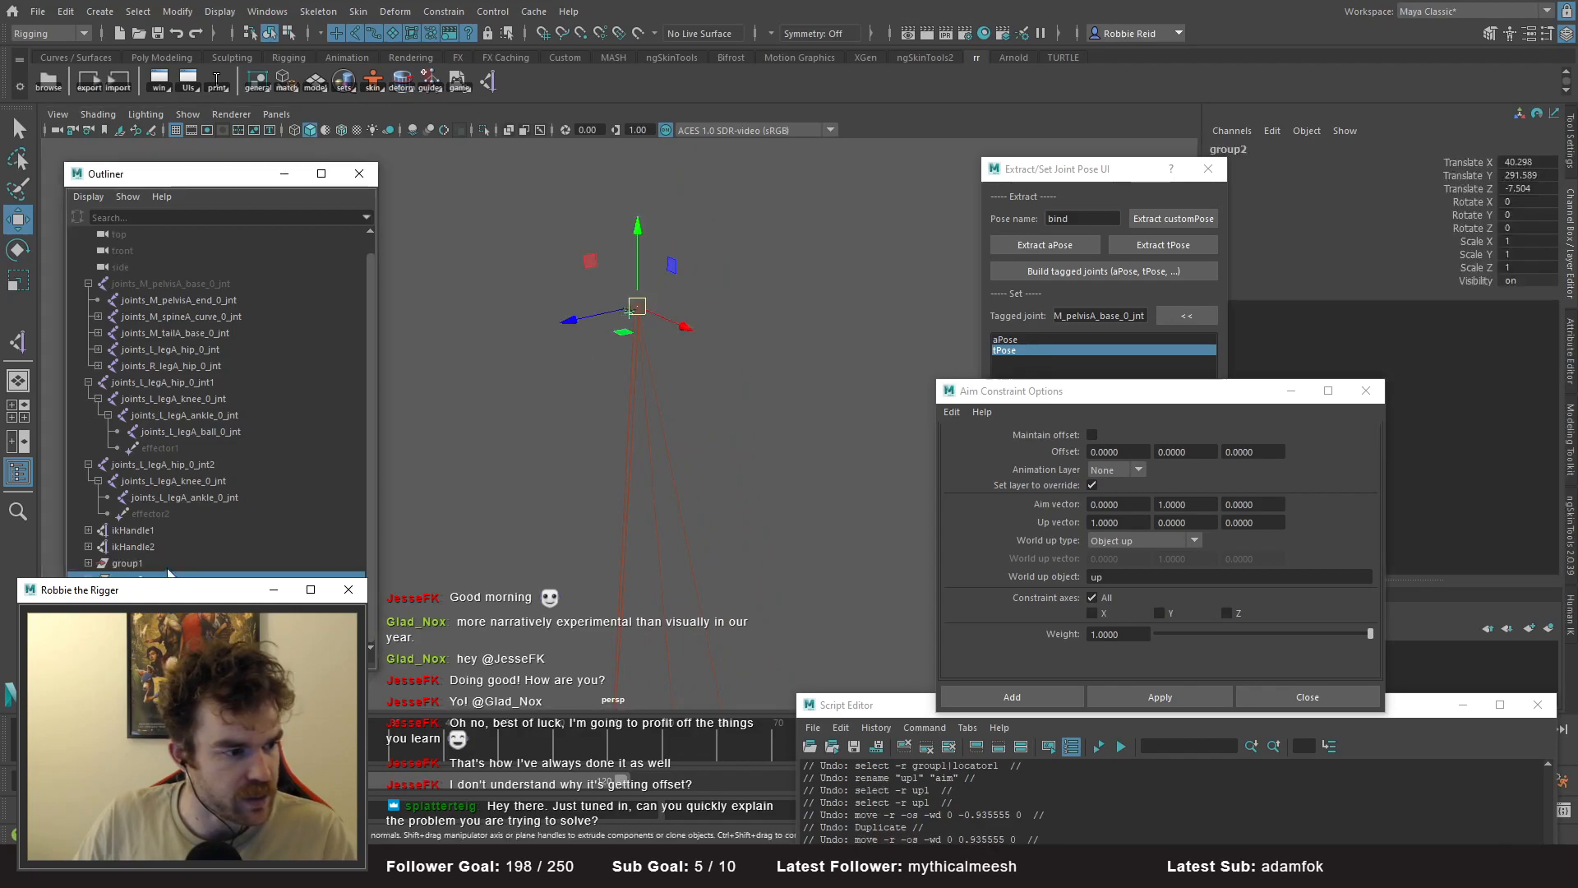
pyautogui.hotkey('ctrl', 'z')
pyautogui.hotkey('ctrl', 'z')
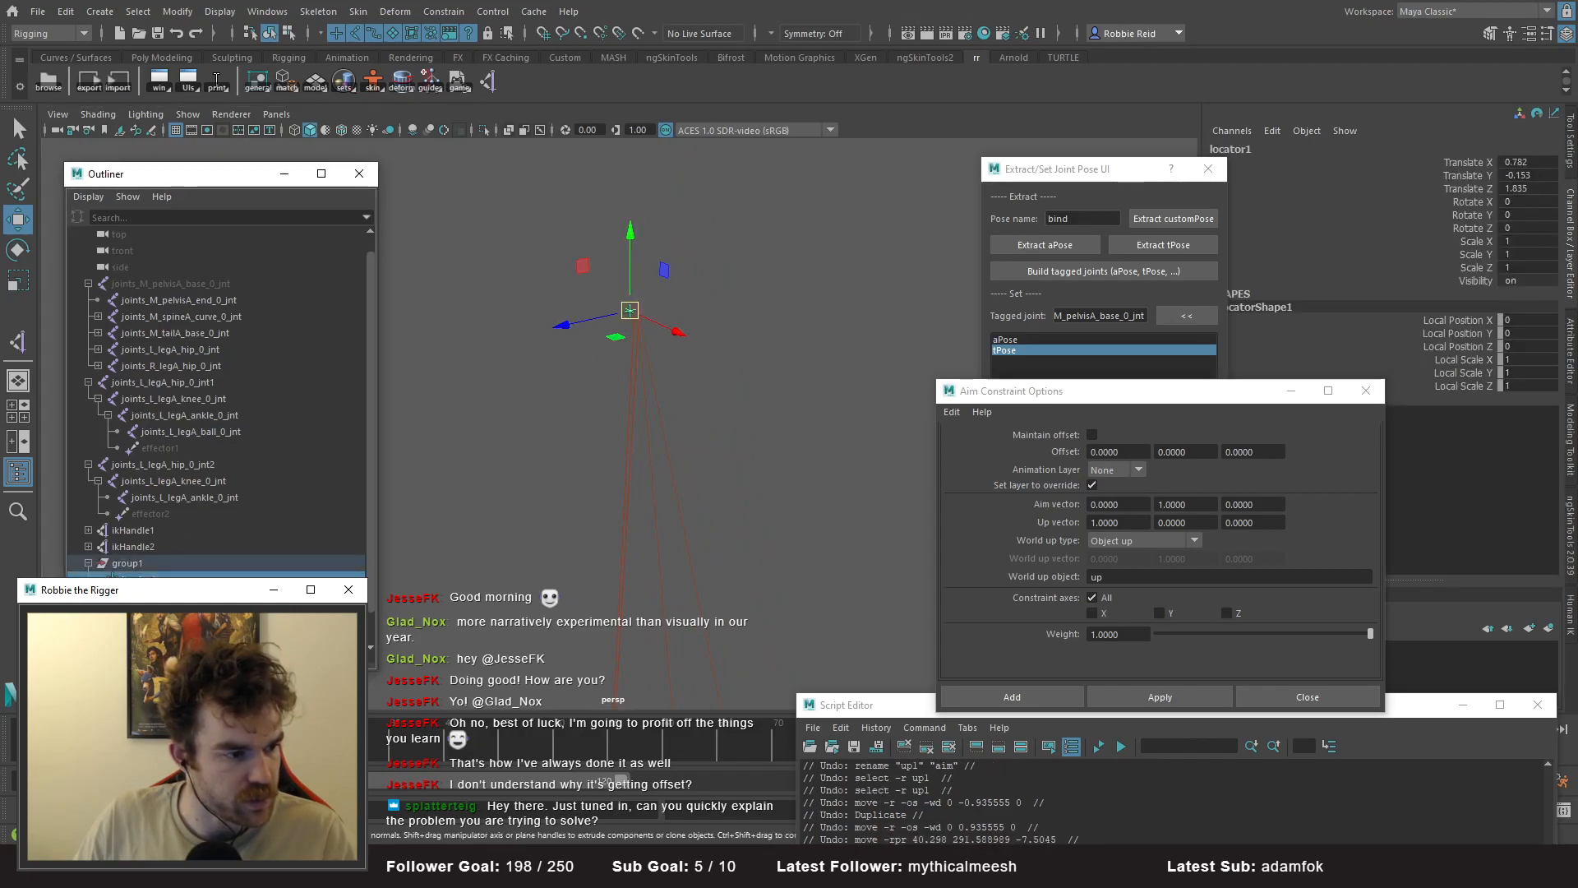
pyautogui.moveTo(1536, 164); pyautogui.dragTo(1533, 189)
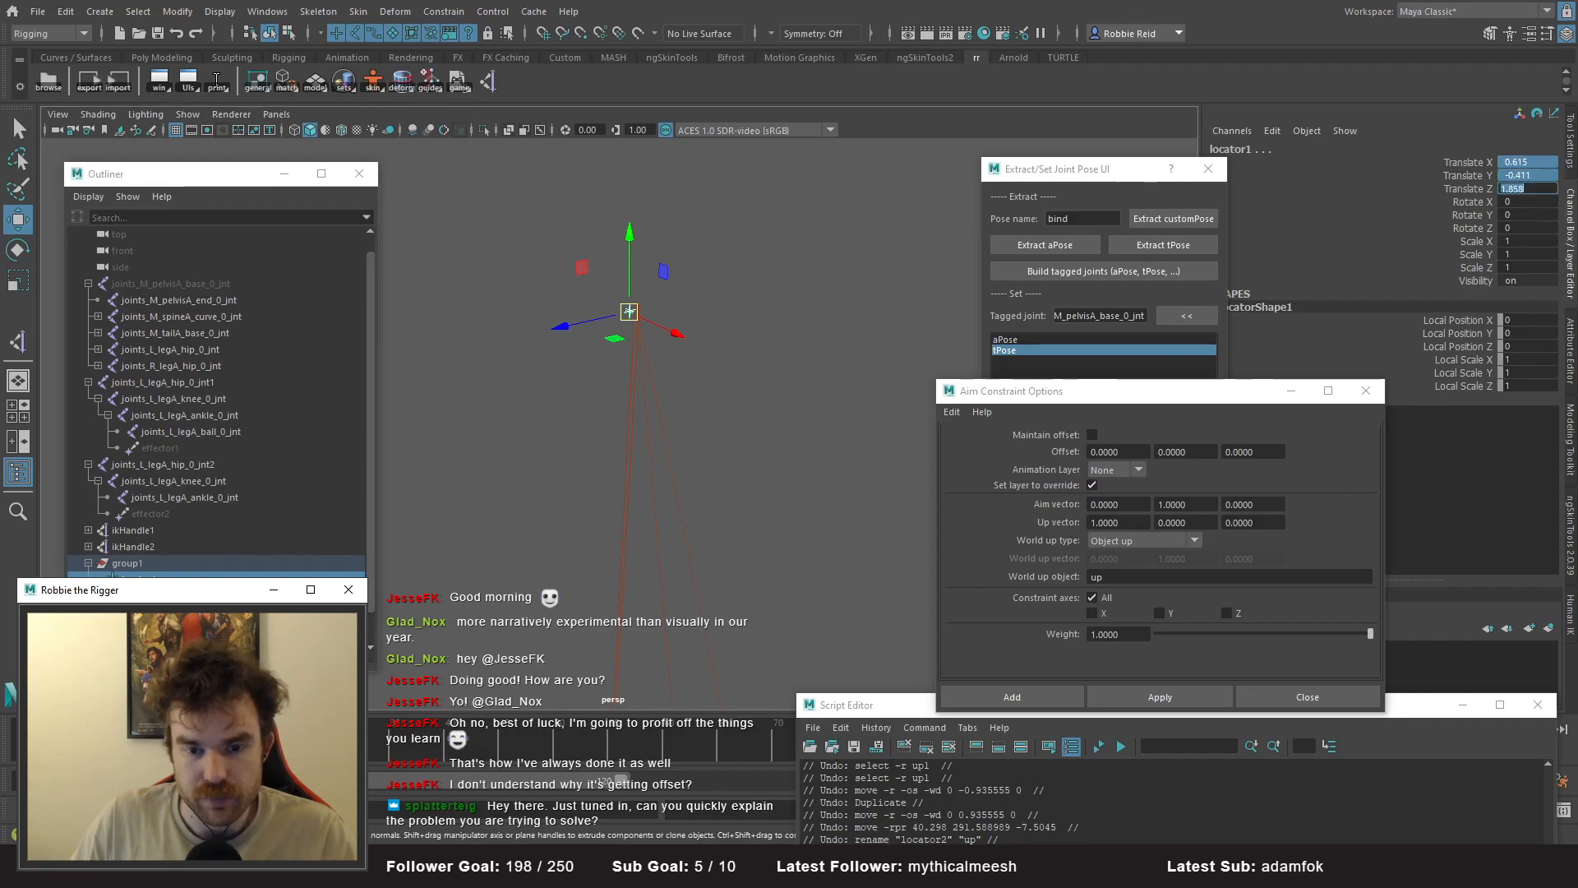
pyautogui.write('*=10')
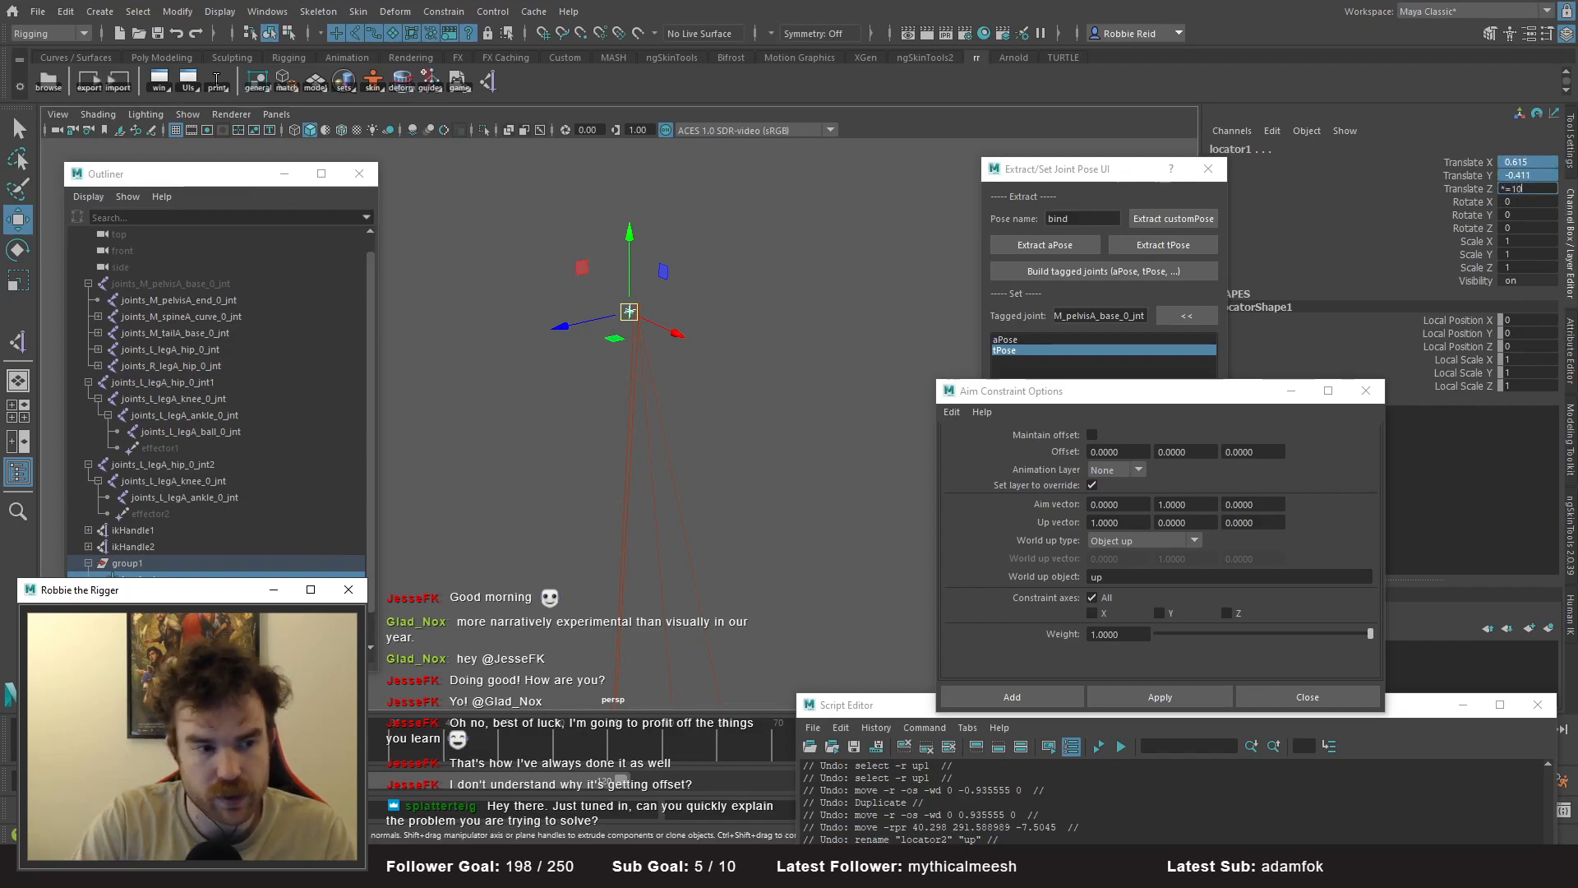
pyautogui.write('0')
pyautogui.press('Return')
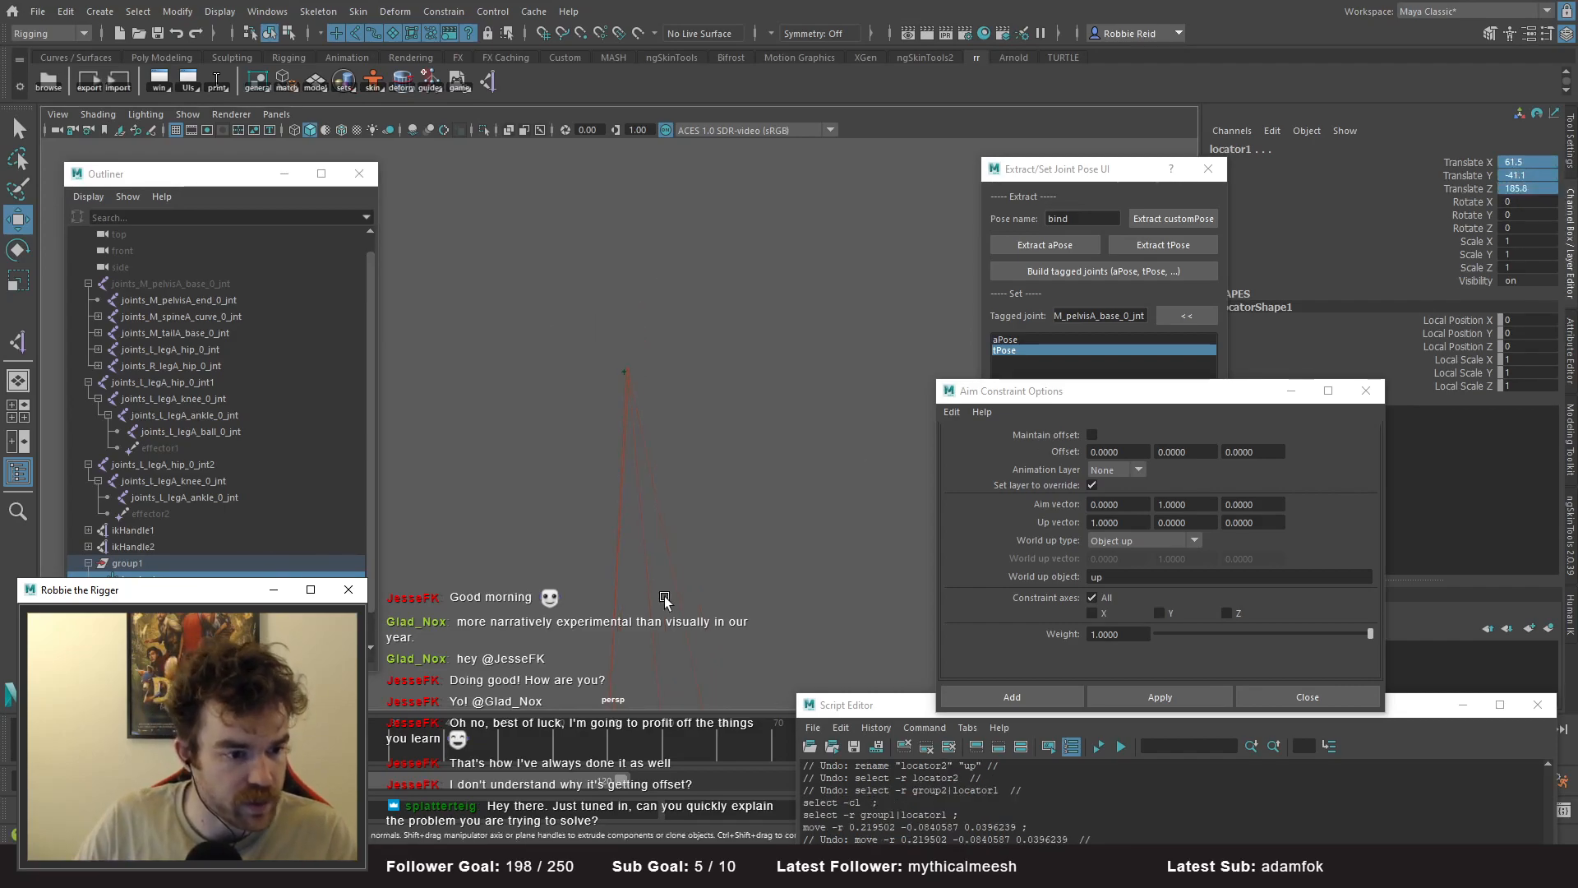
# - Check where the two locator1 pole vectors sit relative to each other and the leg chains
pyautogui.keyDown('alt'); pyautogui.moveTo(518, 384); pyautogui.dragTo(641, 641, button='right'); pyautogui.keyUp('alt')
pyautogui.keyDown('alt'); pyautogui.moveTo(641, 642); pyautogui.dragTo(774, 458, button='middle'); pyautogui.keyUp('alt')
pyautogui.keyDown('alt'); pyautogui.moveTo(702, 410); pyautogui.dragTo(741, 451); pyautogui.keyUp('alt')
pyautogui.click(695, 417)
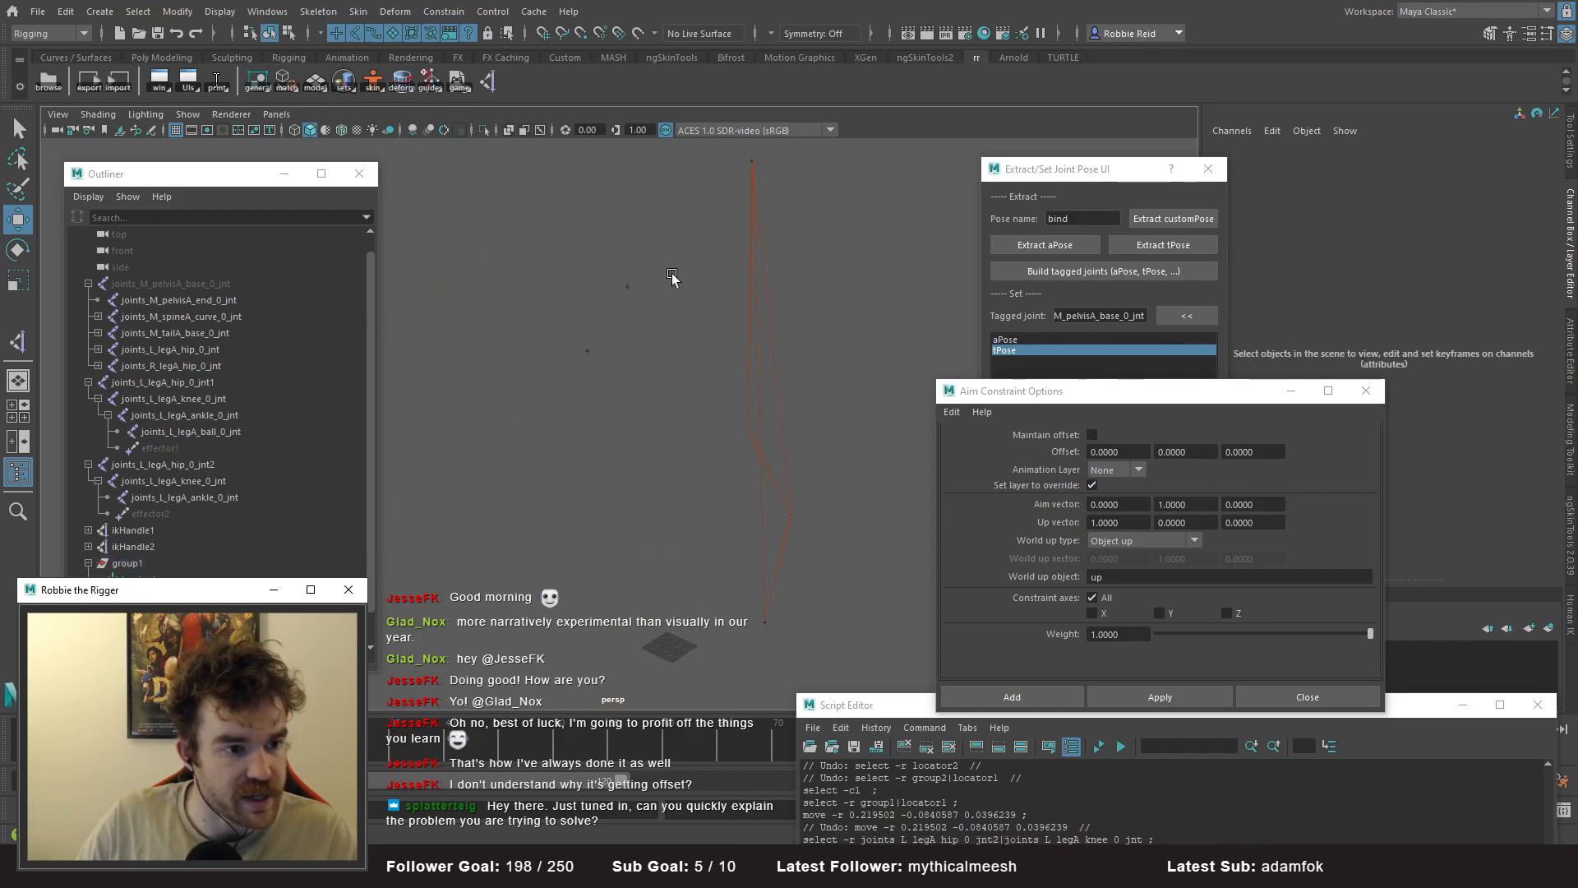
pyautogui.keyDown('alt'); pyautogui.moveTo(575, 405); pyautogui.dragTo(578, 353); pyautogui.keyUp('alt')
pyautogui.moveTo(600, 267); pyautogui.dragTo(640, 428)
pyautogui.keyDown('alt'); pyautogui.moveTo(641, 427); pyautogui.dragTo(622, 477, button='middle'); pyautogui.keyUp('alt')
pyautogui.moveTo(592, 389); pyautogui.dragTo(534, 493)
pyautogui.keyDown('alt'); pyautogui.moveTo(598, 516); pyautogui.dragTo(565, 423, button='middle'); pyautogui.keyUp('alt')
pyautogui.keyDown('alt'); pyautogui.moveTo(703, 468); pyautogui.dragTo(674, 485, button='middle'); pyautogui.keyUp('alt')
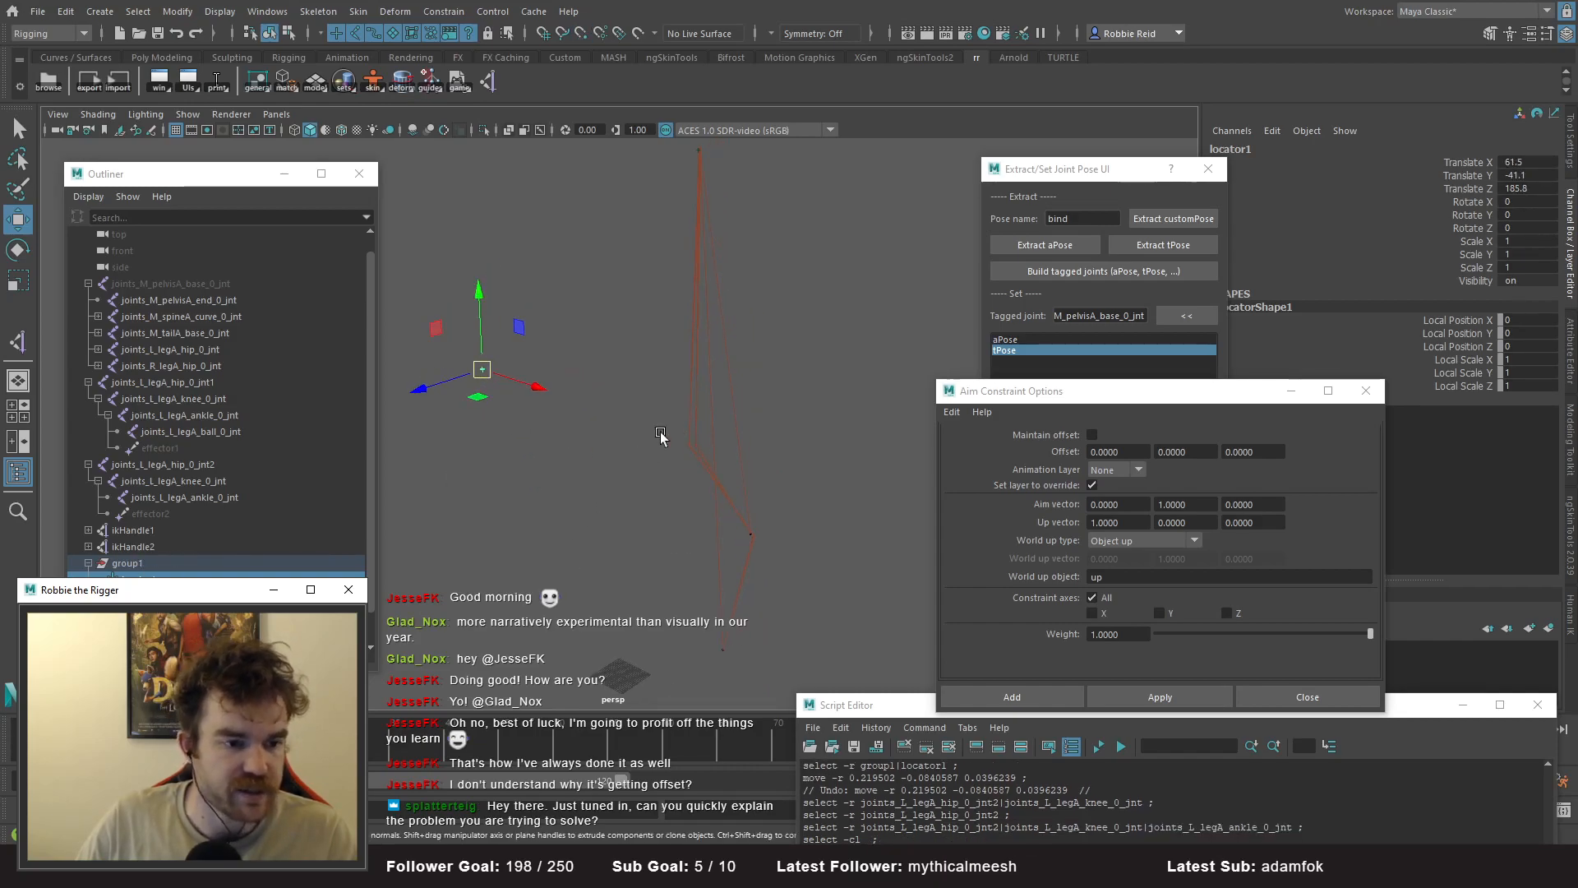
# - Try showing the hidden joints_M_pelvisA_base_0_jnt skeleton beside the duplicated leg chains
pyautogui.click(161, 284)
pyautogui.hotkey('shift', 'h')
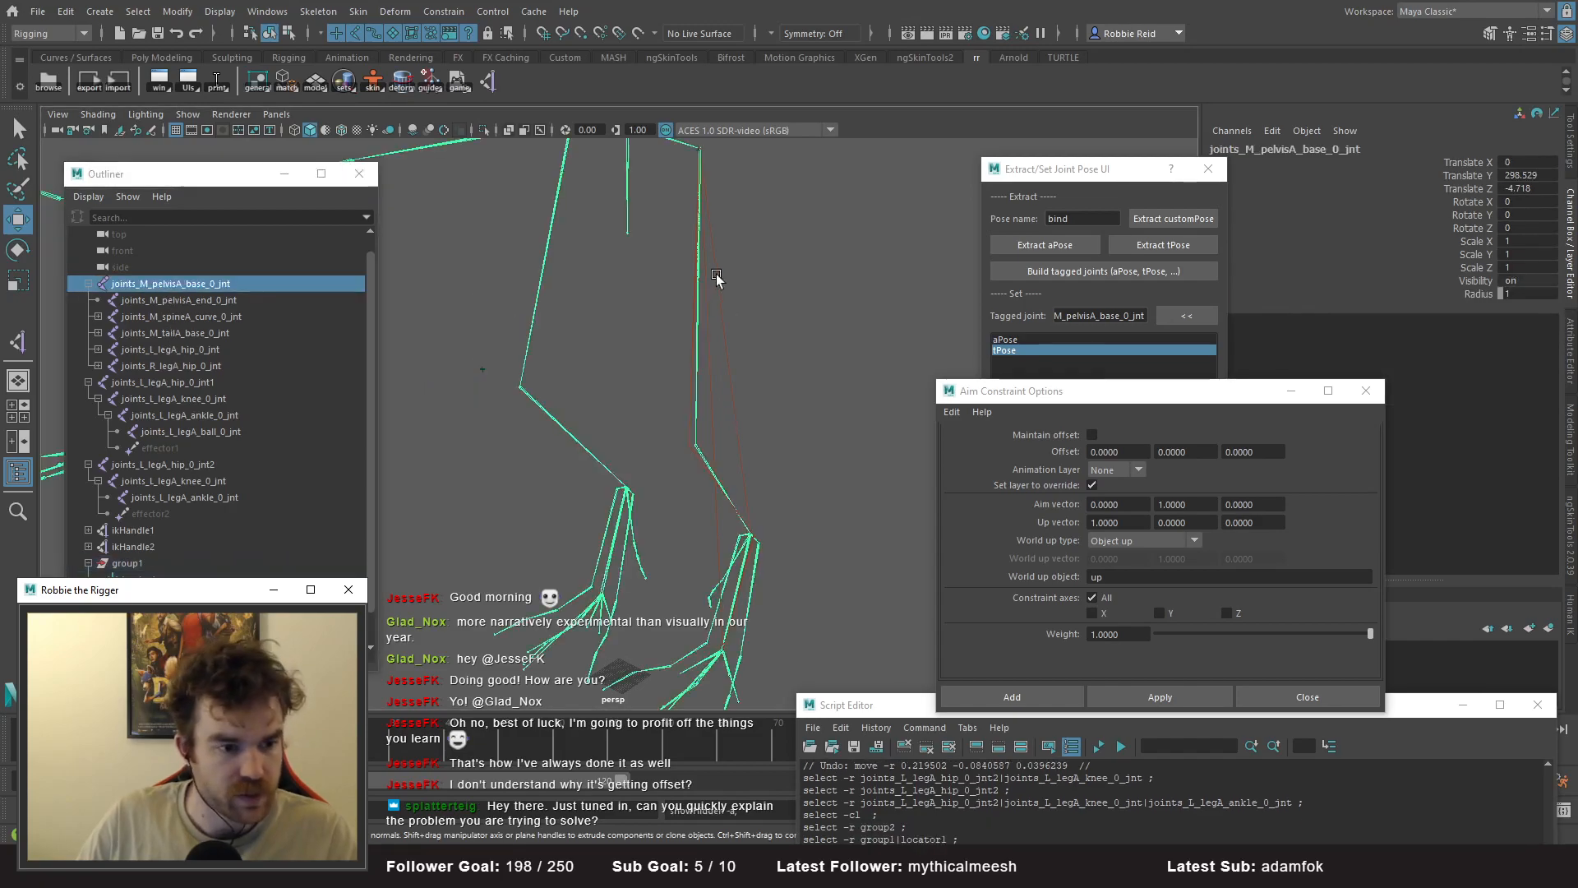
pyautogui.hotkey('ctrl', 'z')
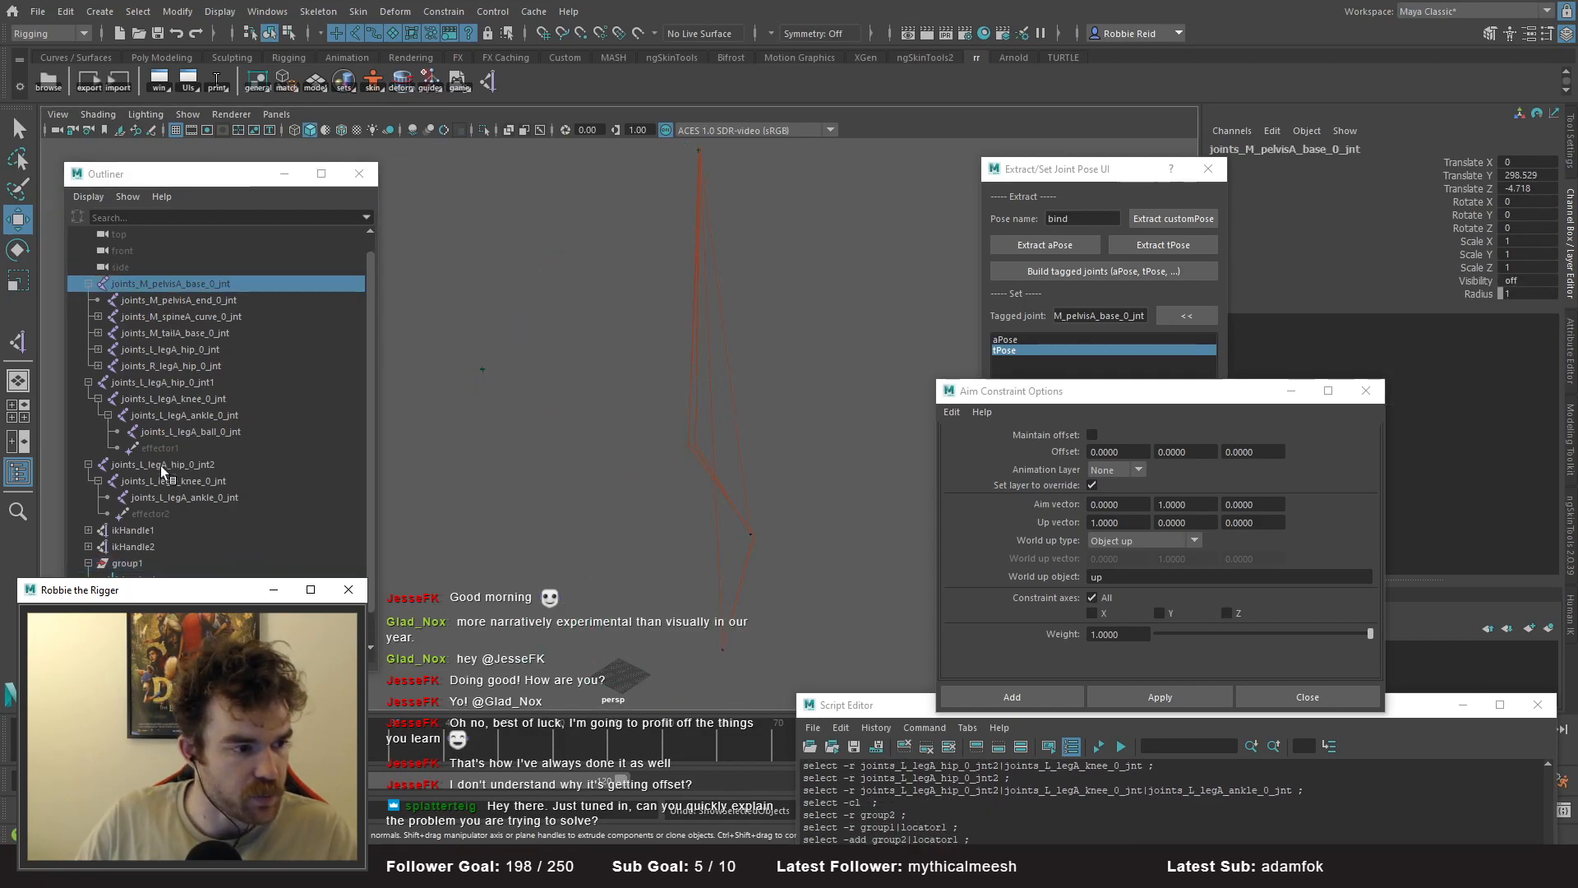
# - Move the aim constraint and joint pose windows away from the attribute list, and display ikHandle1's attributes
pyautogui.click(169, 386)
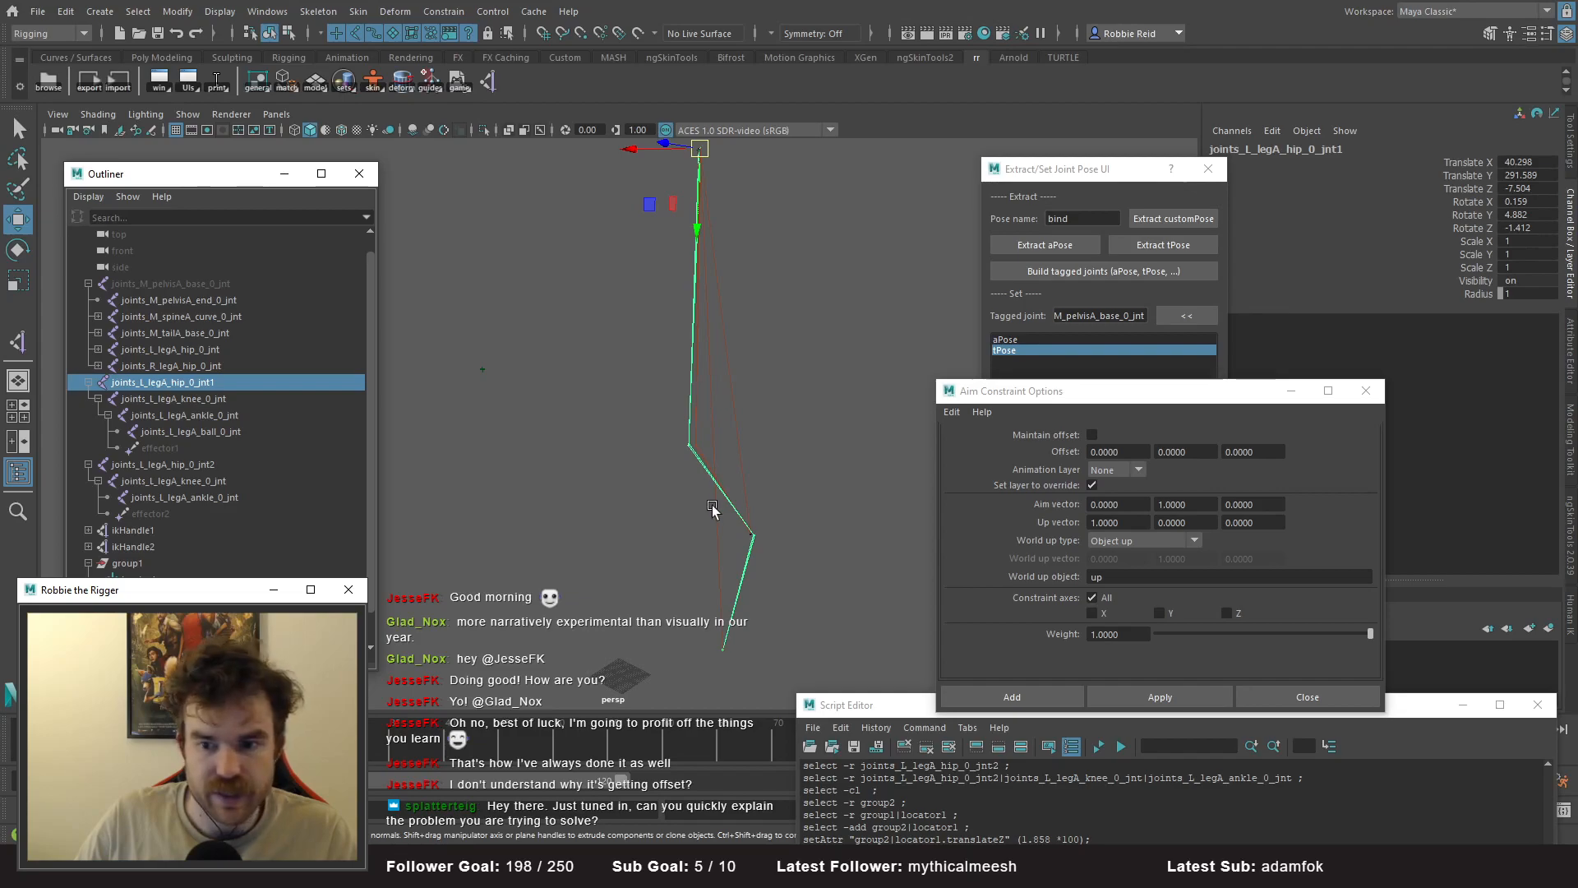
pyautogui.click(1571, 349)
pyautogui.moveTo(1173, 400); pyautogui.dragTo(1215, 545)
pyautogui.moveTo(1068, 169); pyautogui.dragTo(851, 172)
pyautogui.click(1571, 237)
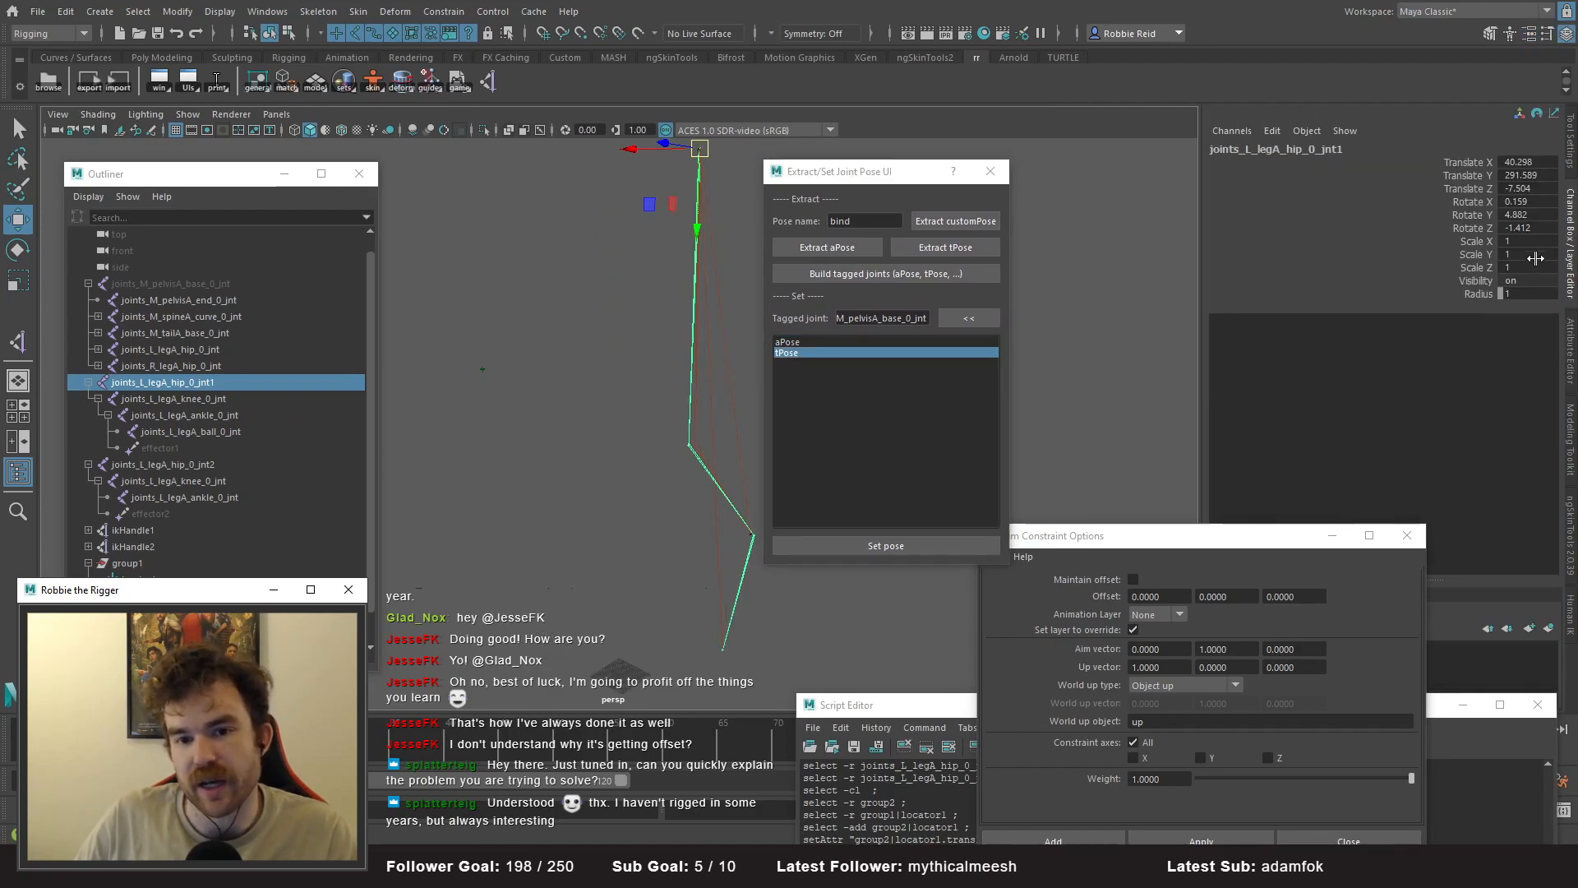
pyautogui.click(1571, 149)
pyautogui.click(1572, 278)
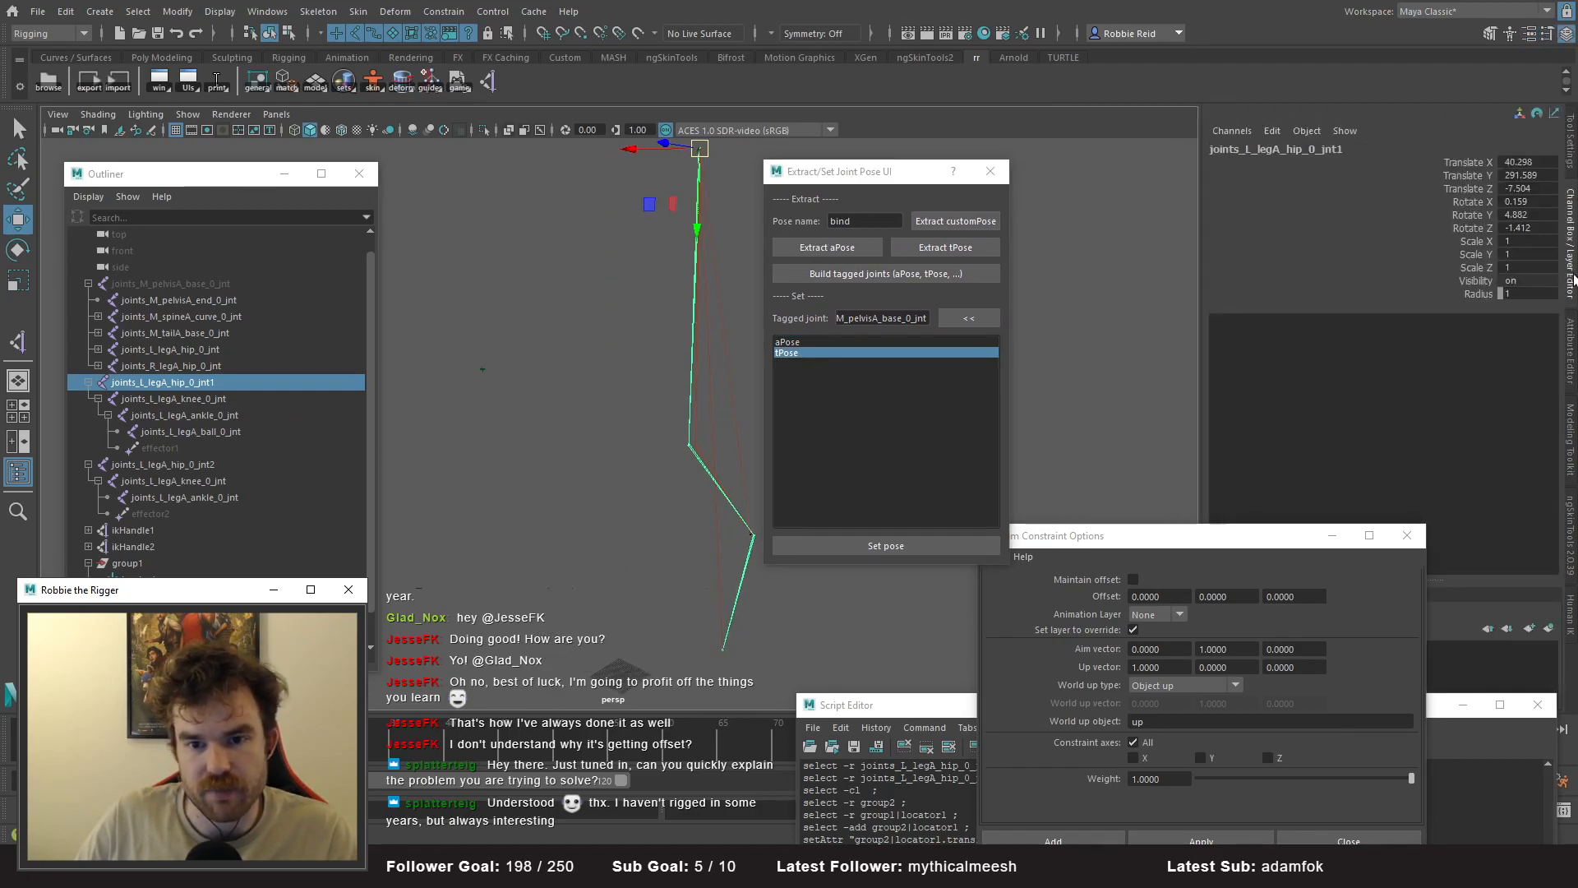
pyautogui.click(136, 530)
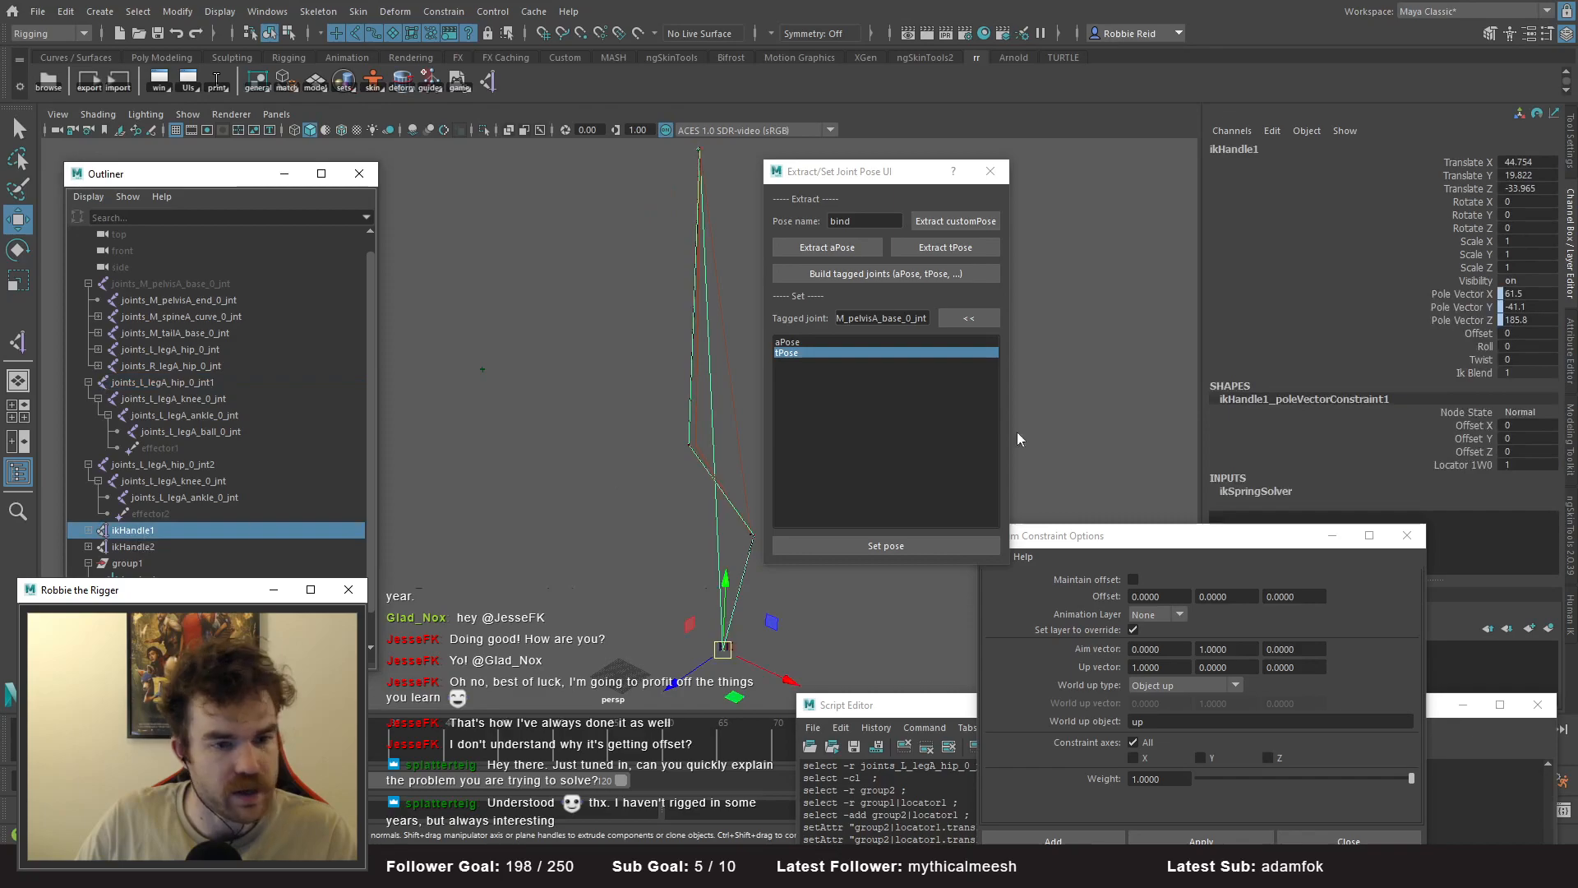
# - Move the joint pose window off the attribute values and try twisting ikHandle1 to about -5.042
pyautogui.click(1485, 359)
pyautogui.moveTo(893, 171); pyautogui.dragTo(1169, 185)
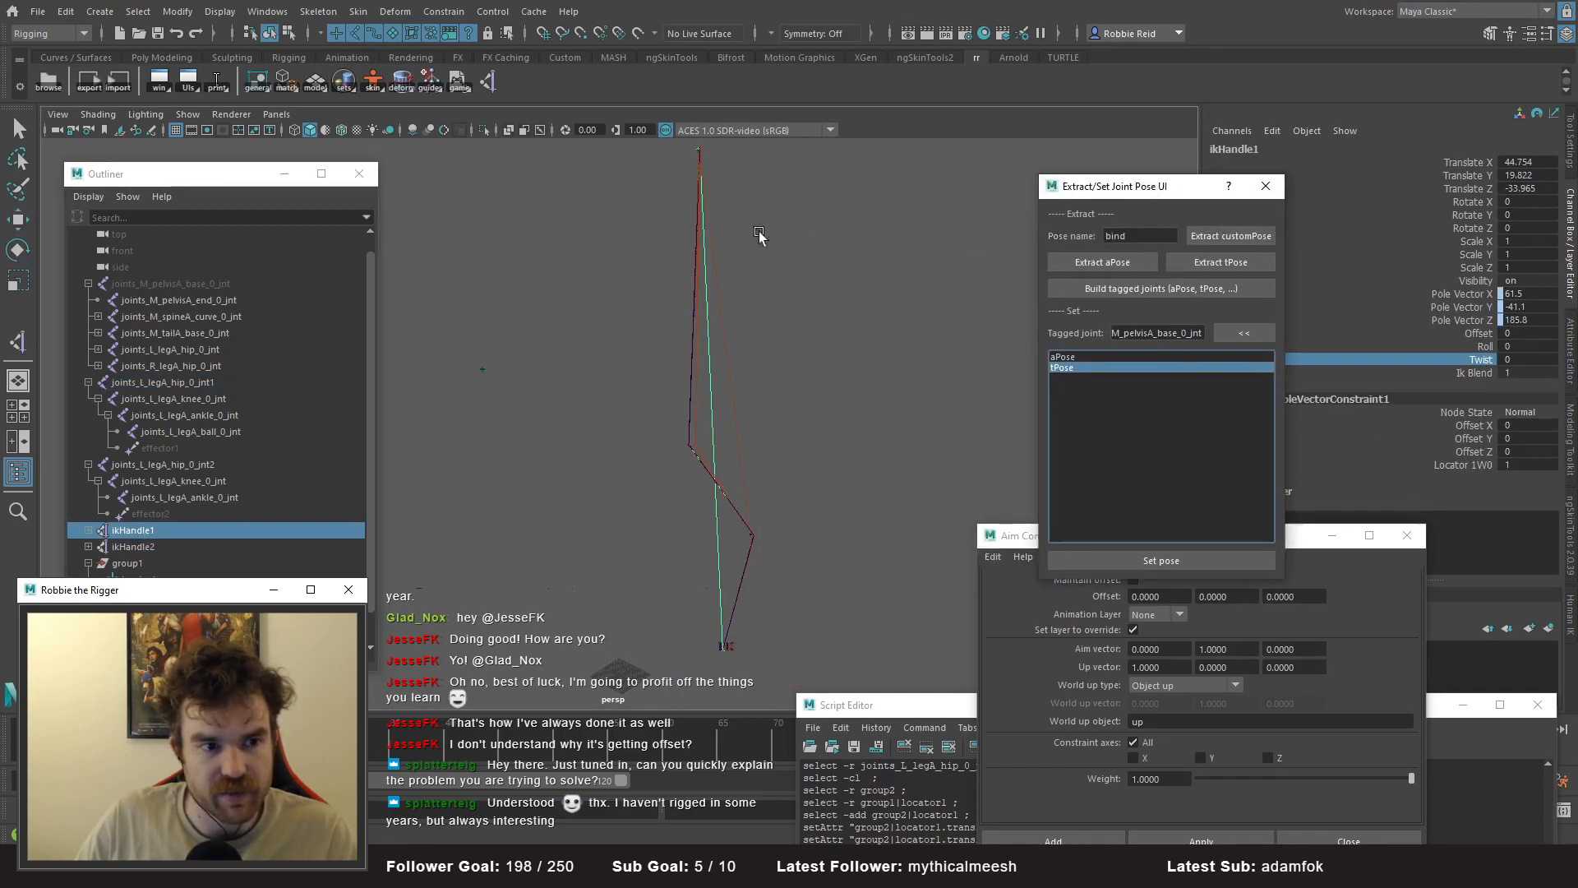
pyautogui.scroll(3, 744, 382)
pyautogui.moveTo(744, 382); pyautogui.dragTo(723, 461, button='middle')
pyautogui.keyDown('alt'); pyautogui.moveTo(724, 461); pyautogui.dragTo(777, 444, button='right'); pyautogui.keyUp('alt')
pyautogui.keyDown('alt'); pyautogui.moveTo(777, 444); pyautogui.dragTo(701, 451, button='middle'); pyautogui.keyUp('alt')
pyautogui.keyDown('alt'); pyautogui.moveTo(702, 451); pyautogui.dragTo(797, 430, button='right'); pyautogui.keyUp('alt')
pyautogui.keyDown('alt'); pyautogui.moveTo(797, 430); pyautogui.dragTo(682, 353); pyautogui.keyUp('alt')
pyautogui.keyDown('alt'); pyautogui.moveTo(655, 345); pyautogui.dragTo(718, 449, button='right'); pyautogui.keyUp('alt')
pyautogui.moveTo(670, 415); pyautogui.dragTo(670, 421, button='middle')
pyautogui.keyDown('alt'); pyautogui.moveTo(670, 423); pyautogui.dragTo(588, 239); pyautogui.keyUp('alt')
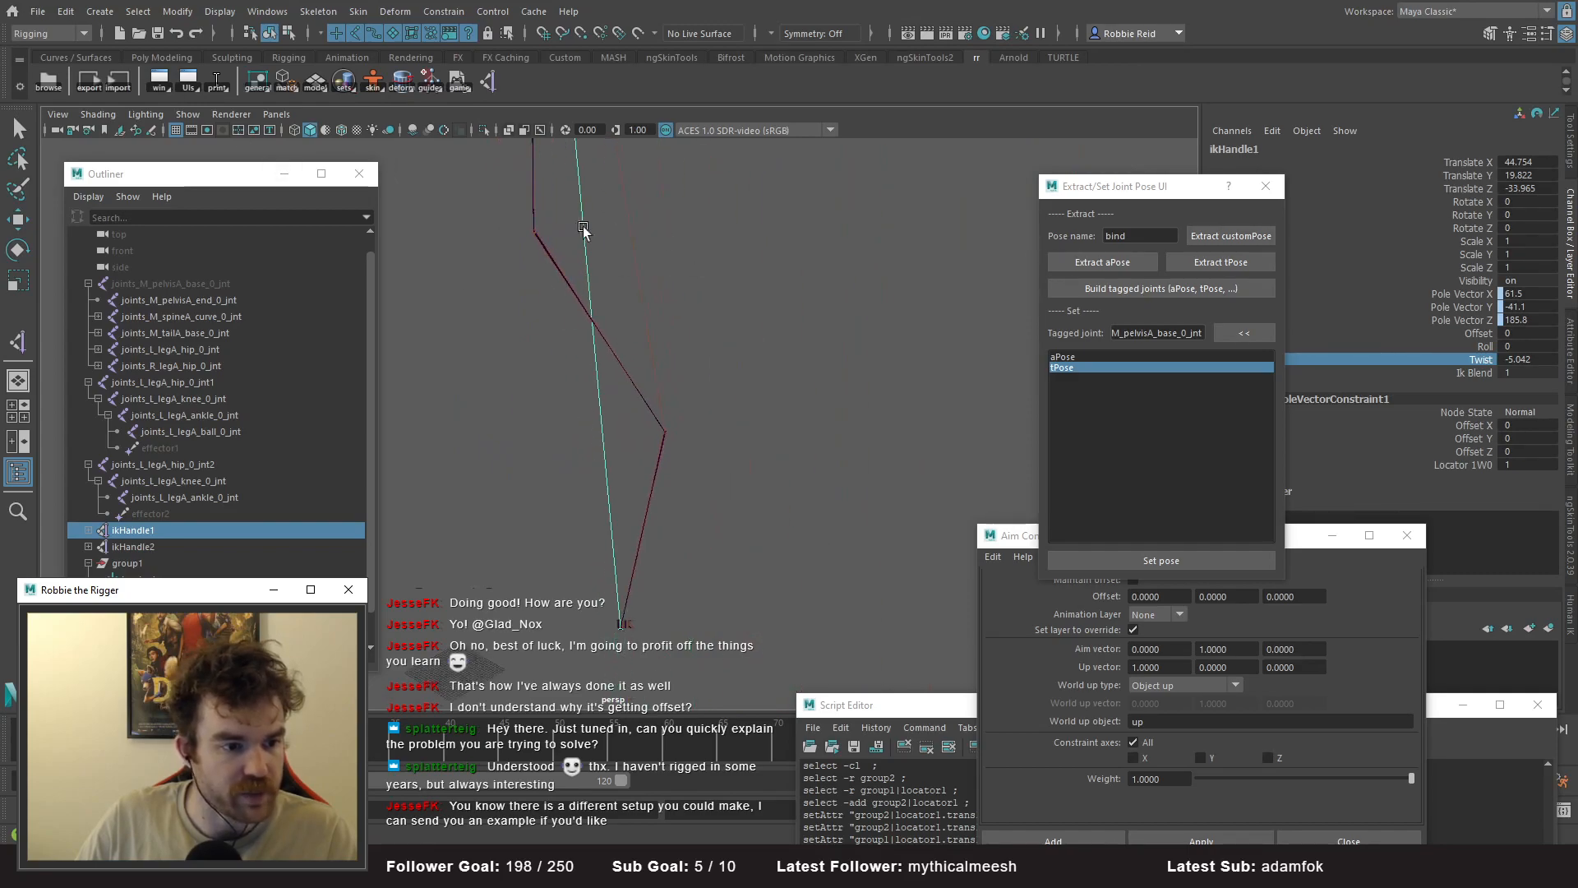
# - Examine from several angles how the twisted leg chain lines up with the other chain, its pole vector locator and both IK handles
pyautogui.keyDown('alt'); pyautogui.moveTo(749, 442); pyautogui.dragTo(816, 495, button='middle'); pyautogui.keyUp('alt')
pyautogui.keyDown('alt'); pyautogui.moveTo(775, 445); pyautogui.dragTo(750, 423); pyautogui.keyUp('alt')
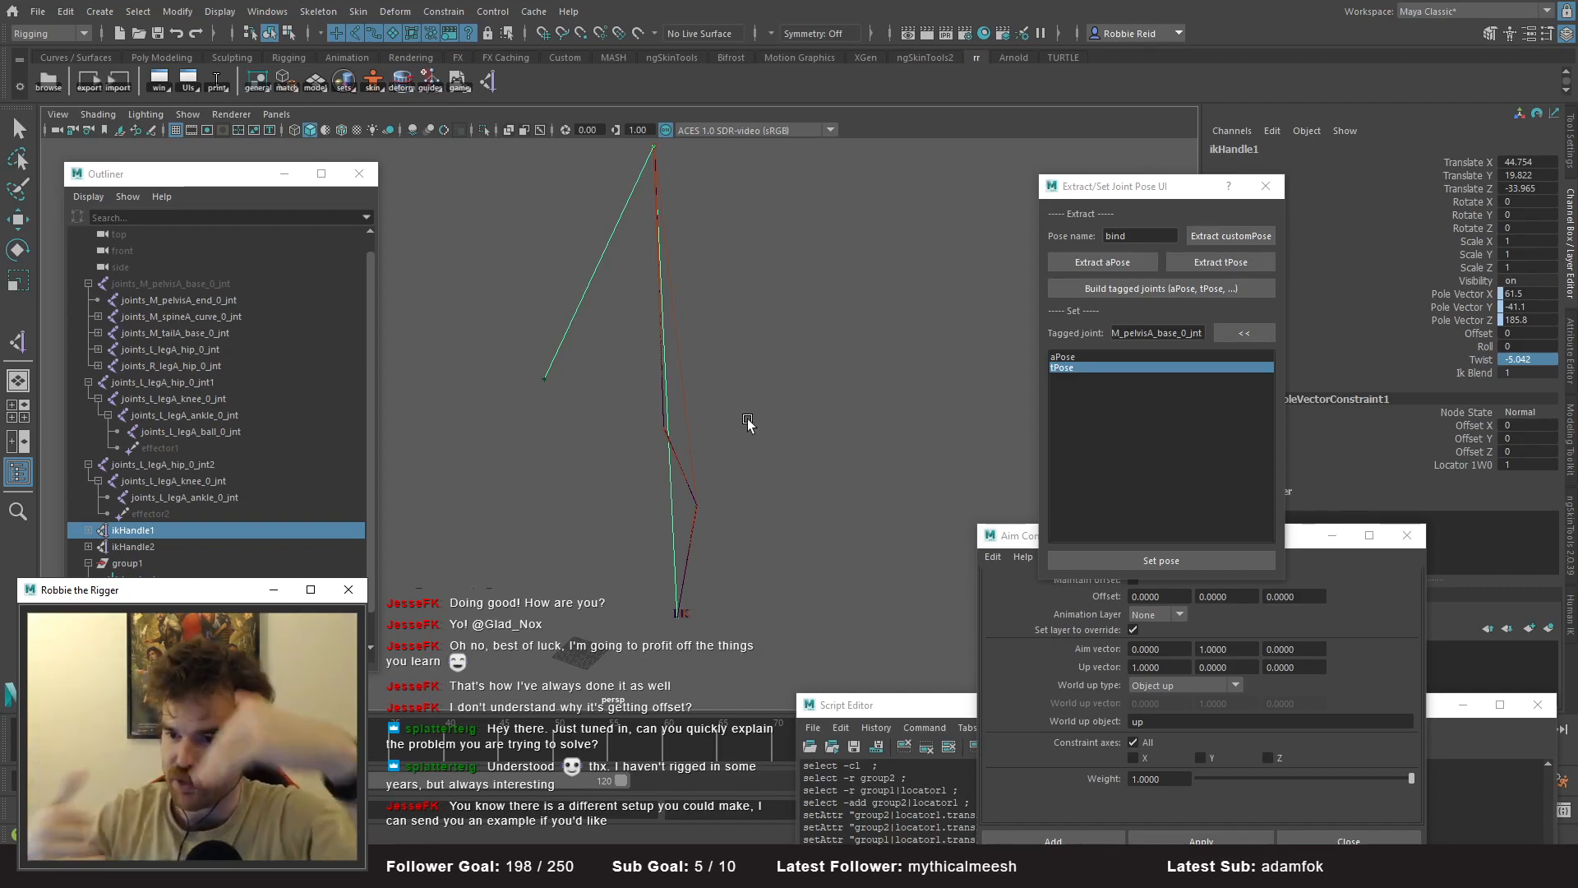
pyautogui.keyDown('alt'); pyautogui.moveTo(747, 419); pyautogui.dragTo(655, 406); pyautogui.keyUp('alt')
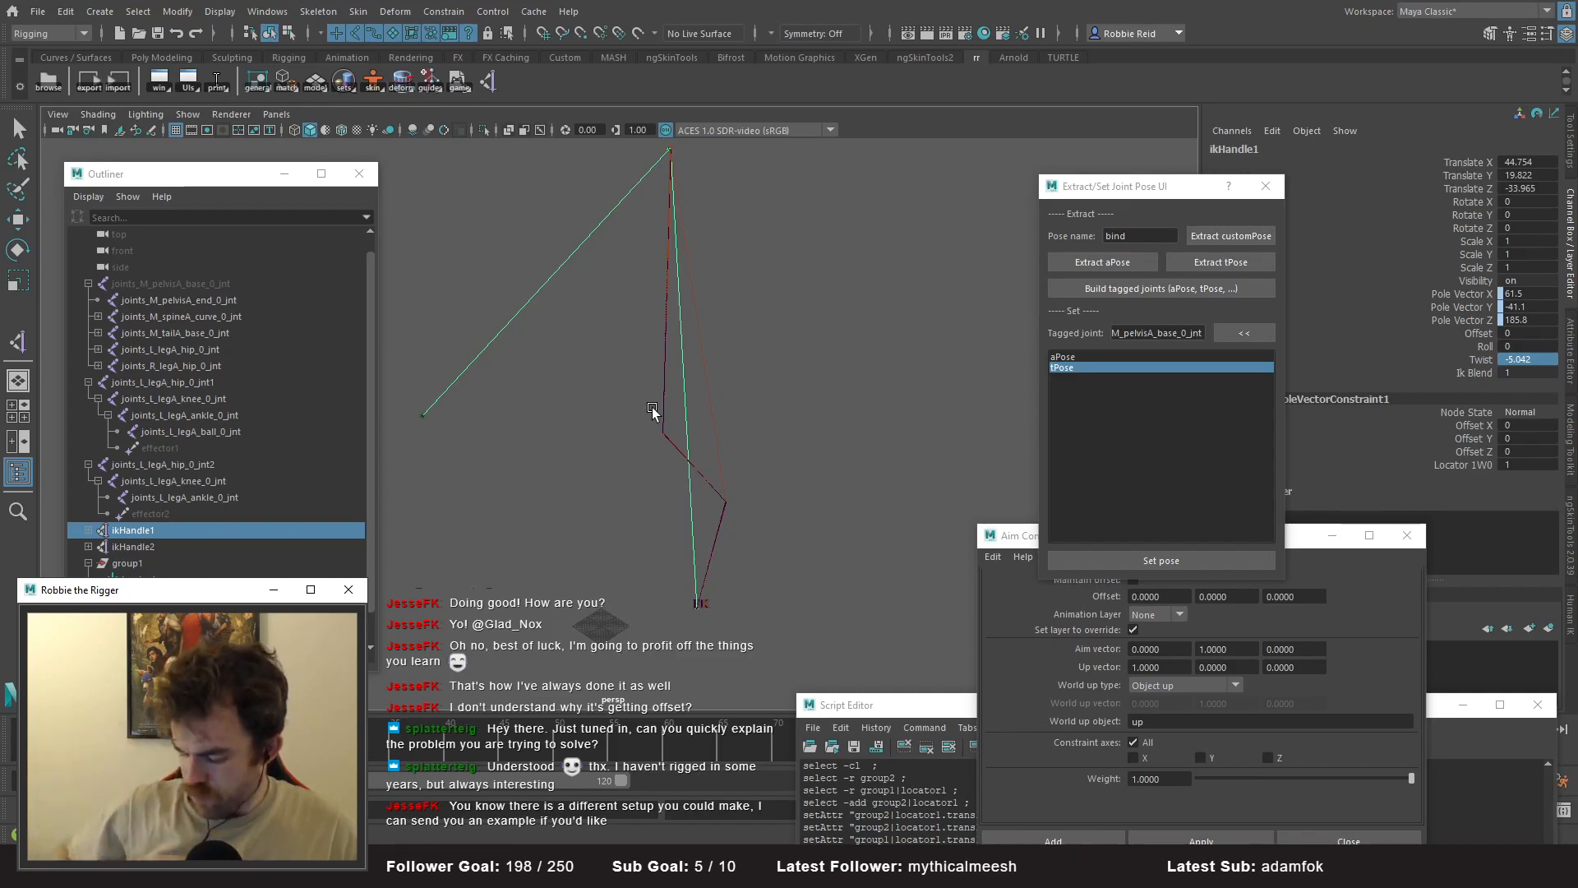
pyautogui.keyDown('alt'); pyautogui.moveTo(764, 329); pyautogui.dragTo(645, 395); pyautogui.keyUp('alt')
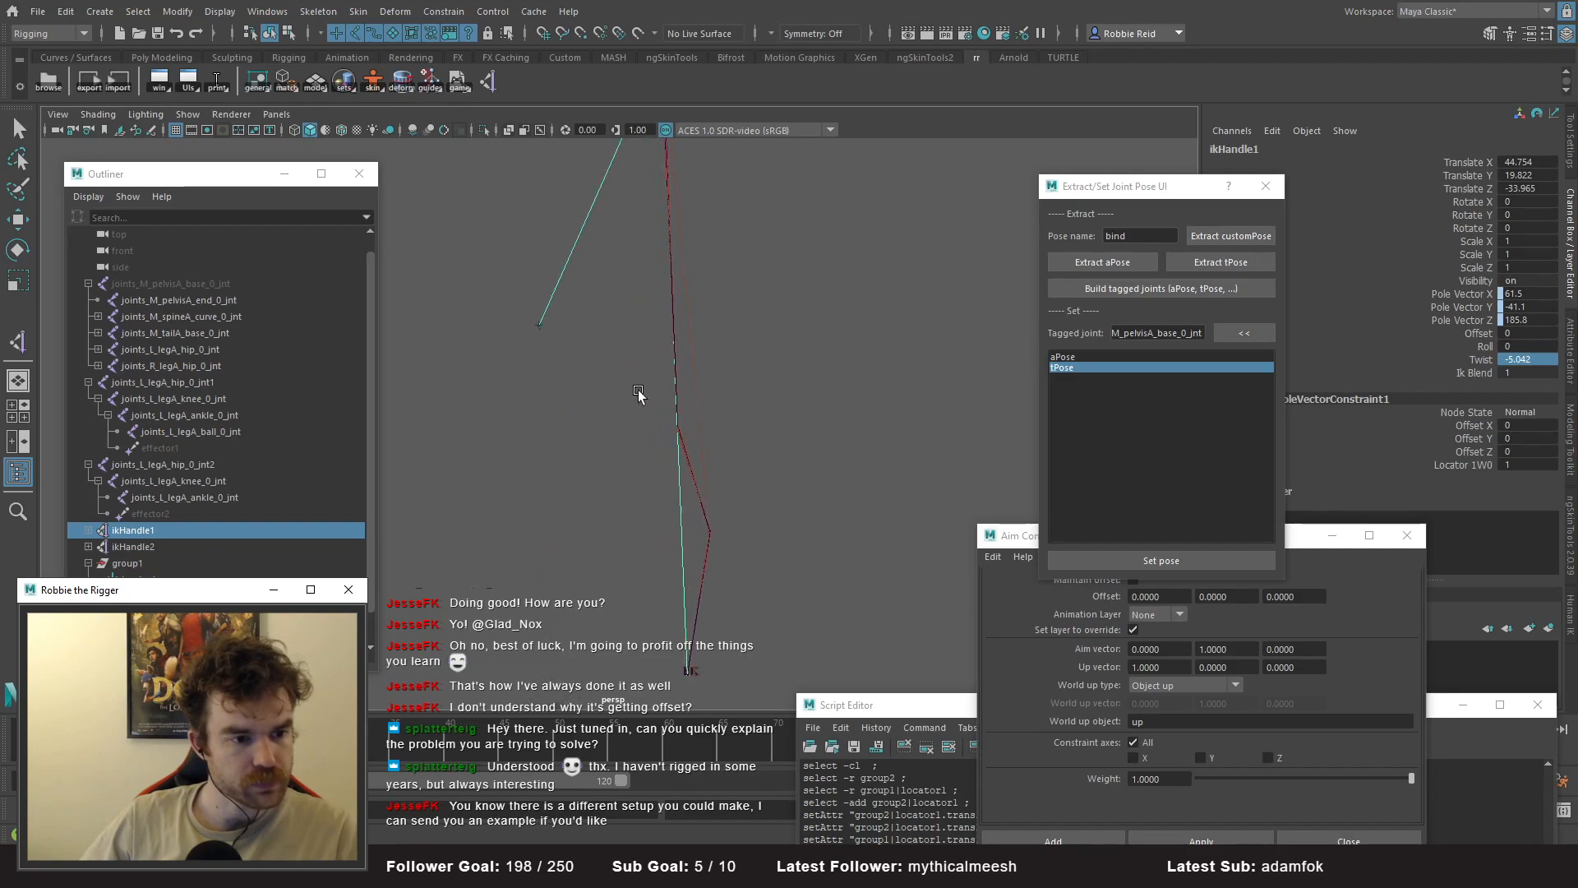
pyautogui.click(545, 333)
pyautogui.press('w')
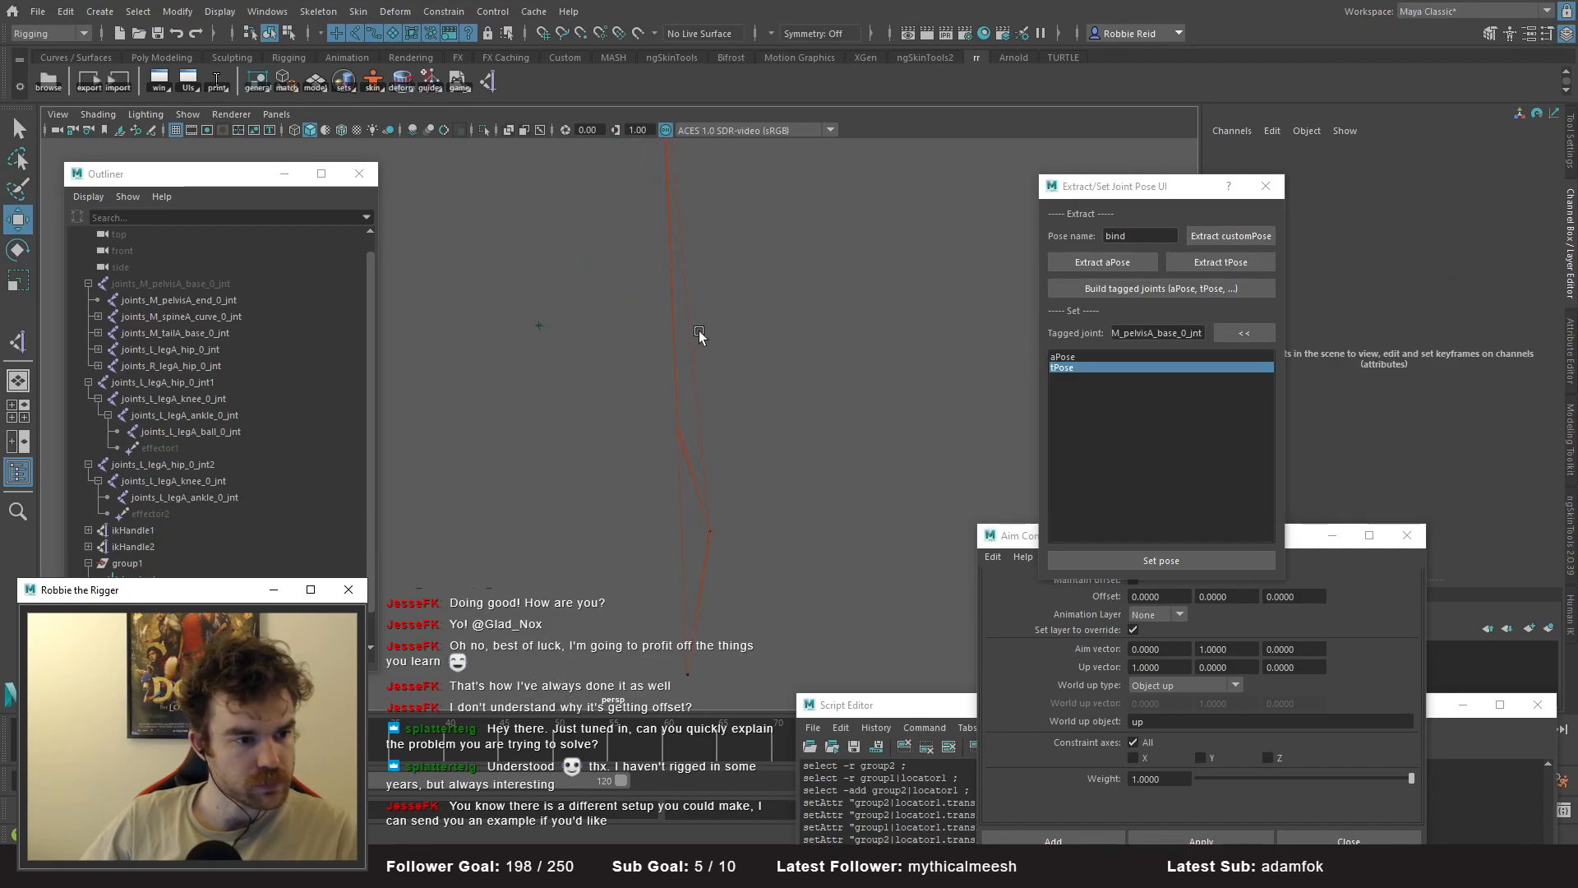
pyautogui.keyDown('alt'); pyautogui.moveTo(725, 334); pyautogui.dragTo(712, 398); pyautogui.keyUp('alt')
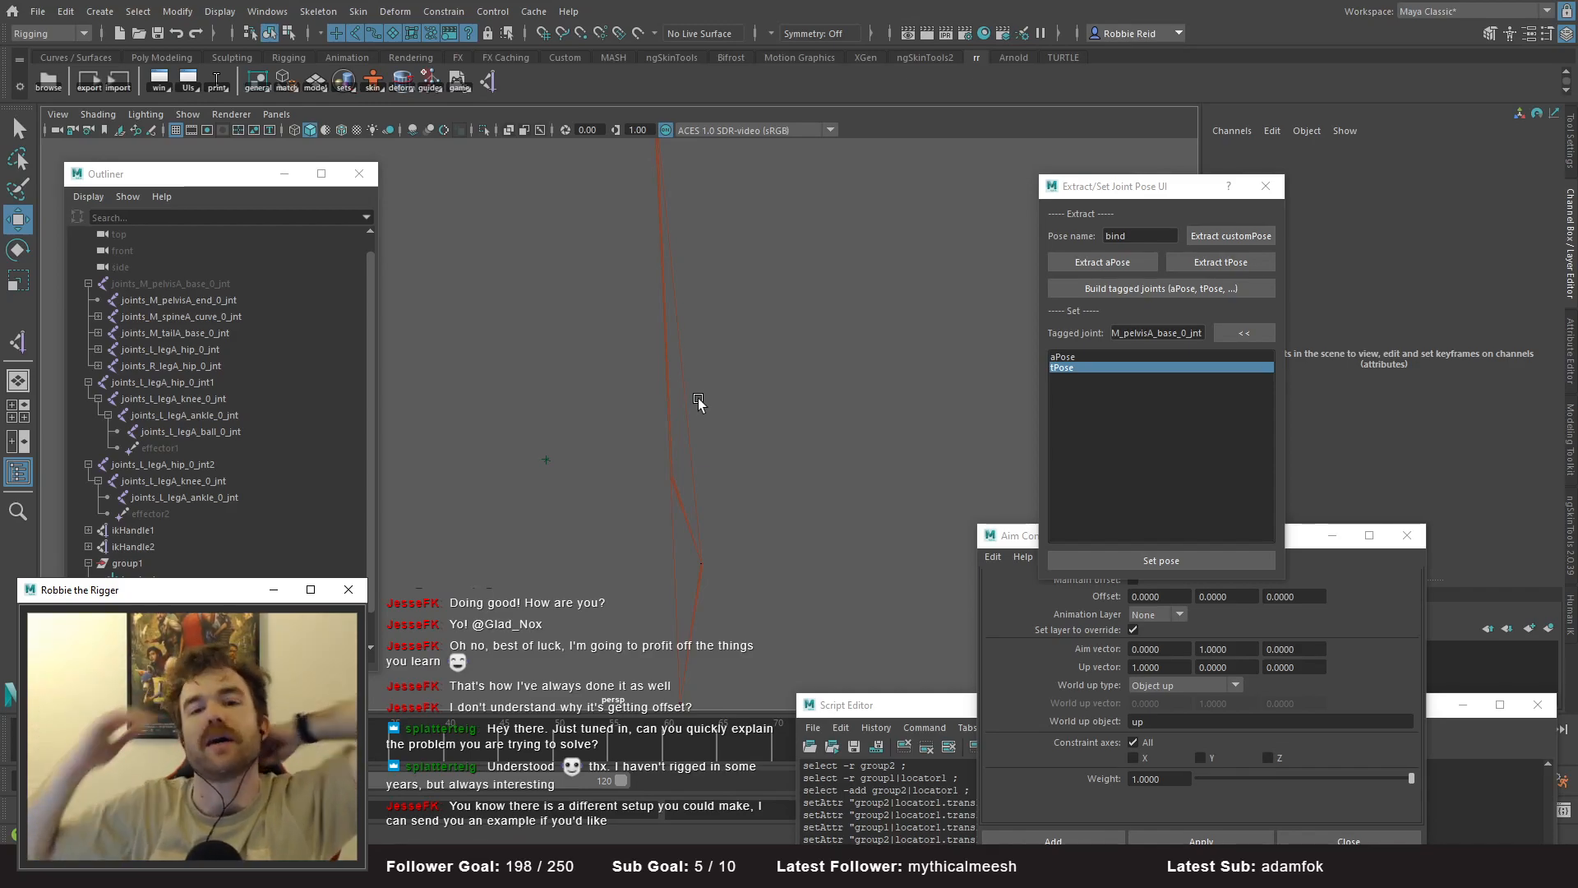
pyautogui.keyDown('alt'); pyautogui.moveTo(682, 403); pyautogui.dragTo(580, 433); pyautogui.keyUp('alt')
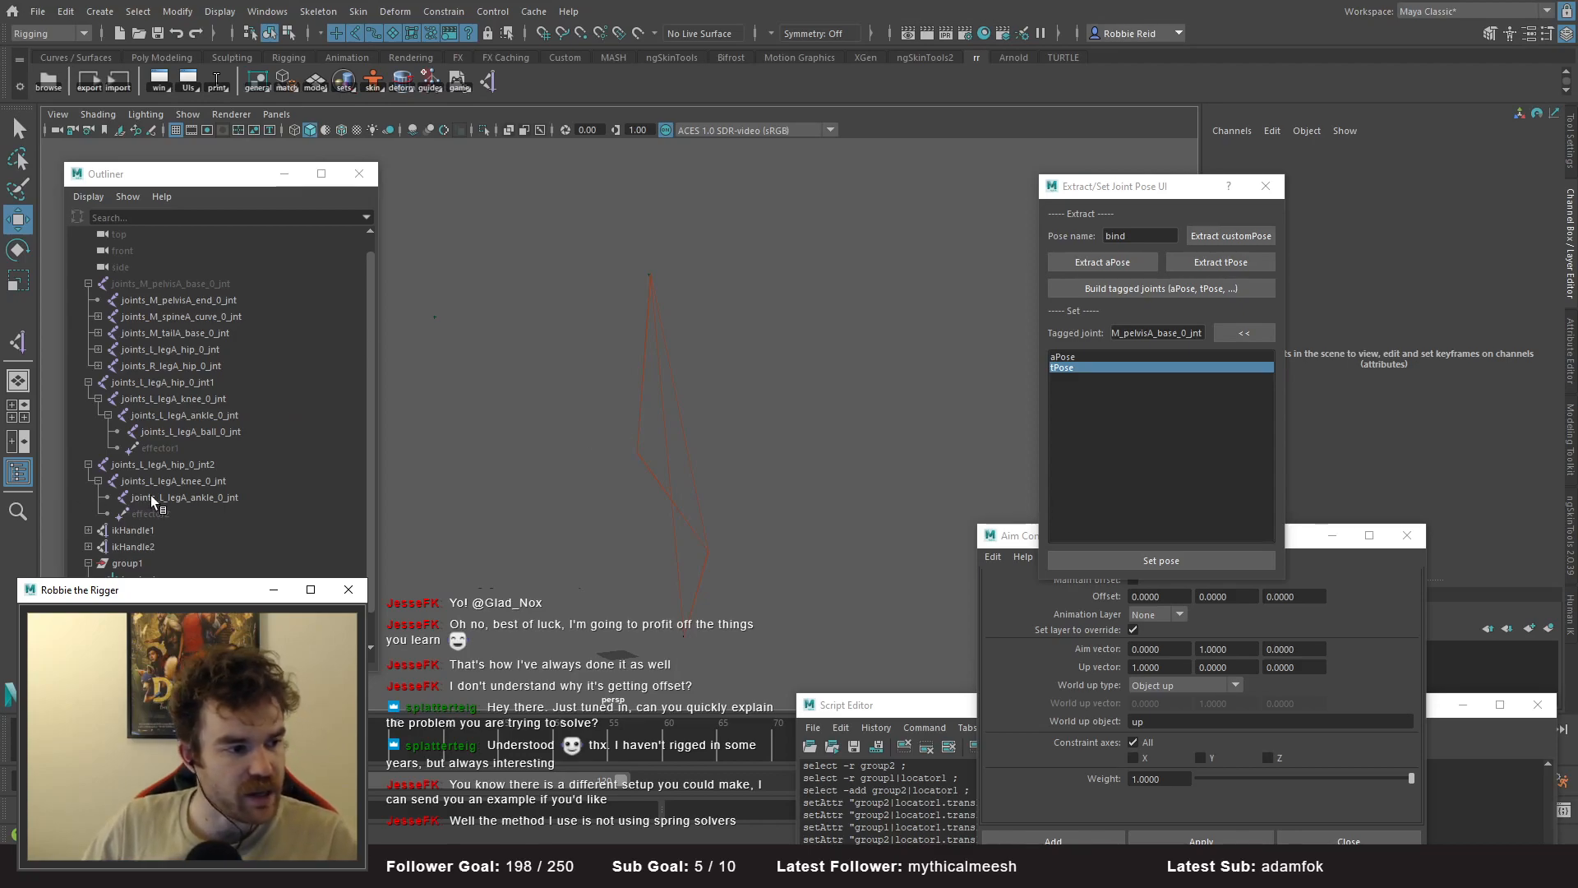
pyautogui.click(168, 526)
pyautogui.keyDown('ctrl'); pyautogui.click(182, 545); pyautogui.keyUp('ctrl')
pyautogui.keyDown('alt'); pyautogui.moveTo(695, 489); pyautogui.dragTo(660, 471); pyautogui.keyUp('alt')
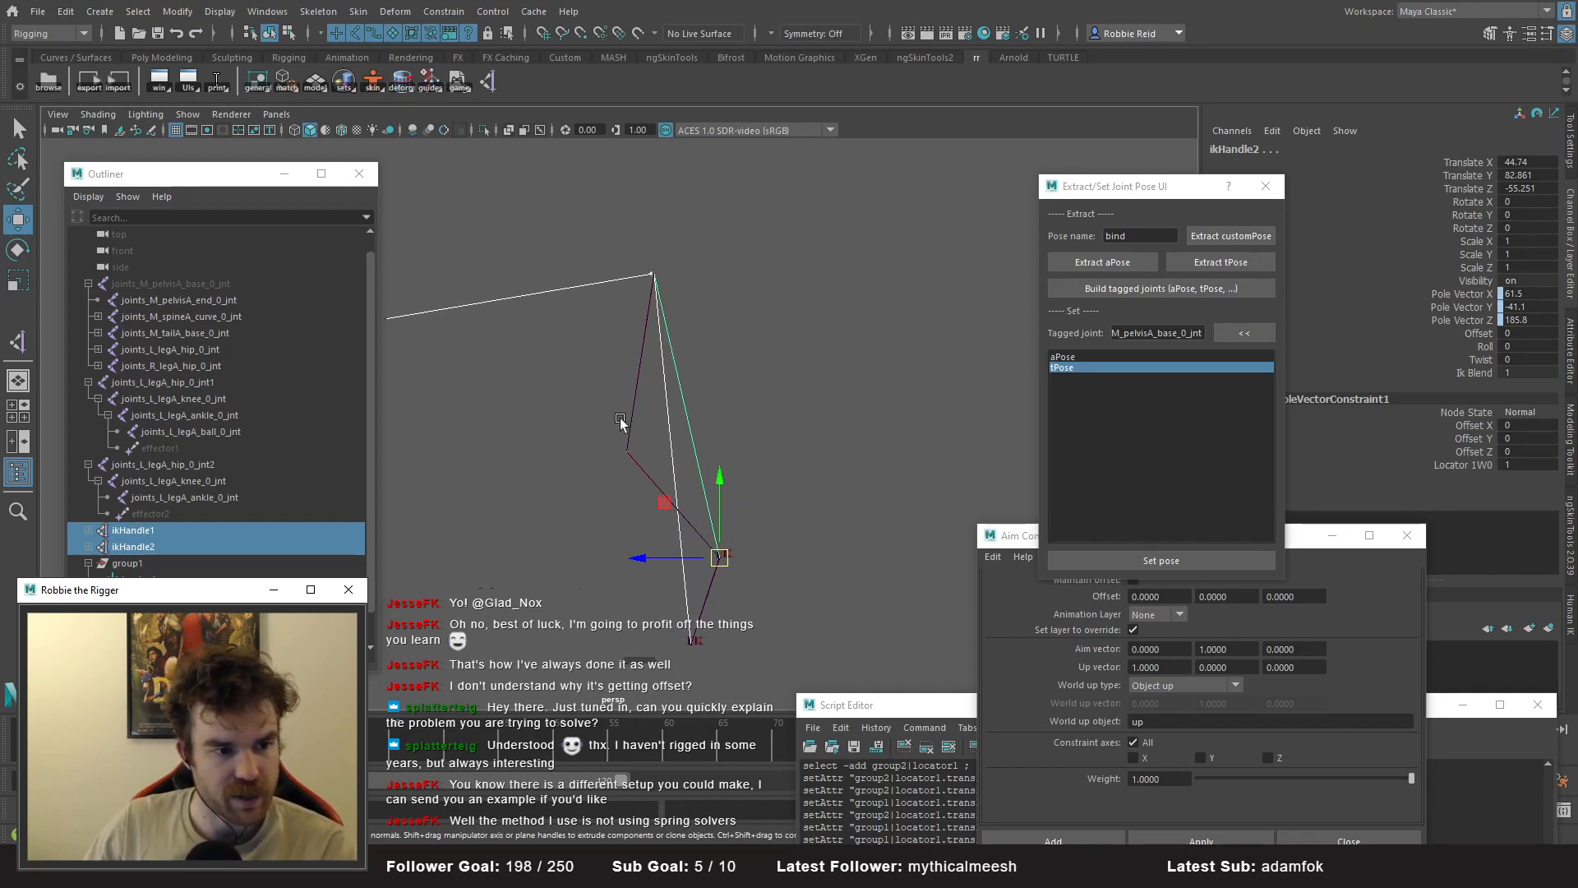
# - Delete the duplicated joints_L_legA_hip_0_jnt2 chain and ikHandle1
pyautogui.click(189, 467)
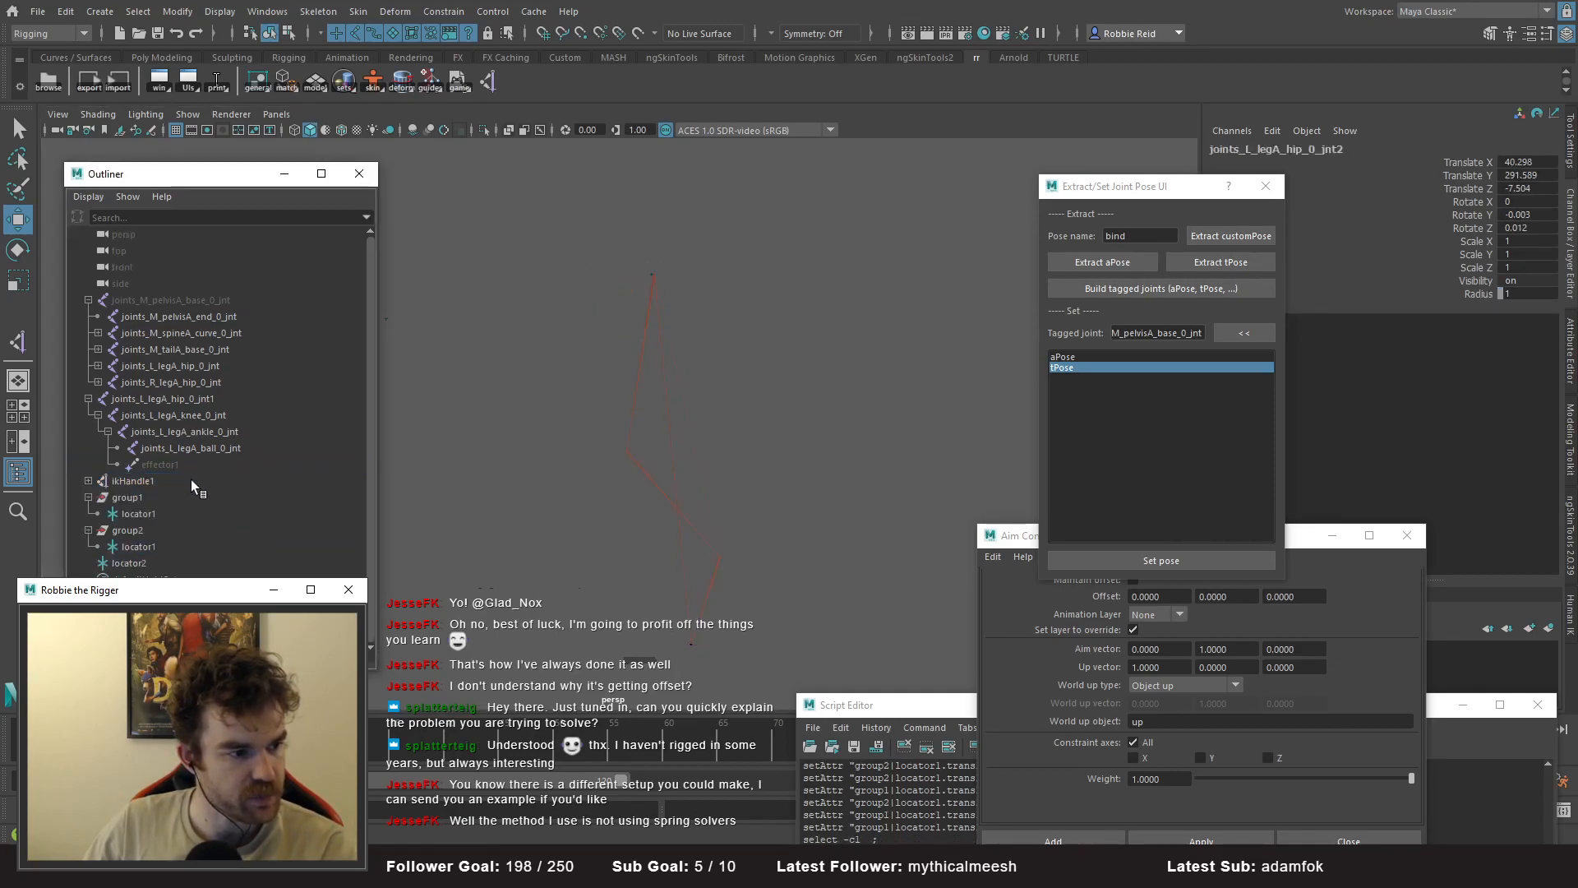
pyautogui.press('Delete')
pyautogui.click(138, 486)
pyautogui.press('Delete')
# - Duplicate the joints_L_legA_hip_0_jnt1 chain and expand the copy's full hierarchy in the scene list
pyautogui.click(156, 406)
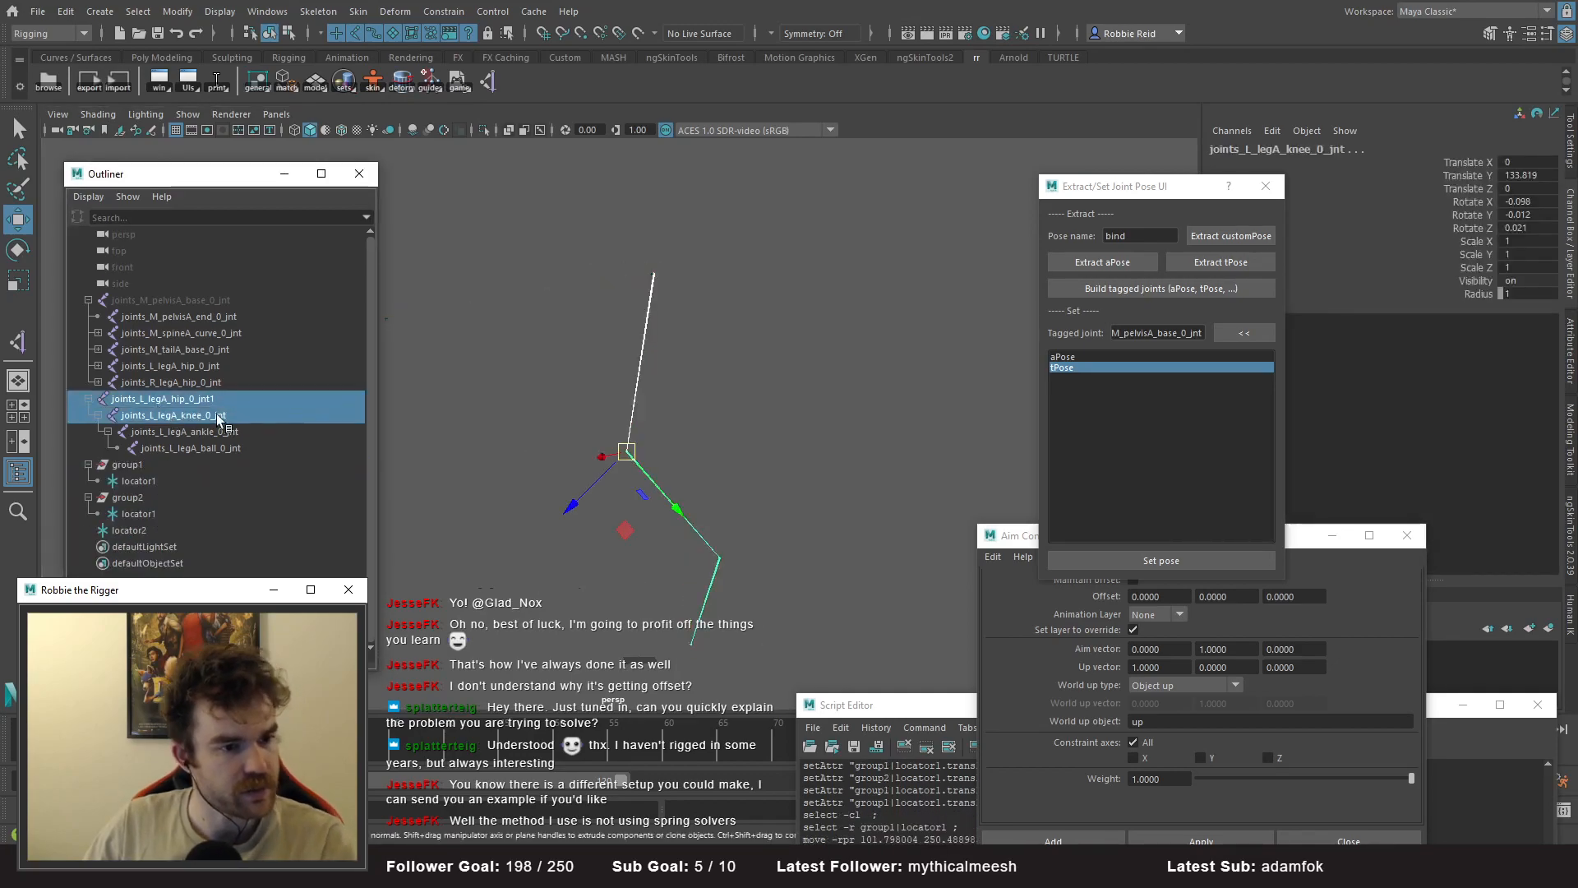
pyautogui.hotkey('ctrl', 'd')
pyautogui.keyDown('shift'); pyautogui.click(89, 547); pyautogui.keyUp('shift')
# - Create a spring-solver IK handle from joints_L_legA_hip_0_jnt1 to its joints_L_legA_ball_0_jnt
pyautogui.click(177, 406)
pyautogui.click(394, 12)
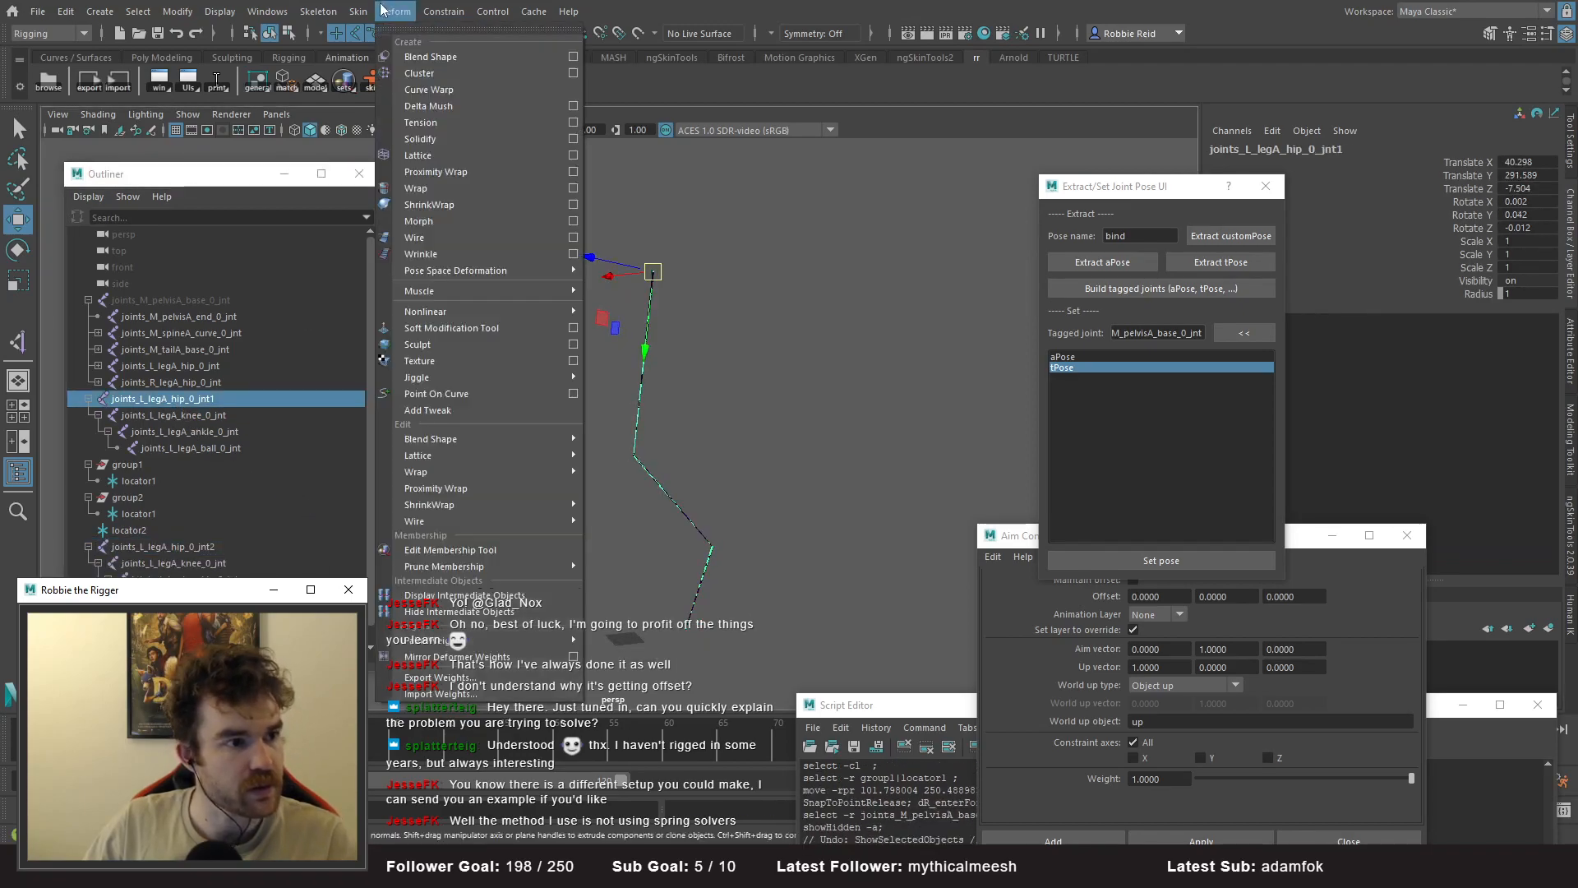
pyautogui.moveTo(318, 12)
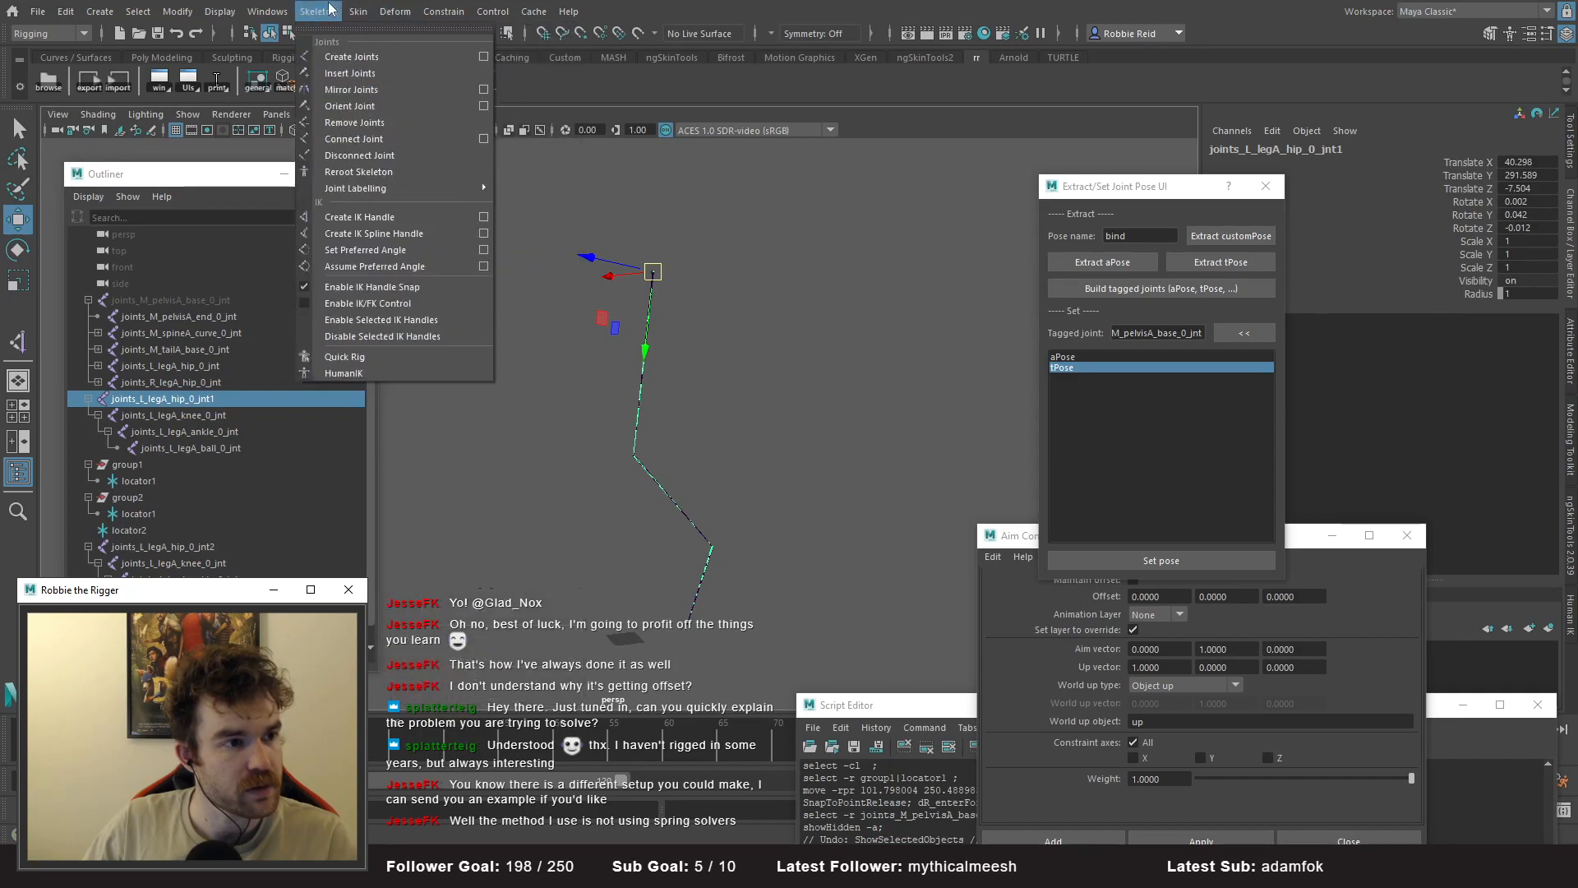
pyautogui.click(484, 218)
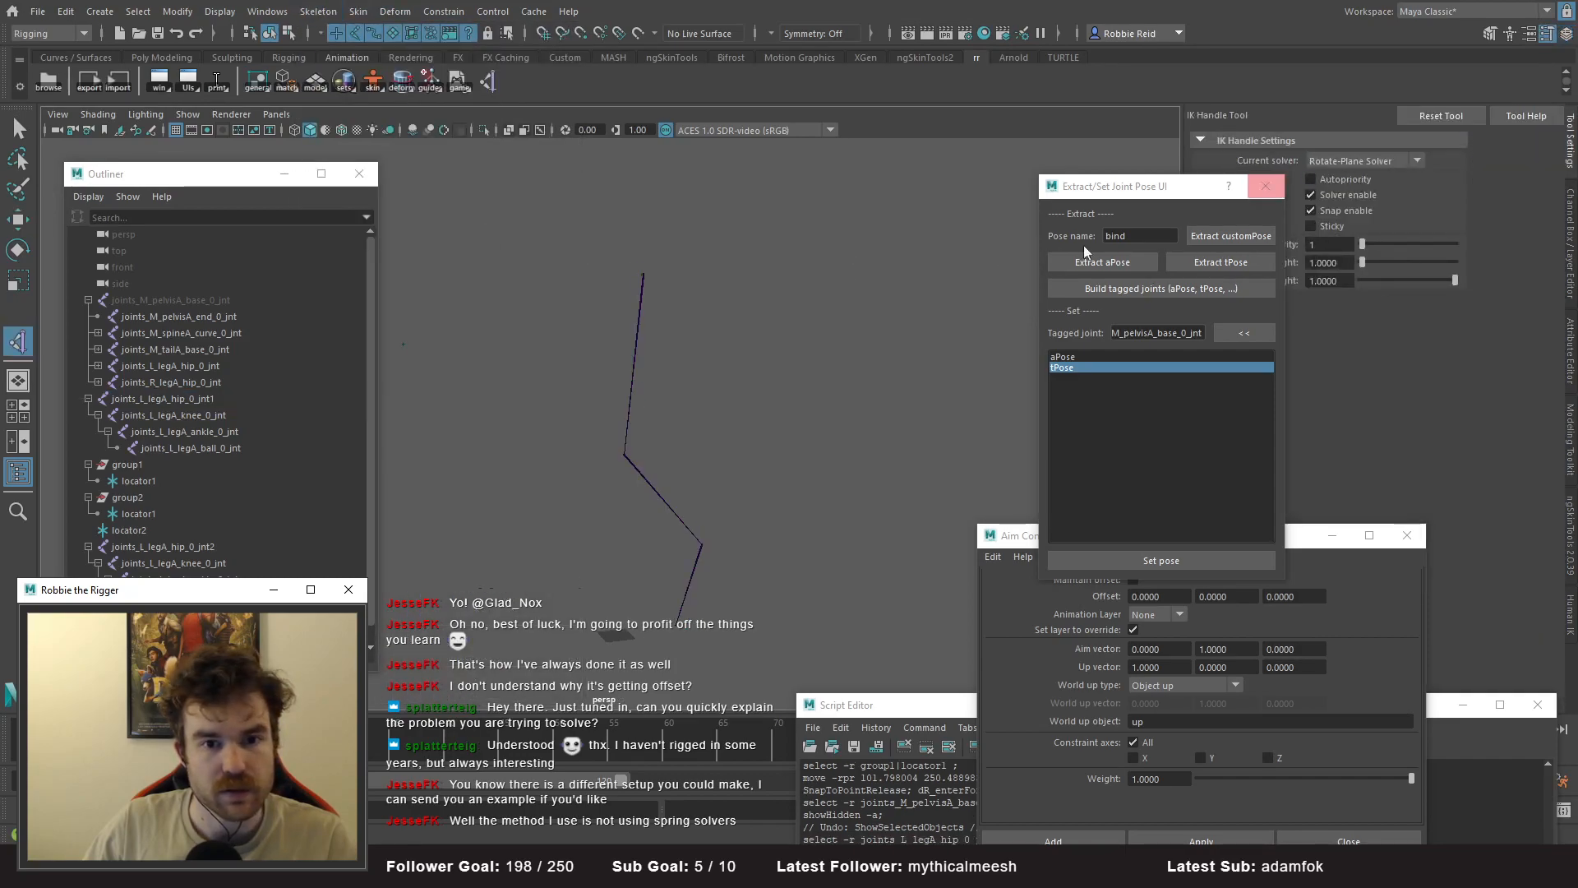
pyautogui.click(1359, 162)
pyautogui.click(1367, 199)
pyautogui.click(211, 401)
pyautogui.keyDown('ctrl'); pyautogui.click(236, 449); pyautogui.keyUp('ctrl')
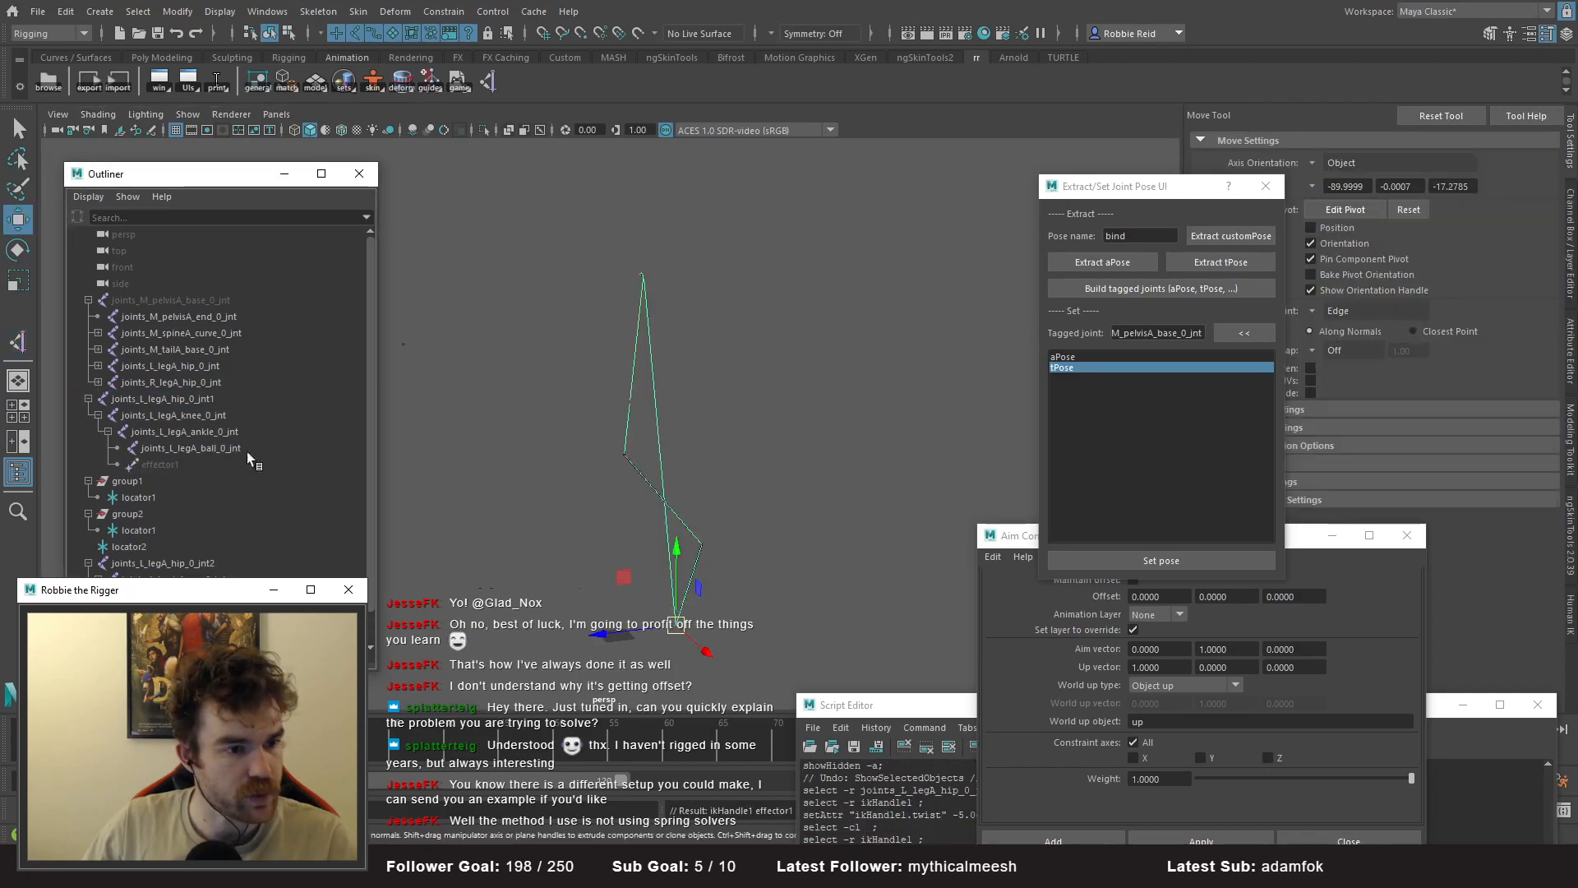
# - Create a Rotate-Plane Solver IK handle from joints_L_legA_hip_0_jnt2 to its joints_L_legA_ball_0_jnt
pyautogui.click(712, 372)
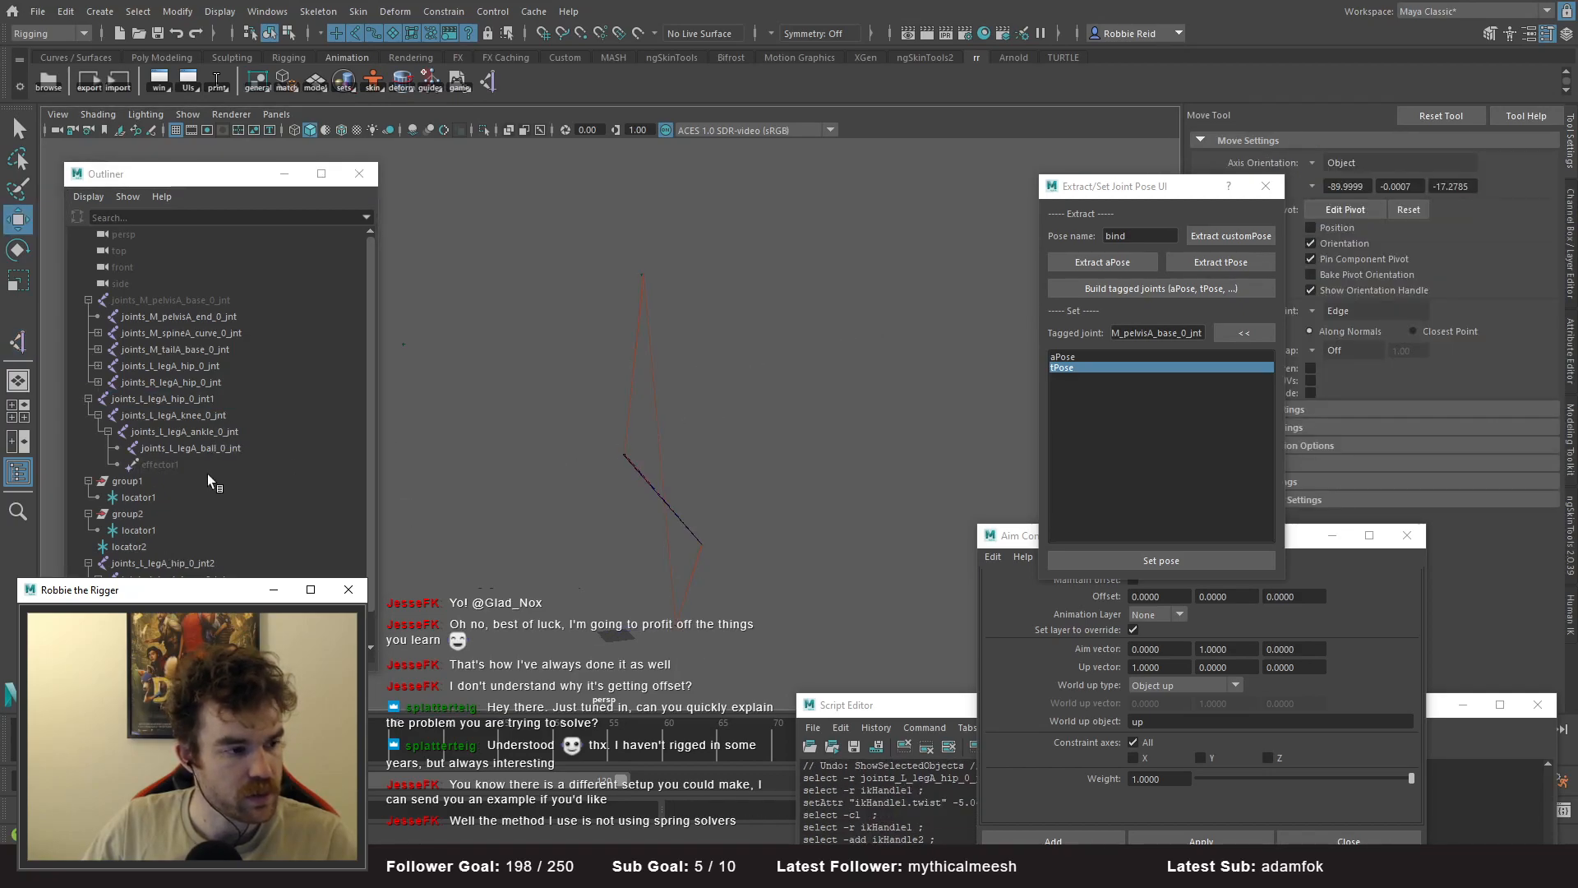
pyautogui.click(318, 11)
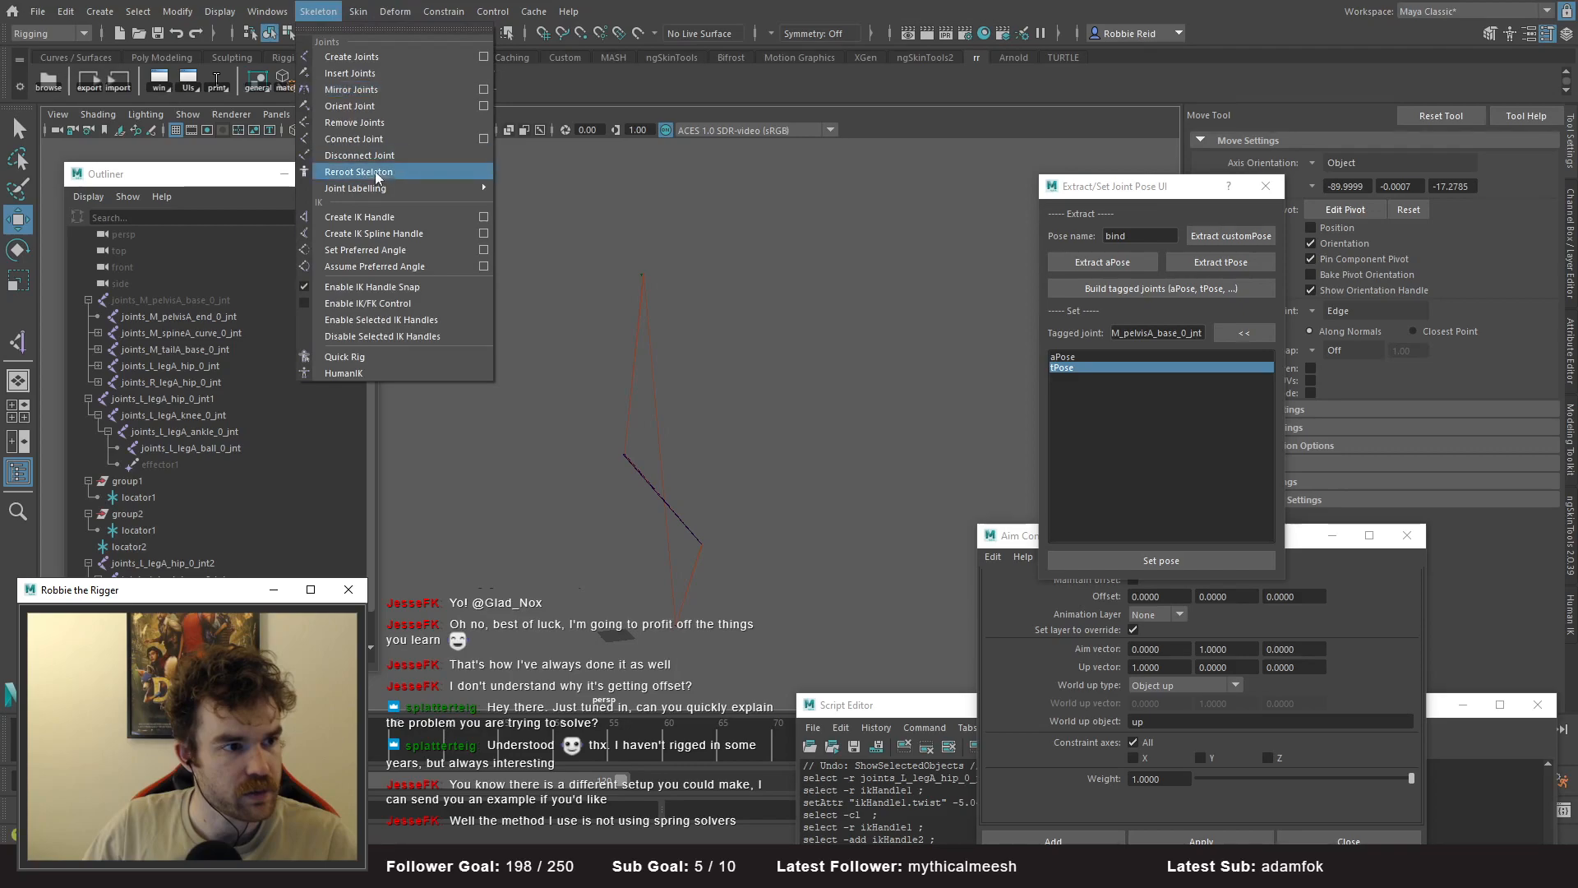
pyautogui.click(476, 221)
pyautogui.click(1364, 160)
pyautogui.click(1349, 183)
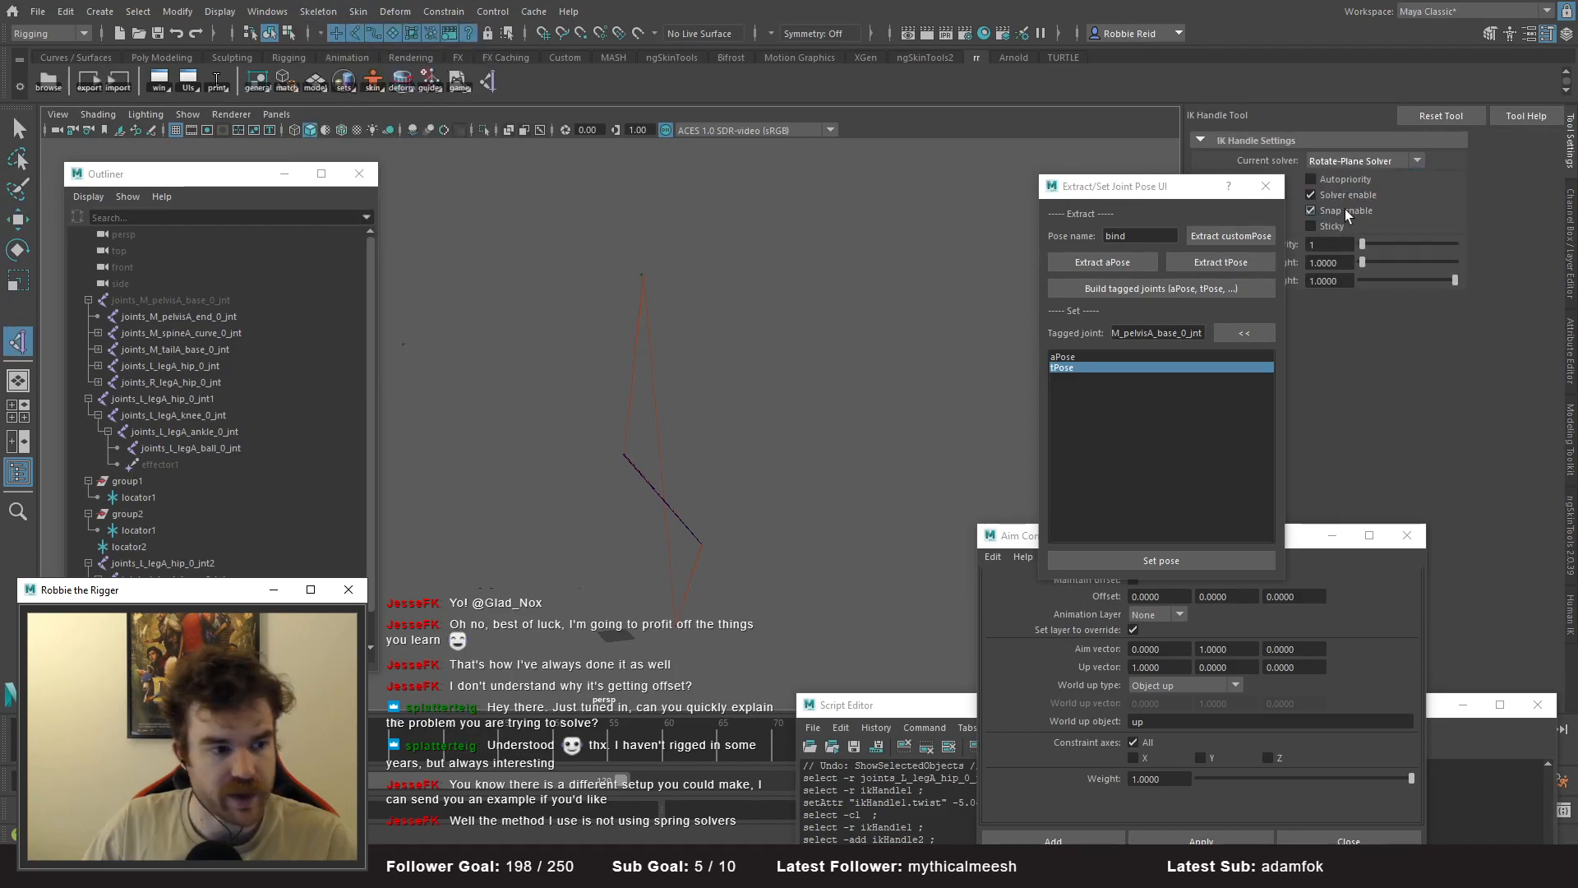
pyautogui.click(201, 566)
pyautogui.keyDown('ctrl'); pyautogui.click(194, 612); pyautogui.keyUp('ctrl')
# - Select ikHandle1 and ikHandle2 in turn to compare their pole vector directions on the two leg chains
pyautogui.keyDown('alt'); pyautogui.moveTo(638, 542); pyautogui.dragTo(742, 485); pyautogui.keyUp('alt')
pyautogui.scroll(-2, 148, 545)
pyautogui.click(152, 580)
pyautogui.keyDown('alt'); pyautogui.moveTo(610, 366); pyautogui.dragTo(587, 379); pyautogui.keyUp('alt')
pyautogui.keyDown('alt'); pyautogui.moveTo(587, 379); pyautogui.dragTo(863, 557, button='right'); pyautogui.keyUp('alt')
pyautogui.keyDown('alt'); pyautogui.moveTo(863, 557); pyautogui.dragTo(603, 366, button='middle'); pyautogui.keyUp('alt')
pyautogui.keyDown('alt'); pyautogui.moveTo(600, 417); pyautogui.dragTo(563, 366, button='middle'); pyautogui.keyUp('alt')
pyautogui.click(138, 596)
pyautogui.click(138, 581)
pyautogui.click(138, 596)
pyautogui.press('f')
pyautogui.keyDown('alt'); pyautogui.moveTo(740, 559); pyautogui.dragTo(672, 337, button='middle'); pyautogui.keyUp('alt')
# - Try moving ikHandle1 in the viewport, and undo the move
pyautogui.click(138, 596)
pyautogui.click(138, 580)
pyautogui.keyDown('alt'); pyautogui.moveTo(530, 418); pyautogui.dragTo(569, 473, button='middle'); pyautogui.keyUp('alt')
pyautogui.moveTo(550, 461); pyautogui.dragTo(640, 409)
pyautogui.hotkey('ctrl', 'z')
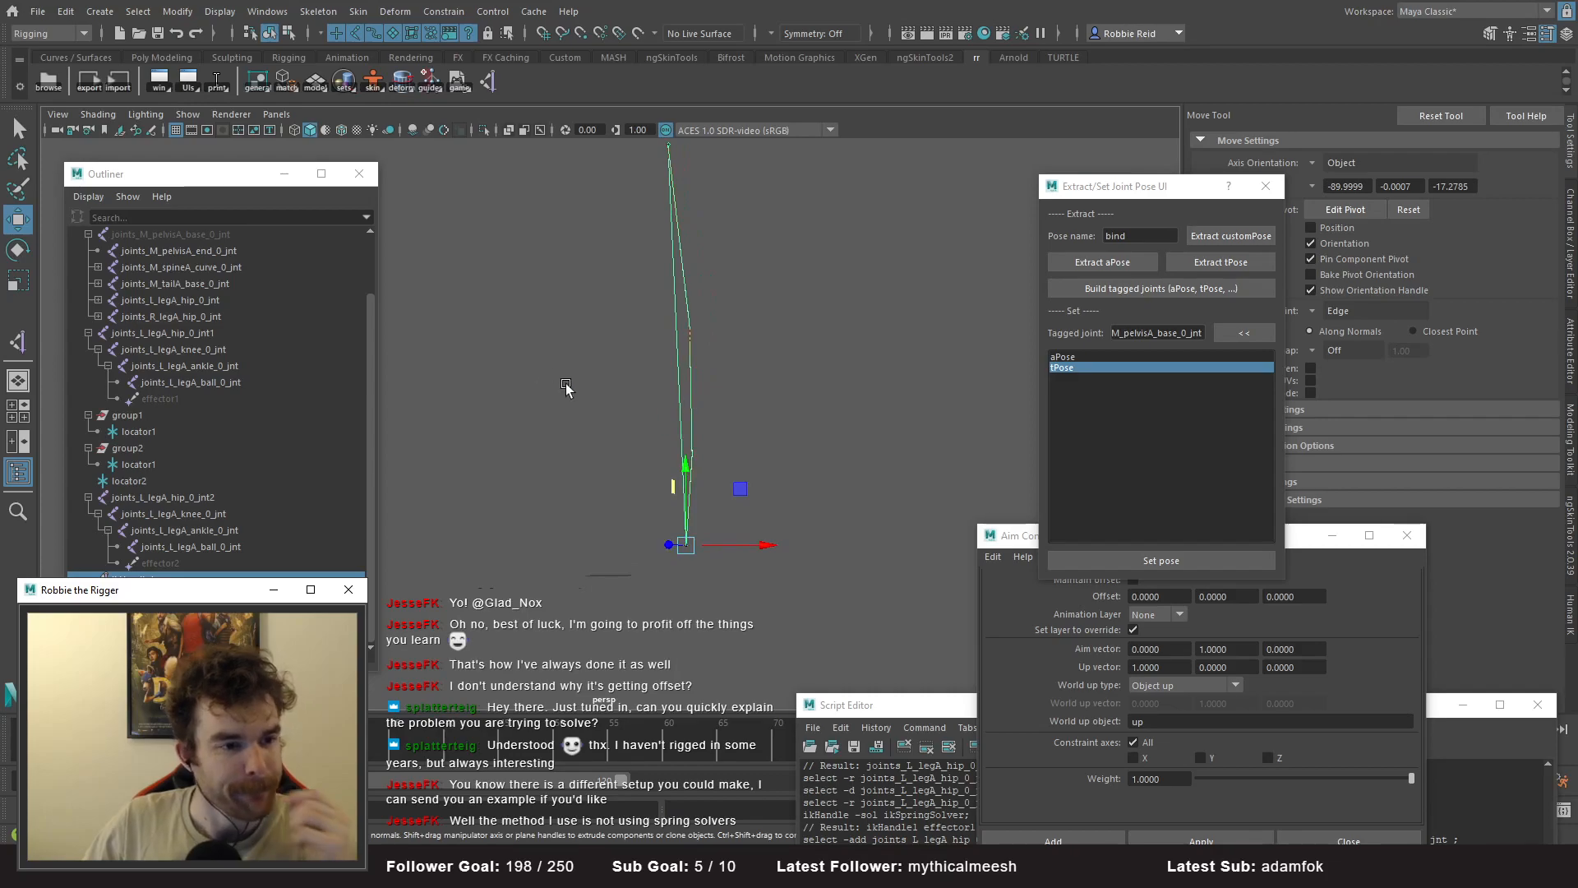
# - Examine the overlapping spring and rotate-plane leg chains from the front and side for any difference in their bend planes
pyautogui.moveTo(828, 359)
pyautogui.keyDown('alt'); pyautogui.mouseDown()
pyautogui.moveTo(717, 491)
pyautogui.moveTo(703, 542)
pyautogui.mouseUp(); pyautogui.keyUp('alt')
pyautogui.scroll(3, 681, 504)
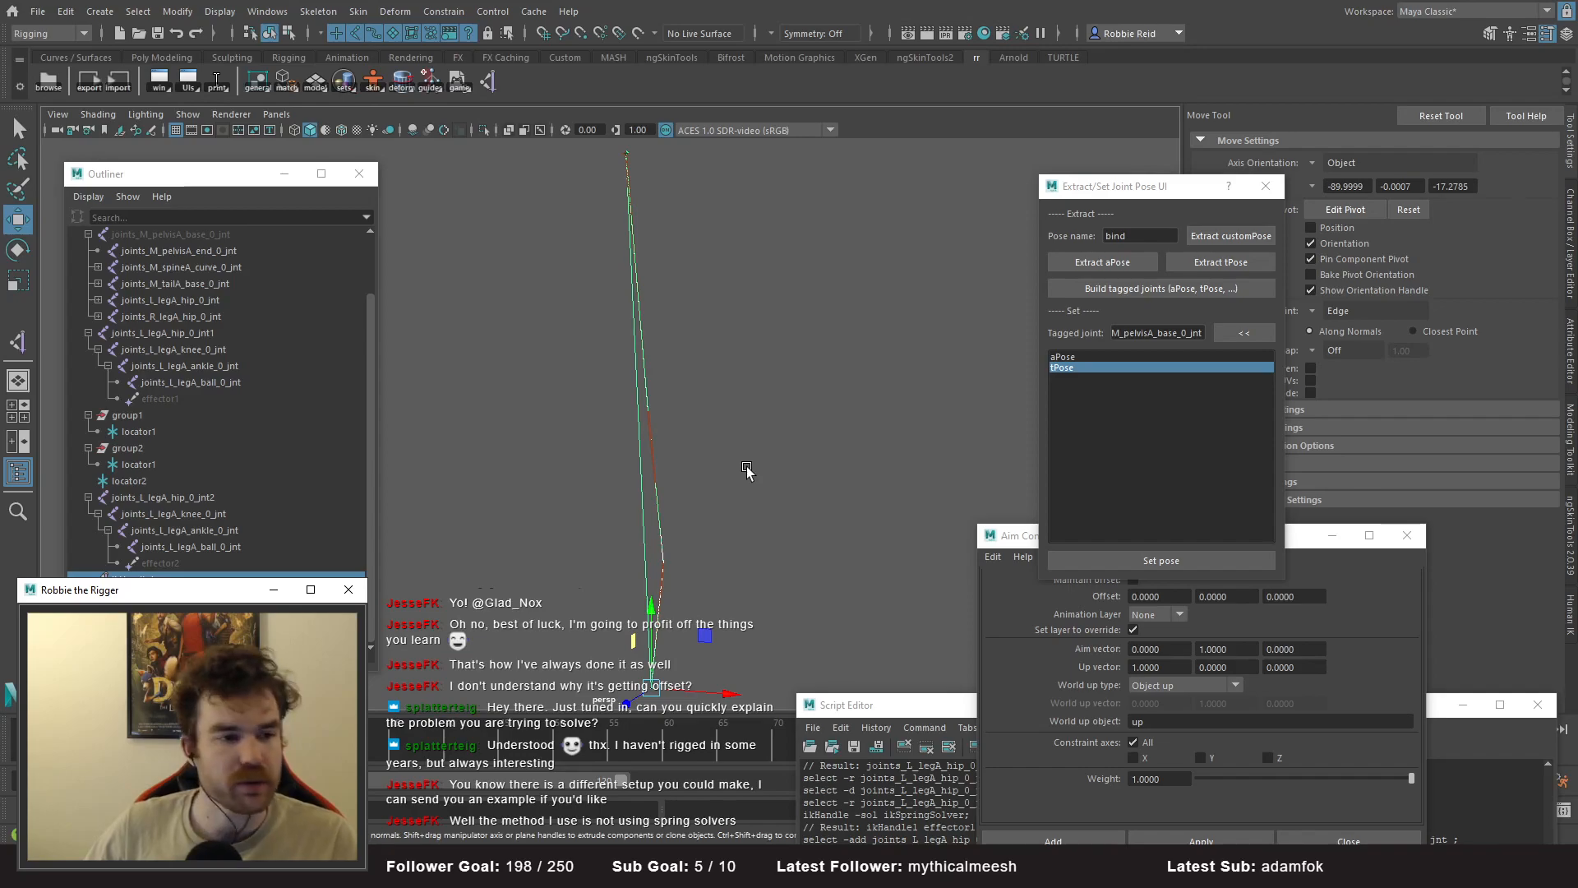
pyautogui.moveTo(699, 460)
pyautogui.keyDown('alt'); pyautogui.mouseDown()
pyautogui.moveTo(619, 463)
pyautogui.moveTo(716, 457)
pyautogui.mouseUp(); pyautogui.keyUp('alt')
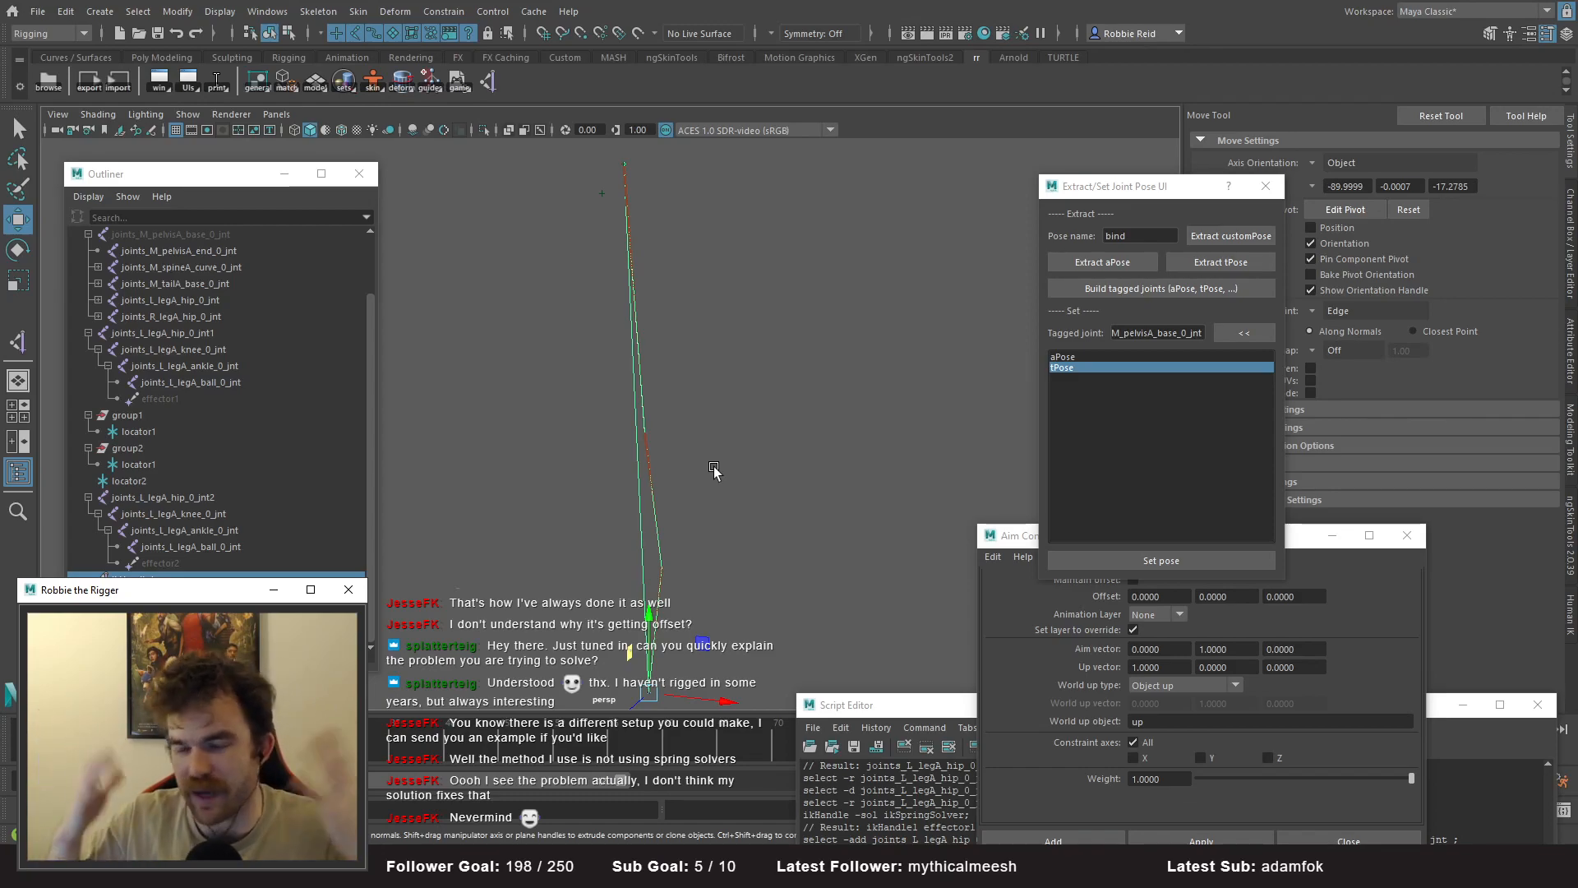
pyautogui.keyDown('alt'); pyautogui.moveTo(690, 460); pyautogui.dragTo(613, 444); pyautogui.keyUp('alt')
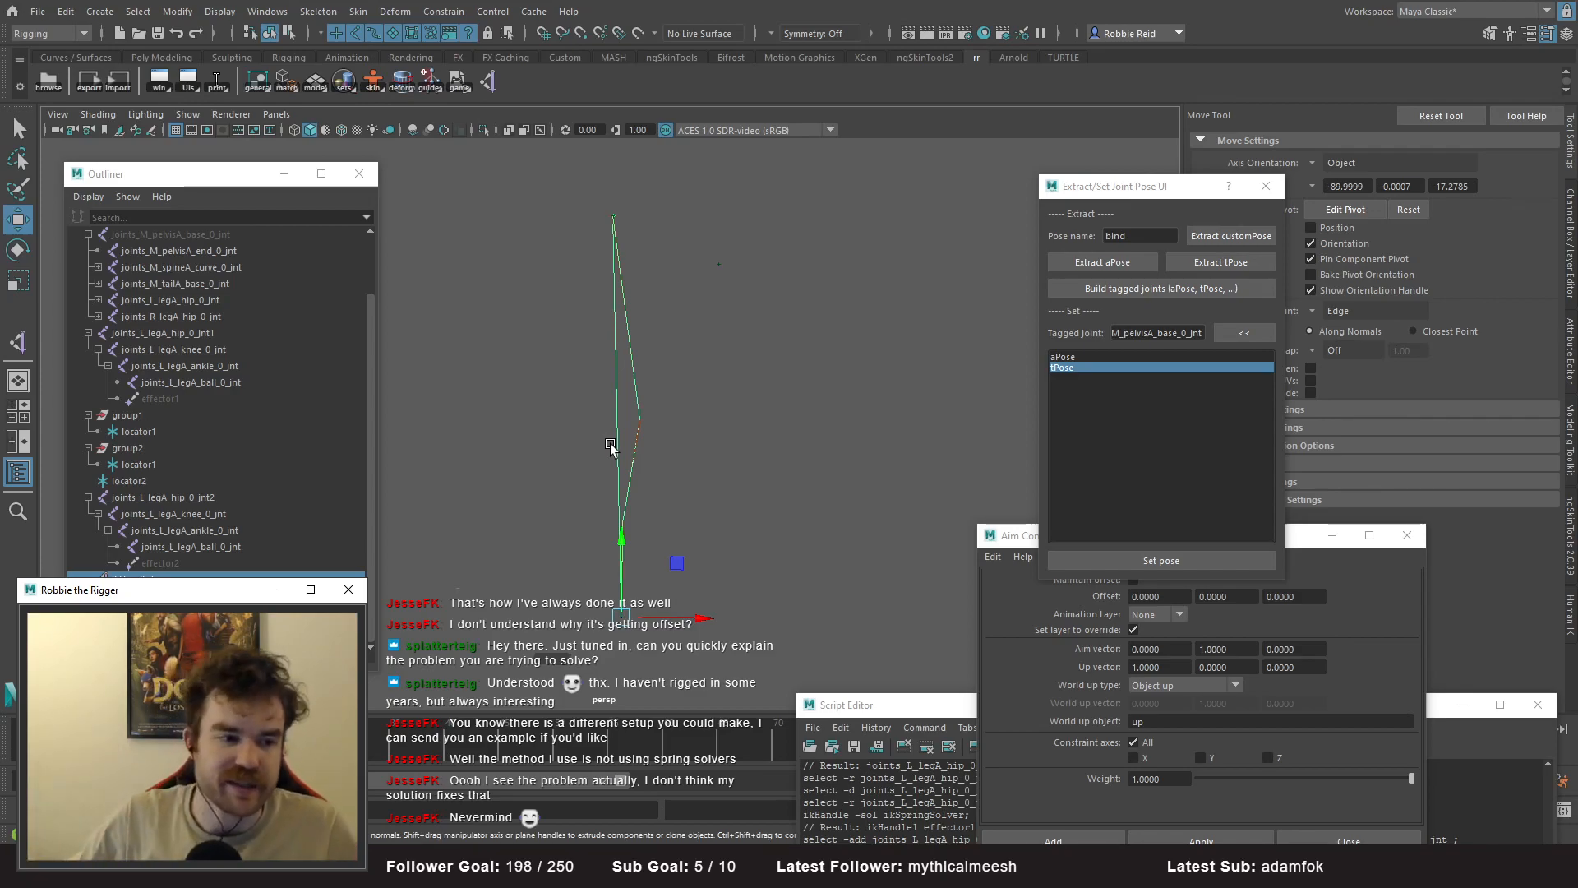
pyautogui.keyDown('alt'); pyautogui.moveTo(527, 484); pyautogui.dragTo(689, 451); pyautogui.keyUp('alt')
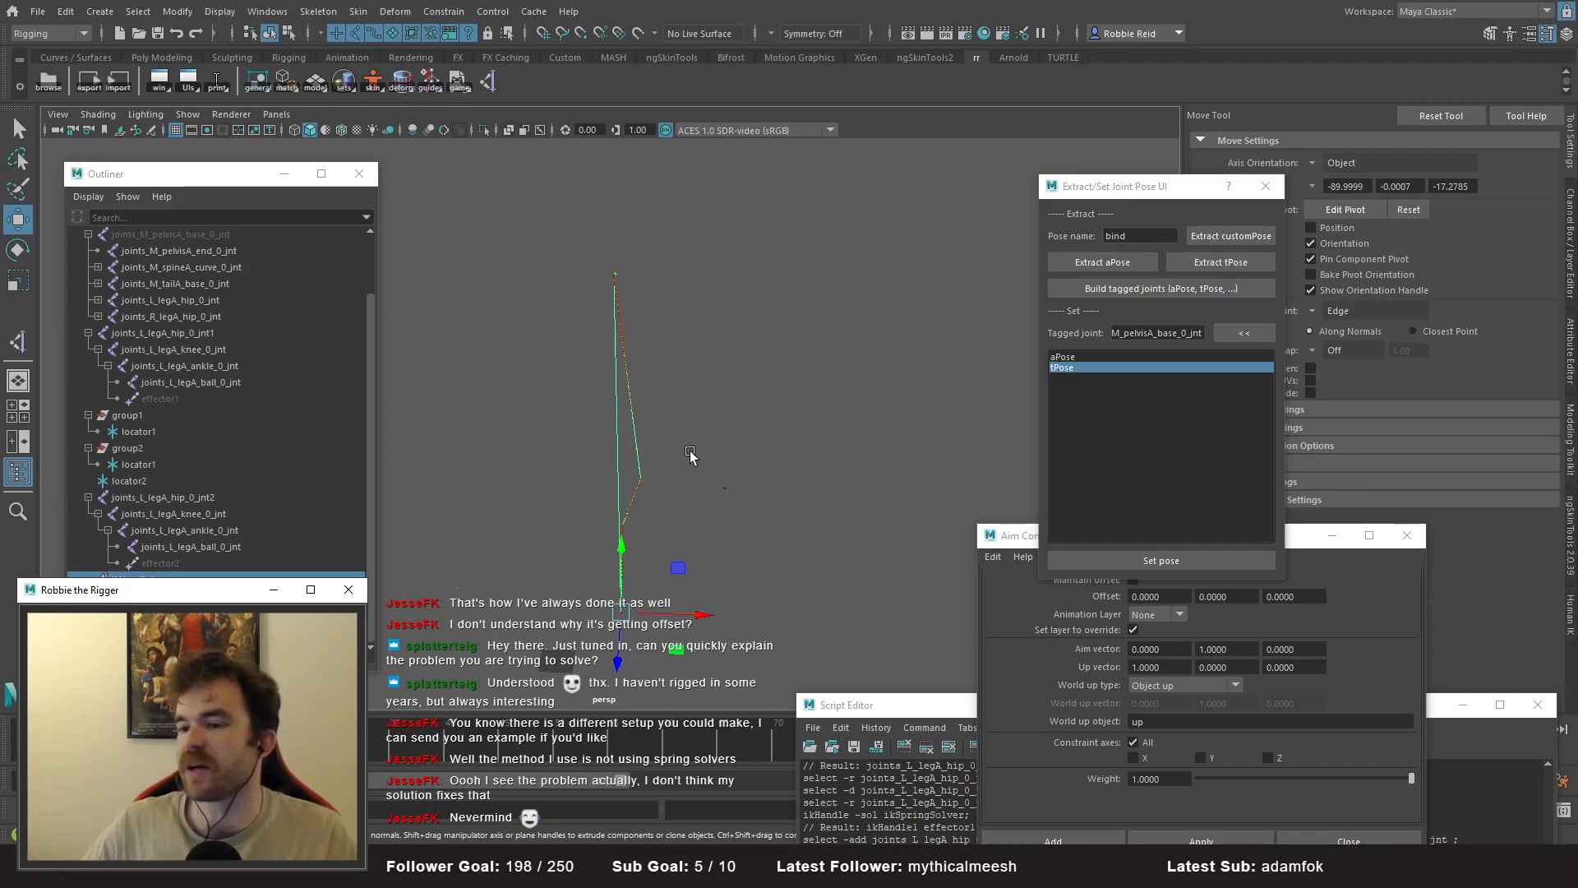
pyautogui.keyDown('alt'); pyautogui.moveTo(689, 450); pyautogui.dragTo(586, 380); pyautogui.keyUp('alt')
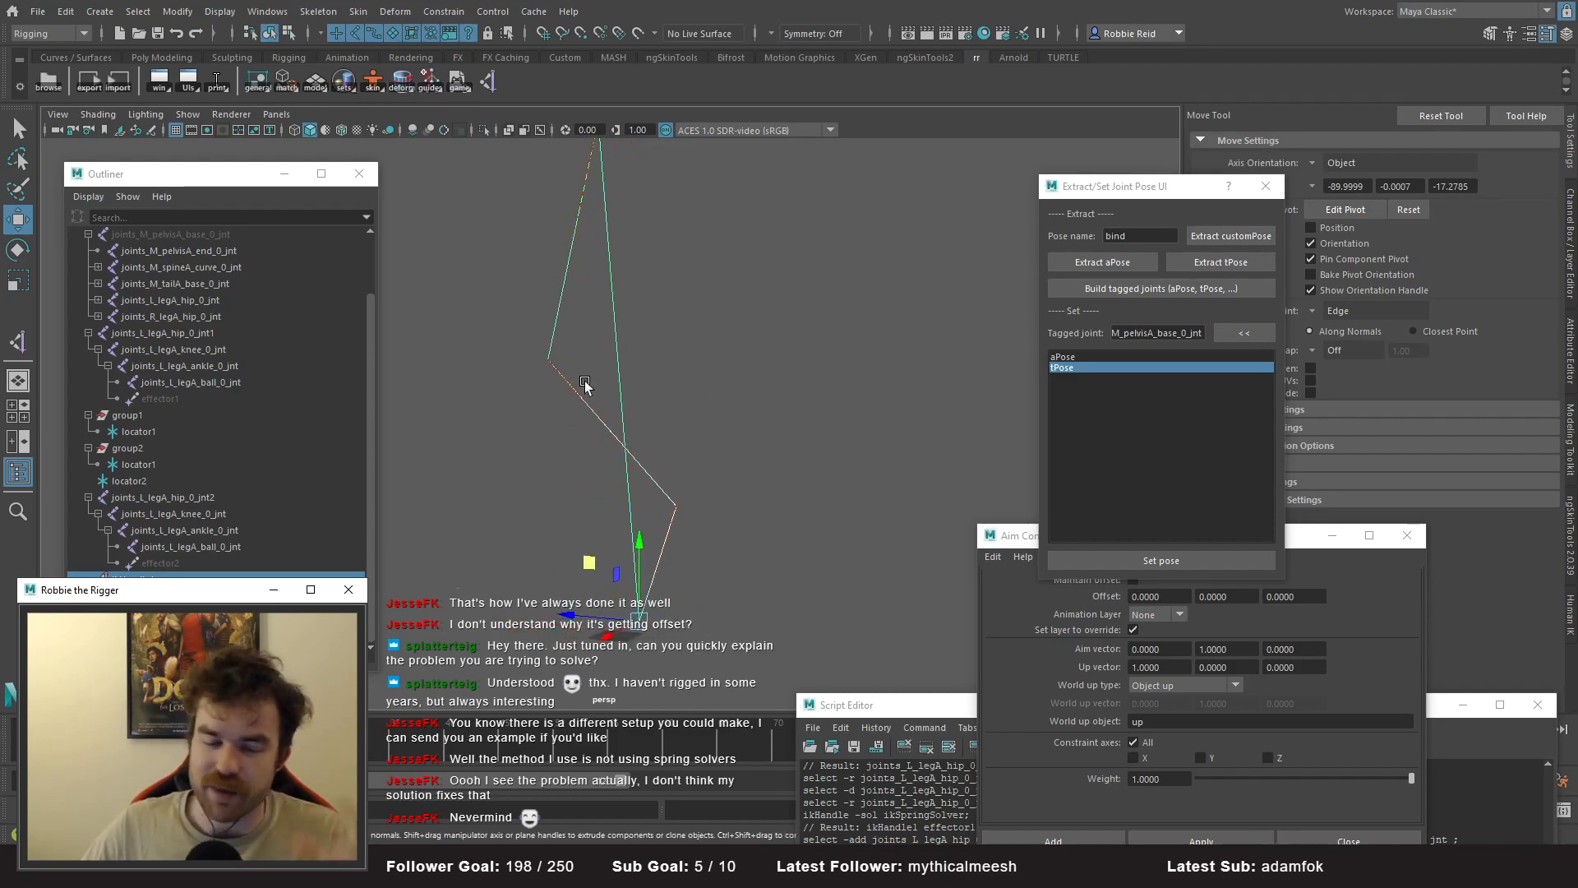
pyautogui.moveTo(695, 408)
pyautogui.keyDown('alt'); pyautogui.mouseDown()
pyautogui.moveTo(551, 428)
pyautogui.moveTo(677, 409)
pyautogui.mouseUp(); pyautogui.keyUp('alt')
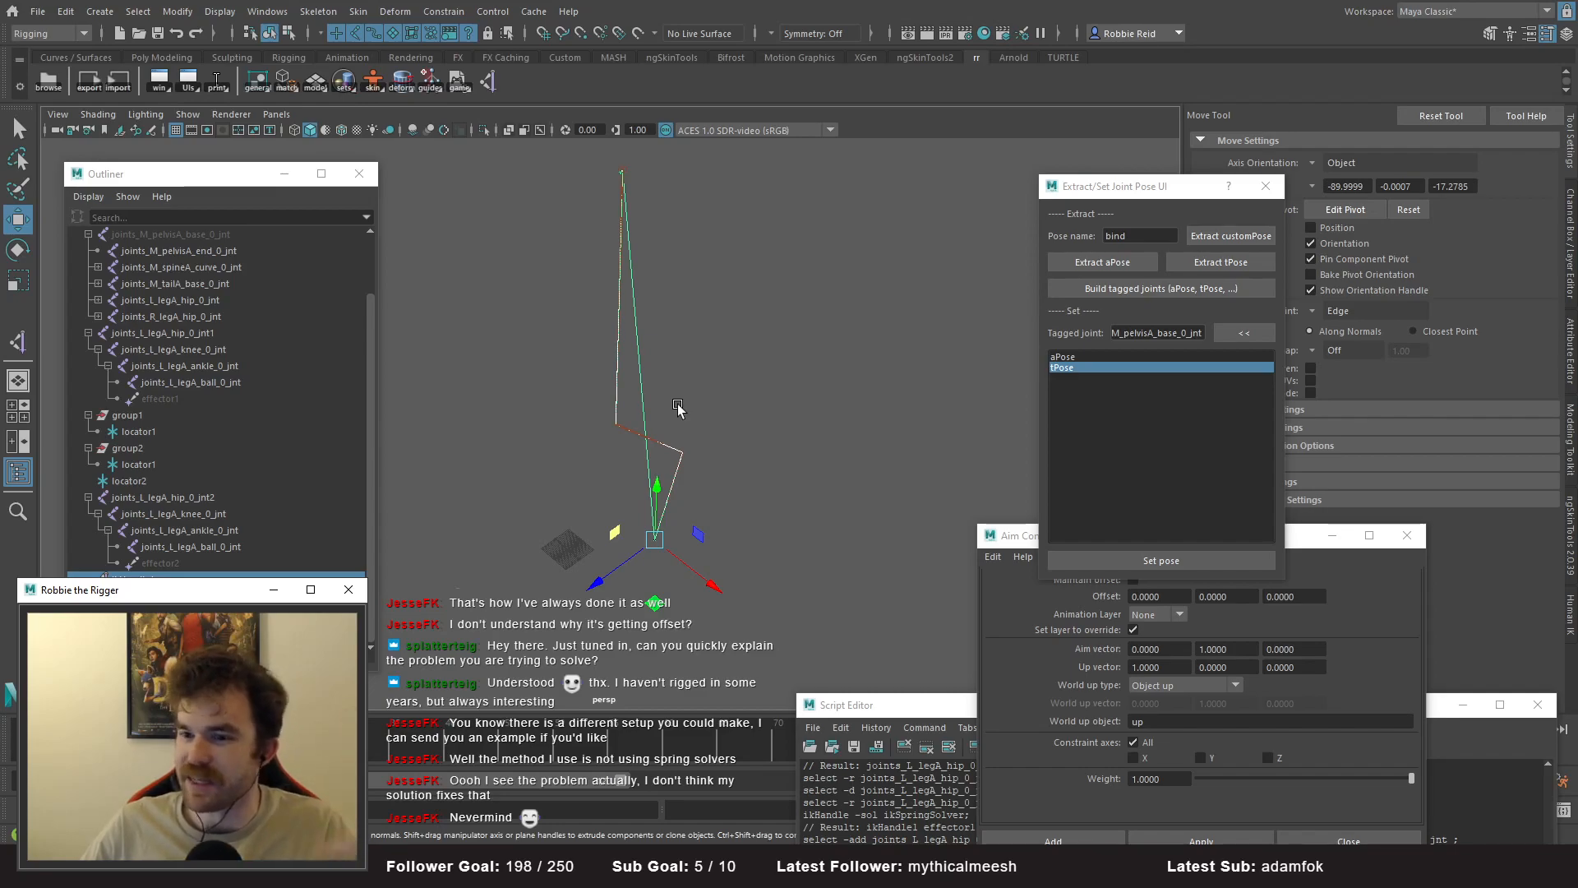
pyautogui.keyDown('alt'); pyautogui.moveTo(667, 402); pyautogui.dragTo(563, 370); pyautogui.keyUp('alt')
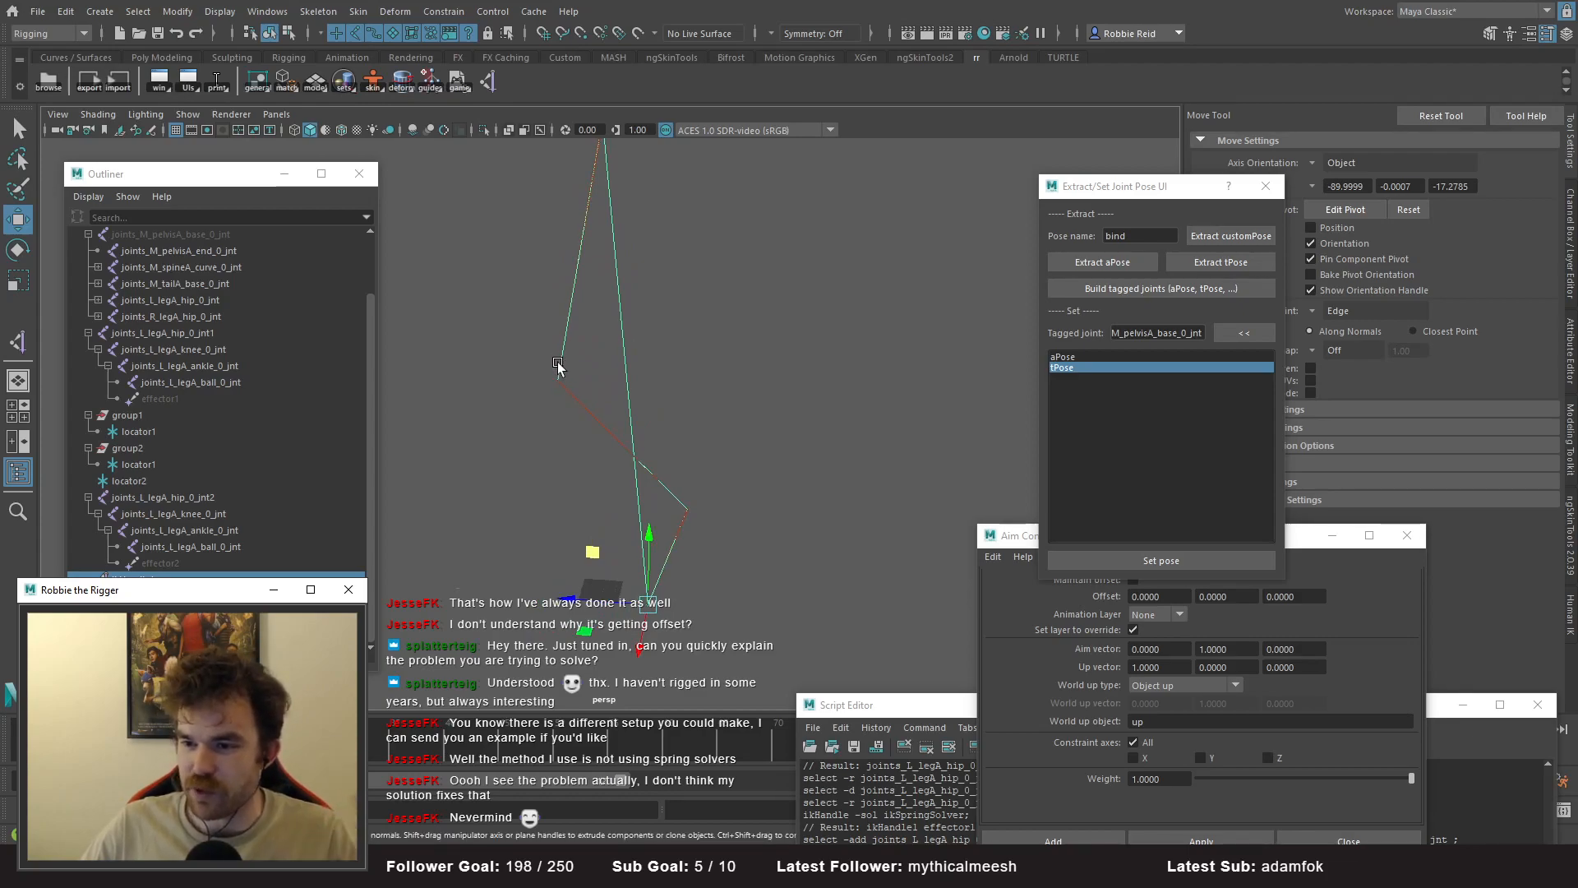
pyautogui.keyDown('alt'); pyautogui.moveTo(606, 394); pyautogui.dragTo(641, 412); pyautogui.keyUp('alt')
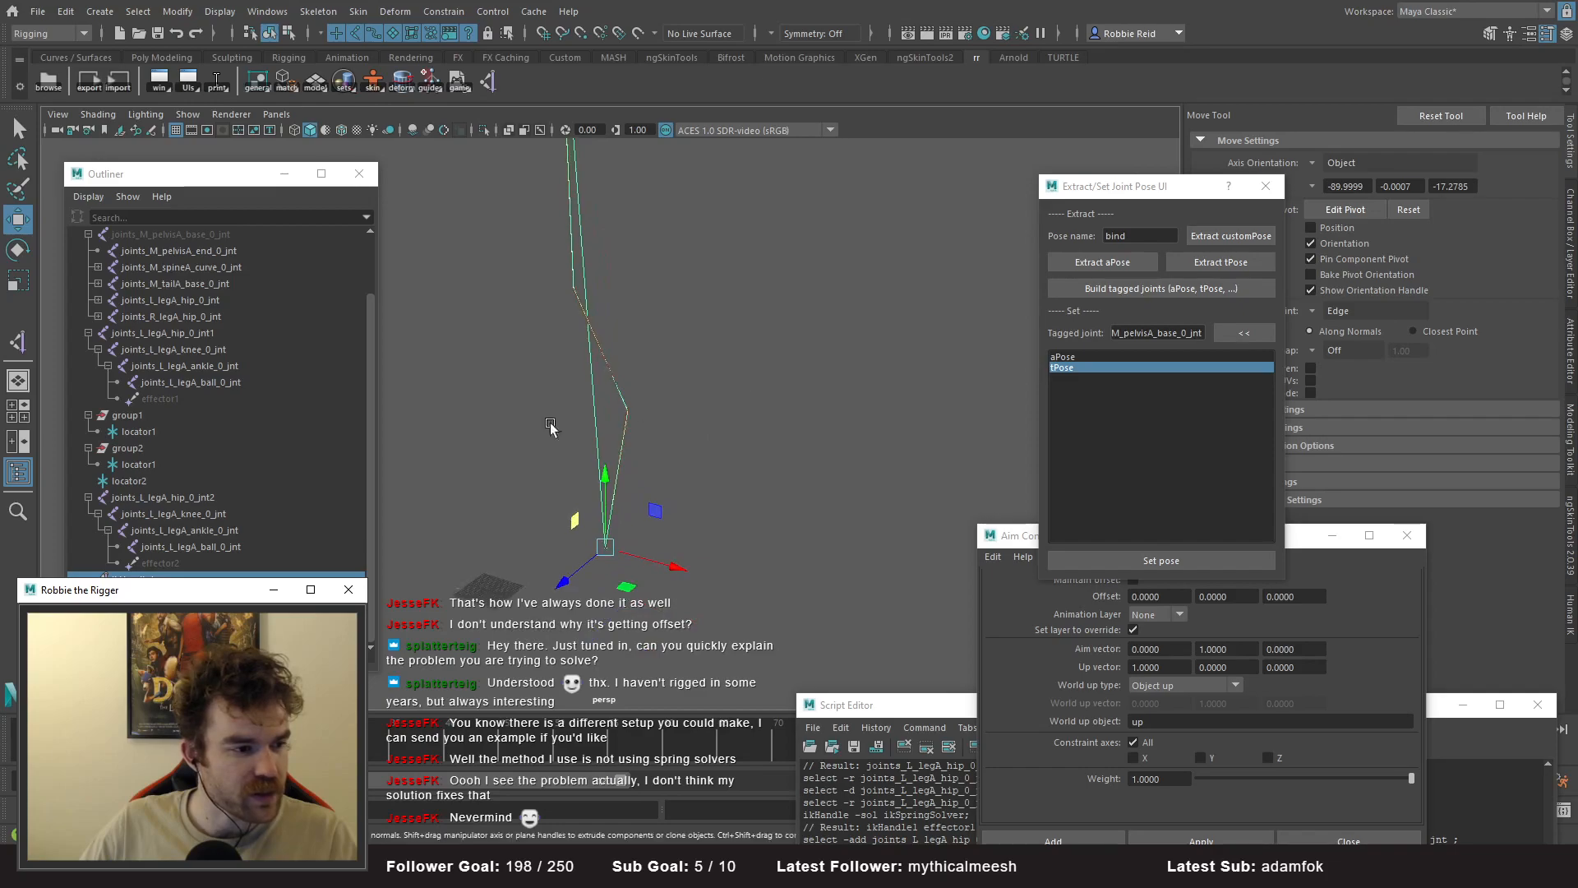
# - Show the hidden joints_M_pelvisA_base_0_jnt skeleton beside the two IK leg chains
pyautogui.scroll(2, 191, 377)
pyautogui.click(160, 297)
pyautogui.hotkey('shift', 'h')
pyautogui.keyDown('alt'); pyautogui.moveTo(507, 293); pyautogui.dragTo(681, 290); pyautogui.keyUp('alt')
# - Select the foot's ball joint and examine how the foot and leg joints align with the IK chains from several angles
pyautogui.click(659, 272)
pyautogui.keyDown('alt'); pyautogui.moveTo(712, 325); pyautogui.dragTo(719, 465, button='middle'); pyautogui.keyUp('alt')
pyautogui.keyDown('alt'); pyautogui.moveTo(719, 465); pyautogui.dragTo(650, 422); pyautogui.keyUp('alt')
pyautogui.keyDown('alt'); pyautogui.moveTo(708, 439); pyautogui.dragTo(642, 284, button='middle'); pyautogui.keyUp('alt')
pyautogui.keyDown('alt'); pyautogui.moveTo(567, 493); pyautogui.dragTo(610, 554, button='right'); pyautogui.keyUp('alt')
pyautogui.click(549, 525)
pyautogui.keyDown('alt'); pyautogui.moveTo(555, 523); pyautogui.dragTo(634, 526); pyautogui.keyUp('alt')
pyautogui.keyDown('alt'); pyautogui.moveTo(634, 526); pyautogui.dragTo(593, 485, button='right'); pyautogui.keyUp('alt')
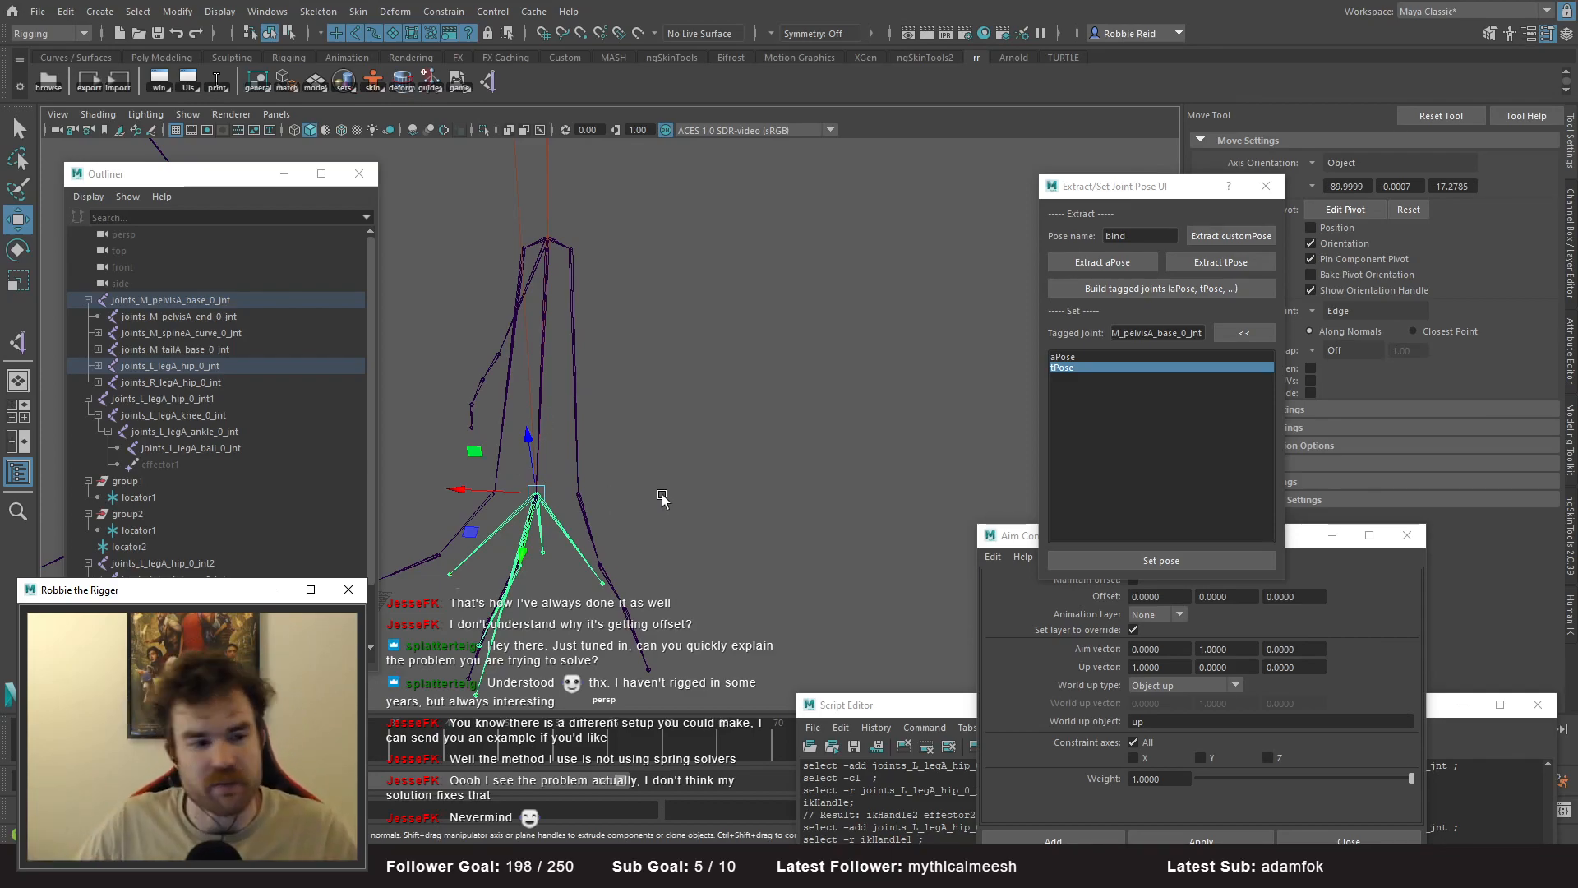
pyautogui.keyDown('alt'); pyautogui.moveTo(579, 524); pyautogui.dragTo(641, 533); pyautogui.keyUp('alt')
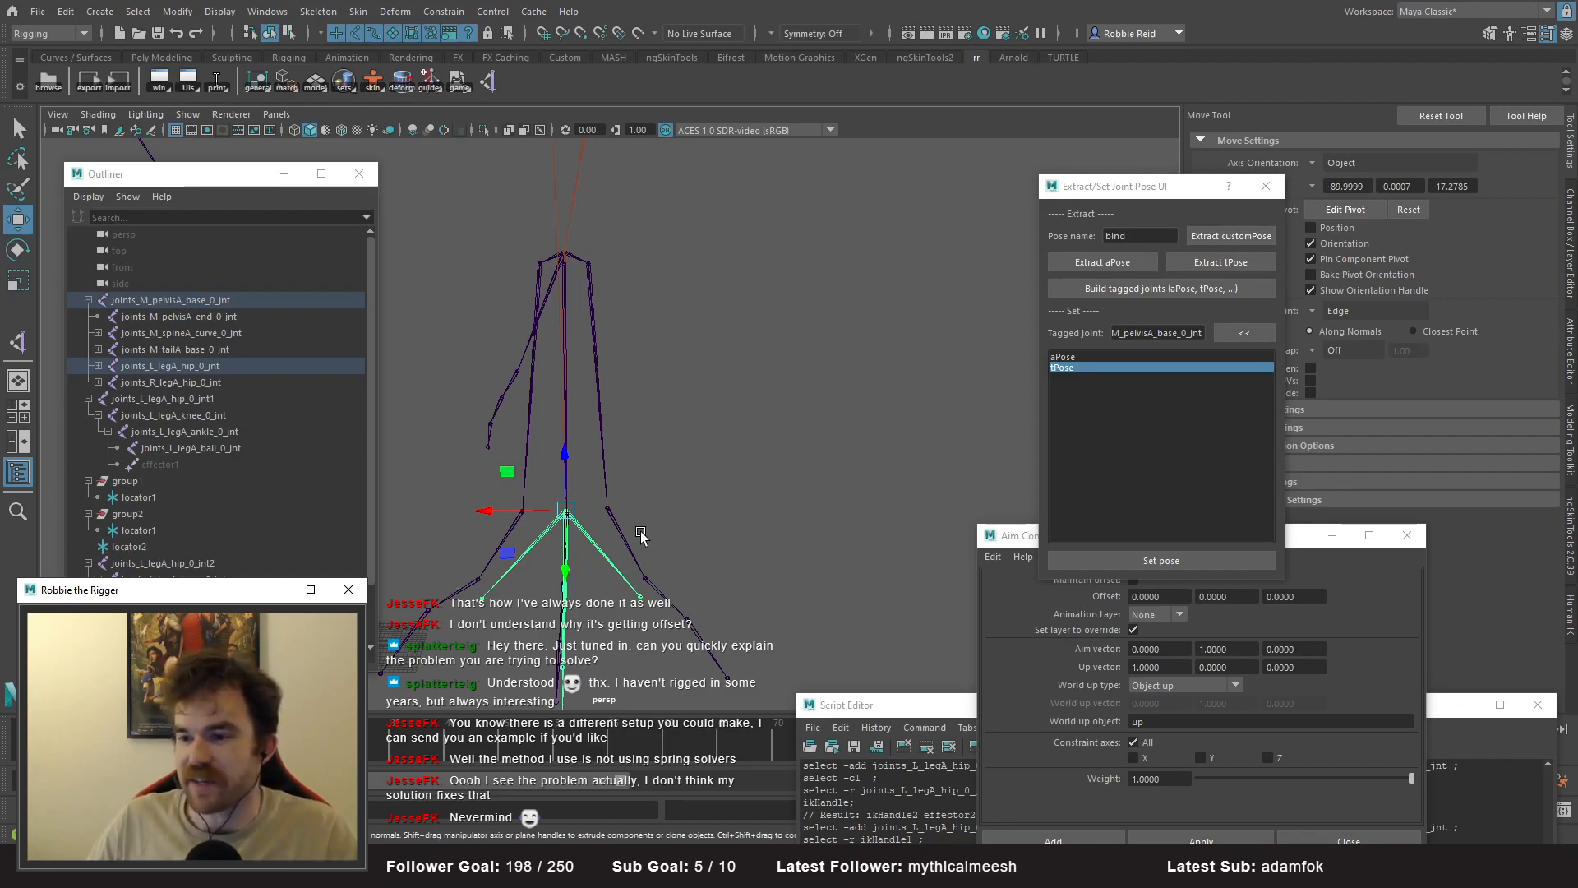
pyautogui.keyDown('alt'); pyautogui.moveTo(641, 534); pyautogui.dragTo(670, 541); pyautogui.keyUp('alt')
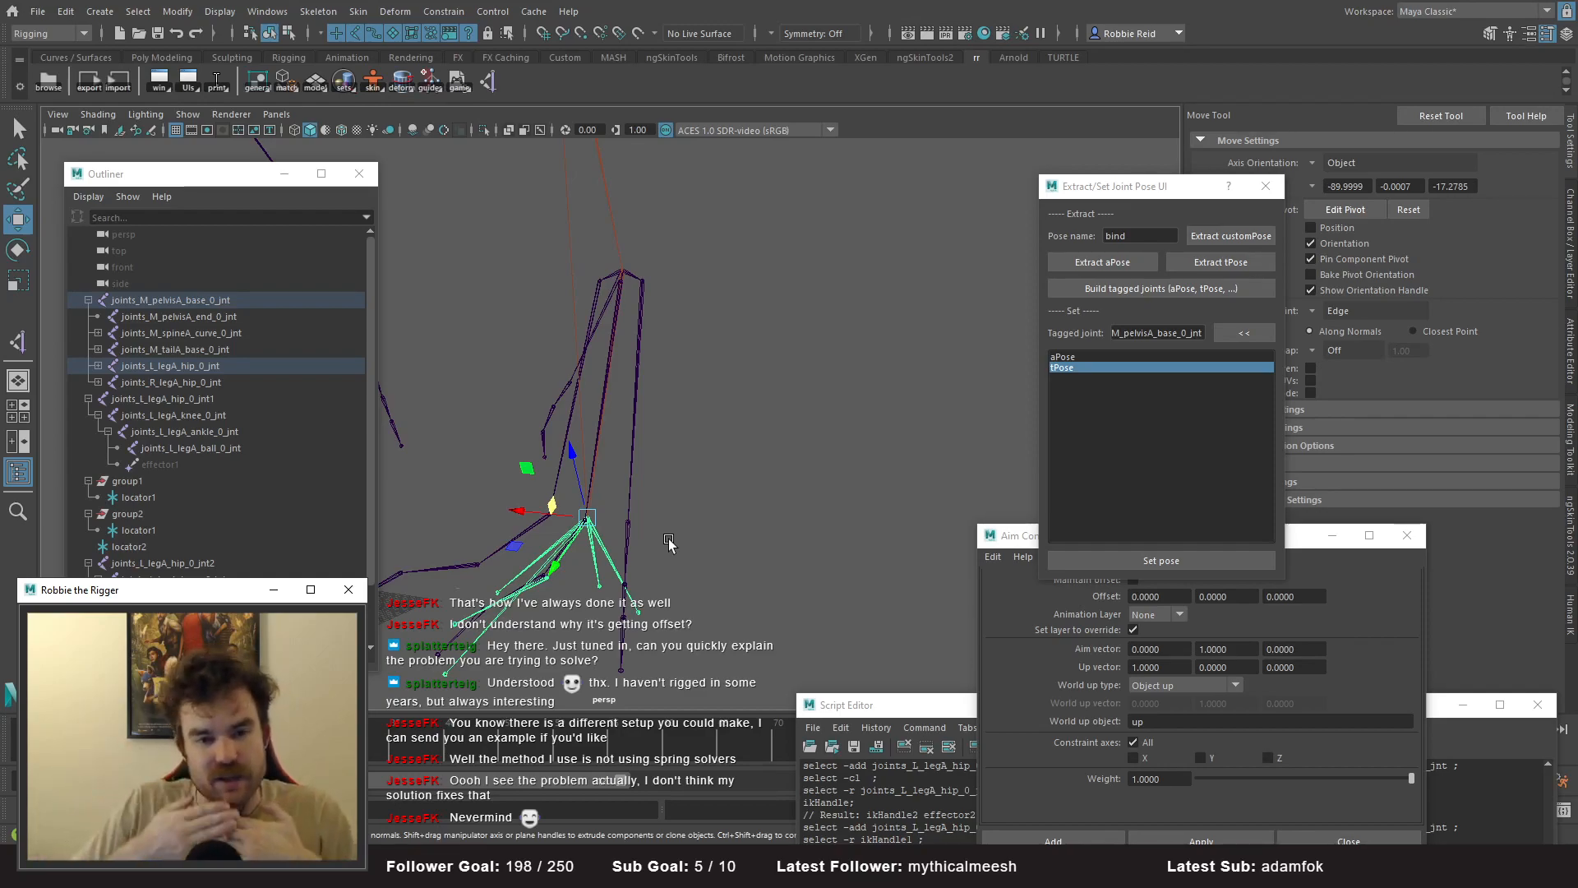
pyautogui.keyDown('alt'); pyautogui.moveTo(669, 542); pyautogui.dragTo(706, 412); pyautogui.keyUp('alt')
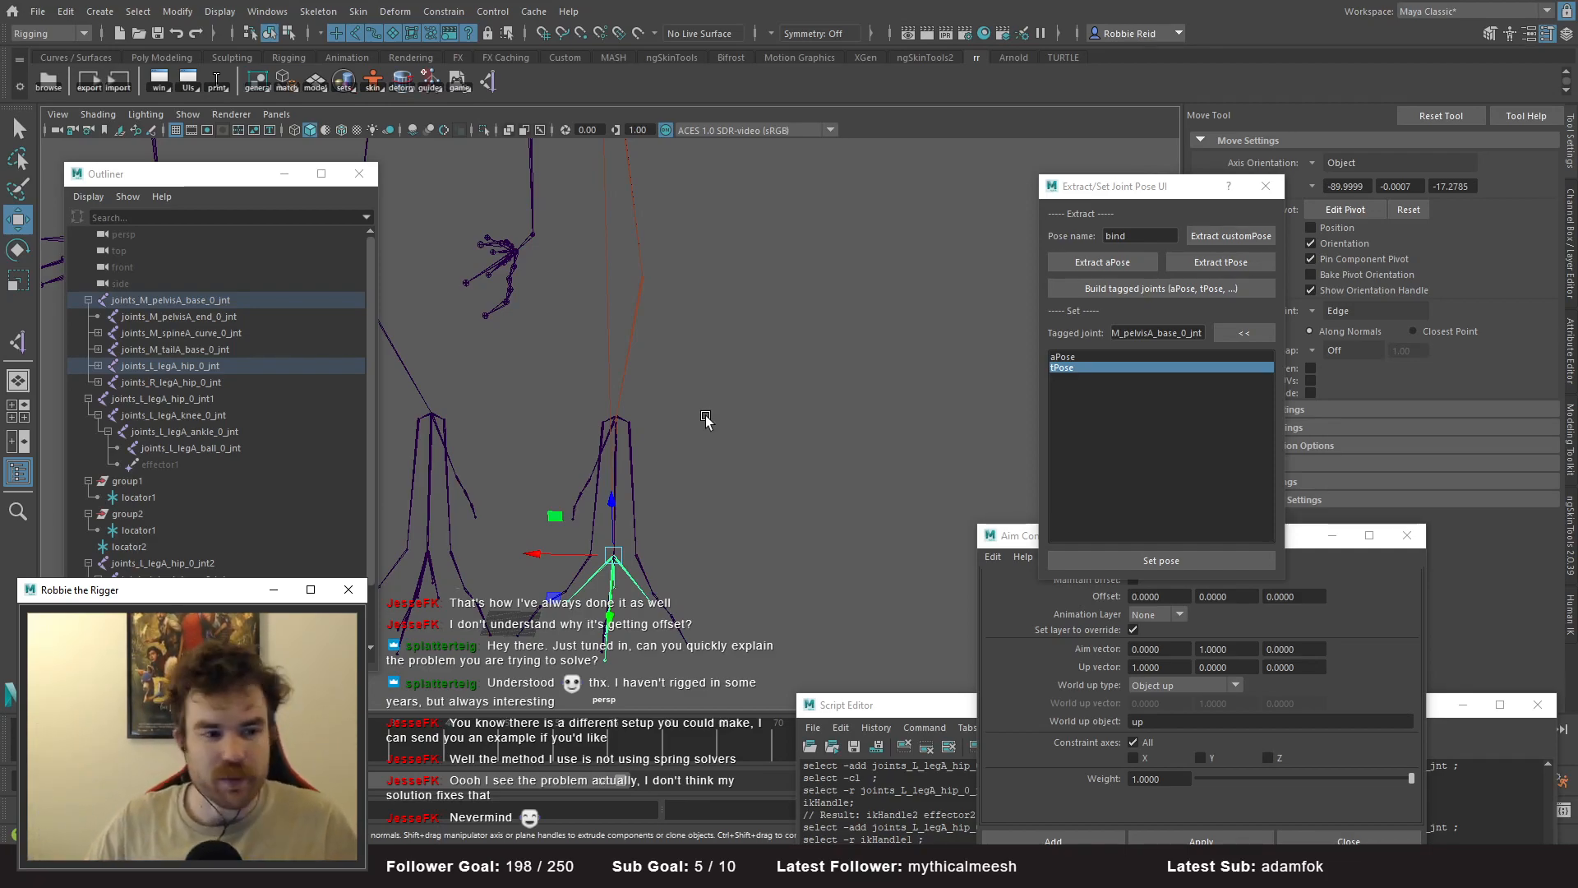
pyautogui.moveTo(712, 425)
pyautogui.keyDown('alt'); pyautogui.mouseDown()
pyautogui.moveTo(693, 470)
pyautogui.moveTo(620, 475)
pyautogui.moveTo(684, 457)
pyautogui.moveTo(608, 483)
pyautogui.moveTo(714, 467)
pyautogui.moveTo(687, 419)
pyautogui.mouseUp(); pyautogui.keyUp('alt')
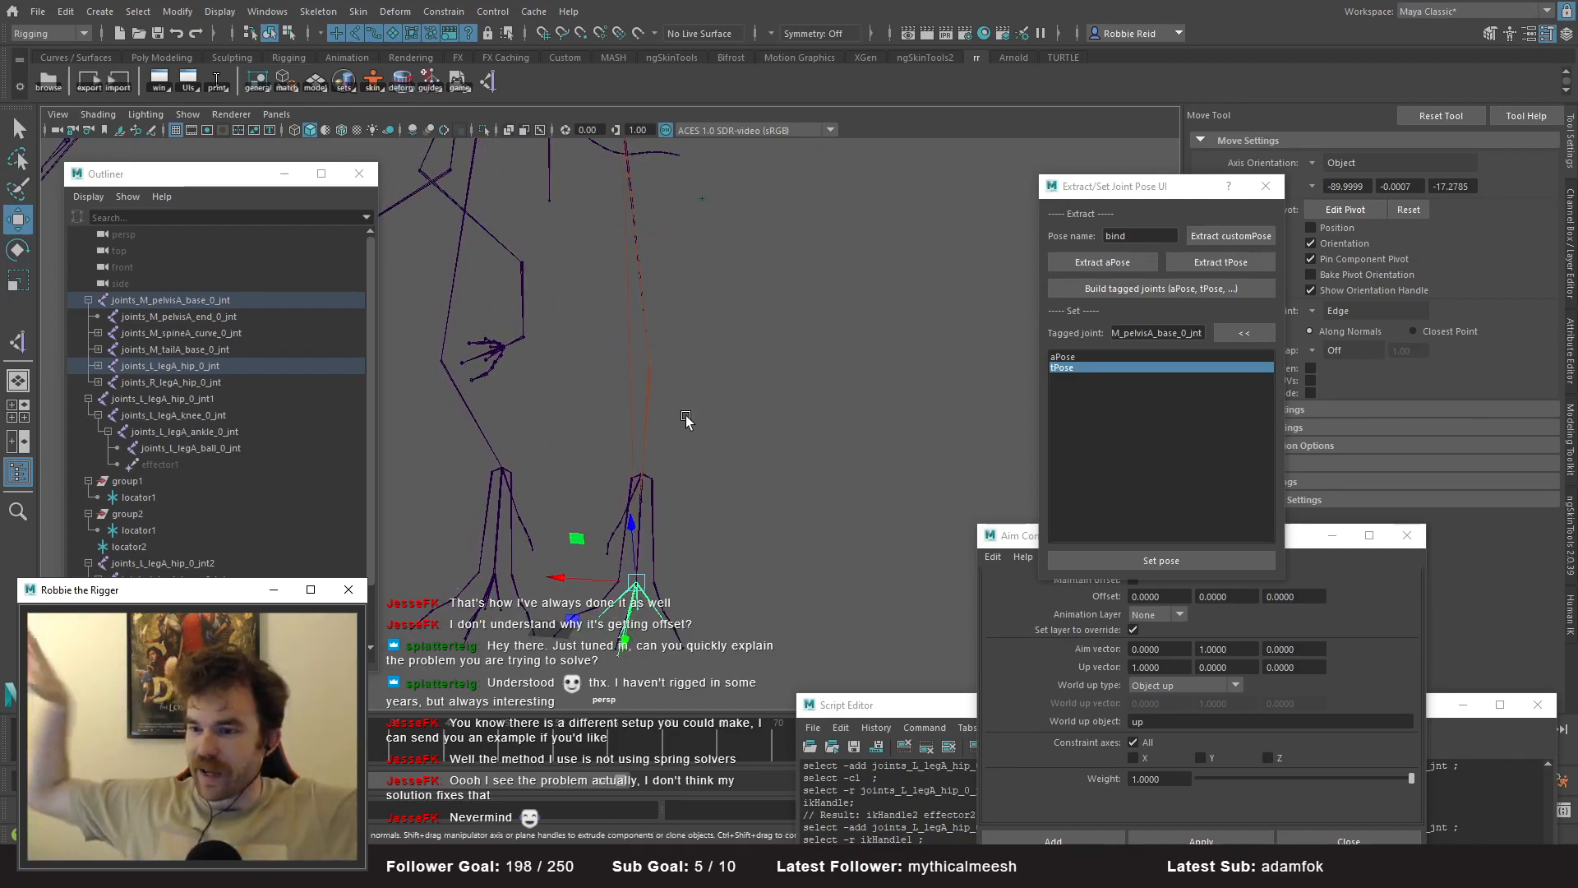
pyautogui.keyDown('alt'); pyautogui.moveTo(687, 419); pyautogui.dragTo(562, 430); pyautogui.keyUp('alt')
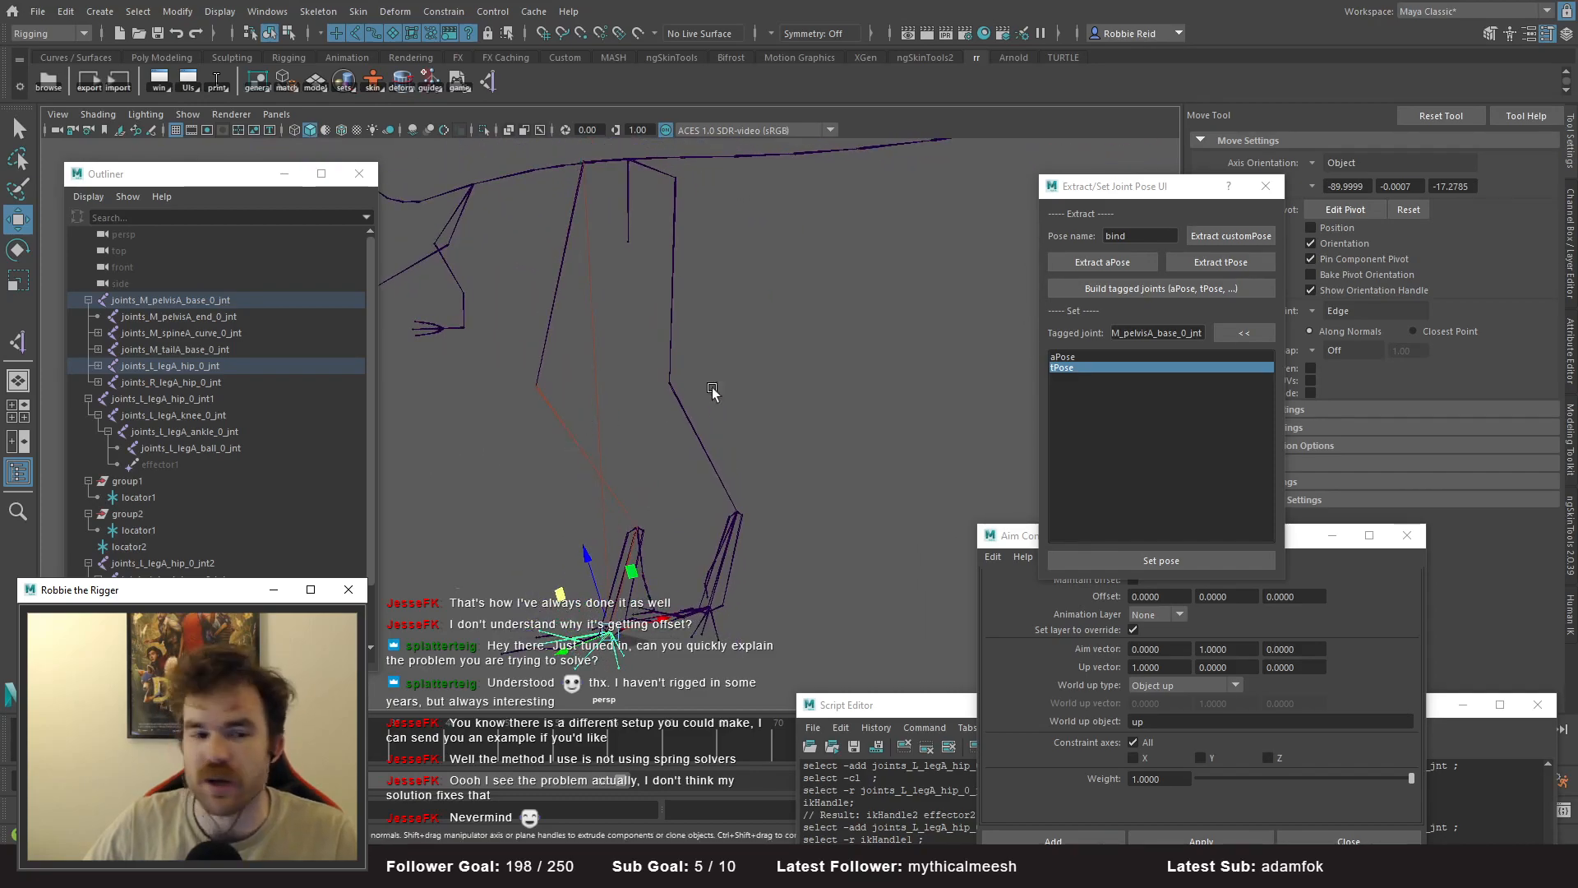
pyautogui.keyDown('alt'); pyautogui.moveTo(743, 380); pyautogui.dragTo(777, 275); pyautogui.keyUp('alt')
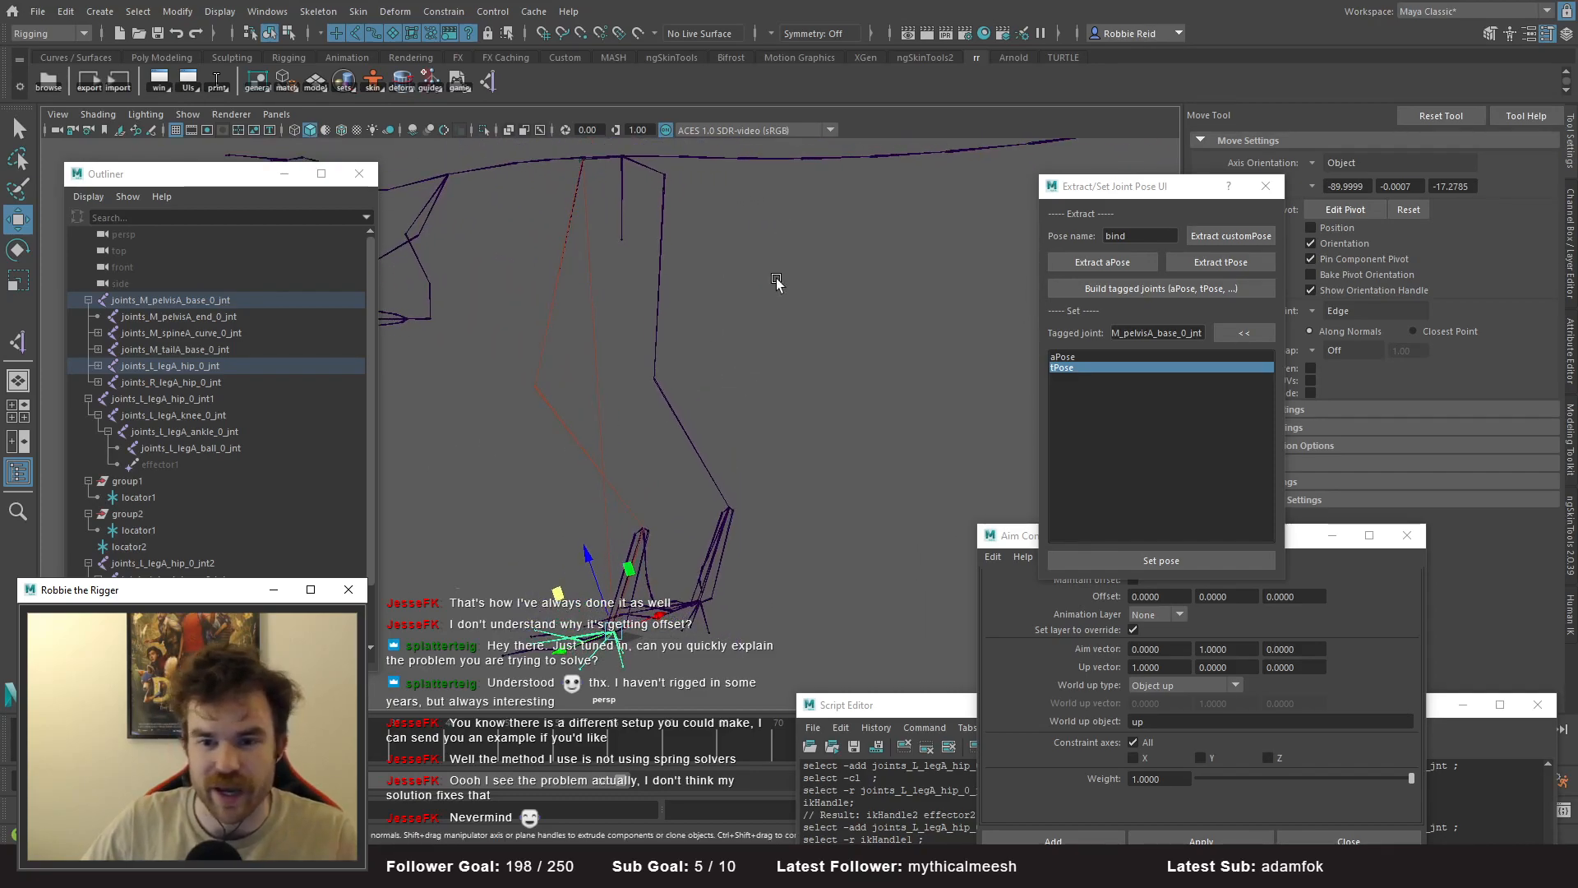
pyautogui.keyDown('alt'); pyautogui.moveTo(768, 362); pyautogui.dragTo(680, 346); pyautogui.keyUp('alt')
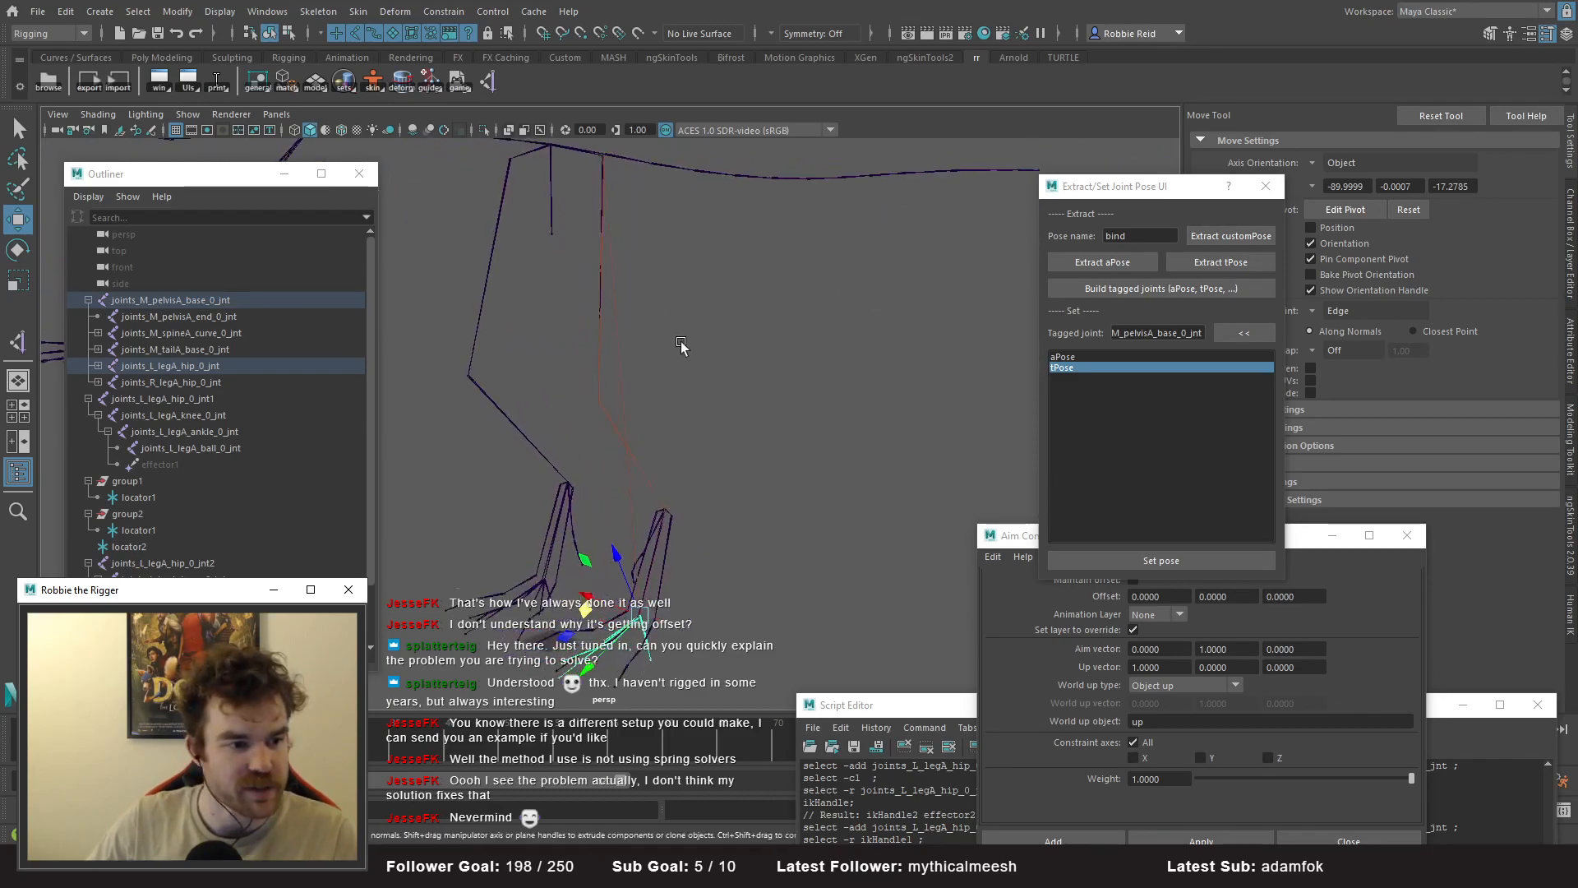
# - Clear the joint selection and examine how the IK leg chains deviate from the original hind leg from front, side and angled views
pyautogui.moveTo(695, 411); pyautogui.dragTo(622, 469)
pyautogui.moveTo(723, 515)
pyautogui.keyDown('alt'); pyautogui.mouseDown()
pyautogui.moveTo(675, 432)
pyautogui.moveTo(722, 448)
pyautogui.moveTo(696, 606)
pyautogui.moveTo(721, 495)
pyautogui.moveTo(655, 511)
pyautogui.moveTo(697, 511)
pyautogui.mouseUp(); pyautogui.keyUp('alt')
pyautogui.click(768, 441)
pyautogui.keyDown('alt'); pyautogui.moveTo(768, 442); pyautogui.dragTo(601, 471); pyautogui.keyUp('alt')
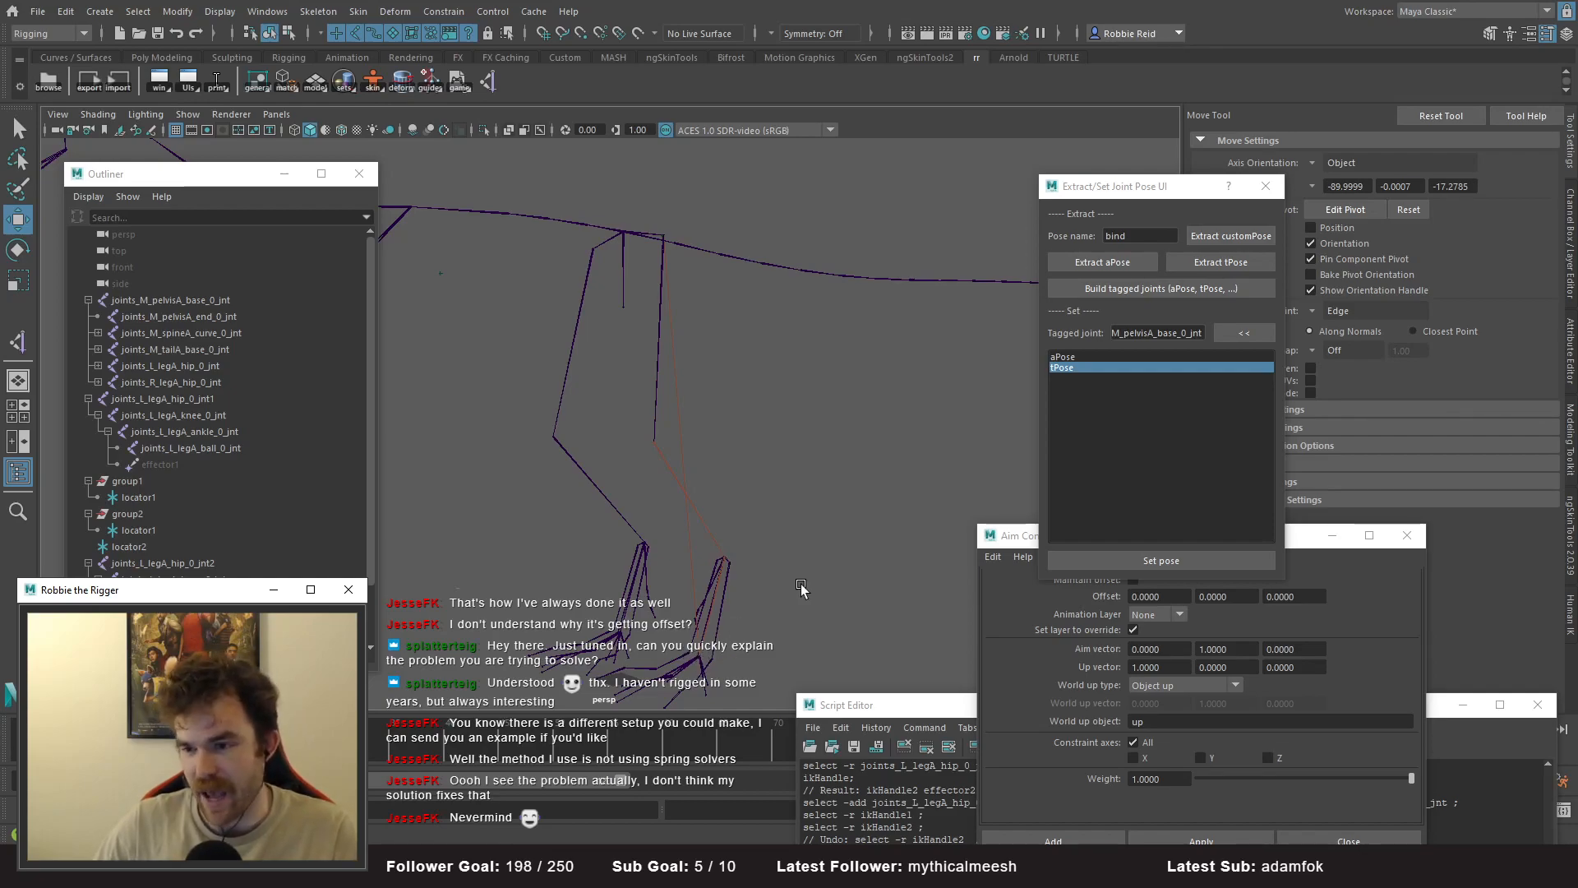
pyautogui.keyDown('alt'); pyautogui.moveTo(750, 655); pyautogui.dragTo(657, 574); pyautogui.keyUp('alt')
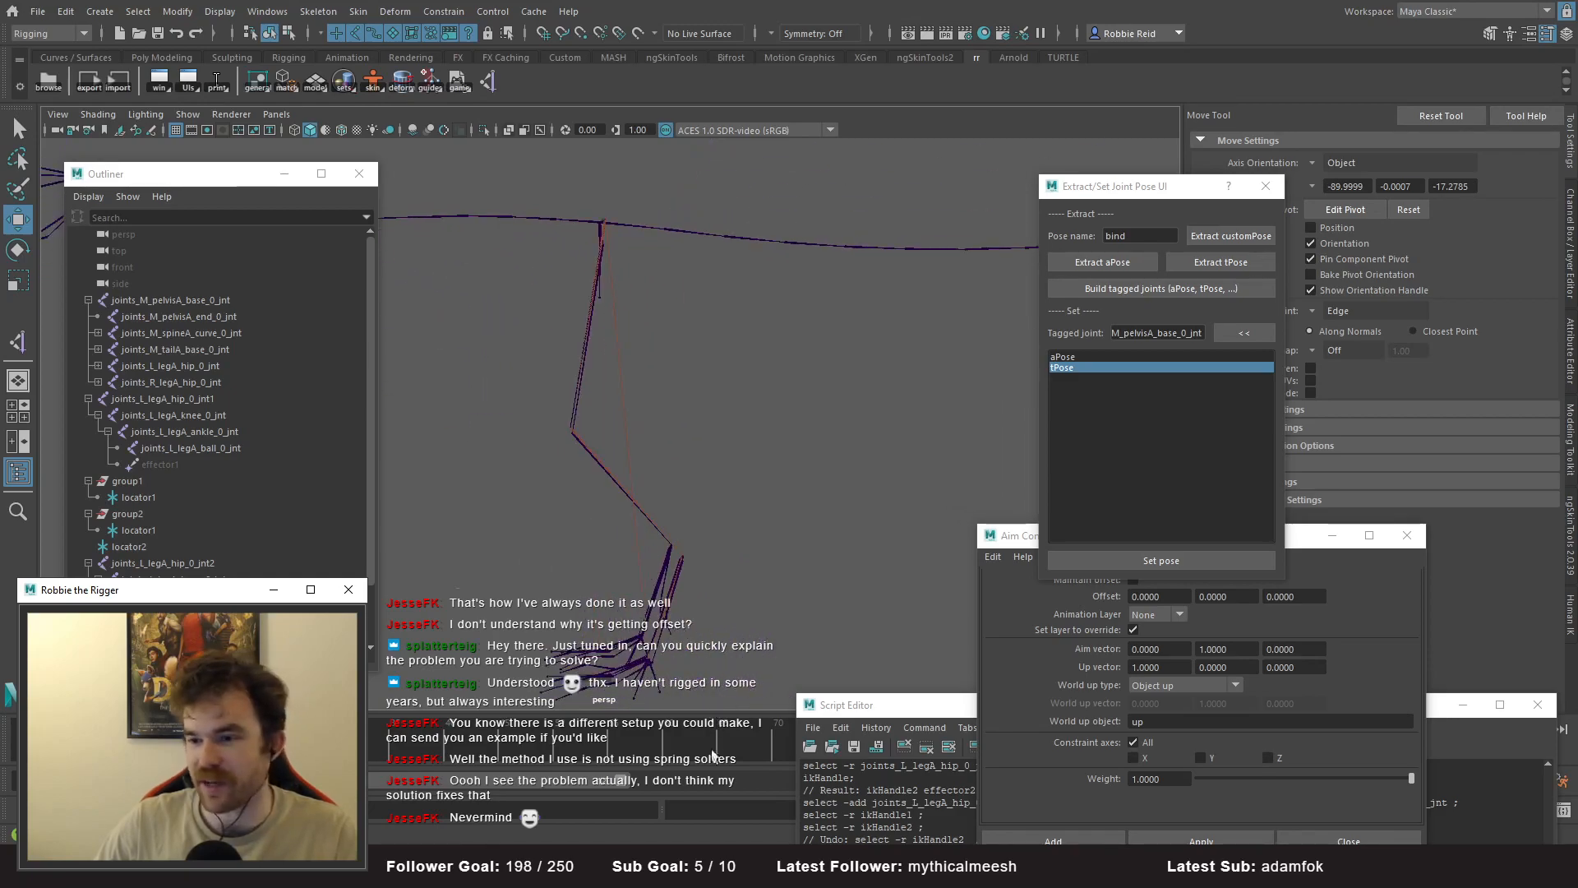
pyautogui.keyDown('alt'); pyautogui.moveTo(698, 698); pyautogui.dragTo(754, 477); pyautogui.keyUp('alt')
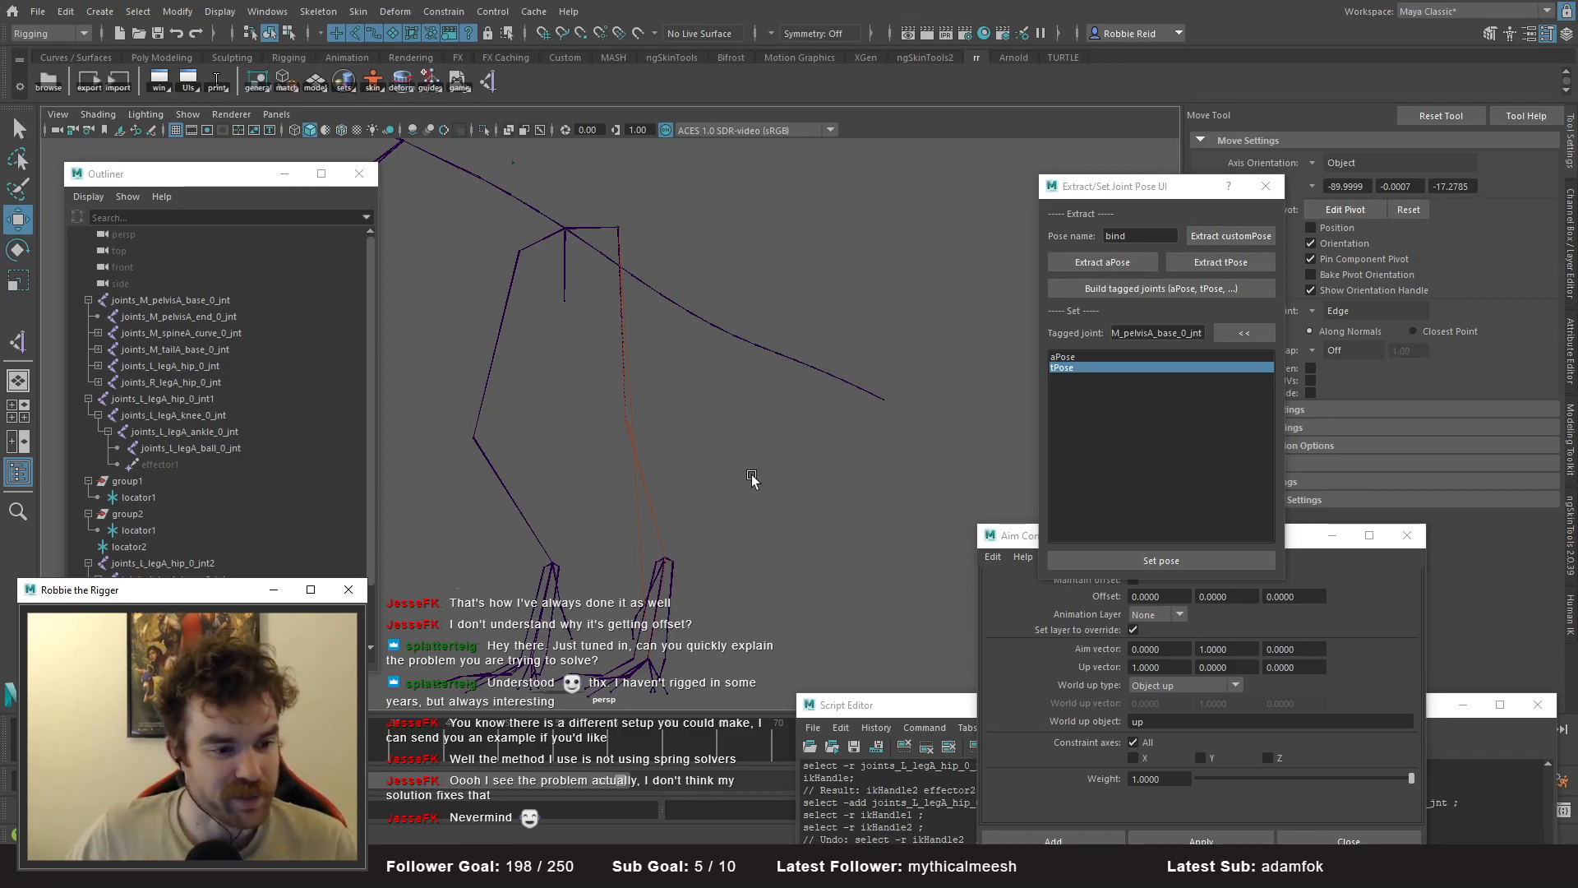
pyautogui.keyDown('alt'); pyautogui.moveTo(751, 481); pyautogui.dragTo(804, 470); pyautogui.keyUp('alt')
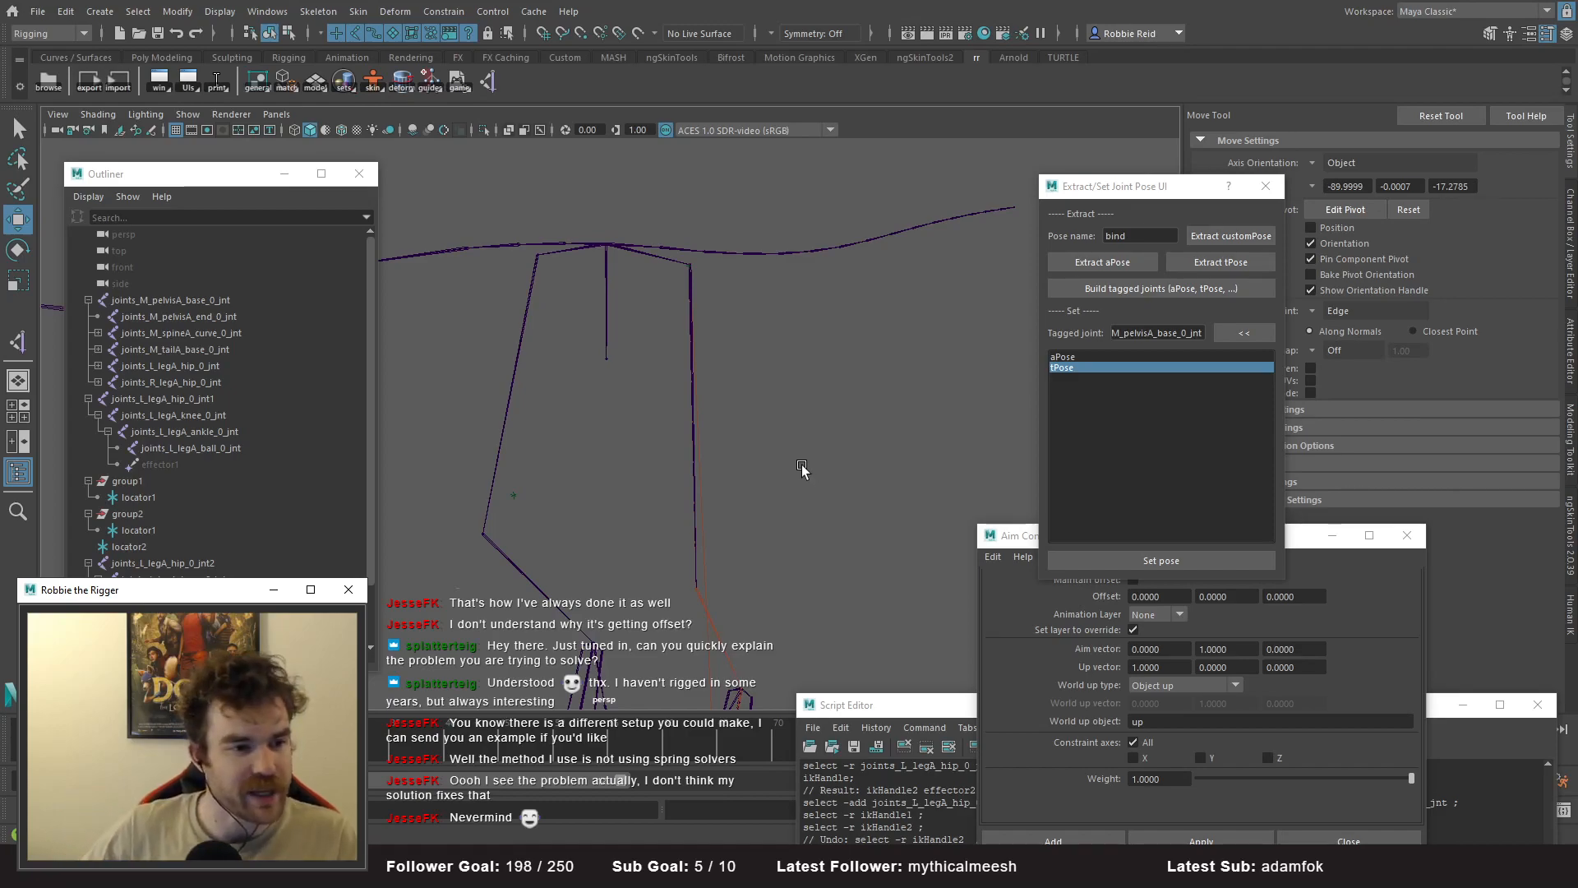
pyautogui.scroll(-2, 342, 467)
pyautogui.scroll(2, 337, 467)
pyautogui.keyDown('alt'); pyautogui.moveTo(581, 464); pyautogui.dragTo(757, 385); pyautogui.keyUp('alt')
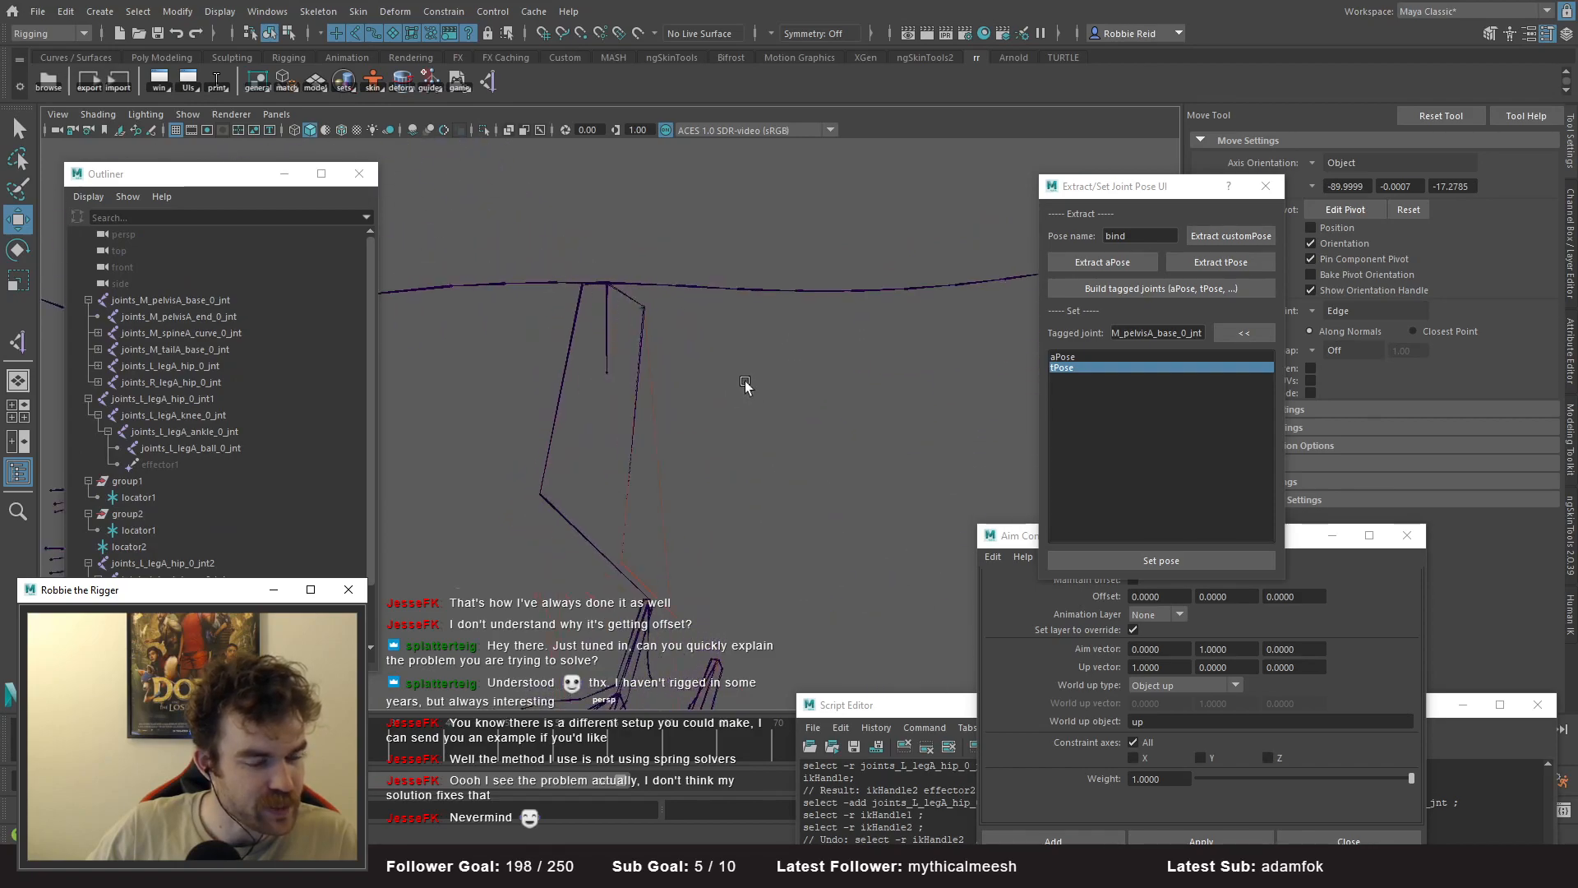
# - Narrow the Outliner window to uncover more of the viewport and inspect the whole skeleton's hind legs in profile
pyautogui.moveTo(378, 445); pyautogui.dragTo(281, 443)
pyautogui.keyDown('alt'); pyautogui.moveTo(528, 438); pyautogui.dragTo(666, 377); pyautogui.keyUp('alt')
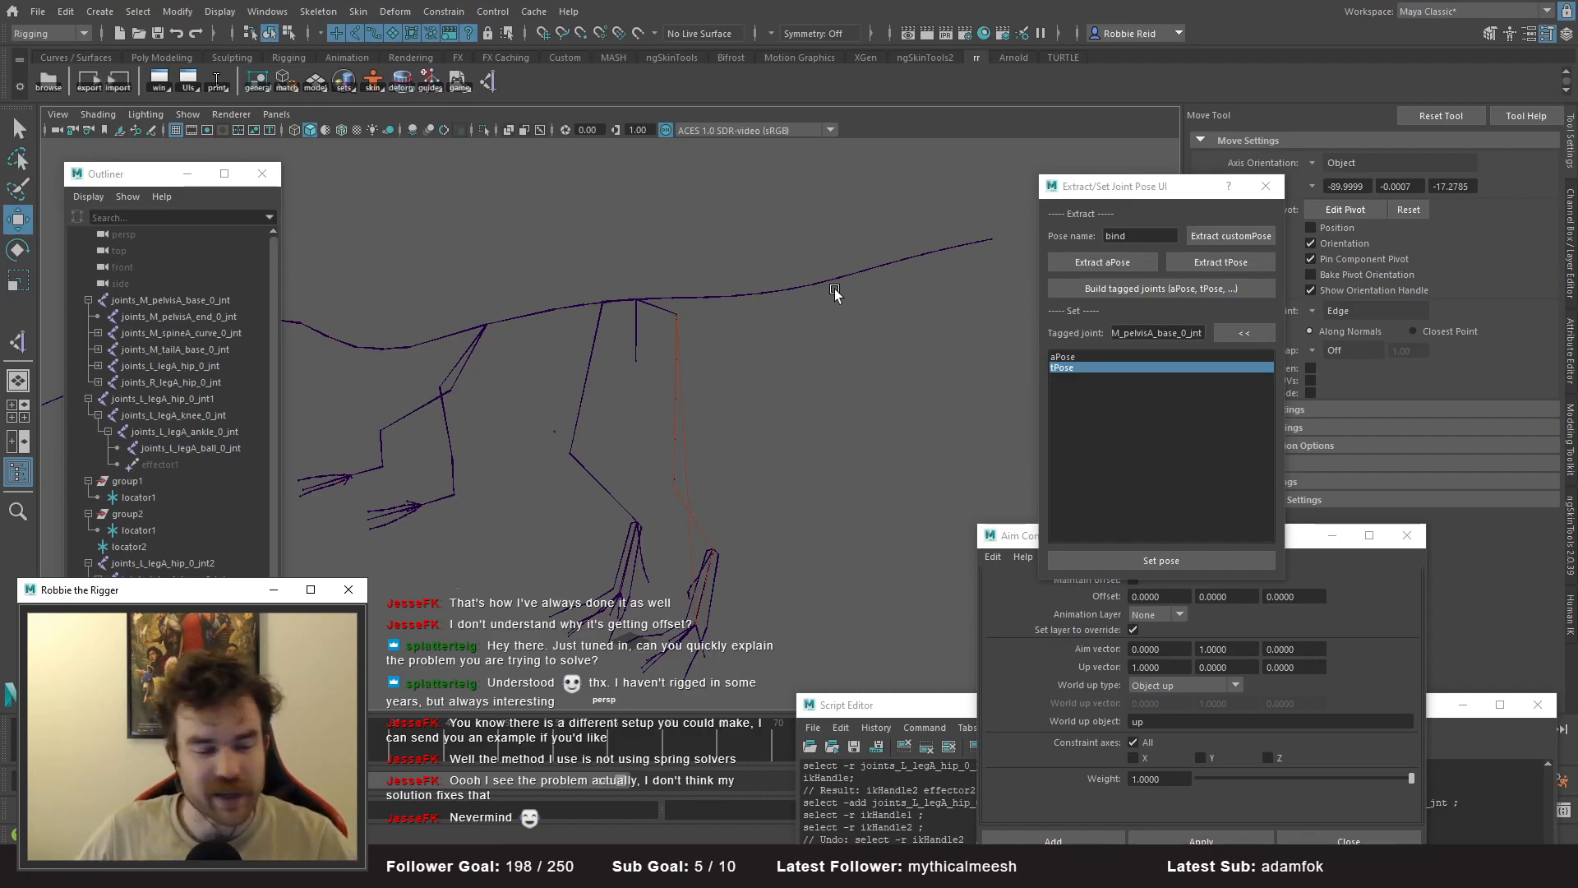
pyautogui.keyDown('alt'); pyautogui.moveTo(811, 412); pyautogui.dragTo(635, 394); pyautogui.keyUp('alt')
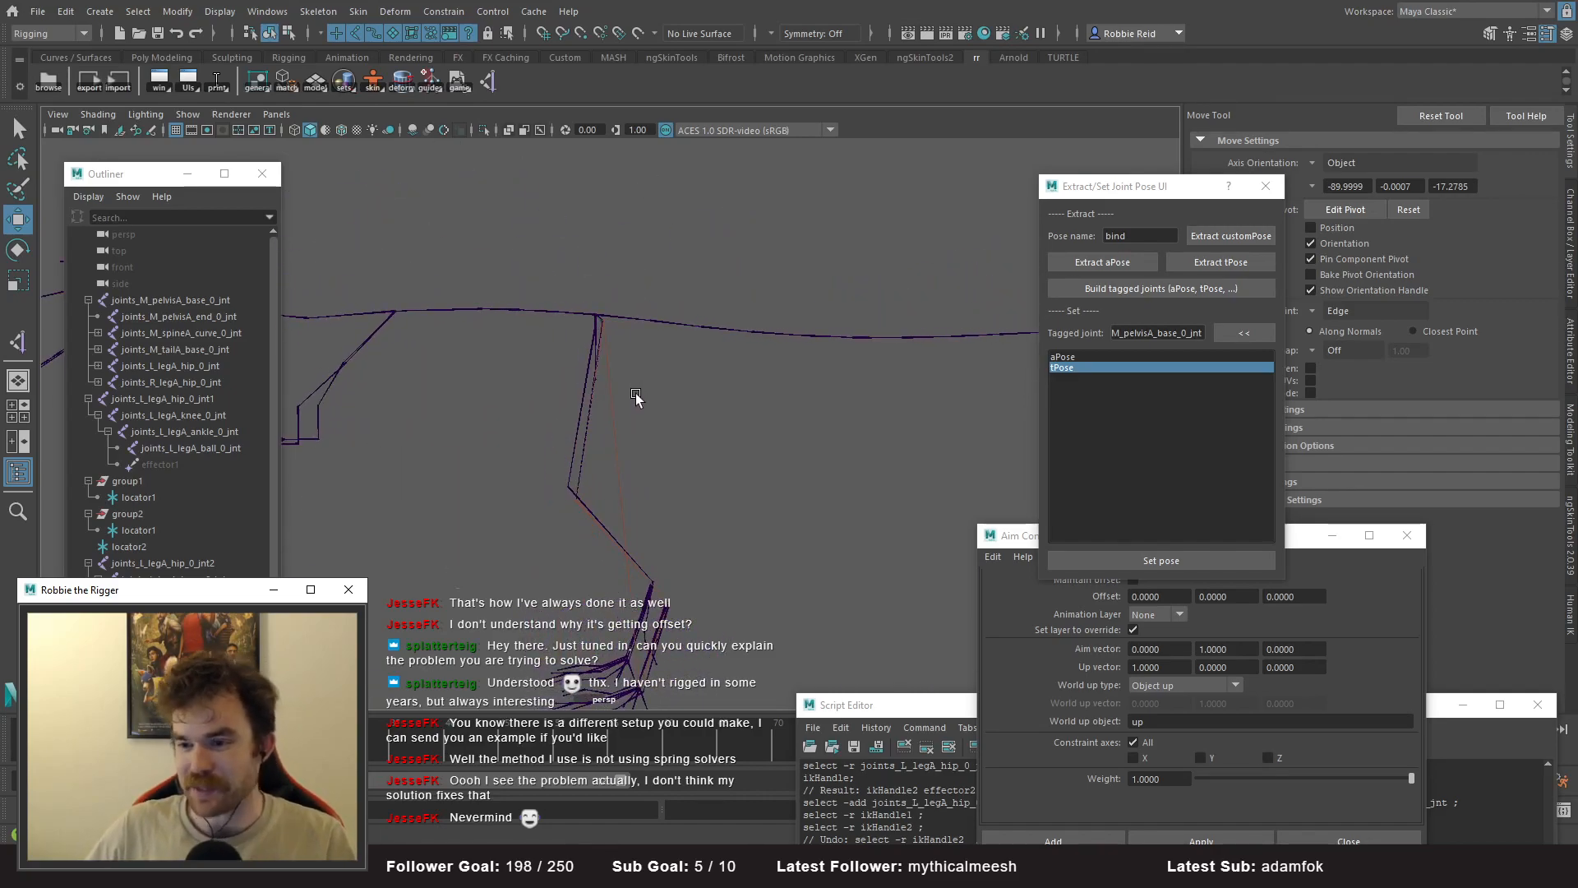
# - Switch to PyCharm, look through the project's rigging, rigs and commands folders, and return to the leg skeleton in Maya
pyautogui.hotkey('alt', 'Tab')
pyautogui.scroll(2, 140, 97)
pyautogui.scroll(-15, 165, 277)
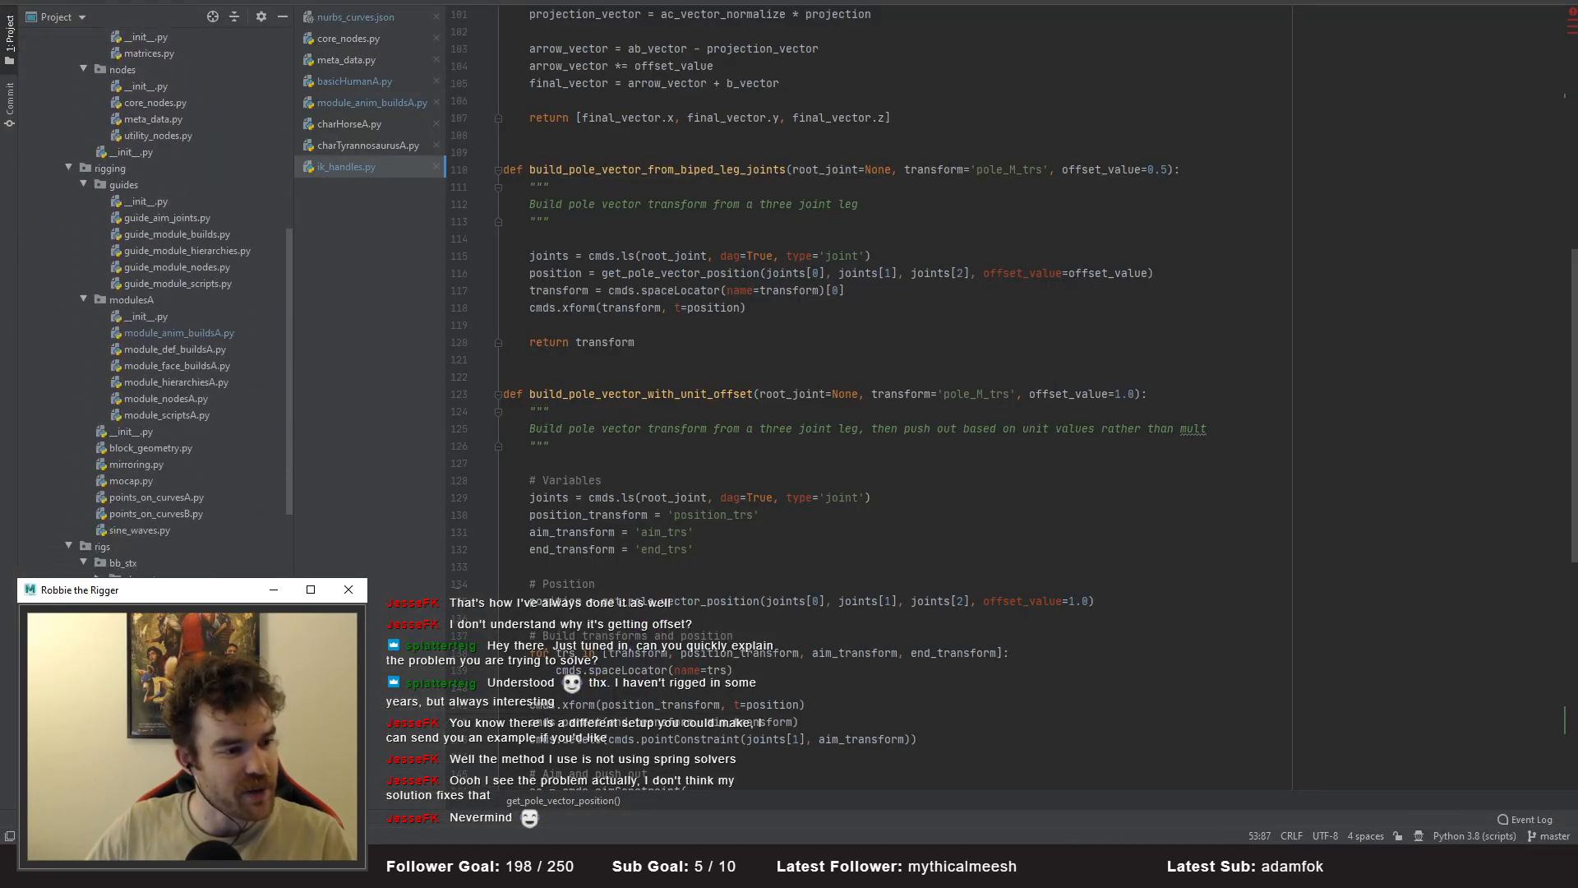
pyautogui.scroll(-10, 132, 445)
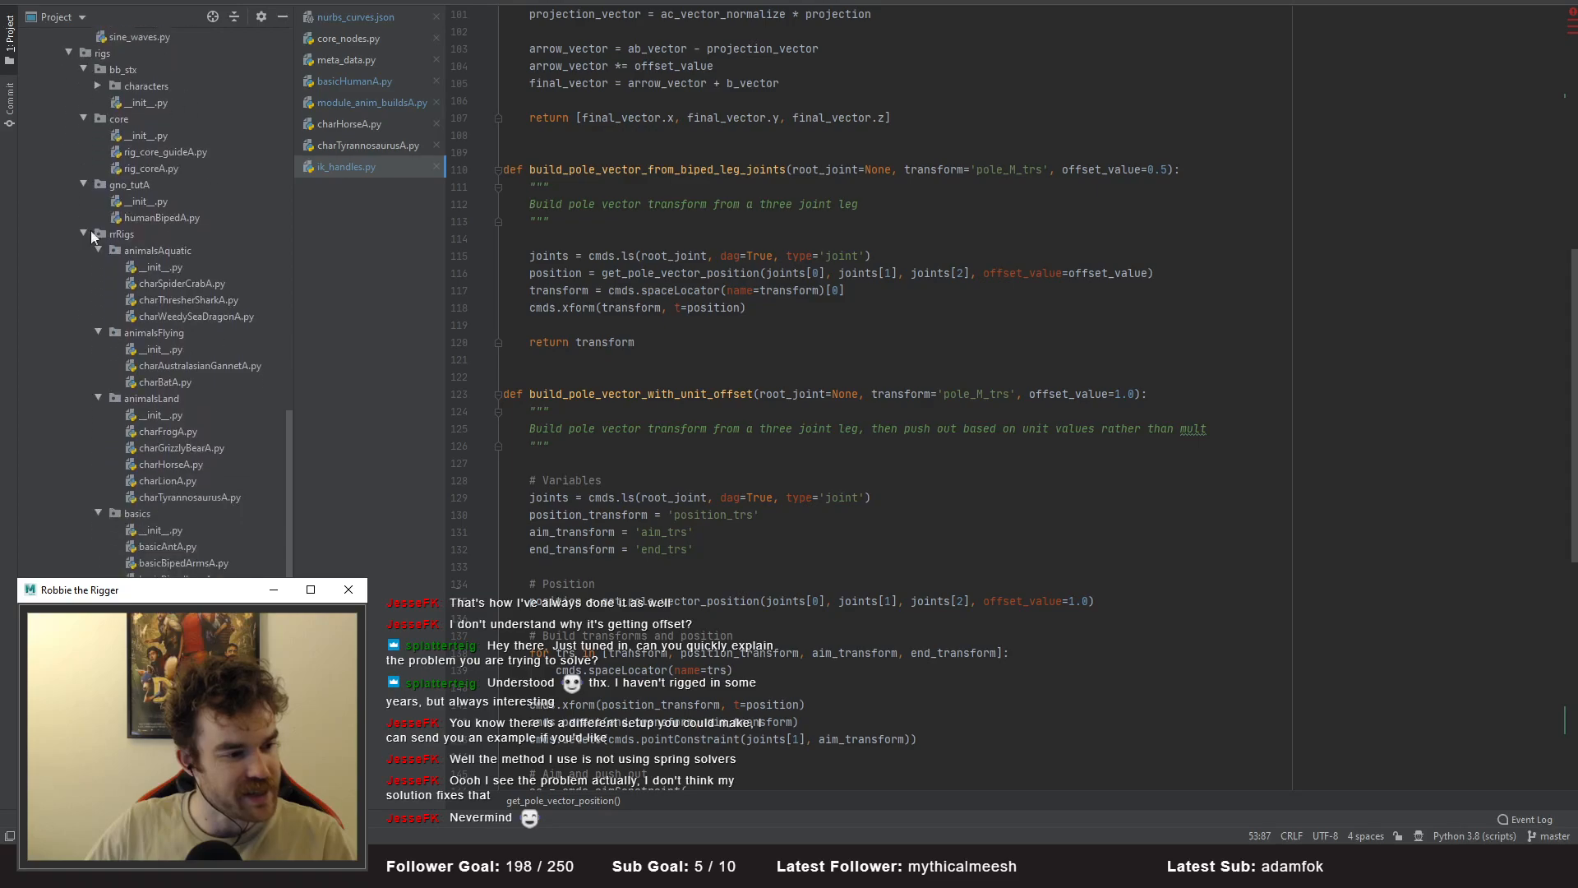
pyautogui.scroll(9, 164, 543)
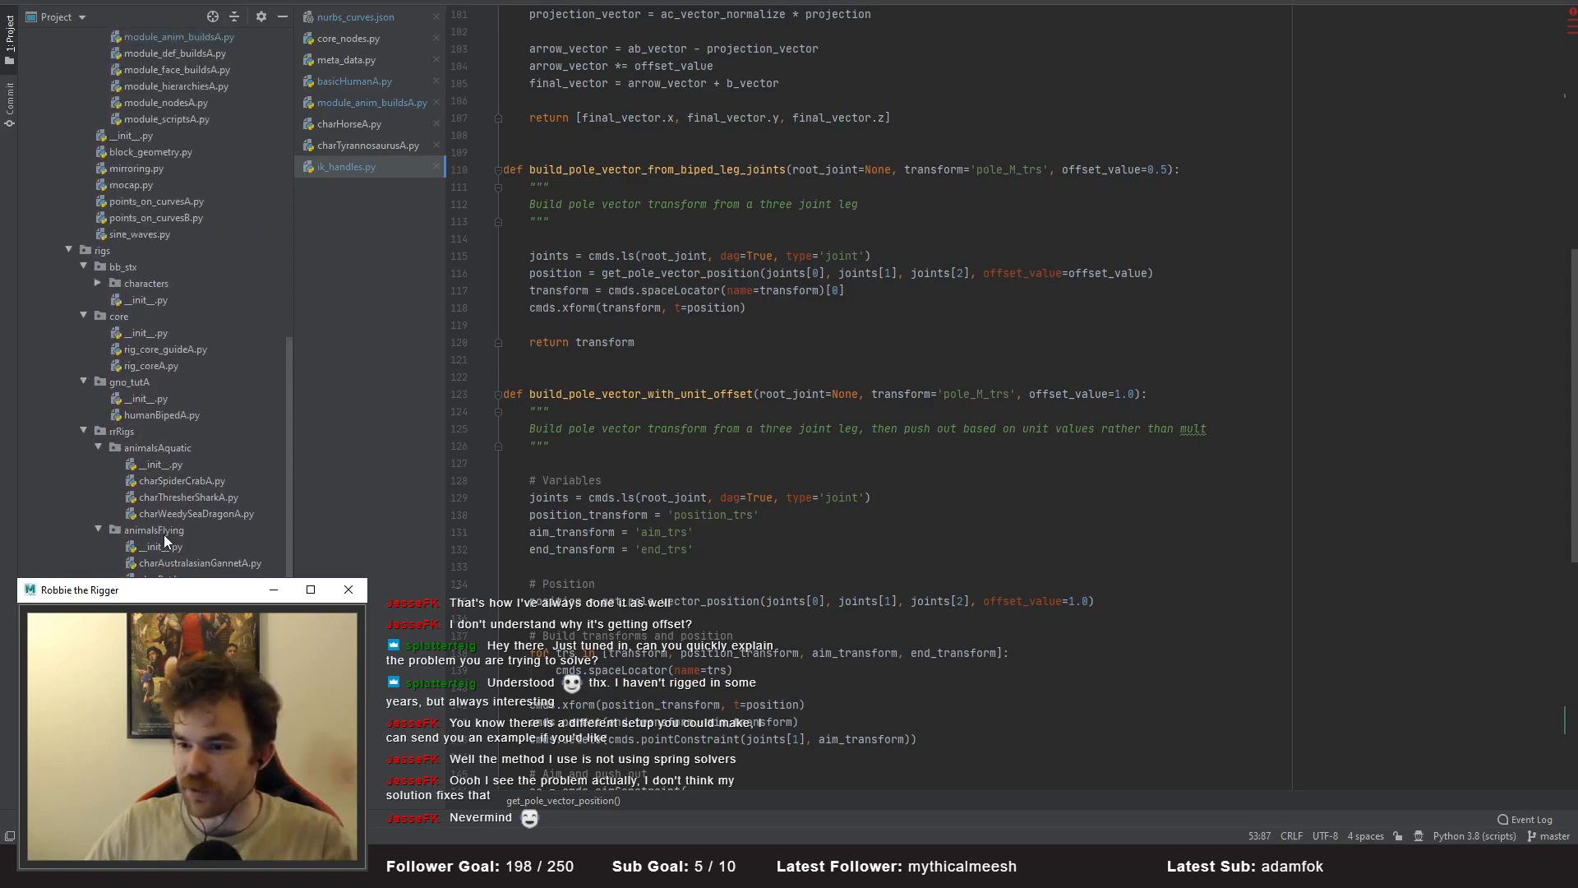
pyautogui.scroll(15, 164, 527)
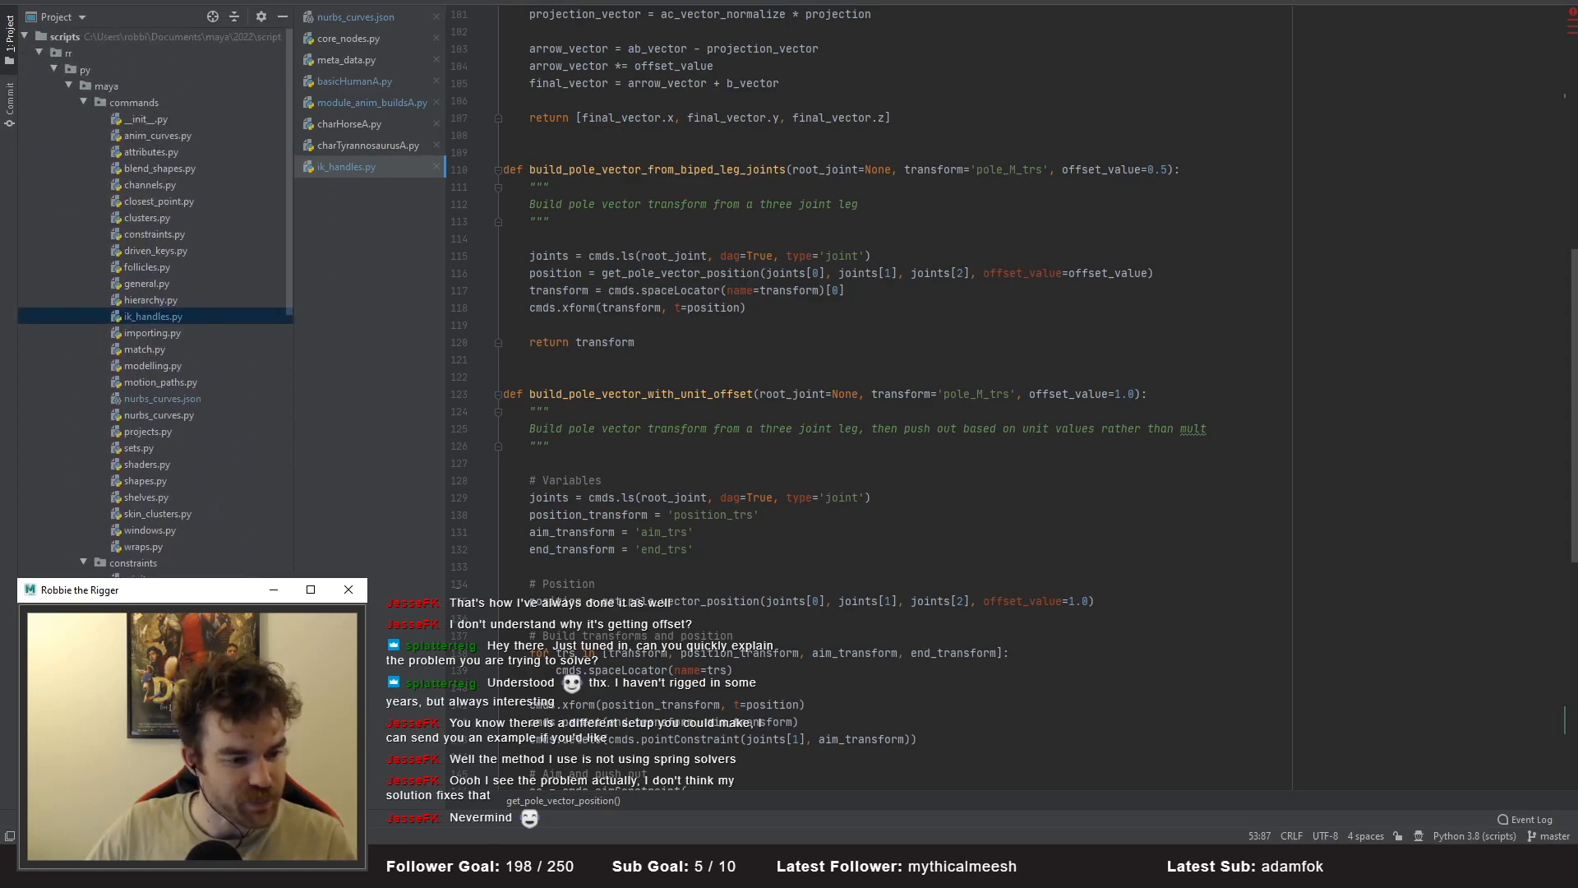
pyautogui.hotkey('alt', 'Tab')
pyautogui.keyDown('alt'); pyautogui.moveTo(590, 467); pyautogui.dragTo(711, 474); pyautogui.keyUp('alt')
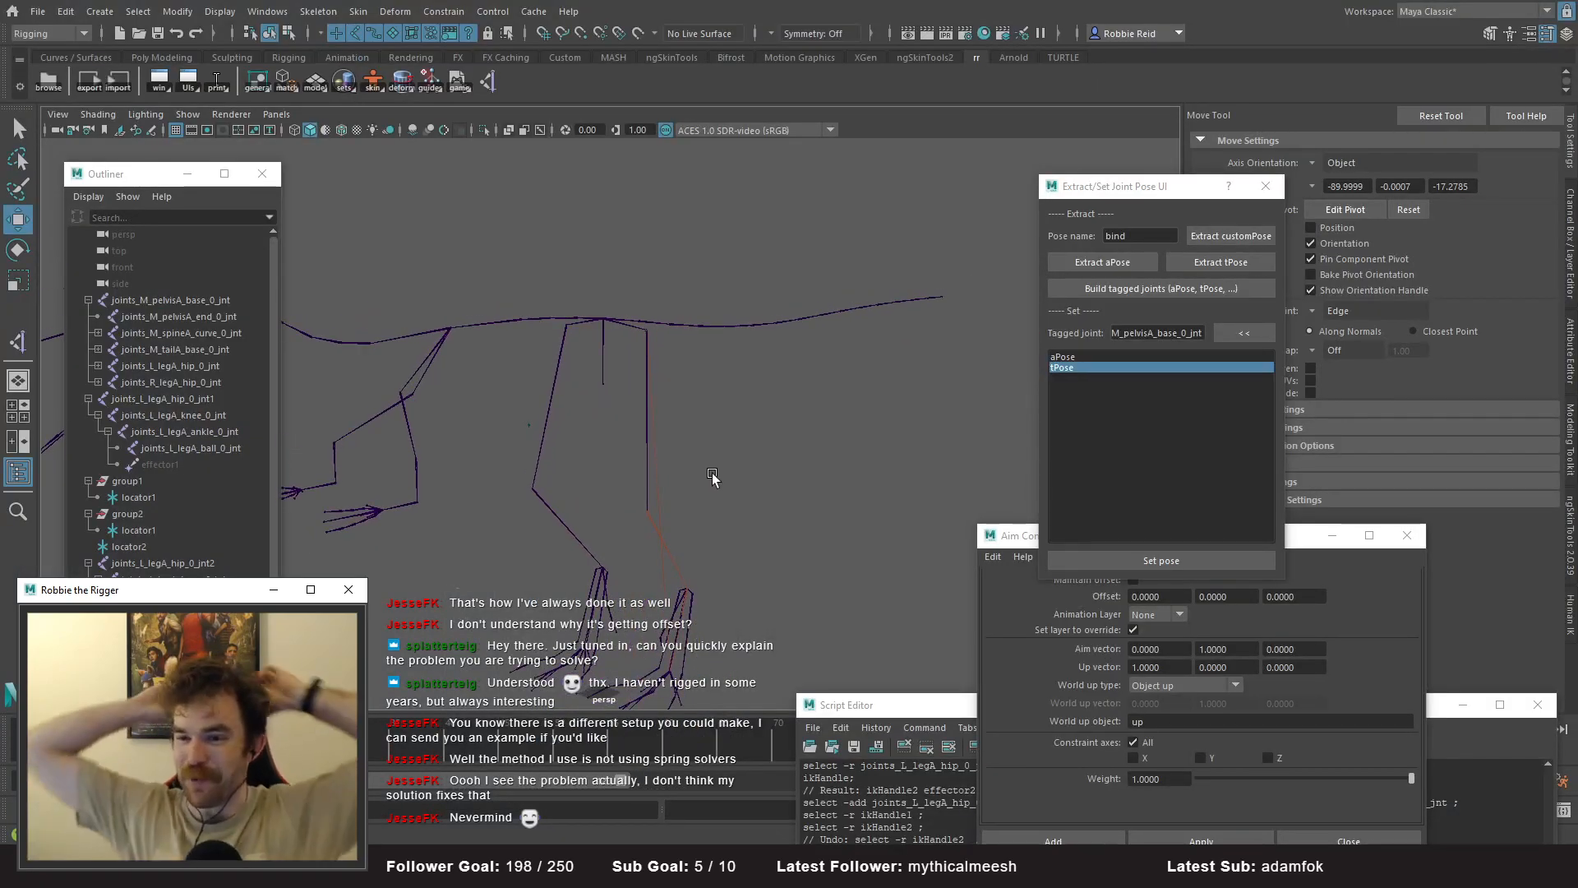